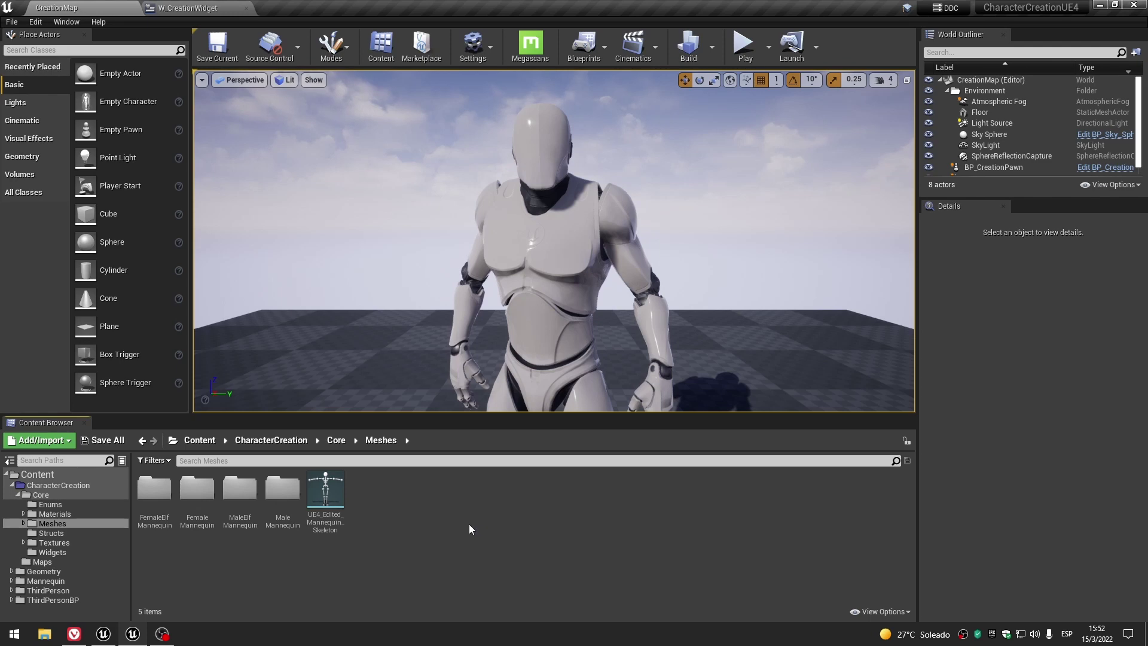
Go back to Core > Meshes, minimize the editor, and move the MannequinHairs archive to screen centre.
{"action": "left_click", "coordinate": [336, 440]}
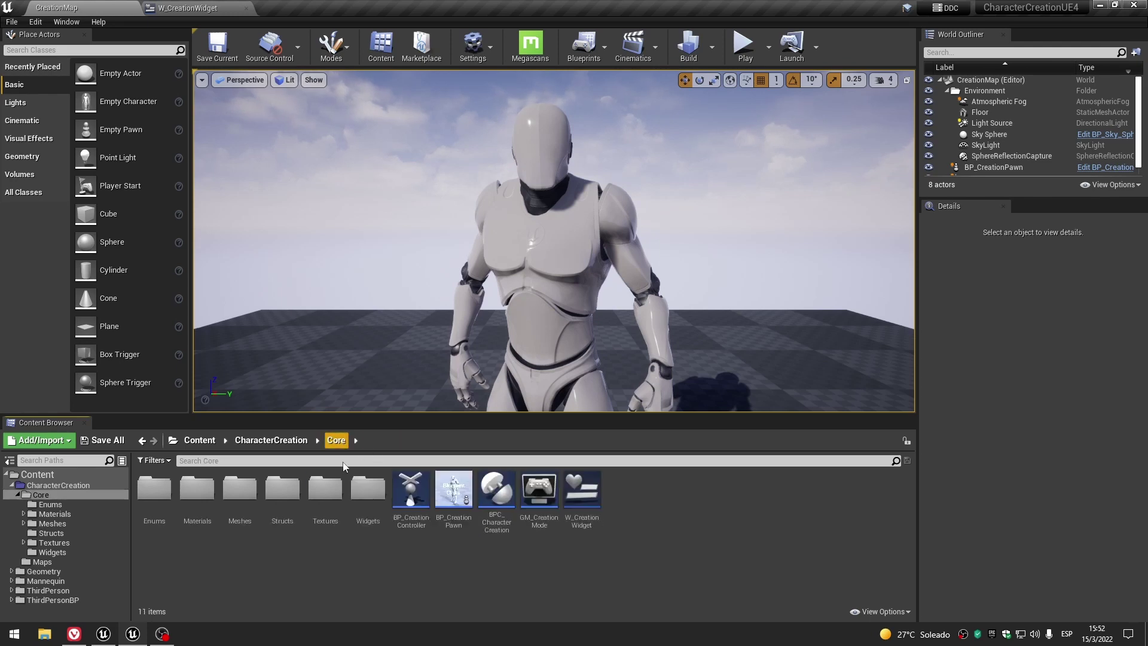
{"action": "double_click", "coordinate": [254, 507]}
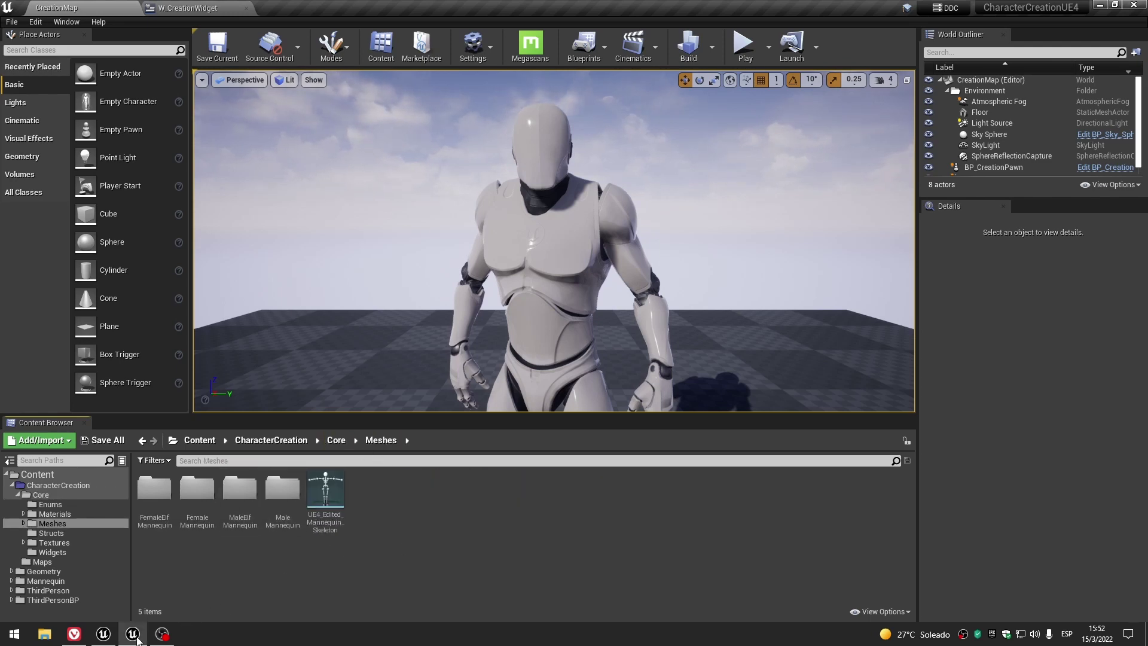
{"action": "left_click", "coordinate": [133, 633]}
{"action": "mouse_move", "coordinate": [569, 266]}
{"action": "left_mouse_down"}
{"action": "mouse_move", "coordinate": [506, 213]}
{"action": "mouse_move", "coordinate": [430, 205]}
{"action": "left_mouse_up"}
Extract the MannequinHairs archive with 7-Zip into a MannequinHairs folder beside it.
{"action": "right_click", "coordinate": [436, 204]}
{"action": "mouse_move", "coordinate": [507, 226]}
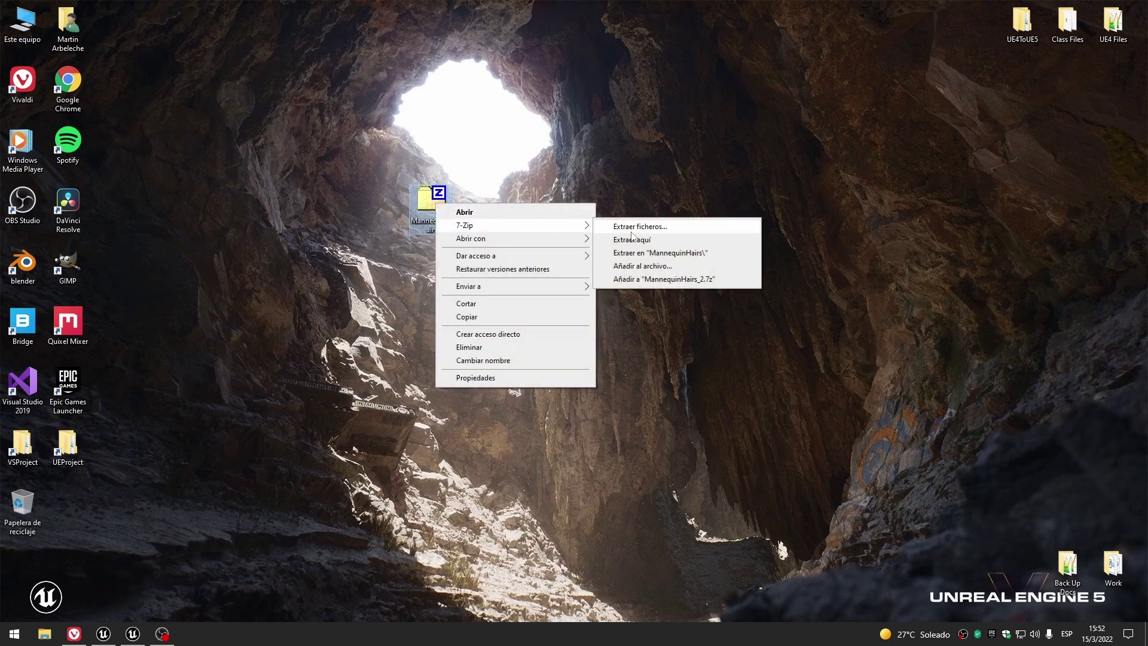
{"action": "left_click", "coordinate": [645, 252]}
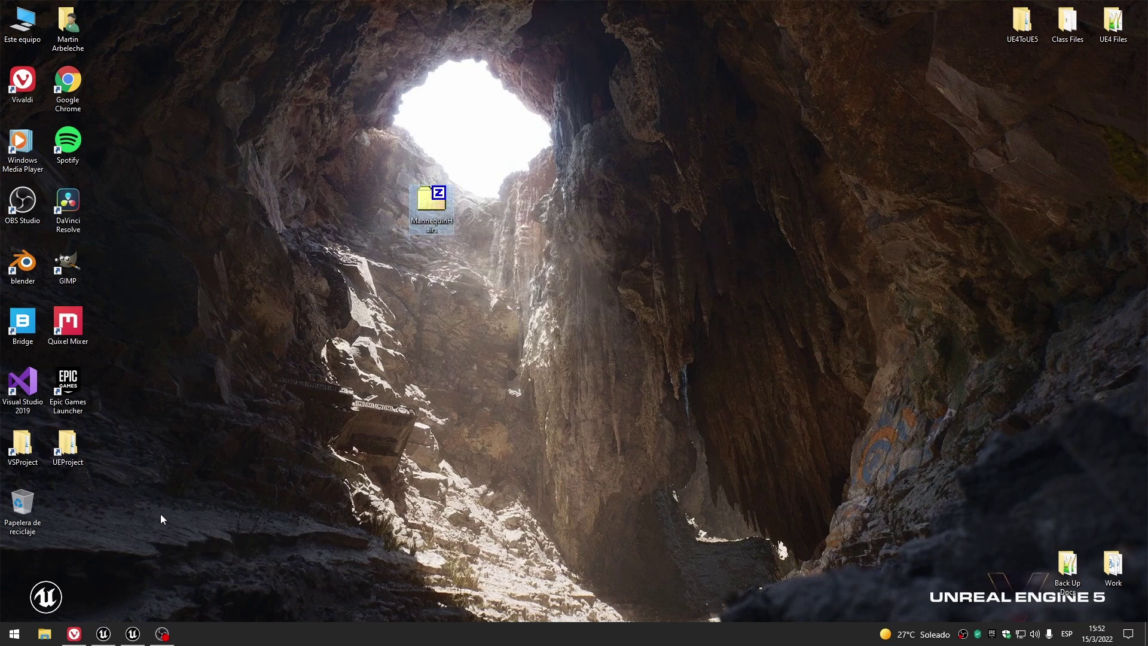
{"action": "mouse_move", "coordinate": [20, 562]}
{"action": "left_mouse_down"}
{"action": "mouse_move", "coordinate": [474, 238]}
{"action": "mouse_move", "coordinate": [459, 214]}
{"action": "left_mouse_up"}
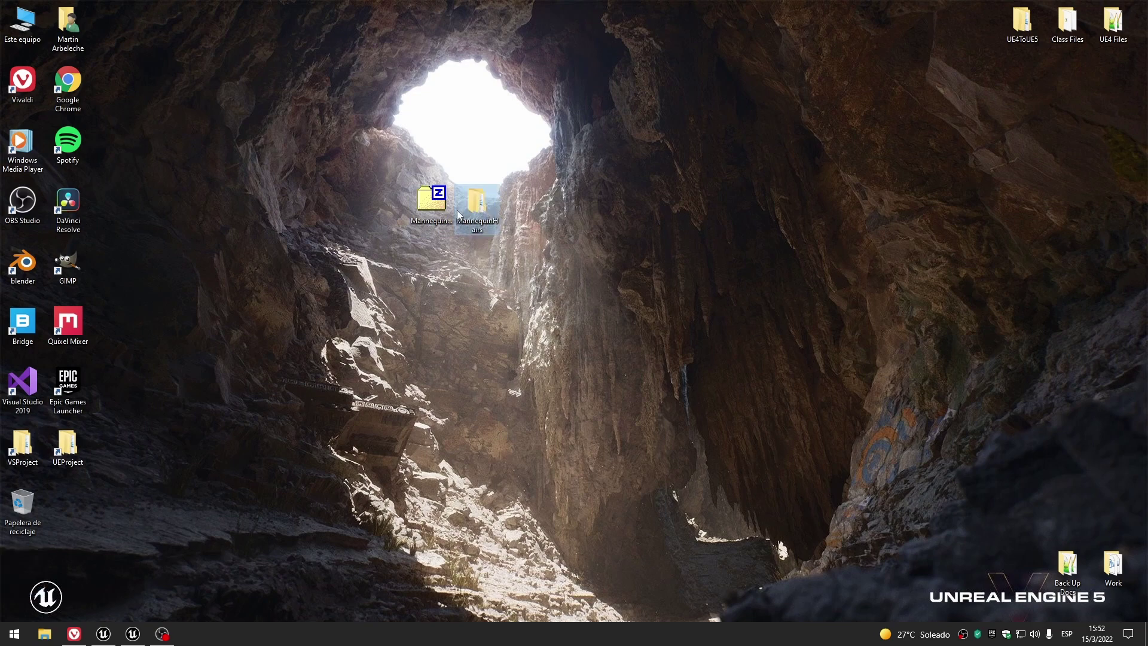
Browse the extracted FemaleHairs and MaleHairs folders, then return to the Unreal editor.
{"action": "double_click", "coordinate": [467, 209]}
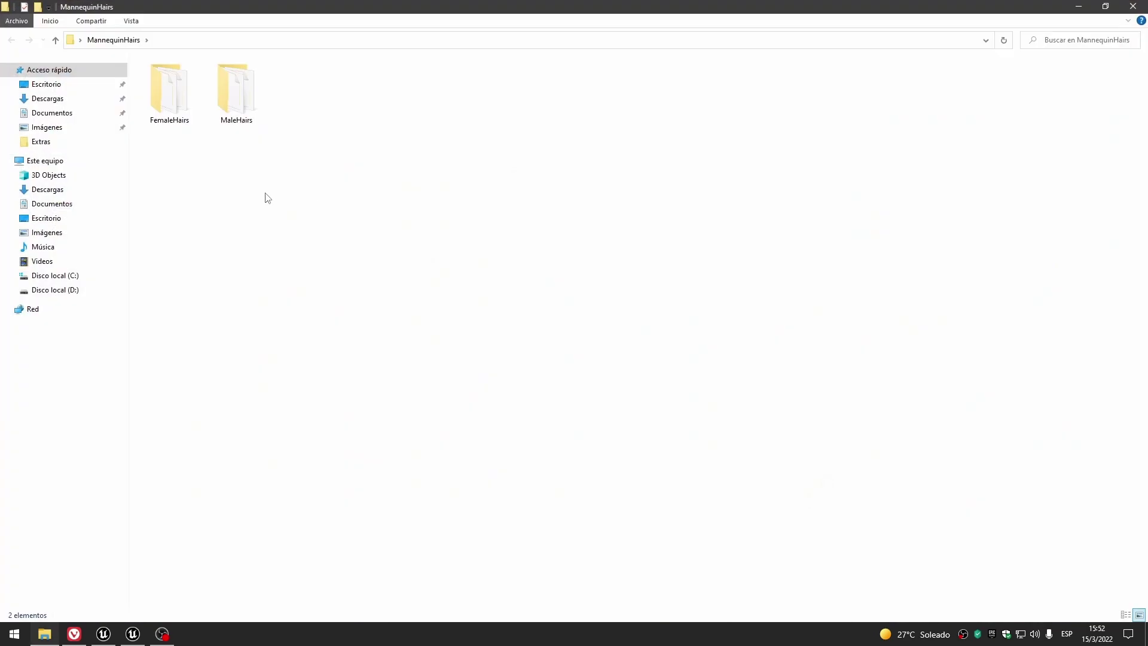
{"action": "double_click", "coordinate": [172, 102]}
{"action": "key", "text": "alt+Up"}
{"action": "key", "text": "Right"}
{"action": "key", "text": "Return"}
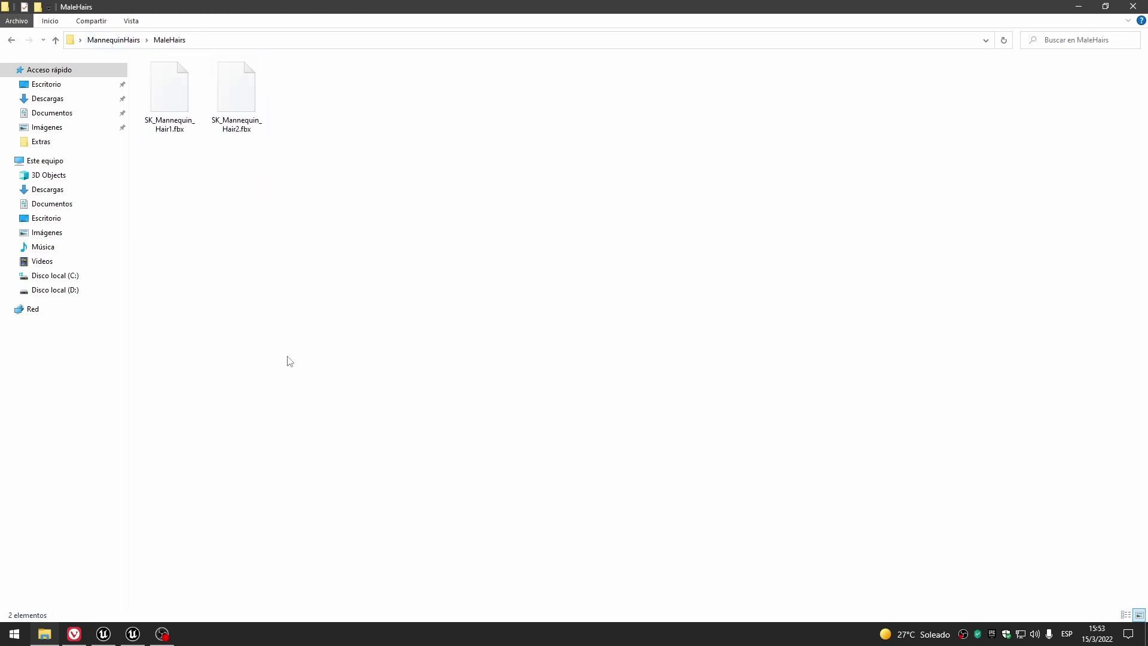
{"action": "left_click", "coordinate": [133, 634]}
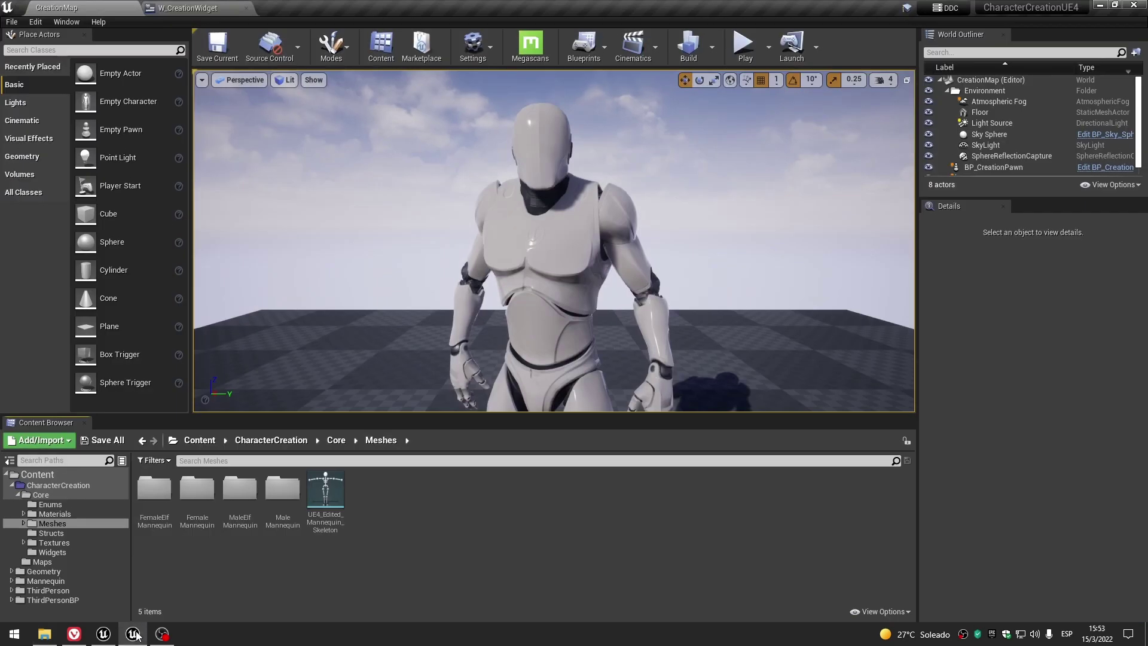
Create a MaleHairs folder inside Core > Meshes.
{"action": "left_click", "coordinate": [335, 443]}
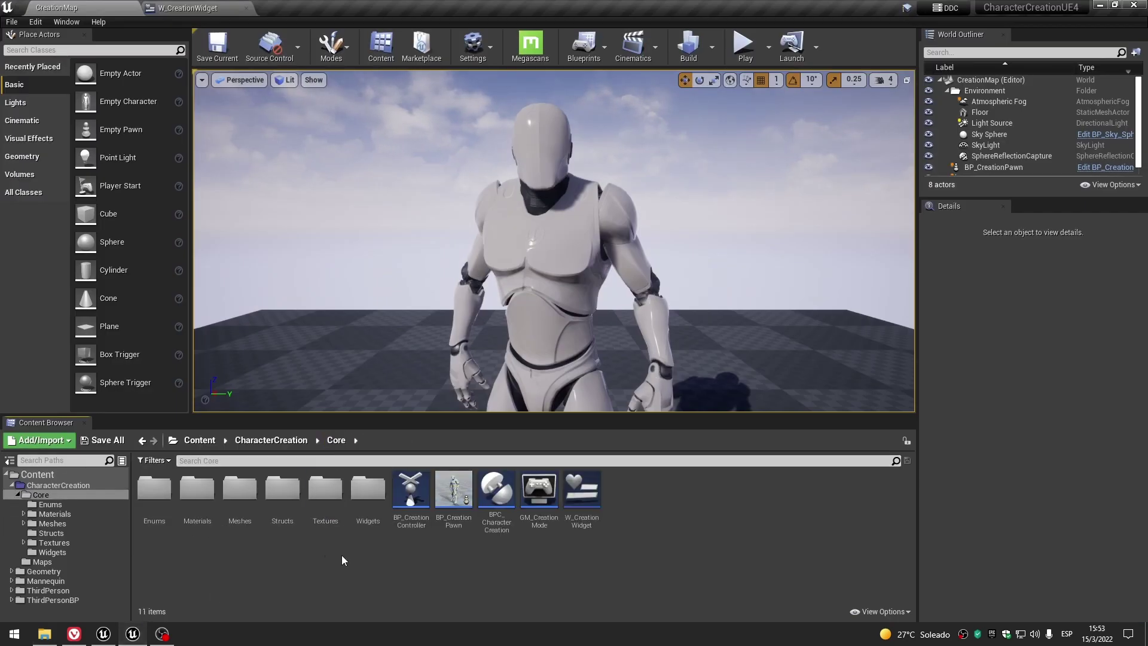
{"action": "double_click", "coordinate": [239, 489]}
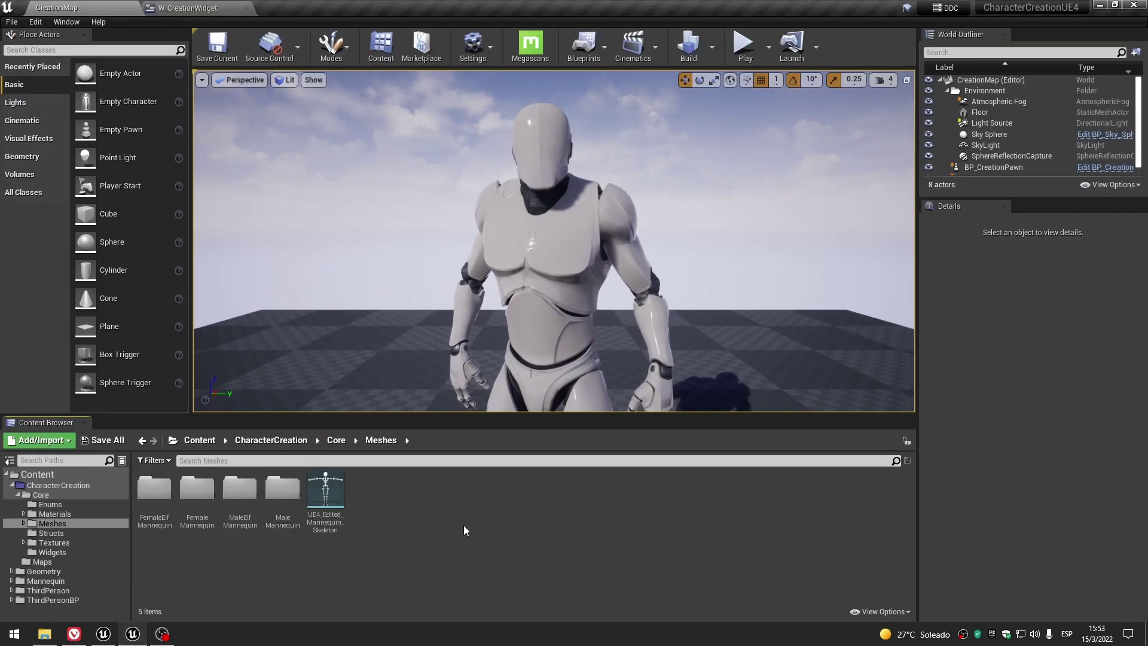
{"action": "right_click", "coordinate": [464, 525]}
{"action": "left_click", "coordinate": [501, 162]}
{"action": "type", "text": "MaleHairs"}
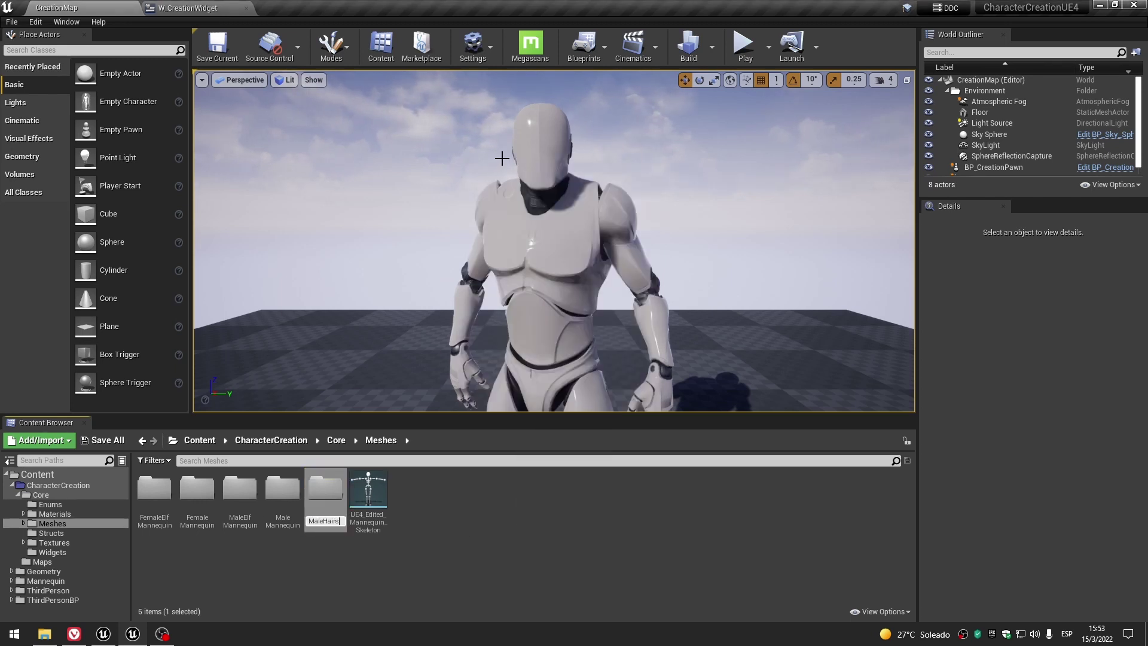
{"action": "key", "text": "Return"}
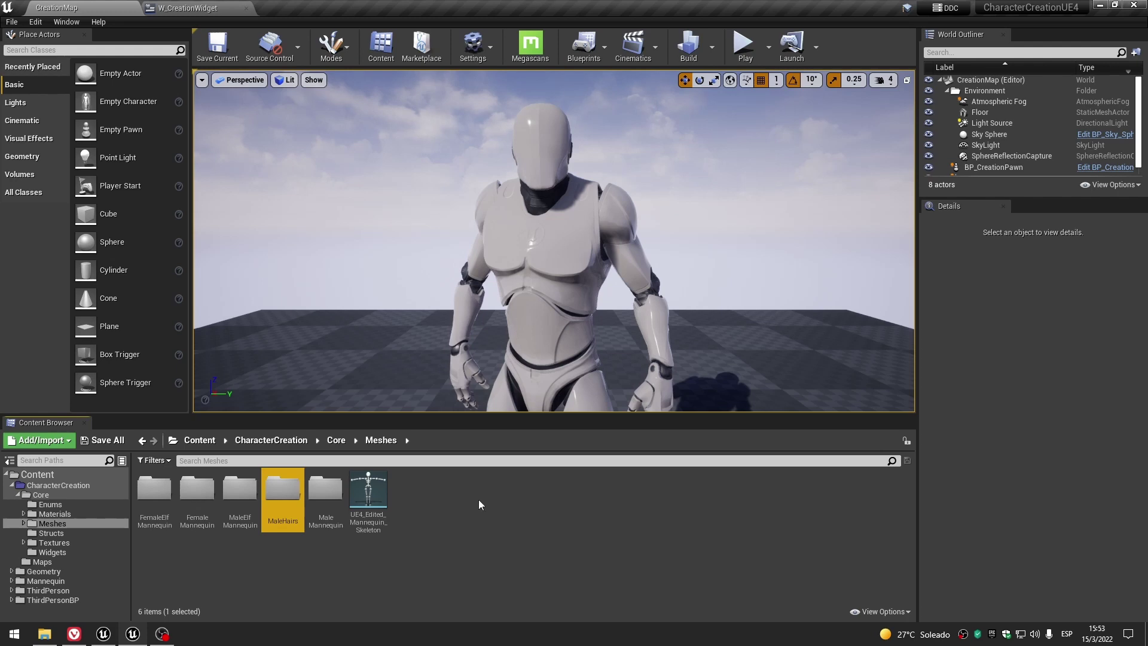
Add a FemaleHairs folder alongside it and open the empty MaleHairs folder.
{"action": "right_click", "coordinate": [470, 561]}
{"action": "left_click", "coordinate": [541, 192]}
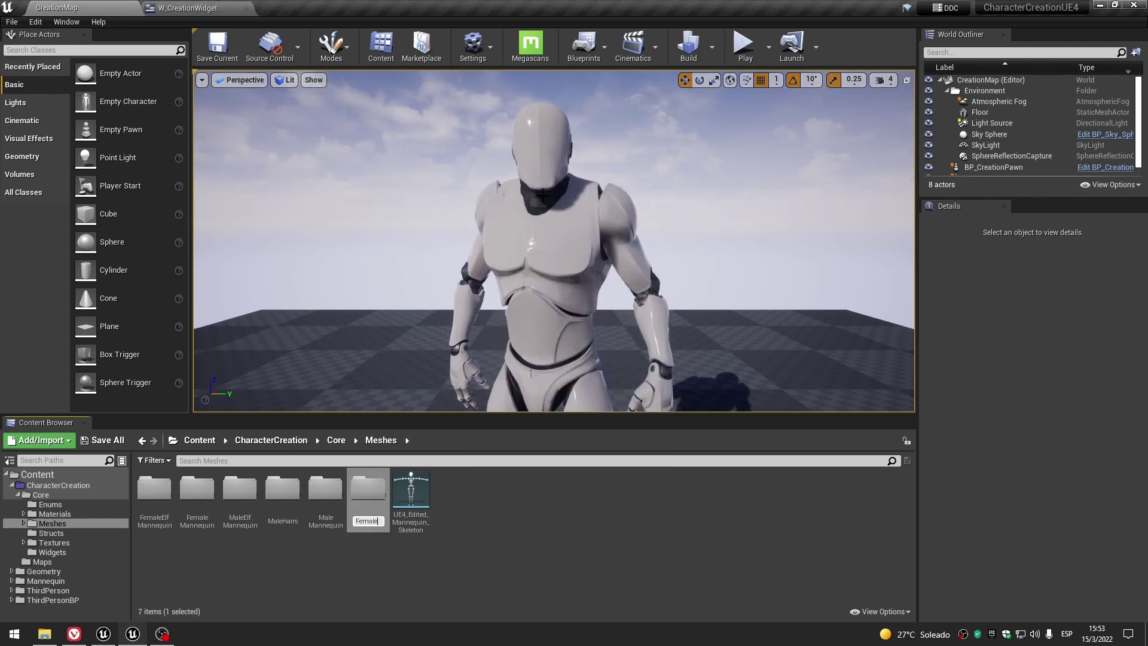
{"action": "key", "text": "Return"}
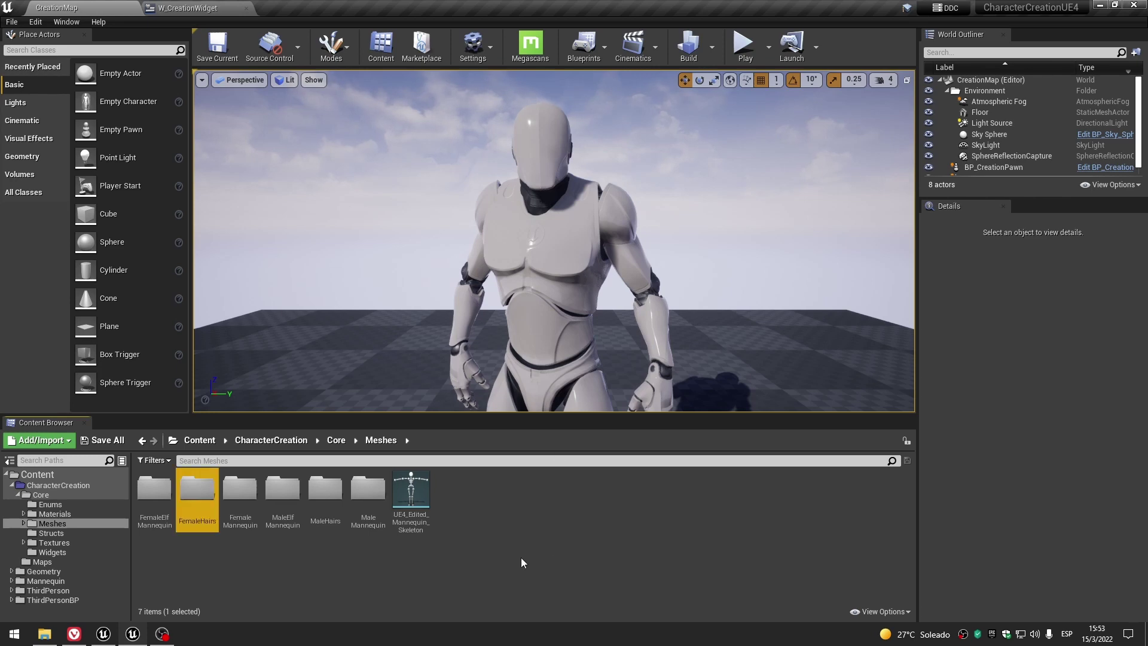
{"action": "left_click", "coordinate": [399, 597]}
{"action": "double_click", "coordinate": [323, 496]}
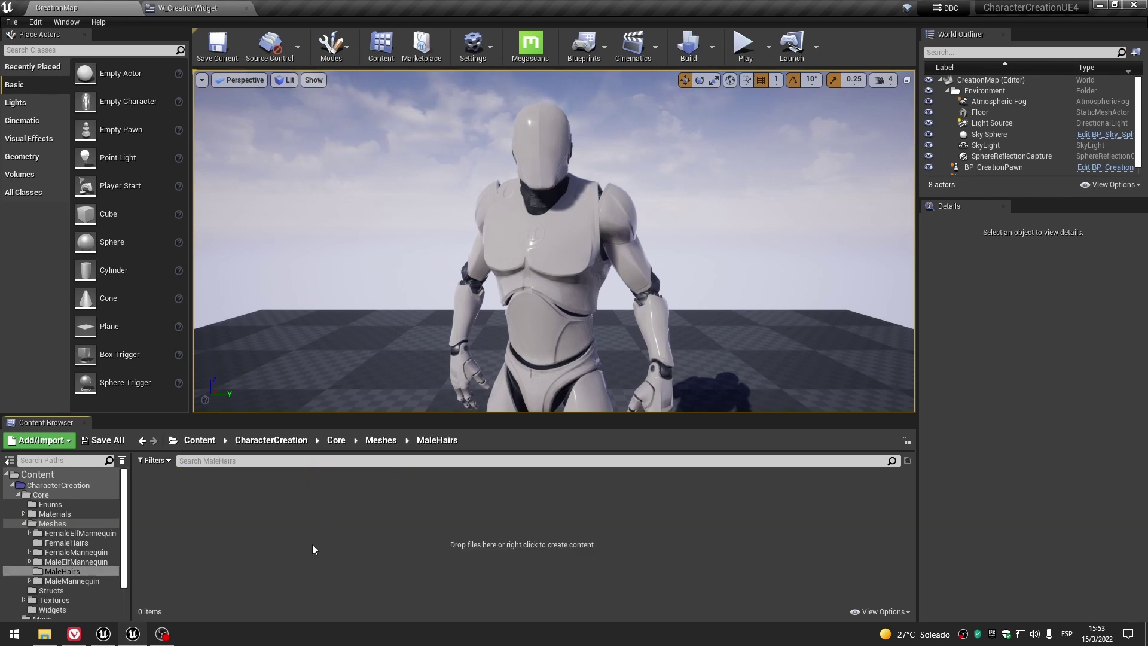
Drag both male hair FBX files into MaleHairs and import them on UE4_Edited_Mannequin_Skeleton.
{"action": "left_click", "coordinate": [132, 639]}
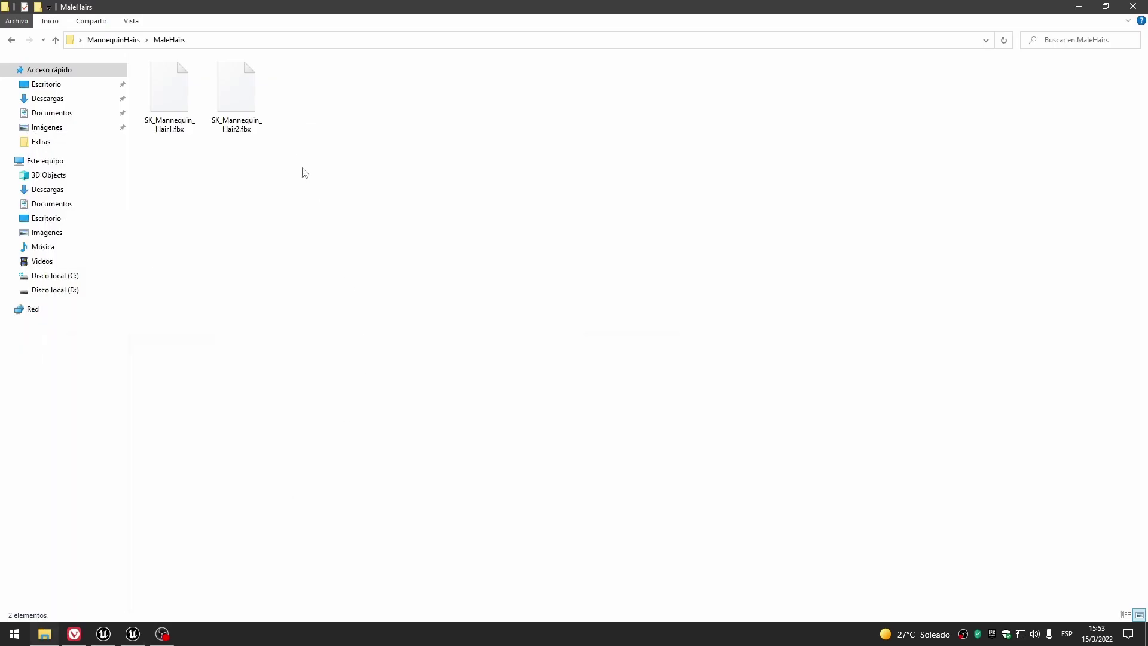
{"action": "mouse_move", "coordinate": [349, 187]}
{"action": "left_mouse_down"}
{"action": "mouse_move", "coordinate": [170, 92]}
{"action": "mouse_move", "coordinate": [307, 572]}
{"action": "mouse_move", "coordinate": [364, 547]}
{"action": "left_mouse_up"}
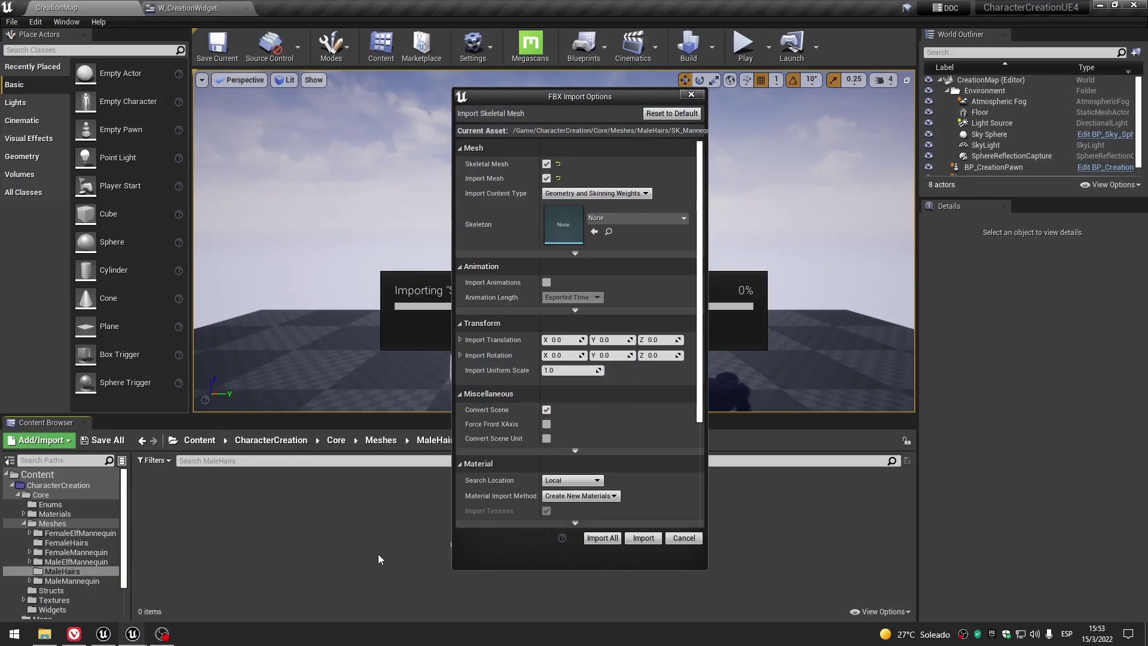
{"action": "left_click", "coordinate": [644, 218]}
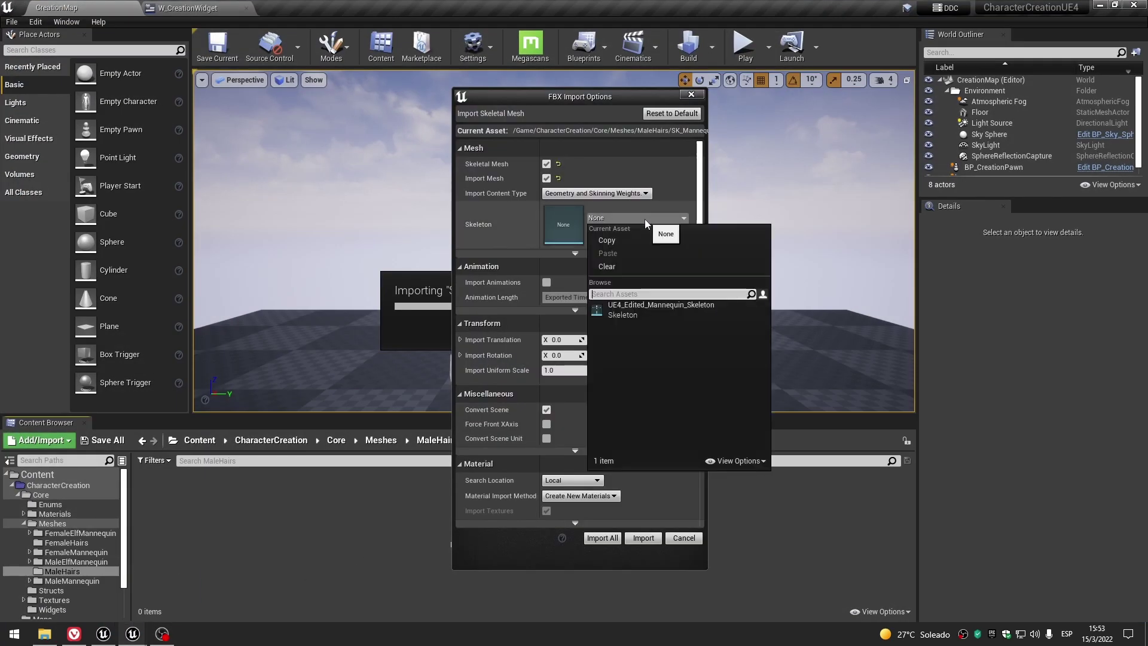
{"action": "left_click", "coordinate": [643, 315]}
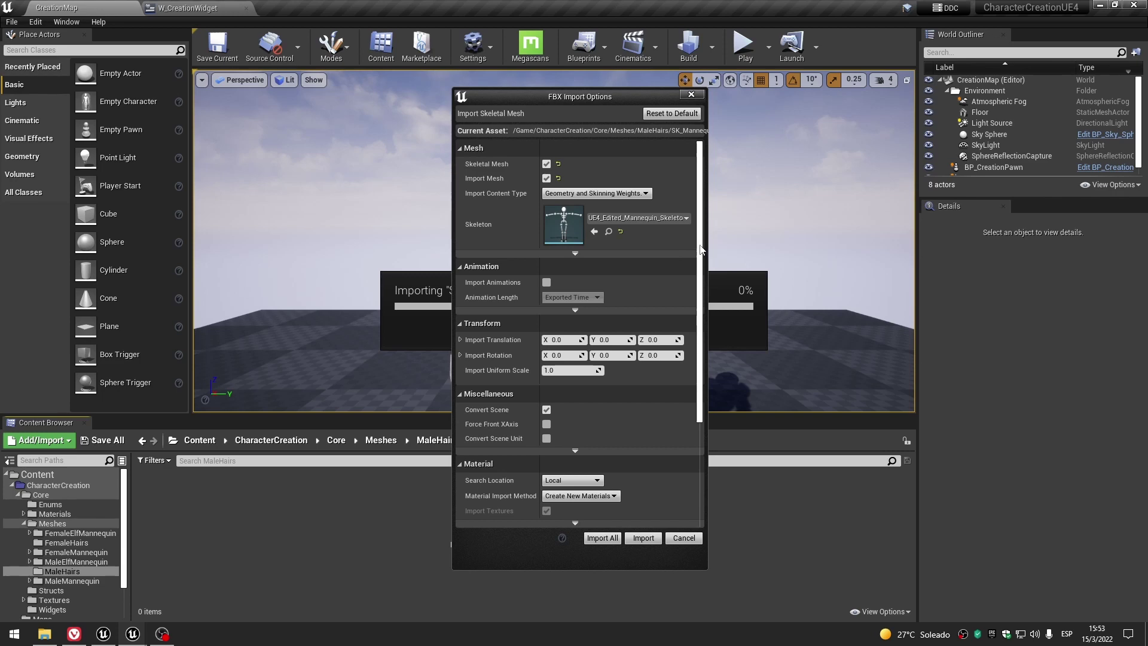
{"action": "scroll", "coordinate": [701, 250], "scroll_direction": "down", "scroll_amount": 5}
{"action": "scroll", "coordinate": [697, 456], "scroll_direction": "up", "scroll_amount": 5}
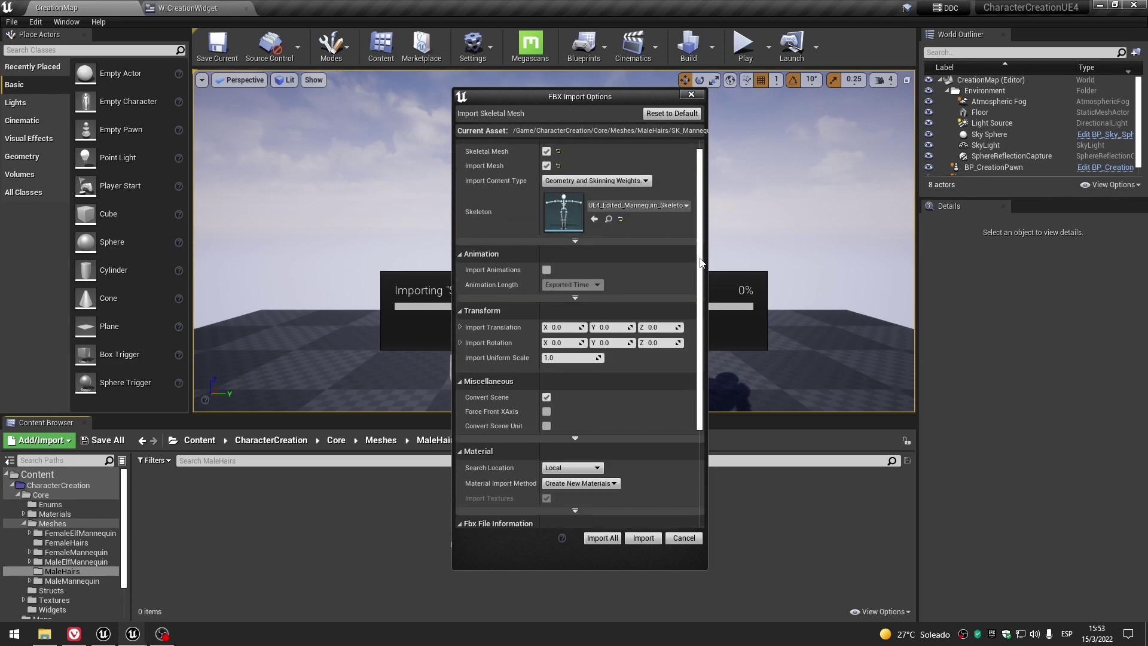
{"action": "left_click", "coordinate": [599, 537]}
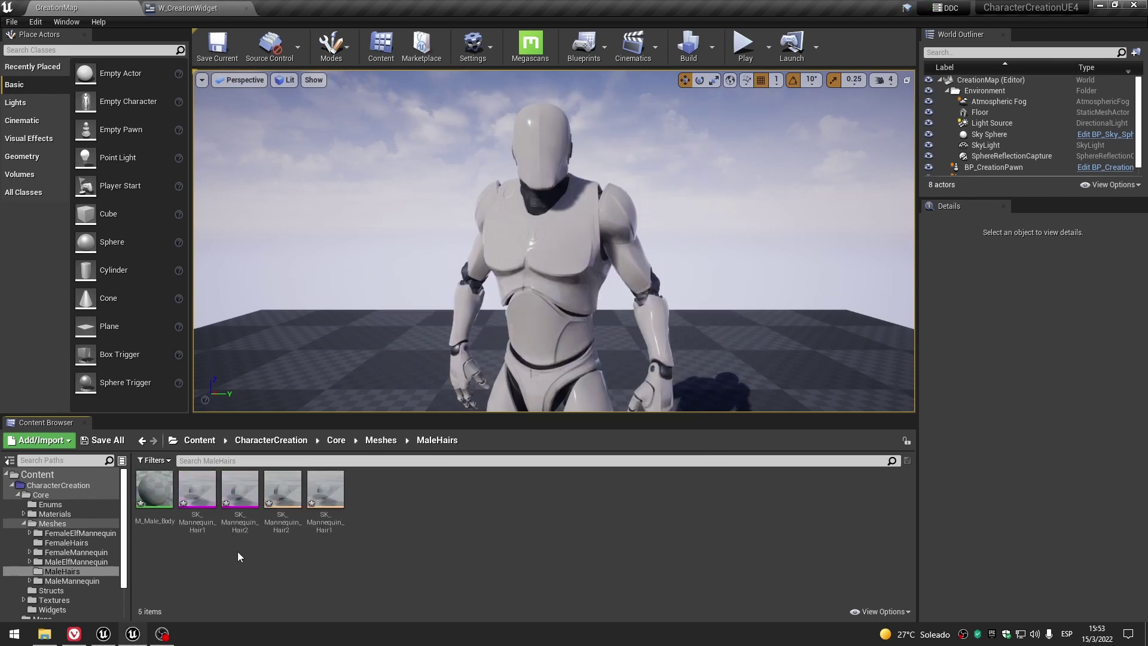
Save all the imported hair assets and look at MaleElfMannequin's PhysicsAsset folder.
{"action": "left_click", "coordinate": [103, 440]}
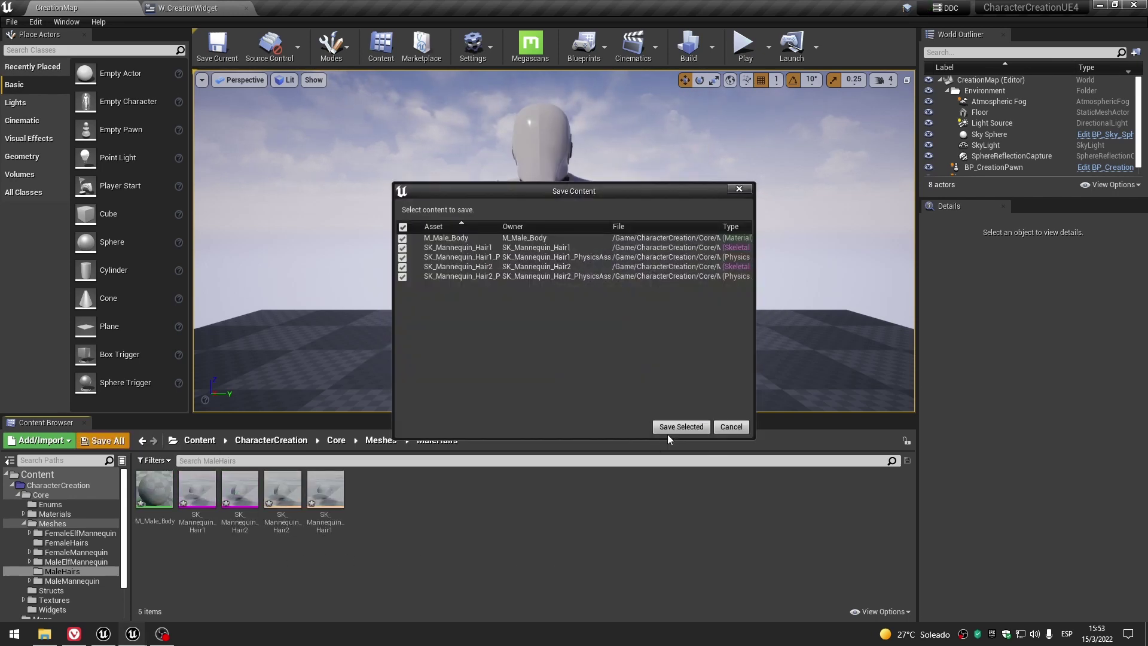
{"action": "left_click", "coordinate": [679, 425]}
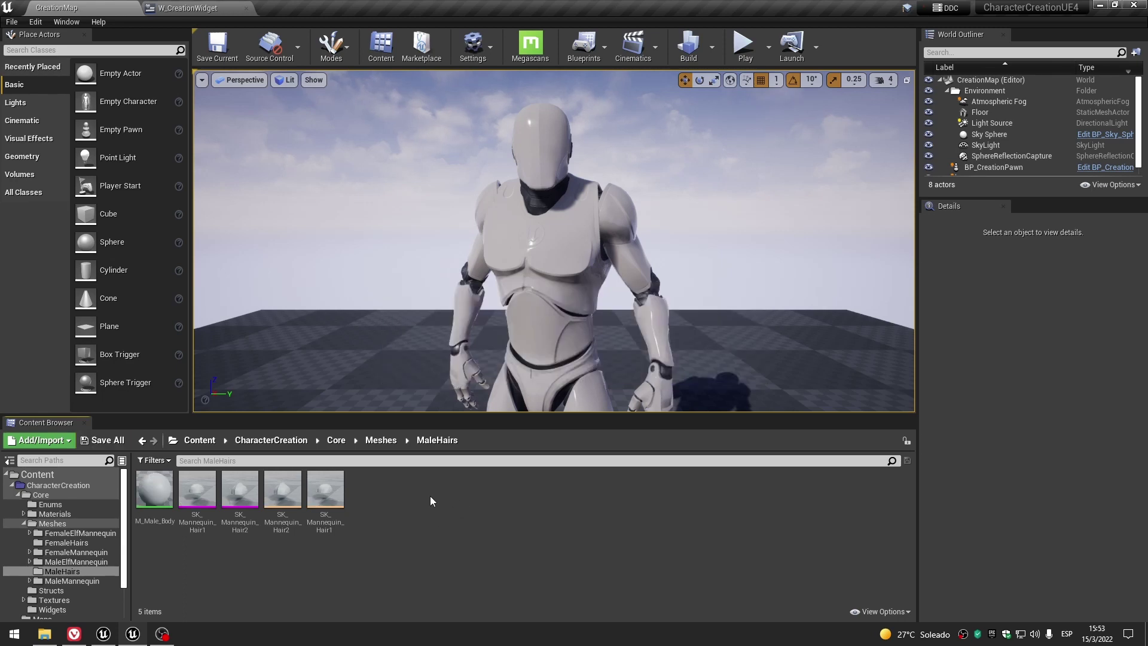
{"action": "left_click", "coordinate": [385, 441]}
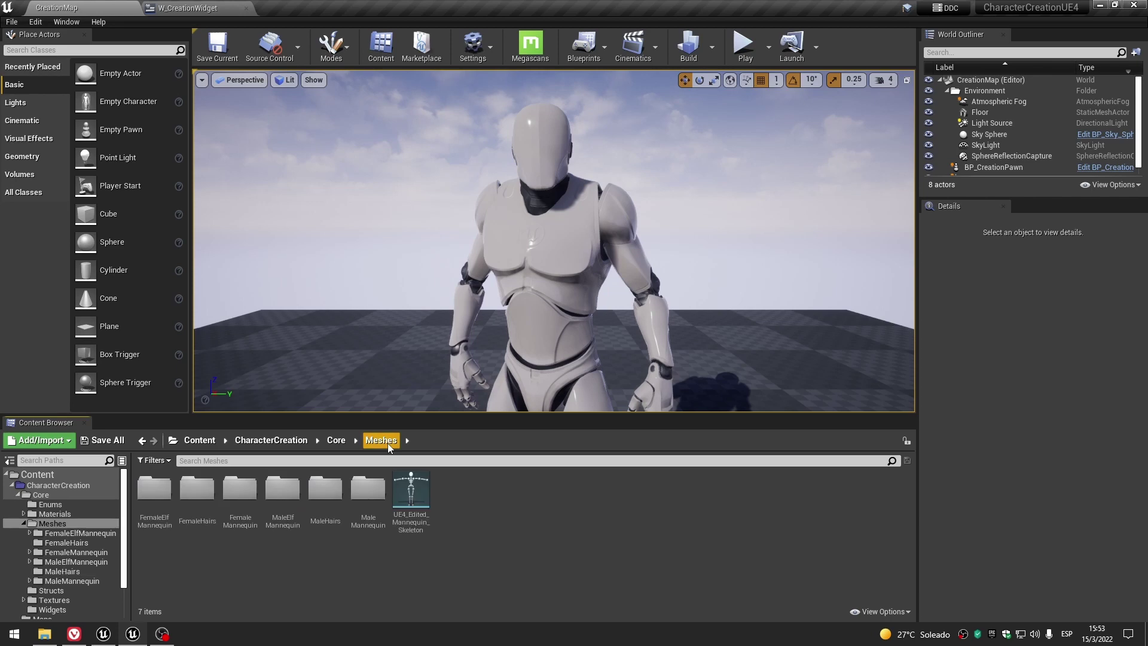
{"action": "double_click", "coordinate": [289, 496]}
{"action": "left_click", "coordinate": [157, 519]}
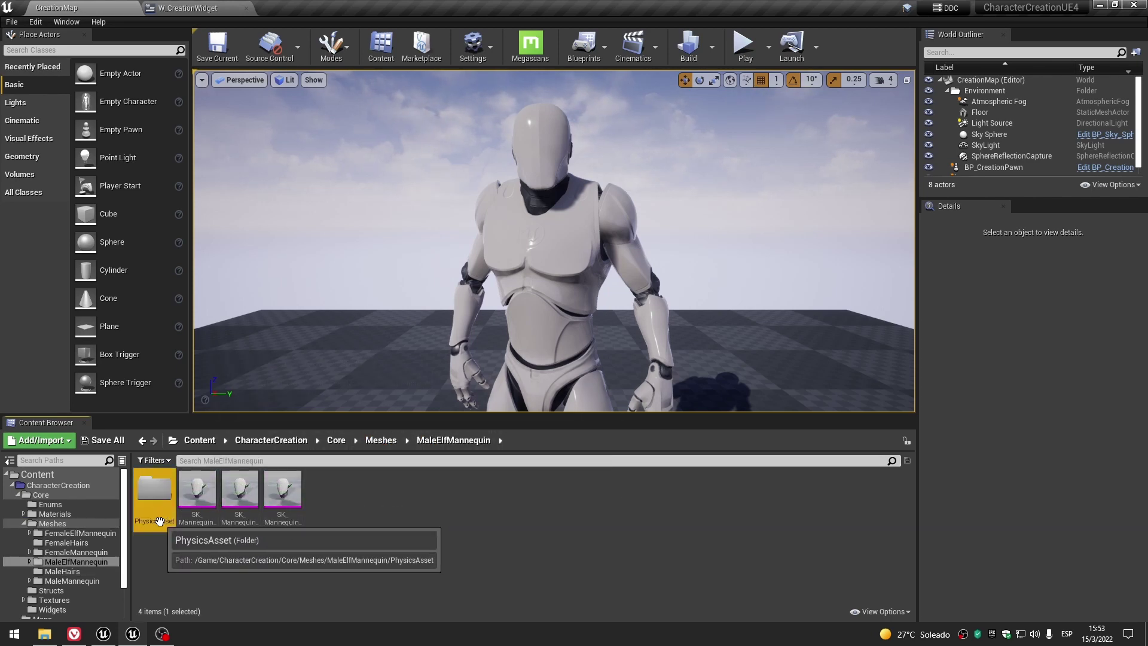
{"action": "right_click", "coordinate": [161, 522]}
{"action": "left_click", "coordinate": [417, 491]}
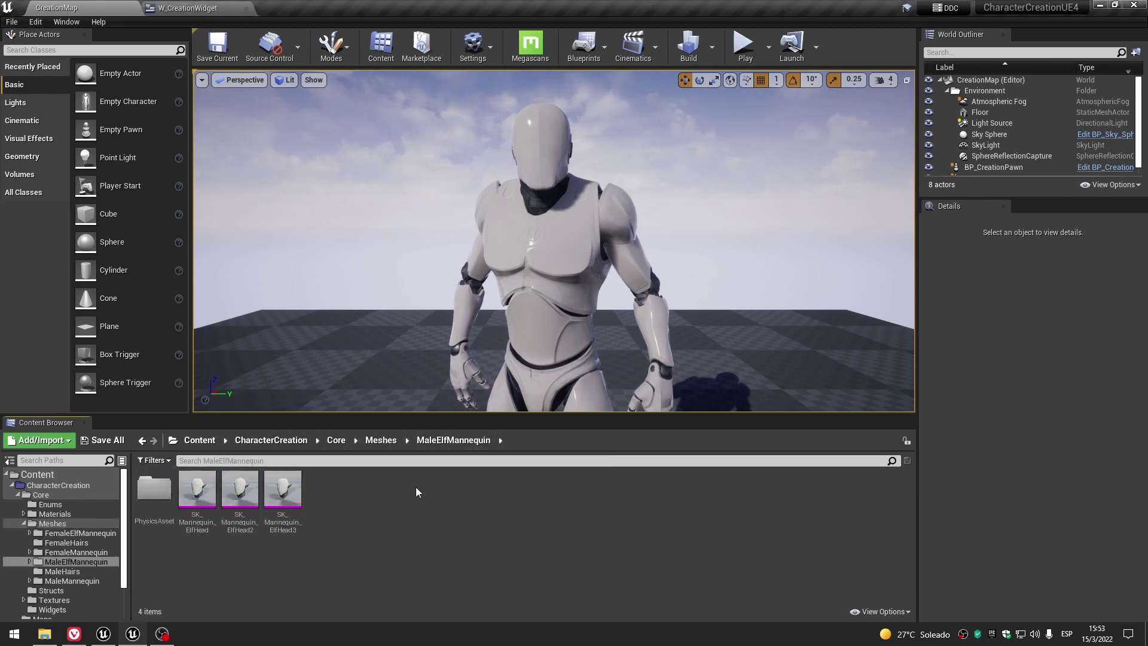
Create a folder named PhysicsAsset inside MaleHairs.
{"action": "left_click", "coordinate": [390, 445]}
{"action": "double_click", "coordinate": [325, 493]}
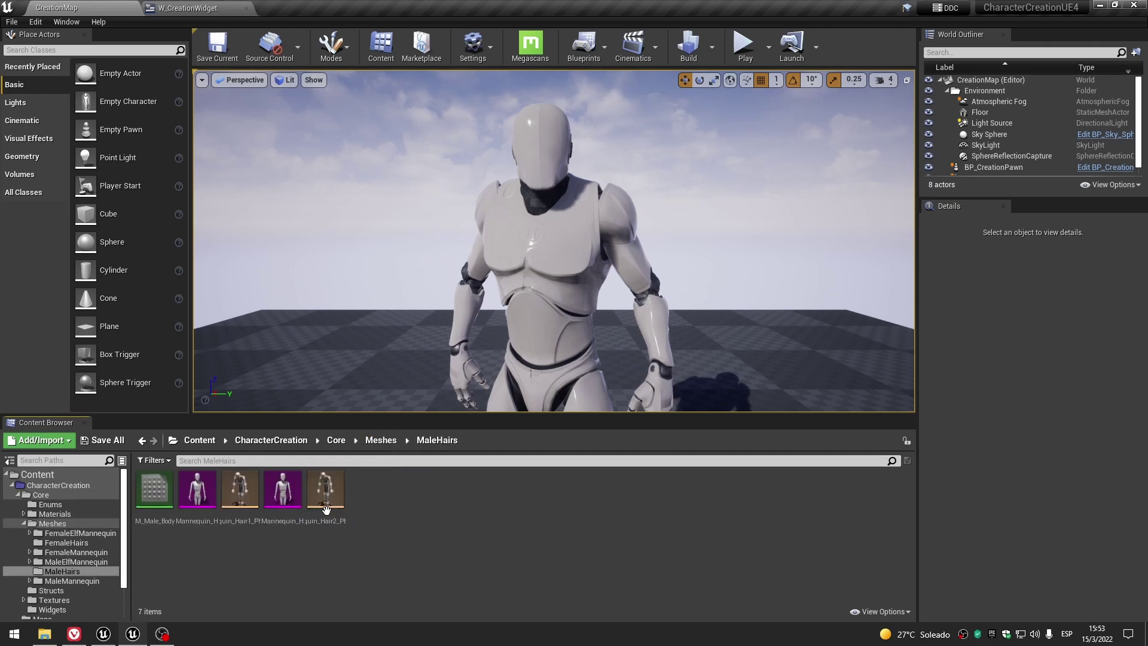
{"action": "right_click", "coordinate": [473, 519]}
{"action": "left_click", "coordinate": [514, 158]}
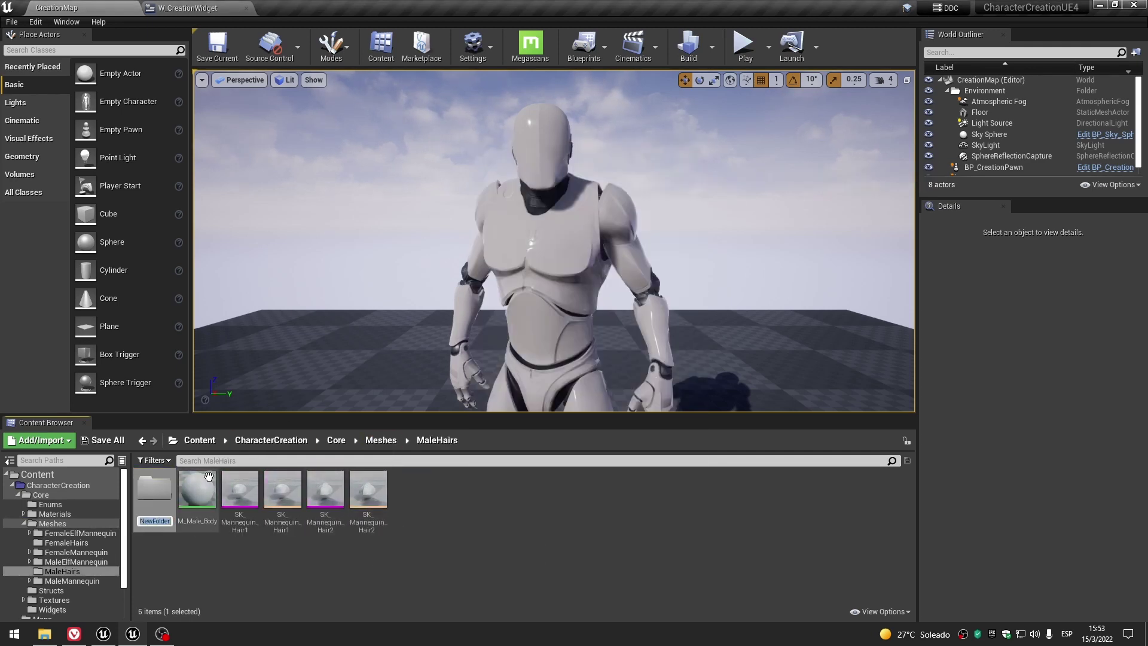
{"action": "right_click", "coordinate": [168, 524]}
{"action": "left_click", "coordinate": [203, 569]}
{"action": "key", "text": "Return"}
{"action": "left_click", "coordinate": [417, 563]}
Move the Hair1 and Hair2 physics assets into the PhysicsAsset folder.
{"action": "left_click", "coordinate": [283, 487]}
{"action": "left_click", "coordinate": [368, 487], "text": "ctrl"}
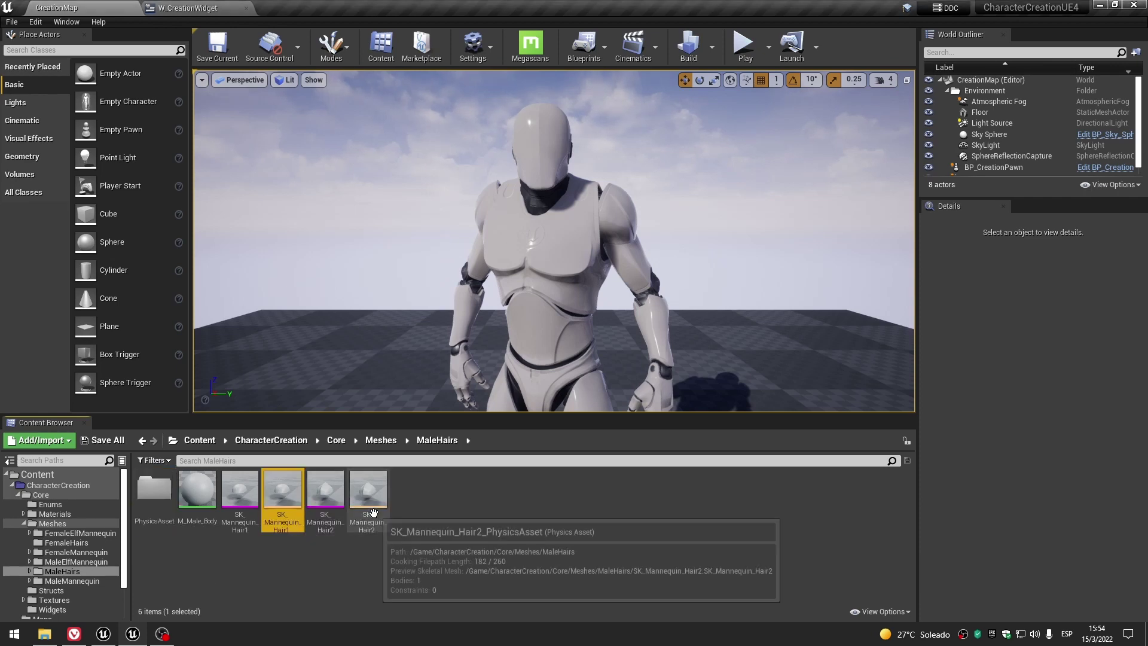
{"action": "left_click_drag", "start_coordinate": [284, 487], "coordinate": [156, 491]}
{"action": "left_click", "coordinate": [179, 501]}
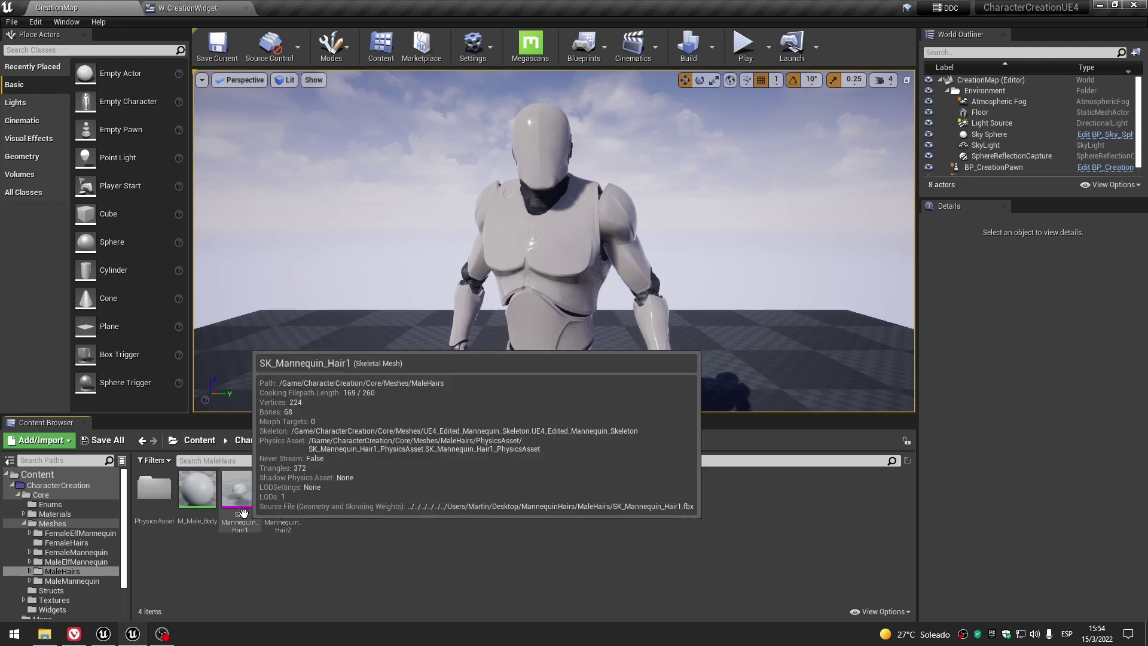
{"action": "left_click", "coordinate": [194, 485]}
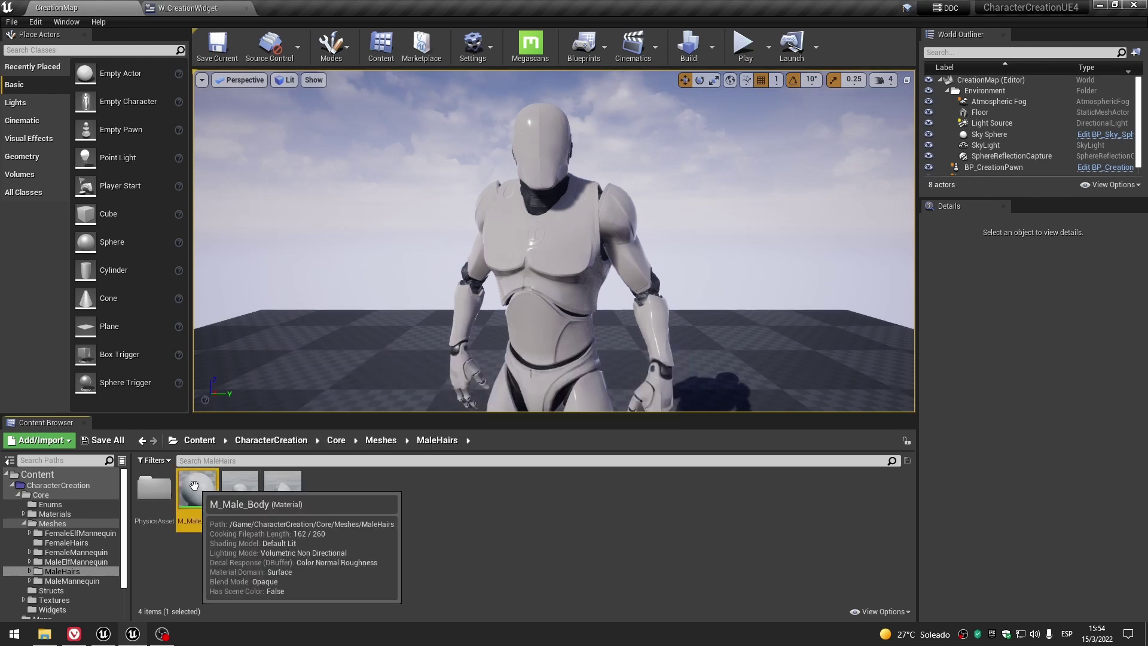
{"action": "left_click", "coordinate": [111, 639]}
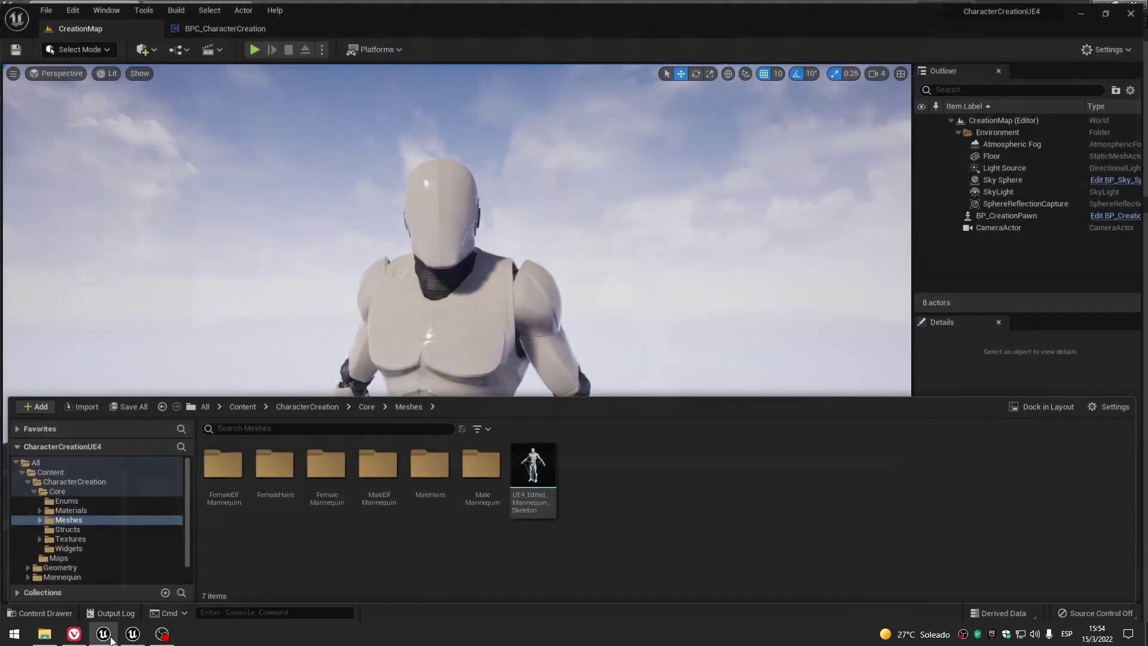
Copy the name M_MaleHair_Black from the MaleHairs material in Unreal Engine 5.
{"action": "double_click", "coordinate": [445, 472]}
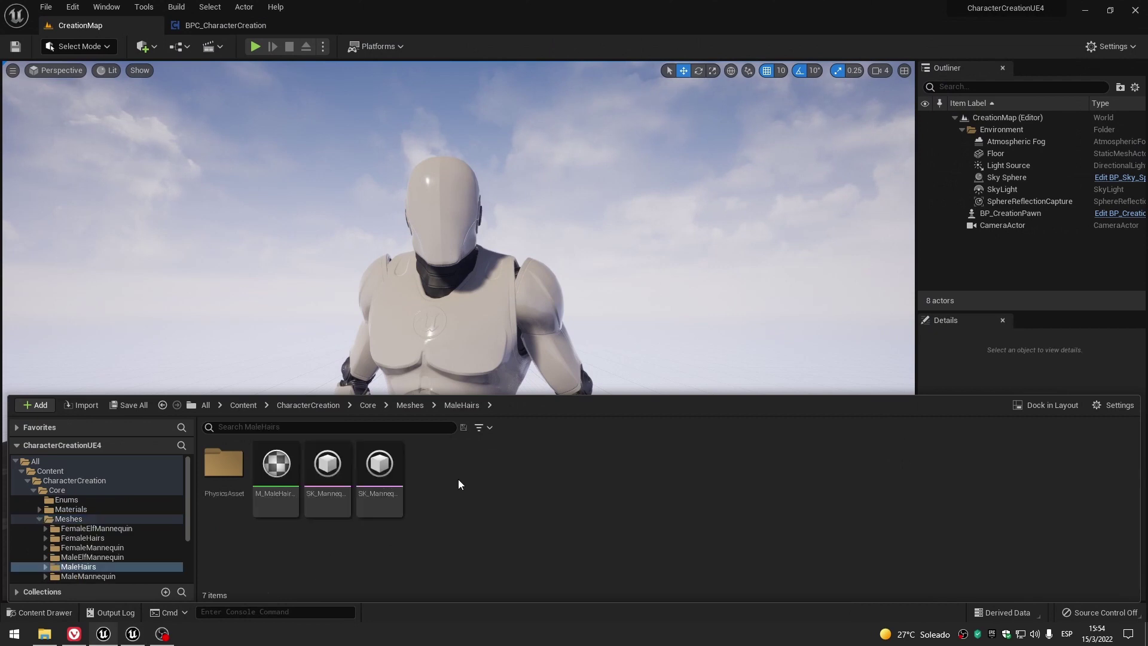
{"action": "left_click", "coordinate": [293, 484]}
{"action": "left_click", "coordinate": [272, 495]}
{"action": "right_click", "coordinate": [270, 496]}
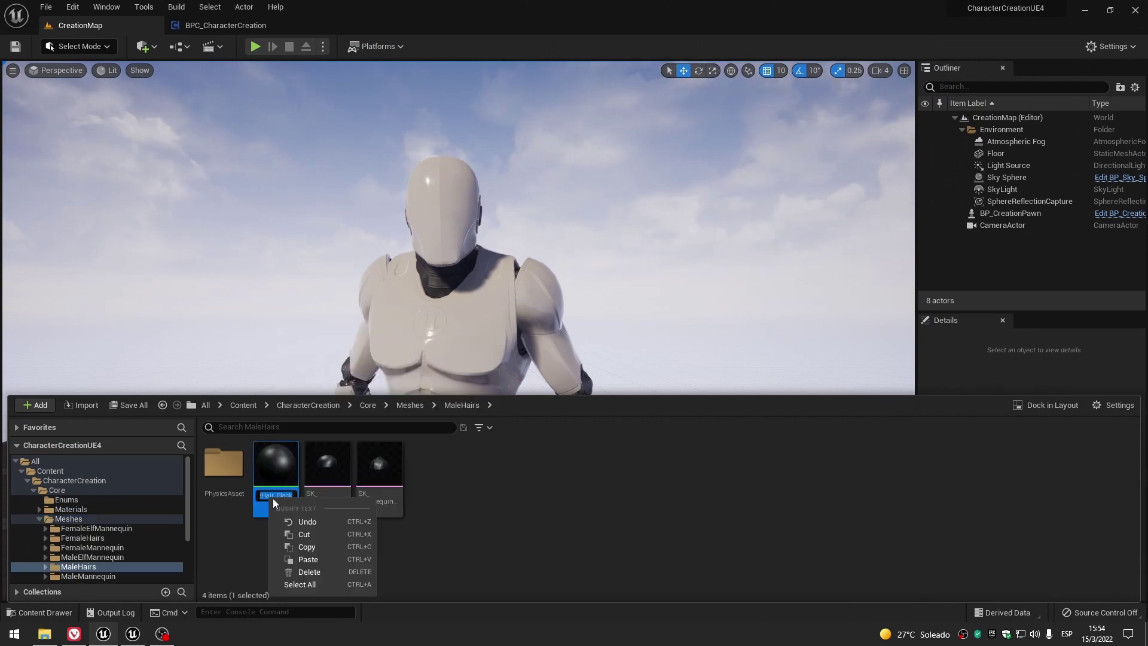
{"action": "left_click", "coordinate": [307, 546]}
{"action": "left_click", "coordinate": [272, 557]}
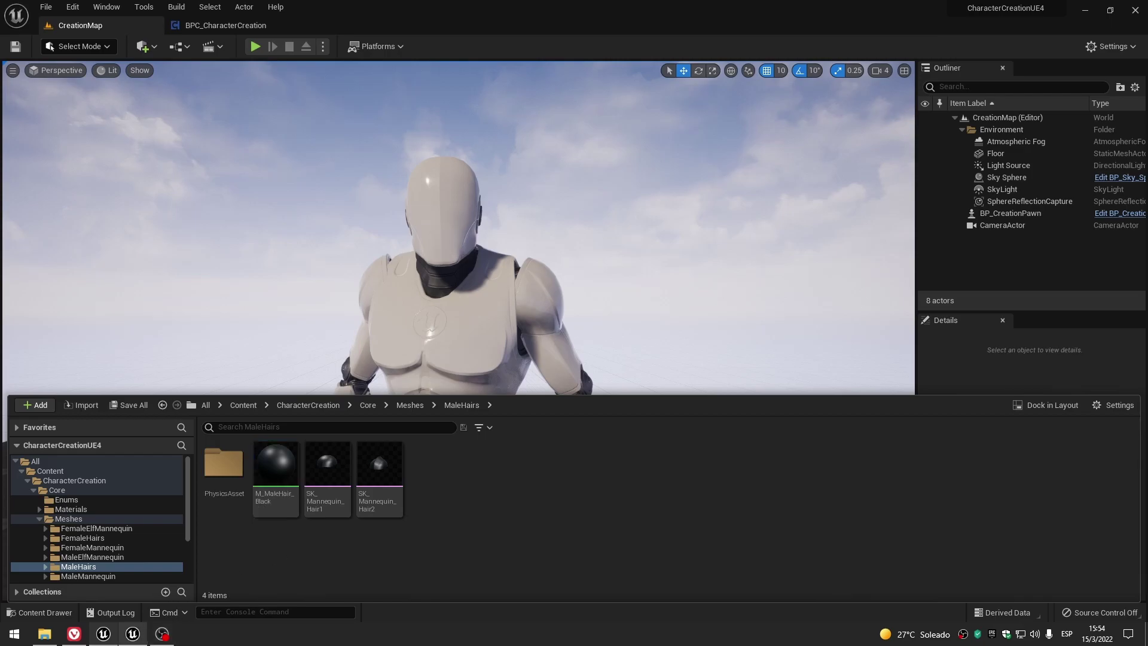
{"action": "left_click", "coordinate": [104, 638]}
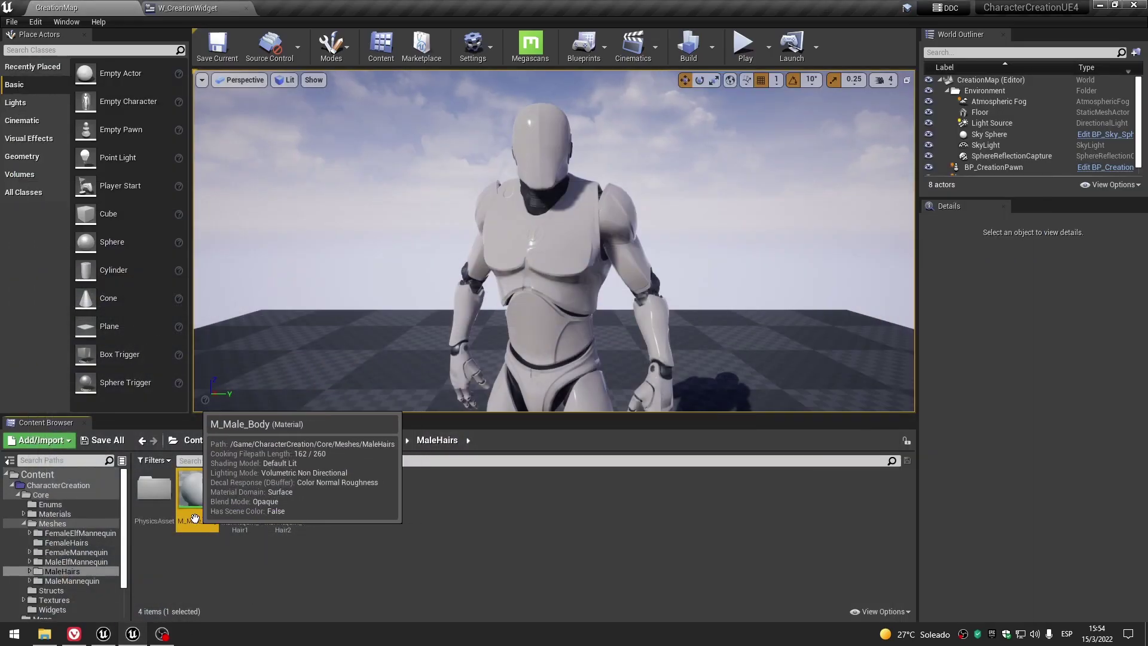
Rename M_Male_Body to M_MaleHair_Black by pasting the copied name.
{"action": "left_click", "coordinate": [198, 520]}
{"action": "right_click", "coordinate": [198, 521]}
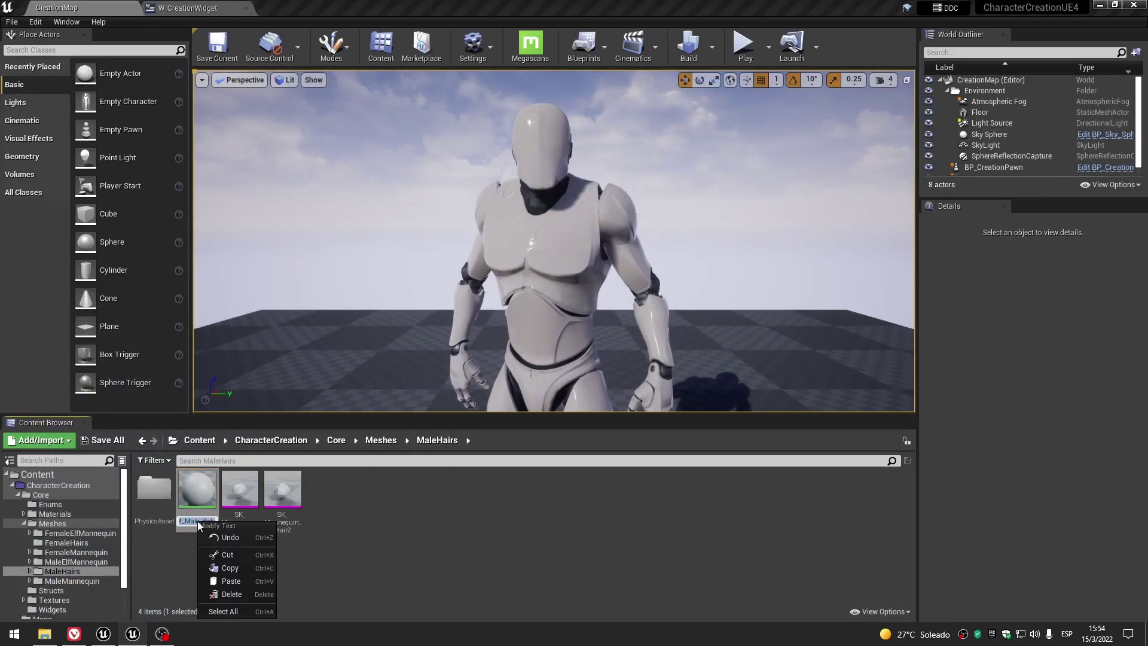
{"action": "left_click", "coordinate": [232, 576]}
{"action": "key", "text": "Return"}
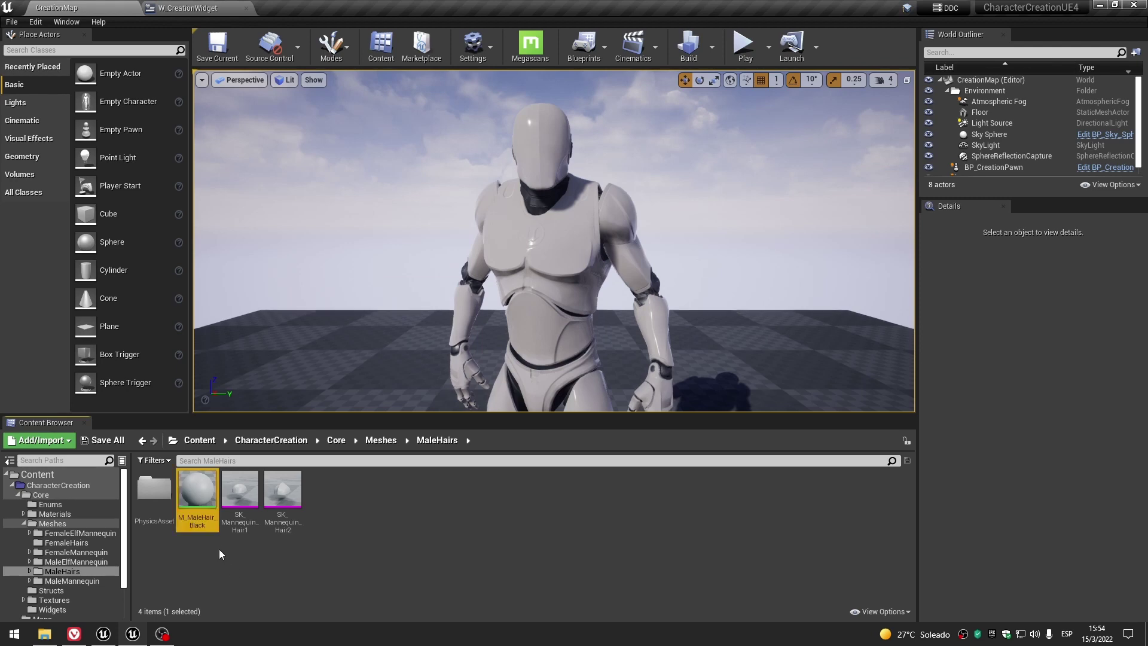
Set the material's Param colour default to black, save it, and close the material editor.
{"action": "left_click_drag", "start_coordinate": [199, 517], "coordinate": [450, 390]}
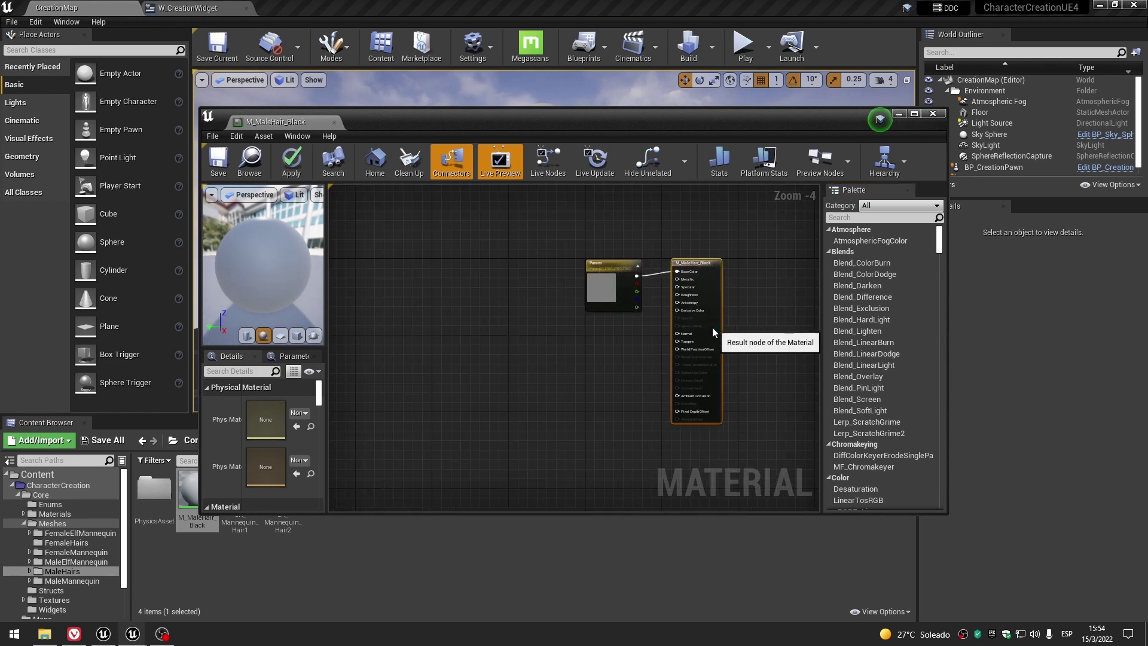
{"action": "right_click_drag", "start_coordinate": [639, 344], "coordinate": [556, 359]}
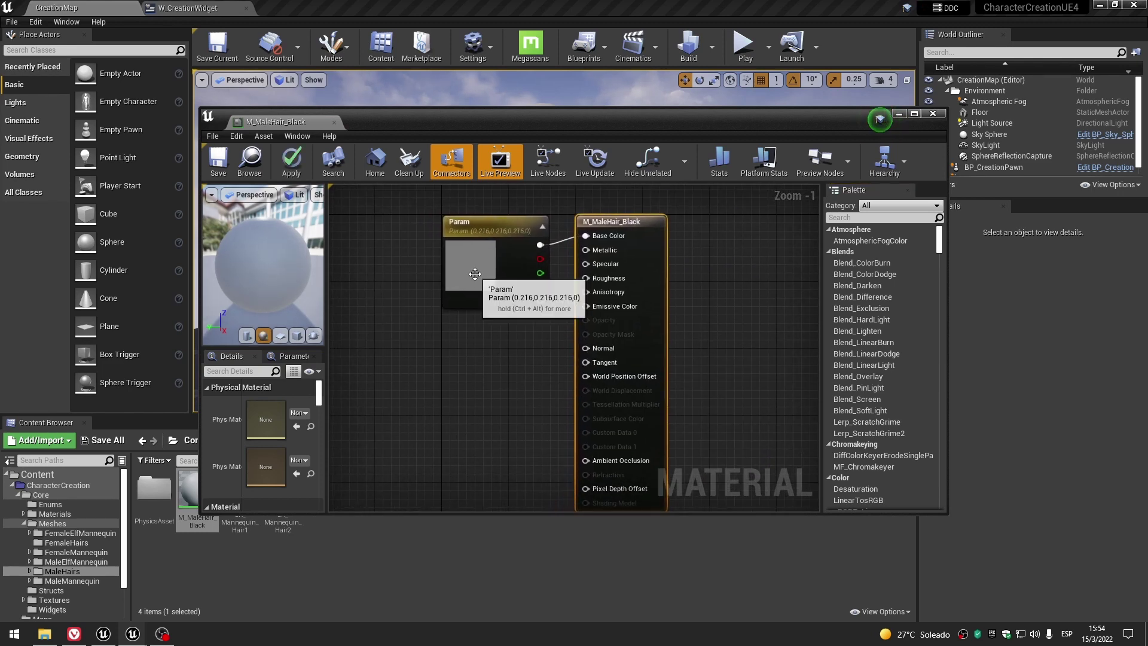
{"action": "left_click", "coordinate": [487, 269]}
{"action": "left_click_drag", "start_coordinate": [275, 121], "coordinate": [305, 8]}
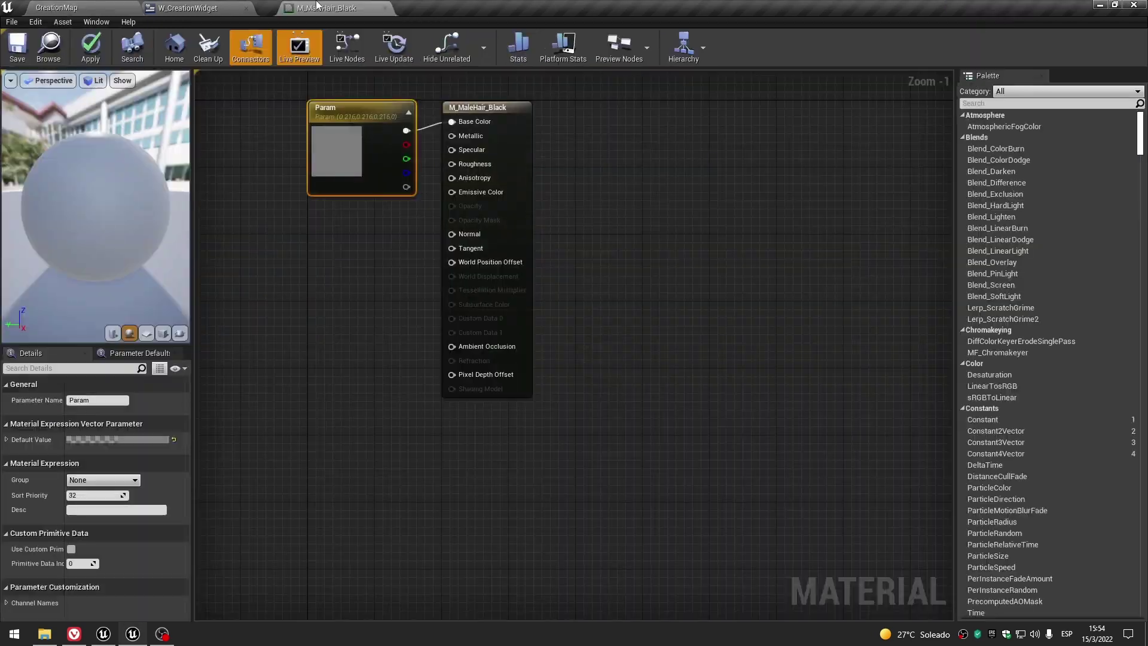
{"action": "right_click_drag", "start_coordinate": [327, 231], "coordinate": [440, 276]}
{"action": "left_click", "coordinate": [107, 440]}
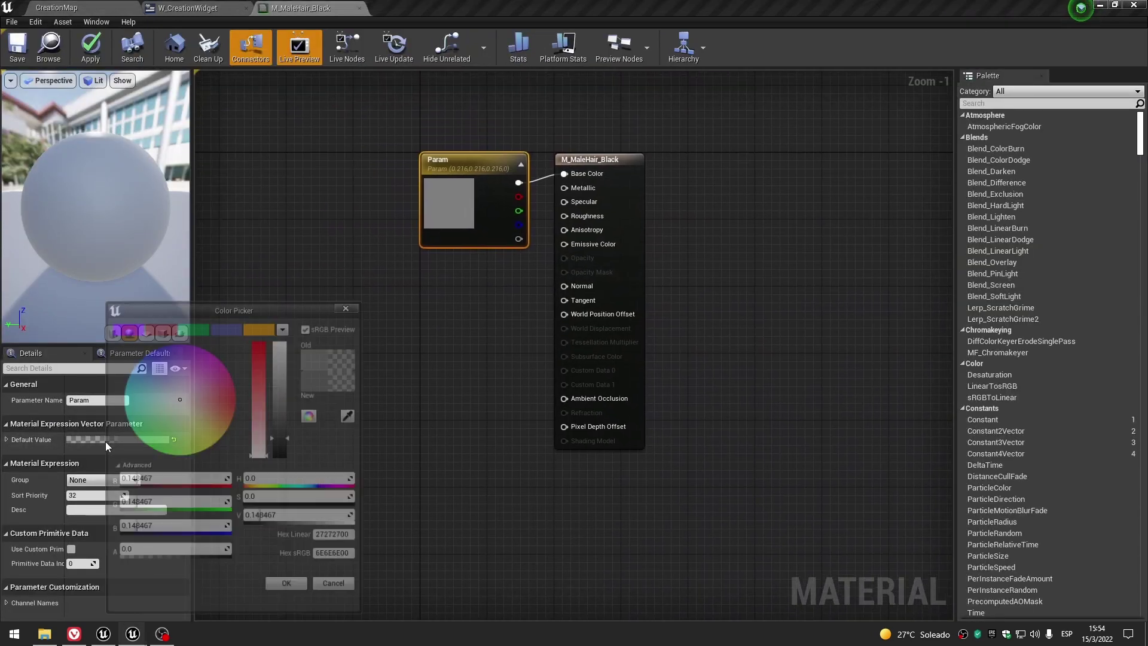
{"action": "left_click", "coordinate": [281, 458]}
{"action": "left_click", "coordinate": [290, 590]}
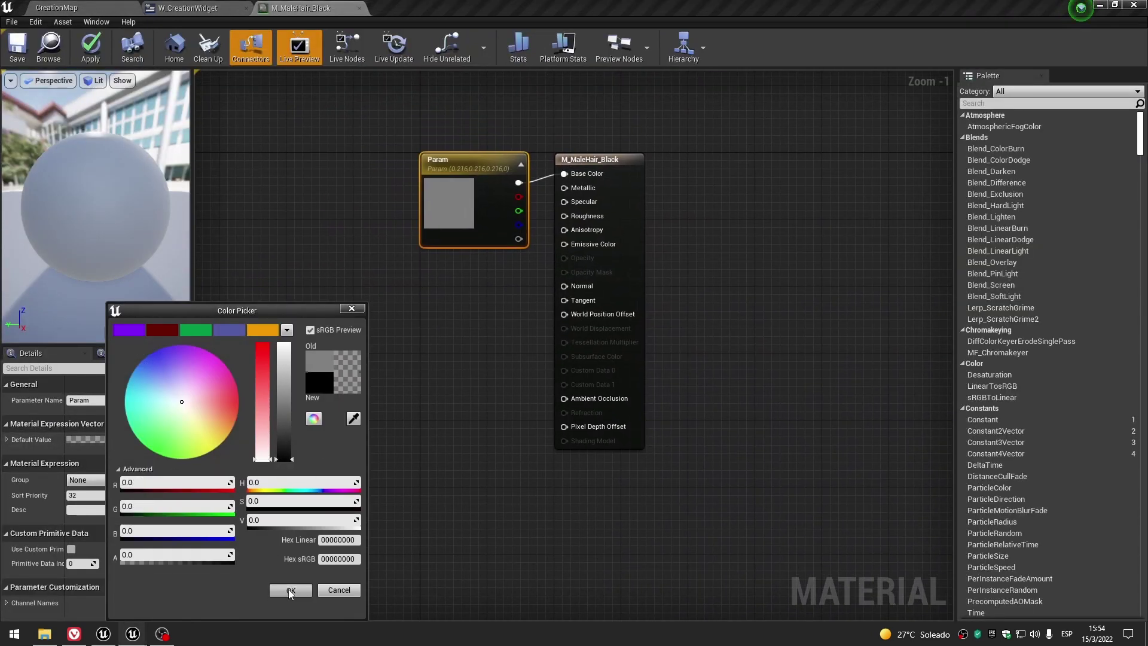
{"action": "left_click", "coordinate": [18, 47]}
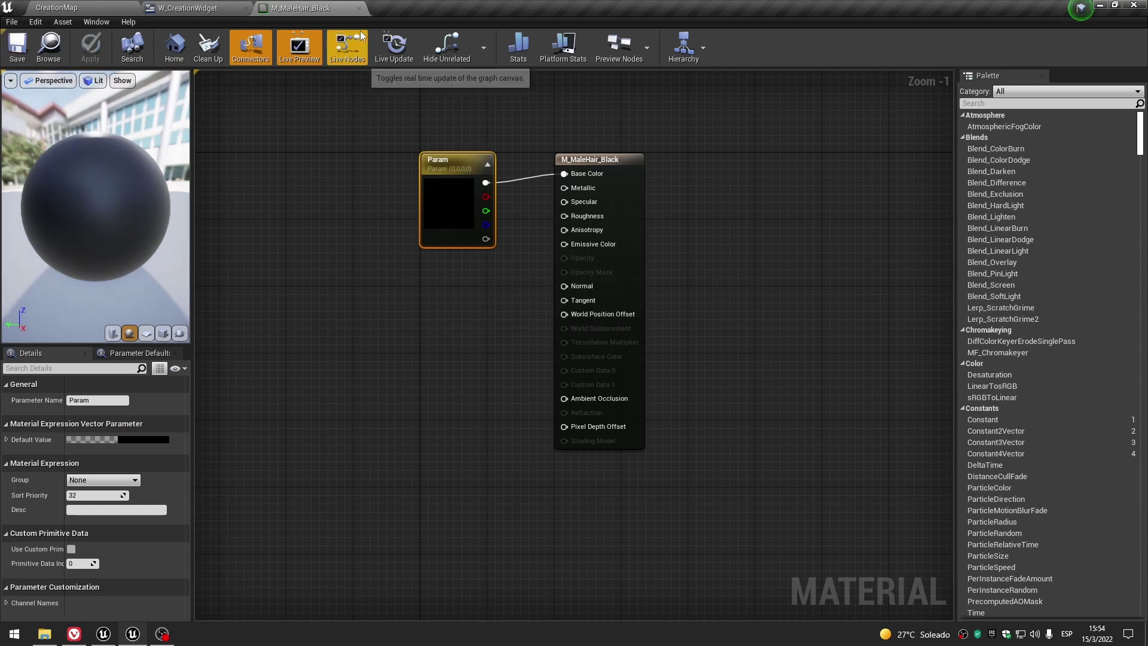
{"action": "left_click", "coordinate": [360, 8]}
{"action": "left_click", "coordinate": [103, 6]}
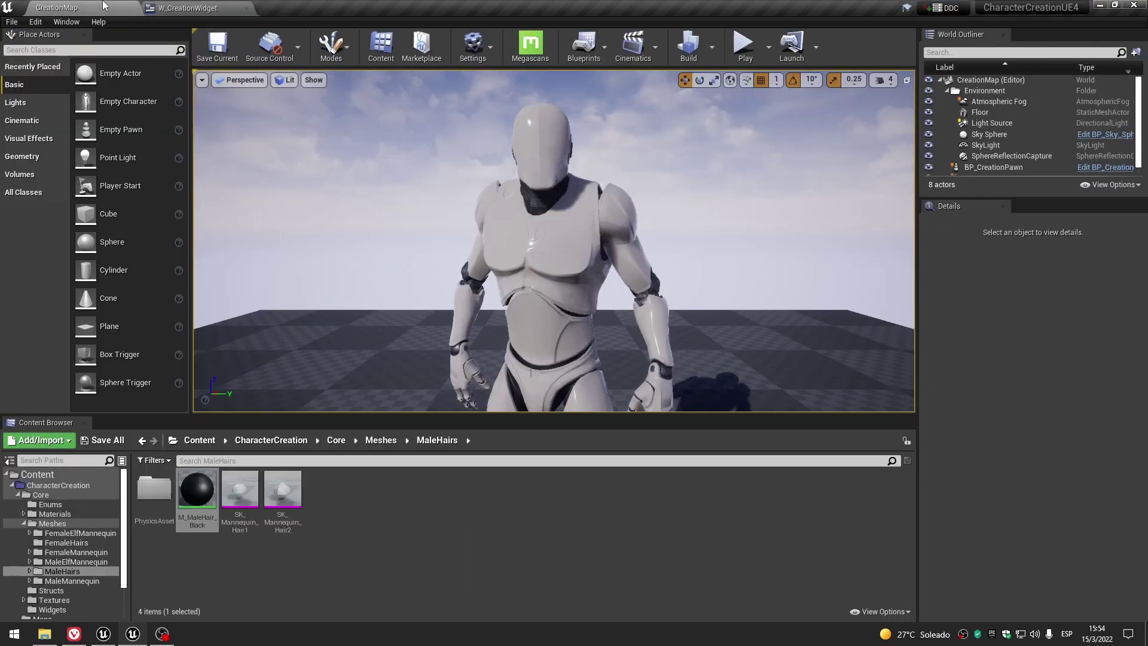
{"action": "double_click", "coordinate": [241, 494]}
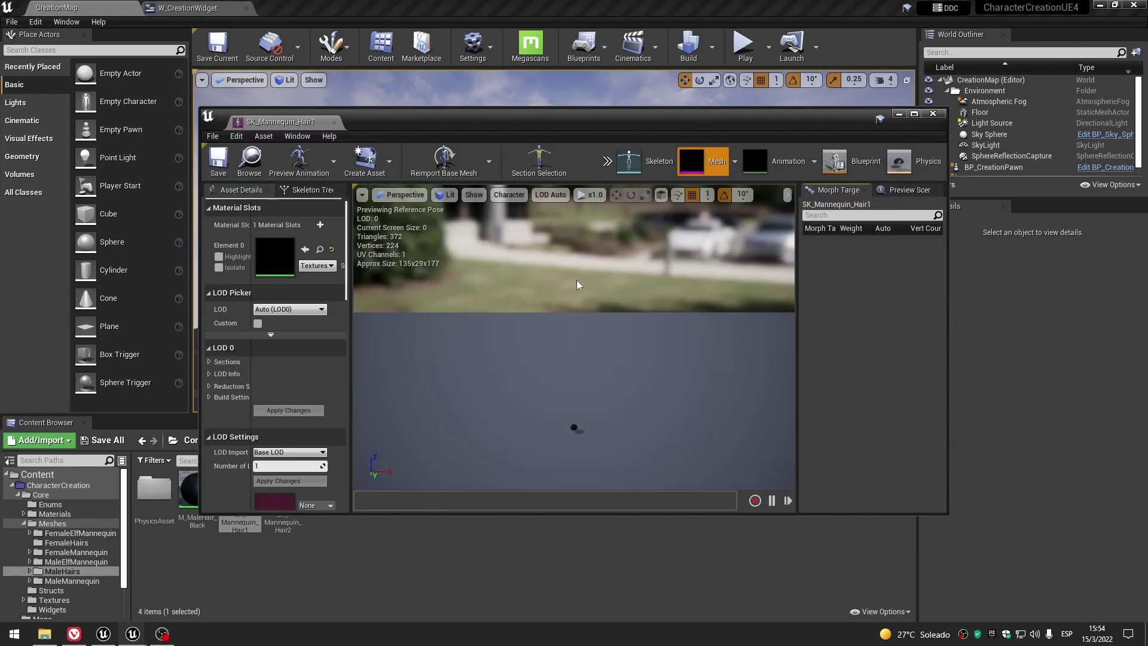
{"action": "left_click_drag", "start_coordinate": [297, 123], "coordinate": [298, 10]}
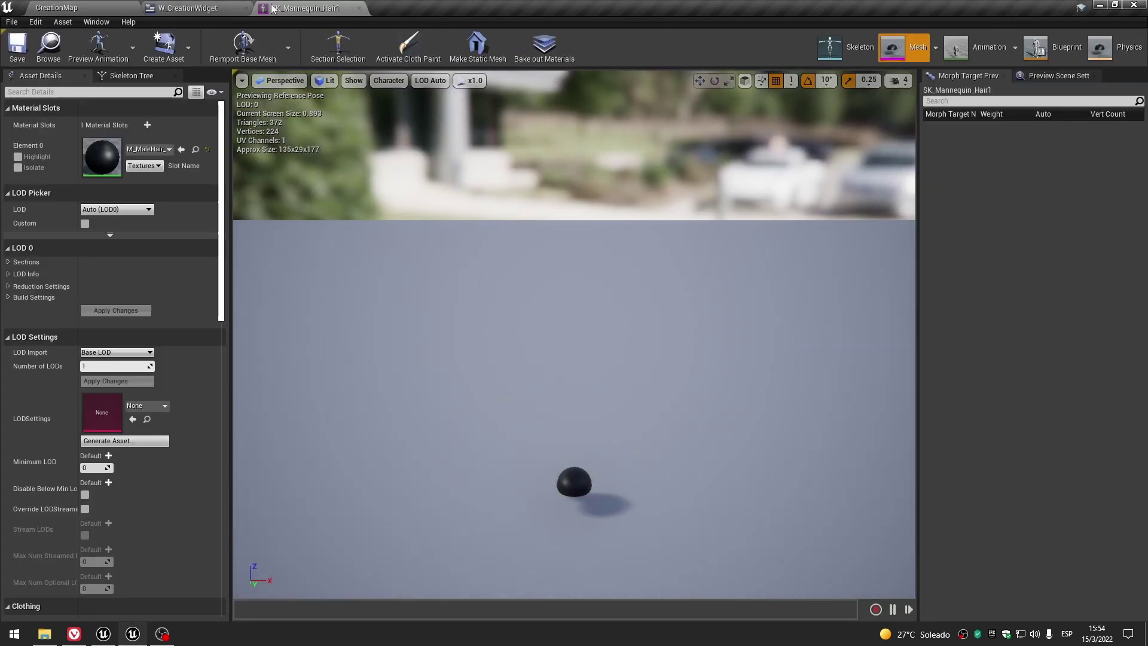
{"action": "left_click", "coordinate": [56, 8]}
{"action": "double_click", "coordinate": [275, 504]}
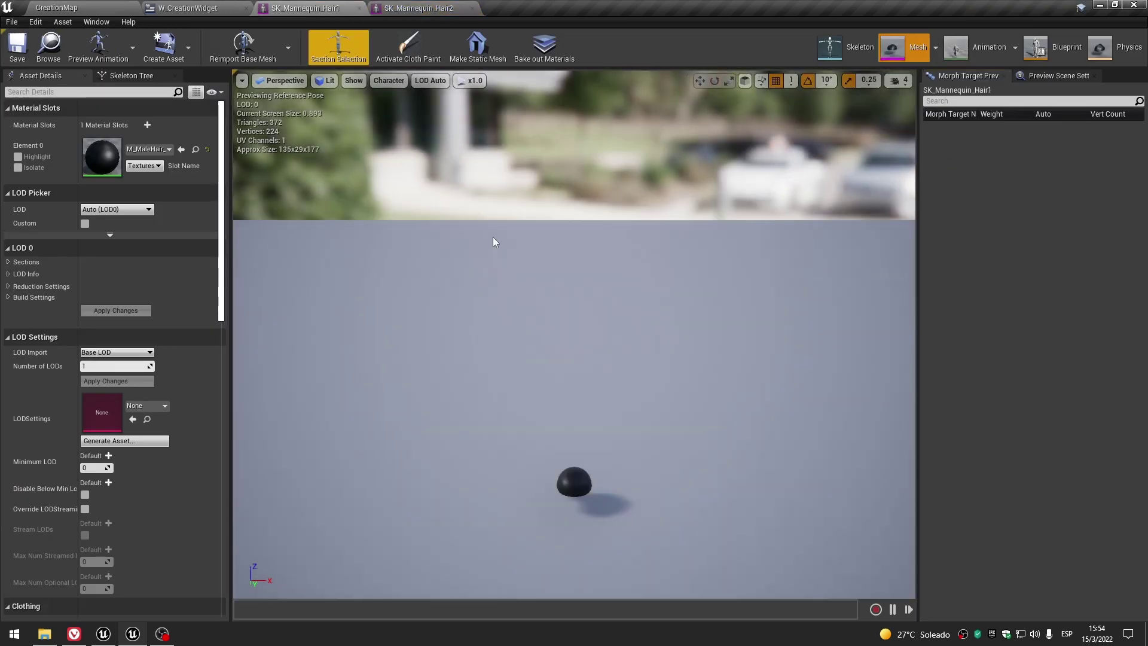
{"action": "mouse_move", "coordinate": [493, 242]}
{"action": "left_mouse_down"}
{"action": "mouse_move", "coordinate": [651, 359]}
{"action": "mouse_move", "coordinate": [650, 372]}
{"action": "left_mouse_up"}
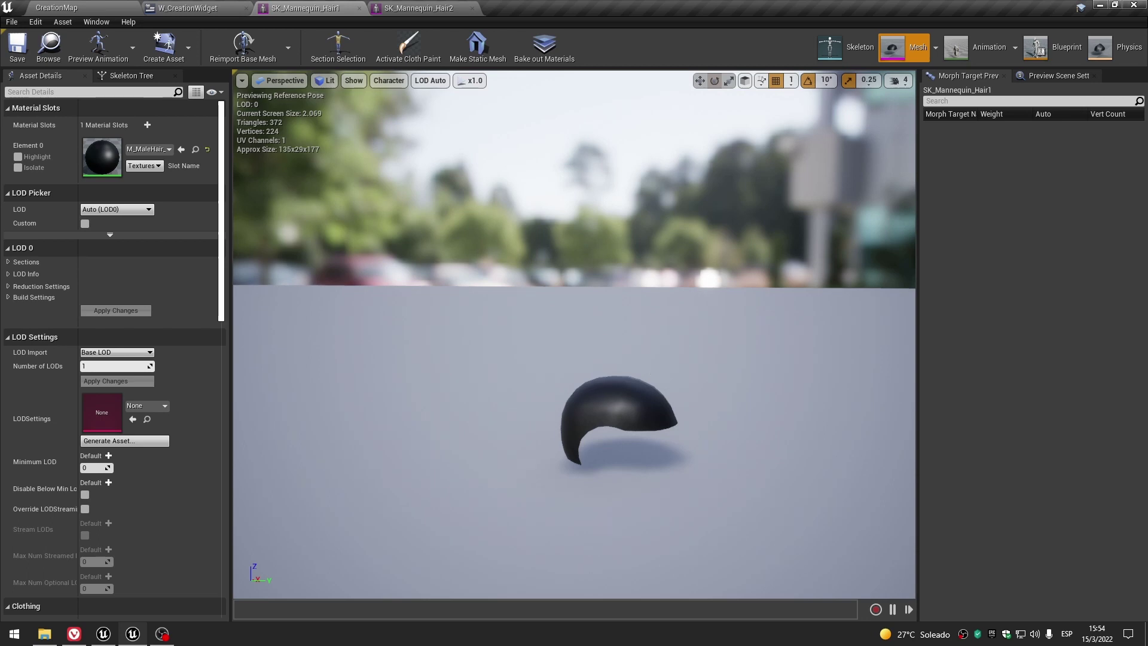
{"action": "left_click", "coordinate": [418, 8]}
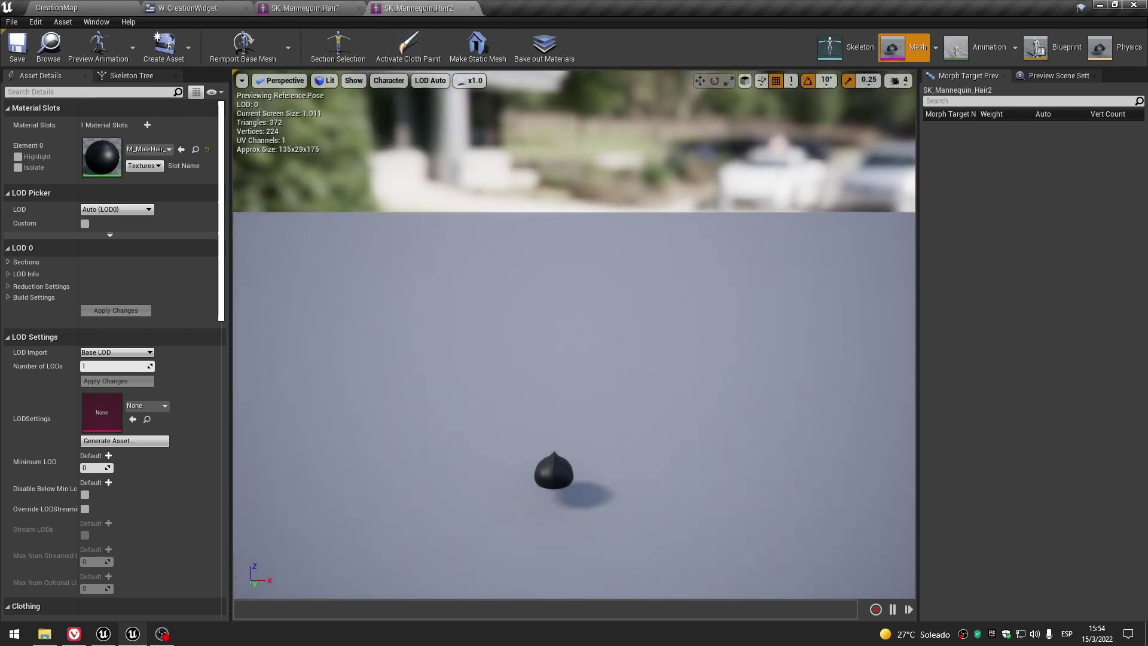
{"action": "left_click_drag", "start_coordinate": [566, 377], "coordinate": [634, 335]}
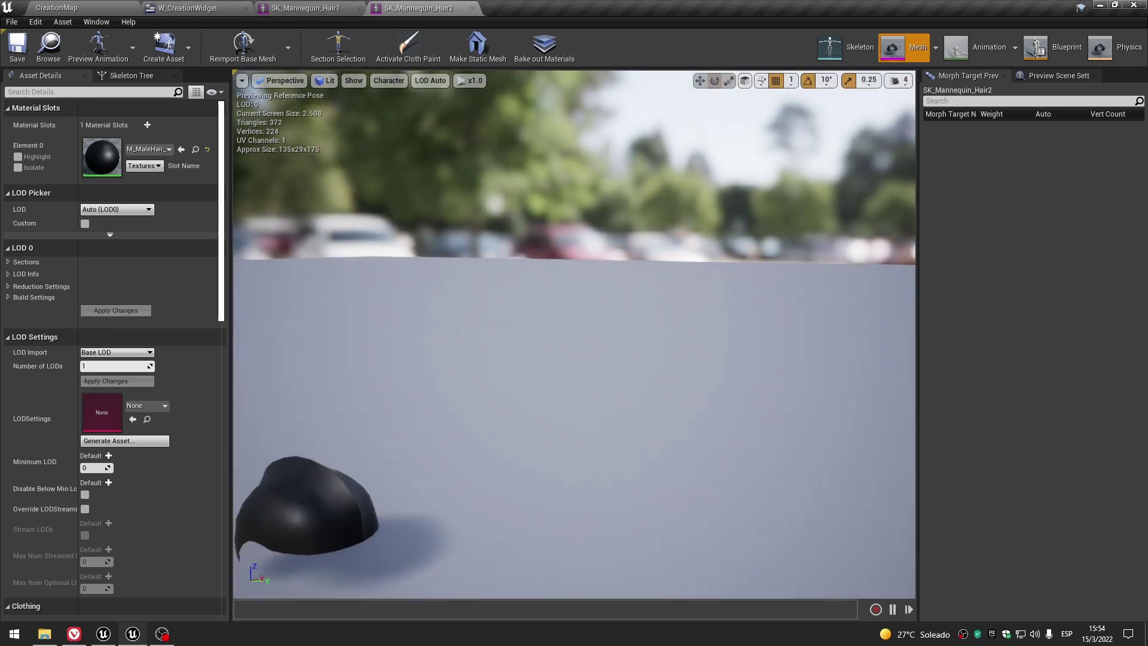
{"action": "left_click_drag", "start_coordinate": [566, 377], "coordinate": [589, 359]}
{"action": "left_click", "coordinate": [315, 7]}
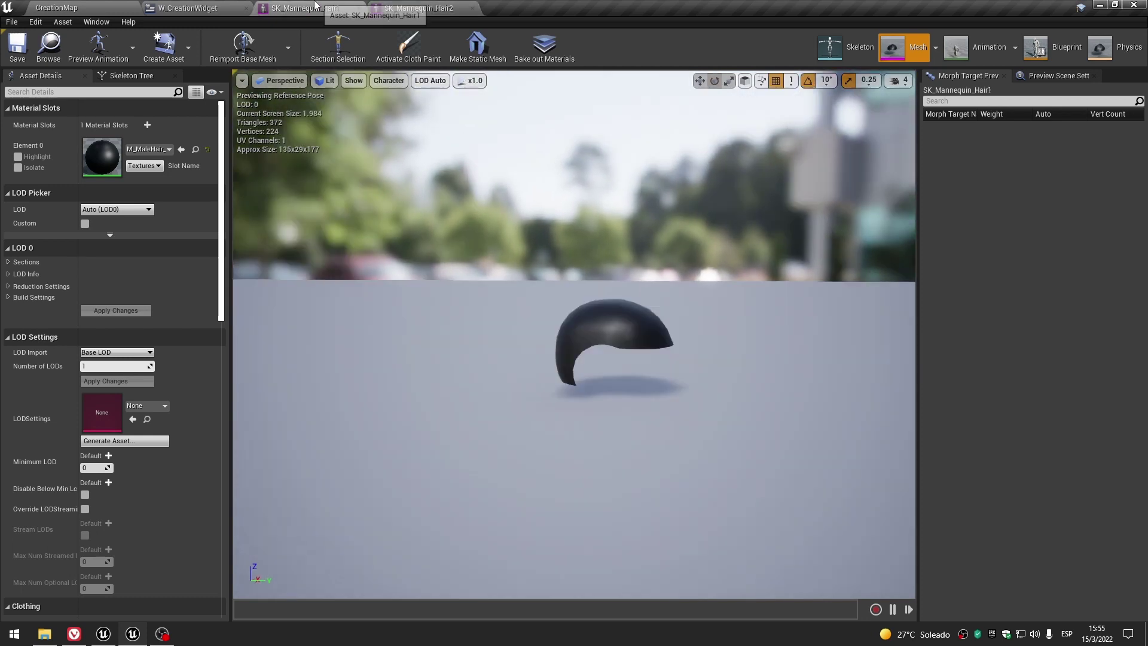
{"action": "left_click", "coordinate": [418, 8]}
{"action": "left_click", "coordinate": [325, 8]}
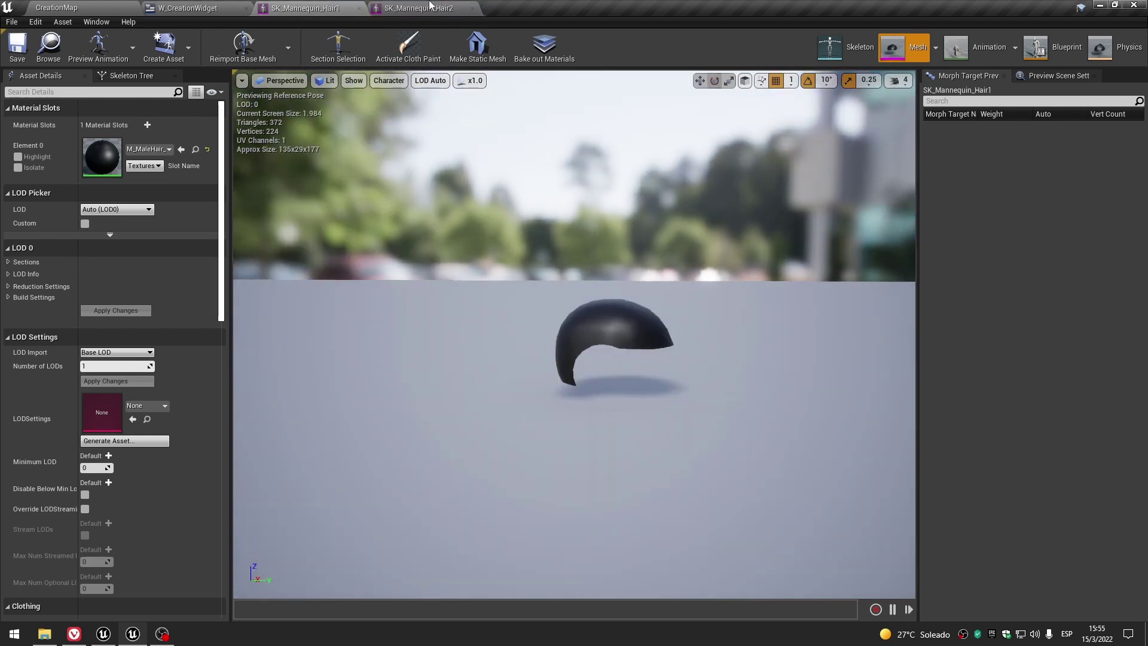
{"action": "left_click", "coordinate": [429, 7]}
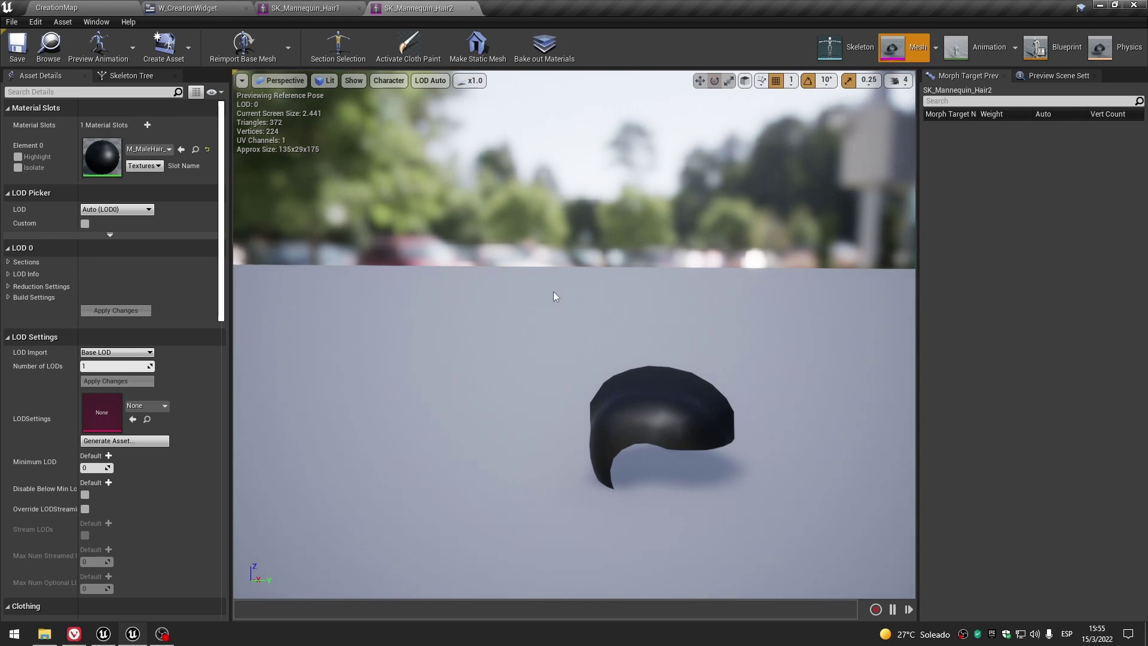
{"action": "key", "text": "ctrl+Tab"}
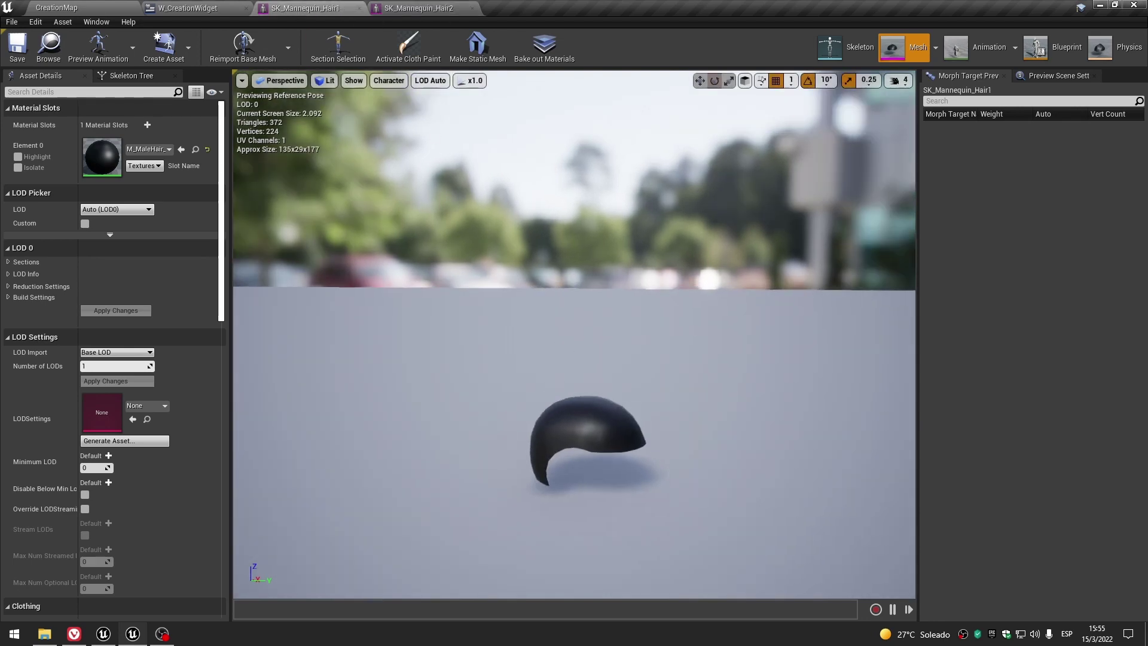
{"action": "left_click", "coordinate": [359, 8]}
{"action": "left_click", "coordinate": [359, 8]}
{"action": "left_click", "coordinate": [66, 7]}
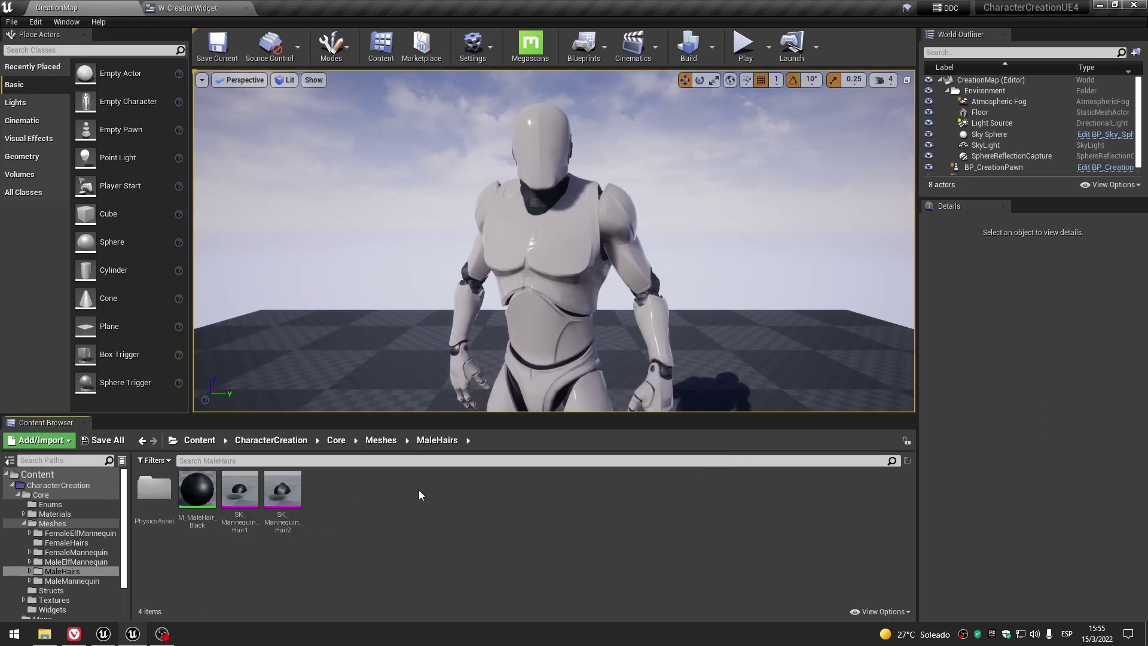
Open Meshes > FemaleHairs in Unreal and the extracted FemaleHairs folder in File Explorer.
{"action": "left_click", "coordinate": [380, 440]}
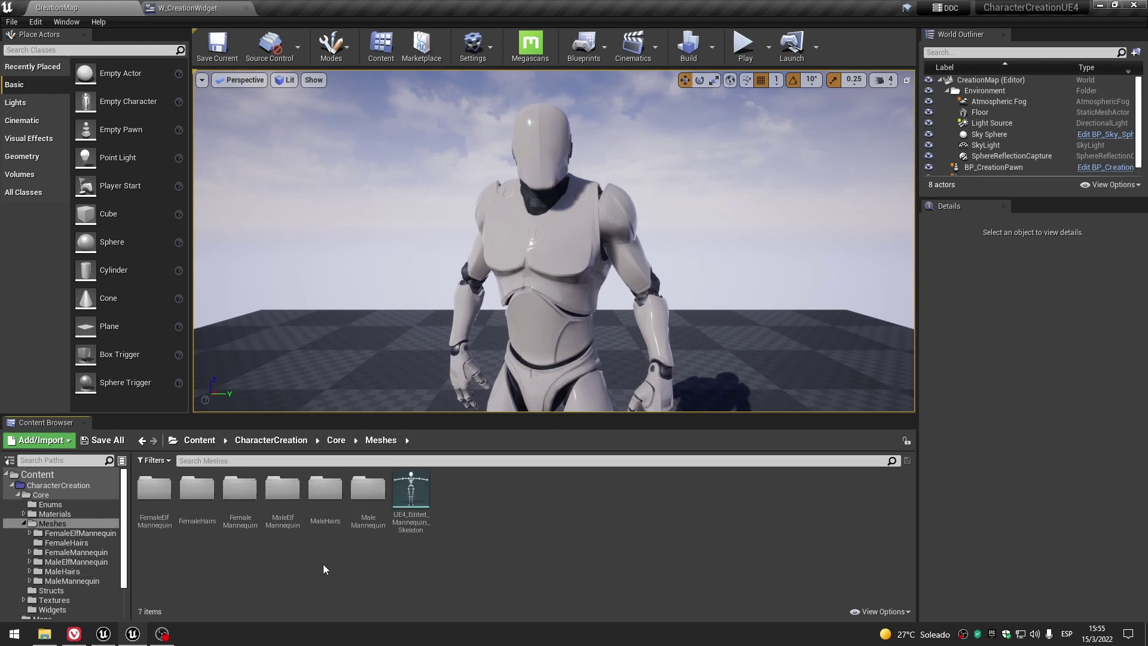
{"action": "double_click", "coordinate": [197, 493]}
{"action": "left_click", "coordinate": [135, 636]}
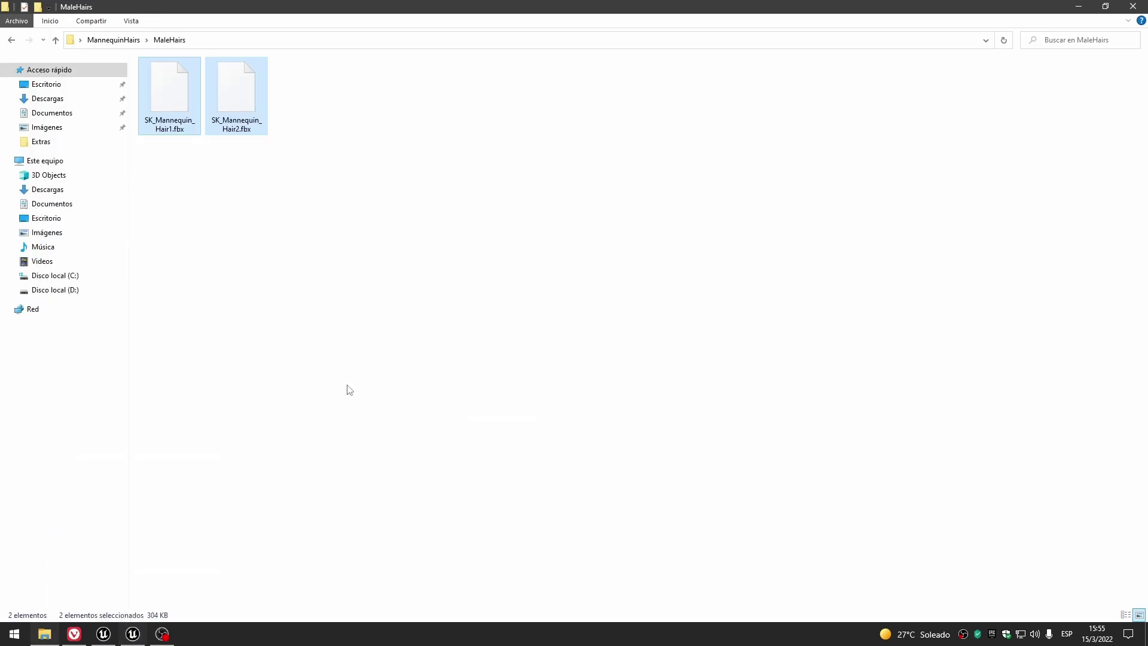
{"action": "key", "text": "super+d"}
{"action": "double_click", "coordinate": [488, 224]}
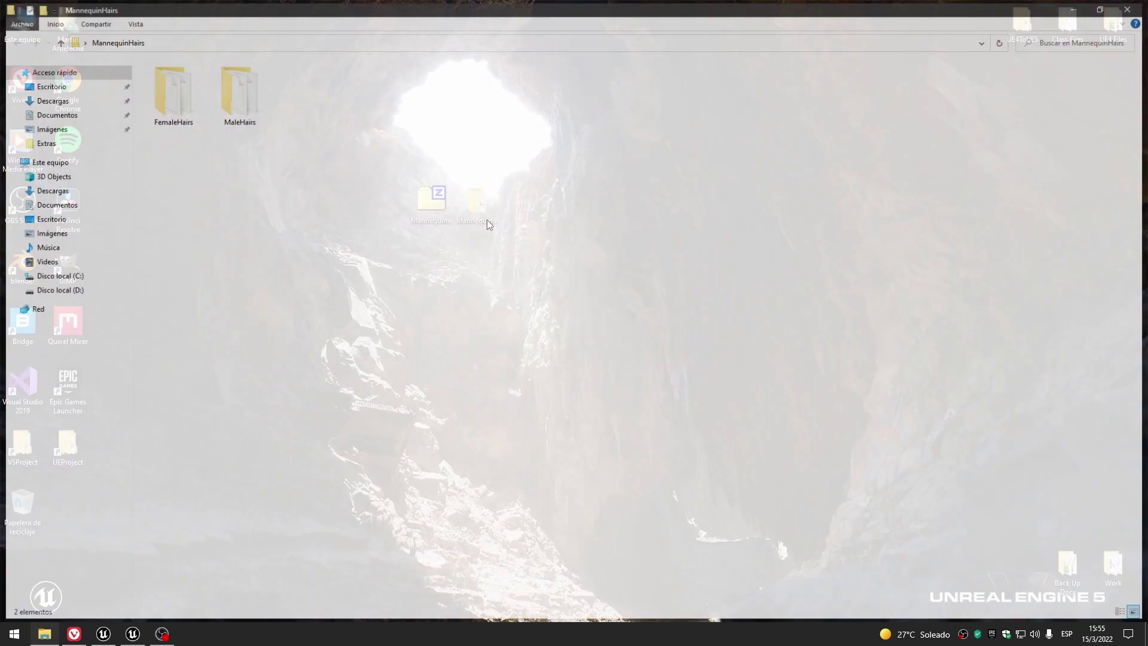
{"action": "double_click", "coordinate": [169, 110]}
Import both female hair FBX files on UE4_Edited_Mannequin_Skeleton.
{"action": "mouse_move", "coordinate": [201, 145]}
{"action": "left_mouse_down"}
{"action": "mouse_move", "coordinate": [233, 114]}
{"action": "mouse_move", "coordinate": [137, 635]}
{"action": "mouse_move", "coordinate": [281, 590]}
{"action": "left_mouse_up"}
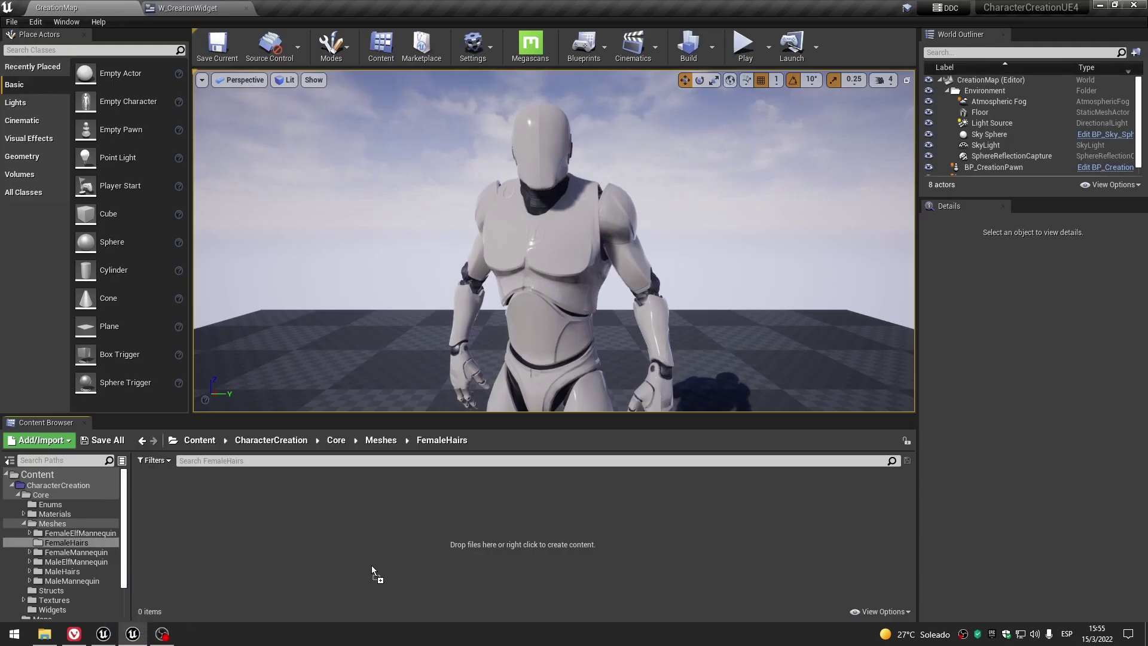
{"action": "left_click_drag", "start_coordinate": [379, 510], "coordinate": [378, 510]}
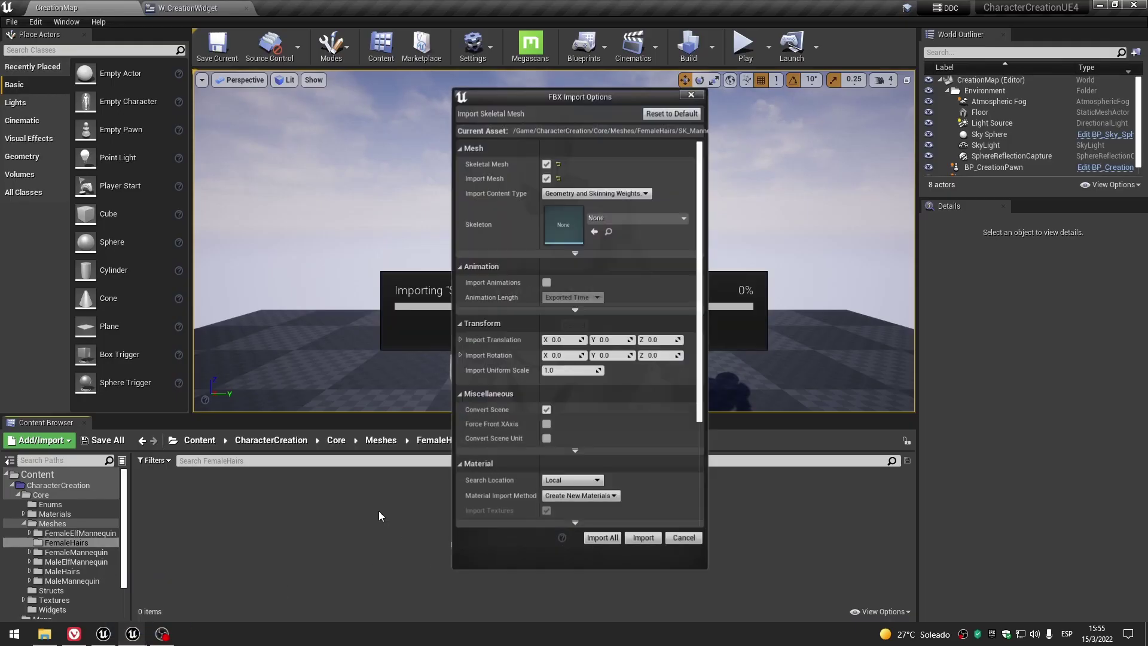
{"action": "left_click", "coordinate": [615, 218]}
{"action": "left_click", "coordinate": [654, 305]}
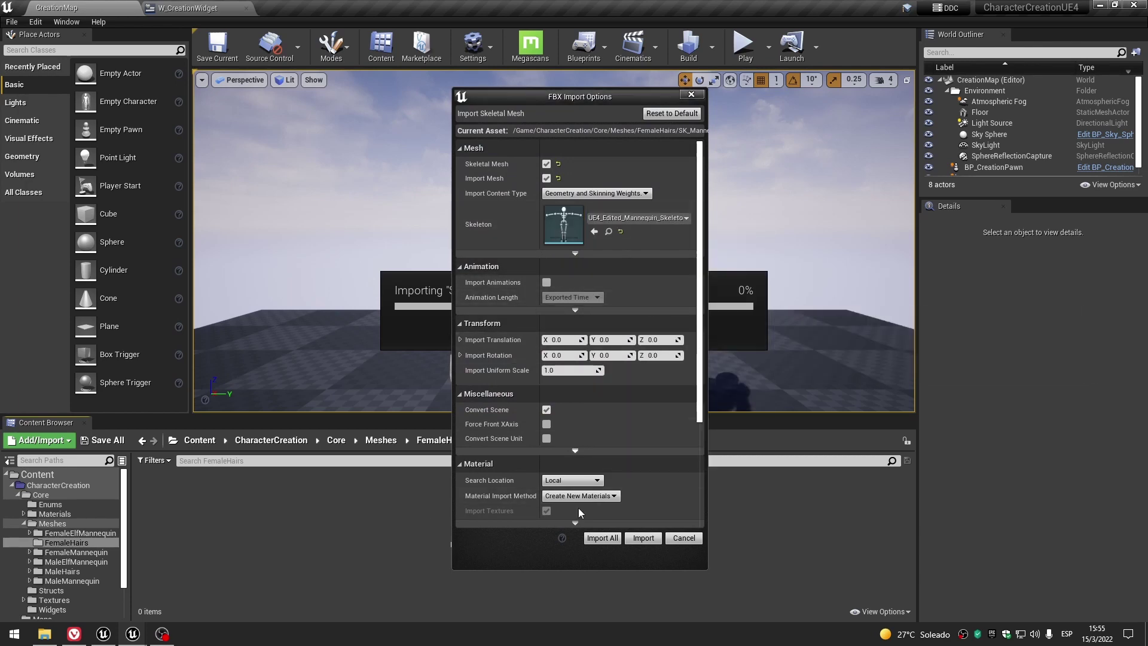
{"action": "left_click", "coordinate": [602, 538]}
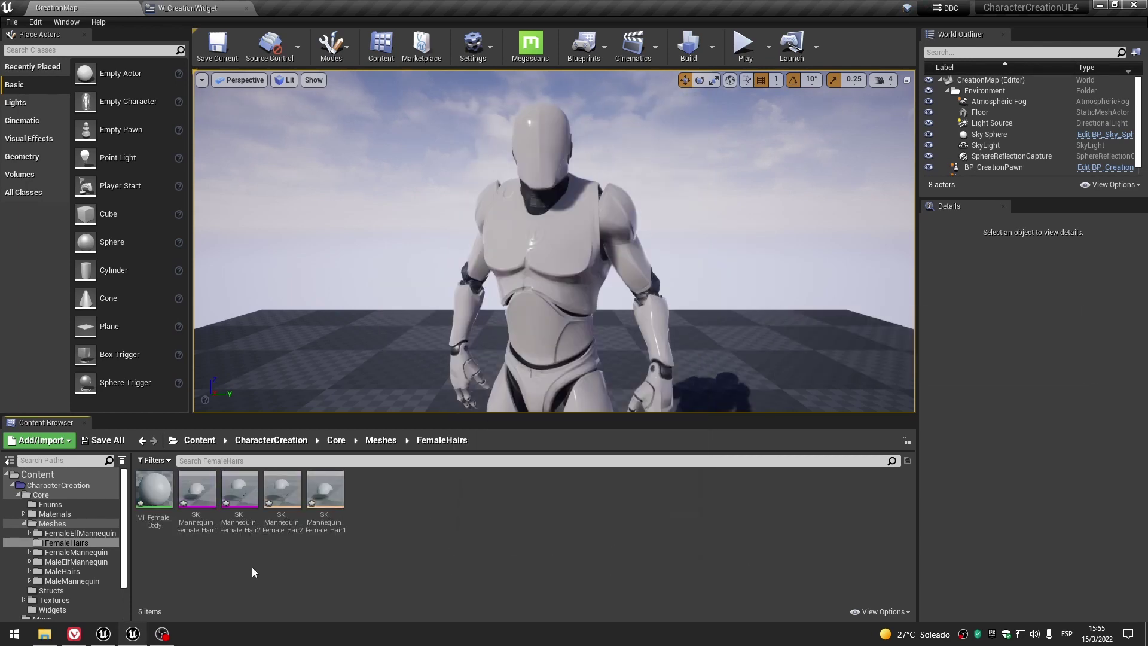
Copy the PhysicsAsset folder name from MaleHairs.
{"action": "left_click", "coordinate": [82, 570]}
{"action": "left_click", "coordinate": [153, 511]}
{"action": "left_click", "coordinate": [155, 521]}
{"action": "right_click", "coordinate": [155, 520]}
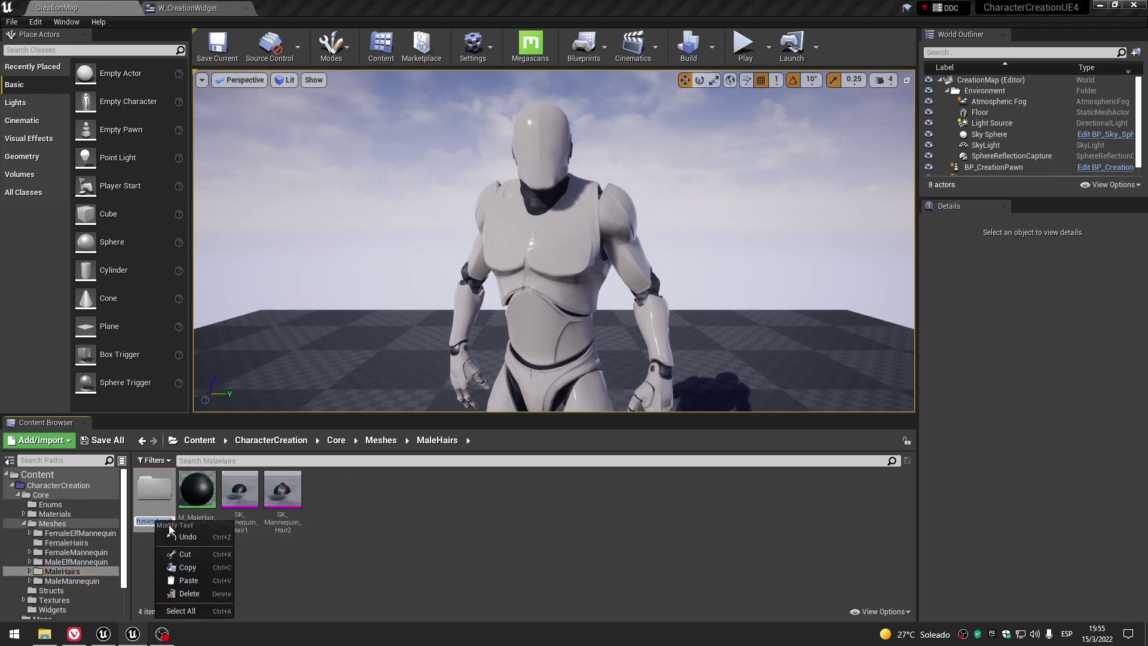
{"action": "left_click", "coordinate": [230, 567]}
Create a PhysicsAsset folder in FemaleHairs using the copied name.
{"action": "left_click", "coordinate": [83, 542]}
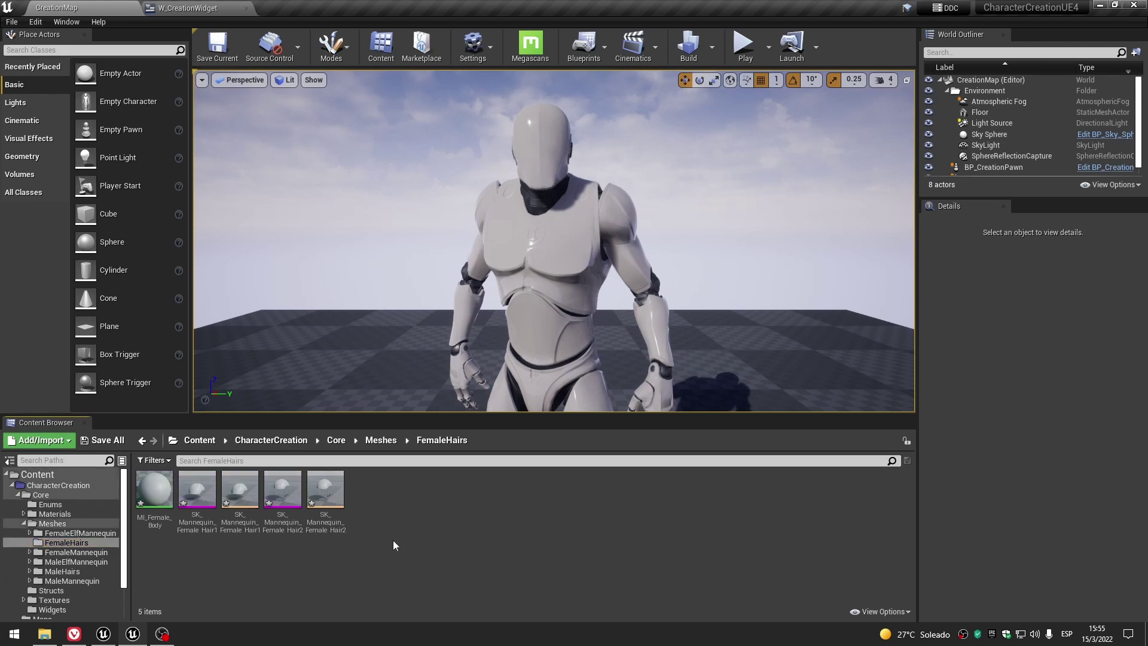
{"action": "right_click", "coordinate": [393, 540]}
{"action": "left_click", "coordinate": [457, 179]}
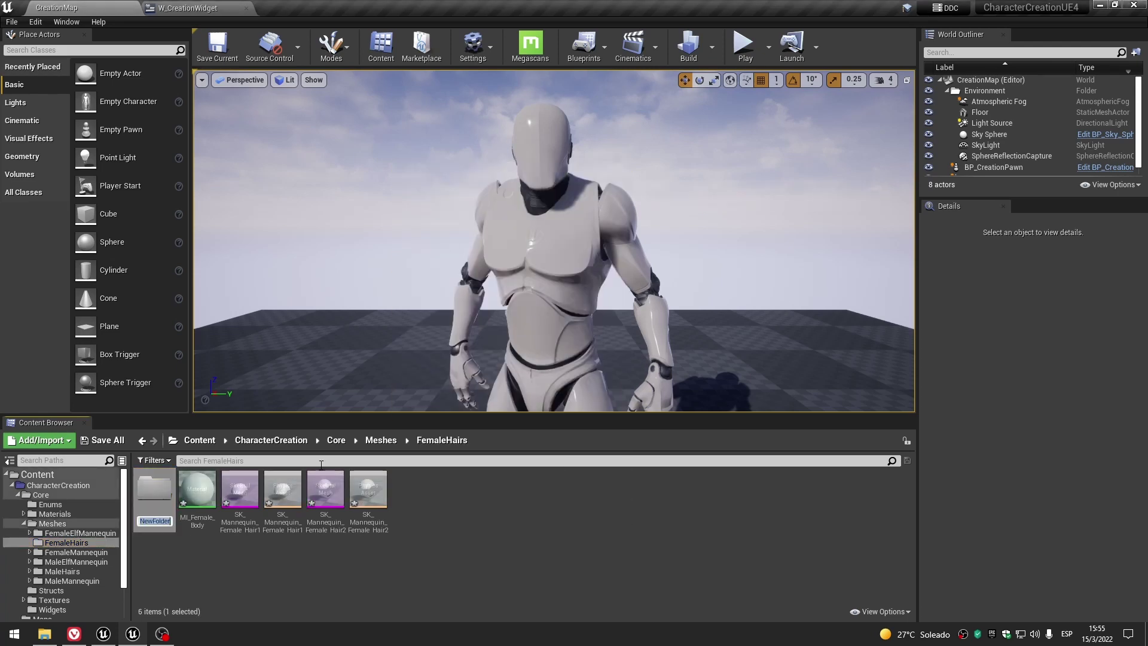
{"action": "right_click", "coordinate": [154, 521]}
{"action": "left_click", "coordinate": [179, 487]}
{"action": "left_click", "coordinate": [331, 578]}
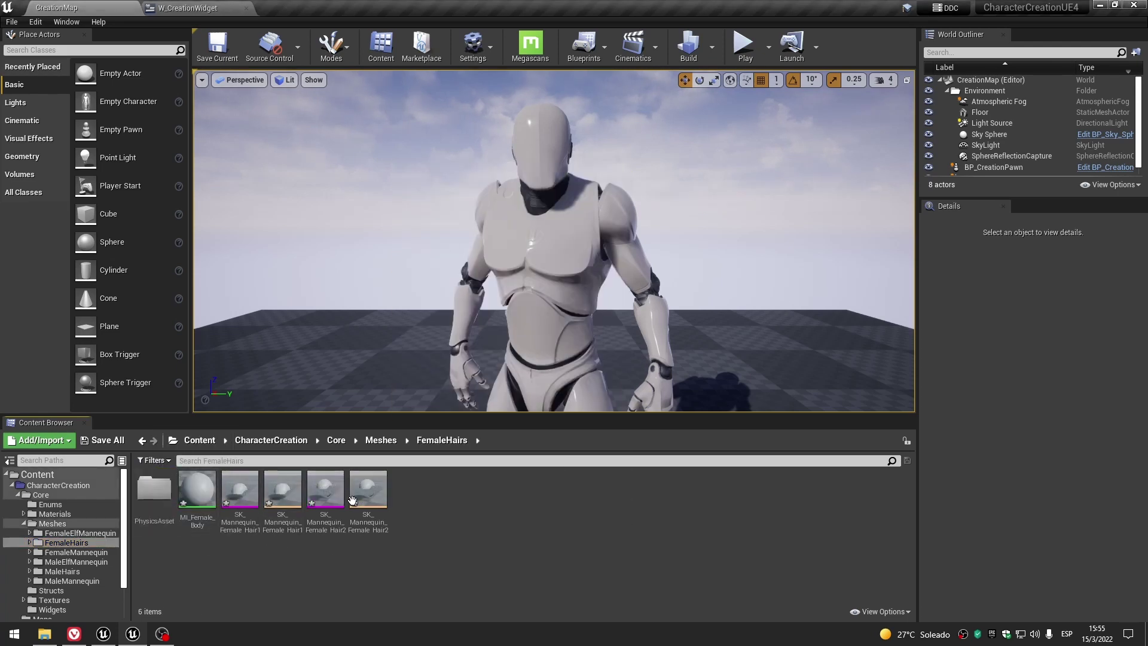
Save all assets and move both female hair physics assets into the PhysicsAsset folder.
{"action": "key", "text": "ctrl+shift+s"}
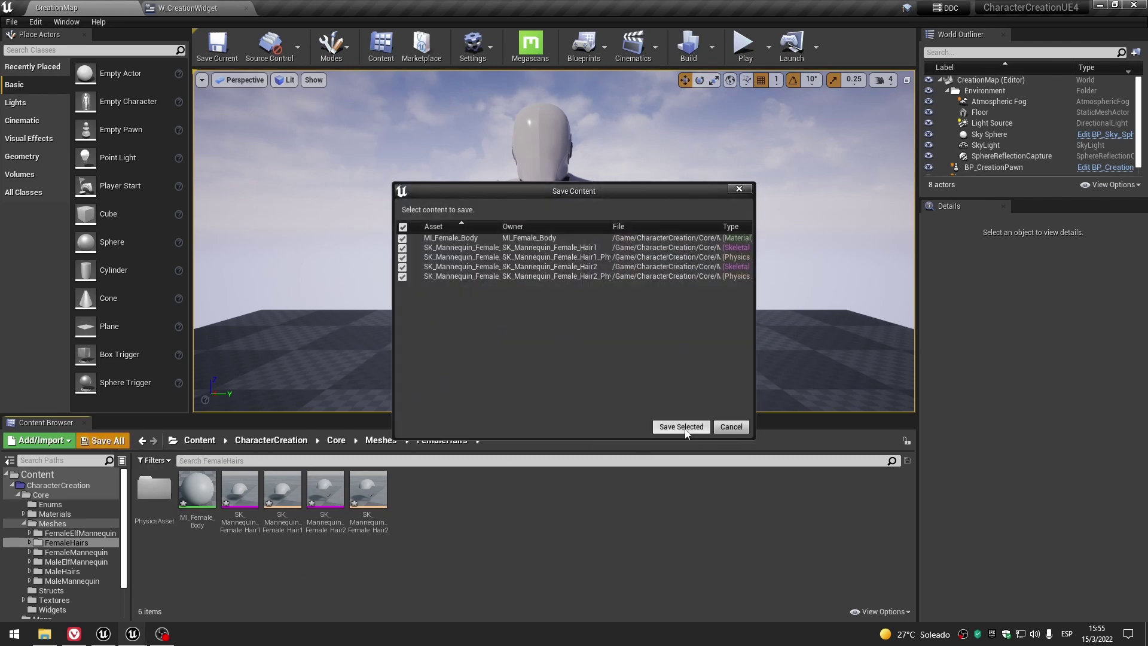
{"action": "left_click", "coordinate": [676, 426]}
{"action": "left_click", "coordinate": [369, 493], "text": "ctrl"}
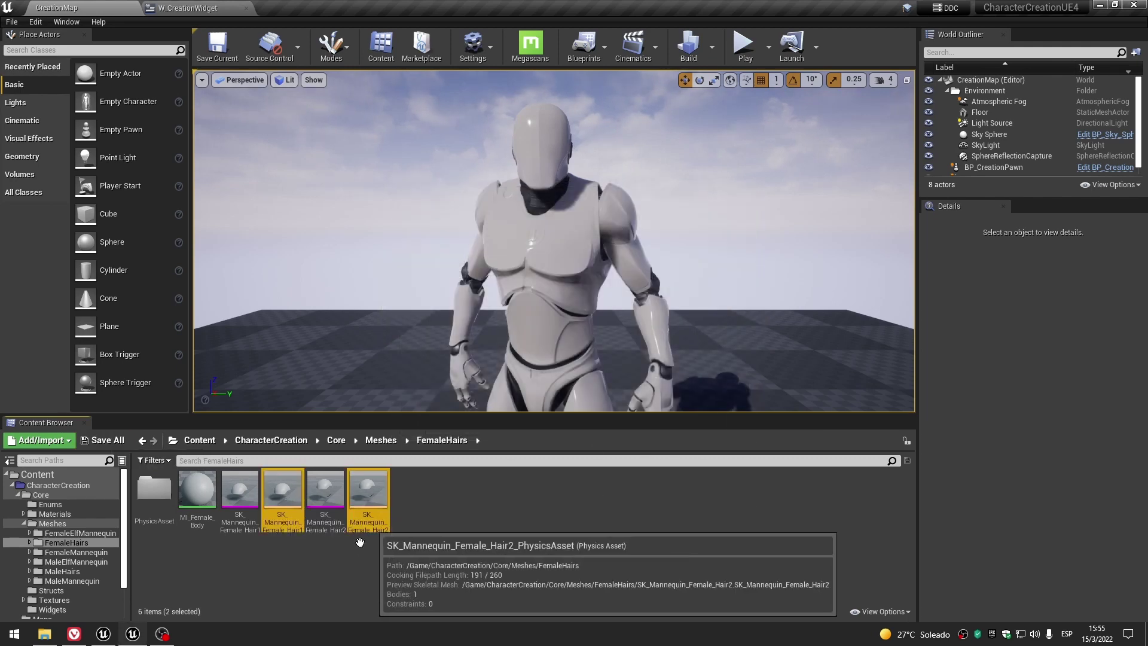
{"action": "left_click_drag", "start_coordinate": [368, 493], "coordinate": [156, 504]}
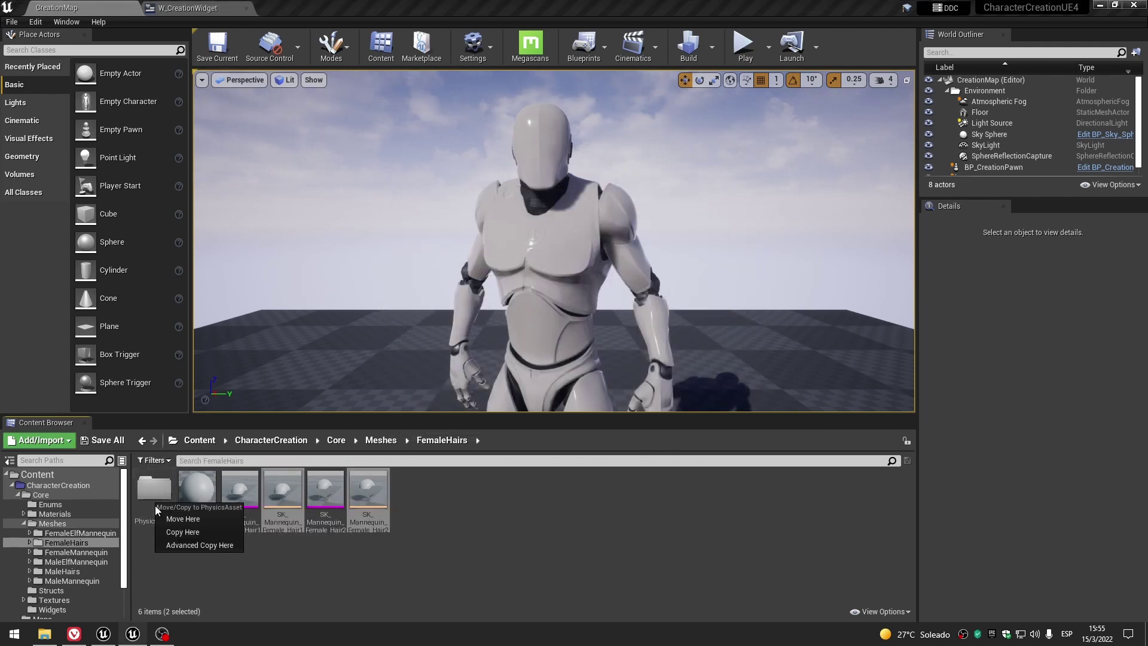
{"action": "left_click", "coordinate": [182, 519]}
Copy the M_FemaleHair_Black material name from Unreal Engine 5's FemaleHairs folder.
{"action": "left_click", "coordinate": [99, 636]}
{"action": "left_click", "coordinate": [409, 404]}
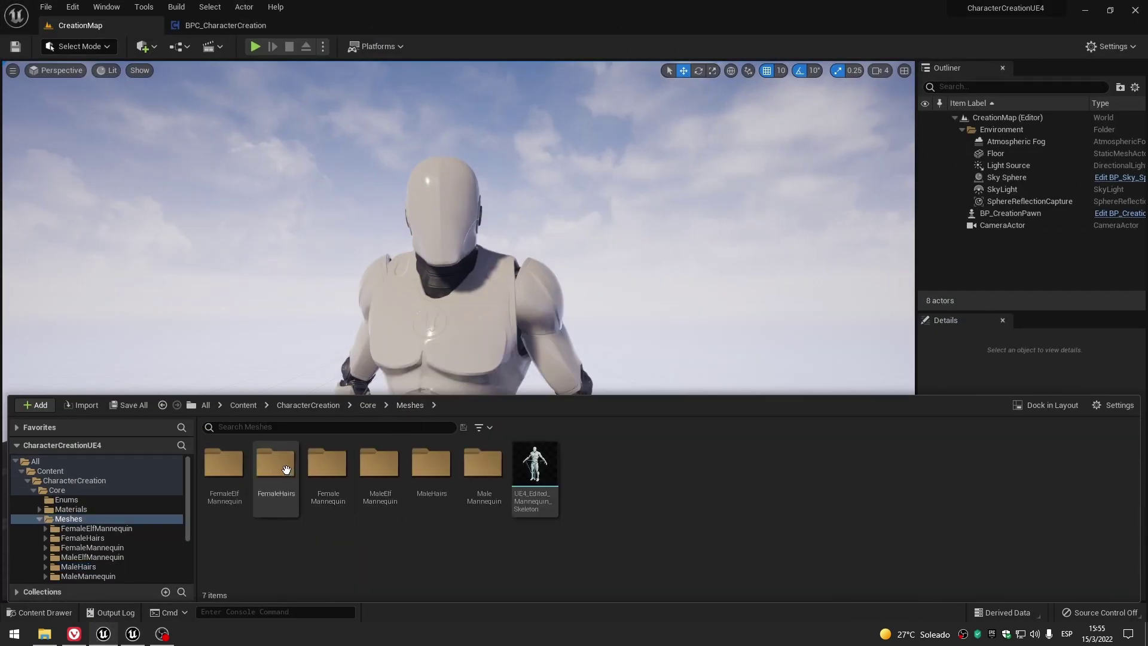
{"action": "double_click", "coordinate": [287, 469]}
{"action": "left_click", "coordinate": [281, 495]}
{"action": "left_click", "coordinate": [281, 494]}
{"action": "right_click", "coordinate": [274, 499]}
{"action": "left_click", "coordinate": [311, 547]}
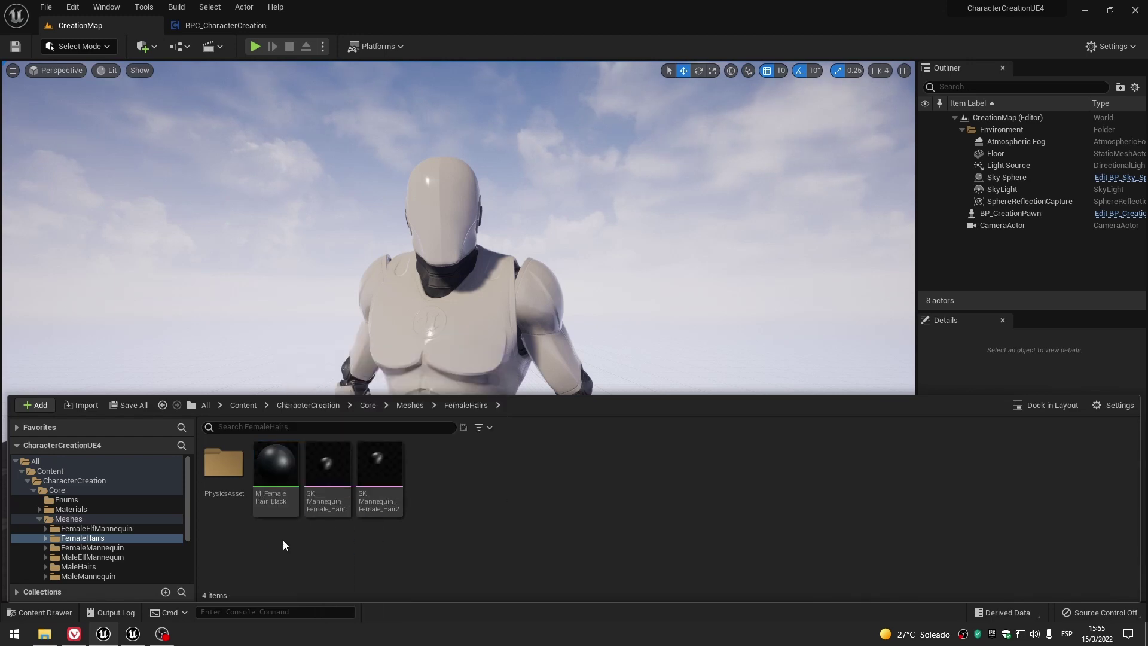
Rename the FemaleHairs body material to M_FemaleHair_Black by pasting the copied name.
{"action": "left_click", "coordinate": [114, 633]}
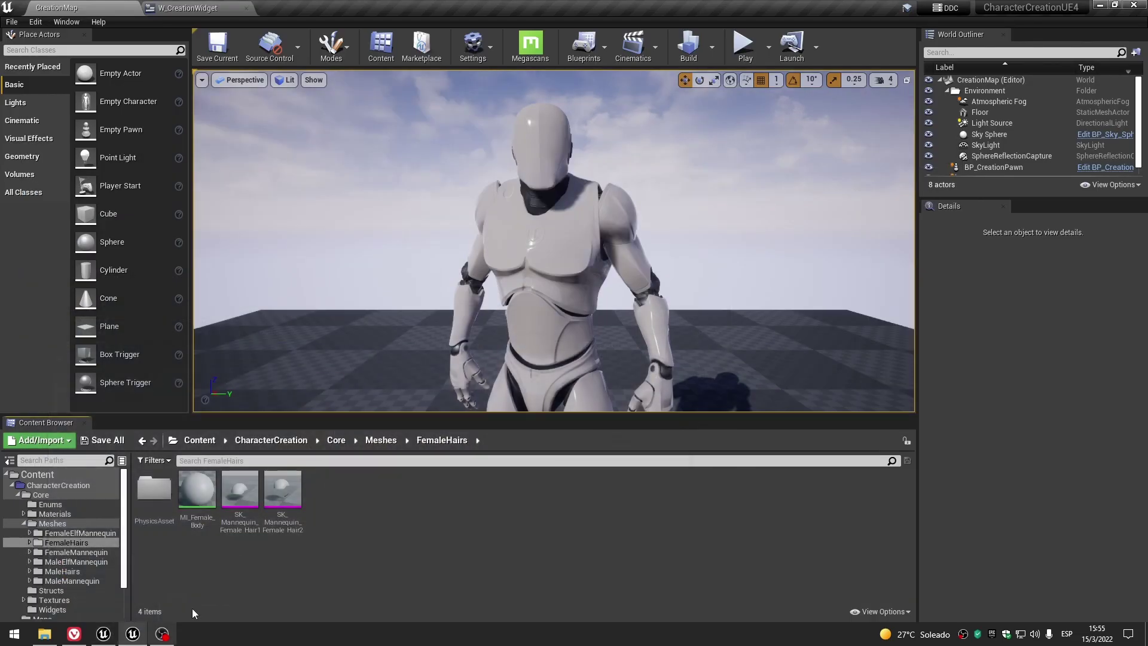
{"action": "right_click", "coordinate": [198, 520]}
{"action": "left_click", "coordinate": [238, 578]}
{"action": "key", "text": "Return"}
{"action": "double_click", "coordinate": [197, 517]}
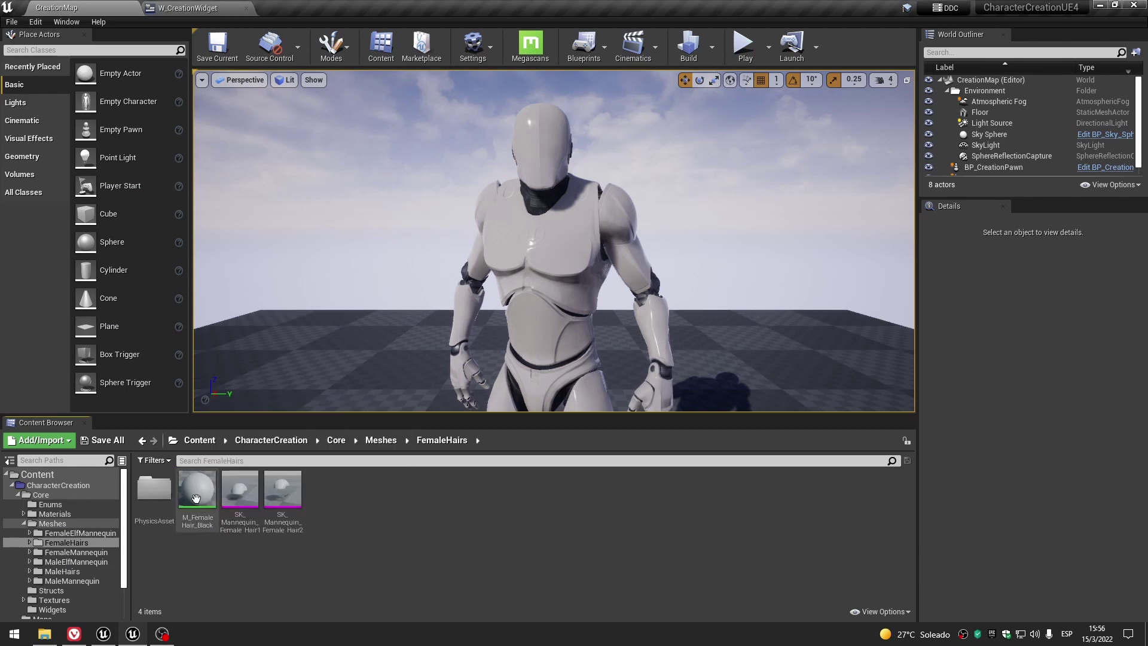
Set M_FemaleHair_Black's Param colour to black, apply, then open SK_Mannequin_Female_Hair1.
{"action": "scroll", "coordinate": [568, 287], "scroll_direction": "down", "scroll_amount": 3}
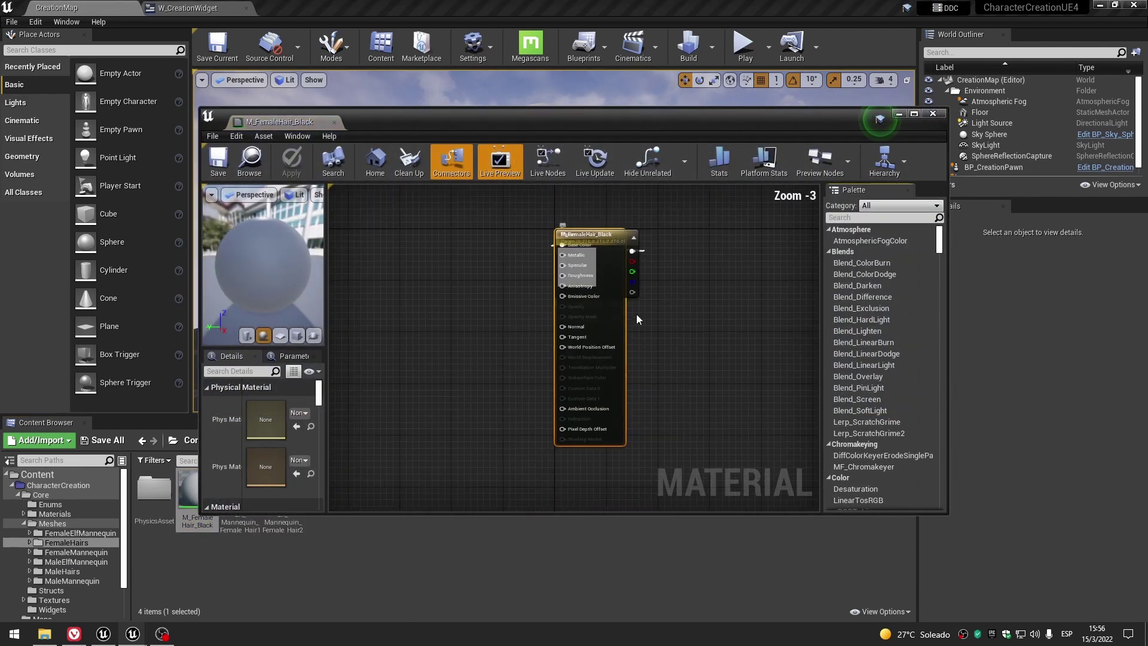
{"action": "left_click_drag", "start_coordinate": [562, 328], "coordinate": [686, 326]}
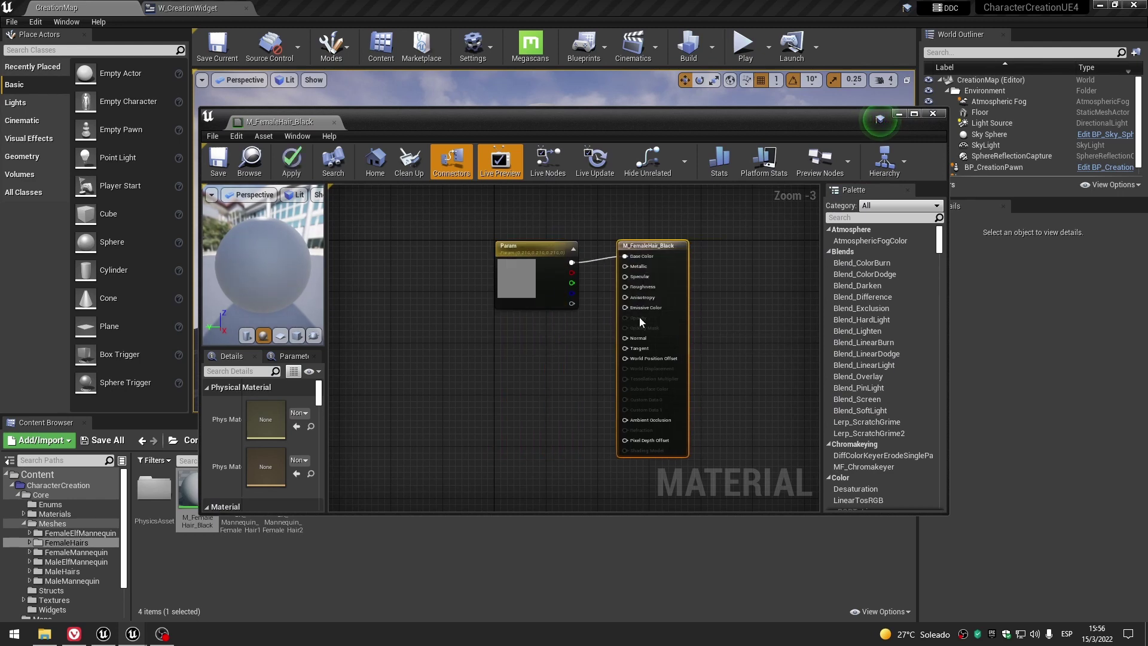
{"action": "left_click", "coordinate": [531, 279]}
{"action": "left_click", "coordinate": [273, 441]}
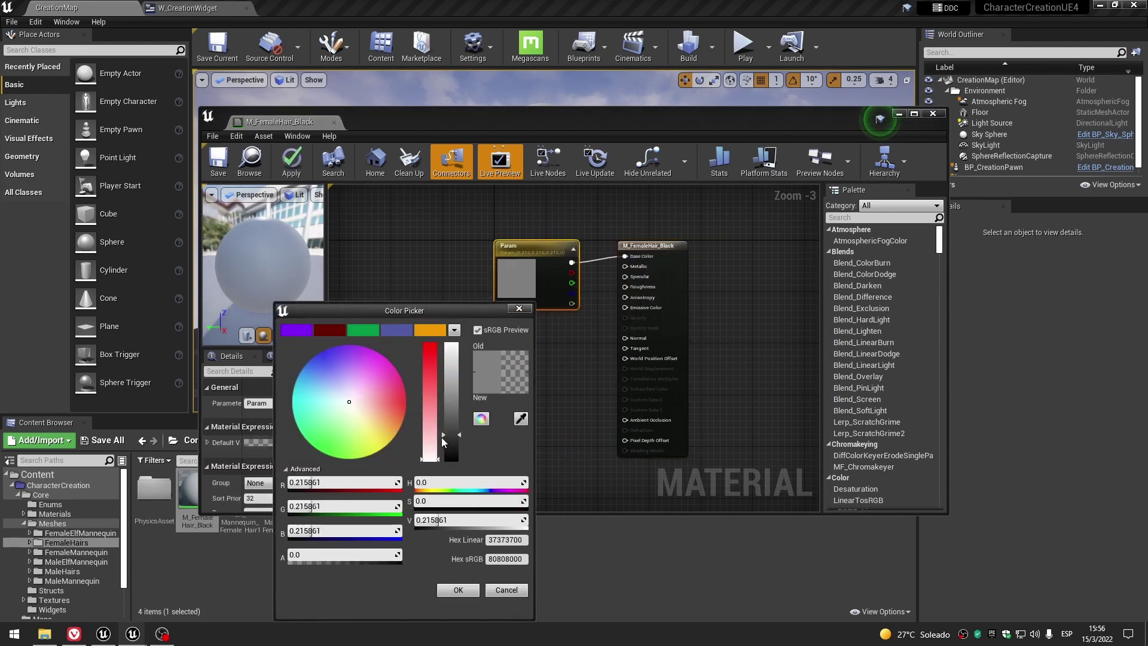
{"action": "left_click", "coordinate": [458, 589]}
{"action": "left_click", "coordinate": [218, 161]}
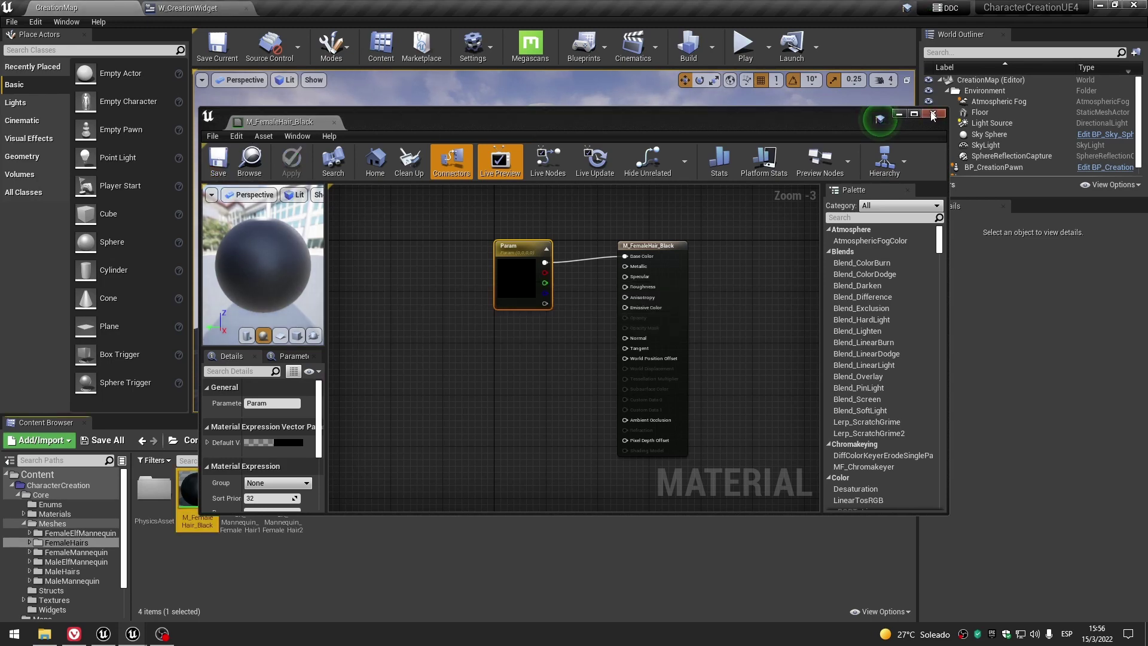
{"action": "left_click", "coordinate": [932, 114]}
{"action": "double_click", "coordinate": [226, 499]}
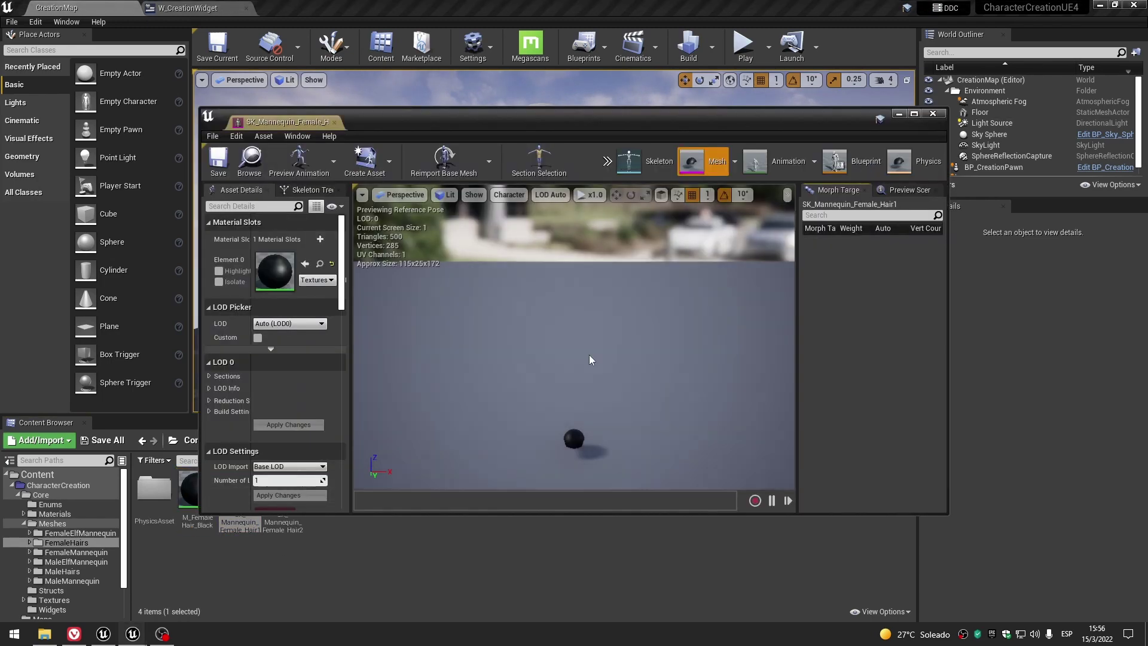
Open the second female hair mesh and compare the Hair1 and Hair2 meshes from several angles.
{"action": "left_click_drag", "start_coordinate": [281, 122], "coordinate": [311, 7]}
{"action": "left_click", "coordinate": [56, 8]}
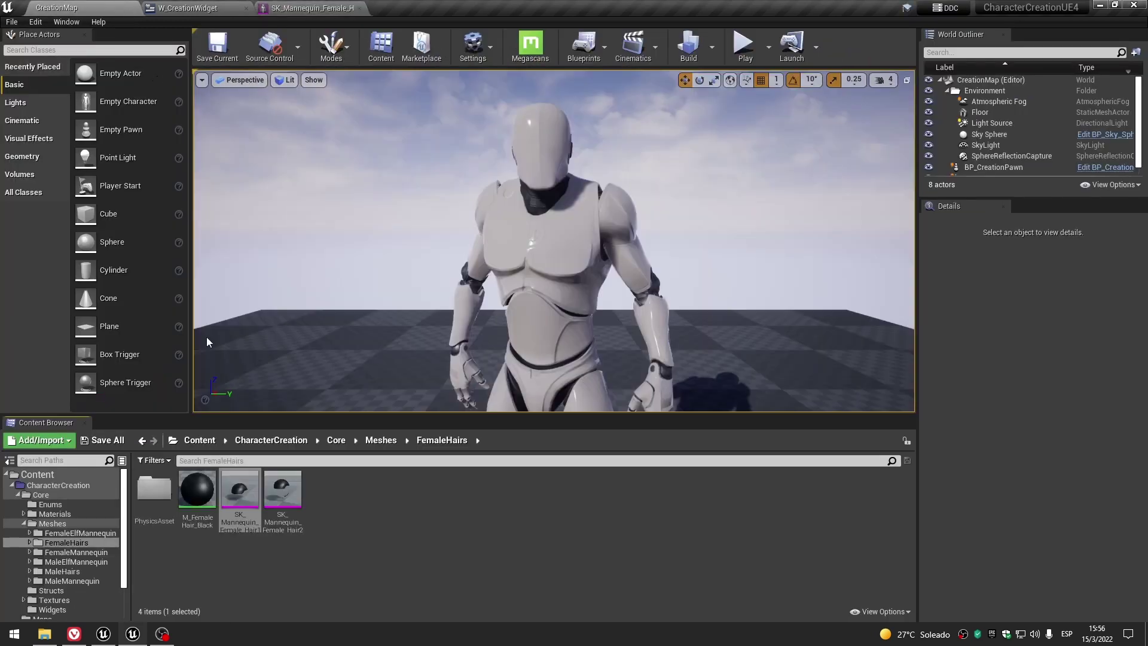
{"action": "double_click", "coordinate": [284, 503]}
{"action": "key", "text": "ctrl+Tab"}
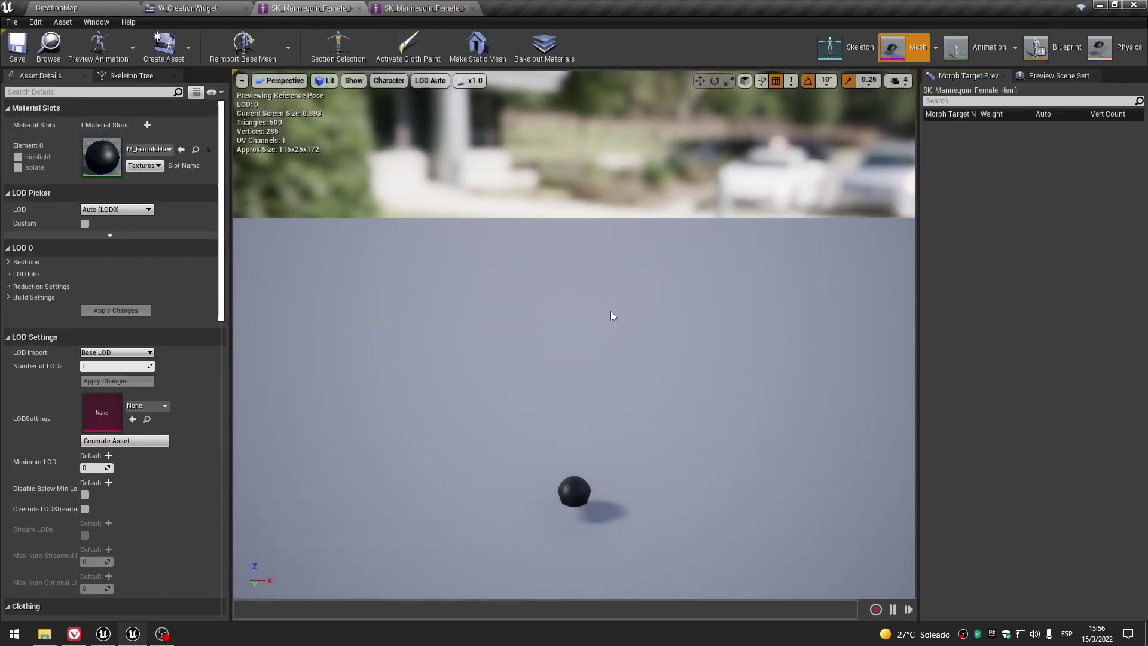
{"action": "left_click_drag", "start_coordinate": [597, 325], "coordinate": [590, 321]}
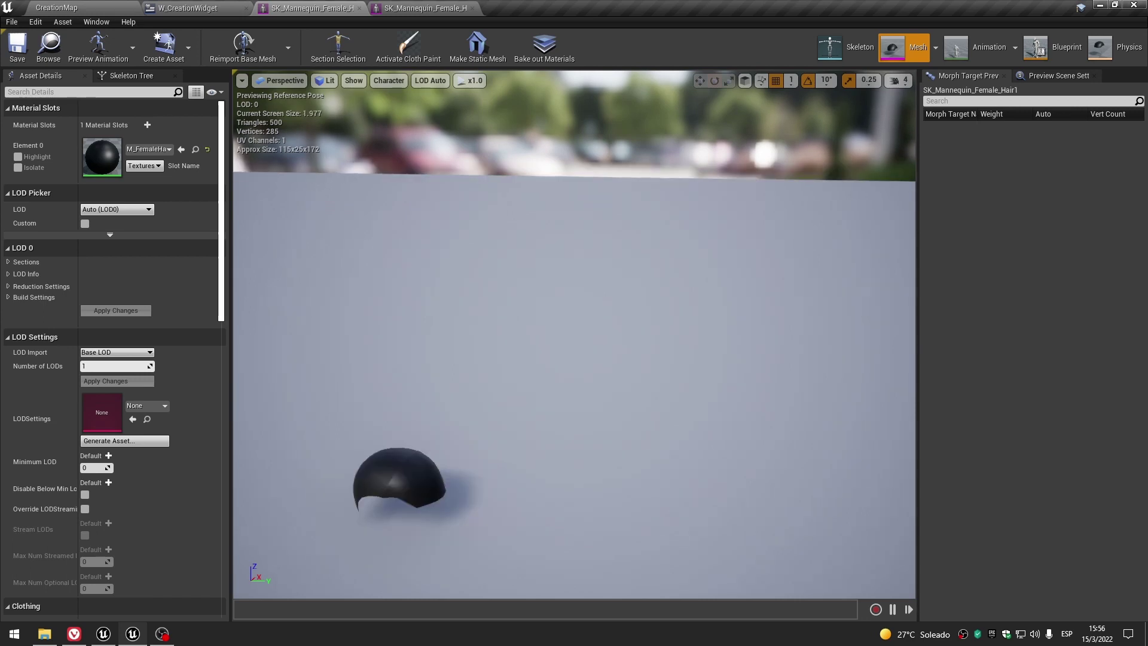
{"action": "left_click_drag", "start_coordinate": [590, 321], "coordinate": [536, 210]}
{"action": "key", "text": "ctrl+Tab"}
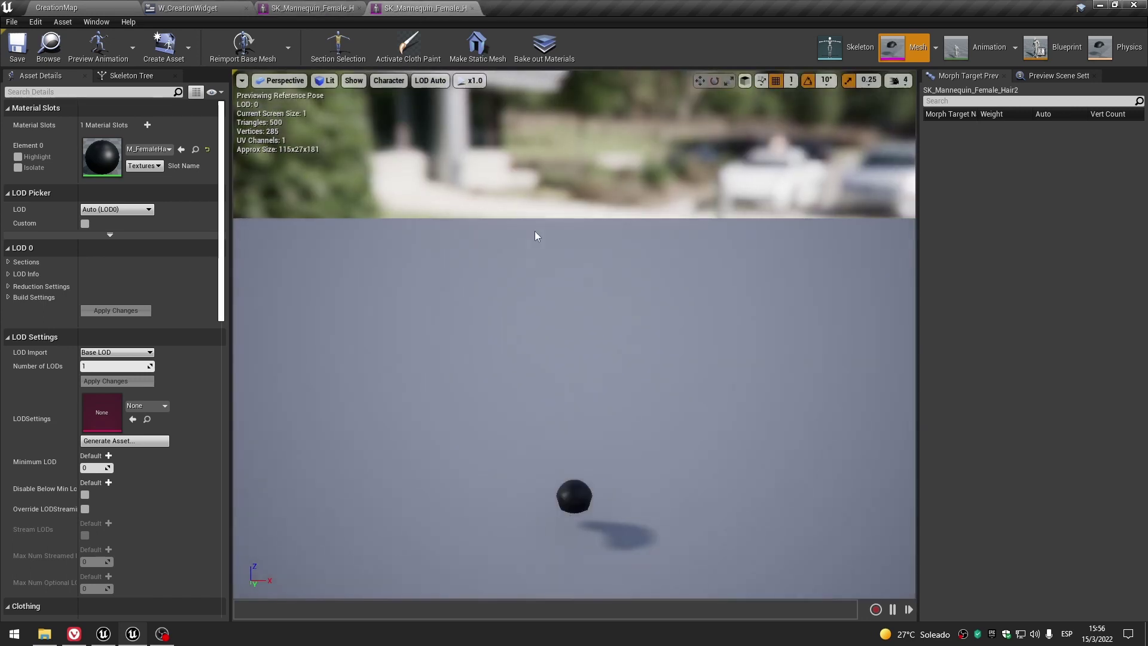
{"action": "left_click_drag", "start_coordinate": [550, 337], "coordinate": [526, 317]}
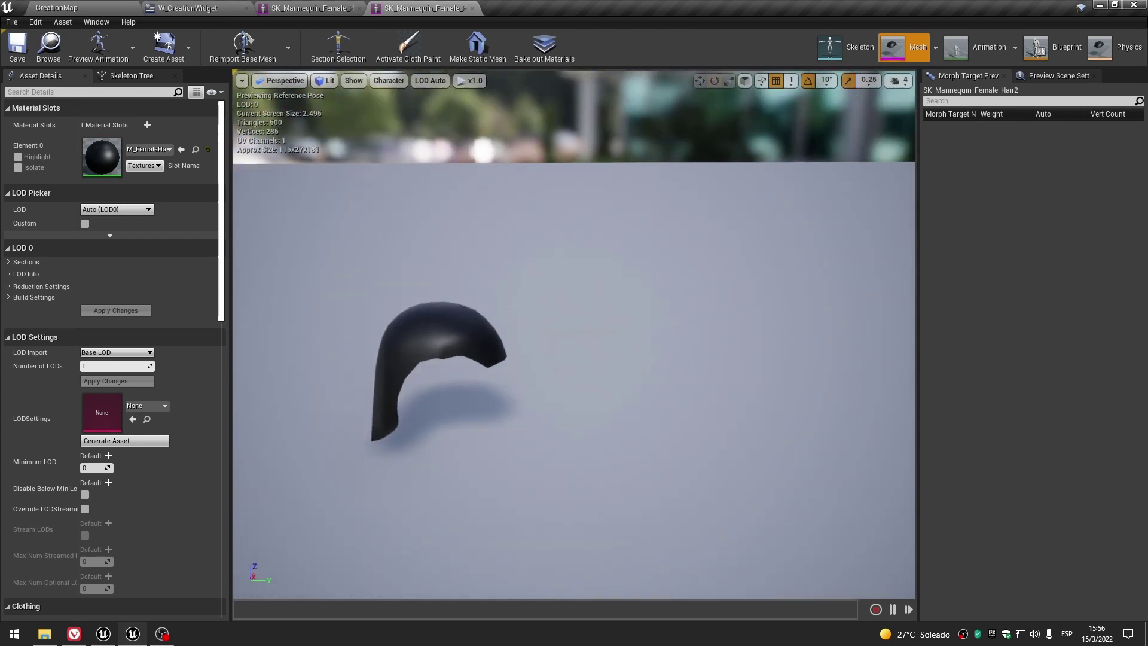
{"action": "left_click", "coordinate": [323, 8]}
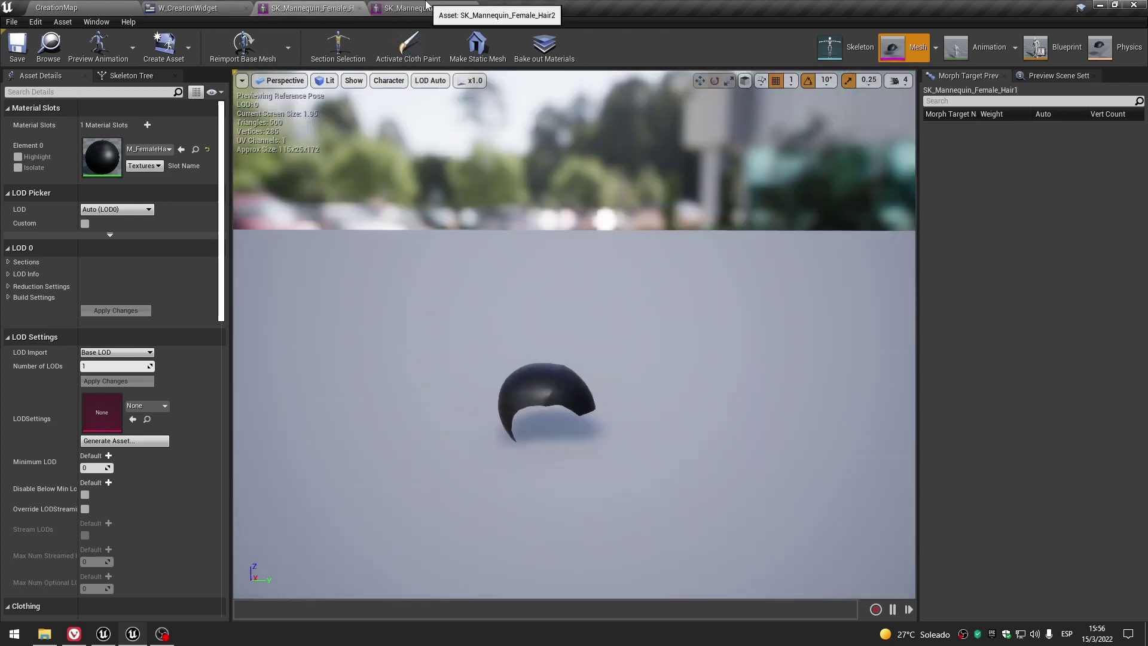
{"action": "left_click", "coordinate": [427, 7]}
{"action": "left_click", "coordinate": [315, 6]}
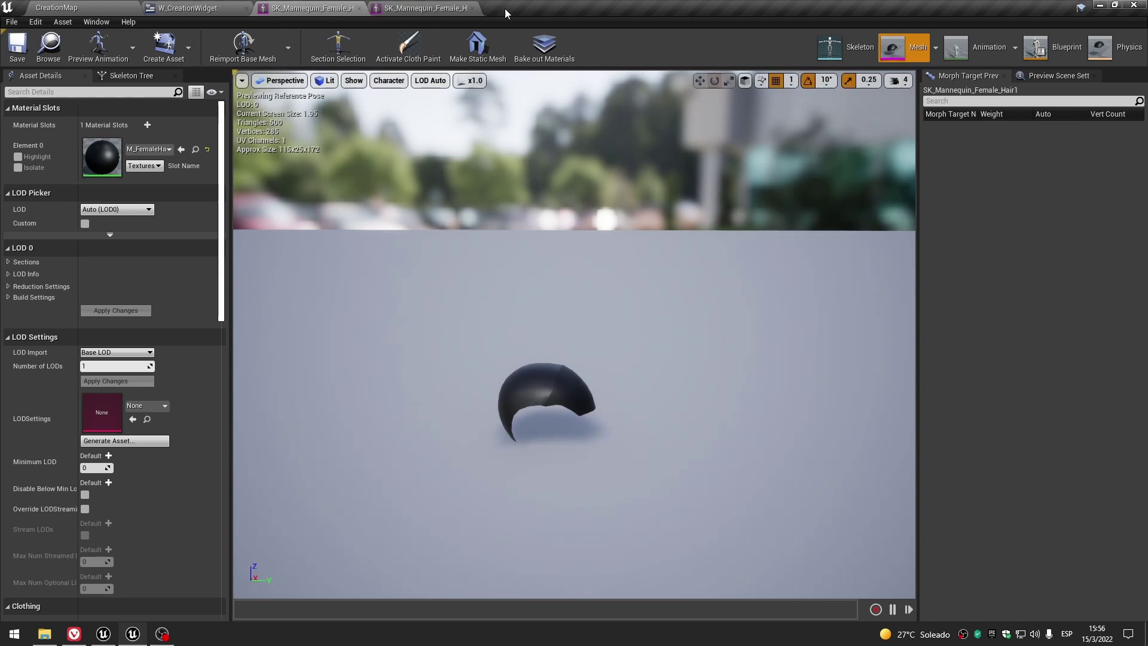
{"action": "left_click", "coordinate": [441, 4]}
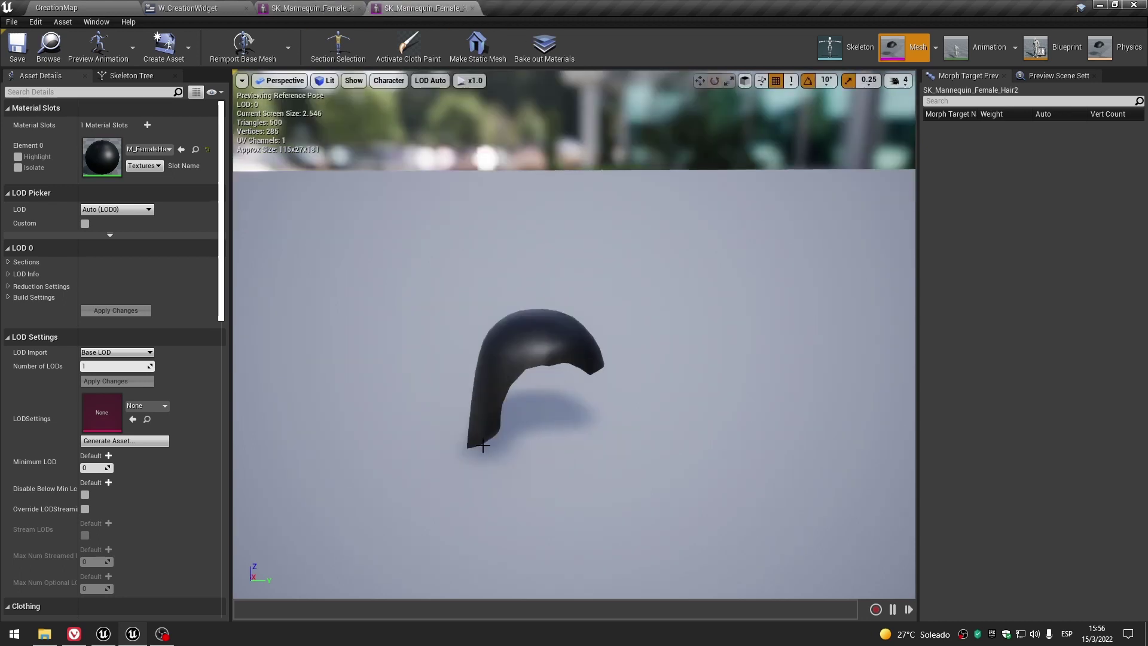
{"action": "left_click", "coordinate": [338, 5]}
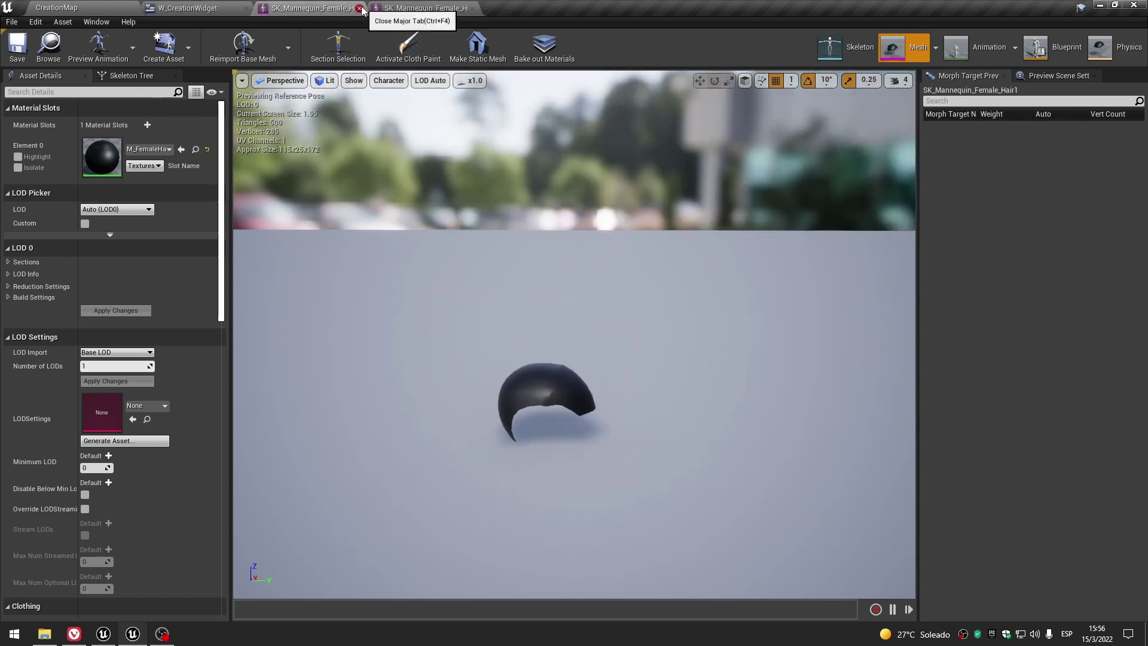
Close the hair mesh editors and open the MaleHairs folder inside Meshes.
{"action": "left_click", "coordinate": [360, 9]}
{"action": "left_click", "coordinate": [62, 6]}
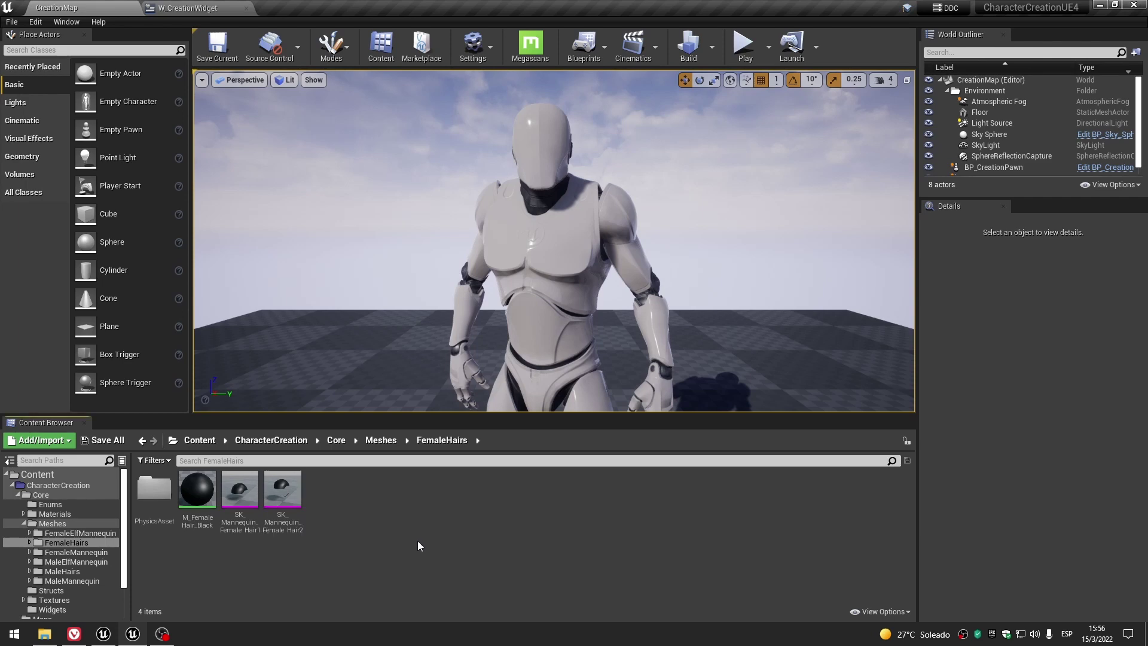
{"action": "left_click", "coordinate": [383, 445]}
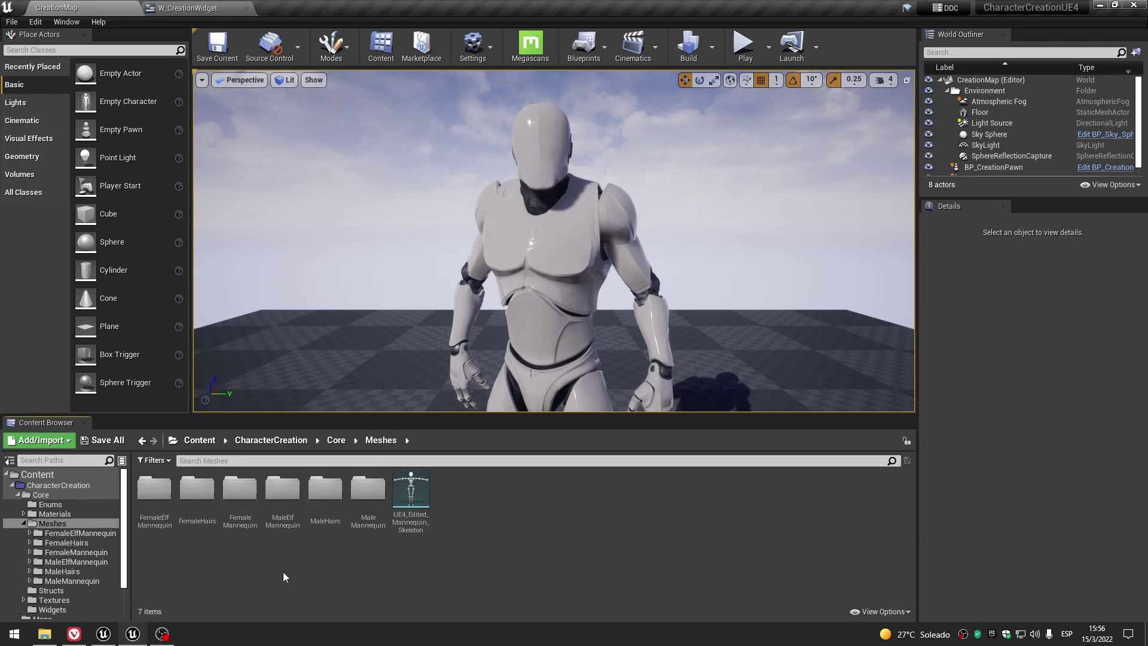
{"action": "double_click", "coordinate": [325, 488]}
Set Panel Group 0 (HumanMale) Buttons element 1's Mesh to SK_Mannequin_Hair1, then launch the game preview.
{"action": "left_click", "coordinate": [219, 6]}
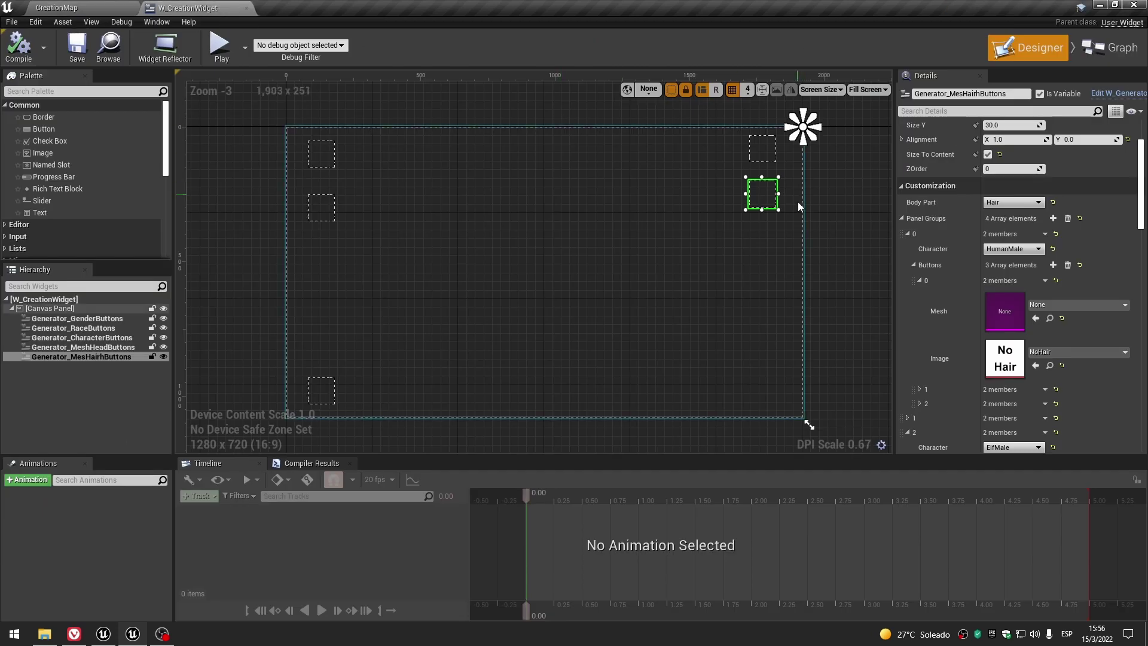
{"action": "scroll", "coordinate": [945, 295], "scroll_direction": "down", "scroll_amount": 5}
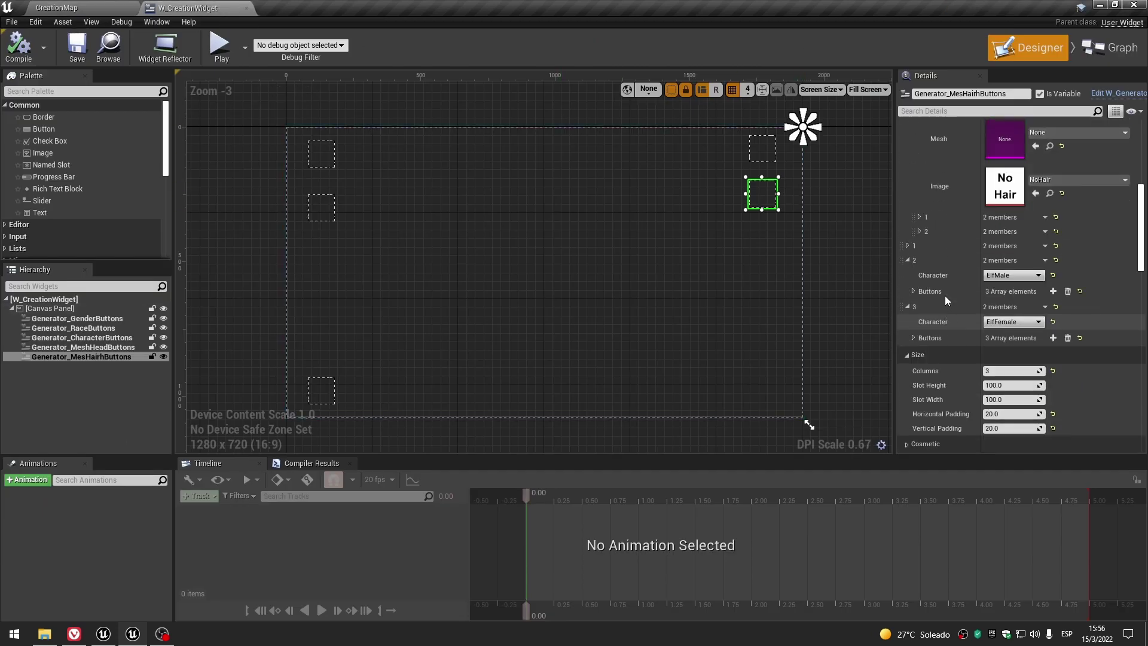
{"action": "scroll", "coordinate": [945, 296], "scroll_direction": "up", "scroll_amount": 4}
{"action": "scroll", "coordinate": [945, 295], "scroll_direction": "up", "scroll_amount": 1}
{"action": "scroll", "coordinate": [944, 295], "scroll_direction": "down", "scroll_amount": 1}
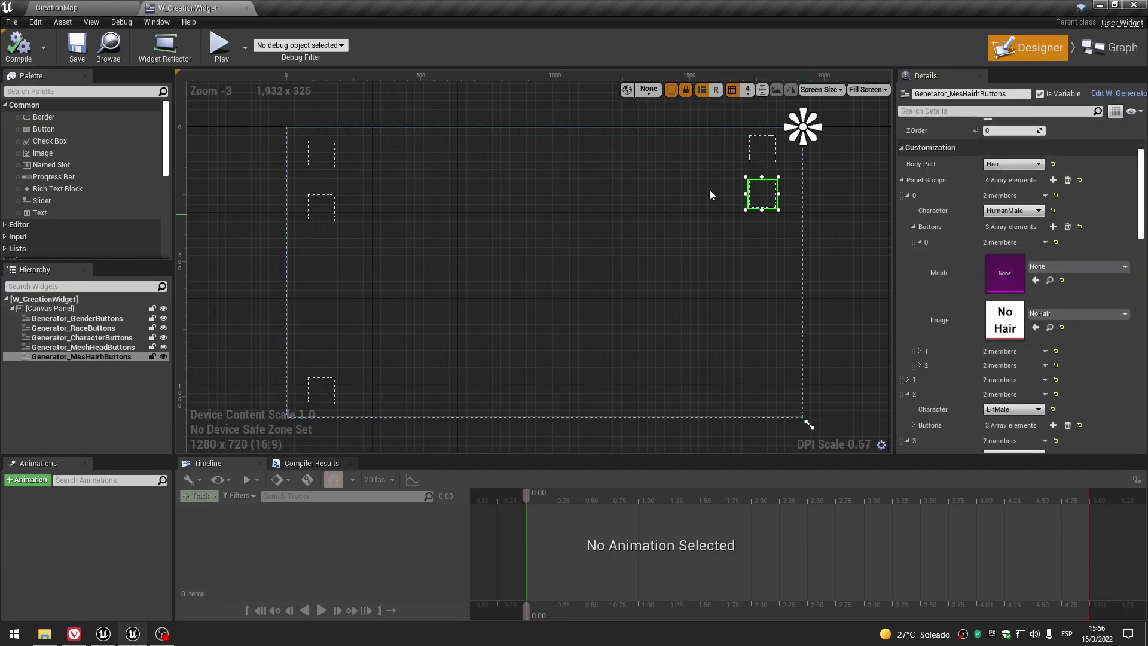
{"action": "left_click", "coordinate": [82, 5]}
{"action": "mouse_move", "coordinate": [244, 491]}
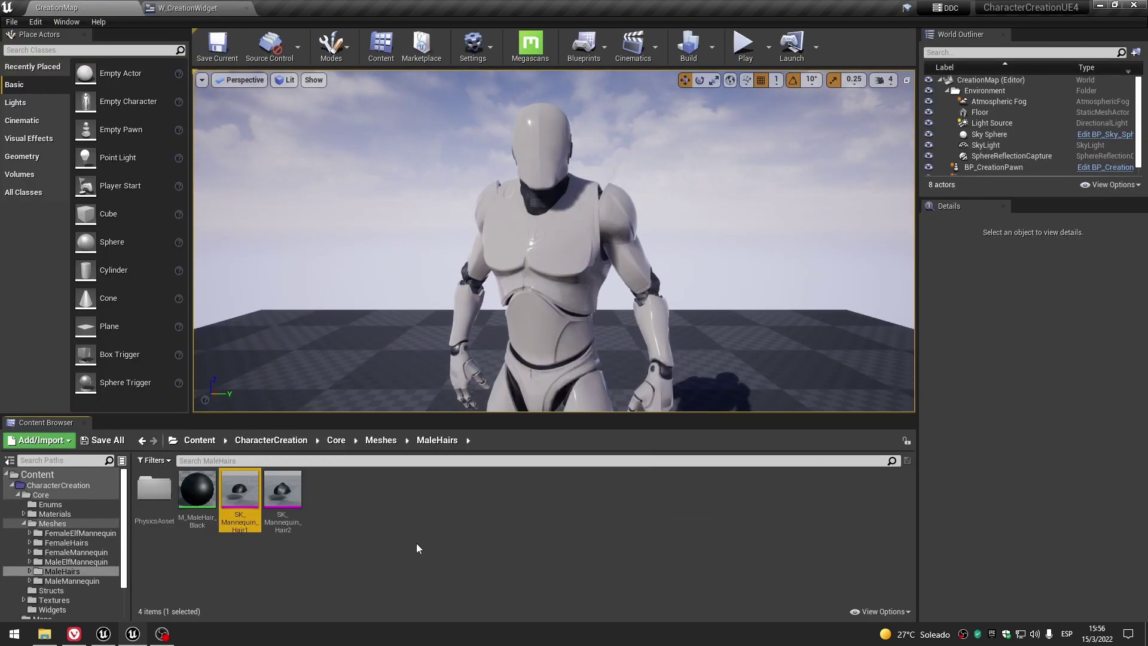
{"action": "left_click", "coordinate": [216, 7]}
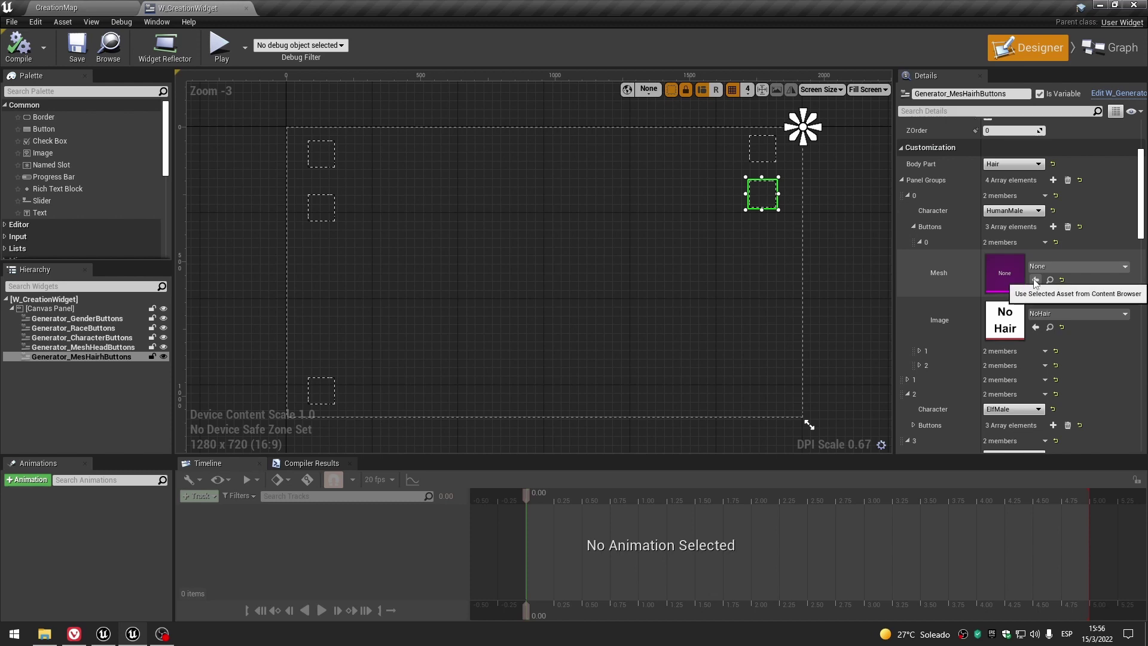
{"action": "left_click", "coordinate": [919, 242]}
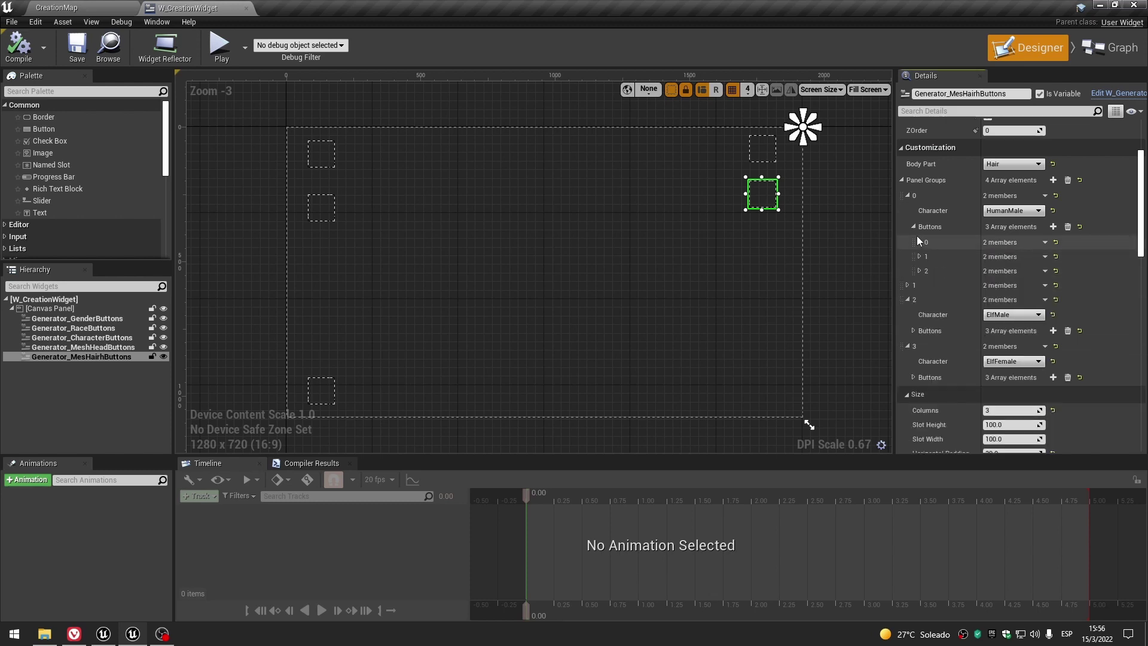
{"action": "left_click", "coordinate": [919, 256]}
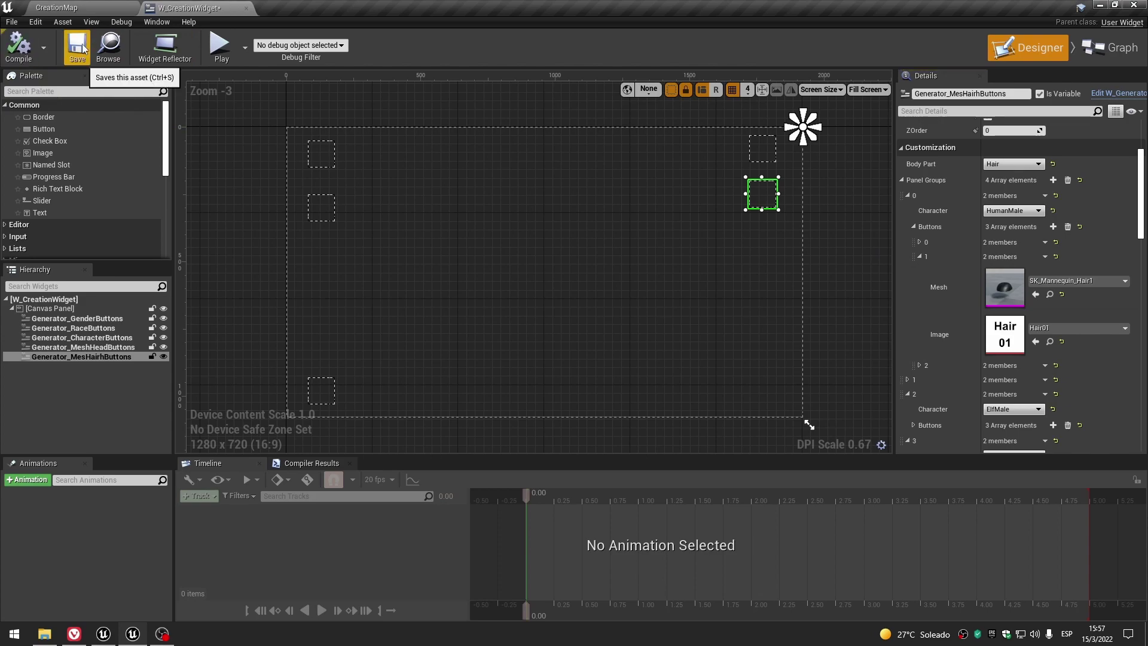
{"action": "left_click", "coordinate": [222, 47]}
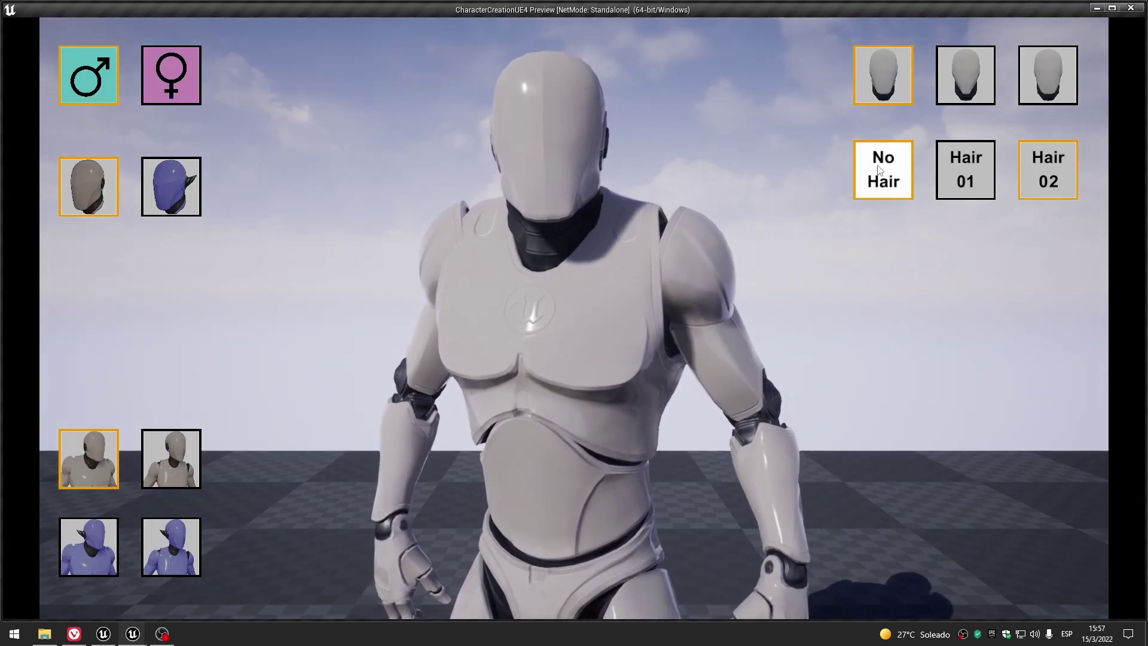
Choose Hair 01 in the running character creator, stop the preview, and go back to CreationMap.
{"action": "left_click", "coordinate": [962, 179]}
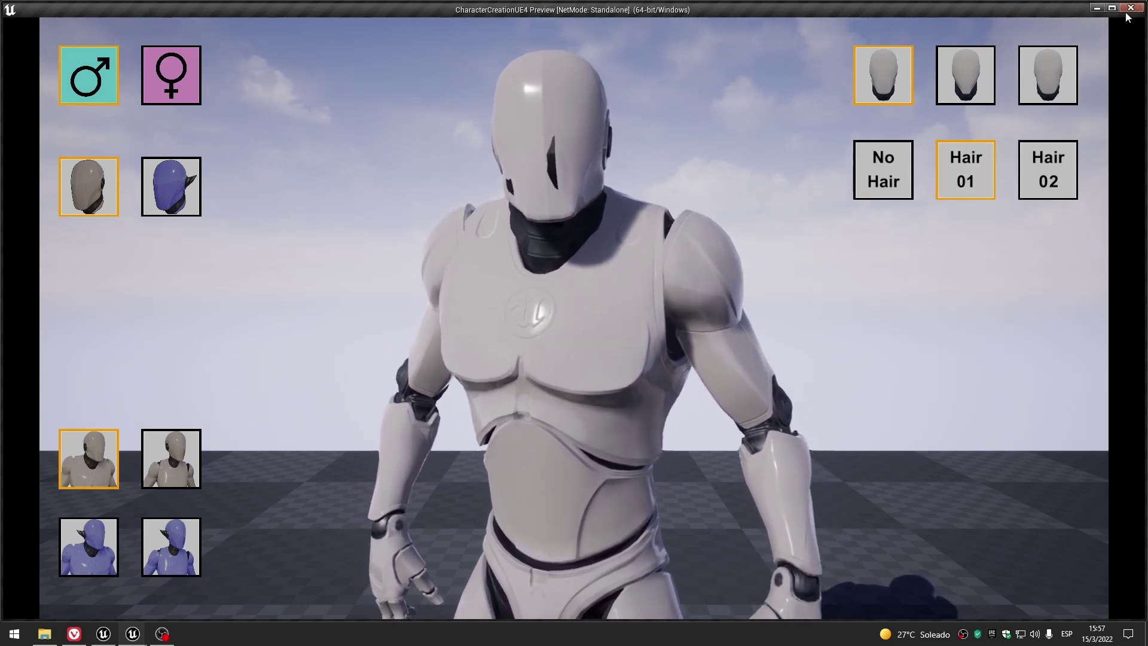
{"action": "key", "text": "Escape"}
{"action": "left_click", "coordinate": [73, 6]}
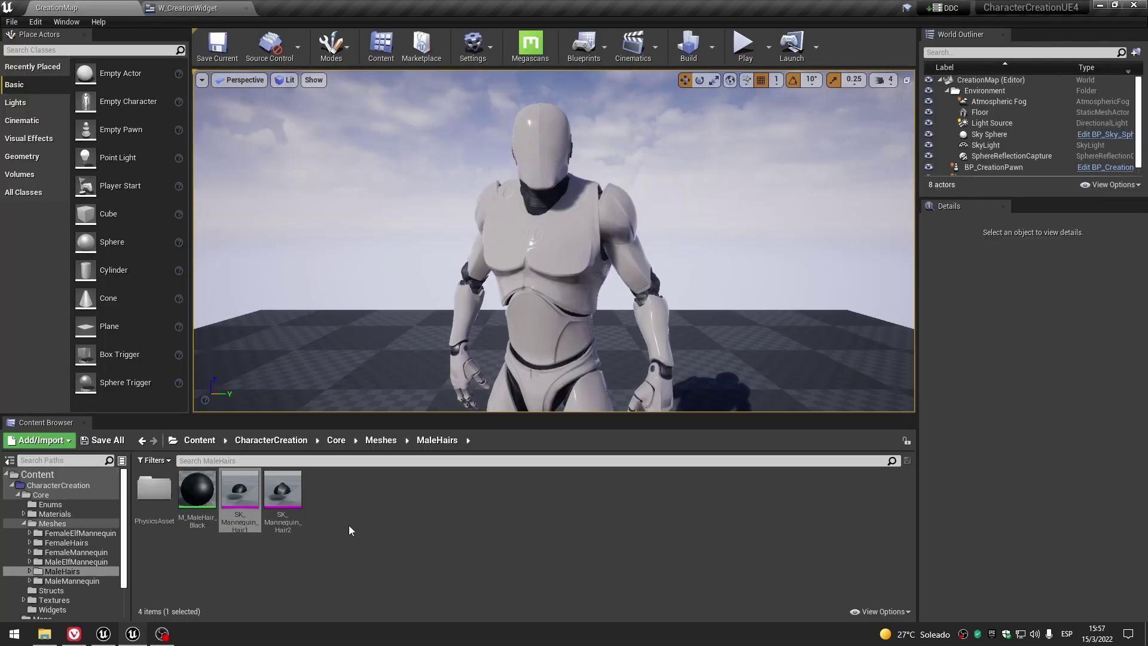
Open BP_CreationPawn from the Core folder and select its HM_Hair component in the Viewport.
{"action": "left_click", "coordinate": [382, 440]}
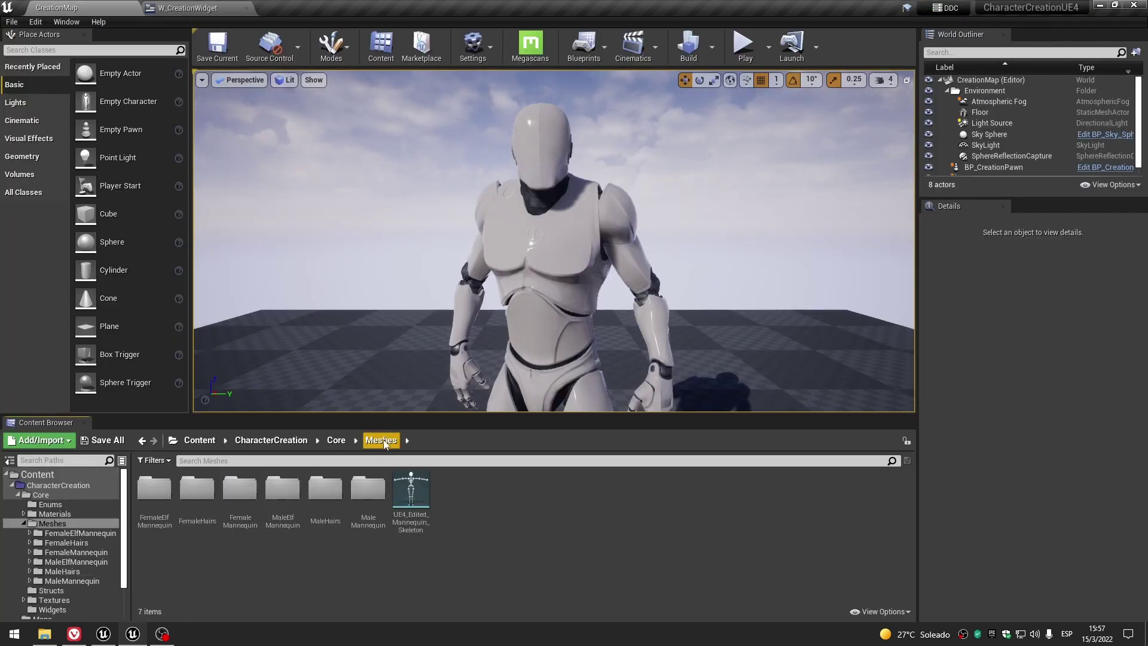
{"action": "left_click", "coordinate": [336, 439]}
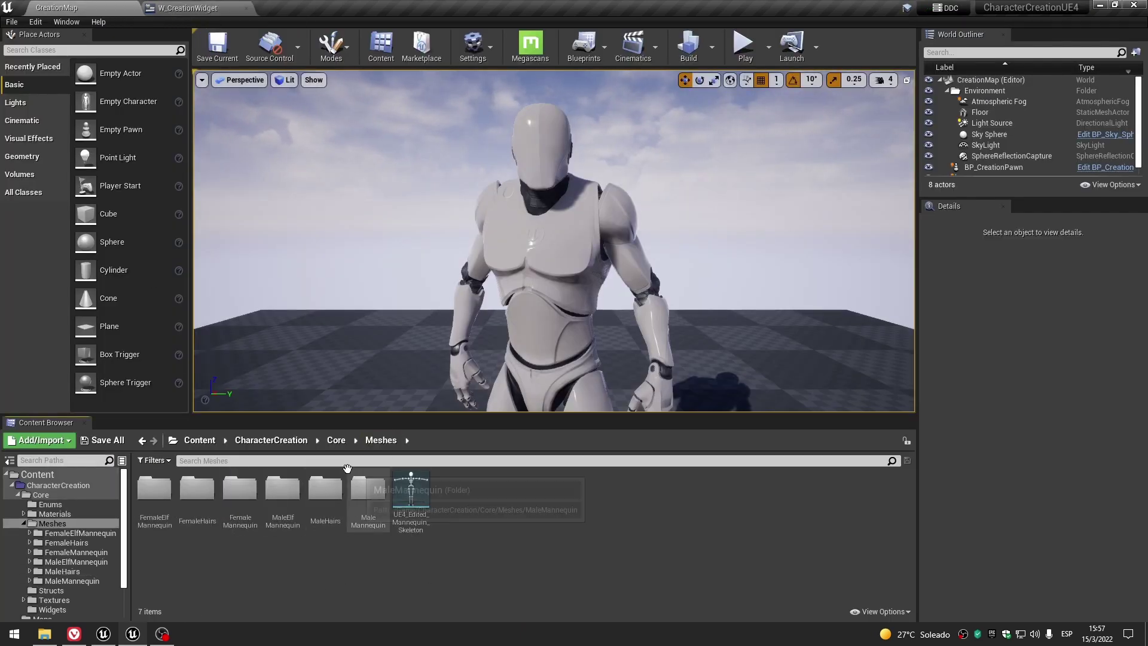
{"action": "double_click", "coordinate": [456, 483]}
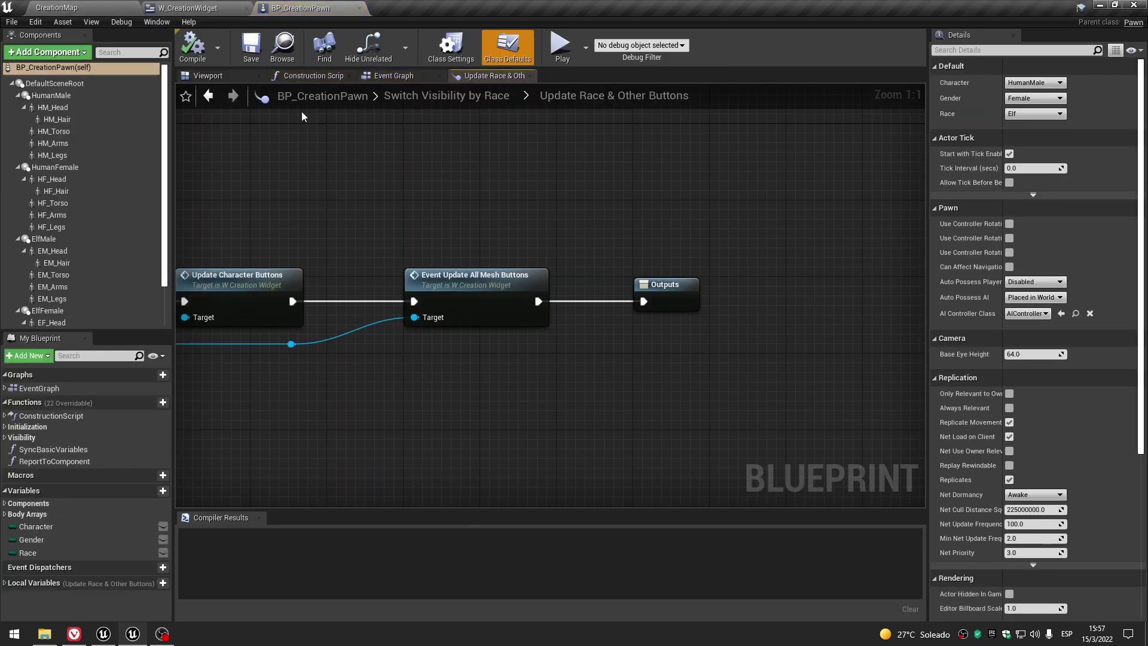
{"action": "left_click", "coordinate": [210, 76]}
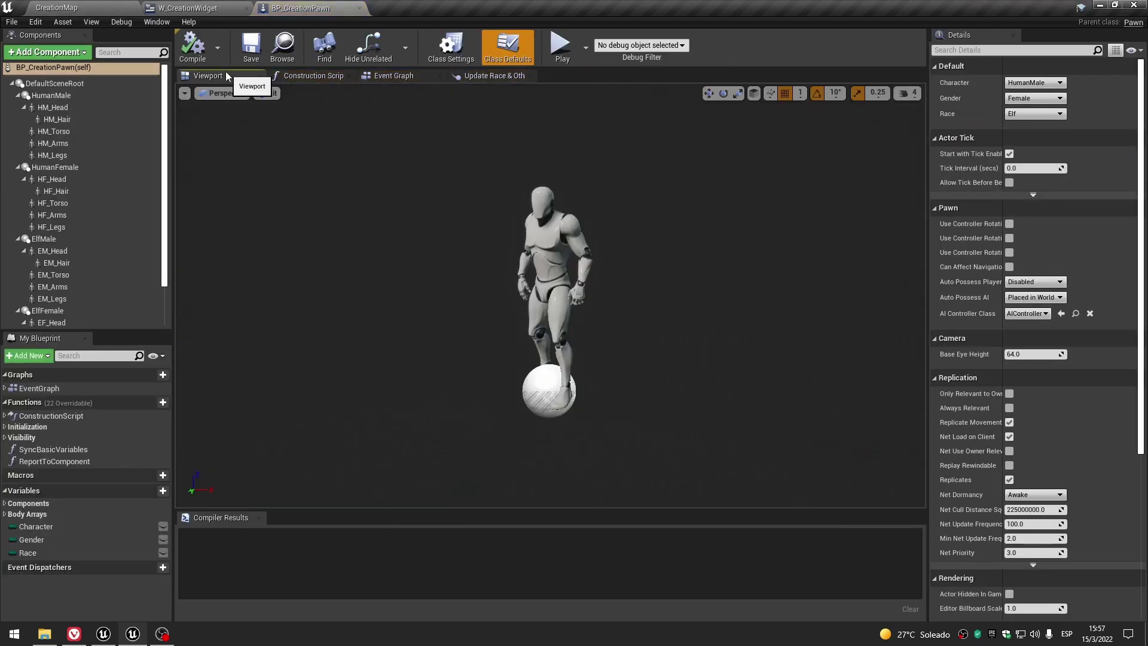
{"action": "left_click_drag", "start_coordinate": [550, 299], "coordinate": [597, 257]}
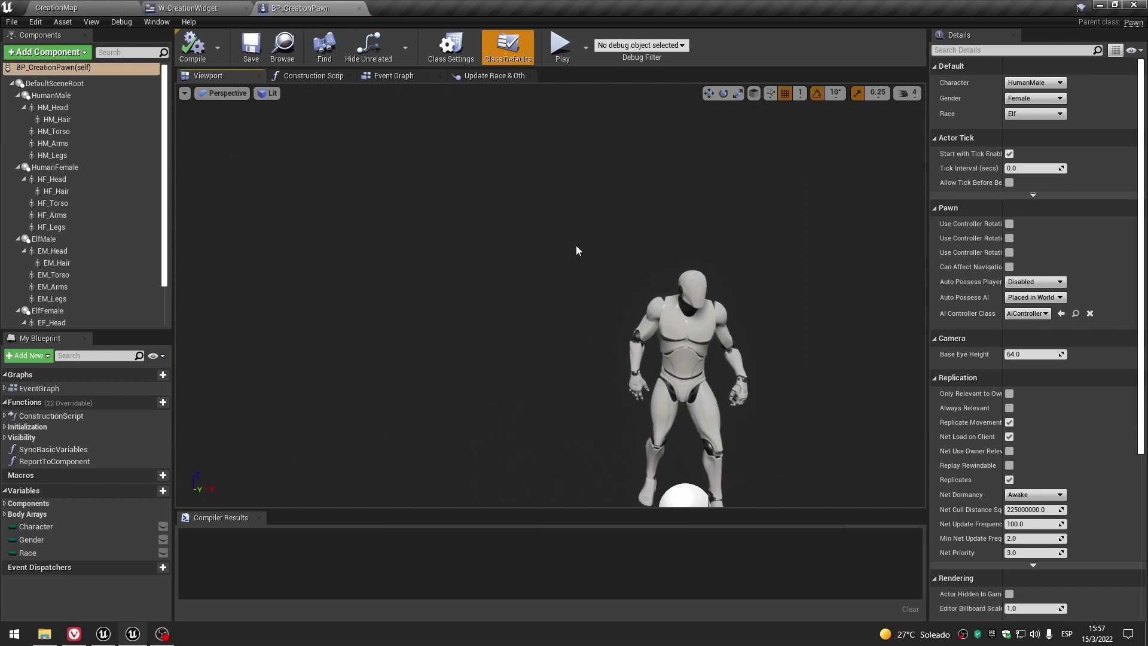
{"action": "left_click", "coordinate": [73, 119]}
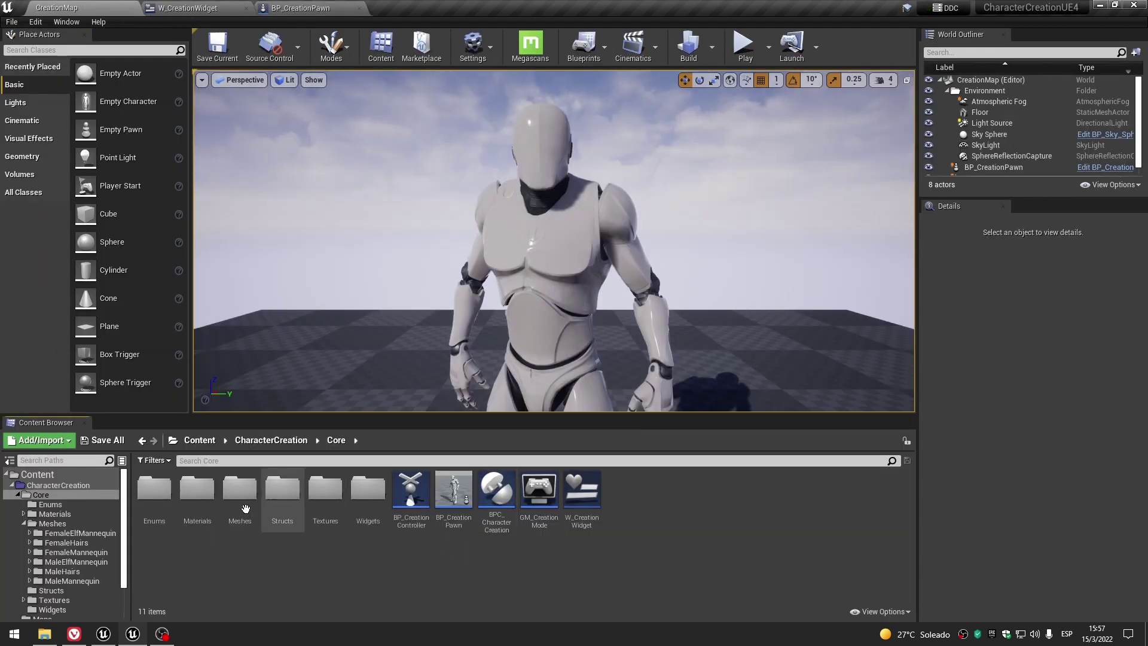
Open the mannequin skeleton asset from the Meshes folder.
{"action": "double_click", "coordinate": [241, 508]}
{"action": "double_click", "coordinate": [410, 491]}
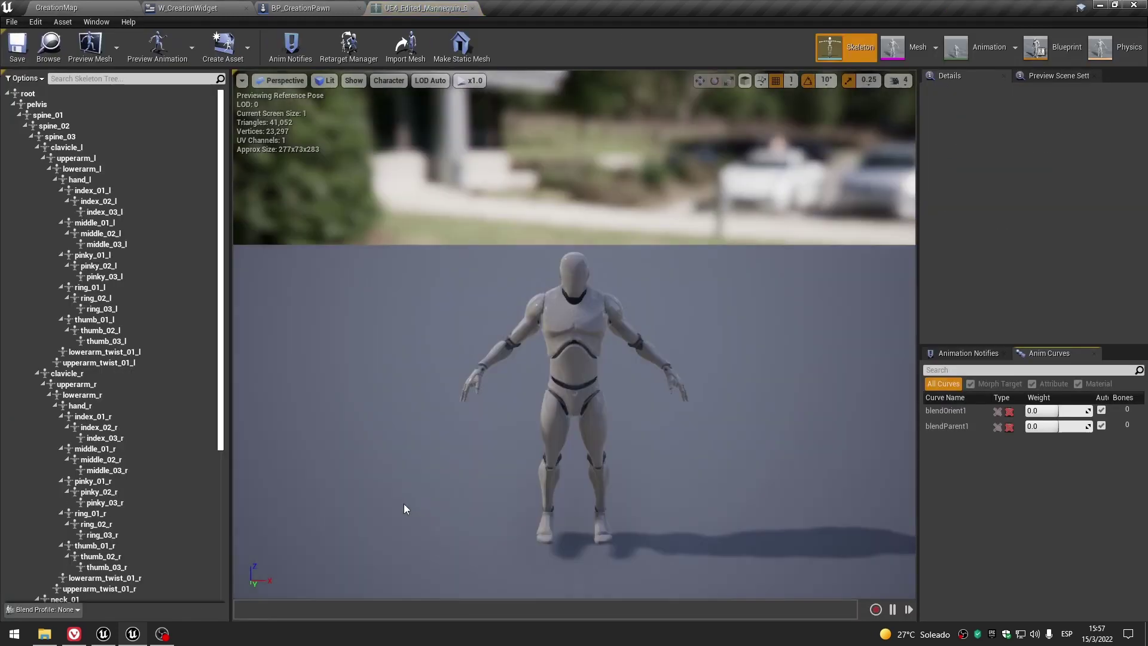
{"action": "left_click_drag", "start_coordinate": [536, 305], "coordinate": [192, 396]}
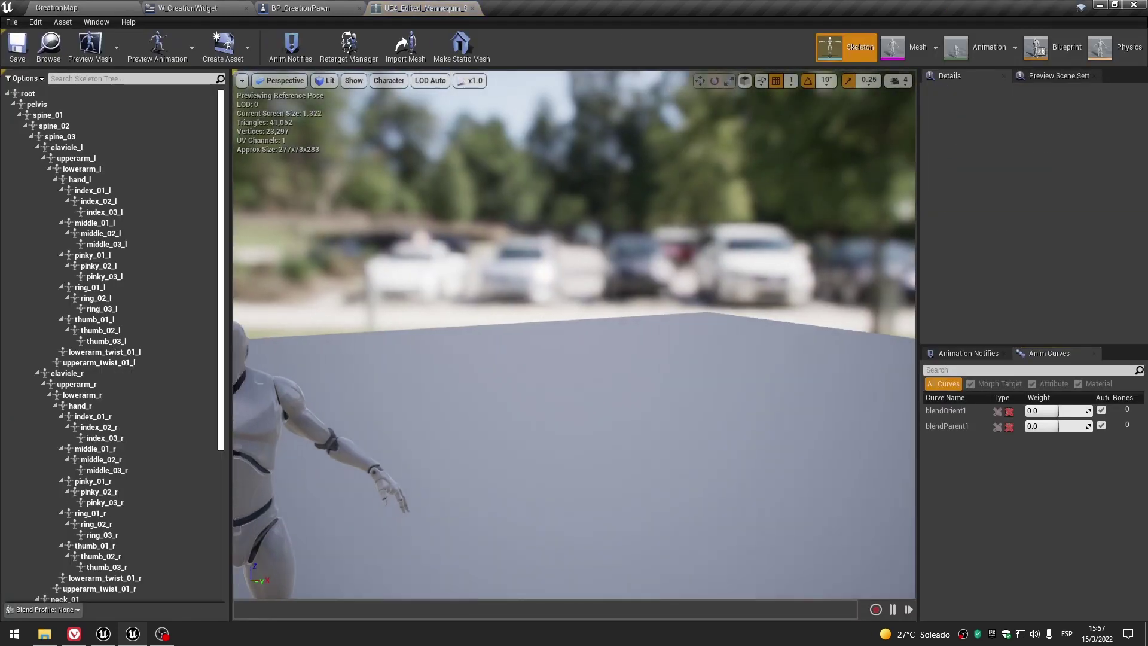
{"action": "scroll", "coordinate": [125, 413], "scroll_direction": "down", "scroll_amount": 5}
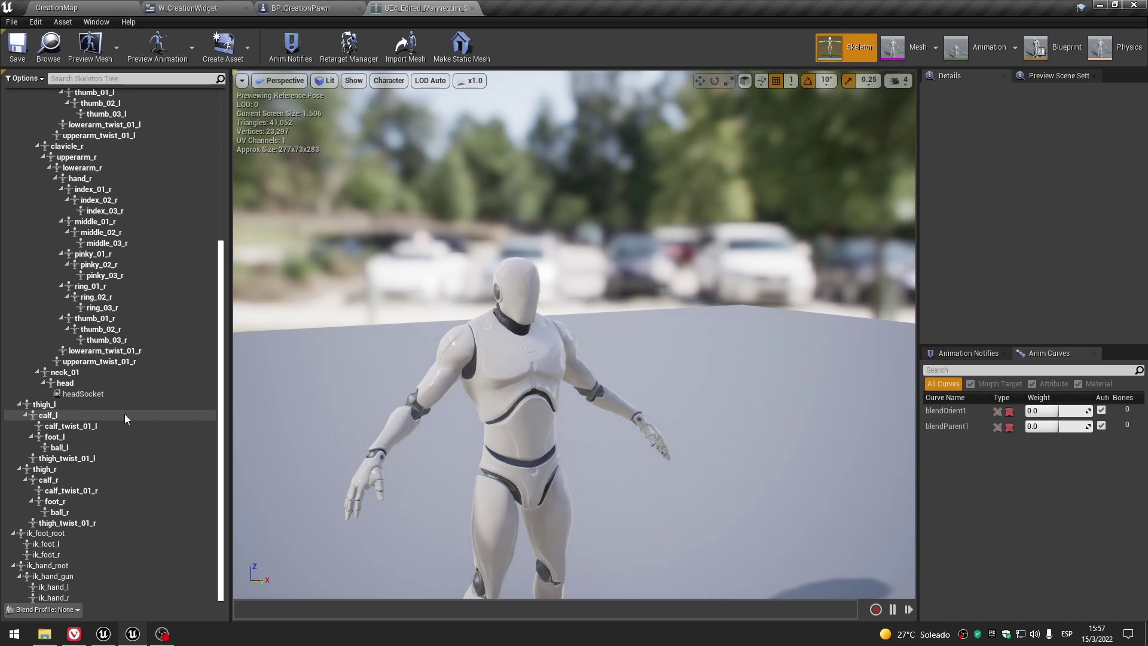
Add SK_Mannequin_Hair1 as a preview asset on headSocket and edit the socket's Y rotation.
{"action": "left_click", "coordinate": [96, 402]}
{"action": "left_click", "coordinate": [93, 394]}
{"action": "right_click", "coordinate": [92, 395]}
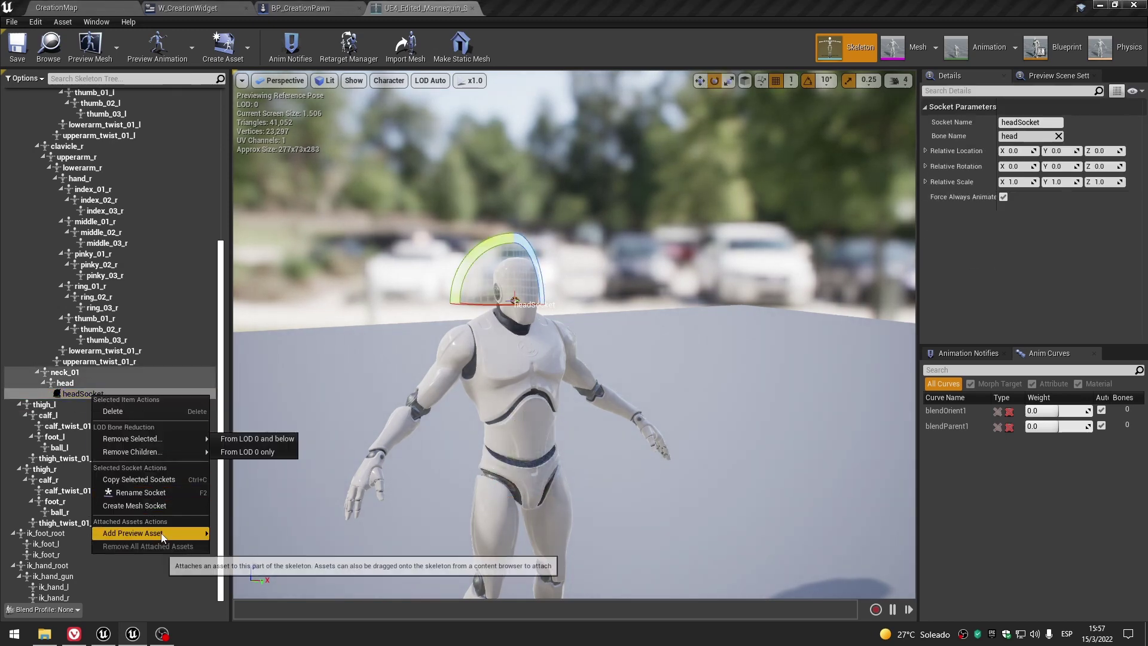
{"action": "mouse_move", "coordinate": [167, 532]}
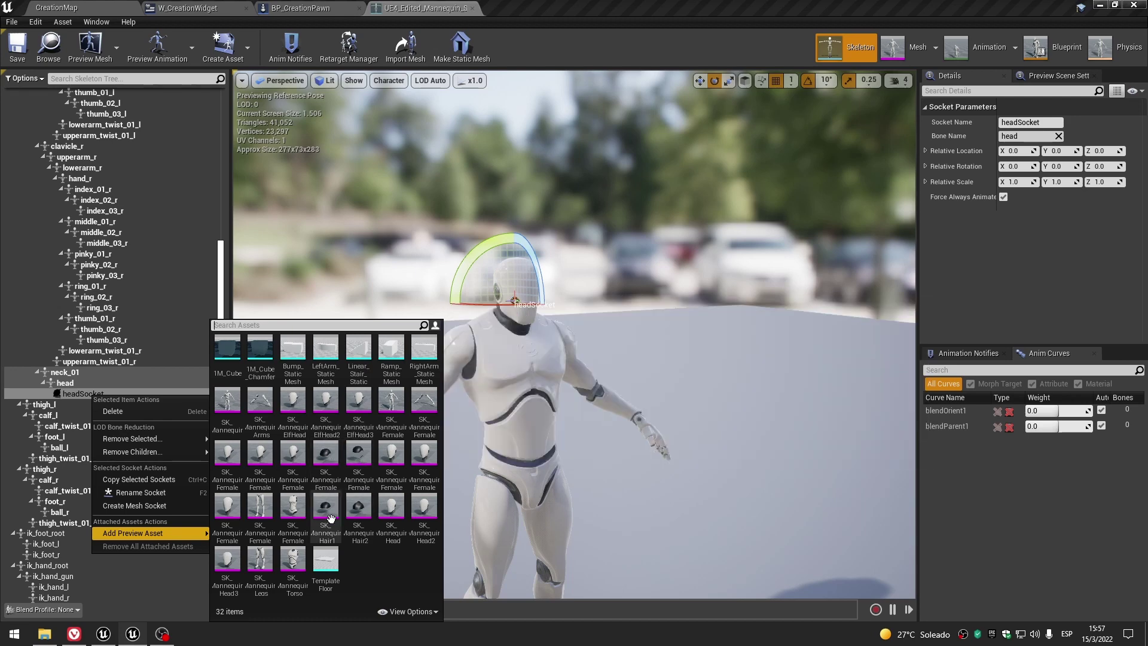
{"action": "left_click", "coordinate": [328, 513]}
{"action": "scroll", "coordinate": [575, 347], "scroll_direction": "up", "scroll_amount": 3}
{"action": "scroll", "coordinate": [575, 346], "scroll_direction": "up", "scroll_amount": 2}
{"action": "scroll", "coordinate": [573, 346], "scroll_direction": "down", "scroll_amount": 2}
{"action": "left_click", "coordinate": [1060, 167]}
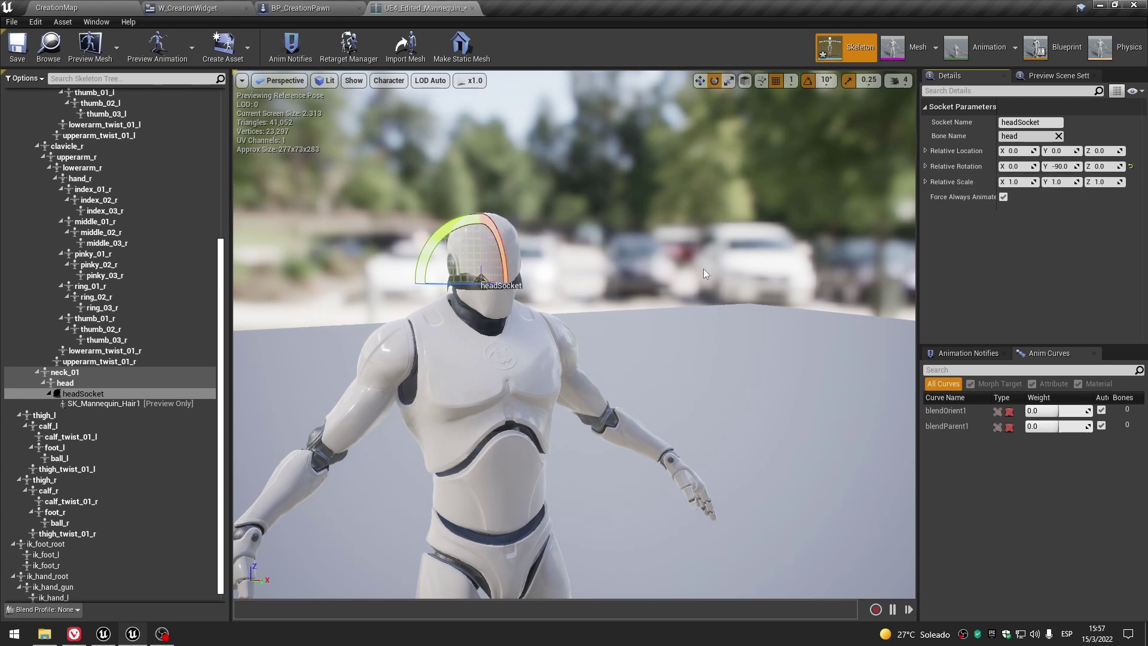
Commit headSocket's -90 Y rotation, set its Relative Location X to 10, and check the hair fit.
{"action": "middle_click_drag", "start_coordinate": [704, 268], "coordinate": [885, 335]}
{"action": "scroll", "coordinate": [885, 335], "scroll_direction": "up", "scroll_amount": 3}
{"action": "key", "text": "f"}
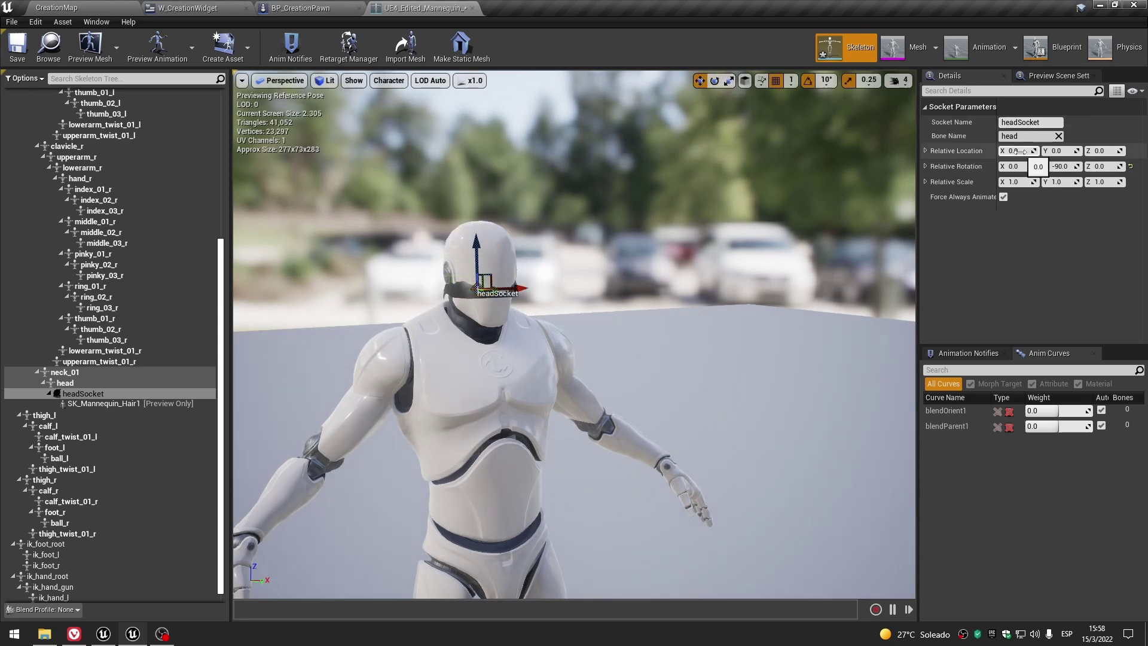
{"action": "type", "text": "10"}
{"action": "key", "text": "Return"}
{"action": "middle_click_drag", "start_coordinate": [759, 293], "coordinate": [696, 288]}
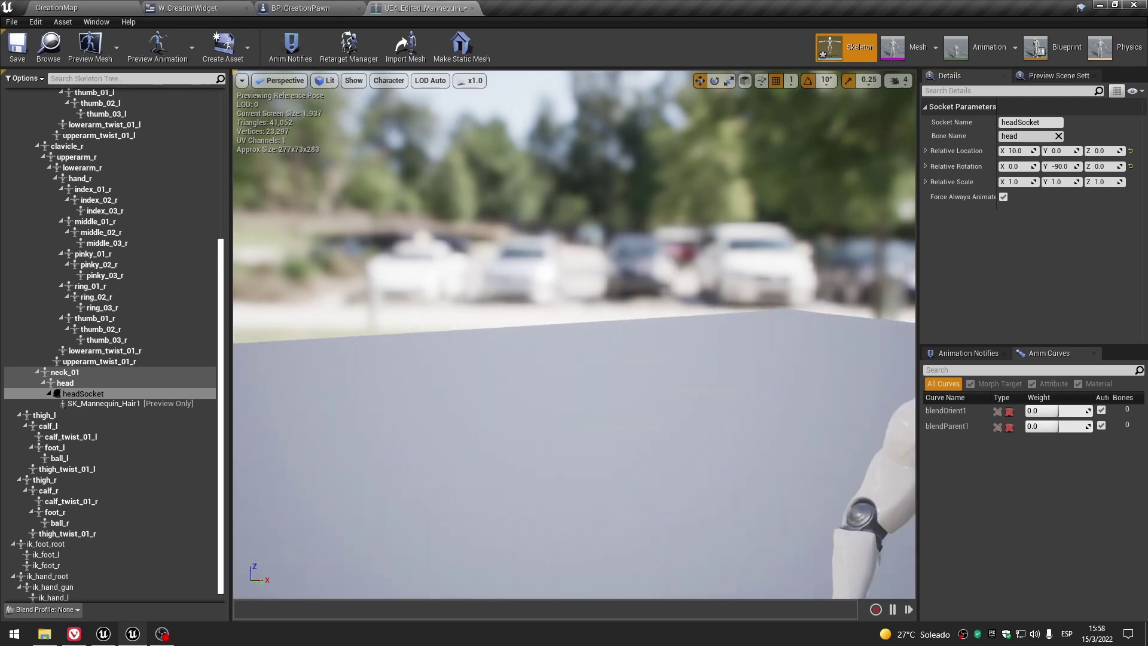
{"action": "mouse_move", "coordinate": [696, 288]}
{"action": "left_mouse_down"}
{"action": "mouse_move", "coordinate": [647, 307]}
{"action": "mouse_move", "coordinate": [1008, 281]}
{"action": "left_mouse_up"}
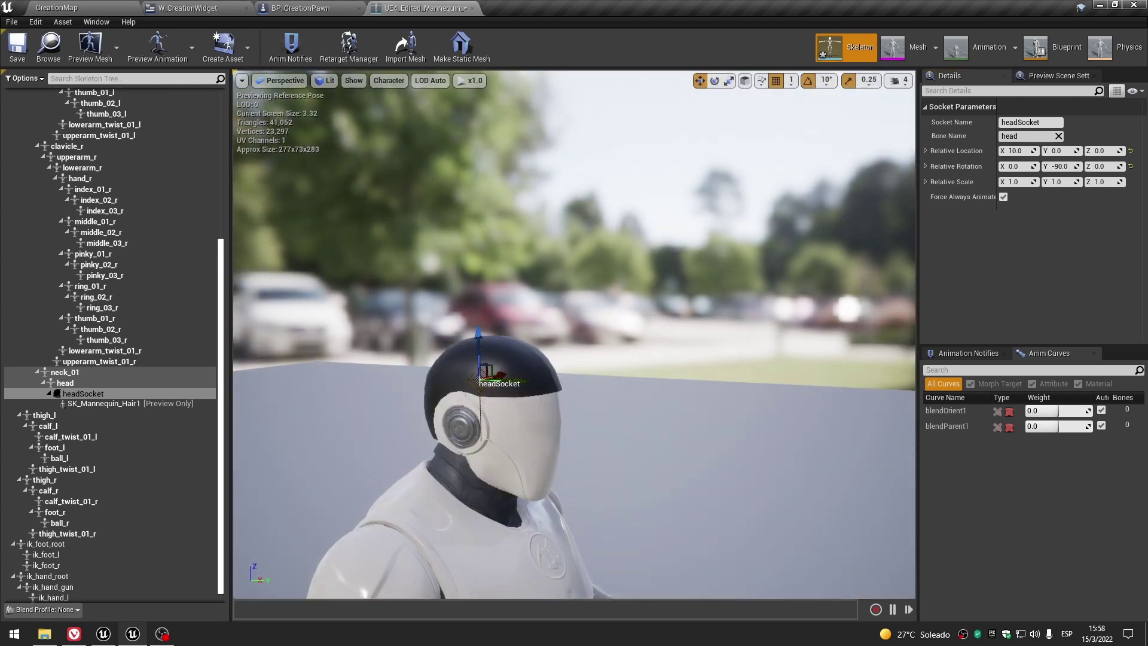
{"action": "mouse_move", "coordinate": [777, 299]}
{"action": "left_mouse_down", "text": "alt"}
{"action": "mouse_move", "coordinate": [658, 299]}
{"action": "mouse_move", "coordinate": [721, 277]}
{"action": "left_mouse_up", "text": "alt"}
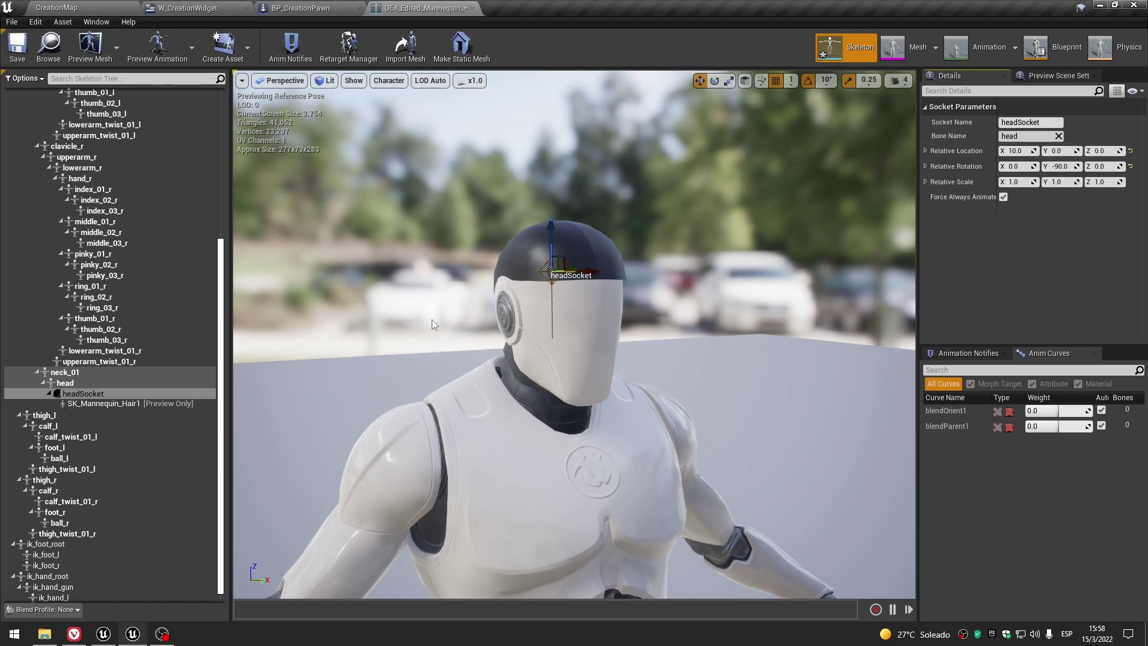
Remove all attached preview assets from headSocket and return to the W_CreationWidget designer.
{"action": "right_click", "coordinate": [88, 397]}
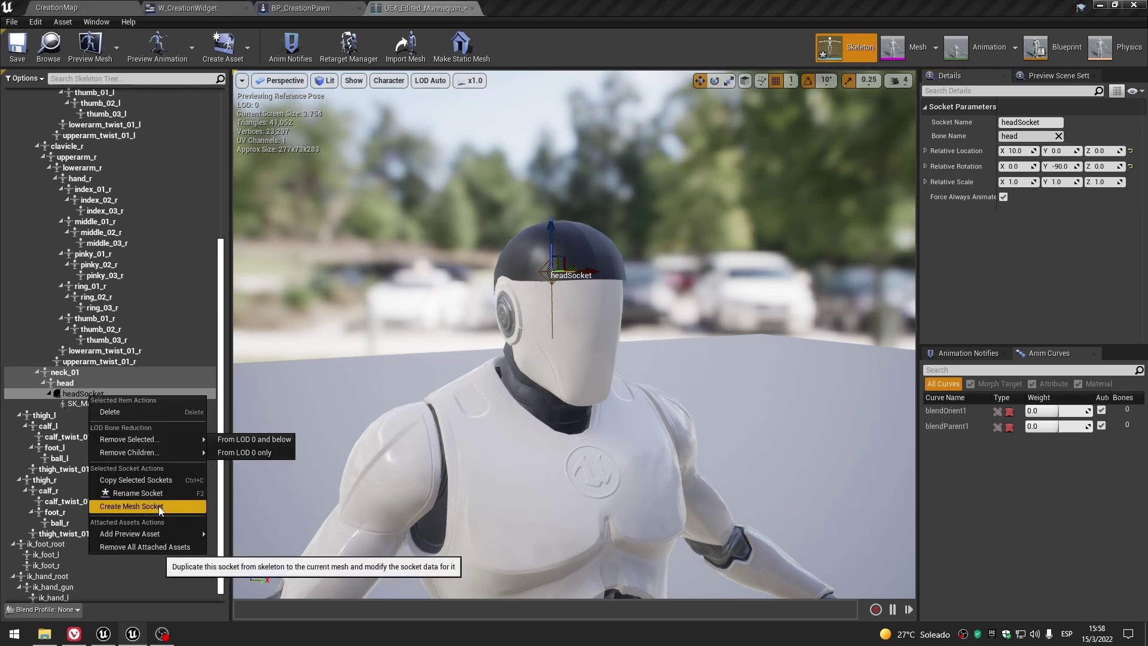
{"action": "left_click", "coordinate": [159, 546]}
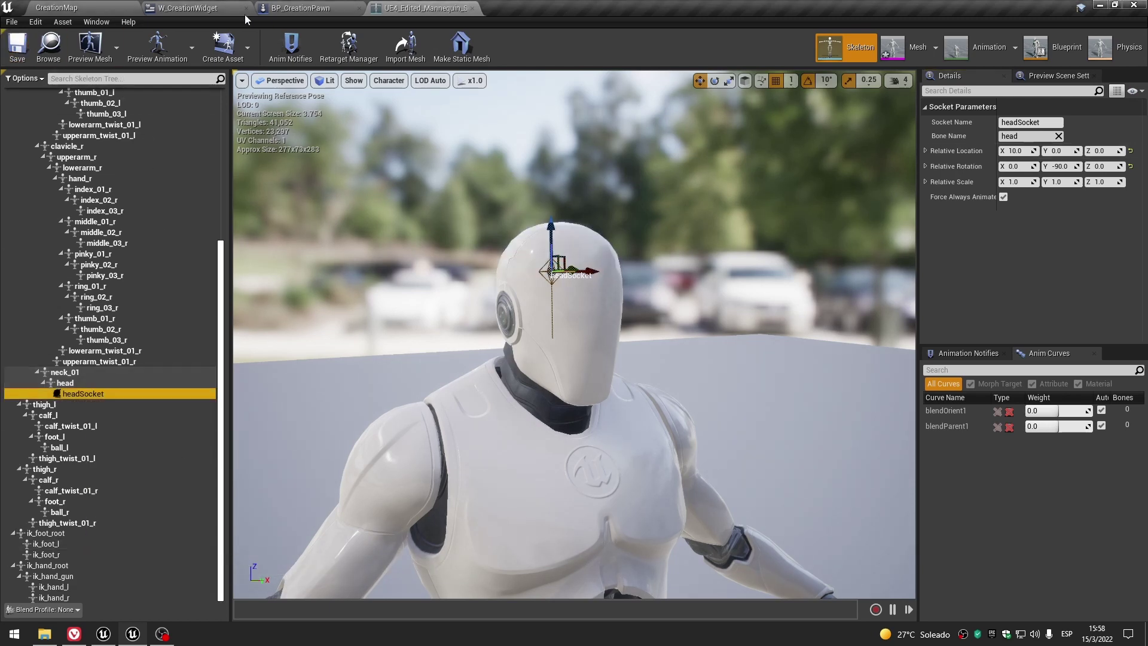
{"action": "left_click", "coordinate": [298, 7]}
{"action": "left_click", "coordinate": [189, 8]}
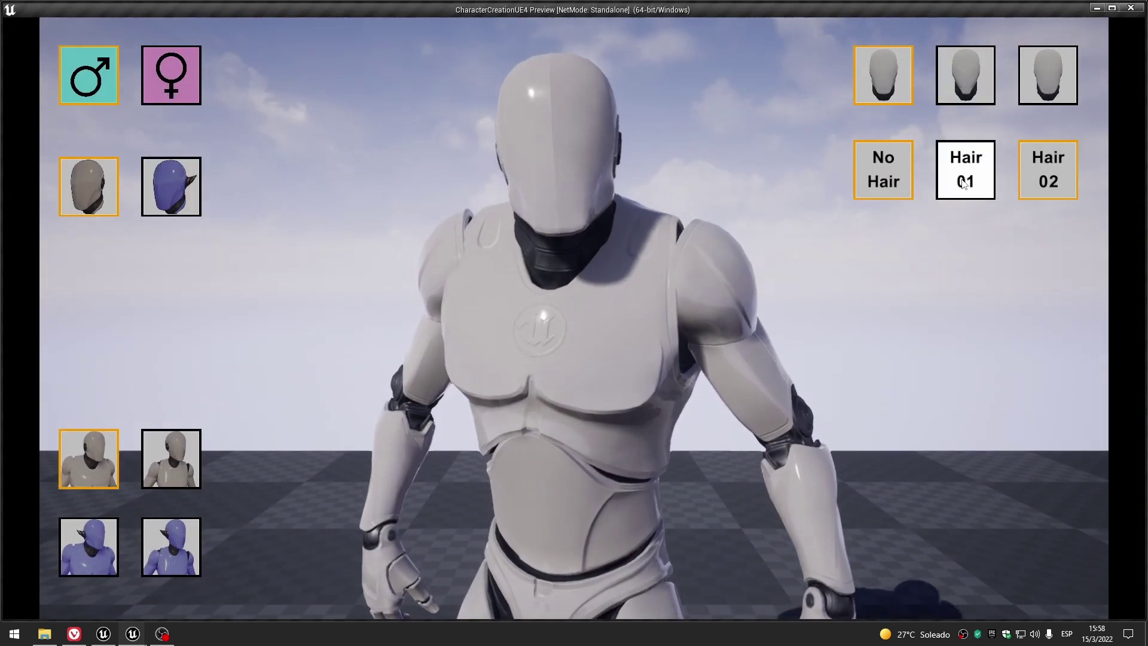
{"action": "left_click", "coordinate": [965, 169]}
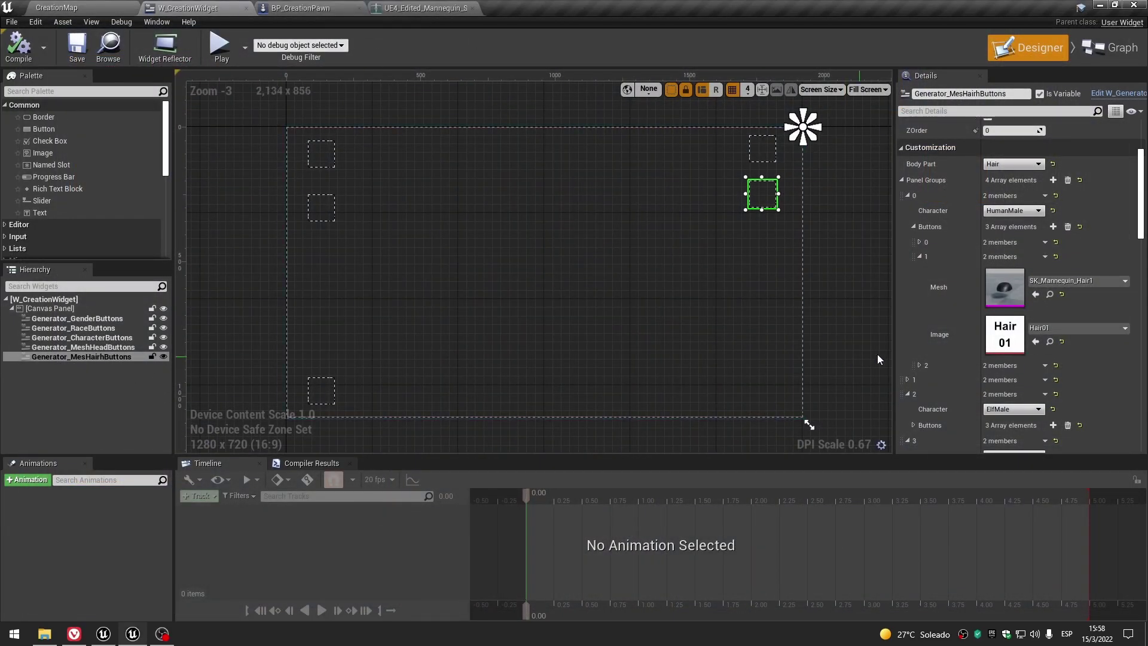
Expand button entry 2 and select SK_Mannequin_Hair2 in the MaleHairs folder.
{"action": "left_click", "coordinate": [918, 364]}
{"action": "scroll", "coordinate": [922, 365], "scroll_direction": "down", "scroll_amount": 2}
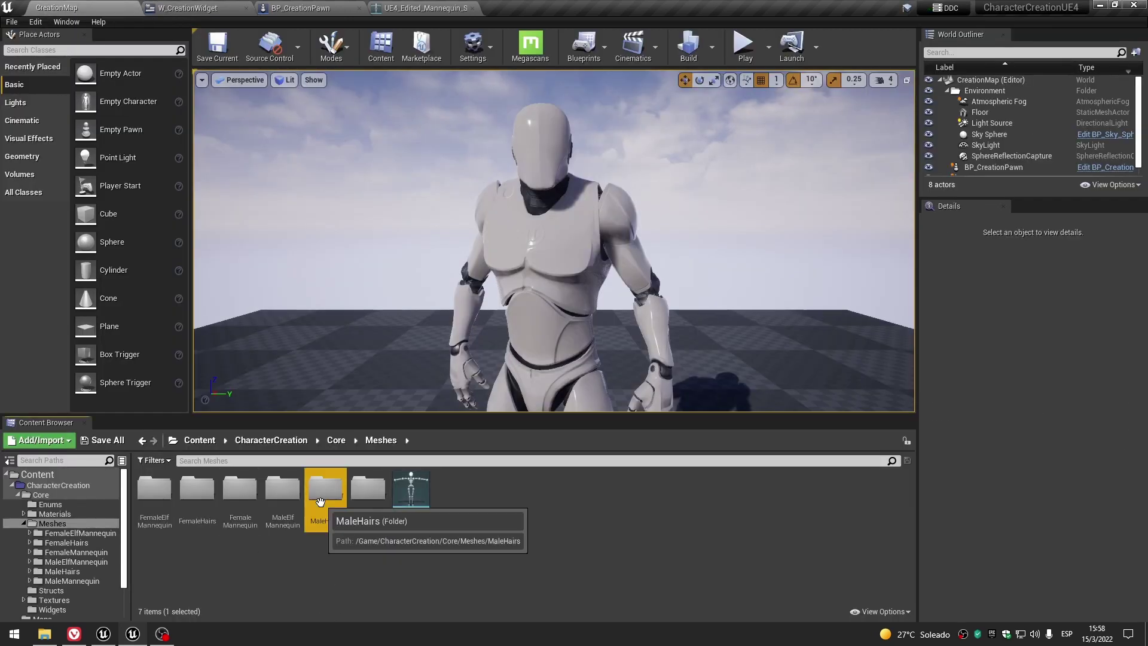
{"action": "double_click", "coordinate": [325, 487]}
{"action": "left_click", "coordinate": [282, 496]}
{"action": "left_click", "coordinate": [191, 7]}
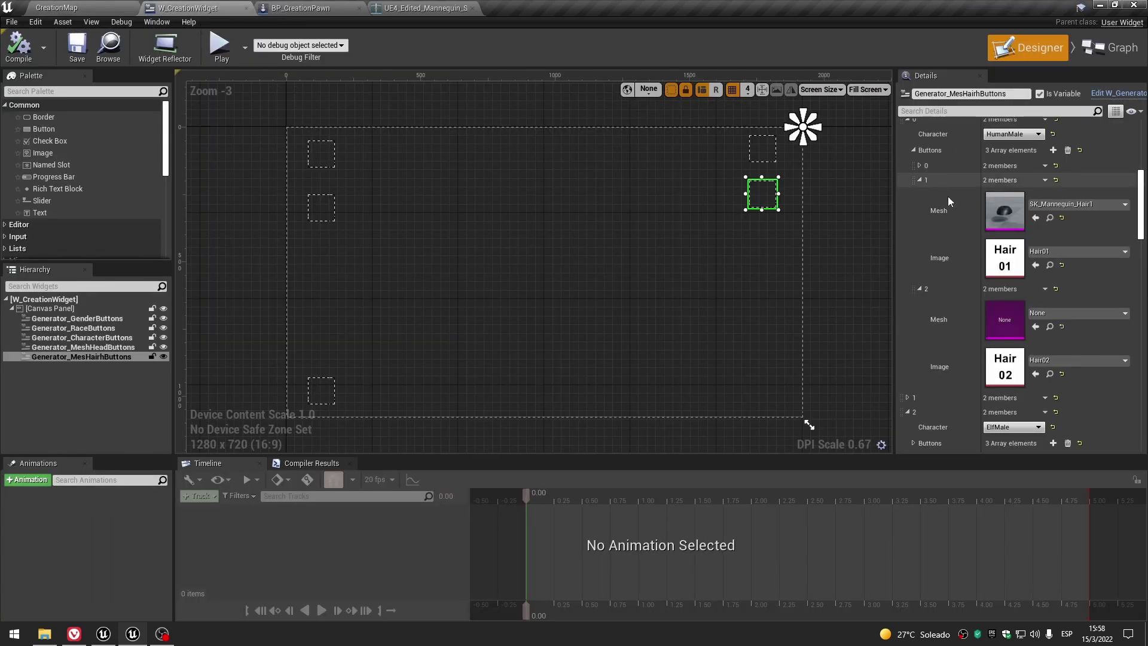
Expand the HumanFemale panel group to show its NoHair, Hair01 and Hair02 button meshes and images.
{"action": "left_click", "coordinate": [919, 289]}
{"action": "left_click", "coordinate": [919, 180]}
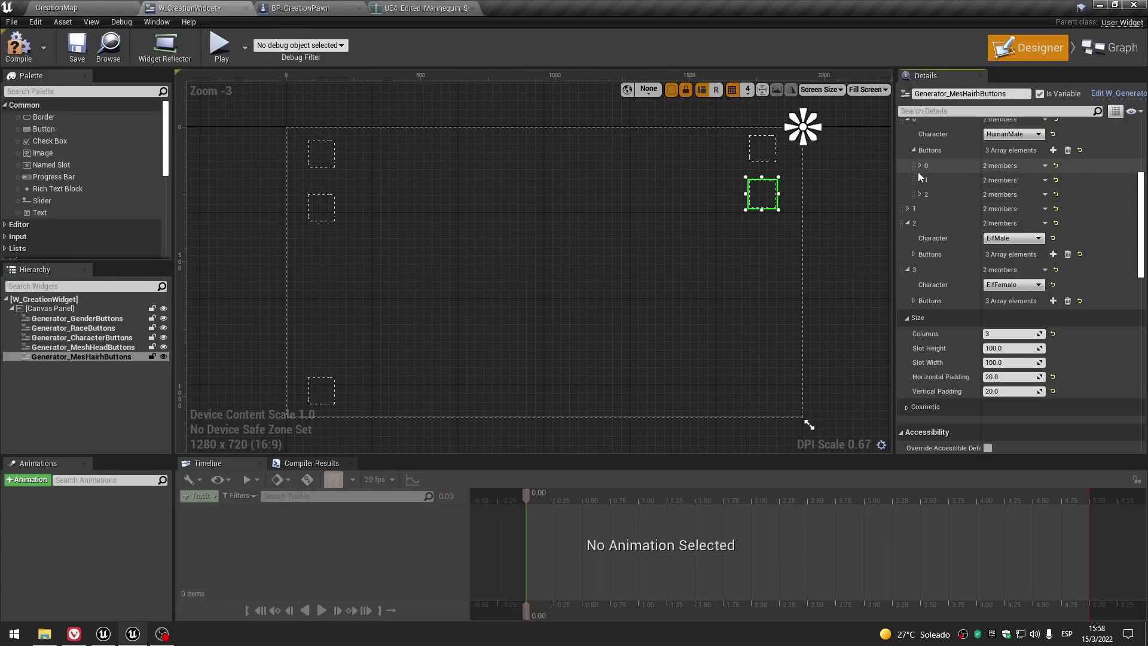
{"action": "scroll", "coordinate": [917, 170], "scroll_direction": "up", "scroll_amount": 3}
{"action": "left_click", "coordinate": [906, 280]}
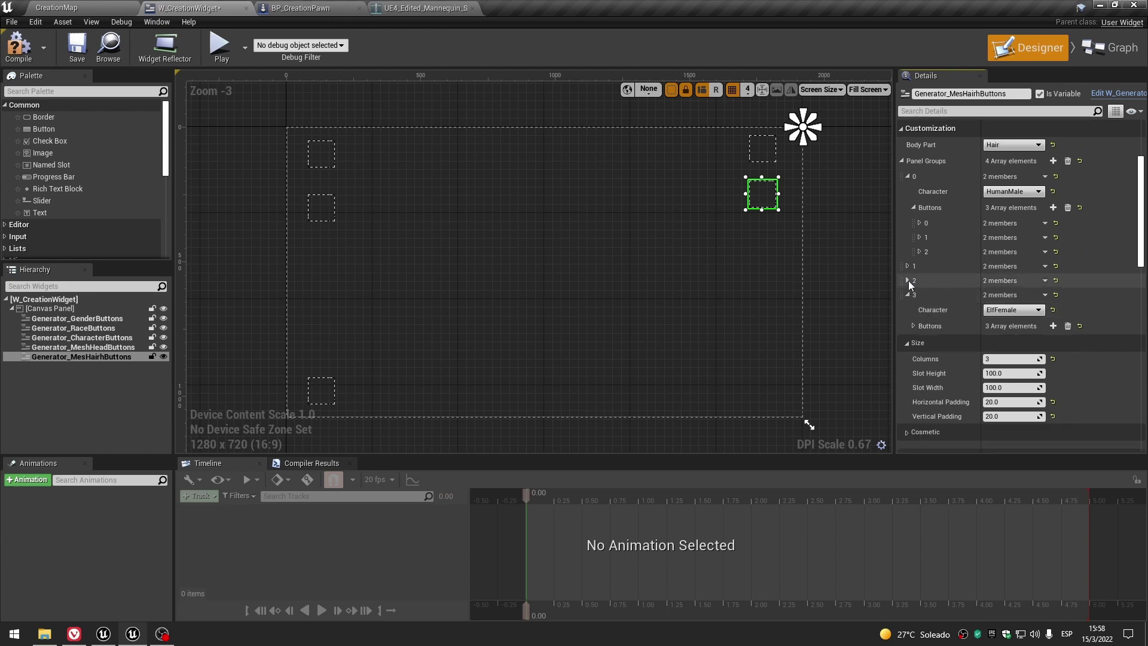
{"action": "left_click", "coordinate": [908, 264]}
{"action": "left_click", "coordinate": [908, 327]}
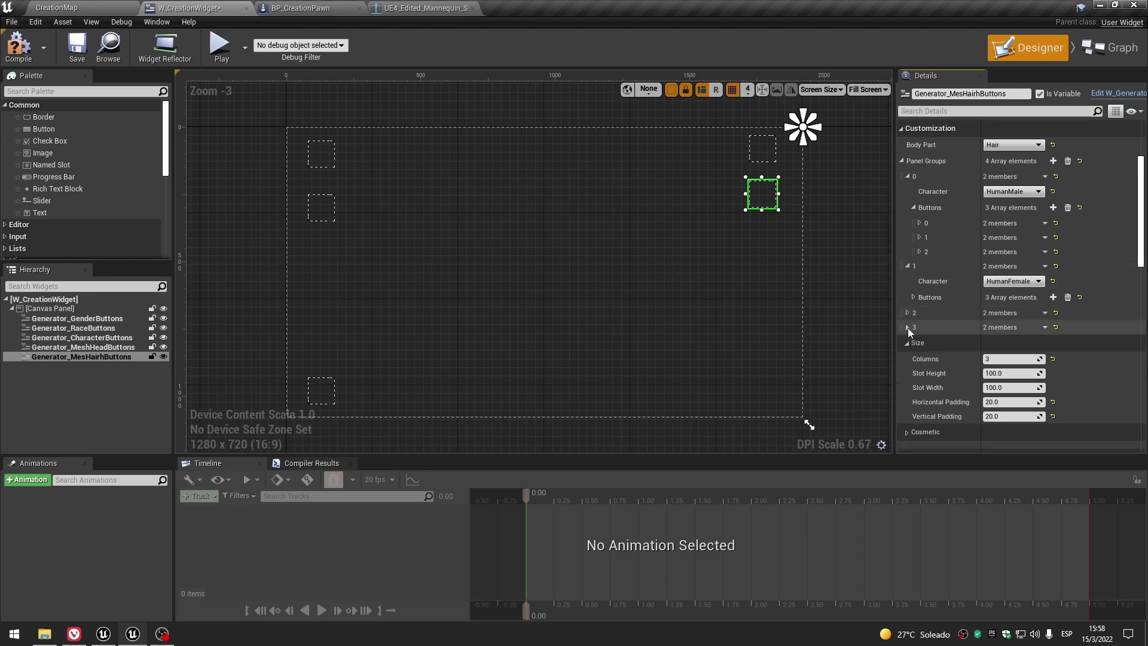
{"action": "left_click", "coordinate": [913, 297]}
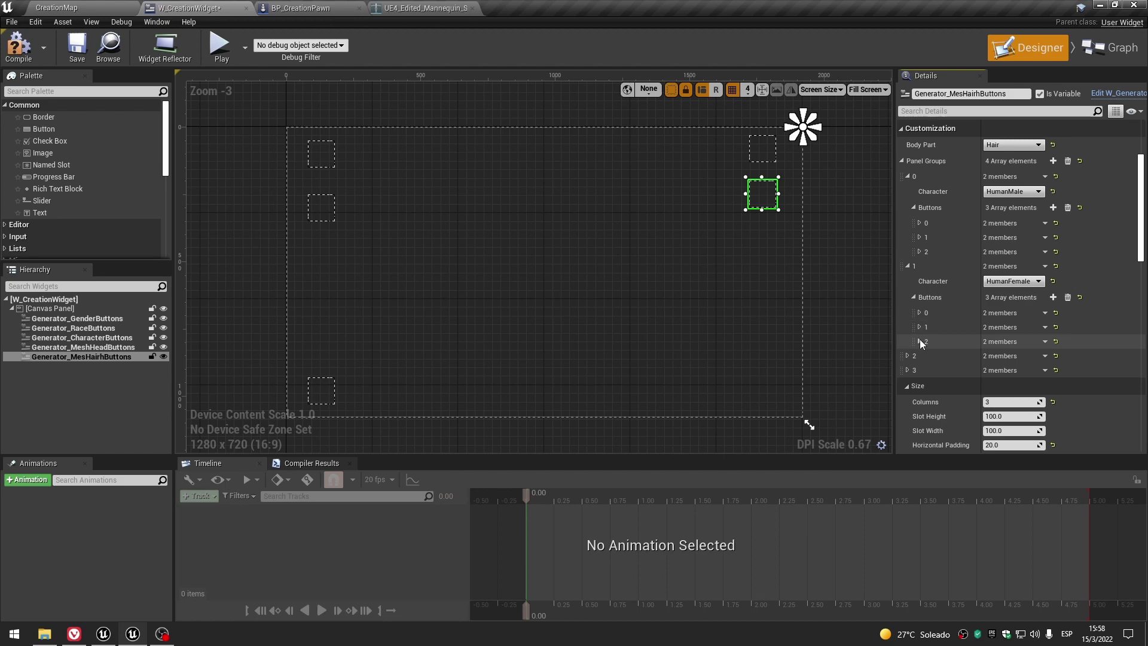
{"action": "left_click", "coordinate": [919, 341]}
{"action": "left_click", "coordinate": [919, 327]}
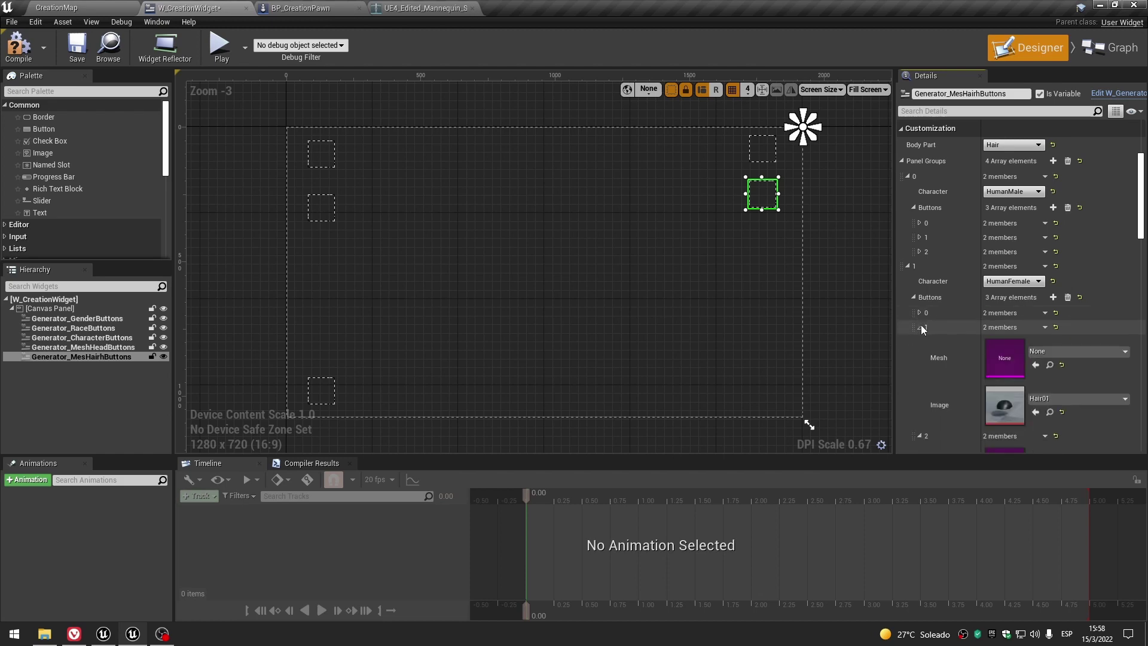
{"action": "left_click", "coordinate": [919, 313]}
{"action": "scroll", "coordinate": [930, 325], "scroll_direction": "down", "scroll_amount": 3}
{"action": "scroll", "coordinate": [930, 326], "scroll_direction": "up", "scroll_amount": 3}
{"action": "scroll", "coordinate": [930, 325], "scroll_direction": "down", "scroll_amount": 3}
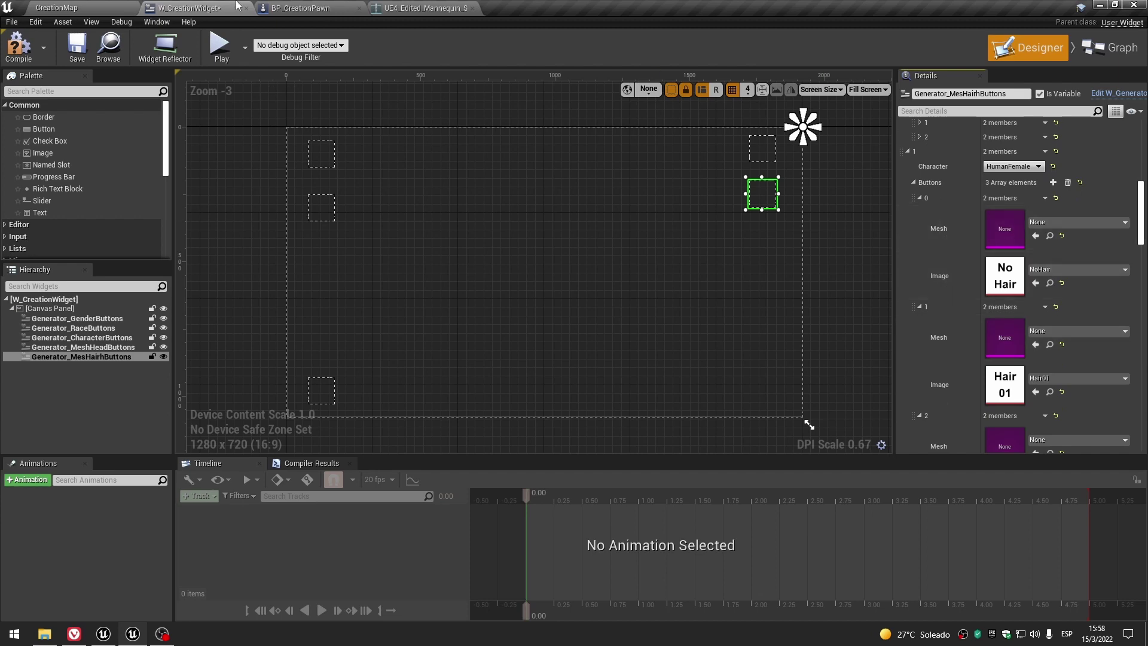
Assign SK_Mannequin_Female_Hair1 and SK_Mannequin_Female_Hair2 to Mesh slots 1 and 2, then save the widget.
{"action": "left_click", "coordinate": [87, 7]}
{"action": "left_click", "coordinate": [381, 440]}
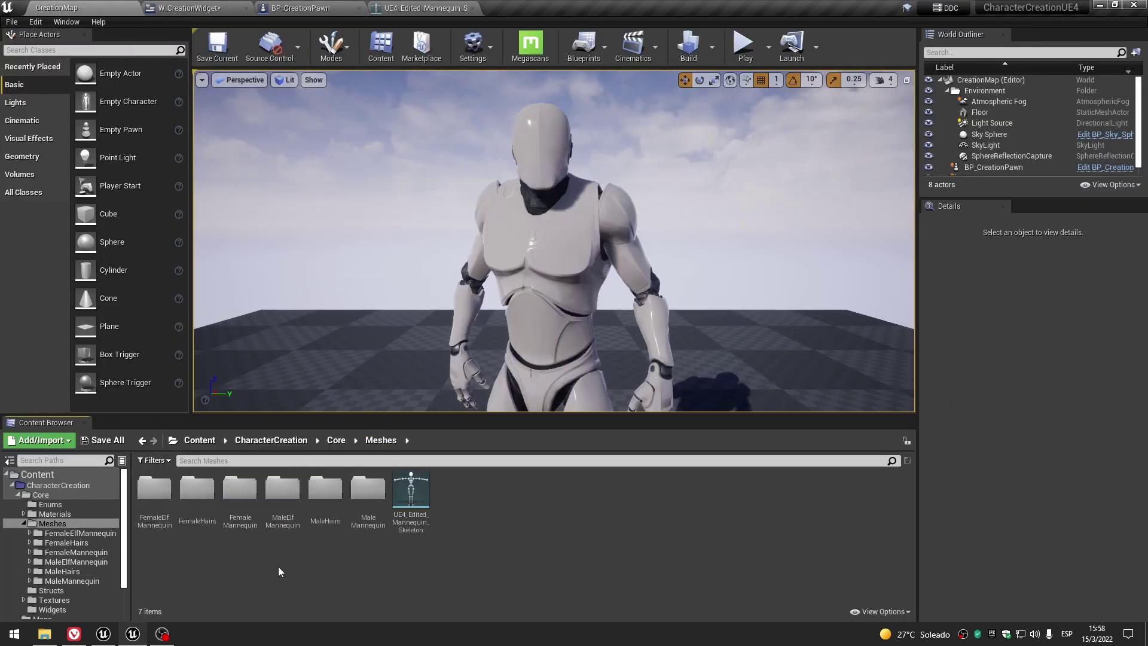
{"action": "double_click", "coordinate": [200, 504]}
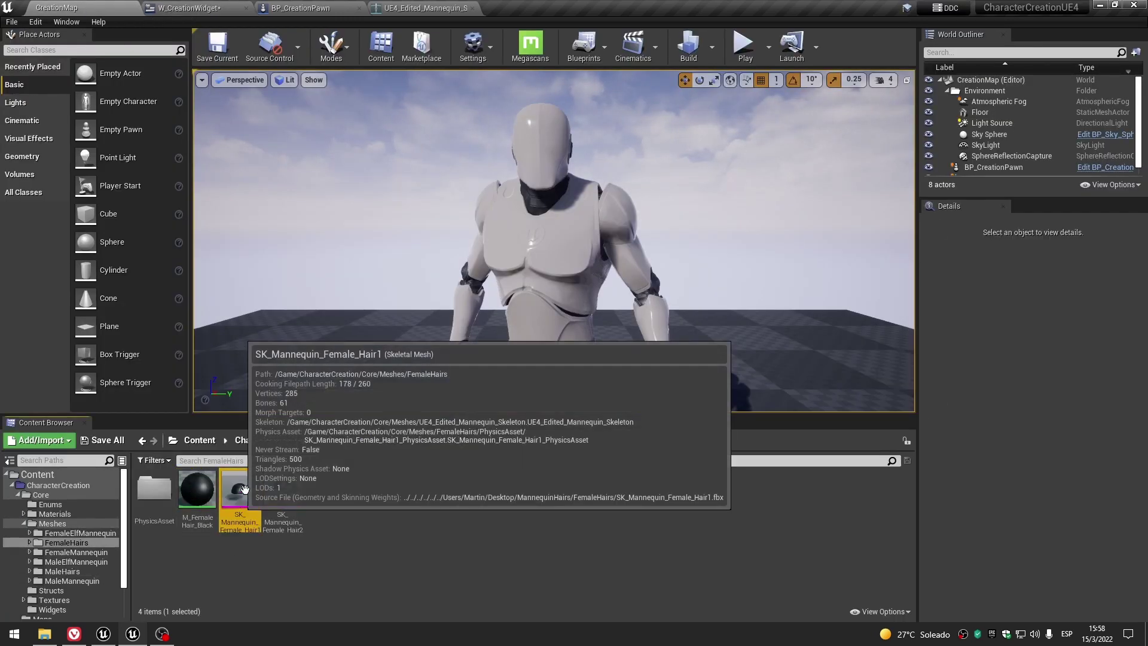
{"action": "left_click", "coordinate": [186, 8]}
{"action": "left_click", "coordinate": [1037, 344]}
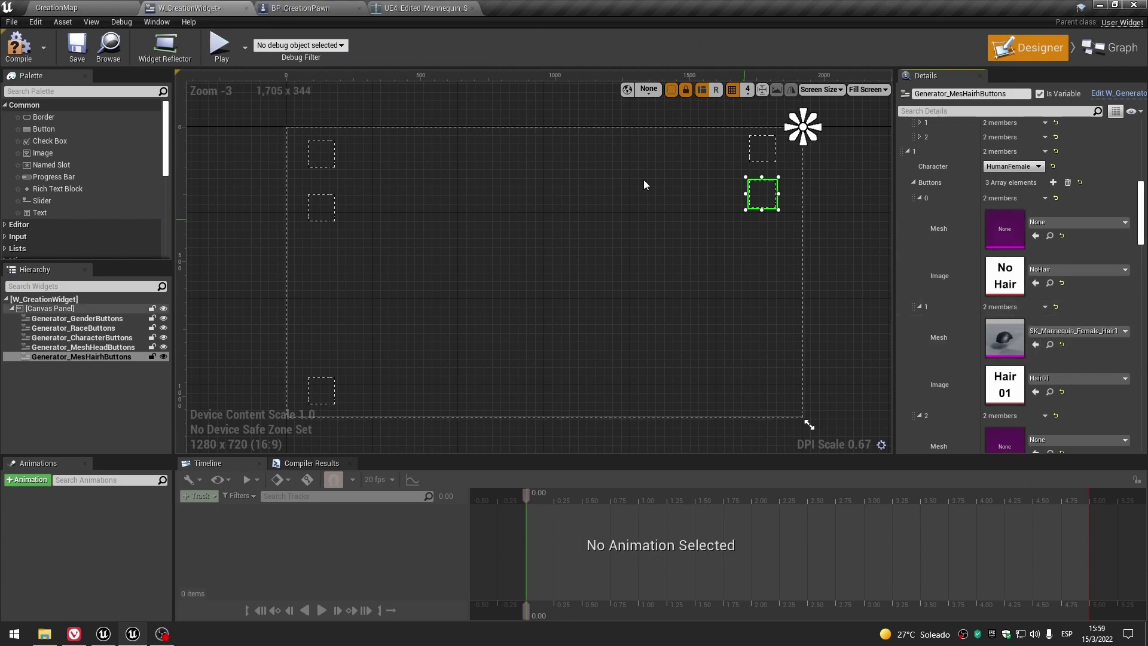
{"action": "left_click", "coordinate": [52, 5]}
{"action": "left_click", "coordinate": [187, 8]}
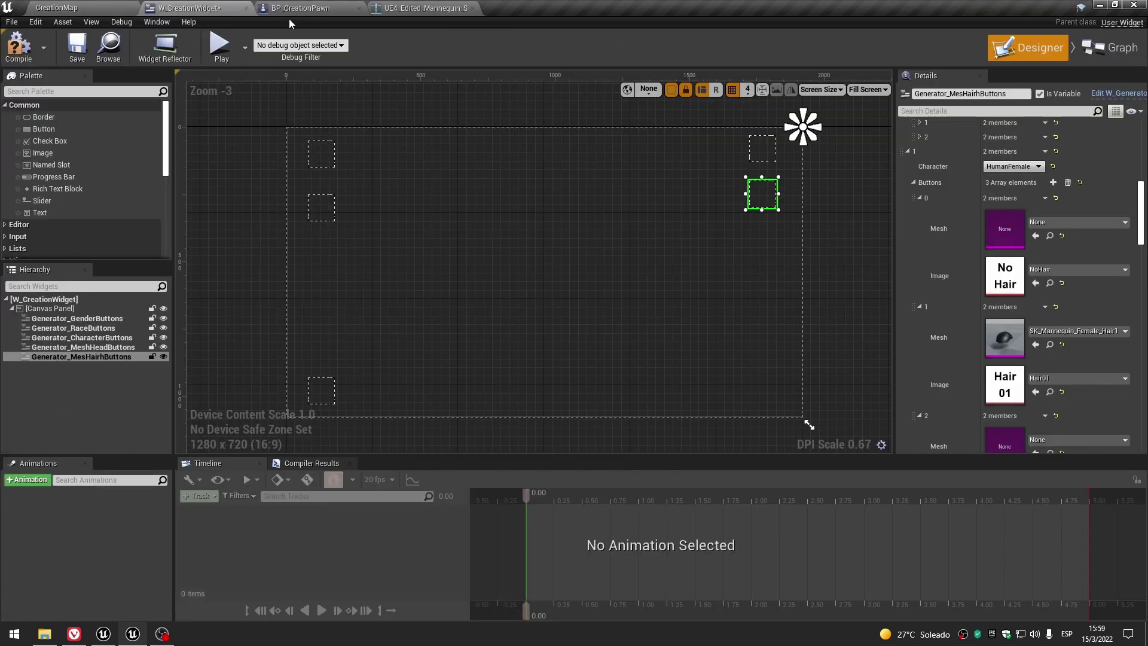
{"action": "left_click", "coordinate": [1036, 358]}
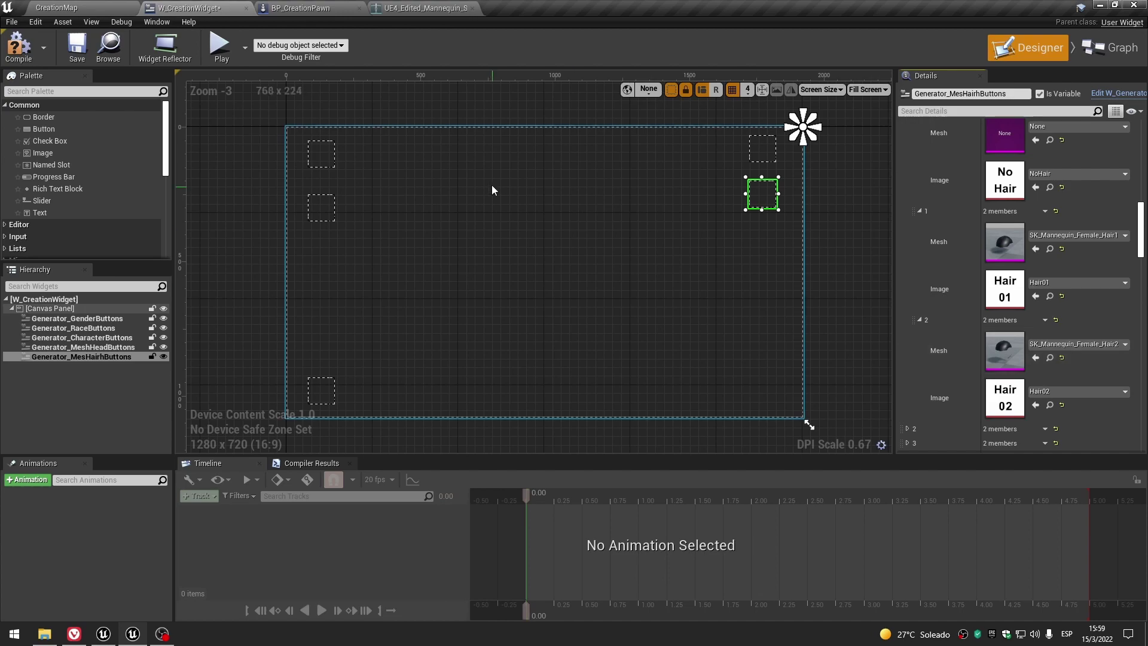
{"action": "left_click", "coordinate": [77, 45]}
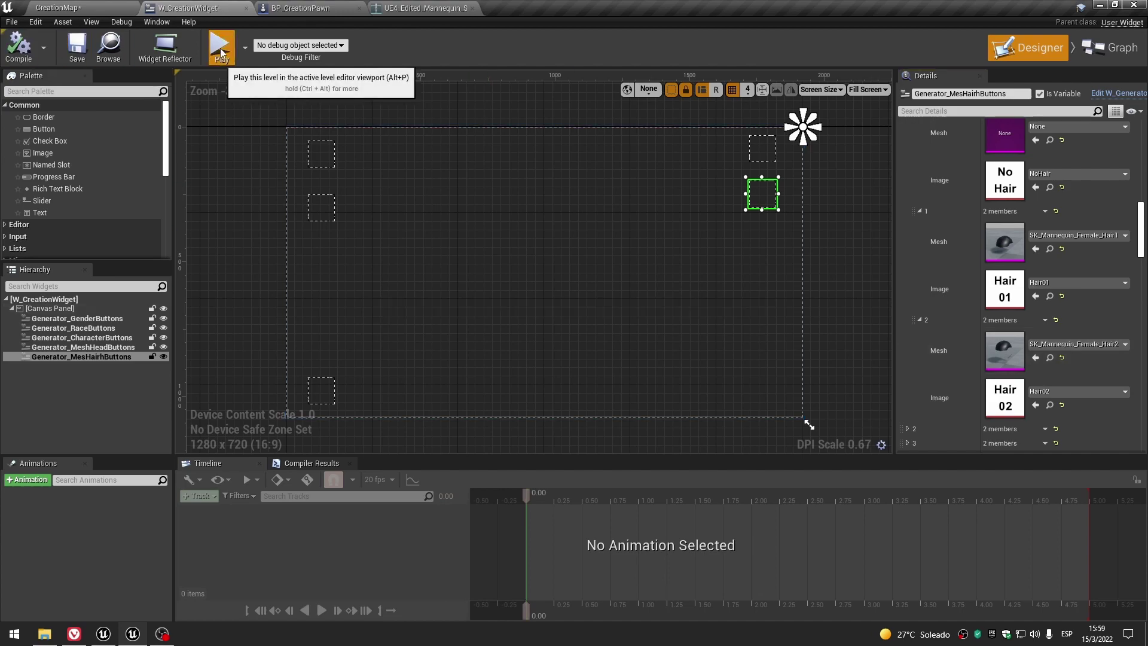
{"action": "left_click", "coordinate": [219, 45]}
{"action": "left_click", "coordinate": [981, 177]}
{"action": "left_click", "coordinate": [1023, 184]}
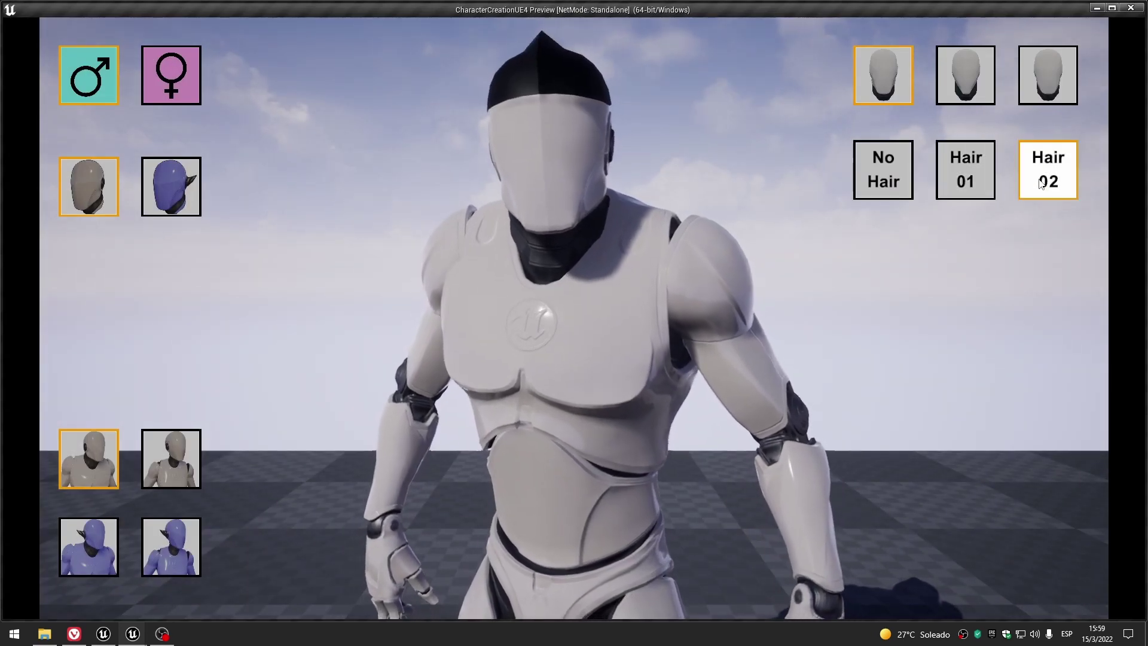
{"action": "left_click", "coordinate": [966, 184]}
{"action": "left_click", "coordinate": [1047, 184]}
{"action": "left_click", "coordinate": [882, 174]}
{"action": "left_click", "coordinate": [965, 179]}
{"action": "left_click", "coordinate": [1047, 179]}
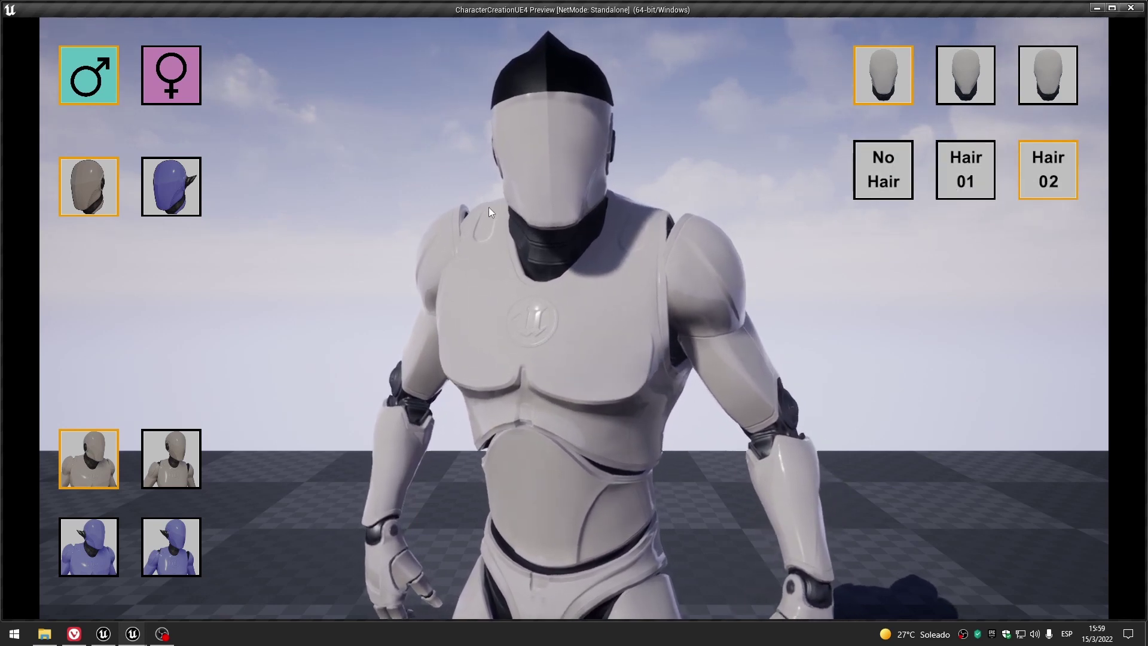
{"action": "left_click", "coordinate": [179, 77]}
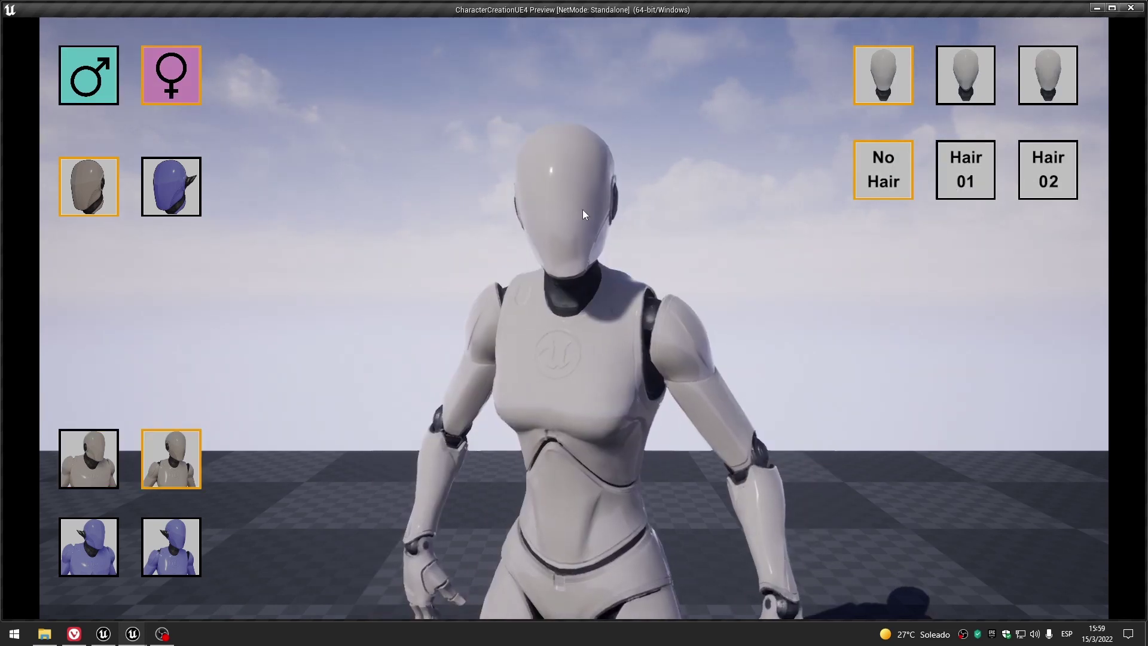
{"action": "left_click", "coordinate": [964, 185]}
{"action": "left_click", "coordinate": [1063, 166]}
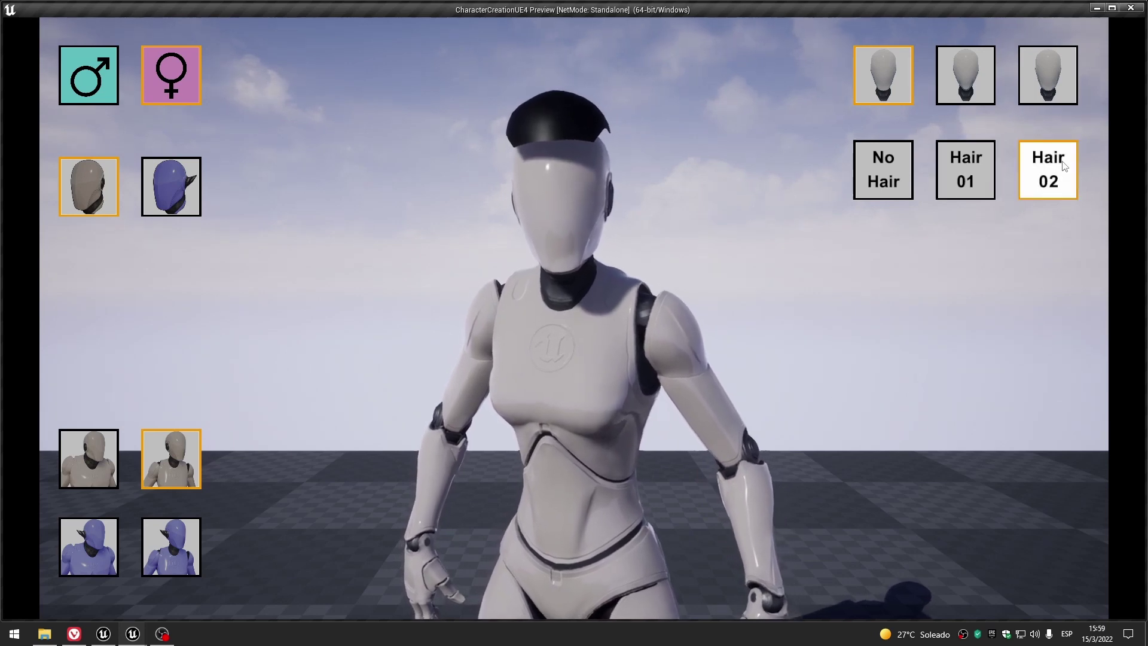
{"action": "left_click", "coordinate": [972, 166]}
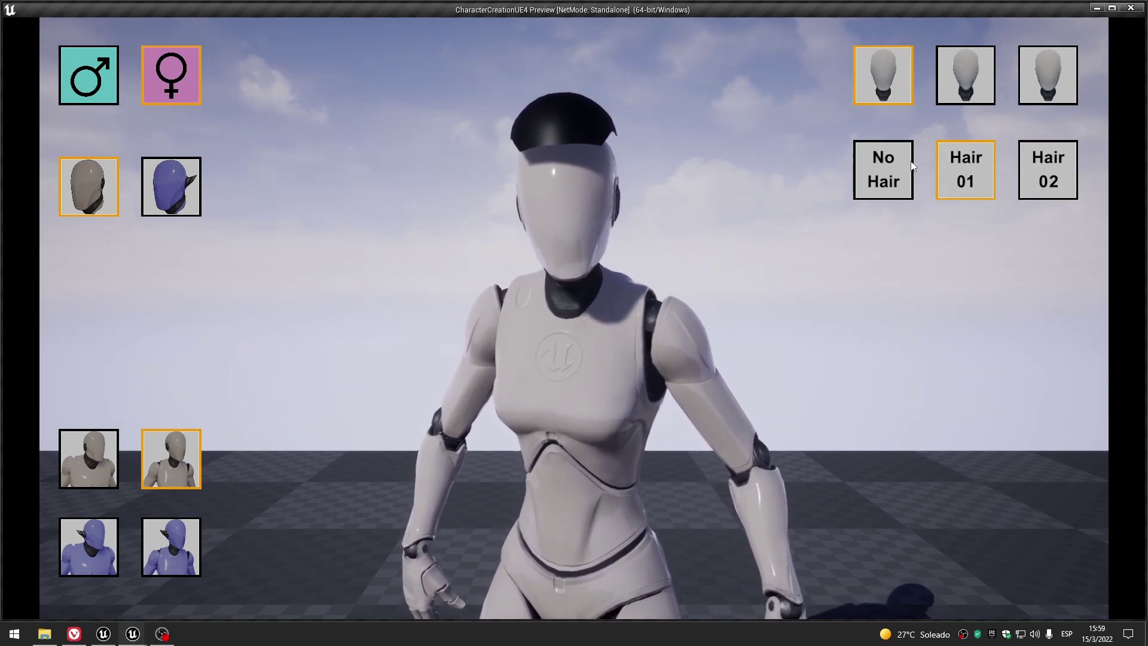
{"action": "left_click", "coordinate": [883, 174]}
{"action": "left_click", "coordinate": [958, 182]}
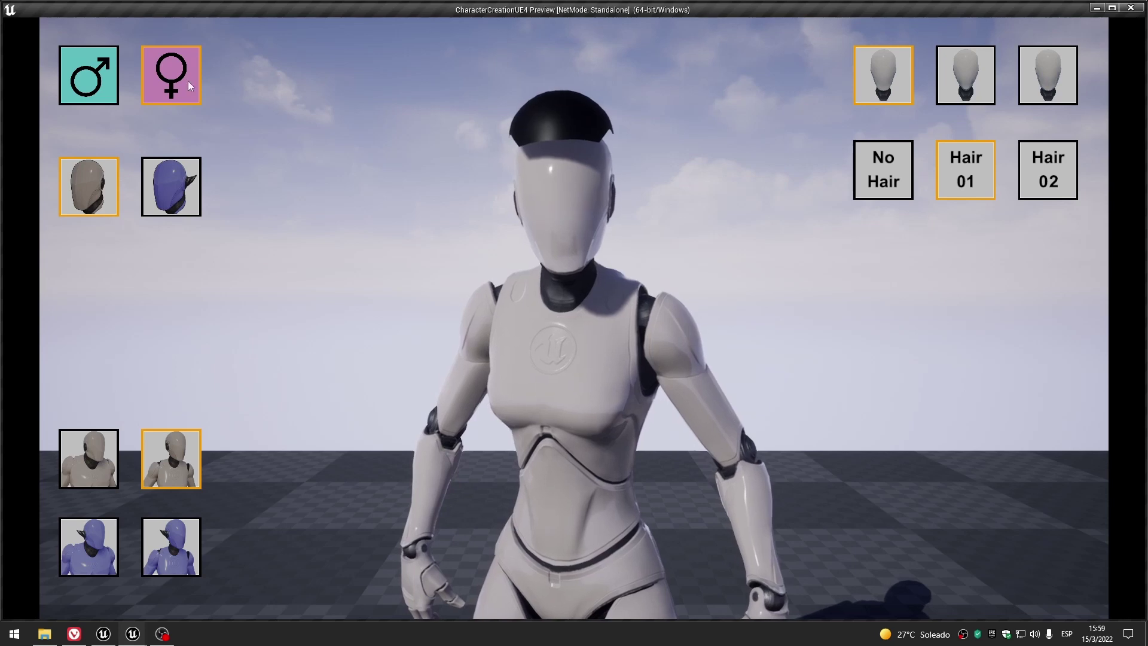
{"action": "left_click", "coordinate": [89, 74]}
{"action": "left_click", "coordinate": [177, 73]}
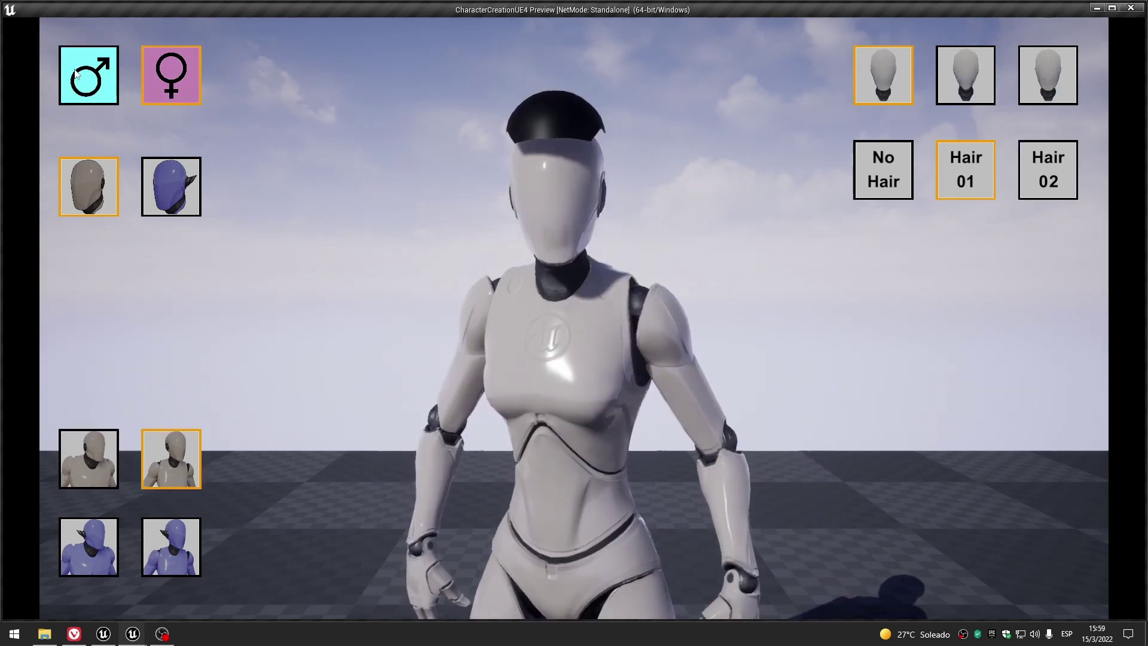
{"action": "left_click", "coordinate": [90, 75]}
{"action": "left_click", "coordinate": [171, 73]}
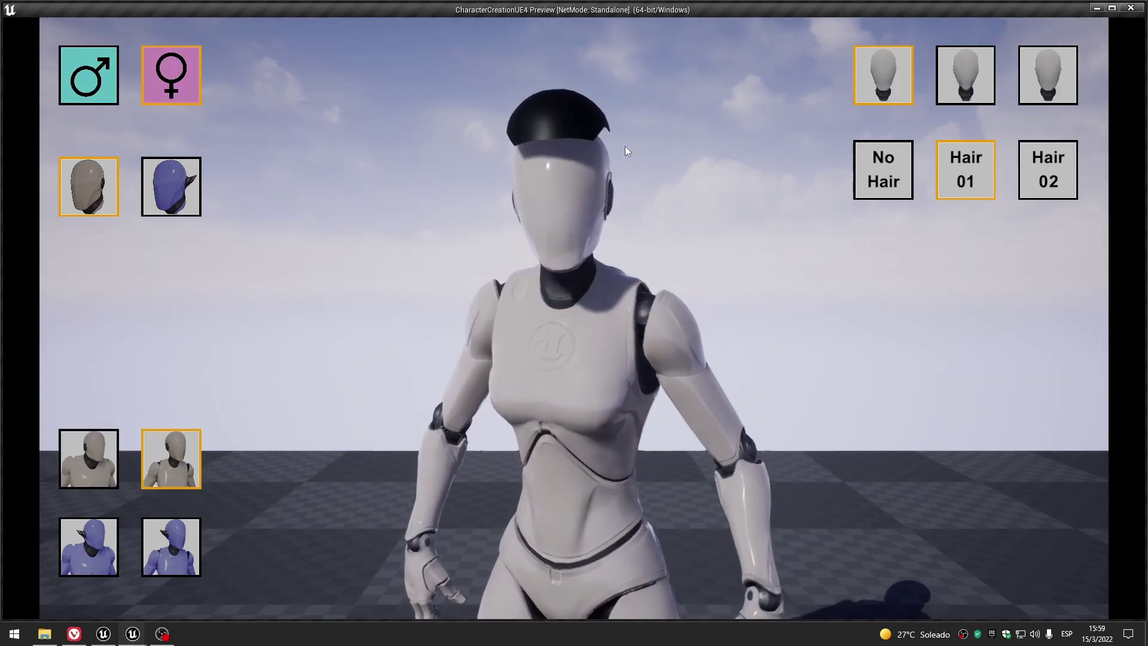
{"action": "left_click", "coordinate": [90, 74]}
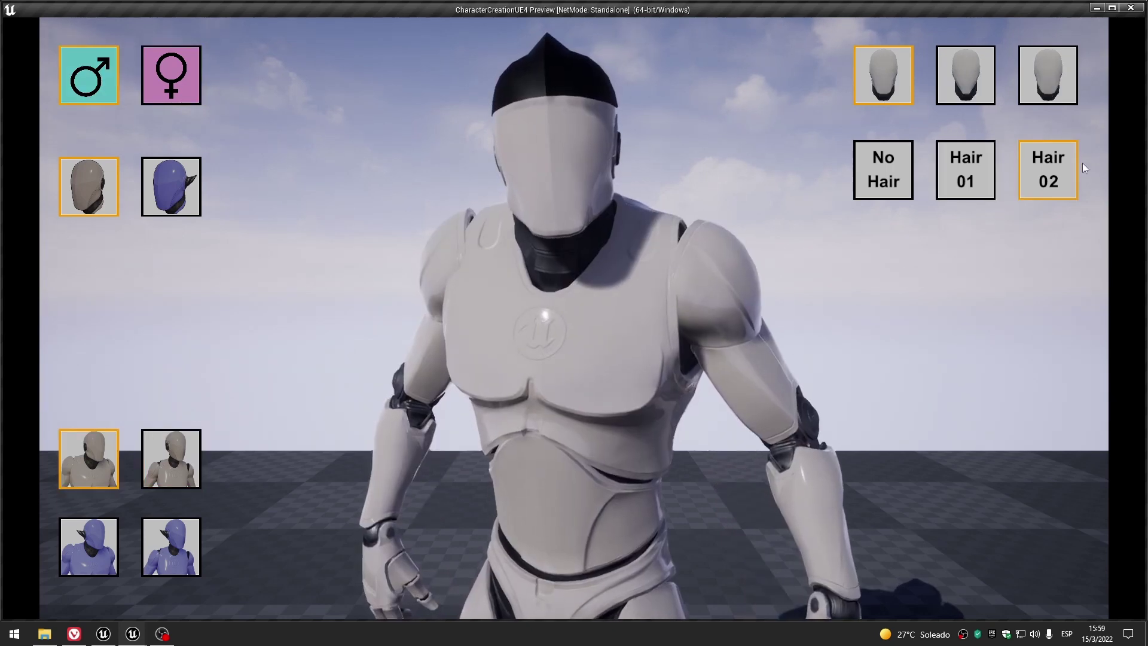
{"action": "left_click", "coordinate": [179, 75]}
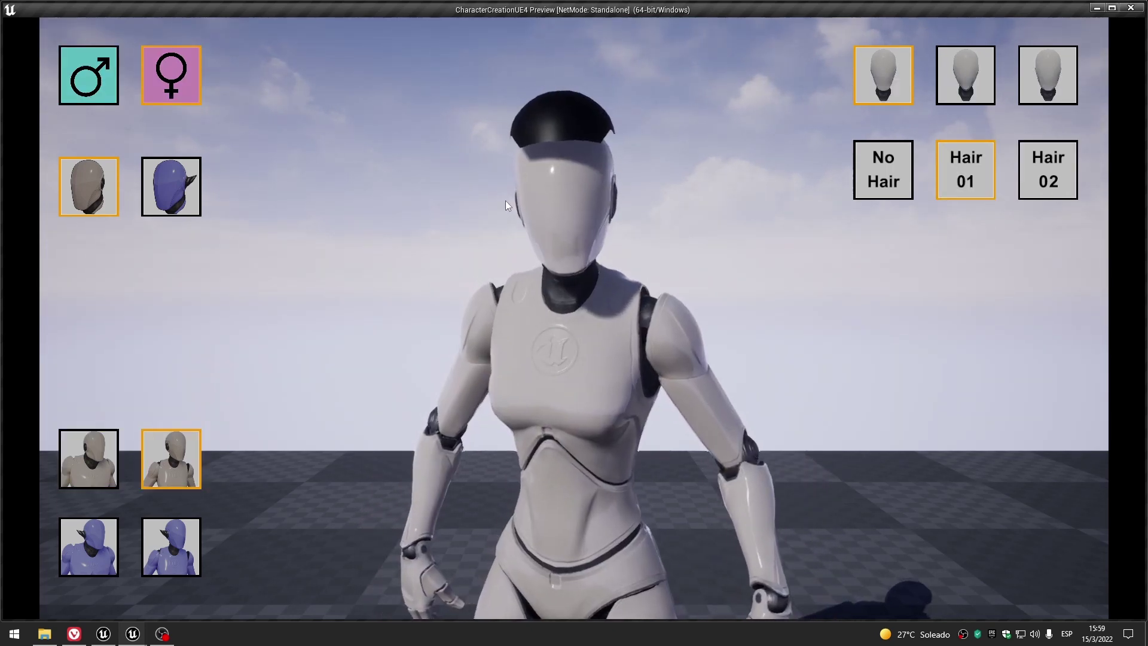
{"action": "left_click", "coordinate": [887, 176]}
{"action": "left_click", "coordinate": [965, 183]}
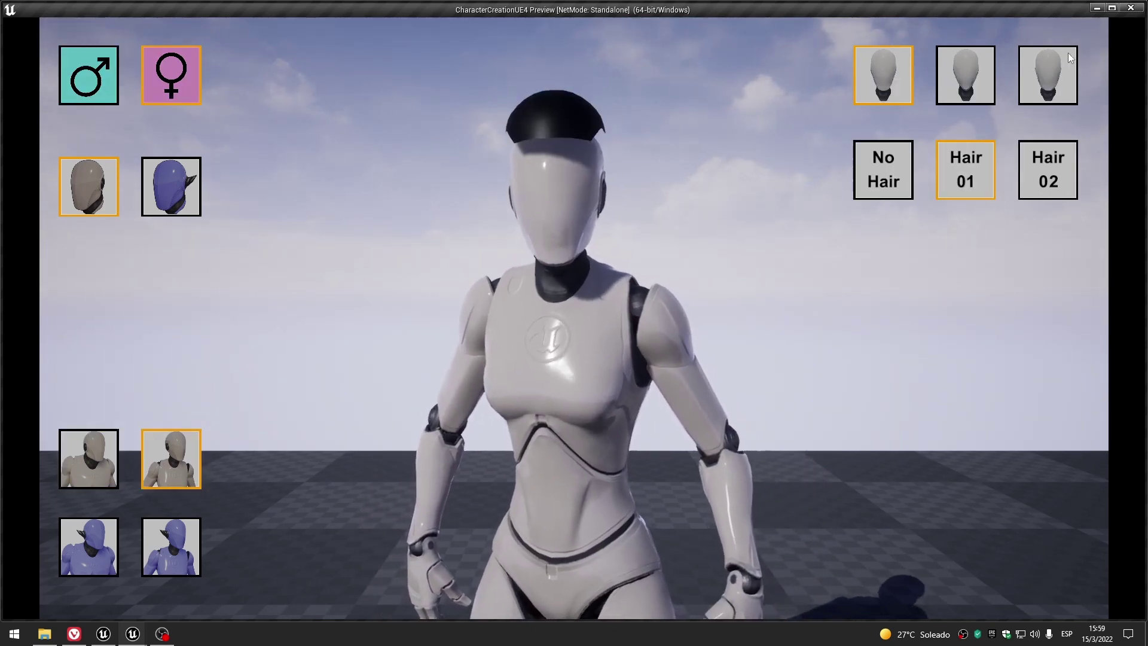
{"action": "key", "text": "Escape"}
{"action": "left_click", "coordinate": [82, 405]}
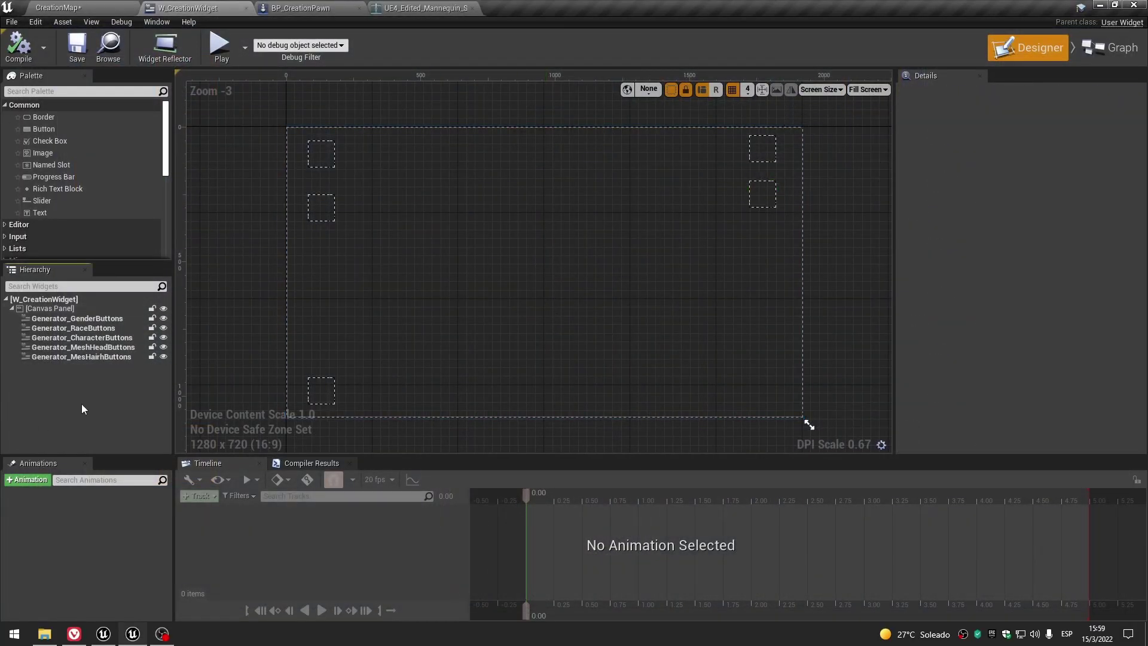
In the mannequin skeleton editor, preview SK_Mannequin_Female_Hair1 on headSocket.
{"action": "left_click", "coordinate": [83, 357]}
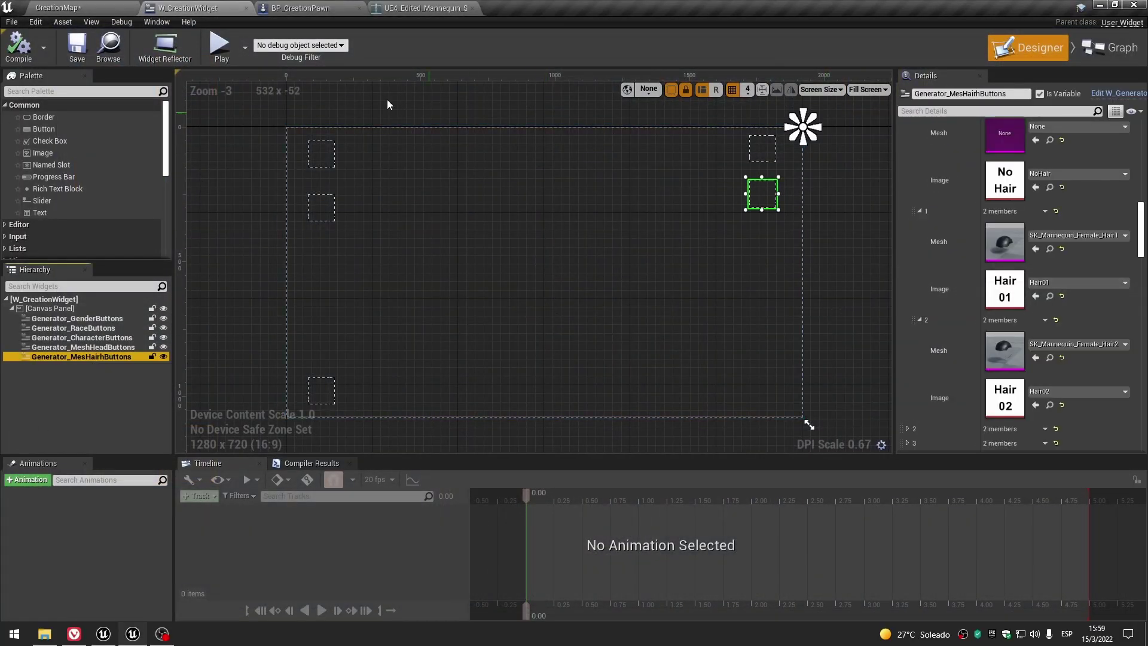
{"action": "left_click", "coordinate": [460, 7]}
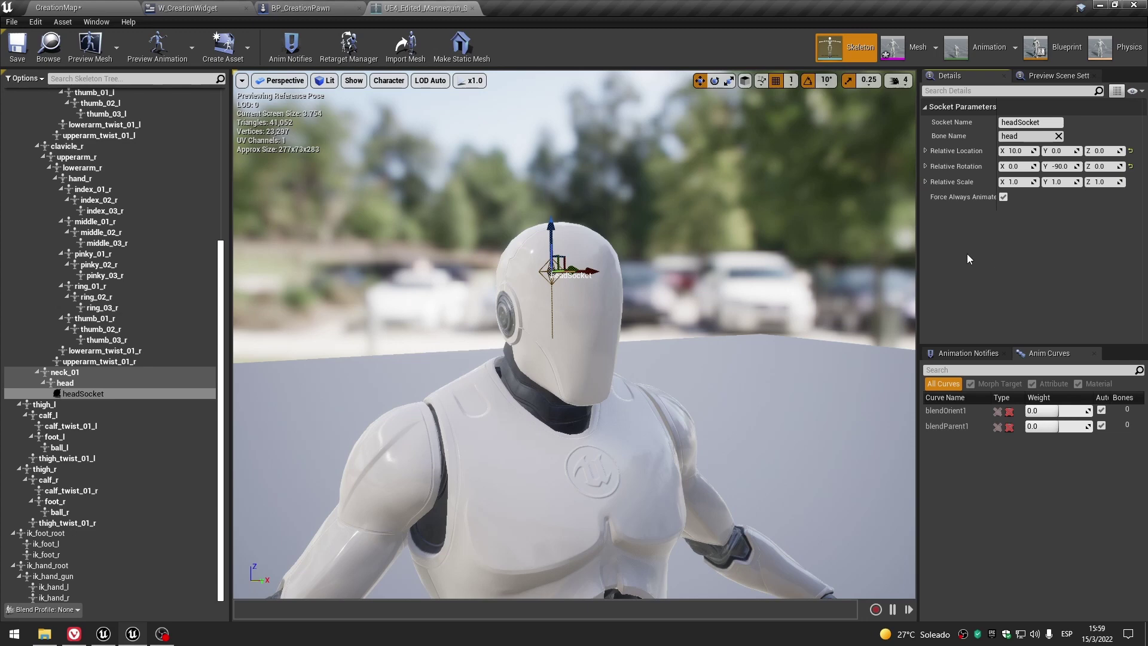
{"action": "left_click", "coordinate": [75, 393]}
{"action": "left_click", "coordinate": [66, 403]}
{"action": "left_click", "coordinate": [88, 395]}
{"action": "right_click", "coordinate": [89, 397]}
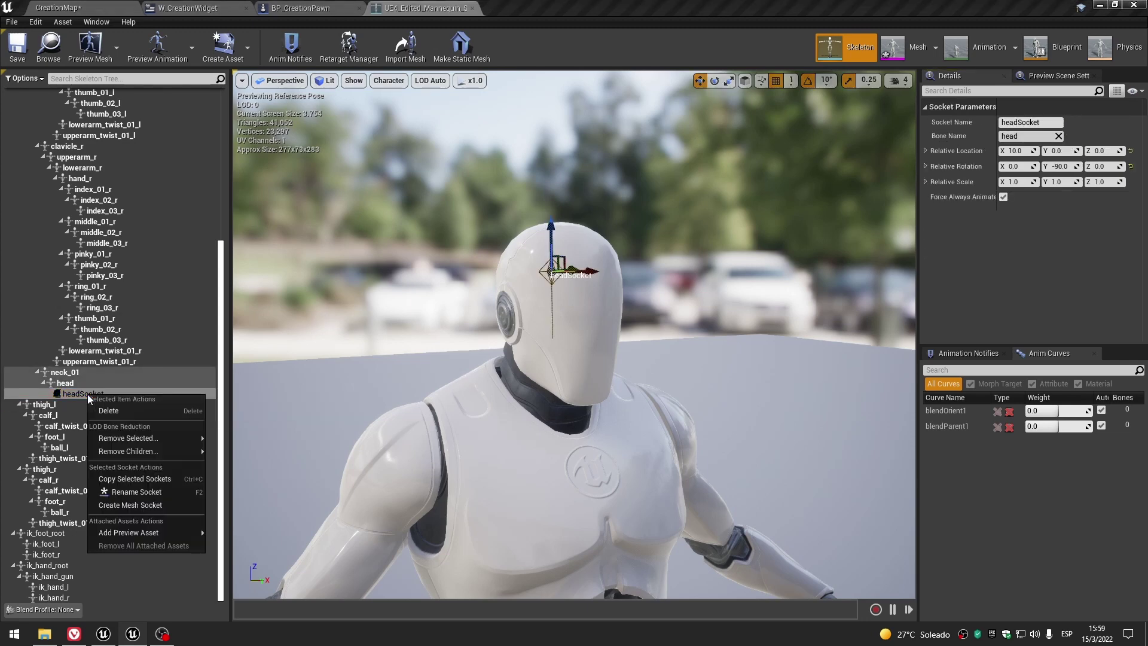
{"action": "mouse_move", "coordinate": [143, 532]}
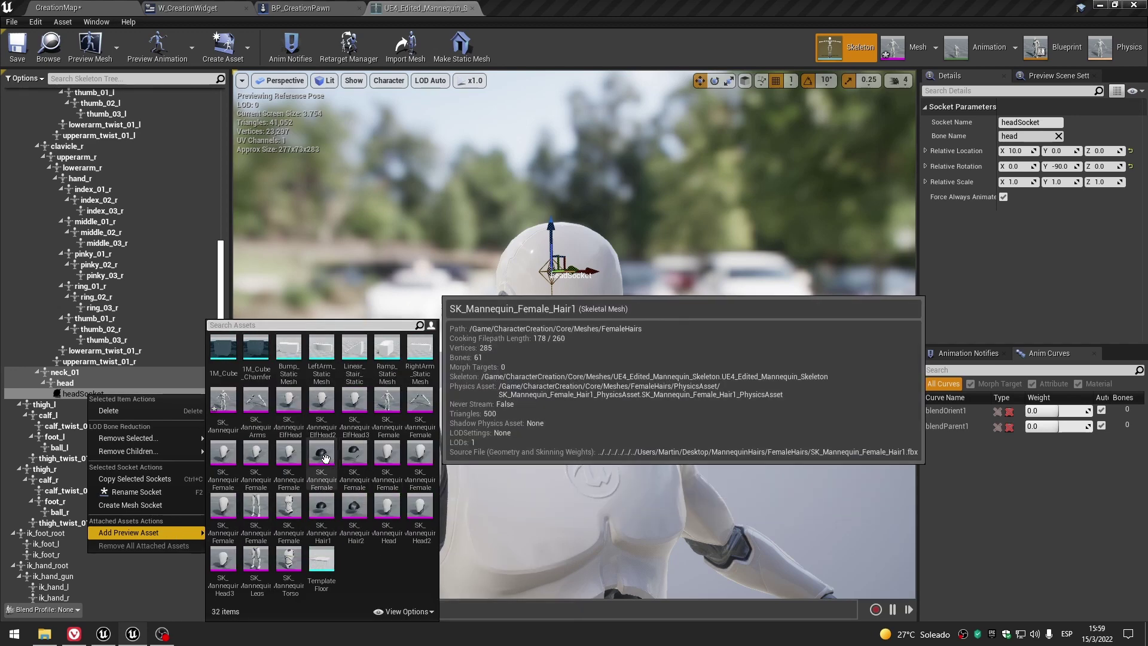
{"action": "left_click", "coordinate": [324, 458]}
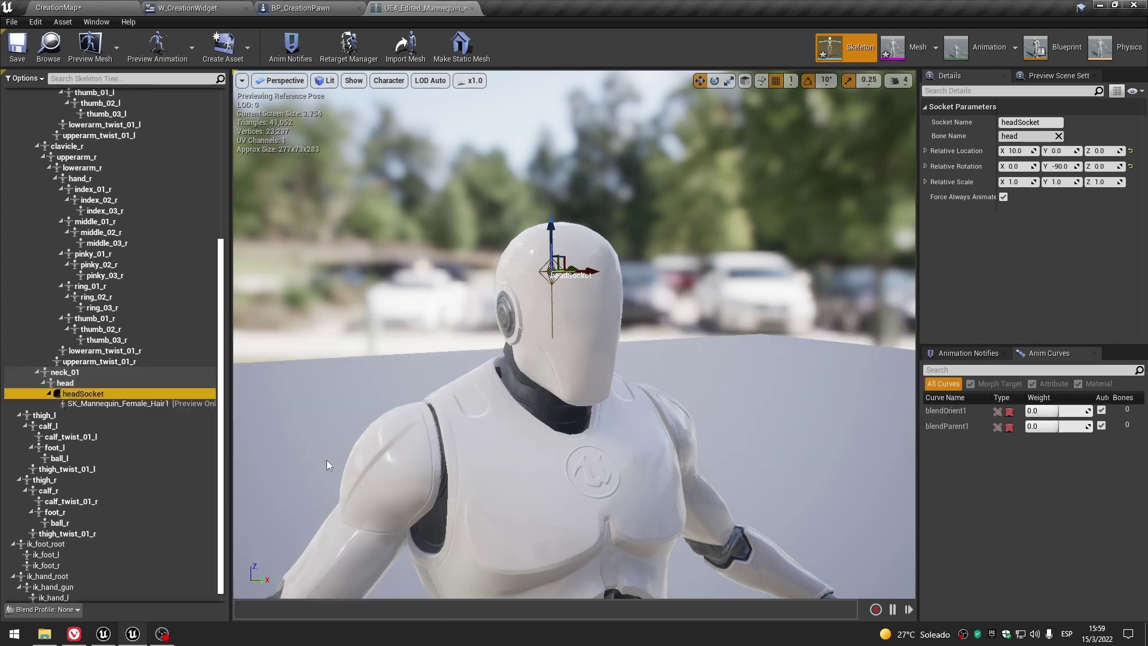
Inspect the female hair fit side-on, then remove the preview asset from headSocket.
{"action": "left_click", "coordinate": [112, 401]}
{"action": "left_click", "coordinate": [112, 394]}
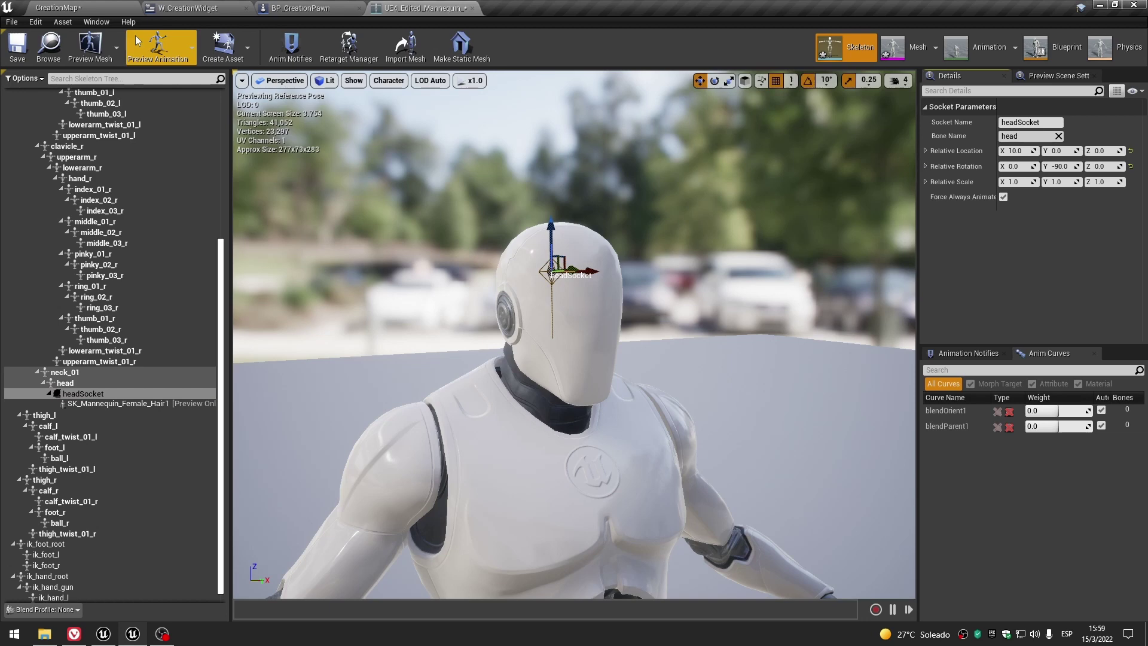
{"action": "scroll", "coordinate": [685, 241], "scroll_direction": "down", "scroll_amount": 5}
{"action": "scroll", "coordinate": [662, 253], "scroll_direction": "up", "scroll_amount": 2}
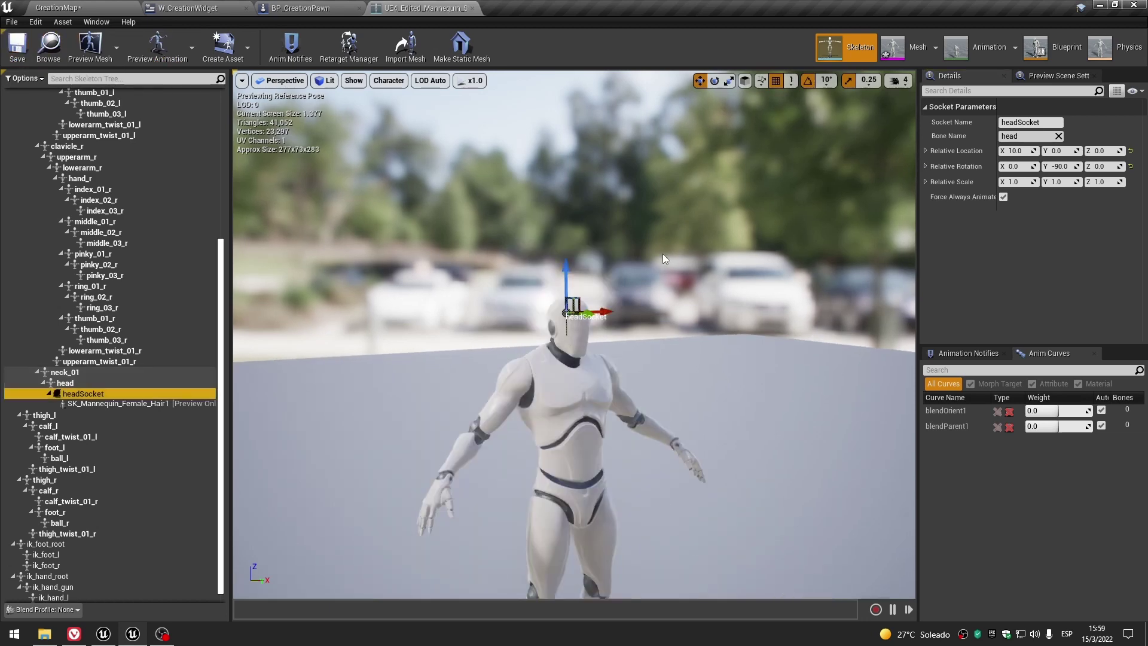
{"action": "scroll", "coordinate": [662, 254], "scroll_direction": "up", "scroll_amount": 3}
{"action": "scroll", "coordinate": [662, 254], "scroll_direction": "down", "scroll_amount": 2}
{"action": "scroll", "coordinate": [662, 253], "scroll_direction": "up", "scroll_amount": 2}
{"action": "left_click_drag", "start_coordinate": [663, 253], "coordinate": [123, 397]}
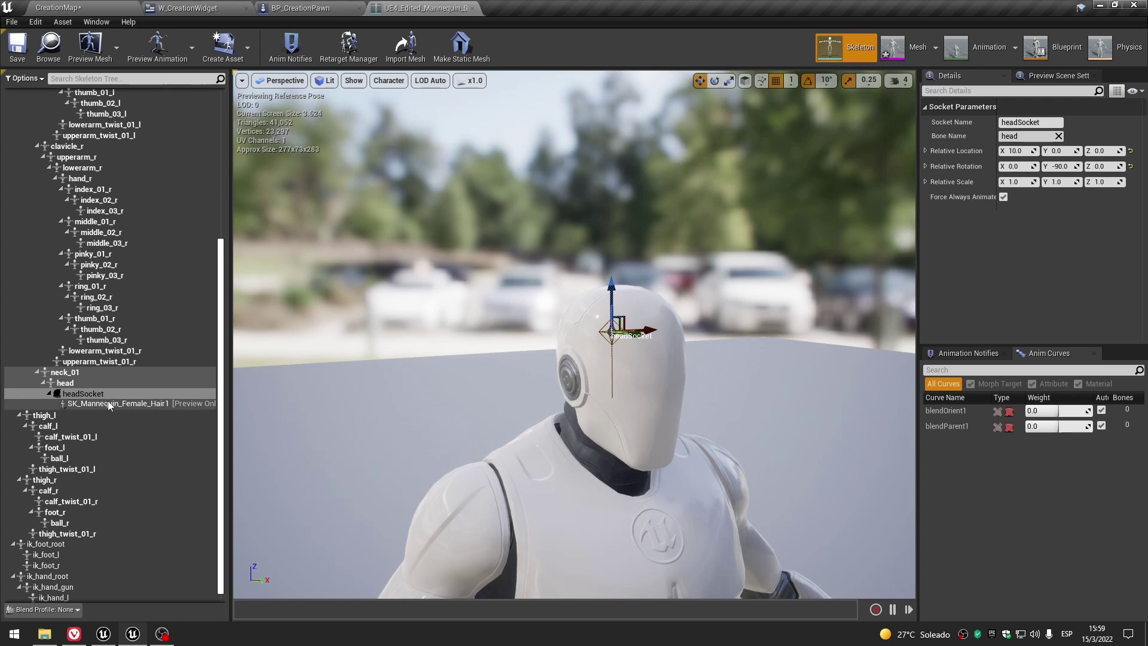
{"action": "right_click", "coordinate": [103, 400]}
{"action": "left_click", "coordinate": [163, 542]}
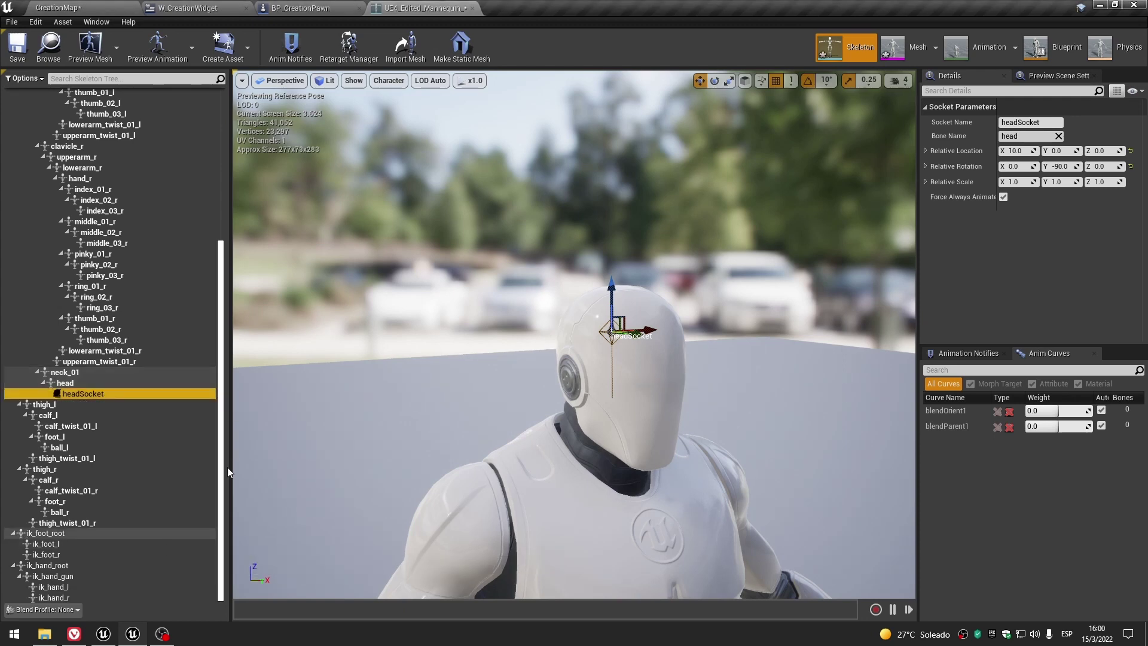
Close the skeleton and BP_CreationPawn tabs, then reopen UE4_Edited_Mannequin_Skeleton from Meshes.
{"action": "left_click", "coordinate": [473, 9]}
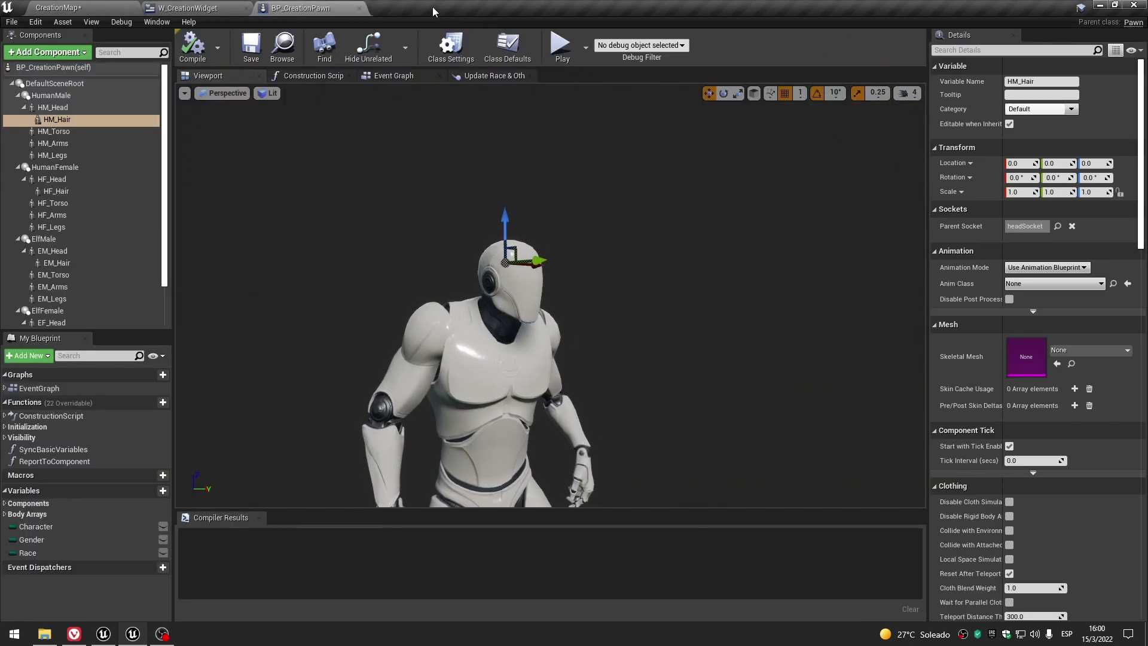
{"action": "left_click", "coordinate": [359, 8]}
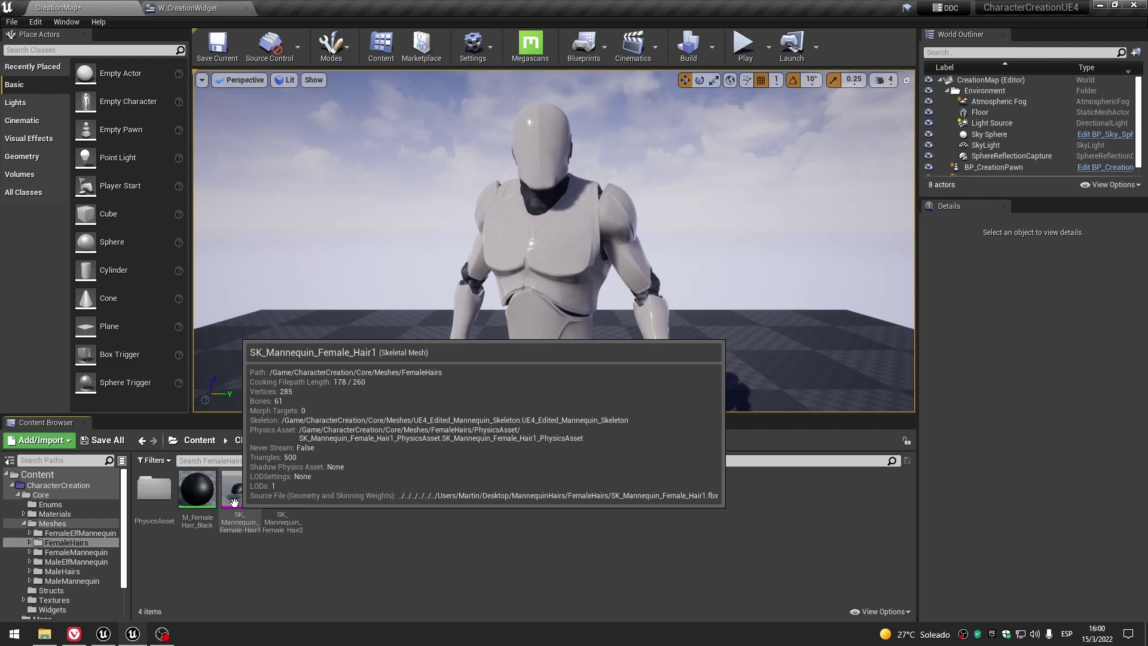
{"action": "left_click", "coordinate": [273, 500]}
{"action": "key", "text": "Left"}
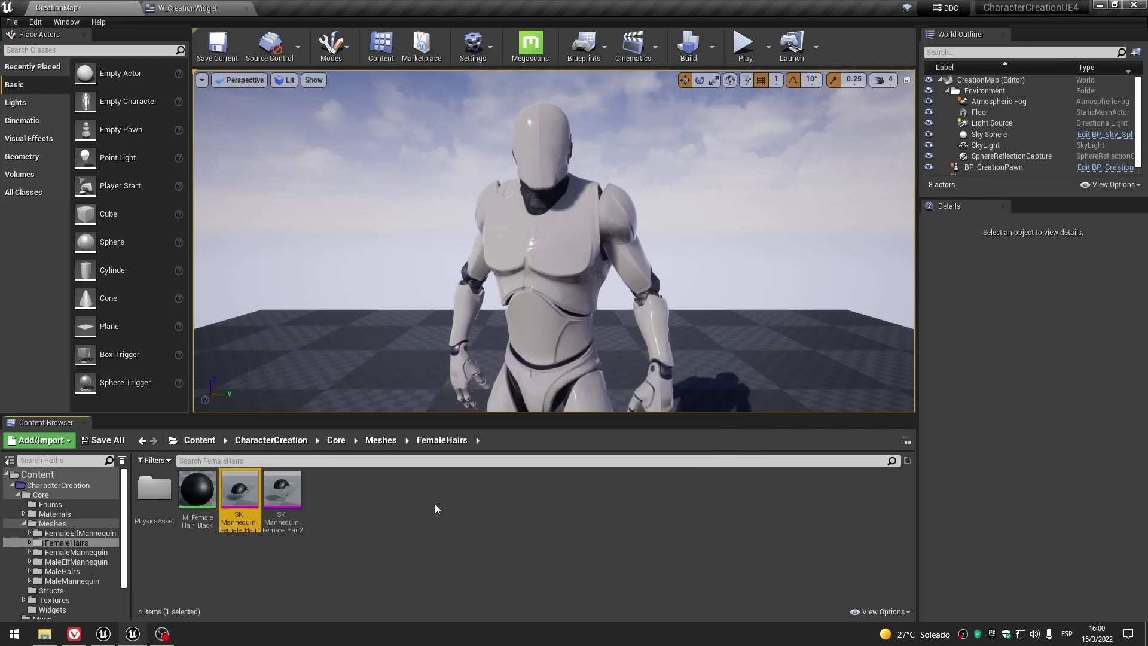
{"action": "left_click", "coordinate": [380, 440]}
{"action": "double_click", "coordinate": [416, 502]}
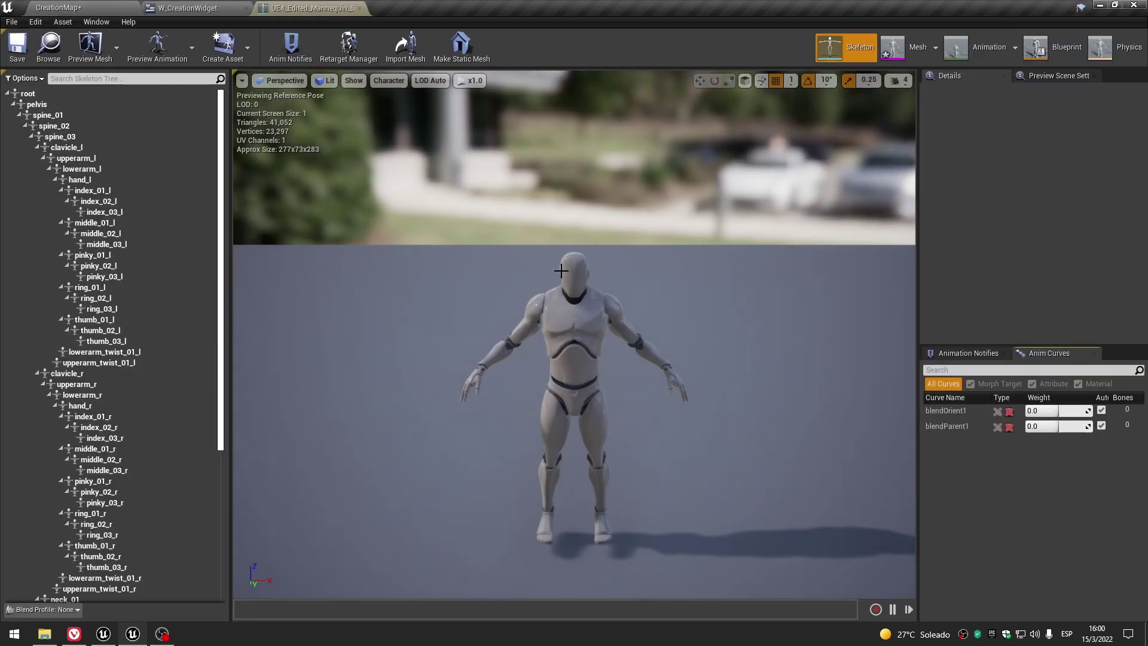
Select headSocket under the head bone, set Relative Location X to 0, and save the skeleton.
{"action": "right_click_drag", "start_coordinate": [560, 270], "coordinate": [600, 274]}
{"action": "scroll", "coordinate": [600, 273], "scroll_direction": "up", "scroll_amount": 3}
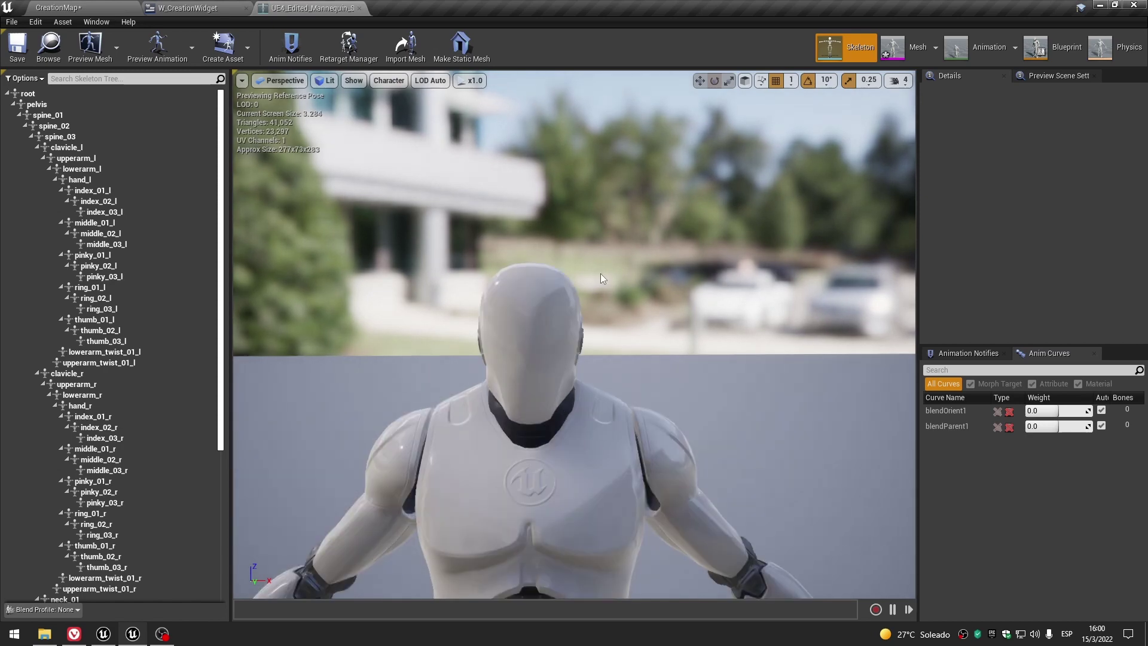
{"action": "scroll", "coordinate": [600, 274], "scroll_direction": "up", "scroll_amount": 3}
{"action": "scroll", "coordinate": [130, 405], "scroll_direction": "down", "scroll_amount": 5}
{"action": "scroll", "coordinate": [130, 403], "scroll_direction": "down", "scroll_amount": 3}
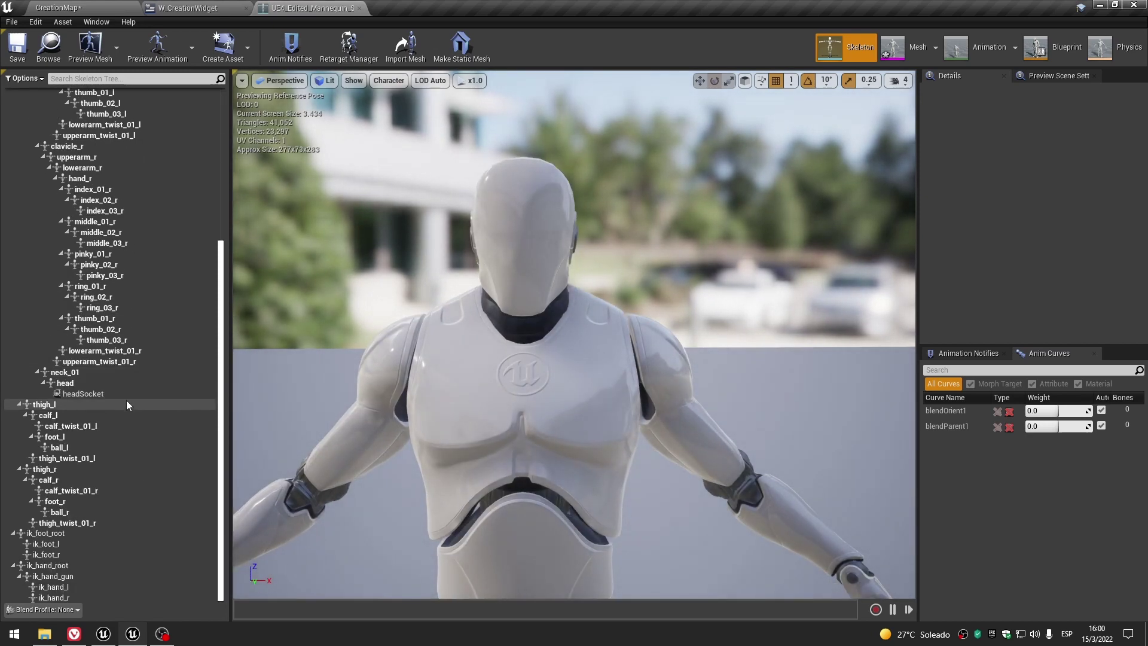
{"action": "left_click", "coordinate": [93, 391]}
{"action": "right_click_drag", "start_coordinate": [615, 371], "coordinate": [521, 390]}
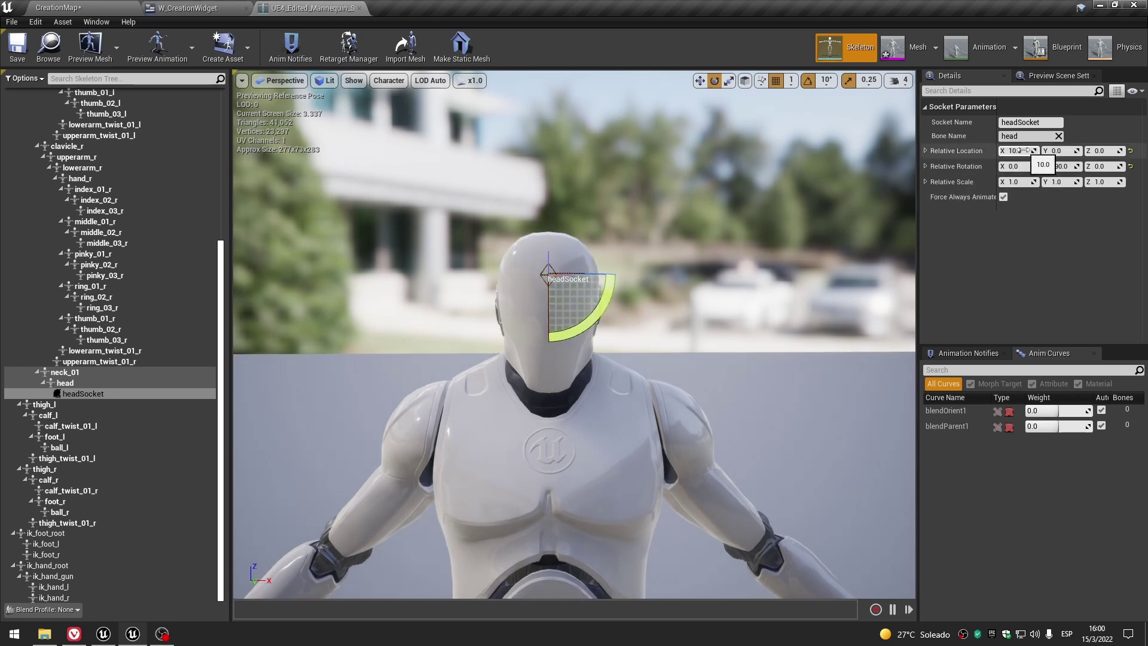
{"action": "type", "text": "0"}
{"action": "key", "text": "Return"}
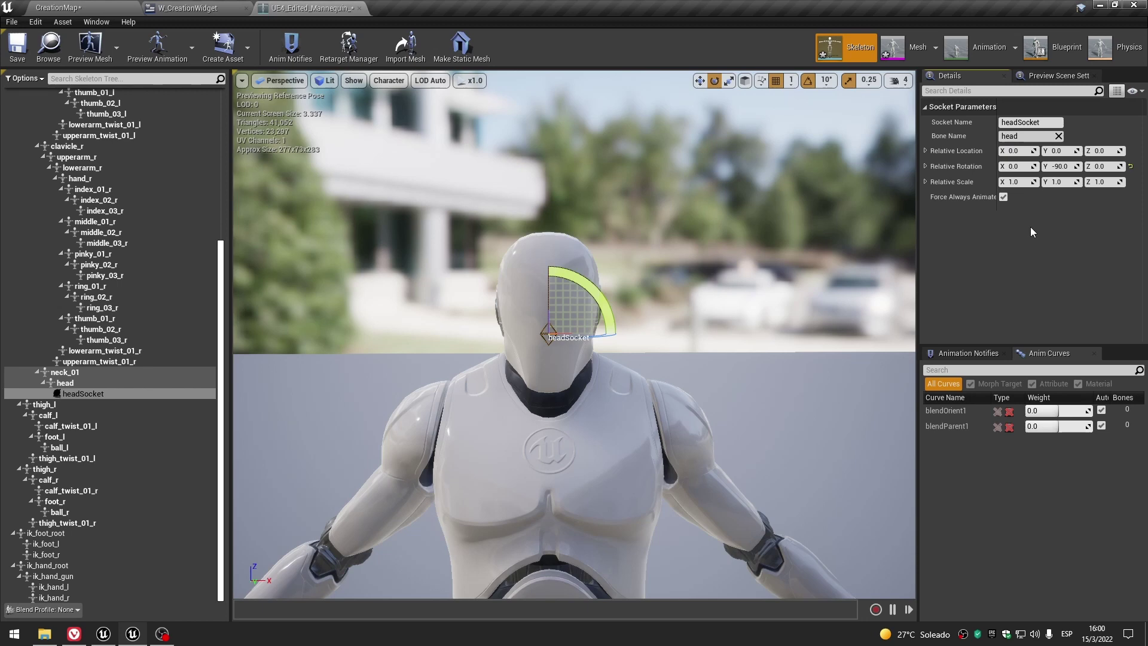
{"action": "left_click", "coordinate": [17, 46]}
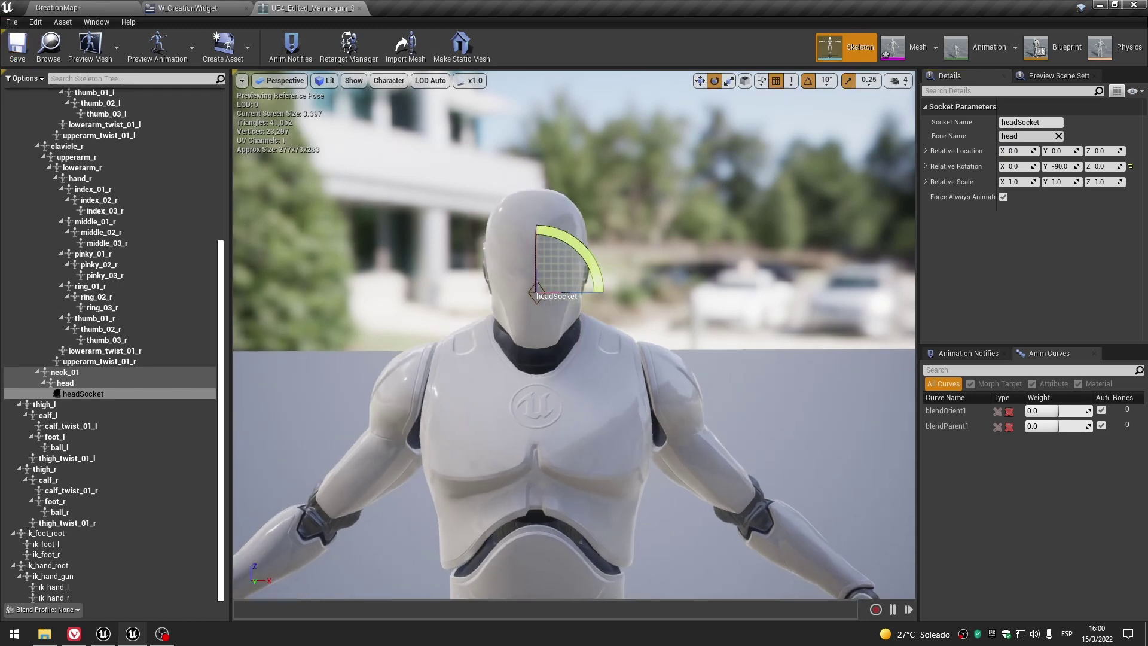
{"action": "left_click_drag", "start_coordinate": [658, 309], "coordinate": [686, 309]}
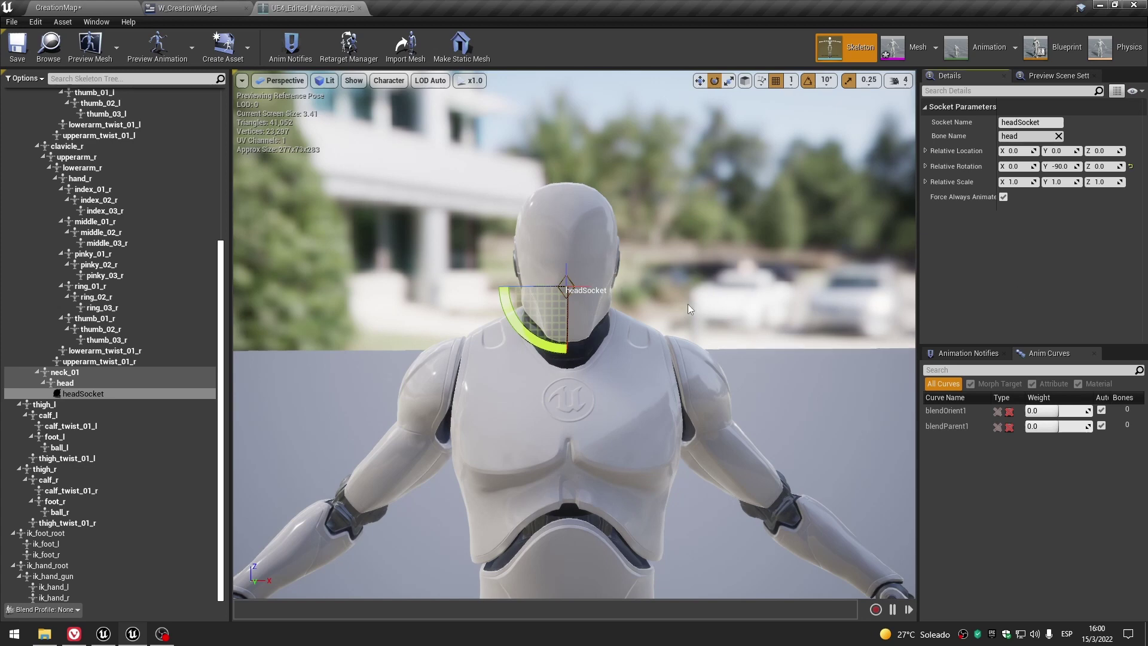
{"action": "scroll", "coordinate": [686, 303], "scroll_direction": "down", "scroll_amount": 5}
{"action": "scroll", "coordinate": [685, 304], "scroll_direction": "up", "scroll_amount": 4}
{"action": "scroll", "coordinate": [685, 304], "scroll_direction": "down", "scroll_amount": 4}
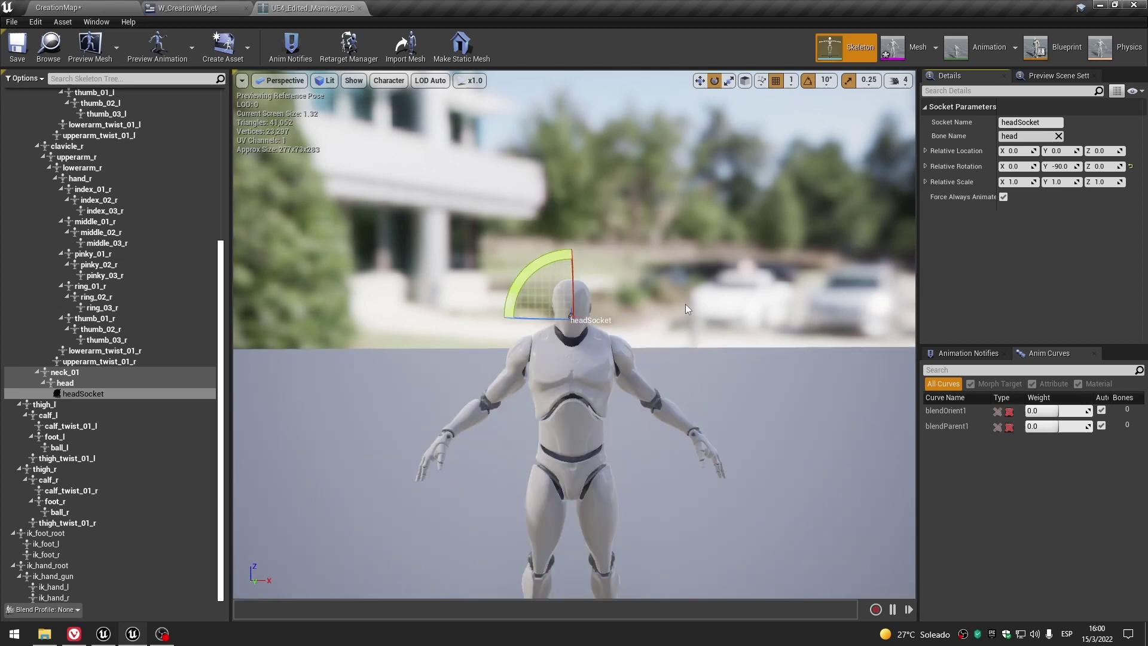
Preview the skeleton on SK_Mannequin_Female and inspect the headSocket on its head.
{"action": "left_click", "coordinate": [1070, 77]}
{"action": "left_click", "coordinate": [1083, 167]}
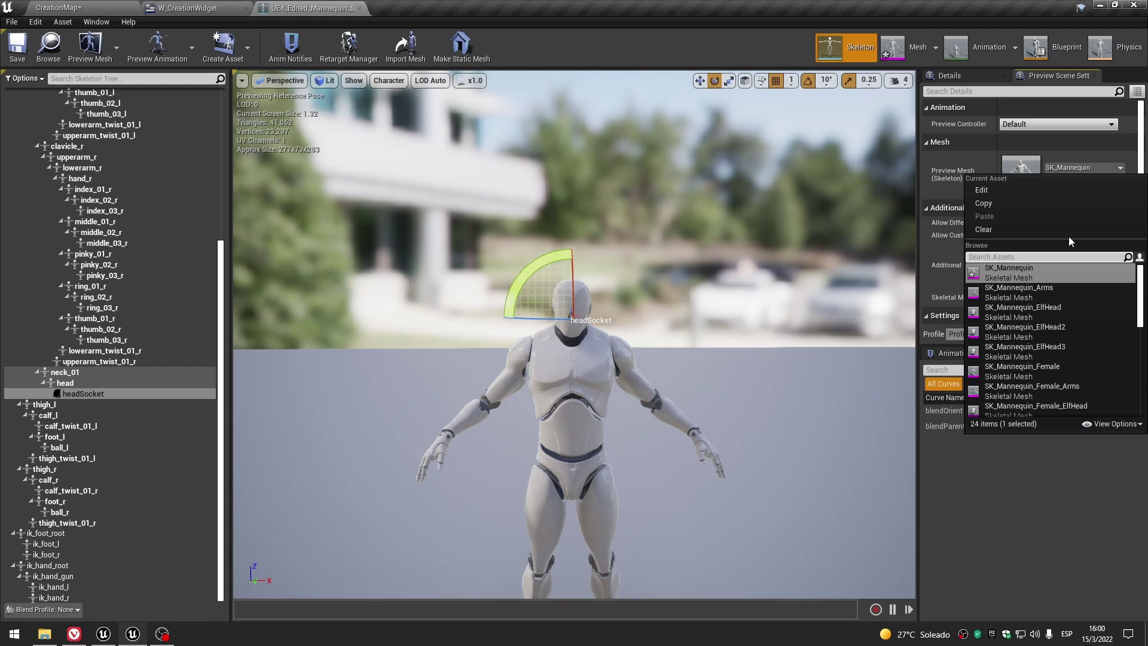
{"action": "scroll", "coordinate": [1056, 292], "scroll_direction": "down", "scroll_amount": 3}
{"action": "scroll", "coordinate": [1056, 293], "scroll_direction": "down", "scroll_amount": 2}
{"action": "scroll", "coordinate": [1056, 293], "scroll_direction": "down", "scroll_amount": 1}
{"action": "scroll", "coordinate": [1056, 293], "scroll_direction": "up", "scroll_amount": 3}
{"action": "scroll", "coordinate": [1056, 293], "scroll_direction": "up", "scroll_amount": 3}
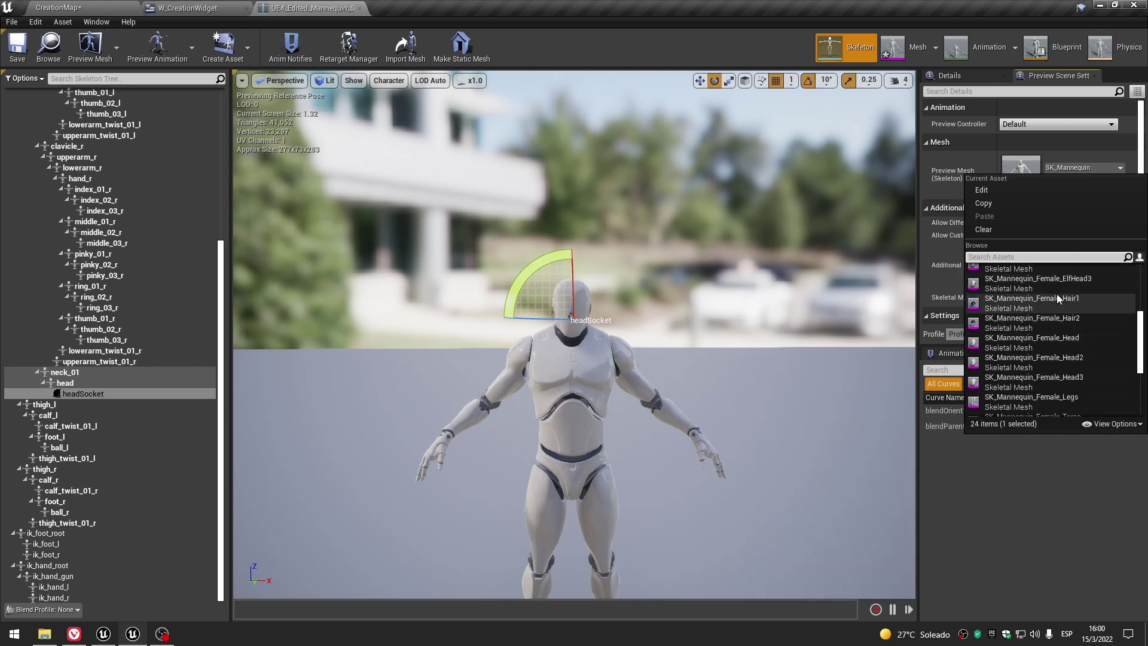
{"action": "scroll", "coordinate": [1056, 293], "scroll_direction": "up", "scroll_amount": 3}
{"action": "left_click", "coordinate": [1041, 367]}
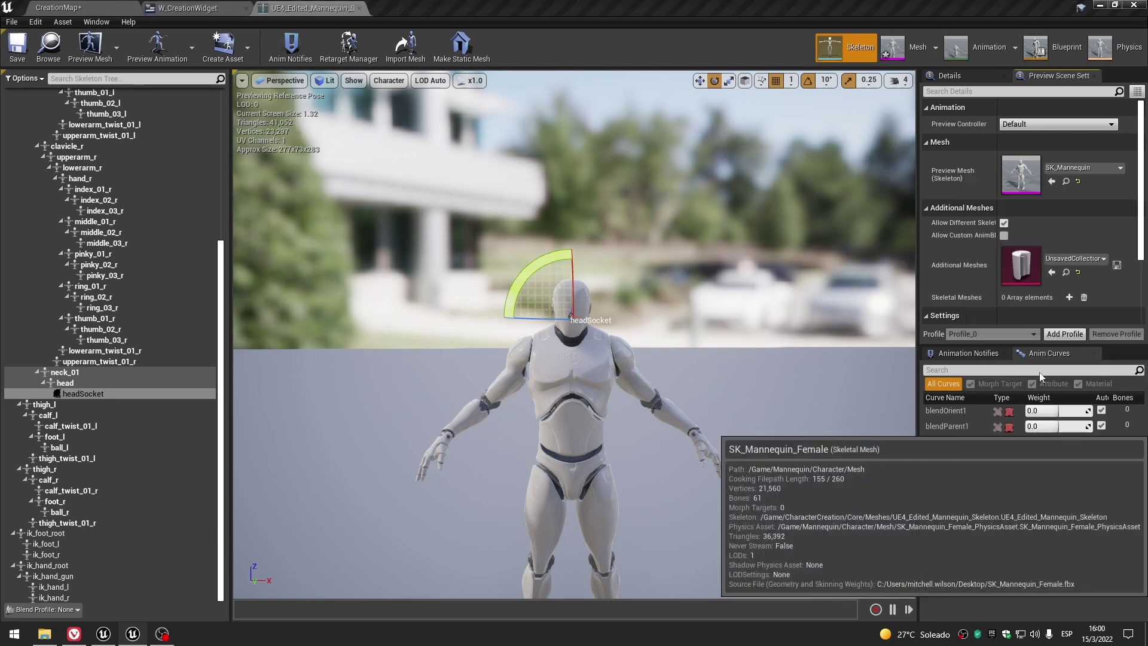
{"action": "scroll", "coordinate": [694, 368], "scroll_direction": "up", "scroll_amount": 5}
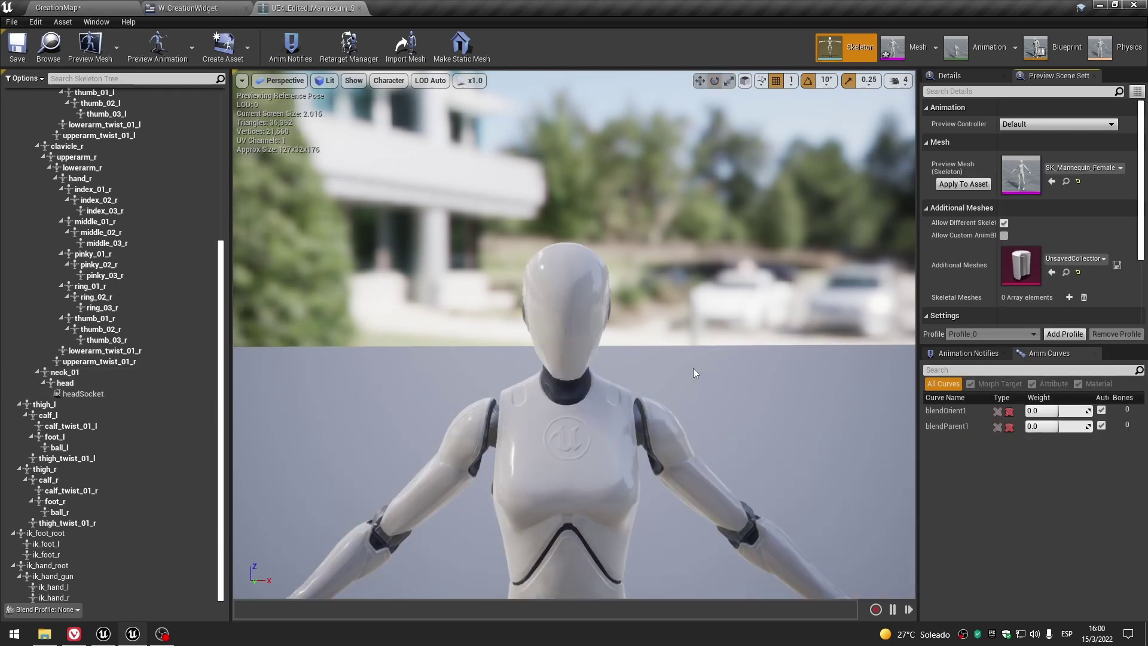
{"action": "left_click", "coordinate": [102, 392]}
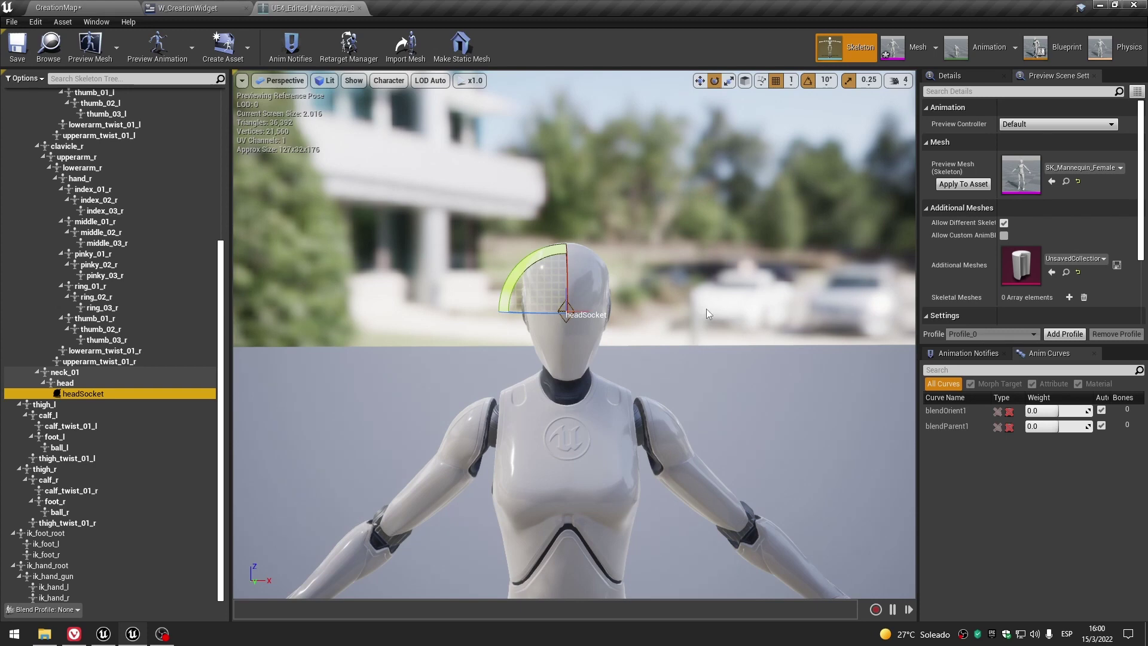
{"action": "left_click_drag", "start_coordinate": [705, 308], "coordinate": [705, 309]}
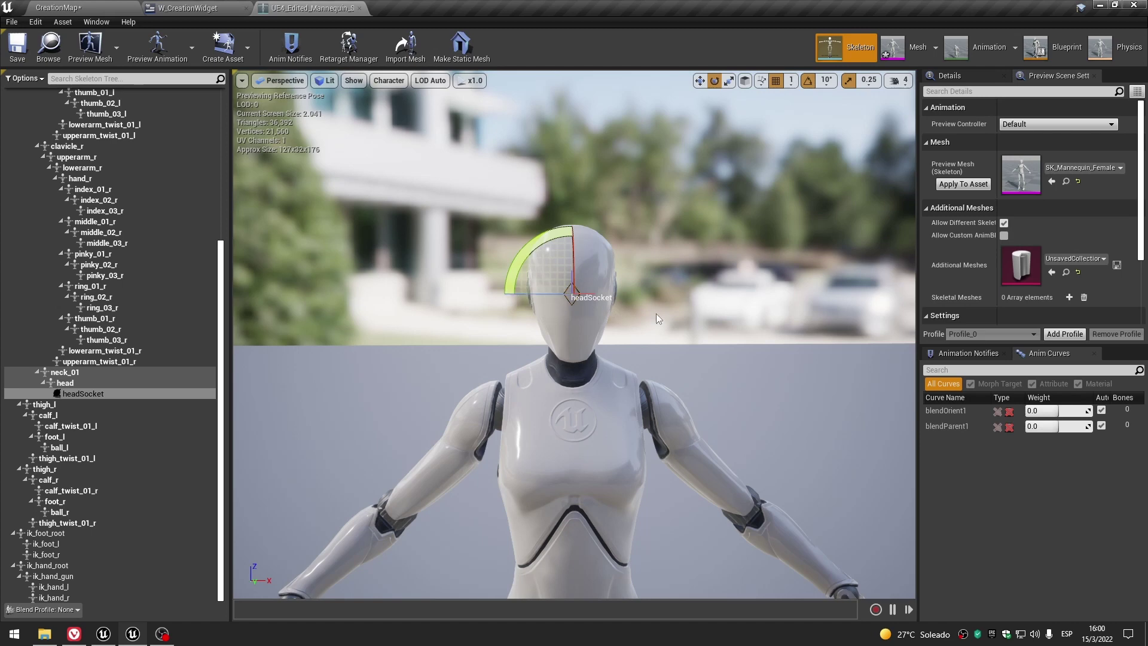
{"action": "scroll", "coordinate": [696, 349], "scroll_direction": "down", "scroll_amount": 3}
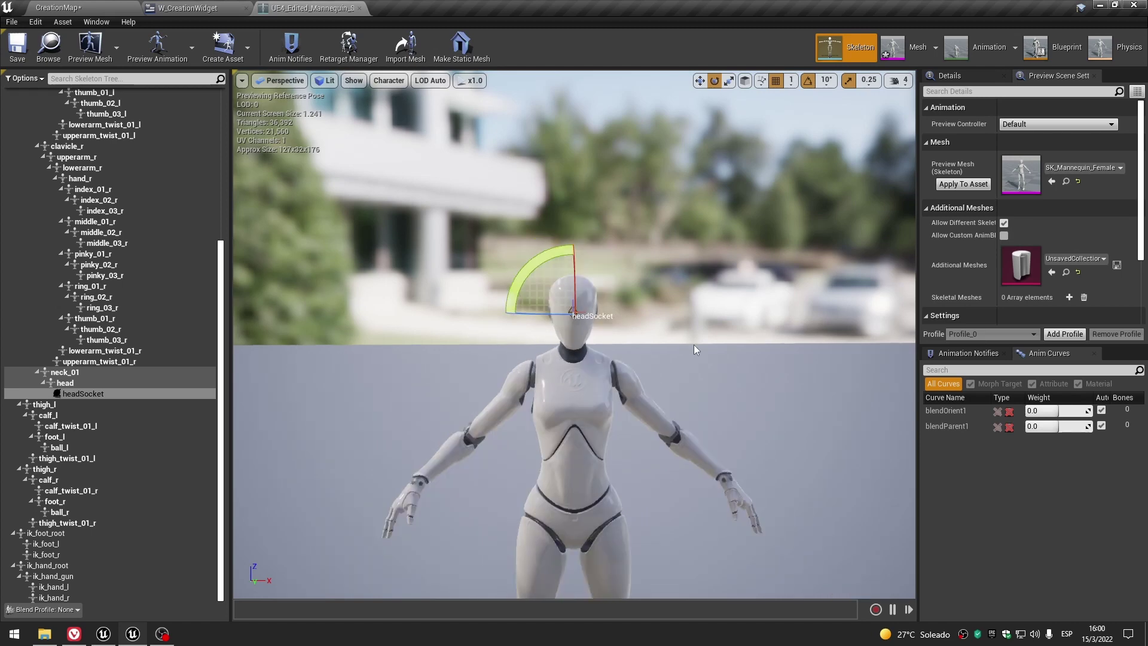
{"action": "mouse_move", "coordinate": [696, 350]}
{"action": "middle_mouse_down"}
{"action": "mouse_move", "coordinate": [696, 374]}
{"action": "mouse_move", "coordinate": [670, 305]}
{"action": "middle_mouse_up"}
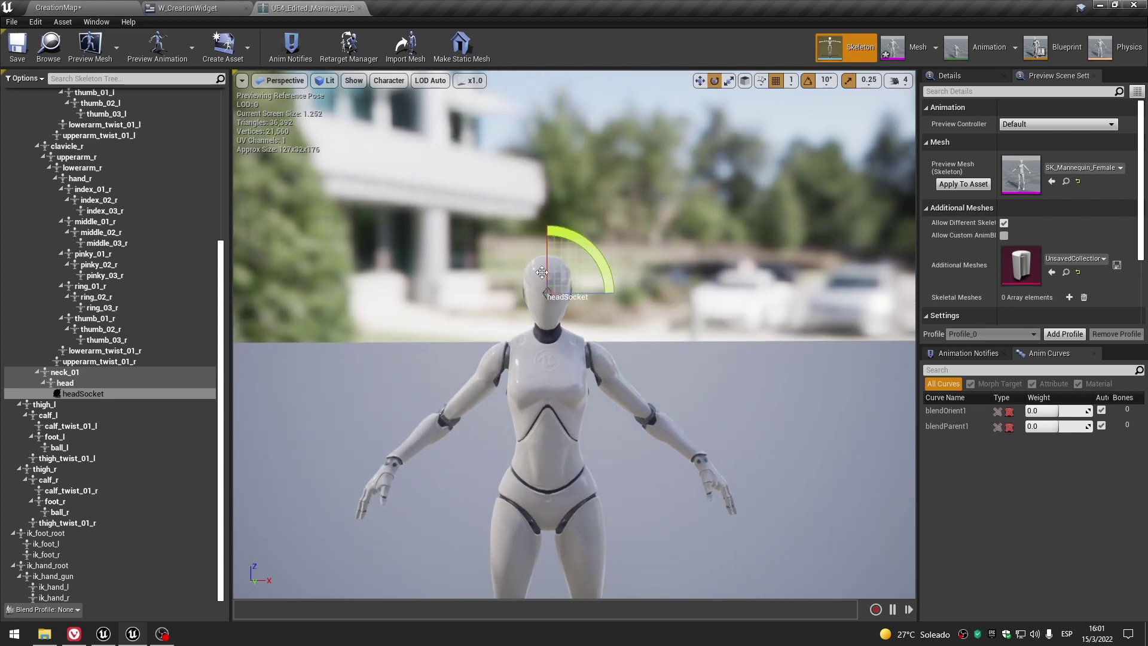
Switch the Preview Mesh back to SK_Mannequin and reselect headSocket.
{"action": "left_click", "coordinate": [1096, 169]}
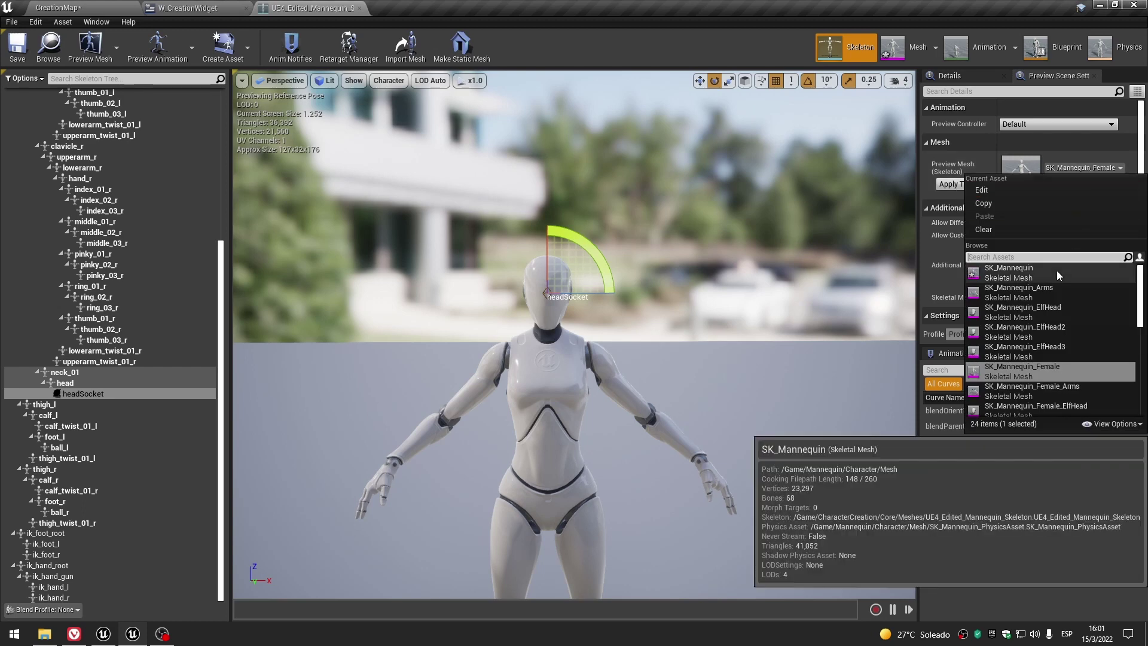
{"action": "left_click", "coordinate": [1008, 272]}
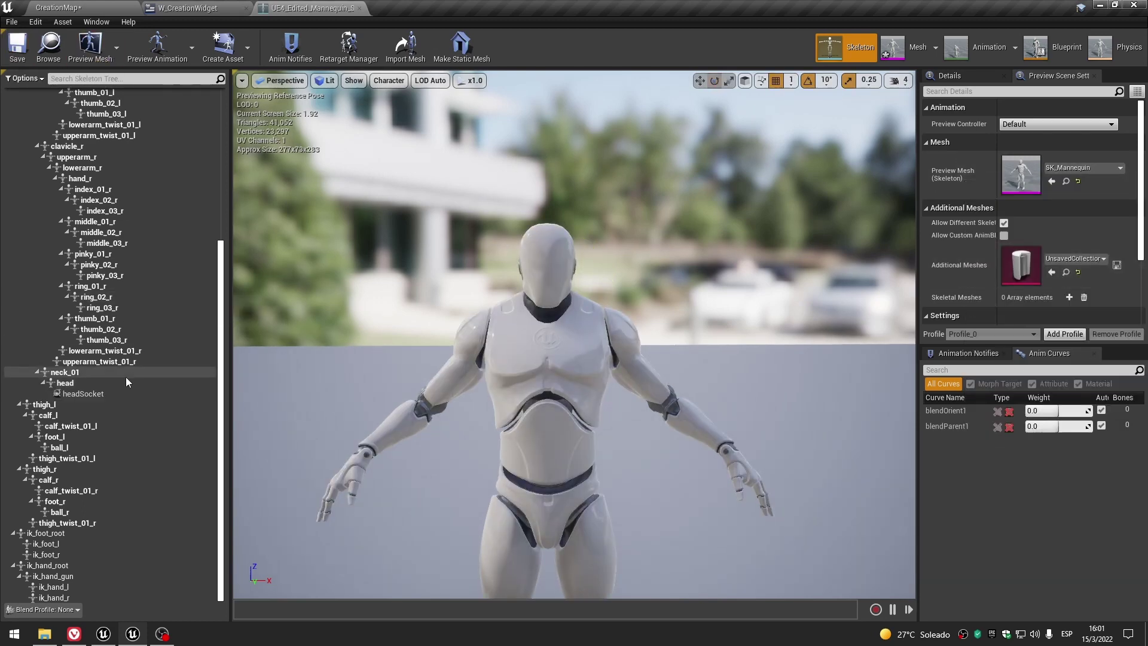
{"action": "left_click", "coordinate": [116, 391]}
Orbit and zoom around the male mannequin's head to examine headSocket from side angles.
{"action": "middle_click_drag", "start_coordinate": [756, 328], "coordinate": [835, 326]}
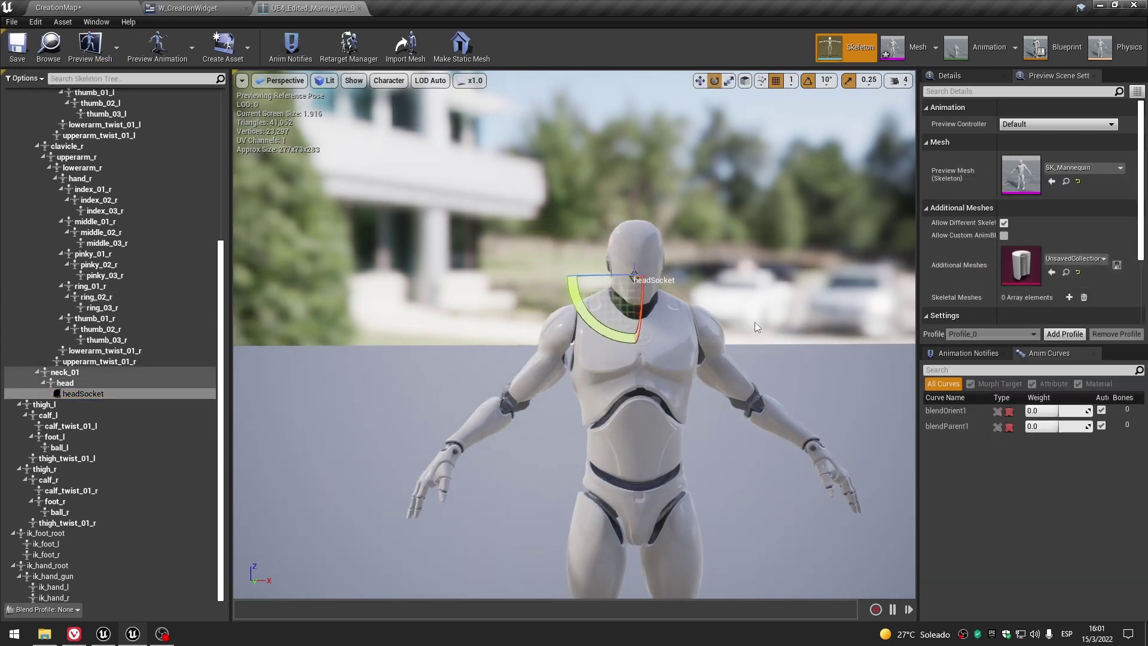
{"action": "left_click_drag", "start_coordinate": [662, 270], "coordinate": [707, 329]}
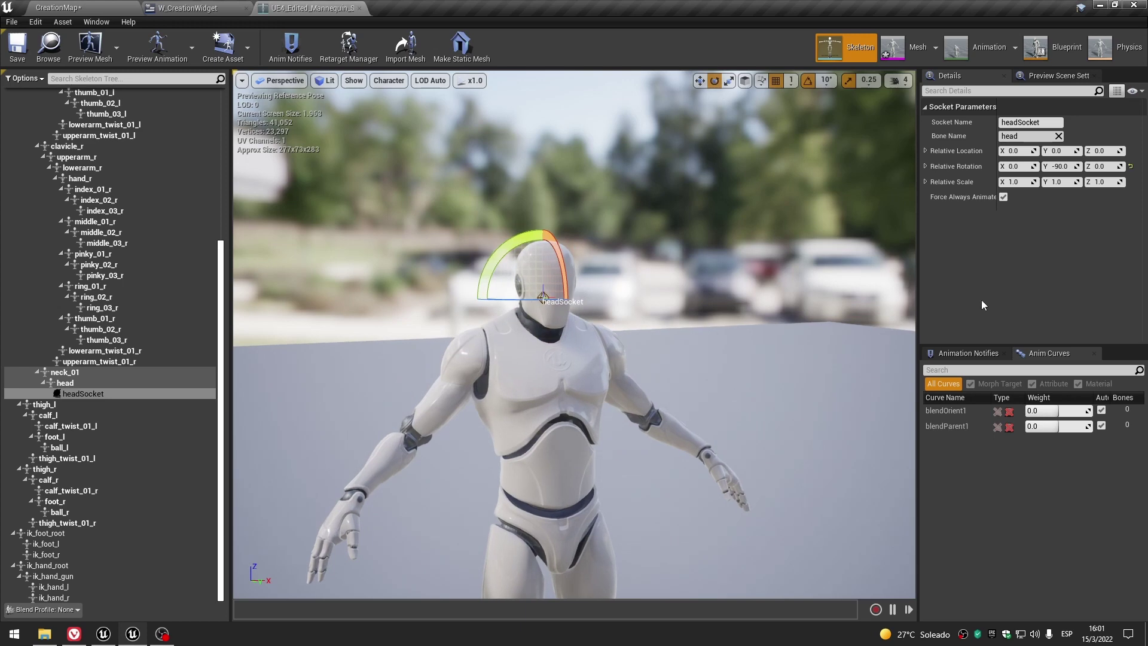
{"action": "scroll", "coordinate": [695, 297], "scroll_direction": "up", "scroll_amount": 4}
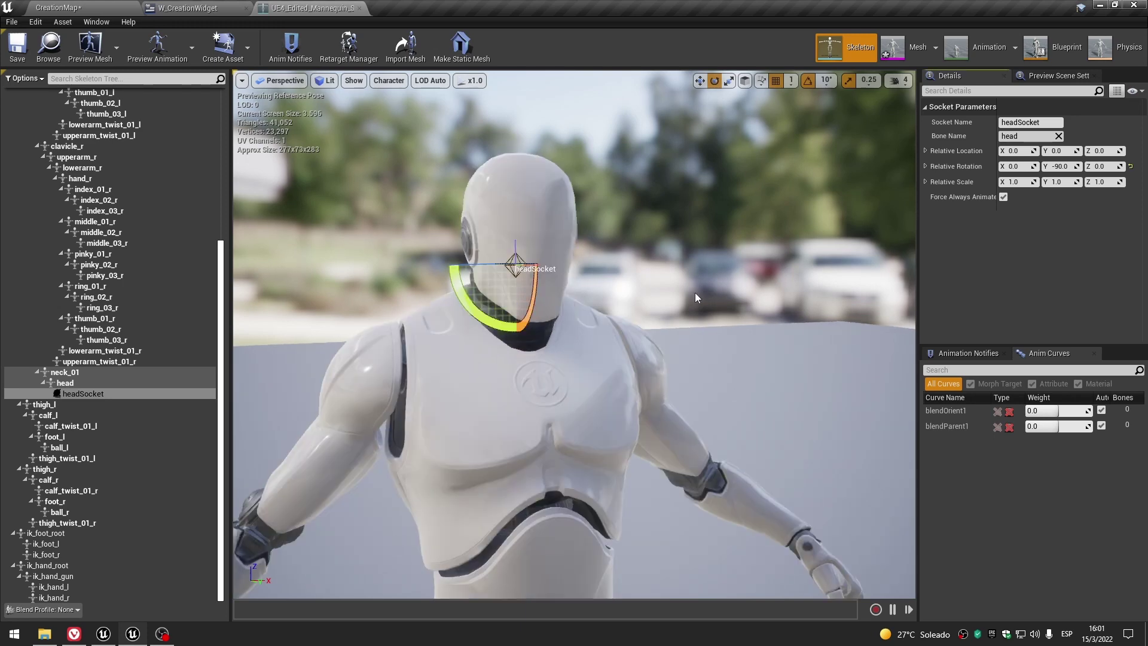
{"action": "left_click_drag", "start_coordinate": [735, 276], "coordinate": [633, 288]}
{"action": "scroll", "coordinate": [692, 274], "scroll_direction": "up", "scroll_amount": 5}
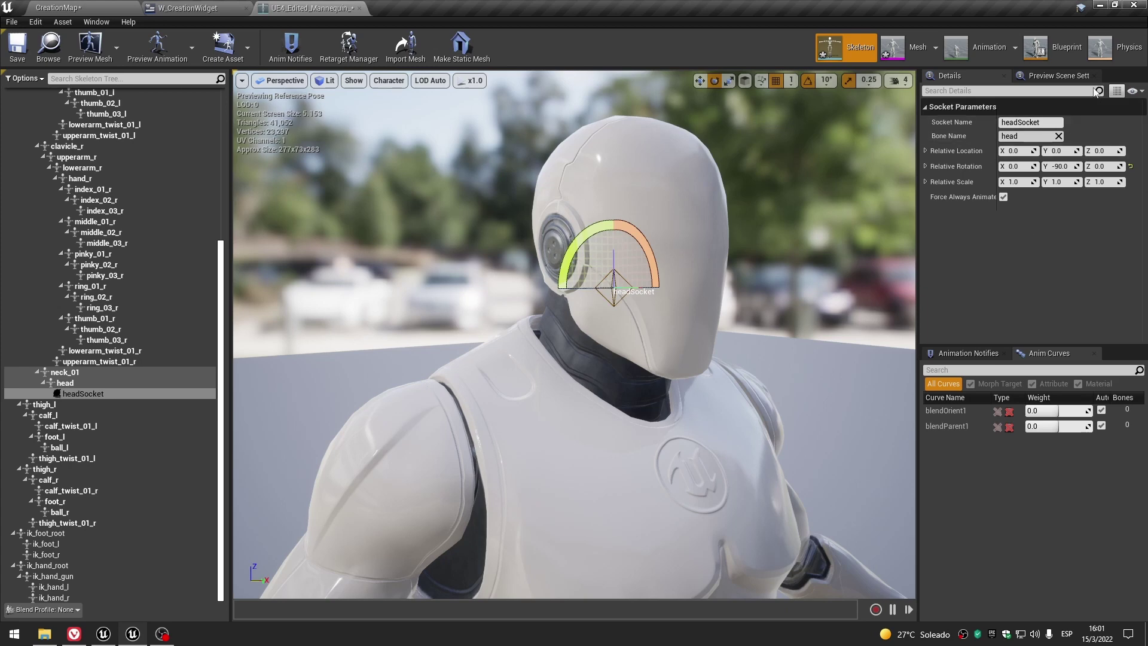
Preview SK_Mannequin_Female again and look closely at headSocket on its head.
{"action": "left_click", "coordinate": [1058, 75]}
{"action": "left_click", "coordinate": [1067, 168]}
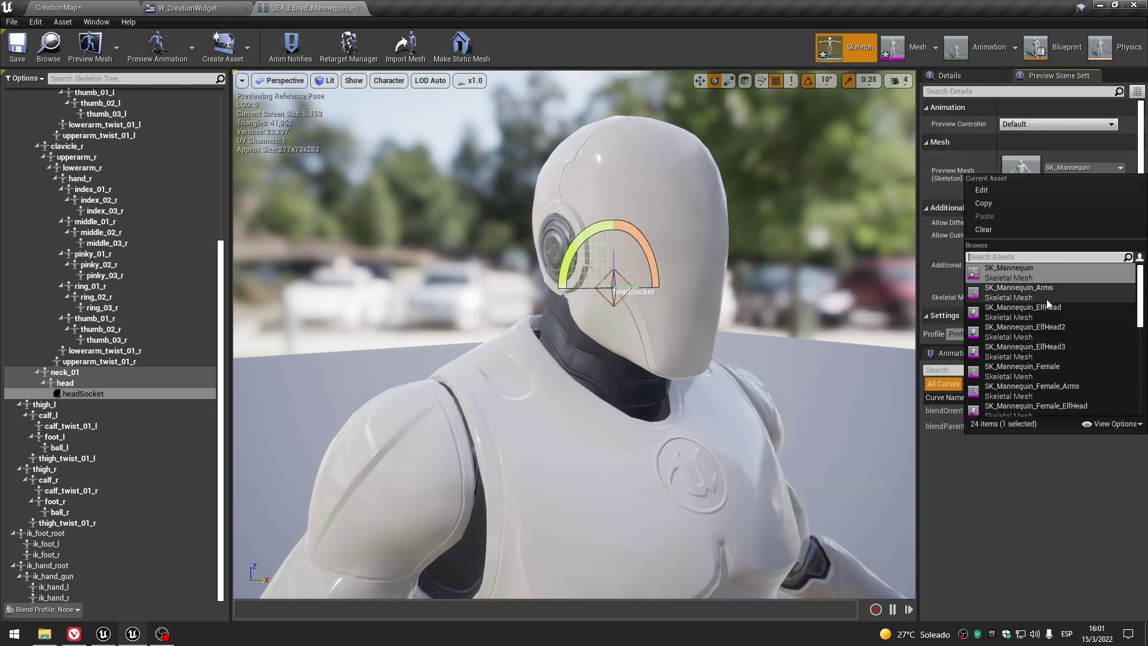
{"action": "left_click", "coordinate": [1040, 371]}
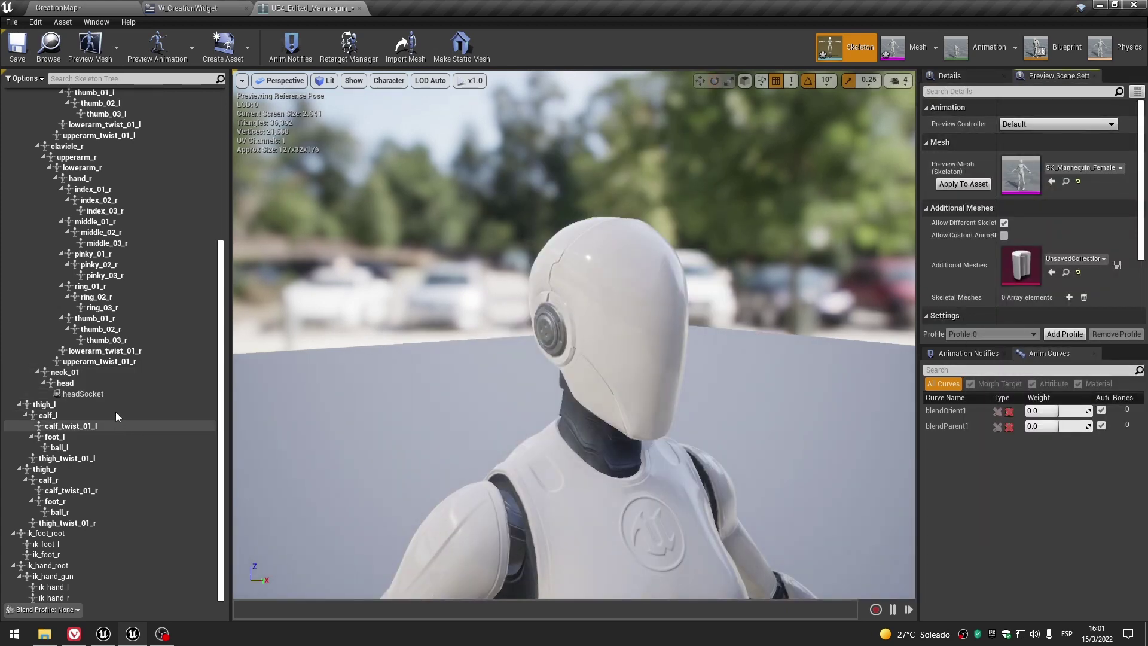
{"action": "left_click", "coordinate": [99, 395]}
{"action": "mouse_move", "coordinate": [717, 339]}
{"action": "left_mouse_down"}
{"action": "mouse_move", "coordinate": [717, 358]}
{"action": "mouse_move", "coordinate": [688, 364]}
{"action": "left_mouse_up"}
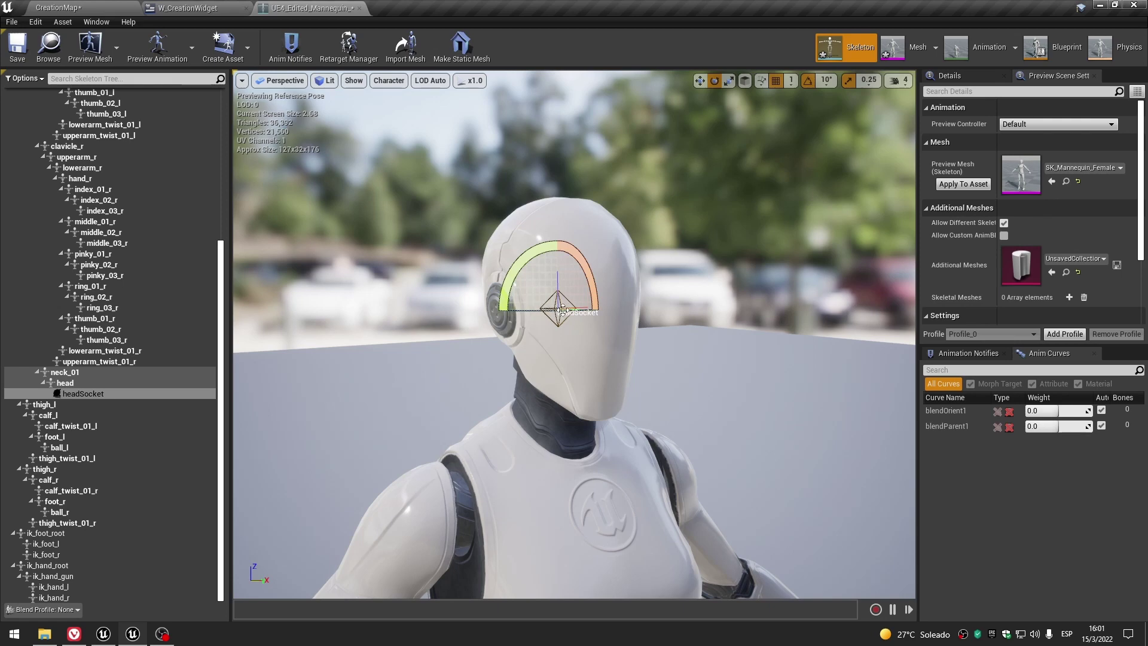
{"action": "scroll", "coordinate": [604, 269], "scroll_direction": "down", "scroll_amount": 5}
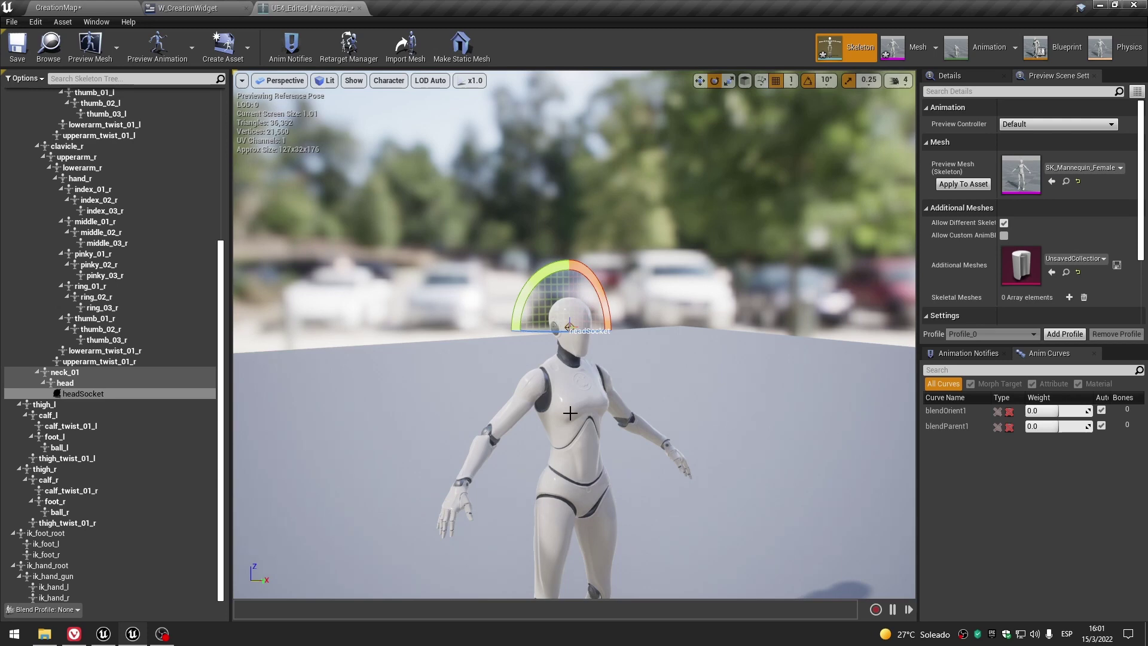
{"action": "scroll", "coordinate": [572, 368], "scroll_direction": "up", "scroll_amount": 5}
{"action": "scroll", "coordinate": [572, 369], "scroll_direction": "down", "scroll_amount": 5}
{"action": "scroll", "coordinate": [571, 368], "scroll_direction": "up", "scroll_amount": 5}
{"action": "scroll", "coordinate": [571, 368], "scroll_direction": "up", "scroll_amount": 2}
{"action": "scroll", "coordinate": [571, 369], "scroll_direction": "down", "scroll_amount": 7}
{"action": "scroll", "coordinate": [572, 368], "scroll_direction": "up", "scroll_amount": 5}
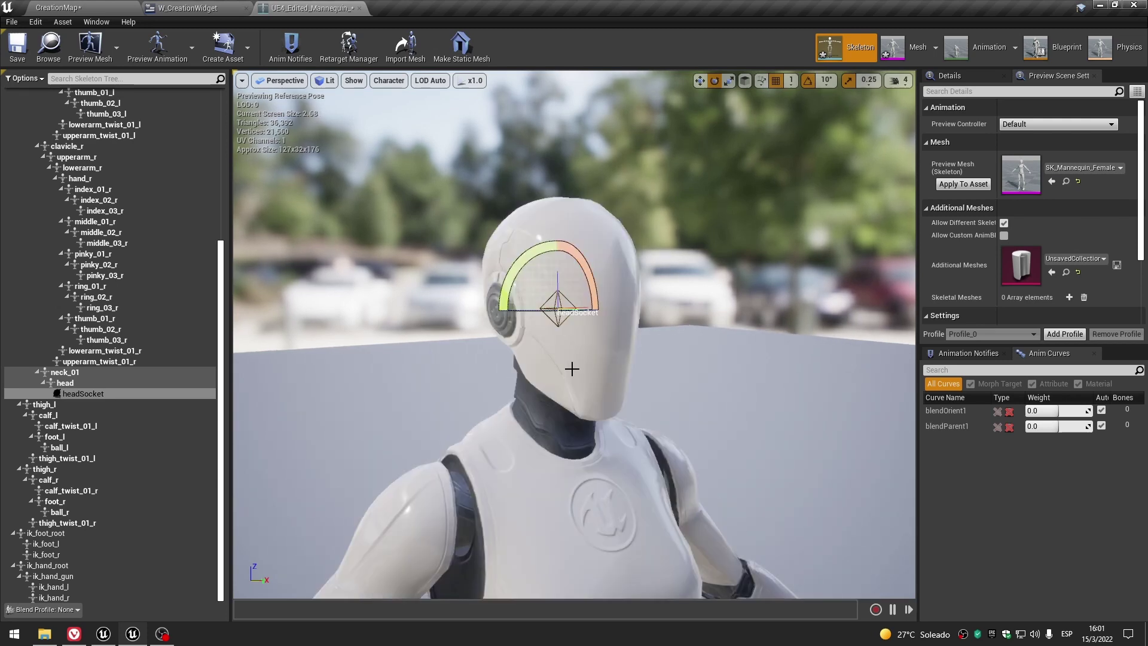
Review headSocket's parameters, then set the Preview Mesh back to SK_Mannequin.
{"action": "left_click", "coordinate": [986, 76]}
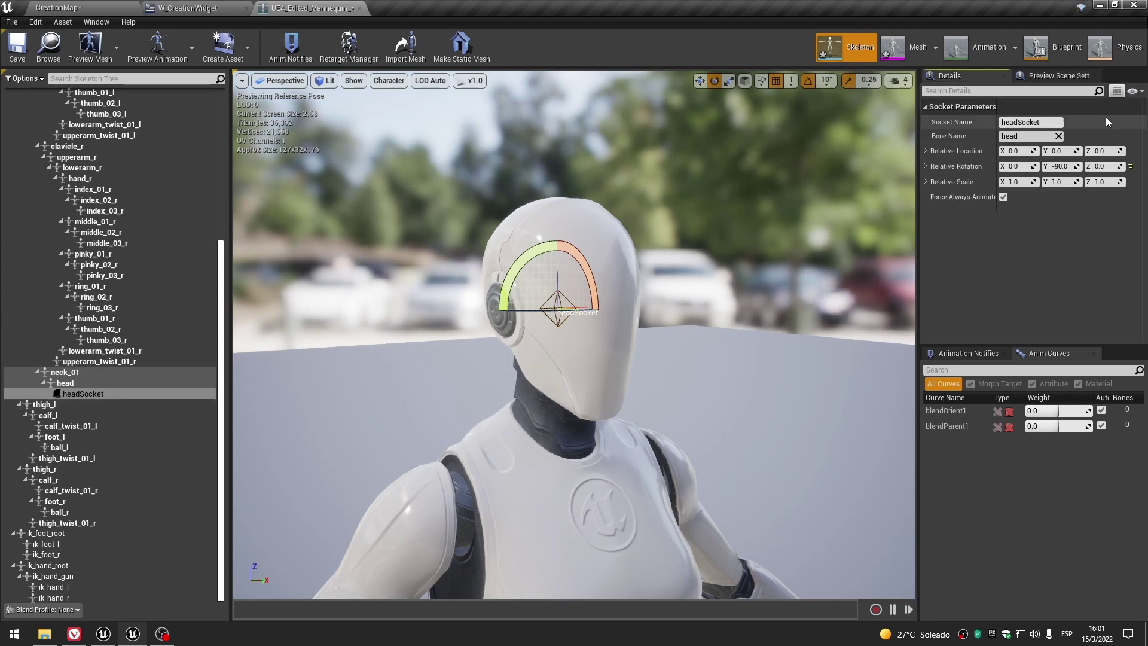
{"action": "left_click", "coordinate": [1059, 77]}
{"action": "left_click", "coordinate": [1079, 167]}
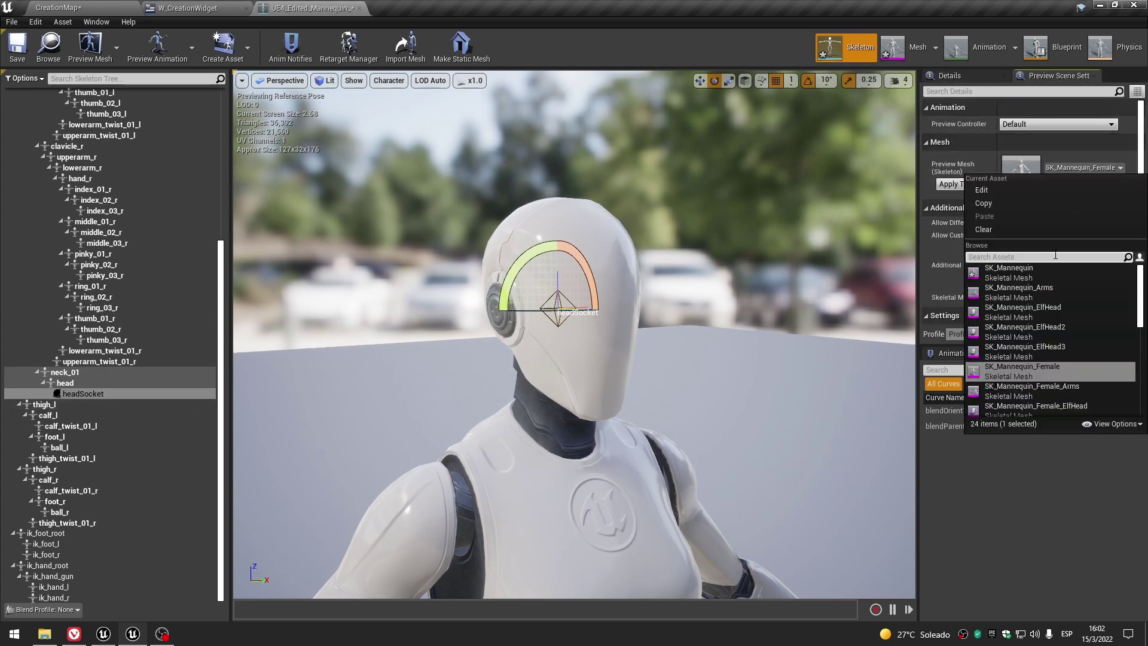
{"action": "left_click", "coordinate": [1017, 272]}
Save the skeleton asset and go back to the CreationMap level.
{"action": "left_click", "coordinate": [13, 50]}
{"action": "scroll", "coordinate": [555, 246], "scroll_direction": "down", "scroll_amount": 5}
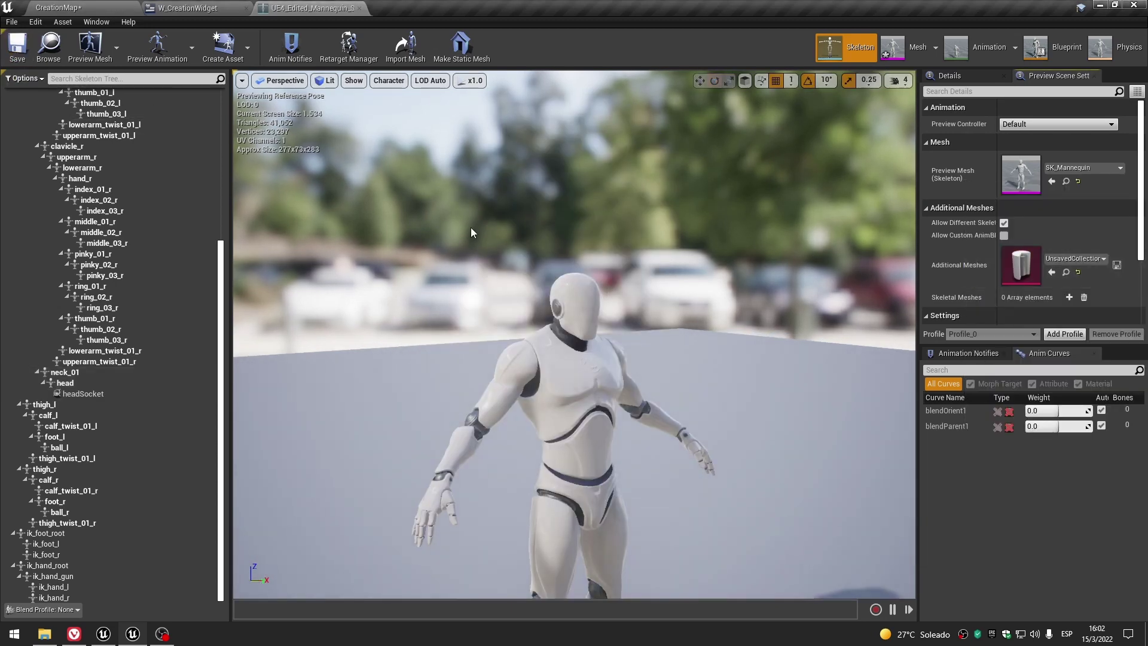
{"action": "left_click", "coordinate": [87, 6]}
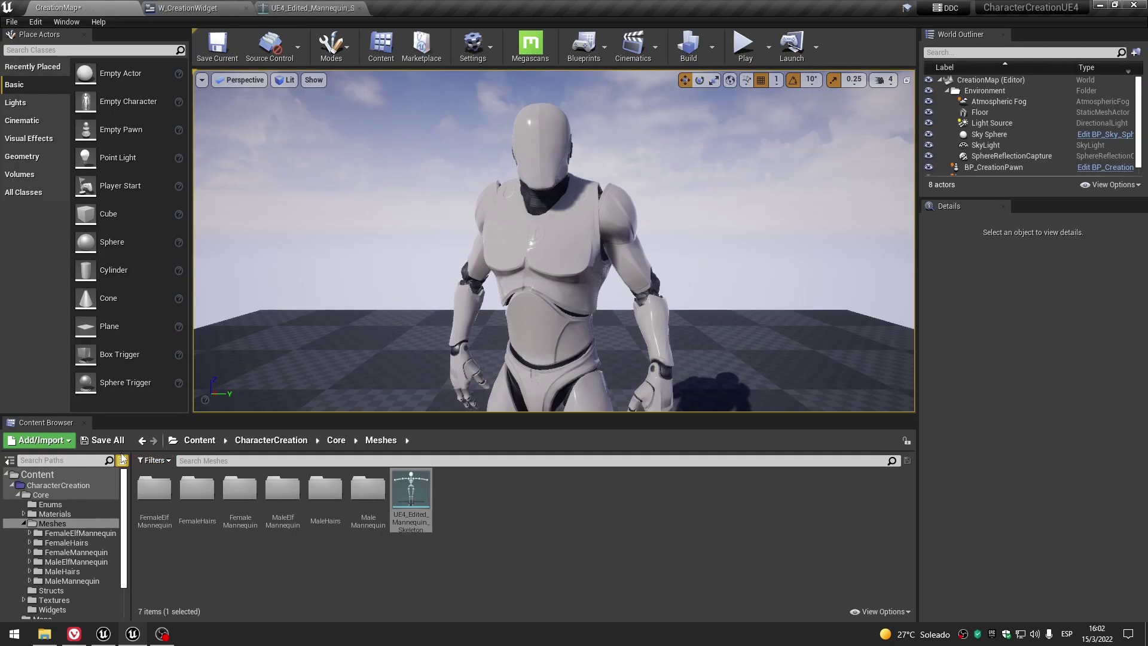
Save the unsaved level content and clear the skeleton asset selection.
{"action": "left_click", "coordinate": [102, 439]}
{"action": "left_click", "coordinate": [677, 425]}
{"action": "left_click", "coordinate": [531, 521]}
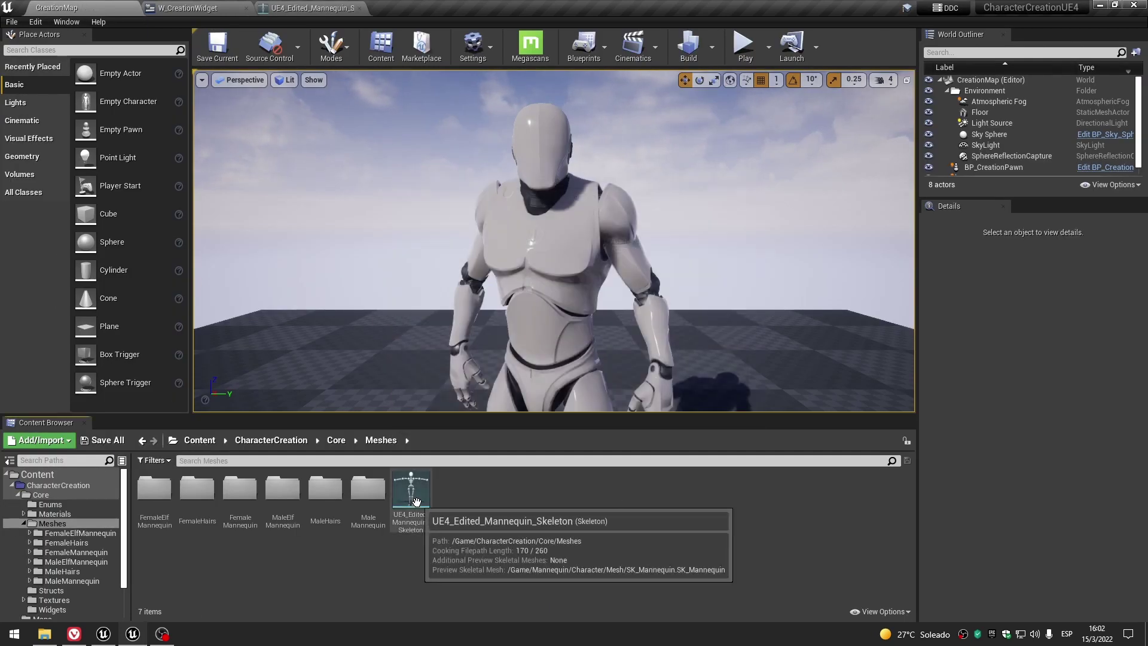
{"action": "left_click", "coordinate": [417, 501]}
{"action": "left_click", "coordinate": [512, 501]}
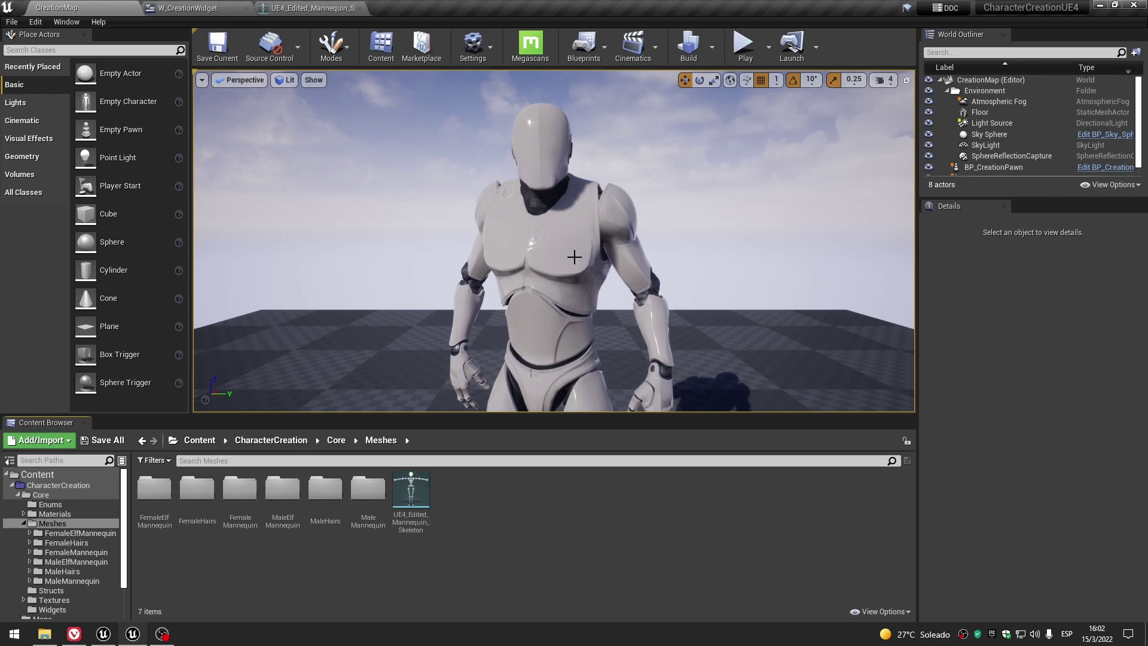
Zoom the level view out so the mannequin's upper body shows from the front.
{"action": "scroll", "coordinate": [591, 267], "scroll_direction": "up", "scroll_amount": 5}
{"action": "scroll", "coordinate": [591, 267], "scroll_direction": "down", "scroll_amount": 5}
{"action": "scroll", "coordinate": [591, 267], "scroll_direction": "up", "scroll_amount": 2}
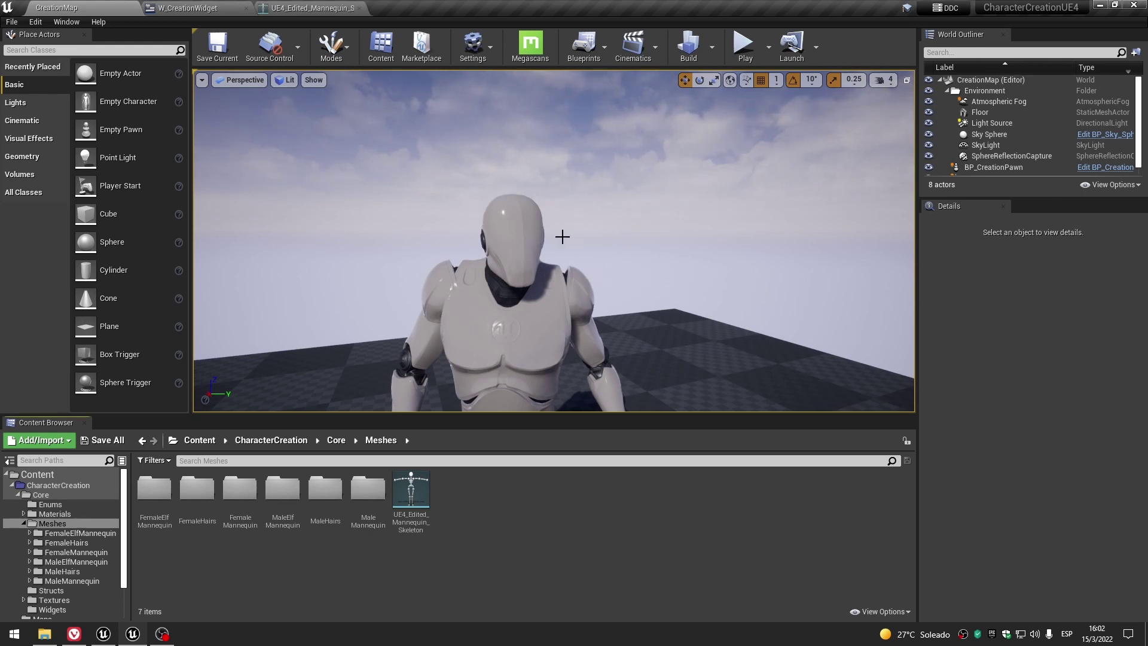
{"action": "right_click_drag", "start_coordinate": [568, 251], "coordinate": [574, 256]}
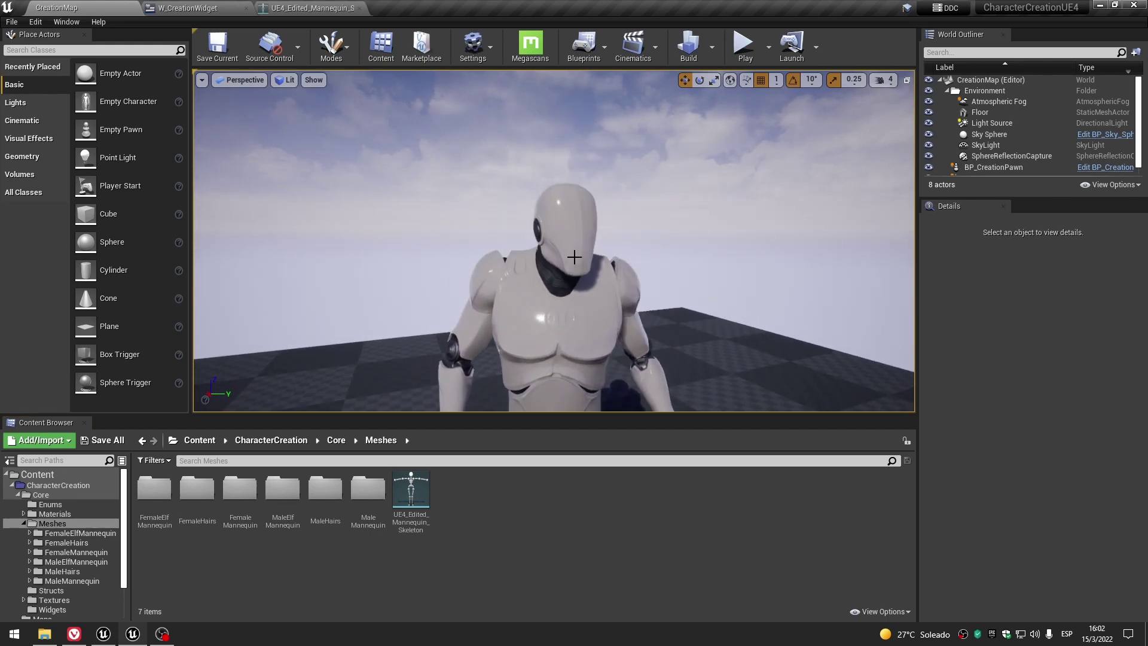
{"action": "scroll", "coordinate": [575, 257], "scroll_direction": "down", "scroll_amount": 5}
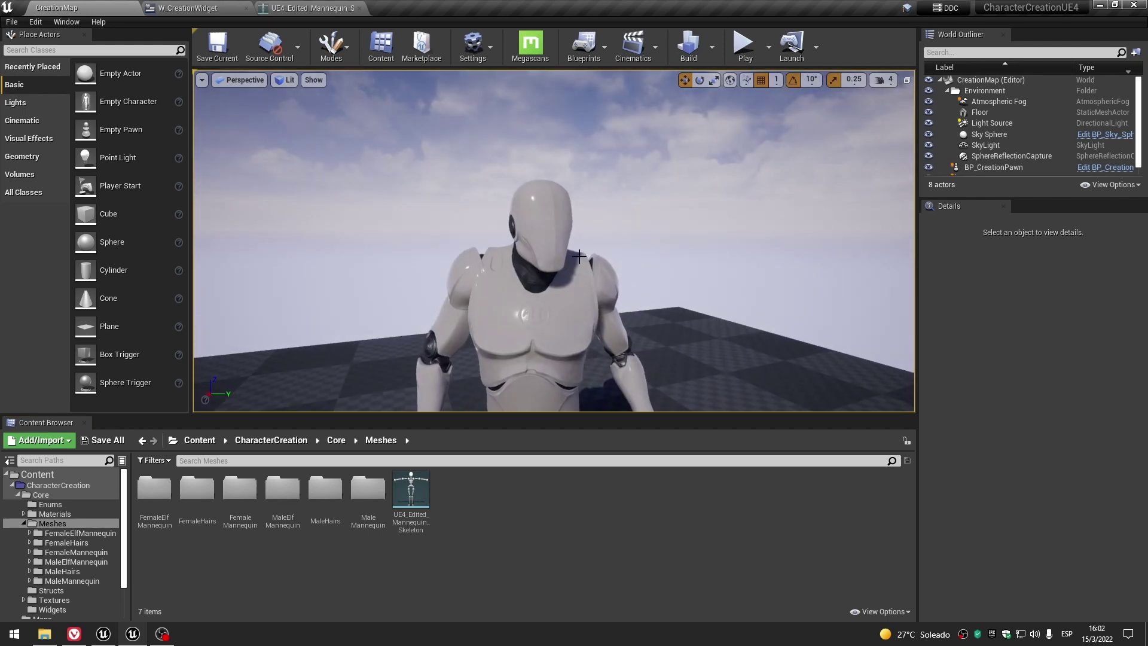
{"action": "left_click", "coordinate": [181, 7]}
In the mannequin skeleton editor, select headSocket and view it from the side.
{"action": "left_click", "coordinate": [290, 6]}
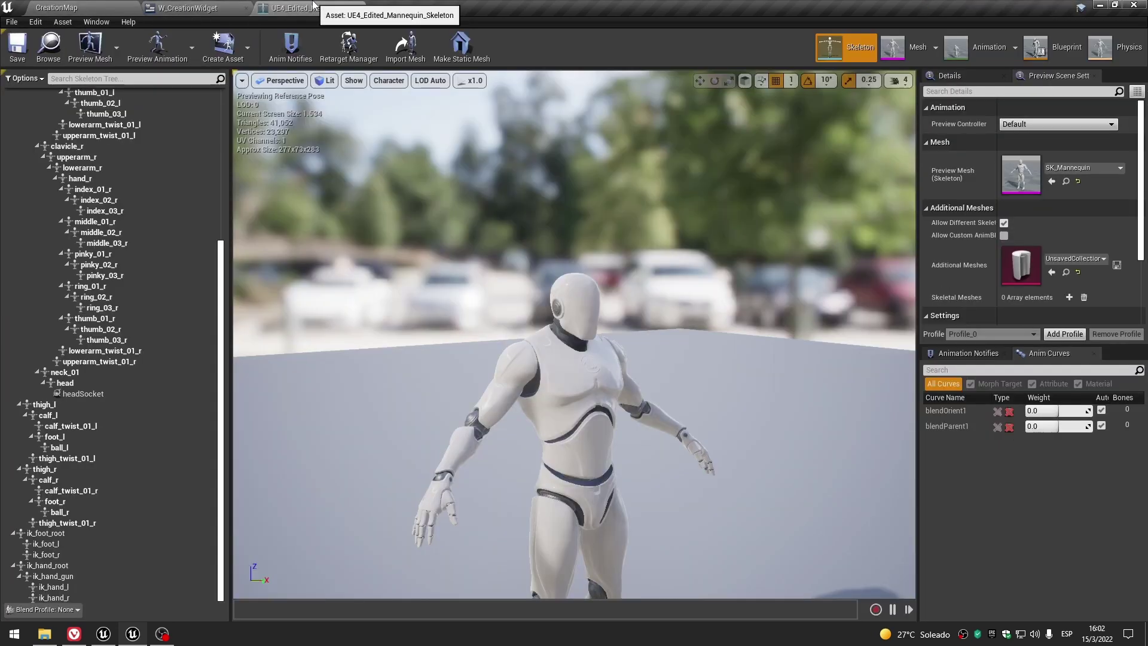
{"action": "left_click", "coordinate": [111, 393]}
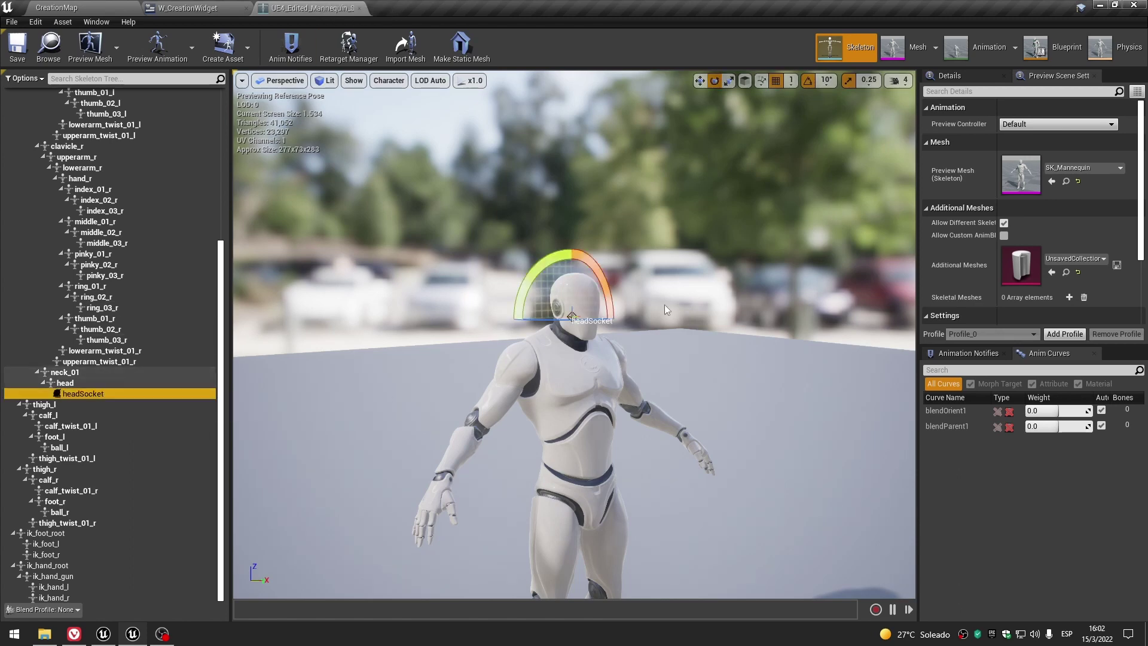
{"action": "left_click", "coordinate": [1015, 267]}
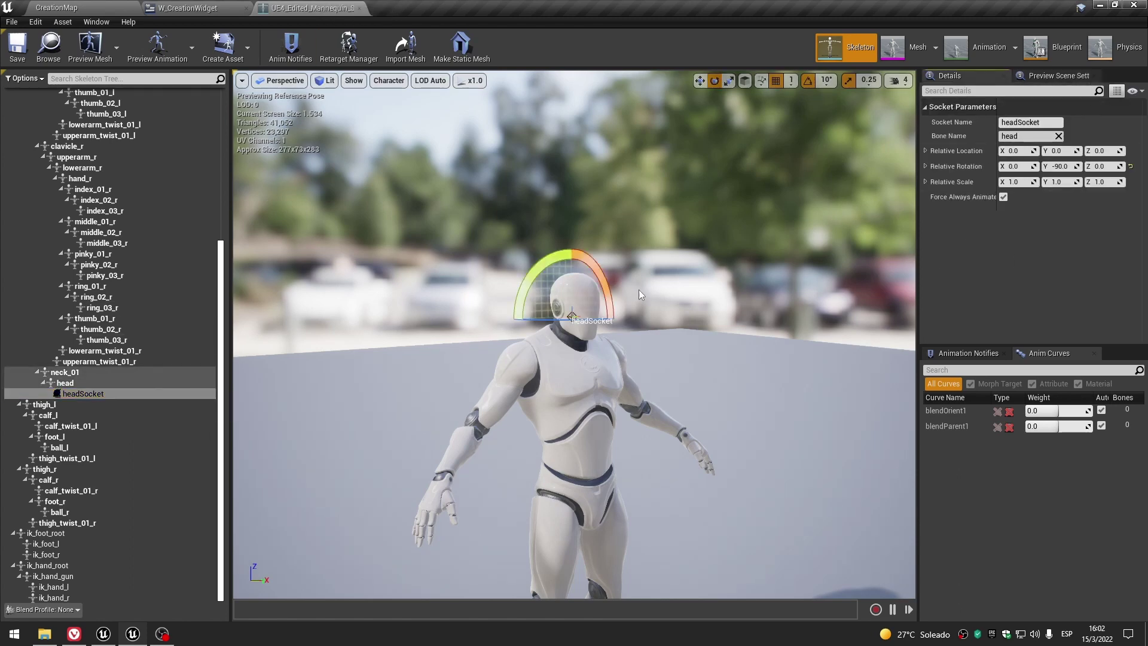
{"action": "scroll", "coordinate": [640, 291], "scroll_direction": "up", "scroll_amount": 2}
{"action": "scroll", "coordinate": [632, 292], "scroll_direction": "up", "scroll_amount": 3}
{"action": "left_click_drag", "start_coordinate": [737, 333], "coordinate": [712, 326]}
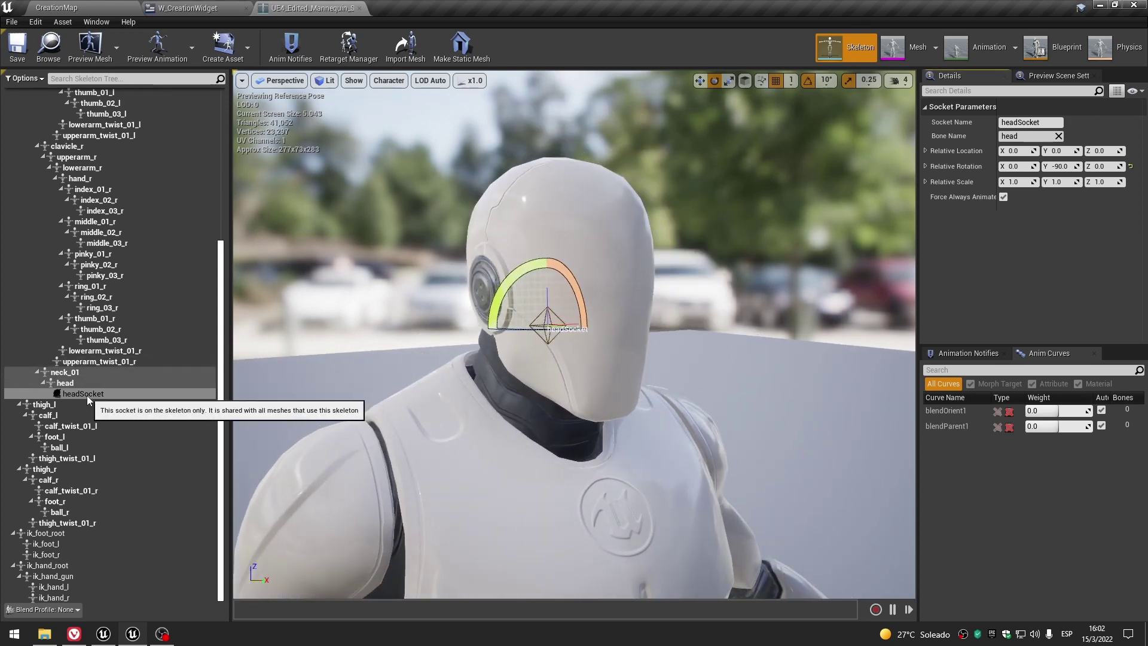
Create a mesh socket from headSocket, then return to CreationMap.
{"action": "right_click", "coordinate": [109, 391]}
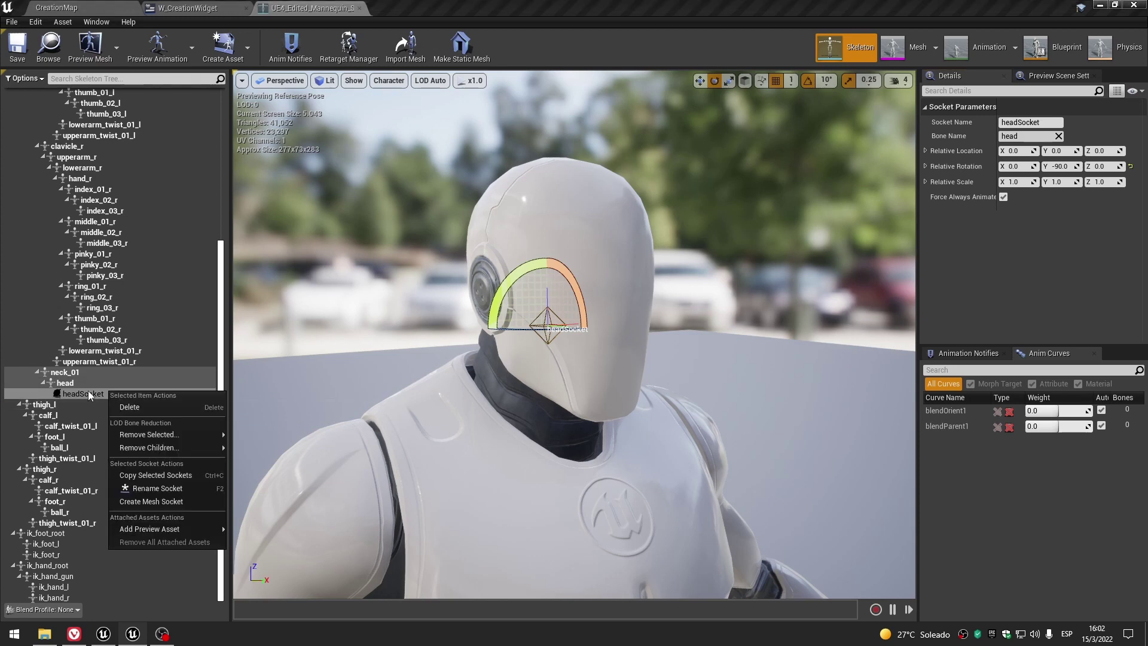
{"action": "left_click", "coordinate": [187, 505]}
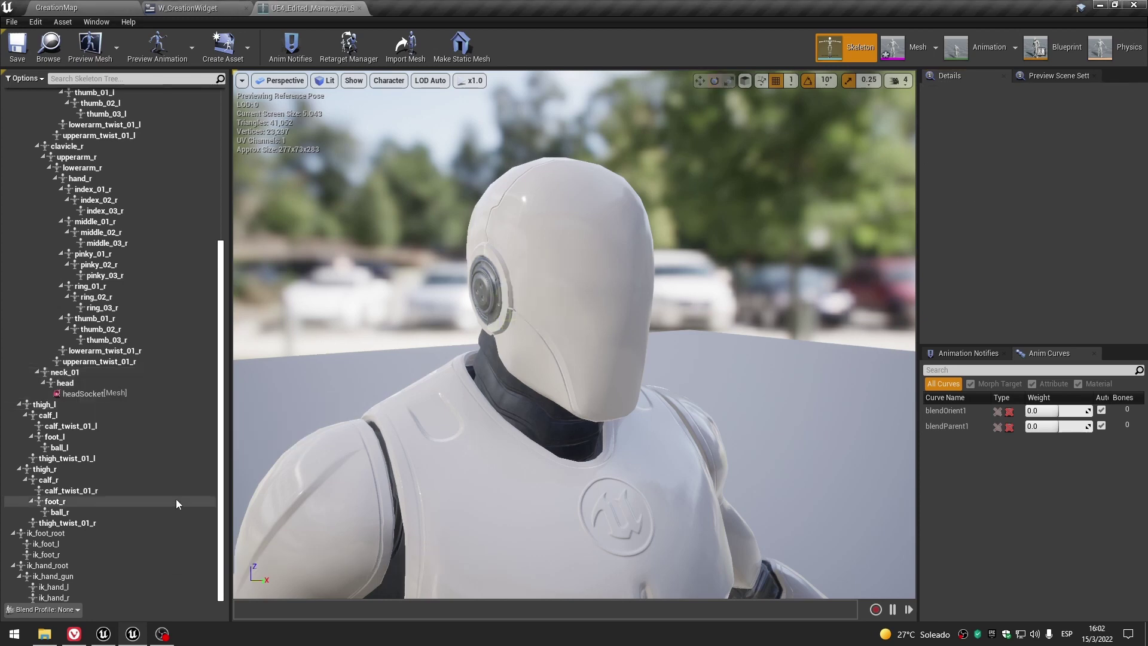
{"action": "left_click", "coordinate": [102, 393]}
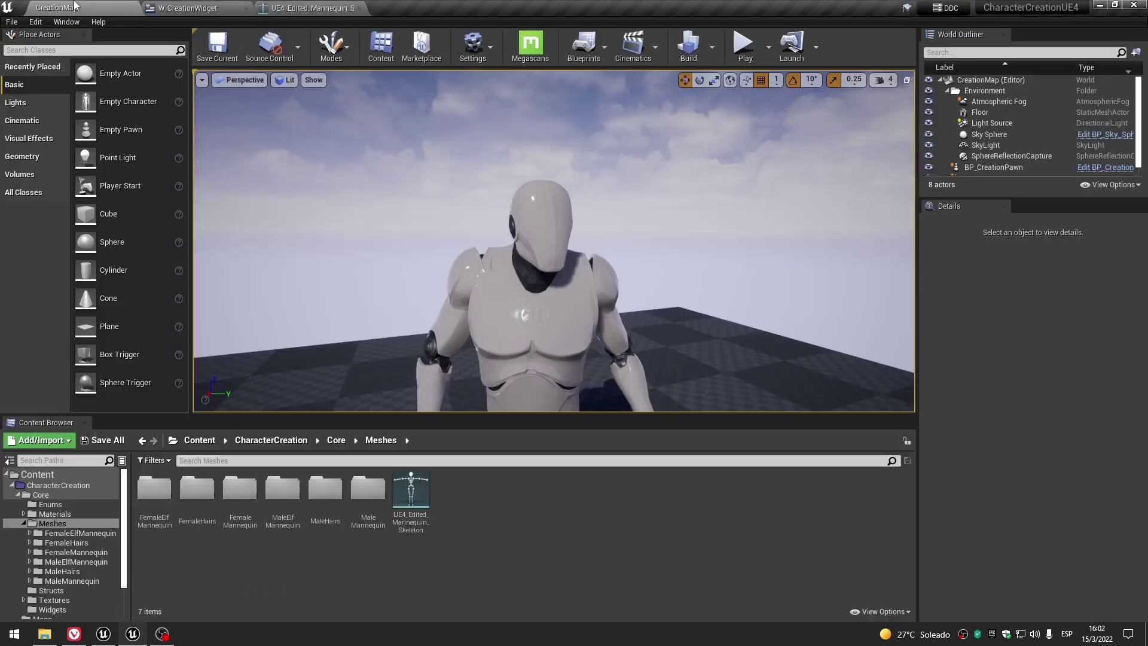
{"action": "left_click", "coordinate": [57, 7]}
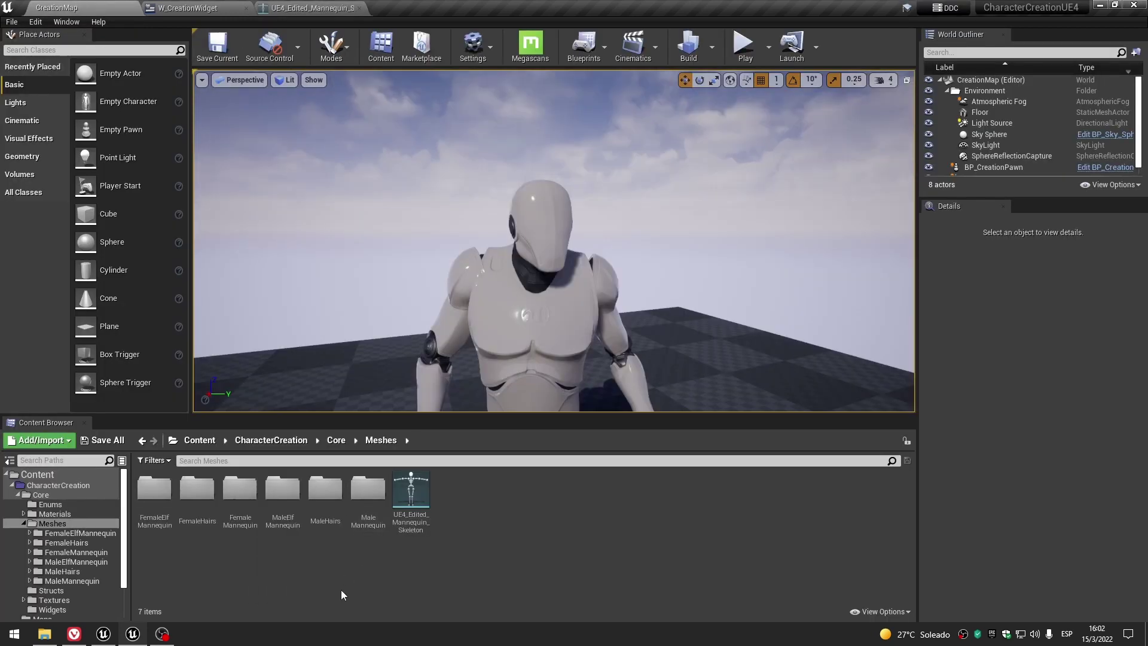
Open SK_Mannequin_Hair1 from MaleHairs with a Details panel and its skeleton tree.
{"action": "double_click", "coordinate": [329, 502]}
{"action": "double_click", "coordinate": [236, 489]}
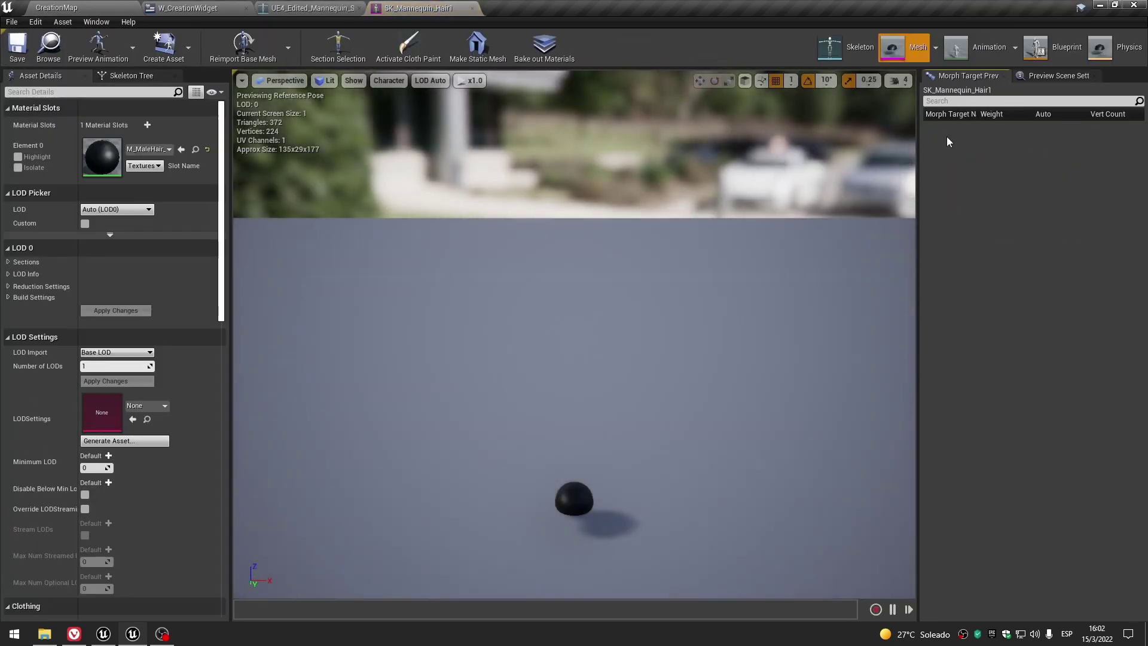
{"action": "left_click", "coordinate": [97, 22]}
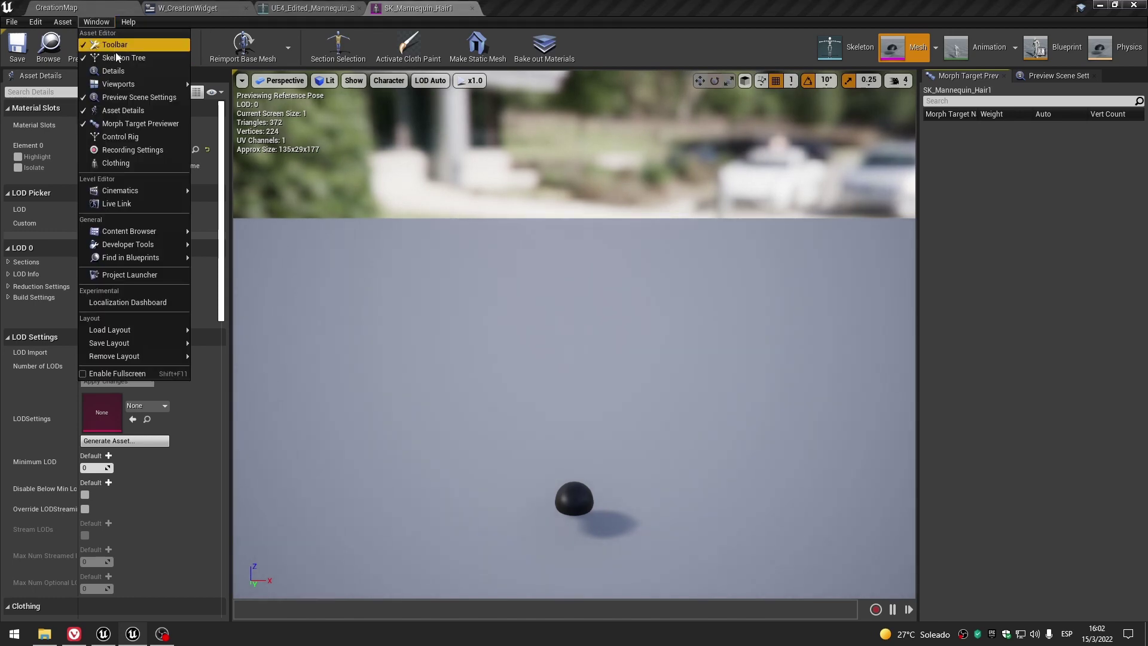
{"action": "left_click", "coordinate": [120, 70]}
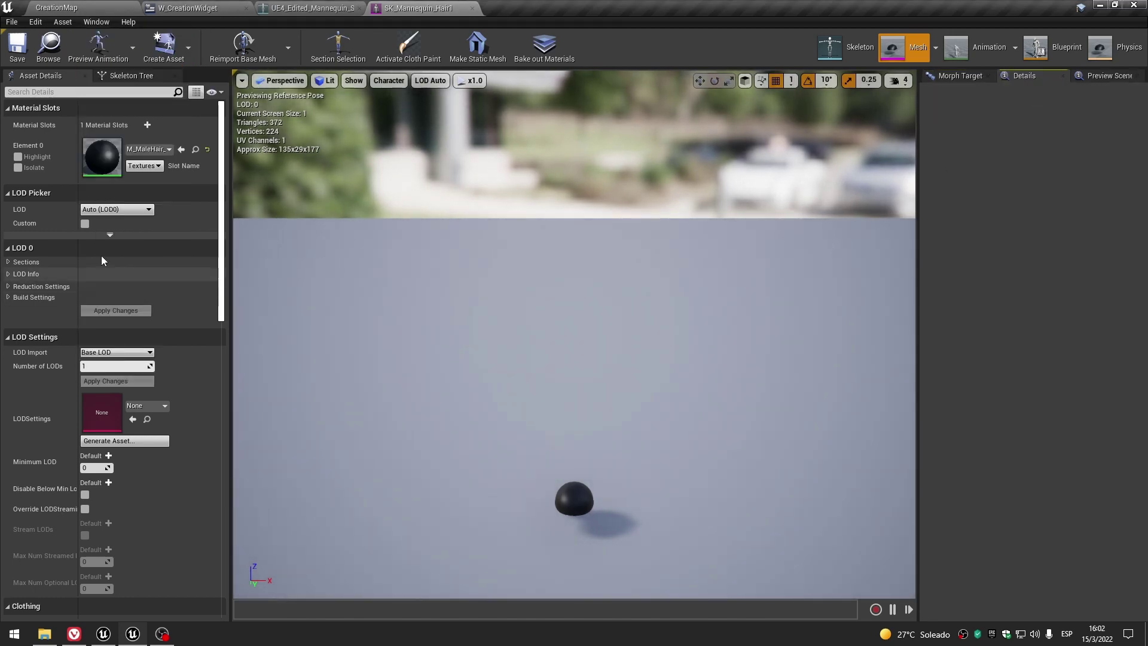
{"action": "left_click", "coordinate": [131, 76]}
{"action": "scroll", "coordinate": [120, 407], "scroll_direction": "down", "scroll_amount": 5}
{"action": "scroll", "coordinate": [127, 420], "scroll_direction": "down", "scroll_amount": 4}
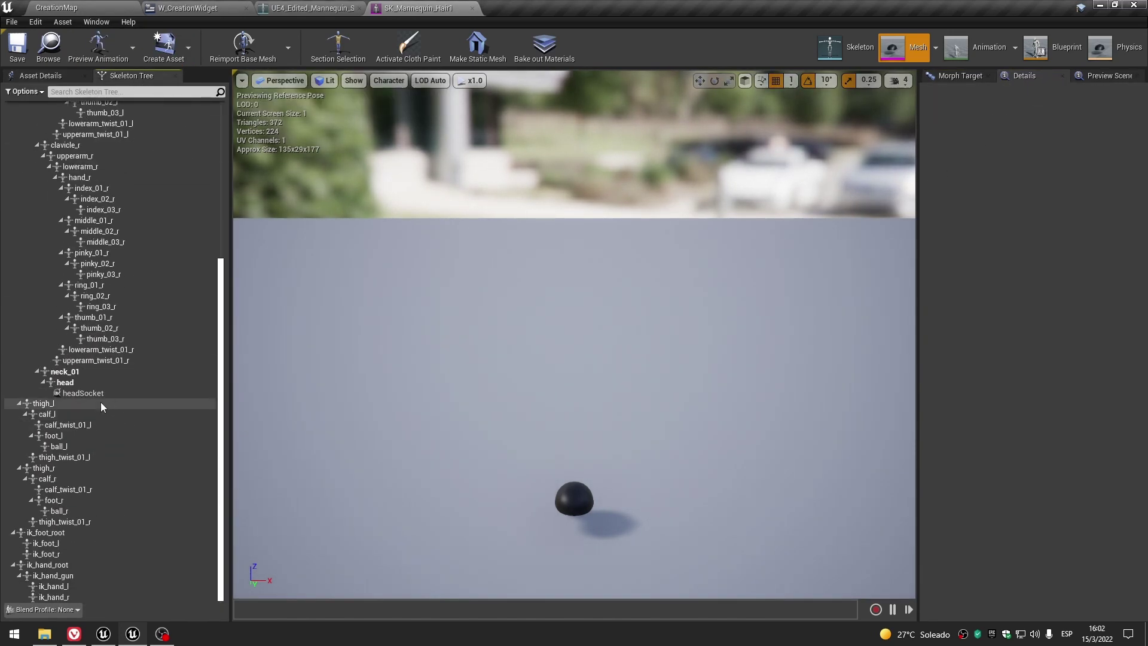
Create a mesh headSocket on the hair mesh at X location 10 and save.
{"action": "left_click", "coordinate": [98, 394]}
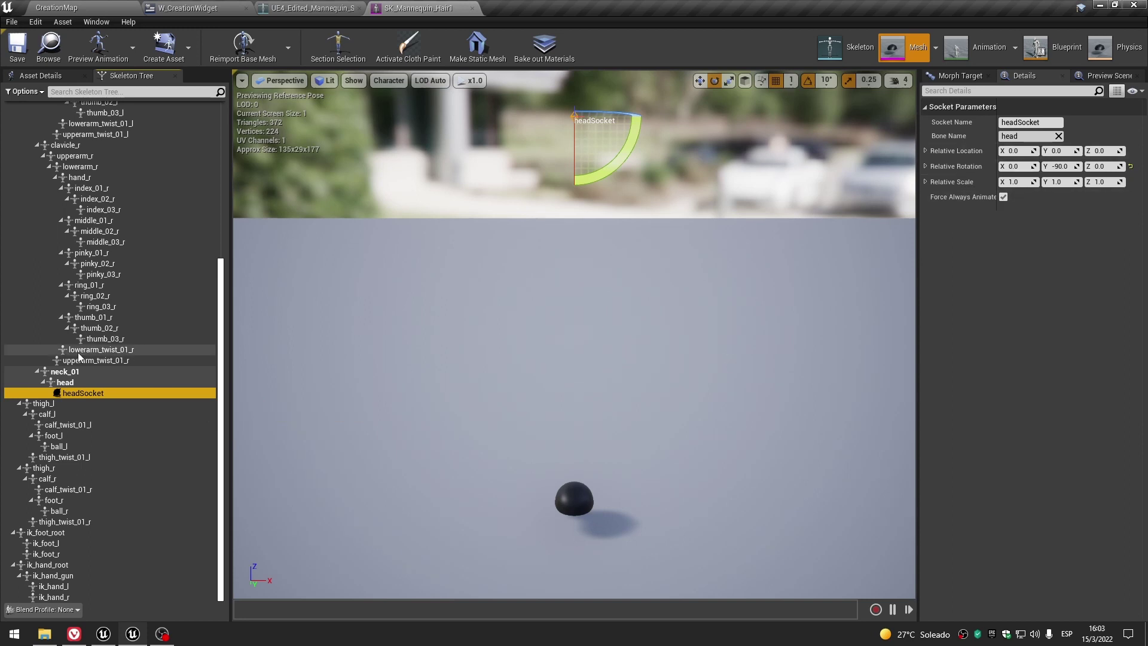
{"action": "right_click", "coordinate": [100, 399]}
{"action": "left_click", "coordinate": [157, 496]}
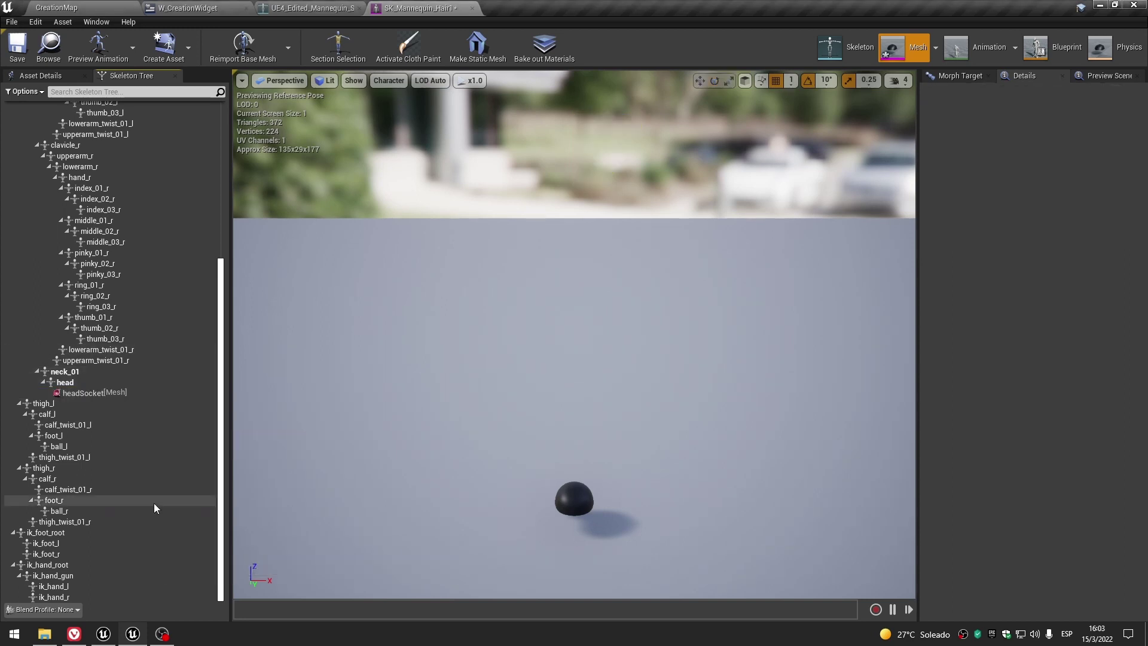
{"action": "left_click", "coordinate": [98, 392]}
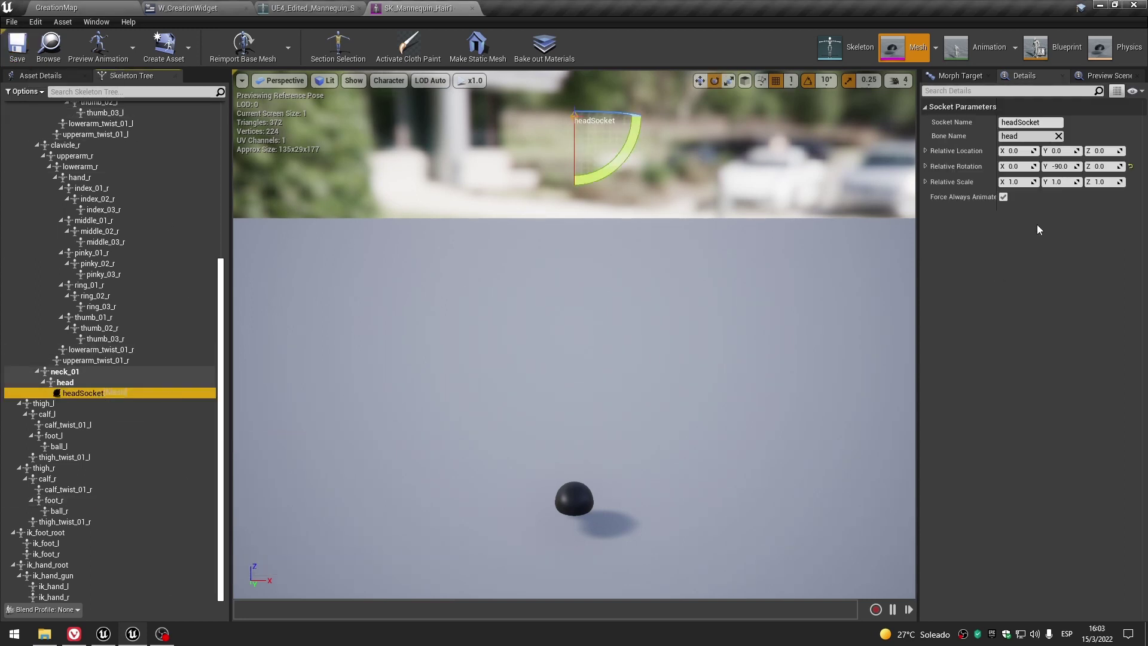
{"action": "left_click", "coordinate": [1014, 150]}
{"action": "type", "text": "1"}
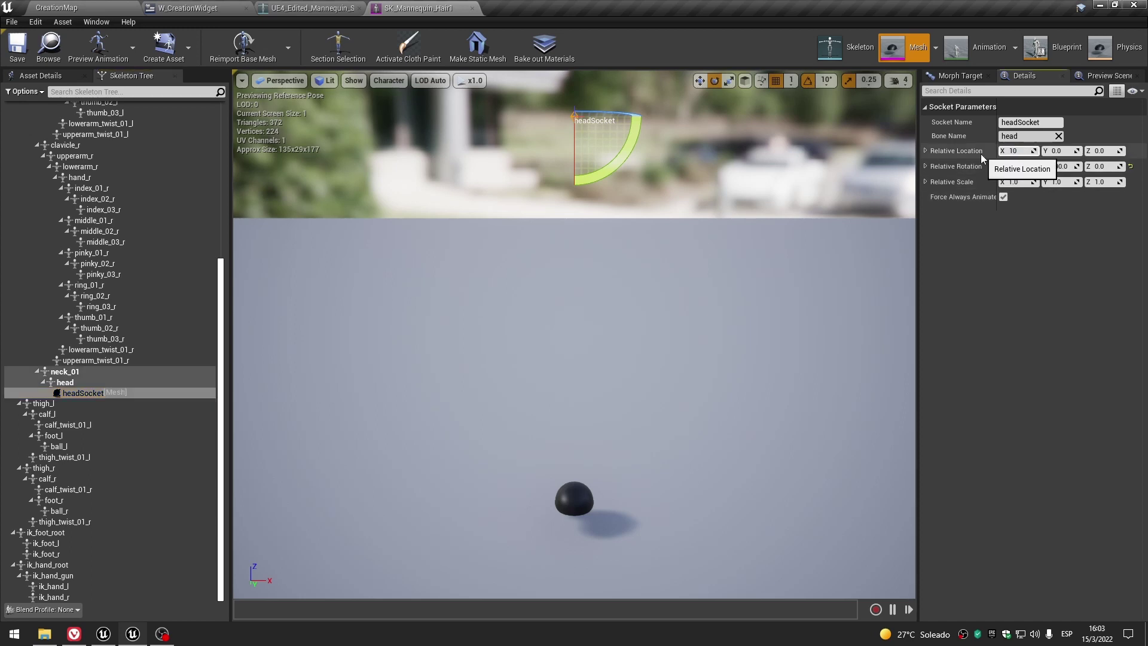
{"action": "type", "text": "0"}
{"action": "key", "text": "Return"}
{"action": "left_click", "coordinate": [17, 46]}
Compare with the skeleton's own headSocket, then return to CreationMap.
{"action": "left_click", "coordinate": [311, 7]}
{"action": "left_click", "coordinate": [82, 395]}
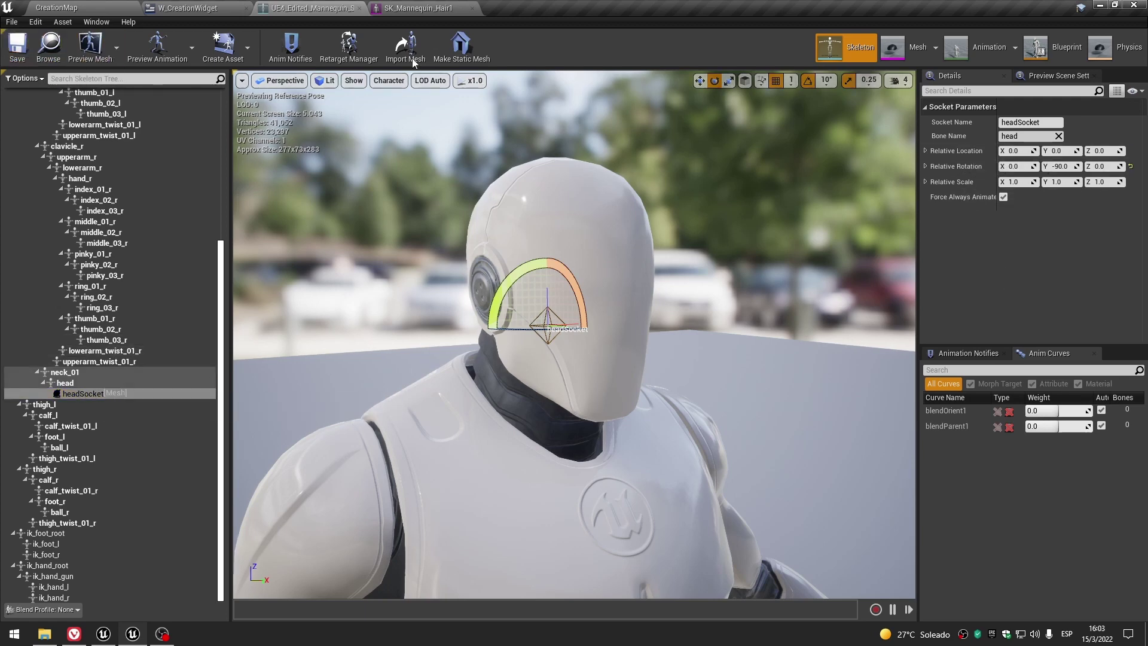
{"action": "left_click", "coordinate": [117, 6]}
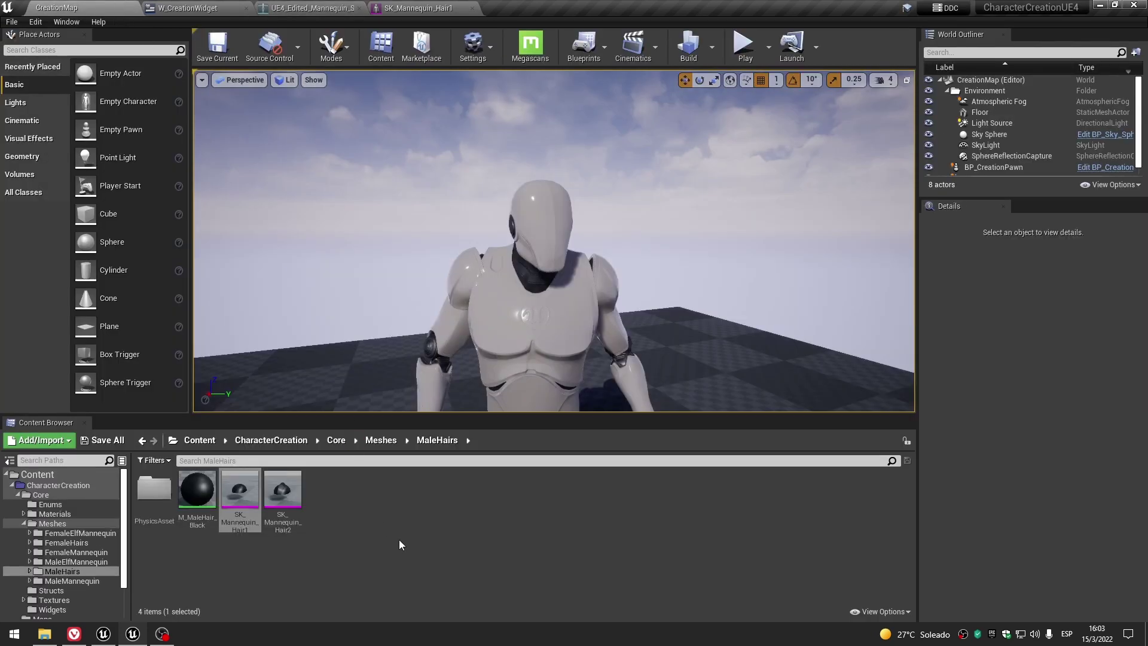
Open SK_Mannequin_Female_Hair1 from the FemaleHairs folder and show its skeleton tree.
{"action": "left_click", "coordinate": [394, 446]}
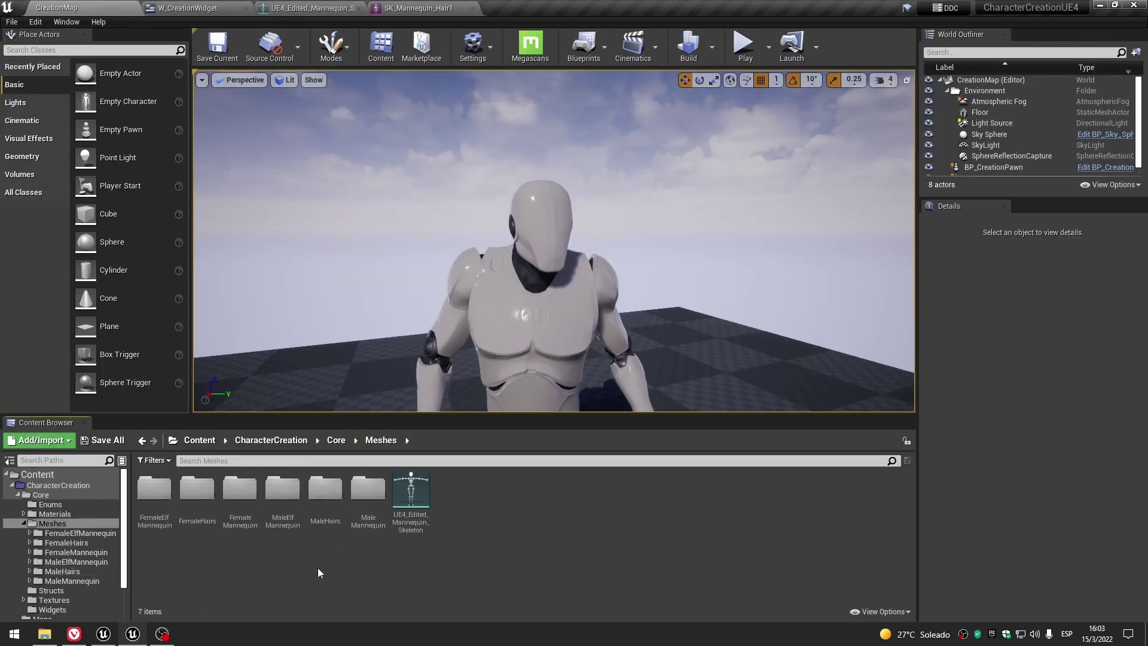
{"action": "double_click", "coordinate": [196, 489]}
{"action": "double_click", "coordinate": [238, 487]}
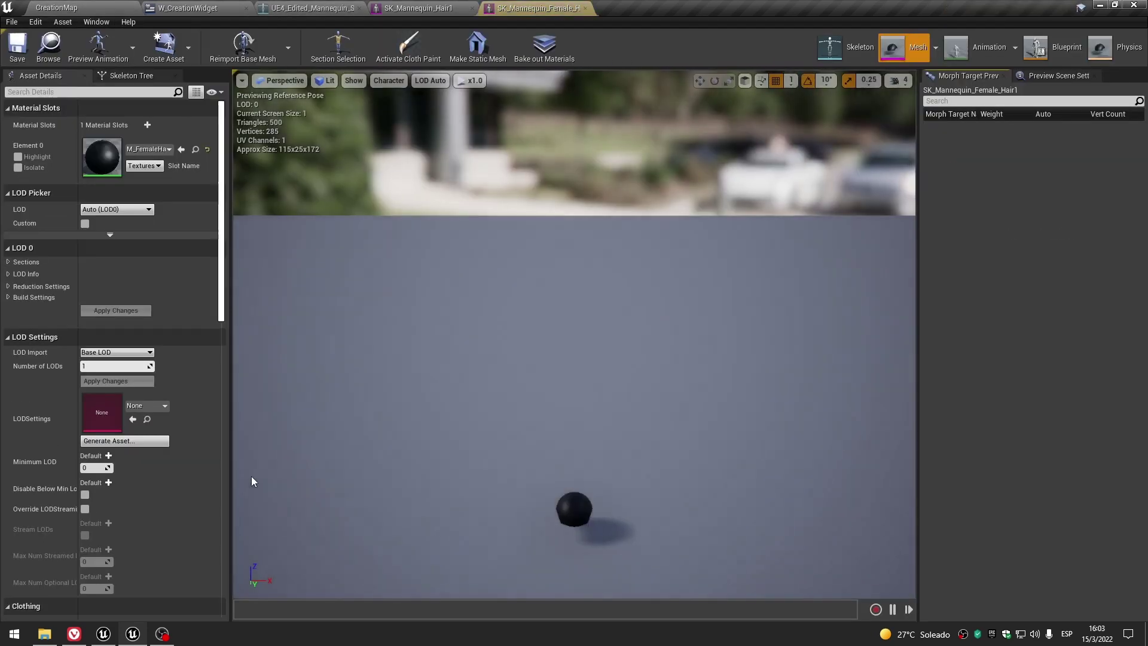
{"action": "left_click", "coordinate": [132, 75]}
{"action": "scroll", "coordinate": [177, 436], "scroll_direction": "down", "scroll_amount": 5}
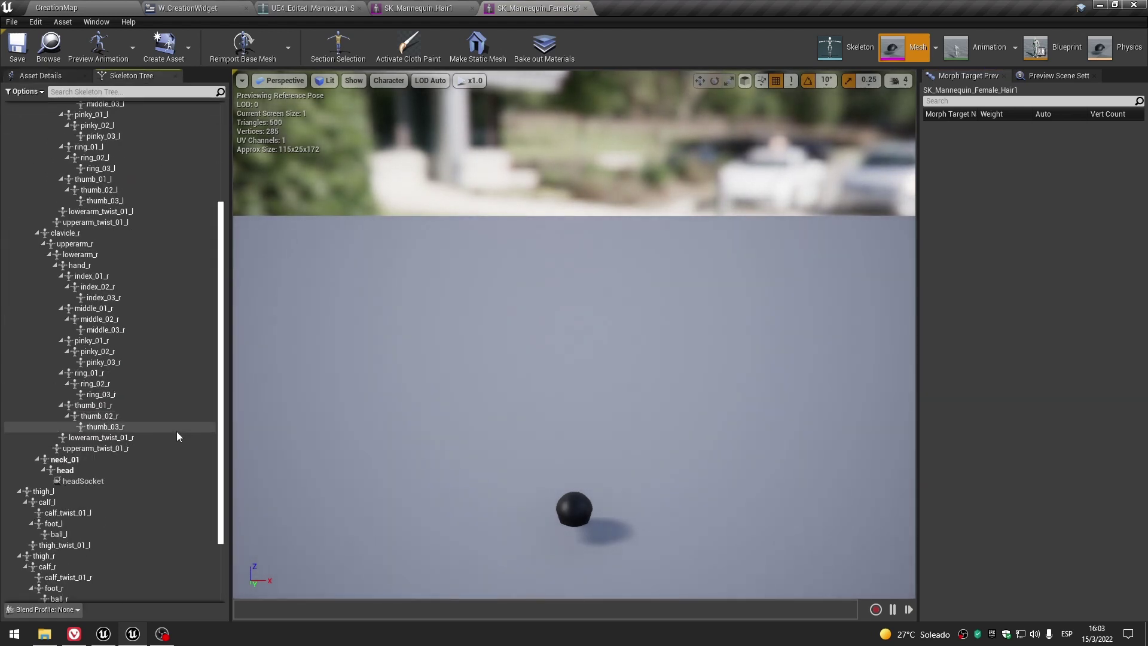
{"action": "scroll", "coordinate": [177, 433], "scroll_direction": "down", "scroll_amount": 3}
Create a mesh headSocket on the female hair at X location 6.5 and save.
{"action": "right_click", "coordinate": [102, 394]}
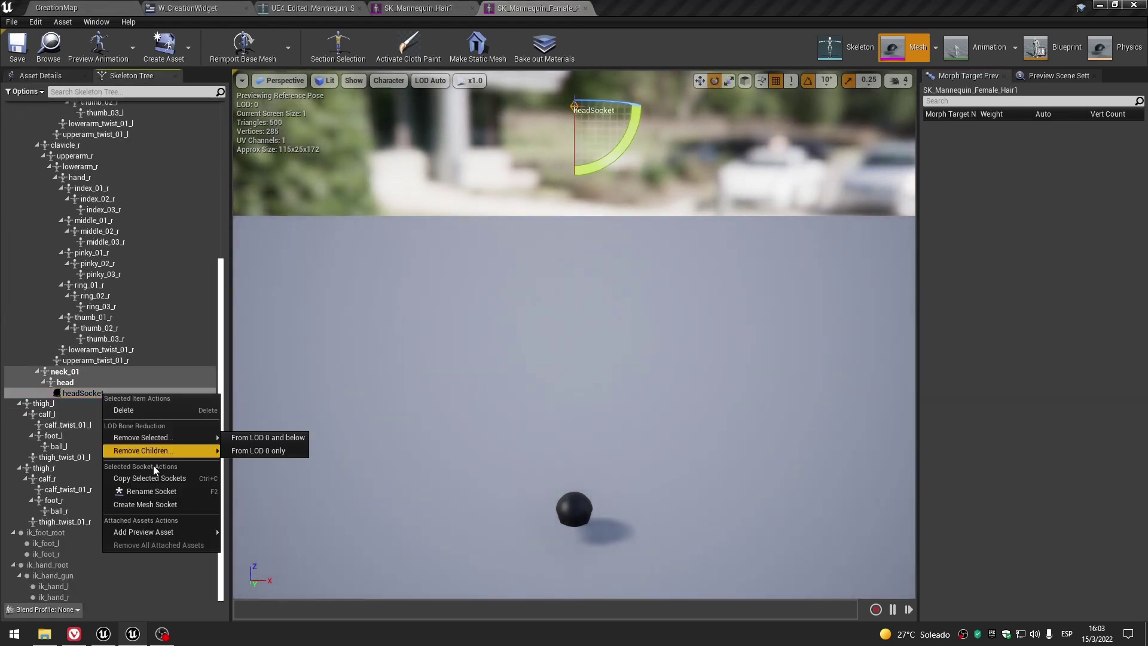
{"action": "left_click", "coordinate": [159, 505]}
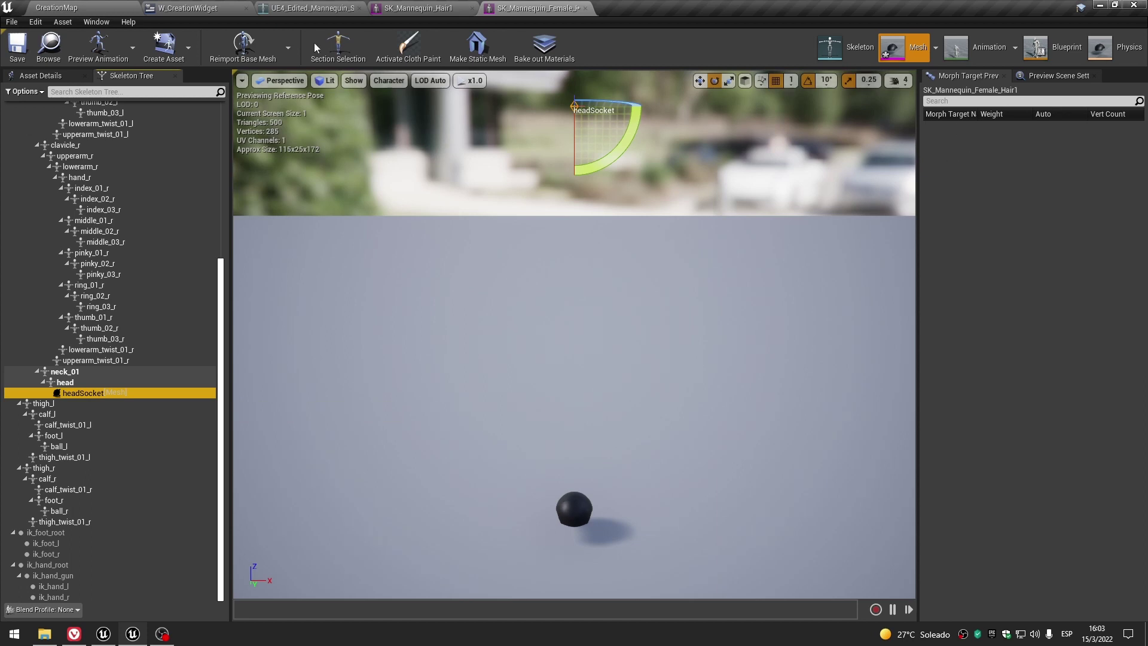
{"action": "left_click", "coordinate": [97, 22]}
{"action": "left_click", "coordinate": [114, 72]}
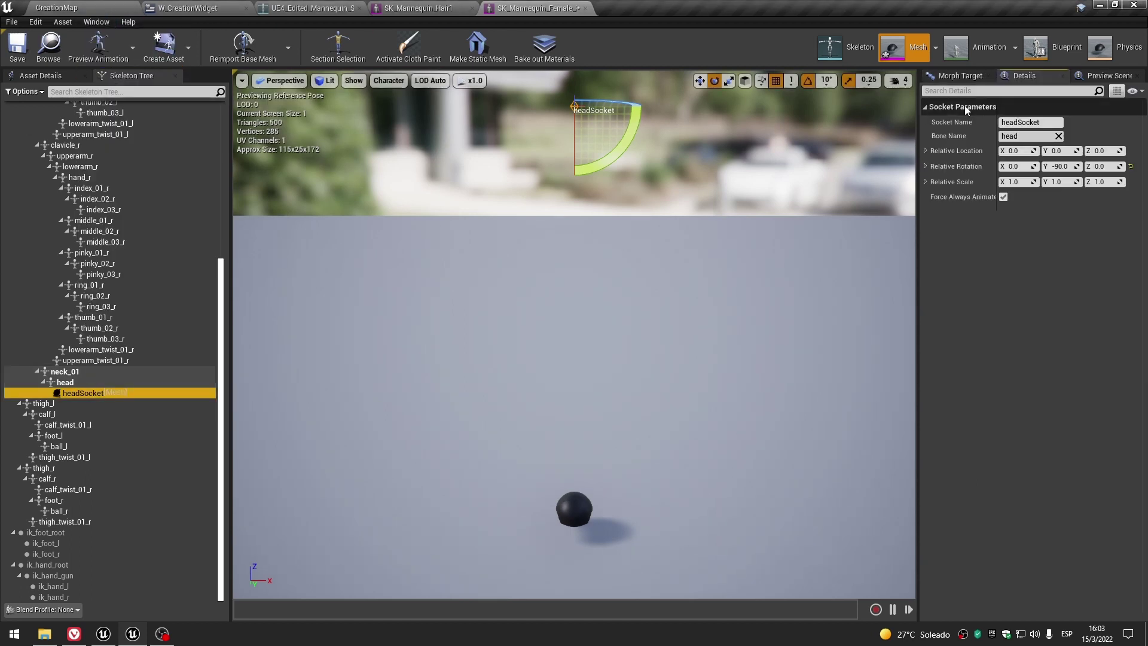
{"action": "left_click", "coordinate": [1014, 151]}
{"action": "type", "text": "6.5"}
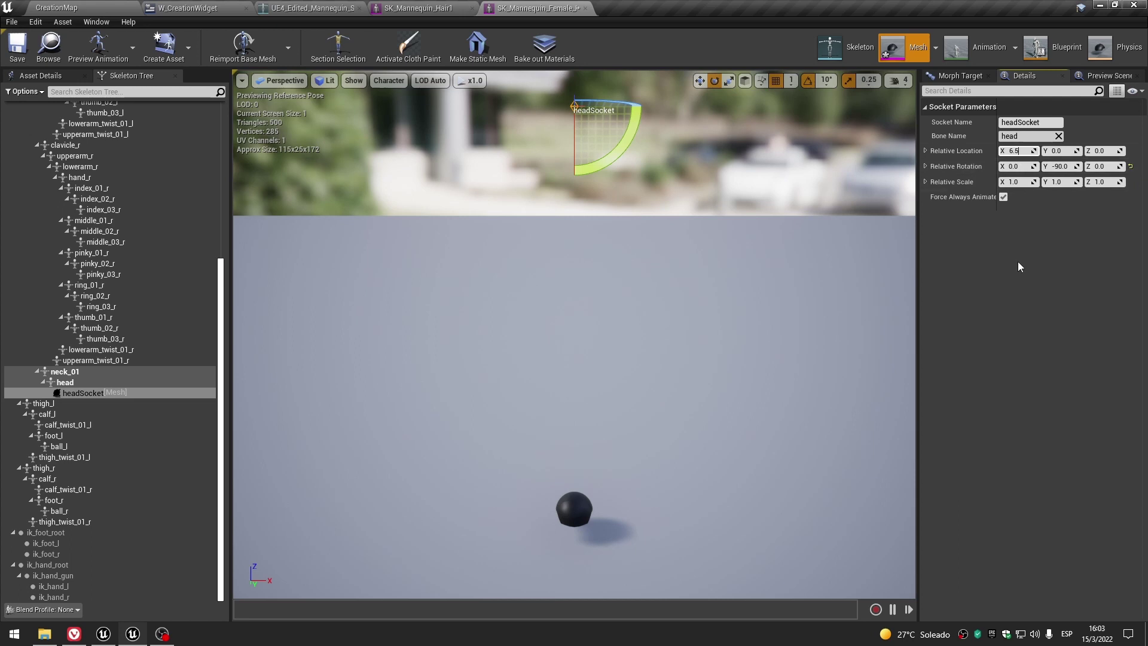
{"action": "key", "text": "Return"}
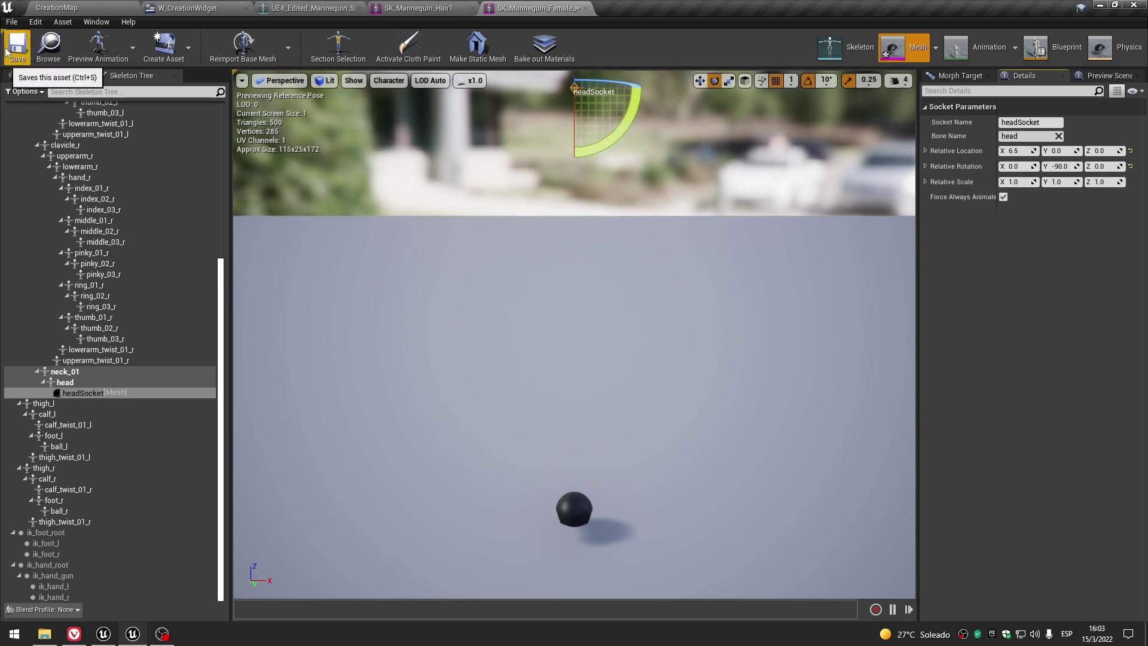
{"action": "left_click", "coordinate": [119, 76]}
Compare the socket against SK_Mannequin_Hair1 and the skeleton's headSocket.
{"action": "left_click", "coordinate": [404, 6]}
{"action": "left_click", "coordinate": [526, 6]}
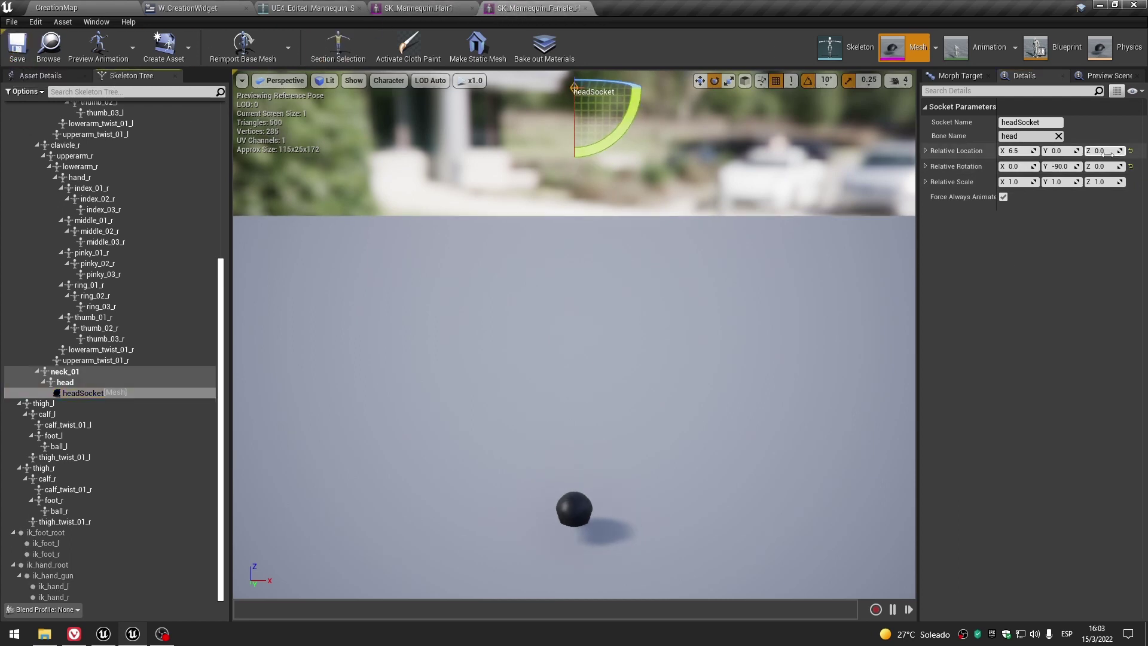
{"action": "left_click", "coordinate": [312, 8]}
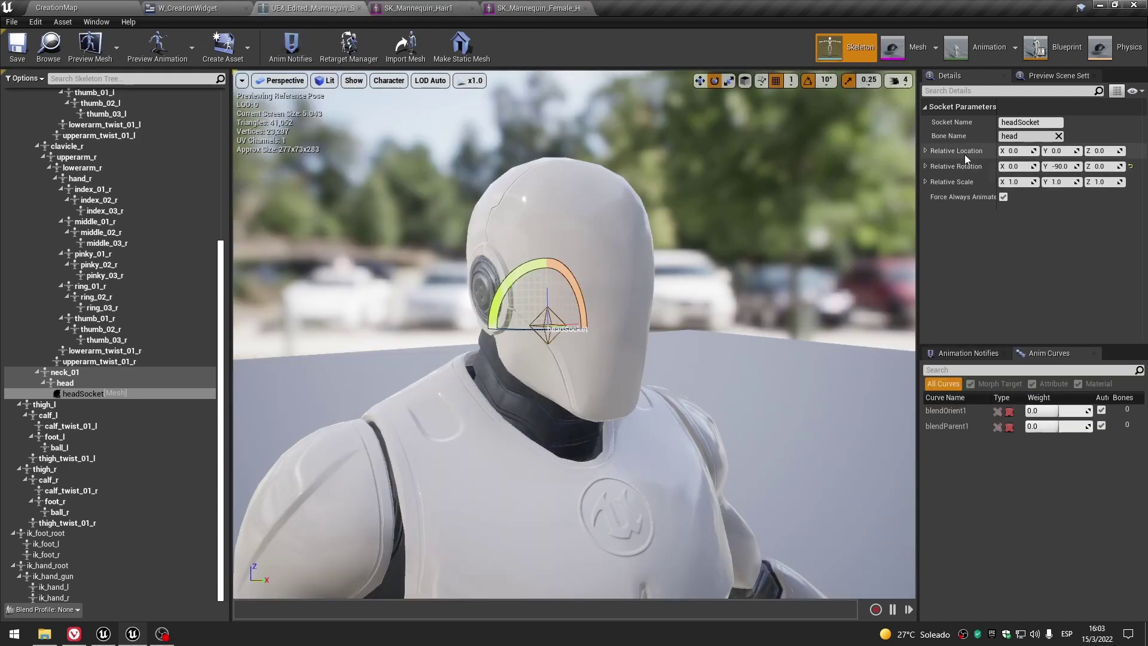
{"action": "left_click", "coordinate": [175, 9]}
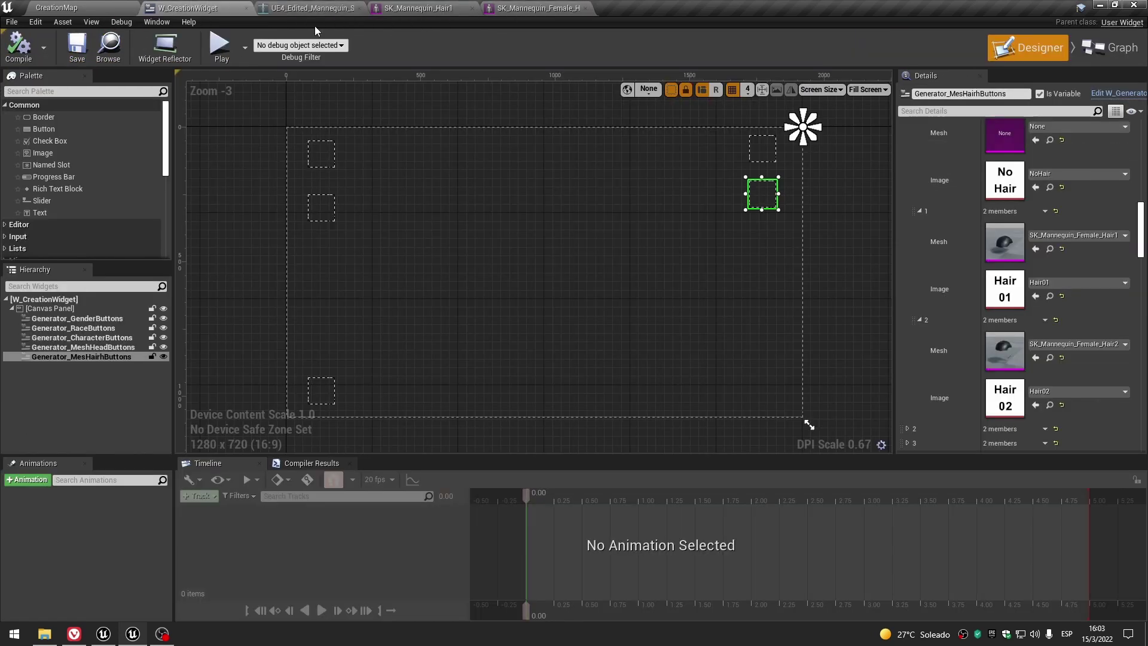
Play-test Hair 01 on the female body, stop, and return to SK_Mannequin_Hair1.
{"action": "left_click", "coordinate": [236, 44]}
{"action": "left_click", "coordinate": [965, 169]}
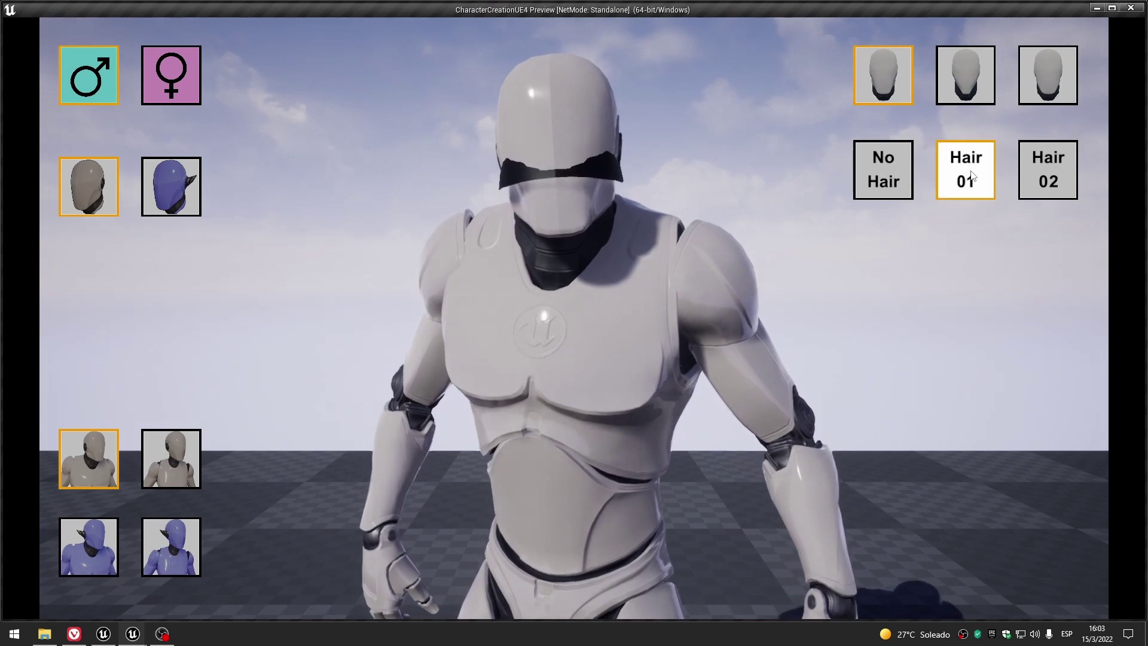
{"action": "left_click", "coordinate": [170, 75]}
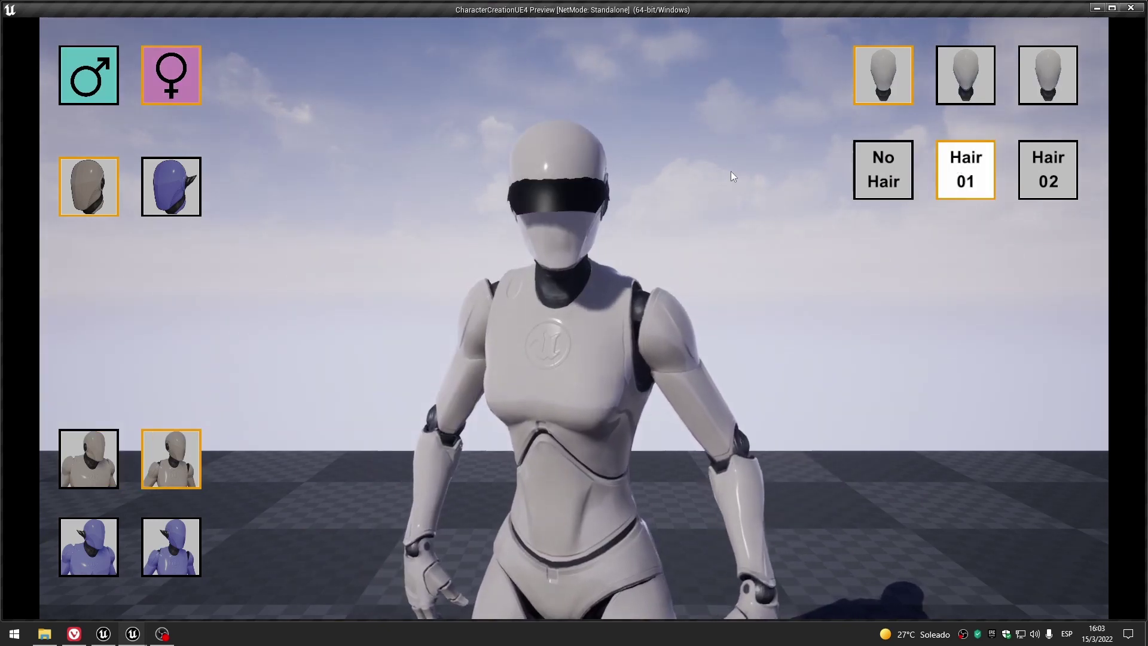
{"action": "key", "text": "Escape"}
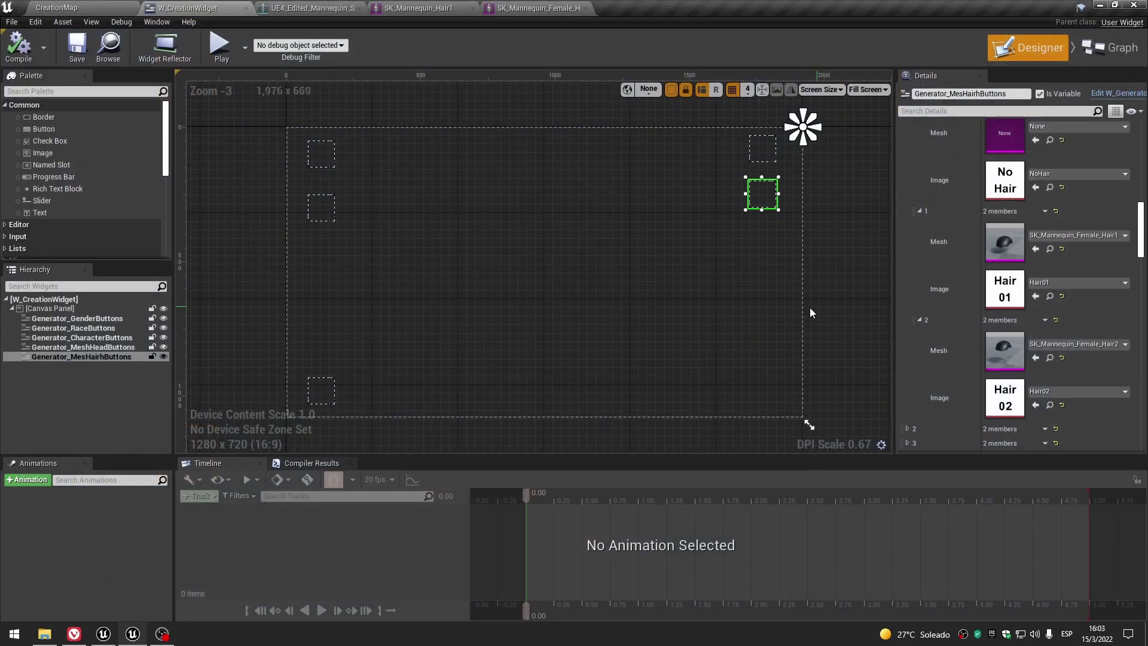
{"action": "left_click", "coordinate": [422, 9]}
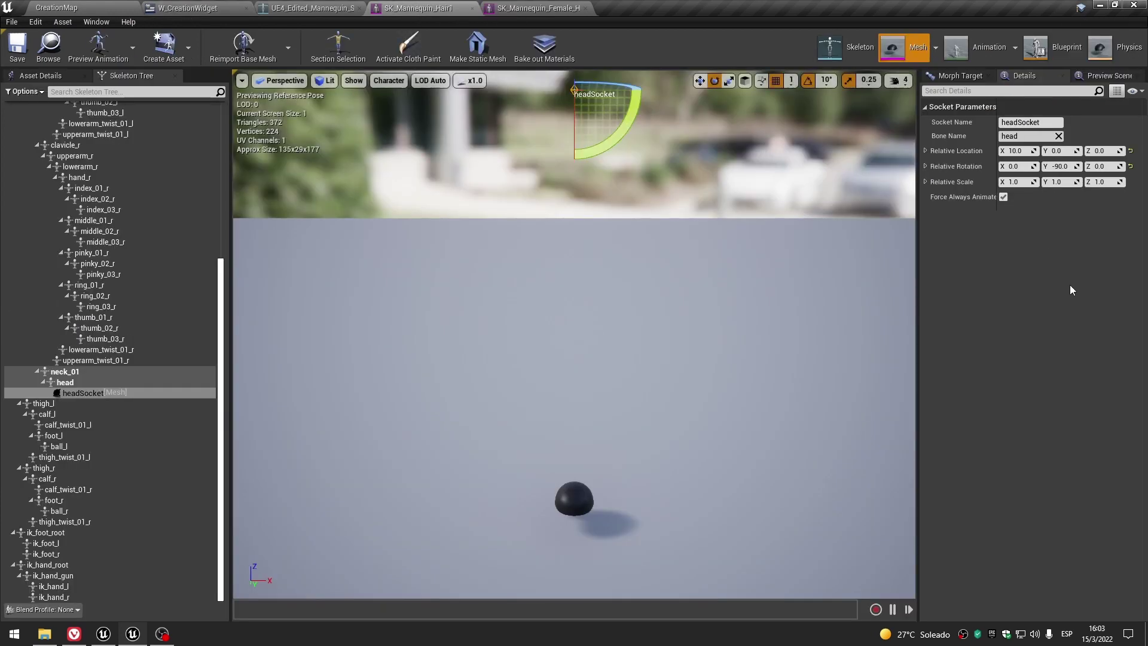
Reset SK_Mannequin_Hair1's headSocket X to 0 and remove its mesh socket copy.
{"action": "left_click", "coordinate": [1131, 151]}
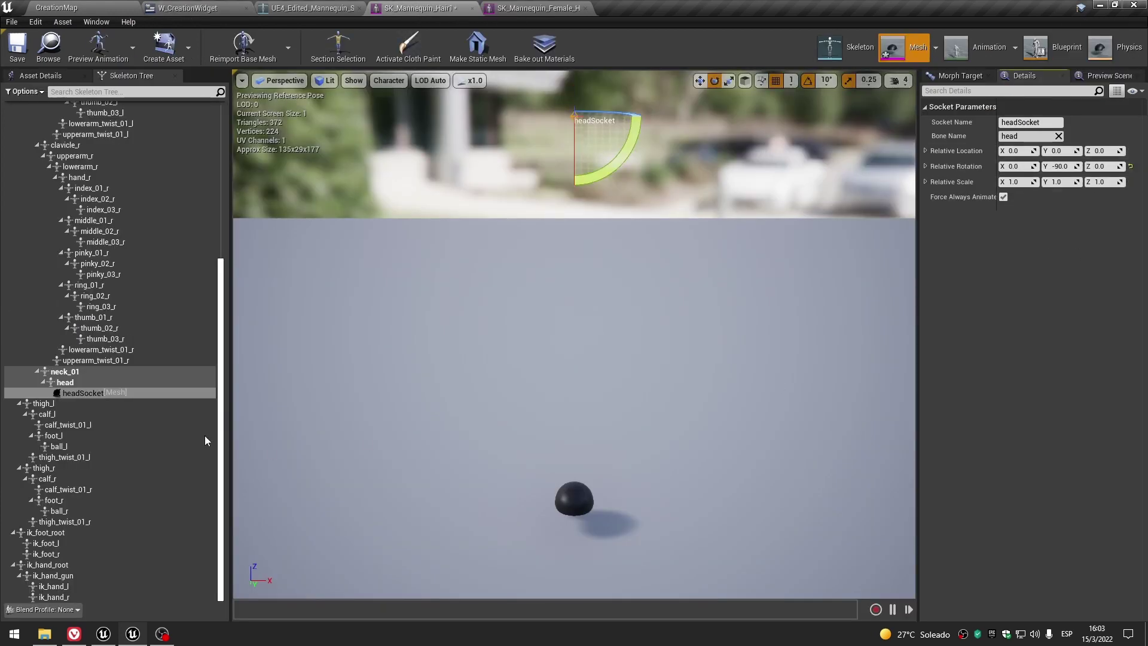
{"action": "right_click", "coordinate": [92, 392]}
{"action": "left_click", "coordinate": [149, 489]}
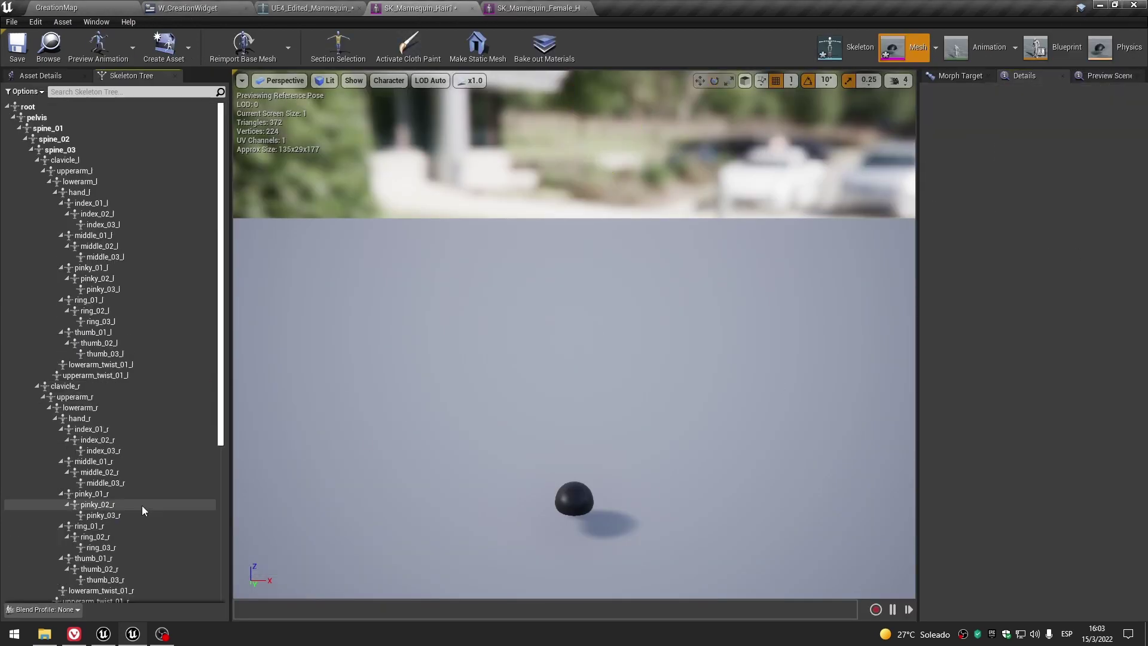
{"action": "scroll", "coordinate": [155, 348], "scroll_direction": "down", "scroll_amount": 5}
{"action": "left_click", "coordinate": [96, 393]}
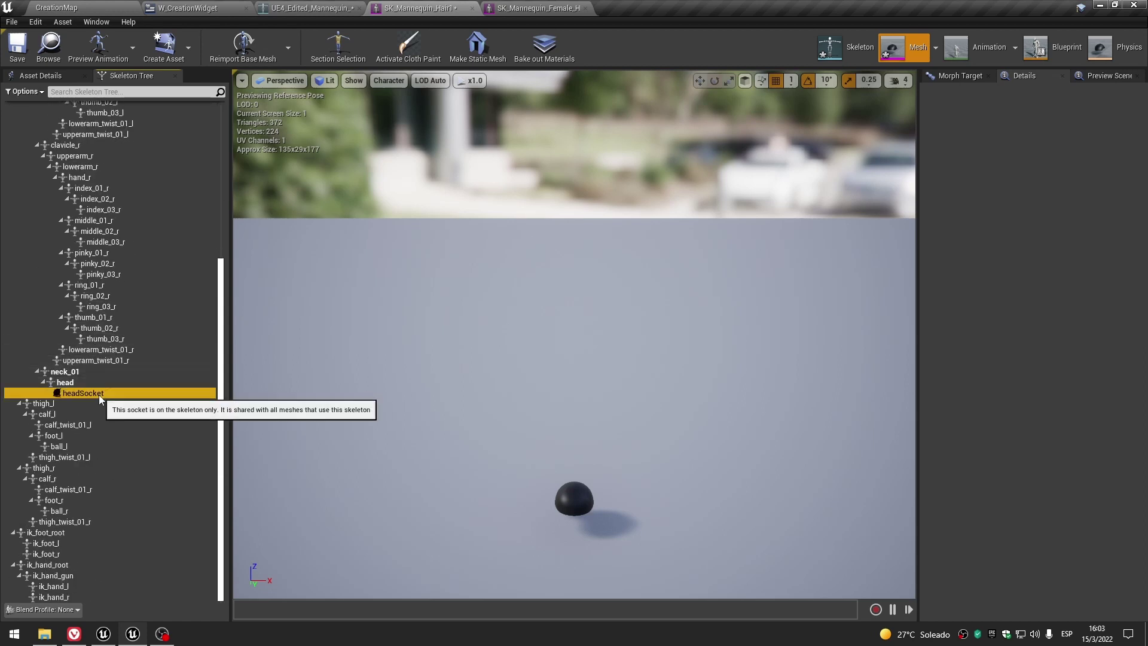
Reset the female hair's headSocket X to 0 and remove its socket copy.
{"action": "left_click", "coordinate": [18, 48]}
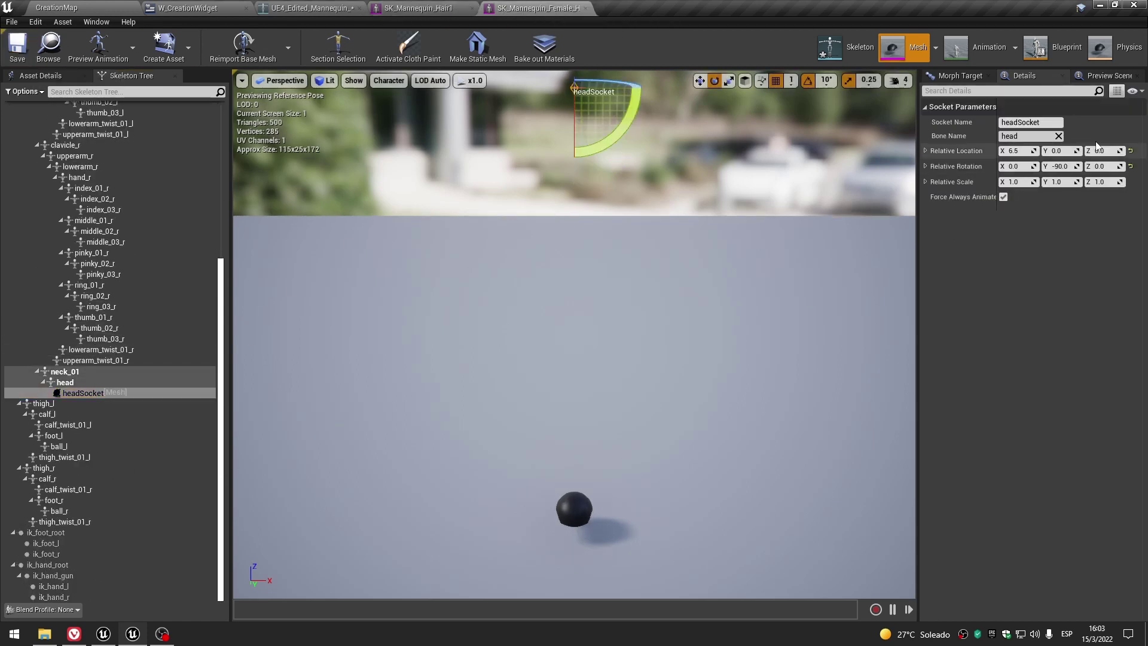
{"action": "left_click", "coordinate": [1130, 151]}
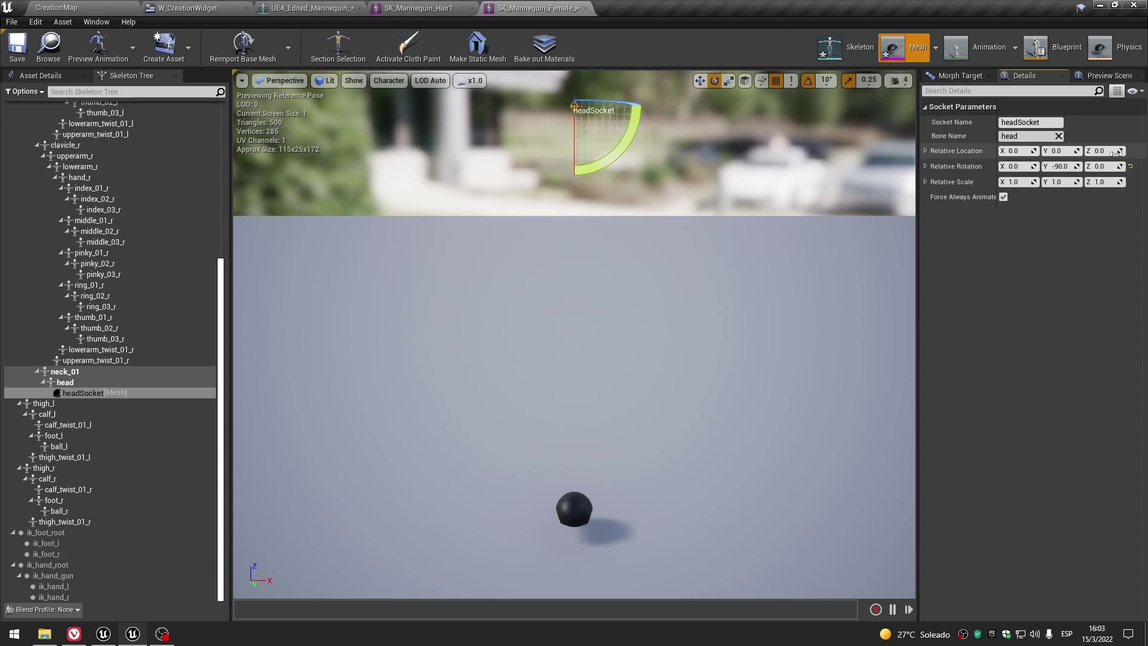
{"action": "right_click", "coordinate": [87, 393]}
{"action": "left_click", "coordinate": [151, 500]}
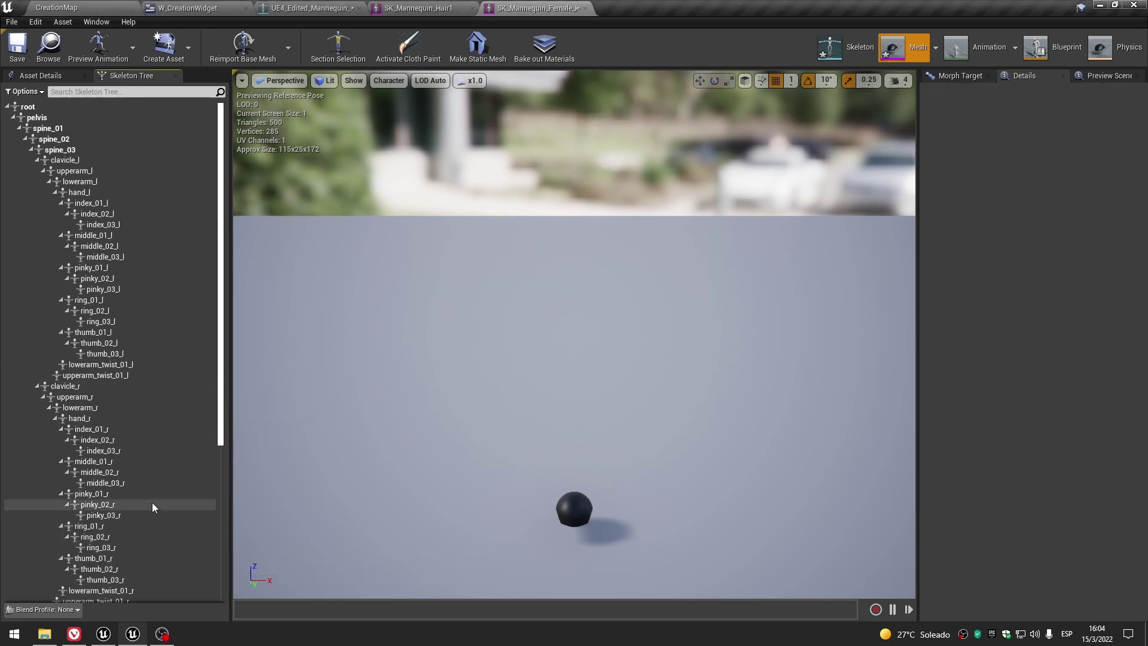
{"action": "key", "text": "ctrl+z"}
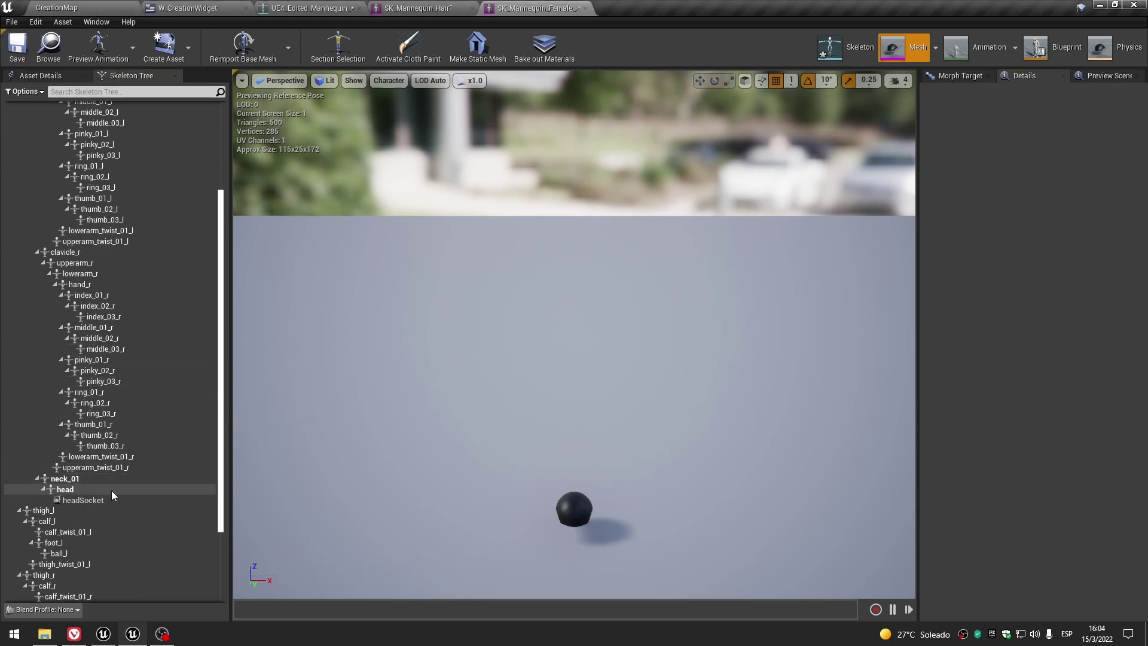
{"action": "left_click", "coordinate": [109, 500]}
Remove the mesh-specific headSocket on SK_Mannequin, keeping the skeleton's socket.
{"action": "left_click", "coordinate": [846, 47]}
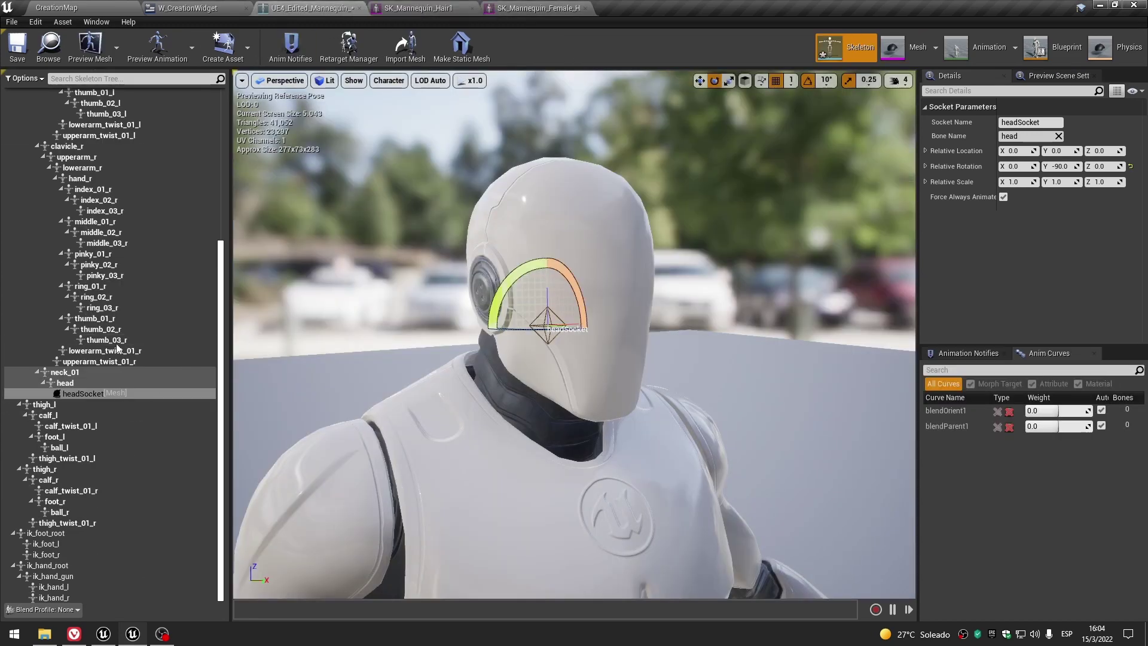
{"action": "right_click", "coordinate": [94, 393]}
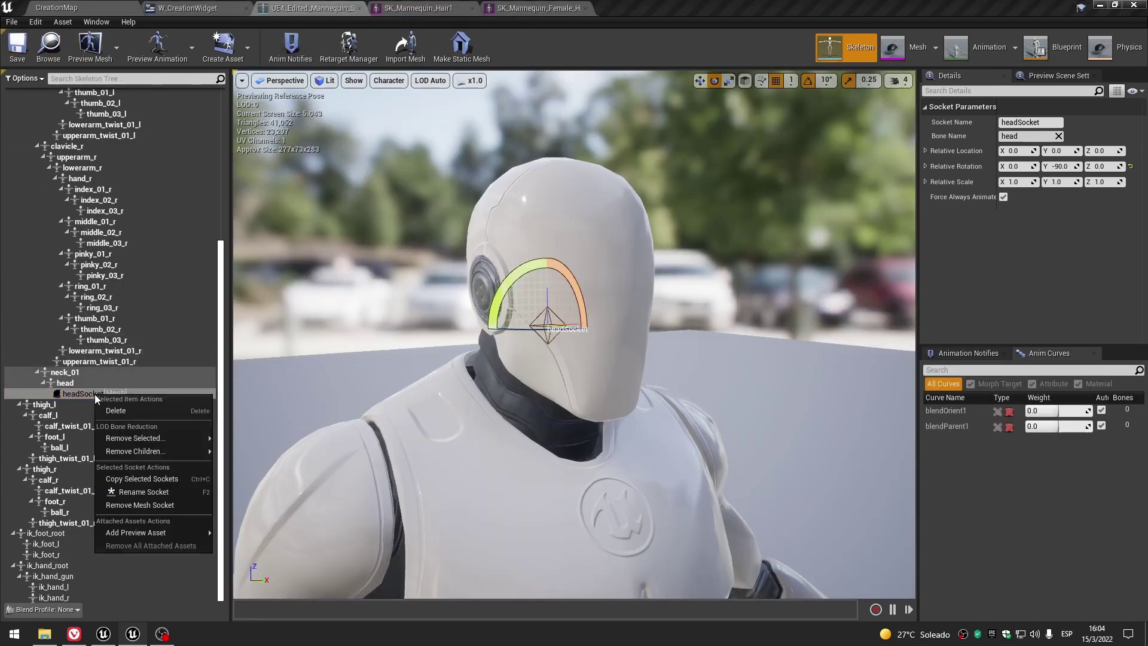
{"action": "left_click", "coordinate": [136, 505]}
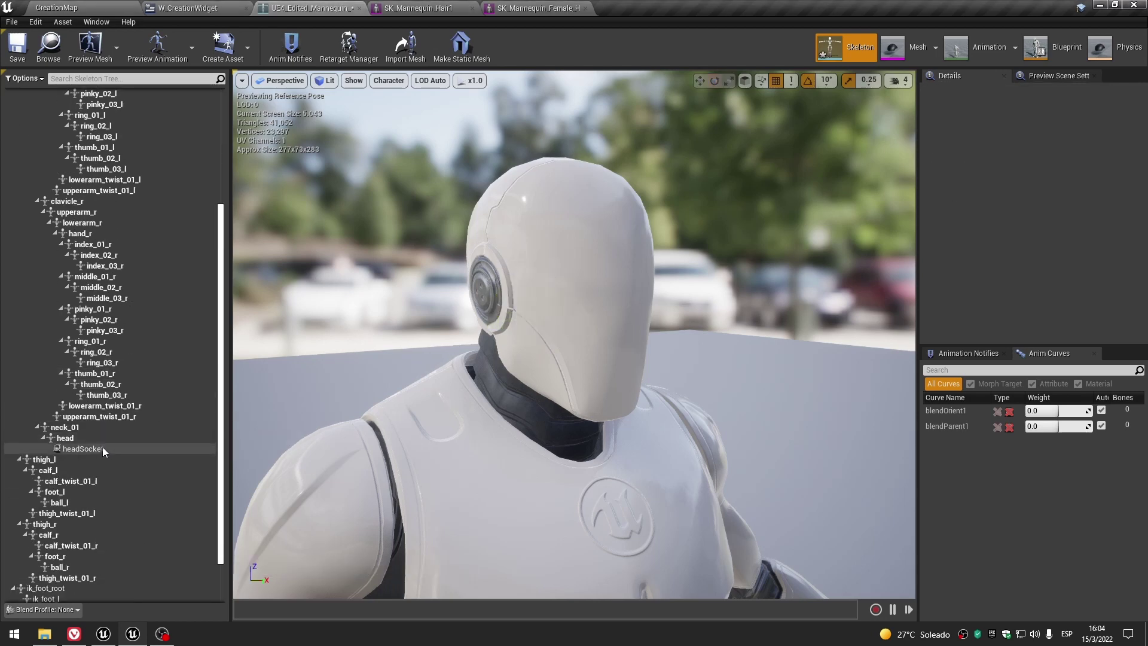
{"action": "left_click", "coordinate": [102, 447]}
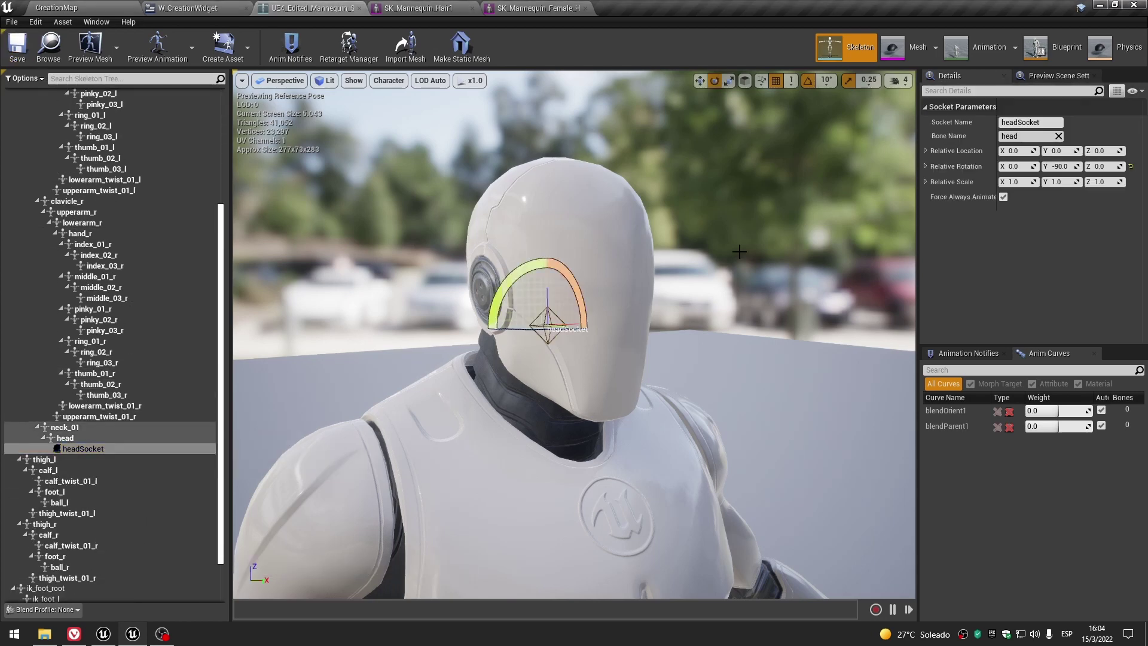
Inspect the socket gizmo on the Hair1 preview and the mannequin's head.
{"action": "left_click", "coordinate": [460, 7]}
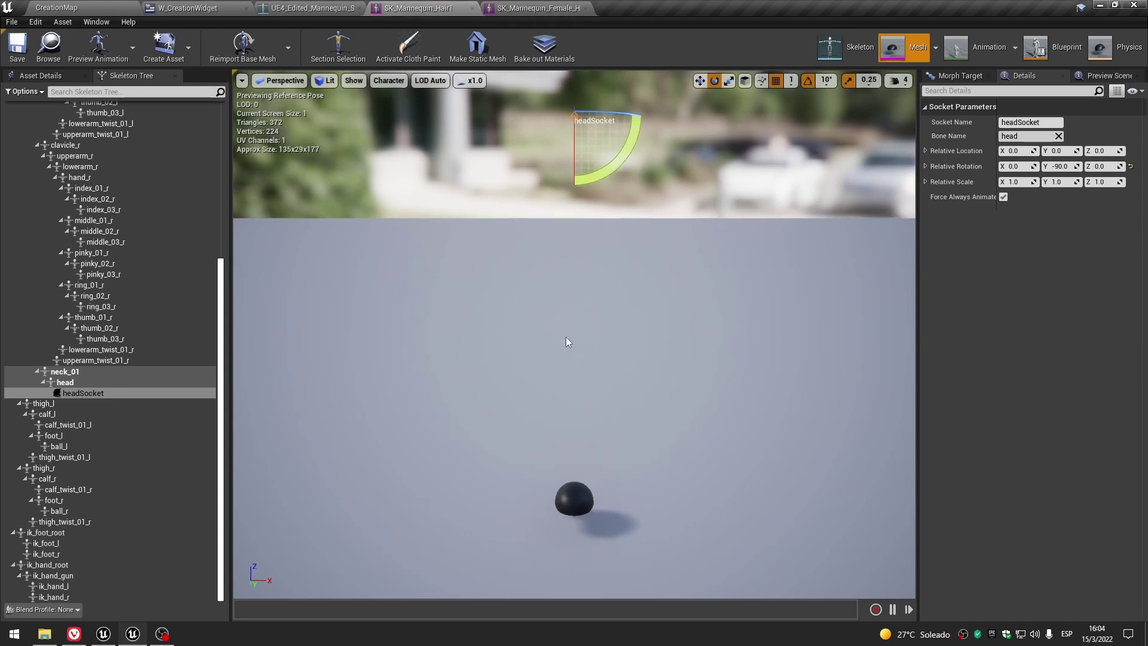
{"action": "mouse_move", "coordinate": [623, 325]}
{"action": "right_mouse_down"}
{"action": "mouse_move", "coordinate": [623, 358]}
{"action": "mouse_move", "coordinate": [623, 298]}
{"action": "right_mouse_up"}
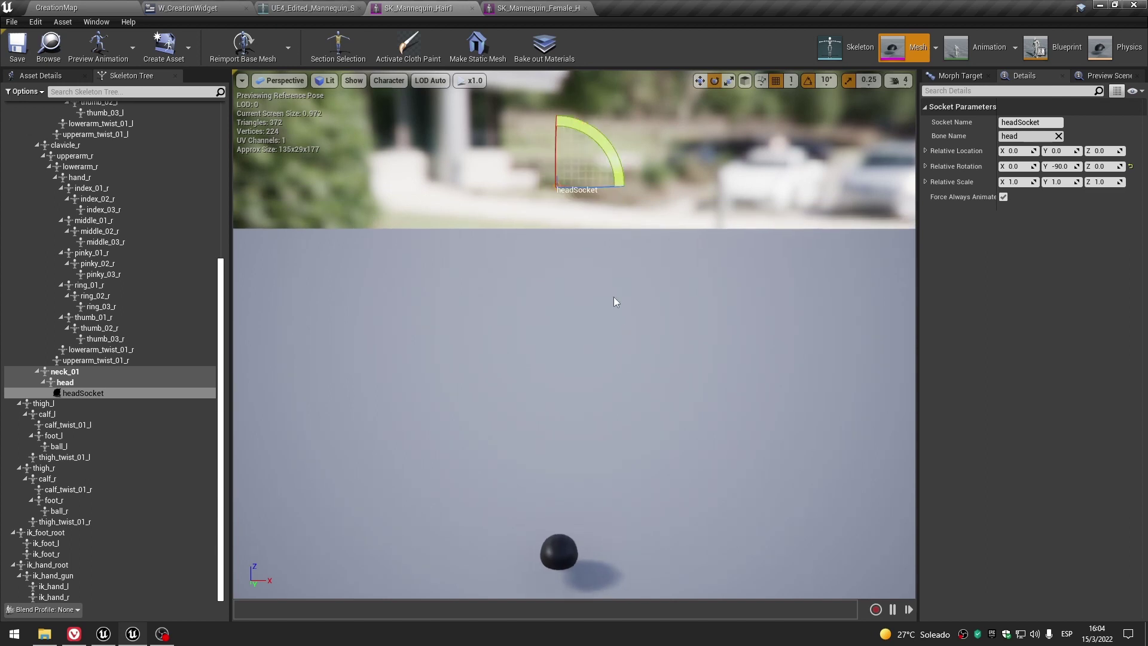
{"action": "mouse_move", "coordinate": [687, 340]}
{"action": "right_mouse_down"}
{"action": "mouse_move", "coordinate": [717, 359]}
{"action": "mouse_move", "coordinate": [654, 353]}
{"action": "mouse_move", "coordinate": [661, 329]}
{"action": "right_mouse_up"}
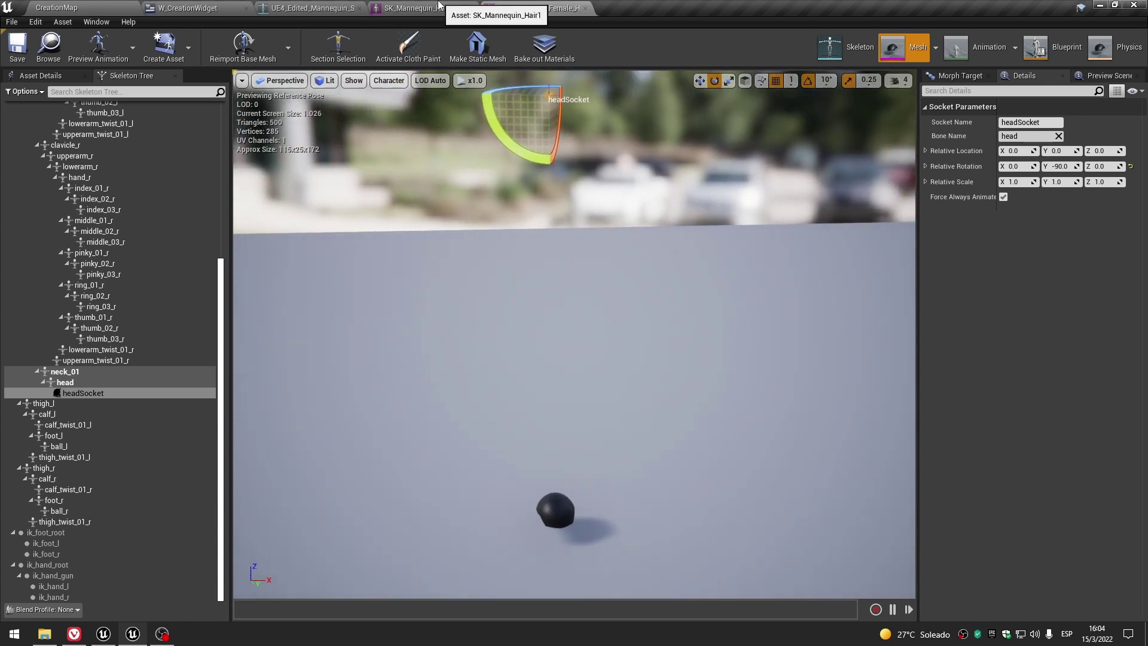
{"action": "left_click", "coordinate": [312, 8]}
{"action": "left_click_drag", "start_coordinate": [769, 258], "coordinate": [769, 258]}
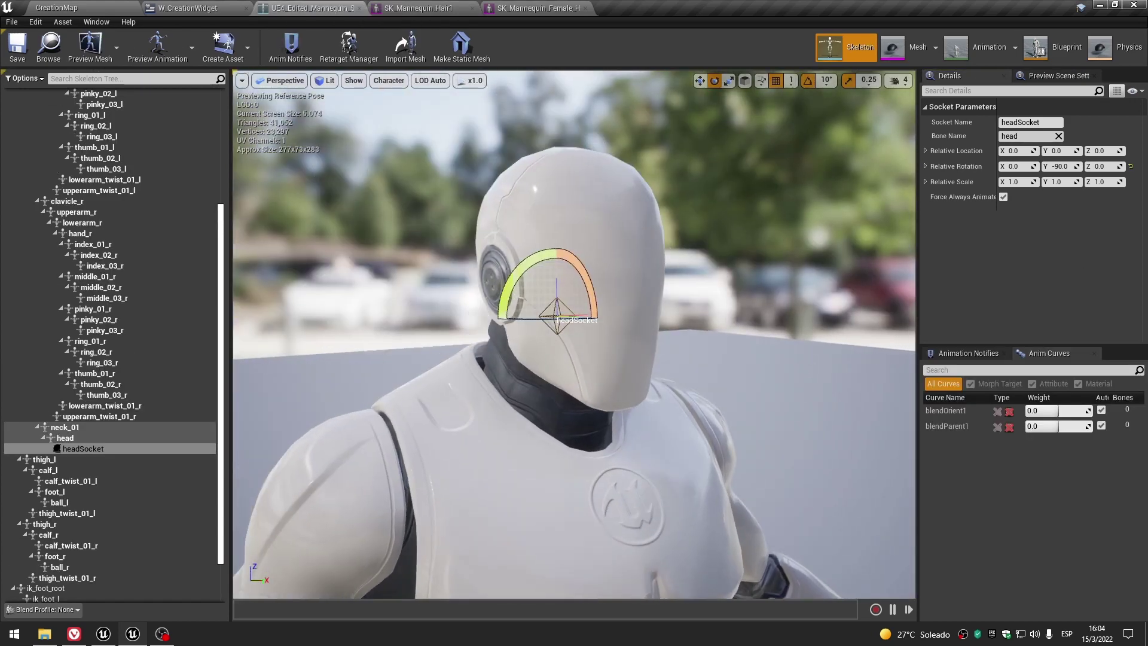
Close the SK_Mannequin_Hair1 and female hair mesh assets.
{"action": "left_click", "coordinate": [553, 6]}
{"action": "left_click", "coordinate": [471, 7]}
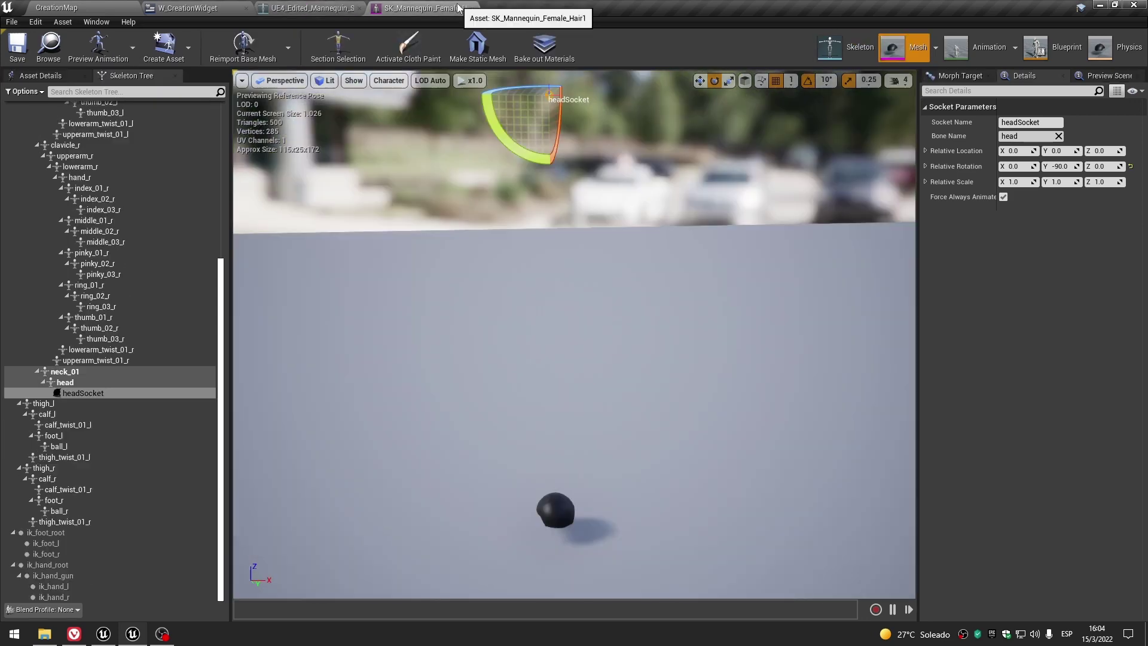
{"action": "left_click", "coordinate": [472, 7]}
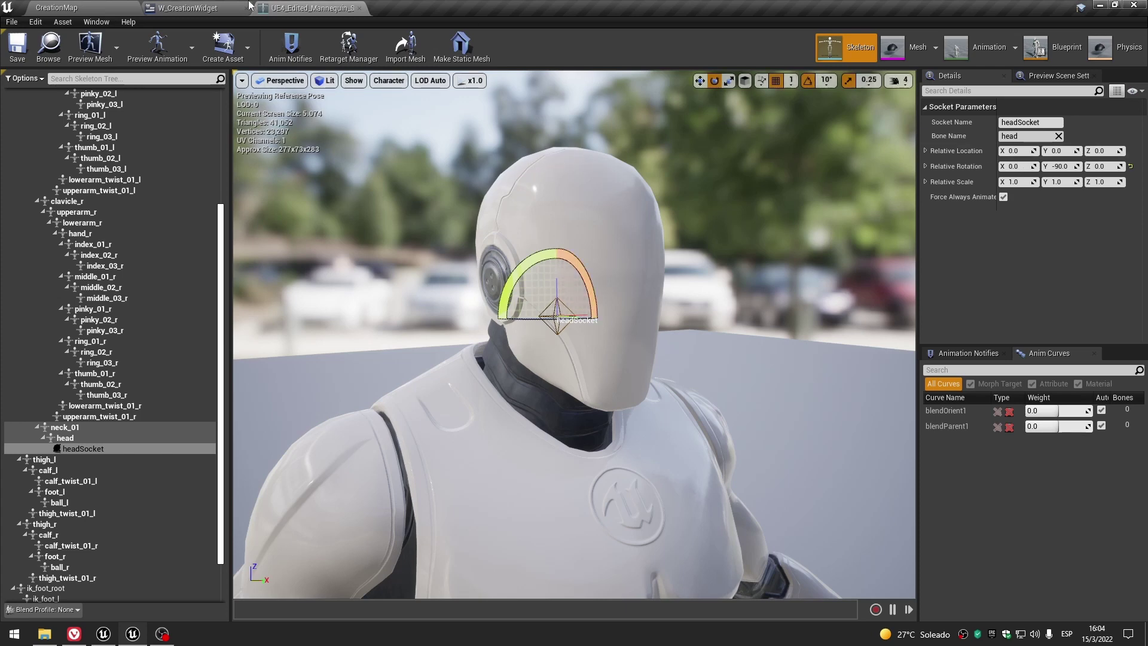
{"action": "left_click", "coordinate": [179, 6]}
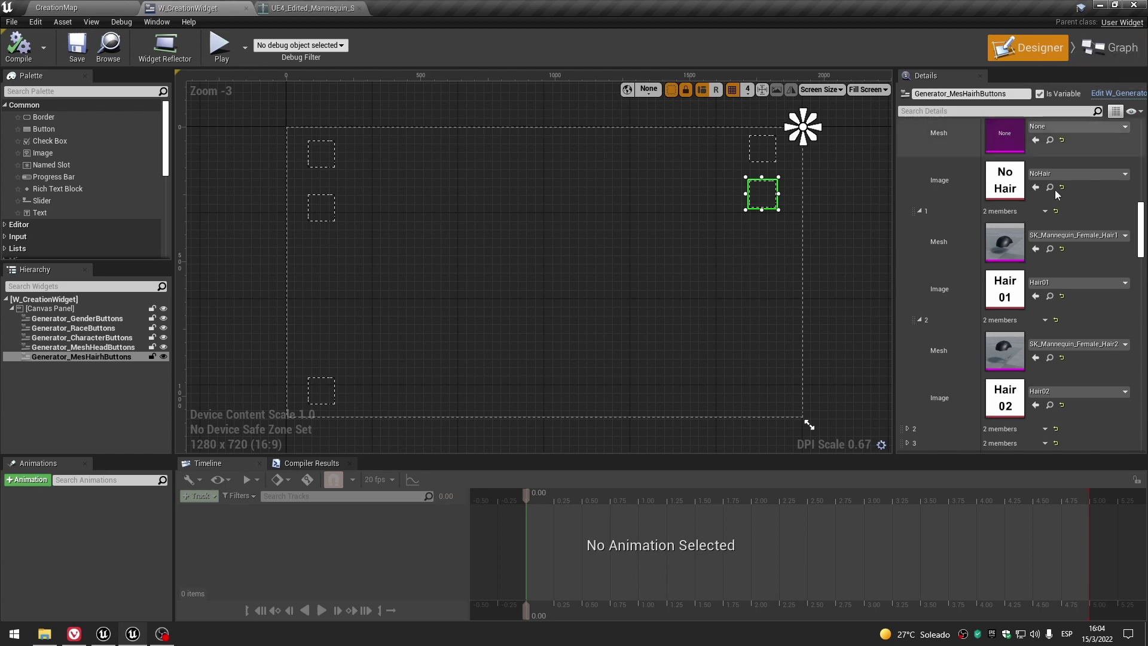
From CreationMap, go up through Meshes to Core and open BPC_CharacterCreation.
{"action": "scroll", "coordinate": [1016, 269], "scroll_direction": "up", "scroll_amount": 5}
{"action": "left_click", "coordinate": [88, 5]}
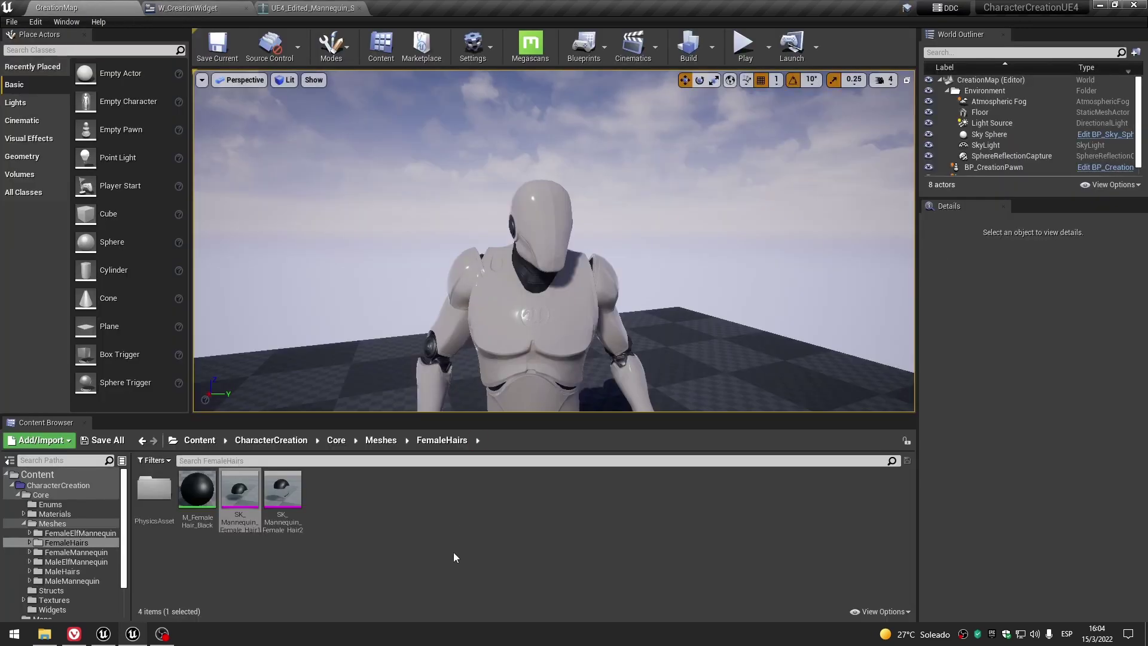
{"action": "left_click", "coordinate": [382, 441]}
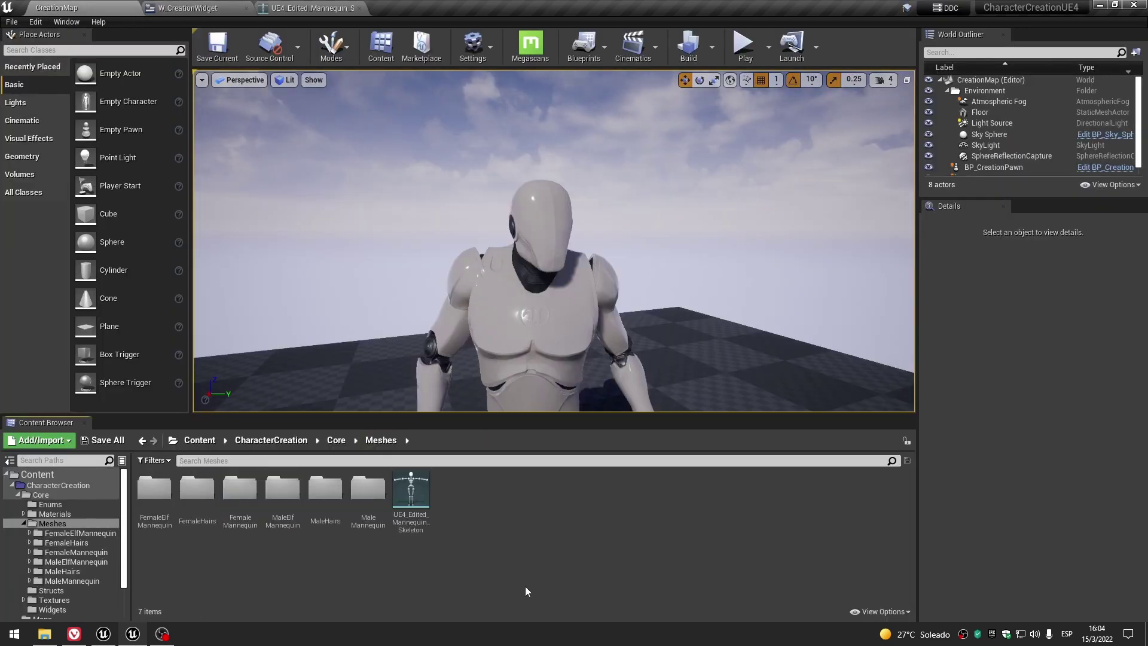
{"action": "left_click", "coordinate": [336, 440]}
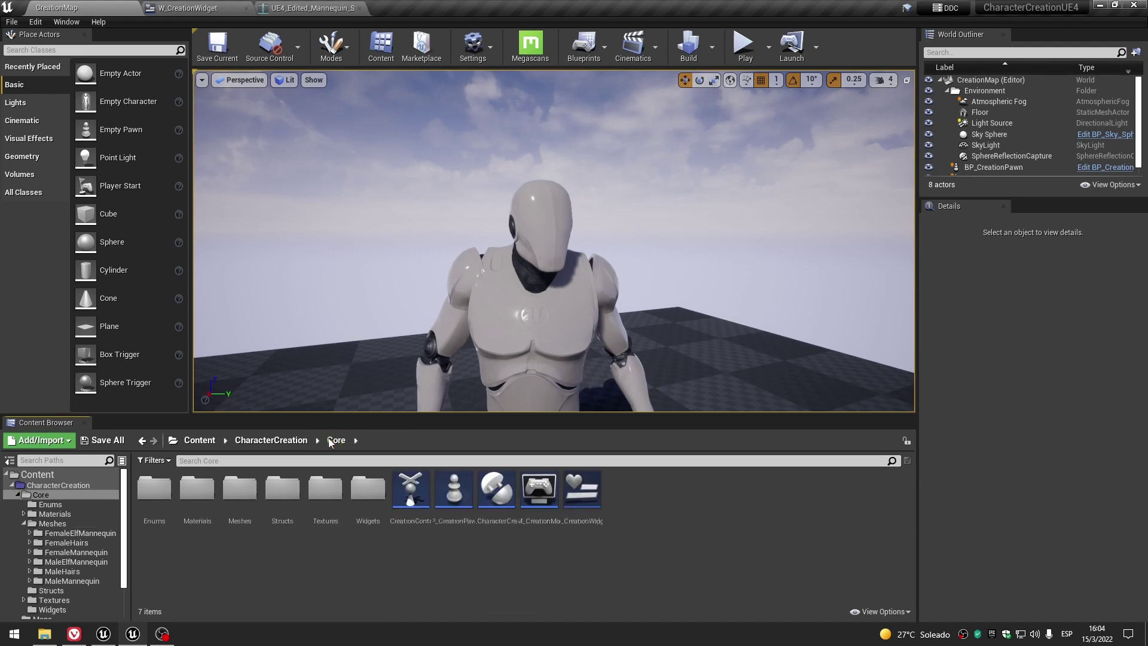
{"action": "left_click", "coordinate": [502, 491]}
{"action": "double_click", "coordinate": [502, 491]}
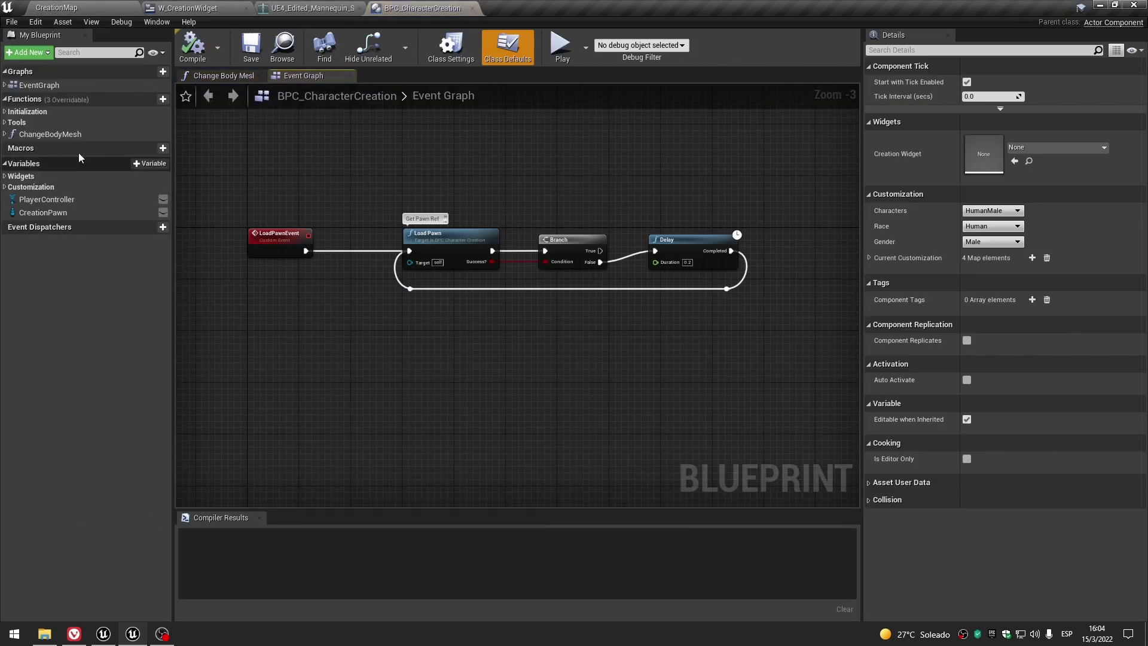
Open the ChangeBodyMesh function graph and widen the graph panel.
{"action": "left_click", "coordinate": [53, 134]}
{"action": "double_click", "coordinate": [53, 134]}
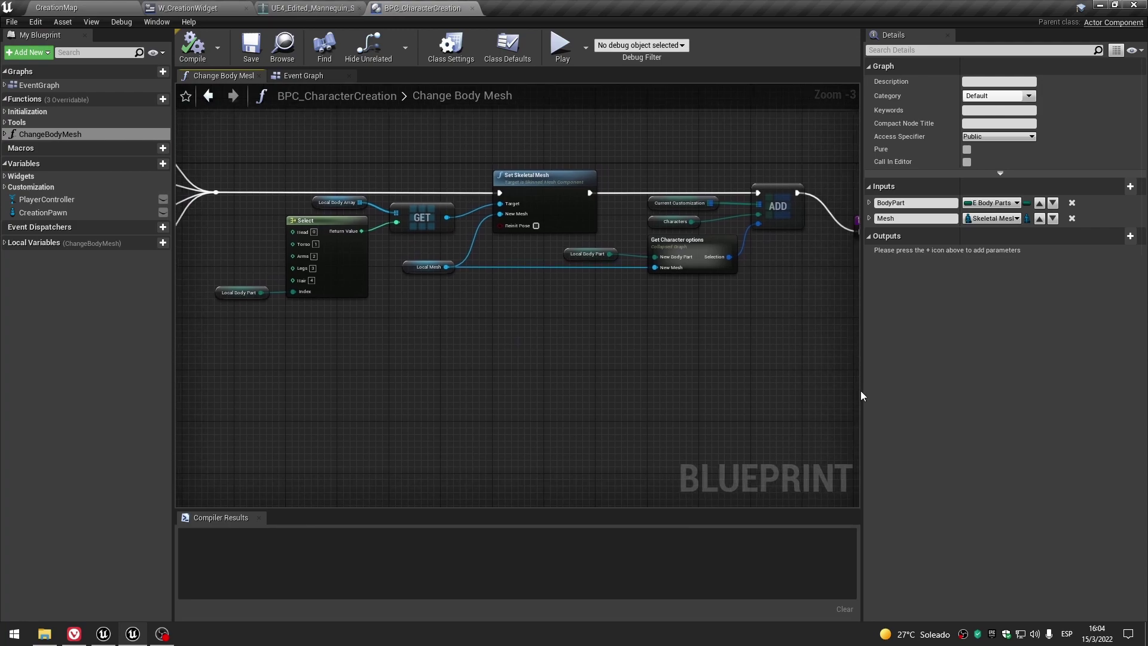
{"action": "left_click_drag", "start_coordinate": [860, 390], "coordinate": [1006, 390]}
{"action": "scroll", "coordinate": [783, 387], "scroll_direction": "down", "scroll_amount": 2}
{"action": "scroll", "coordinate": [780, 386], "scroll_direction": "up", "scroll_amount": 2}
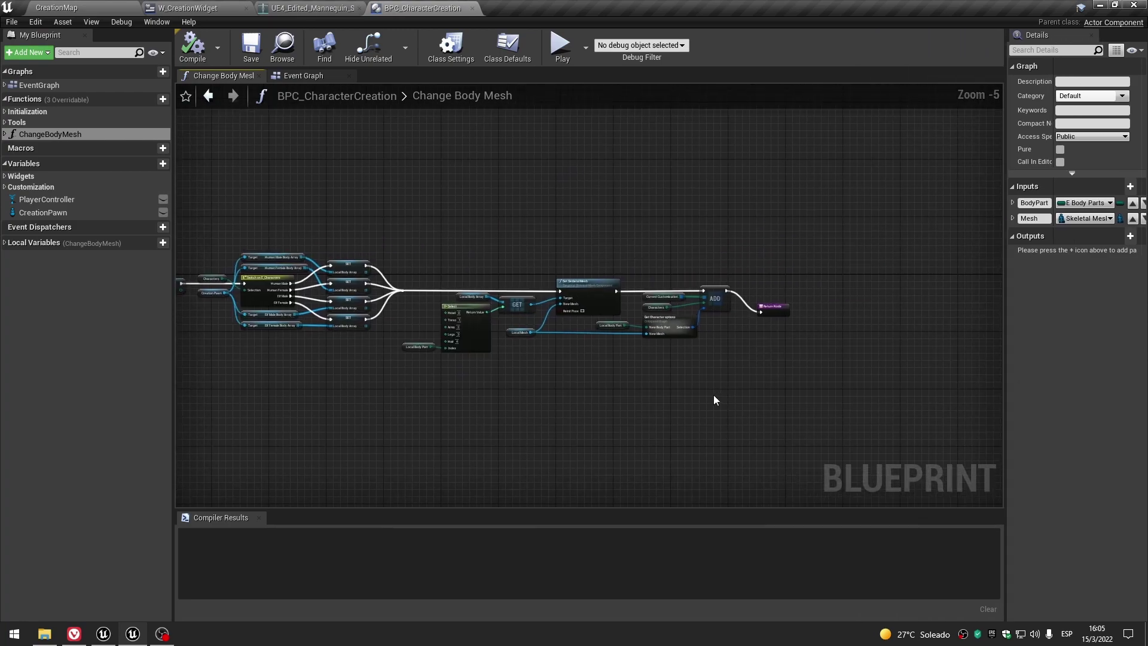
Shift the nodes after Set Skeletal Mesh to the right to make room.
{"action": "left_click", "coordinate": [474, 184]}
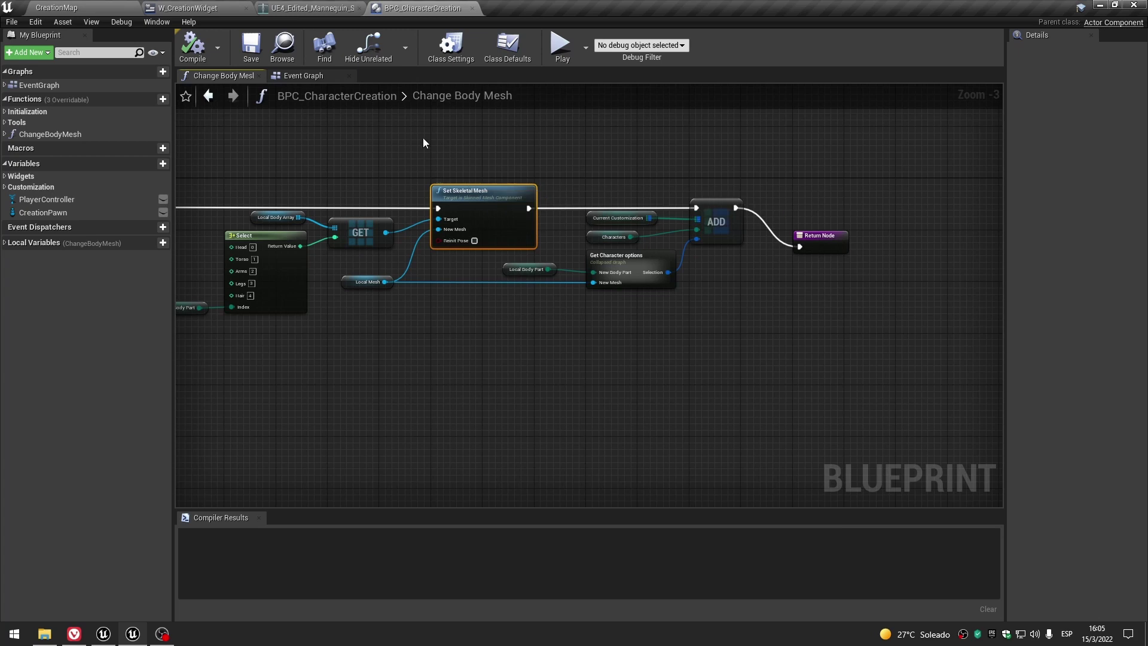
{"action": "left_click_drag", "start_coordinate": [423, 138], "coordinate": [465, 268]}
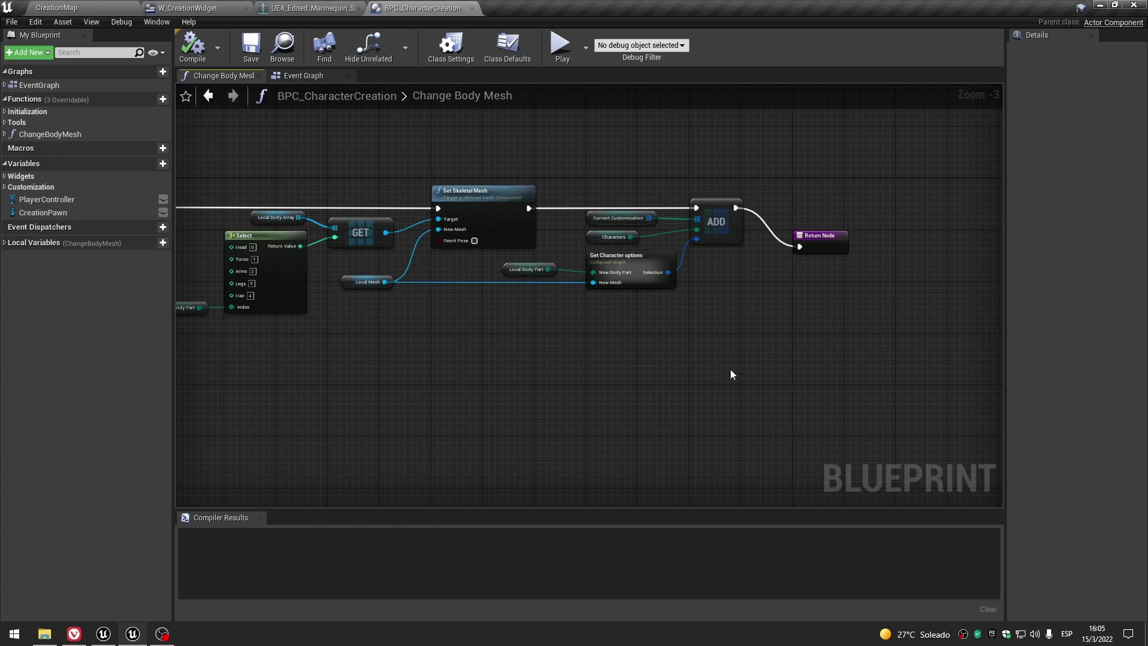
{"action": "left_click_drag", "start_coordinate": [552, 170], "coordinate": [552, 171]}
{"action": "scroll", "coordinate": [545, 375], "scroll_direction": "up", "scroll_amount": 1}
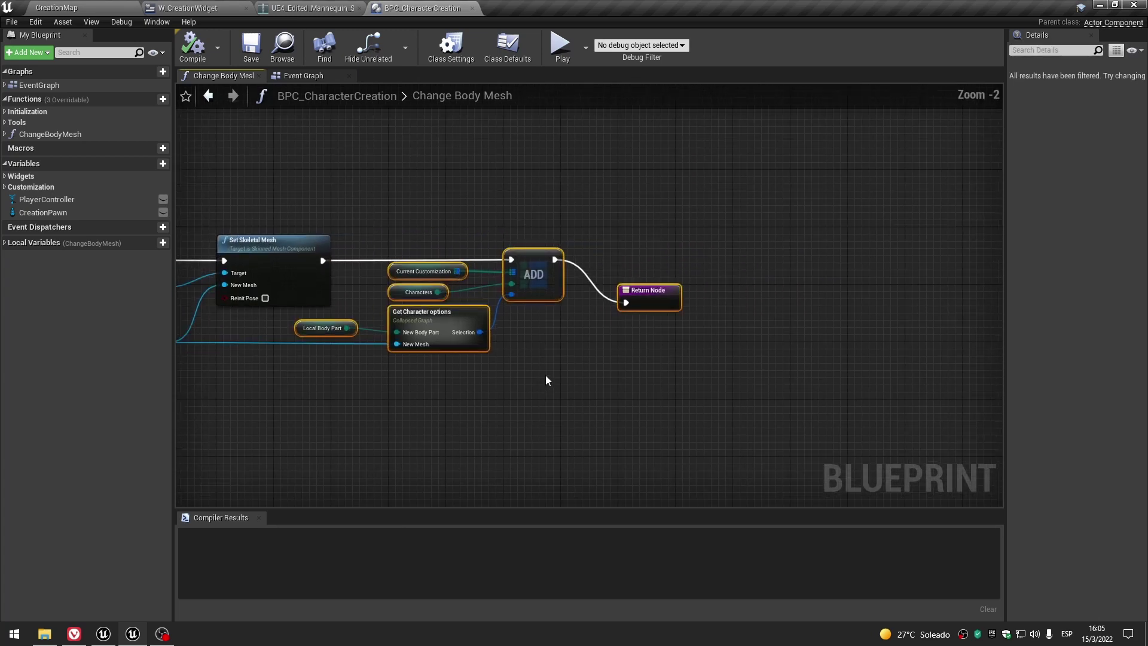
{"action": "left_click_drag", "start_coordinate": [585, 293], "coordinate": [888, 293]}
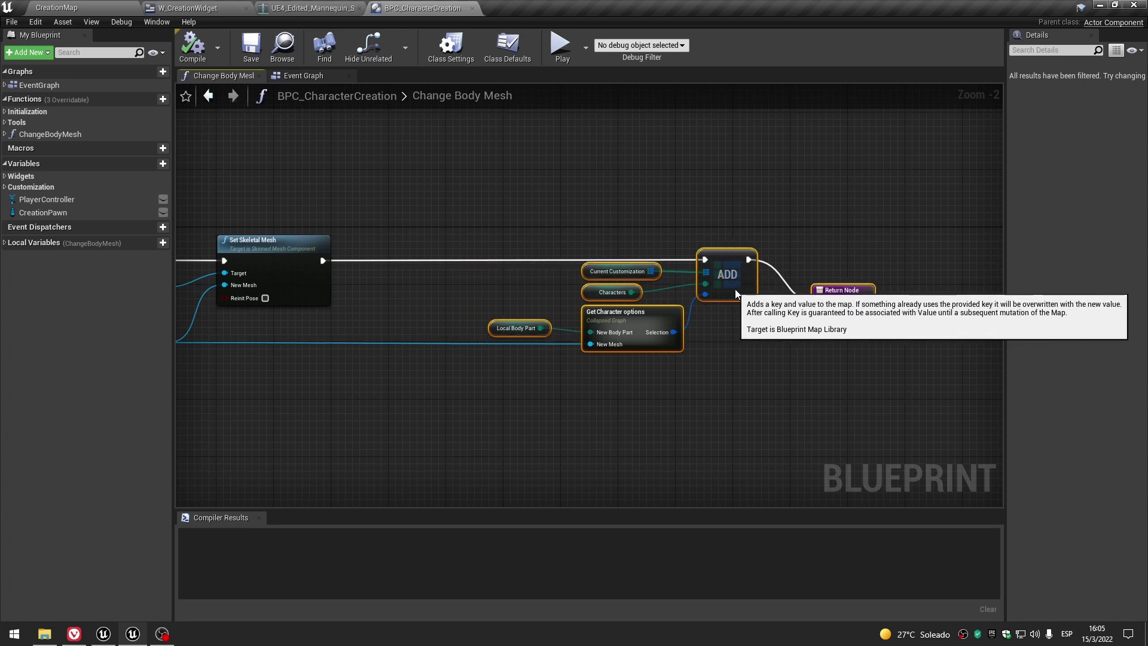
{"action": "left_click", "coordinate": [496, 288]}
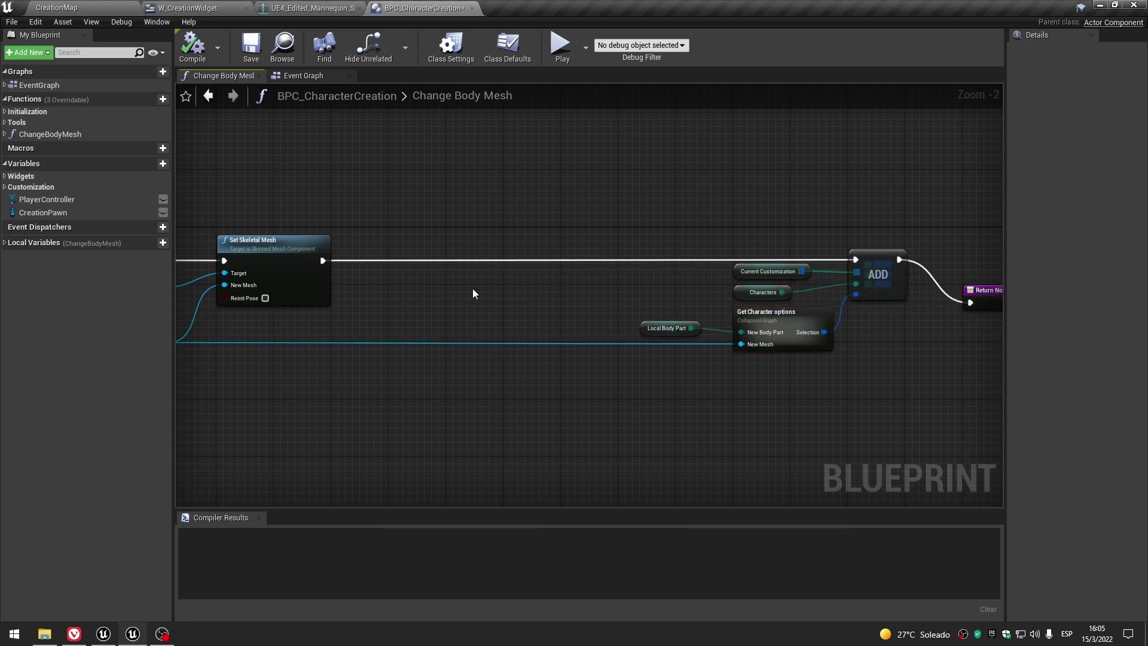
{"action": "mouse_move", "coordinate": [472, 288]}
{"action": "right_mouse_down"}
{"action": "mouse_move", "coordinate": [632, 267]}
{"action": "mouse_move", "coordinate": [474, 309]}
{"action": "right_mouse_up"}
{"action": "scroll", "coordinate": [633, 267], "scroll_direction": "up", "scroll_amount": 1}
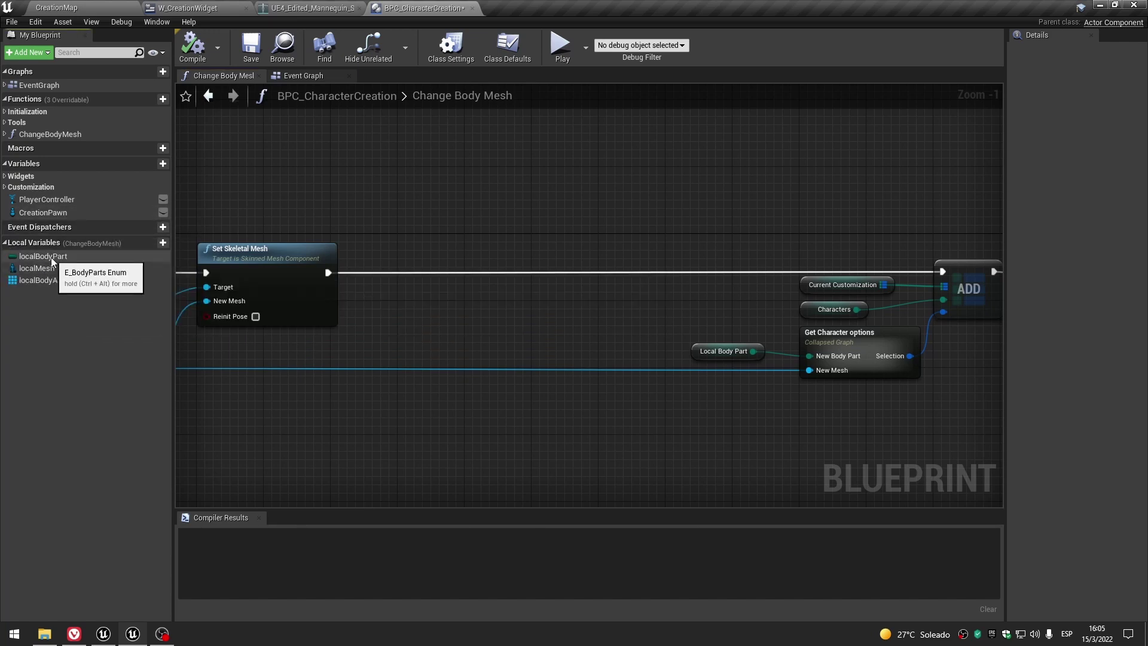
Add a Local Body Part getter node and start searching for an Equal node.
{"action": "mouse_move", "coordinate": [52, 257]}
{"action": "left_mouse_down"}
{"action": "mouse_move", "coordinate": [382, 324]}
{"action": "mouse_move", "coordinate": [510, 321]}
{"action": "left_mouse_up"}
{"action": "left_click", "coordinate": [418, 321]}
{"action": "scroll", "coordinate": [436, 322], "scroll_direction": "up", "scroll_amount": 1}
{"action": "type", "text": "equal"}
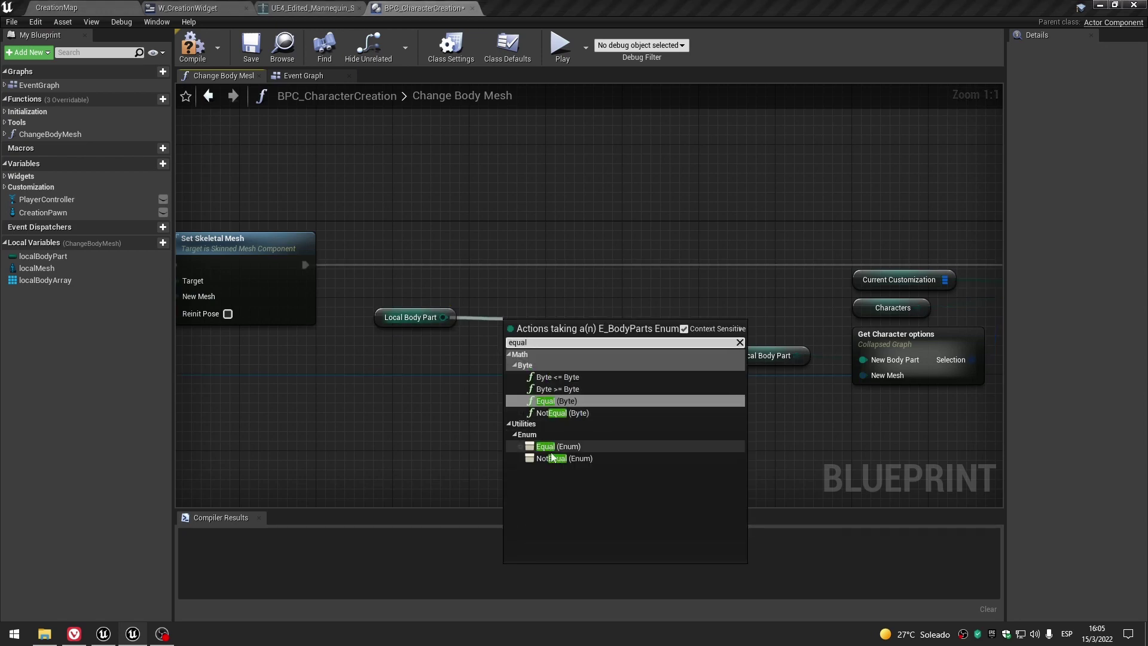
Add an Equal (Enum) check of Local Body Part against Hair and wire it into a new Branch's Condition.
{"action": "left_click", "coordinate": [553, 446]}
{"action": "left_click", "coordinate": [568, 343]}
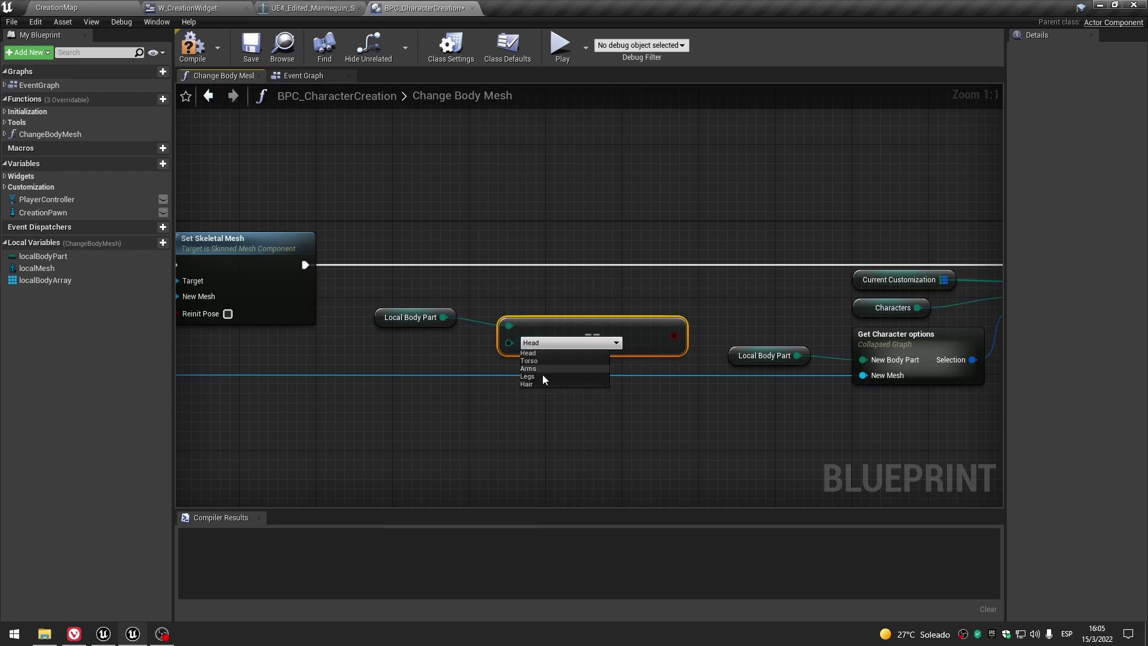
{"action": "left_click", "coordinate": [535, 385]}
{"action": "left_click_drag", "start_coordinate": [582, 328], "coordinate": [563, 319]}
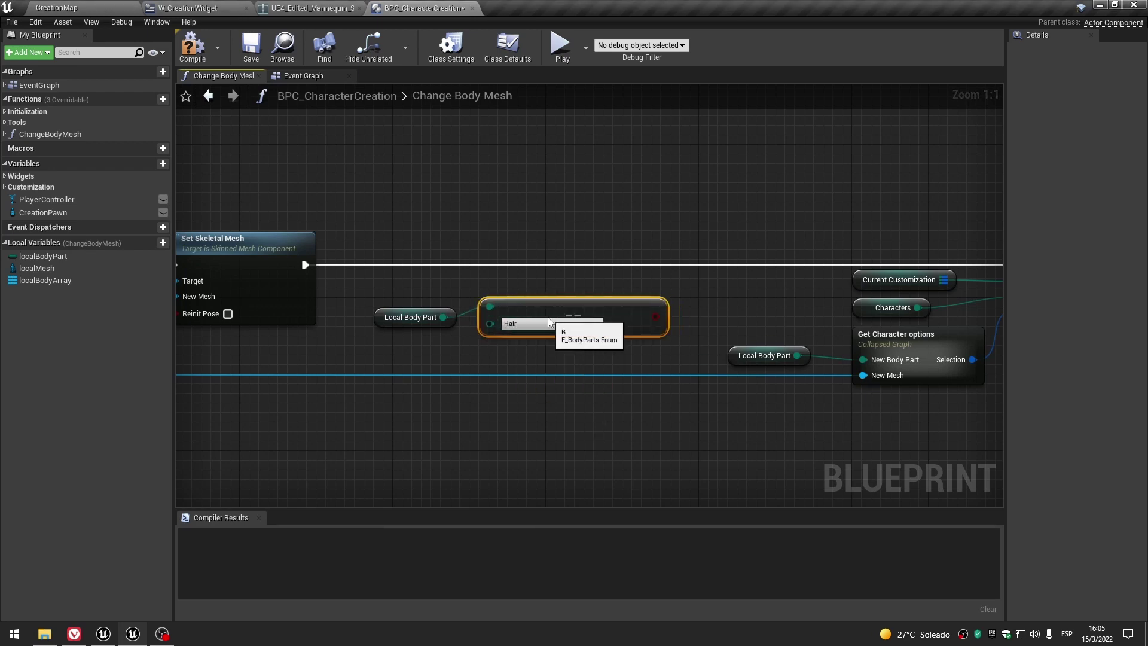
{"action": "left_click", "coordinate": [604, 185]}
{"action": "right_click_drag", "start_coordinate": [637, 320], "coordinate": [607, 323]}
{"action": "left_click_drag", "start_coordinate": [631, 335], "coordinate": [585, 234]}
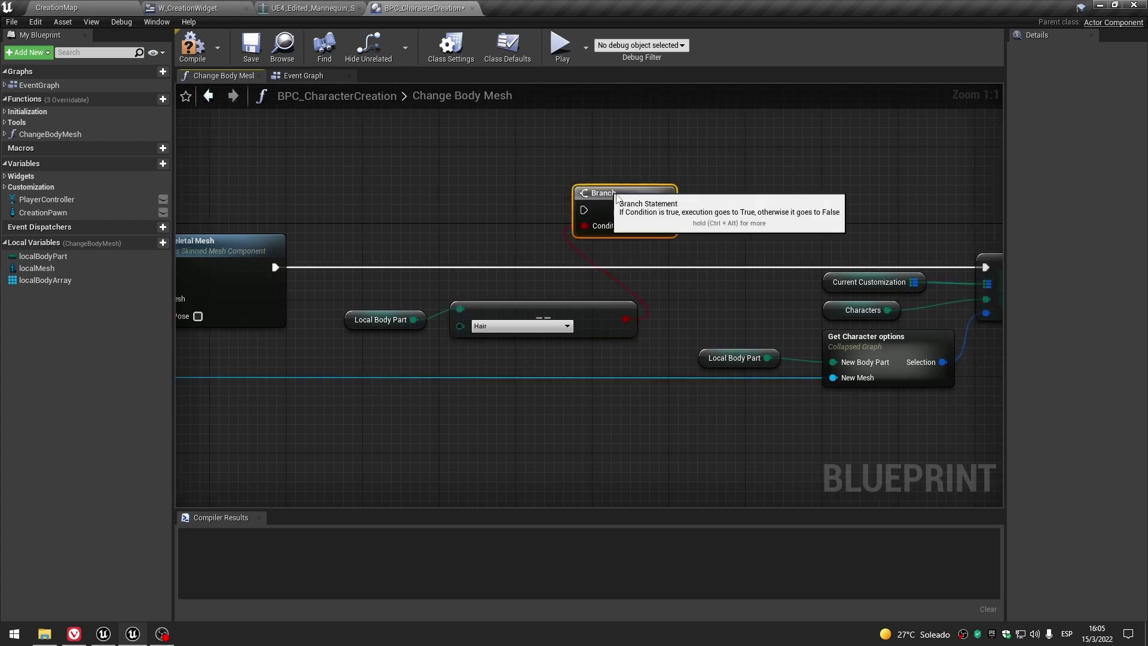
Insert the Branch after Set Skeletal Mesh and connect its False output to ADD.
{"action": "left_click_drag", "start_coordinate": [597, 190], "coordinate": [653, 212]}
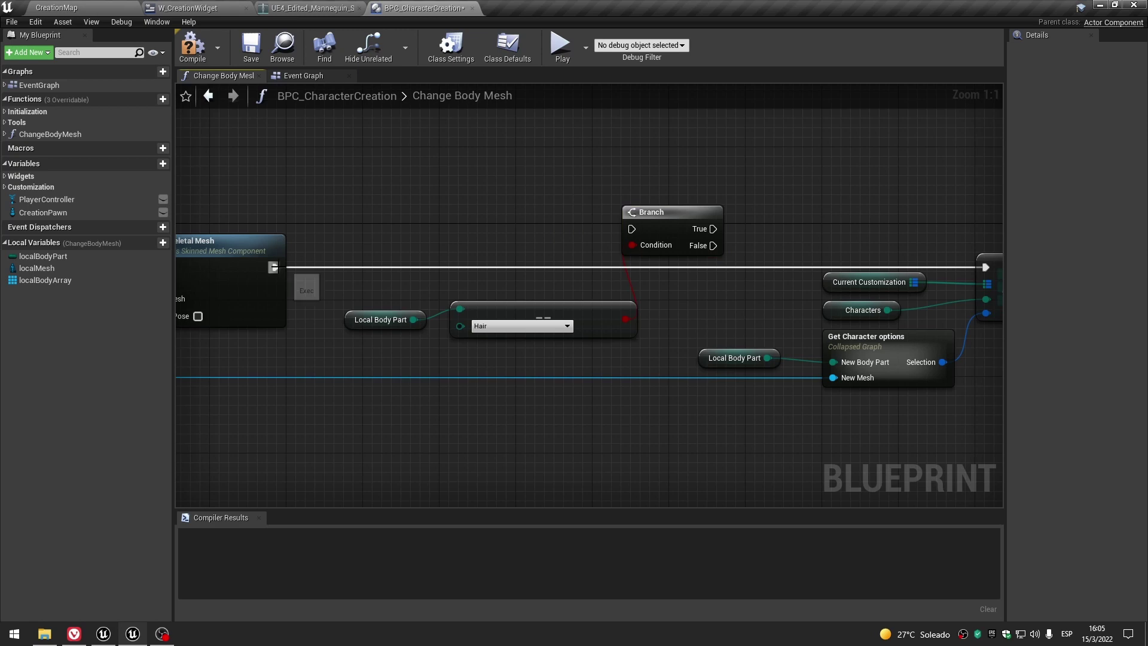
{"action": "mouse_move", "coordinate": [273, 268]}
{"action": "left_mouse_down"}
{"action": "mouse_move", "coordinate": [631, 229]}
{"action": "mouse_move", "coordinate": [670, 179]}
{"action": "mouse_move", "coordinate": [641, 198]}
{"action": "left_mouse_up"}
{"action": "right_click_drag", "start_coordinate": [777, 215], "coordinate": [530, 229]}
{"action": "left_click_drag", "start_coordinate": [447, 223], "coordinate": [529, 156]}
{"action": "mouse_move", "coordinate": [524, 216]}
{"action": "left_mouse_down"}
{"action": "mouse_move", "coordinate": [447, 224]}
{"action": "mouse_move", "coordinate": [718, 287]}
{"action": "left_mouse_up"}
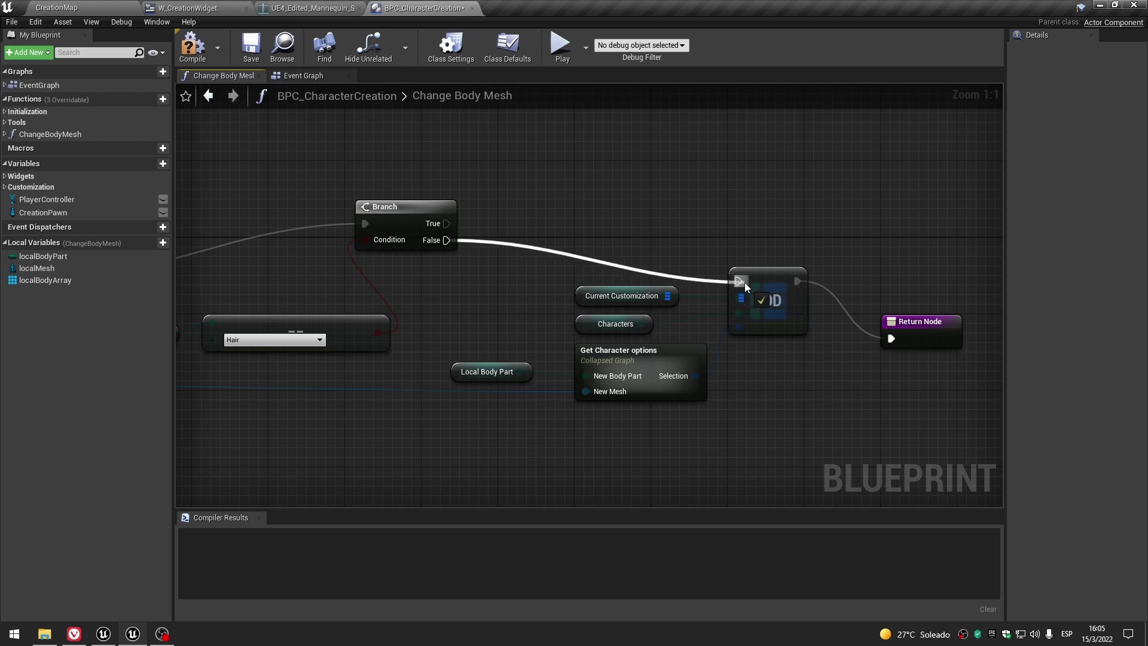
{"action": "right_click_drag", "start_coordinate": [744, 282], "coordinate": [947, 282]}
Select only the Branch and Hair comparison nodes and bring up their actions.
{"action": "left_click_drag", "start_coordinate": [314, 185], "coordinate": [622, 348]}
{"action": "left_click_drag", "start_coordinate": [428, 155], "coordinate": [615, 344]}
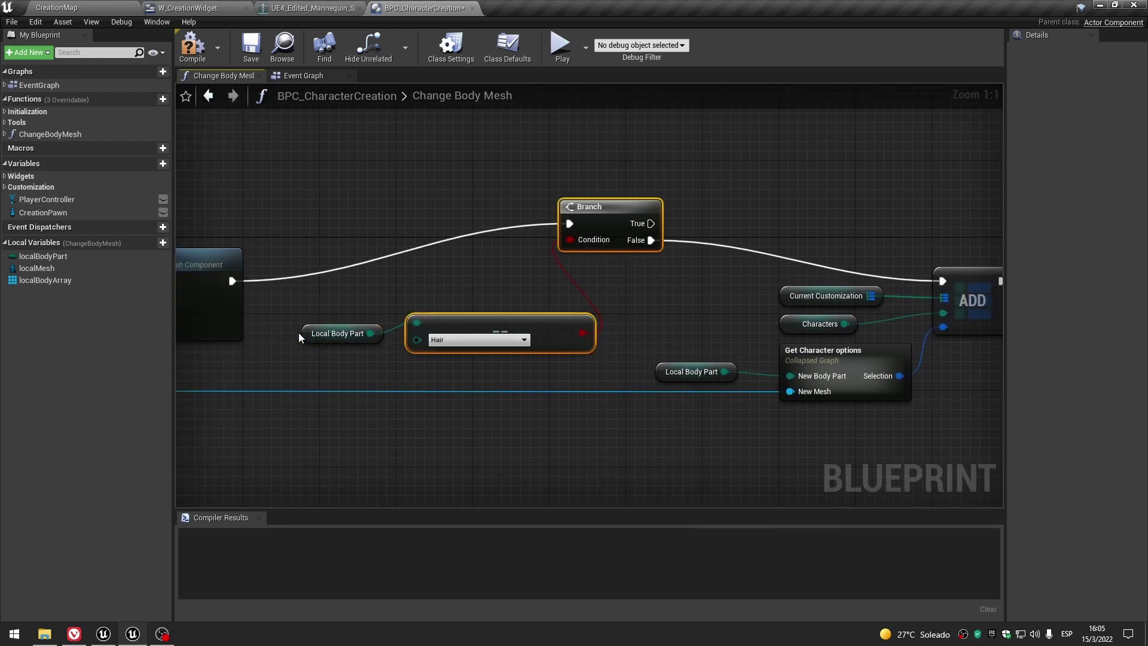
{"action": "right_click", "coordinate": [481, 330]}
Collapse the Branch and Hair comparison into one node with pins renamed Body Part and then.
{"action": "left_click", "coordinate": [541, 472]}
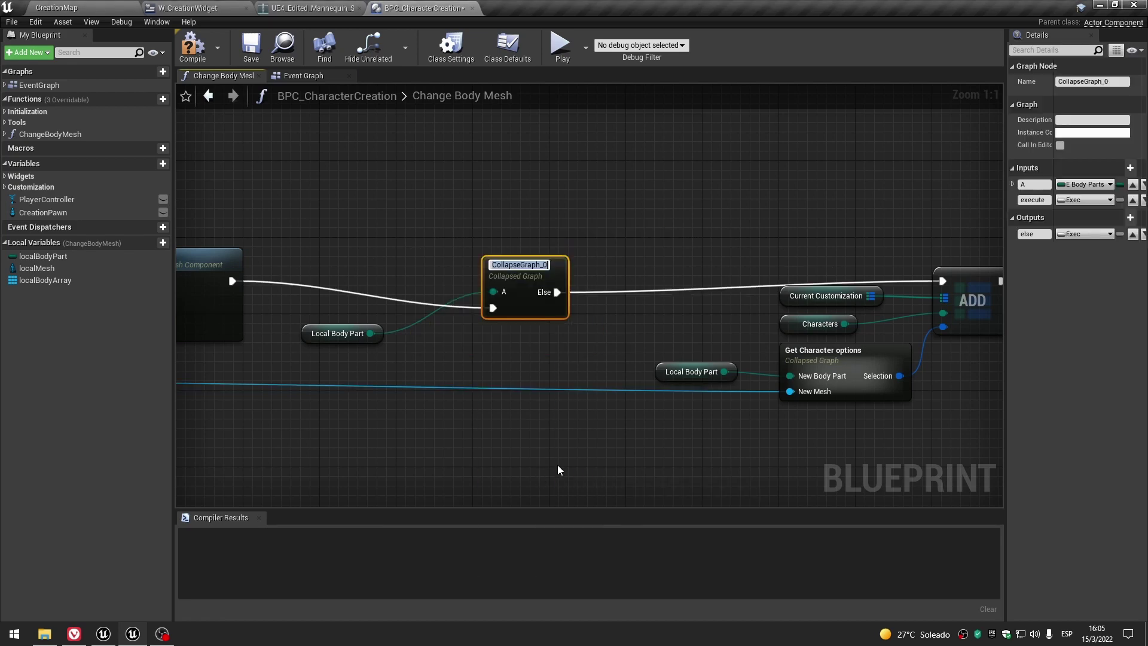
{"action": "right_click_drag", "start_coordinate": [549, 370], "coordinate": [646, 346]}
{"action": "mouse_move", "coordinate": [638, 306]}
{"action": "left_mouse_down"}
{"action": "mouse_move", "coordinate": [630, 287]}
{"action": "mouse_move", "coordinate": [553, 287]}
{"action": "left_mouse_up"}
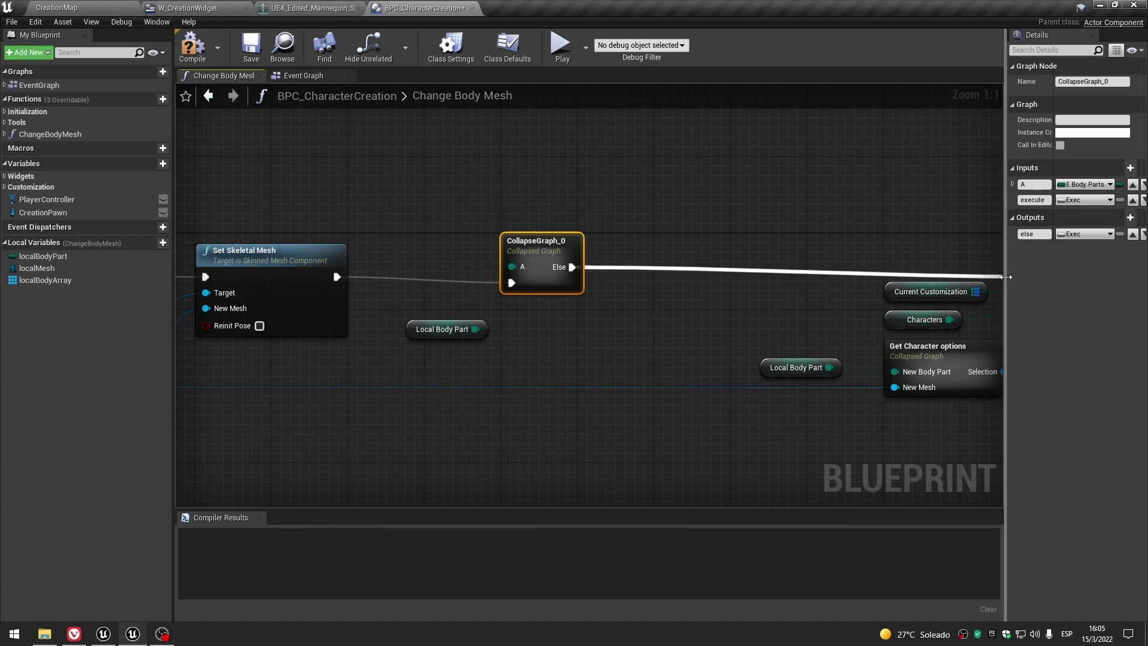
{"action": "left_click_drag", "start_coordinate": [1006, 276], "coordinate": [937, 277]}
{"action": "left_click", "coordinate": [1087, 200]}
{"action": "type", "text": "Body Part"}
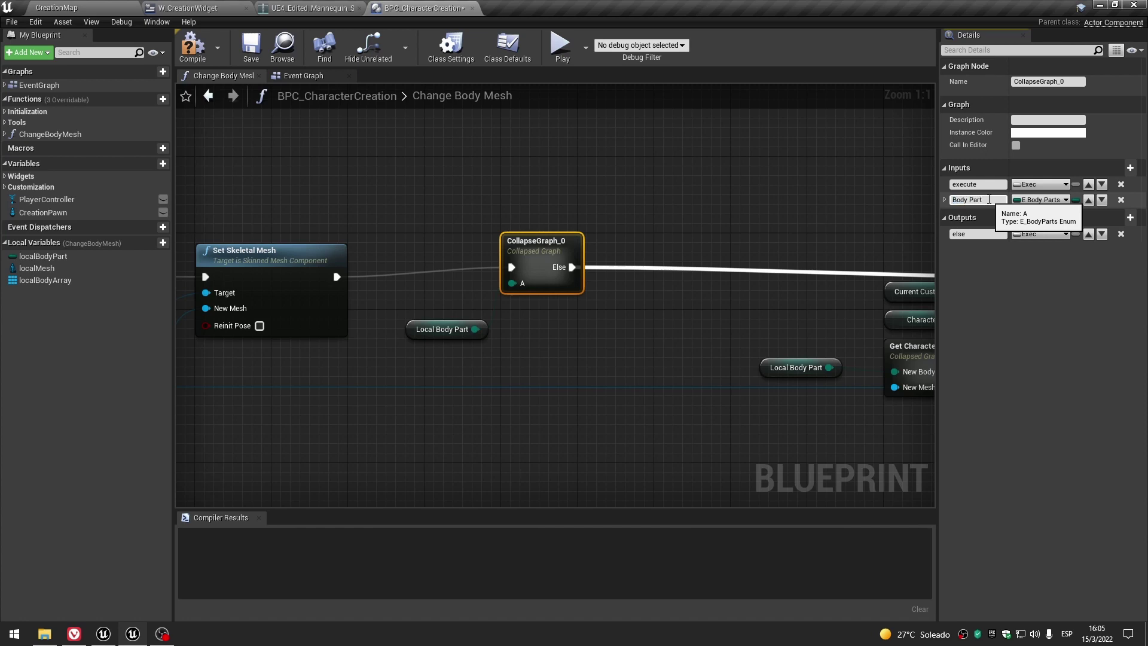
{"action": "key", "text": "Return"}
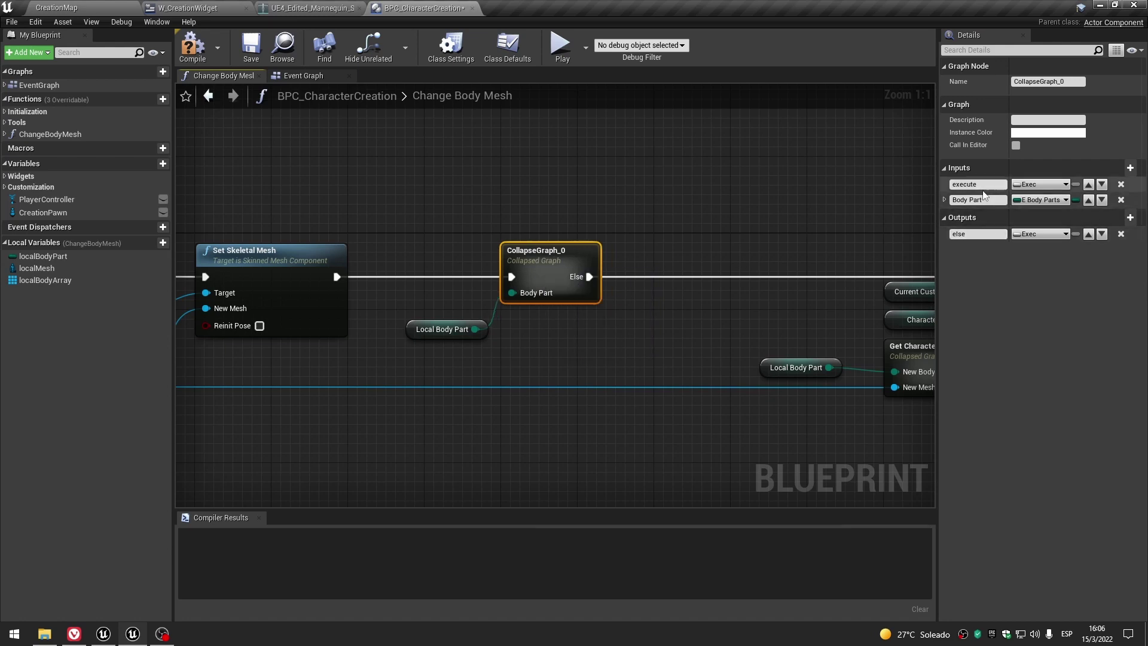
{"action": "left_click", "coordinate": [979, 235]}
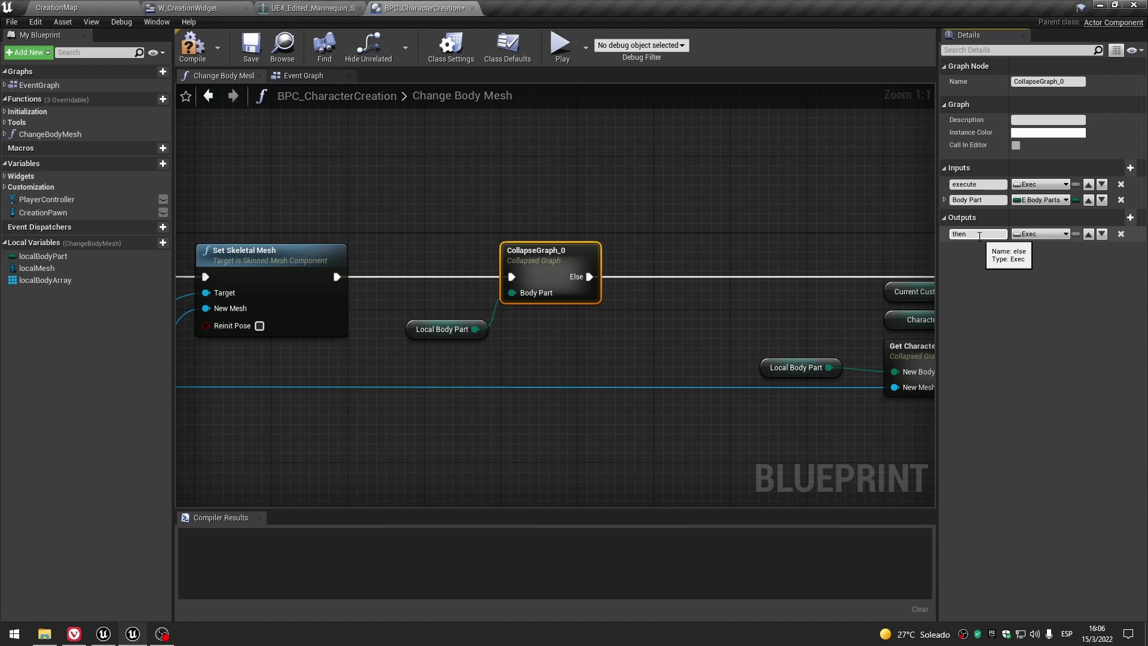
{"action": "key", "text": "Return"}
Name the collapsed node FixHair.
{"action": "left_click", "coordinate": [523, 364]}
{"action": "left_click", "coordinate": [541, 278]}
{"action": "left_click", "coordinate": [1065, 83]}
{"action": "type", "text": "FixHair"}
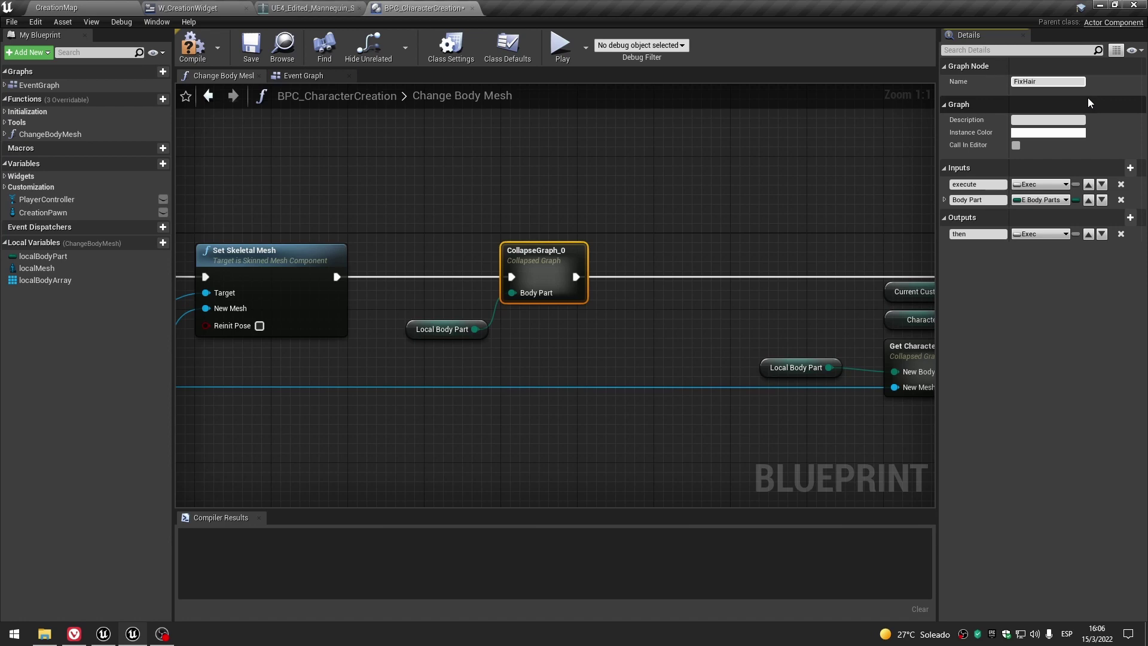
{"action": "left_click", "coordinate": [472, 336]}
Move the ADD and Get Character options nodes closer to FixHair, then open FixHair's inner graph.
{"action": "left_click", "coordinate": [454, 336]}
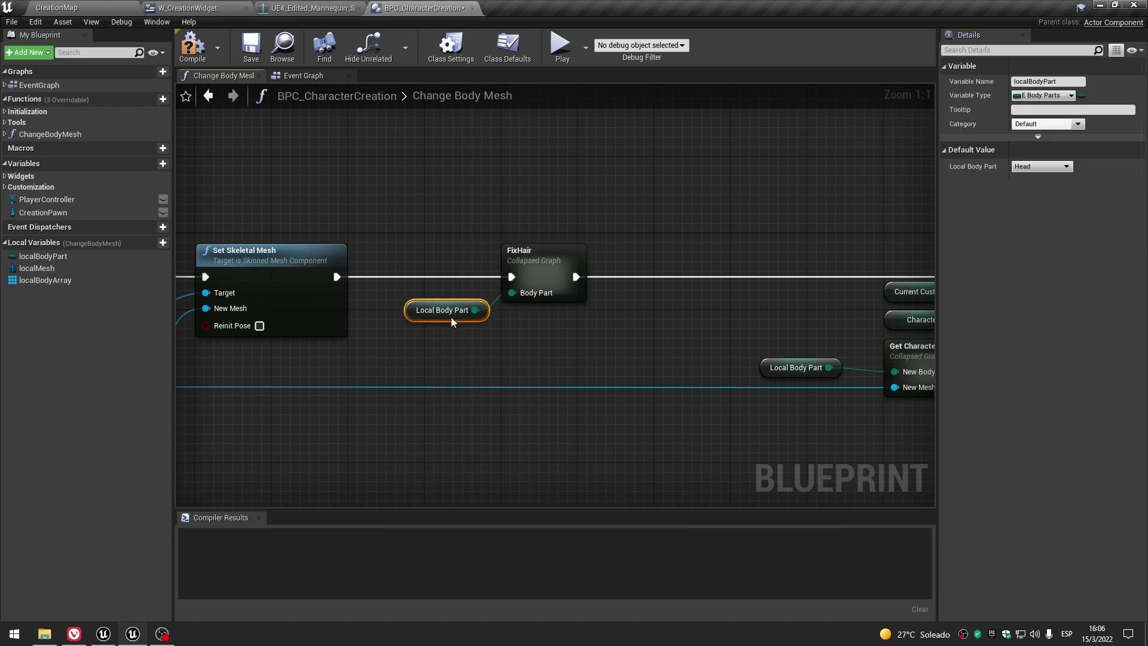
{"action": "scroll", "coordinate": [482, 312], "scroll_direction": "down", "scroll_amount": 3}
{"action": "left_click_drag", "start_coordinate": [559, 211], "coordinate": [871, 367]}
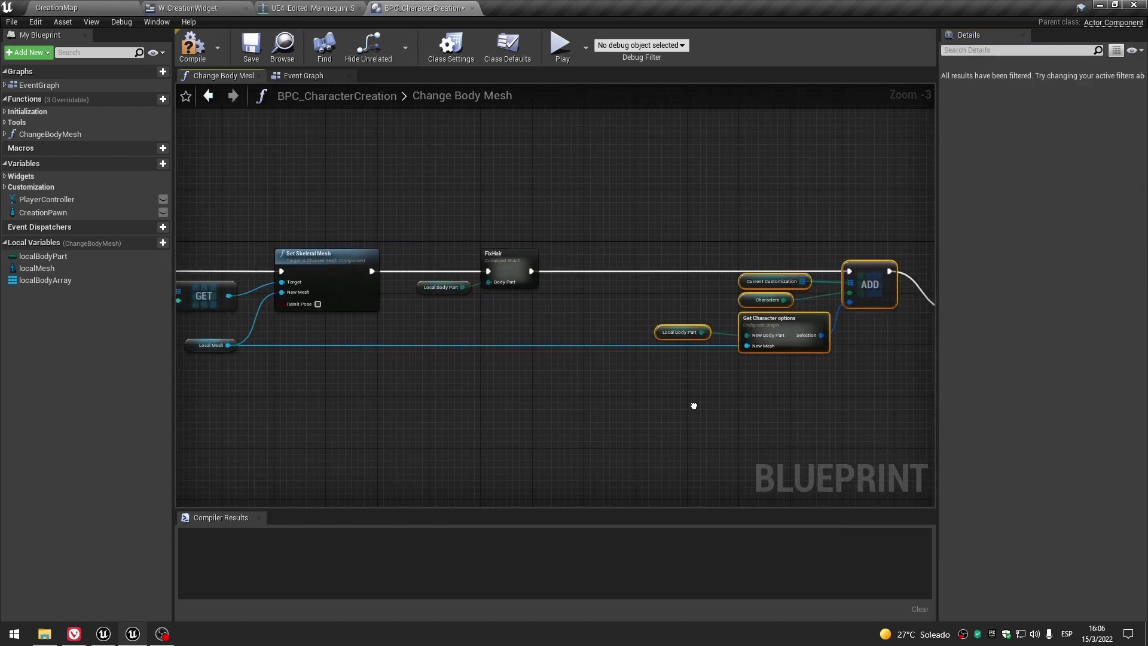
{"action": "scroll", "coordinate": [692, 403], "scroll_direction": "up", "scroll_amount": 2}
{"action": "left_click_drag", "start_coordinate": [903, 257], "coordinate": [717, 257]}
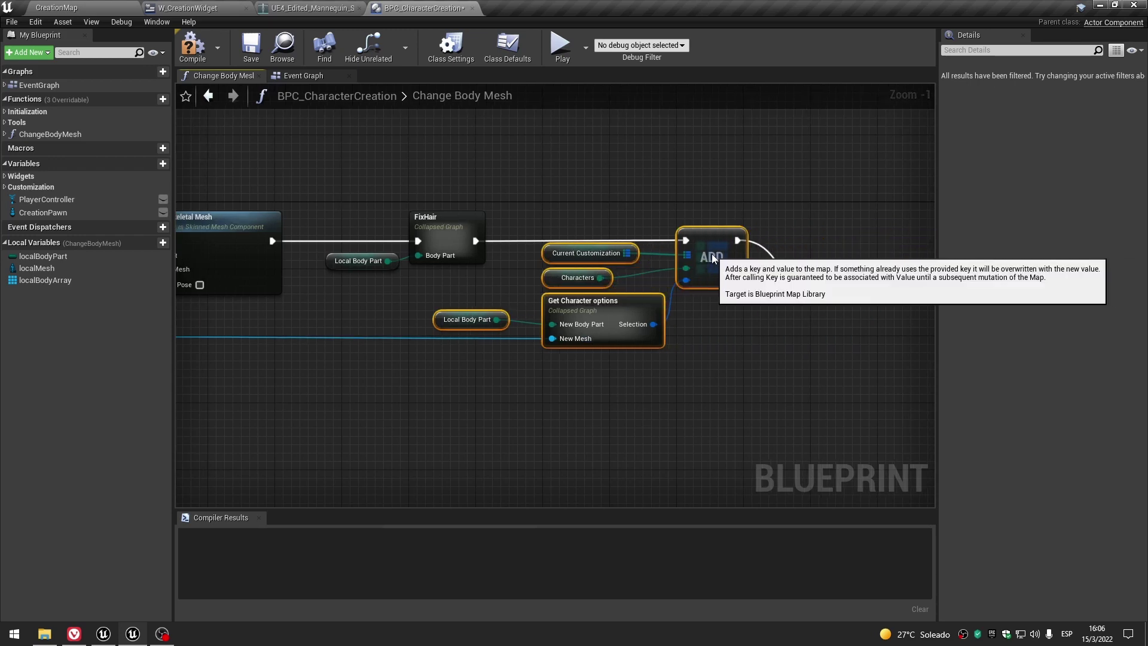
{"action": "left_click", "coordinate": [712, 197]}
{"action": "scroll", "coordinate": [711, 197], "scroll_direction": "up", "scroll_amount": 1}
{"action": "right_click_drag", "start_coordinate": [451, 241], "coordinate": [588, 240]}
{"action": "double_click", "coordinate": [589, 240]}
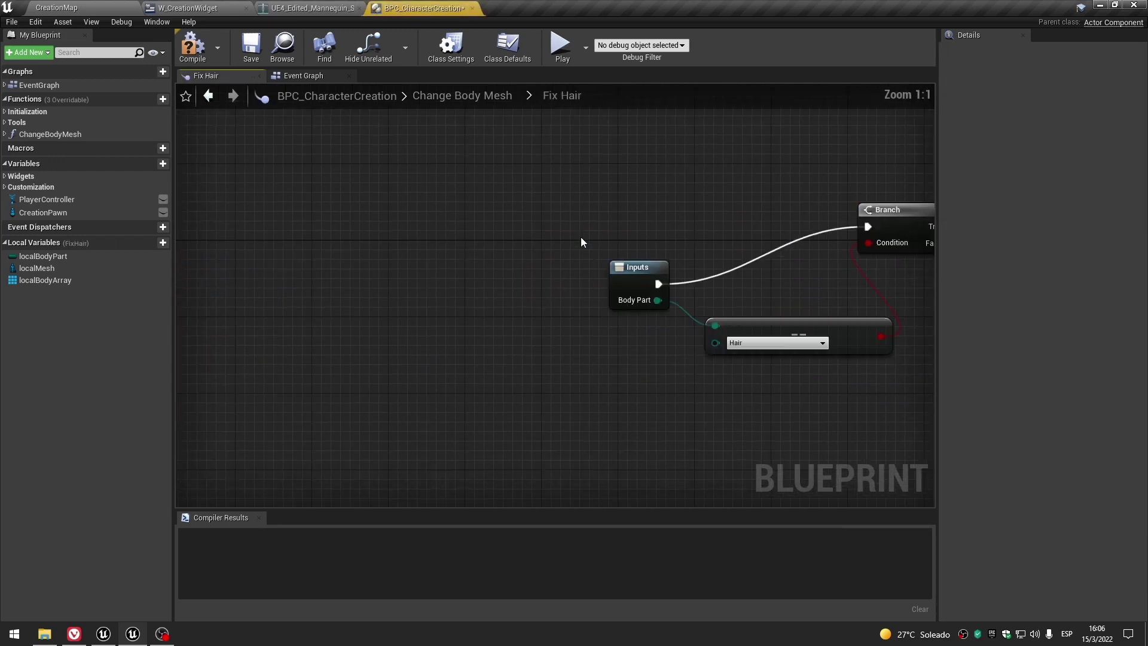
Line up the Branch, Hair comparison and Outputs nodes in the FixHair graph.
{"action": "right_click_drag", "start_coordinate": [758, 282], "coordinate": [544, 232]}
{"action": "scroll", "coordinate": [544, 231], "scroll_direction": "down", "scroll_amount": 2}
{"action": "left_click_drag", "start_coordinate": [561, 297], "coordinate": [754, 309]}
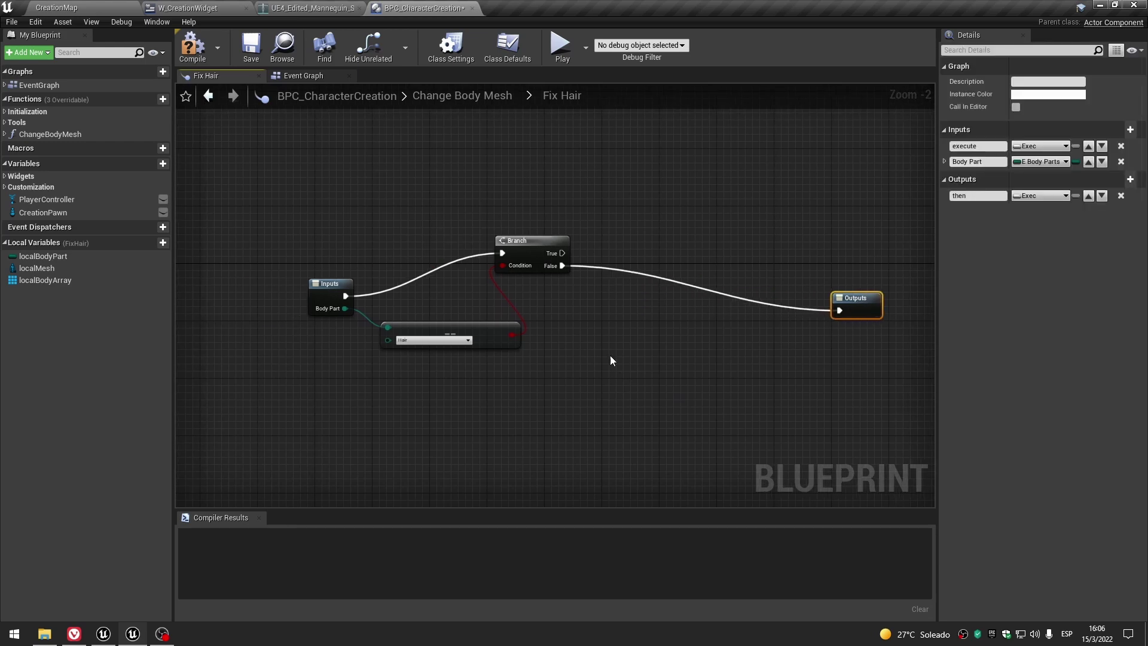
{"action": "scroll", "coordinate": [616, 367], "scroll_direction": "up", "scroll_amount": 1}
{"action": "left_click_drag", "start_coordinate": [512, 242], "coordinate": [571, 286]}
{"action": "left_click_drag", "start_coordinate": [475, 351], "coordinate": [475, 326]}
{"action": "right_click_drag", "start_coordinate": [475, 325], "coordinate": [279, 345]}
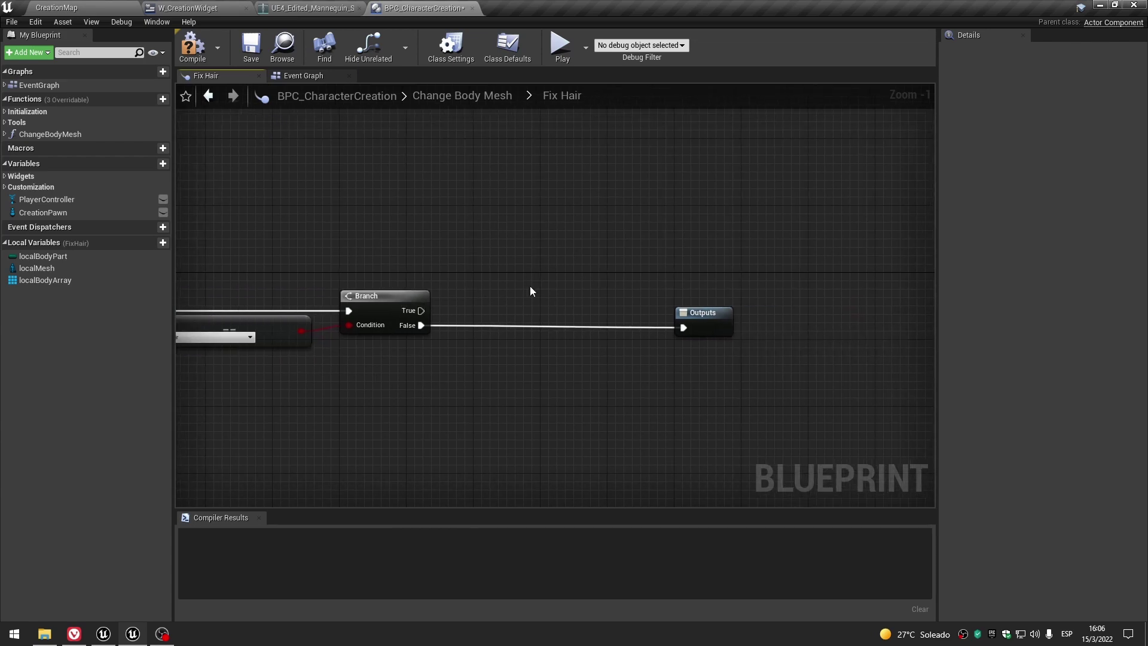
{"action": "scroll", "coordinate": [535, 293], "scroll_direction": "down", "scroll_amount": 1}
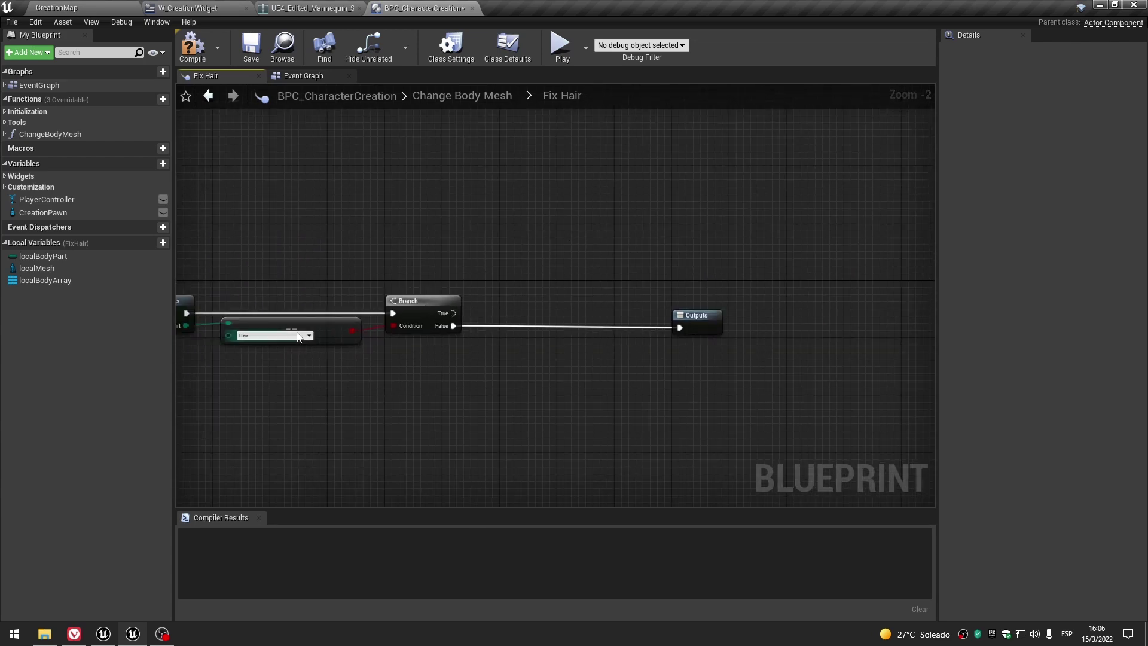
{"action": "left_click", "coordinate": [275, 327]}
{"action": "scroll", "coordinate": [260, 338], "scroll_direction": "up", "scroll_amount": 2}
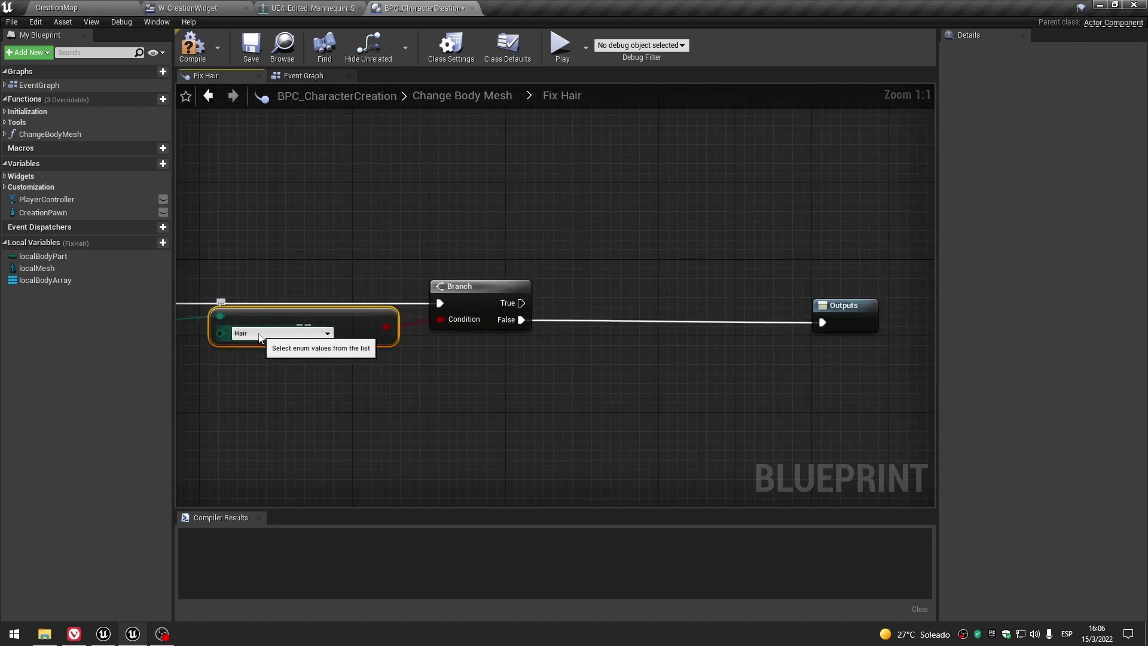
{"action": "left_click_drag", "start_coordinate": [589, 179], "coordinate": [740, 264]}
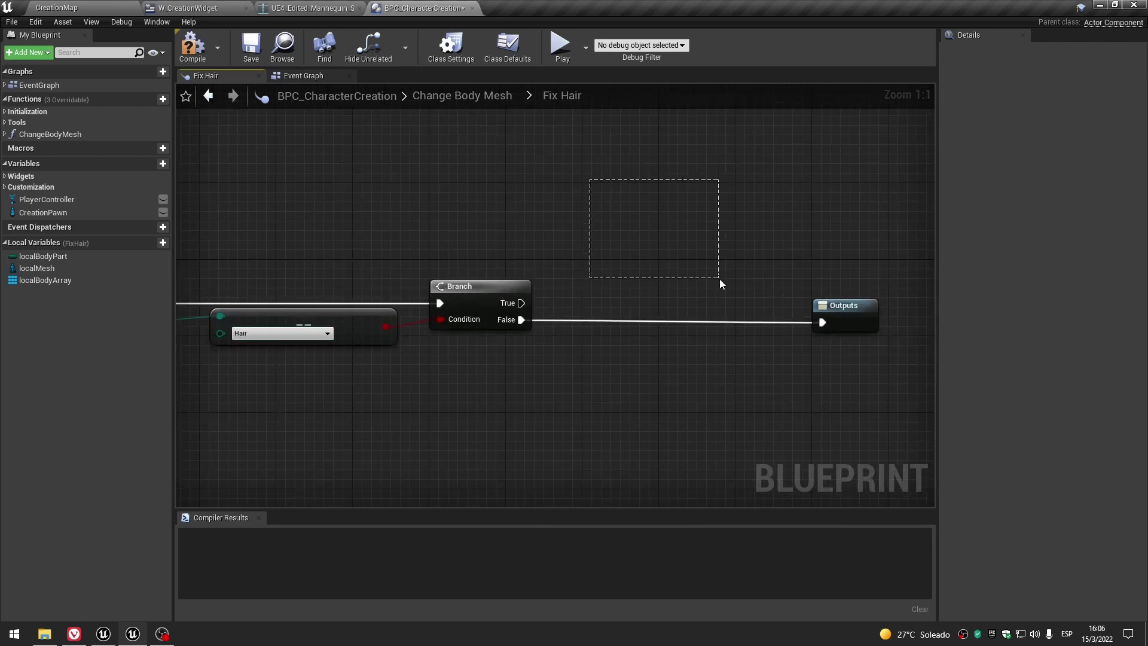
Compile the blueprint and return to the UE4_Edited_Mannequin skeleton editor.
{"action": "left_click", "coordinate": [192, 47]}
{"action": "left_click", "coordinate": [186, 8]}
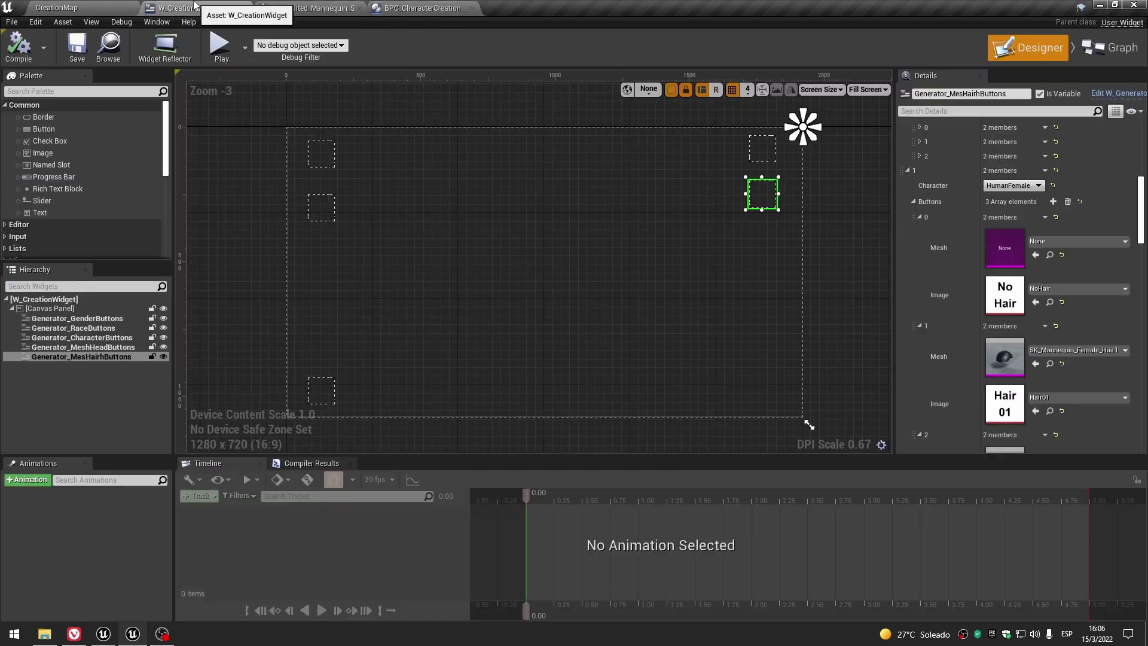
{"action": "left_click", "coordinate": [308, 7]}
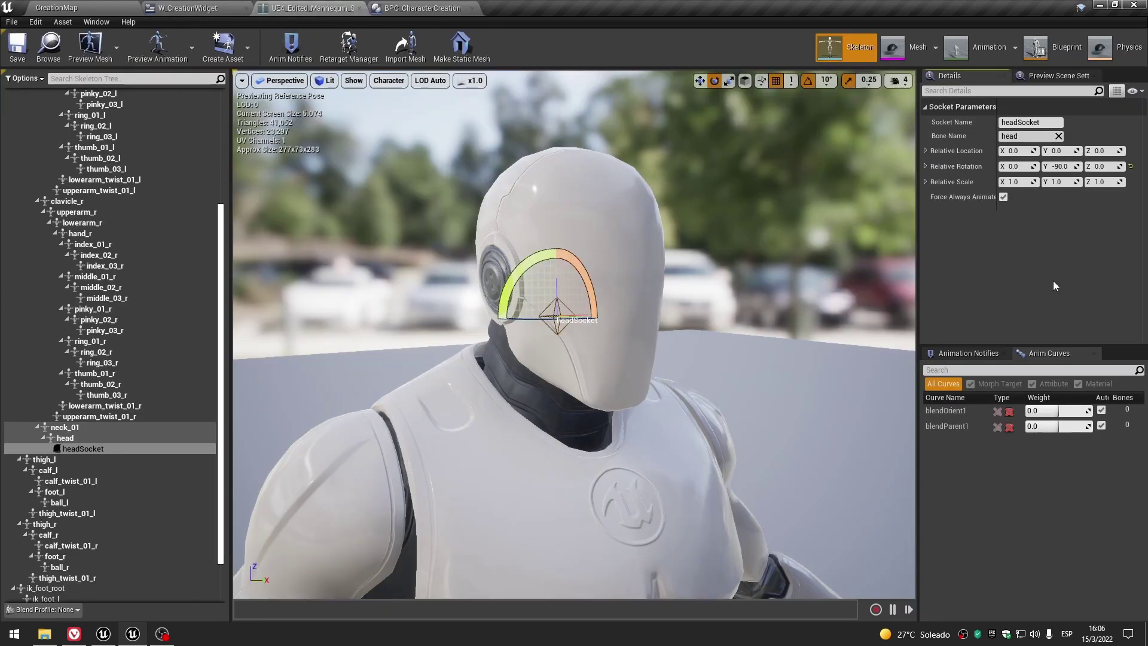
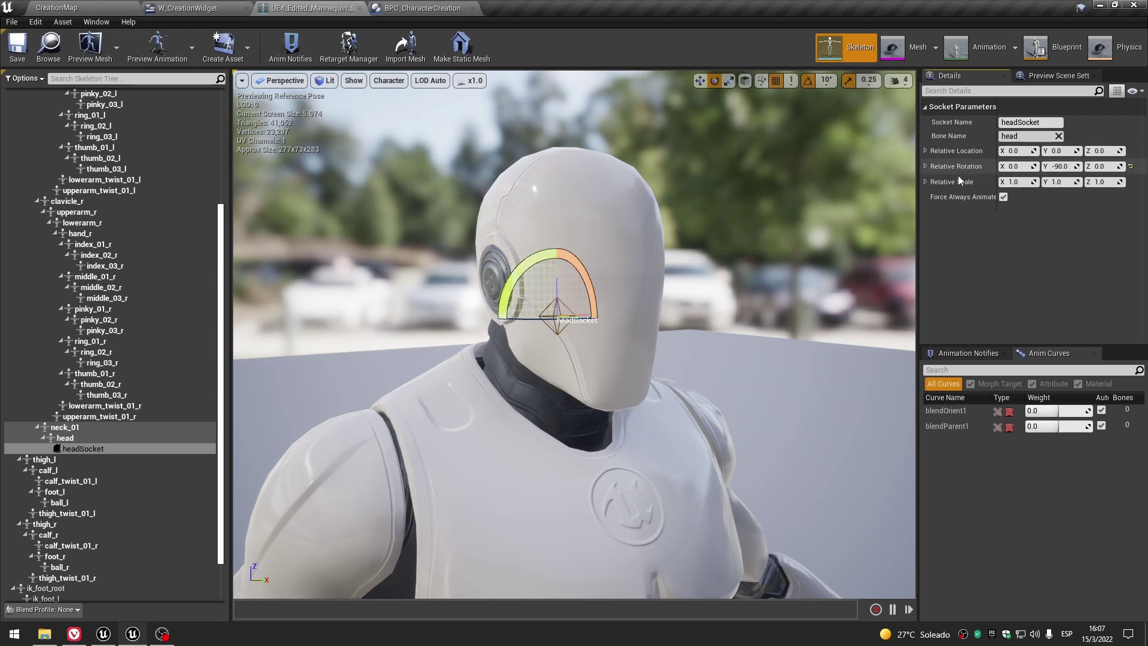
Cycle through the BPC_CharacterCreation, W_CreationWidget and skeleton tabs, ending on CreationMap.
{"action": "right_click_drag", "start_coordinate": [724, 272], "coordinate": [724, 272]}
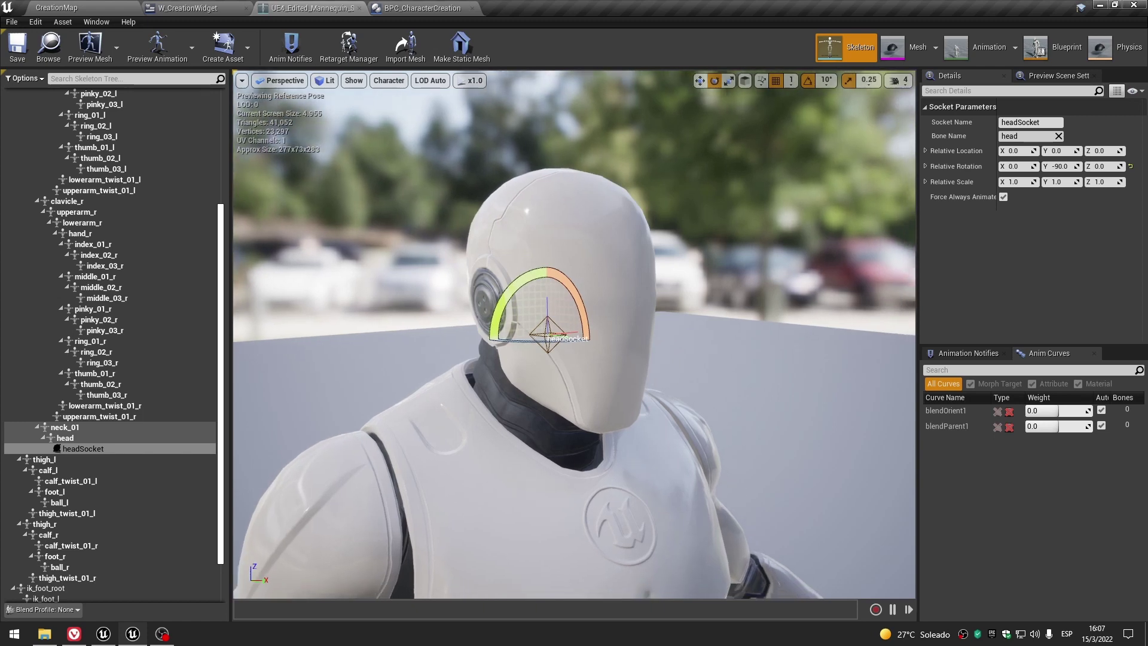
{"action": "left_click", "coordinate": [423, 8]}
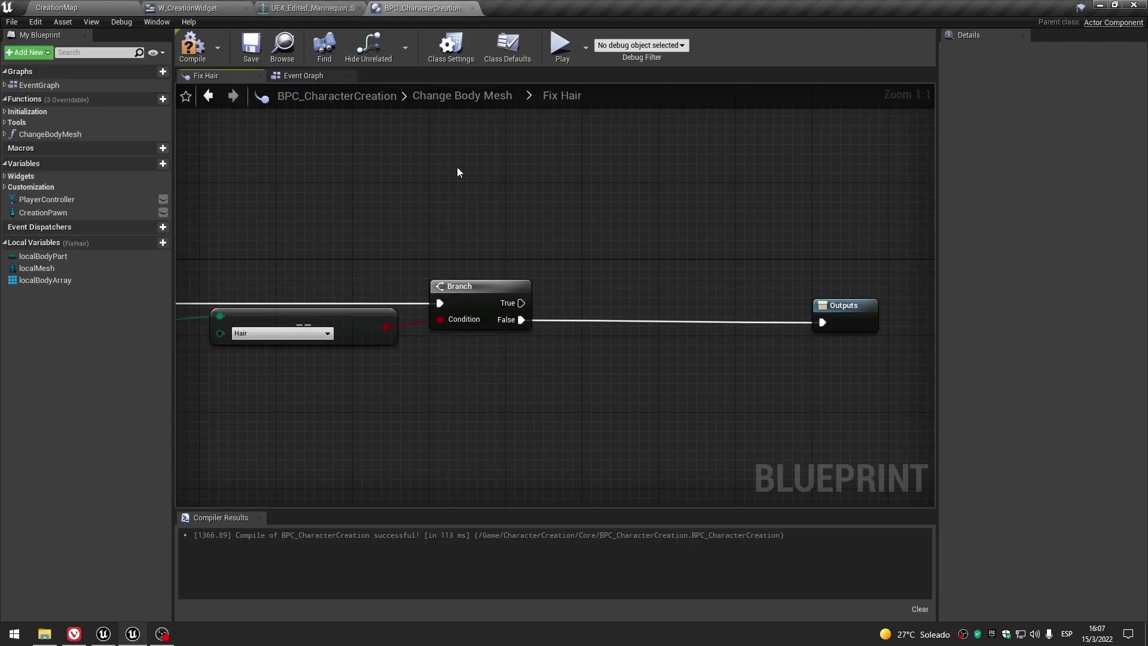
{"action": "scroll", "coordinate": [511, 167], "scroll_direction": "down", "scroll_amount": 1}
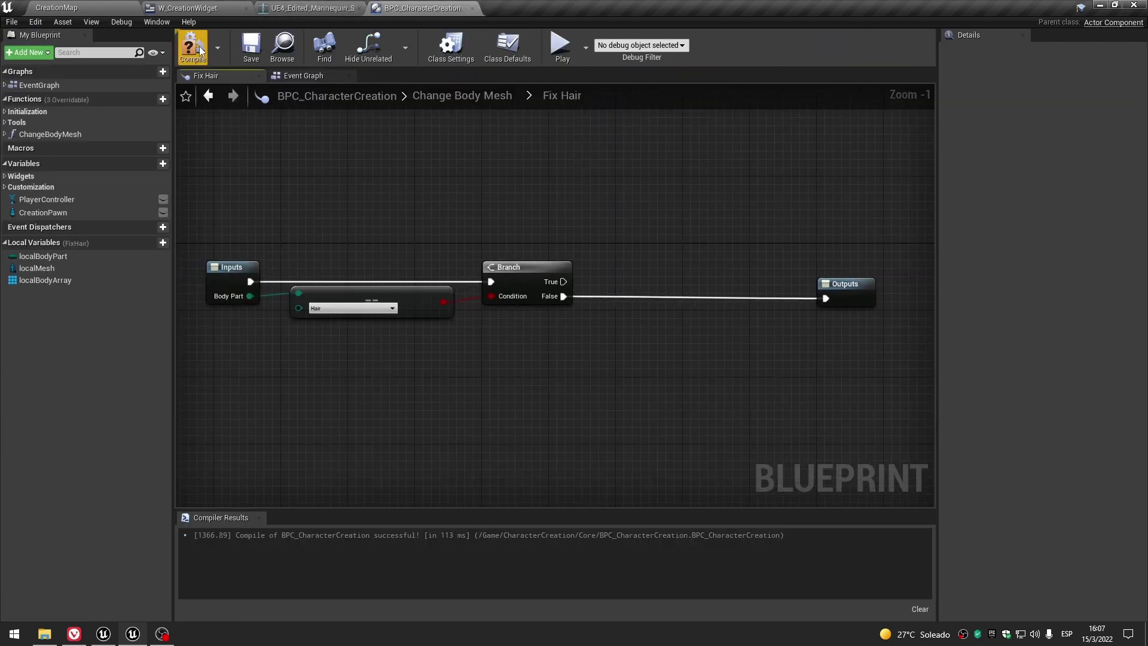
{"action": "left_click", "coordinate": [188, 7]}
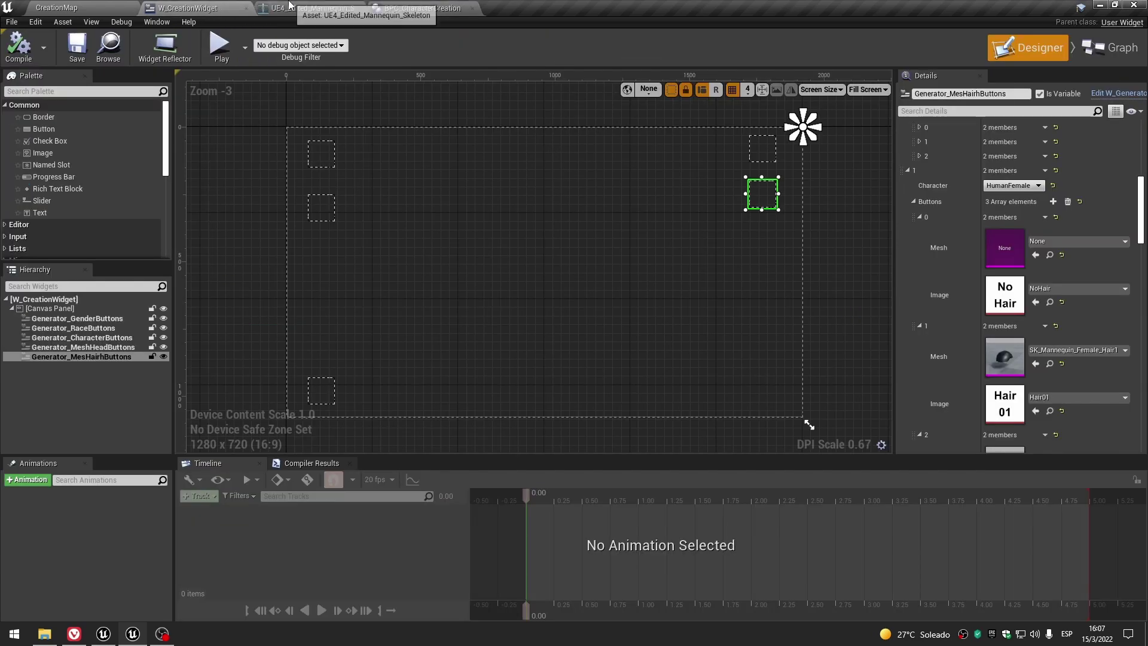
{"action": "left_click", "coordinate": [288, 6]}
{"action": "left_click", "coordinate": [423, 8]}
{"action": "left_click", "coordinate": [56, 8]}
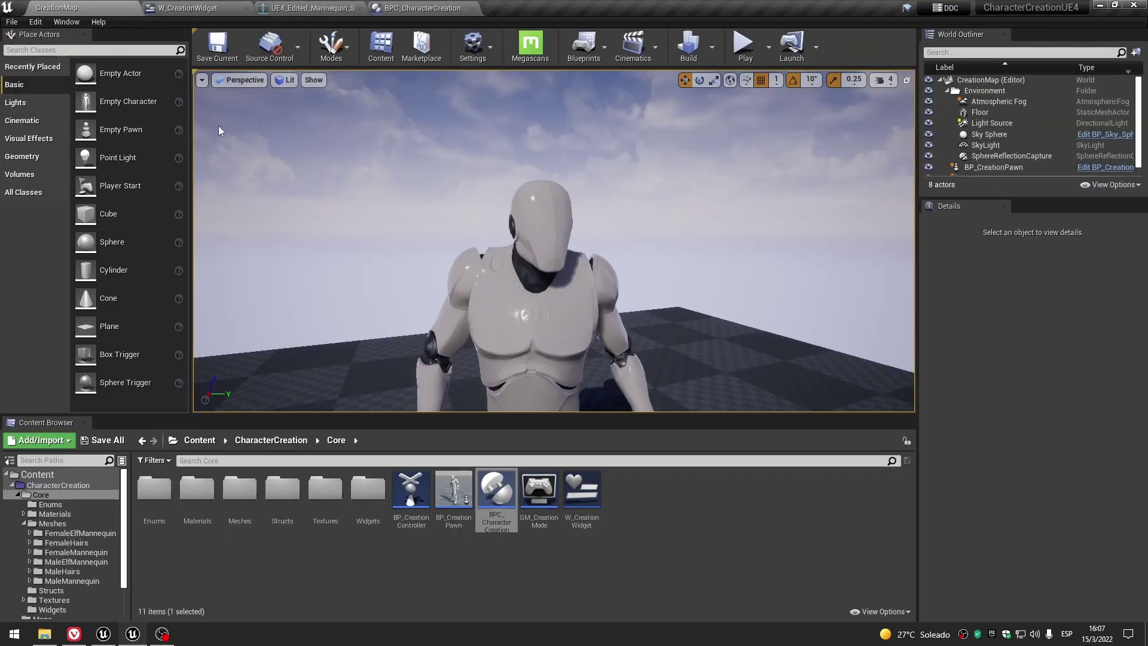
Open BP_CreationPawn, frame the HM_Hair component at the mannequin's head, then close it.
{"action": "double_click", "coordinate": [453, 489]}
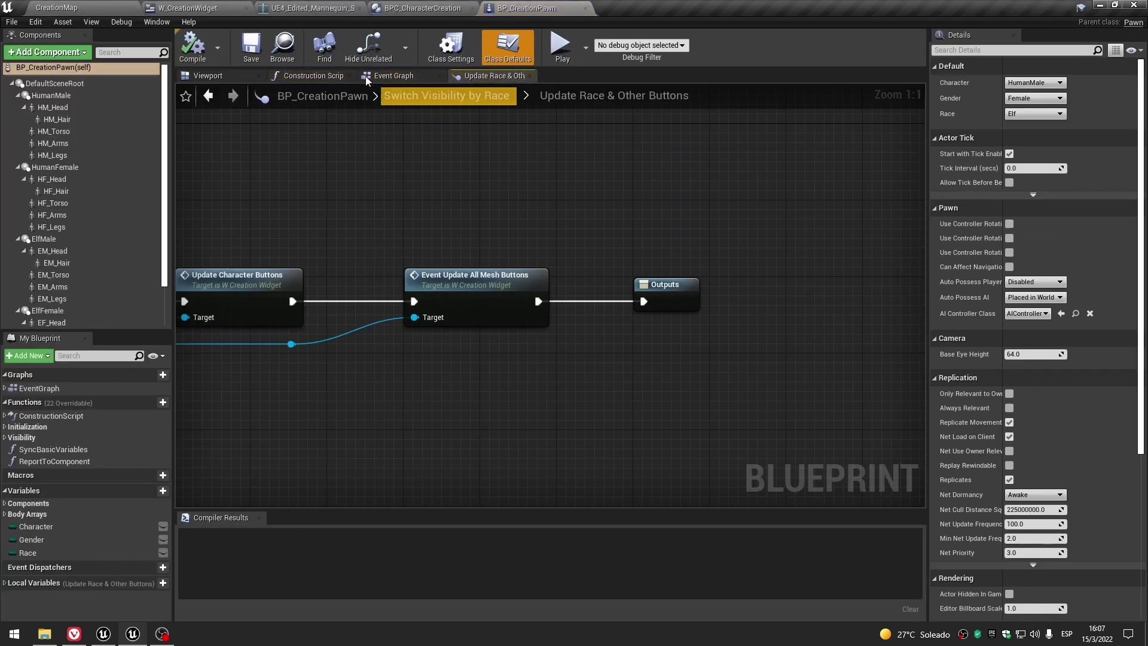
{"action": "left_click", "coordinate": [217, 70]}
{"action": "left_click", "coordinate": [96, 117]}
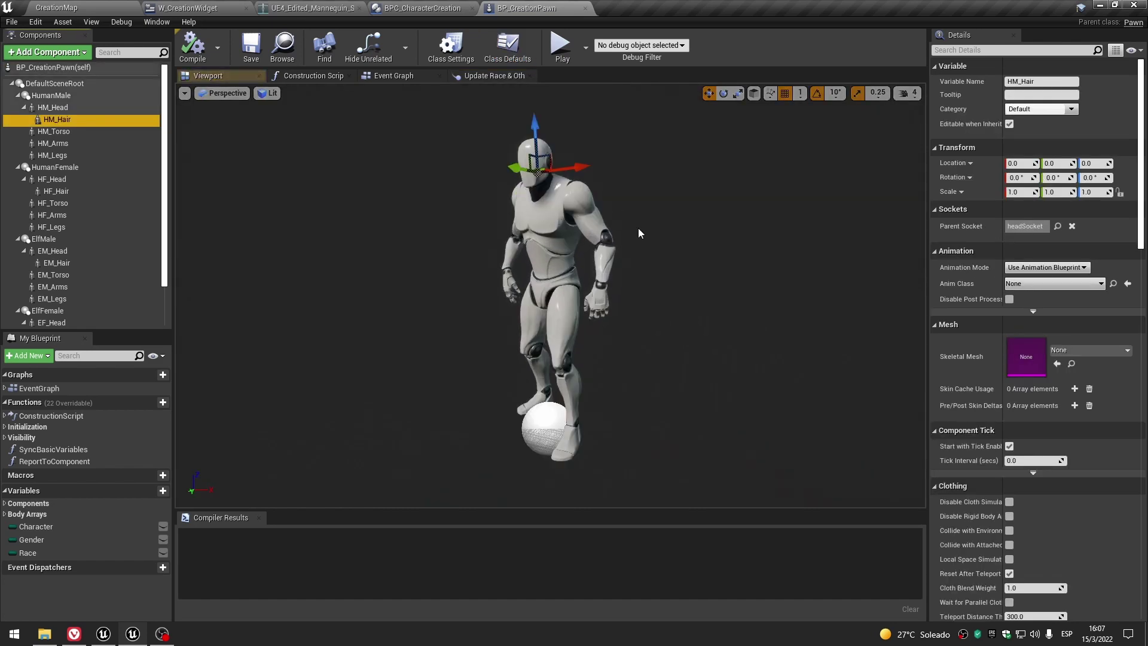
{"action": "scroll", "coordinate": [674, 261], "scroll_direction": "up", "scroll_amount": 3}
{"action": "scroll", "coordinate": [701, 267], "scroll_direction": "down", "scroll_amount": 3}
{"action": "scroll", "coordinate": [702, 267], "scroll_direction": "up", "scroll_amount": 2}
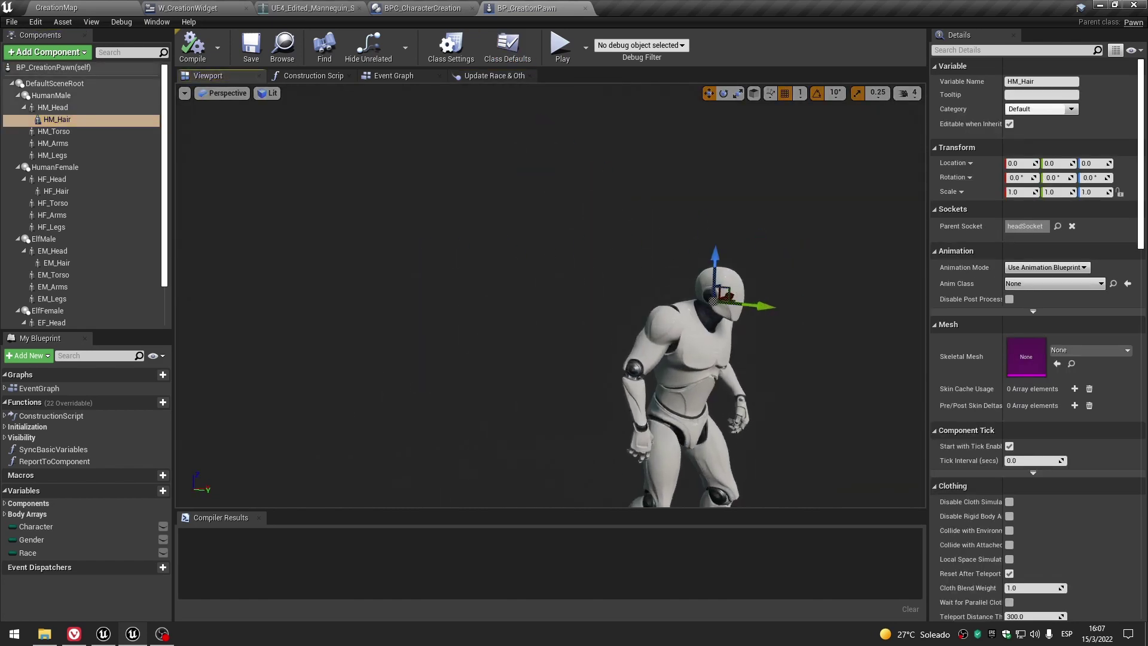
{"action": "scroll", "coordinate": [703, 273], "scroll_direction": "up", "scroll_amount": 5}
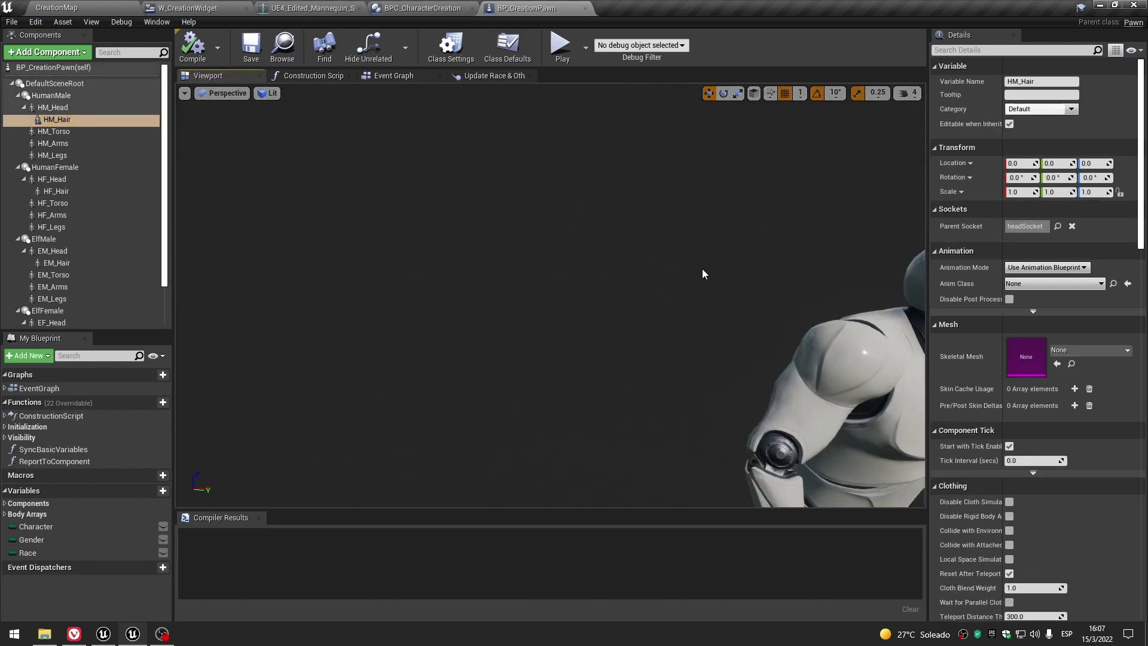
{"action": "key", "text": "f"}
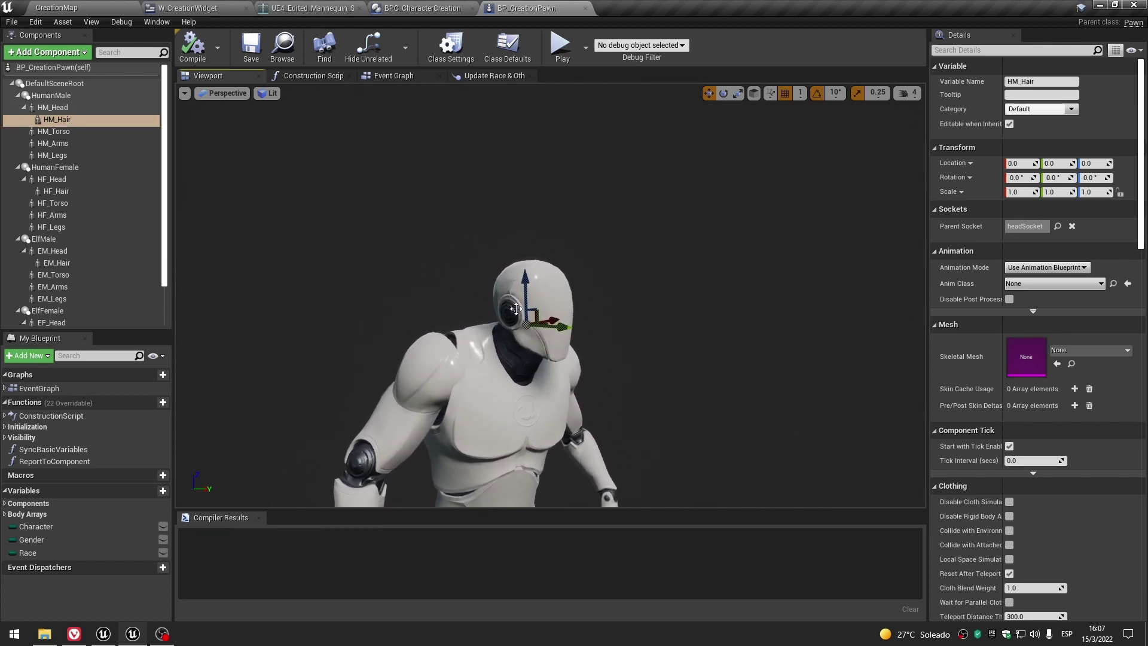
{"action": "left_click", "coordinate": [585, 8]}
Reopen the collapsed FixHair graph, collapse Local Variables, and add a new function to rename.
{"action": "right_click_drag", "start_coordinate": [663, 219], "coordinate": [650, 251]}
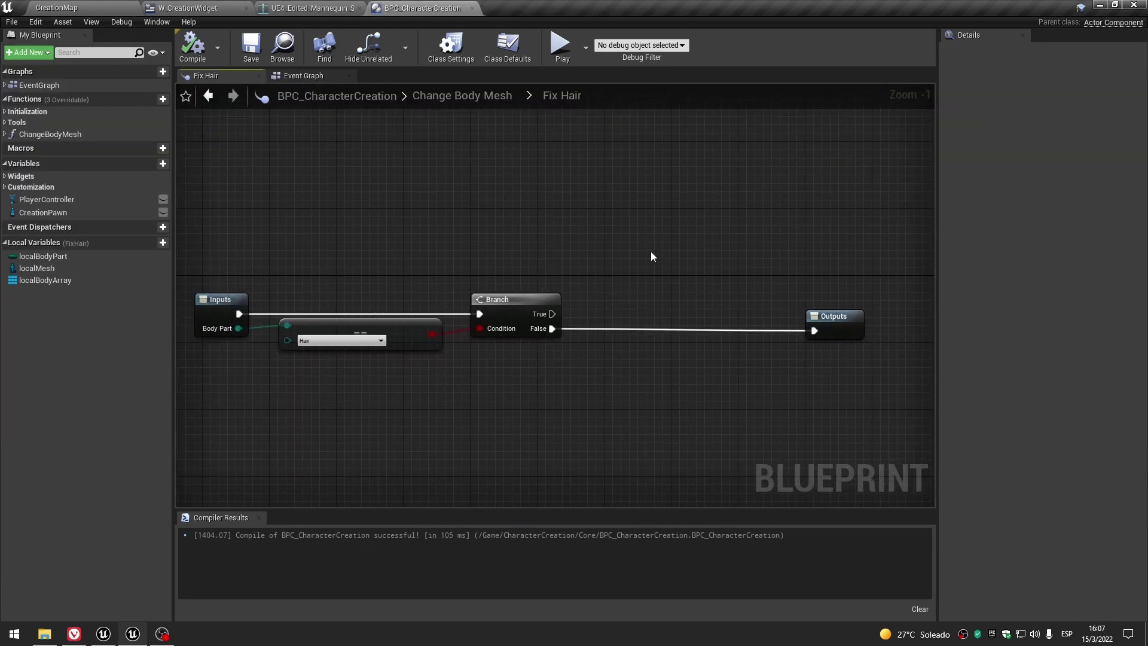
{"action": "left_click", "coordinate": [430, 96]}
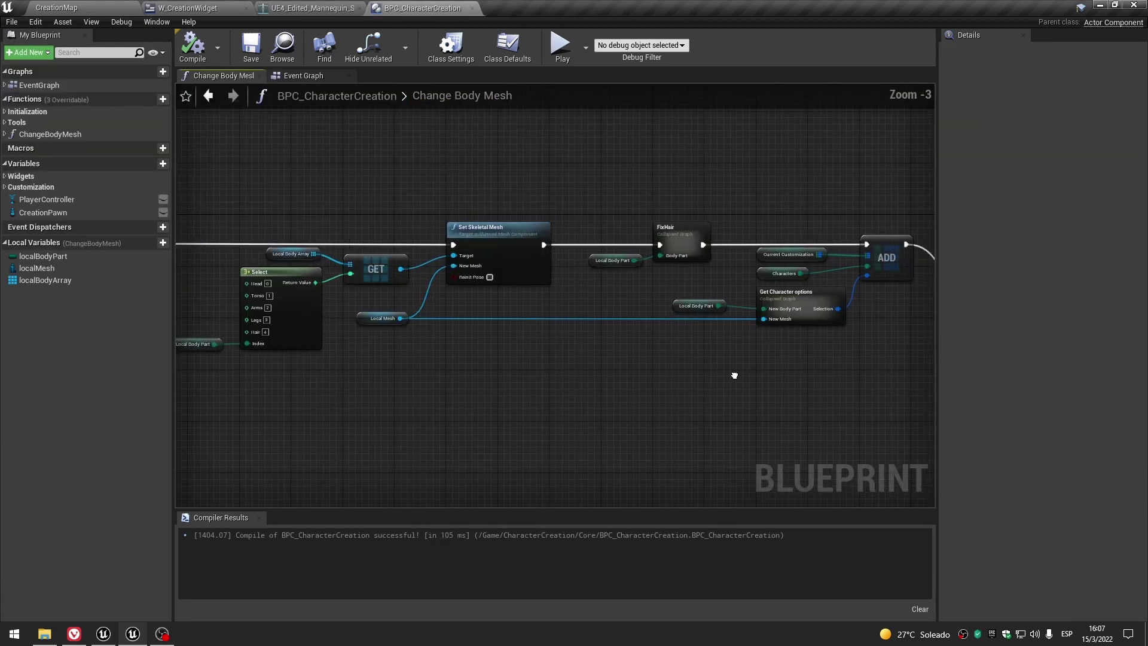
{"action": "double_click", "coordinate": [551, 261]}
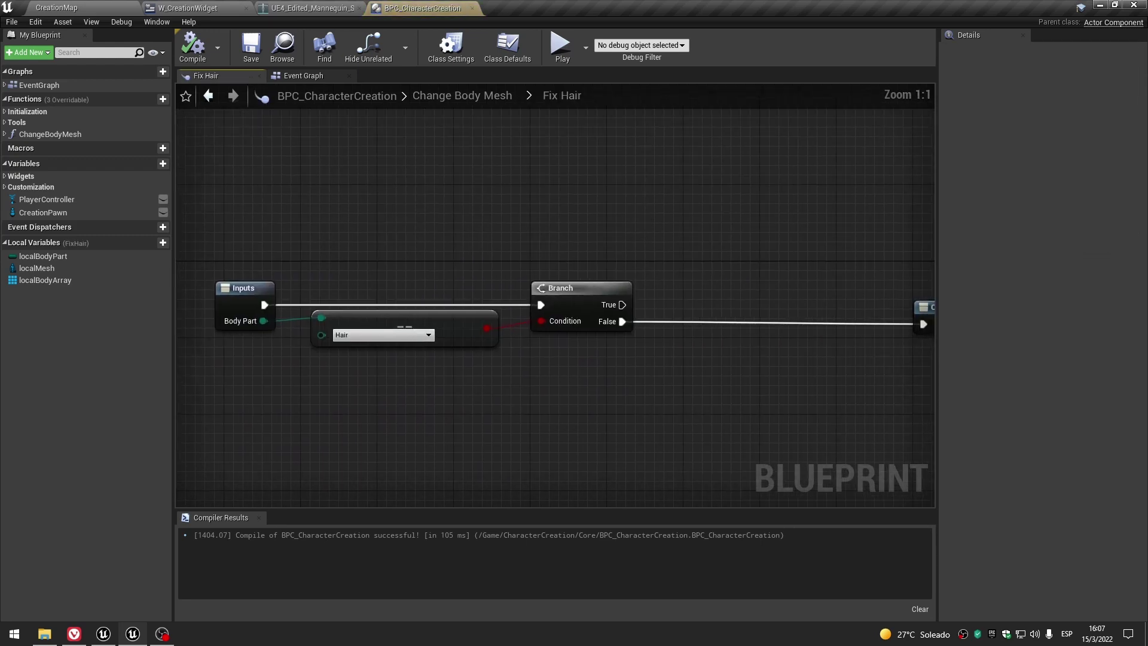
{"action": "right_click_drag", "start_coordinate": [406, 226], "coordinate": [587, 189]}
{"action": "scroll", "coordinate": [587, 190], "scroll_direction": "down", "scroll_amount": 1}
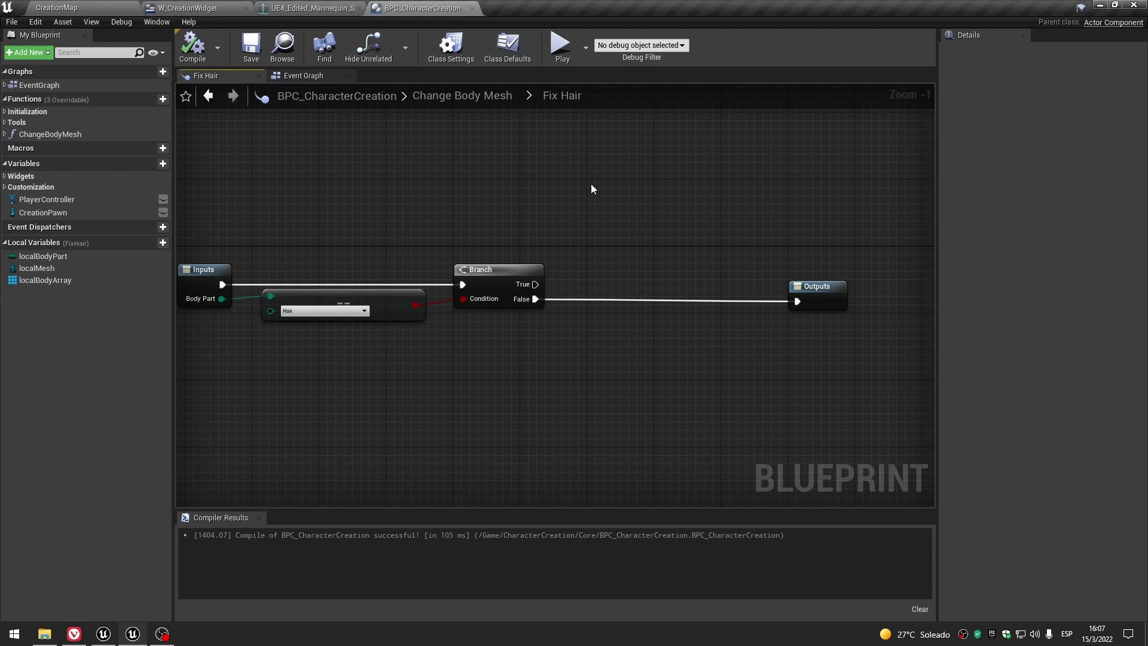
{"action": "scroll", "coordinate": [526, 309], "scroll_direction": "down", "scroll_amount": 1}
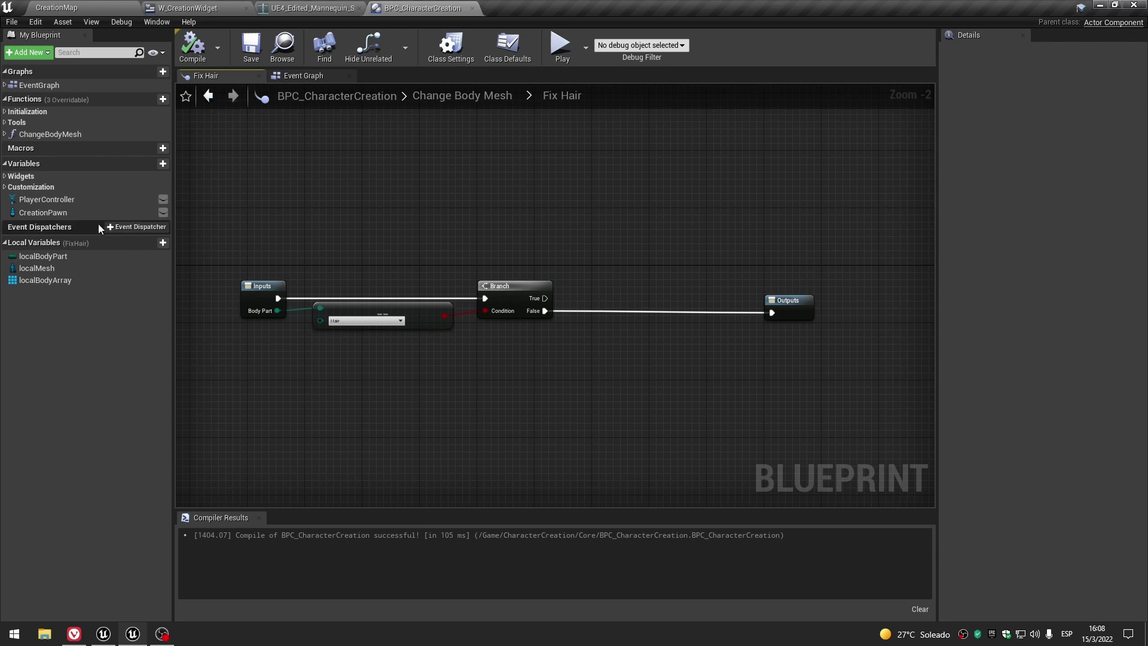
{"action": "left_click", "coordinate": [5, 242]}
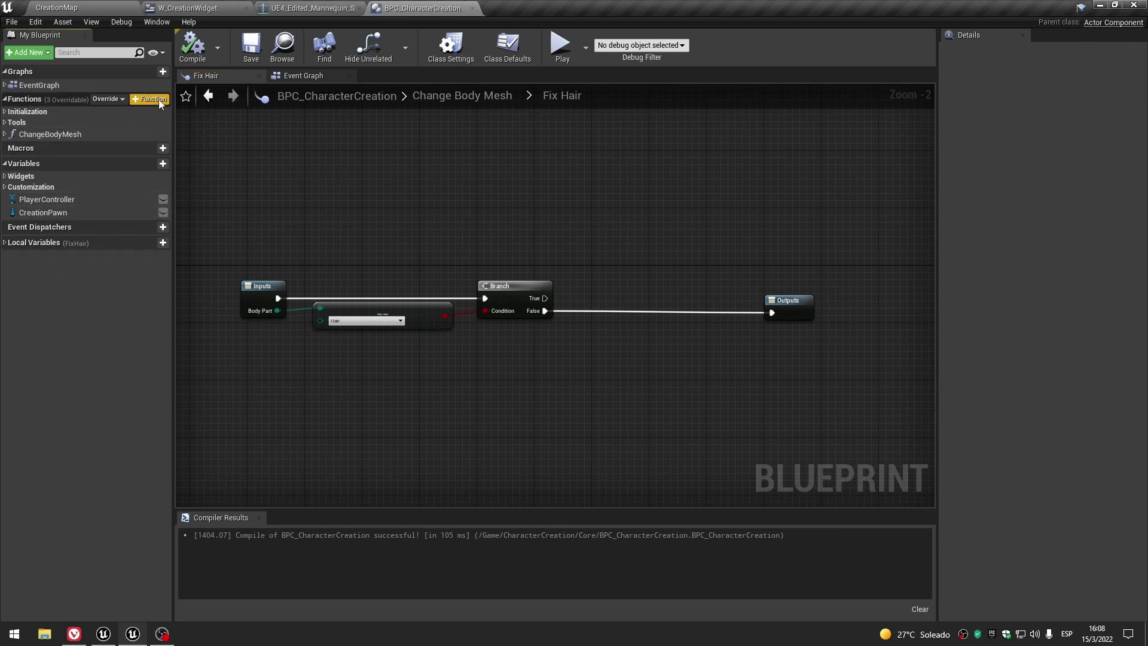
{"action": "left_click", "coordinate": [161, 103]}
{"action": "right_click", "coordinate": [96, 147]}
Name the new function FixHairLocation and compile the blueprint.
{"action": "left_click", "coordinate": [131, 201]}
{"action": "type", "text": "FixHairLocation"}
{"action": "key", "text": "Return"}
{"action": "right_click_drag", "start_coordinate": [407, 256], "coordinate": [171, 220]}
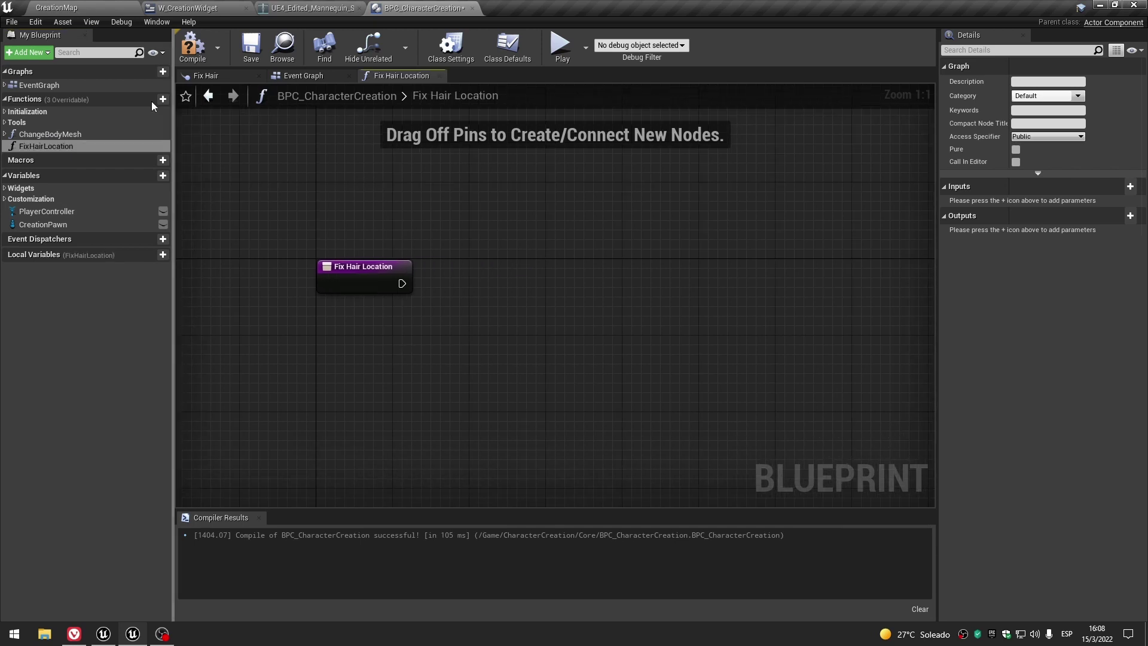
{"action": "left_click", "coordinate": [192, 56]}
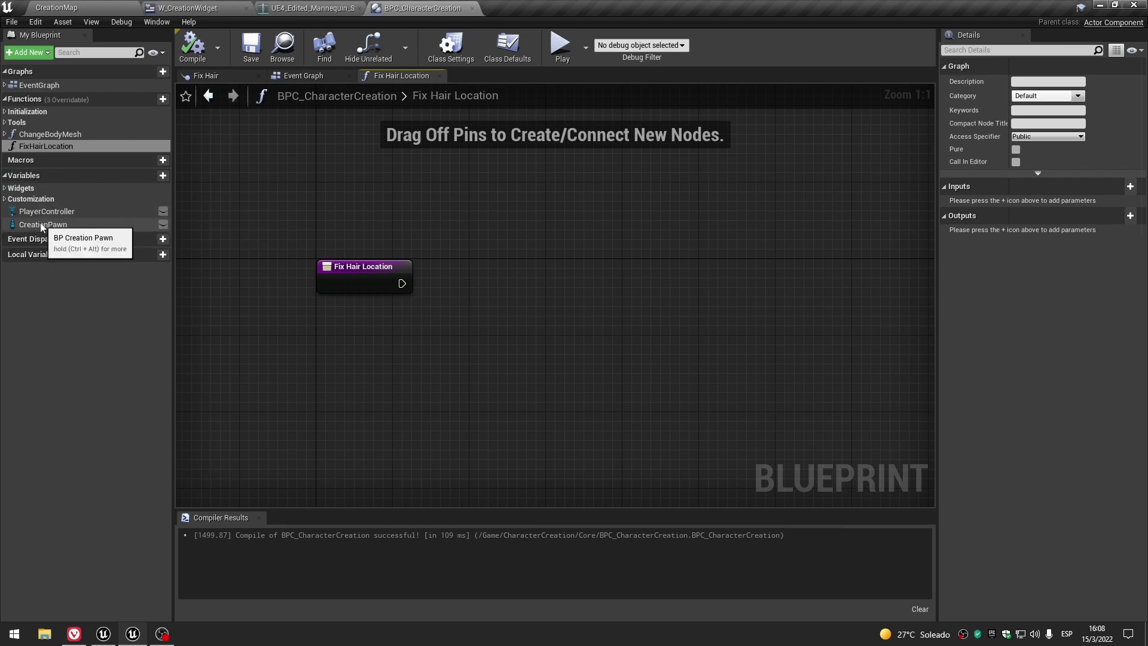
Place a Get CreationPawn node in the FixHairLocation graph, then go to CreationMap.
{"action": "left_click_drag", "start_coordinate": [42, 224], "coordinate": [383, 345]}
{"action": "left_click", "coordinate": [412, 362]}
{"action": "left_click", "coordinate": [188, 8]}
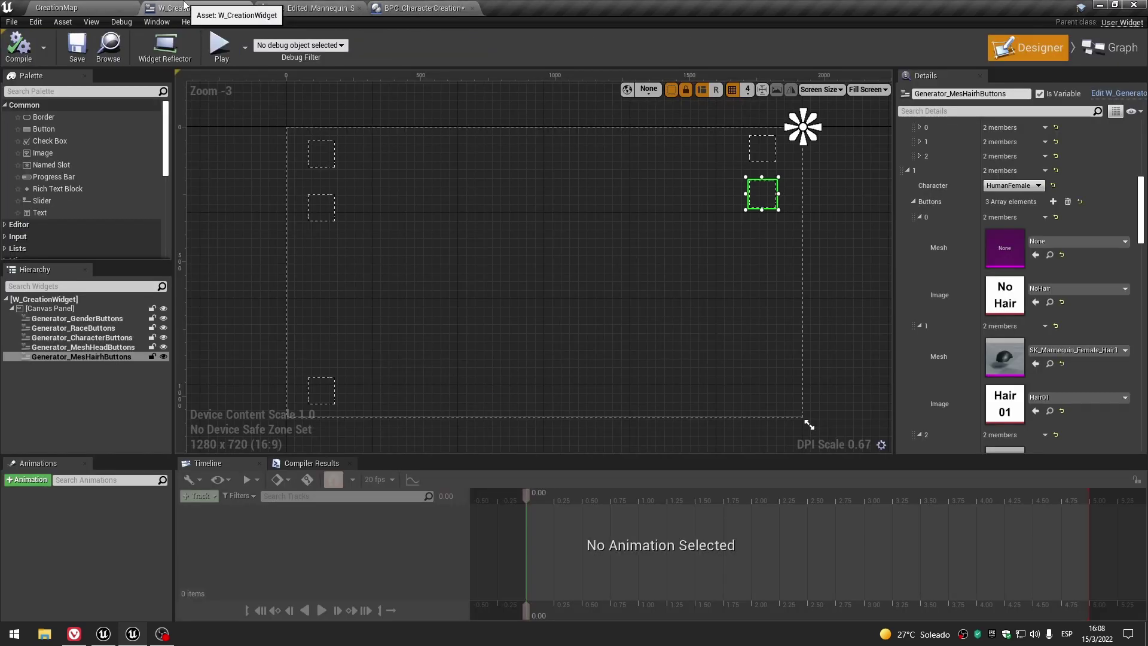
{"action": "left_click", "coordinate": [343, 7]}
{"action": "left_click", "coordinate": [439, 7]}
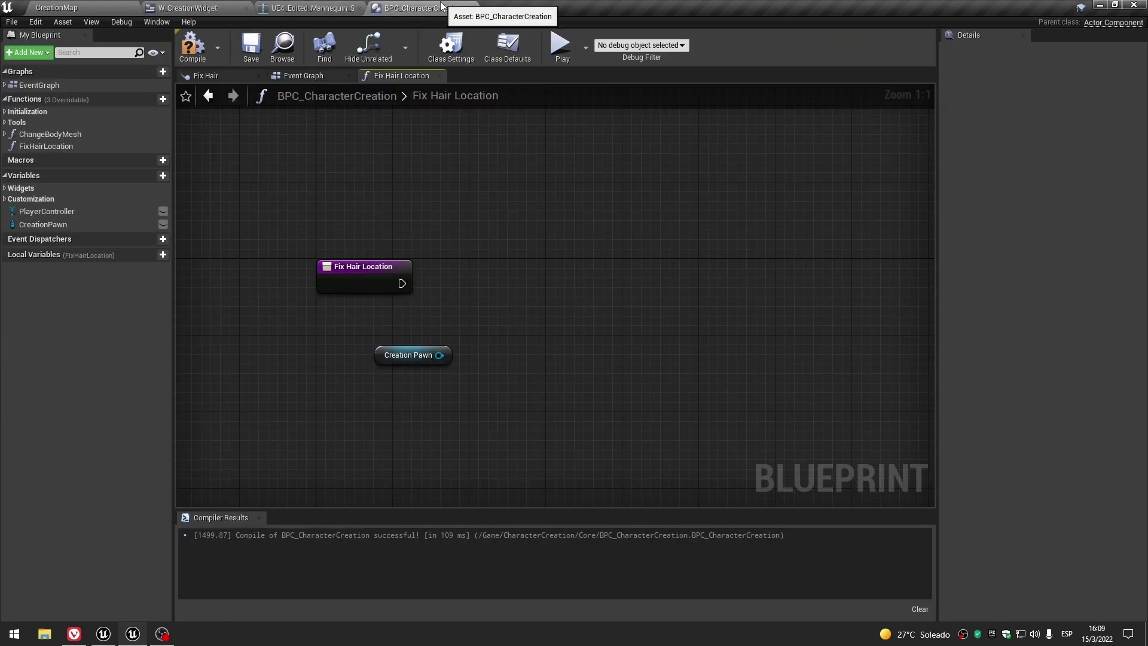
{"action": "left_click", "coordinate": [103, 7]}
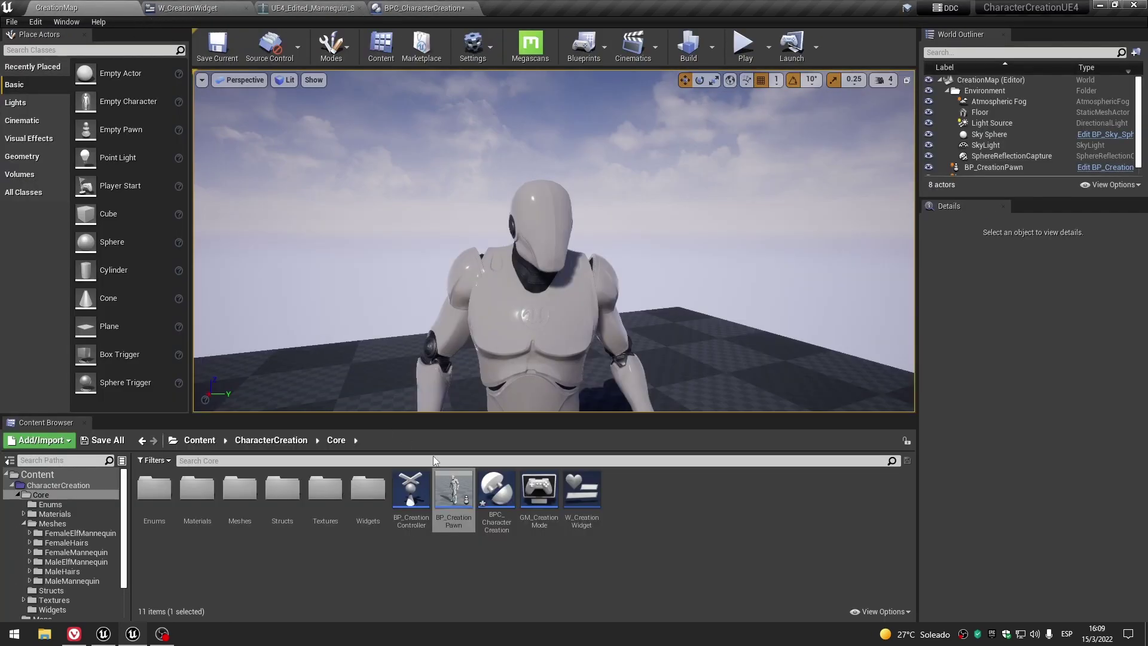
Inspect BP_CreationPawn's HM, HF, EM and EF Hair components, then compile it.
{"action": "double_click", "coordinate": [454, 497]}
{"action": "key", "text": "Home"}
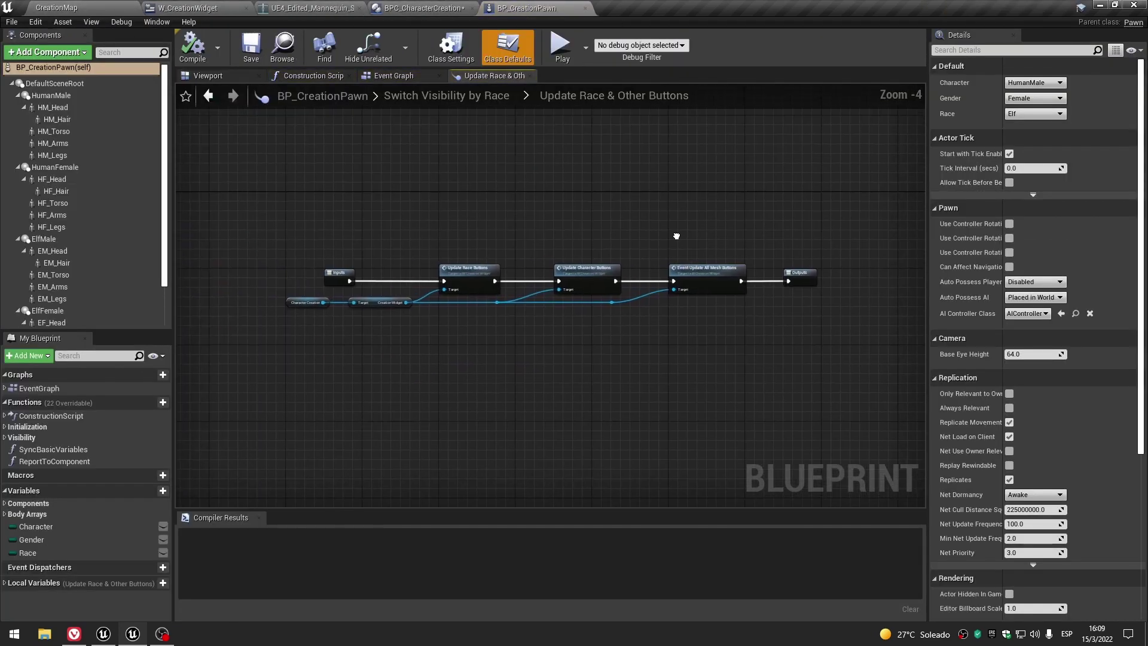
{"action": "left_click", "coordinate": [473, 97]}
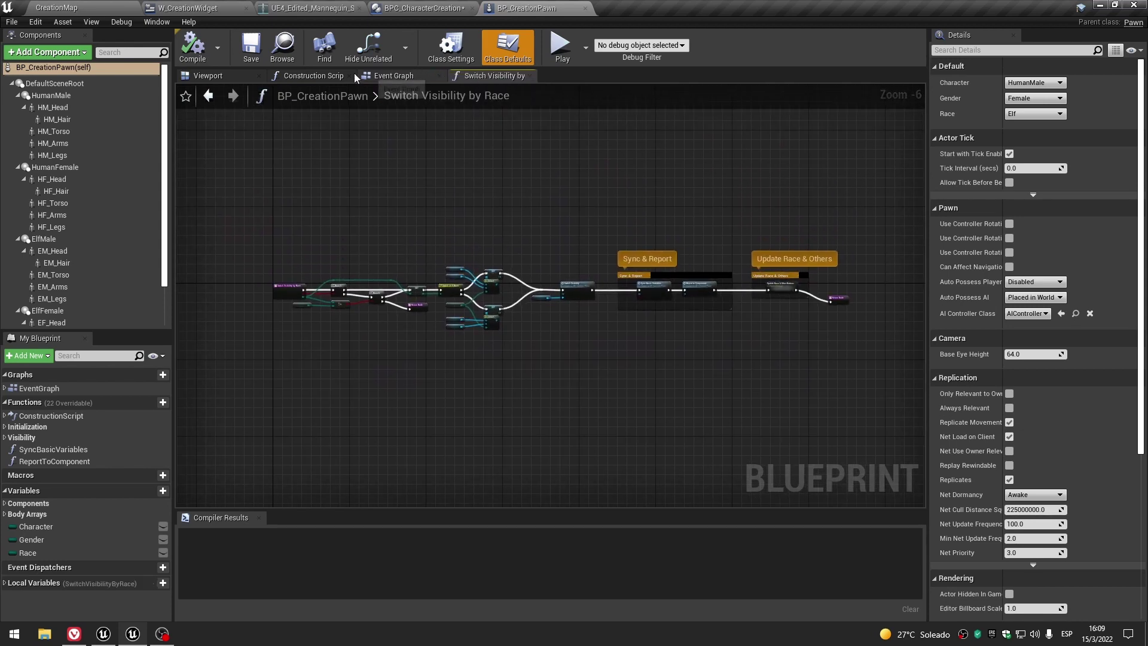
{"action": "left_click", "coordinate": [201, 77]}
{"action": "left_click", "coordinate": [79, 117]}
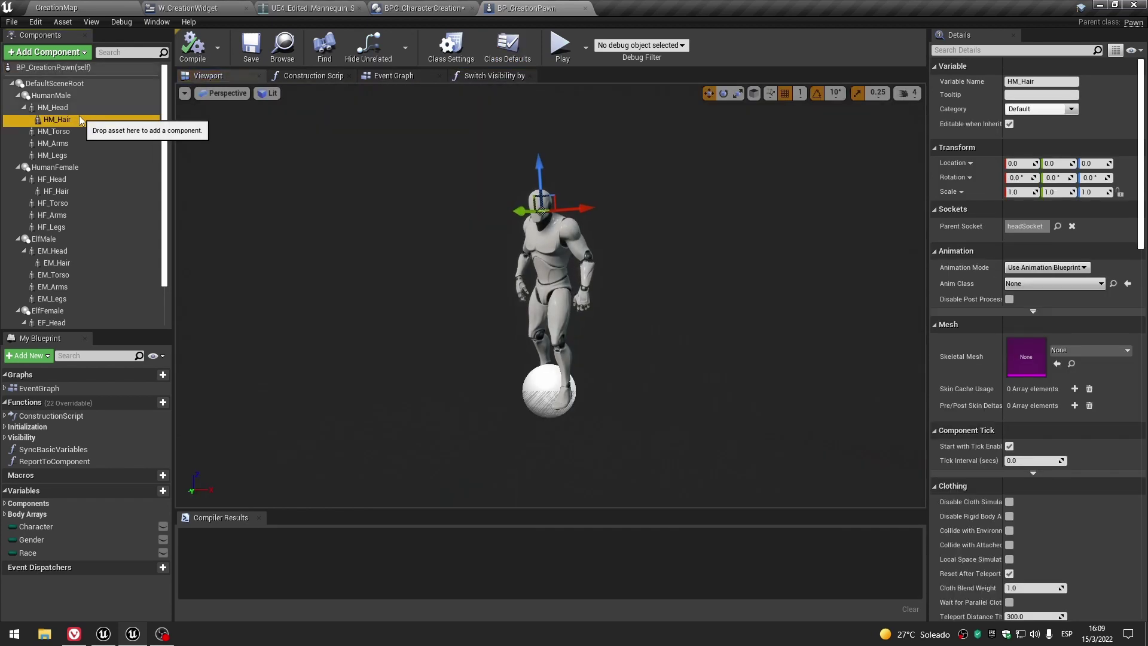
{"action": "scroll", "coordinate": [77, 117], "scroll_direction": "down", "scroll_amount": 2}
{"action": "left_click", "coordinate": [73, 153]}
{"action": "scroll", "coordinate": [73, 151], "scroll_direction": "down", "scroll_amount": 1}
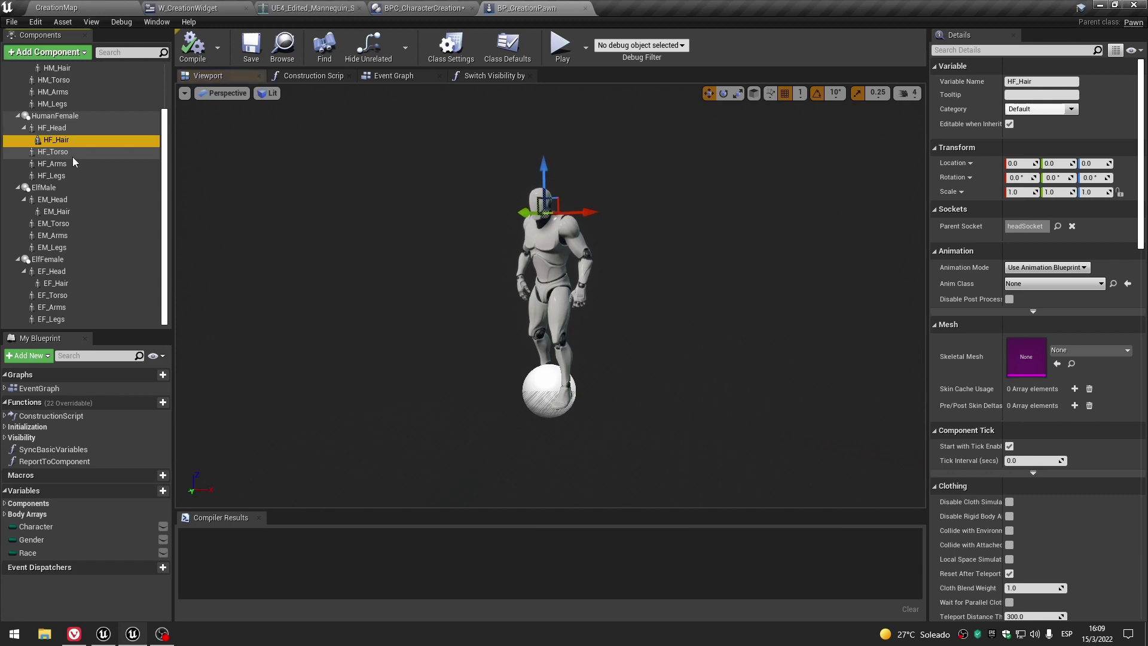
{"action": "left_click", "coordinate": [77, 208]}
{"action": "left_click", "coordinate": [76, 283]}
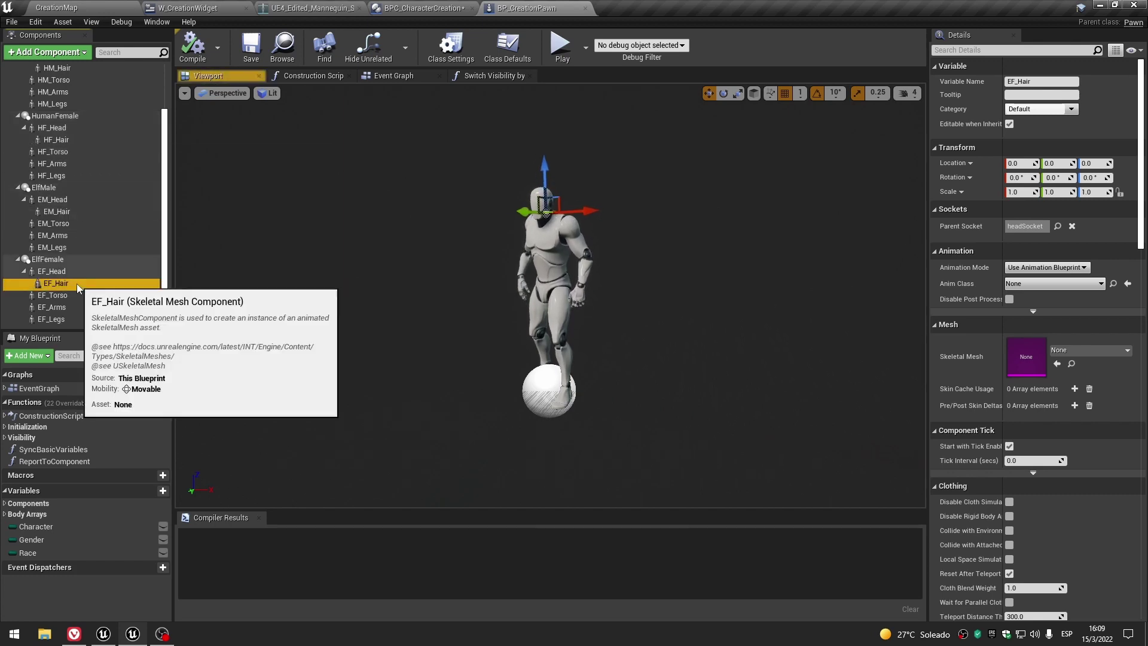
{"action": "key", "text": "F7"}
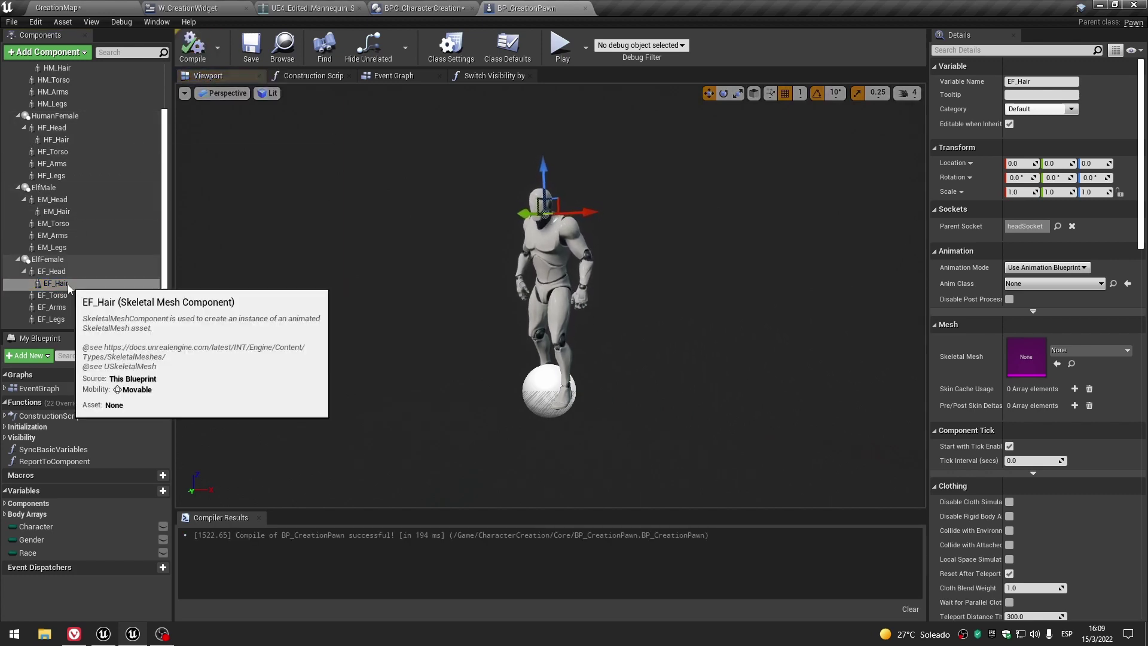
Close W_CreationWidget, view the mannequin skeleton, and return to Fix Hair Location.
{"action": "left_click", "coordinate": [236, 7]}
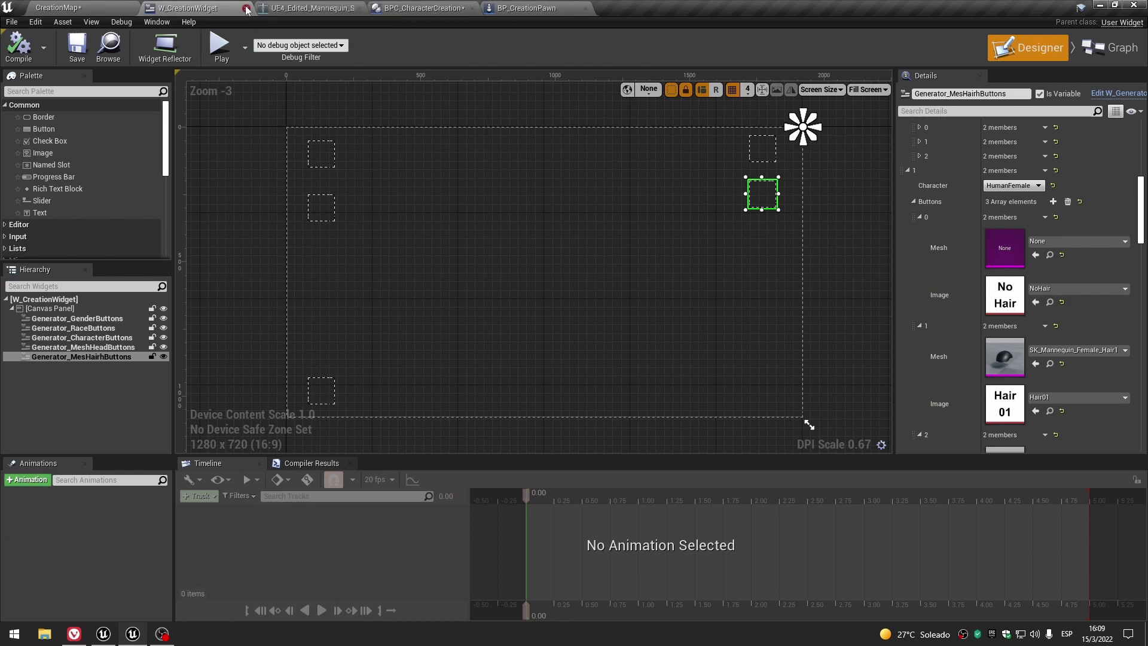
{"action": "left_click", "coordinate": [245, 8]}
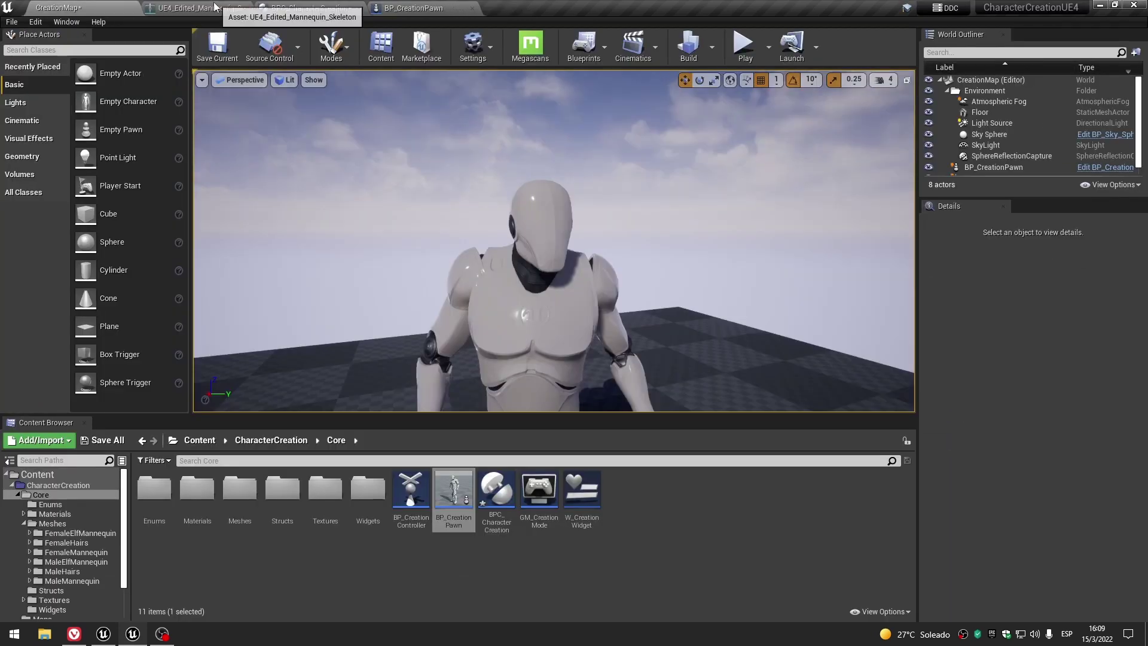
{"action": "left_click", "coordinate": [197, 8]}
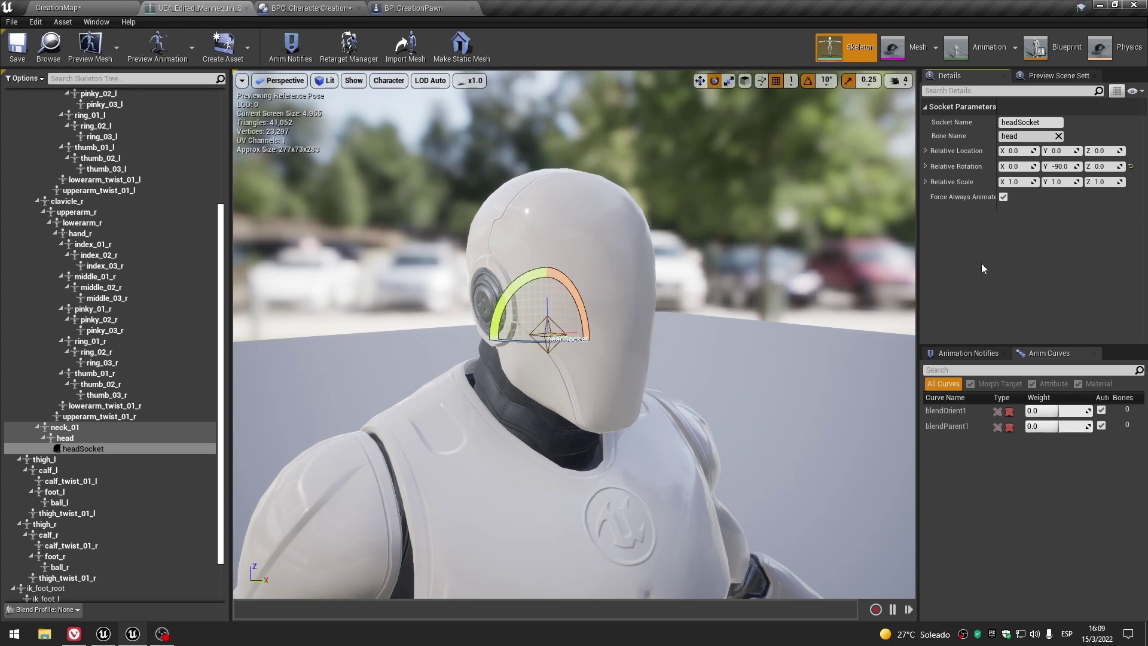
{"action": "left_click", "coordinate": [307, 7]}
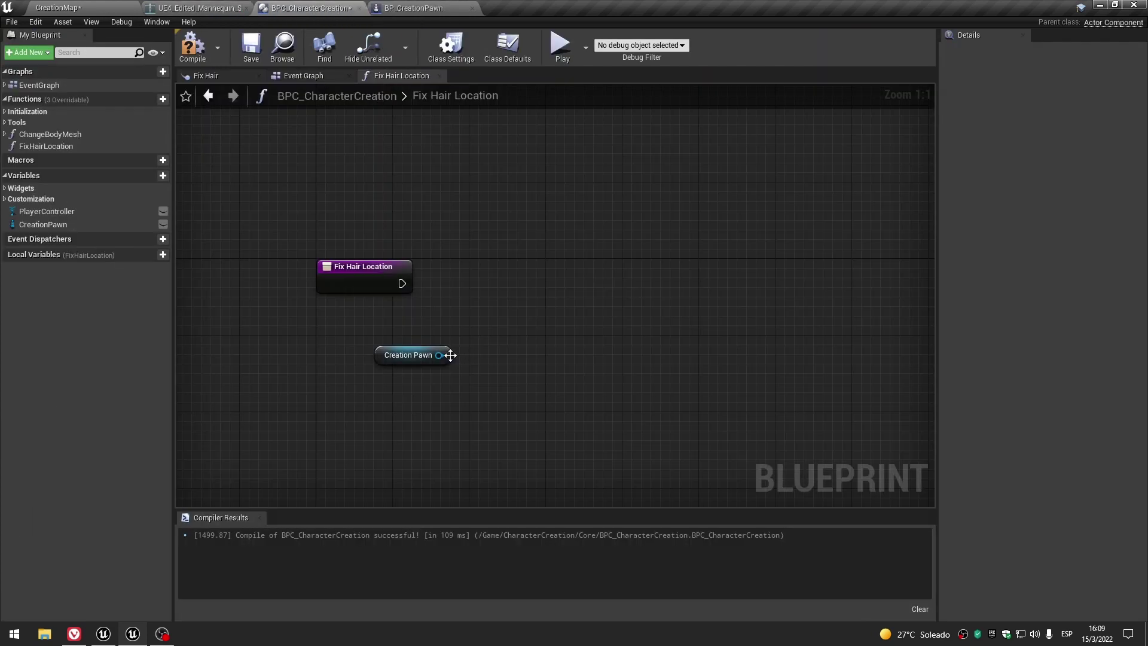
Pull a Get HM Hair node from the Creation Pawn reference.
{"action": "left_click_drag", "start_coordinate": [450, 355], "coordinate": [514, 307]}
{"action": "type", "text": "HM"}
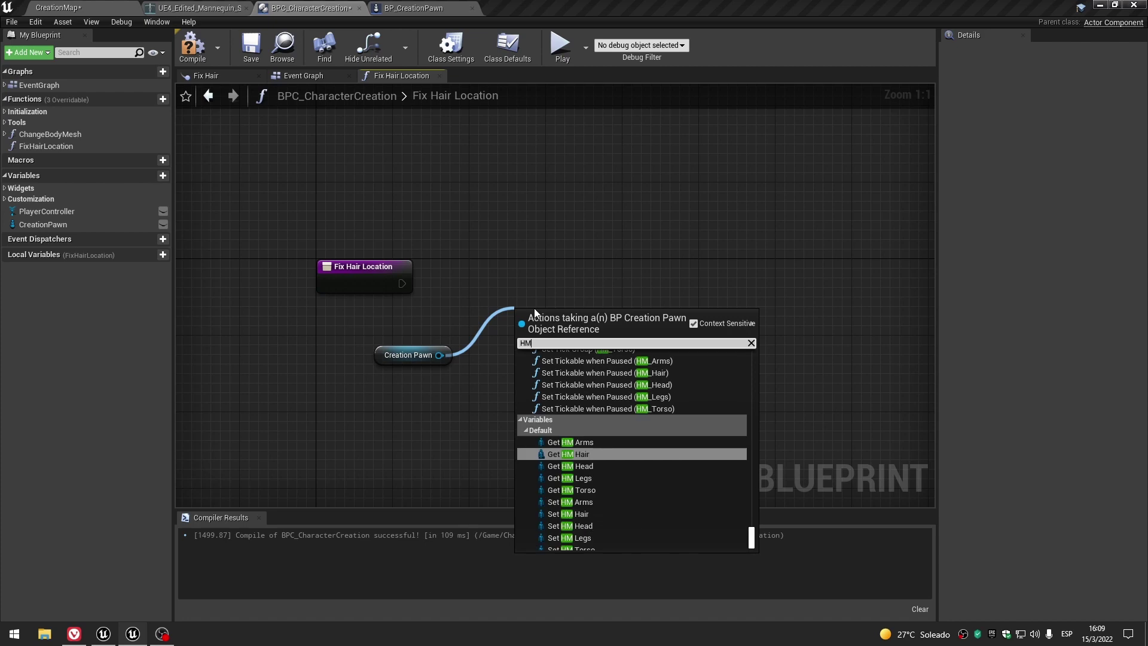
{"action": "type", "text": "_Hair"}
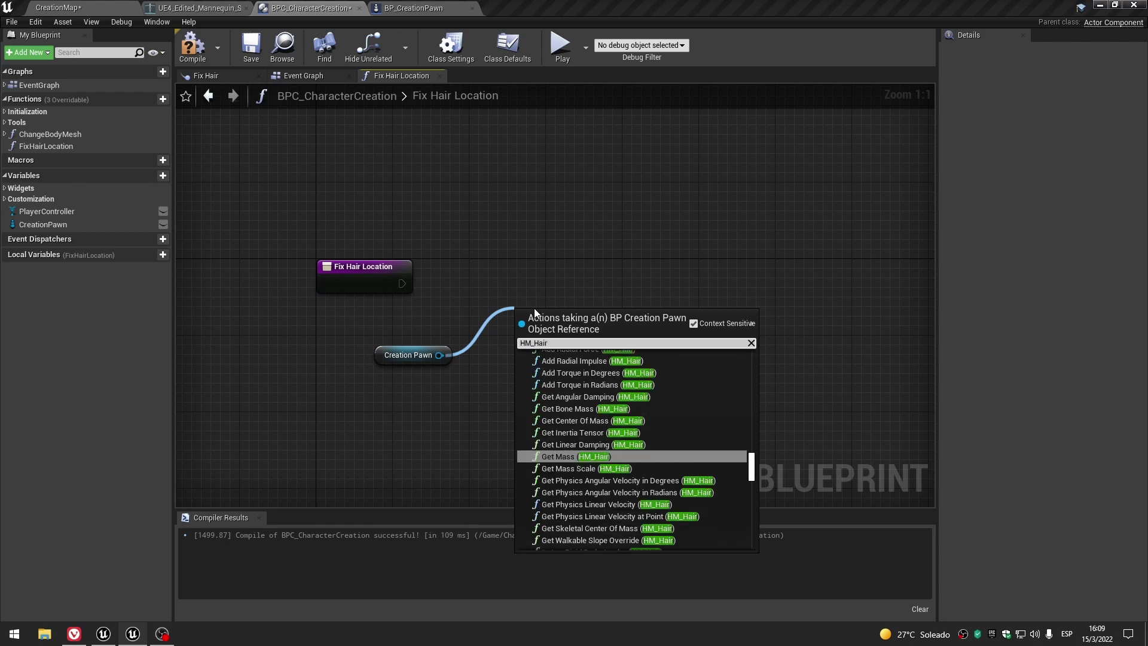
{"action": "mouse_move", "coordinate": [753, 470]}
{"action": "left_mouse_down"}
{"action": "mouse_move", "coordinate": [752, 543]}
{"action": "mouse_move", "coordinate": [753, 366]}
{"action": "mouse_move", "coordinate": [758, 544]}
{"action": "left_mouse_up"}
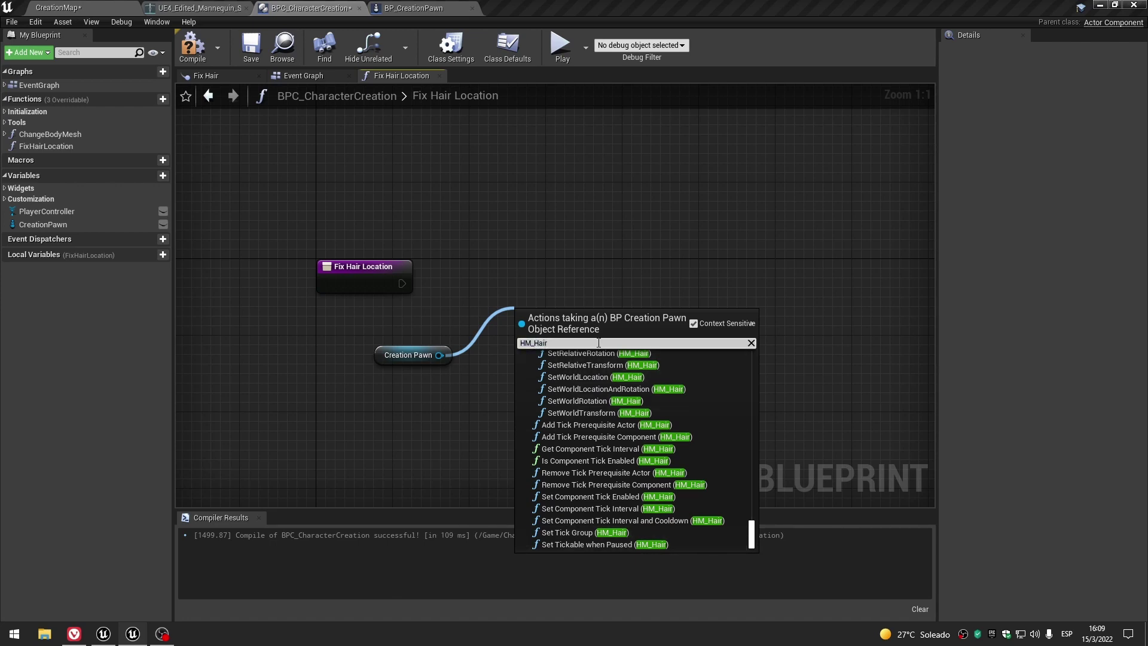
{"action": "key", "text": "BackSpace"}
{"action": "scroll", "coordinate": [589, 520], "scroll_direction": "down", "scroll_amount": 1}
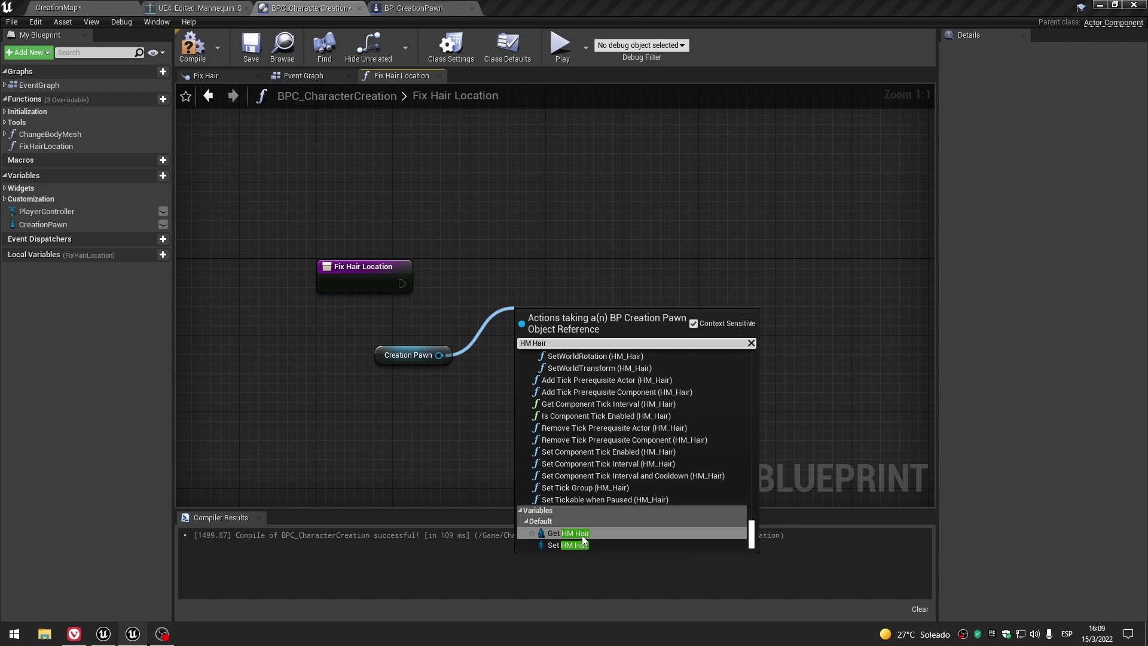
{"action": "left_click", "coordinate": [600, 535]}
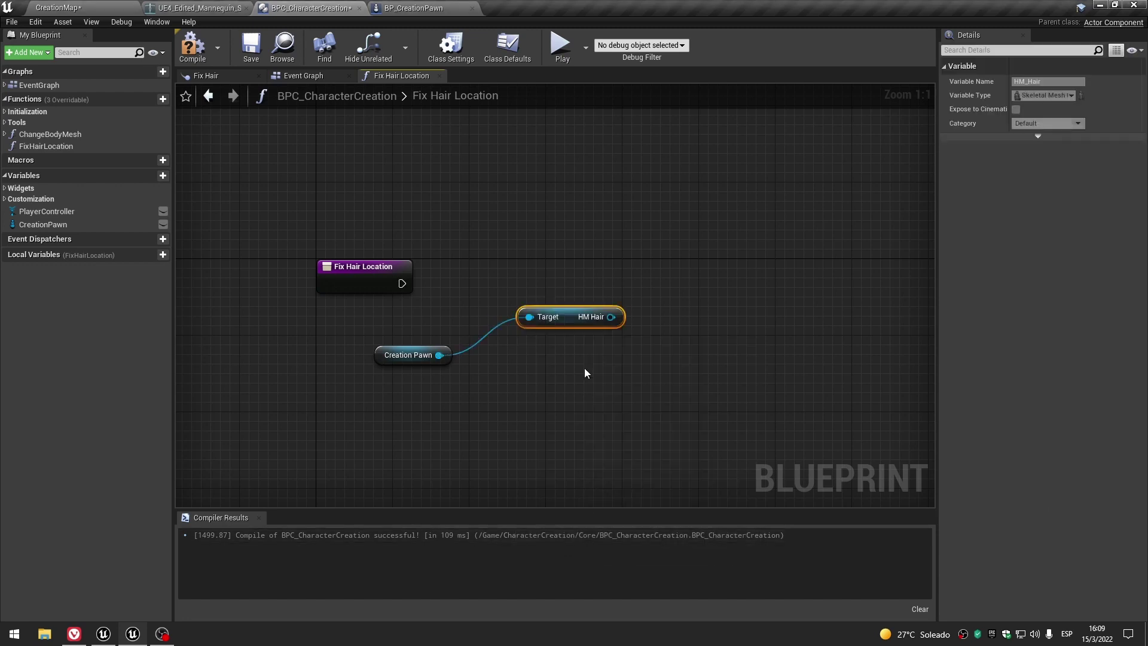
Add a Get HF Hair node beside HM Hair, then search Creation Pawn for EM Hair.
{"action": "left_click_drag", "start_coordinate": [444, 357], "coordinate": [513, 392]}
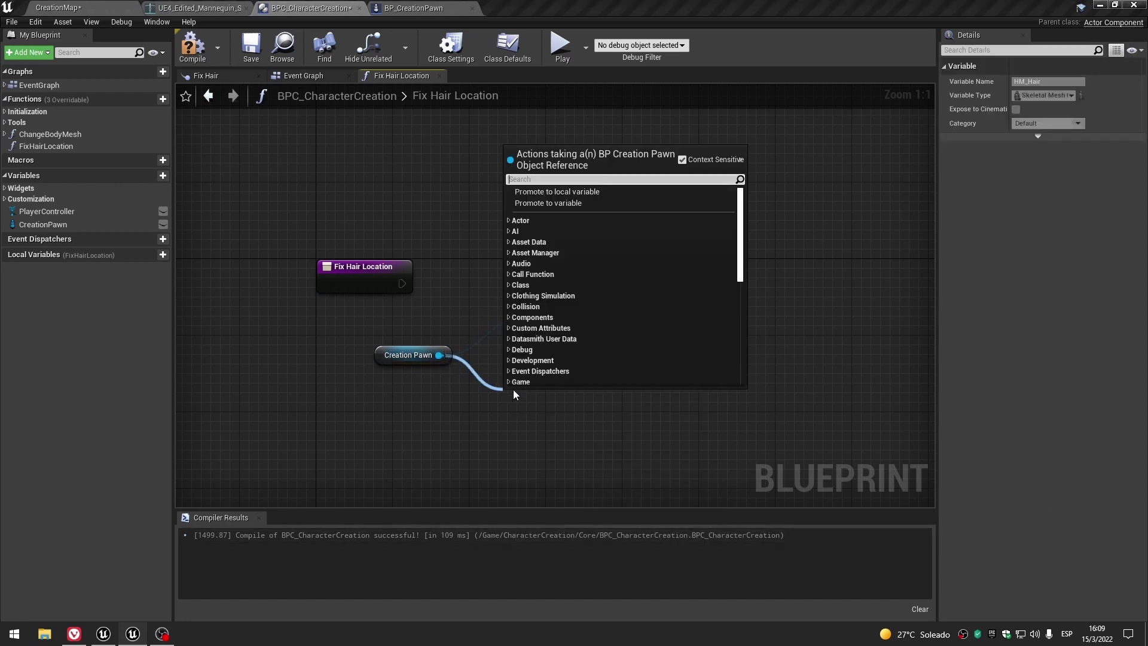
{"action": "type", "text": "HF Hair"}
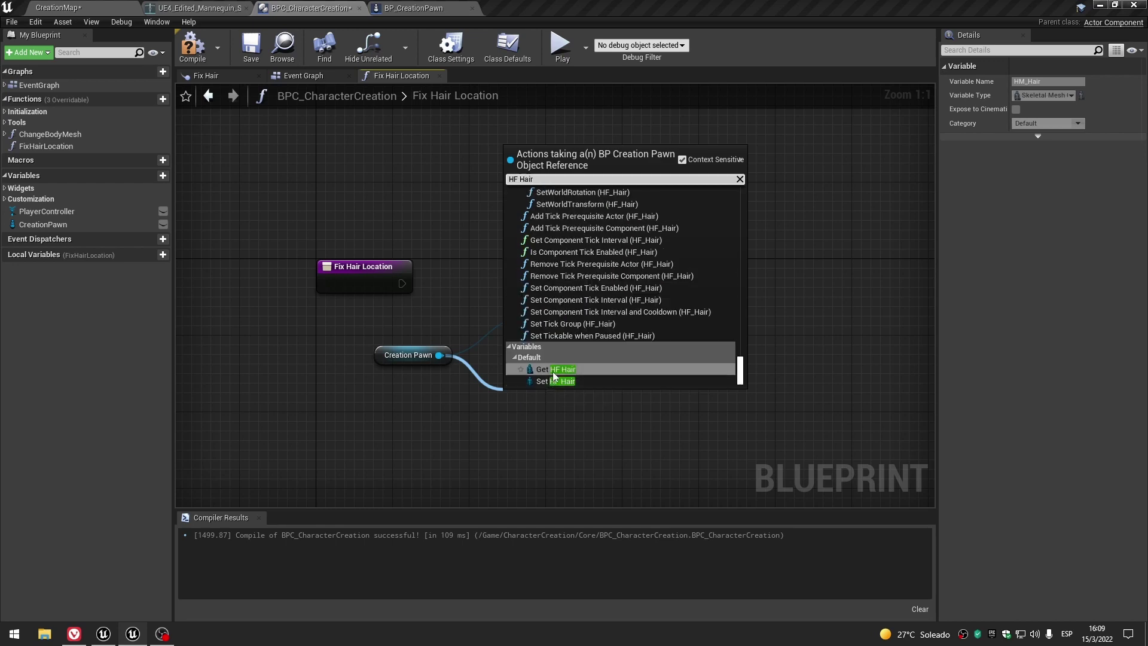
{"action": "left_click", "coordinate": [552, 370]}
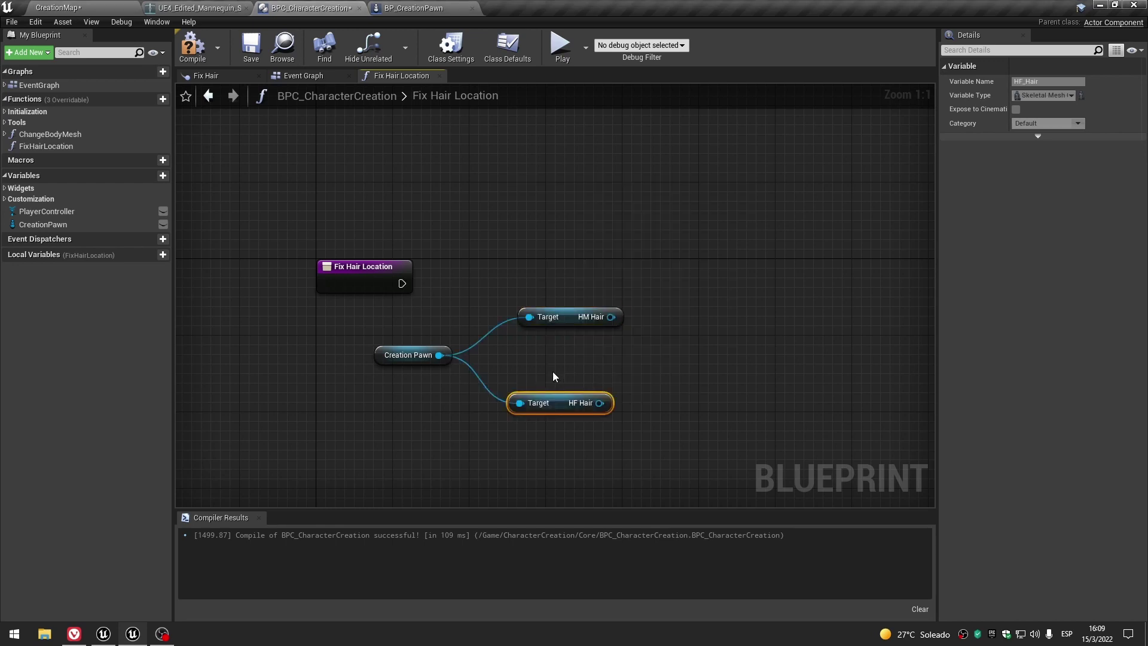
{"action": "left_click_drag", "start_coordinate": [559, 402], "coordinate": [569, 345]}
{"action": "left_click_drag", "start_coordinate": [439, 355], "coordinate": [536, 434]}
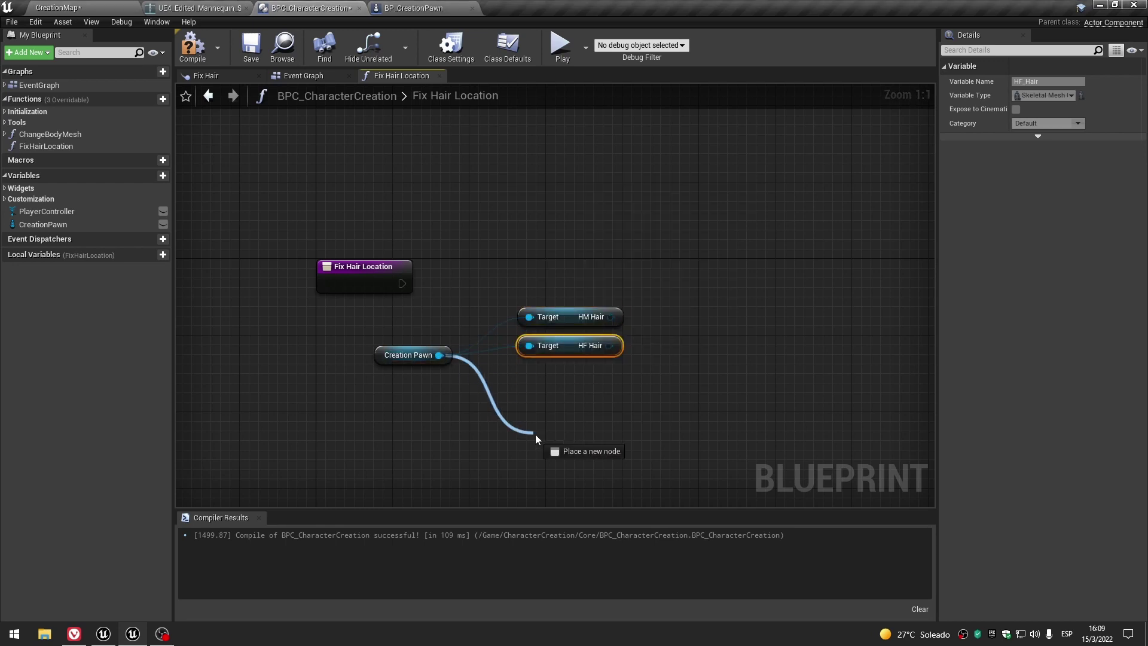
{"action": "type", "text": "EM"}
{"action": "key", "text": "BackSpace"}
{"action": "type", "text": "Hair"}
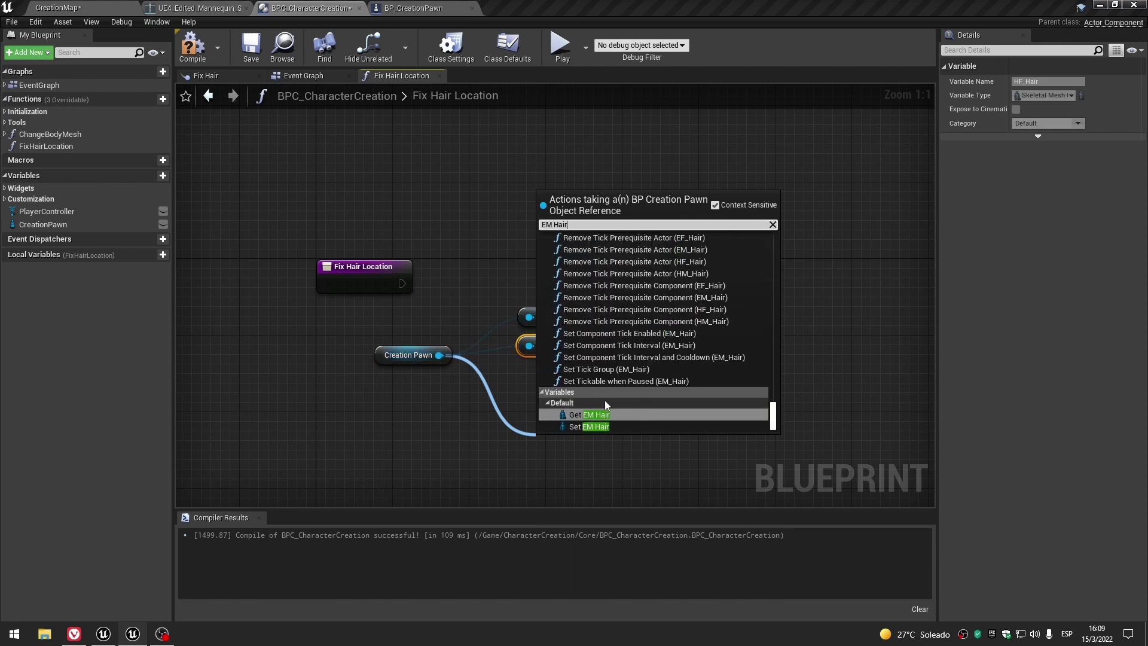
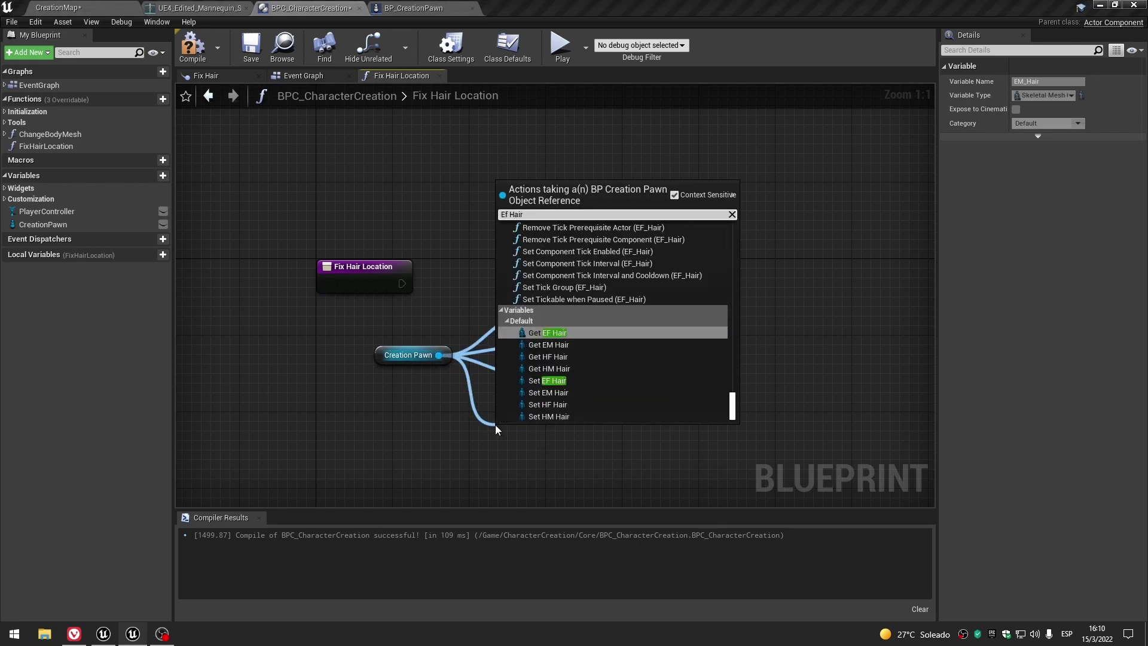
Add a Get EF Hair node below EM Hair, group it with Creation Pawn, and compile.
{"action": "left_click", "coordinate": [575, 336]}
{"action": "left_click_drag", "start_coordinate": [571, 433], "coordinate": [572, 405]}
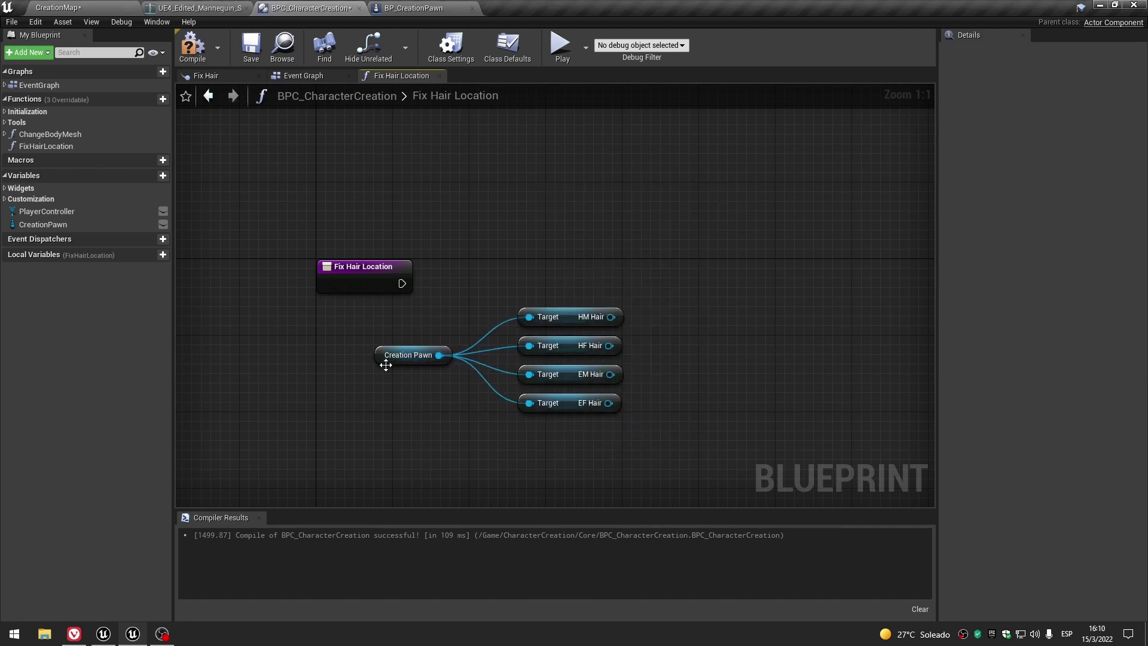
{"action": "left_click_drag", "start_coordinate": [384, 358], "coordinate": [403, 368]}
{"action": "left_click_drag", "start_coordinate": [386, 312], "coordinate": [585, 444]}
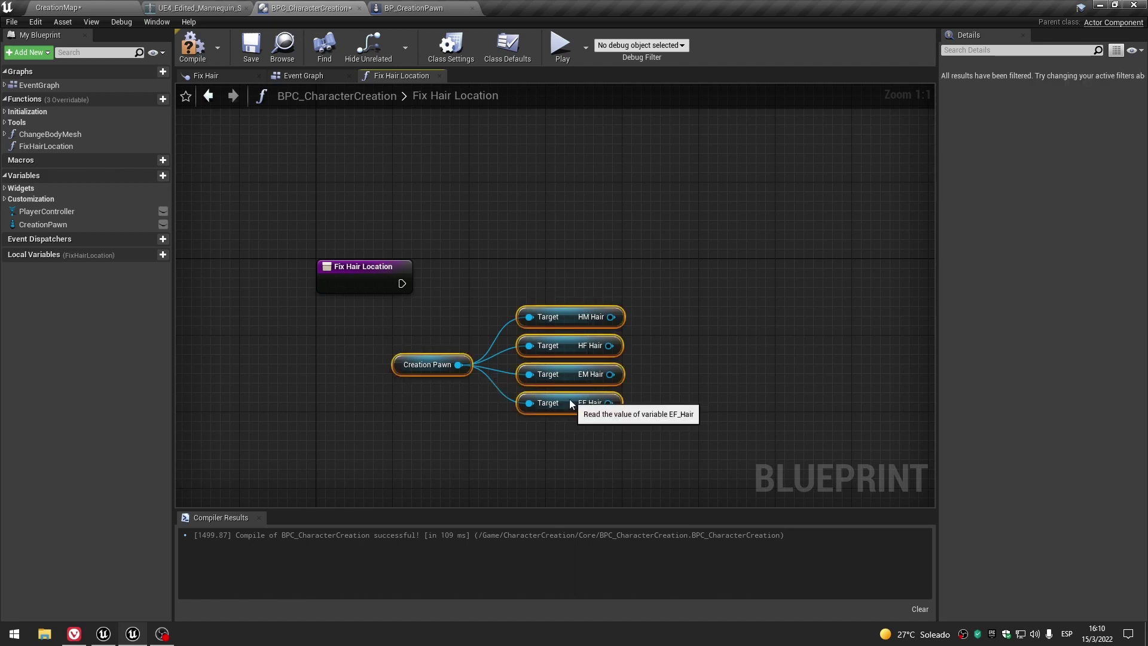
{"action": "left_click_drag", "start_coordinate": [566, 403], "coordinate": [490, 413]}
{"action": "left_click", "coordinate": [684, 440]}
{"action": "right_click_drag", "start_coordinate": [658, 431], "coordinate": [590, 399]}
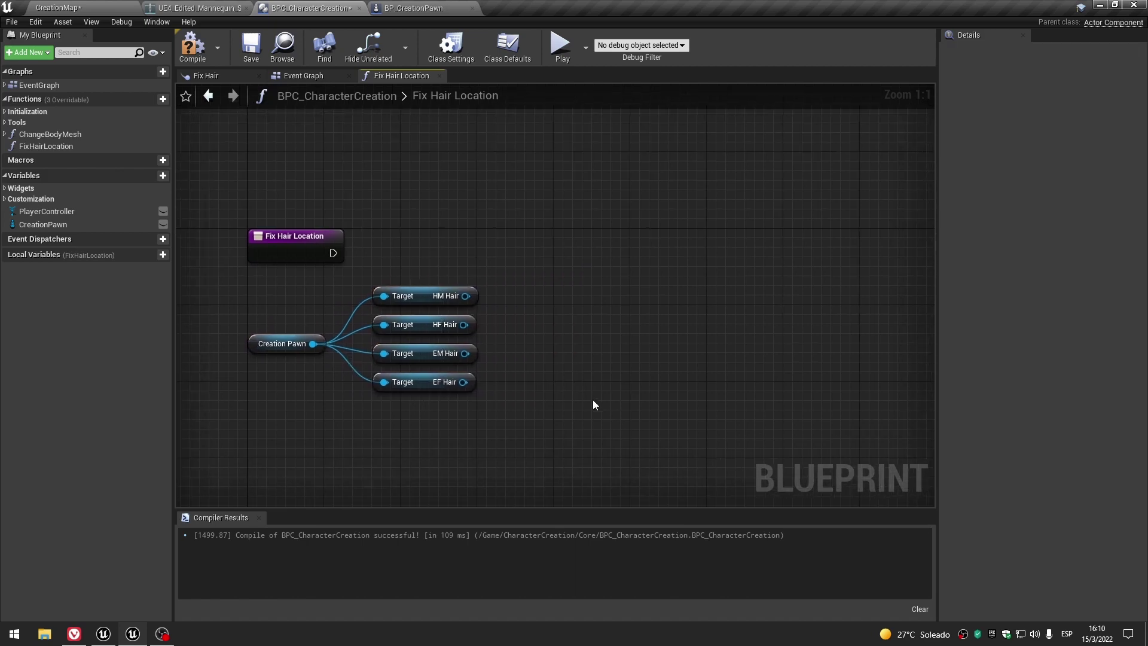
{"action": "left_click", "coordinate": [204, 40]}
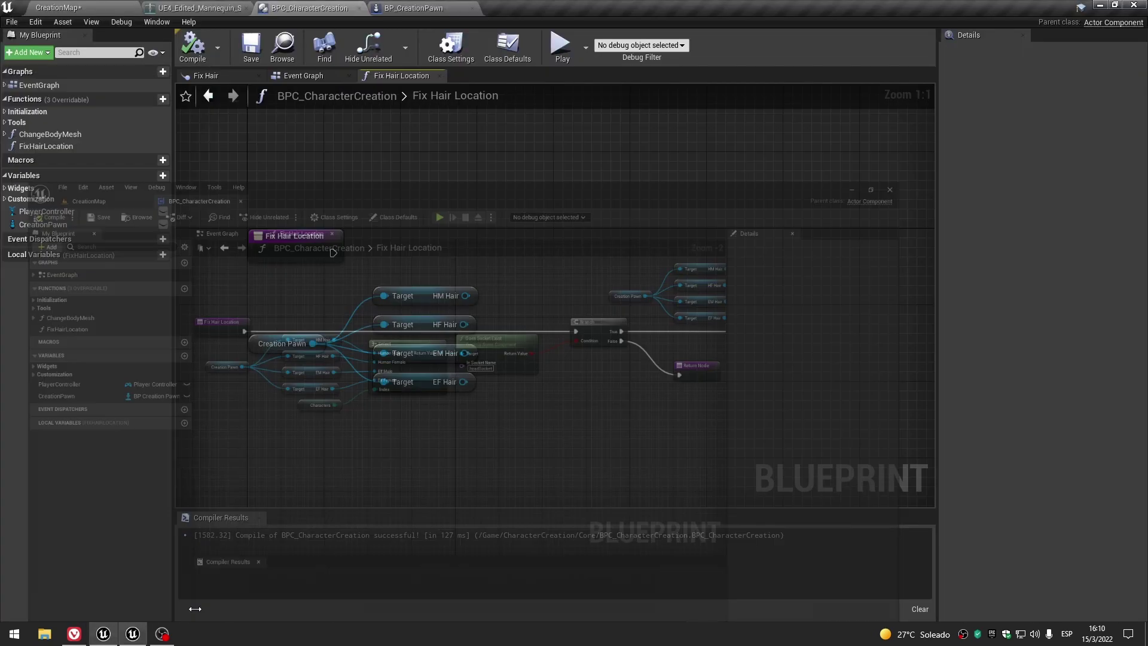
Add a Select node to the Fix Hair Location graph, placed up and to the right.
{"action": "right_click_drag", "start_coordinate": [582, 407], "coordinate": [595, 347]}
{"action": "right_click", "coordinate": [499, 381]}
{"action": "type", "text": "select"}
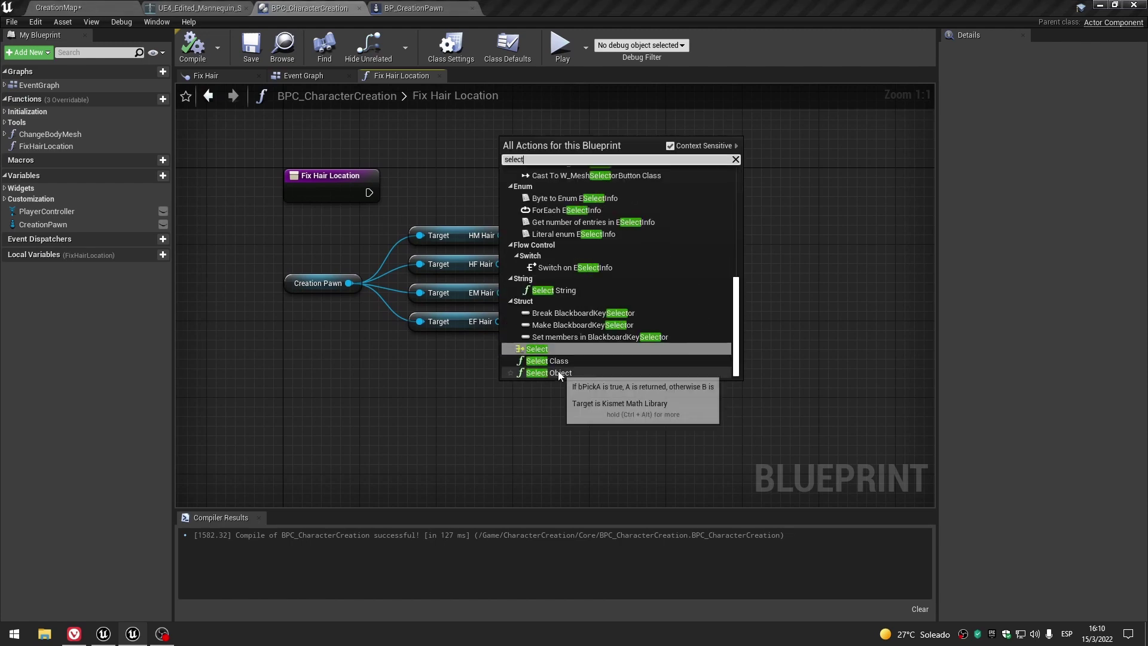
{"action": "left_click", "coordinate": [560, 349]}
{"action": "left_click_drag", "start_coordinate": [566, 386], "coordinate": [672, 244]}
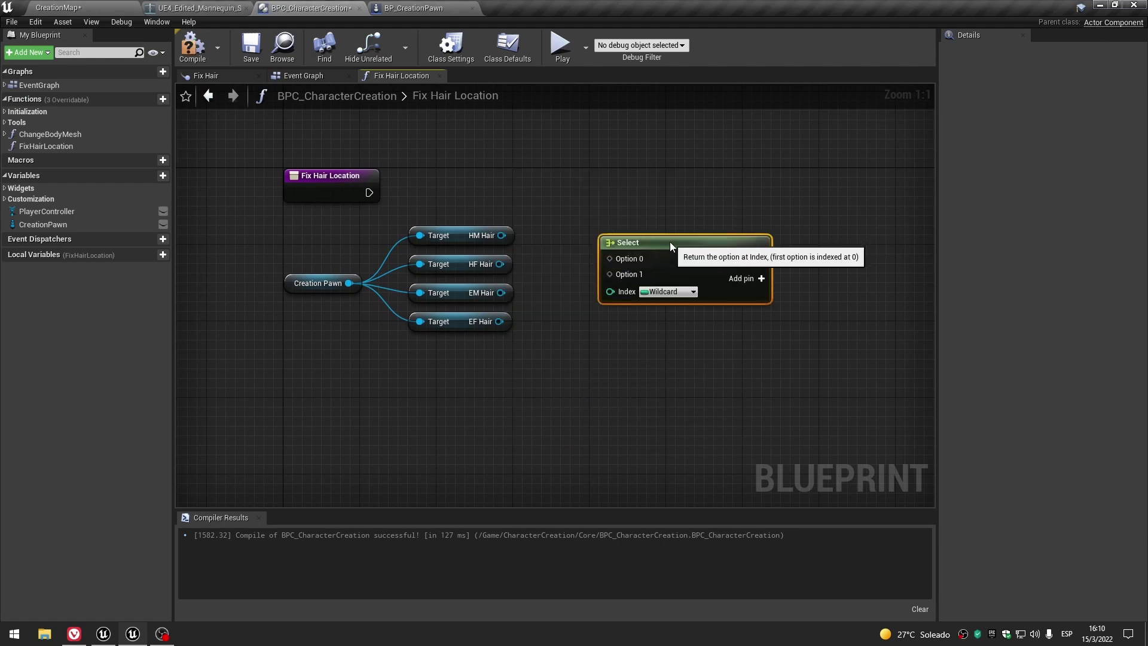
Add a Characters getter from the Customization variables, then switch to the Event Graph.
{"action": "left_click", "coordinate": [12, 200]}
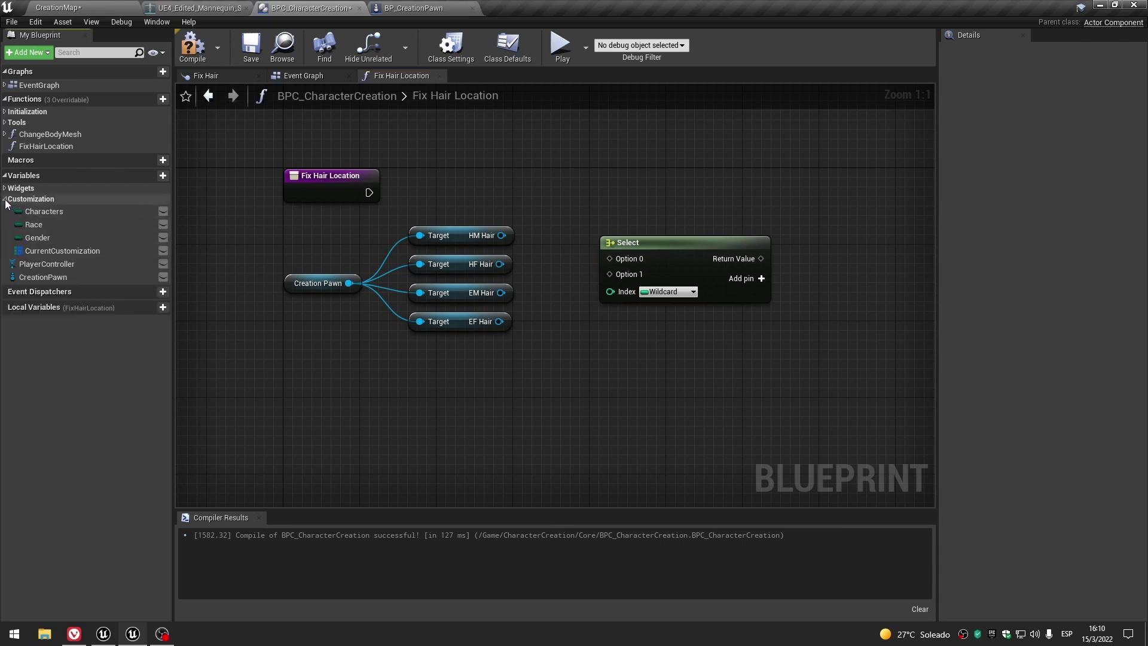
{"action": "left_click_drag", "start_coordinate": [43, 211], "coordinate": [429, 376]}
{"action": "left_click", "coordinate": [430, 375]}
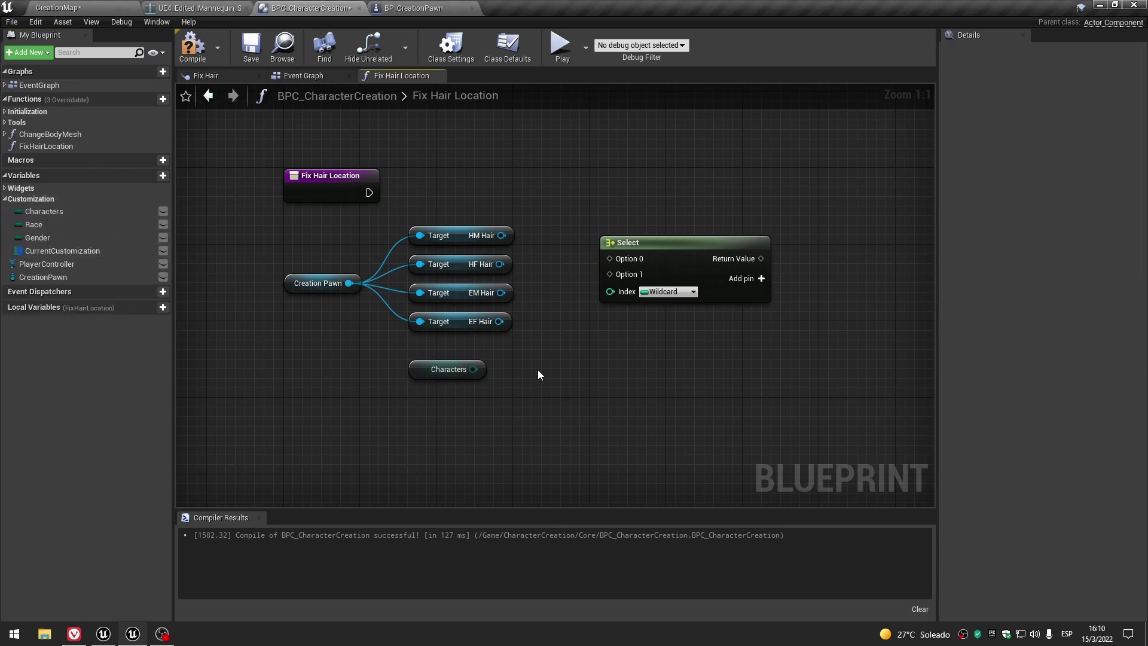
{"action": "left_click", "coordinate": [312, 76]}
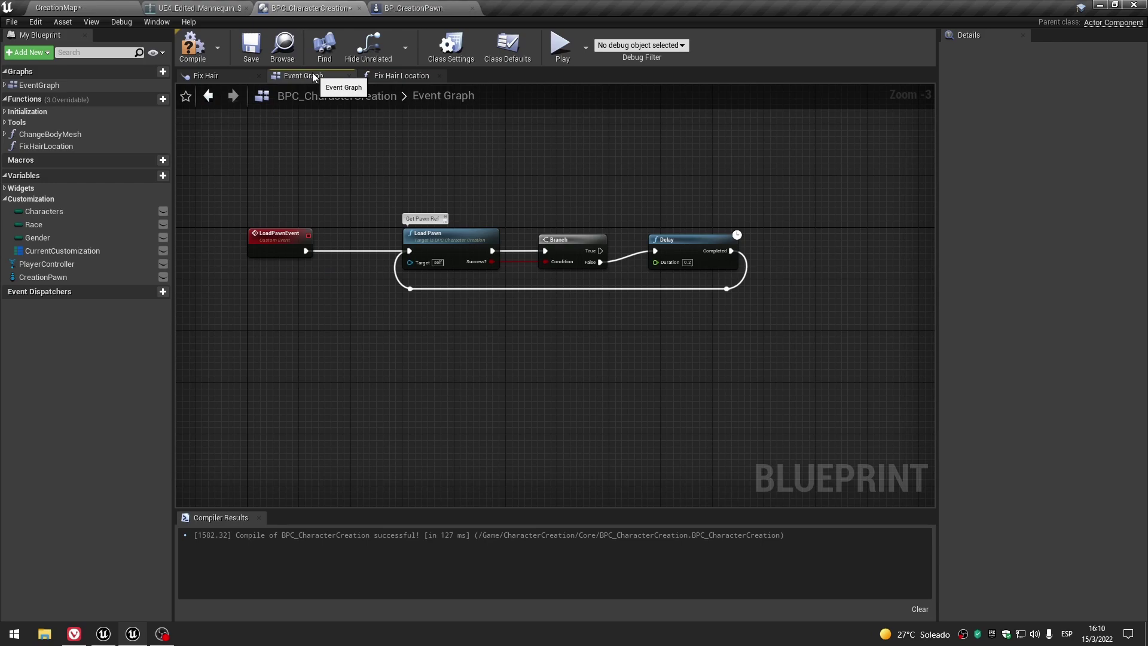
Open the Change Body Mesh function and inspect its entry, Characters and Local Body Part nodes.
{"action": "double_click", "coordinate": [55, 133]}
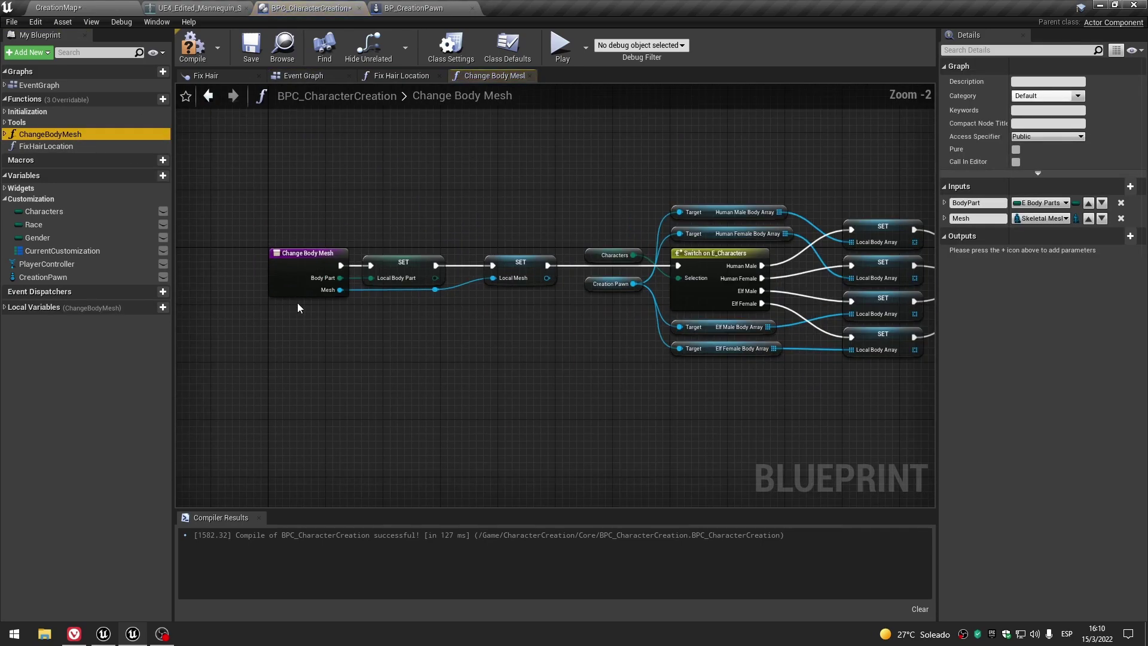
{"action": "left_click", "coordinate": [284, 288]}
{"action": "scroll", "coordinate": [287, 294], "scroll_direction": "down", "scroll_amount": 4}
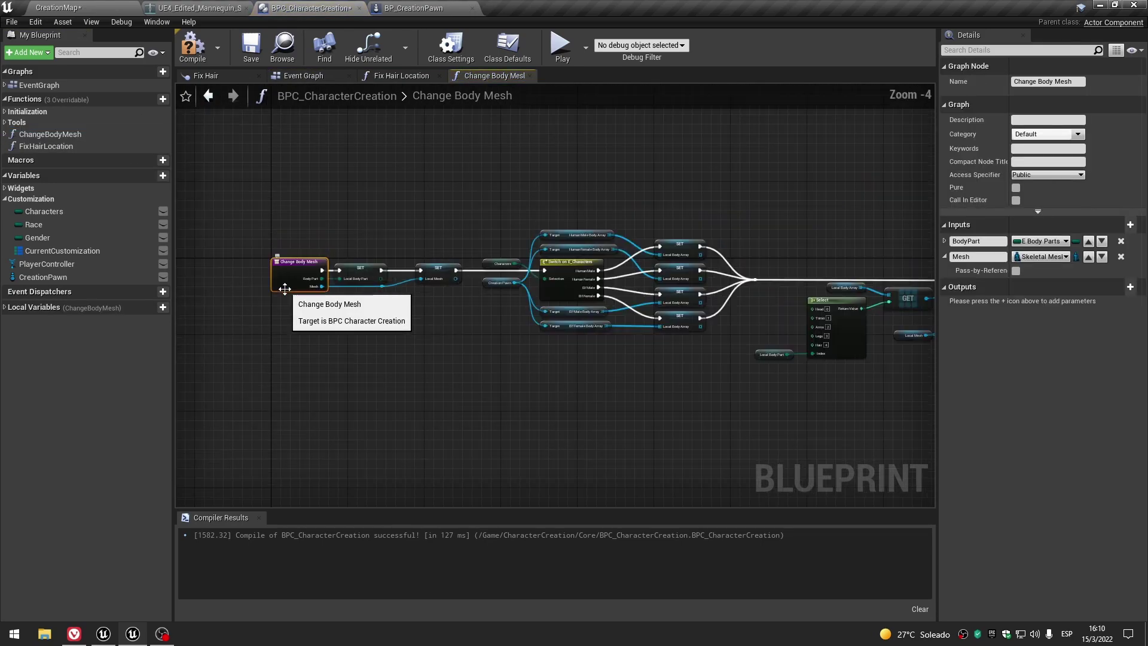
{"action": "scroll", "coordinate": [555, 361], "scroll_direction": "up", "scroll_amount": 2}
{"action": "left_click", "coordinate": [331, 225]}
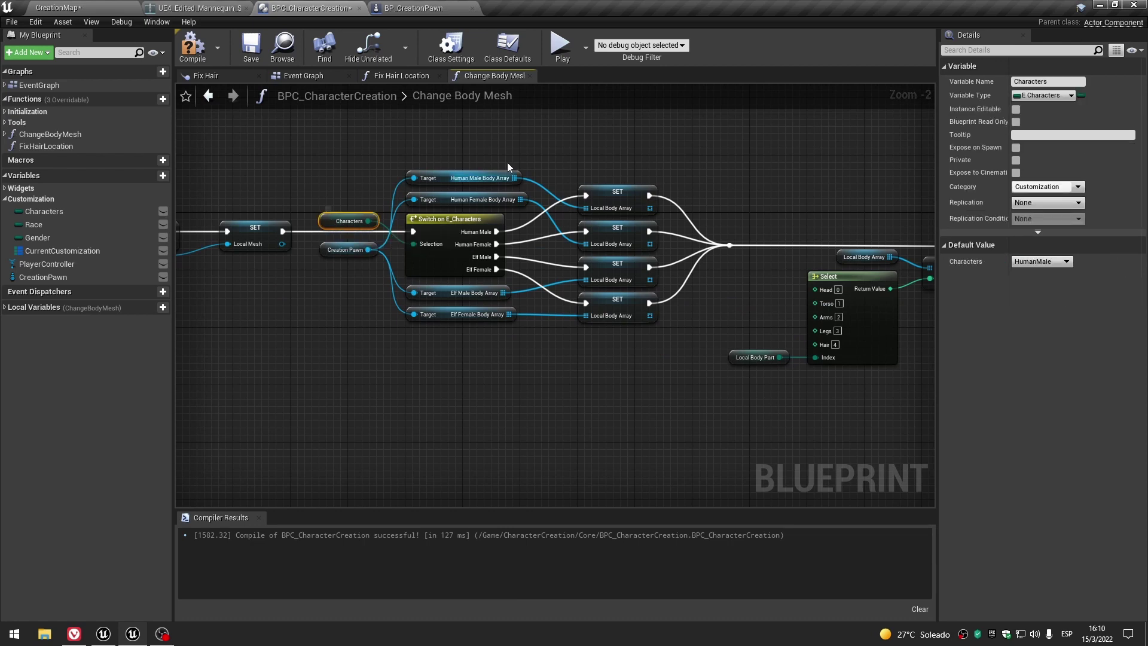
{"action": "right_click_drag", "start_coordinate": [675, 387], "coordinate": [253, 384]}
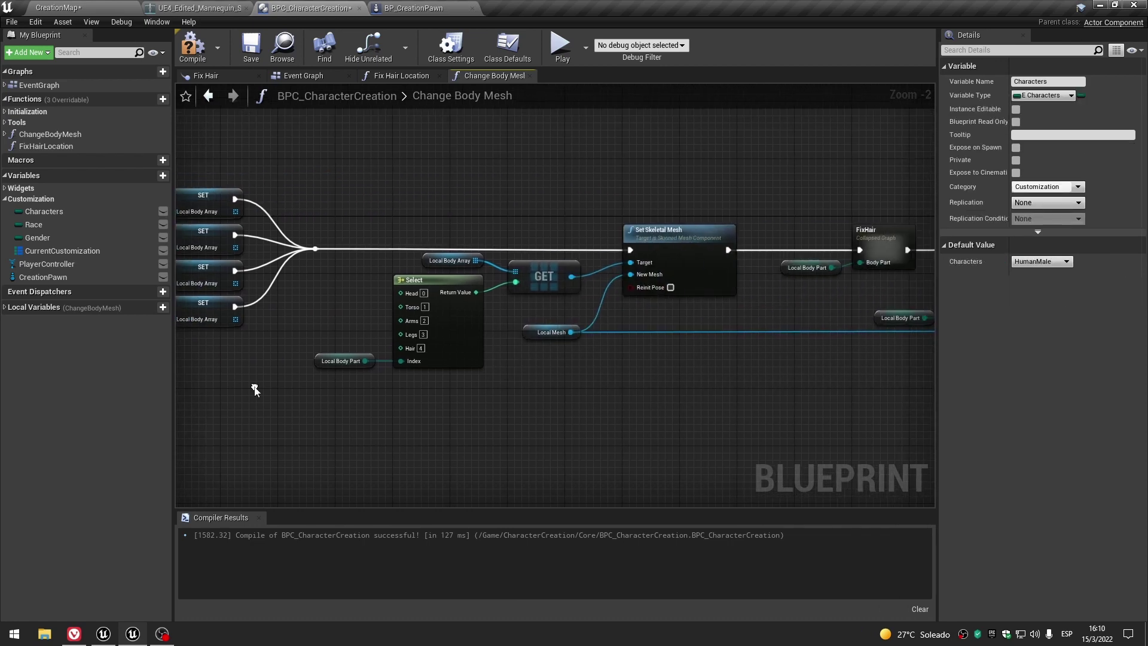
{"action": "scroll", "coordinate": [376, 383], "scroll_direction": "up", "scroll_amount": 2}
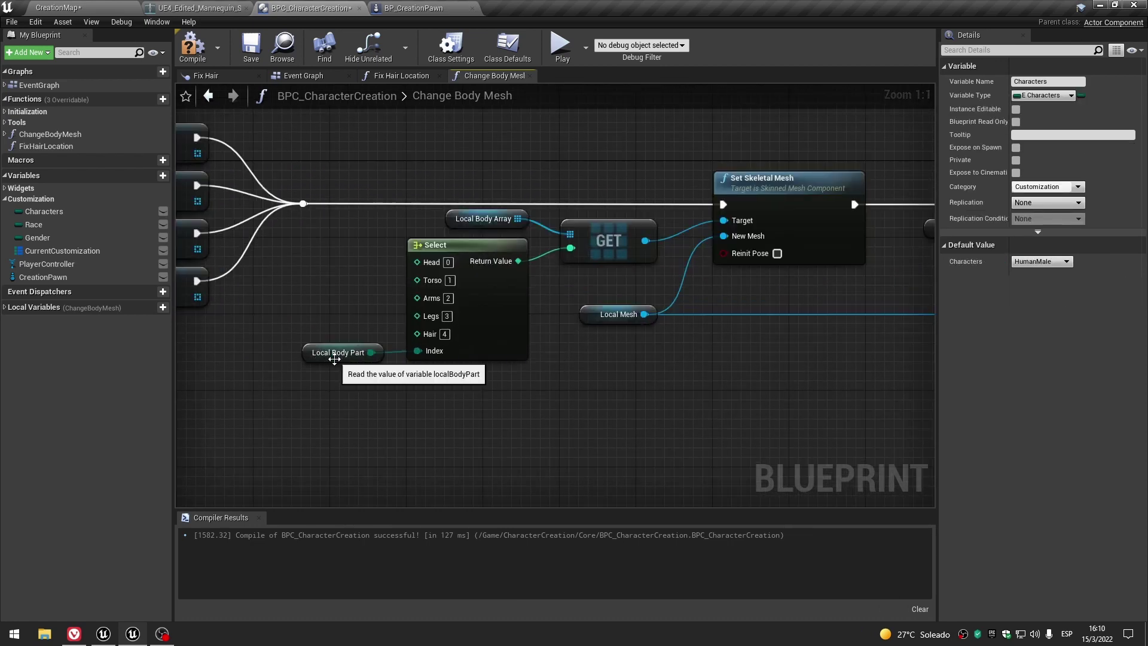
{"action": "left_click", "coordinate": [308, 359]}
{"action": "right_click_drag", "start_coordinate": [233, 355], "coordinate": [711, 414]}
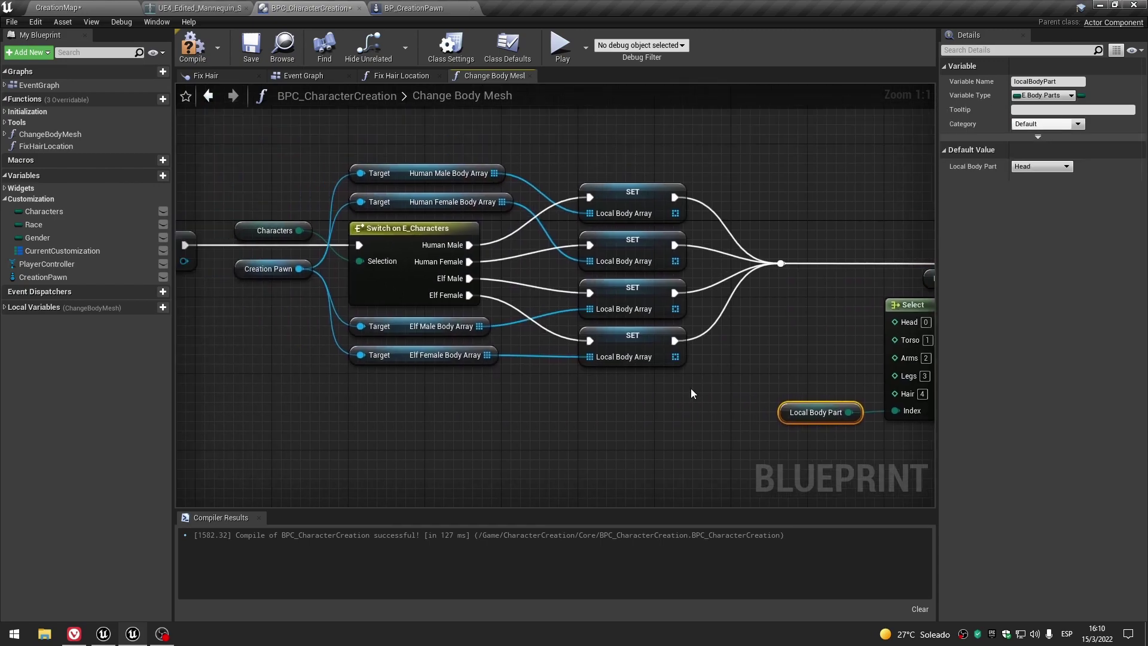
Group the four SET nodes, inspect the Characters and ADD nodes, and open FixHair.
{"action": "left_click_drag", "start_coordinate": [596, 138], "coordinate": [687, 420]}
{"action": "right_click_drag", "start_coordinate": [687, 419], "coordinate": [323, 404]}
{"action": "left_click", "coordinate": [364, 381]}
{"action": "mouse_move", "coordinate": [766, 415]}
{"action": "right_mouse_down"}
{"action": "mouse_move", "coordinate": [355, 415]}
{"action": "mouse_move", "coordinate": [550, 350]}
{"action": "right_mouse_up"}
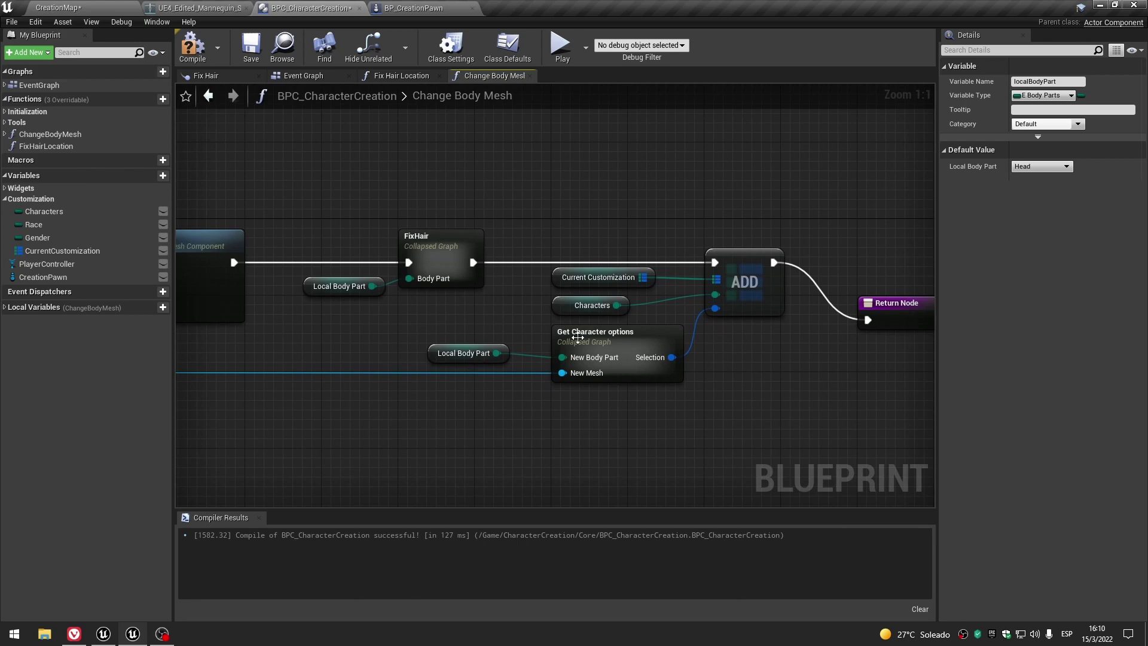
{"action": "left_click", "coordinate": [569, 308]}
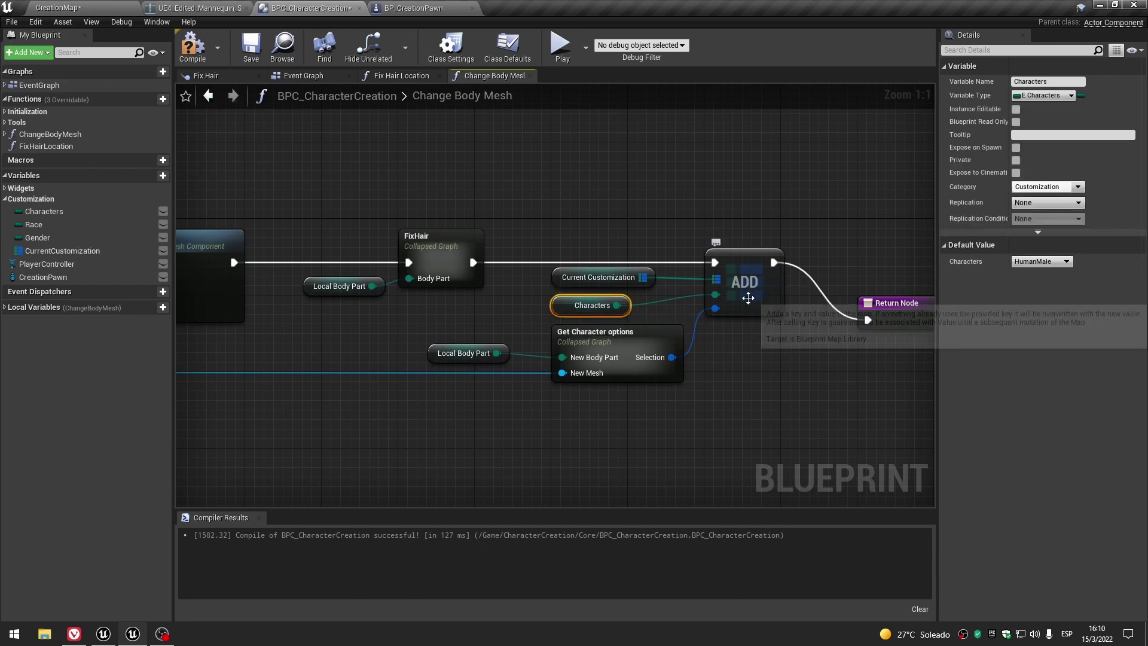
{"action": "left_click", "coordinate": [746, 298]}
{"action": "left_click", "coordinate": [568, 308]}
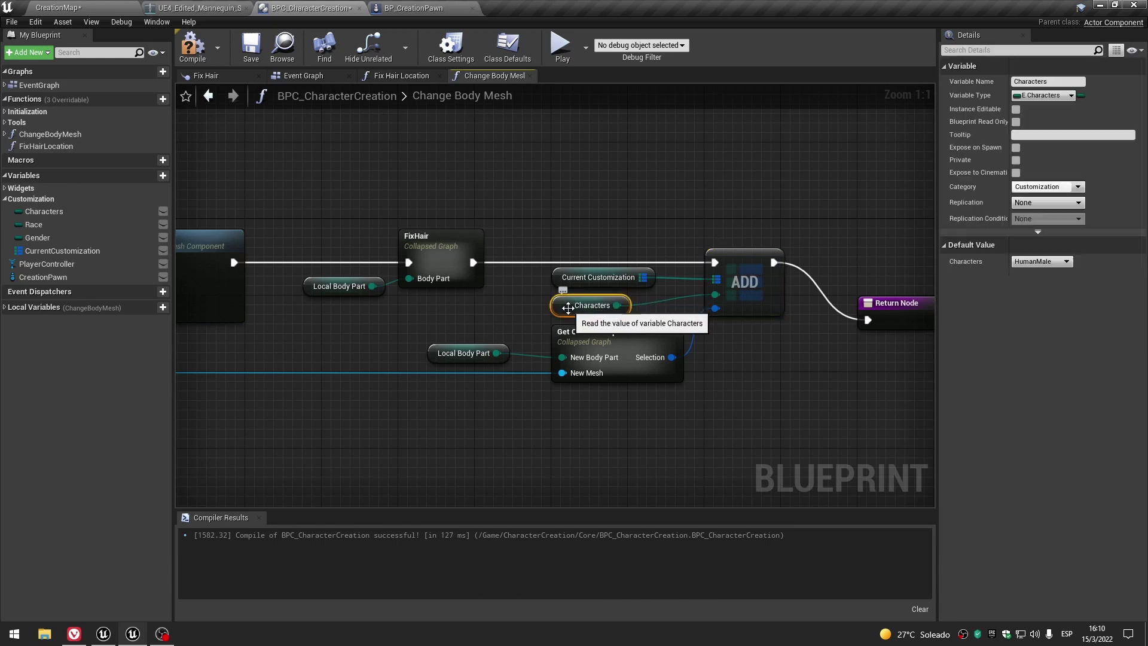
{"action": "double_click", "coordinate": [433, 257]}
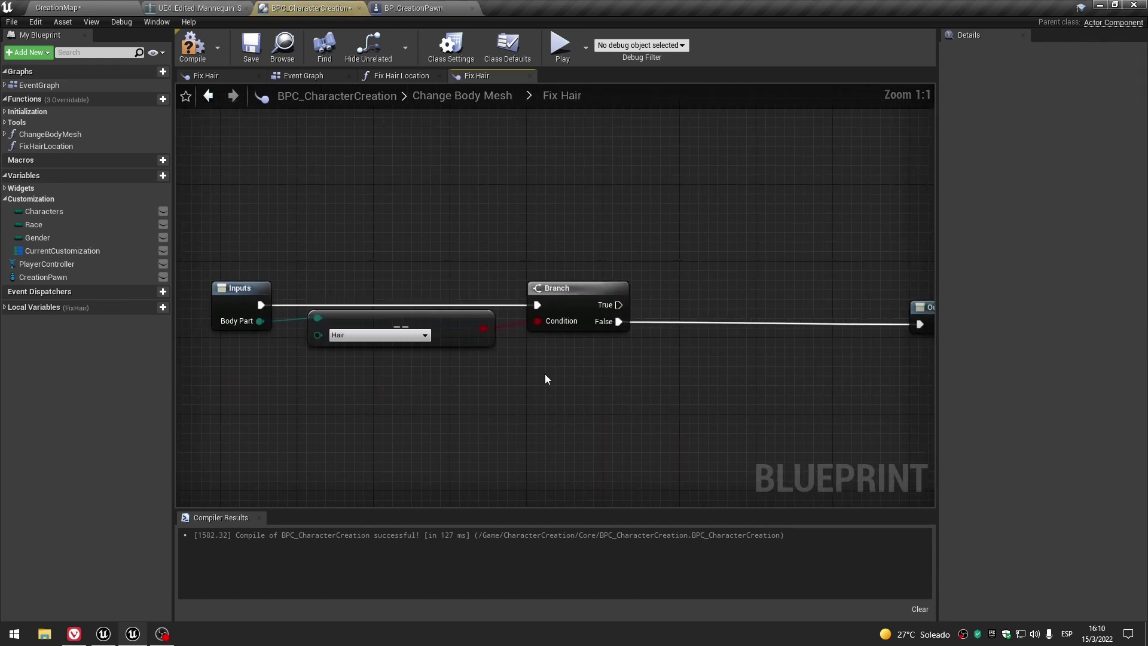
Add a Fix Hair Location call wired between the Branch's True output and Outputs.
{"action": "right_click_drag", "start_coordinate": [509, 299], "coordinate": [339, 413]}
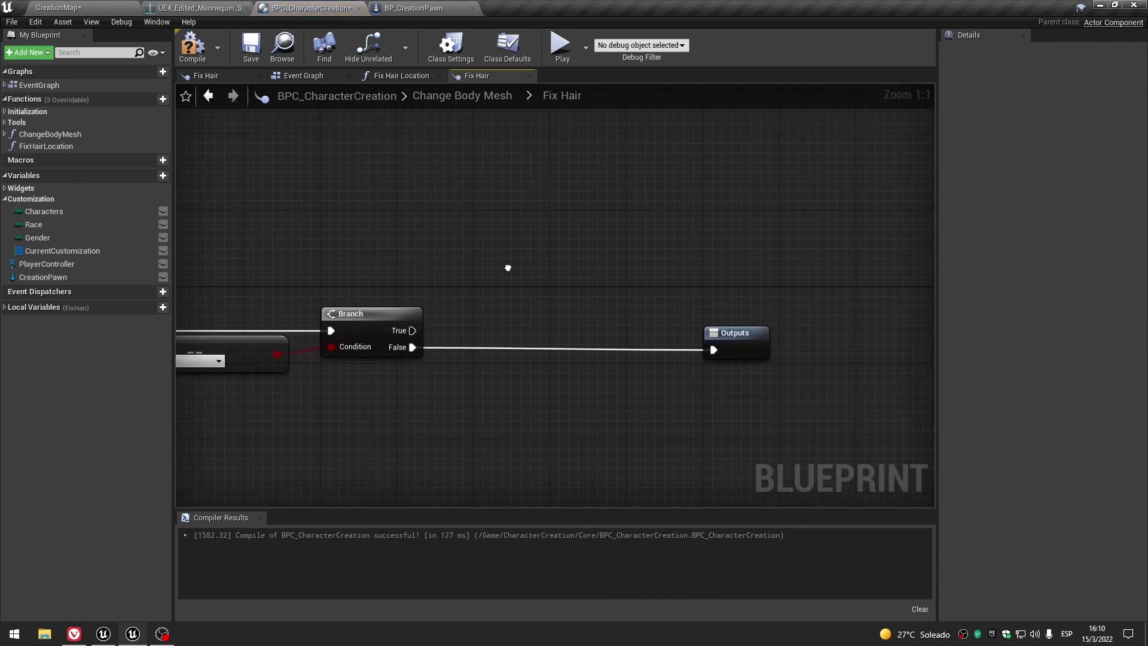
{"action": "left_click_drag", "start_coordinate": [45, 146], "coordinate": [550, 232]}
{"action": "left_click_drag", "start_coordinate": [420, 349], "coordinate": [568, 274]}
{"action": "left_click", "coordinate": [618, 212]}
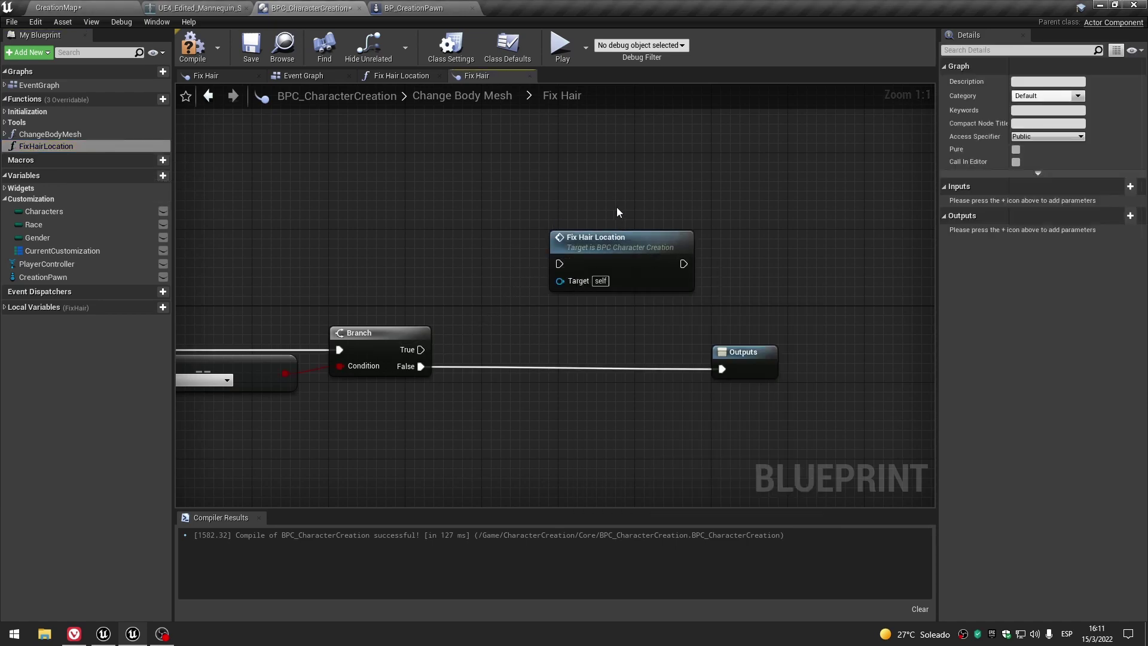
{"action": "left_click_drag", "start_coordinate": [420, 350], "coordinate": [561, 264]}
{"action": "left_click_drag", "start_coordinate": [682, 264], "coordinate": [721, 369]}
{"action": "left_click_drag", "start_coordinate": [646, 249], "coordinate": [588, 306]}
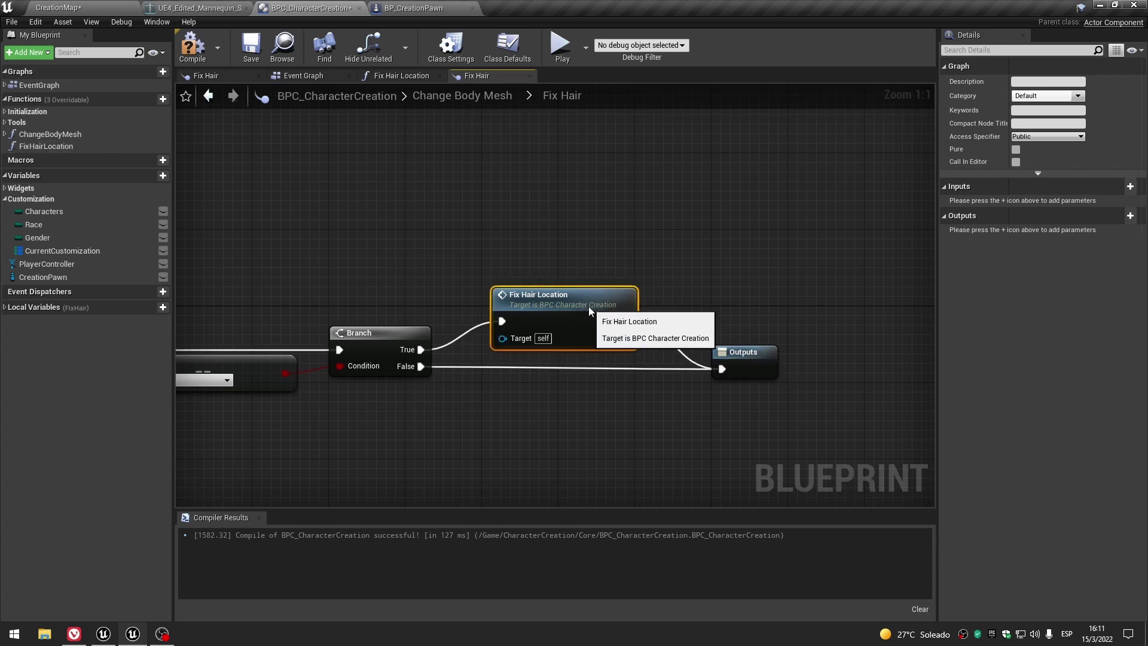
Straighten the Branch's False wire to Outputs, tidy the nodes, and return to Change Body Mesh.
{"action": "right_click", "coordinate": [421, 366]}
{"action": "mouse_move", "coordinate": [472, 438]}
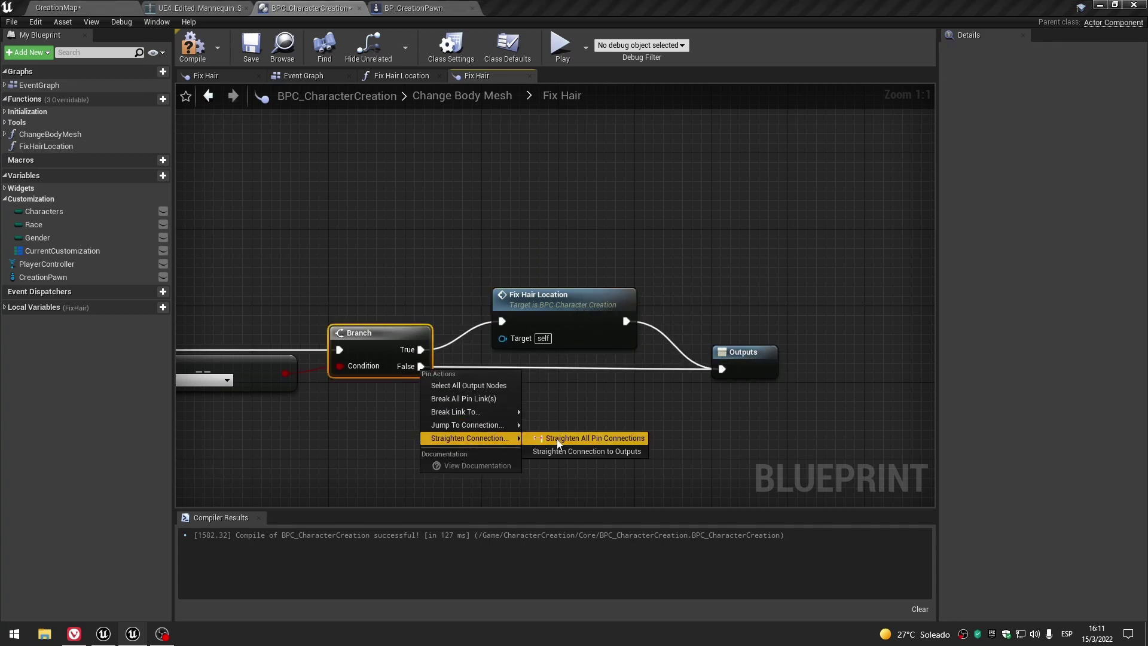
{"action": "left_click", "coordinate": [557, 441]}
{"action": "mouse_move", "coordinate": [644, 435]}
{"action": "right_mouse_down"}
{"action": "mouse_move", "coordinate": [640, 345]}
{"action": "mouse_move", "coordinate": [593, 358]}
{"action": "right_mouse_up"}
{"action": "left_click_drag", "start_coordinate": [572, 239], "coordinate": [562, 248]}
{"action": "left_click", "coordinate": [491, 378]}
{"action": "right_click_drag", "start_coordinate": [490, 378], "coordinate": [558, 380]}
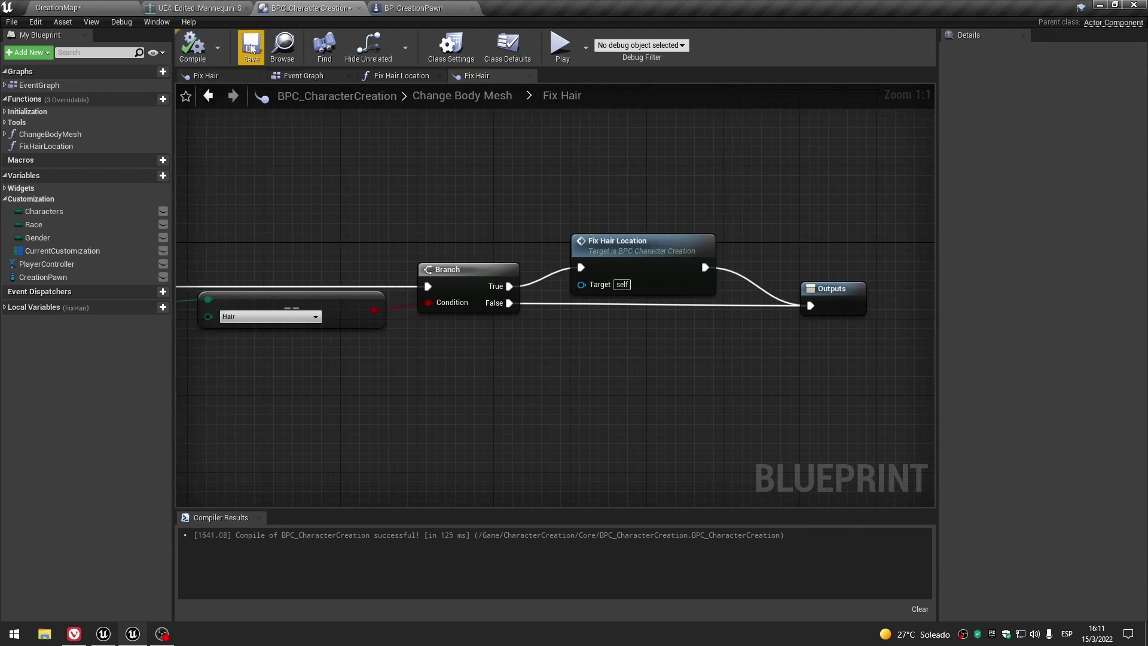
{"action": "left_click", "coordinate": [485, 101]}
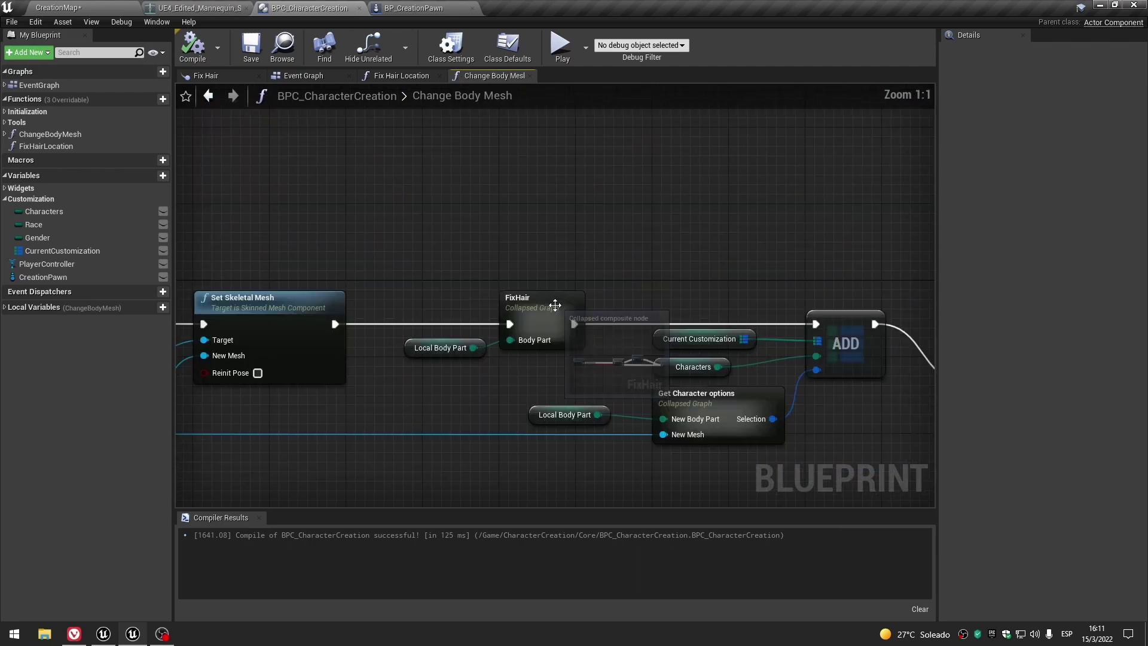
Wire Characters into Select's Index, HF Hair to Human Female, and EM Hair to Elf Male.
{"action": "left_click", "coordinate": [529, 76]}
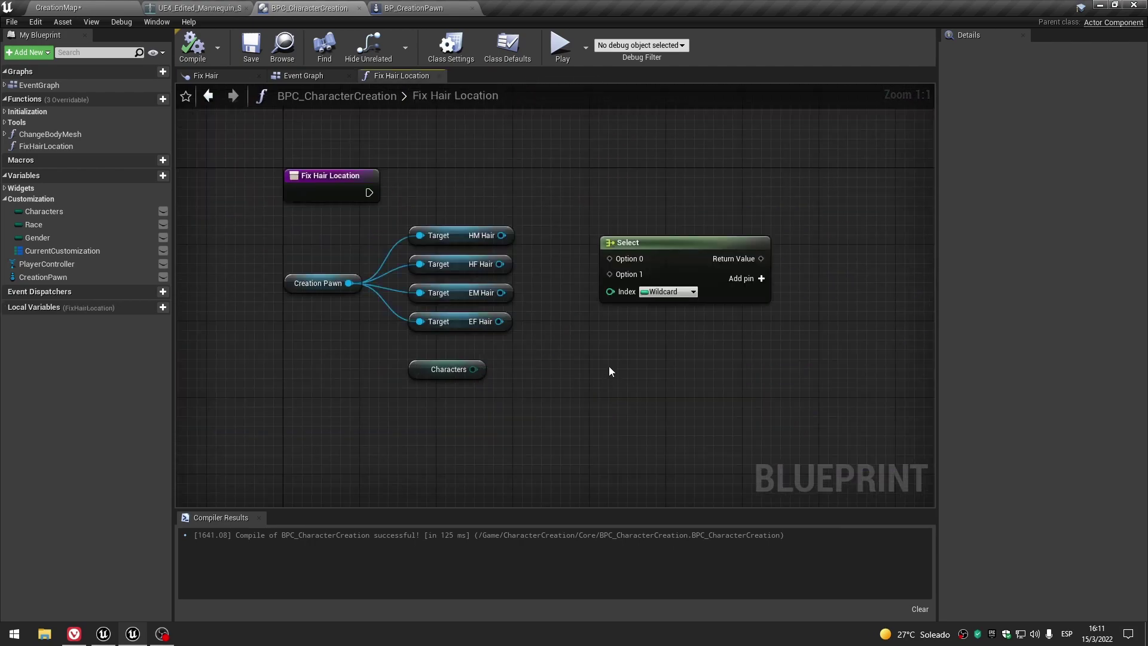
{"action": "right_click_drag", "start_coordinate": [609, 371], "coordinate": [438, 375]}
{"action": "left_click_drag", "start_coordinate": [501, 343], "coordinate": [555, 292]}
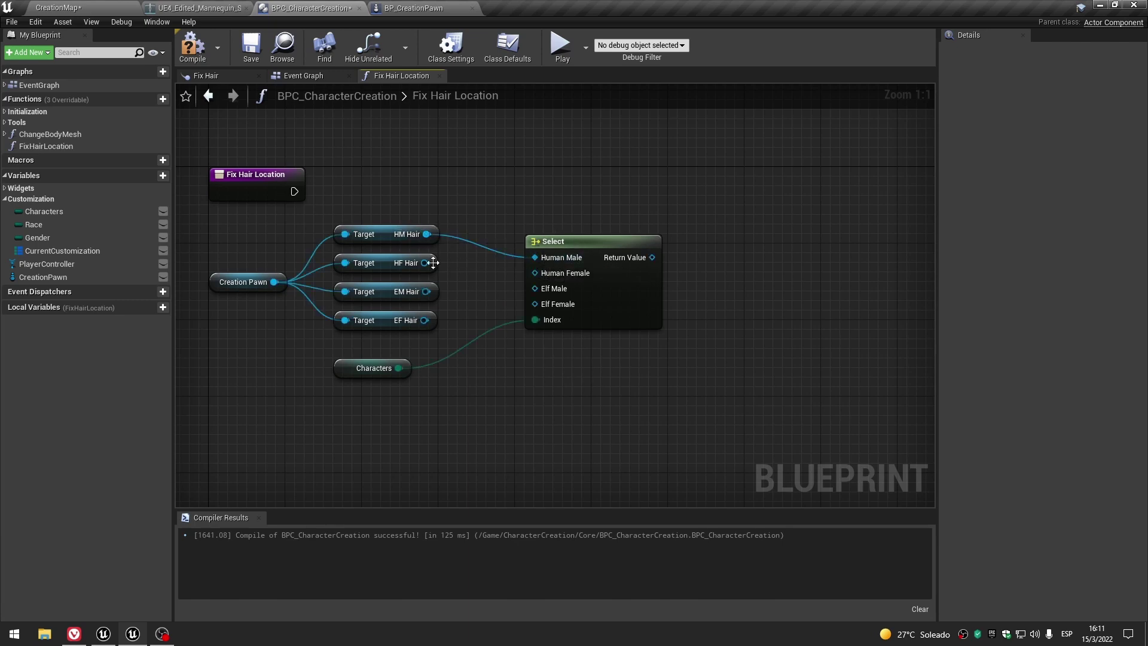
{"action": "left_click_drag", "start_coordinate": [425, 263], "coordinate": [535, 273]}
{"action": "left_click_drag", "start_coordinate": [425, 291], "coordinate": [502, 290]}
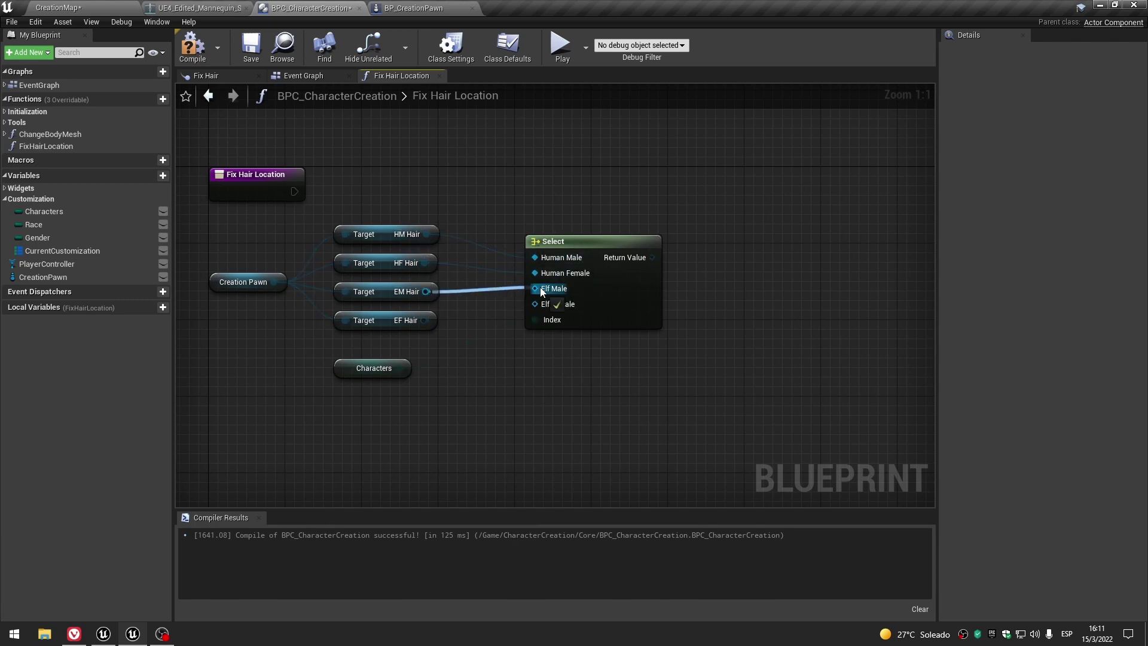
Connect EF Hair to Elf Female and align the hair getters, Characters and Select nodes.
{"action": "left_click_drag", "start_coordinate": [431, 318], "coordinate": [426, 314]}
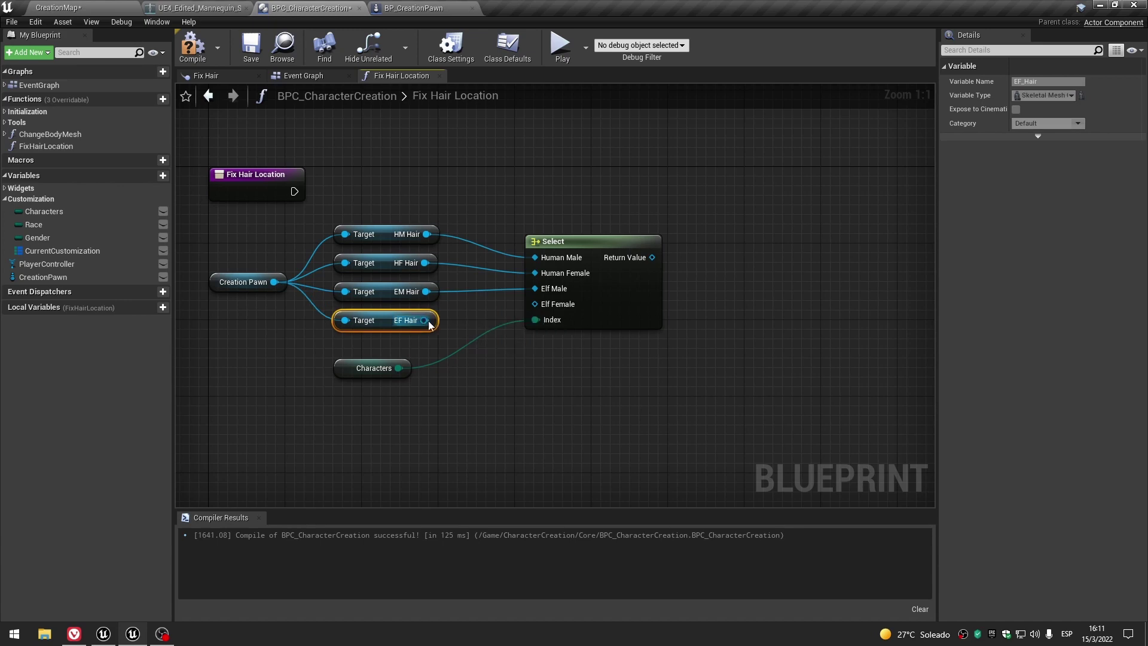
{"action": "left_click_drag", "start_coordinate": [539, 304], "coordinate": [540, 304]}
{"action": "left_click_drag", "start_coordinate": [615, 318], "coordinate": [587, 314]}
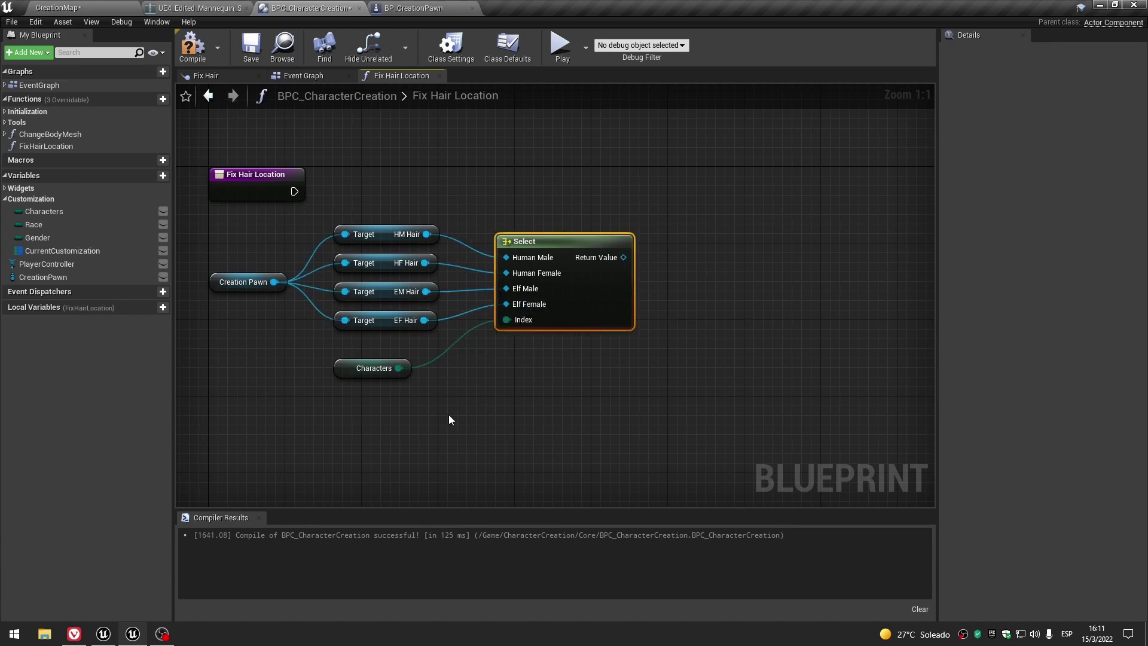
{"action": "left_click_drag", "start_coordinate": [343, 367], "coordinate": [372, 357]}
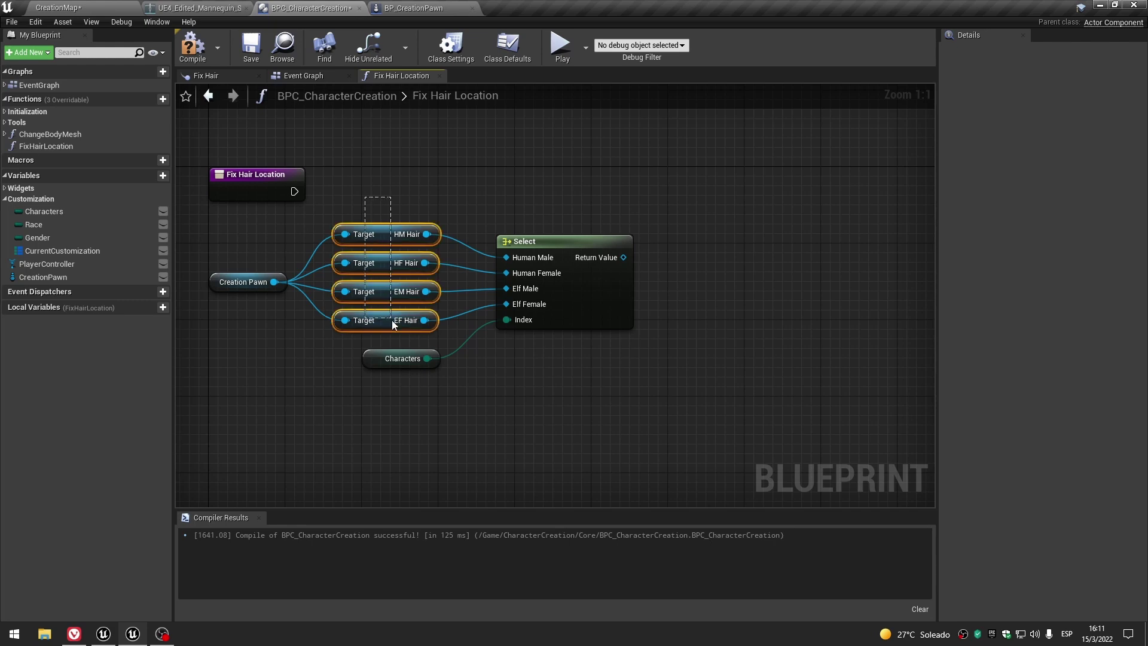
{"action": "left_click_drag", "start_coordinate": [392, 320], "coordinate": [403, 321]}
{"action": "left_click", "coordinate": [590, 389]}
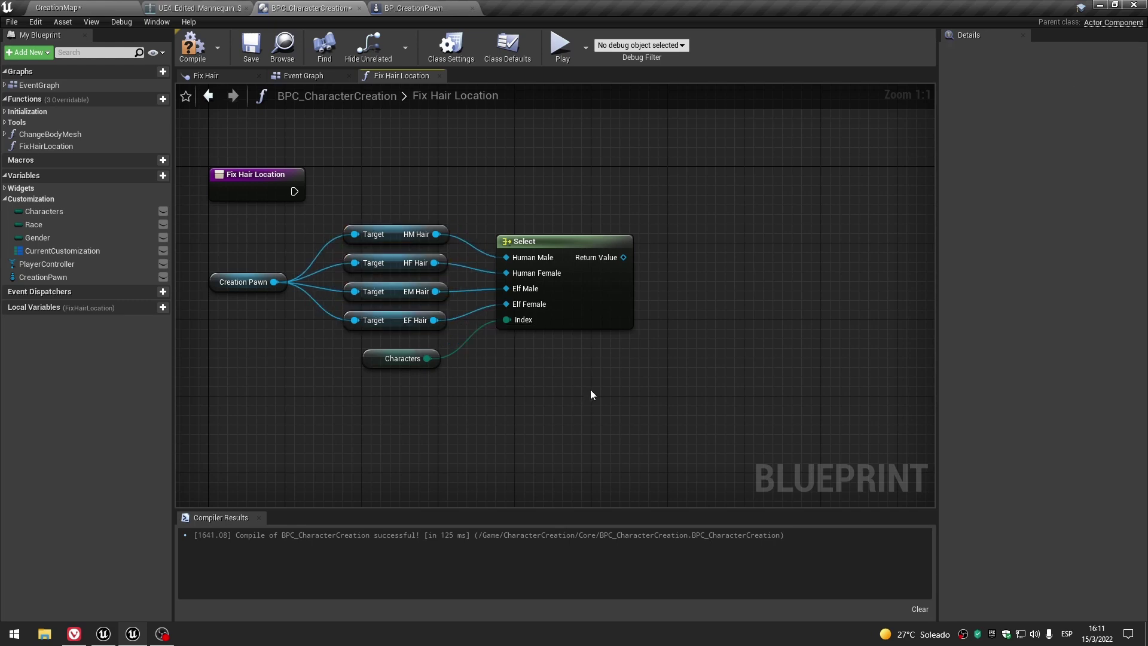
{"action": "left_click_drag", "start_coordinate": [614, 313], "coordinate": [594, 310]}
{"action": "scroll", "coordinate": [576, 381], "scroll_direction": "down", "scroll_amount": 1}
{"action": "right_click_drag", "start_coordinate": [576, 381], "coordinate": [503, 419]}
Add a Does Socket Exist node fed by Select's Return Value, then view the mannequin skeleton.
{"action": "left_click_drag", "start_coordinate": [537, 299], "coordinate": [600, 300]}
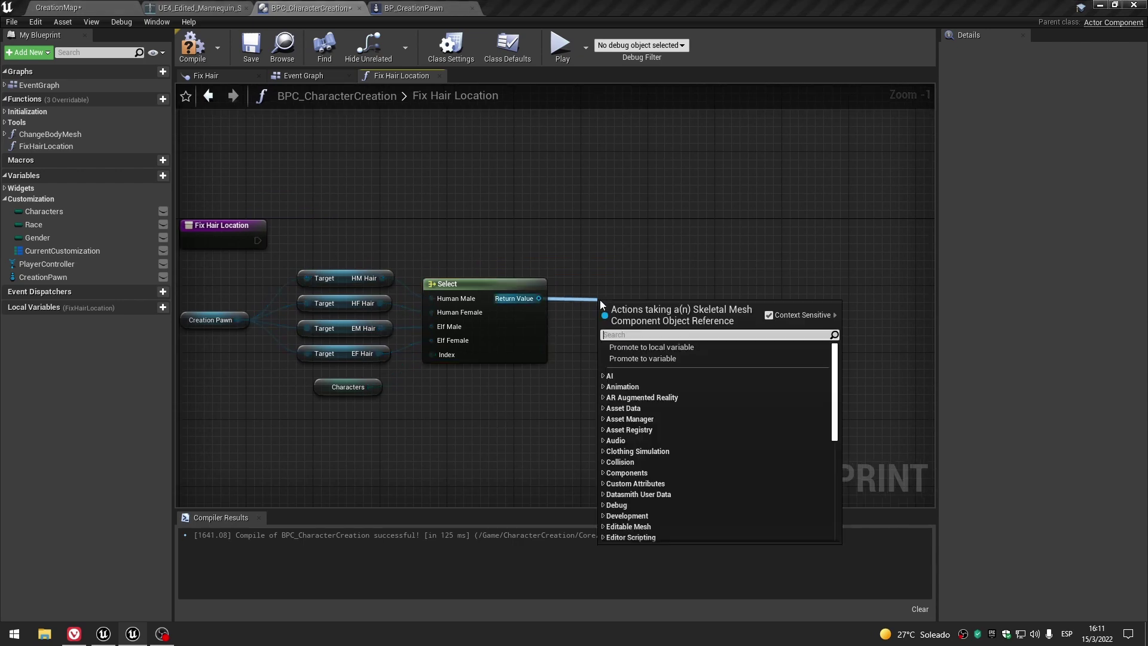
{"action": "type", "text": "doe"}
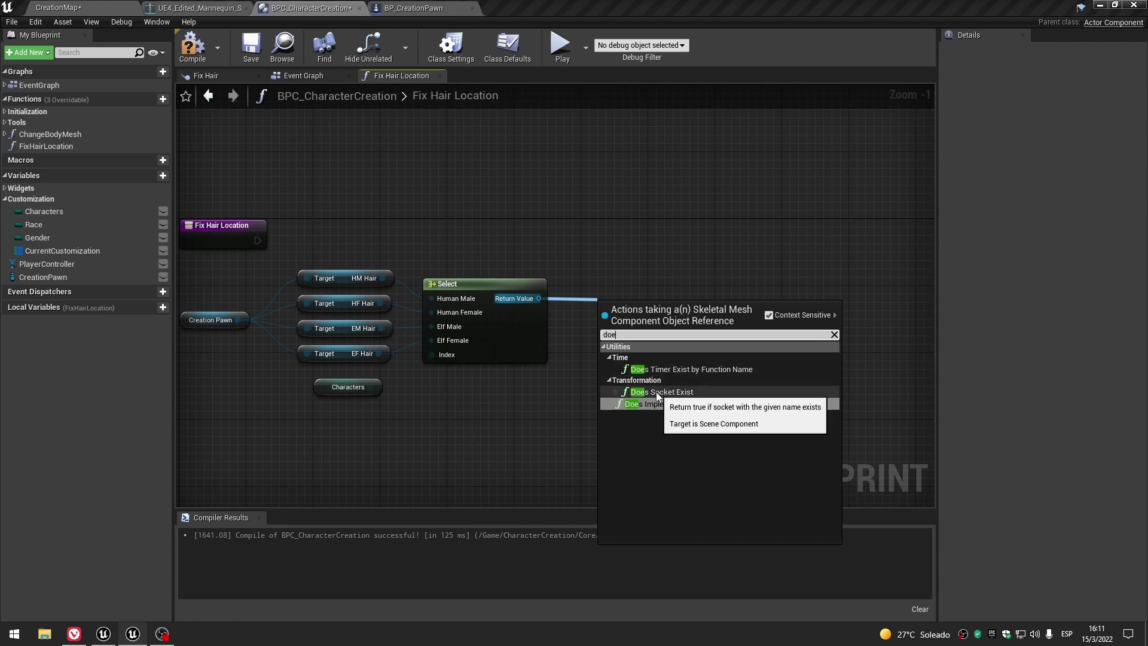
{"action": "left_click", "coordinate": [675, 392]}
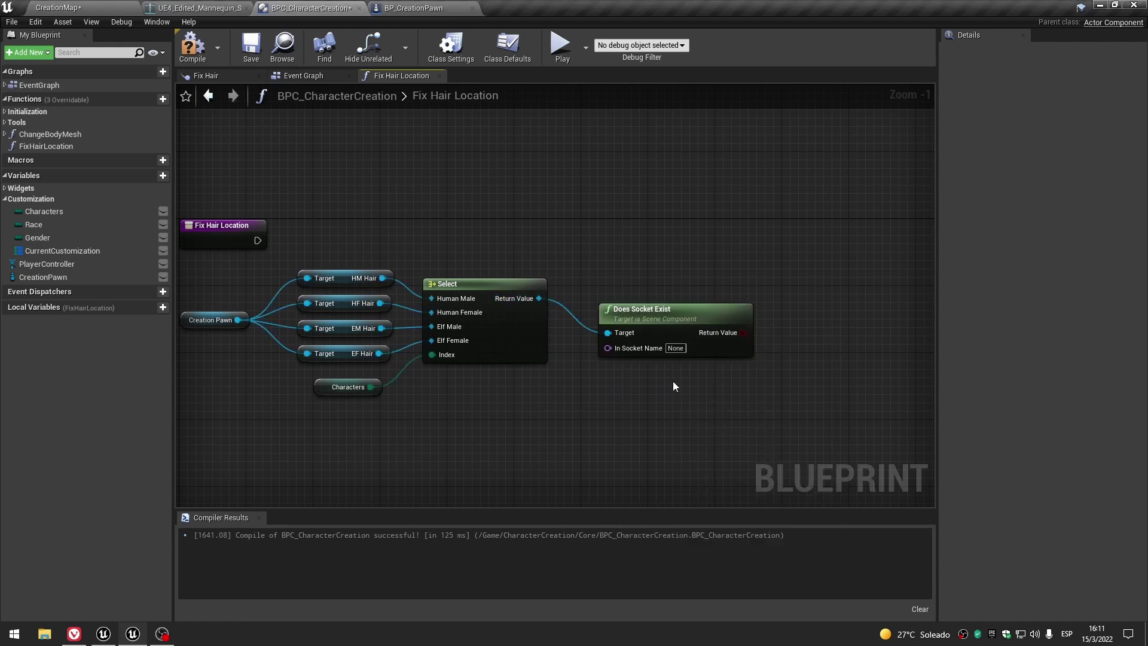
{"action": "left_click_drag", "start_coordinate": [651, 296], "coordinate": [637, 280]}
{"action": "left_click", "coordinate": [614, 357]}
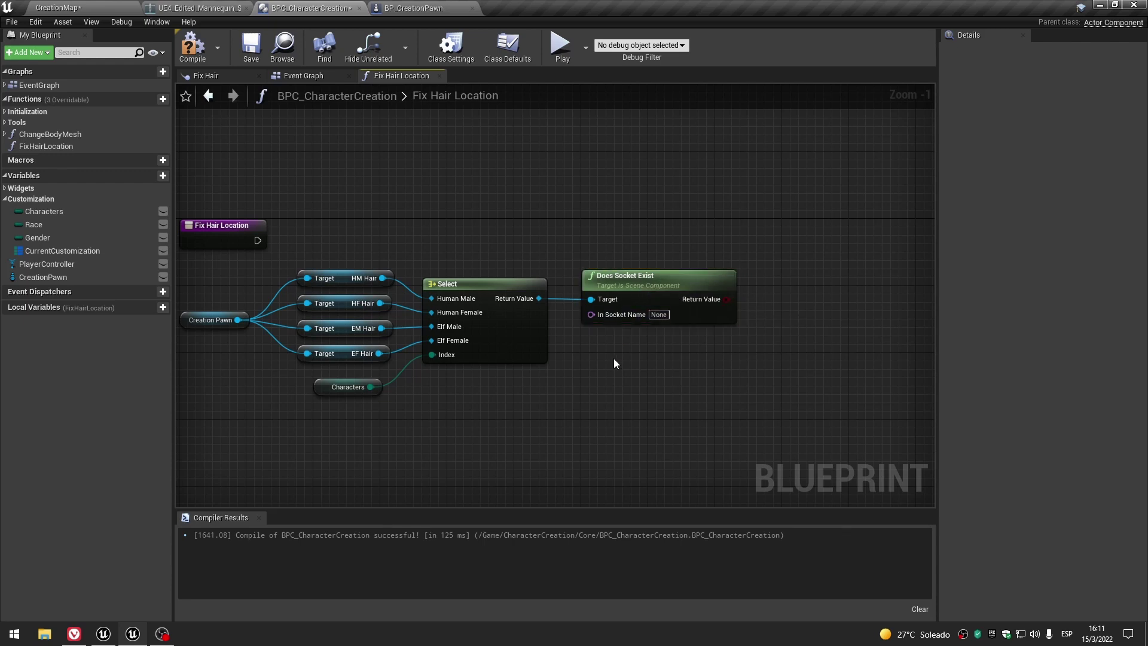
{"action": "right_click_drag", "start_coordinate": [571, 325], "coordinate": [501, 325]}
{"action": "left_click", "coordinate": [198, 8]}
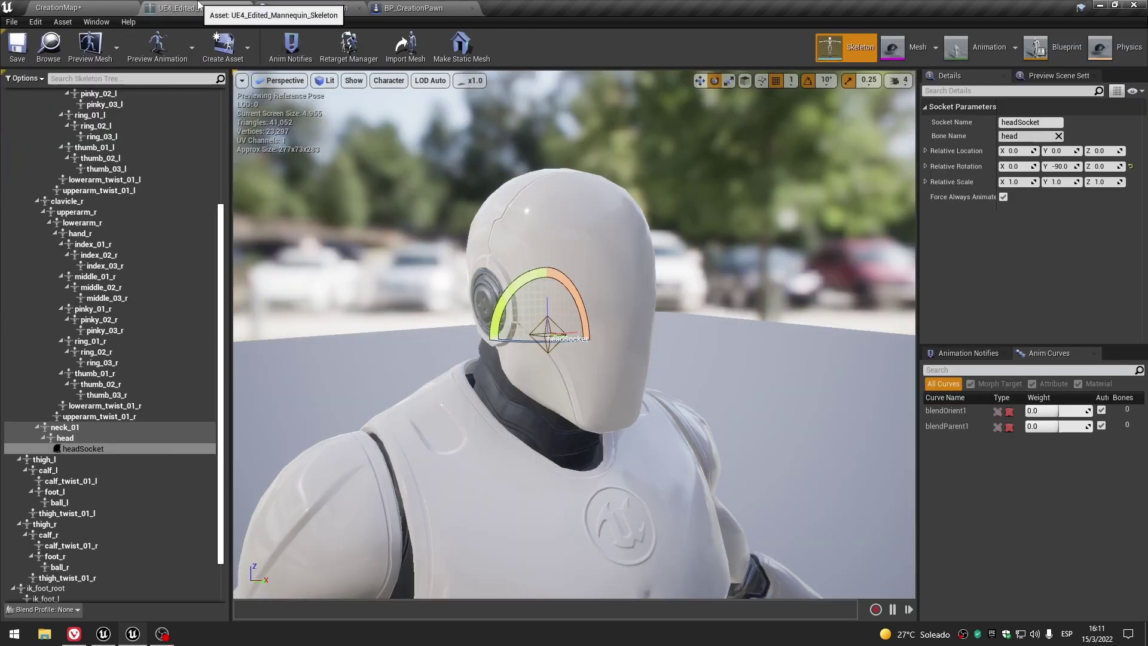
Copy the headSocket name from the skeleton and paste it into In Socket Name.
{"action": "left_click", "coordinate": [79, 450]}
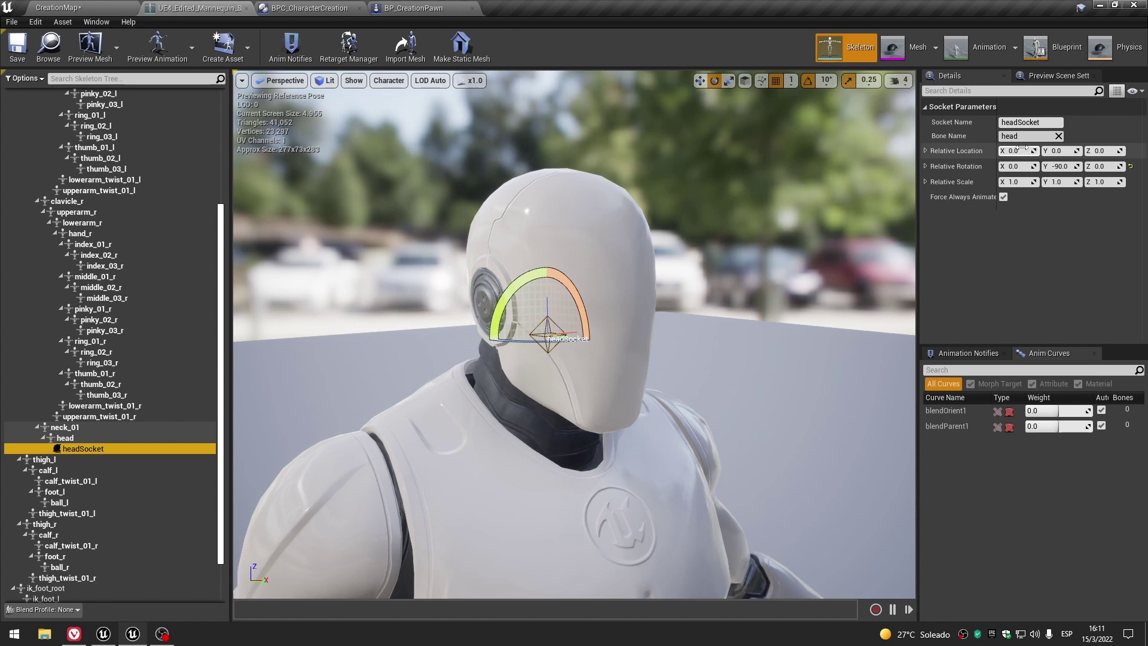
{"action": "left_click", "coordinate": [1015, 122]}
{"action": "right_click", "coordinate": [1016, 122]}
{"action": "left_click", "coordinate": [1040, 172]}
{"action": "left_click", "coordinate": [323, 8]}
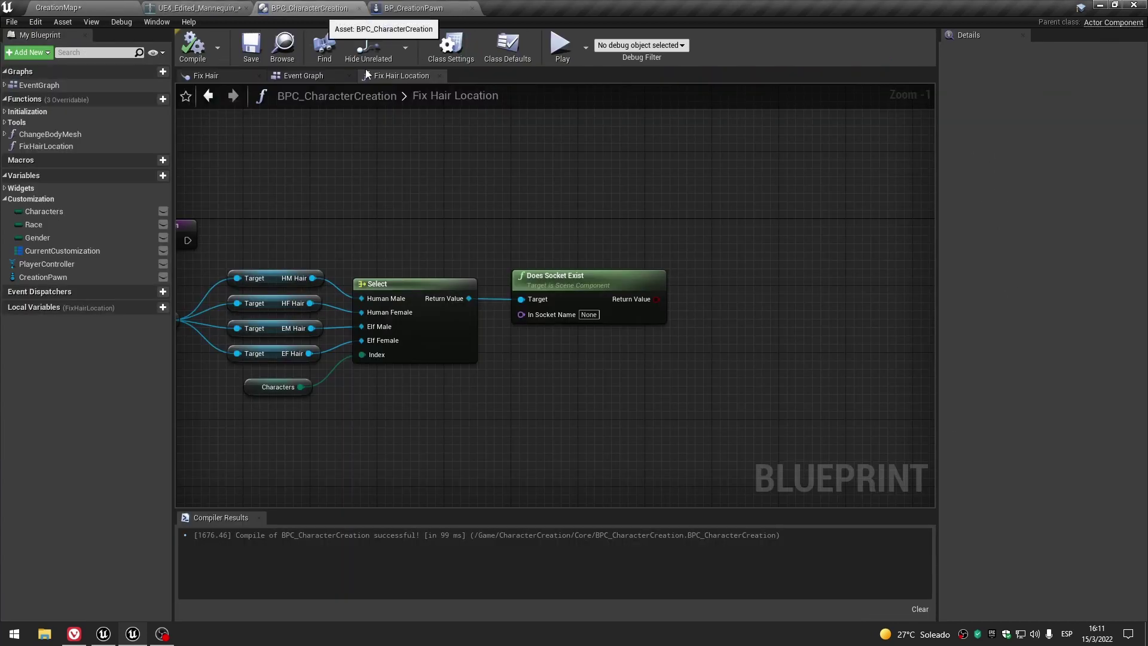
{"action": "right_click", "coordinate": [589, 315]}
{"action": "left_click", "coordinate": [626, 376]}
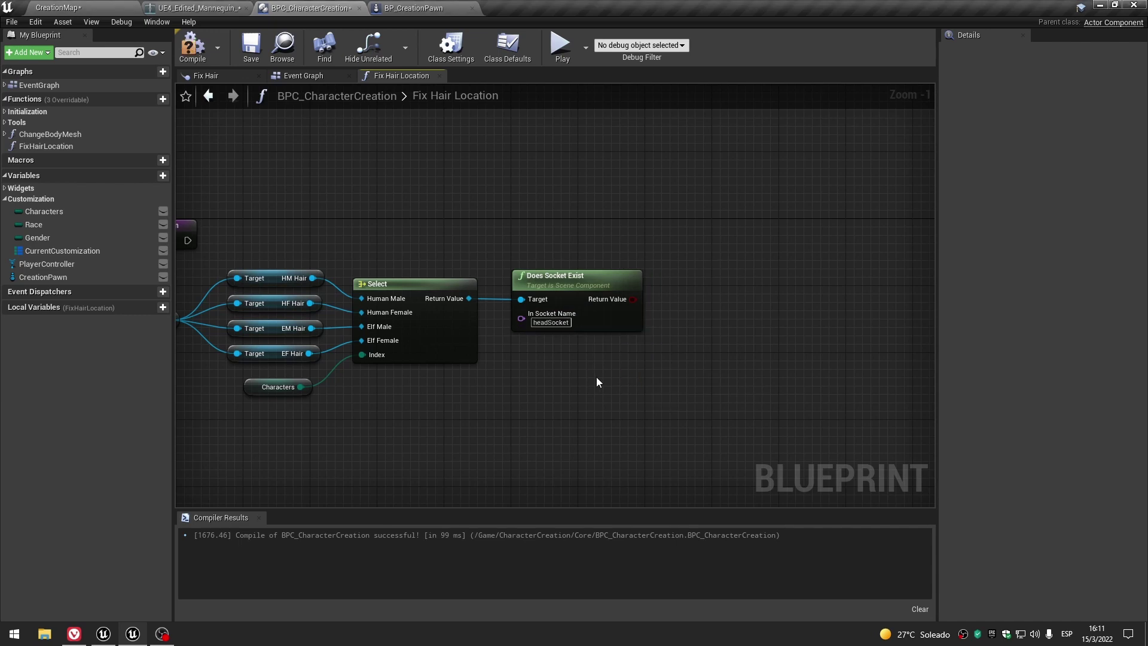
Add a Print String run from Fix Hair Location that prints the socket check result.
{"action": "scroll", "coordinate": [631, 318], "scroll_direction": "down", "scroll_amount": 1}
{"action": "scroll", "coordinate": [673, 263], "scroll_direction": "down", "scroll_amount": 2}
{"action": "right_click_drag", "start_coordinate": [673, 263], "coordinate": [513, 288]}
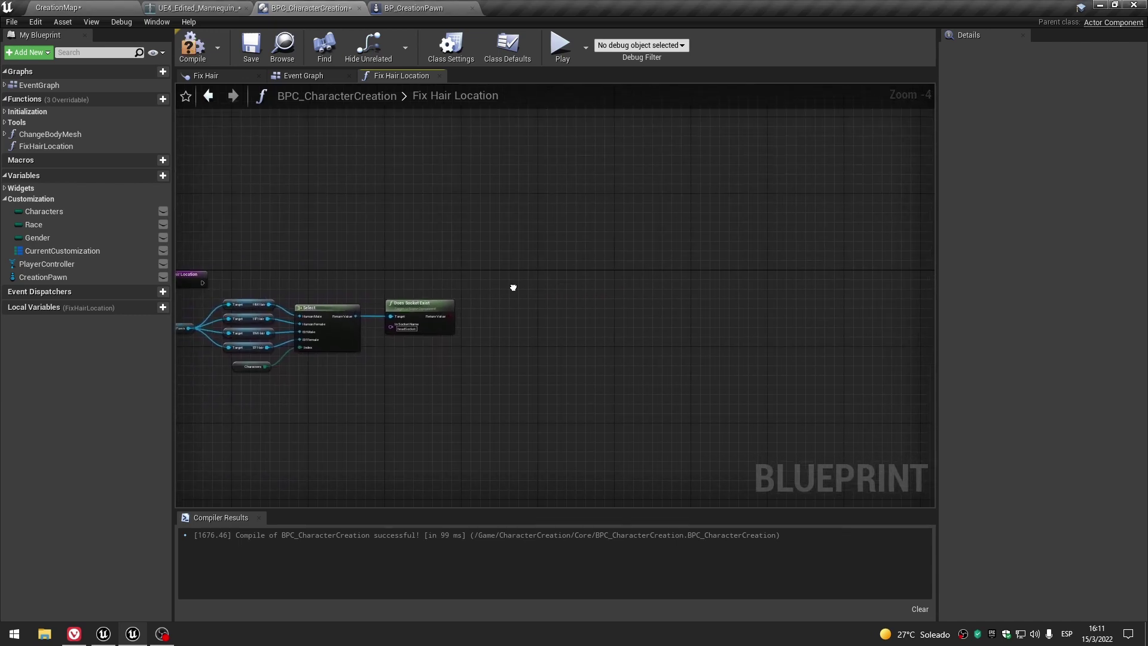
{"action": "scroll", "coordinate": [536, 253], "scroll_direction": "up", "scroll_amount": 2}
{"action": "right_click", "coordinate": [538, 254]}
{"action": "type", "text": "print"}
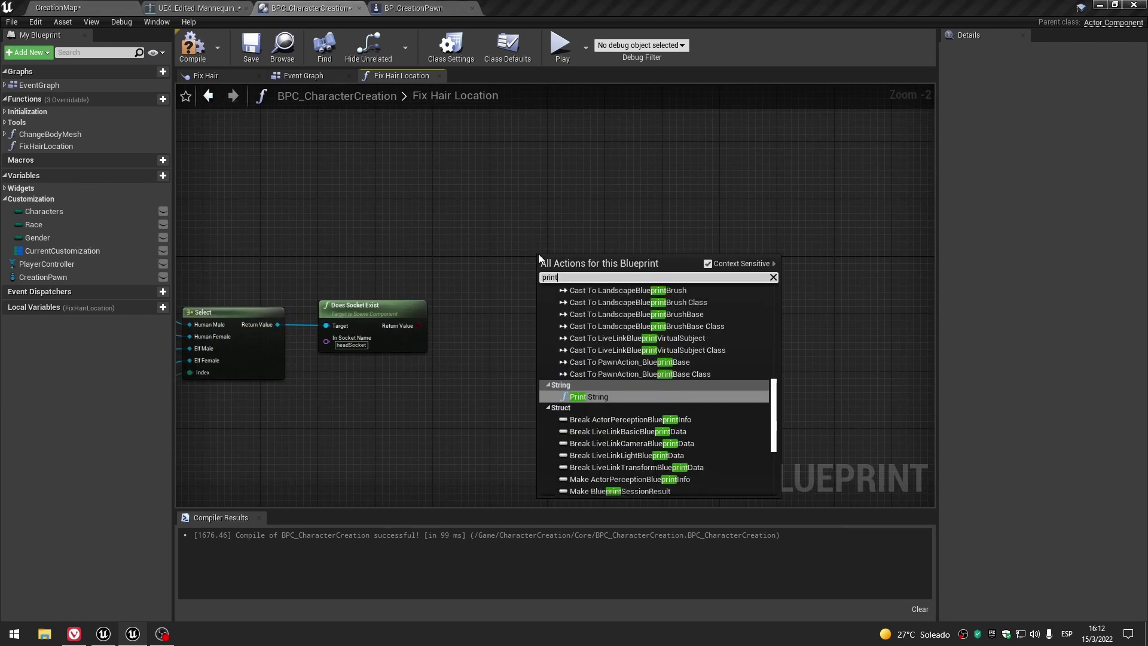
{"action": "left_click", "coordinate": [588, 397]}
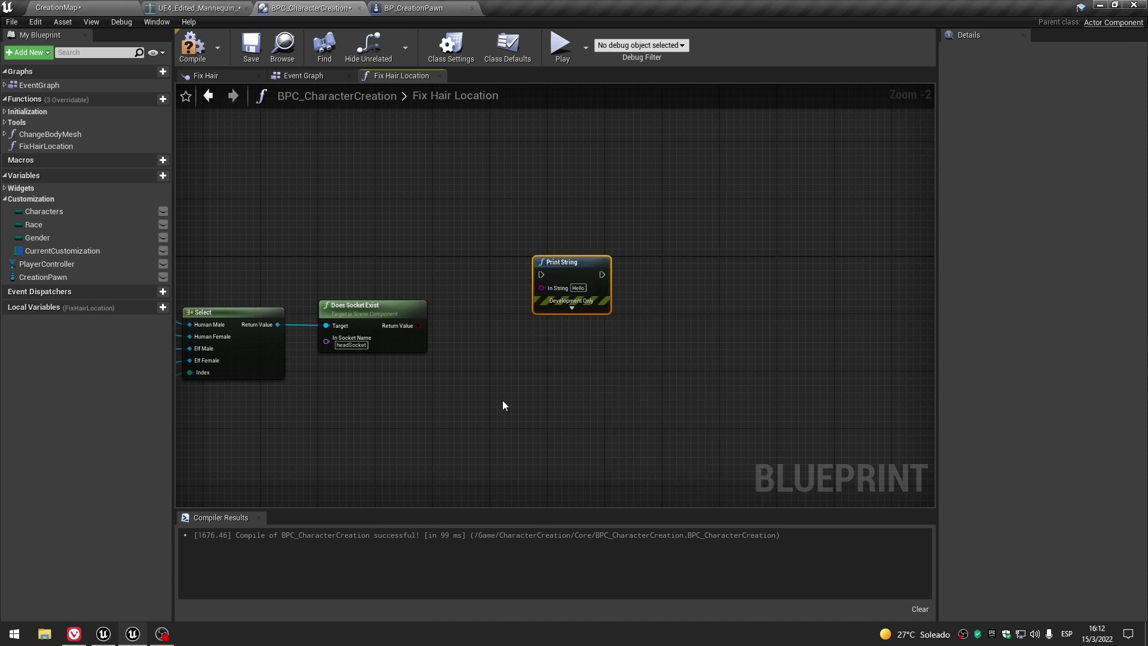
{"action": "right_click_drag", "start_coordinate": [444, 397], "coordinate": [685, 379]}
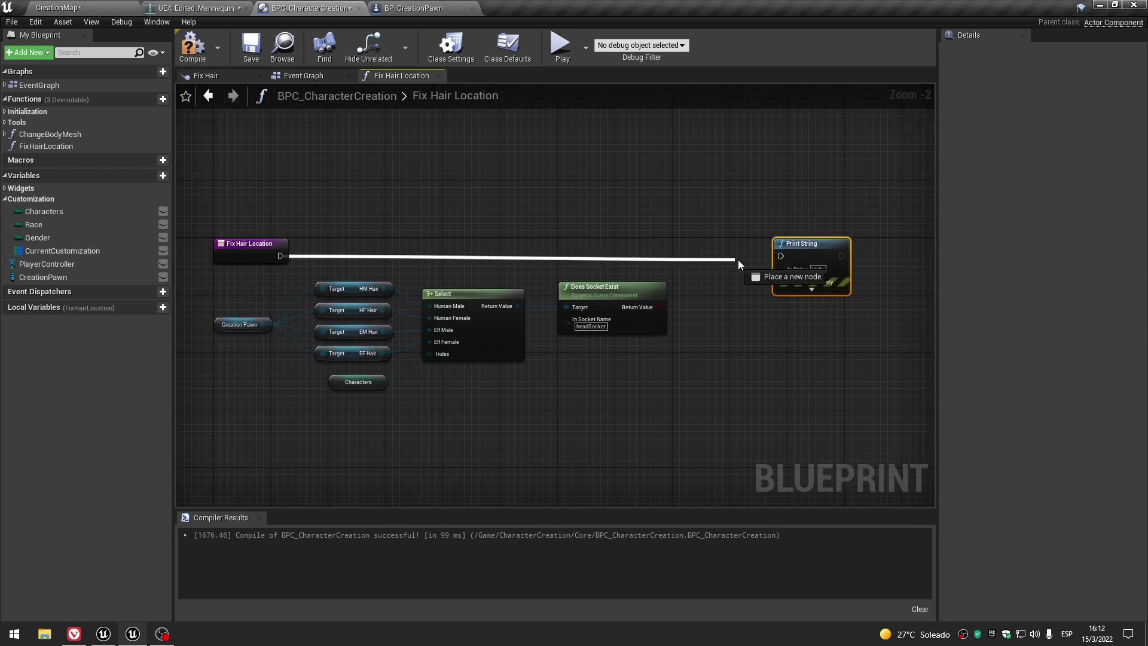
{"action": "left_click_drag", "start_coordinate": [279, 256], "coordinate": [781, 256]}
{"action": "scroll", "coordinate": [737, 339], "scroll_direction": "up", "scroll_amount": 2}
{"action": "left_click_drag", "start_coordinate": [519, 307], "coordinate": [686, 258]}
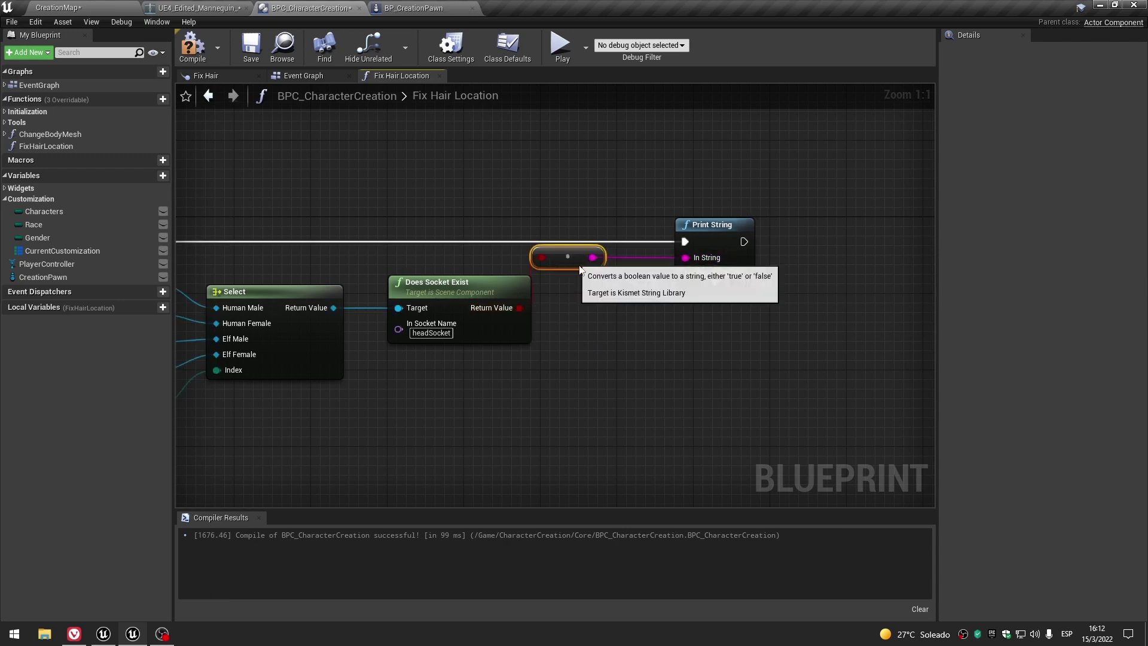
{"action": "left_click_drag", "start_coordinate": [567, 259], "coordinate": [586, 277]}
Set the Print String duration to 5.0, save the blueprint, and go to the CreationMap level.
{"action": "left_click", "coordinate": [714, 284]}
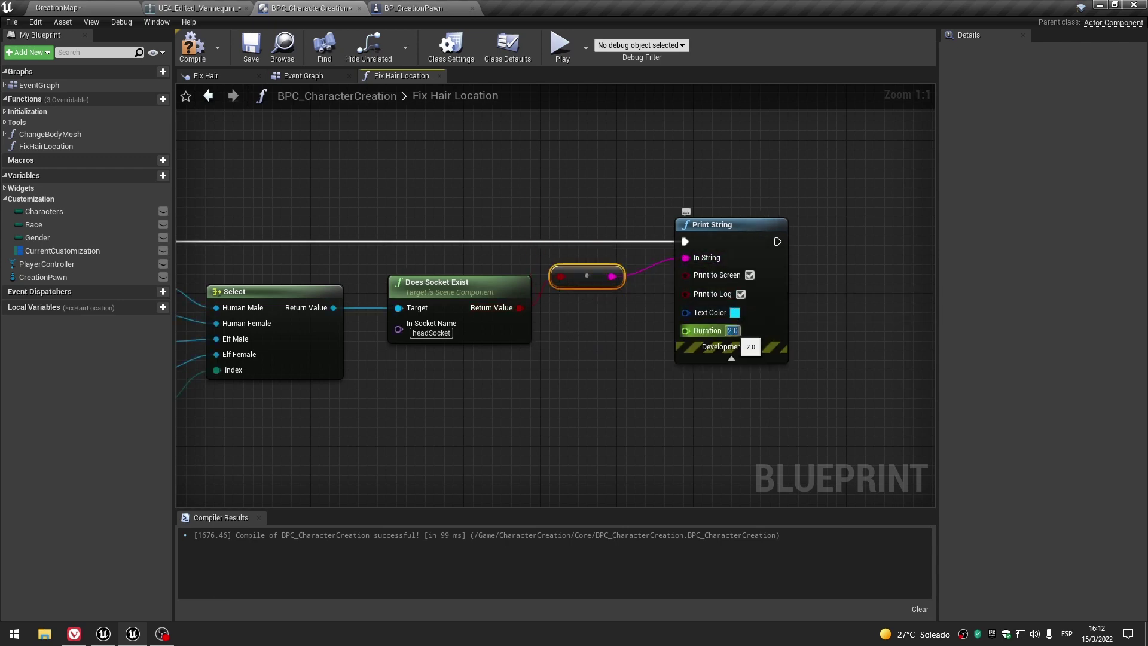
{"action": "left_click", "coordinate": [694, 419]}
{"action": "scroll", "coordinate": [651, 410], "scroll_direction": "down", "scroll_amount": 3}
{"action": "left_click", "coordinate": [251, 47]}
{"action": "left_click", "coordinate": [413, 7]}
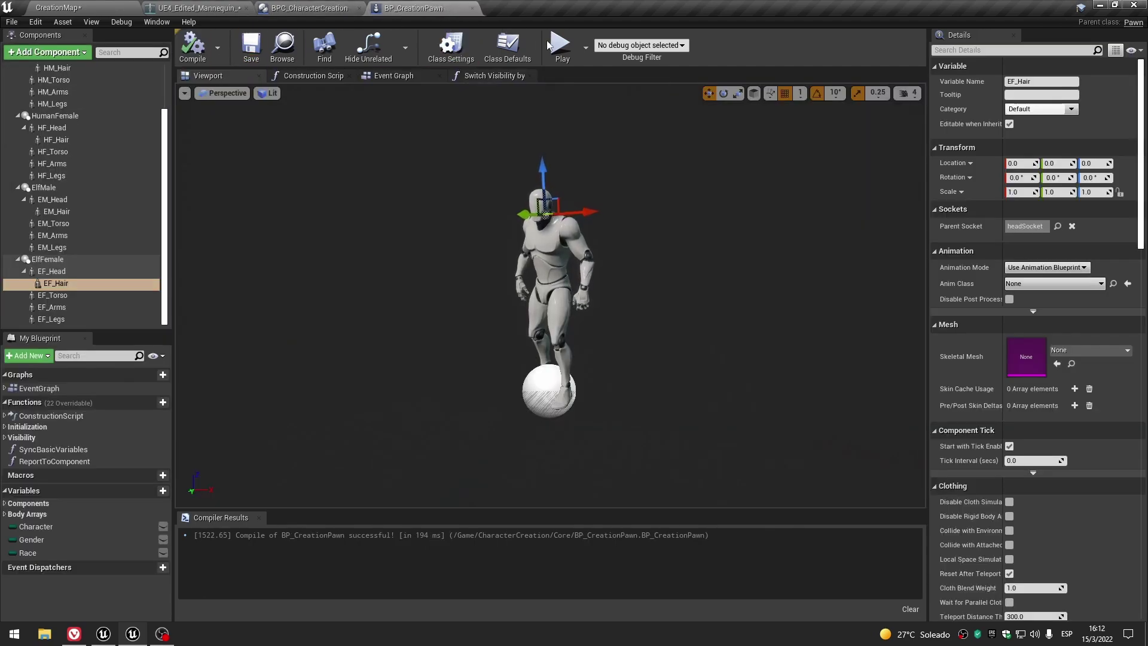
{"action": "left_click", "coordinate": [69, 6]}
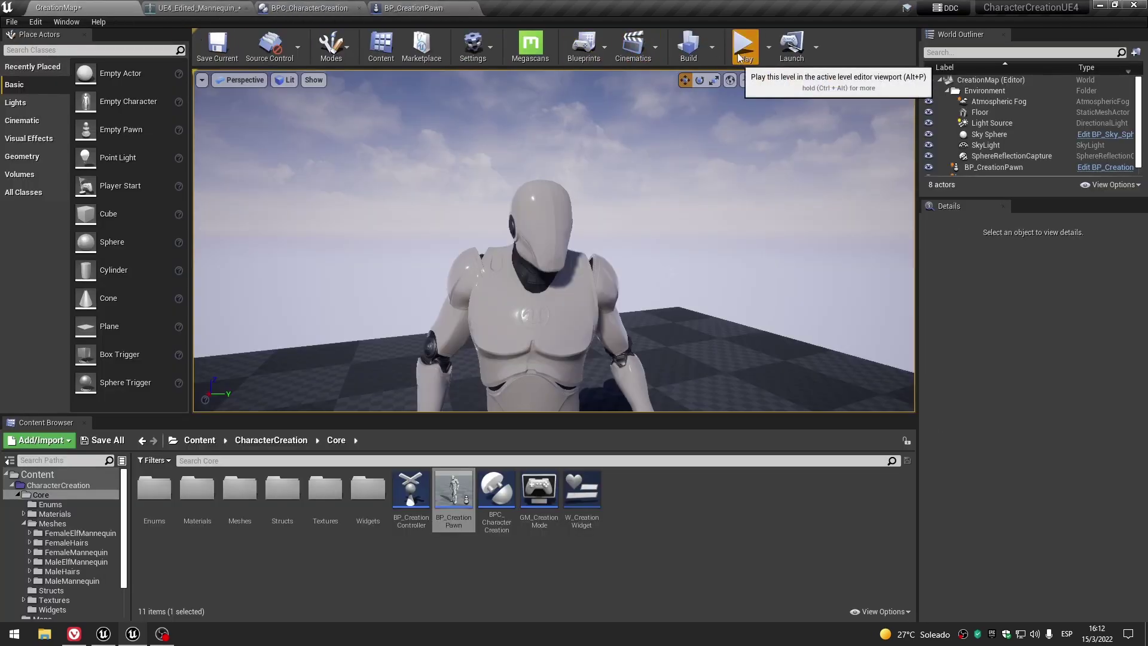
Start a fresh Play-in-Editor session and make the game view full screen with F11.
{"action": "left_click", "coordinate": [744, 45]}
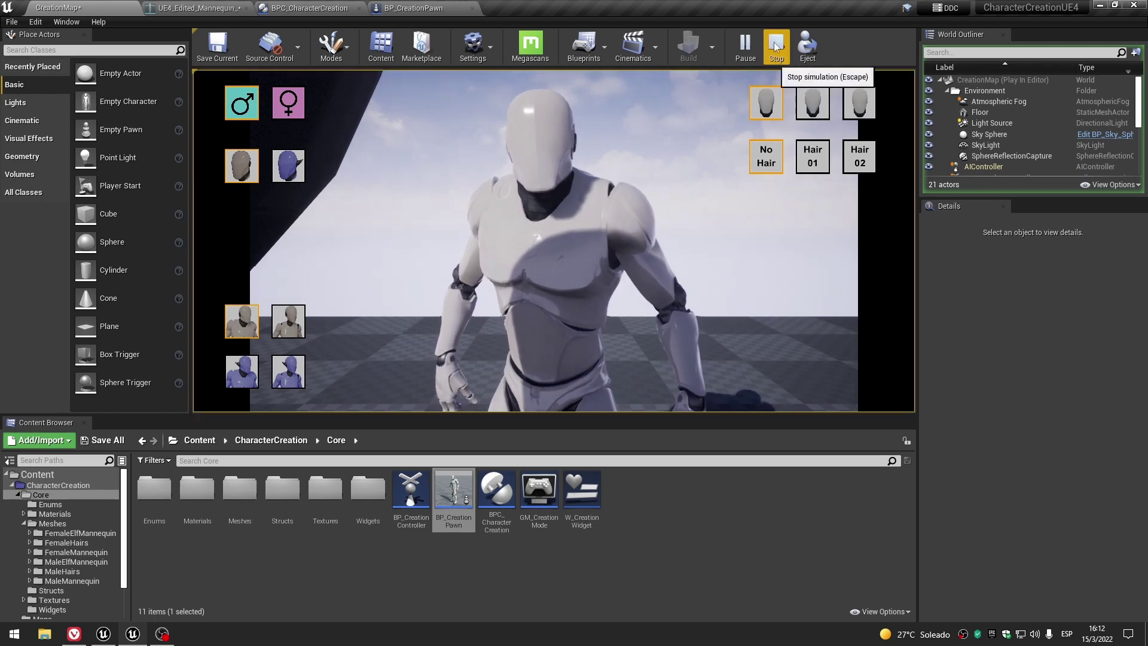
{"action": "left_click", "coordinate": [775, 45]}
{"action": "left_click", "coordinate": [744, 45]}
{"action": "key", "text": "F11"}
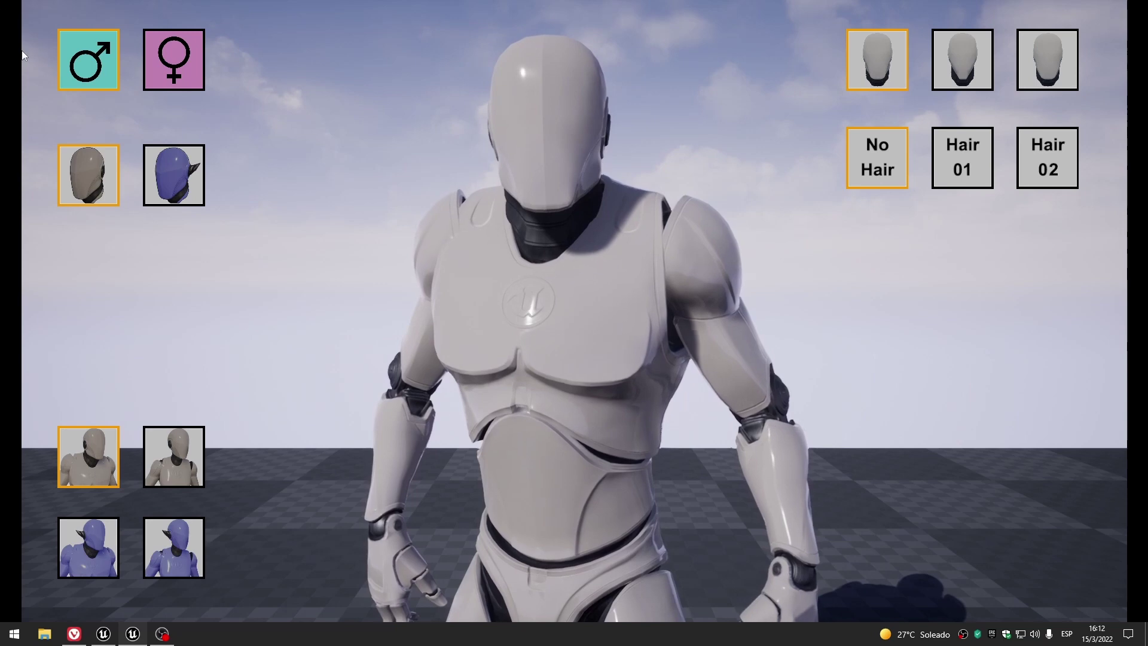
Switch between Hair 01 and Hair 02, watching the printed headSocket result.
{"action": "left_click", "coordinate": [959, 159]}
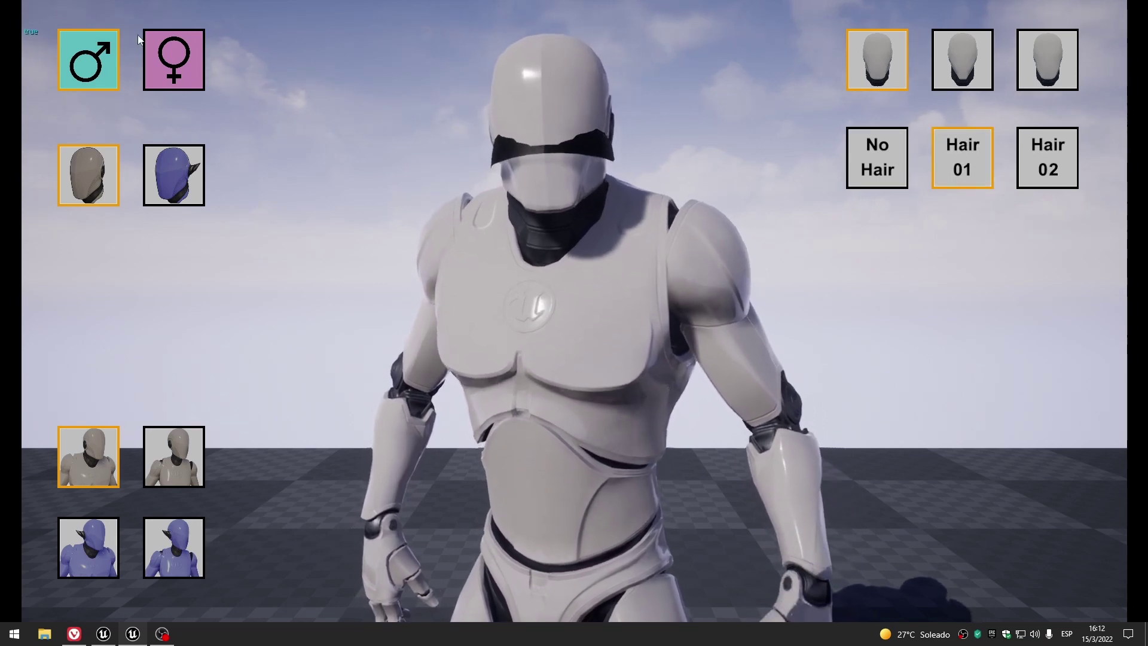
{"action": "left_click", "coordinate": [1047, 158]}
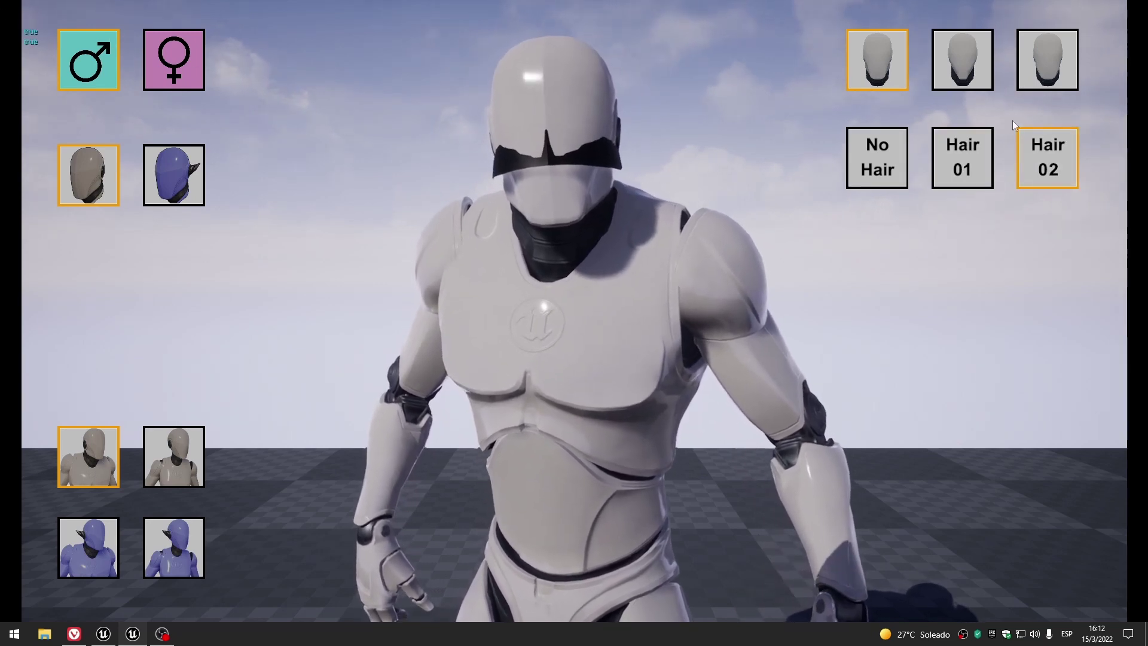
{"action": "left_click", "coordinate": [959, 158]}
{"action": "left_click", "coordinate": [1047, 158]}
{"action": "left_click", "coordinate": [958, 161]}
Apply No Hair repeatedly to check the socket result printout.
{"action": "left_click", "coordinate": [886, 161]}
{"action": "left_click", "coordinate": [886, 162]}
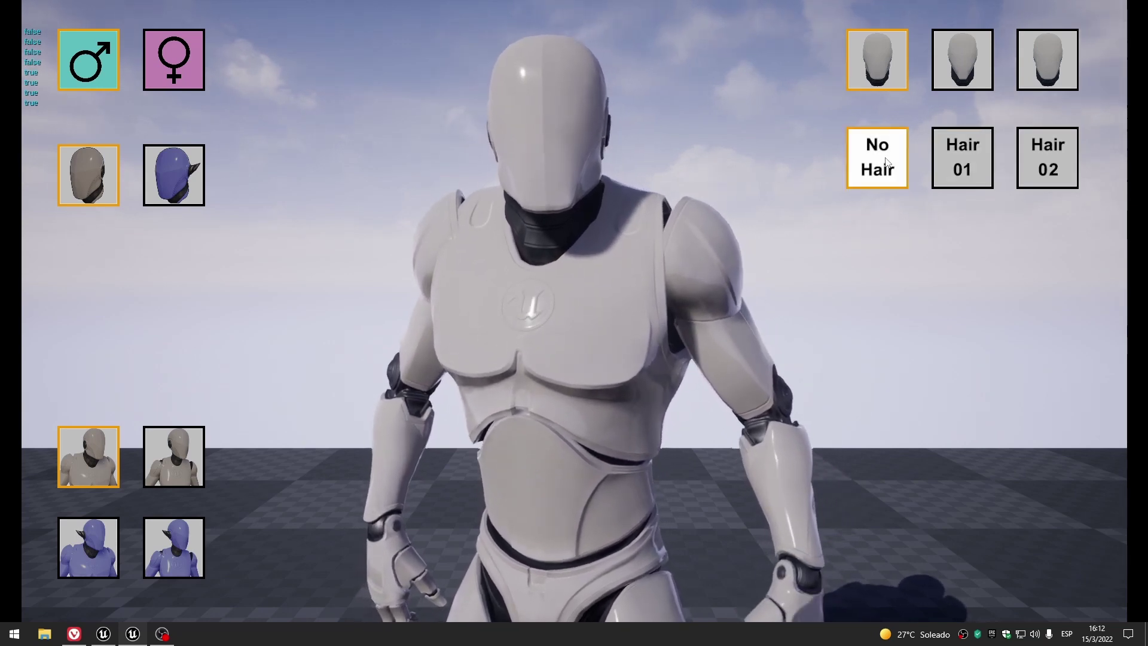
{"action": "left_click", "coordinate": [887, 161]}
{"action": "left_click", "coordinate": [886, 161]}
{"action": "left_click", "coordinate": [886, 161]}
{"action": "left_click", "coordinate": [879, 161]}
{"action": "left_click", "coordinate": [871, 160]}
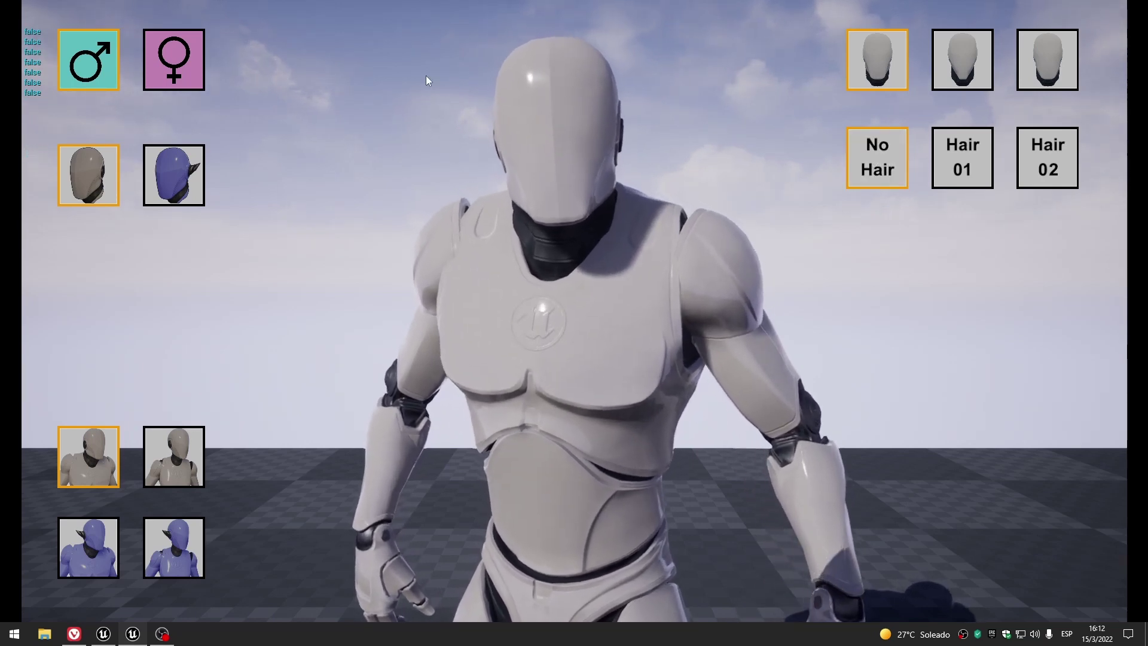
Reapply Hair 02 and Hair 01, then end the play session.
{"action": "left_click", "coordinate": [980, 159]}
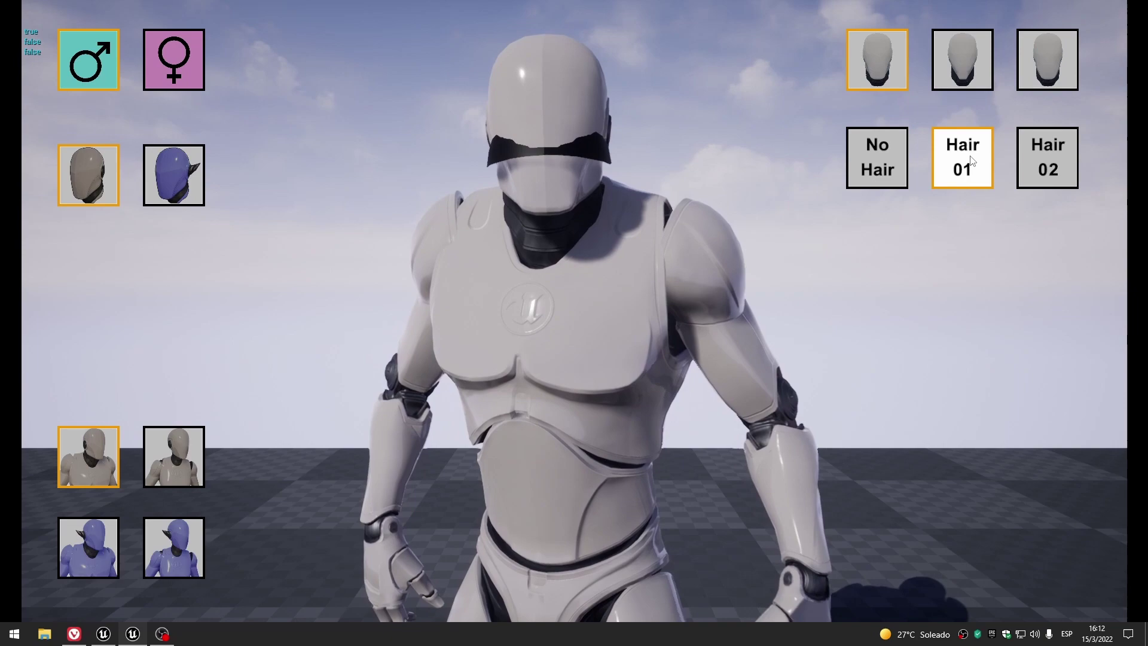
{"action": "left_click", "coordinate": [1038, 162]}
{"action": "left_click", "coordinate": [962, 159]}
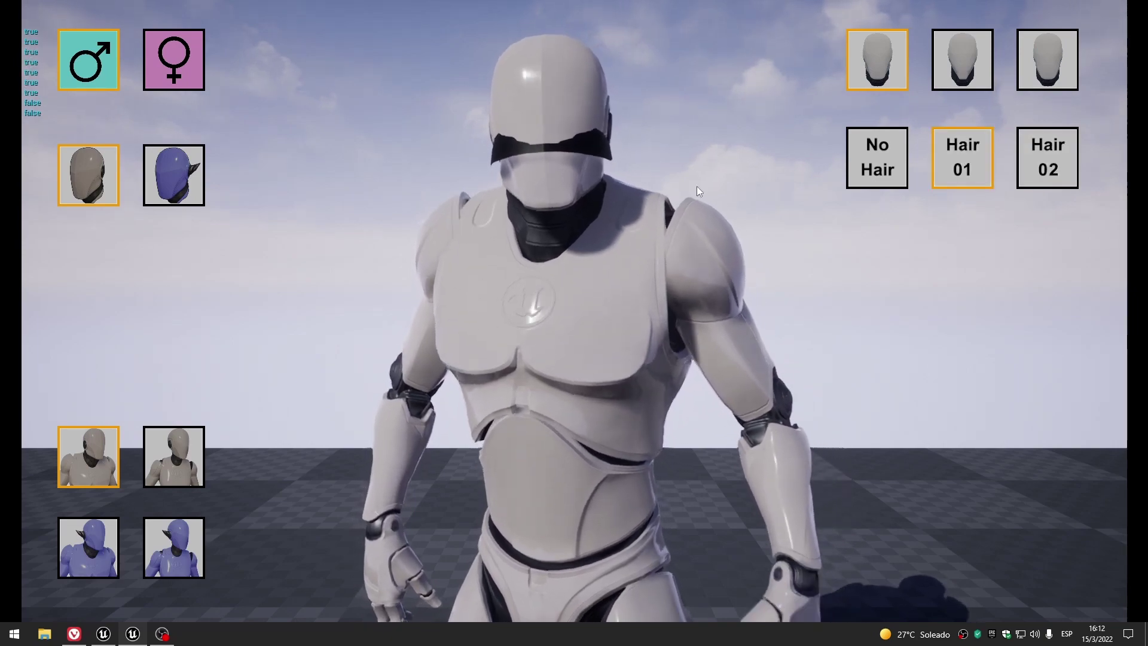
{"action": "key", "text": "Escape"}
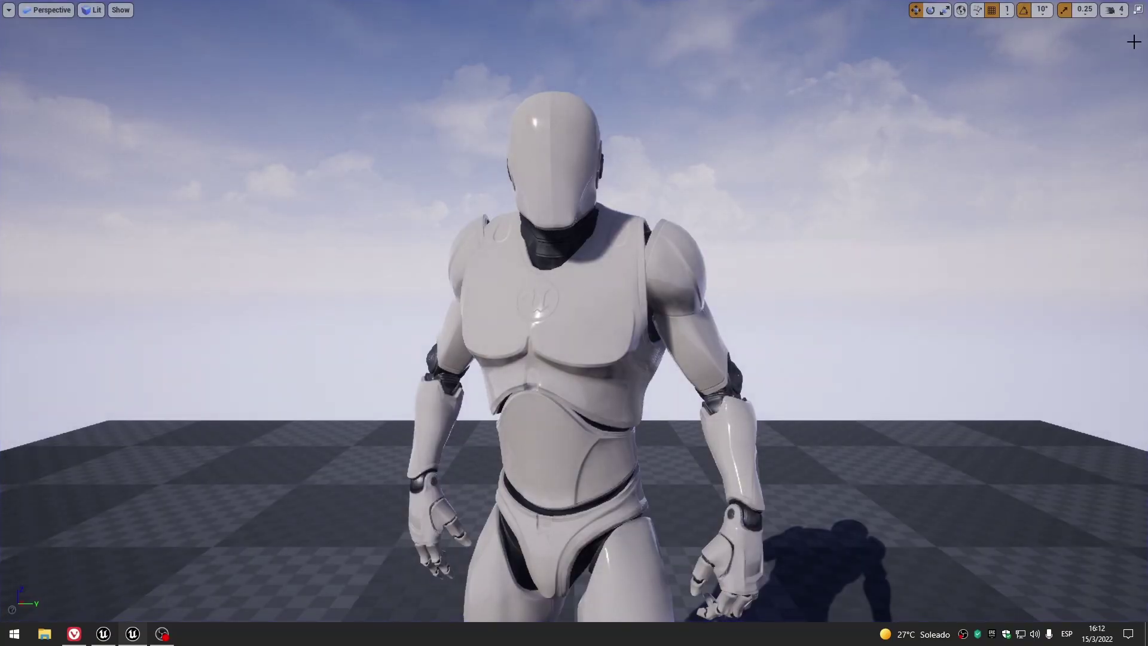
Return to BPC_CharacterCreation and wire the Fix Hair Location entry into the Branch.
{"action": "left_click", "coordinate": [1140, 10]}
{"action": "left_click", "coordinate": [226, 7]}
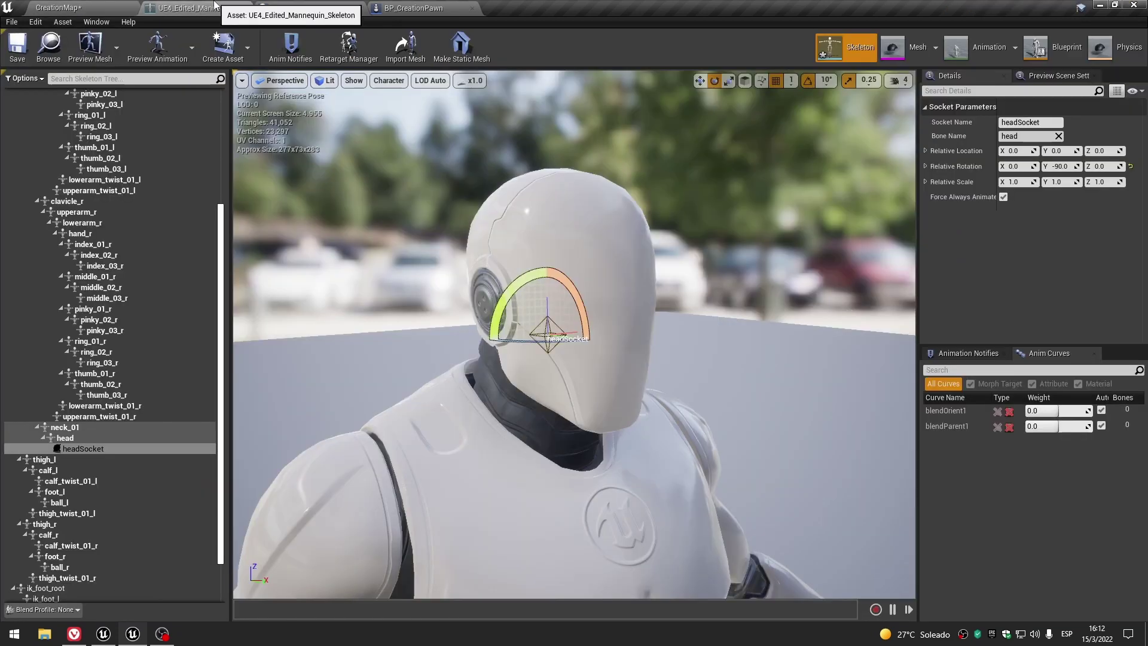
{"action": "left_click", "coordinate": [281, 7]}
{"action": "right_click_drag", "start_coordinate": [489, 265], "coordinate": [430, 251]}
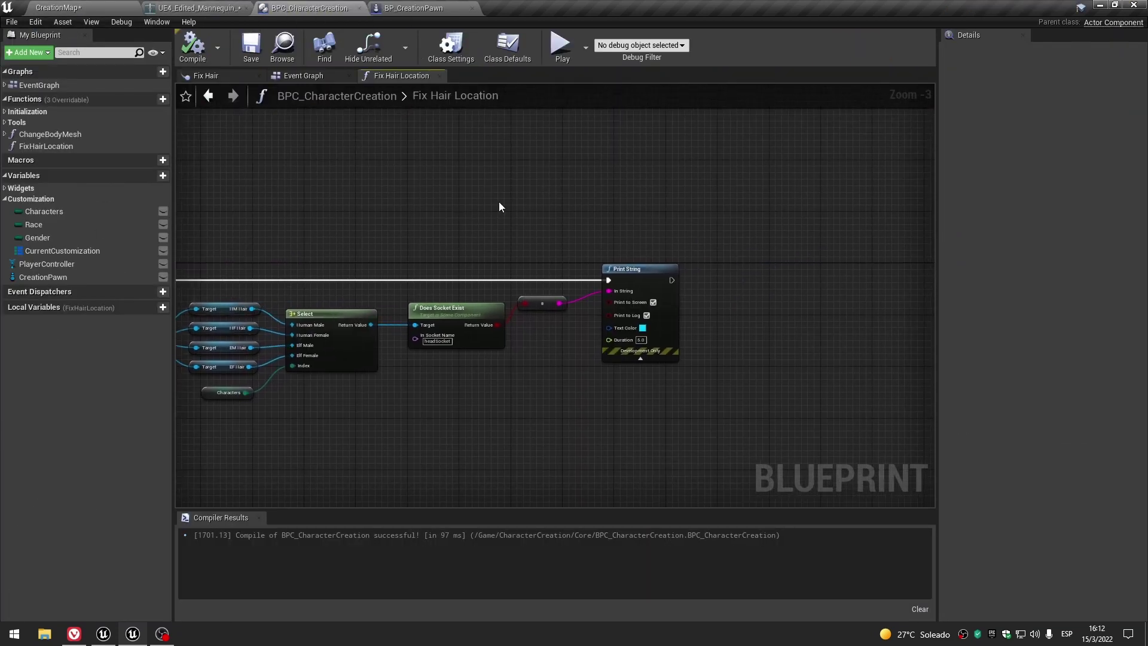
{"action": "right_click_drag", "start_coordinate": [499, 202], "coordinate": [569, 240]}
{"action": "scroll", "coordinate": [461, 194], "scroll_direction": "up", "scroll_amount": 2}
{"action": "left_click_drag", "start_coordinate": [210, 284], "coordinate": [344, 265]}
{"action": "left_click_drag", "start_coordinate": [629, 188], "coordinate": [631, 181]}
Delete the reroute and Print String nodes and feed Does Socket Exist into the Branch condition.
{"action": "right_click_drag", "start_coordinate": [729, 244], "coordinate": [550, 231]}
{"action": "left_click_drag", "start_coordinate": [550, 231], "coordinate": [717, 389]}
{"action": "key", "text": "Delete"}
{"action": "left_click_drag", "start_coordinate": [489, 188], "coordinate": [600, 290]}
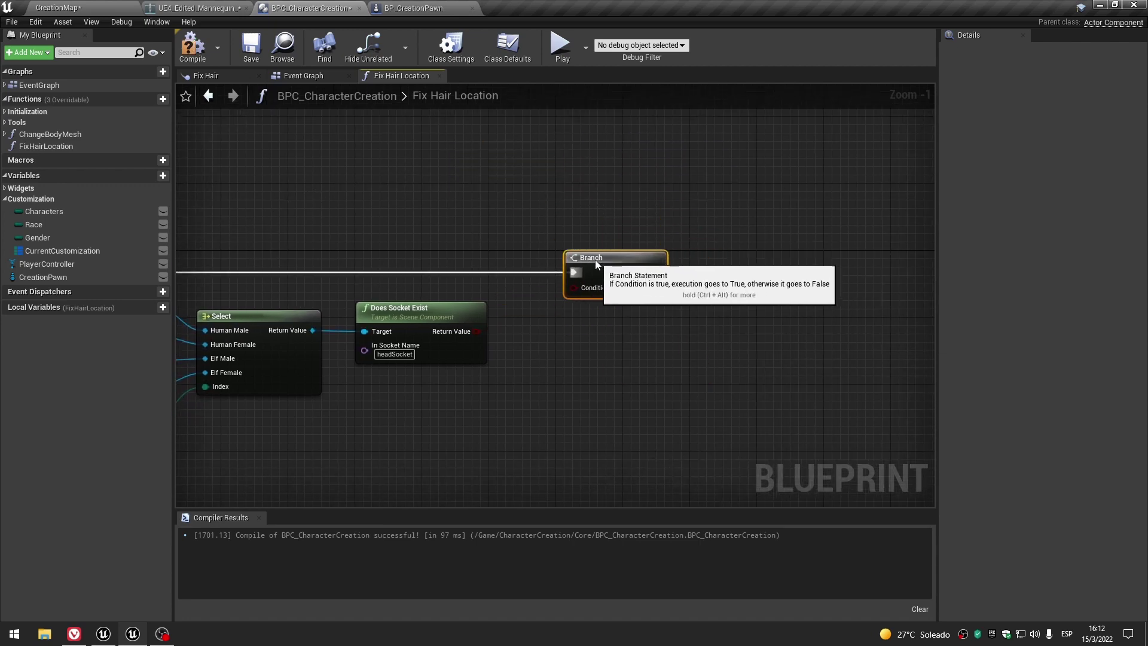
{"action": "left_click_drag", "start_coordinate": [561, 314], "coordinate": [587, 265]}
Add a Return Node on the Branch's False output.
{"action": "scroll", "coordinate": [600, 344], "scroll_direction": "down", "scroll_amount": 2}
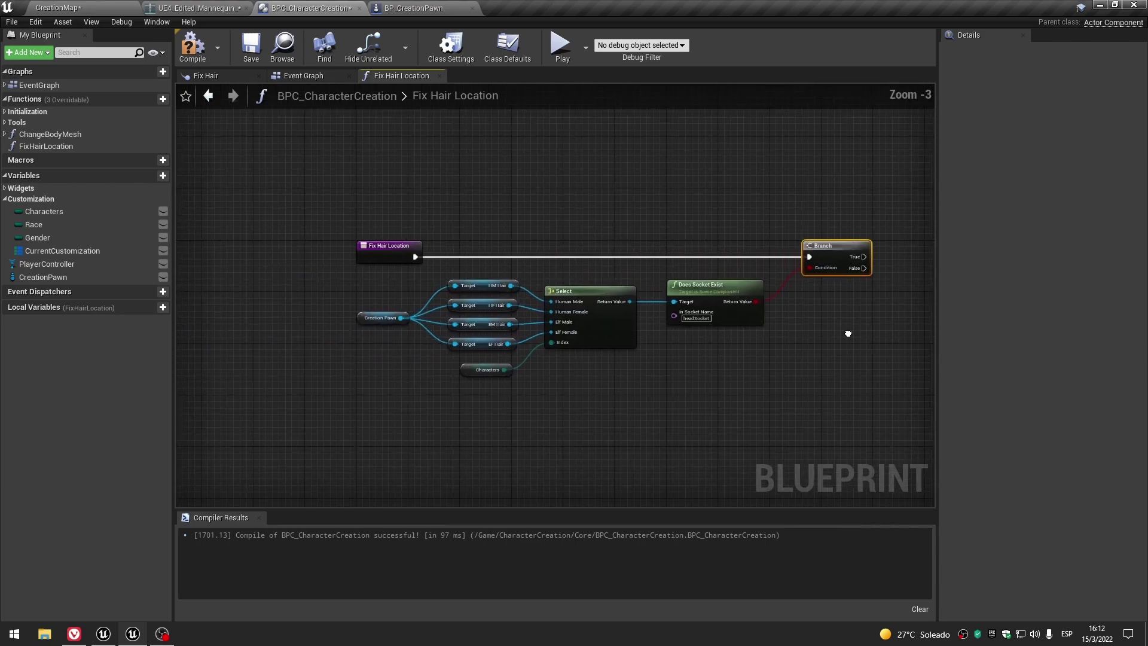
{"action": "scroll", "coordinate": [527, 320], "scroll_direction": "up", "scroll_amount": 3}
{"action": "left_click_drag", "start_coordinate": [578, 284], "coordinate": [633, 311]}
{"action": "type", "text": "return"}
{"action": "left_click", "coordinate": [699, 450]}
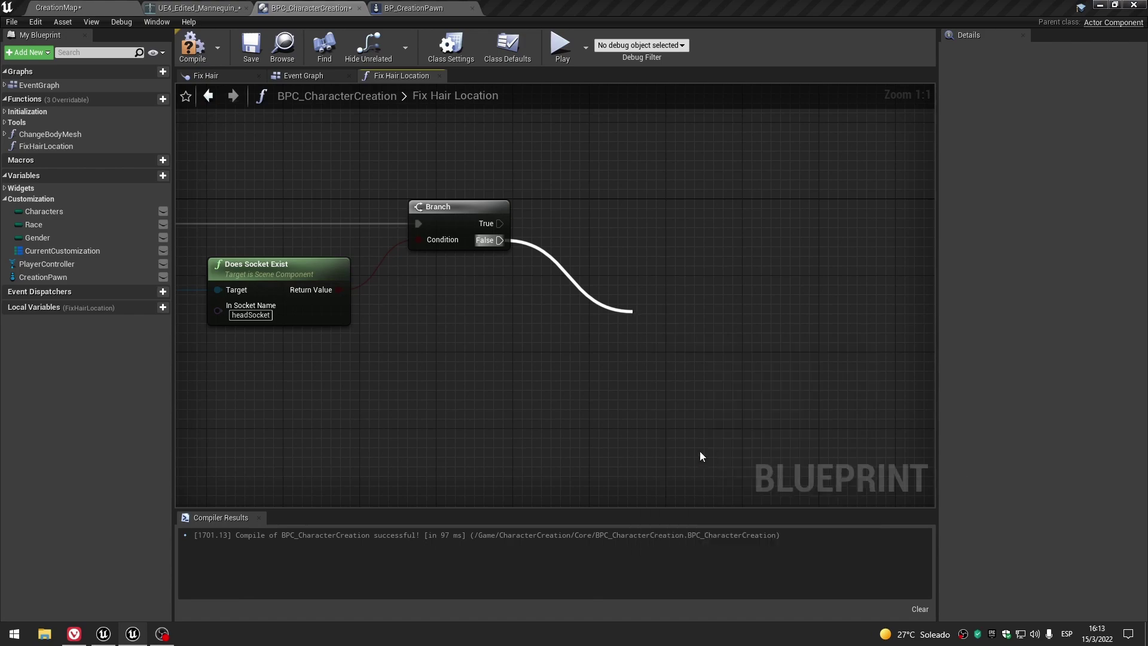
{"action": "scroll", "coordinate": [467, 352], "scroll_direction": "down", "scroll_amount": 5}
{"action": "right_click_drag", "start_coordinate": [499, 392], "coordinate": [757, 357]}
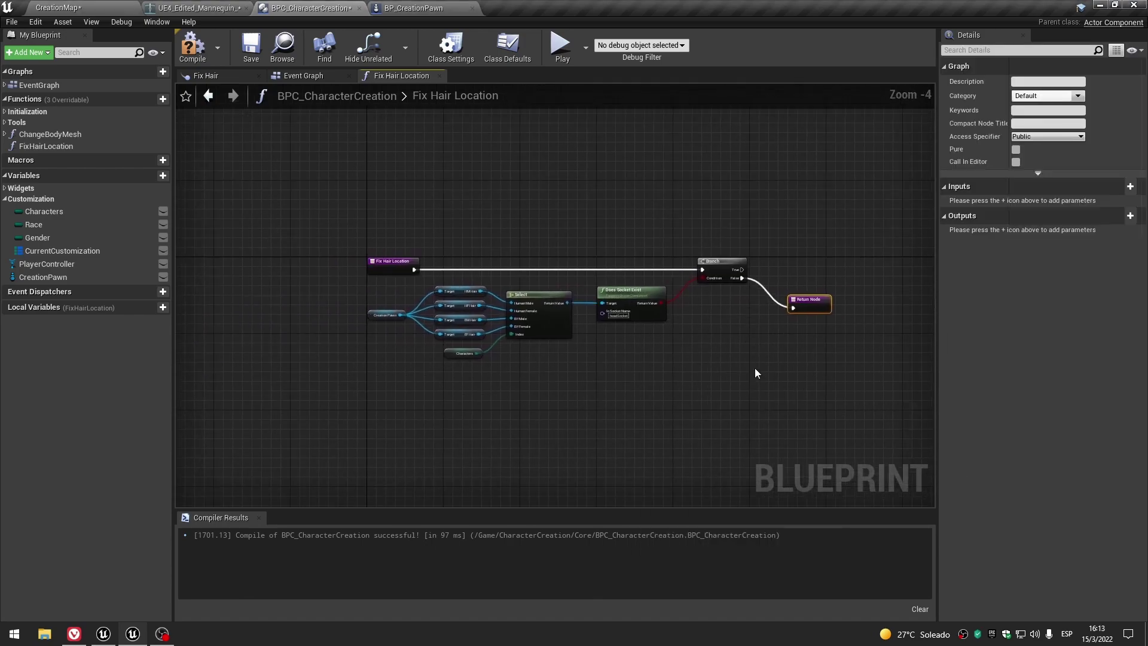
Tidy the graph, moving the Select node slightly right of its getters.
{"action": "left_click_drag", "start_coordinate": [724, 410], "coordinate": [396, 288]}
{"action": "key", "text": "Home"}
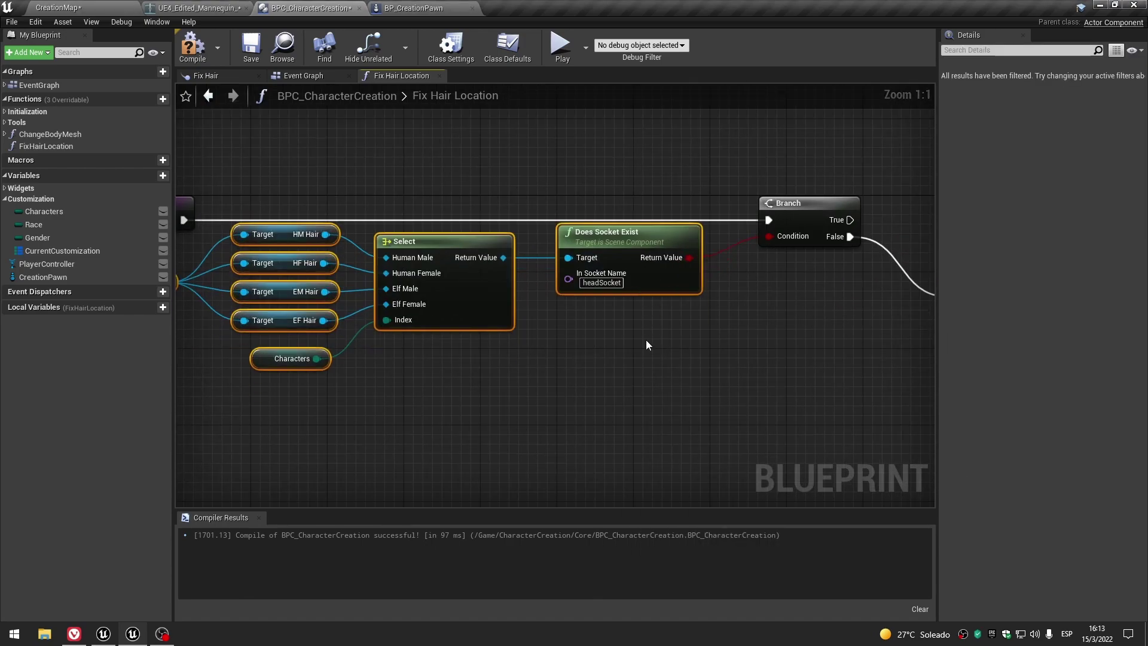
{"action": "left_click", "coordinate": [644, 340]}
{"action": "mouse_move", "coordinate": [644, 339]}
{"action": "right_mouse_down"}
{"action": "mouse_move", "coordinate": [573, 353]}
{"action": "mouse_move", "coordinate": [779, 352]}
{"action": "right_mouse_up"}
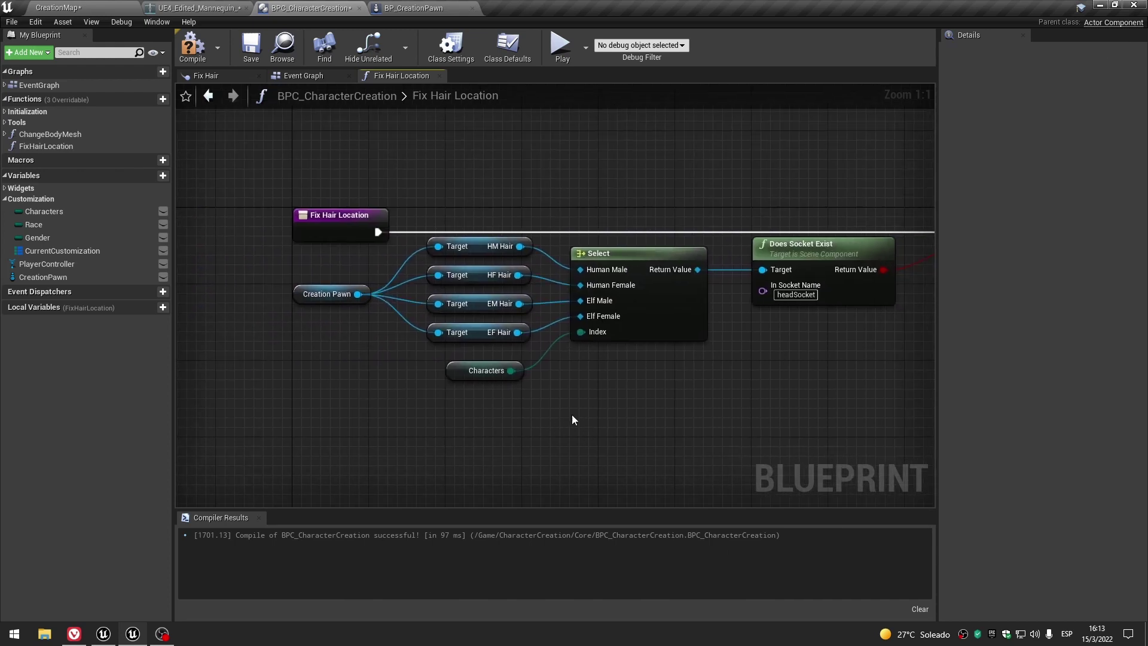
{"action": "left_click_drag", "start_coordinate": [677, 328], "coordinate": [706, 327]}
Copy Creation Pawn and the four hair getters and paste them above the Branch.
{"action": "mouse_move", "coordinate": [555, 419]}
{"action": "left_mouse_down"}
{"action": "mouse_move", "coordinate": [507, 296]}
{"action": "mouse_move", "coordinate": [526, 299]}
{"action": "left_mouse_up"}
{"action": "left_click", "coordinate": [306, 302]}
{"action": "left_click", "coordinate": [490, 366]}
{"action": "scroll", "coordinate": [490, 363], "scroll_direction": "down", "scroll_amount": 2}
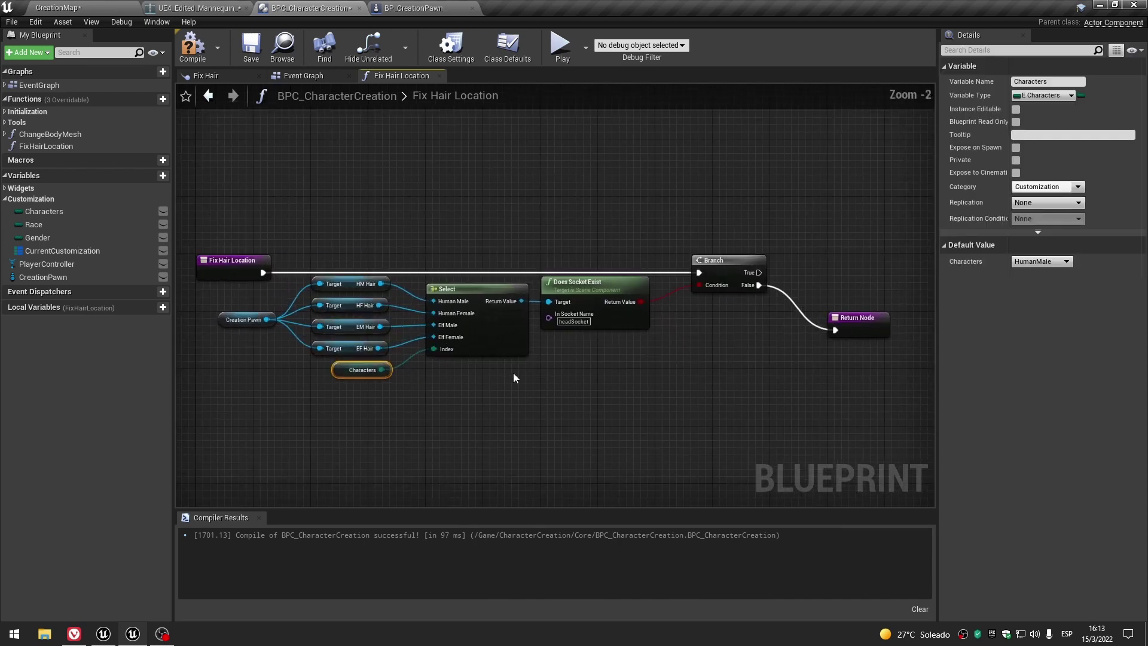
{"action": "scroll", "coordinate": [513, 378], "scroll_direction": "up", "scroll_amount": 2}
{"action": "right_click_drag", "start_coordinate": [647, 357], "coordinate": [380, 335]}
{"action": "scroll", "coordinate": [530, 283], "scroll_direction": "down", "scroll_amount": 2}
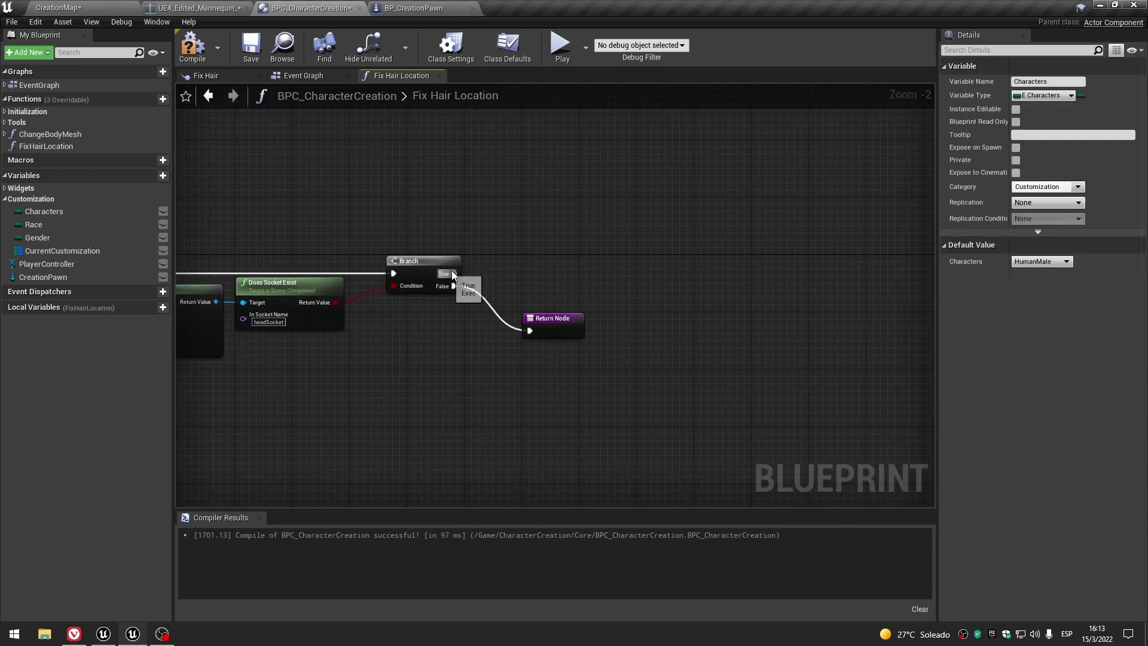
{"action": "left_click_drag", "start_coordinate": [592, 234], "coordinate": [321, 297]}
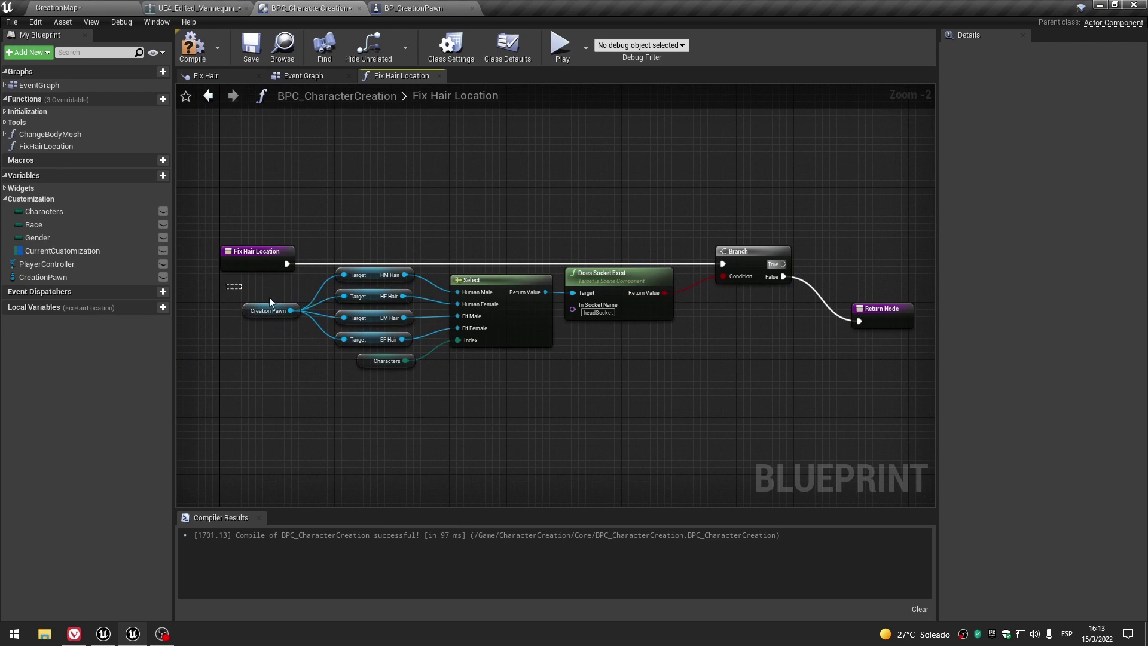
{"action": "left_click_drag", "start_coordinate": [347, 341], "coordinate": [346, 338]}
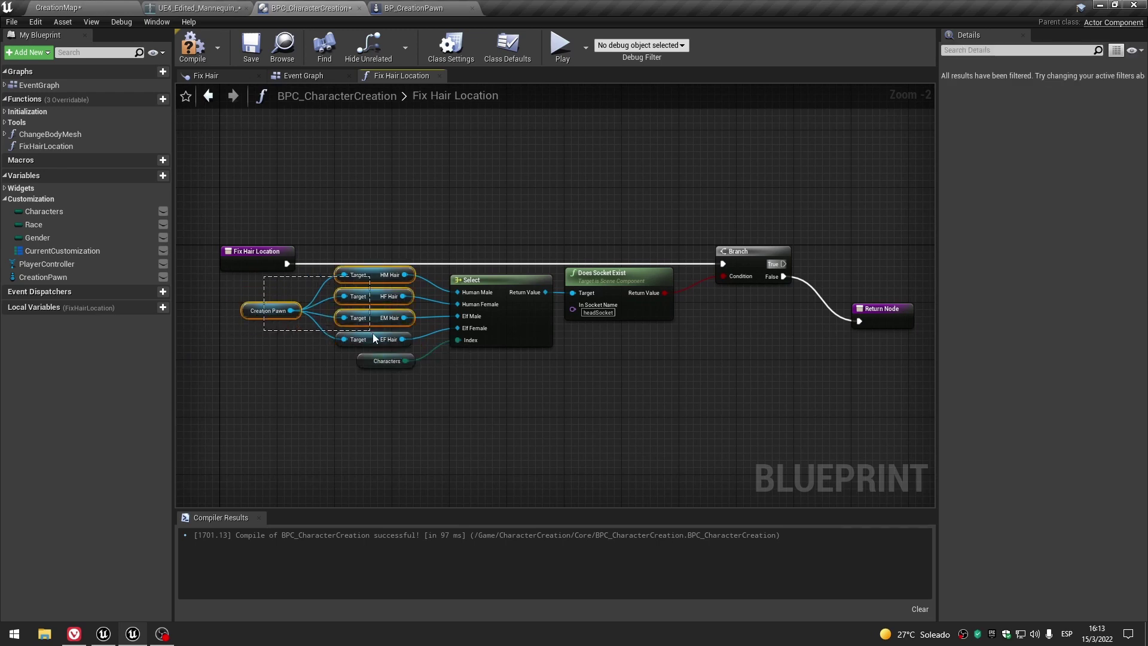
{"action": "right_click_drag", "start_coordinate": [421, 441], "coordinate": [353, 430]}
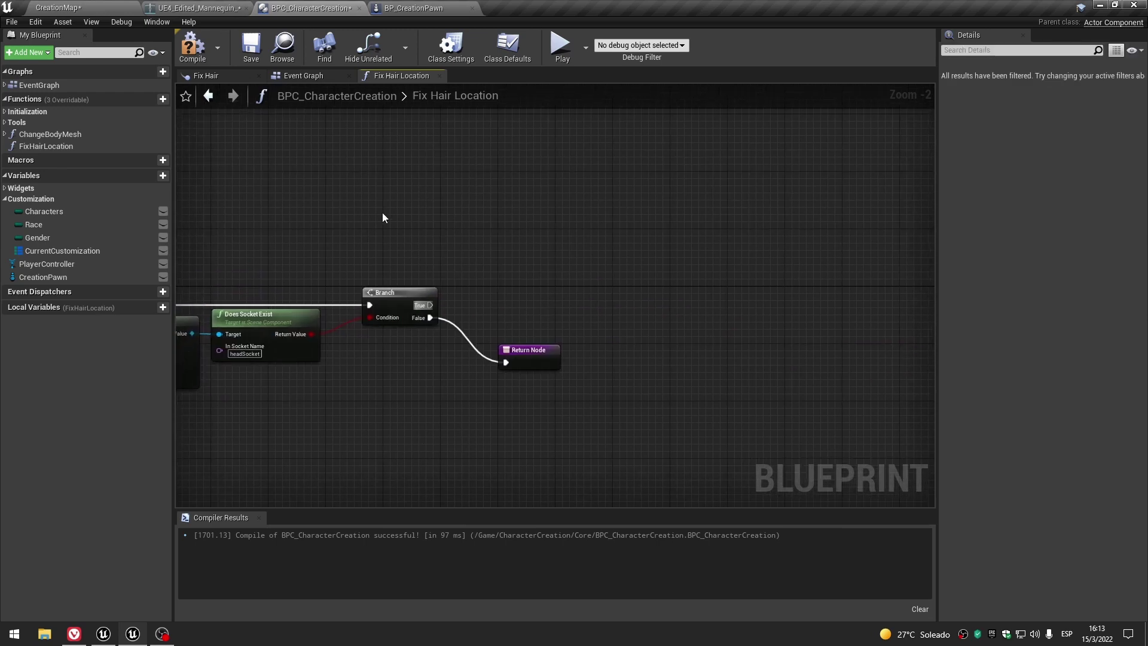
{"action": "key", "text": "ctrl+v"}
Nudge the pasted Creation Pawn and four hair getters slightly left into place.
{"action": "scroll", "coordinate": [524, 275], "scroll_direction": "up", "scroll_amount": 1}
{"action": "right_click_drag", "start_coordinate": [524, 270], "coordinate": [525, 307]}
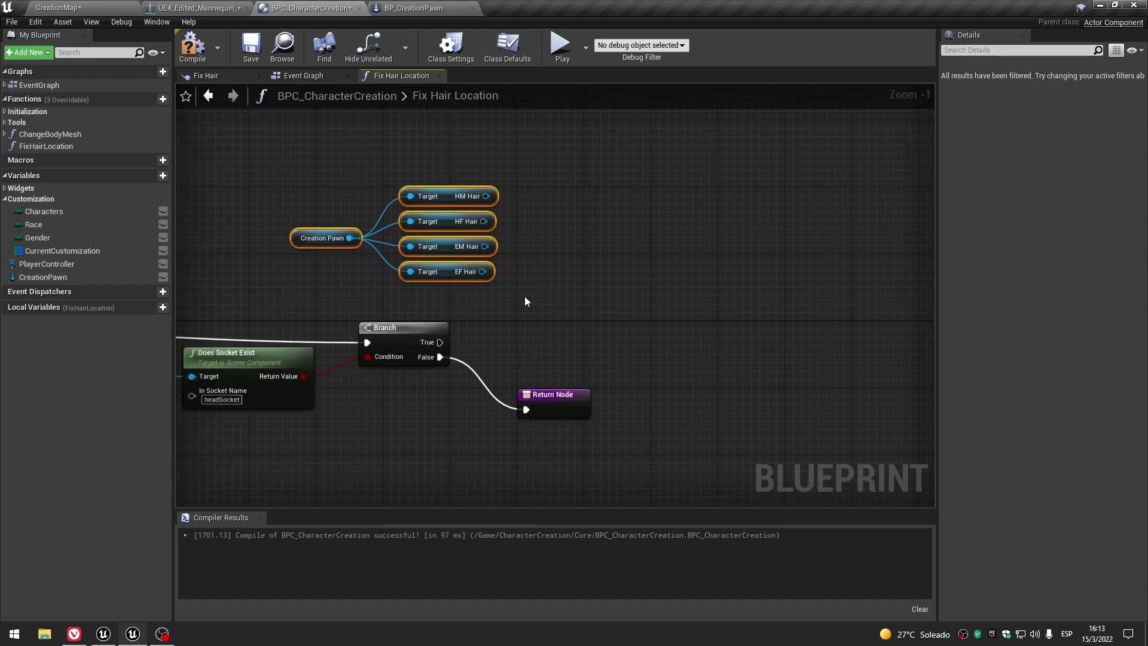
{"action": "left_click", "coordinate": [544, 179]}
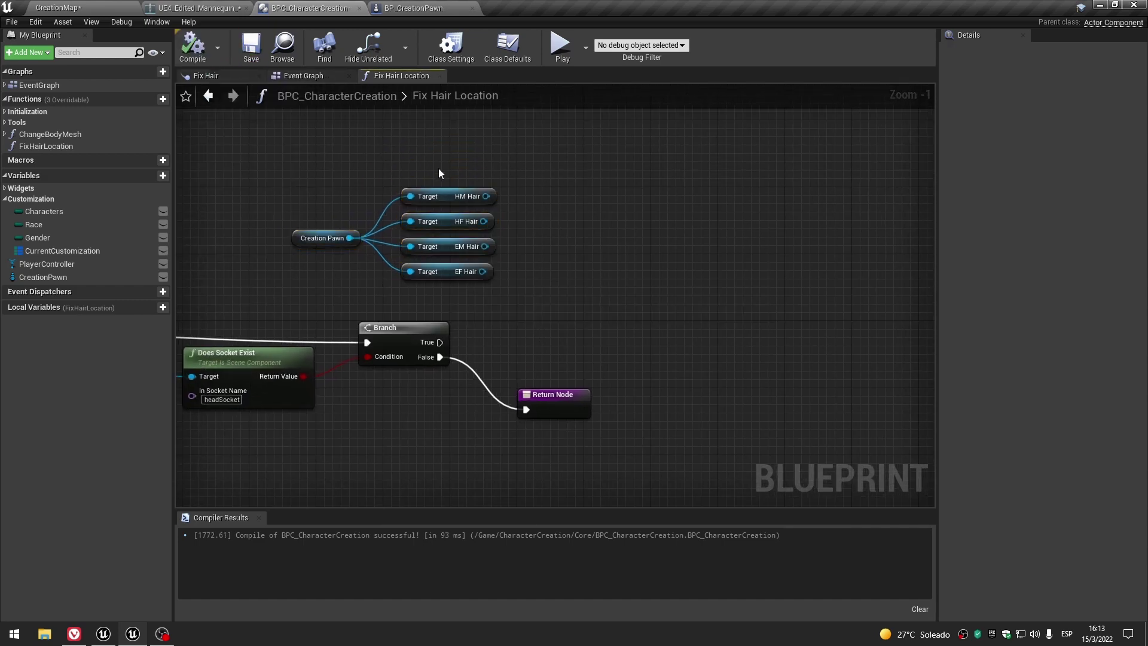
{"action": "left_click", "coordinate": [442, 222]}
{"action": "left_click", "coordinate": [448, 246]}
{"action": "right_click_drag", "start_coordinate": [448, 273], "coordinate": [478, 280]}
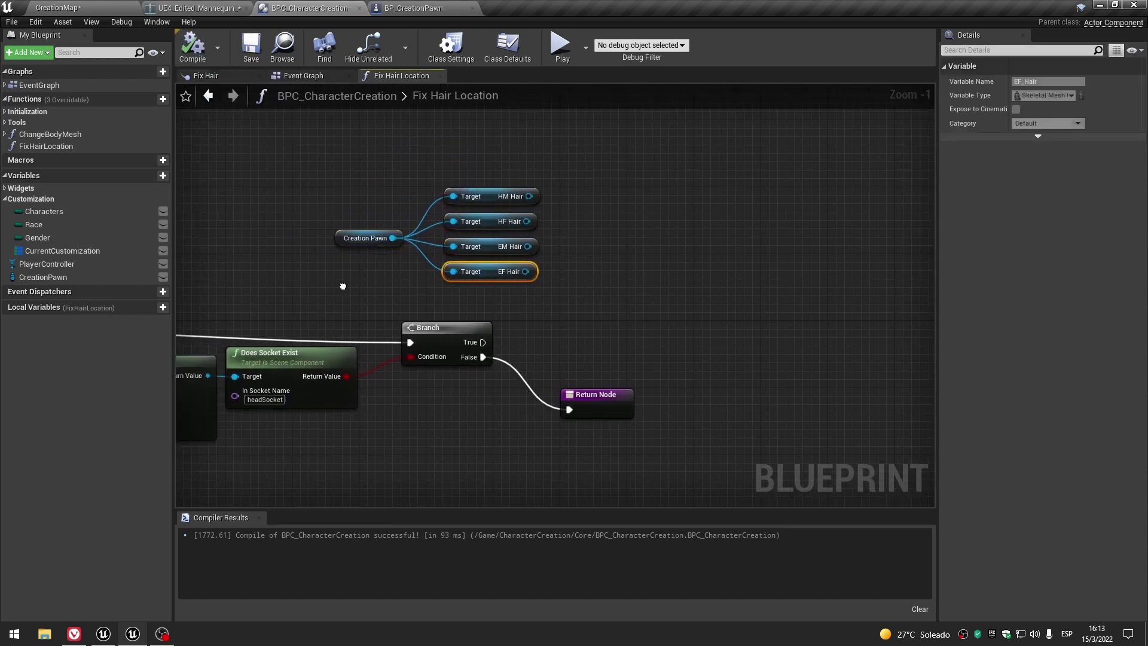
{"action": "left_click_drag", "start_coordinate": [596, 286], "coordinate": [326, 182]}
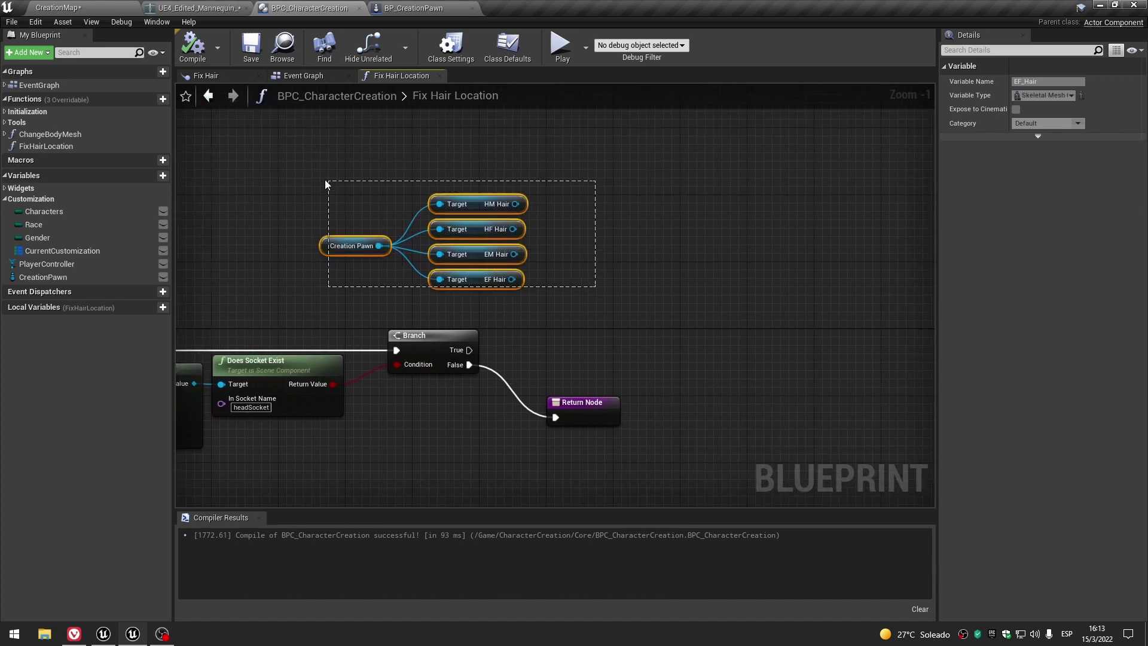
{"action": "left_click_drag", "start_coordinate": [474, 271], "coordinate": [457, 271]}
{"action": "left_click", "coordinate": [458, 271]}
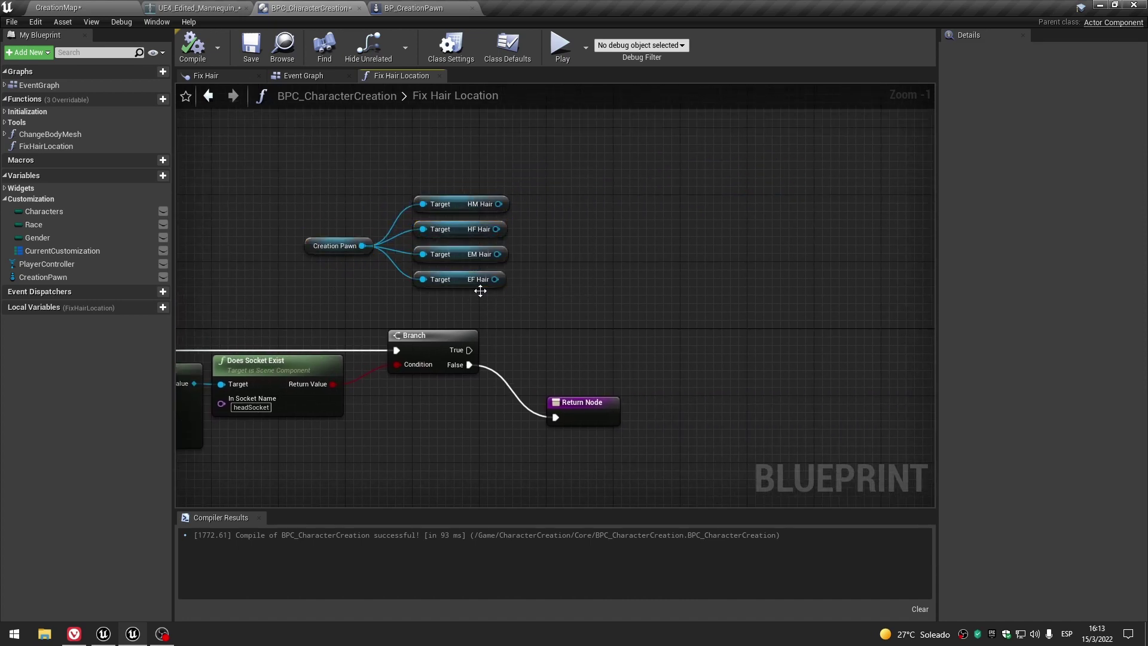
{"action": "scroll", "coordinate": [541, 296], "scroll_direction": "down", "scroll_amount": 4}
{"action": "scroll", "coordinate": [541, 296], "scroll_direction": "up", "scroll_amount": 1}
{"action": "scroll", "coordinate": [542, 296], "scroll_direction": "up", "scroll_amount": 3}
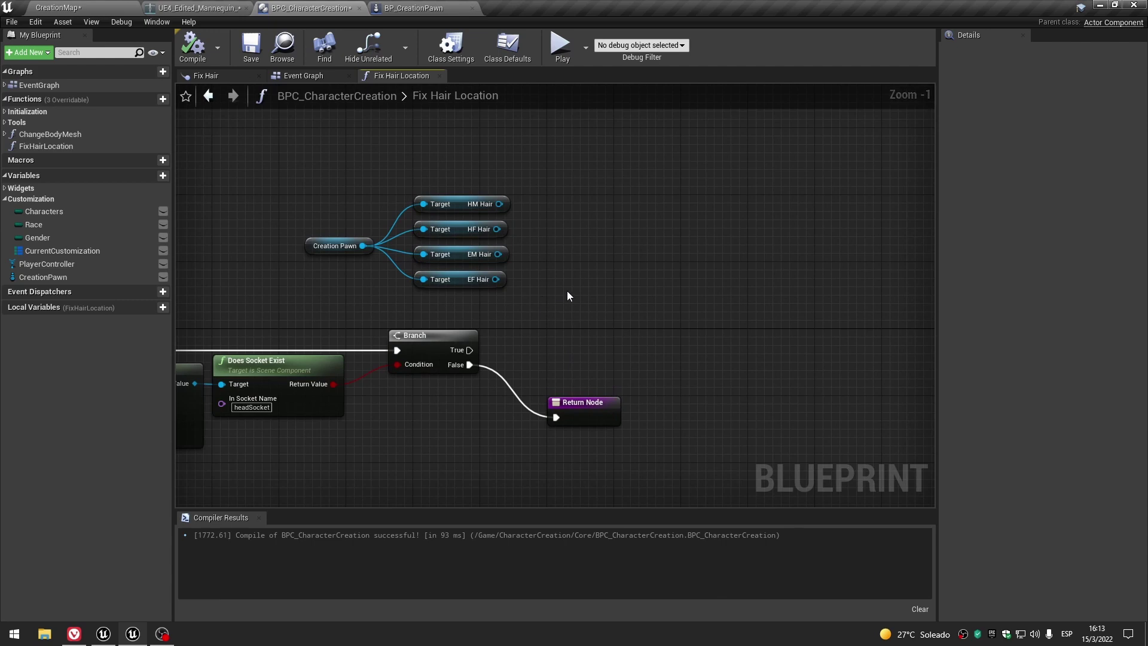
{"action": "left_click", "coordinate": [197, 8]}
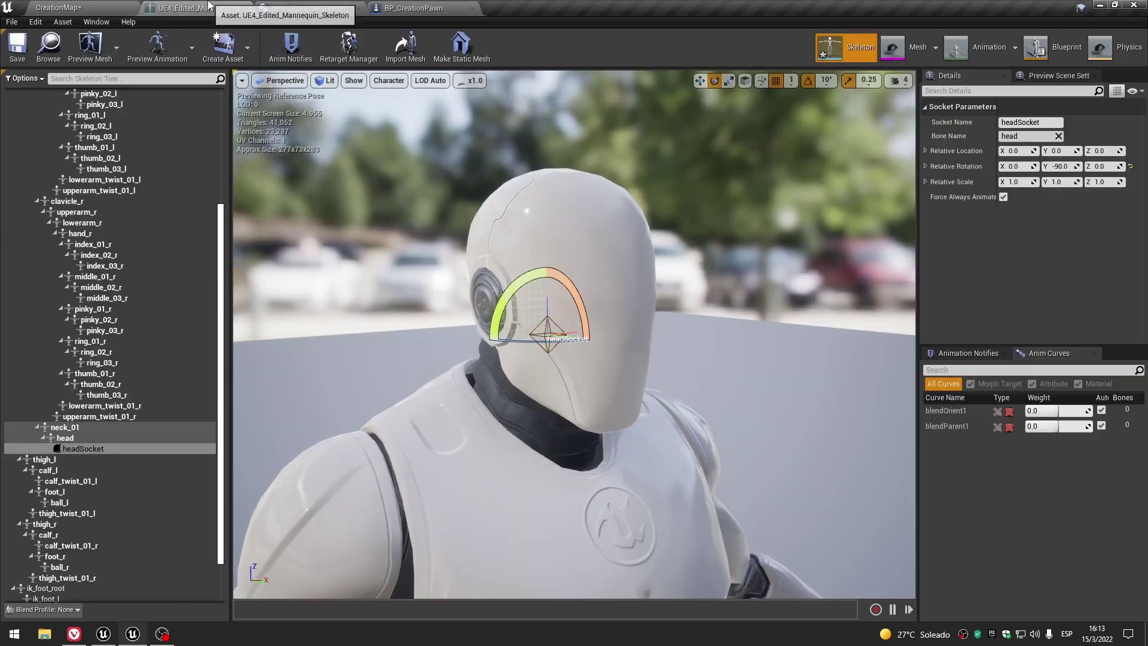
{"action": "scroll", "coordinate": [478, 182], "scroll_direction": "down", "scroll_amount": 5}
{"action": "scroll", "coordinate": [478, 182], "scroll_direction": "down", "scroll_amount": 2}
{"action": "scroll", "coordinate": [601, 350], "scroll_direction": "up", "scroll_amount": 2}
{"action": "scroll", "coordinate": [601, 350], "scroll_direction": "up", "scroll_amount": 3}
{"action": "middle_click_drag", "start_coordinate": [601, 349], "coordinate": [604, 215]}
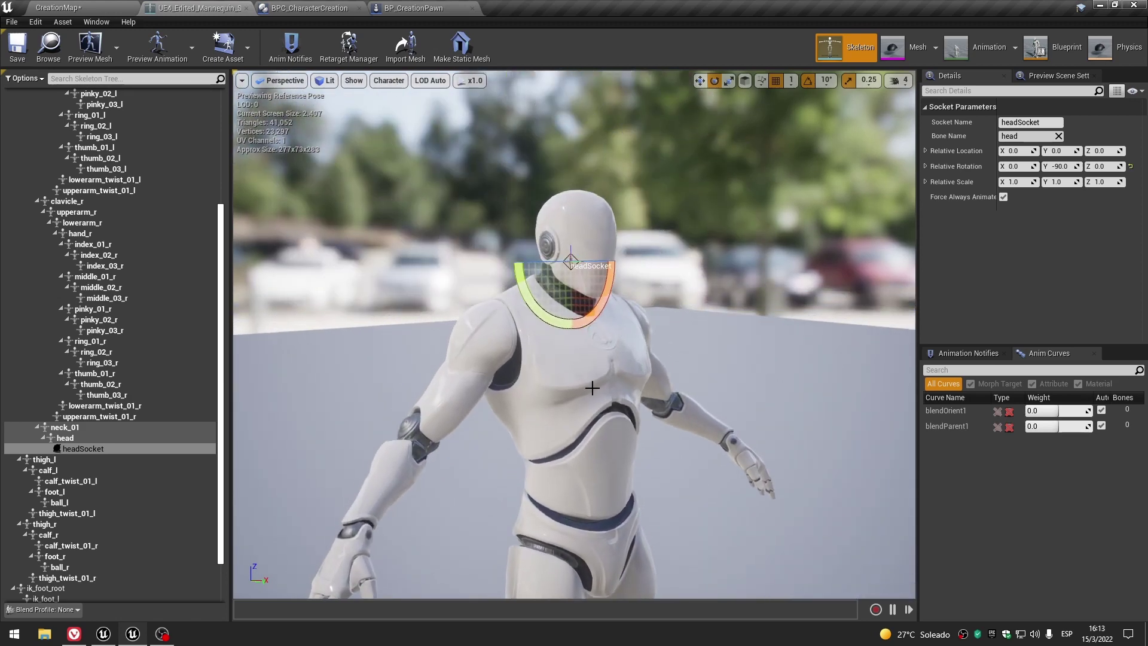
{"action": "middle_click_drag", "start_coordinate": [604, 215], "coordinate": [604, 239]}
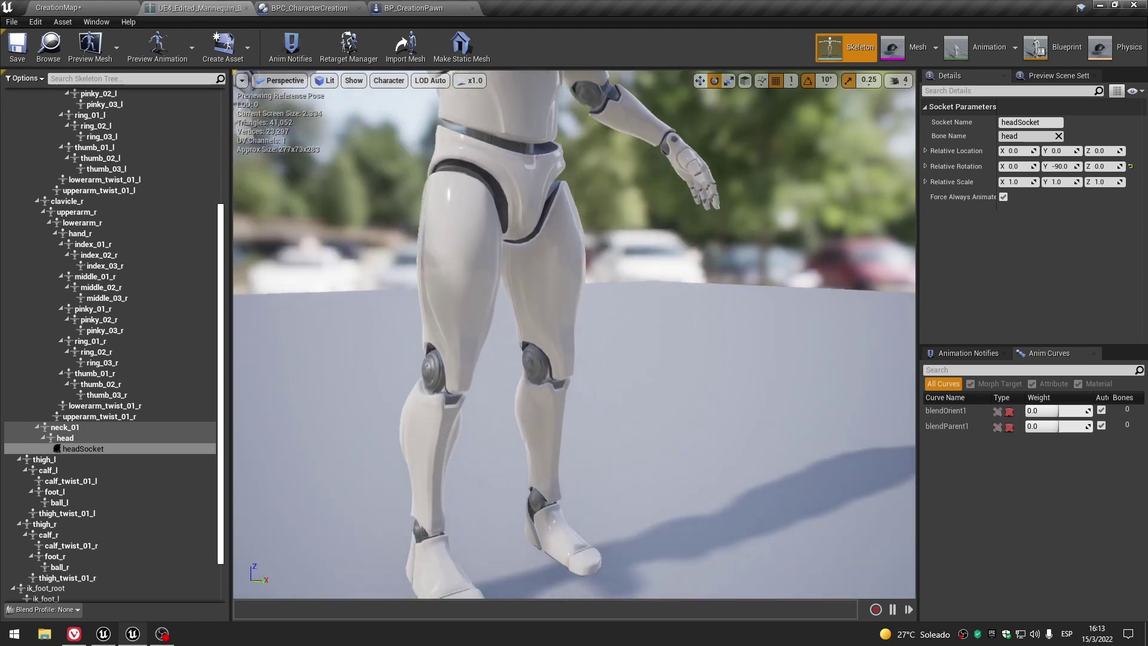
{"action": "left_click", "coordinate": [339, 7]}
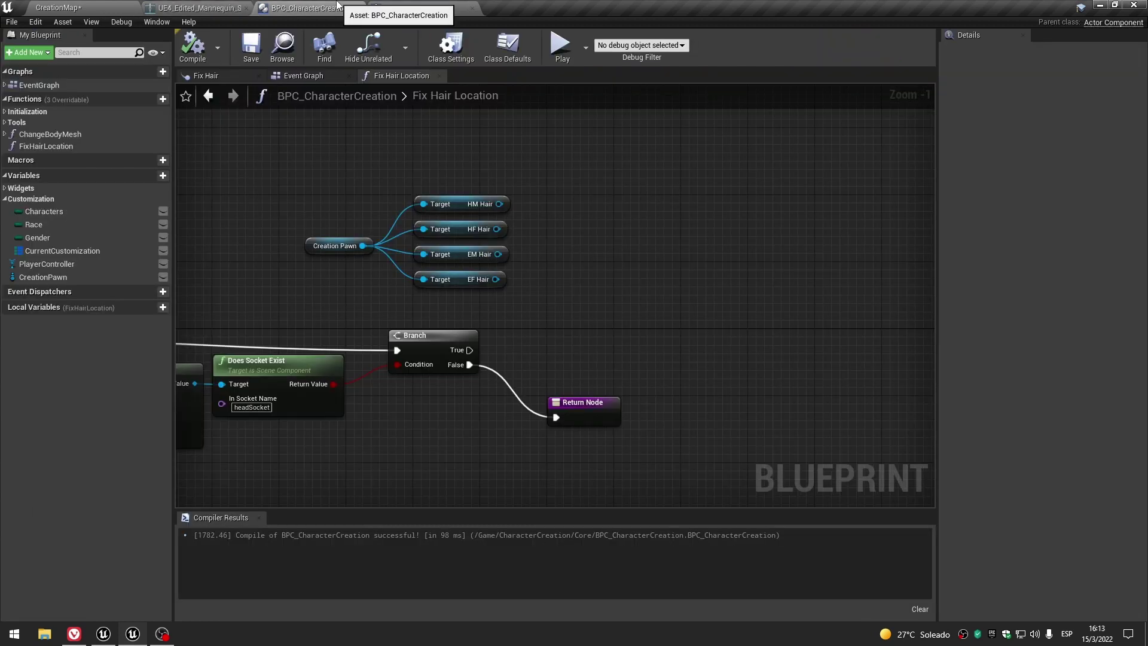
{"action": "scroll", "coordinate": [603, 254], "scroll_direction": "down", "scroll_amount": 3}
{"action": "right_click_drag", "start_coordinate": [640, 296], "coordinate": [543, 297]}
{"action": "scroll", "coordinate": [509, 271], "scroll_direction": "up", "scroll_amount": 1}
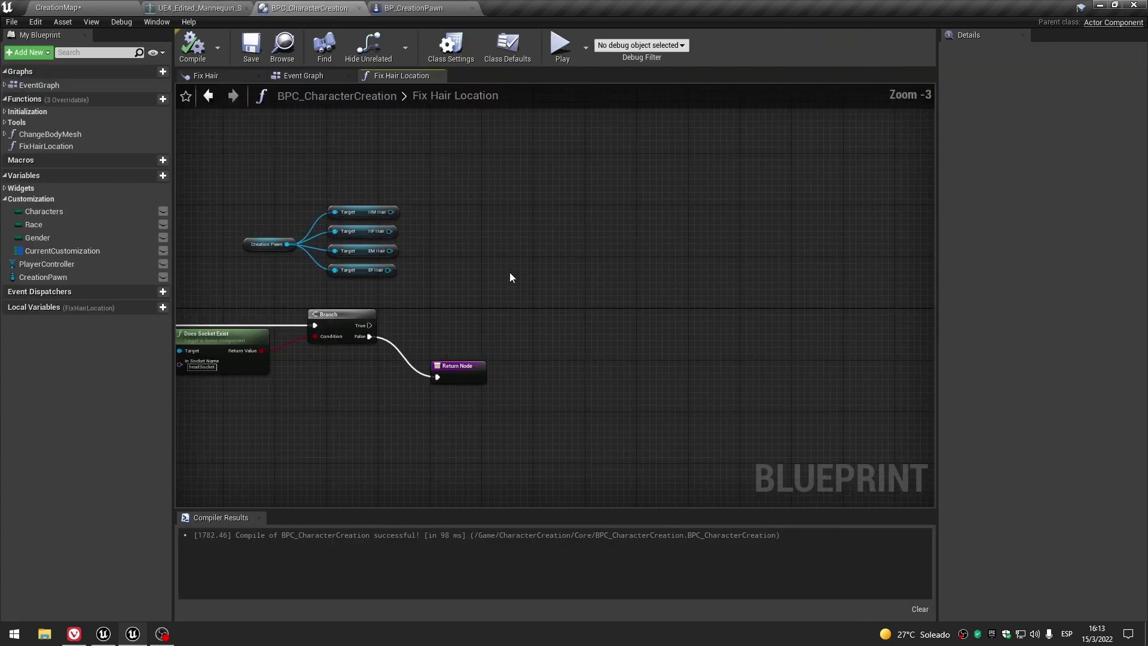
{"action": "scroll", "coordinate": [526, 239], "scroll_direction": "up", "scroll_amount": 1}
{"action": "scroll", "coordinate": [546, 207], "scroll_direction": "up", "scroll_amount": 1}
{"action": "mouse_move", "coordinate": [555, 174]}
{"action": "left_mouse_down"}
{"action": "mouse_move", "coordinate": [513, 198]}
{"action": "mouse_move", "coordinate": [611, 263]}
{"action": "left_mouse_up"}
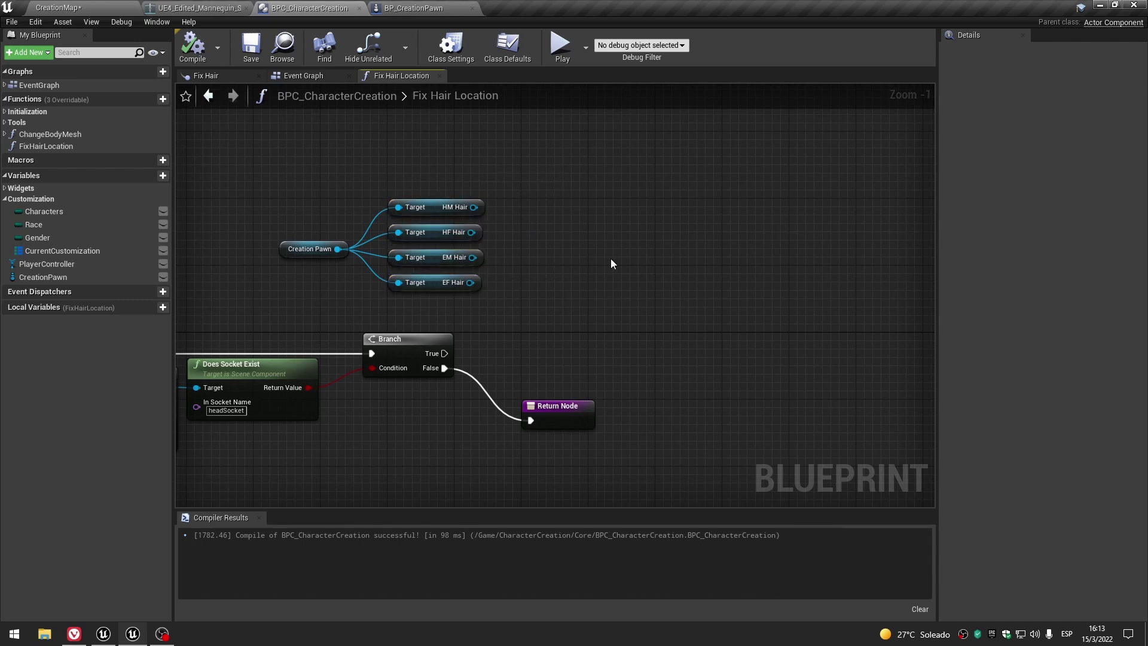
{"action": "left_click_drag", "start_coordinate": [37, 237], "coordinate": [486, 135]}
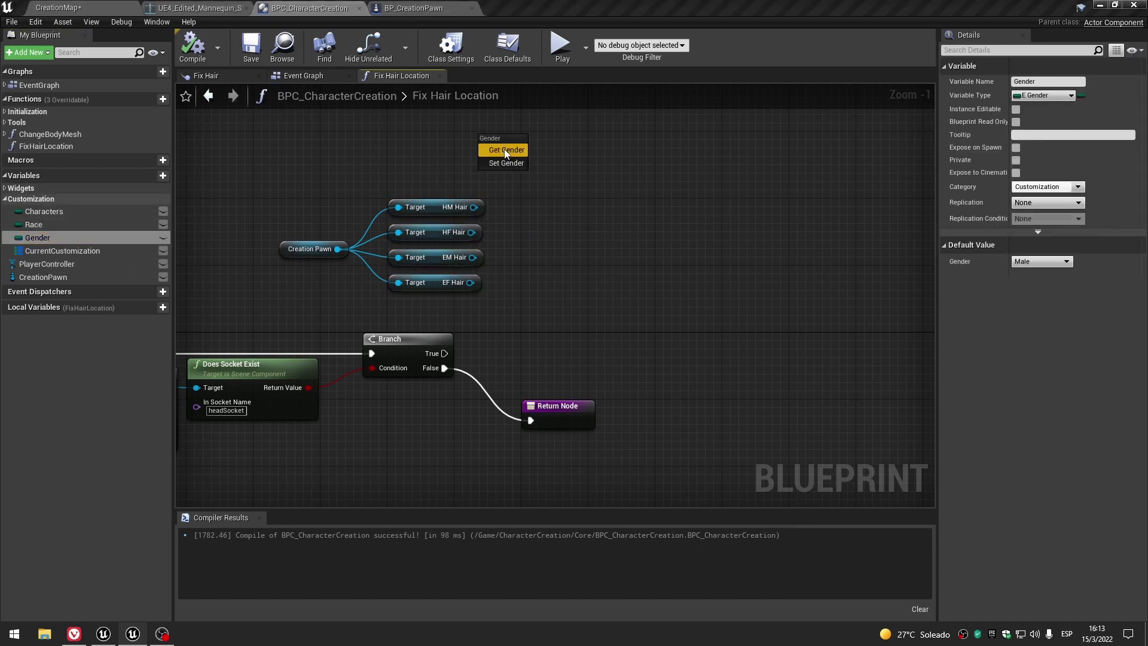
{"action": "left_click", "coordinate": [502, 148]}
{"action": "right_click", "coordinate": [602, 174]}
{"action": "type", "text": "s"}
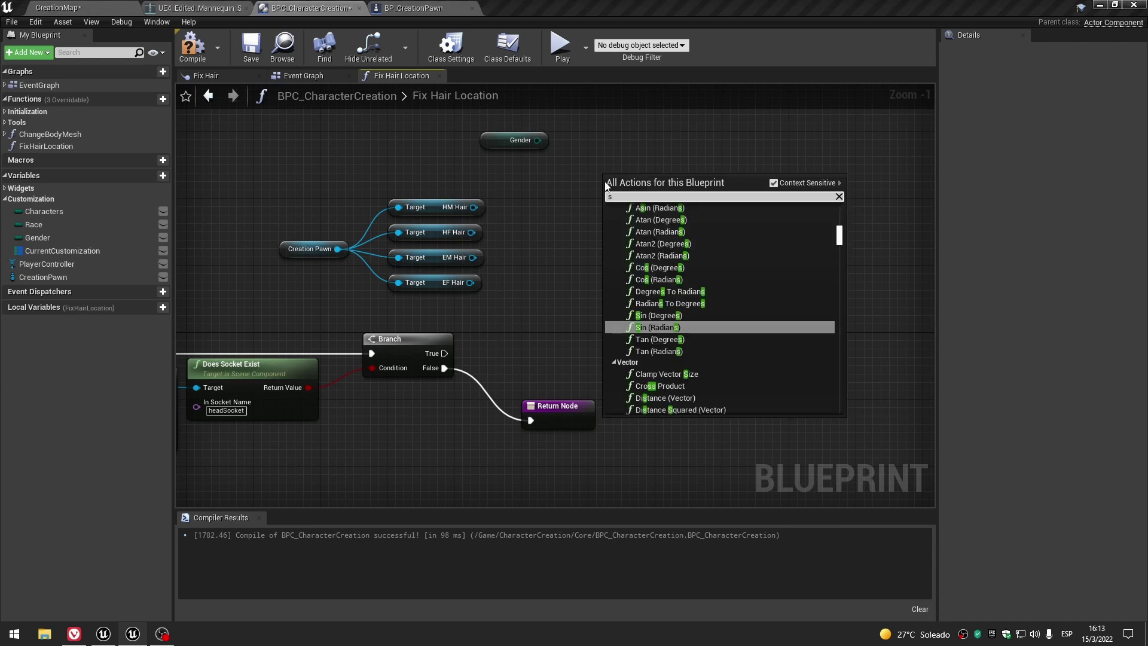
{"action": "type", "text": "lece"}
{"action": "key", "text": "BackSpace"}
{"action": "key", "text": "BackSpace"}
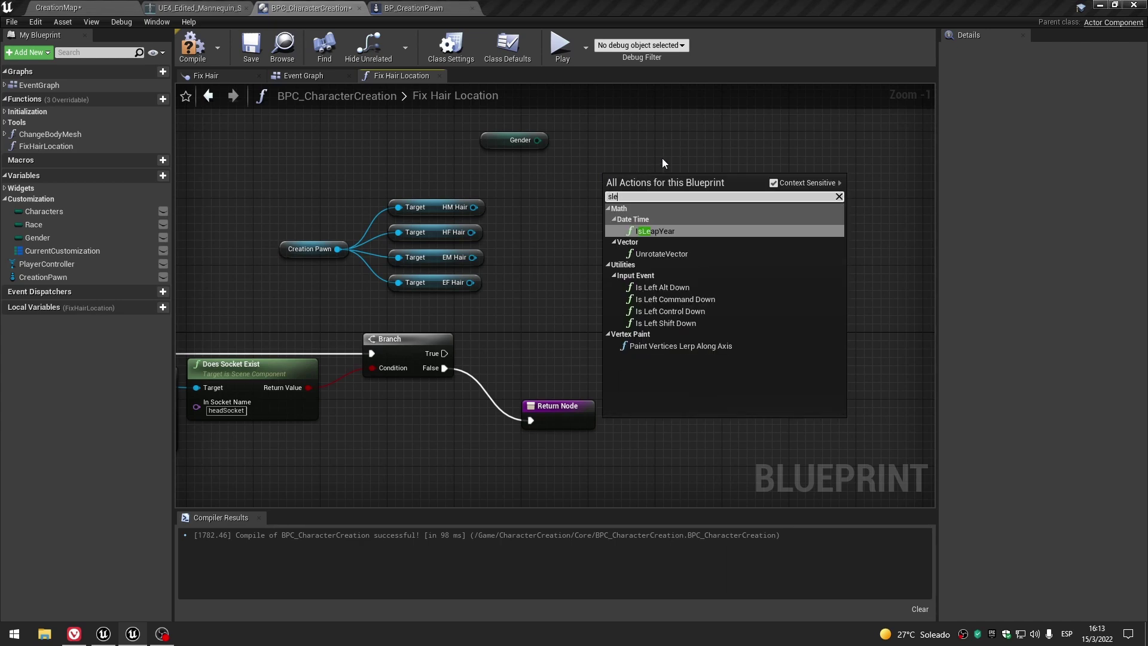
{"action": "key", "text": "BackSpace"}
{"action": "key", "text": "BackSpace"}
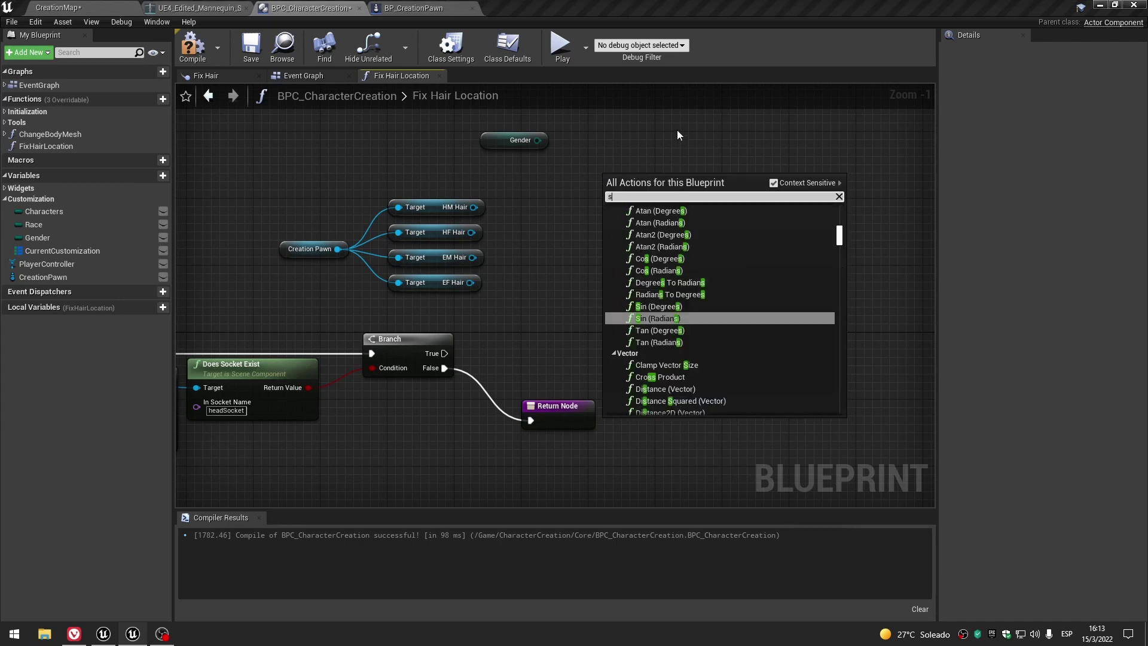
{"action": "type", "text": "elect"}
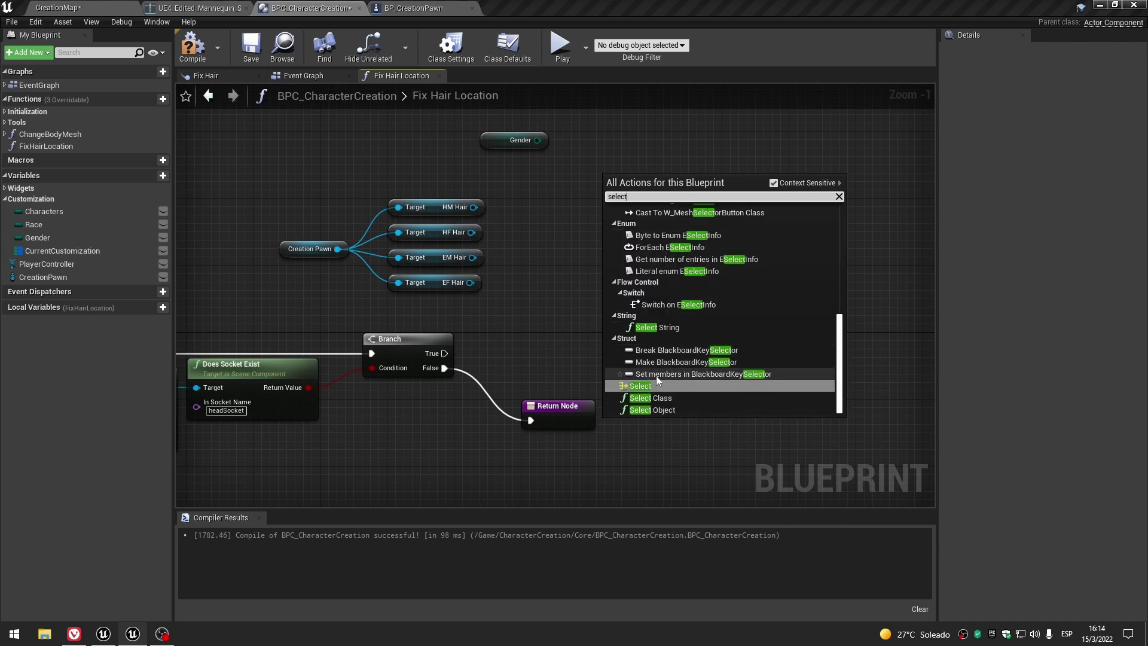
{"action": "left_click", "coordinate": [662, 383]}
{"action": "left_click_drag", "start_coordinate": [537, 139], "coordinate": [623, 230]}
{"action": "left_click", "coordinate": [550, 231]}
{"action": "left_click_drag", "start_coordinate": [537, 140], "coordinate": [614, 222]}
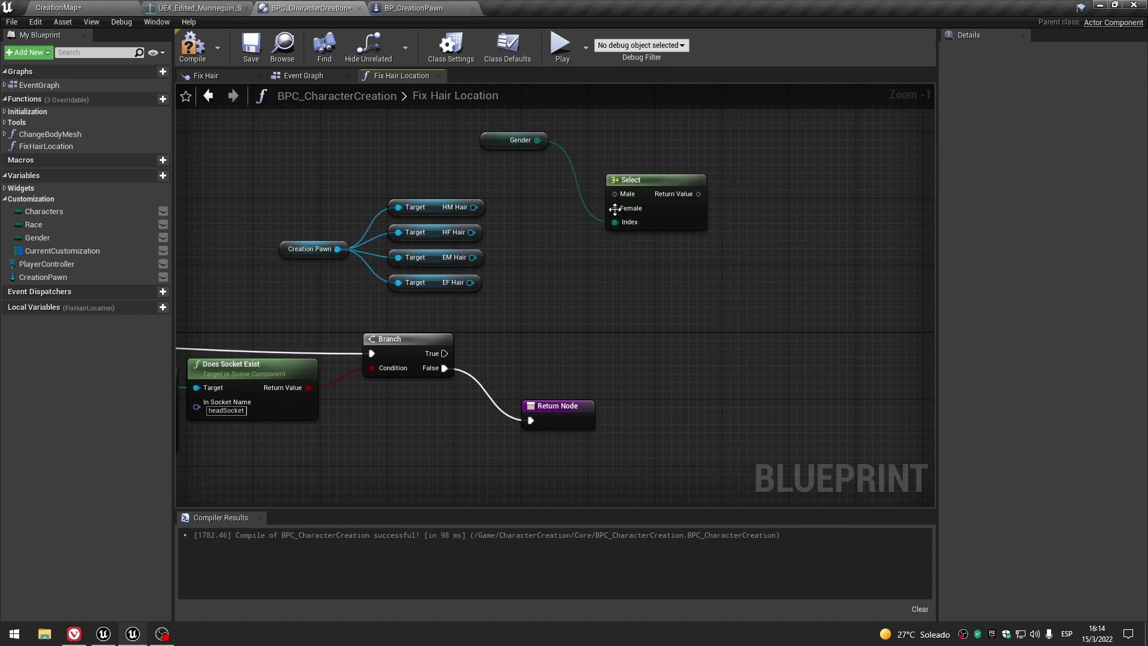
{"action": "left_click", "coordinate": [690, 220]}
{"action": "key", "text": "Delete"}
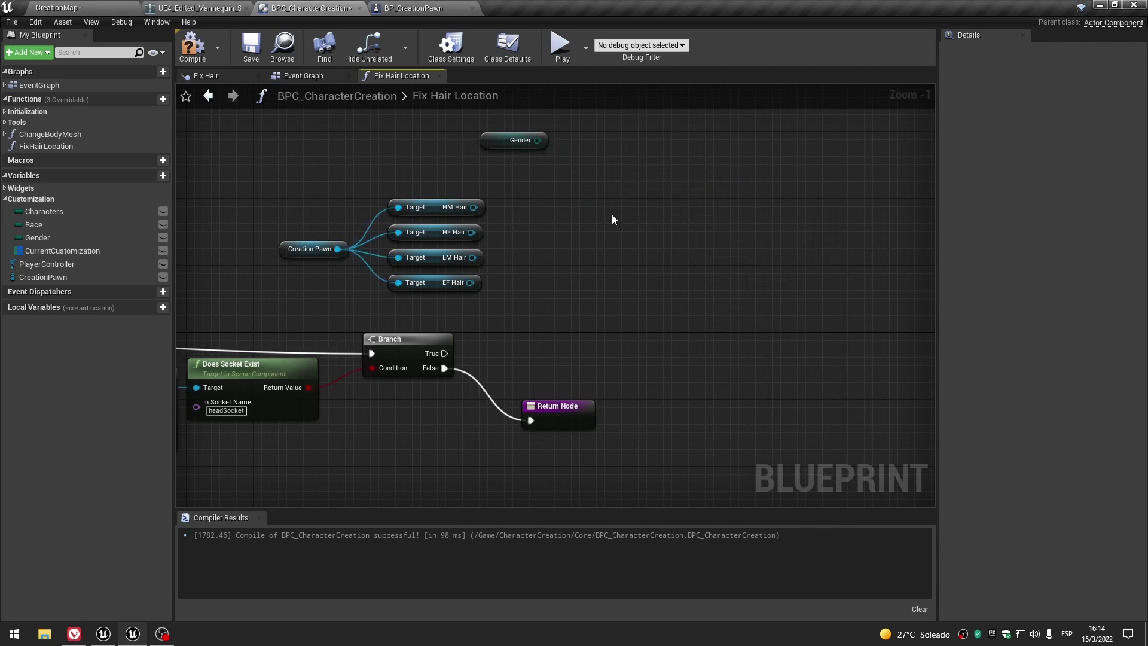
{"action": "left_click_drag", "start_coordinate": [493, 140], "coordinate": [402, 149]}
Compile the blueprint and move the Gender getter up and right.
{"action": "left_click", "coordinate": [192, 48]}
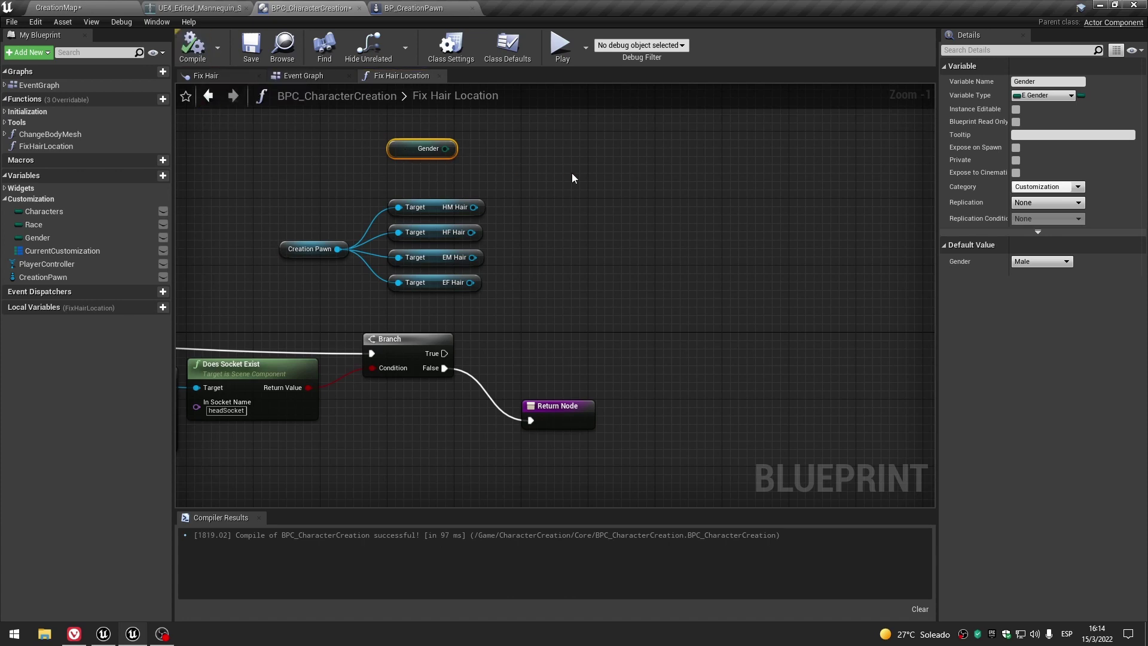
{"action": "scroll", "coordinate": [572, 173], "scroll_direction": "up", "scroll_amount": 1}
{"action": "scroll", "coordinate": [573, 173], "scroll_direction": "up", "scroll_amount": 1}
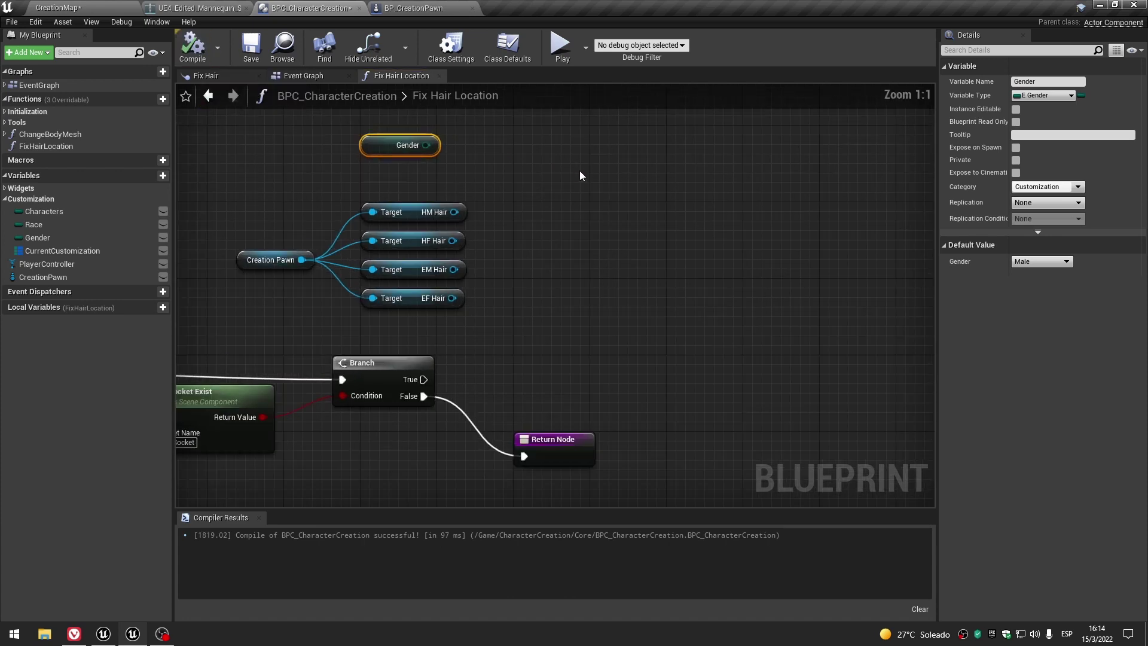
{"action": "left_click", "coordinate": [421, 211]}
{"action": "left_click", "coordinate": [661, 178]}
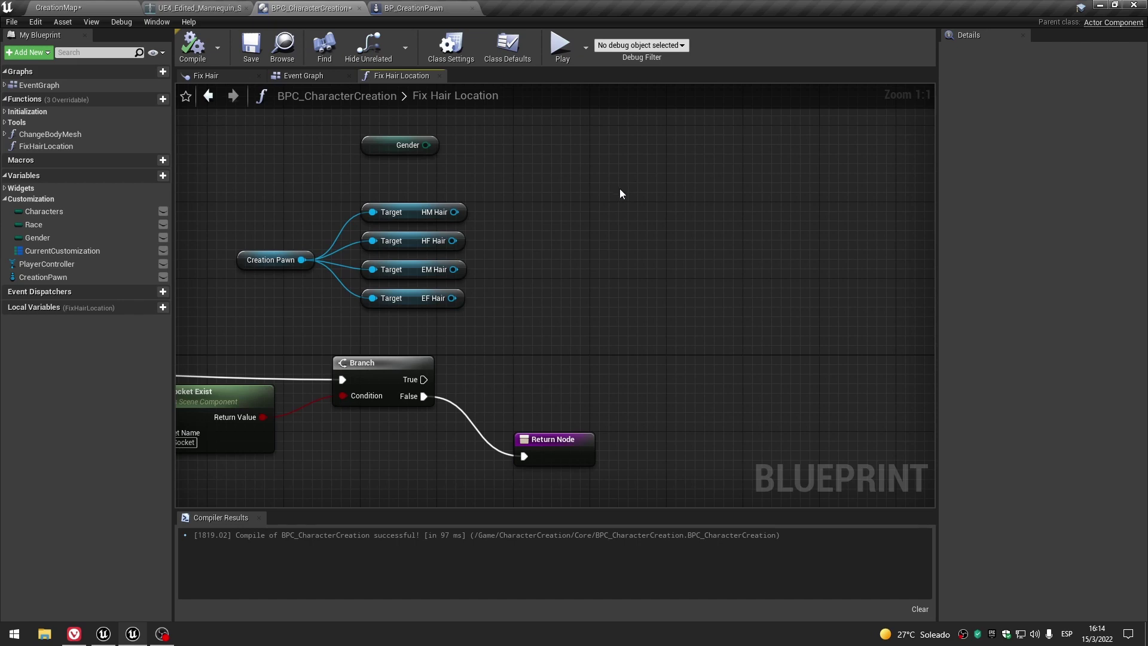
{"action": "right_click_drag", "start_coordinate": [619, 189], "coordinate": [577, 176]}
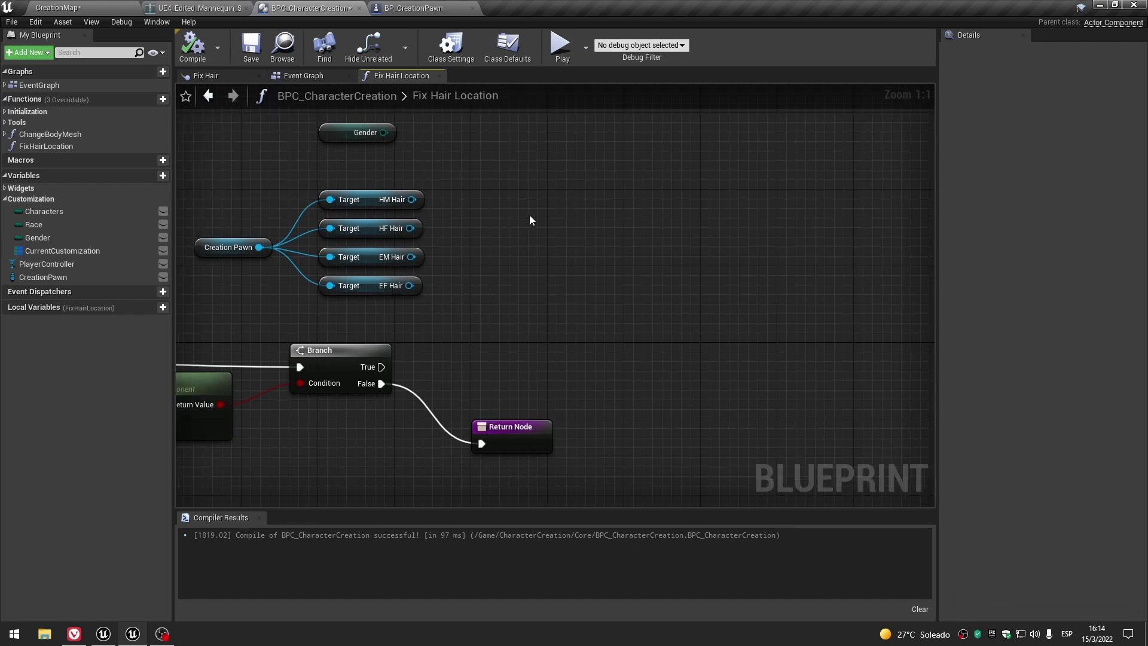
{"action": "scroll", "coordinate": [640, 264], "scroll_direction": "down", "scroll_amount": 1}
{"action": "scroll", "coordinate": [712, 230], "scroll_direction": "down", "scroll_amount": 1}
{"action": "scroll", "coordinate": [713, 227], "scroll_direction": "down", "scroll_amount": 1}
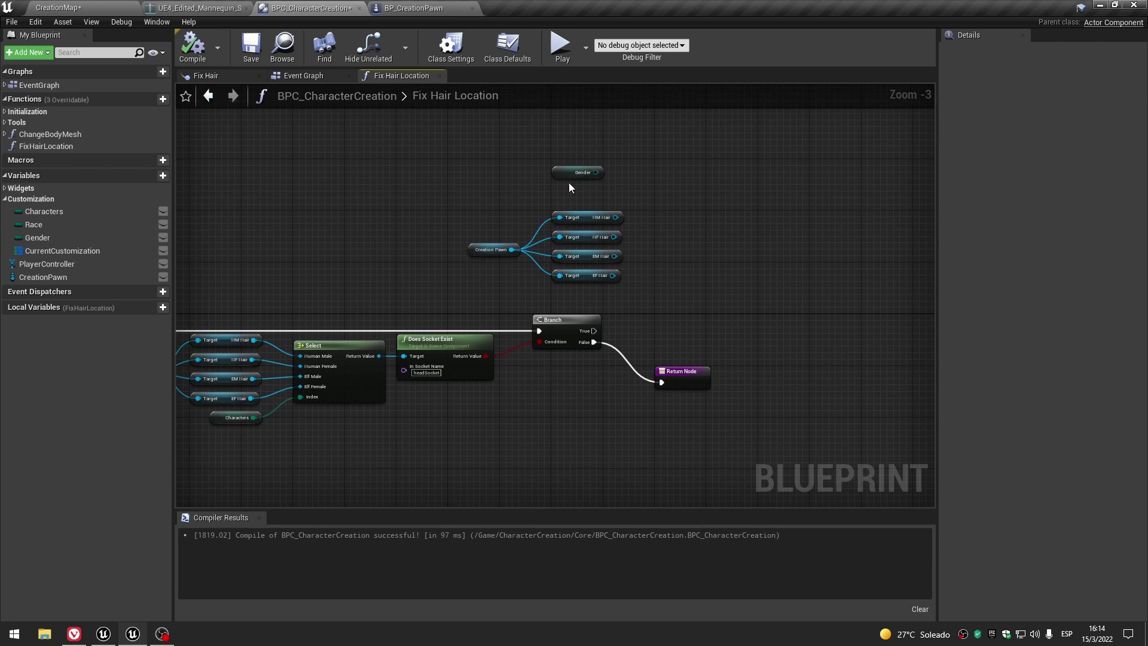
{"action": "left_click_drag", "start_coordinate": [574, 173], "coordinate": [600, 139]}
{"action": "left_click_drag", "start_coordinate": [443, 210], "coordinate": [612, 312]}
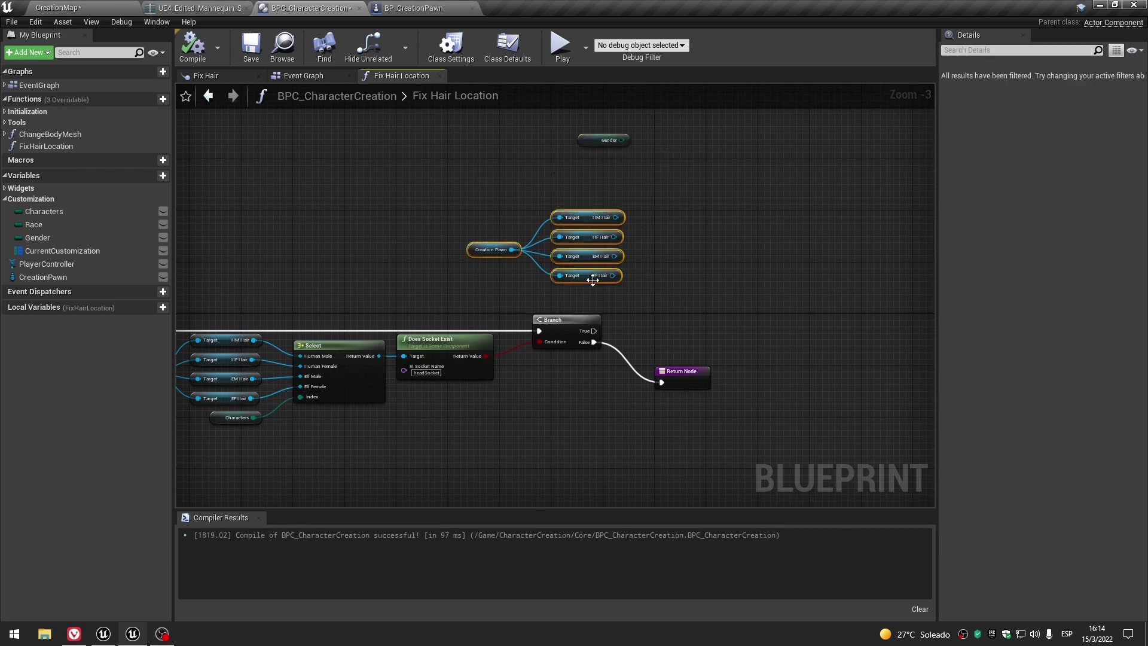
{"action": "left_click", "coordinate": [498, 283]}
{"action": "right_click_drag", "start_coordinate": [431, 288], "coordinate": [624, 255]}
{"action": "scroll", "coordinate": [428, 386], "scroll_direction": "up", "scroll_amount": 2}
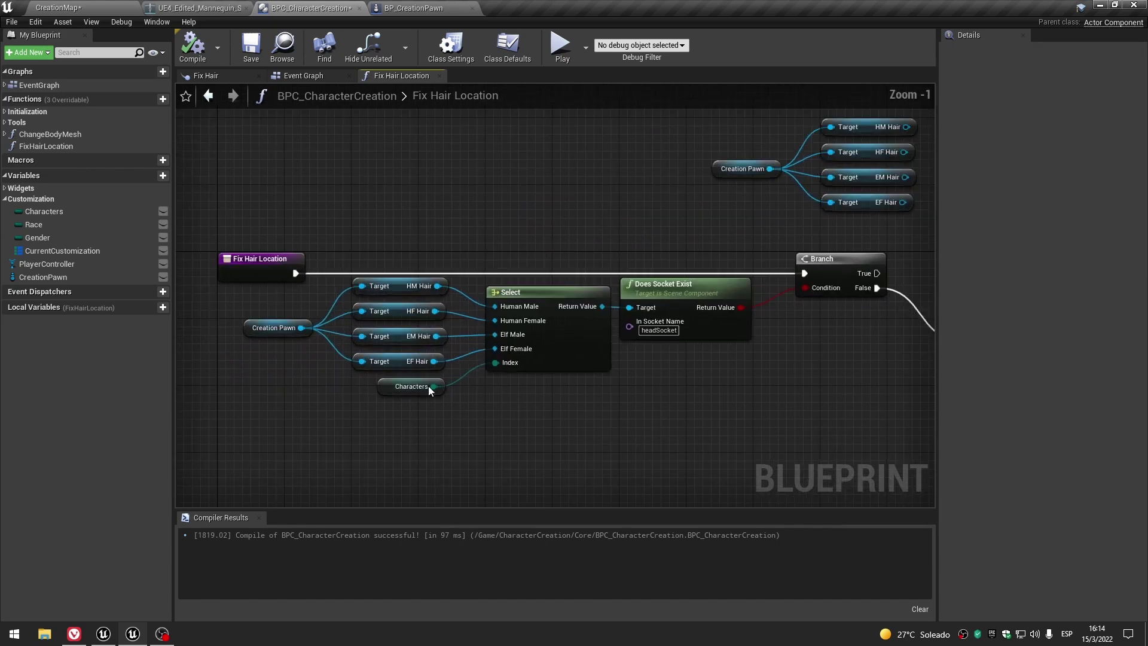
Duplicate the Characters getter and Select node next to the copied hair getters.
{"action": "left_click", "coordinate": [389, 386]}
{"action": "left_click", "coordinate": [566, 365], "text": "ctrl"}
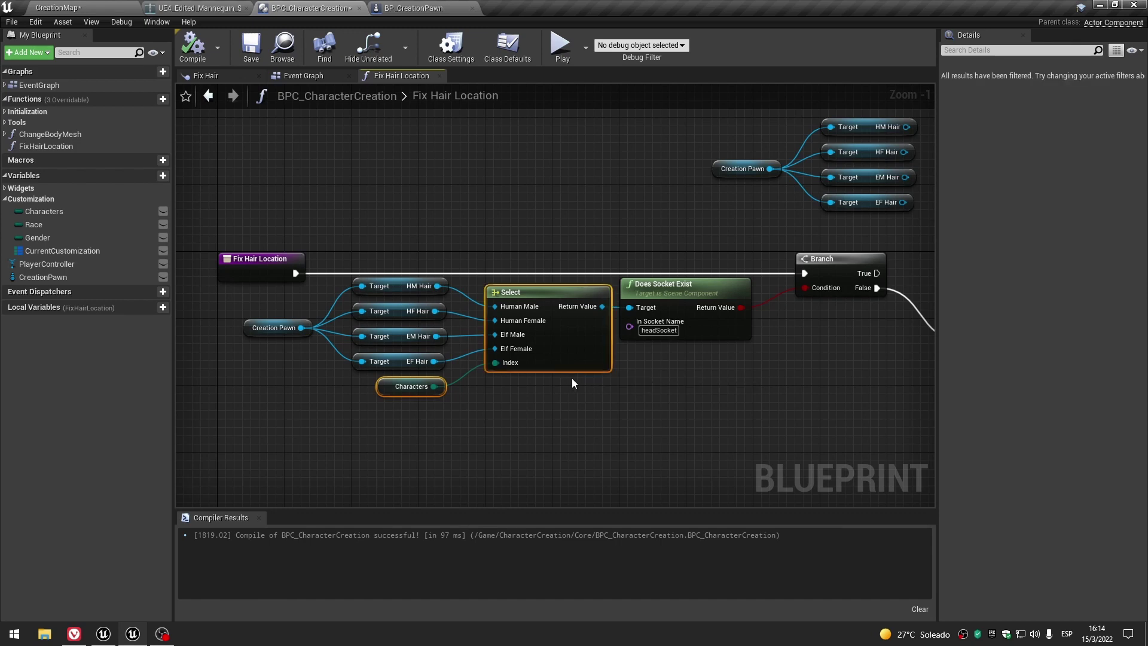
{"action": "scroll", "coordinate": [759, 400], "scroll_direction": "down", "scroll_amount": 2}
{"action": "right_click_drag", "start_coordinate": [759, 400], "coordinate": [561, 300]}
{"action": "key", "text": "ctrl+c"}
{"action": "key", "text": "ctrl+v"}
{"action": "scroll", "coordinate": [563, 260], "scroll_direction": "up", "scroll_amount": 1}
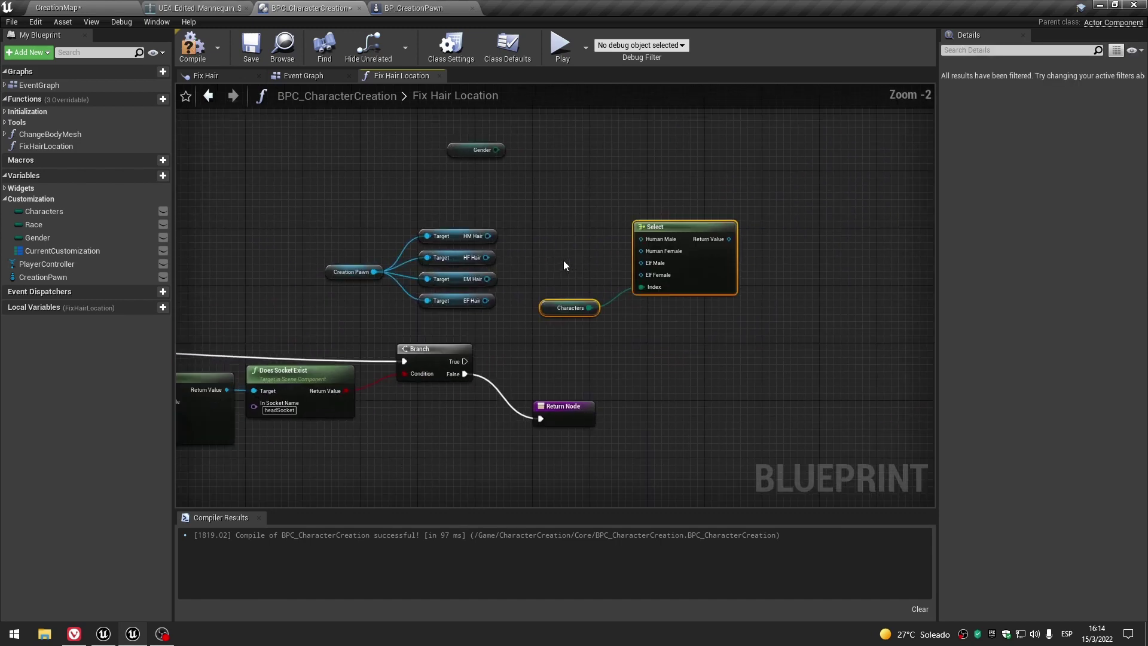
{"action": "mouse_move", "coordinate": [321, 206]}
{"action": "left_mouse_down"}
{"action": "mouse_move", "coordinate": [457, 311]}
{"action": "mouse_move", "coordinate": [521, 278]}
{"action": "left_mouse_up"}
{"action": "scroll", "coordinate": [612, 246], "scroll_direction": "up", "scroll_amount": 2}
{"action": "left_click", "coordinate": [554, 213]}
Wire HM, HF, EM, EF Hair and Characters into the new Select's inputs.
{"action": "left_click_drag", "start_coordinate": [524, 203], "coordinate": [651, 238]}
{"action": "left_click_drag", "start_coordinate": [523, 232], "coordinate": [651, 251]}
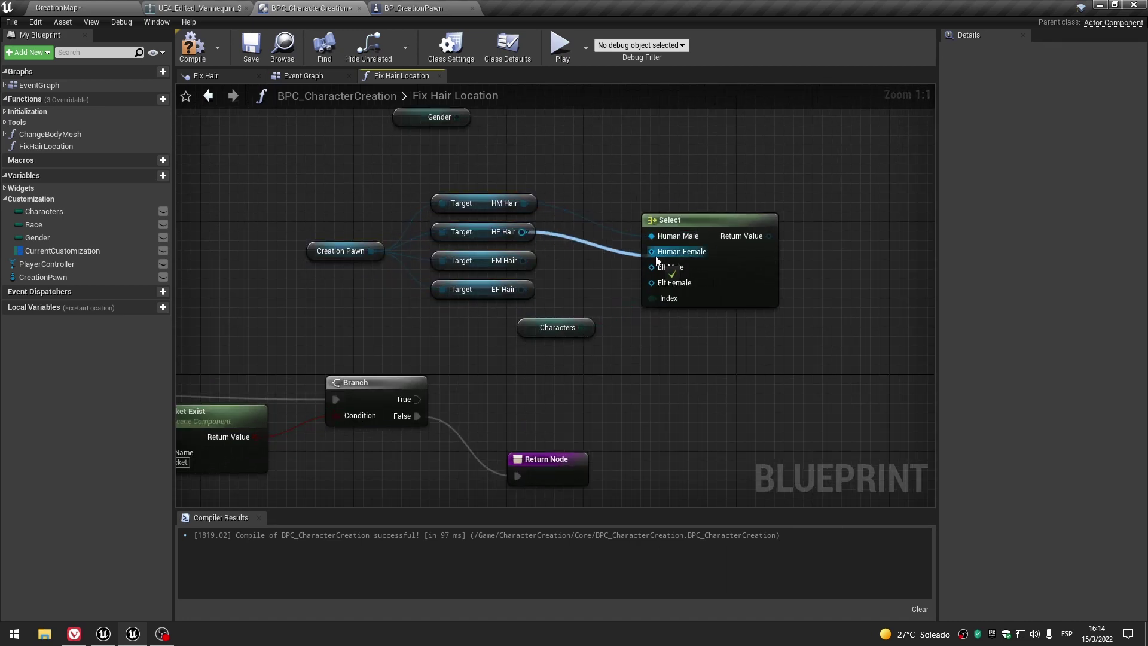
{"action": "left_click_drag", "start_coordinate": [524, 260], "coordinate": [651, 267]}
{"action": "left_click_drag", "start_coordinate": [582, 328], "coordinate": [651, 297]}
{"action": "left_click_drag", "start_coordinate": [522, 289], "coordinate": [651, 282]}
{"action": "left_click_drag", "start_coordinate": [722, 288], "coordinate": [667, 278]}
{"action": "left_click_drag", "start_coordinate": [528, 332], "coordinate": [468, 323]}
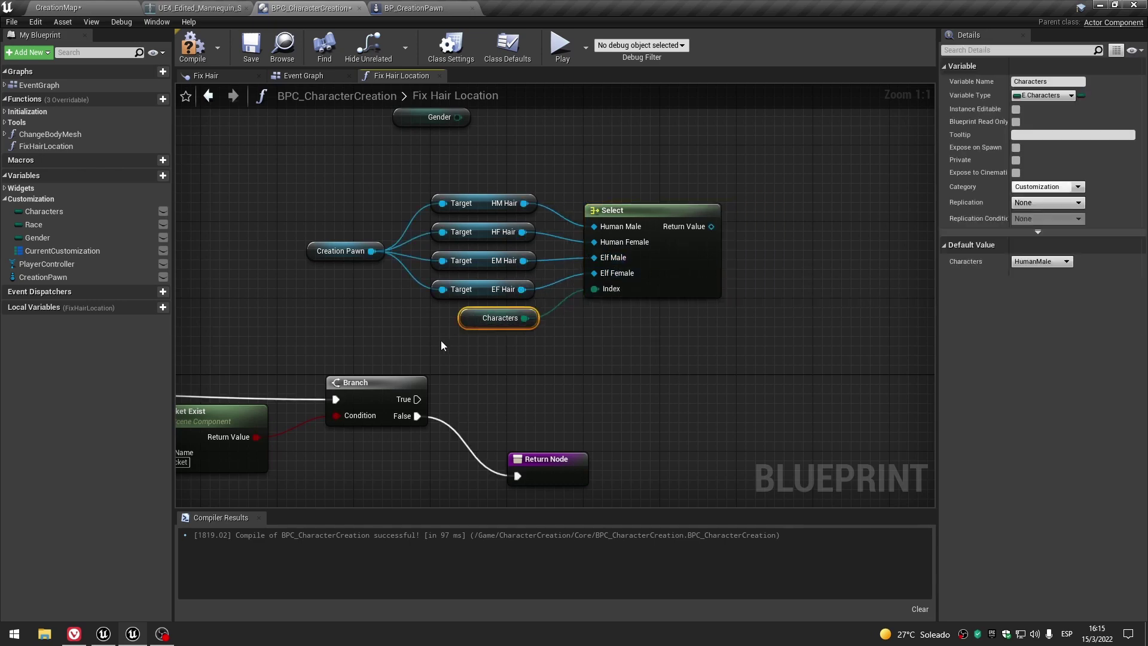
{"action": "scroll", "coordinate": [655, 281], "scroll_direction": "down", "scroll_amount": 5}
{"action": "scroll", "coordinate": [525, 295], "scroll_direction": "up", "scroll_amount": 5}
Search 'socket tr' in the actions for the new Select's output.
{"action": "left_click", "coordinate": [525, 295]}
{"action": "left_click", "coordinate": [673, 357]}
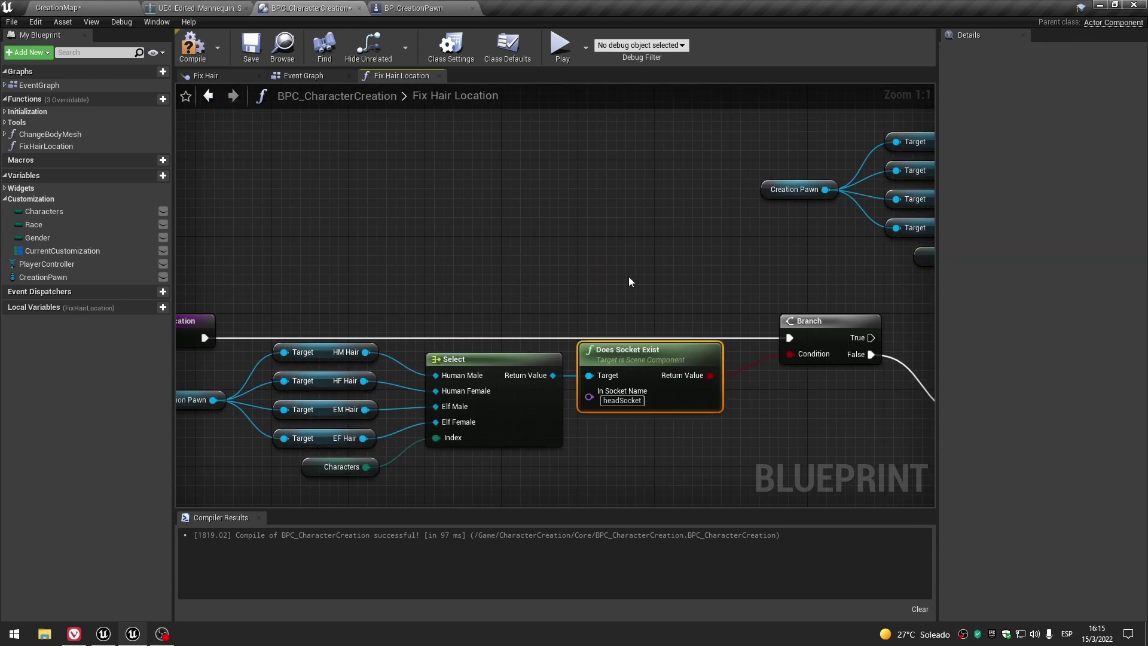
{"action": "scroll", "coordinate": [629, 276], "scroll_direction": "down", "scroll_amount": 5}
{"action": "left_click_drag", "start_coordinate": [670, 262], "coordinate": [538, 359]}
{"action": "scroll", "coordinate": [525, 269], "scroll_direction": "up", "scroll_amount": 5}
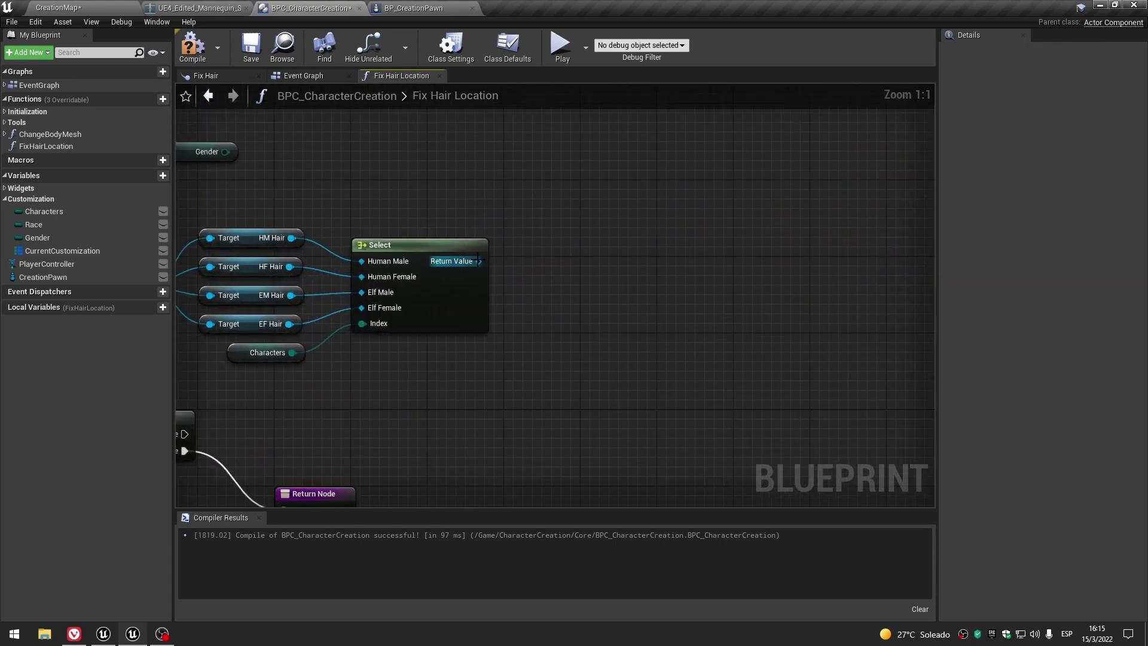
{"action": "left_click_drag", "start_coordinate": [479, 260], "coordinate": [579, 248]}
{"action": "type", "text": "socket tr"}
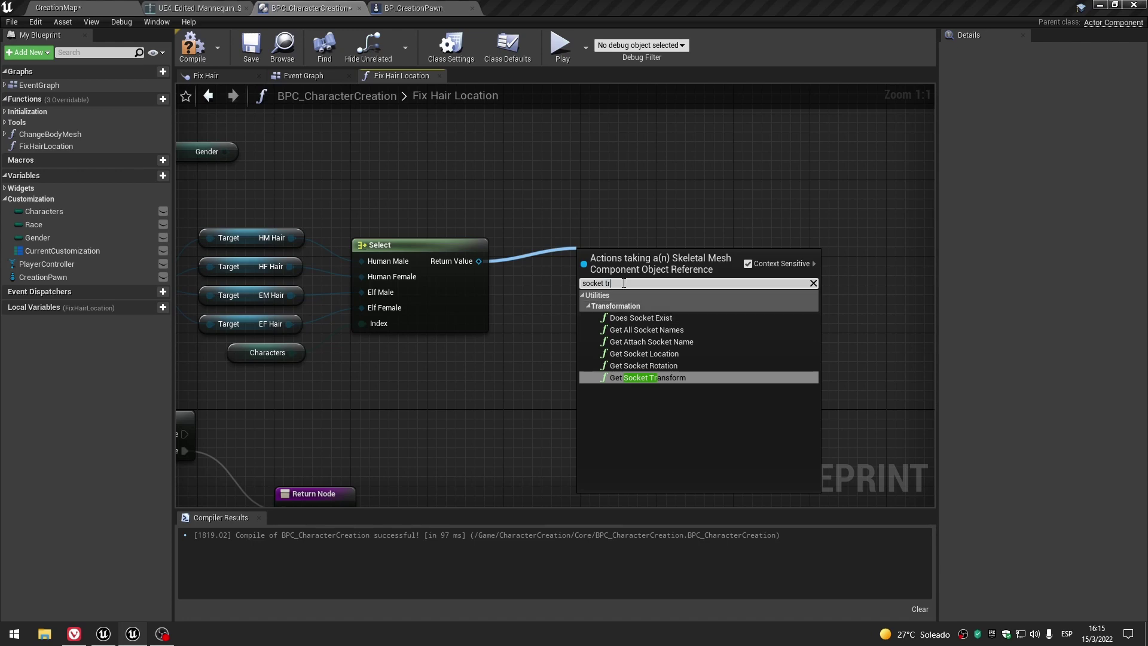
{"action": "key", "text": "BackSpace"}
{"action": "key", "text": "BackSpace"}
{"action": "key", "text": "BackSpace"}
{"action": "key", "text": "BackSpace"}
{"action": "key", "text": "BackSpace"}
{"action": "key", "text": "BackSpace"}
{"action": "key", "text": "BackSpace"}
{"action": "key", "text": "BackSpace"}
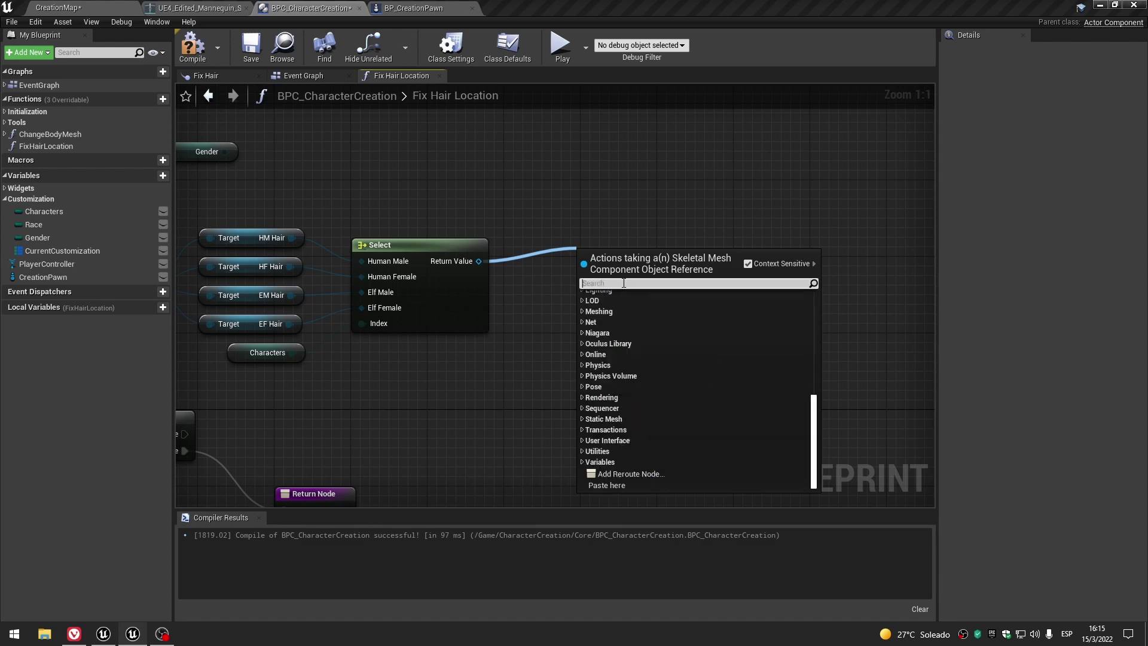
{"action": "left_click", "coordinate": [598, 451]}
{"action": "scroll", "coordinate": [644, 385], "scroll_direction": "down", "scroll_amount": 1}
{"action": "scroll", "coordinate": [652, 385], "scroll_direction": "down", "scroll_amount": 2}
{"action": "left_click", "coordinate": [588, 424]}
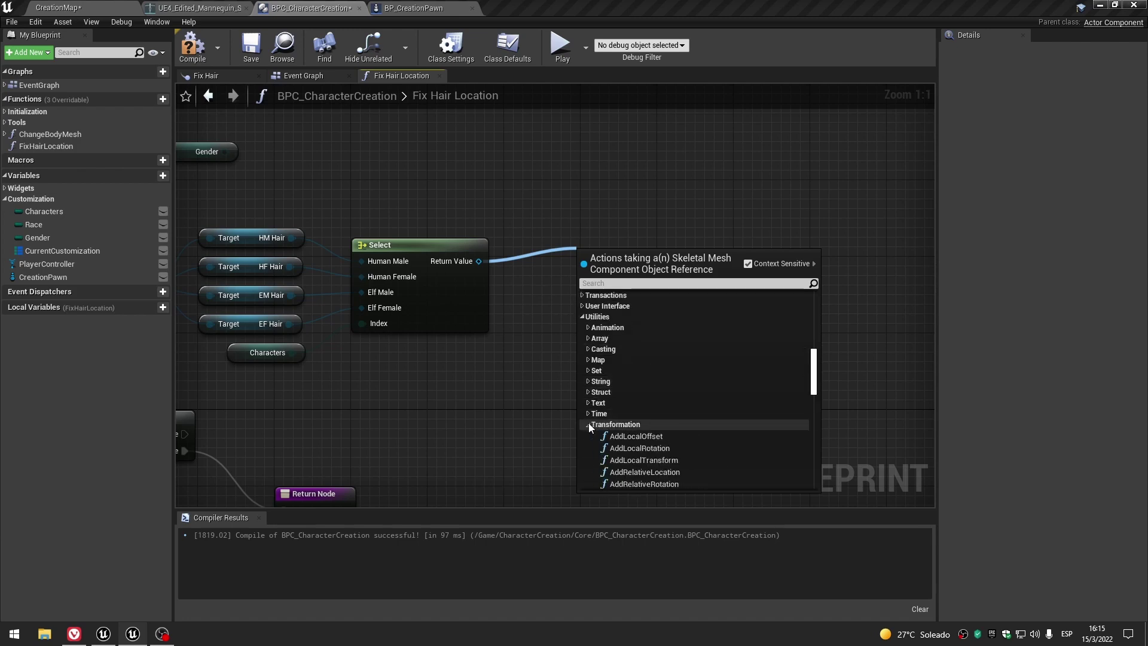
{"action": "scroll", "coordinate": [776, 398], "scroll_direction": "down", "scroll_amount": 1}
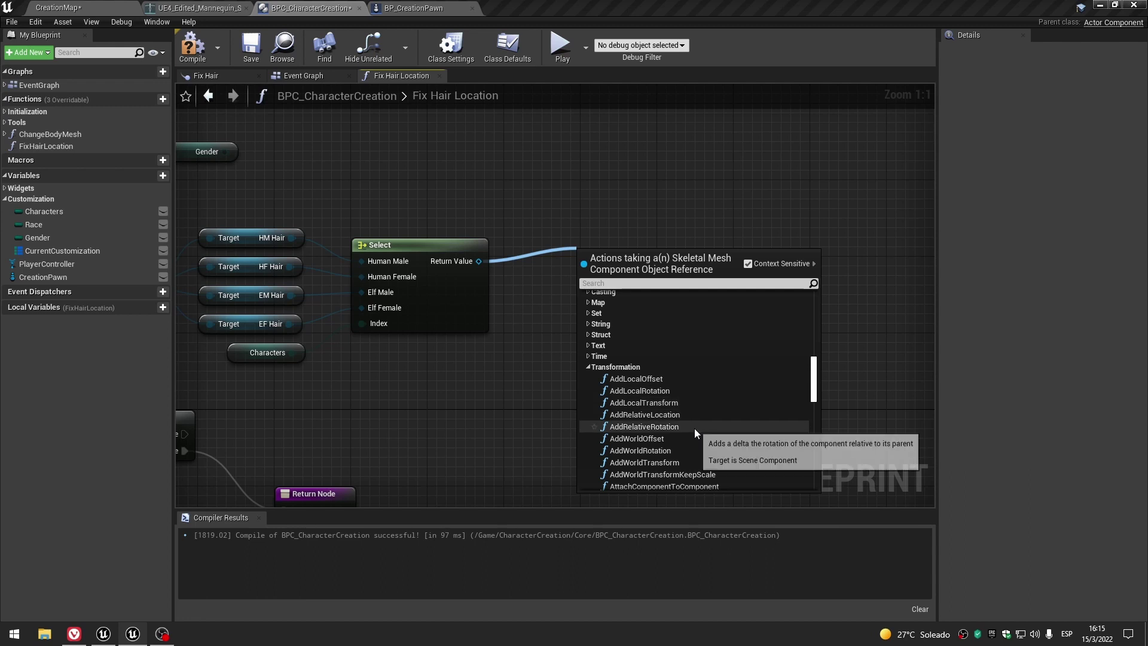
{"action": "left_click", "coordinate": [644, 378]}
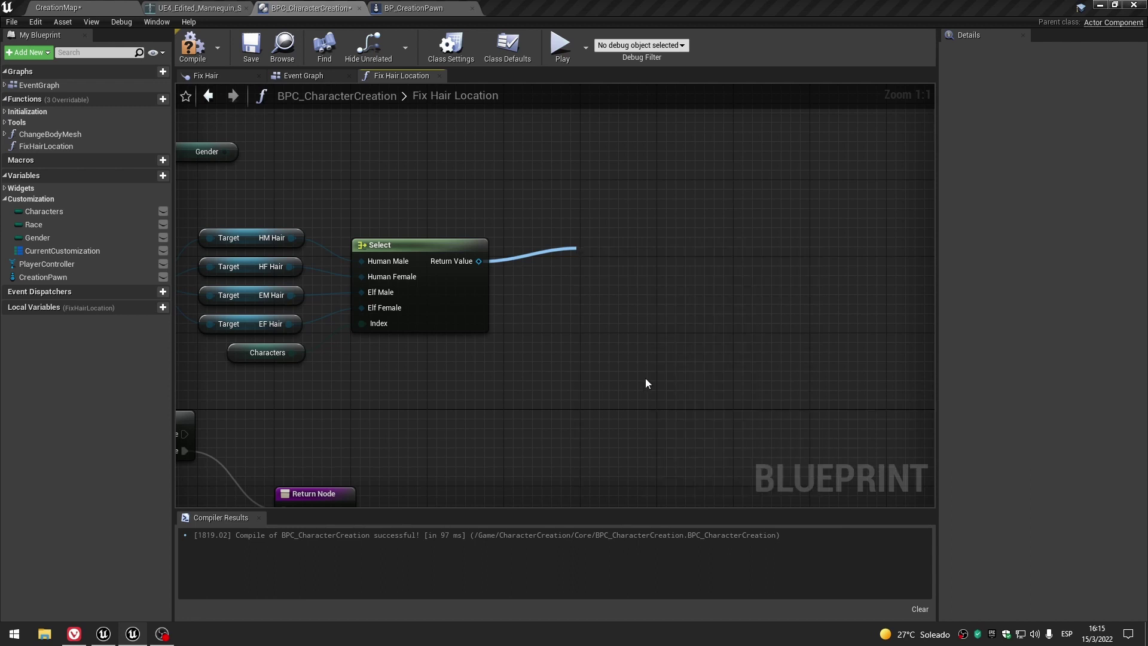
{"action": "left_click_drag", "start_coordinate": [713, 352], "coordinate": [733, 304]}
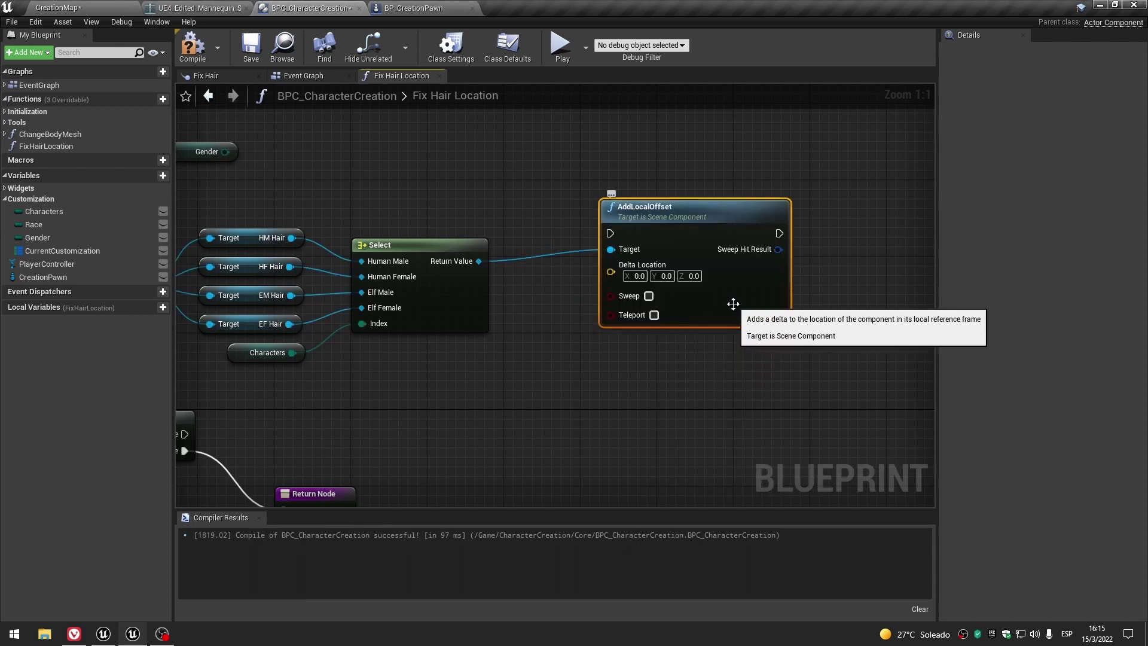
{"action": "key", "text": "Delete"}
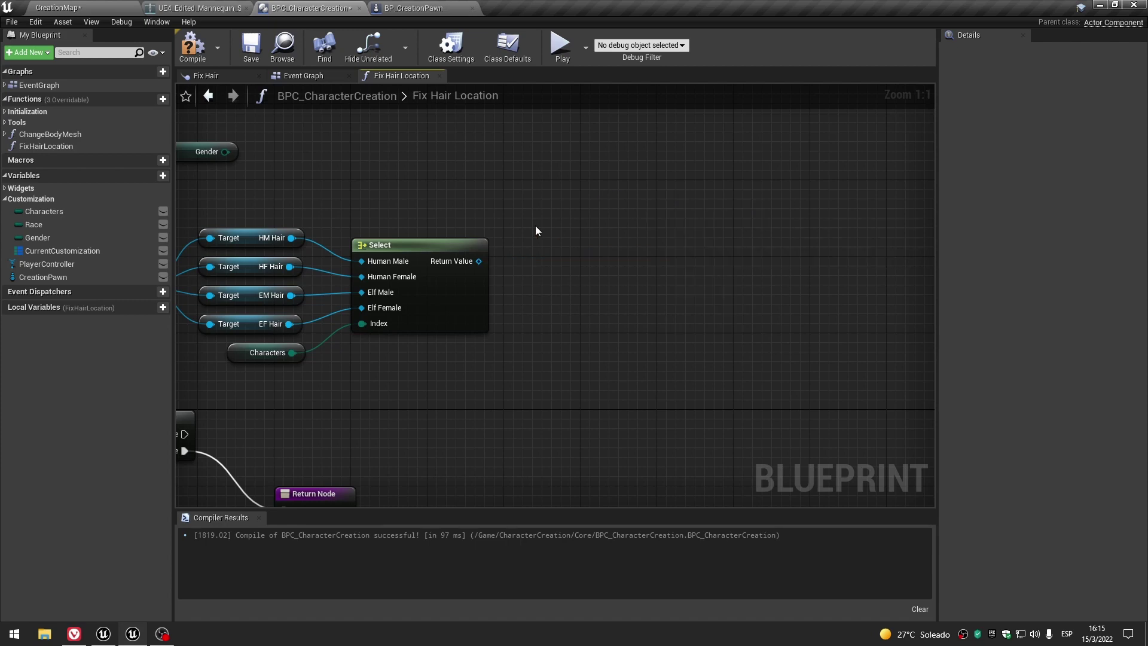
{"action": "left_click_drag", "start_coordinate": [478, 261], "coordinate": [560, 264]}
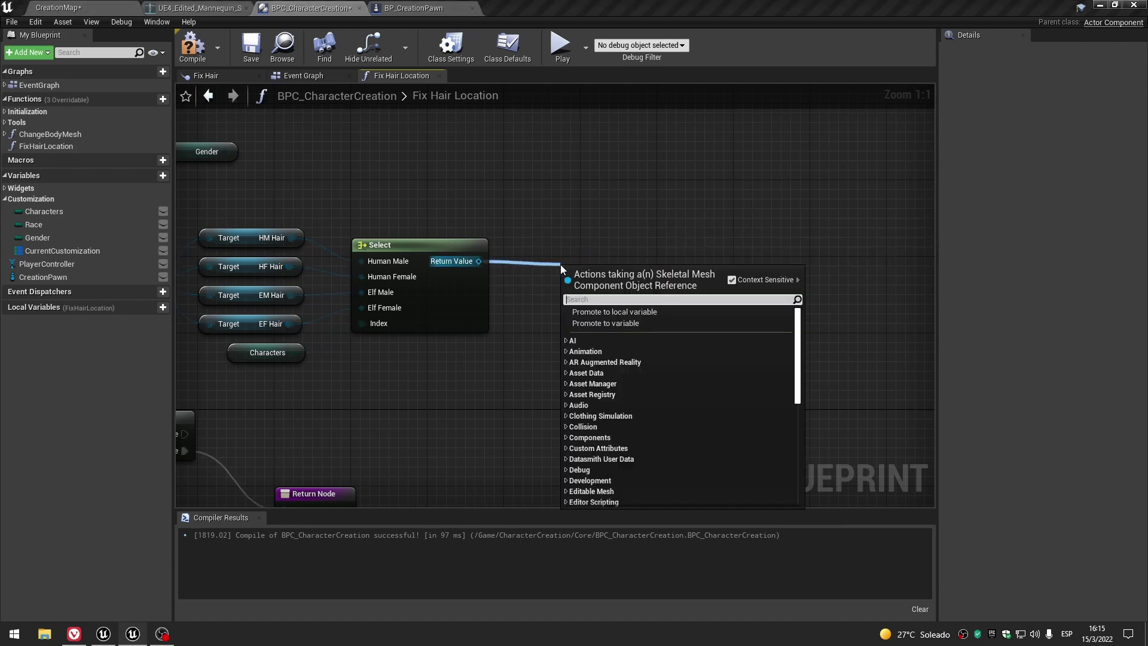
Add a SetRelativeLocation node from Utilities > Transformation on the Select output, then delete it.
{"action": "scroll", "coordinate": [646, 396], "scroll_direction": "down", "scroll_amount": 5}
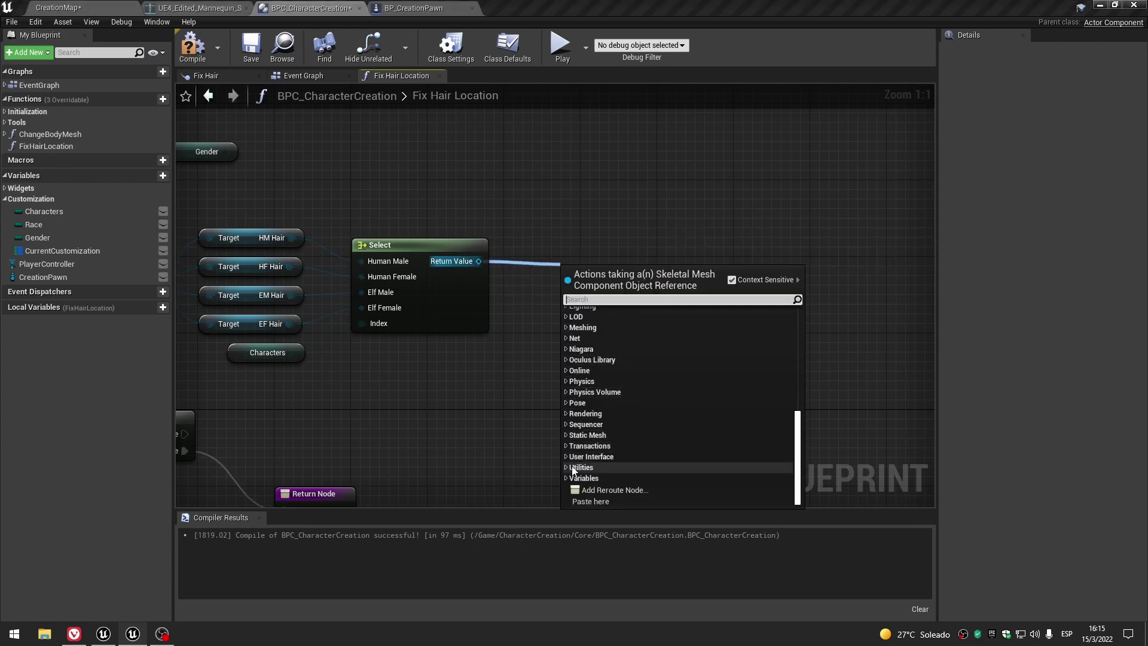
{"action": "left_click", "coordinate": [572, 470]}
{"action": "scroll", "coordinate": [658, 444], "scroll_direction": "down", "scroll_amount": 3}
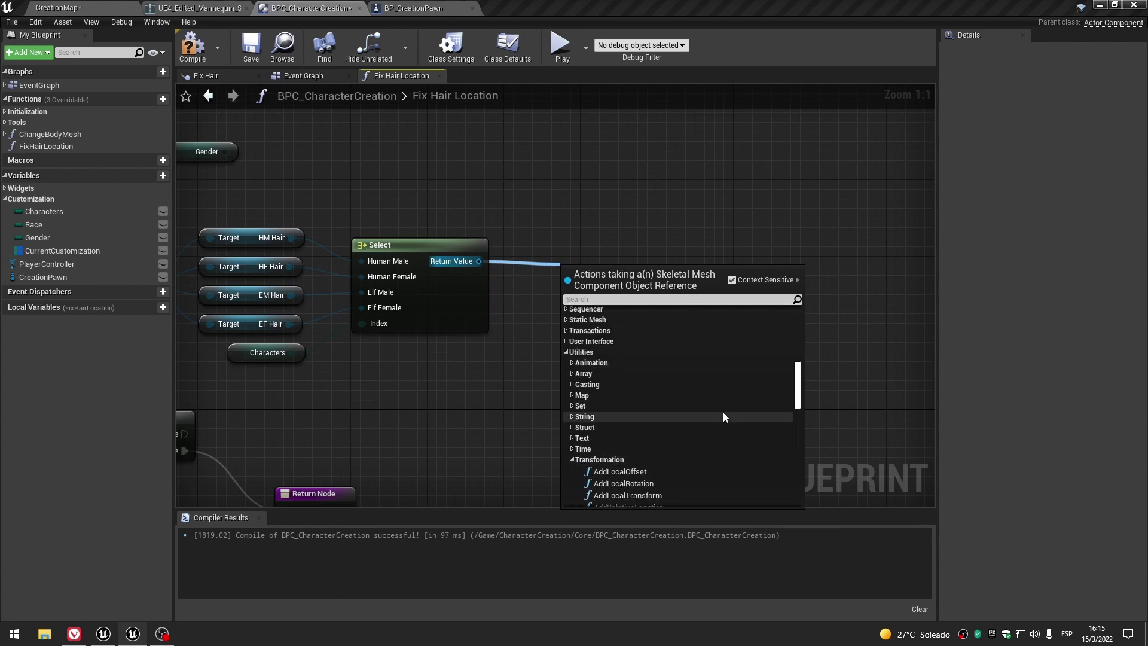
{"action": "scroll", "coordinate": [724, 416], "scroll_direction": "down", "scroll_amount": 2}
{"action": "scroll", "coordinate": [724, 416], "scroll_direction": "down", "scroll_amount": 2}
{"action": "scroll", "coordinate": [723, 411], "scroll_direction": "down", "scroll_amount": 3}
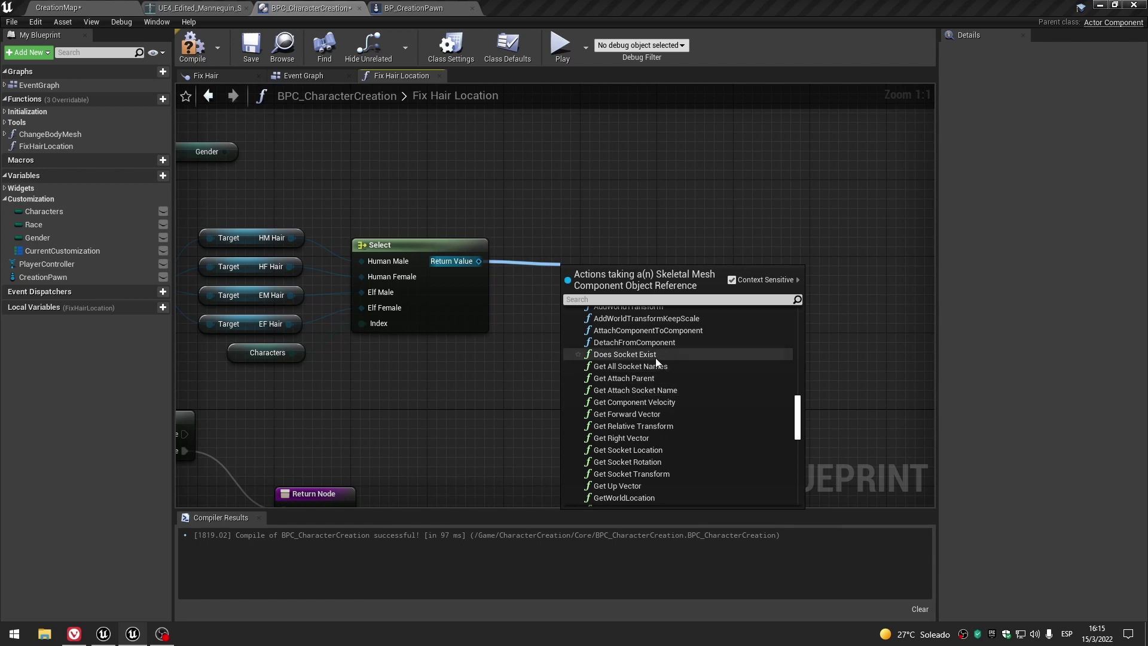
{"action": "scroll", "coordinate": [710, 444], "scroll_direction": "down", "scroll_amount": 3}
{"action": "scroll", "coordinate": [709, 443], "scroll_direction": "down", "scroll_amount": 1}
{"action": "scroll", "coordinate": [708, 444], "scroll_direction": "down", "scroll_amount": 2}
{"action": "scroll", "coordinate": [709, 444], "scroll_direction": "down", "scroll_amount": 1}
{"action": "scroll", "coordinate": [709, 444], "scroll_direction": "down", "scroll_amount": 1}
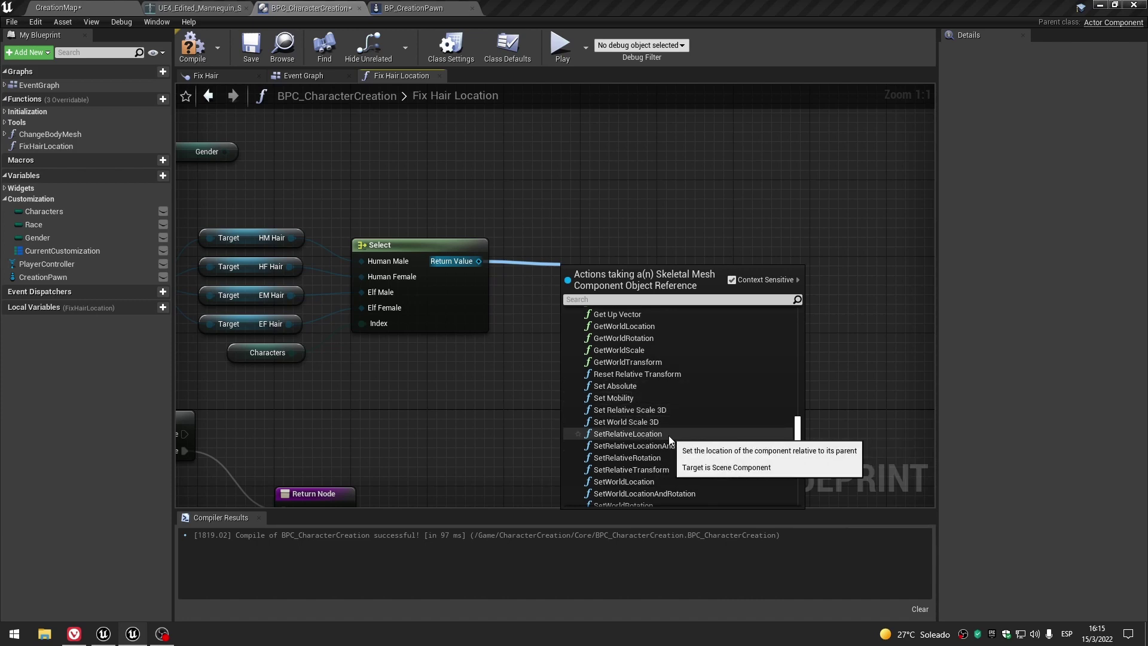
{"action": "left_click", "coordinate": [665, 435]}
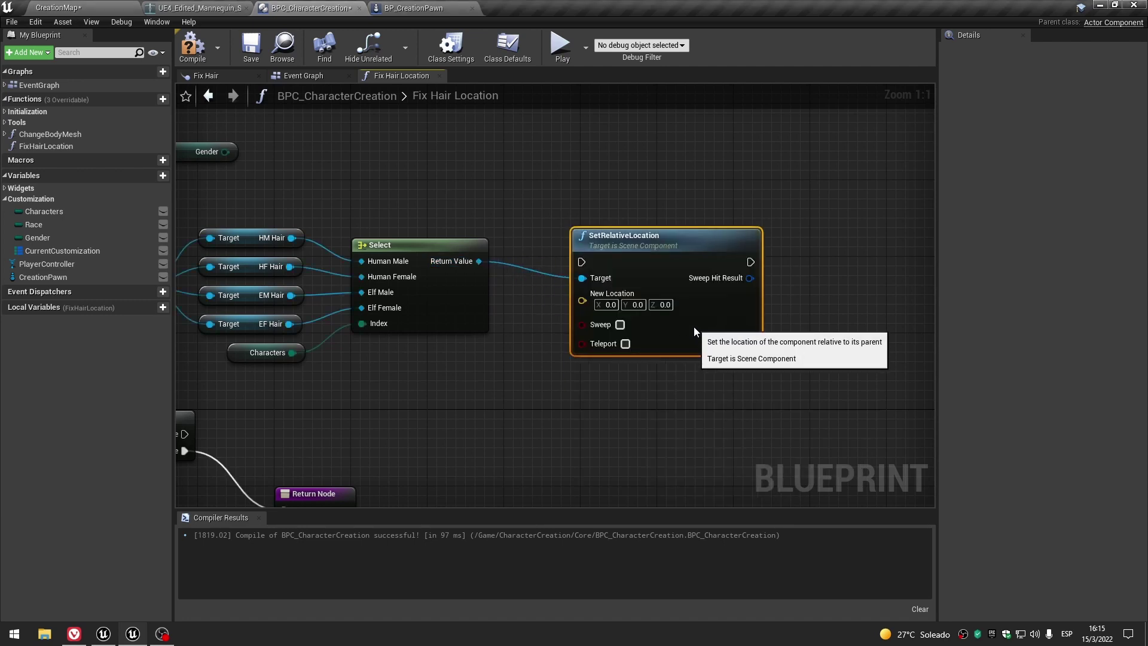
{"action": "key", "text": "Delete"}
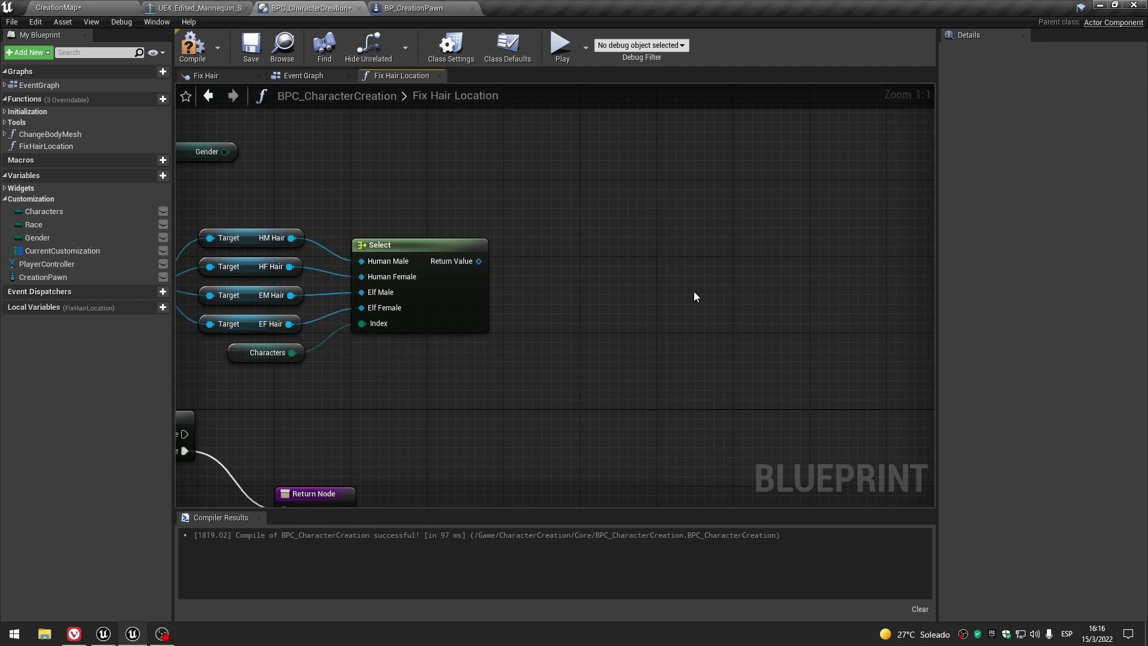
Try a Get Relative Transform node on the Select output, then delete it.
{"action": "mouse_move", "coordinate": [593, 283]}
{"action": "right_mouse_down"}
{"action": "mouse_move", "coordinate": [769, 297]}
{"action": "mouse_move", "coordinate": [603, 263]}
{"action": "right_mouse_up"}
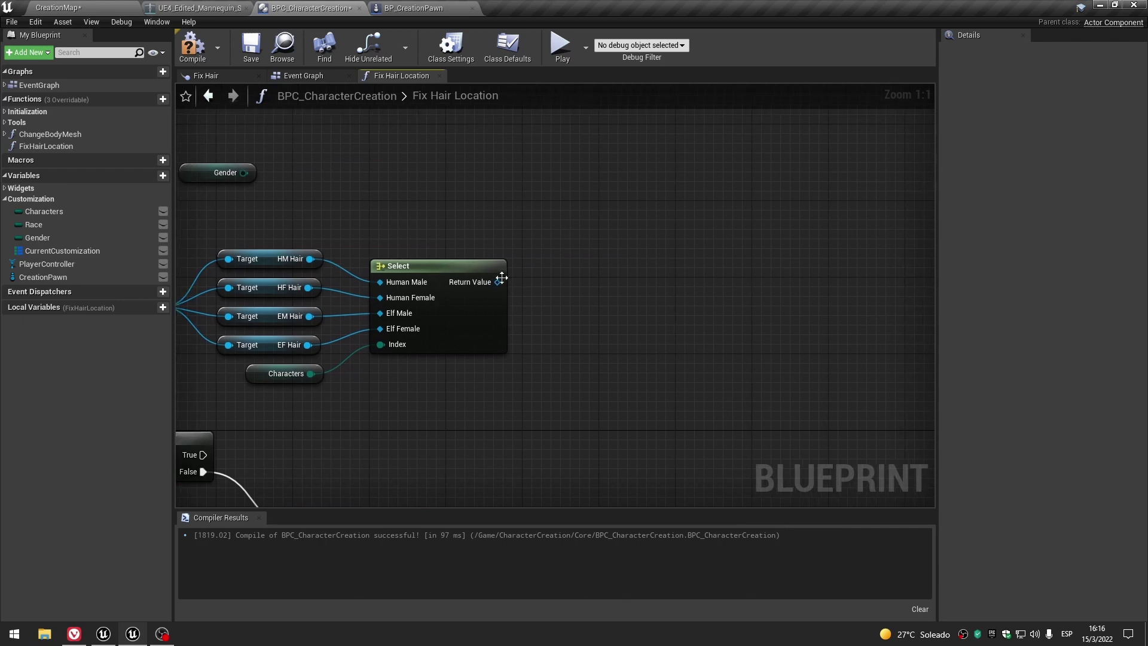
{"action": "left_click_drag", "start_coordinate": [497, 281], "coordinate": [609, 283]}
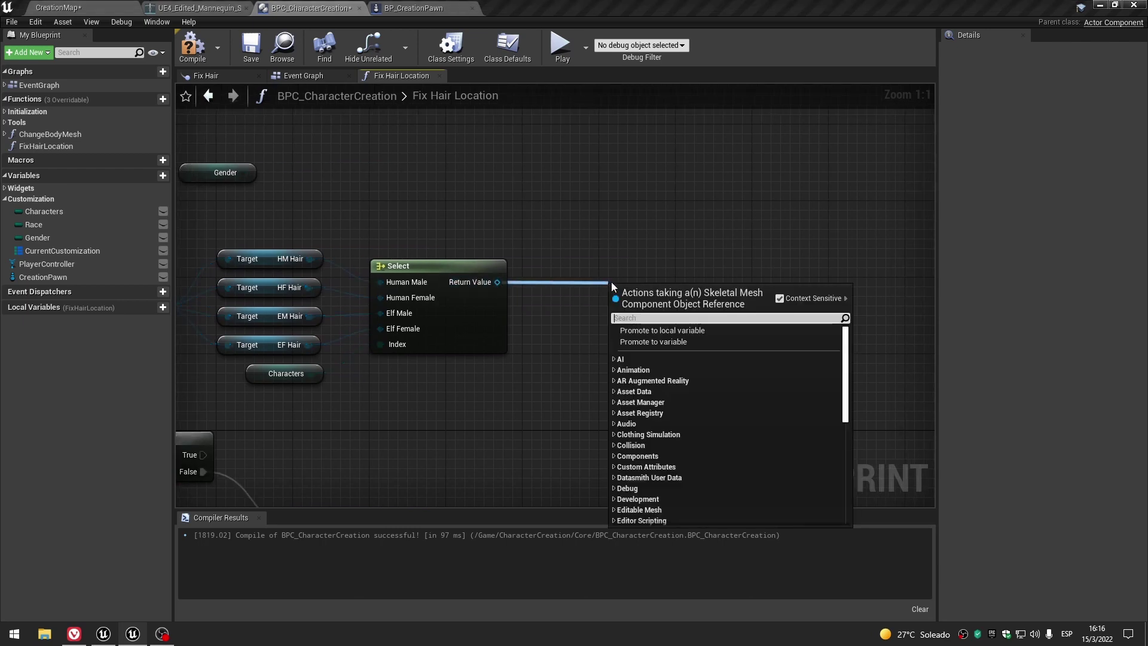
{"action": "scroll", "coordinate": [709, 430], "scroll_direction": "down", "scroll_amount": 4}
{"action": "scroll", "coordinate": [708, 429], "scroll_direction": "down", "scroll_amount": 5}
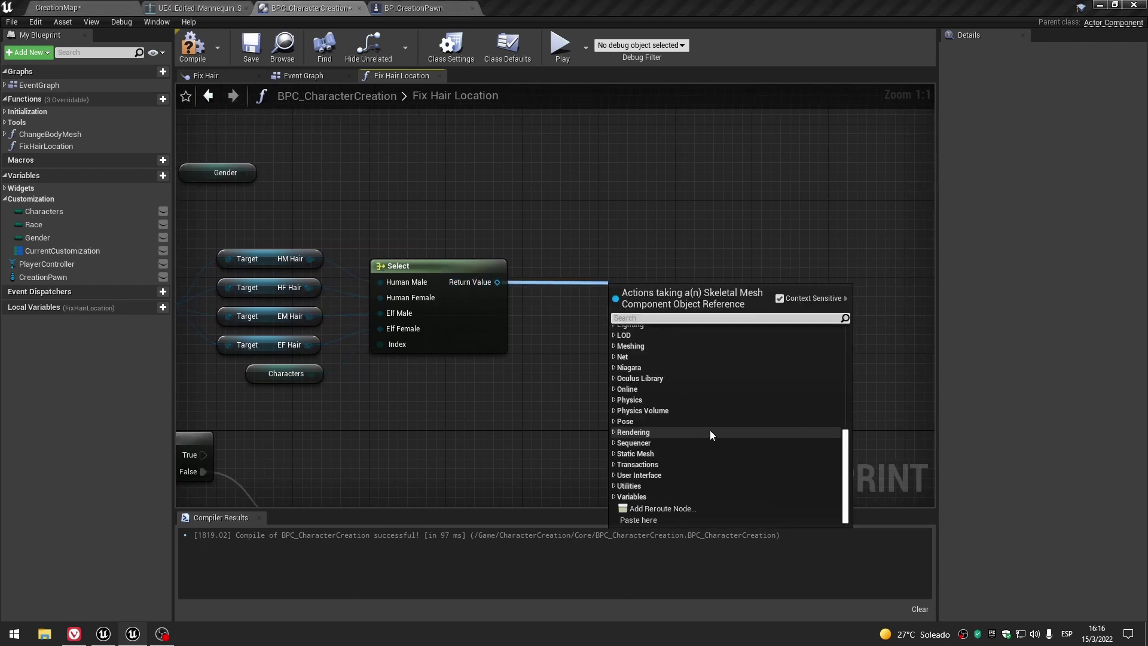
{"action": "left_click", "coordinate": [615, 486]}
{"action": "scroll", "coordinate": [657, 463], "scroll_direction": "down", "scroll_amount": 3}
{"action": "left_click", "coordinate": [634, 461]}
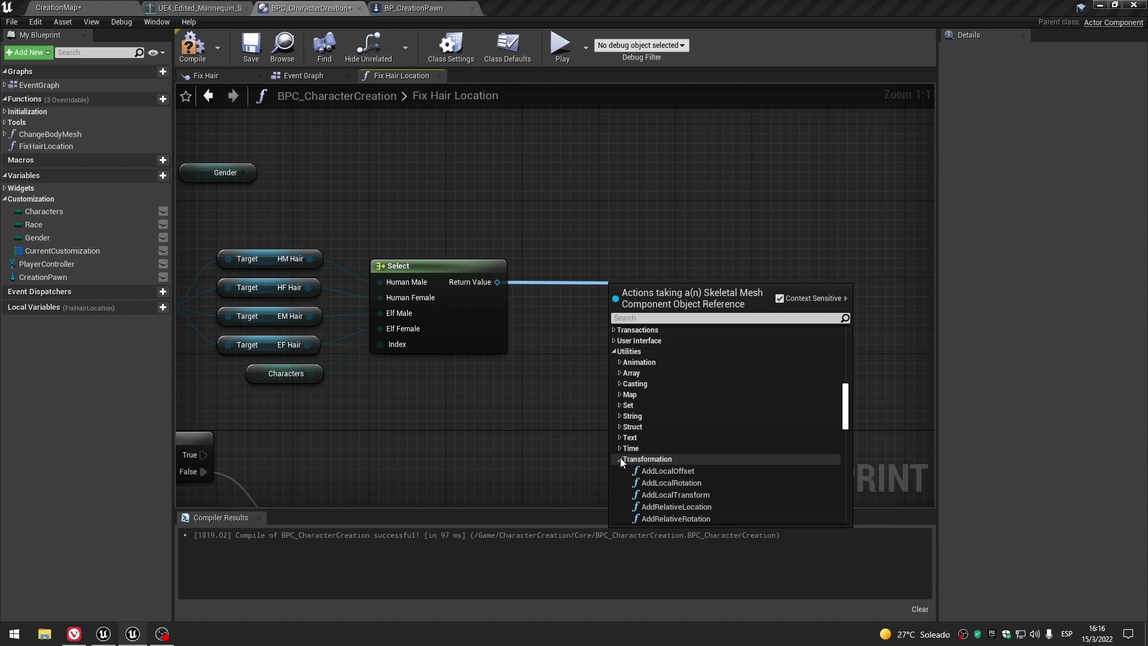
{"action": "scroll", "coordinate": [738, 432], "scroll_direction": "down", "scroll_amount": 3}
{"action": "scroll", "coordinate": [738, 432], "scroll_direction": "down", "scroll_amount": 2}
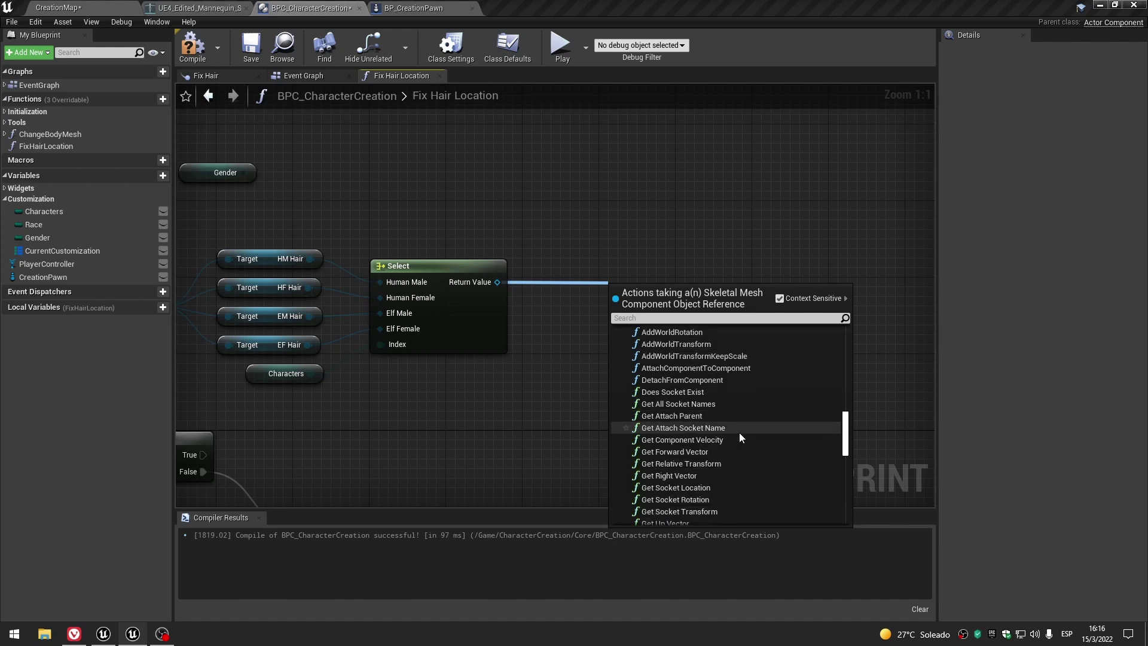
{"action": "scroll", "coordinate": [739, 432], "scroll_direction": "up", "scroll_amount": 1}
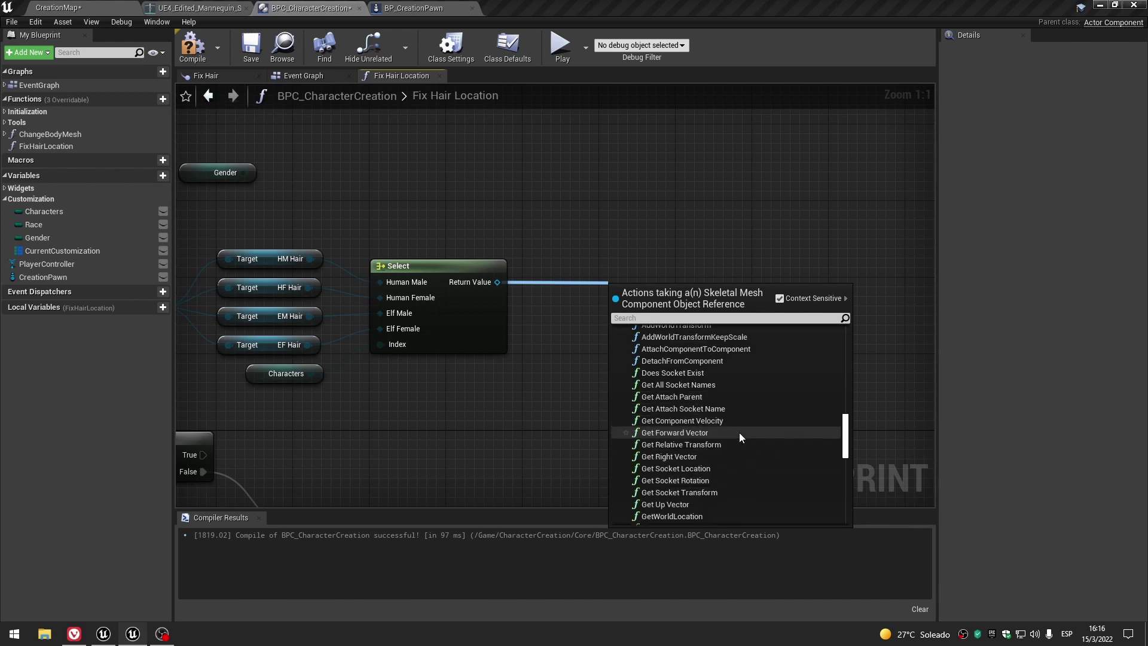
{"action": "scroll", "coordinate": [739, 432], "scroll_direction": "down", "scroll_amount": 1}
{"action": "scroll", "coordinate": [739, 433], "scroll_direction": "down", "scroll_amount": 1}
{"action": "scroll", "coordinate": [738, 432], "scroll_direction": "up", "scroll_amount": 1}
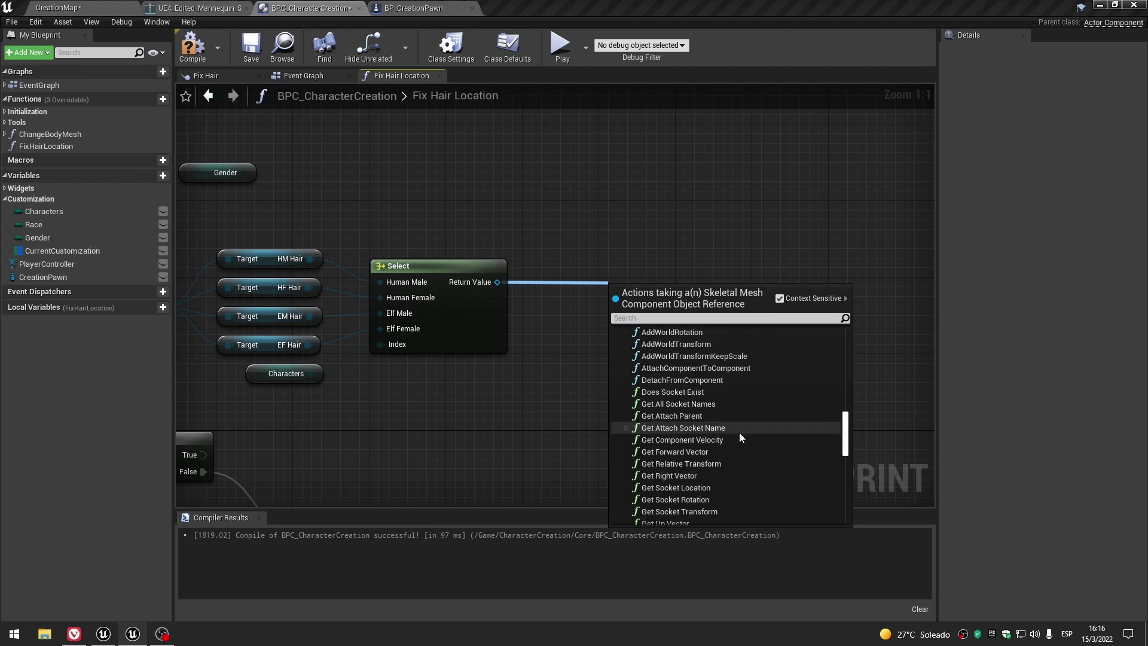
{"action": "scroll", "coordinate": [739, 432], "scroll_direction": "down", "scroll_amount": 1}
{"action": "scroll", "coordinate": [739, 433], "scroll_direction": "down", "scroll_amount": 1}
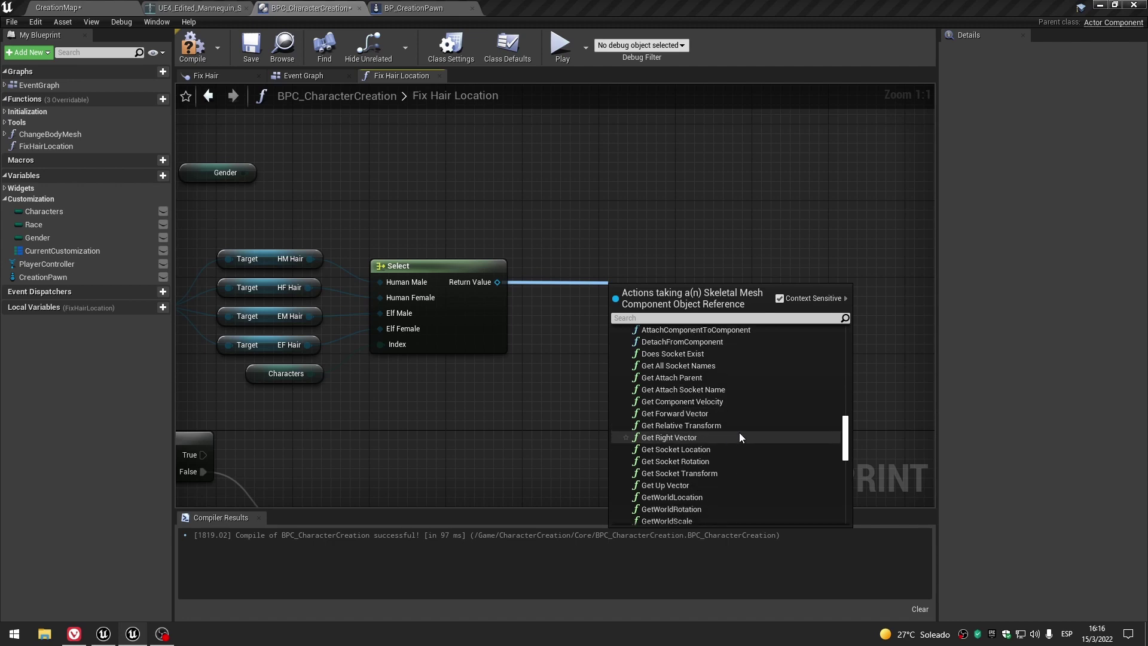
{"action": "left_click", "coordinate": [722, 429]}
{"action": "left_click_drag", "start_coordinate": [669, 317], "coordinate": [646, 247]}
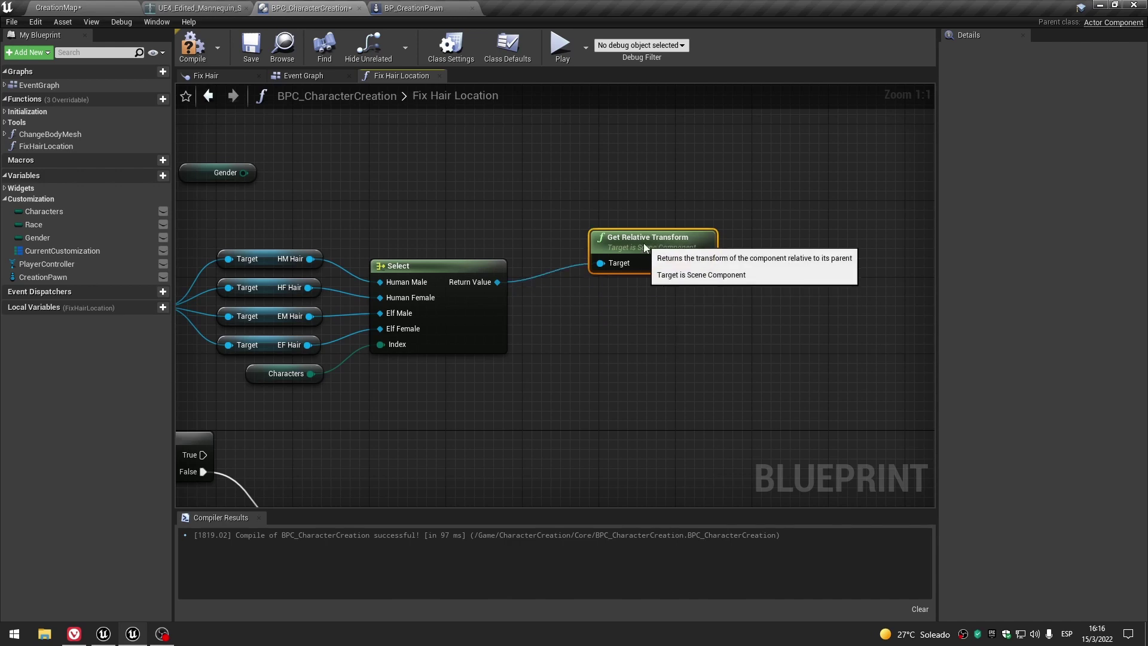
{"action": "key", "text": "Delete"}
{"action": "left_click_drag", "start_coordinate": [504, 288], "coordinate": [543, 288]}
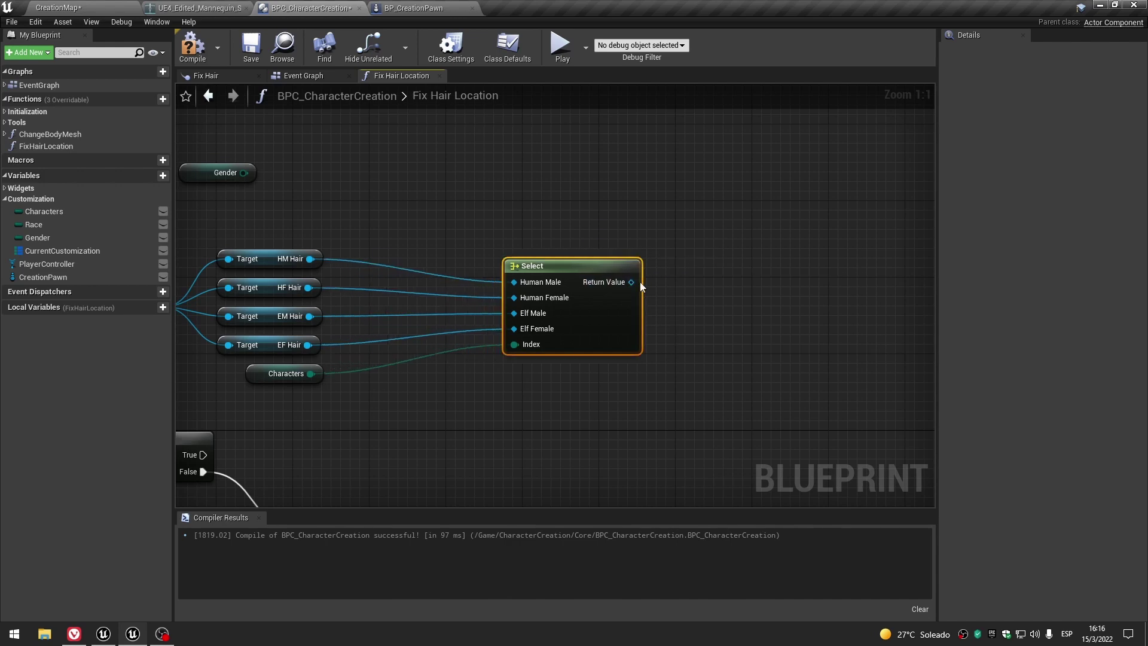
{"action": "key", "text": "ctrl+z"}
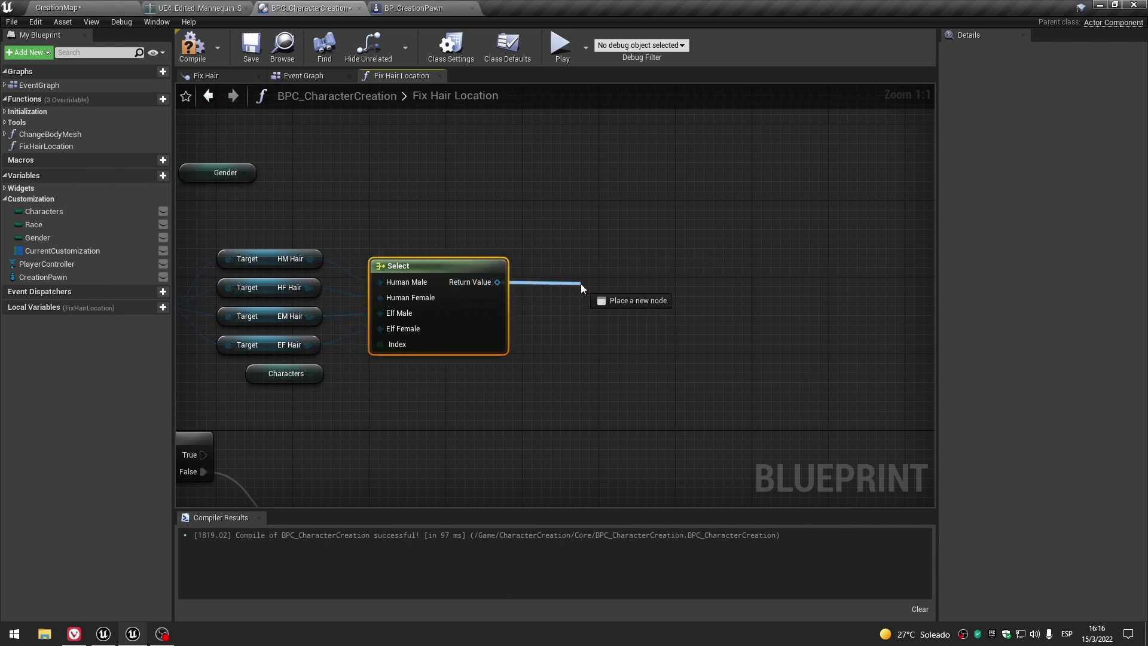
Add a Get Socket Transform node wired to the Select output via a 'socket' search.
{"action": "left_click_drag", "start_coordinate": [498, 282], "coordinate": [583, 283]}
{"action": "type", "text": "socket"}
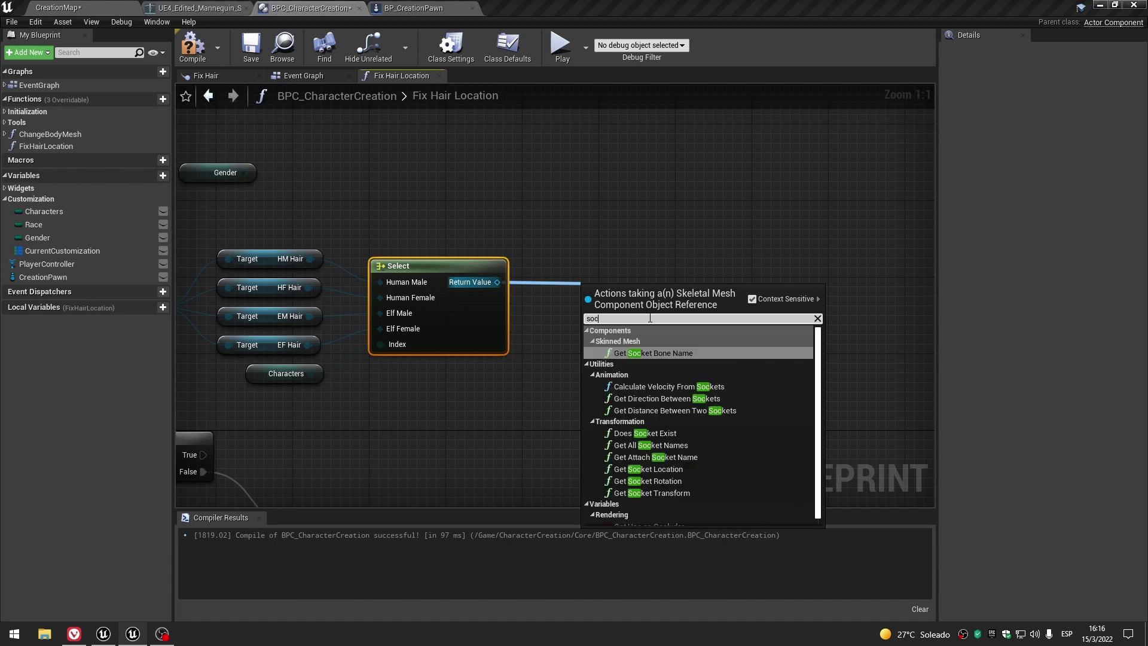
{"action": "left_click", "coordinate": [673, 492]}
{"action": "left_click_drag", "start_coordinate": [635, 291], "coordinate": [575, 251]}
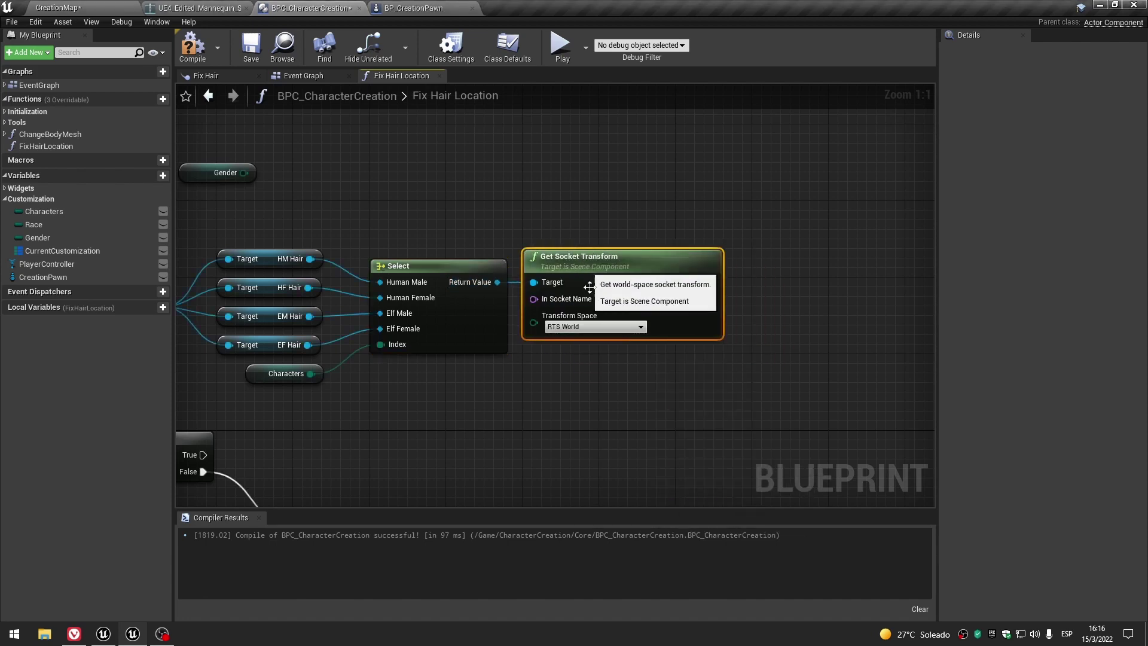
Copy headSocket from Does Socket Exist into Get Socket Transform's In Socket Name.
{"action": "right_click_drag", "start_coordinate": [589, 371], "coordinate": [996, 261]}
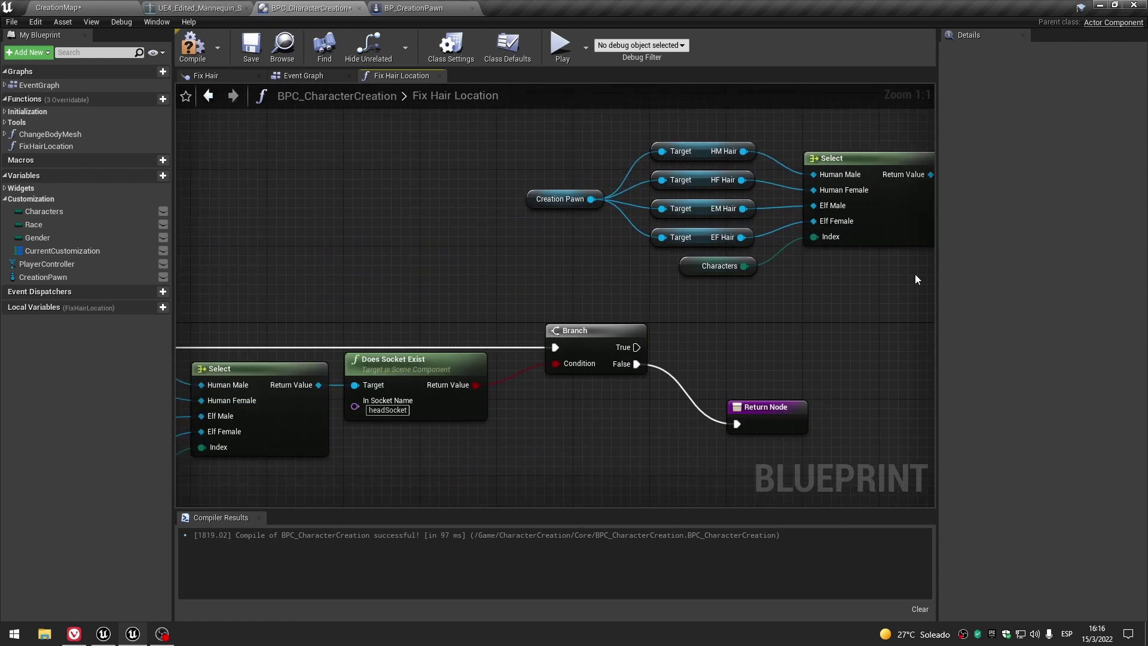
{"action": "right_click", "coordinate": [383, 410]}
{"action": "left_click", "coordinate": [407, 469]}
{"action": "right_click_drag", "start_coordinate": [636, 425], "coordinate": [299, 474]}
{"action": "left_click", "coordinate": [702, 240]}
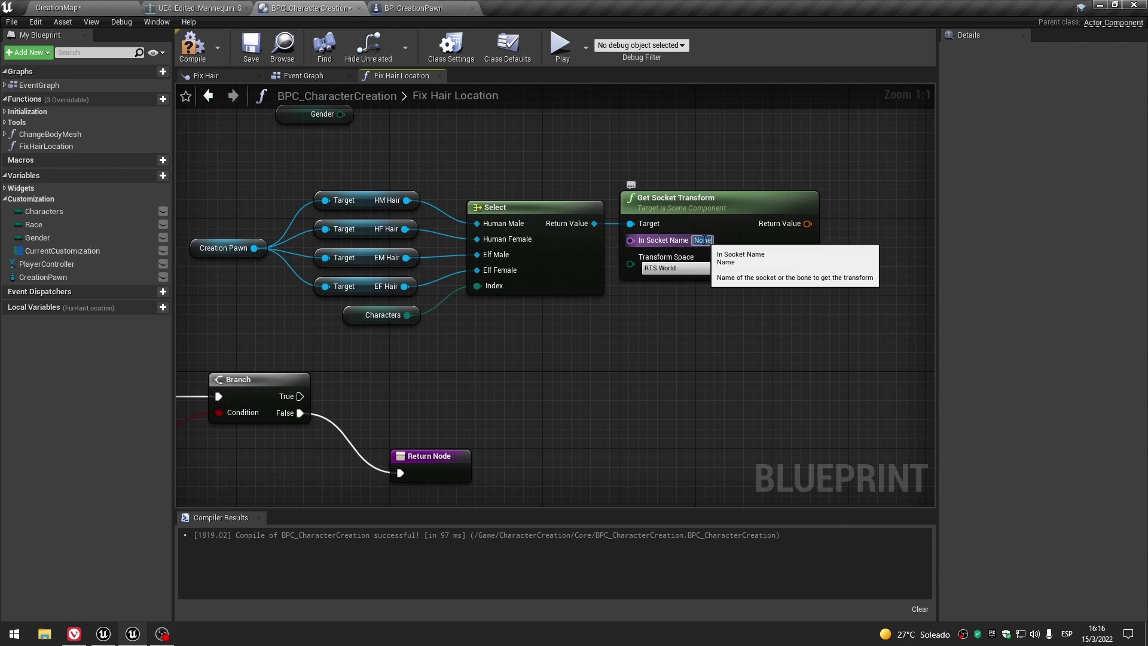
{"action": "right_click", "coordinate": [693, 247]}
{"action": "left_click", "coordinate": [739, 300]}
{"action": "right_click_drag", "start_coordinate": [740, 303], "coordinate": [686, 335]}
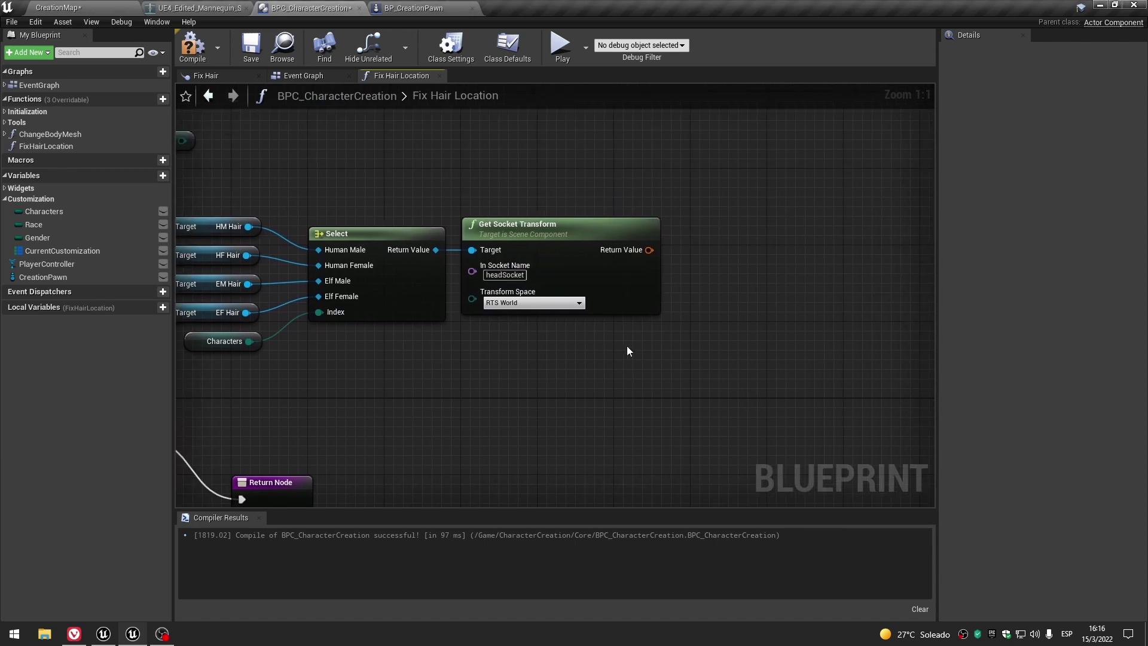
Compile the blueprint and switch to the mannequin skeleton tab.
{"action": "right_click_drag", "start_coordinate": [641, 326], "coordinate": [715, 338]}
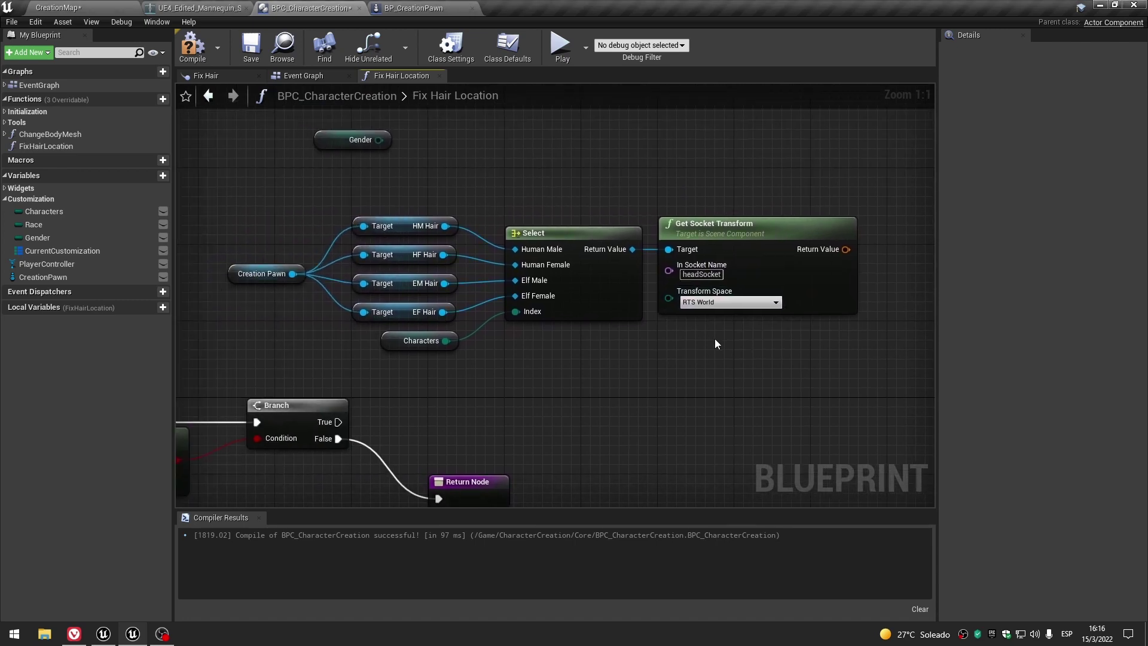
{"action": "left_click", "coordinate": [193, 47]}
{"action": "left_click", "coordinate": [273, 54]}
{"action": "left_click", "coordinate": [199, 8]}
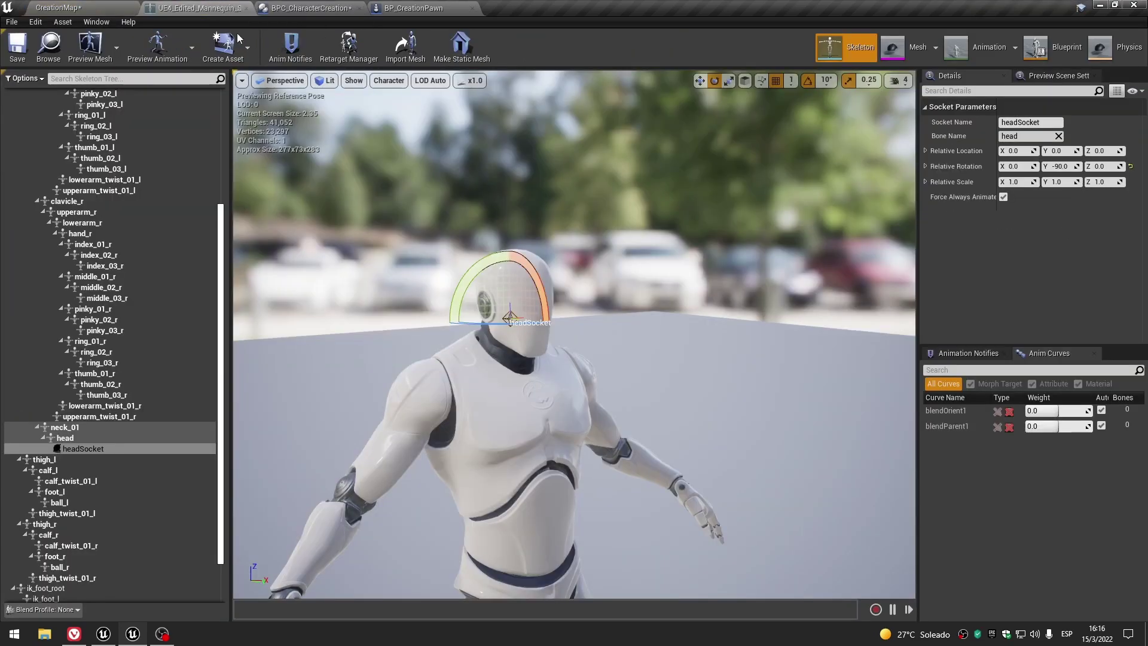
Highlight headSocket in the mannequin's Skeleton Tree, orbit the head, then return to Get Socket Transform.
{"action": "left_click", "coordinate": [60, 8]}
{"action": "left_click", "coordinate": [308, 8]}
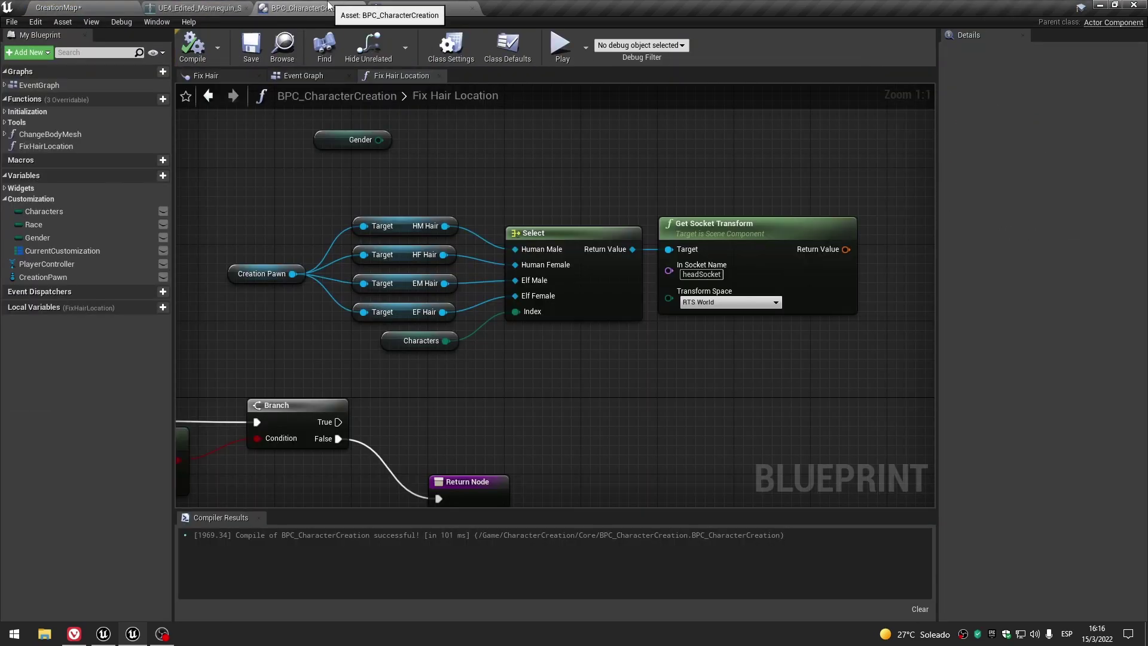
{"action": "left_click", "coordinate": [381, 10]}
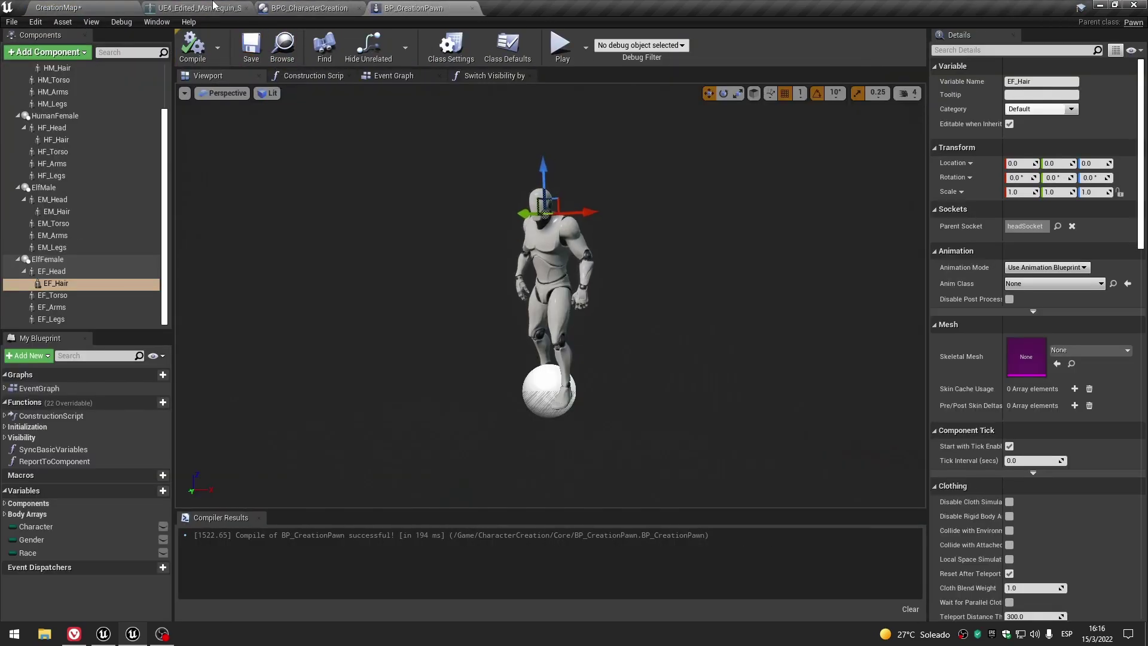
{"action": "left_click", "coordinate": [199, 8]}
{"action": "left_click", "coordinate": [95, 448]}
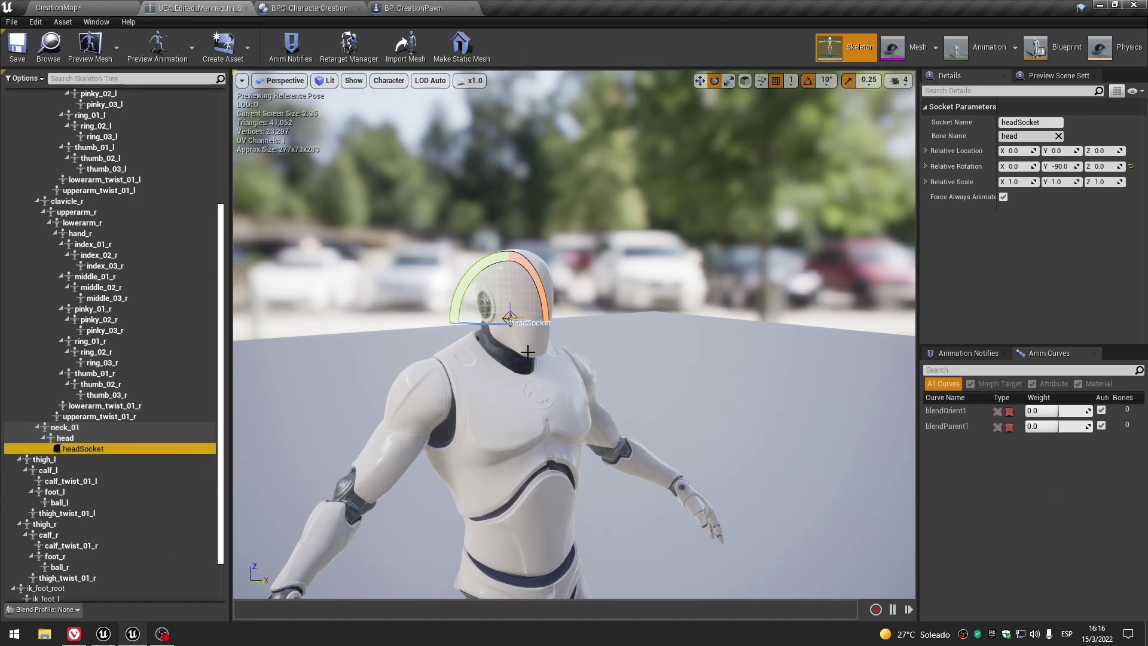
{"action": "scroll", "coordinate": [510, 327], "scroll_direction": "up", "scroll_amount": 5}
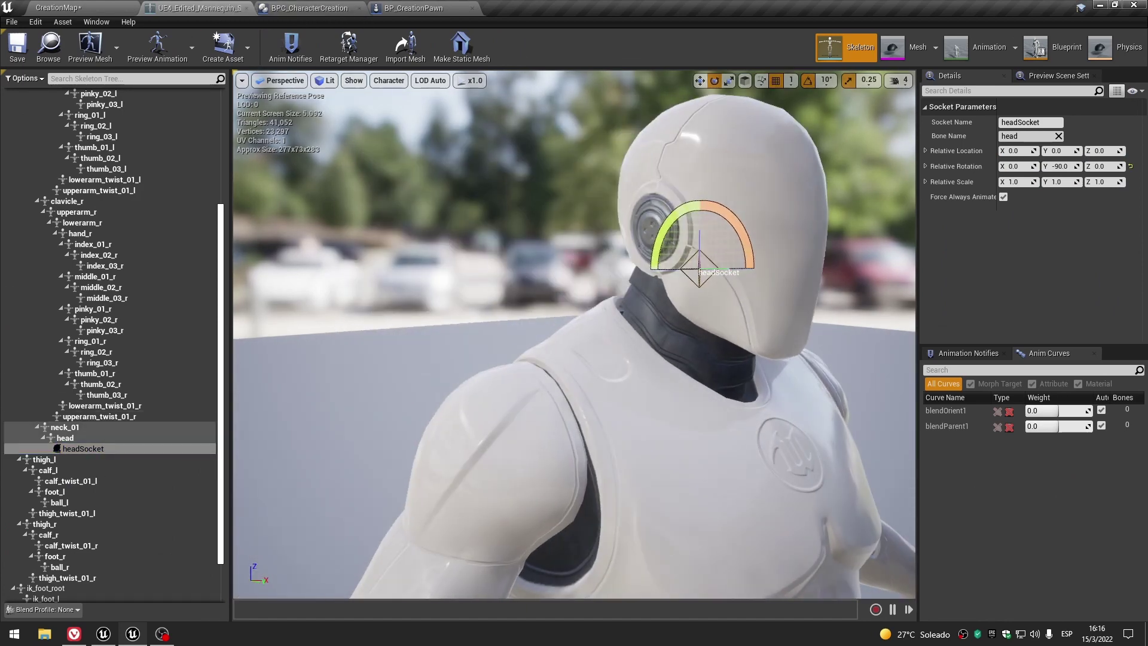
{"action": "right_click_drag", "start_coordinate": [698, 316], "coordinate": [687, 309]}
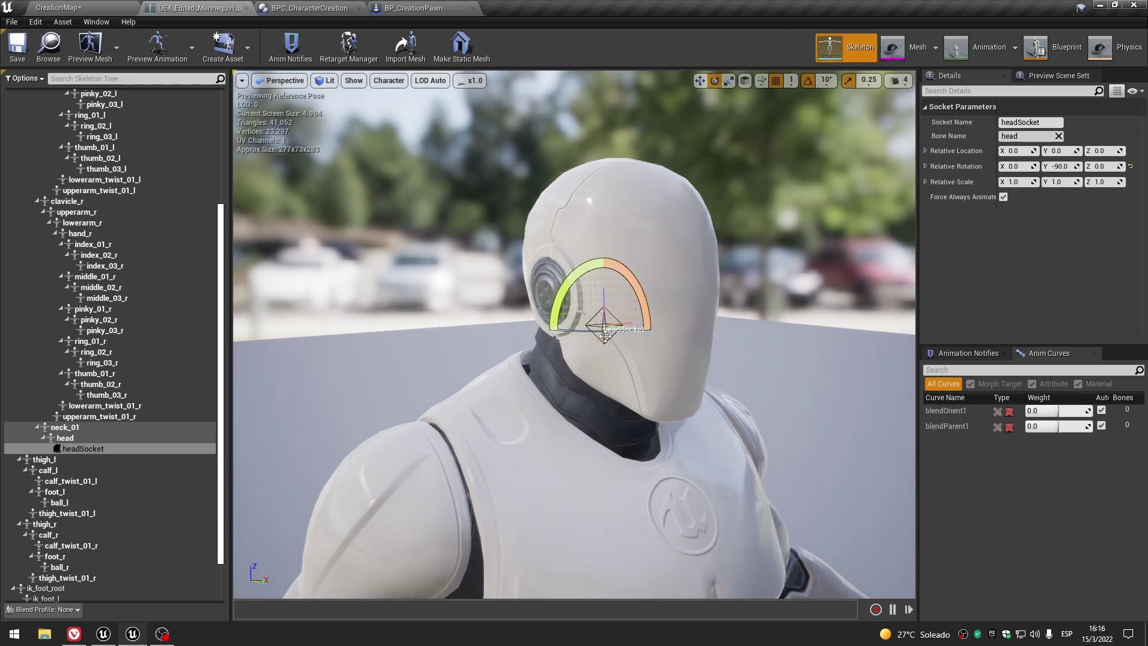
{"action": "left_click", "coordinate": [297, 6]}
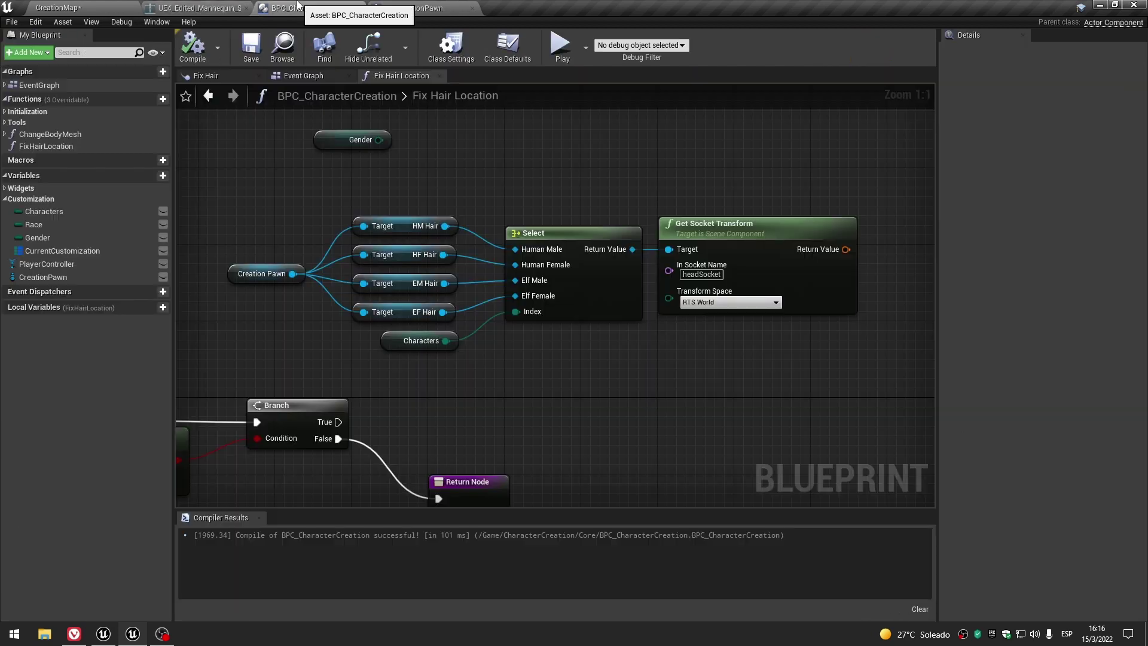
{"action": "right_click_drag", "start_coordinate": [683, 361], "coordinate": [549, 366]}
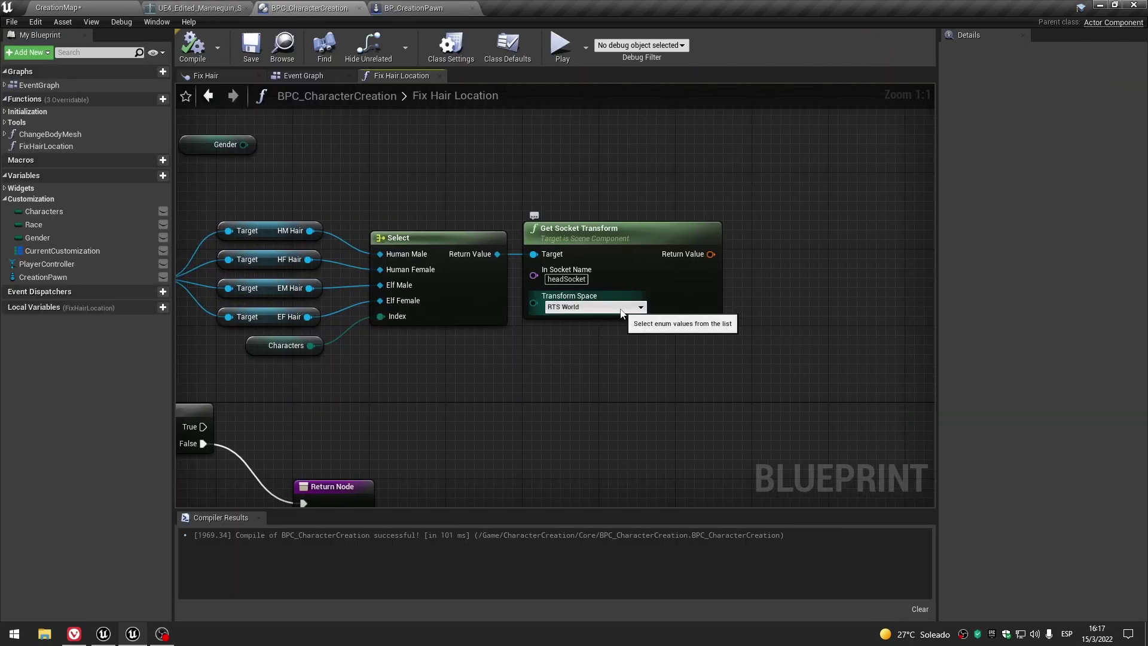
Set Get Socket Transform's space to RTS Parent Bone Space, then compile and save the blueprint.
{"action": "left_click", "coordinate": [621, 311]}
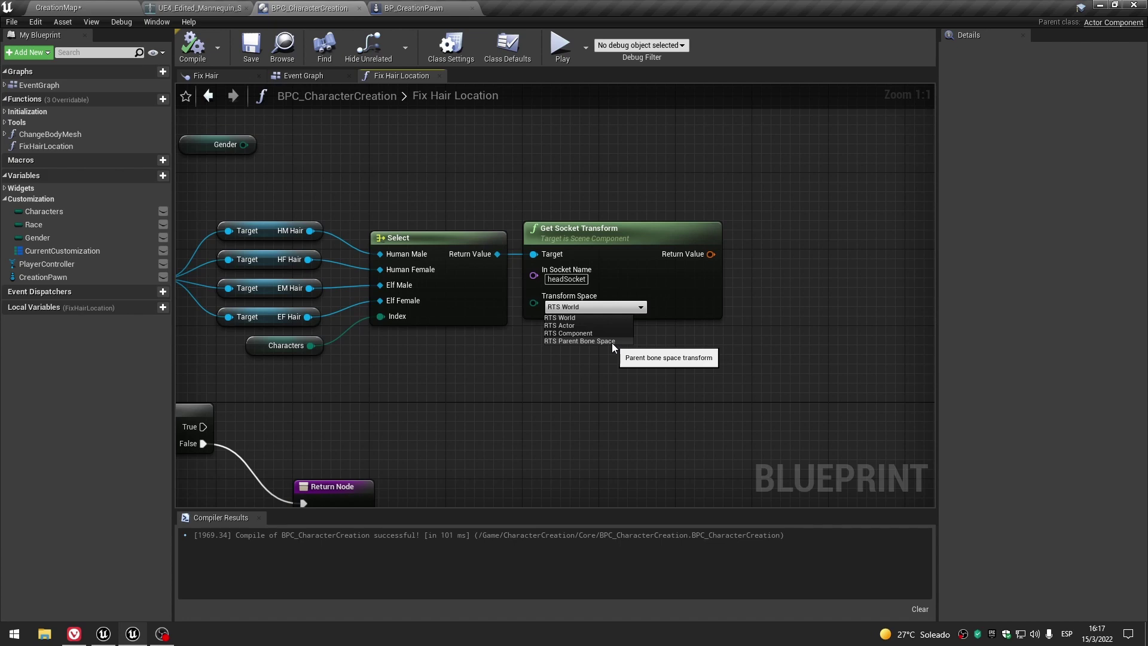
{"action": "left_click", "coordinate": [613, 341]}
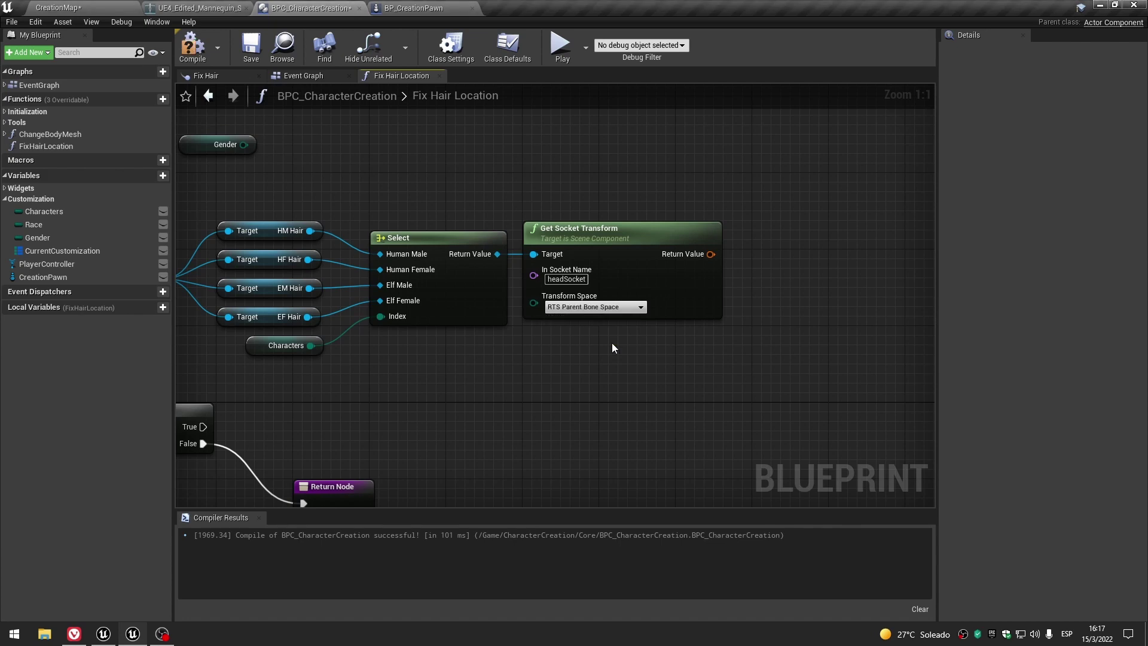
{"action": "left_click", "coordinate": [192, 45]}
{"action": "left_click", "coordinate": [251, 46]}
Add a Break Transform node fed by the socket transform, placed beside Get Socket Transform.
{"action": "right_click_drag", "start_coordinate": [751, 291], "coordinate": [552, 290]}
{"action": "left_click_drag", "start_coordinate": [511, 253], "coordinate": [577, 252]}
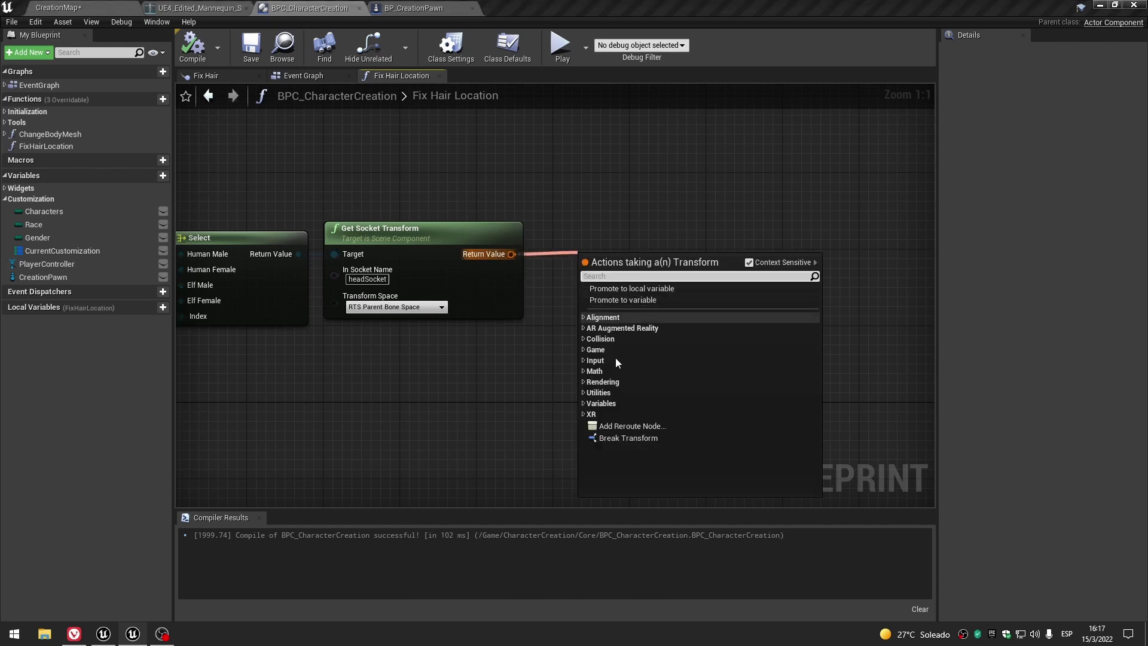
{"action": "left_click", "coordinate": [628, 439]}
{"action": "left_click_drag", "start_coordinate": [621, 278], "coordinate": [600, 270]}
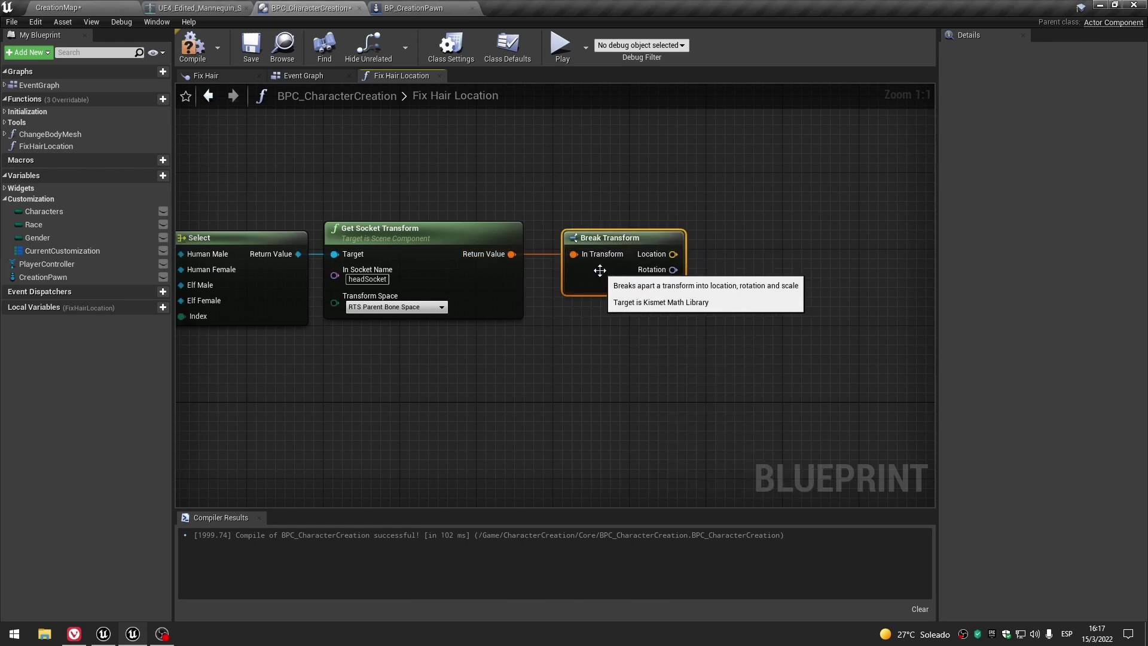
{"action": "left_click", "coordinate": [637, 327]}
{"action": "left_click", "coordinate": [598, 269]}
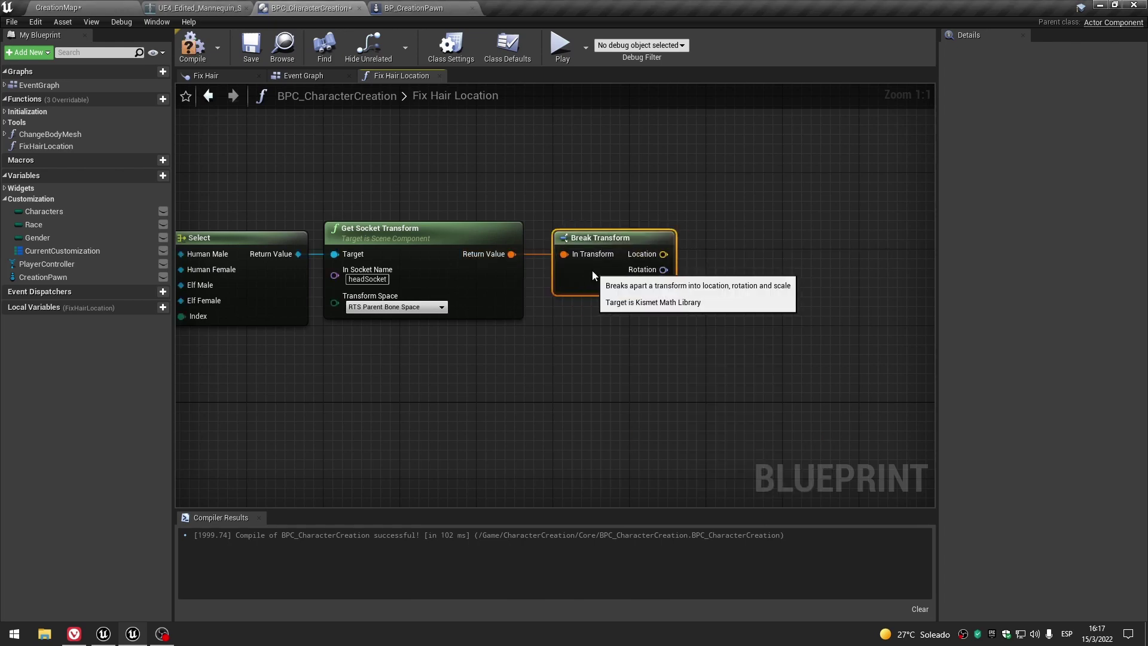
Move the Select, socket and transform node group further left.
{"action": "scroll", "coordinate": [582, 356], "scroll_direction": "down", "scroll_amount": 4}
{"action": "left_click", "coordinate": [582, 356]}
{"action": "right_click_drag", "start_coordinate": [582, 356], "coordinate": [668, 322]}
{"action": "left_click_drag", "start_coordinate": [461, 283], "coordinate": [694, 323]}
{"action": "scroll", "coordinate": [710, 326], "scroll_direction": "up", "scroll_amount": 2}
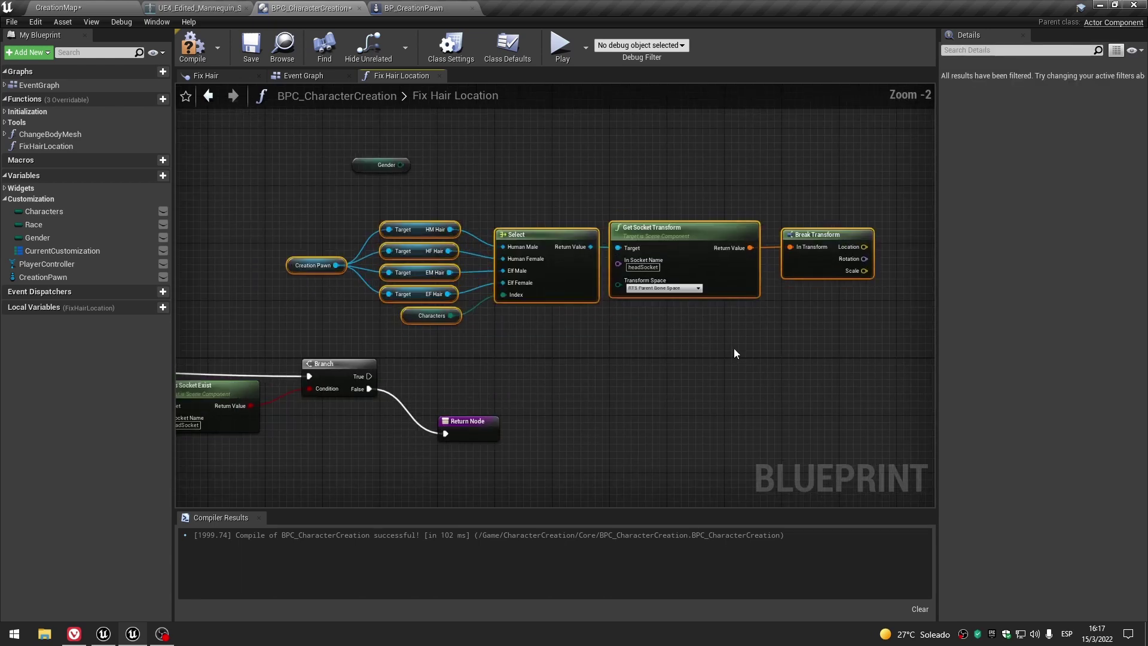
{"action": "left_click_drag", "start_coordinate": [731, 280], "coordinate": [394, 289]}
{"action": "mouse_move", "coordinate": [480, 323]}
{"action": "right_mouse_down"}
{"action": "mouse_move", "coordinate": [766, 305]}
{"action": "mouse_move", "coordinate": [612, 303]}
{"action": "right_mouse_up"}
{"action": "right_click", "coordinate": [563, 293]}
{"action": "type", "text": "p"}
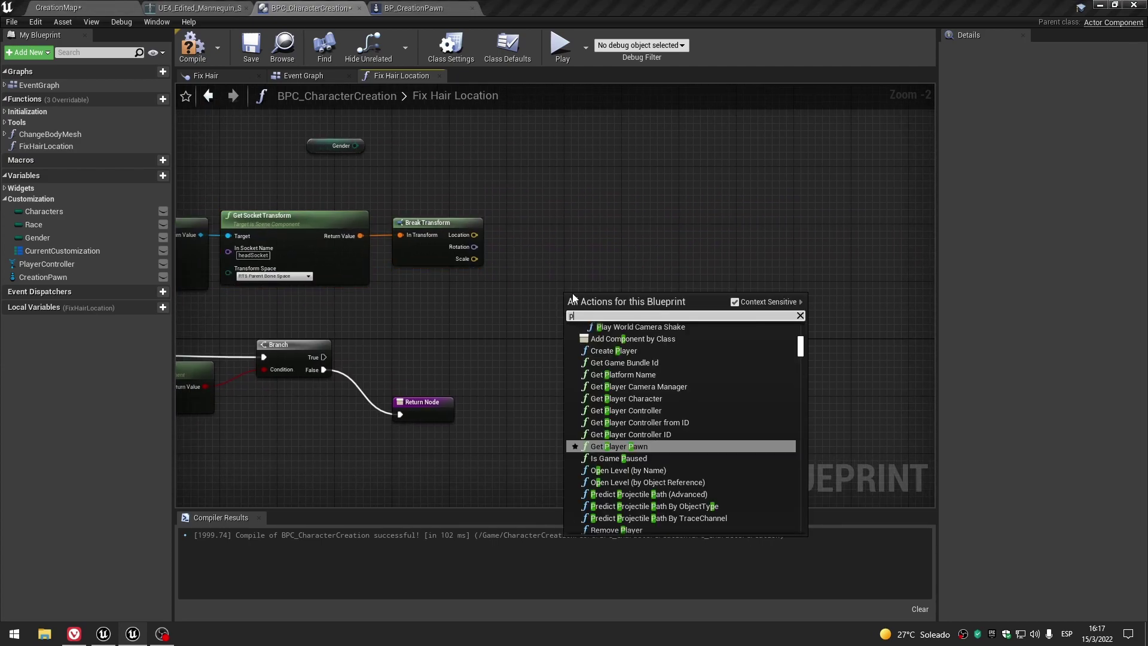
{"action": "type", "text": "rint"}
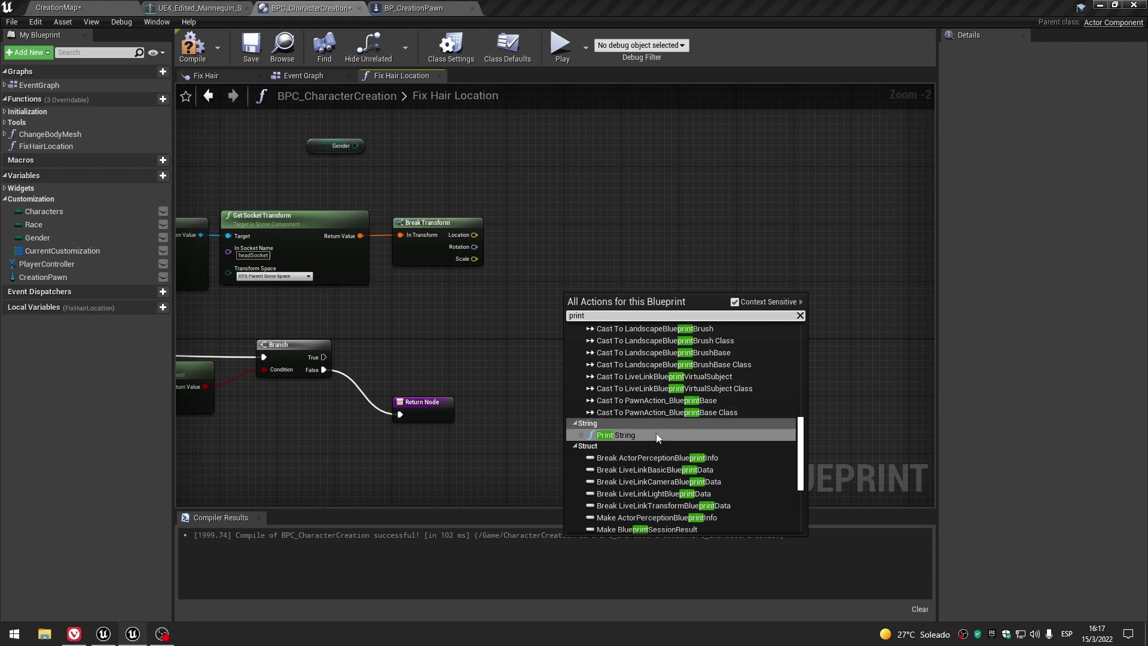
Replace Break Transform with a temporary Print String on Branch True that prints the socket transform.
{"action": "left_click", "coordinate": [655, 434]}
{"action": "scroll", "coordinate": [470, 313], "scroll_direction": "up", "scroll_amount": 2}
{"action": "left_click", "coordinate": [404, 238]}
{"action": "key", "text": "Delete"}
{"action": "left_click_drag", "start_coordinate": [323, 210], "coordinate": [605, 334]}
{"action": "left_click_drag", "start_coordinate": [274, 376], "coordinate": [605, 316]}
{"action": "left_click", "coordinate": [644, 355]}
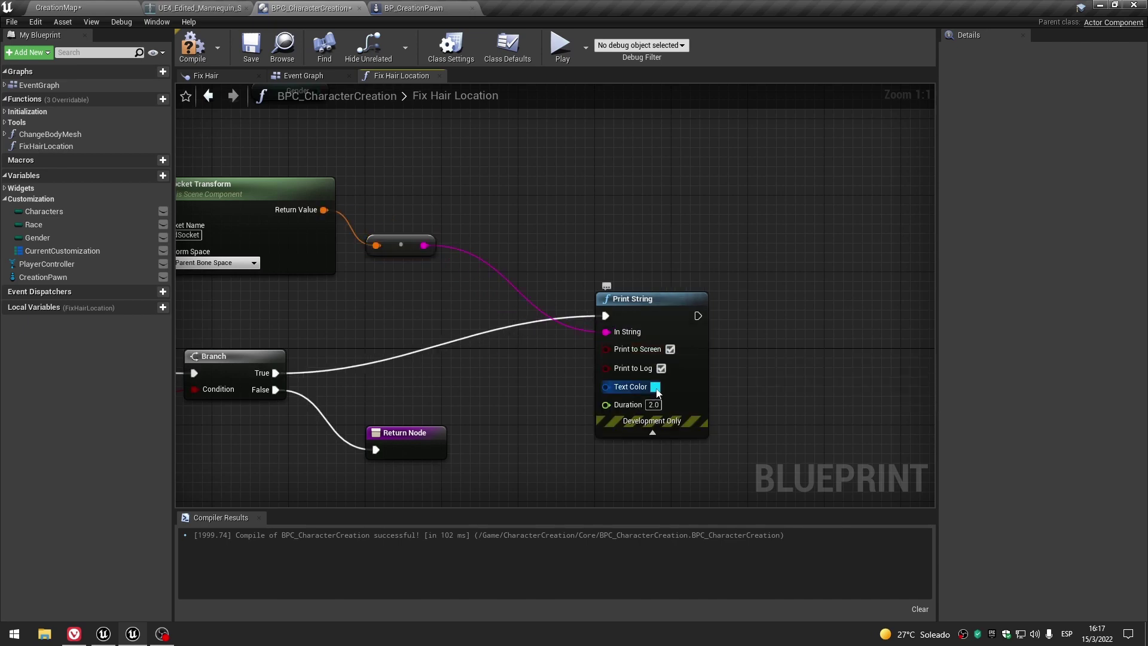
{"action": "left_click", "coordinate": [653, 432]}
{"action": "scroll", "coordinate": [644, 432], "scroll_direction": "down", "scroll_amount": 3}
{"action": "right_click_drag", "start_coordinate": [645, 432], "coordinate": [760, 355]}
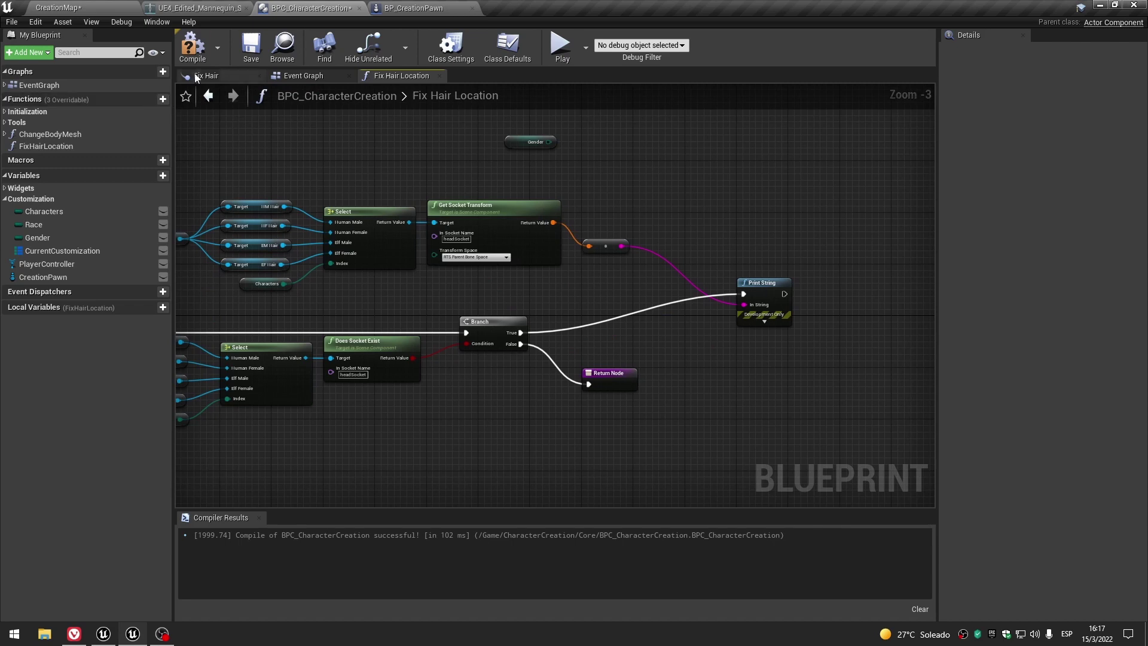
Save, check headSocket's placement on the mannequin skeleton, then play-test with the first hair style.
{"action": "left_click", "coordinate": [251, 48]}
{"action": "left_click", "coordinate": [199, 8]}
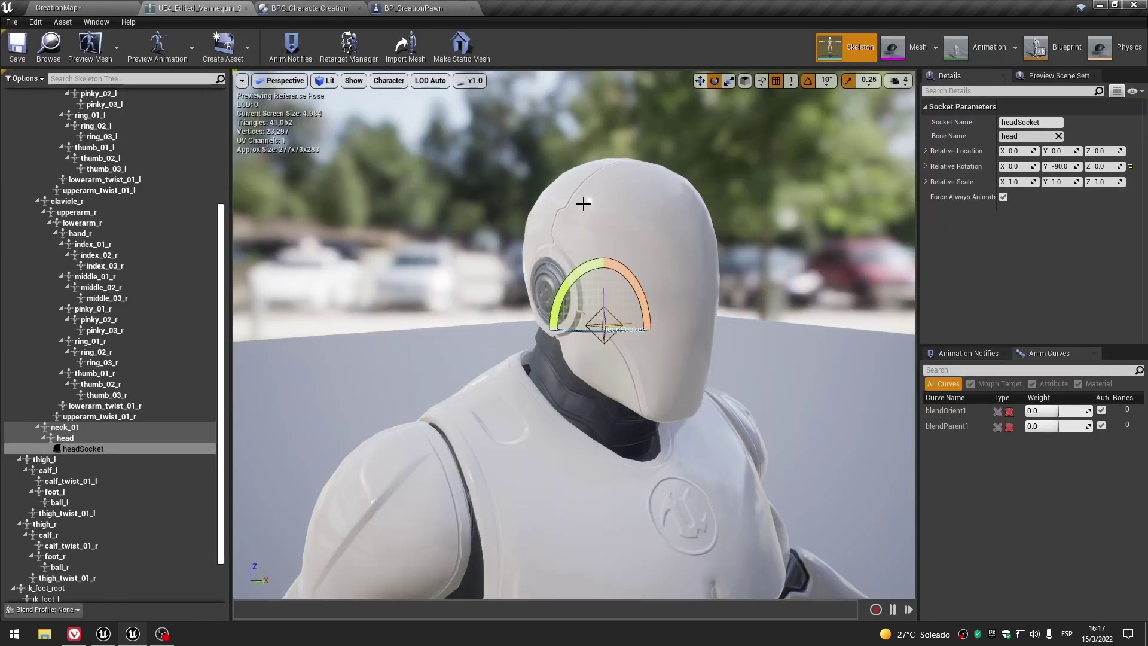
{"action": "left_click", "coordinate": [88, 450]}
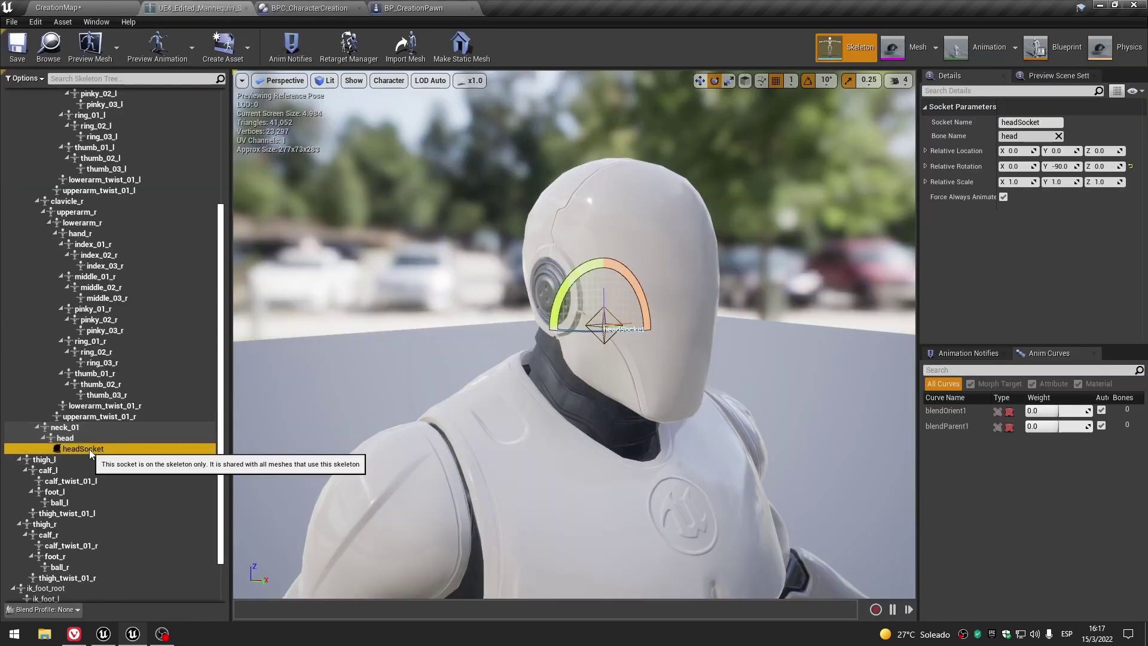
{"action": "left_click", "coordinate": [963, 289]}
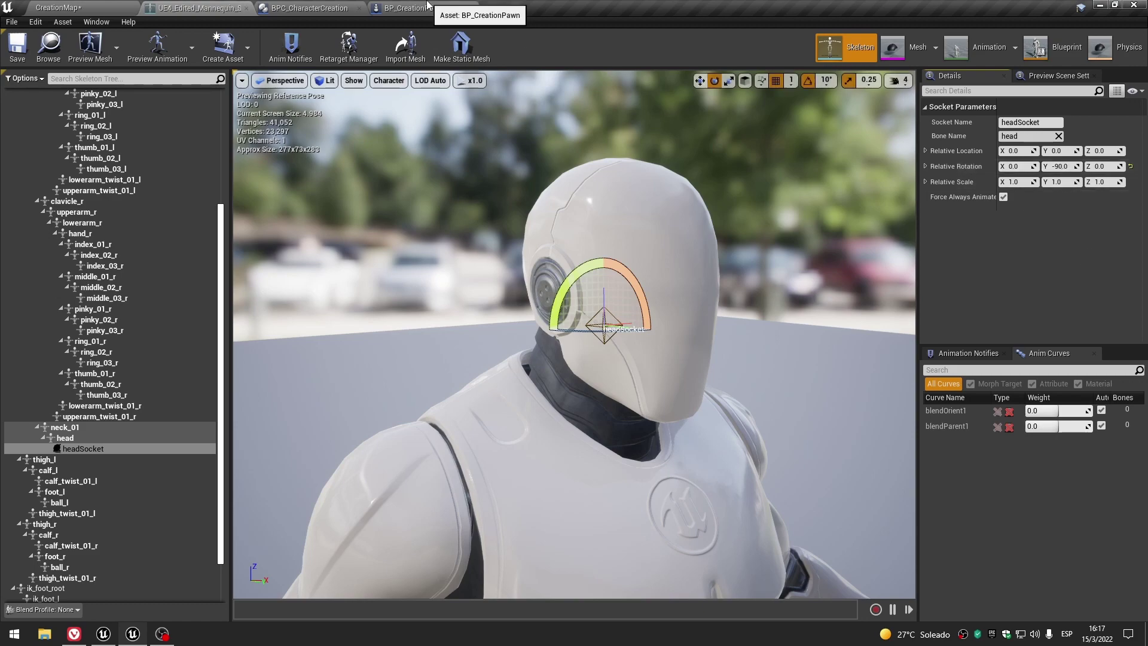
{"action": "left_click", "coordinate": [308, 8]}
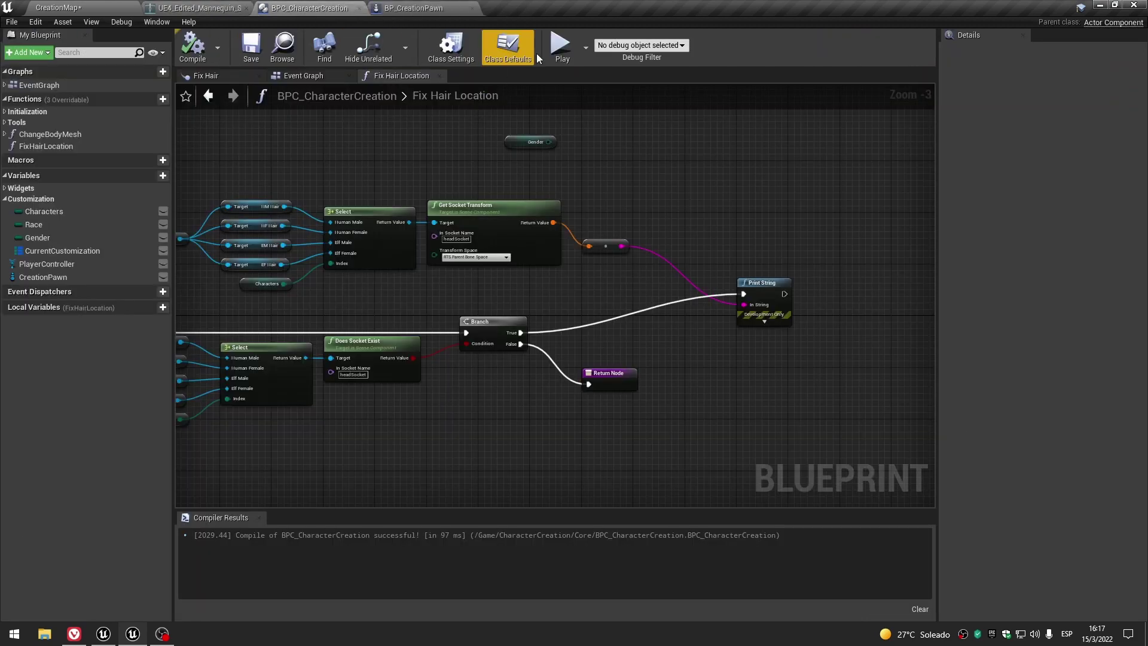
{"action": "left_click", "coordinate": [560, 45]}
{"action": "left_click", "coordinate": [966, 170]}
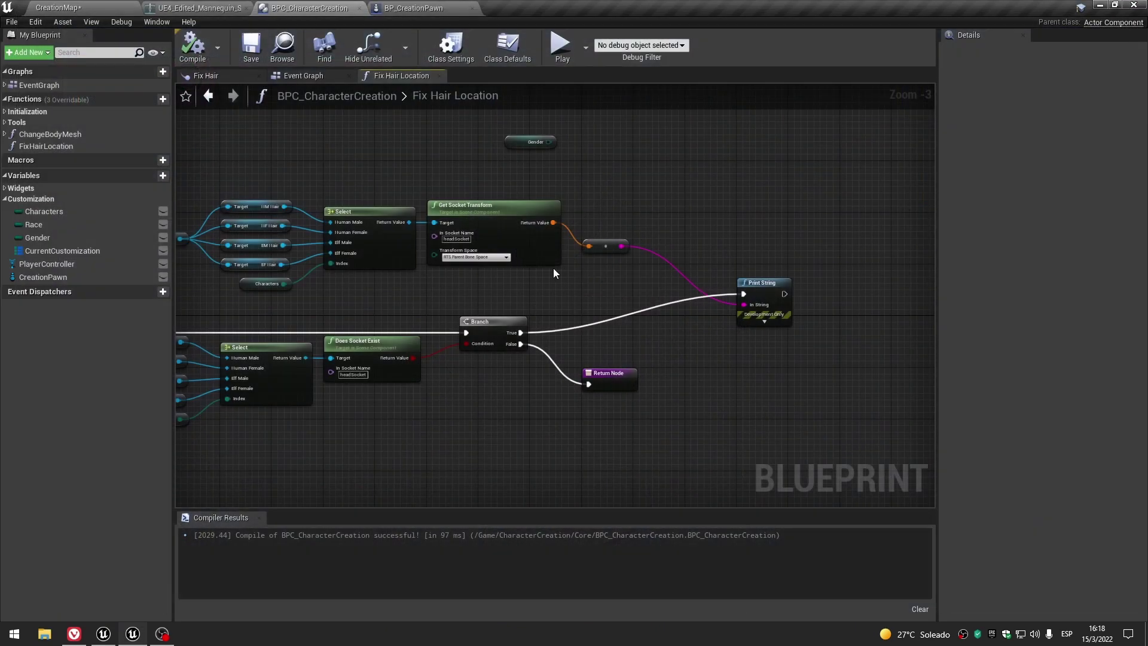
Remove the Print String test and reconnect a Break Transform to the socket transform.
{"action": "scroll", "coordinate": [566, 264], "scroll_direction": "up", "scroll_amount": 2}
{"action": "key", "text": "Delete"}
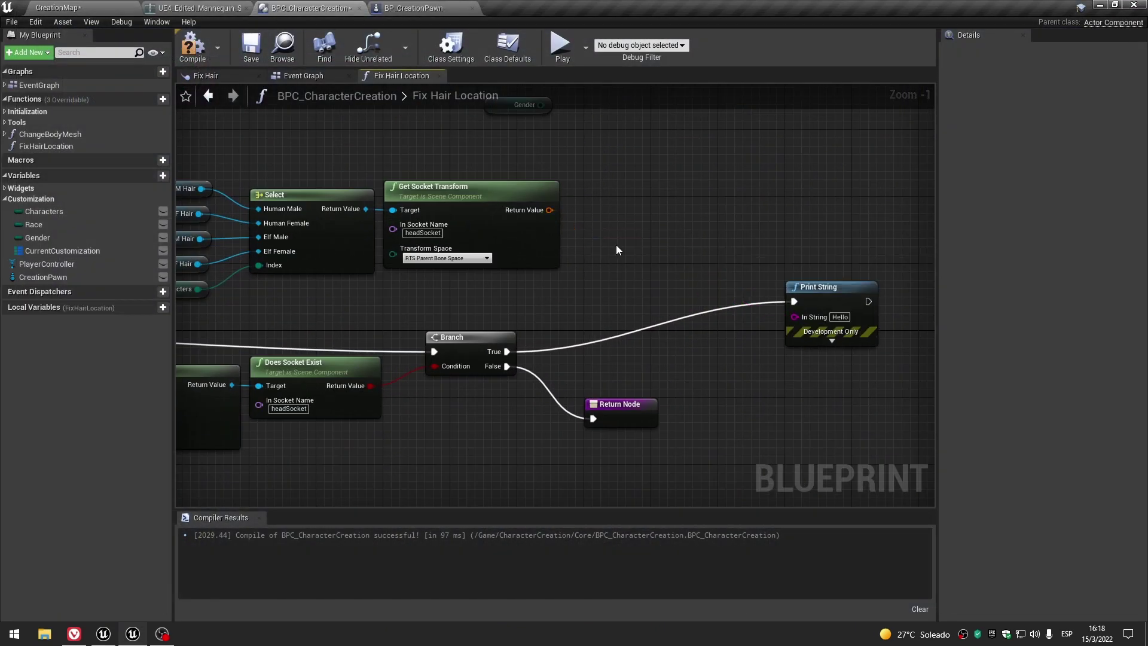
{"action": "left_click_drag", "start_coordinate": [549, 210], "coordinate": [622, 209]}
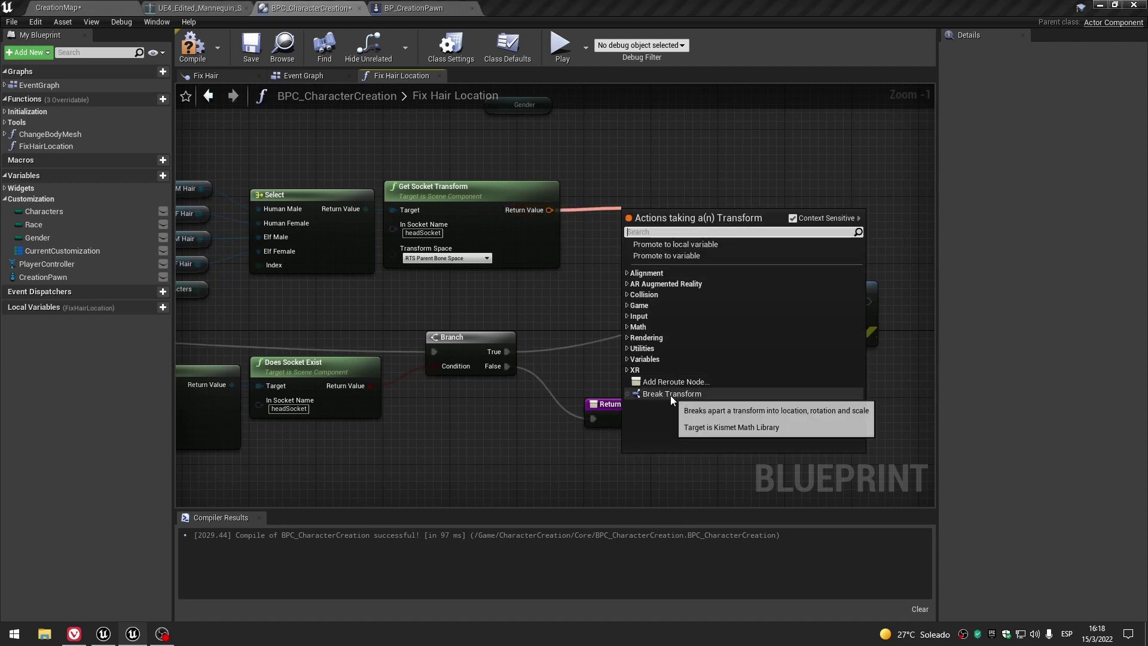
{"action": "left_click", "coordinate": [670, 394]}
{"action": "left_click_drag", "start_coordinate": [660, 257], "coordinate": [619, 238]}
{"action": "scroll", "coordinate": [619, 238], "scroll_direction": "down", "scroll_amount": 3}
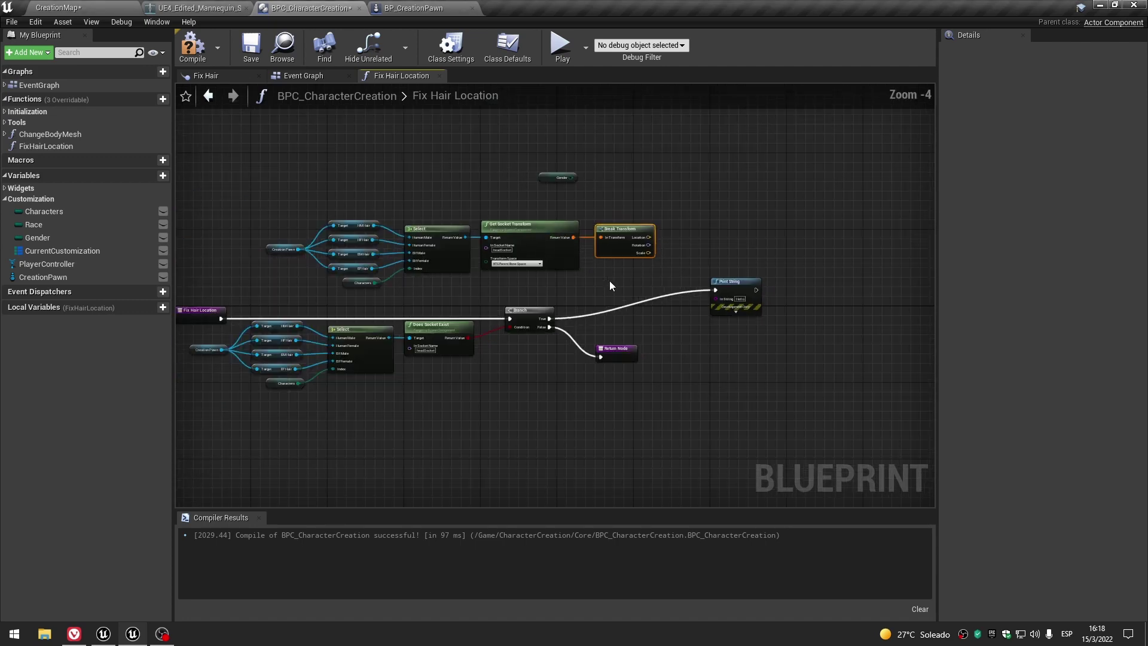
{"action": "left_click", "coordinate": [756, 293]}
{"action": "key", "text": "Delete"}
Move the Gender node down-right and the upper node group up-right.
{"action": "scroll", "coordinate": [539, 196], "scroll_direction": "up", "scroll_amount": 1}
{"action": "scroll", "coordinate": [539, 201], "scroll_direction": "down", "scroll_amount": 1}
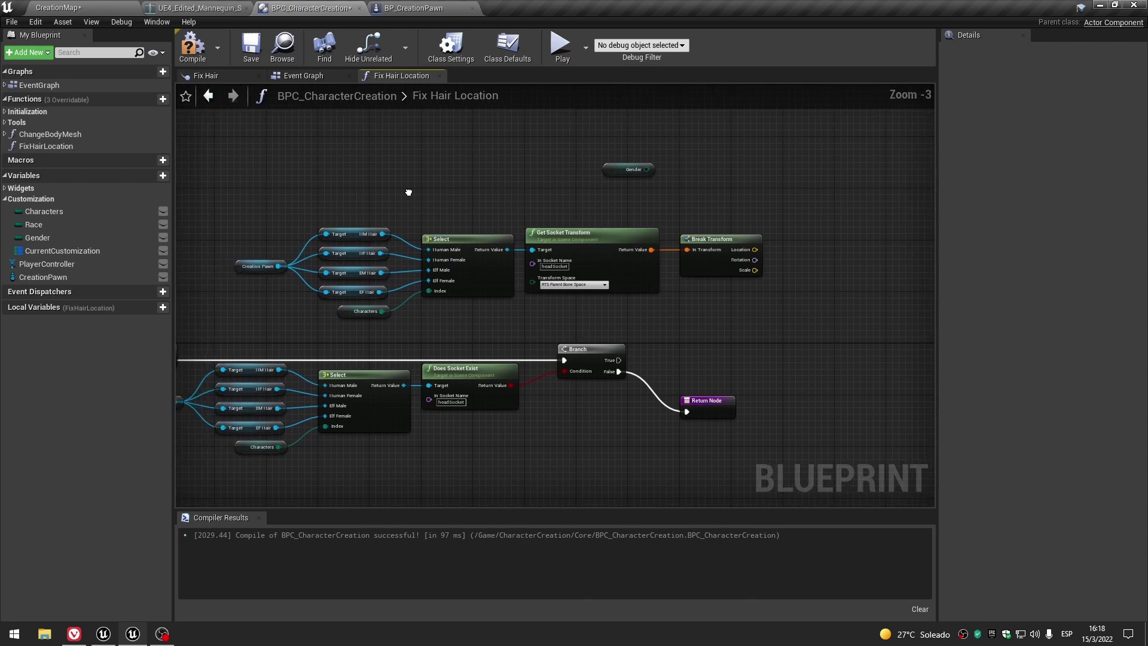
{"action": "left_click_drag", "start_coordinate": [272, 199], "coordinate": [738, 312]}
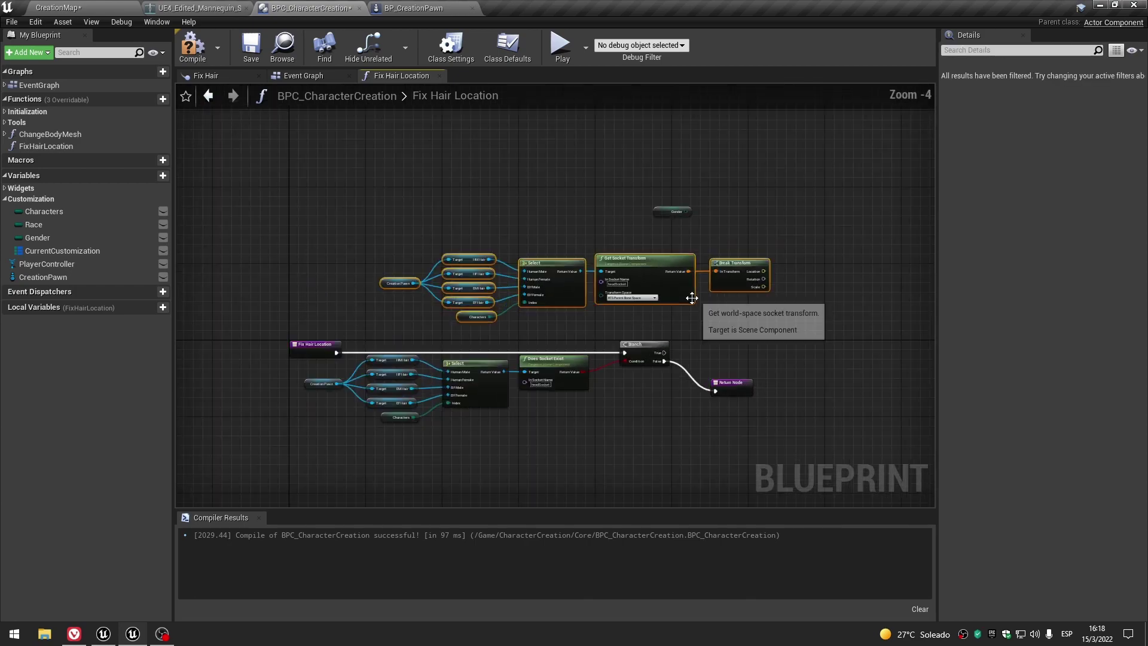
{"action": "scroll", "coordinate": [738, 317], "scroll_direction": "up", "scroll_amount": 1}
{"action": "left_click_drag", "start_coordinate": [487, 194], "coordinate": [741, 394]}
{"action": "scroll", "coordinate": [465, 228], "scroll_direction": "down", "scroll_amount": 2}
{"action": "left_click_drag", "start_coordinate": [314, 226], "coordinate": [666, 306]}
{"action": "scroll", "coordinate": [509, 257], "scroll_direction": "up", "scroll_amount": 2}
{"action": "left_click_drag", "start_coordinate": [509, 257], "coordinate": [611, 220]}
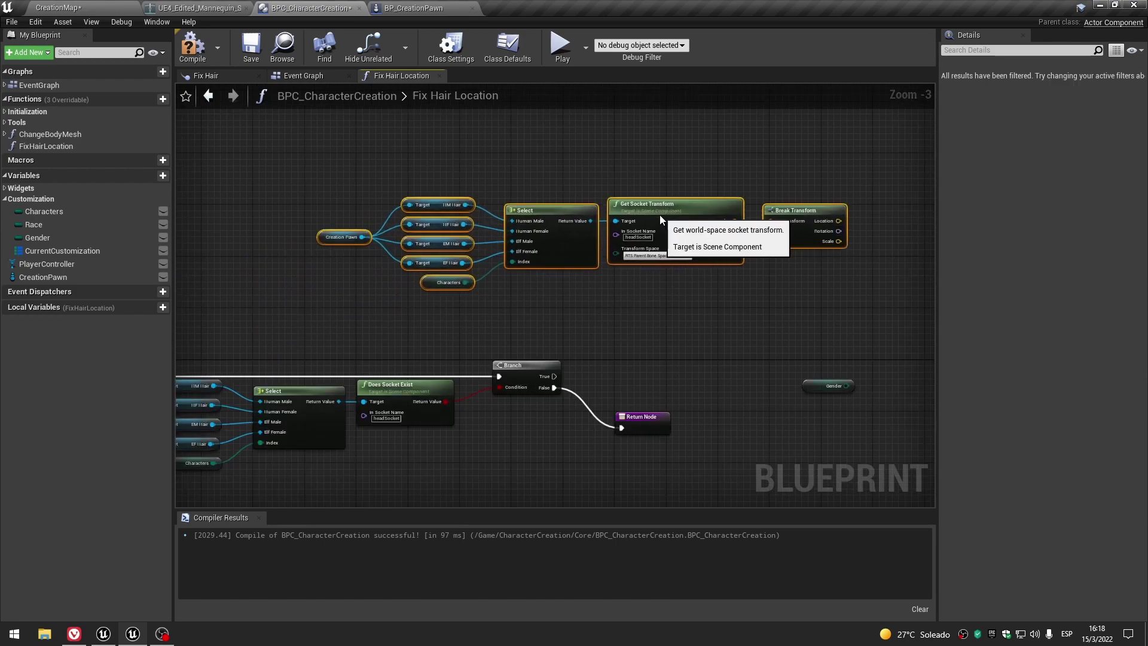
{"action": "left_click", "coordinate": [756, 312]}
{"action": "right_click_drag", "start_coordinate": [757, 311], "coordinate": [529, 295]}
{"action": "scroll", "coordinate": [530, 296], "scroll_direction": "up", "scroll_amount": 2}
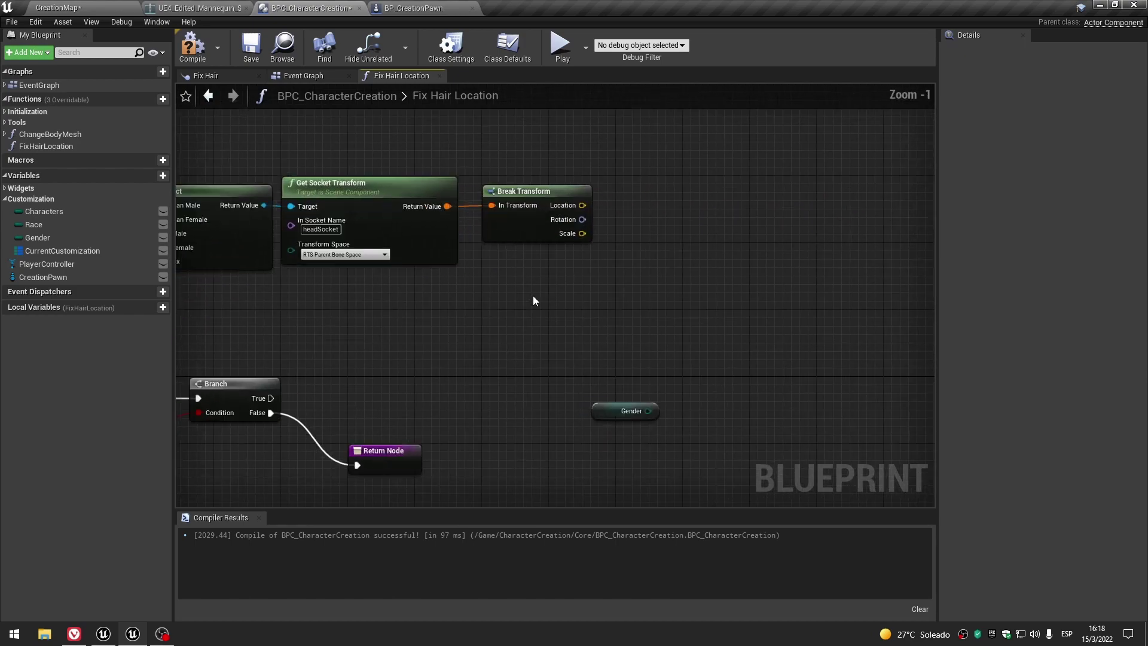
{"action": "left_click_drag", "start_coordinate": [581, 205], "coordinate": [669, 287]}
{"action": "type", "text": "add"}
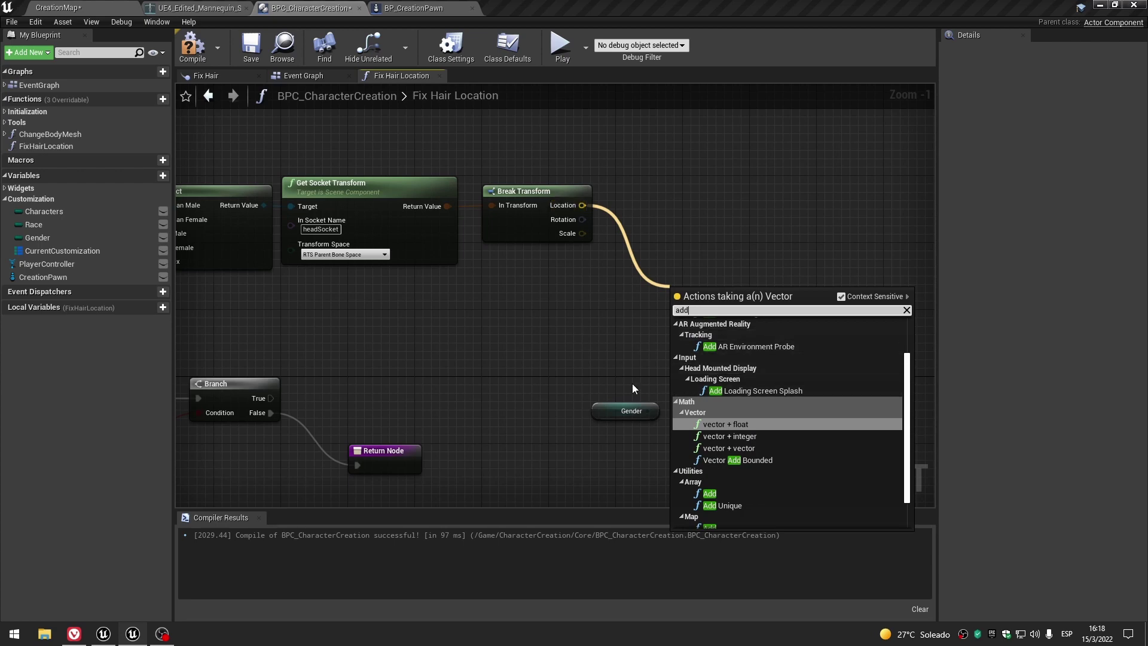
Add a vector + vector addition node off Break Transform's Location output.
{"action": "left_click", "coordinate": [627, 289]}
{"action": "left_click_drag", "start_coordinate": [583, 206], "coordinate": [654, 258]}
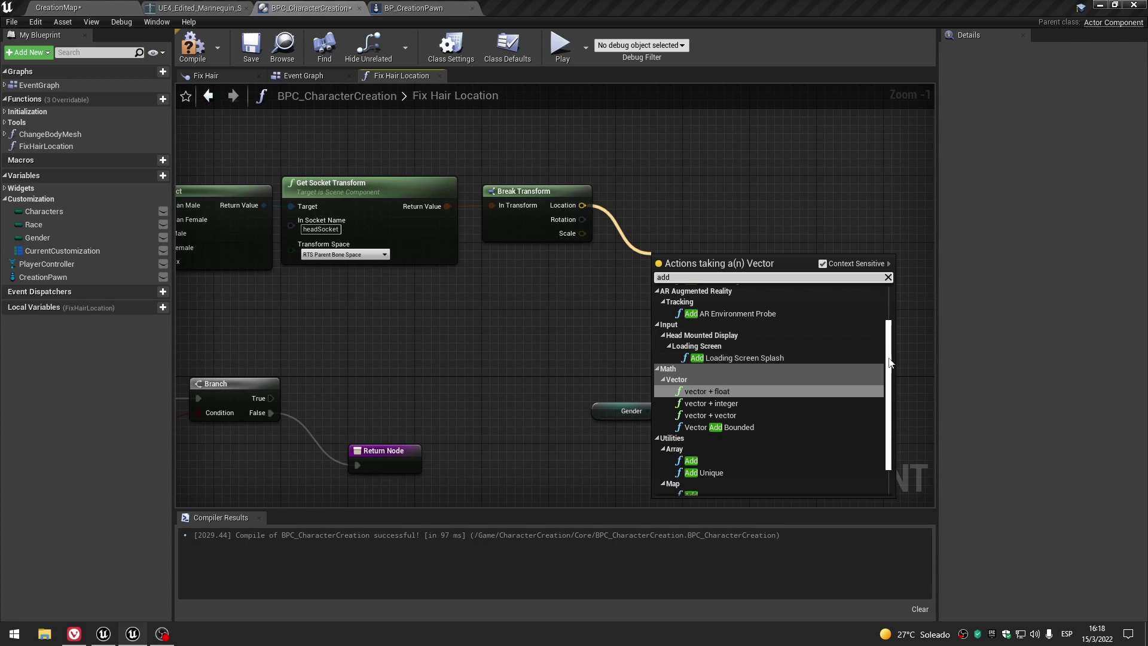
{"action": "scroll", "coordinate": [895, 454], "scroll_direction": "down", "scroll_amount": 2}
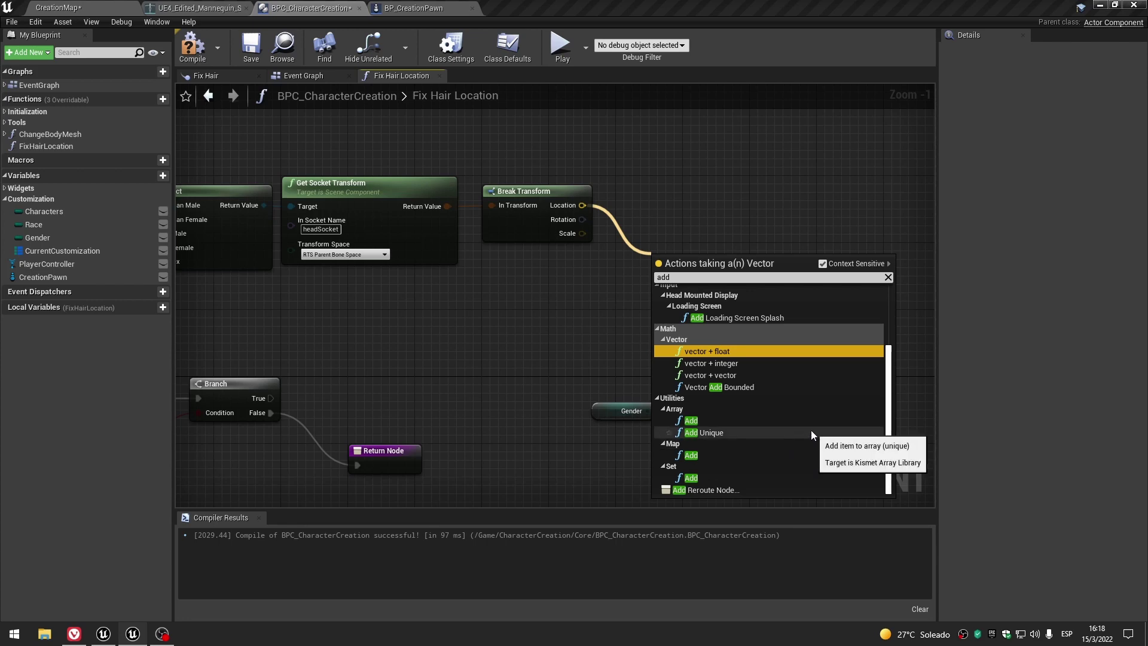
{"action": "left_click", "coordinate": [678, 196]}
{"action": "left_click_drag", "start_coordinate": [581, 205], "coordinate": [680, 259]}
{"action": "type", "text": "+"}
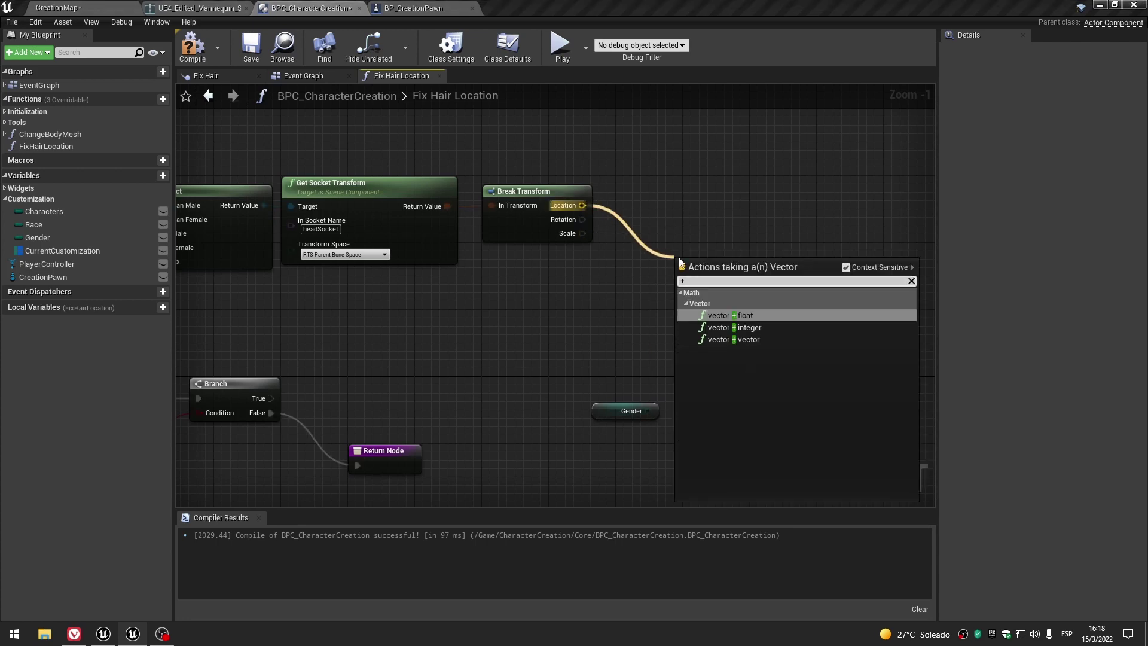
{"action": "left_click", "coordinate": [741, 339]}
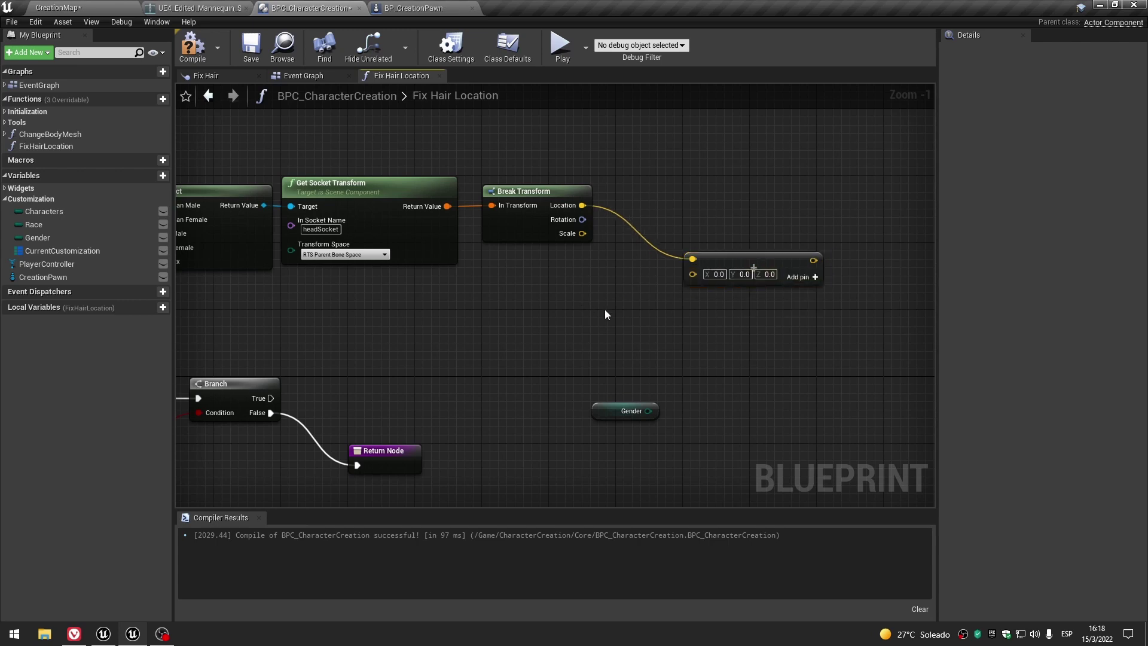
{"action": "right_click_drag", "start_coordinate": [614, 302], "coordinate": [513, 345]}
{"action": "scroll", "coordinate": [512, 350], "scroll_direction": "up", "scroll_amount": 1}
{"action": "left_click_drag", "start_coordinate": [472, 235], "coordinate": [558, 203]}
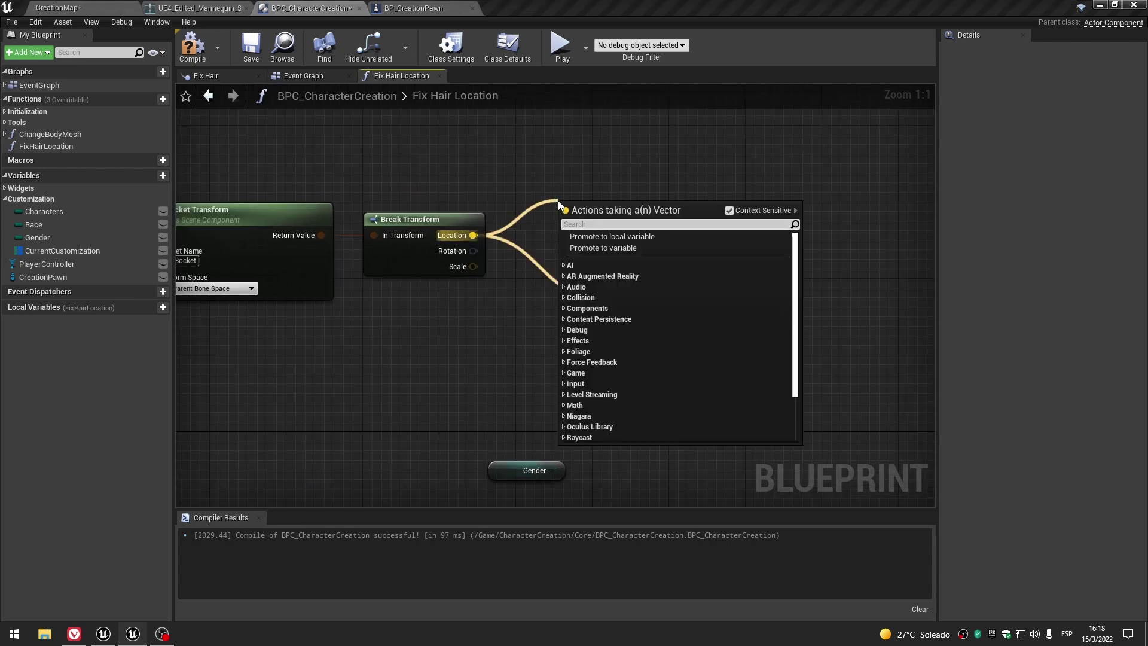
{"action": "type", "text": "add"}
{"action": "key", "text": "Return"}
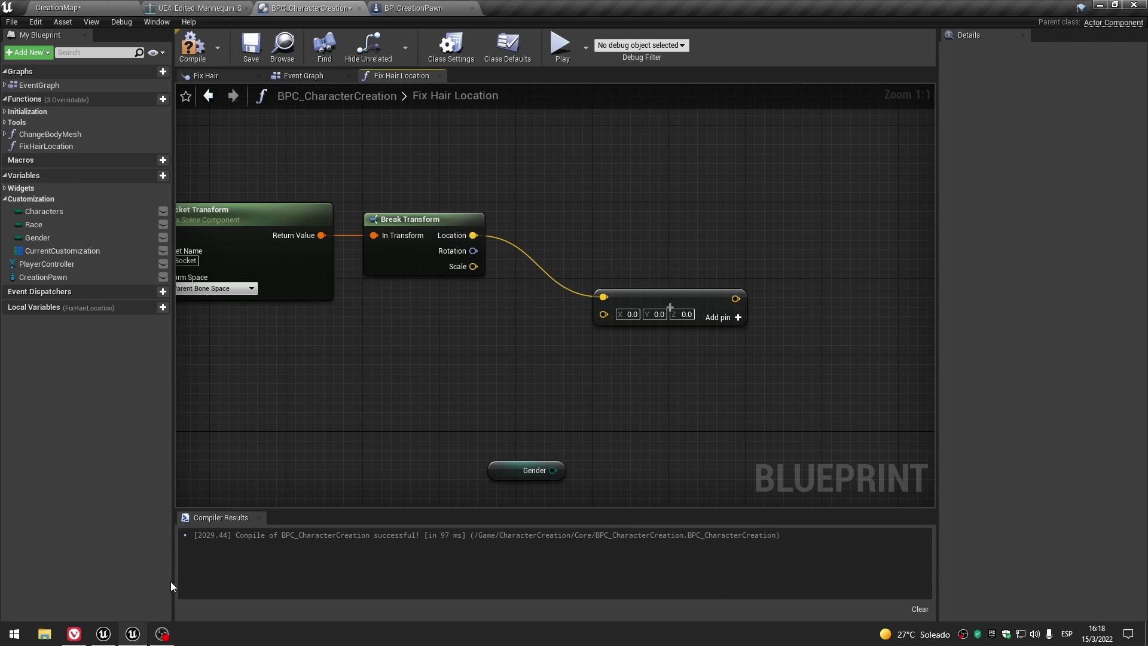
Compare against the reference graph in the other editor, trying and undoing an Add after Select.
{"action": "left_click", "coordinate": [103, 633]}
{"action": "scroll", "coordinate": [554, 411], "scroll_direction": "up", "scroll_amount": 1}
{"action": "right_click_drag", "start_coordinate": [554, 412], "coordinate": [585, 303]}
{"action": "left_click", "coordinate": [776, 169]}
{"action": "right_click_drag", "start_coordinate": [776, 170], "coordinate": [649, 229]}
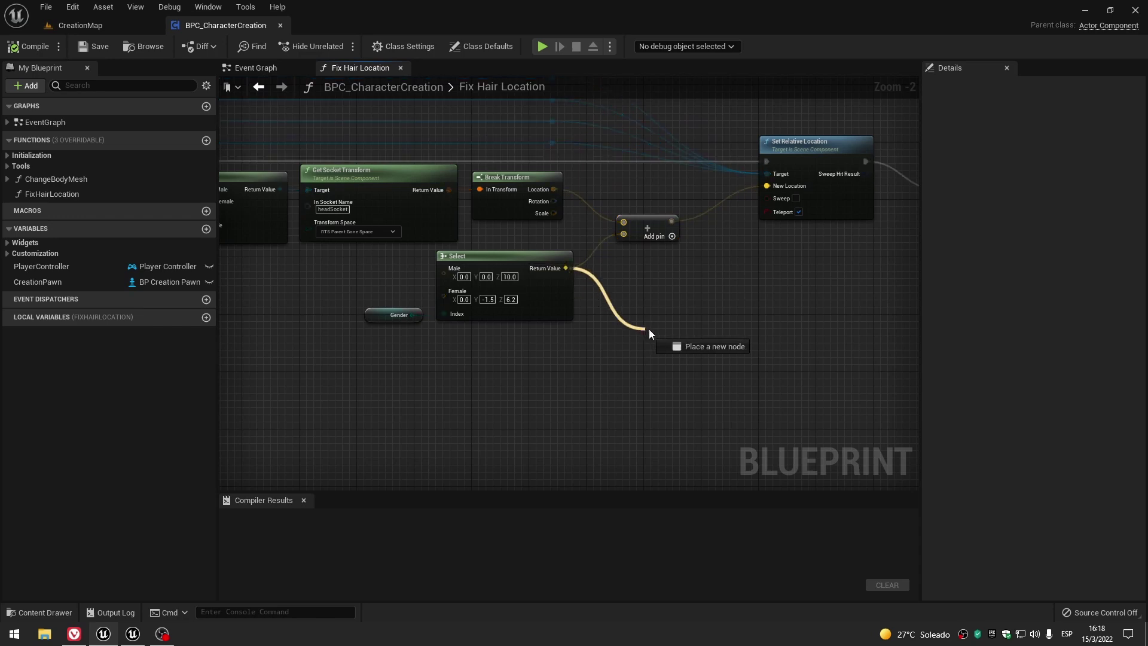
{"action": "left_click_drag", "start_coordinate": [566, 268], "coordinate": [648, 328]}
{"action": "type", "text": "add"}
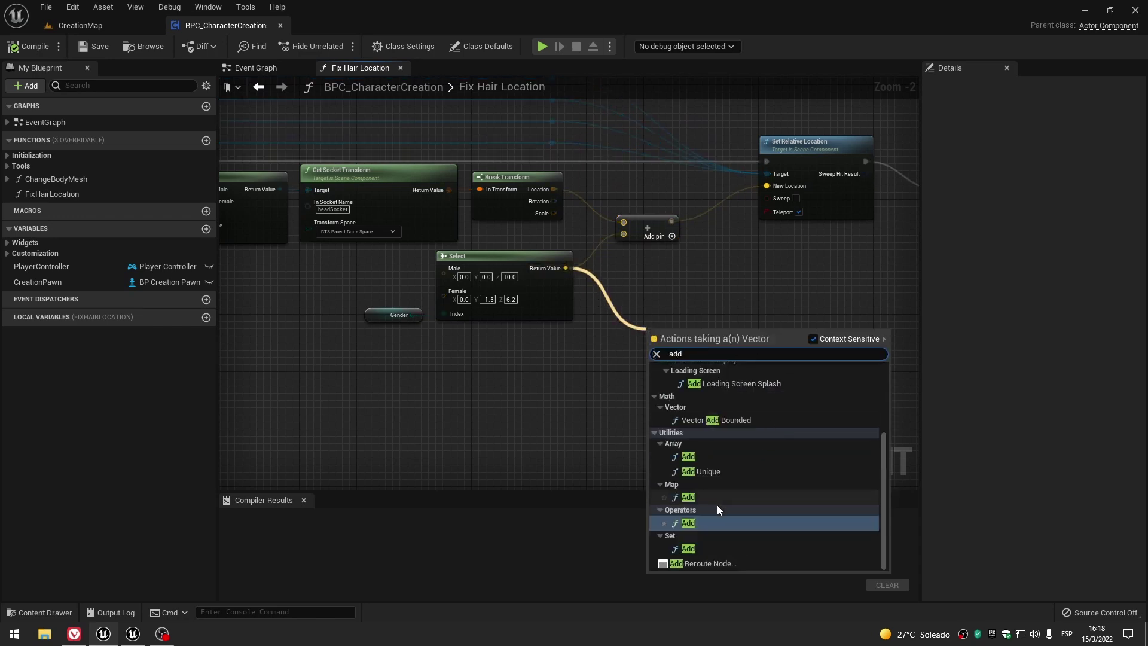
{"action": "left_click", "coordinate": [688, 522]}
{"action": "key", "text": "ctrl+z"}
{"action": "left_click", "coordinate": [102, 635]}
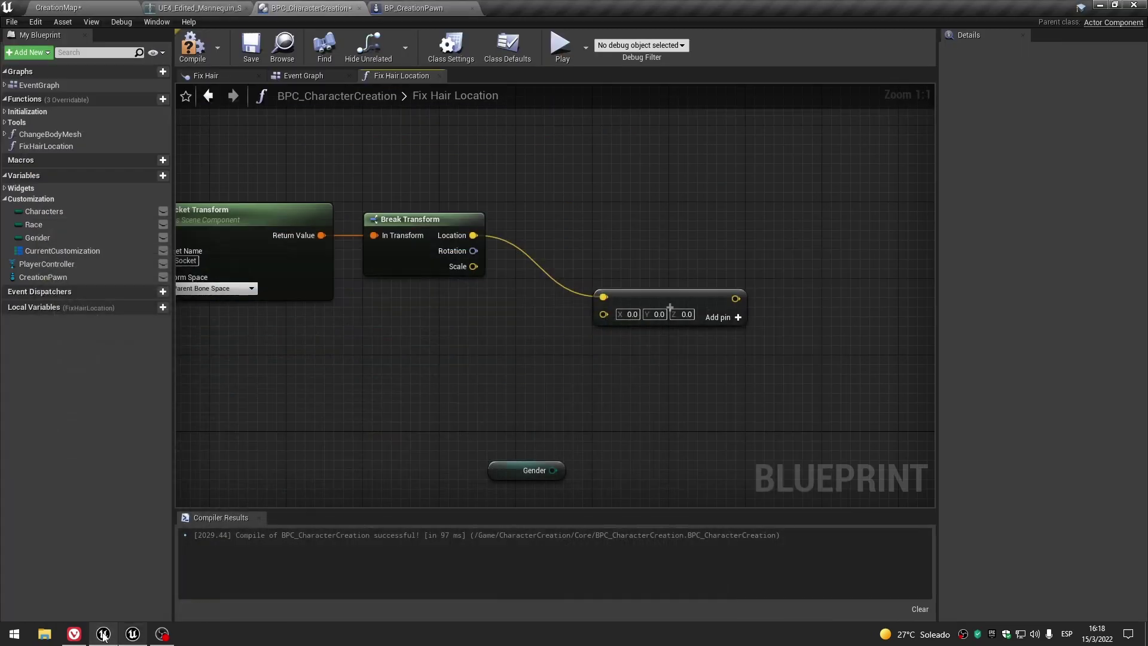
Line up the Gender getter beside the vector addition node below Break Transform.
{"action": "right_click_drag", "start_coordinate": [503, 358], "coordinate": [536, 263]}
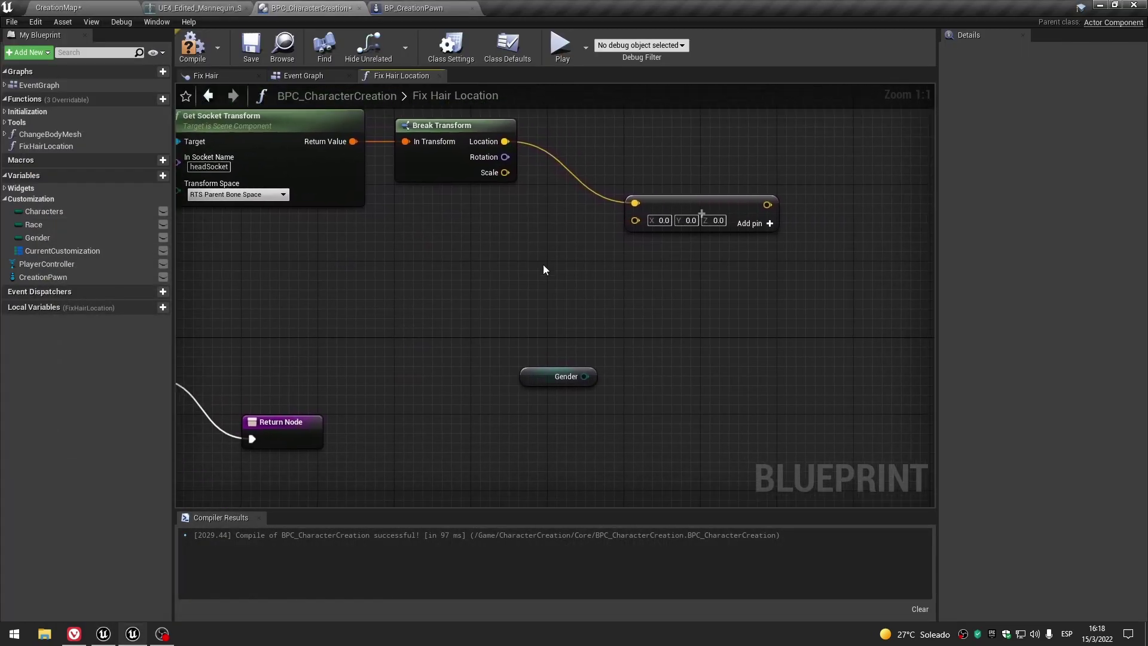
{"action": "left_click_drag", "start_coordinate": [540, 377], "coordinate": [309, 302]}
{"action": "scroll", "coordinate": [590, 310], "scroll_direction": "down", "scroll_amount": 1}
{"action": "scroll", "coordinate": [687, 333], "scroll_direction": "down", "scroll_amount": 1}
{"action": "scroll", "coordinate": [760, 253], "scroll_direction": "up", "scroll_amount": 2}
{"action": "left_click_drag", "start_coordinate": [761, 253], "coordinate": [723, 244]}
{"action": "left_click_drag", "start_coordinate": [364, 350], "coordinate": [317, 344]}
{"action": "left_click", "coordinate": [503, 345]}
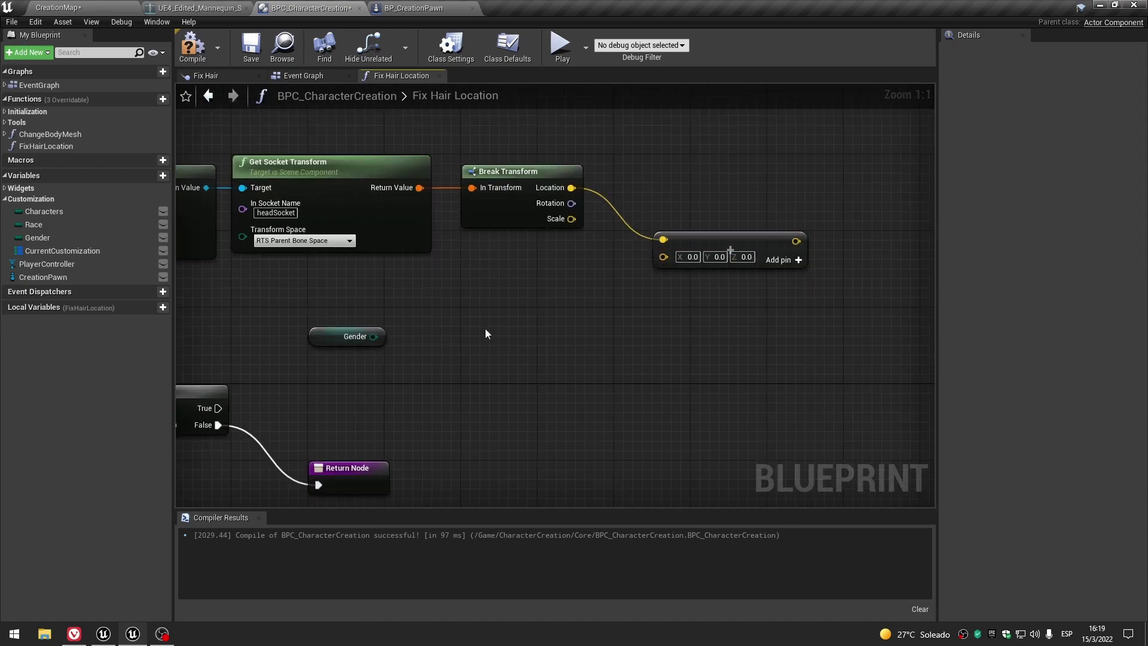
{"action": "right_click", "coordinate": [476, 327]}
Place a Gender-driven Select node wired into the vector addition, tucked under Break Transform.
{"action": "type", "text": "select"}
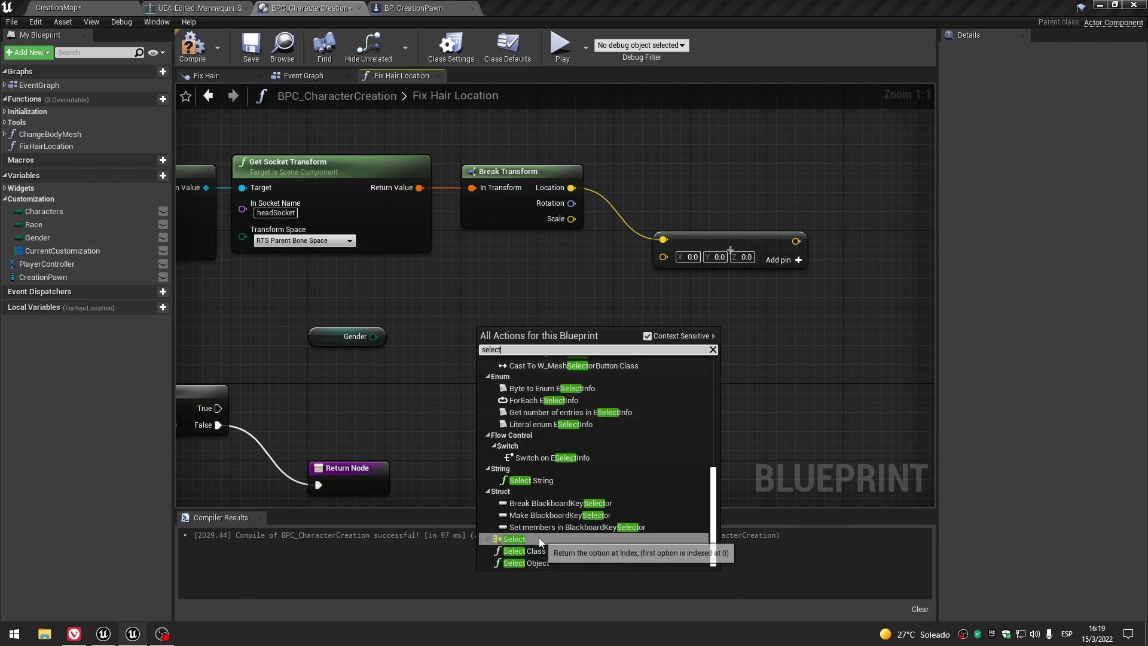
{"action": "left_click", "coordinate": [539, 538]}
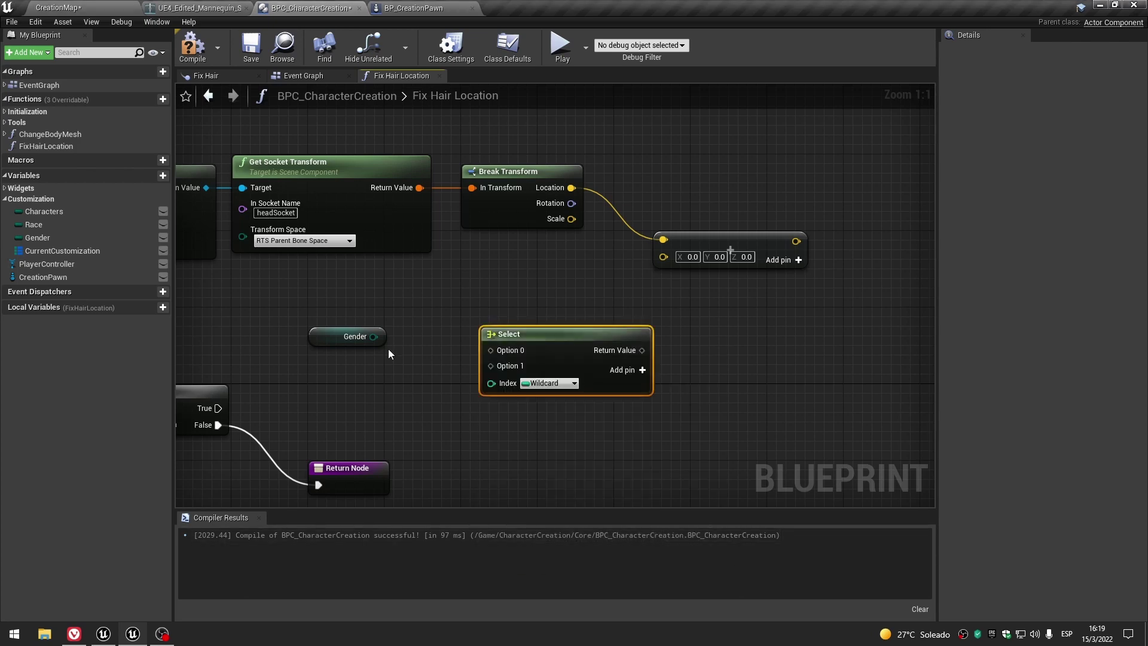
{"action": "left_click_drag", "start_coordinate": [644, 350], "coordinate": [663, 256]}
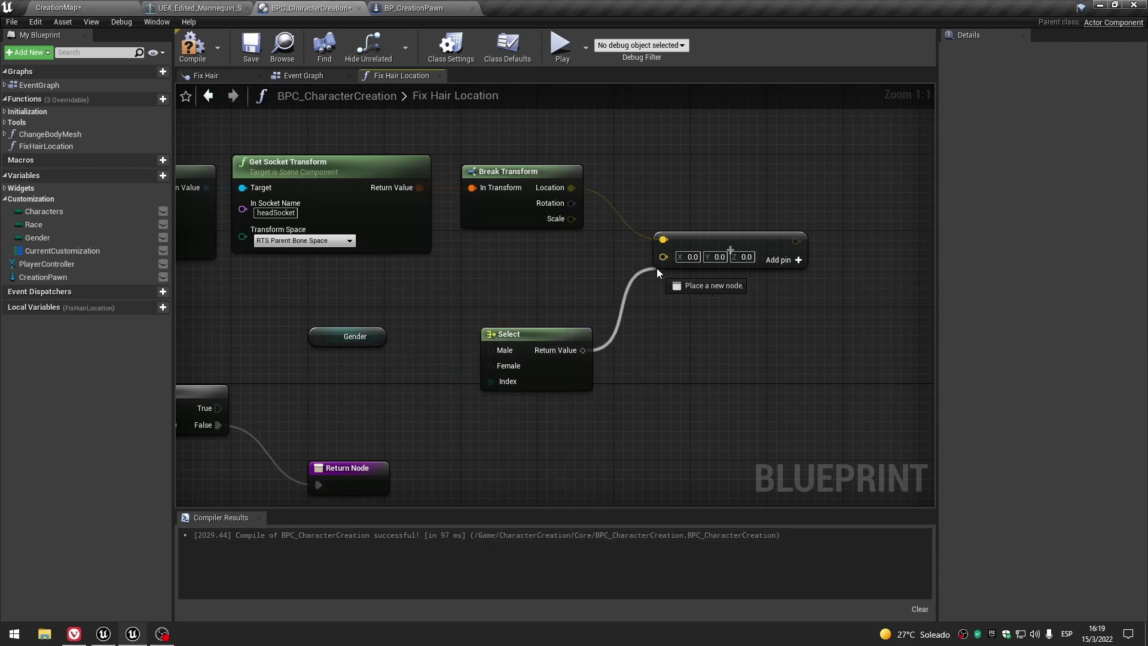
{"action": "left_click_drag", "start_coordinate": [555, 335], "coordinate": [536, 259]}
{"action": "left_click_drag", "start_coordinate": [691, 242], "coordinate": [710, 243]}
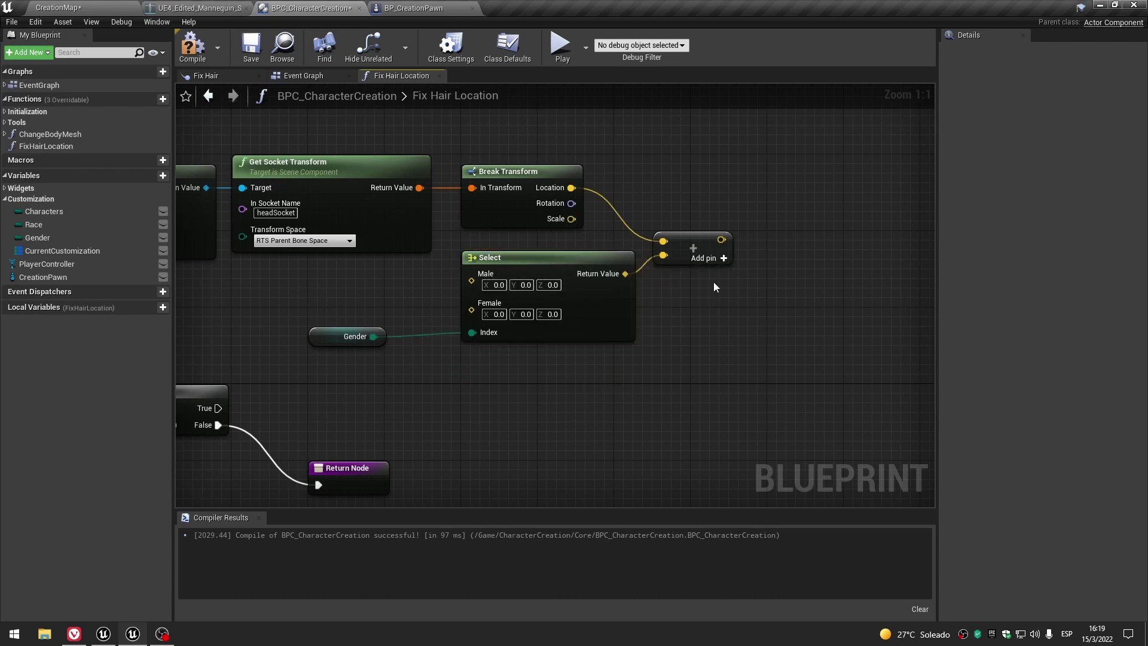
{"action": "right_click_drag", "start_coordinate": [539, 231], "coordinate": [713, 223]}
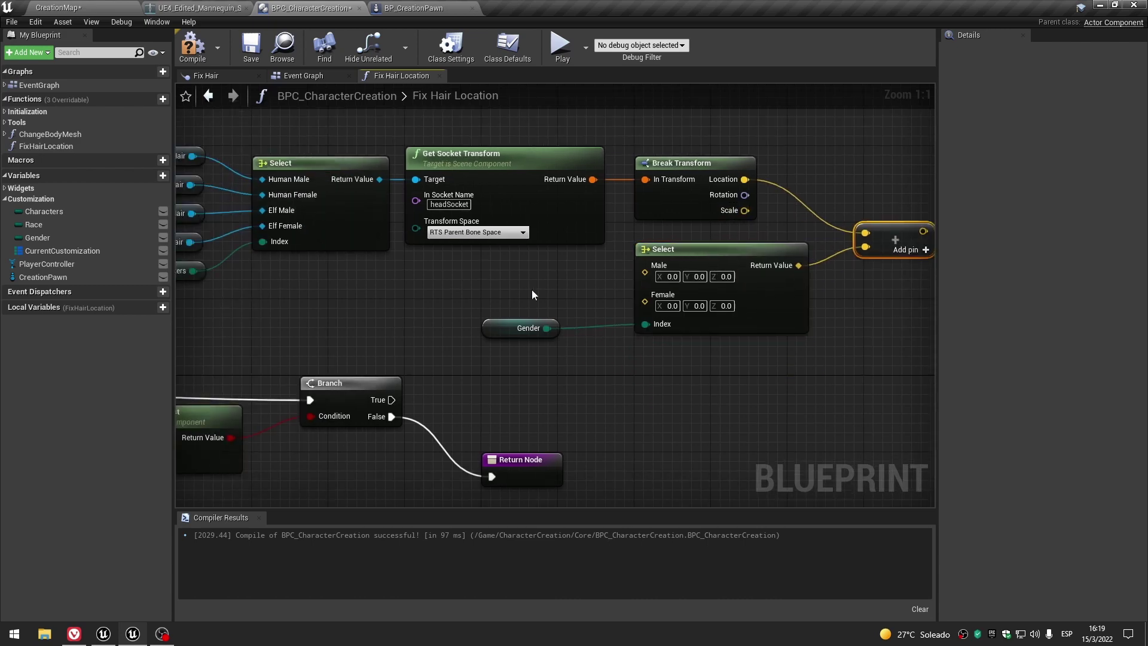
{"action": "left_click_drag", "start_coordinate": [503, 329], "coordinate": [539, 319]}
Straighten the wire from Gender to the Select node's Index pin.
{"action": "right_click", "coordinate": [645, 324]}
{"action": "mouse_move", "coordinate": [709, 397]}
{"action": "left_click", "coordinate": [795, 406]}
{"action": "scroll", "coordinate": [672, 384], "scroll_direction": "down", "scroll_amount": 3}
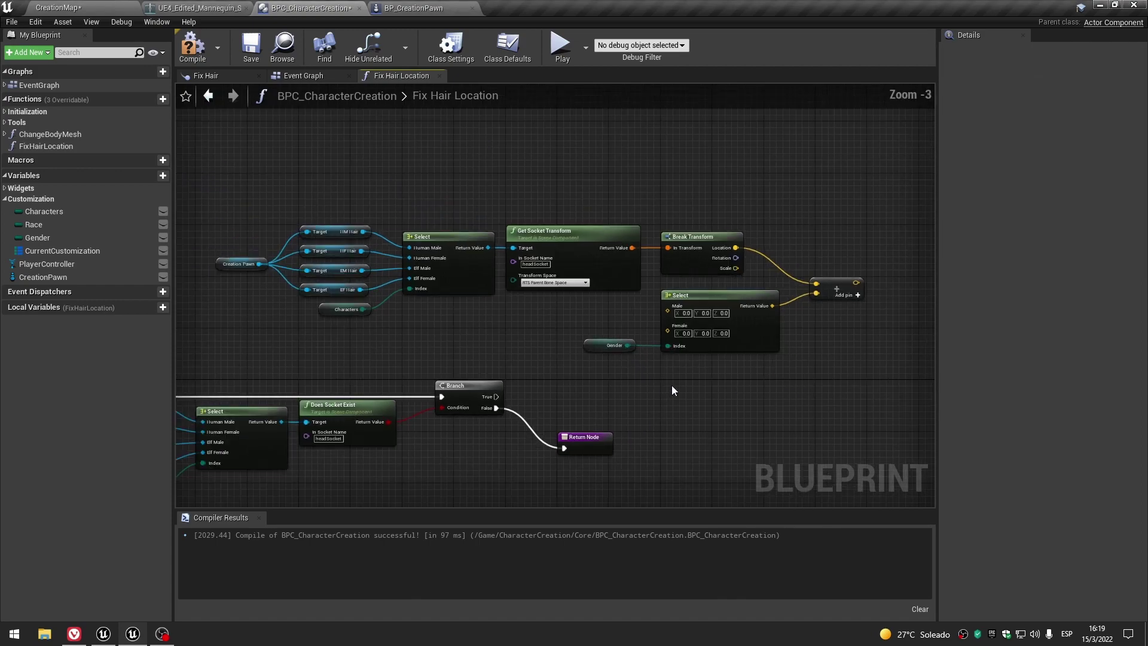
{"action": "scroll", "coordinate": [720, 369], "scroll_direction": "up", "scroll_amount": 3}
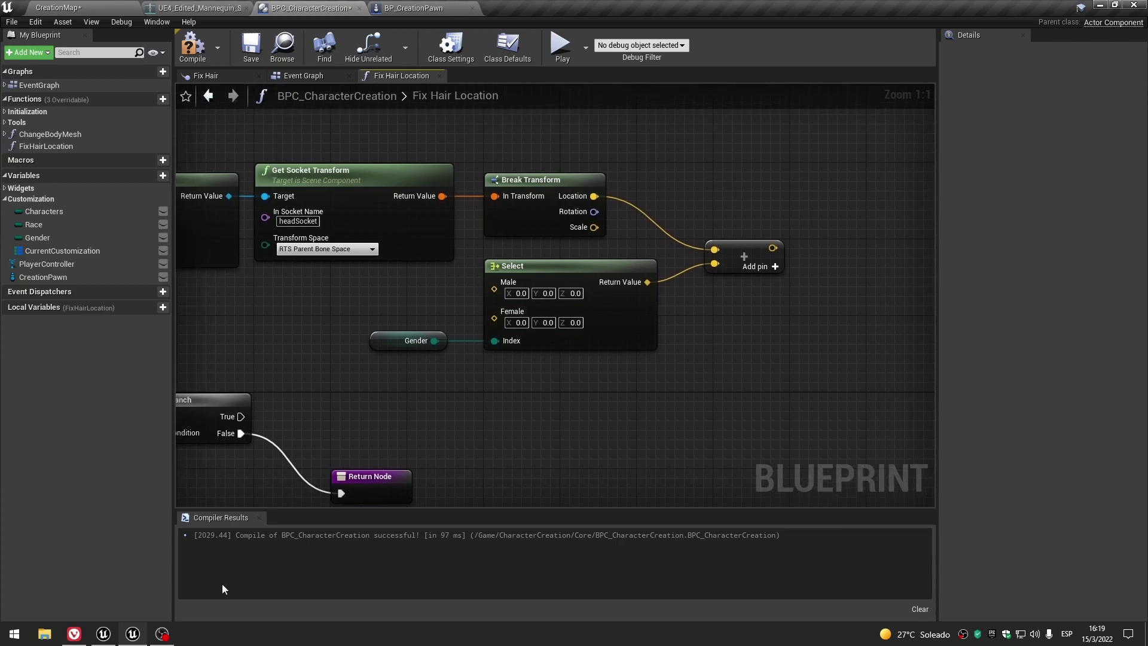
{"action": "left_click", "coordinate": [133, 634]}
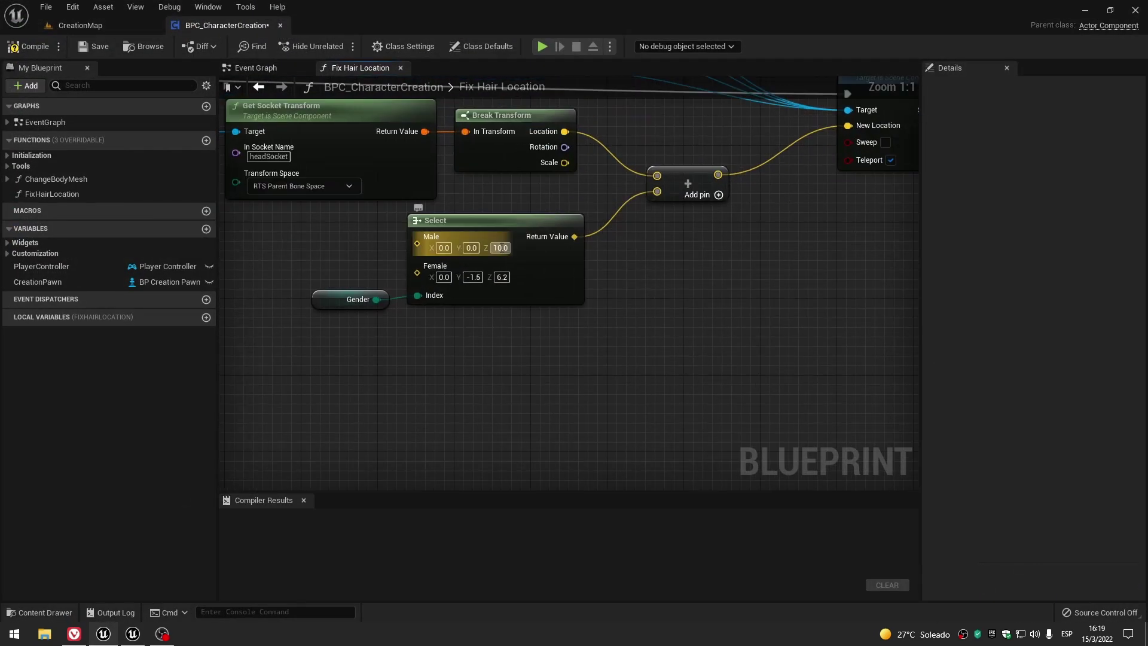
Enter the Select offsets: Male Z 10, Female Y -1.5 and Female Z 6.2.
{"action": "left_click", "coordinate": [104, 638]}
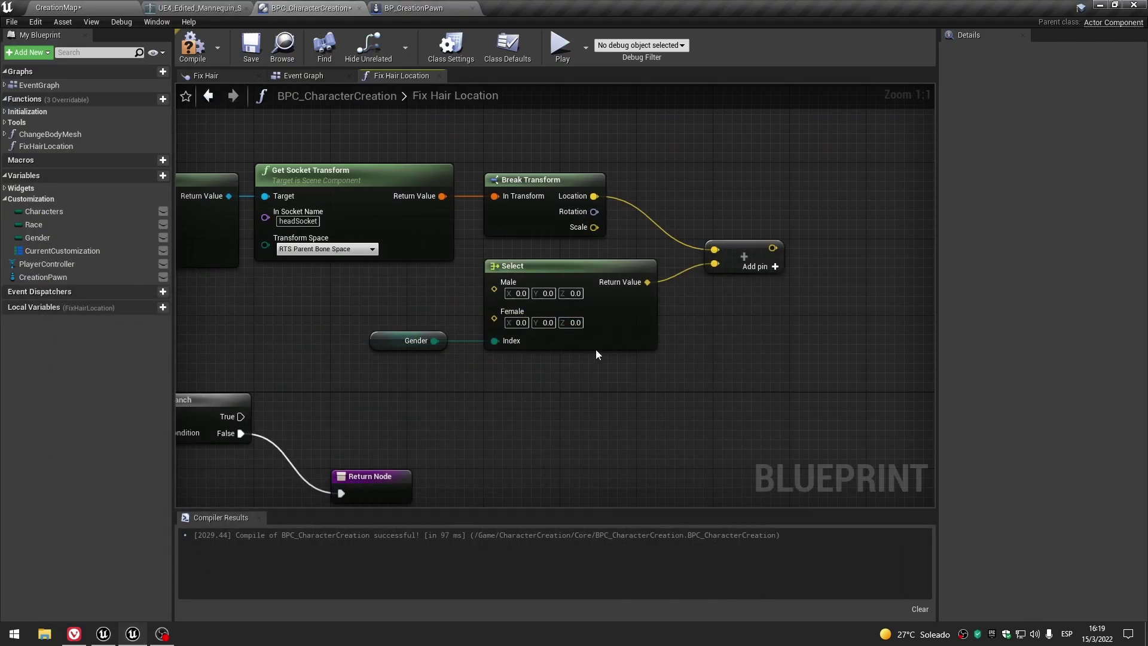
{"action": "type", "text": "10"}
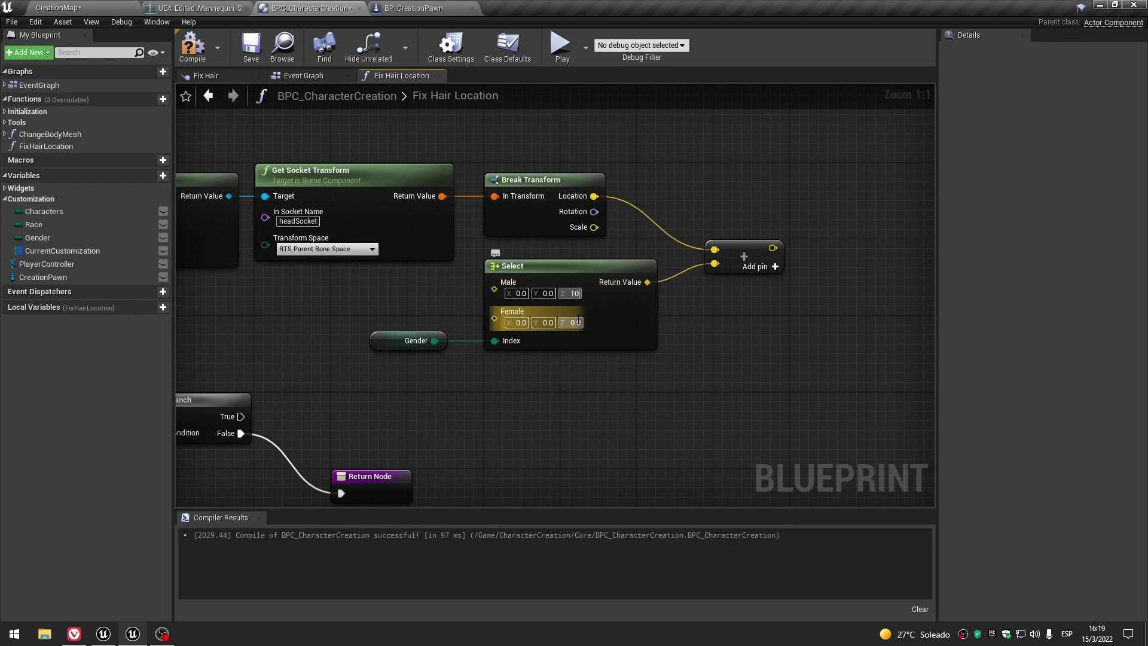
{"action": "type", "text": "6.2"}
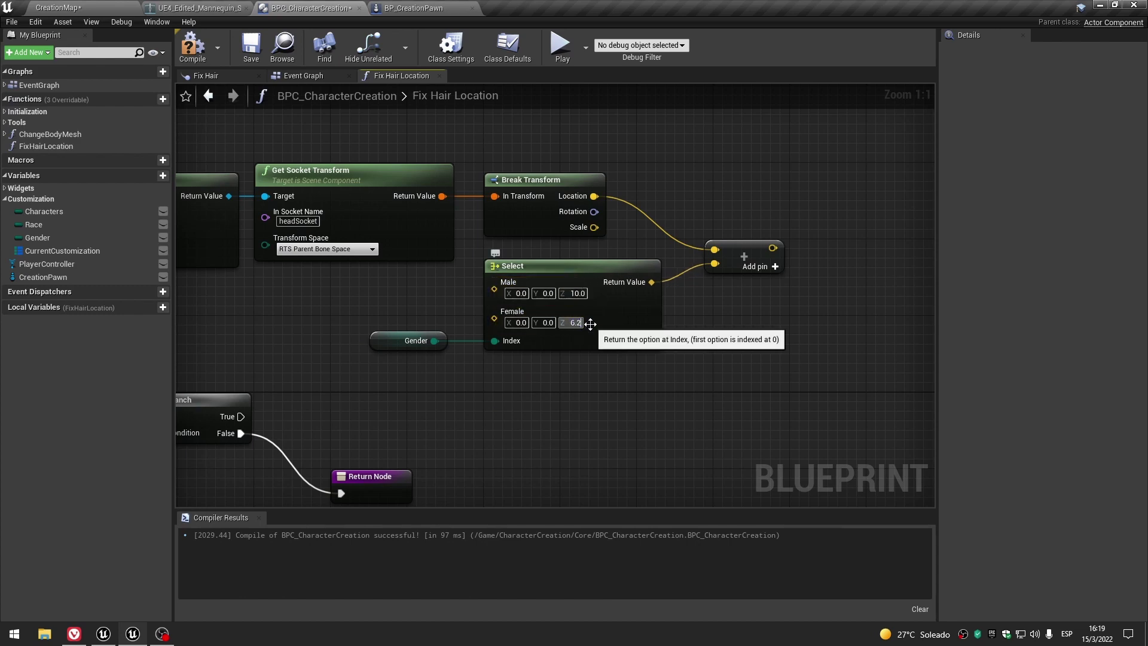
{"action": "key", "text": "Return"}
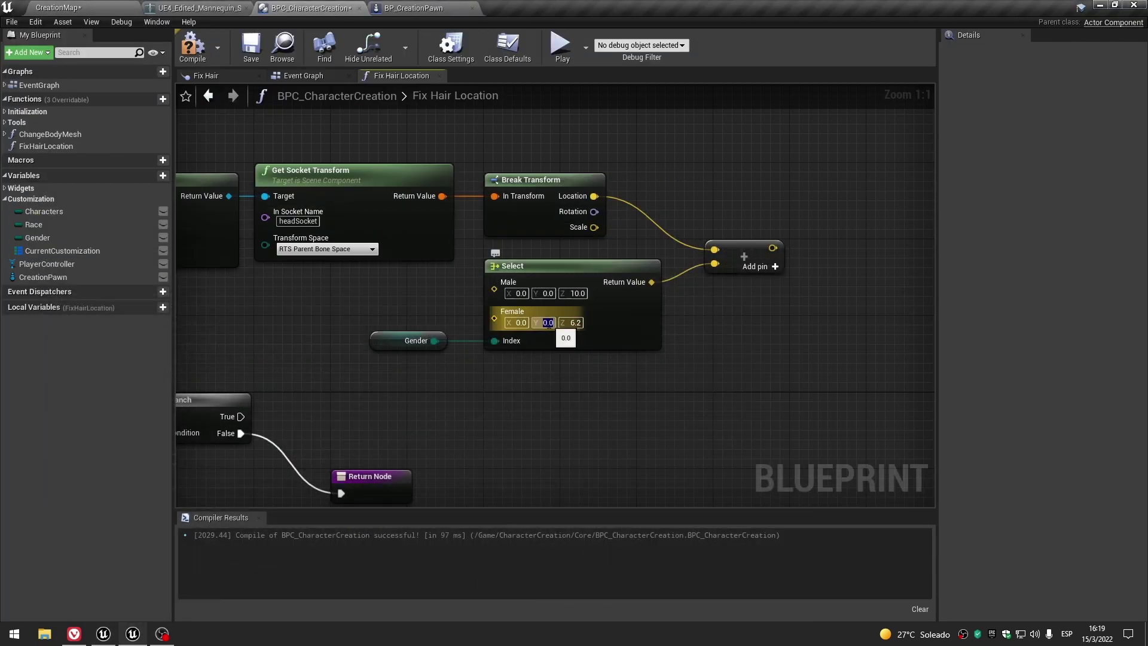
{"action": "type", "text": ".5"}
{"action": "key", "text": "Return"}
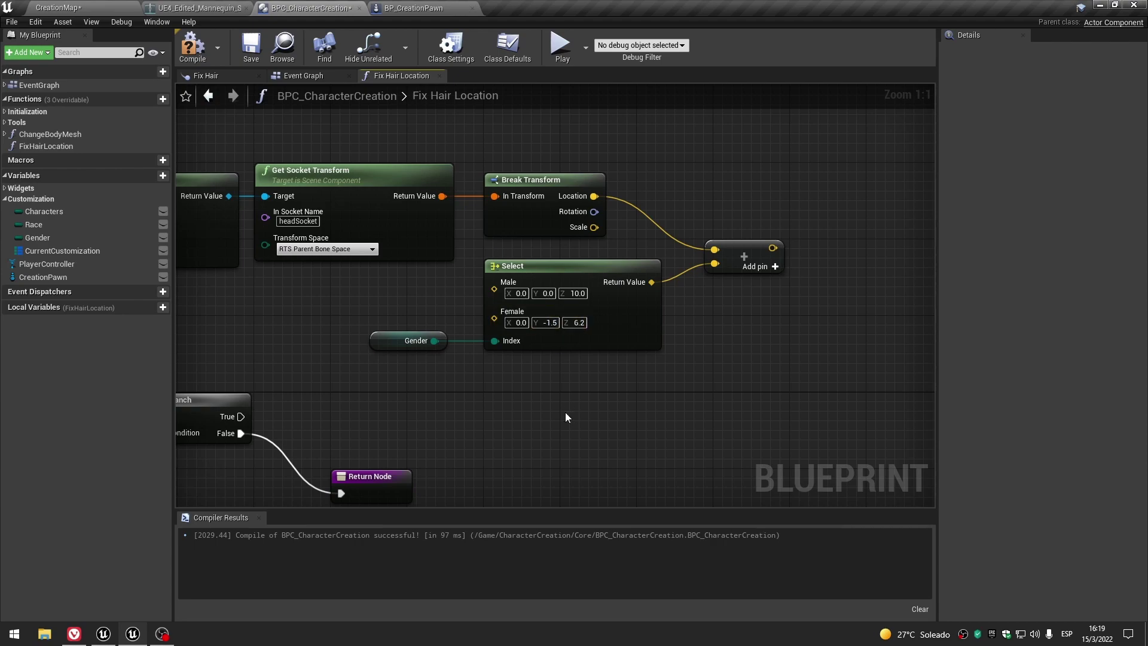
{"action": "scroll", "coordinate": [654, 378], "scroll_direction": "down", "scroll_amount": 2}
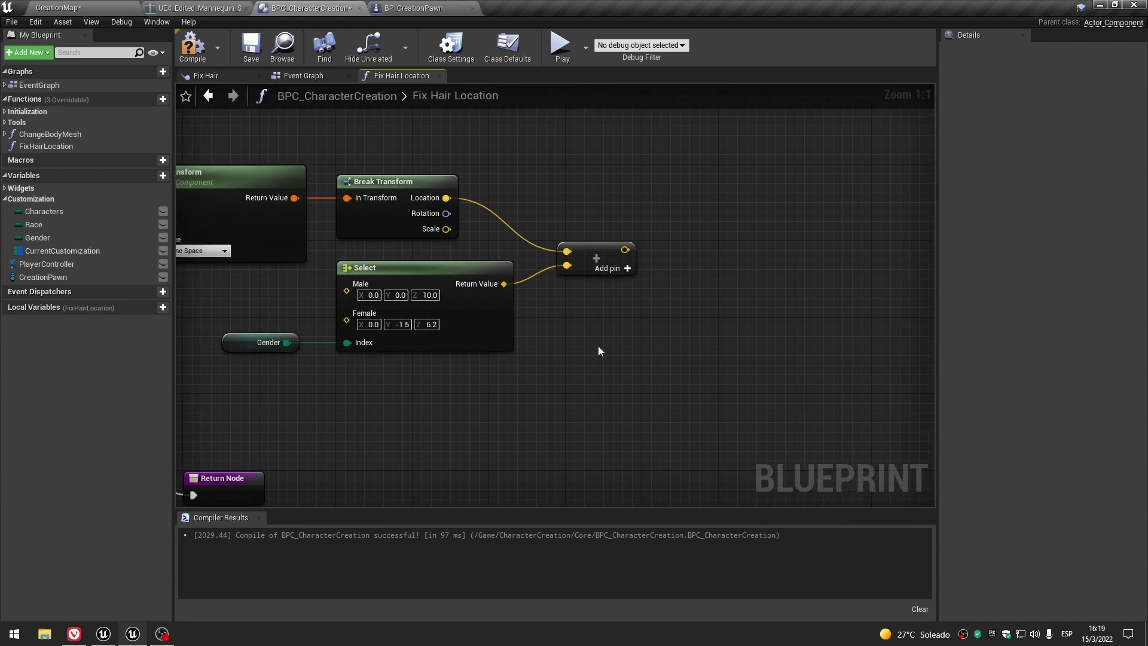
Drag the Gender and Select nodes left, then box-select the Creation Pawn and hair Select nodes.
{"action": "scroll", "coordinate": [639, 212], "scroll_direction": "up", "scroll_amount": 2}
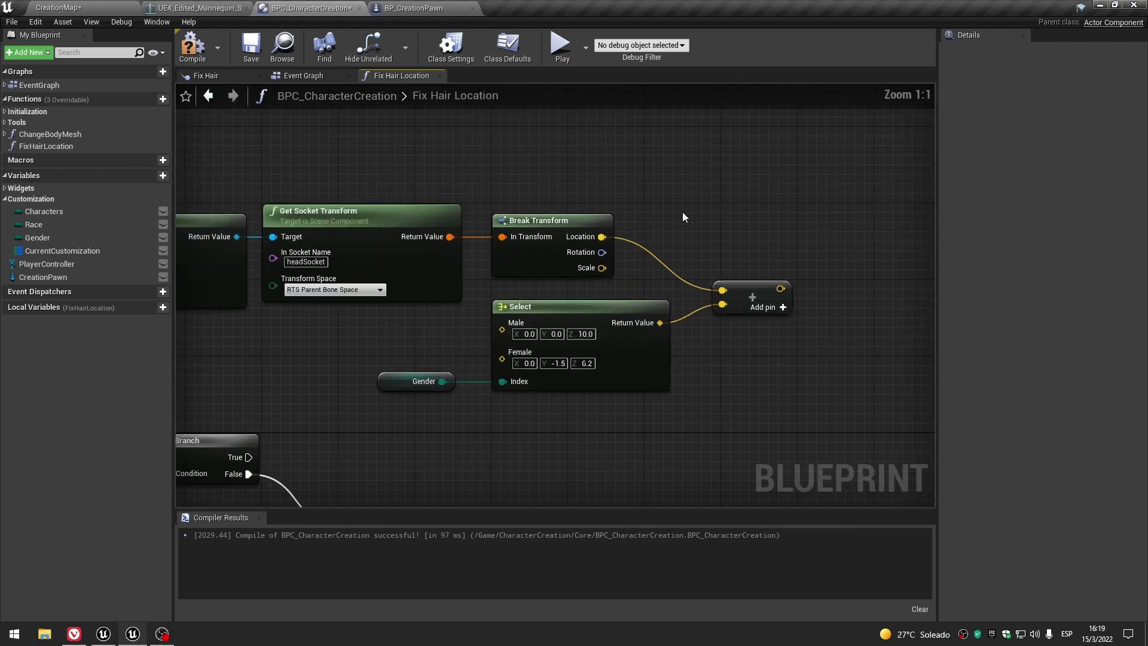
{"action": "mouse_move", "coordinate": [332, 369]}
{"action": "left_mouse_down"}
{"action": "mouse_move", "coordinate": [672, 398]}
{"action": "mouse_move", "coordinate": [611, 386]}
{"action": "left_mouse_up"}
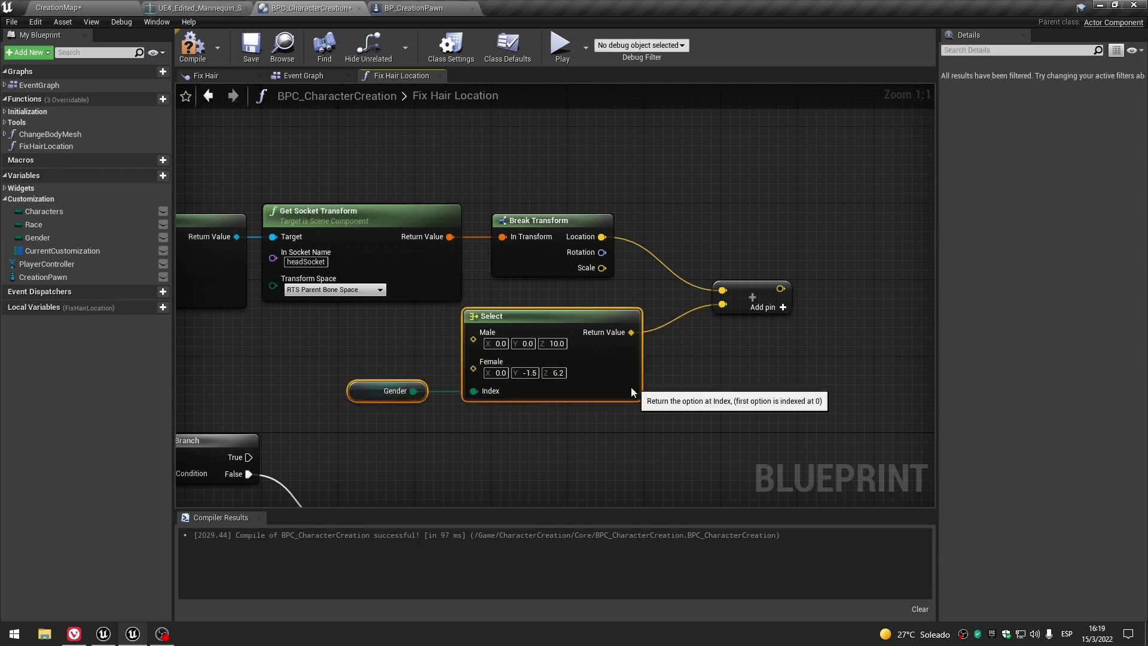
{"action": "left_click", "coordinate": [752, 297]}
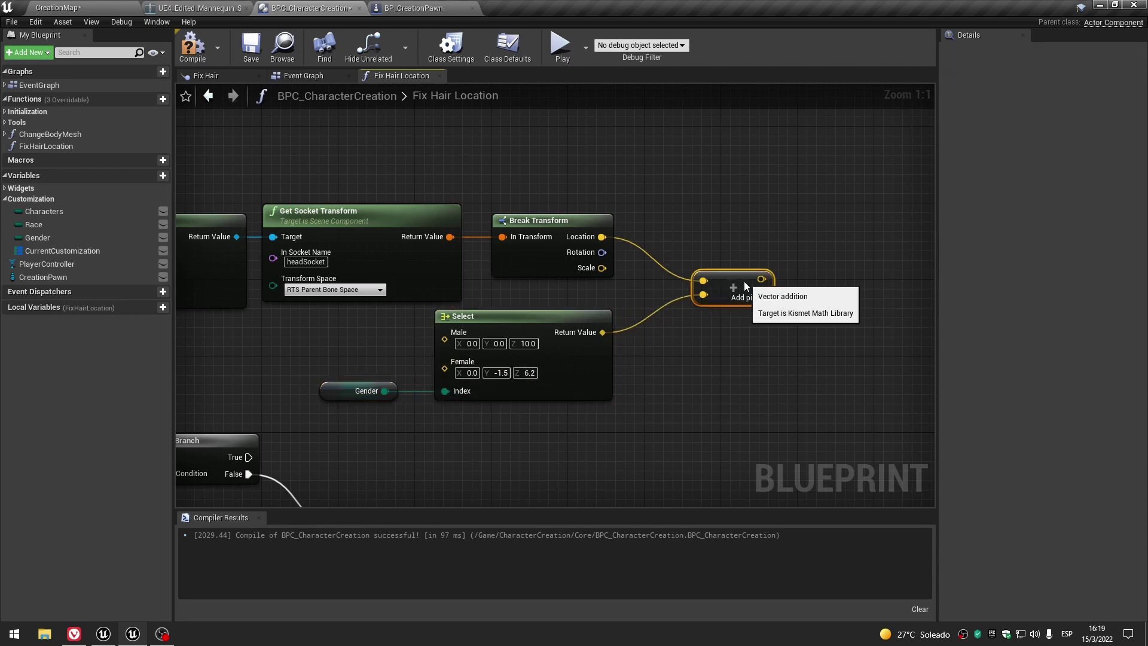
{"action": "scroll", "coordinate": [781, 358], "scroll_direction": "down", "scroll_amount": 2}
{"action": "right_click_drag", "start_coordinate": [781, 359], "coordinate": [835, 347]}
{"action": "mouse_move", "coordinate": [249, 174]}
{"action": "left_mouse_down"}
{"action": "mouse_move", "coordinate": [535, 314]}
{"action": "mouse_move", "coordinate": [733, 254]}
{"action": "left_mouse_up"}
{"action": "left_click", "coordinate": [204, 4]}
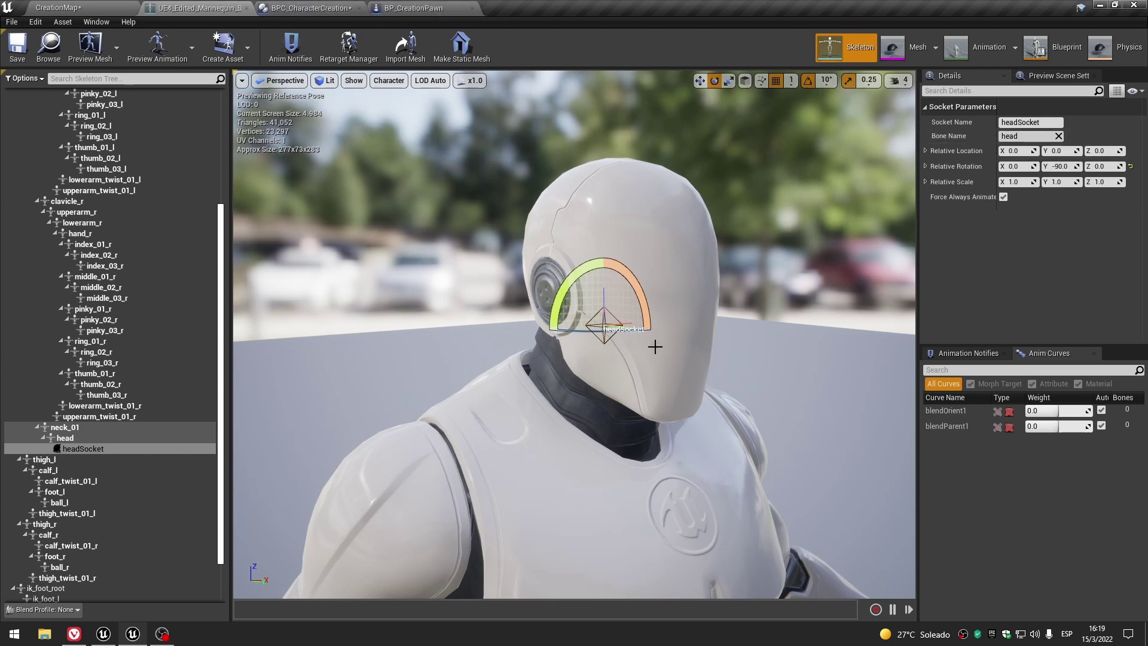
Orbit the mannequin head to view headSocket, compile BPC_CharacterCreation, and recheck the socket.
{"action": "left_click_drag", "start_coordinate": [642, 332], "coordinate": [564, 305]}
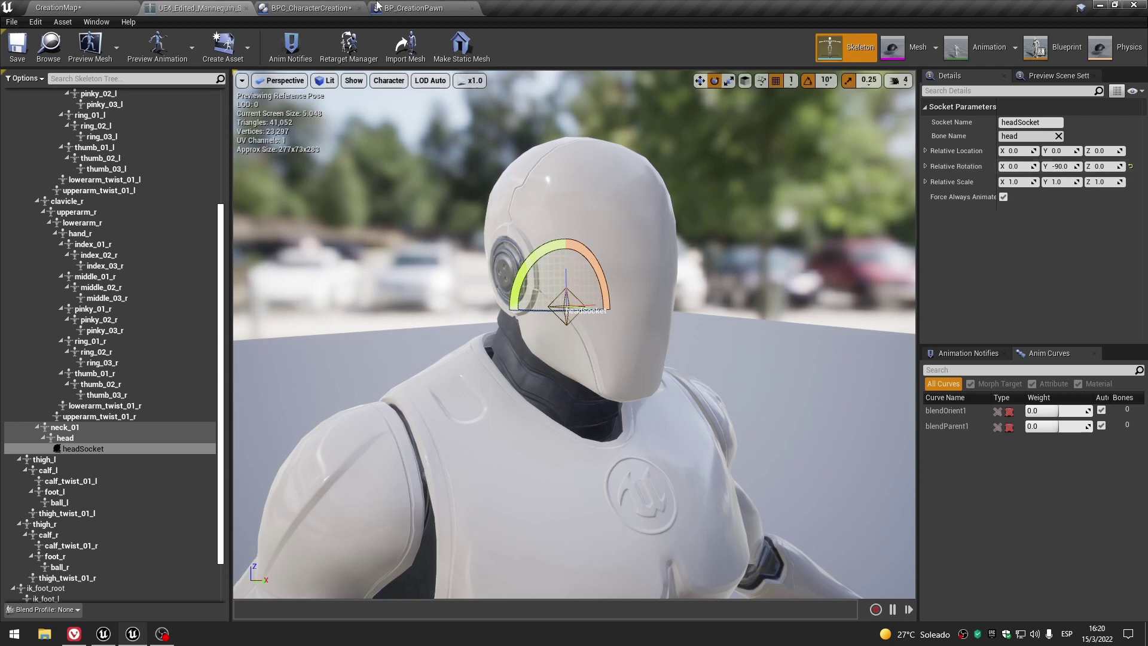
{"action": "left_click", "coordinate": [284, 8]}
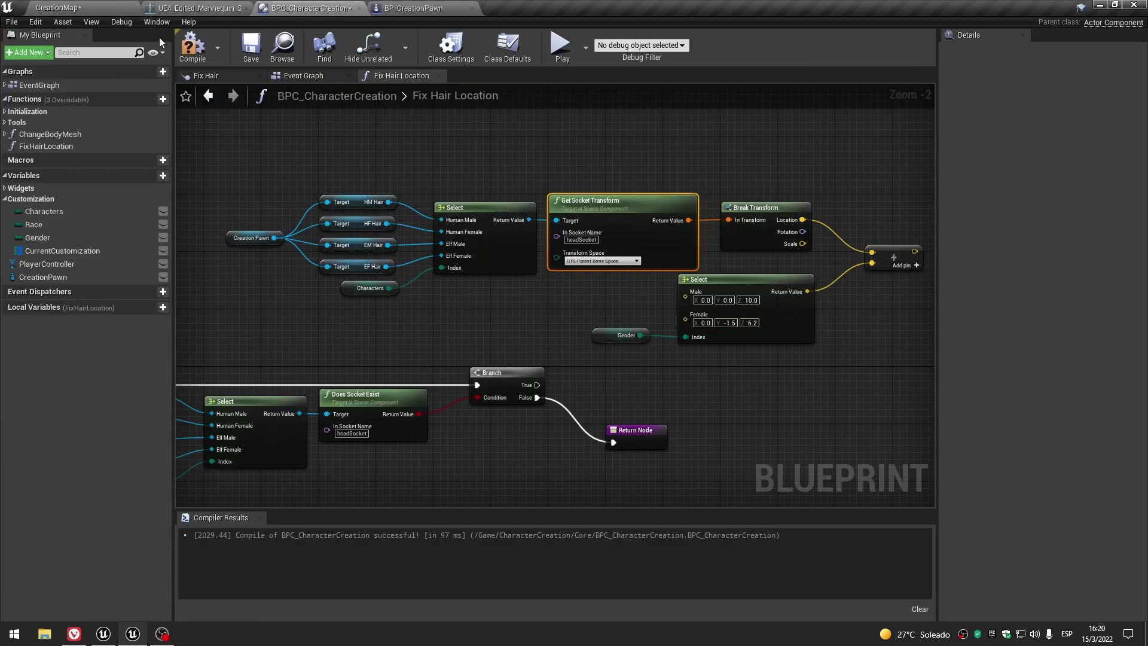
{"action": "left_click", "coordinate": [193, 48]}
{"action": "right_click_drag", "start_coordinate": [822, 344], "coordinate": [647, 354]}
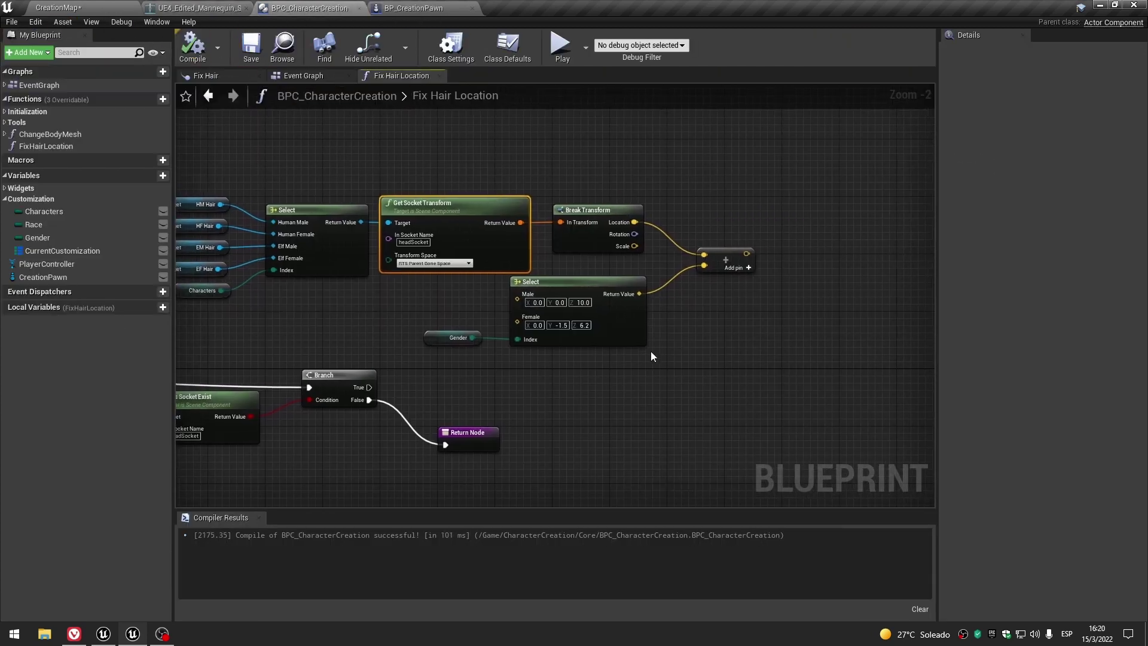
{"action": "scroll", "coordinate": [688, 335], "scroll_direction": "up", "scroll_amount": 2}
{"action": "left_click", "coordinate": [720, 315]}
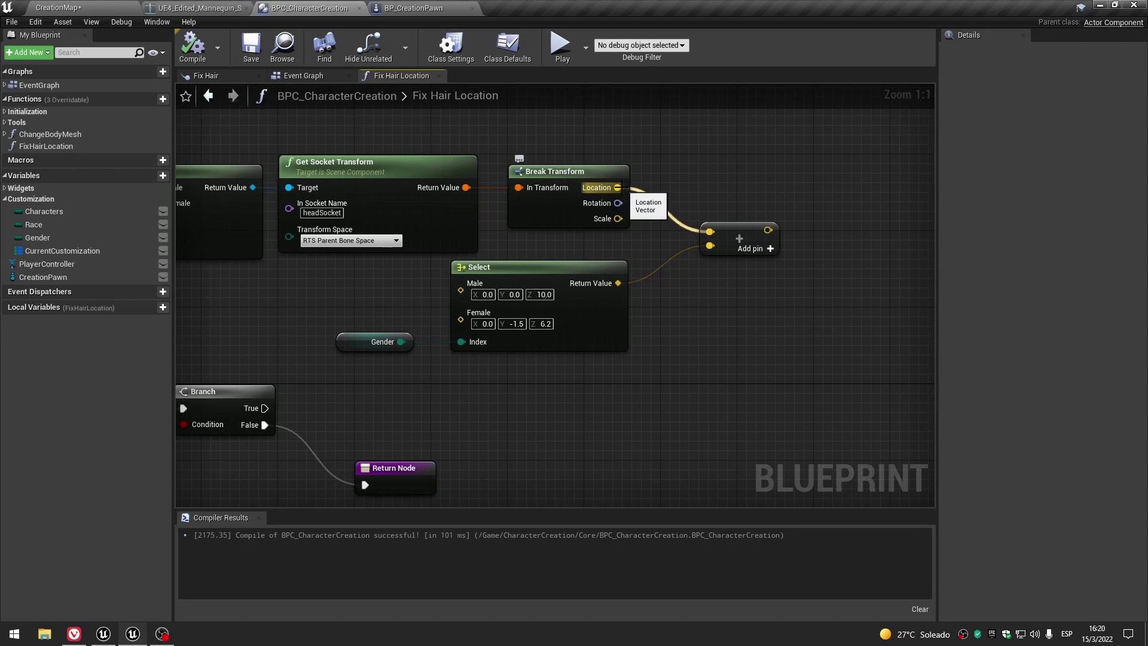
{"action": "left_click", "coordinate": [200, 8]}
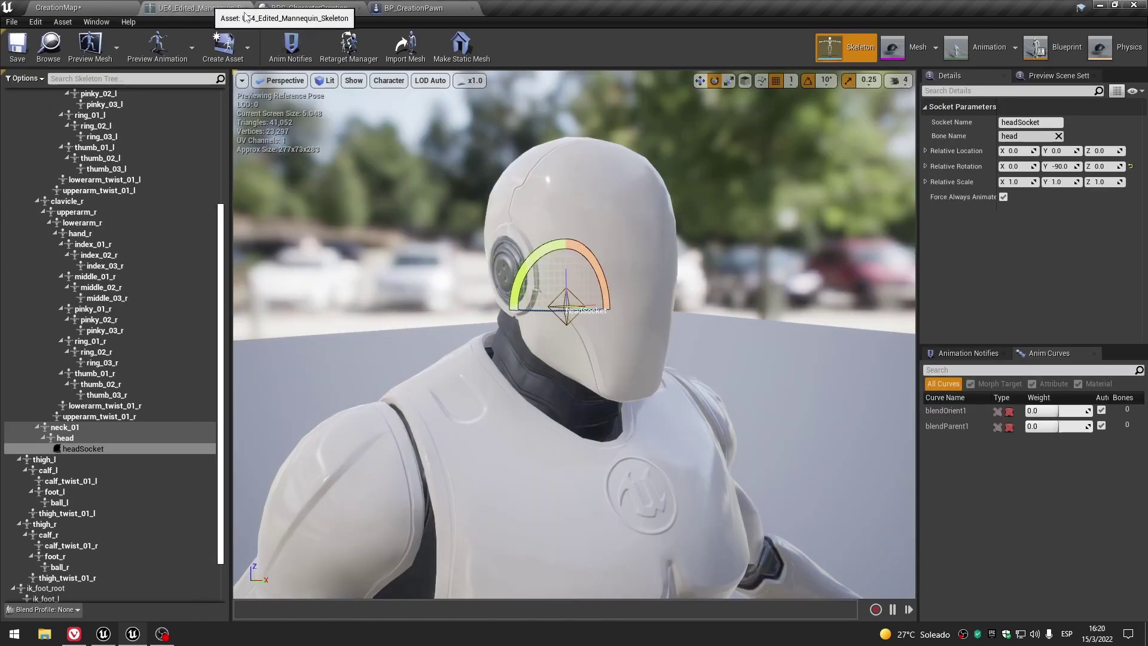
{"action": "left_click", "coordinate": [309, 8]}
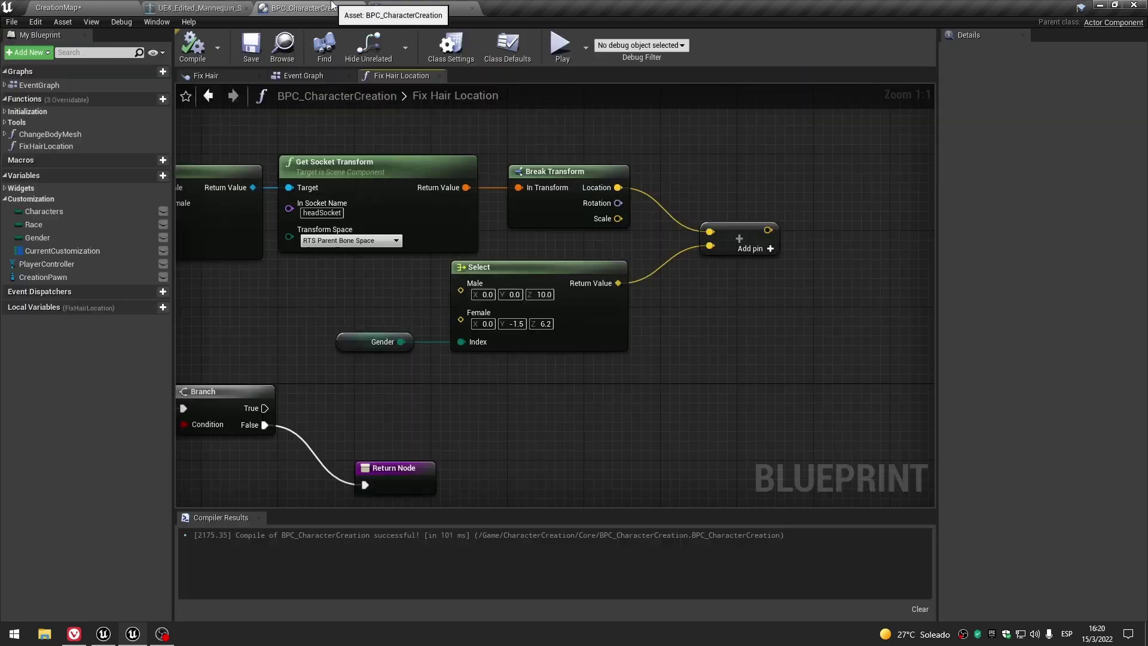
{"action": "scroll", "coordinate": [671, 364], "scroll_direction": "down", "scroll_amount": 2}
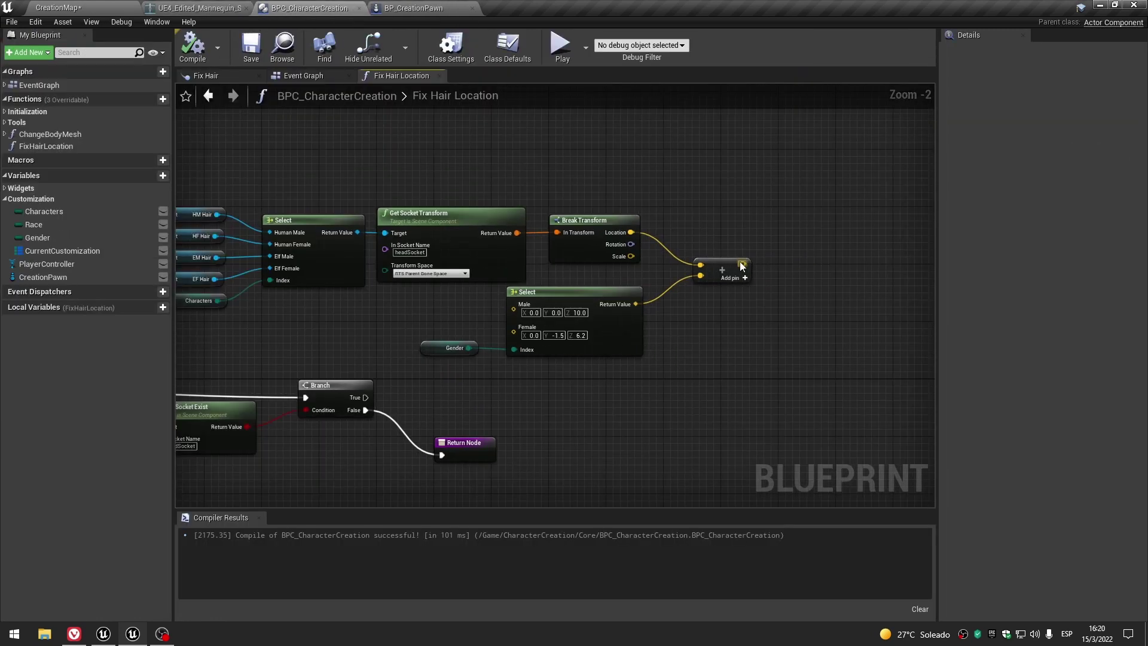
{"action": "scroll", "coordinate": [711, 260], "scroll_direction": "up", "scroll_amount": 2}
{"action": "left_click", "coordinate": [711, 260]}
{"action": "mouse_move", "coordinate": [309, 330]}
{"action": "left_mouse_down"}
{"action": "mouse_move", "coordinate": [575, 403]}
{"action": "mouse_move", "coordinate": [320, 342]}
{"action": "left_mouse_up"}
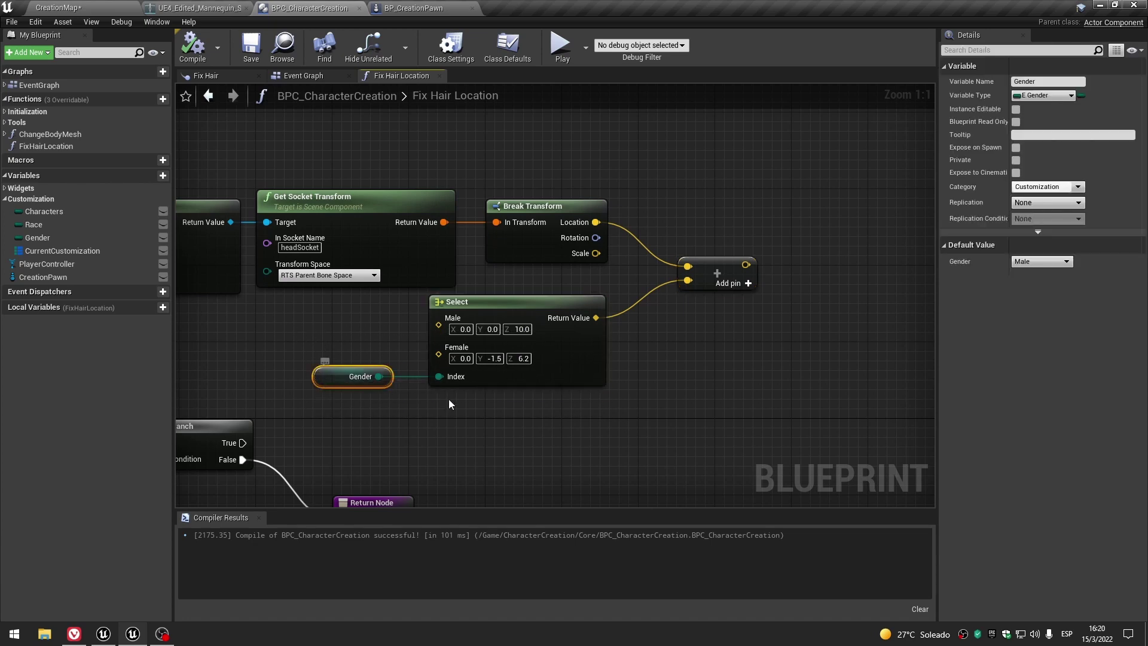
{"action": "left_click_drag", "start_coordinate": [353, 376], "coordinate": [371, 376]}
{"action": "left_click", "coordinate": [525, 424]}
{"action": "right_click_drag", "start_coordinate": [516, 432], "coordinate": [620, 339]}
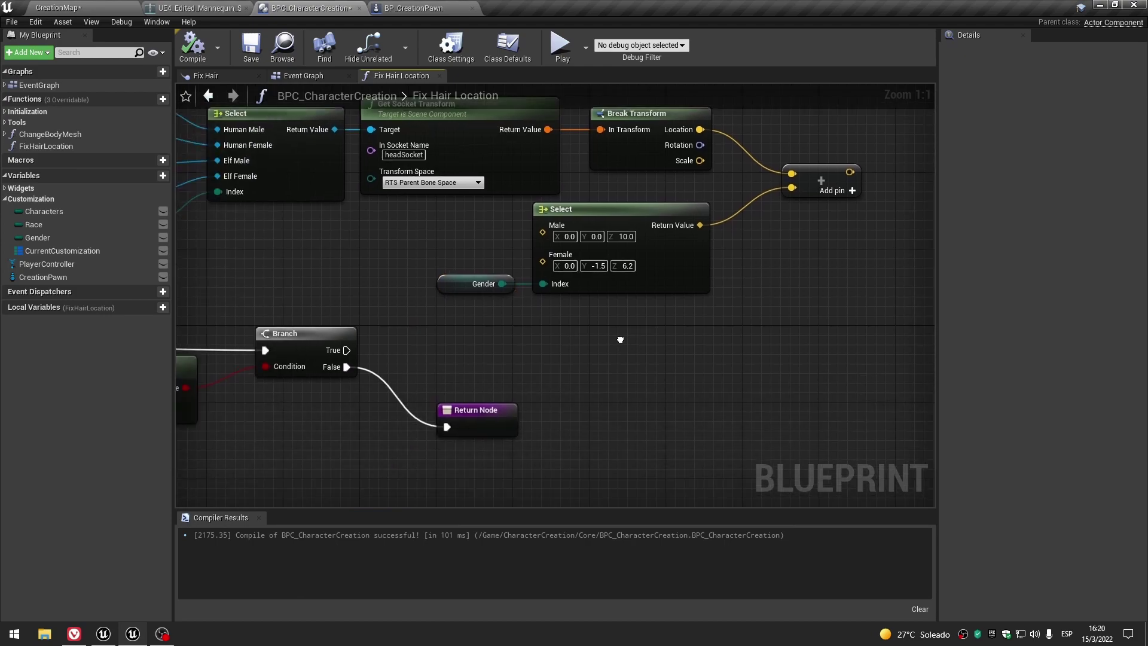
{"action": "scroll", "coordinate": [620, 340], "scroll_direction": "down", "scroll_amount": 2}
{"action": "right_click_drag", "start_coordinate": [704, 330], "coordinate": [549, 377]}
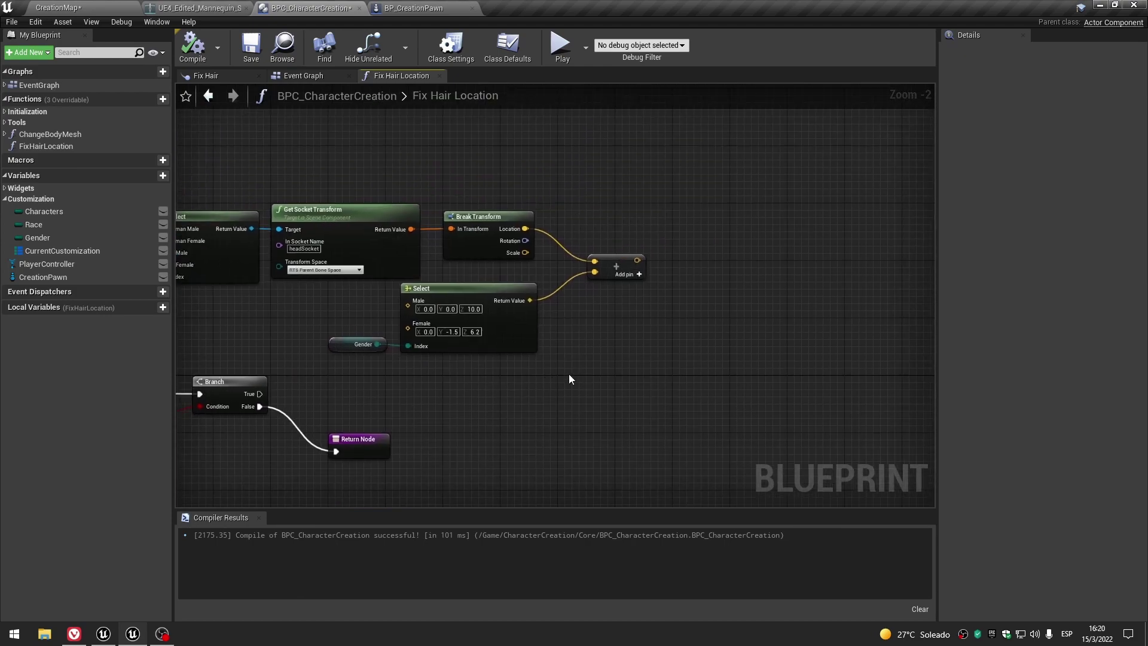
{"action": "left_click", "coordinate": [111, 638]}
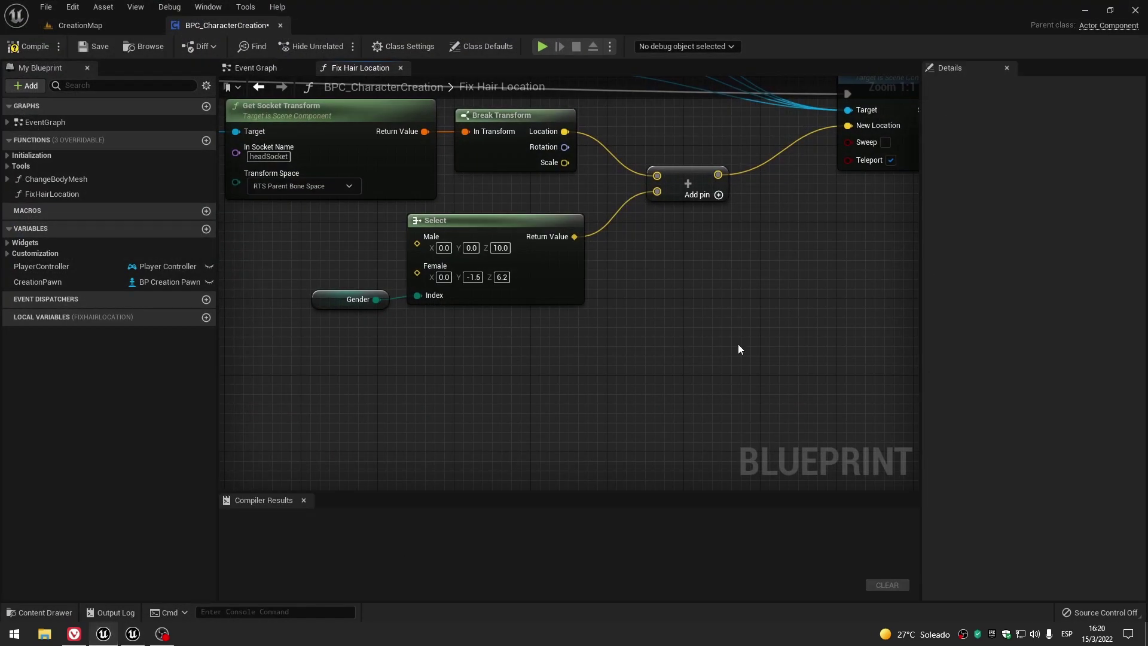
{"action": "scroll", "coordinate": [736, 347], "scroll_direction": "down", "scroll_amount": 2}
{"action": "right_click_drag", "start_coordinate": [744, 340], "coordinate": [559, 415]}
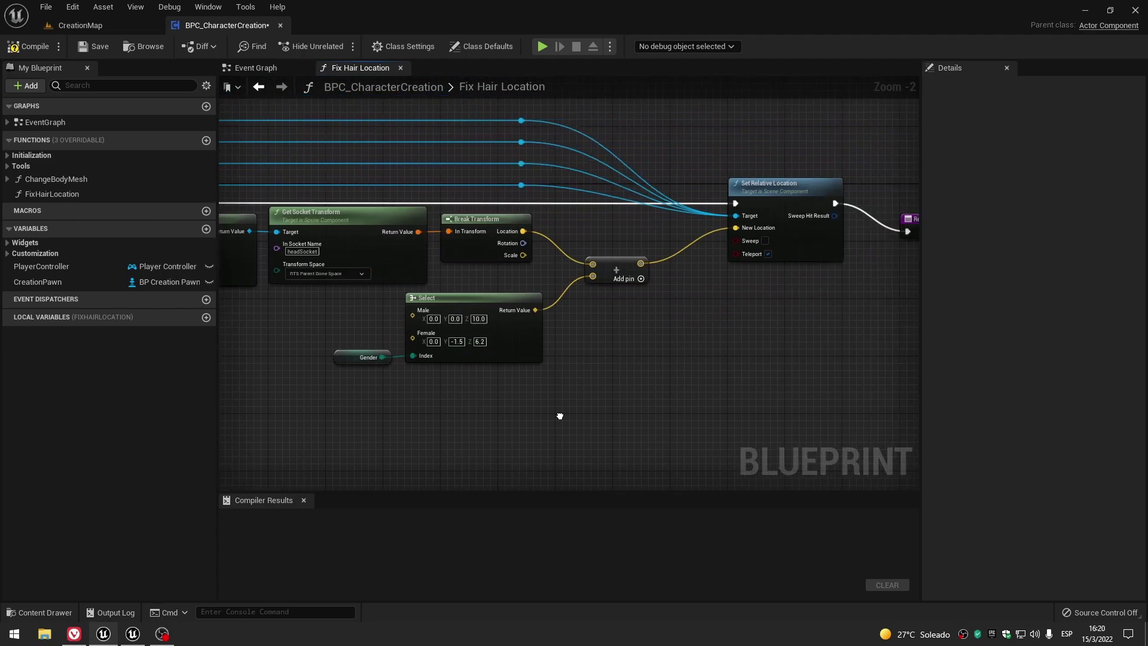
{"action": "left_click", "coordinate": [109, 638]}
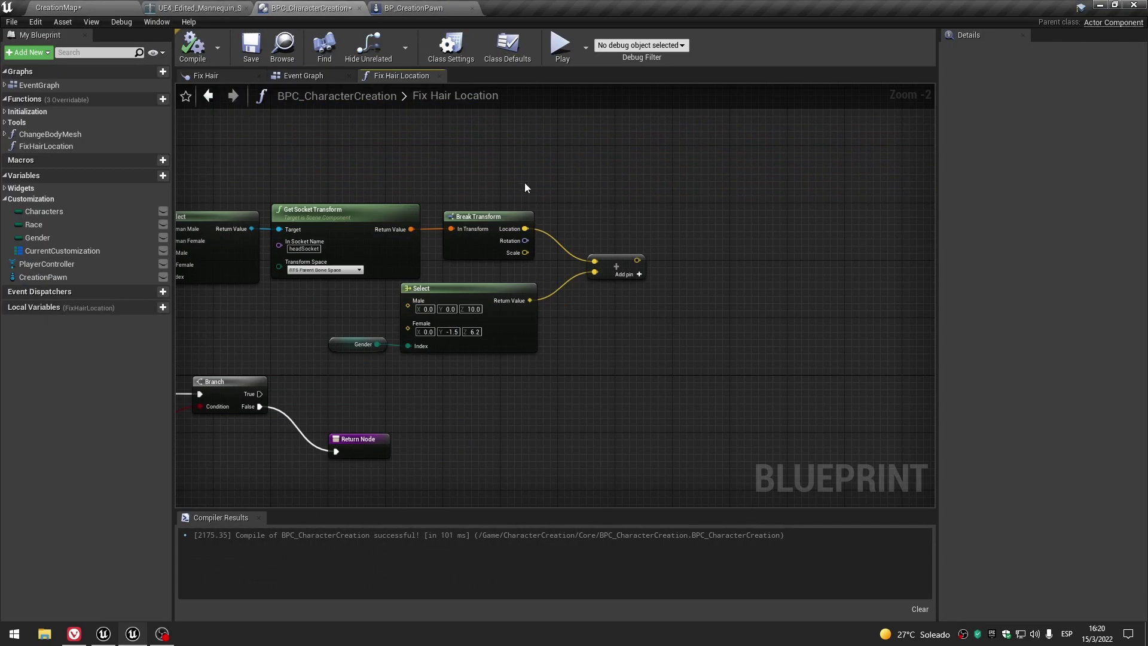
{"action": "right_click_drag", "start_coordinate": [533, 183], "coordinate": [778, 190]}
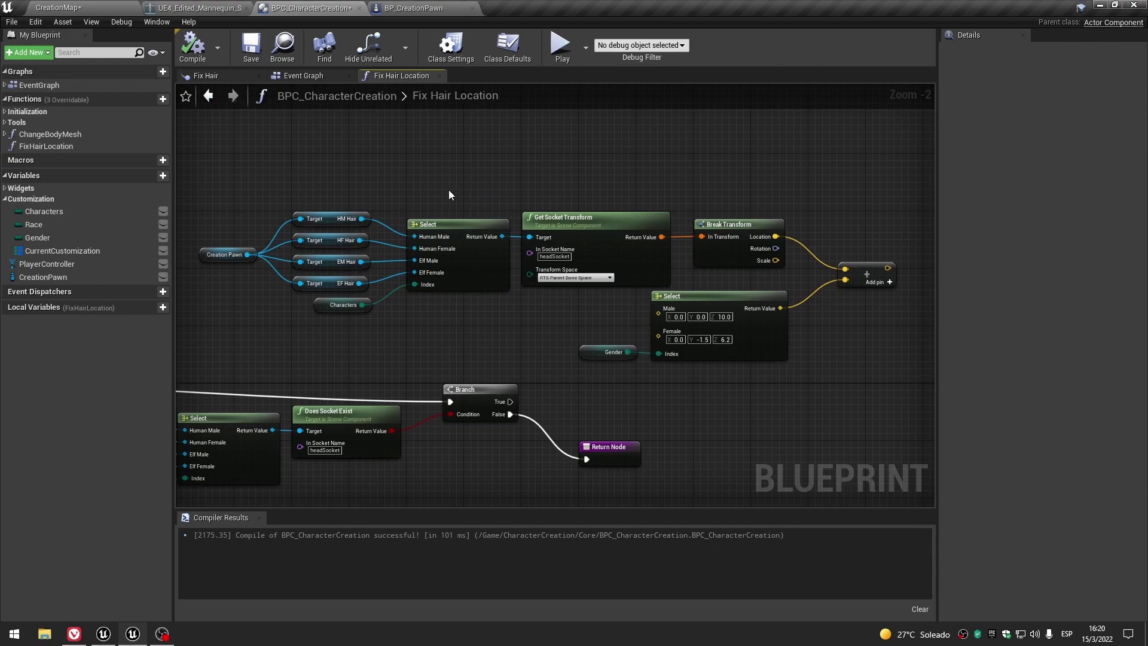
{"action": "scroll", "coordinate": [368, 184], "scroll_direction": "up", "scroll_amount": 1}
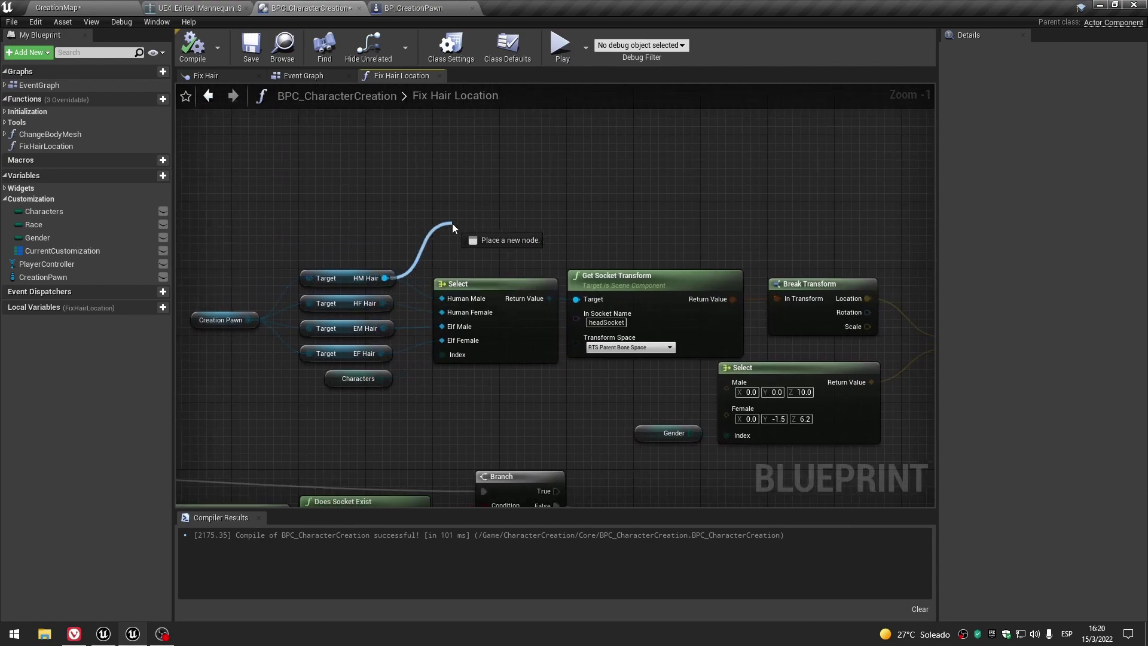
Add a SetRelativeLocation node targeting HM Hair and place it below the Break Transform row.
{"action": "left_click_drag", "start_coordinate": [452, 224], "coordinate": [452, 221]}
{"action": "type", "text": "set relat"}
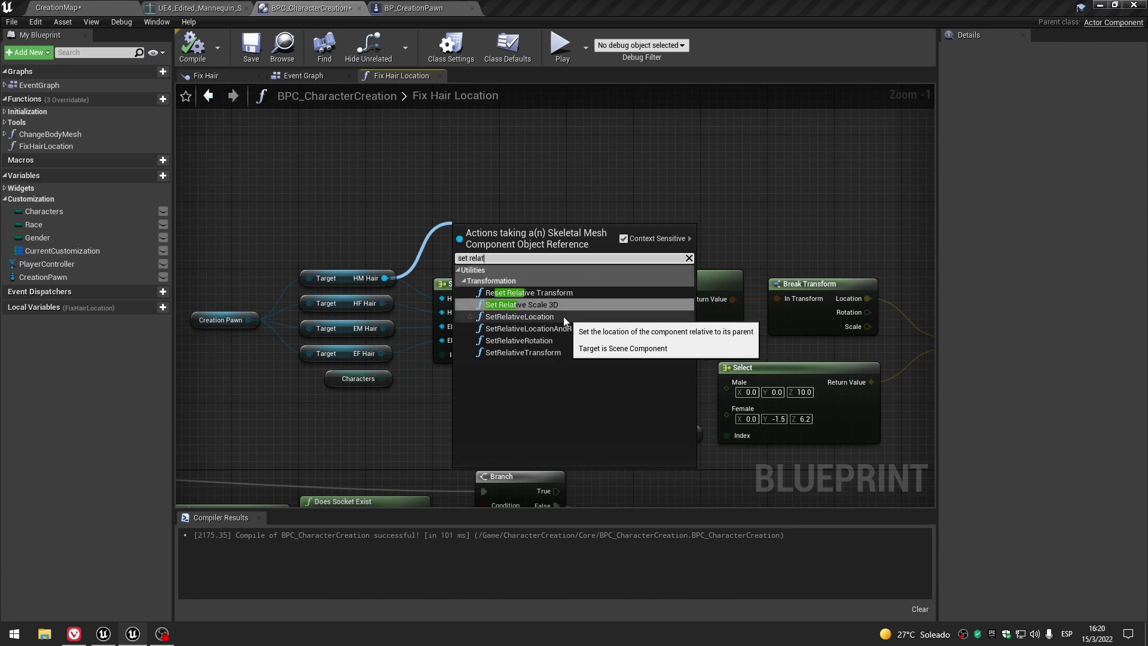
{"action": "left_click", "coordinate": [551, 317]}
{"action": "scroll", "coordinate": [423, 203], "scroll_direction": "down", "scroll_amount": 2}
{"action": "mouse_move", "coordinate": [423, 203]}
{"action": "left_mouse_down"}
{"action": "mouse_move", "coordinate": [847, 225]}
{"action": "mouse_move", "coordinate": [834, 363]}
{"action": "left_mouse_up"}
{"action": "right_click_drag", "start_coordinate": [628, 393], "coordinate": [764, 353]}
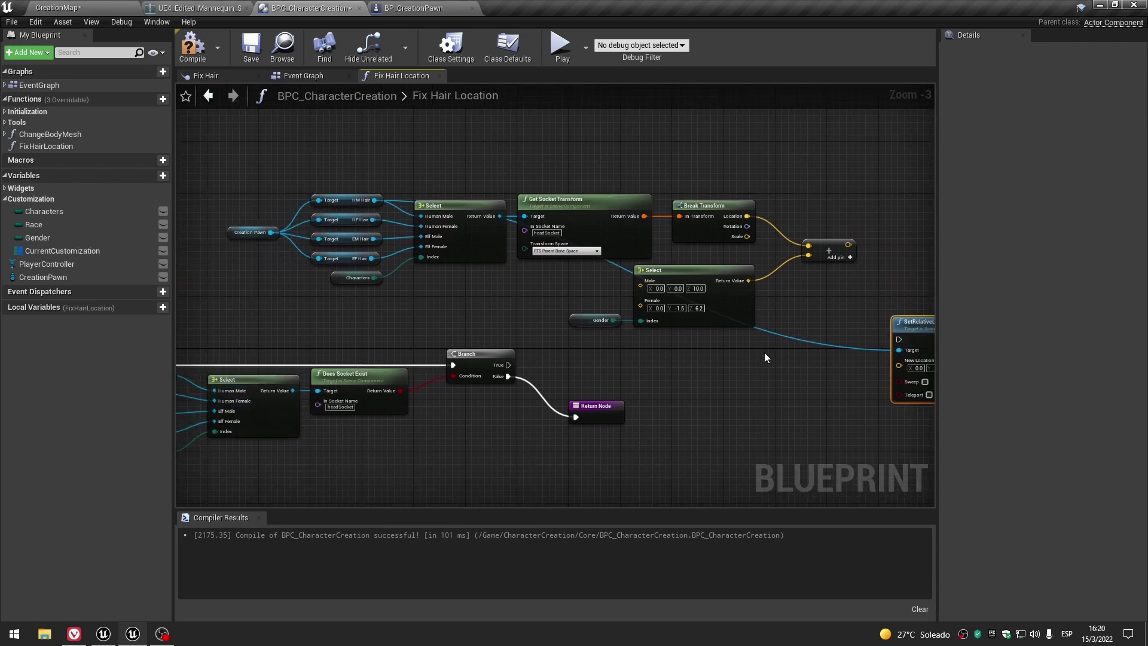
{"action": "mouse_move", "coordinate": [760, 357]}
{"action": "right_mouse_down"}
{"action": "mouse_move", "coordinate": [792, 371]}
{"action": "mouse_move", "coordinate": [674, 375]}
{"action": "right_mouse_up"}
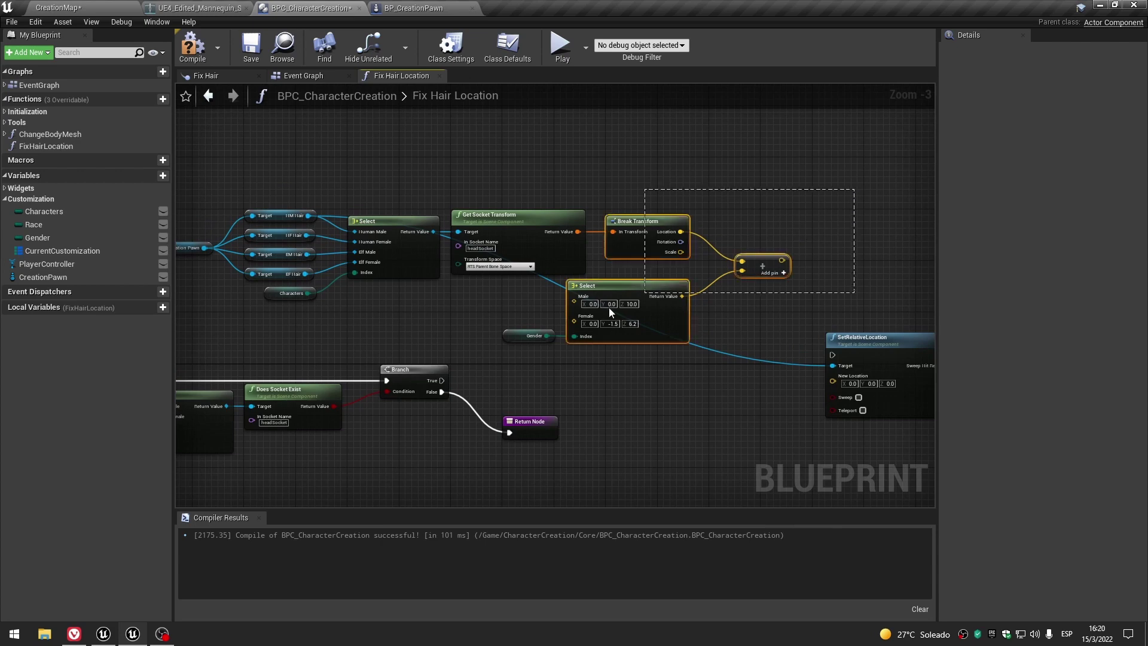
{"action": "left_click_drag", "start_coordinate": [407, 339], "coordinate": [391, 335]}
Paste copies of Creation Pawn and its HM, HF, EM and EF Hair getters beside SetRelativeLocation.
{"action": "right_click_drag", "start_coordinate": [391, 335], "coordinate": [524, 314]}
{"action": "left_click_drag", "start_coordinate": [287, 157], "coordinate": [399, 226]}
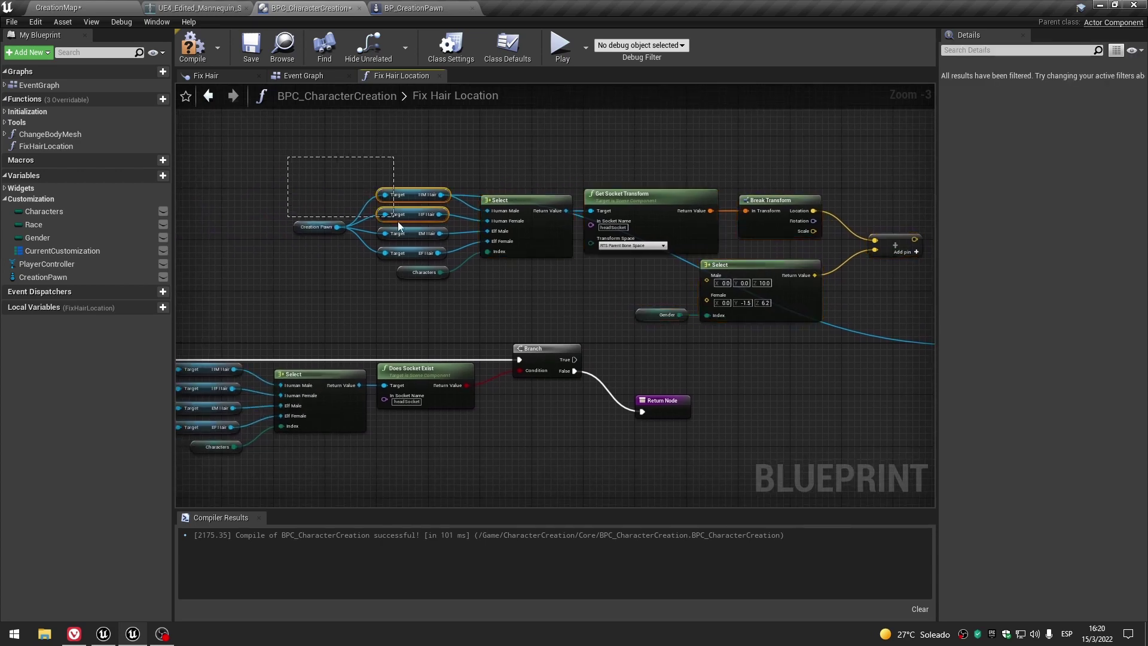
{"action": "right_click_drag", "start_coordinate": [819, 420], "coordinate": [505, 343]}
{"action": "key", "text": "ctrl+v"}
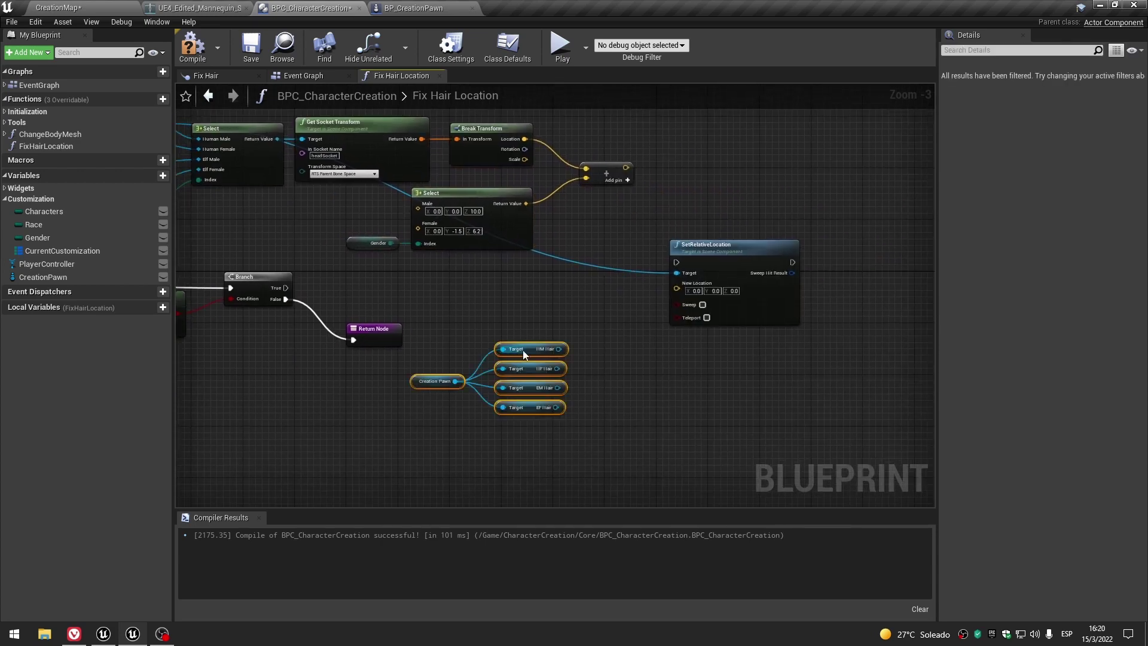
{"action": "scroll", "coordinate": [523, 350], "scroll_direction": "up", "scroll_amount": 3}
Wire HM, HF, EM and EF Hair into SetRelativeLocation's Target, redoing the connections once.
{"action": "mouse_move", "coordinate": [575, 348]}
{"action": "left_mouse_down"}
{"action": "mouse_move", "coordinate": [768, 237]}
{"action": "mouse_move", "coordinate": [750, 236]}
{"action": "left_mouse_up"}
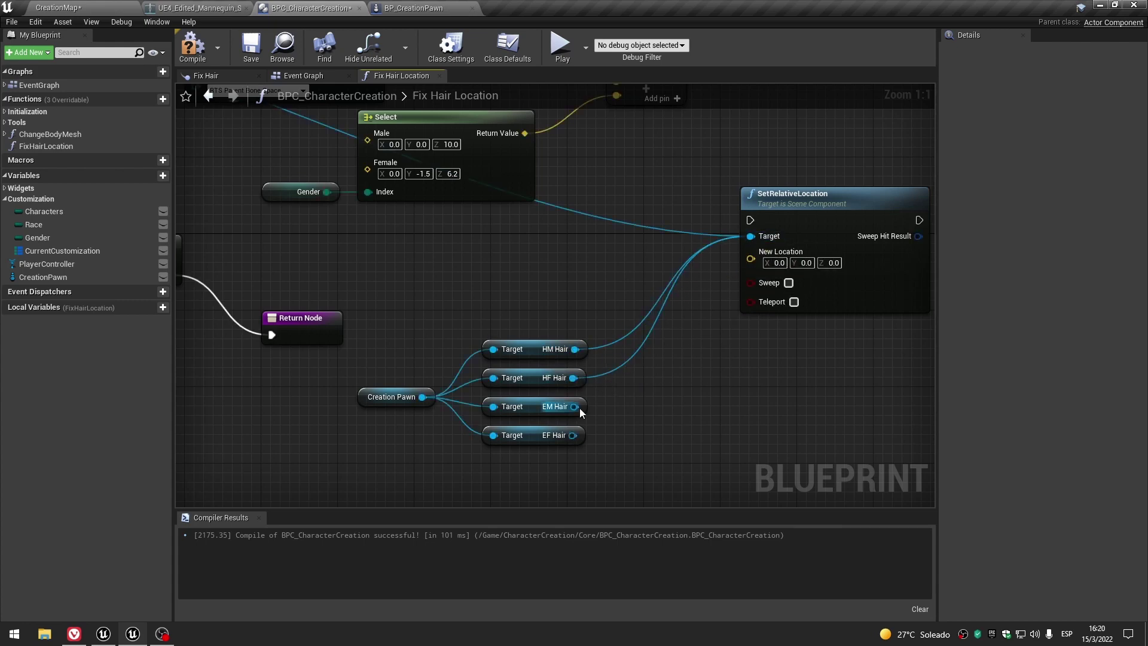
{"action": "left_click_drag", "start_coordinate": [574, 406], "coordinate": [750, 236]}
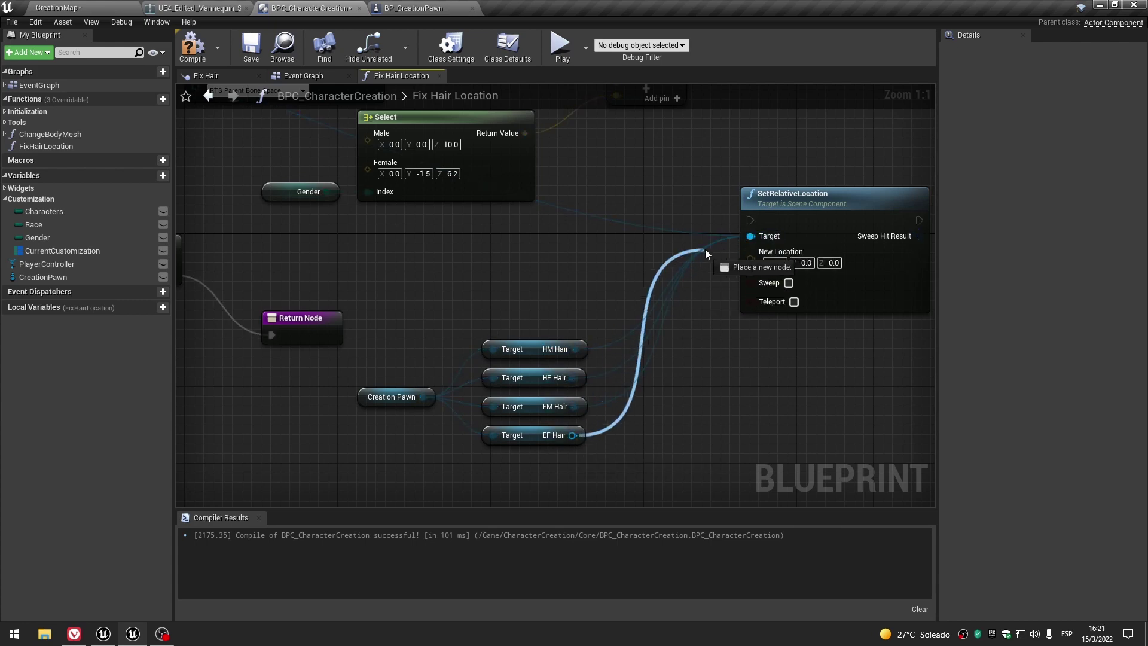
{"action": "left_click_drag", "start_coordinate": [572, 435], "coordinate": [754, 236]}
{"action": "scroll", "coordinate": [762, 287], "scroll_direction": "down", "scroll_amount": 3}
{"action": "scroll", "coordinate": [663, 337], "scroll_direction": "up", "scroll_amount": 2}
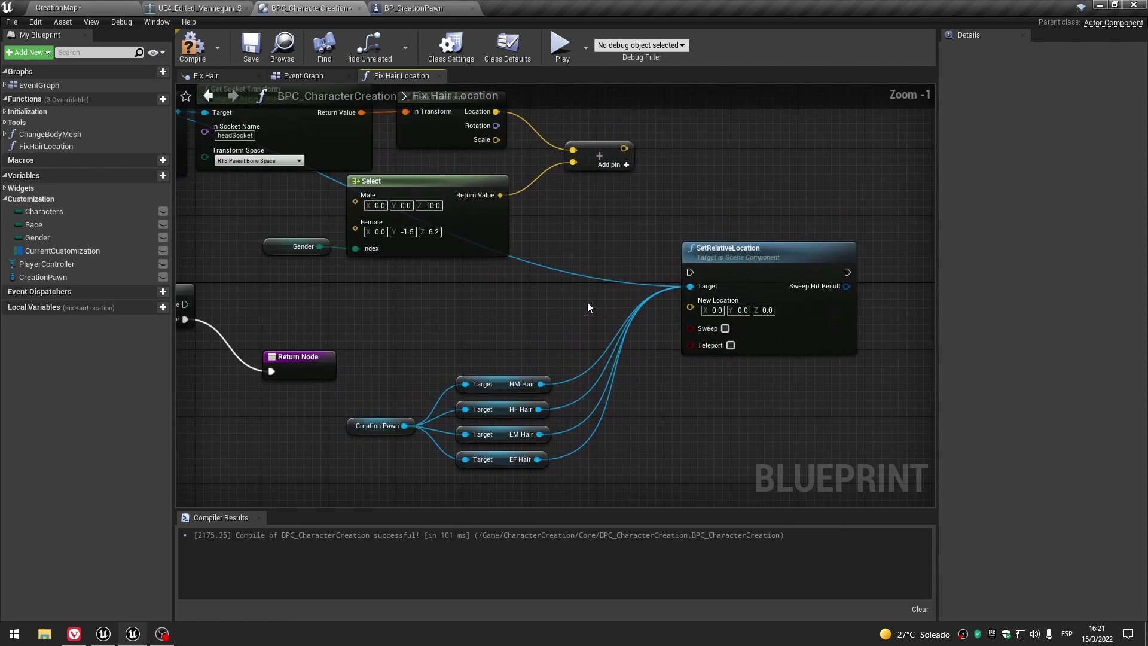
{"action": "left_click", "coordinate": [692, 286], "text": "alt"}
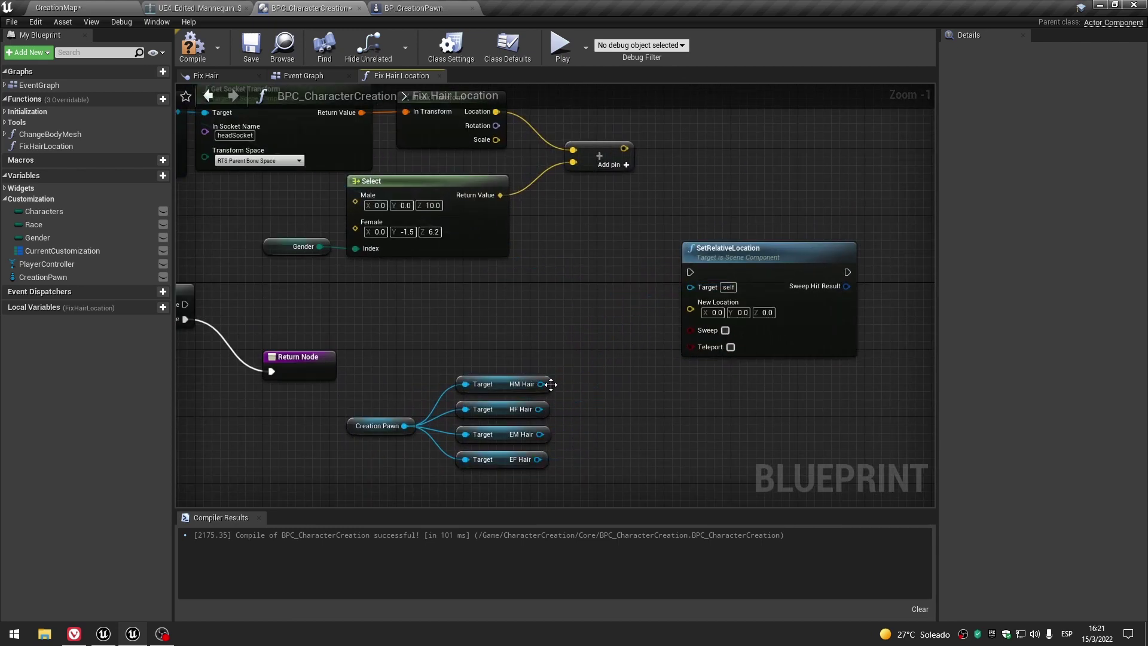
{"action": "left_click_drag", "start_coordinate": [688, 289], "coordinate": [690, 287]}
{"action": "left_click_drag", "start_coordinate": [538, 409], "coordinate": [673, 323]}
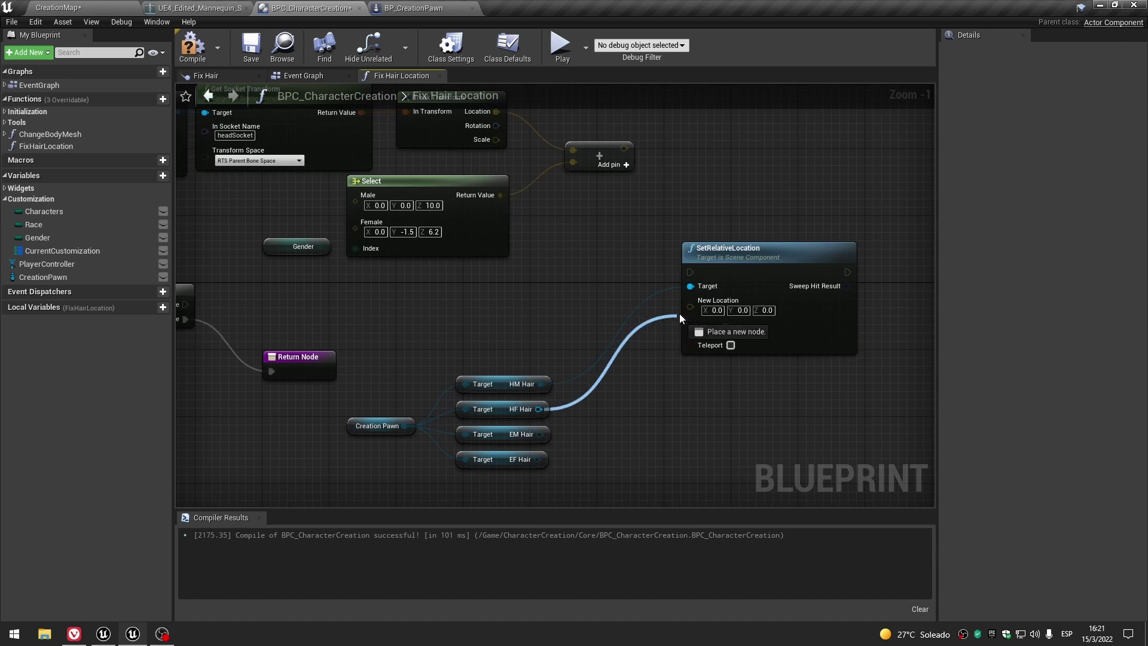
{"action": "left_click_drag", "start_coordinate": [540, 433], "coordinate": [691, 286]}
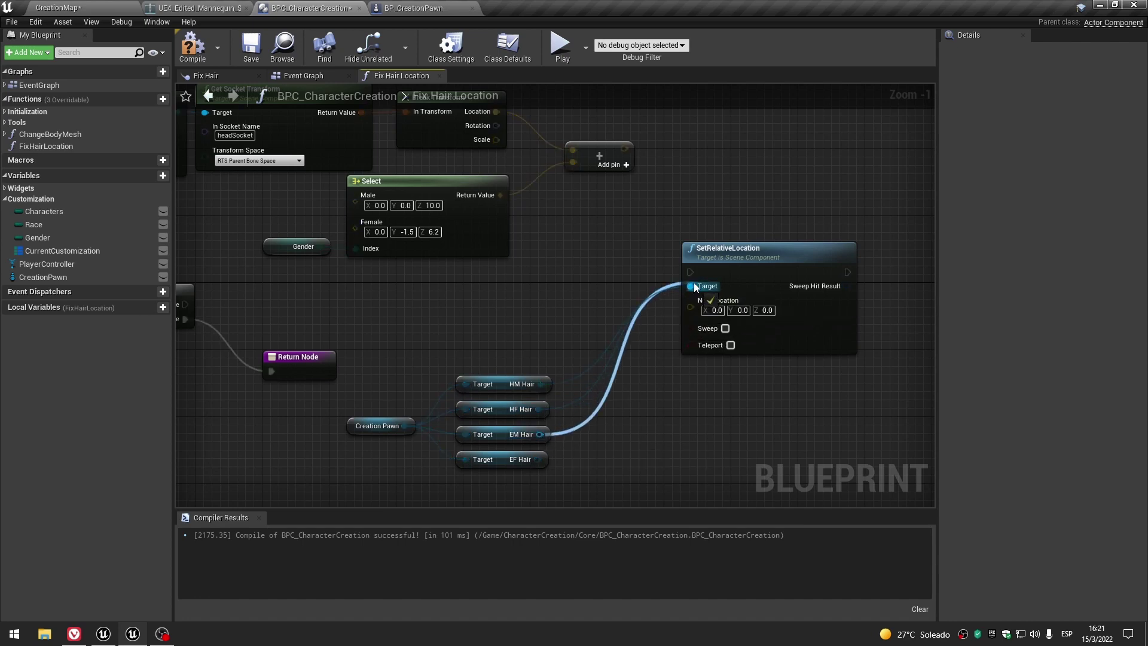
{"action": "left_click_drag", "start_coordinate": [691, 285], "coordinate": [730, 330]}
{"action": "right_click_drag", "start_coordinate": [443, 358], "coordinate": [496, 262]}
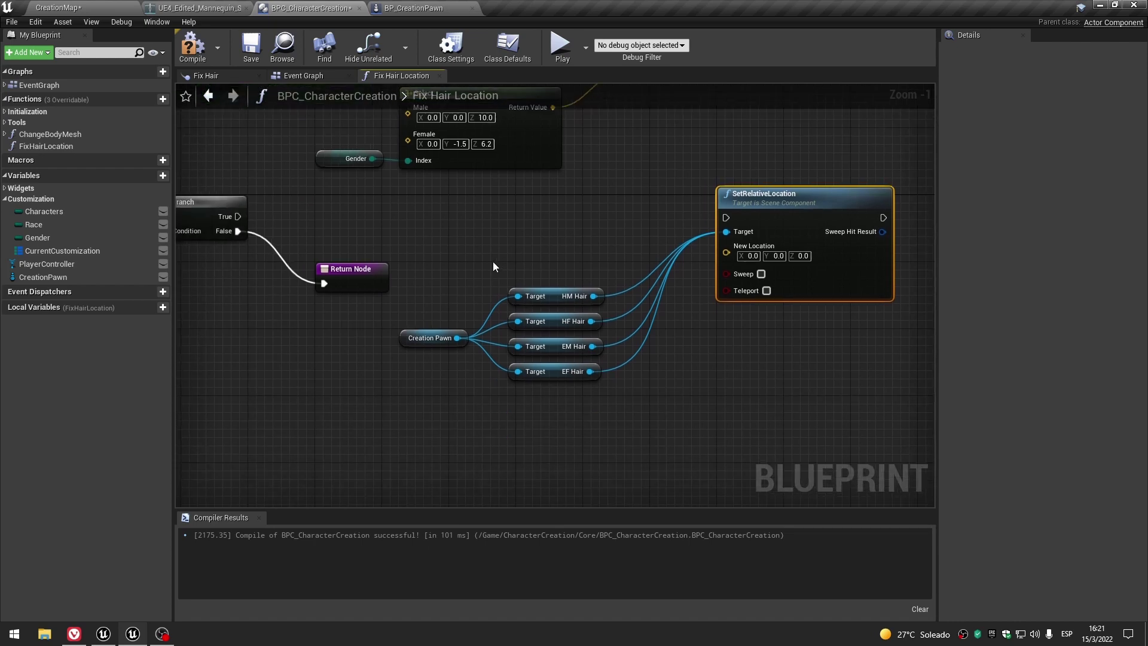
Connect the Branch's True output to SetRelativeLocation's execution input.
{"action": "scroll", "coordinate": [497, 267], "scroll_direction": "down", "scroll_amount": 1}
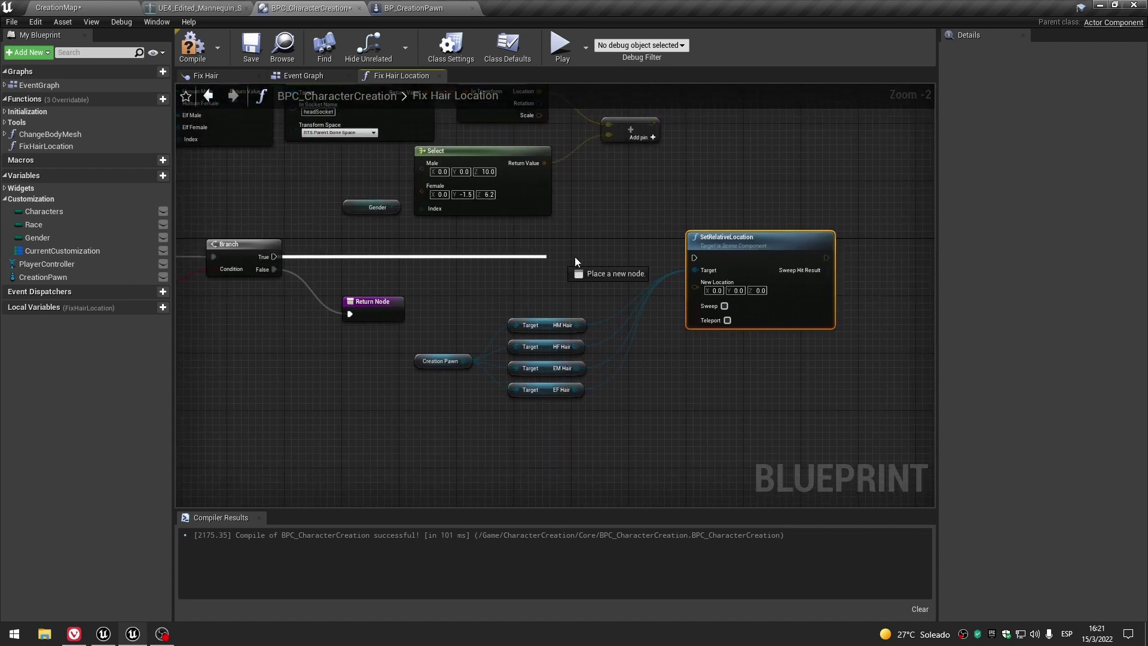
{"action": "left_click_drag", "start_coordinate": [277, 257], "coordinate": [694, 258]}
{"action": "right_click_drag", "start_coordinate": [468, 297], "coordinate": [479, 315]}
Move the Creation Pawn hair getters up-right and shift SetRelativeLocation slightly right.
{"action": "left_click_drag", "start_coordinate": [382, 308], "coordinate": [591, 463]}
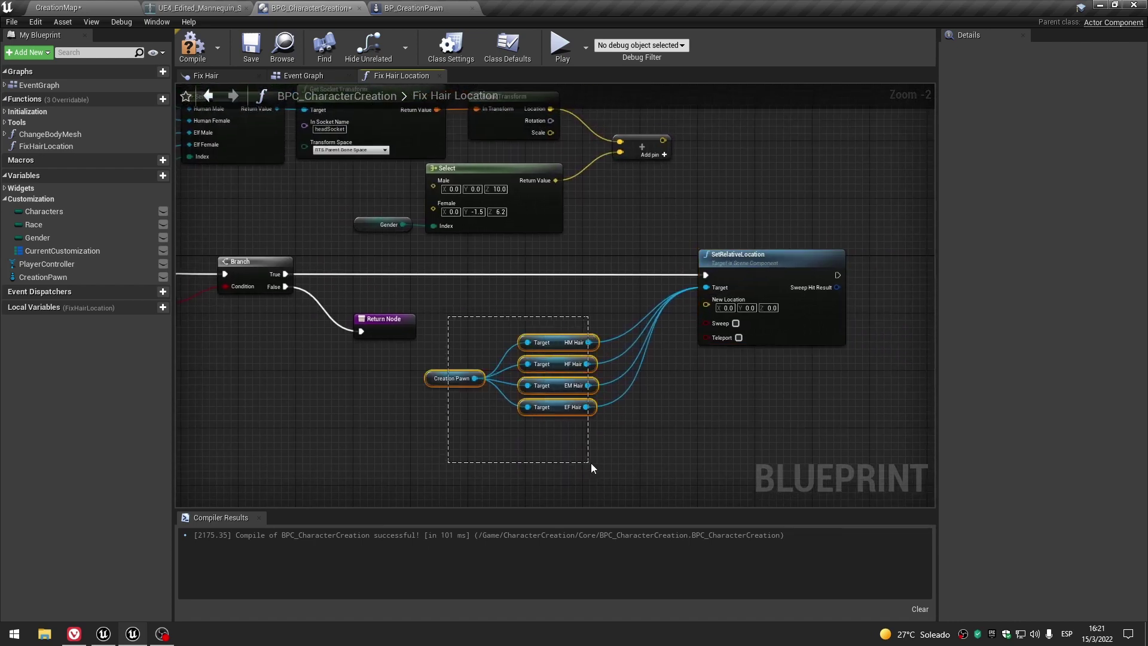
{"action": "scroll", "coordinate": [565, 423], "scroll_direction": "up", "scroll_amount": 2}
{"action": "left_click_drag", "start_coordinate": [553, 407], "coordinate": [600, 332]}
{"action": "right_click_drag", "start_coordinate": [677, 372], "coordinate": [415, 468]}
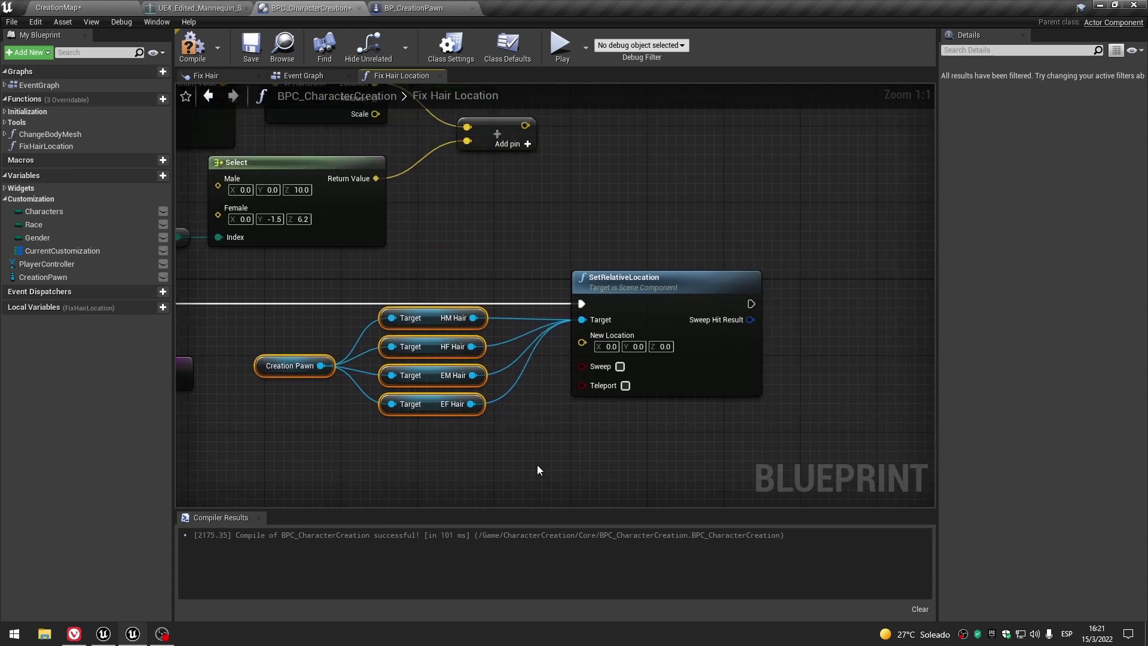
{"action": "left_click_drag", "start_coordinate": [541, 306], "coordinate": [615, 307]}
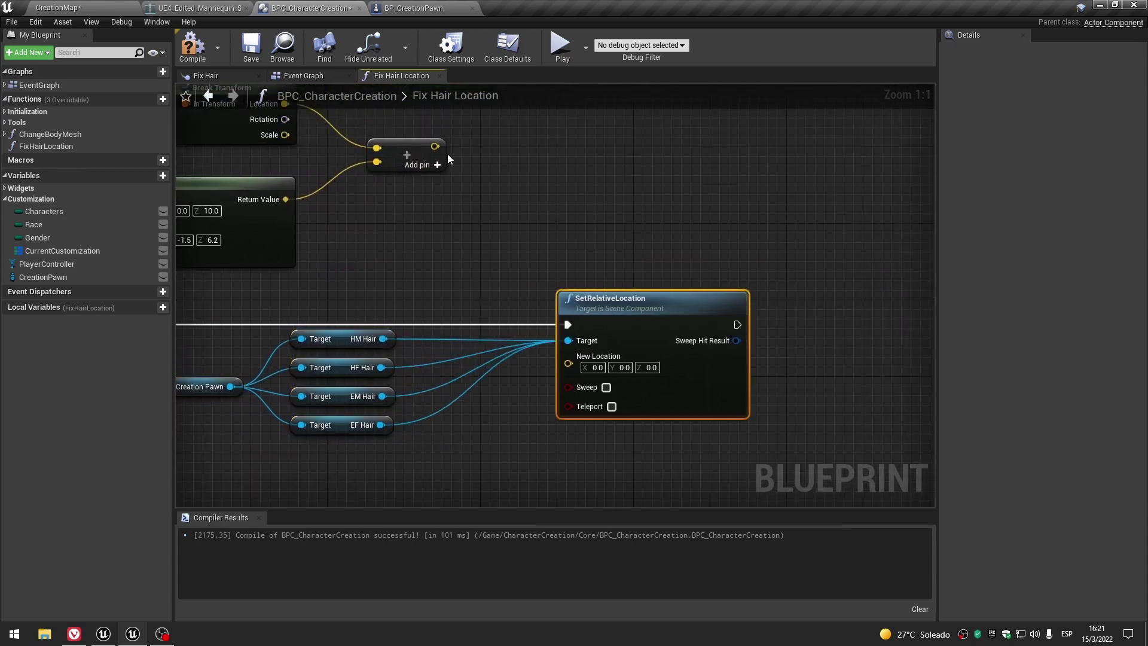
Feed the vector sum into SetRelativeLocation's New Location and select the upper node group.
{"action": "left_click_drag", "start_coordinate": [434, 144], "coordinate": [490, 178]}
{"action": "left_click_drag", "start_coordinate": [557, 346], "coordinate": [571, 363]}
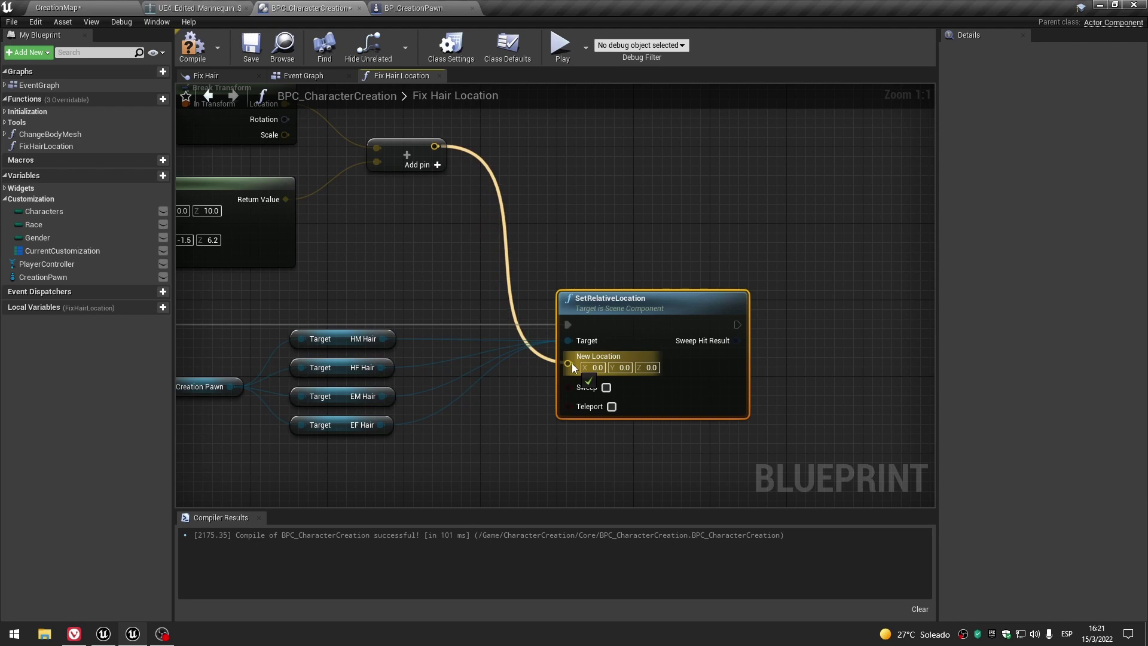
{"action": "scroll", "coordinate": [529, 421], "scroll_direction": "down", "scroll_amount": 4}
{"action": "right_click_drag", "start_coordinate": [529, 422], "coordinate": [756, 432]}
{"action": "scroll", "coordinate": [757, 426], "scroll_direction": "down", "scroll_amount": 1}
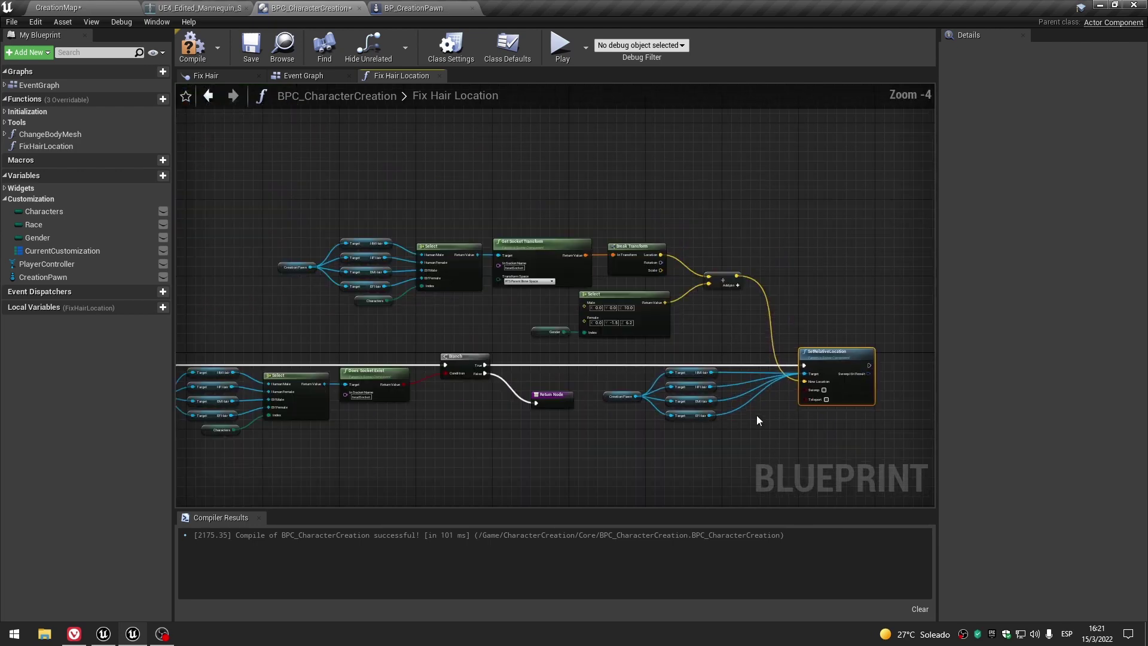
{"action": "left_click_drag", "start_coordinate": [300, 214], "coordinate": [730, 338]}
Move the upper node group toward the lower chain and nudge SetRelativeLocation left.
{"action": "right_click_drag", "start_coordinate": [730, 339], "coordinate": [527, 208]}
{"action": "mouse_move", "coordinate": [528, 208]}
{"action": "left_mouse_down"}
{"action": "mouse_move", "coordinate": [549, 289]}
{"action": "mouse_move", "coordinate": [548, 421]}
{"action": "left_mouse_up"}
{"action": "scroll", "coordinate": [571, 329], "scroll_direction": "up", "scroll_amount": 2}
{"action": "mouse_move", "coordinate": [512, 230]}
{"action": "left_mouse_down"}
{"action": "mouse_move", "coordinate": [614, 333]}
{"action": "mouse_move", "coordinate": [517, 217]}
{"action": "left_mouse_up"}
{"action": "scroll", "coordinate": [618, 318], "scroll_direction": "up", "scroll_amount": 1}
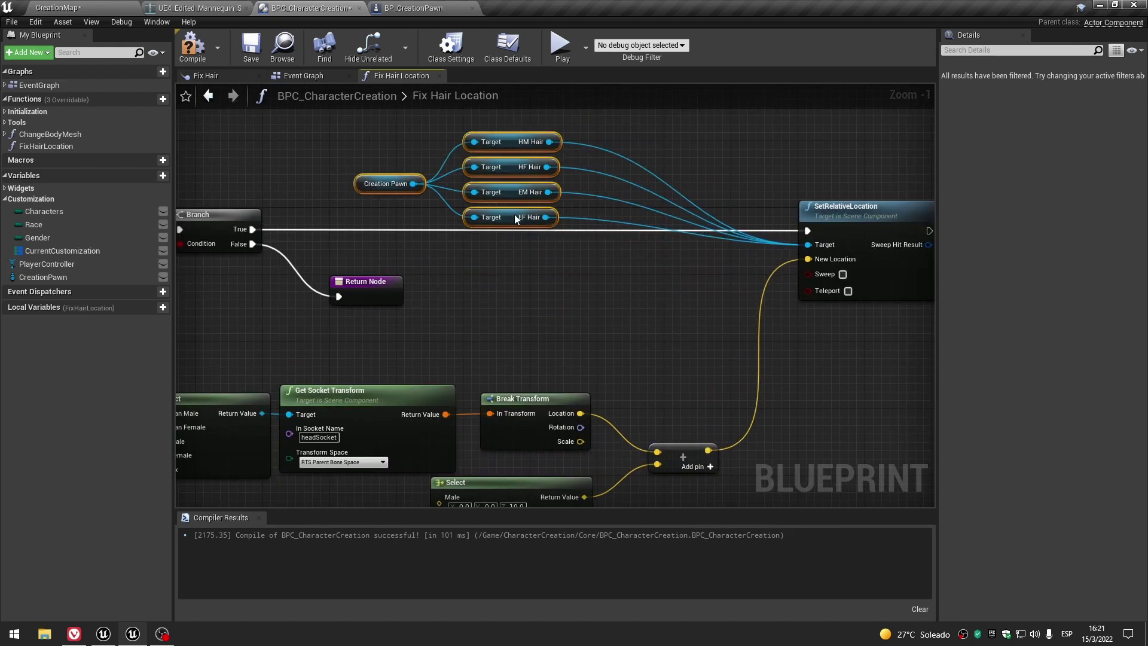
{"action": "scroll", "coordinate": [668, 303], "scroll_direction": "down", "scroll_amount": 3}
{"action": "left_click_drag", "start_coordinate": [740, 263], "coordinate": [718, 267]}
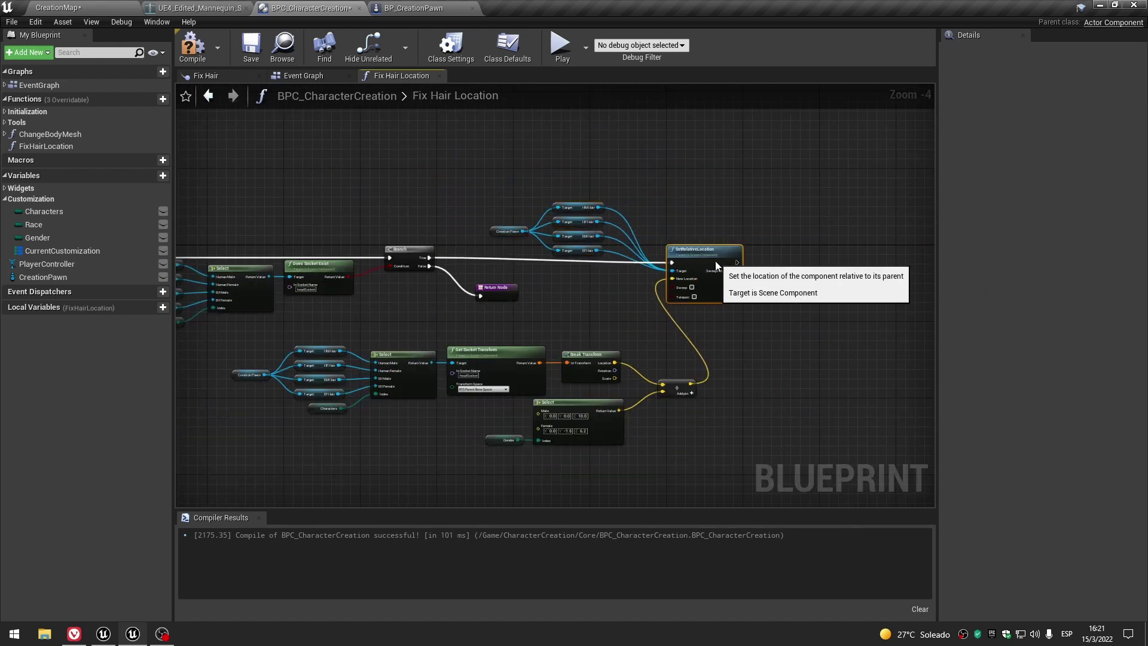
Move the lower socket transform node group up-left.
{"action": "right_click_drag", "start_coordinate": [292, 327], "coordinate": [413, 279]}
{"action": "left_click_drag", "start_coordinate": [378, 286], "coordinate": [759, 406]}
{"action": "scroll", "coordinate": [683, 364], "scroll_direction": "up", "scroll_amount": 2}
{"action": "mouse_move", "coordinate": [684, 362]}
{"action": "right_mouse_down"}
{"action": "mouse_move", "coordinate": [555, 347]}
{"action": "mouse_move", "coordinate": [629, 320]}
{"action": "right_mouse_up"}
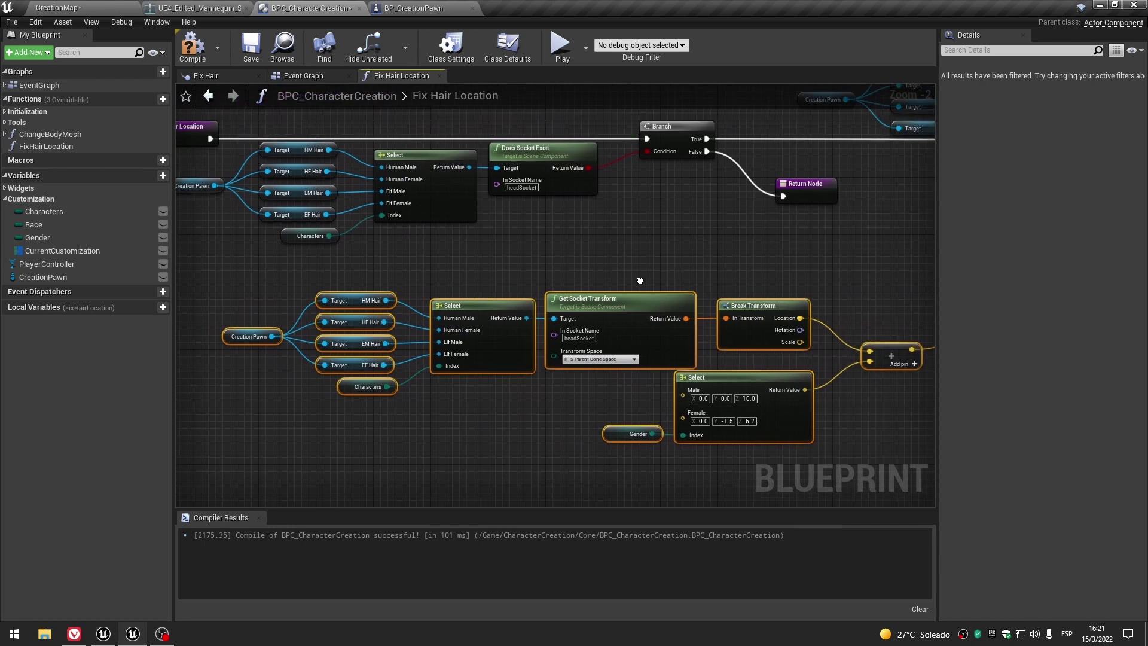
{"action": "left_click_drag", "start_coordinate": [629, 321], "coordinate": [575, 310]}
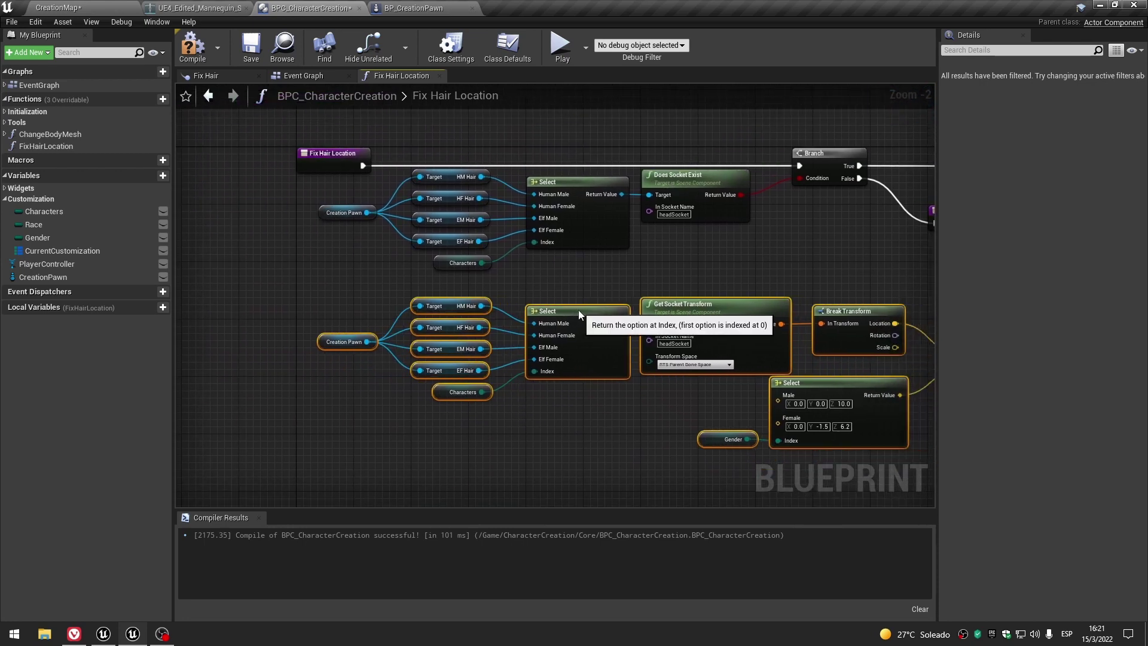
{"action": "right_click_drag", "start_coordinate": [606, 270], "coordinate": [429, 278]}
Shift the offset nodes up-right and feed the upper Select into Get Socket Transform's Target.
{"action": "left_click_drag", "start_coordinate": [430, 278], "coordinate": [768, 472]}
{"action": "left_click_drag", "start_coordinate": [481, 324], "coordinate": [561, 296]}
{"action": "left_click", "coordinate": [418, 269]}
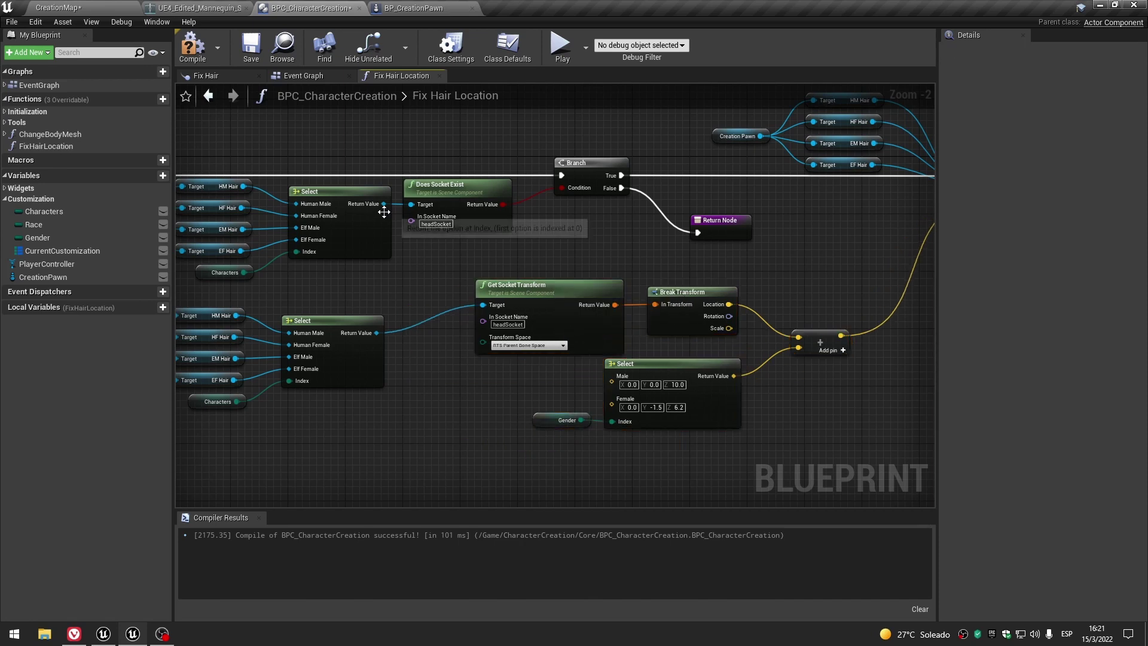
{"action": "left_click_drag", "start_coordinate": [383, 204], "coordinate": [482, 304]}
{"action": "right_click_drag", "start_coordinate": [256, 381], "coordinate": [474, 368]}
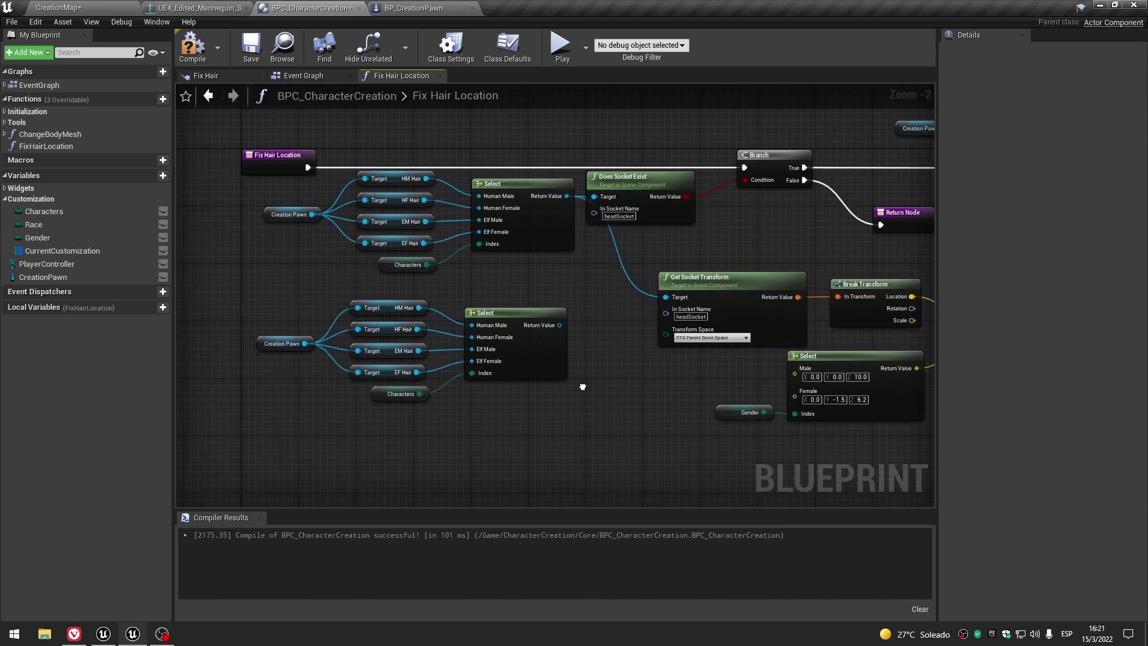
Delete the duplicate lower Select and its hair getters, then move the hair Select group down-left.
{"action": "key", "text": "Delete"}
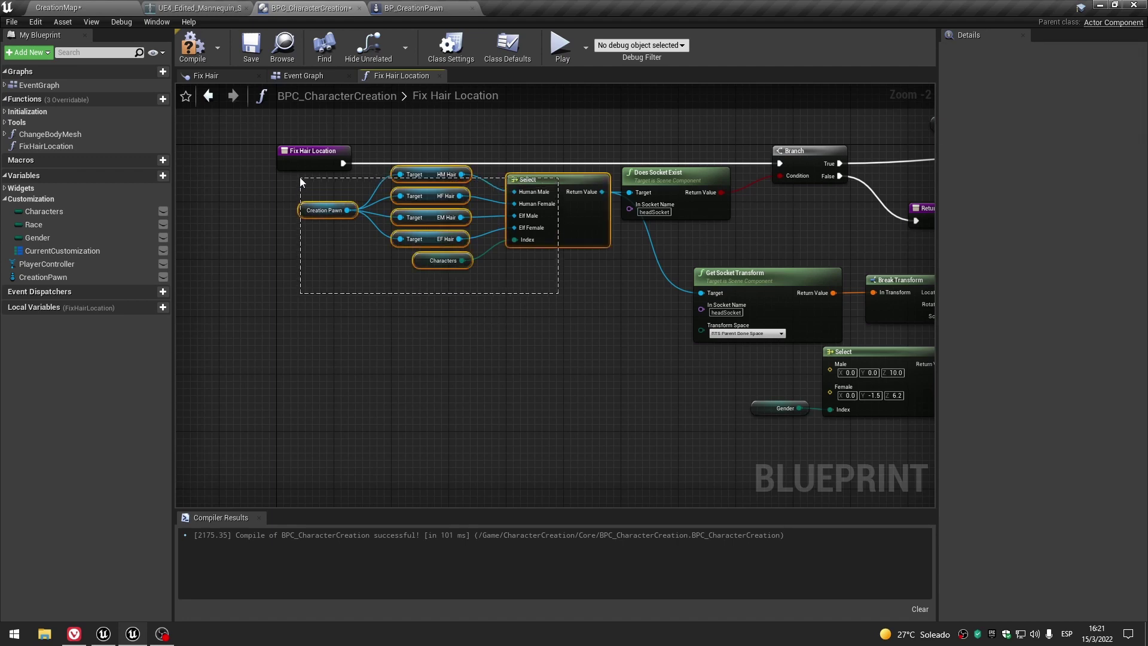
{"action": "left_click_drag", "start_coordinate": [579, 235], "coordinate": [558, 281]}
{"action": "scroll", "coordinate": [379, 356], "scroll_direction": "up", "scroll_amount": 2}
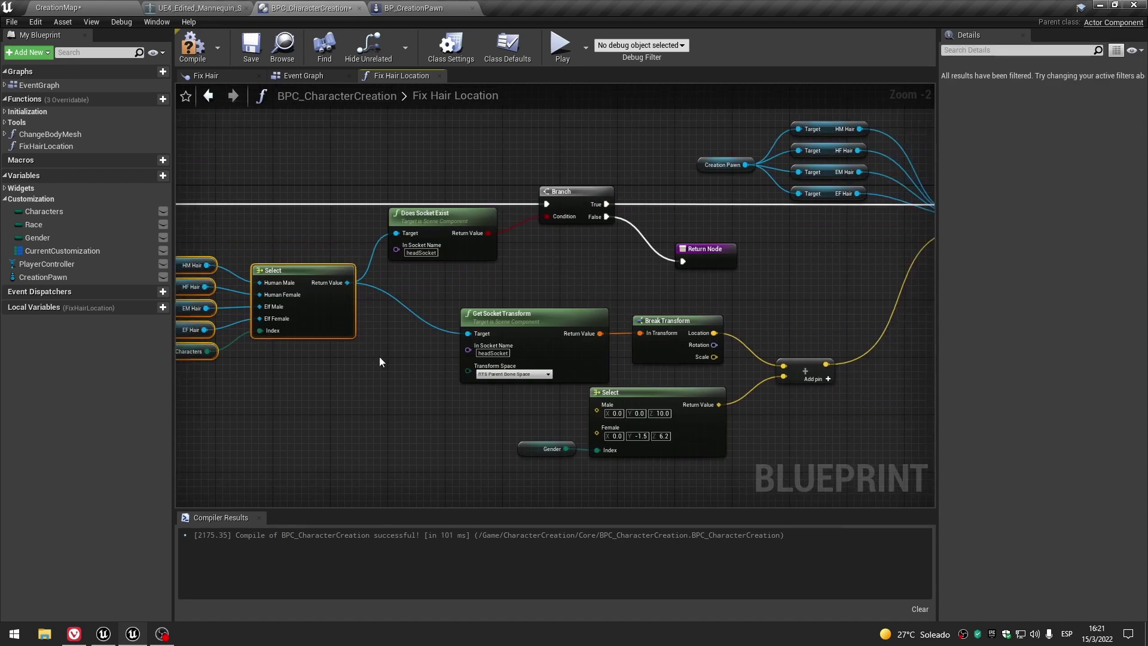
{"action": "right_click_drag", "start_coordinate": [379, 356], "coordinate": [337, 323]}
Line up Get Socket Transform under Does Socket Exist with Break Transform beside it.
{"action": "right_click_drag", "start_coordinate": [510, 314], "coordinate": [503, 257]}
{"action": "left_click_drag", "start_coordinate": [503, 257], "coordinate": [449, 257]}
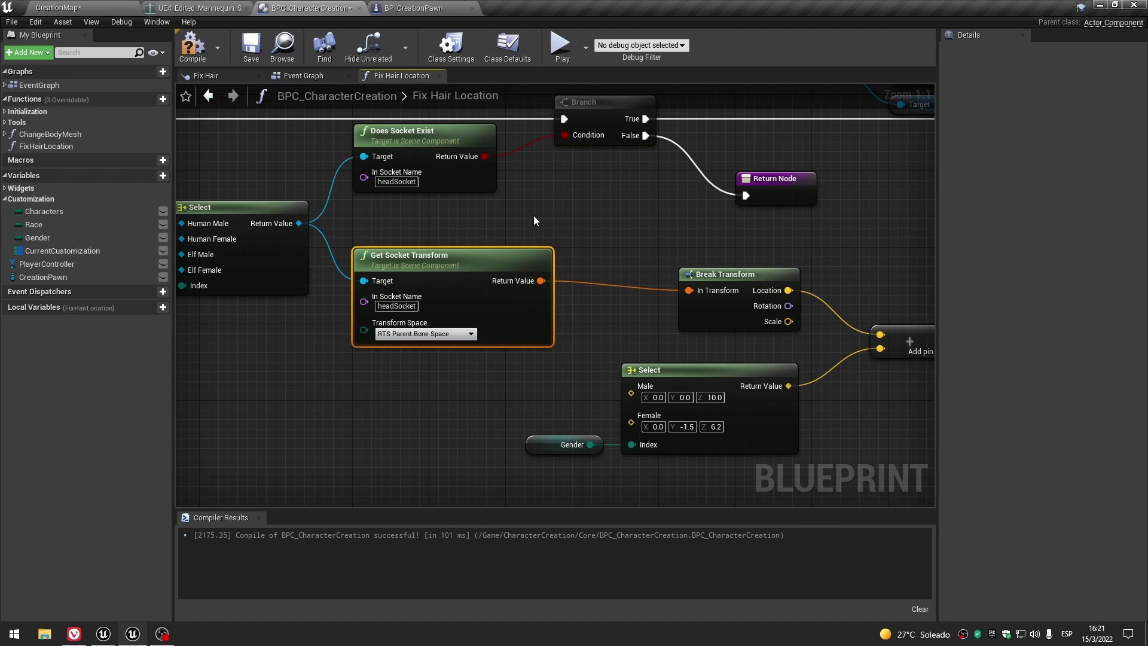
{"action": "scroll", "coordinate": [476, 239], "scroll_direction": "down", "scroll_amount": 2}
{"action": "scroll", "coordinate": [476, 238], "scroll_direction": "up", "scroll_amount": 2}
{"action": "left_click_drag", "start_coordinate": [589, 281], "coordinate": [493, 268]}
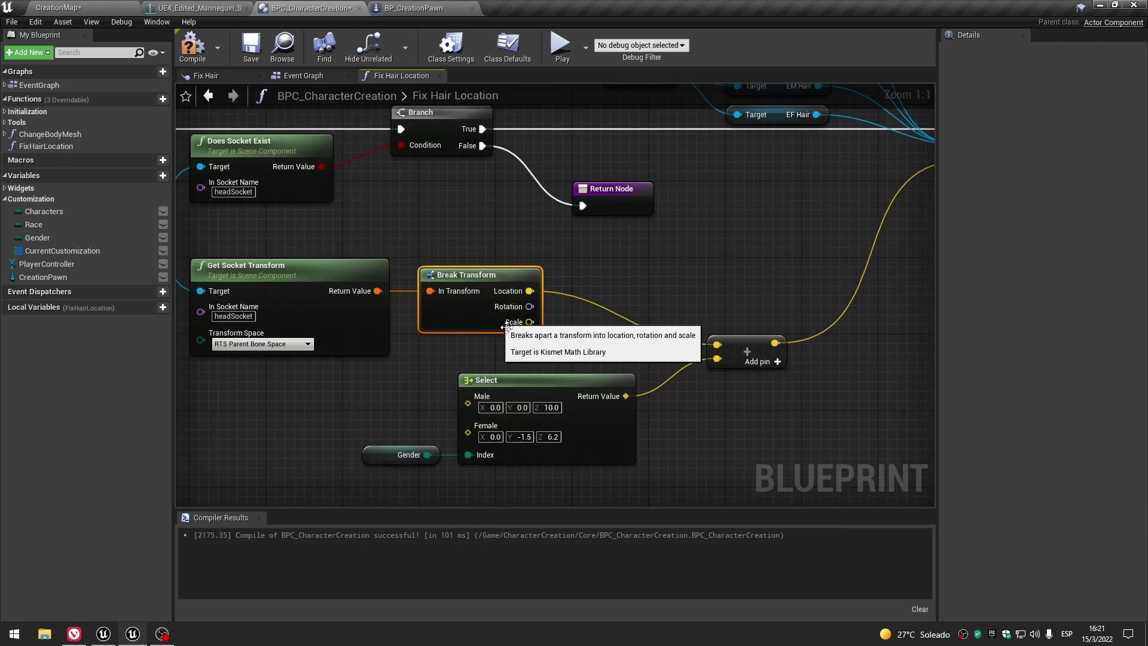
Move the gender Select, Gender and vector add nodes left beside Break Transform.
{"action": "right_click_drag", "start_coordinate": [341, 396], "coordinate": [384, 324]}
{"action": "mouse_move", "coordinate": [383, 323]}
{"action": "left_mouse_down"}
{"action": "mouse_move", "coordinate": [686, 382]}
{"action": "mouse_move", "coordinate": [573, 364]}
{"action": "left_mouse_up"}
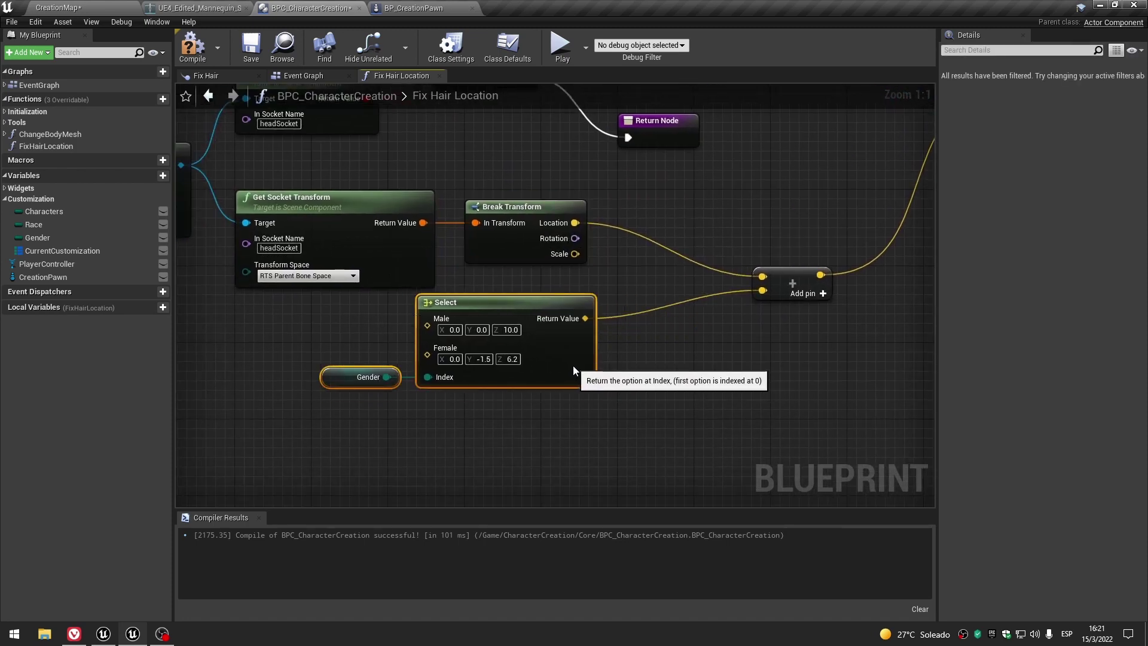
{"action": "right_click_drag", "start_coordinate": [573, 364], "coordinate": [367, 401]}
{"action": "left_click_drag", "start_coordinate": [604, 312], "coordinate": [505, 300]}
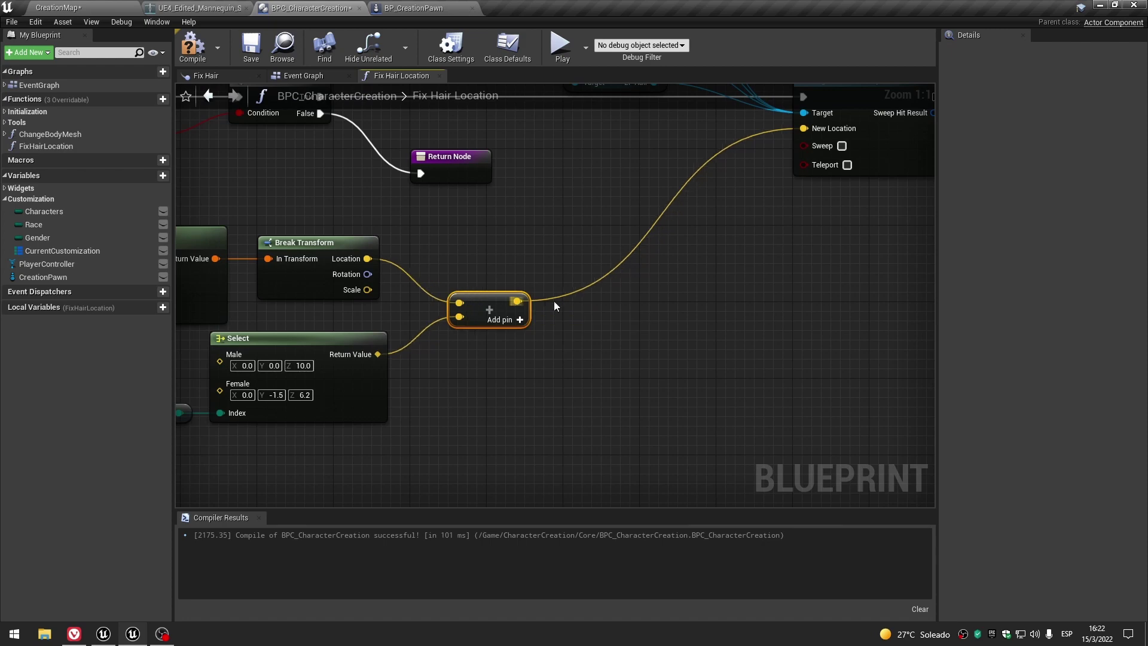
{"action": "scroll", "coordinate": [554, 293], "scroll_direction": "down", "scroll_amount": 1}
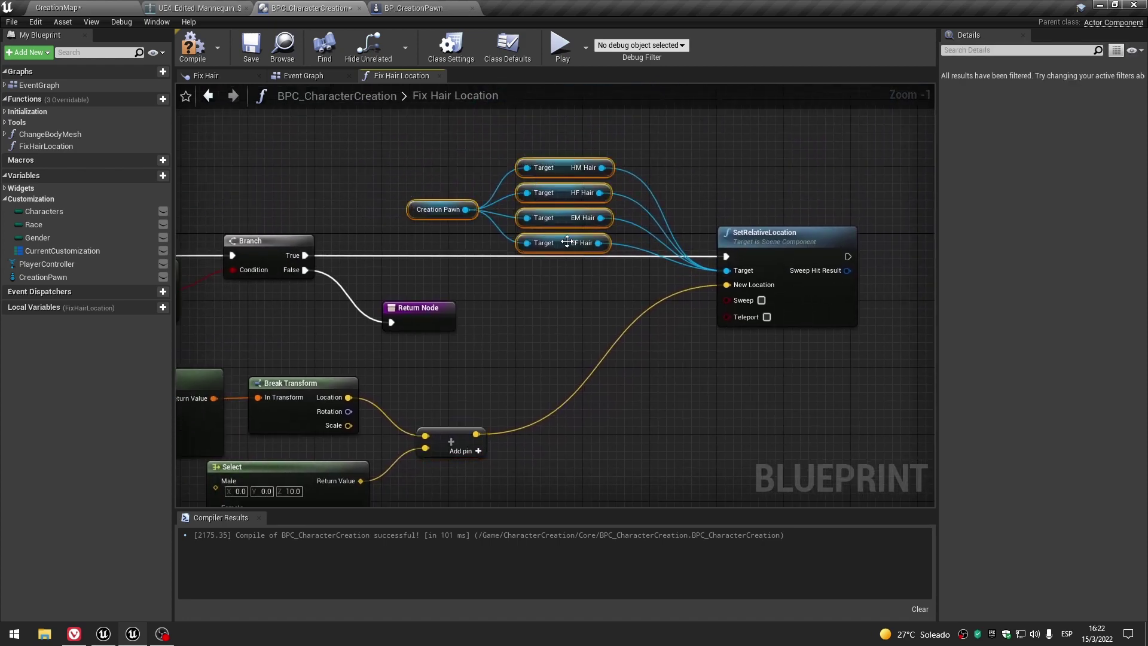
Nudge the hair getters up-left and add a Return Node after SetRelativeLocation.
{"action": "left_click_drag", "start_coordinate": [567, 242], "coordinate": [435, 217]}
{"action": "left_click", "coordinate": [789, 244]}
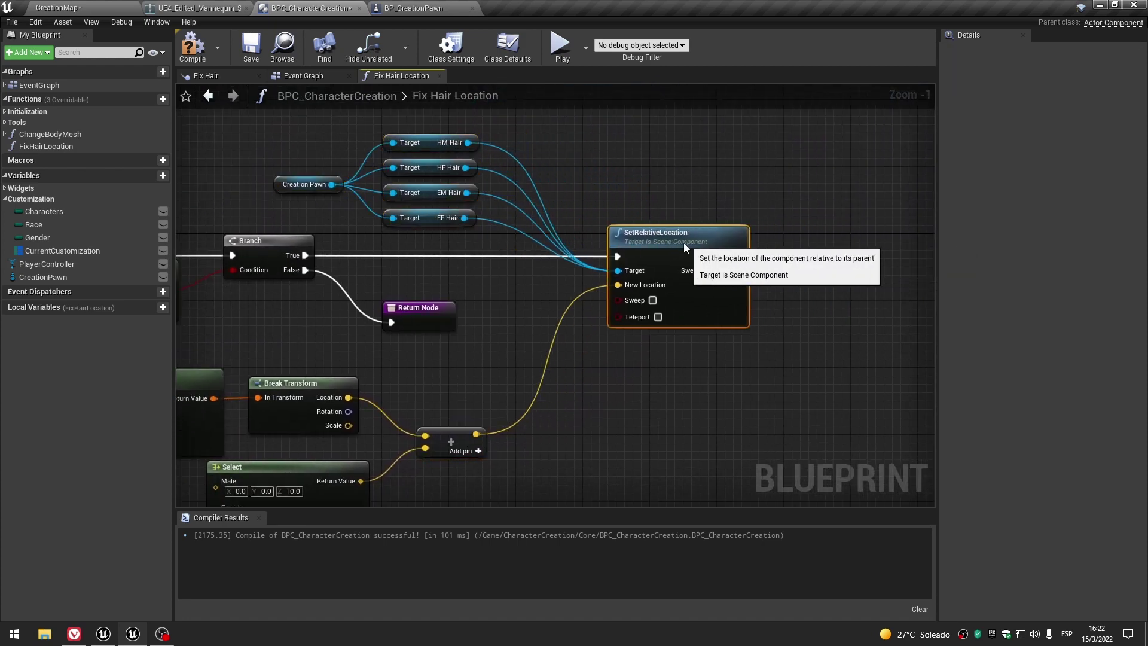
{"action": "right_click_drag", "start_coordinate": [846, 365], "coordinate": [487, 375]}
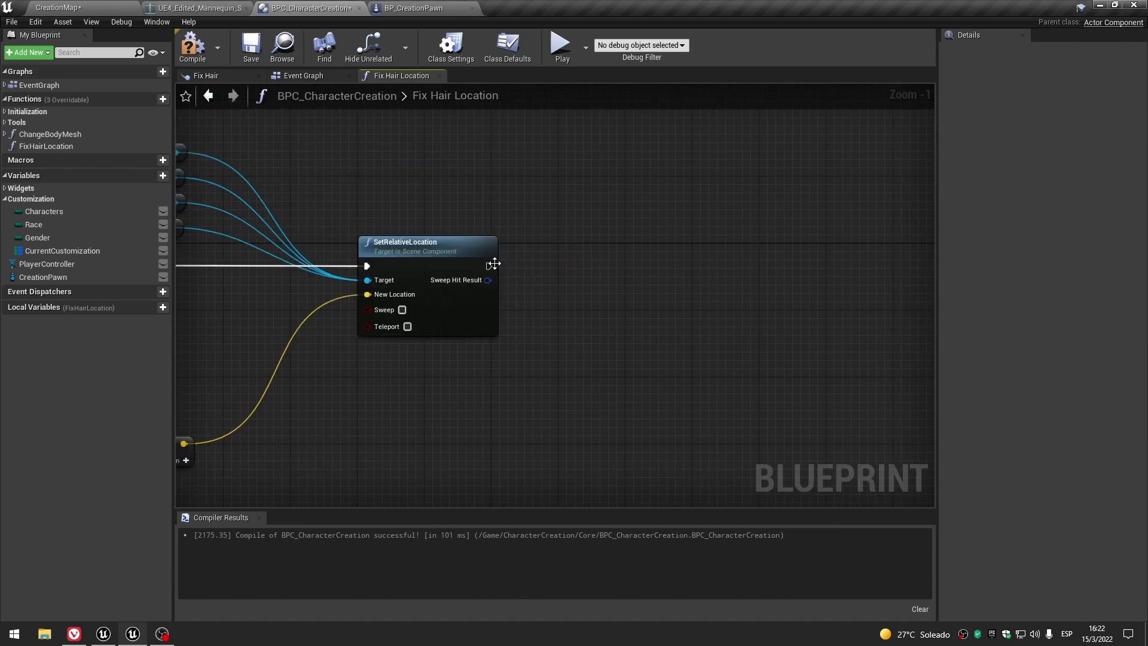
{"action": "left_click_drag", "start_coordinate": [489, 265], "coordinate": [589, 311]}
{"action": "type", "text": "return"}
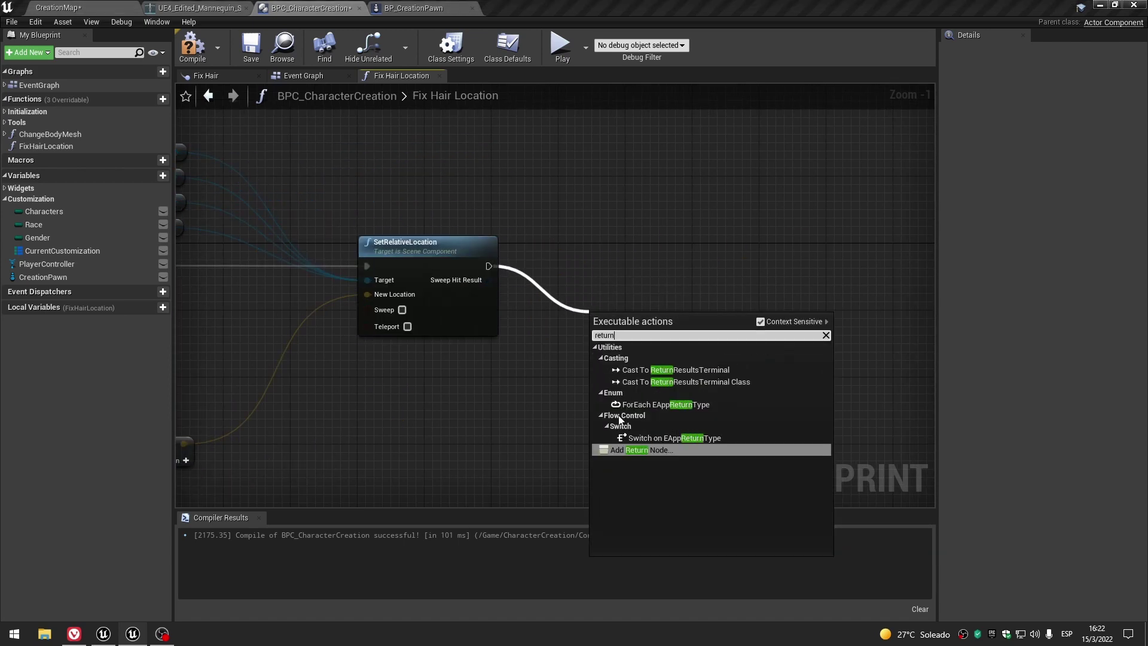
{"action": "left_click", "coordinate": [651, 449]}
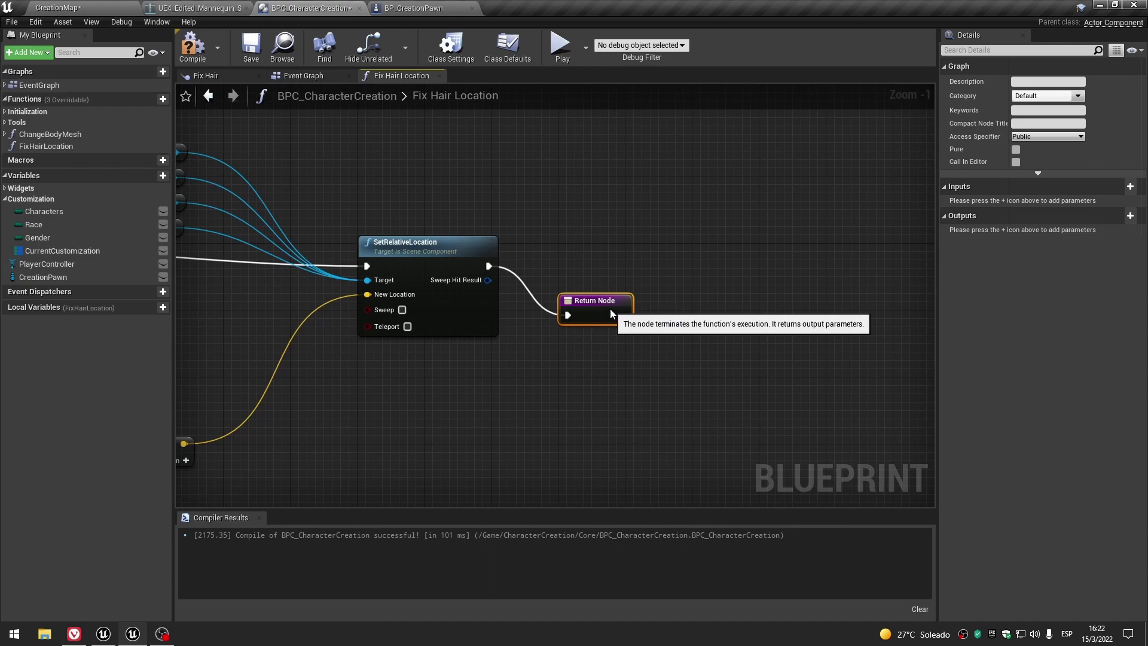
Compile BPC_CharacterCreation, then check headSocket on the mannequin skeleton and return to the graph.
{"action": "scroll", "coordinate": [772, 333], "scroll_direction": "down", "scroll_amount": 3}
{"action": "scroll", "coordinate": [772, 334], "scroll_direction": "up", "scroll_amount": 1}
{"action": "scroll", "coordinate": [773, 314], "scroll_direction": "up", "scroll_amount": 3}
{"action": "left_click", "coordinate": [770, 310]}
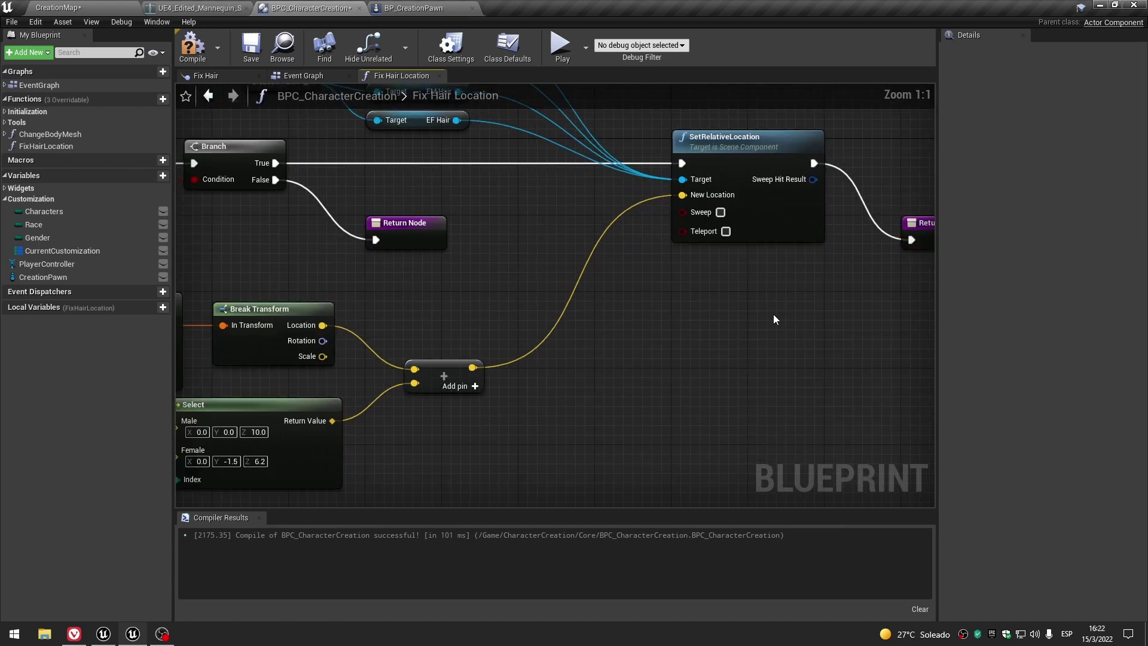
{"action": "scroll", "coordinate": [771, 322], "scroll_direction": "down", "scroll_amount": 4}
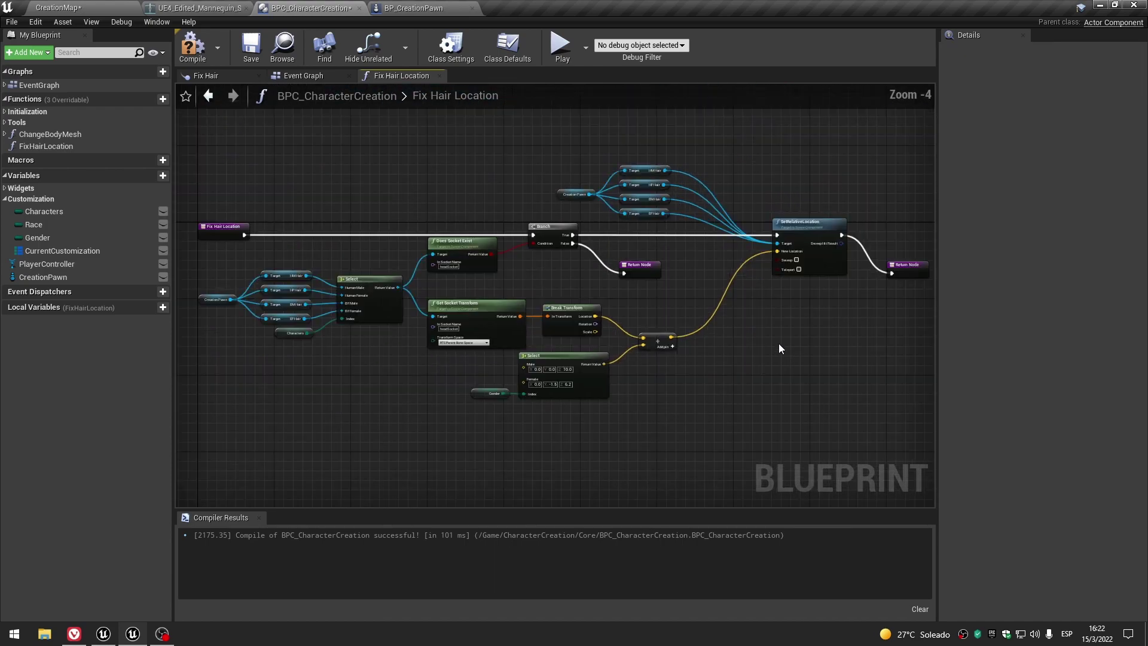
{"action": "scroll", "coordinate": [654, 411], "scroll_direction": "up", "scroll_amount": 3}
{"action": "scroll", "coordinate": [524, 383], "scroll_direction": "up", "scroll_amount": 1}
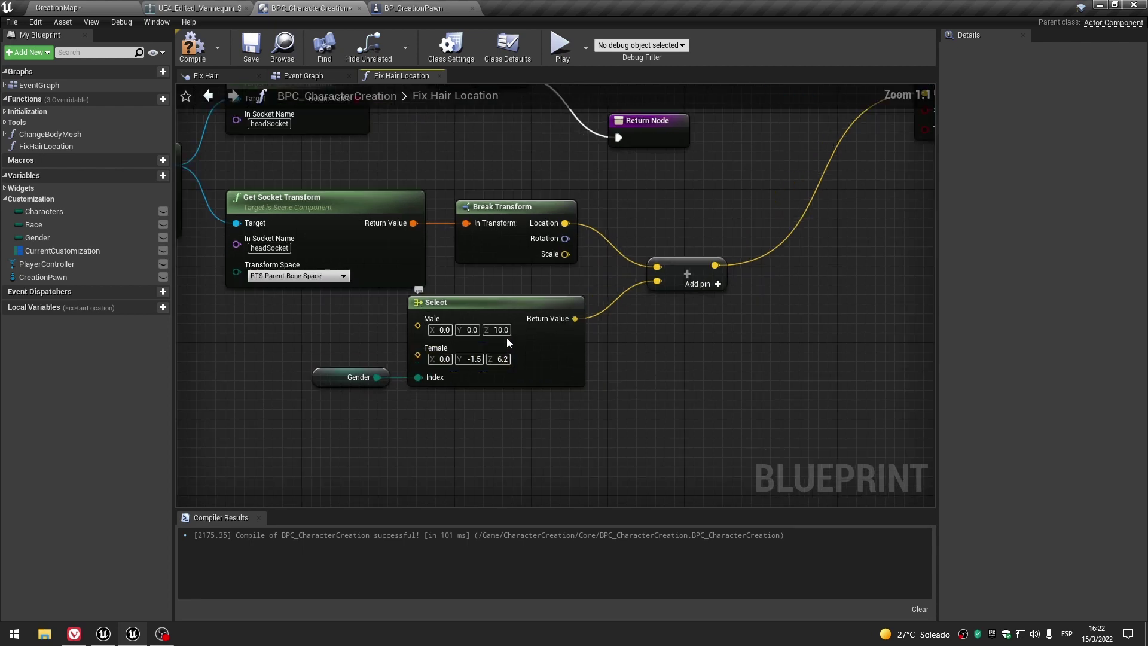
{"action": "left_click", "coordinate": [210, 48]}
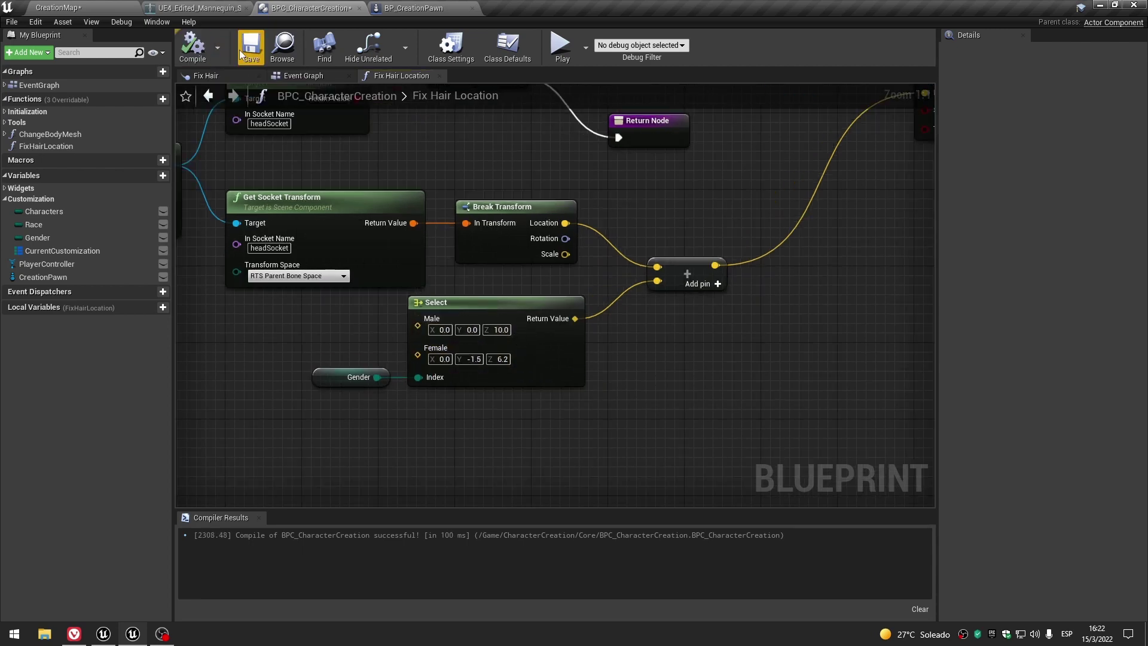
{"action": "left_click", "coordinate": [209, 7]}
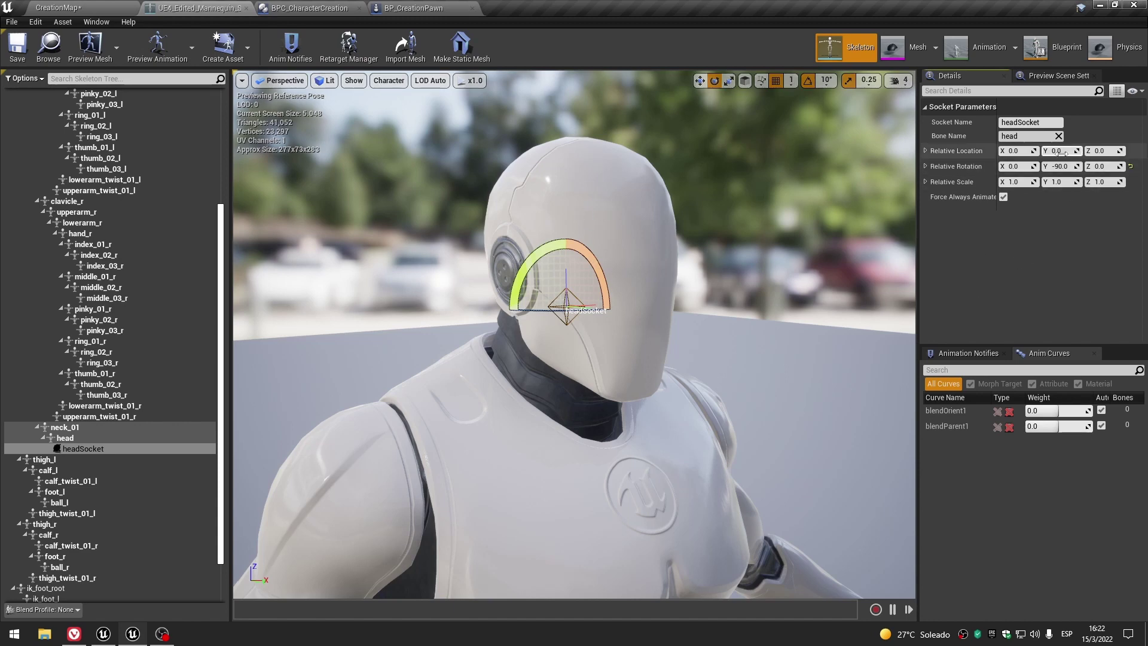
{"action": "left_click", "coordinate": [316, 7]}
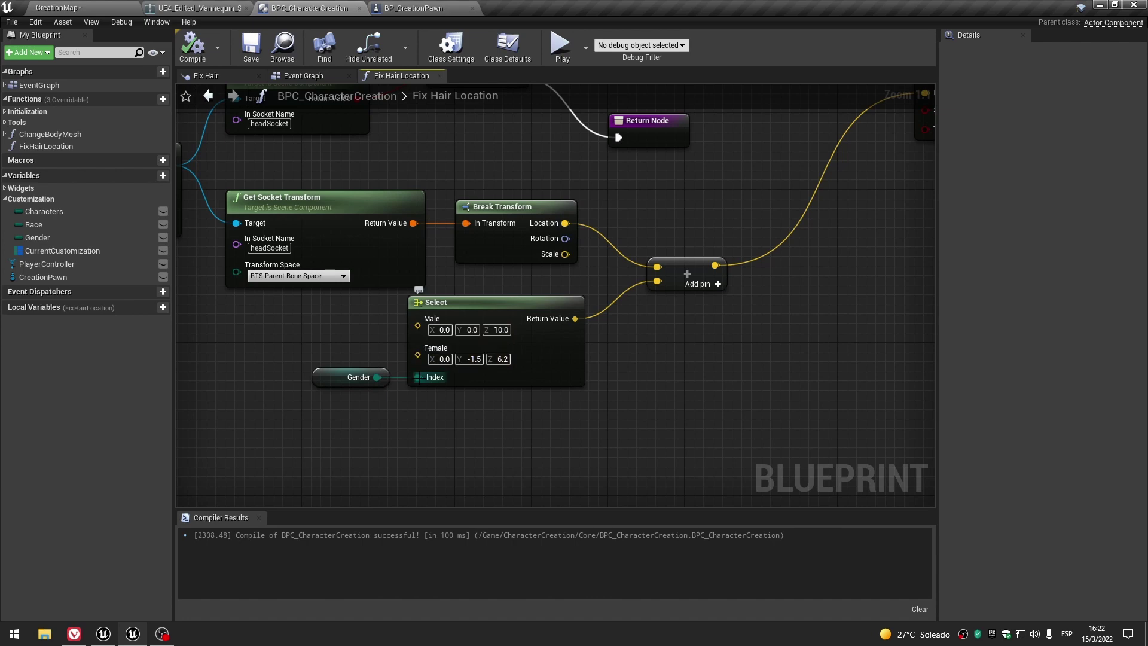
Raise the hair Select nodes slightly and align the socket transform and gender offset nodes.
{"action": "scroll", "coordinate": [417, 378], "scroll_direction": "down", "scroll_amount": 3}
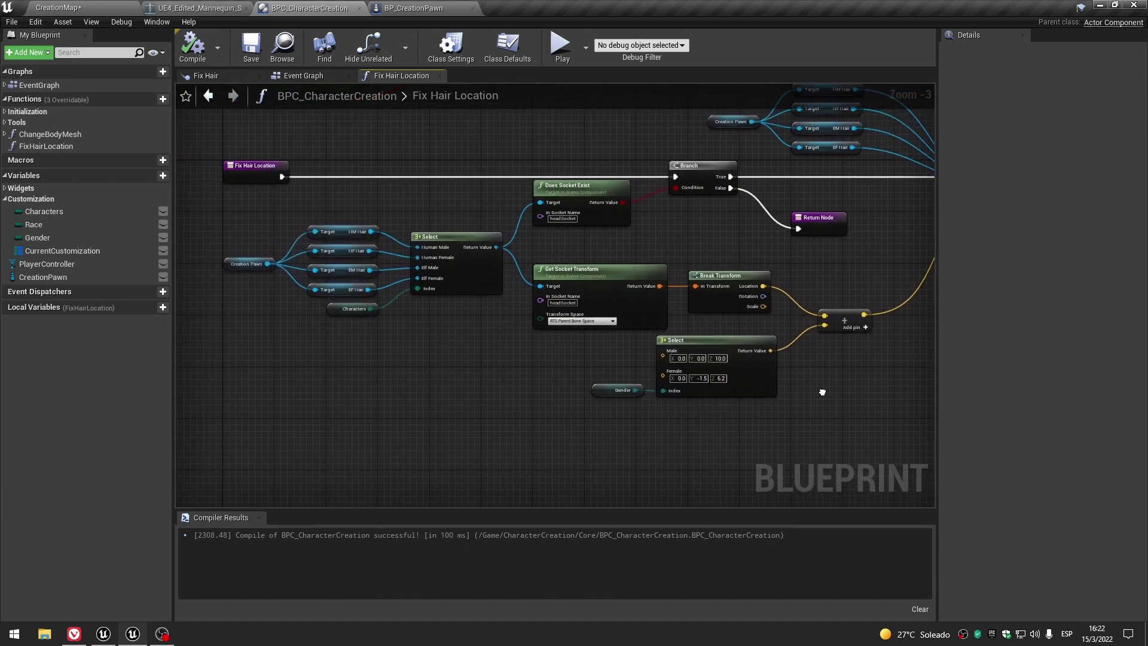
{"action": "right_click_drag", "start_coordinate": [577, 383], "coordinate": [833, 412]}
{"action": "left_click", "coordinate": [434, 315], "text": "shift"}
{"action": "scroll", "coordinate": [479, 333], "scroll_direction": "up", "scroll_amount": 2}
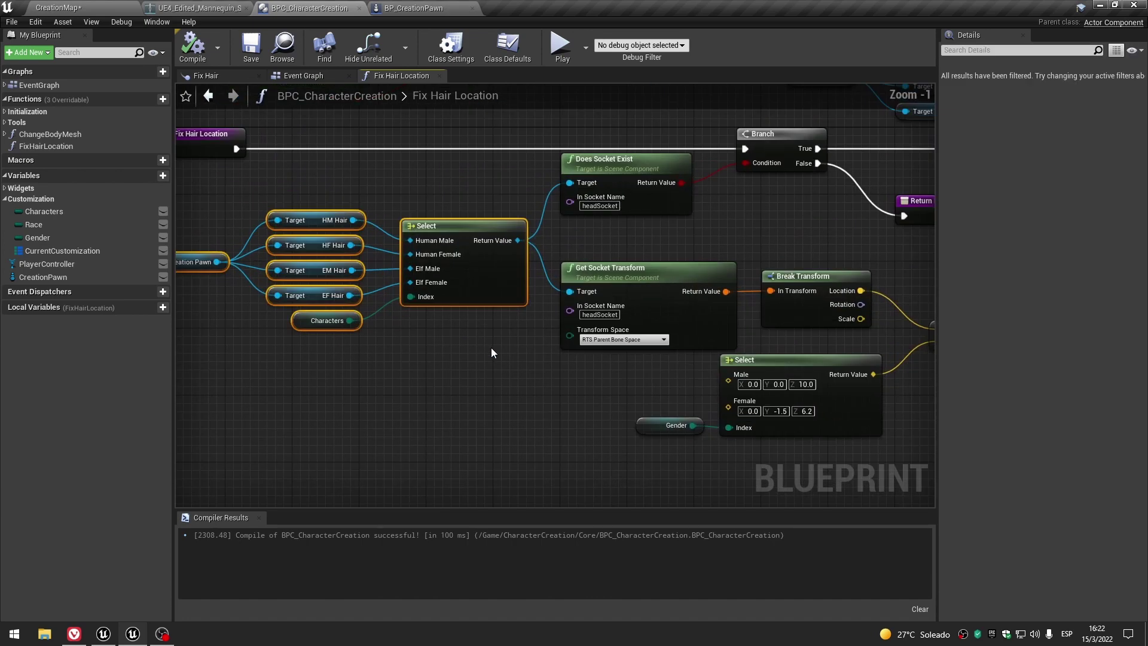
{"action": "left_click_drag", "start_coordinate": [489, 300], "coordinate": [489, 291]}
{"action": "scroll", "coordinate": [503, 321], "scroll_direction": "down", "scroll_amount": 2}
{"action": "left_click_drag", "start_coordinate": [395, 269], "coordinate": [711, 424]}
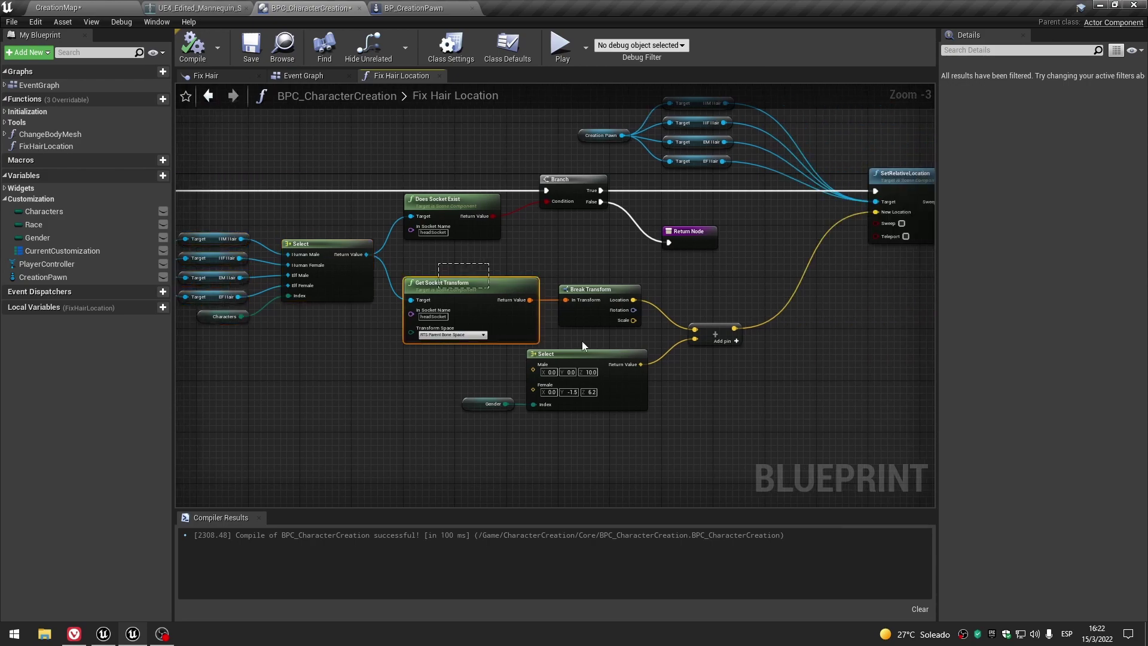
{"action": "scroll", "coordinate": [419, 277], "scroll_direction": "up", "scroll_amount": 2}
{"action": "scroll", "coordinate": [419, 277], "scroll_direction": "up", "scroll_amount": 1}
{"action": "left_click", "coordinate": [440, 421]}
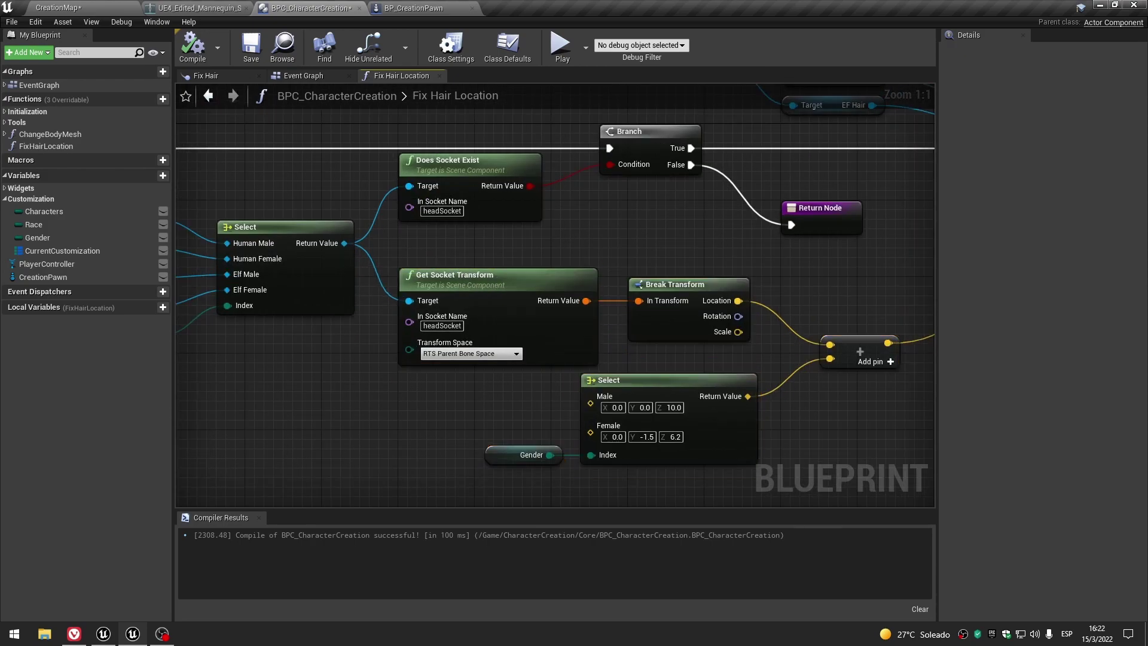
View the whole Fix Hair Location function and save BPC_CharacterCreation.
{"action": "right_click_drag", "start_coordinate": [440, 421], "coordinate": [336, 364]}
{"action": "scroll", "coordinate": [400, 357], "scroll_direction": "down", "scroll_amount": 4}
{"action": "right_click_drag", "start_coordinate": [766, 364], "coordinate": [658, 431]}
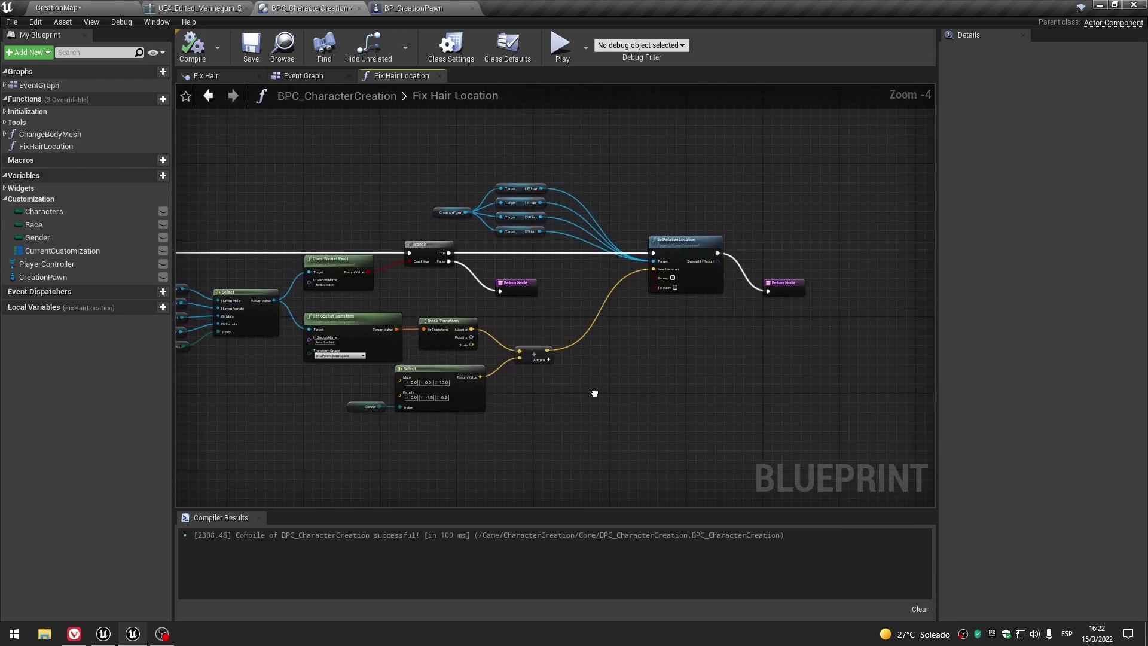
{"action": "left_click", "coordinate": [253, 50]}
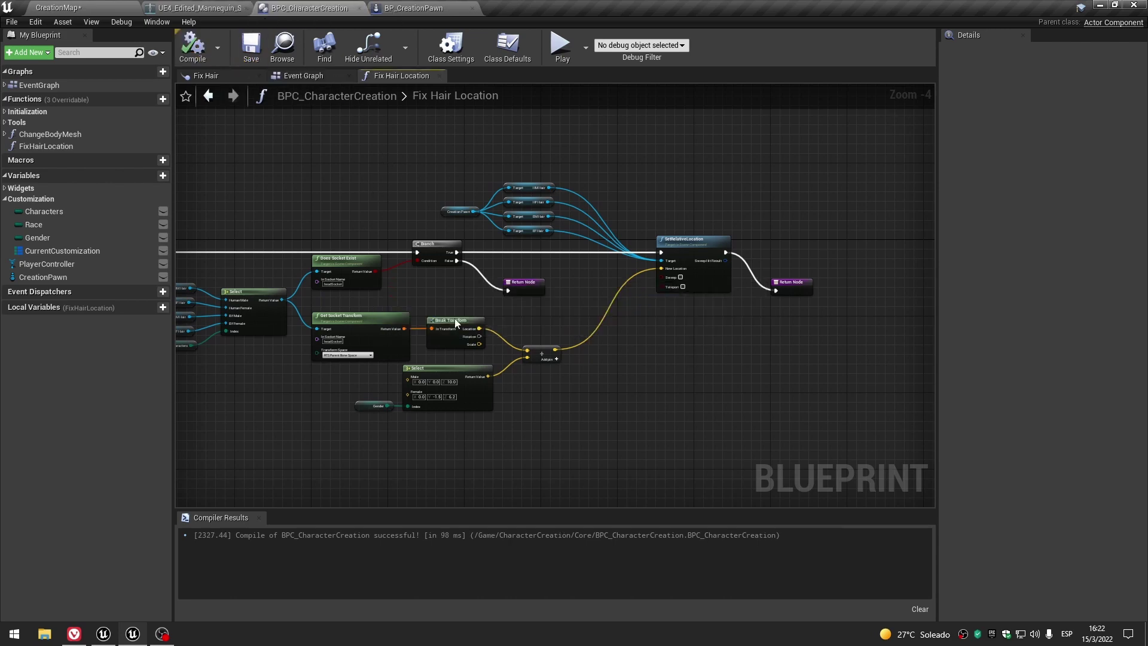
{"action": "scroll", "coordinate": [566, 361], "scroll_direction": "up", "scroll_amount": 3}
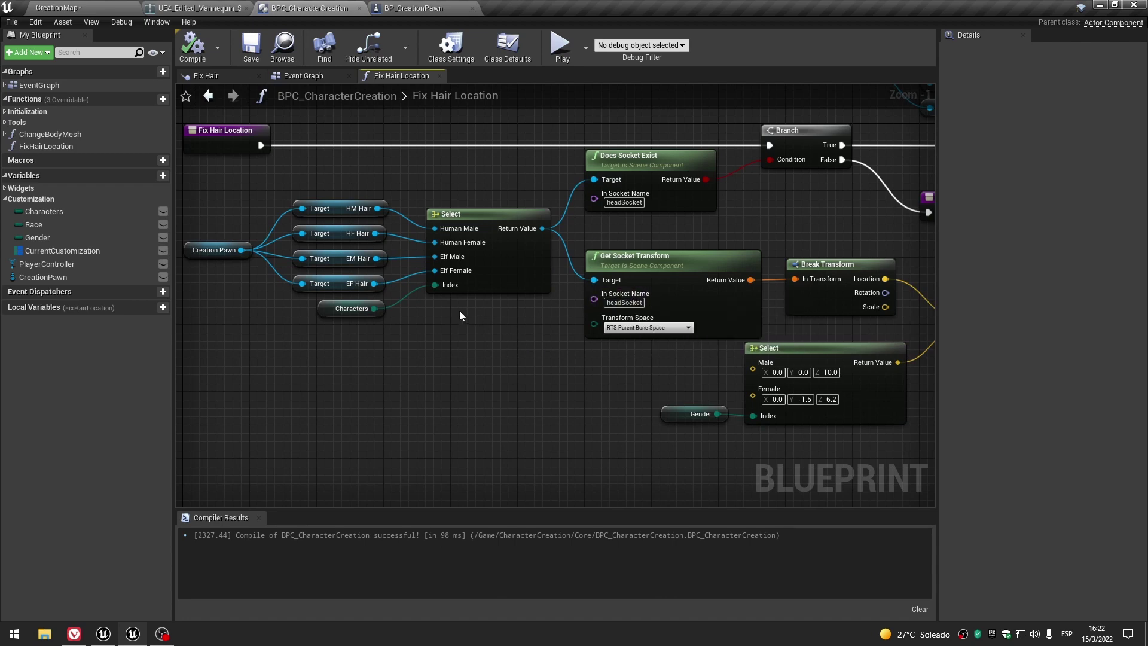
Inspect the headSocket on the UE4_Edited_Mannequin skeleton.
{"action": "scroll", "coordinate": [485, 342], "scroll_direction": "down", "scroll_amount": 3}
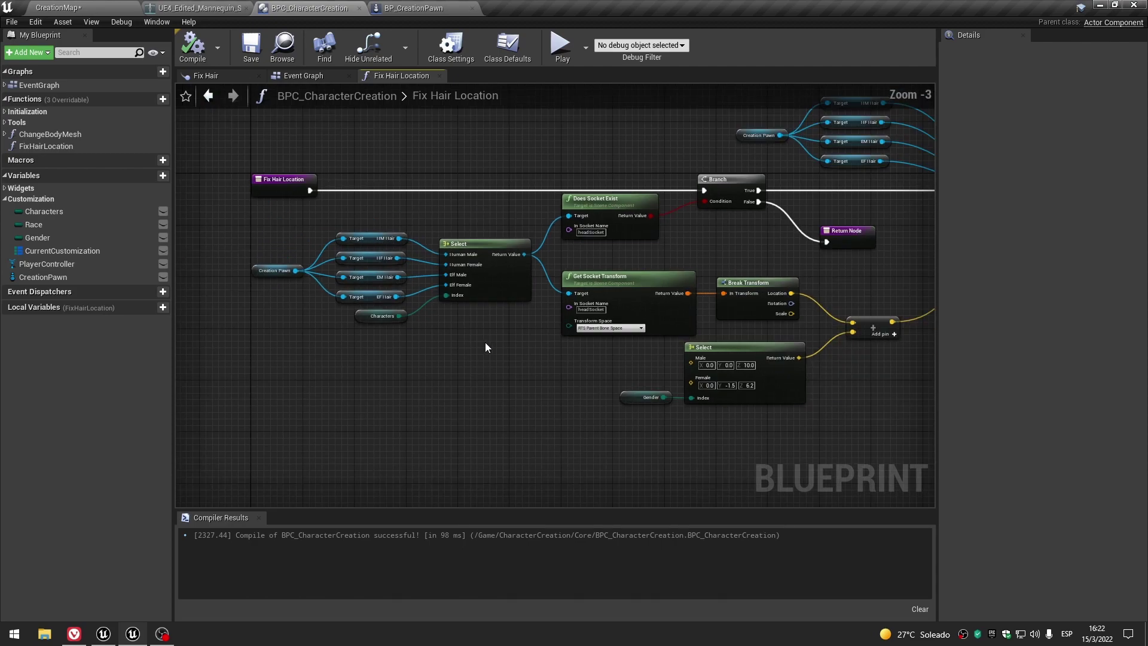
{"action": "scroll", "coordinate": [328, 328], "scroll_direction": "up", "scroll_amount": 2}
{"action": "left_click", "coordinate": [200, 8]}
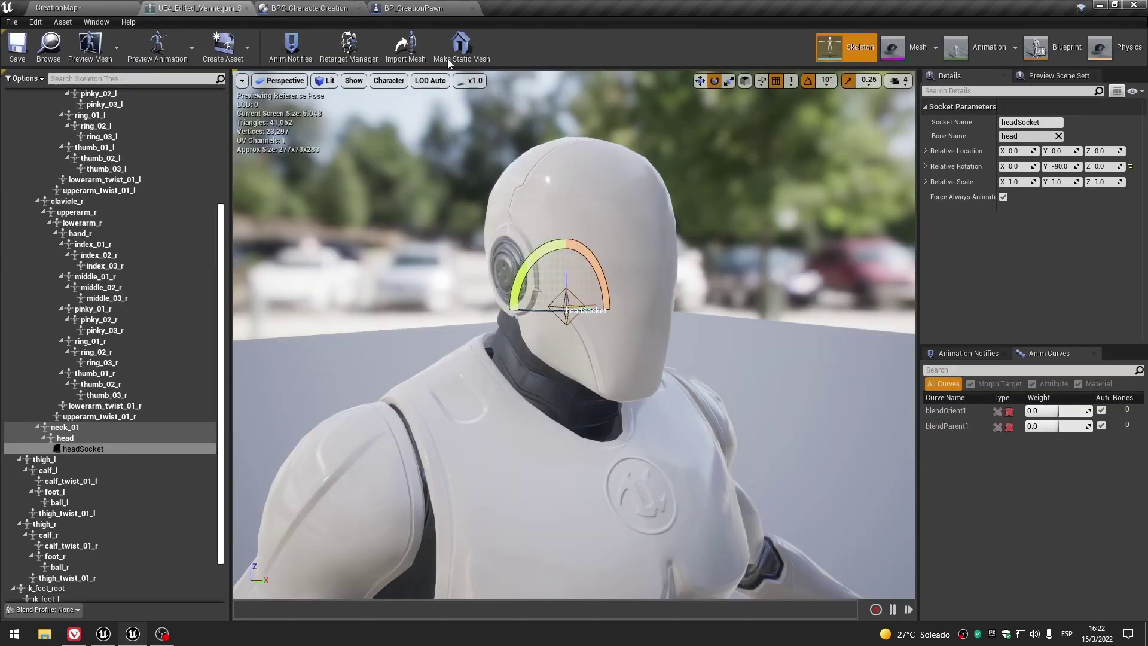
Return to BPC_CharacterCreation and launch a Play preview of the character creator.
{"action": "left_click", "coordinate": [290, 6]}
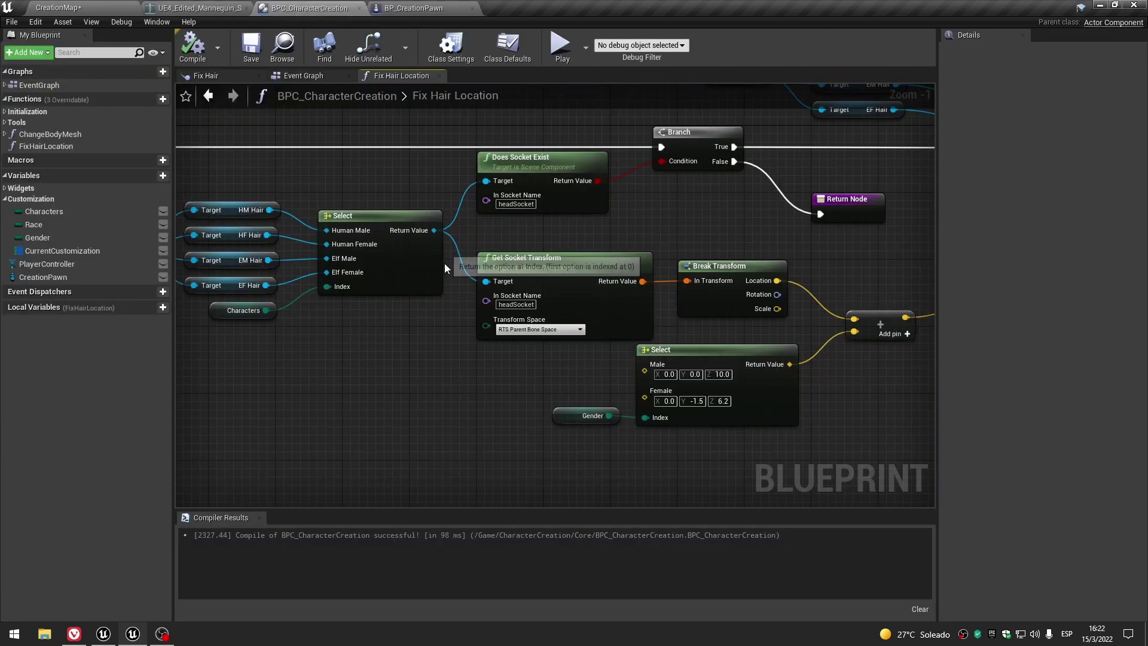
{"action": "scroll", "coordinate": [441, 352], "scroll_direction": "down", "scroll_amount": 2}
{"action": "left_click", "coordinate": [549, 54]}
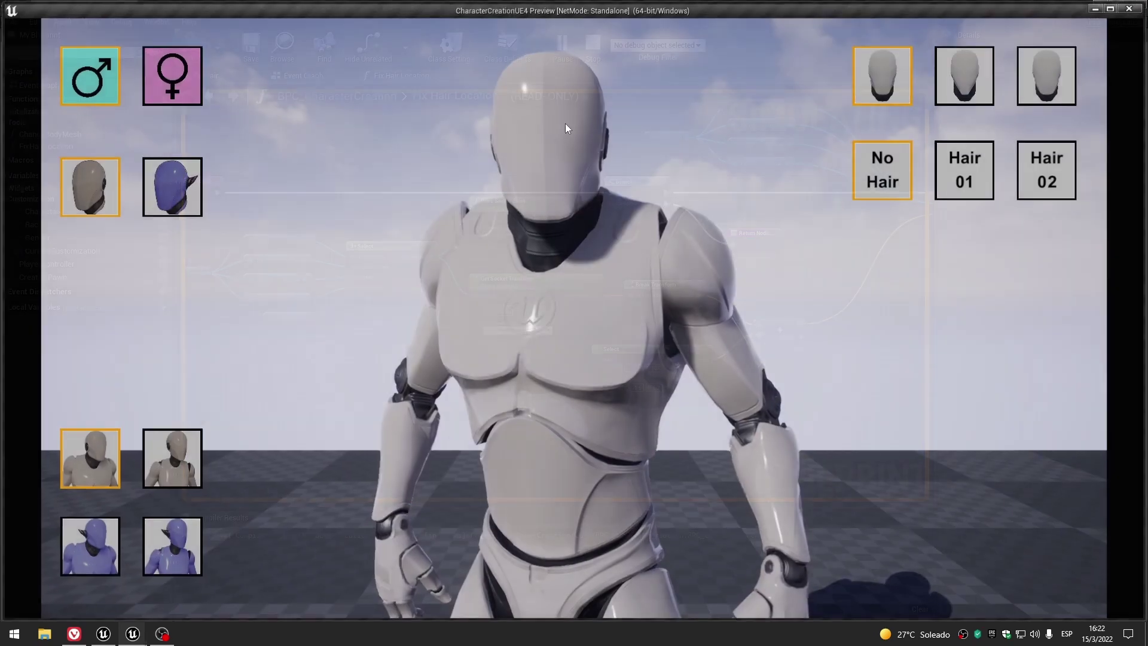
Toggle the male character between Hair 01 and No Hair in the preview.
{"action": "left_click", "coordinate": [981, 174]}
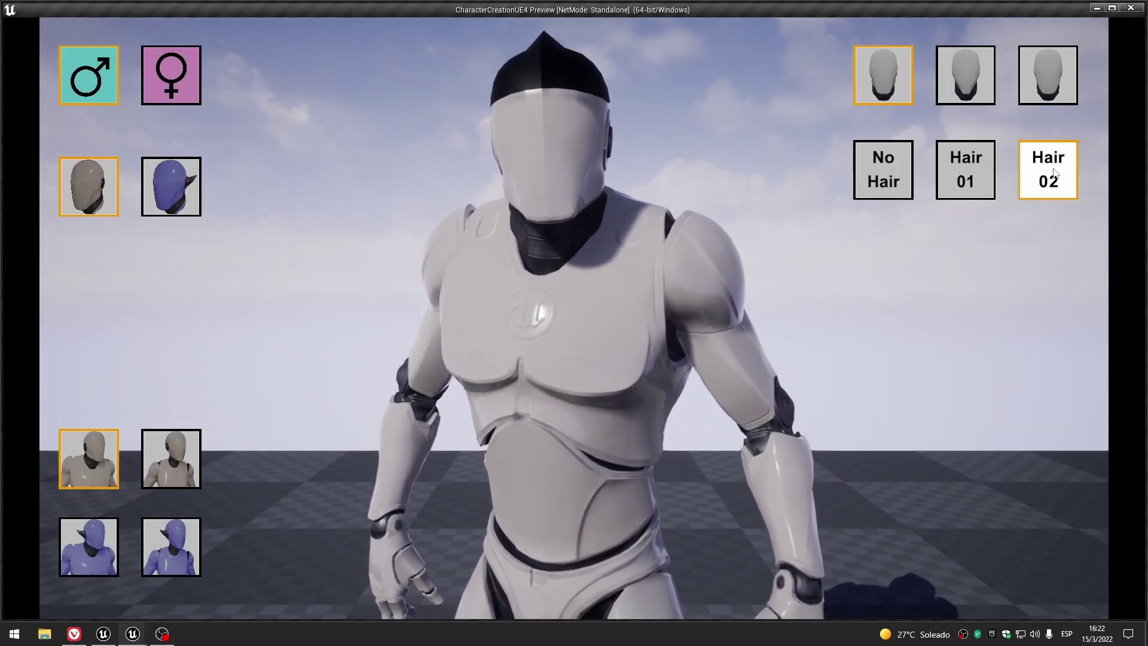
{"action": "left_click", "coordinate": [880, 173]}
{"action": "left_click", "coordinate": [964, 170]}
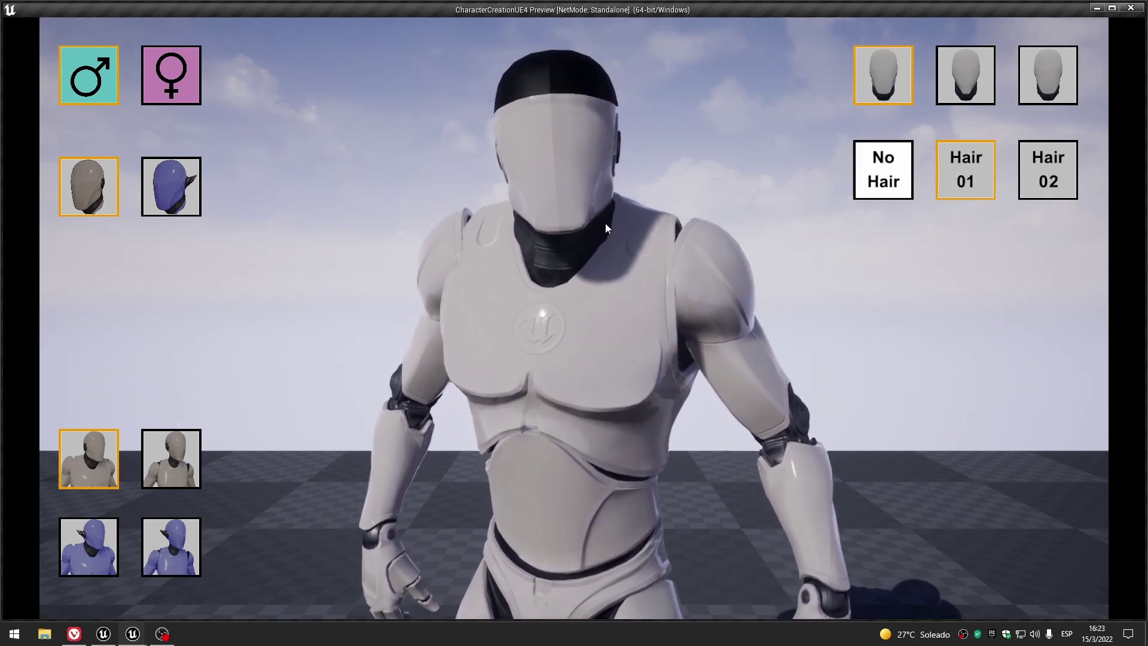
Give the female character Hair 01, switch gender back and forth, then close the preview.
{"action": "left_click", "coordinate": [199, 81]}
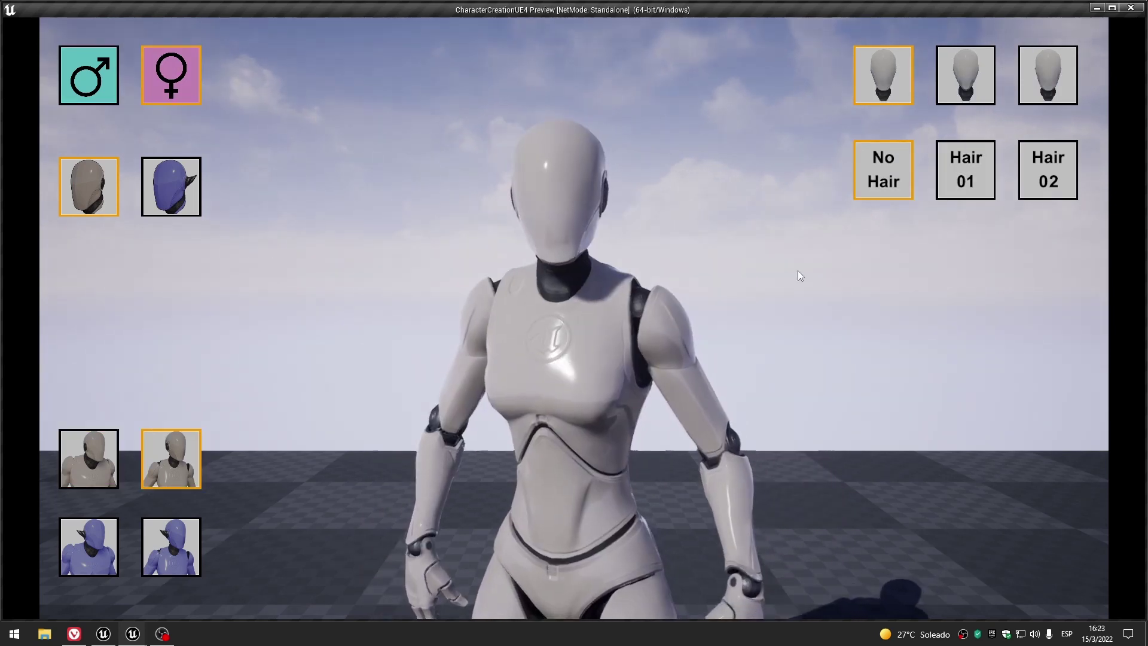
{"action": "left_click", "coordinate": [965, 174]}
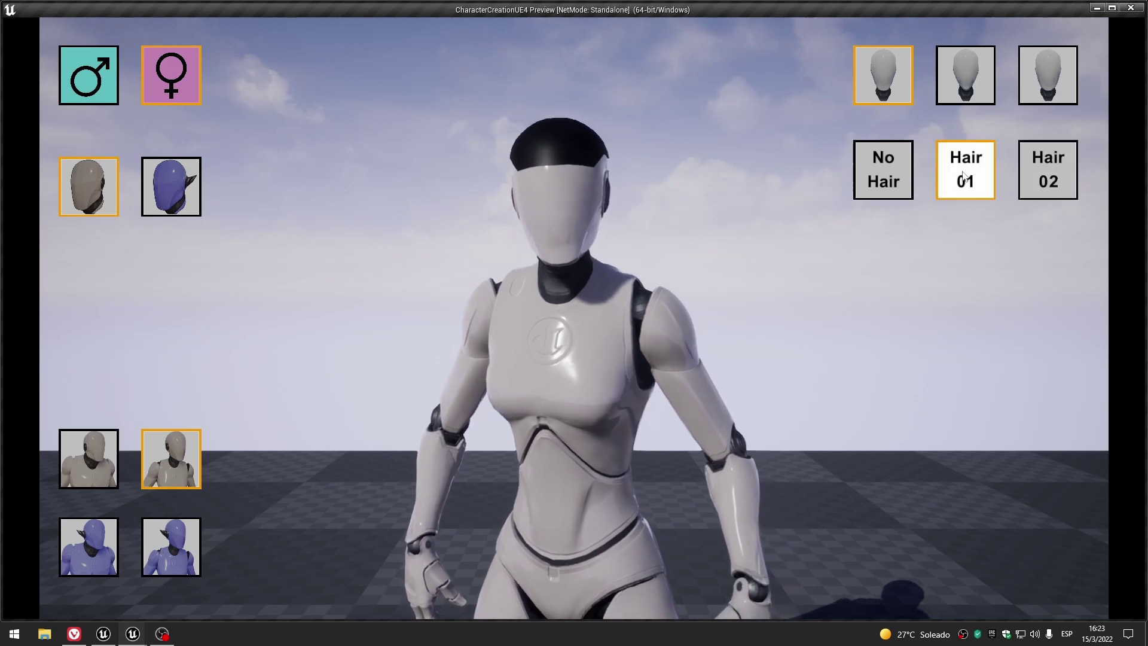
{"action": "left_click", "coordinate": [90, 74]}
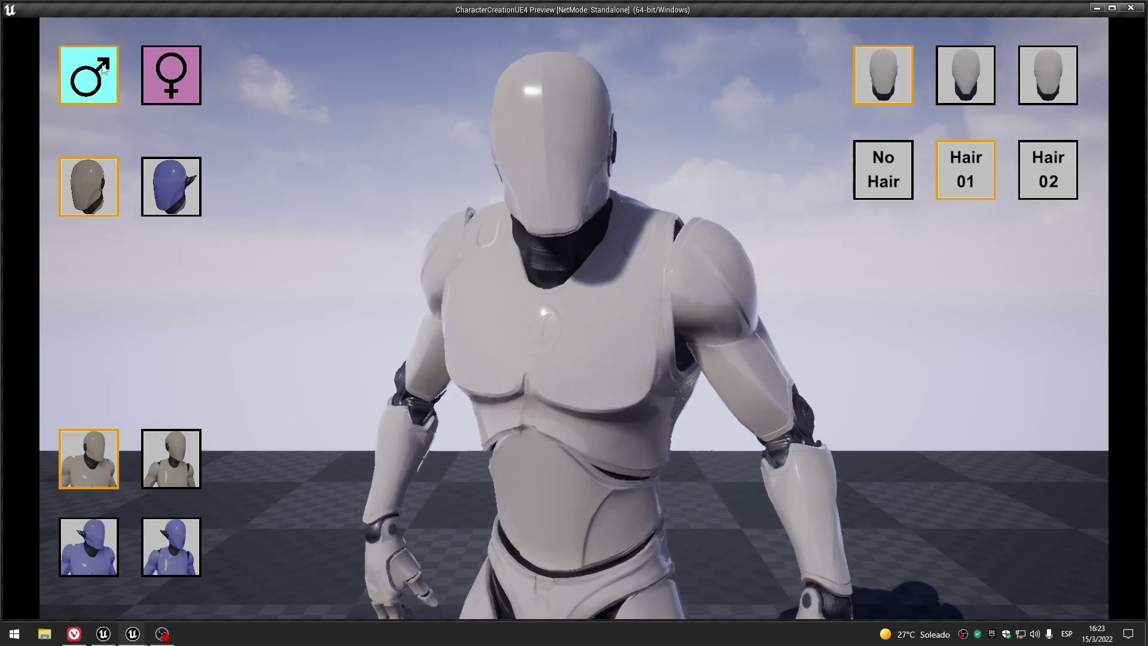
{"action": "left_click", "coordinate": [182, 78]}
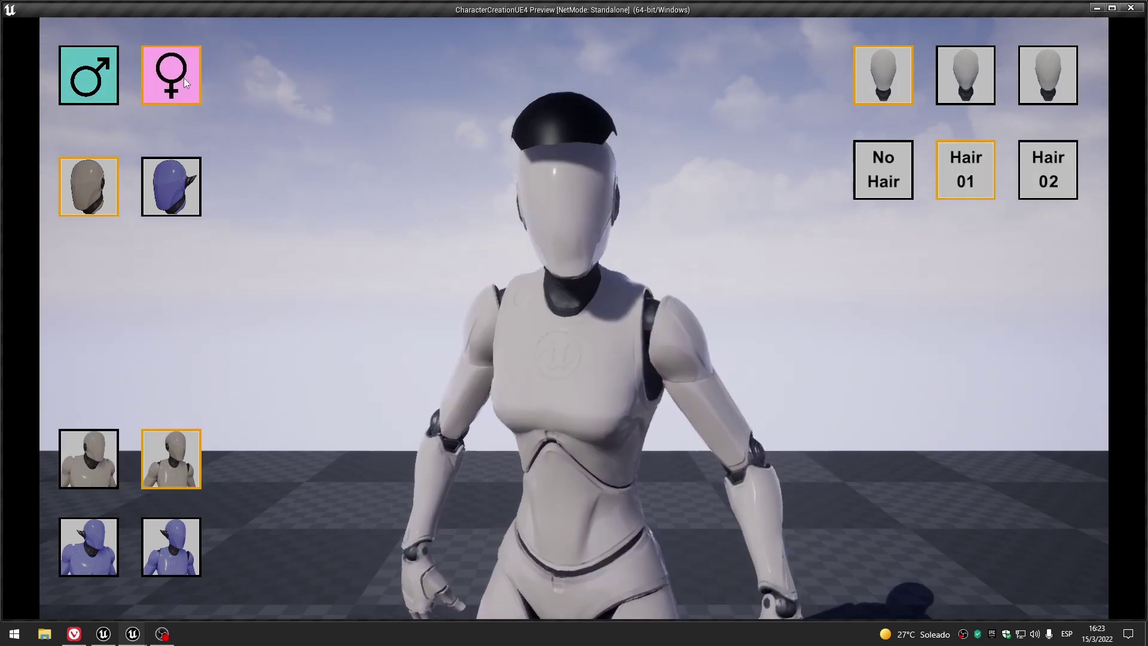
{"action": "left_click", "coordinate": [107, 74]}
{"action": "left_click", "coordinate": [150, 75]}
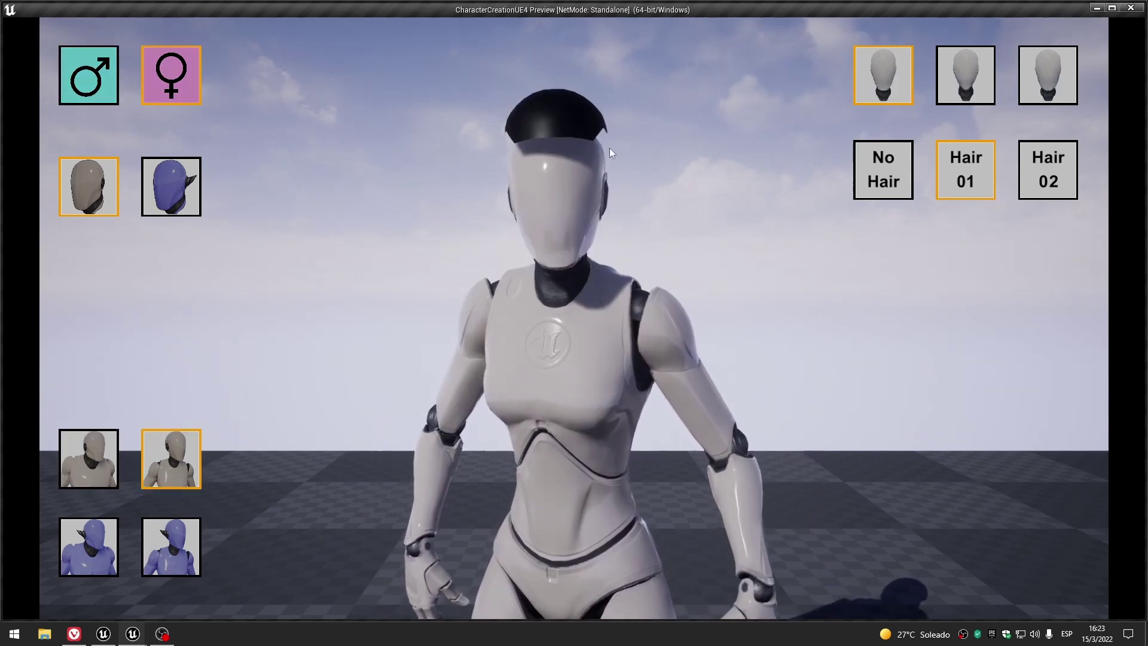
{"action": "left_click", "coordinate": [1130, 8]}
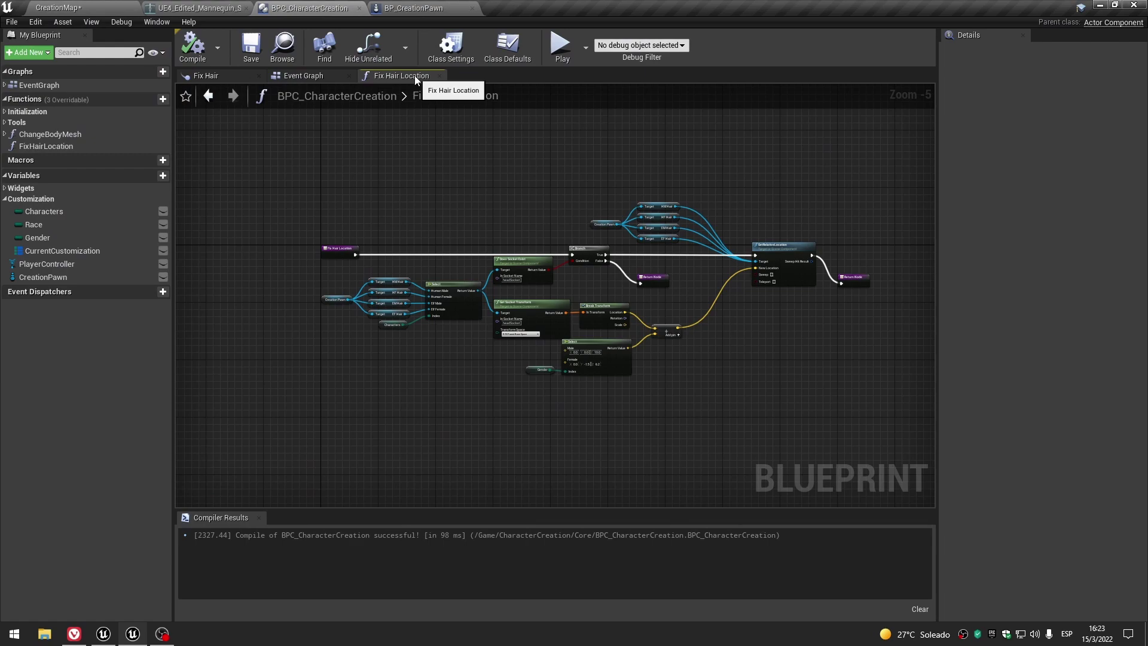
Close Fix Hair Location, open ChangeBodyMesh, and look inside its FixHair collapsed graph.
{"action": "left_click", "coordinate": [440, 77]}
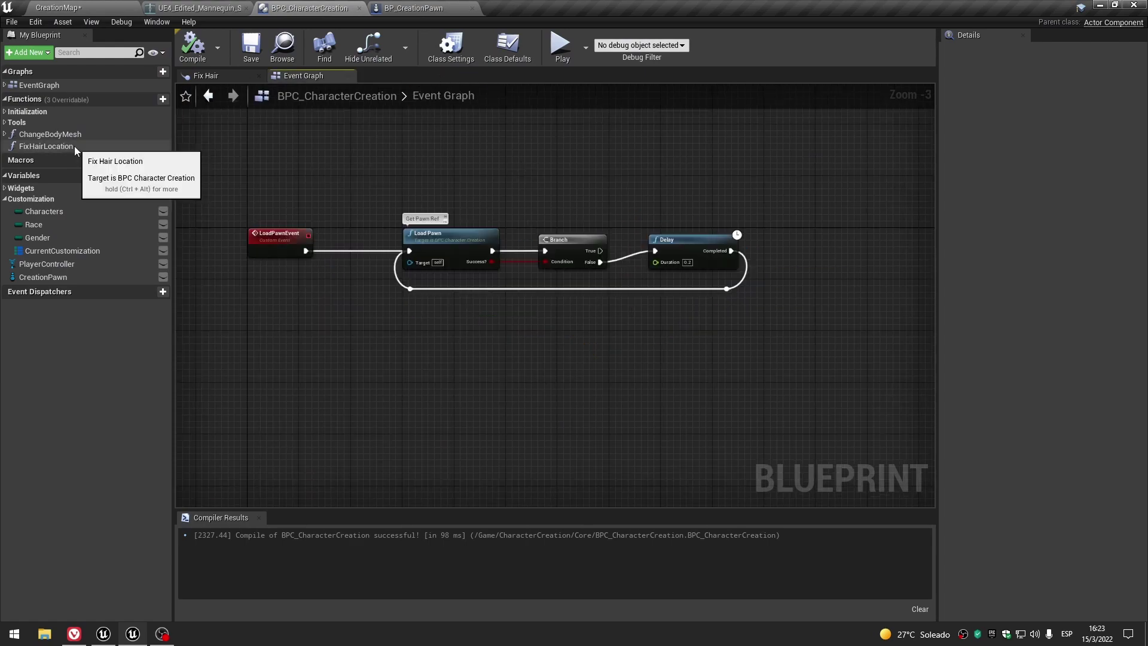
{"action": "double_click", "coordinate": [58, 135]}
{"action": "scroll", "coordinate": [522, 244], "scroll_direction": "up", "scroll_amount": 5}
{"action": "scroll", "coordinate": [537, 273], "scroll_direction": "up", "scroll_amount": 1}
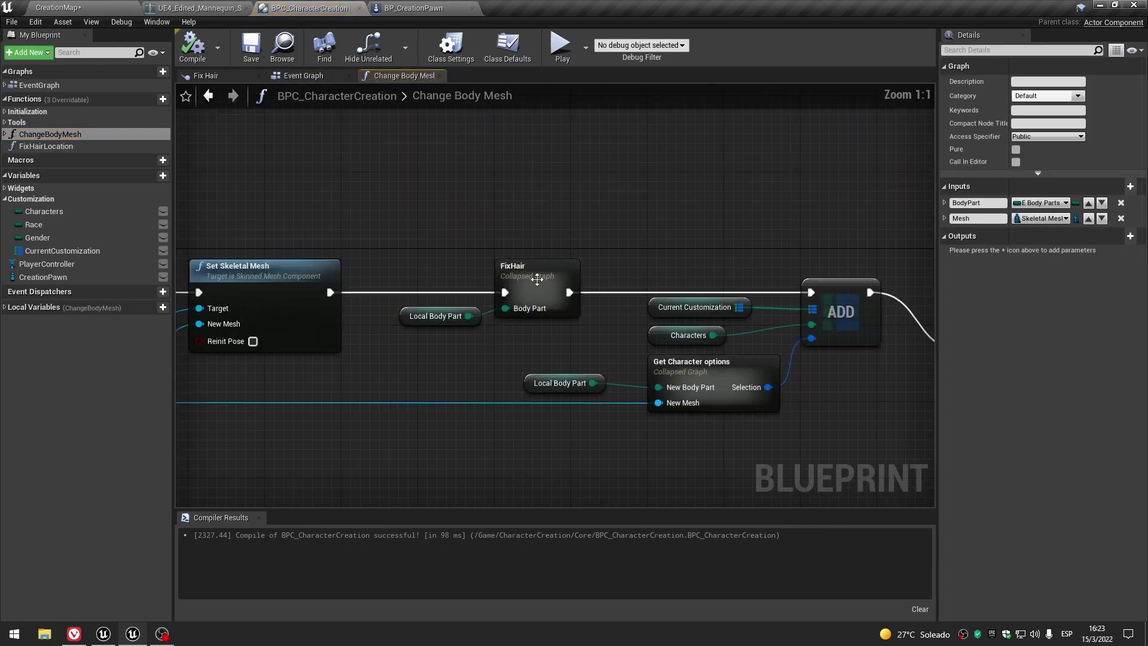
{"action": "double_click", "coordinate": [537, 272]}
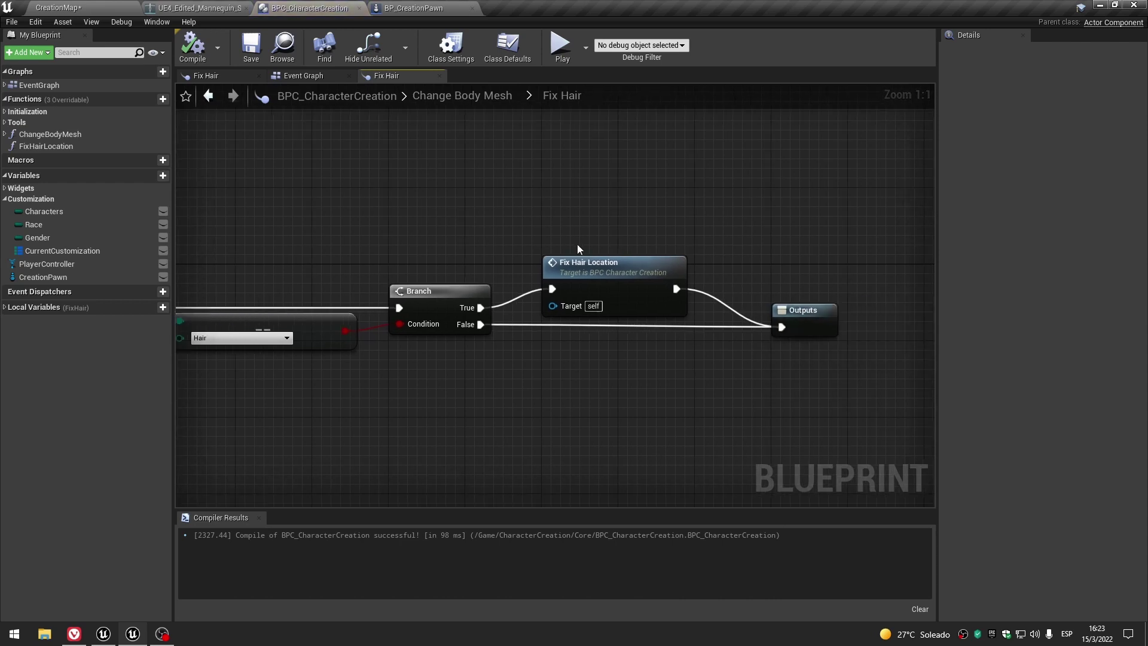
{"action": "scroll", "coordinate": [440, 208], "scroll_direction": "down", "scroll_amount": 2}
{"action": "right_click_drag", "start_coordinate": [440, 208], "coordinate": [553, 221]}
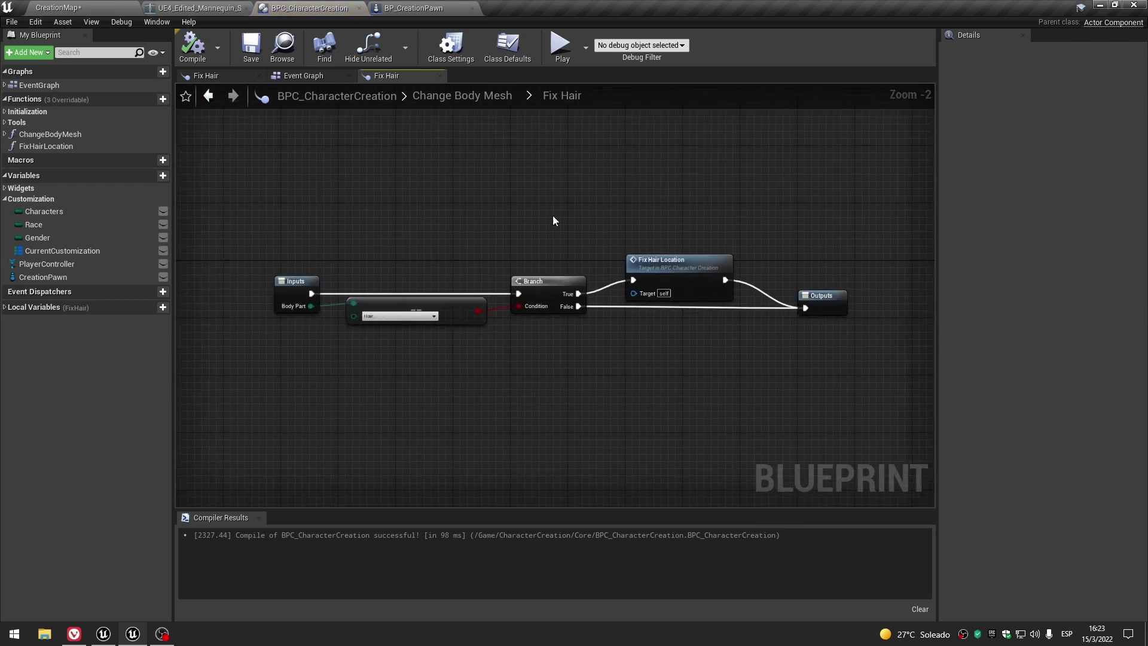
Review the Change Body Mesh graph and close the mannequin skeleton and creation pawn editors.
{"action": "left_click", "coordinate": [478, 92]}
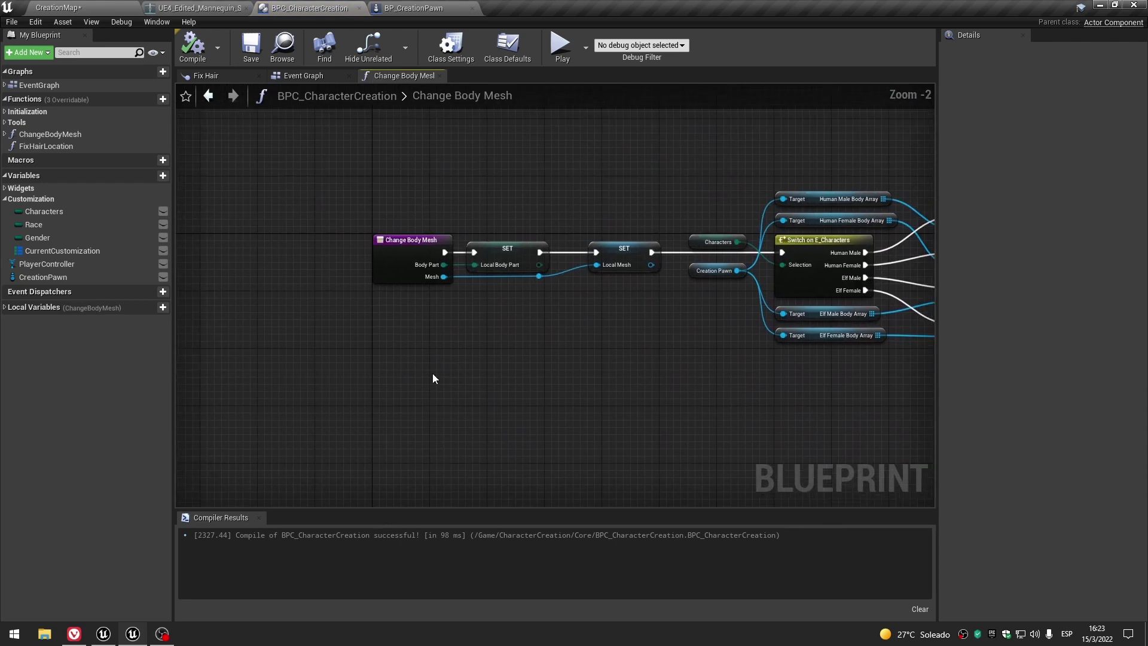
{"action": "scroll", "coordinate": [435, 381], "scroll_direction": "up", "scroll_amount": 2}
{"action": "left_click", "coordinate": [380, 224]}
{"action": "scroll", "coordinate": [380, 224], "scroll_direction": "down", "scroll_amount": 5}
{"action": "right_click_drag", "start_coordinate": [699, 327], "coordinate": [670, 330]}
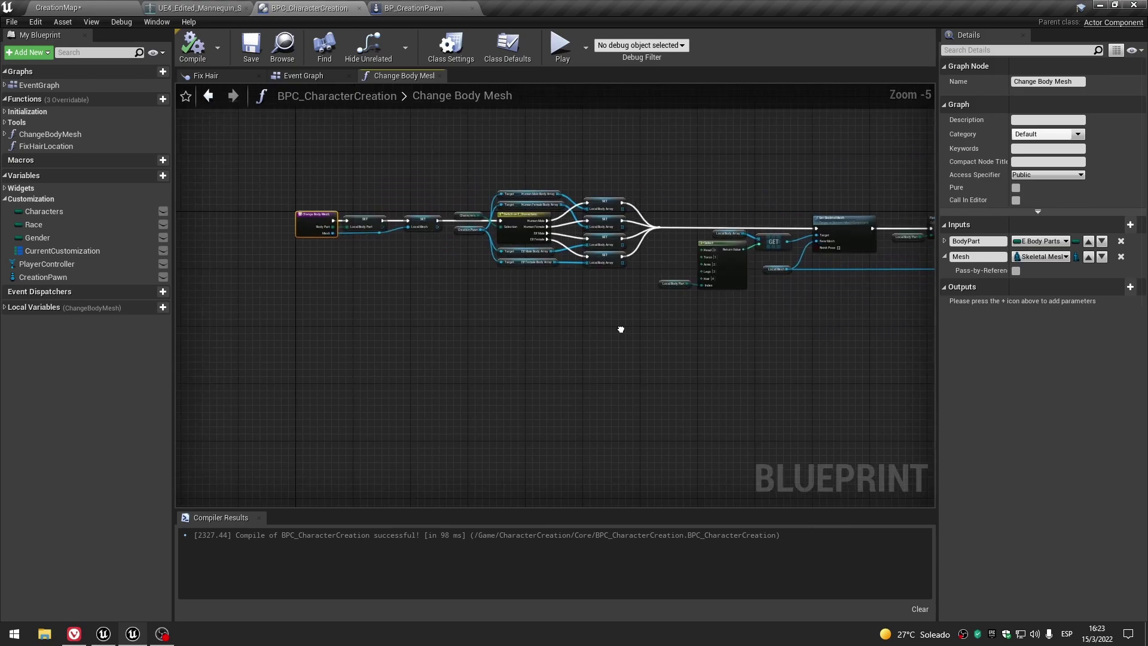
{"action": "scroll", "coordinate": [347, 256], "scroll_direction": "up", "scroll_amount": 4}
{"action": "left_click", "coordinate": [207, 6]}
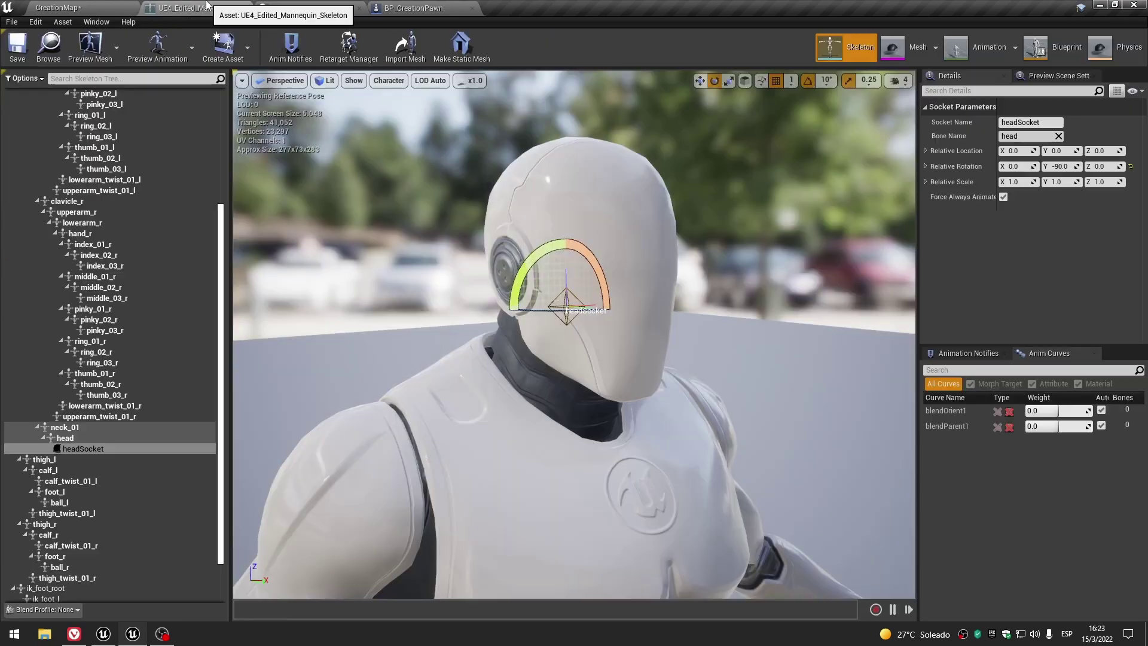
{"action": "left_click", "coordinate": [245, 11]}
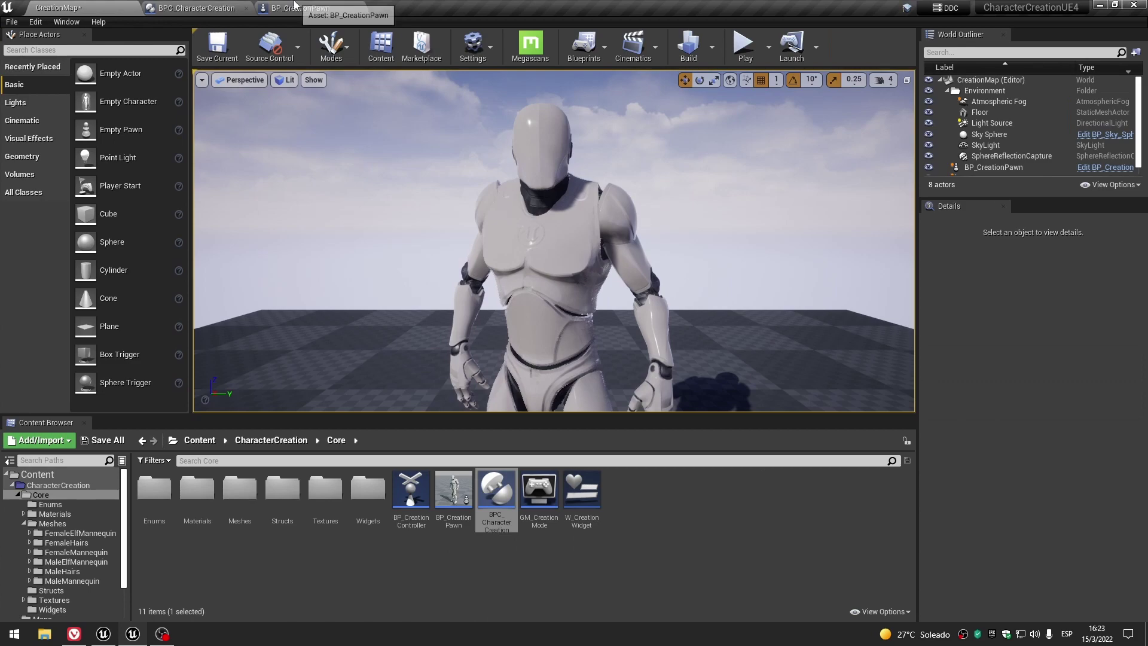
{"action": "left_click", "coordinate": [357, 8]}
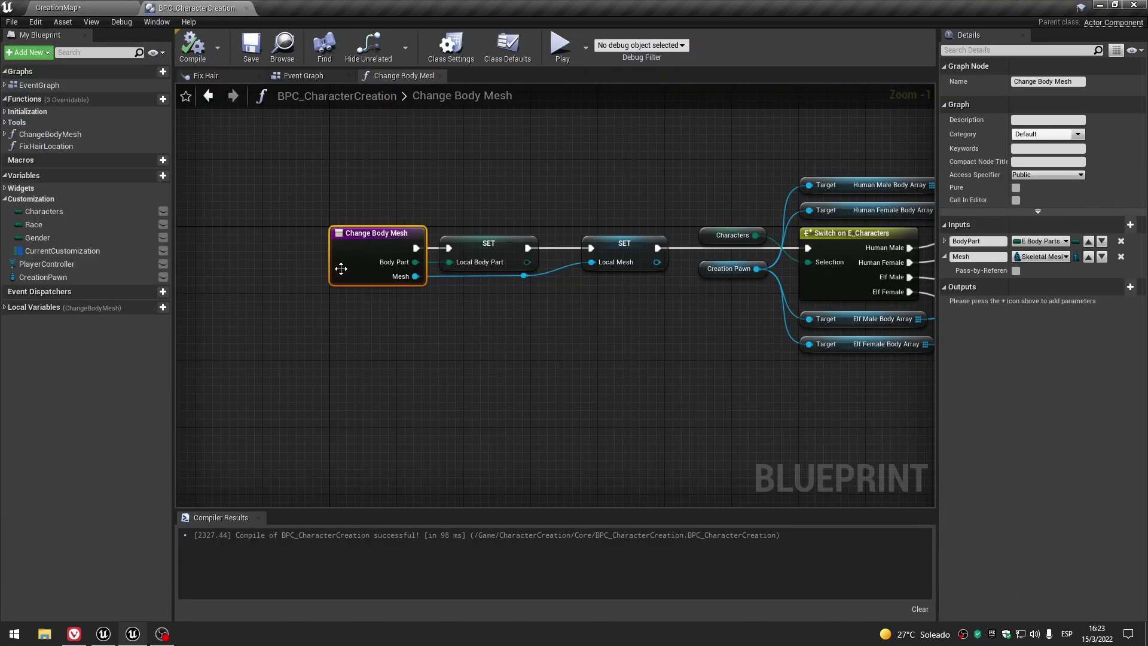
{"action": "scroll", "coordinate": [342, 272], "scroll_direction": "down", "scroll_amount": 1}
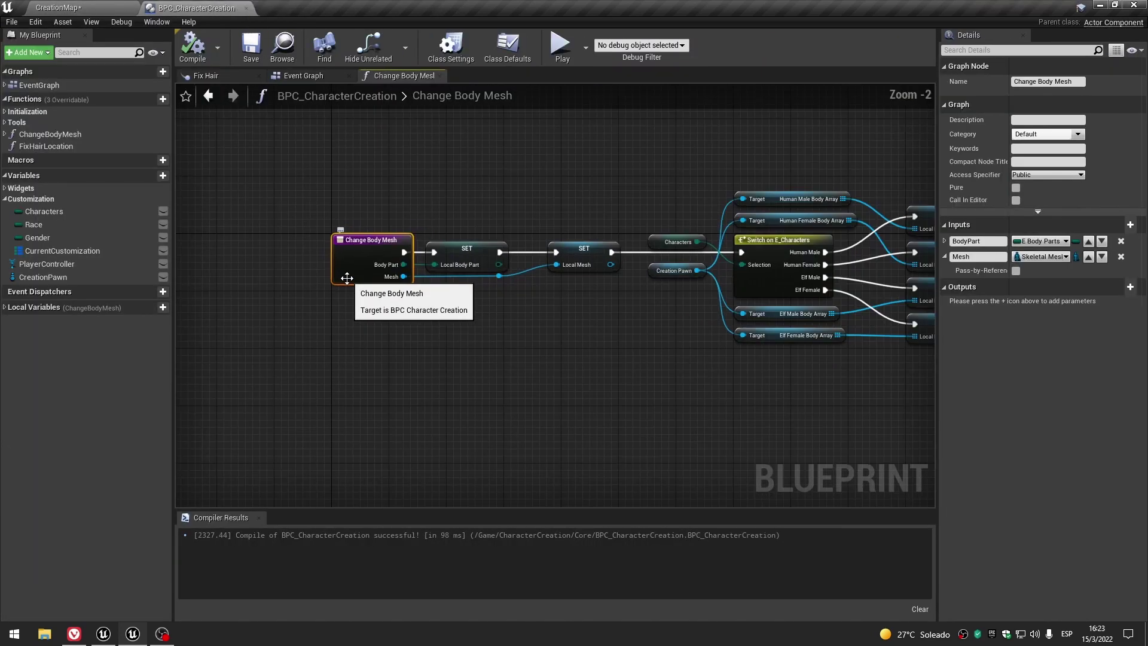
{"action": "scroll", "coordinate": [347, 277], "scroll_direction": "down", "scroll_amount": 2}
{"action": "scroll", "coordinate": [346, 278], "scroll_direction": "up", "scroll_amount": 3}
{"action": "left_click", "coordinate": [471, 364]}
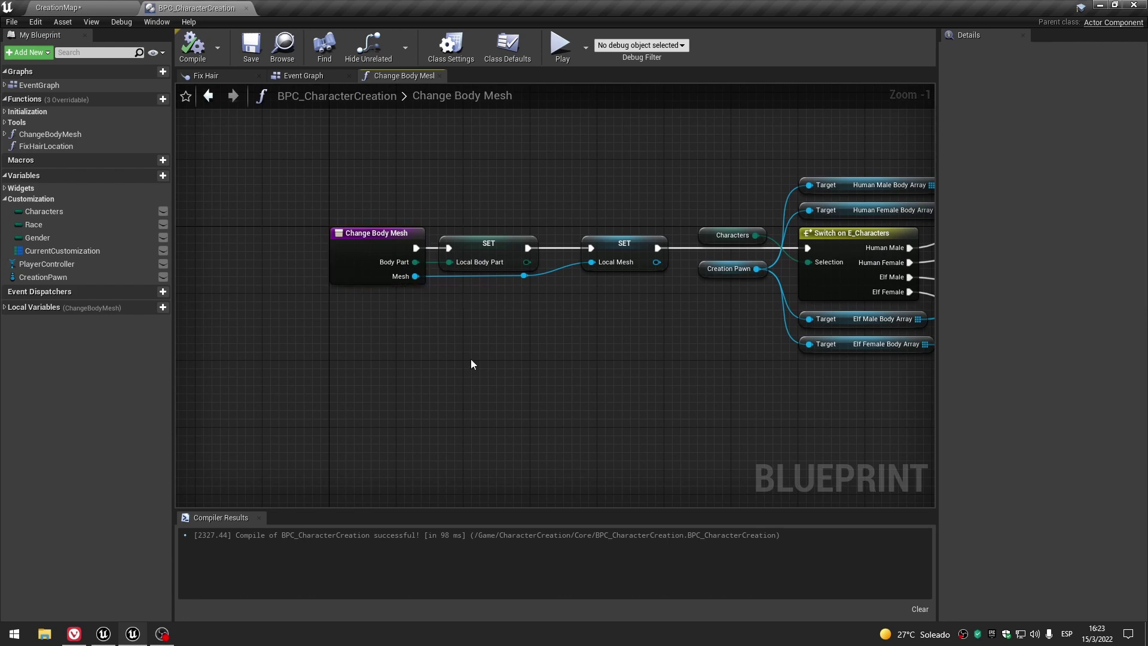
Check the Change Body Mesh call in W_MeshSelectorButton's event graph, then close that widget.
{"action": "left_click", "coordinate": [91, 3]}
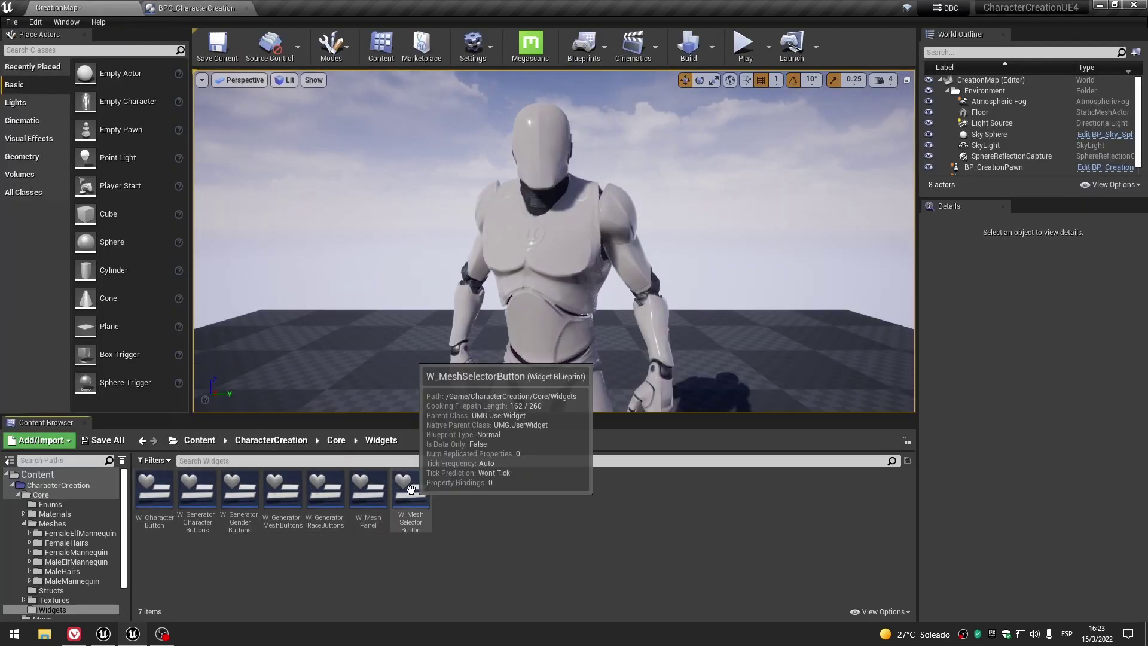
{"action": "double_click", "coordinate": [410, 489]}
{"action": "left_click", "coordinate": [1119, 53]}
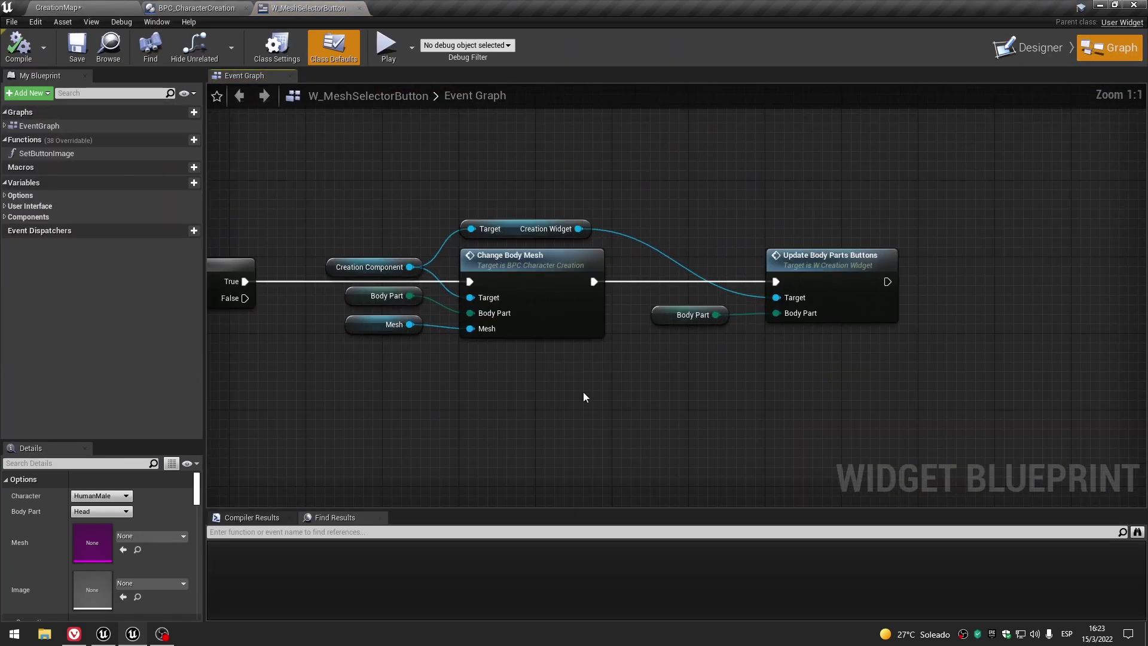
{"action": "left_click", "coordinate": [526, 268]}
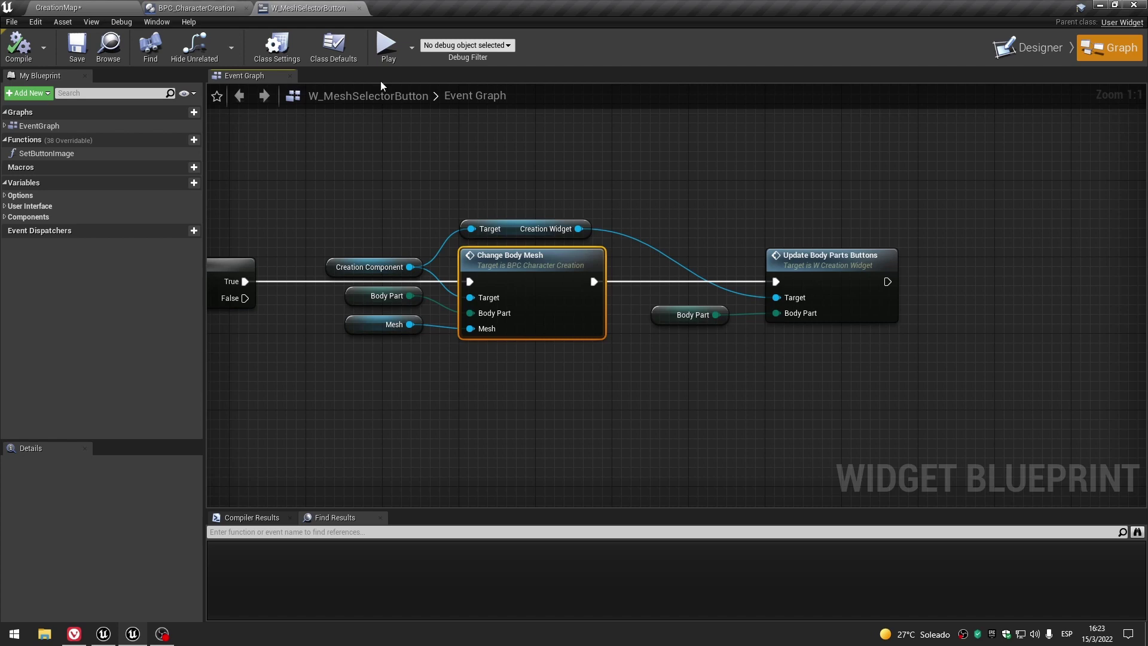
{"action": "left_click", "coordinate": [359, 8]}
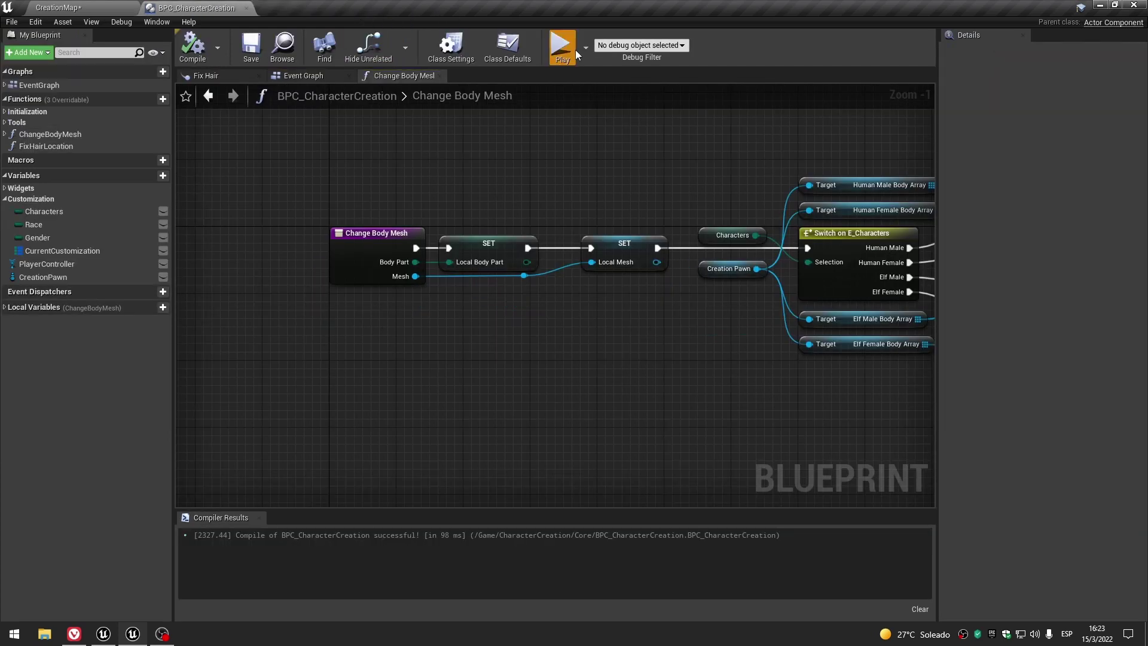
Relaunch the preview and test Hair 01 carrying over across repeated male/female switches.
{"action": "left_click", "coordinate": [575, 49]}
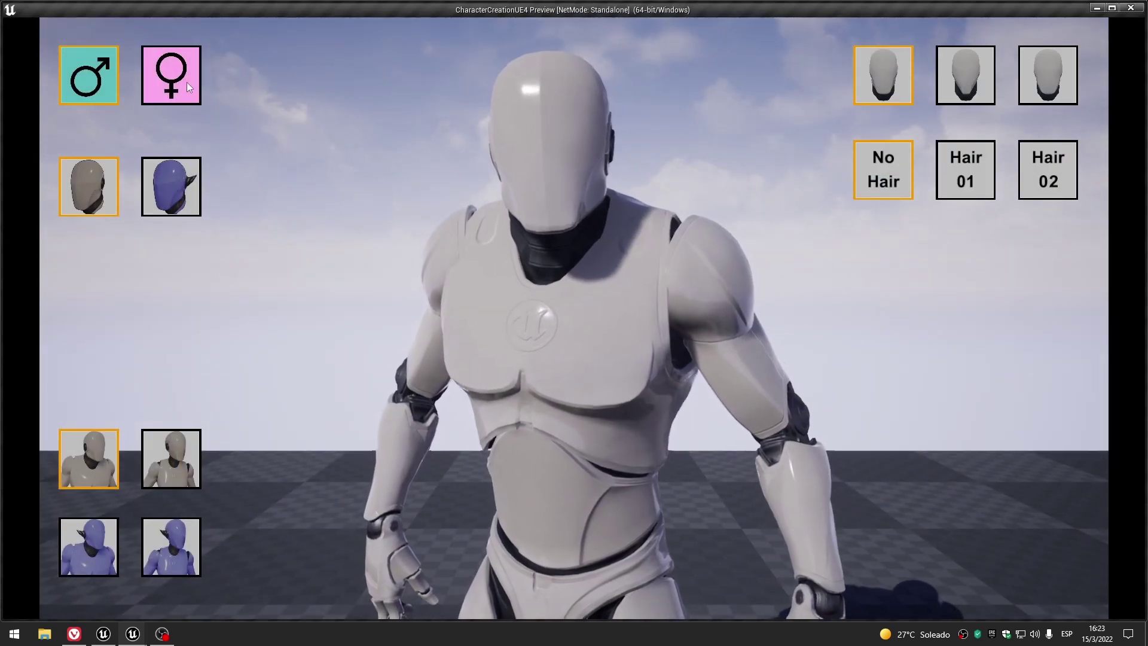
{"action": "left_click", "coordinate": [974, 182]}
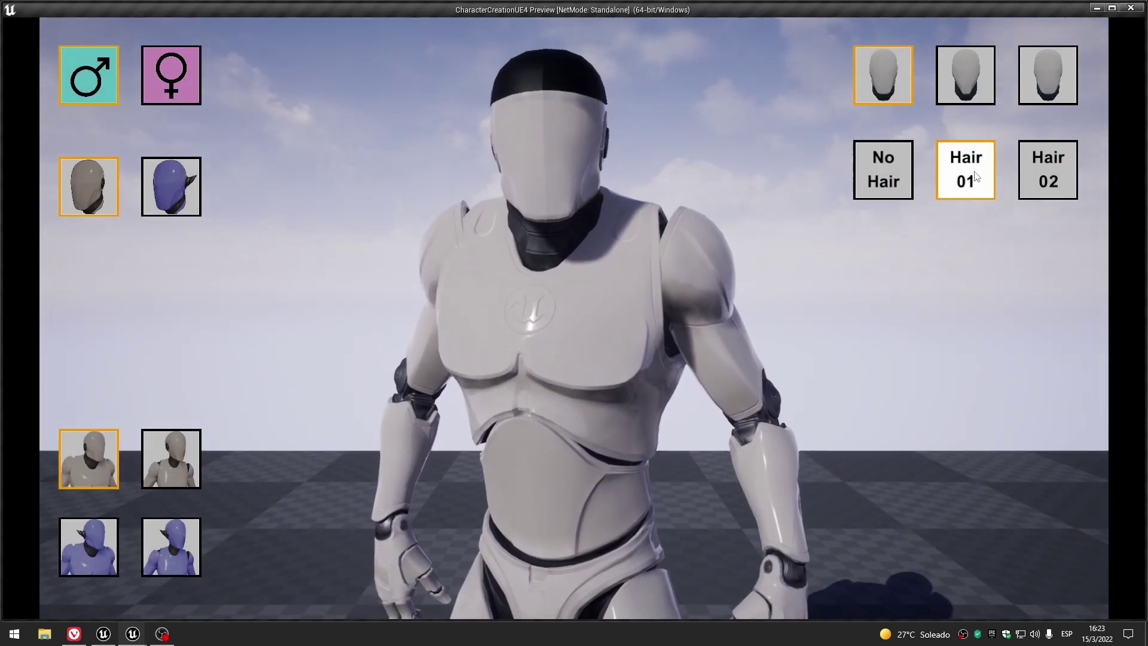
{"action": "left_click", "coordinate": [193, 69]}
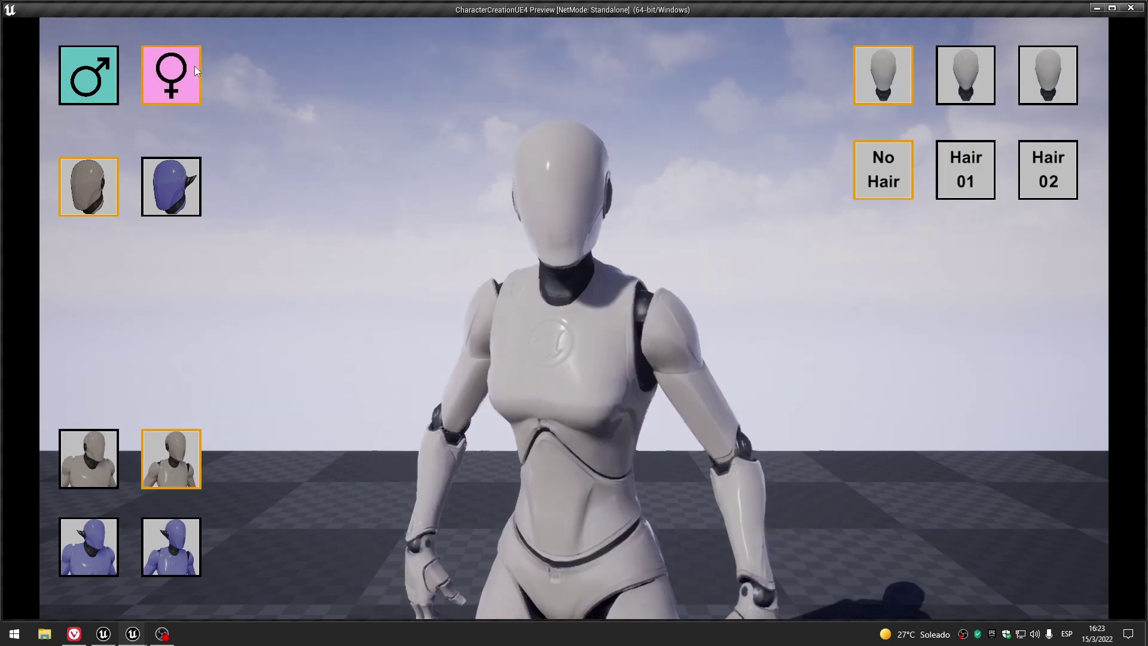
{"action": "left_click", "coordinate": [961, 177]}
{"action": "left_click", "coordinate": [88, 75]}
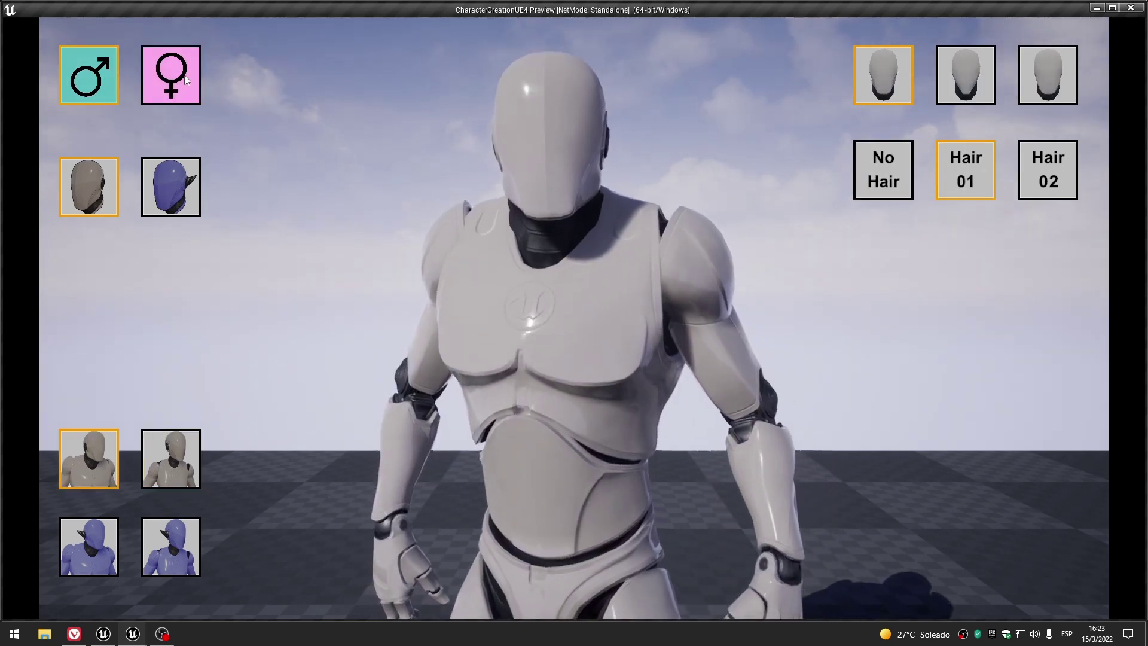
{"action": "left_click", "coordinate": [186, 80]}
{"action": "left_click", "coordinate": [88, 74]}
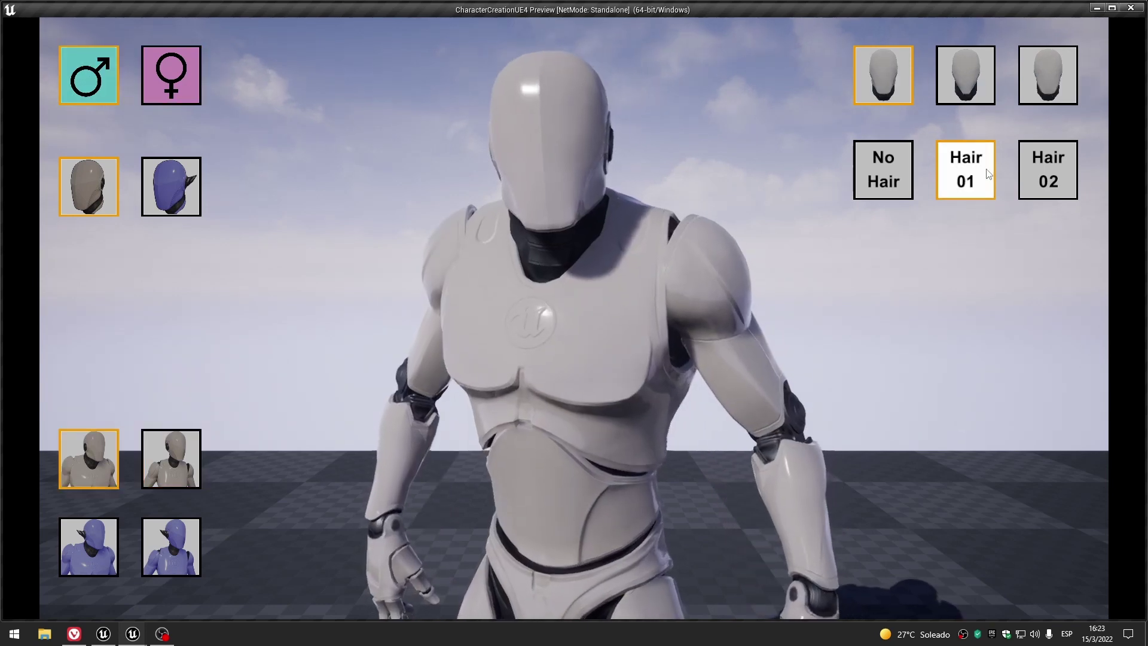
{"action": "left_click", "coordinate": [987, 173]}
{"action": "left_click", "coordinate": [192, 71]}
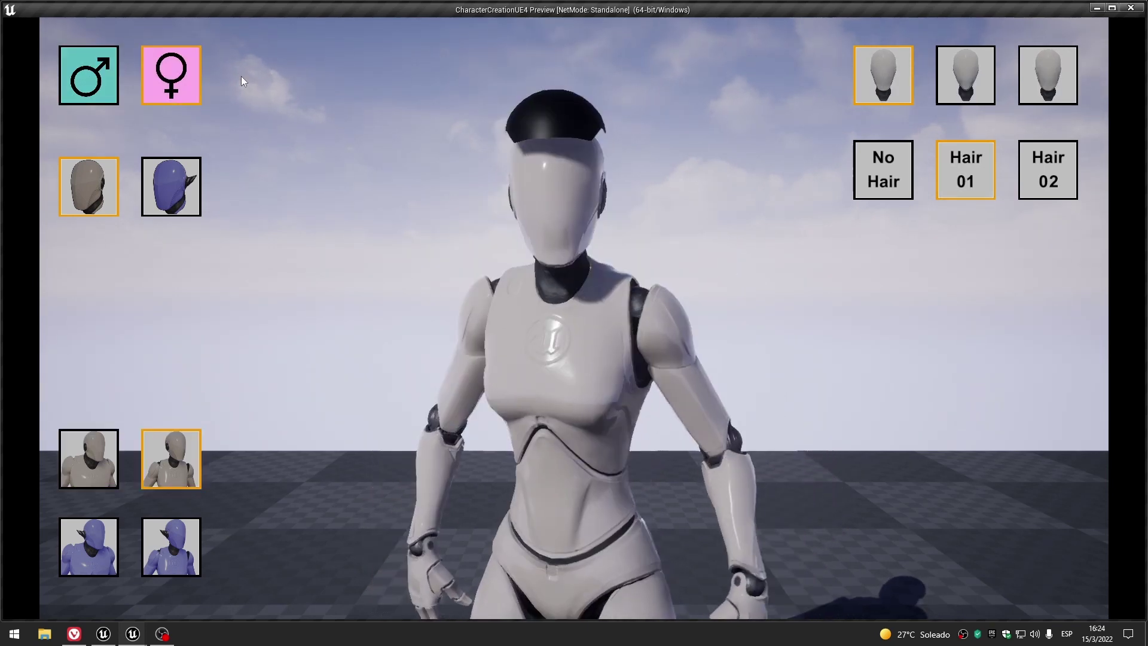
{"action": "left_click", "coordinate": [89, 75]}
{"action": "left_click", "coordinate": [171, 74]}
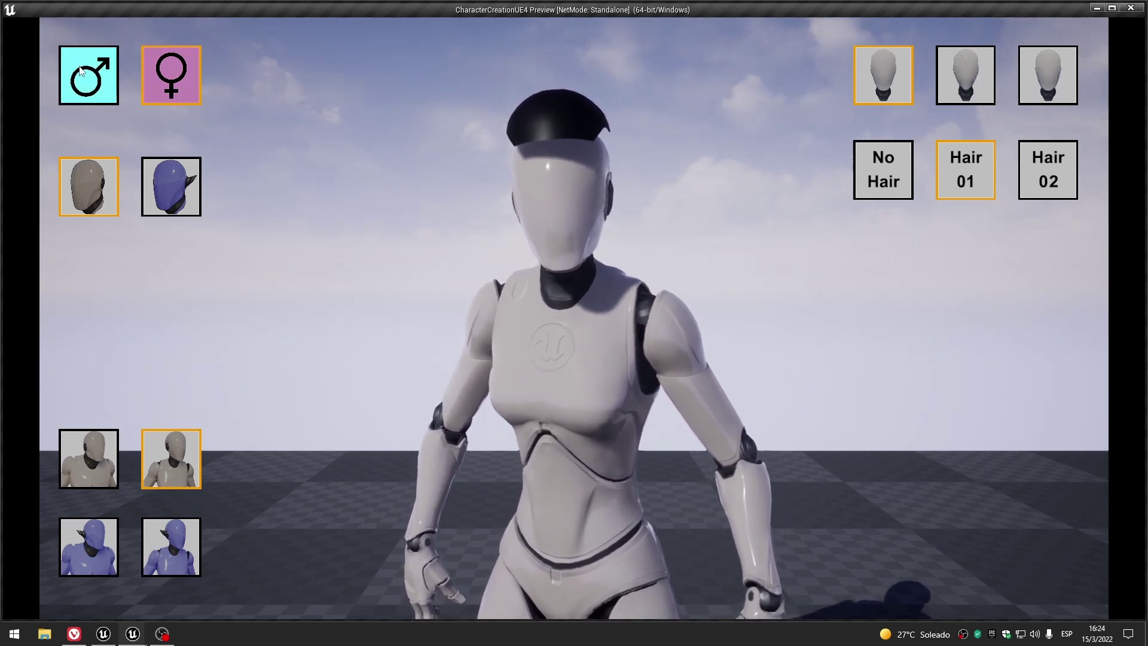
{"action": "left_click", "coordinate": [80, 69]}
{"action": "left_click", "coordinate": [171, 74]}
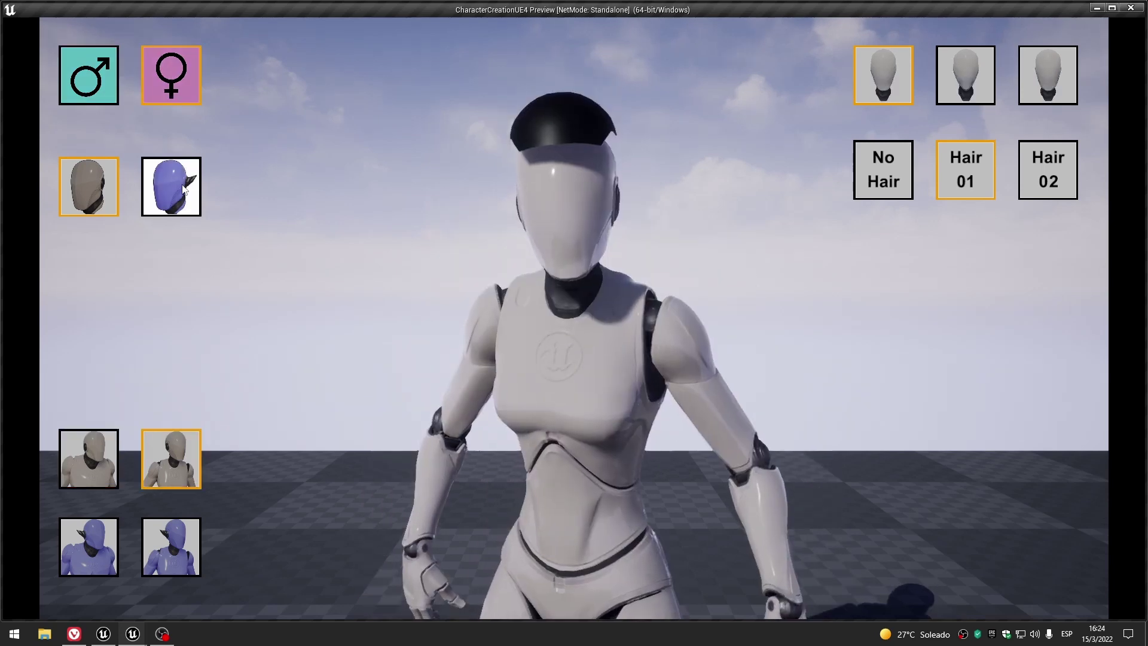
Switch the race between elf and human and the body between male and female with hair on.
{"action": "left_click", "coordinate": [184, 189]}
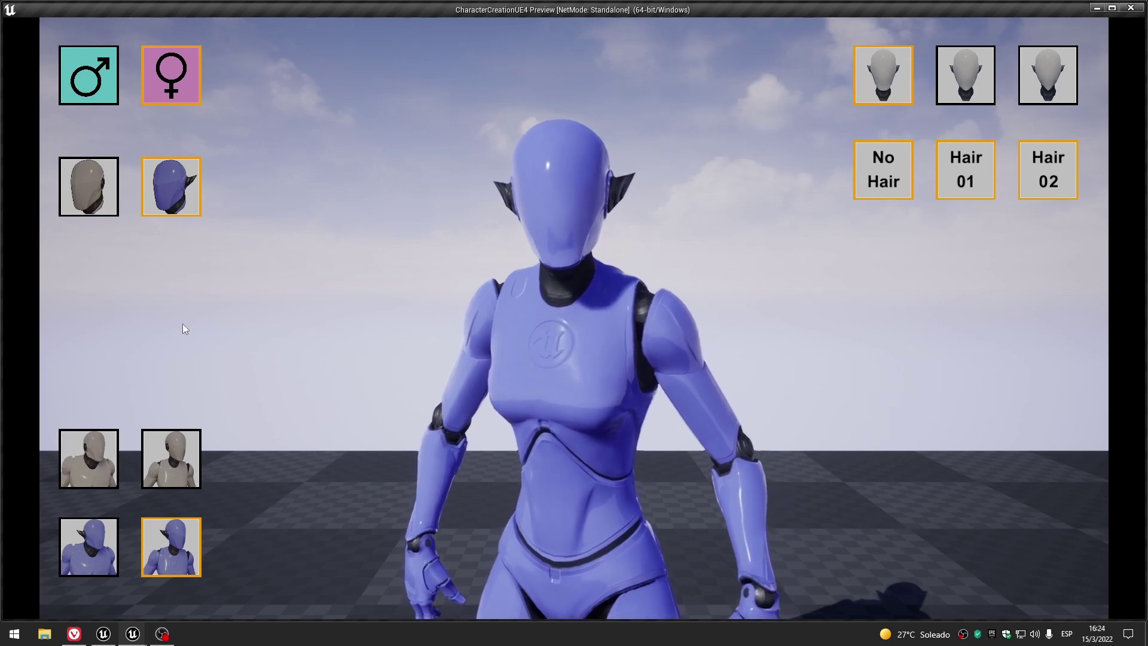
{"action": "left_click", "coordinate": [118, 193]}
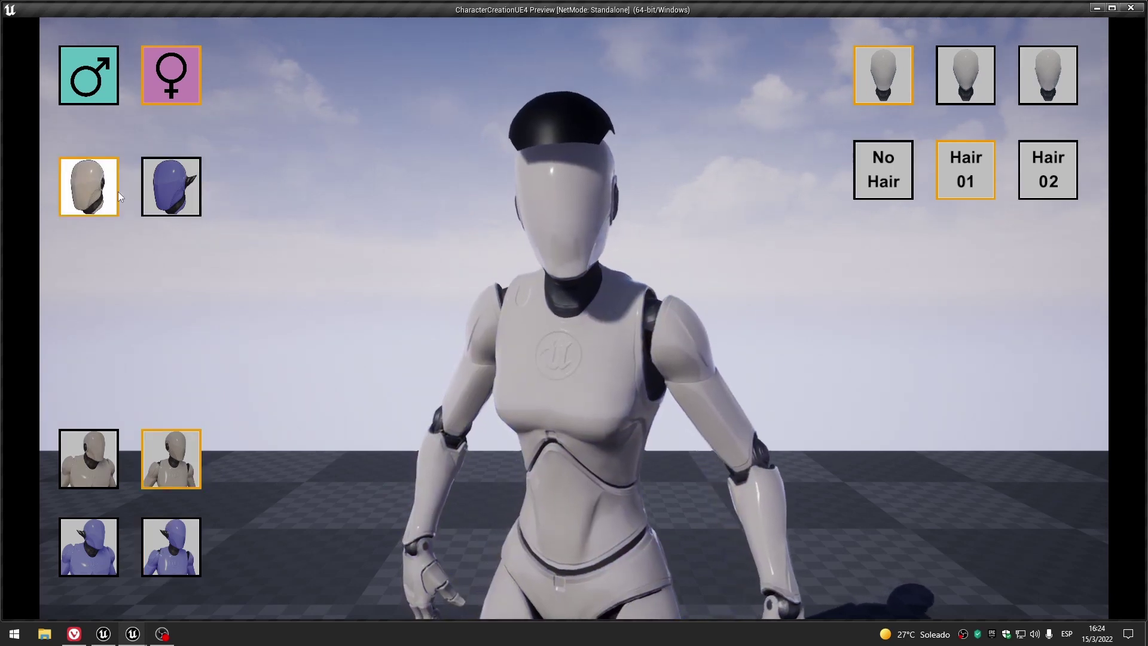
{"action": "left_click", "coordinate": [156, 191]}
{"action": "left_click", "coordinate": [81, 192]}
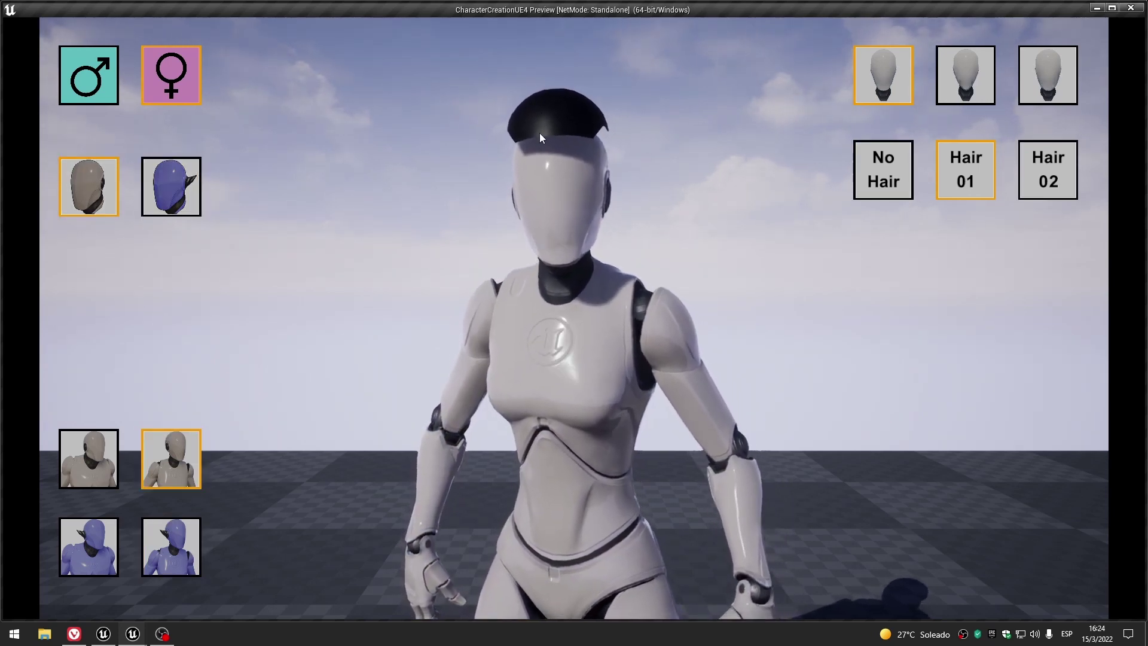
{"action": "left_click", "coordinate": [88, 458]}
{"action": "left_click", "coordinate": [168, 460]}
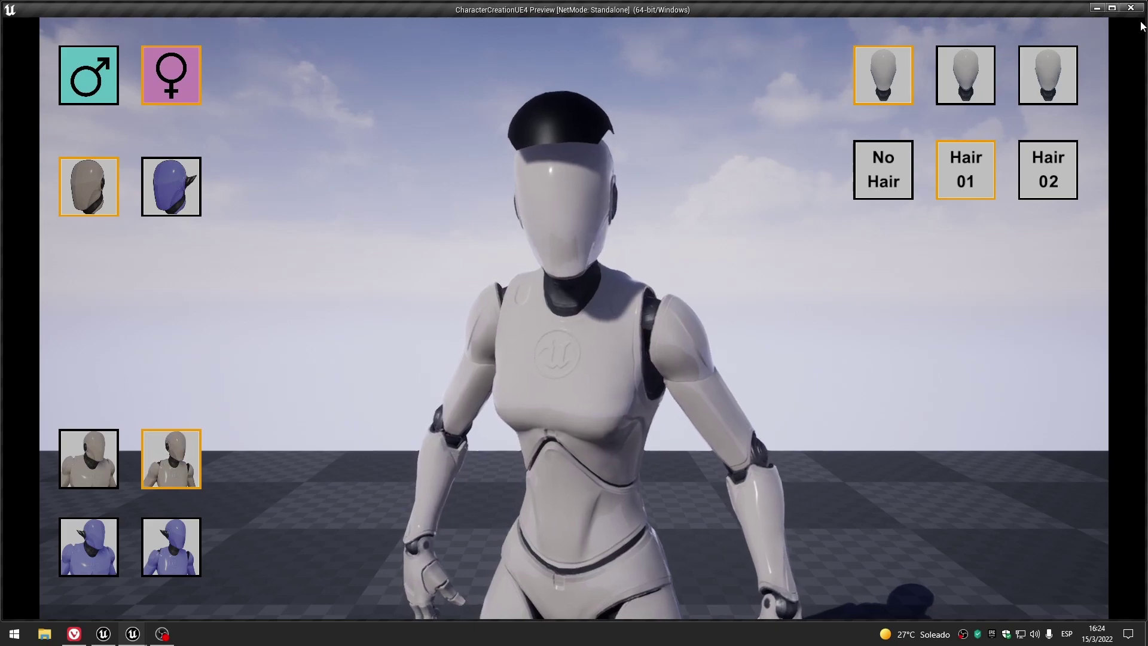
Stop the preview with Esc and return to the CreationMap level editor.
{"action": "key", "text": "Escape"}
{"action": "scroll", "coordinate": [568, 320], "scroll_direction": "down", "scroll_amount": 5}
{"action": "mouse_move", "coordinate": [623, 339]}
{"action": "right_mouse_down"}
{"action": "mouse_move", "coordinate": [402, 375]}
{"action": "mouse_move", "coordinate": [462, 379]}
{"action": "right_mouse_up"}
{"action": "left_click", "coordinate": [98, 7]}
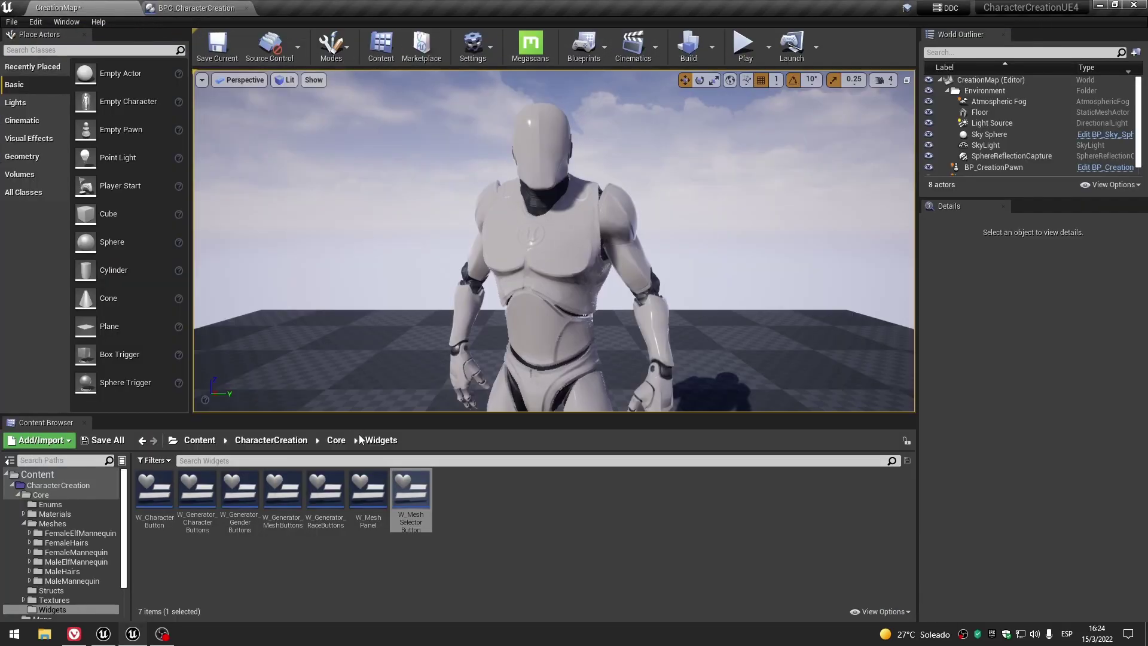
Open BP_CreationPawn and its Switch Visibility by Character, Gender and Race graphs.
{"action": "left_click", "coordinate": [344, 441]}
{"action": "double_click", "coordinate": [463, 490]}
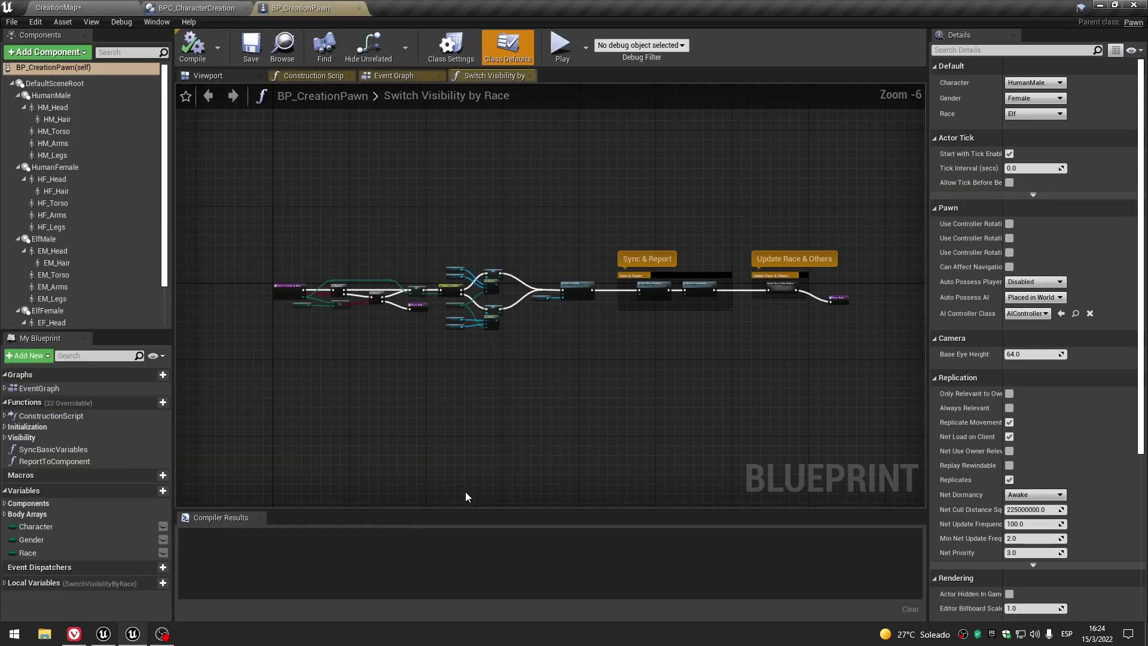
{"action": "left_click", "coordinate": [529, 76]}
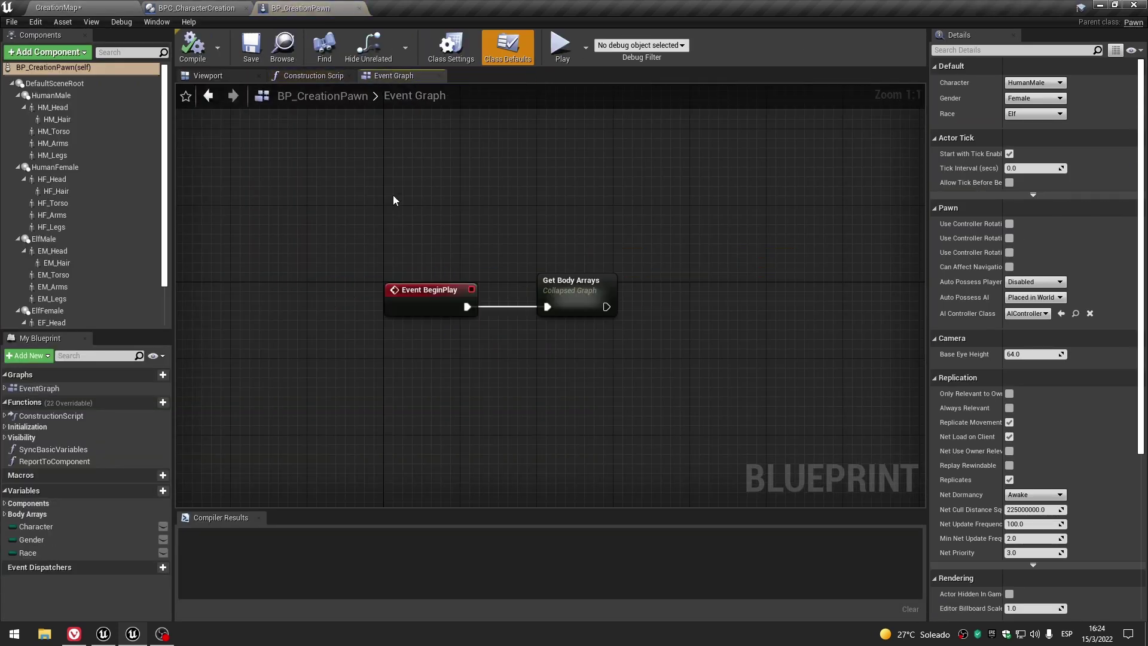
{"action": "left_click", "coordinate": [5, 438]}
{"action": "left_click", "coordinate": [71, 462]}
{"action": "left_click", "coordinate": [78, 473]}
{"action": "double_click", "coordinate": [95, 461]}
{"action": "double_click", "coordinate": [94, 473]}
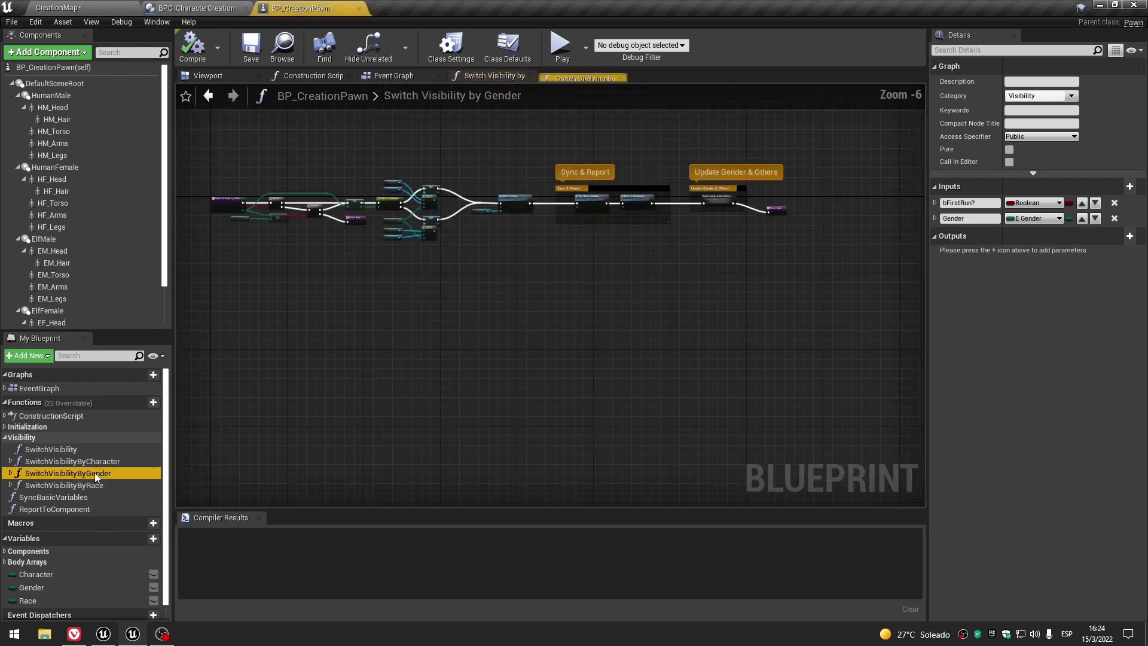
{"action": "double_click", "coordinate": [98, 485]}
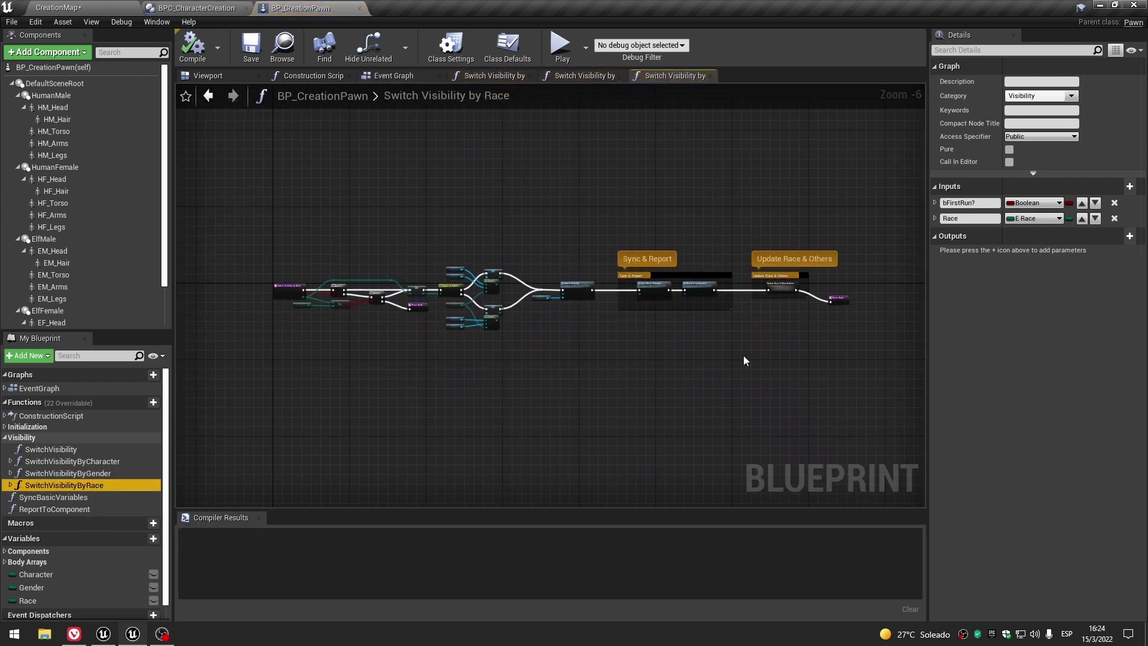
{"action": "left_click", "coordinate": [497, 76]}
{"action": "scroll", "coordinate": [587, 364], "scroll_direction": "up", "scroll_amount": 3}
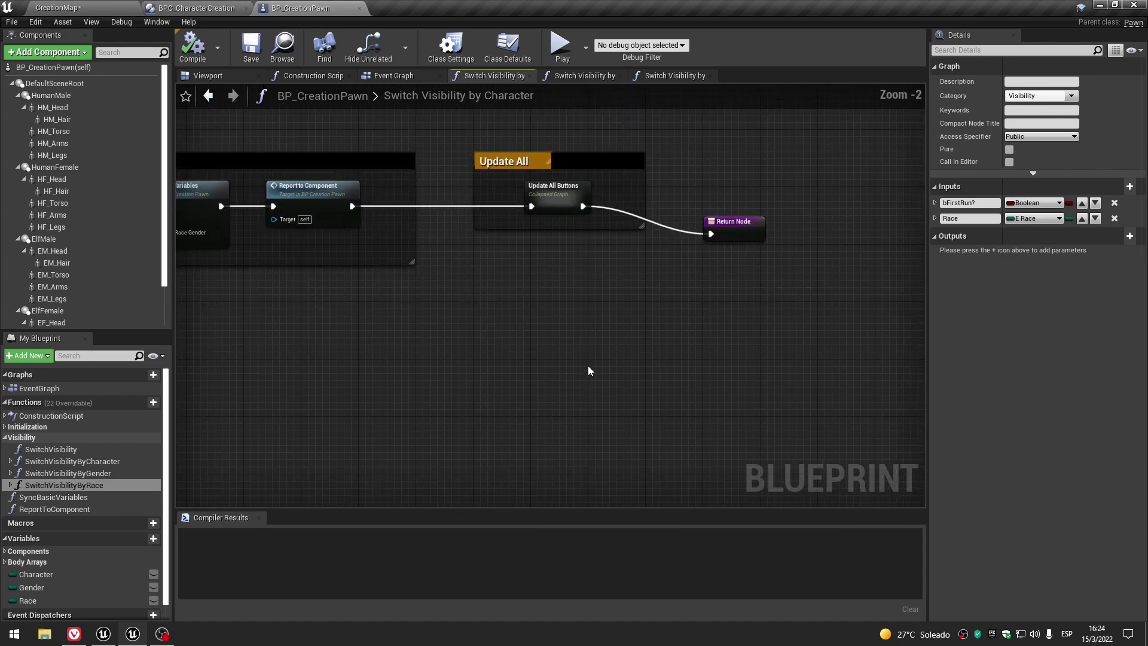
{"action": "scroll", "coordinate": [598, 371], "scroll_direction": "up", "scroll_amount": 1}
Look at BPC_CharacterCreation's FixHairLocation graph, then return to BP_CreationPawn.
{"action": "left_click", "coordinate": [192, 6]}
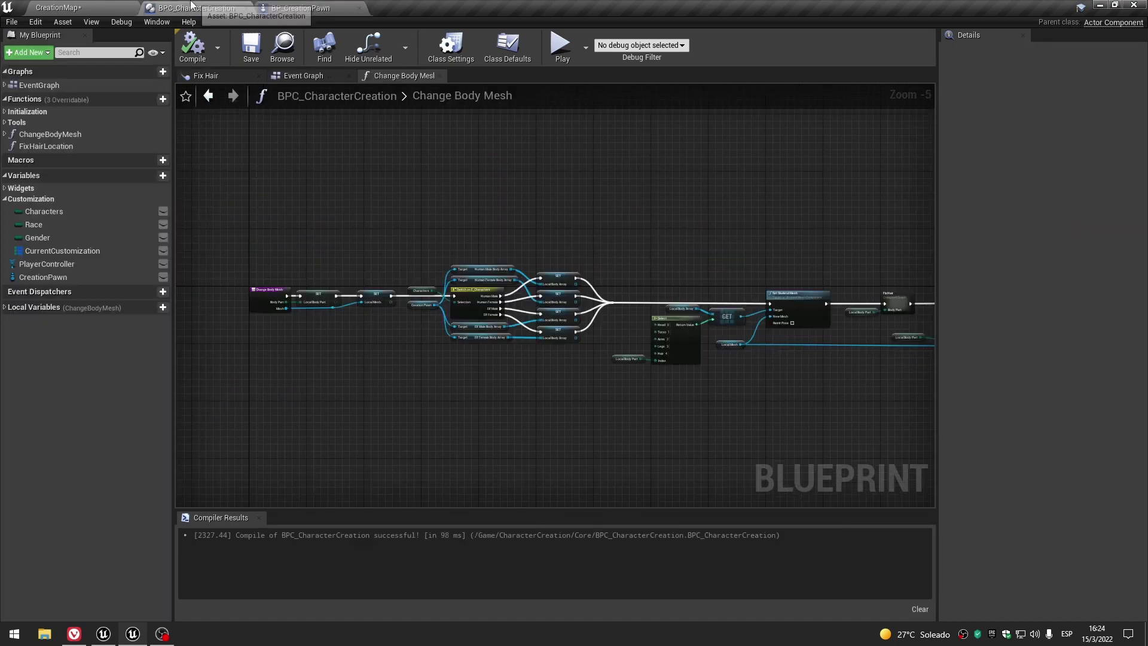
{"action": "double_click", "coordinate": [46, 146]}
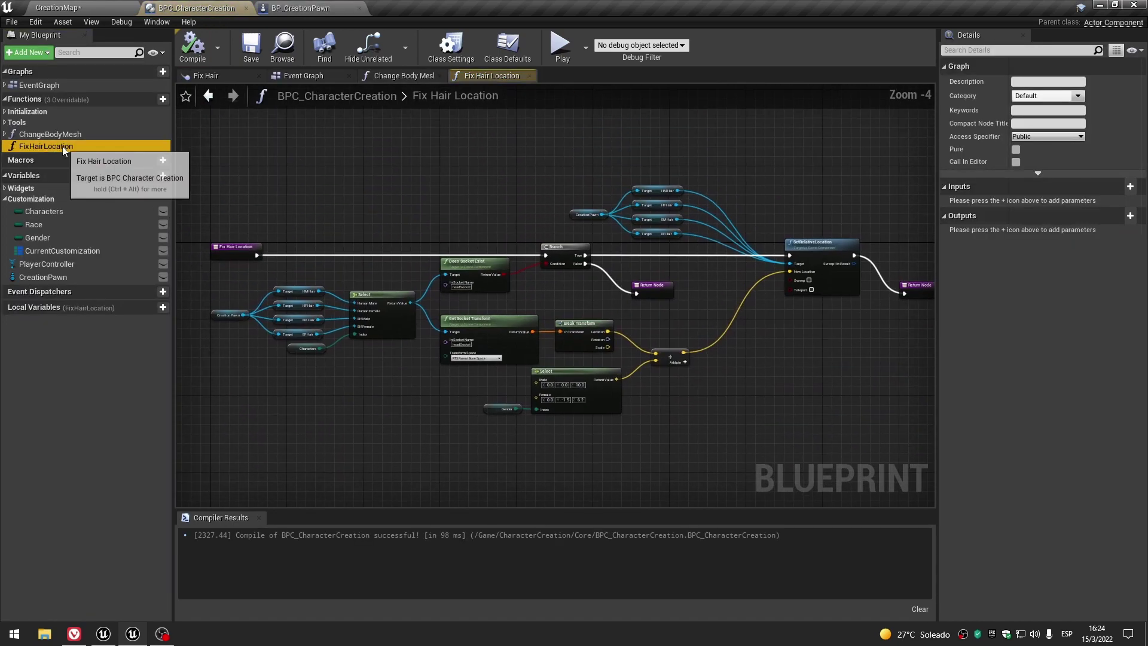
{"action": "right_click_drag", "start_coordinate": [497, 178], "coordinate": [462, 170]}
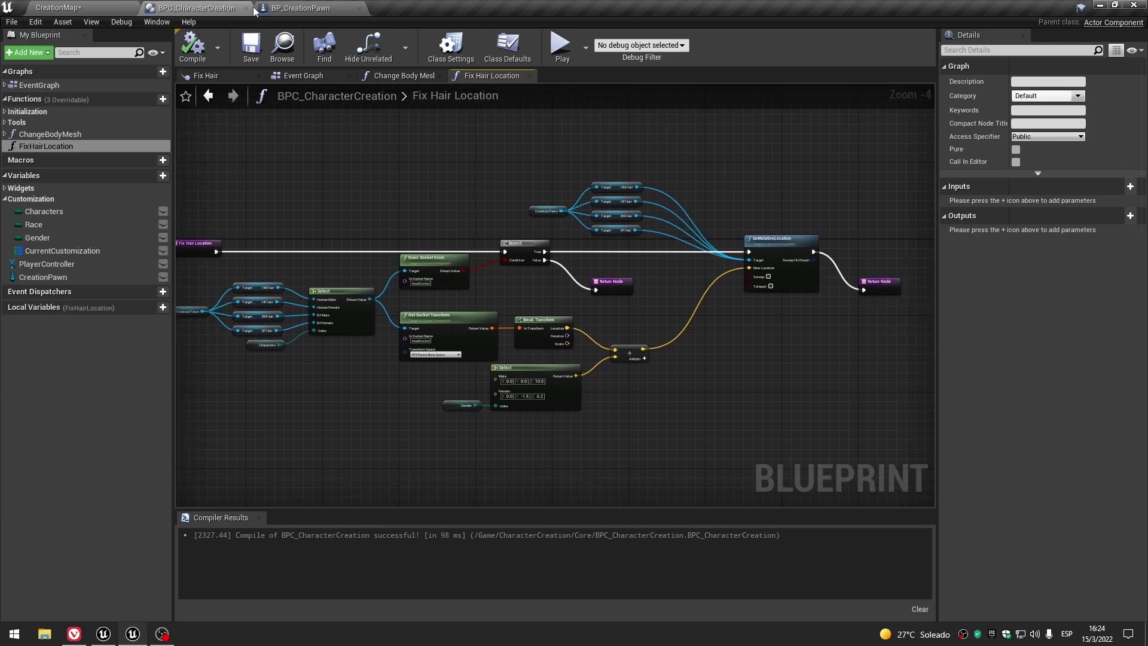
{"action": "left_click", "coordinate": [299, 8]}
{"action": "scroll", "coordinate": [712, 313], "scroll_direction": "down", "scroll_amount": 4}
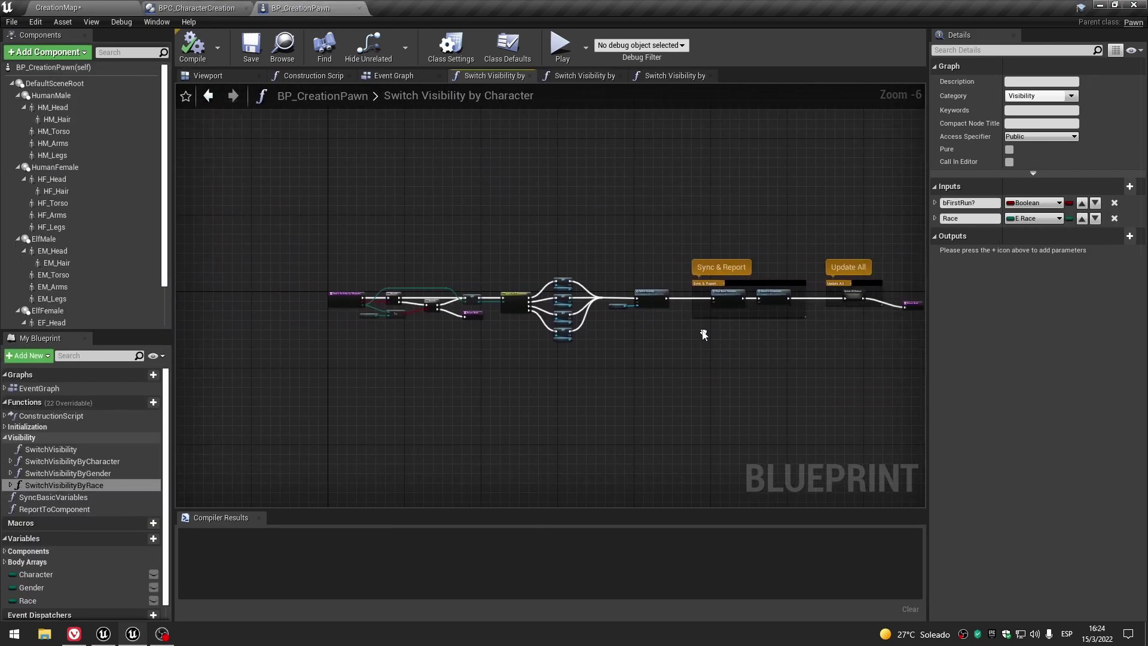
{"action": "scroll", "coordinate": [702, 329], "scroll_direction": "up", "scroll_amount": 5}
Inspect the Sync & Report group's Sync Basic Variables and Report to Component nodes.
{"action": "right_click_drag", "start_coordinate": [809, 359], "coordinate": [425, 359]}
{"action": "scroll", "coordinate": [424, 359], "scroll_direction": "up", "scroll_amount": 1}
{"action": "left_click", "coordinate": [405, 257]}
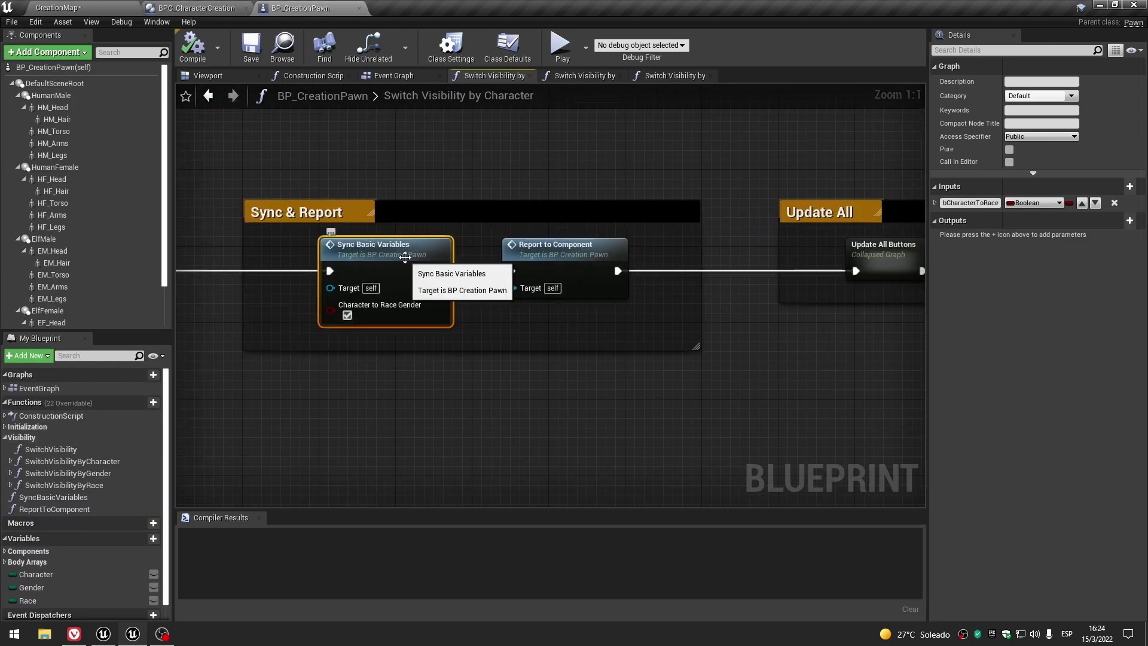
{"action": "left_click", "coordinate": [563, 254]}
{"action": "left_click_drag", "start_coordinate": [542, 160], "coordinate": [601, 256]}
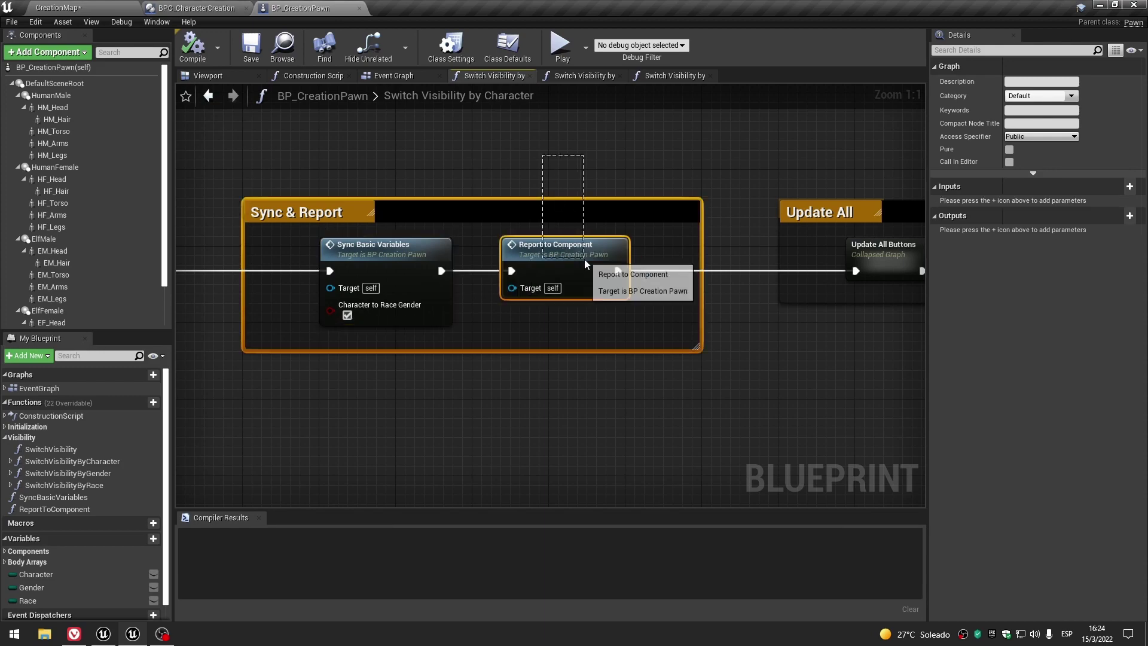
{"action": "right_click_drag", "start_coordinate": [653, 397], "coordinate": [522, 397]}
{"action": "left_click", "coordinate": [523, 397]}
{"action": "left_click", "coordinate": [403, 267]}
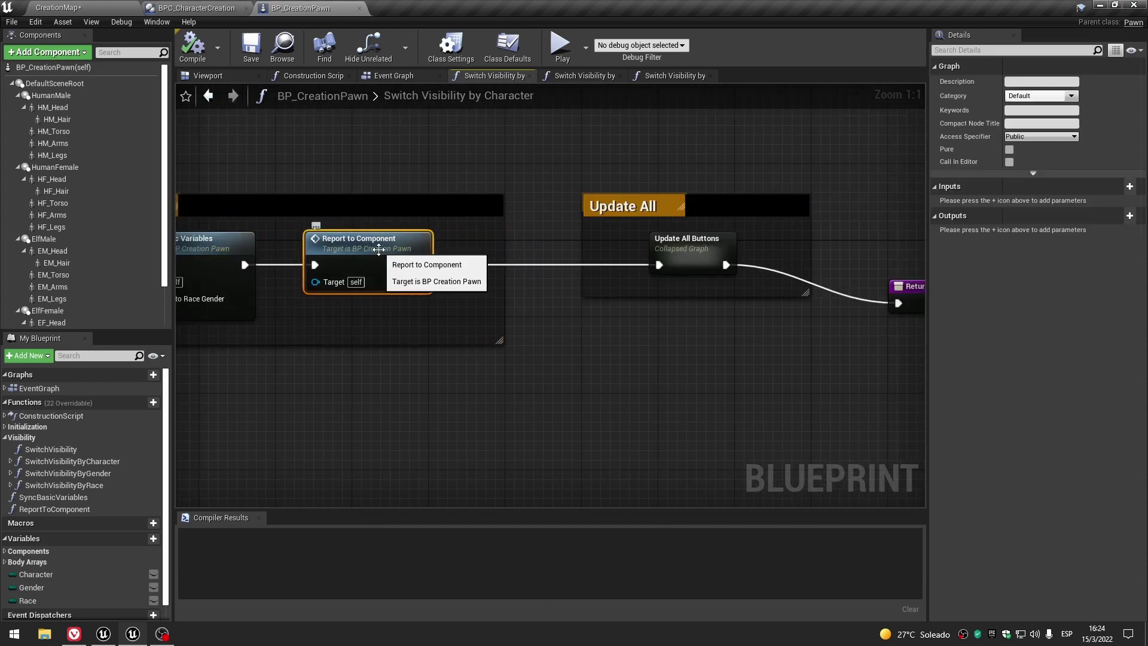
Check the Characters variable in Fix Hair Location and open the pawn's Update All Buttons collapsed graph.
{"action": "left_click", "coordinate": [219, 6]}
{"action": "scroll", "coordinate": [343, 396], "scroll_direction": "up", "scroll_amount": 2}
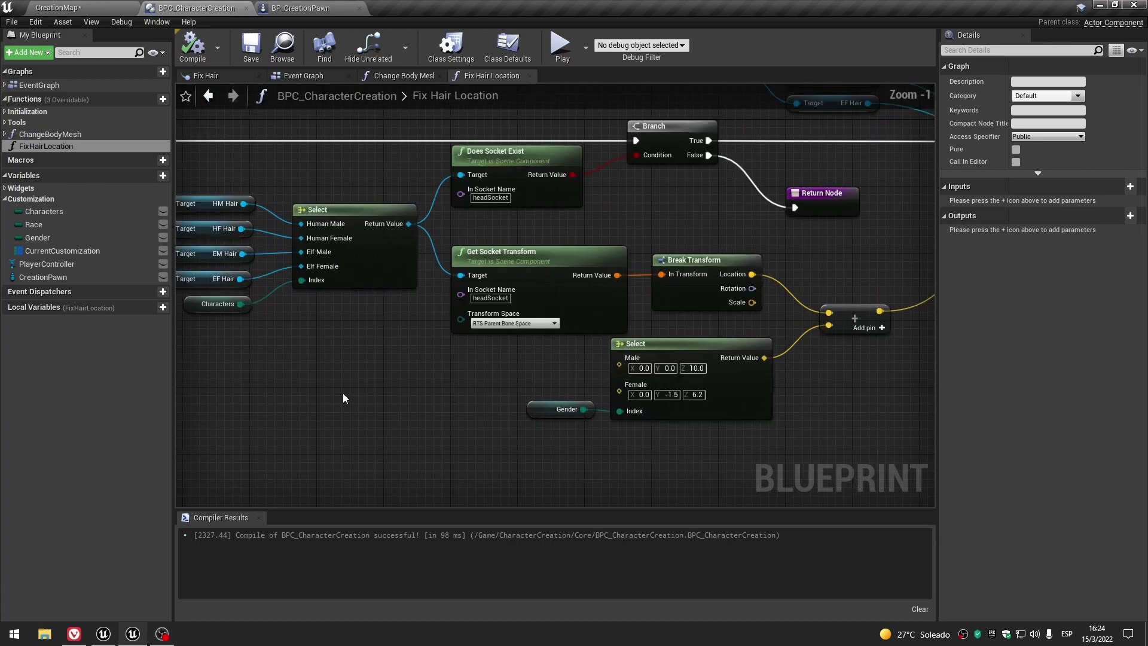
{"action": "scroll", "coordinate": [333, 385], "scroll_direction": "up", "scroll_amount": 1}
{"action": "left_click", "coordinate": [301, 287]}
{"action": "right_click_drag", "start_coordinate": [625, 386], "coordinate": [228, 386]}
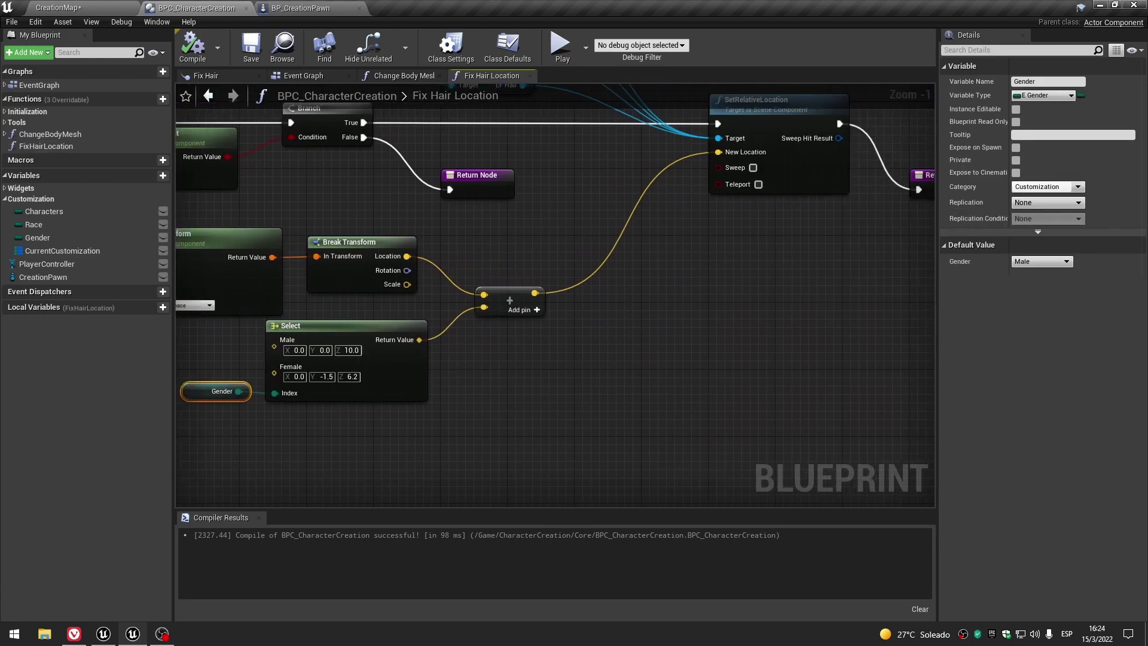
{"action": "left_click", "coordinate": [323, 8]}
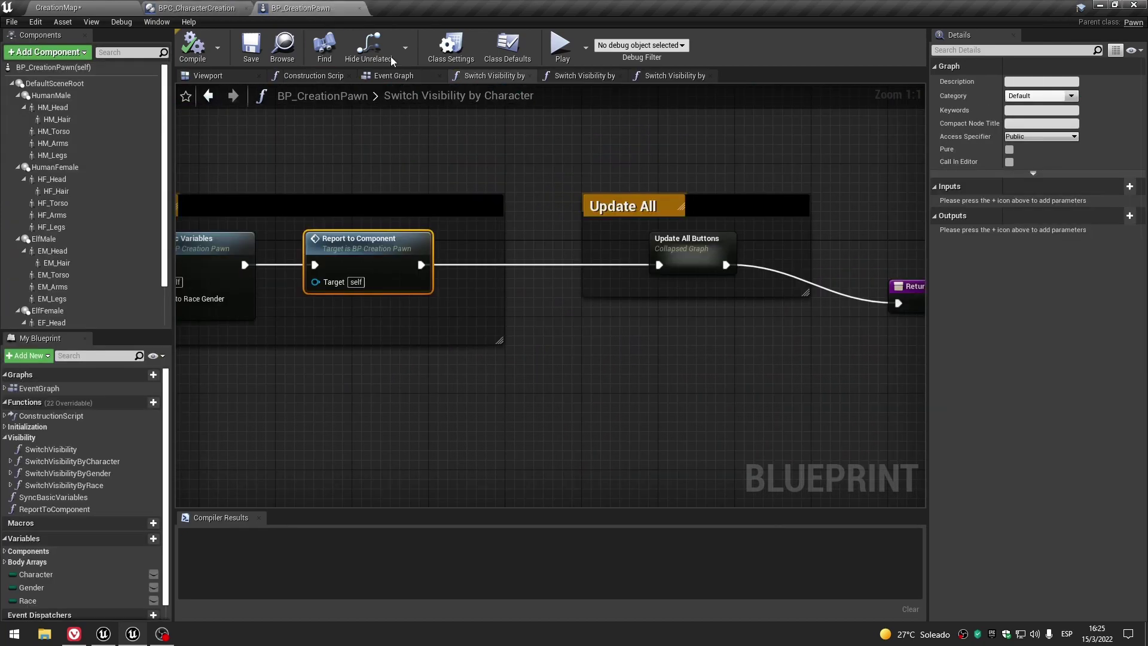
{"action": "double_click", "coordinate": [701, 267]}
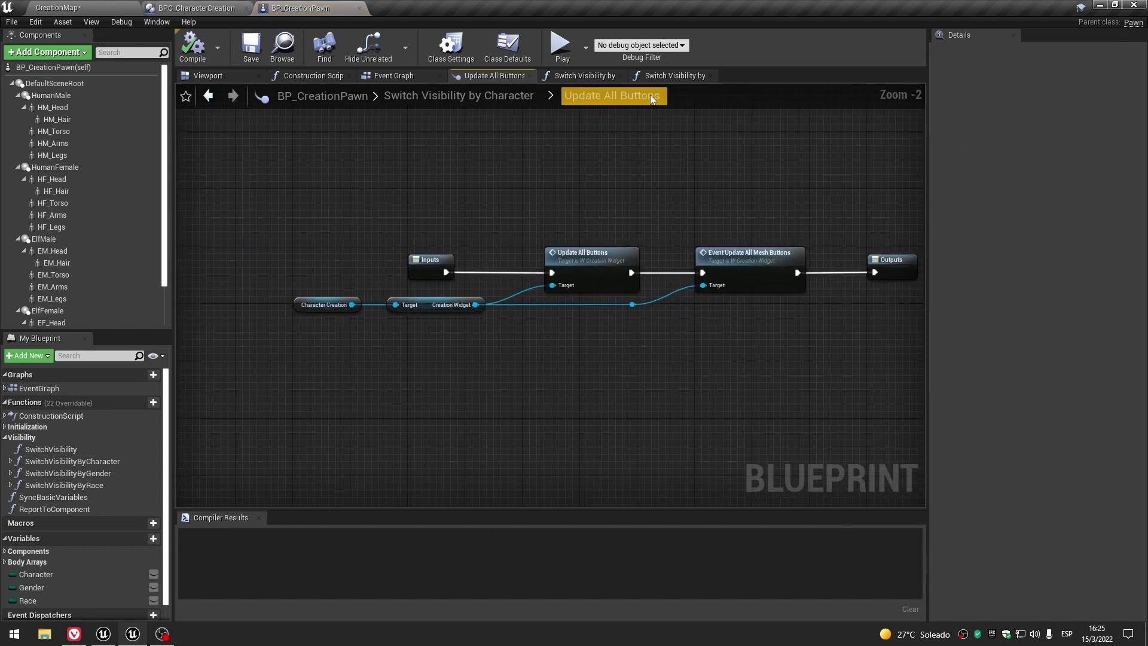
Nudge the update groups and Return nodes right in the Character, Gender and Race visibility graphs.
{"action": "left_click", "coordinate": [508, 94]}
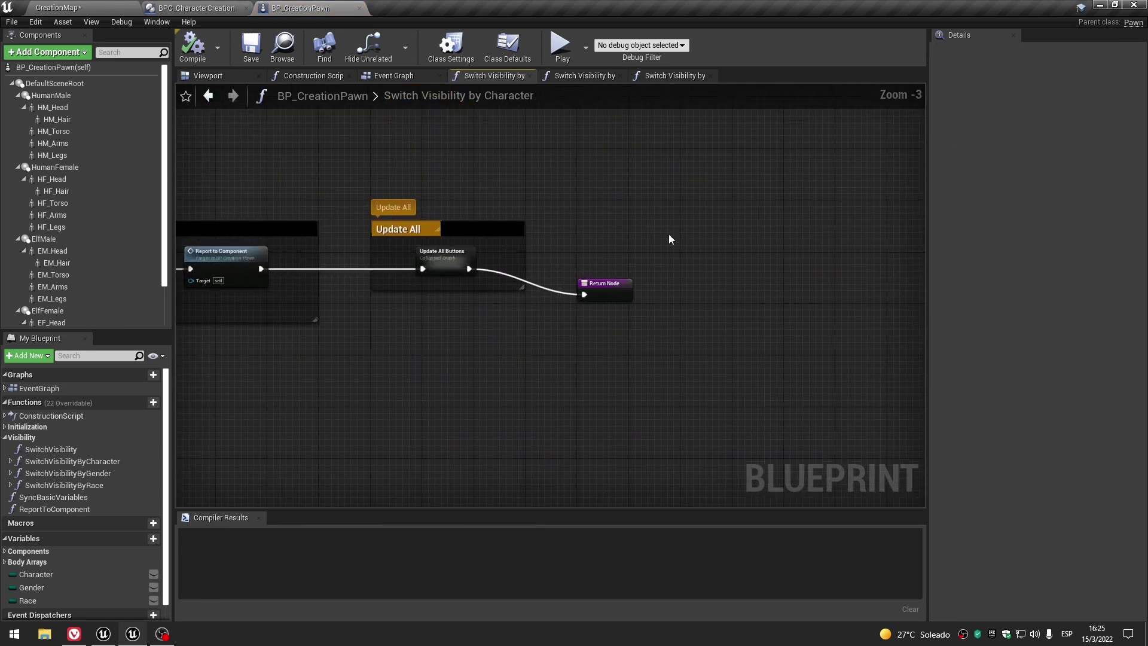
{"action": "key", "text": "Right"}
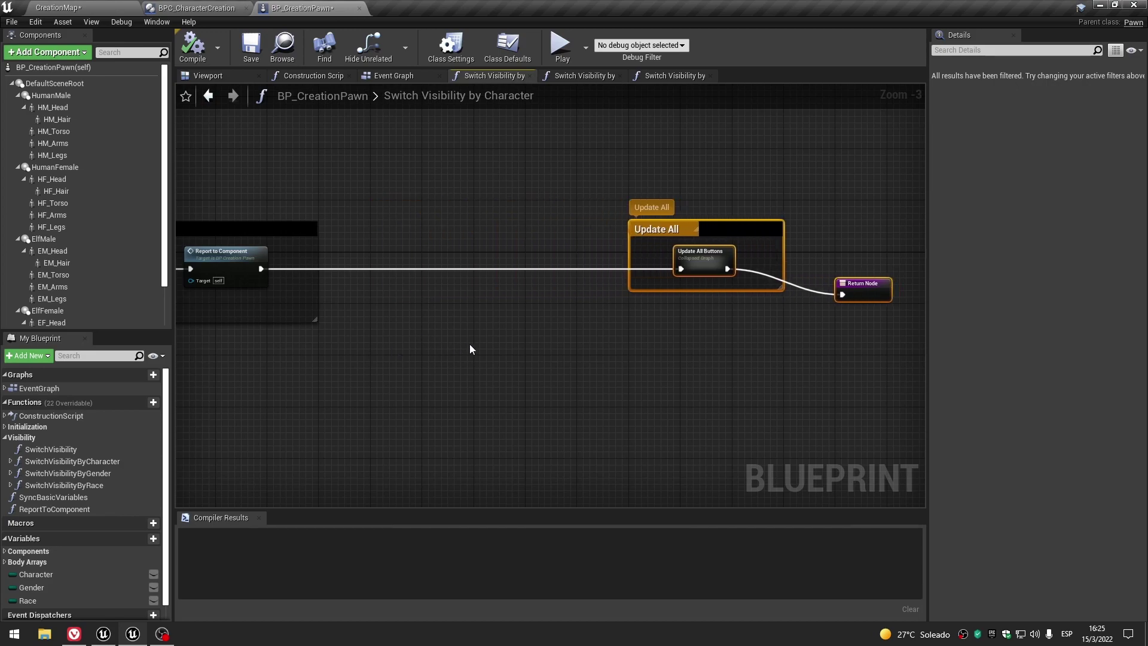
{"action": "left_click", "coordinate": [584, 76]}
{"action": "scroll", "coordinate": [585, 248], "scroll_direction": "up", "scroll_amount": 2}
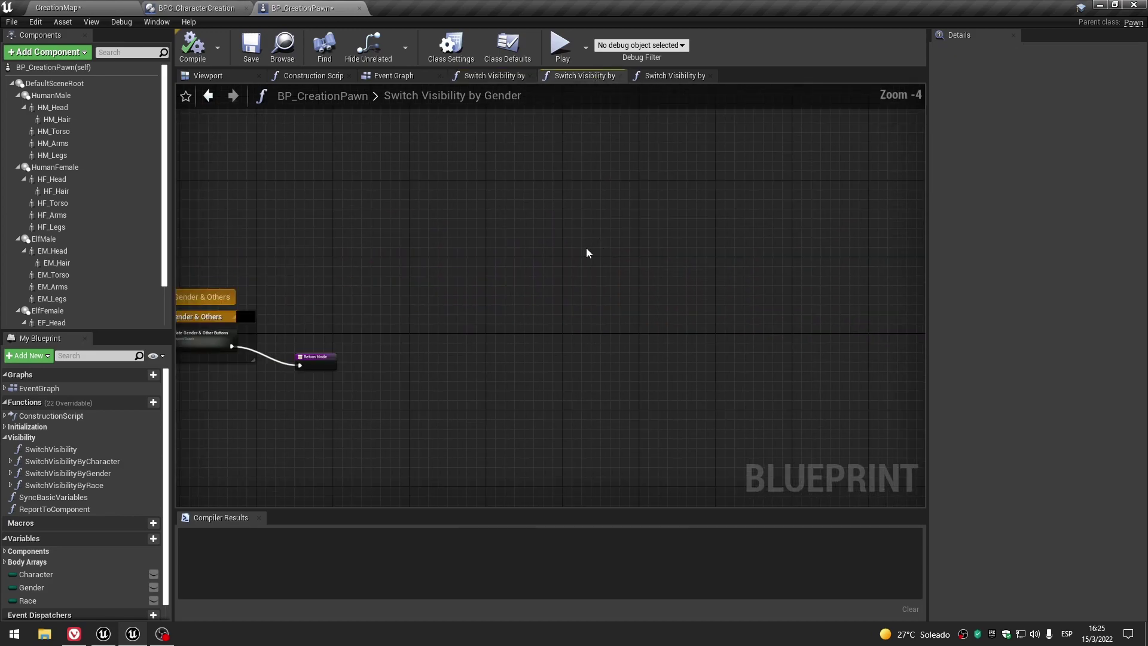
{"action": "right_click_drag", "start_coordinate": [586, 247], "coordinate": [773, 213]}
{"action": "left_click_drag", "start_coordinate": [443, 393], "coordinate": [445, 393]}
{"action": "key", "text": "Right"}
{"action": "key", "text": "Right"}
{"action": "key", "text": "Right"}
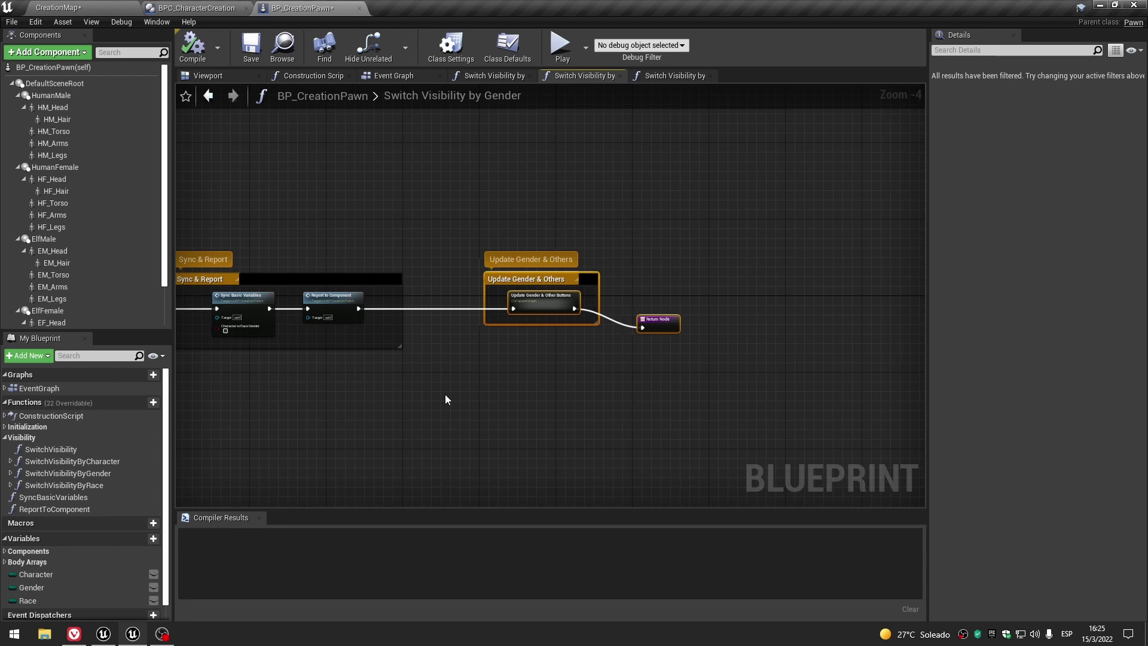
{"action": "left_click", "coordinate": [648, 77]}
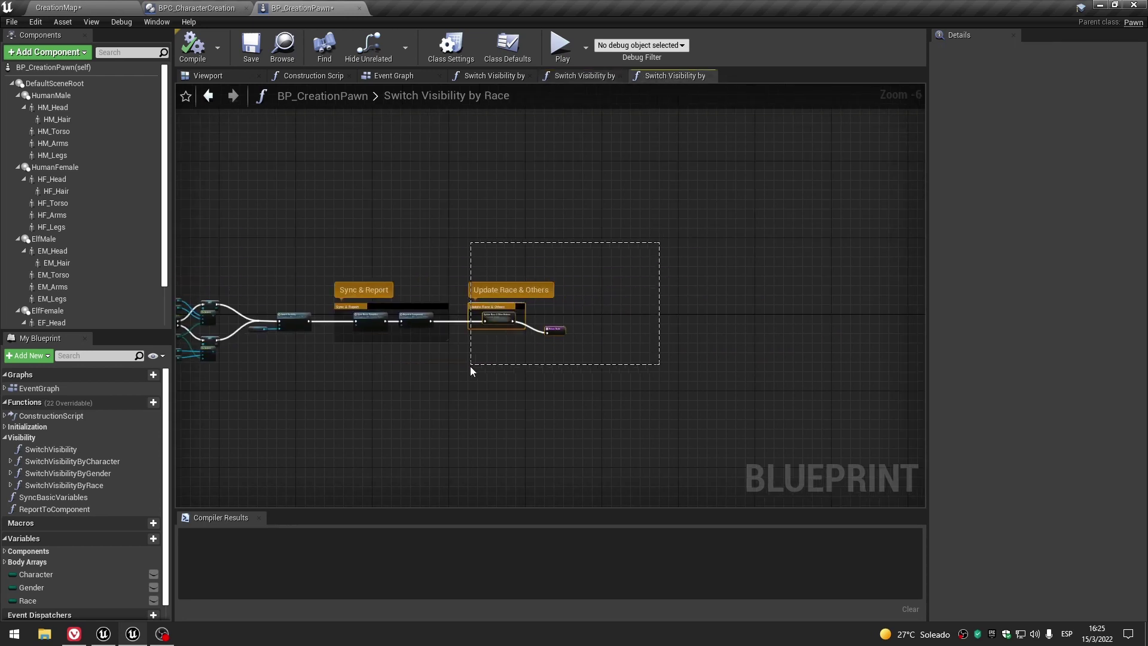
{"action": "left_click_drag", "start_coordinate": [470, 366], "coordinate": [470, 366]}
{"action": "scroll", "coordinate": [469, 366], "scroll_direction": "up", "scroll_amount": 4}
{"action": "key", "text": "Right"}
{"action": "key", "text": "Right"}
{"action": "key", "text": "Right"}
{"action": "key", "text": "Right"}
{"action": "key", "text": "Right"}
{"action": "key", "text": "Right"}
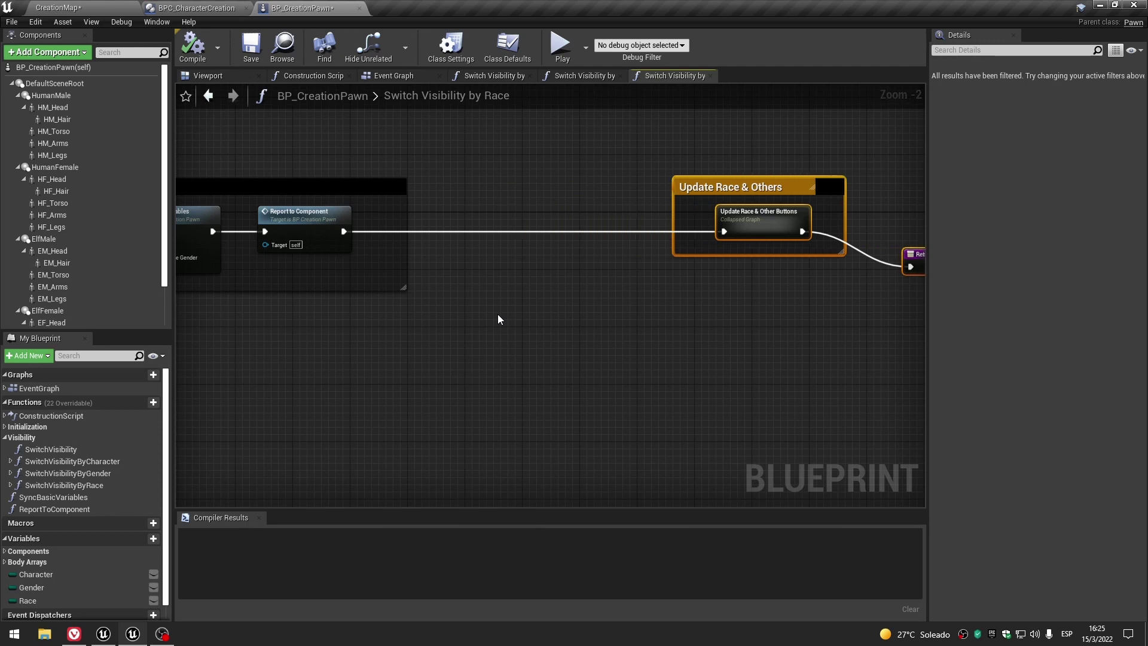
In Switch Visibility by Character, expand Components and place a CharacterCreation getter node.
{"action": "left_click", "coordinate": [492, 303]}
{"action": "left_click", "coordinate": [500, 78]}
{"action": "scroll", "coordinate": [505, 399], "scroll_direction": "up", "scroll_amount": 1}
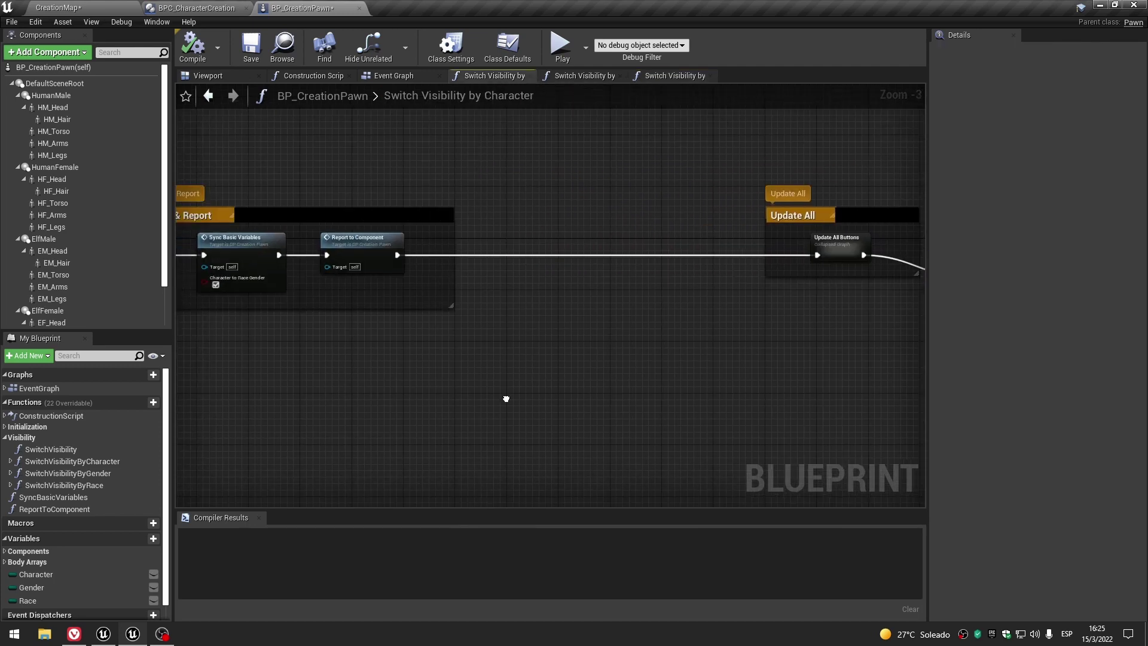
{"action": "right_click_drag", "start_coordinate": [506, 399], "coordinate": [521, 382]}
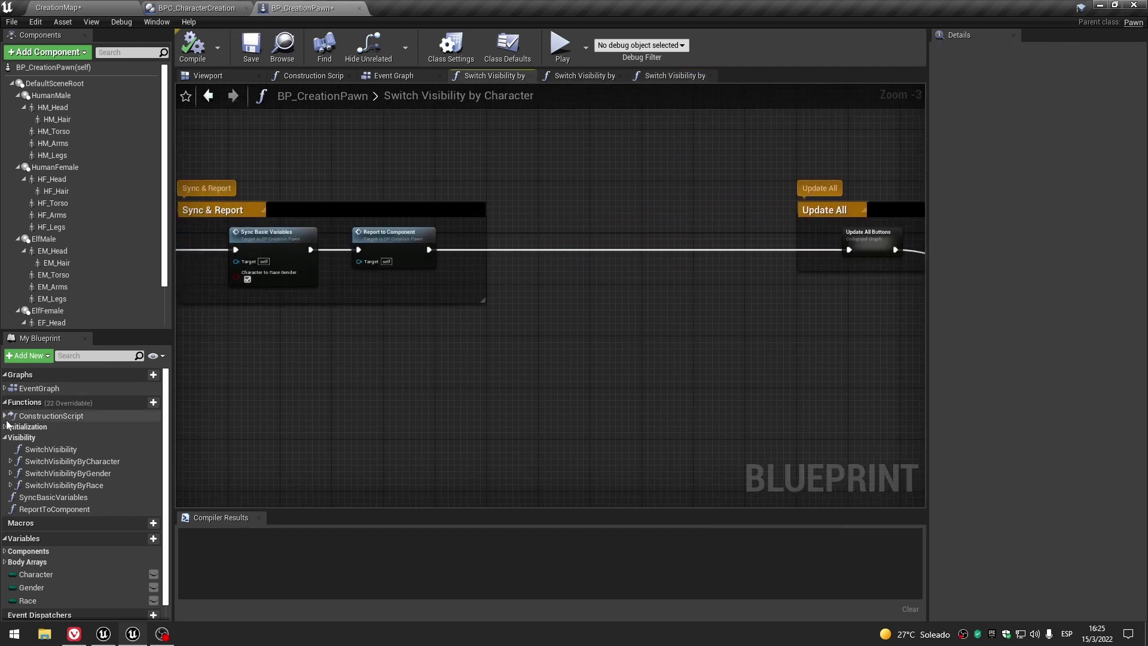
{"action": "left_click", "coordinate": [6, 438]}
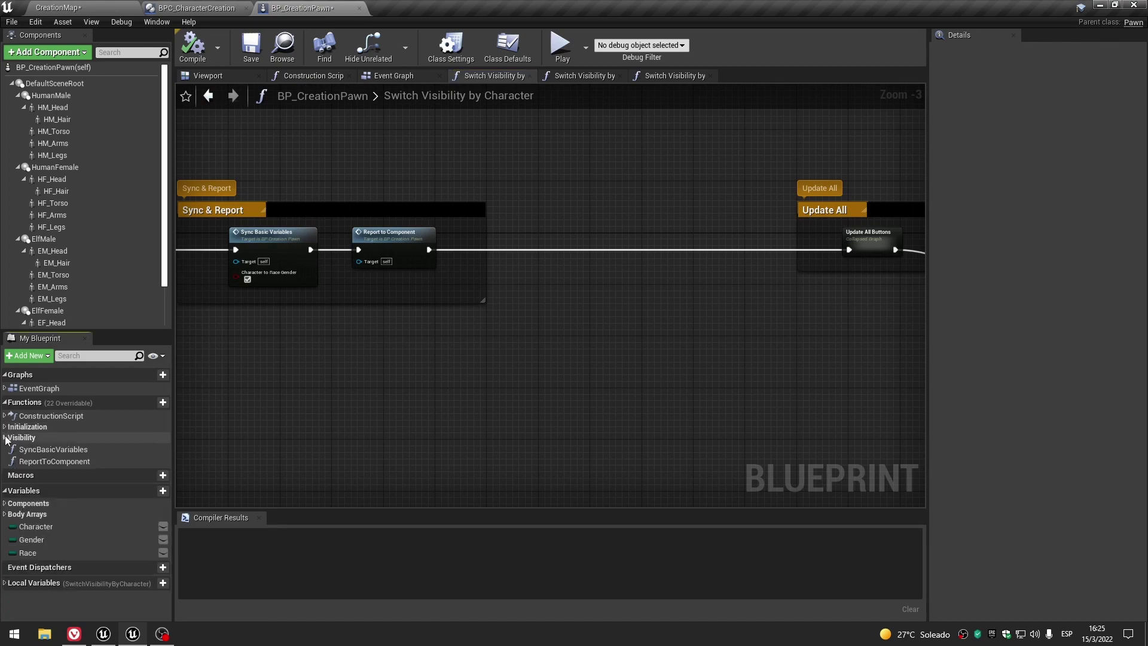
{"action": "left_click", "coordinate": [8, 505]}
{"action": "scroll", "coordinate": [69, 519], "scroll_direction": "down", "scroll_amount": 3}
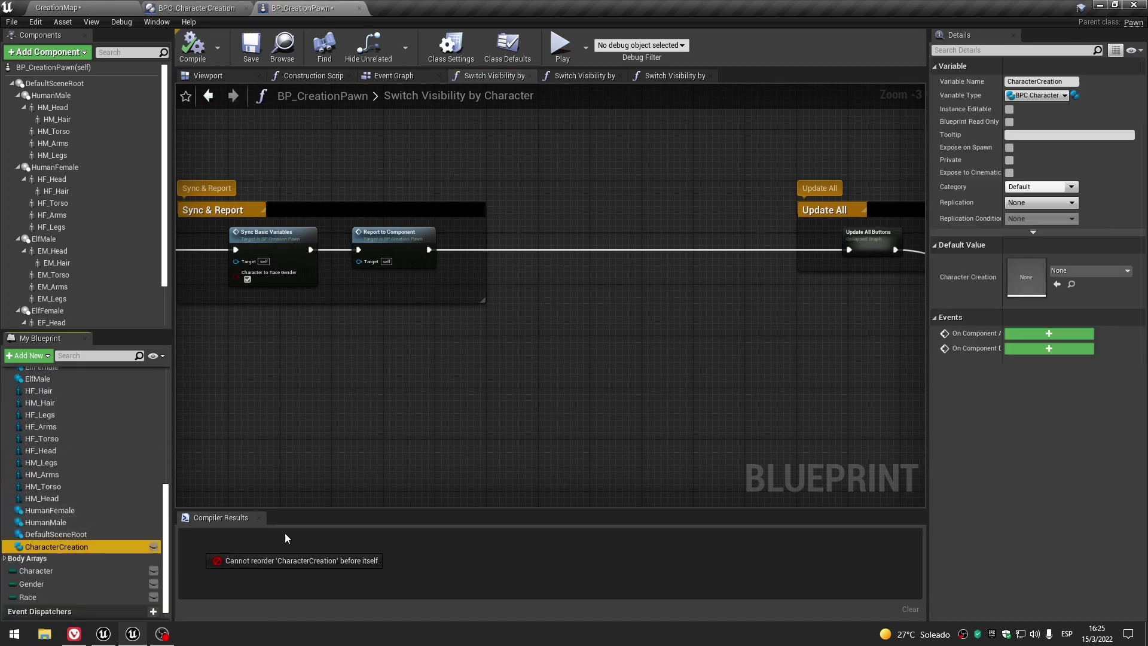
{"action": "left_click_drag", "start_coordinate": [57, 546], "coordinate": [453, 350]}
{"action": "left_click", "coordinate": [482, 363]}
Add a Fix Hair Location call from the Character Creation reference in BP_CreationPawn.
{"action": "scroll", "coordinate": [526, 366], "scroll_direction": "up", "scroll_amount": 3}
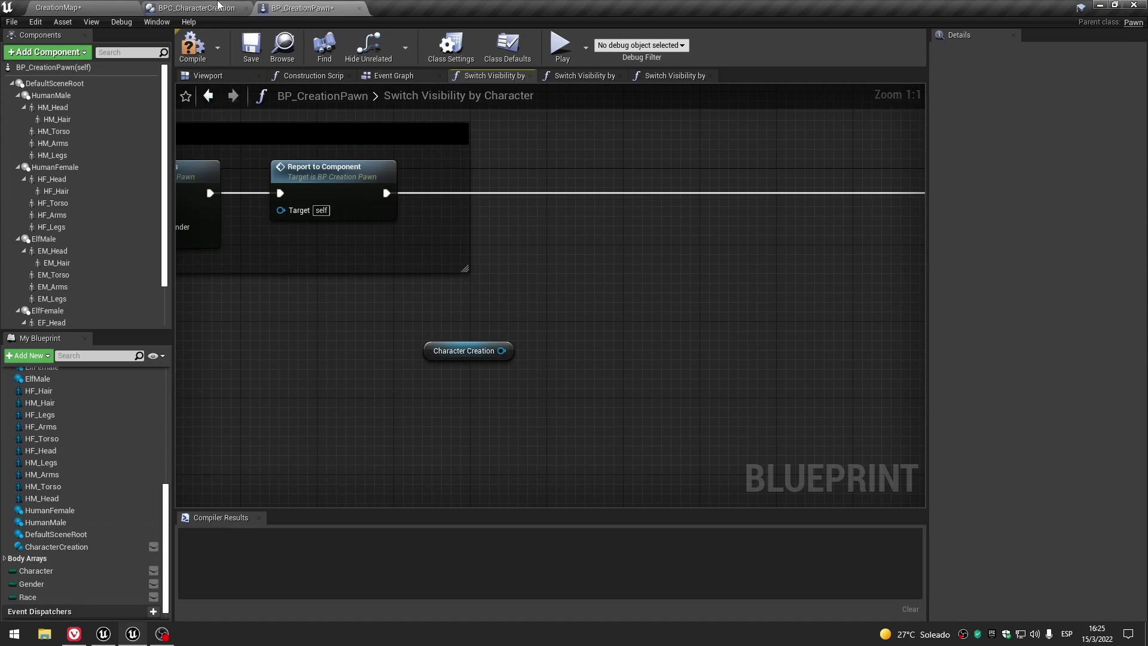
{"action": "left_click", "coordinate": [227, 8]}
{"action": "scroll", "coordinate": [443, 180], "scroll_direction": "down", "scroll_amount": 4}
{"action": "scroll", "coordinate": [443, 181], "scroll_direction": "up", "scroll_amount": 3}
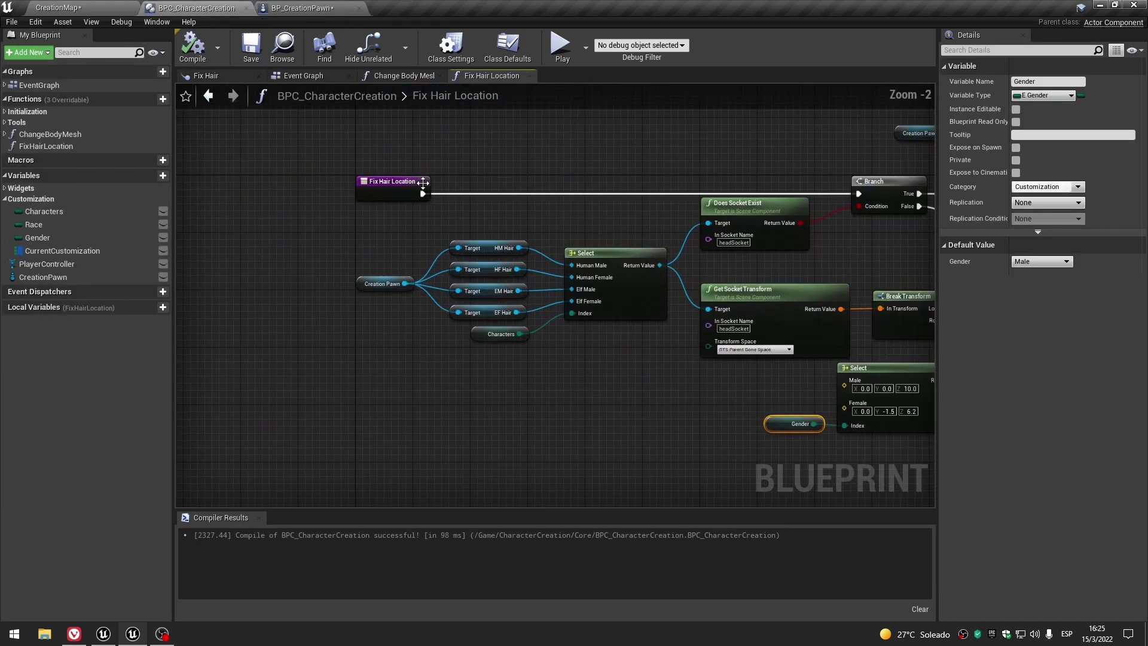
{"action": "left_click", "coordinate": [299, 8]}
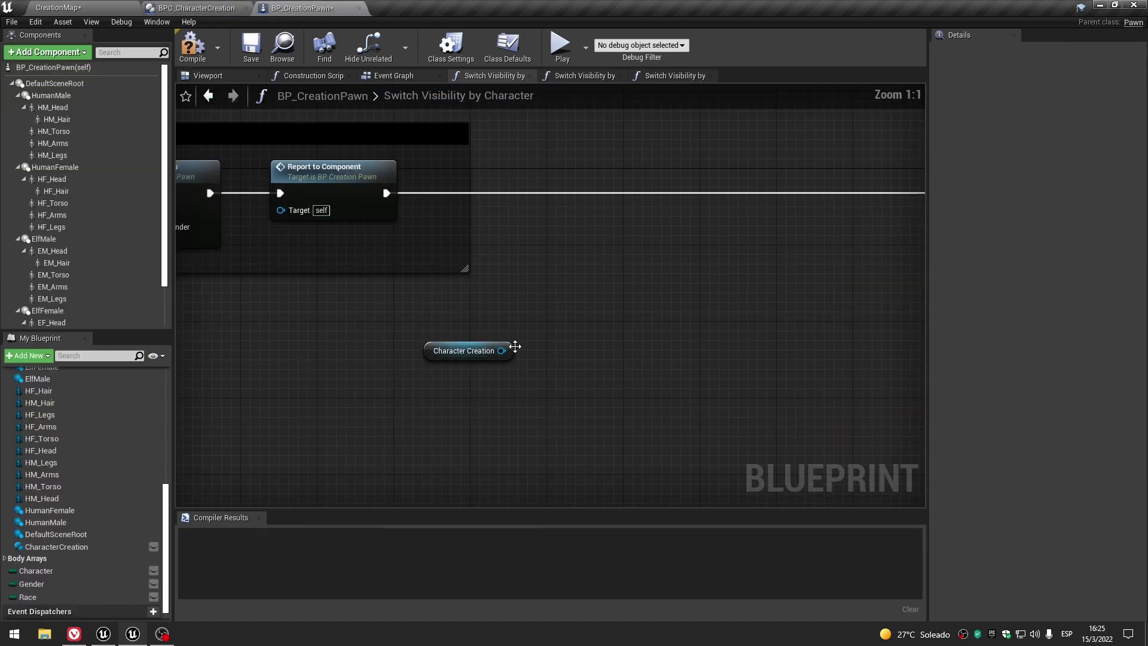
{"action": "left_click_drag", "start_coordinate": [501, 350], "coordinate": [569, 299]}
{"action": "type", "text": "fix hia"}
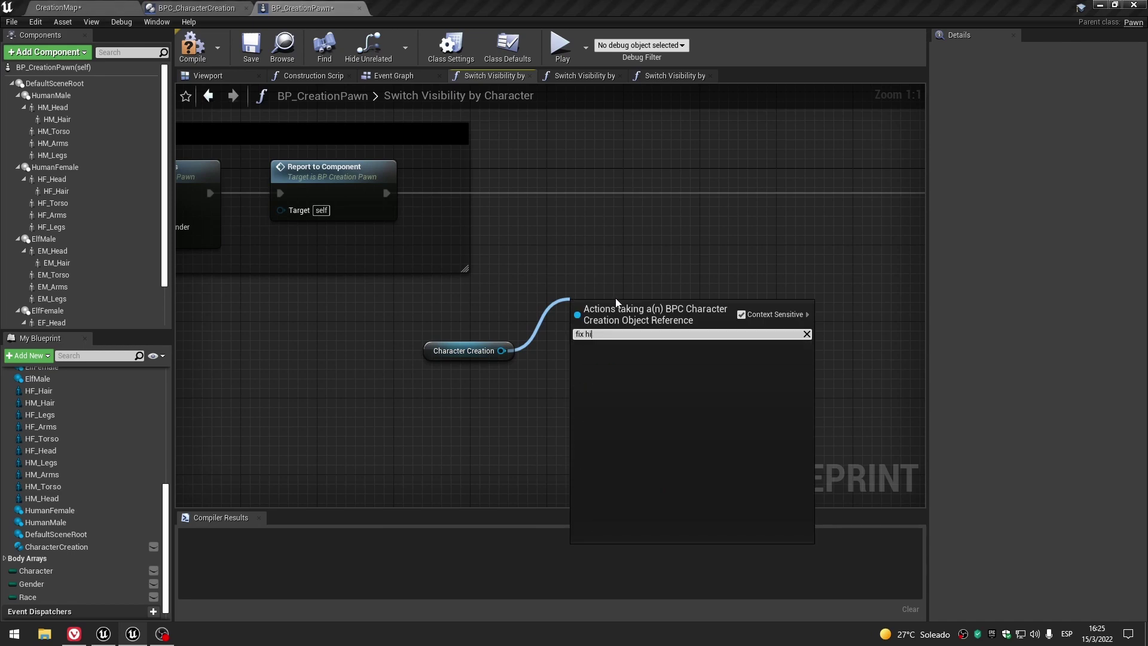
{"action": "left_click", "coordinate": [629, 360]}
Wire Fix Hair Location between Report to Component and Update All Buttons.
{"action": "scroll", "coordinate": [511, 326], "scroll_direction": "down", "scroll_amount": 2}
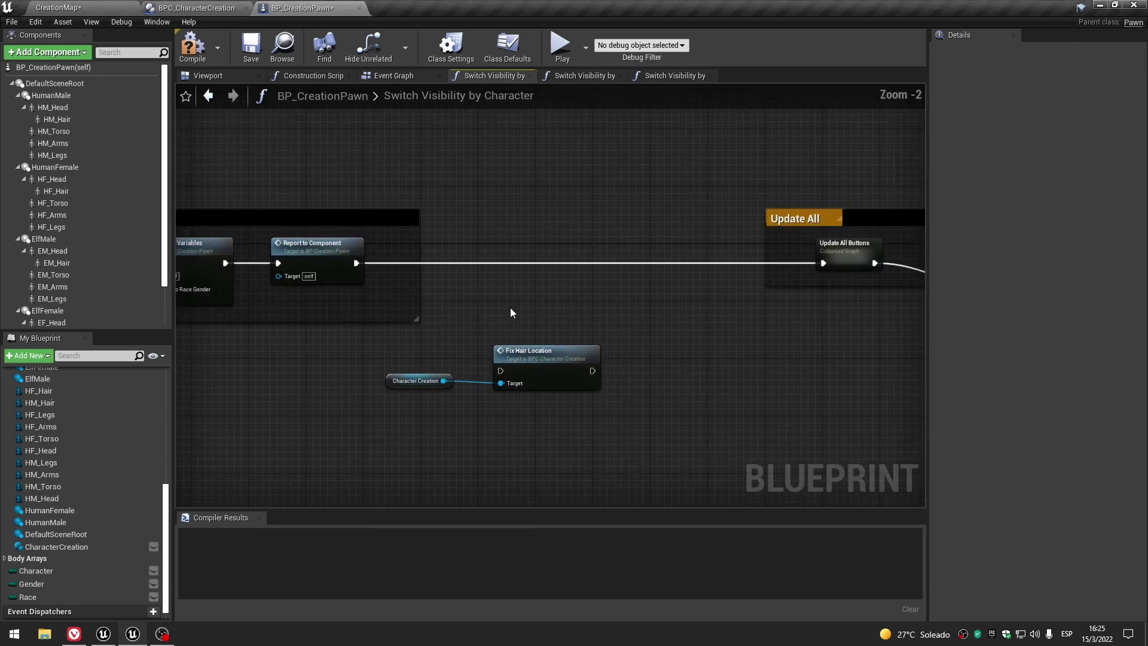
{"action": "scroll", "coordinate": [525, 307], "scroll_direction": "up", "scroll_amount": 2}
{"action": "left_click_drag", "start_coordinate": [509, 396], "coordinate": [614, 250]}
{"action": "mouse_move", "coordinate": [405, 421]}
{"action": "left_mouse_down"}
{"action": "mouse_move", "coordinate": [492, 277]}
{"action": "mouse_move", "coordinate": [483, 285]}
{"action": "left_mouse_up"}
{"action": "left_click", "coordinate": [483, 285]}
{"action": "left_click", "coordinate": [481, 265]}
{"action": "left_click", "coordinate": [569, 326]}
{"action": "right_click_drag", "start_coordinate": [569, 326], "coordinate": [424, 372]}
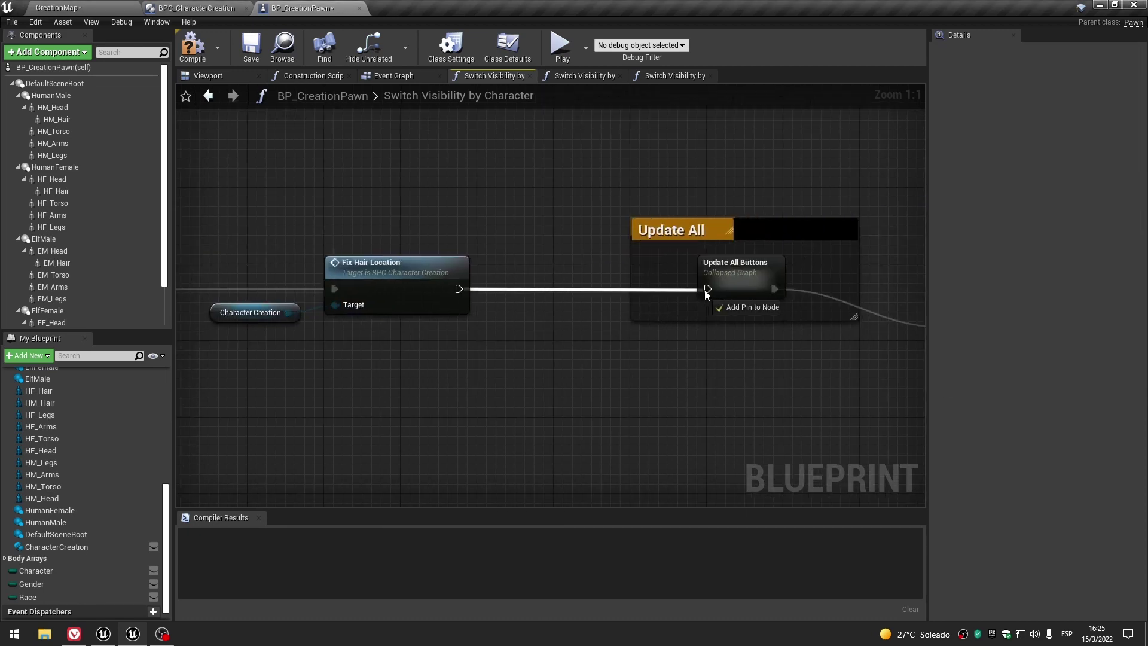
Save BP_CreationPawn and go back to the CreationMap level.
{"action": "scroll", "coordinate": [534, 321], "scroll_direction": "down", "scroll_amount": 3}
{"action": "scroll", "coordinate": [612, 382], "scroll_direction": "up", "scroll_amount": 2}
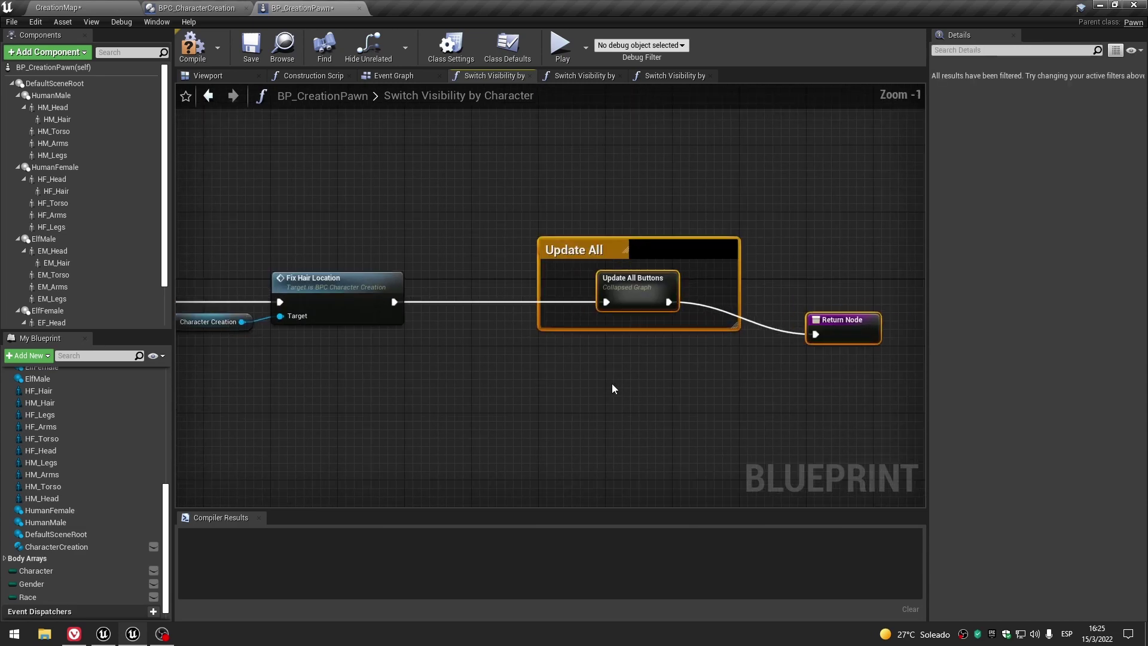
{"action": "left_click", "coordinate": [488, 397]}
{"action": "right_click_drag", "start_coordinate": [488, 401], "coordinate": [681, 358]}
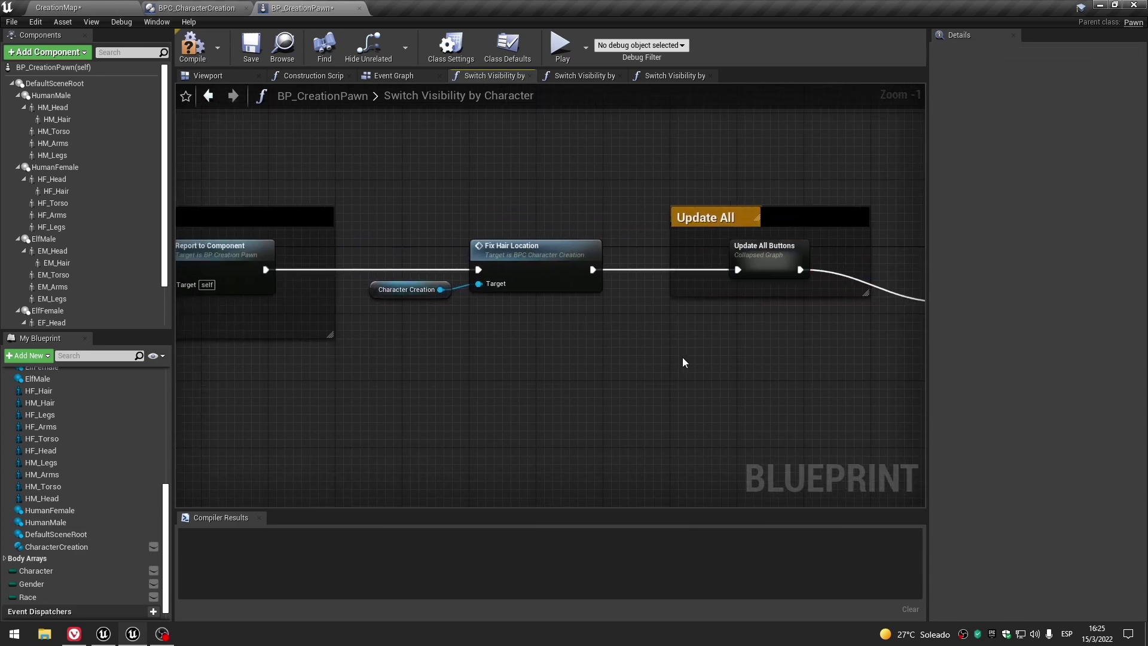
{"action": "scroll", "coordinate": [571, 348], "scroll_direction": "up", "scroll_amount": 1}
{"action": "left_click", "coordinate": [251, 47]}
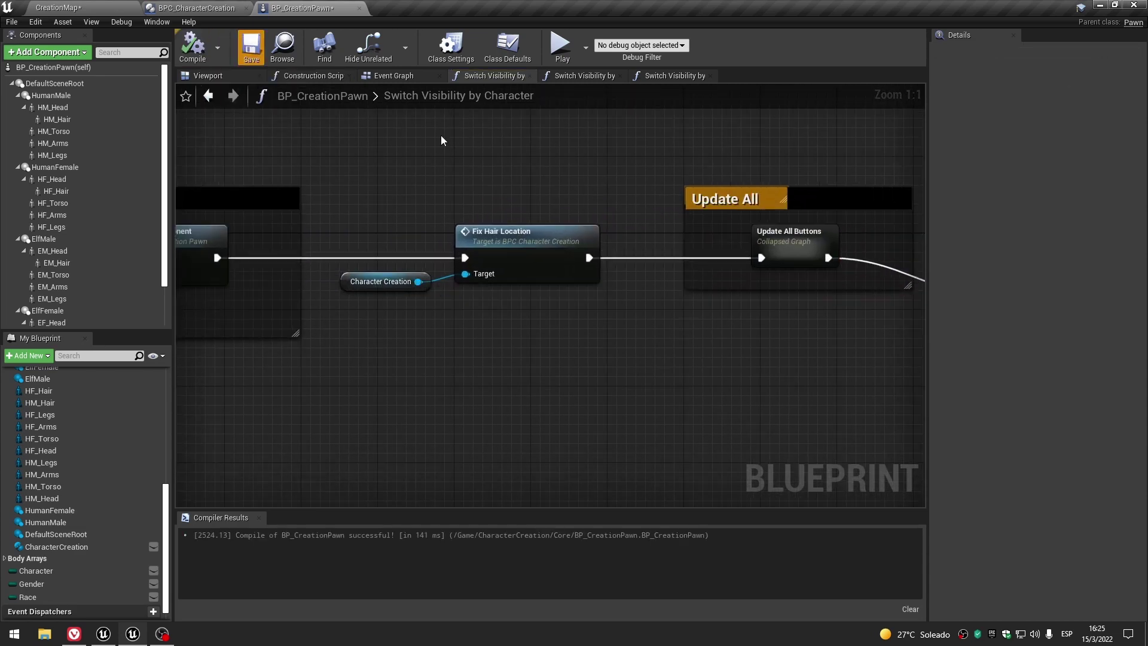
{"action": "scroll", "coordinate": [547, 185], "scroll_direction": "down", "scroll_amount": 1}
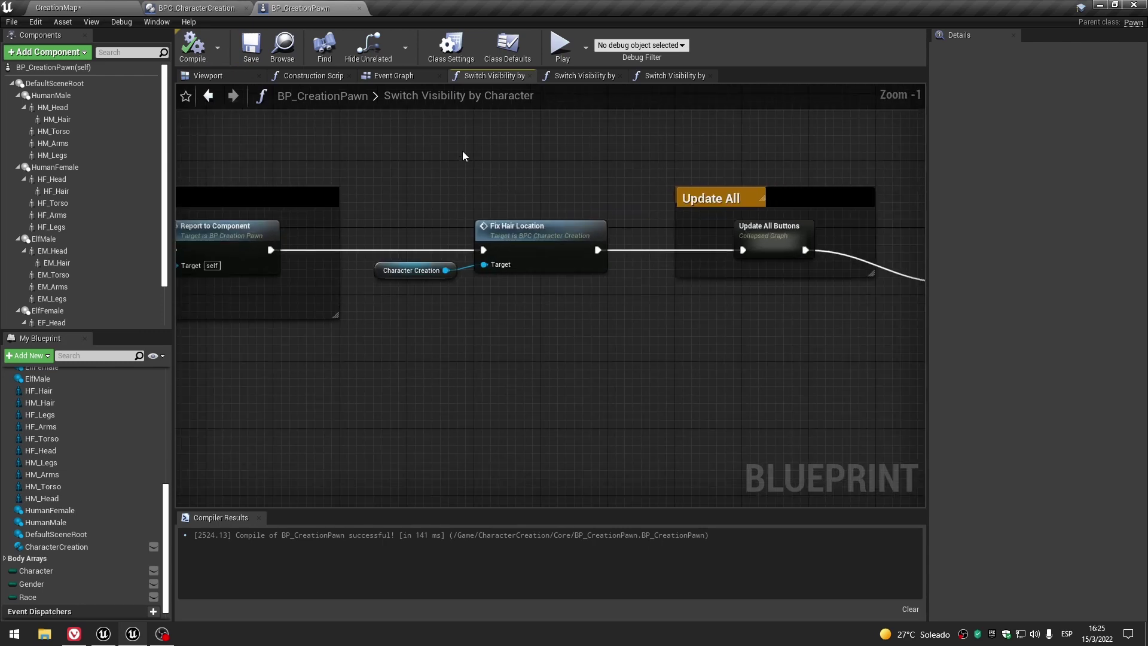
{"action": "left_click", "coordinate": [117, 4]}
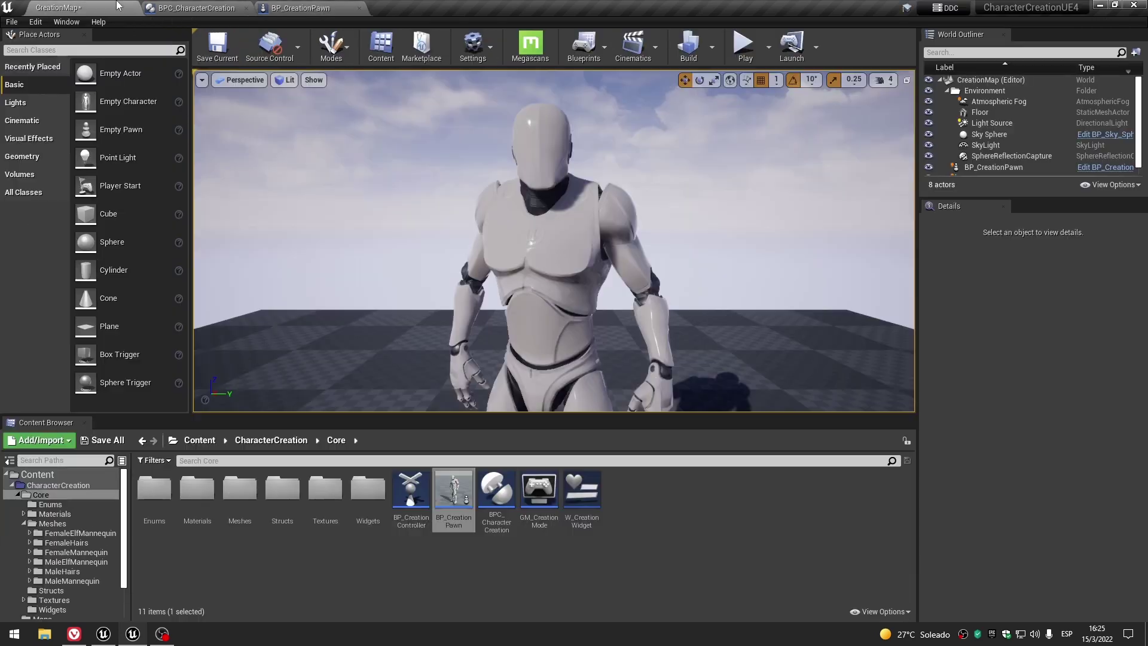
Open the UE4_Edited_Mannequin skeleton from Meshes and inspect its headSocket in the preview.
{"action": "double_click", "coordinate": [239, 487]}
{"action": "double_click", "coordinate": [416, 495]}
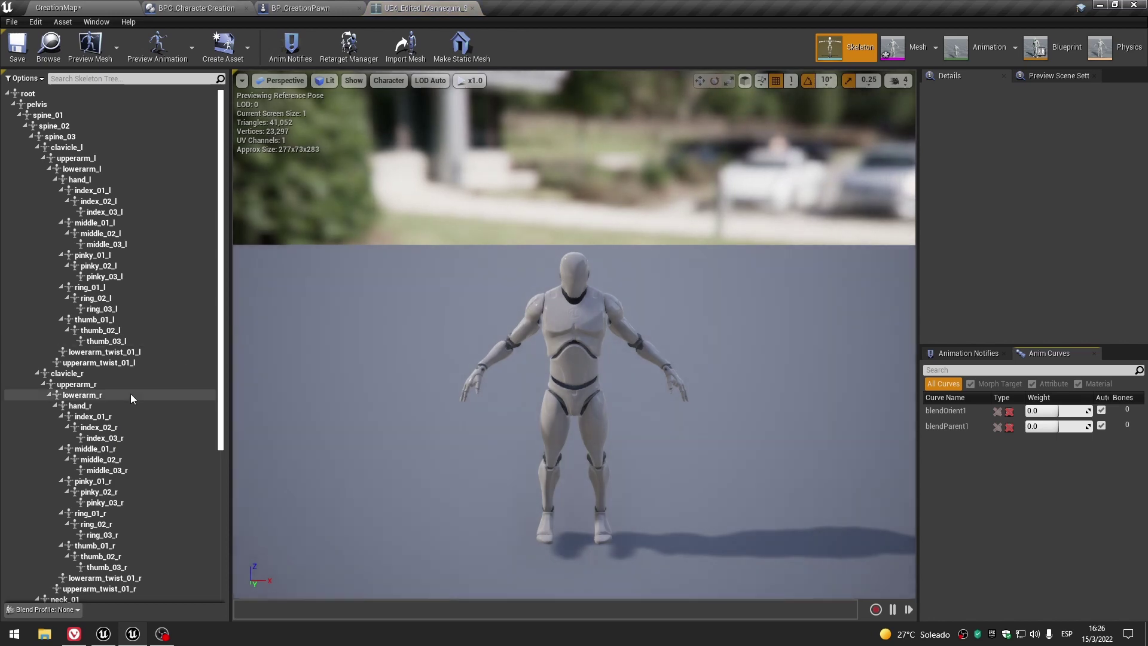
{"action": "scroll", "coordinate": [131, 395], "scroll_direction": "down", "scroll_amount": 5}
{"action": "scroll", "coordinate": [119, 396], "scroll_direction": "down", "scroll_amount": 2}
{"action": "left_click", "coordinate": [102, 394]}
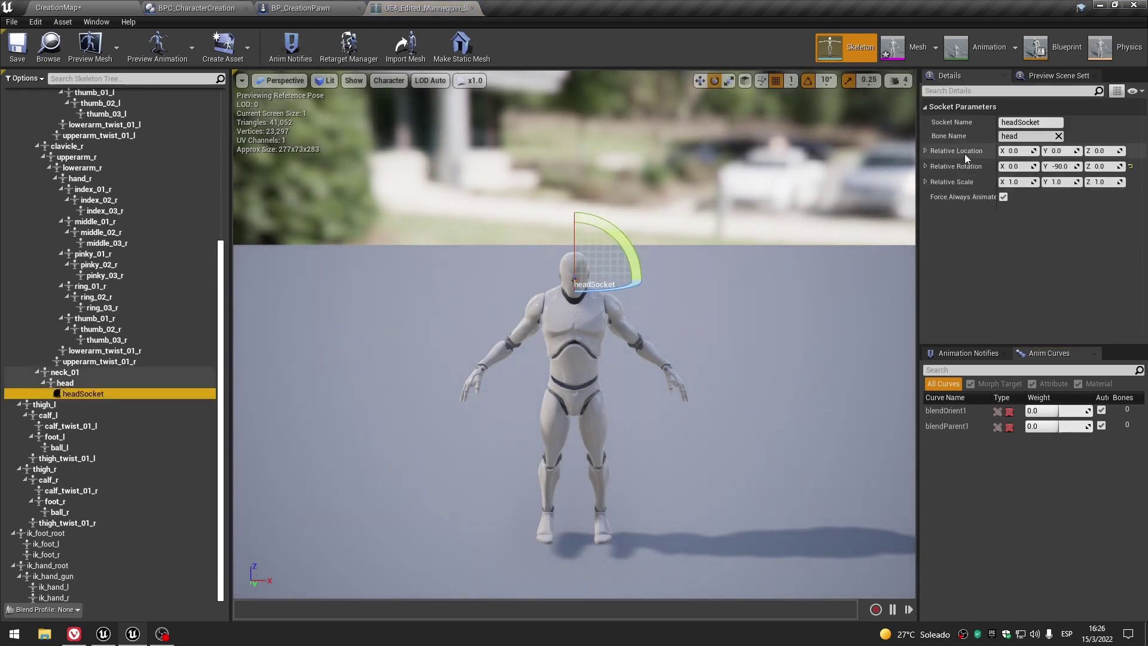
{"action": "scroll", "coordinate": [526, 313], "scroll_direction": "up", "scroll_amount": 3}
{"action": "scroll", "coordinate": [525, 313], "scroll_direction": "up", "scroll_amount": 2}
{"action": "left_click_drag", "start_coordinate": [674, 377], "coordinate": [676, 375]}
{"action": "scroll", "coordinate": [674, 376], "scroll_direction": "down", "scroll_amount": 3}
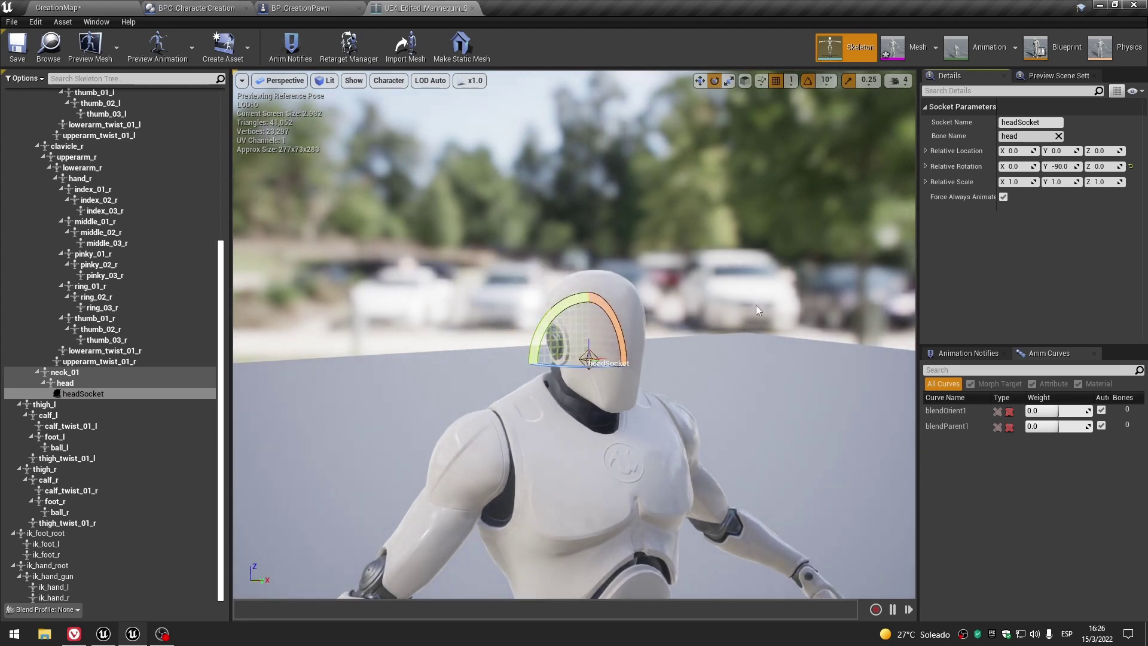
Close the skeleton editor and return to the CreationMap level.
{"action": "left_click", "coordinate": [473, 8]}
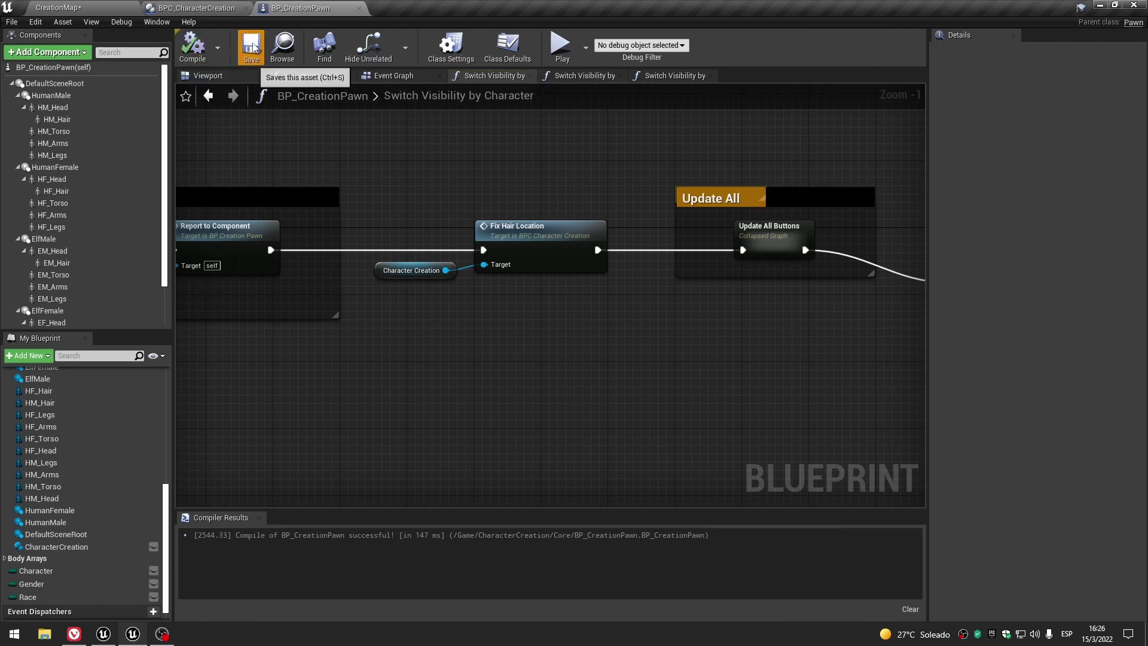
{"action": "left_click", "coordinate": [226, 7]}
{"action": "left_click", "coordinate": [131, 6]}
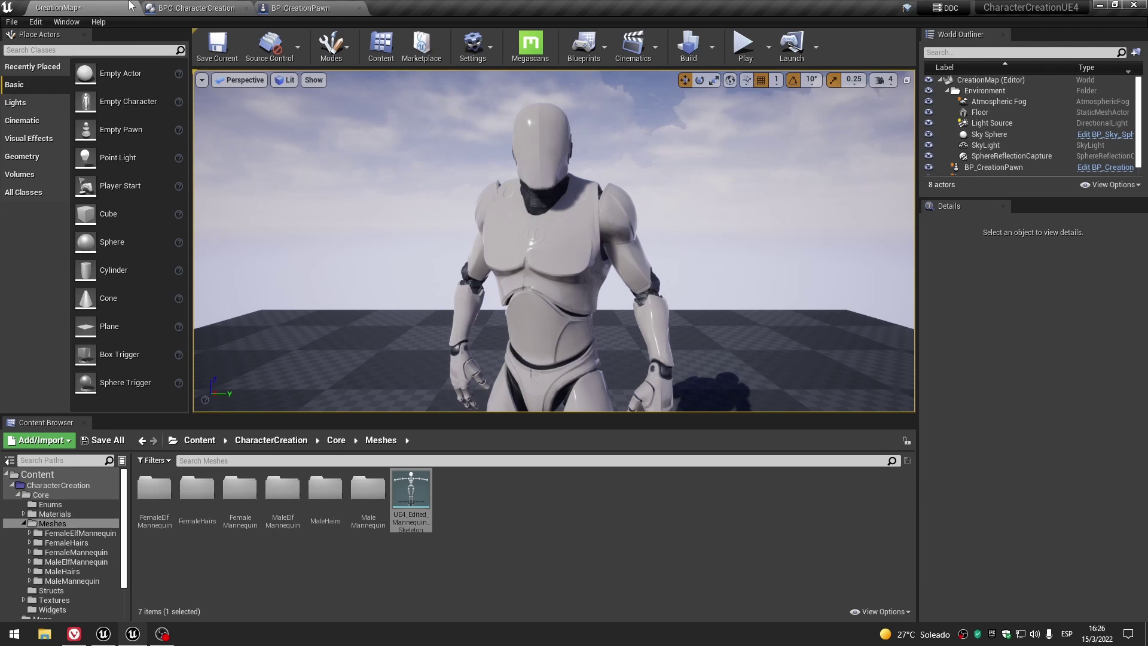
Open W_CreationWidget's Generator_MesHairhButtons and expand only the ElfMale panel group's button entries.
{"action": "left_click", "coordinate": [336, 439]}
{"action": "double_click", "coordinate": [586, 507]}
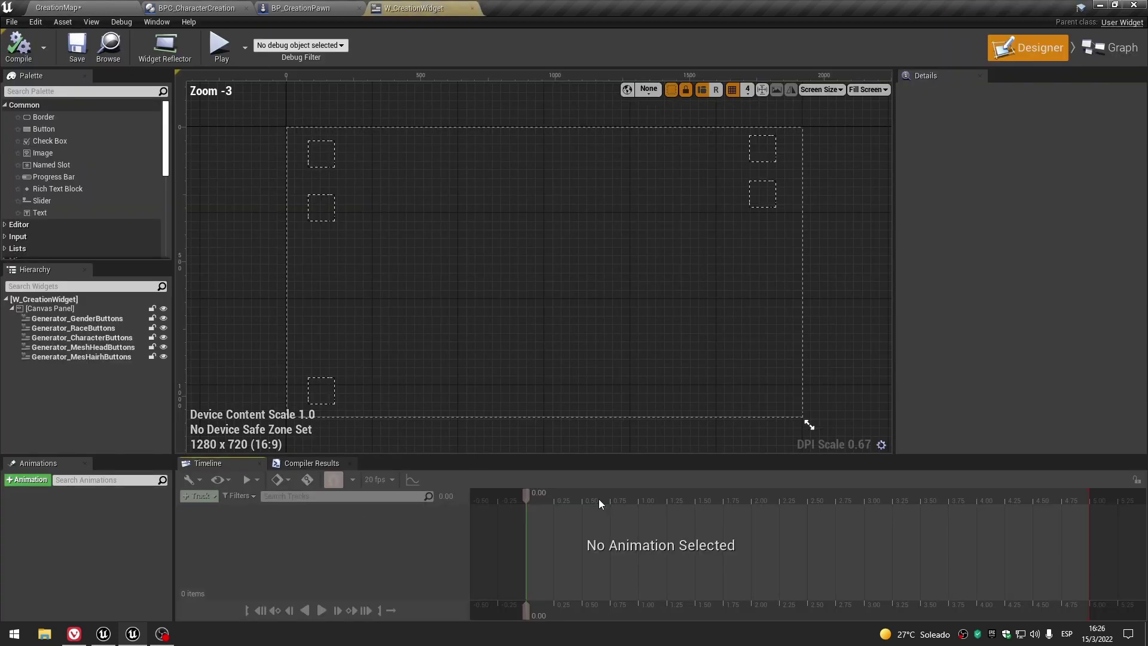
{"action": "left_click", "coordinate": [94, 357]}
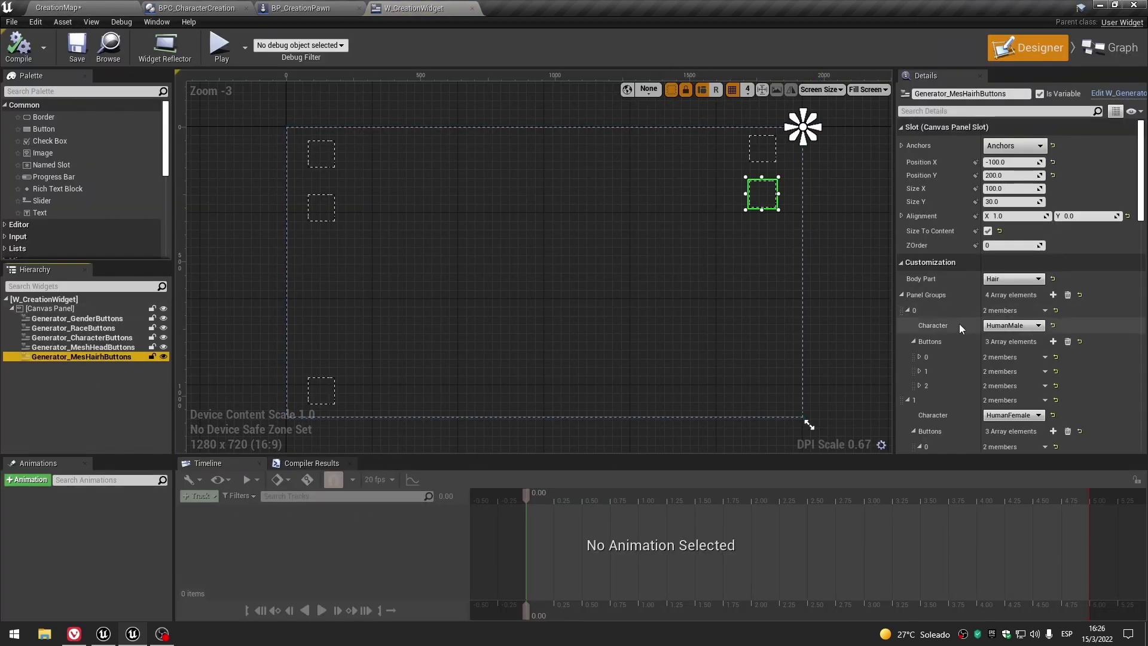
{"action": "scroll", "coordinate": [955, 333], "scroll_direction": "down", "scroll_amount": 3}
{"action": "left_click", "coordinate": [913, 265]}
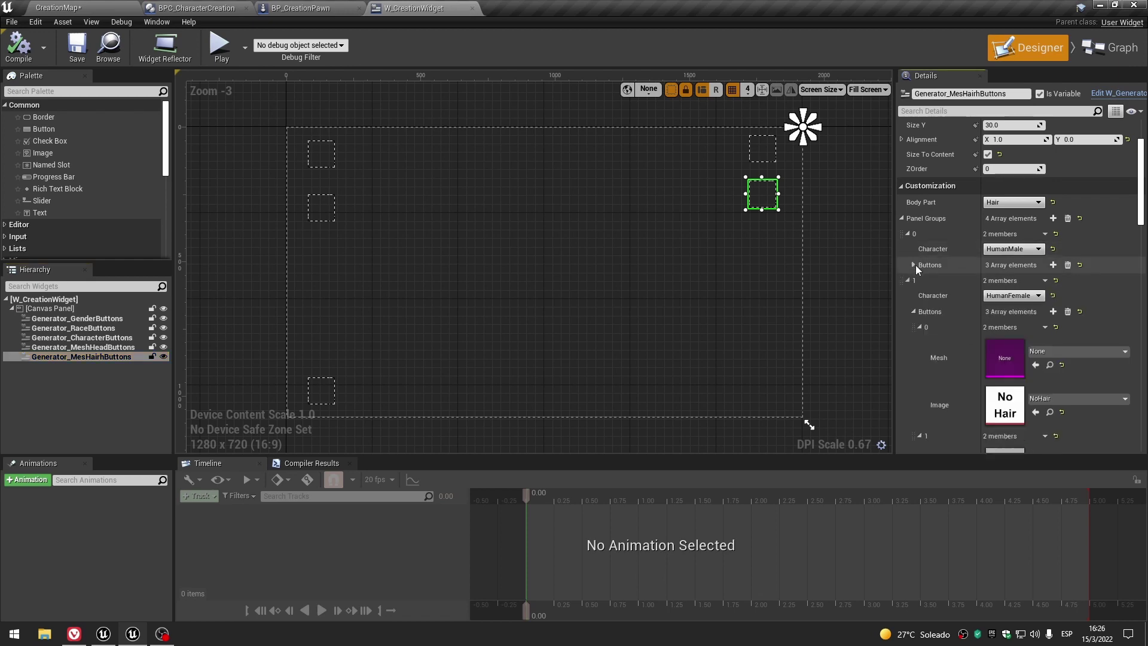
{"action": "scroll", "coordinate": [917, 309], "scroll_direction": "down", "scroll_amount": 2}
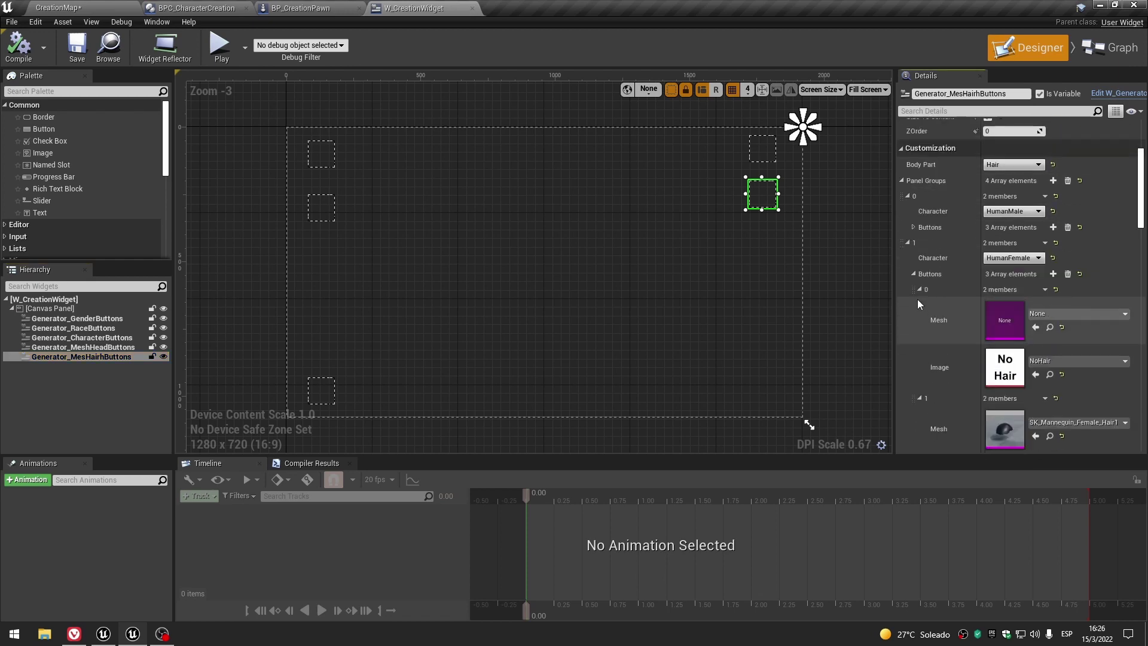
{"action": "left_click", "coordinate": [913, 274]}
{"action": "left_click", "coordinate": [908, 242]}
{"action": "left_click", "coordinate": [908, 196]}
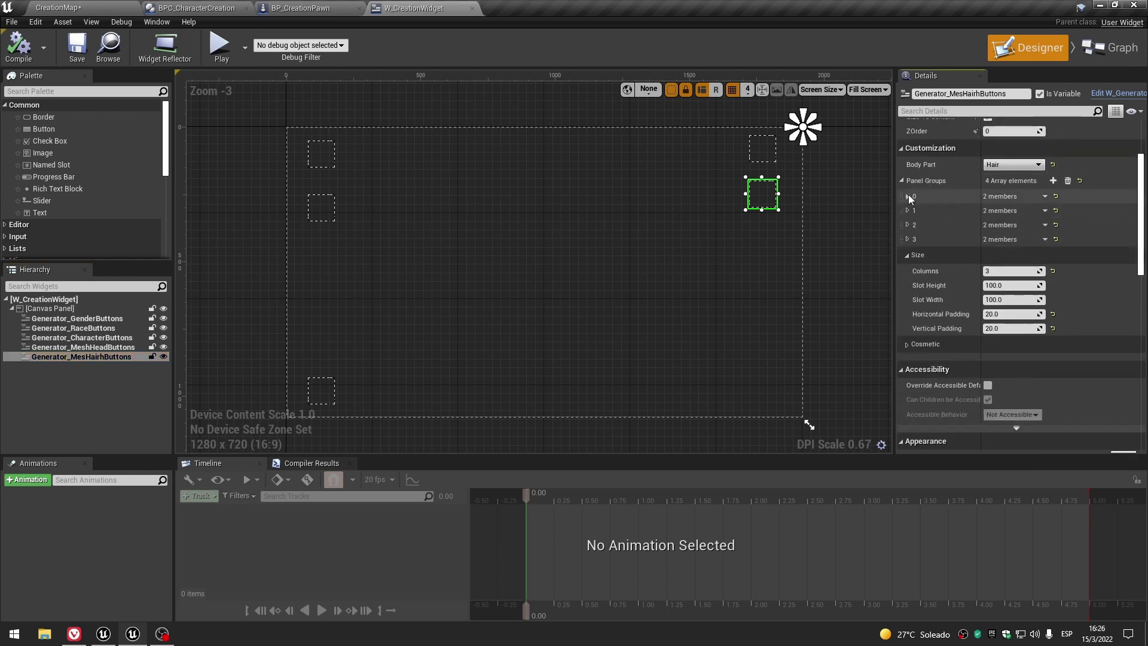
{"action": "left_click", "coordinate": [908, 224]}
{"action": "left_click", "coordinate": [913, 256]}
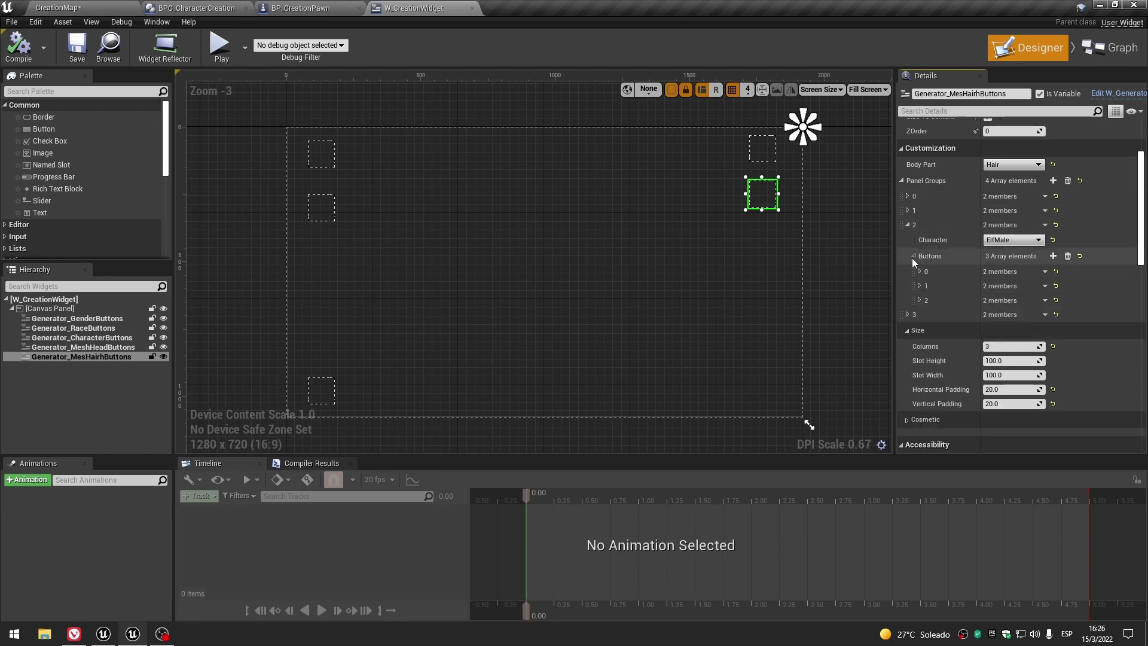
{"action": "left_click", "coordinate": [920, 271]}
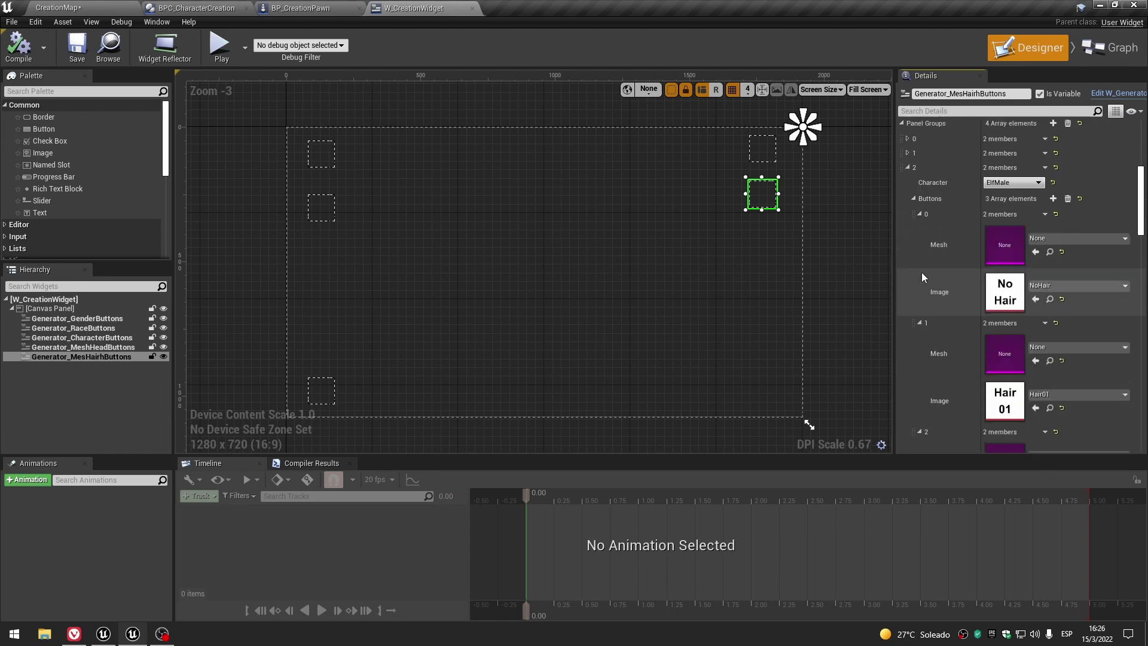
Drag SK_Mannequin_Hair2 from Meshes > MaleHairs into the Hair02 button's Mesh slot.
{"action": "left_click", "coordinate": [60, 7]}
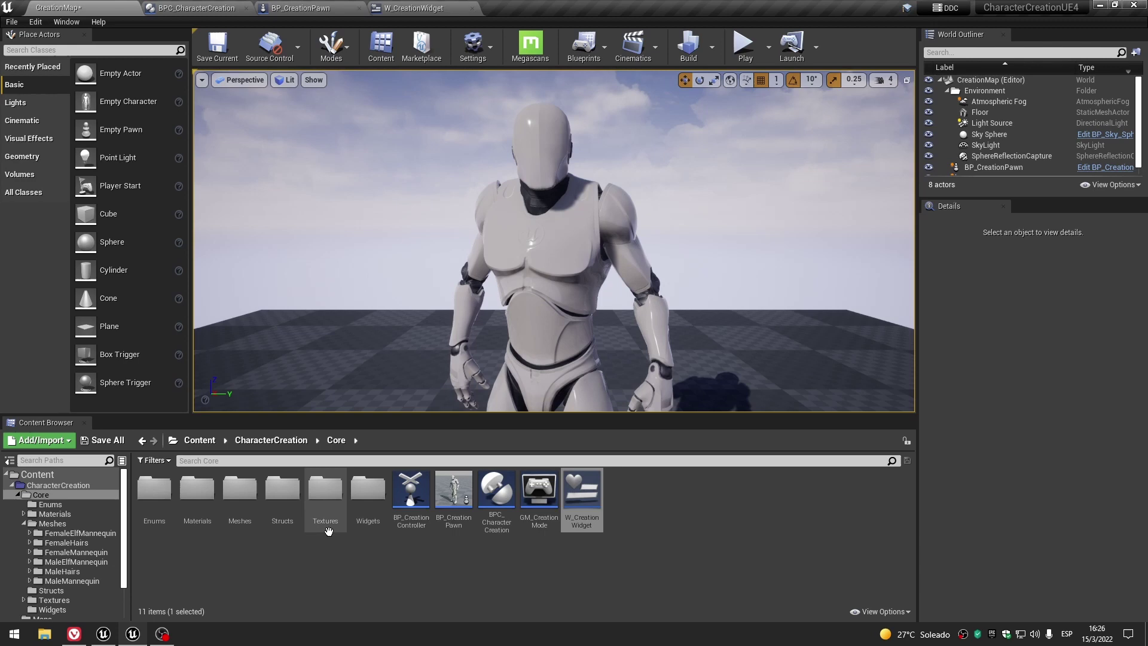
{"action": "double_click", "coordinate": [252, 502]}
{"action": "double_click", "coordinate": [325, 491]}
{"action": "left_click", "coordinate": [240, 490]}
{"action": "left_click", "coordinate": [218, 5]}
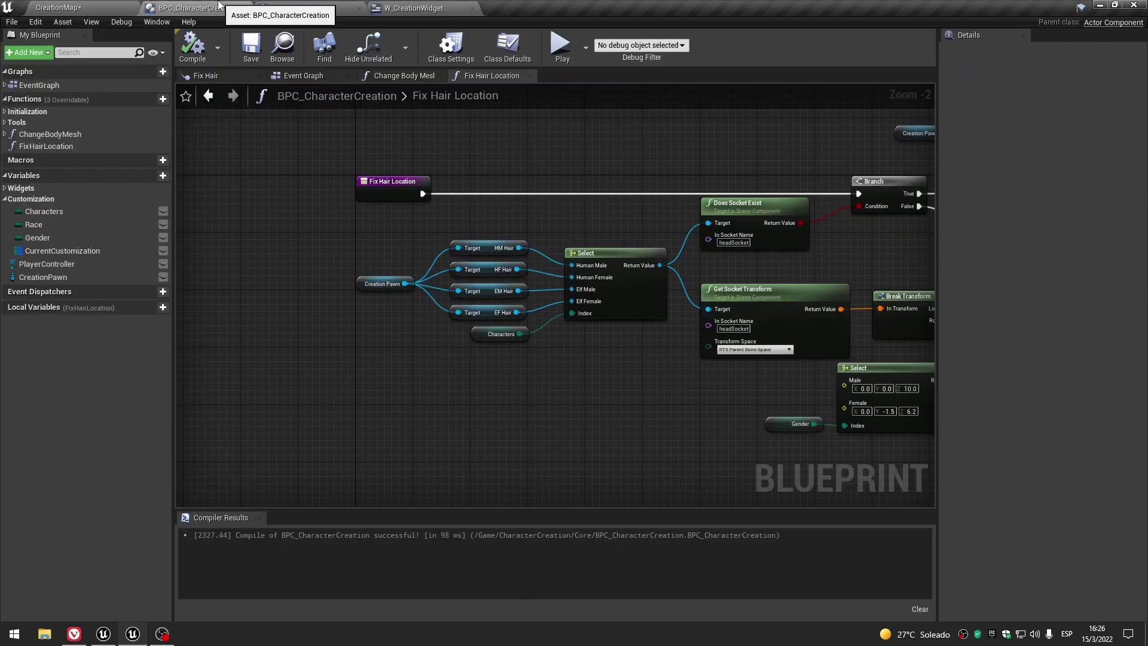
{"action": "left_click", "coordinate": [427, 6]}
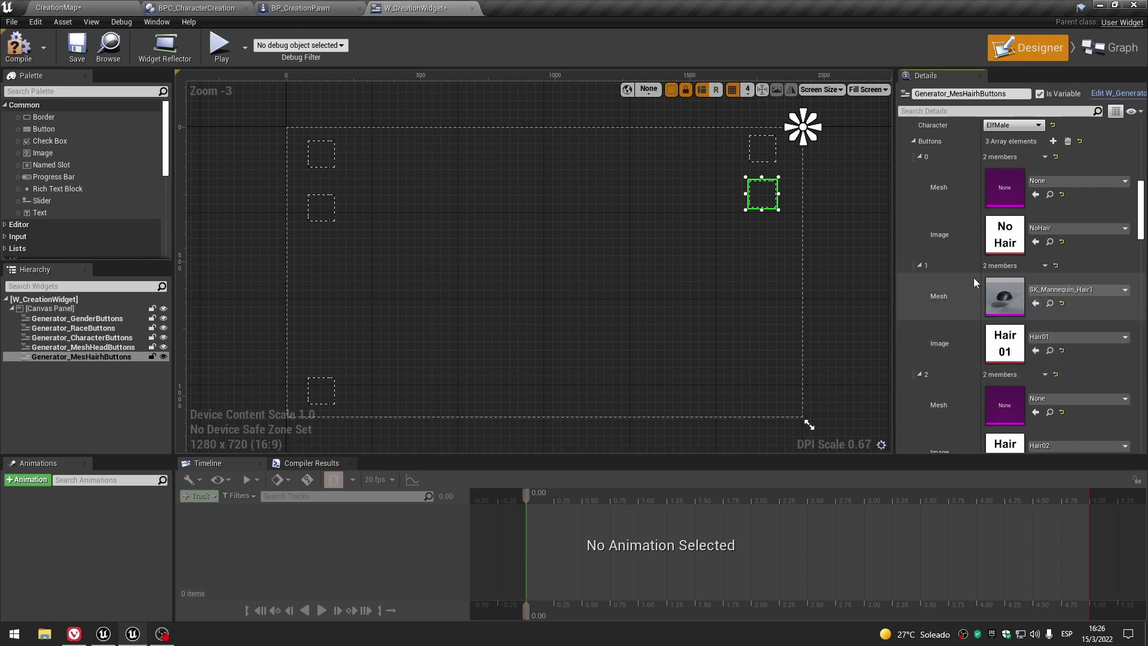
{"action": "left_click", "coordinate": [113, 6]}
{"action": "left_click_drag", "start_coordinate": [295, 482], "coordinate": [1024, 342]}
{"action": "scroll", "coordinate": [977, 322], "scroll_direction": "down", "scroll_amount": 1}
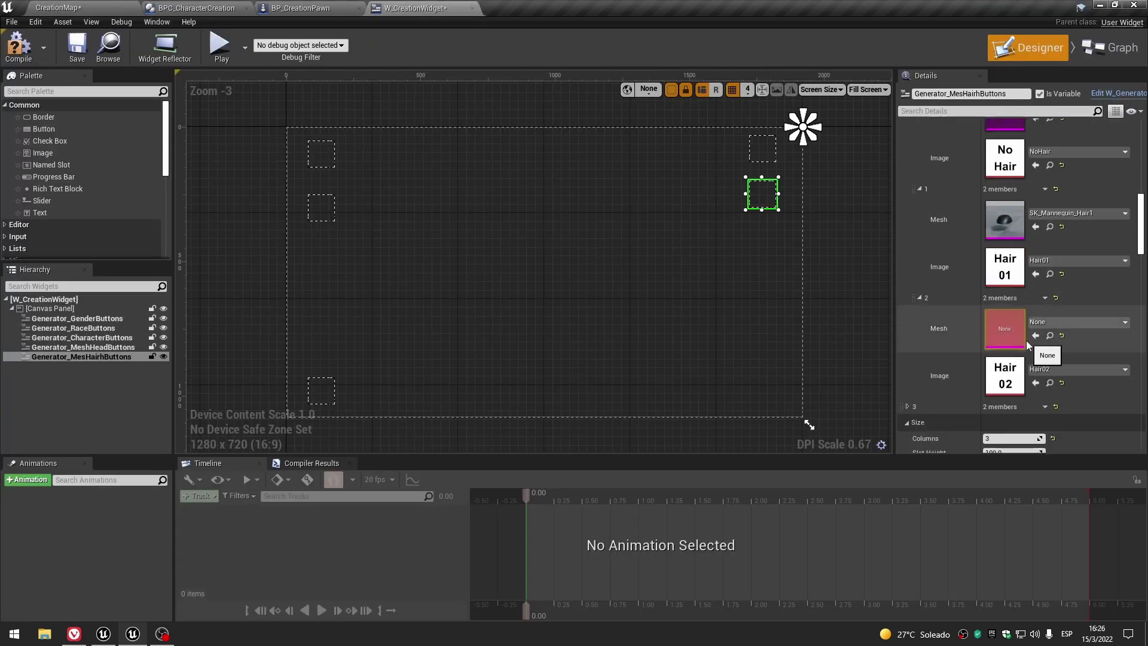
{"action": "scroll", "coordinate": [980, 342], "scroll_direction": "up", "scroll_amount": 3}
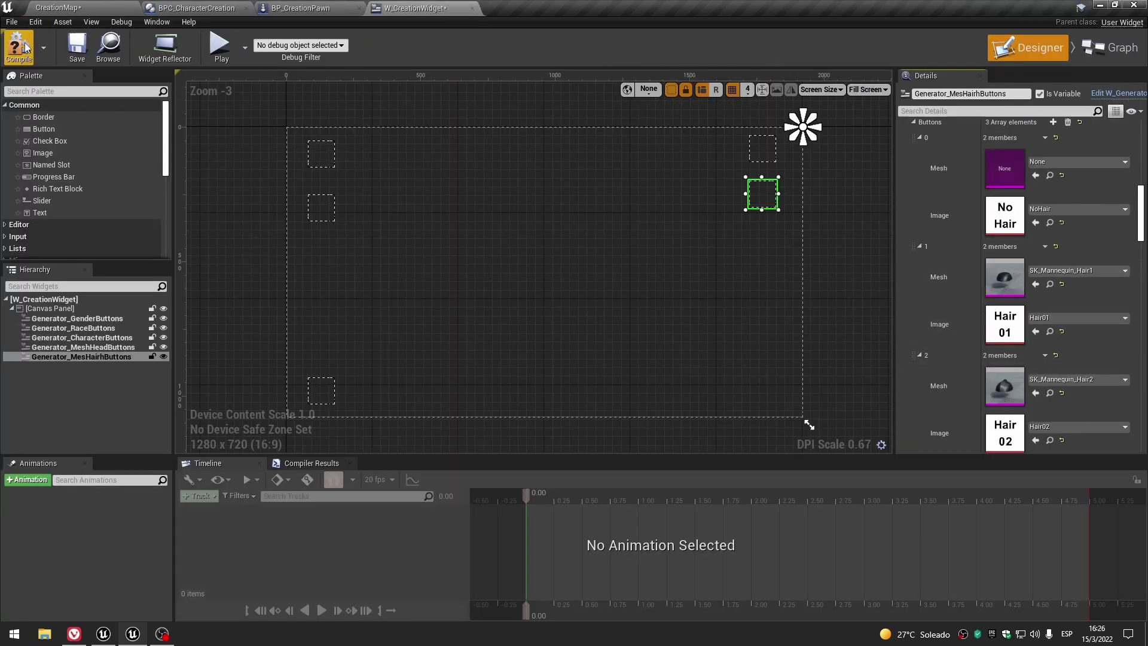
Save the W_CreationWidget blueprint.
{"action": "left_click", "coordinate": [76, 48]}
{"action": "scroll", "coordinate": [966, 333], "scroll_direction": "down", "scroll_amount": 3}
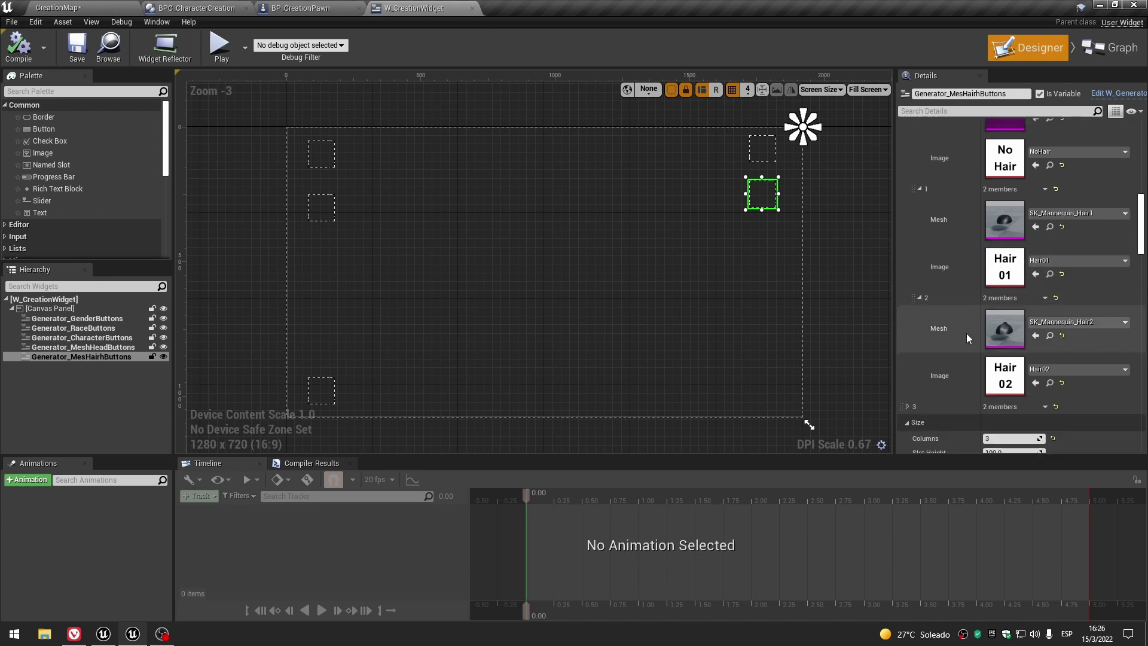
{"action": "scroll", "coordinate": [966, 333], "scroll_direction": "up", "scroll_amount": 4}
{"action": "scroll", "coordinate": [966, 333], "scroll_direction": "down", "scroll_amount": 1}
{"action": "scroll", "coordinate": [963, 311], "scroll_direction": "up", "scroll_amount": 3}
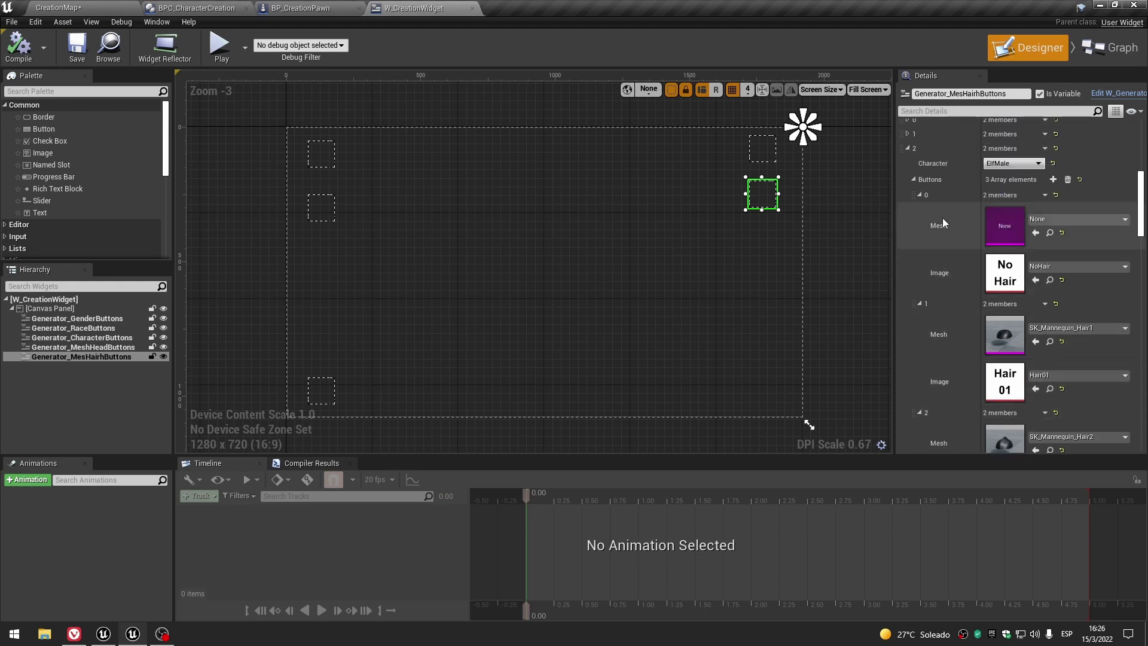
Collapse the ElfMale group and expand the ElfFemale group's NoHair, Hair01 and Hair02 buttons.
{"action": "left_click", "coordinate": [913, 179]}
{"action": "left_click", "coordinate": [909, 149]}
{"action": "left_click", "coordinate": [909, 163]}
{"action": "left_click", "coordinate": [913, 194]}
{"action": "left_click", "coordinate": [919, 238]}
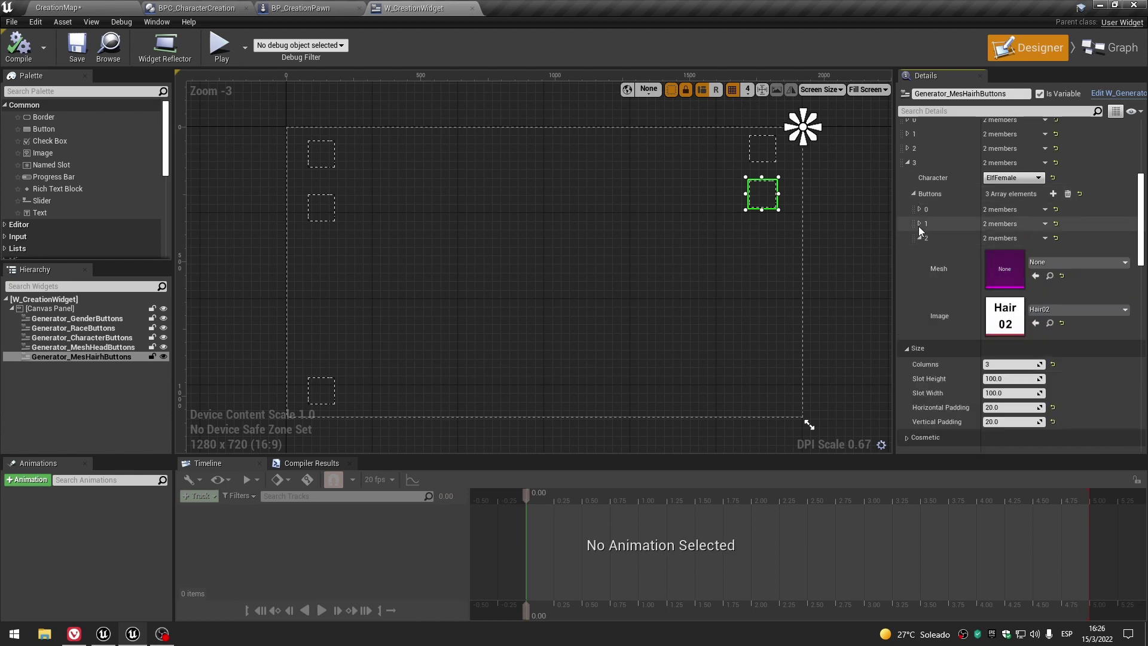
{"action": "left_click", "coordinate": [919, 224]}
{"action": "left_click", "coordinate": [919, 209]}
{"action": "scroll", "coordinate": [936, 245], "scroll_direction": "down", "scroll_amount": 2}
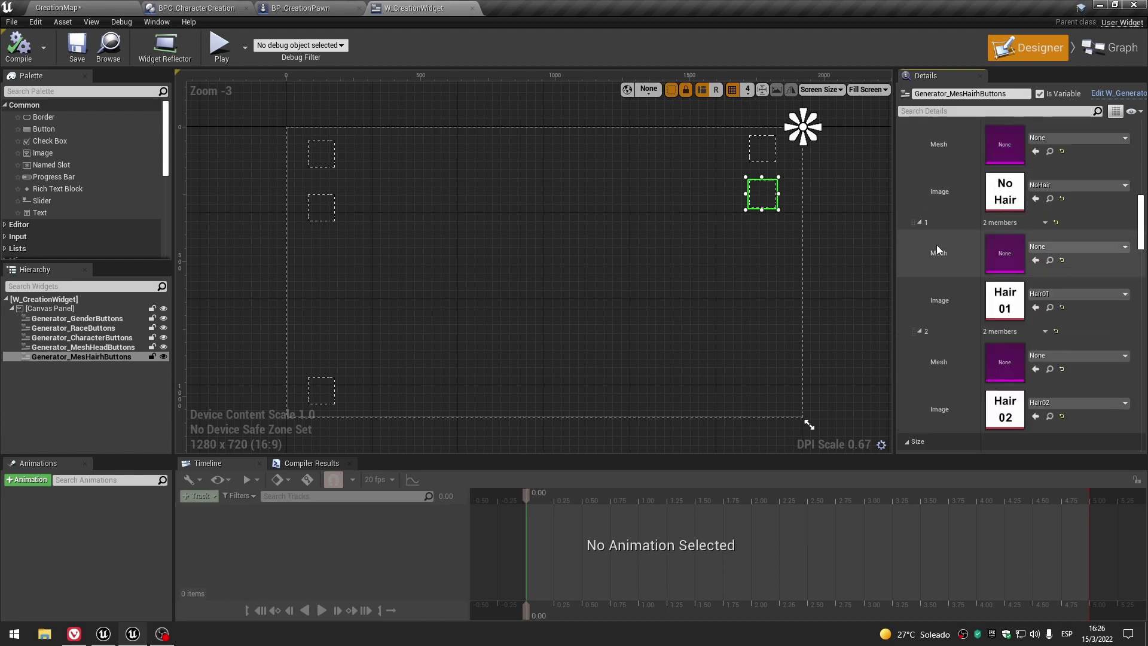
Assign SK_Mannequin_Female_Hair1 and Hair2 from Meshes > FemaleHairs to the ElfFemale hair buttons.
{"action": "left_click", "coordinate": [122, 8]}
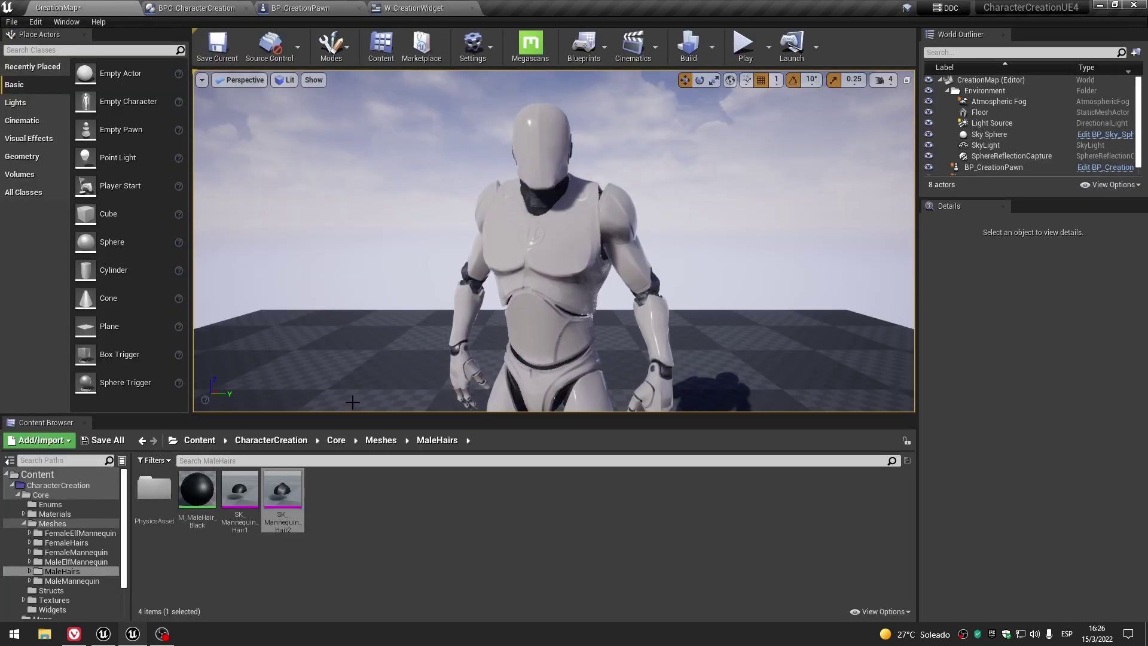
{"action": "left_click", "coordinate": [381, 440]}
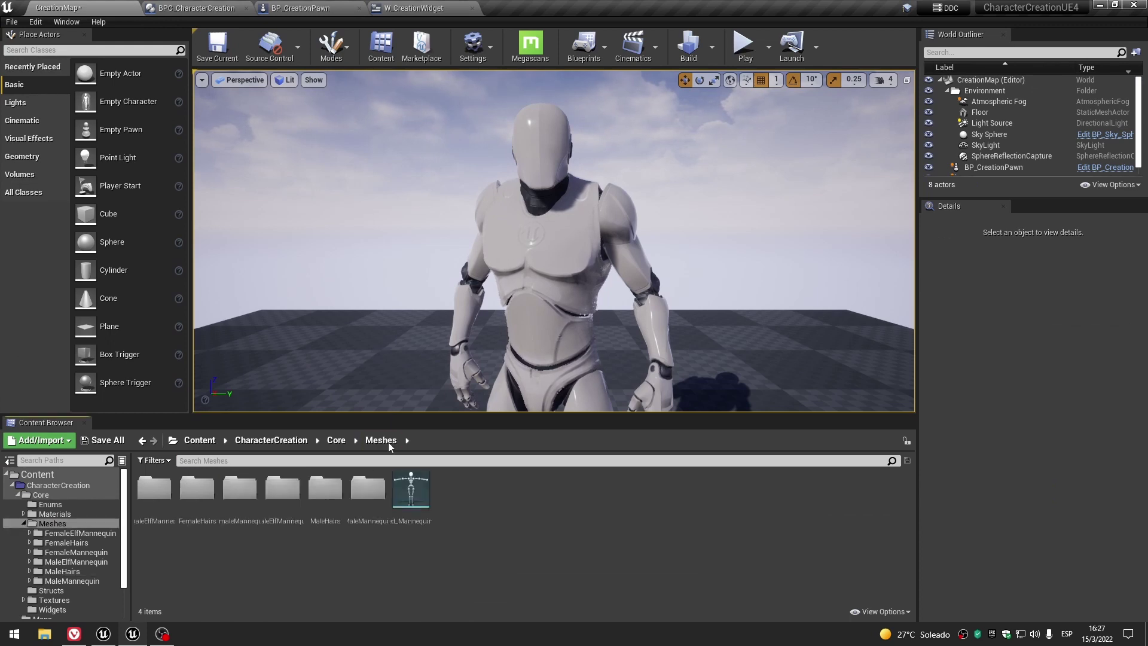
{"action": "double_click", "coordinate": [196, 503]}
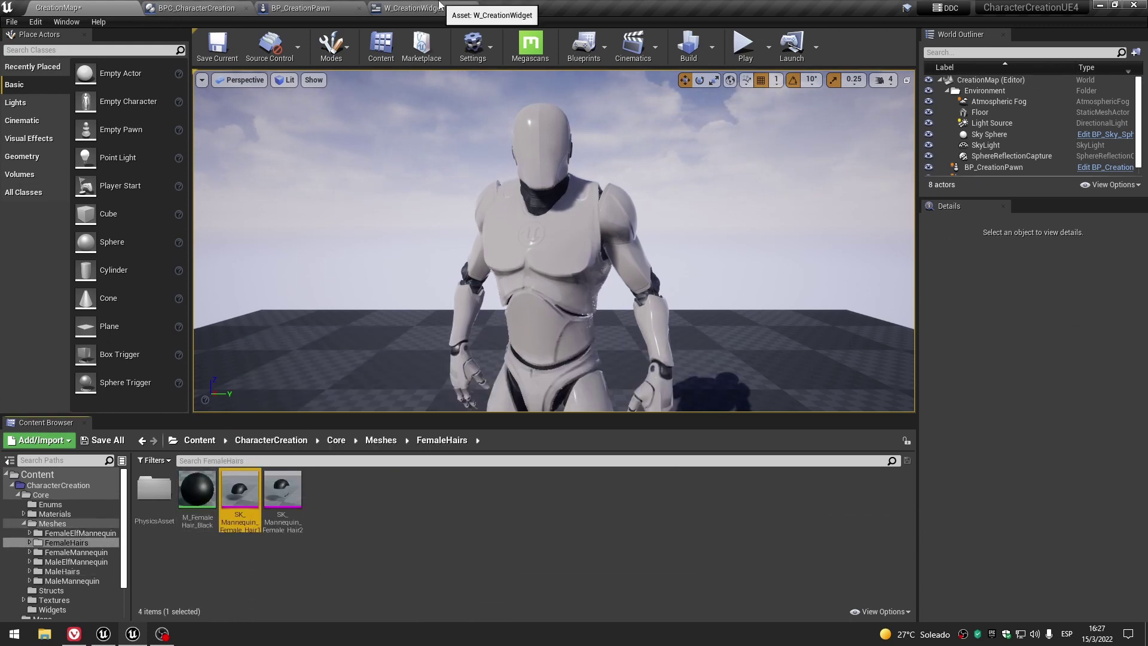
{"action": "left_click", "coordinate": [439, 5]}
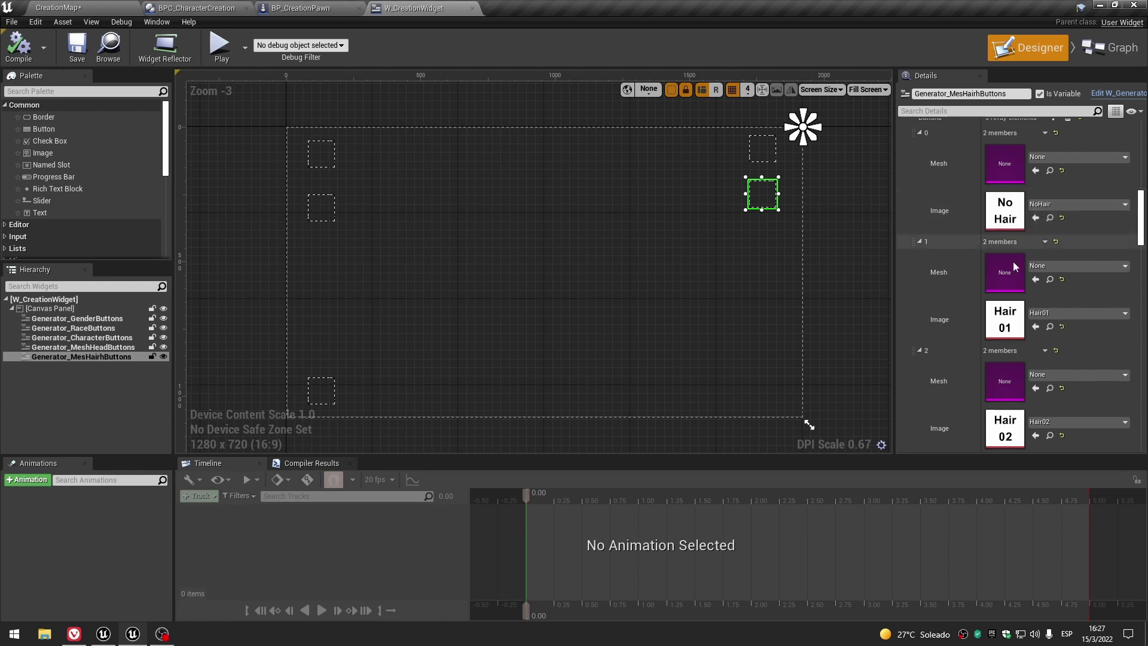
{"action": "left_click", "coordinate": [90, 5]}
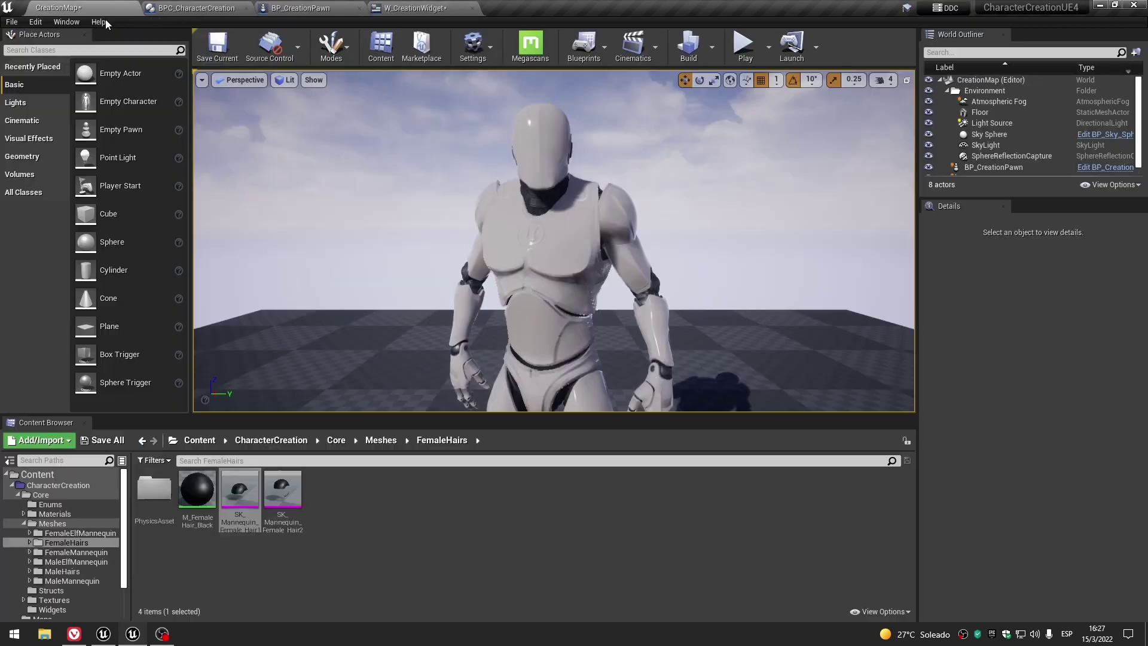
{"action": "left_click", "coordinate": [454, 8]}
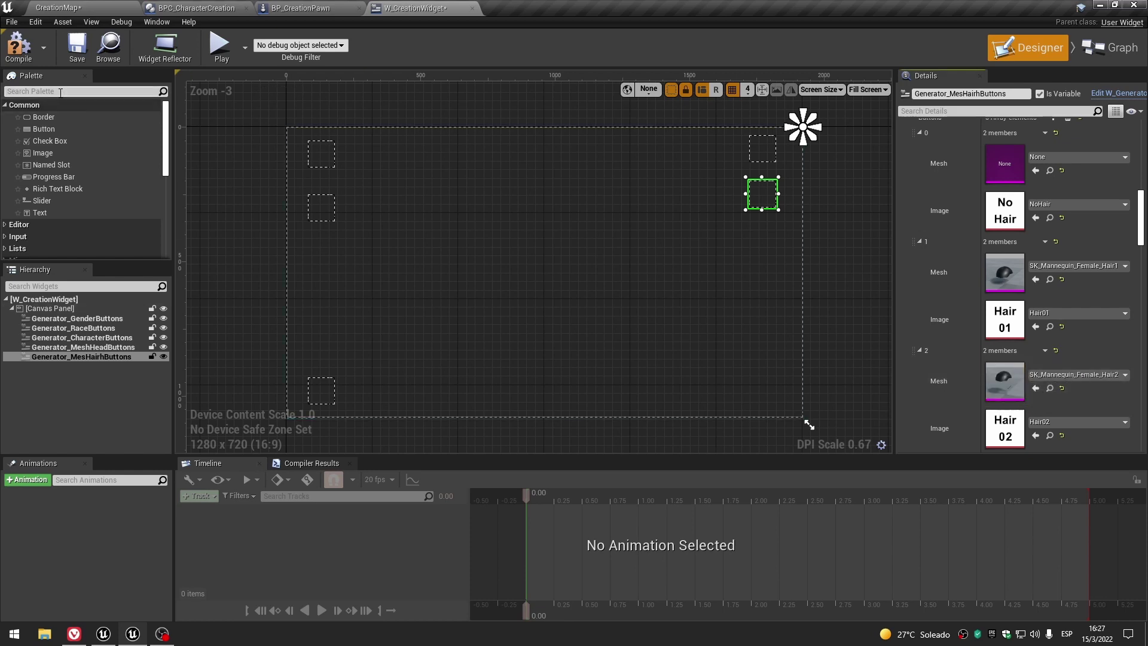
Collapse the ElfFemale panel group in the generator's details.
{"action": "scroll", "coordinate": [949, 293], "scroll_direction": "down", "scroll_amount": 2}
{"action": "scroll", "coordinate": [945, 281], "scroll_direction": "up", "scroll_amount": 3}
{"action": "scroll", "coordinate": [921, 230], "scroll_direction": "up", "scroll_amount": 2}
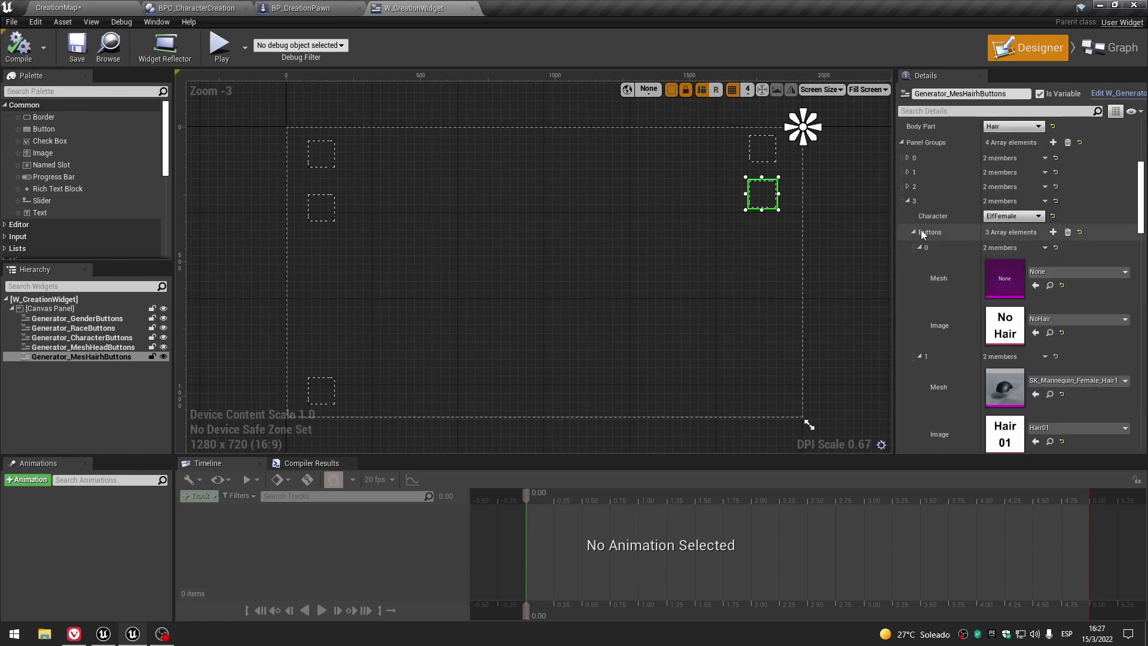
{"action": "left_click", "coordinate": [909, 200]}
{"action": "scroll", "coordinate": [931, 246], "scroll_direction": "up", "scroll_amount": 5}
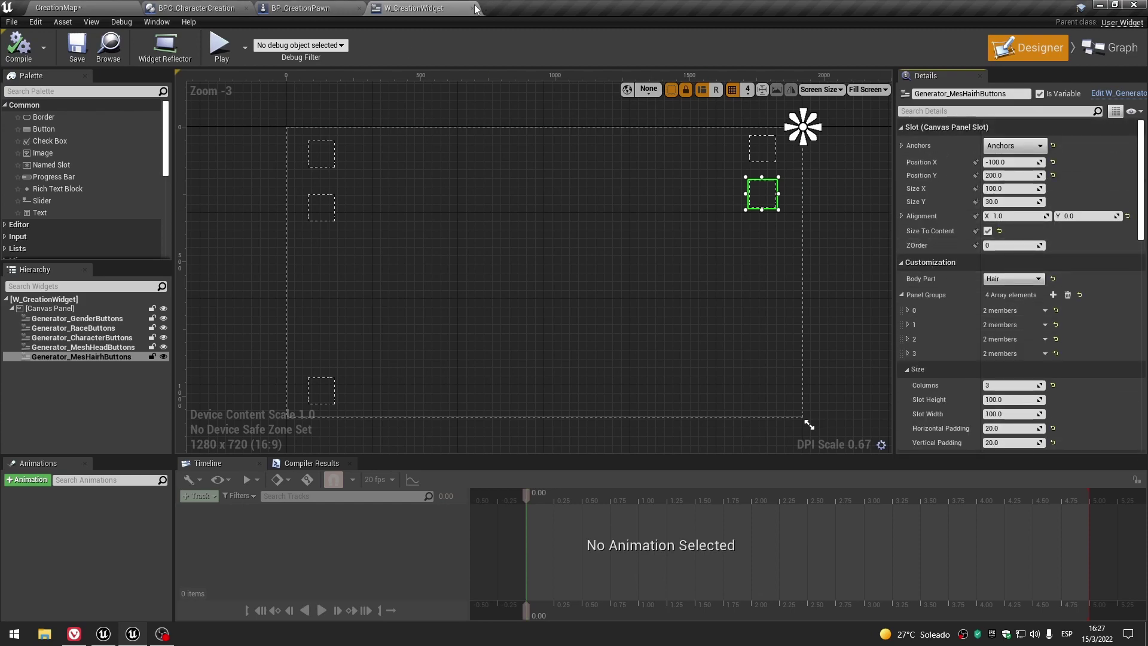
Close W_CreationWidget and pan the pawn graph past Fix Hair Location and Update All.
{"action": "left_click", "coordinate": [476, 8]}
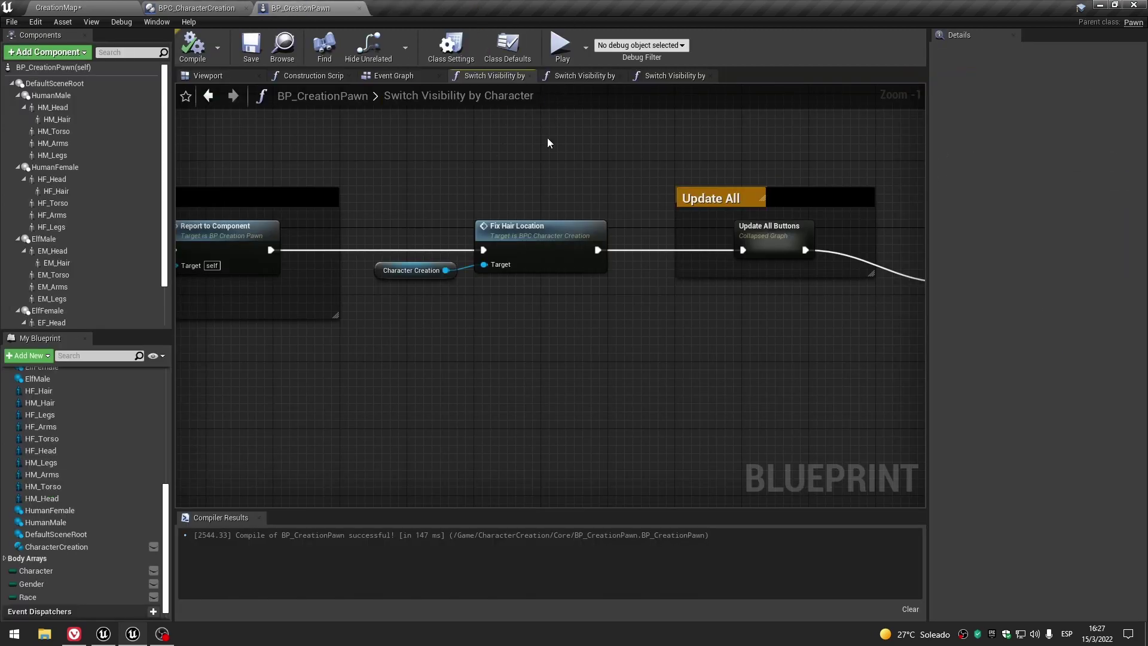
{"action": "scroll", "coordinate": [538, 137], "scroll_direction": "down", "scroll_amount": 2}
{"action": "right_click_drag", "start_coordinate": [521, 164], "coordinate": [526, 219]}
{"action": "scroll", "coordinate": [526, 220], "scroll_direction": "up", "scroll_amount": 3}
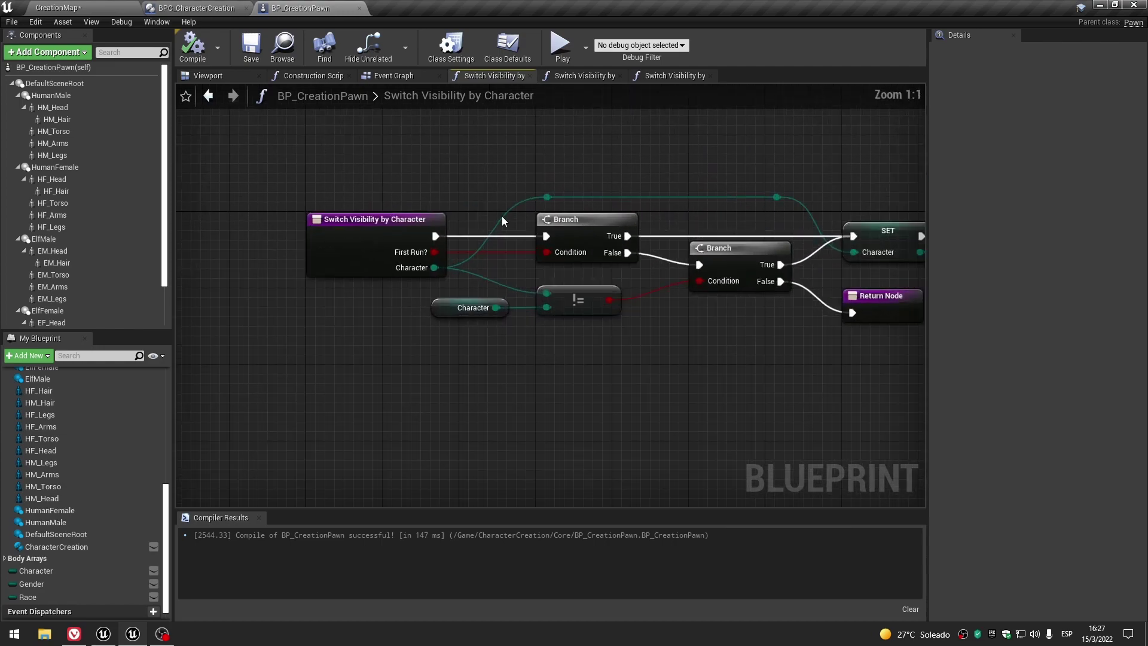
{"action": "scroll", "coordinate": [386, 229], "scroll_direction": "down", "scroll_amount": 3}
{"action": "right_click_drag", "start_coordinate": [582, 355], "coordinate": [287, 424]}
{"action": "scroll", "coordinate": [661, 403], "scroll_direction": "up", "scroll_amount": 2}
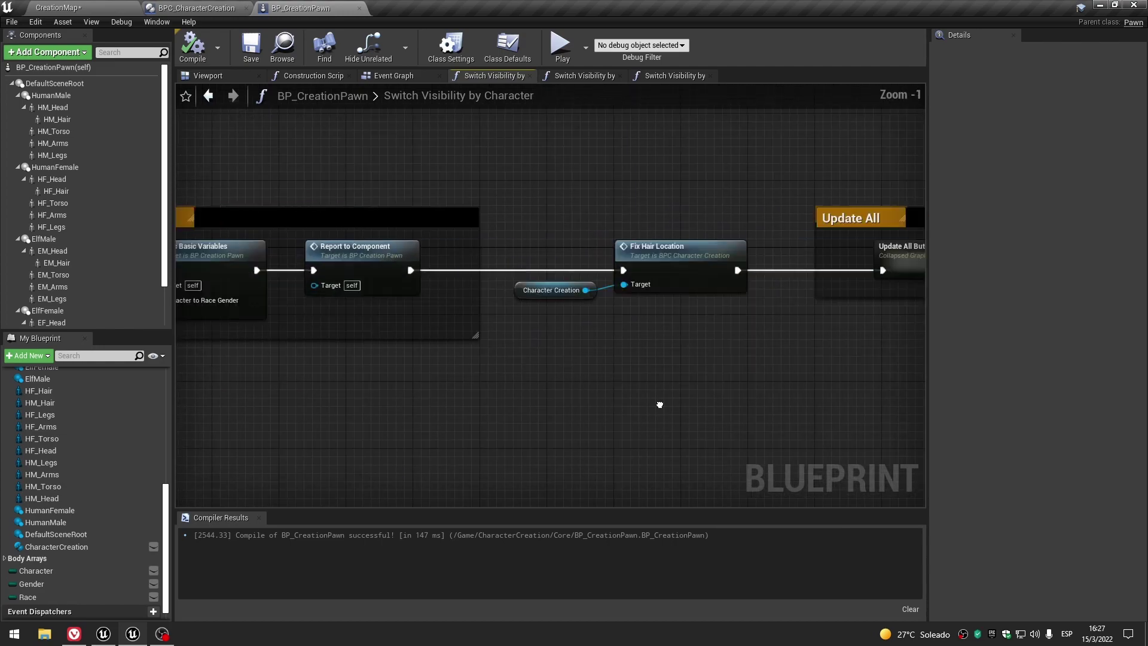
{"action": "right_click_drag", "start_coordinate": [661, 402], "coordinate": [434, 400]}
Review the Switch Visibility by Race and by Character graphs, then Save All modified assets.
{"action": "left_click", "coordinate": [573, 77]}
{"action": "left_click", "coordinate": [672, 74]}
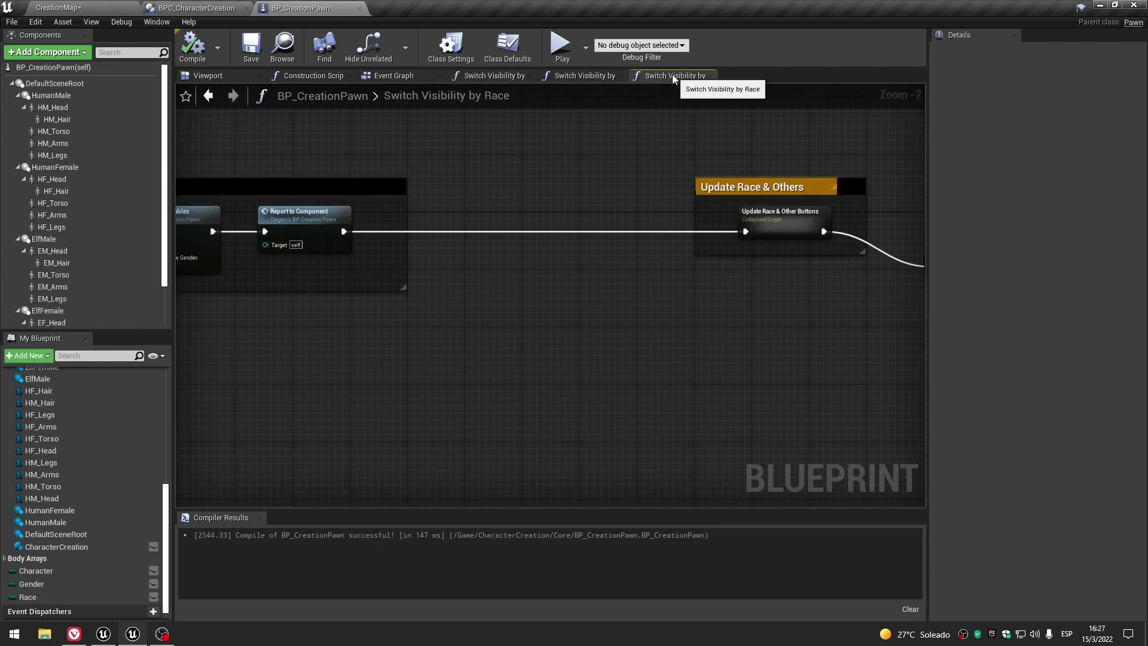
{"action": "left_click", "coordinate": [511, 74]}
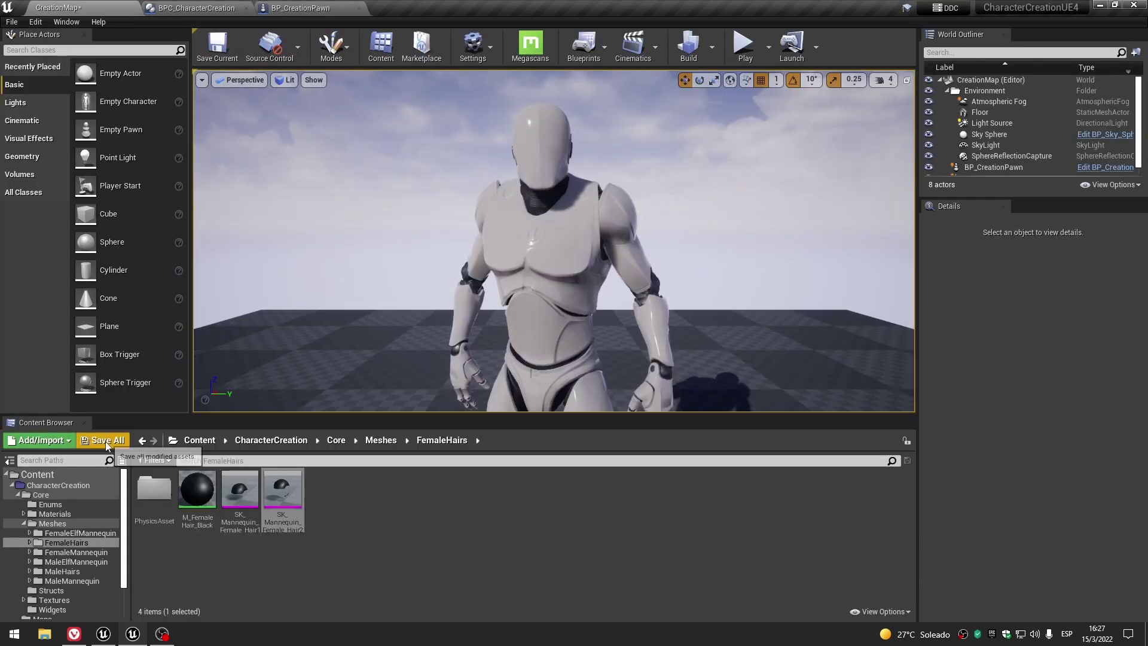
{"action": "left_click", "coordinate": [105, 441]}
{"action": "left_click", "coordinate": [685, 430]}
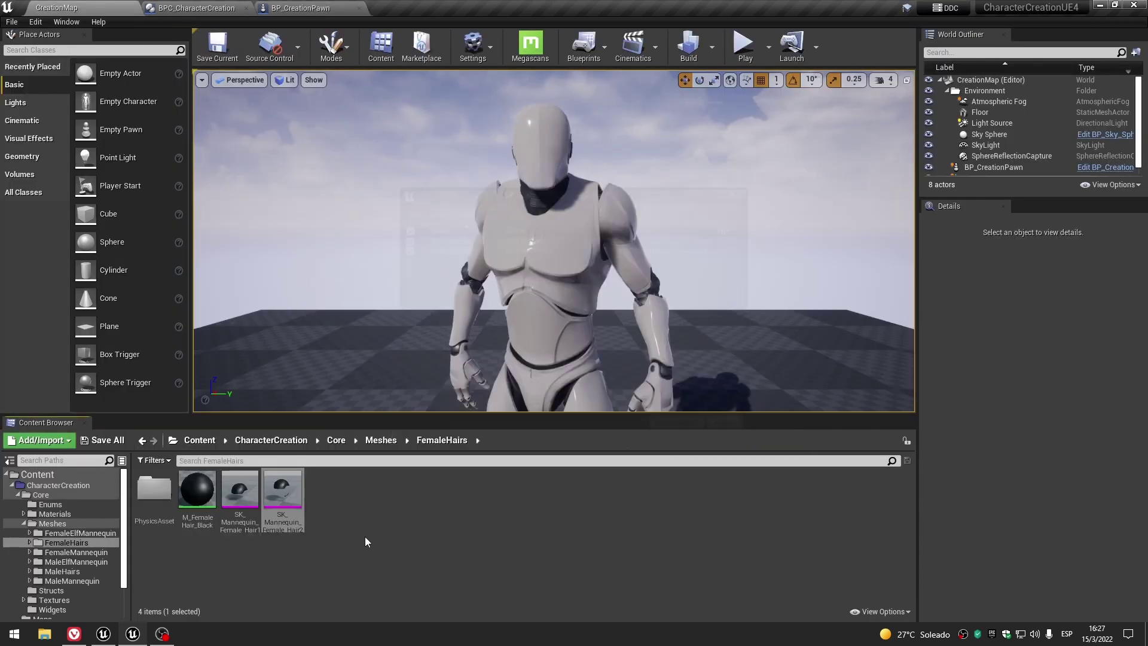
Play full screen and try Hair 01 and Hair 02 on male, female and elf characters.
{"action": "left_click", "coordinate": [740, 47]}
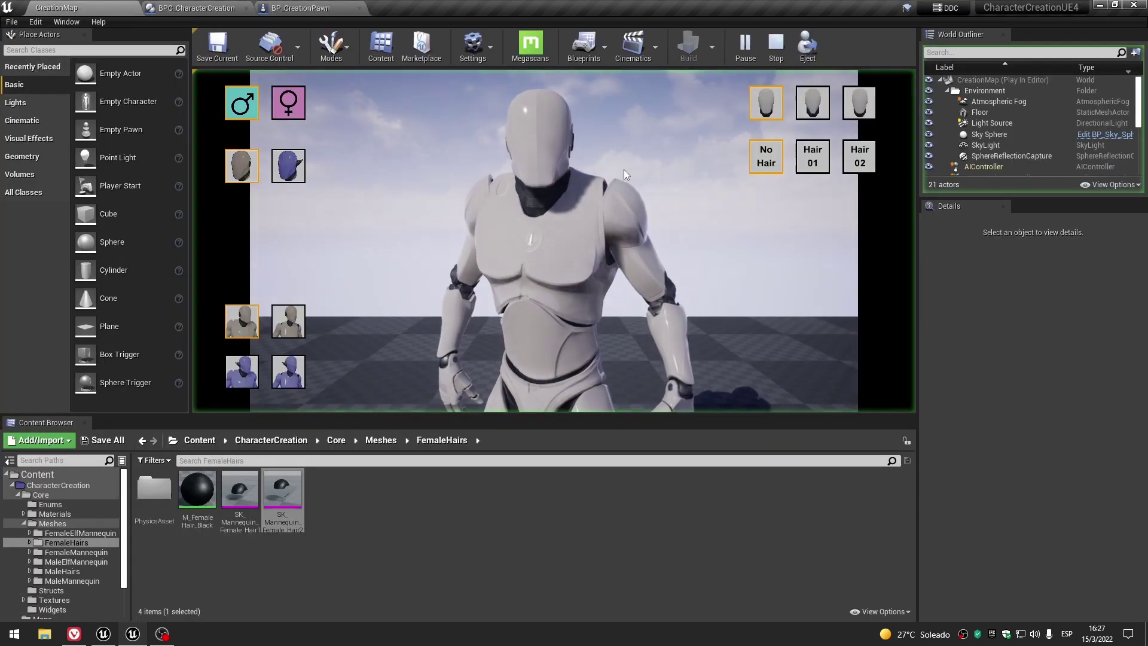
{"action": "key", "text": "F11"}
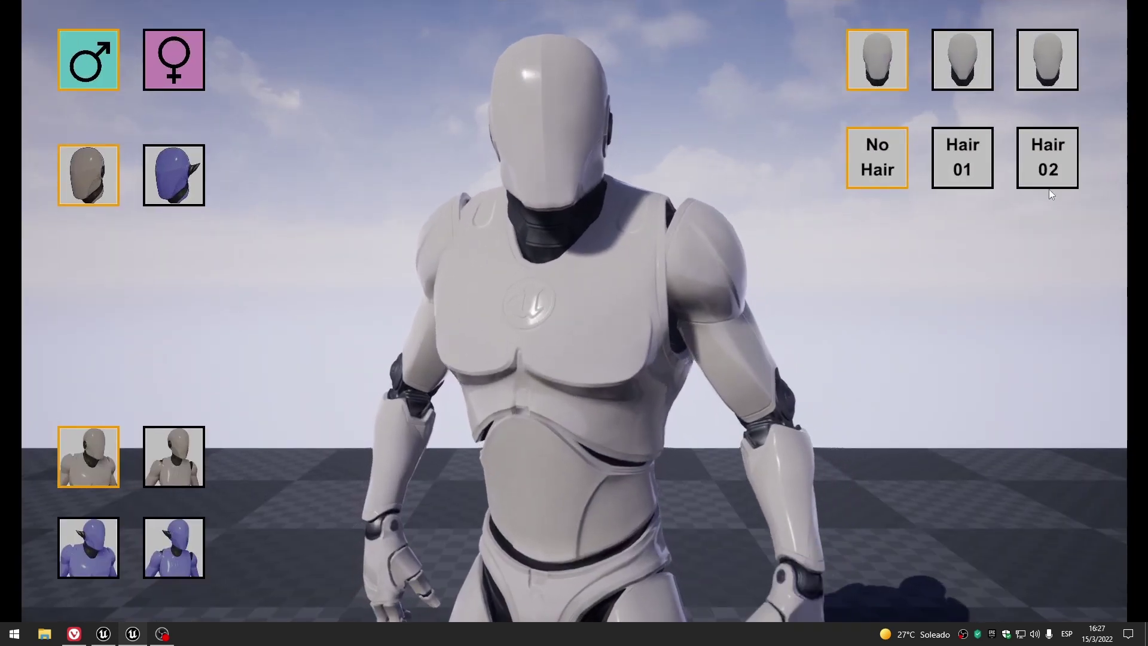
{"action": "left_click", "coordinate": [962, 157]}
{"action": "left_click", "coordinate": [173, 71]}
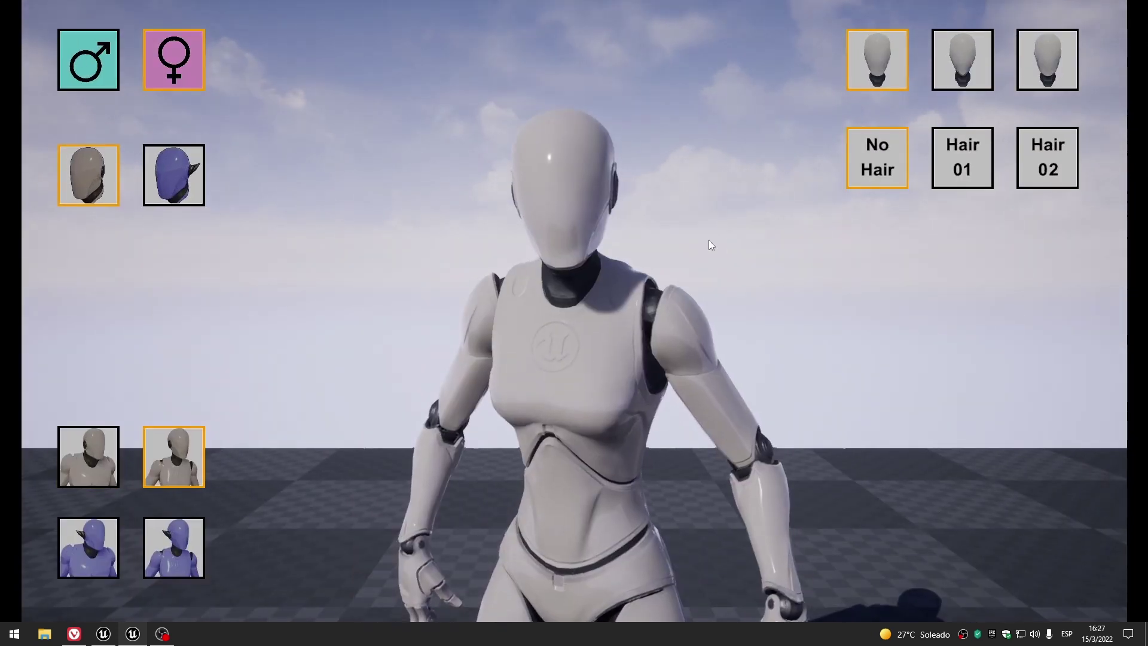
{"action": "left_click", "coordinate": [1027, 165]}
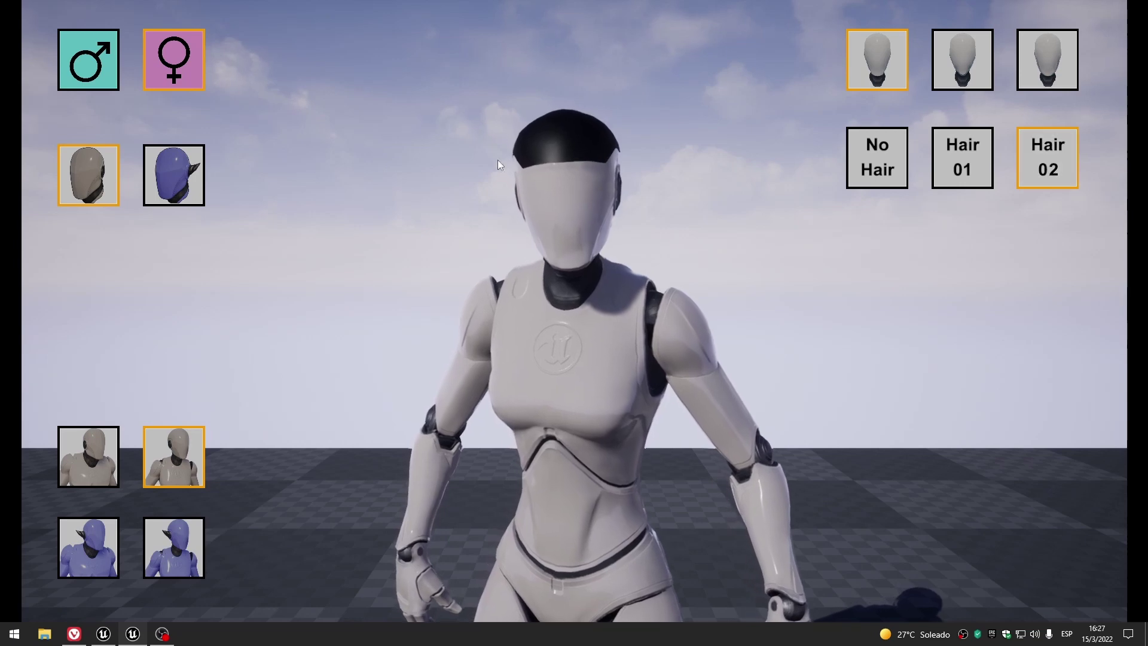
{"action": "left_click", "coordinate": [180, 187]}
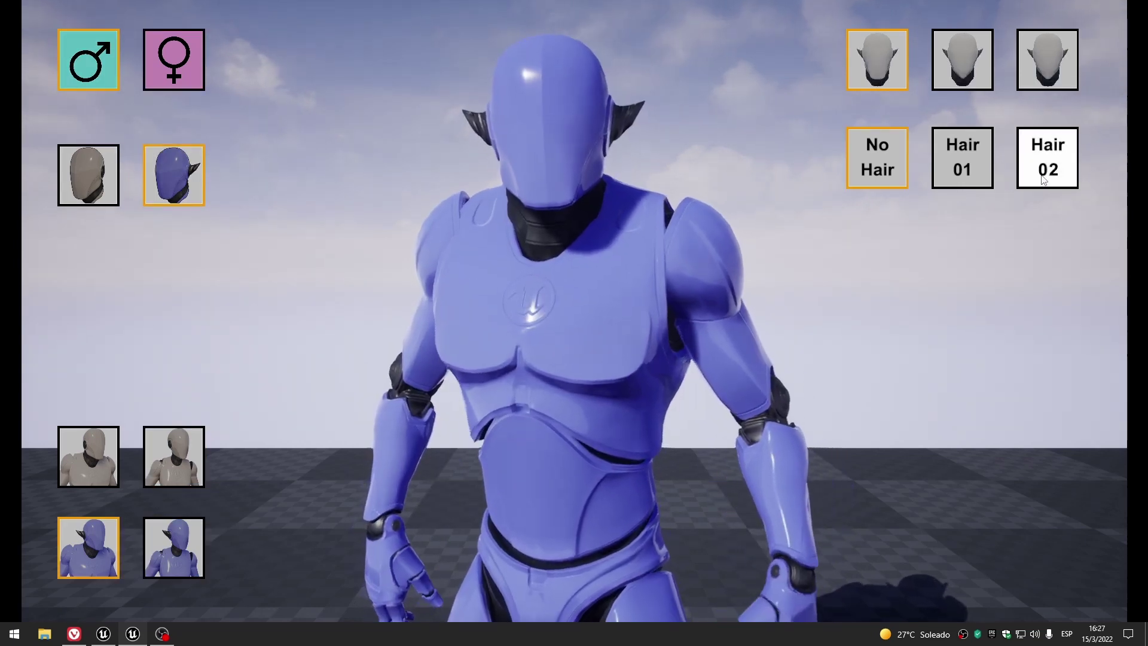
{"action": "left_click", "coordinate": [1047, 159]}
{"action": "left_click", "coordinate": [154, 66]}
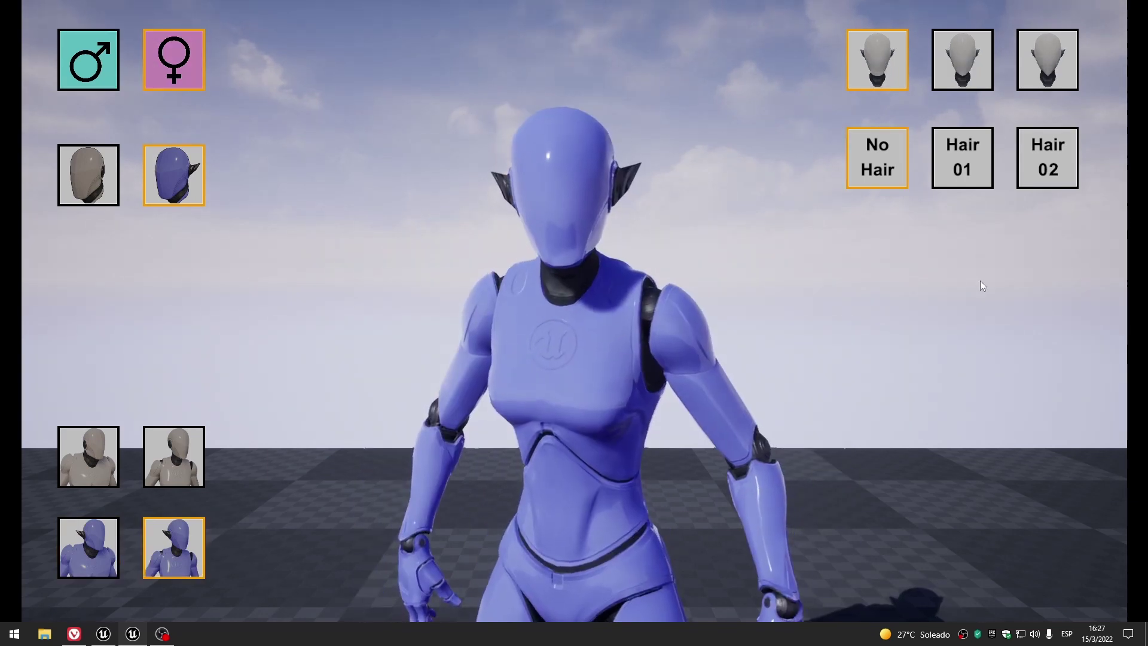
{"action": "left_click", "coordinate": [955, 165]}
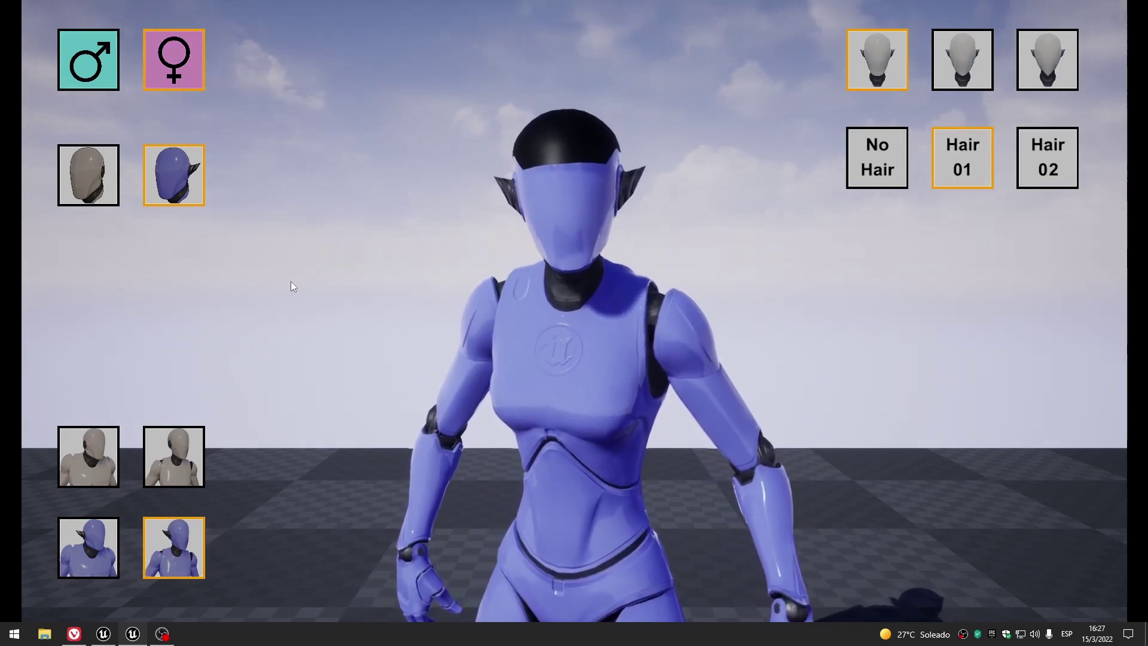
{"action": "left_click", "coordinate": [96, 76]}
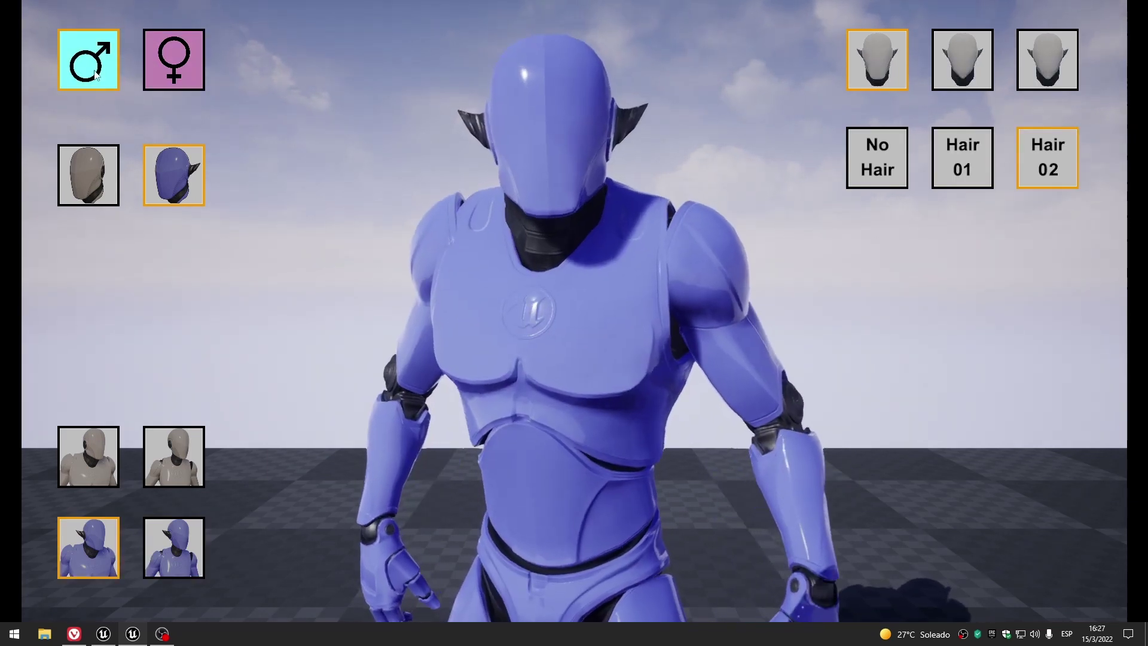
{"action": "left_click", "coordinate": [1051, 179]}
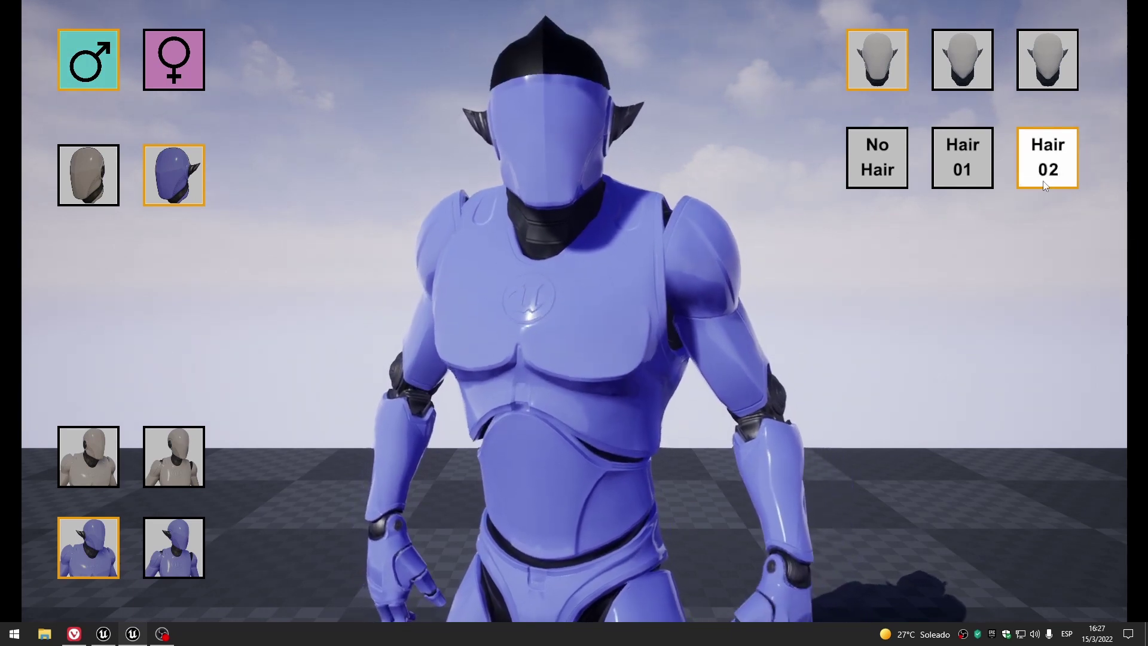
Toggle gender and swap between the grey human and blue elf heads.
{"action": "left_click", "coordinate": [168, 78]}
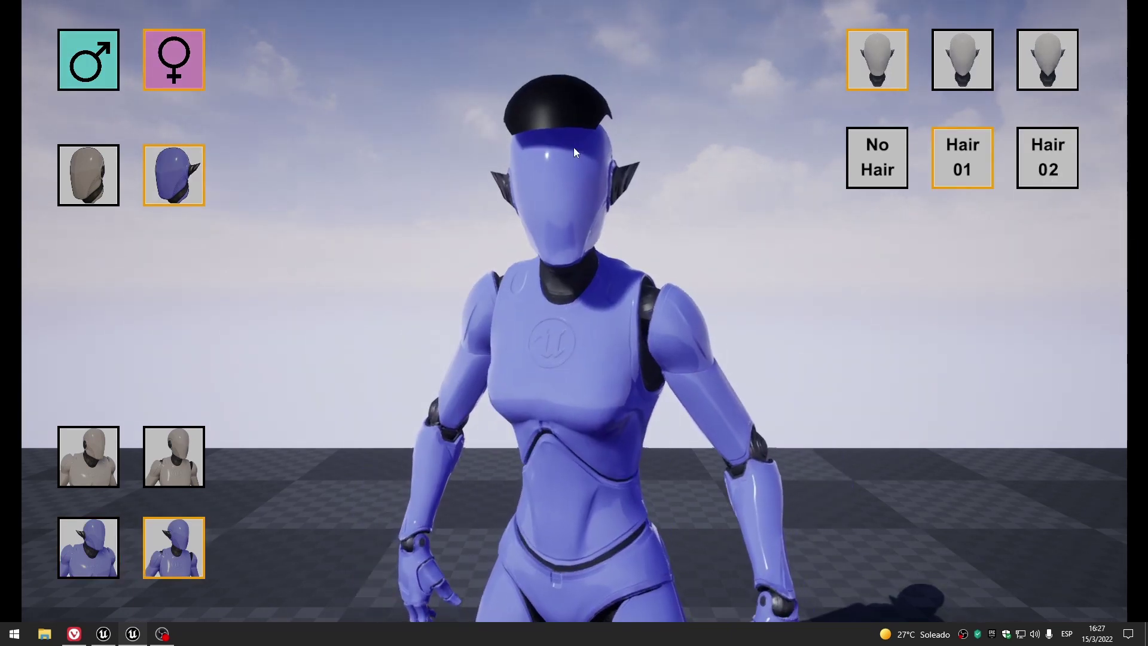
{"action": "left_click", "coordinate": [90, 66]}
{"action": "left_click", "coordinate": [172, 66]}
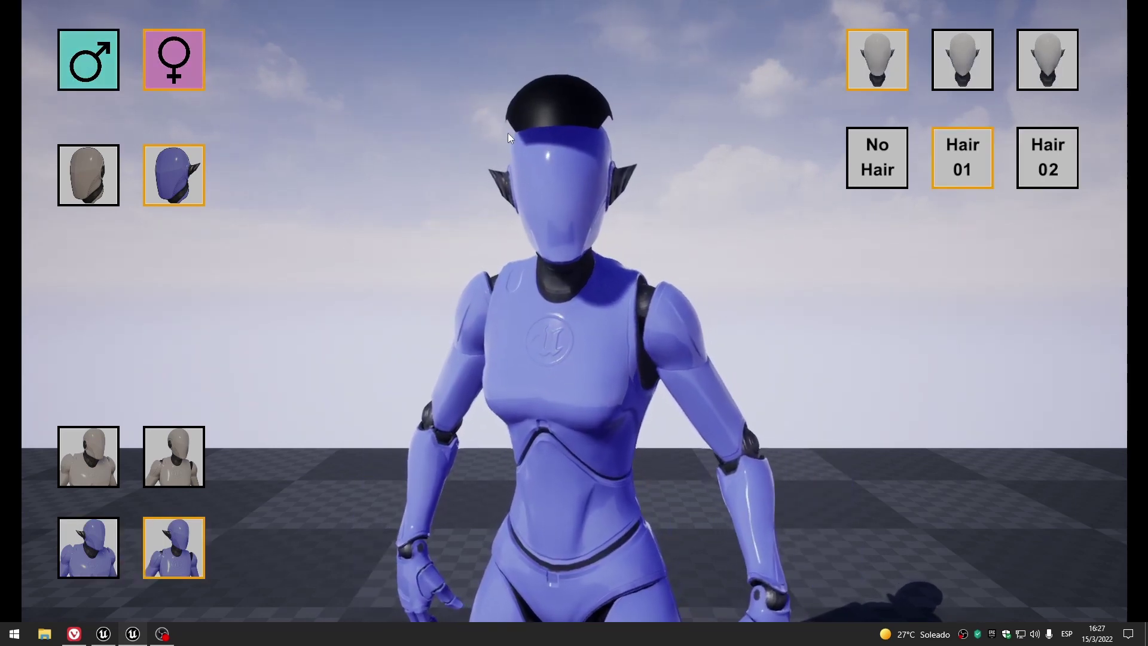
{"action": "left_click", "coordinate": [103, 175]}
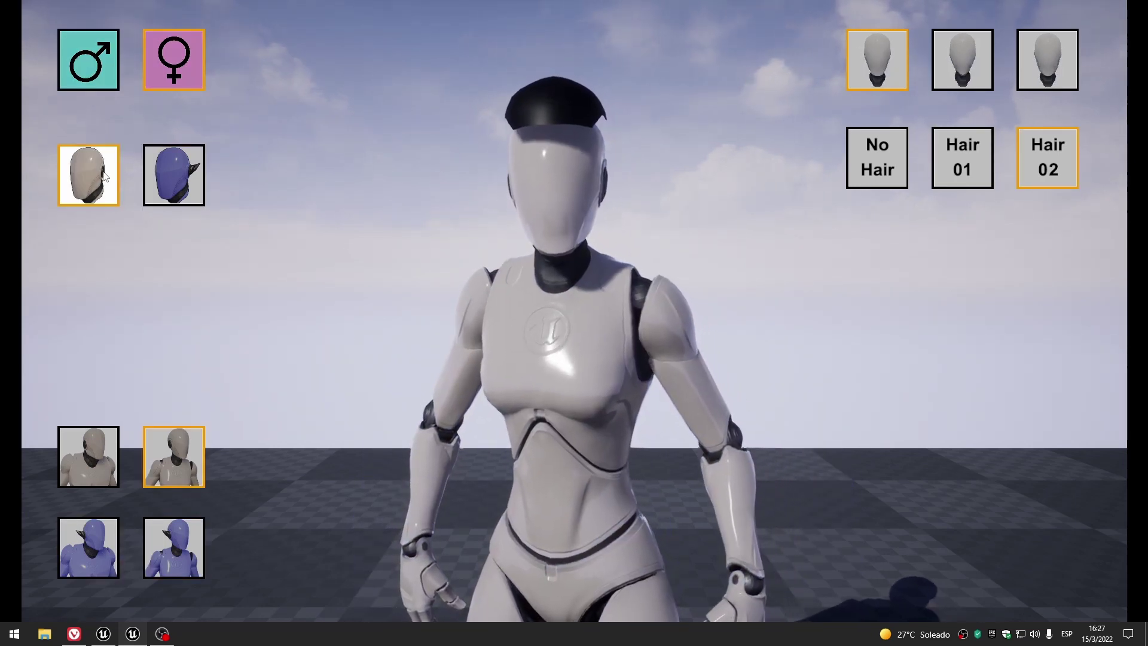
{"action": "left_click", "coordinate": [190, 174]}
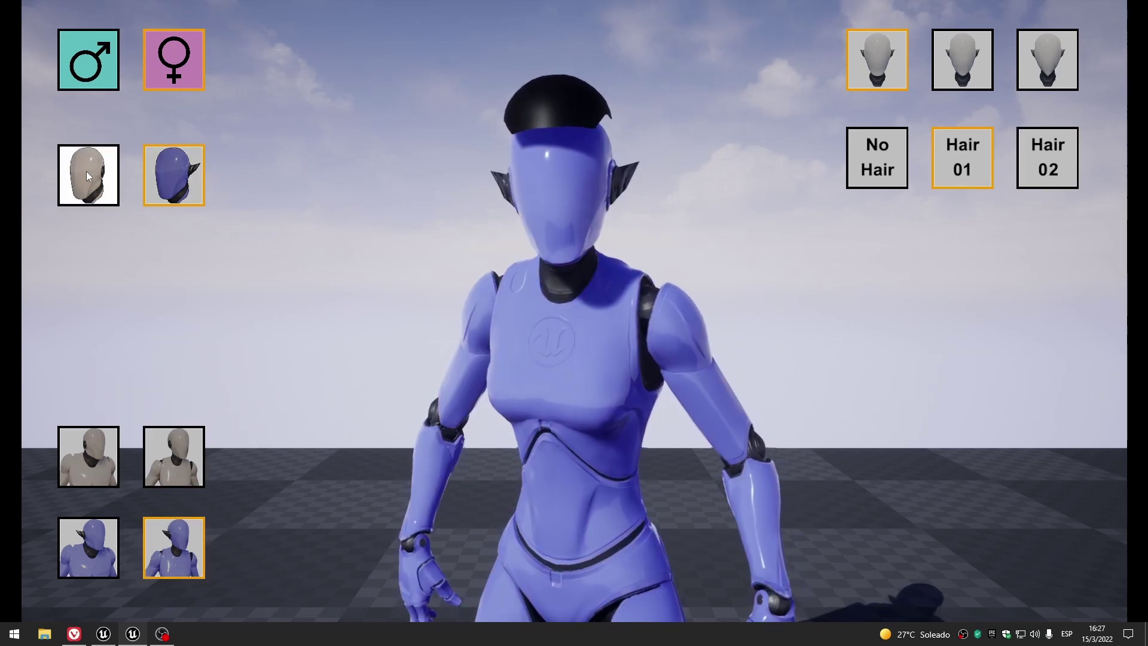
{"action": "left_click", "coordinate": [86, 171]}
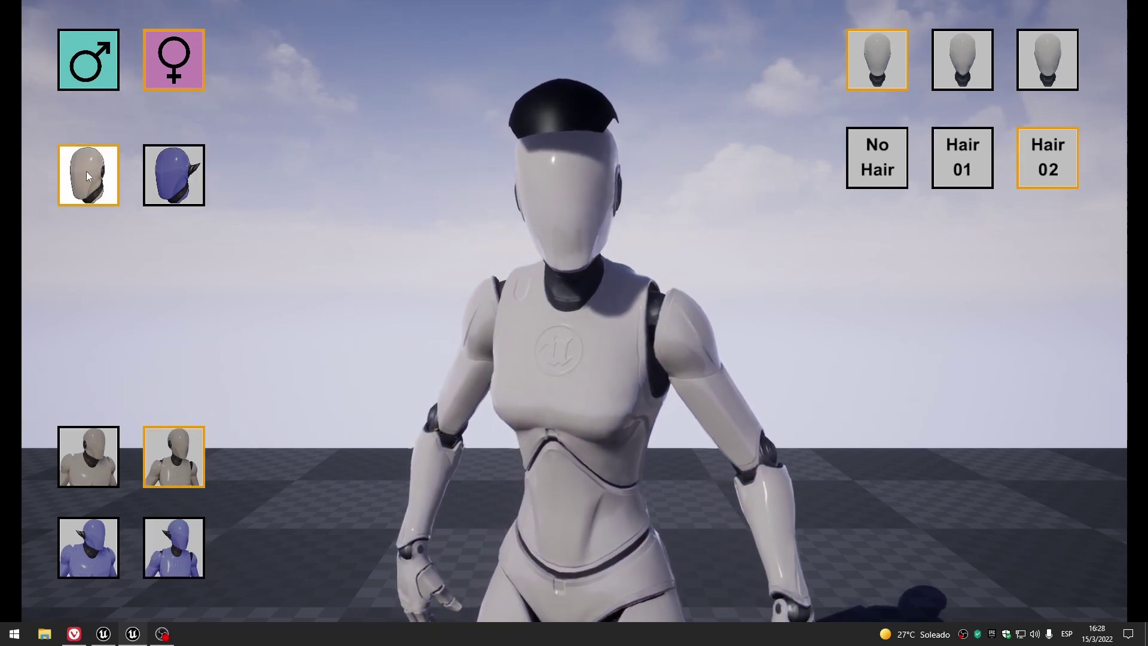
Cycle through the grey and blue male and female bodies, then stop the preview.
{"action": "left_click", "coordinate": [94, 465]}
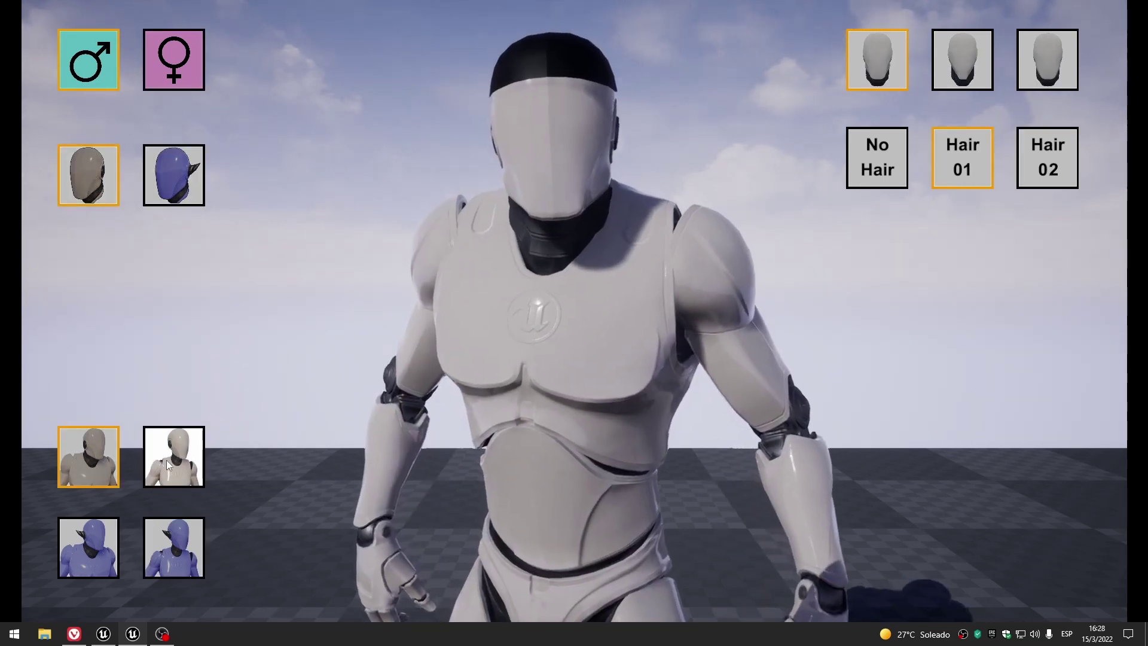
{"action": "left_click", "coordinate": [174, 547]}
{"action": "left_click", "coordinate": [88, 547]}
{"action": "left_click", "coordinate": [114, 477]}
{"action": "left_click", "coordinate": [173, 458]}
{"action": "left_click", "coordinate": [96, 466]}
{"action": "left_click", "coordinate": [96, 538]}
{"action": "left_click", "coordinate": [175, 526]}
{"action": "left_click", "coordinate": [173, 460]}
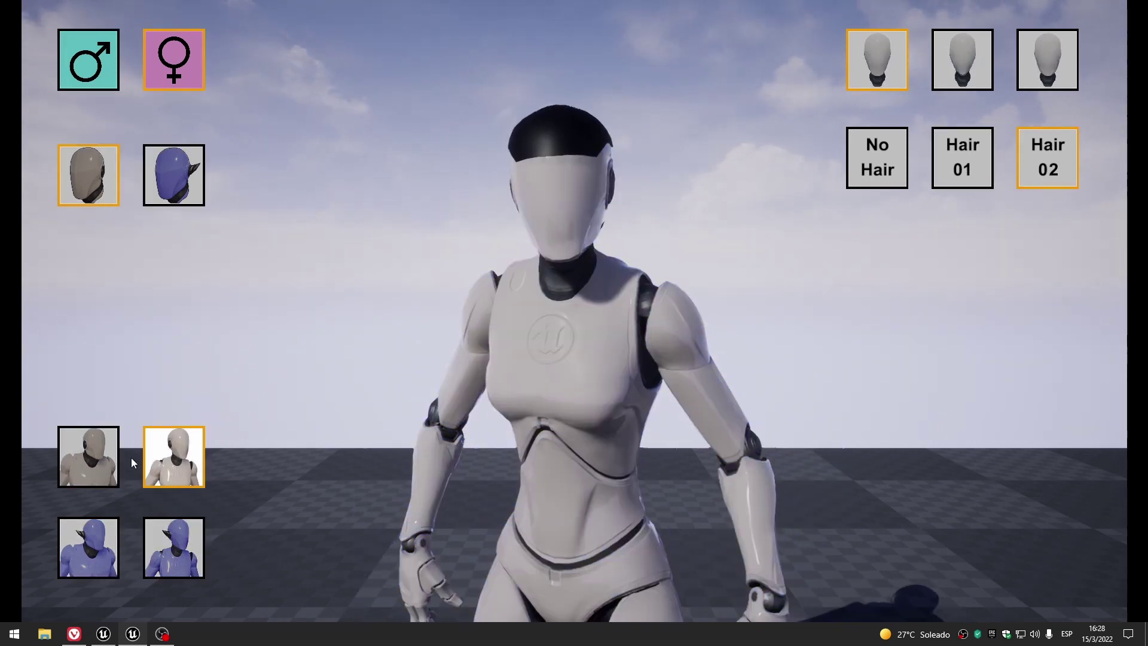
{"action": "left_click", "coordinate": [93, 463]}
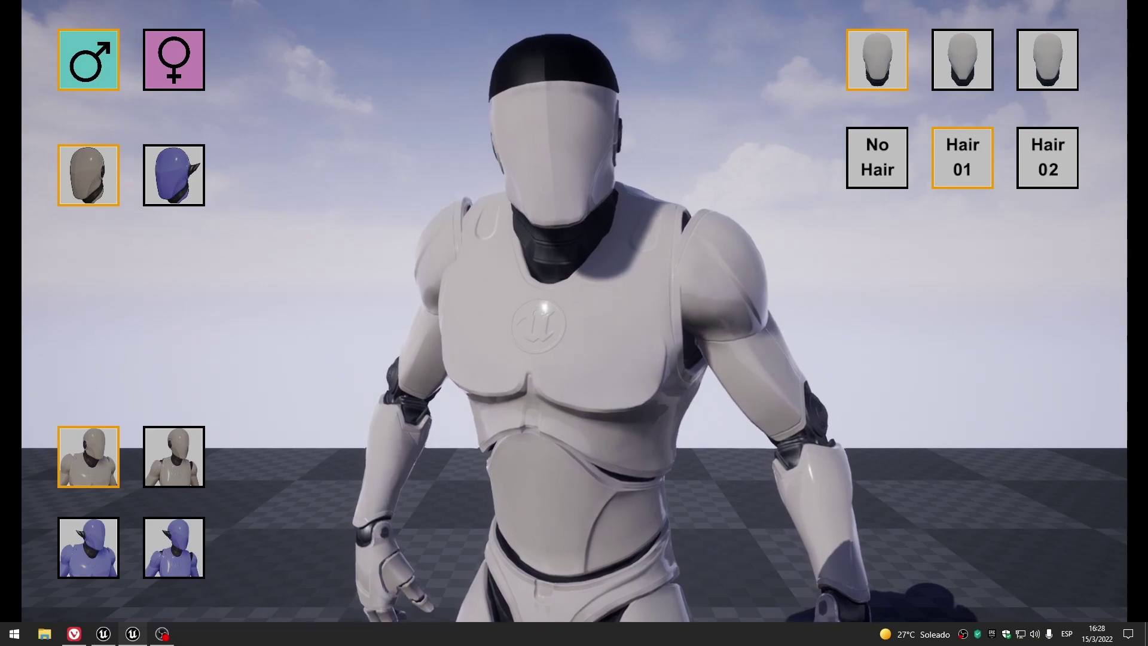
{"action": "key", "text": "Escape"}
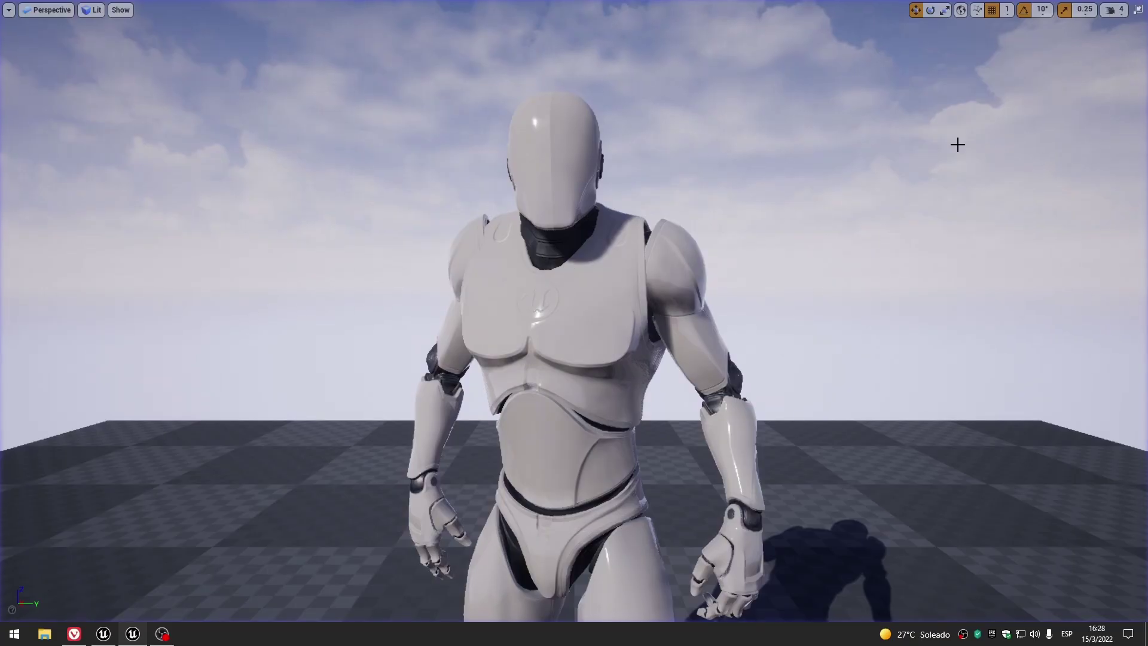
Copy the Fix Hair Location and Character Creation nodes from Switch Visibility by Character.
{"action": "left_click", "coordinate": [1139, 11]}
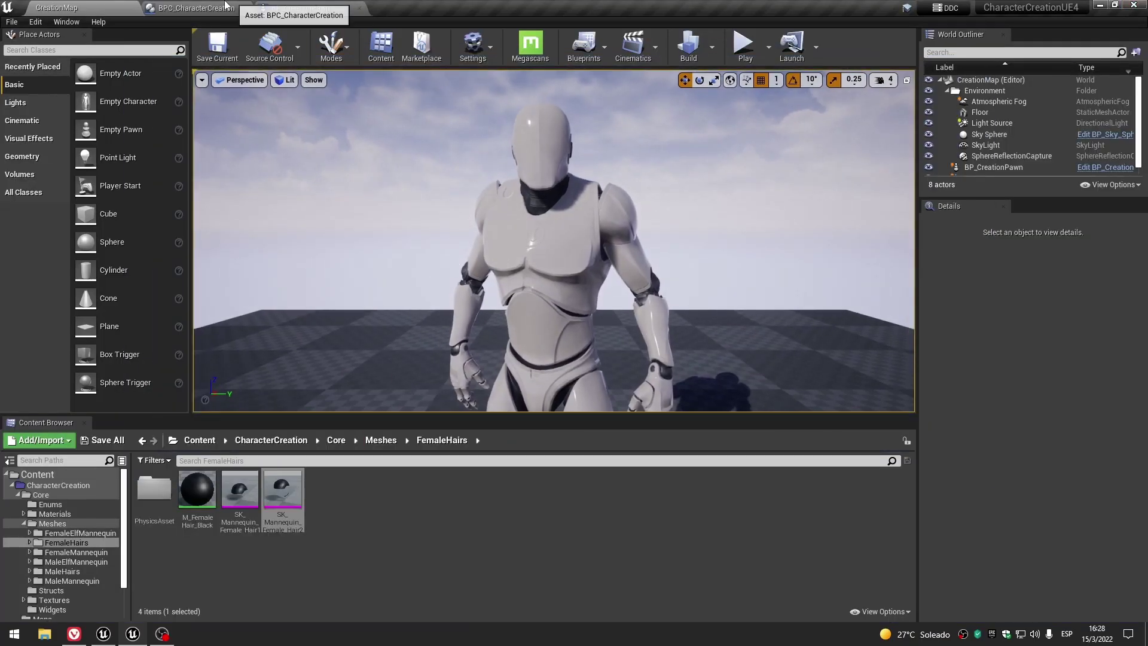
{"action": "left_click", "coordinate": [220, 6]}
{"action": "left_click", "coordinate": [312, 5]}
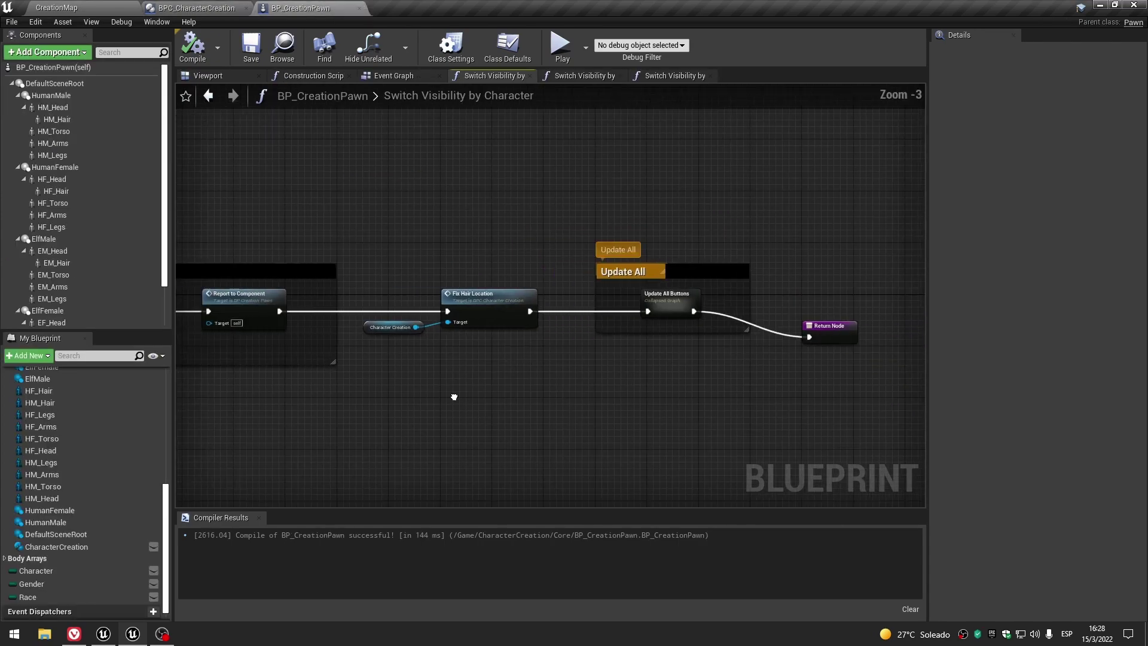
{"action": "right_click_drag", "start_coordinate": [405, 398], "coordinate": [584, 377]}
{"action": "mouse_move", "coordinate": [364, 185]}
{"action": "right_mouse_down"}
{"action": "mouse_move", "coordinate": [845, 412]}
{"action": "mouse_move", "coordinate": [560, 421]}
{"action": "right_mouse_up"}
{"action": "left_click", "coordinate": [286, 280]}
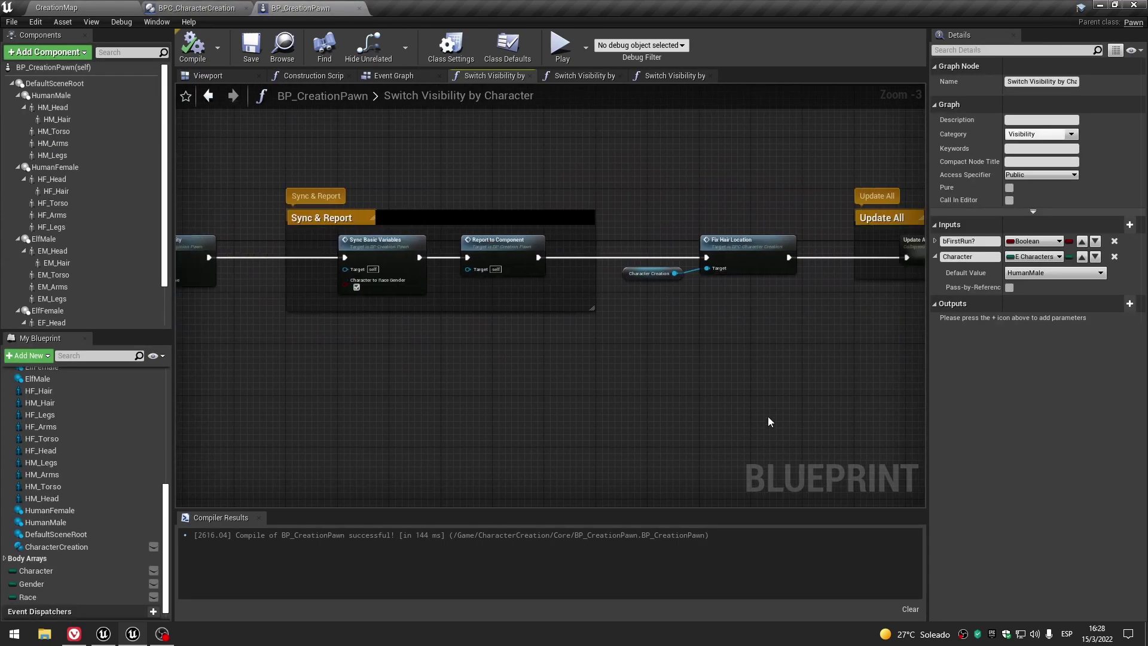
{"action": "left_click_drag", "start_coordinate": [503, 325], "coordinate": [521, 342]}
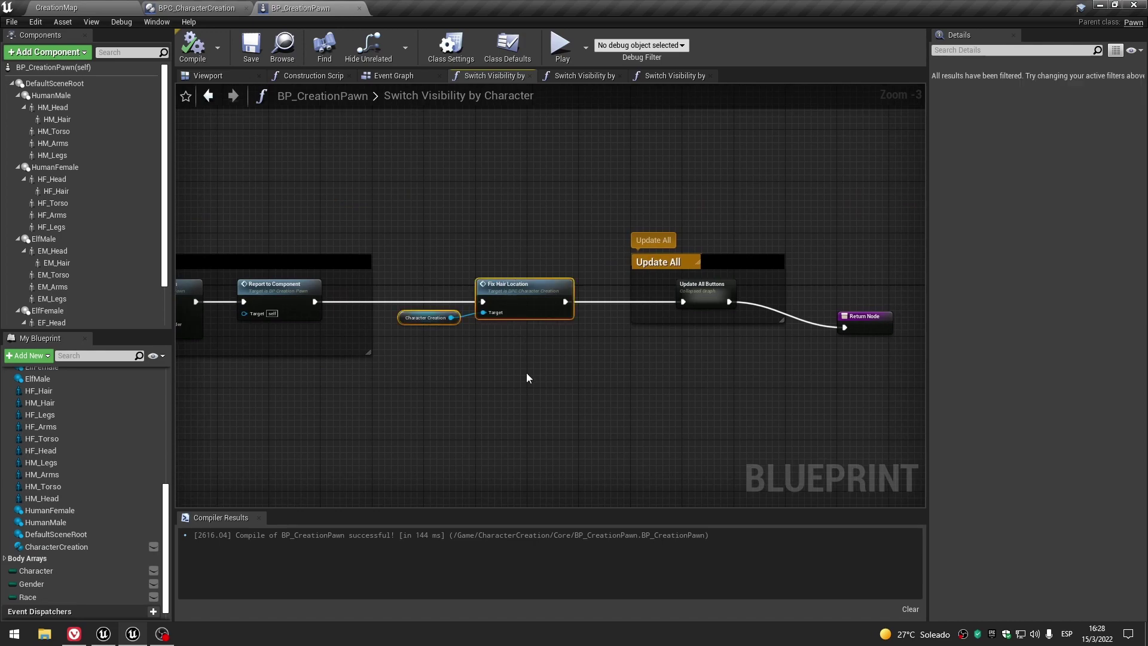
Paste them into Switch Visibility by Gender on the execution line before Update Gender & Others.
{"action": "left_click", "coordinate": [588, 77]}
{"action": "mouse_move", "coordinate": [292, 389]}
{"action": "right_mouse_down"}
{"action": "mouse_move", "coordinate": [514, 384]}
{"action": "mouse_move", "coordinate": [417, 331]}
{"action": "right_mouse_up"}
{"action": "scroll", "coordinate": [418, 331], "scroll_direction": "up", "scroll_amount": 2}
{"action": "key", "text": "ctrl+v"}
{"action": "scroll", "coordinate": [418, 331], "scroll_direction": "up", "scroll_amount": 1}
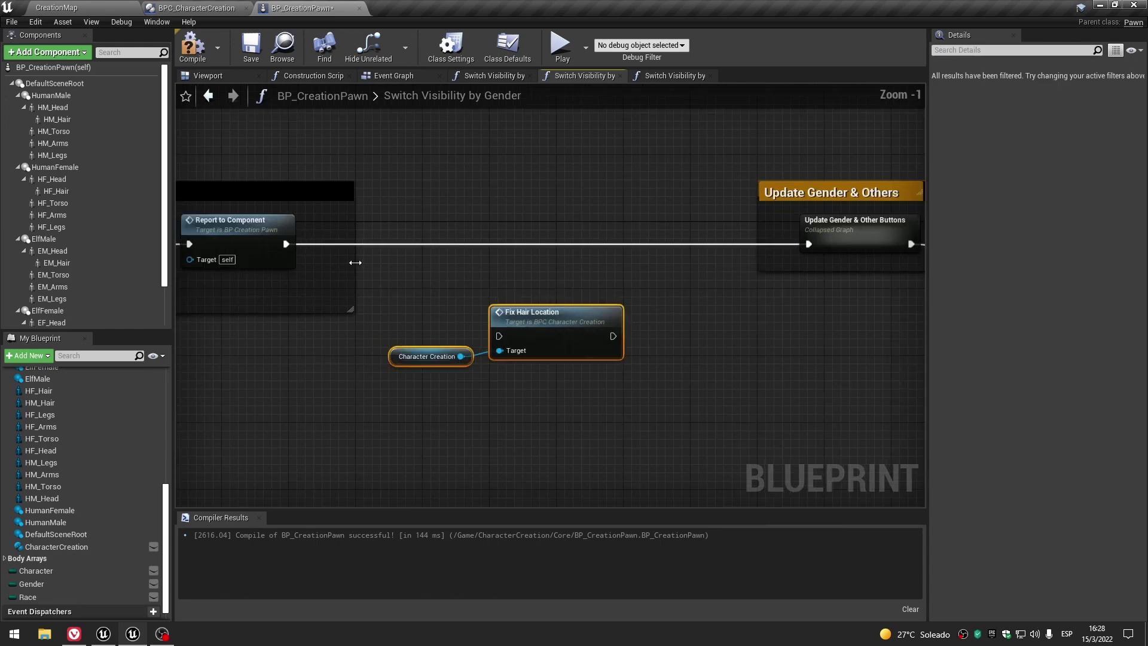
{"action": "scroll", "coordinate": [267, 244], "scroll_direction": "up", "scroll_amount": 1}
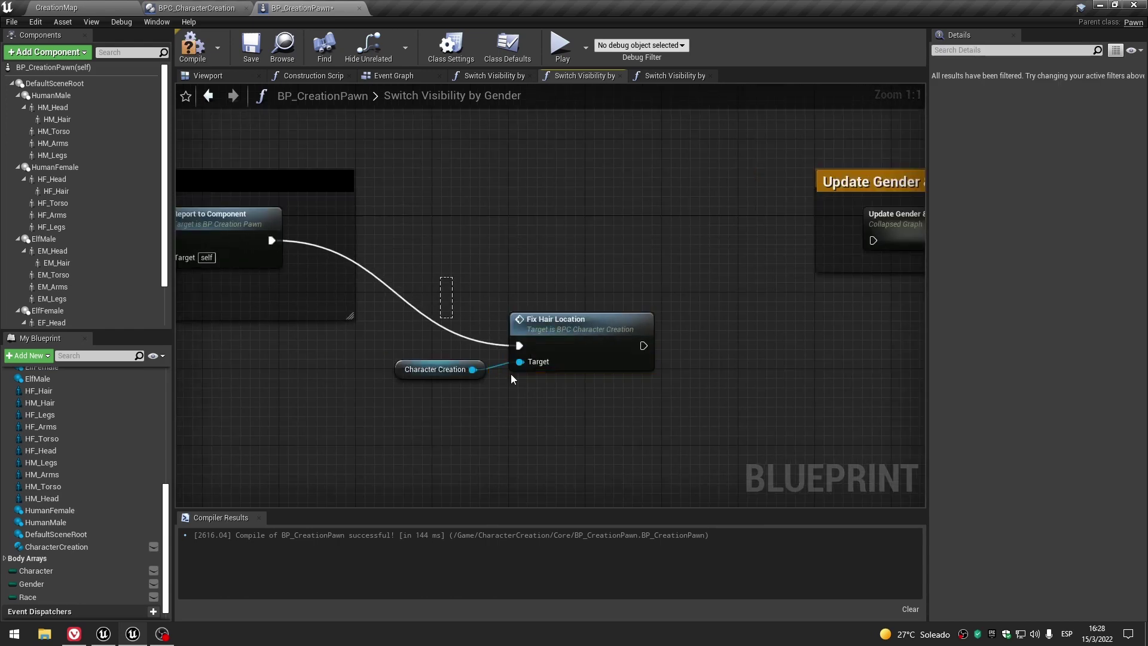
{"action": "left_click_drag", "start_coordinate": [609, 363], "coordinate": [609, 255]}
{"action": "right_click_drag", "start_coordinate": [608, 256], "coordinate": [395, 297]}
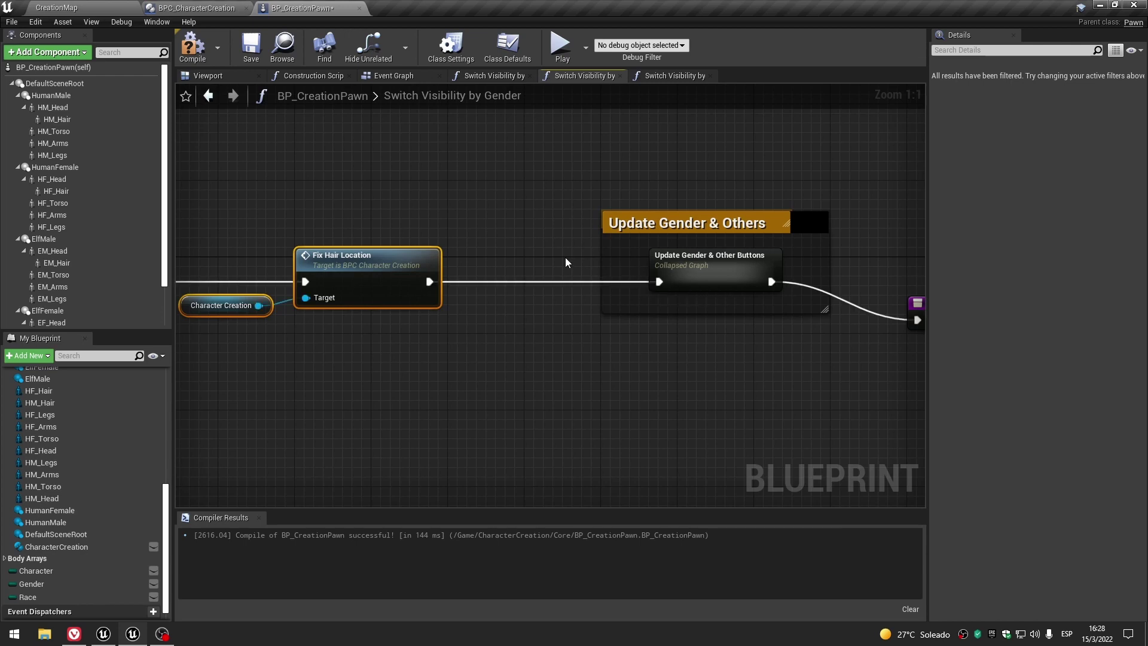
{"action": "scroll", "coordinate": [560, 254], "scroll_direction": "down", "scroll_amount": 3}
{"action": "scroll", "coordinate": [633, 345], "scroll_direction": "up", "scroll_amount": 3}
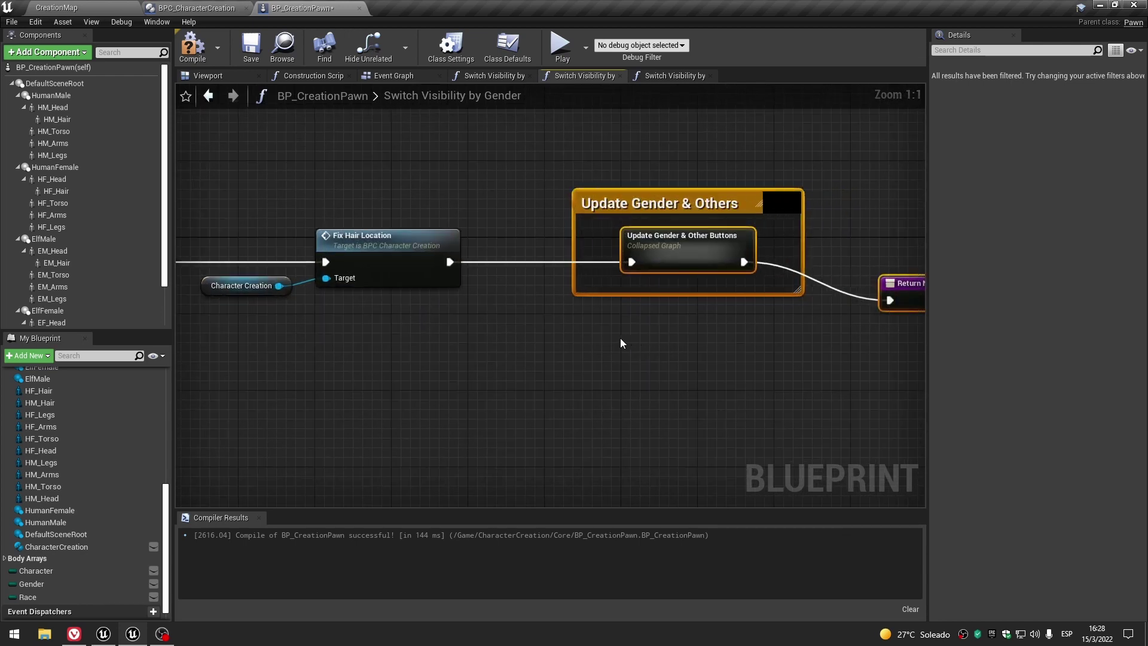
Paste the Fix Hair Location and Character Creation nodes into Switch Visibility by Race, placed on the execution line.
{"action": "left_click_drag", "start_coordinate": [619, 338], "coordinate": [582, 346]}
{"action": "left_click", "coordinate": [582, 346]}
{"action": "left_click", "coordinate": [672, 77]}
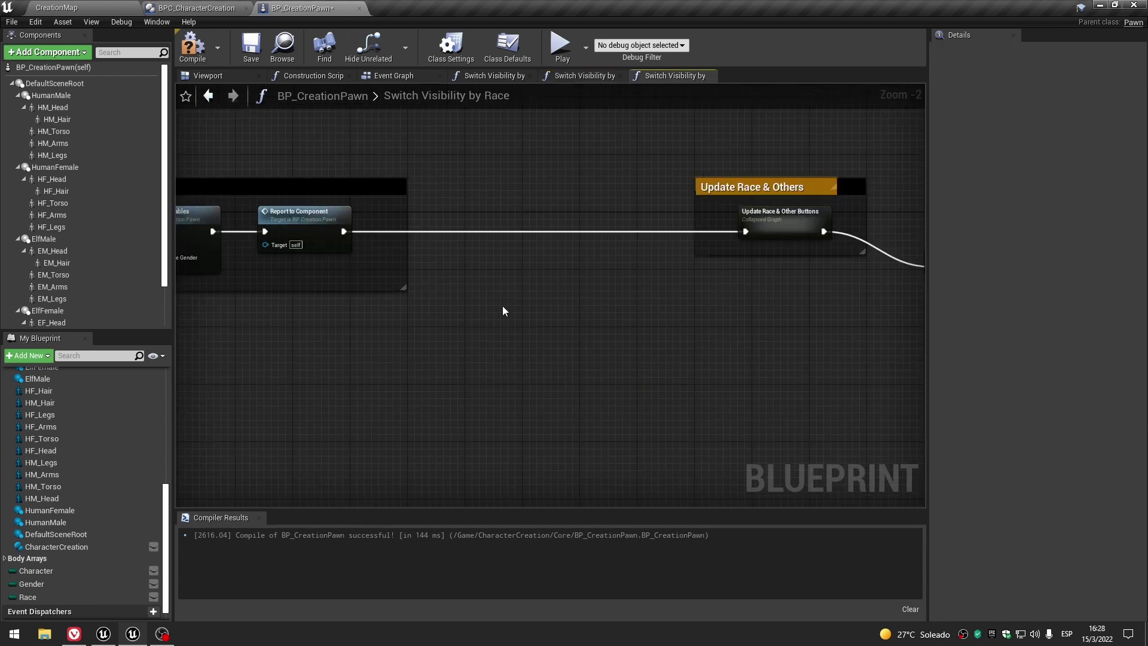
{"action": "key", "text": "ctrl+v"}
{"action": "scroll", "coordinate": [454, 233], "scroll_direction": "up", "scroll_amount": 2}
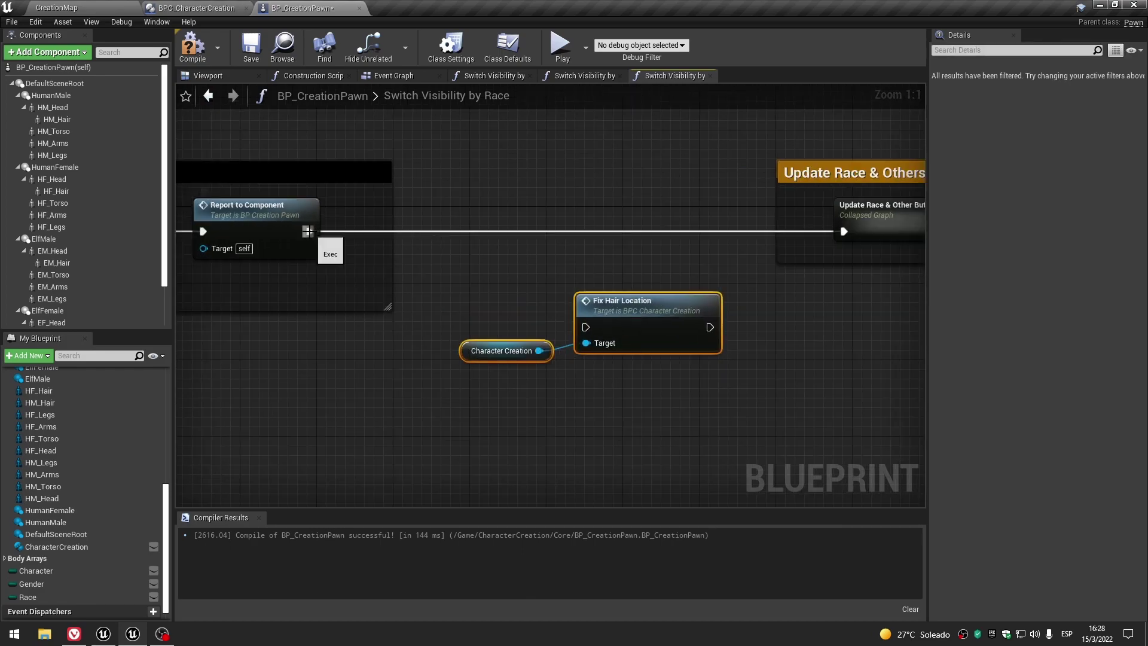
{"action": "left_click_drag", "start_coordinate": [668, 363], "coordinate": [639, 242]}
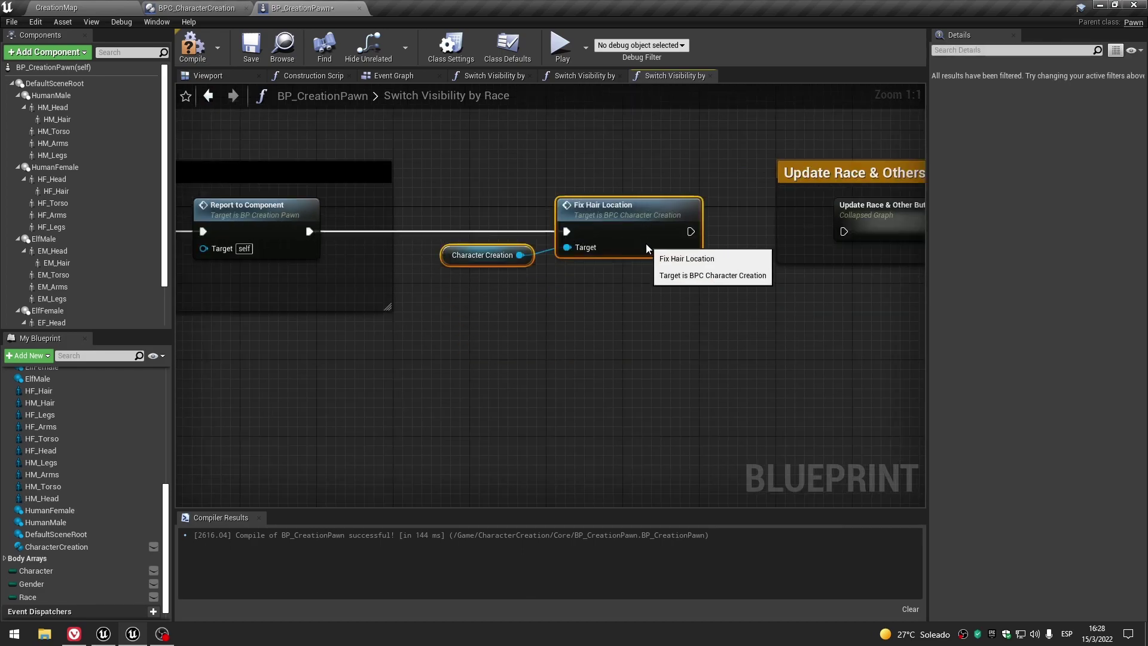
{"action": "right_click_drag", "start_coordinate": [639, 241], "coordinate": [355, 269]}
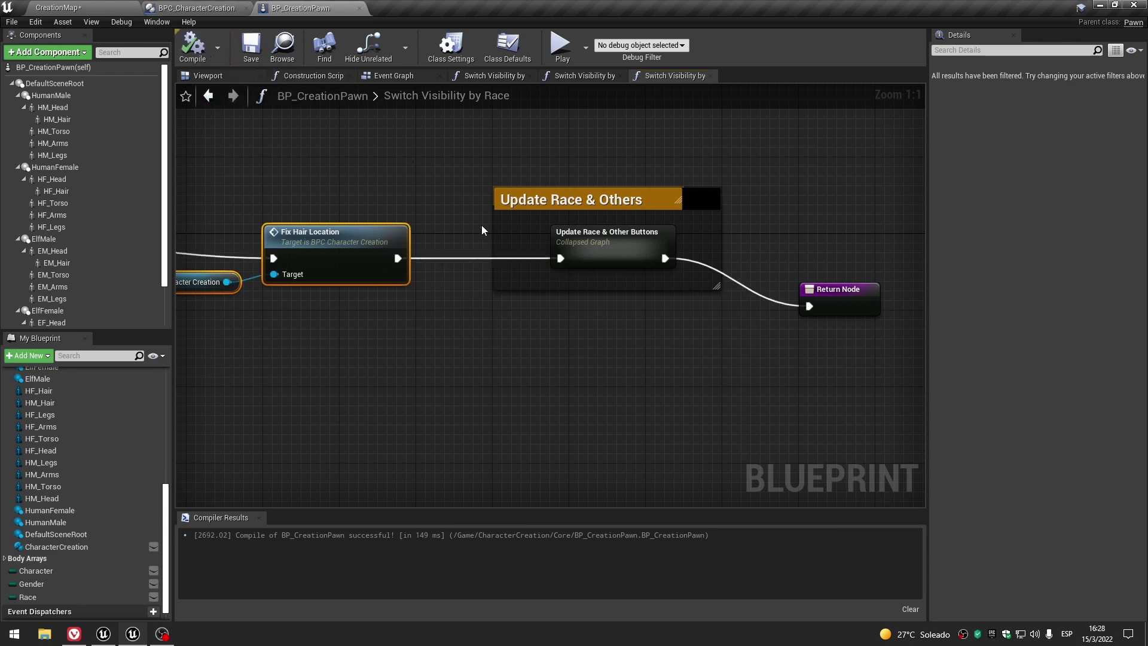
{"action": "scroll", "coordinate": [482, 229], "scroll_direction": "down", "scroll_amount": 2}
{"action": "right_click_drag", "start_coordinate": [482, 229], "coordinate": [596, 304]}
Review the new wiring in the Gender and Character graphs, then close BP_CreationPawn.
{"action": "left_click", "coordinate": [582, 76]}
{"action": "mouse_move", "coordinate": [389, 376]}
{"action": "right_mouse_down"}
{"action": "mouse_move", "coordinate": [456, 361]}
{"action": "mouse_move", "coordinate": [436, 361]}
{"action": "right_mouse_up"}
{"action": "left_click", "coordinate": [490, 77]}
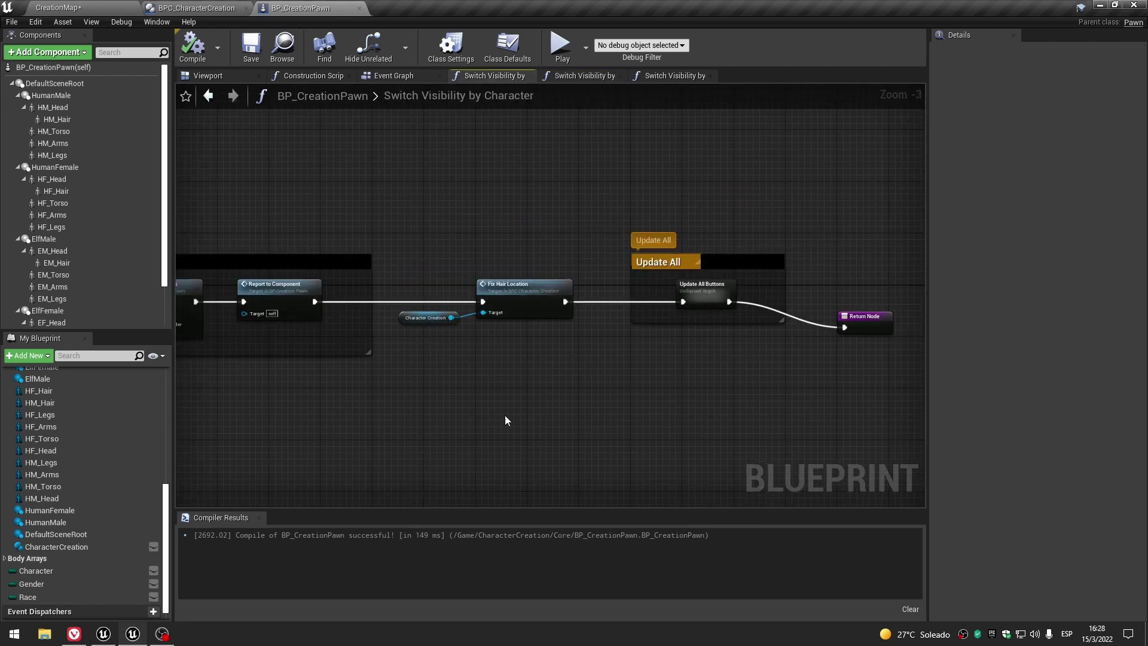
{"action": "left_click", "coordinate": [359, 9]}
{"action": "scroll", "coordinate": [362, 210], "scroll_direction": "down", "scroll_amount": 1}
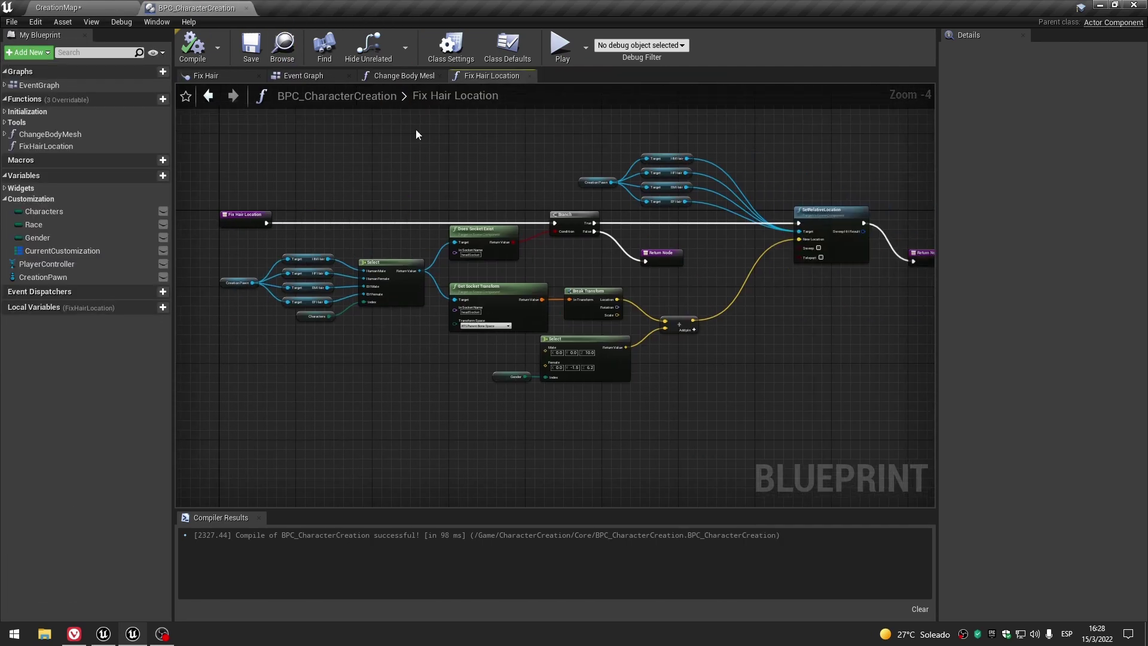
Launch the game preview and test Hair 02 and Hair 01 while switching between female and male.
{"action": "left_click", "coordinate": [558, 49]}
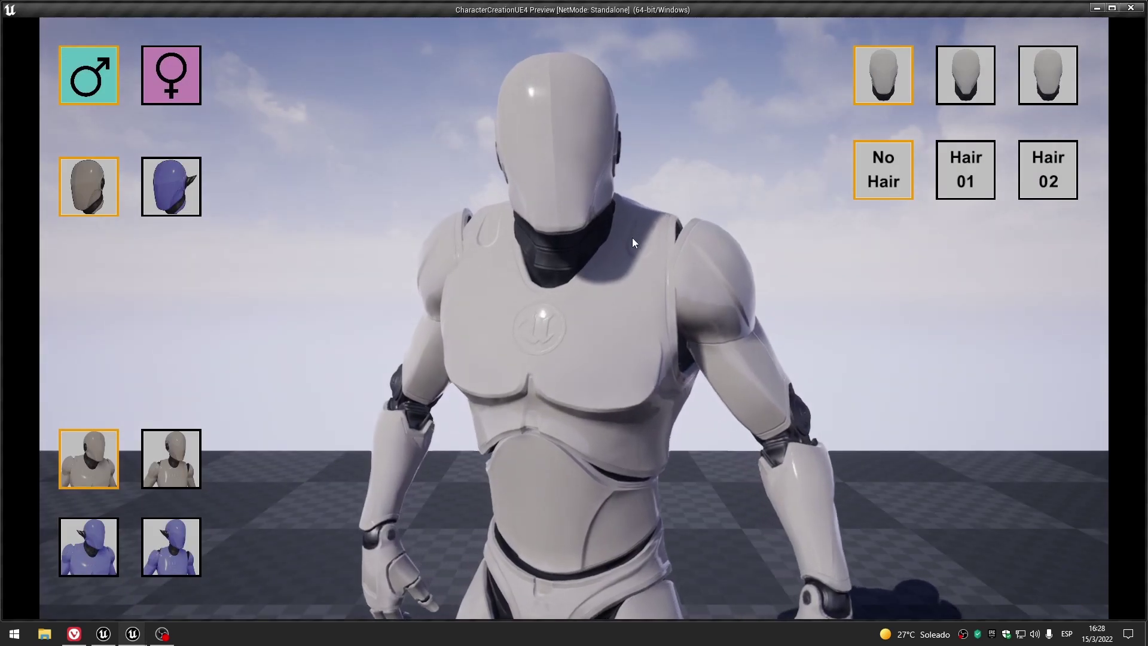
{"action": "left_click", "coordinate": [965, 169]}
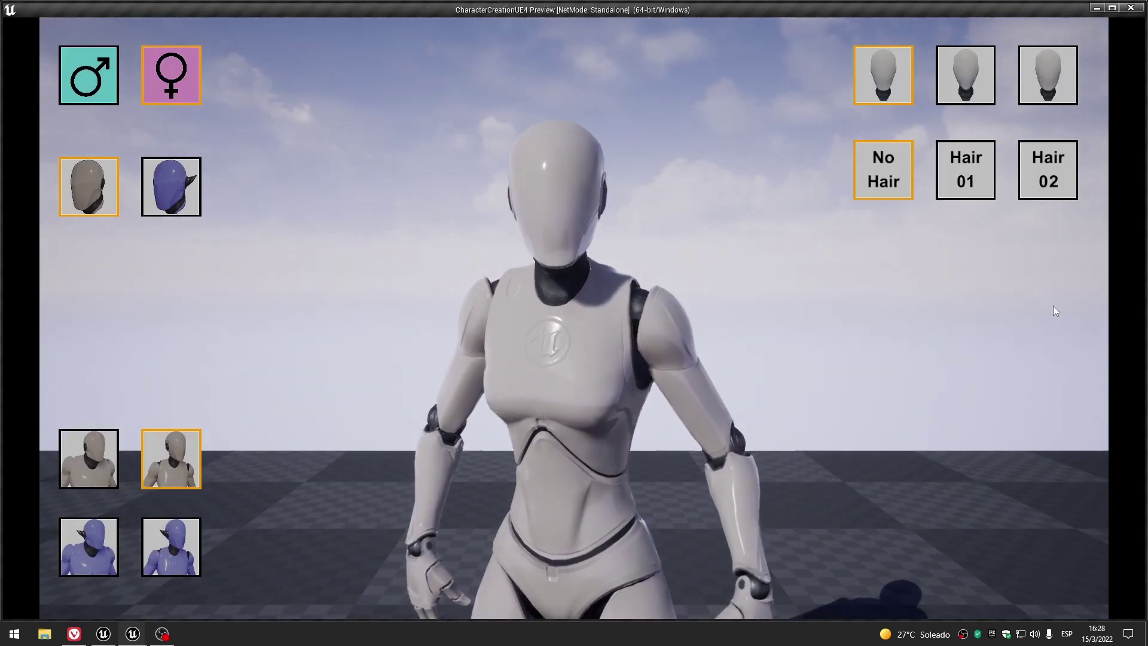
{"action": "left_click", "coordinate": [1047, 169]}
{"action": "left_click", "coordinate": [179, 86]}
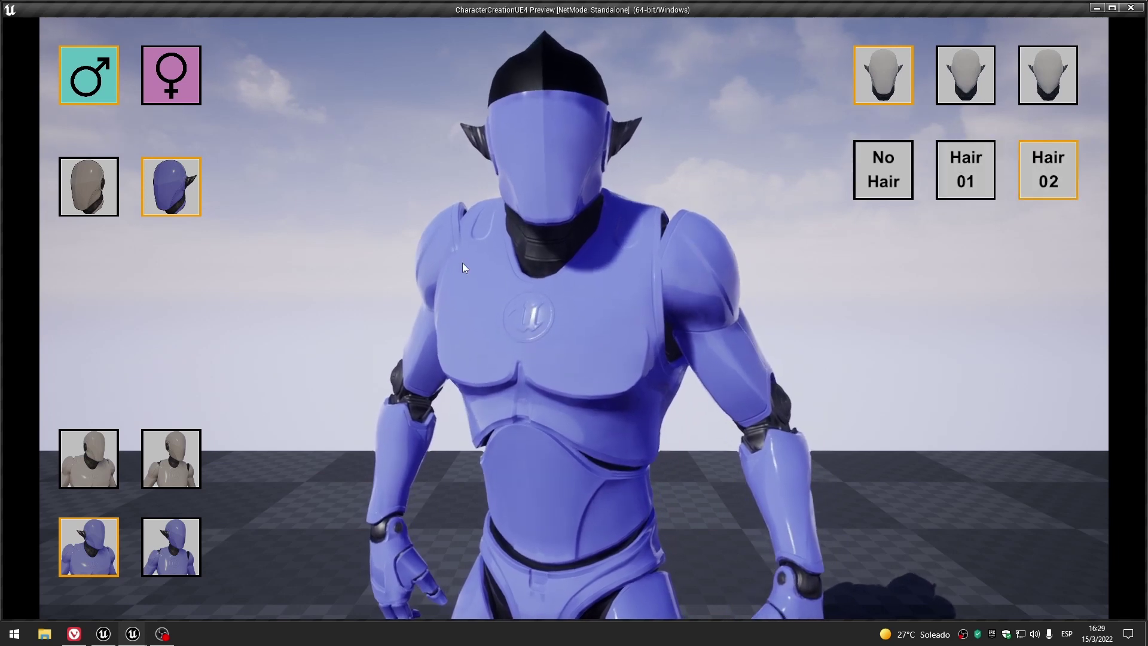
{"action": "left_click", "coordinate": [182, 78]}
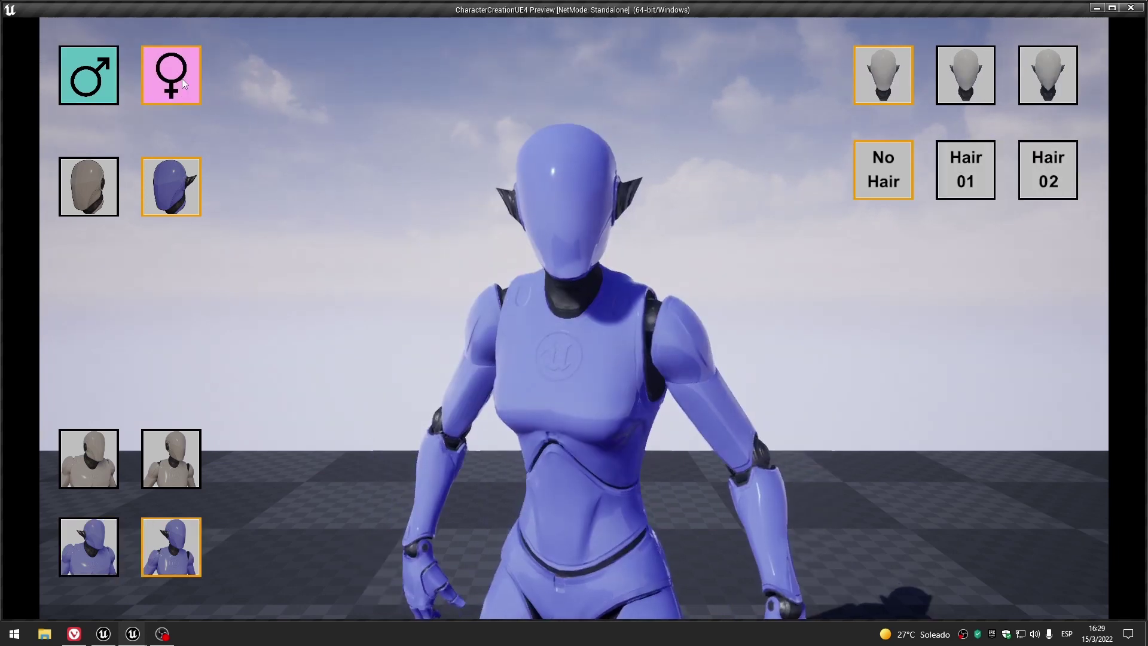
{"action": "left_click", "coordinate": [968, 184]}
Swap between the tan human and blue elf heads while toggling male and female.
{"action": "left_click", "coordinate": [83, 182]}
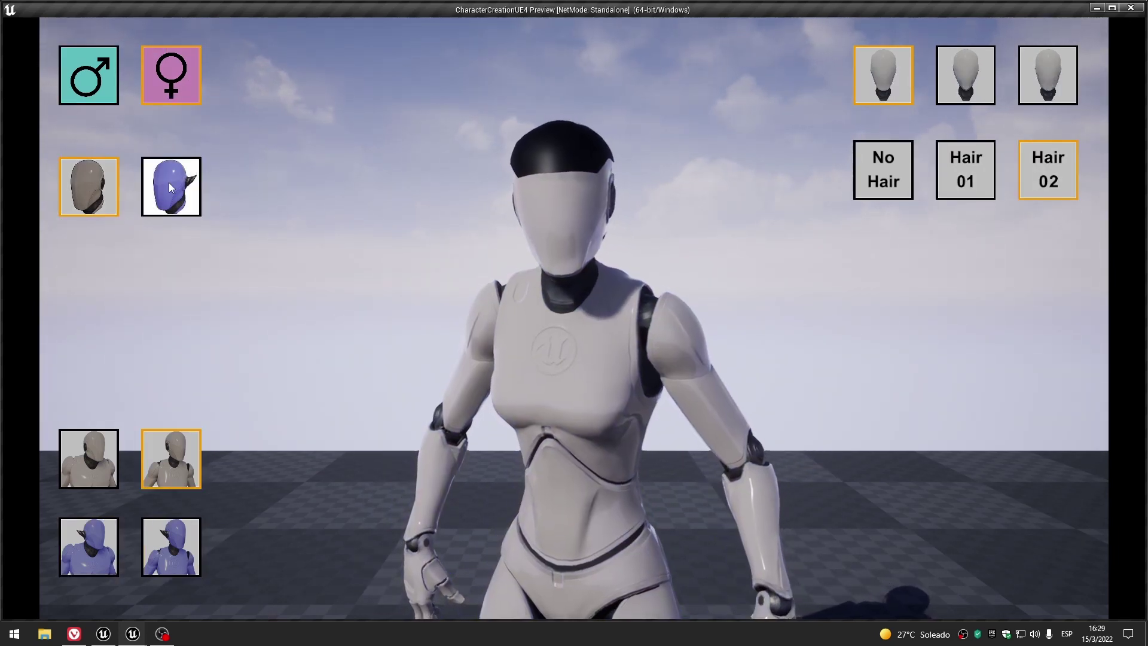
{"action": "left_click", "coordinate": [170, 187]}
{"action": "left_click", "coordinate": [90, 185]}
{"action": "left_click", "coordinate": [171, 187]}
{"action": "left_click", "coordinate": [99, 186]}
{"action": "left_click", "coordinate": [108, 80]}
{"action": "left_click", "coordinate": [163, 85]}
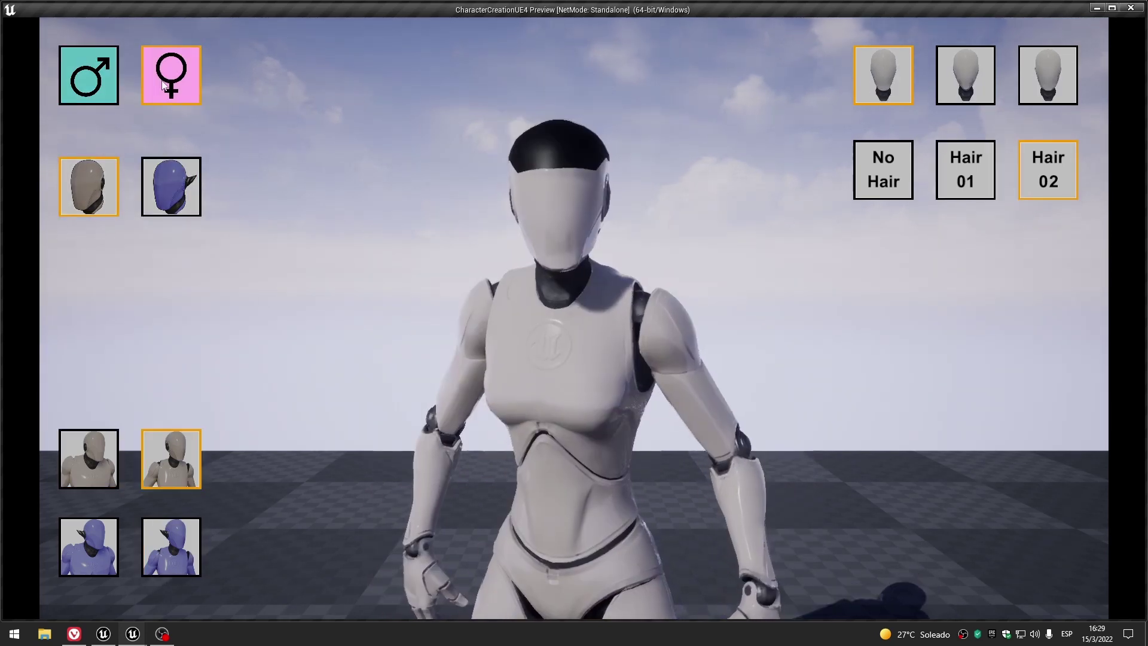
{"action": "left_click", "coordinate": [88, 84]}
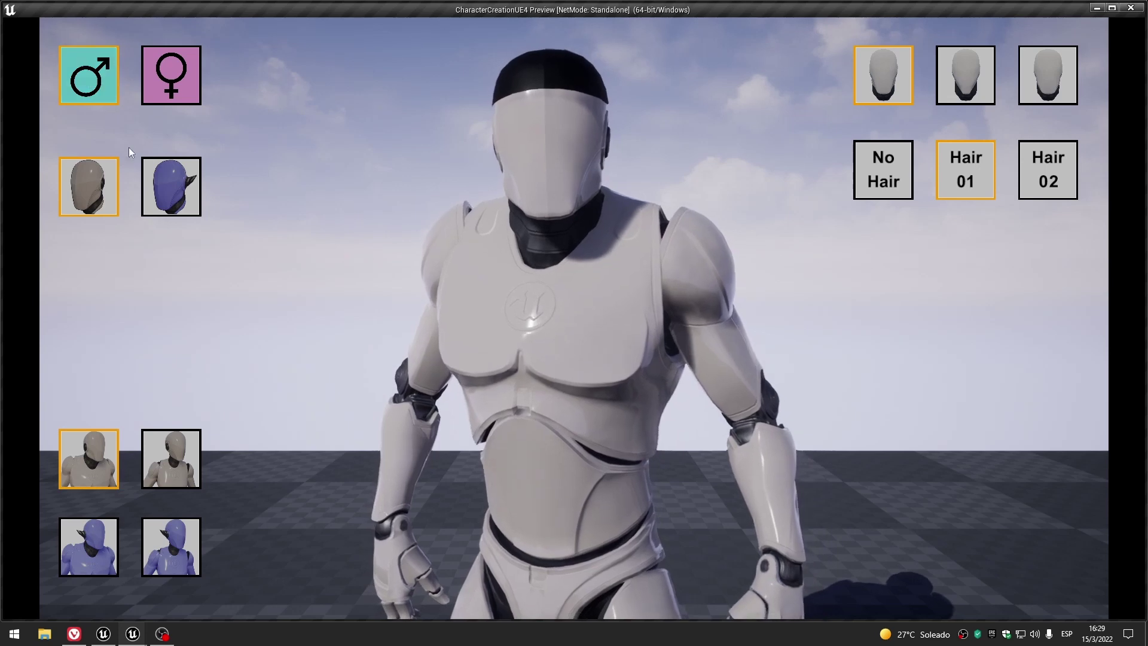
{"action": "left_click", "coordinate": [173, 190]}
{"action": "left_click", "coordinate": [87, 185]}
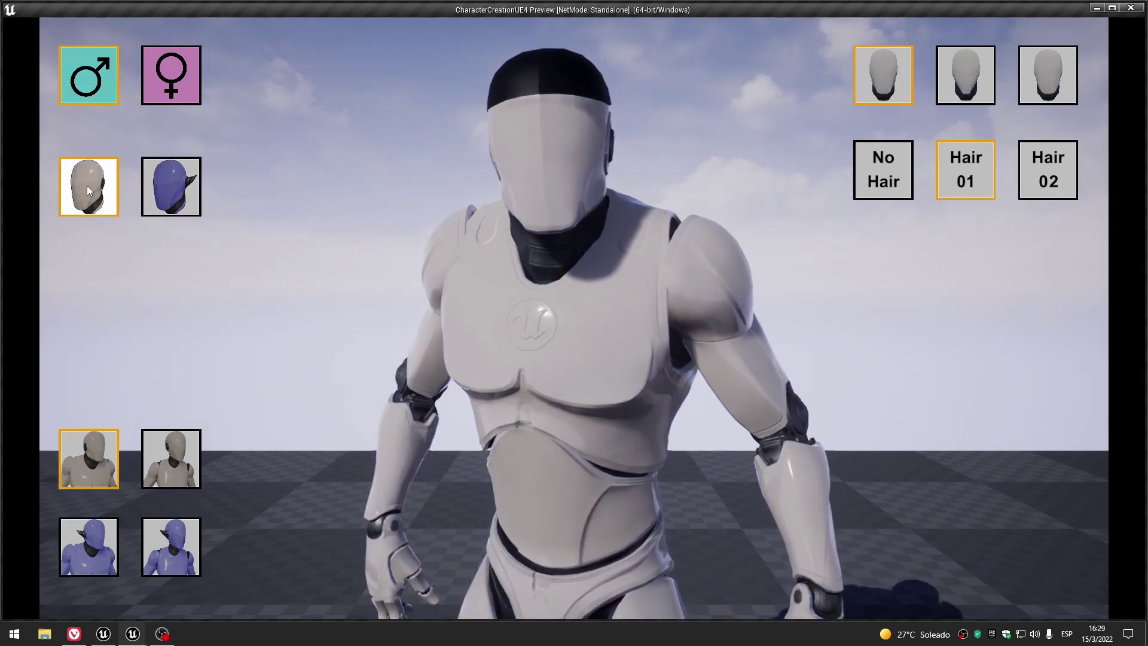
{"action": "left_click", "coordinate": [169, 191]}
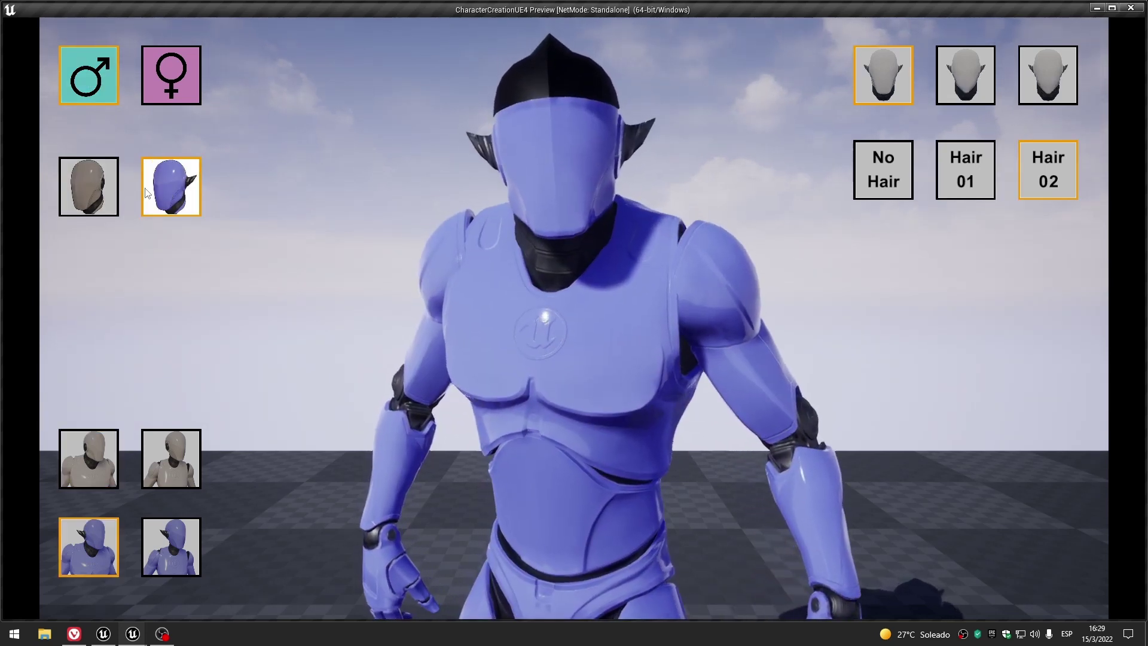
Cycle through the white and blue male and female bodies, then close the preview.
{"action": "left_click", "coordinate": [185, 58]}
{"action": "left_click", "coordinate": [99, 454]}
{"action": "left_click", "coordinate": [149, 451]}
{"action": "left_click", "coordinate": [115, 544]}
{"action": "left_click", "coordinate": [170, 545]}
{"action": "left_click", "coordinate": [93, 460]}
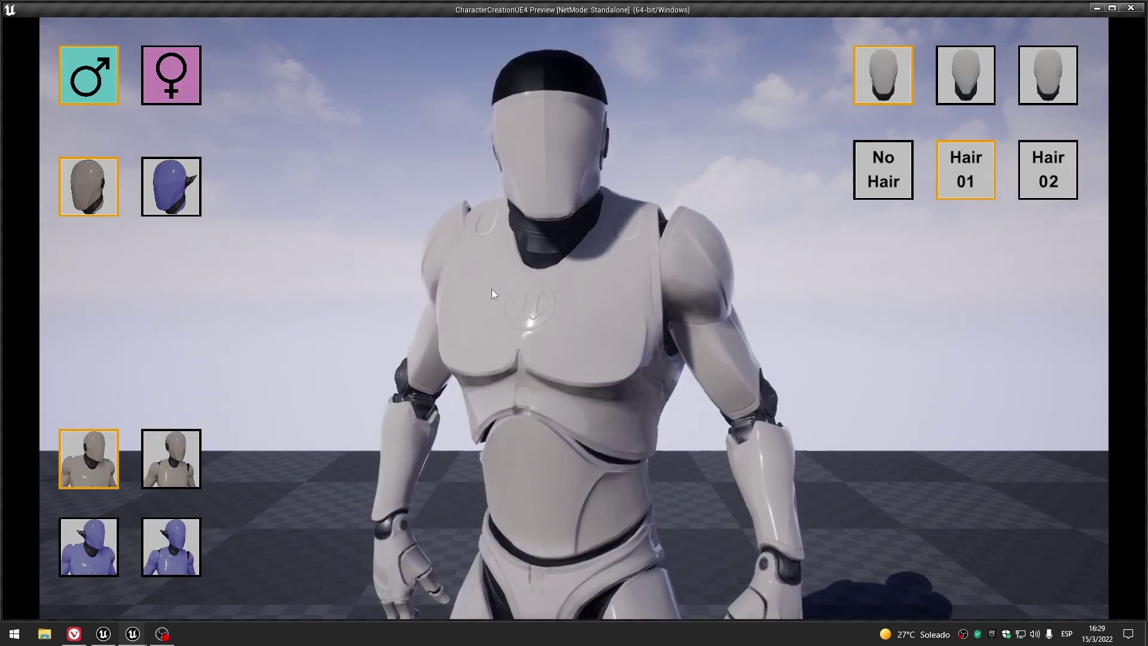
{"action": "left_click", "coordinate": [159, 90]}
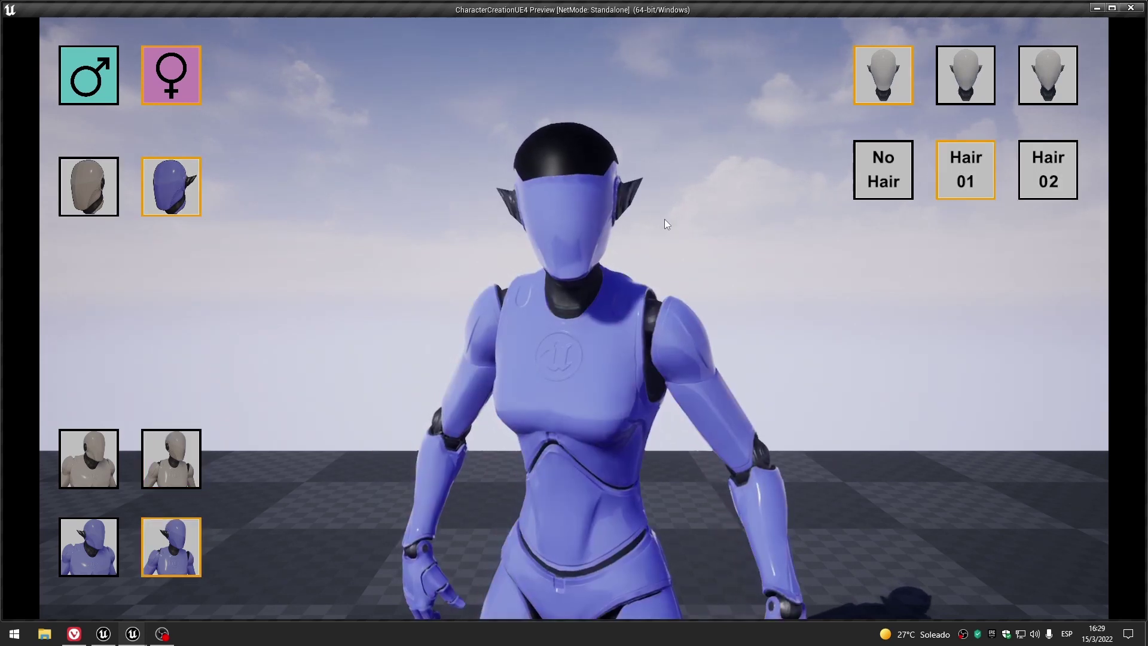
{"action": "left_click", "coordinate": [107, 80]}
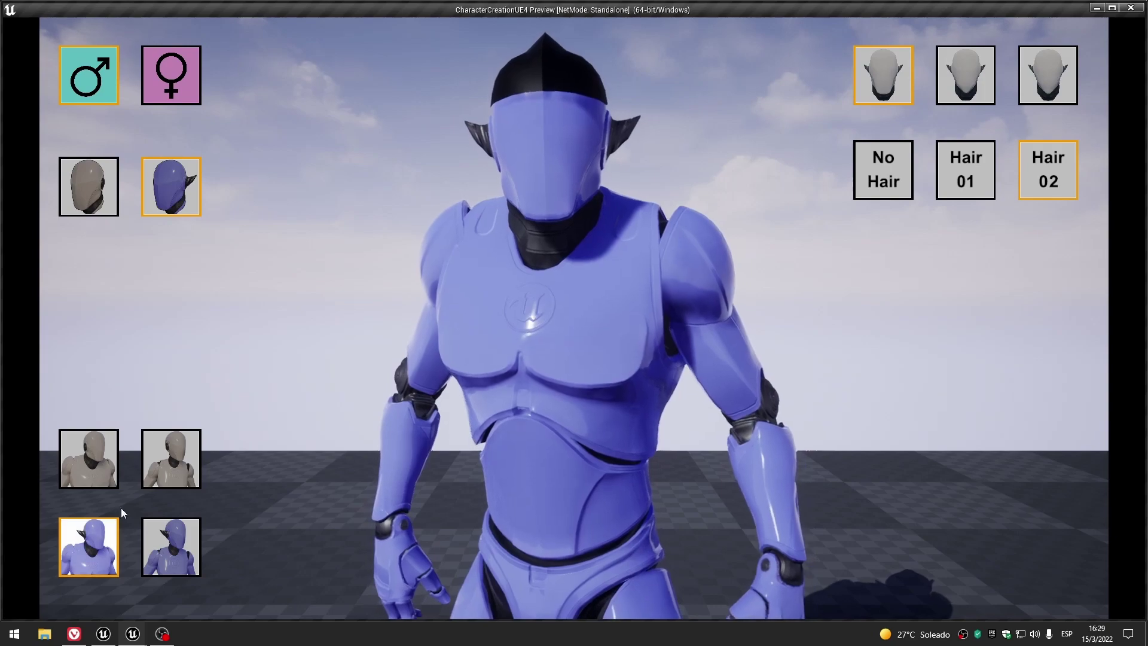
{"action": "left_click", "coordinate": [1128, 6]}
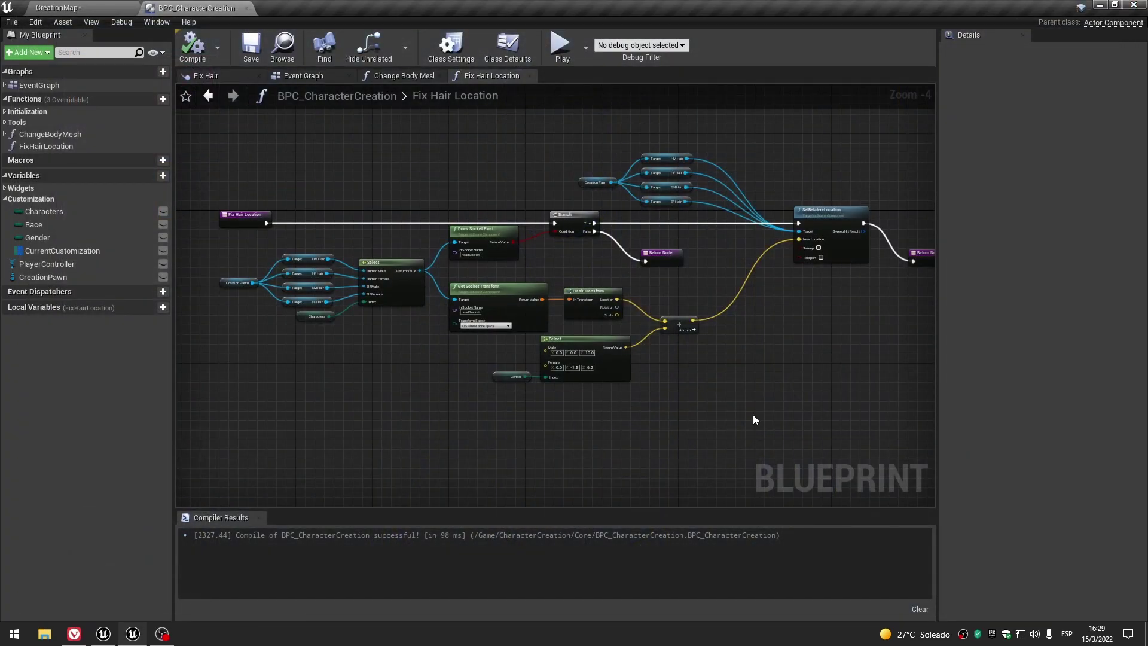
Close the Fix Hair Location graph.
{"action": "right_click_drag", "start_coordinate": [752, 415], "coordinate": [678, 407]}
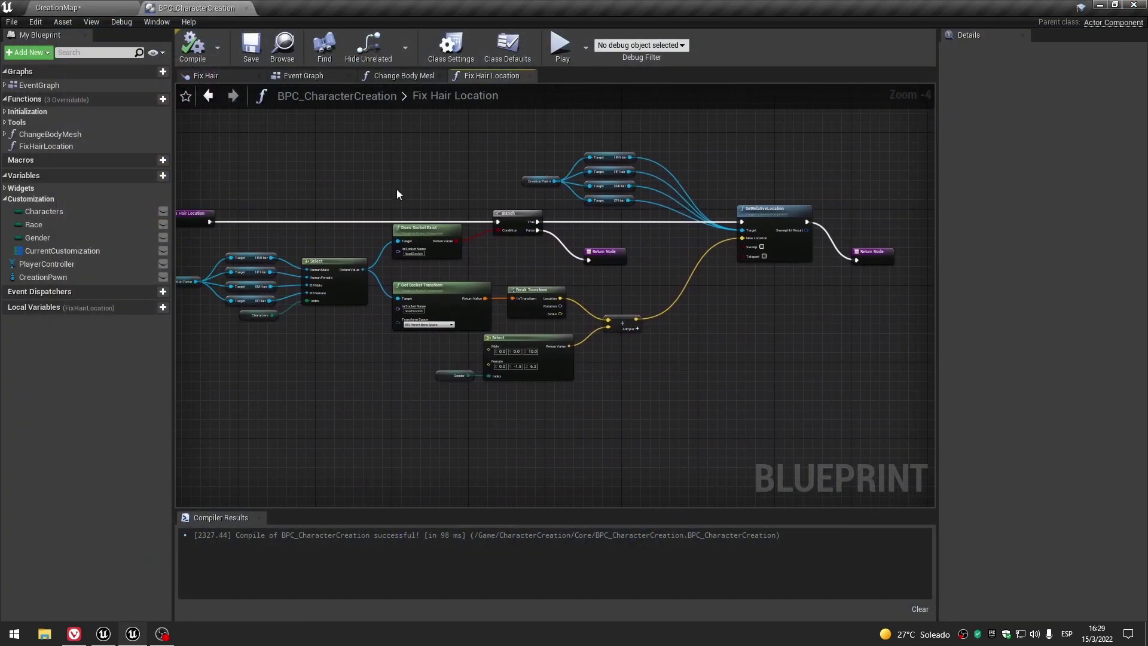
{"action": "scroll", "coordinate": [791, 329], "scroll_direction": "up", "scroll_amount": 2}
{"action": "scroll", "coordinate": [790, 329], "scroll_direction": "down", "scroll_amount": 2}
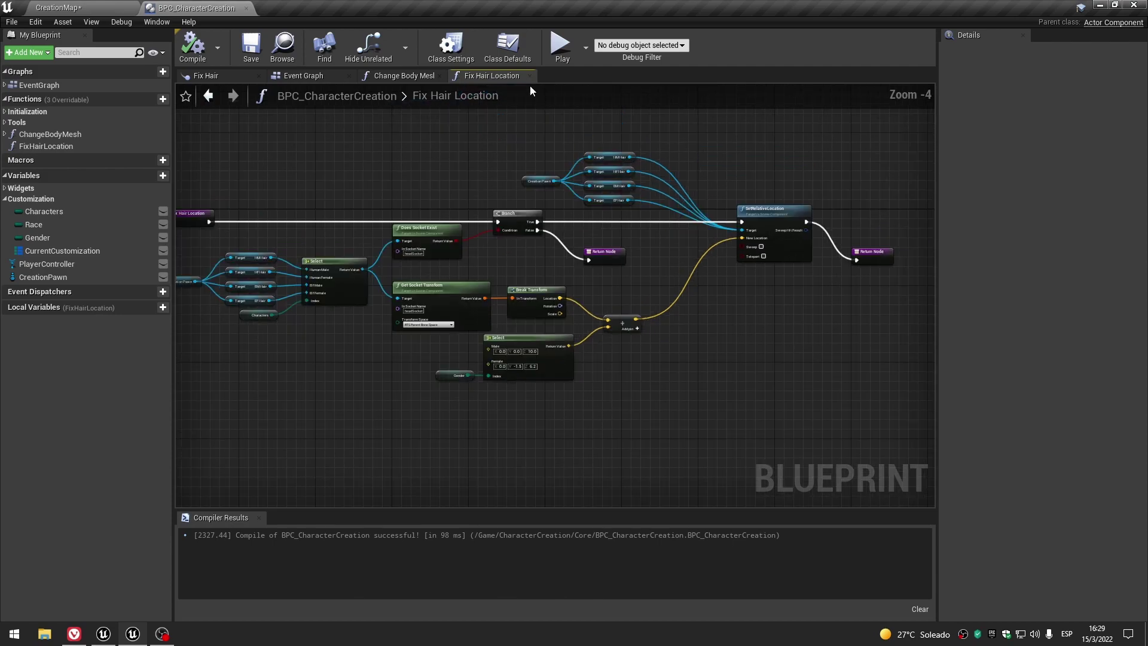
{"action": "left_click", "coordinate": [530, 76]}
Inspect the FixHair collapsed graph inside Change Body Mesh, then start a Play test.
{"action": "scroll", "coordinate": [741, 179], "scroll_direction": "up", "scroll_amount": 2}
{"action": "scroll", "coordinate": [547, 198], "scroll_direction": "up", "scroll_amount": 2}
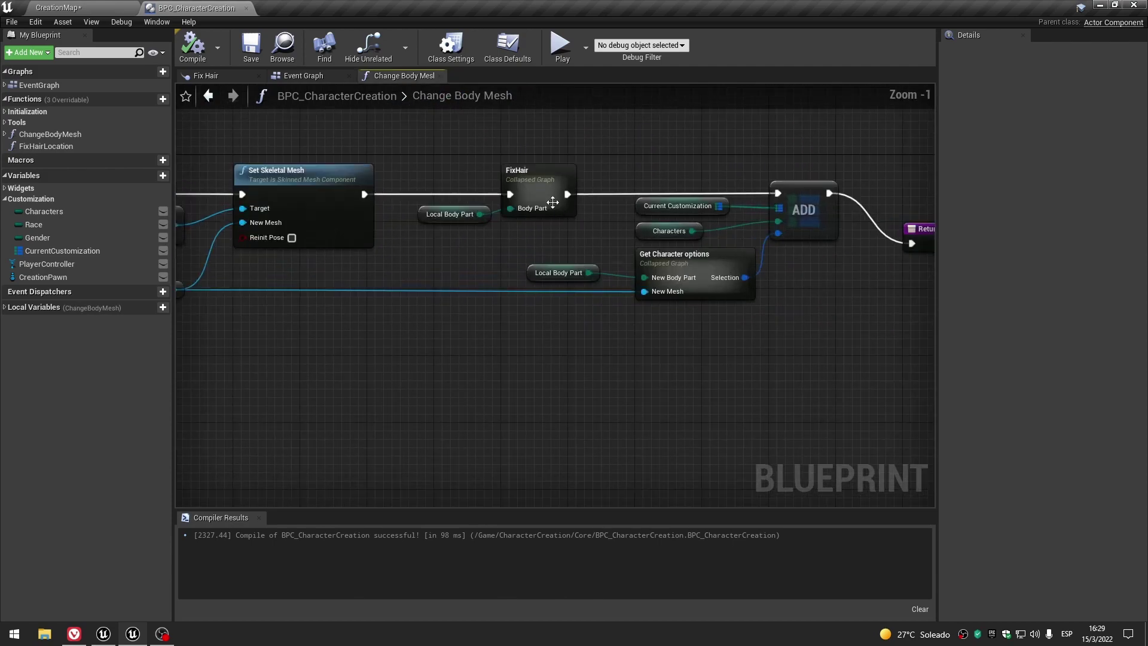
{"action": "left_click", "coordinate": [547, 198]}
{"action": "double_click", "coordinate": [547, 189]}
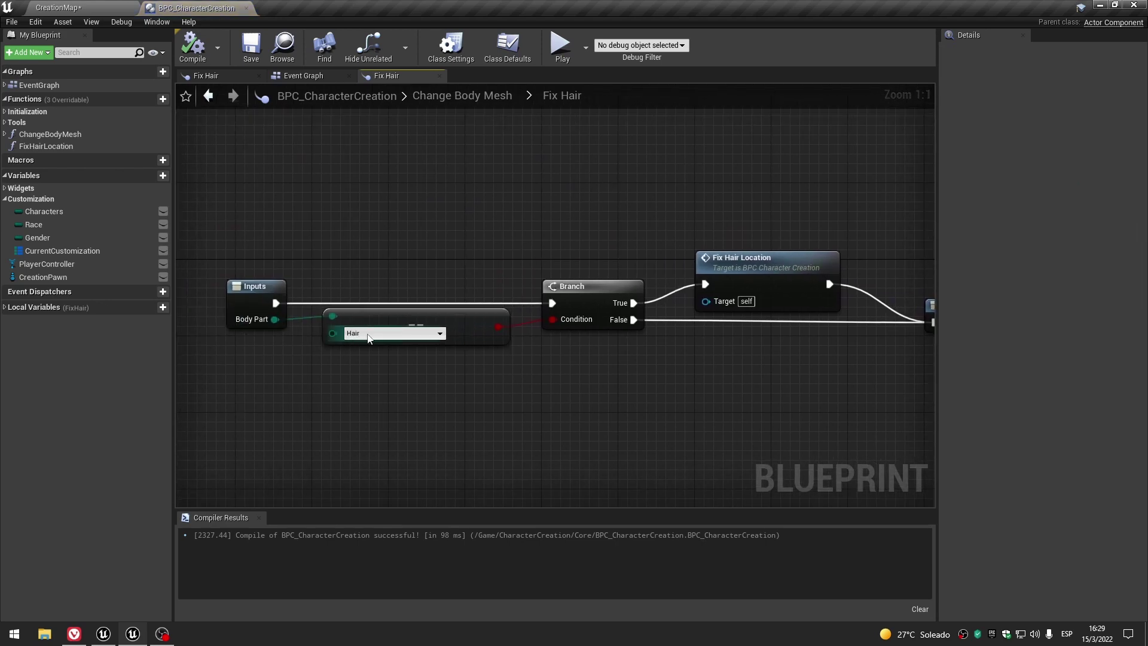
{"action": "left_click", "coordinate": [480, 97]}
{"action": "scroll", "coordinate": [688, 338], "scroll_direction": "up", "scroll_amount": 2}
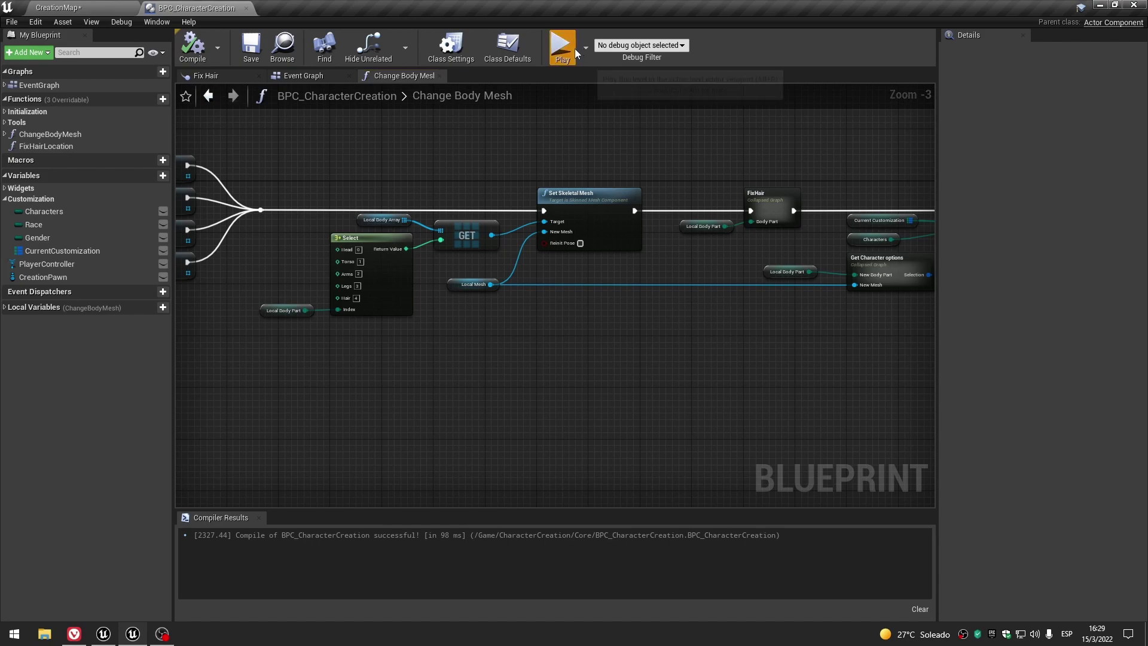
{"action": "left_click", "coordinate": [562, 47]}
Give the male character Hair 01 and try the first, second and third head options.
{"action": "left_click", "coordinate": [964, 74]}
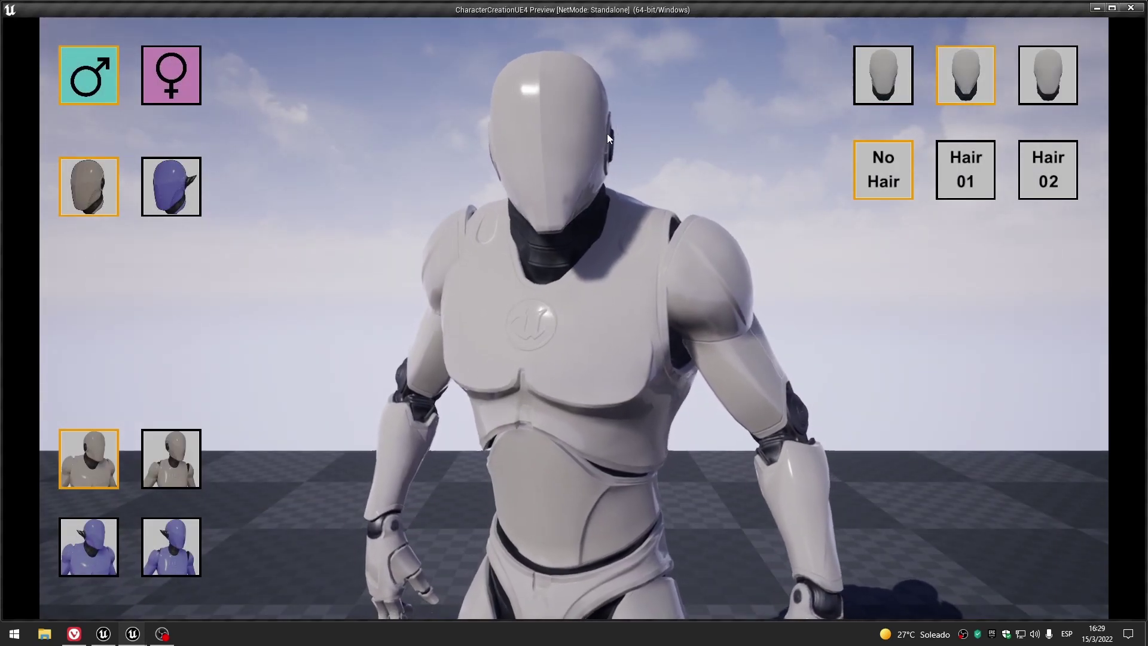
{"action": "left_click", "coordinate": [965, 180]}
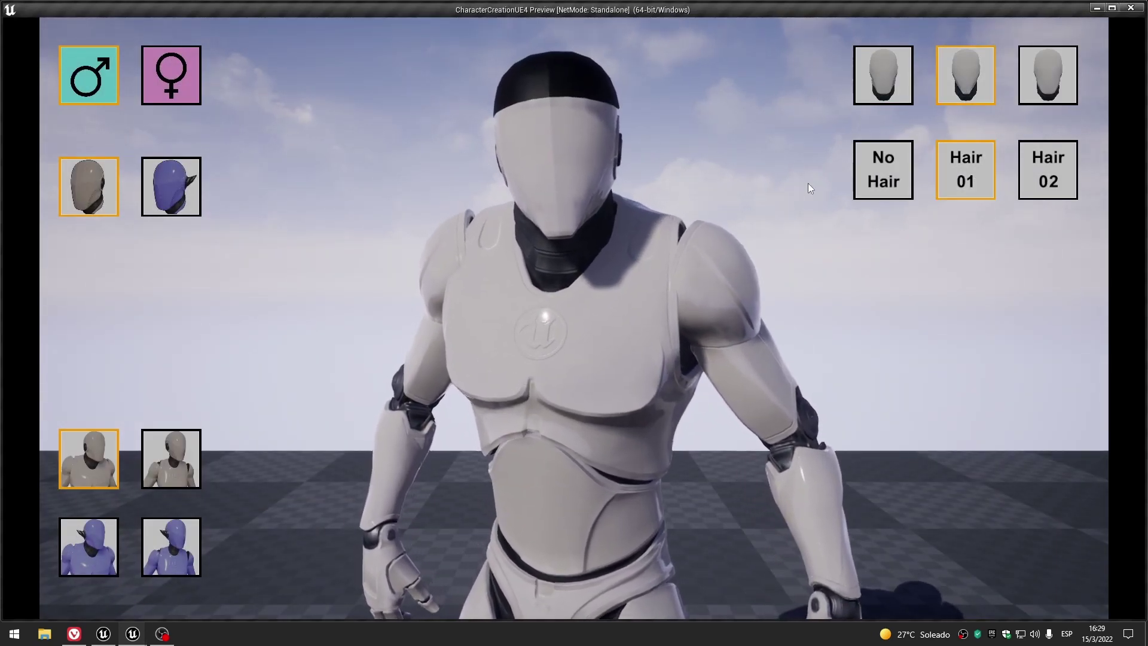
{"action": "left_click", "coordinate": [1047, 74]}
{"action": "left_click", "coordinate": [883, 75]}
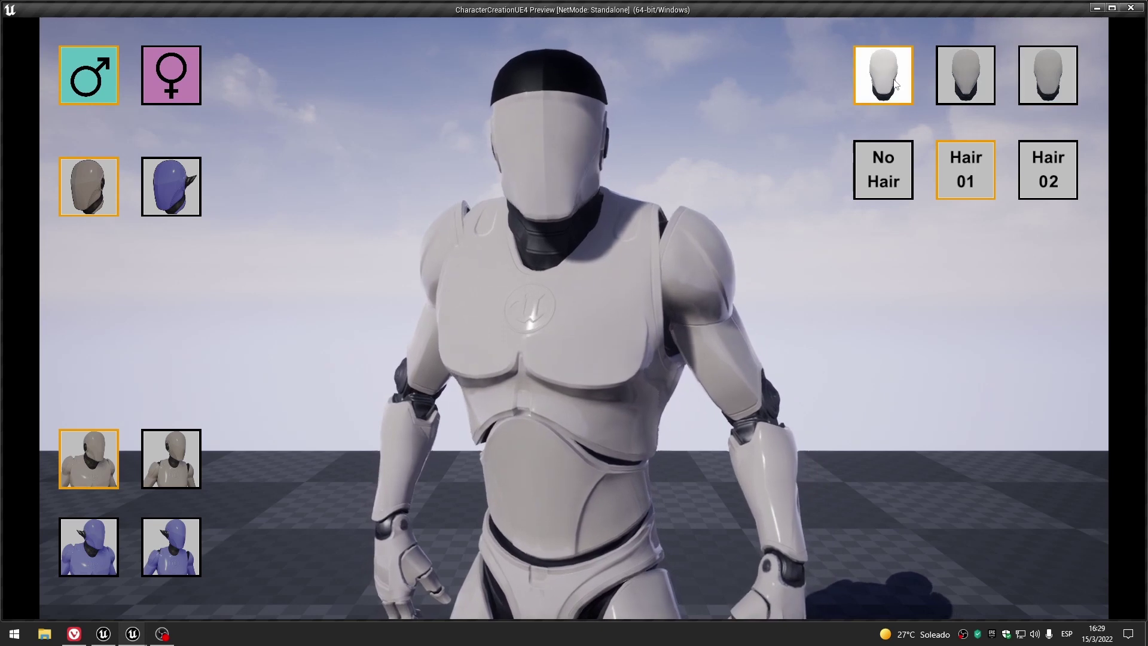
{"action": "left_click", "coordinate": [966, 85]}
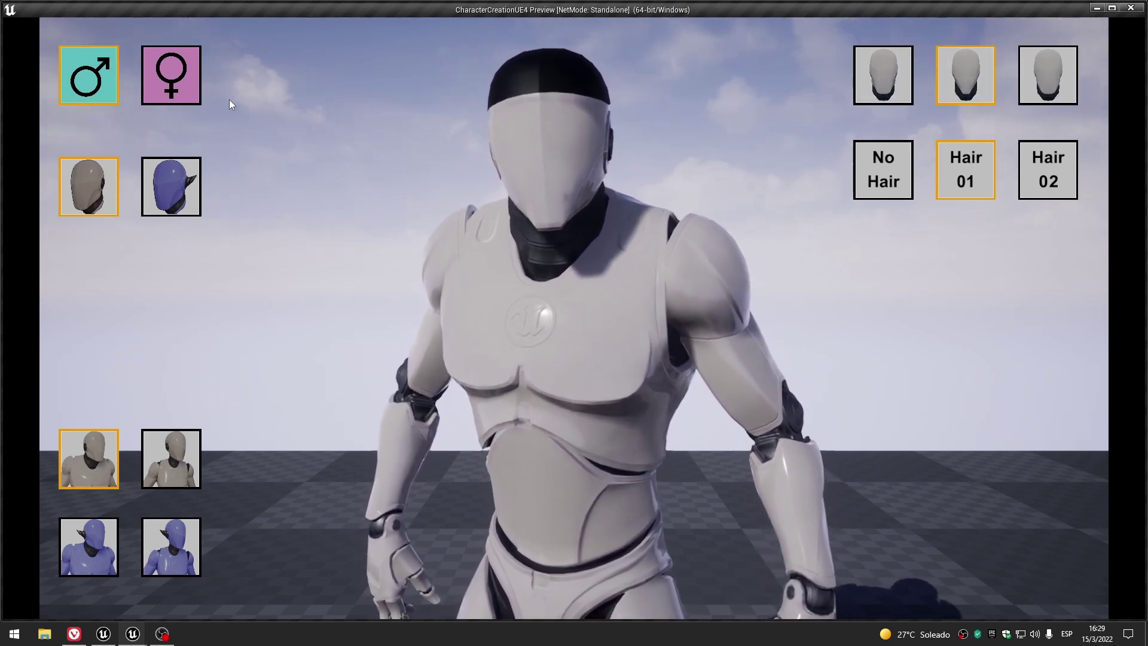
Give the female character Hair 01, swap genders back and forth, then stop the preview.
{"action": "left_click", "coordinate": [198, 93]}
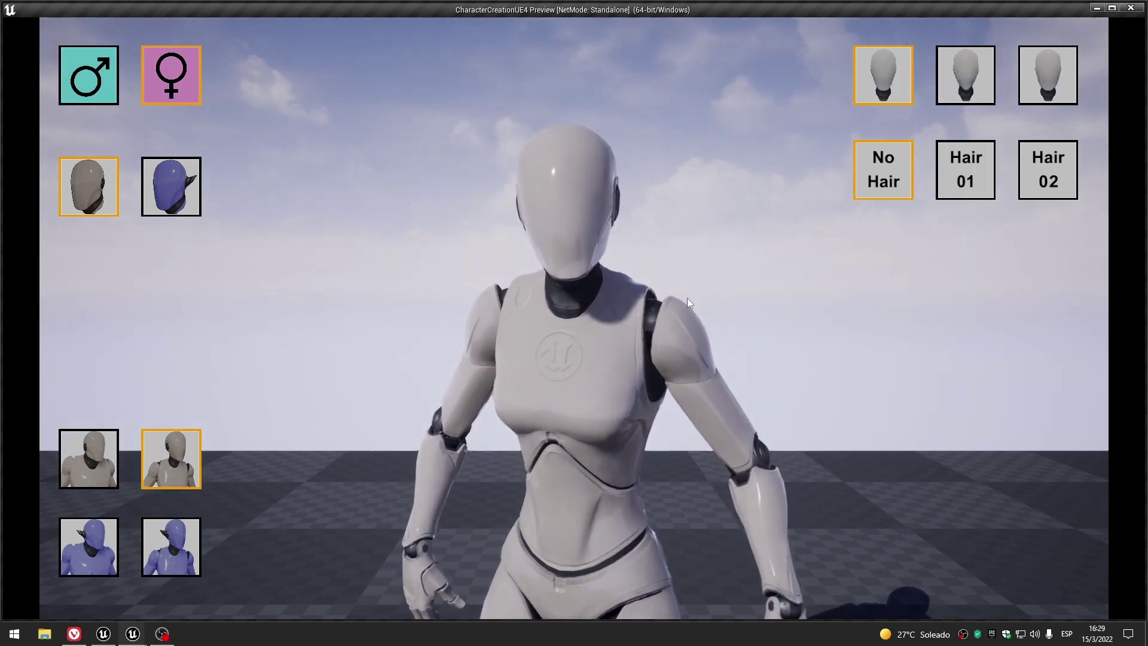
{"action": "left_click", "coordinate": [981, 171]}
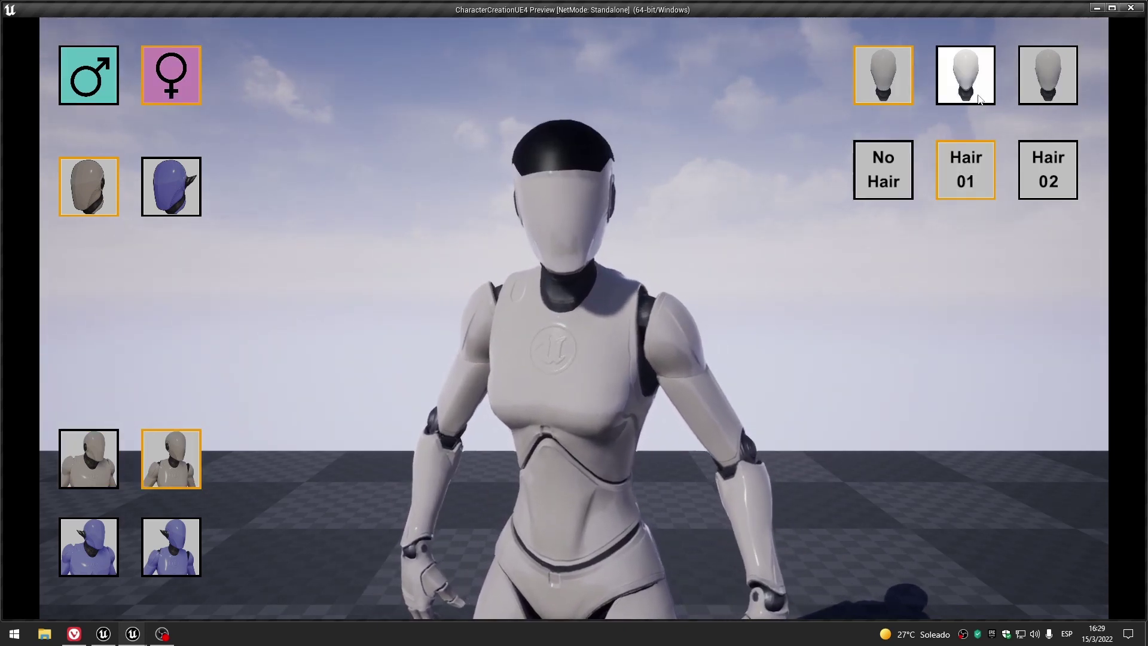
{"action": "left_click", "coordinate": [965, 74]}
{"action": "left_click", "coordinate": [90, 74]}
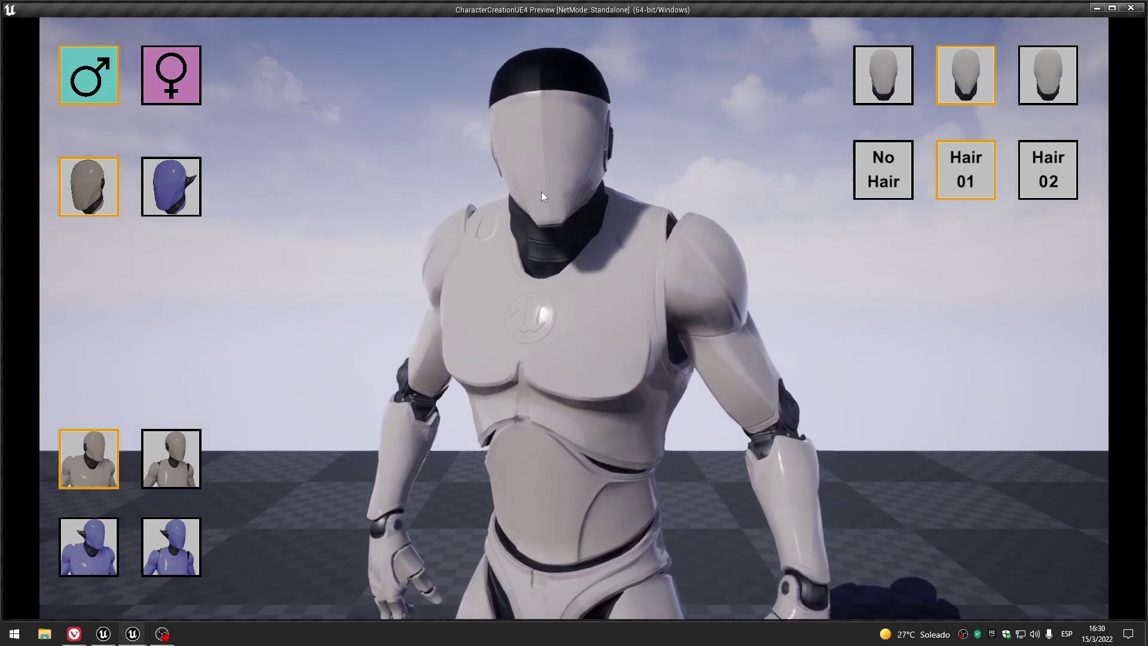
{"action": "left_click", "coordinate": [170, 75]}
{"action": "left_click", "coordinate": [90, 75]}
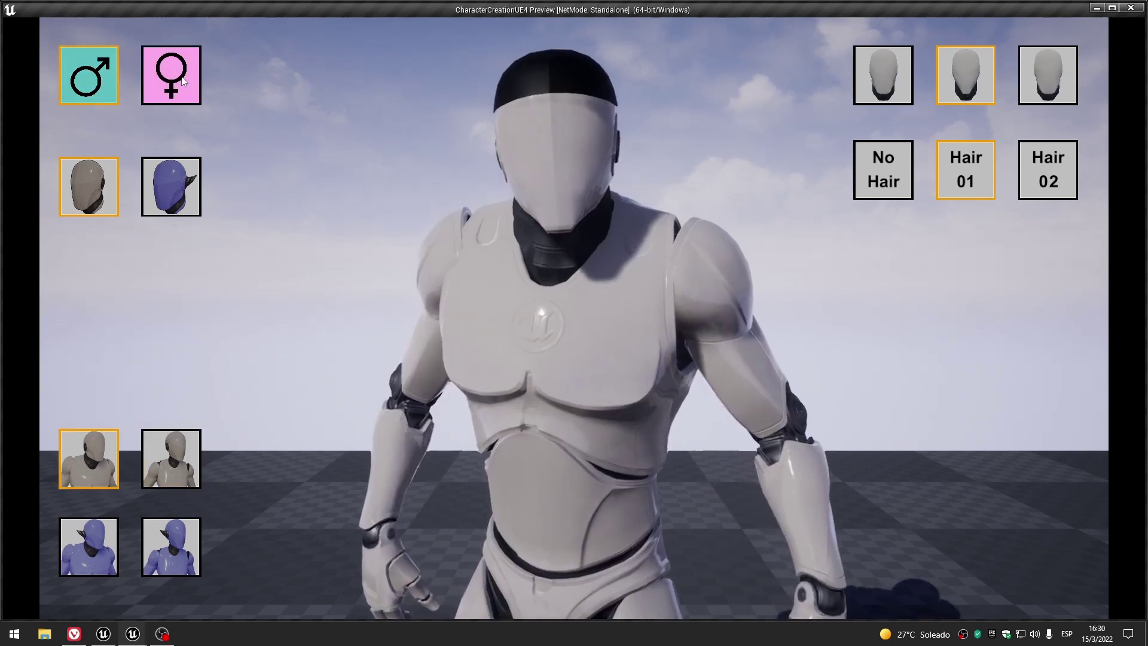
{"action": "left_click", "coordinate": [171, 75]}
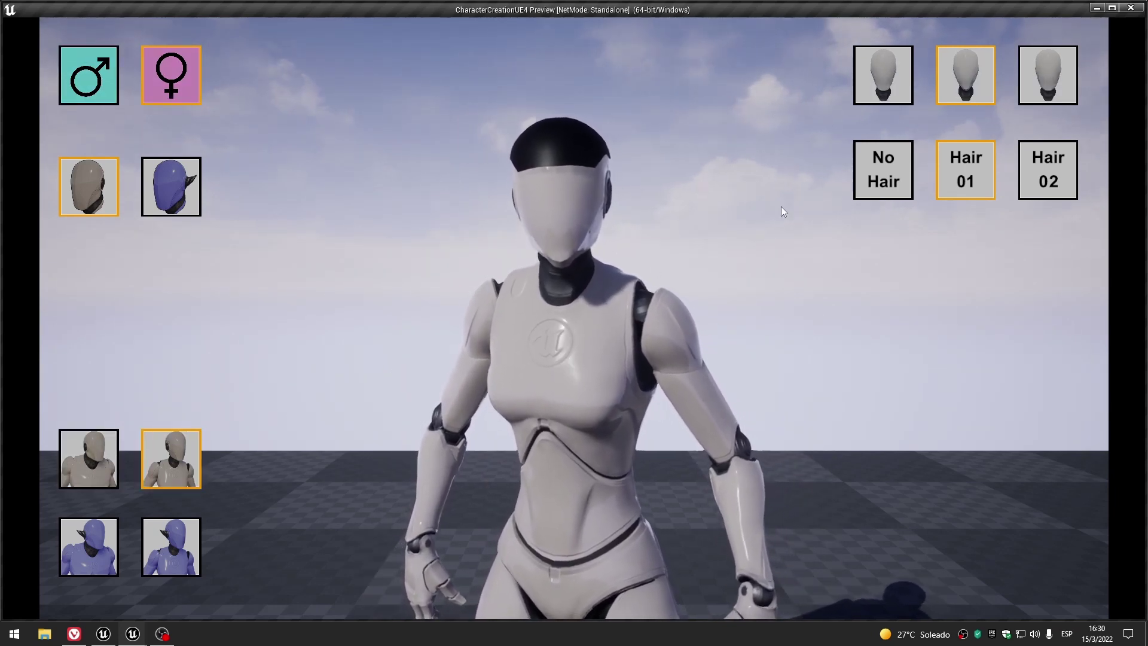
{"action": "key", "text": "Escape"}
{"action": "scroll", "coordinate": [675, 377], "scroll_direction": "down", "scroll_amount": 3}
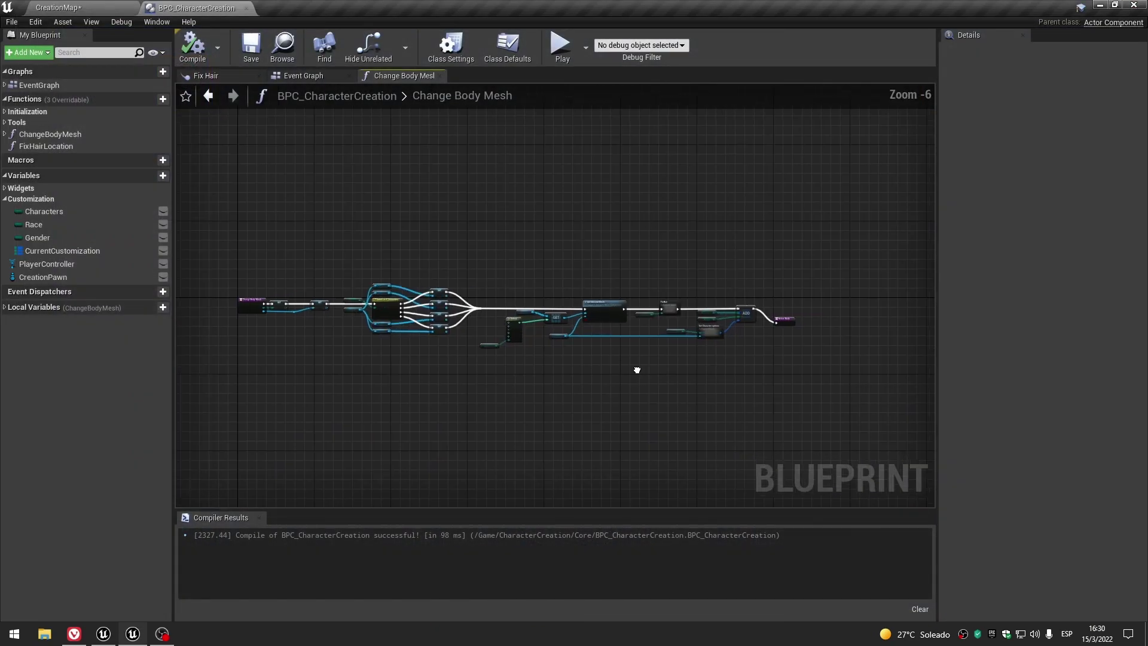
Close the Change Body Mesh graph and the BPC_CharacterCreation blueprint editor.
{"action": "scroll", "coordinate": [651, 375], "scroll_direction": "up", "scroll_amount": 2}
{"action": "scroll", "coordinate": [652, 375], "scroll_direction": "down", "scroll_amount": 2}
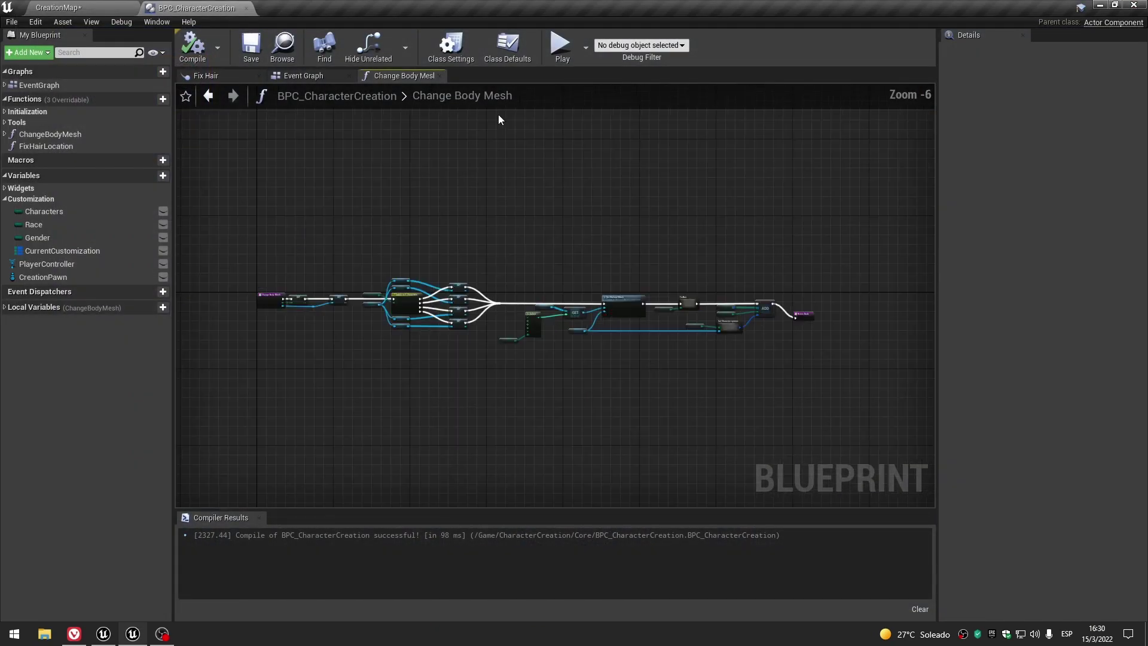
{"action": "left_click", "coordinate": [439, 76]}
{"action": "left_click", "coordinate": [246, 8]}
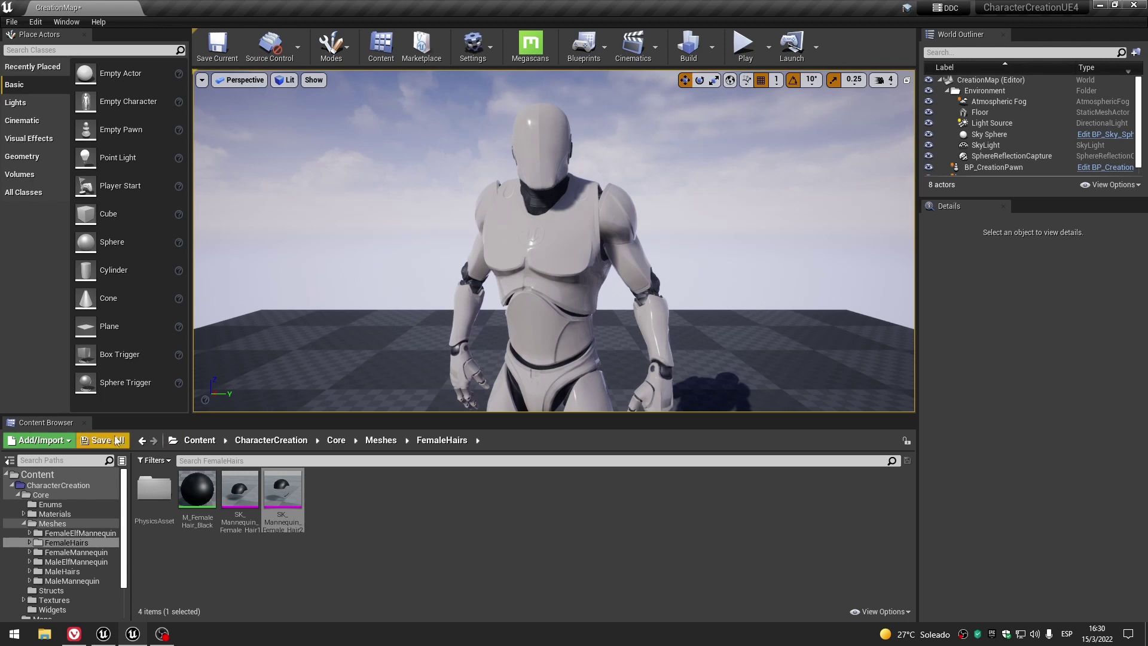
Save all changed assets and open the W_CreationWidget widget blueprint.
{"action": "left_click", "coordinate": [116, 441]}
{"action": "left_click", "coordinate": [681, 428]}
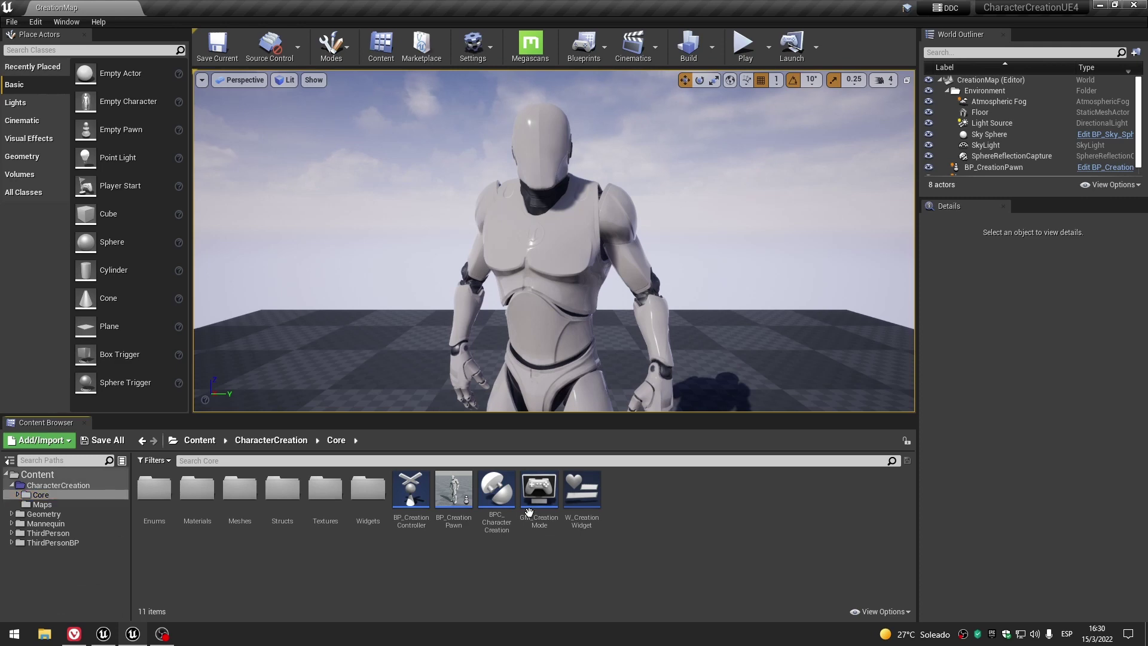
{"action": "double_click", "coordinate": [582, 486]}
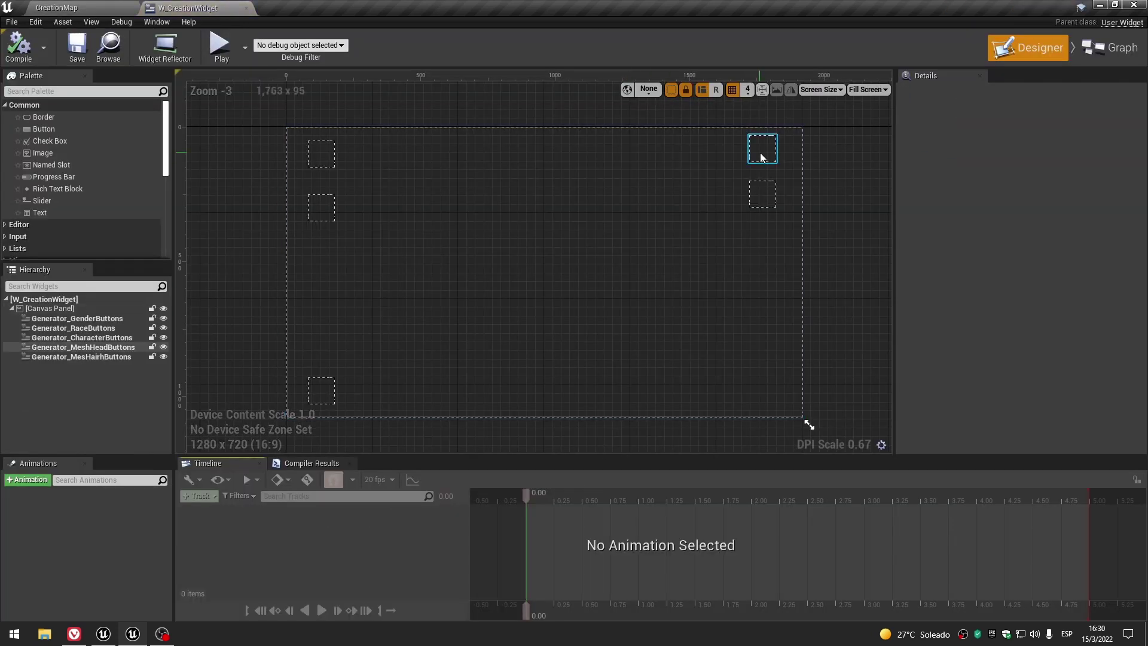
Check the head, hair, gender, race and character button generators' details.
{"action": "left_click", "coordinate": [760, 157]}
{"action": "left_click", "coordinate": [762, 194]}
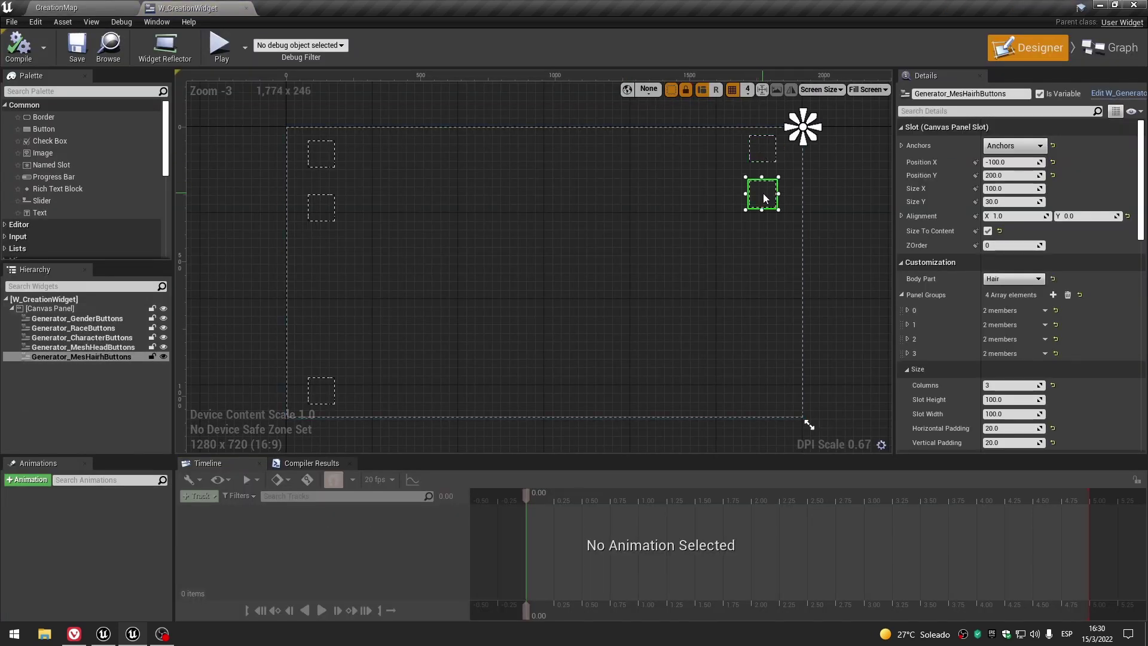
{"action": "left_click", "coordinate": [326, 162]}
{"action": "left_click", "coordinate": [326, 206]}
{"action": "left_click", "coordinate": [320, 396]}
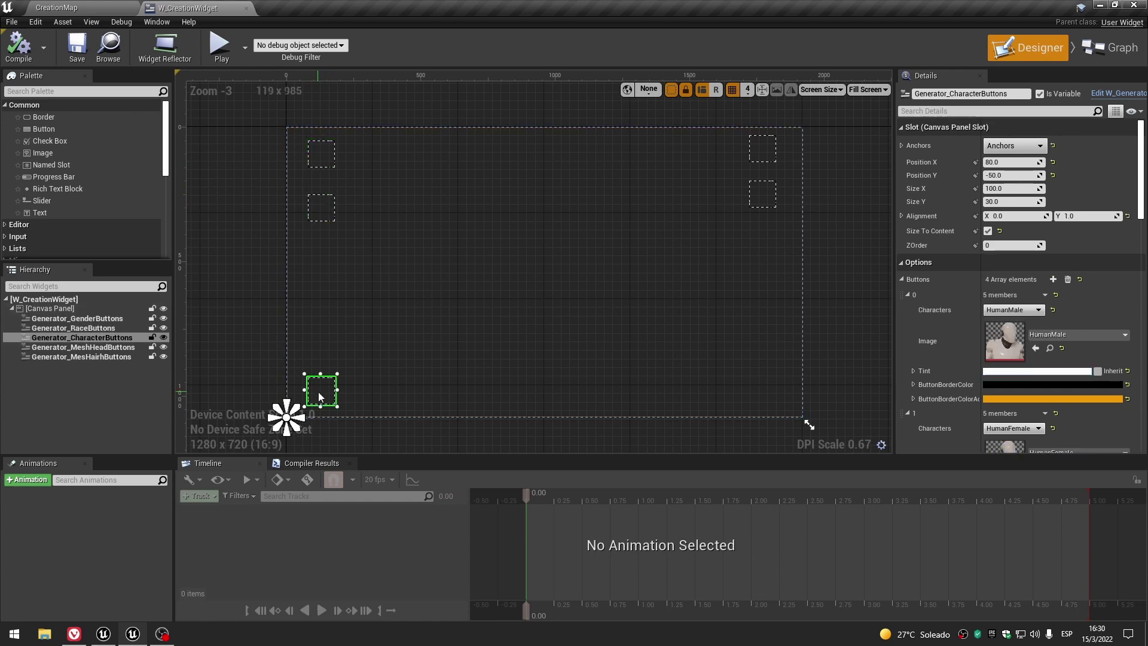
{"action": "left_click", "coordinate": [320, 158]}
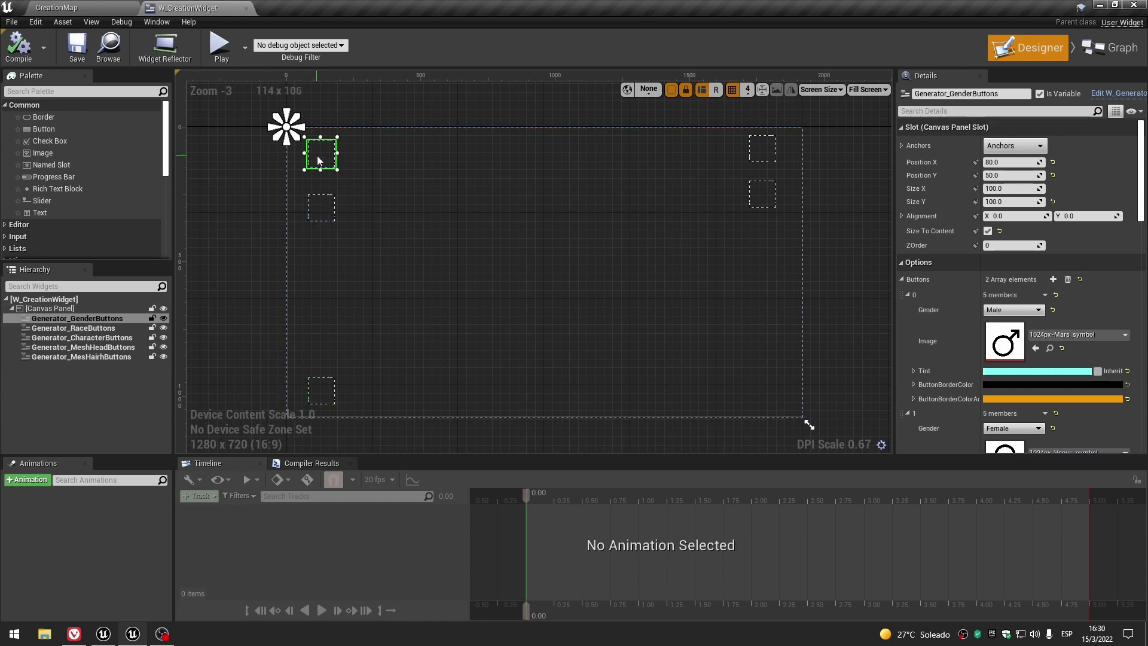
{"action": "left_click", "coordinate": [321, 391]}
{"action": "scroll", "coordinate": [935, 343], "scroll_direction": "down", "scroll_amount": 2}
{"action": "left_click", "coordinate": [770, 156]}
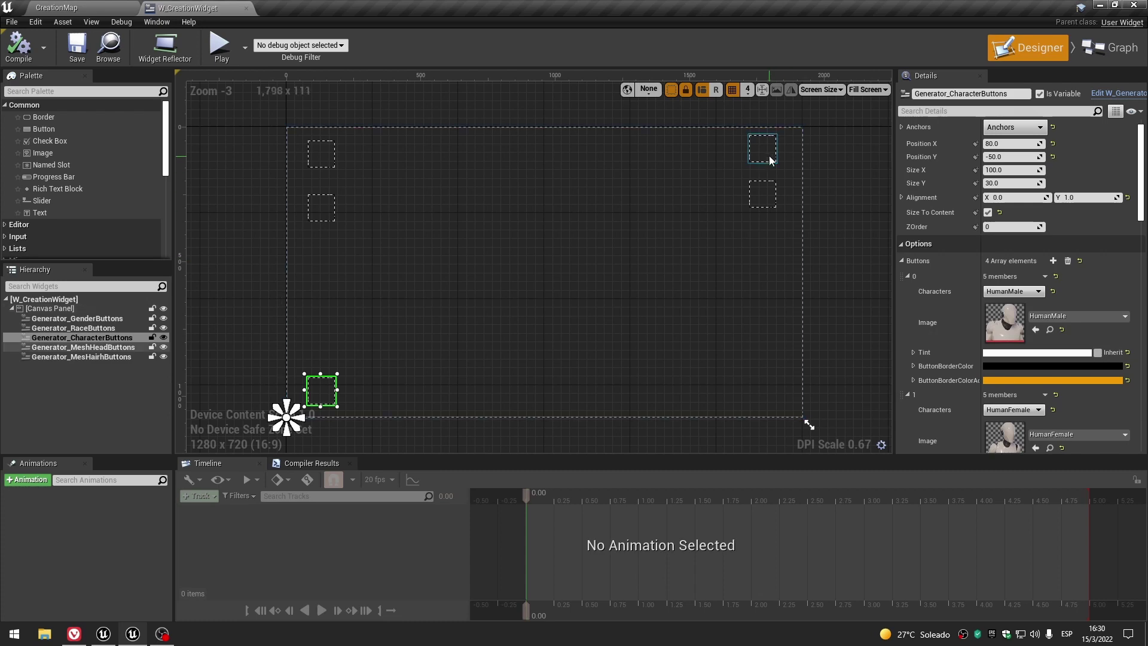
{"action": "left_click", "coordinate": [770, 194]}
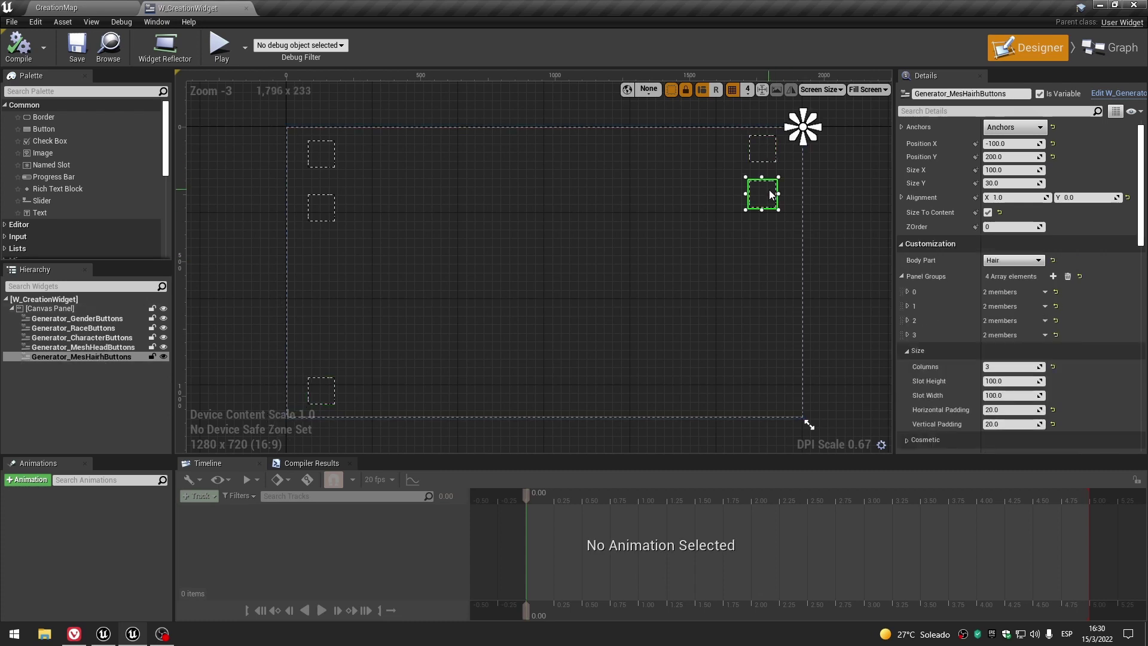
Expand the hair generator's button list to view the first and second hair buttons' mesh and image.
{"action": "left_click", "coordinate": [906, 292]}
{"action": "left_click", "coordinate": [913, 322]}
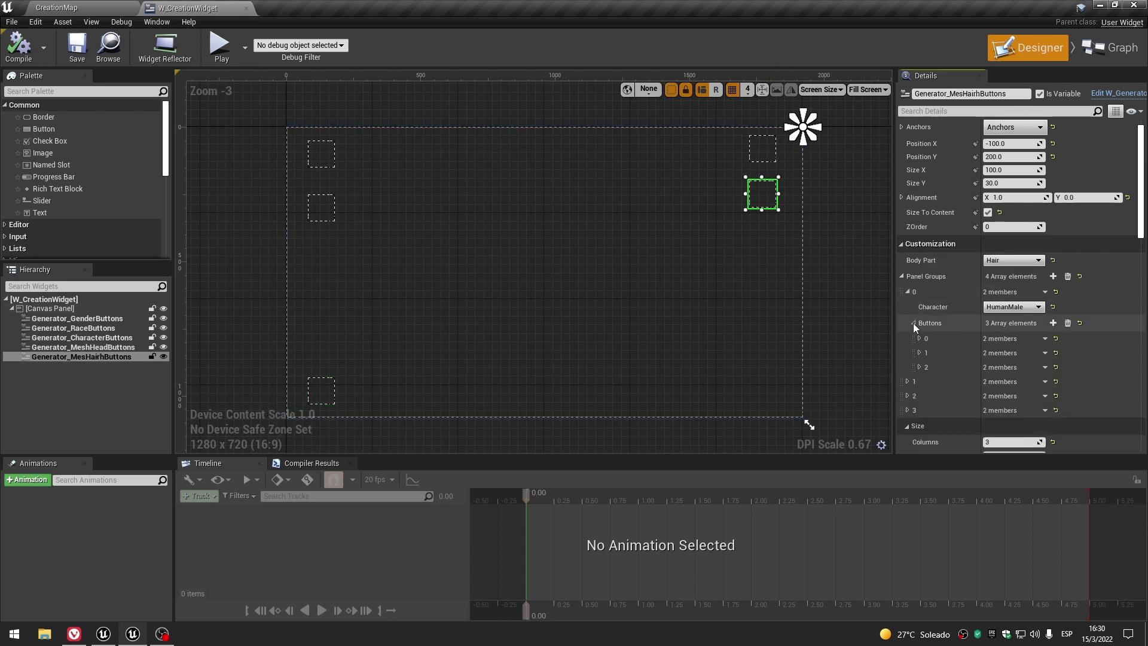
{"action": "left_click", "coordinate": [919, 338]}
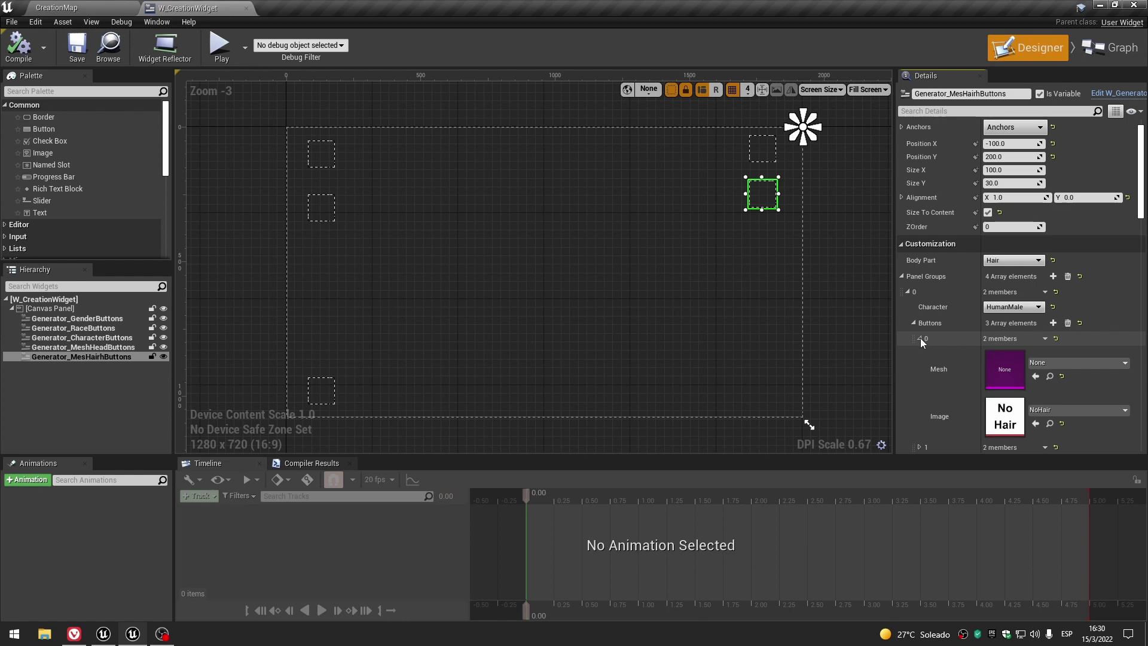
{"action": "left_click", "coordinate": [920, 339]}
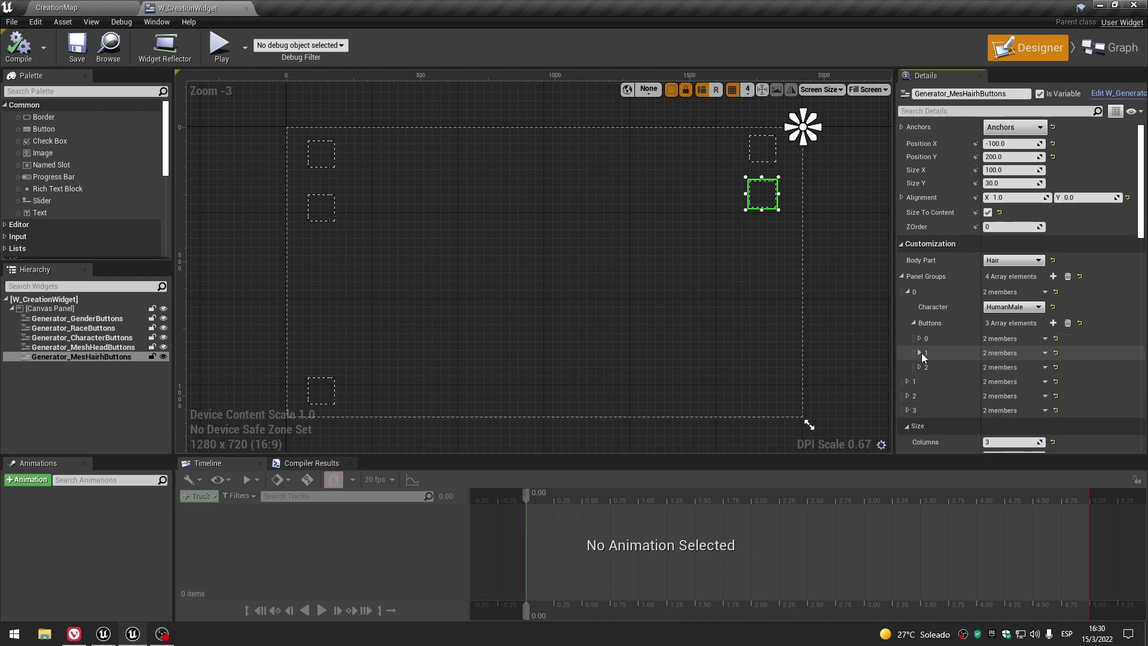
{"action": "left_click", "coordinate": [920, 353]}
Recheck the head-button generator and Generator_MesHairhButtons settings.
{"action": "scroll", "coordinate": [921, 353], "scroll_direction": "down", "scroll_amount": 3}
{"action": "right_click_drag", "start_coordinate": [769, 261], "coordinate": [512, 274]}
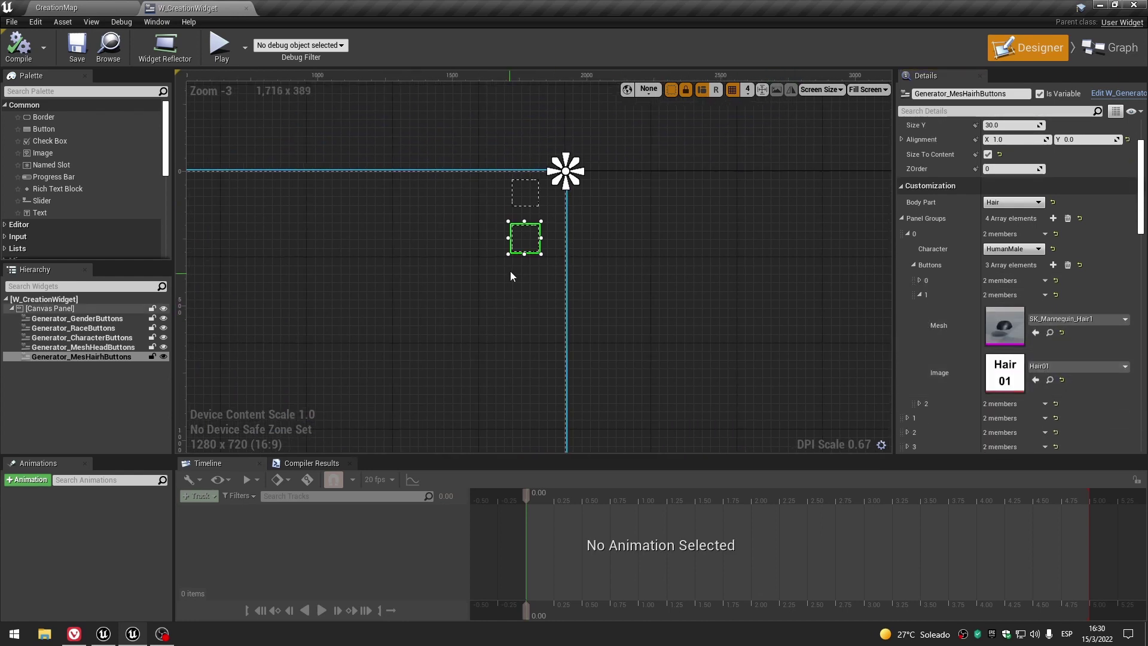
{"action": "scroll", "coordinate": [516, 255], "scroll_direction": "up", "scroll_amount": 2}
{"action": "left_click", "coordinate": [527, 170]}
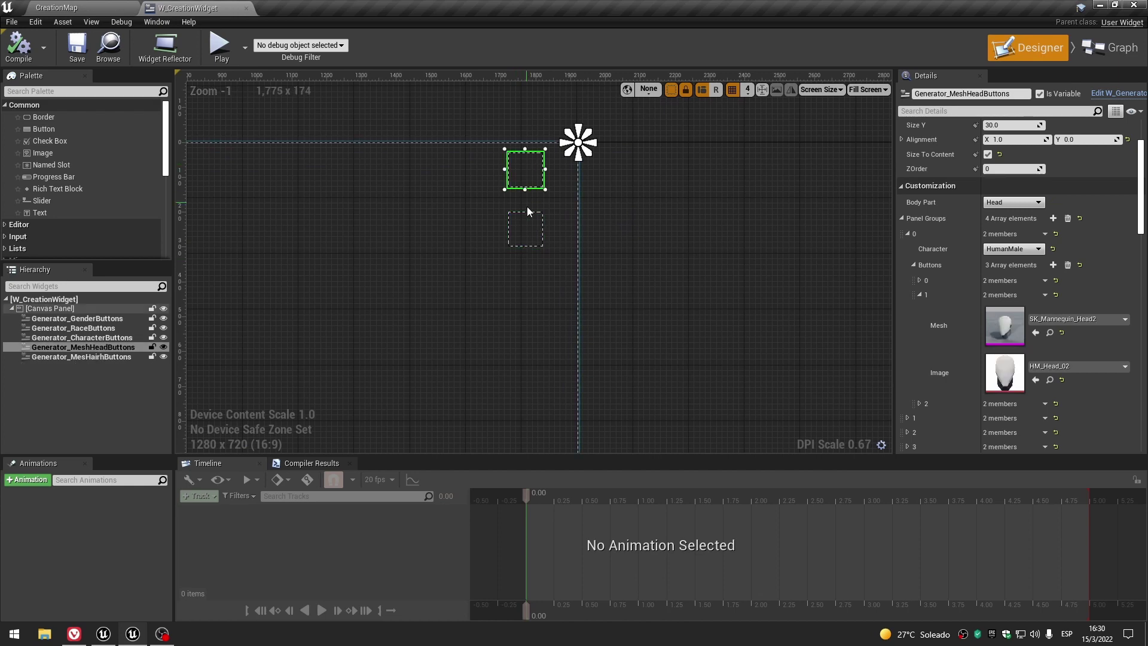
{"action": "left_click", "coordinate": [529, 229]}
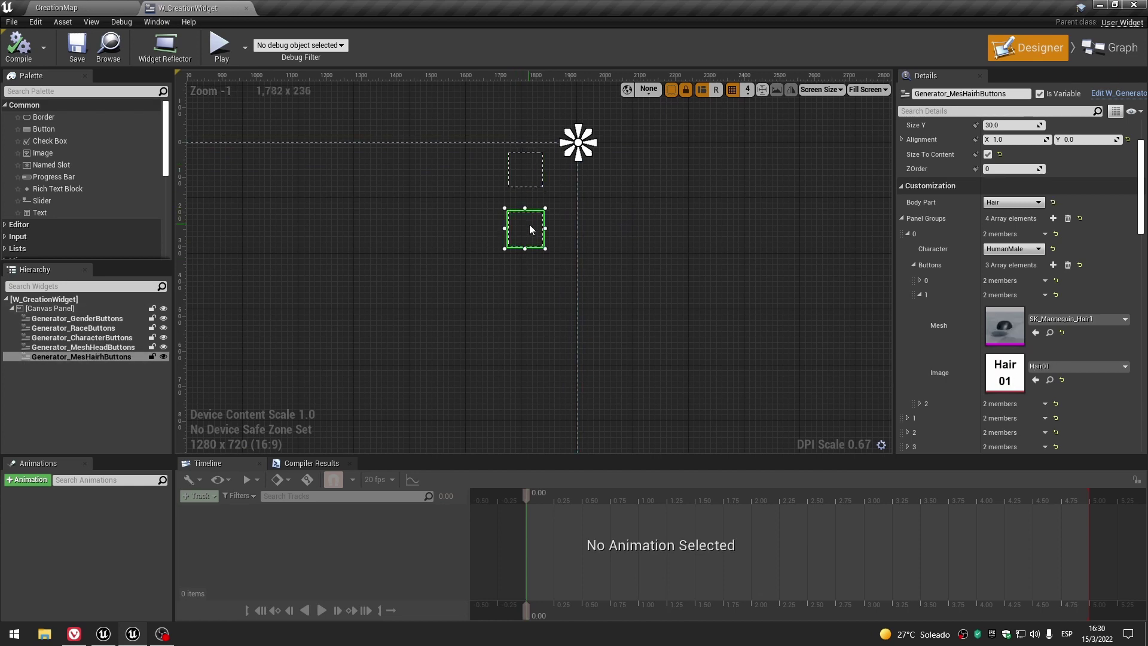
{"action": "left_click", "coordinate": [519, 175]}
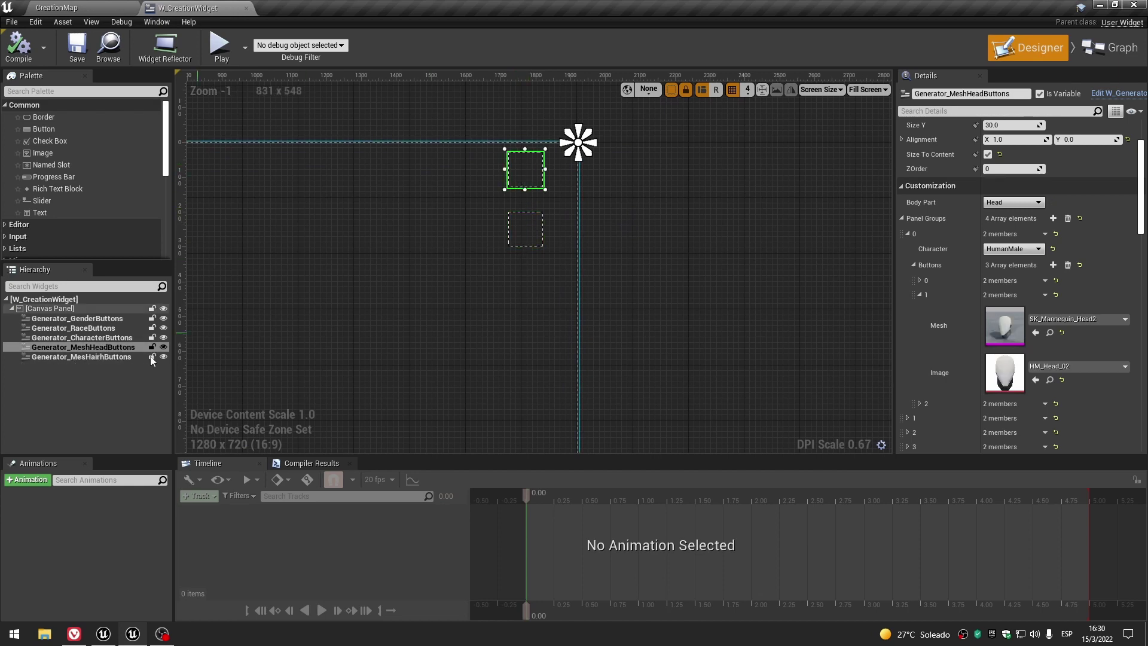
{"action": "left_click", "coordinate": [532, 226]}
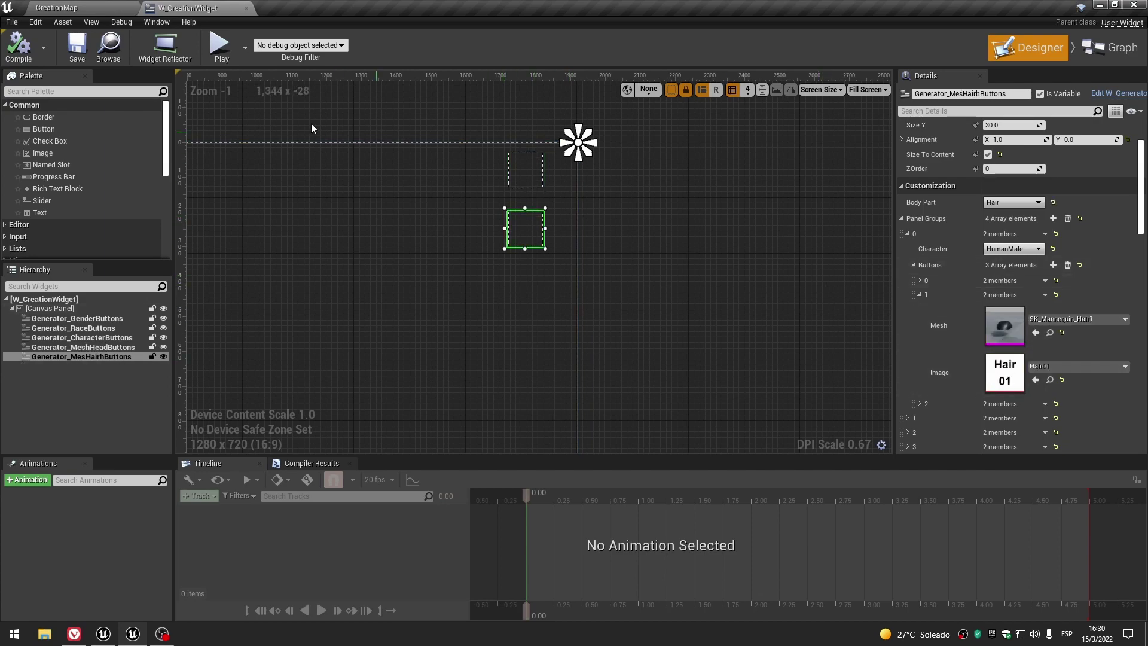
Switch to the Graph side to view the Update Body Parts Buttons nodes.
{"action": "left_click", "coordinate": [1110, 48]}
{"action": "scroll", "coordinate": [794, 356], "scroll_direction": "down", "scroll_amount": 3}
{"action": "scroll", "coordinate": [808, 383], "scroll_direction": "down", "scroll_amount": 2}
{"action": "mouse_move", "coordinate": [501, 192]}
{"action": "right_mouse_down"}
{"action": "mouse_move", "coordinate": [590, 234]}
{"action": "mouse_move", "coordinate": [741, 146]}
{"action": "right_mouse_up"}
{"action": "scroll", "coordinate": [597, 253], "scroll_direction": "up", "scroll_amount": 1}
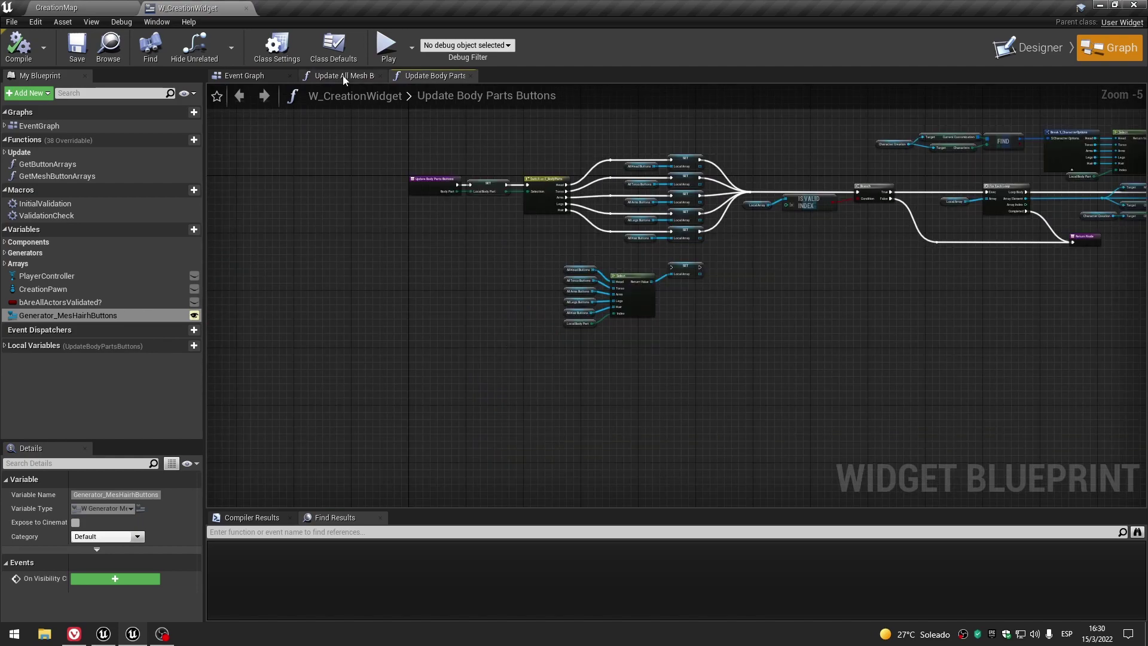
Browse the Event Graph's mesh generator events to find the Get Mesh Button Arrays call.
{"action": "left_click", "coordinate": [343, 76]}
{"action": "left_click", "coordinate": [379, 77]}
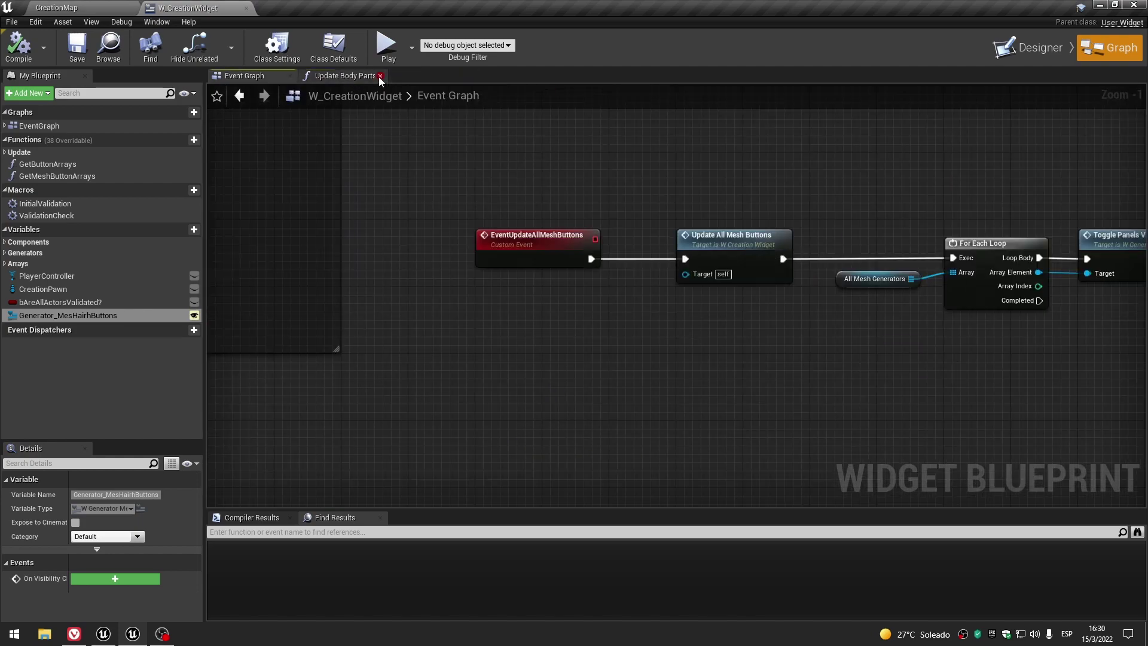
{"action": "scroll", "coordinate": [557, 229], "scroll_direction": "down", "scroll_amount": 3}
{"action": "right_click_drag", "start_coordinate": [531, 289], "coordinate": [702, 319]}
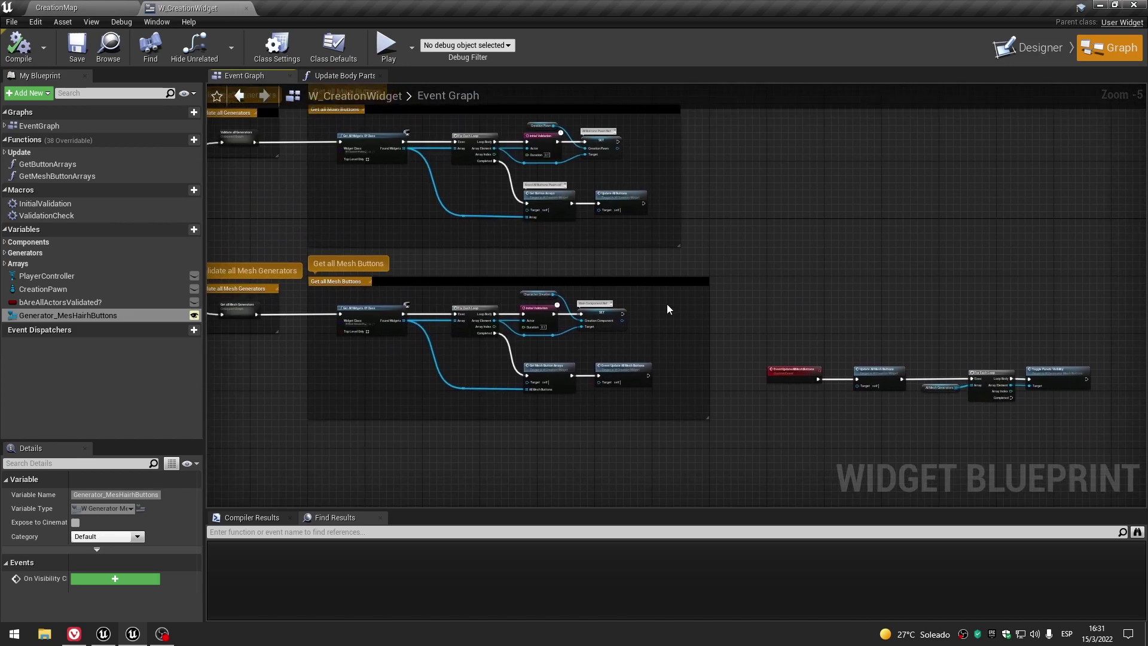
{"action": "scroll", "coordinate": [546, 257], "scroll_direction": "up", "scroll_amount": 3}
{"action": "right_click_drag", "start_coordinate": [546, 257], "coordinate": [587, 235]}
Inspect Get Mesh Button Arrays' ADD nodes and the All Head Buttons variable type, then close it.
{"action": "left_click", "coordinate": [540, 303]}
{"action": "double_click", "coordinate": [541, 303]}
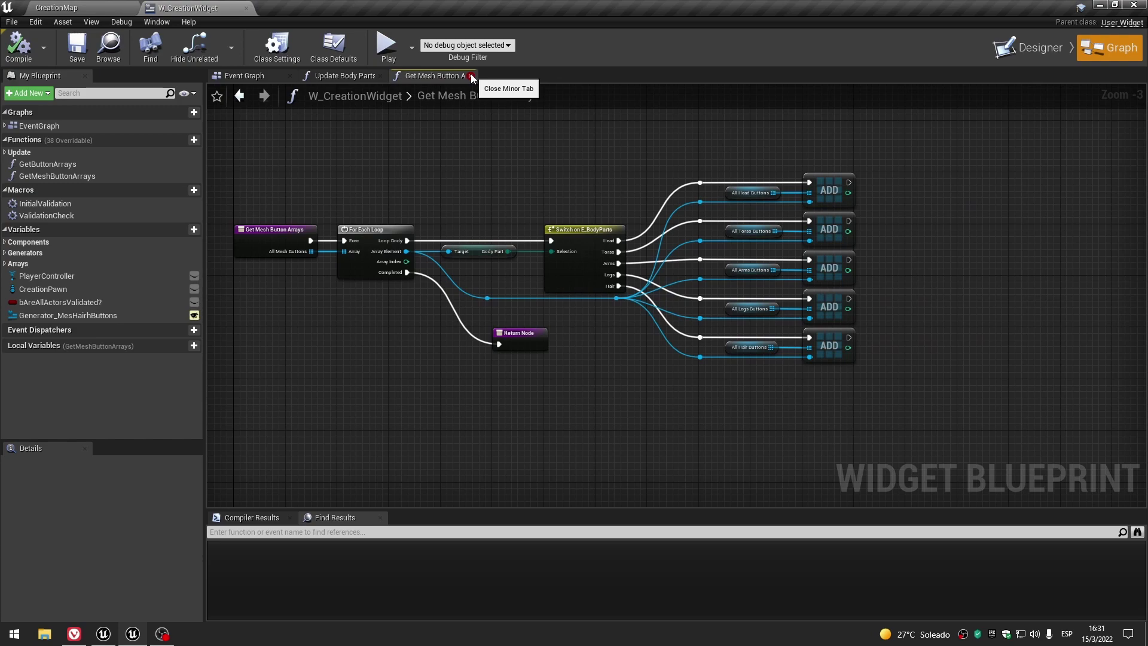
{"action": "scroll", "coordinate": [619, 344], "scroll_direction": "up", "scroll_amount": 2}
{"action": "right_click_drag", "start_coordinate": [620, 345], "coordinate": [576, 407]}
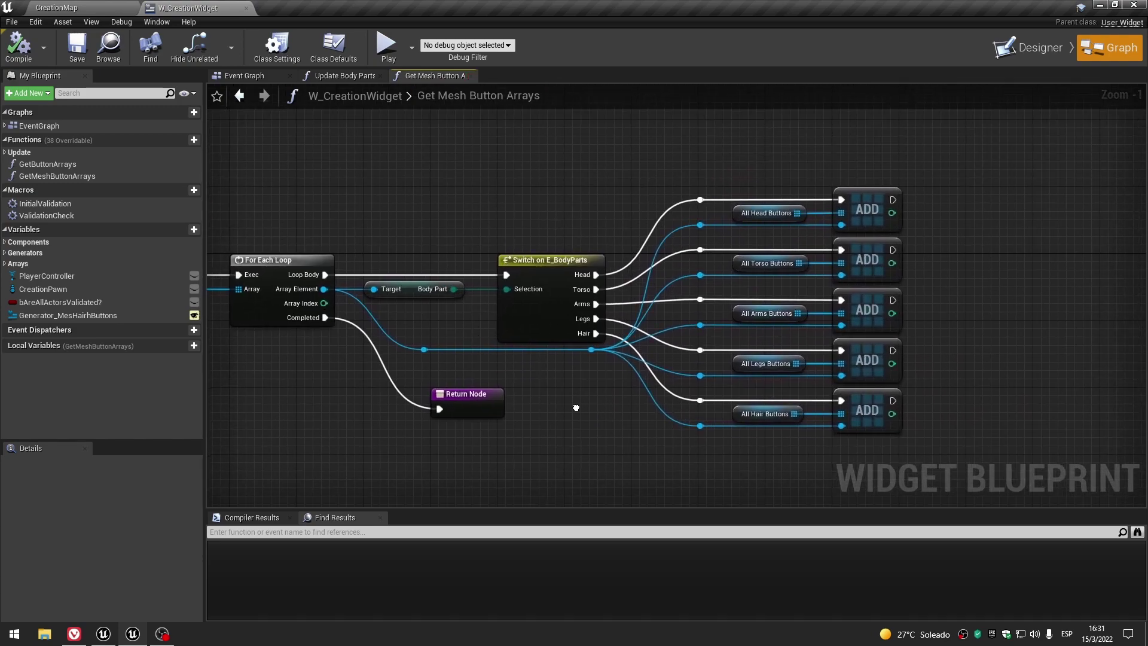
{"action": "scroll", "coordinate": [804, 235], "scroll_direction": "up", "scroll_amount": 1}
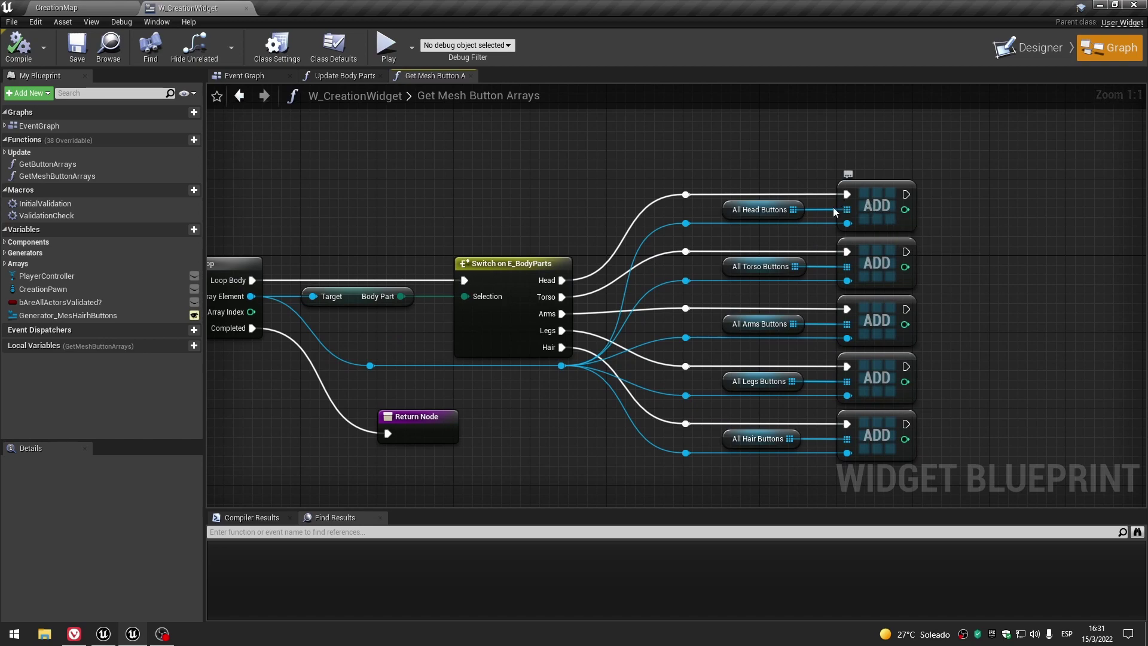
{"action": "left_click", "coordinate": [729, 208]}
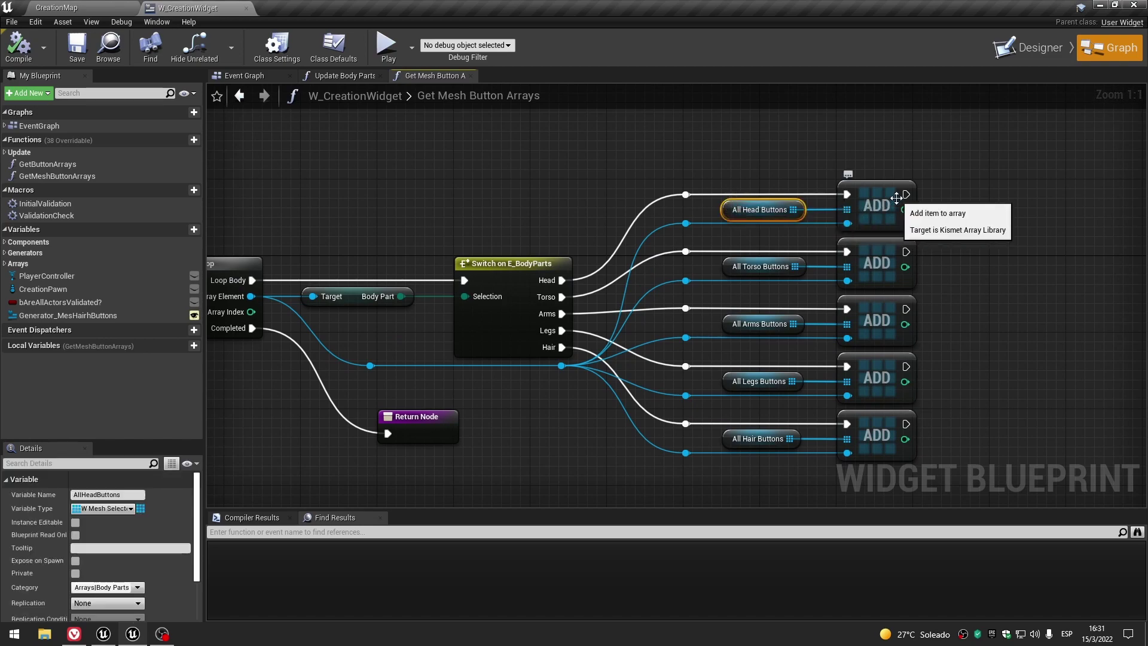
{"action": "scroll", "coordinate": [896, 197], "scroll_direction": "down", "scroll_amount": 1}
{"action": "left_click", "coordinate": [471, 76]}
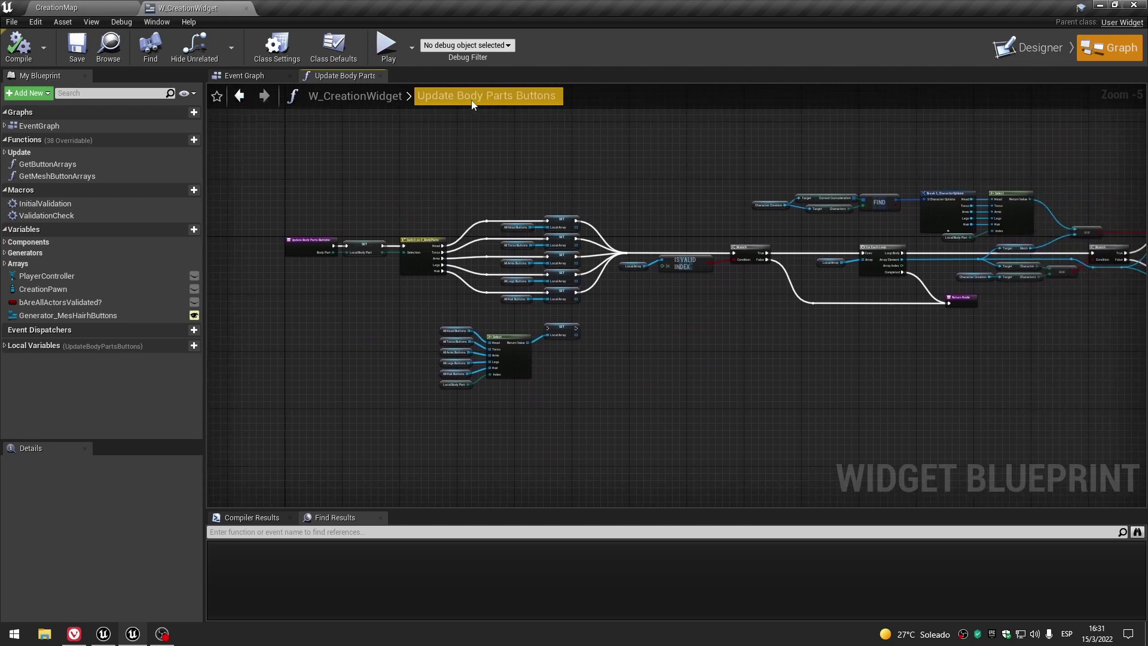
Open the Update All Mesh Buttons function from the EventUpdateAllMeshButtons event in the Event Graph.
{"action": "left_click", "coordinate": [254, 73]}
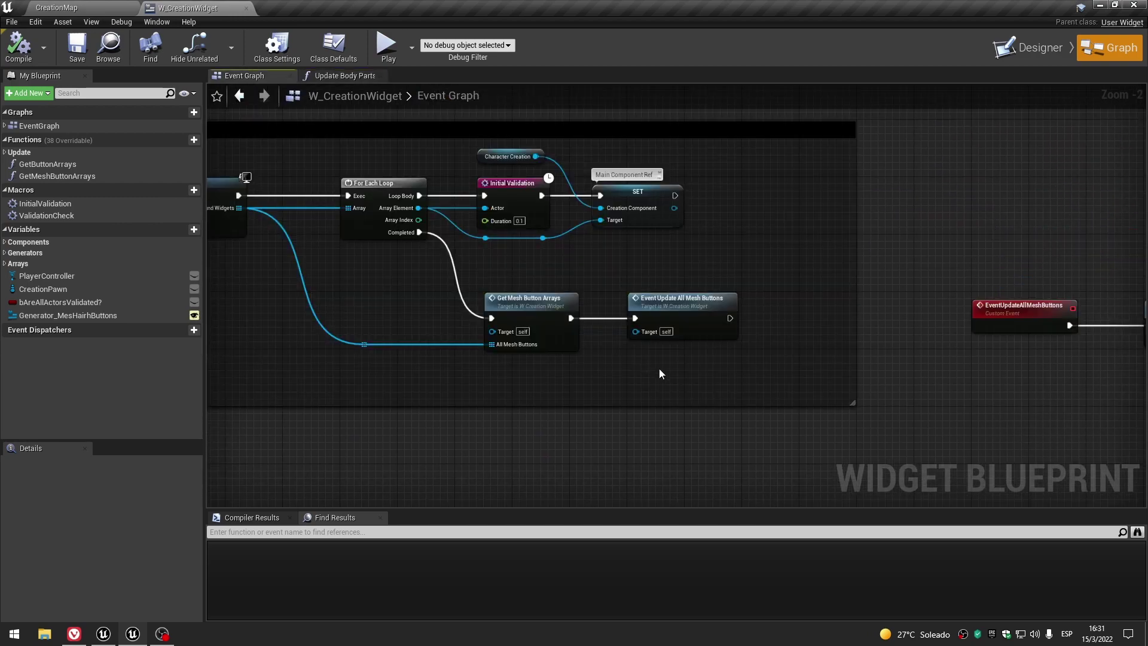
{"action": "right_click_drag", "start_coordinate": [762, 371], "coordinate": [340, 381]}
{"action": "scroll", "coordinate": [596, 366], "scroll_direction": "up", "scroll_amount": 1}
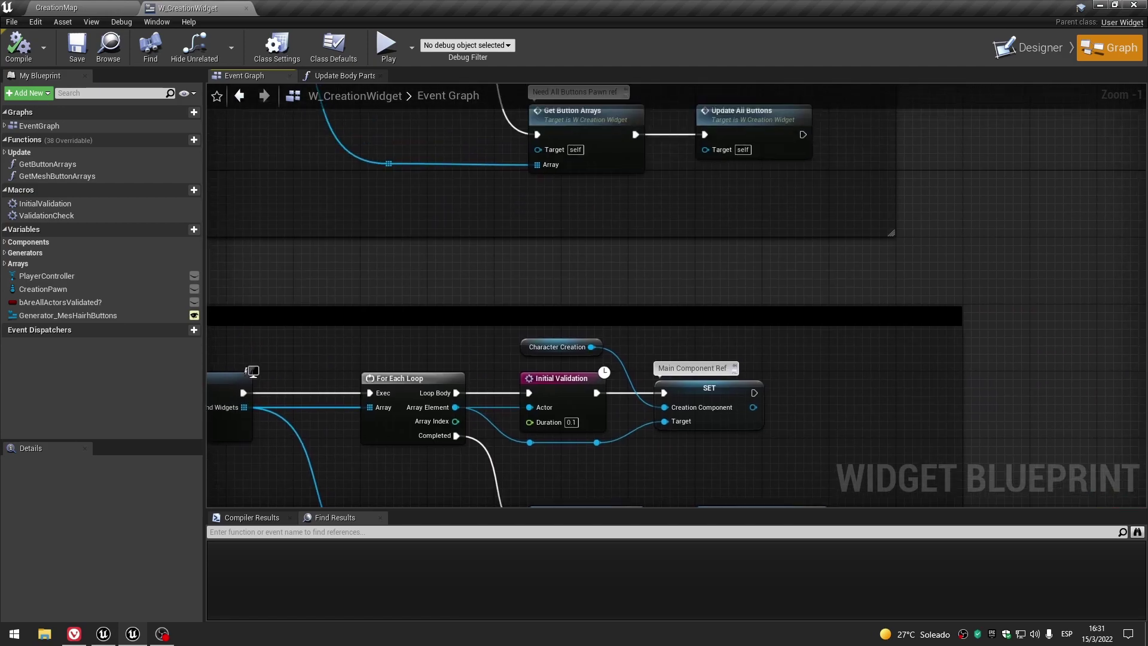
{"action": "double_click", "coordinate": [741, 334]}
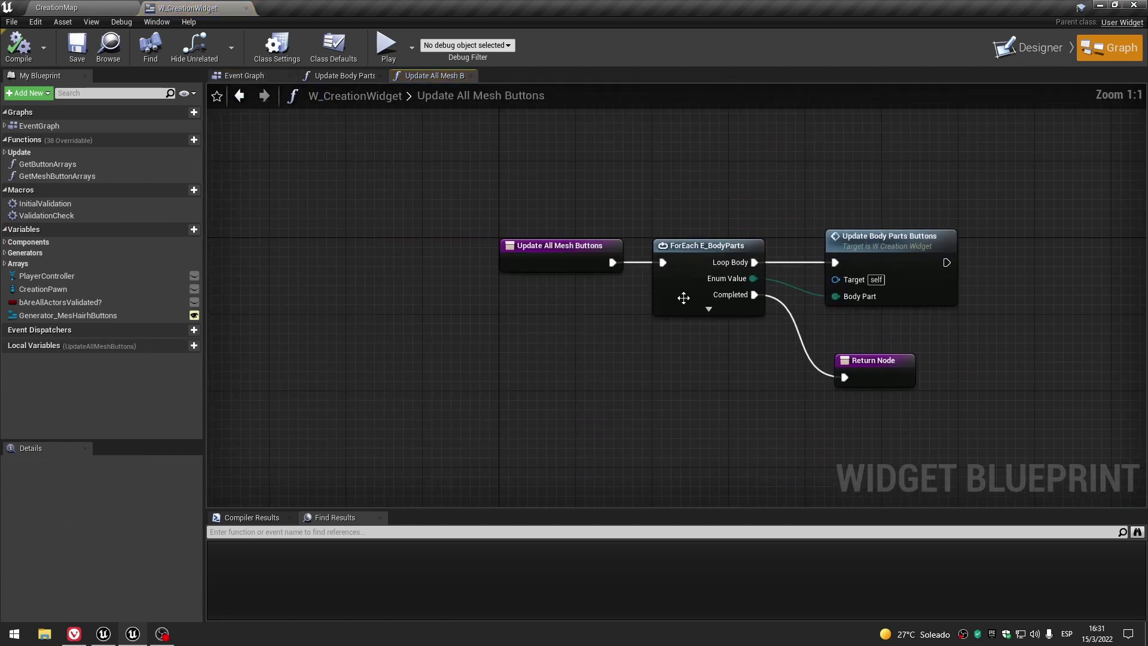
Wire SET Local Body Part into the Select-fed SET Local Array, then on to the Branch.
{"action": "double_click", "coordinate": [931, 249]}
{"action": "scroll", "coordinate": [627, 299], "scroll_direction": "up", "scroll_amount": 2}
{"action": "scroll", "coordinate": [627, 288], "scroll_direction": "down", "scroll_amount": 2}
{"action": "right_click_drag", "start_coordinate": [627, 288], "coordinate": [632, 309]}
{"action": "scroll", "coordinate": [464, 278], "scroll_direction": "up", "scroll_amount": 2}
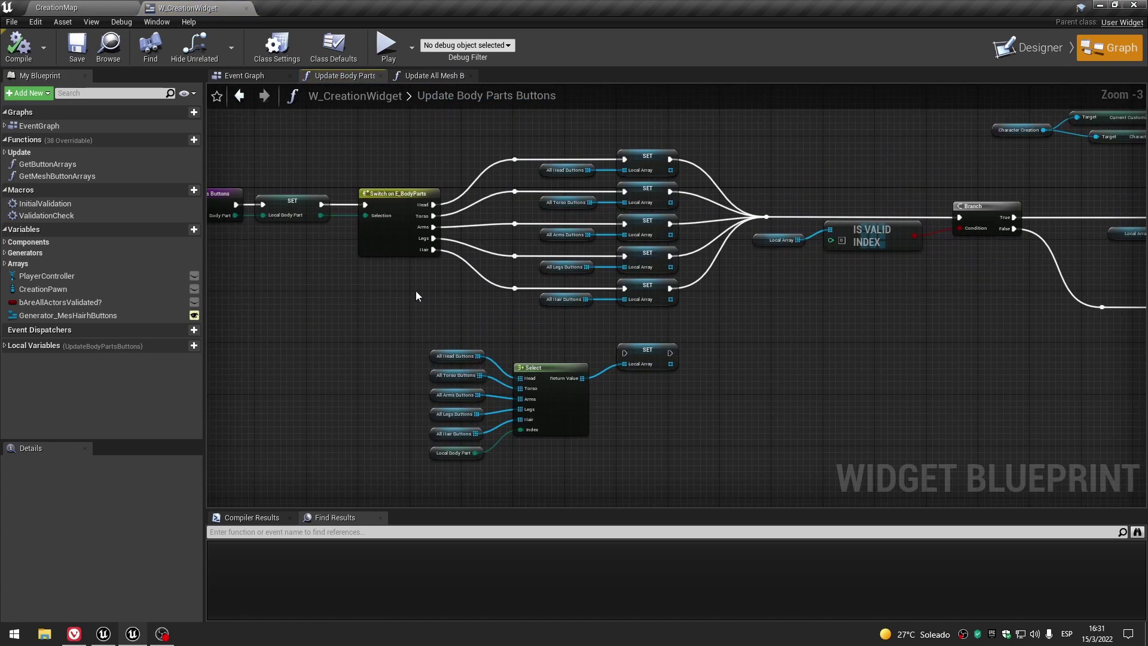
{"action": "right_click_drag", "start_coordinate": [416, 291], "coordinate": [418, 303]}
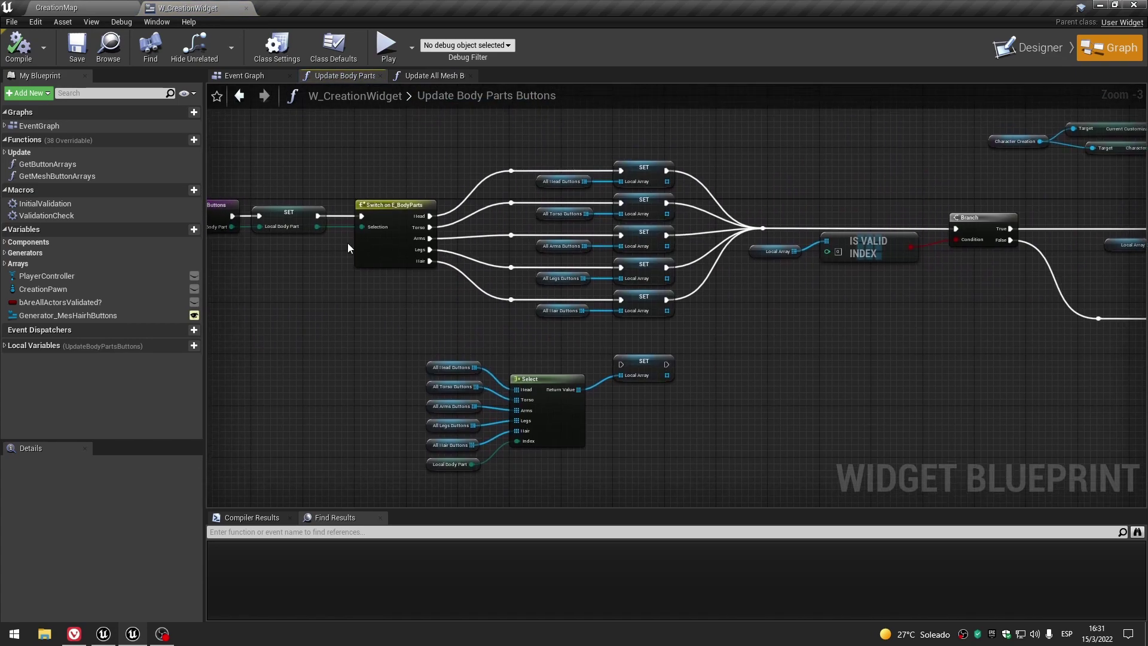
{"action": "mouse_move", "coordinate": [317, 216]}
{"action": "left_mouse_down"}
{"action": "mouse_move", "coordinate": [620, 364]}
{"action": "mouse_move", "coordinate": [973, 227]}
{"action": "mouse_move", "coordinate": [957, 229]}
{"action": "left_mouse_up"}
{"action": "left_click_drag", "start_coordinate": [383, 145], "coordinate": [708, 308]}
Move the Switch and its five SET nodes up, and shift the getters, Select and Local Array SET left.
{"action": "right_click_drag", "start_coordinate": [378, 309], "coordinate": [392, 371]}
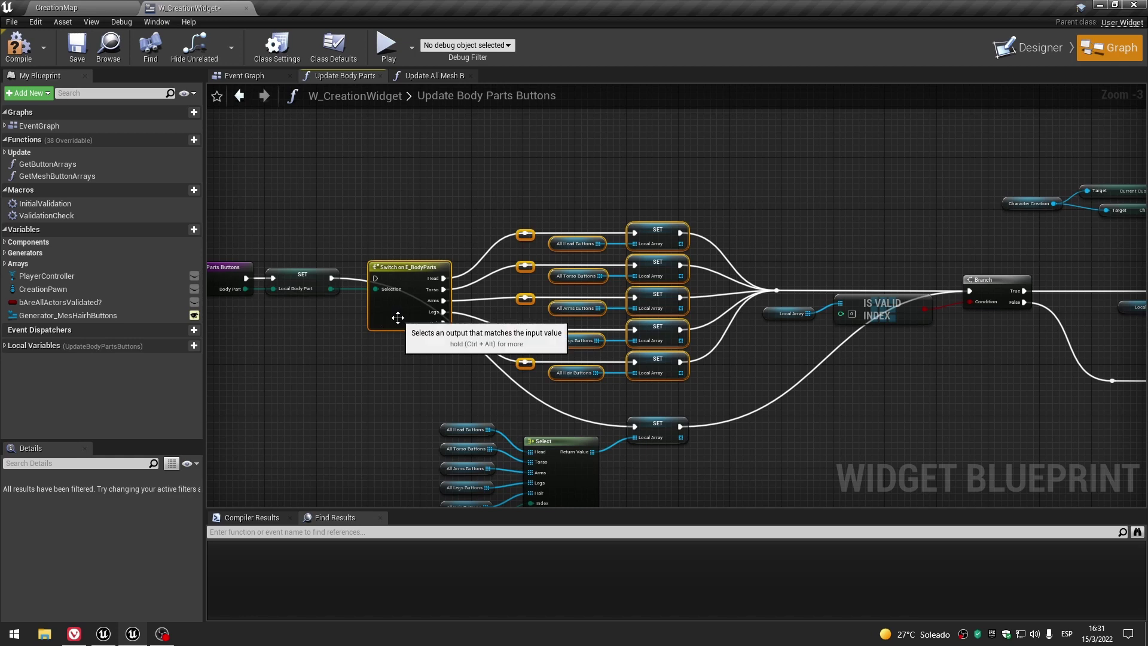
{"action": "left_click_drag", "start_coordinate": [395, 314], "coordinate": [408, 186]}
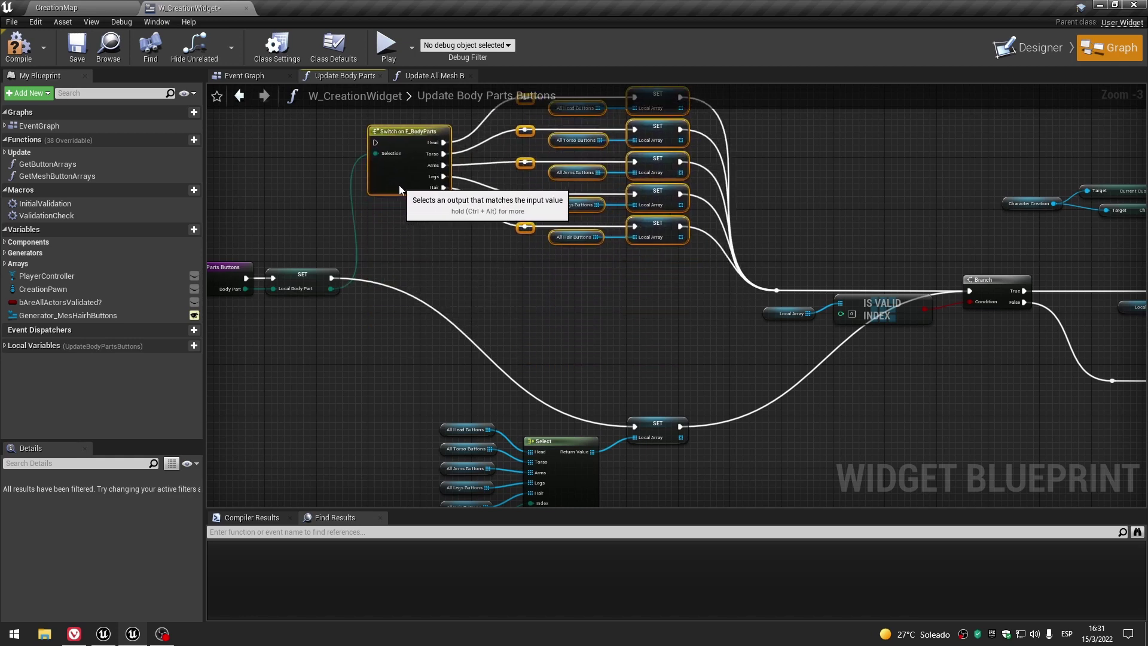
{"action": "right_click_drag", "start_coordinate": [400, 185], "coordinate": [419, 94]}
{"action": "mouse_move", "coordinate": [365, 314]}
{"action": "left_mouse_down"}
{"action": "mouse_move", "coordinate": [637, 416]}
{"action": "mouse_move", "coordinate": [596, 266]}
{"action": "left_mouse_up"}
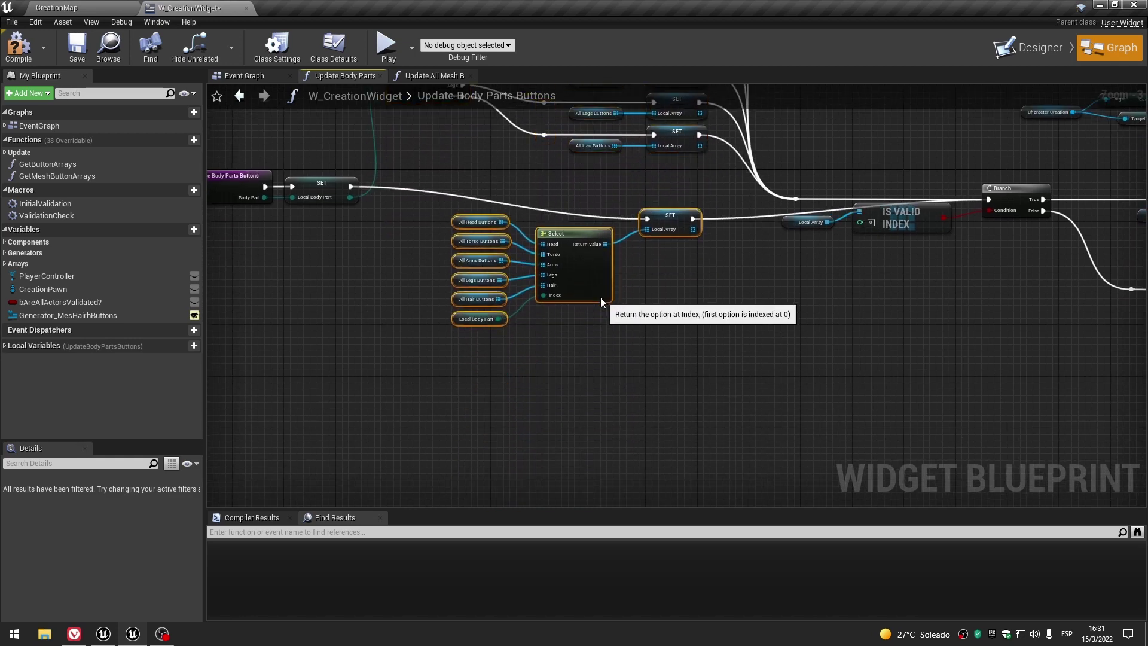
{"action": "right_click_drag", "start_coordinate": [614, 284], "coordinate": [602, 418]}
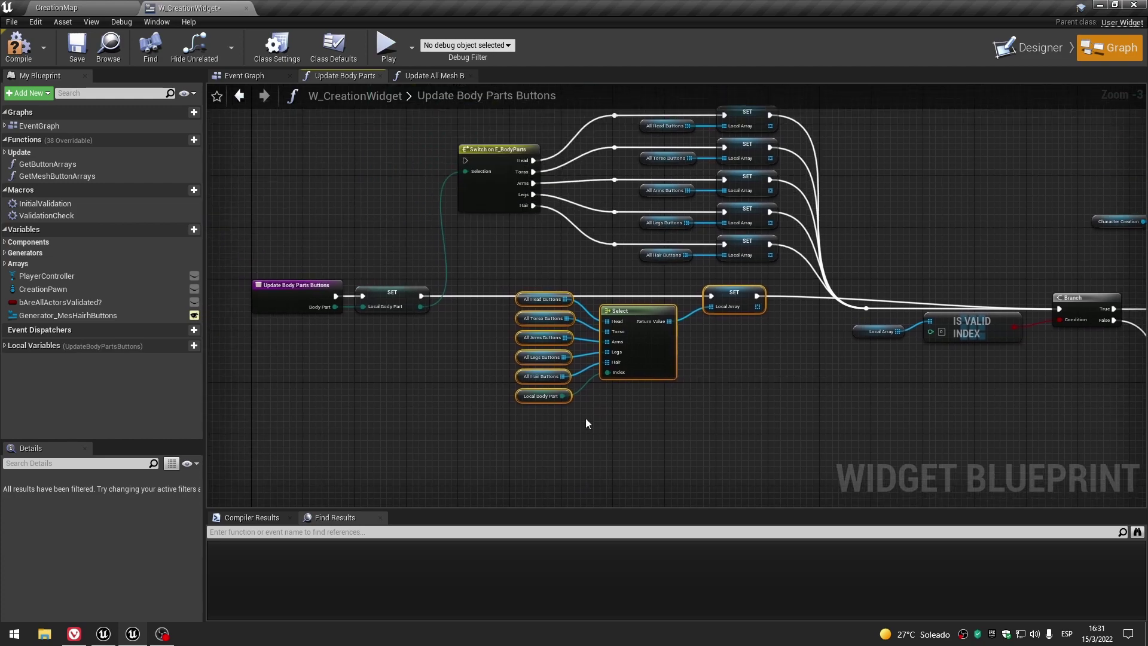
{"action": "scroll", "coordinate": [627, 427], "scroll_direction": "up", "scroll_amount": 3}
{"action": "left_click_drag", "start_coordinate": [684, 357], "coordinate": [607, 357]}
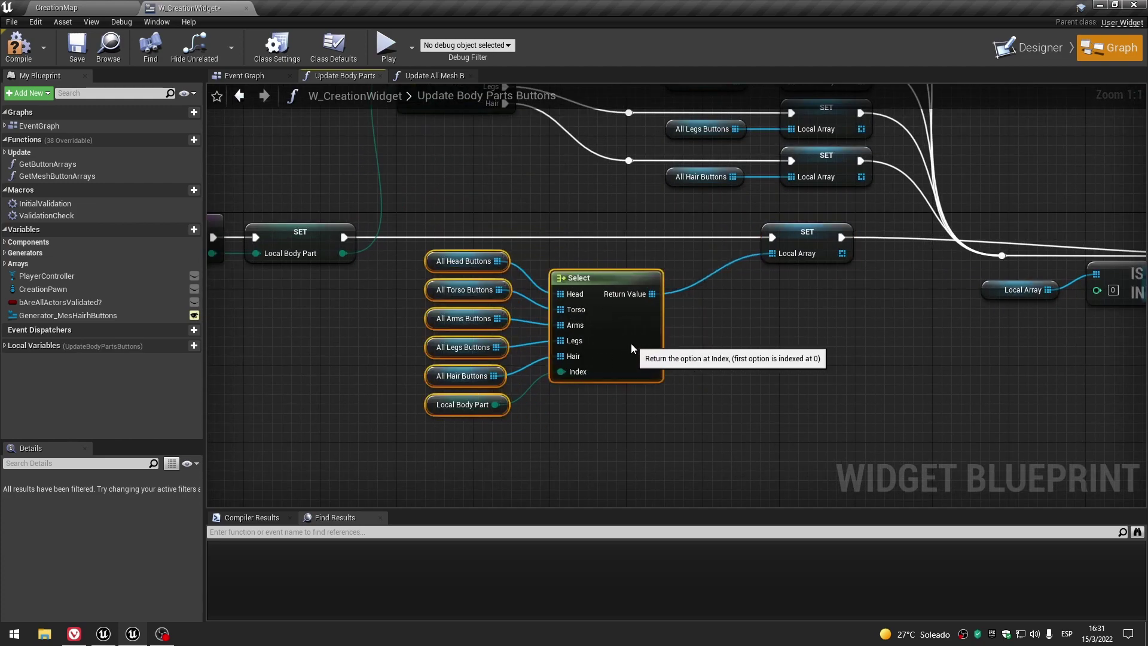
{"action": "left_click_drag", "start_coordinate": [804, 241], "coordinate": [737, 241]}
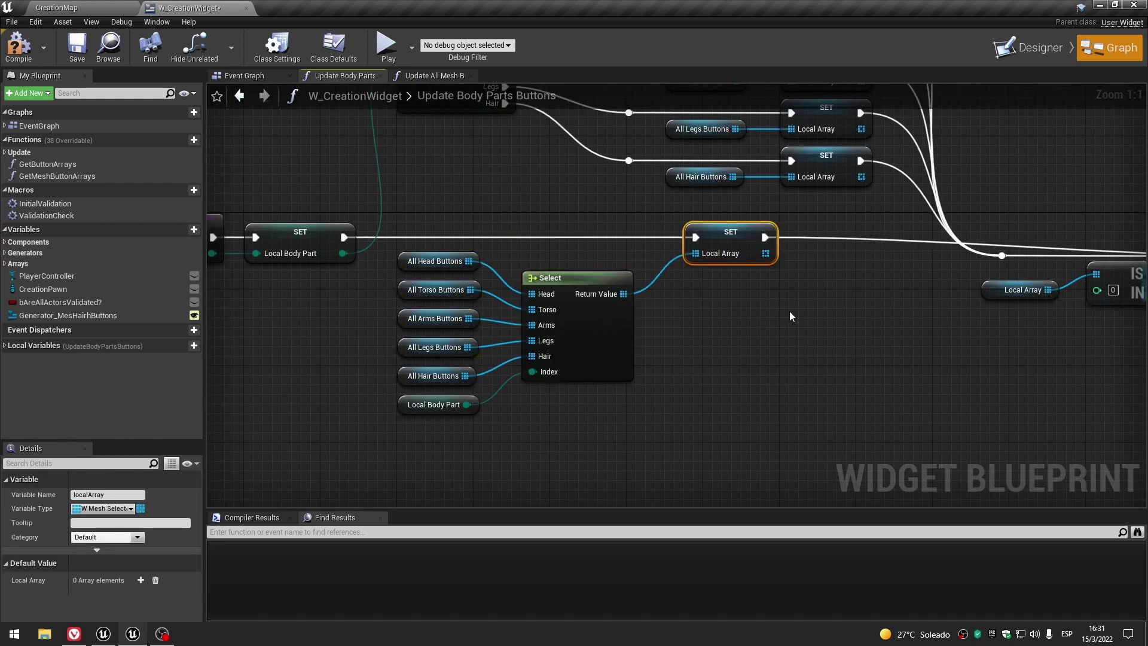
Raise the Branch and following nodes to straighten the execution wire.
{"action": "scroll", "coordinate": [747, 264], "scroll_direction": "down", "scroll_amount": 3}
{"action": "right_click_drag", "start_coordinate": [679, 379], "coordinate": [425, 386]}
{"action": "scroll", "coordinate": [502, 404], "scroll_direction": "down", "scroll_amount": 3}
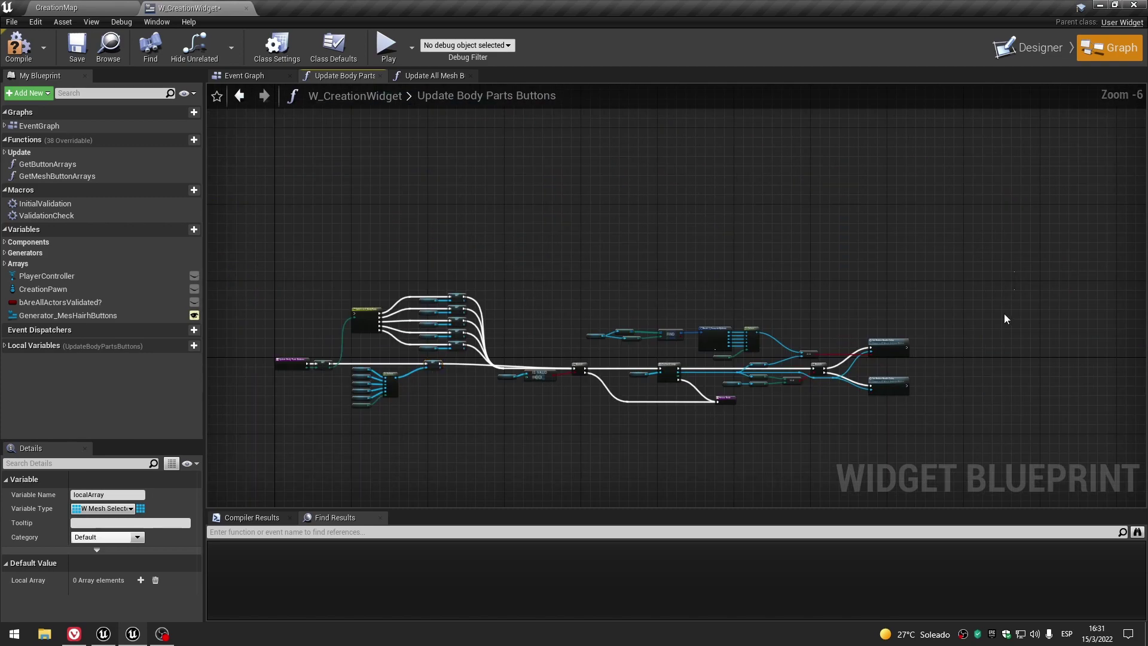
{"action": "left_click_drag", "start_coordinate": [510, 444], "coordinate": [511, 445]}
{"action": "scroll", "coordinate": [563, 405], "scroll_direction": "up", "scroll_amount": 2}
{"action": "scroll", "coordinate": [693, 419], "scroll_direction": "up", "scroll_amount": 2}
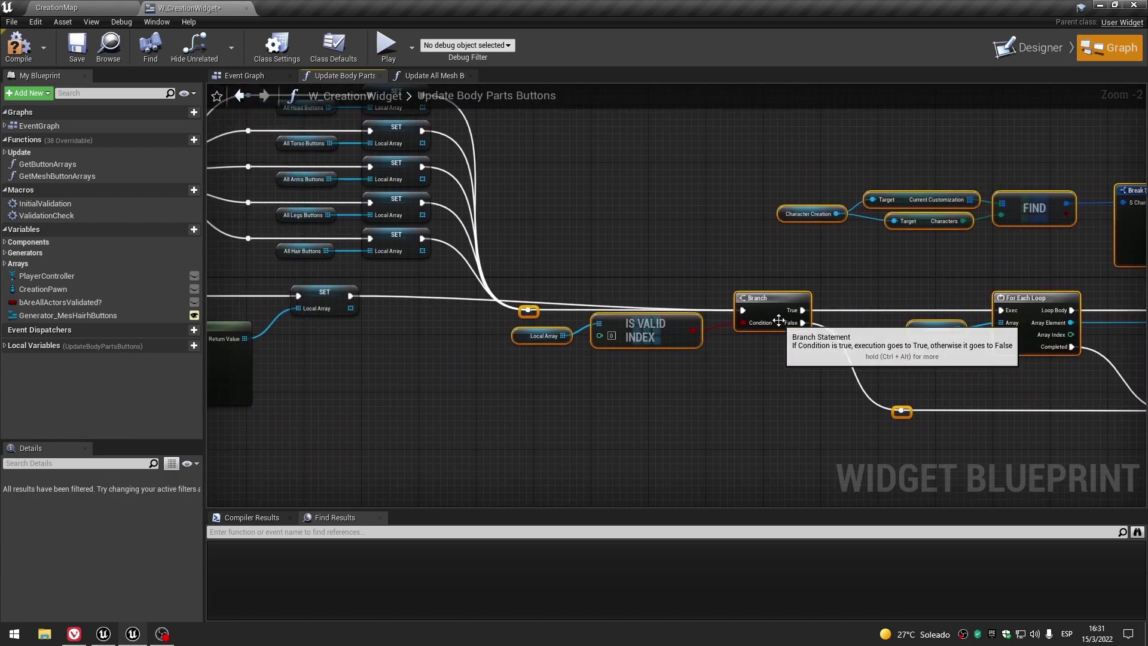
{"action": "left_click_drag", "start_coordinate": [774, 302], "coordinate": [773, 297]}
{"action": "left_click", "coordinate": [600, 389]}
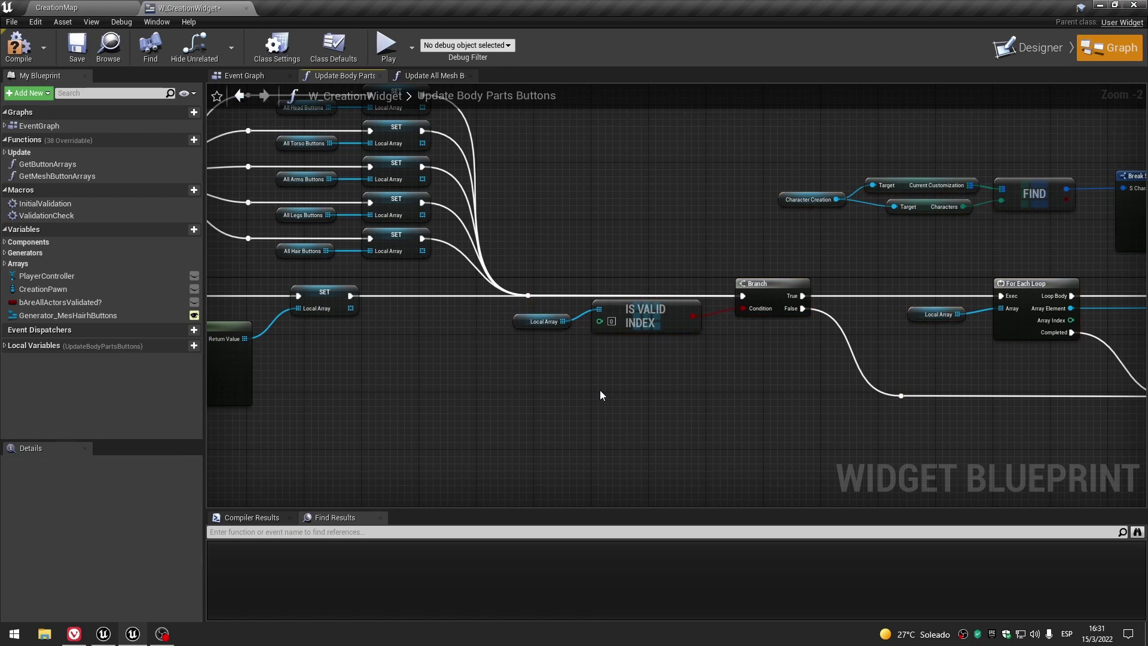
{"action": "right_click_drag", "start_coordinate": [508, 393], "coordinate": [820, 340]}
{"action": "scroll", "coordinate": [820, 340], "scroll_direction": "down", "scroll_amount": 1}
{"action": "right_click_drag", "start_coordinate": [791, 417], "coordinate": [765, 362]}
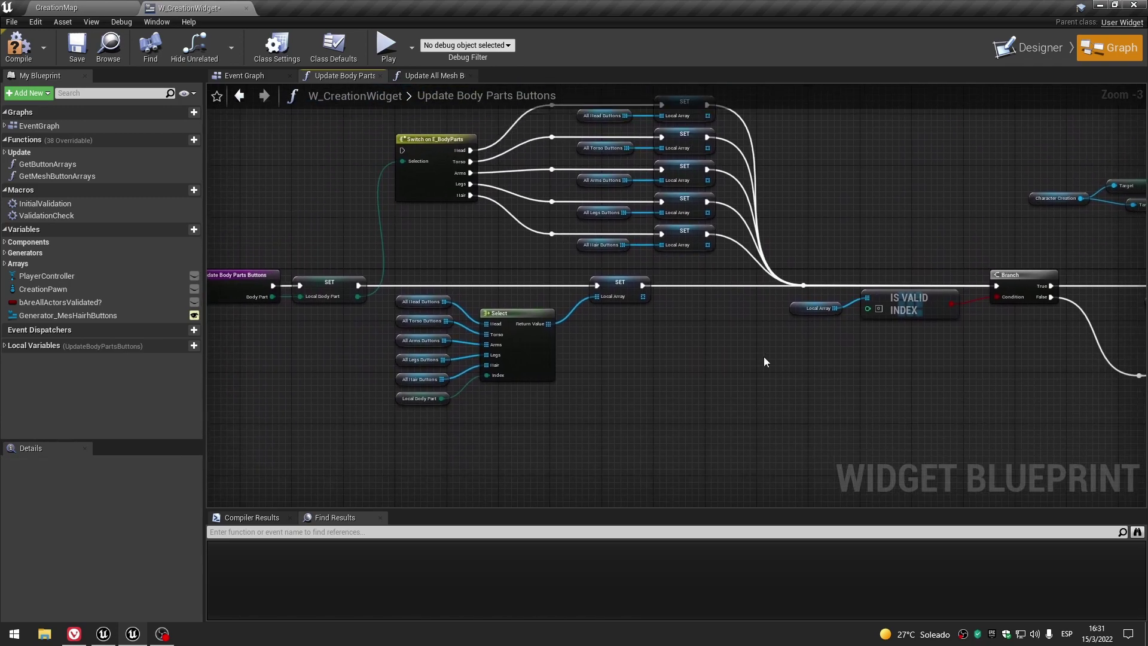
Launch the game, toggle Male and Female bodies, try Hair 01, then close the preview.
{"action": "left_click", "coordinate": [395, 50]}
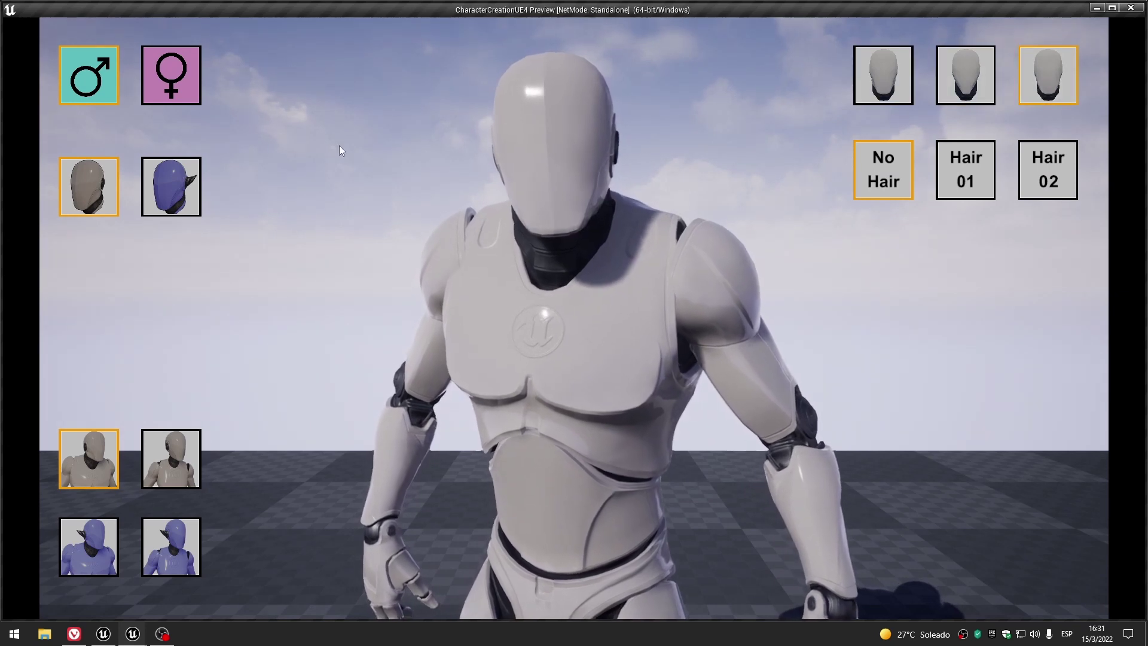
{"action": "left_click", "coordinate": [180, 76]}
{"action": "left_click", "coordinate": [965, 75]}
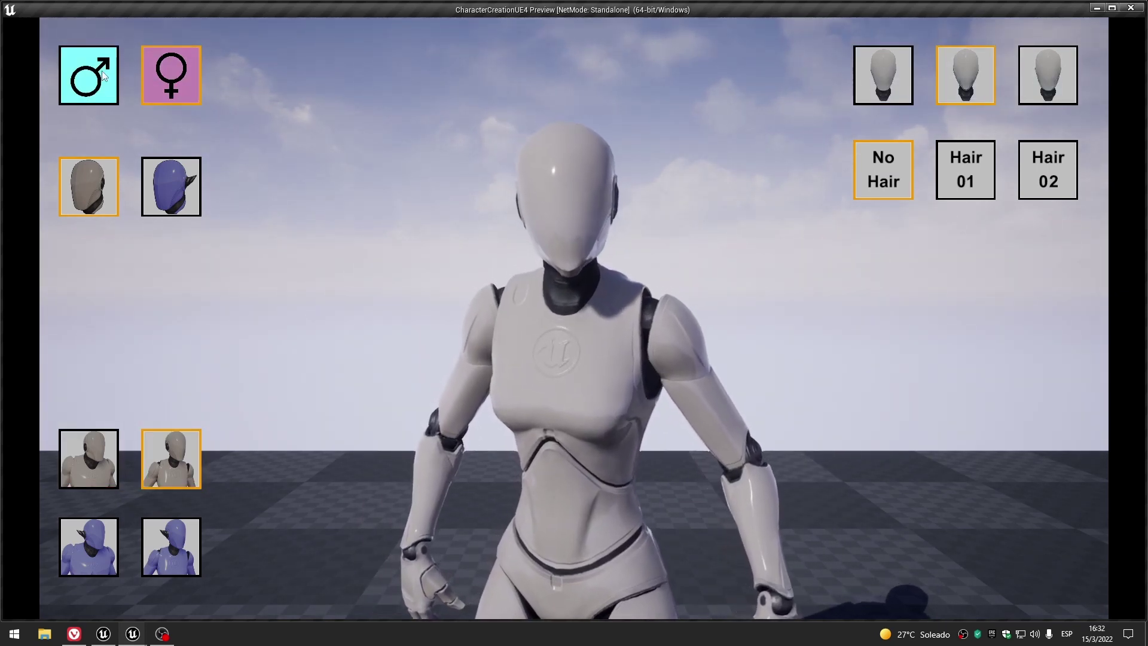
{"action": "left_click", "coordinate": [103, 75]}
{"action": "left_click", "coordinate": [171, 75]}
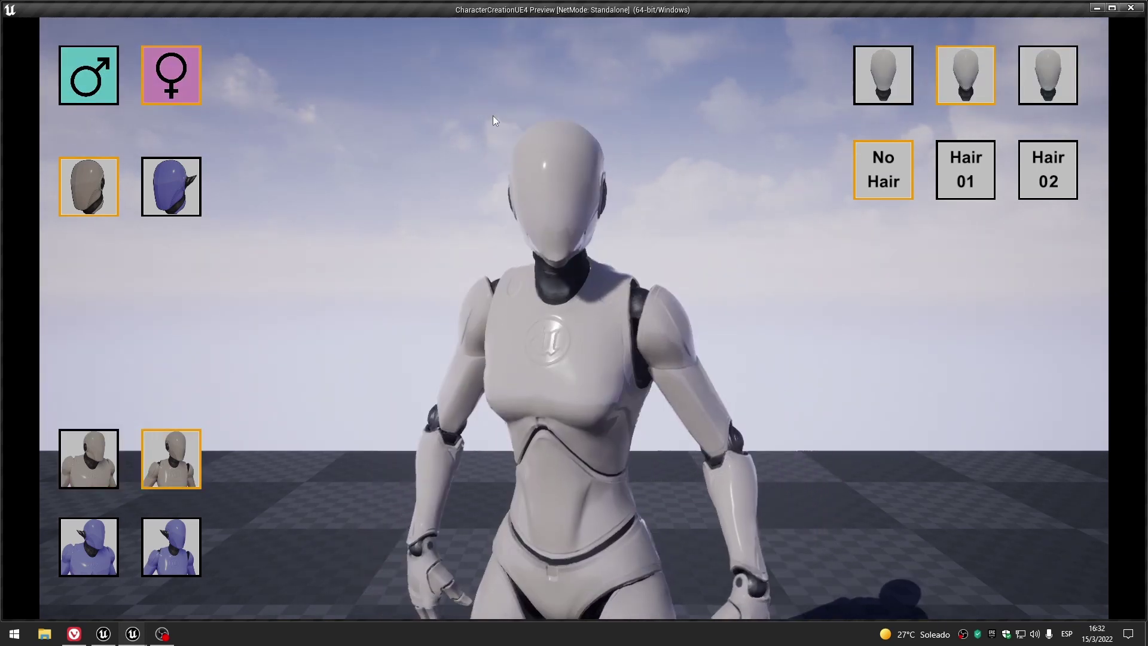
{"action": "left_click", "coordinate": [965, 170]}
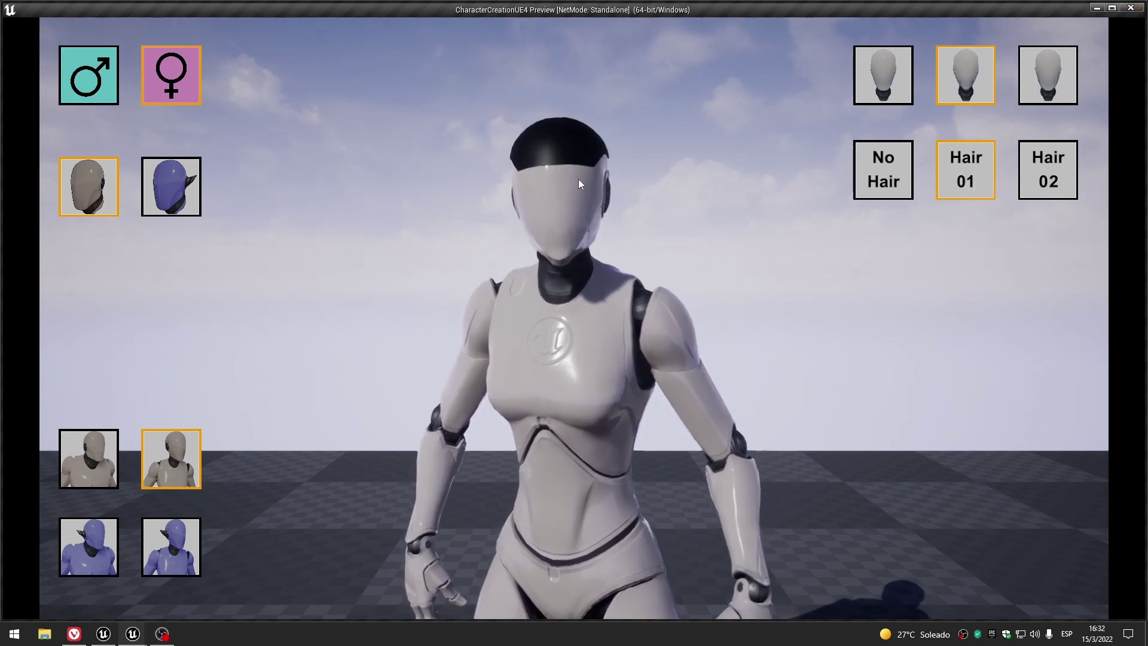
{"action": "left_click", "coordinate": [96, 75]}
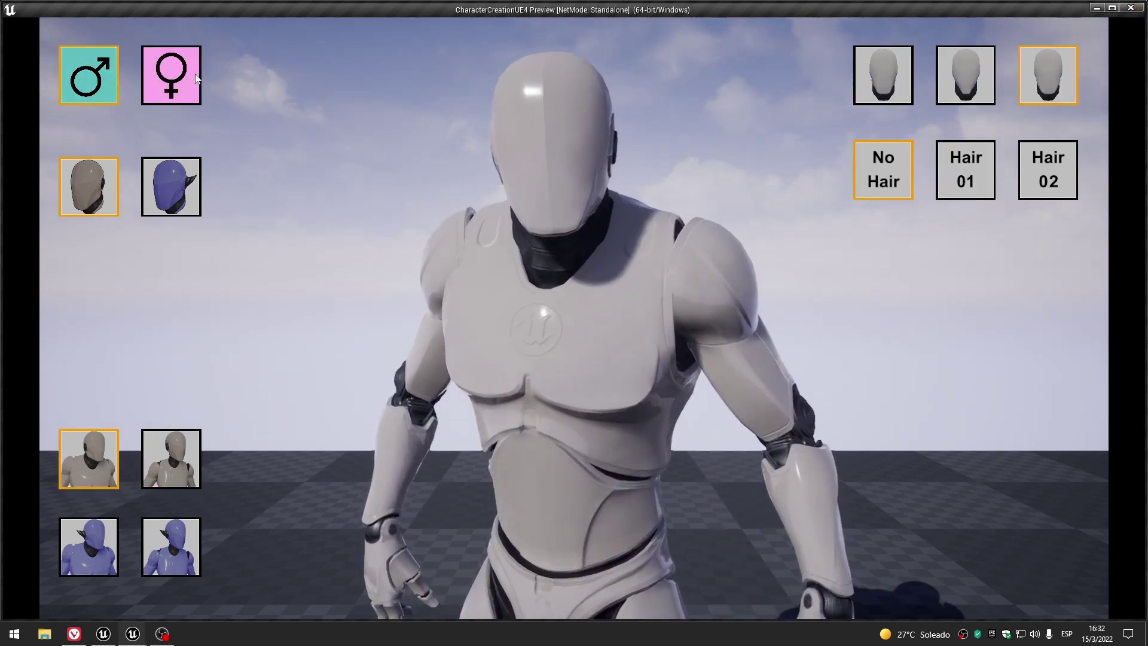
{"action": "left_click", "coordinate": [195, 78]}
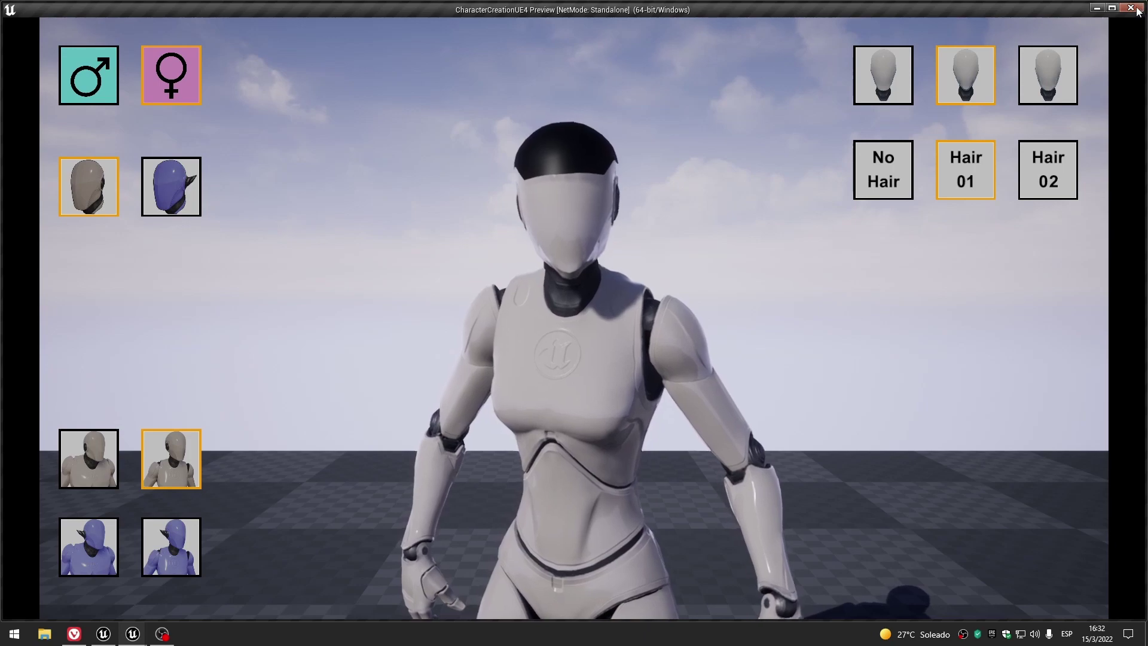
{"action": "left_click", "coordinate": [1135, 8]}
{"action": "scroll", "coordinate": [627, 335], "scroll_direction": "down", "scroll_amount": 2}
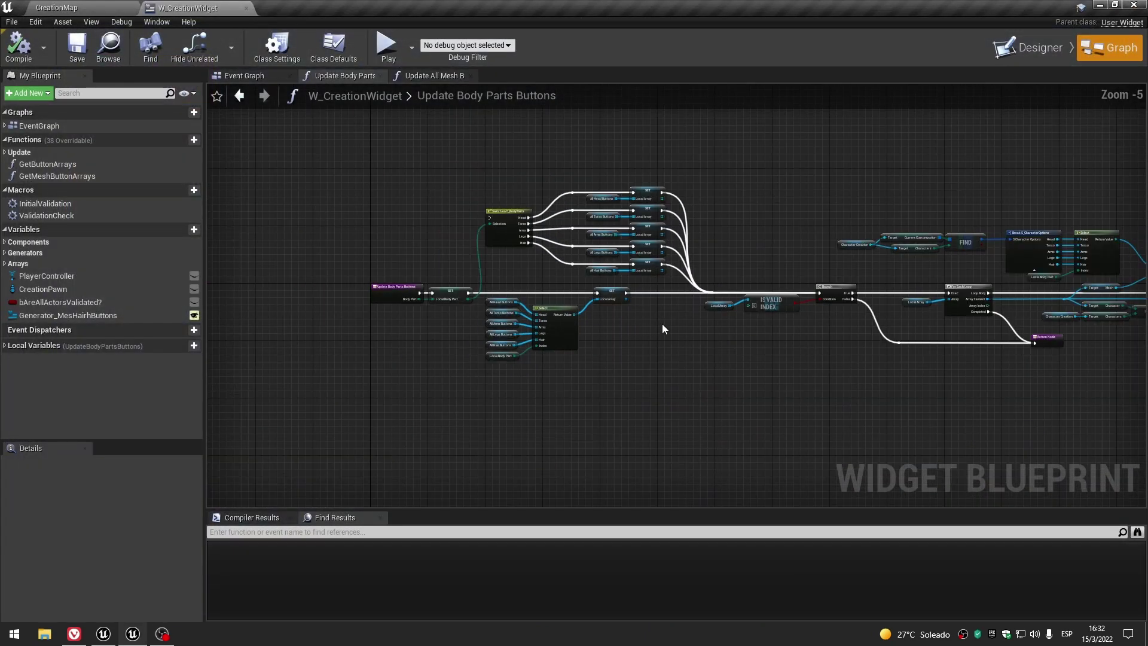
Select the Select node with its input variables and move the group into place.
{"action": "scroll", "coordinate": [628, 415], "scroll_direction": "up", "scroll_amount": 1}
{"action": "scroll", "coordinate": [620, 234], "scroll_direction": "up", "scroll_amount": 1}
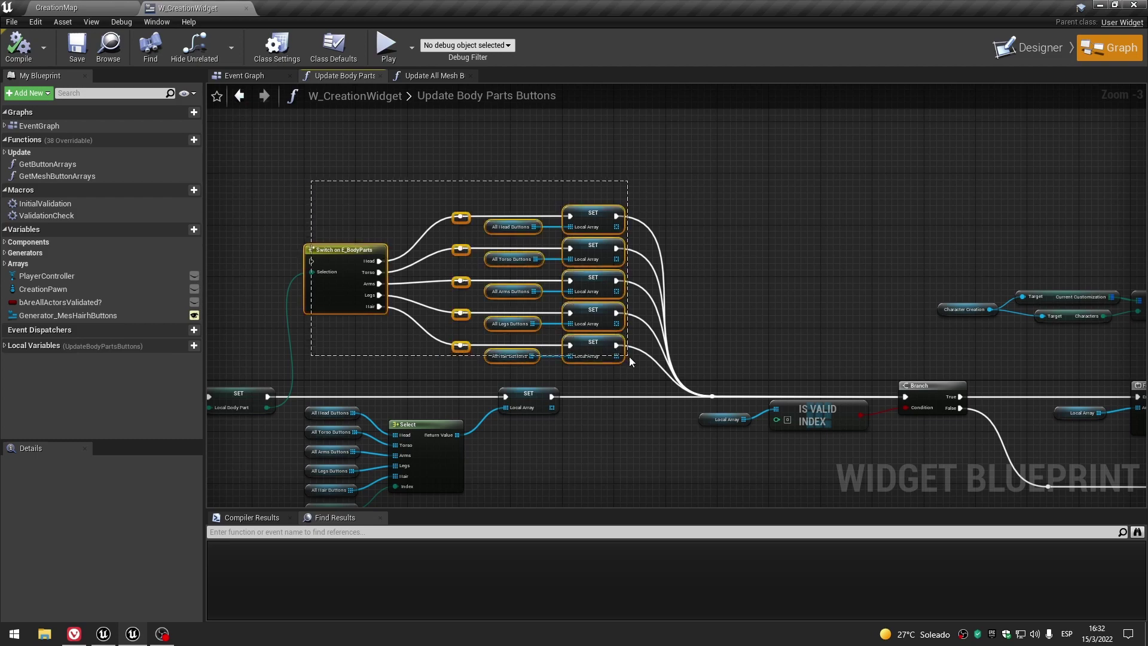
{"action": "right_click_drag", "start_coordinate": [628, 356], "coordinate": [688, 378]}
{"action": "scroll", "coordinate": [687, 378], "scroll_direction": "up", "scroll_amount": 1}
{"action": "left_click_drag", "start_coordinate": [686, 379], "coordinate": [528, 223]}
{"action": "scroll", "coordinate": [626, 332], "scroll_direction": "up", "scroll_amount": 1}
{"action": "scroll", "coordinate": [627, 332], "scroll_direction": "up", "scroll_amount": 1}
{"action": "right_click_drag", "start_coordinate": [672, 277], "coordinate": [452, 327]}
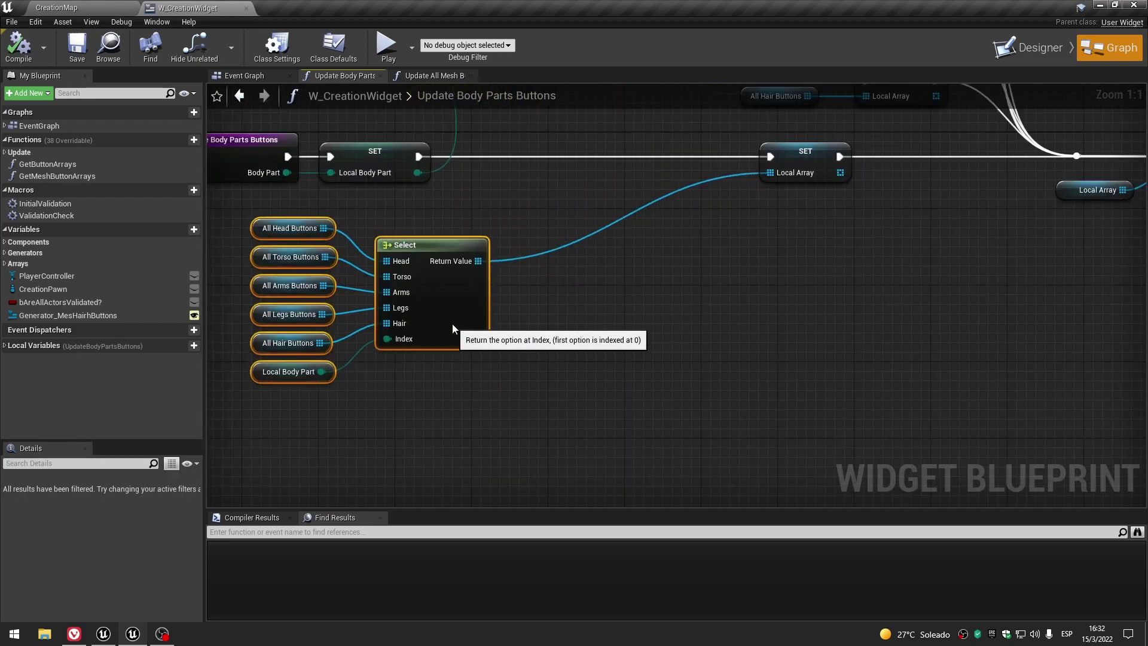
{"action": "left_click_drag", "start_coordinate": [452, 331], "coordinate": [471, 302]}
{"action": "right_click_drag", "start_coordinate": [521, 325], "coordinate": [715, 309]}
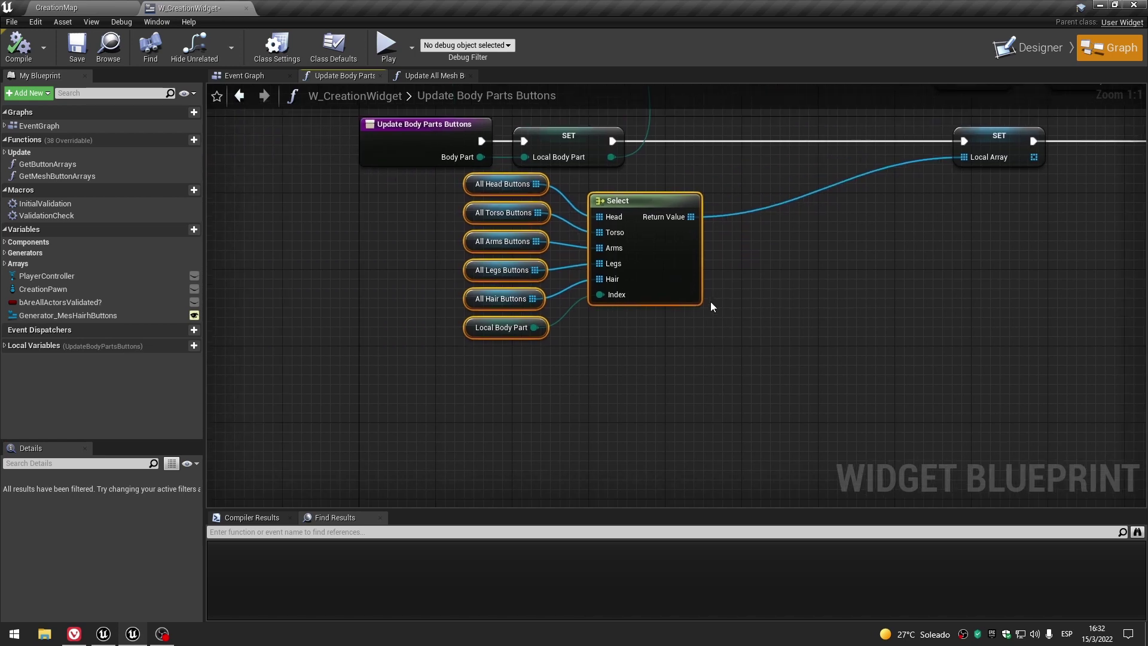
Move the Local Array SET left and the Switch with its SET nodes higher up.
{"action": "right_click_drag", "start_coordinate": [642, 310], "coordinate": [570, 384]}
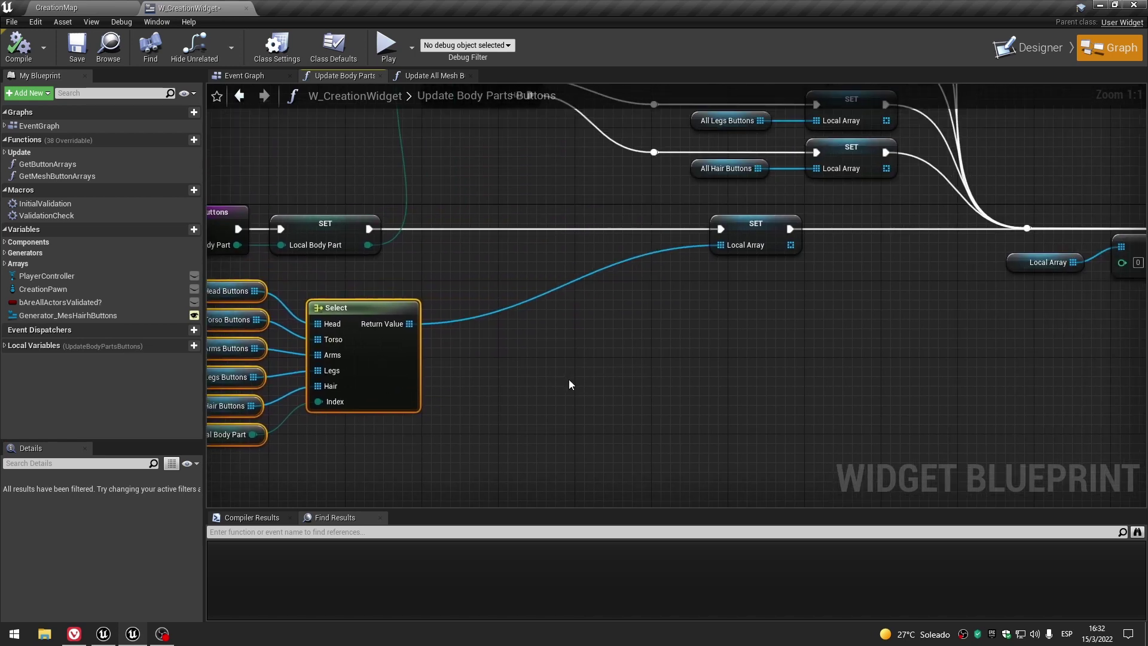
{"action": "left_click_drag", "start_coordinate": [767, 226], "coordinate": [636, 226]}
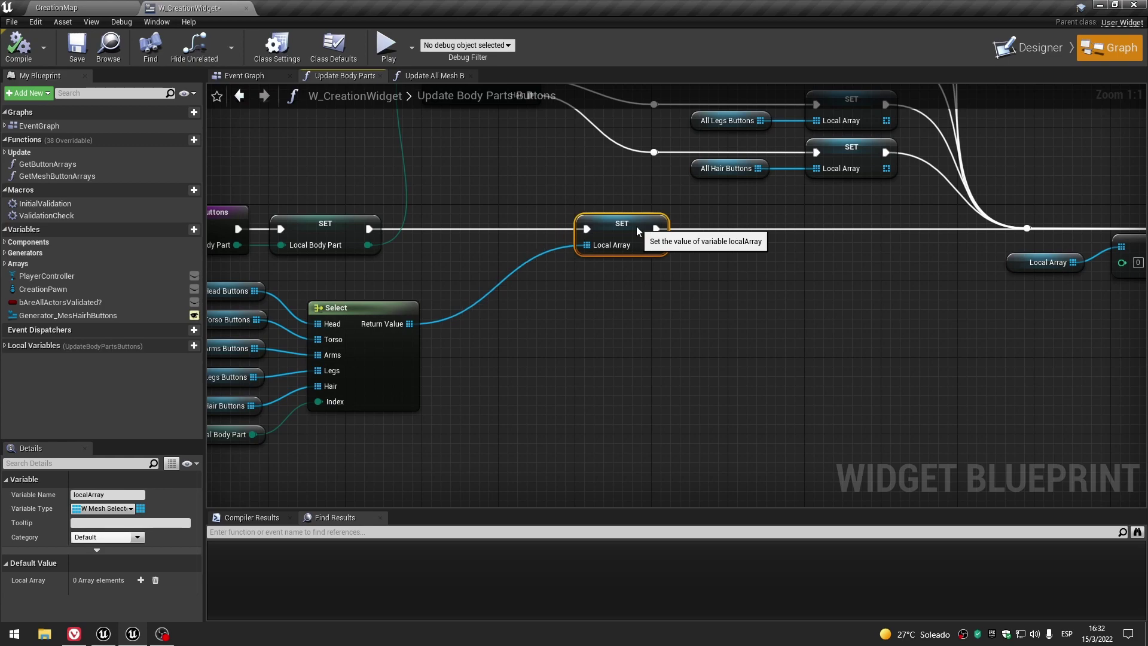
{"action": "scroll", "coordinate": [636, 226], "scroll_direction": "down", "scroll_amount": 4}
{"action": "right_click_drag", "start_coordinate": [553, 126], "coordinate": [508, 209]}
{"action": "mouse_move", "coordinate": [530, 182]}
{"action": "left_mouse_down"}
{"action": "mouse_move", "coordinate": [751, 293]}
{"action": "mouse_move", "coordinate": [753, 306]}
{"action": "left_mouse_up"}
{"action": "scroll", "coordinate": [520, 251], "scroll_direction": "up", "scroll_amount": 3}
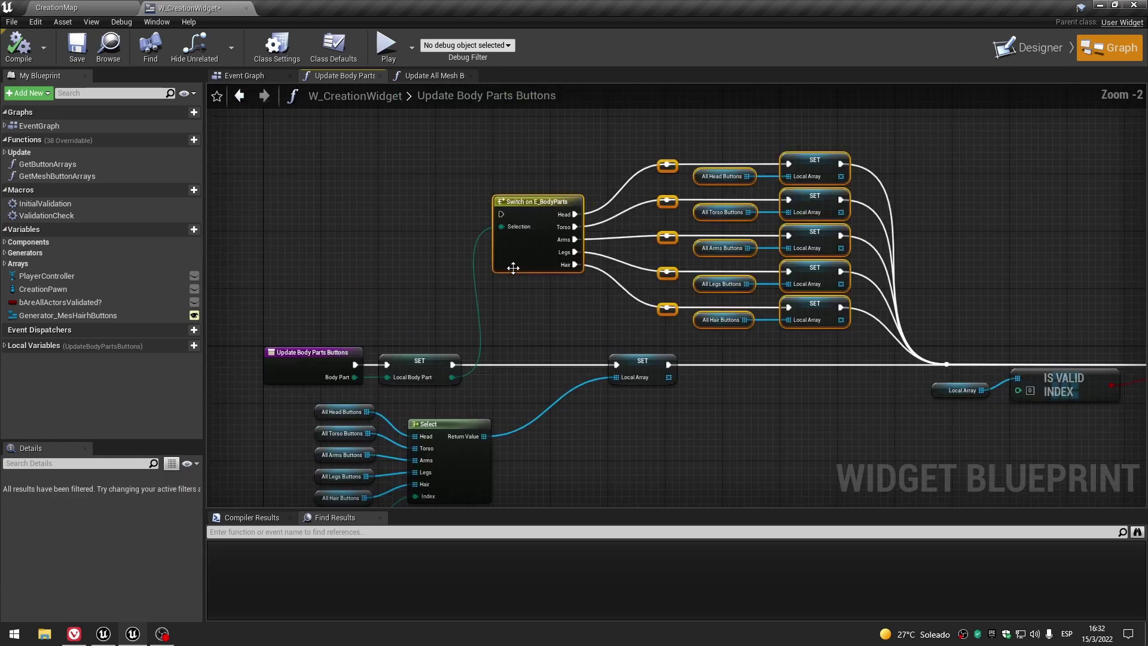
{"action": "mouse_move", "coordinate": [532, 247]}
{"action": "left_mouse_down"}
{"action": "mouse_move", "coordinate": [532, 213]}
{"action": "mouse_move", "coordinate": [536, 225]}
{"action": "left_mouse_up"}
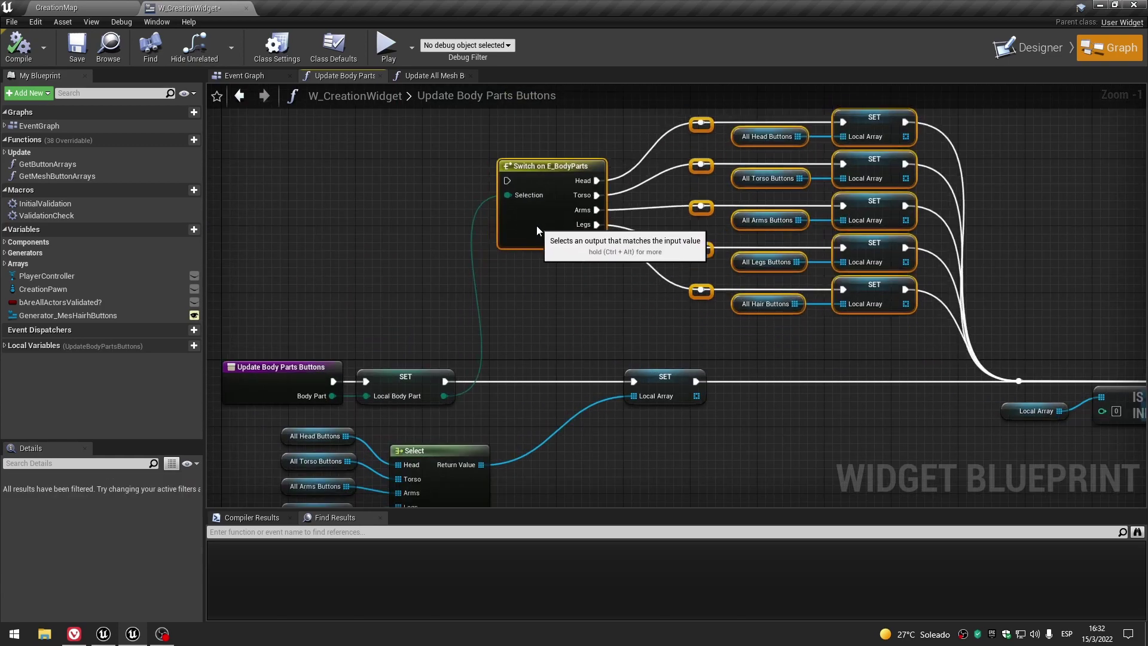
{"action": "scroll", "coordinate": [533, 225], "scroll_direction": "down", "scroll_amount": 3}
{"action": "mouse_move", "coordinate": [753, 356]}
{"action": "right_mouse_down"}
{"action": "mouse_move", "coordinate": [15, 261]}
{"action": "mouse_move", "coordinate": [687, 259]}
{"action": "right_mouse_up"}
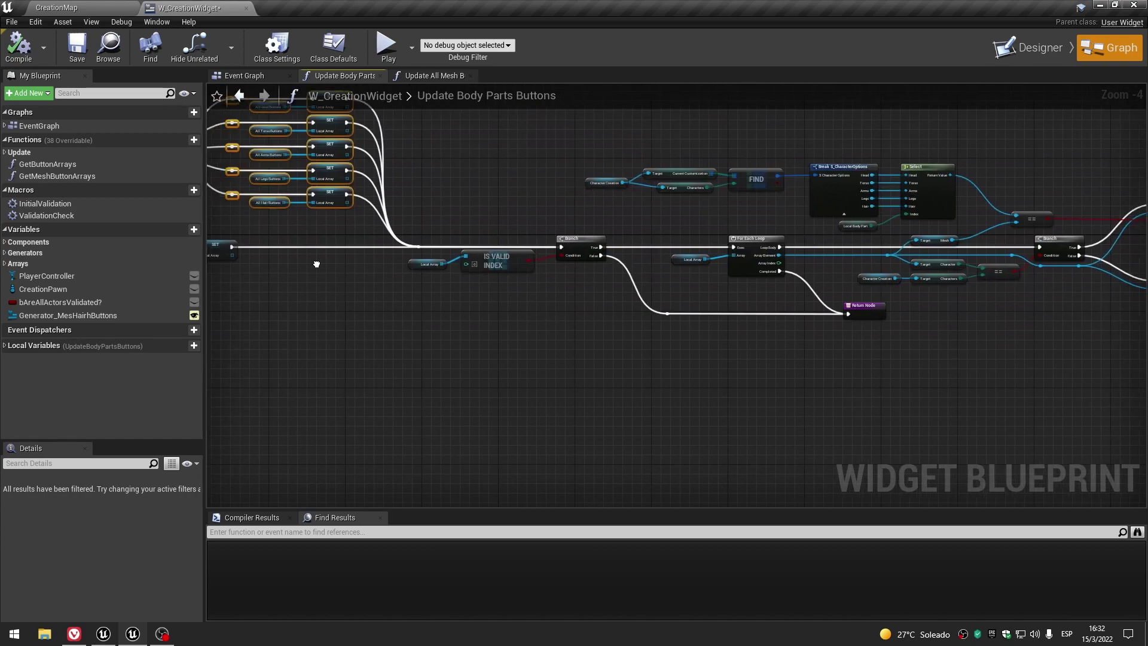
Save the widget blueprint and review the Switch on E_BodyParts group layout.
{"action": "left_click", "coordinate": [77, 48]}
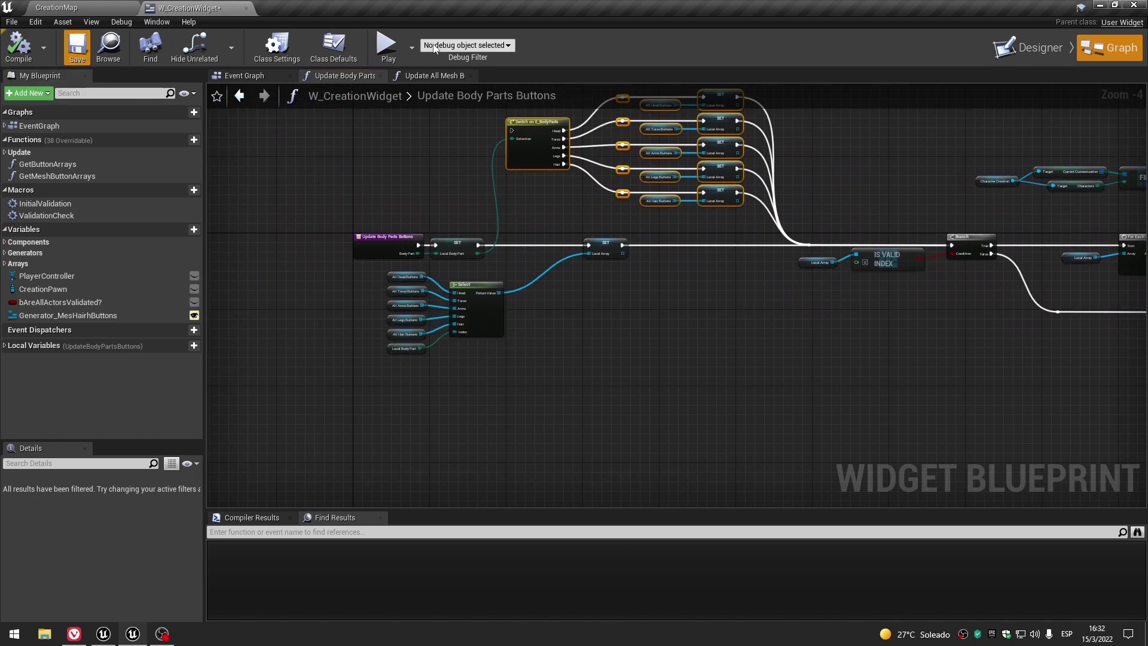
{"action": "right_click_drag", "start_coordinate": [748, 272], "coordinate": [681, 367]}
{"action": "scroll", "coordinate": [574, 266], "scroll_direction": "up", "scroll_amount": 2}
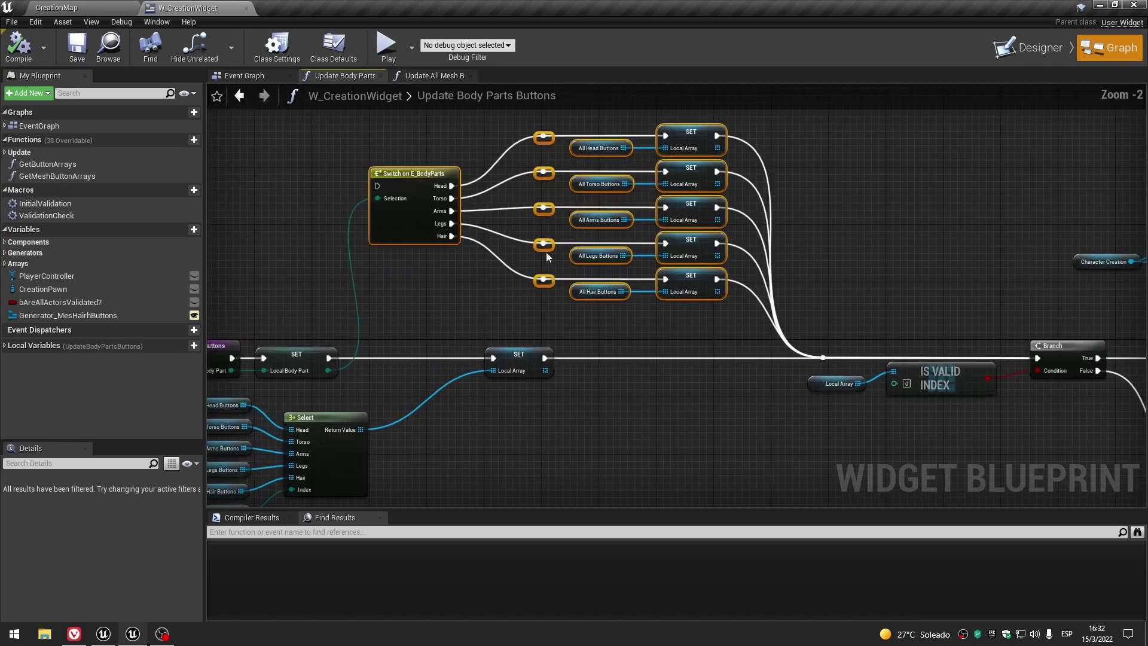
{"action": "left_click_drag", "start_coordinate": [766, 306], "coordinate": [767, 306]}
{"action": "left_click", "coordinate": [412, 295]}
{"action": "scroll", "coordinate": [413, 293], "scroll_direction": "down", "scroll_amount": 2}
{"action": "scroll", "coordinate": [412, 298], "scroll_direction": "up", "scroll_amount": 3}
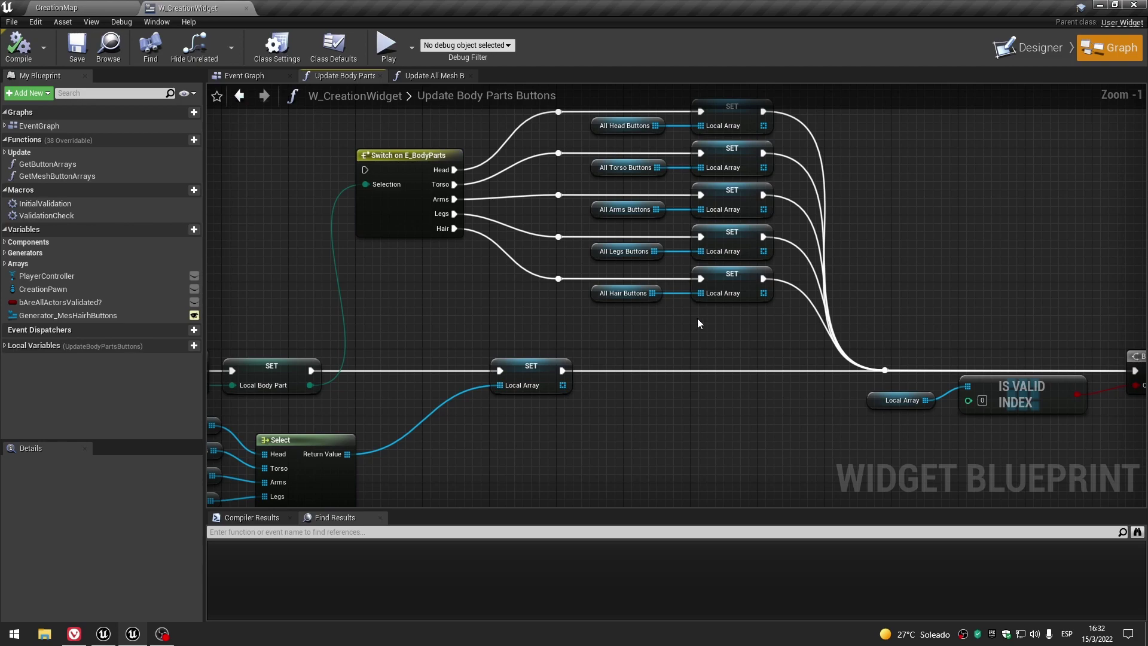
{"action": "right_click_drag", "start_coordinate": [620, 412], "coordinate": [788, 281]}
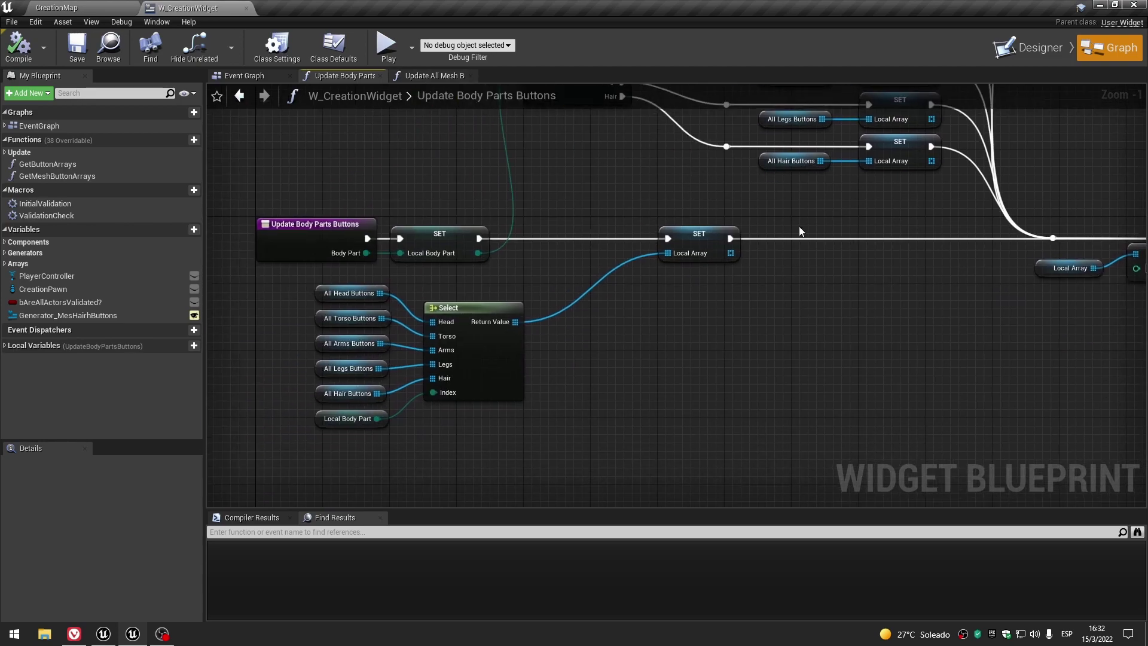
{"action": "right_click_drag", "start_coordinate": [793, 215], "coordinate": [646, 410]}
{"action": "left_click_drag", "start_coordinate": [377, 173], "coordinate": [774, 387]}
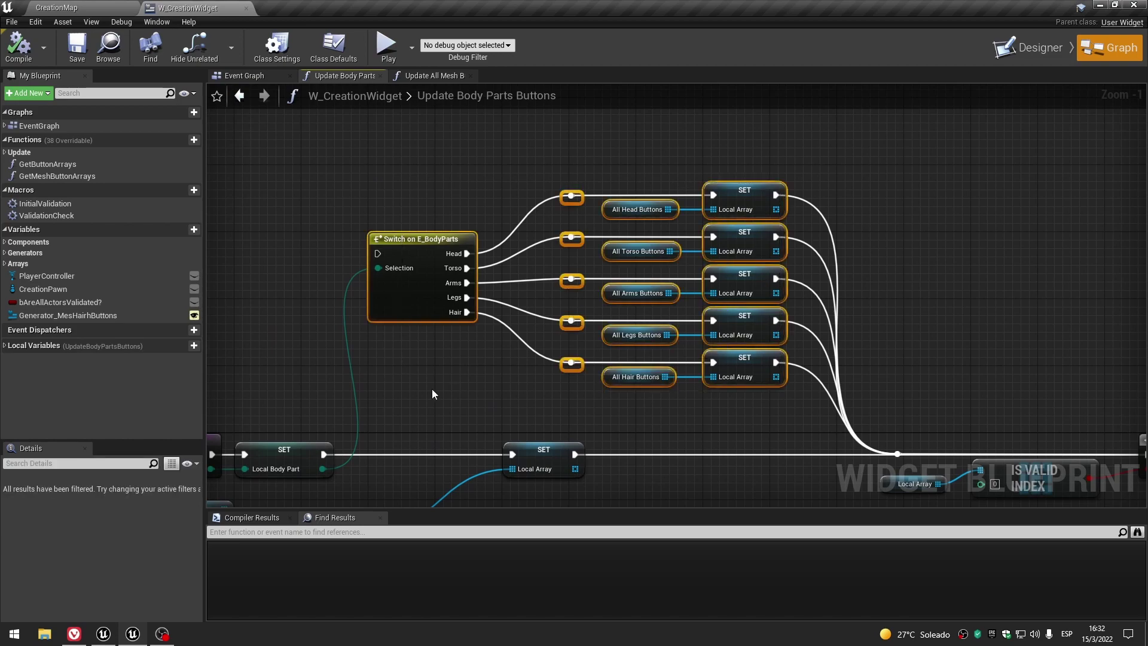
{"action": "right_click_drag", "start_coordinate": [434, 388], "coordinate": [468, 267]}
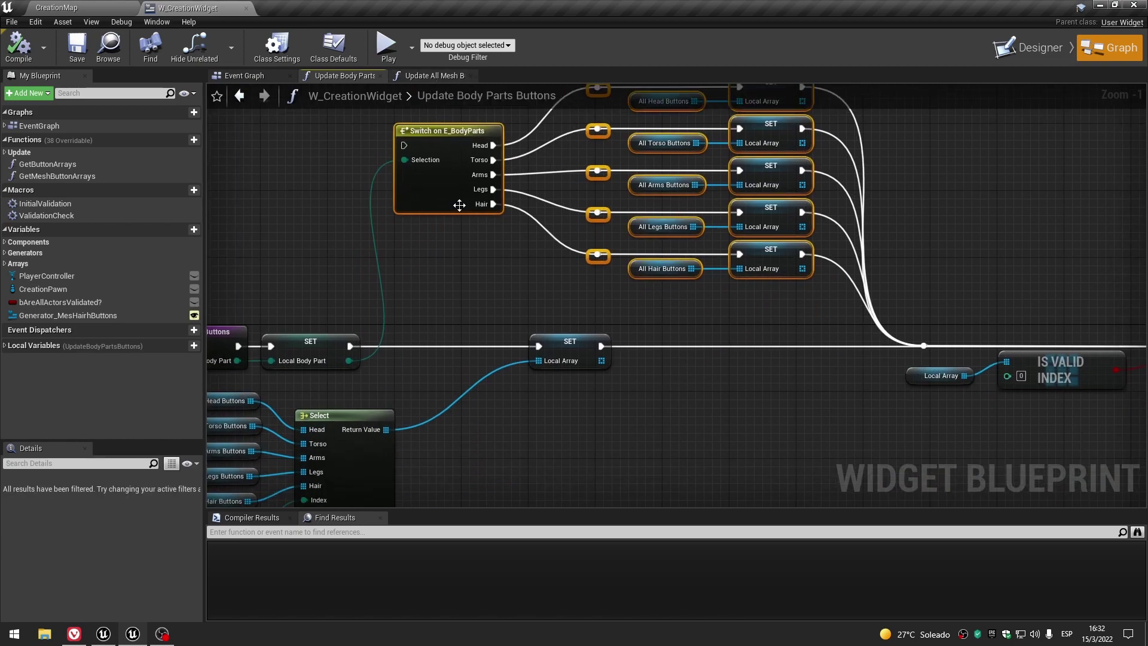
{"action": "scroll", "coordinate": [404, 312], "scroll_direction": "down", "scroll_amount": 2}
{"action": "scroll", "coordinate": [330, 344], "scroll_direction": "up", "scroll_amount": 2}
Check the Local Body Part and For Each Loop nodes, then close the W_CreationWidget editor.
{"action": "left_click", "coordinate": [330, 344]}
{"action": "right_click_drag", "start_coordinate": [330, 344], "coordinate": [369, 184]}
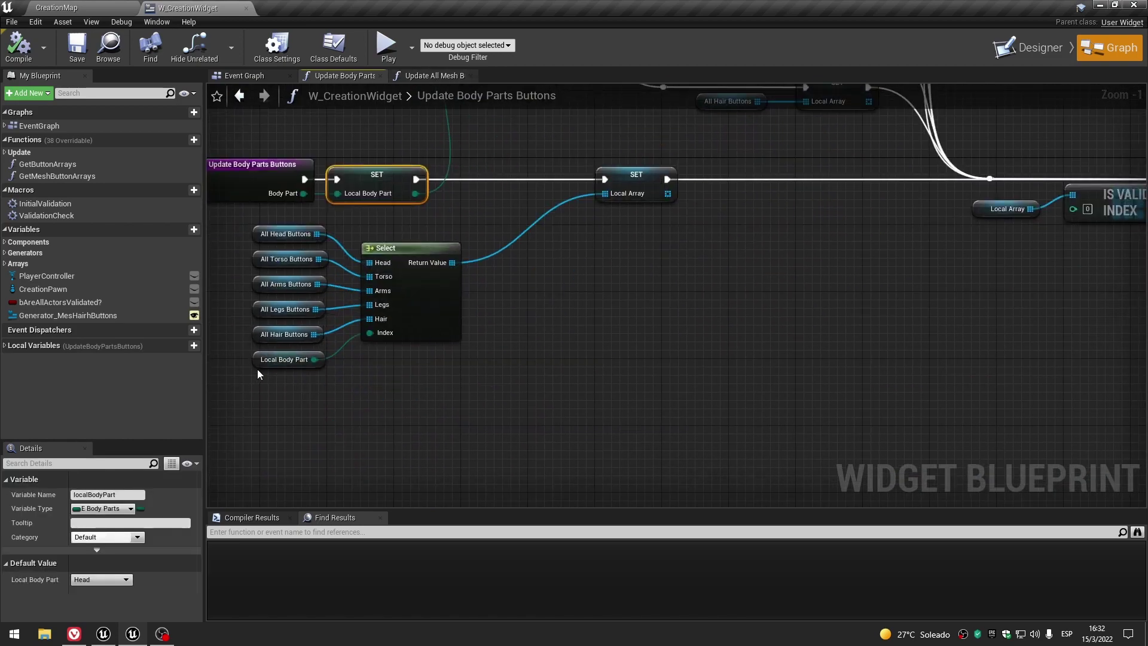
{"action": "left_click", "coordinate": [378, 392]}
{"action": "right_click_drag", "start_coordinate": [378, 392], "coordinate": [590, 418]}
{"action": "scroll", "coordinate": [589, 418], "scroll_direction": "down", "scroll_amount": 1}
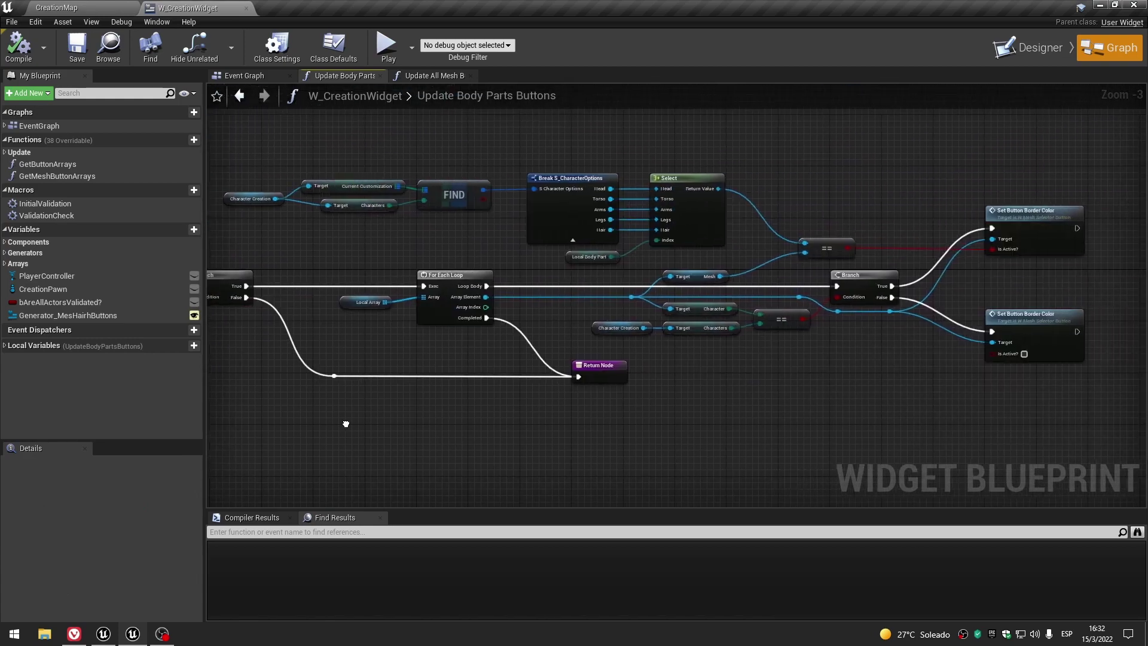
{"action": "left_click", "coordinate": [528, 241]}
{"action": "scroll", "coordinate": [414, 372], "scroll_direction": "down", "scroll_amount": 2}
{"action": "right_click_drag", "start_coordinate": [415, 372], "coordinate": [687, 383]}
{"action": "scroll", "coordinate": [690, 382], "scroll_direction": "up", "scroll_amount": 3}
{"action": "scroll", "coordinate": [578, 195], "scroll_direction": "down", "scroll_amount": 2}
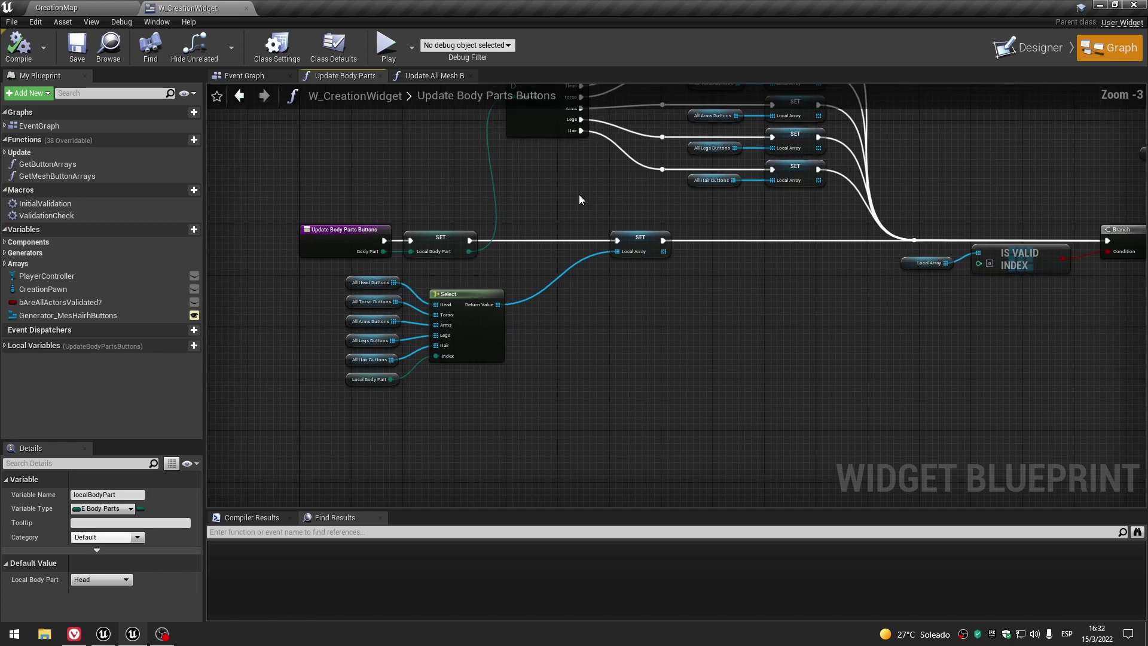
{"action": "right_click_drag", "start_coordinate": [578, 195], "coordinate": [512, 356]}
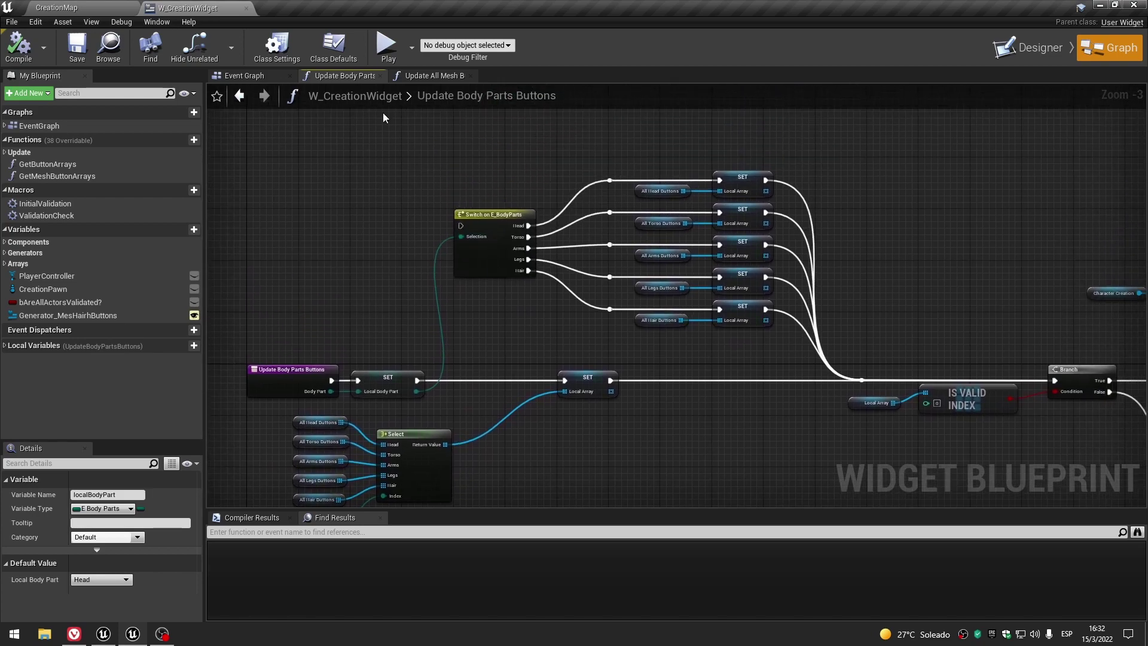
{"action": "left_click", "coordinate": [246, 9]}
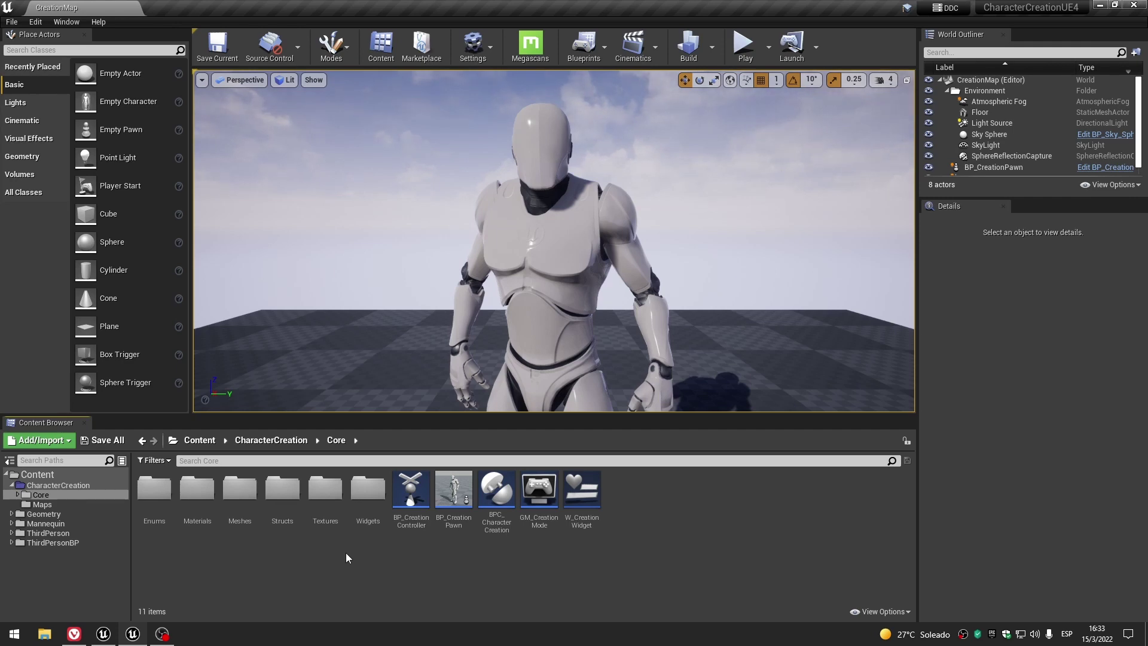
Browse to Content > Mannequin > Character > Materials and open M_Male_Body.
{"action": "double_click", "coordinate": [197, 493]}
{"action": "left_click", "coordinate": [162, 499]}
{"action": "double_click", "coordinate": [162, 499]}
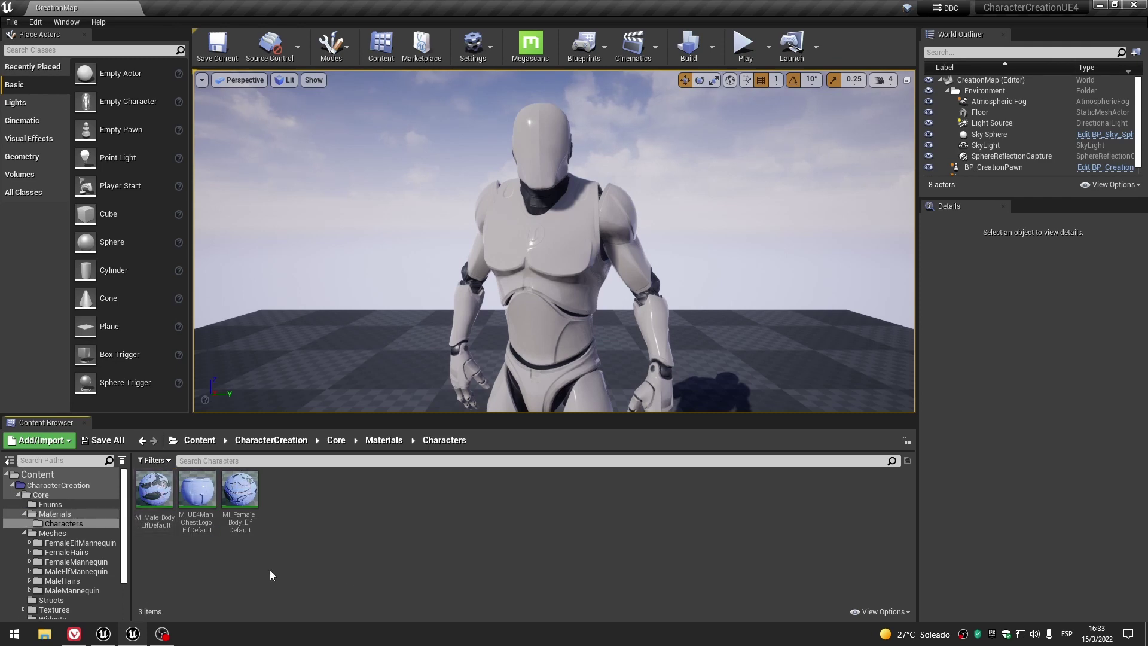
{"action": "left_click", "coordinate": [24, 533]}
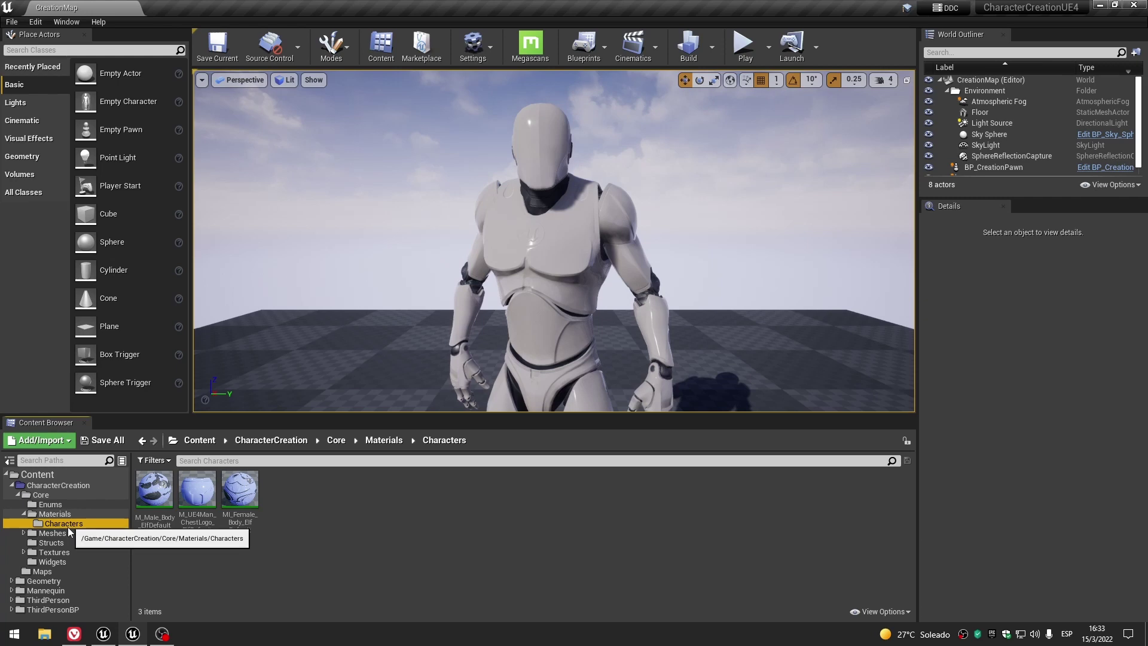
{"action": "left_click", "coordinate": [45, 590]}
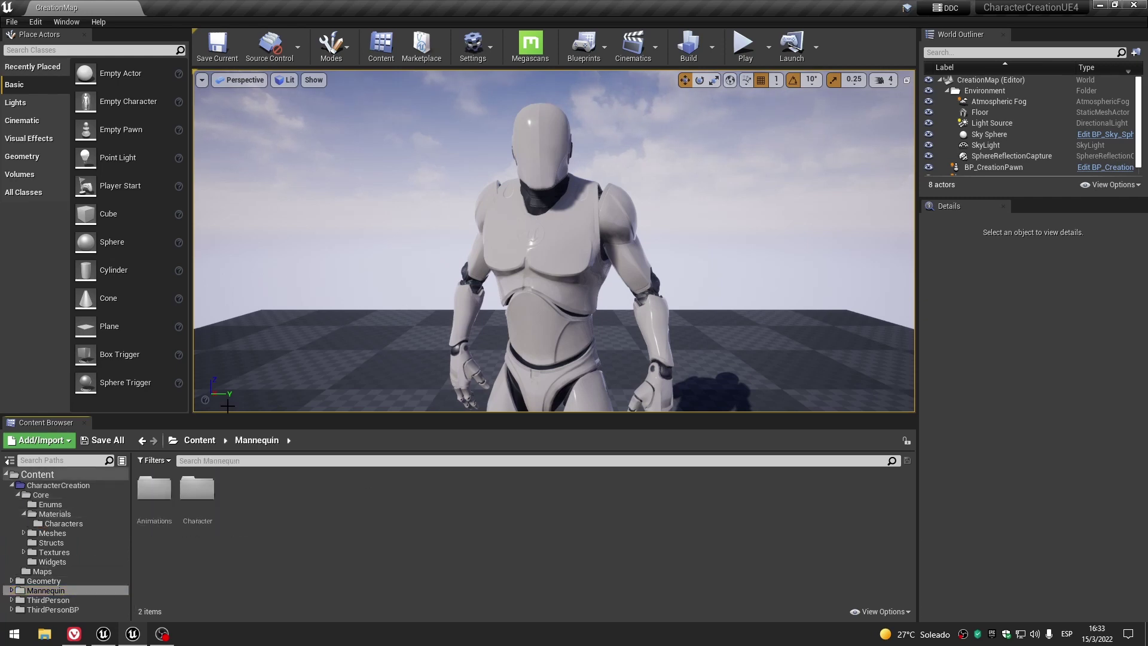
{"action": "double_click", "coordinate": [197, 489]}
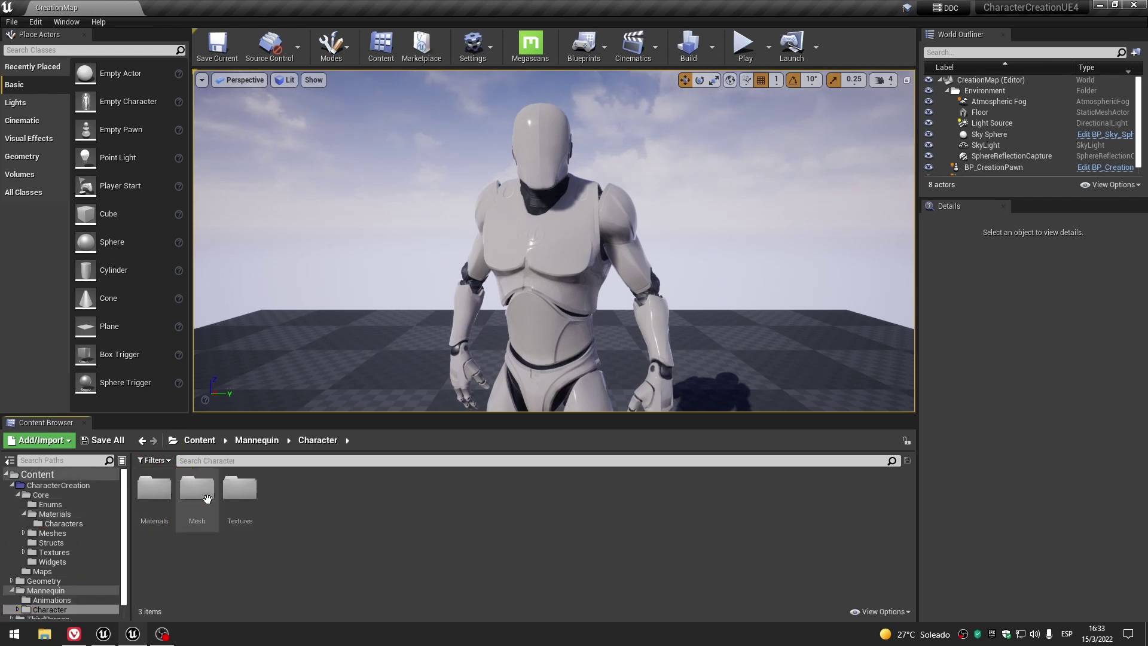
{"action": "double_click", "coordinate": [165, 493]}
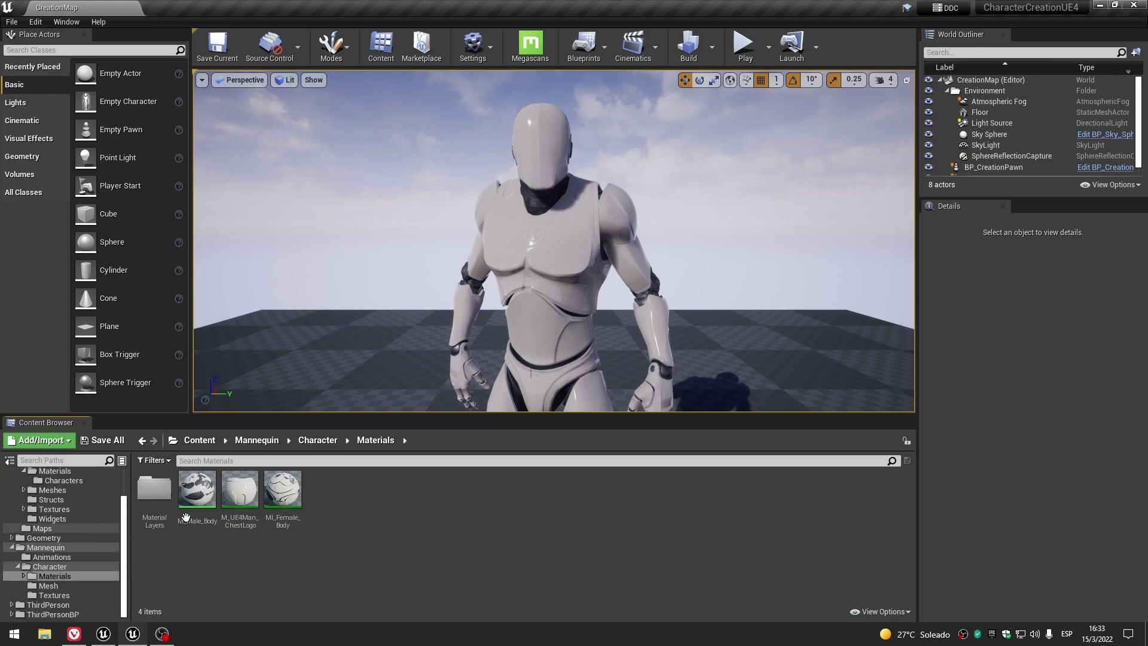
{"action": "double_click", "coordinate": [197, 488]}
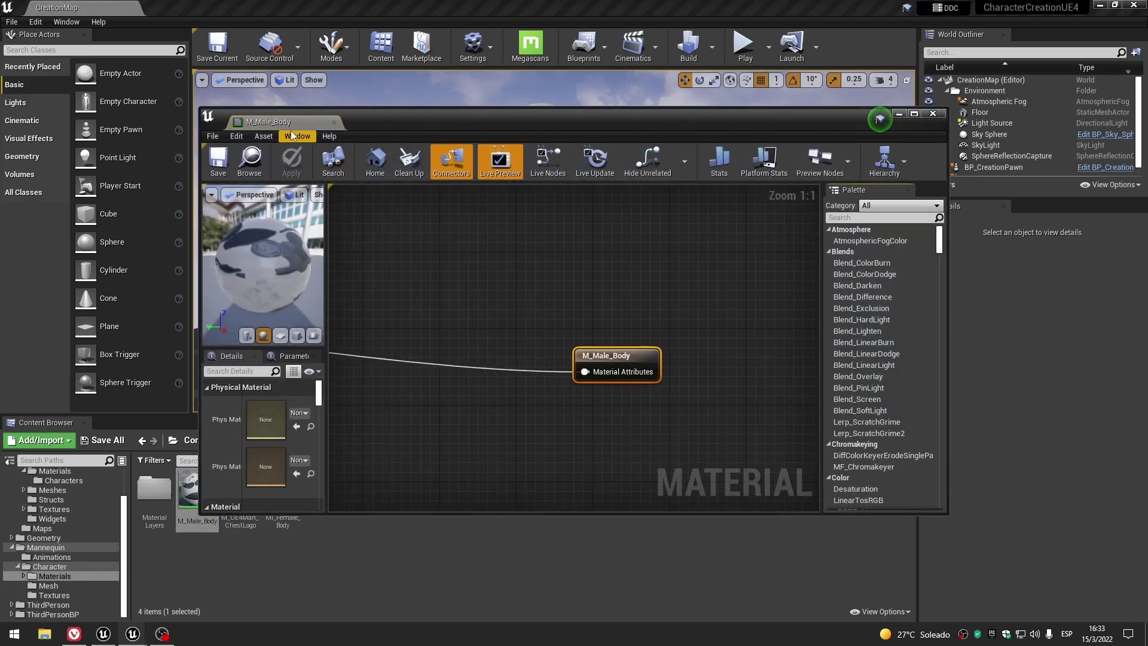
Dock the M_Male_Body material editor and pan to show all its nodes.
{"action": "left_click_drag", "start_coordinate": [281, 122], "coordinate": [234, 8]}
{"action": "scroll", "coordinate": [430, 290], "scroll_direction": "down", "scroll_amount": 5}
{"action": "scroll", "coordinate": [431, 290], "scroll_direction": "down", "scroll_amount": 1}
{"action": "right_click_drag", "start_coordinate": [430, 290], "coordinate": [773, 346]}
{"action": "scroll", "coordinate": [380, 400], "scroll_direction": "up", "scroll_amount": 1}
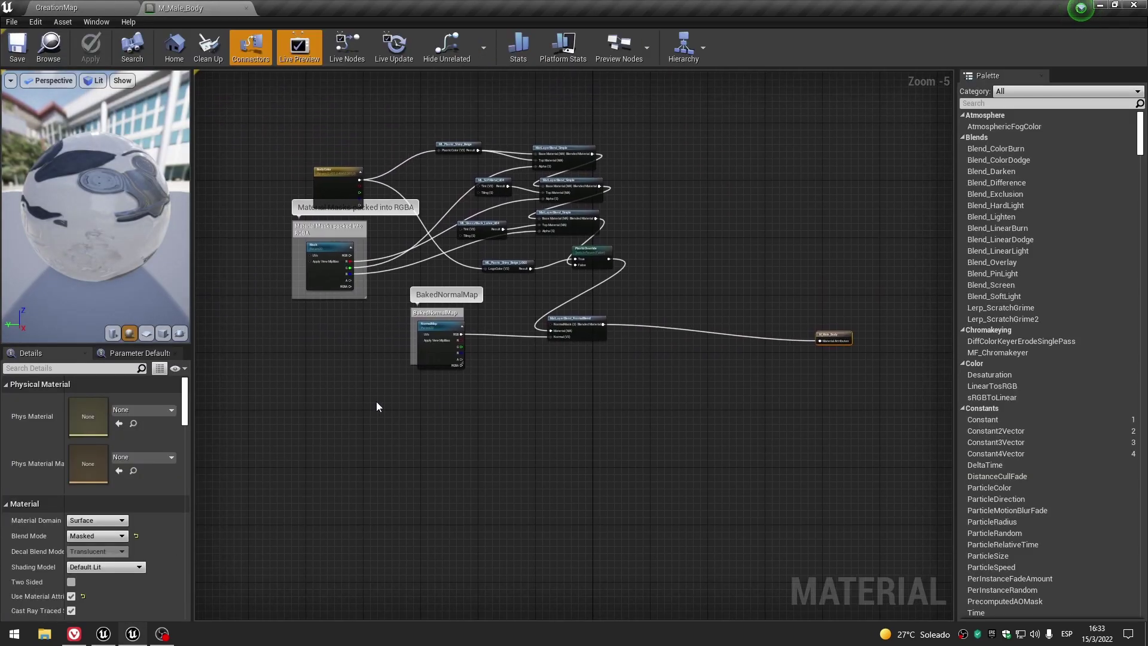
{"action": "scroll", "coordinate": [354, 392], "scroll_direction": "up", "scroll_amount": 1}
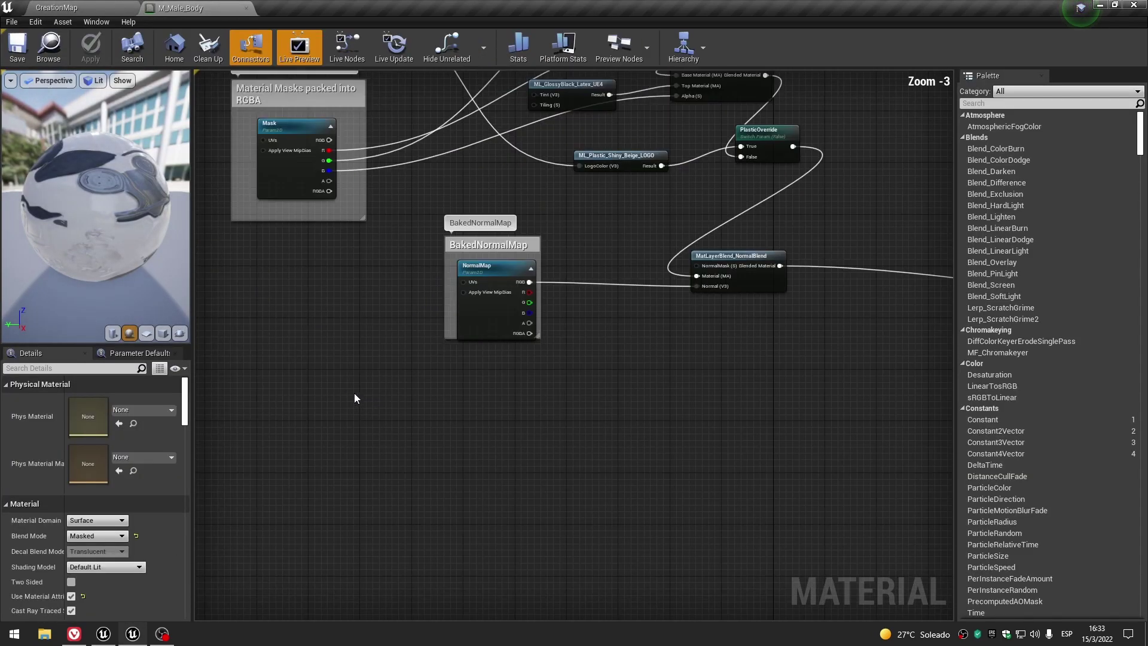
Preview the M_UE4Man_ChestLogo and MI_Female_Body material instances.
{"action": "left_click", "coordinate": [102, 7]}
{"action": "double_click", "coordinate": [240, 490]}
{"action": "left_click_drag", "start_coordinate": [401, 322], "coordinate": [466, 326]}
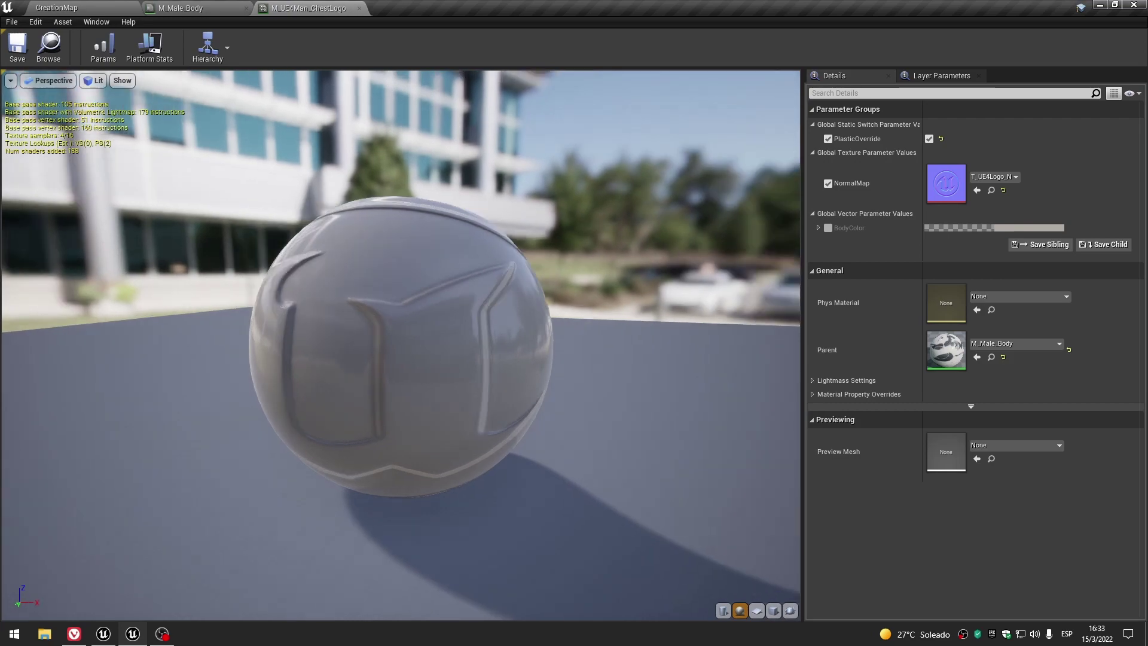
{"action": "left_click", "coordinate": [57, 7]}
{"action": "double_click", "coordinate": [275, 501]}
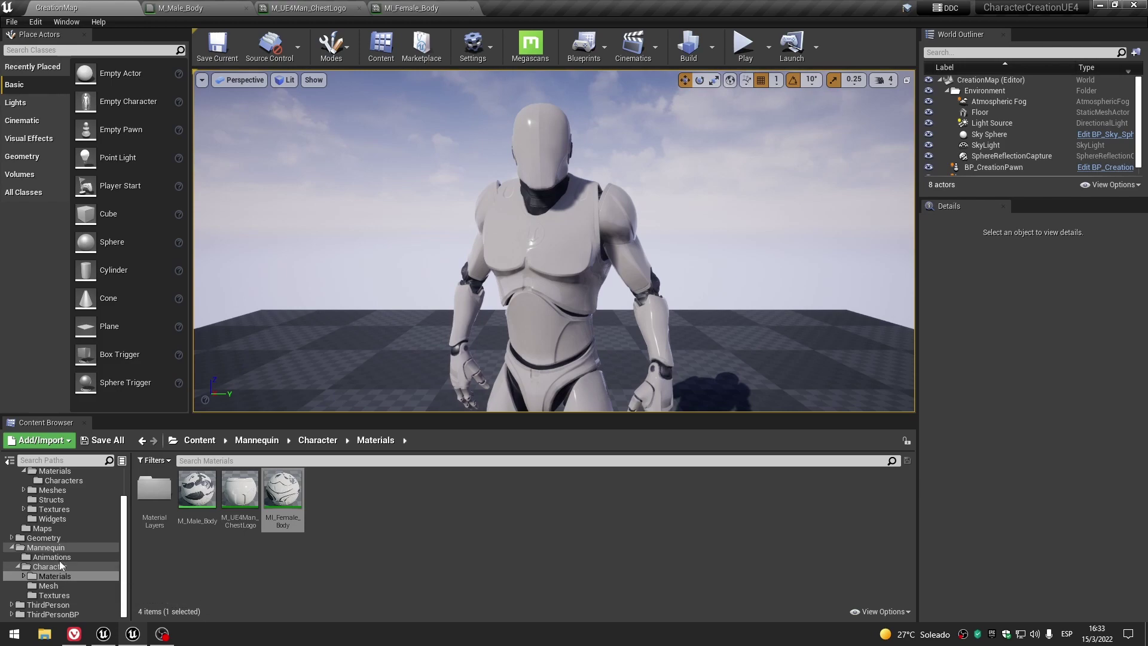
Open M_Male_Body_ElfDefault from the Characters materials folder and compare it with M_Male_Body.
{"action": "scroll", "coordinate": [60, 565], "scroll_direction": "up", "scroll_amount": 3}
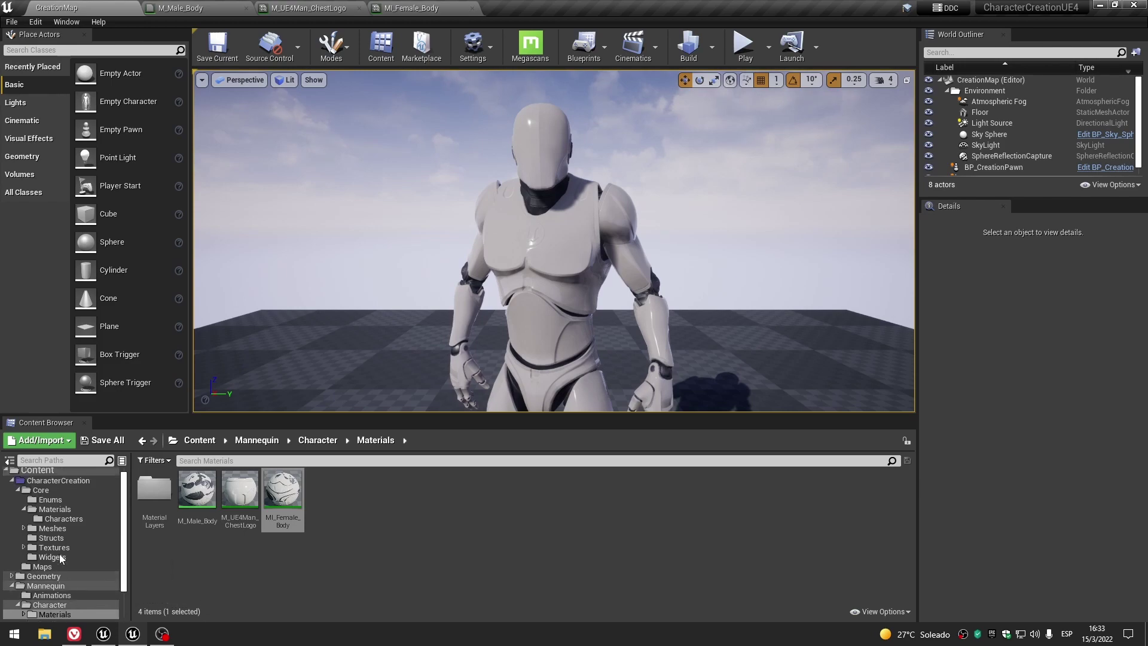
{"action": "left_click", "coordinate": [64, 523]}
{"action": "double_click", "coordinate": [154, 489]}
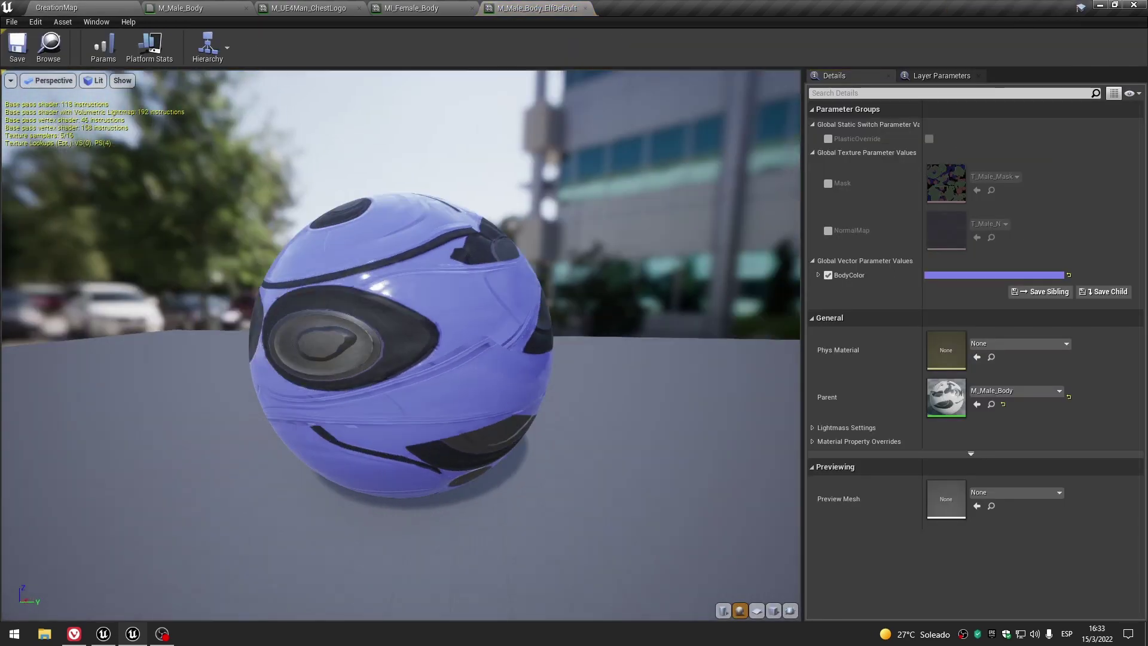
{"action": "left_click_drag", "start_coordinate": [319, 331], "coordinate": [320, 332]}
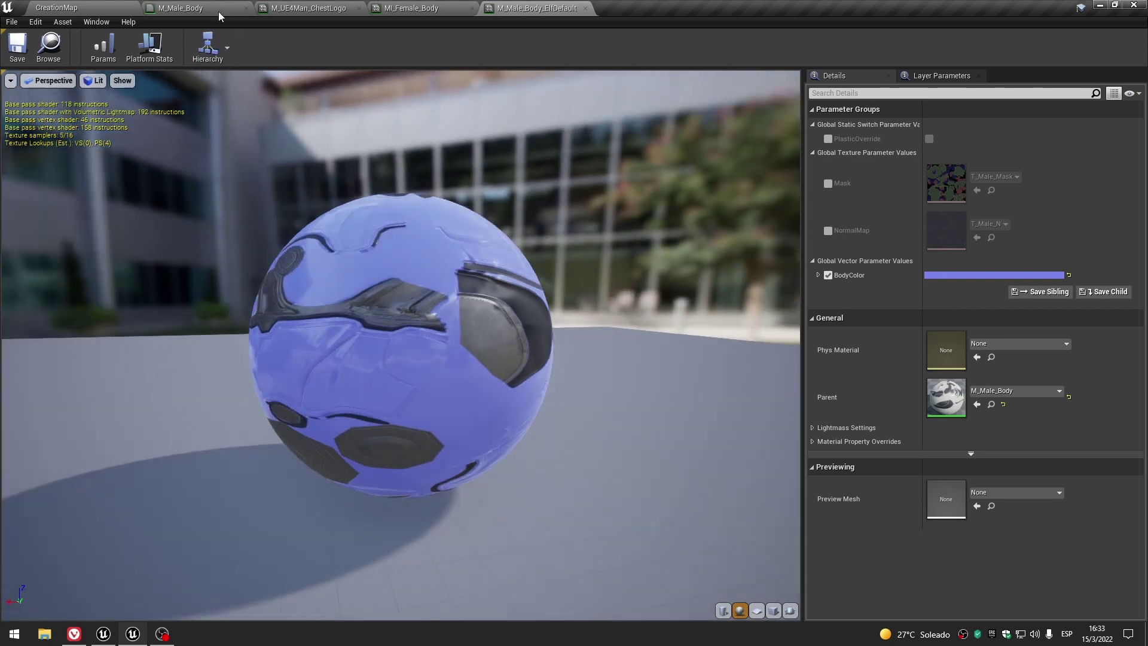
{"action": "left_click", "coordinate": [207, 8]}
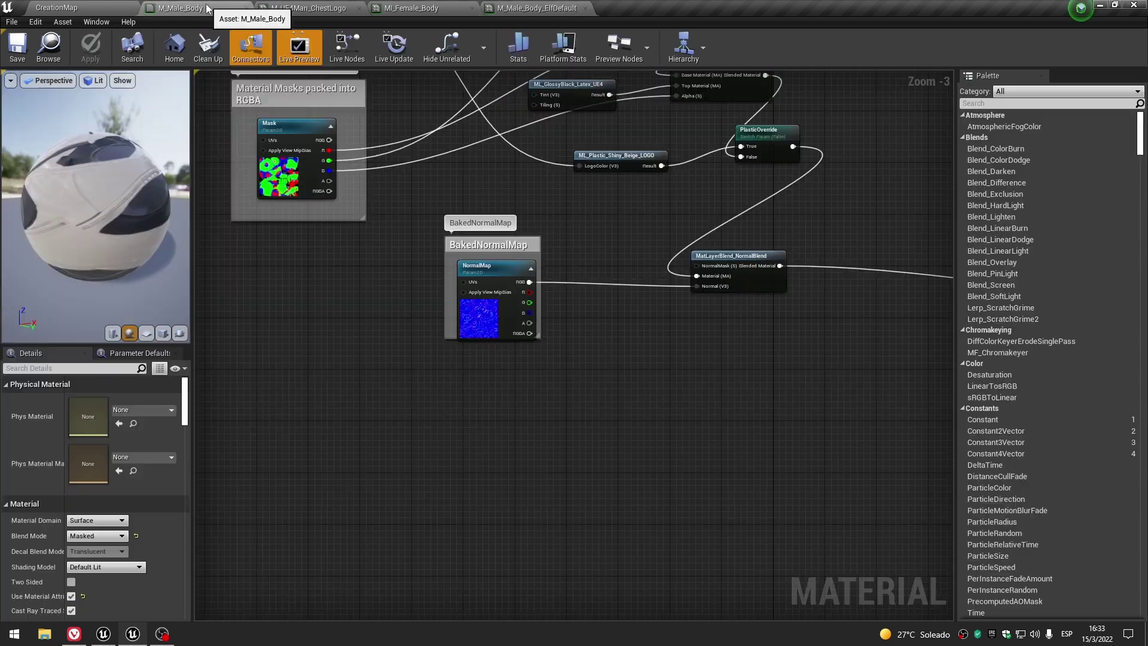
{"action": "left_click_drag", "start_coordinate": [390, 321], "coordinate": [346, 316]}
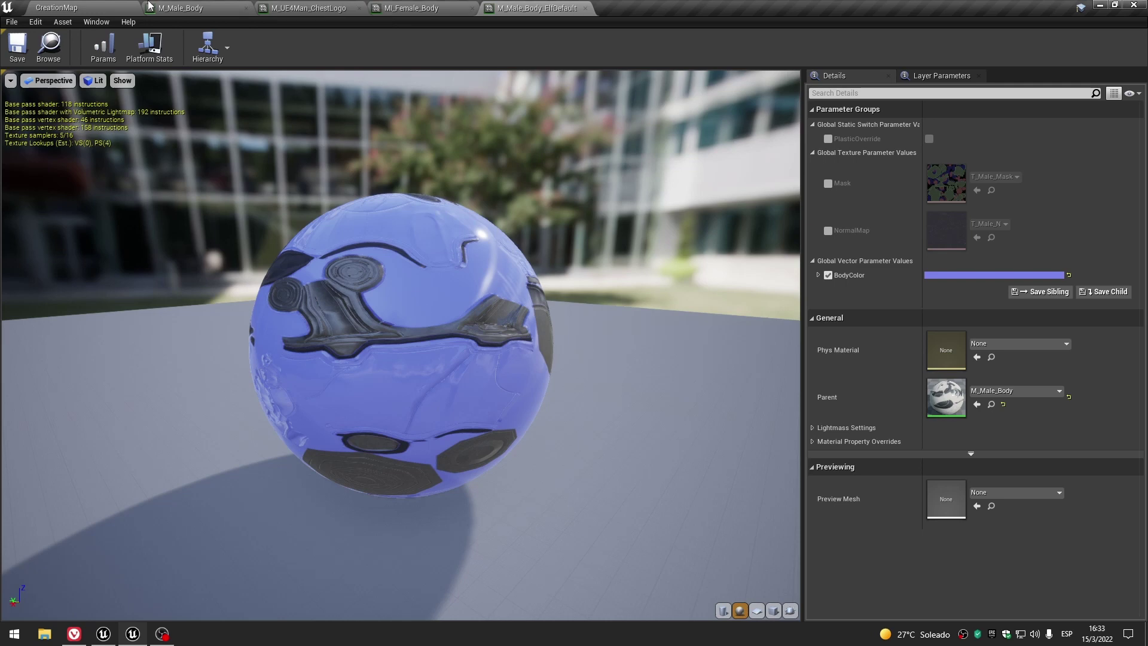
Return to CreationMap and browse the Mannequin and Meshes folders.
{"action": "left_click", "coordinate": [115, 6]}
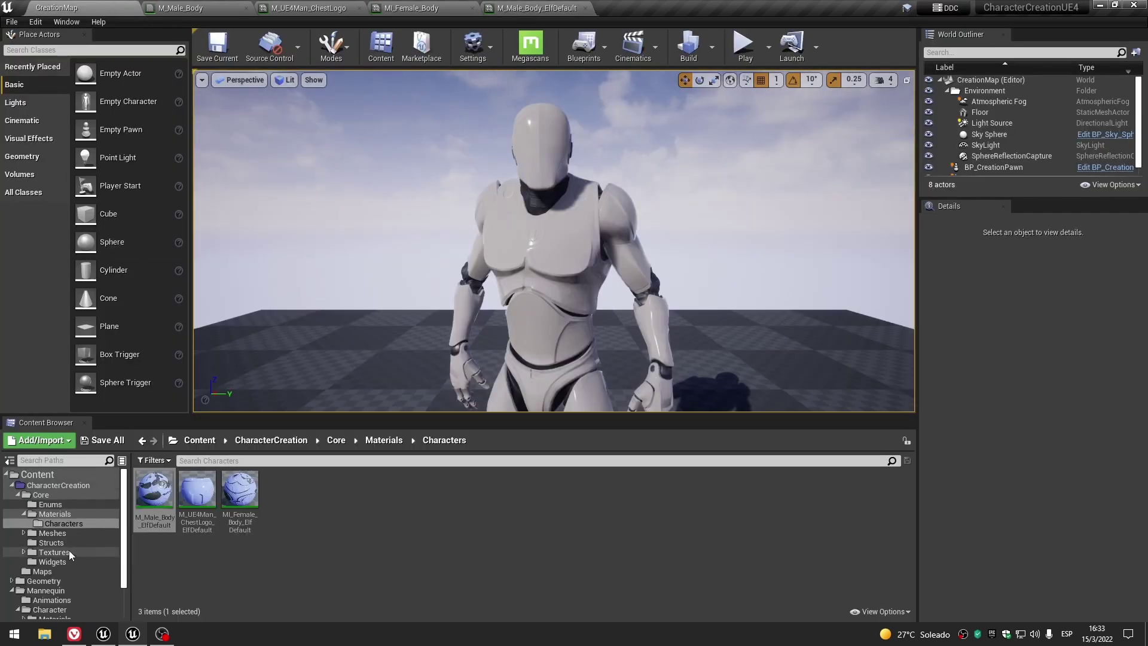
{"action": "scroll", "coordinate": [63, 556], "scroll_direction": "down", "scroll_amount": 3}
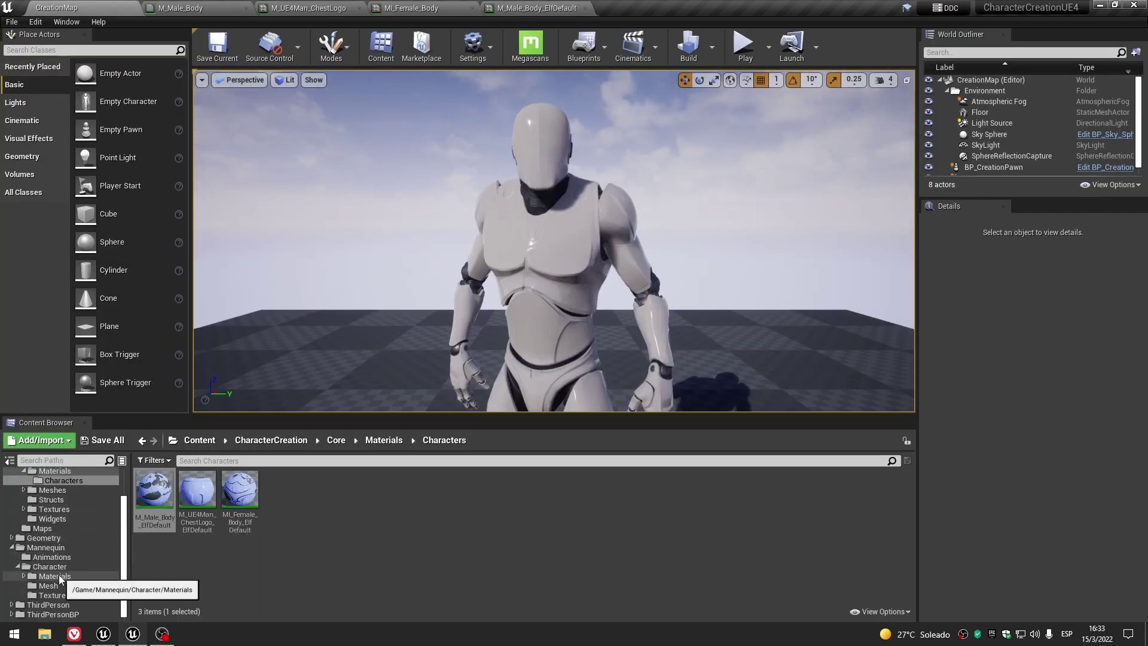
{"action": "left_click", "coordinate": [59, 577]}
{"action": "double_click", "coordinate": [17, 547]}
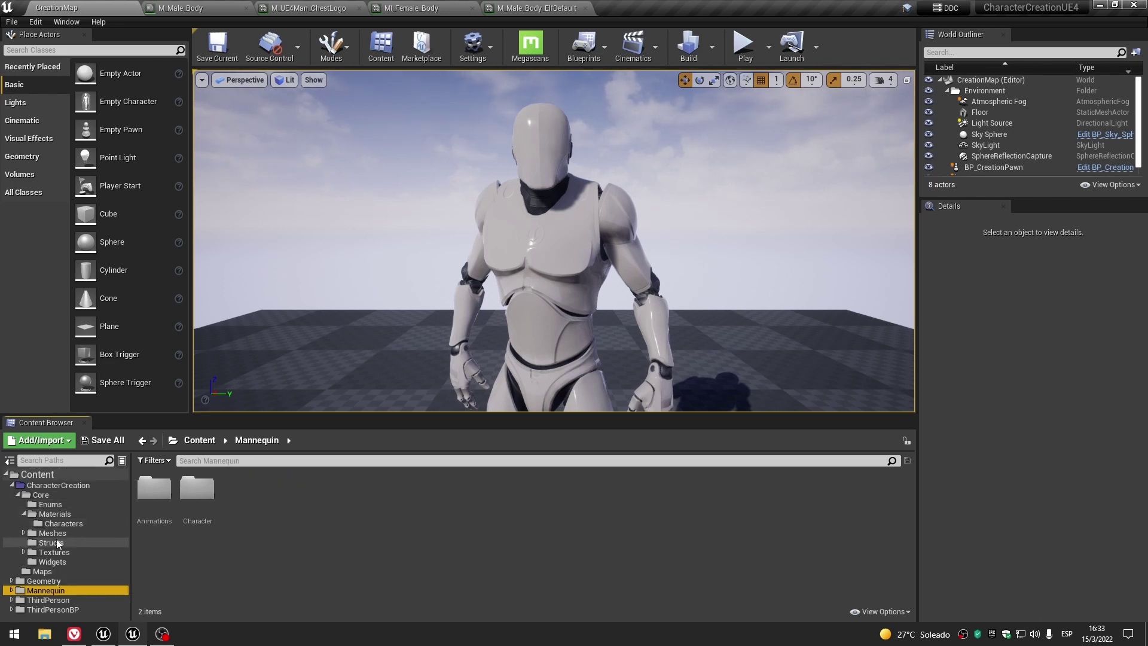
{"action": "left_click", "coordinate": [57, 536]}
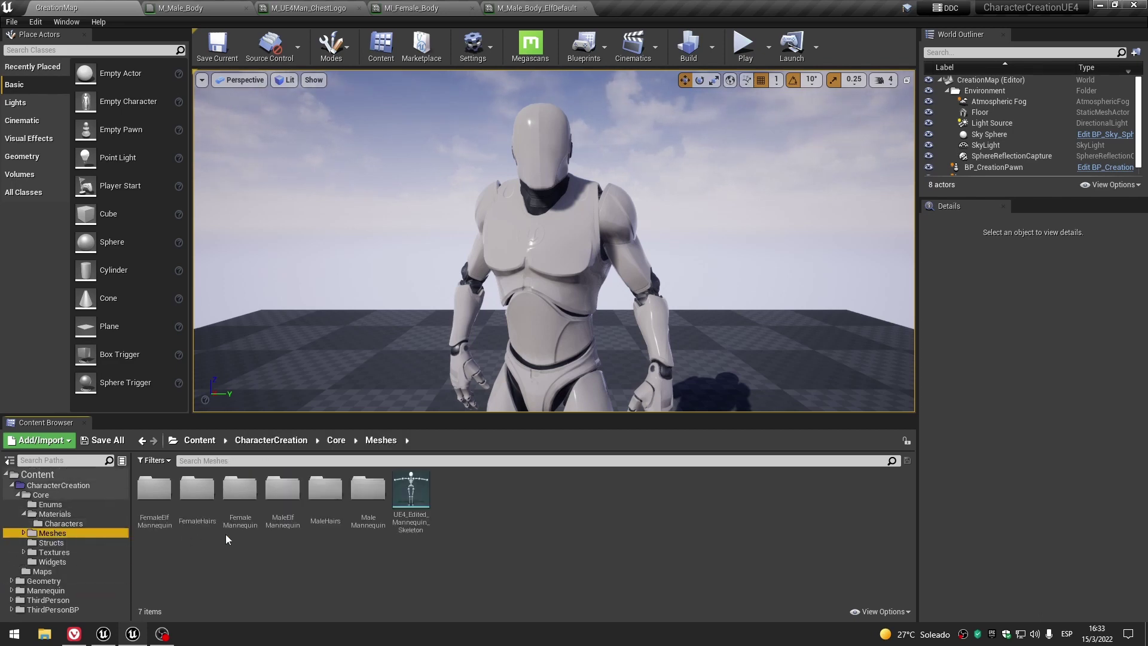
Open M_FemaleHair_Black from the FemaleHairs folder and select its Param node.
{"action": "double_click", "coordinate": [206, 508]}
{"action": "double_click", "coordinate": [197, 490]}
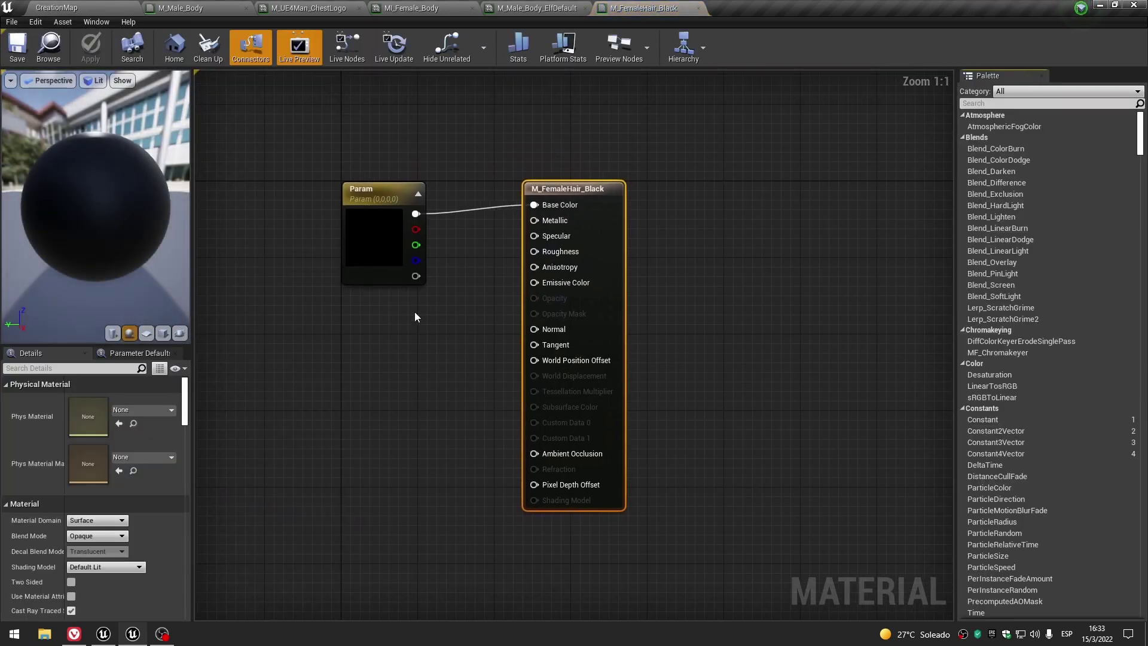
{"action": "left_click_drag", "start_coordinate": [371, 245], "coordinate": [371, 235]}
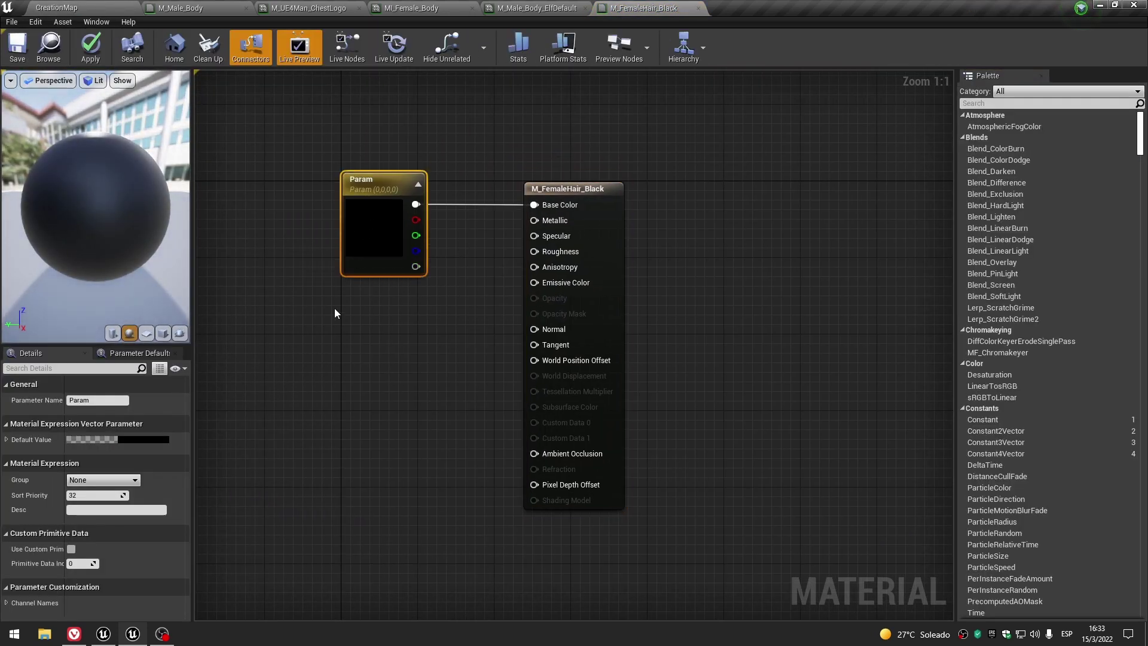
{"action": "right_click_drag", "start_coordinate": [335, 305], "coordinate": [452, 323]}
{"action": "scroll", "coordinate": [454, 308], "scroll_direction": "down", "scroll_amount": 2}
{"action": "scroll", "coordinate": [458, 300], "scroll_direction": "up", "scroll_amount": 2}
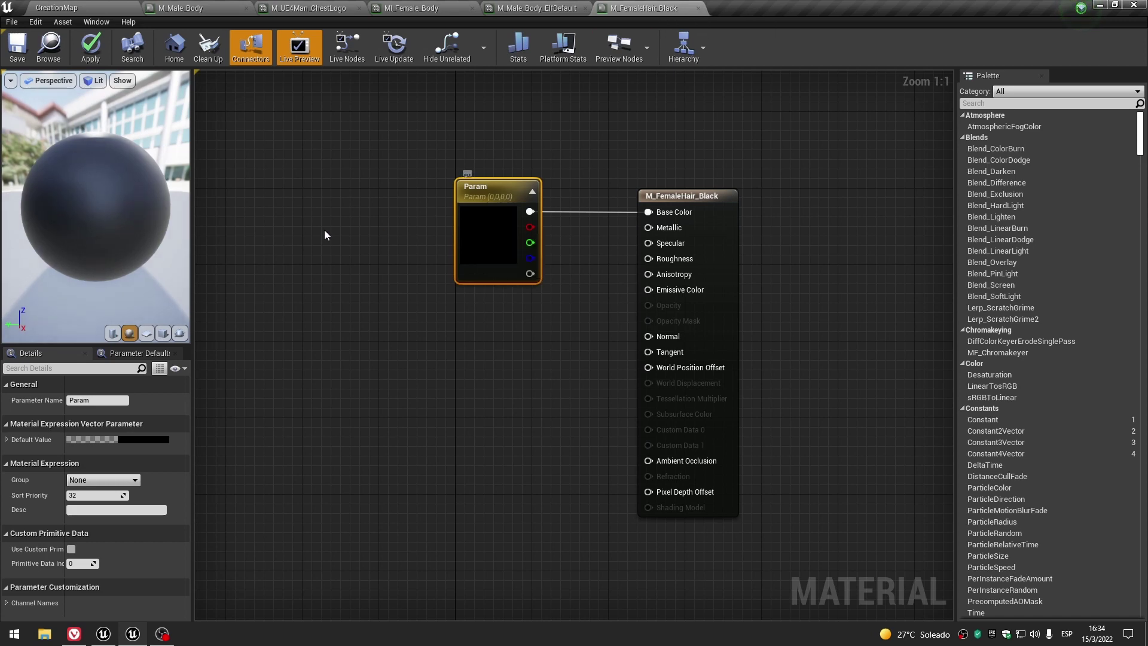
{"action": "left_click", "coordinate": [301, 243]}
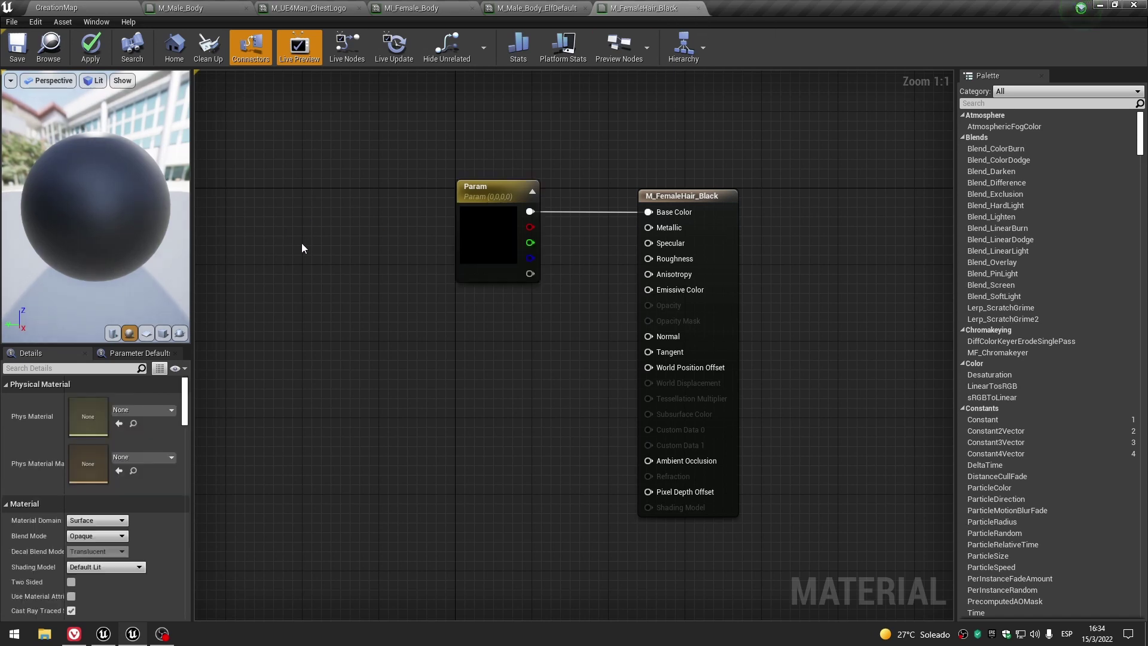
{"action": "left_click", "coordinate": [476, 227]}
Rename the parameter to HairColor and save the material.
{"action": "left_click", "coordinate": [84, 400]}
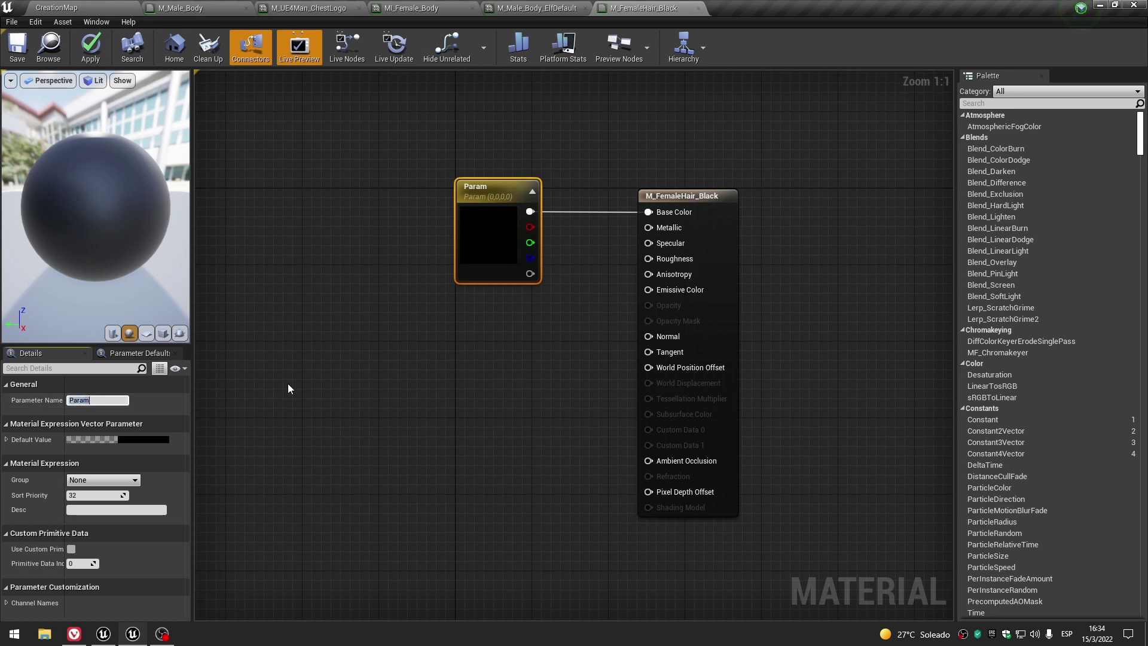
{"action": "type", "text": "HairColor"}
{"action": "key", "text": "Return"}
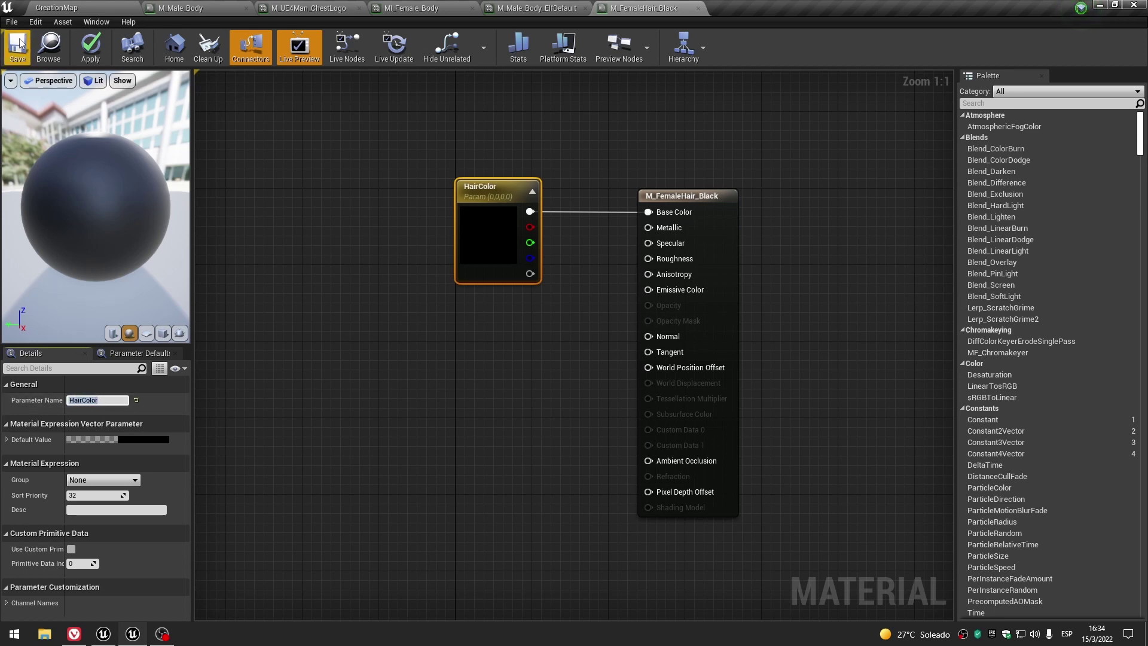
{"action": "left_click", "coordinate": [17, 46]}
Close the M_Male_Body, ChestLogo, MI_Female_Body and ElfDefault editors, returning to CreationMap.
{"action": "left_click", "coordinate": [359, 8]}
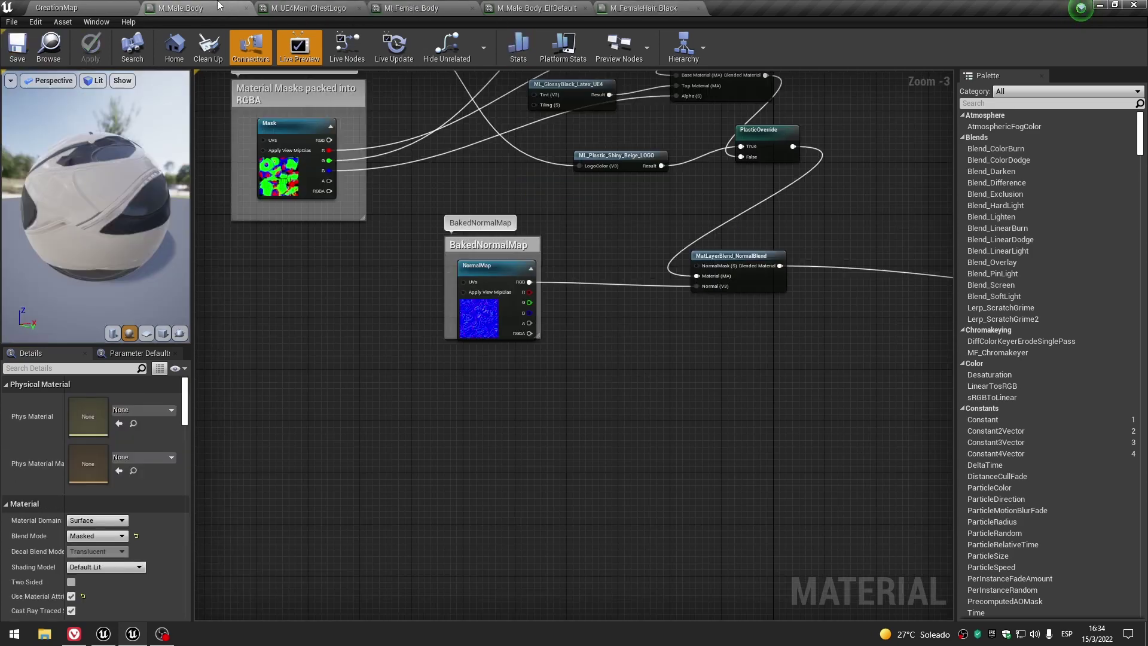
{"action": "left_click", "coordinate": [247, 7]}
{"action": "left_click", "coordinate": [247, 8]}
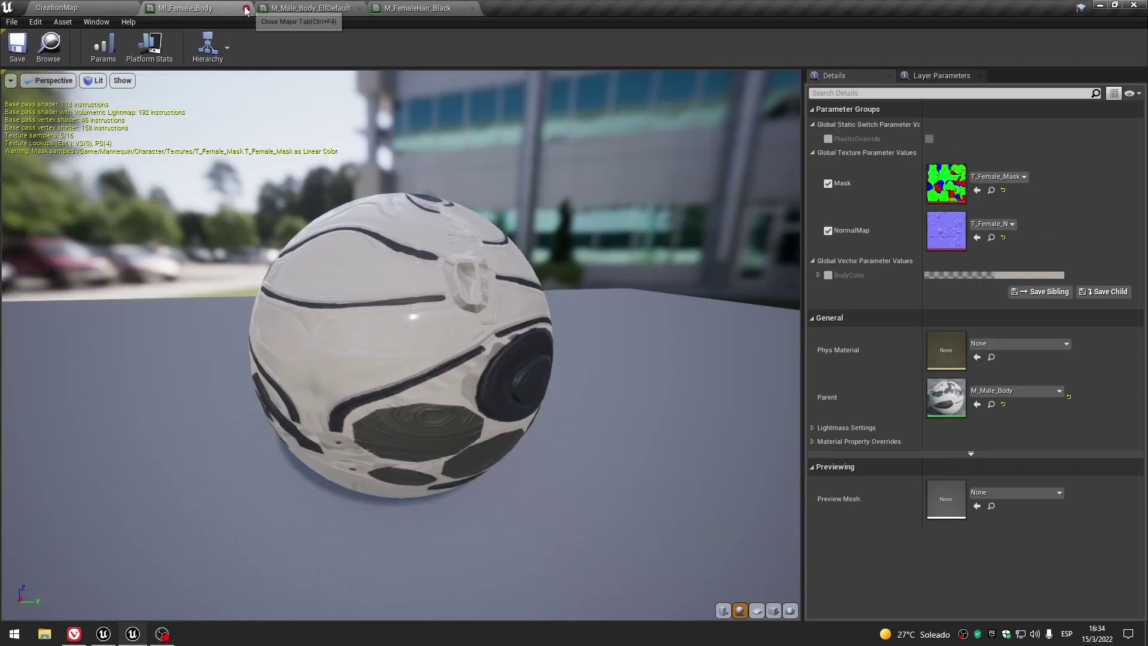
{"action": "left_click", "coordinate": [247, 8]}
{"action": "left_click", "coordinate": [197, 8]}
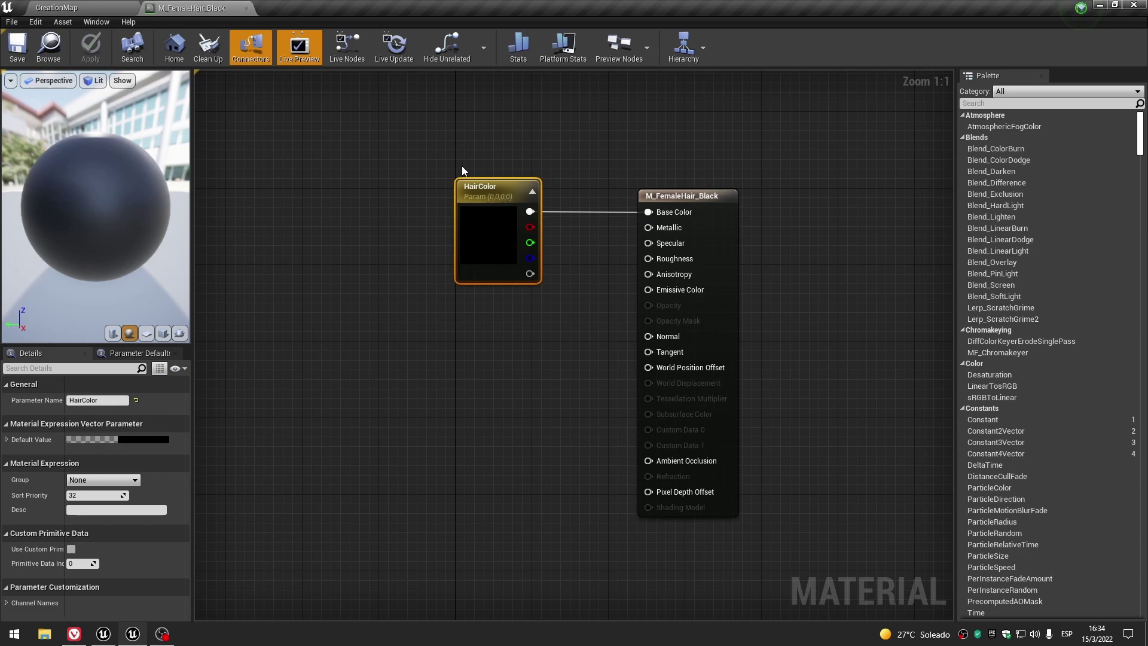
{"action": "left_click", "coordinate": [84, 7]}
Open M_MaleHair_Black from the MaleHairs folder.
{"action": "left_click", "coordinate": [81, 571]}
{"action": "left_click", "coordinate": [61, 581]}
{"action": "double_click", "coordinate": [196, 504]}
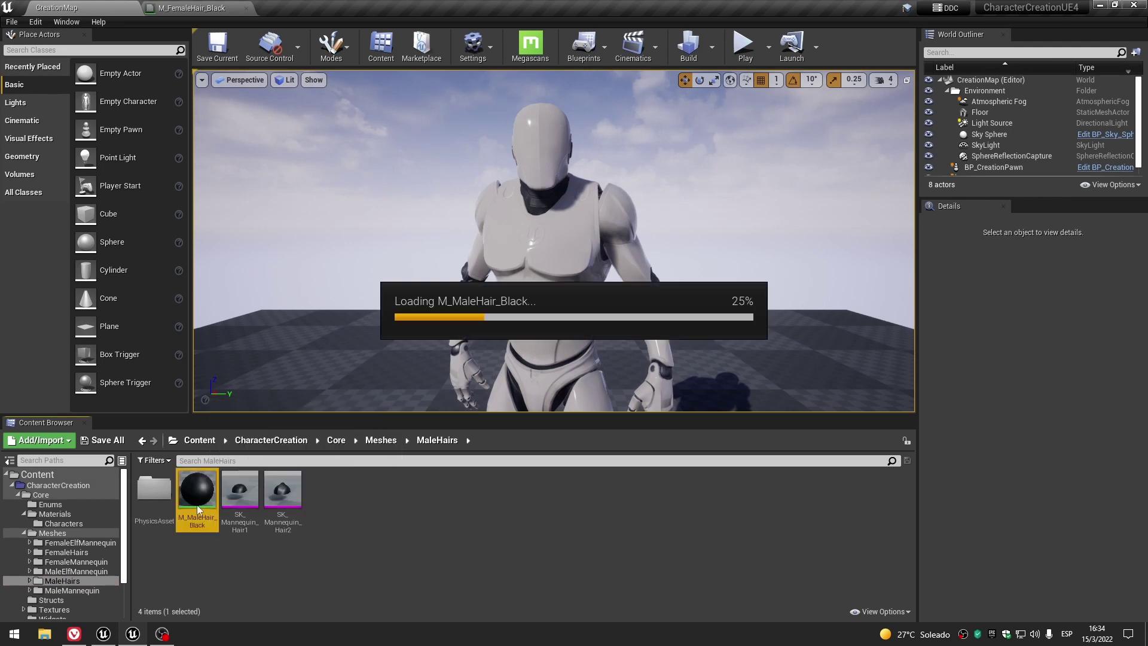
Rename its Param node to HairColor, save, and close both hair material editors.
{"action": "left_click", "coordinate": [386, 226]}
{"action": "left_click", "coordinate": [98, 401]}
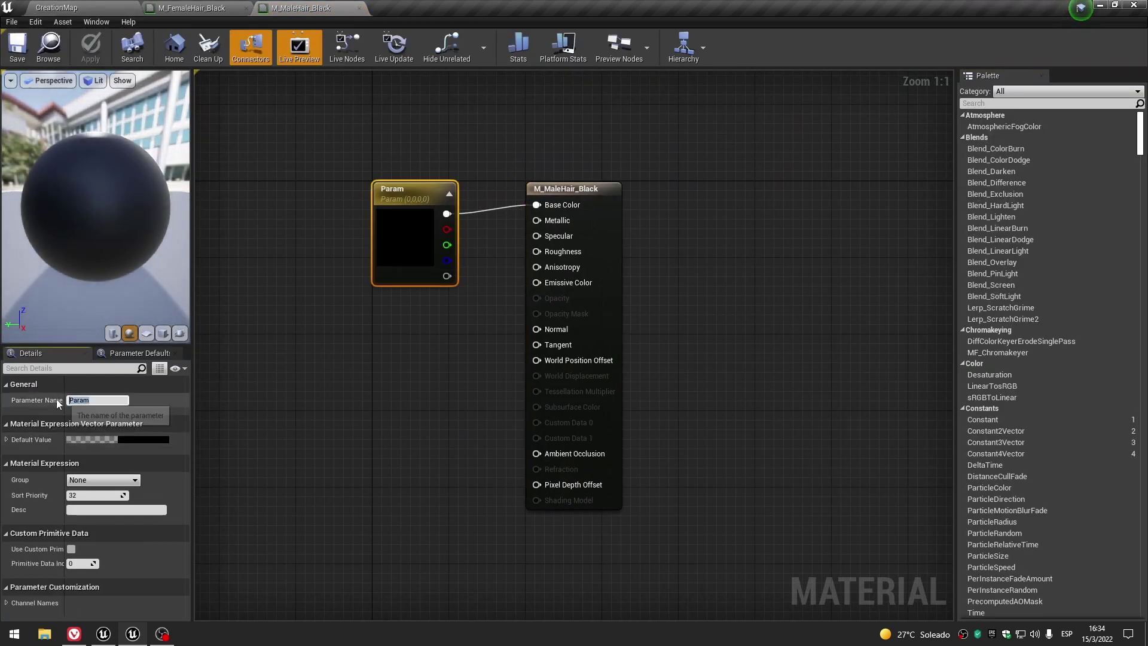
{"action": "type", "text": "HairColor"}
{"action": "key", "text": "Return"}
{"action": "left_click", "coordinate": [17, 40]}
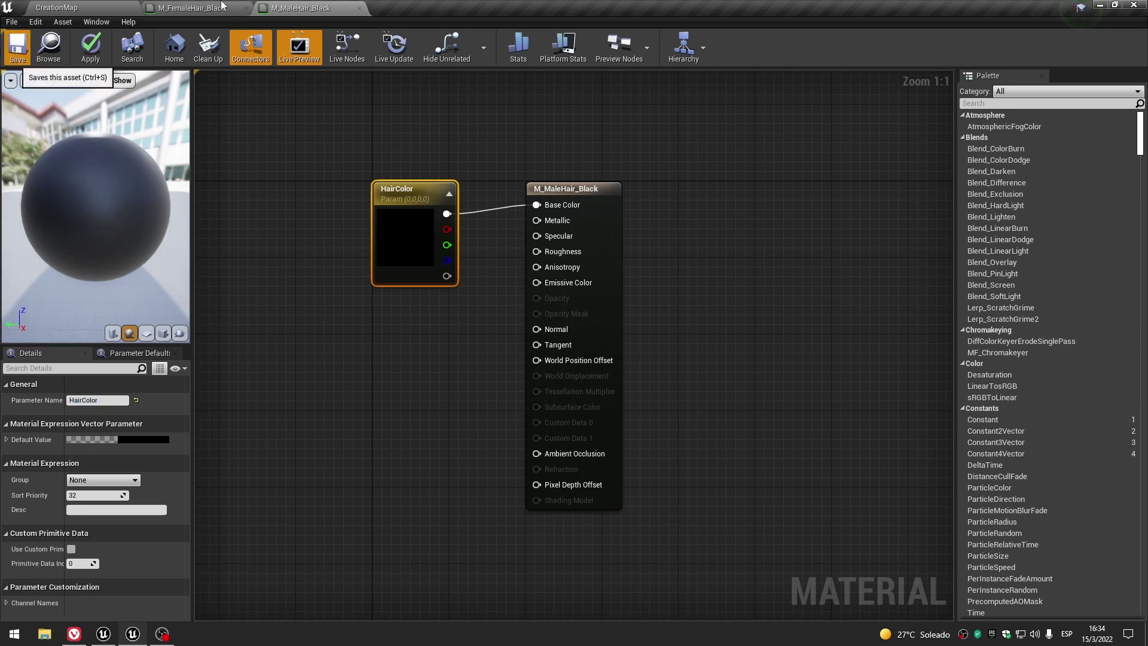
{"action": "left_click", "coordinate": [359, 8]}
{"action": "left_click", "coordinate": [247, 7]}
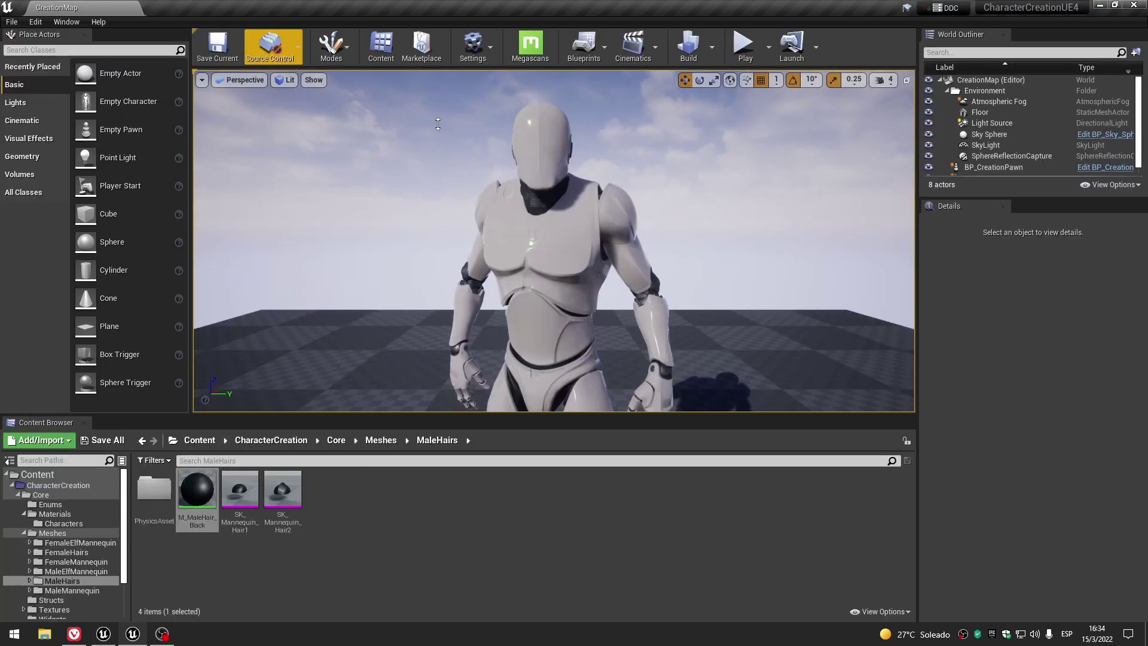
Navigate the breadcrumb up through Meshes to Core to list BP_CreationPawn, BPC_CharacterCreation and W_CreationWidget.
{"action": "left_click", "coordinate": [381, 440]}
{"action": "left_click", "coordinate": [337, 440]}
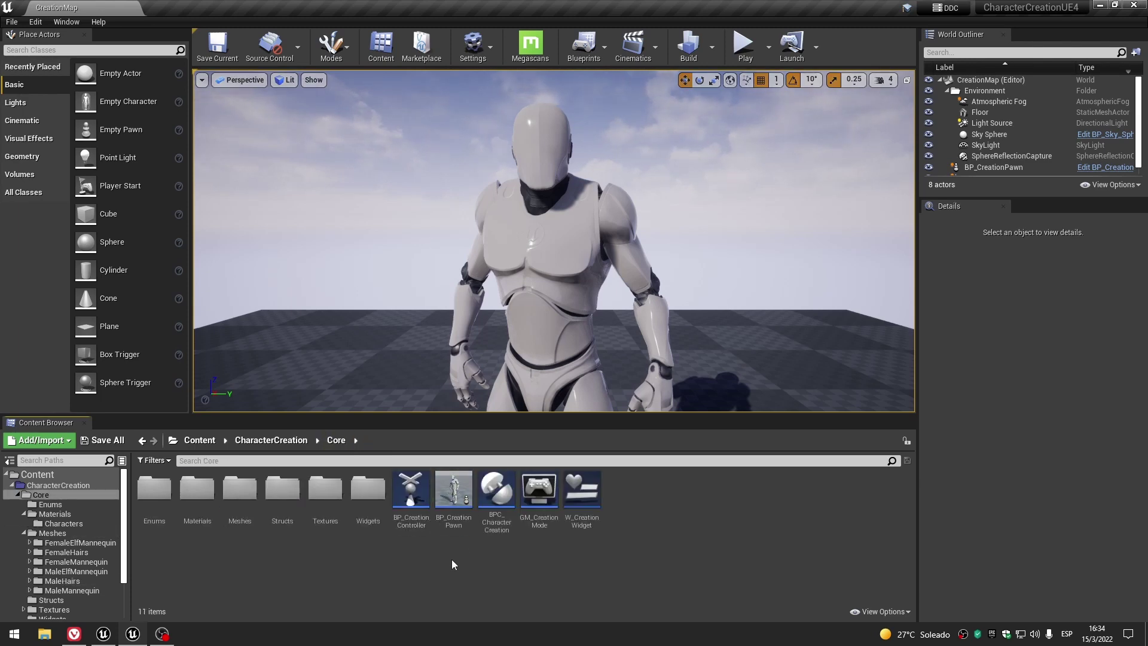
{"action": "scroll", "coordinate": [540, 241], "scroll_direction": "up", "scroll_amount": 5}
{"action": "scroll", "coordinate": [541, 241], "scroll_direction": "down", "scroll_amount": 5}
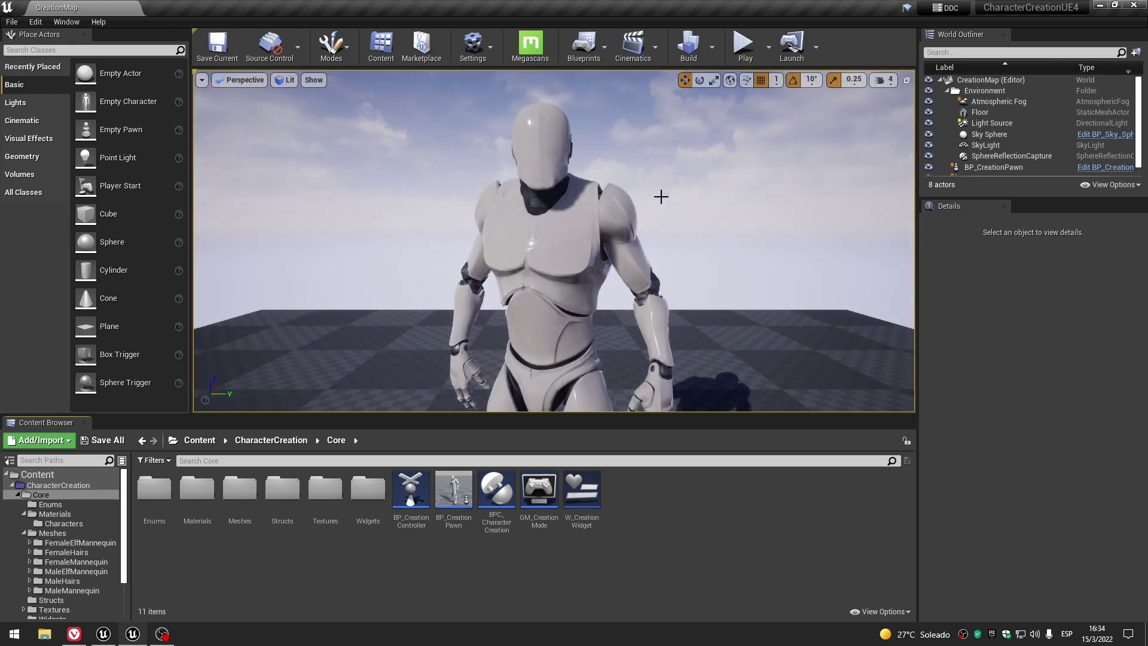
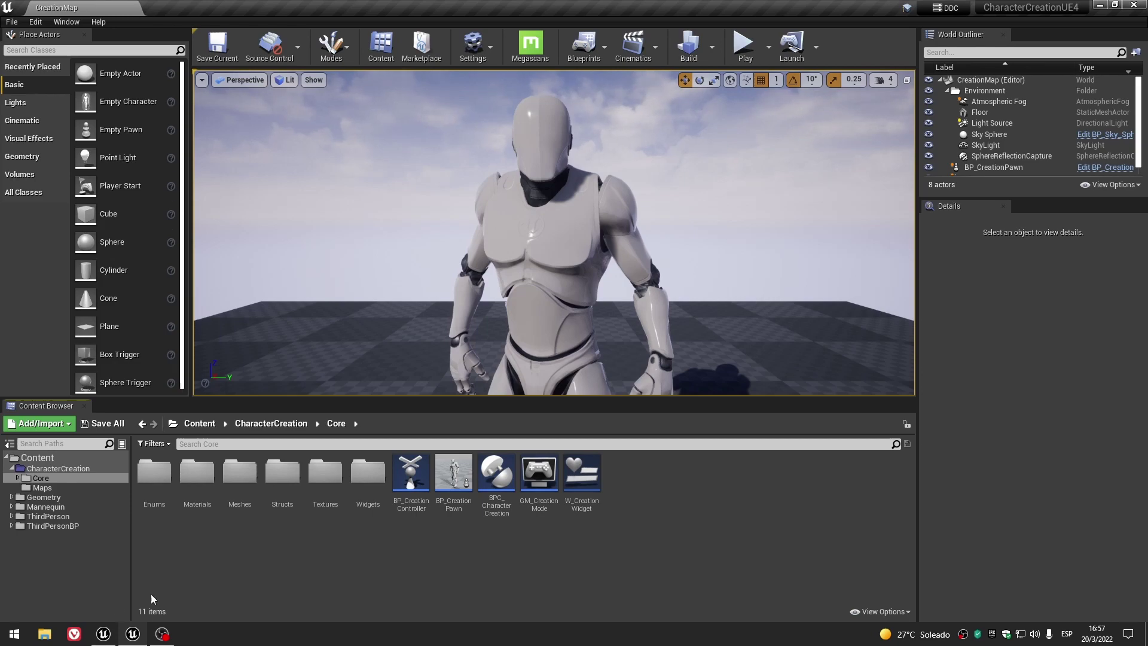
In the UE5 reference blueprint, review the Update Dictionary and Add to Dictionary function graphs.
{"action": "left_click", "coordinate": [103, 632]}
{"action": "scroll", "coordinate": [618, 413], "scroll_direction": "down", "scroll_amount": 3}
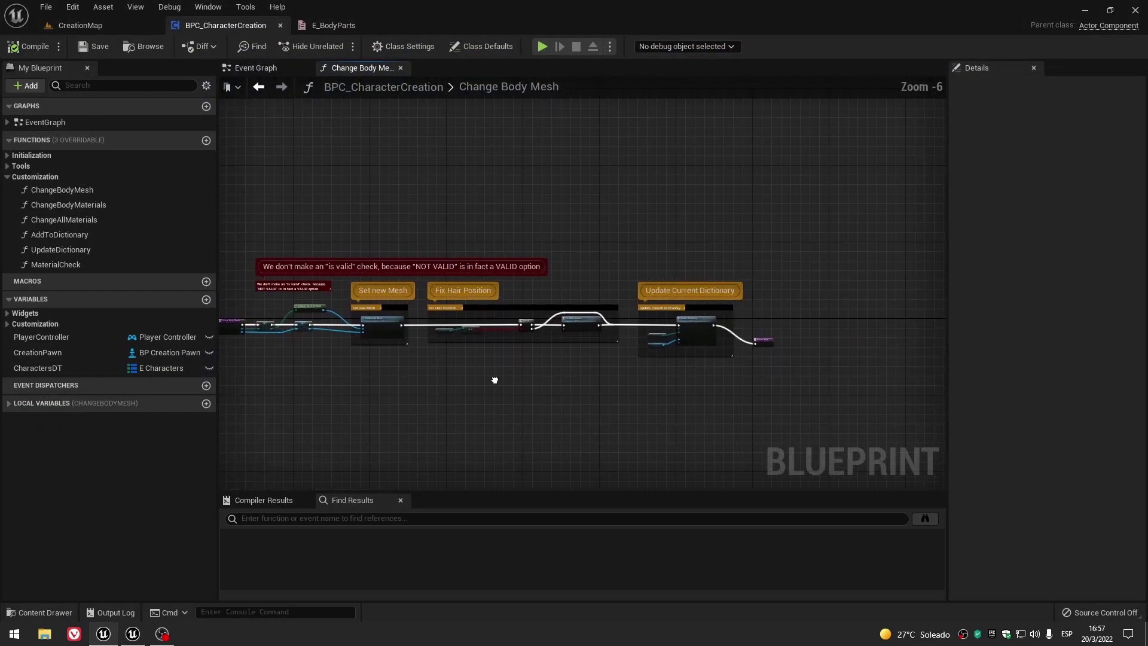
{"action": "scroll", "coordinate": [615, 331], "scroll_direction": "up", "scroll_amount": 3}
{"action": "double_click", "coordinate": [556, 318]}
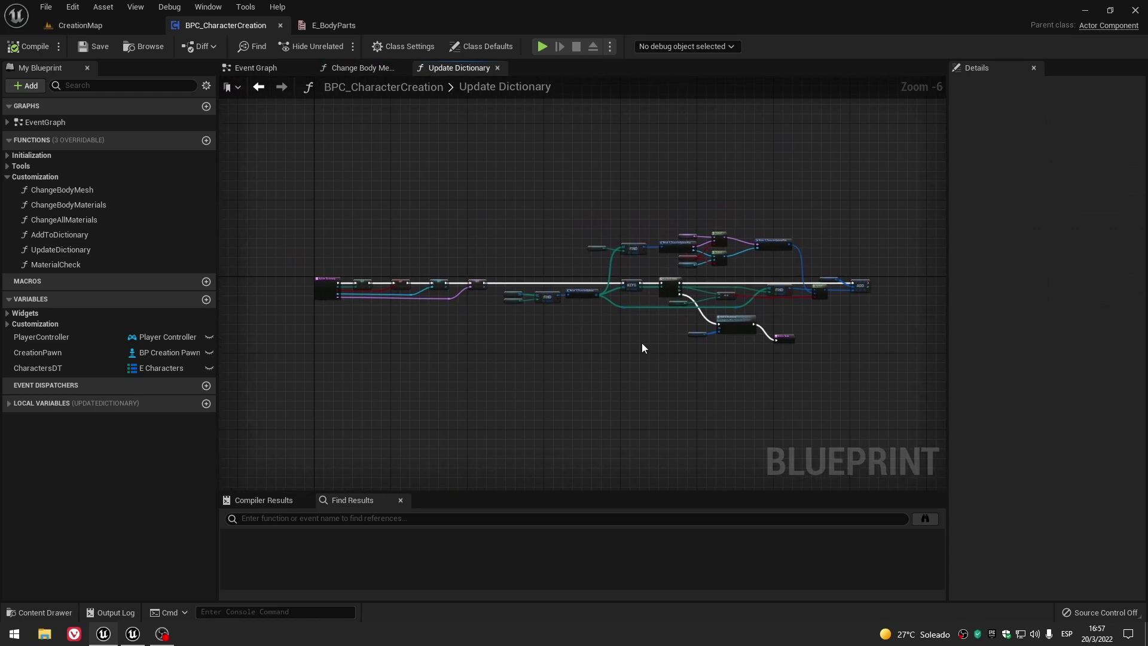
{"action": "scroll", "coordinate": [710, 332], "scroll_direction": "up", "scroll_amount": 2}
{"action": "scroll", "coordinate": [718, 316], "scroll_direction": "up", "scroll_amount": 1}
{"action": "scroll", "coordinate": [718, 313], "scroll_direction": "down", "scroll_amount": 1}
{"action": "double_click", "coordinate": [718, 312]}
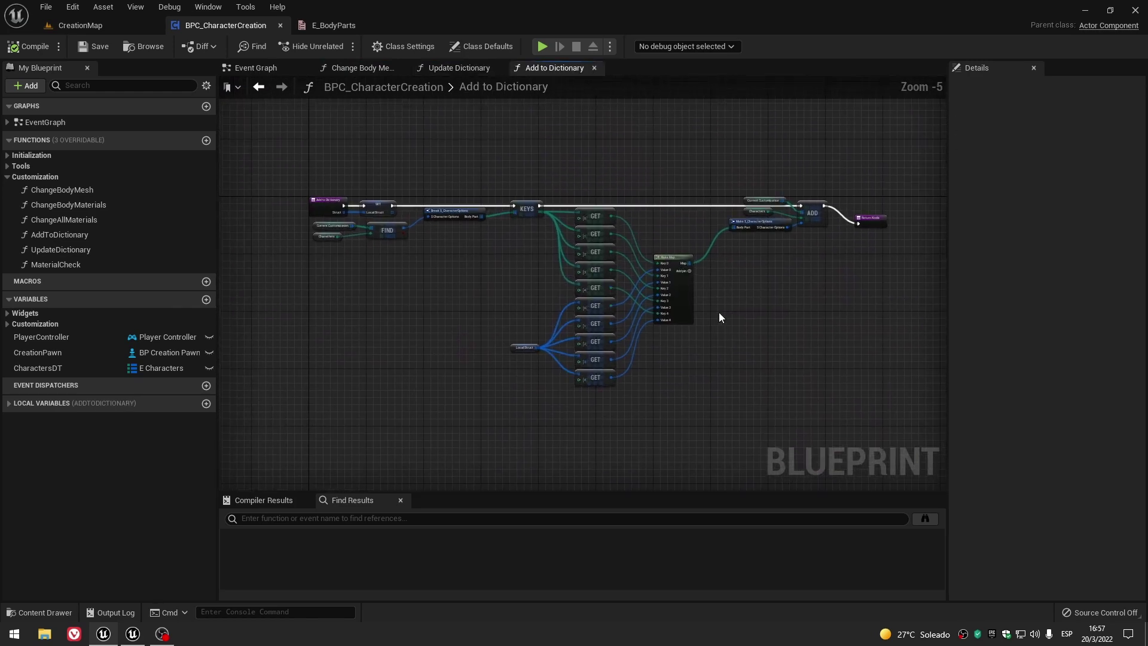
{"action": "left_click", "coordinate": [593, 68]}
{"action": "scroll", "coordinate": [500, 323], "scroll_direction": "down", "scroll_amount": 1}
{"action": "right_click_drag", "start_coordinate": [543, 344], "coordinate": [460, 361]}
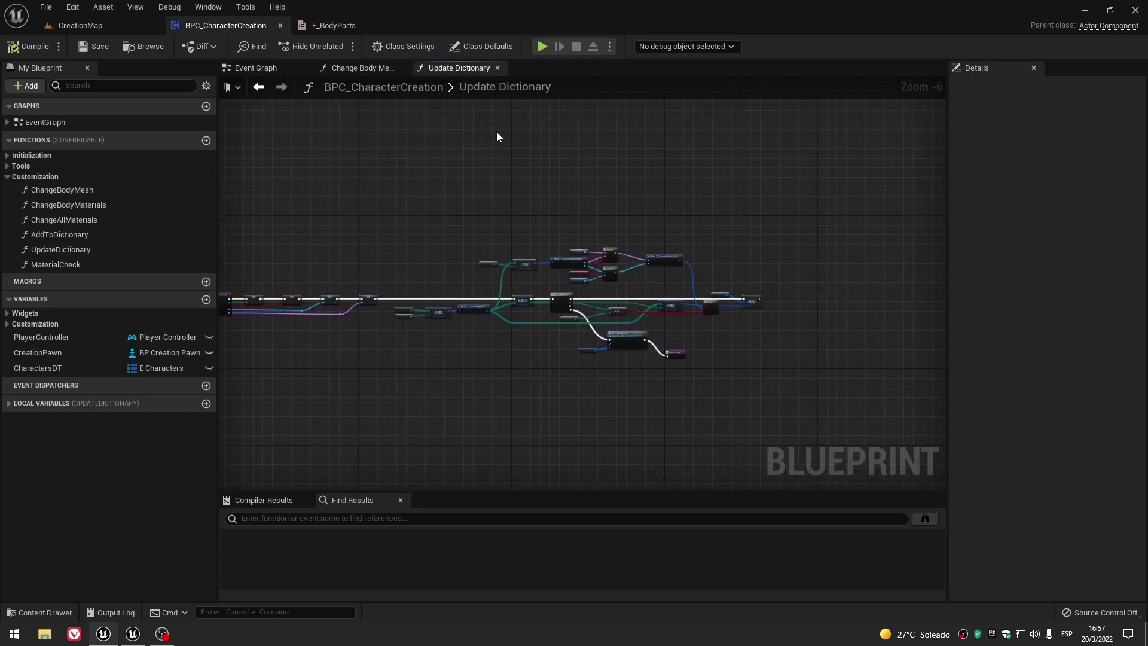
{"action": "left_click", "coordinate": [497, 68]}
Pan through the reference Change Body Mesh graph and open Change Body Materials.
{"action": "scroll", "coordinate": [413, 420], "scroll_direction": "down", "scroll_amount": 3}
{"action": "right_click_drag", "start_coordinate": [413, 420], "coordinate": [730, 374]}
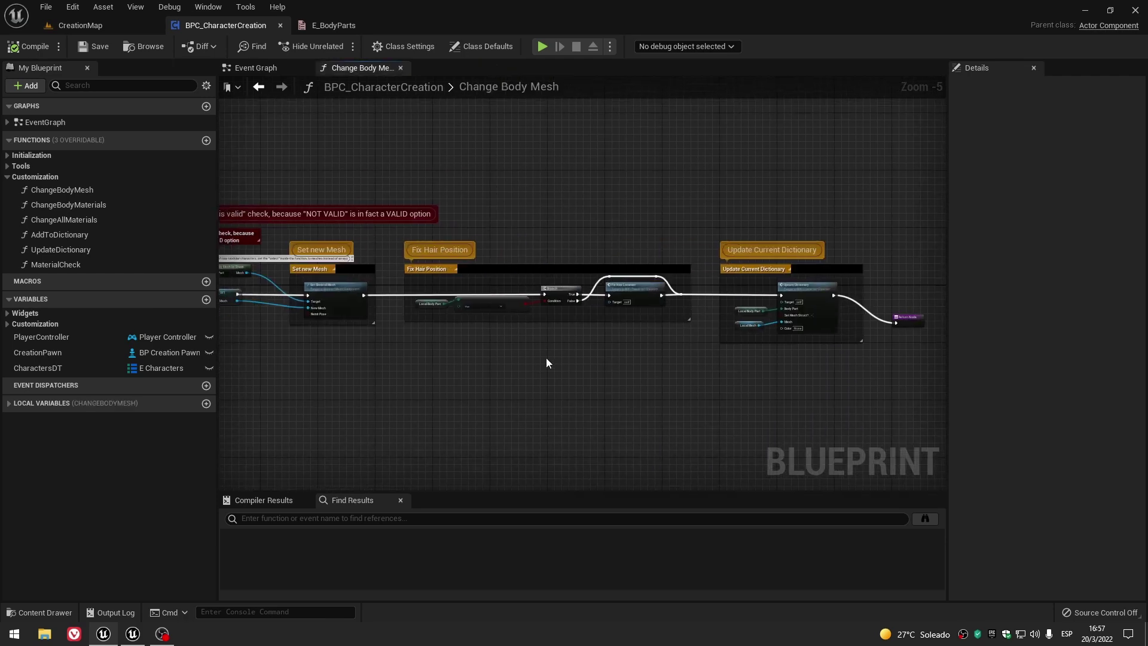
{"action": "right_click_drag", "start_coordinate": [539, 366], "coordinate": [783, 365]}
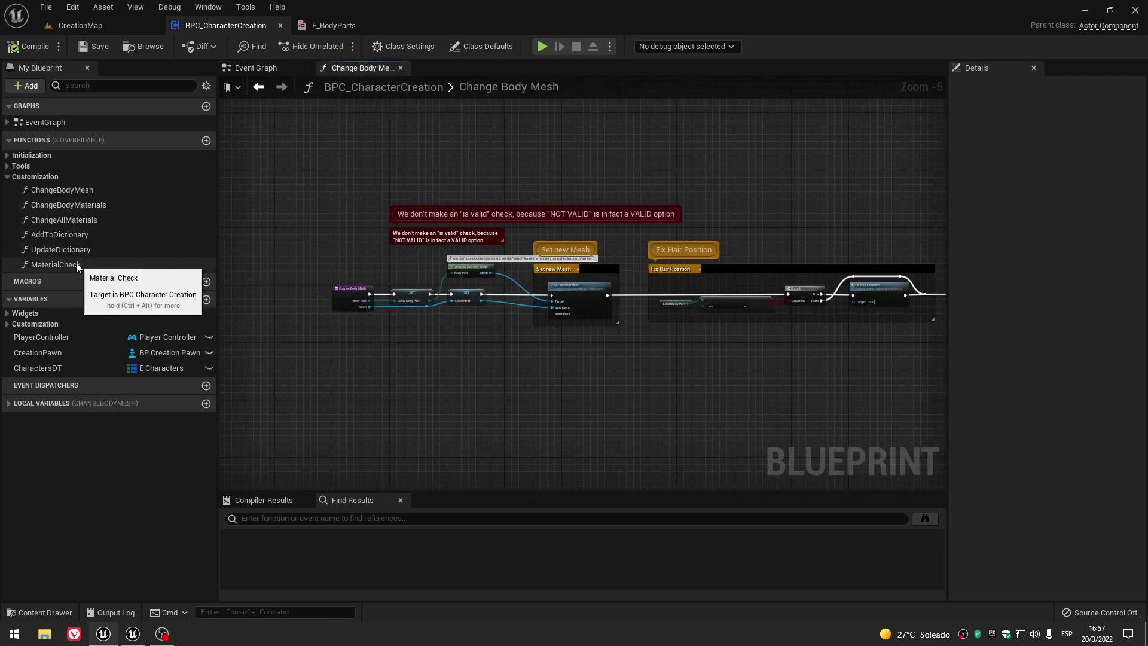
{"action": "left_click", "coordinate": [73, 208]}
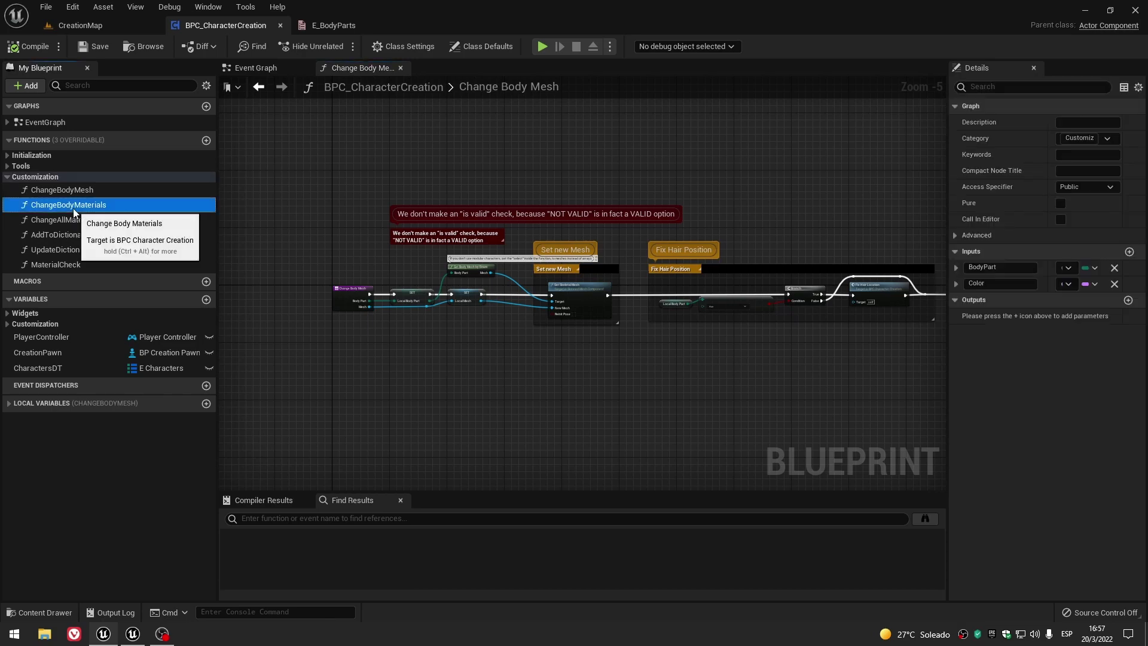
{"action": "double_click", "coordinate": [73, 208]}
{"action": "right_click_drag", "start_coordinate": [519, 348], "coordinate": [555, 357]}
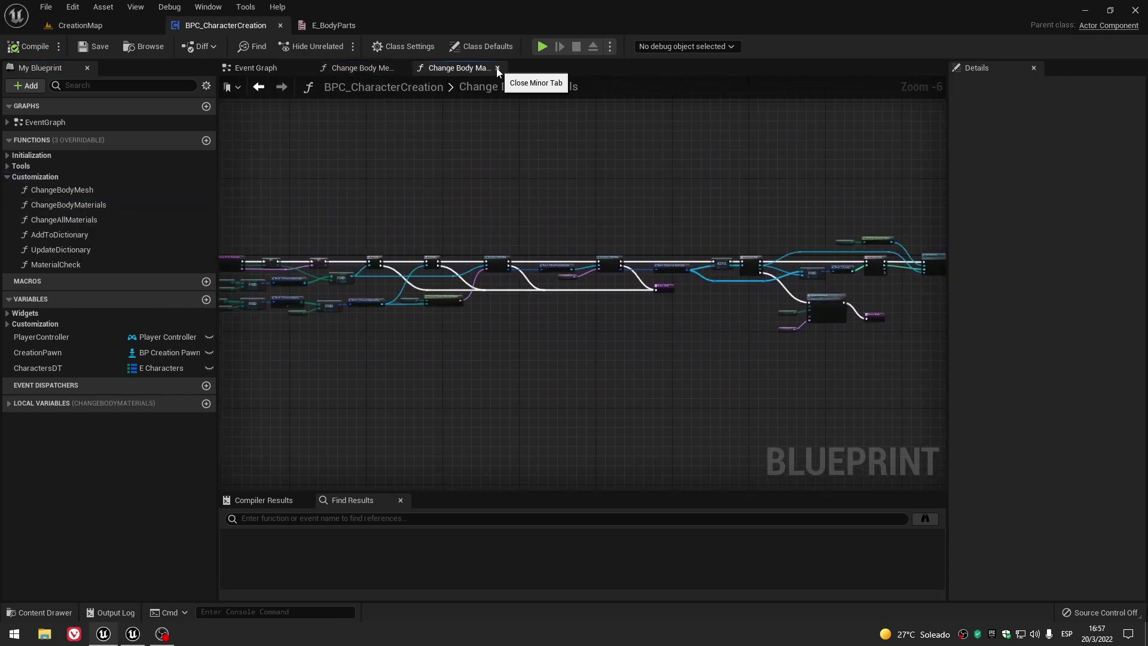
{"action": "scroll", "coordinate": [828, 305], "scroll_direction": "up", "scroll_amount": 2}
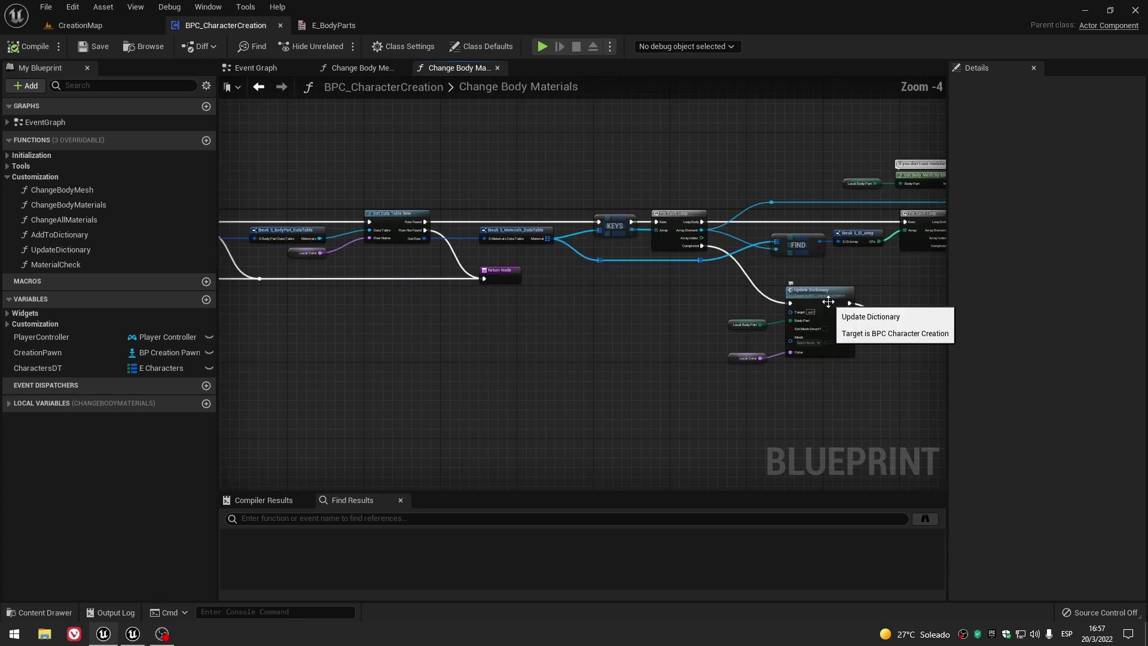
Follow Change Body Materials into its dictionary functions, close every graph, and collapse the Customization group.
{"action": "double_click", "coordinate": [828, 306]}
{"action": "double_click", "coordinate": [744, 318]}
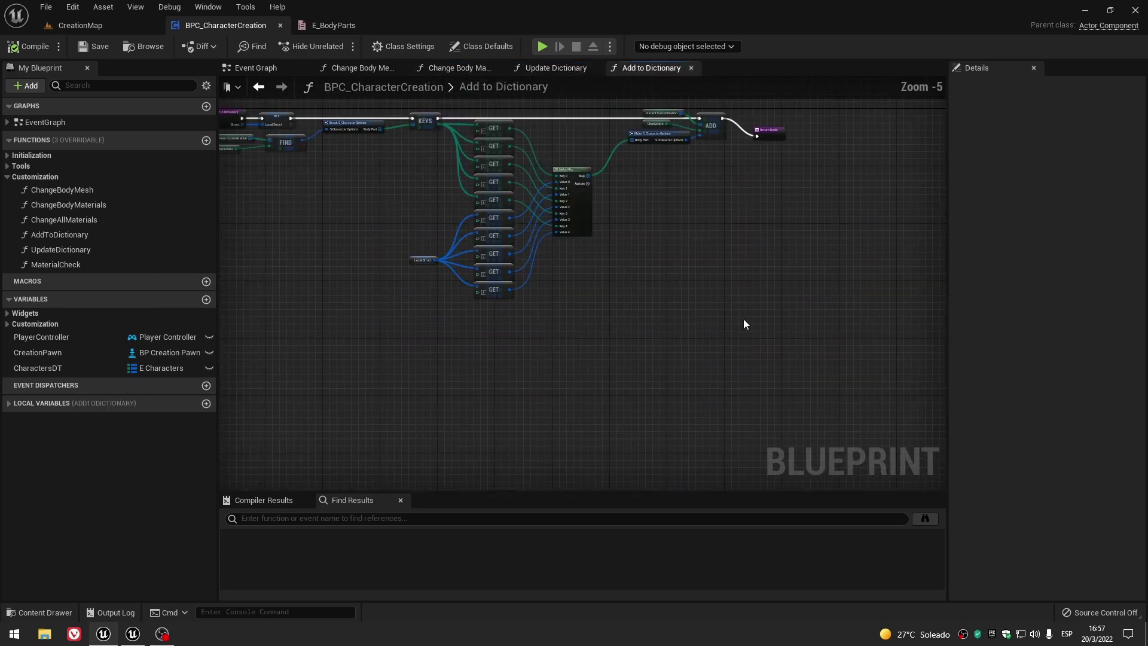
{"action": "left_click", "coordinate": [692, 69]}
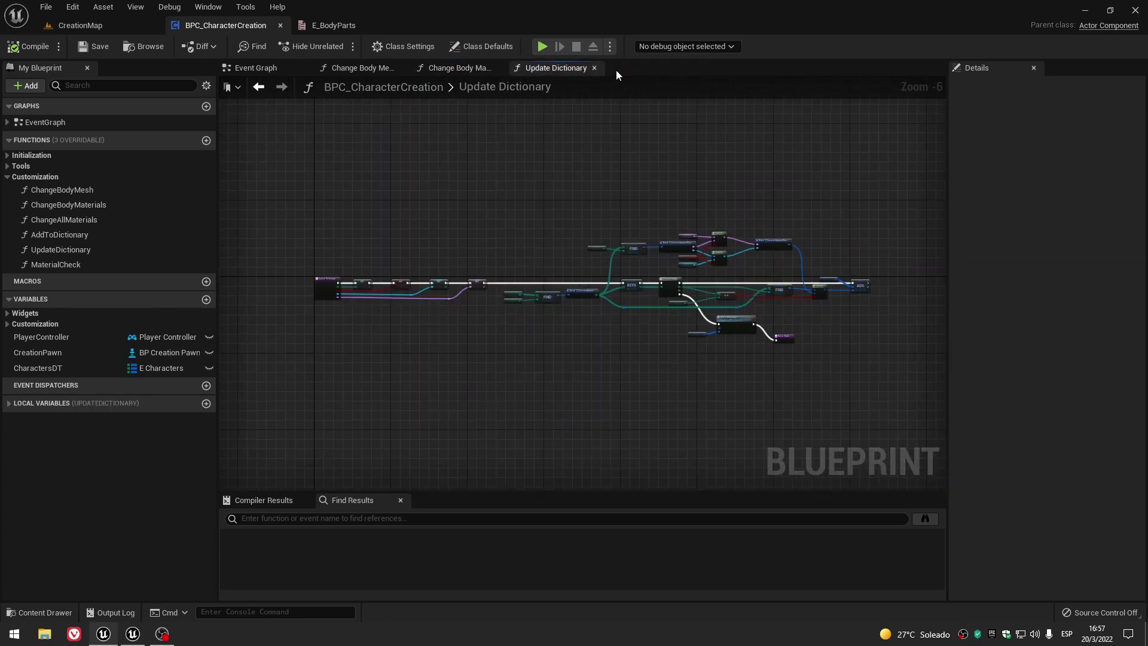
{"action": "left_click", "coordinate": [592, 69]}
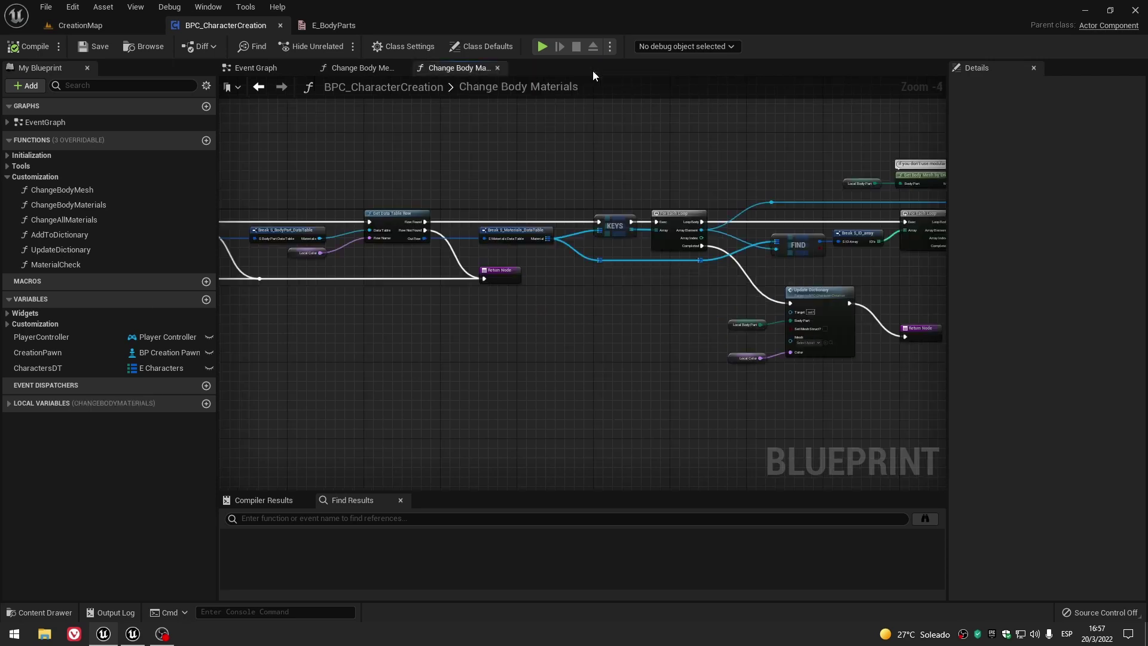
{"action": "left_click", "coordinate": [497, 68]}
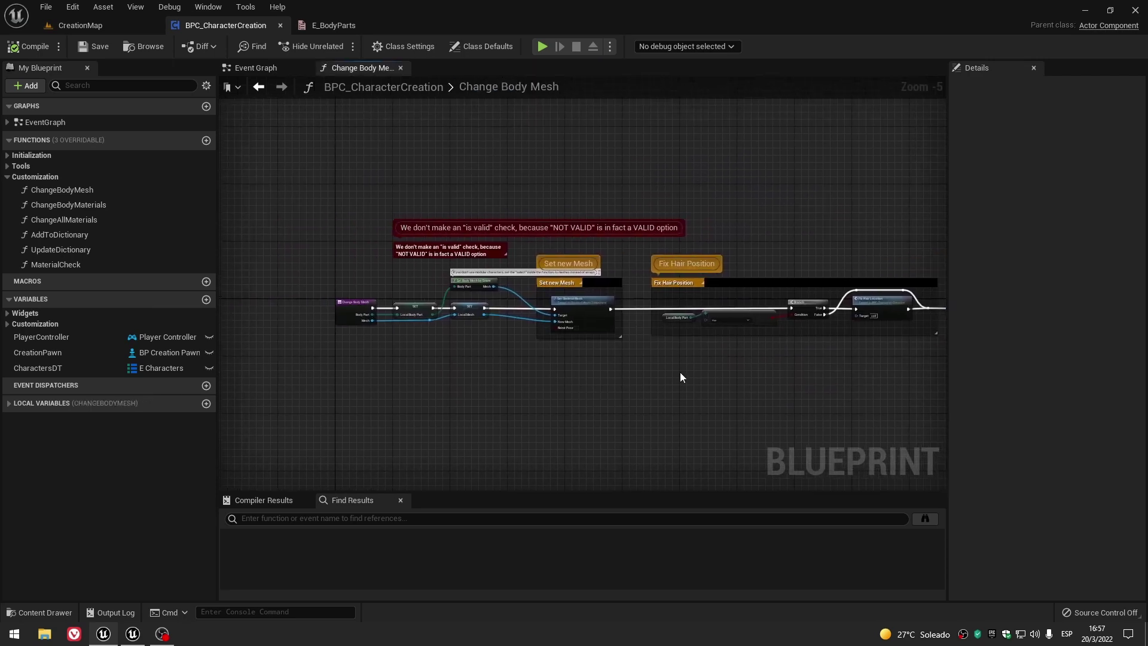
{"action": "left_click", "coordinate": [400, 69]}
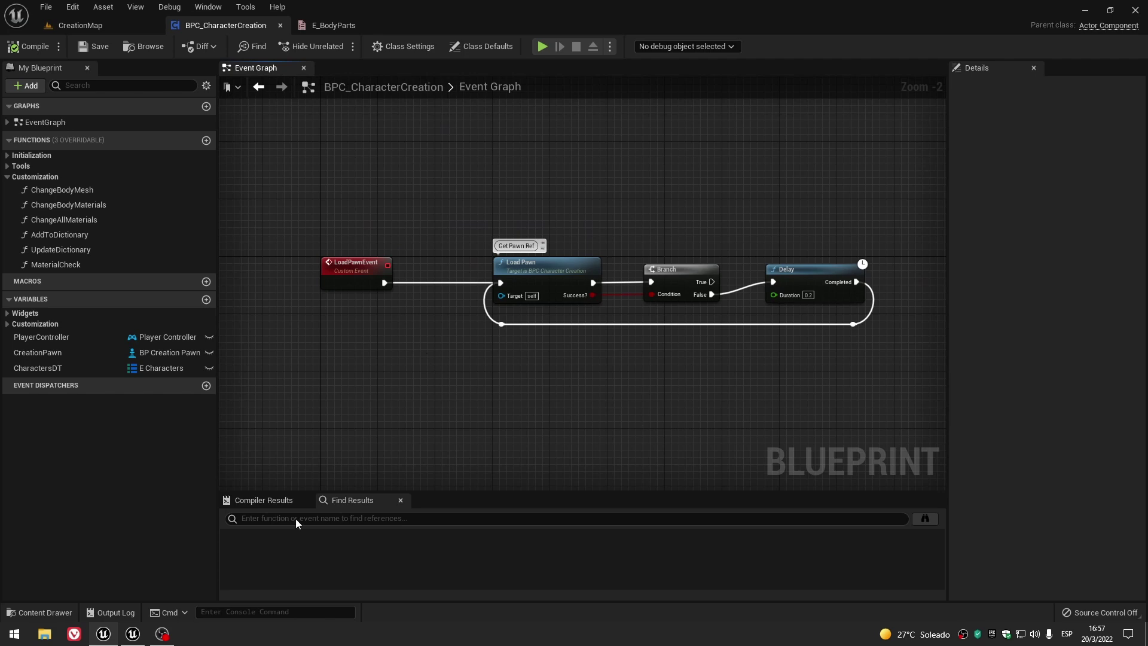
{"action": "left_click", "coordinate": [7, 177]}
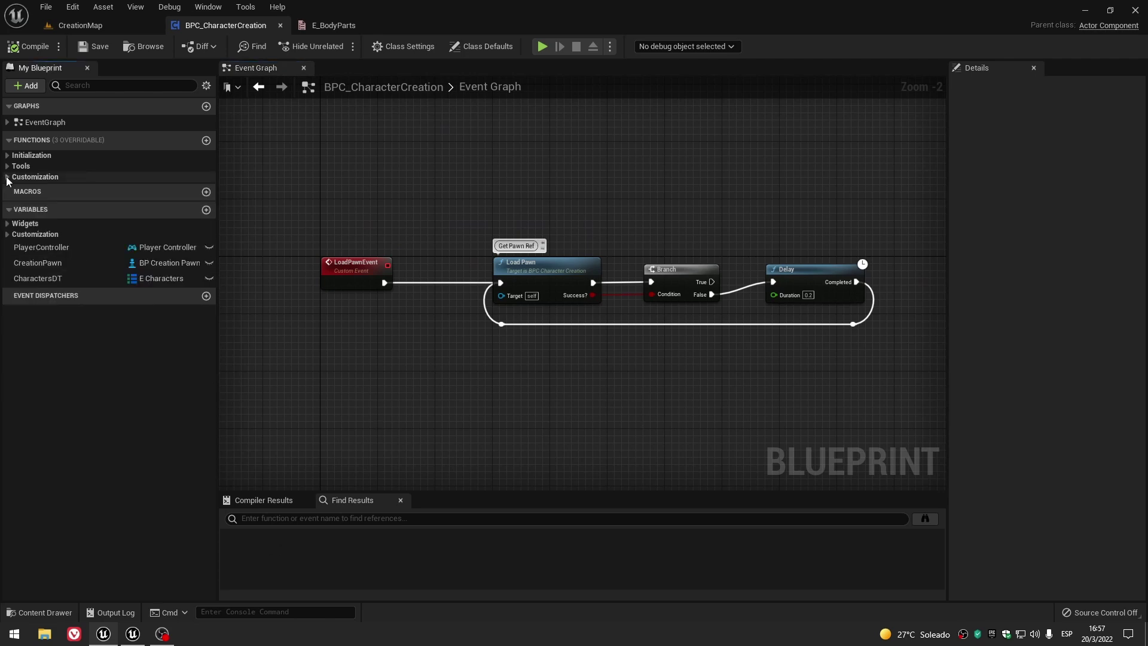
Back in UE4, open BPC_CharacterCreation and frame the Change Body Mesh node cluster.
{"action": "left_click", "coordinate": [133, 634]}
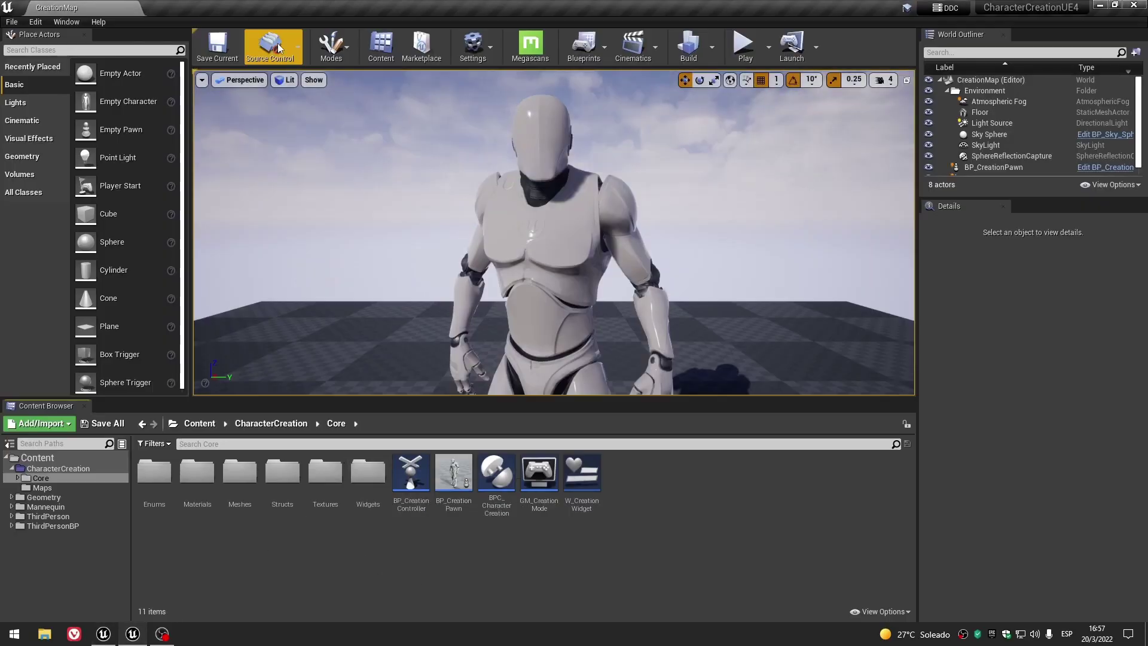
{"action": "double_click", "coordinate": [496, 472]}
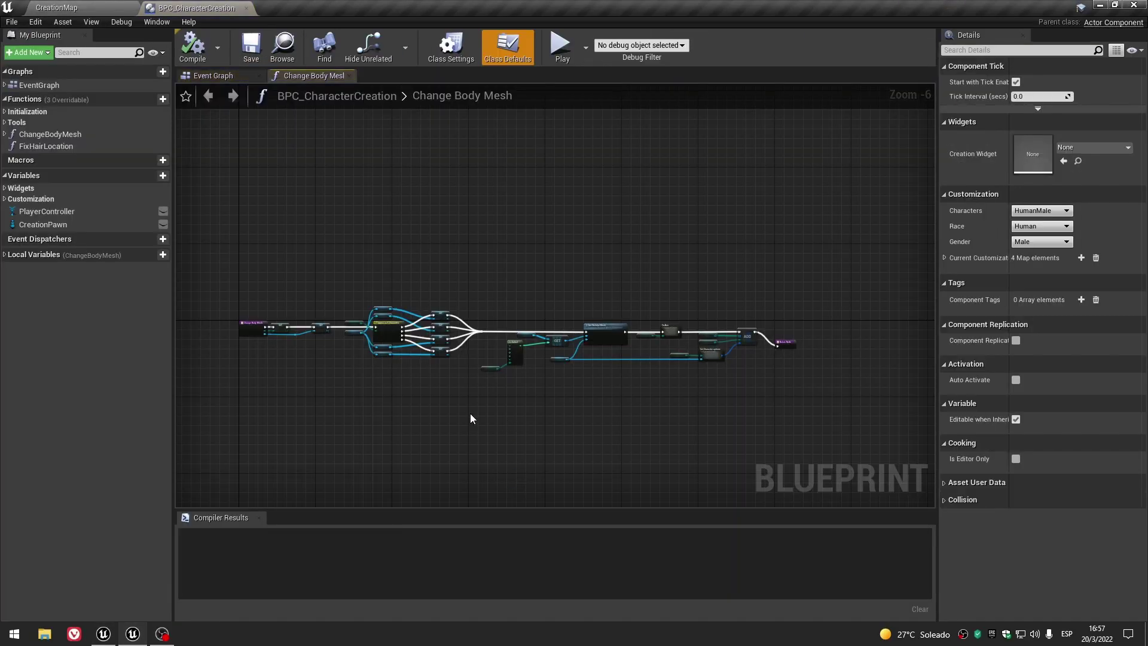
{"action": "scroll", "coordinate": [489, 394], "scroll_direction": "up", "scroll_amount": 1}
{"action": "scroll", "coordinate": [479, 391], "scroll_direction": "up", "scroll_amount": 1}
{"action": "mouse_move", "coordinate": [270, 143]}
{"action": "left_mouse_down"}
{"action": "mouse_move", "coordinate": [303, 173]}
{"action": "mouse_move", "coordinate": [671, 375]}
{"action": "left_mouse_up"}
{"action": "left_click", "coordinate": [436, 338]}
Inspect the Characters variable and bottom SET node, then bring Set Skeletal Mesh into view.
{"action": "scroll", "coordinate": [421, 346], "scroll_direction": "up", "scroll_amount": 1}
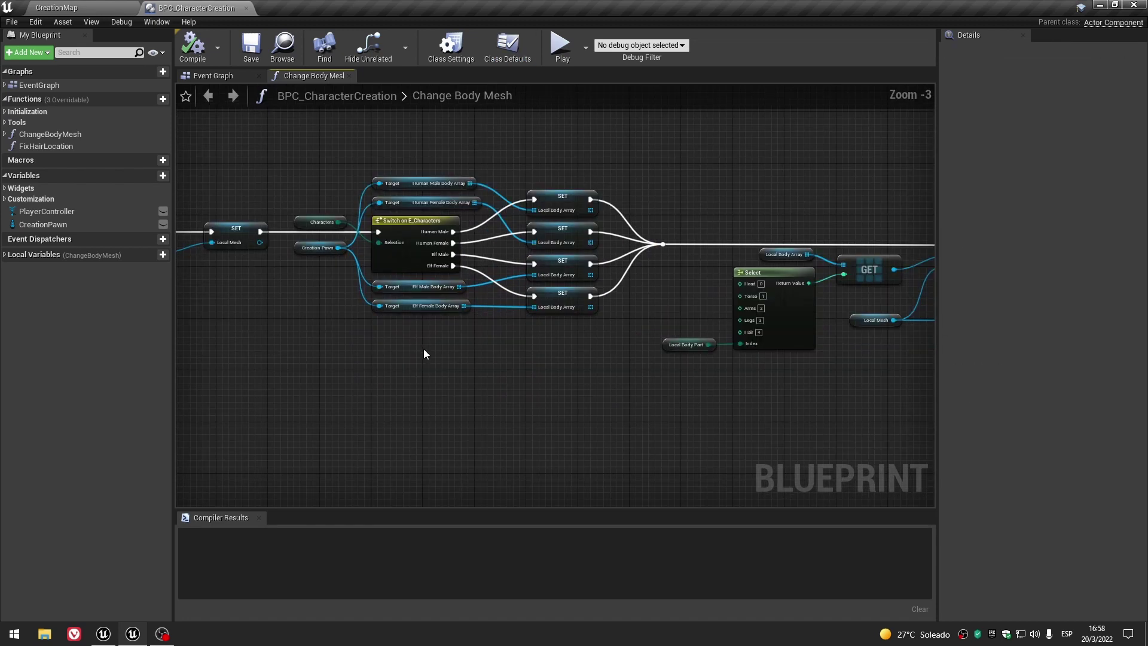
{"action": "left_click", "coordinate": [312, 222]}
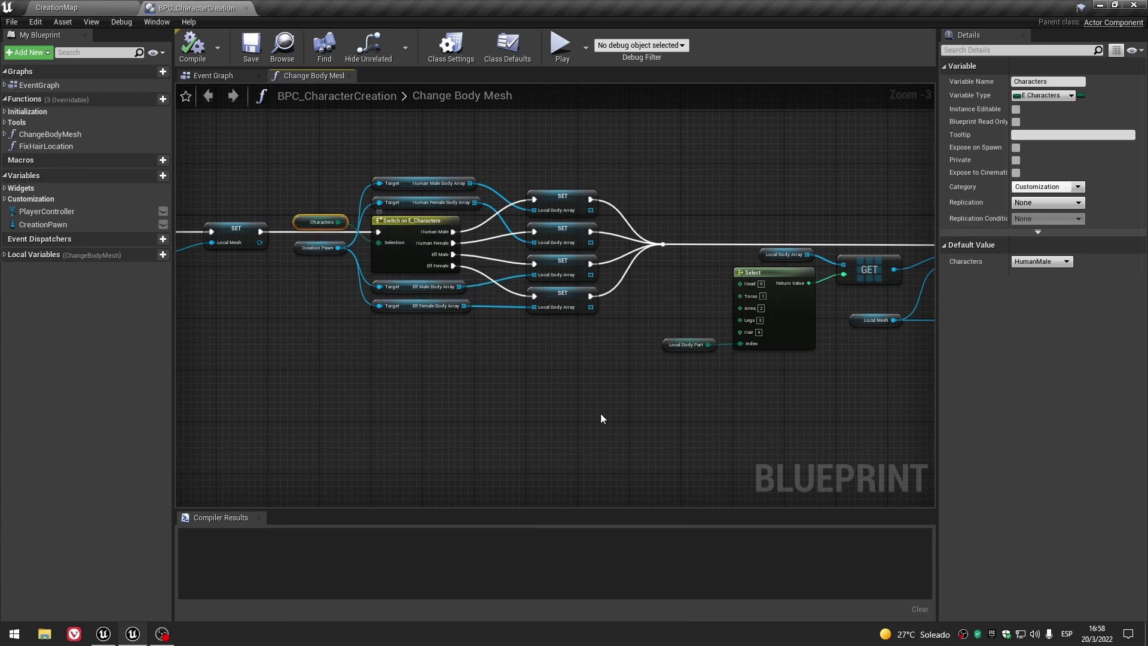
{"action": "left_click", "coordinate": [600, 397]}
{"action": "left_click", "coordinate": [565, 302]}
{"action": "left_click", "coordinate": [393, 370]}
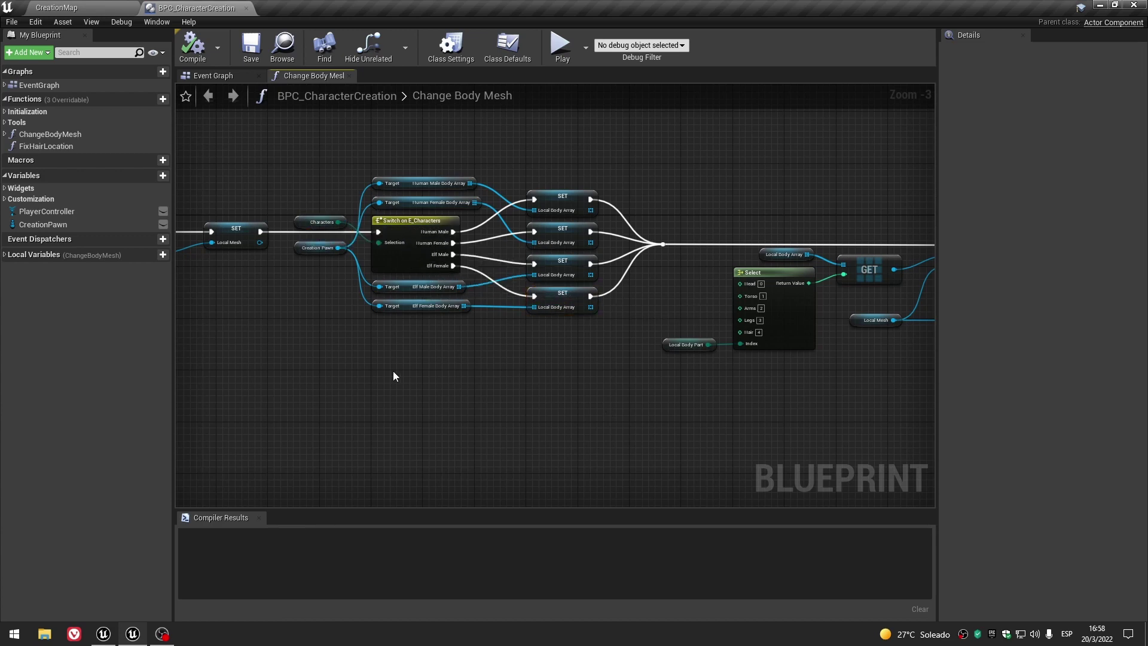
{"action": "mouse_move", "coordinate": [585, 381]}
{"action": "right_mouse_down"}
{"action": "mouse_move", "coordinate": [449, 371]}
{"action": "mouse_move", "coordinate": [490, 355]}
{"action": "right_mouse_up"}
{"action": "scroll", "coordinate": [483, 359], "scroll_direction": "down", "scroll_amount": 1}
Review the switch, set and select nodes from Switch on E_Characters through Set Skeletal Mesh.
{"action": "mouse_move", "coordinate": [356, 184]}
{"action": "left_mouse_down"}
{"action": "mouse_move", "coordinate": [676, 400]}
{"action": "mouse_move", "coordinate": [762, 309]}
{"action": "left_mouse_up"}
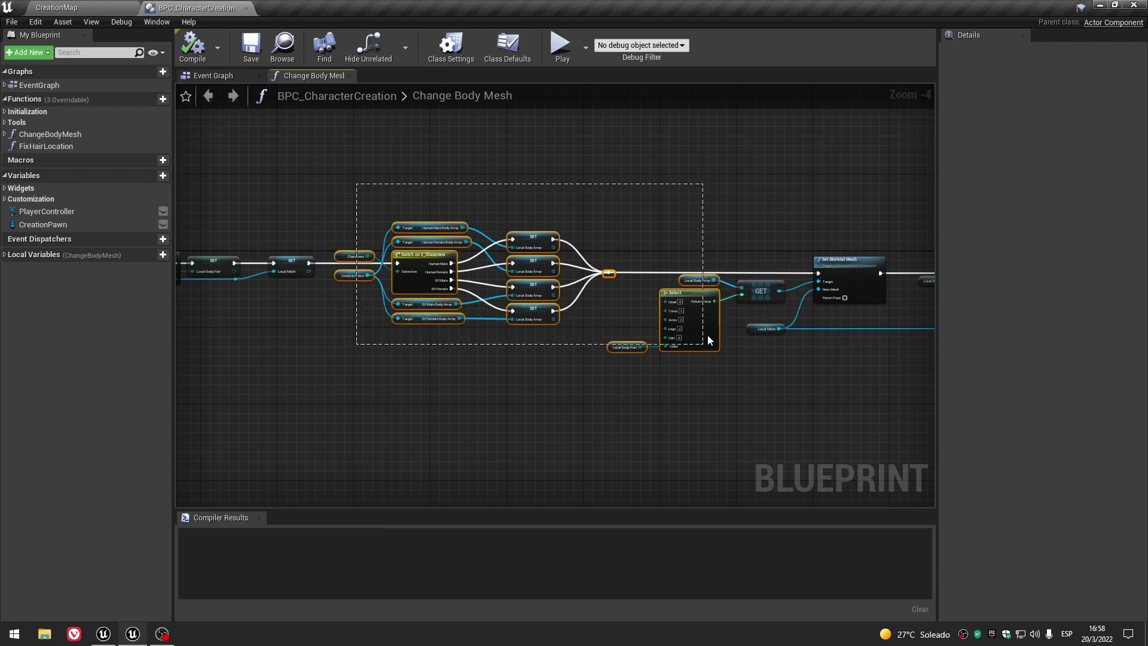
{"action": "left_click_drag", "start_coordinate": [762, 310], "coordinate": [675, 389]}
{"action": "left_click", "coordinate": [342, 324]}
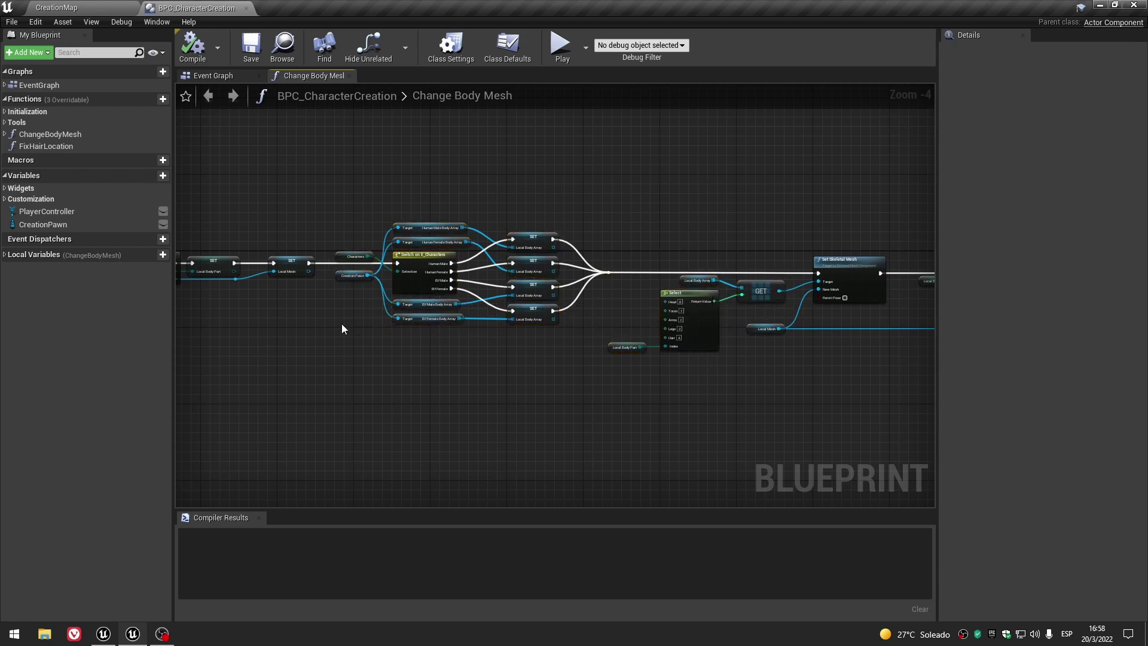
{"action": "scroll", "coordinate": [342, 324], "scroll_direction": "up", "scroll_amount": 1}
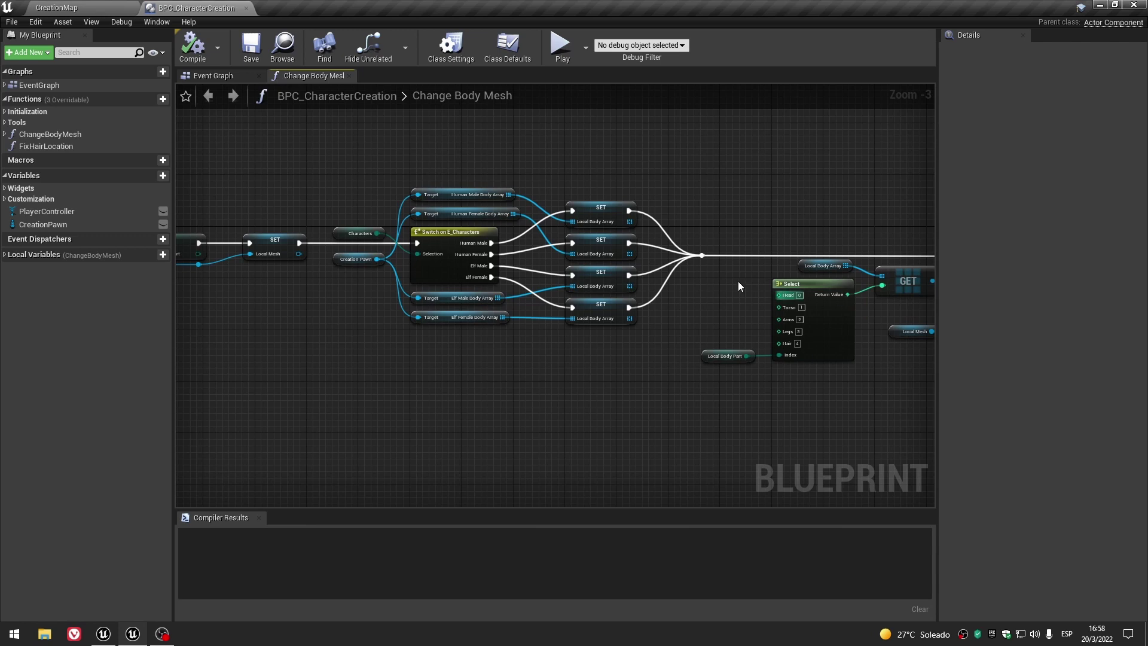
{"action": "right_click_drag", "start_coordinate": [737, 280], "coordinate": [526, 282]}
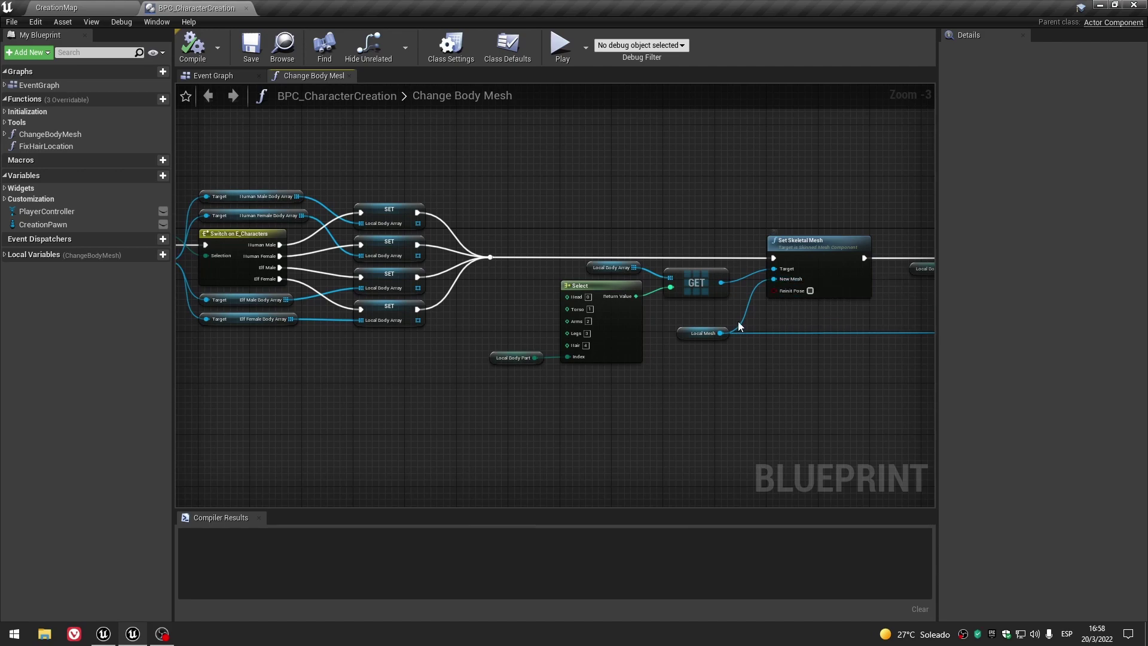
{"action": "right_click_drag", "start_coordinate": [679, 330], "coordinate": [733, 394]}
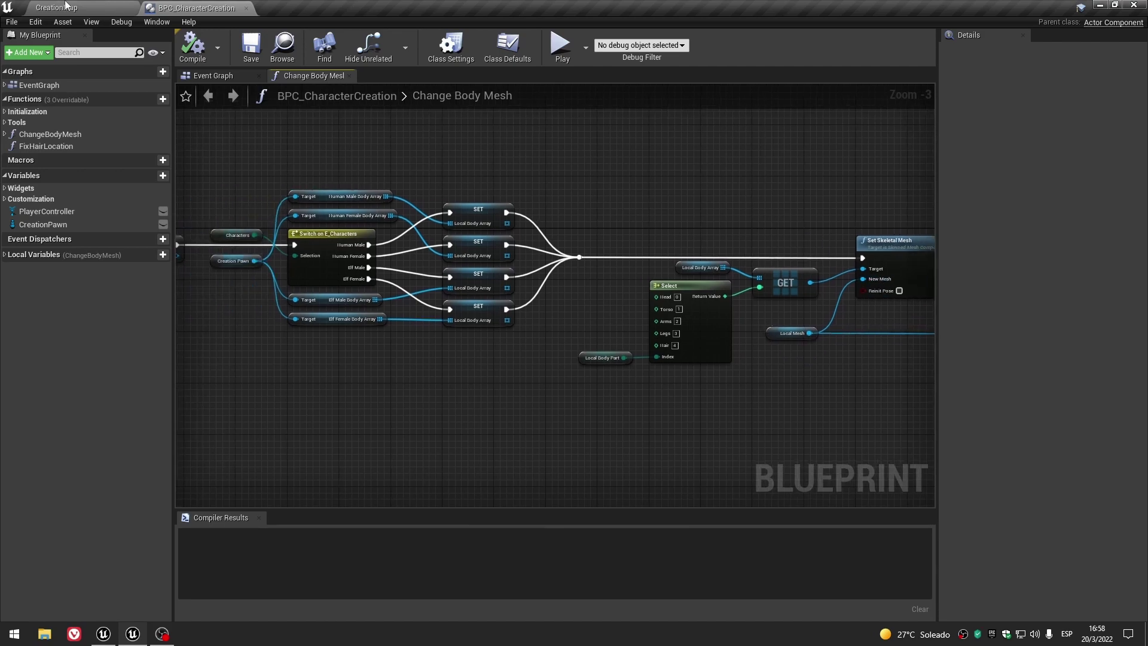
{"action": "left_click", "coordinate": [66, 7]}
Open BP_CreationPawn with its 3D preview and inspect the EF_Hair and HM_Legs components.
{"action": "double_click", "coordinate": [455, 490]}
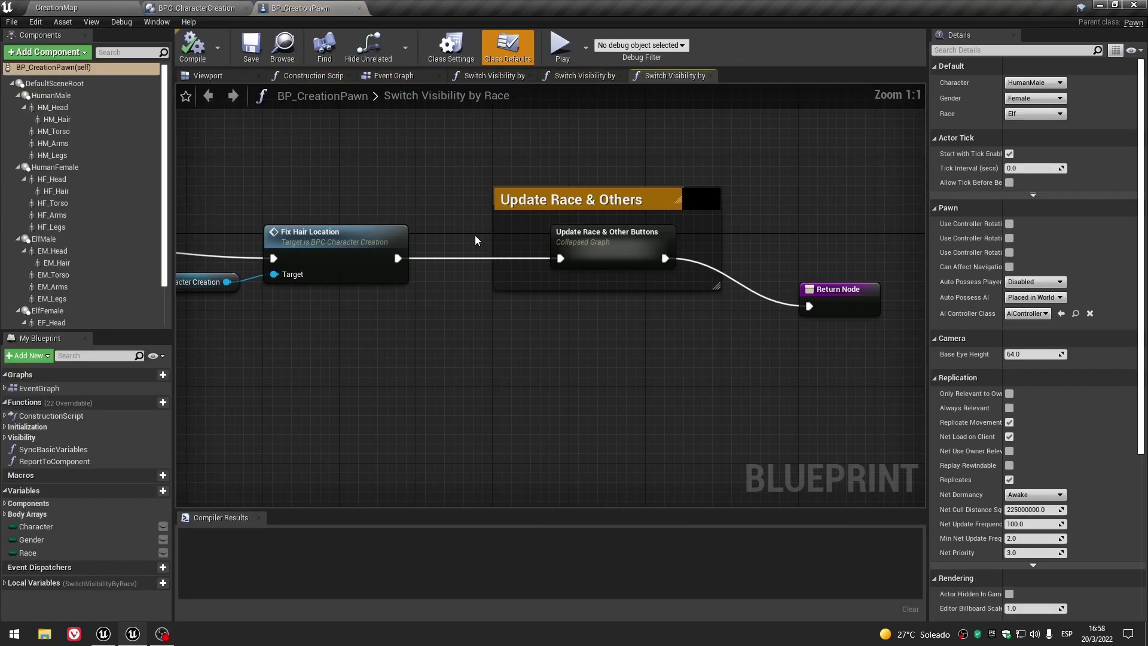
{"action": "left_click", "coordinate": [249, 72]}
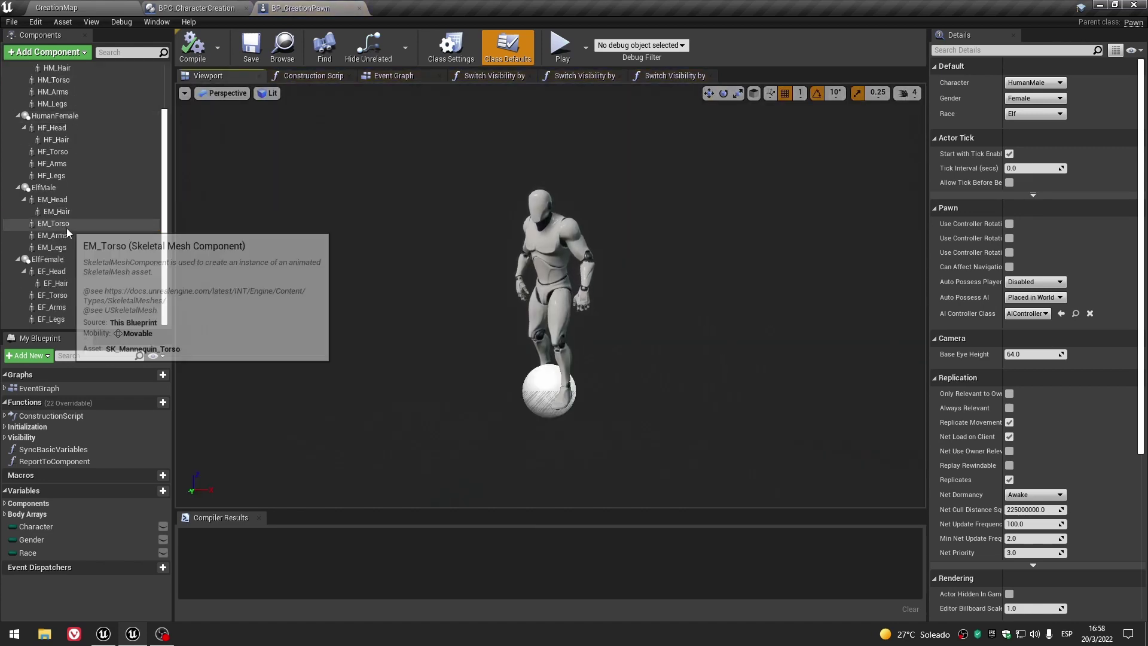
{"action": "left_click", "coordinate": [59, 283]}
{"action": "scroll", "coordinate": [58, 238], "scroll_direction": "up", "scroll_amount": 3}
{"action": "left_click", "coordinate": [64, 156]}
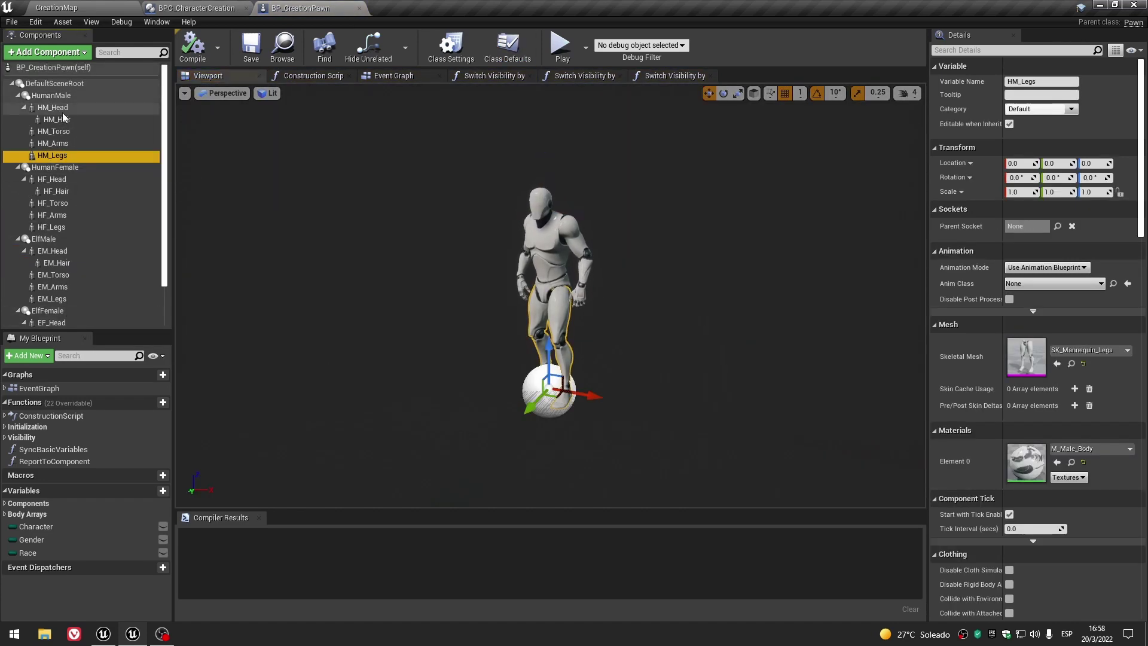
Collapse HM_Head and HF_Head, then return to BPC_CharacterCreation's Change Body Mesh graph.
{"action": "left_click", "coordinate": [24, 107]}
{"action": "left_click", "coordinate": [24, 167]}
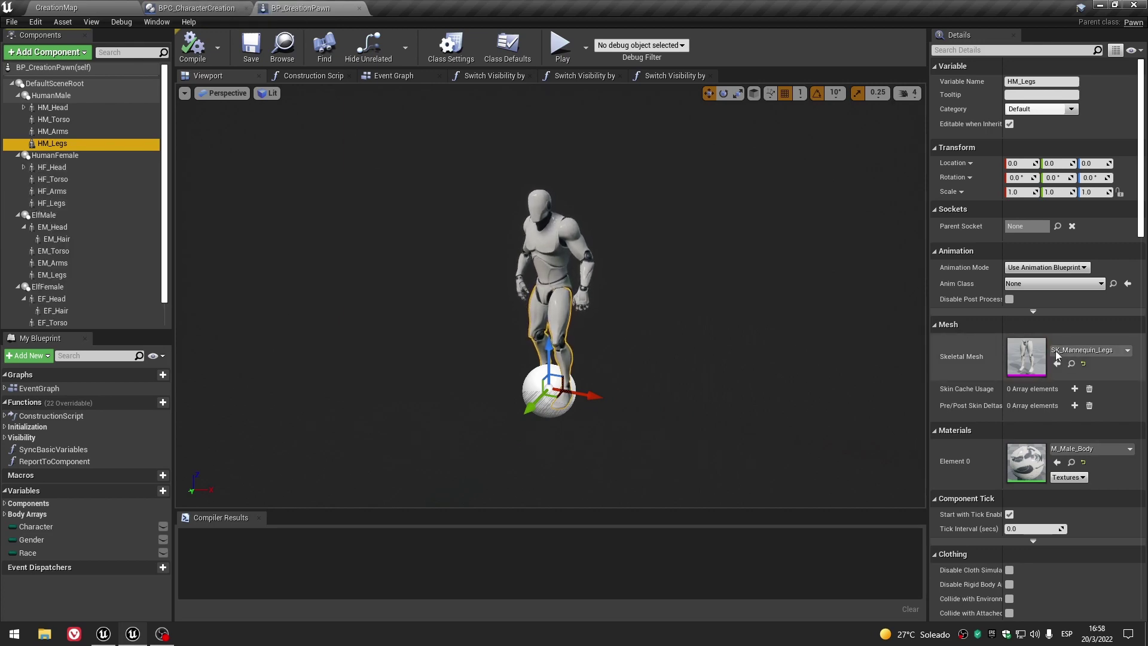
{"action": "left_click", "coordinate": [197, 8]}
{"action": "scroll", "coordinate": [551, 383], "scroll_direction": "down", "scroll_amount": 2}
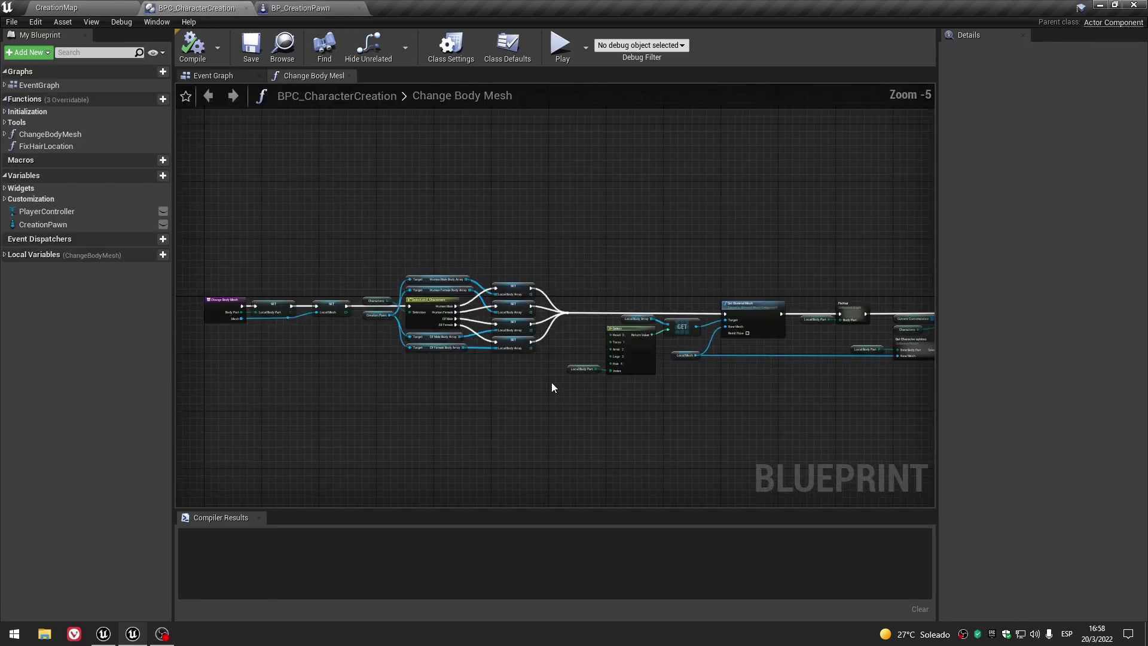
Disconnect the execution wires going into and out of the ADD node.
{"action": "left_click_drag", "start_coordinate": [352, 231], "coordinate": [765, 337]}
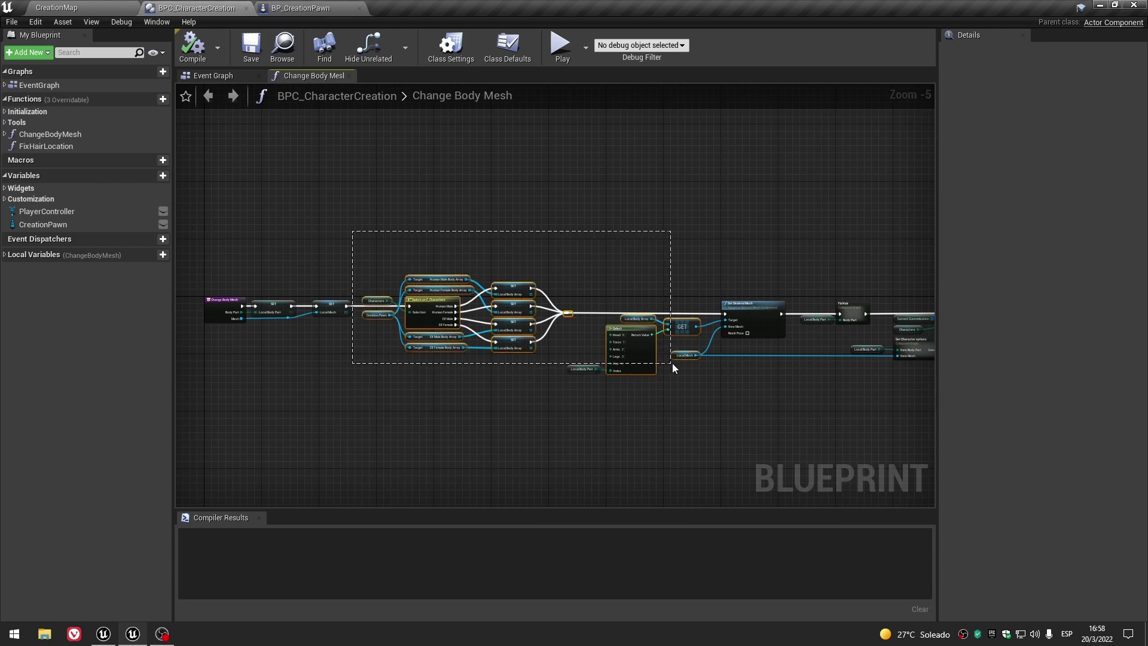
{"action": "left_click_drag", "start_coordinate": [765, 337], "coordinate": [461, 383]}
{"action": "scroll", "coordinate": [405, 372], "scroll_direction": "up", "scroll_amount": 2}
{"action": "mouse_move", "coordinate": [571, 397]}
{"action": "right_mouse_down"}
{"action": "mouse_move", "coordinate": [251, 390]}
{"action": "mouse_move", "coordinate": [407, 392]}
{"action": "right_mouse_up"}
{"action": "scroll", "coordinate": [544, 416], "scroll_direction": "down", "scroll_amount": 2}
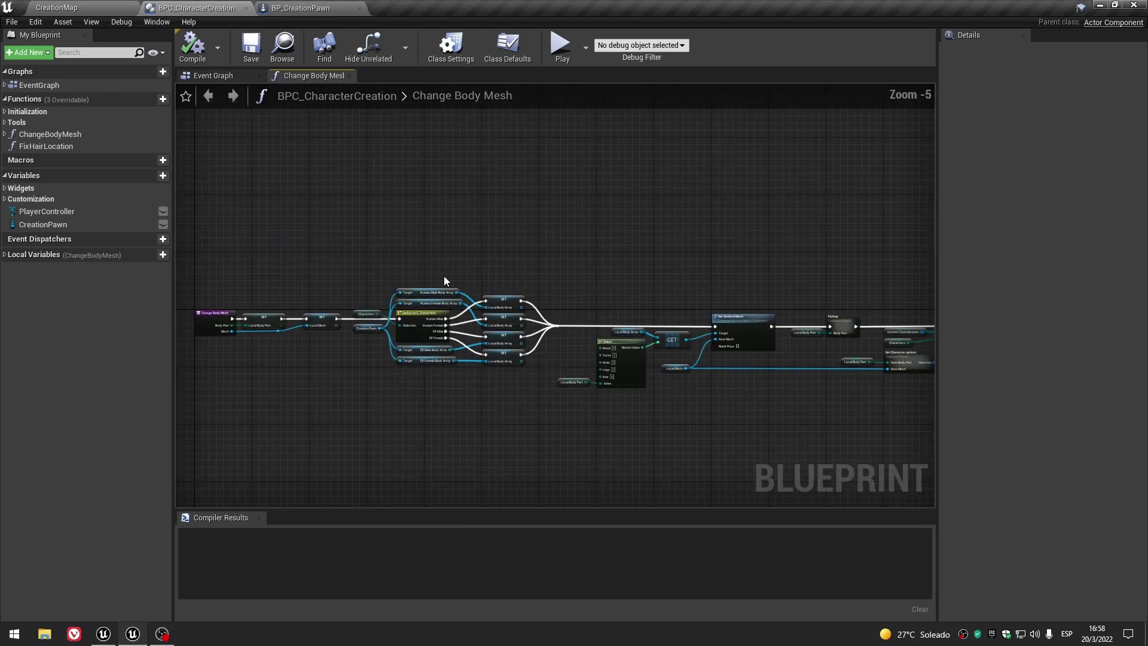
{"action": "right_click_drag", "start_coordinate": [814, 425], "coordinate": [494, 419]}
{"action": "scroll", "coordinate": [669, 380], "scroll_direction": "up", "scroll_amount": 3}
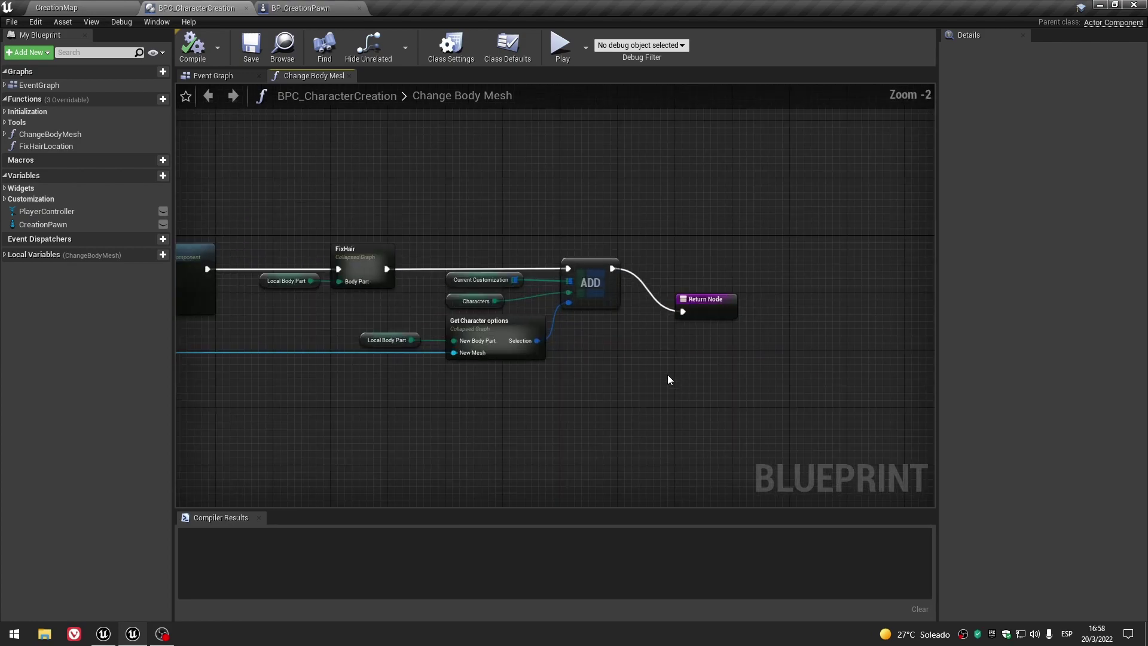
{"action": "left_click", "coordinate": [569, 269], "text": "alt"}
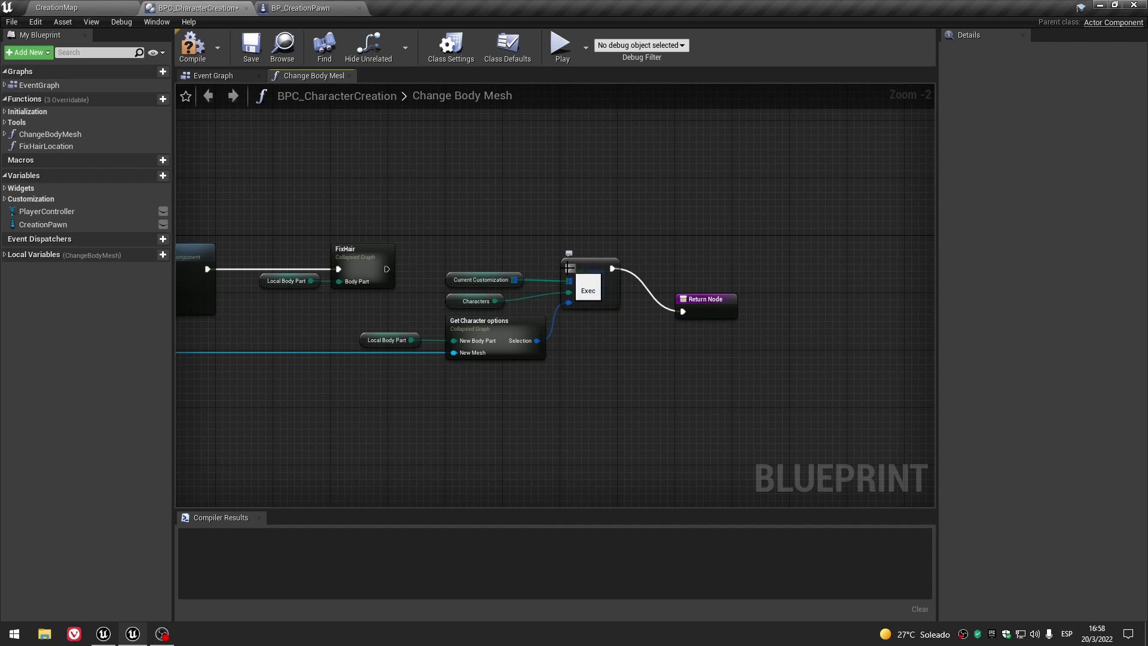
{"action": "left_click", "coordinate": [611, 269], "text": "alt"}
Delete Get Character options, then the Current Customization, Characters and ADD nodes.
{"action": "right_click_drag", "start_coordinate": [483, 401], "coordinate": [607, 379]}
{"action": "left_click_drag", "start_coordinate": [607, 379], "coordinate": [523, 308]}
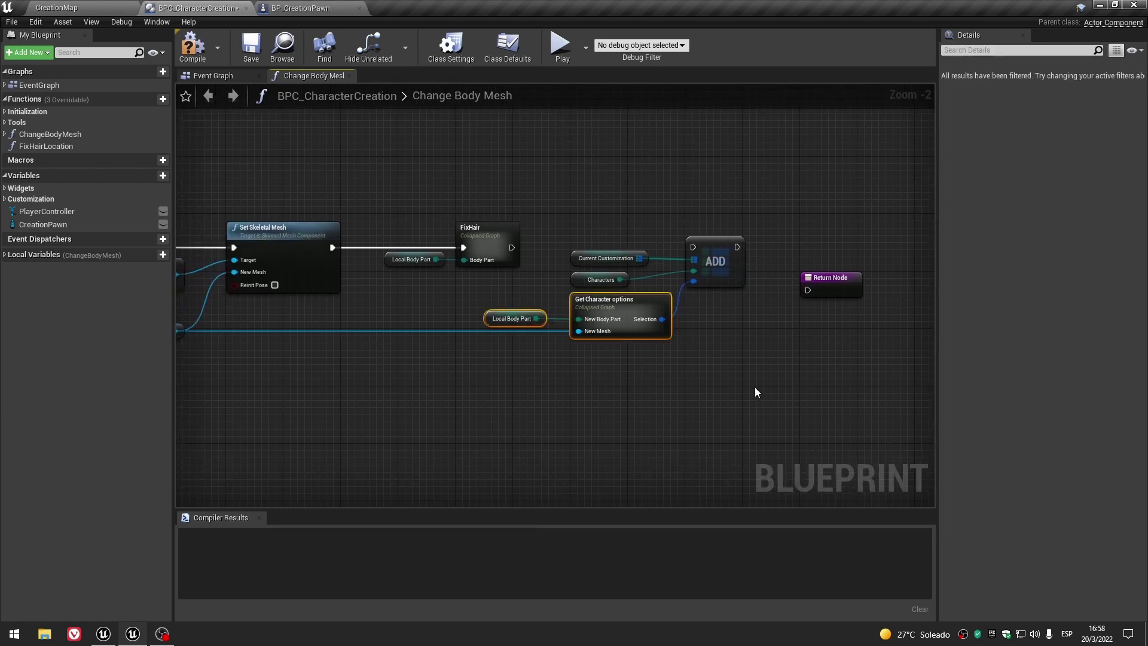
{"action": "key", "text": "Delete"}
{"action": "right_click_drag", "start_coordinate": [755, 385], "coordinate": [656, 373]}
{"action": "left_click_drag", "start_coordinate": [497, 177], "coordinate": [628, 321]}
{"action": "mouse_move", "coordinate": [625, 261]}
{"action": "left_mouse_down"}
{"action": "mouse_move", "coordinate": [625, 368]}
{"action": "mouse_move", "coordinate": [626, 354]}
{"action": "left_mouse_up"}
{"action": "mouse_move", "coordinate": [468, 303]}
{"action": "left_mouse_down"}
{"action": "mouse_move", "coordinate": [688, 439]}
{"action": "mouse_move", "coordinate": [669, 414]}
{"action": "left_mouse_up"}
{"action": "key", "text": "Delete"}
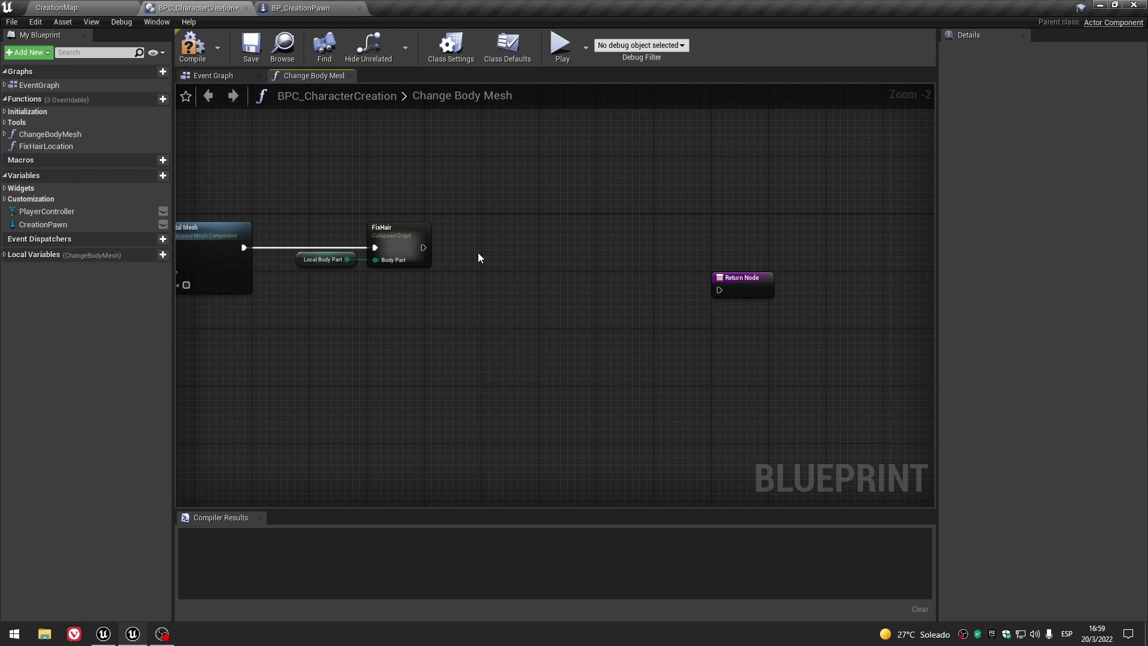
Move the Return Node right and shift Local Body Part and FixHair rightward.
{"action": "scroll", "coordinate": [579, 315], "scroll_direction": "down", "scroll_amount": 1}
{"action": "scroll", "coordinate": [579, 315], "scroll_direction": "down", "scroll_amount": 2}
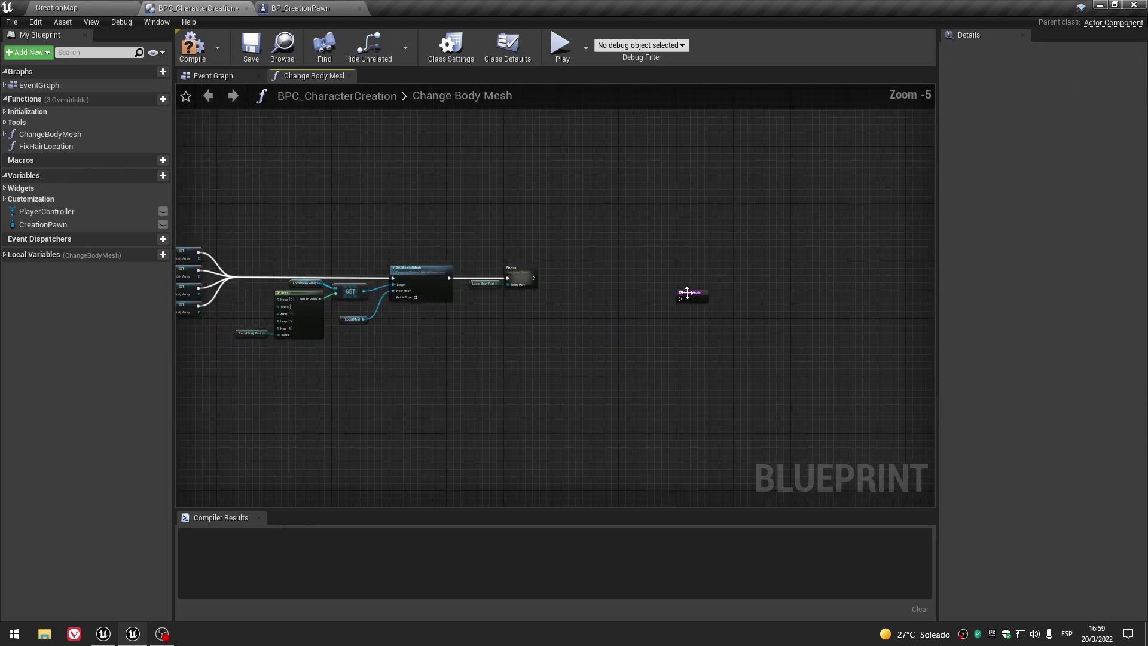
{"action": "left_click_drag", "start_coordinate": [687, 291], "coordinate": [798, 325]}
{"action": "scroll", "coordinate": [569, 284], "scroll_direction": "up", "scroll_amount": 4}
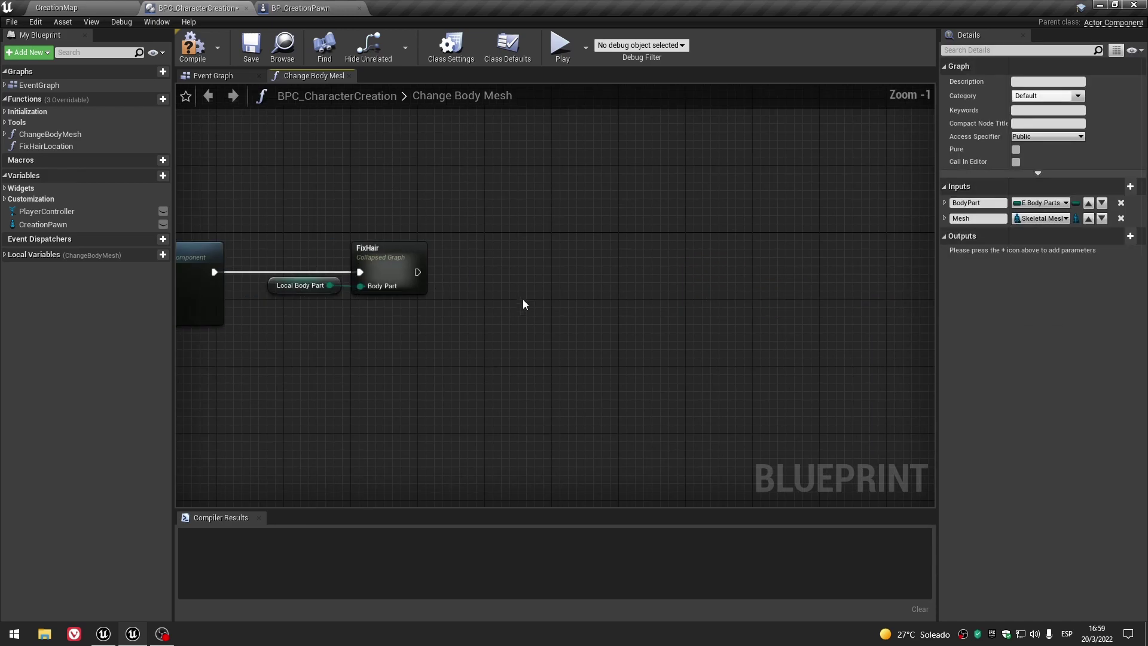
{"action": "left_click_drag", "start_coordinate": [537, 351], "coordinate": [401, 243]}
{"action": "left_click_drag", "start_coordinate": [472, 268], "coordinate": [608, 268]}
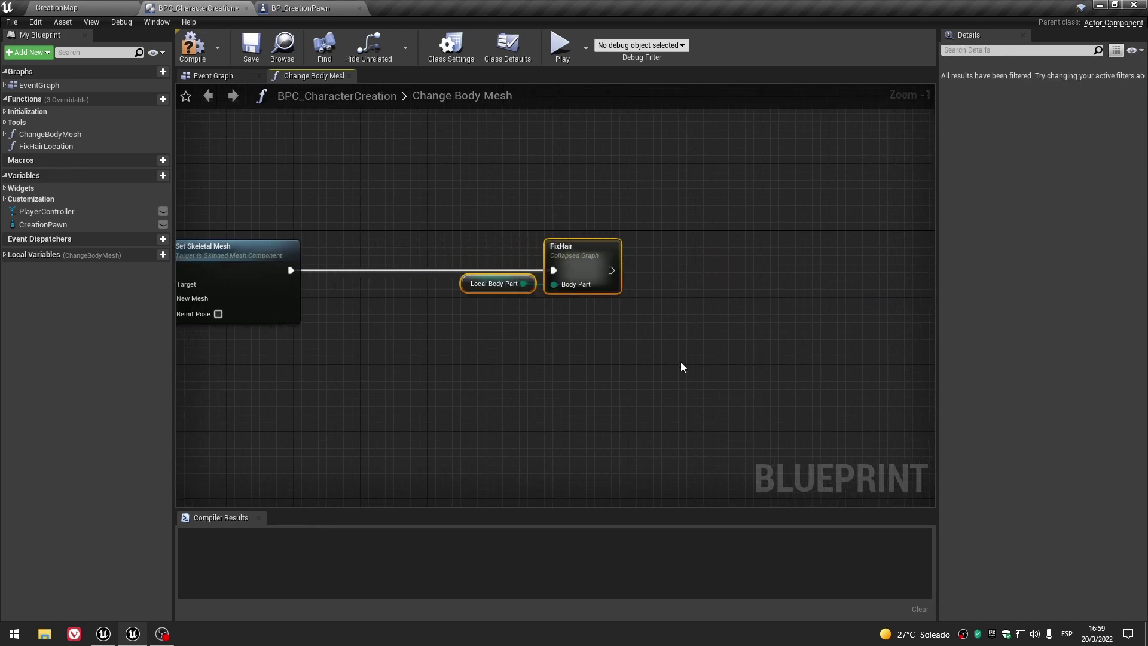
Expand FixHair into its inner nodes and start arranging Branch and Fix Hair Location.
{"action": "right_click", "coordinate": [608, 269]}
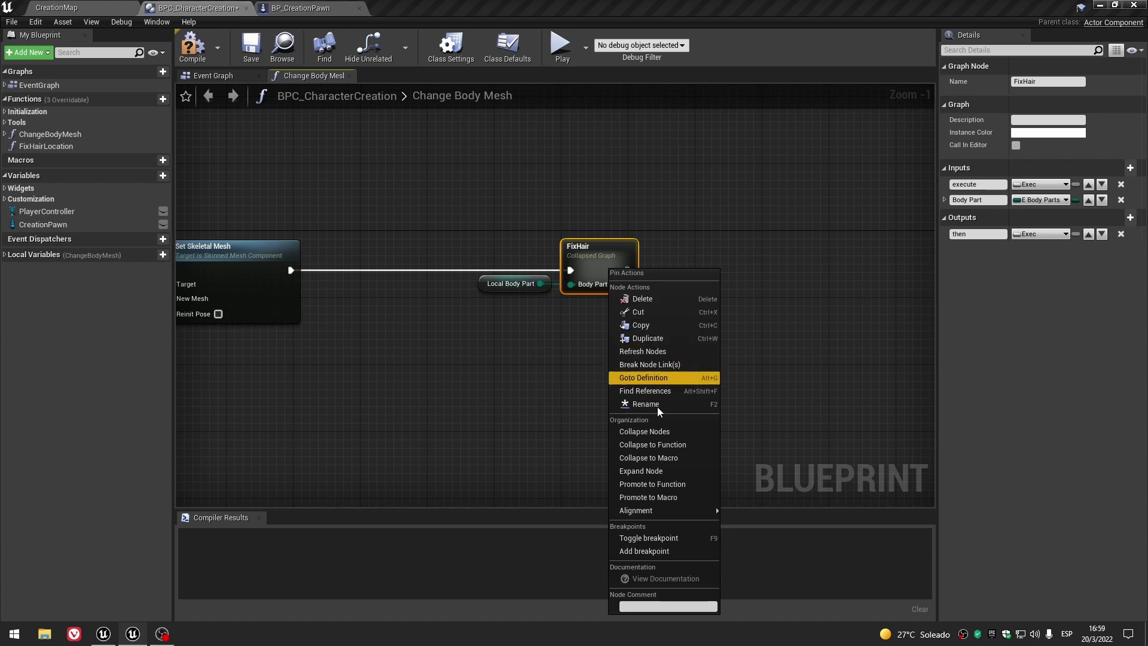
{"action": "left_click", "coordinate": [669, 472]}
{"action": "scroll", "coordinate": [616, 377], "scroll_direction": "down", "scroll_amount": 1}
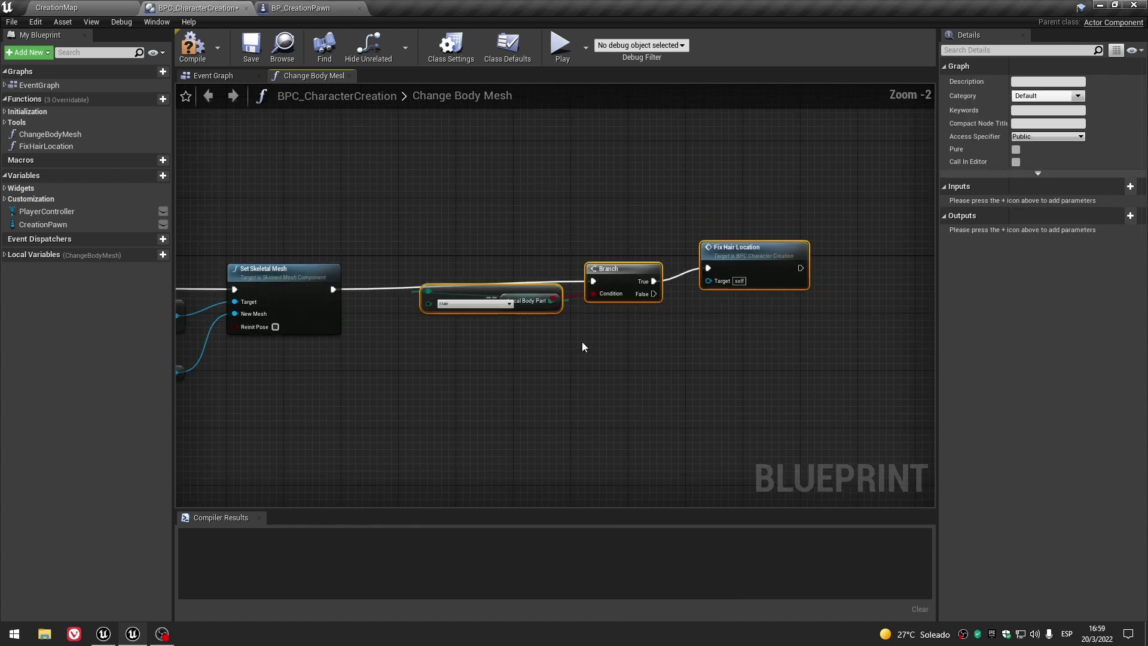
{"action": "left_click_drag", "start_coordinate": [490, 294], "coordinate": [693, 399]}
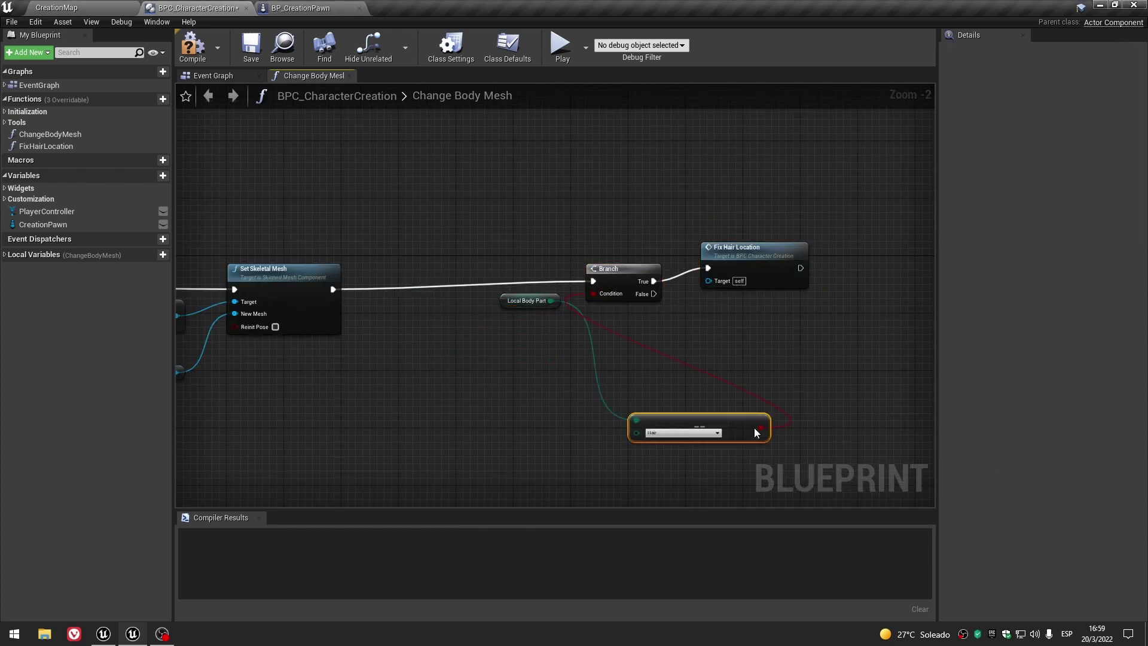
{"action": "left_click_drag", "start_coordinate": [501, 296], "coordinate": [398, 346]}
{"action": "right_click_drag", "start_coordinate": [397, 345], "coordinate": [257, 363]}
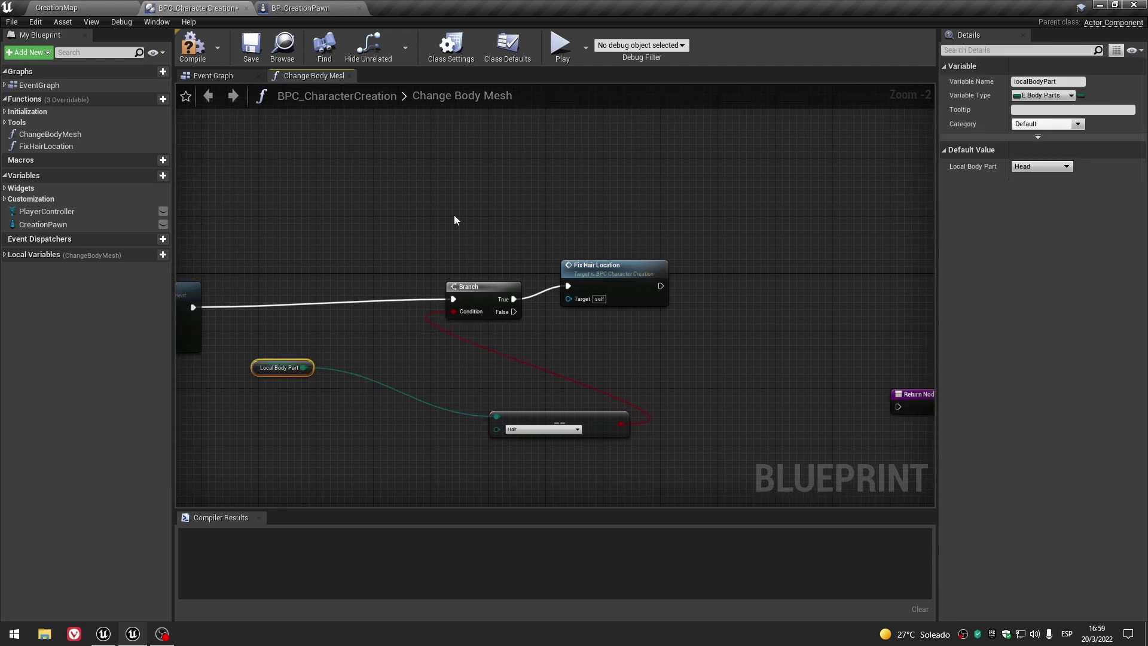
{"action": "left_click_drag", "start_coordinate": [430, 251], "coordinate": [682, 325]}
{"action": "mouse_move", "coordinate": [477, 287]}
{"action": "left_mouse_down"}
{"action": "mouse_move", "coordinate": [497, 306]}
{"action": "mouse_move", "coordinate": [464, 295]}
{"action": "left_mouse_up"}
{"action": "left_click", "coordinate": [601, 284]}
{"action": "right_click_drag", "start_coordinate": [597, 280], "coordinate": [751, 261]}
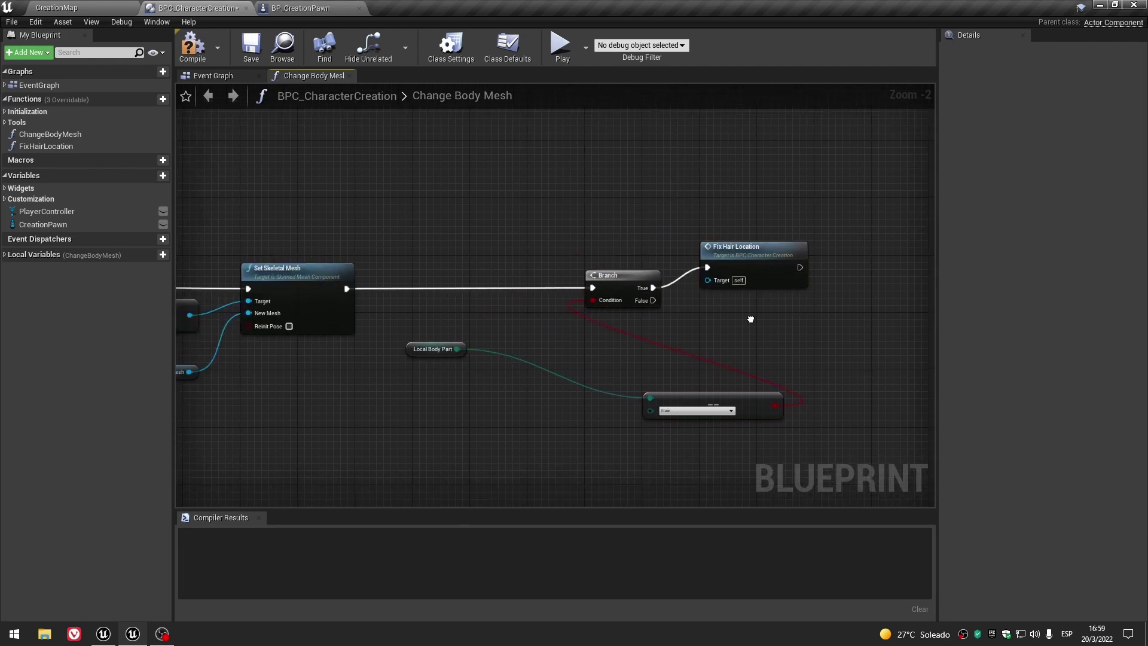
Lay out Local Body Part, Equal, Branch and Fix Hair Location, with Return Node nearby.
{"action": "left_click", "coordinate": [448, 363]}
{"action": "left_click_drag", "start_coordinate": [725, 404], "coordinate": [616, 374]}
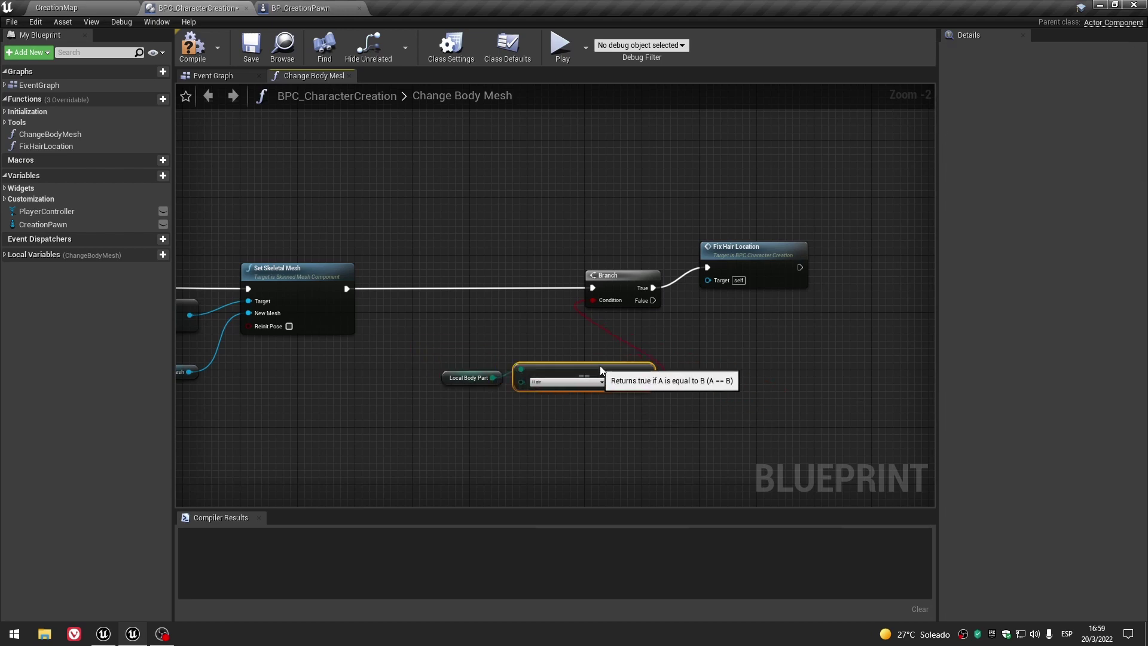
{"action": "right_click_drag", "start_coordinate": [747, 339], "coordinate": [583, 369]}
{"action": "left_click_drag", "start_coordinate": [407, 257], "coordinate": [686, 359]}
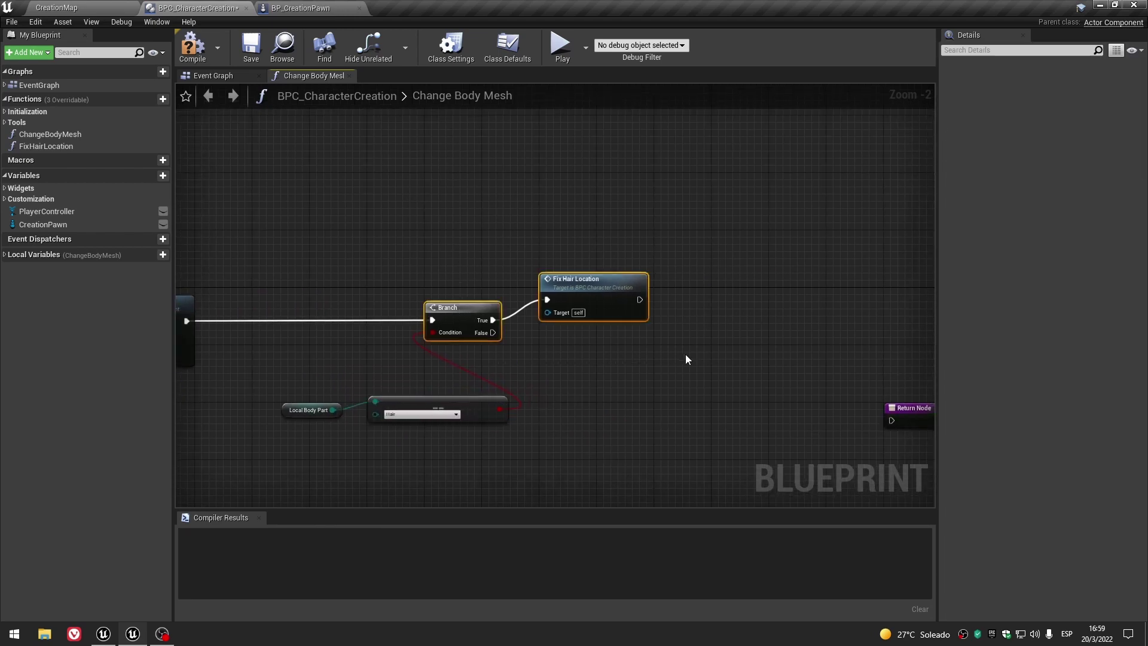
{"action": "mouse_move", "coordinate": [471, 307]}
{"action": "left_mouse_down"}
{"action": "mouse_move", "coordinate": [605, 307]}
{"action": "mouse_move", "coordinate": [584, 308]}
{"action": "left_mouse_up"}
{"action": "left_click_drag", "start_coordinate": [308, 354], "coordinate": [528, 476]}
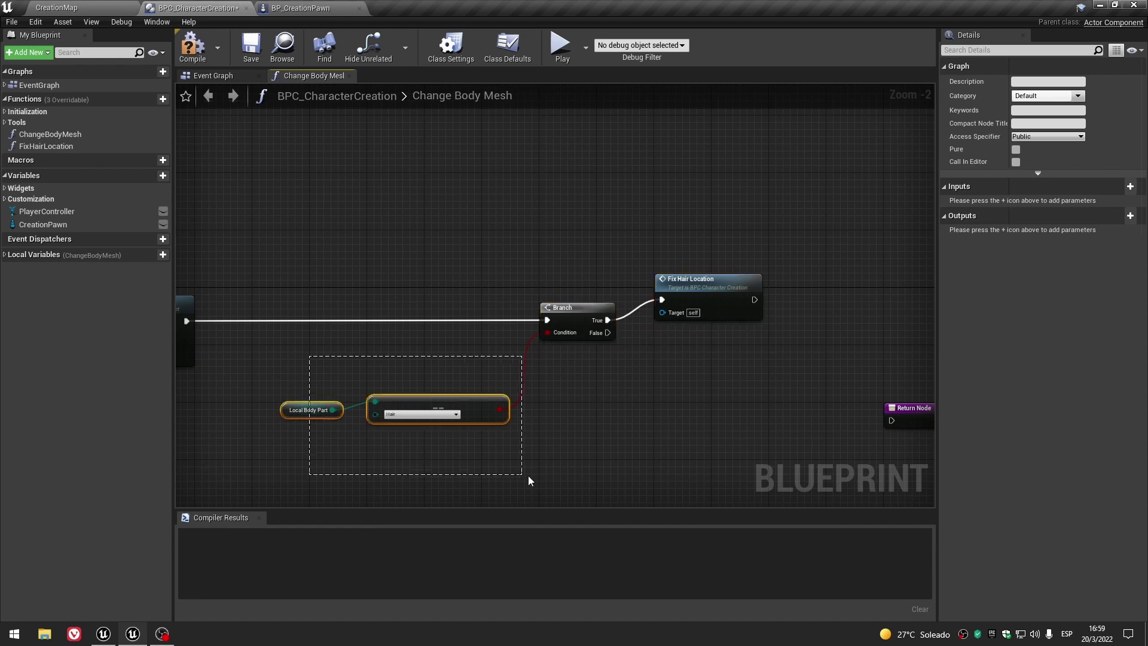
{"action": "left_click_drag", "start_coordinate": [487, 422], "coordinate": [494, 352]}
{"action": "left_click", "coordinate": [526, 369]}
{"action": "scroll", "coordinate": [724, 310], "scroll_direction": "up", "scroll_amount": 2}
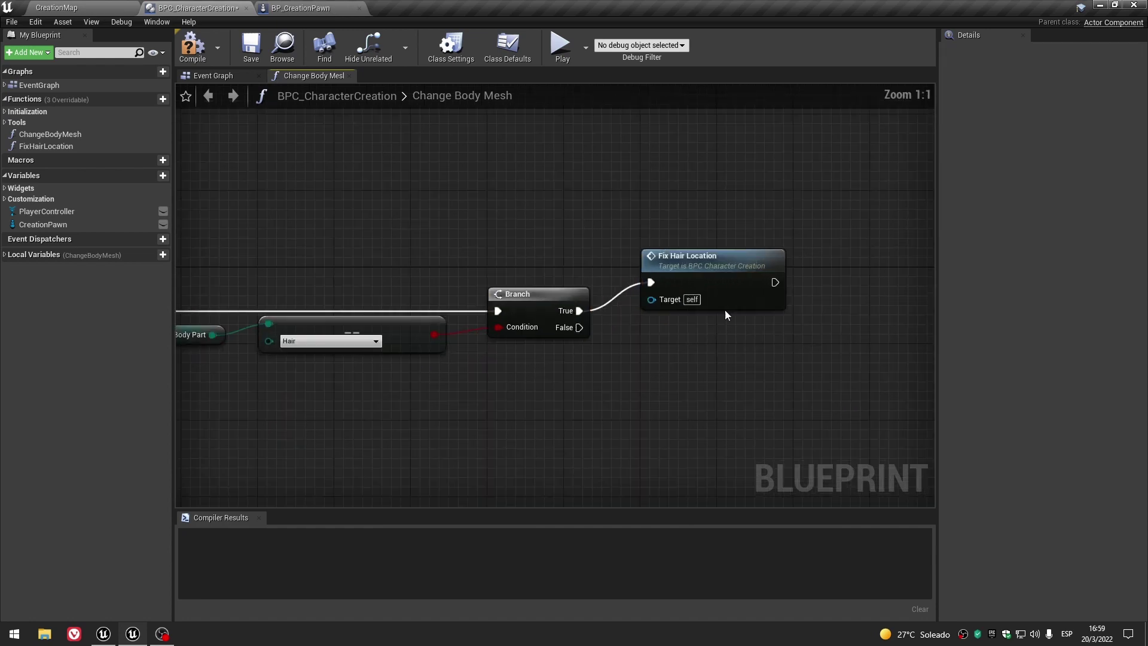
{"action": "right_click_drag", "start_coordinate": [818, 416], "coordinate": [596, 401]}
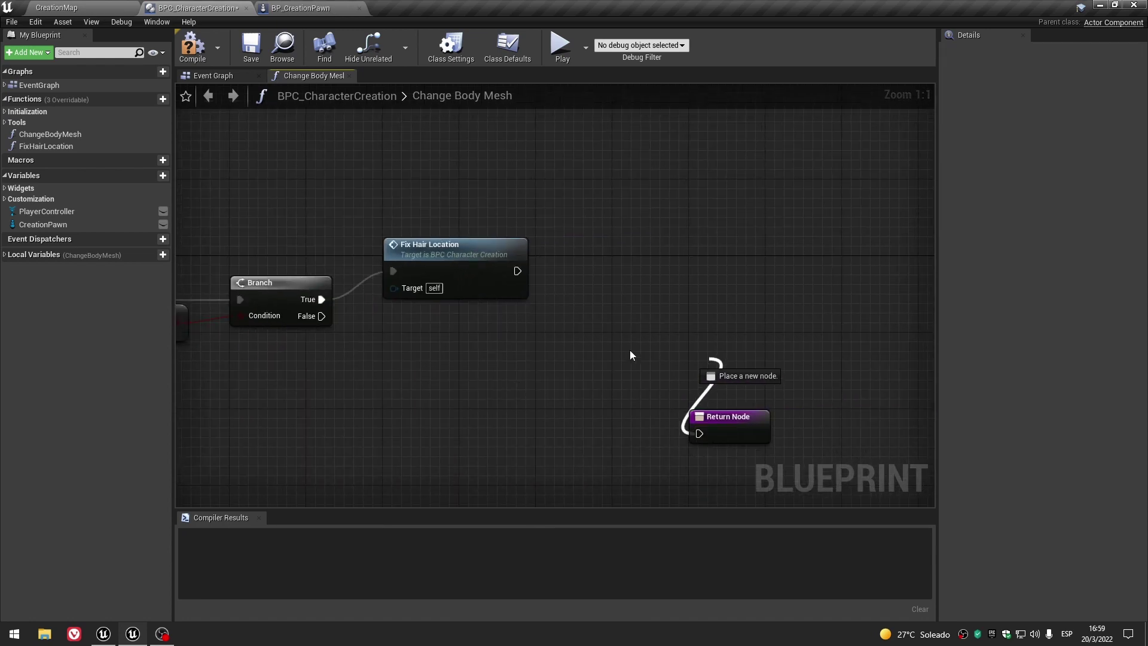
{"action": "mouse_move", "coordinate": [711, 383]}
{"action": "left_mouse_down"}
{"action": "mouse_move", "coordinate": [722, 419]}
{"action": "mouse_move", "coordinate": [724, 332]}
{"action": "left_mouse_up"}
Wire Fix Hair Location and Branch's False output into the Return Node.
{"action": "left_click_drag", "start_coordinate": [517, 271], "coordinate": [699, 347]}
{"action": "left_click_drag", "start_coordinate": [322, 315], "coordinate": [700, 348]}
{"action": "left_click", "coordinate": [551, 396]}
Compile and save the BPC_CharacterCreation blueprint.
{"action": "scroll", "coordinate": [552, 395], "scroll_direction": "down", "scroll_amount": 2}
{"action": "mouse_move", "coordinate": [552, 396]}
{"action": "right_mouse_down"}
{"action": "mouse_move", "coordinate": [614, 423]}
{"action": "mouse_move", "coordinate": [594, 404]}
{"action": "right_mouse_up"}
{"action": "scroll", "coordinate": [594, 405], "scroll_direction": "down", "scroll_amount": 2}
{"action": "right_click_drag", "start_coordinate": [774, 379], "coordinate": [837, 382]}
{"action": "left_click", "coordinate": [189, 46]}
{"action": "left_click", "coordinate": [251, 47]}
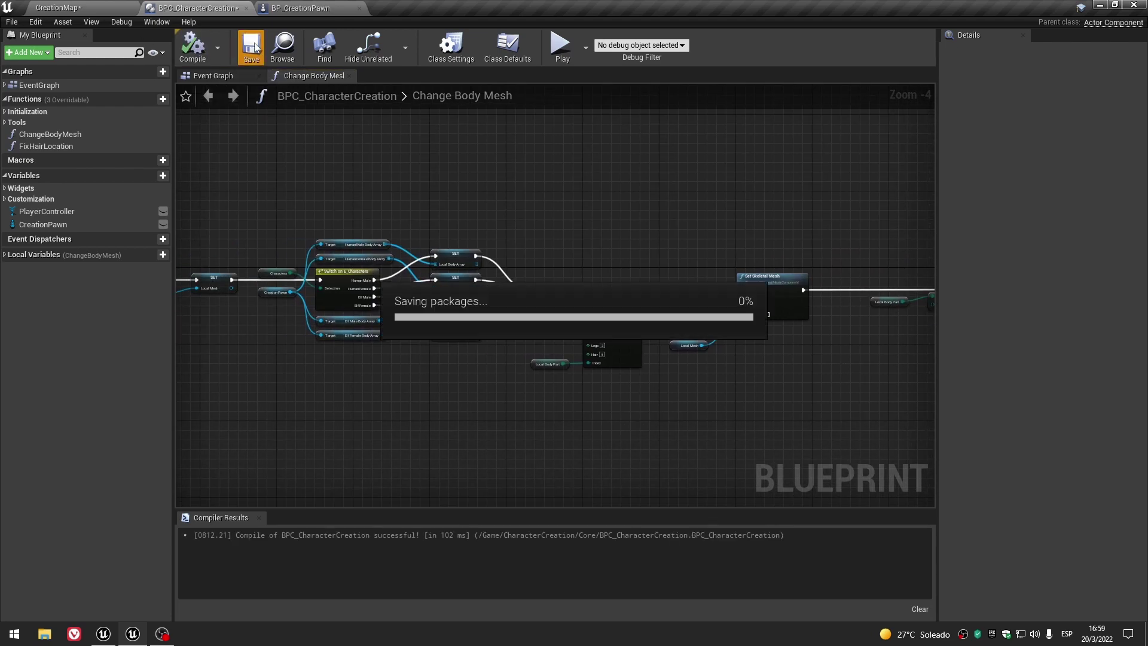
{"action": "left_click", "coordinate": [45, 146]}
{"action": "left_click", "coordinate": [1047, 95]}
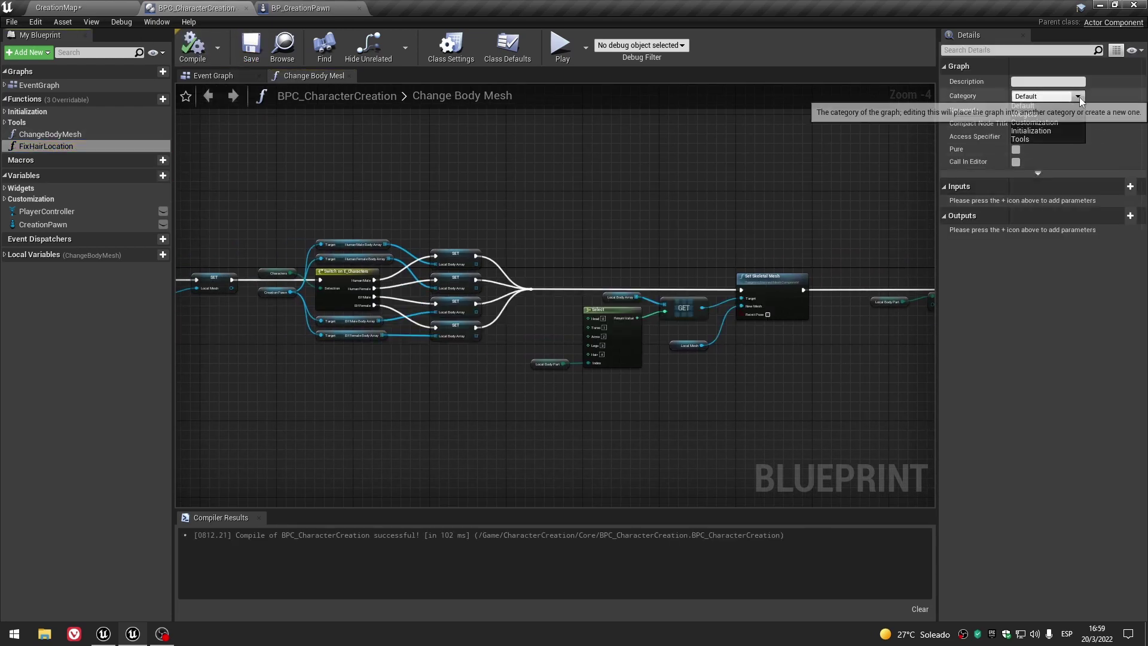
{"action": "left_click", "coordinate": [1040, 139]}
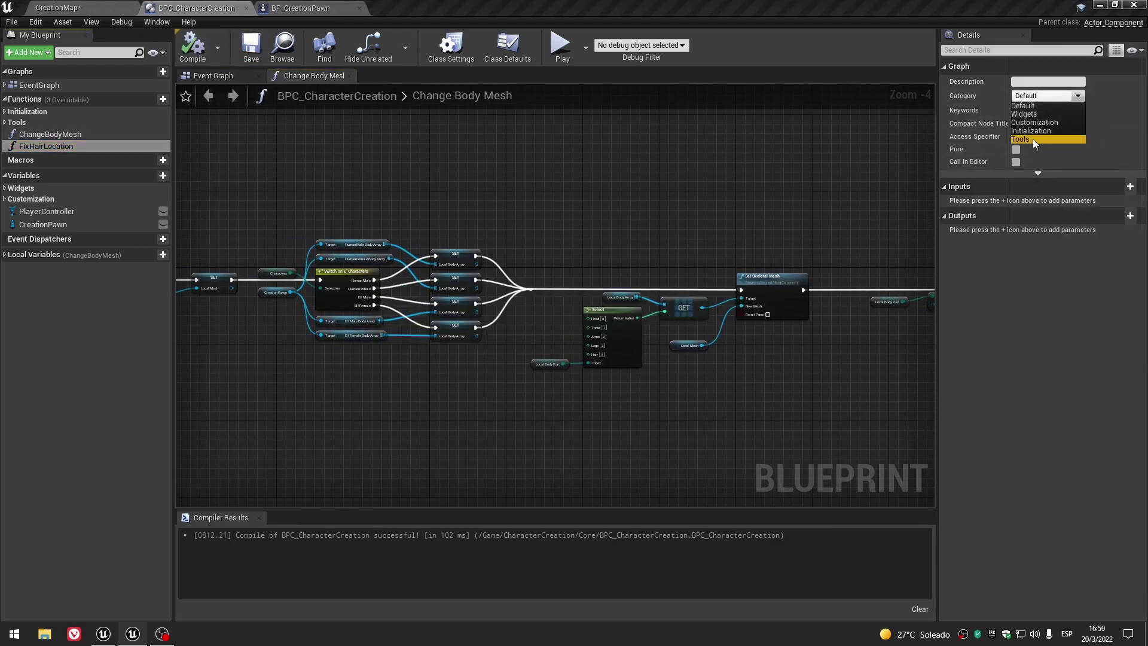
{"action": "left_click", "coordinate": [5, 122]}
{"action": "left_click", "coordinate": [47, 134]}
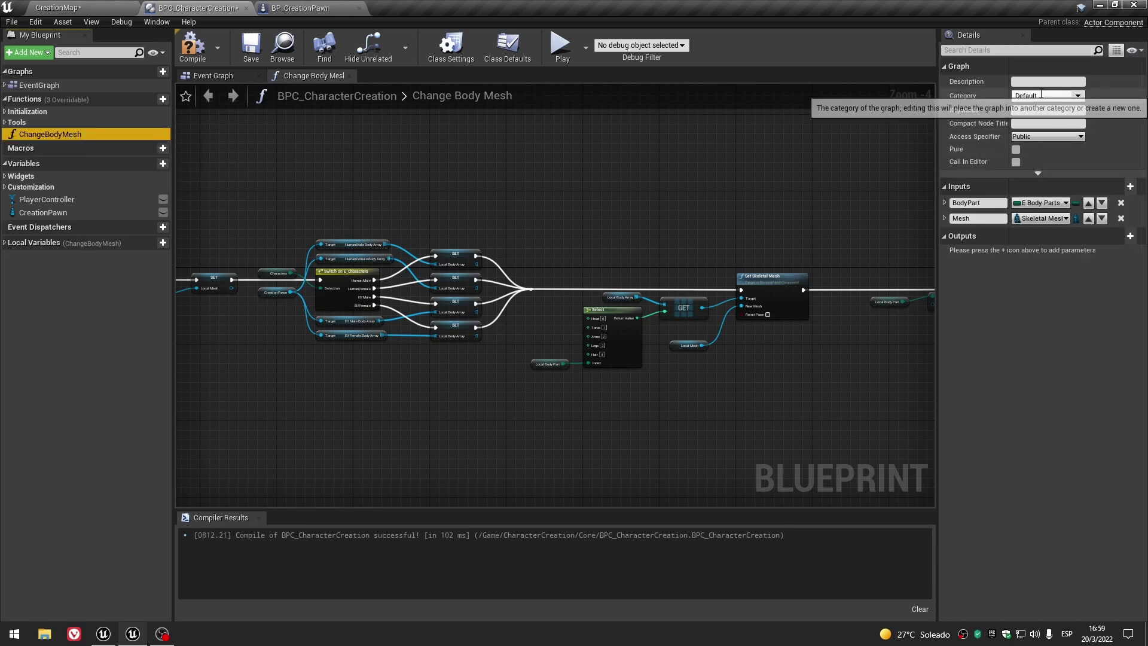
{"action": "left_click", "coordinate": [1070, 95]}
{"action": "left_click", "coordinate": [1072, 160]}
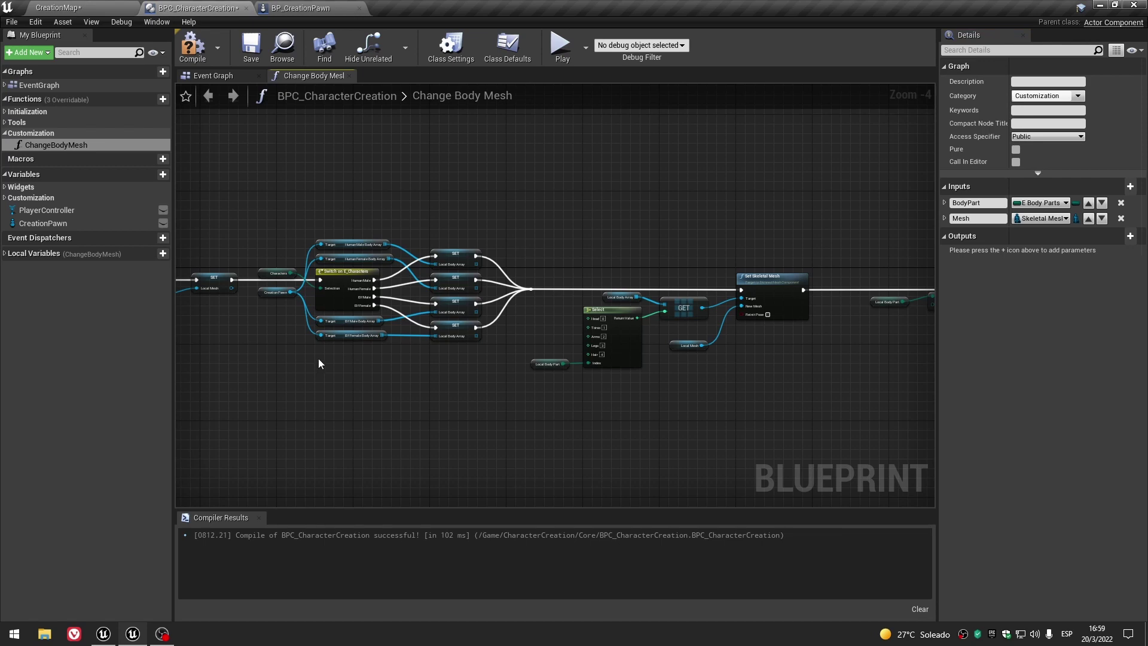
{"action": "left_click", "coordinate": [192, 48]}
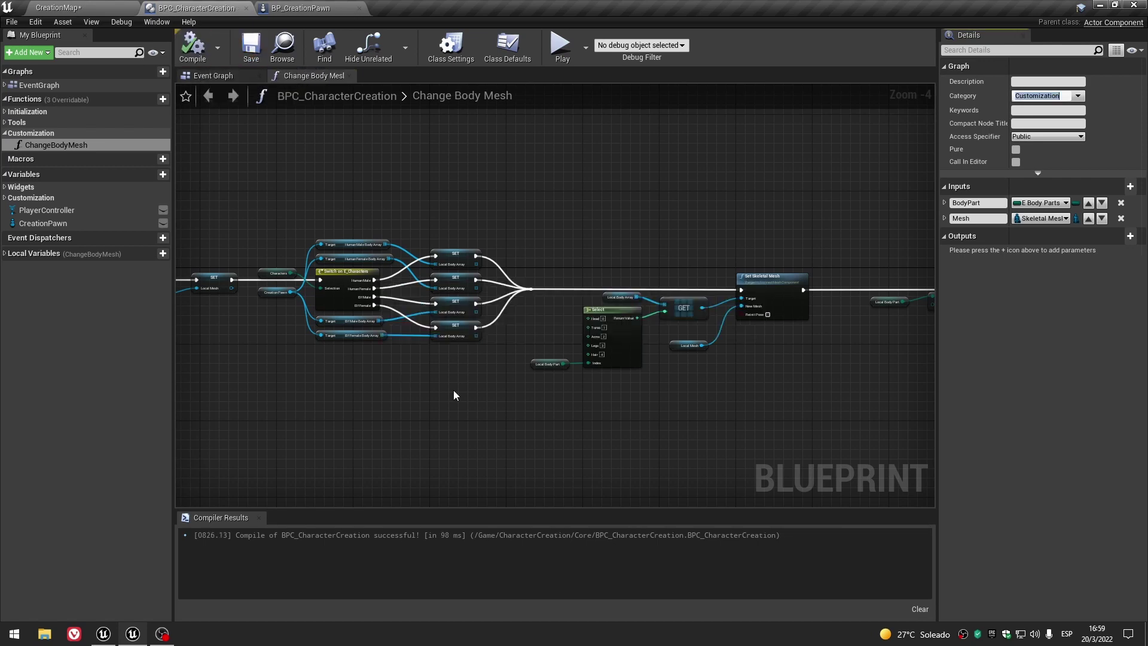
{"action": "right_click_drag", "start_coordinate": [456, 392], "coordinate": [635, 395]}
{"action": "scroll", "coordinate": [572, 388], "scroll_direction": "up", "scroll_amount": 1}
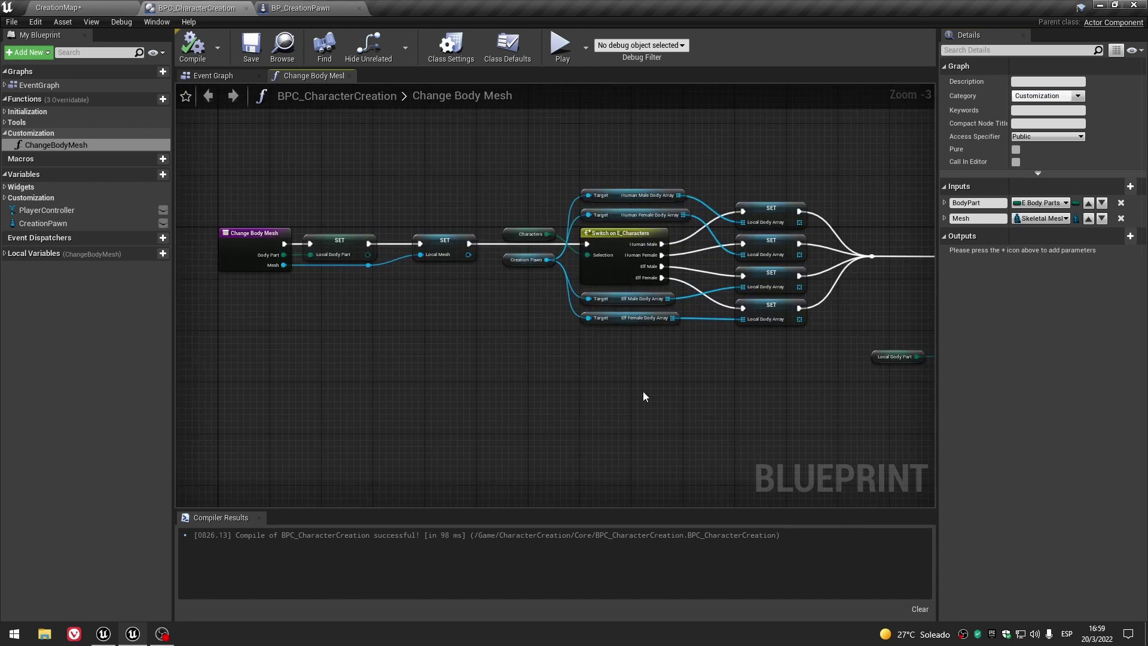
{"action": "scroll", "coordinate": [593, 397], "scroll_direction": "down", "scroll_amount": 1}
{"action": "scroll", "coordinate": [525, 389], "scroll_direction": "down", "scroll_amount": 1}
{"action": "right_click_drag", "start_coordinate": [603, 351], "coordinate": [448, 436]}
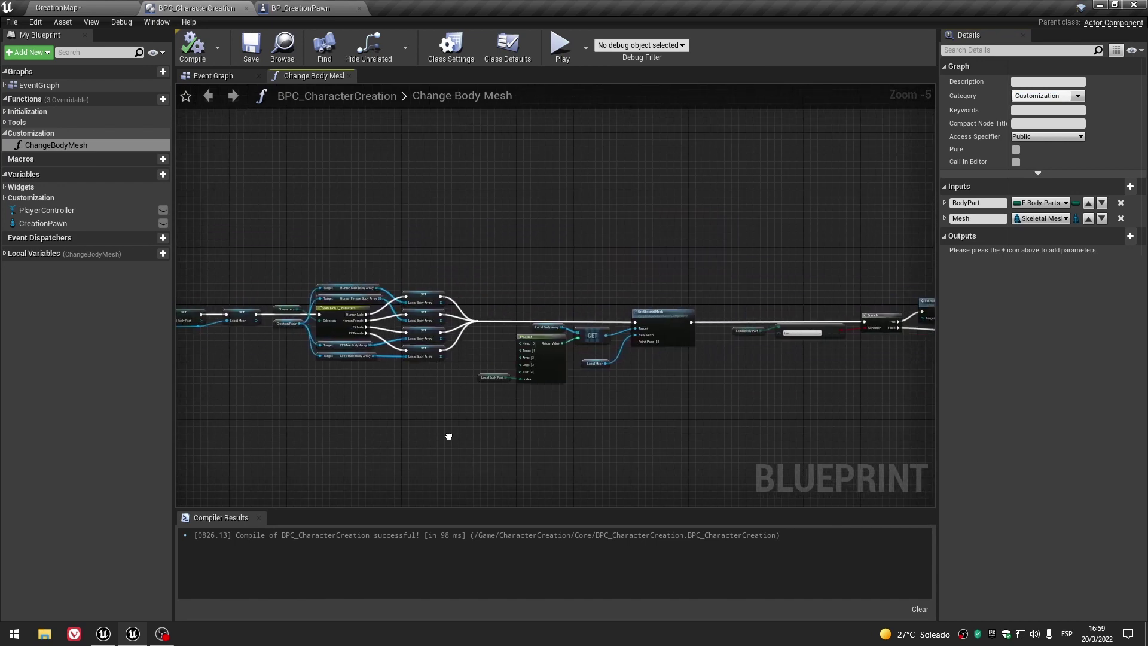
{"action": "scroll", "coordinate": [437, 427], "scroll_direction": "up", "scroll_amount": 1}
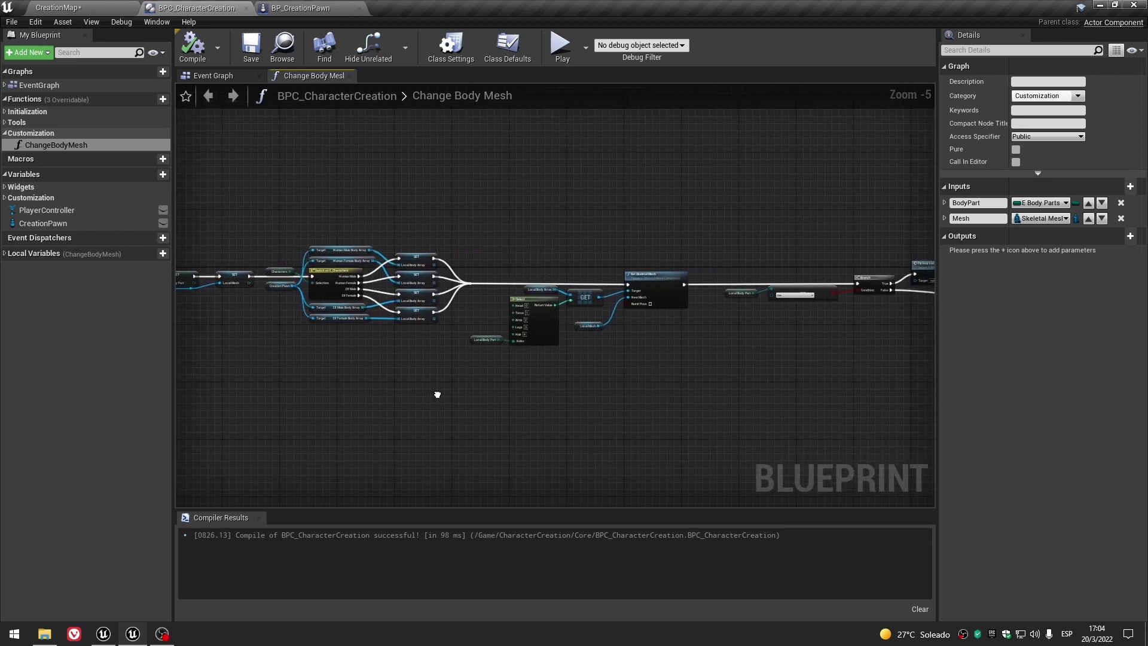
{"action": "scroll", "coordinate": [508, 377], "scroll_direction": "up", "scroll_amount": 3}
{"action": "right_click_drag", "start_coordinate": [508, 378], "coordinate": [527, 437]}
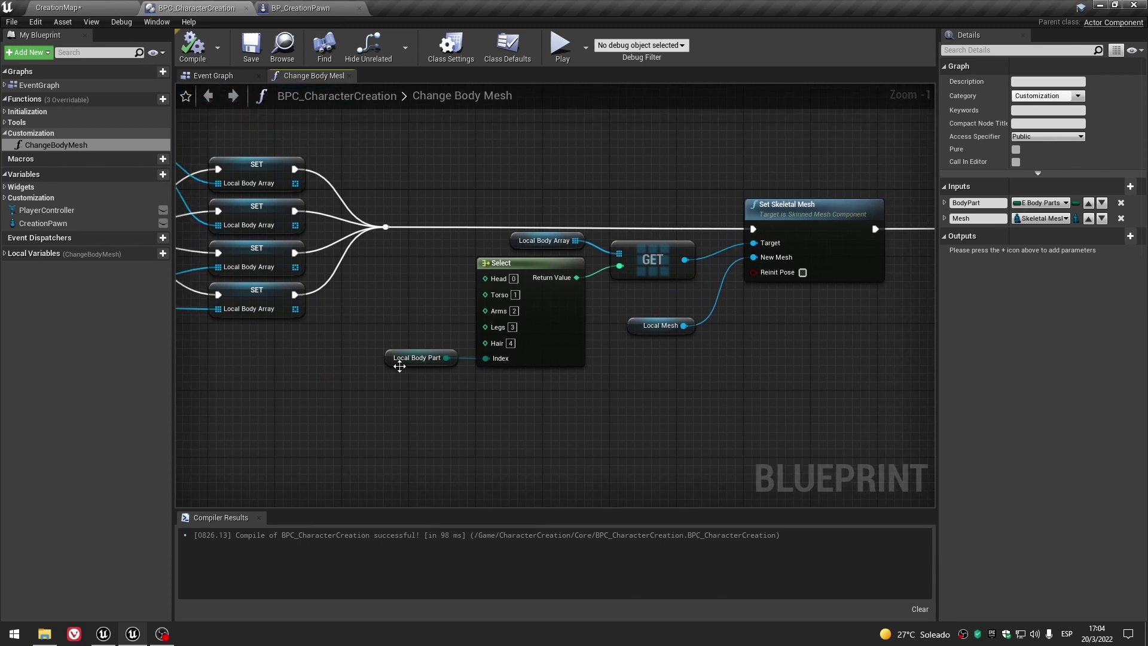
{"action": "left_click", "coordinate": [547, 350]}
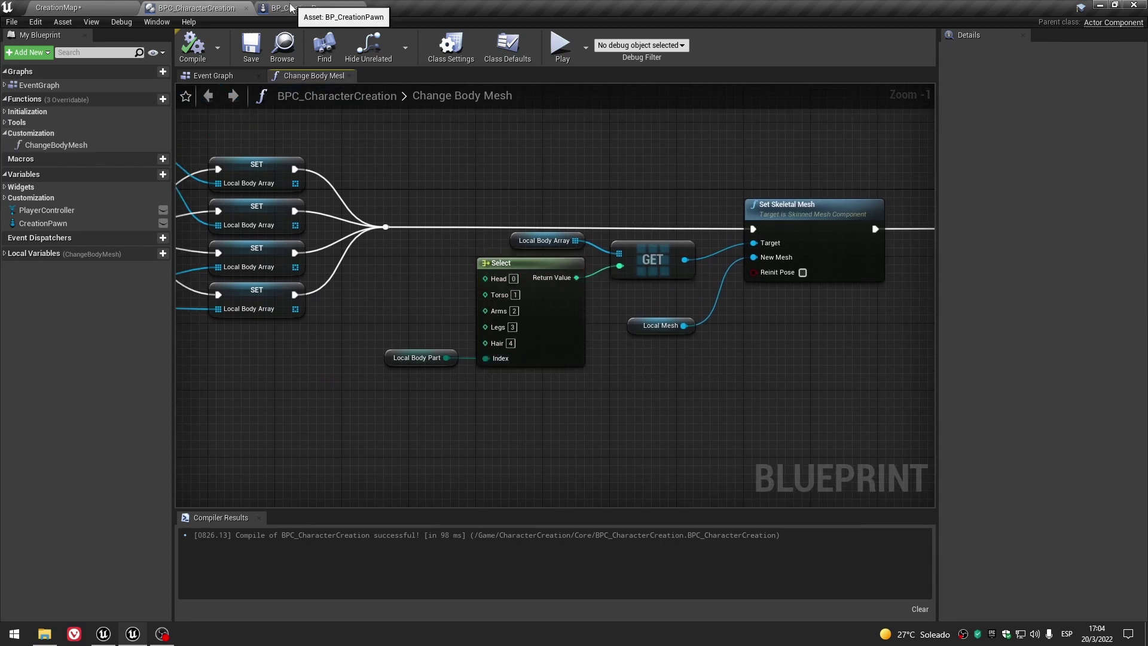
Save all modified assets and open the E_BodyParts enum from the Enums folder.
{"action": "left_click", "coordinate": [109, 10]}
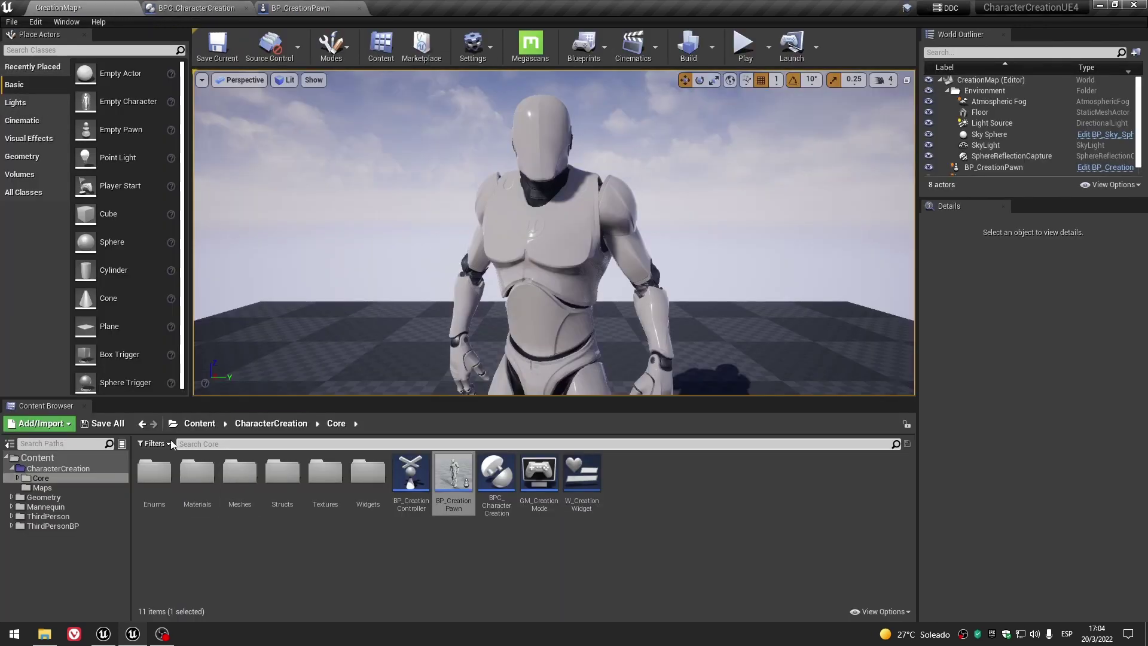
{"action": "left_click", "coordinate": [103, 423]}
{"action": "key", "text": "Return"}
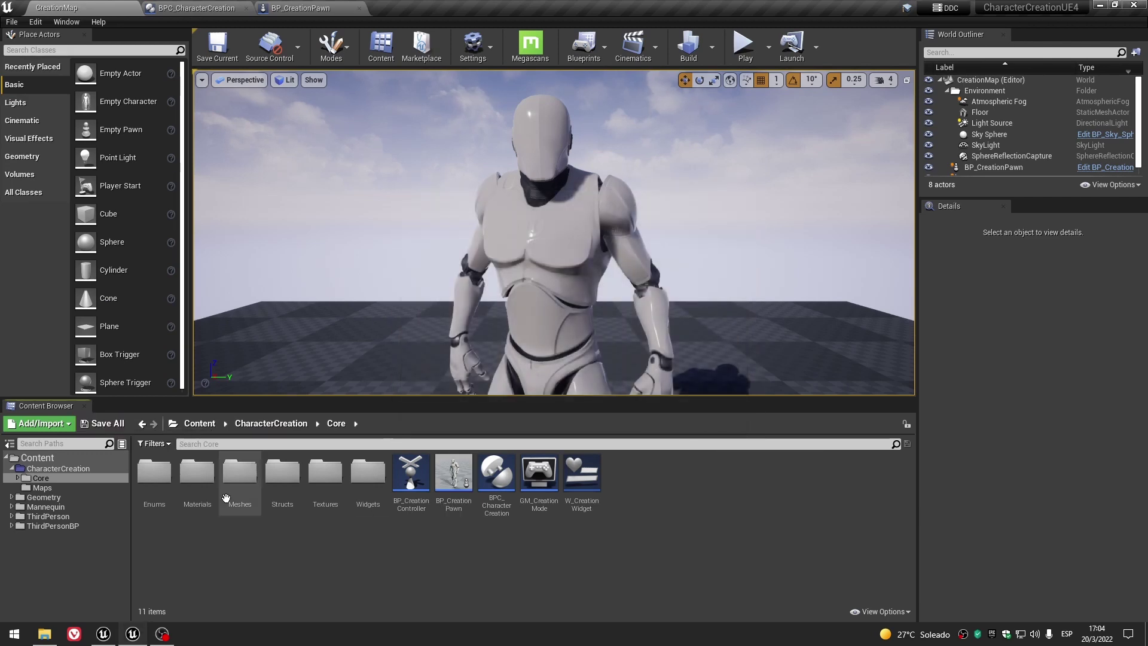
{"action": "double_click", "coordinate": [163, 490]}
{"action": "double_click", "coordinate": [163, 490]}
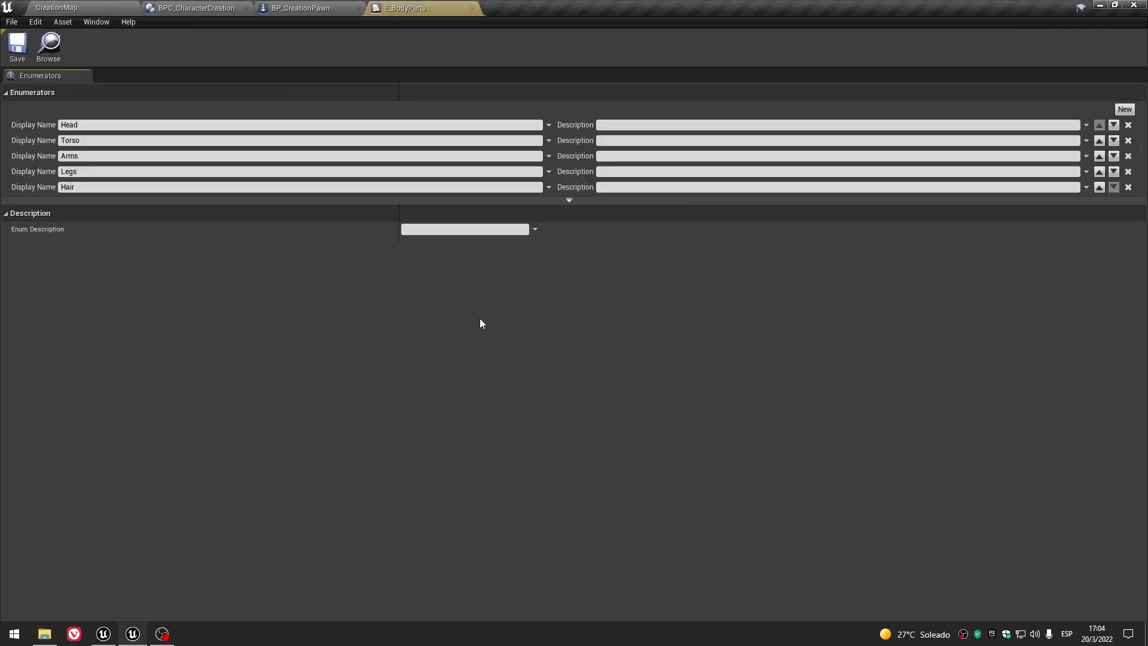
Add a FullBody enumerator, move it to the top of the list, and save.
{"action": "left_click", "coordinate": [1124, 108]}
{"action": "left_click", "coordinate": [143, 206]}
{"action": "right_click", "coordinate": [143, 206]}
{"action": "left_click", "coordinate": [186, 268]}
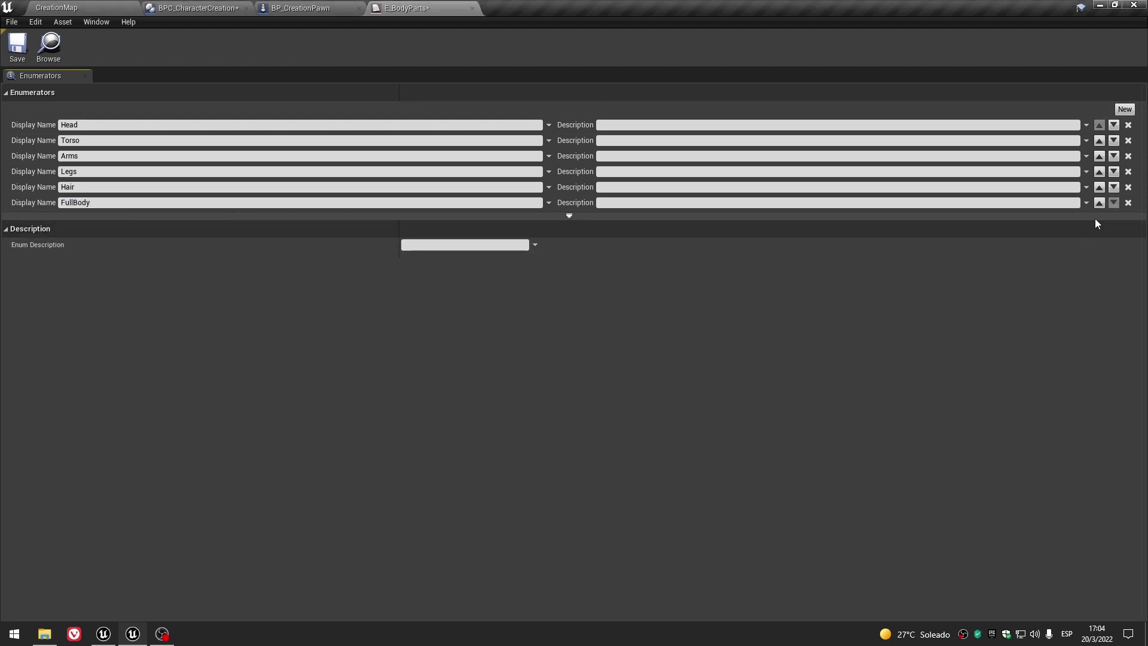
{"action": "left_click", "coordinate": [1098, 201]}
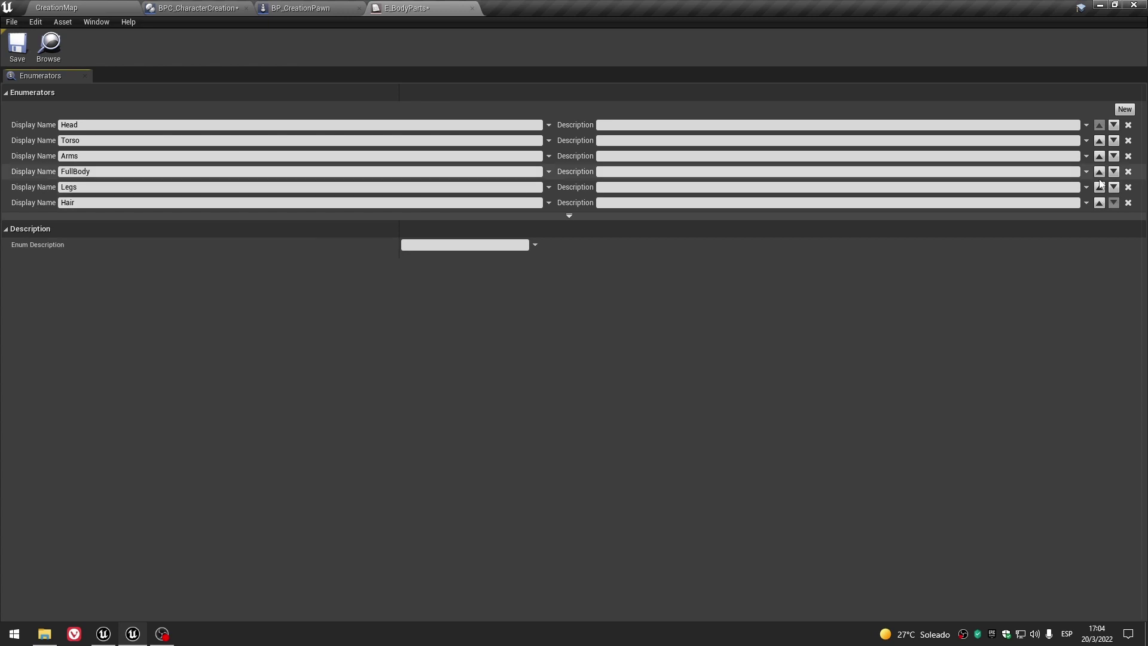
{"action": "left_click", "coordinate": [1098, 171]}
{"action": "left_click", "coordinate": [1098, 156]}
{"action": "left_click", "coordinate": [1099, 140]}
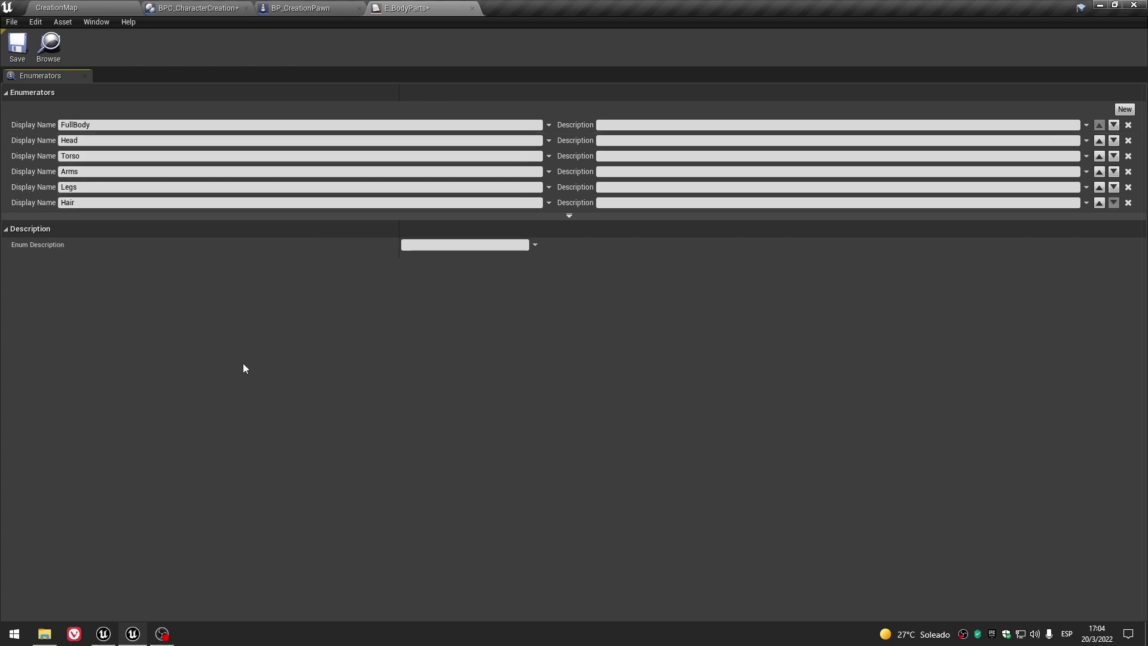
{"action": "left_click", "coordinate": [17, 46]}
Check the Torso and Hair display names, then return to the CreationMap level editor.
{"action": "left_click", "coordinate": [77, 156]}
{"action": "left_click", "coordinate": [108, 203]}
{"action": "left_click", "coordinate": [107, 253]}
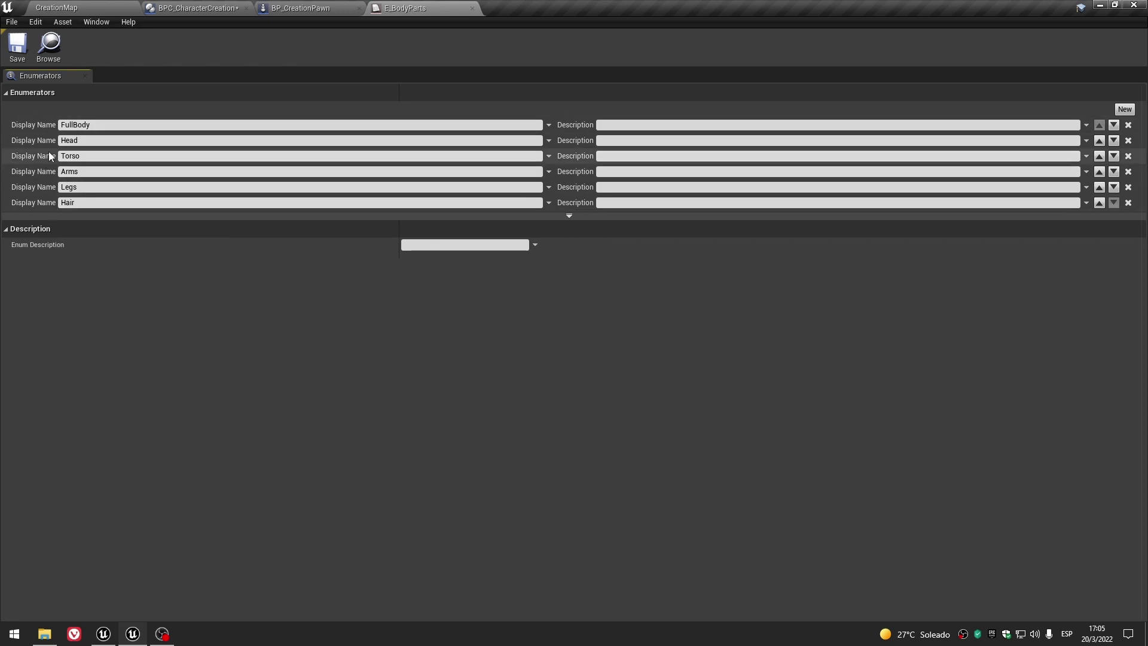
{"action": "left_click", "coordinate": [92, 7]}
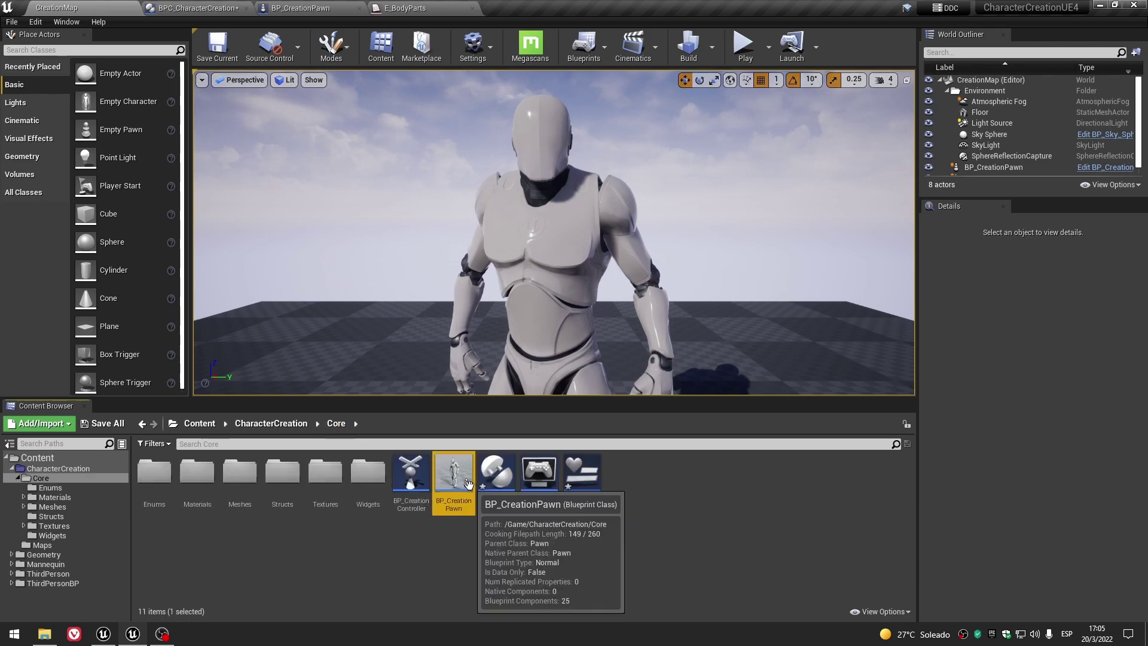
Open BP_CreationPawn, select its HM_Legs component, and go back to E_BodyParts.
{"action": "double_click", "coordinate": [454, 474]}
{"action": "left_click", "coordinate": [70, 143]}
{"action": "left_click", "coordinate": [468, 7]}
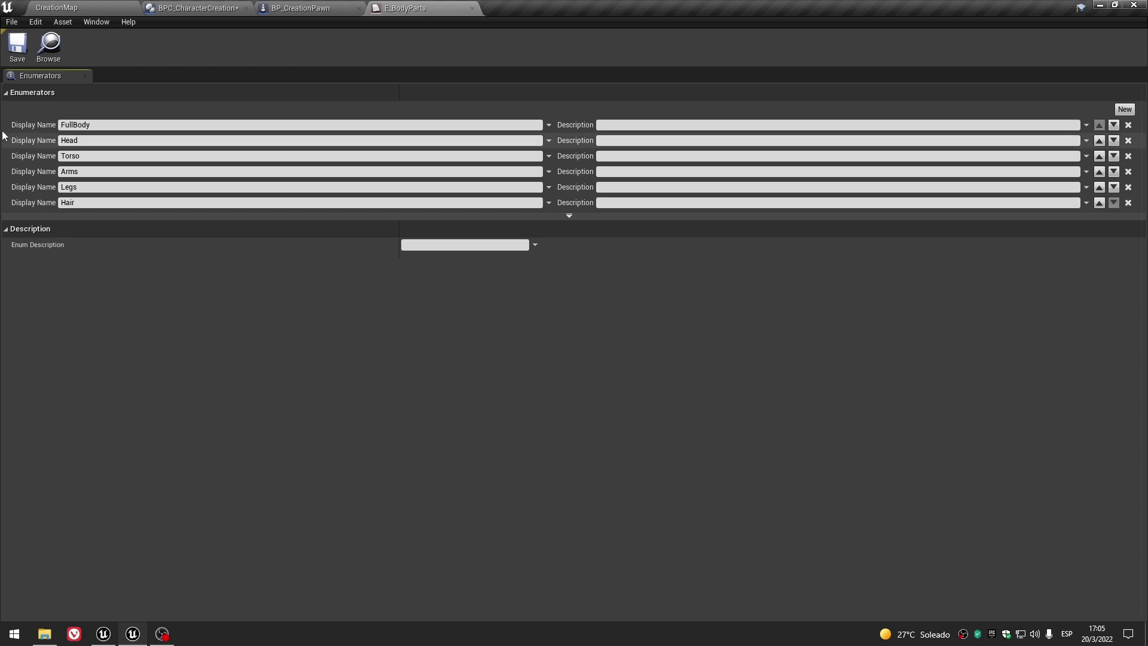
Confirm the FullBody display name, collapse Description, and close the E_BodyParts editor.
{"action": "left_click", "coordinate": [102, 125]}
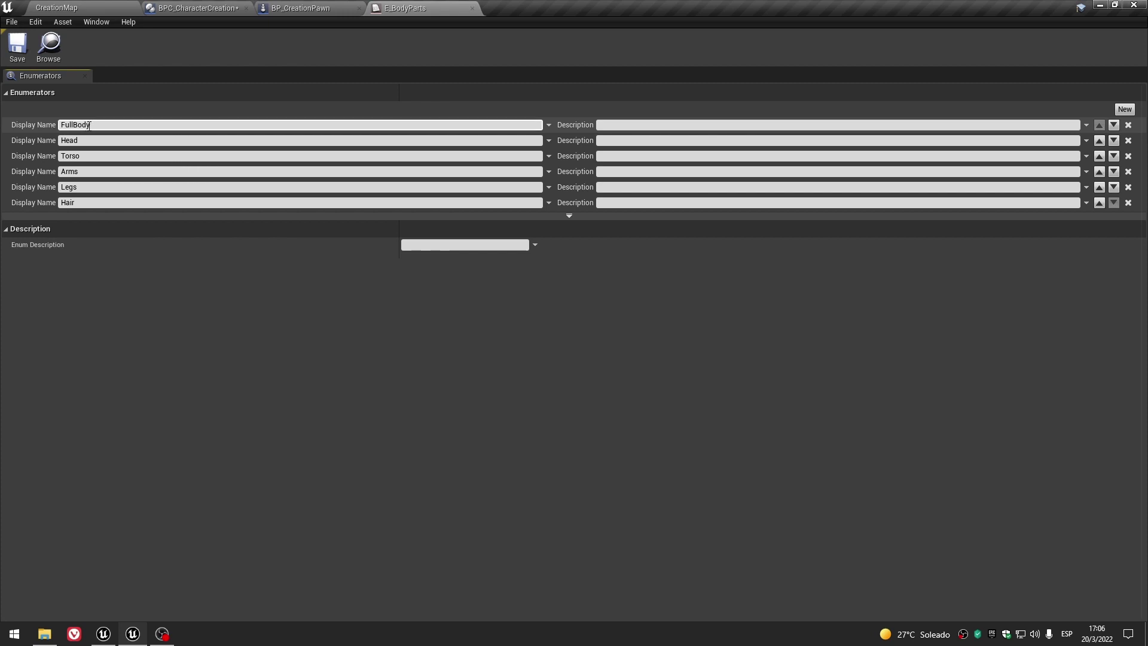
{"action": "left_click", "coordinate": [129, 124]}
{"action": "left_click", "coordinate": [284, 433]}
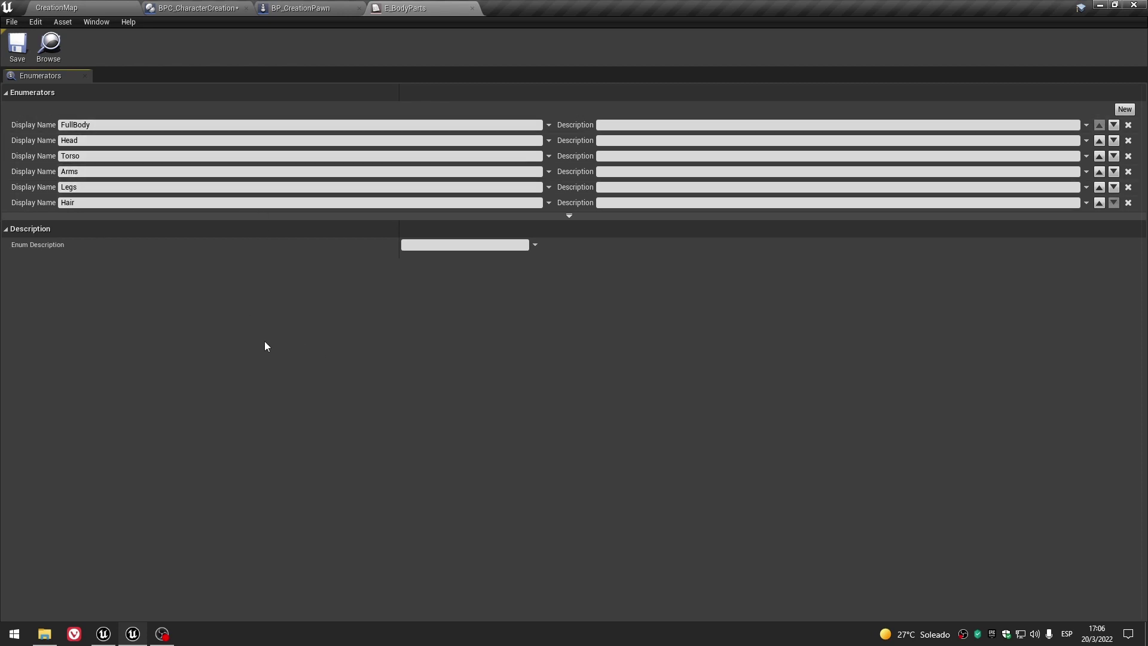
{"action": "left_click", "coordinate": [5, 229]}
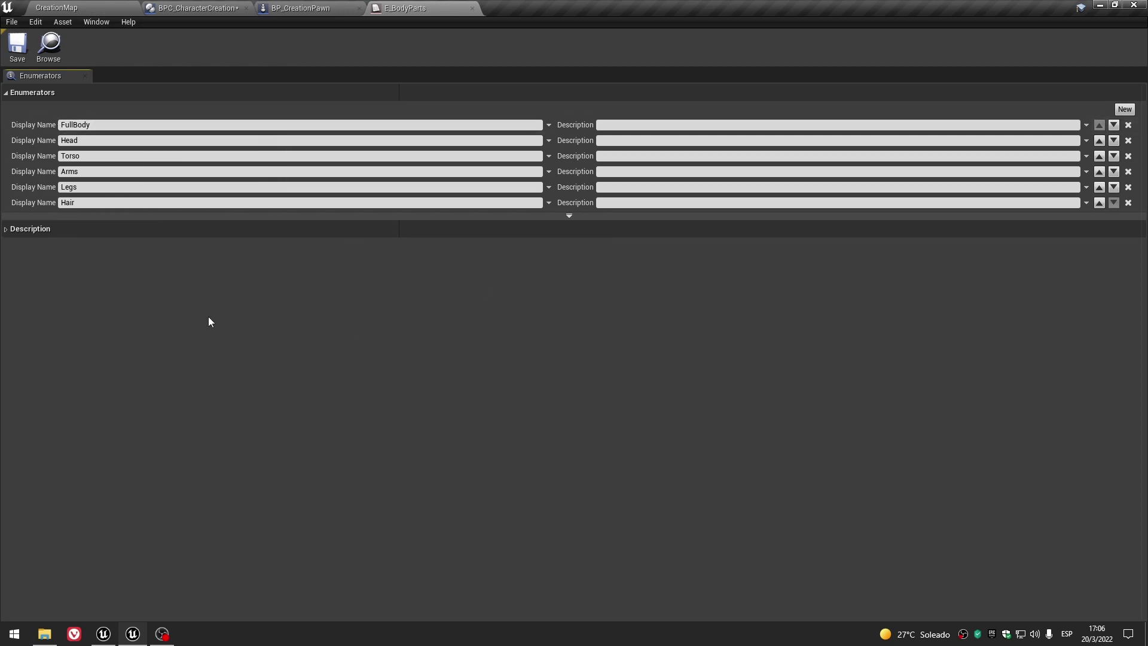
{"action": "left_click", "coordinate": [472, 8]}
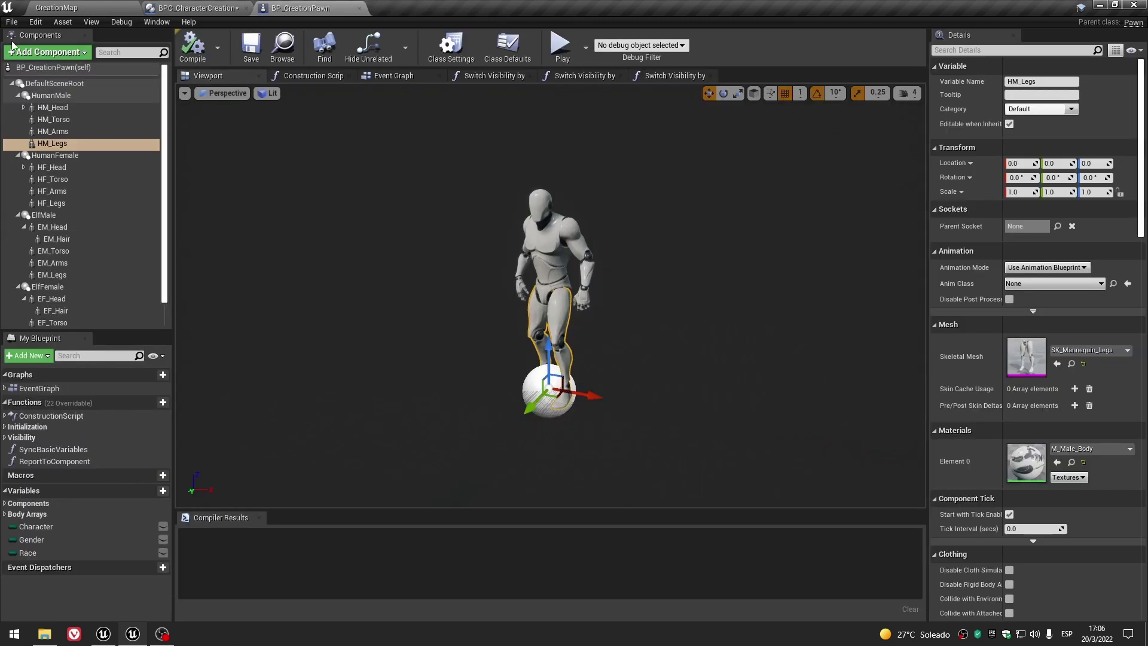
Compile BP_CreationPawn, then reposition Local Body Part and recompile BPC_CharacterCreation with the updated enum.
{"action": "left_click", "coordinate": [187, 44]}
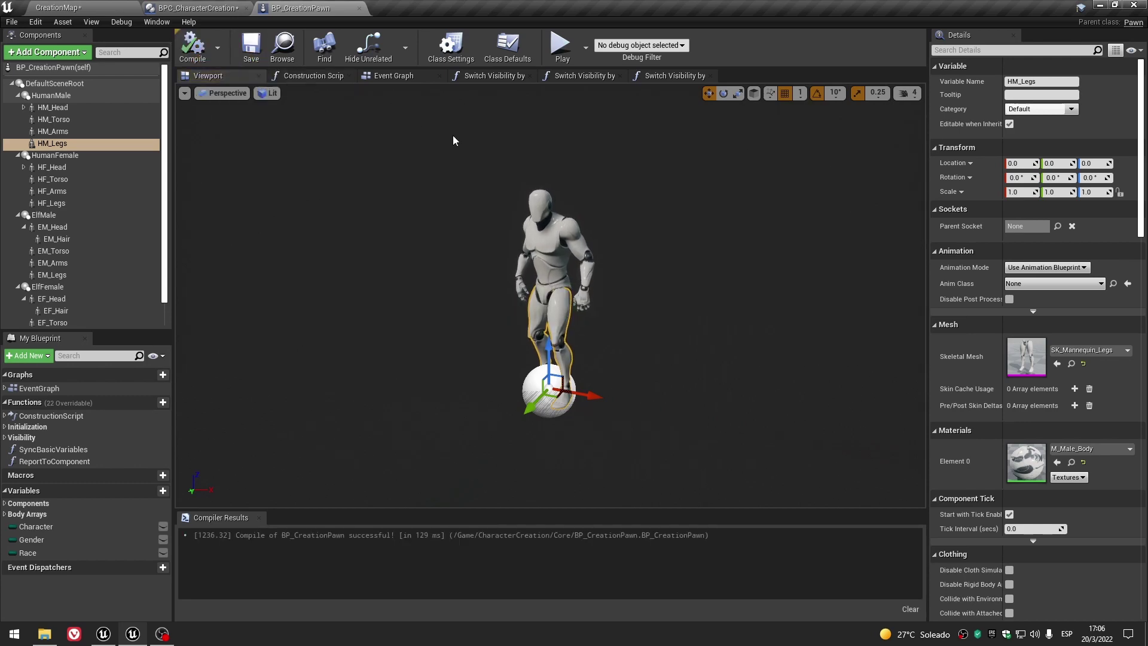
{"action": "left_click", "coordinate": [219, 9]}
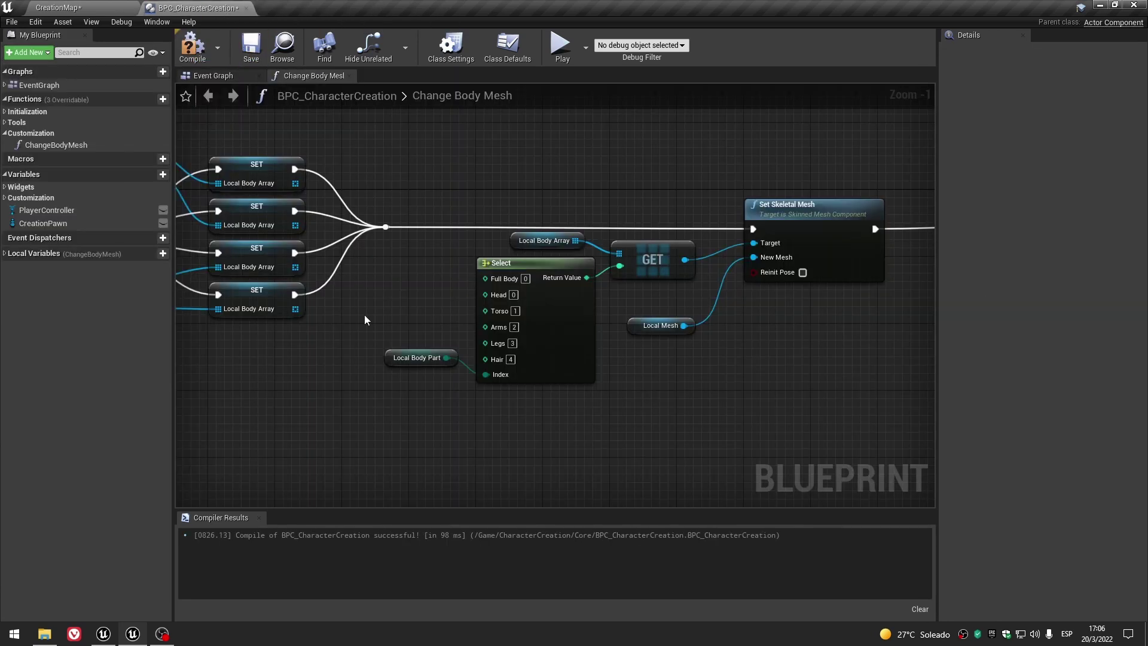
{"action": "left_click_drag", "start_coordinate": [387, 357], "coordinate": [386, 374]}
{"action": "left_click", "coordinate": [192, 47]}
{"action": "scroll", "coordinate": [344, 411], "scroll_direction": "down", "scroll_amount": 3}
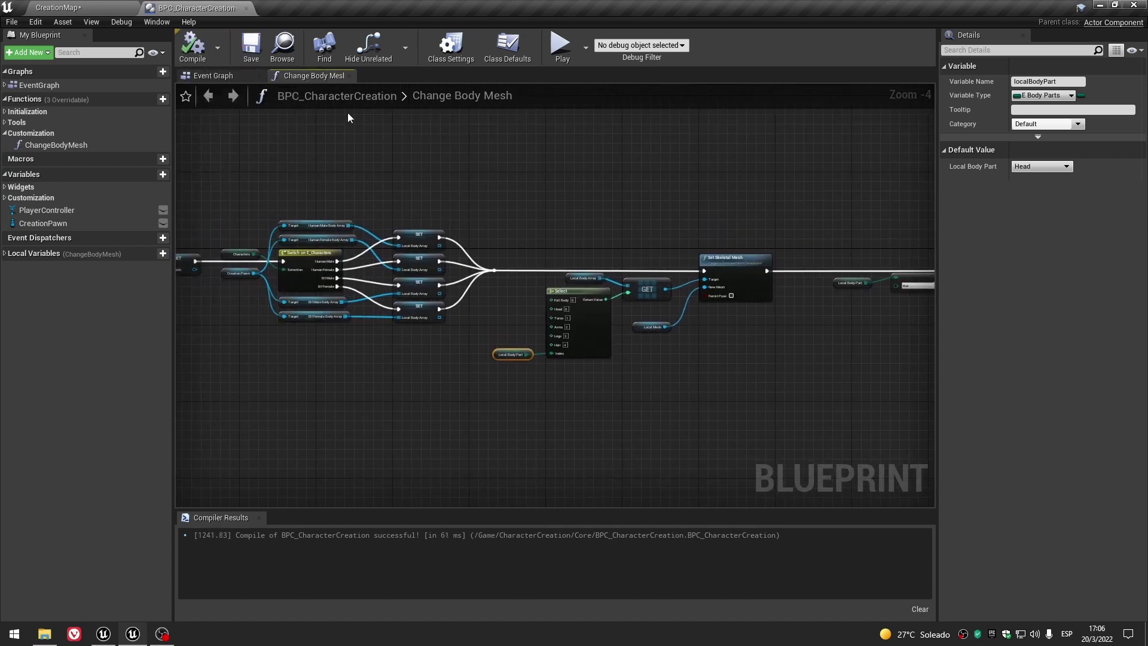
Review the Initialization graphs (Initialize, LoadPawn, LoadMainWidget, SetInputMode), then close them all.
{"action": "left_click", "coordinate": [350, 76]}
{"action": "left_click", "coordinate": [6, 112]}
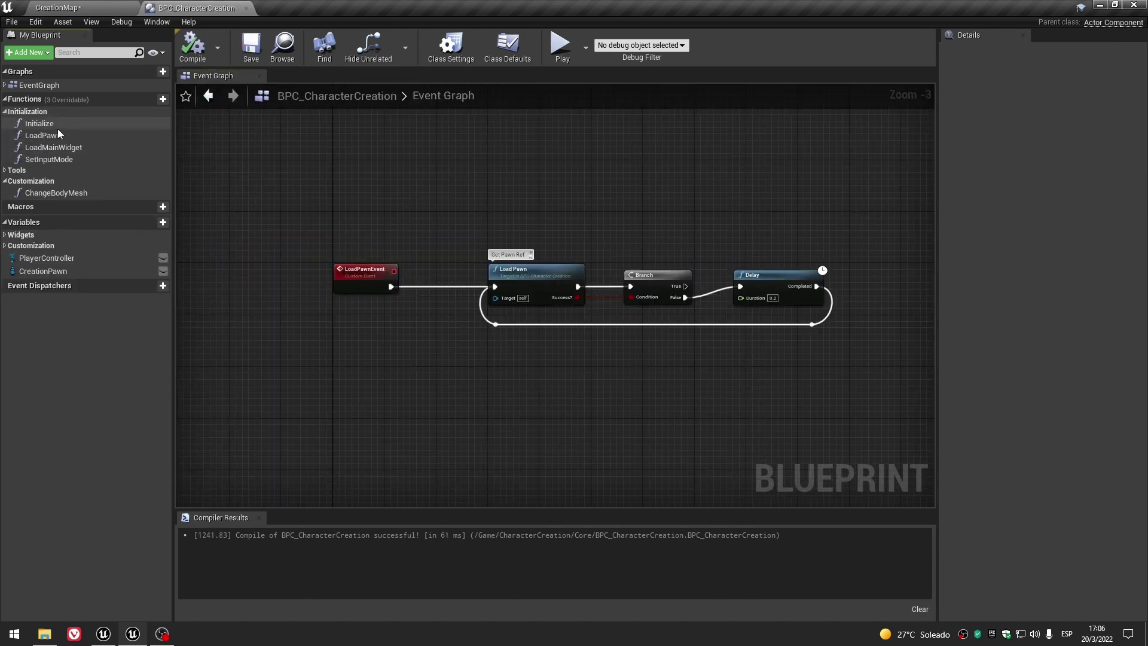
{"action": "double_click", "coordinate": [57, 124]}
{"action": "double_click", "coordinate": [58, 135]}
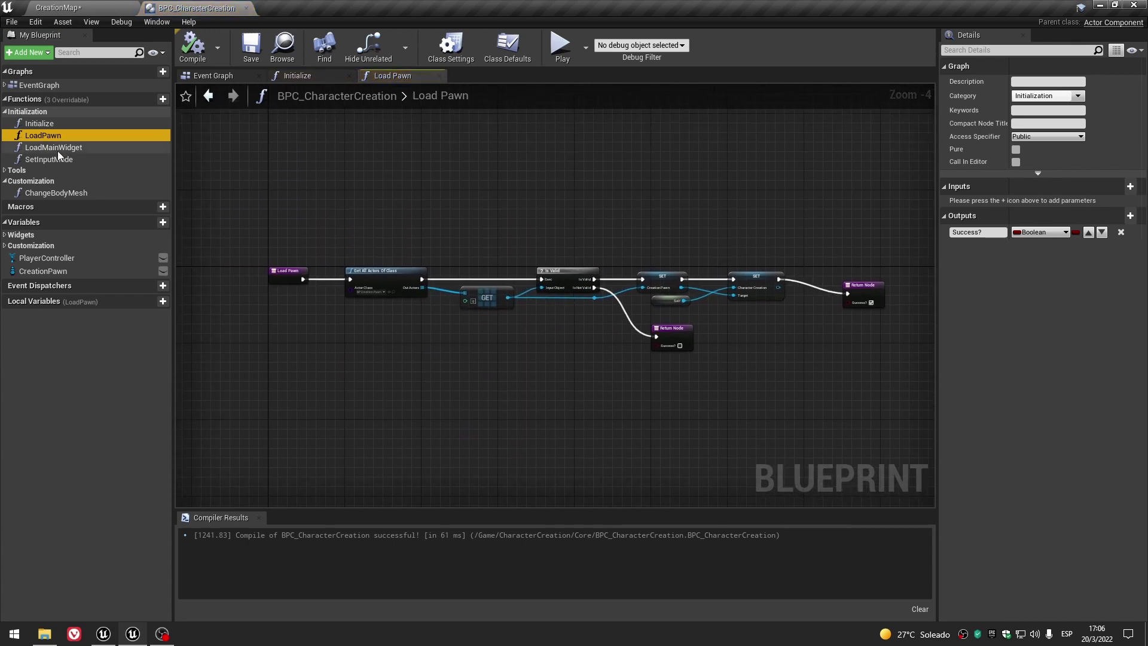
{"action": "double_click", "coordinate": [56, 149]}
{"action": "left_click", "coordinate": [57, 158]}
{"action": "double_click", "coordinate": [57, 156]}
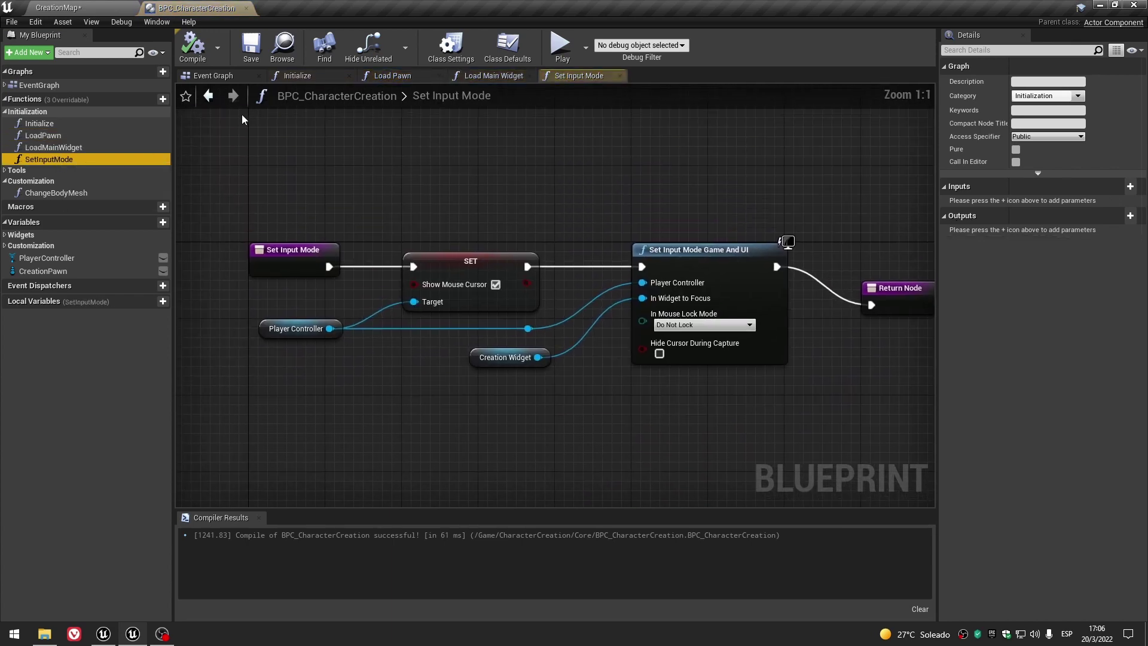
{"action": "left_click", "coordinate": [349, 76]}
{"action": "left_click", "coordinate": [349, 76]}
{"action": "left_click", "coordinate": [348, 77]}
{"action": "left_click", "coordinate": [349, 77]}
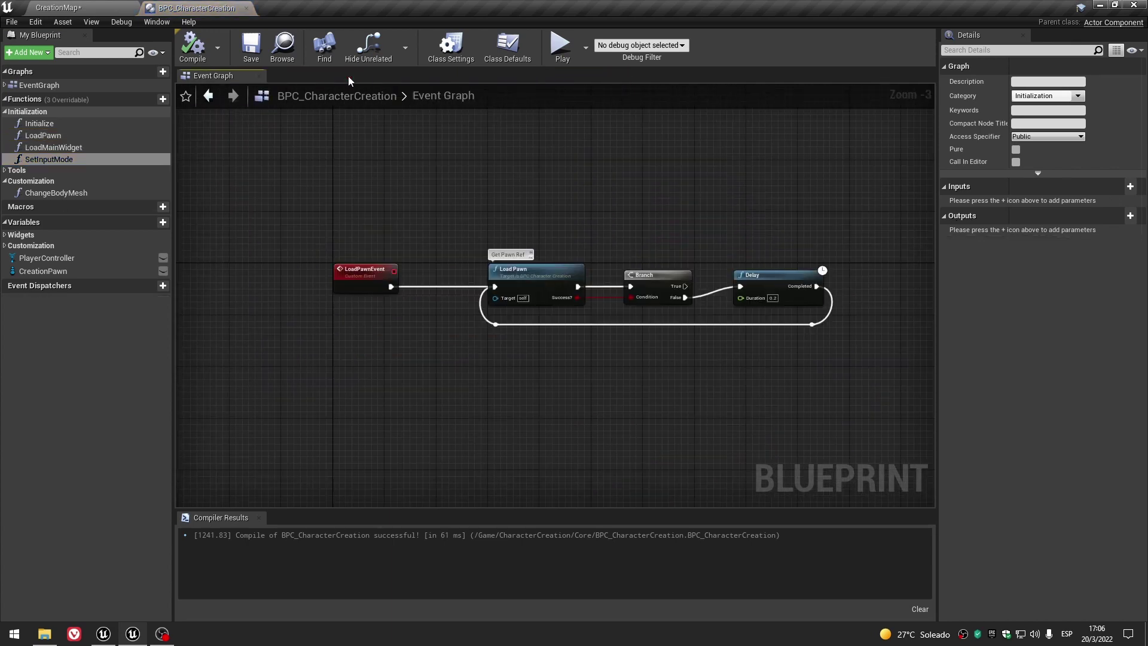
{"action": "left_click", "coordinate": [4, 112]}
Inspect the ConvertCharacterToGenderRace and ConvertGenderRaceToCharacter graphs under Tools, then close both.
{"action": "left_click", "coordinate": [4, 122]}
{"action": "double_click", "coordinate": [90, 134]}
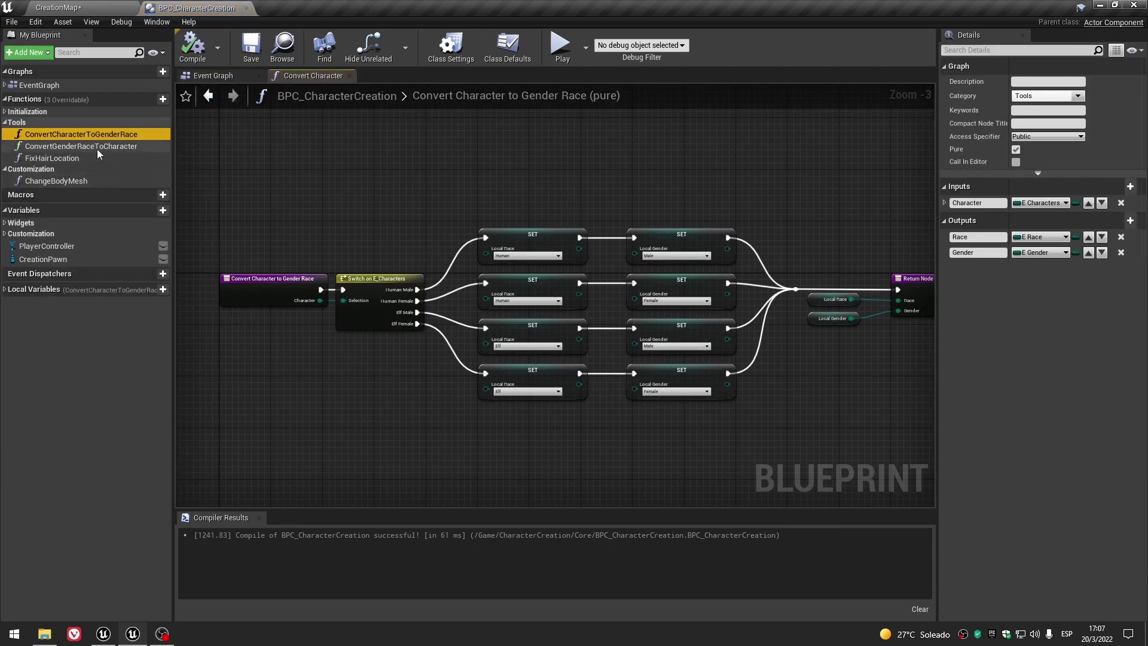
{"action": "double_click", "coordinate": [97, 147]}
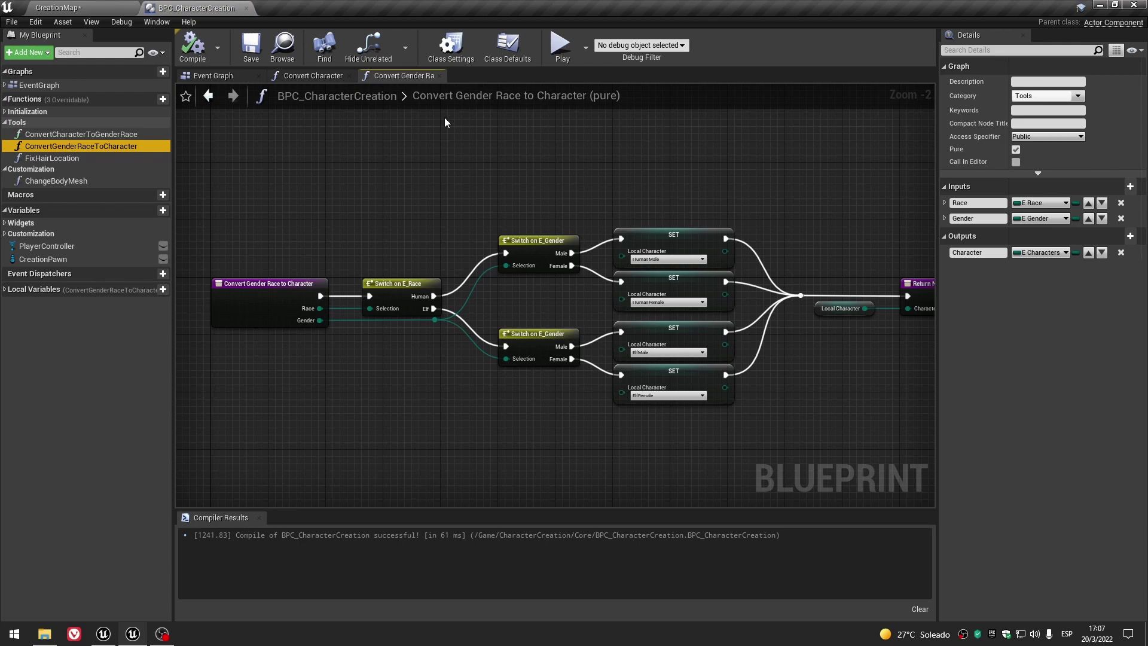
{"action": "left_click", "coordinate": [438, 76]}
{"action": "left_click", "coordinate": [347, 76]}
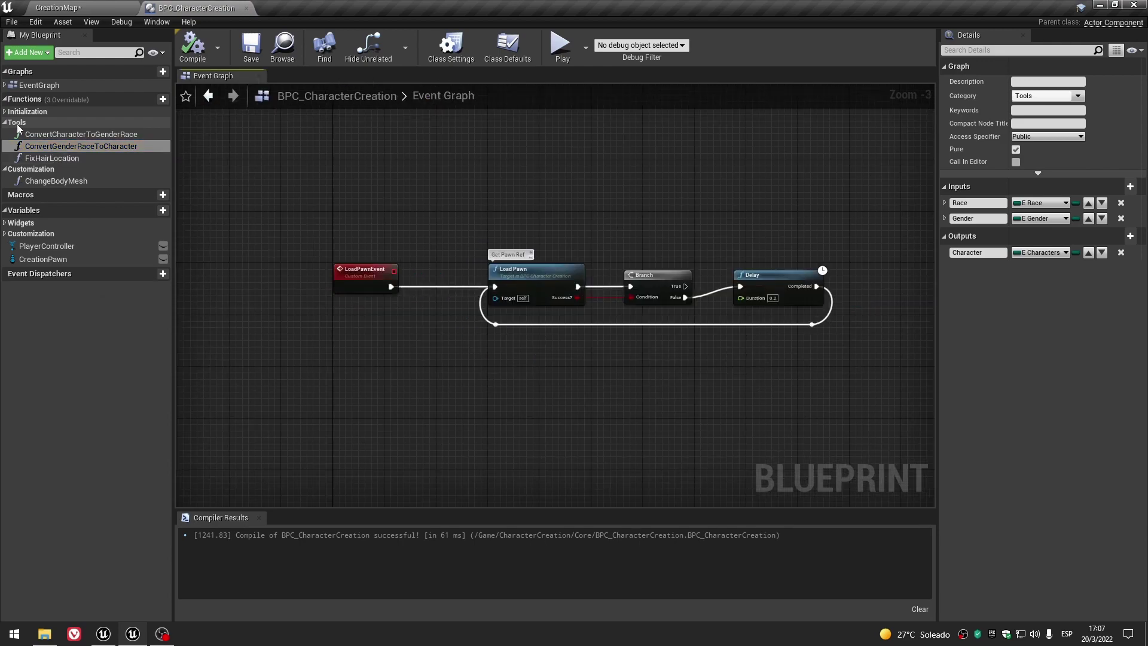
Look over the FixHairLocation graph, close it, and open ChangeBodyMesh under Customization.
{"action": "double_click", "coordinate": [62, 159]}
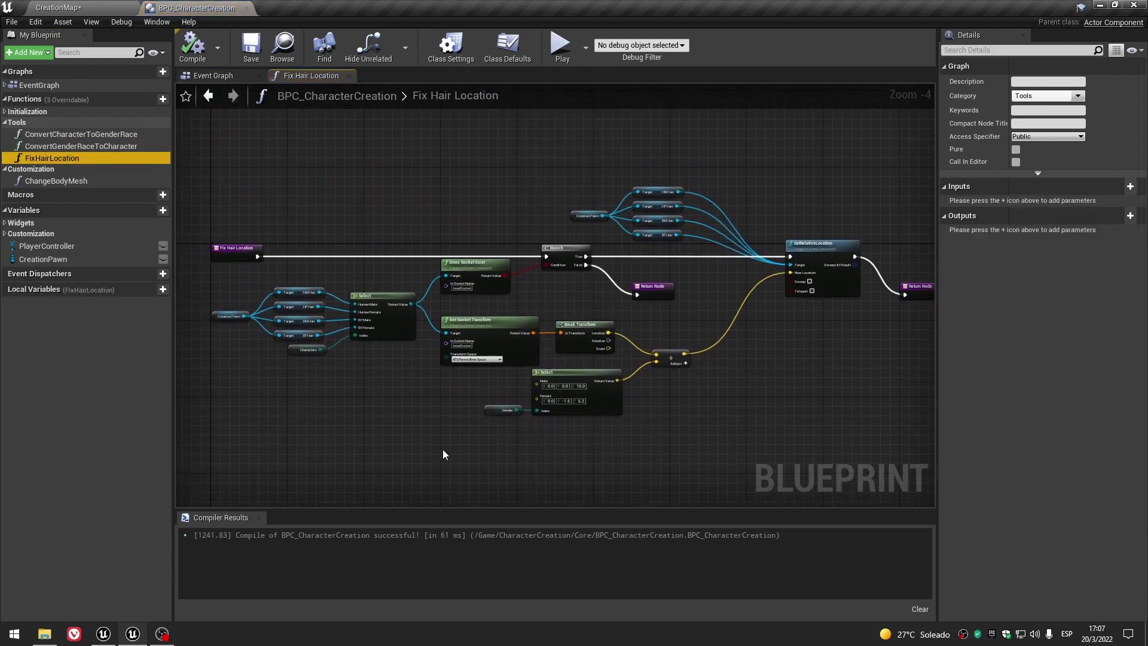
{"action": "right_click_drag", "start_coordinate": [453, 380], "coordinate": [488, 213]}
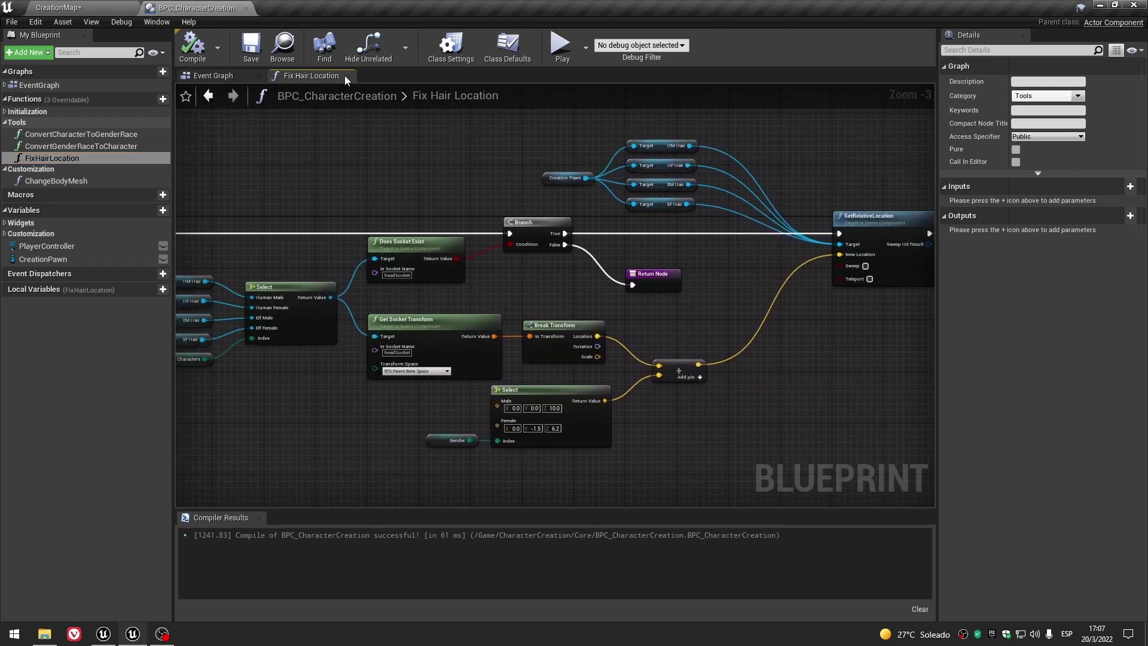
{"action": "left_click", "coordinate": [347, 76]}
{"action": "left_click", "coordinate": [16, 123]}
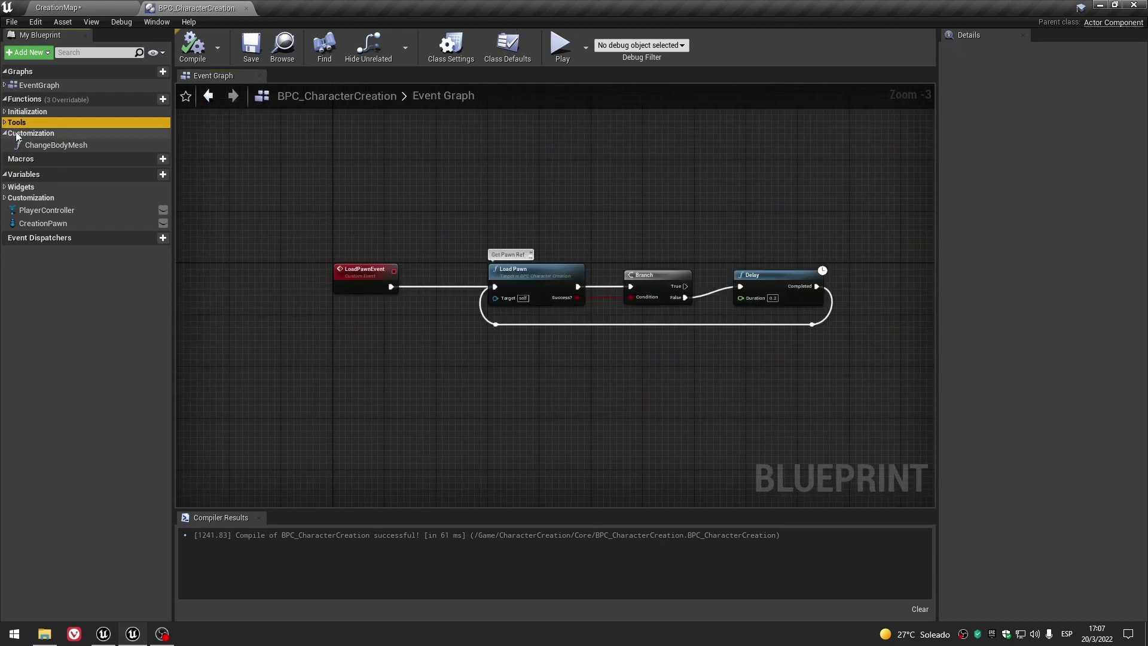
{"action": "double_click", "coordinate": [53, 145]}
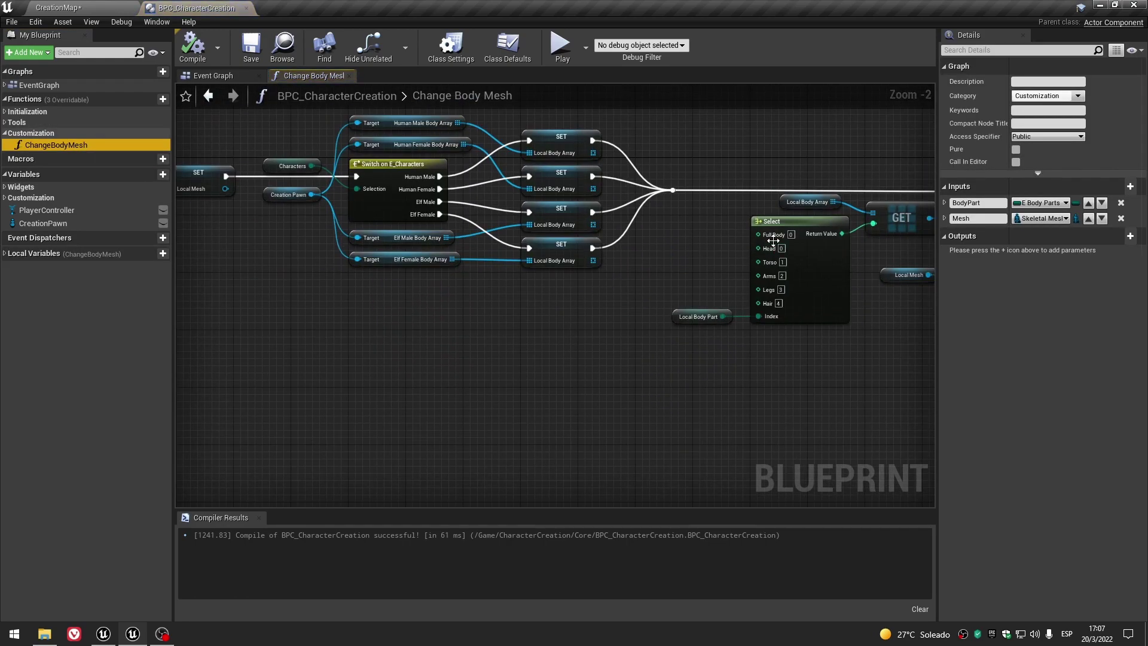
Pan the Change Body Mesh graph to check the Set Skeletal Mesh, Branch and Fix Hair Location nodes.
{"action": "scroll", "coordinate": [495, 325], "scroll_direction": "down", "scroll_amount": 3}
{"action": "scroll", "coordinate": [296, 289], "scroll_direction": "up", "scroll_amount": 2}
{"action": "scroll", "coordinate": [610, 397], "scroll_direction": "down", "scroll_amount": 1}
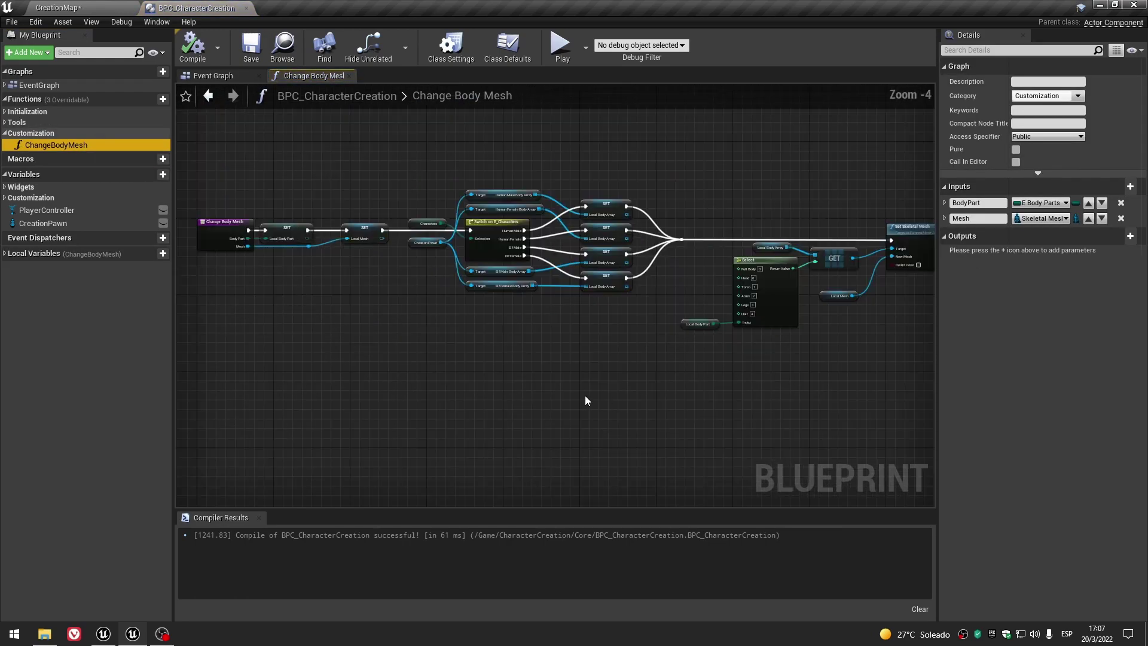
{"action": "right_click_drag", "start_coordinate": [610, 397], "coordinate": [138, 409]}
{"action": "scroll", "coordinate": [516, 260], "scroll_direction": "up", "scroll_amount": 4}
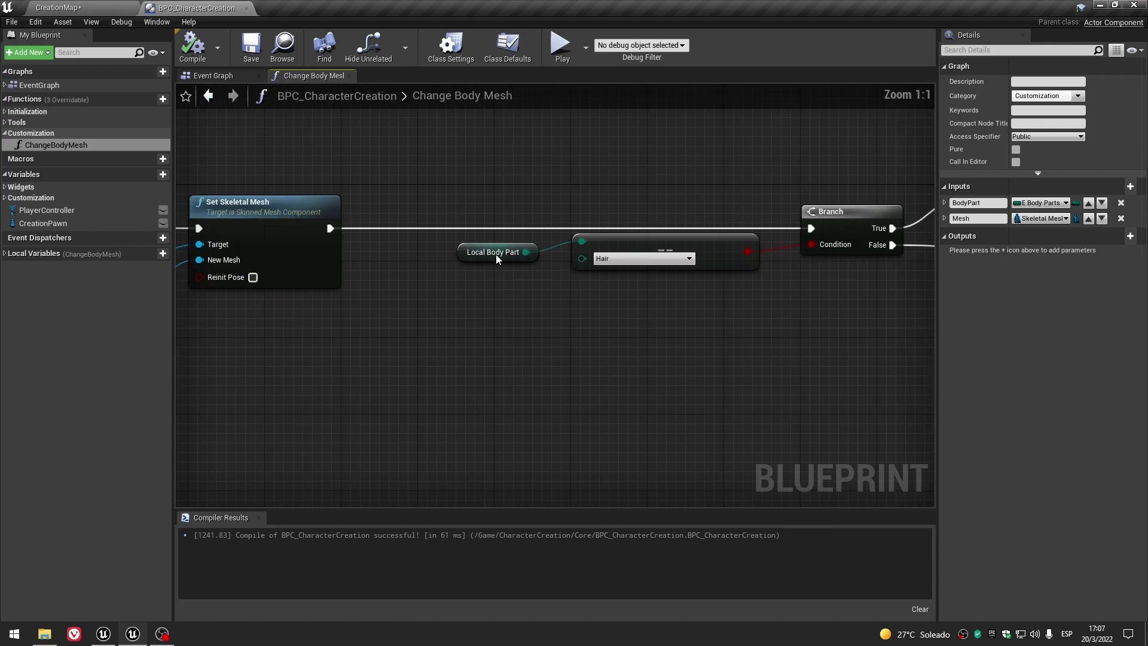
{"action": "scroll", "coordinate": [647, 247], "scroll_direction": "down", "scroll_amount": 3}
{"action": "right_click_drag", "start_coordinate": [641, 239], "coordinate": [725, 328]}
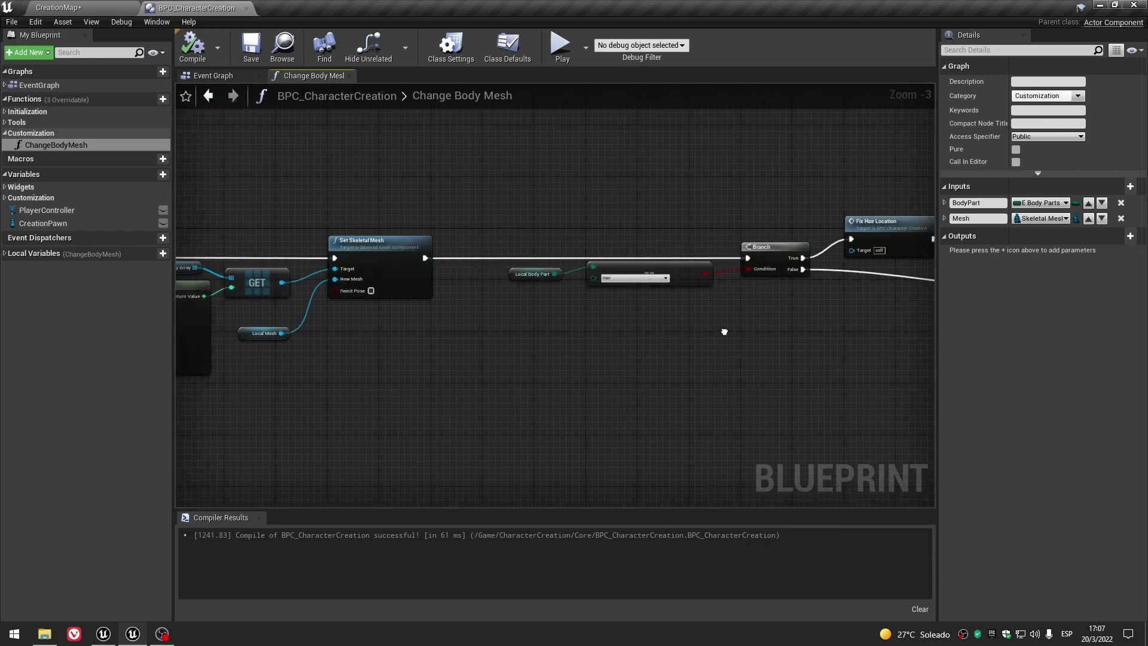
Compile and close BPC_CharacterCreation, then open W_CreationWidget's node graph.
{"action": "left_click", "coordinate": [191, 48]}
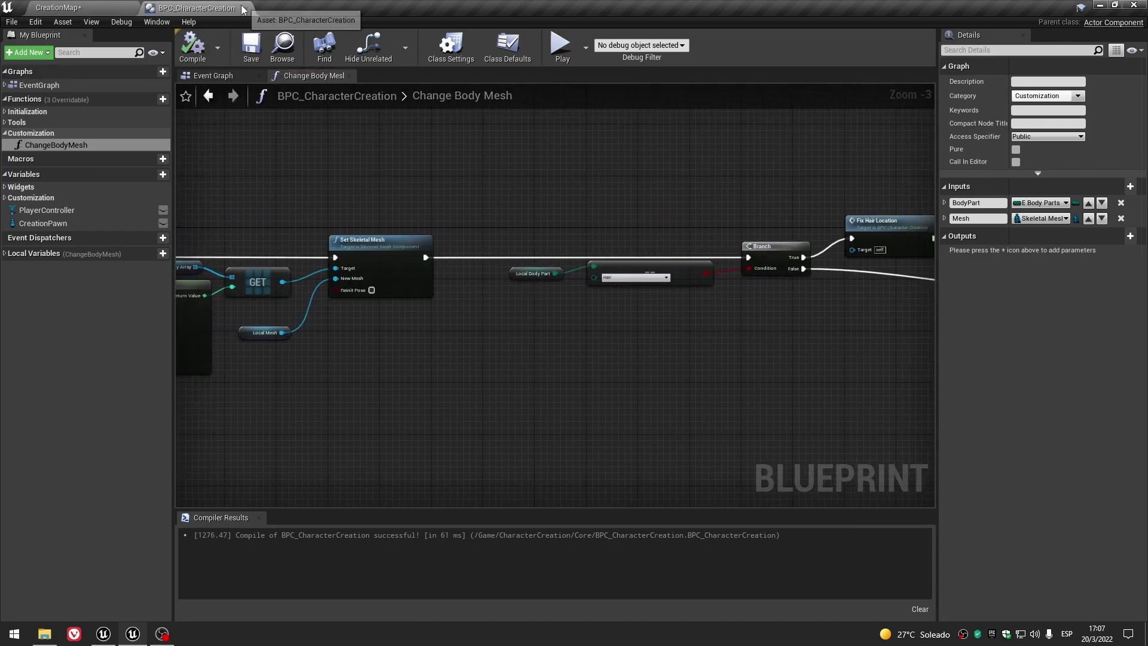
{"action": "left_click", "coordinate": [247, 8]}
{"action": "double_click", "coordinate": [586, 478]}
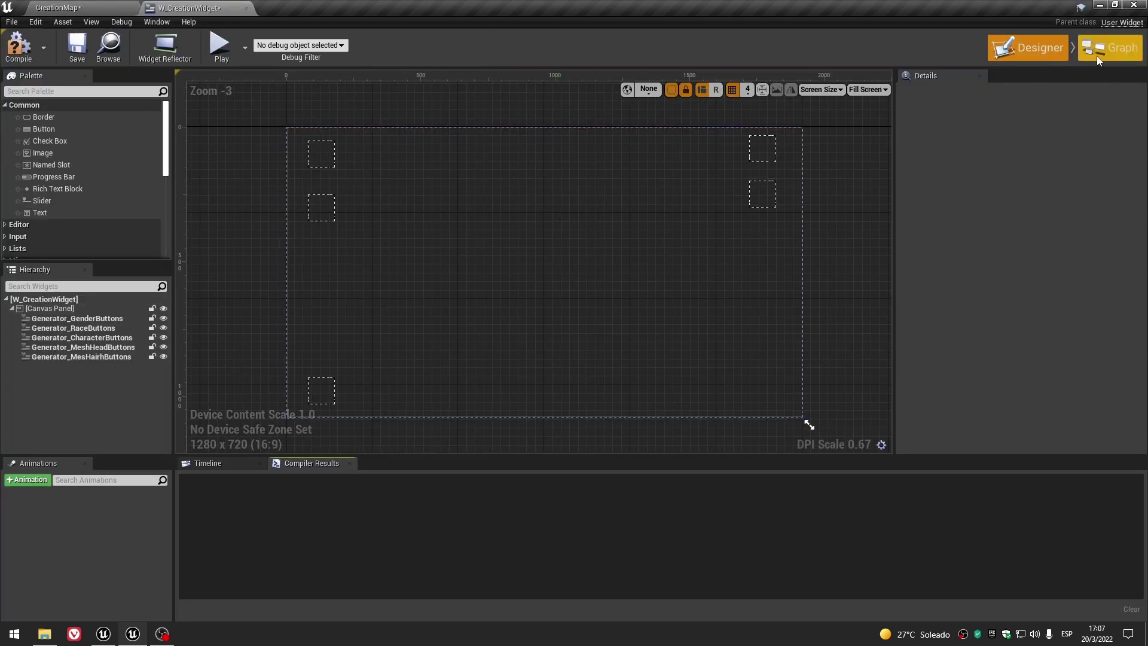
{"action": "left_click", "coordinate": [1102, 54]}
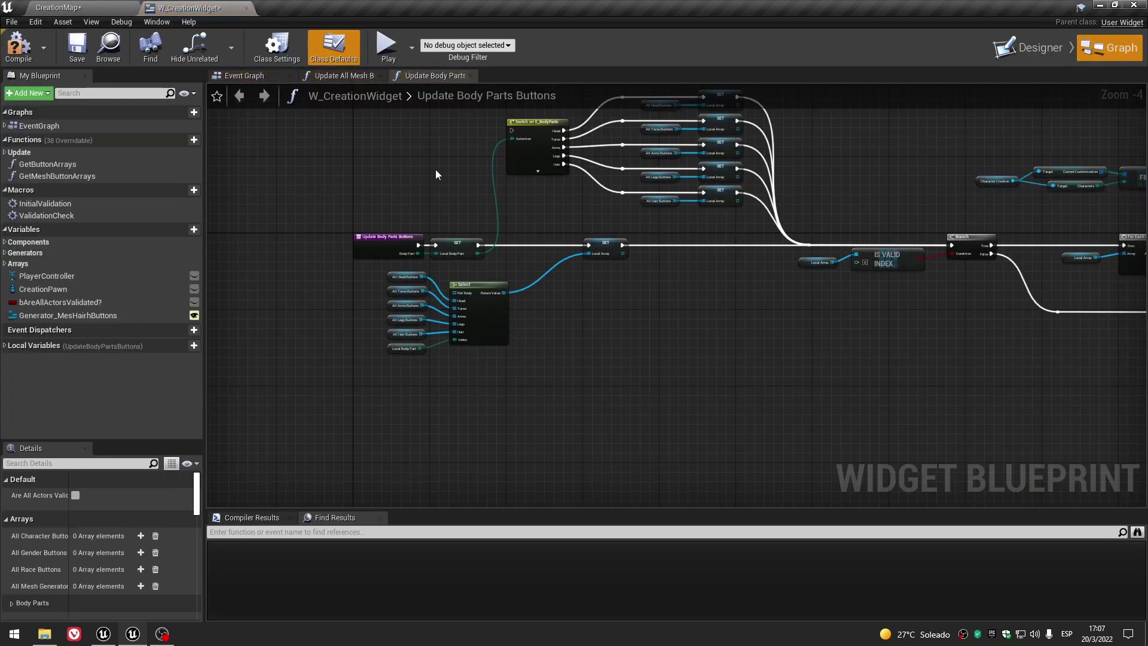
Close the Update Body Parts Buttons and Update All Mesh Buttons graphs and briefly check GetButtonArrays.
{"action": "left_click", "coordinate": [469, 76]}
{"action": "left_click", "coordinate": [380, 76]}
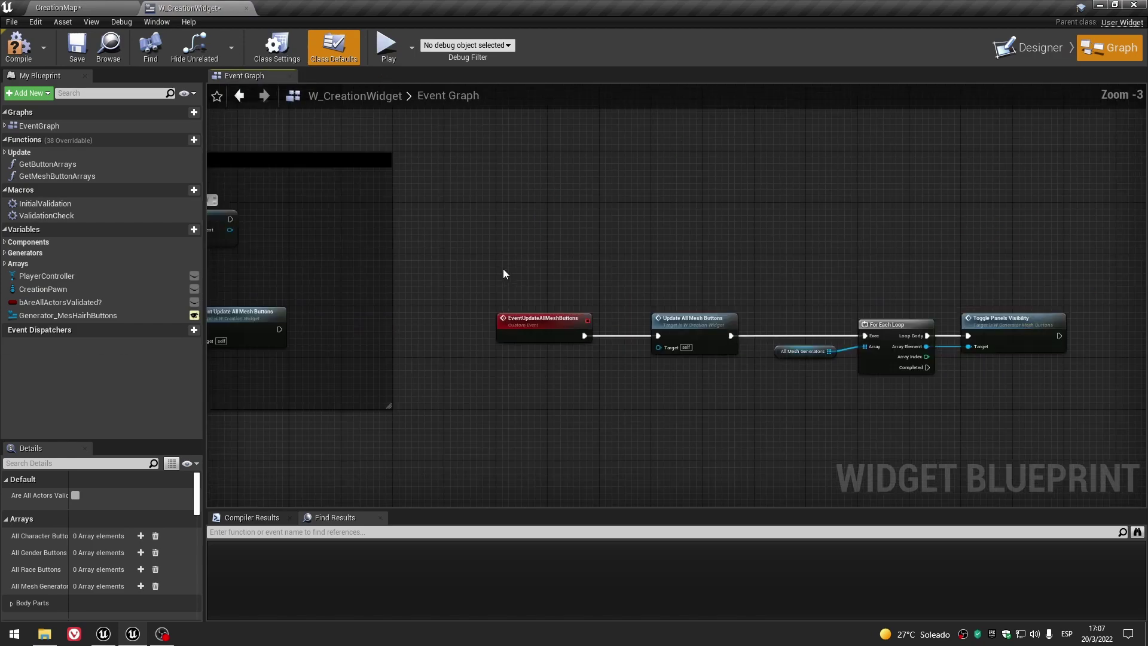
{"action": "scroll", "coordinate": [504, 274], "scroll_direction": "down", "scroll_amount": 6}
{"action": "left_click", "coordinate": [59, 163]}
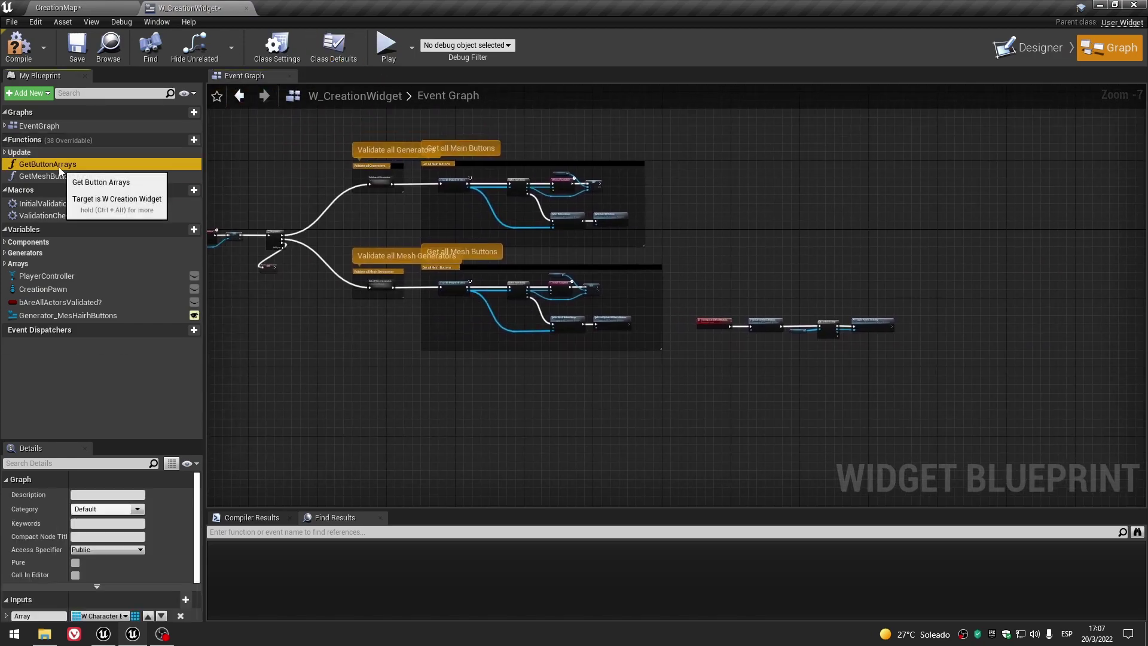
{"action": "double_click", "coordinate": [58, 164]}
{"action": "key", "text": "alt+Left"}
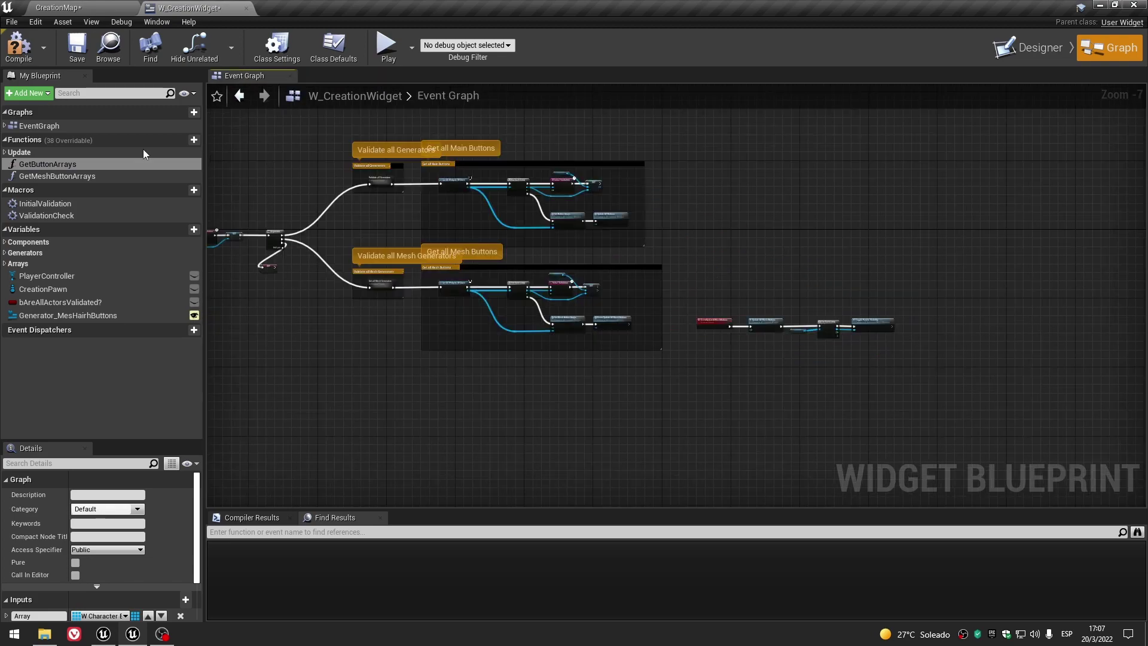
In GetMeshButtonArrays, remove the unconnected Full Body pin from the Switch node.
{"action": "double_click", "coordinate": [111, 180]}
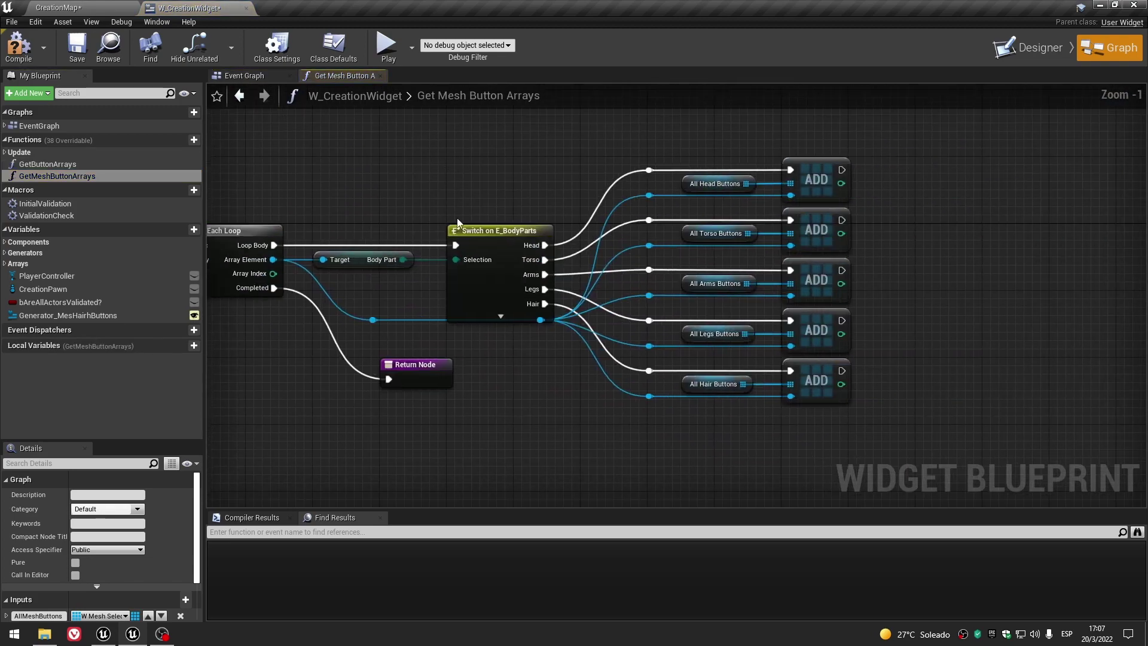
{"action": "left_click", "coordinate": [502, 317]}
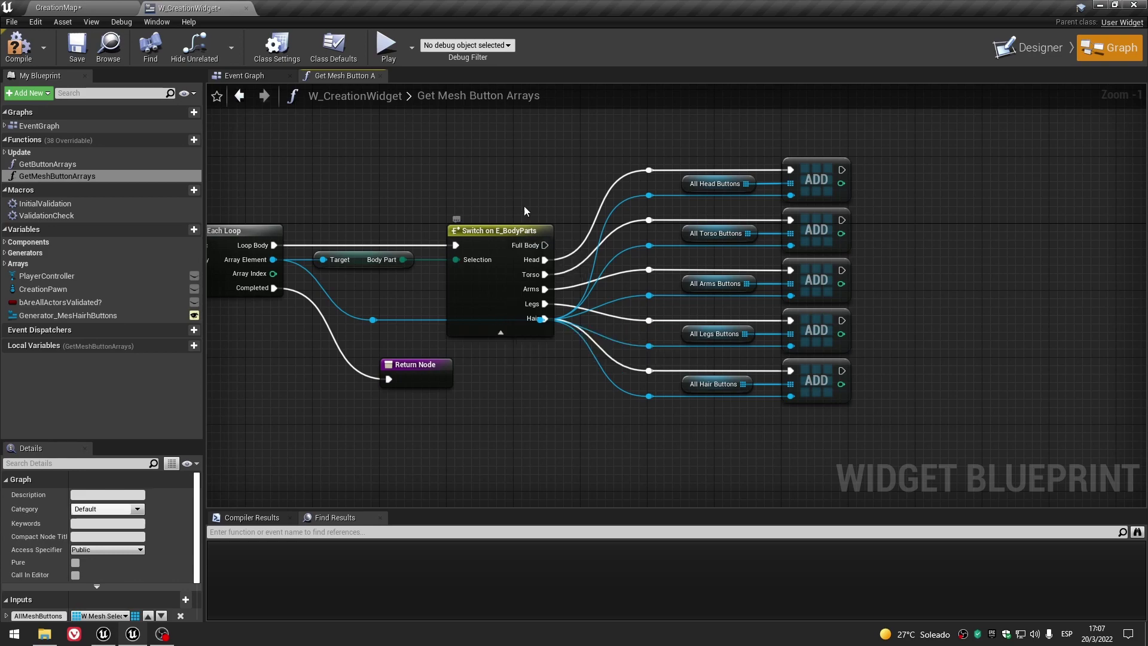
{"action": "scroll", "coordinate": [525, 211], "scroll_direction": "down", "scroll_amount": 1}
{"action": "right_click_drag", "start_coordinate": [525, 211], "coordinate": [649, 210]}
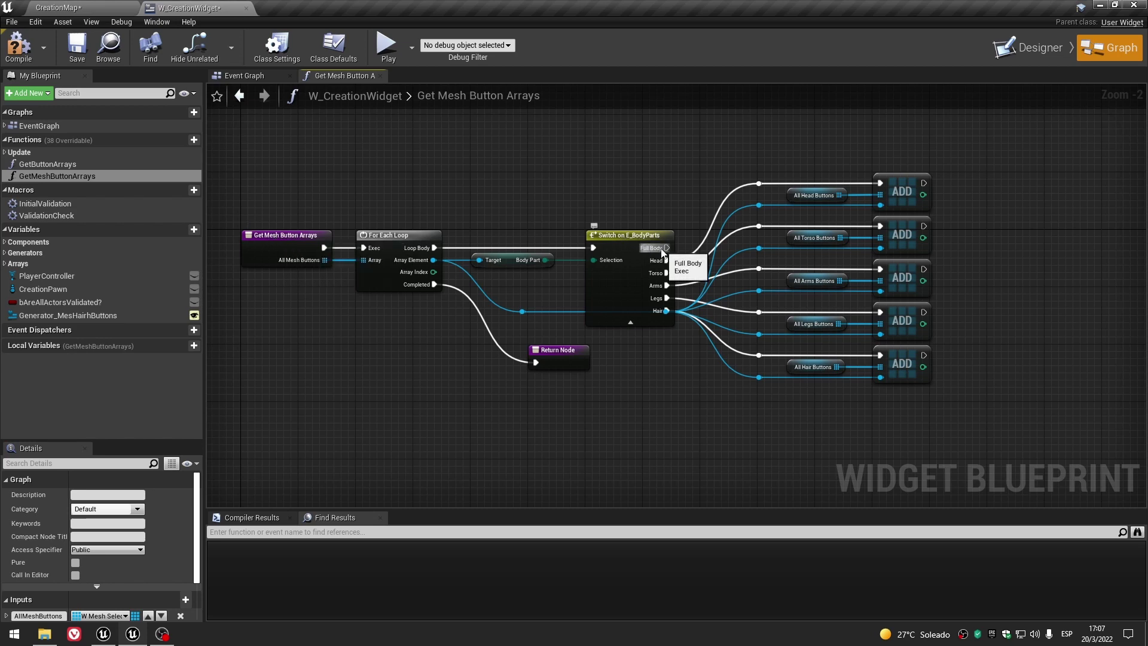
{"action": "right_click_drag", "start_coordinate": [695, 448], "coordinate": [635, 452]}
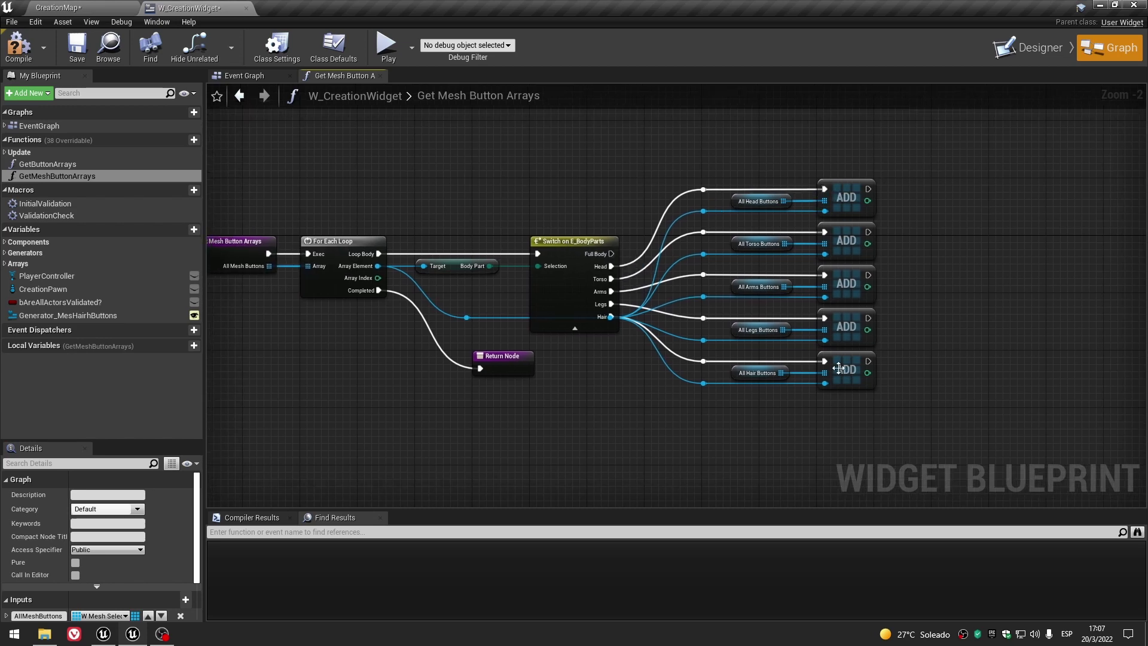
{"action": "left_click", "coordinate": [586, 328]}
{"action": "left_click_drag", "start_coordinate": [615, 339], "coordinate": [467, 326]}
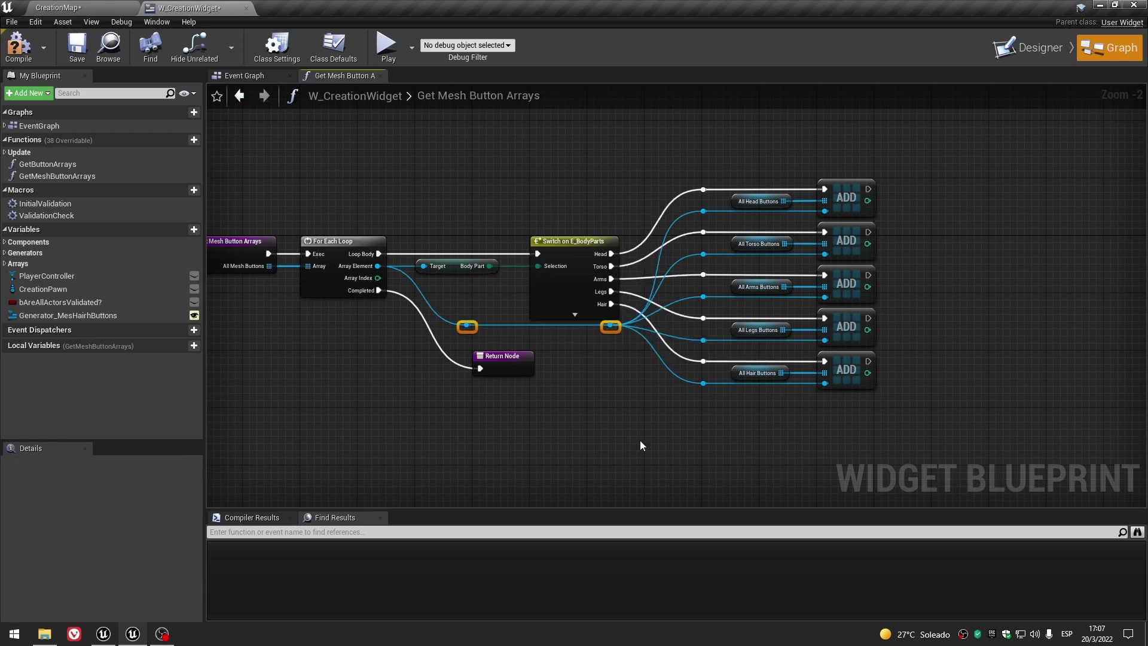
{"action": "right_click_drag", "start_coordinate": [625, 411], "coordinate": [682, 402]}
Compile W_CreationWidget and close the Get Mesh Button Arrays function graph.
{"action": "left_click", "coordinate": [28, 51]}
{"action": "right_click_drag", "start_coordinate": [843, 401], "coordinate": [771, 414]}
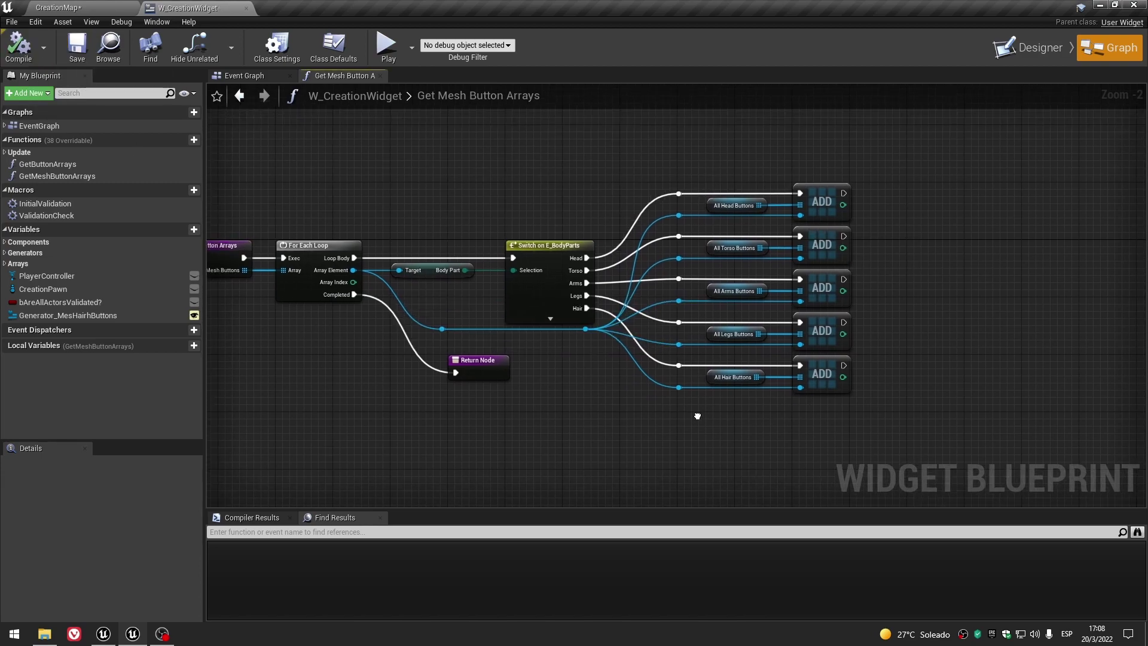
{"action": "left_click", "coordinate": [381, 75]}
{"action": "double_click", "coordinate": [85, 175]}
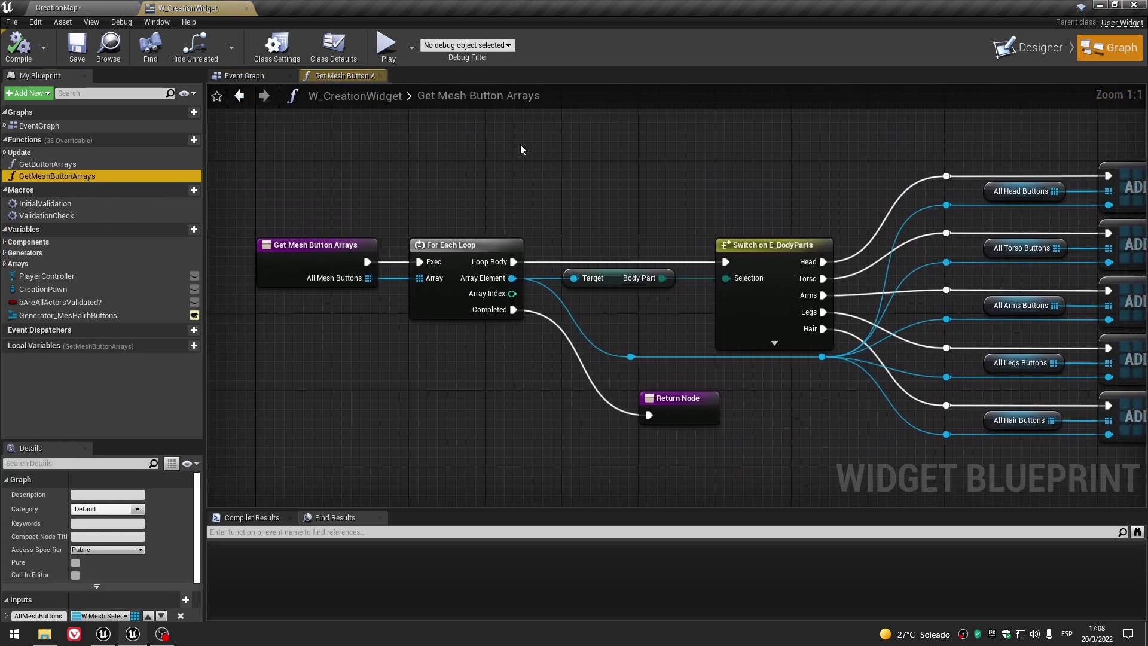
{"action": "left_click", "coordinate": [381, 78]}
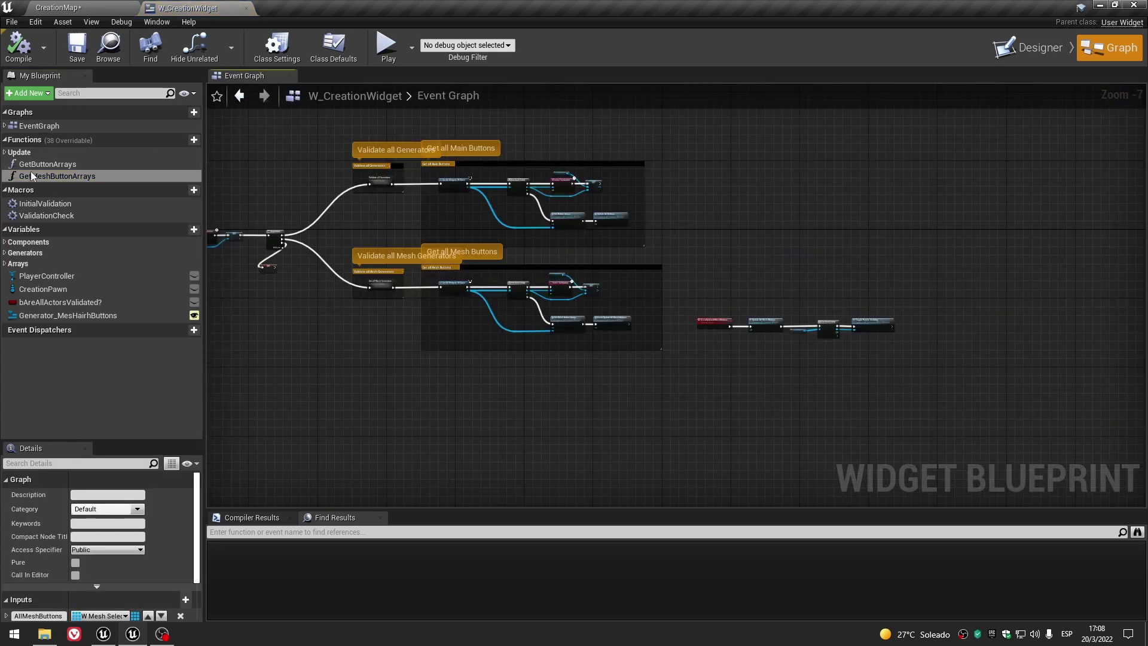
Under Update > Selectors, open UpdateAllButtons and inspect the Update Character Buttons function.
{"action": "left_click", "coordinate": [6, 153]}
{"action": "left_click", "coordinate": [10, 164]}
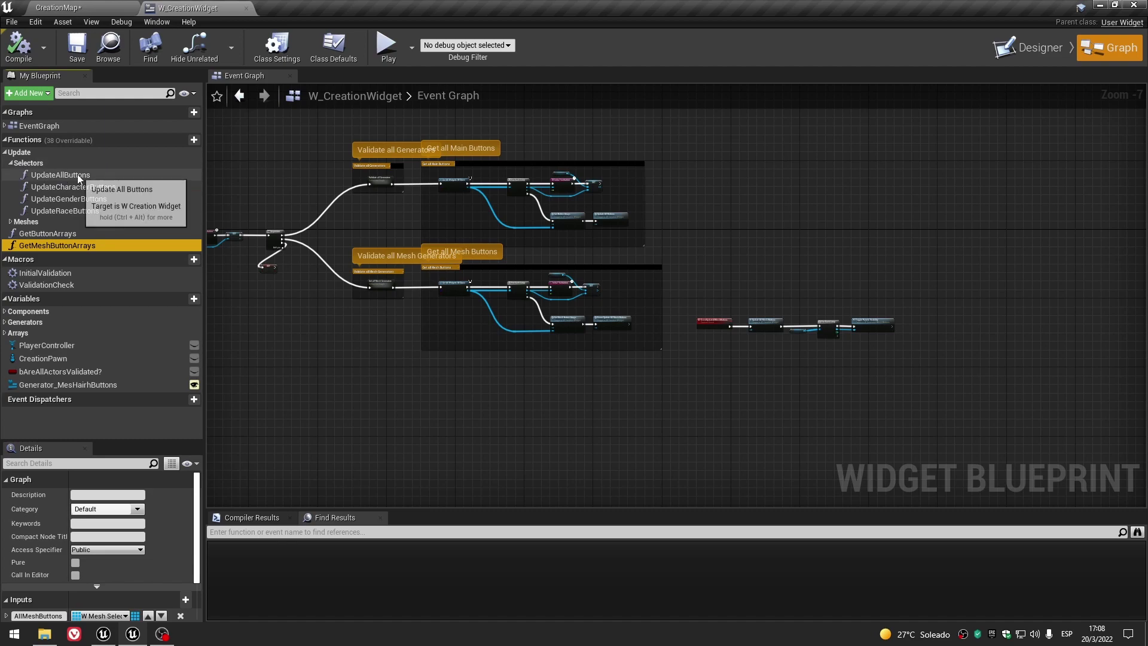
{"action": "double_click", "coordinate": [78, 174]}
{"action": "double_click", "coordinate": [492, 306]}
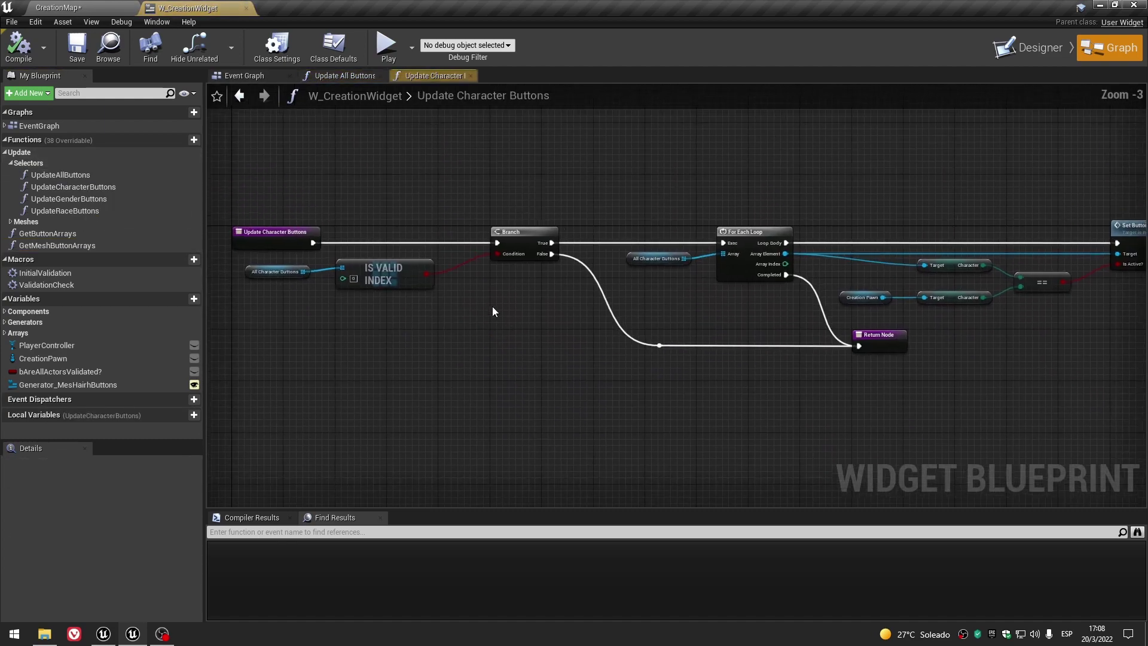
{"action": "scroll", "coordinate": [546, 318], "scroll_direction": "down", "scroll_amount": 4}
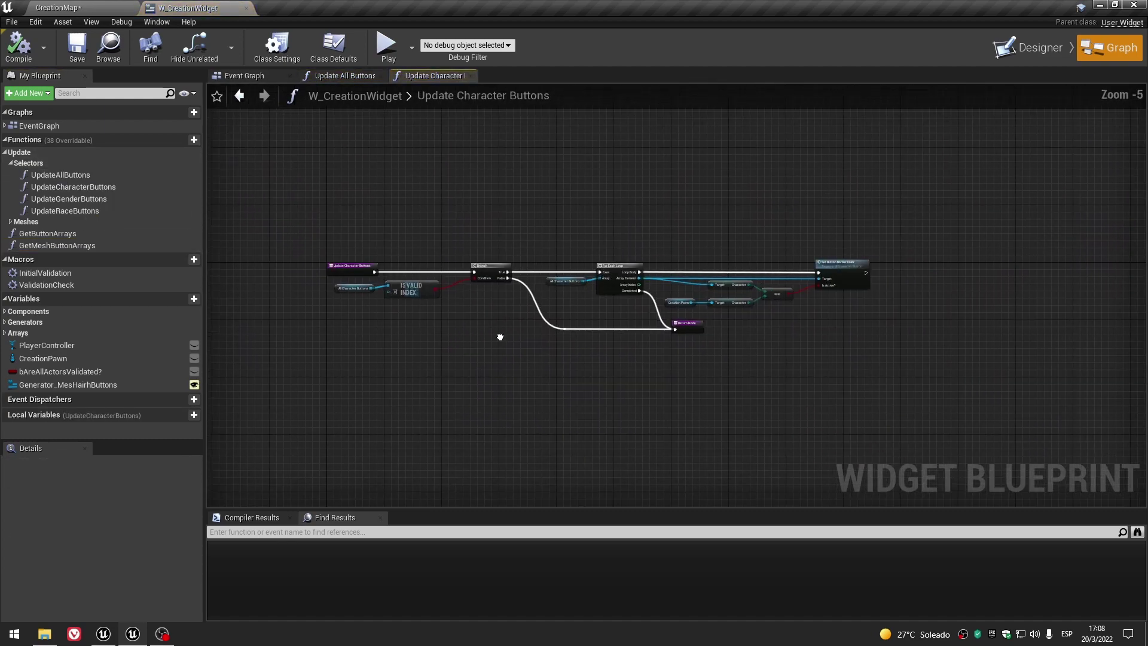
{"action": "left_click", "coordinate": [472, 77]}
Inspect the Update Gender Buttons and Update Race Buttons functions, then close all Selectors graphs.
{"action": "double_click", "coordinate": [669, 283]}
{"action": "scroll", "coordinate": [671, 301], "scroll_direction": "down", "scroll_amount": 3}
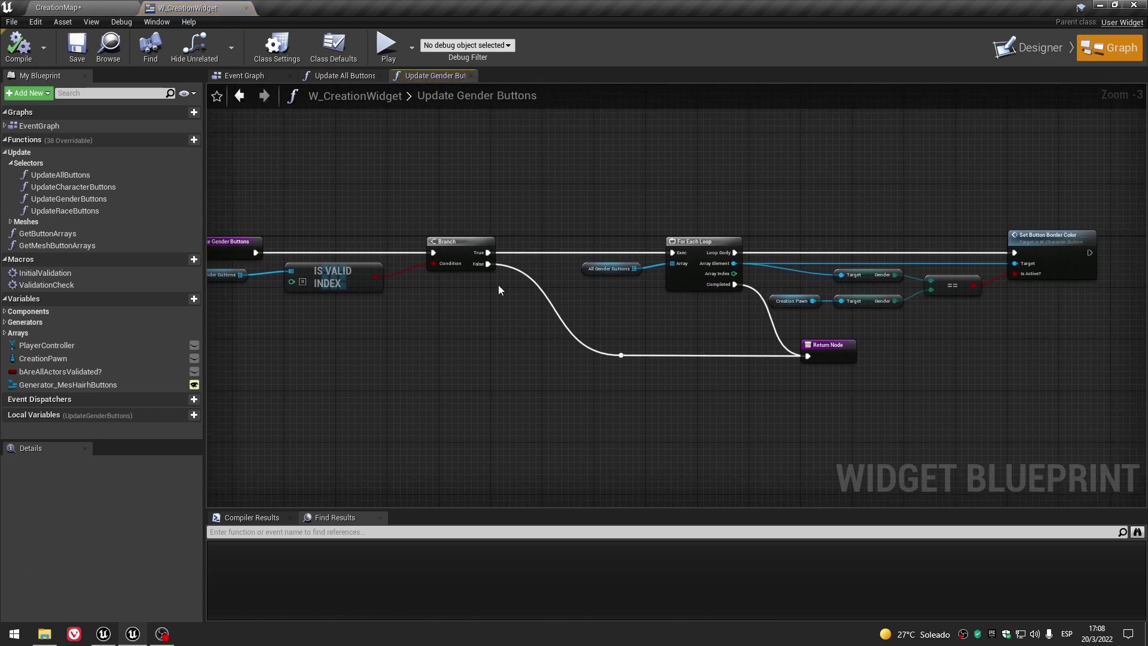
{"action": "left_click", "coordinate": [470, 76]}
{"action": "double_click", "coordinate": [878, 295]}
{"action": "scroll", "coordinate": [615, 371], "scroll_direction": "down", "scroll_amount": 1}
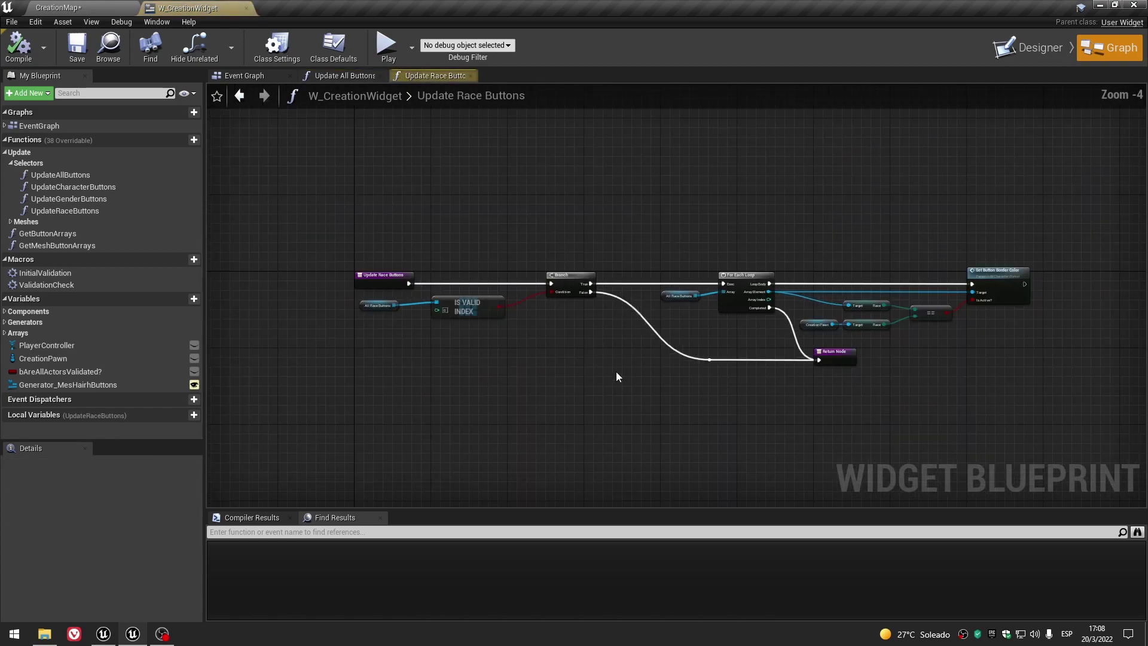
{"action": "left_click", "coordinate": [471, 76]}
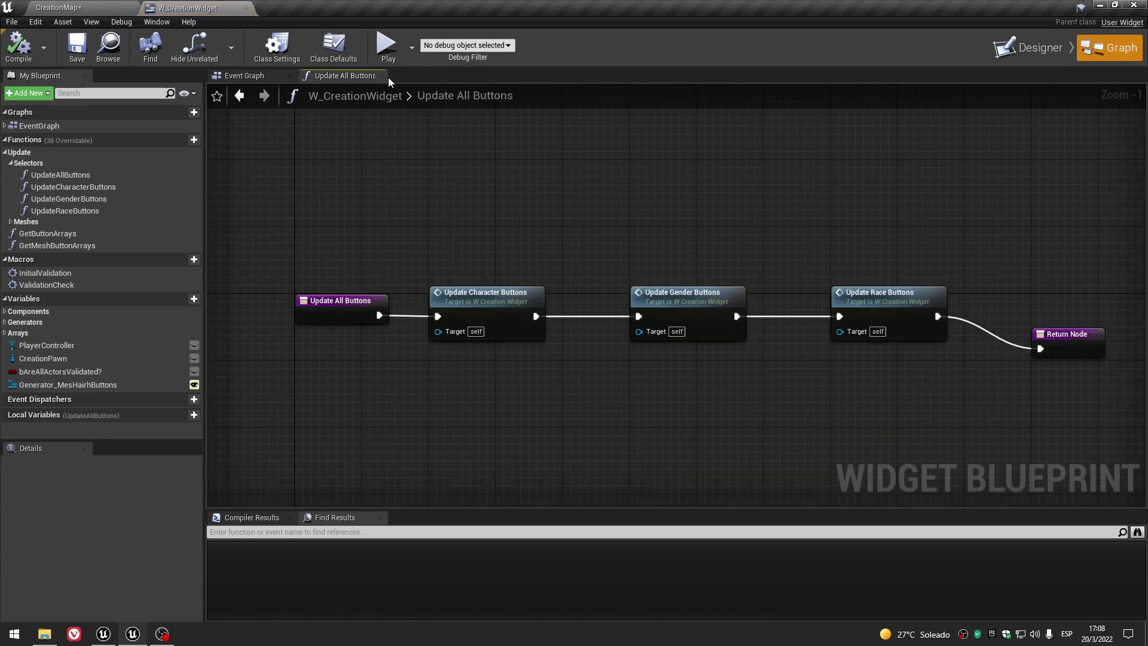
{"action": "left_click", "coordinate": [384, 77]}
Under Meshes, check UpdateAllMeshButtons and its UpdateBodyPartsButtons call, then reopen UpdateBodyPartsButtons alone.
{"action": "left_click", "coordinate": [10, 163]}
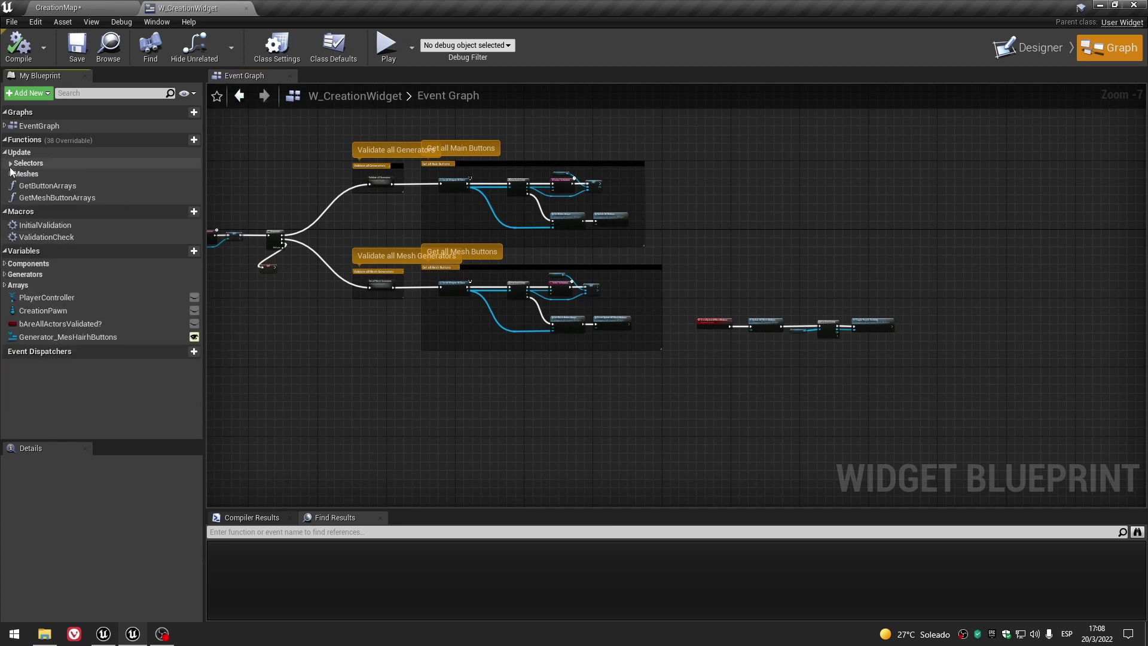
{"action": "left_click", "coordinate": [11, 173]}
{"action": "double_click", "coordinate": [83, 188]}
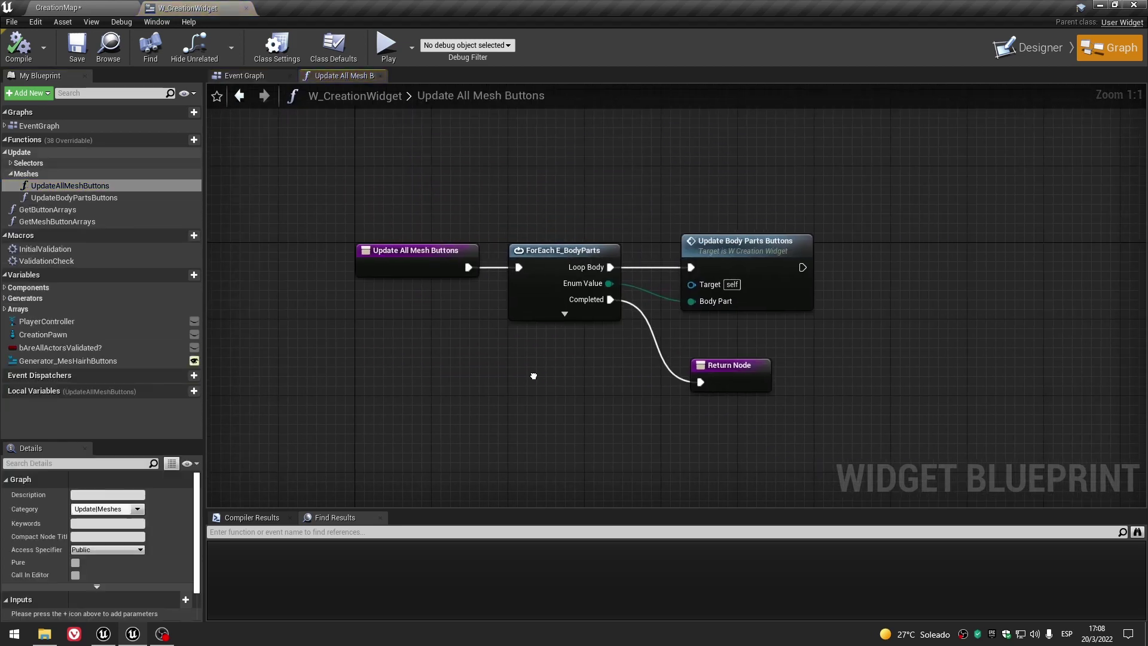
{"action": "double_click", "coordinate": [628, 253]}
{"action": "left_click", "coordinate": [377, 77]}
{"action": "left_click", "coordinate": [377, 77]}
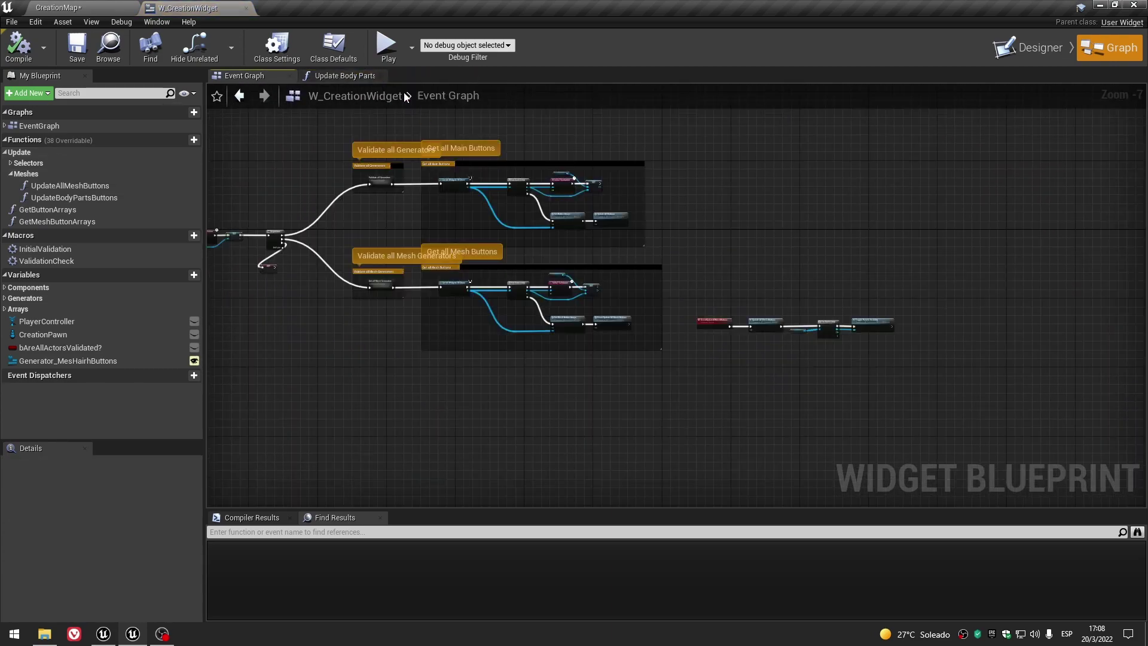
{"action": "left_click", "coordinate": [376, 76]}
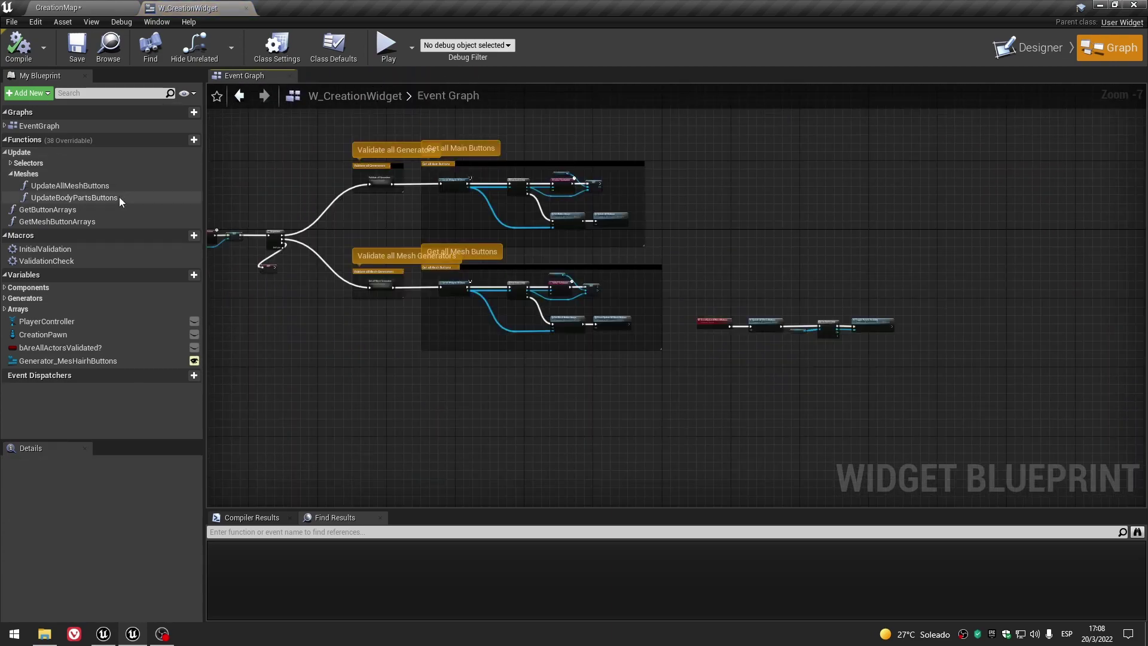
{"action": "double_click", "coordinate": [78, 198]}
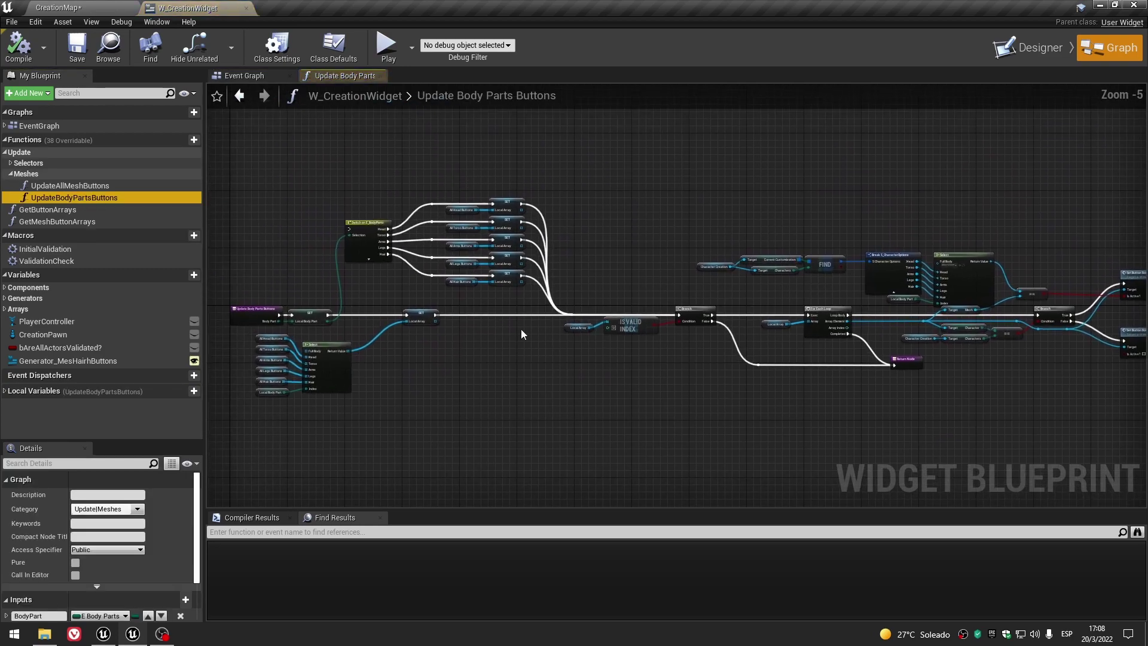
Delete the Switch on E_BodyParts node together with its five SET branches.
{"action": "scroll", "coordinate": [528, 282], "scroll_direction": "up", "scroll_amount": 3}
{"action": "scroll", "coordinate": [529, 288], "scroll_direction": "down", "scroll_amount": 2}
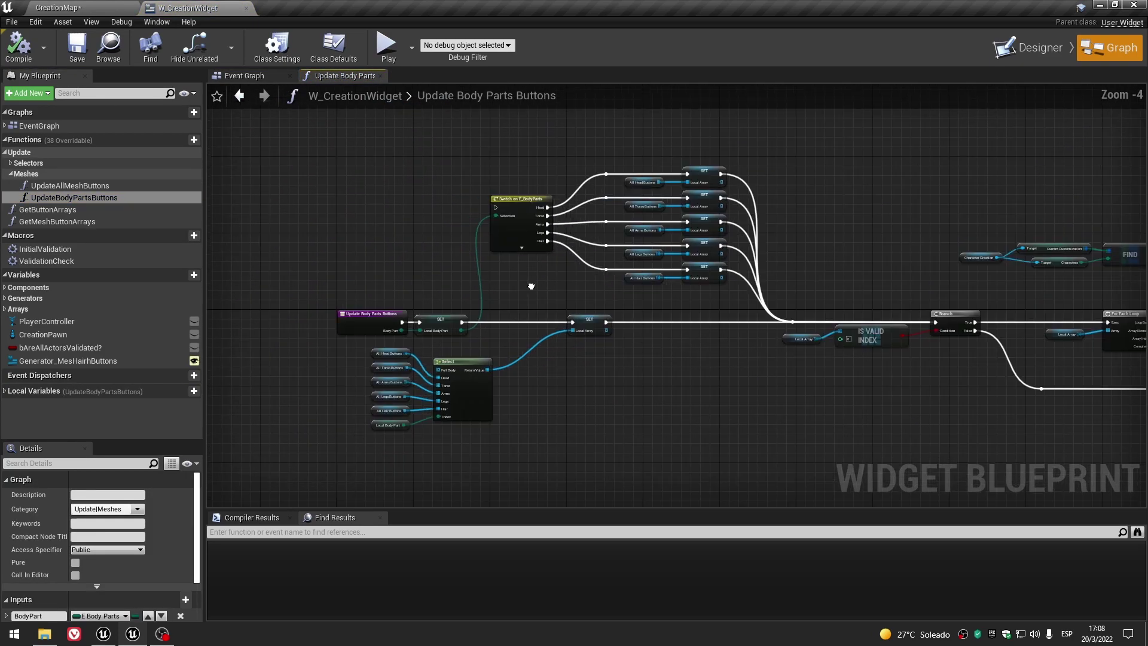
{"action": "scroll", "coordinate": [526, 375], "scroll_direction": "up", "scroll_amount": 1}
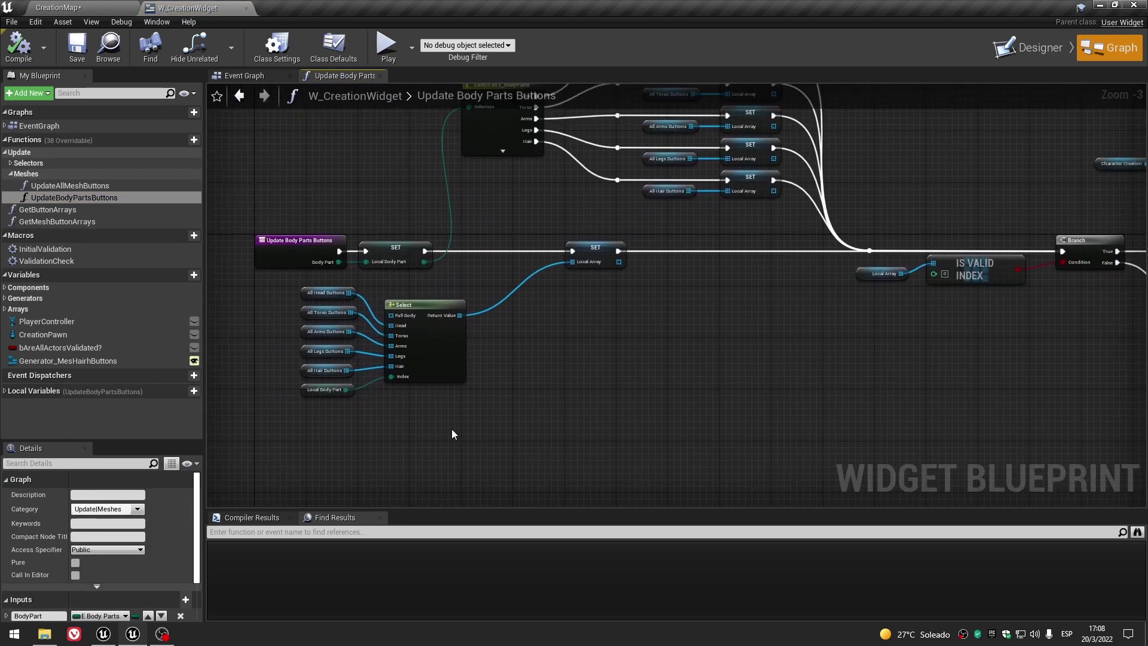
{"action": "right_click_drag", "start_coordinate": [285, 283], "coordinate": [210, 399]}
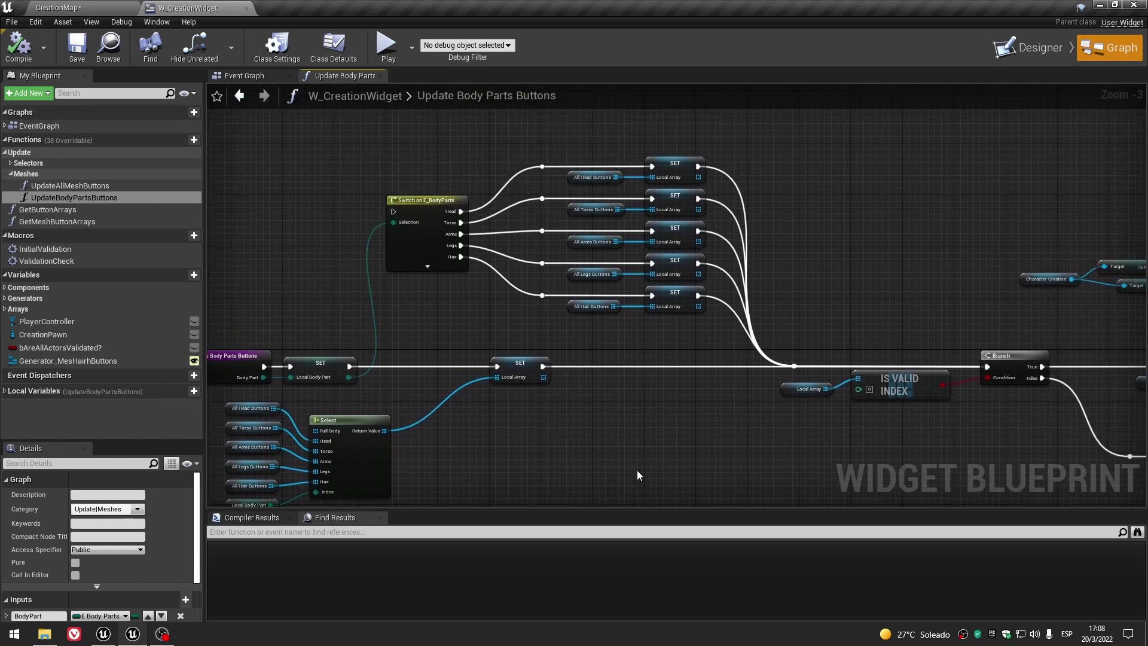
{"action": "left_click_drag", "start_coordinate": [417, 147], "coordinate": [757, 314]}
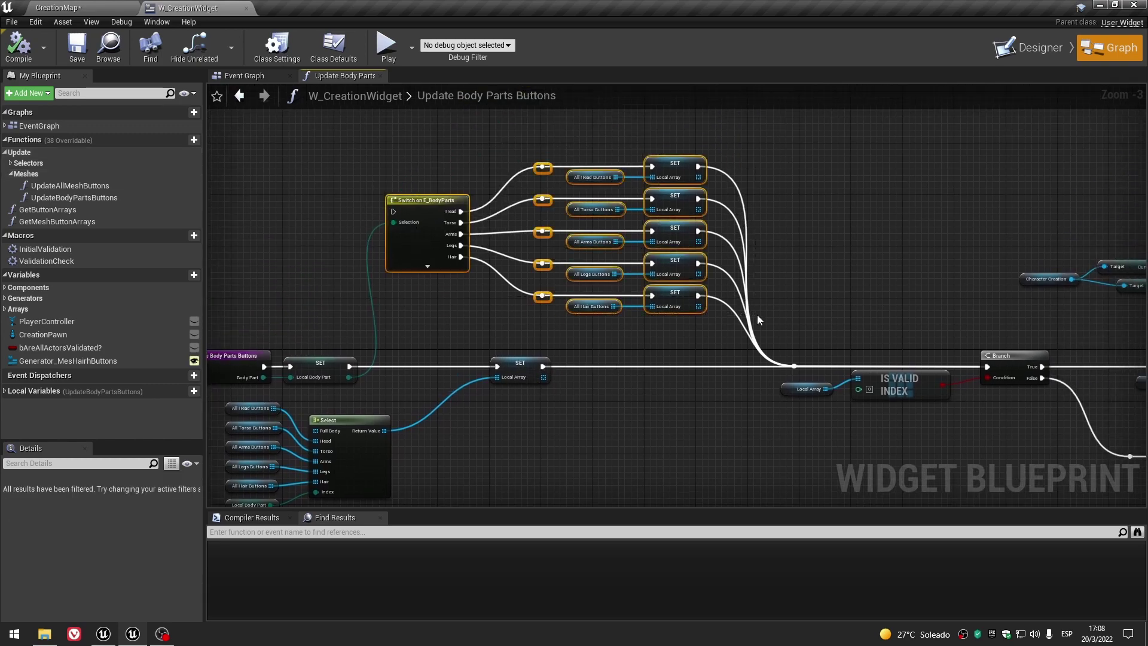
{"action": "key", "text": "Delete"}
Realign the six array getters and Select node, and move the Local Array SET closer.
{"action": "right_click_drag", "start_coordinate": [373, 406], "coordinate": [505, 284]}
{"action": "scroll", "coordinate": [505, 285], "scroll_direction": "up", "scroll_amount": 1}
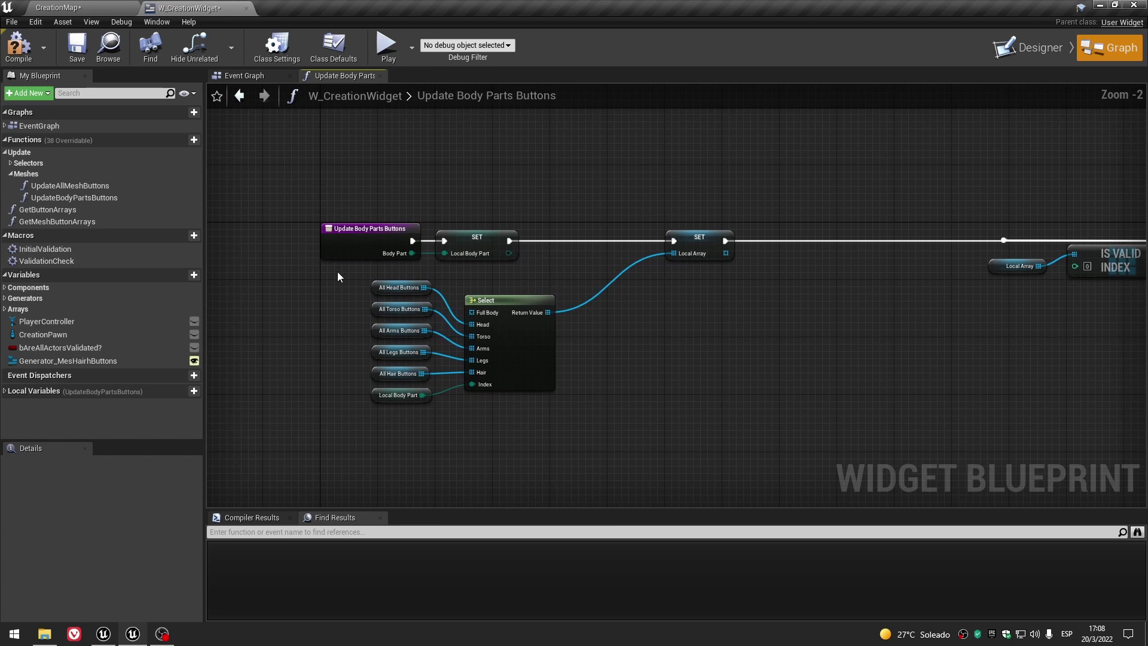
{"action": "left_click_drag", "start_coordinate": [383, 391], "coordinate": [380, 425]}
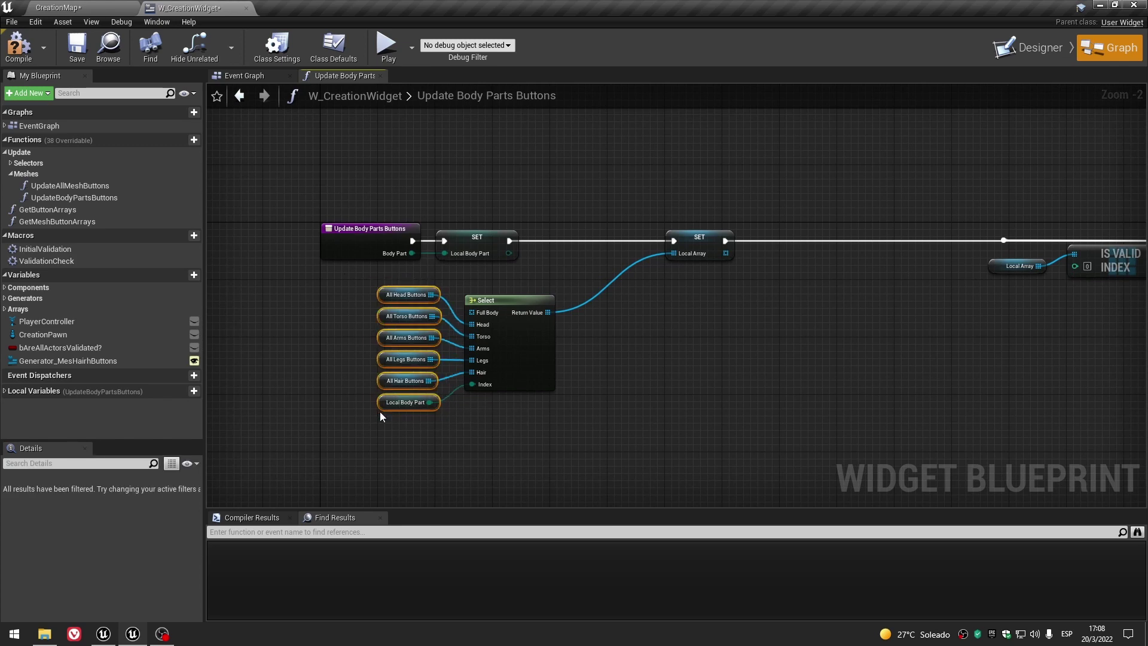
{"action": "left_click", "coordinate": [394, 437]}
{"action": "scroll", "coordinate": [502, 323], "scroll_direction": "up", "scroll_amount": 2}
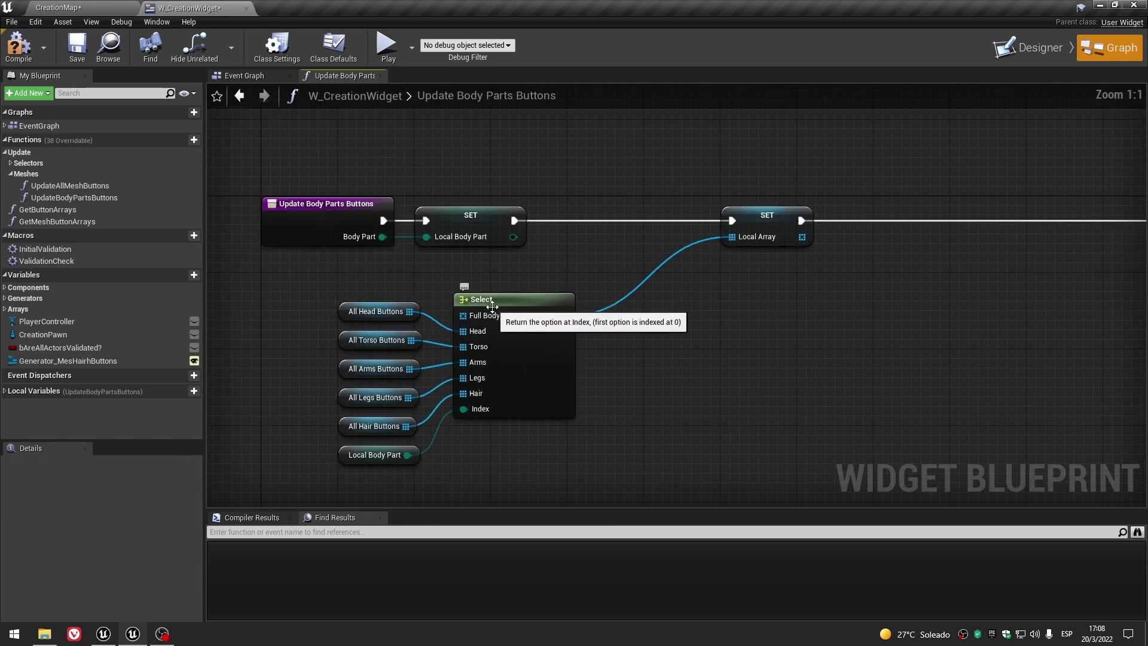
{"action": "right_click_drag", "start_coordinate": [377, 318], "coordinate": [486, 271]}
{"action": "left_click_drag", "start_coordinate": [435, 248], "coordinate": [507, 476]}
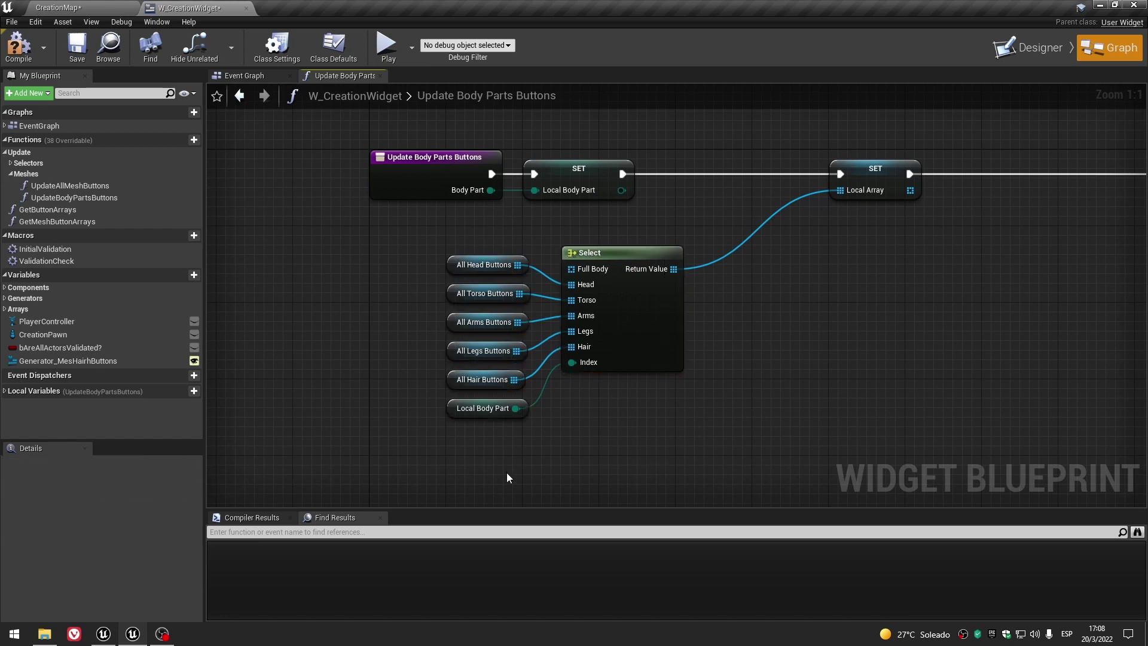
{"action": "left_click_drag", "start_coordinate": [440, 266], "coordinate": [440, 257]}
{"action": "left_click", "coordinate": [654, 340], "text": "shift"}
{"action": "left_click_drag", "start_coordinate": [654, 341], "coordinate": [614, 342]}
{"action": "right_click_drag", "start_coordinate": [845, 333], "coordinate": [669, 402]}
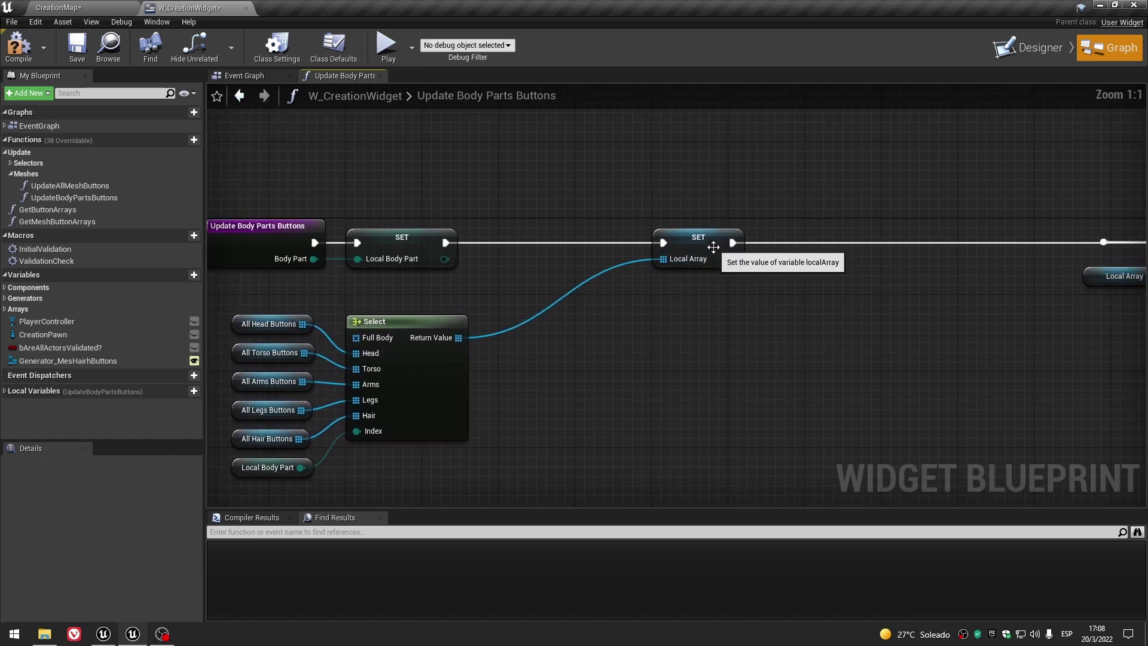
{"action": "left_click_drag", "start_coordinate": [715, 254], "coordinate": [636, 254]}
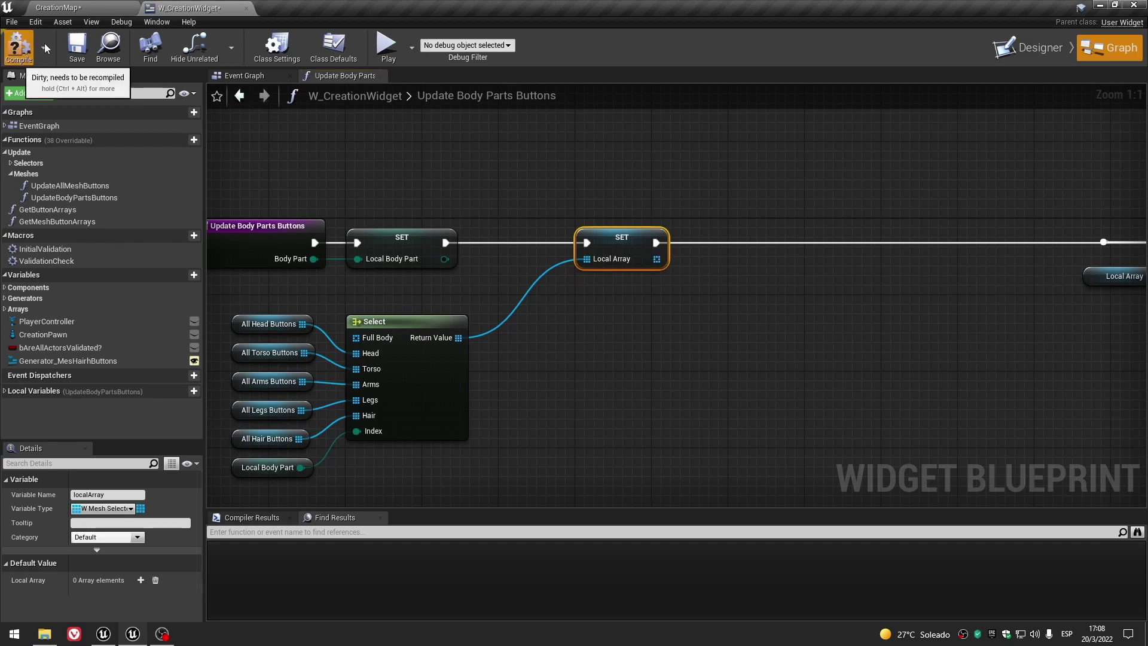
Save the widget blueprint and review the Branch, validity check and entry node.
{"action": "left_click", "coordinate": [76, 46]}
{"action": "scroll", "coordinate": [439, 311], "scroll_direction": "down", "scroll_amount": 2}
{"action": "right_click_drag", "start_coordinate": [548, 364], "coordinate": [386, 343]}
{"action": "right_click_drag", "start_coordinate": [563, 367], "coordinate": [659, 219]}
{"action": "left_click_drag", "start_coordinate": [667, 219], "coordinate": [733, 279]}
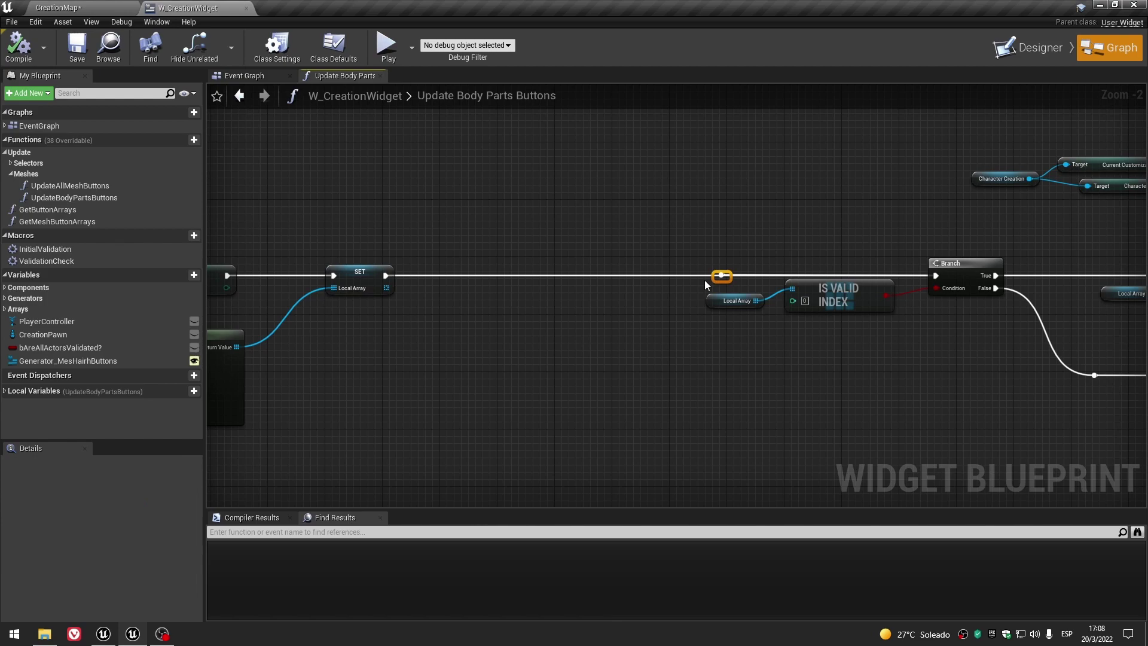
{"action": "scroll", "coordinate": [494, 423], "scroll_direction": "down", "scroll_amount": 2}
{"action": "scroll", "coordinate": [448, 261], "scroll_direction": "up", "scroll_amount": 3}
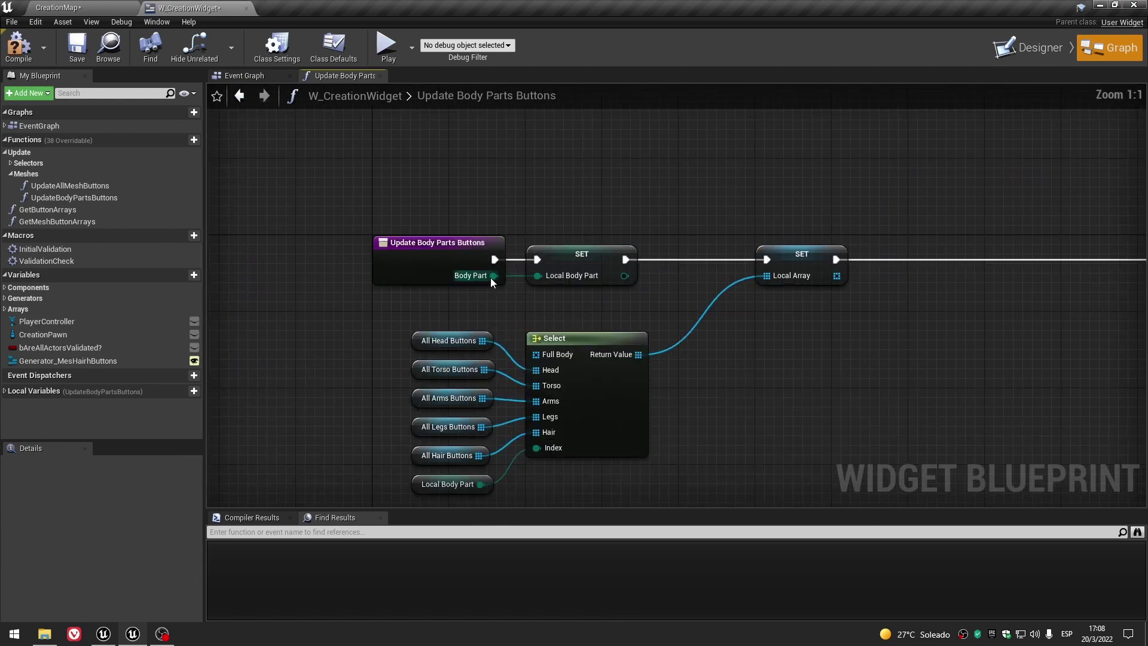
{"action": "left_click", "coordinate": [460, 281]}
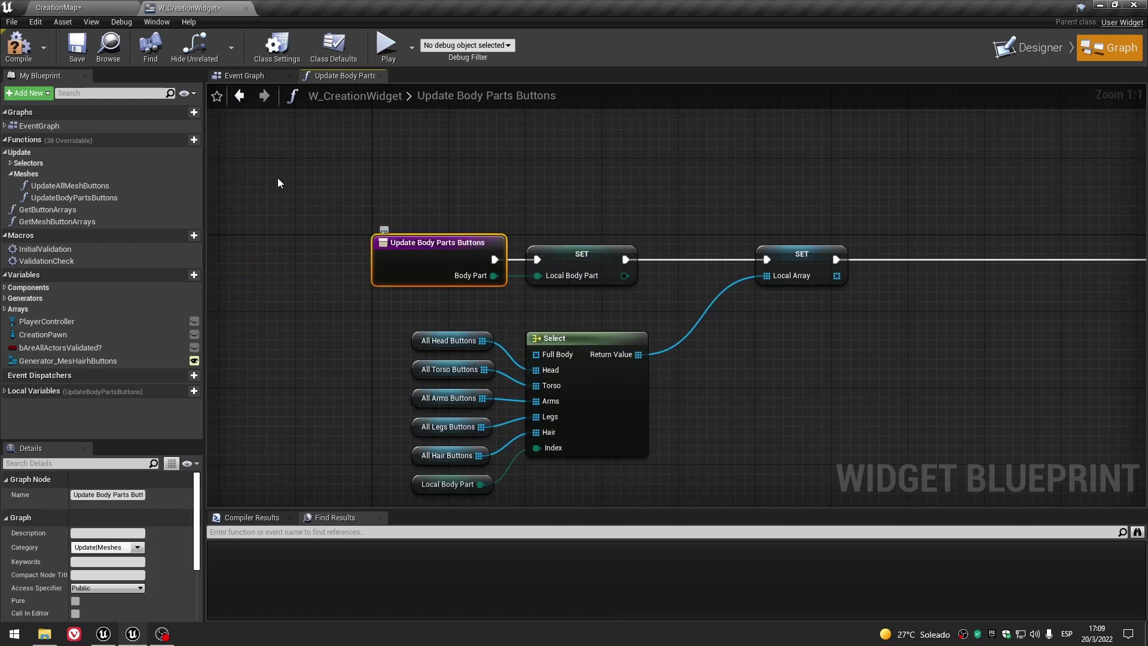
{"action": "scroll", "coordinate": [443, 303], "scroll_direction": "down", "scroll_amount": 2}
{"action": "scroll", "coordinate": [676, 377], "scroll_direction": "up", "scroll_amount": 1}
{"action": "scroll", "coordinate": [335, 297], "scroll_direction": "up", "scroll_amount": 1}
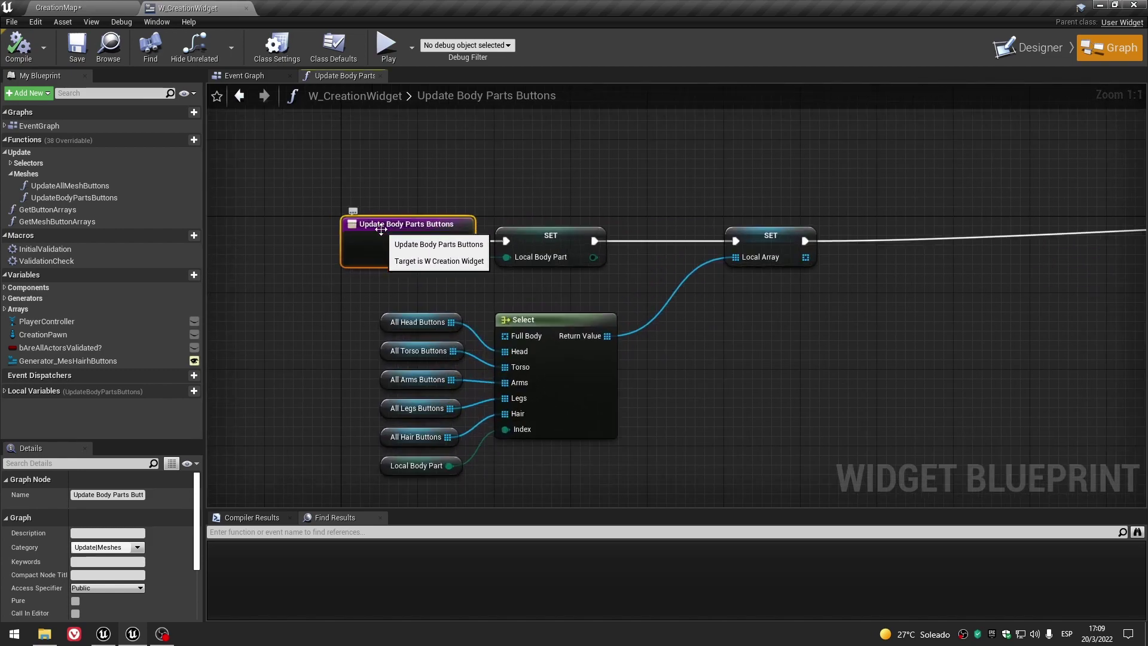
Open Update All Mesh Buttons from the Event Graph and compare it with Update Body Parts Buttons.
{"action": "left_click", "coordinate": [245, 76]}
{"action": "scroll", "coordinate": [702, 322], "scroll_direction": "up", "scroll_amount": 3}
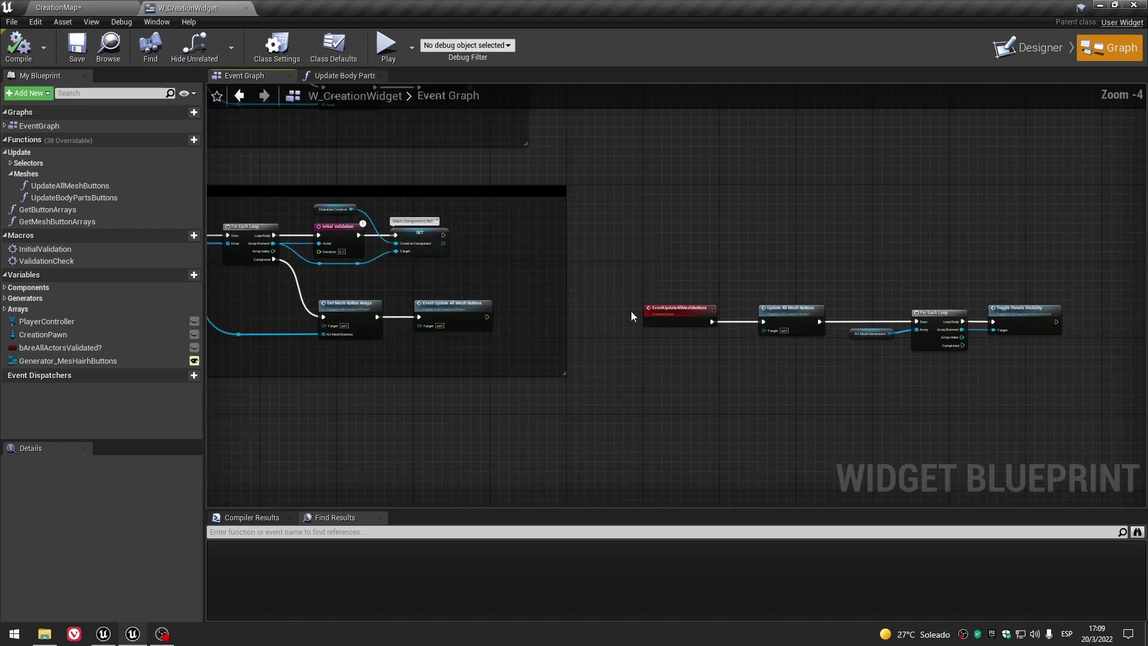
{"action": "scroll", "coordinate": [706, 317], "scroll_direction": "up", "scroll_amount": 2}
{"action": "scroll", "coordinate": [848, 389], "scroll_direction": "up", "scroll_amount": 1}
{"action": "scroll", "coordinate": [543, 359], "scroll_direction": "up", "scroll_amount": 1}
{"action": "double_click", "coordinate": [598, 301]}
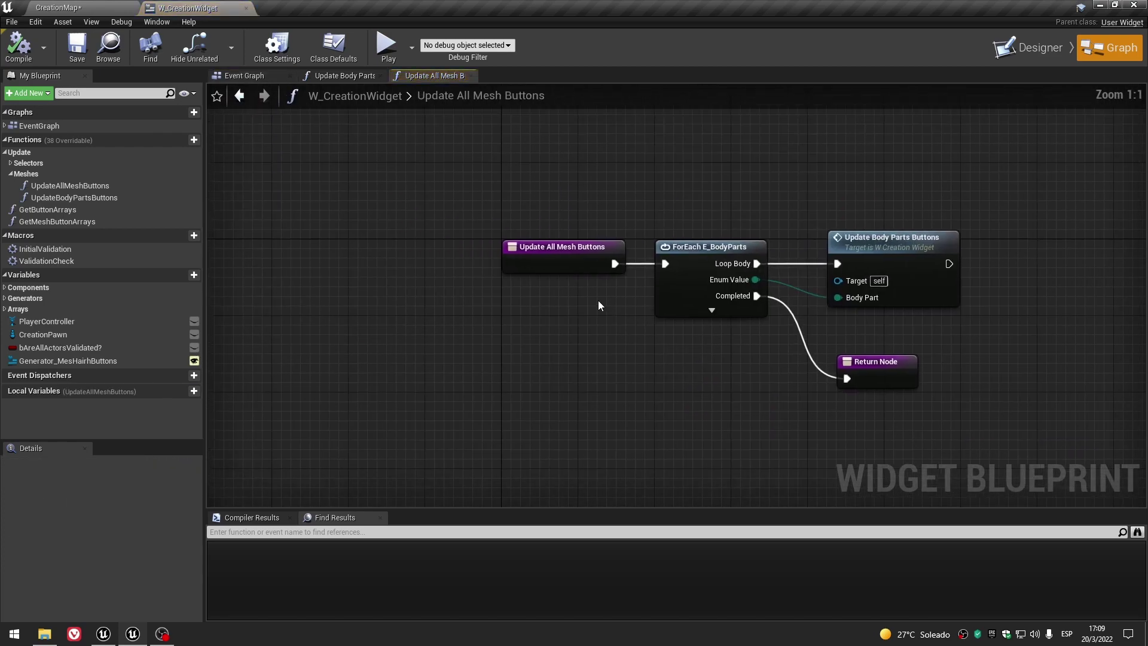
{"action": "left_click", "coordinate": [630, 189]}
{"action": "right_click_drag", "start_coordinate": [609, 184], "coordinate": [599, 289]}
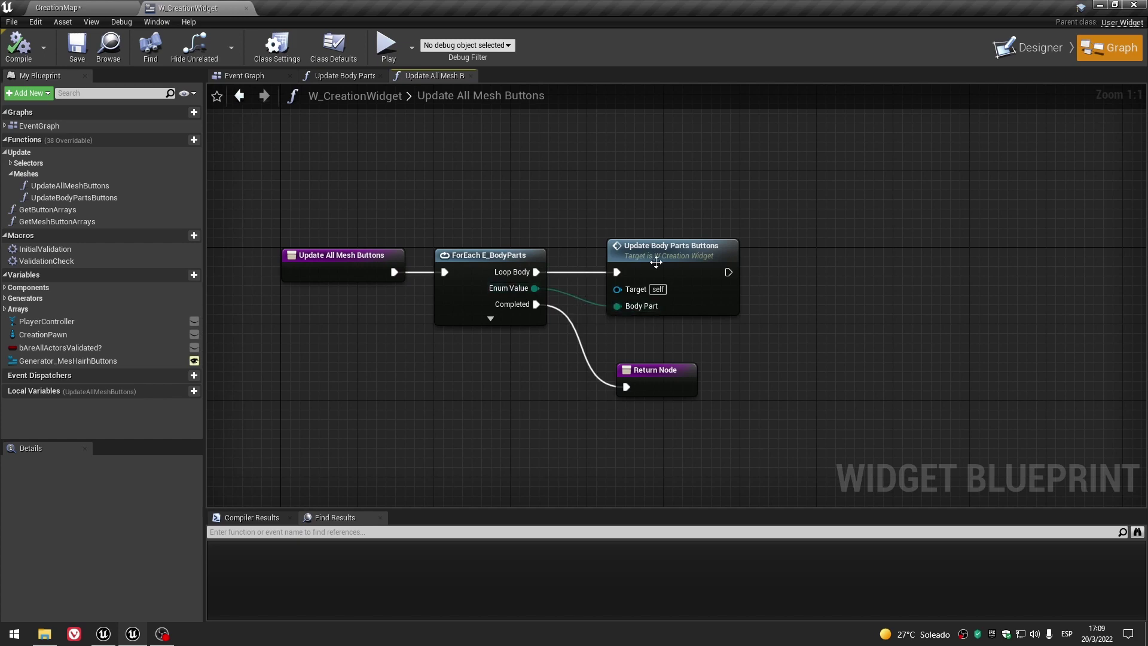
{"action": "double_click", "coordinate": [655, 263]}
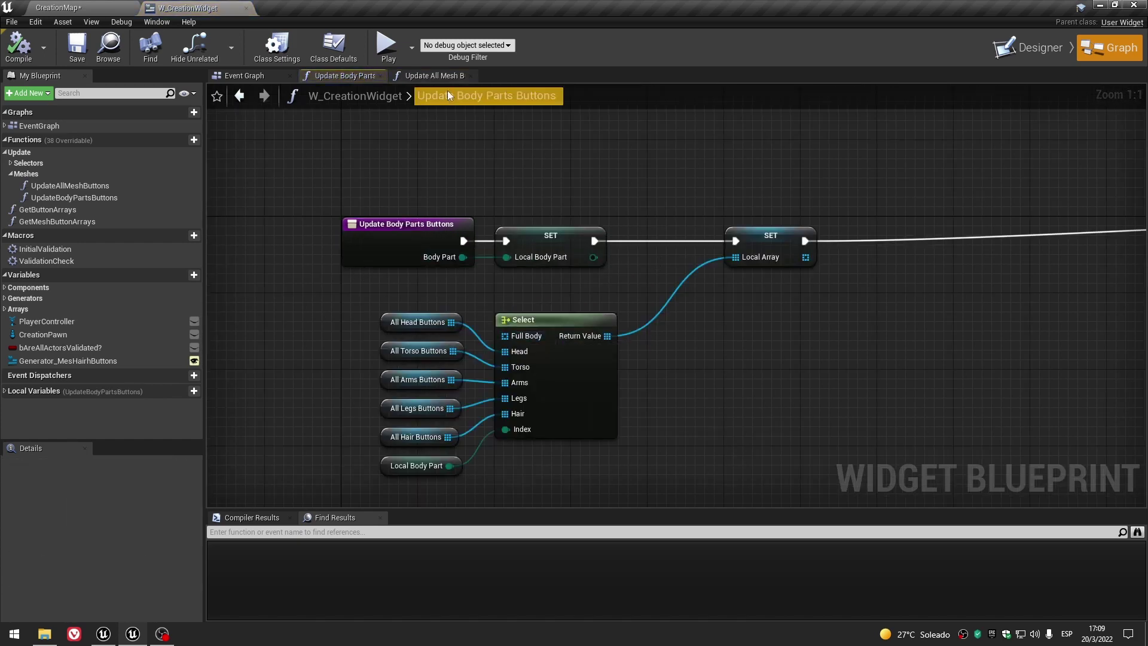
{"action": "left_click", "coordinate": [433, 77]}
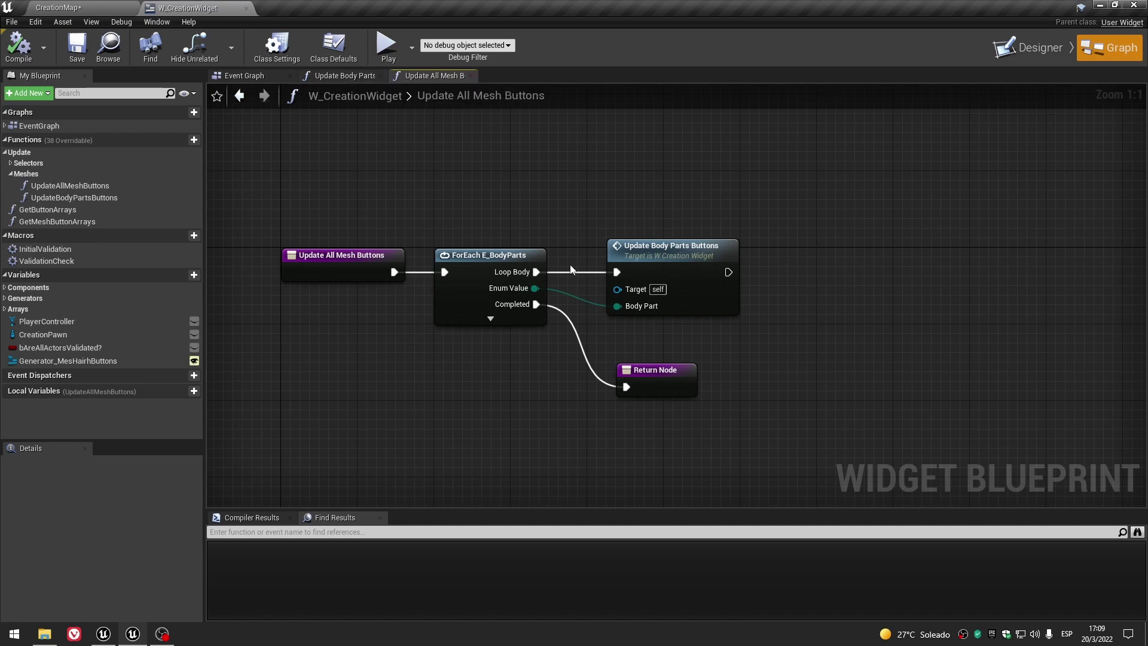
{"action": "left_click", "coordinate": [355, 78]}
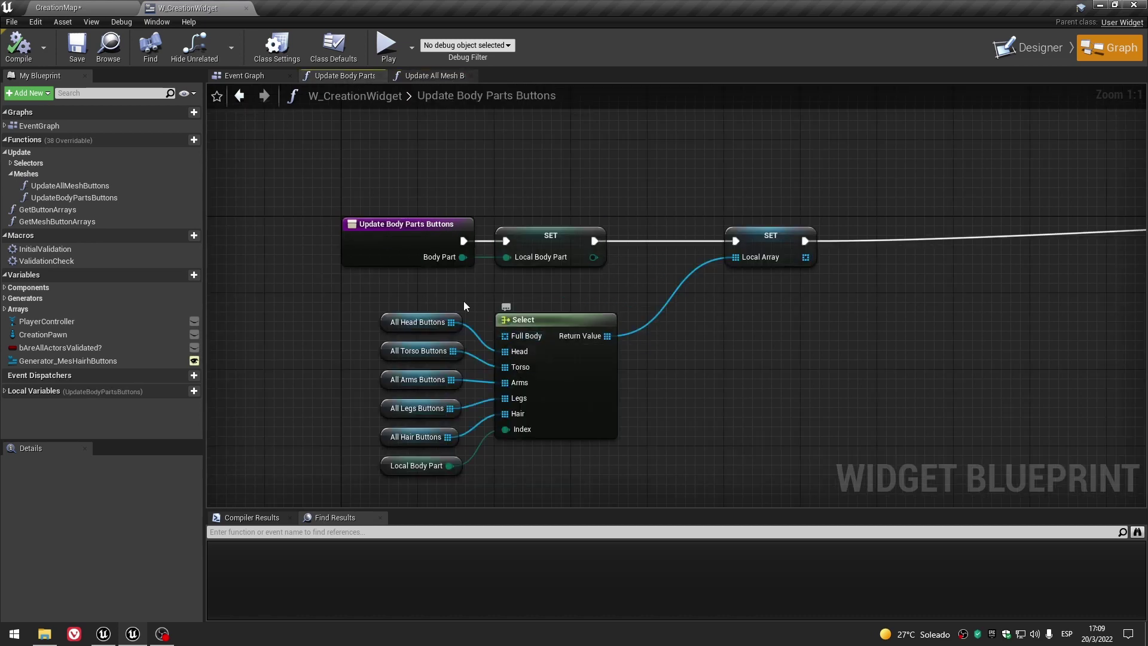
Select the block of nodes following the Branch in Update Body Parts Buttons.
{"action": "scroll", "coordinate": [443, 331], "scroll_direction": "down", "scroll_amount": 4}
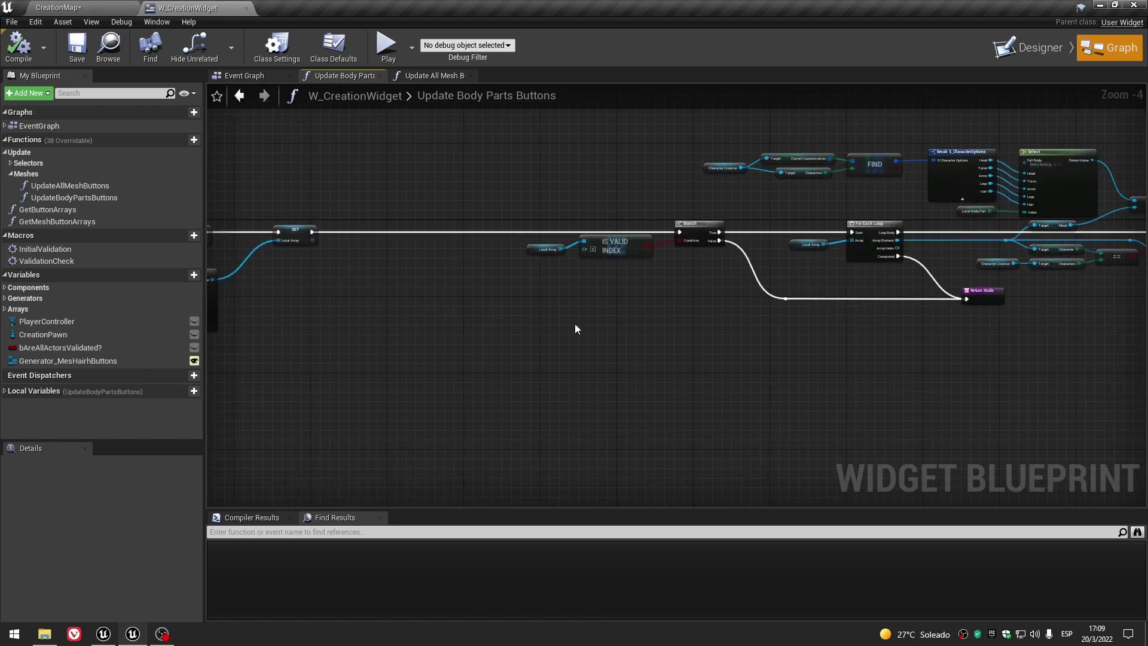
{"action": "scroll", "coordinate": [413, 341], "scroll_direction": "down", "scroll_amount": 3}
{"action": "left_click_drag", "start_coordinate": [468, 181], "coordinate": [889, 338]}
{"action": "scroll", "coordinate": [512, 341], "scroll_direction": "up", "scroll_amount": 3}
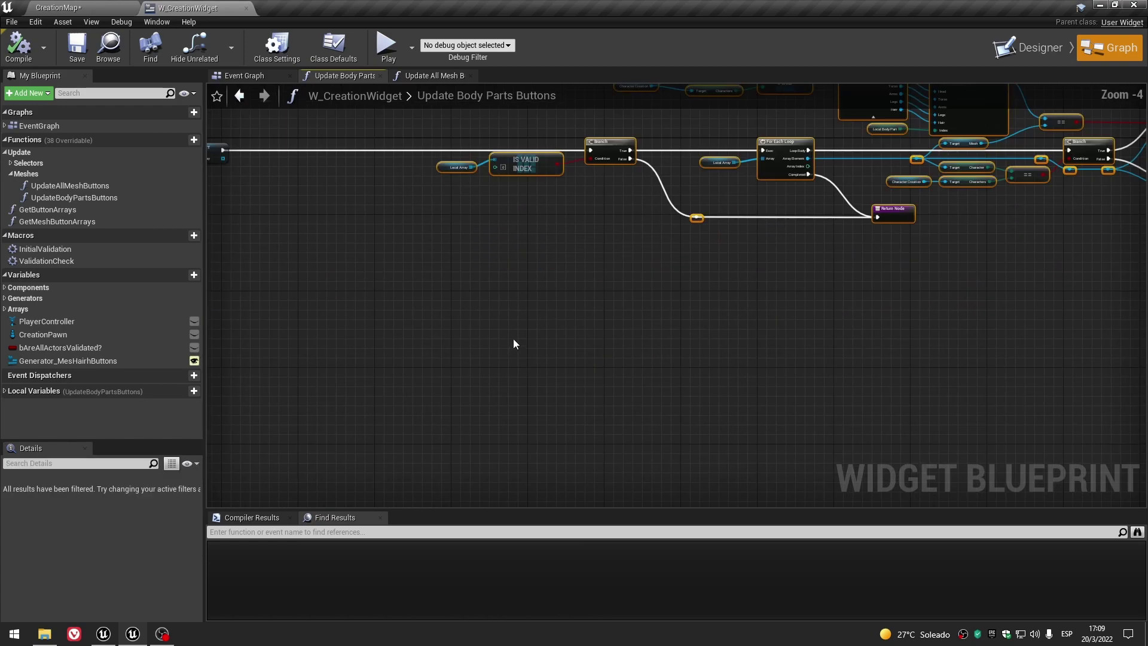
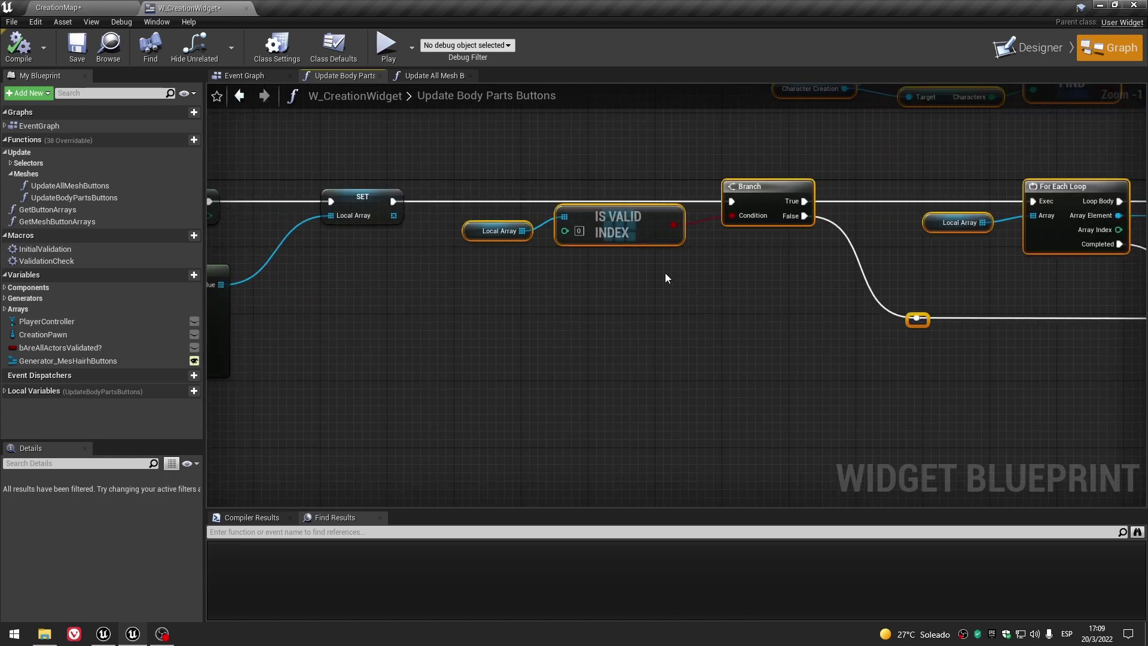
Review the IS VALID INDEX, Branch and Set Button Border Color nodes in Update Body Parts Buttons.
{"action": "right_click_drag", "start_coordinate": [683, 287], "coordinate": [772, 306]}
{"action": "left_click", "coordinate": [773, 305]}
{"action": "left_click_drag", "start_coordinate": [622, 263], "coordinate": [621, 263]}
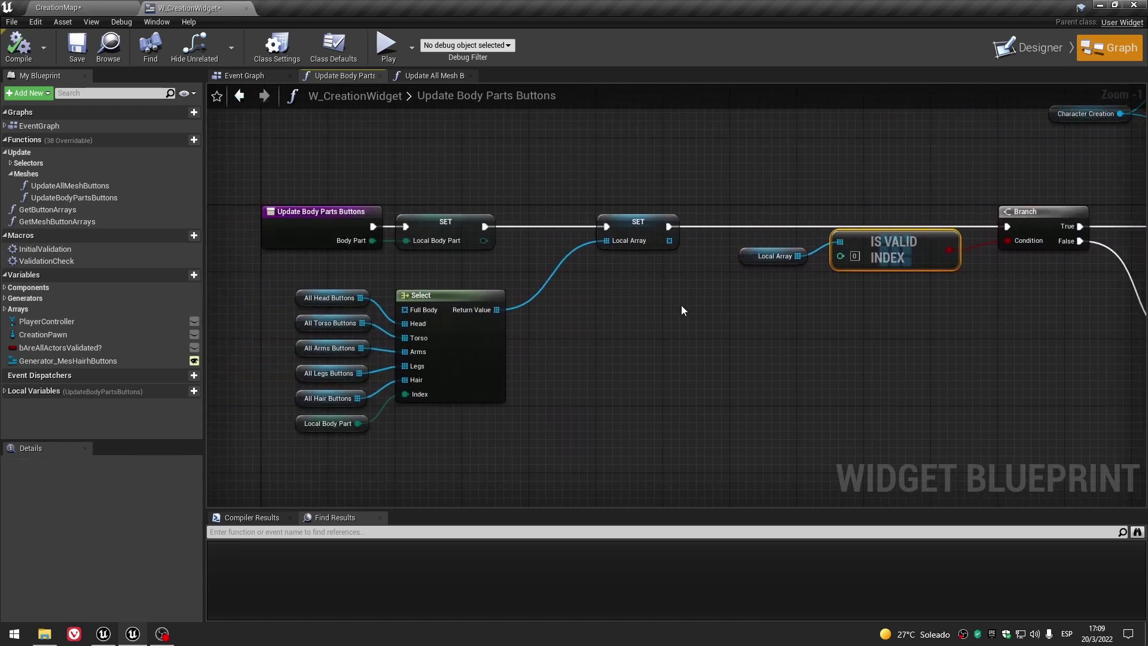
{"action": "right_click_drag", "start_coordinate": [690, 305], "coordinate": [659, 332]}
{"action": "scroll", "coordinate": [585, 259], "scroll_direction": "up", "scroll_amount": 1}
{"action": "right_click_drag", "start_coordinate": [735, 299], "coordinate": [554, 303]}
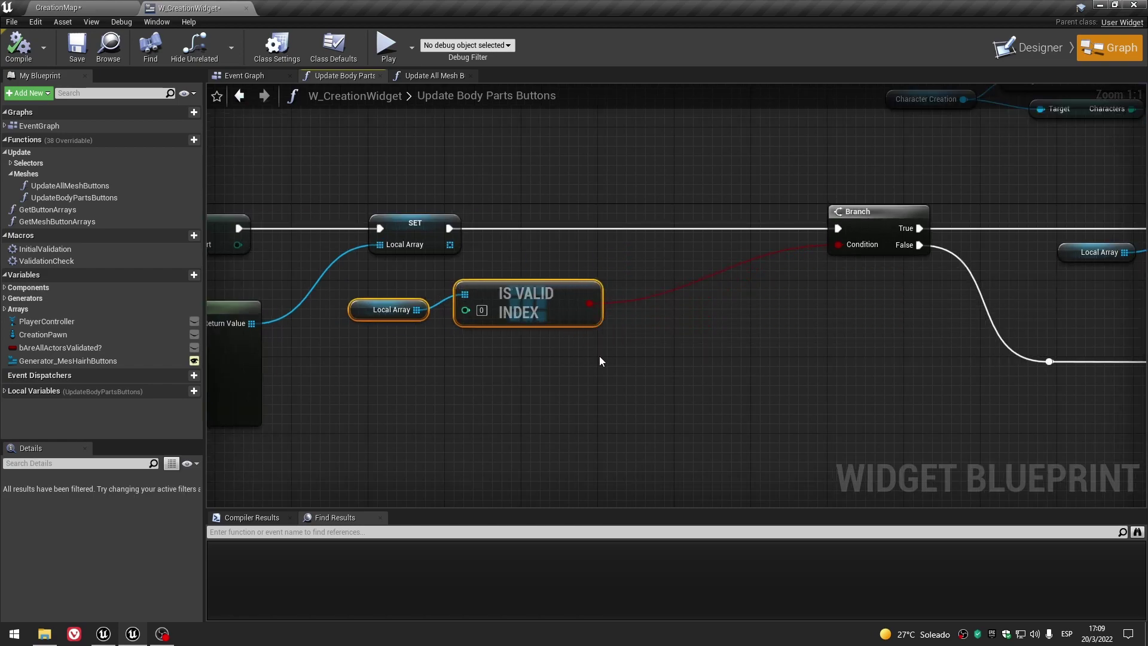
{"action": "left_click", "coordinate": [448, 357]}
{"action": "scroll", "coordinate": [451, 353], "scroll_direction": "down", "scroll_amount": 3}
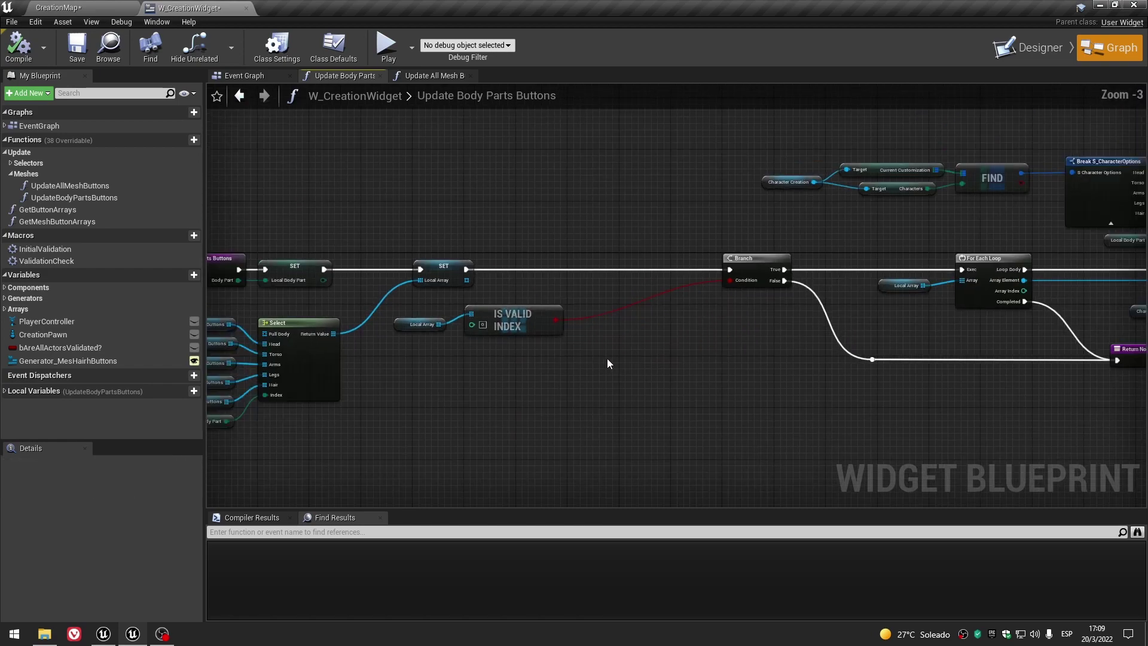
{"action": "scroll", "coordinate": [606, 358], "scroll_direction": "down", "scroll_amount": 3}
{"action": "left_click_drag", "start_coordinate": [450, 150], "coordinate": [986, 384]}
{"action": "scroll", "coordinate": [483, 352], "scroll_direction": "up", "scroll_amount": 5}
{"action": "mouse_move", "coordinate": [483, 352]}
{"action": "right_mouse_down"}
{"action": "mouse_move", "coordinate": [701, 370]}
{"action": "mouse_move", "coordinate": [601, 357]}
{"action": "right_mouse_up"}
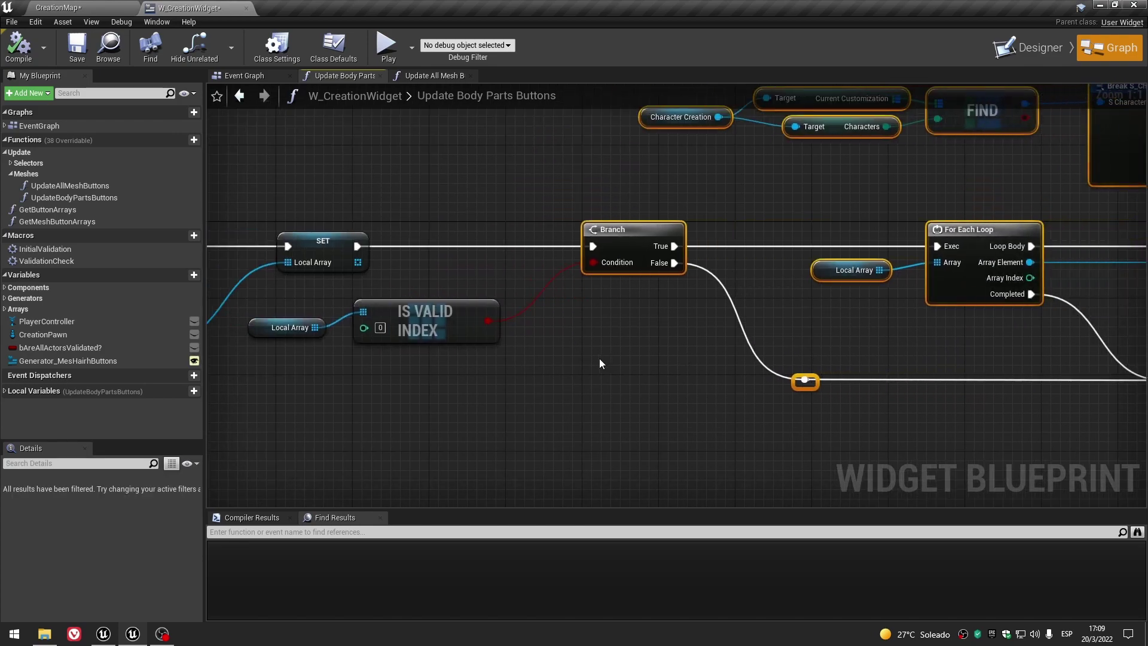
{"action": "left_click", "coordinate": [600, 357]}
{"action": "scroll", "coordinate": [594, 360], "scroll_direction": "down", "scroll_amount": 3}
{"action": "right_click_drag", "start_coordinate": [456, 407], "coordinate": [371, 338]}
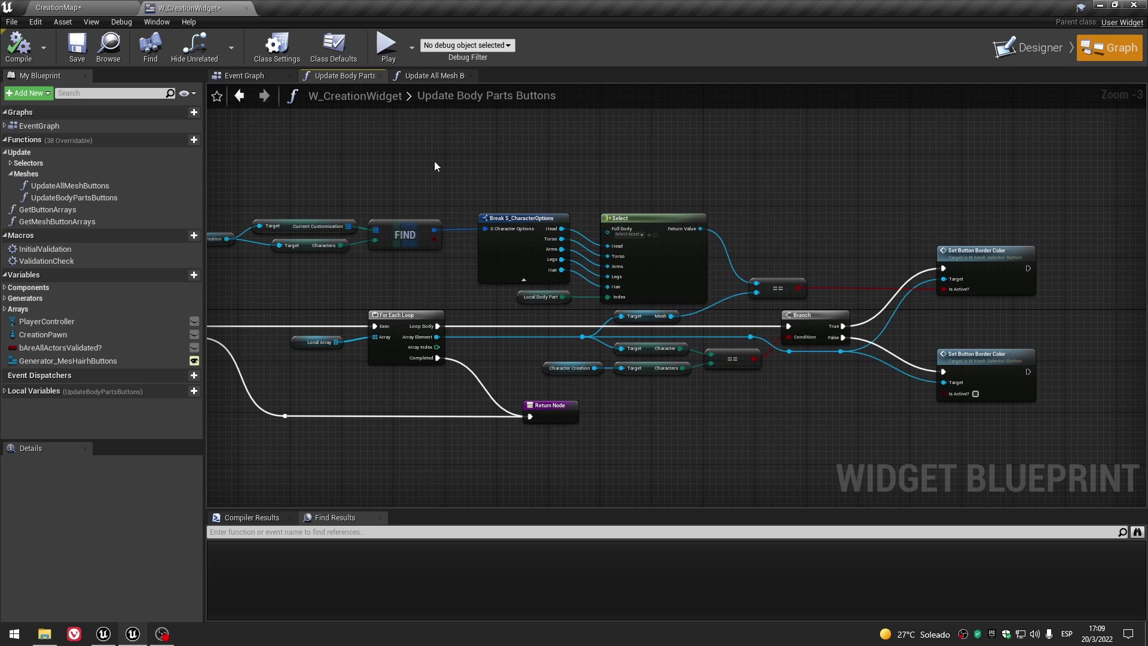
Shift the Character Creation, FIND, Break and Local Body Part nodes slightly down.
{"action": "right_click_drag", "start_coordinate": [367, 172], "coordinate": [496, 175]}
{"action": "mouse_move", "coordinate": [353, 170]}
{"action": "left_mouse_down"}
{"action": "mouse_move", "coordinate": [801, 300]}
{"action": "mouse_move", "coordinate": [718, 233]}
{"action": "left_mouse_up"}
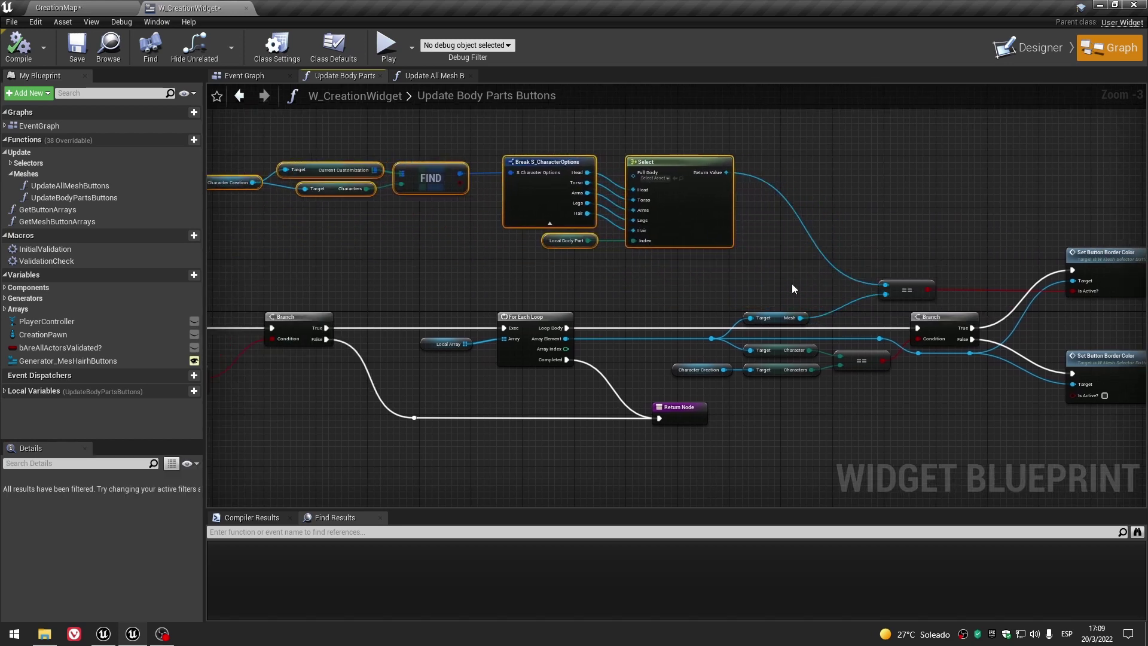
{"action": "scroll", "coordinate": [618, 333], "scroll_direction": "up", "scroll_amount": 4}
{"action": "scroll", "coordinate": [622, 325], "scroll_direction": "down", "scroll_amount": 2}
{"action": "left_click_drag", "start_coordinate": [358, 164], "coordinate": [768, 298]}
{"action": "left_click_drag", "start_coordinate": [863, 323], "coordinate": [855, 333]}
{"action": "left_click", "coordinate": [848, 335]}
Check the Branch, SET and Select nodes, then compile and save W_CreationWidget.
{"action": "scroll", "coordinate": [833, 334], "scroll_direction": "up", "scroll_amount": 2}
{"action": "scroll", "coordinate": [824, 341], "scroll_direction": "down", "scroll_amount": 2}
{"action": "right_click_drag", "start_coordinate": [824, 341], "coordinate": [566, 321]}
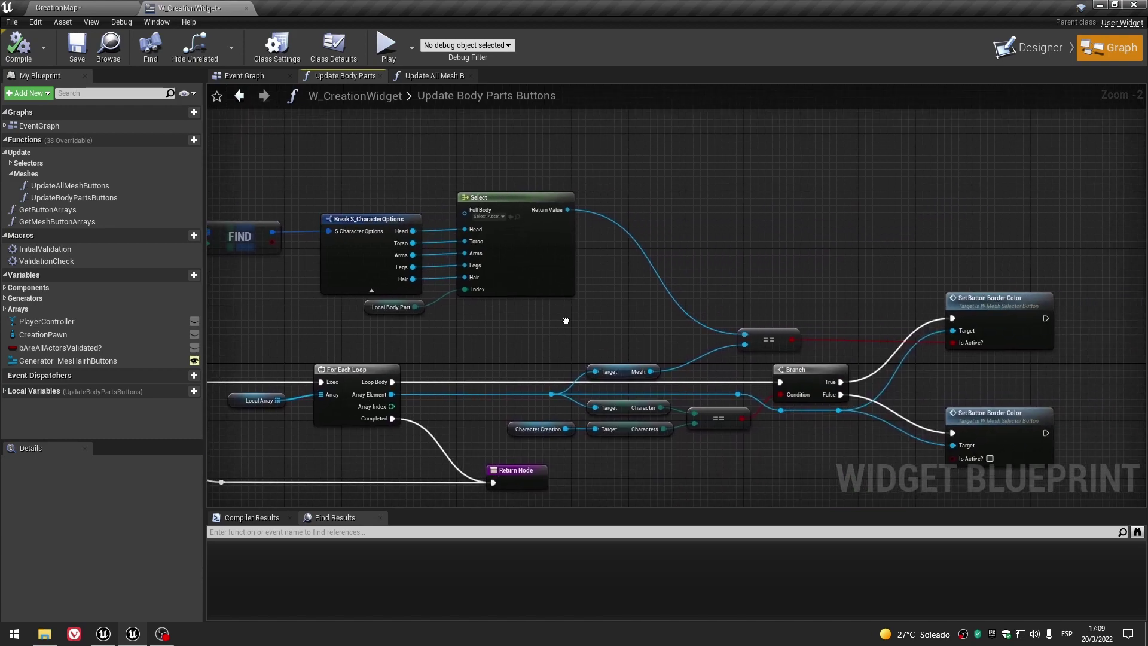
{"action": "scroll", "coordinate": [449, 200], "scroll_direction": "down", "scroll_amount": 2}
{"action": "right_click_drag", "start_coordinate": [589, 378], "coordinate": [898, 407]}
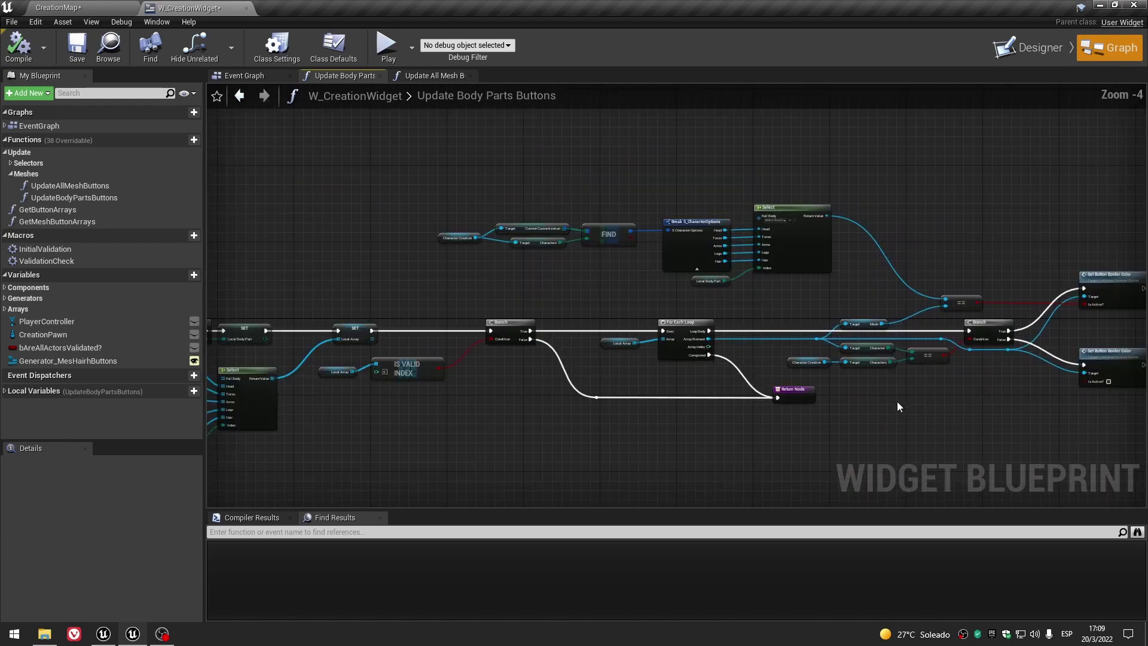
{"action": "scroll", "coordinate": [898, 407], "scroll_direction": "down", "scroll_amount": 1}
{"action": "left_click", "coordinate": [31, 57]}
{"action": "left_click", "coordinate": [77, 46]}
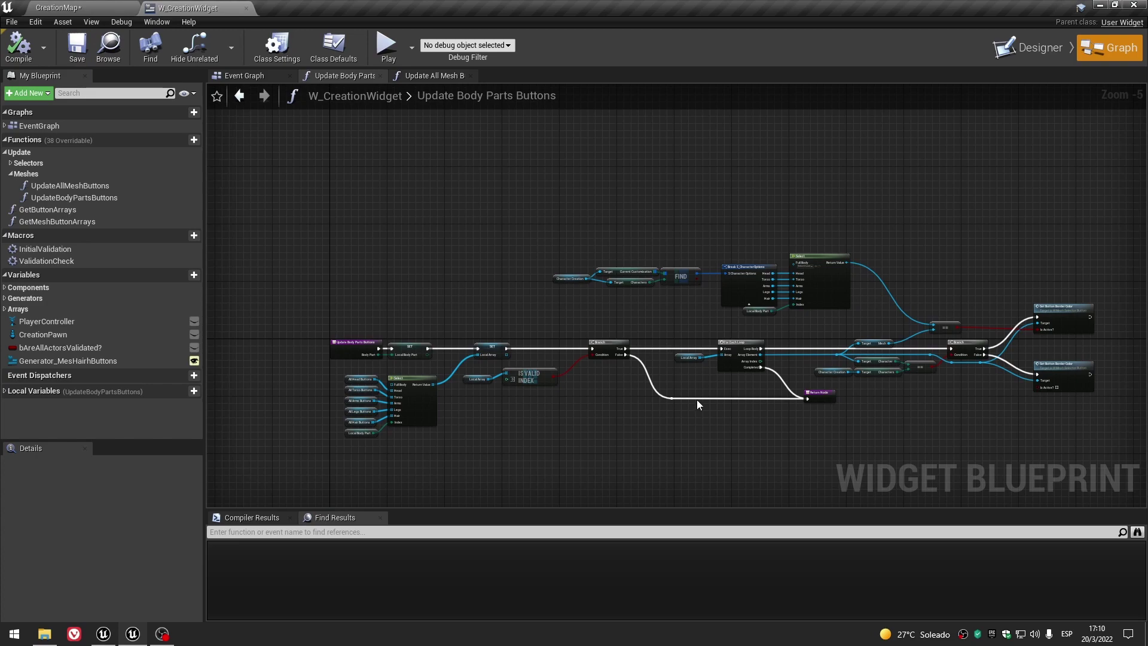
Nudge the Break, Select and Local Body Part nodes right and down, then close the graph.
{"action": "scroll", "coordinate": [801, 433], "scroll_direction": "up", "scroll_amount": 1}
{"action": "right_click_drag", "start_coordinate": [815, 435], "coordinate": [495, 439]}
{"action": "scroll", "coordinate": [494, 439], "scroll_direction": "up", "scroll_amount": 1}
{"action": "scroll", "coordinate": [738, 429], "scroll_direction": "up", "scroll_amount": 1}
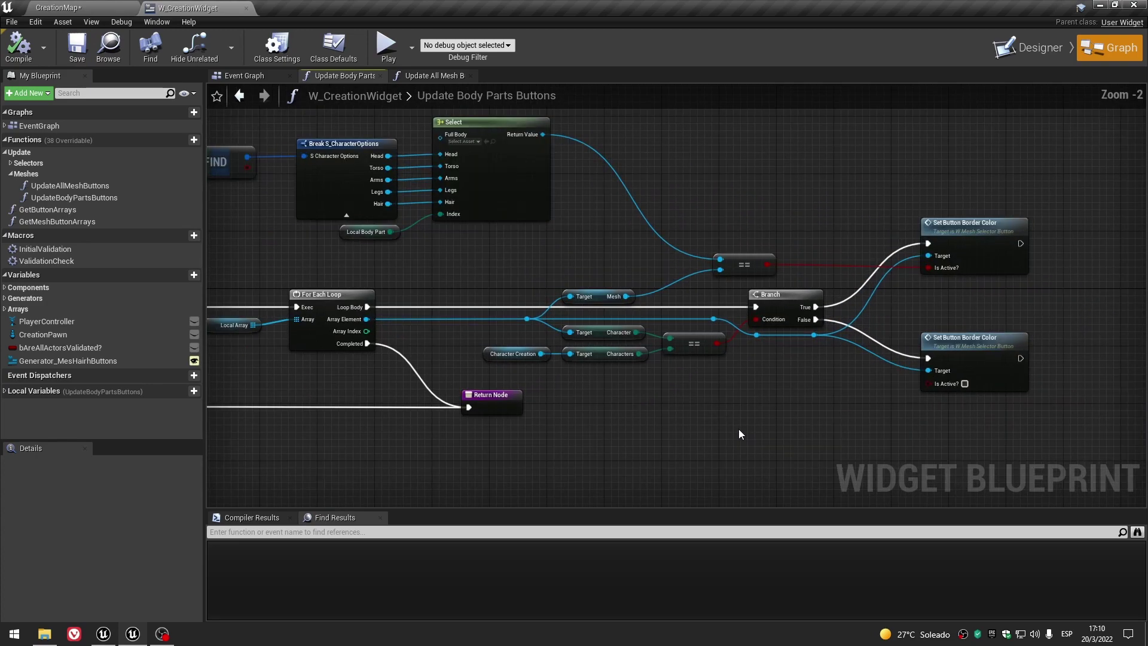
{"action": "scroll", "coordinate": [737, 428], "scroll_direction": "up", "scroll_amount": 3}
{"action": "left_click", "coordinate": [589, 319]}
{"action": "scroll", "coordinate": [568, 461], "scroll_direction": "down", "scroll_amount": 3}
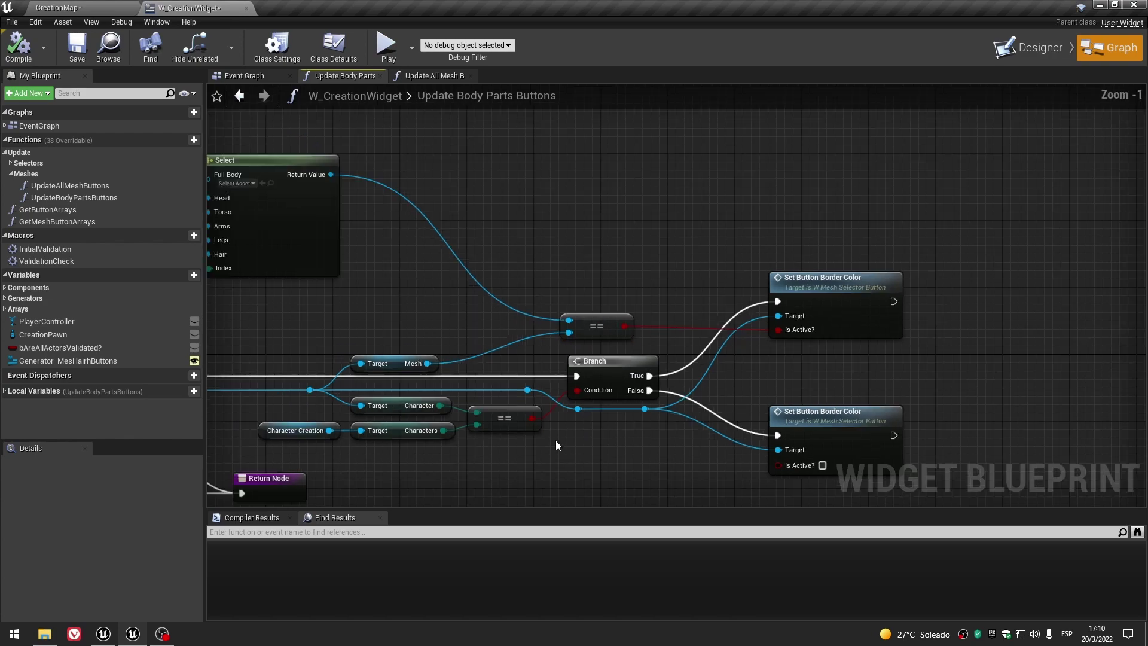
{"action": "mouse_move", "coordinate": [693, 312]}
{"action": "right_mouse_down"}
{"action": "mouse_move", "coordinate": [642, 325]}
{"action": "mouse_move", "coordinate": [727, 379]}
{"action": "right_mouse_up"}
{"action": "left_click_drag", "start_coordinate": [249, 200], "coordinate": [777, 358]}
{"action": "scroll", "coordinate": [684, 370], "scroll_direction": "up", "scroll_amount": 3}
{"action": "key", "text": "ctrl+z"}
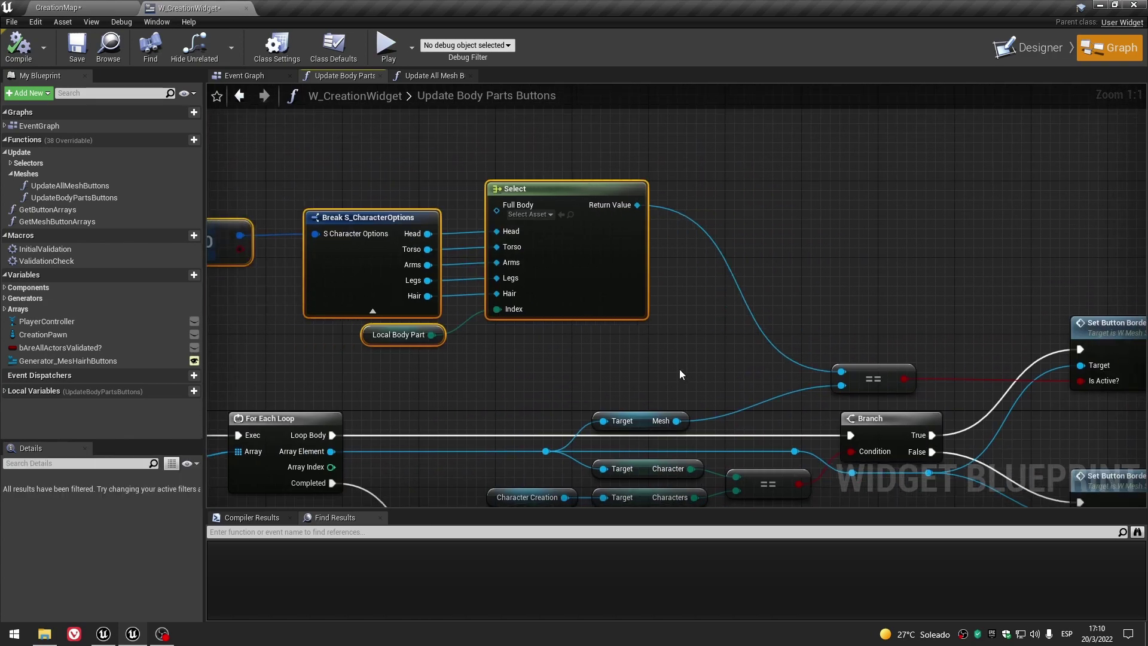
{"action": "left_click", "coordinate": [679, 374]}
{"action": "scroll", "coordinate": [679, 374], "scroll_direction": "down", "scroll_amount": 3}
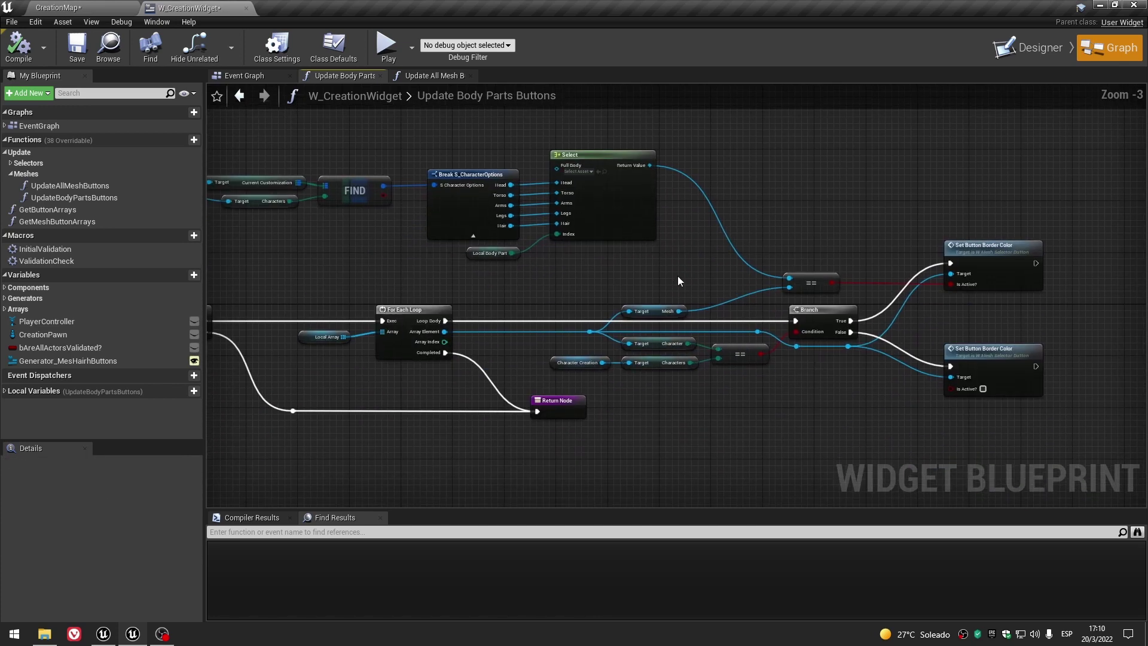
{"action": "left_click", "coordinate": [380, 76]}
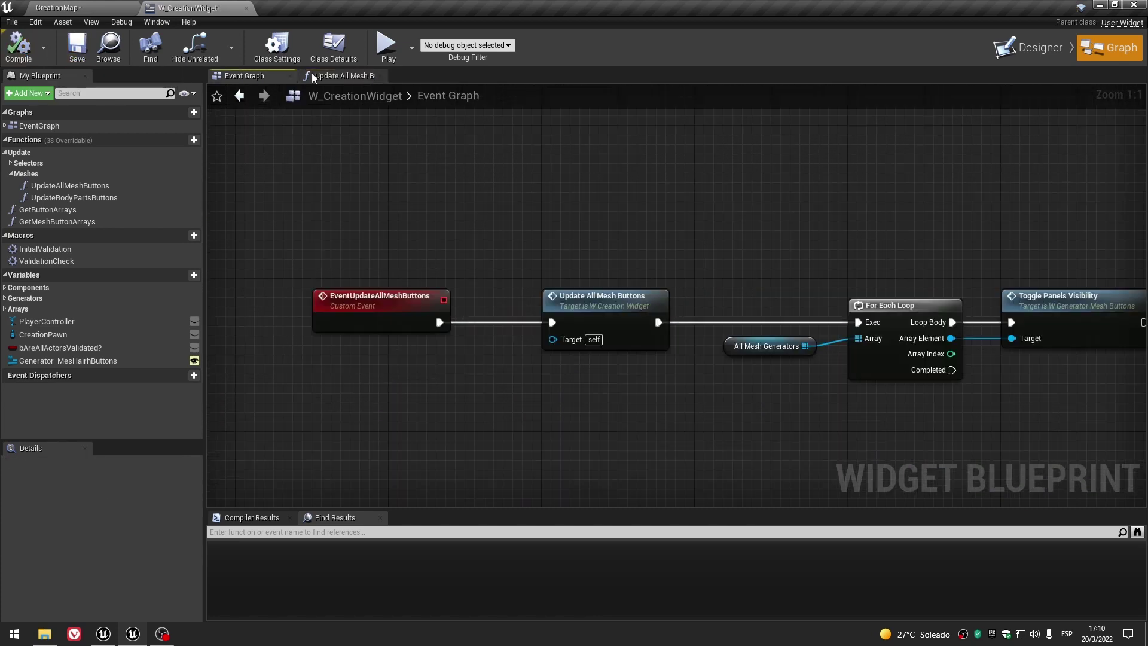
Save all unsaved content from the CreationMap level editor via Save Selected.
{"action": "left_click", "coordinate": [311, 73]}
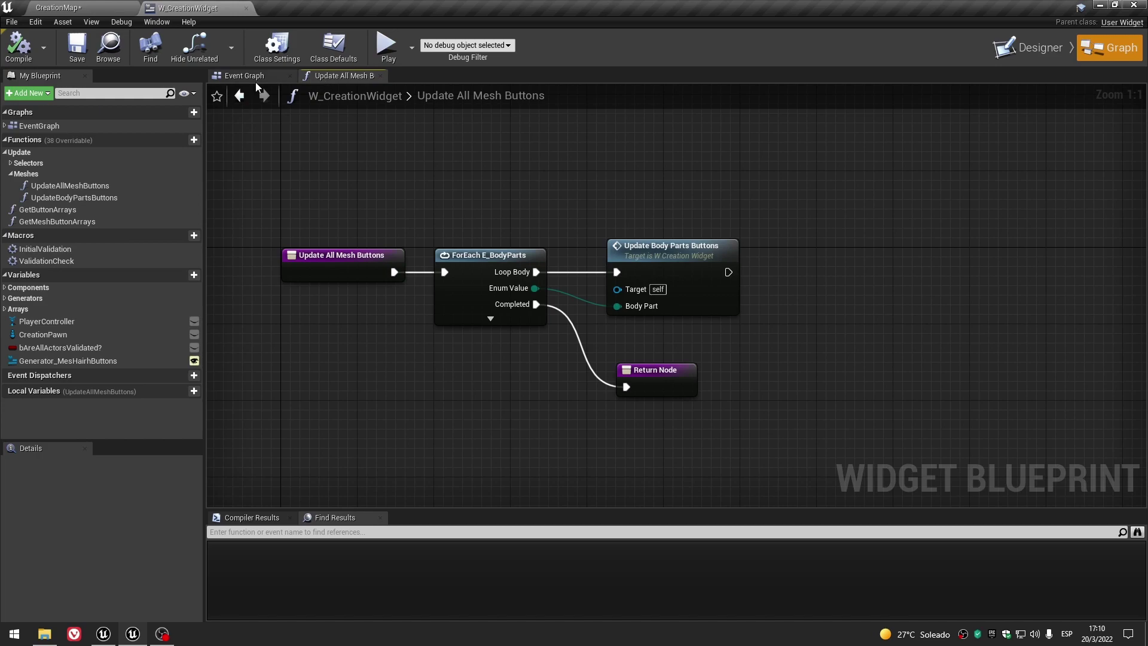
{"action": "left_click", "coordinate": [99, 6]}
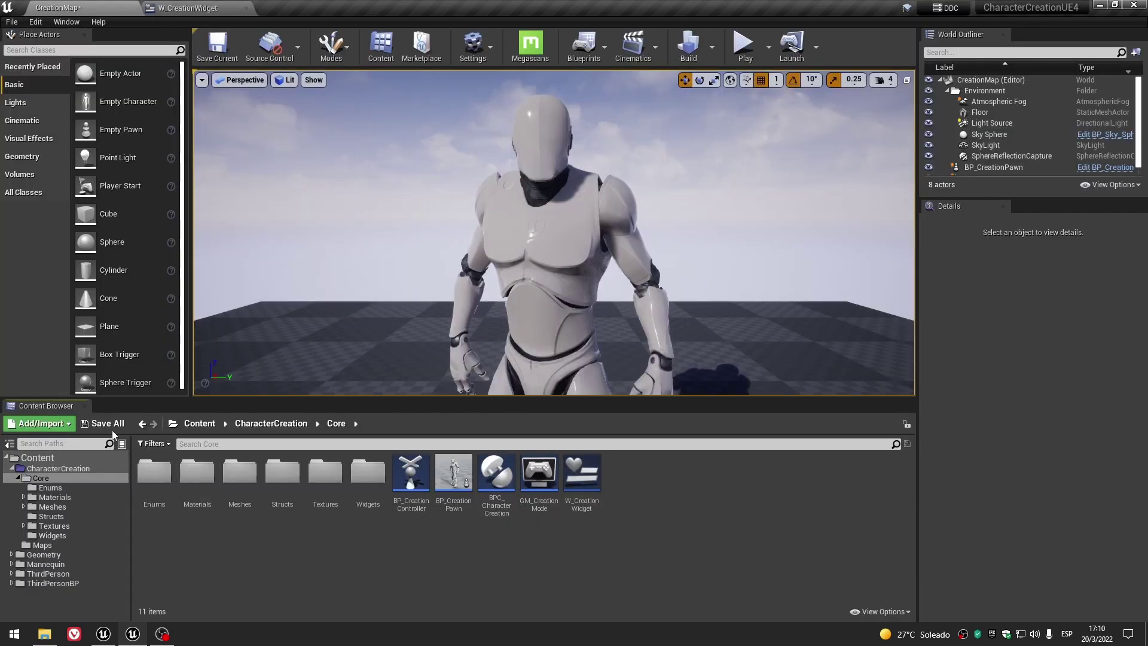
{"action": "left_click", "coordinate": [114, 424]}
{"action": "left_click", "coordinate": [681, 429]}
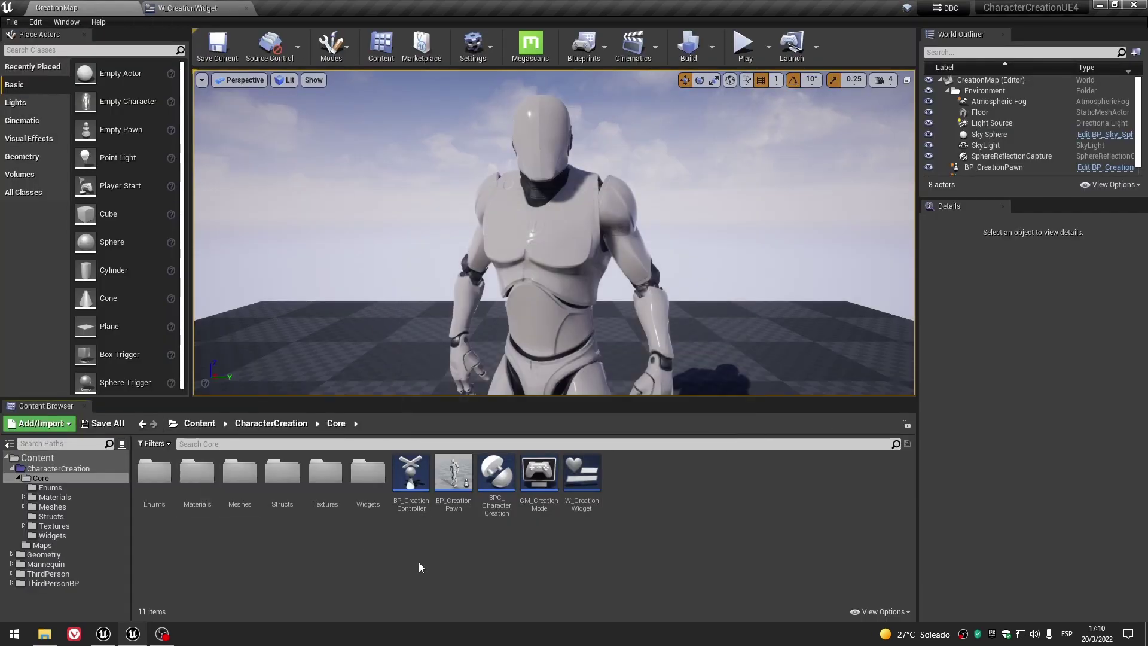
Open BP_CreationController and look over its Event Graph's Append and Print String chain.
{"action": "double_click", "coordinate": [411, 475]}
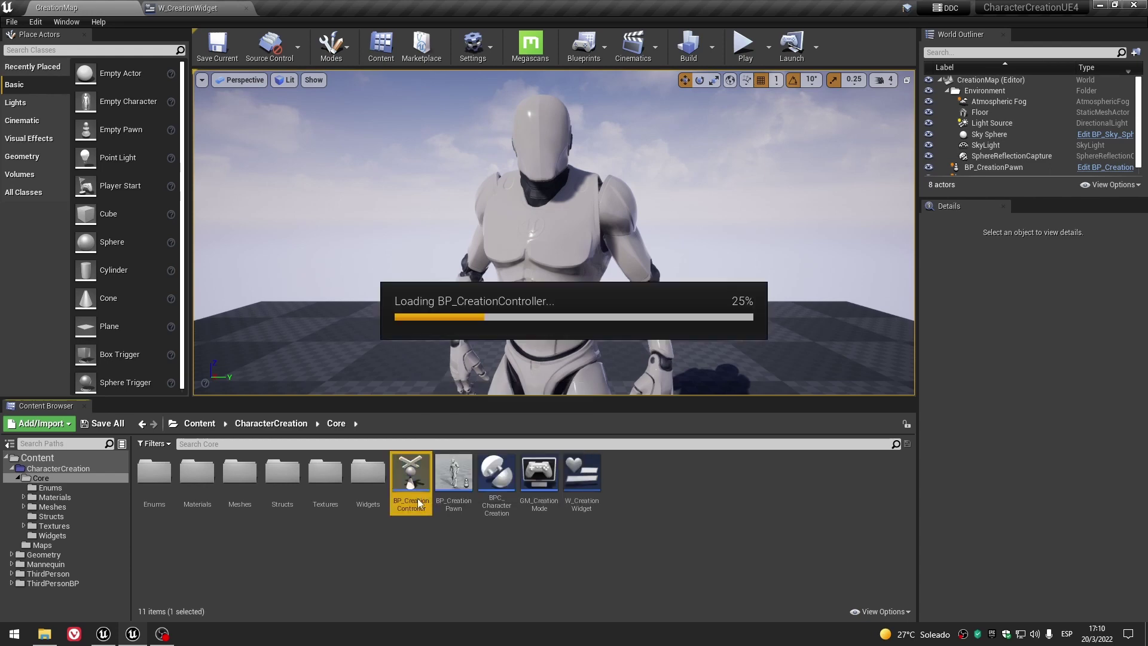
{"action": "scroll", "coordinate": [517, 452], "scroll_direction": "down", "scroll_amount": 4}
{"action": "right_click_drag", "start_coordinate": [551, 422], "coordinate": [551, 390]}
{"action": "scroll", "coordinate": [437, 366], "scroll_direction": "up", "scroll_amount": 2}
{"action": "scroll", "coordinate": [561, 399], "scroll_direction": "down", "scroll_amount": 1}
{"action": "scroll", "coordinate": [431, 373], "scroll_direction": "up", "scroll_amount": 1}
{"action": "mouse_move", "coordinate": [426, 352]}
{"action": "right_mouse_down"}
{"action": "mouse_move", "coordinate": [451, 356]}
{"action": "mouse_move", "coordinate": [433, 294]}
{"action": "right_mouse_up"}
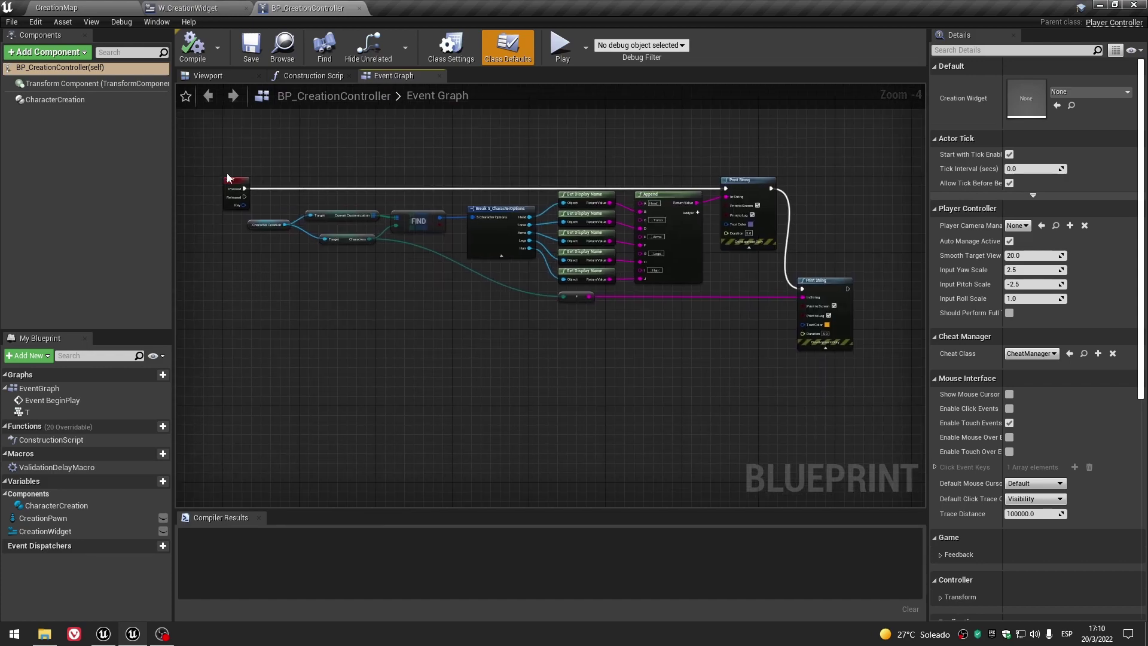
{"action": "right_click_drag", "start_coordinate": [662, 366], "coordinate": [599, 374]}
{"action": "scroll", "coordinate": [532, 254], "scroll_direction": "up", "scroll_amount": 1}
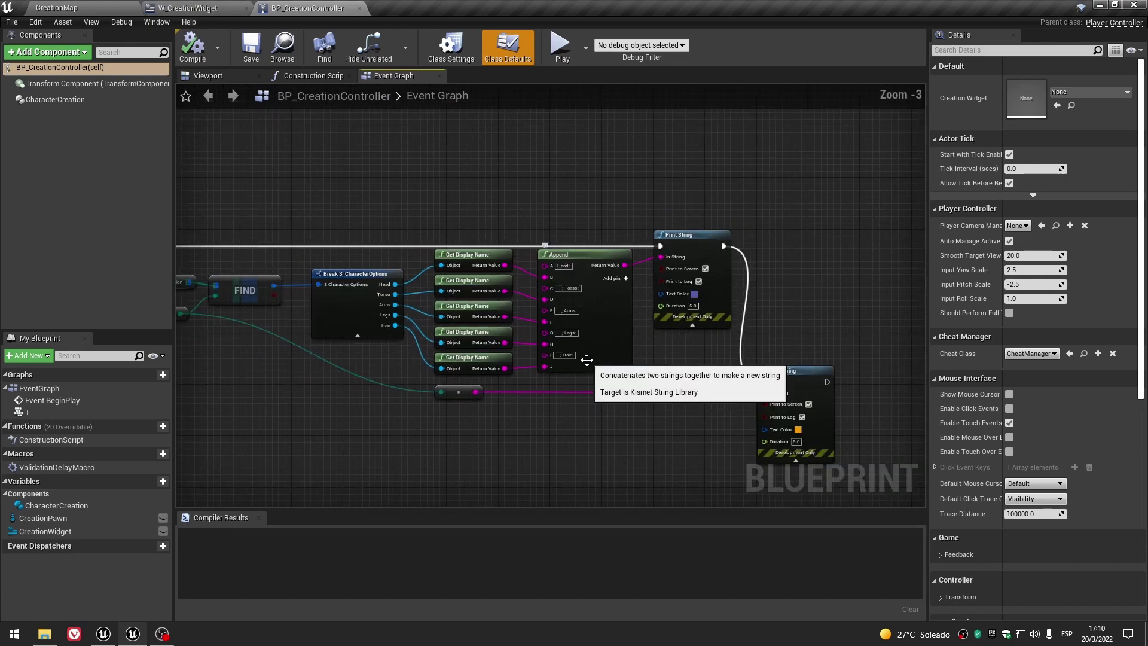
Close BP_CreationController and return to the CreationMap level editor.
{"action": "left_click", "coordinate": [359, 9]}
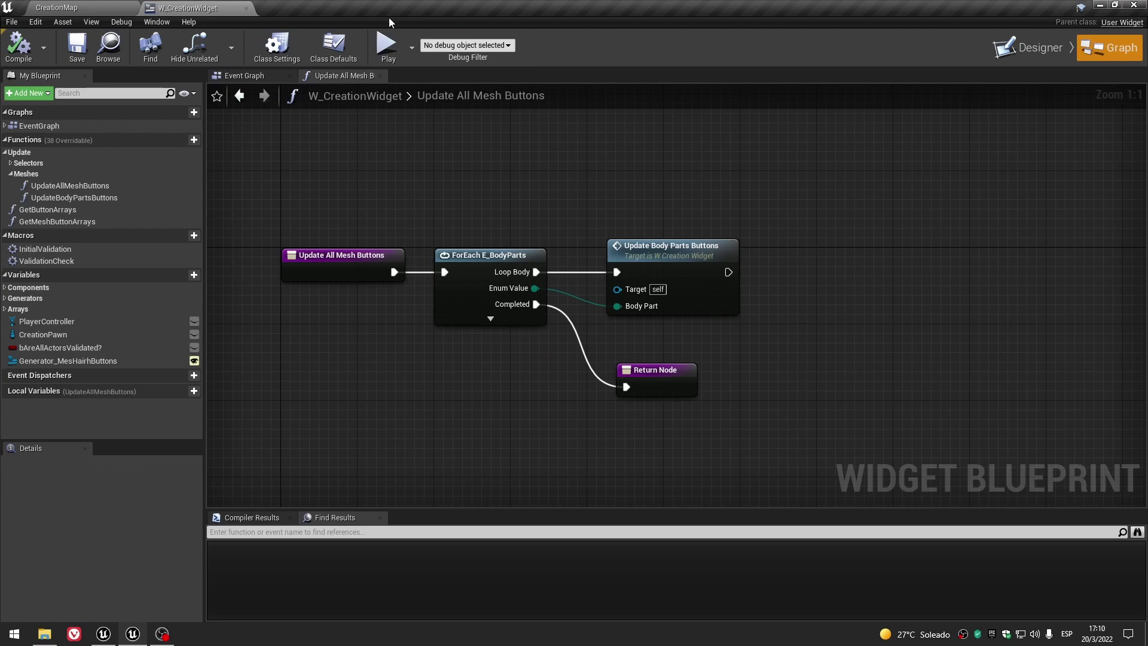
{"action": "left_click", "coordinate": [62, 7]}
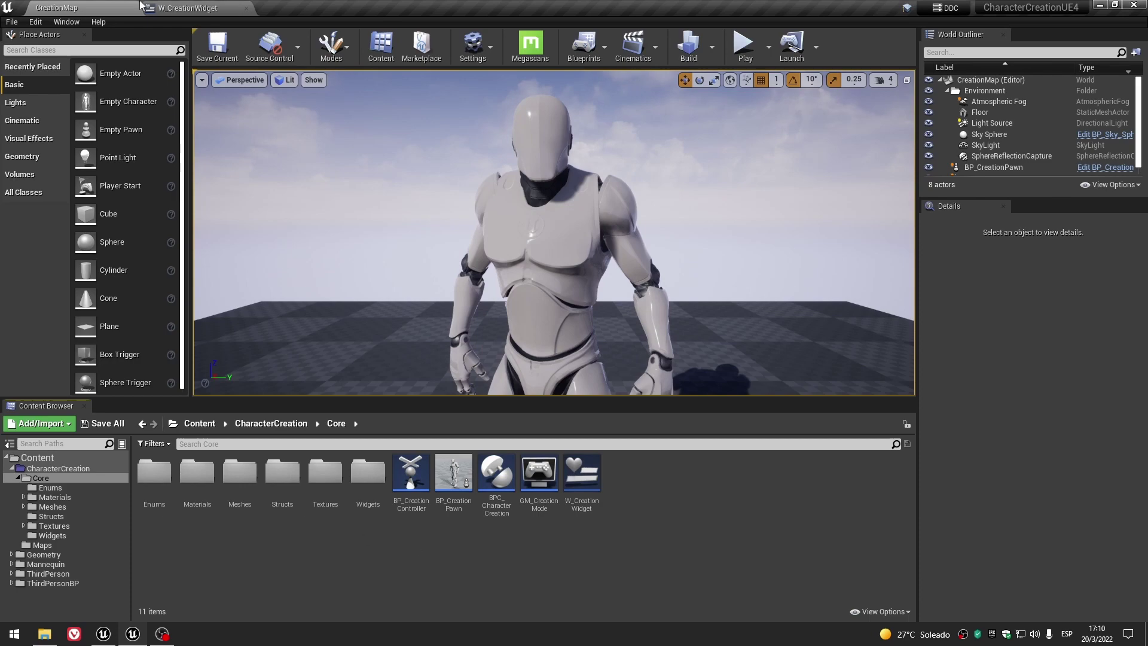
{"action": "left_click", "coordinate": [169, 6]}
{"action": "left_click", "coordinate": [61, 8]}
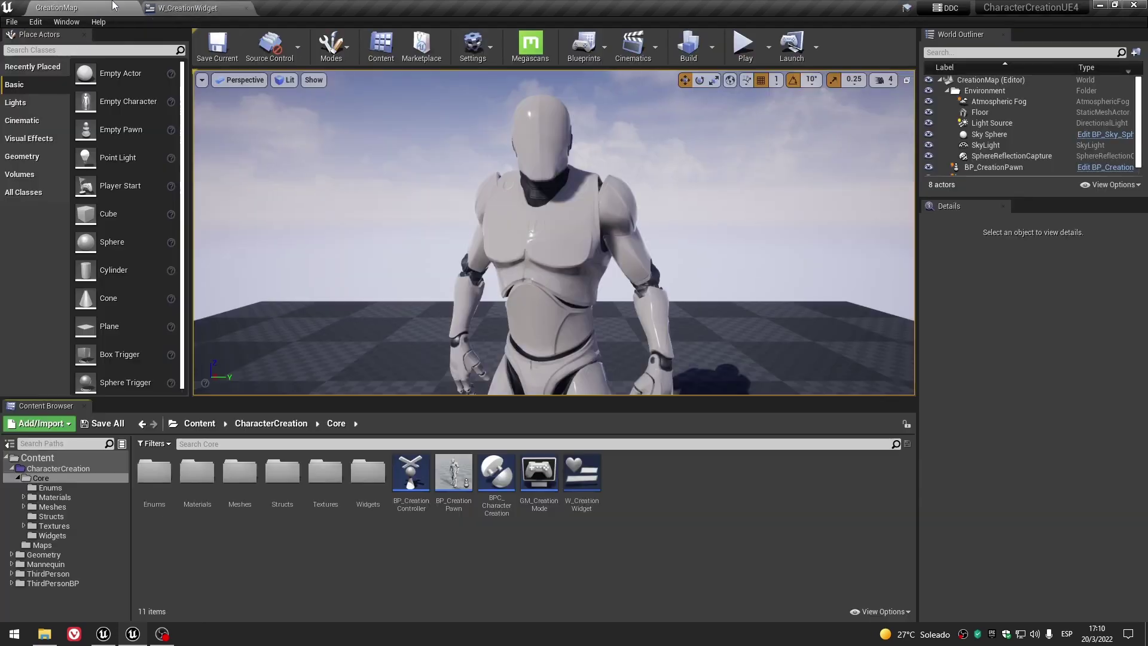
Open BPC_CharacterCreation and examine the Switch on E_Characters network in Change Body Mesh.
{"action": "double_click", "coordinate": [487, 473]}
{"action": "scroll", "coordinate": [545, 338], "scroll_direction": "down", "scroll_amount": 5}
{"action": "scroll", "coordinate": [596, 343], "scroll_direction": "up", "scroll_amount": 5}
{"action": "right_click_drag", "start_coordinate": [446, 400], "coordinate": [399, 389]}
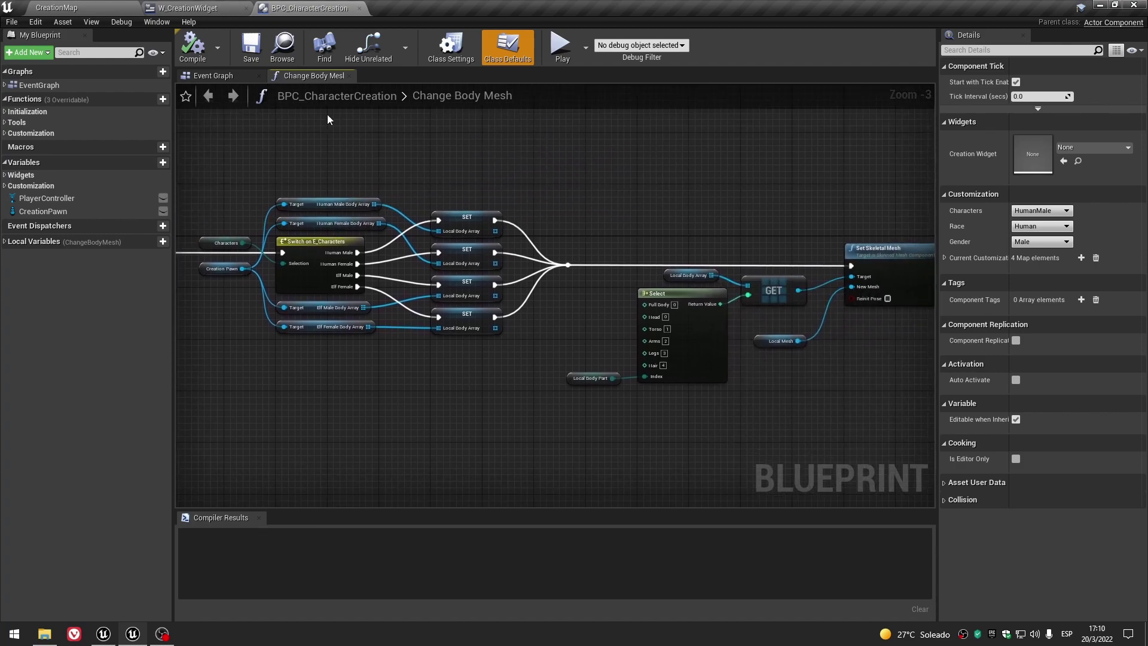
{"action": "right_click_drag", "start_coordinate": [545, 178], "coordinate": [518, 190]}
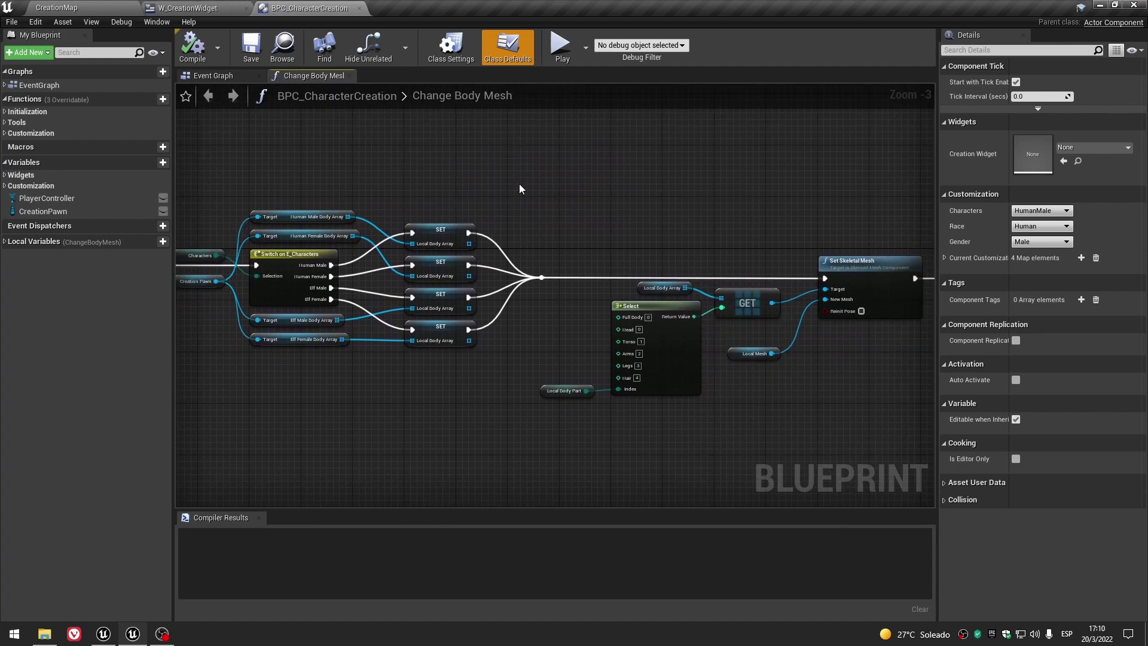
{"action": "mouse_move", "coordinate": [254, 154]}
{"action": "right_mouse_down"}
{"action": "mouse_move", "coordinate": [284, 145]}
{"action": "mouse_move", "coordinate": [366, 197]}
{"action": "right_mouse_up"}
{"action": "scroll", "coordinate": [289, 145], "scroll_direction": "down", "scroll_amount": 1}
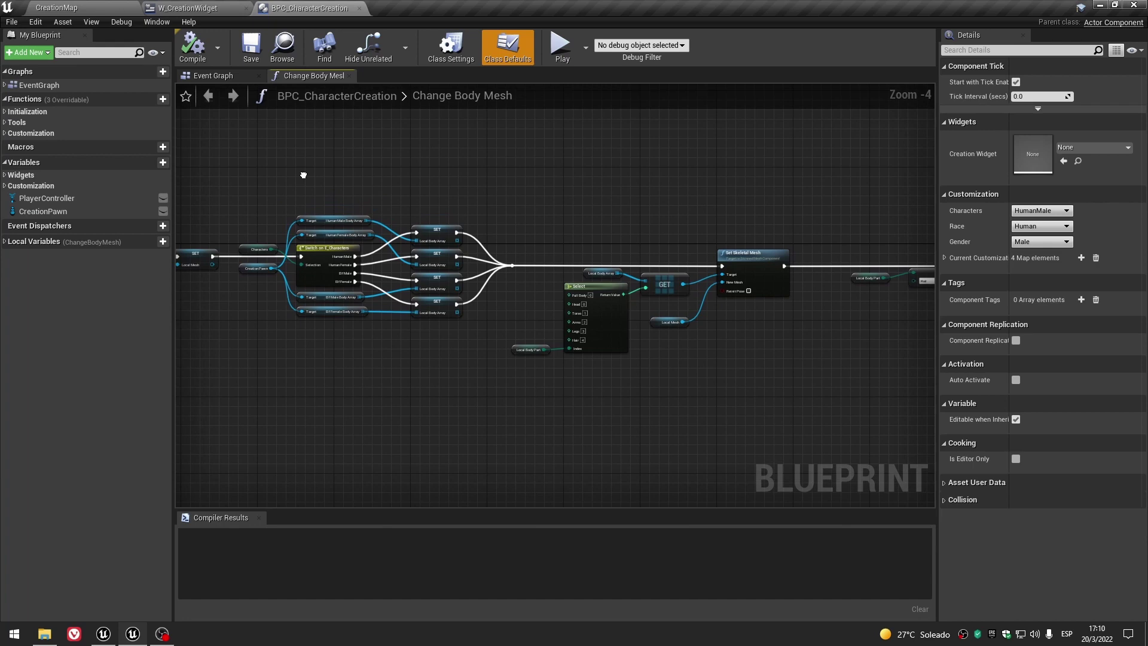
{"action": "scroll", "coordinate": [487, 203], "scroll_direction": "up", "scroll_amount": 1}
{"action": "mouse_move", "coordinate": [486, 203]}
{"action": "right_mouse_down"}
{"action": "mouse_move", "coordinate": [410, 187]}
{"action": "mouse_move", "coordinate": [469, 125]}
{"action": "right_mouse_up"}
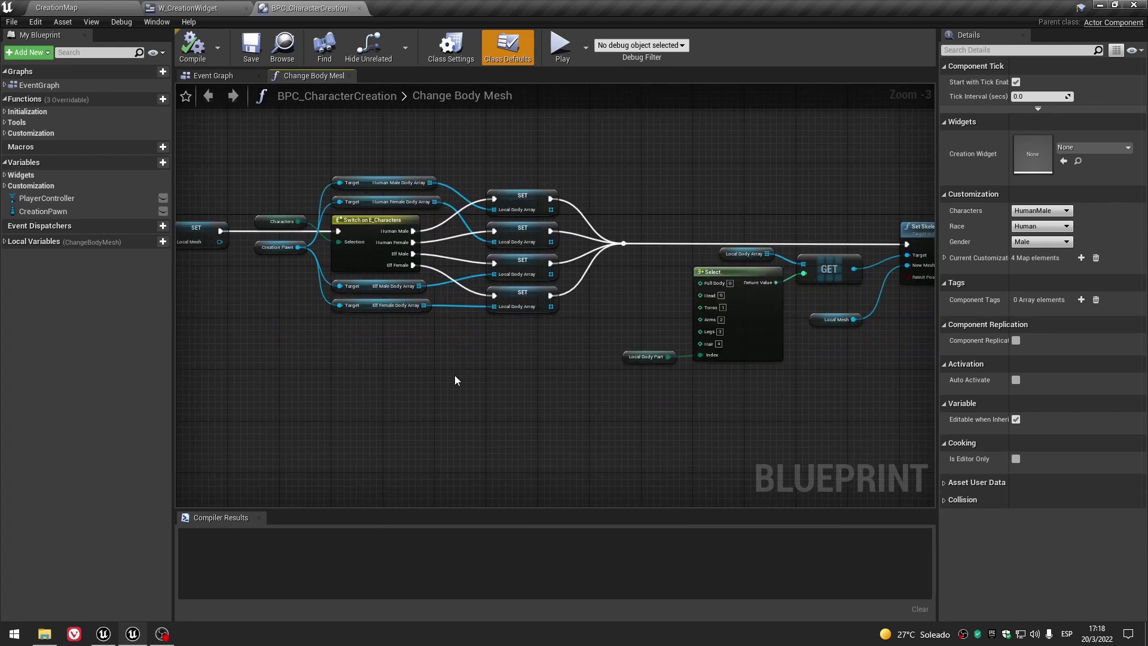
Select the character switch, array getter and SET nodes, and add a new function NewFunction_0.
{"action": "right_click_drag", "start_coordinate": [454, 375], "coordinate": [488, 386]}
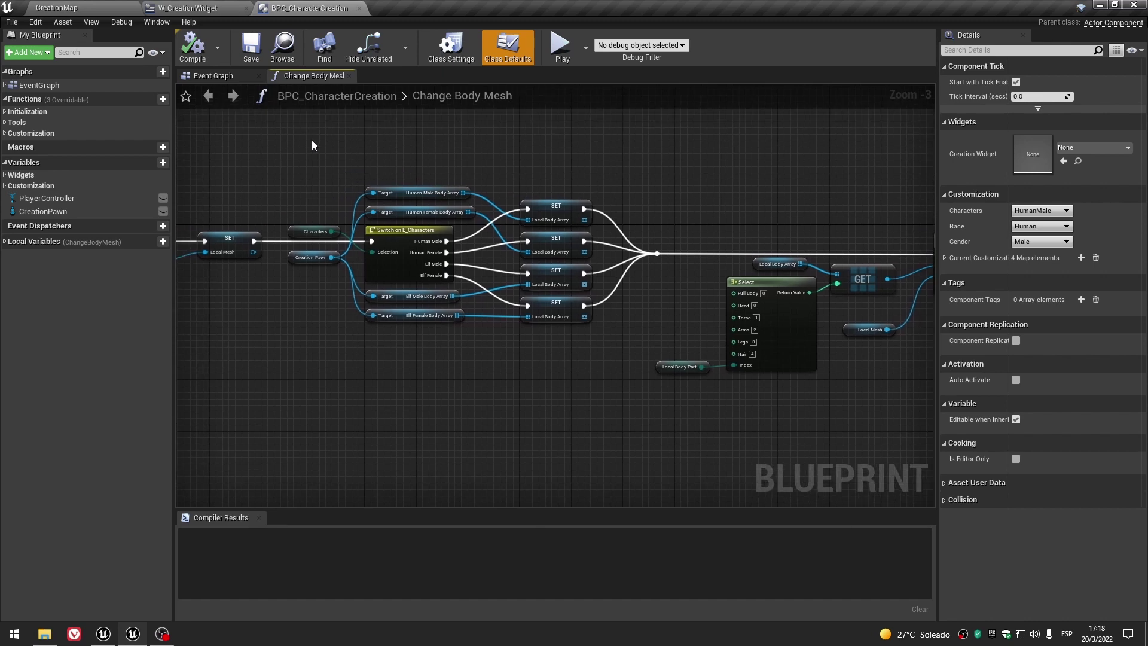
{"action": "left_click_drag", "start_coordinate": [311, 141], "coordinate": [562, 333]}
{"action": "left_click_drag", "start_coordinate": [620, 381], "coordinate": [623, 383]}
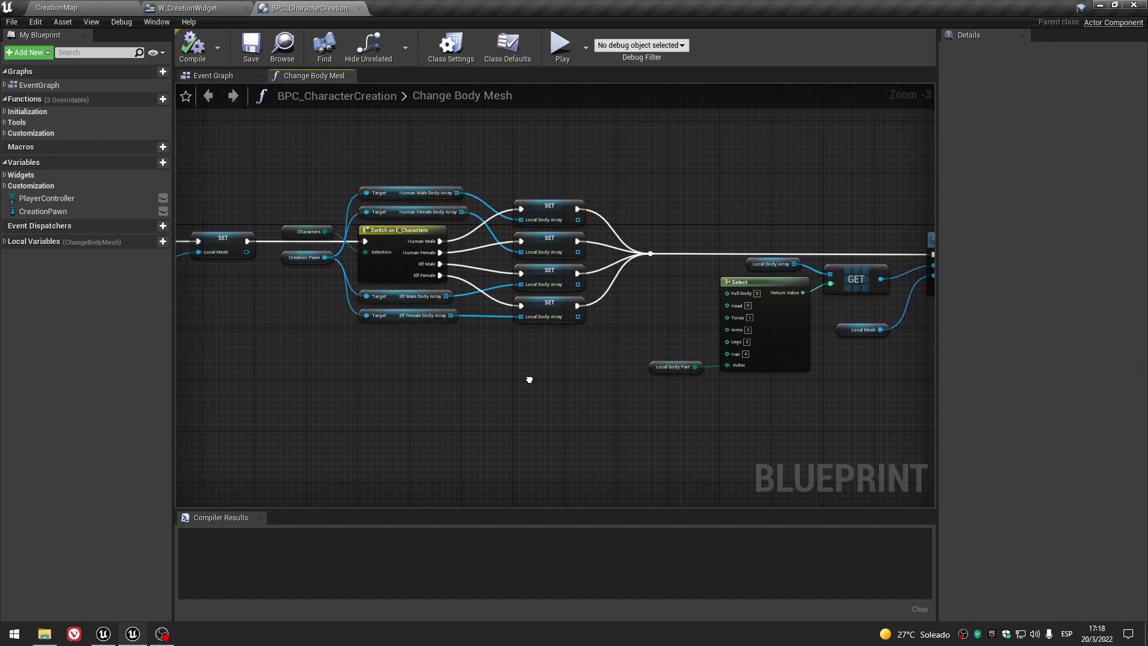
{"action": "right_click_drag", "start_coordinate": [529, 379], "coordinate": [440, 379]}
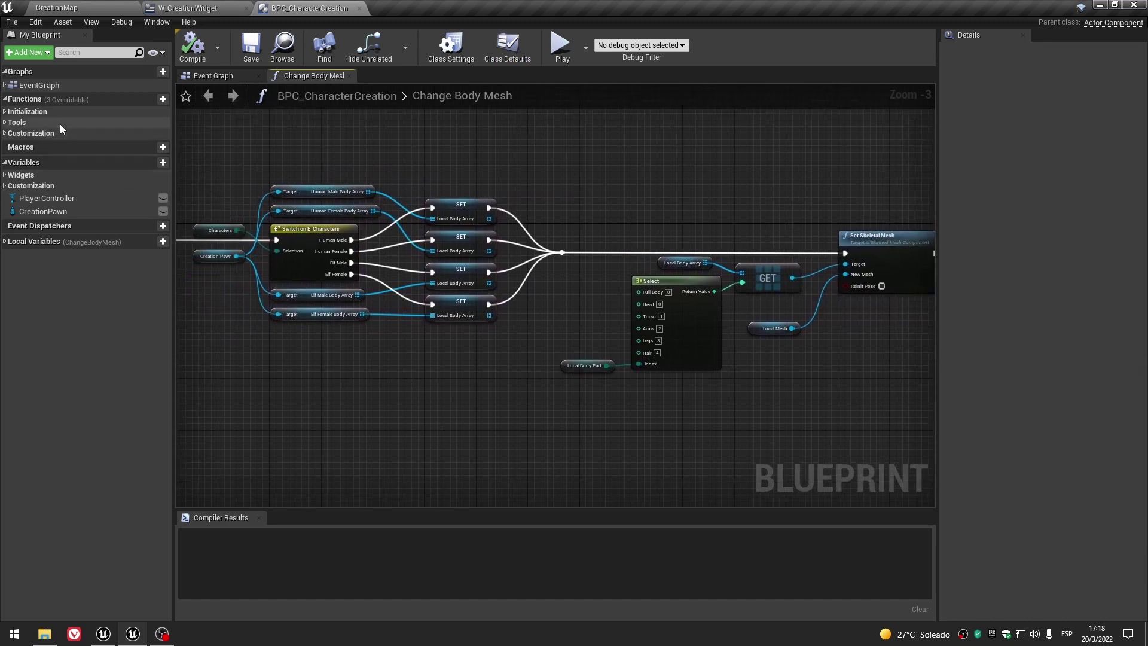
{"action": "left_click", "coordinate": [163, 99]}
Rename the new function to GetBodyMeshByEnum.
{"action": "right_click", "coordinate": [75, 147]}
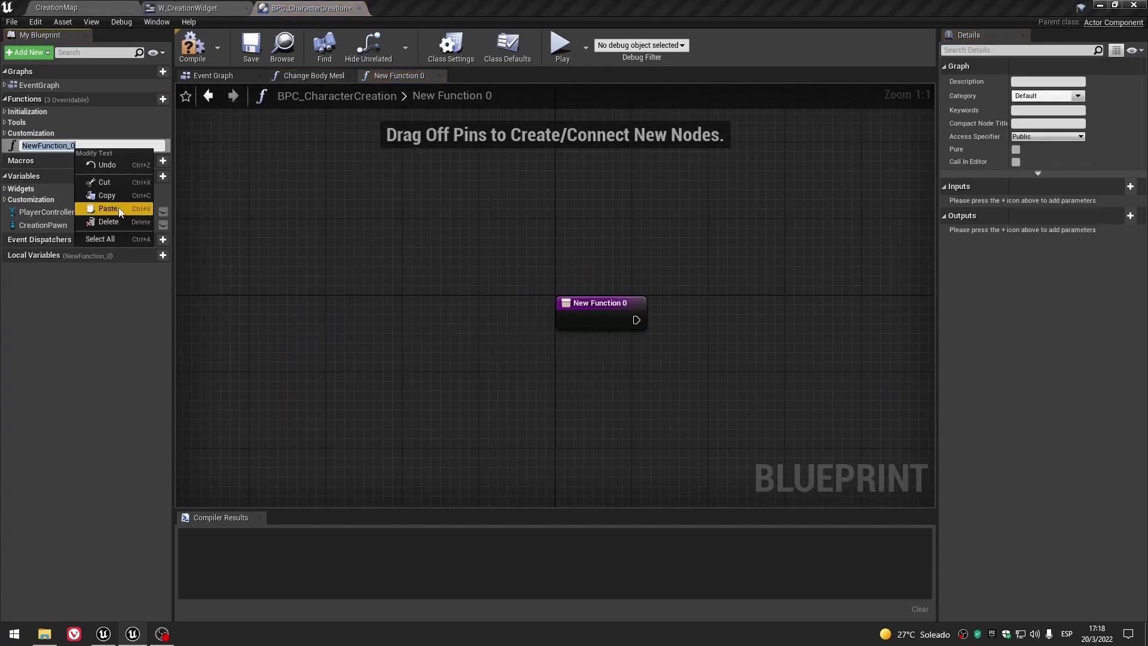
{"action": "left_click", "coordinate": [119, 209]}
{"action": "key", "text": "Return"}
{"action": "right_click_drag", "start_coordinate": [650, 239], "coordinate": [400, 174]}
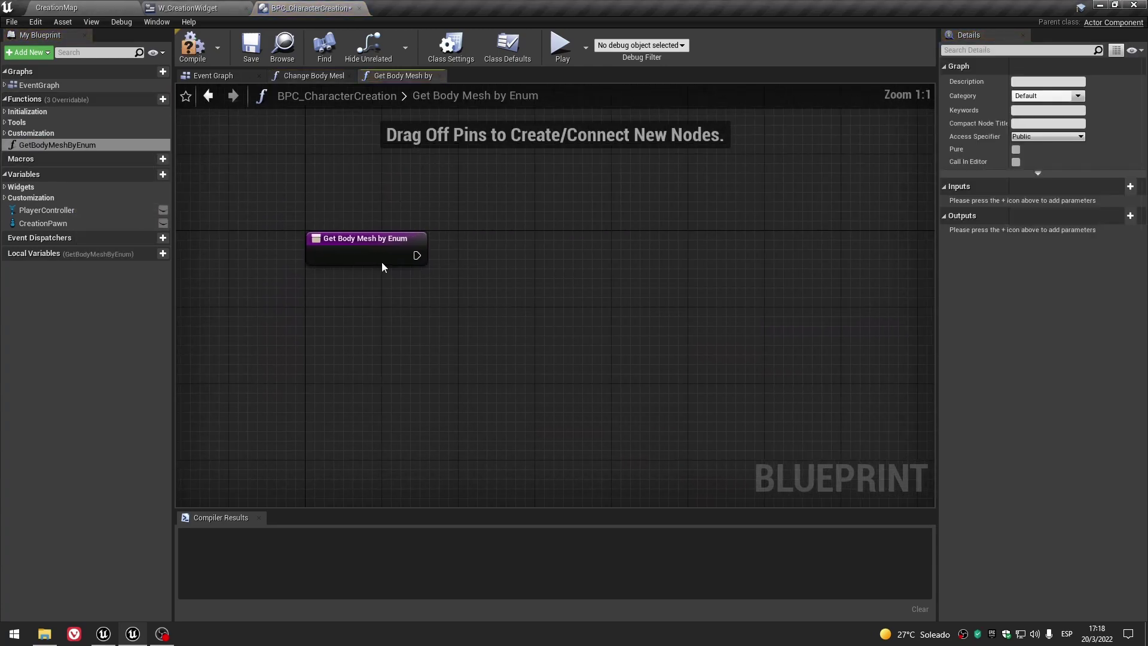
Inspect the Local Body Part node in the Change Body Mesh graph.
{"action": "left_click", "coordinate": [193, 47]}
{"action": "left_click", "coordinate": [251, 47]}
{"action": "left_click", "coordinate": [314, 76]}
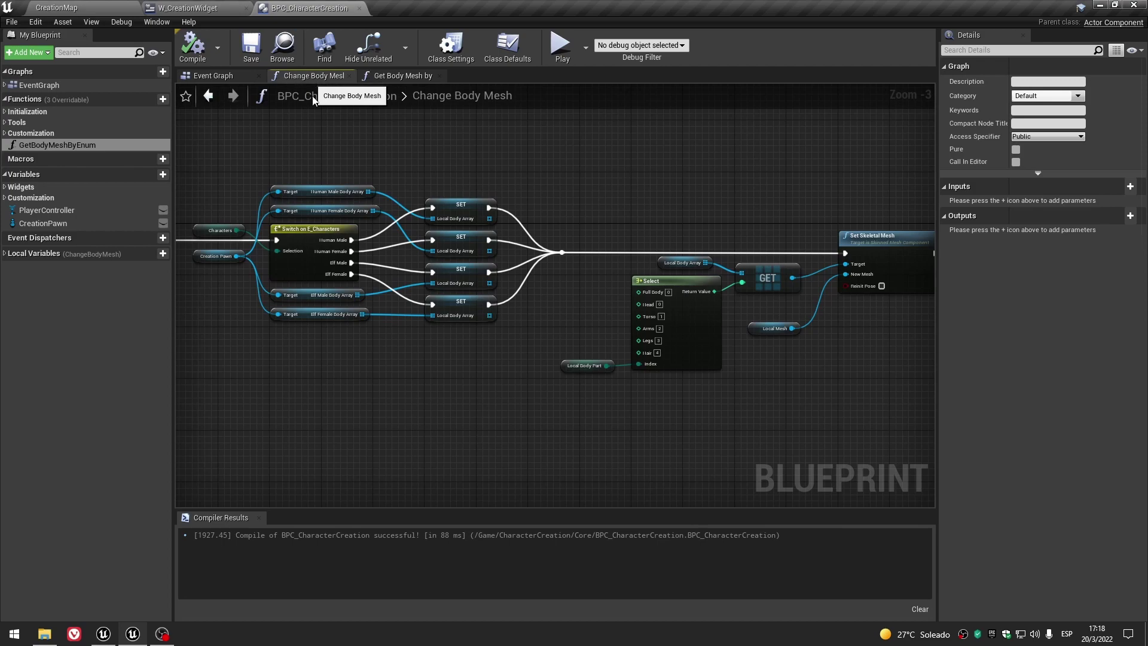
{"action": "scroll", "coordinate": [538, 385], "scroll_direction": "up", "scroll_amount": 2}
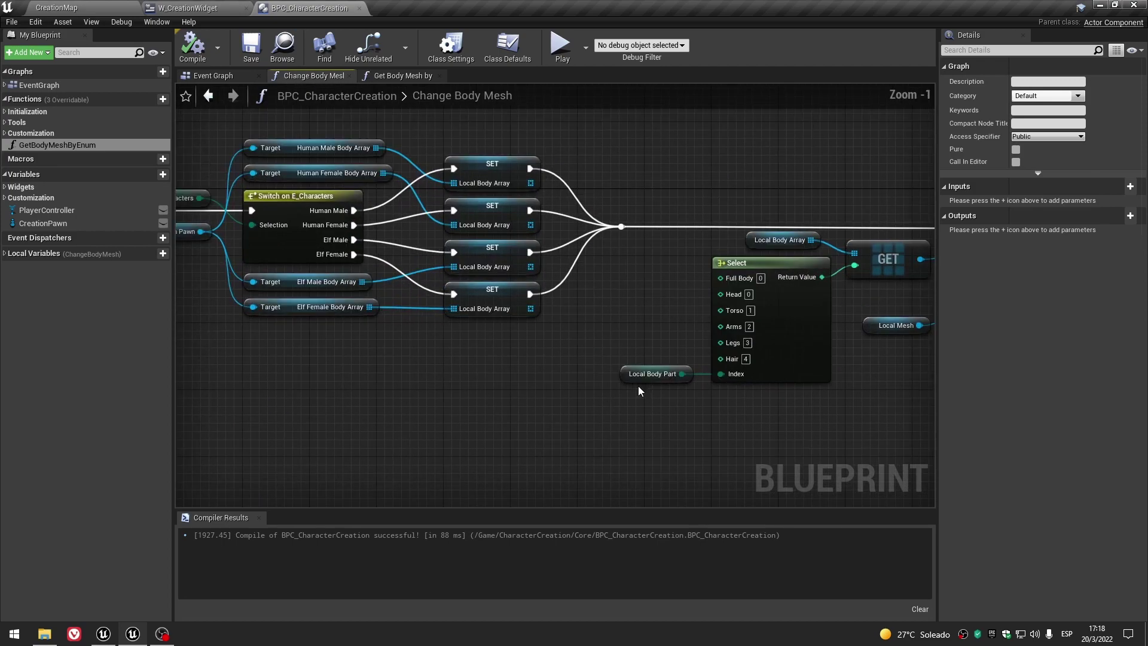
{"action": "left_click", "coordinate": [643, 375]}
{"action": "scroll", "coordinate": [552, 377], "scroll_direction": "down", "scroll_amount": 1}
{"action": "left_click", "coordinate": [453, 345]}
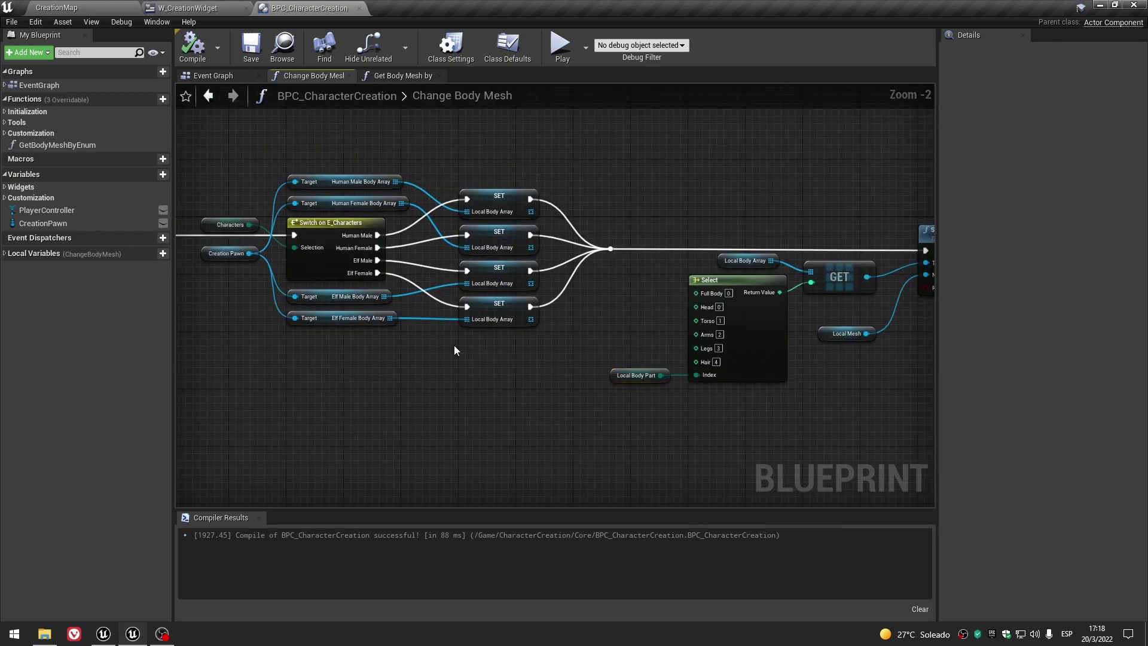
Add a Body Part input of type E Body Parts, compile, and return to Change Body Mesh.
{"action": "left_click", "coordinate": [404, 78]}
{"action": "left_click", "coordinate": [326, 237]}
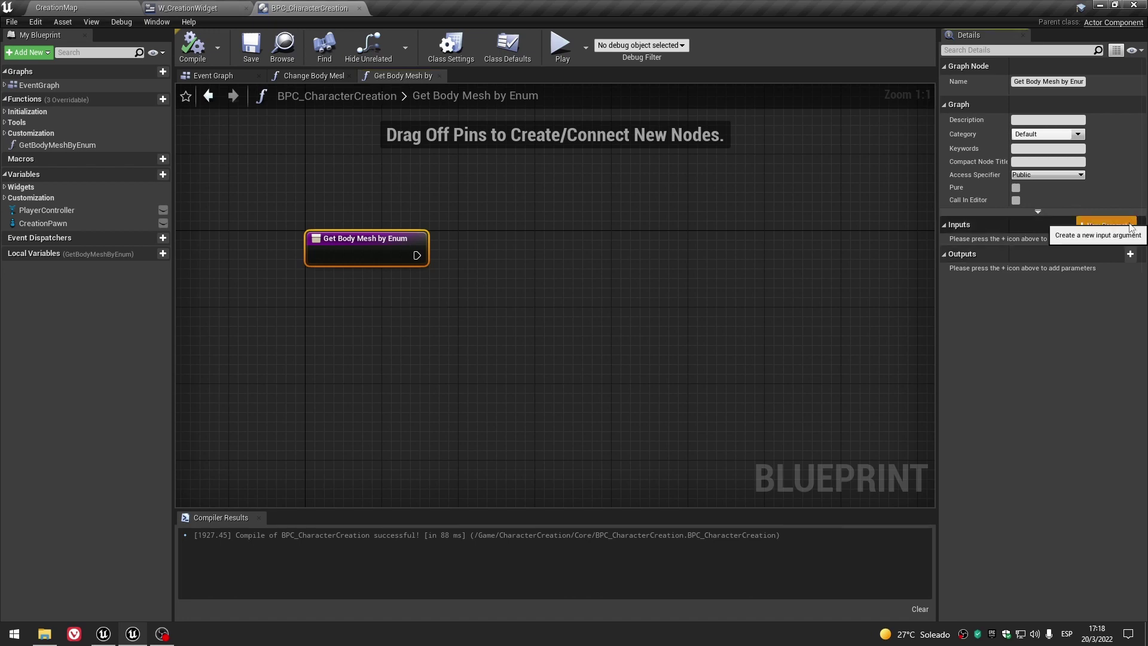
{"action": "left_click", "coordinate": [1131, 226]}
{"action": "left_click", "coordinate": [1038, 241]}
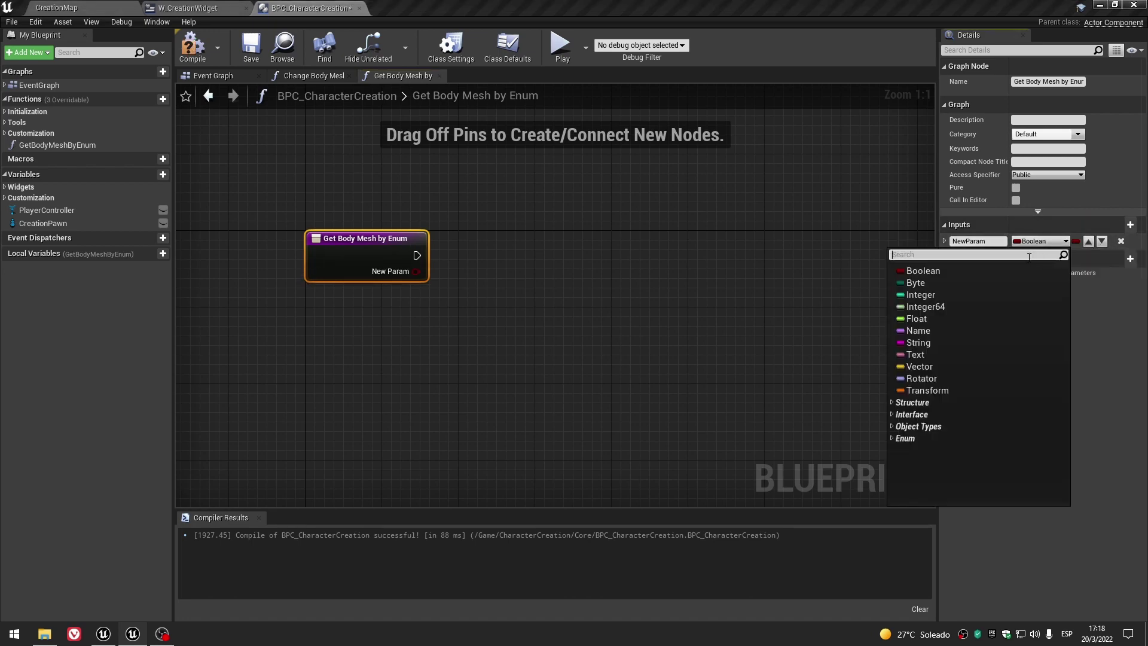
{"action": "type", "text": "EBody"}
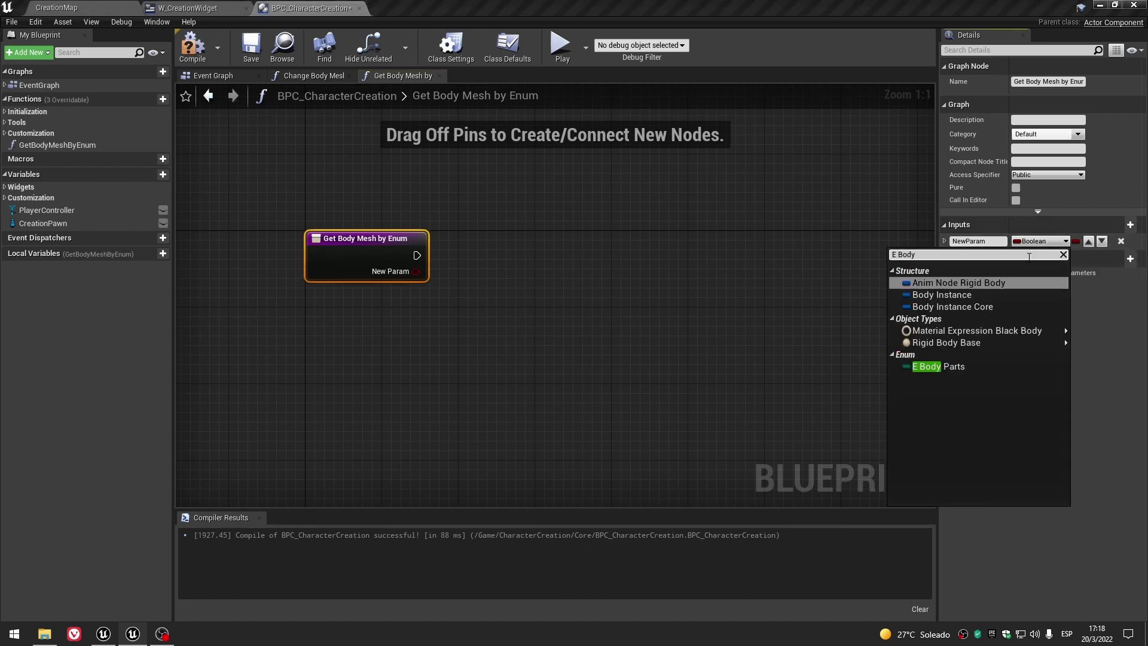
{"action": "left_click", "coordinate": [959, 369]}
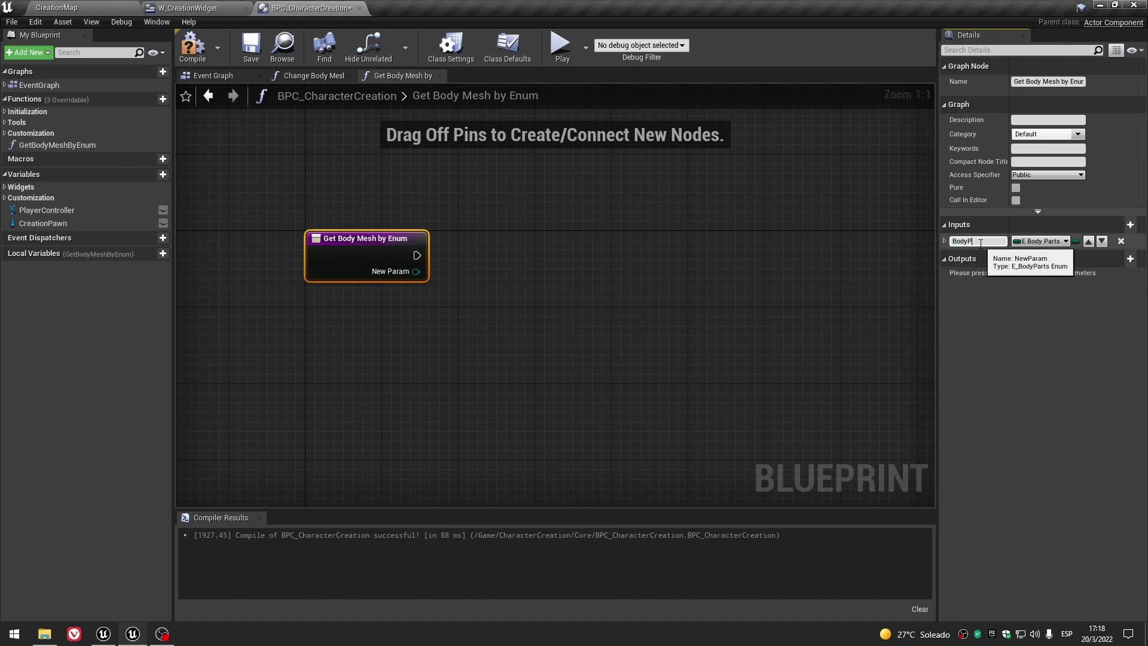
{"action": "left_click", "coordinate": [268, 236]}
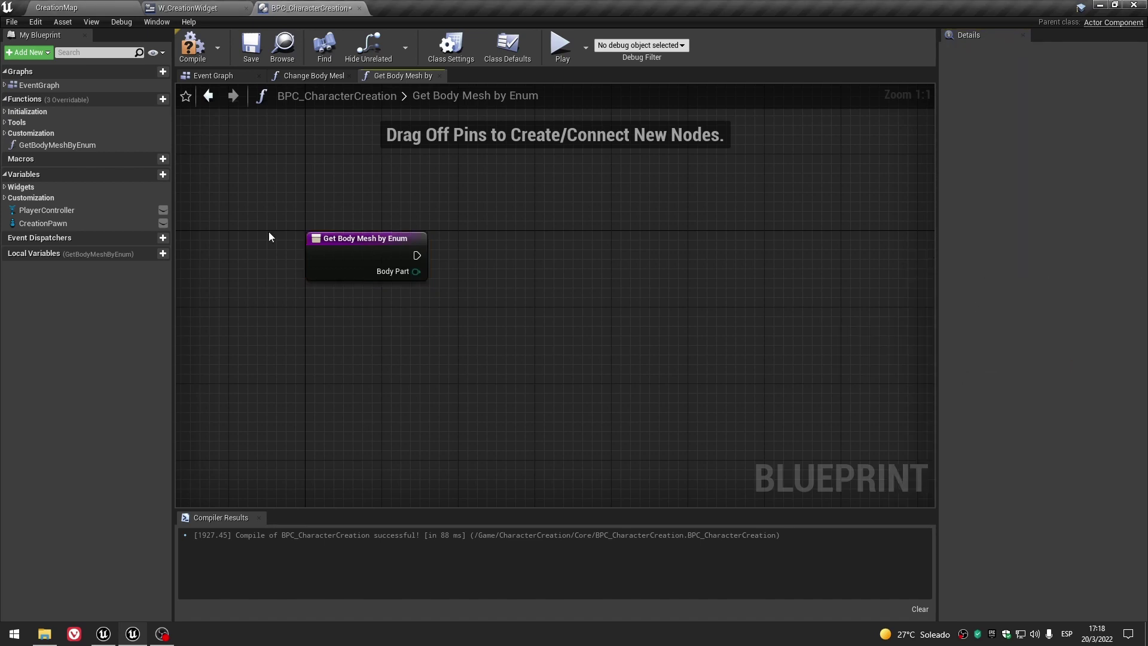
{"action": "left_click", "coordinate": [314, 75]}
{"action": "left_click", "coordinate": [192, 47]}
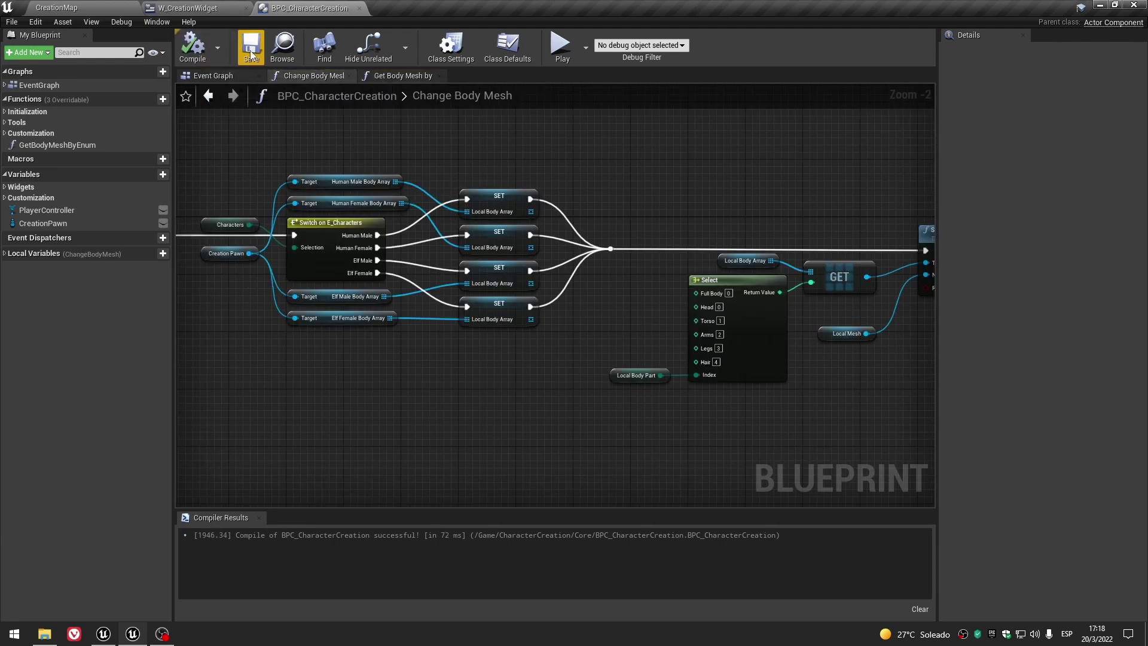
{"action": "right_click_drag", "start_coordinate": [587, 171], "coordinate": [591, 209]}
Copy the switch, SET and Select nodes and paste them into Get Body Mesh by Enum.
{"action": "left_click_drag", "start_coordinate": [292, 169], "coordinate": [697, 389]}
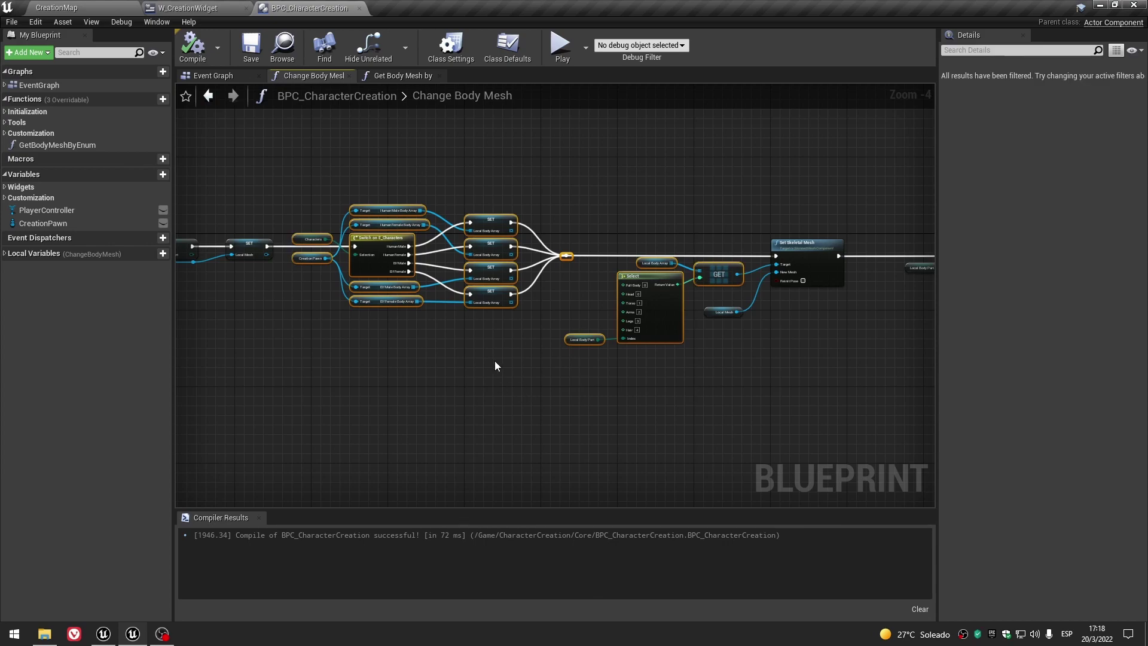
{"action": "left_click", "coordinate": [465, 362]}
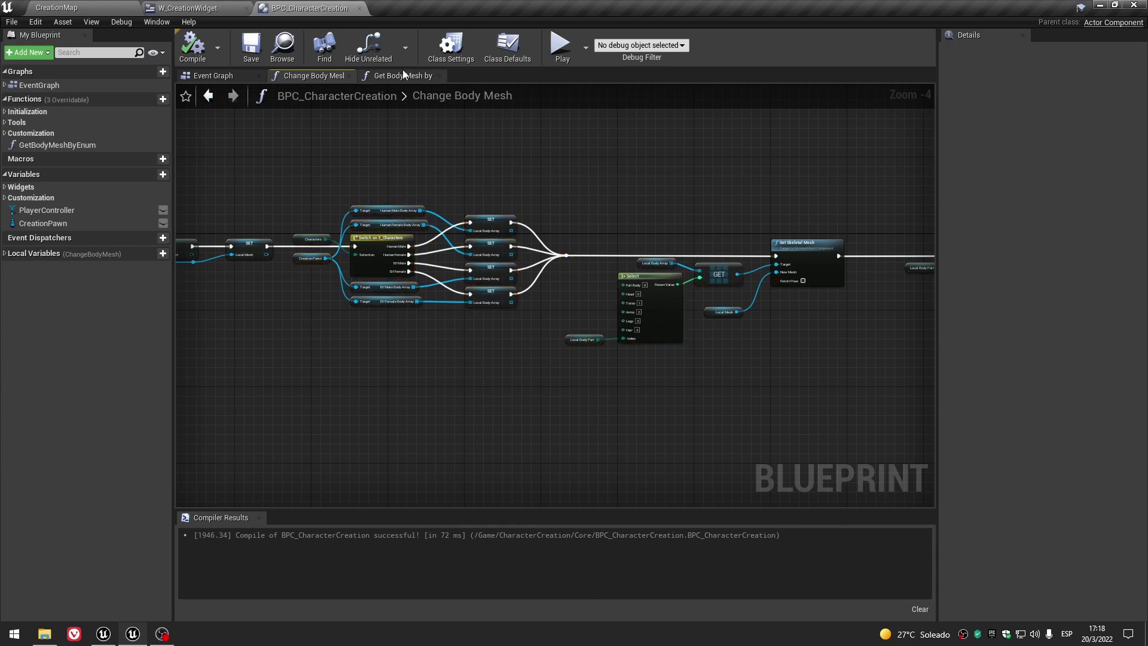
{"action": "left_click", "coordinate": [402, 75]}
{"action": "scroll", "coordinate": [536, 243], "scroll_direction": "down", "scroll_amount": 2}
{"action": "key", "text": "ctrl+v"}
{"action": "scroll", "coordinate": [535, 243], "scroll_direction": "up", "scroll_amount": 3}
{"action": "left_click_drag", "start_coordinate": [616, 292], "coordinate": [456, 263]}
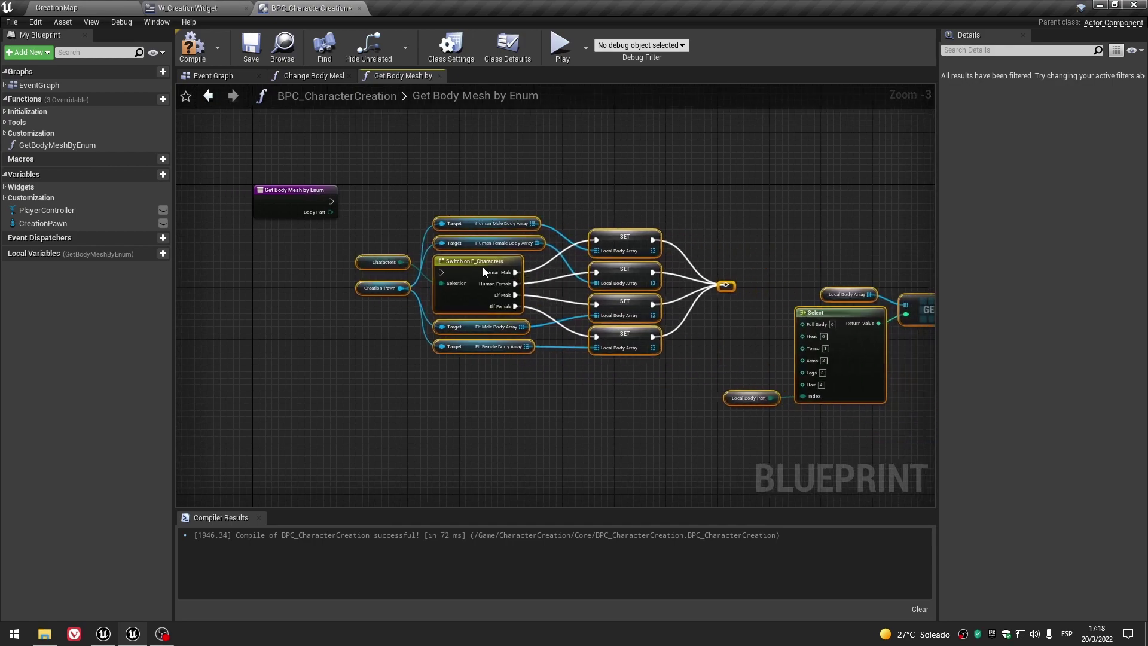
{"action": "left_click", "coordinate": [640, 414]}
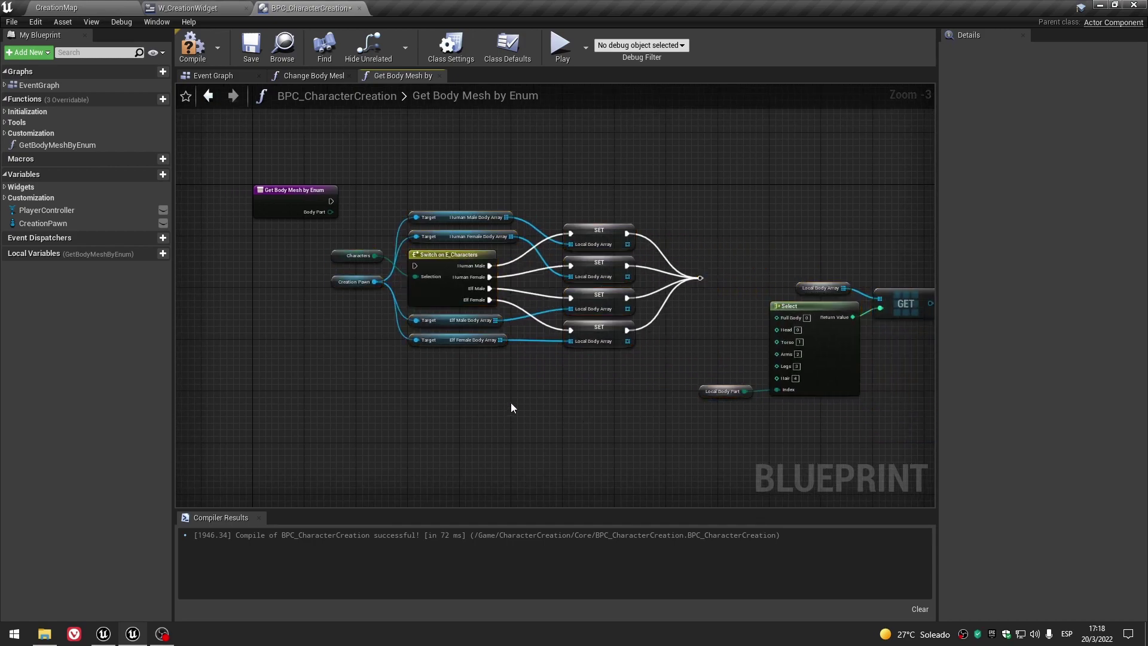
Check the pasted Local Body Part and SET nodes in the new graph.
{"action": "left_click", "coordinate": [702, 390]}
{"action": "scroll", "coordinate": [703, 390], "scroll_direction": "up", "scroll_amount": 3}
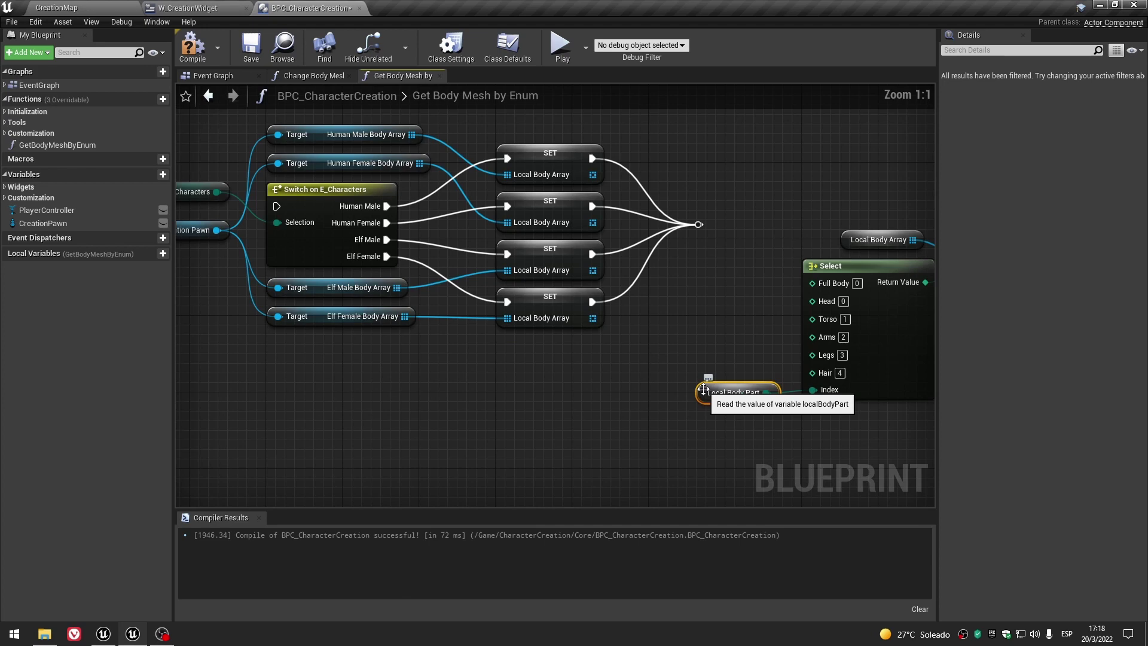
{"action": "scroll", "coordinate": [704, 390], "scroll_direction": "down", "scroll_amount": 3}
{"action": "scroll", "coordinate": [664, 406], "scroll_direction": "up", "scroll_amount": 1}
{"action": "left_click", "coordinate": [622, 403]}
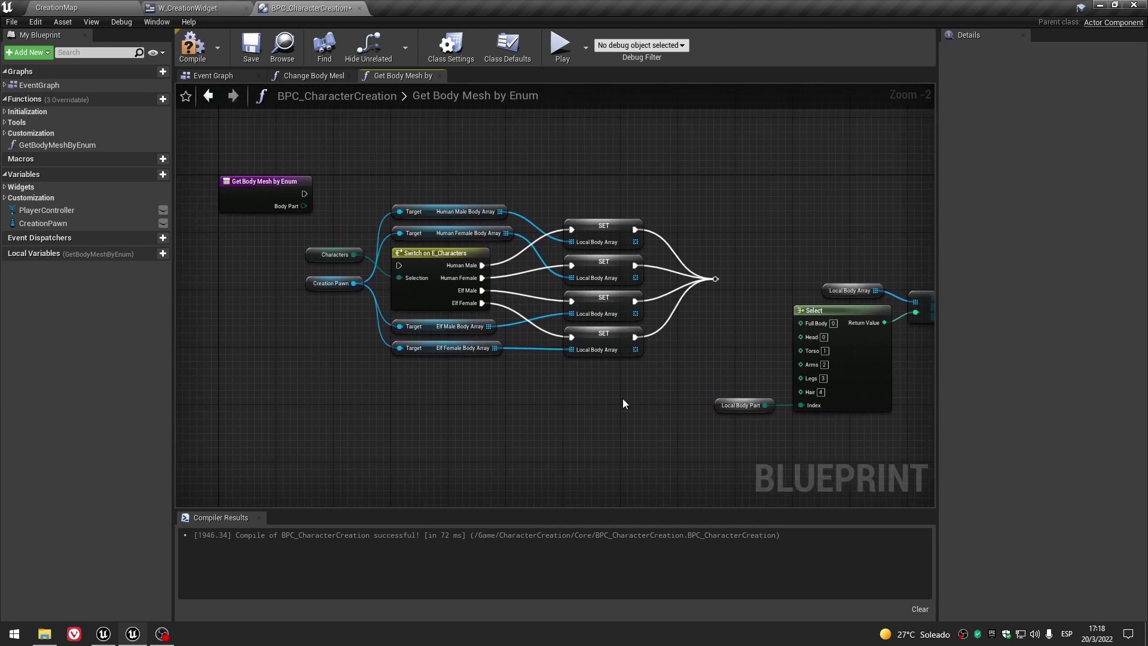
{"action": "left_click_drag", "start_coordinate": [597, 253], "coordinate": [597, 253]}
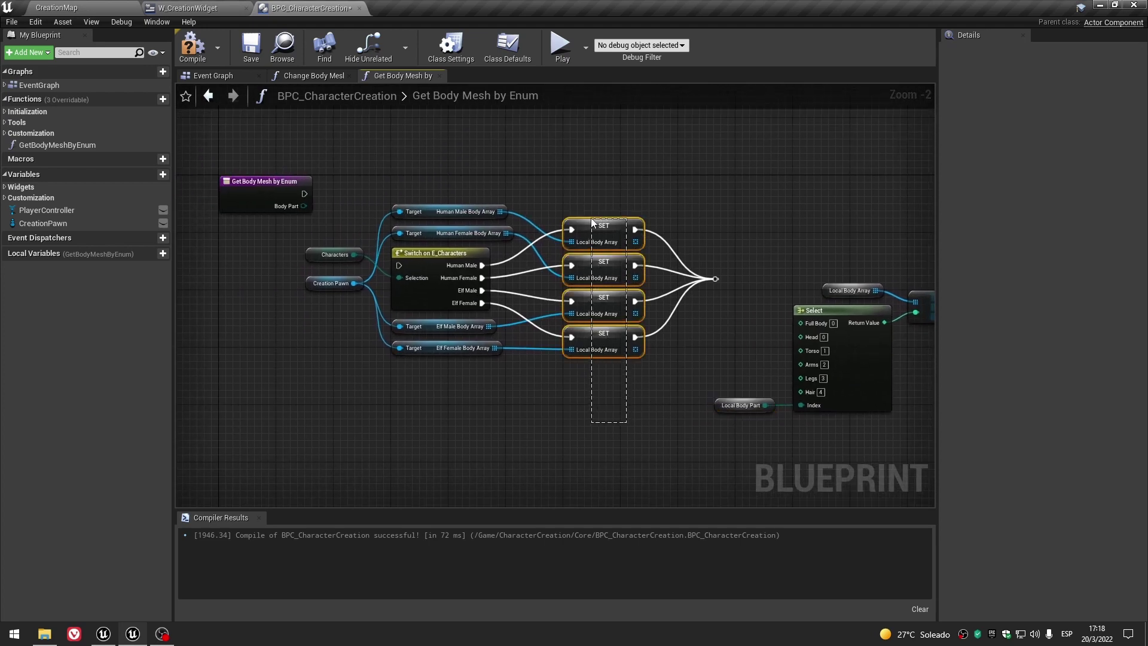
{"action": "left_click", "coordinate": [588, 179]}
{"action": "left_click_drag", "start_coordinate": [639, 357], "coordinate": [640, 357]}
{"action": "left_click", "coordinate": [366, 365]}
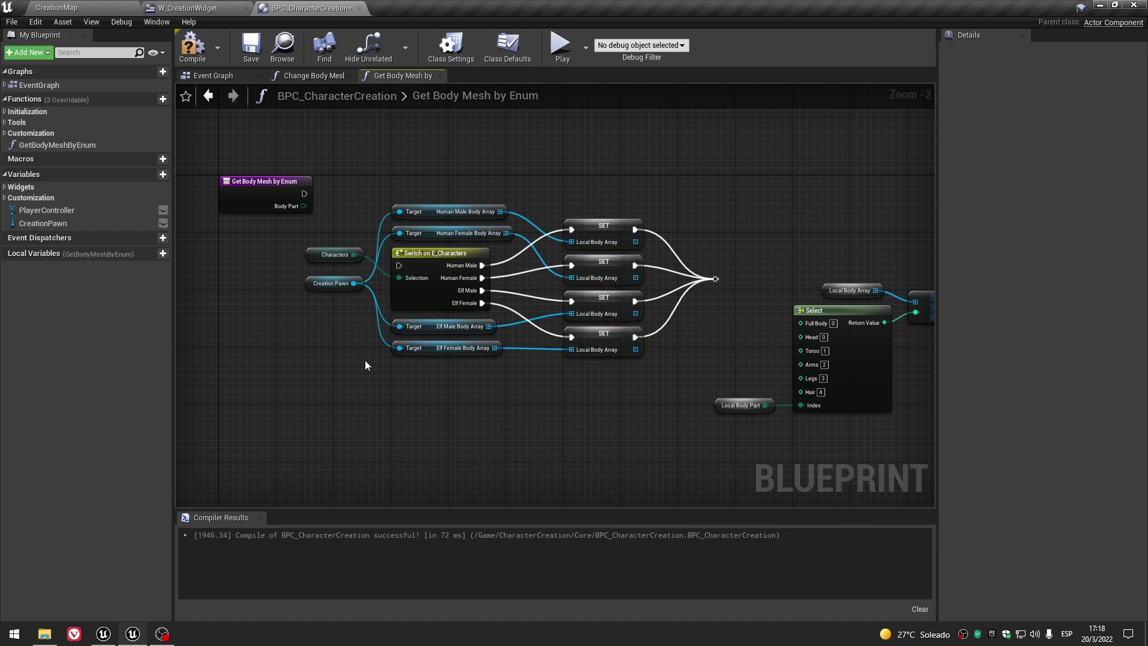
Move the Characters variable node down below the pasted group.
{"action": "left_click", "coordinate": [312, 250]}
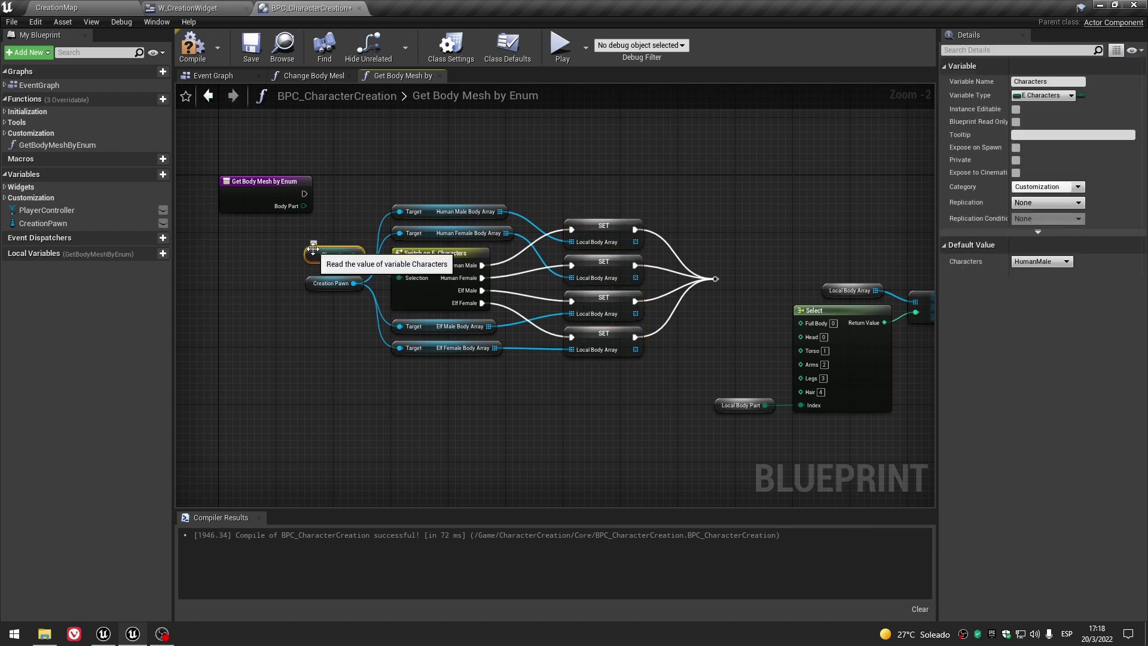
{"action": "left_click_drag", "start_coordinate": [312, 249], "coordinate": [358, 417]}
{"action": "right_click_drag", "start_coordinate": [481, 430], "coordinate": [482, 328]}
{"action": "scroll", "coordinate": [482, 328], "scroll_direction": "up", "scroll_amount": 2}
{"action": "mouse_move", "coordinate": [329, 320]}
{"action": "left_mouse_down"}
{"action": "mouse_move", "coordinate": [328, 357]}
{"action": "mouse_move", "coordinate": [299, 385]}
{"action": "mouse_move", "coordinate": [461, 374]}
{"action": "left_mouse_up"}
Add a Select node driven by the Characters value and place it.
{"action": "left_click", "coordinate": [354, 406]}
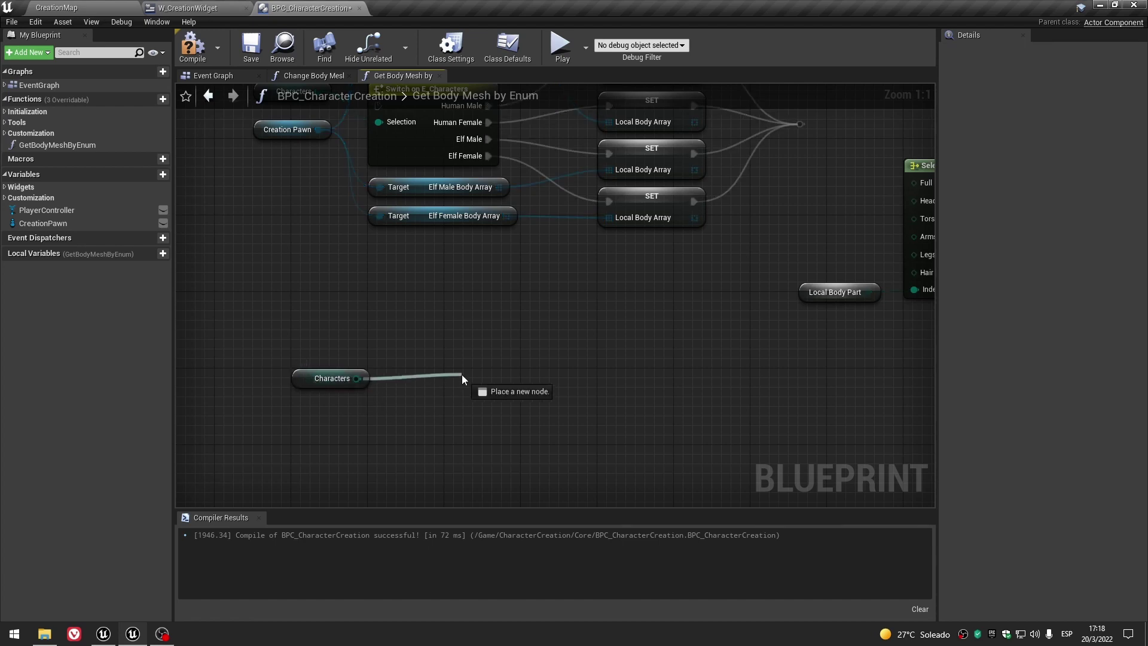
{"action": "type", "text": "selec"}
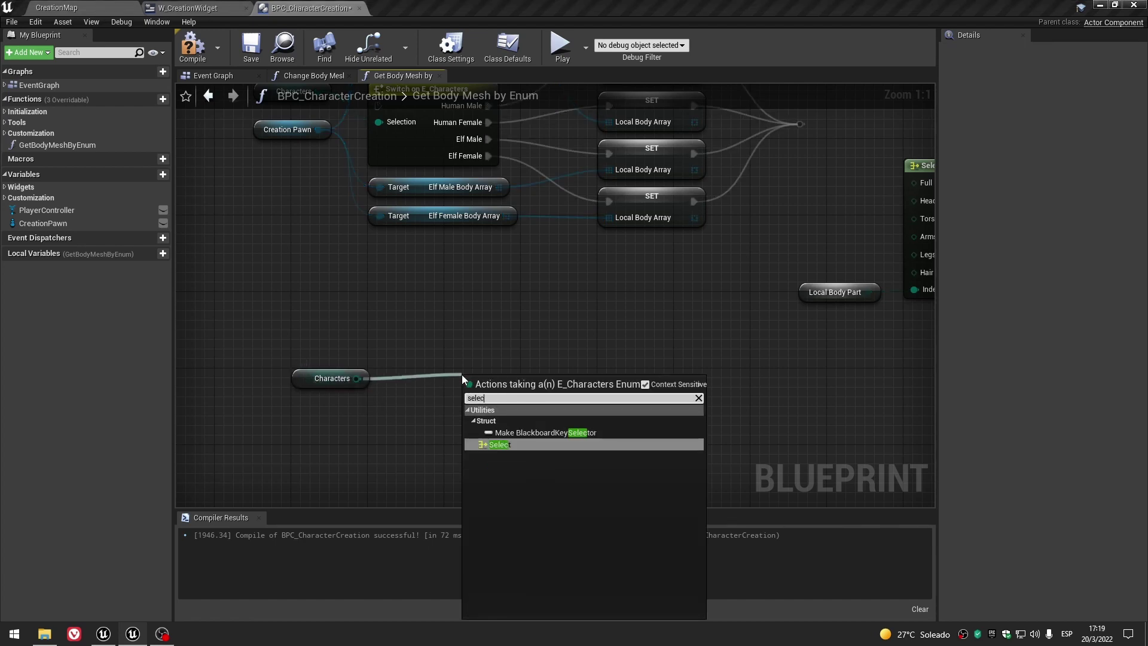
{"action": "left_click", "coordinate": [514, 444]}
{"action": "left_click_drag", "start_coordinate": [534, 392], "coordinate": [517, 305]}
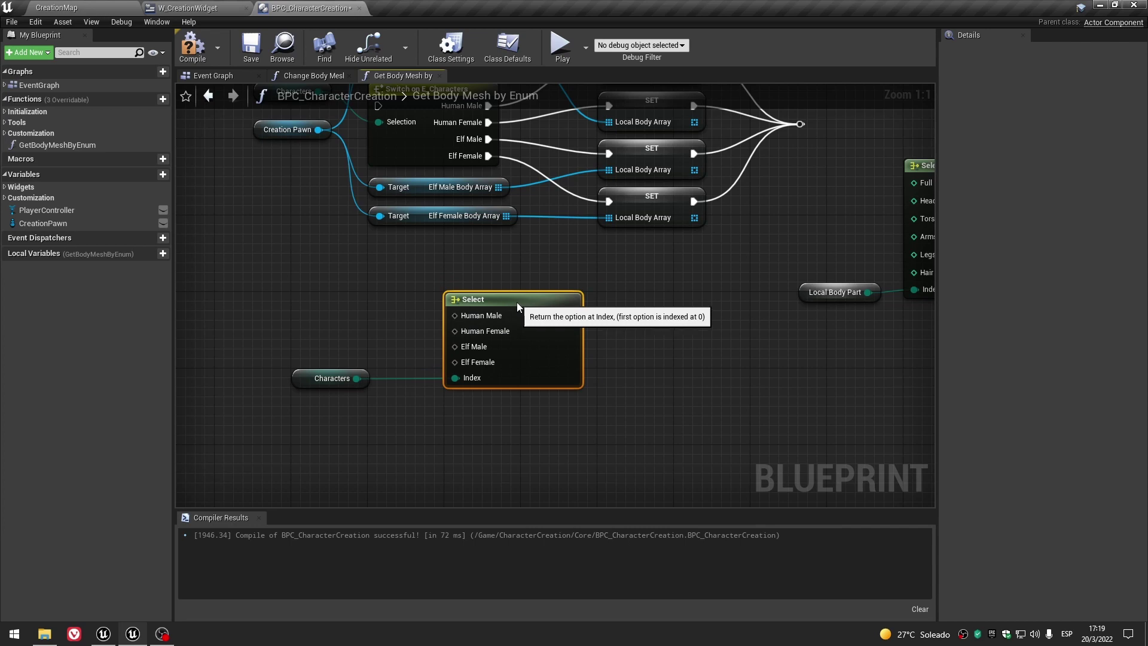
{"action": "scroll", "coordinate": [518, 306], "scroll_direction": "down", "scroll_amount": 3}
Detach the body array getters, group them by Creation Pawn, and delete the old switch and SET nodes.
{"action": "left_click", "coordinate": [624, 174], "text": "alt"}
{"action": "left_click", "coordinate": [599, 290], "text": "alt"}
{"action": "left_click_drag", "start_coordinate": [417, 226], "coordinate": [298, 341]}
{"action": "mouse_move", "coordinate": [542, 324]}
{"action": "left_mouse_down"}
{"action": "mouse_move", "coordinate": [493, 263]}
{"action": "mouse_move", "coordinate": [435, 355]}
{"action": "left_mouse_up"}
{"action": "left_click", "coordinate": [537, 154]}
{"action": "left_click", "coordinate": [545, 176], "text": "ctrl"}
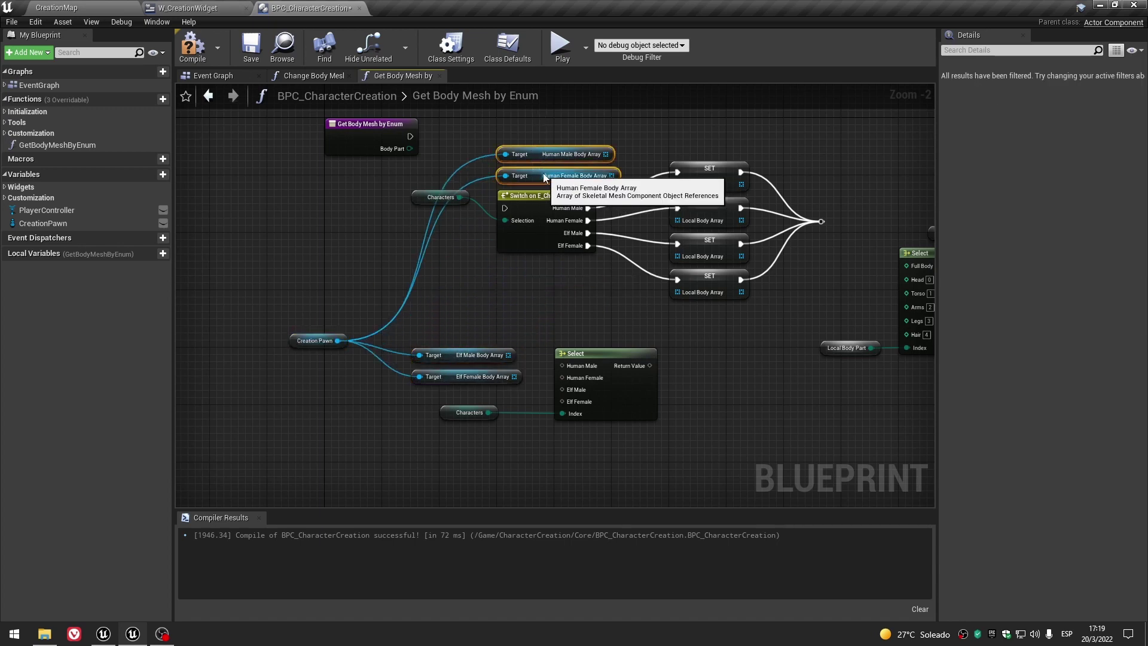
{"action": "left_click_drag", "start_coordinate": [545, 177], "coordinate": [459, 335]}
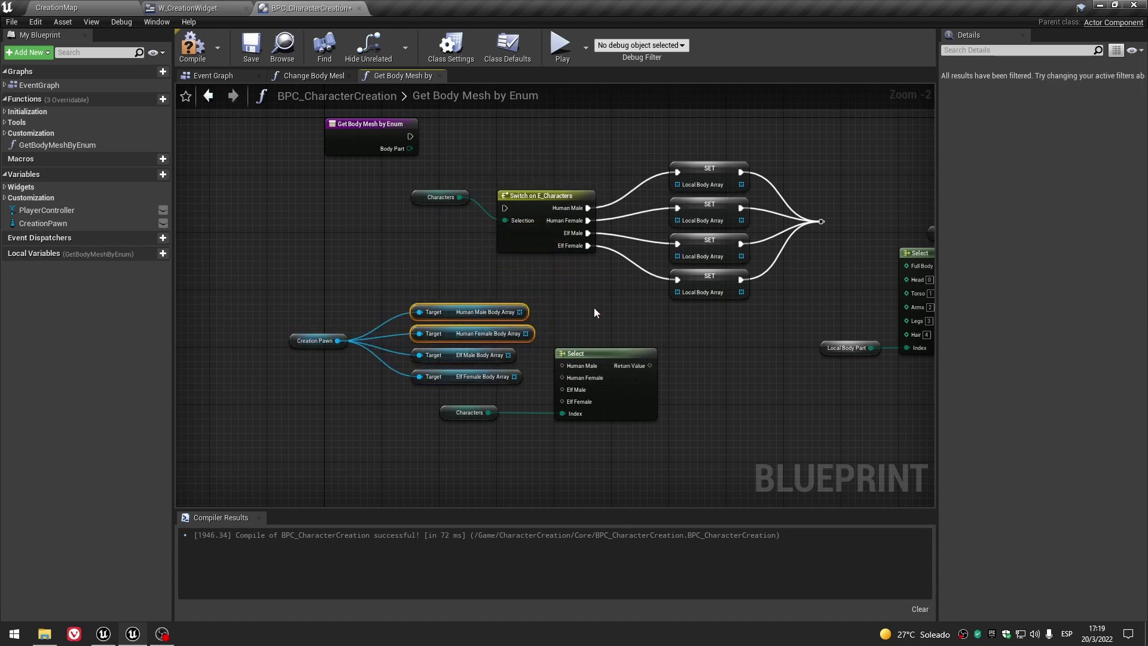
{"action": "left_click", "coordinate": [594, 307]}
{"action": "mouse_move", "coordinate": [594, 307]}
{"action": "right_mouse_down"}
{"action": "mouse_move", "coordinate": [572, 258]}
{"action": "mouse_move", "coordinate": [516, 359]}
{"action": "right_mouse_up"}
{"action": "left_click_drag", "start_coordinate": [710, 312], "coordinate": [406, 319]}
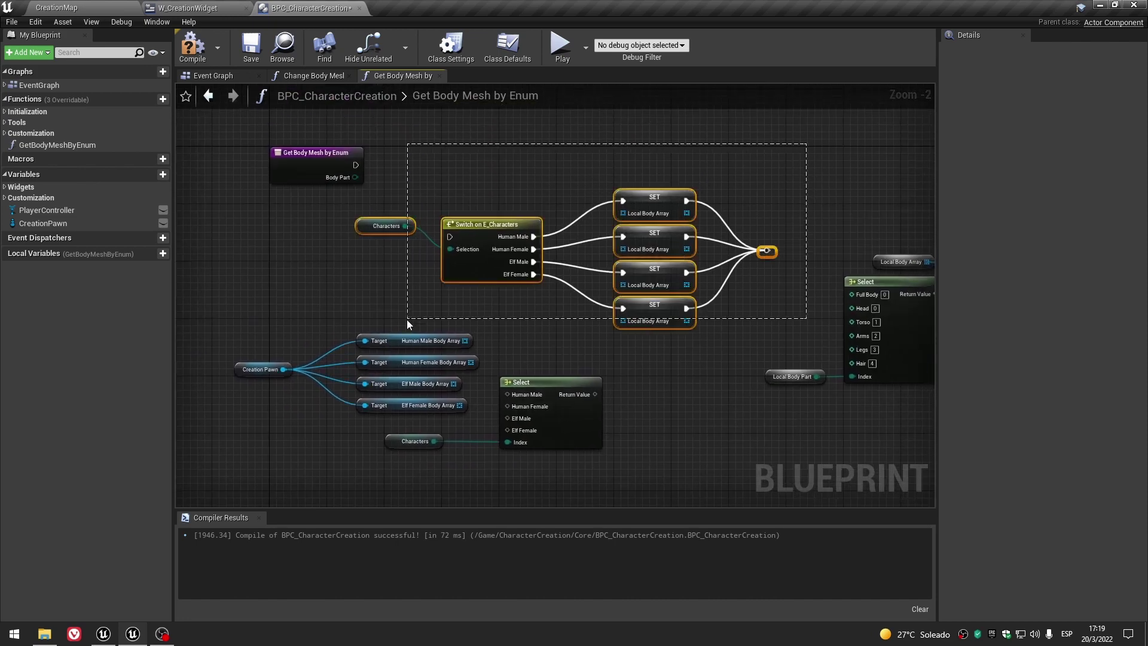
{"action": "key", "text": "Delete"}
Move the new Select node up beside the body array getters.
{"action": "right_click_drag", "start_coordinate": [502, 303], "coordinate": [275, 257]}
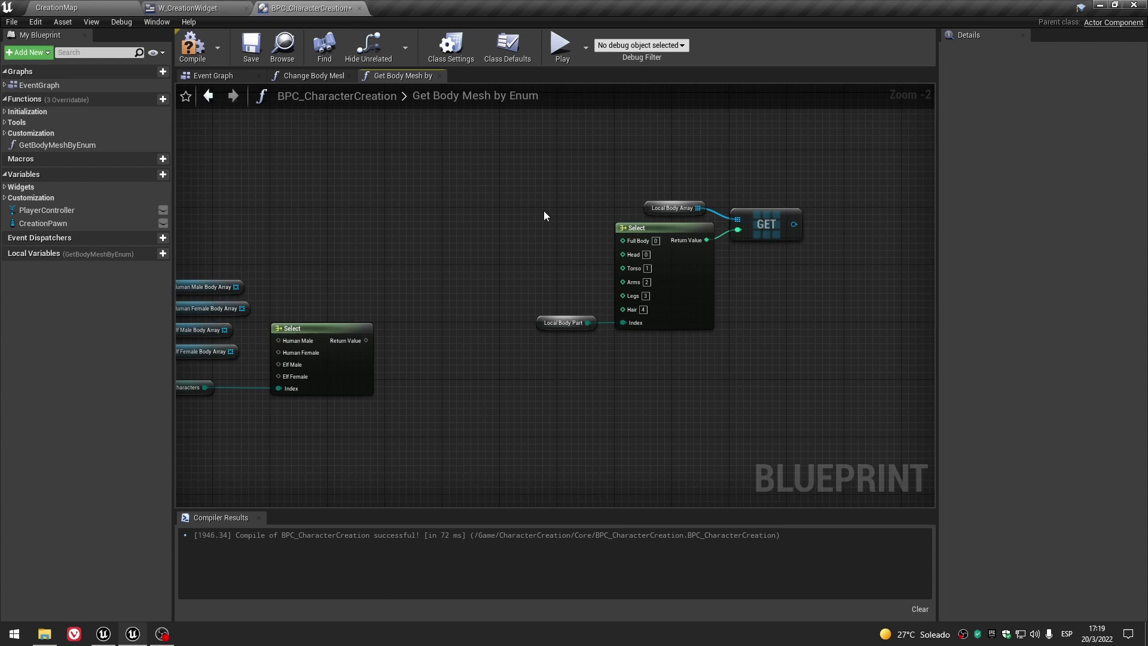
{"action": "right_click_drag", "start_coordinate": [544, 215], "coordinate": [582, 263]}
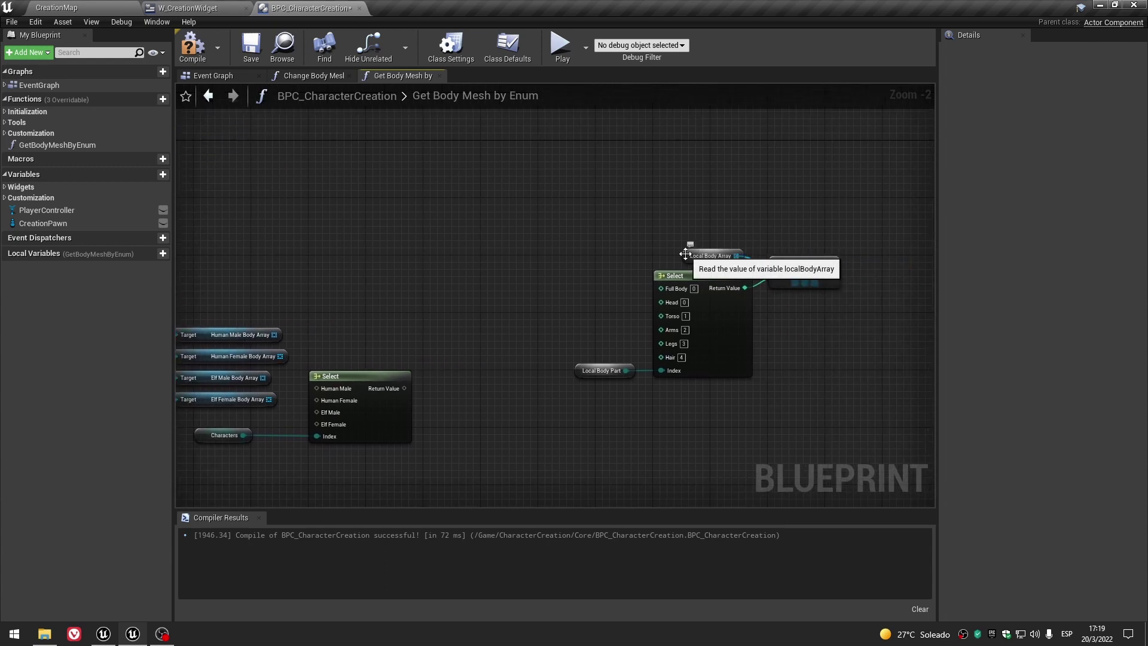
{"action": "left_click", "coordinate": [684, 254]}
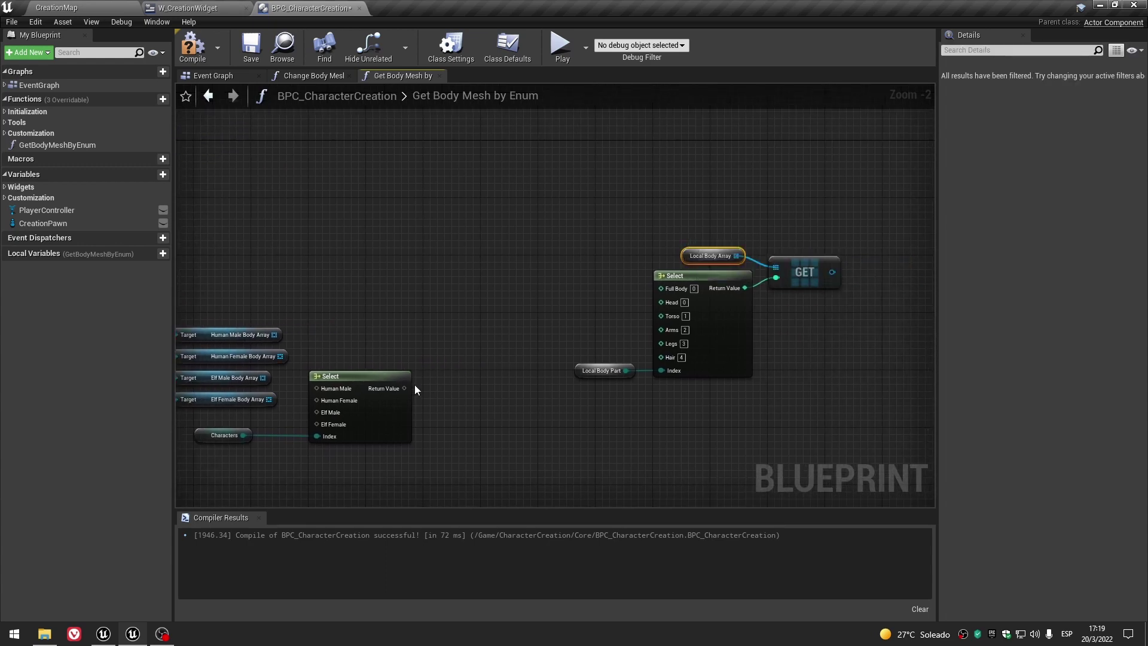
{"action": "right_click_drag", "start_coordinate": [600, 370], "coordinate": [813, 353]}
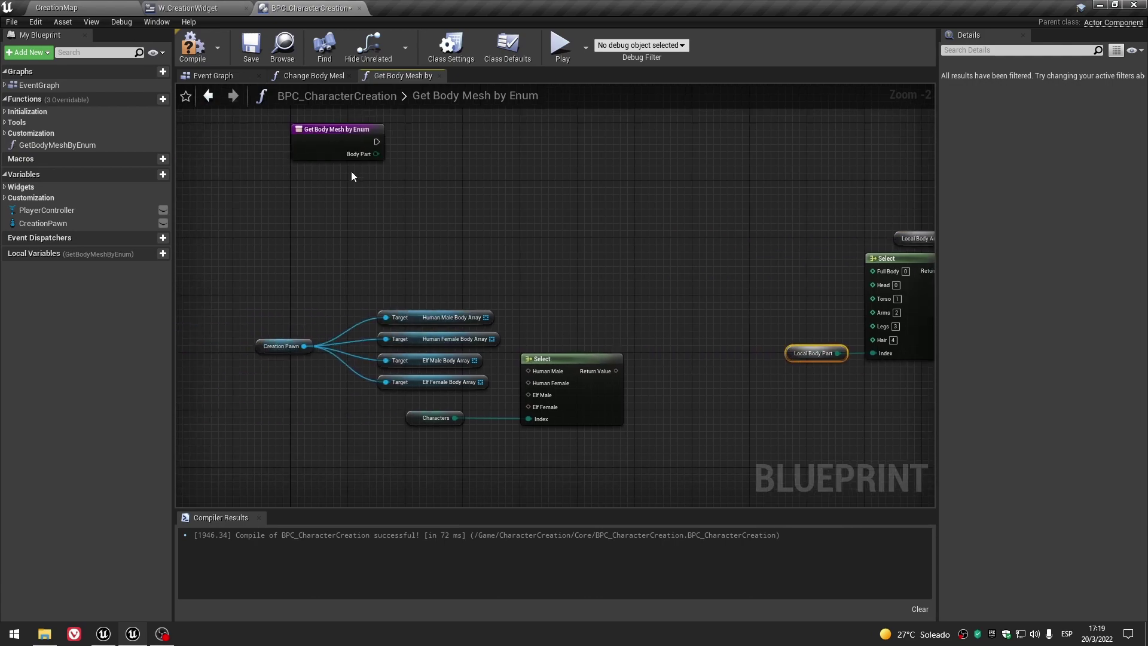
{"action": "right_click_drag", "start_coordinate": [683, 233], "coordinate": [602, 225]}
{"action": "scroll", "coordinate": [602, 239], "scroll_direction": "up", "scroll_amount": 1}
{"action": "scroll", "coordinate": [602, 256], "scroll_direction": "up", "scroll_amount": 1}
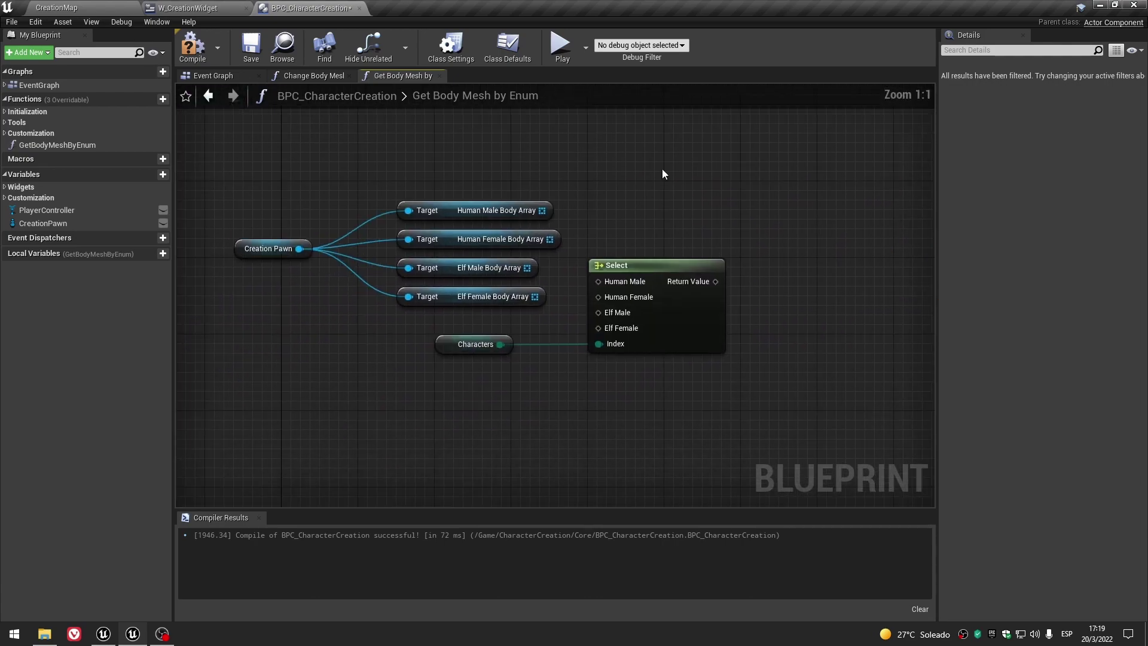
{"action": "left_click", "coordinate": [641, 244]}
{"action": "left_click_drag", "start_coordinate": [641, 243], "coordinate": [640, 215]}
Connect the Human, Elf Male and Elf Female body arrays to the Select's options, then tidy the nodes.
{"action": "mouse_move", "coordinate": [543, 210]}
{"action": "left_mouse_down"}
{"action": "mouse_move", "coordinate": [593, 227]}
{"action": "mouse_move", "coordinate": [601, 253]}
{"action": "left_mouse_up"}
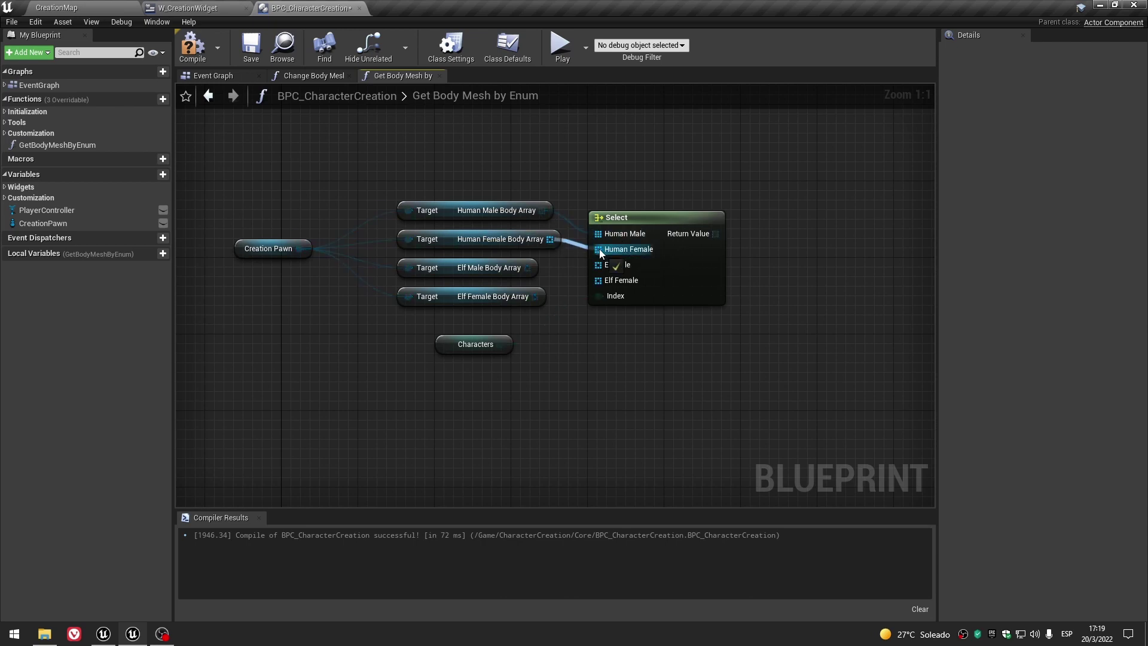
{"action": "left_click_drag", "start_coordinate": [530, 269], "coordinate": [597, 265]}
{"action": "left_click_drag", "start_coordinate": [534, 296], "coordinate": [613, 281]}
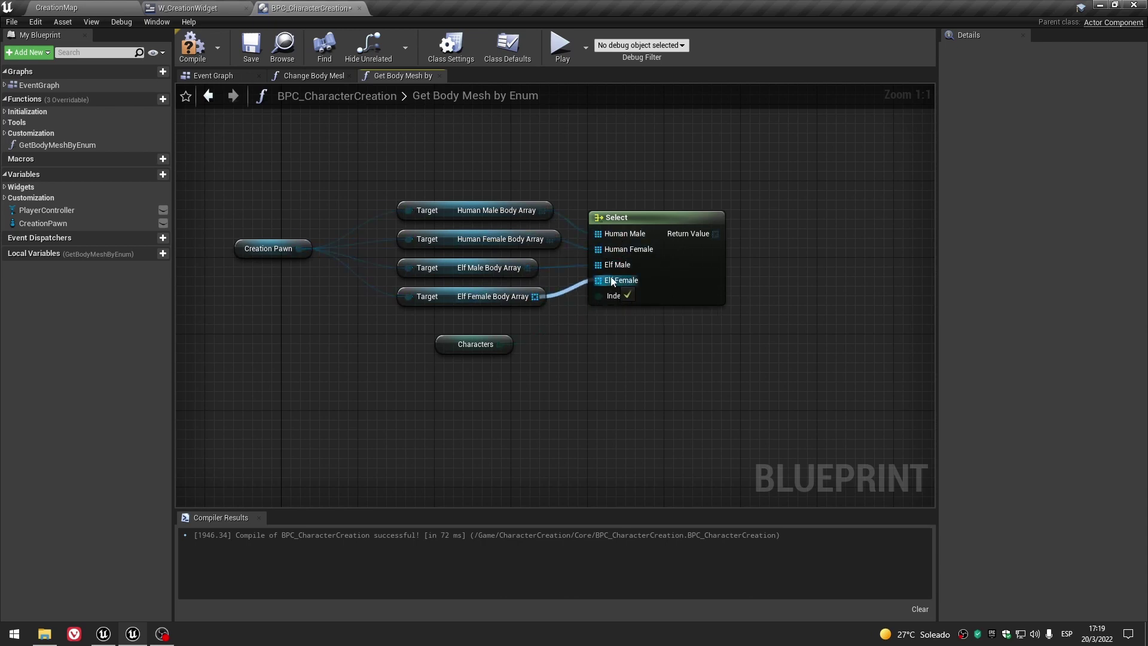
{"action": "left_click_drag", "start_coordinate": [240, 250], "coordinate": [287, 250]}
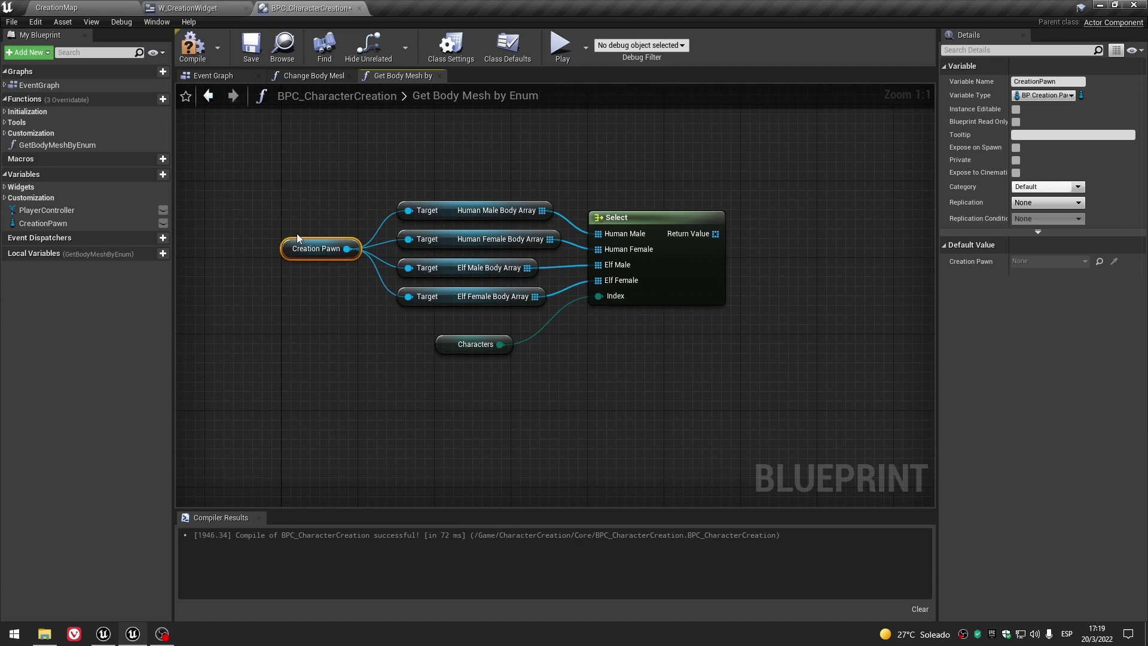
{"action": "left_click_drag", "start_coordinate": [444, 347], "coordinate": [473, 327]}
{"action": "left_click", "coordinate": [574, 332]}
{"action": "scroll", "coordinate": [673, 325], "scroll_direction": "down", "scroll_amount": 2}
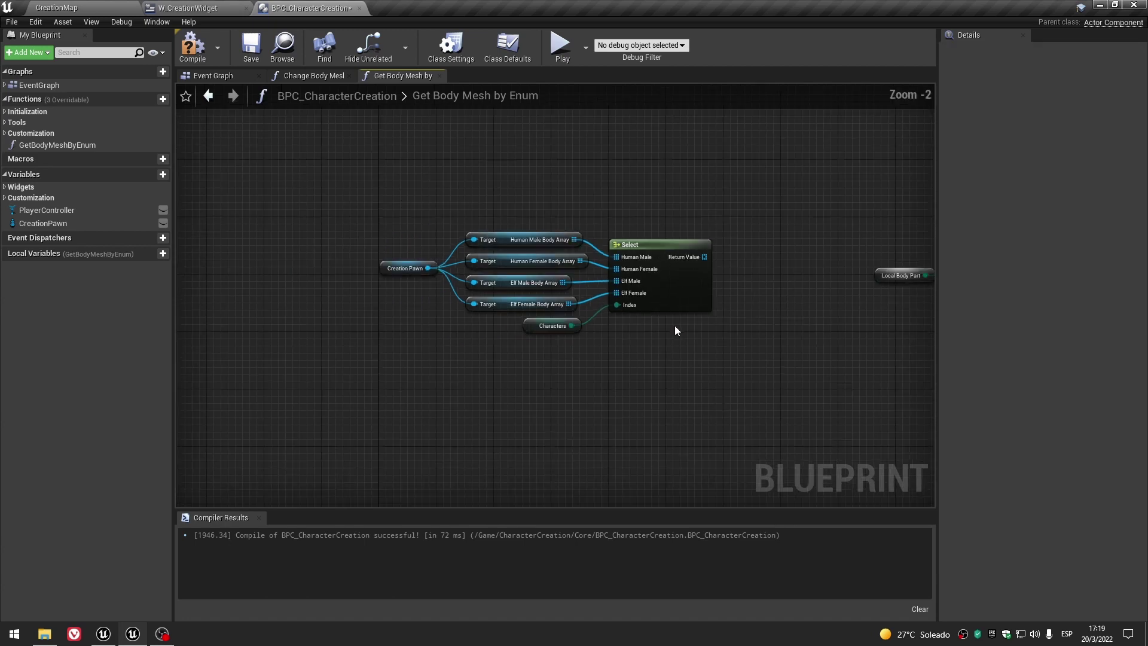
Feed the array Select's output into GET's array pin and delete the Local Body Array node.
{"action": "left_click_drag", "start_coordinate": [665, 403], "coordinate": [329, 293]}
{"action": "mouse_move", "coordinate": [586, 309]}
{"action": "left_mouse_down"}
{"action": "mouse_move", "coordinate": [522, 179]}
{"action": "mouse_move", "coordinate": [484, 170]}
{"action": "left_mouse_up"}
{"action": "left_click", "coordinate": [590, 181]}
{"action": "scroll", "coordinate": [589, 181], "scroll_direction": "down", "scroll_amount": 1}
{"action": "mouse_move", "coordinate": [589, 180]}
{"action": "right_mouse_down"}
{"action": "mouse_move", "coordinate": [464, 210]}
{"action": "mouse_move", "coordinate": [533, 245]}
{"action": "right_mouse_up"}
{"action": "mouse_move", "coordinate": [594, 262]}
{"action": "left_mouse_down"}
{"action": "mouse_move", "coordinate": [776, 373]}
{"action": "mouse_move", "coordinate": [510, 372]}
{"action": "left_mouse_up"}
{"action": "scroll", "coordinate": [449, 242], "scroll_direction": "up", "scroll_amount": 2}
{"action": "left_click", "coordinate": [449, 243]}
{"action": "left_click_drag", "start_coordinate": [440, 240], "coordinate": [658, 308]}
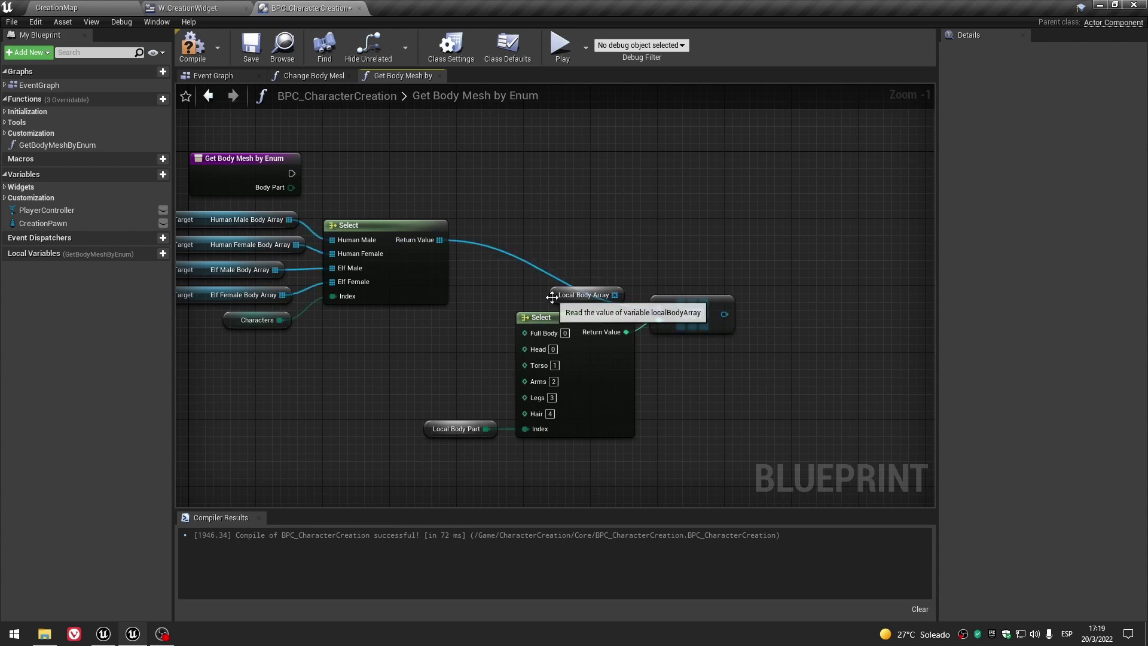
{"action": "left_click", "coordinate": [573, 295]}
{"action": "key", "text": "Delete"}
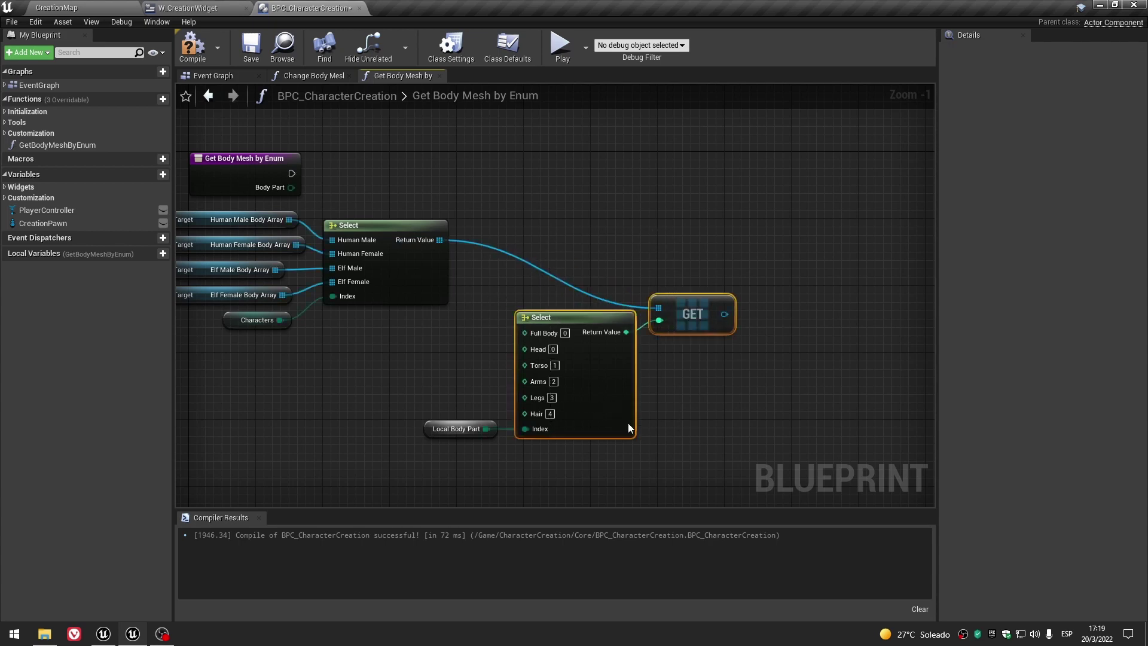
Drive the lower Select's Index from the Body Part input and delete the Local Body Part node.
{"action": "left_click_drag", "start_coordinate": [627, 422], "coordinate": [635, 355]}
{"action": "left_click", "coordinate": [625, 405]}
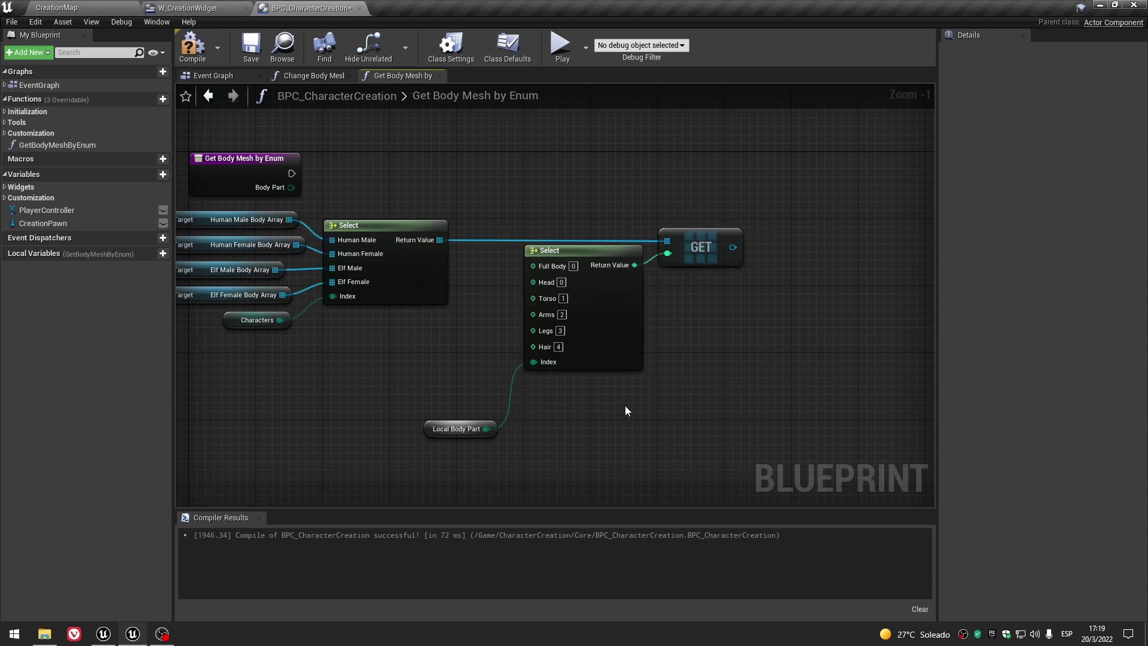
{"action": "scroll", "coordinate": [624, 419], "scroll_direction": "up", "scroll_amount": 1}
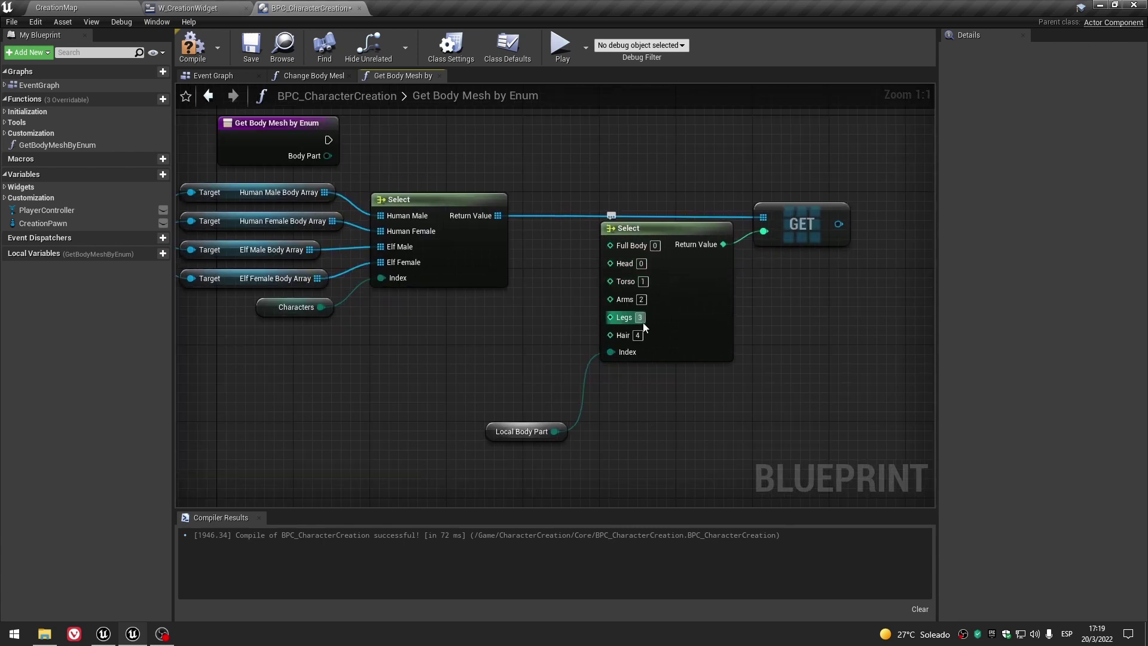
{"action": "right_click_drag", "start_coordinate": [520, 325], "coordinate": [633, 330]}
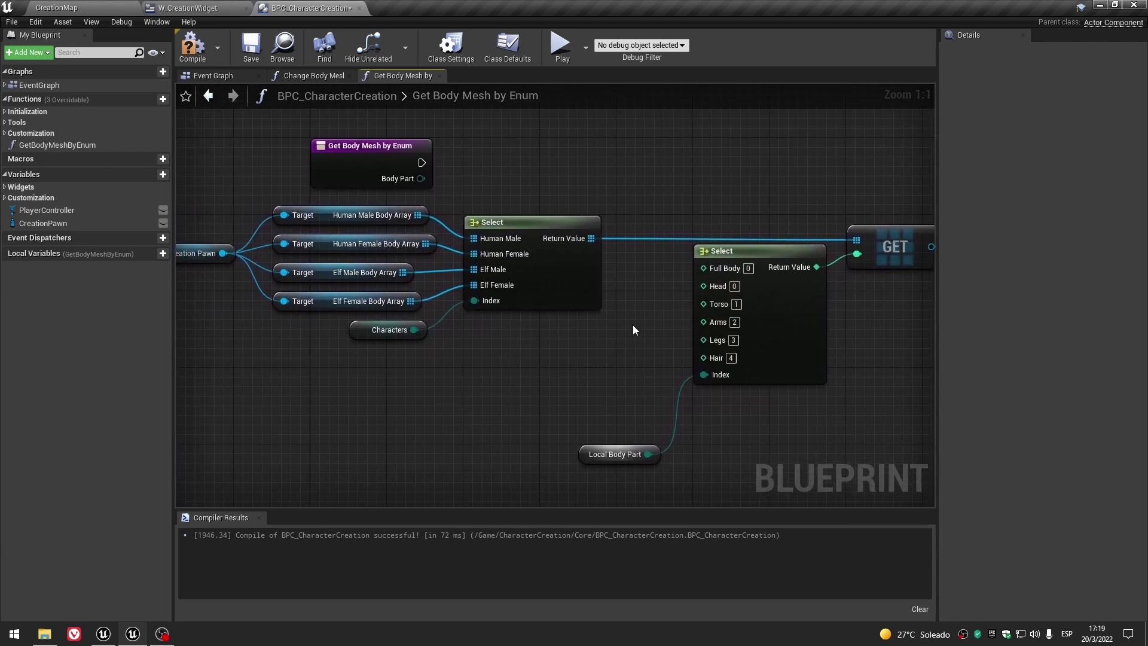
{"action": "left_click_drag", "start_coordinate": [426, 174], "coordinate": [706, 374]}
{"action": "left_click", "coordinate": [586, 448]}
{"action": "key", "text": "Delete"}
Tidy the Select and GET nodes and select the function entry for its settings.
{"action": "left_click_drag", "start_coordinate": [747, 373], "coordinate": [379, 220]}
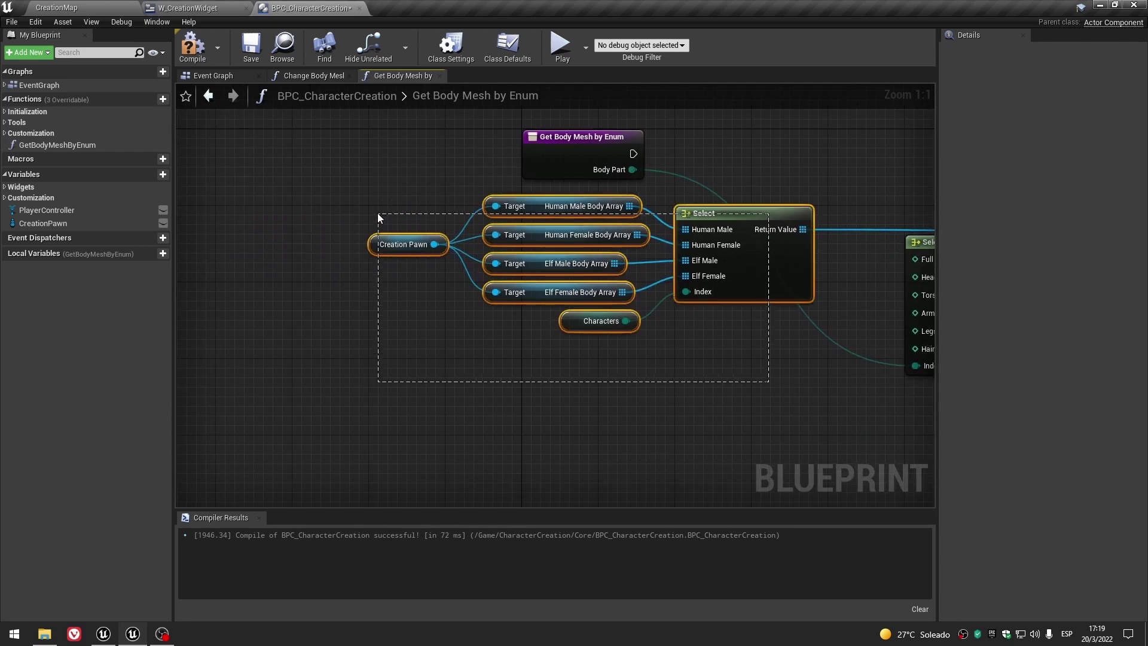
{"action": "right_click_drag", "start_coordinate": [715, 374], "coordinate": [431, 386]}
{"action": "left_click_drag", "start_coordinate": [660, 215], "coordinate": [869, 342]}
{"action": "left_click", "coordinate": [848, 339]}
{"action": "scroll", "coordinate": [707, 344], "scroll_direction": "down", "scroll_amount": 3}
{"action": "right_click_drag", "start_coordinate": [653, 372], "coordinate": [785, 318]}
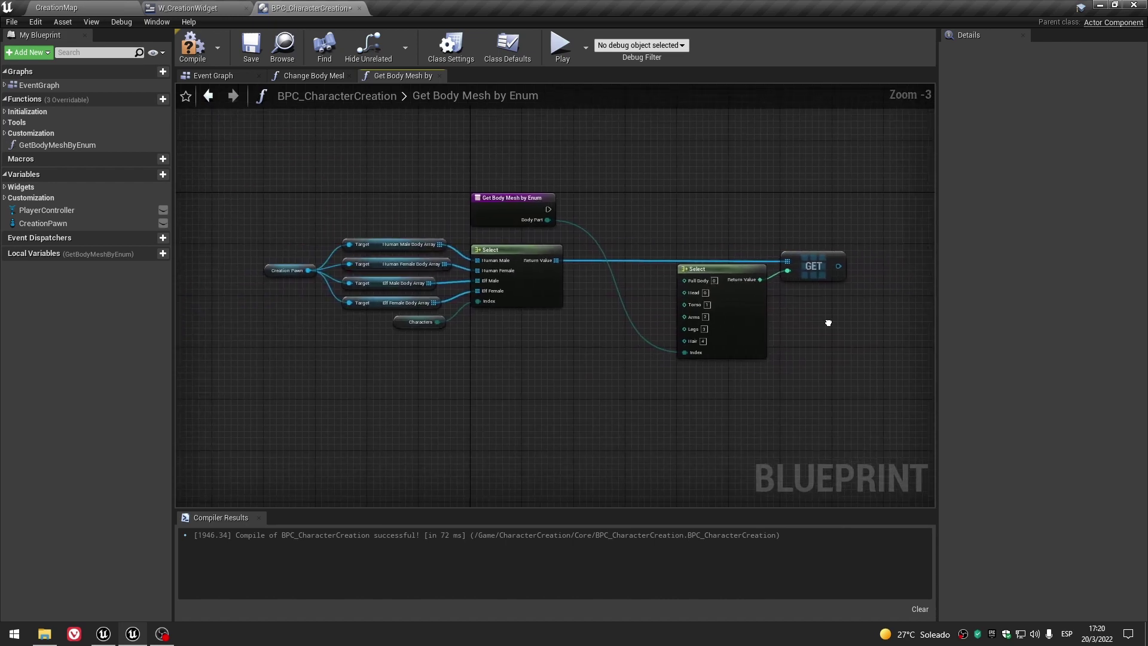
{"action": "scroll", "coordinate": [603, 333], "scroll_direction": "up", "scroll_amount": 2}
{"action": "right_click_drag", "start_coordinate": [597, 331], "coordinate": [447, 355]}
{"action": "left_click", "coordinate": [341, 194]}
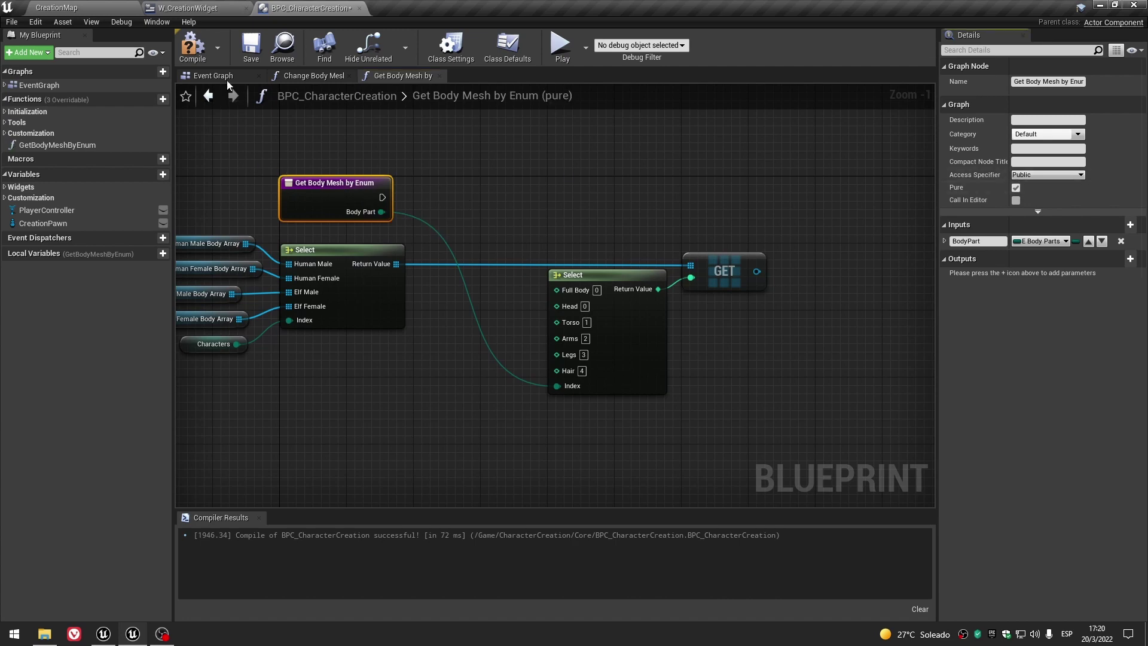
Add a Skeletal Mesh Component reference output to the function.
{"action": "right_click_drag", "start_coordinate": [466, 152], "coordinate": [576, 162]}
{"action": "scroll", "coordinate": [575, 164], "scroll_direction": "down", "scroll_amount": 1}
{"action": "left_click", "coordinate": [574, 167]}
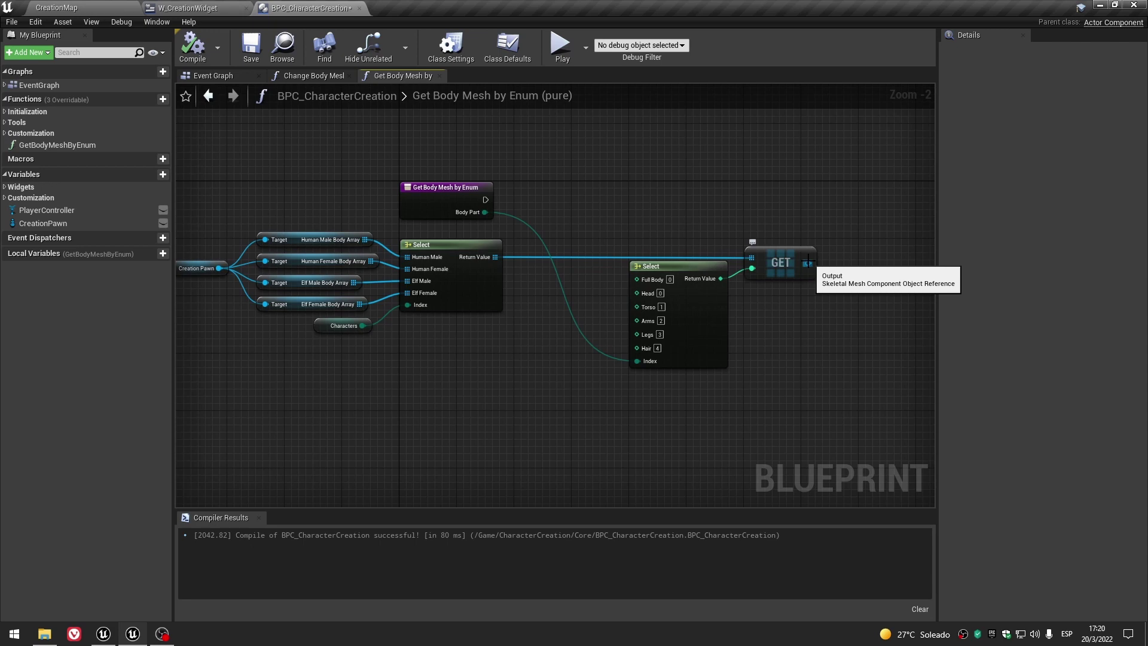
{"action": "right_click_drag", "start_coordinate": [751, 239], "coordinate": [618, 249]}
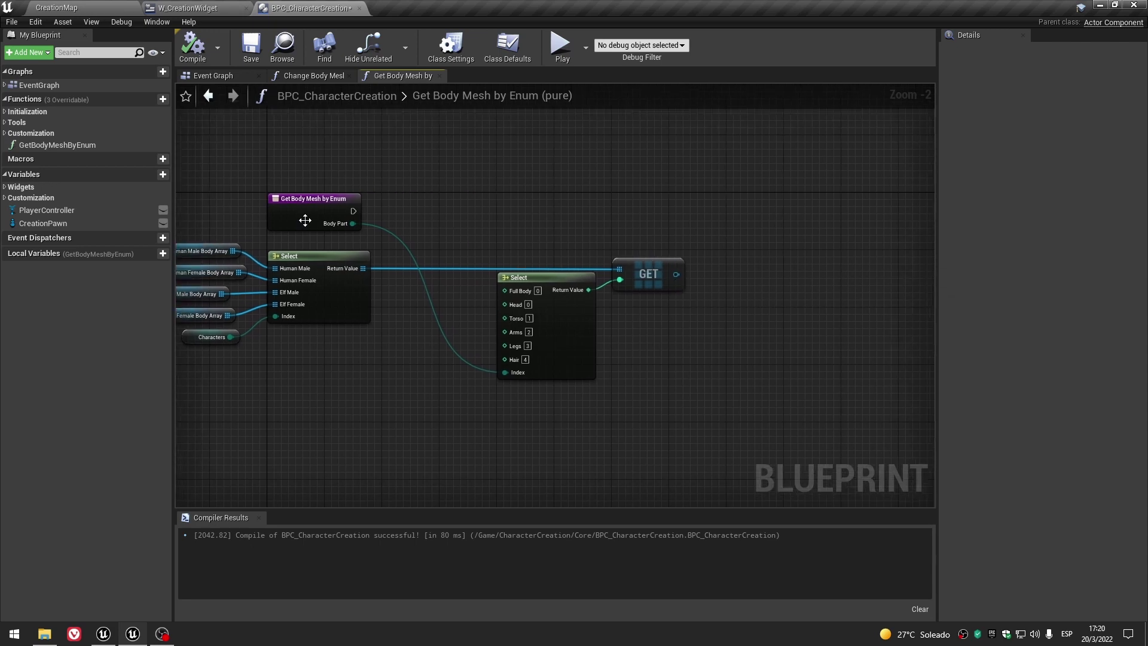
{"action": "left_click", "coordinate": [311, 218]}
{"action": "left_click", "coordinate": [1128, 267]}
{"action": "left_click", "coordinate": [1041, 236]}
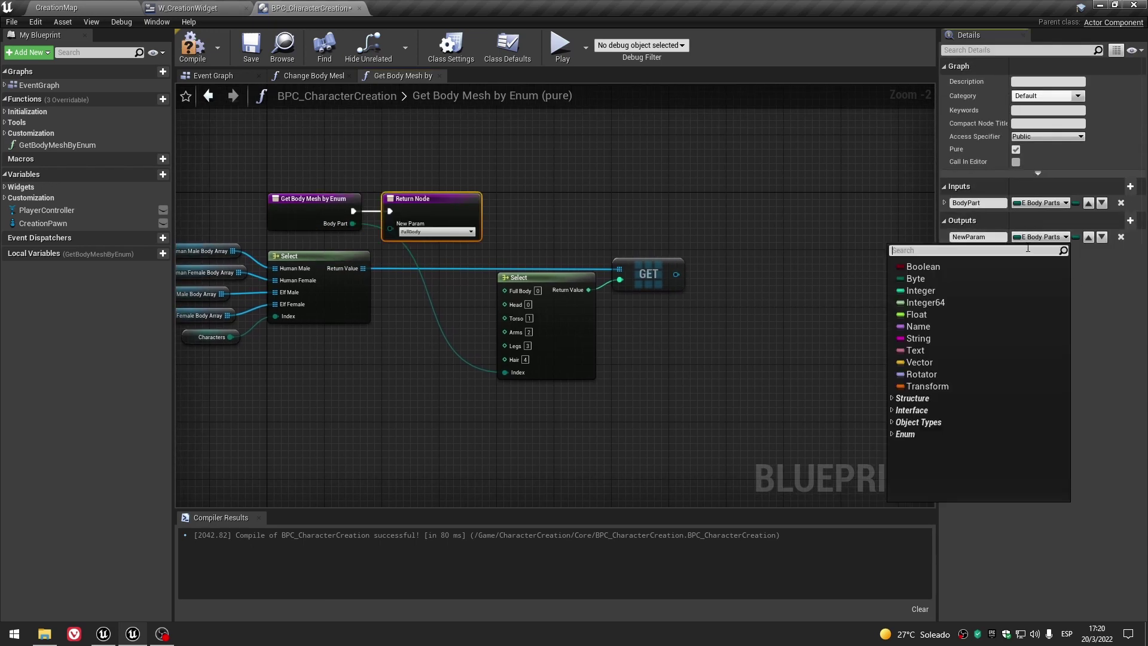
{"action": "type", "text": "skeletal mesh"}
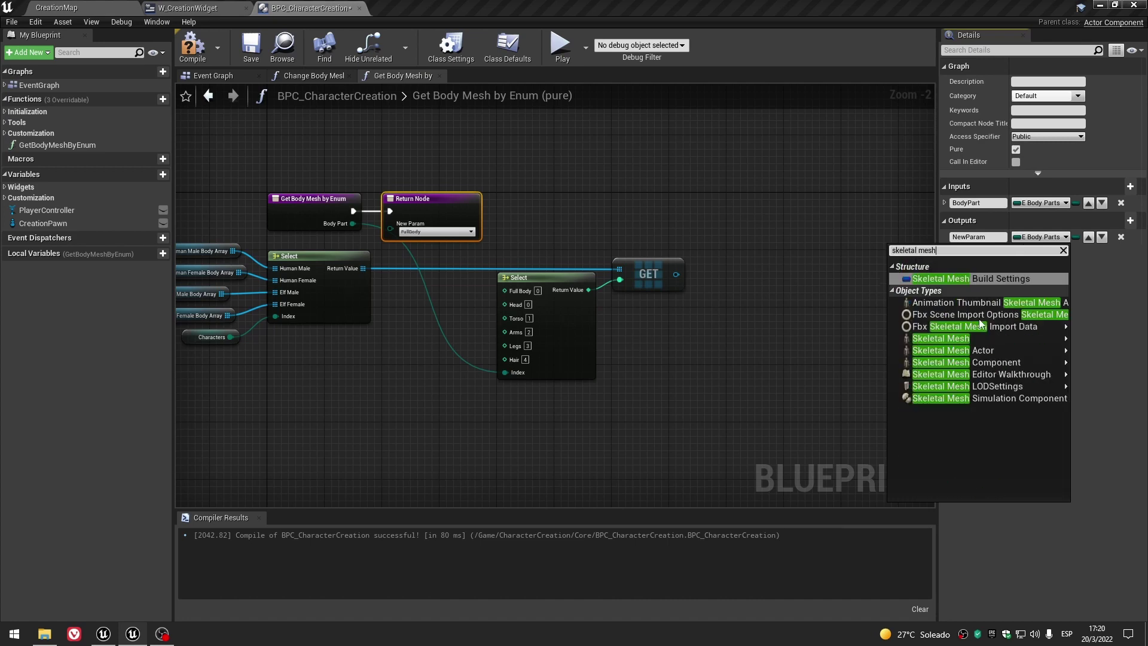
{"action": "mouse_move", "coordinate": [984, 363]}
{"action": "left_click", "coordinate": [889, 362]}
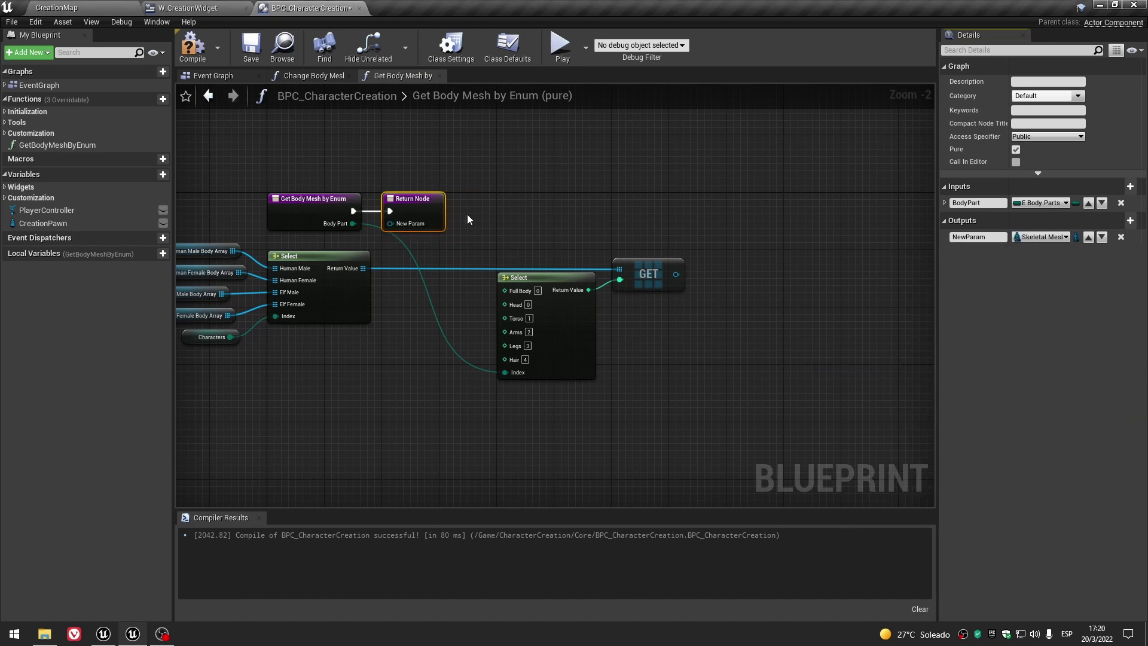
Name the output Mesh and wire the GET result into the Return Node's Mesh pin.
{"action": "left_click_drag", "start_coordinate": [421, 203], "coordinate": [762, 202]}
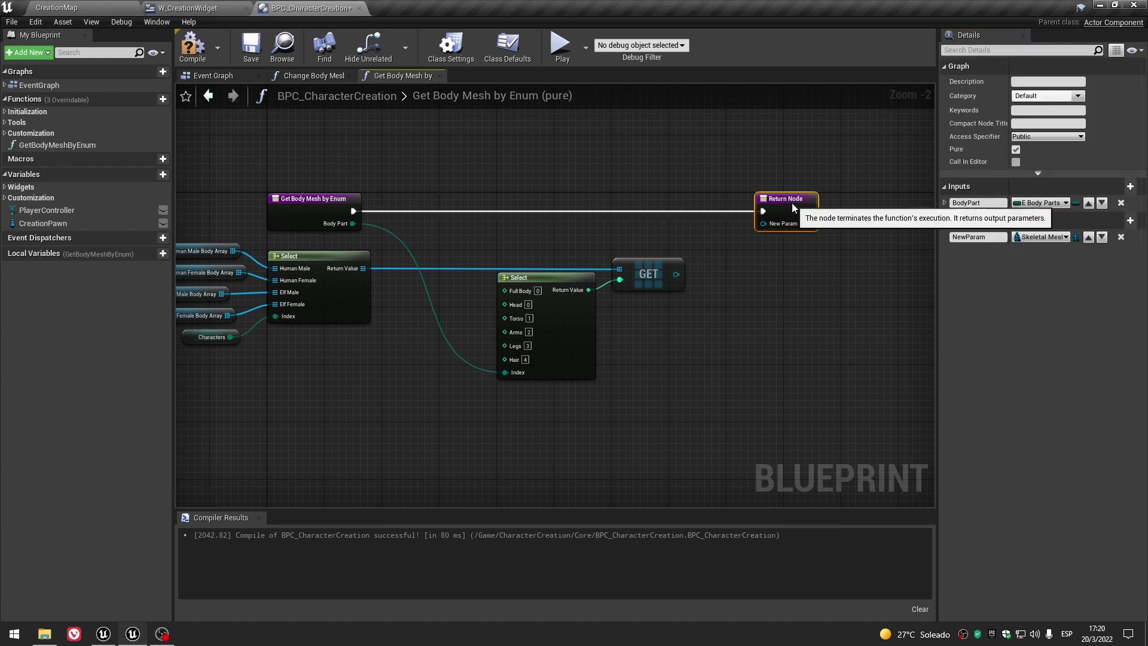
{"action": "left_click", "coordinate": [984, 237]}
{"action": "type", "text": "Mesh"}
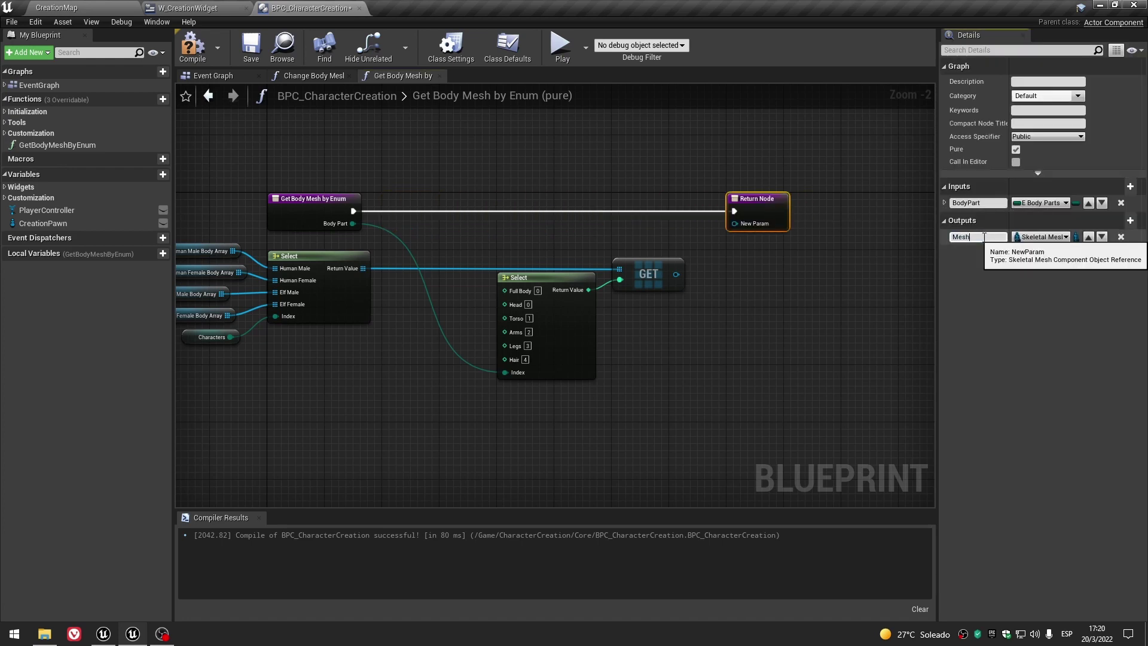
{"action": "key", "text": "Return"}
{"action": "scroll", "coordinate": [651, 249], "scroll_direction": "up", "scroll_amount": 2}
{"action": "left_click_drag", "start_coordinate": [682, 282], "coordinate": [688, 284]}
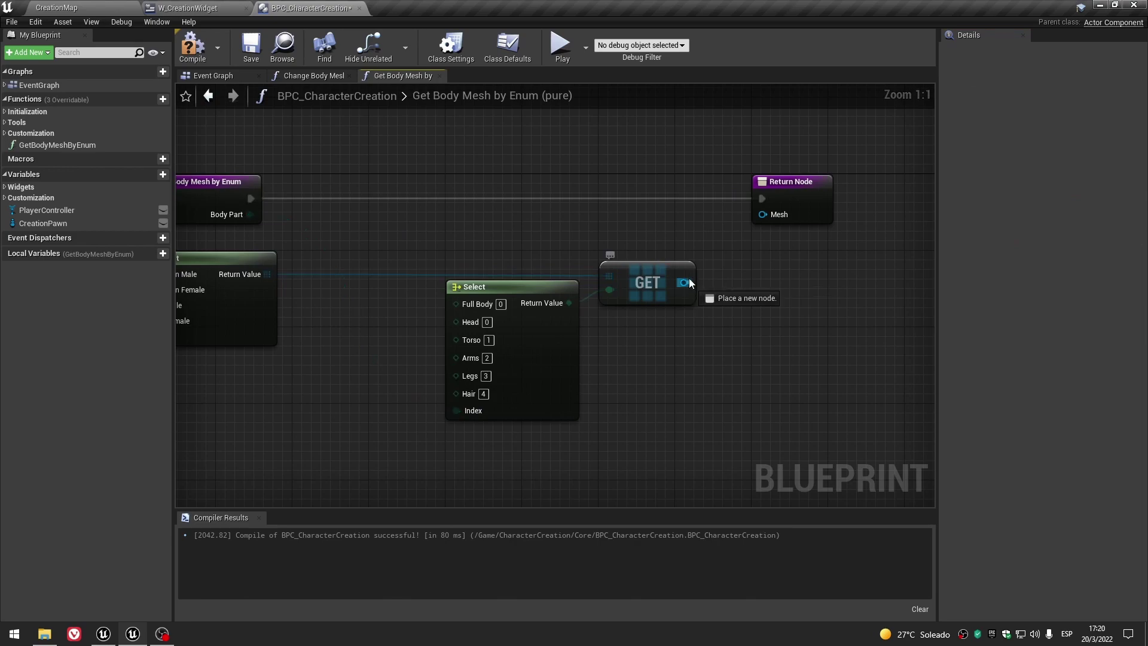
{"action": "left_click_drag", "start_coordinate": [773, 218], "coordinate": [773, 218]}
Compile and save the blueprint.
{"action": "scroll", "coordinate": [768, 325], "scroll_direction": "down", "scroll_amount": 4}
{"action": "left_click_drag", "start_coordinate": [819, 413], "coordinate": [402, 245]}
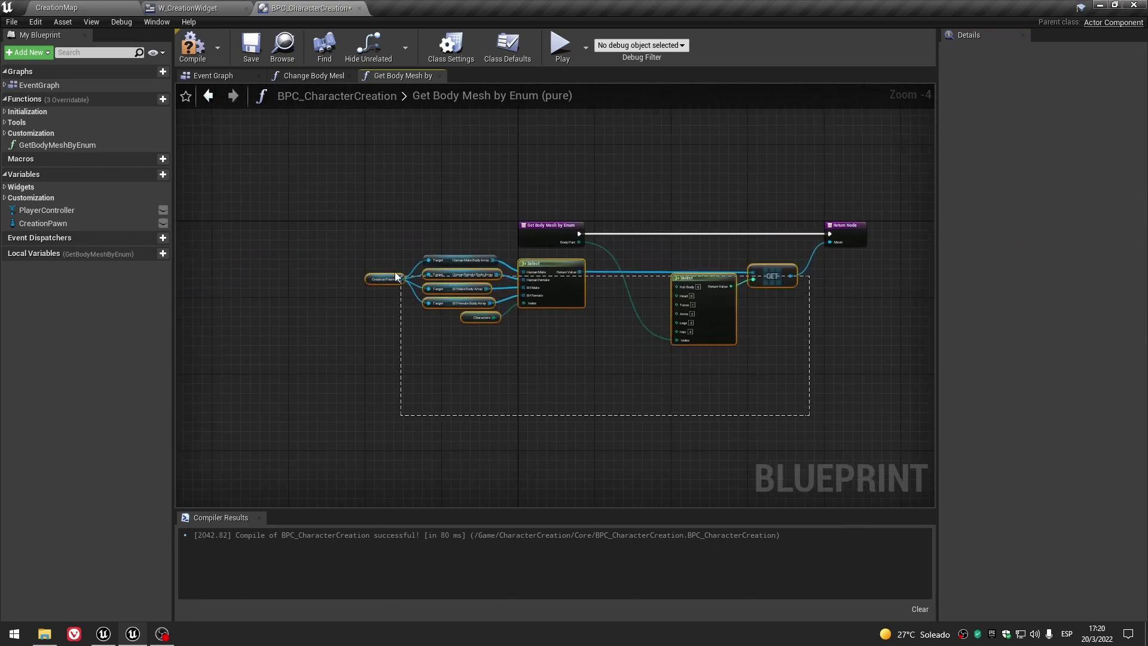
{"action": "scroll", "coordinate": [721, 289], "scroll_direction": "up", "scroll_amount": 2}
{"action": "left_click", "coordinate": [810, 344]}
{"action": "scroll", "coordinate": [722, 328], "scroll_direction": "up", "scroll_amount": 1}
{"action": "scroll", "coordinate": [722, 328], "scroll_direction": "down", "scroll_amount": 3}
{"action": "left_click", "coordinate": [192, 48]}
{"action": "left_click", "coordinate": [251, 48]}
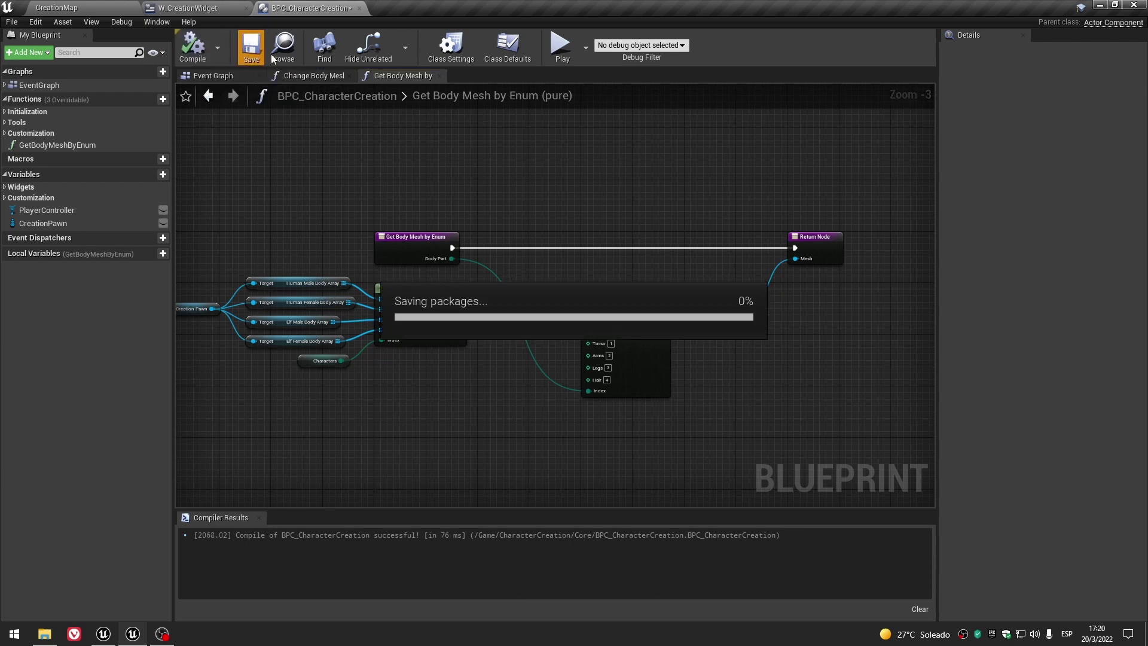
{"action": "left_click", "coordinate": [317, 76]}
Move Change Body Mesh's Switch, SET, Select and GET nodes above the main execution row.
{"action": "left_click_drag", "start_coordinate": [322, 180], "coordinate": [687, 383]}
{"action": "left_click", "coordinate": [543, 377]}
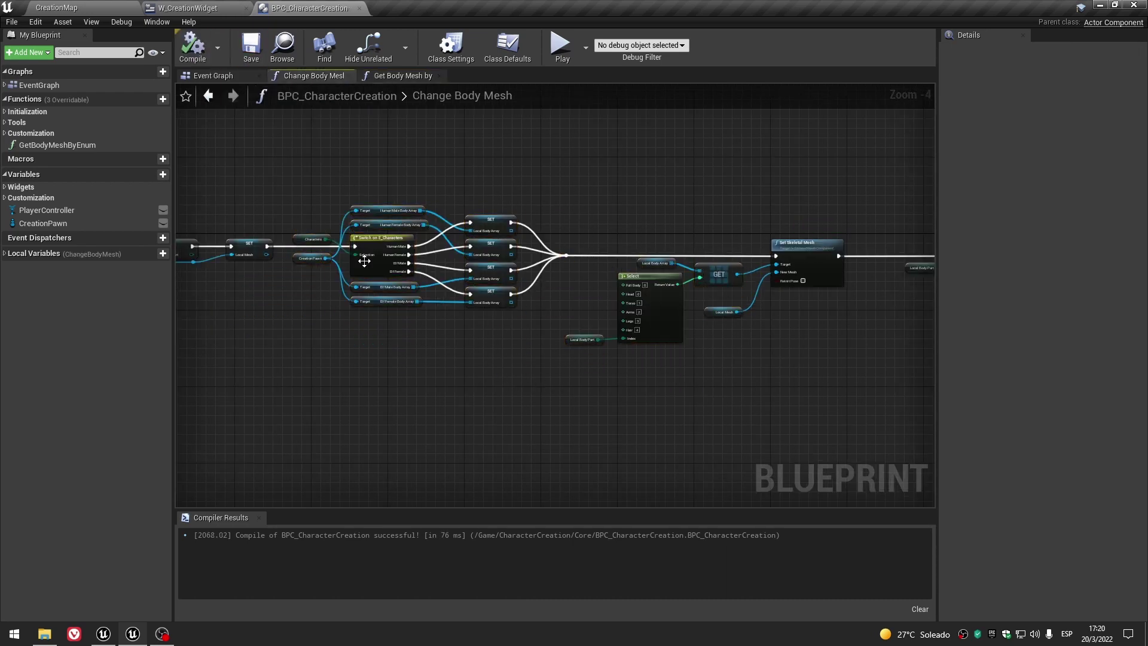
{"action": "scroll", "coordinate": [763, 249], "scroll_direction": "up", "scroll_amount": 2}
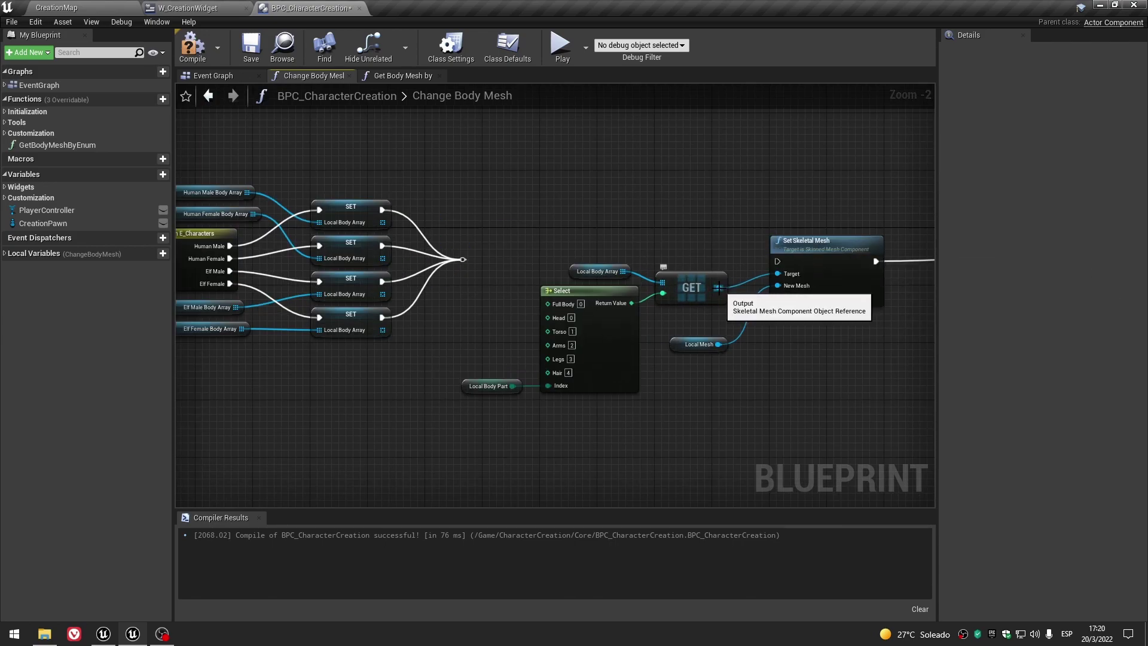
{"action": "scroll", "coordinate": [718, 288], "scroll_direction": "down", "scroll_amount": 2}
{"action": "left_click_drag", "start_coordinate": [312, 179], "coordinate": [727, 397]}
{"action": "scroll", "coordinate": [708, 393], "scroll_direction": "down", "scroll_amount": 2}
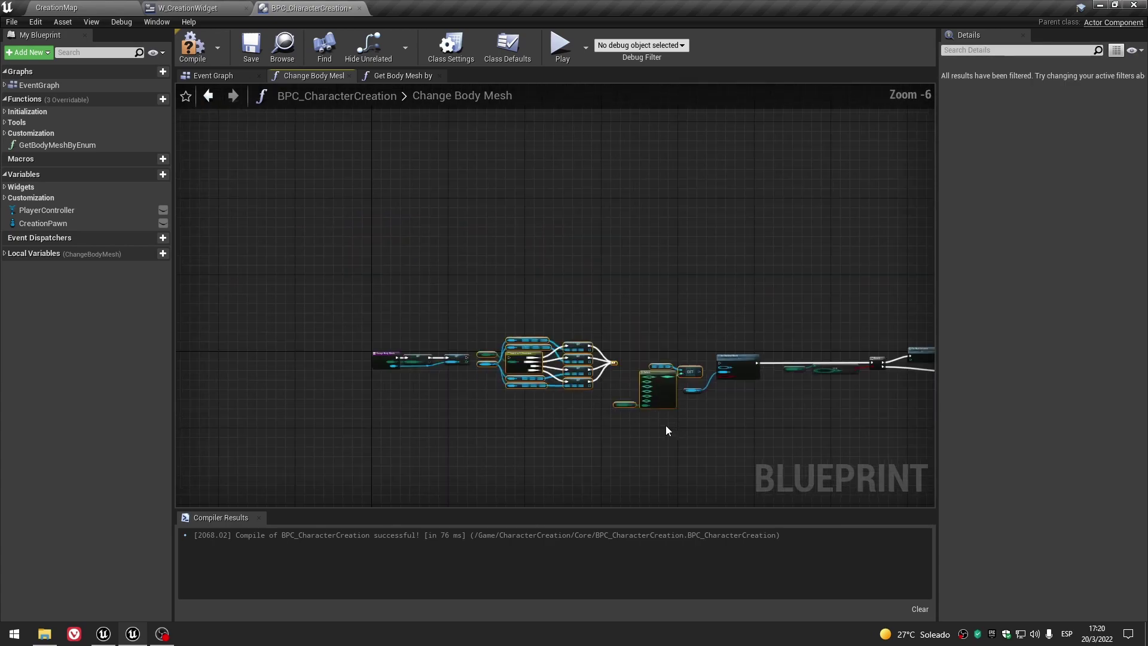
{"action": "scroll", "coordinate": [617, 397], "scroll_direction": "up", "scroll_amount": 2}
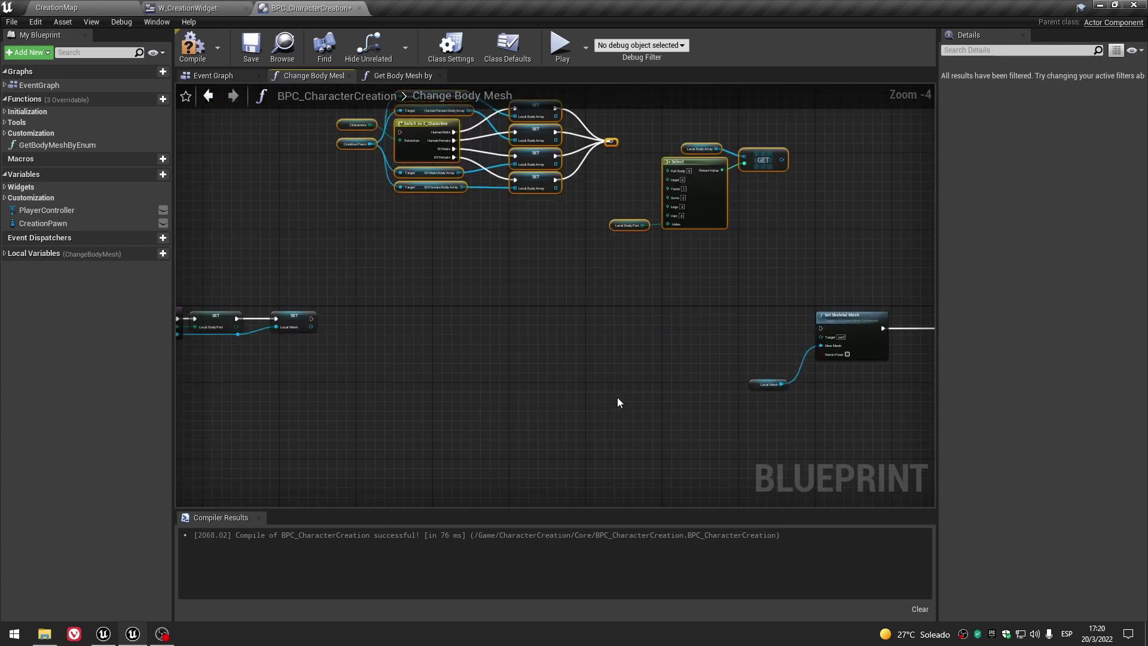
{"action": "scroll", "coordinate": [606, 396], "scroll_direction": "down", "scroll_amount": 2}
{"action": "right_click_drag", "start_coordinate": [644, 371], "coordinate": [432, 327]}
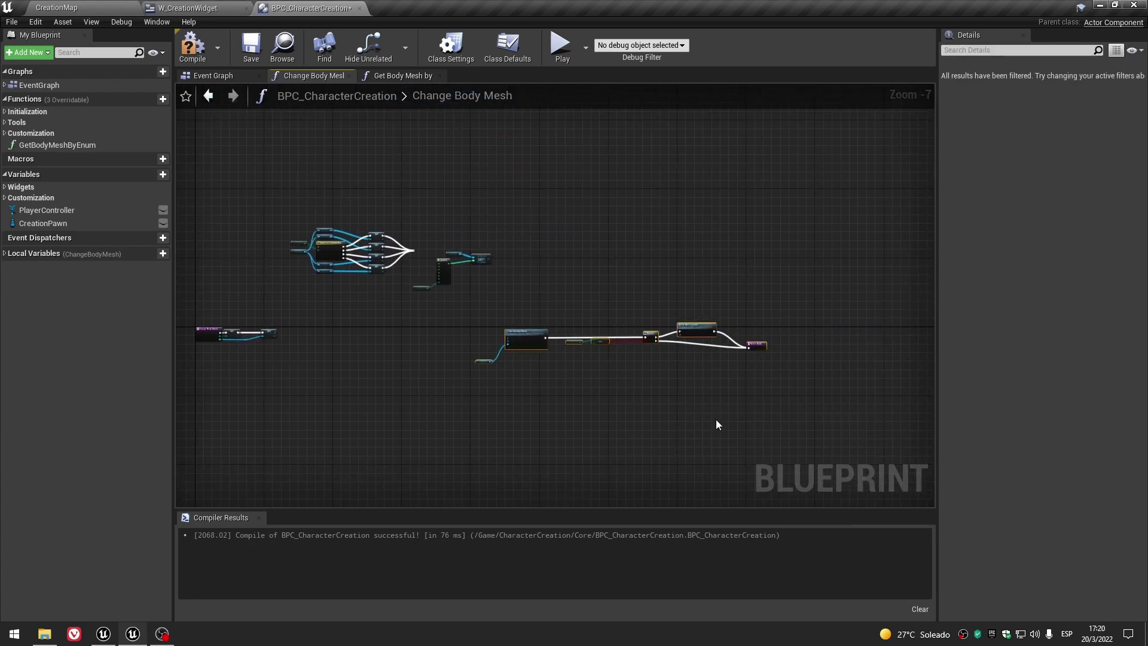
{"action": "scroll", "coordinate": [602, 365], "scroll_direction": "up", "scroll_amount": 4}
{"action": "scroll", "coordinate": [598, 355], "scroll_direction": "down", "scroll_amount": 2}
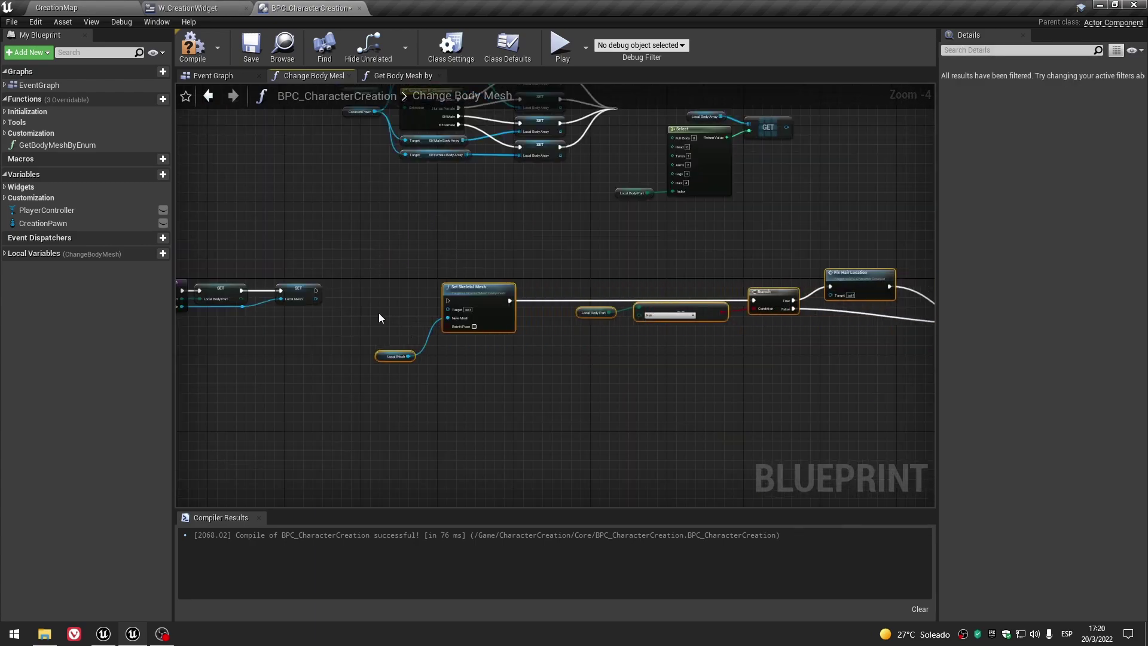
{"action": "left_click", "coordinate": [324, 314]}
{"action": "scroll", "coordinate": [460, 322], "scroll_direction": "up", "scroll_amount": 3}
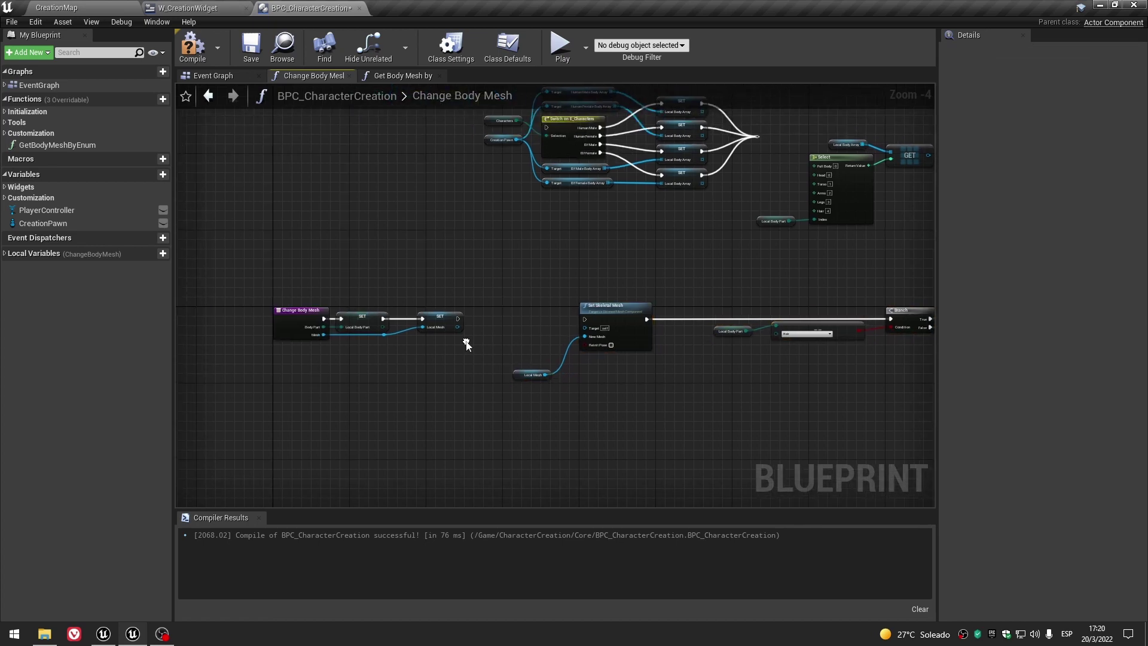
Call Get Body Mesh by Enum with Local Body Part, feeding its Mesh and the Local Mesh SET into Set Skeletal Mesh.
{"action": "left_click_drag", "start_coordinate": [56, 145], "coordinate": [517, 230]}
{"action": "scroll", "coordinate": [550, 297], "scroll_direction": "up", "scroll_amount": 1}
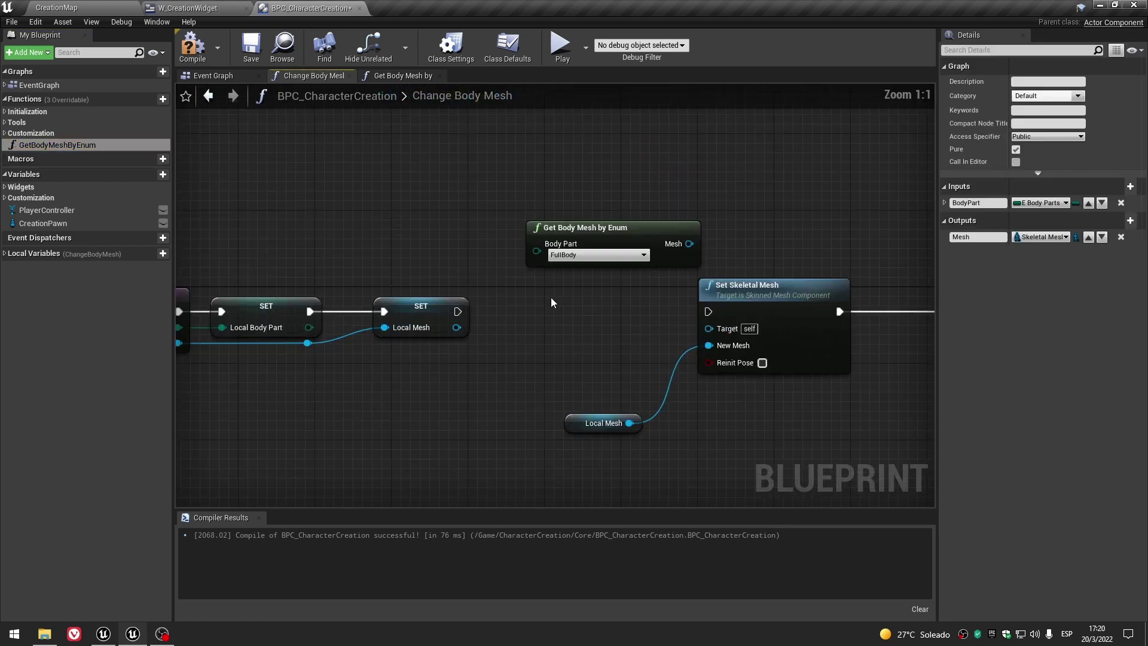
{"action": "left_click", "coordinate": [433, 361]}
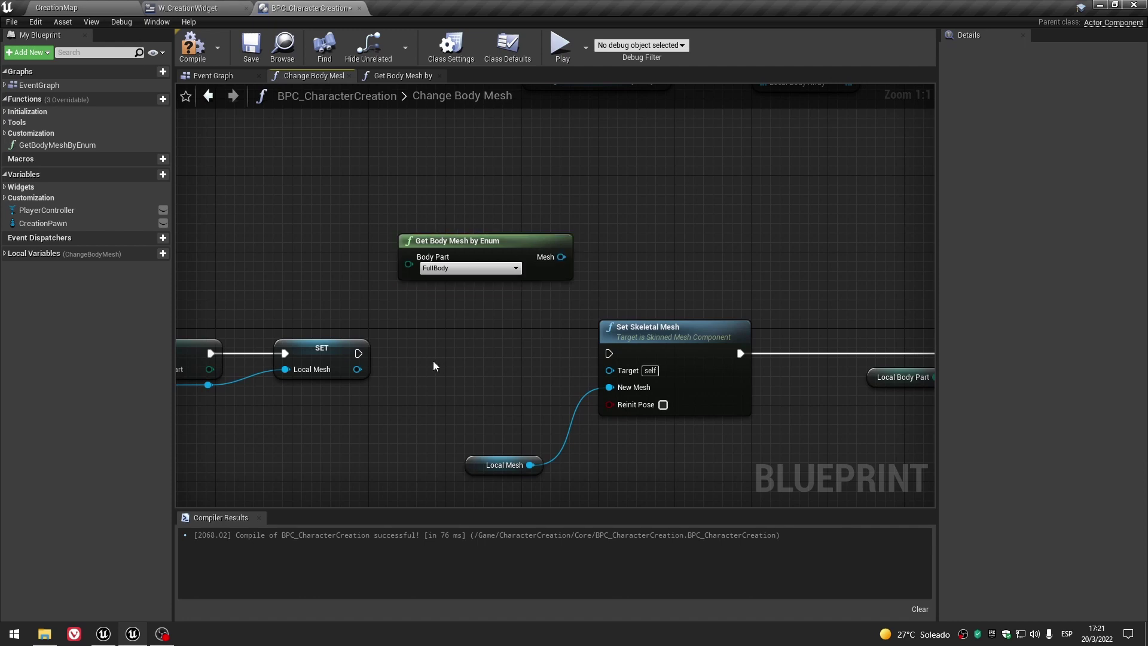
{"action": "right_click_drag", "start_coordinate": [433, 360], "coordinate": [596, 328]}
{"action": "left_click_drag", "start_coordinate": [373, 336], "coordinate": [412, 315]}
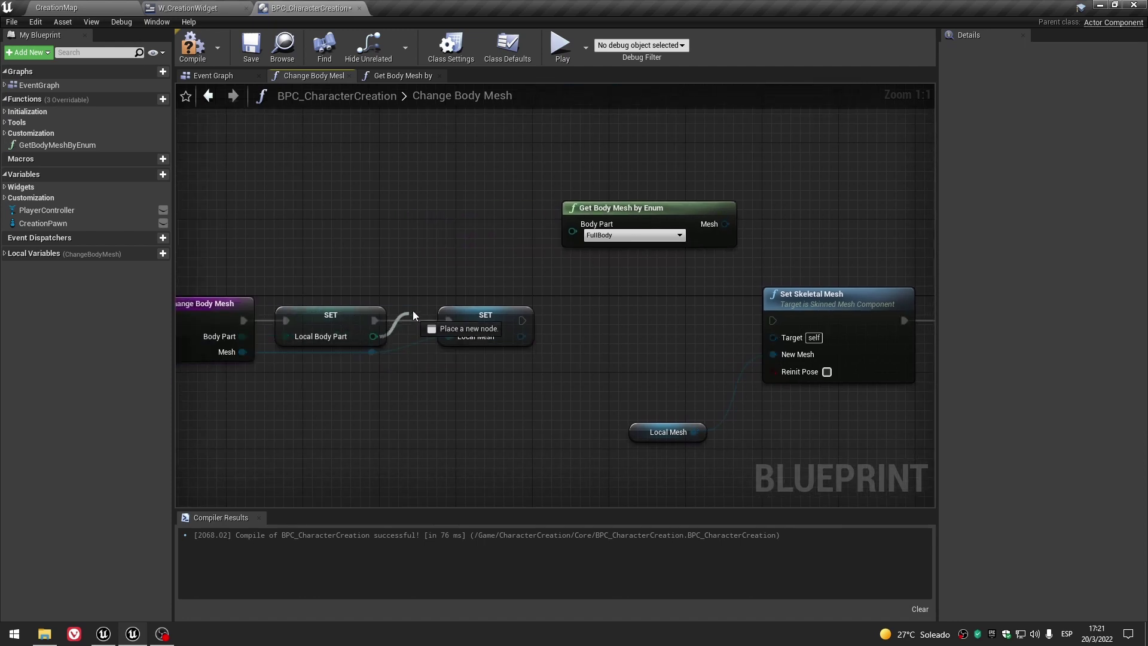
{"action": "mouse_move", "coordinate": [536, 240]}
{"action": "left_mouse_down"}
{"action": "mouse_move", "coordinate": [572, 231]}
{"action": "mouse_move", "coordinate": [459, 261]}
{"action": "left_mouse_up"}
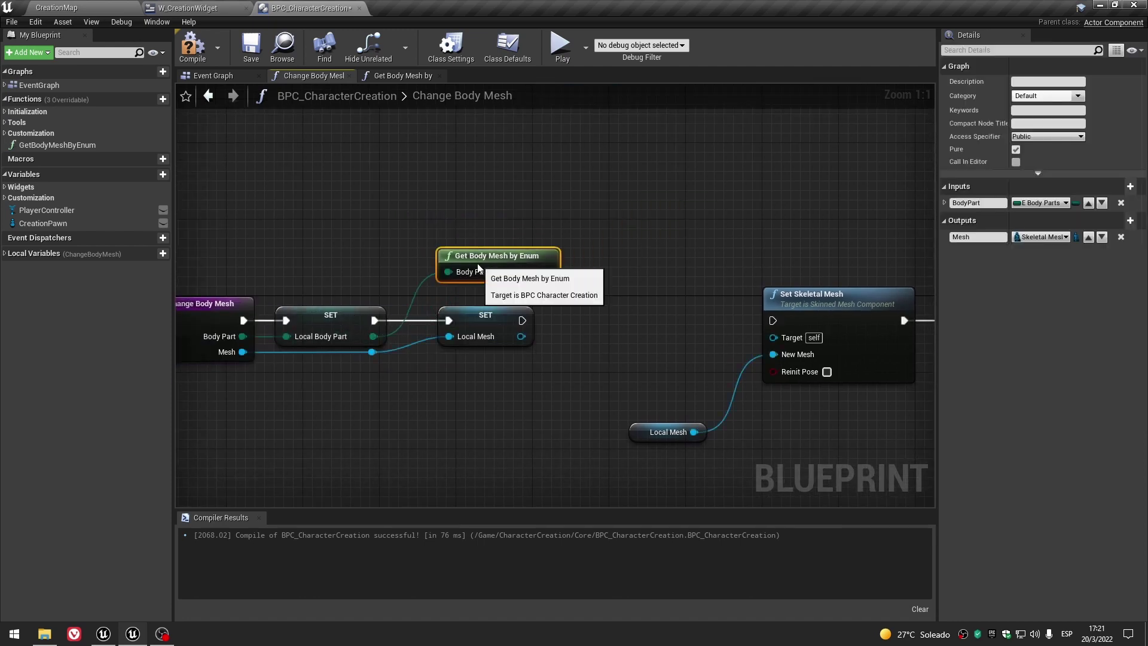
{"action": "left_click", "coordinate": [710, 241]}
{"action": "right_click_drag", "start_coordinate": [712, 246], "coordinate": [657, 245]}
{"action": "left_click_drag", "start_coordinate": [492, 269], "coordinate": [719, 334]}
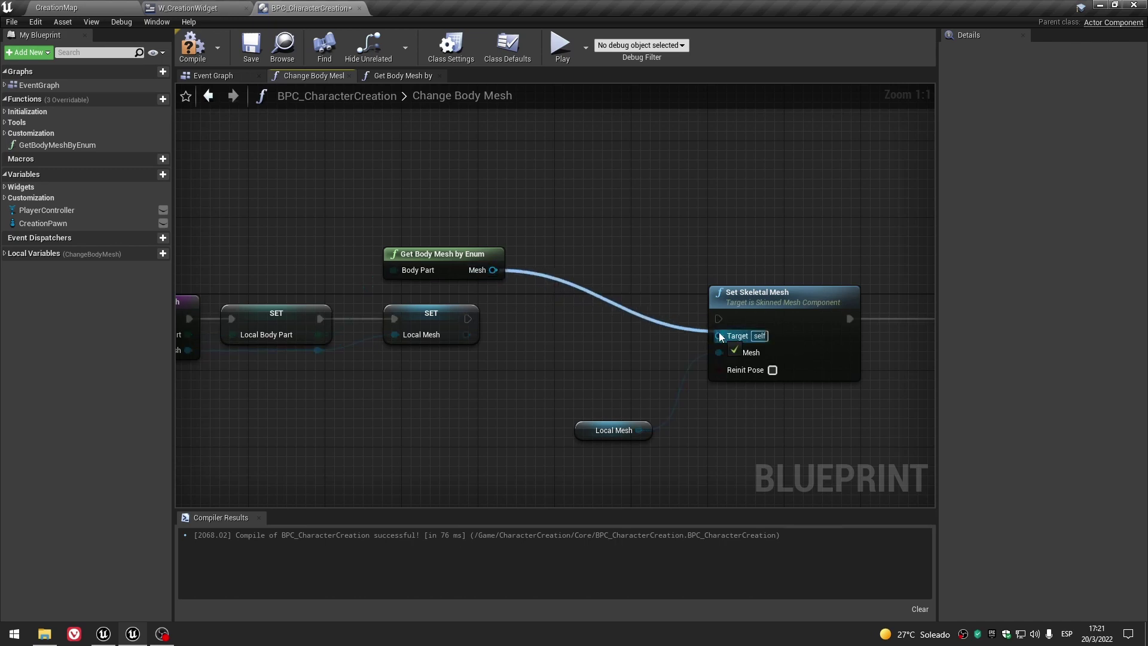
{"action": "left_click_drag", "start_coordinate": [467, 318], "coordinate": [718, 318]}
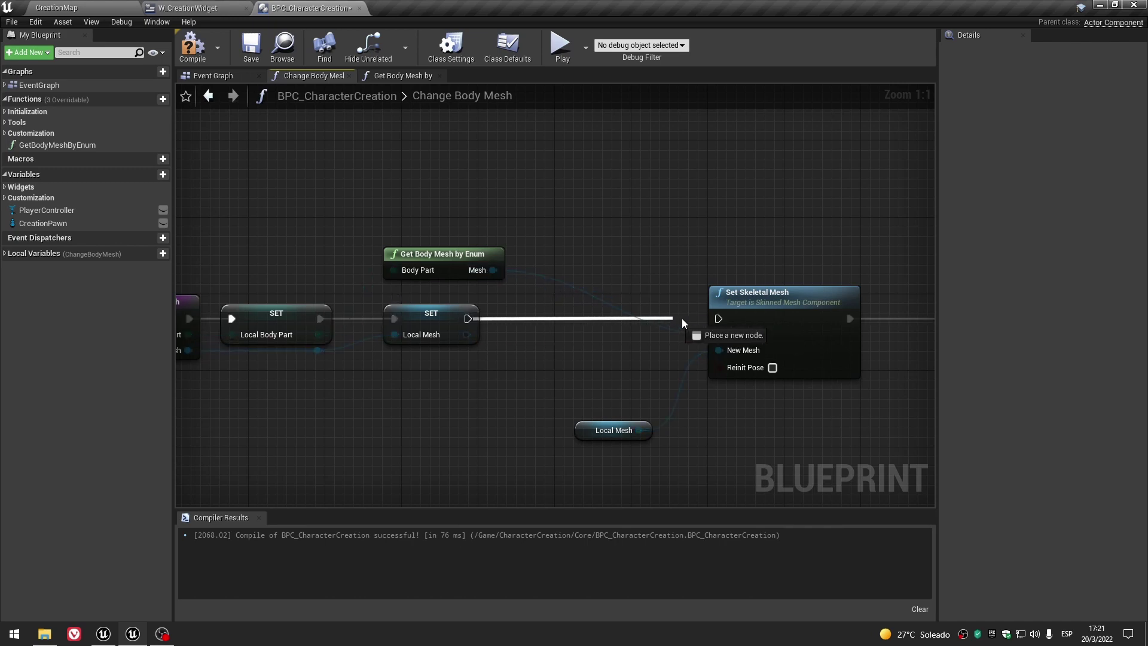
Reposition the new call and the Local Mesh getter around Set Skeletal Mesh.
{"action": "left_click_drag", "start_coordinate": [379, 240], "coordinate": [512, 388]}
{"action": "left_click_drag", "start_coordinate": [430, 254], "coordinate": [450, 254]}
{"action": "left_click", "coordinate": [499, 392]}
{"action": "right_click_drag", "start_coordinate": [499, 392], "coordinate": [400, 374]}
{"action": "scroll", "coordinate": [490, 395], "scroll_direction": "down", "scroll_amount": 2}
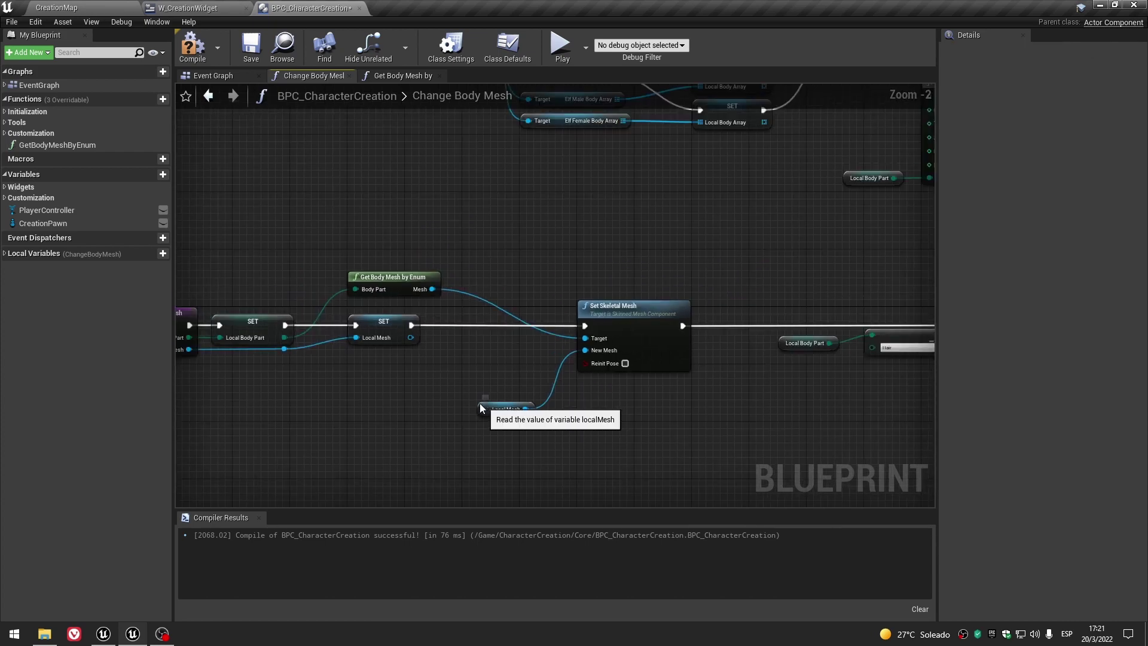
{"action": "left_click_drag", "start_coordinate": [486, 409], "coordinate": [406, 383]}
{"action": "left_click", "coordinate": [619, 313]}
{"action": "scroll", "coordinate": [562, 428], "scroll_direction": "up", "scroll_amount": 2}
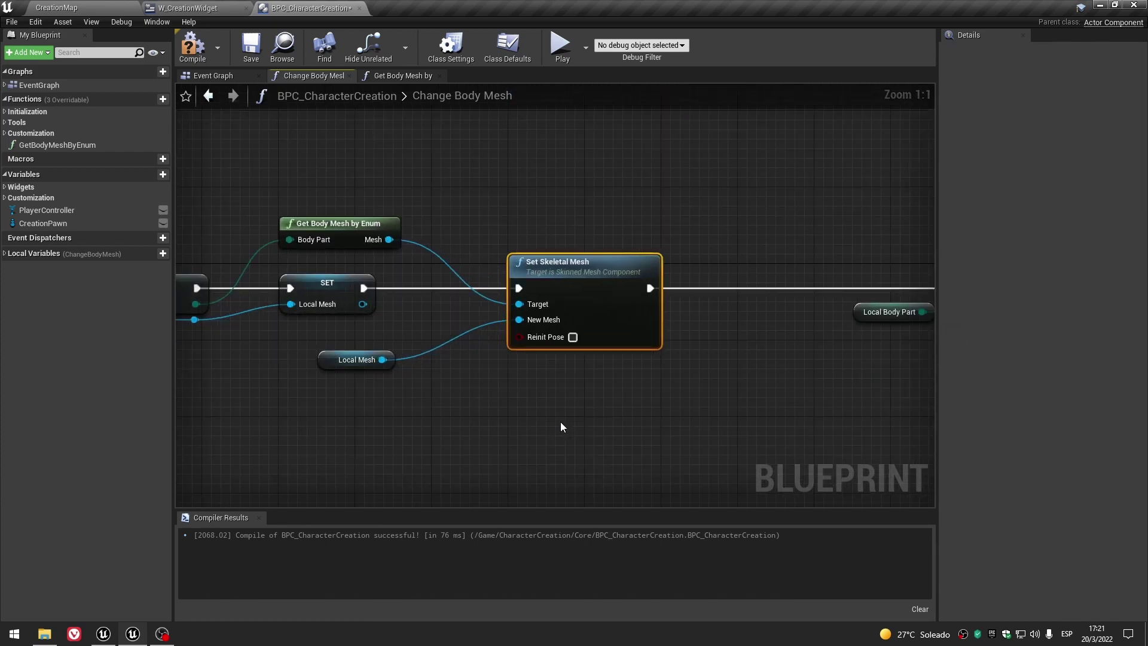
{"action": "right_click_drag", "start_coordinate": [561, 422], "coordinate": [681, 427]}
{"action": "left_click_drag", "start_coordinate": [447, 375], "coordinate": [486, 366]}
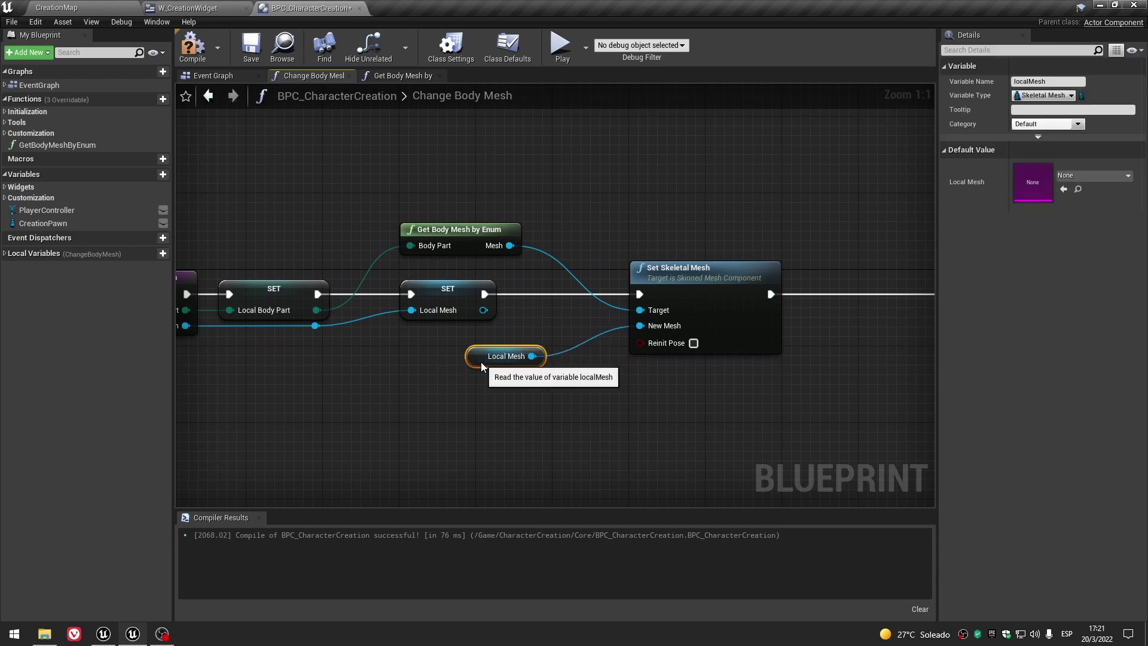
Check the Get Body Mesh by Enum graph, then delete the old upper Switch/SET node group.
{"action": "left_click", "coordinate": [445, 230]}
{"action": "left_click", "coordinate": [417, 76]}
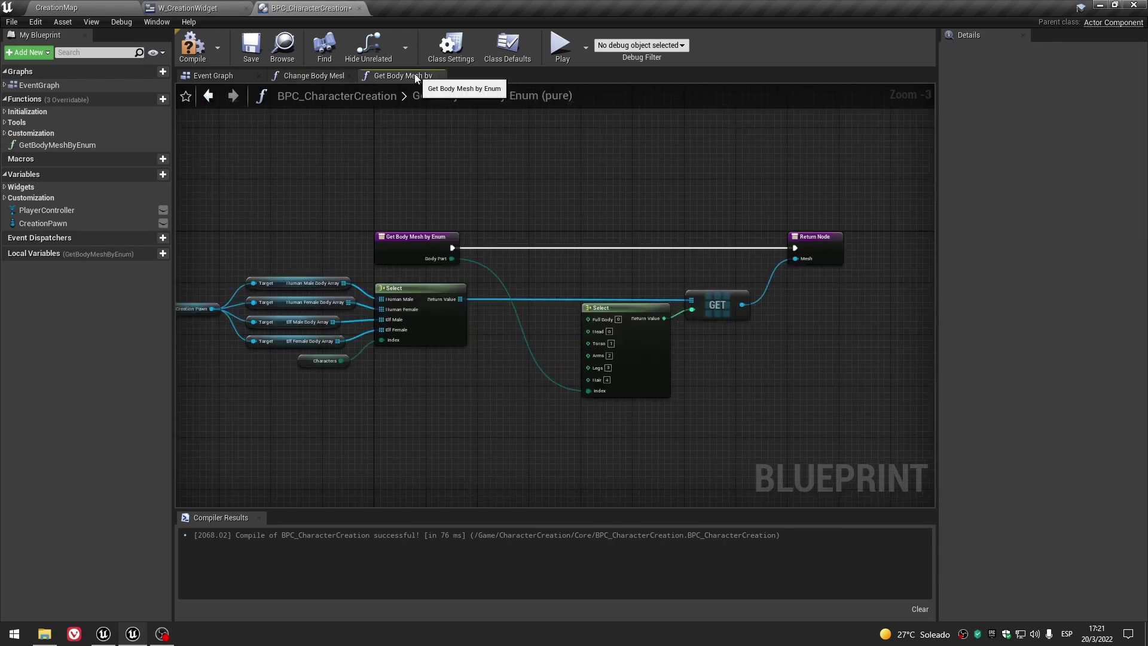
{"action": "left_click", "coordinate": [338, 76]}
{"action": "scroll", "coordinate": [518, 311], "scroll_direction": "down", "scroll_amount": 4}
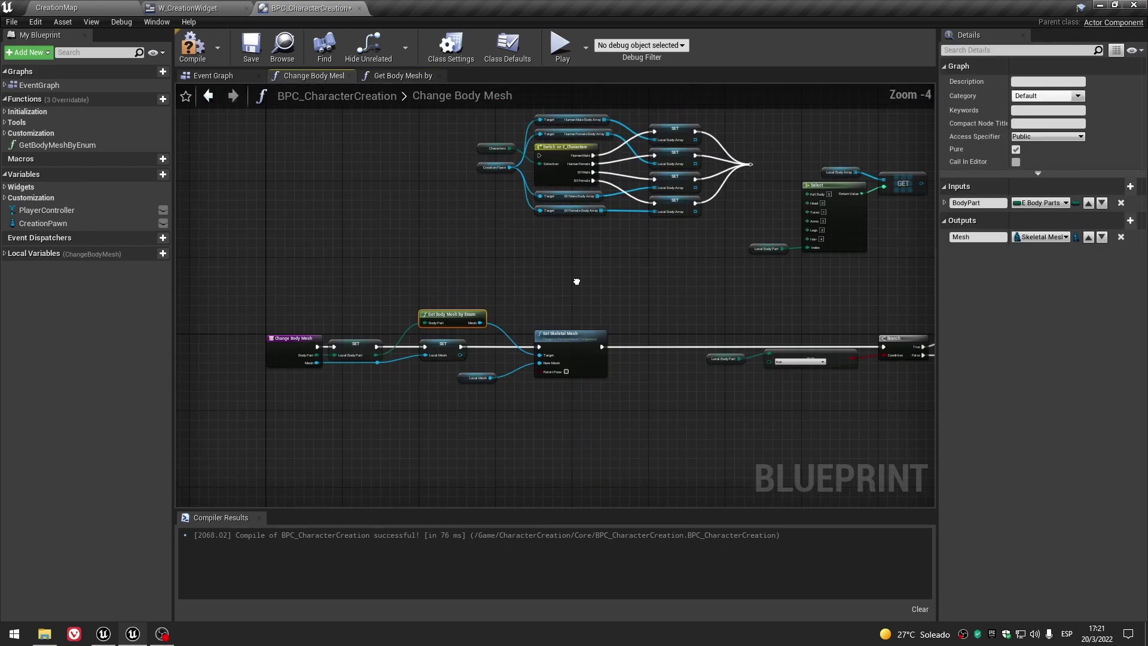
{"action": "right_click_drag", "start_coordinate": [614, 243], "coordinate": [405, 333]}
{"action": "left_click_drag", "start_coordinate": [269, 136], "coordinate": [715, 339]}
{"action": "key", "text": "Delete"}
{"action": "right_click_drag", "start_coordinate": [572, 347], "coordinate": [512, 228]}
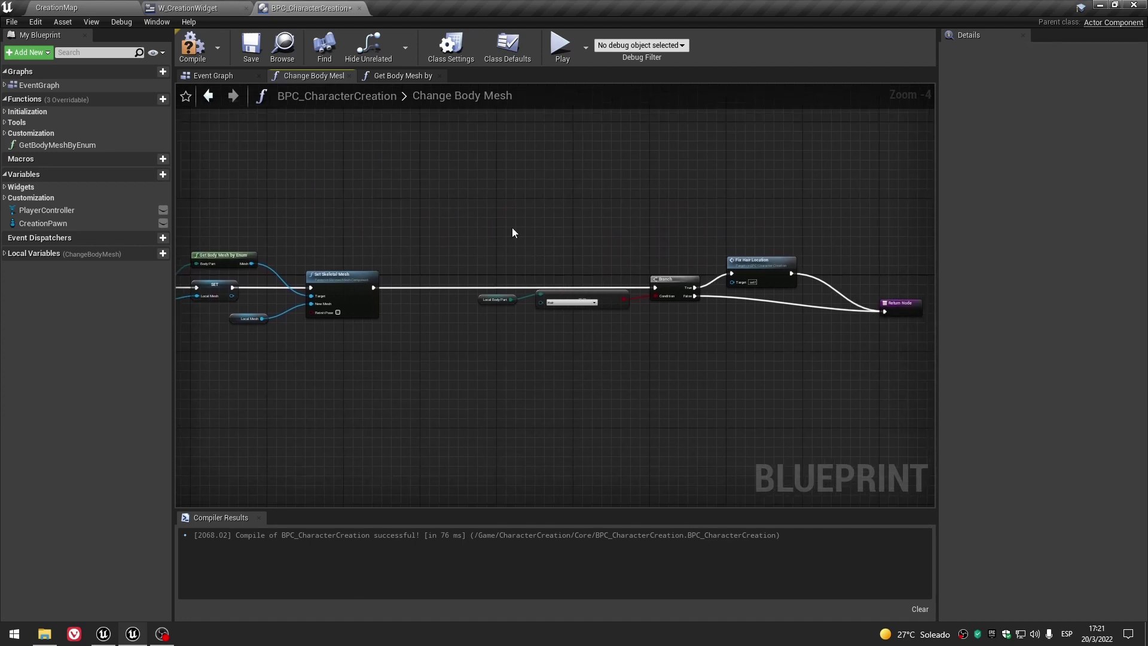
{"action": "scroll", "coordinate": [505, 221], "scroll_direction": "down", "scroll_amount": 2}
Review the Local Body Part, ==, Branch and Fix Hair Location chain up to the Return Node.
{"action": "left_click_drag", "start_coordinate": [505, 221], "coordinate": [599, 313]}
{"action": "scroll", "coordinate": [523, 242], "scroll_direction": "up", "scroll_amount": 5}
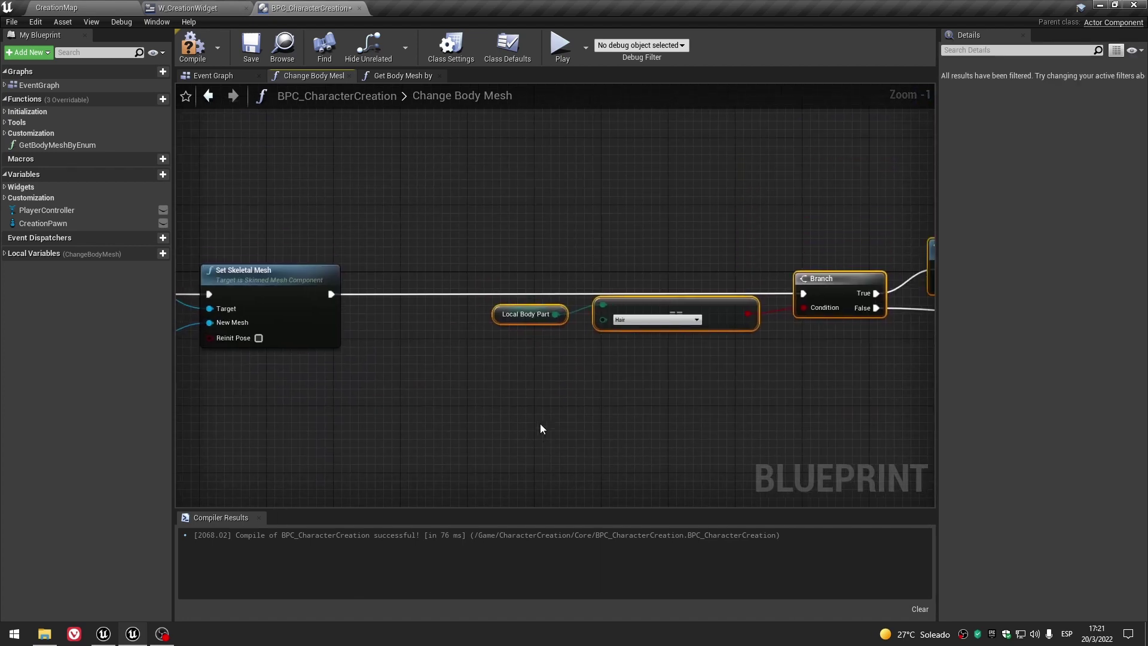
{"action": "right_click_drag", "start_coordinate": [530, 422], "coordinate": [966, 421]}
{"action": "left_click", "coordinate": [530, 421]}
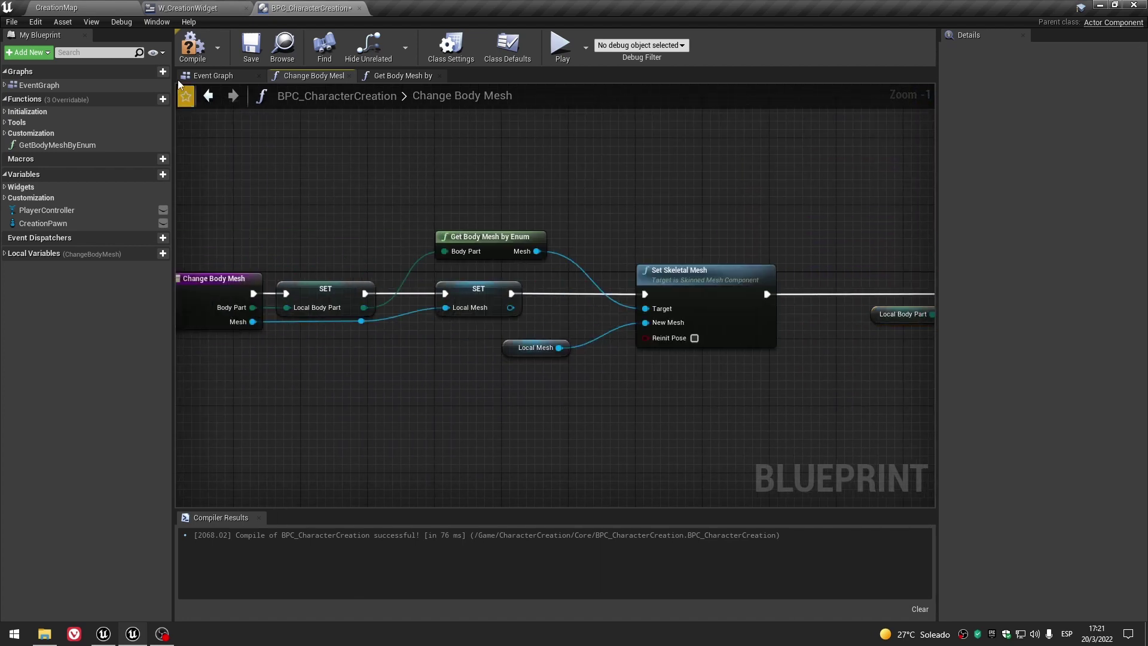
{"action": "scroll", "coordinate": [442, 155], "scroll_direction": "down", "scroll_amount": 3}
{"action": "right_click_drag", "start_coordinate": [328, 366], "coordinate": [655, 381]}
{"action": "right_click_drag", "start_coordinate": [743, 365], "coordinate": [320, 380]}
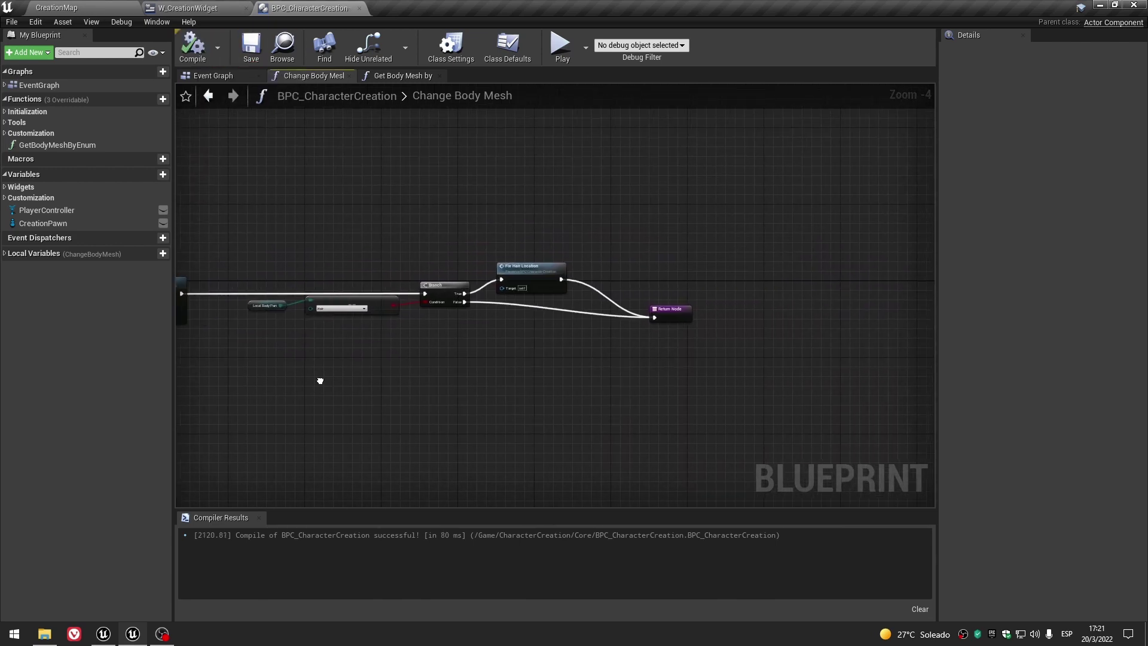
Inspect CurrentCustomization's HumanMale entry: SK_Mannequin Head, Torso, Arms and Legs meshes, Hair None.
{"action": "scroll", "coordinate": [619, 358], "scroll_direction": "up", "scroll_amount": 1}
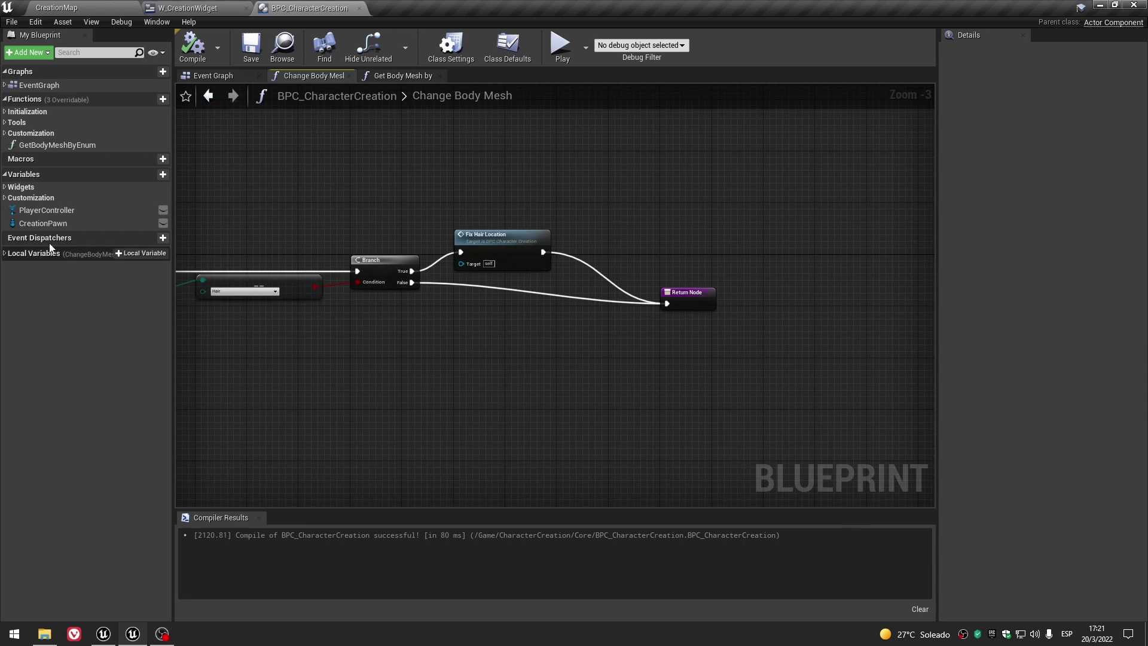
{"action": "left_click", "coordinate": [30, 197]}
{"action": "left_click", "coordinate": [62, 249]}
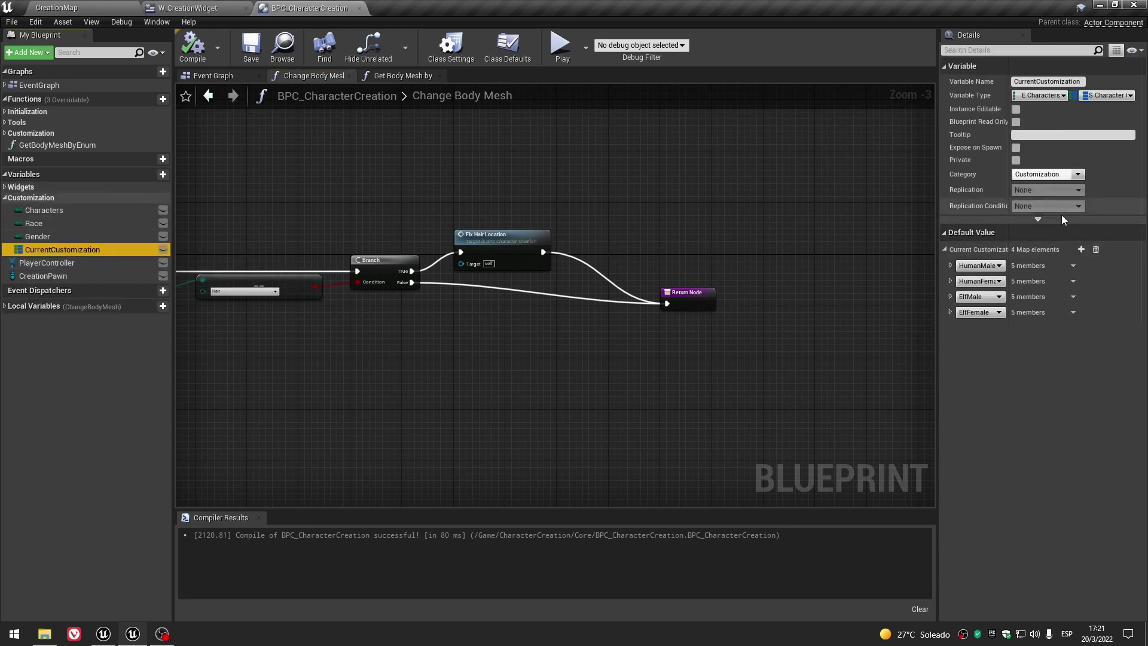
{"action": "left_click", "coordinate": [950, 265]}
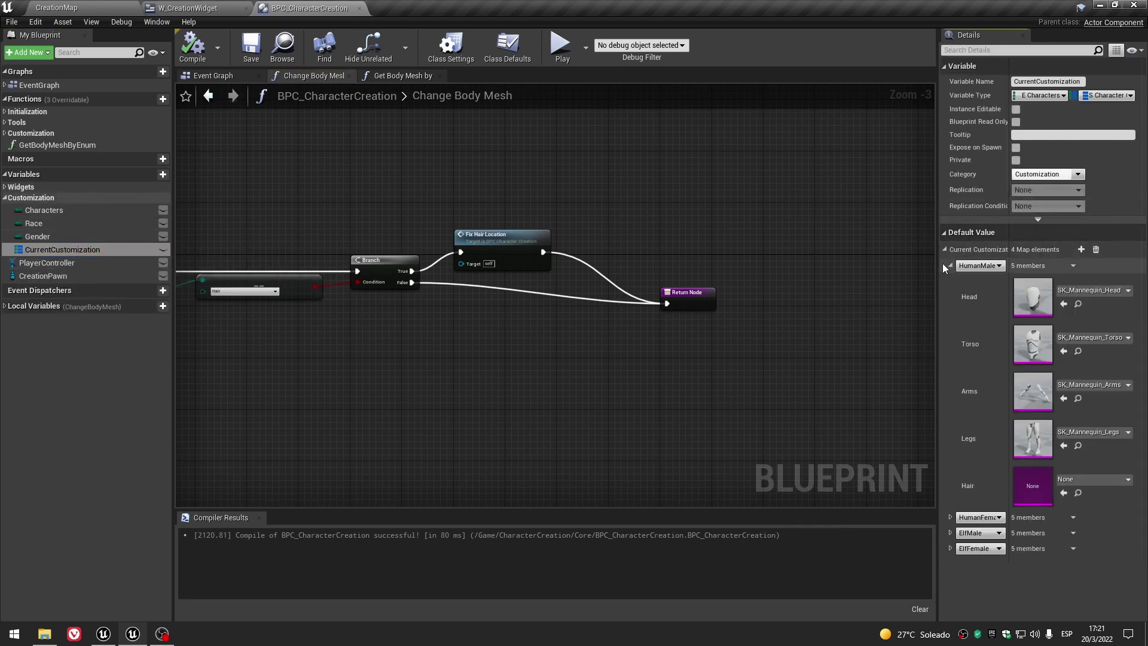
{"action": "left_click_drag", "start_coordinate": [937, 263], "coordinate": [868, 263]}
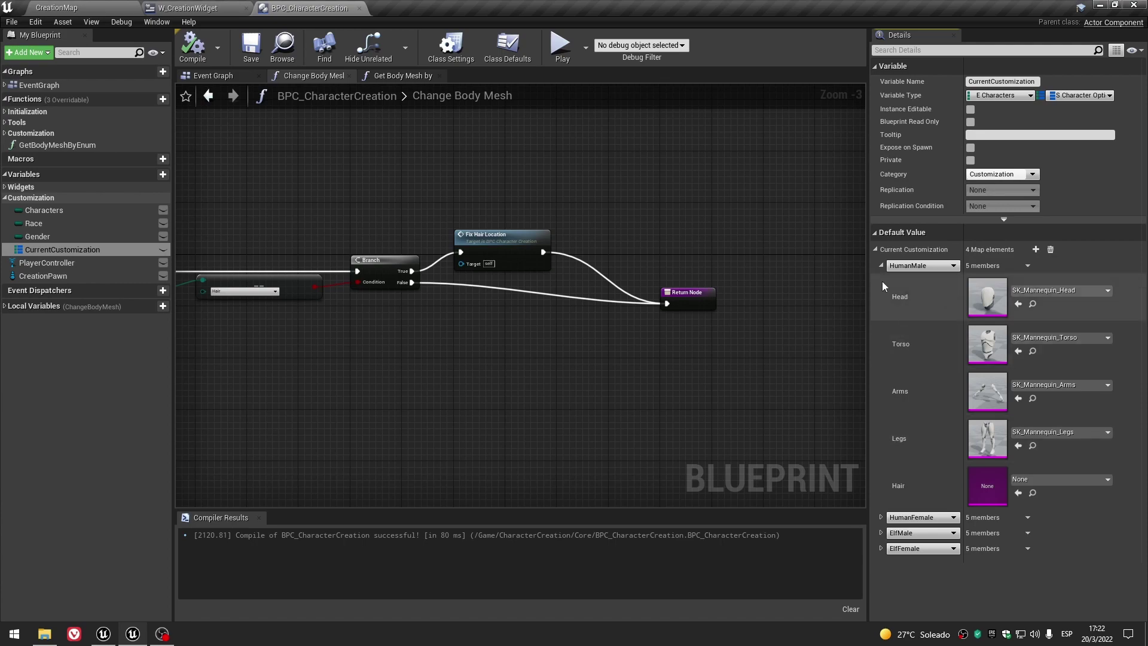
{"action": "left_click", "coordinate": [879, 265]}
Pan and zoom the graph to frame the Change Body Mesh chain and its Set Skeletal Mesh node.
{"action": "scroll", "coordinate": [732, 387], "scroll_direction": "down", "scroll_amount": 1}
{"action": "scroll", "coordinate": [656, 387], "scroll_direction": "down", "scroll_amount": 1}
{"action": "right_click_drag", "start_coordinate": [452, 380], "coordinate": [432, 381]}
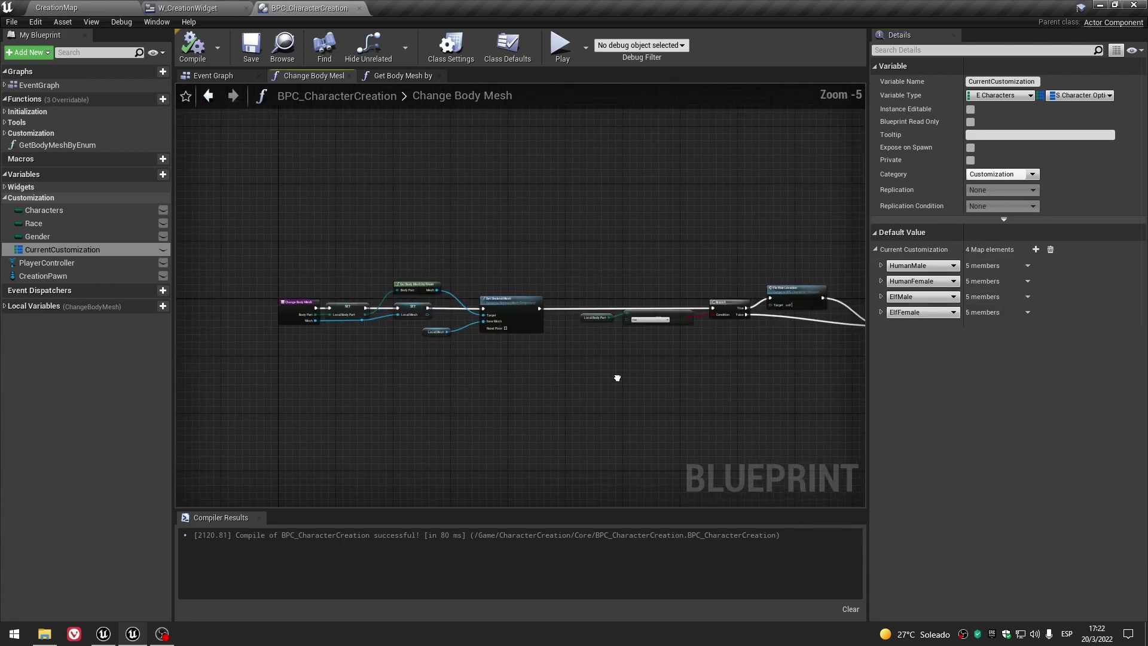
{"action": "scroll", "coordinate": [472, 371], "scroll_direction": "up", "scroll_amount": 1}
{"action": "scroll", "coordinate": [456, 385], "scroll_direction": "down", "scroll_amount": 1}
{"action": "right_click_drag", "start_coordinate": [456, 385], "coordinate": [787, 392]}
{"action": "scroll", "coordinate": [552, 361], "scroll_direction": "up", "scroll_amount": 5}
{"action": "right_click_drag", "start_coordinate": [551, 361], "coordinate": [403, 388]}
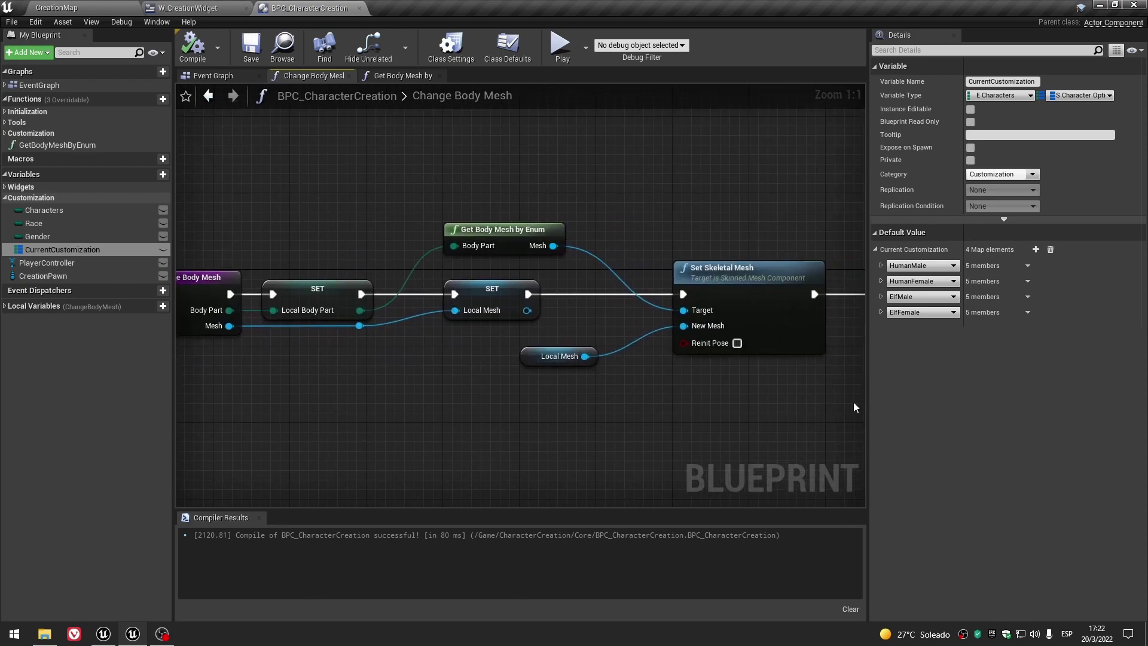
Narrow the Details panel and re-centre the graph on the Change Body Mesh nodes.
{"action": "left_click_drag", "start_coordinate": [868, 397], "coordinate": [925, 397]}
{"action": "right_click_drag", "start_coordinate": [362, 370], "coordinate": [441, 370]}
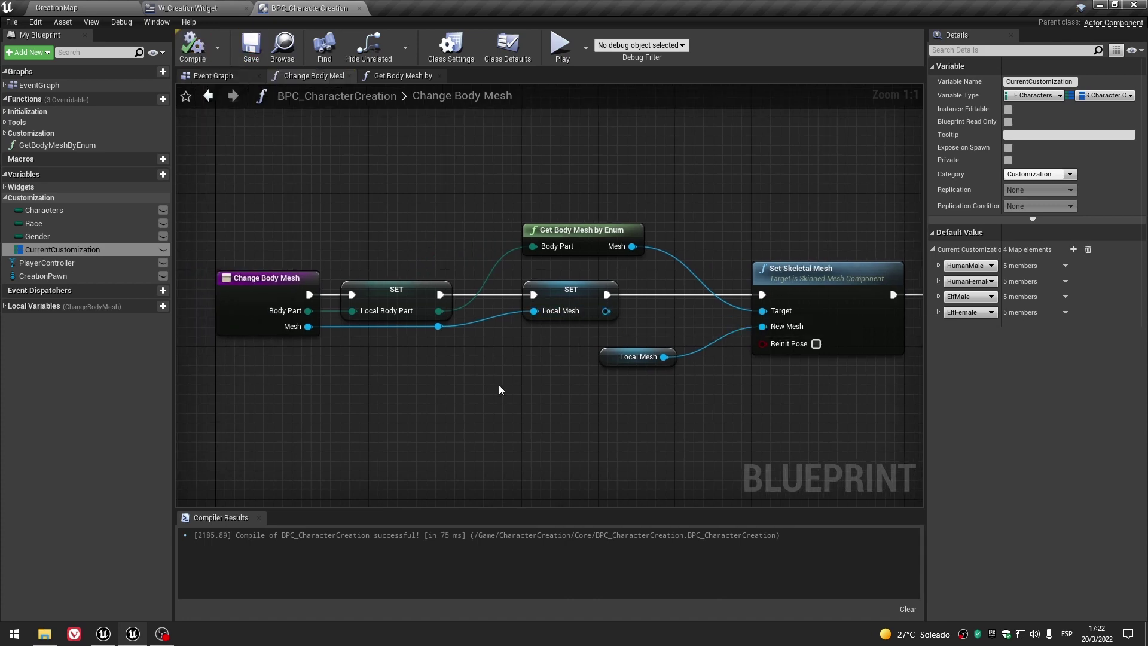
{"action": "scroll", "coordinate": [463, 367], "scroll_direction": "down", "scroll_amount": 1}
{"action": "right_click_drag", "start_coordinate": [469, 375], "coordinate": [459, 365]}
{"action": "scroll", "coordinate": [455, 361], "scroll_direction": "up", "scroll_amount": 1}
{"action": "scroll", "coordinate": [441, 363], "scroll_direction": "down", "scroll_amount": 1}
{"action": "scroll", "coordinate": [459, 364], "scroll_direction": "up", "scroll_amount": 1}
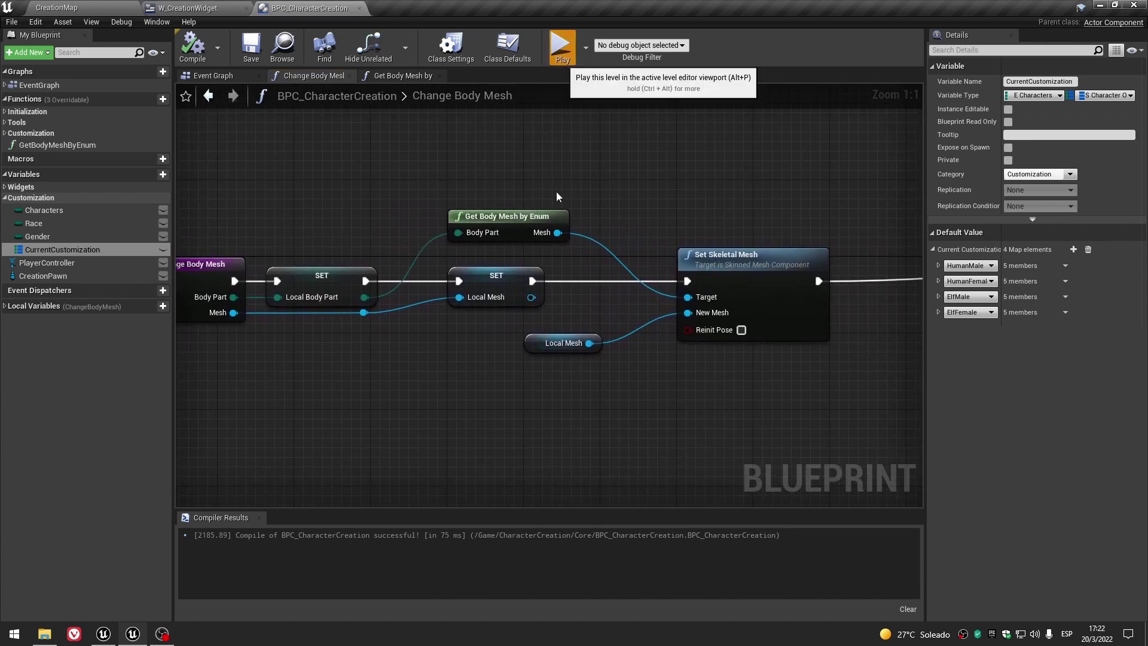
{"action": "left_click", "coordinate": [562, 48]}
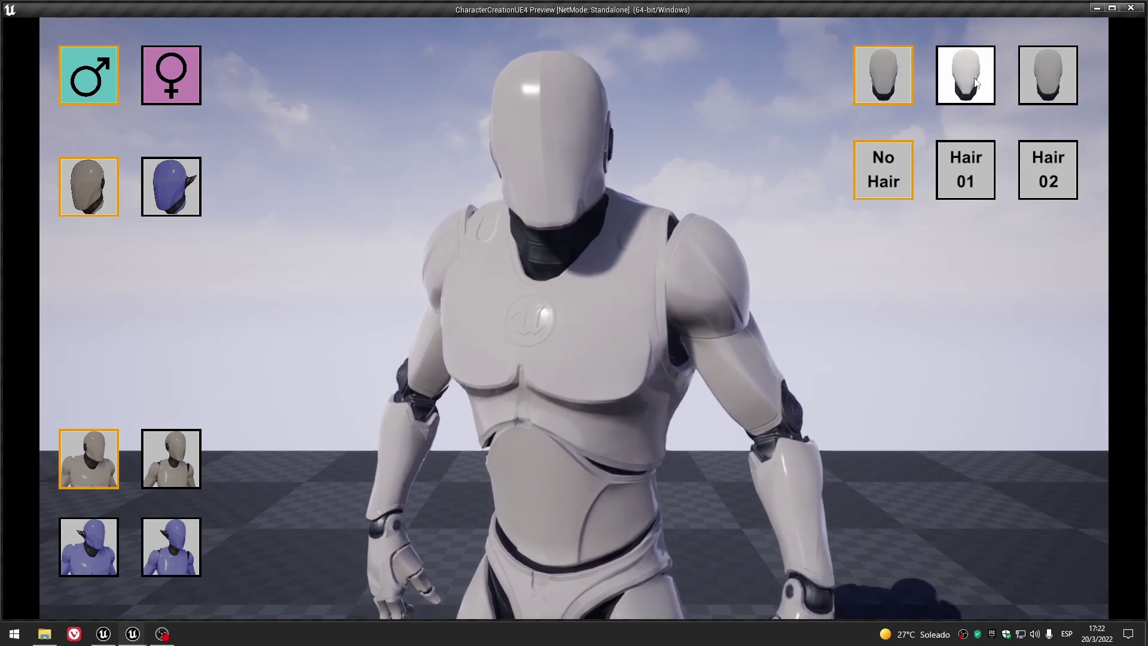
{"action": "left_click", "coordinate": [1131, 8]}
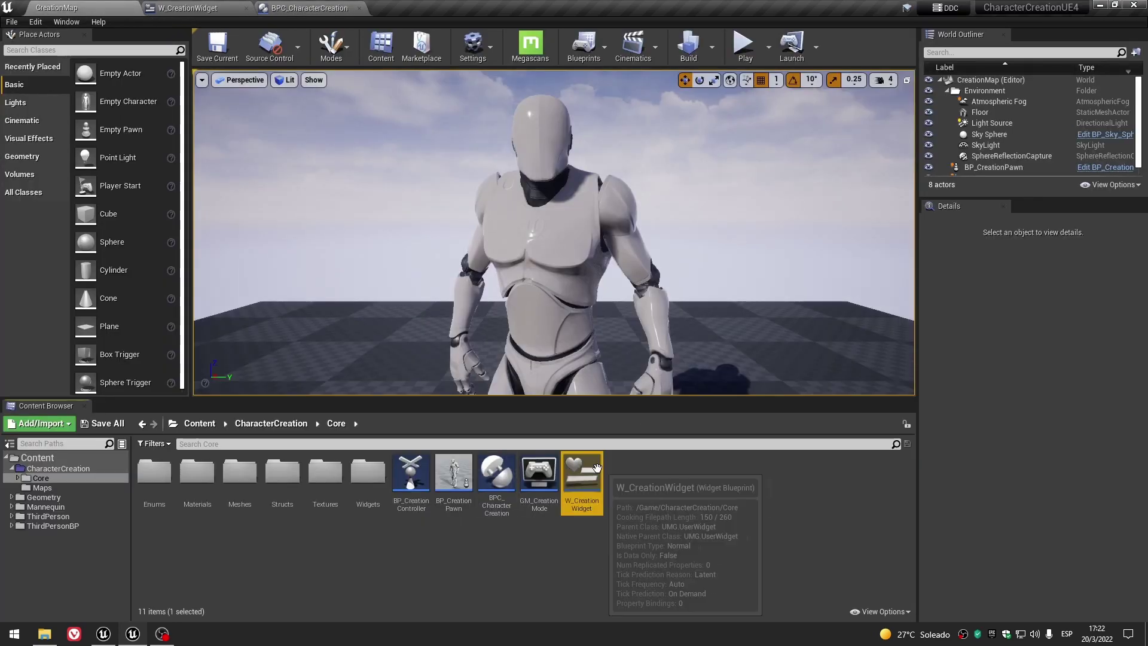
{"action": "double_click", "coordinate": [582, 479]}
{"action": "double_click", "coordinate": [652, 248]}
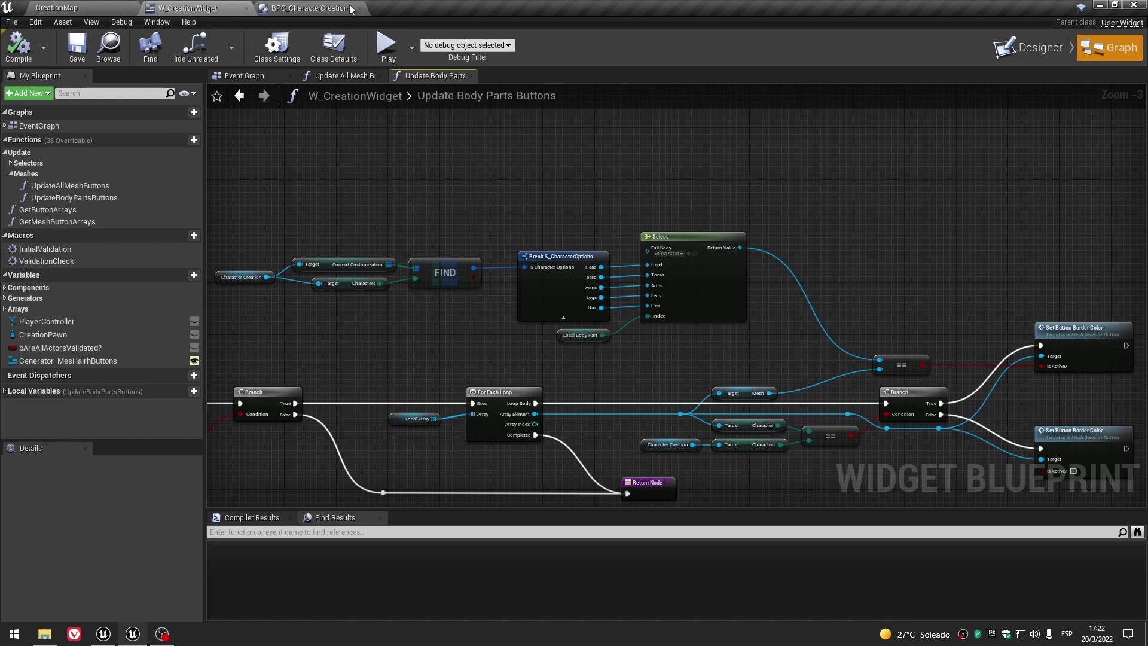
{"action": "left_click", "coordinate": [470, 76]}
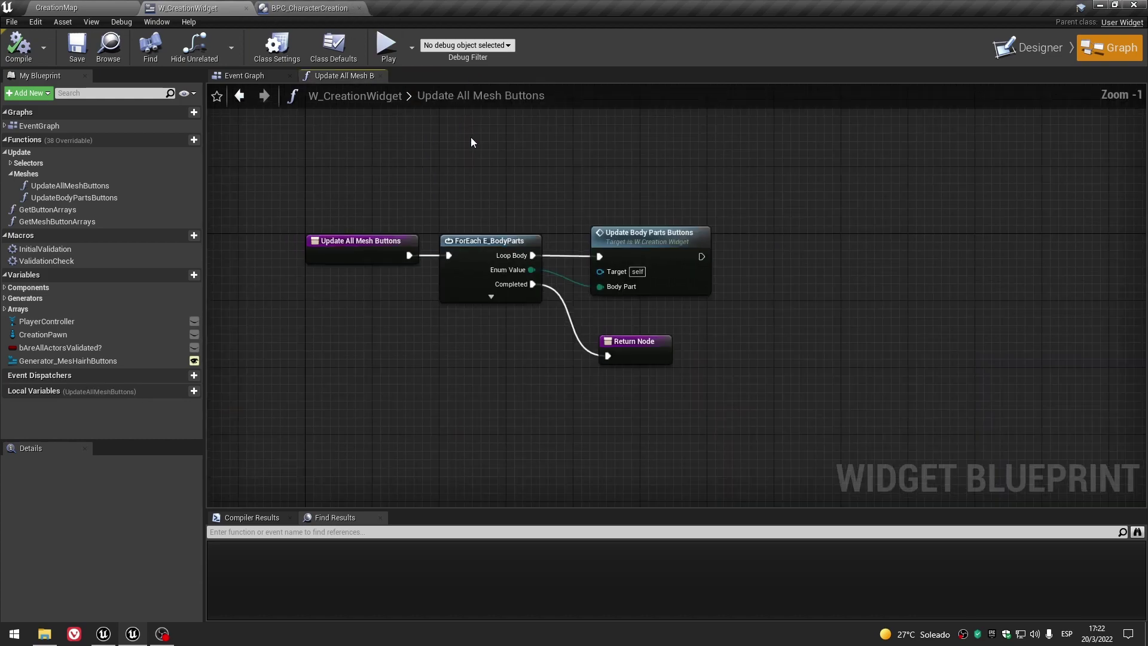
{"action": "left_click", "coordinate": [309, 7]}
{"action": "scroll", "coordinate": [530, 279], "scroll_direction": "down", "scroll_amount": 4}
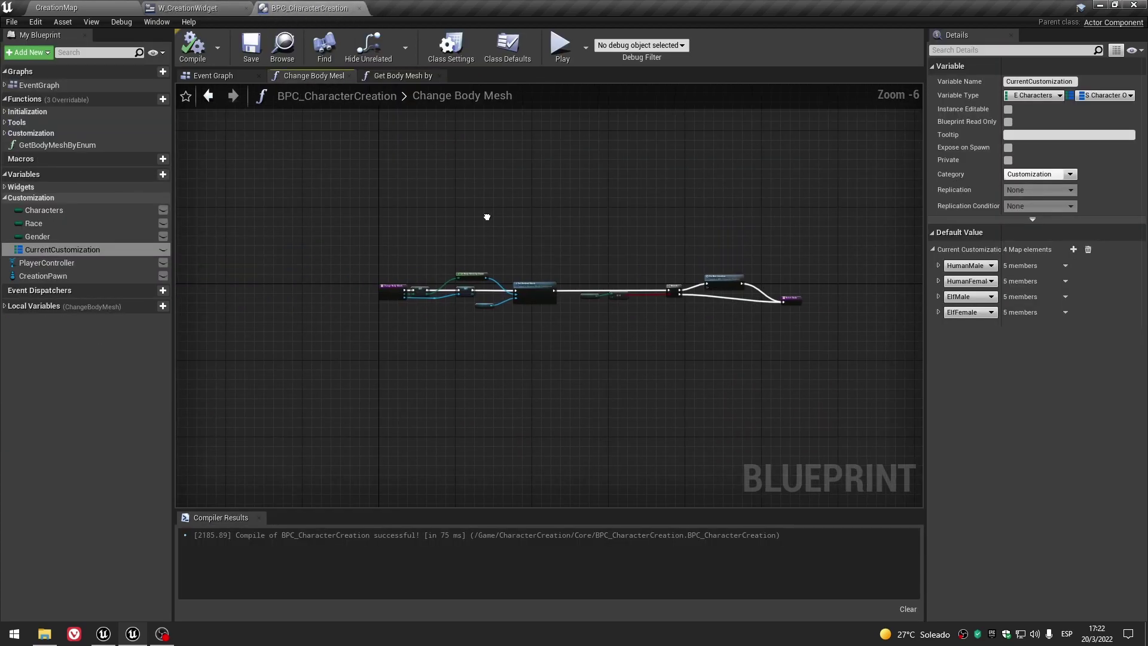
{"action": "scroll", "coordinate": [580, 73], "scroll_direction": "up", "scroll_amount": 2}
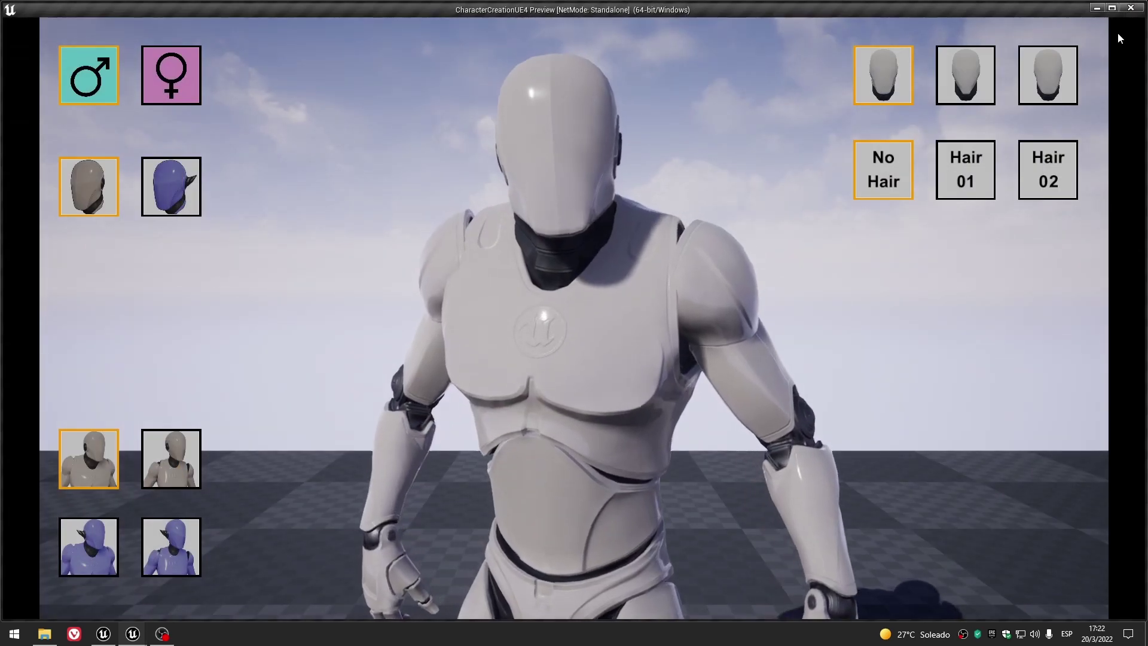
{"action": "left_click", "coordinate": [1128, 9]}
{"action": "scroll", "coordinate": [429, 331], "scroll_direction": "up", "scroll_amount": 2}
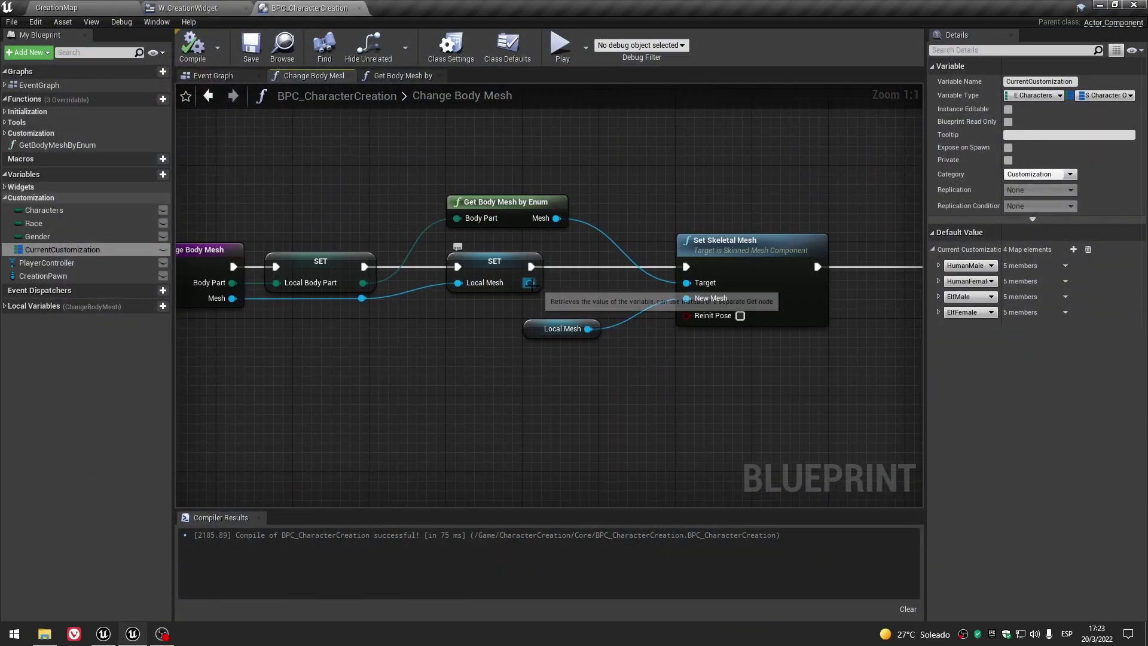
Inspect the Local Mesh SET node, then compile and save BPC_CharacterCreation.
{"action": "scroll", "coordinate": [661, 190], "scroll_direction": "down", "scroll_amount": 1}
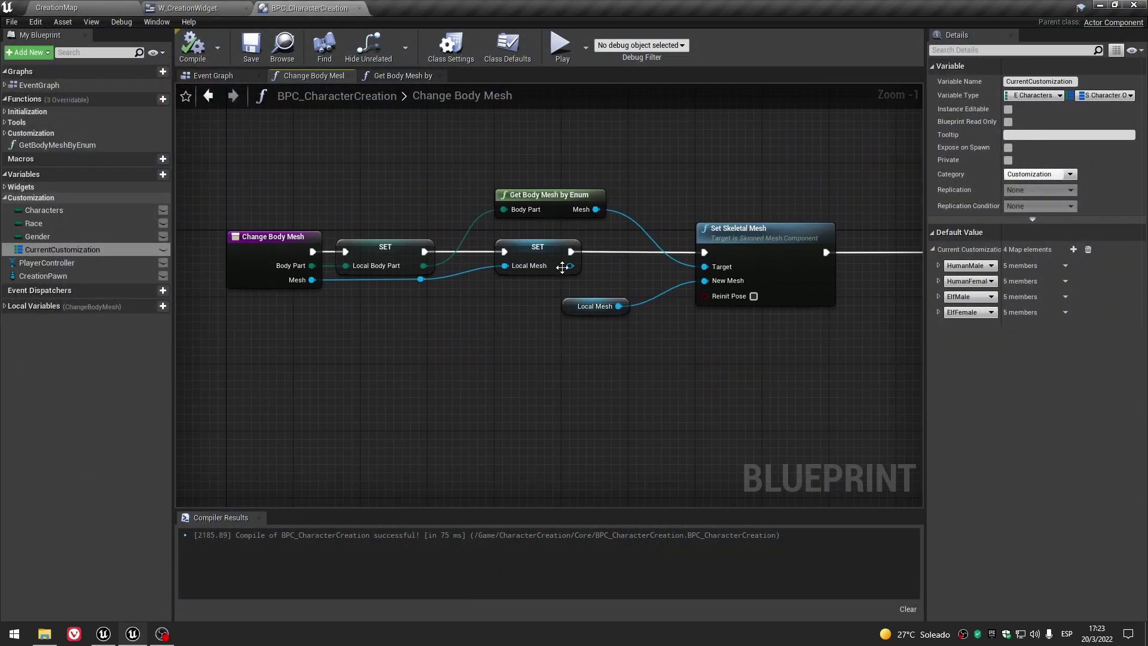
{"action": "left_click", "coordinate": [544, 251]}
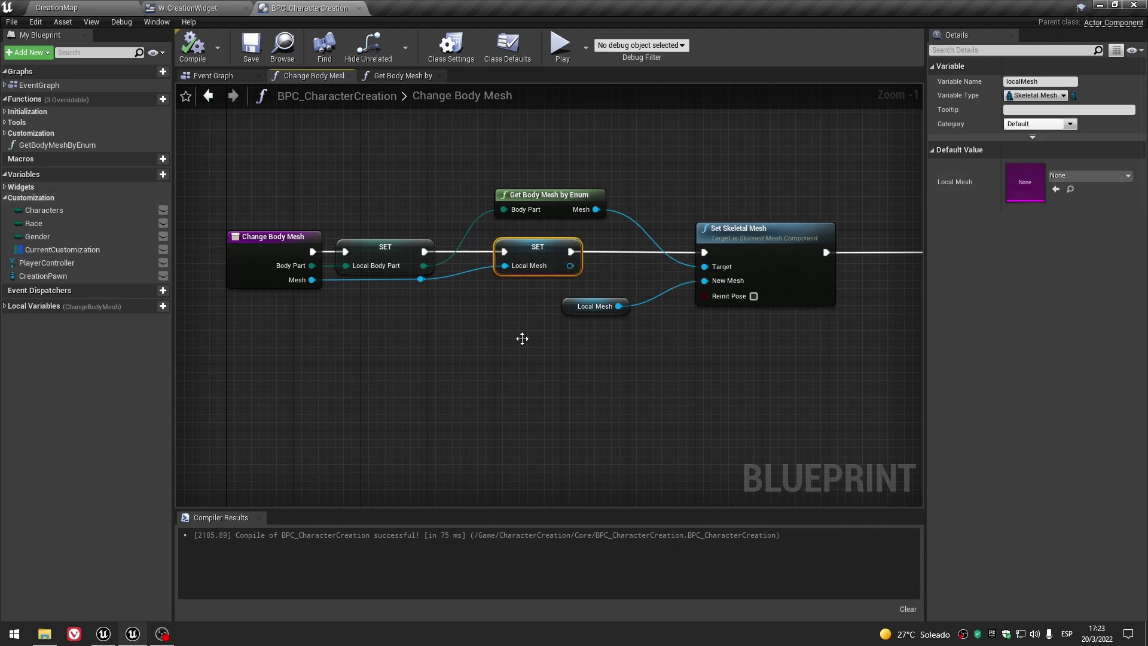
{"action": "scroll", "coordinate": [504, 371], "scroll_direction": "down", "scroll_amount": 1}
{"action": "scroll", "coordinate": [412, 384], "scroll_direction": "down", "scroll_amount": 2}
{"action": "scroll", "coordinate": [486, 346], "scroll_direction": "up", "scroll_amount": 5}
{"action": "left_click", "coordinate": [424, 318]}
{"action": "left_click", "coordinate": [189, 55]}
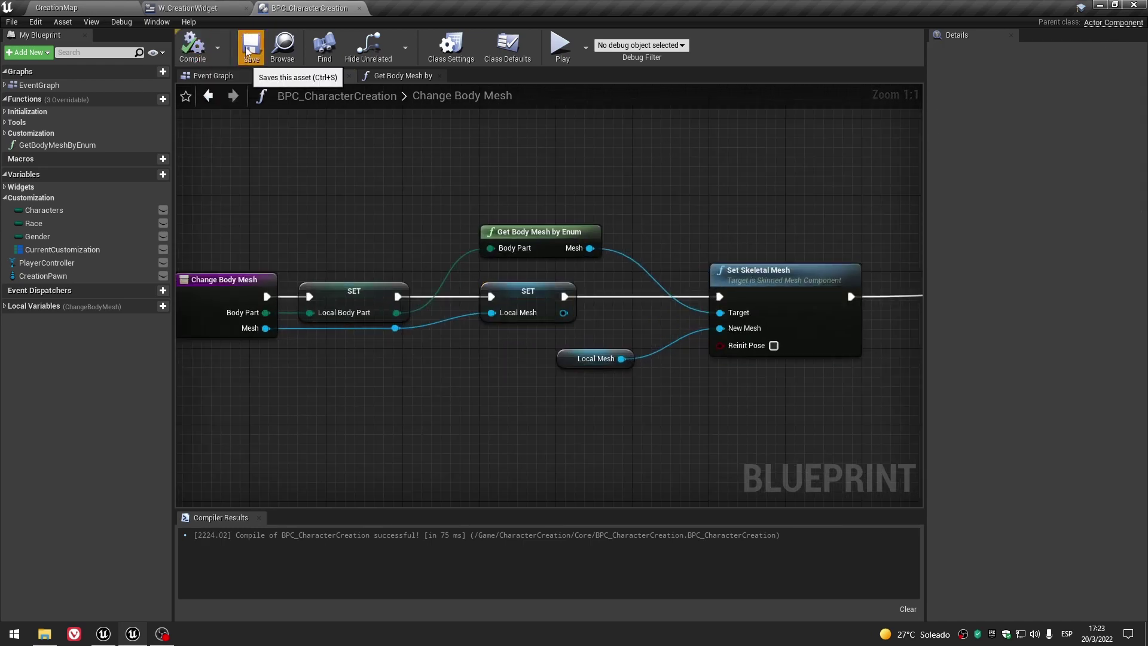
{"action": "left_click", "coordinate": [527, 299]}
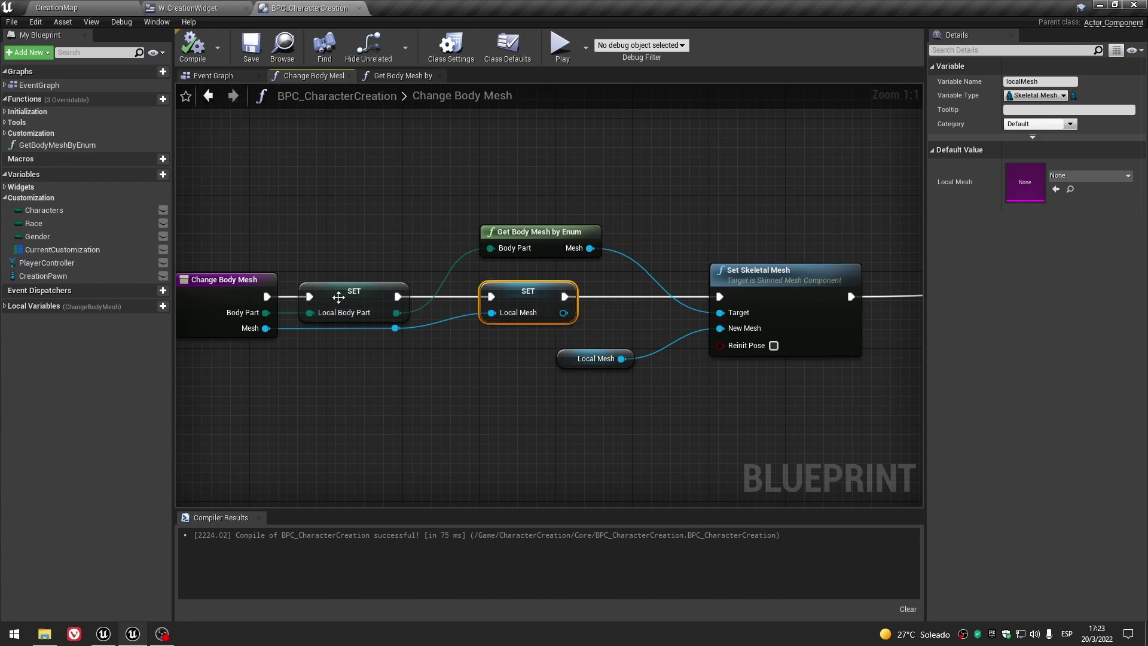
Play the game and test Hair 01, then No Hair on the character.
{"action": "left_click", "coordinate": [562, 46]}
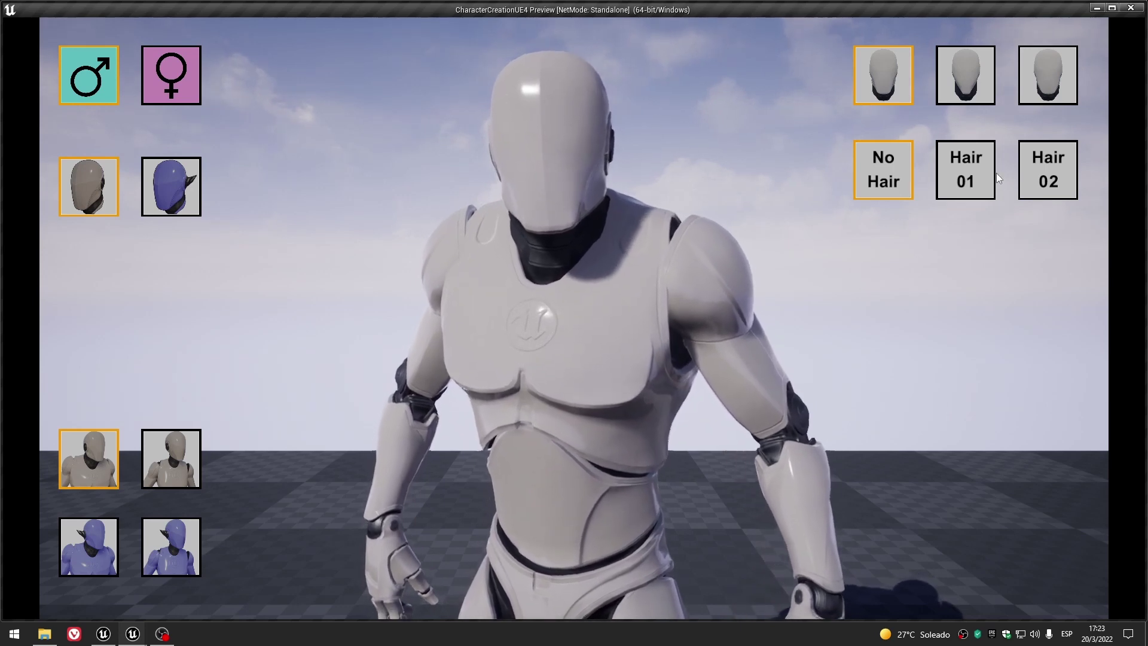
{"action": "left_click", "coordinate": [965, 170]}
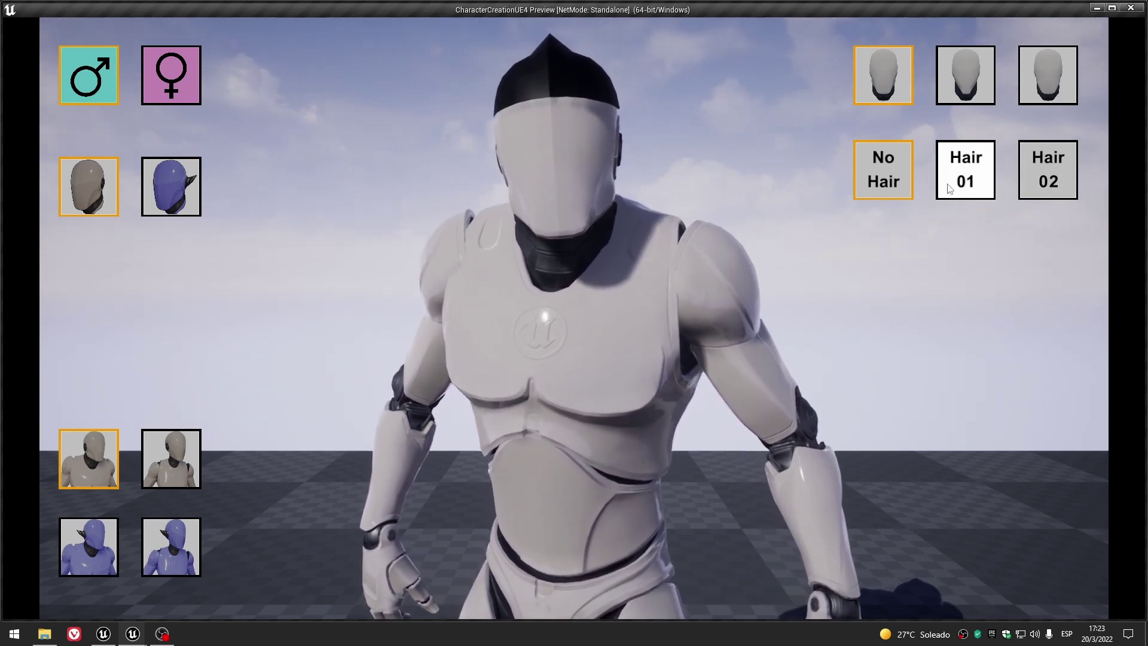
{"action": "left_click", "coordinate": [889, 179]}
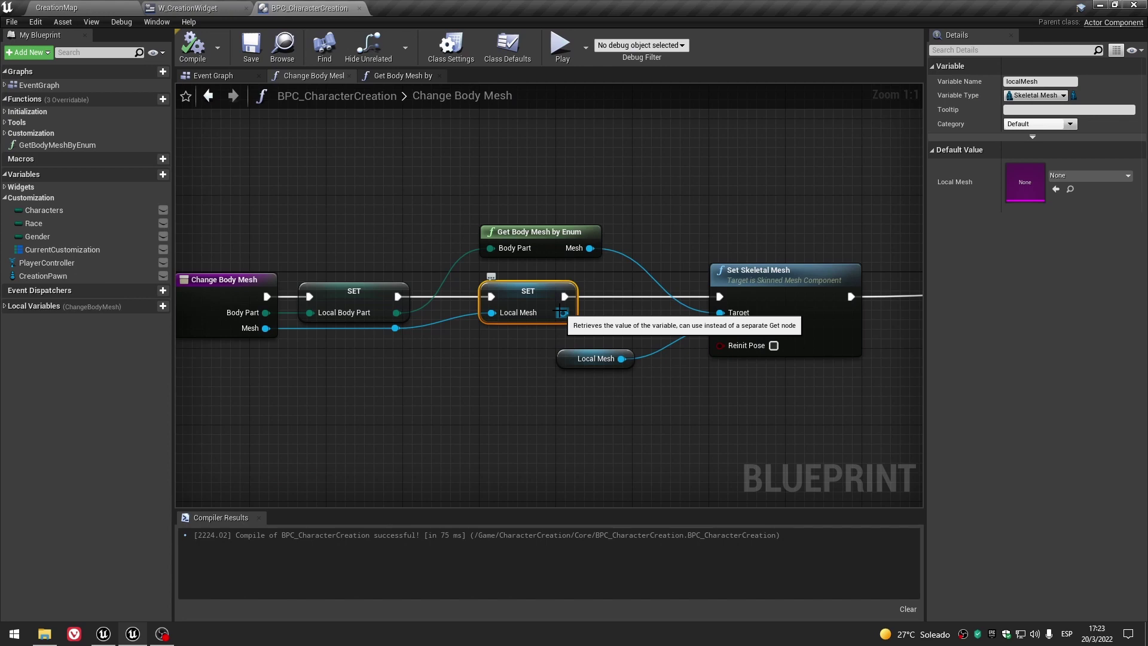
Nudge Get Body Mesh by Enum slightly lower, then launch the Standalone Game preview.
{"action": "left_click_drag", "start_coordinate": [526, 234], "coordinate": [529, 245]}
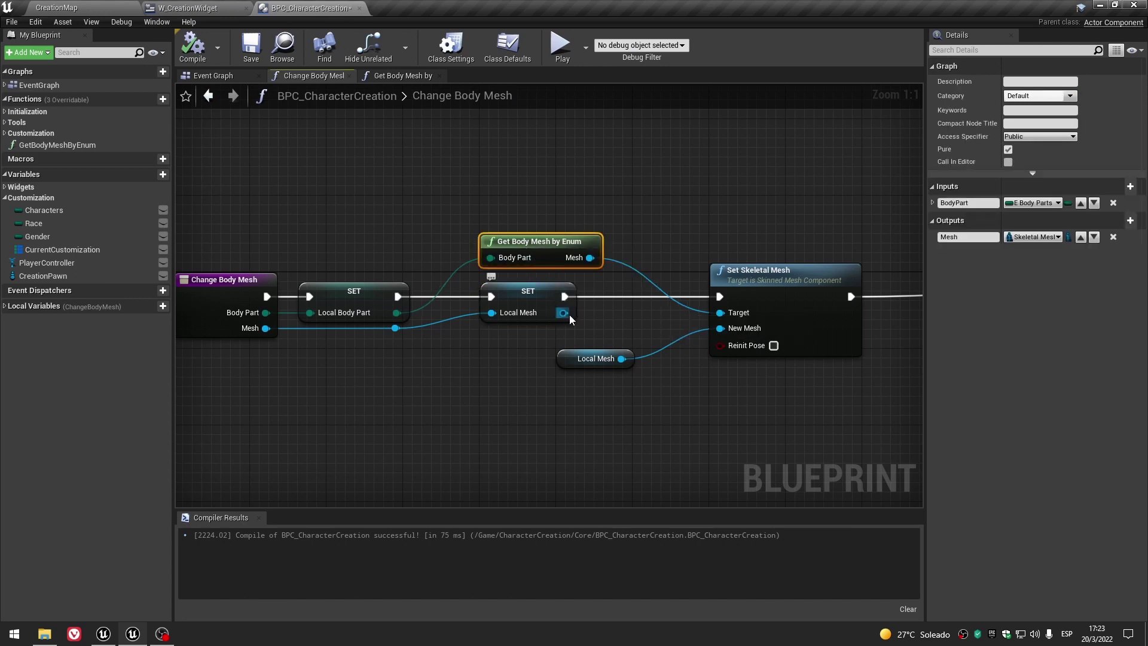
{"action": "mouse_move", "coordinate": [499, 392]}
{"action": "right_mouse_down"}
{"action": "mouse_move", "coordinate": [581, 351]}
{"action": "mouse_move", "coordinate": [487, 371]}
{"action": "right_mouse_up"}
{"action": "scroll", "coordinate": [482, 374], "scroll_direction": "down", "scroll_amount": 2}
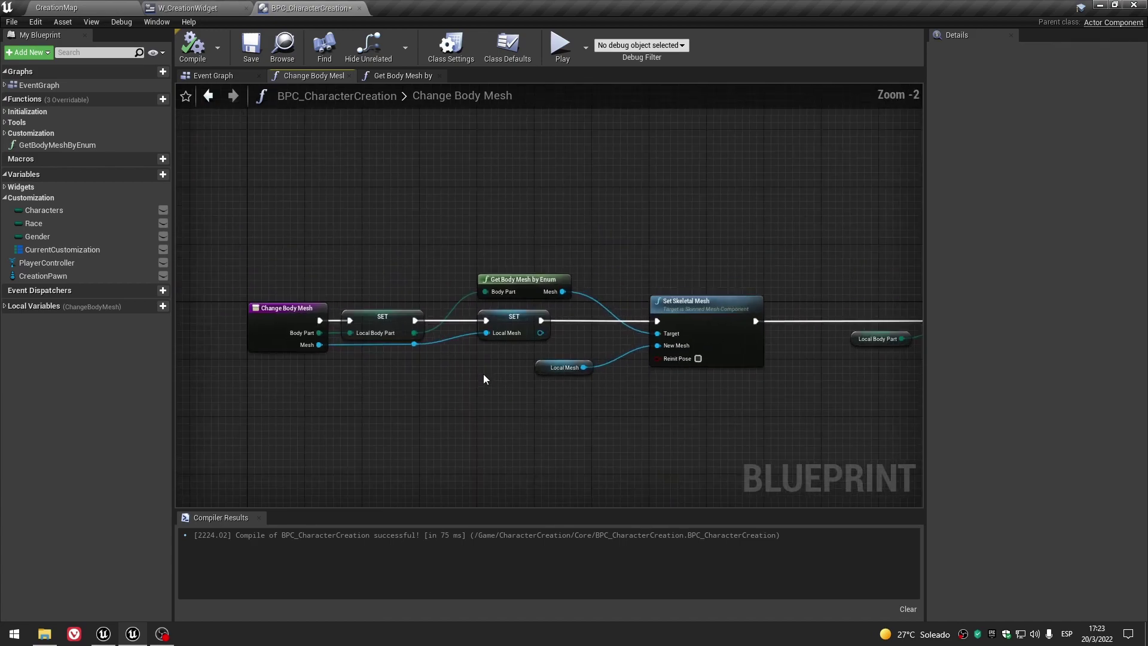
{"action": "scroll", "coordinate": [460, 352], "scroll_direction": "up", "scroll_amount": 2}
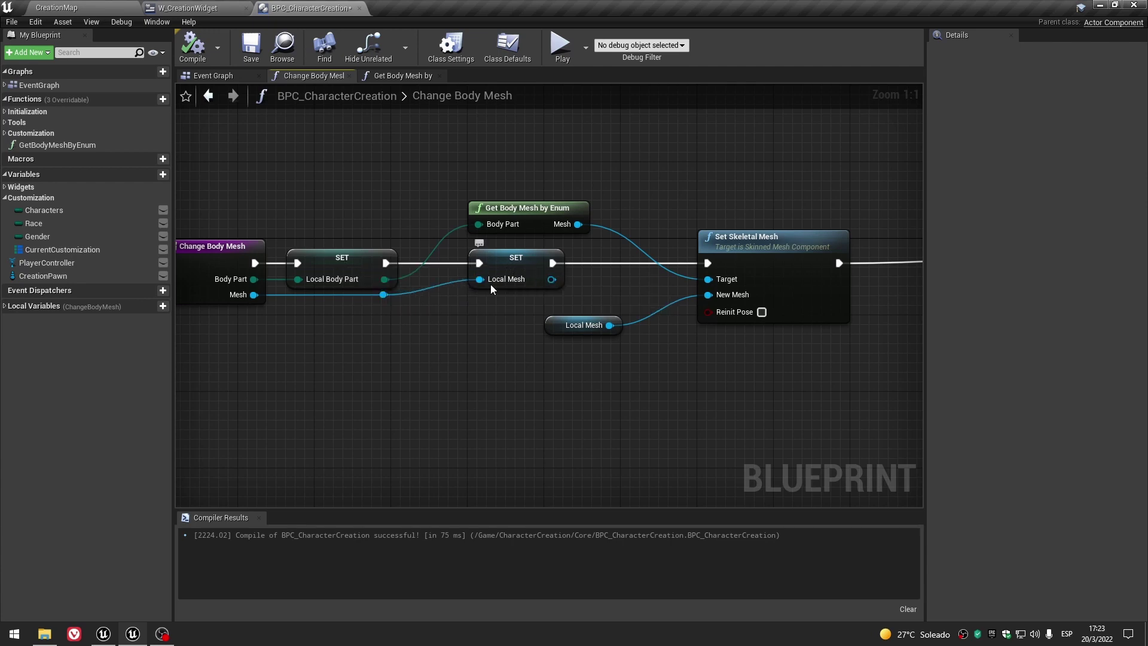
{"action": "left_click", "coordinate": [577, 52]}
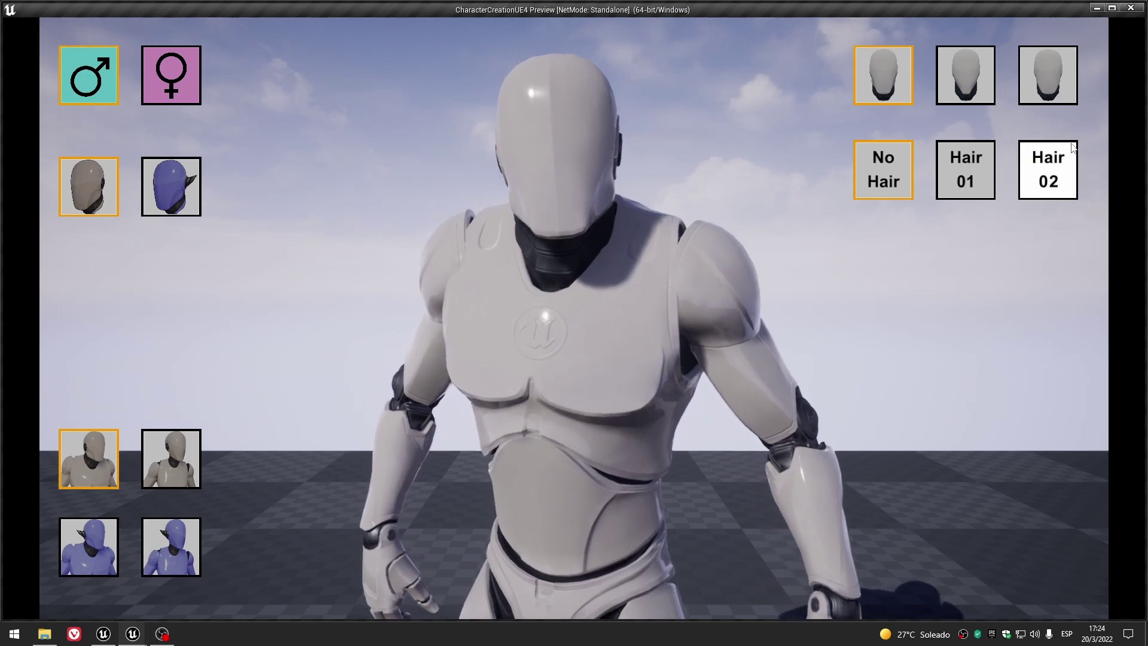
Cycle the character through Hair 02, Hair 01 and No Hair in the preview.
{"action": "left_click", "coordinate": [1056, 176]}
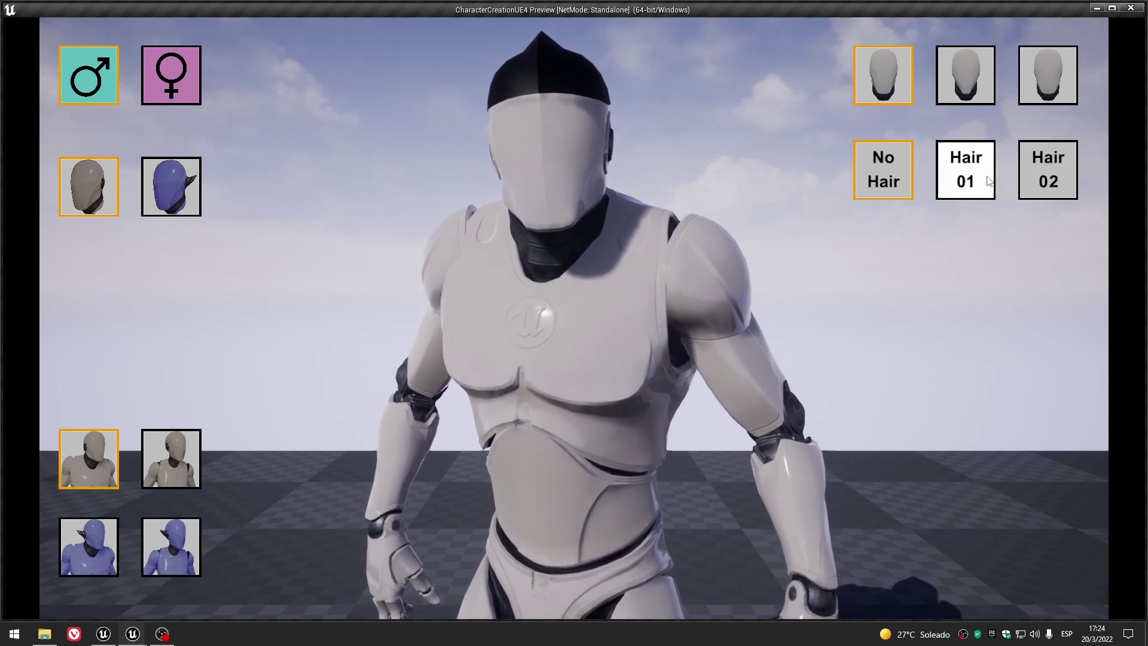
{"action": "left_click", "coordinate": [965, 169]}
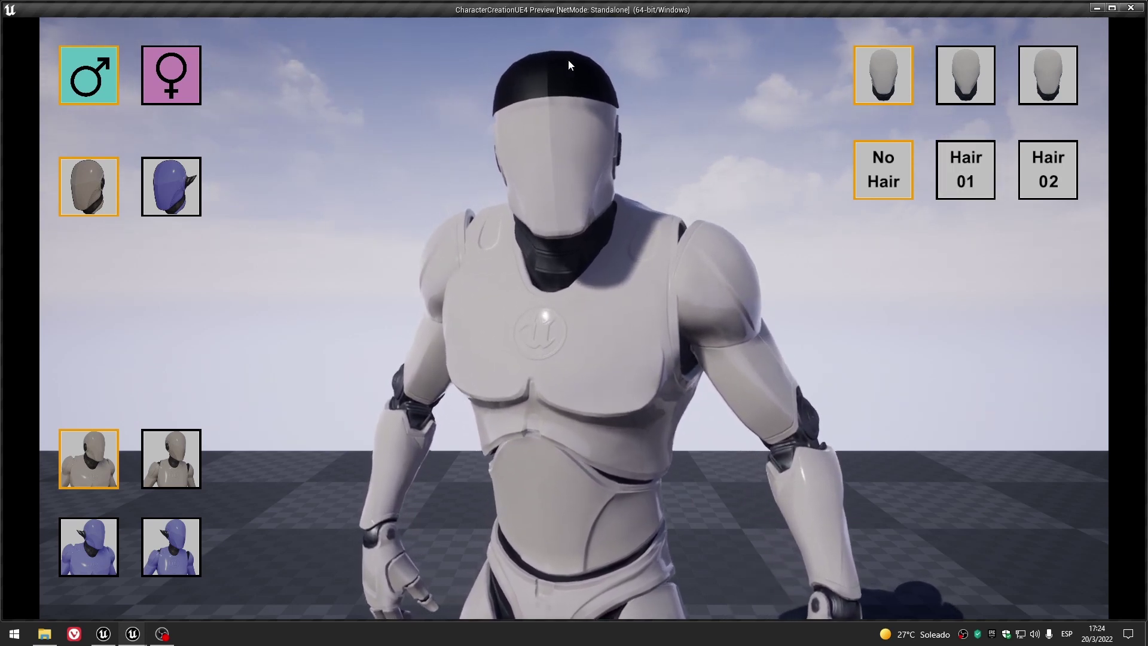
{"action": "left_click", "coordinate": [876, 171]}
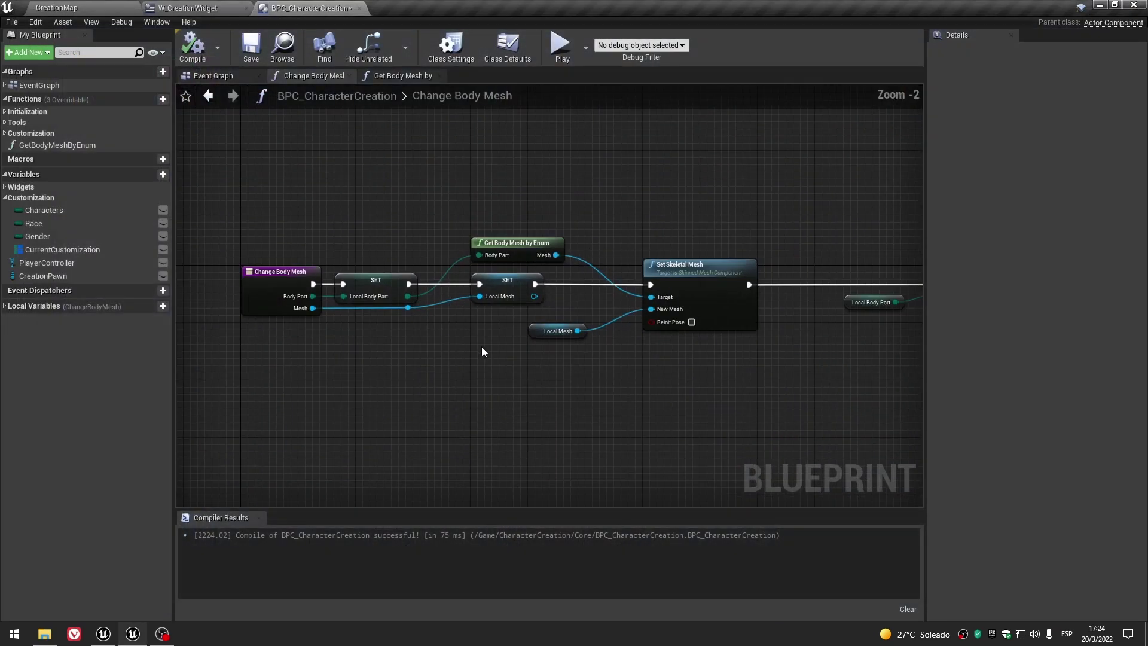
{"action": "scroll", "coordinate": [587, 389], "scroll_direction": "down", "scroll_amount": 2}
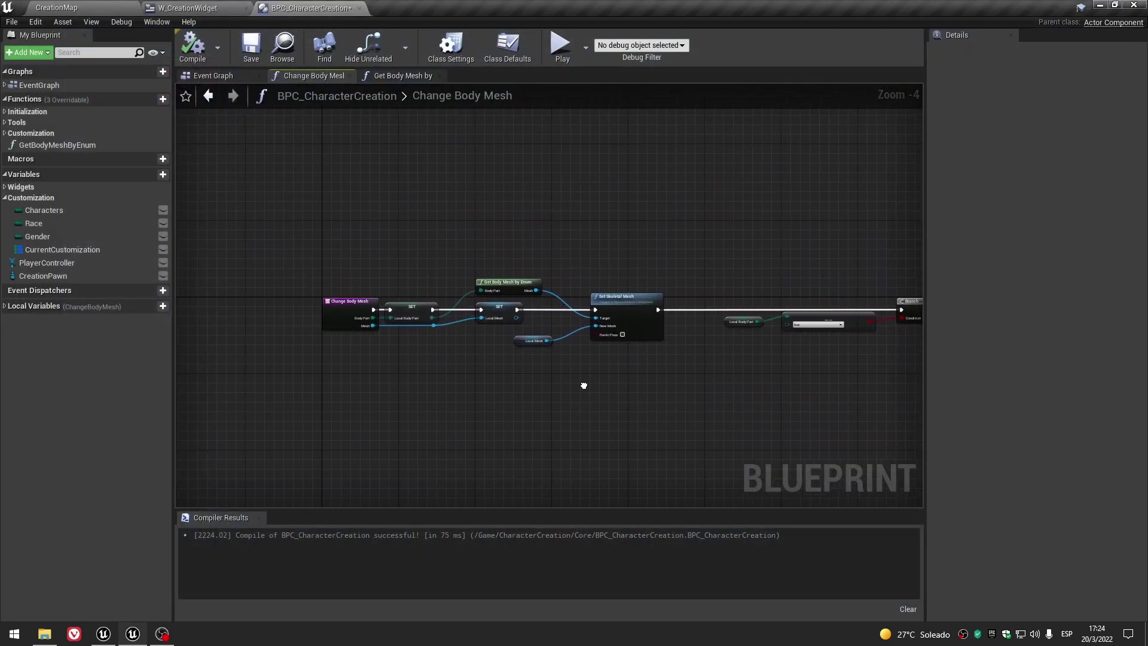
Wire SET Local Mesh's output into Set Skeletal Mesh's New Mesh and delete the old Local Mesh getter.
{"action": "scroll", "coordinate": [583, 357], "scroll_direction": "up", "scroll_amount": 2}
{"action": "scroll", "coordinate": [664, 266], "scroll_direction": "up", "scroll_amount": 2}
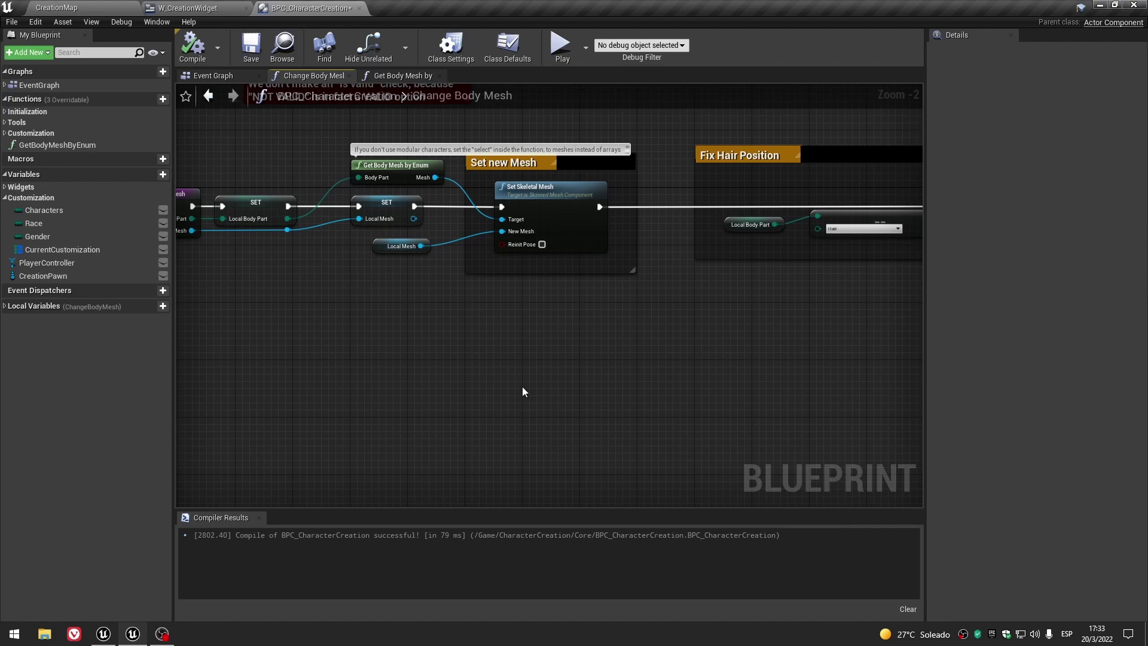
{"action": "scroll", "coordinate": [471, 345], "scroll_direction": "down", "scroll_amount": 2}
{"action": "mouse_move", "coordinate": [472, 346]}
{"action": "right_mouse_down"}
{"action": "mouse_move", "coordinate": [388, 398]}
{"action": "mouse_move", "coordinate": [823, 393]}
{"action": "right_mouse_up"}
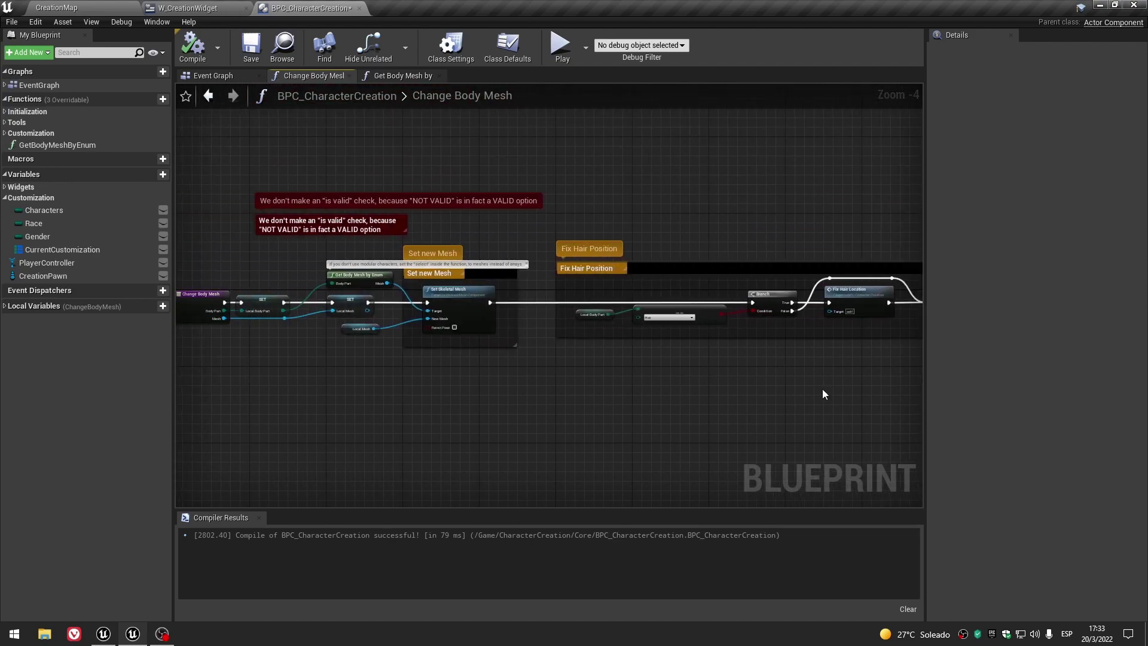
{"action": "scroll", "coordinate": [823, 393], "scroll_direction": "up", "scroll_amount": 4}
{"action": "mouse_move", "coordinate": [746, 367]}
{"action": "right_mouse_down"}
{"action": "mouse_move", "coordinate": [599, 376]}
{"action": "mouse_move", "coordinate": [611, 394]}
{"action": "mouse_move", "coordinate": [585, 435]}
{"action": "right_mouse_up"}
{"action": "left_click", "coordinate": [377, 195]}
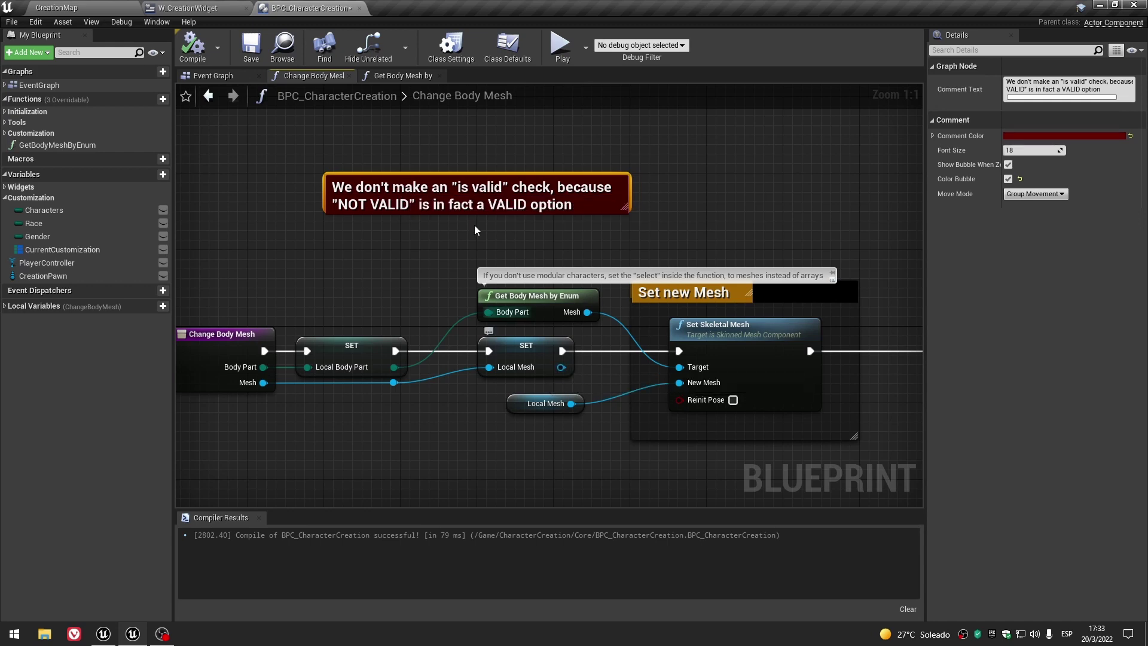
{"action": "right_click_drag", "start_coordinate": [583, 378], "coordinate": [491, 332]}
{"action": "left_click_drag", "start_coordinate": [470, 321], "coordinate": [588, 341]}
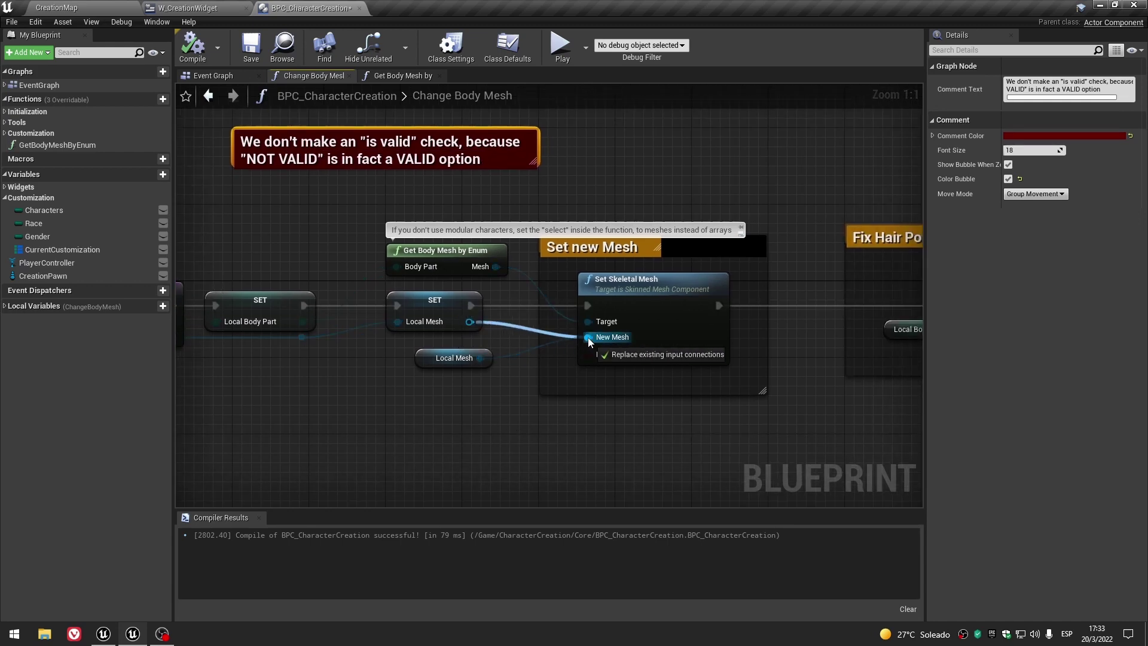
{"action": "left_click", "coordinate": [441, 361]}
{"action": "key", "text": "Delete"}
Compile the blueprint and relaunch the game preview.
{"action": "scroll", "coordinate": [443, 364], "scroll_direction": "down", "scroll_amount": 2}
{"action": "scroll", "coordinate": [444, 363], "scroll_direction": "up", "scroll_amount": 2}
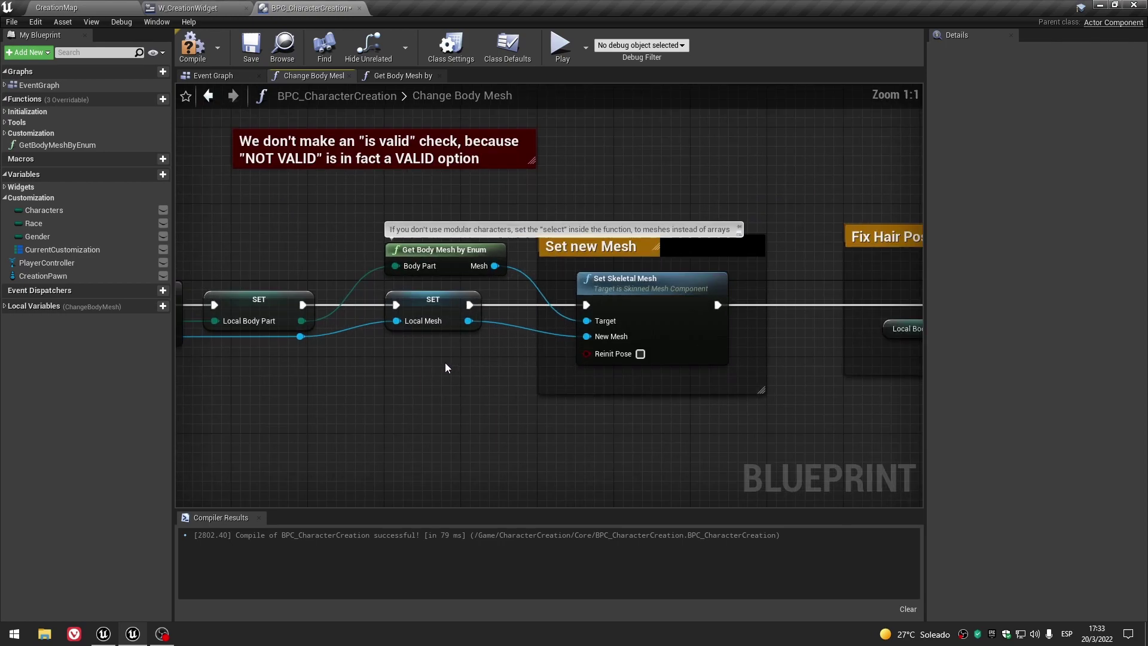
{"action": "left_click", "coordinate": [193, 52]}
{"action": "right_click_drag", "start_coordinate": [484, 372], "coordinate": [517, 427]}
{"action": "scroll", "coordinate": [514, 429], "scroll_direction": "down", "scroll_amount": 1}
{"action": "scroll", "coordinate": [511, 441], "scroll_direction": "up", "scroll_amount": 1}
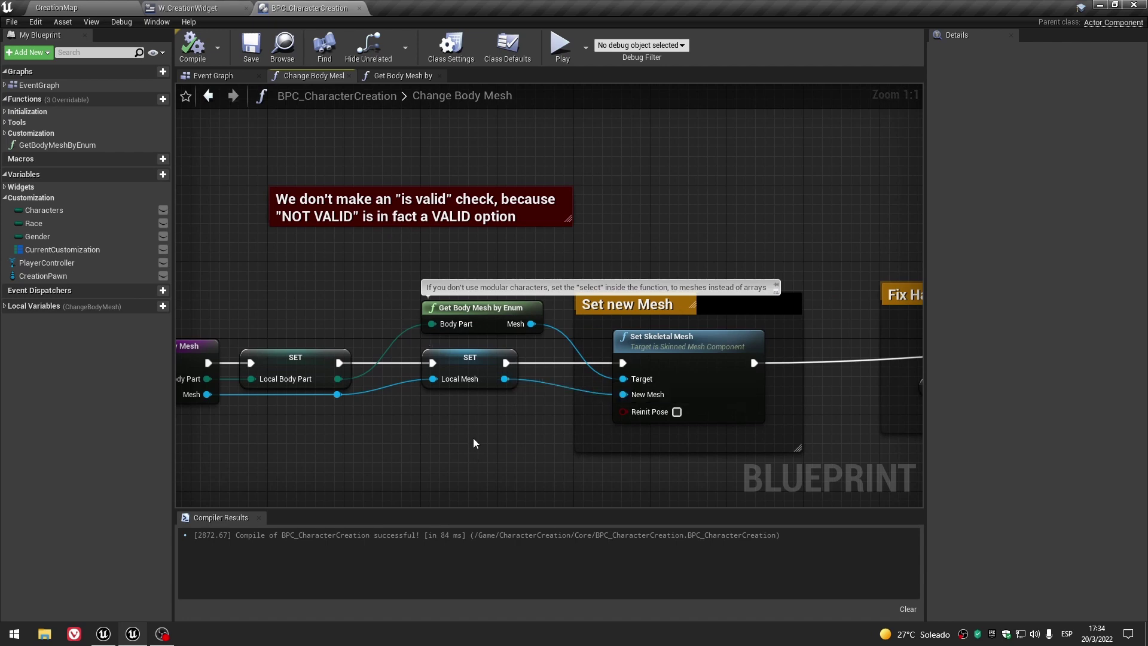
{"action": "left_click", "coordinate": [554, 44]}
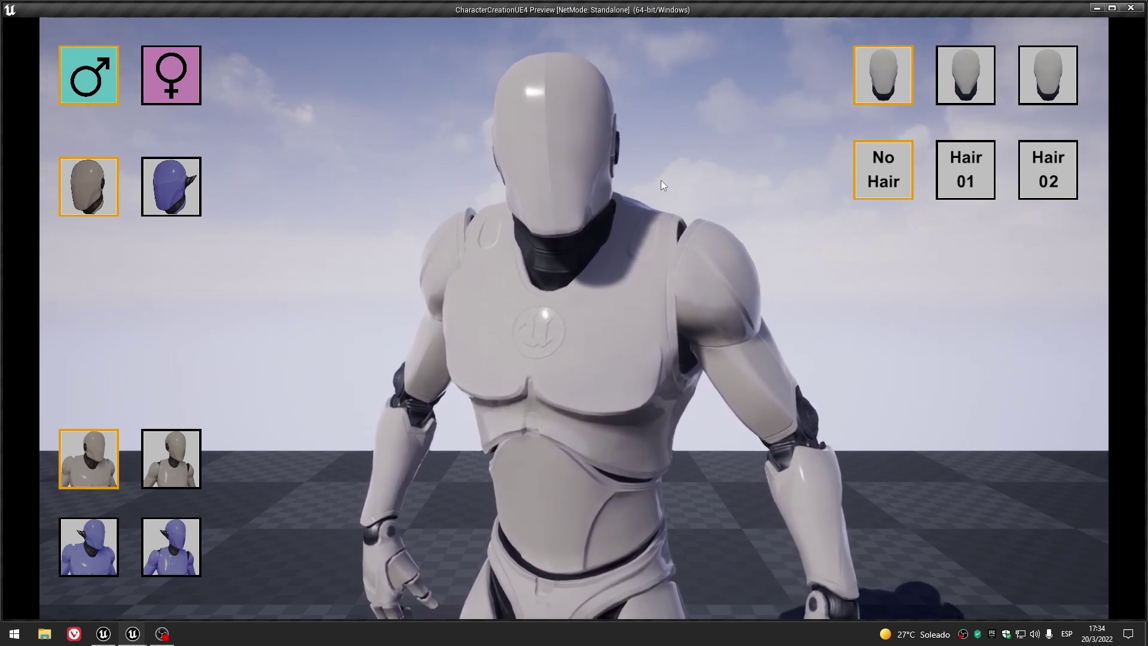
Give the character Hair 01 in the preview, then close the preview window.
{"action": "left_click", "coordinate": [965, 179]}
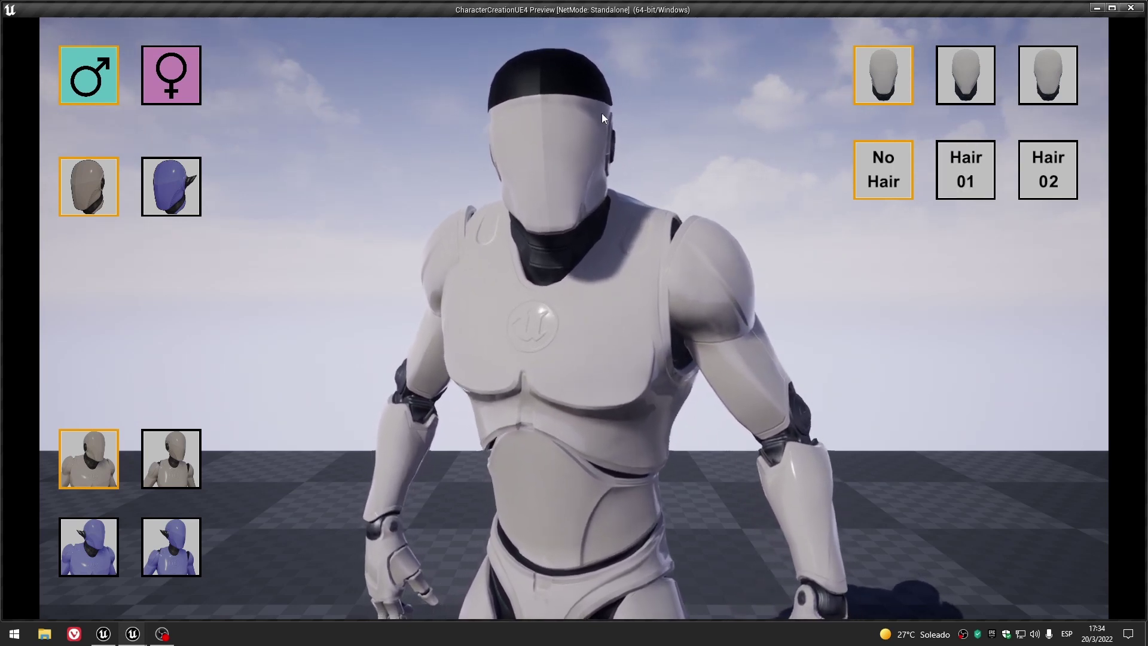
{"action": "left_click", "coordinate": [1129, 9]}
{"action": "scroll", "coordinate": [453, 388], "scroll_direction": "down", "scroll_amount": 1}
Frame the Fix Hair section and inspect Set Skeletal Mesh, SET Local Mesh and SET Local Body Part.
{"action": "scroll", "coordinate": [434, 318], "scroll_direction": "down", "scroll_amount": 3}
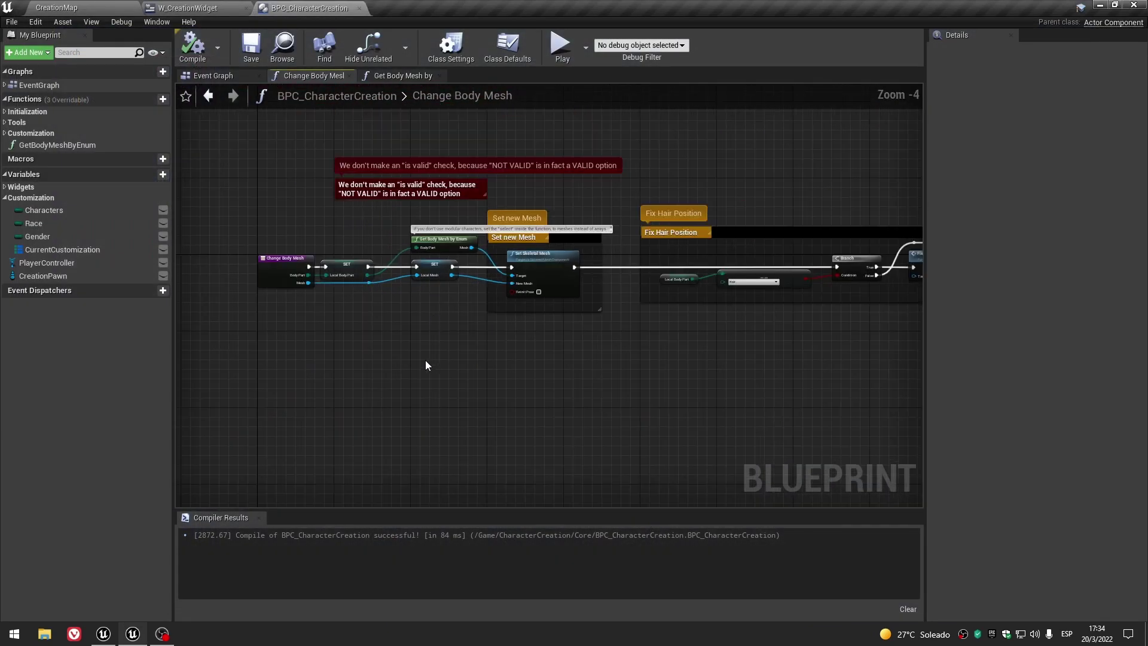
{"action": "scroll", "coordinate": [428, 338], "scroll_direction": "up", "scroll_amount": 2}
{"action": "scroll", "coordinate": [501, 368], "scroll_direction": "up", "scroll_amount": 2}
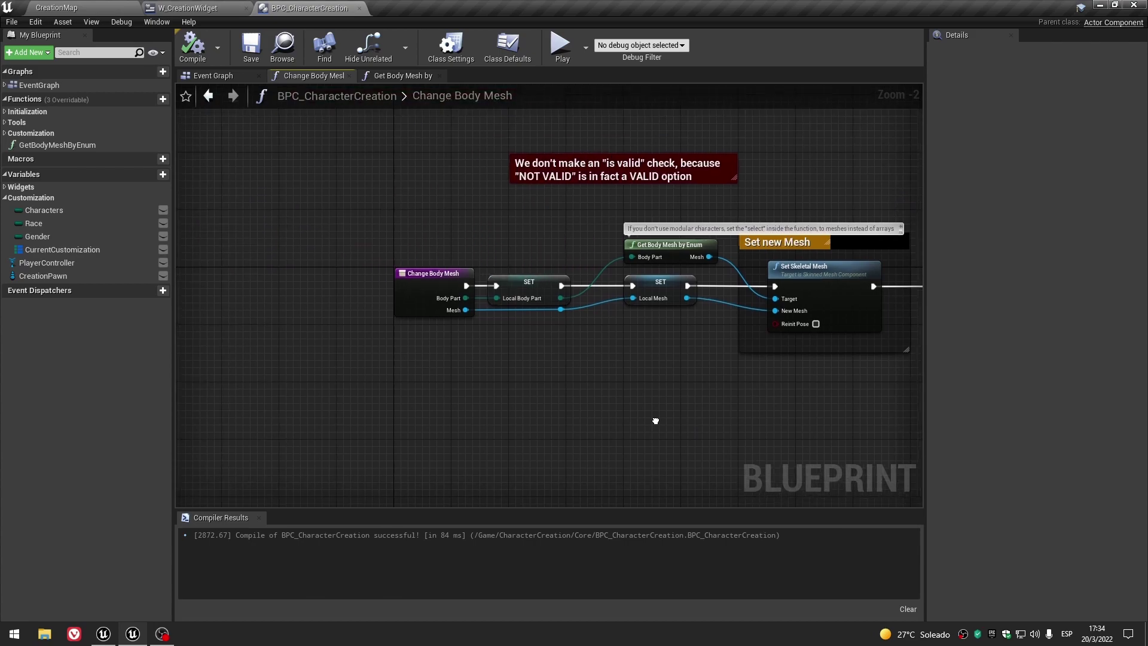
{"action": "scroll", "coordinate": [495, 359], "scroll_direction": "down", "scroll_amount": 2}
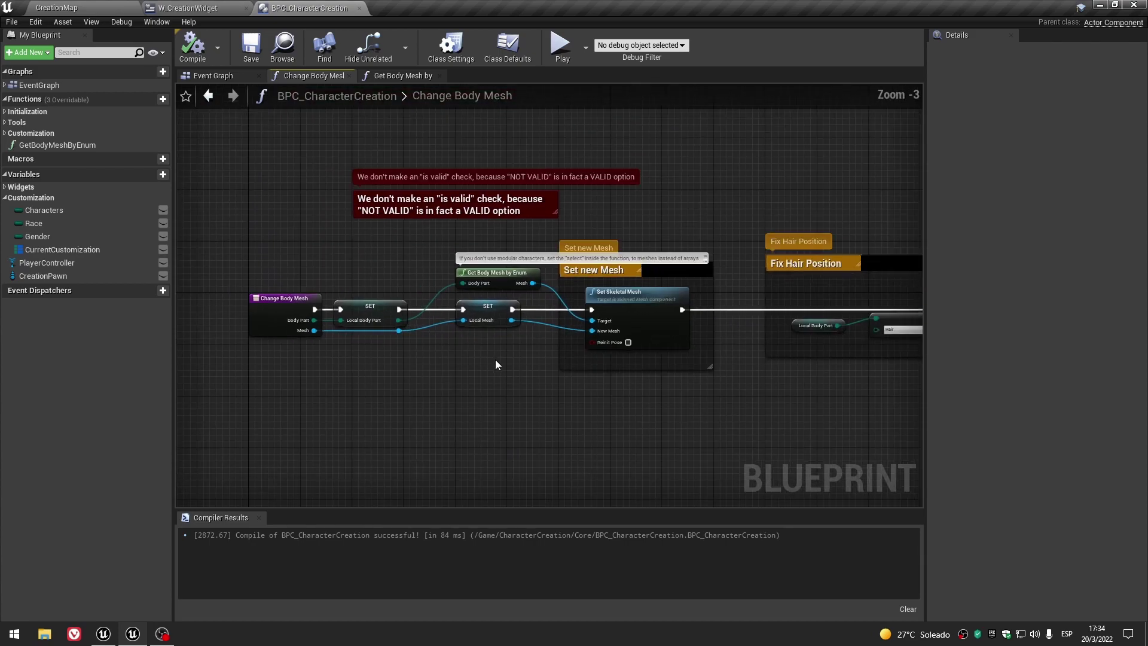
{"action": "scroll", "coordinate": [536, 378], "scroll_direction": "up", "scroll_amount": 2}
{"action": "right_click_drag", "start_coordinate": [478, 352], "coordinate": [502, 392]}
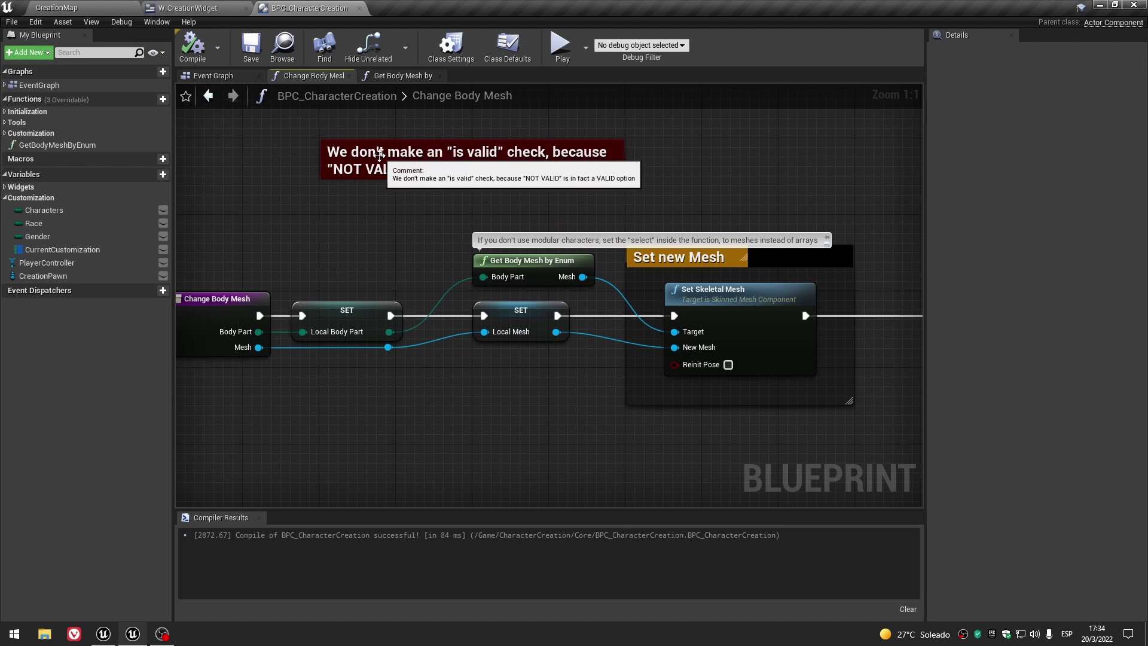
{"action": "right_click_drag", "start_coordinate": [570, 356], "coordinate": [490, 352]}
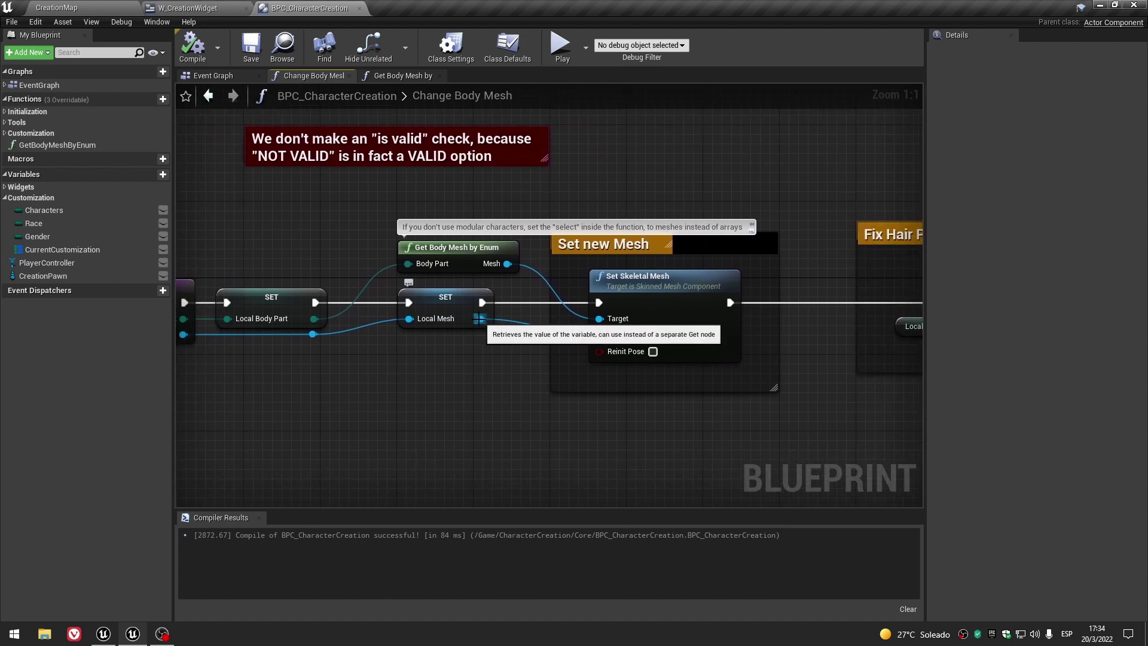
{"action": "left_click", "coordinate": [619, 336]}
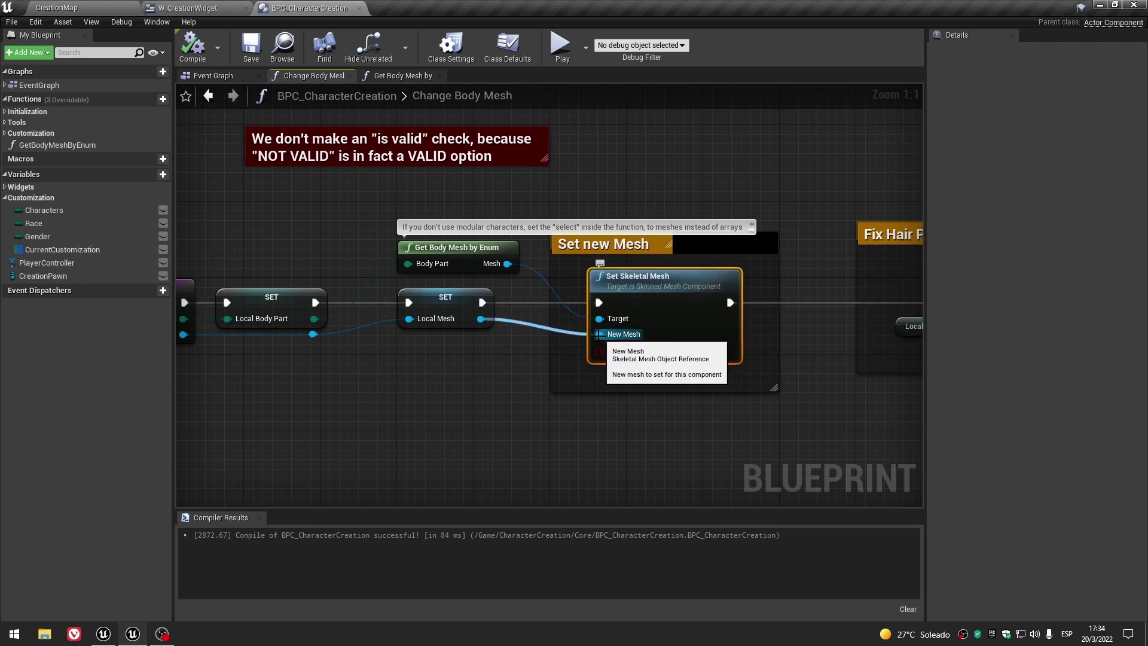
{"action": "left_click", "coordinate": [443, 302]}
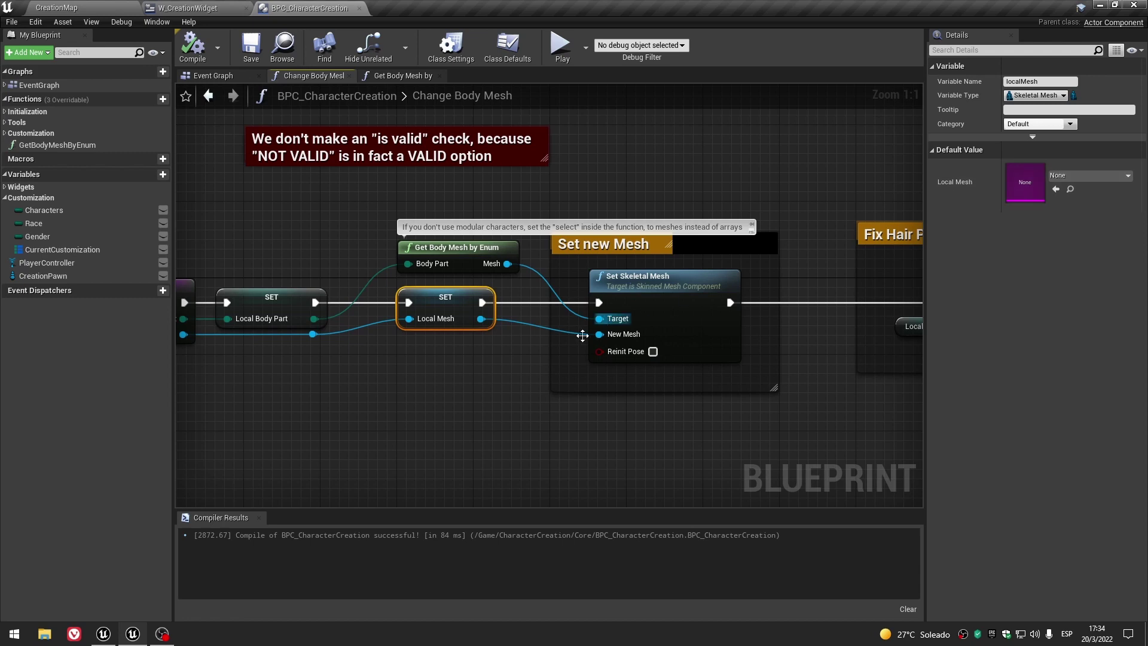
{"action": "left_click", "coordinate": [273, 309]}
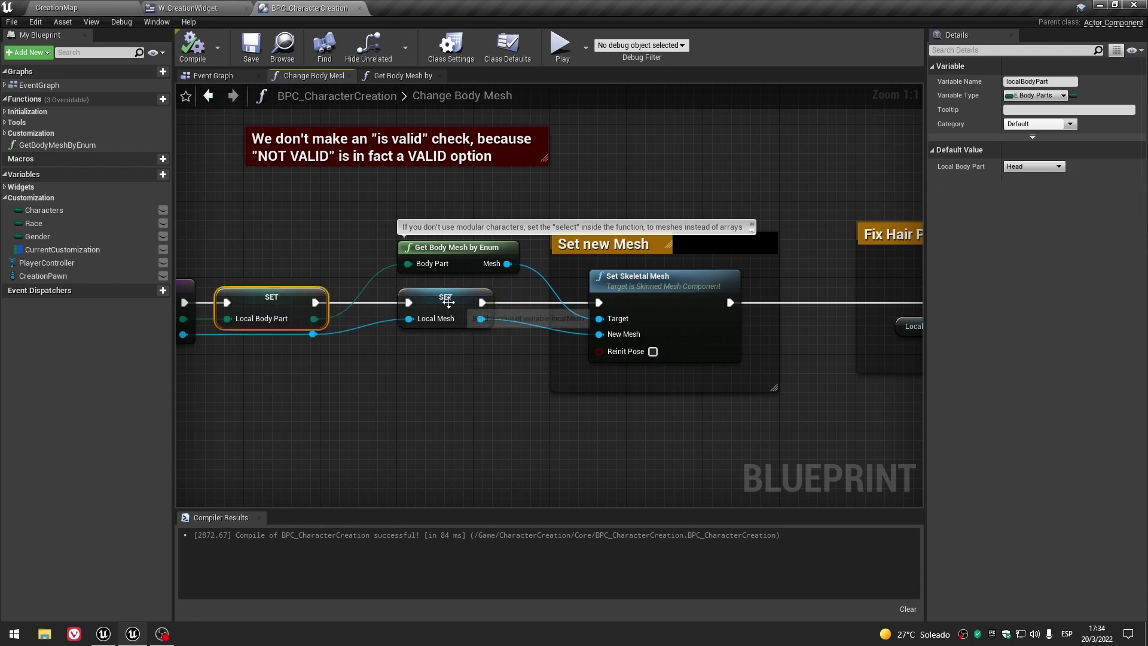
Inspect the Get Body Mesh by Enum node and open its function graph.
{"action": "right_click_drag", "start_coordinate": [448, 301], "coordinate": [536, 263]}
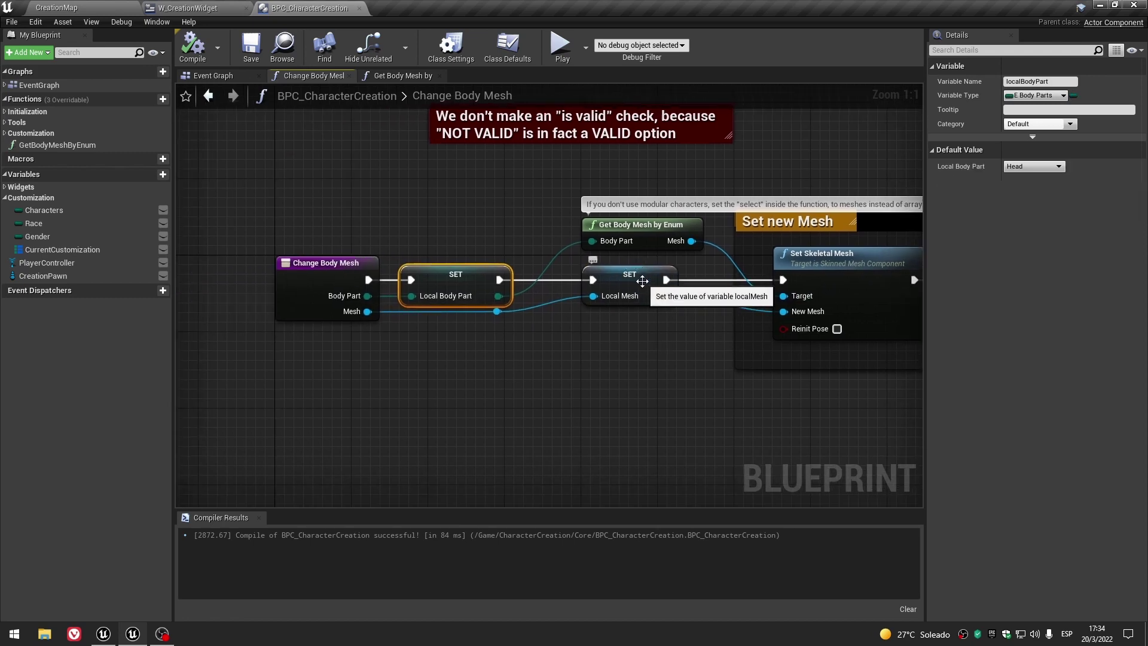
{"action": "right_click_drag", "start_coordinate": [667, 364], "coordinate": [502, 378]}
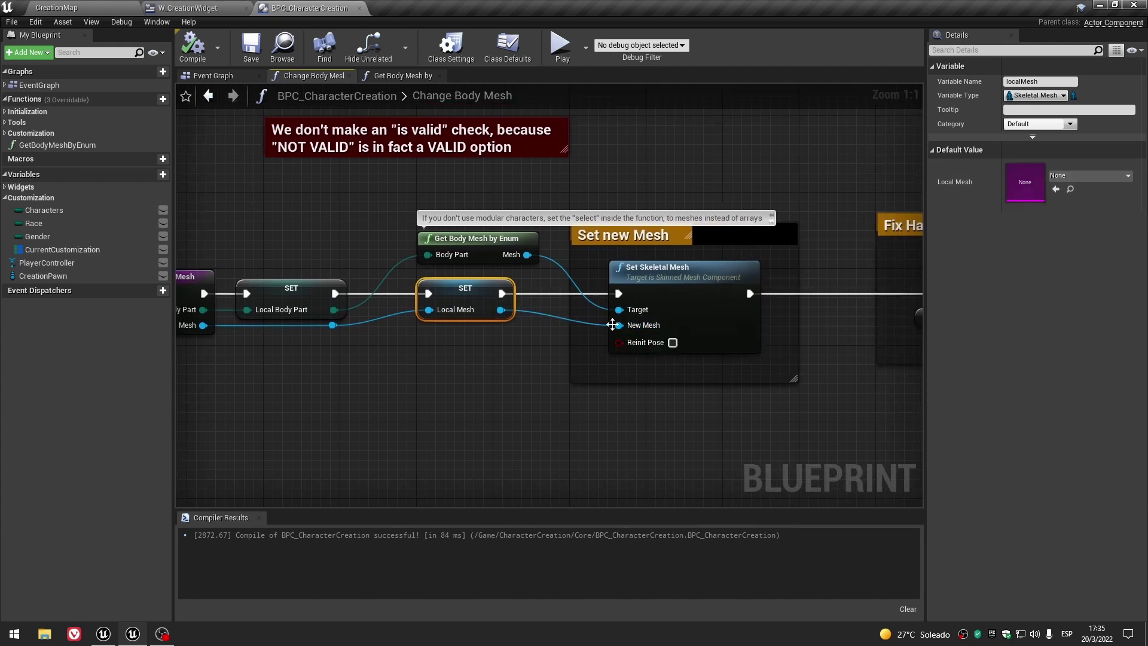
{"action": "left_click", "coordinate": [447, 395]}
{"action": "right_click_drag", "start_coordinate": [494, 375], "coordinate": [469, 433]}
{"action": "left_click", "coordinate": [447, 295]}
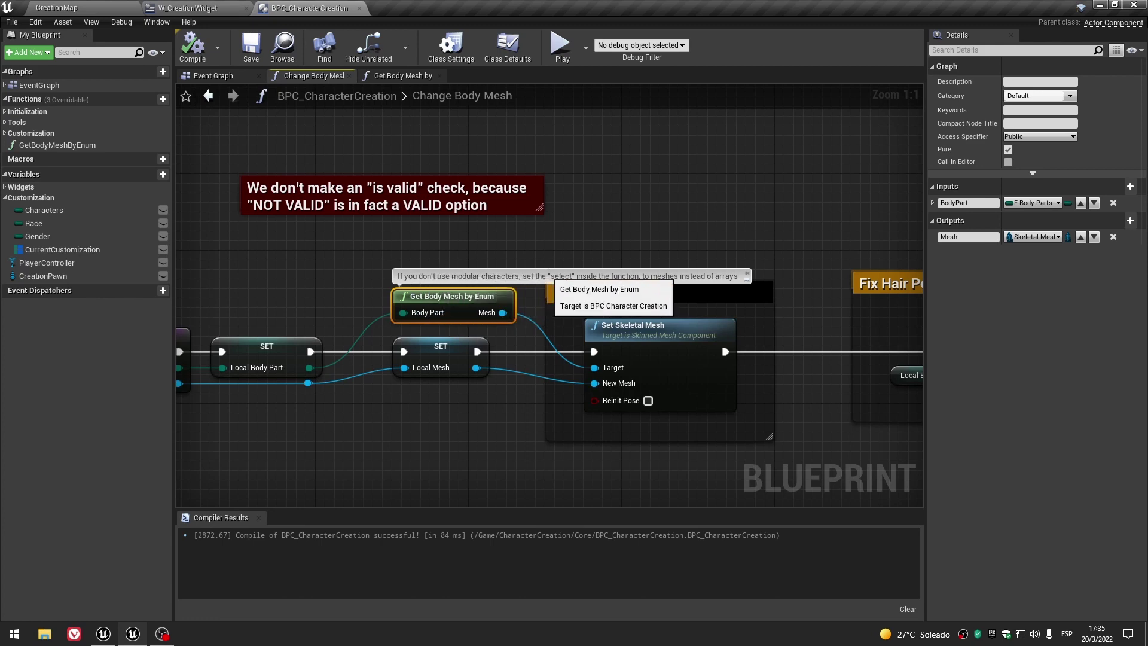
{"action": "left_click", "coordinate": [650, 220]}
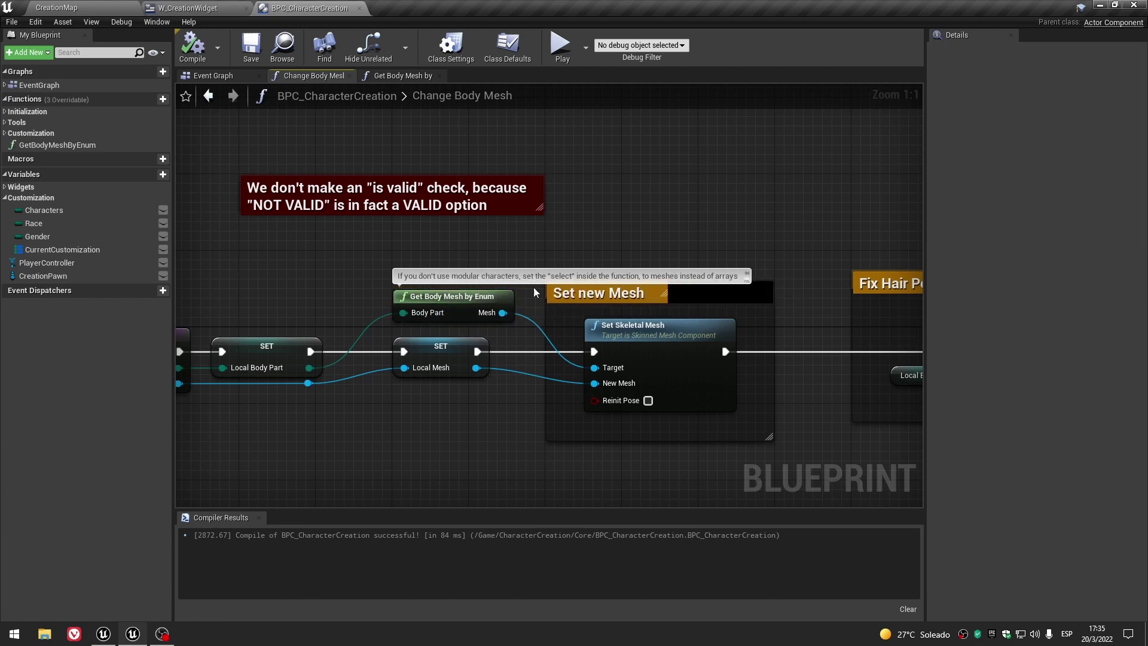
{"action": "double_click", "coordinate": [456, 296]}
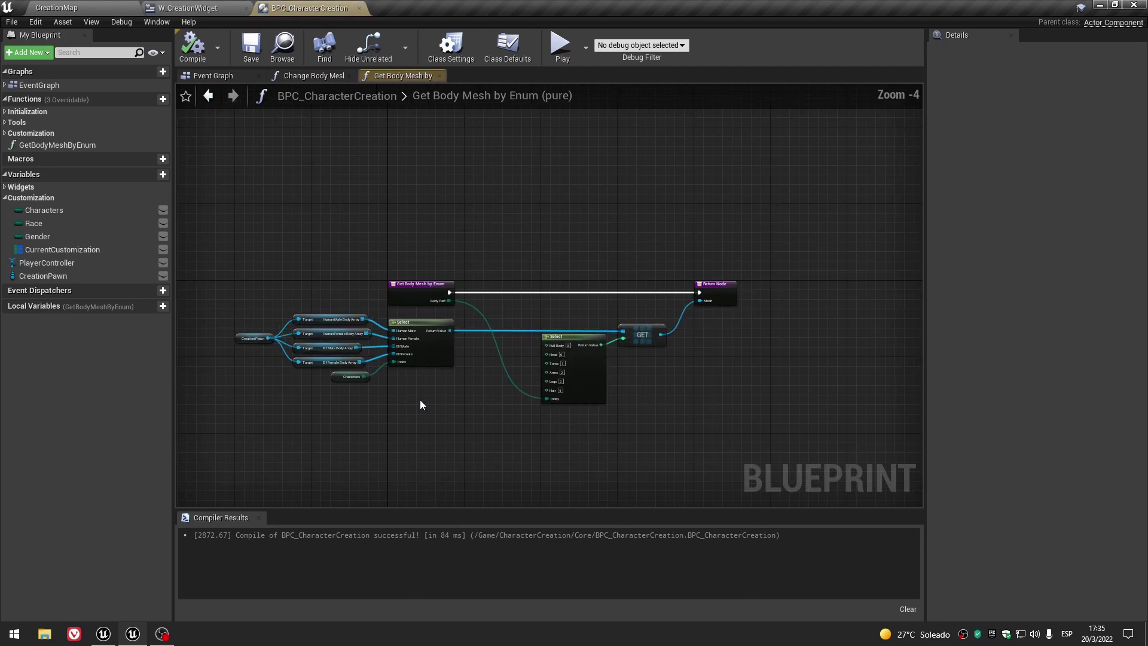
Open BP_CreationPawn from CreationMap's Content Browser, show its Viewport and select HM_Head.
{"action": "right_click_drag", "start_coordinate": [392, 393], "coordinate": [273, 410]}
{"action": "scroll", "coordinate": [273, 410], "scroll_direction": "down", "scroll_amount": 2}
{"action": "left_click", "coordinate": [56, 7]}
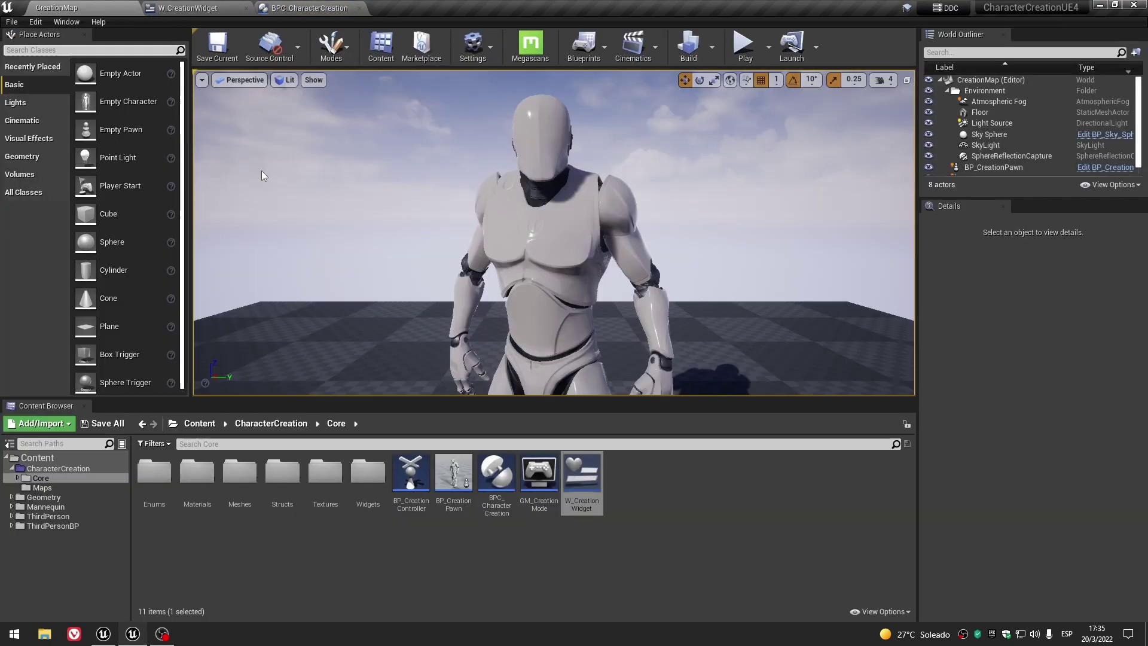
{"action": "double_click", "coordinate": [454, 472]}
{"action": "left_click", "coordinate": [233, 76]}
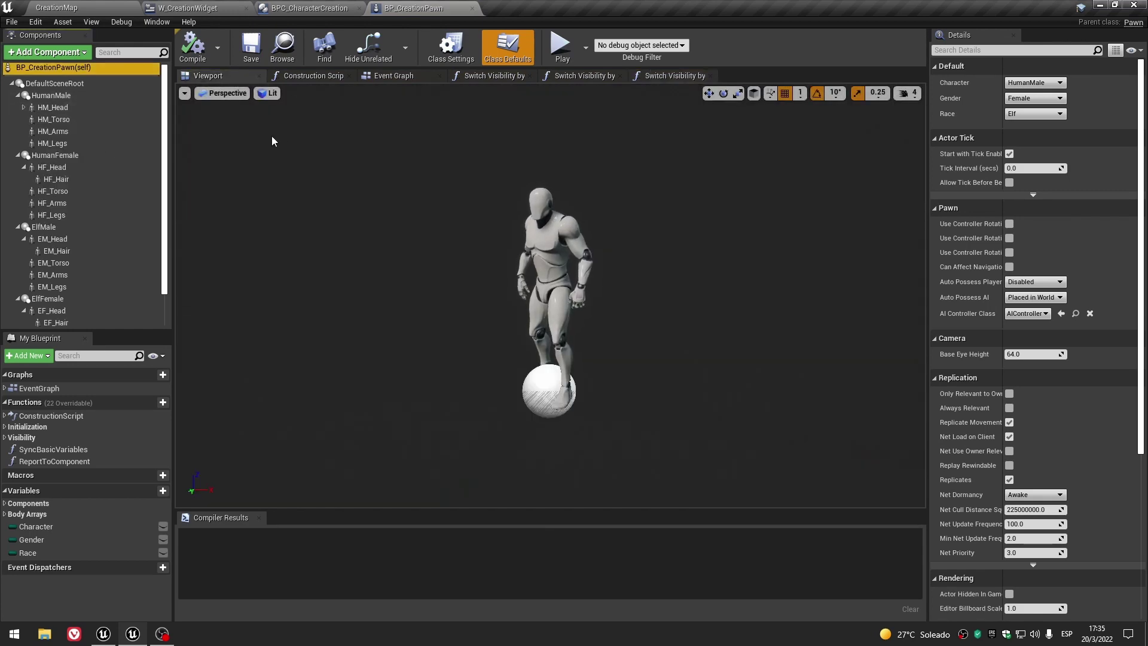
{"action": "left_click", "coordinate": [53, 107]}
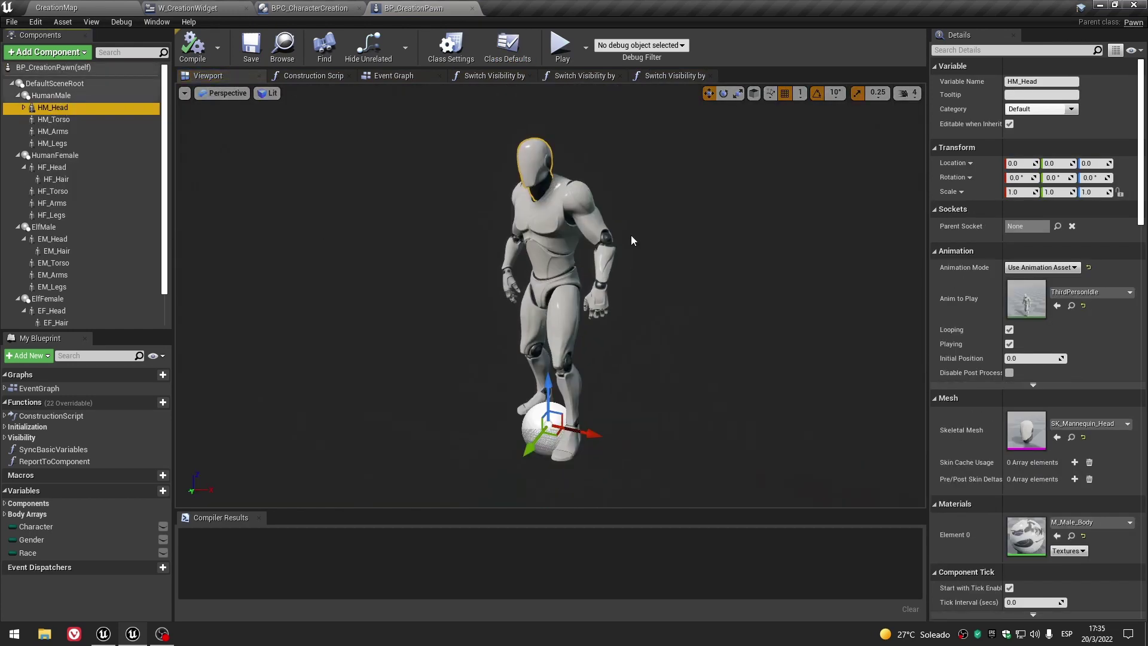
Inspect the HM_Torso and HM_Legs components and close both Switch Visibility by graphs.
{"action": "left_click", "coordinate": [60, 120]}
{"action": "left_click", "coordinate": [71, 131]}
{"action": "left_click", "coordinate": [53, 144]}
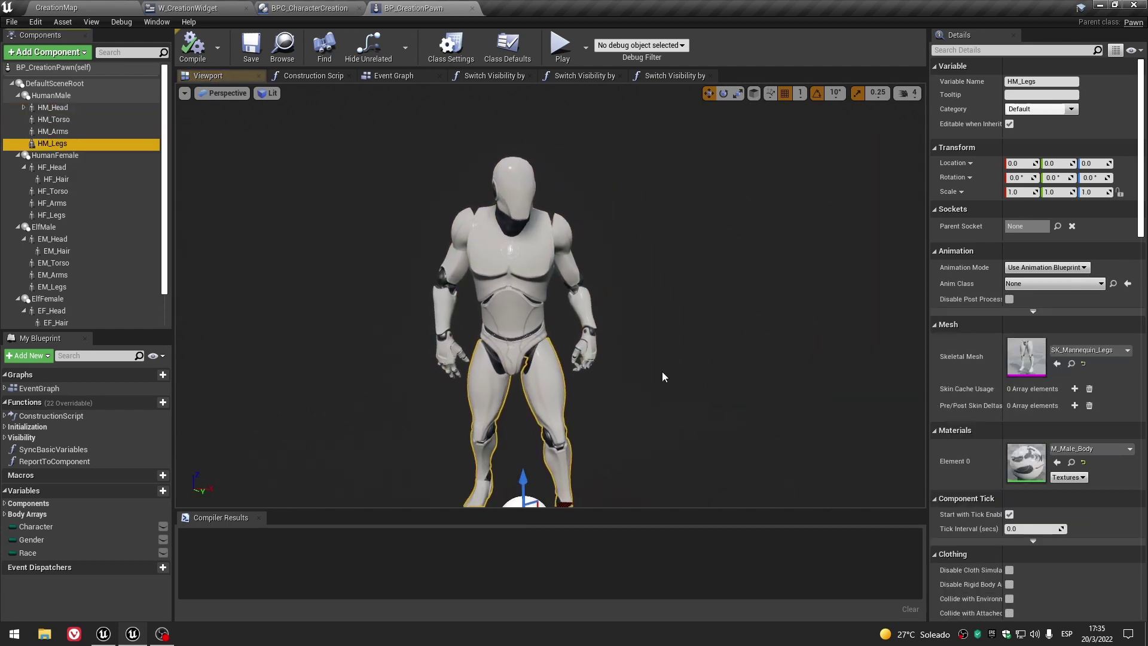
{"action": "left_click", "coordinate": [530, 76]}
{"action": "left_click", "coordinate": [530, 76]}
{"action": "left_click", "coordinate": [530, 76]}
Open the collapsed Get Body Arrays graph and inspect the SET Human Male Body Array node.
{"action": "left_click", "coordinate": [408, 76]}
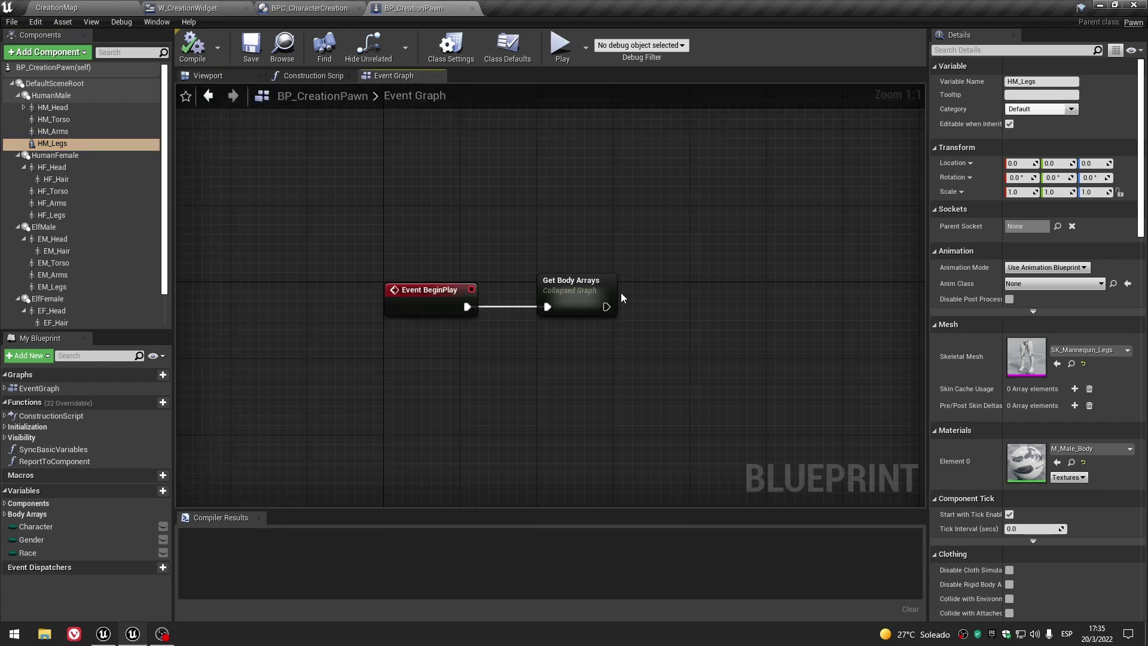
{"action": "left_click", "coordinate": [577, 302]}
{"action": "double_click", "coordinate": [577, 302]}
{"action": "scroll", "coordinate": [415, 300], "scroll_direction": "up", "scroll_amount": 3}
{"action": "scroll", "coordinate": [584, 403], "scroll_direction": "up", "scroll_amount": 2}
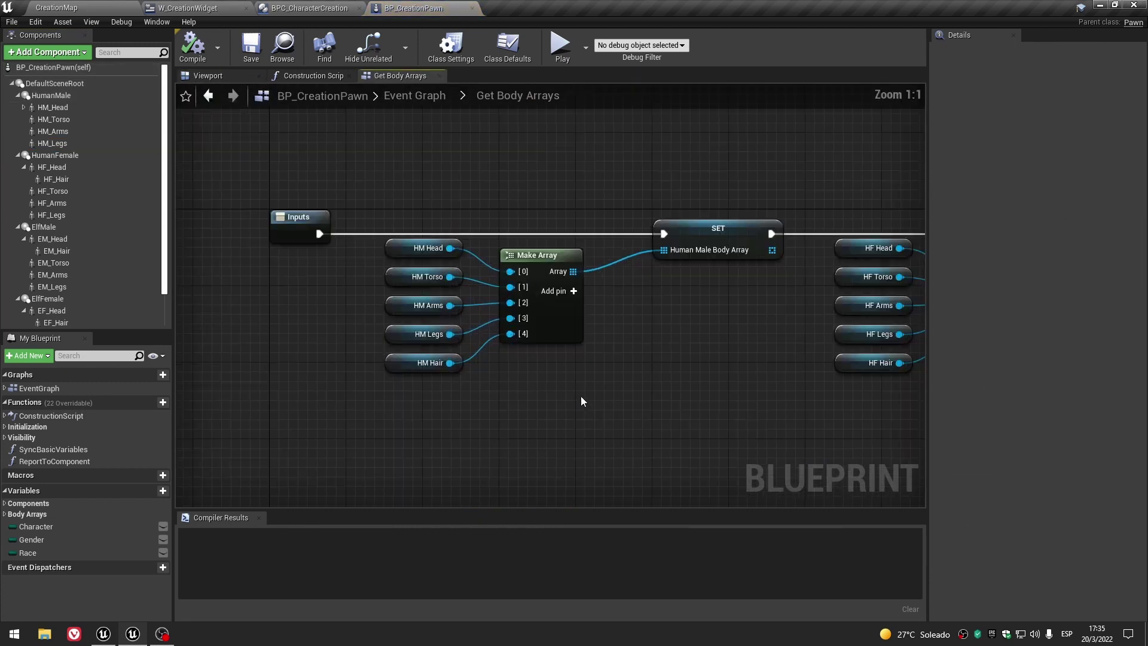
{"action": "left_click", "coordinate": [699, 239]}
{"action": "left_click", "coordinate": [515, 173]}
Compare the HM_Head component in the viewport with the Human Male Body Array variable.
{"action": "left_click", "coordinate": [207, 76]}
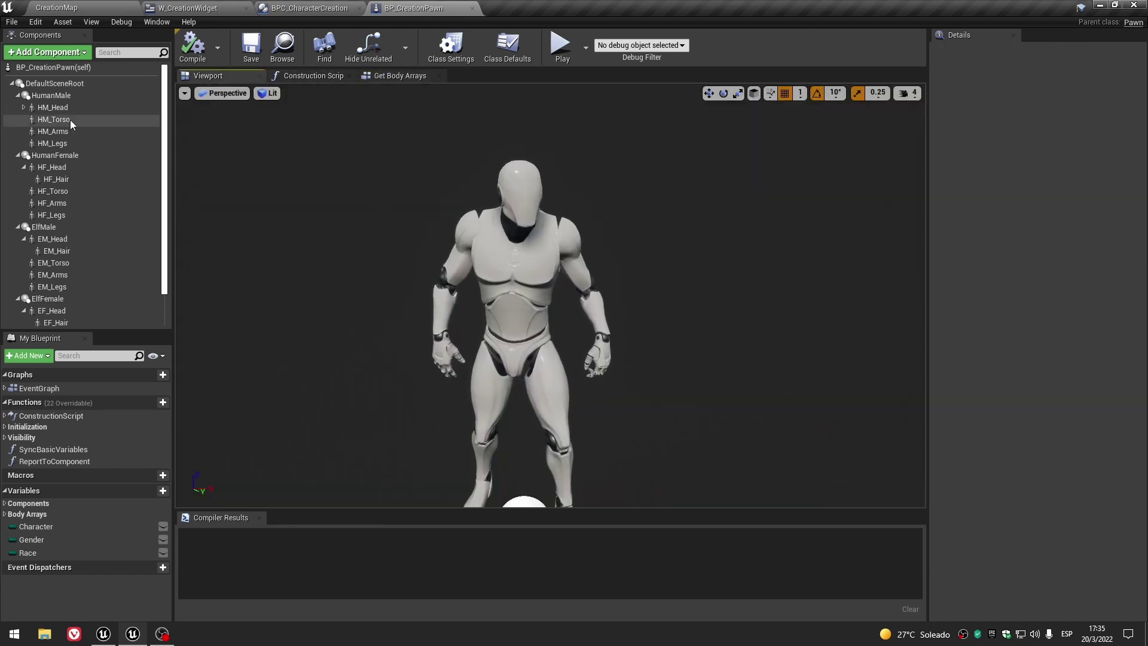
{"action": "left_click", "coordinate": [54, 108]}
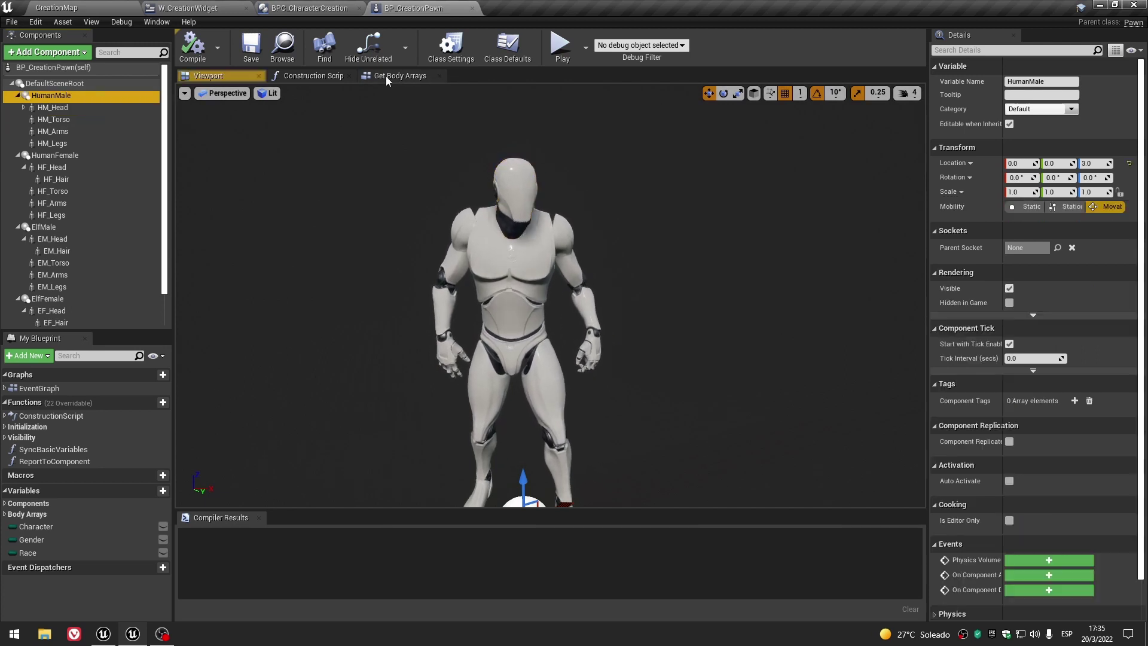
{"action": "left_click", "coordinate": [407, 75]}
{"action": "left_click", "coordinate": [717, 231]}
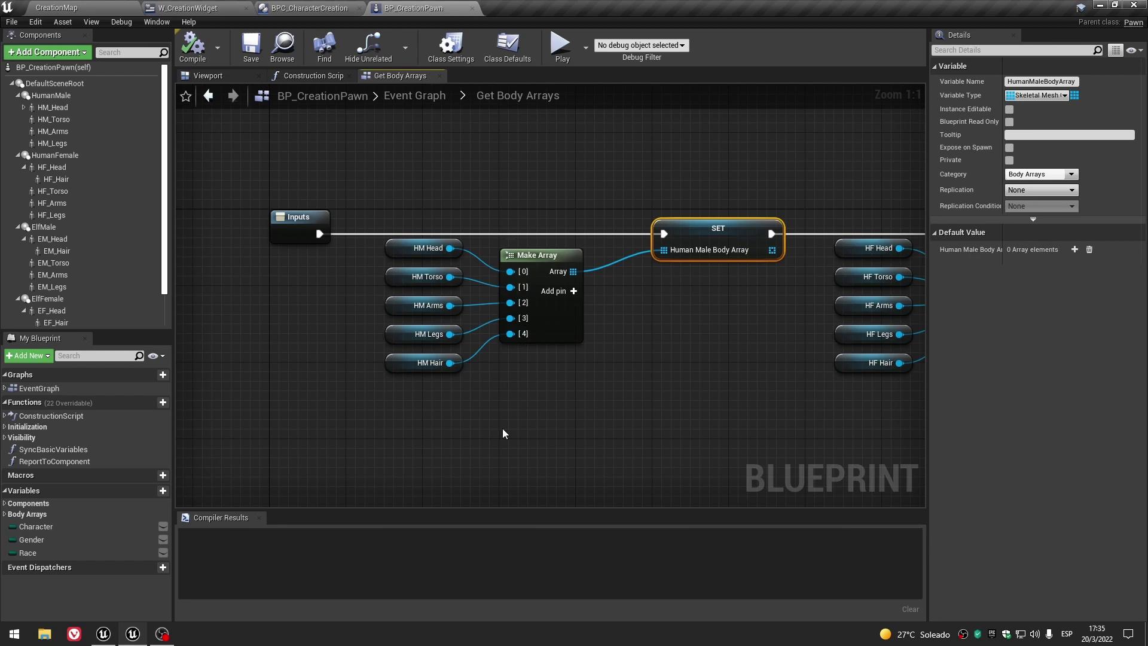
{"action": "left_click", "coordinate": [221, 81]}
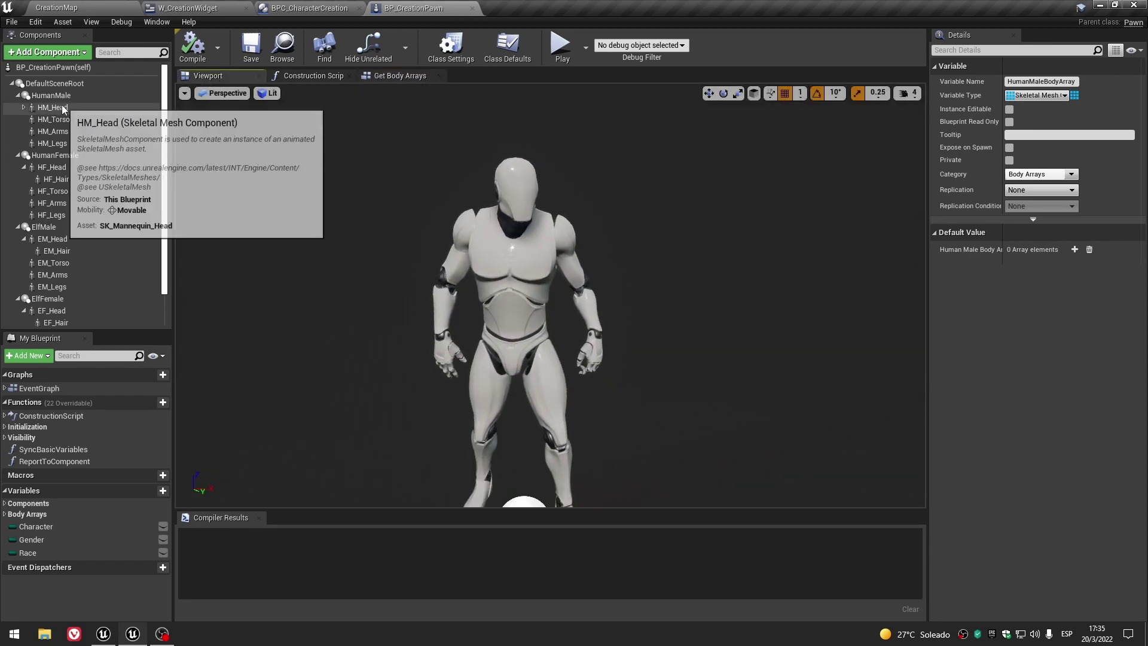
{"action": "left_click", "coordinate": [62, 107]}
Collapse the HF_Head, EM_Head and EF_Head entries, then all four character groups.
{"action": "left_click", "coordinate": [24, 167]}
{"action": "left_click", "coordinate": [23, 226]}
{"action": "left_click", "coordinate": [24, 287]}
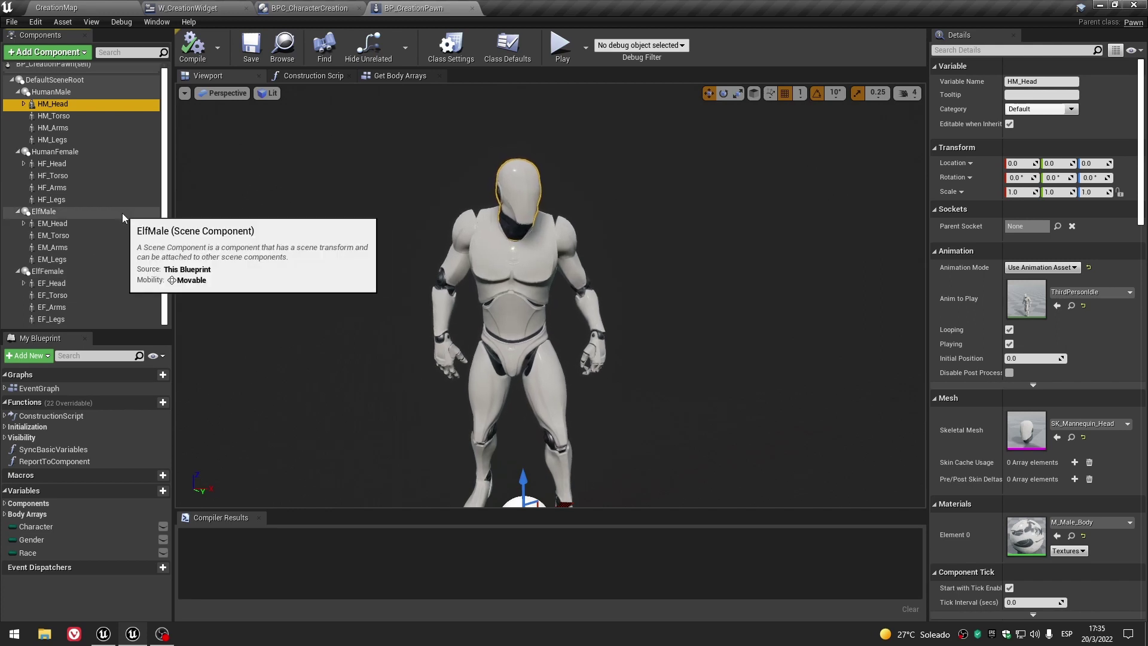
{"action": "scroll", "coordinate": [389, 203], "scroll_direction": "up", "scroll_amount": 3}
{"action": "scroll", "coordinate": [409, 224], "scroll_direction": "down", "scroll_amount": 3}
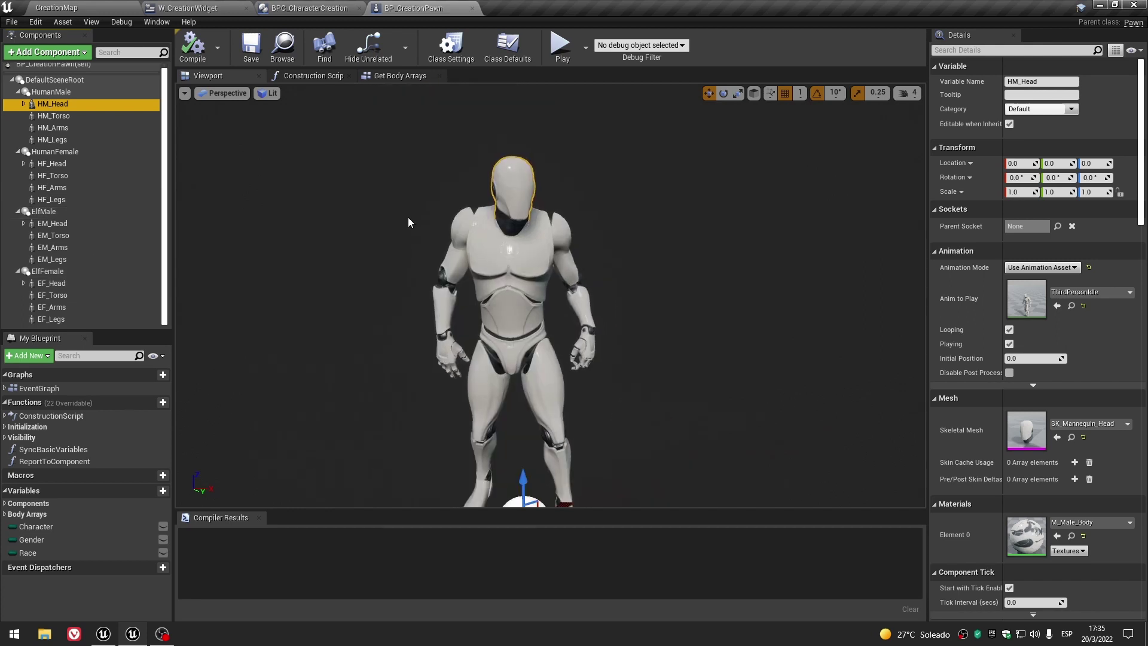
{"action": "left_click", "coordinate": [17, 91]}
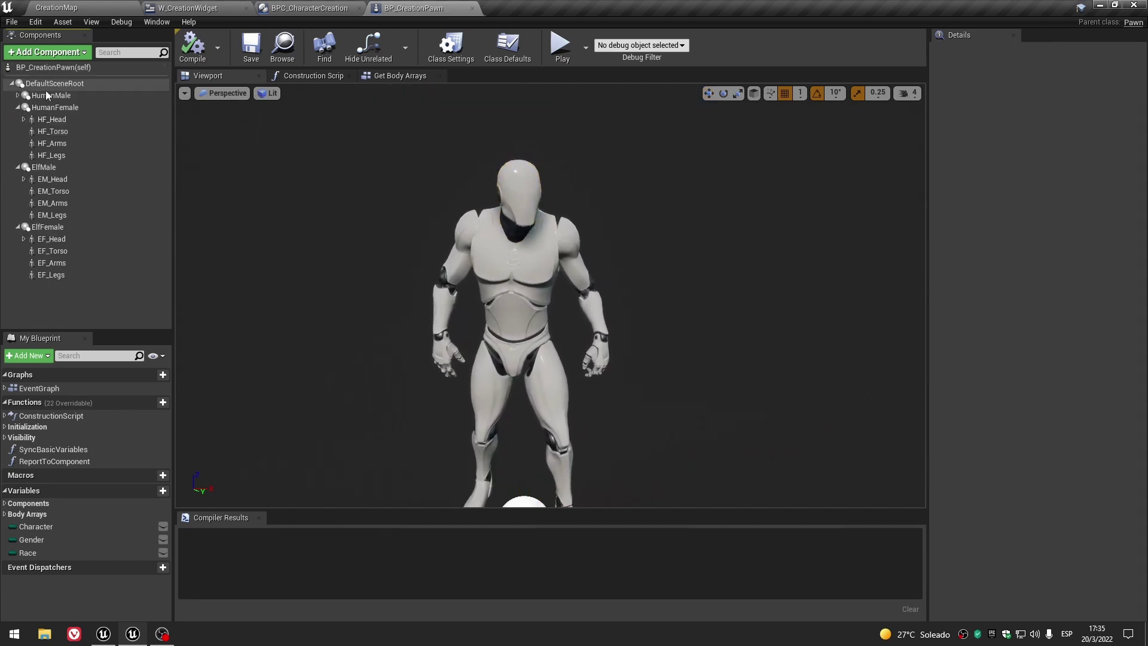
{"action": "left_click", "coordinate": [71, 94]}
{"action": "left_click", "coordinate": [17, 107]}
{"action": "left_click", "coordinate": [17, 119]}
{"action": "left_click", "coordinate": [17, 131]}
Inspect the HumanMale, HumanFemale and ElfMale components, re-expand HumanMale, and show the Construction Script.
{"action": "left_click", "coordinate": [67, 96]}
{"action": "left_click", "coordinate": [70, 108]}
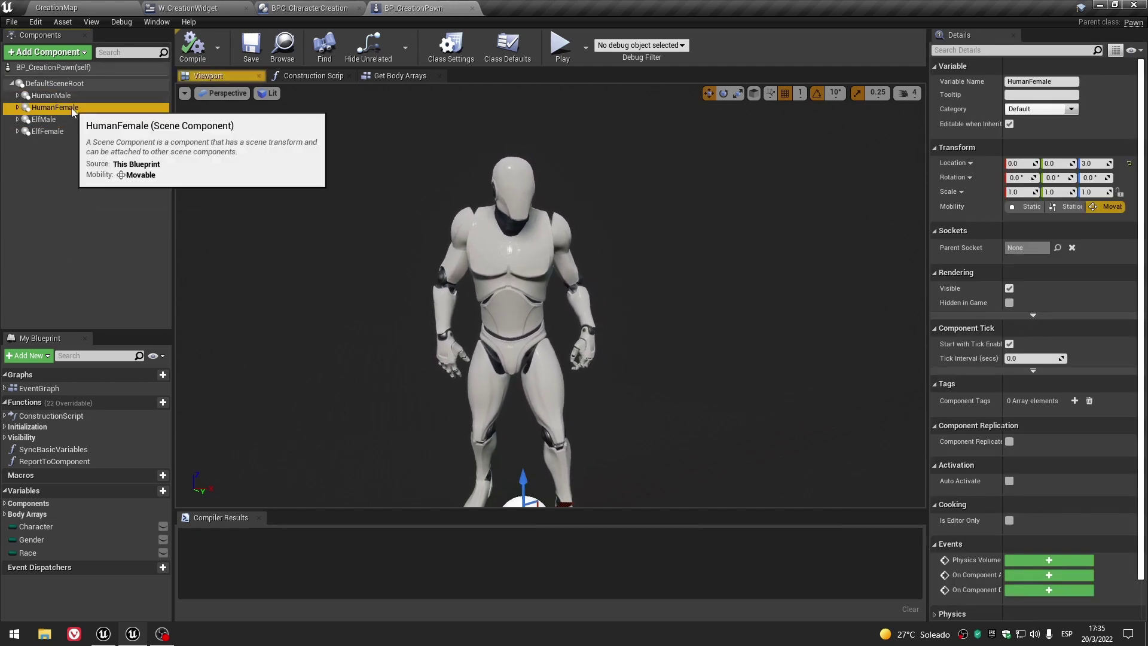
{"action": "left_click", "coordinate": [56, 120]}
{"action": "left_click", "coordinate": [58, 206]}
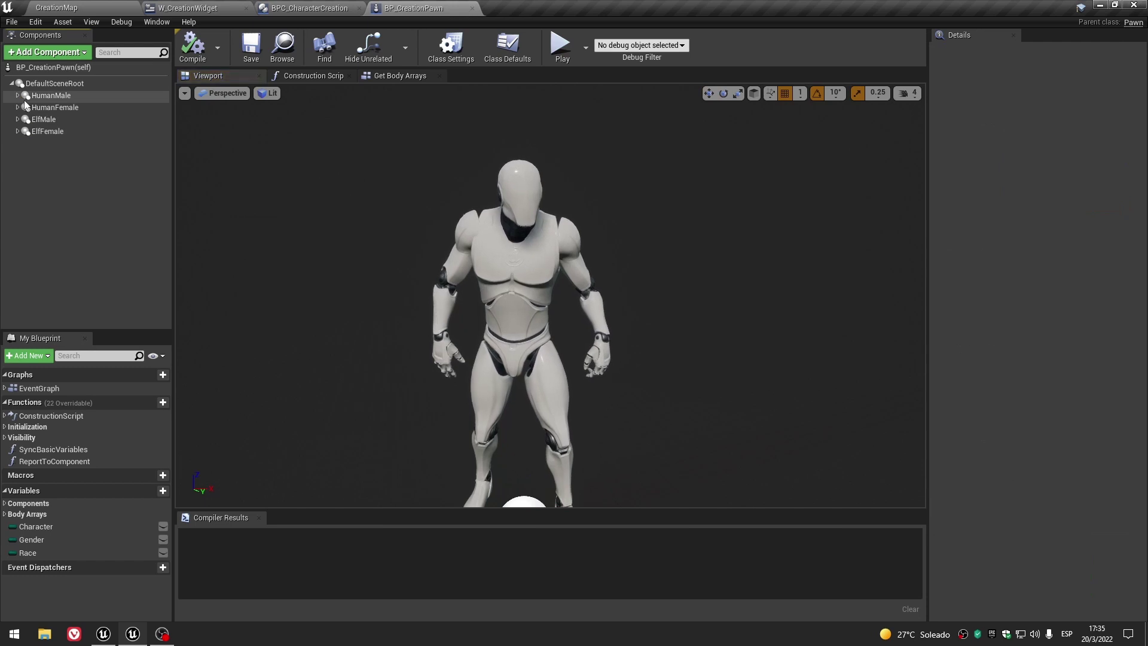
{"action": "left_click", "coordinate": [17, 95]}
{"action": "left_click", "coordinate": [67, 108]}
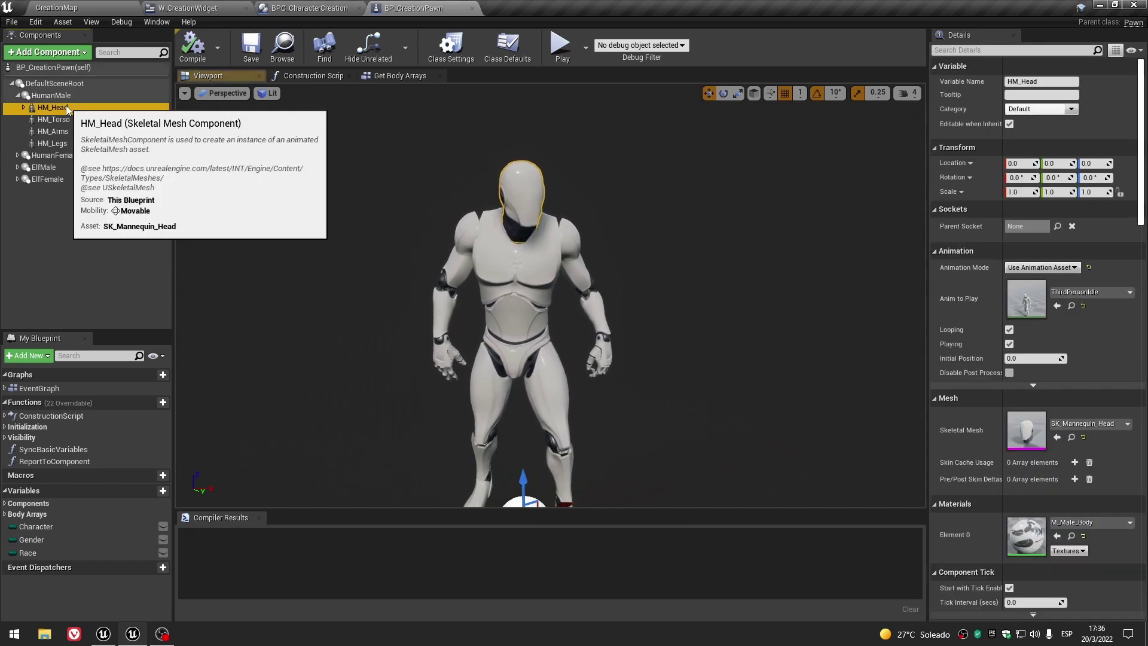
{"action": "left_click", "coordinate": [52, 95]}
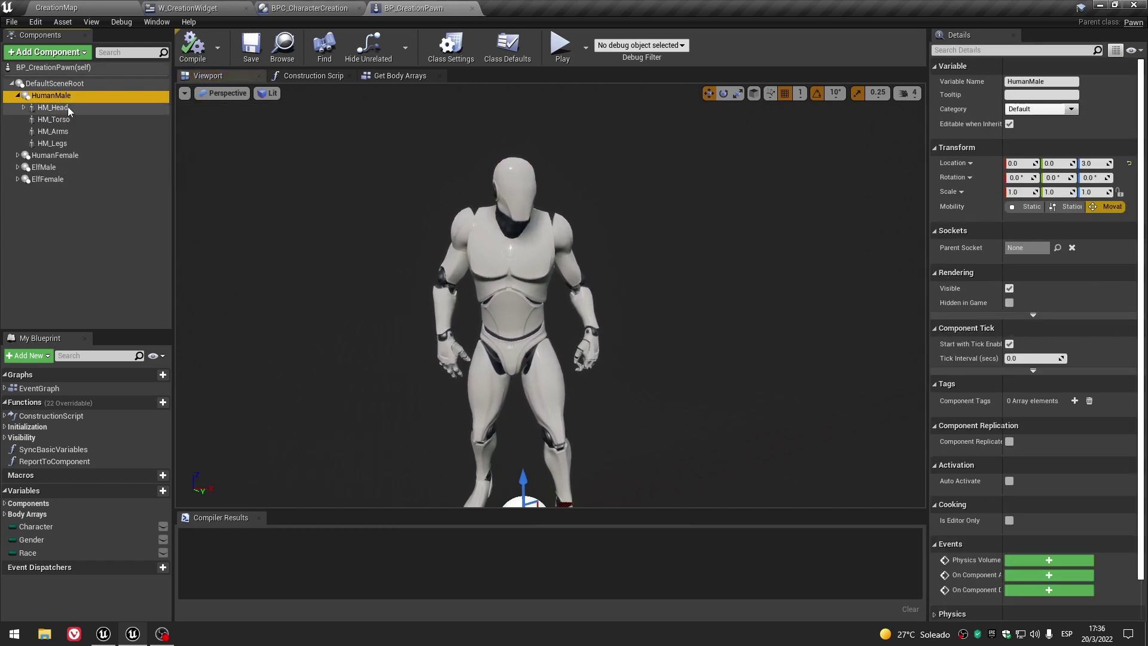
{"action": "left_click", "coordinate": [66, 106]}
{"action": "left_click", "coordinate": [315, 77]}
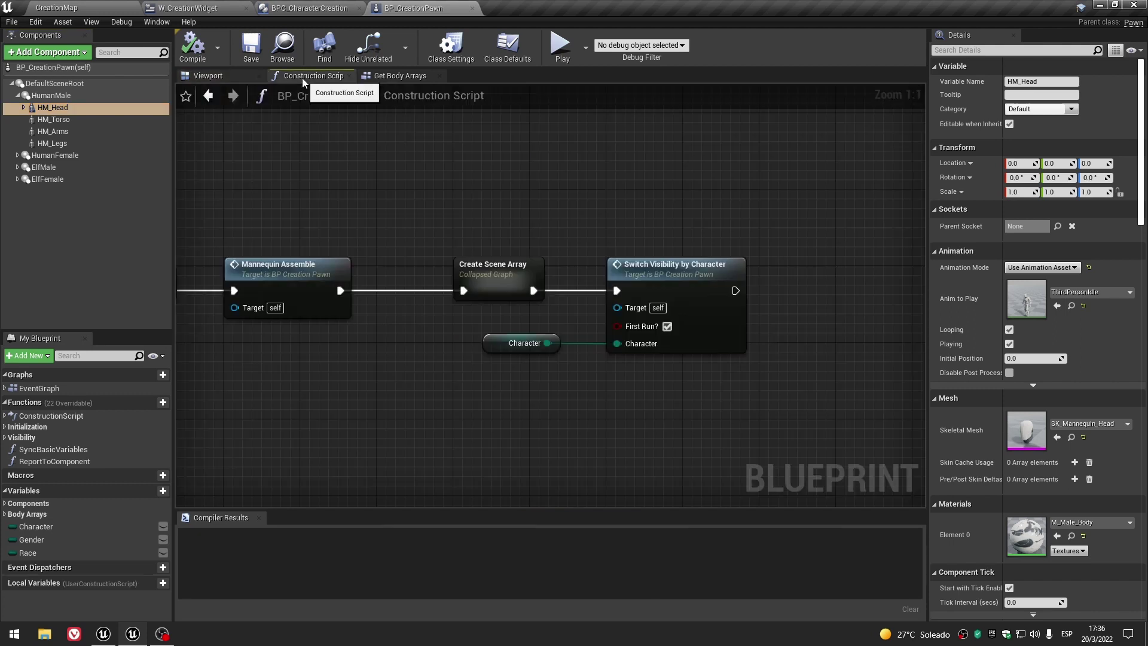
Open the collapsed Create Scene Array graph, look it over, and return to the Construction Script.
{"action": "left_click", "coordinate": [368, 244]}
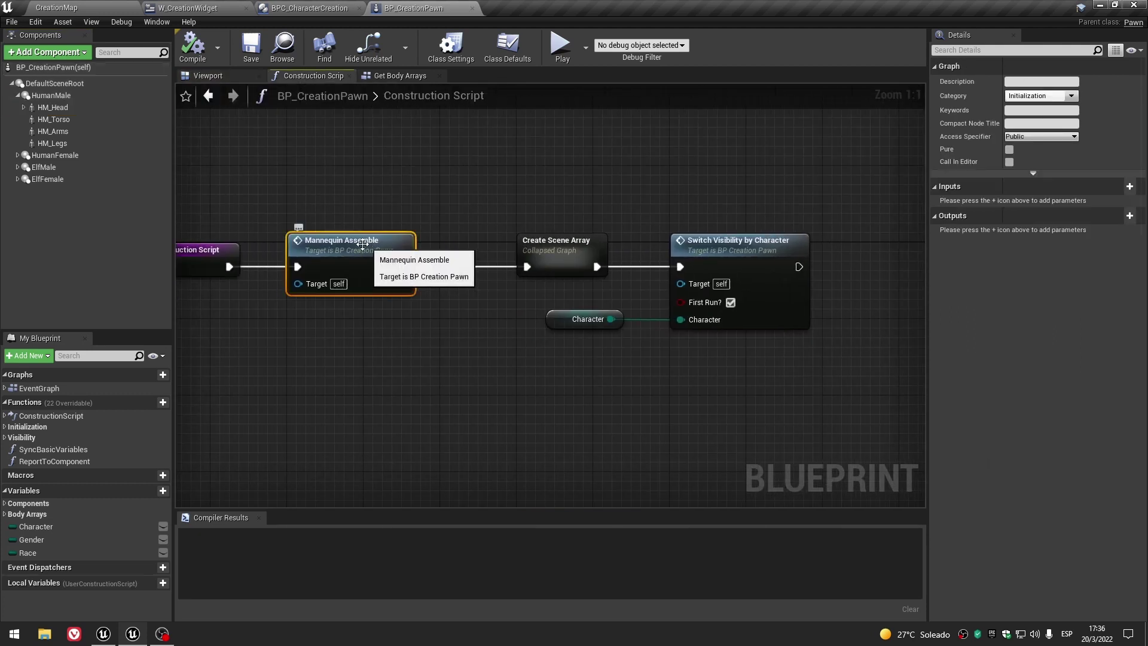
{"action": "double_click", "coordinate": [554, 268]}
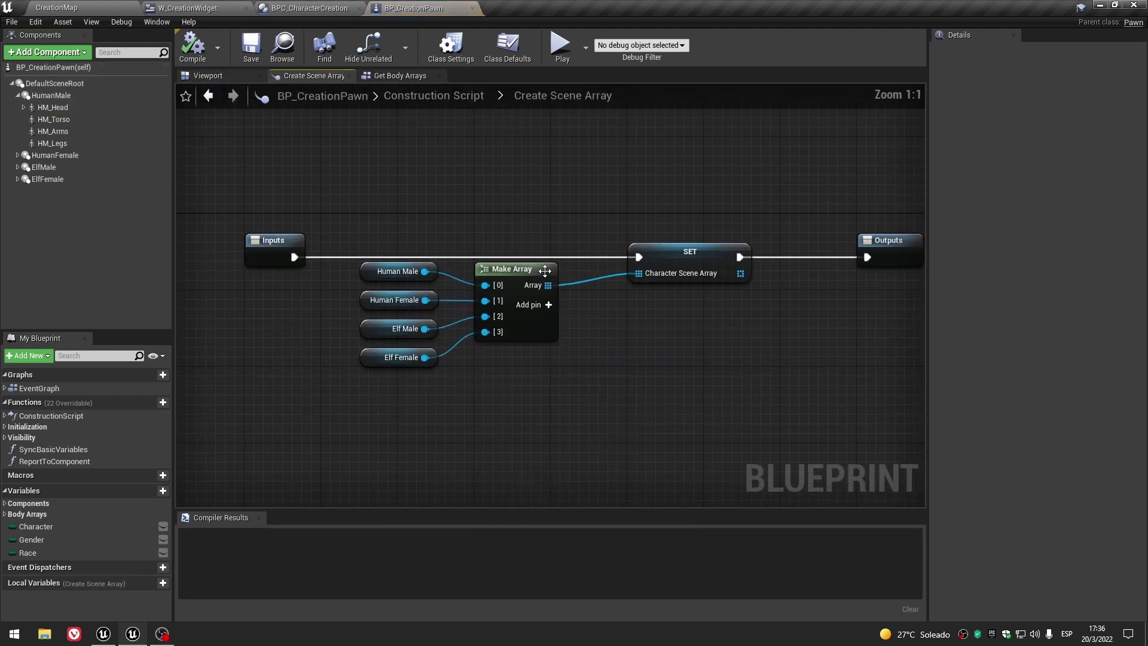
{"action": "scroll", "coordinate": [532, 228], "scroll_direction": "down", "scroll_amount": 1}
{"action": "right_click_drag", "start_coordinate": [532, 228], "coordinate": [413, 226]}
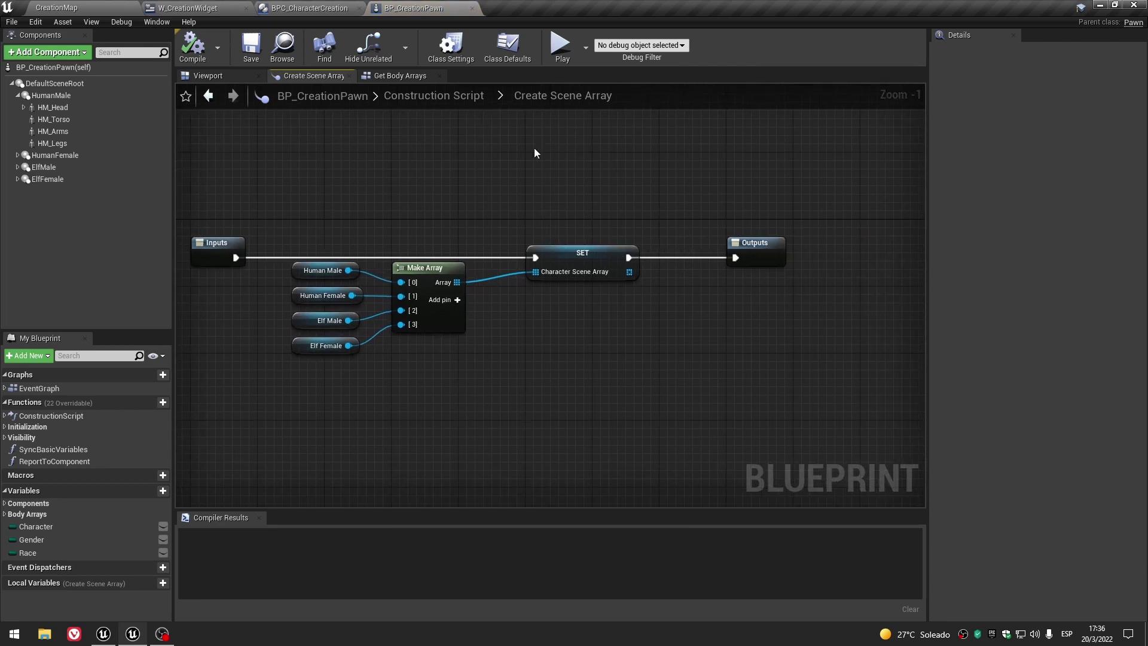
{"action": "left_click", "coordinate": [442, 94]}
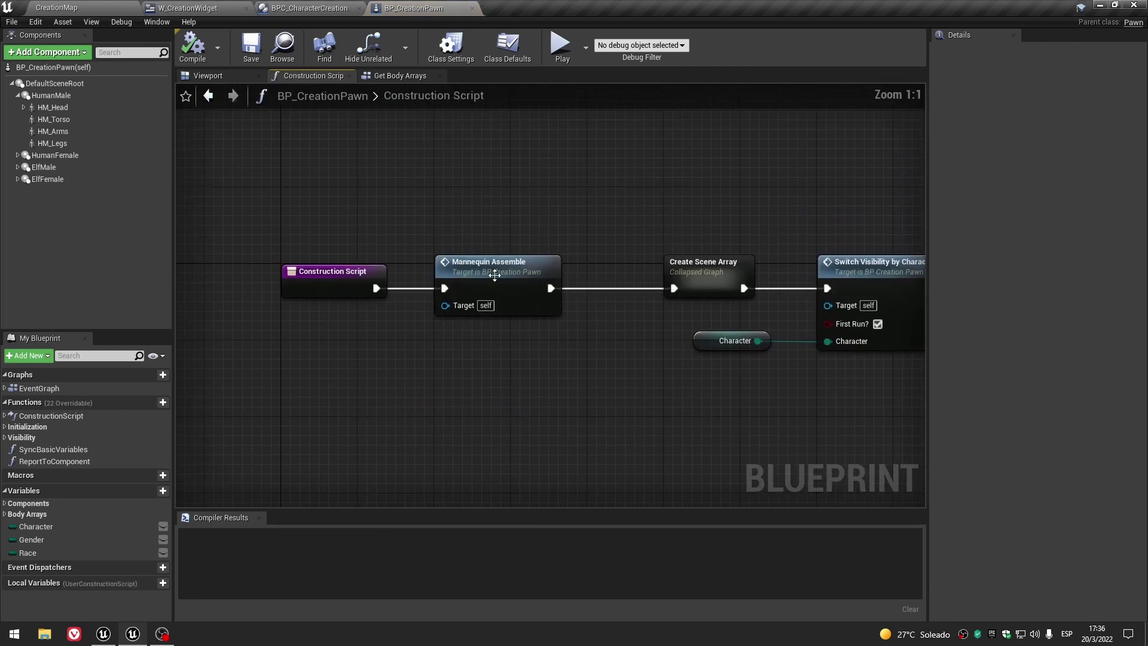
{"action": "left_click", "coordinate": [395, 78]}
Switch between the blueprint tabs, ending on BPC_CharacterCreation's Get Body Mesh by Enum graph.
{"action": "left_click", "coordinate": [309, 8]}
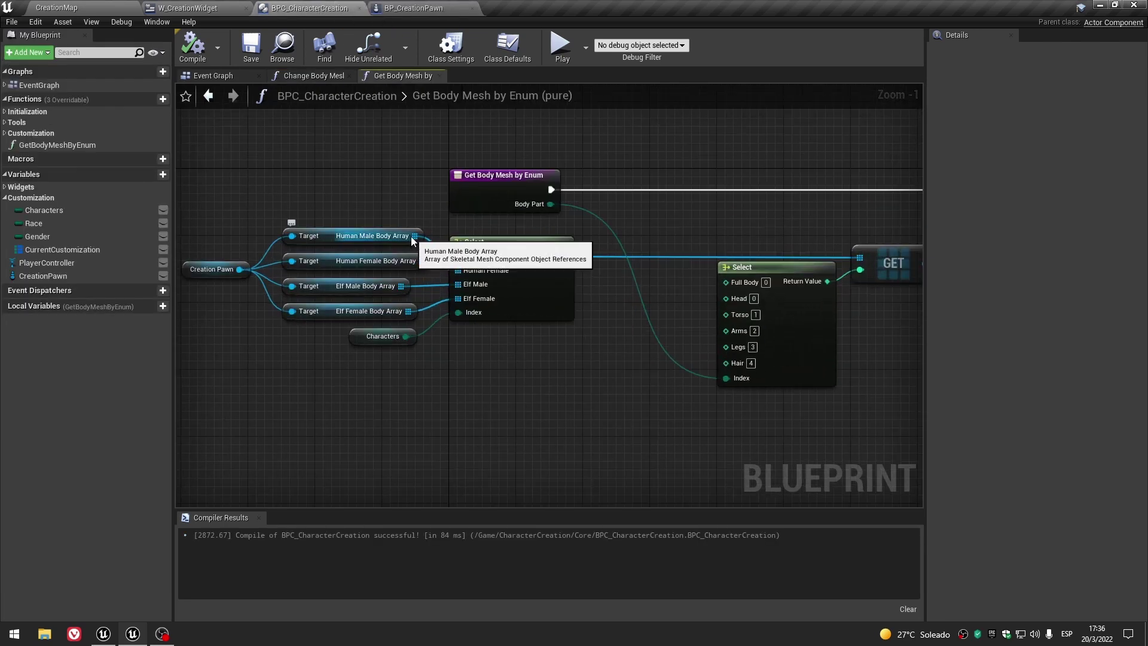
{"action": "left_click", "coordinate": [407, 9]}
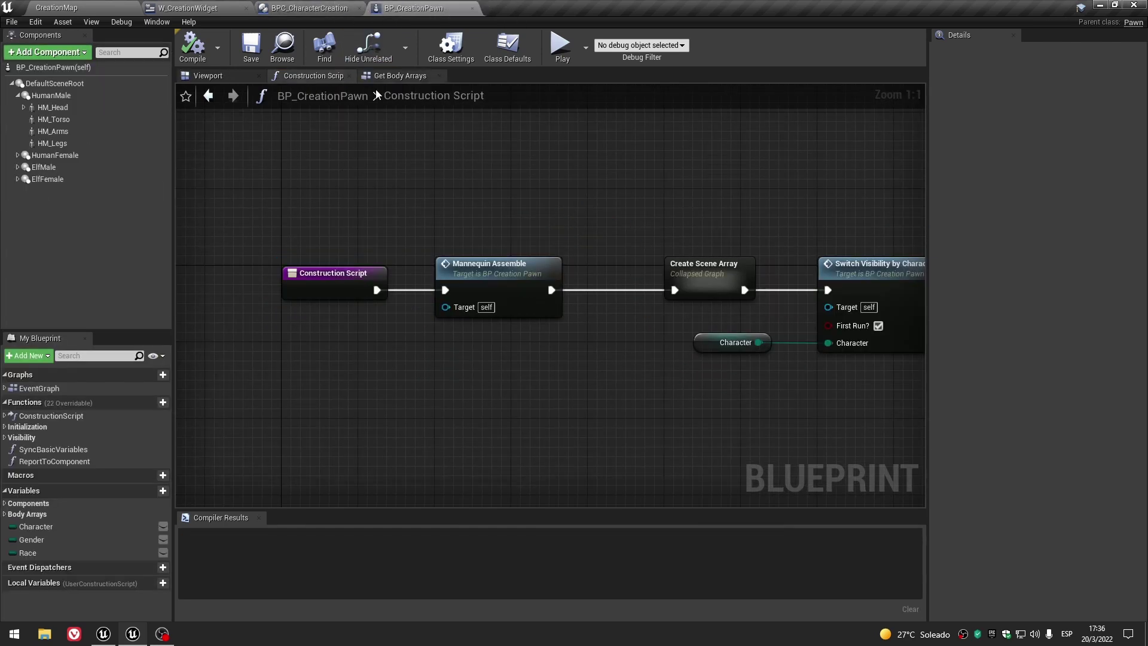
{"action": "left_click", "coordinate": [227, 6]}
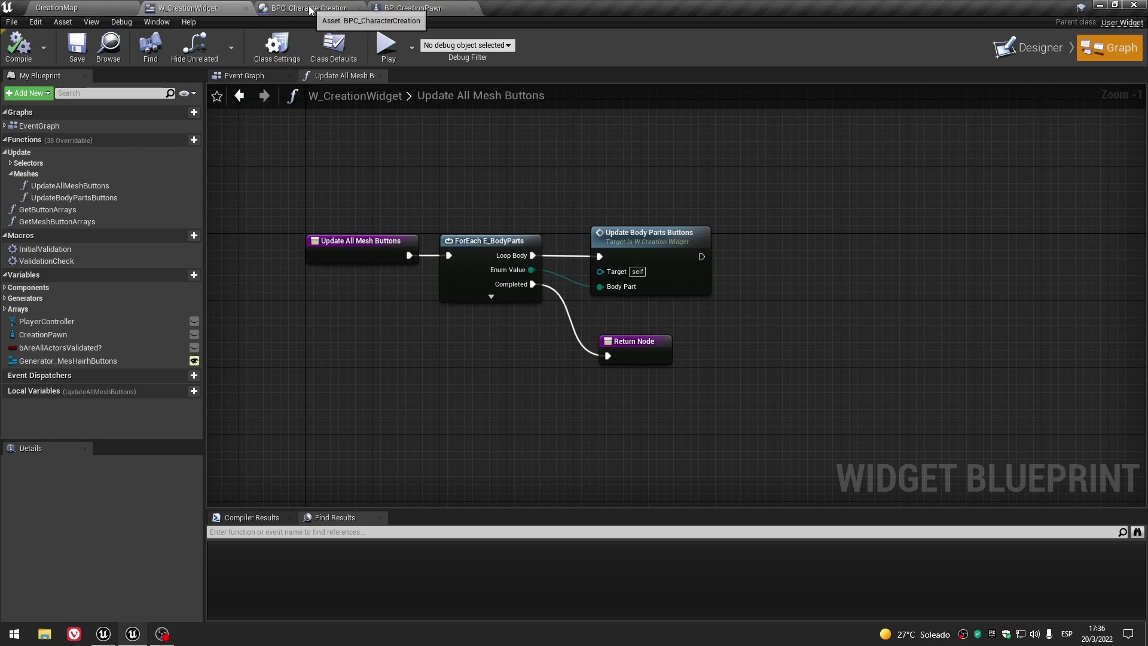
{"action": "left_click", "coordinate": [309, 8]}
{"action": "left_click", "coordinate": [413, 8]}
{"action": "left_click", "coordinate": [233, 76]}
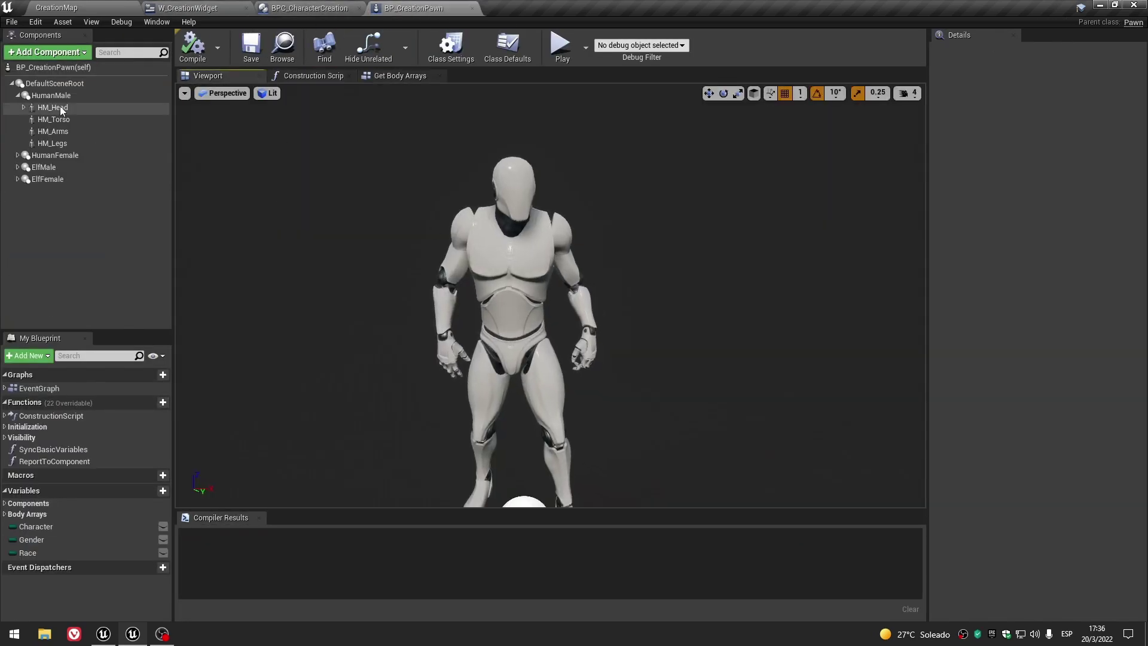
{"action": "left_click", "coordinate": [53, 108]}
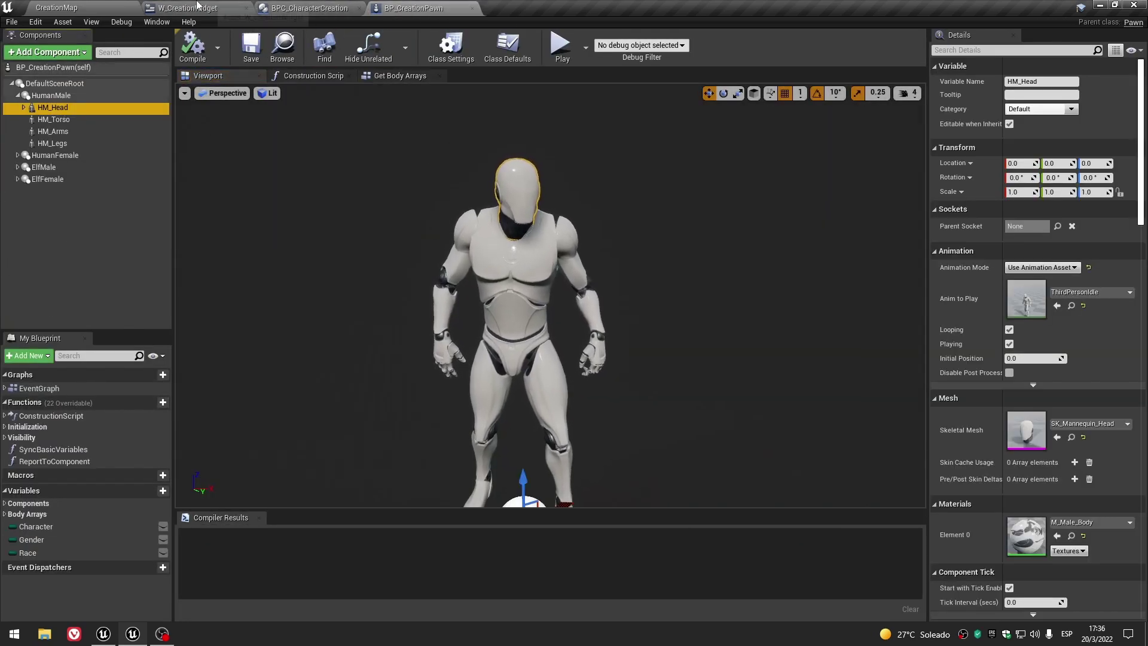
{"action": "left_click", "coordinate": [187, 8]}
{"action": "left_click", "coordinate": [309, 7]}
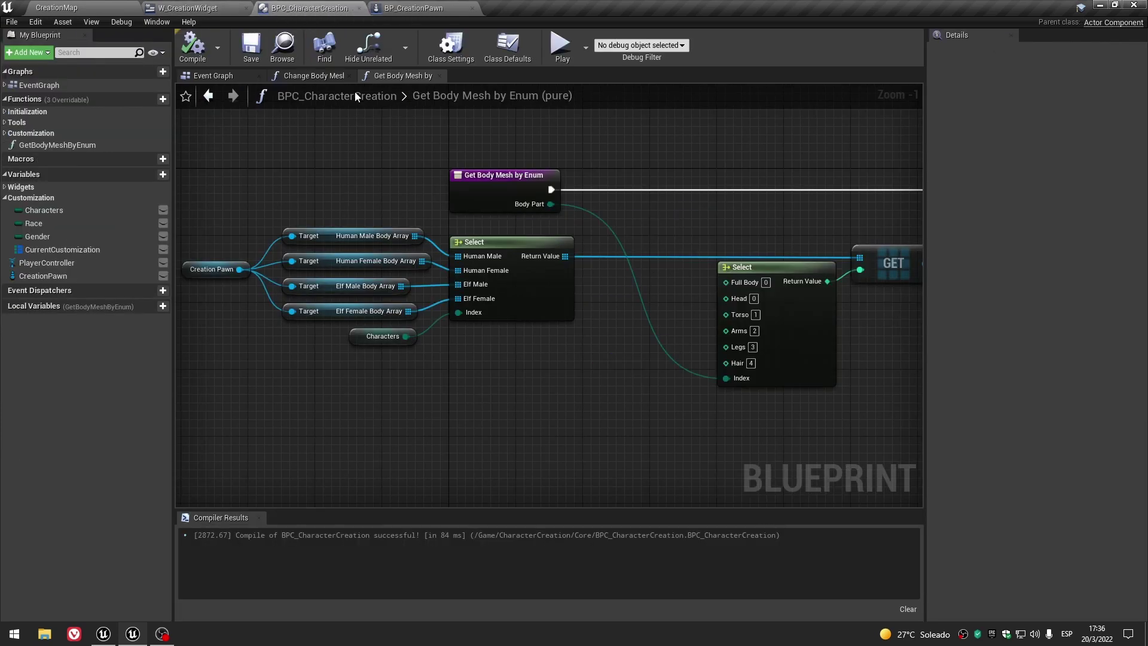
Inspect the Human Male Body Array getter and Characters variable, then return to Change Body Mesh.
{"action": "left_click", "coordinate": [333, 233]}
{"action": "left_click", "coordinate": [334, 184]}
{"action": "left_click", "coordinate": [359, 342]}
{"action": "left_click", "coordinate": [315, 275]}
{"action": "left_click", "coordinate": [307, 78]}
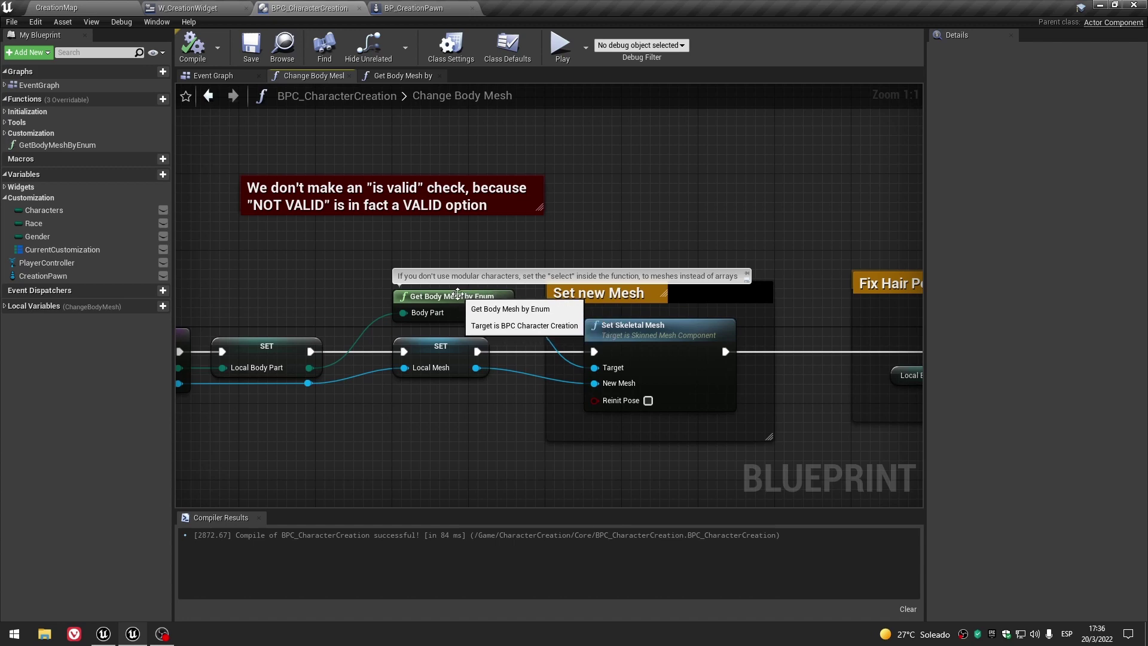
Open Get Body Mesh by Enum and look over its Select nodes down to the Return Node.
{"action": "double_click", "coordinate": [458, 294]}
{"action": "scroll", "coordinate": [405, 234], "scroll_direction": "down", "scroll_amount": 4}
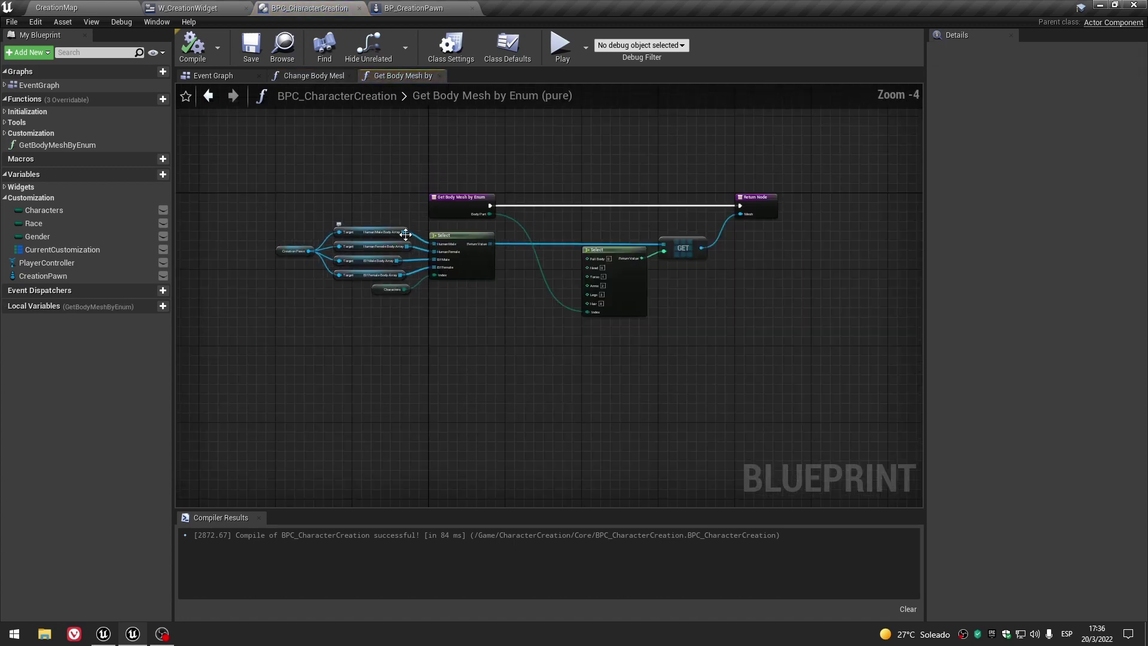
{"action": "scroll", "coordinate": [503, 318], "scroll_direction": "up", "scroll_amount": 2}
{"action": "scroll", "coordinate": [608, 334], "scroll_direction": "up", "scroll_amount": 2}
{"action": "scroll", "coordinate": [601, 337], "scroll_direction": "down", "scroll_amount": 3}
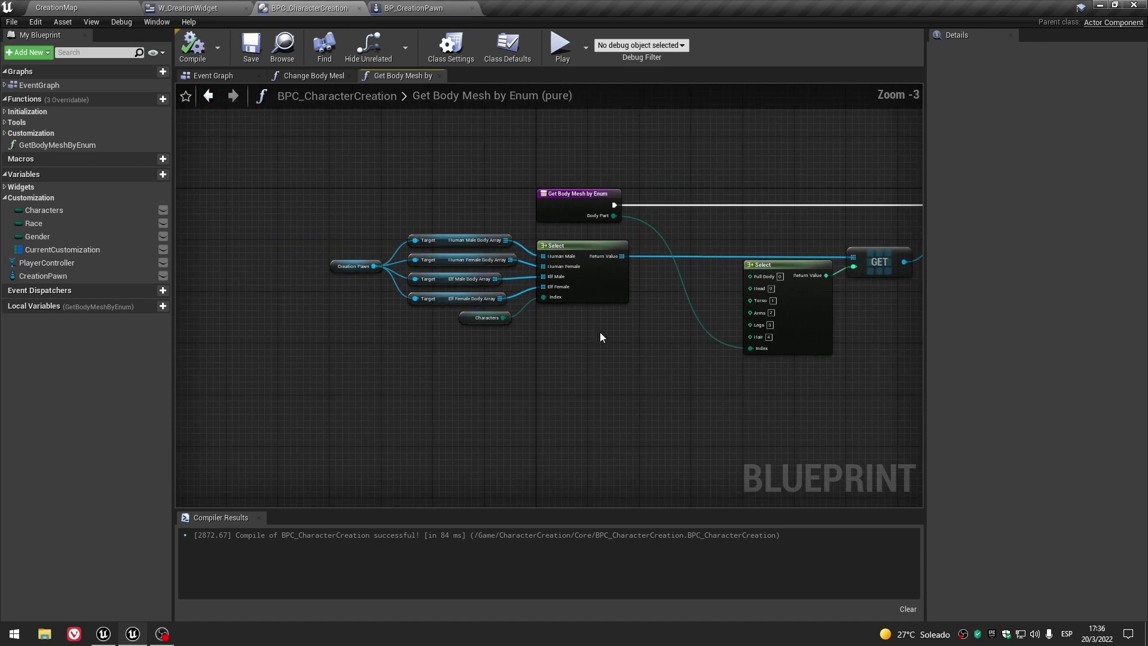
{"action": "scroll", "coordinate": [657, 349], "scroll_direction": "up", "scroll_amount": 3}
{"action": "right_click_drag", "start_coordinate": [467, 355], "coordinate": [286, 385]}
Nudge the GET node down, straighten the Select-to-GET wire, and compile the blueprint.
{"action": "left_click", "coordinate": [704, 250]}
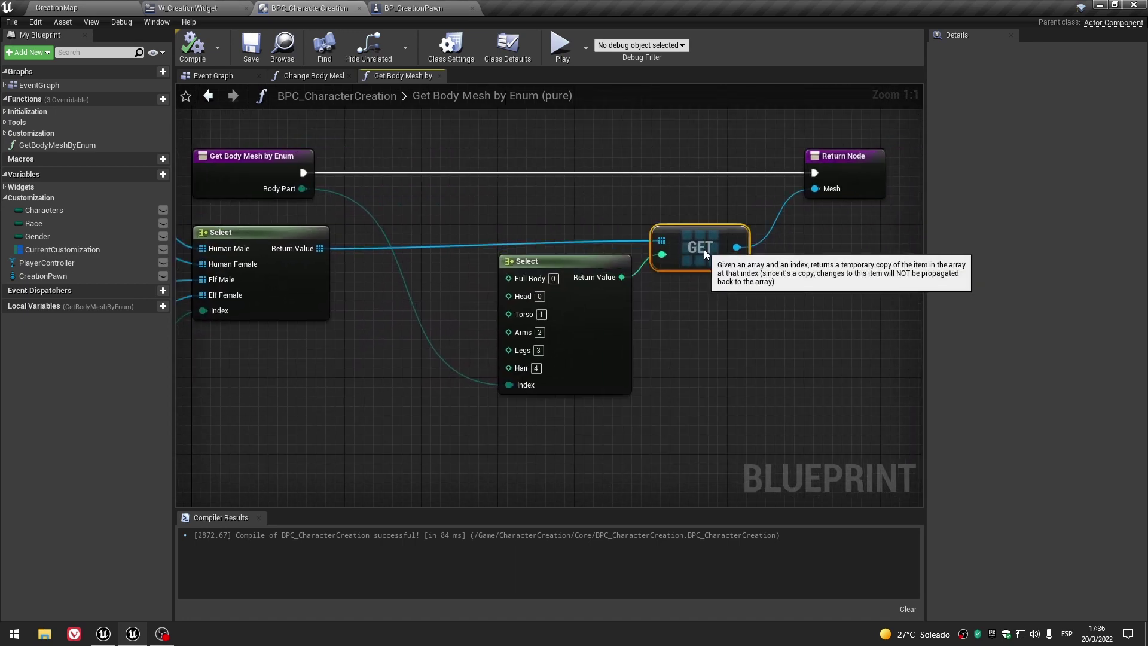
{"action": "left_click_drag", "start_coordinate": [704, 249], "coordinate": [704, 259]}
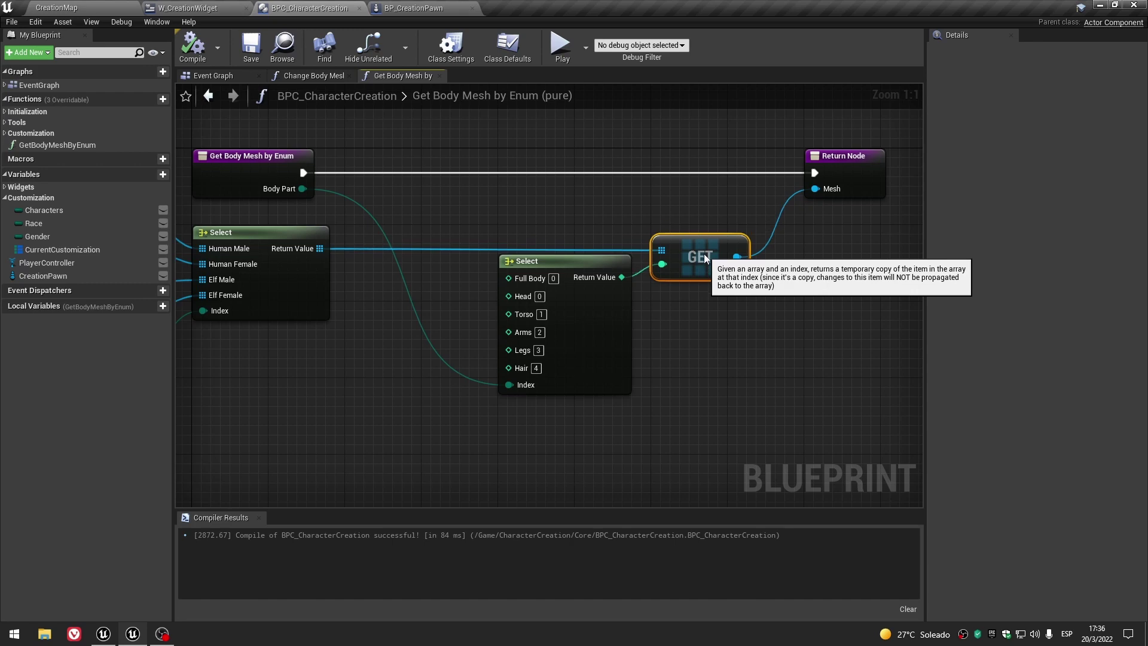
{"action": "right_click", "coordinate": [322, 248]}
{"action": "left_click", "coordinate": [497, 329]}
{"action": "mouse_move", "coordinate": [371, 411]}
{"action": "right_mouse_down"}
{"action": "mouse_move", "coordinate": [639, 367]}
{"action": "mouse_move", "coordinate": [508, 383]}
{"action": "right_mouse_up"}
{"action": "scroll", "coordinate": [639, 367], "scroll_direction": "down", "scroll_amount": 2}
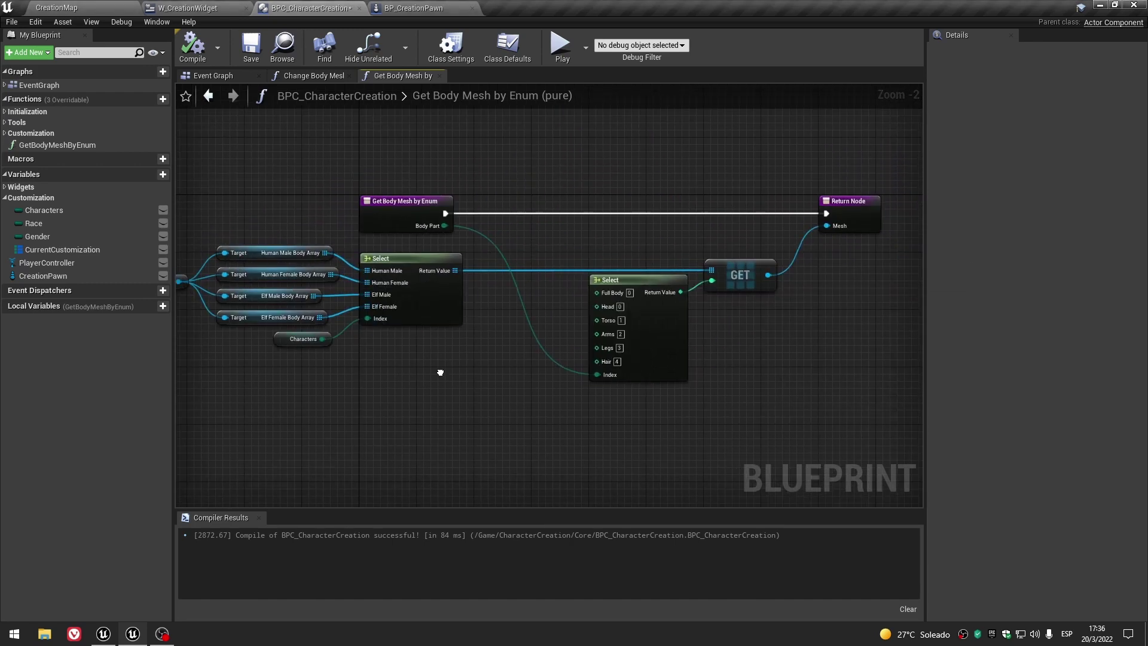
{"action": "key", "text": "F7"}
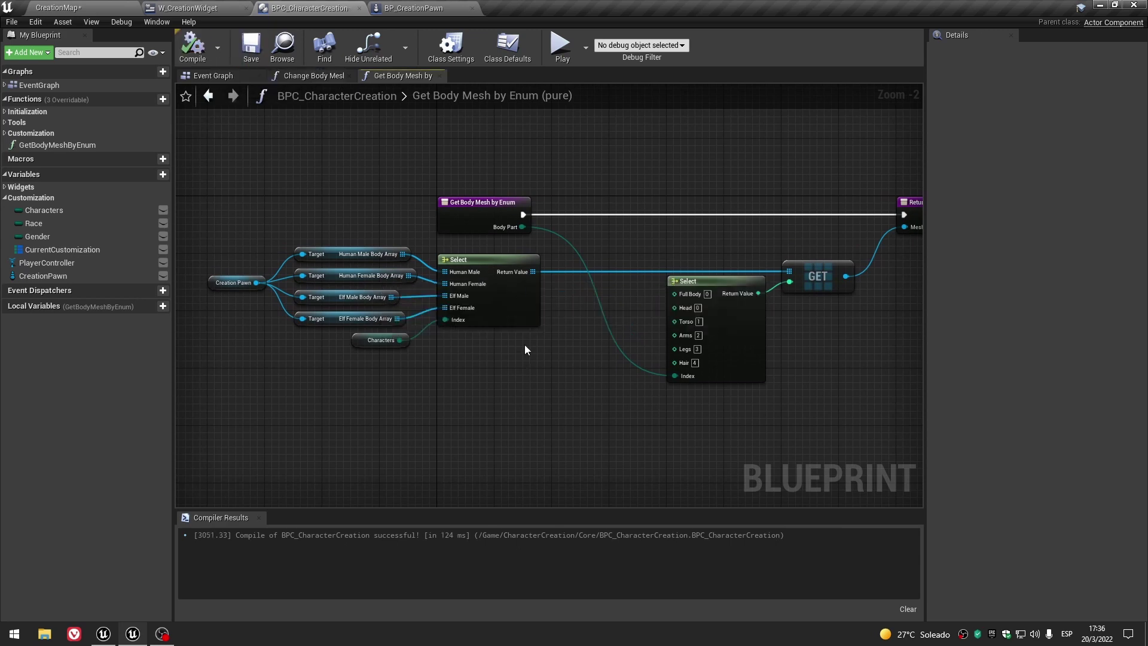
{"action": "scroll", "coordinate": [508, 353], "scroll_direction": "up", "scroll_amount": 1}
{"action": "right_click_drag", "start_coordinate": [311, 180], "coordinate": [434, 170]}
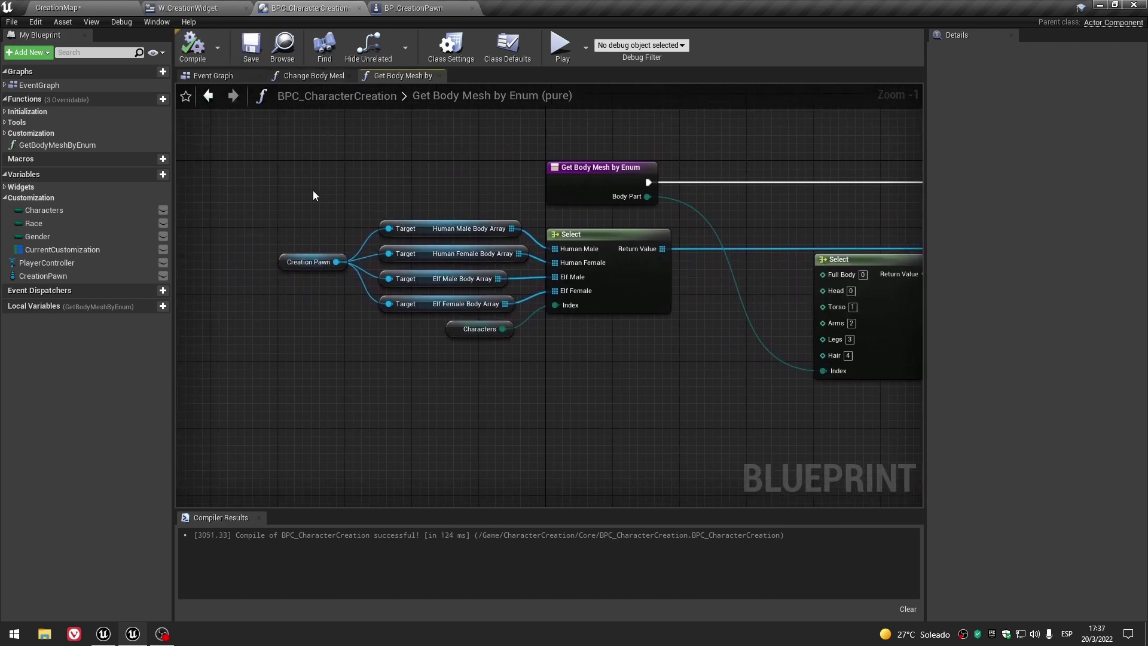
Close Get Body Mesh by Enum and survey Change Body Mesh up to the Fix Hair Position section.
{"action": "left_click", "coordinate": [439, 76]}
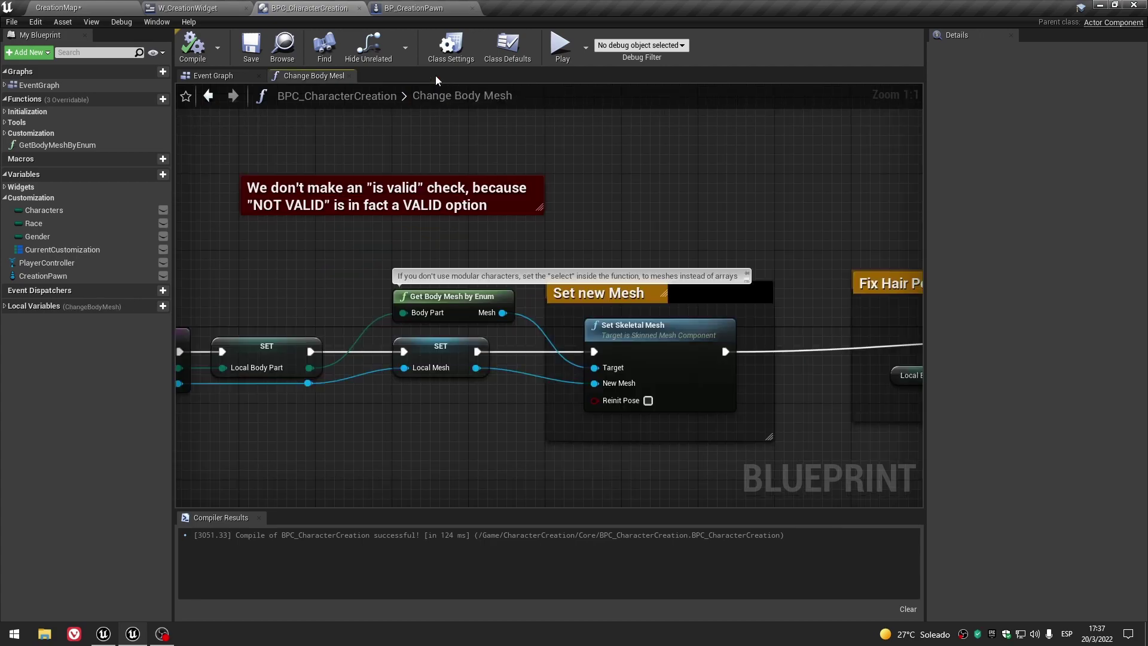
{"action": "scroll", "coordinate": [442, 385], "scroll_direction": "down", "scroll_amount": 3}
{"action": "mouse_move", "coordinate": [418, 382]}
{"action": "right_mouse_down"}
{"action": "mouse_move", "coordinate": [238, 367]}
{"action": "mouse_move", "coordinate": [493, 342]}
{"action": "mouse_move", "coordinate": [218, 361]}
{"action": "right_mouse_up"}
{"action": "scroll", "coordinate": [581, 219], "scroll_direction": "up", "scroll_amount": 3}
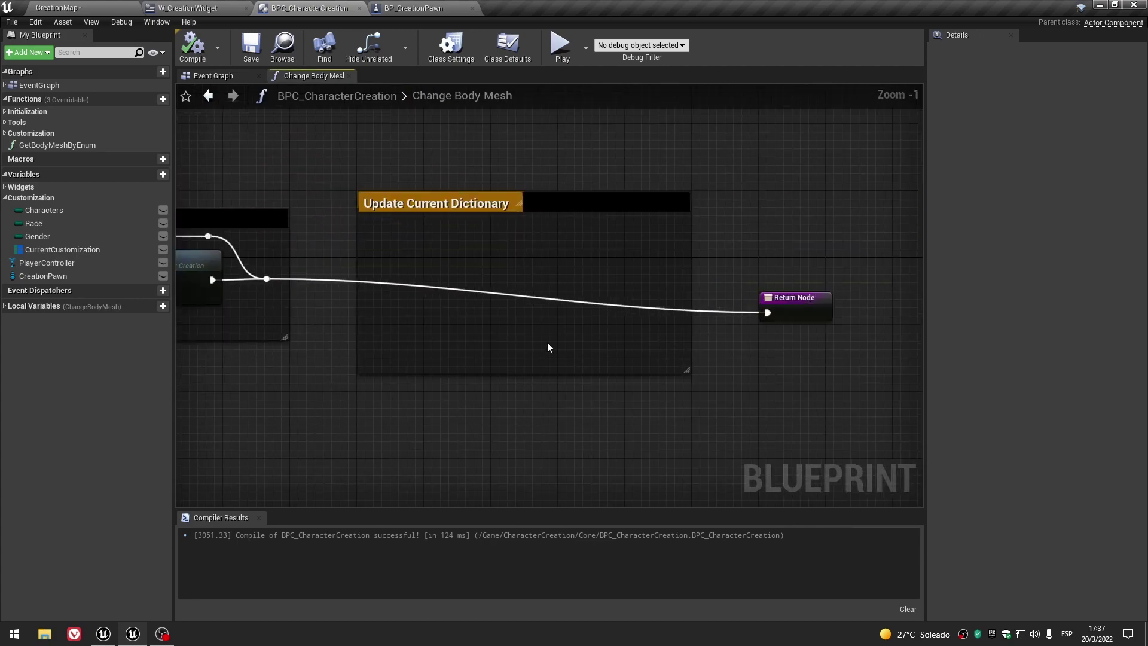
{"action": "scroll", "coordinate": [472, 299], "scroll_direction": "down", "scroll_amount": 3}
{"action": "right_click_drag", "start_coordinate": [287, 392], "coordinate": [754, 375]}
Inspect the Set new Mesh section of the Change Body Mesh graph.
{"action": "scroll", "coordinate": [744, 338], "scroll_direction": "up", "scroll_amount": 2}
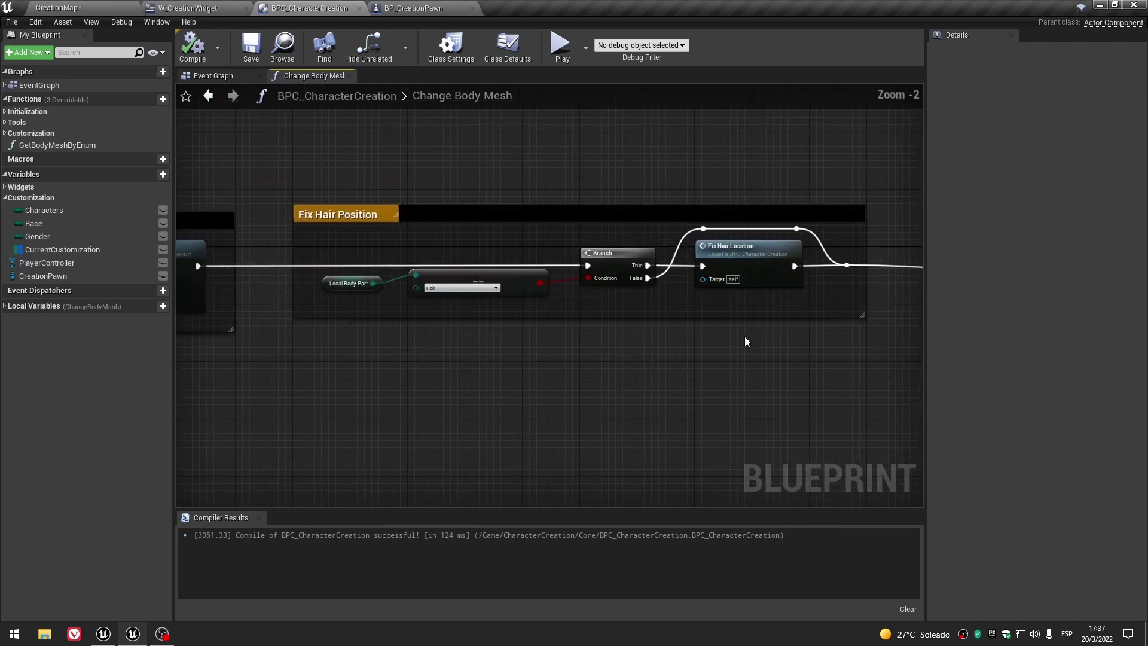
{"action": "scroll", "coordinate": [745, 338], "scroll_direction": "up", "scroll_amount": 1}
{"action": "scroll", "coordinate": [611, 336], "scroll_direction": "down", "scroll_amount": 1}
{"action": "scroll", "coordinate": [610, 336], "scroll_direction": "down", "scroll_amount": 2}
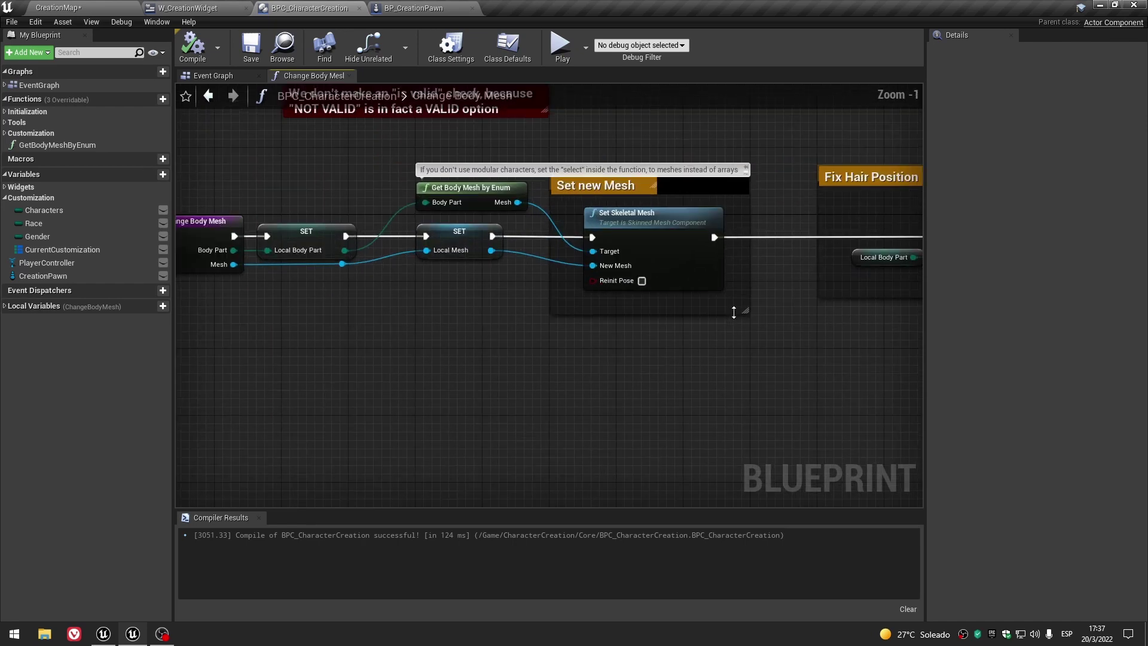
{"action": "scroll", "coordinate": [730, 307], "scroll_direction": "up", "scroll_amount": 3}
{"action": "right_click_drag", "start_coordinate": [730, 307], "coordinate": [641, 384]}
{"action": "scroll", "coordinate": [614, 421], "scroll_direction": "down", "scroll_amount": 1}
{"action": "scroll", "coordinate": [615, 417], "scroll_direction": "up", "scroll_amount": 1}
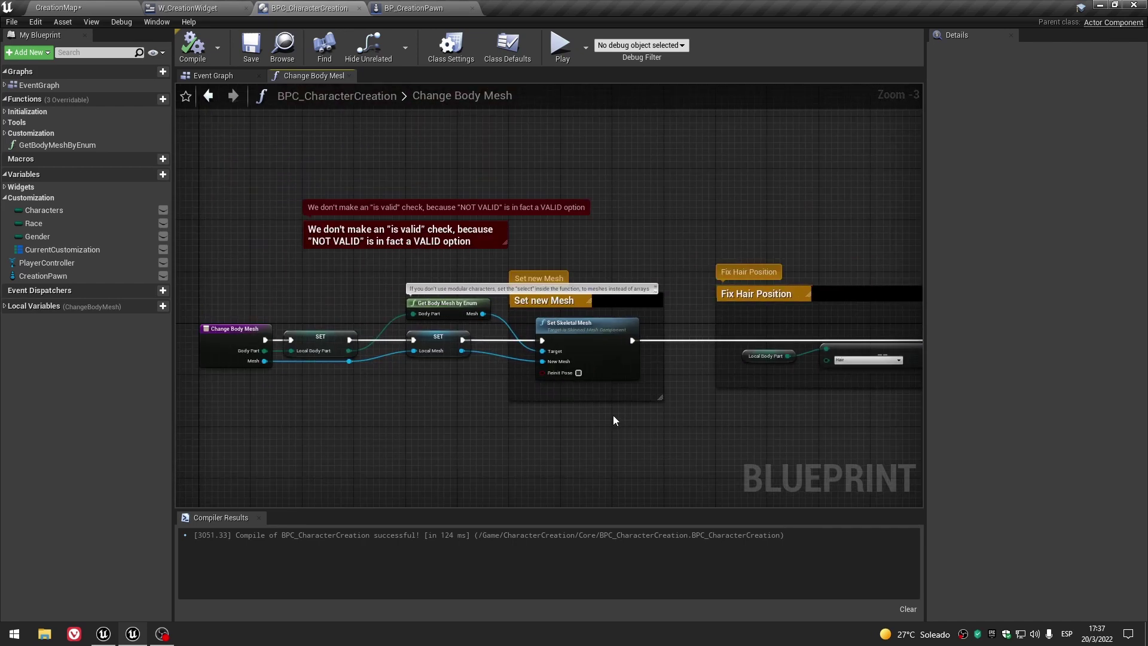
{"action": "scroll", "coordinate": [612, 415], "scroll_direction": "up", "scroll_amount": 1}
{"action": "scroll", "coordinate": [354, 405], "scroll_direction": "down", "scroll_amount": 2}
{"action": "scroll", "coordinate": [390, 384], "scroll_direction": "up", "scroll_amount": 1}
{"action": "scroll", "coordinate": [379, 392], "scroll_direction": "up", "scroll_amount": 1}
{"action": "scroll", "coordinate": [370, 331], "scroll_direction": "down", "scroll_amount": 2}
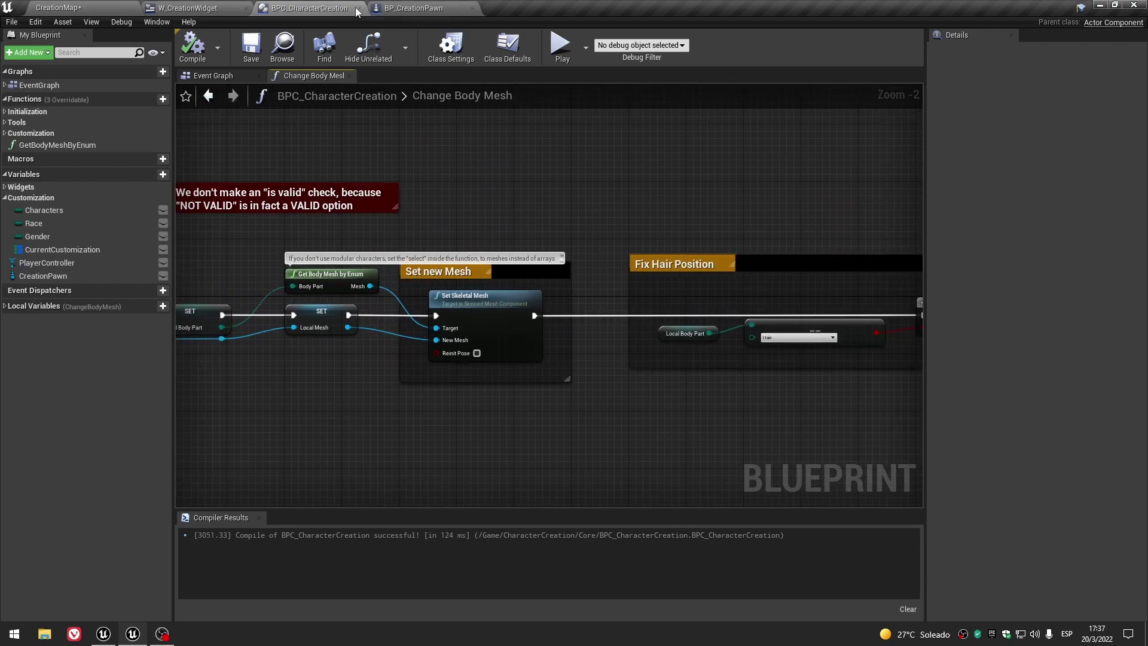
Close BPC_CharacterCreation and the Update All Mesh Buttons tab, then reopen that function from the Event Graph.
{"action": "left_click", "coordinate": [357, 8]}
{"action": "left_click", "coordinate": [380, 76]}
{"action": "scroll", "coordinate": [563, 355], "scroll_direction": "down", "scroll_amount": 3}
{"action": "scroll", "coordinate": [563, 355], "scroll_direction": "down", "scroll_amount": 3}
{"action": "right_click_drag", "start_coordinate": [866, 332], "coordinate": [464, 346]}
{"action": "scroll", "coordinate": [463, 345], "scroll_direction": "up", "scroll_amount": 5}
{"action": "scroll", "coordinate": [573, 332], "scroll_direction": "up", "scroll_amount": 2}
{"action": "double_click", "coordinate": [590, 222]}
Go back to the Event Graph and reopen Update All Mesh Buttons from the EventUpdateAllMeshButtons event.
{"action": "right_click_drag", "start_coordinate": [603, 175], "coordinate": [392, 176]}
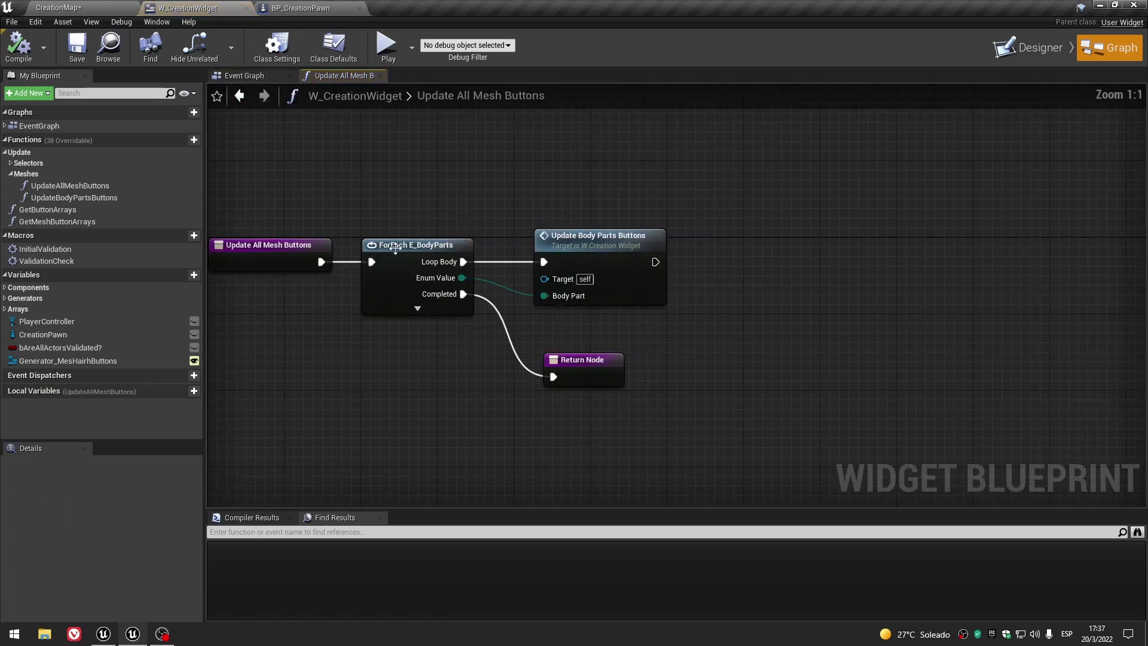
{"action": "left_click", "coordinate": [272, 76]}
{"action": "scroll", "coordinate": [437, 310], "scroll_direction": "down", "scroll_amount": 2}
{"action": "scroll", "coordinate": [436, 310], "scroll_direction": "down", "scroll_amount": 3}
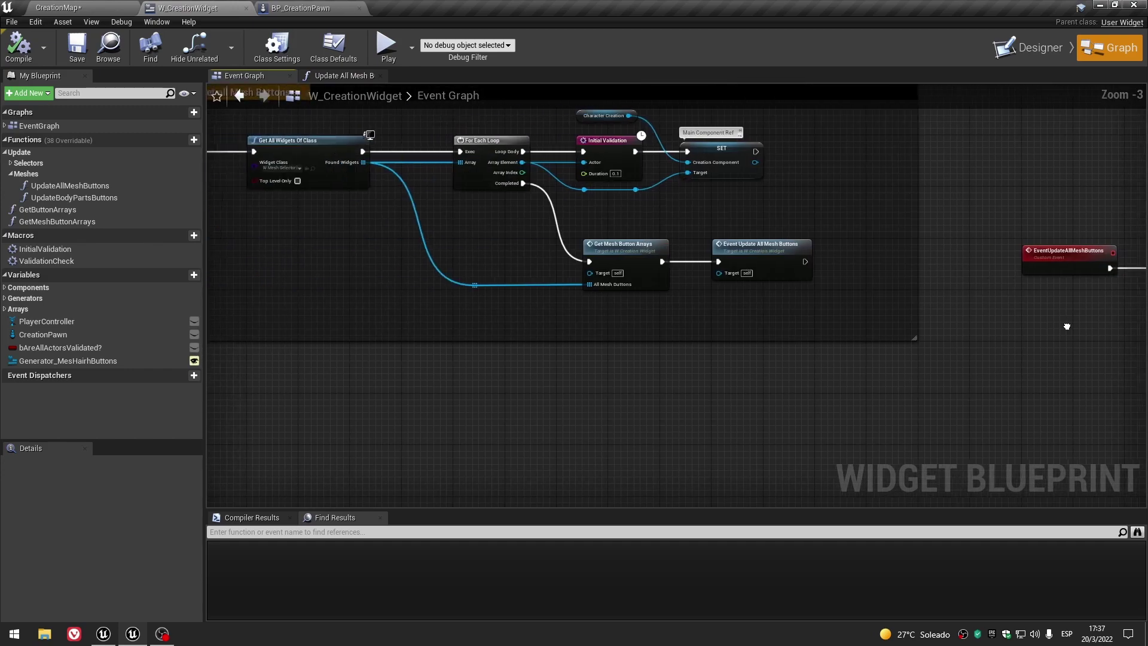
{"action": "scroll", "coordinate": [573, 351], "scroll_direction": "up", "scroll_amount": 5}
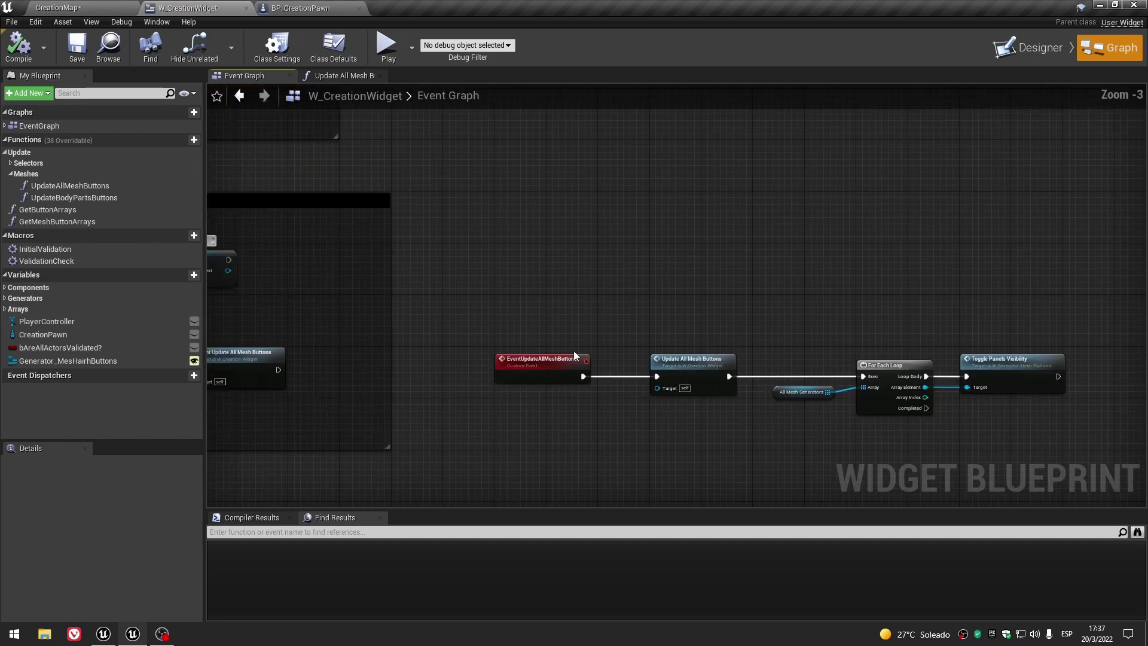
{"action": "left_click", "coordinate": [536, 375]}
{"action": "double_click", "coordinate": [730, 376]}
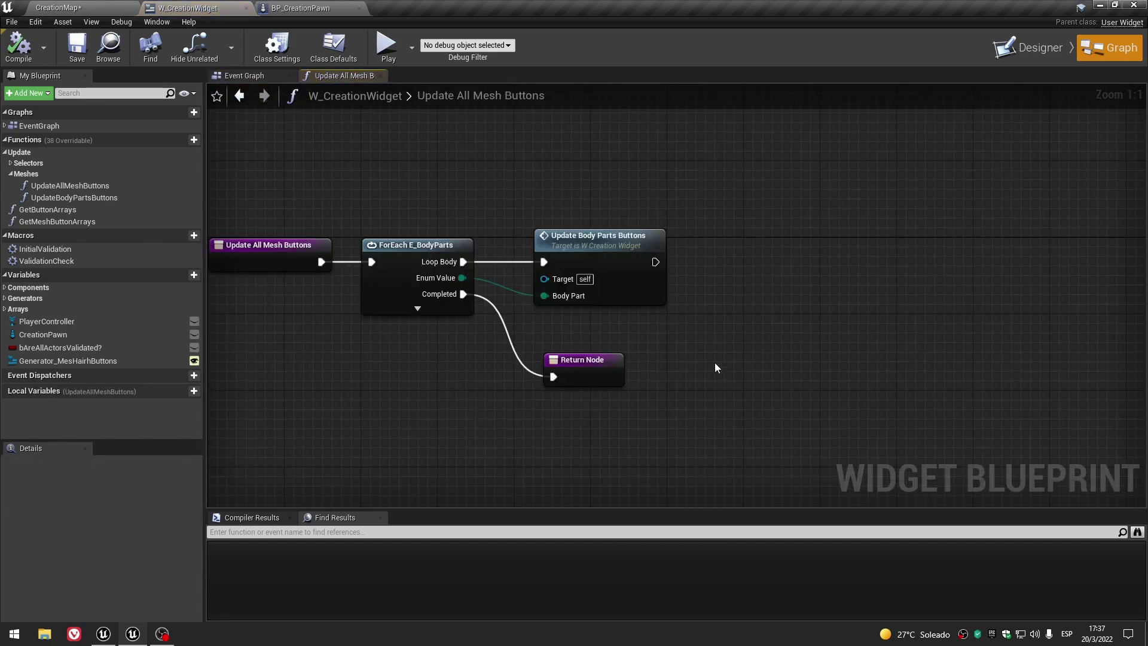
{"action": "right_click_drag", "start_coordinate": [432, 280], "coordinate": [567, 282]}
Open the Update Body Parts Buttons function and review its entry, For Each Loop and Return Node.
{"action": "left_click", "coordinate": [542, 253]}
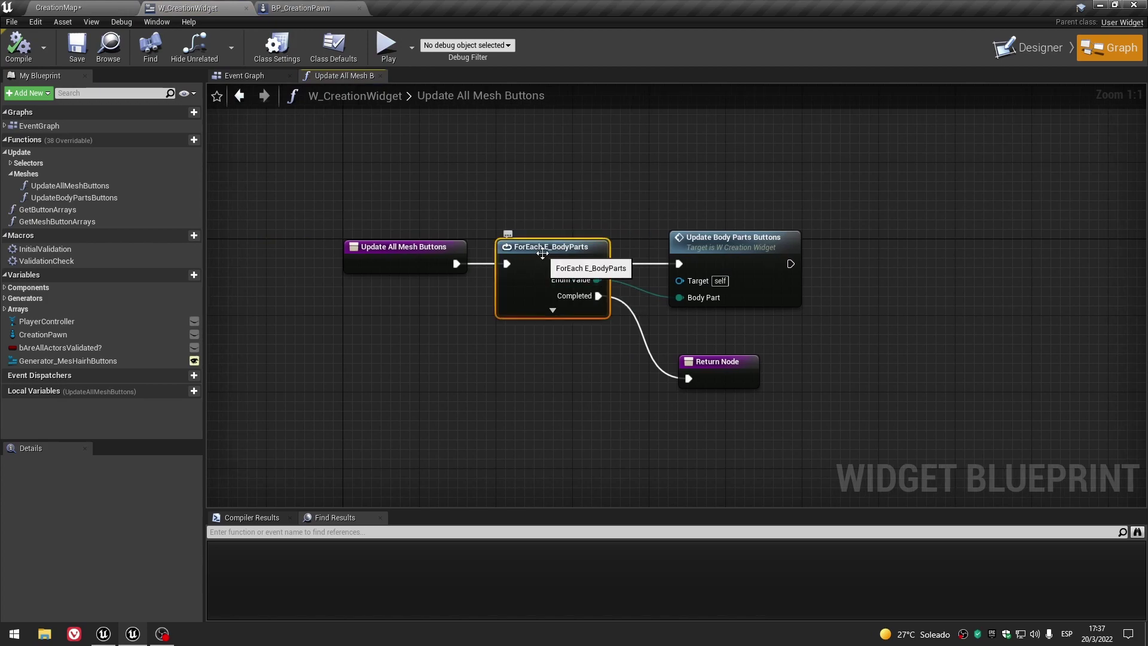
{"action": "double_click", "coordinate": [744, 239]}
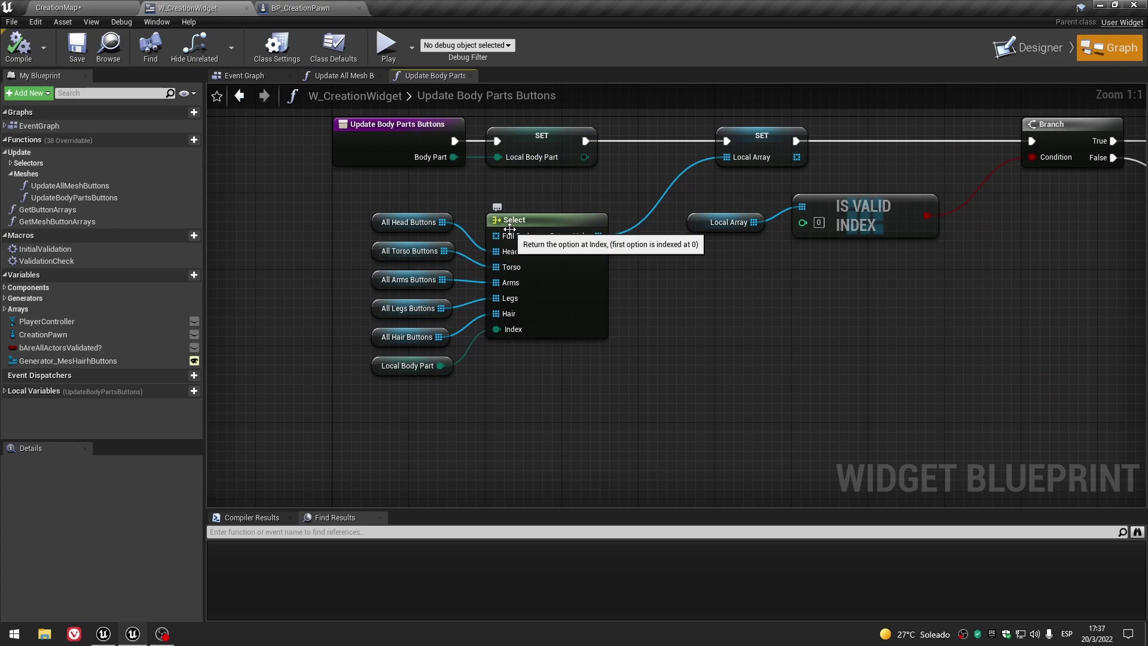
{"action": "scroll", "coordinate": [513, 218], "scroll_direction": "down", "scroll_amount": 3}
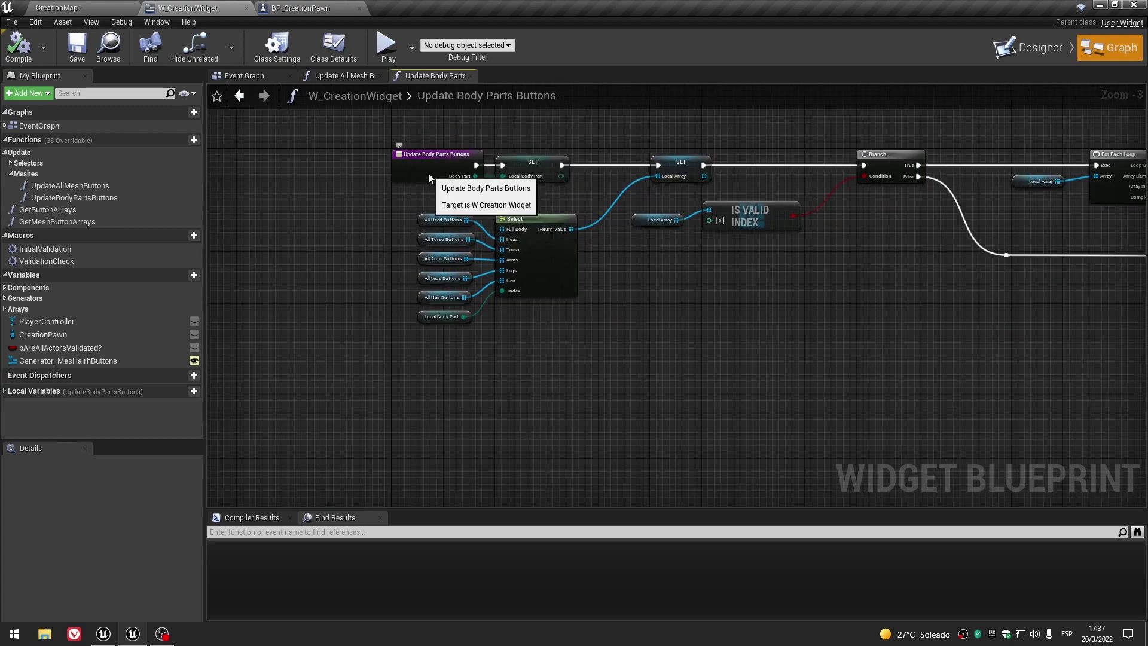
{"action": "left_click", "coordinate": [464, 177]}
{"action": "scroll", "coordinate": [514, 256], "scroll_direction": "up", "scroll_amount": 2}
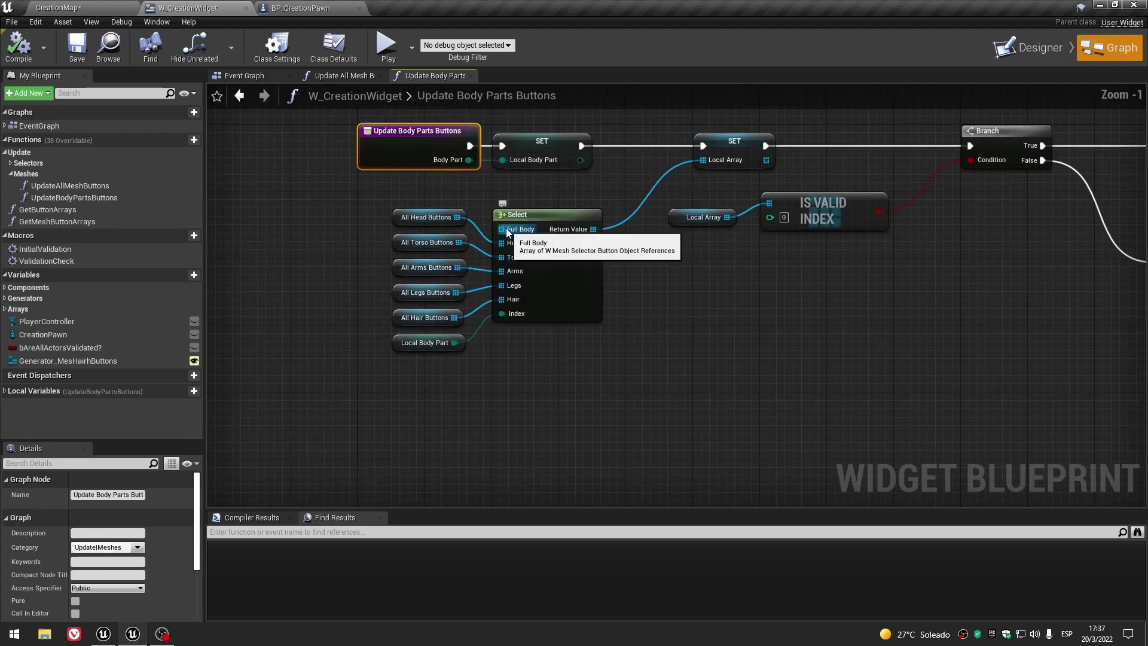
{"action": "scroll", "coordinate": [507, 233], "scroll_direction": "down", "scroll_amount": 2}
{"action": "right_click_drag", "start_coordinate": [745, 237], "coordinate": [359, 281]}
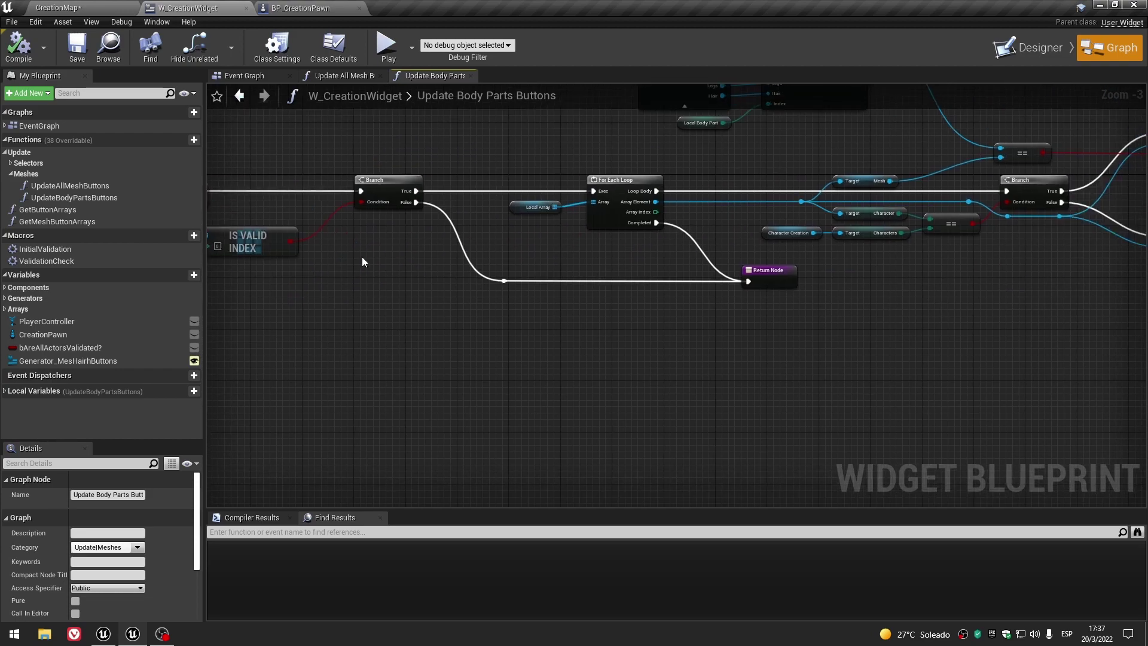
{"action": "key", "text": "Home"}
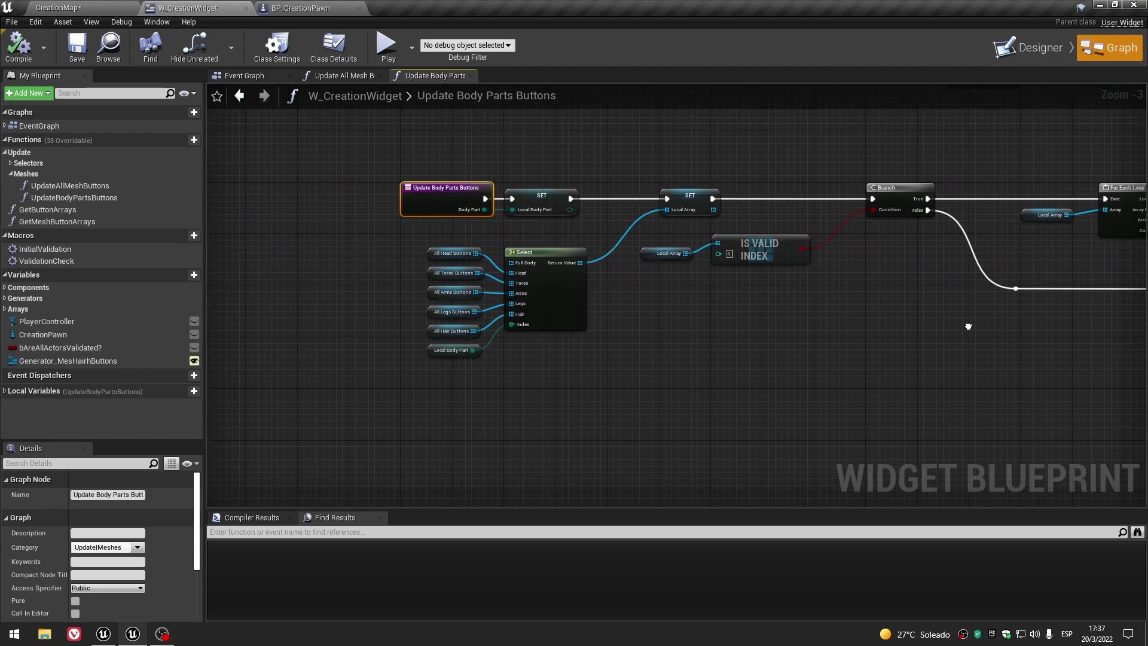
{"action": "scroll", "coordinate": [636, 334], "scroll_direction": "down", "scroll_amount": 4}
{"action": "scroll", "coordinate": [640, 324], "scroll_direction": "up", "scroll_amount": 2}
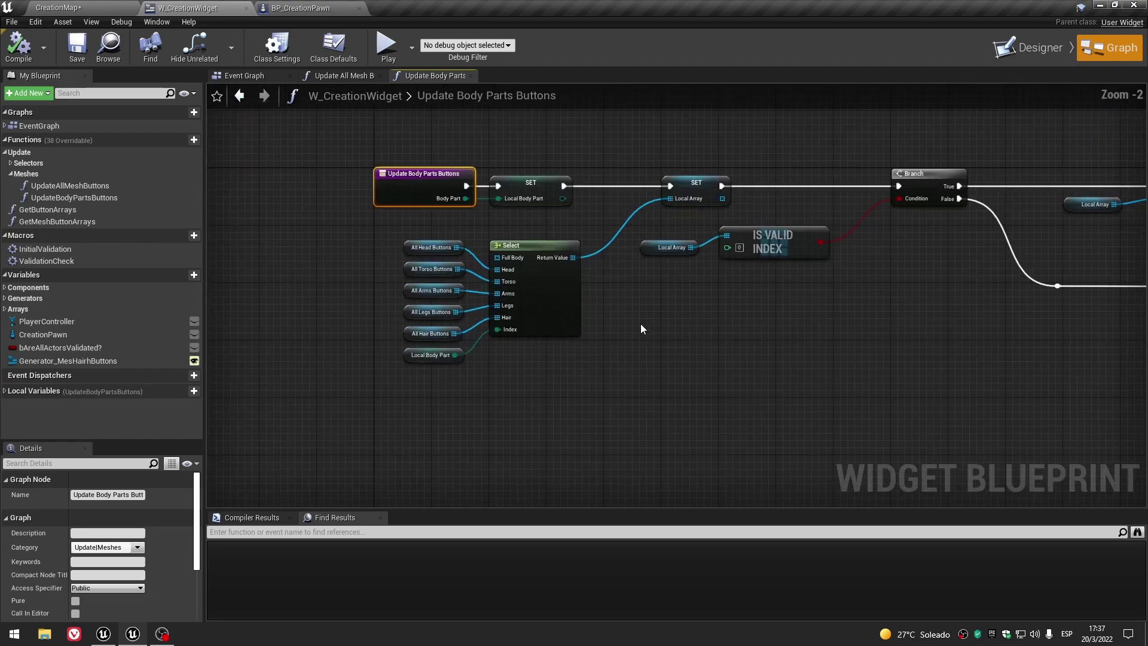
{"action": "scroll", "coordinate": [640, 324], "scroll_direction": "down", "scroll_amount": 3}
{"action": "scroll", "coordinate": [531, 347], "scroll_direction": "up", "scroll_amount": 2}
{"action": "scroll", "coordinate": [469, 203], "scroll_direction": "up", "scroll_amount": 1}
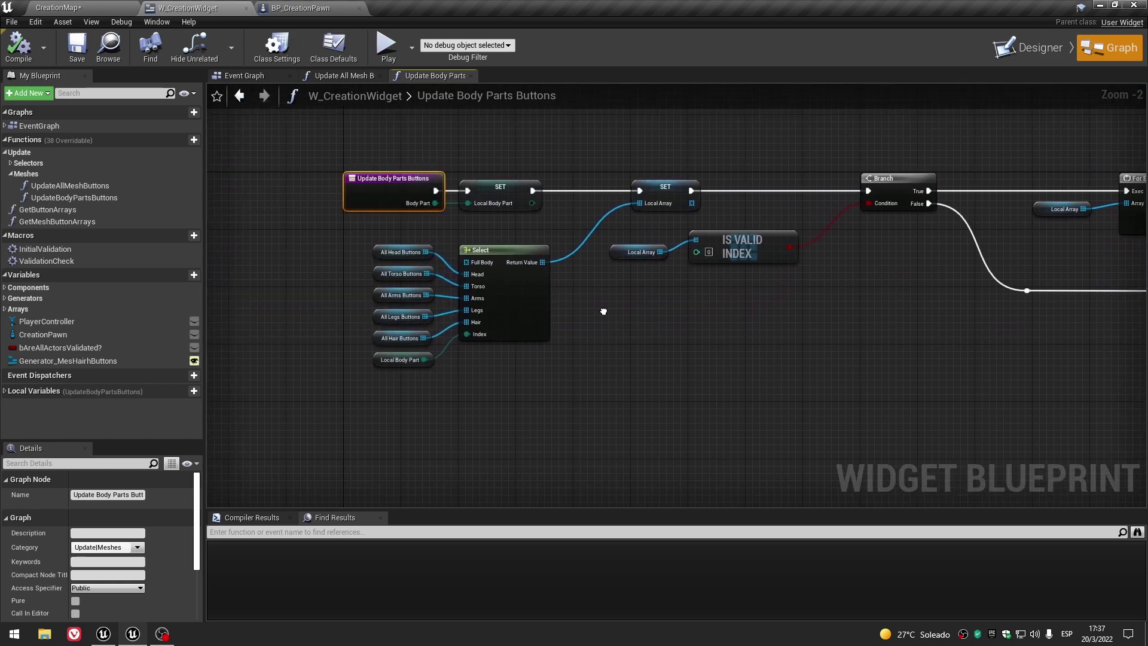
Move the Update Body Parts Buttons call about 700 px right in Update All Mesh Buttons.
{"action": "left_click", "coordinate": [335, 75]}
{"action": "right_click_drag", "start_coordinate": [722, 358], "coordinate": [416, 332]}
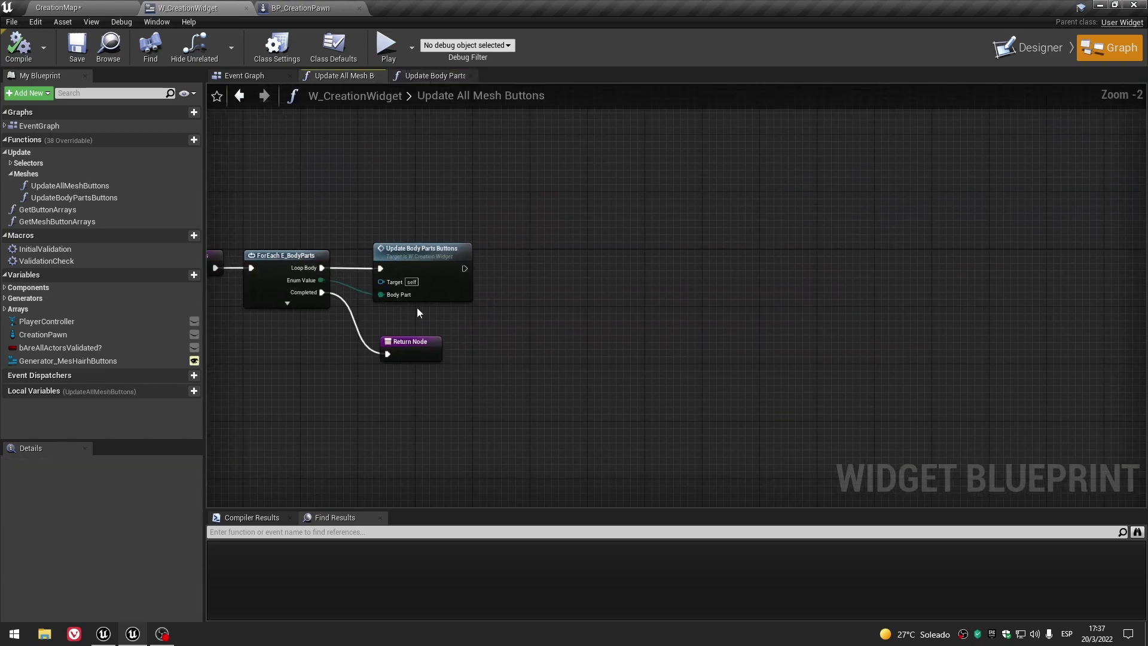
{"action": "left_click", "coordinate": [454, 281]}
{"action": "scroll", "coordinate": [514, 382], "scroll_direction": "up", "scroll_amount": 2}
{"action": "left_click_drag", "start_coordinate": [383, 203], "coordinate": [804, 203]}
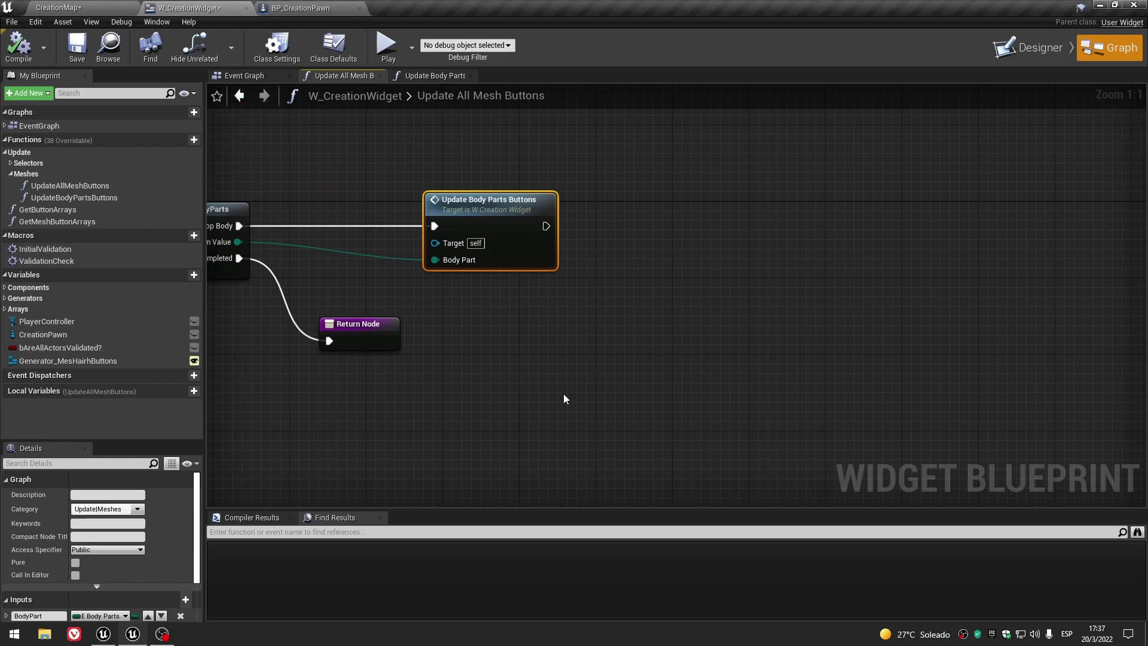
{"action": "scroll", "coordinate": [541, 375], "scroll_direction": "down", "scroll_amount": 2}
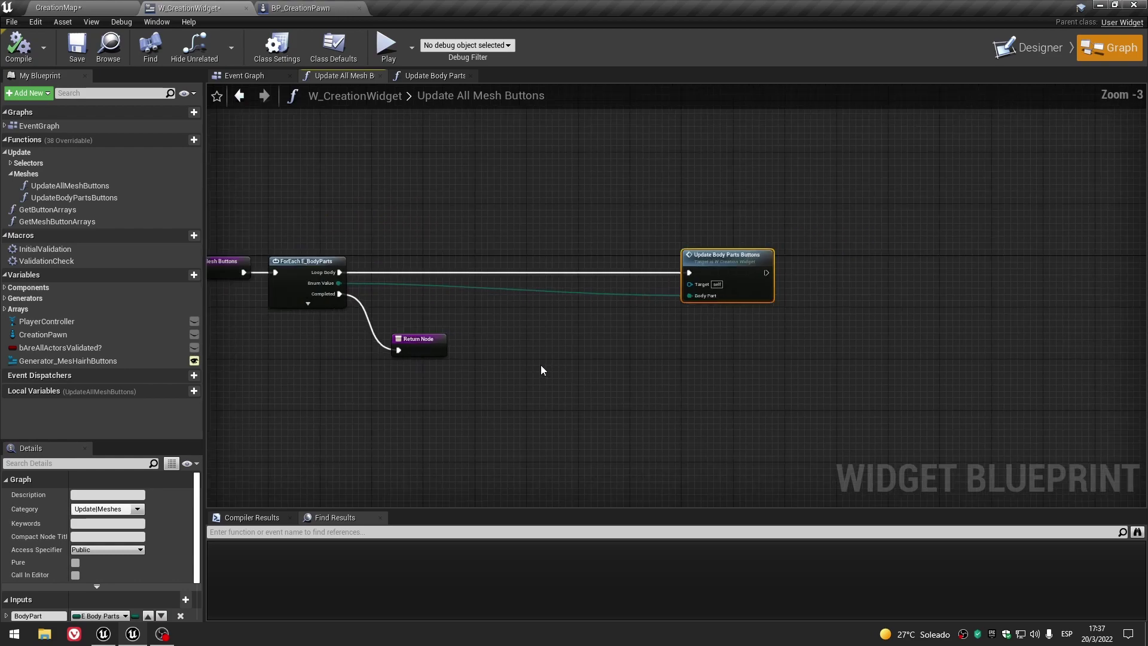
{"action": "scroll", "coordinate": [678, 338], "scroll_direction": "up", "scroll_amount": 2}
Reopen Update All Mesh Buttons and drag a new node out from the ForEach loop's Enum Value.
{"action": "left_click", "coordinate": [329, 99]}
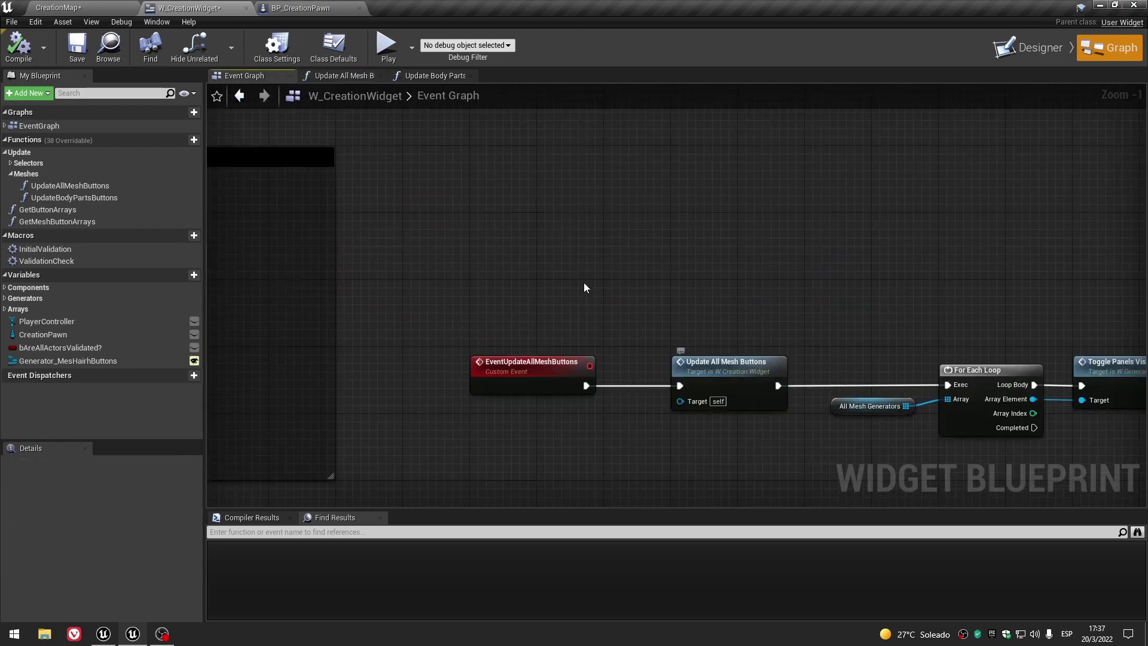
{"action": "scroll", "coordinate": [585, 287], "scroll_direction": "down", "scroll_amount": 4}
{"action": "scroll", "coordinate": [492, 295], "scroll_direction": "up", "scroll_amount": 2}
{"action": "scroll", "coordinate": [492, 310], "scroll_direction": "up", "scroll_amount": 3}
{"action": "double_click", "coordinate": [495, 335]}
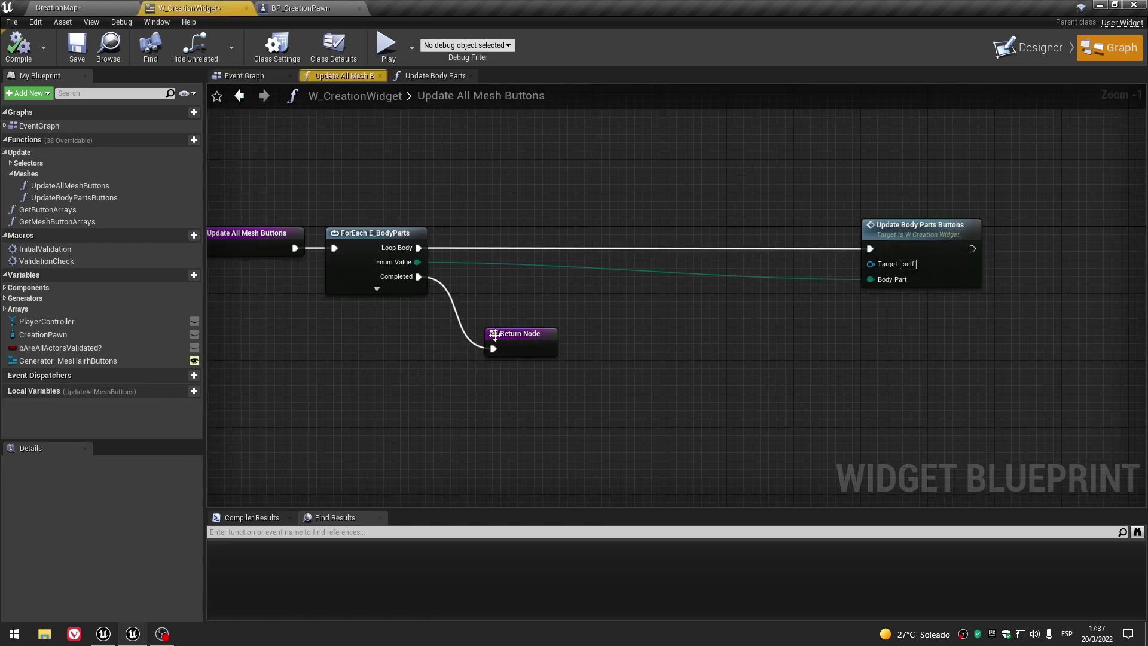
{"action": "left_click_drag", "start_coordinate": [438, 264], "coordinate": [529, 278]}
Add an Equal check against FullBody feeding a new Branch, then delete the Equal node.
{"action": "type", "text": "equa"}
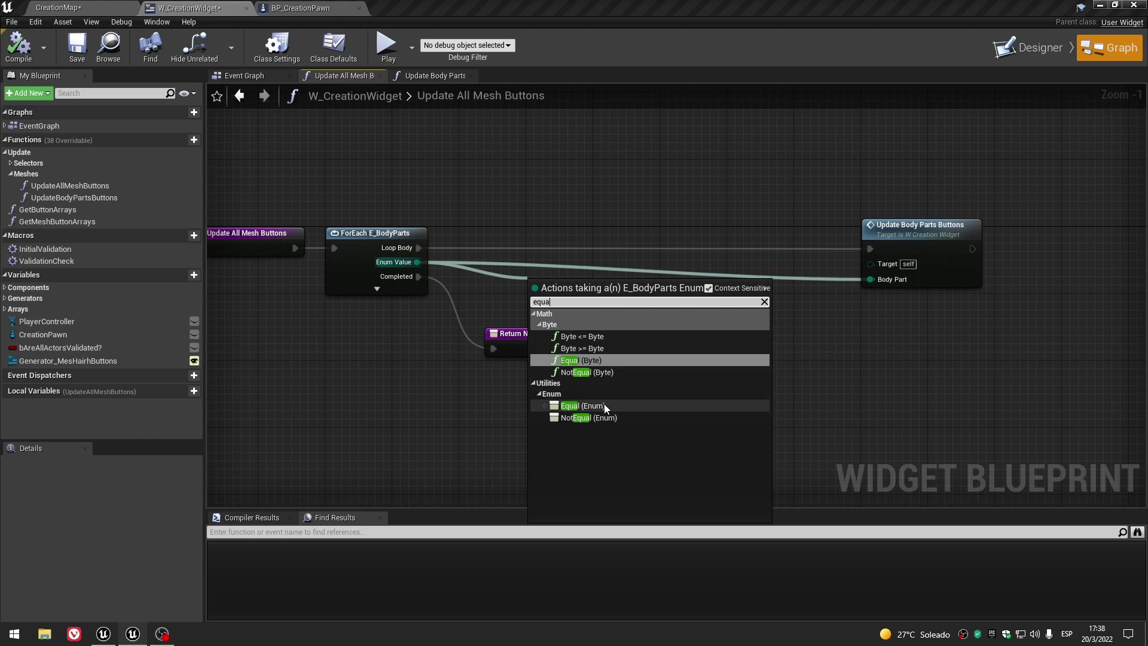
{"action": "left_click", "coordinate": [604, 404]}
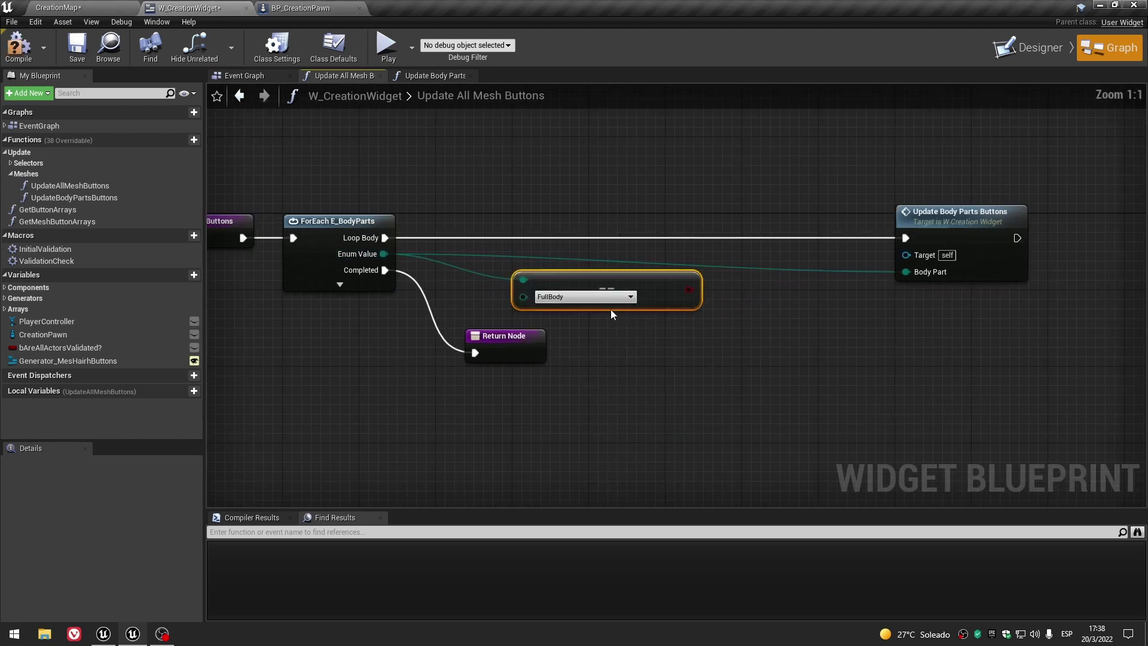
{"action": "left_click", "coordinate": [752, 314]}
{"action": "right_click_drag", "start_coordinate": [690, 290], "coordinate": [633, 320]}
{"action": "mouse_move", "coordinate": [632, 320]}
{"action": "left_mouse_down"}
{"action": "mouse_move", "coordinate": [716, 376]}
{"action": "mouse_move", "coordinate": [719, 256]}
{"action": "left_mouse_up"}
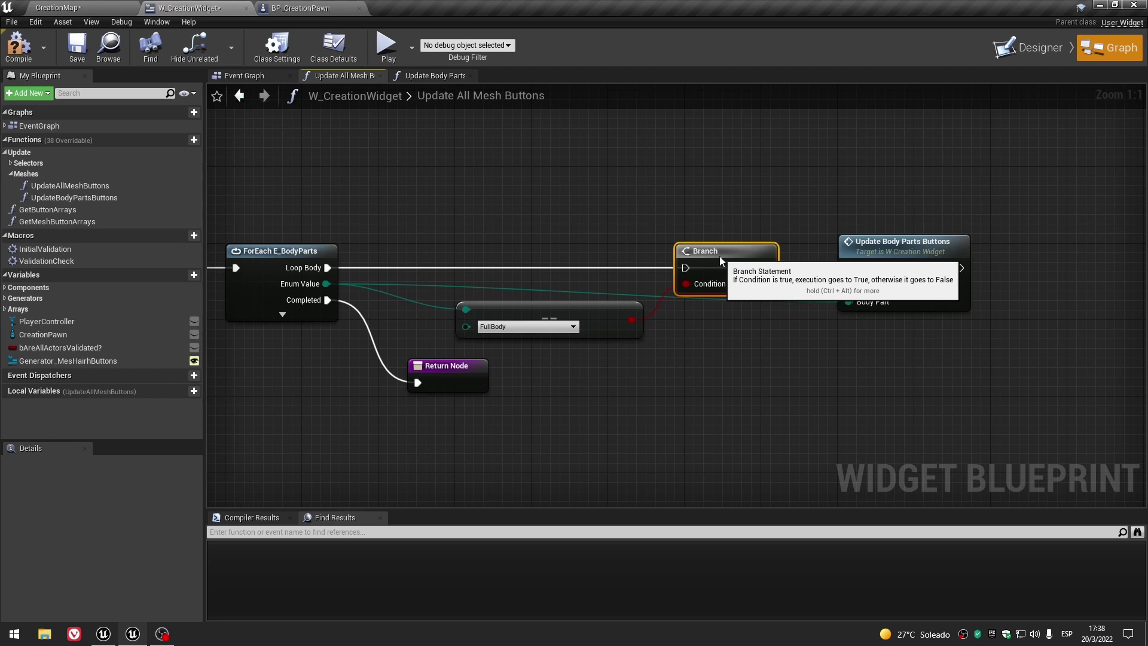
{"action": "left_click", "coordinate": [549, 317]}
{"action": "key", "text": "Delete"}
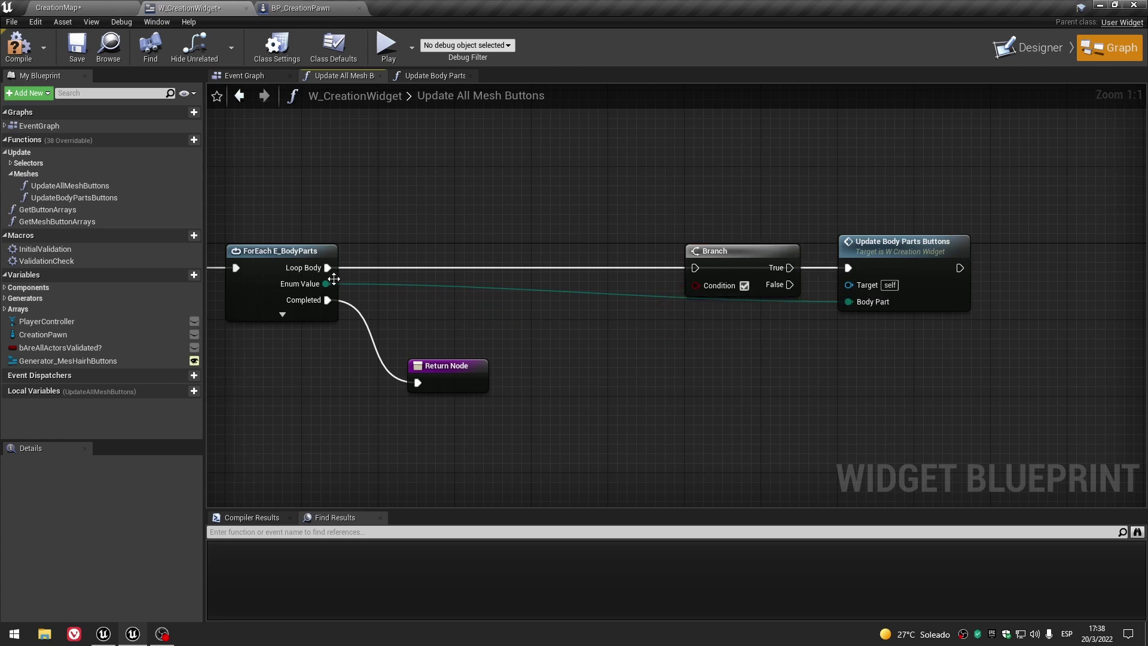
Add a != FullBody check on Enum Value into the Branch condition, routing the loop body through it.
{"action": "left_click_drag", "start_coordinate": [326, 283], "coordinate": [497, 329]}
{"action": "type", "text": "not"}
{"action": "left_click", "coordinate": [565, 398]}
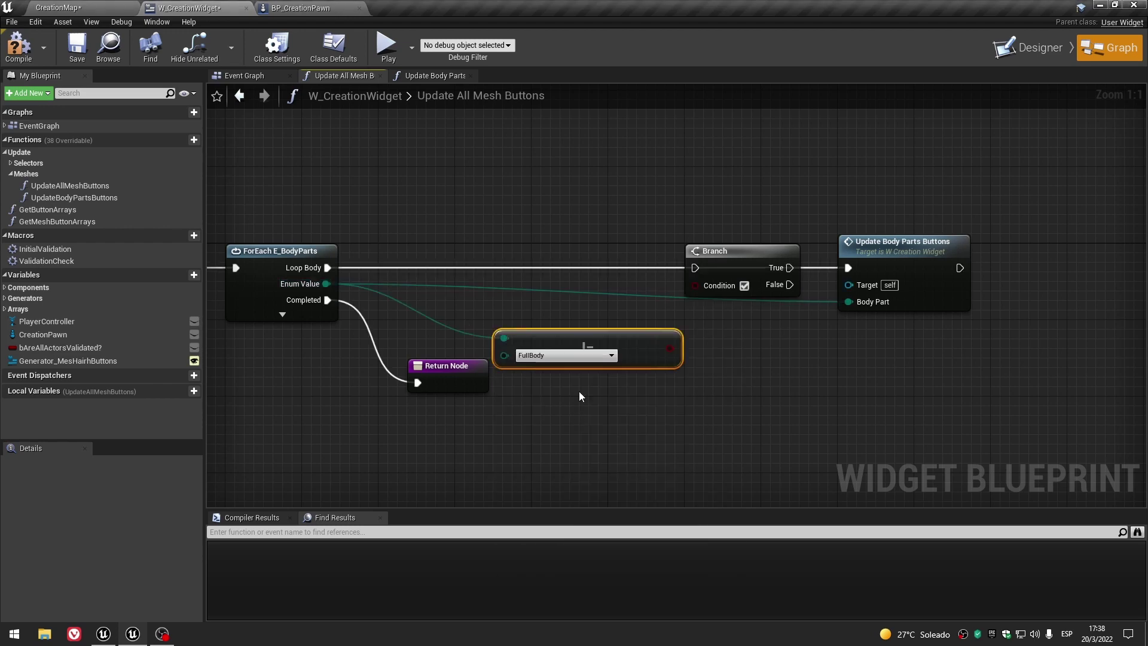
{"action": "left_click_drag", "start_coordinate": [562, 341], "coordinate": [495, 303]}
{"action": "left_click_drag", "start_coordinate": [602, 310], "coordinate": [695, 284]}
{"action": "left_click_drag", "start_coordinate": [328, 267], "coordinate": [694, 268]}
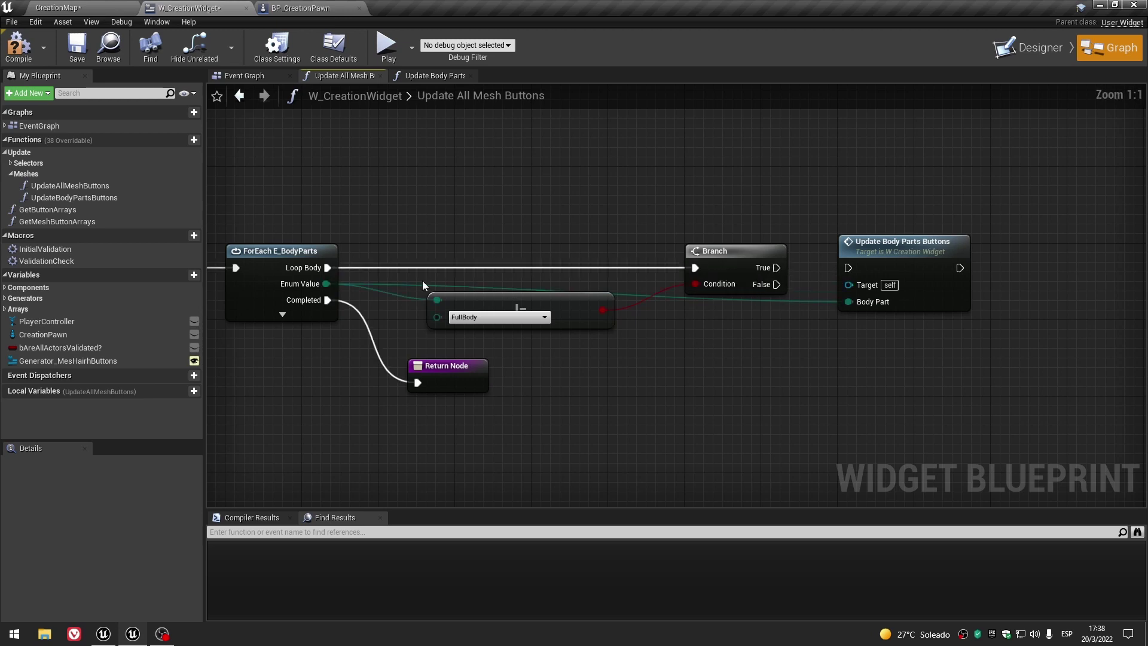
Add reroute points on the Enum Value and Body Part wires, and wire Branch True into Update Body Parts Buttons.
{"action": "double_click", "coordinate": [403, 286]}
{"action": "key", "text": "q"}
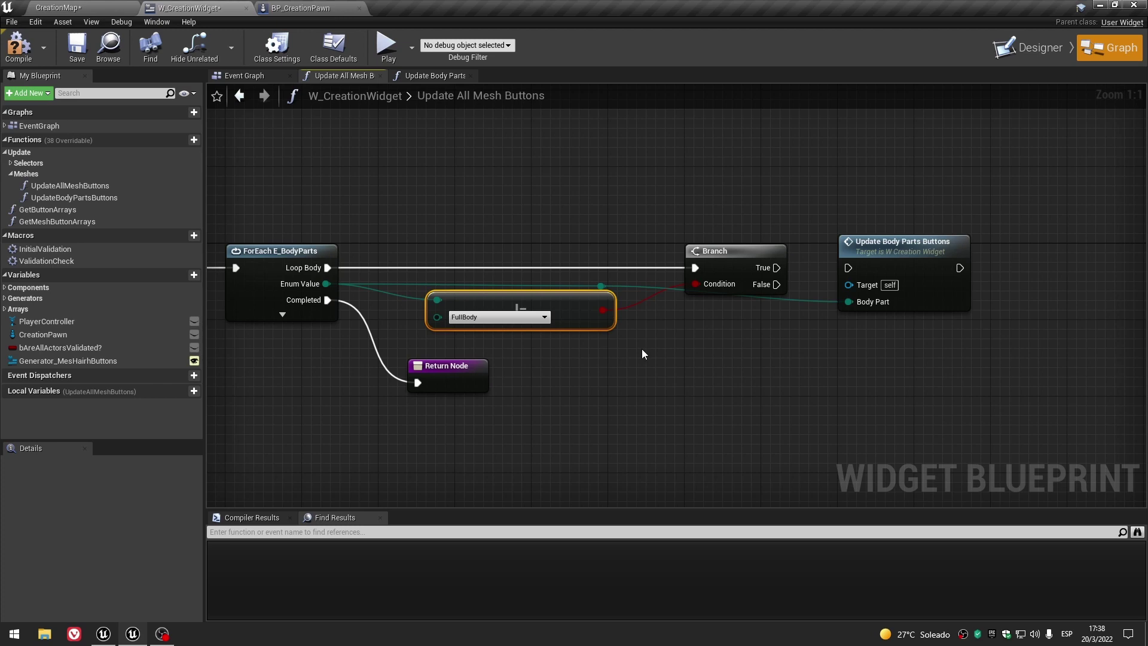
{"action": "right_click", "coordinate": [327, 285]}
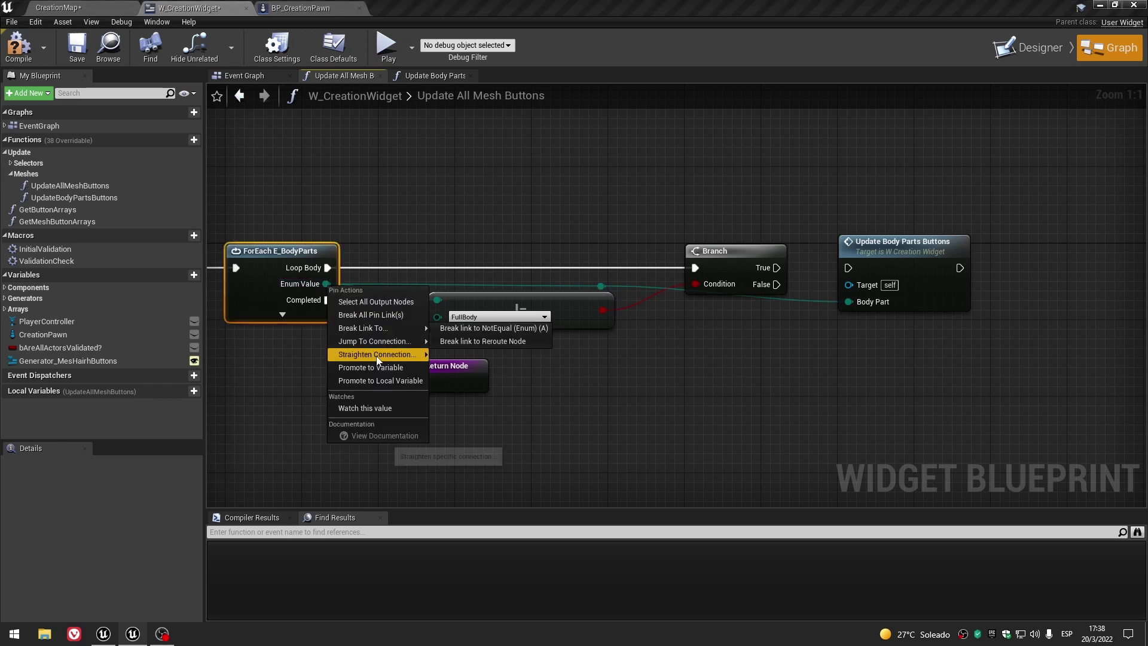
{"action": "mouse_move", "coordinate": [388, 357]}
{"action": "left_click", "coordinate": [552, 376]}
{"action": "double_click", "coordinate": [783, 302]}
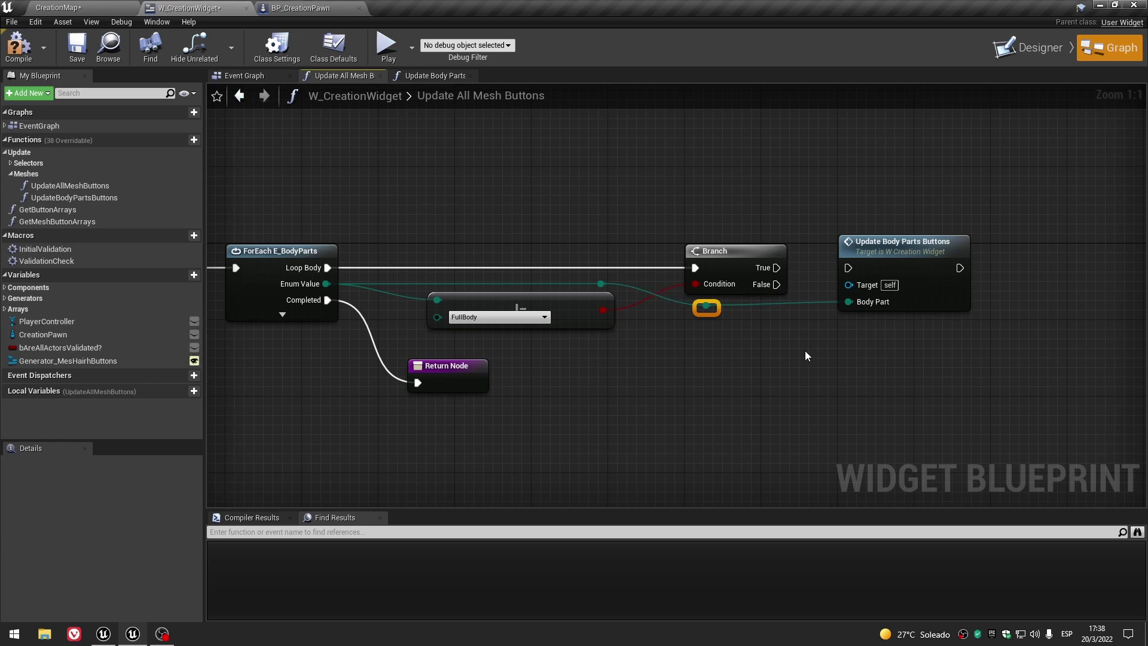
{"action": "right_click_drag", "start_coordinate": [805, 356], "coordinate": [605, 373]}
Check the Body Part input and ForEach E_BodyParts loop, then save W_CreationWidget.
{"action": "left_click_drag", "start_coordinate": [577, 284], "coordinate": [648, 283]}
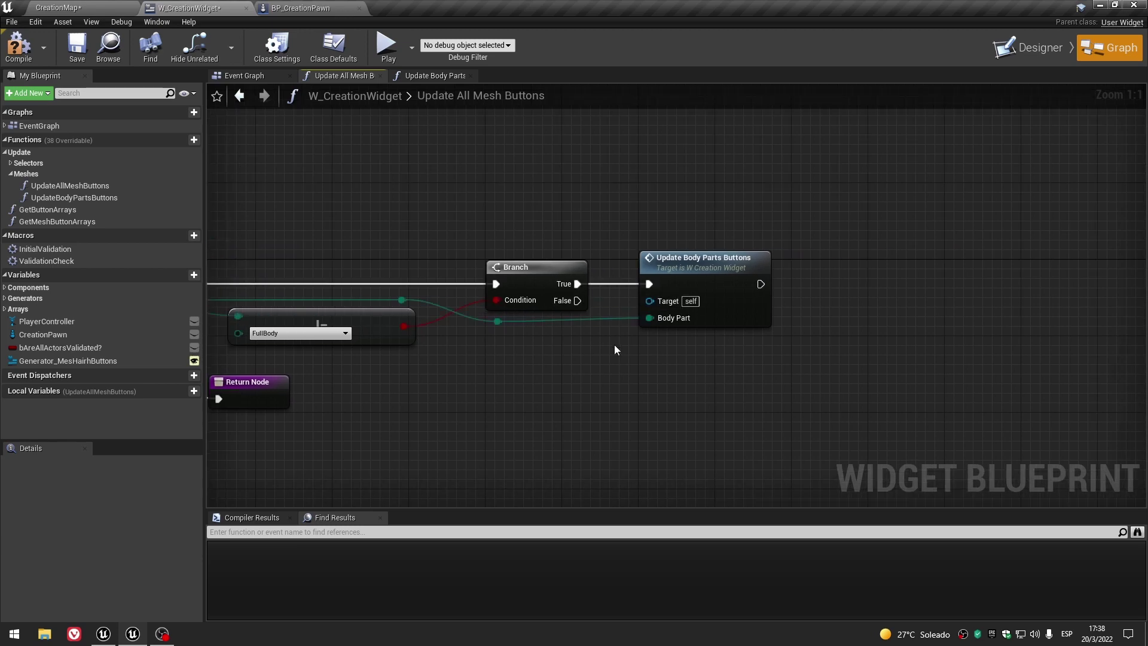
{"action": "right_click_drag", "start_coordinate": [615, 345], "coordinate": [694, 323]}
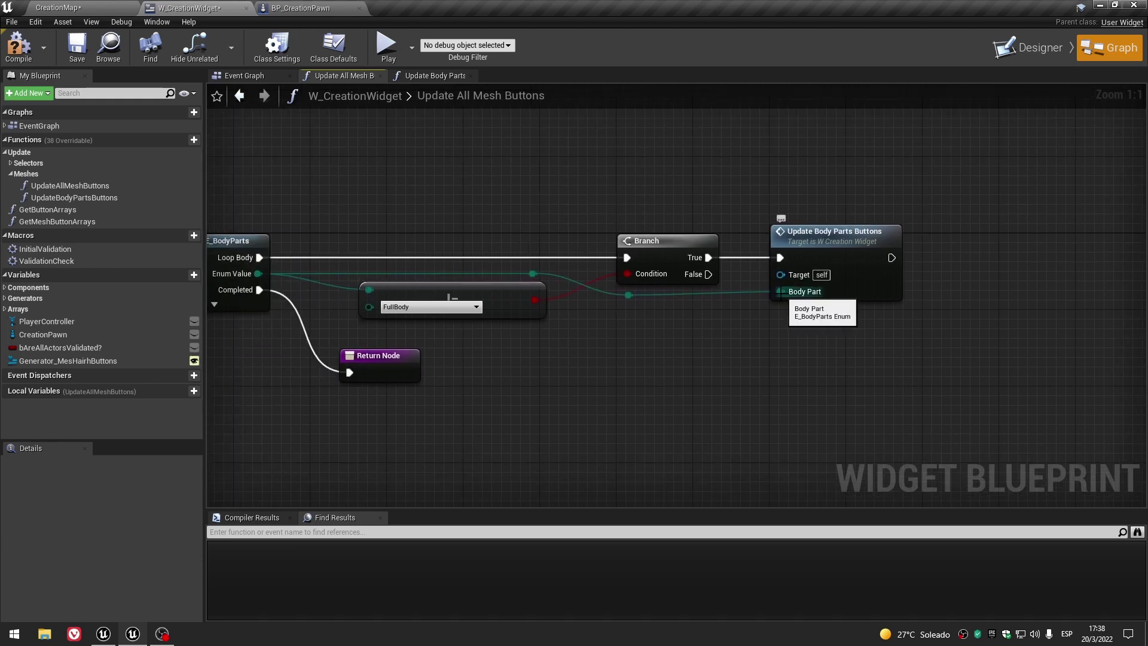
{"action": "right_click", "coordinate": [781, 291]}
{"action": "left_click", "coordinate": [718, 301]}
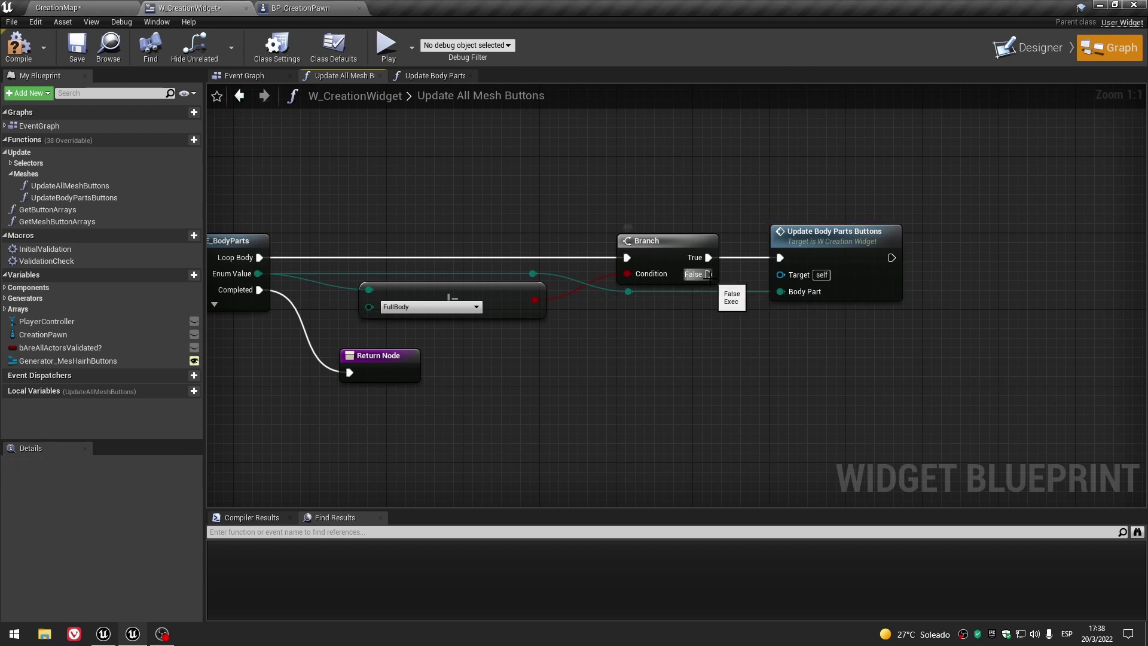
{"action": "right_click_drag", "start_coordinate": [669, 340], "coordinate": [805, 346]}
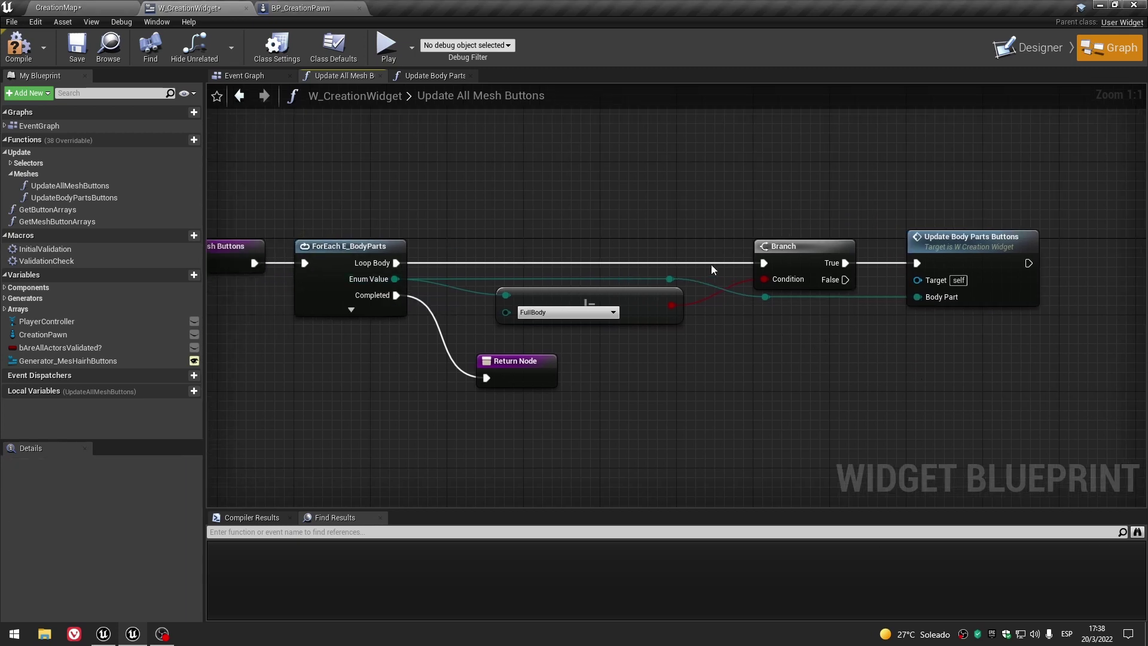
{"action": "right_click_drag", "start_coordinate": [731, 365], "coordinate": [741, 362]}
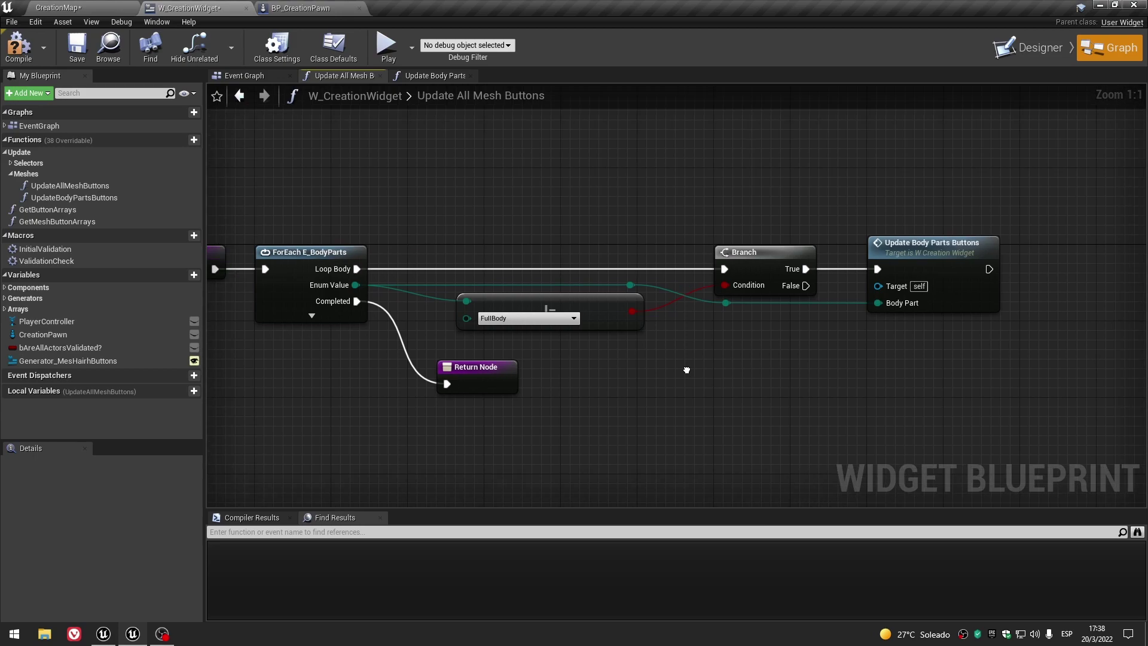
{"action": "left_click", "coordinate": [350, 267]}
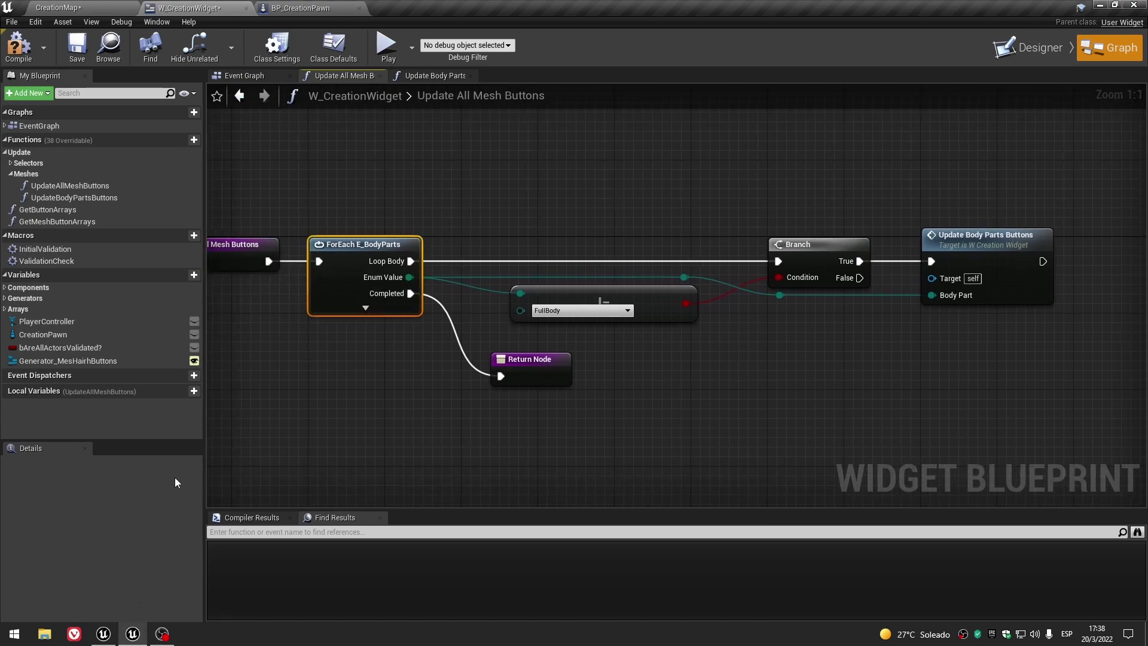
{"action": "left_click", "coordinate": [77, 45]}
Open the E_BodyParts enum from the Enums folder and close BP_CreationPawn.
{"action": "left_click", "coordinate": [57, 8]}
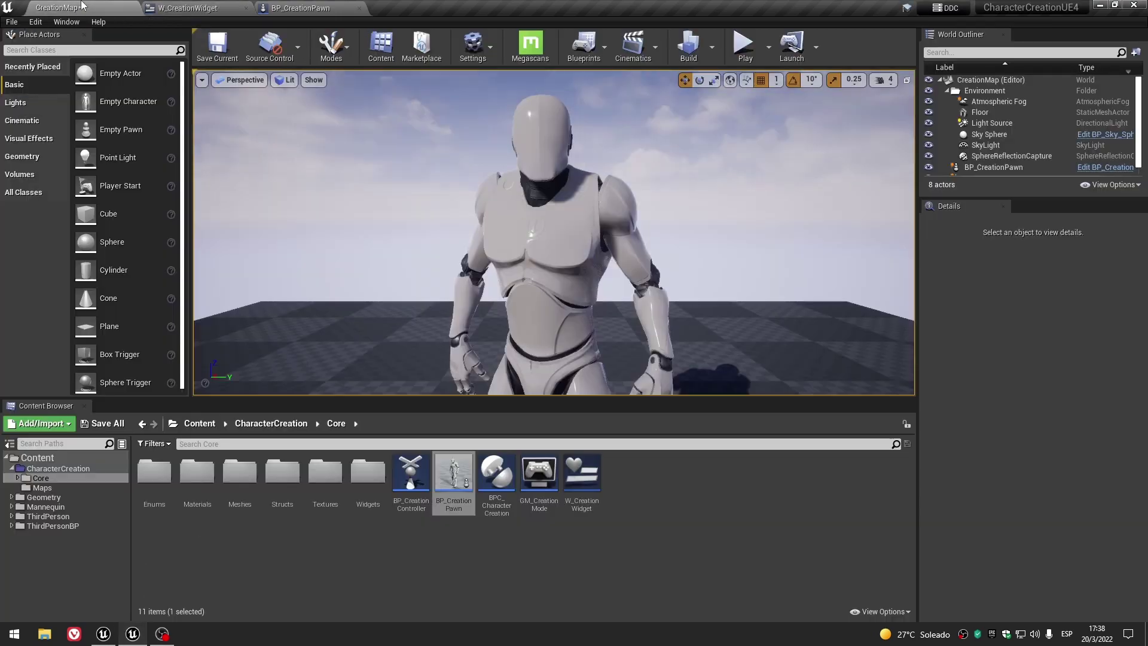
{"action": "double_click", "coordinate": [157, 489]}
{"action": "double_click", "coordinate": [150, 486]}
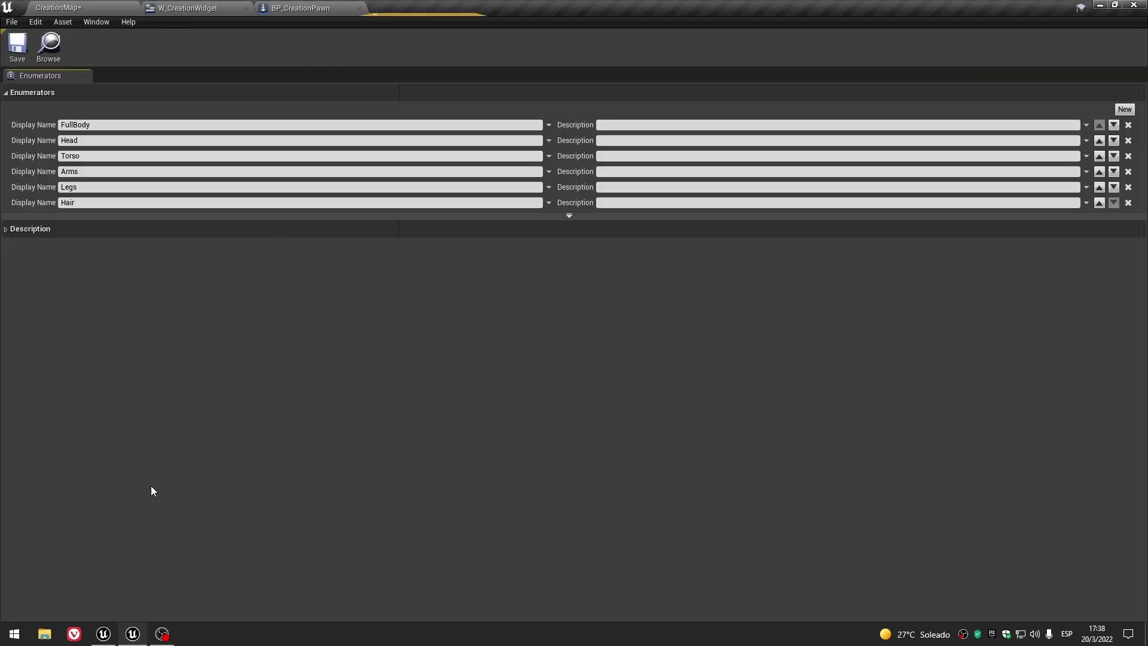
{"action": "left_click", "coordinate": [299, 8]}
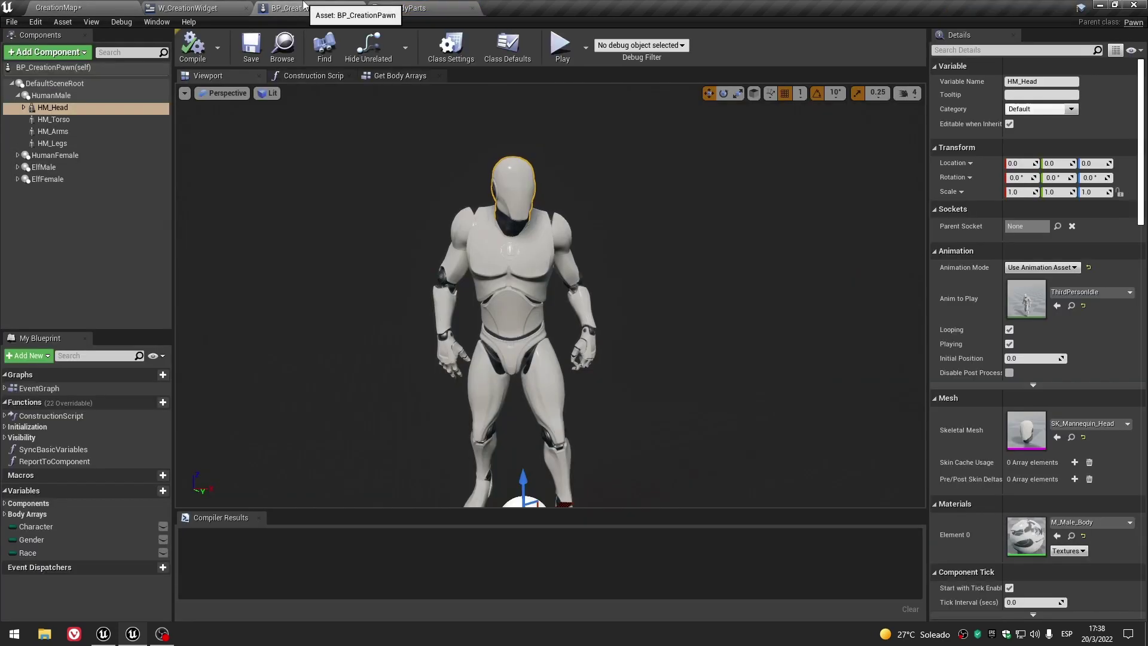
{"action": "left_click", "coordinate": [359, 9]}
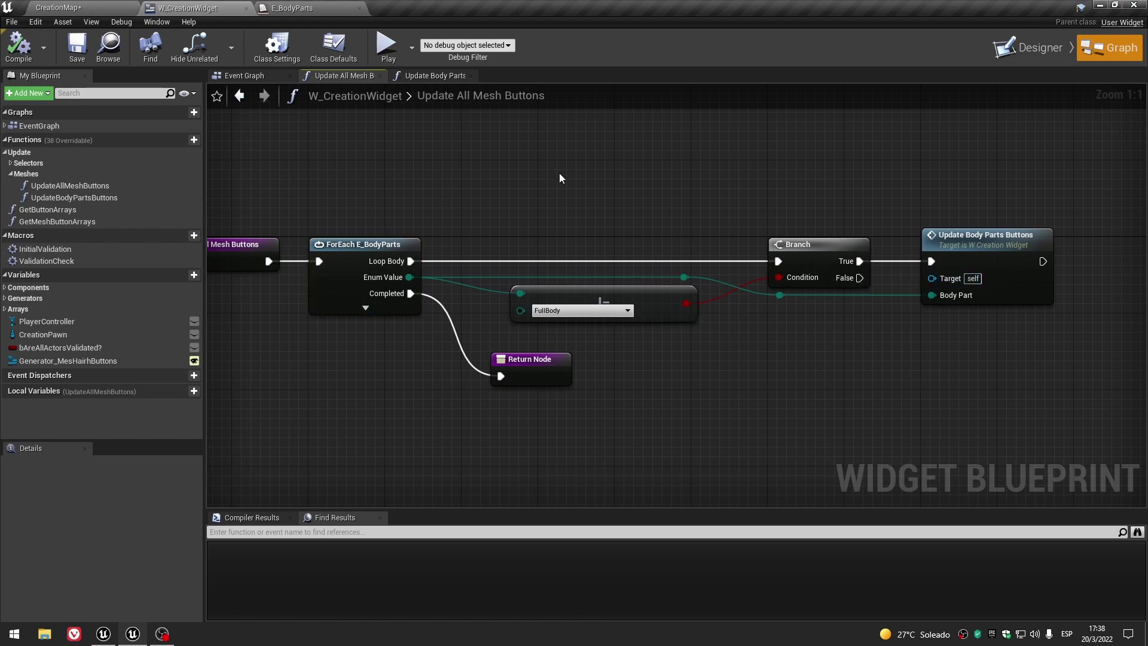
Compare the E_BodyParts enumerators with the widget, then open the Update Body Parts Buttons function graph.
{"action": "left_click", "coordinate": [290, 7]}
{"action": "left_click", "coordinate": [188, 8]}
{"action": "left_click", "coordinate": [986, 238]}
{"action": "left_click", "coordinate": [290, 8]}
{"action": "left_click", "coordinate": [190, 8]}
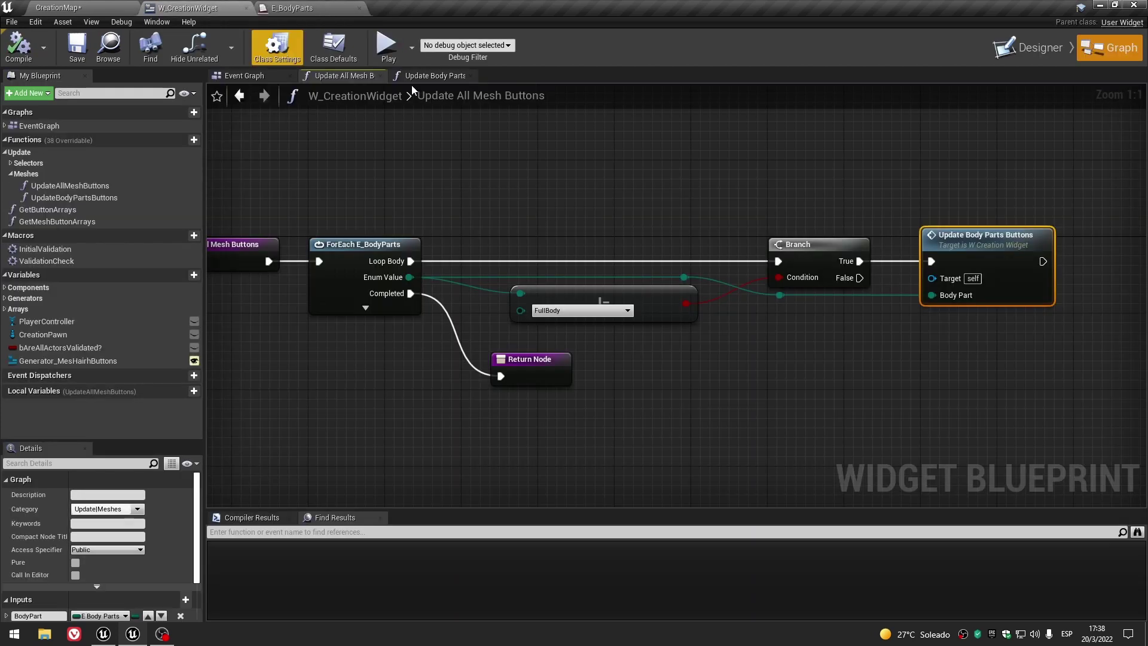
{"action": "double_click", "coordinate": [978, 248]}
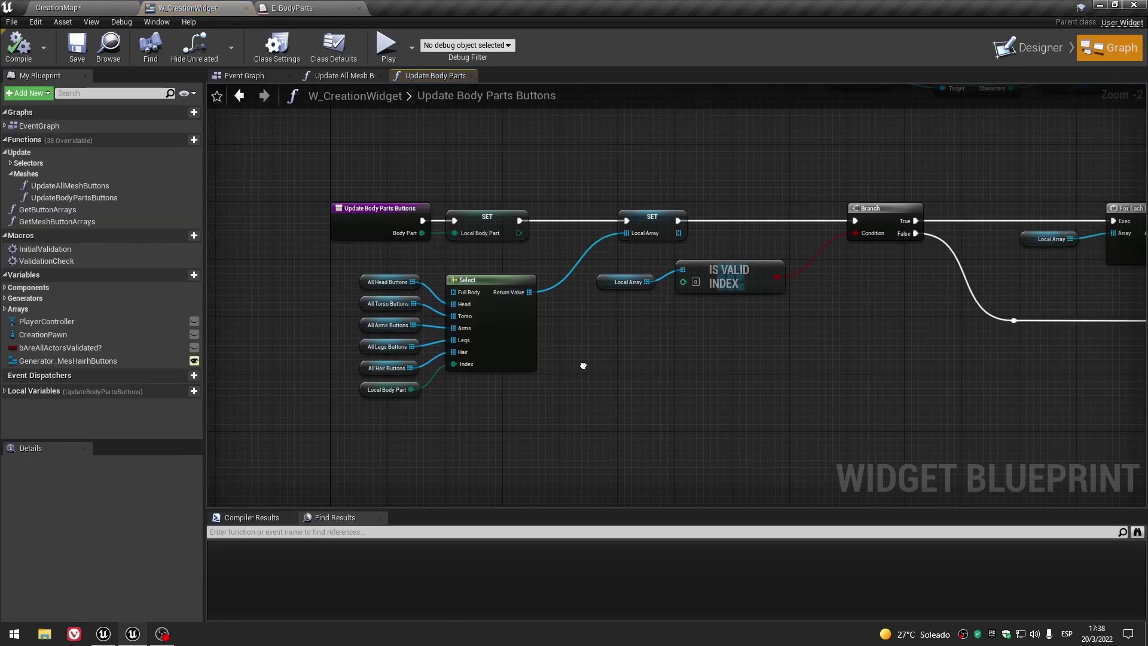
Zoom in on the Select node in the Update Body Parts Buttons graph.
{"action": "right_click_drag", "start_coordinate": [671, 300], "coordinate": [419, 293]}
{"action": "scroll", "coordinate": [418, 291], "scroll_direction": "up", "scroll_amount": 2}
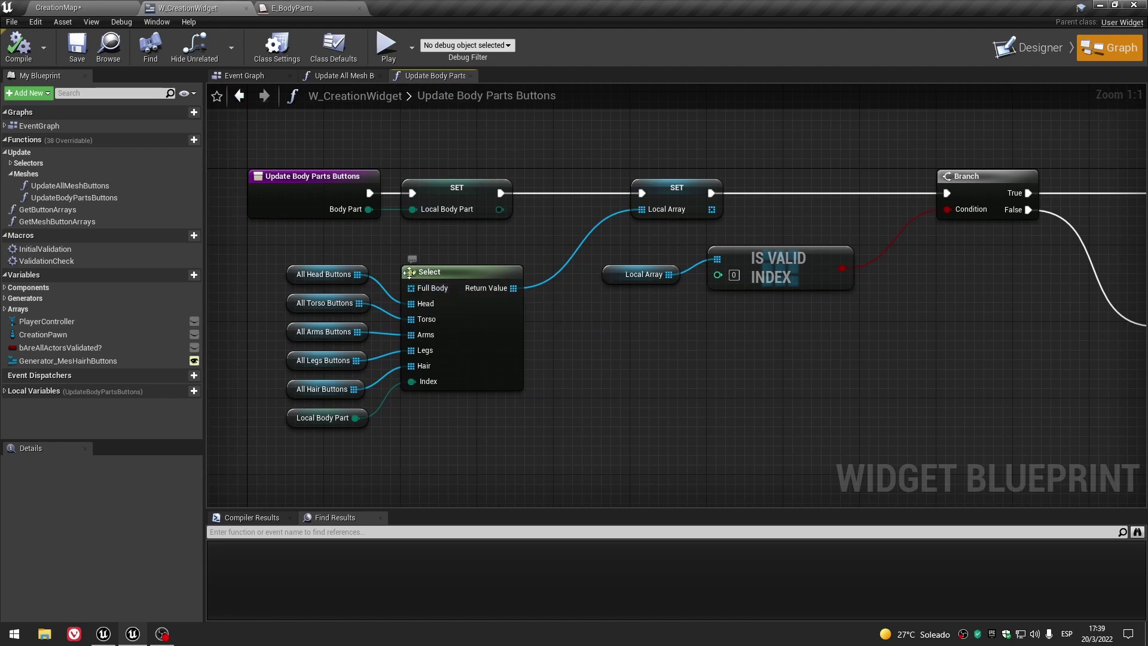
{"action": "scroll", "coordinate": [425, 271], "scroll_direction": "down", "scroll_amount": 3}
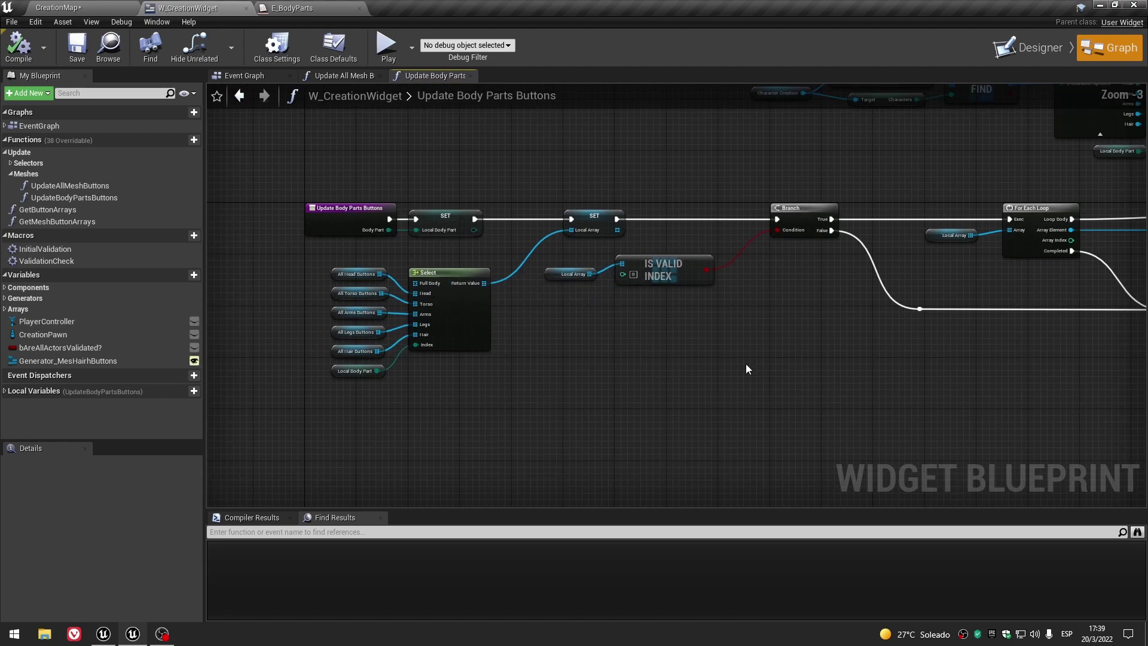
{"action": "scroll", "coordinate": [478, 391], "scroll_direction": "up", "scroll_amount": 3}
Switch to Update All Mesh Buttons and reopen Update Body Parts Buttons from its call node.
{"action": "left_click", "coordinate": [461, 360]}
{"action": "left_click", "coordinate": [338, 75]}
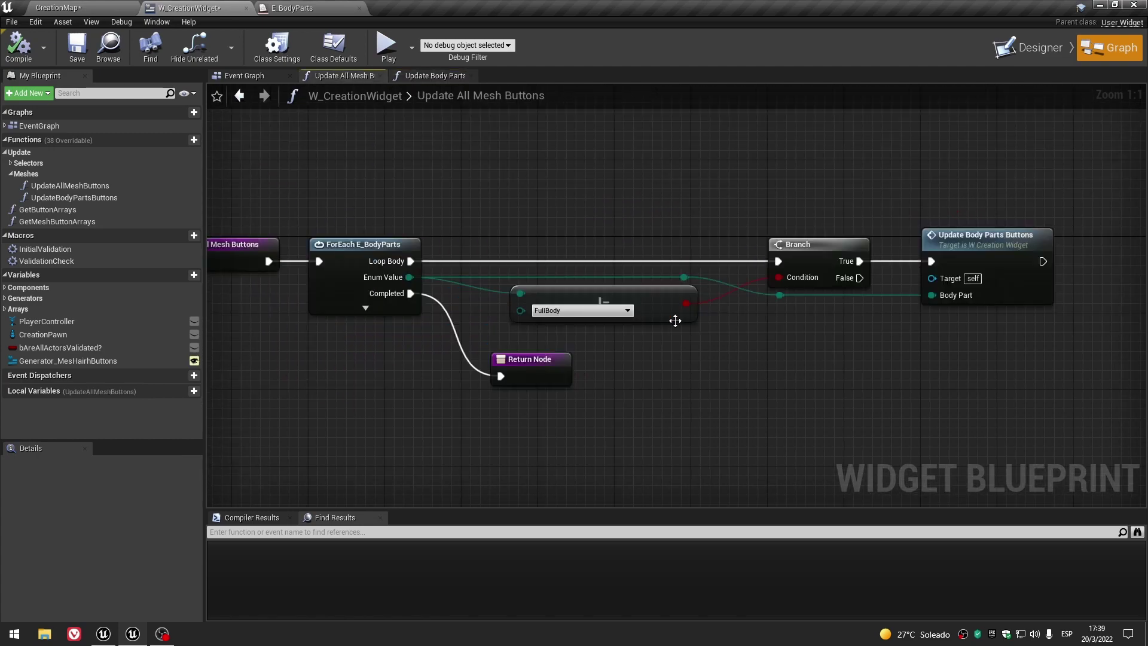
{"action": "left_click", "coordinate": [988, 245]}
{"action": "double_click", "coordinate": [988, 245]}
{"action": "scroll", "coordinate": [686, 285], "scroll_direction": "down", "scroll_amount": 2}
{"action": "scroll", "coordinate": [536, 315], "scroll_direction": "down", "scroll_amount": 2}
{"action": "scroll", "coordinate": [446, 209], "scroll_direction": "up", "scroll_amount": 3}
{"action": "right_click_drag", "start_coordinate": [646, 159], "coordinate": [447, 163]}
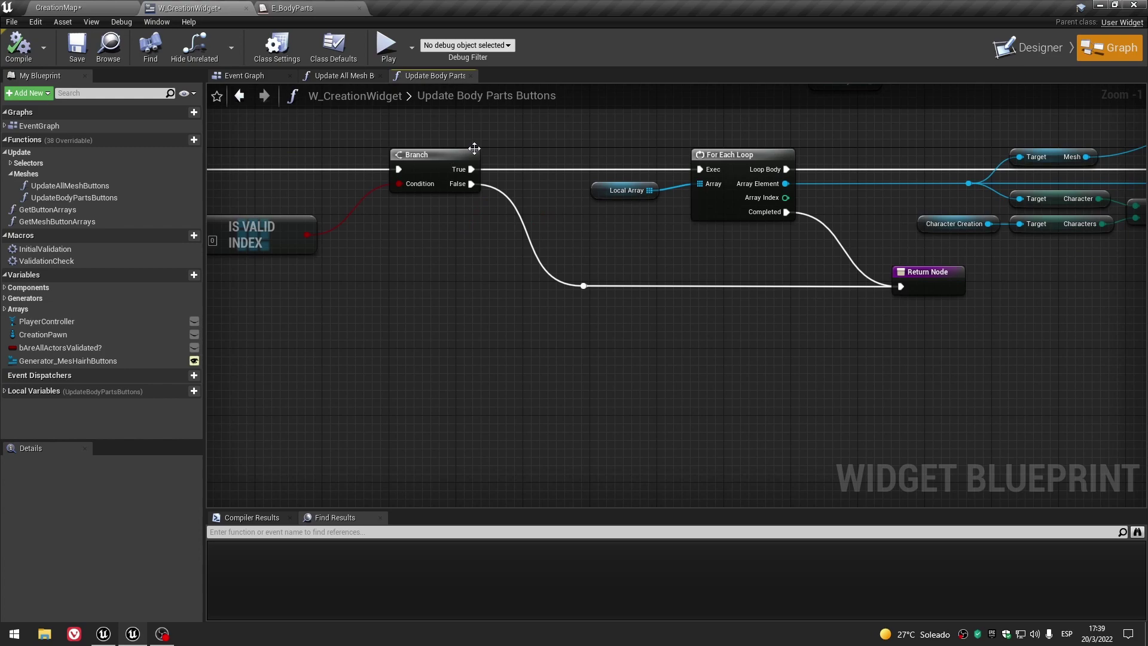
Survey the Update Body Parts Buttons graph, focusing on the Branch and border colour nodes.
{"action": "scroll", "coordinate": [919, 286], "scroll_direction": "down", "scroll_amount": 3}
{"action": "mouse_move", "coordinate": [981, 333]}
{"action": "right_mouse_down"}
{"action": "mouse_move", "coordinate": [566, 395]}
{"action": "mouse_move", "coordinate": [655, 410]}
{"action": "right_mouse_up"}
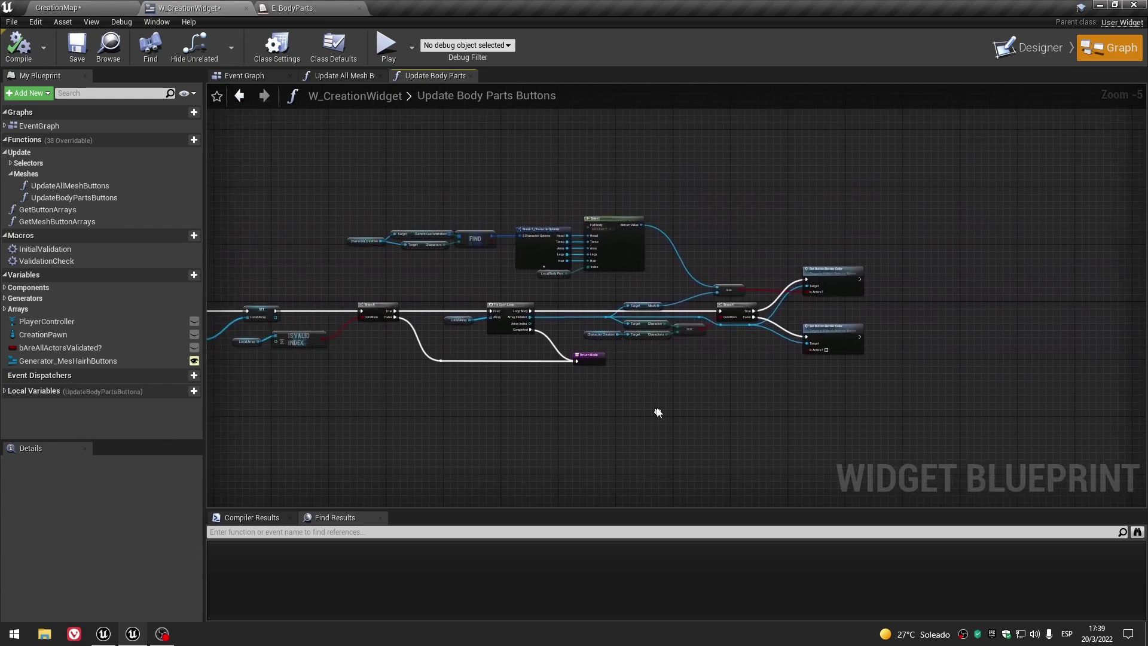
{"action": "scroll", "coordinate": [665, 325], "scroll_direction": "up", "scroll_amount": 1}
{"action": "mouse_move", "coordinate": [544, 428]}
{"action": "right_mouse_down"}
{"action": "mouse_move", "coordinate": [960, 379]}
{"action": "mouse_move", "coordinate": [650, 389]}
{"action": "right_mouse_up"}
{"action": "scroll", "coordinate": [683, 395], "scroll_direction": "up", "scroll_amount": 2}
{"action": "scroll", "coordinate": [650, 389], "scroll_direction": "down", "scroll_amount": 3}
{"action": "scroll", "coordinate": [825, 283], "scroll_direction": "up", "scroll_amount": 3}
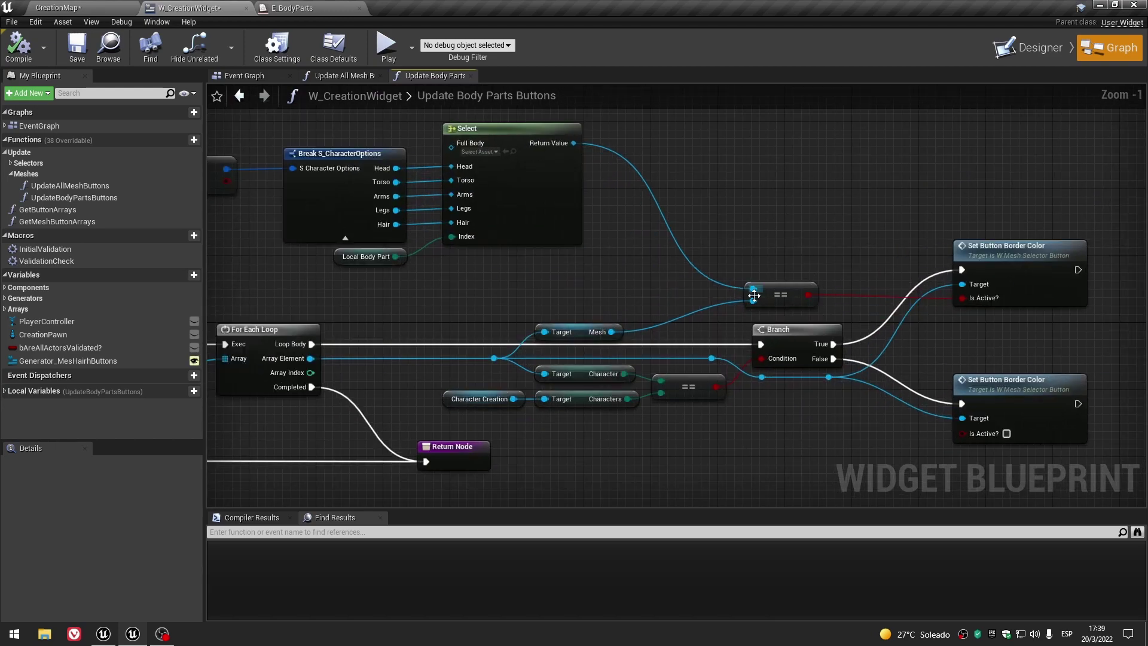
{"action": "scroll", "coordinate": [754, 292], "scroll_direction": "down", "scroll_amount": 3}
{"action": "scroll", "coordinate": [418, 199], "scroll_direction": "up", "scroll_amount": 3}
{"action": "scroll", "coordinate": [803, 339], "scroll_direction": "down", "scroll_amount": 4}
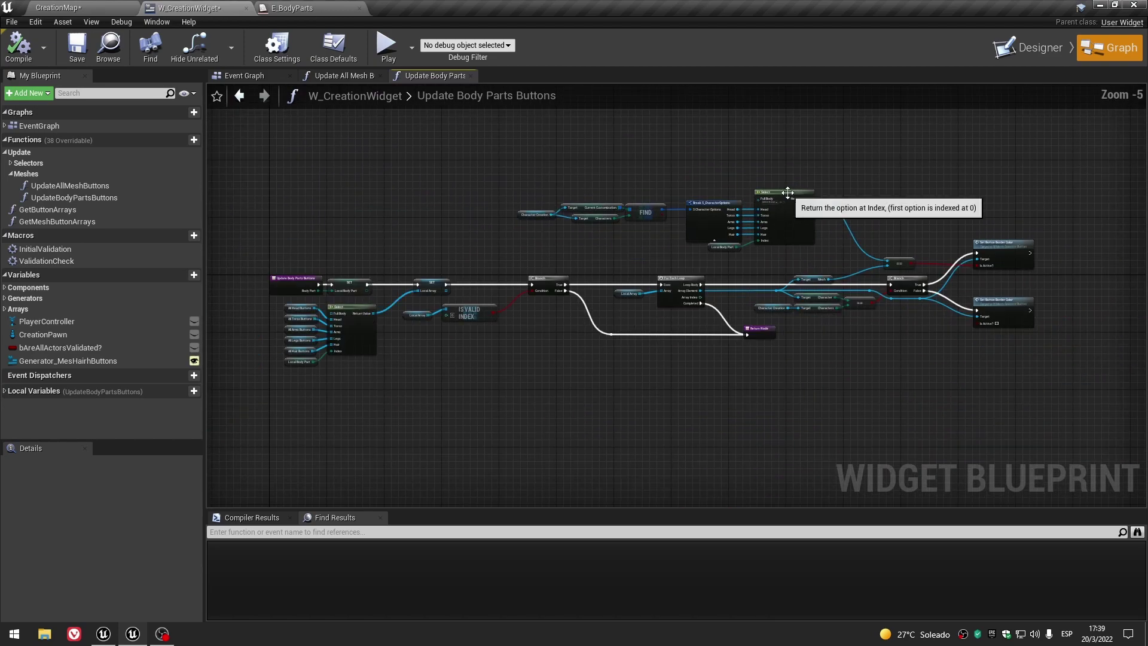
Close both function tabs, collapse the Meshes category, and open Update All Mesh Buttons from the Event Graph.
{"action": "left_click", "coordinate": [470, 76]}
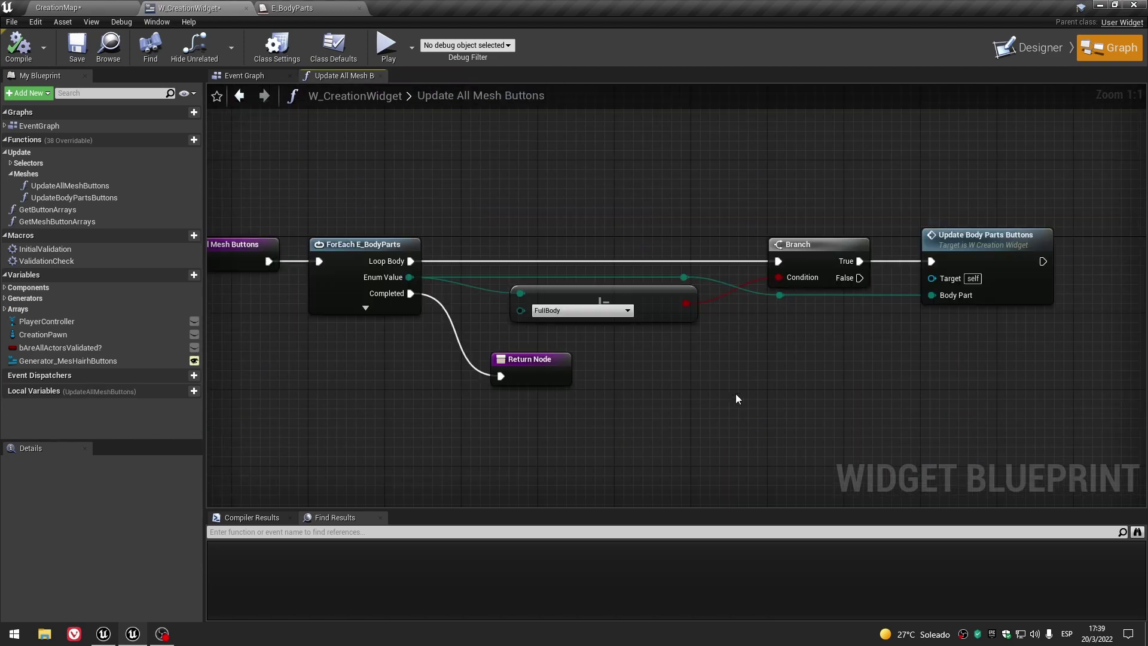
{"action": "left_click", "coordinate": [381, 75]}
{"action": "mouse_move", "coordinate": [524, 249]}
{"action": "right_mouse_down"}
{"action": "mouse_move", "coordinate": [963, 366]}
{"action": "mouse_move", "coordinate": [586, 257]}
{"action": "right_mouse_up"}
{"action": "left_click", "coordinate": [12, 174]}
{"action": "scroll", "coordinate": [586, 257], "scroll_direction": "up", "scroll_amount": 5}
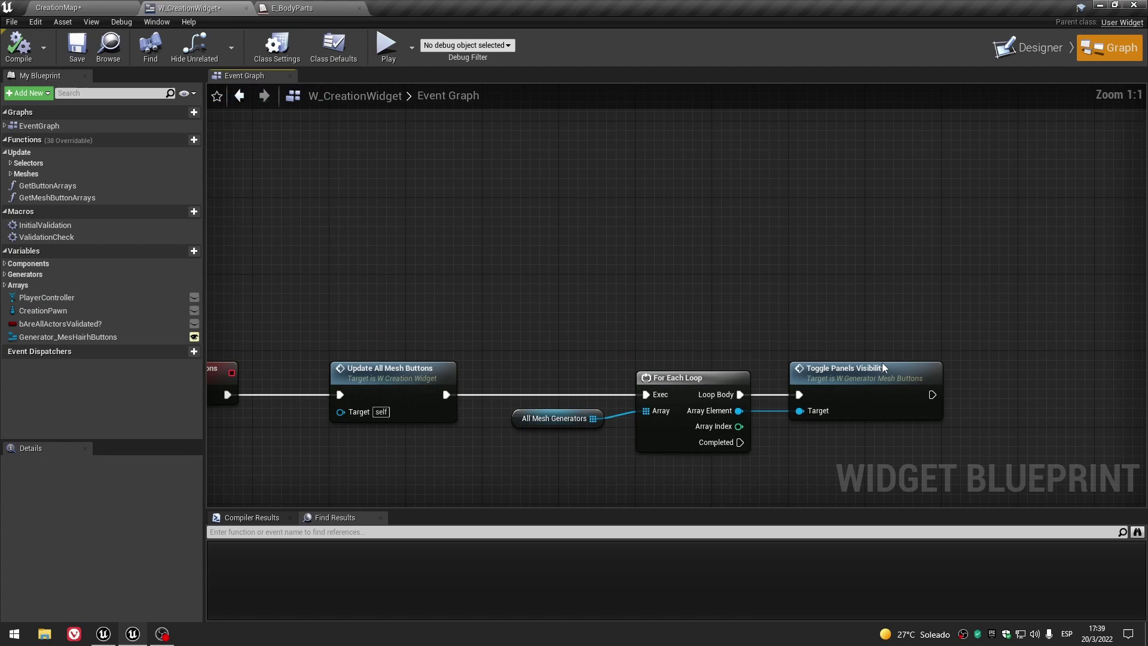
{"action": "double_click", "coordinate": [428, 374]}
Open Update Body Parts Buttons and inspect the FIND, Break and Select nodes together.
{"action": "double_click", "coordinate": [642, 296]}
{"action": "scroll", "coordinate": [645, 297], "scroll_direction": "up", "scroll_amount": 1}
{"action": "right_click_drag", "start_coordinate": [604, 217], "coordinate": [376, 216]}
{"action": "scroll", "coordinate": [376, 216], "scroll_direction": "up", "scroll_amount": 1}
{"action": "left_click_drag", "start_coordinate": [369, 201], "coordinate": [879, 353]}
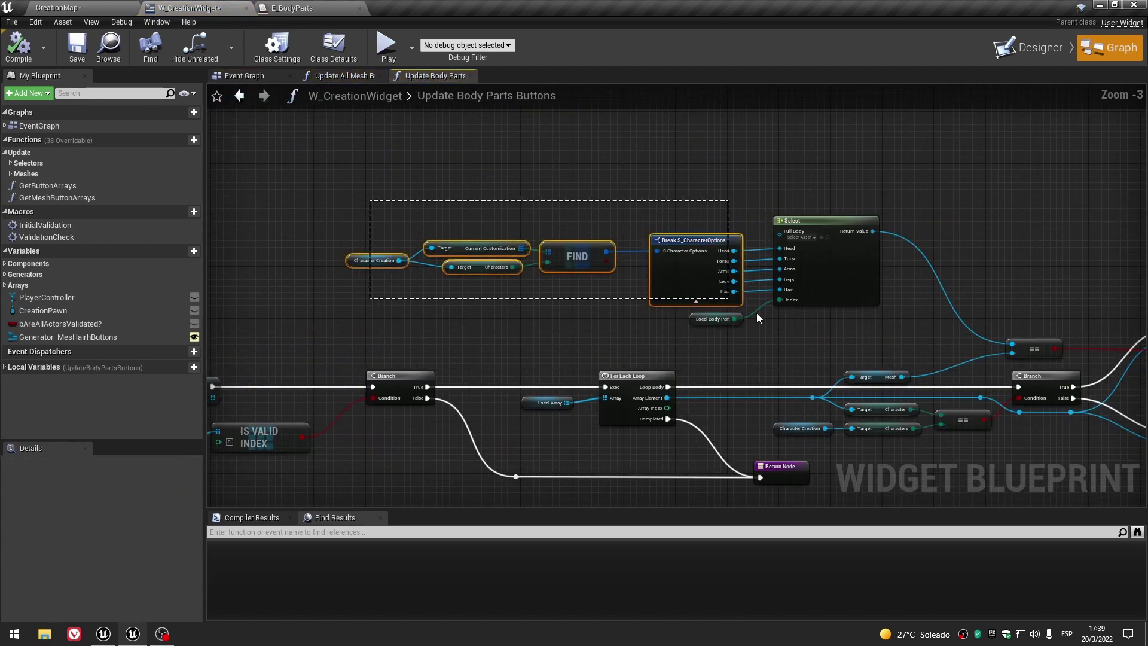
{"action": "scroll", "coordinate": [827, 324], "scroll_direction": "down", "scroll_amount": 4}
{"action": "scroll", "coordinate": [824, 324], "scroll_direction": "up", "scroll_amount": 3}
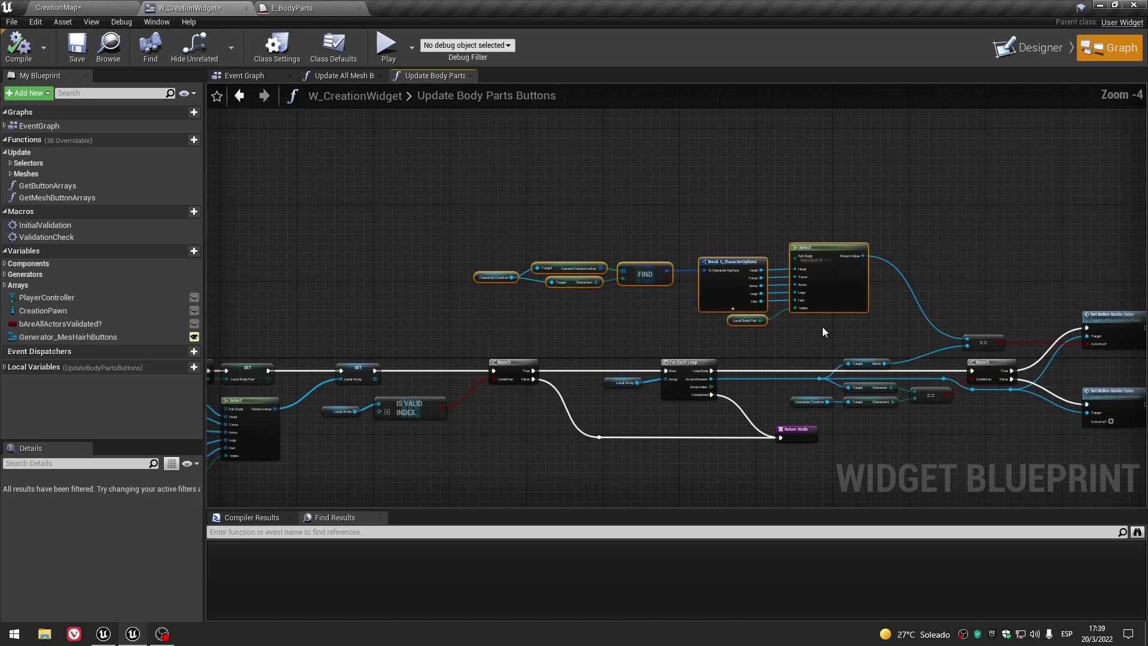
{"action": "left_click", "coordinate": [823, 327]}
Delete the Break S_CharacterOptions node, leaving the Select's body-part inputs unwired.
{"action": "left_click", "coordinate": [719, 281]}
{"action": "mouse_move", "coordinate": [719, 281]}
{"action": "right_mouse_down"}
{"action": "mouse_move", "coordinate": [509, 314]}
{"action": "mouse_move", "coordinate": [554, 304]}
{"action": "right_mouse_up"}
{"action": "scroll", "coordinate": [508, 315], "scroll_direction": "up", "scroll_amount": 1}
{"action": "scroll", "coordinate": [553, 304], "scroll_direction": "up", "scroll_amount": 2}
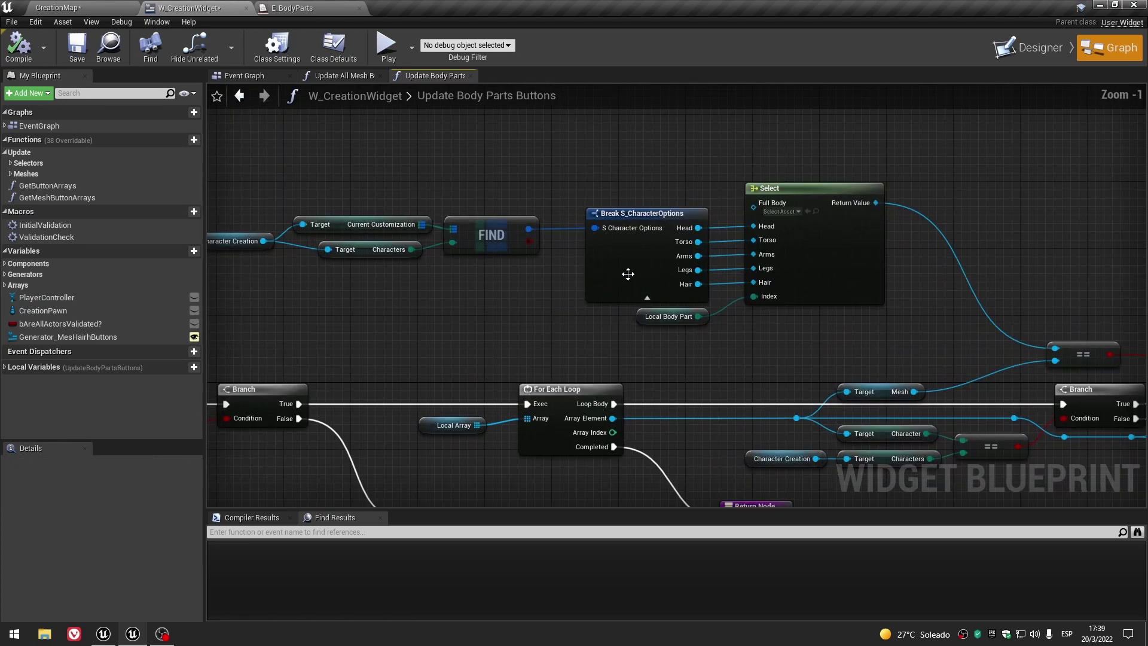
{"action": "key", "text": "Delete"}
Check the FIND node and compile the W_CreationWidget blueprint.
{"action": "mouse_move", "coordinate": [569, 266]}
{"action": "right_mouse_down"}
{"action": "mouse_move", "coordinate": [735, 260]}
{"action": "mouse_move", "coordinate": [565, 268]}
{"action": "right_mouse_up"}
{"action": "left_click", "coordinate": [657, 242]}
{"action": "scroll", "coordinate": [716, 269], "scroll_direction": "down", "scroll_amount": 2}
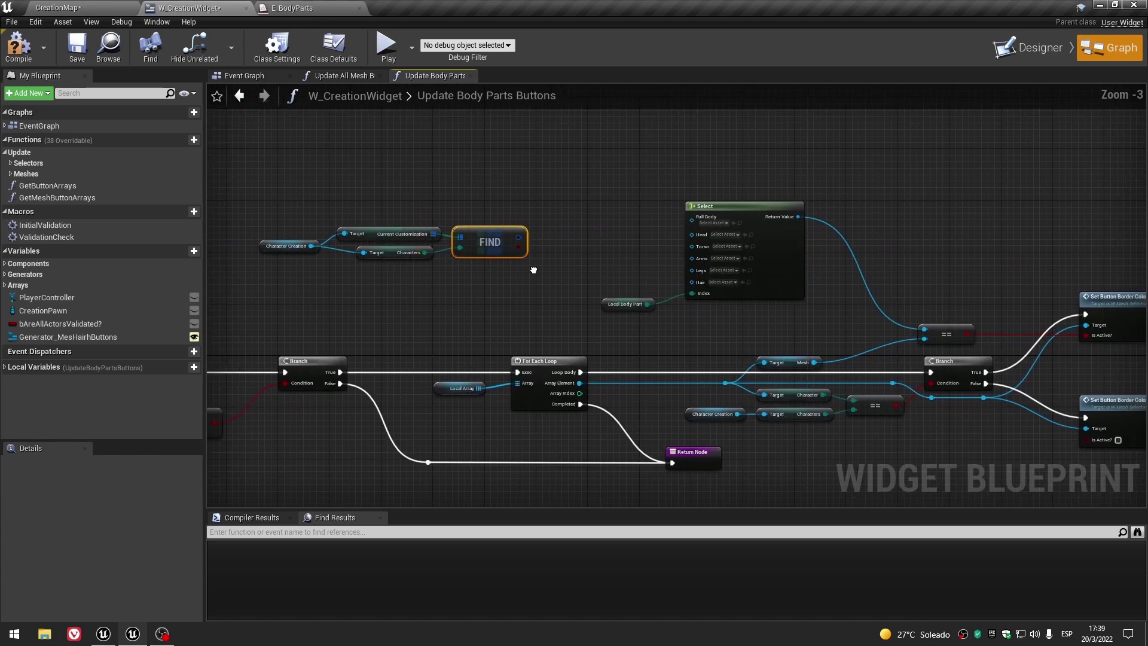
{"action": "left_click", "coordinate": [12, 43]}
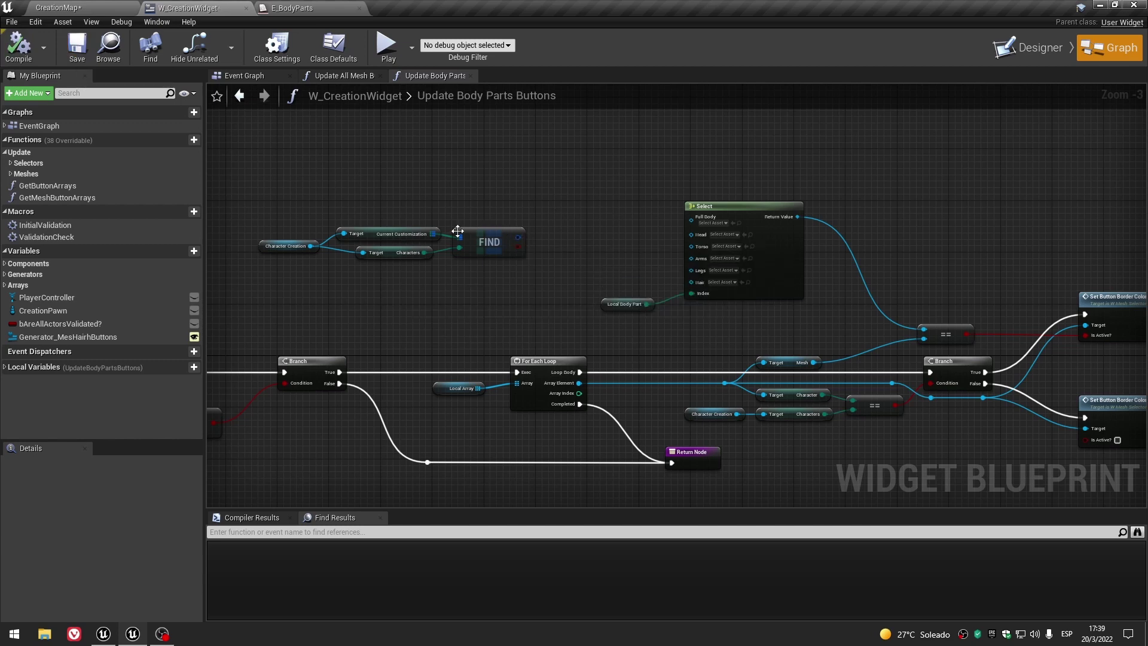
Select the CurrentCustomization getter to check its variable type, then clear the selection.
{"action": "left_click", "coordinate": [386, 234]}
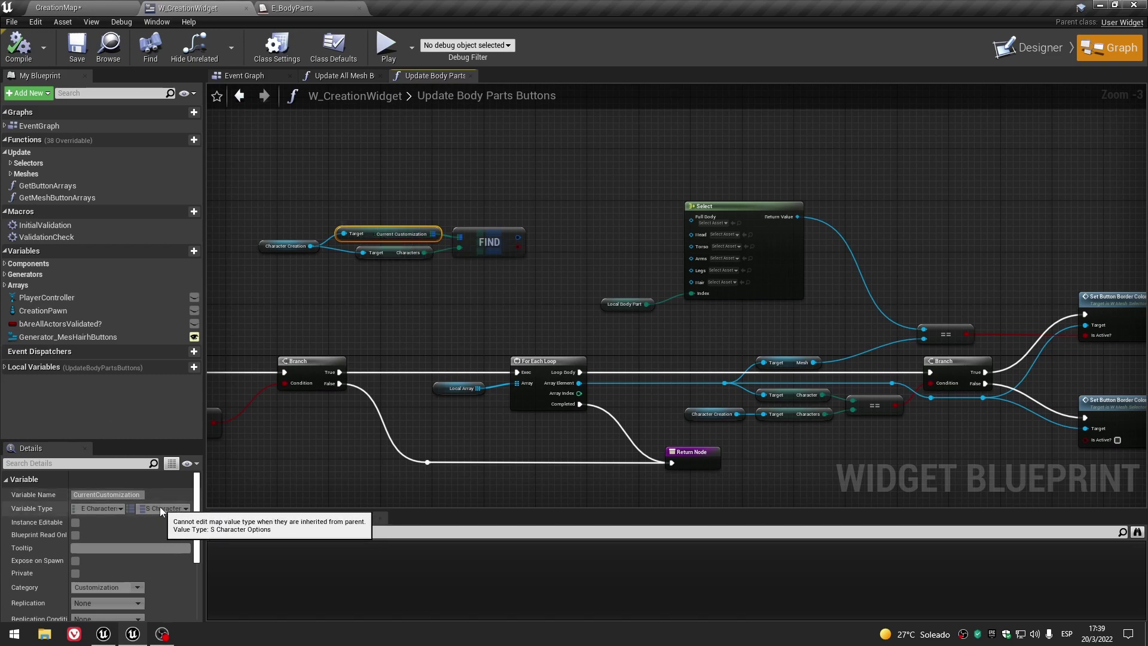
{"action": "scroll", "coordinate": [619, 324], "scroll_direction": "down", "scroll_amount": 1}
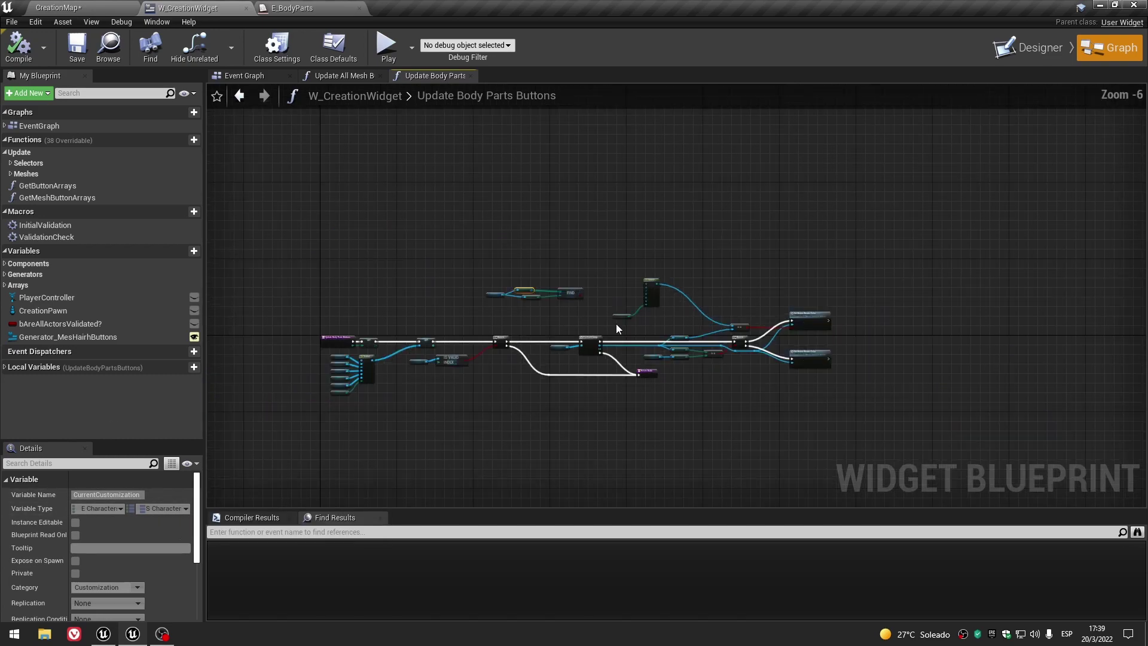
{"action": "scroll", "coordinate": [611, 322], "scroll_direction": "up", "scroll_amount": 3}
{"action": "left_click", "coordinate": [597, 264]}
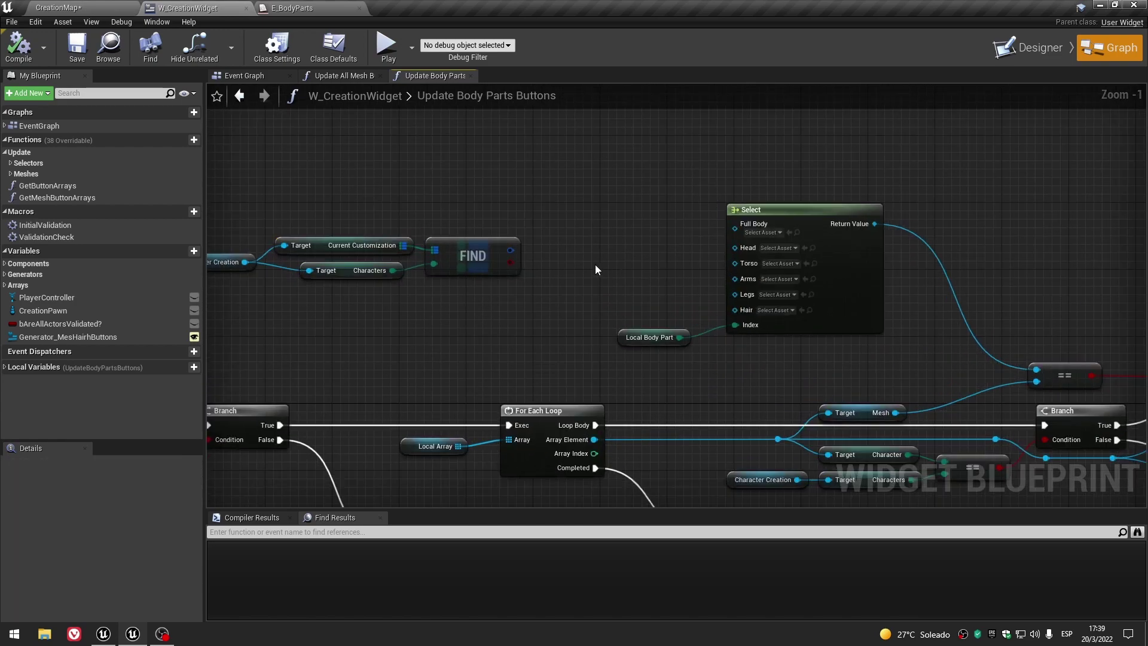
{"action": "scroll", "coordinate": [530, 318], "scroll_direction": "down", "scroll_amount": 4}
Close the Update Body Parts Buttons and Update All Mesh Buttons function graphs.
{"action": "left_click", "coordinate": [18, 47]}
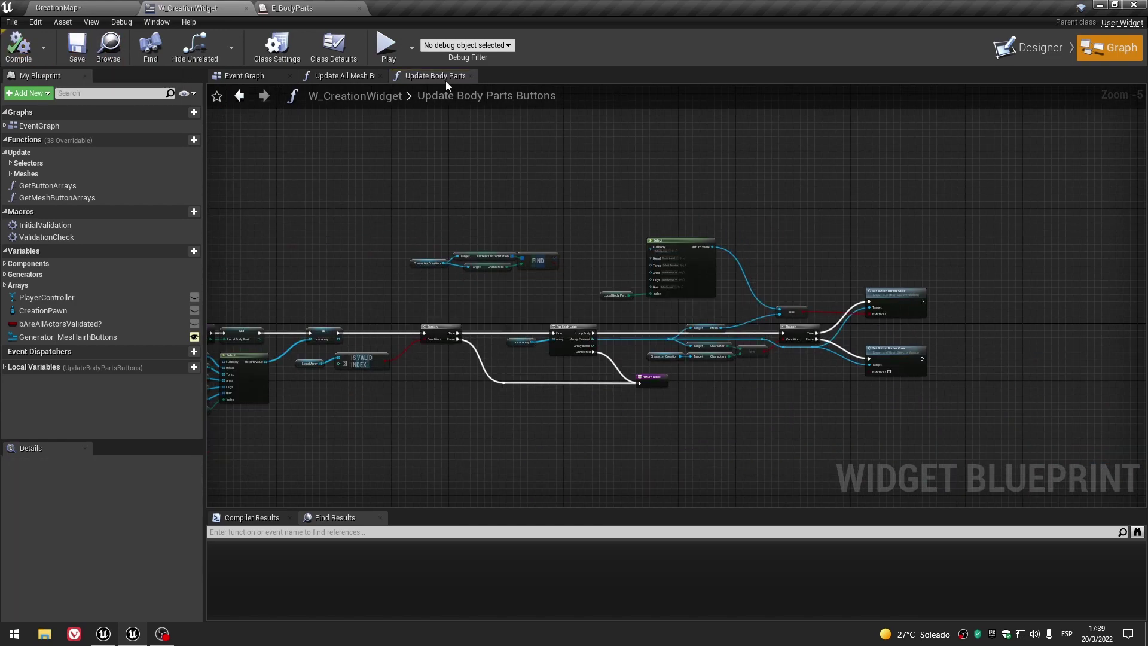
{"action": "left_click", "coordinate": [471, 75]}
{"action": "scroll", "coordinate": [571, 242], "scroll_direction": "down", "scroll_amount": 5}
{"action": "scroll", "coordinate": [514, 256], "scroll_direction": "up", "scroll_amount": 3}
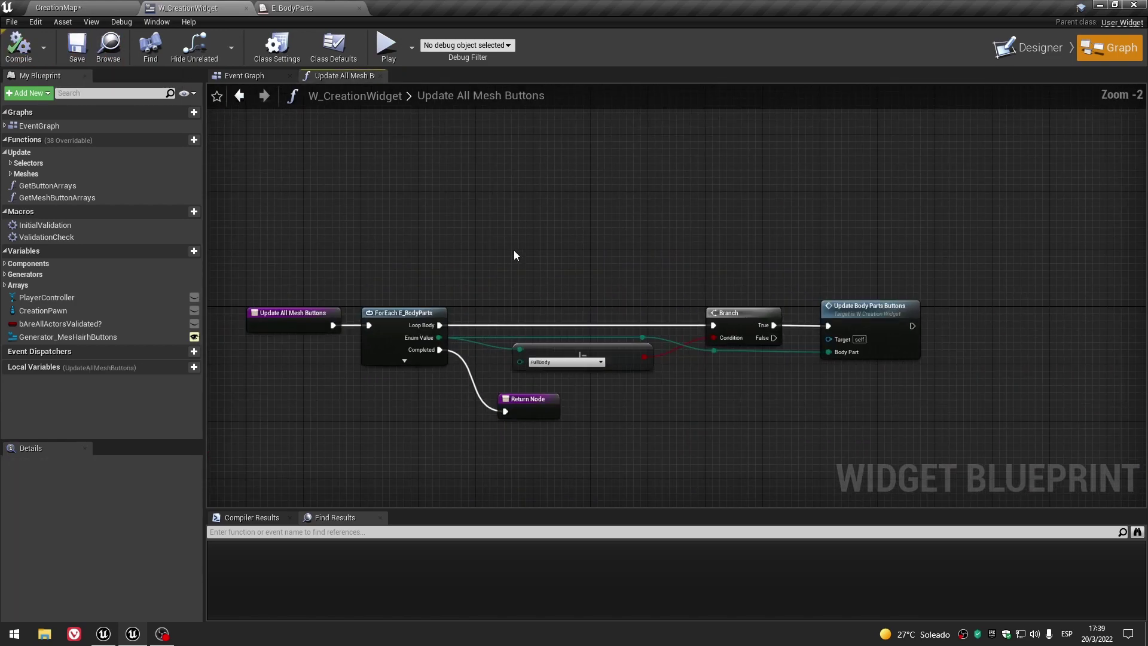
{"action": "left_click", "coordinate": [381, 76]}
{"action": "scroll", "coordinate": [479, 228], "scroll_direction": "down", "scroll_amount": 2}
Bring the update event chain into view, then switch to the E_BodyParts enumeration tab.
{"action": "right_click_drag", "start_coordinate": [554, 213], "coordinate": [812, 202]}
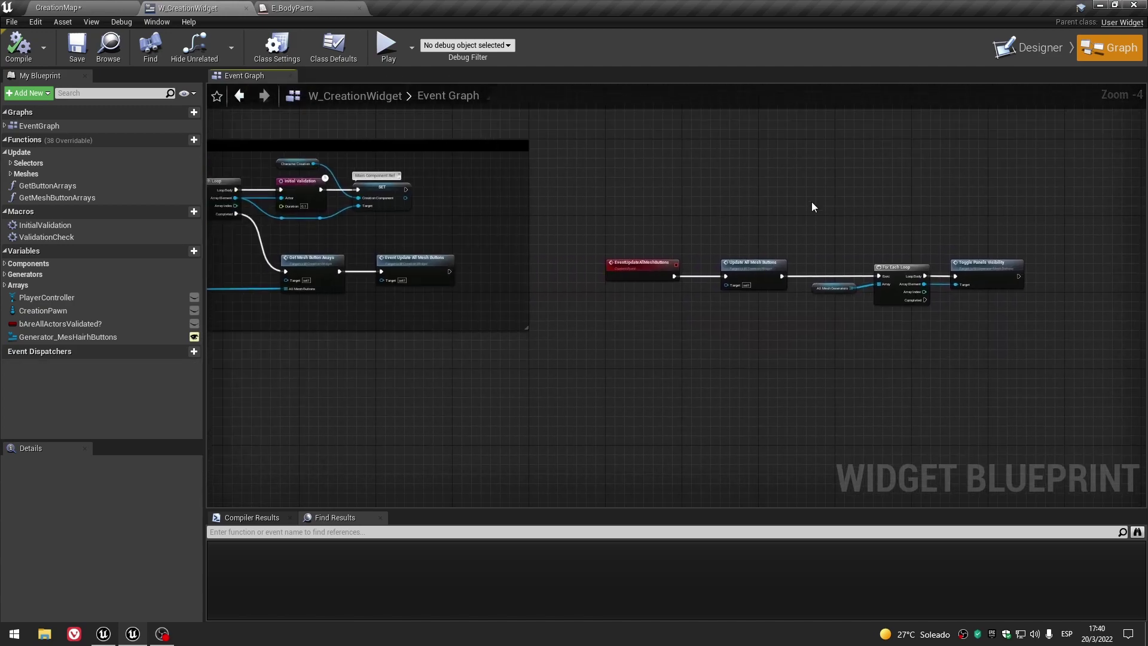
{"action": "scroll", "coordinate": [812, 202], "scroll_direction": "down", "scroll_amount": 3}
{"action": "right_click_drag", "start_coordinate": [729, 309], "coordinate": [767, 410]}
{"action": "left_click", "coordinate": [320, 8]}
{"action": "left_click", "coordinate": [359, 8]}
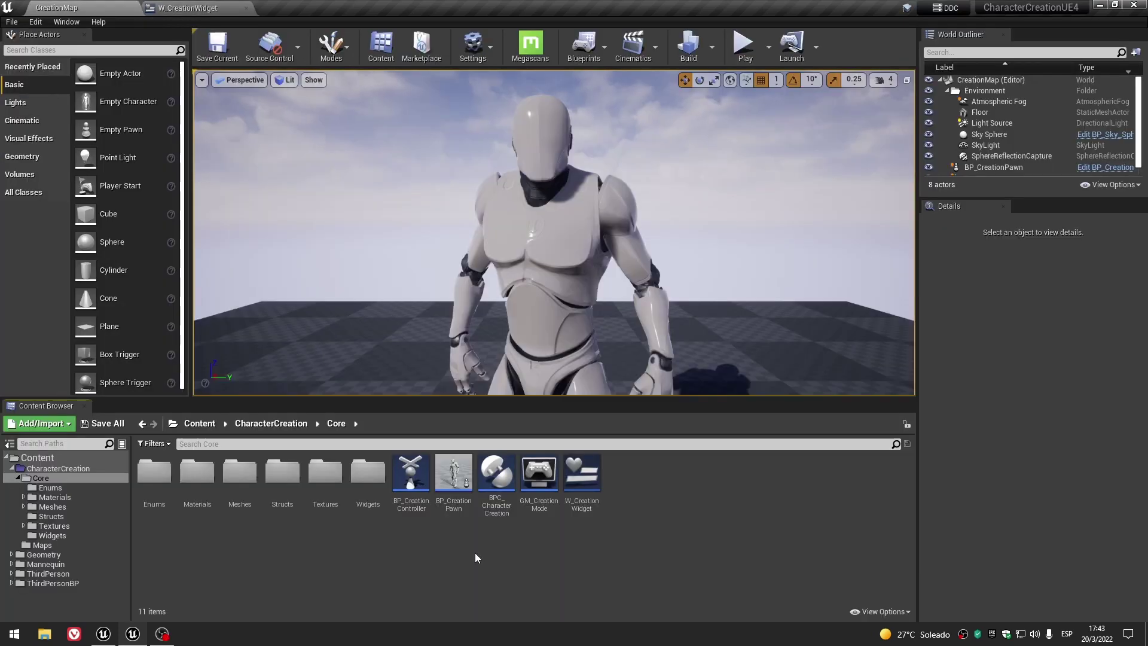
In Unreal Engine 5, open W_CreationWidget from the CharacterCreation > Core folder.
{"action": "left_click", "coordinate": [191, 8]}
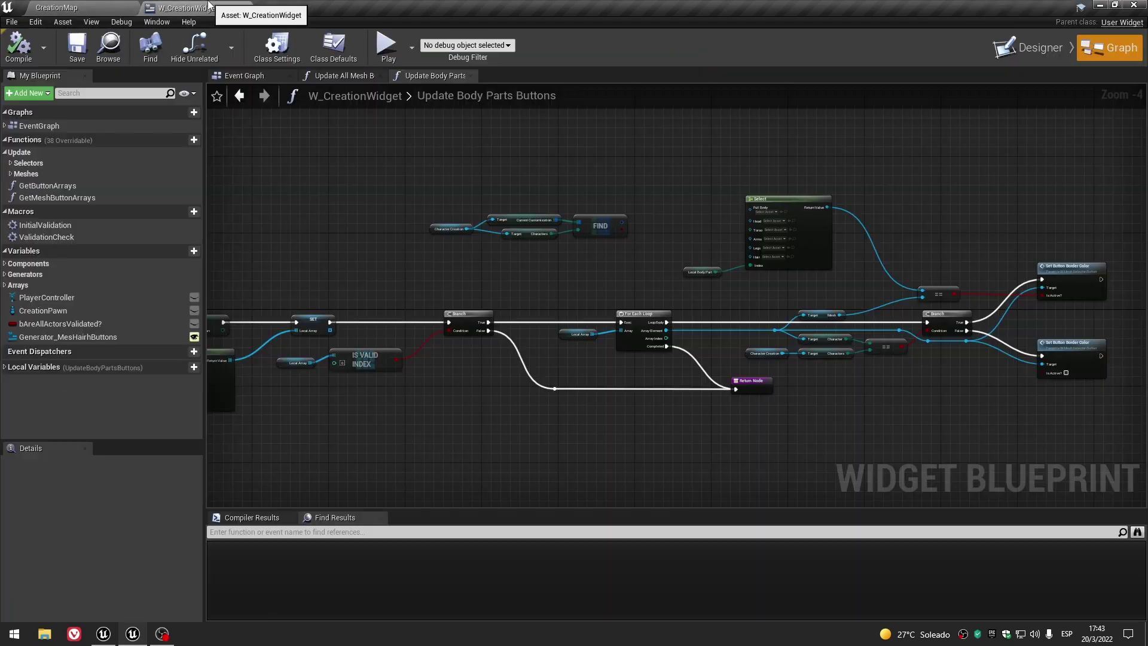
{"action": "left_click", "coordinate": [108, 634]}
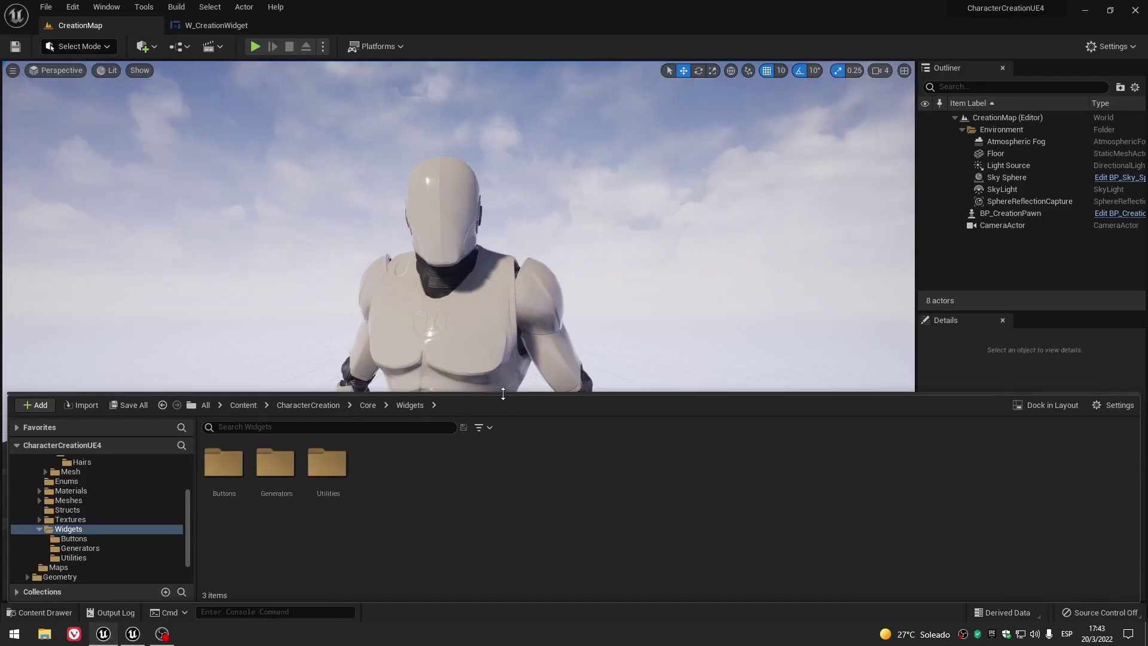
{"action": "left_click", "coordinate": [308, 405]}
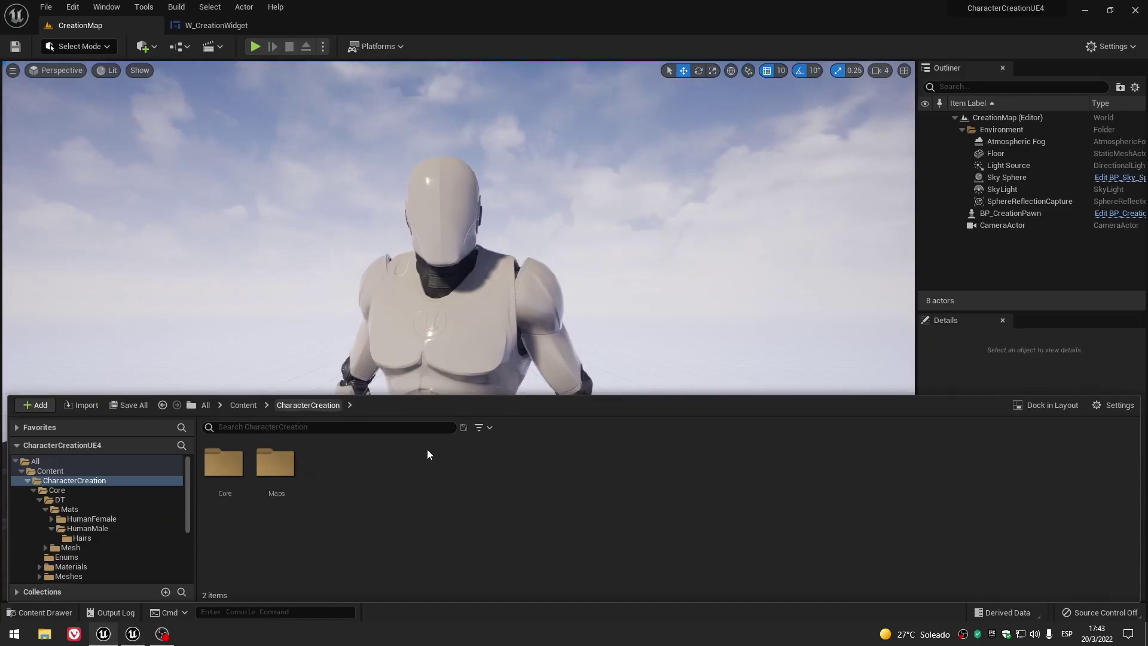
{"action": "double_click", "coordinate": [246, 457]}
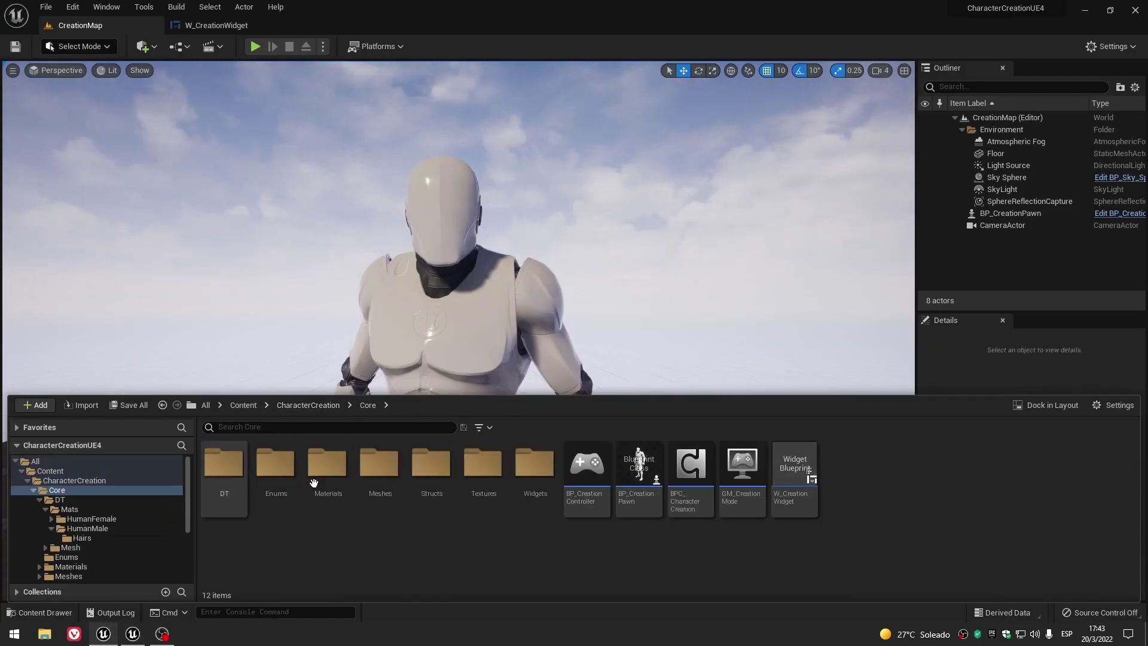
{"action": "left_click", "coordinate": [213, 25]}
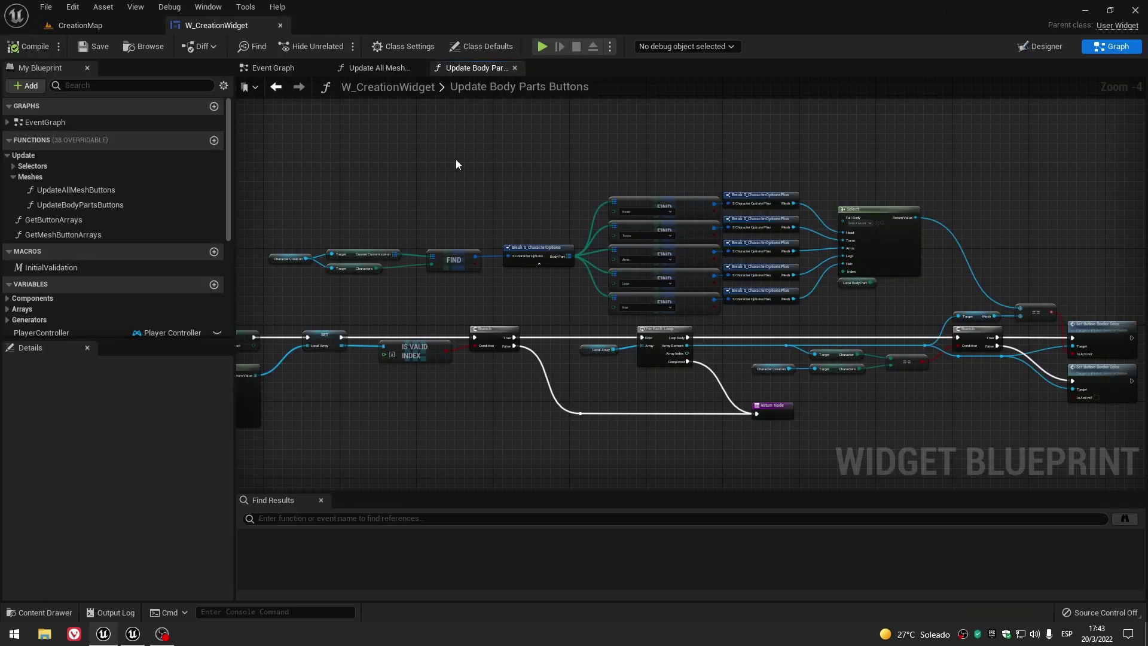
Inspect the FIND and Break nodes in W_CreationWidget's graph.
{"action": "right_click_drag", "start_coordinate": [479, 193], "coordinate": [771, 162]}
{"action": "scroll", "coordinate": [771, 162], "scroll_direction": "up", "scroll_amount": 2}
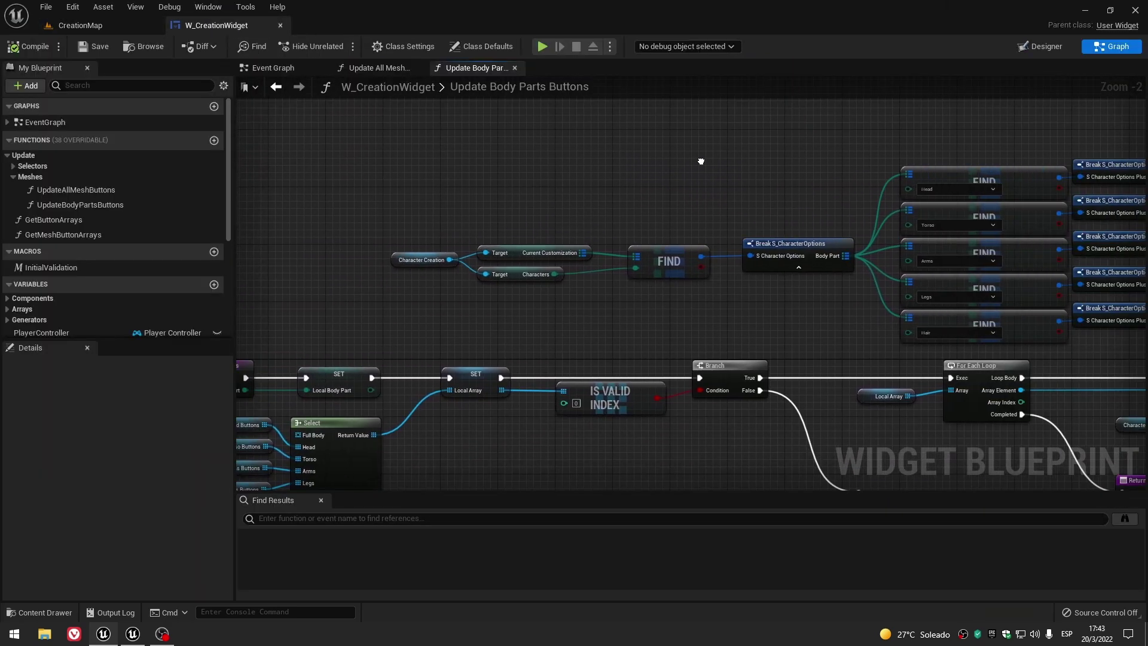
{"action": "scroll", "coordinate": [505, 174], "scroll_direction": "down", "scroll_amount": 1}
{"action": "scroll", "coordinate": [504, 174], "scroll_direction": "down", "scroll_amount": 1}
{"action": "scroll", "coordinate": [505, 174], "scroll_direction": "down", "scroll_amount": 1}
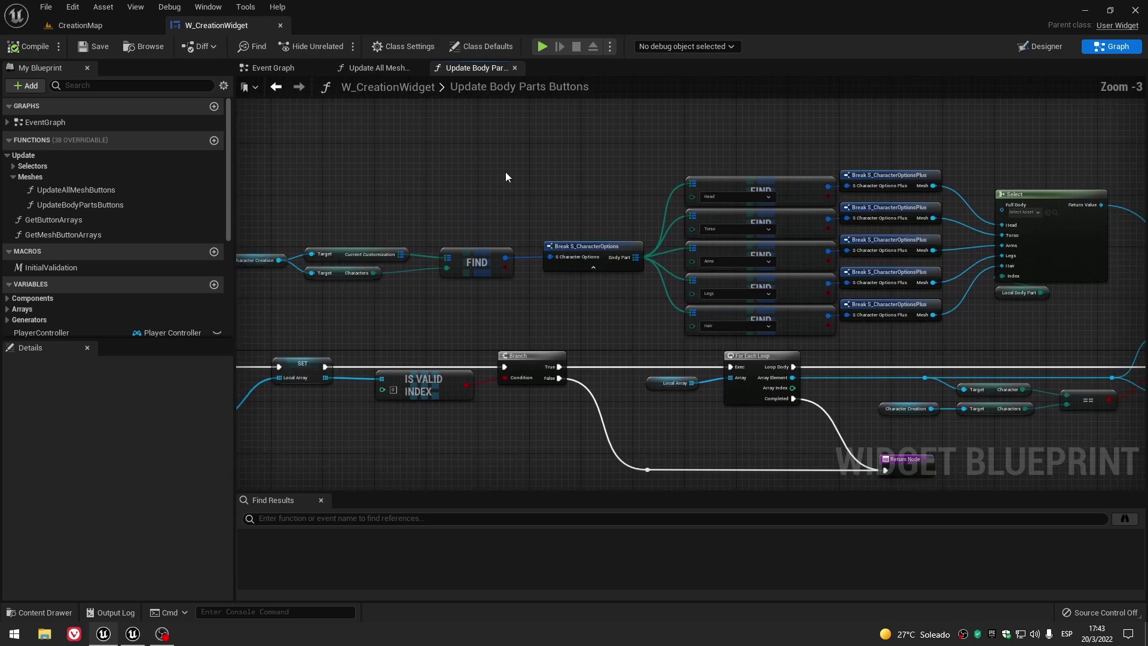
{"action": "scroll", "coordinate": [504, 175], "scroll_direction": "down", "scroll_amount": 1}
{"action": "scroll", "coordinate": [505, 173], "scroll_direction": "up", "scroll_amount": 1}
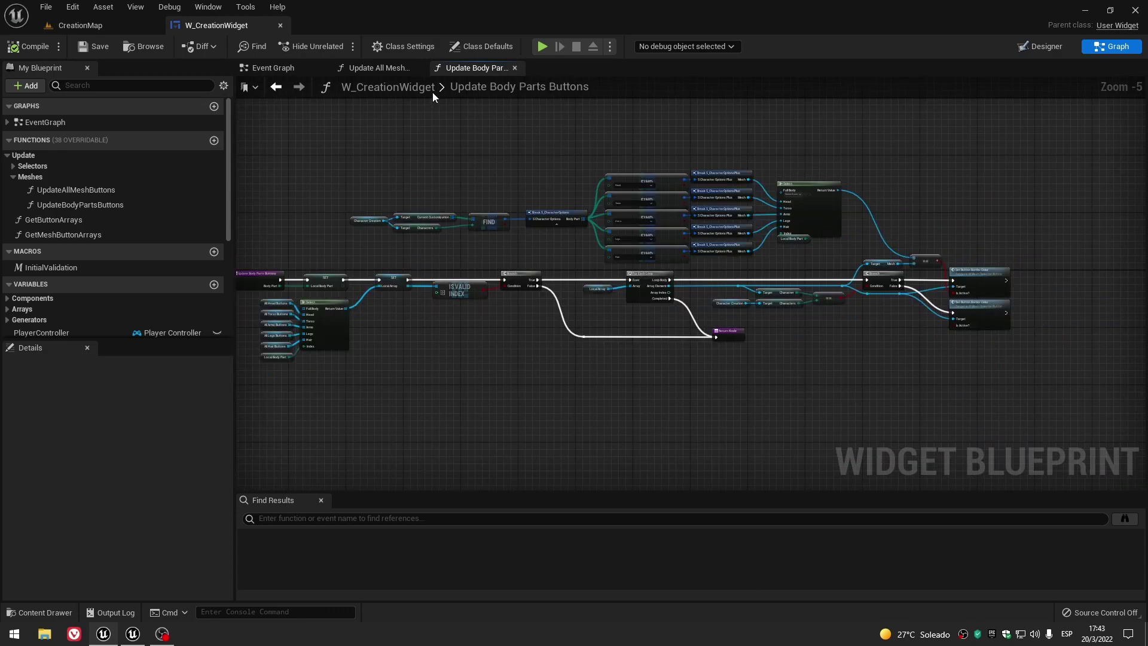
Close both Update function graphs, review the EventUpdateAllMeshButtons chain, and close the blueprint.
{"action": "left_click", "coordinate": [515, 68]}
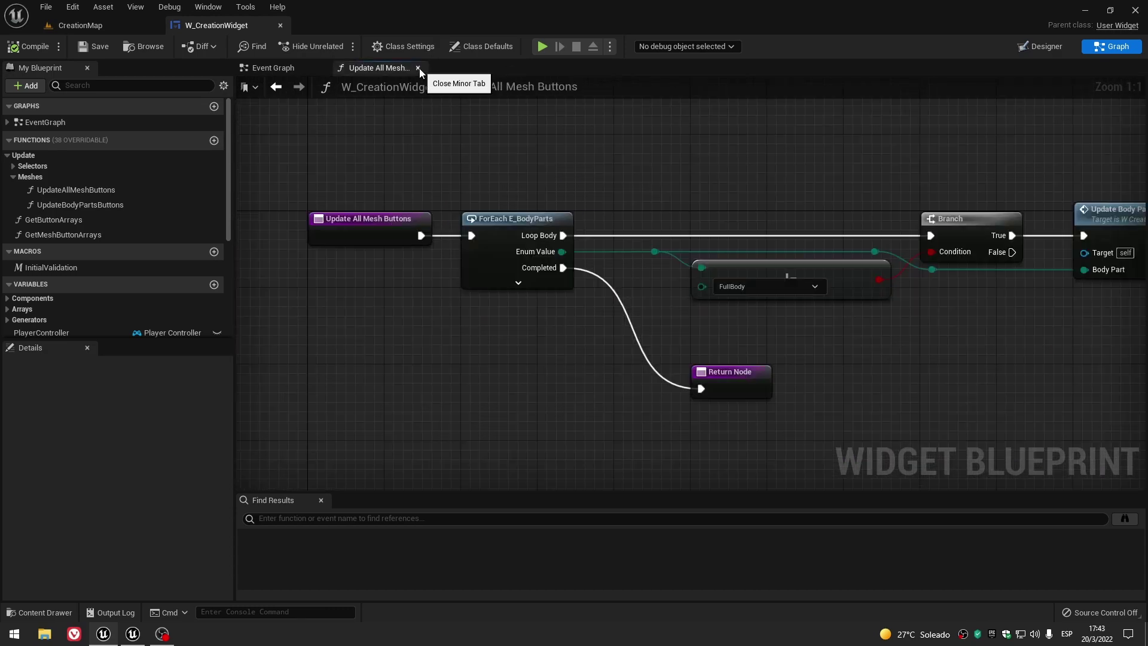
{"action": "left_click", "coordinate": [418, 68]}
{"action": "right_click_drag", "start_coordinate": [957, 413], "coordinate": [619, 397]}
{"action": "scroll", "coordinate": [619, 397], "scroll_direction": "up", "scroll_amount": 5}
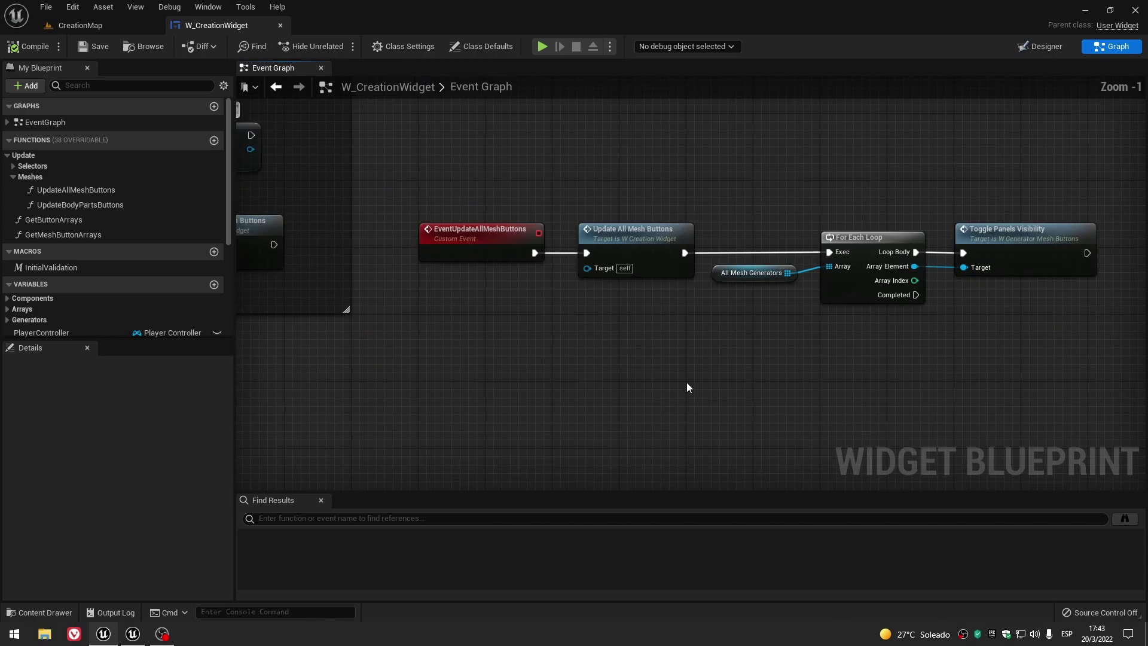
{"action": "right_click_drag", "start_coordinate": [686, 383], "coordinate": [1104, 316]}
{"action": "scroll", "coordinate": [1104, 316], "scroll_direction": "down", "scroll_amount": 3}
{"action": "right_click_drag", "start_coordinate": [973, 290], "coordinate": [526, 371]}
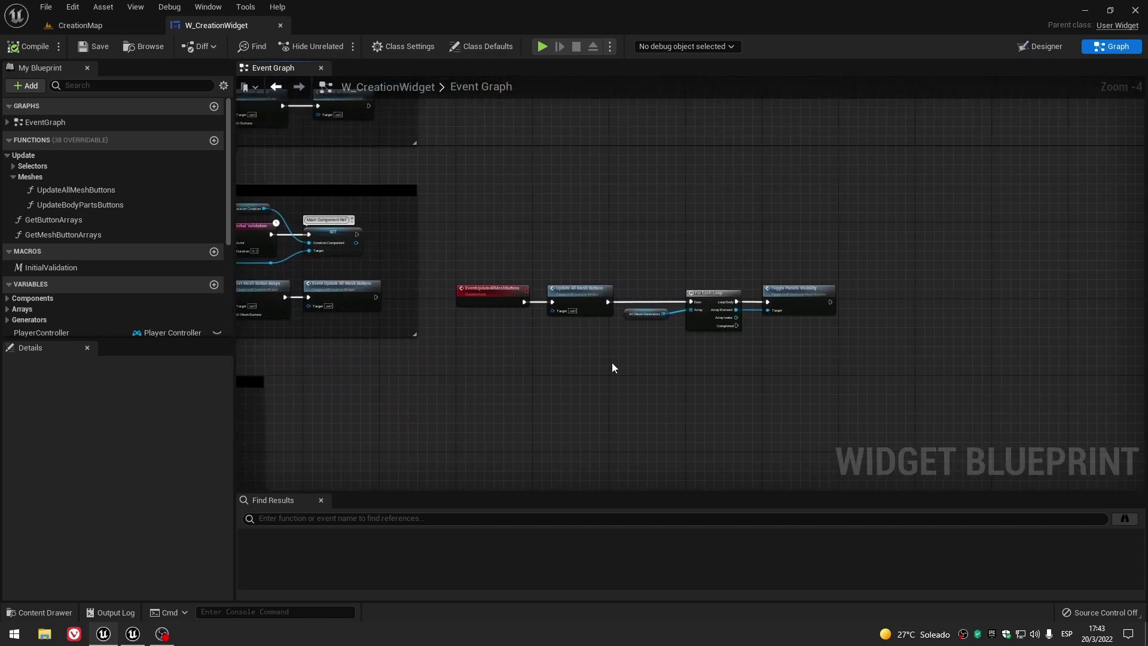
{"action": "left_click", "coordinate": [280, 25]}
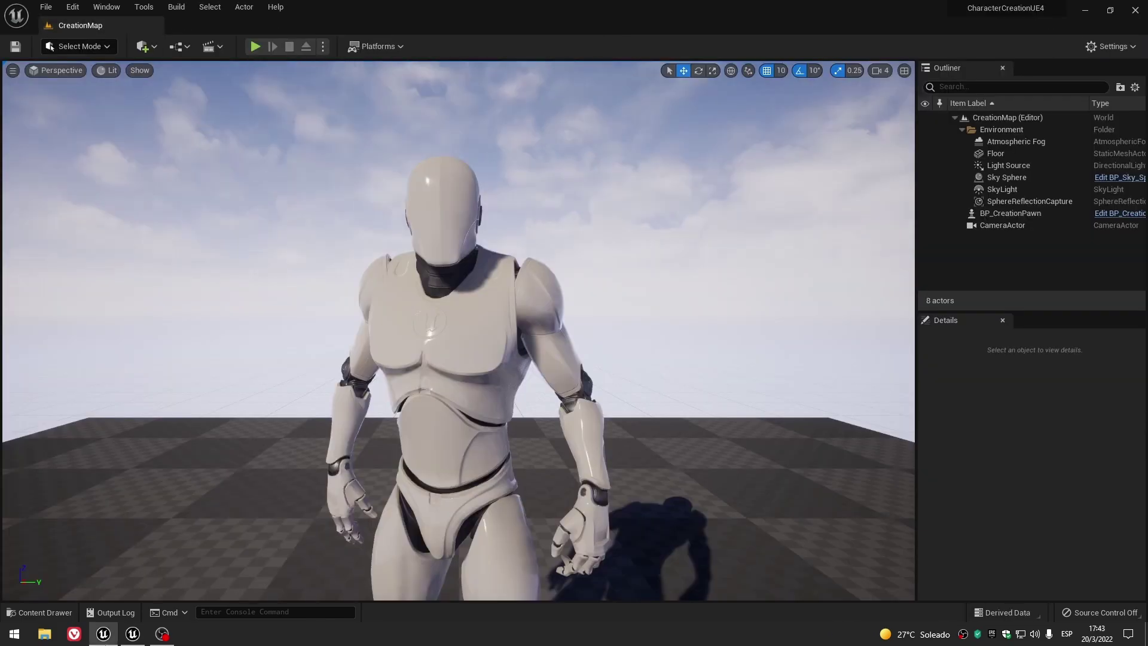
In Unreal Engine 4's W_CreationWidget, move the Character Creation, Target and FIND node group left.
{"action": "left_click", "coordinate": [133, 634]}
{"action": "right_click_drag", "start_coordinate": [575, 266], "coordinate": [767, 293]}
{"action": "mouse_move", "coordinate": [568, 281]}
{"action": "left_mouse_down"}
{"action": "mouse_move", "coordinate": [748, 234]}
{"action": "mouse_move", "coordinate": [568, 257]}
{"action": "mouse_move", "coordinate": [586, 258]}
{"action": "left_mouse_up"}
{"action": "scroll", "coordinate": [748, 234], "scroll_direction": "up", "scroll_amount": 1}
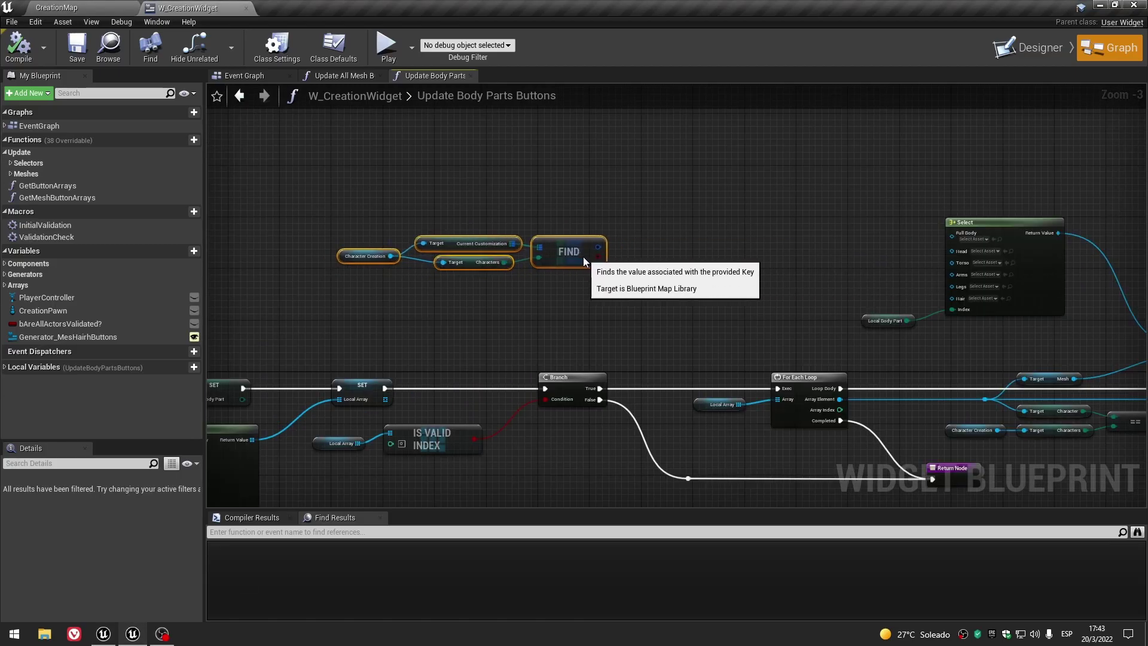
{"action": "scroll", "coordinate": [586, 258], "scroll_direction": "down", "scroll_amount": 2}
Close both Update function graphs and then the W_CreationWidget blueprint.
{"action": "left_click", "coordinate": [471, 76]}
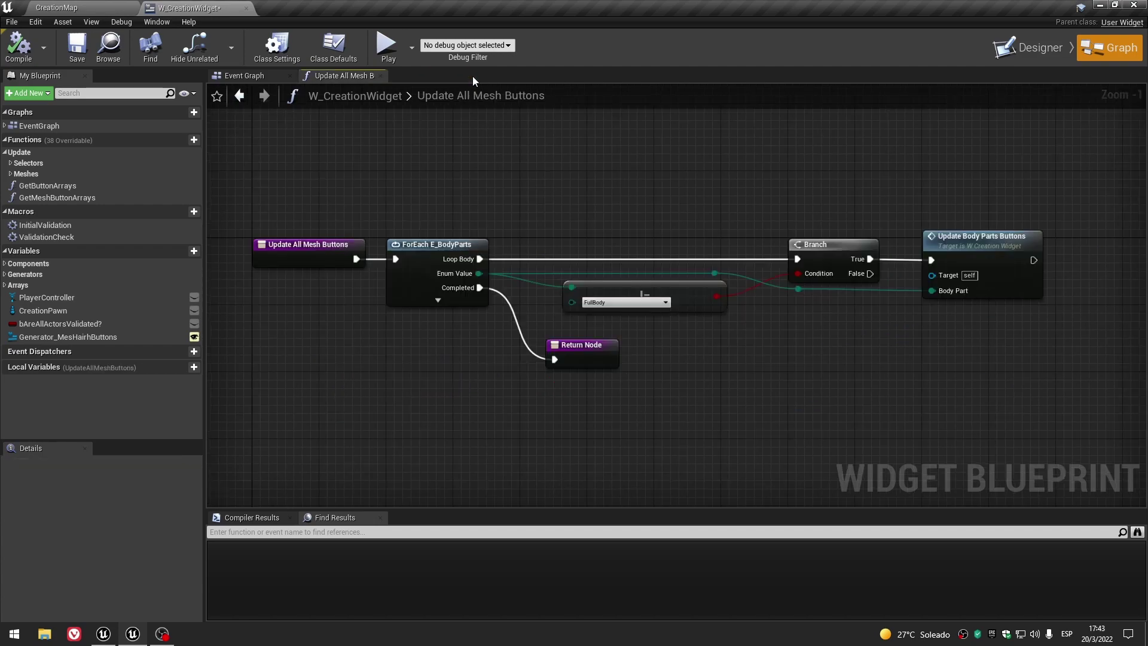
{"action": "left_click", "coordinate": [380, 76]}
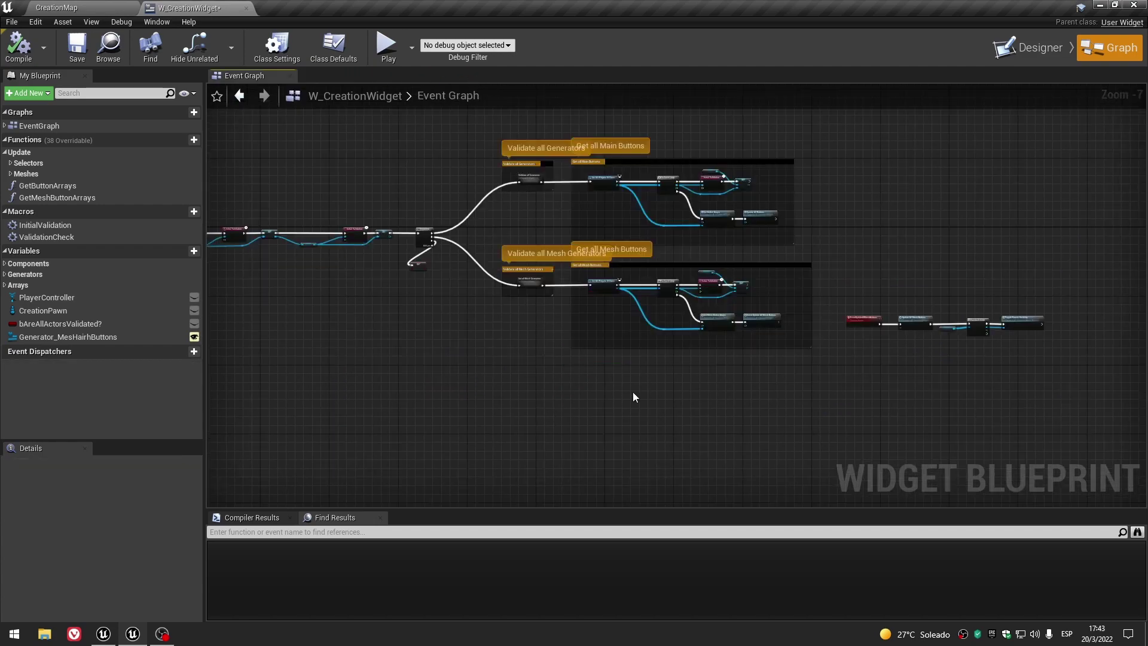
{"action": "right_click_drag", "start_coordinate": [635, 396], "coordinate": [507, 400]}
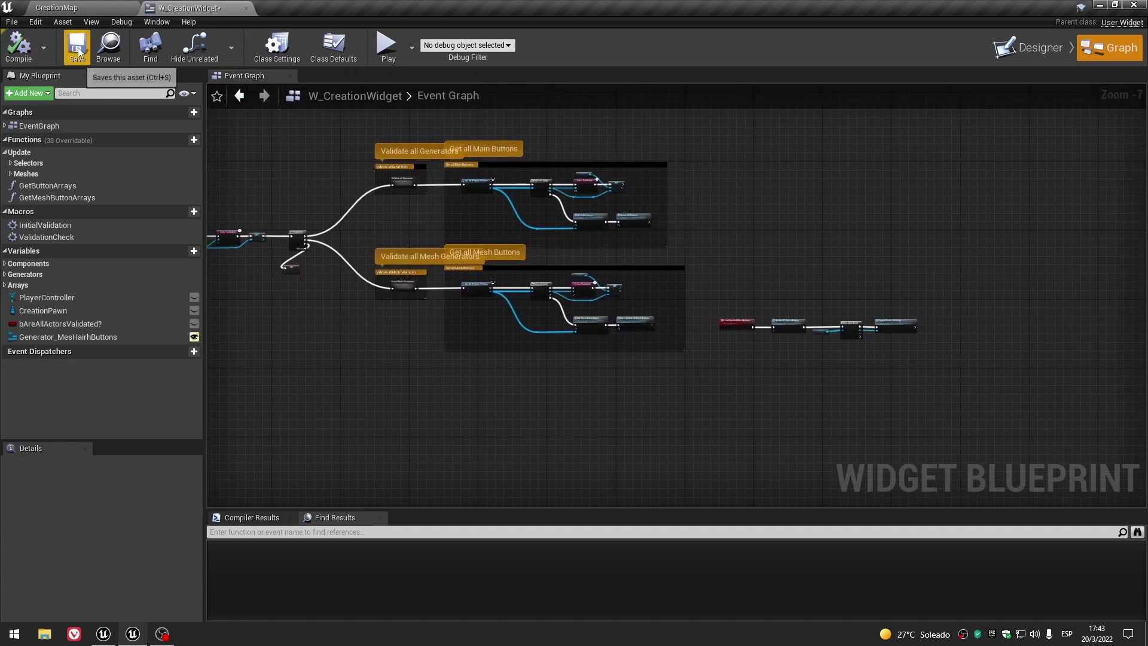
{"action": "left_click", "coordinate": [245, 8]}
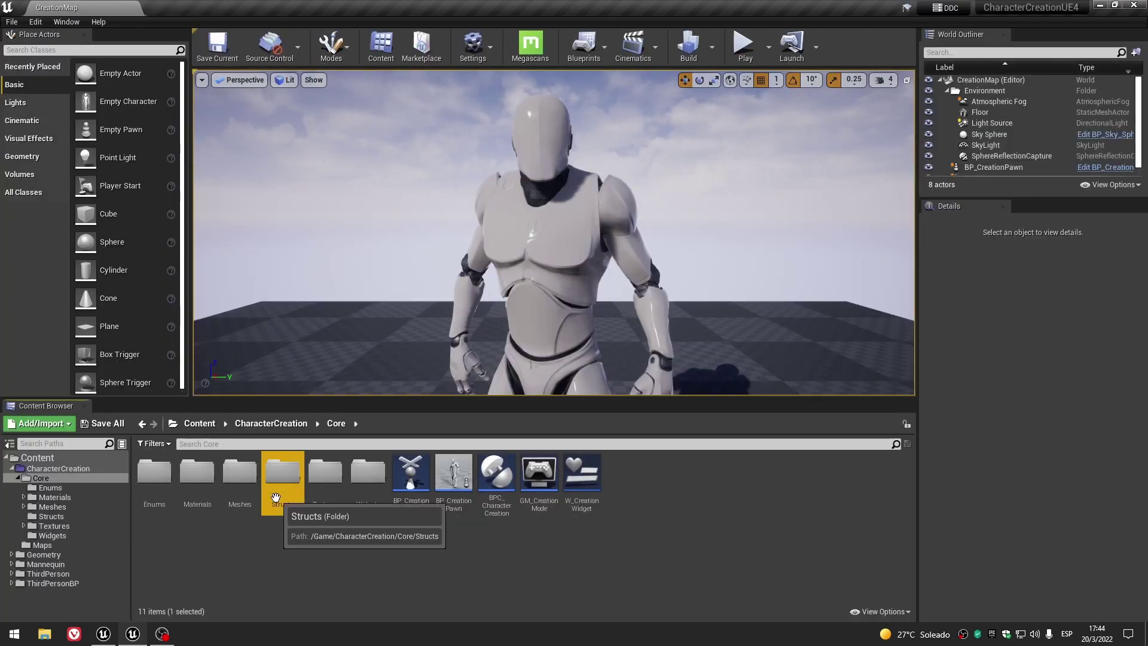
{"action": "double_click", "coordinate": [282, 473]}
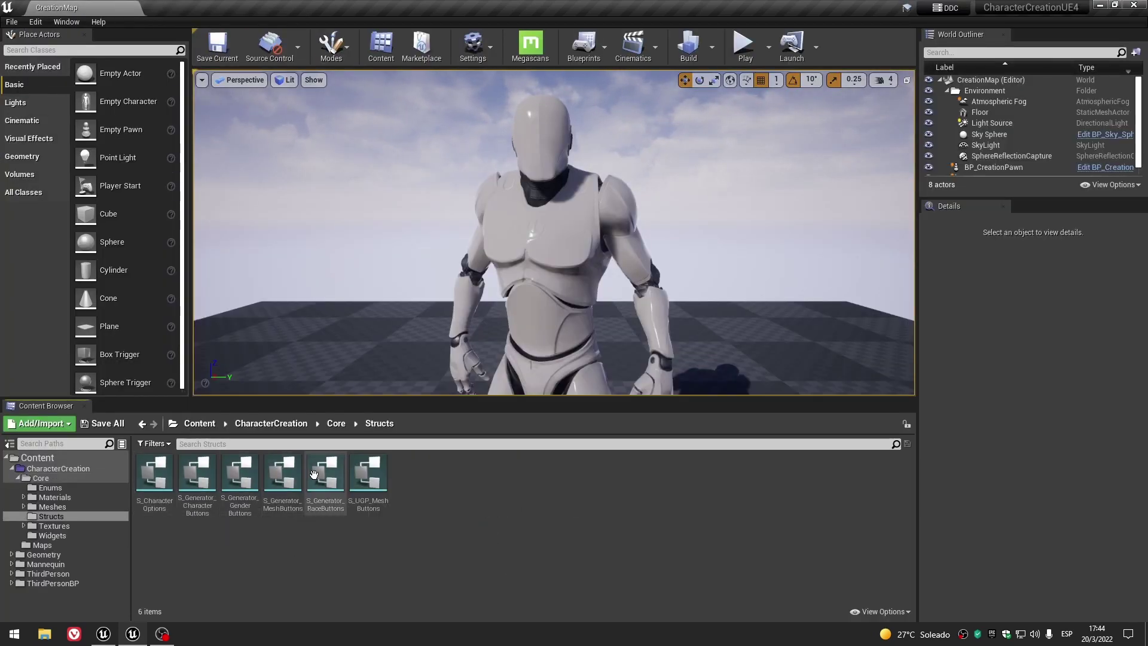
{"action": "left_click", "coordinate": [103, 633]}
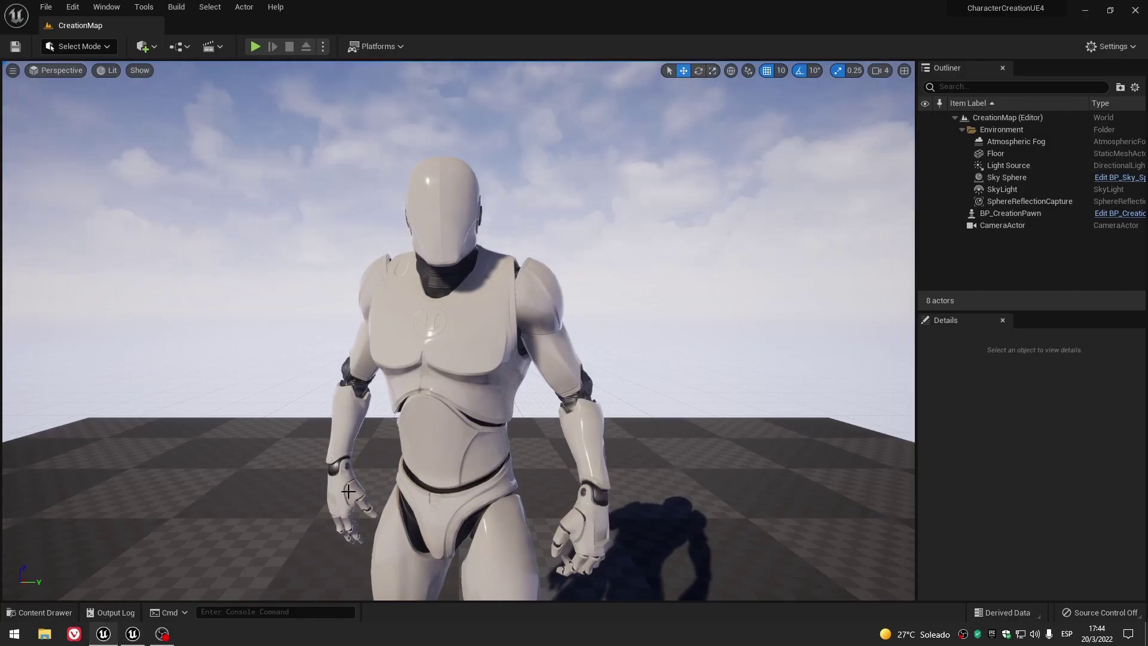
{"action": "left_click", "coordinate": [42, 612]}
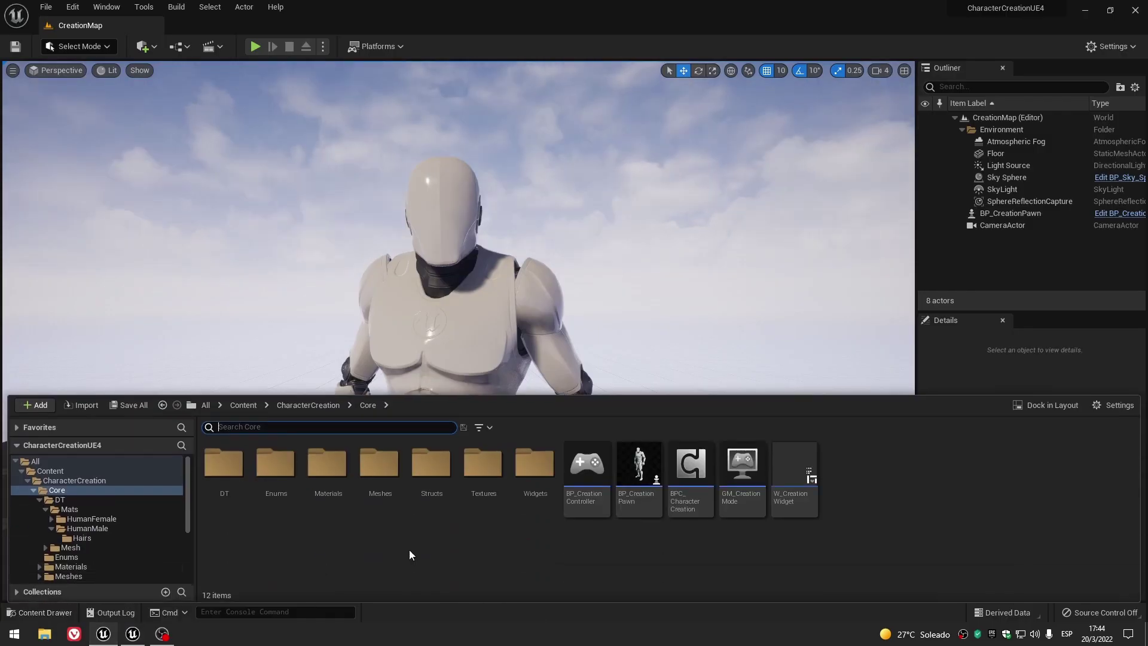
{"action": "double_click", "coordinate": [431, 469]}
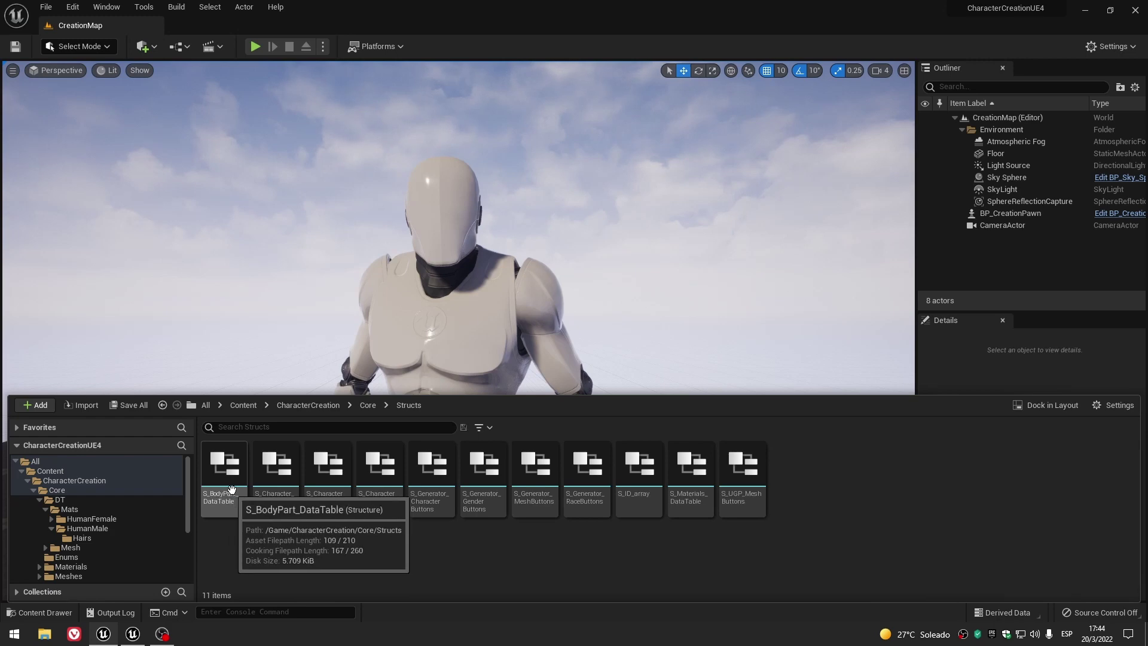
{"action": "left_click", "coordinate": [369, 404]}
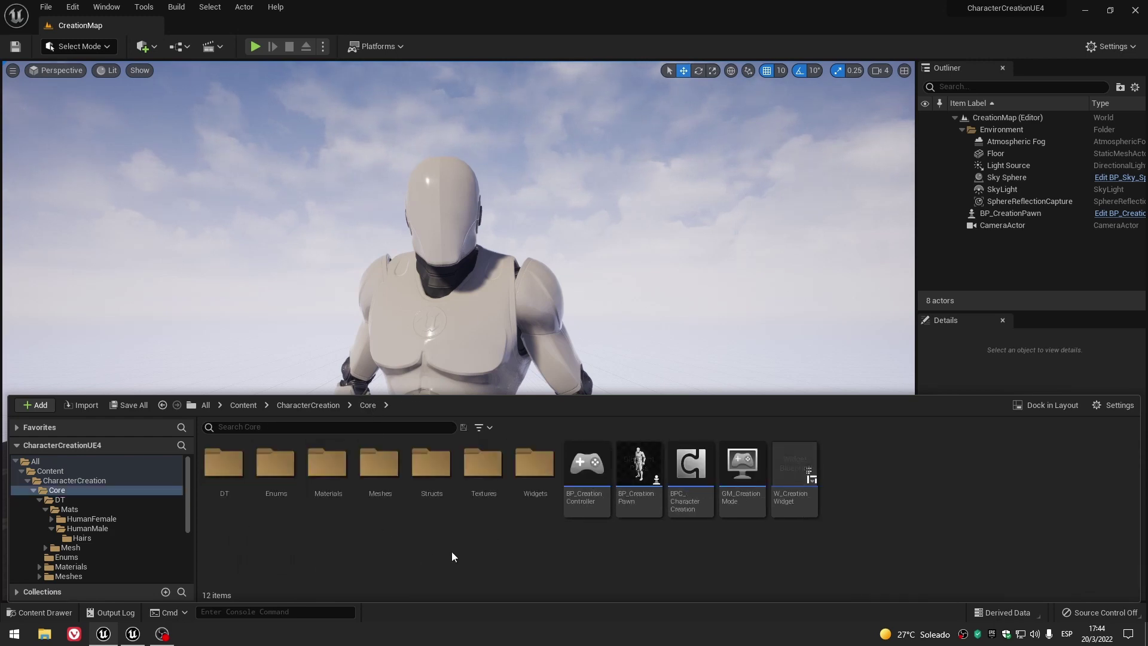
{"action": "double_click", "coordinate": [528, 488]}
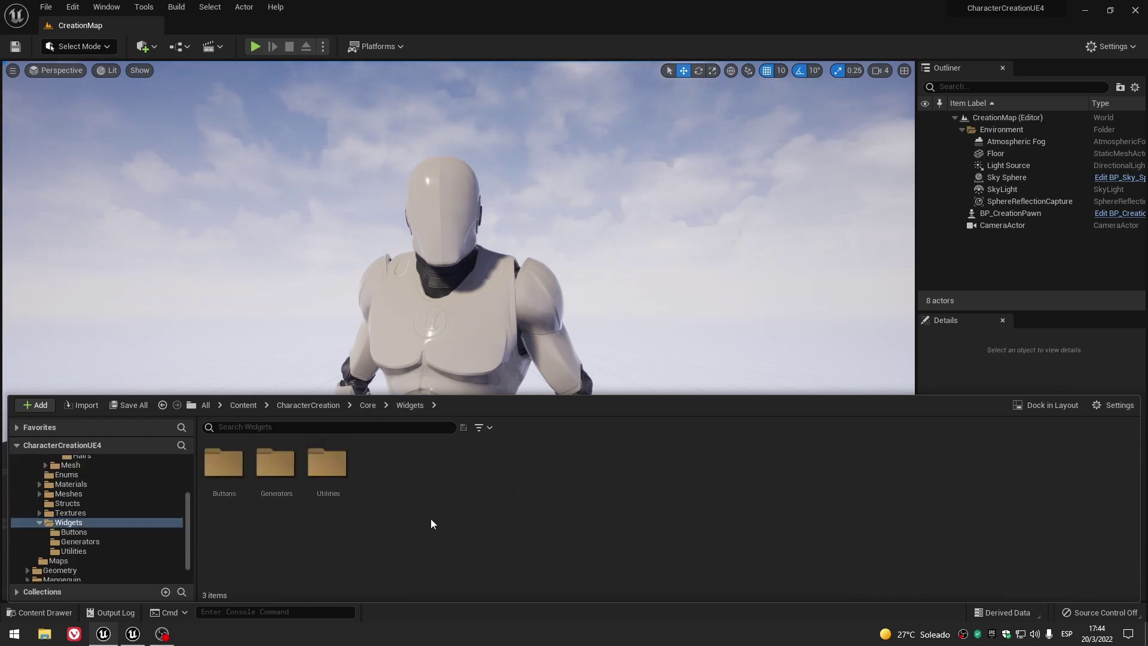
{"action": "left_click", "coordinate": [109, 637]}
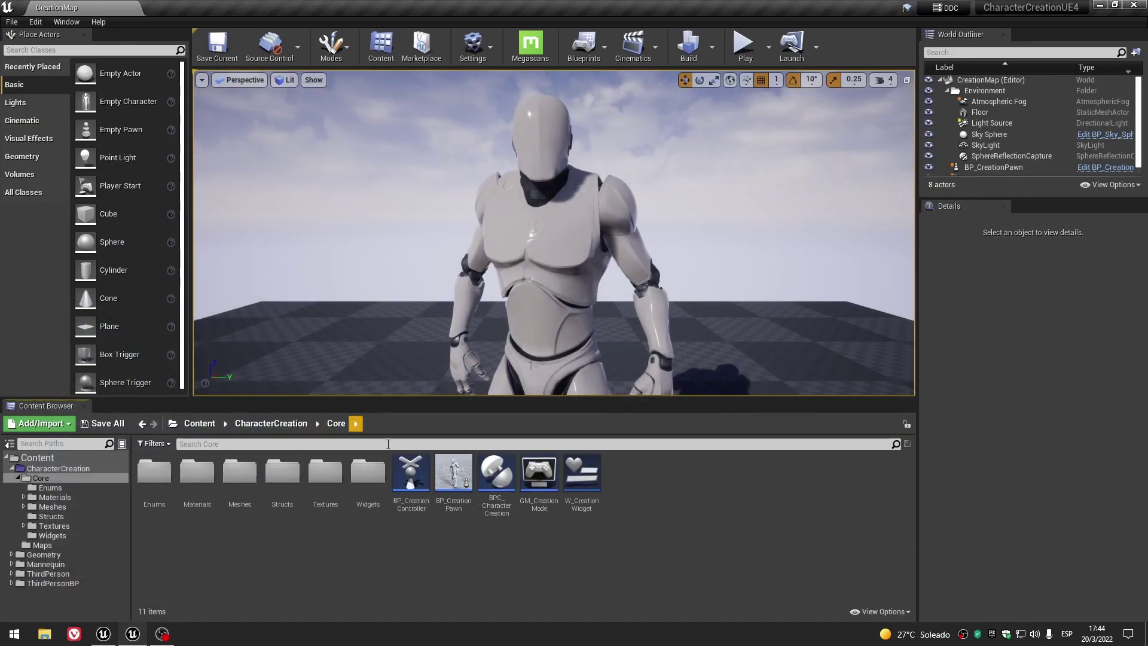
{"action": "double_click", "coordinate": [368, 472]}
Create a Generators folder in Widgets and move the four generator widgets into it.
{"action": "right_click", "coordinate": [367, 552]}
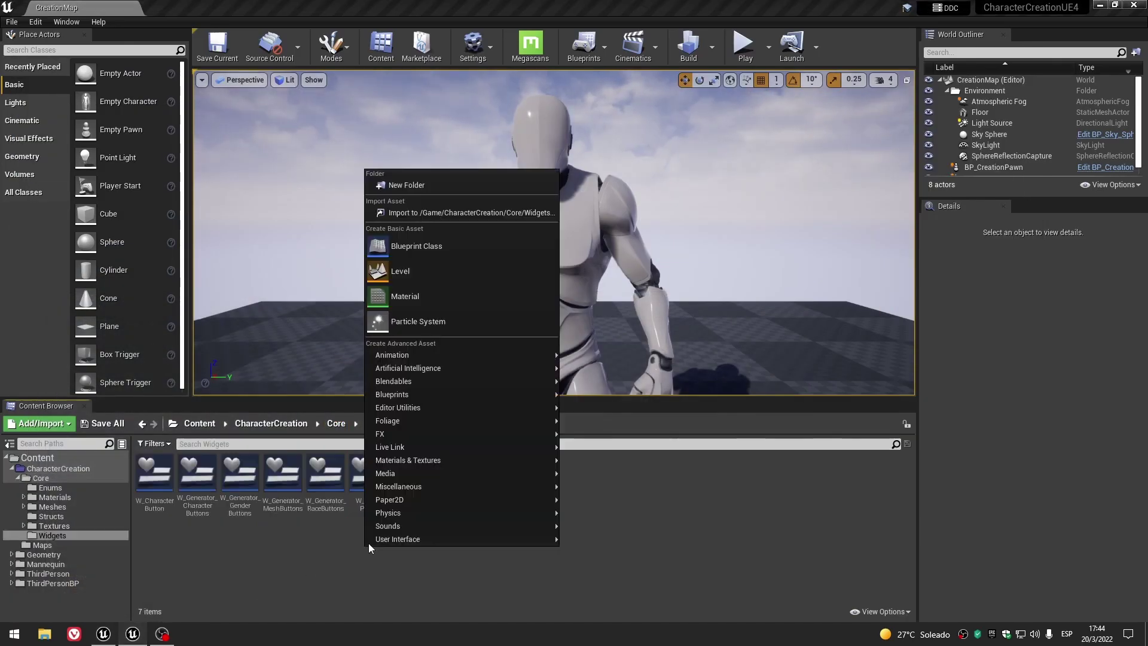
{"action": "left_click", "coordinate": [436, 185]}
{"action": "type", "text": "Generators"}
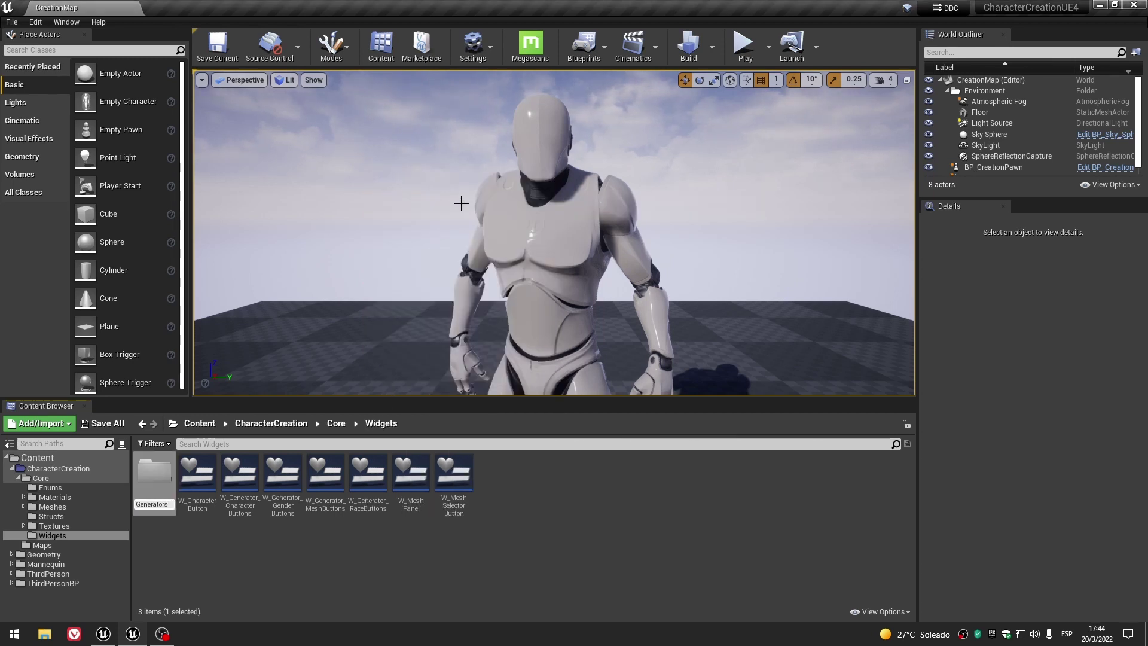
{"action": "key", "text": "Return"}
{"action": "left_click", "coordinate": [375, 561]}
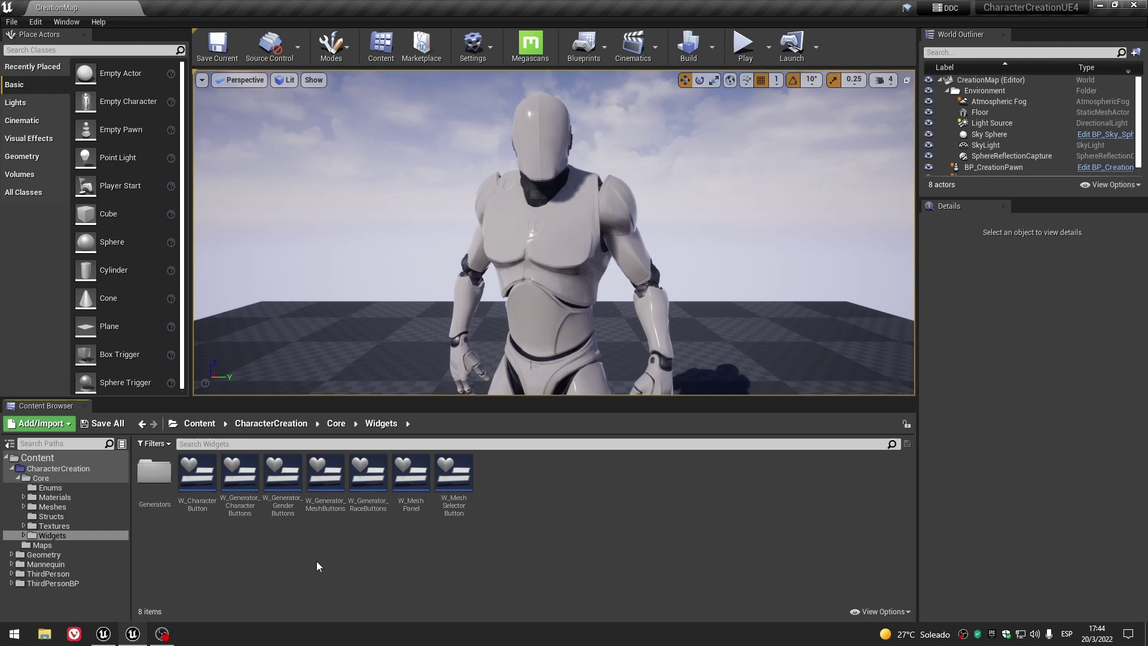
{"action": "left_click", "coordinate": [248, 513]}
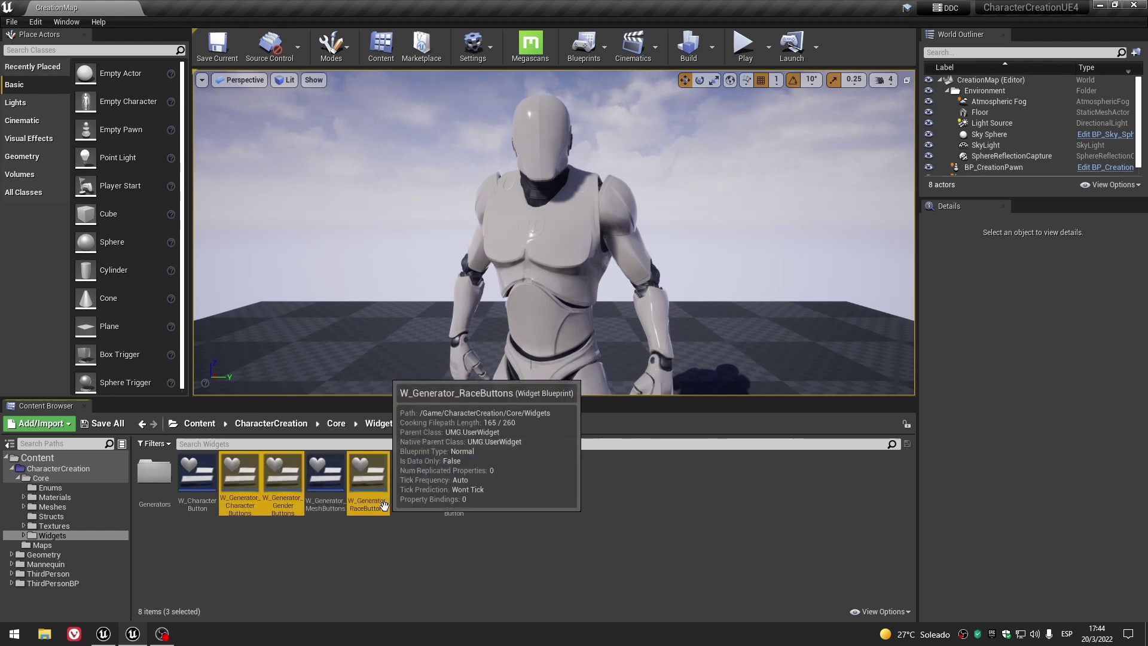
{"action": "left_click", "coordinate": [368, 472], "text": "shift"}
{"action": "left_click_drag", "start_coordinate": [225, 485], "coordinate": [154, 475]}
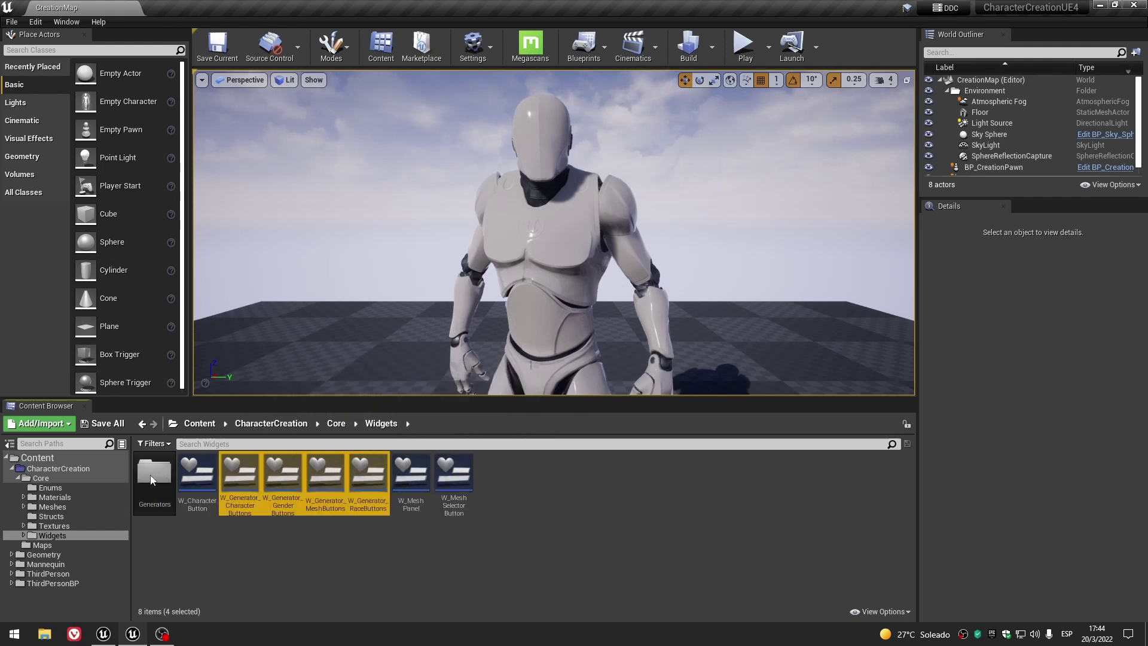
{"action": "left_click", "coordinate": [191, 492]}
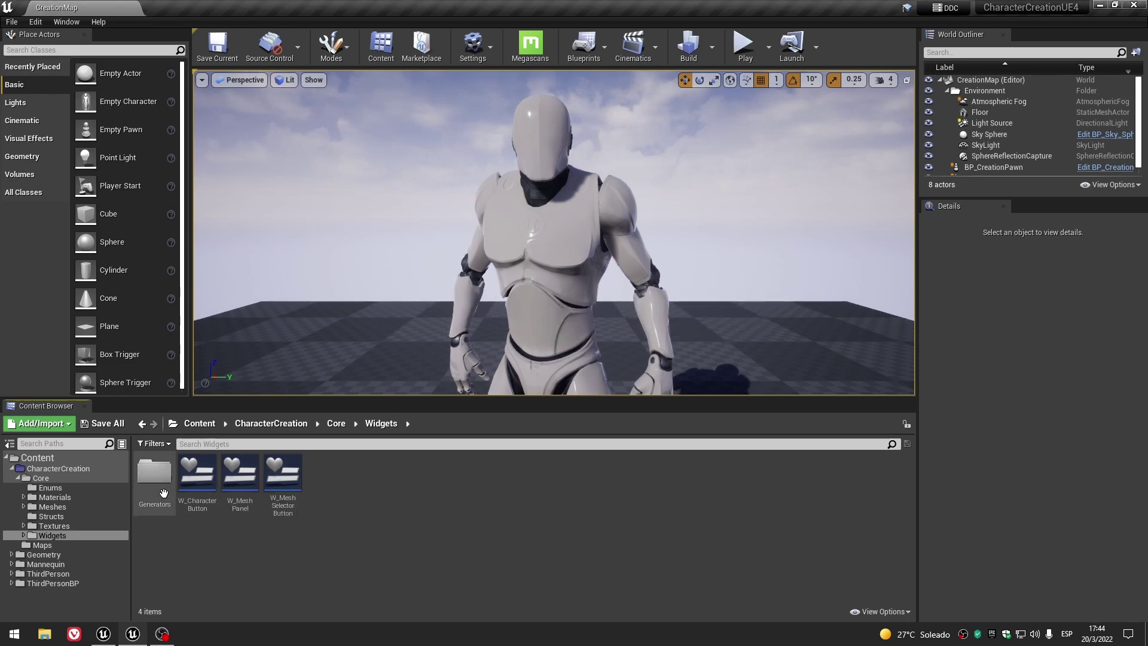
{"action": "double_click", "coordinate": [155, 472]}
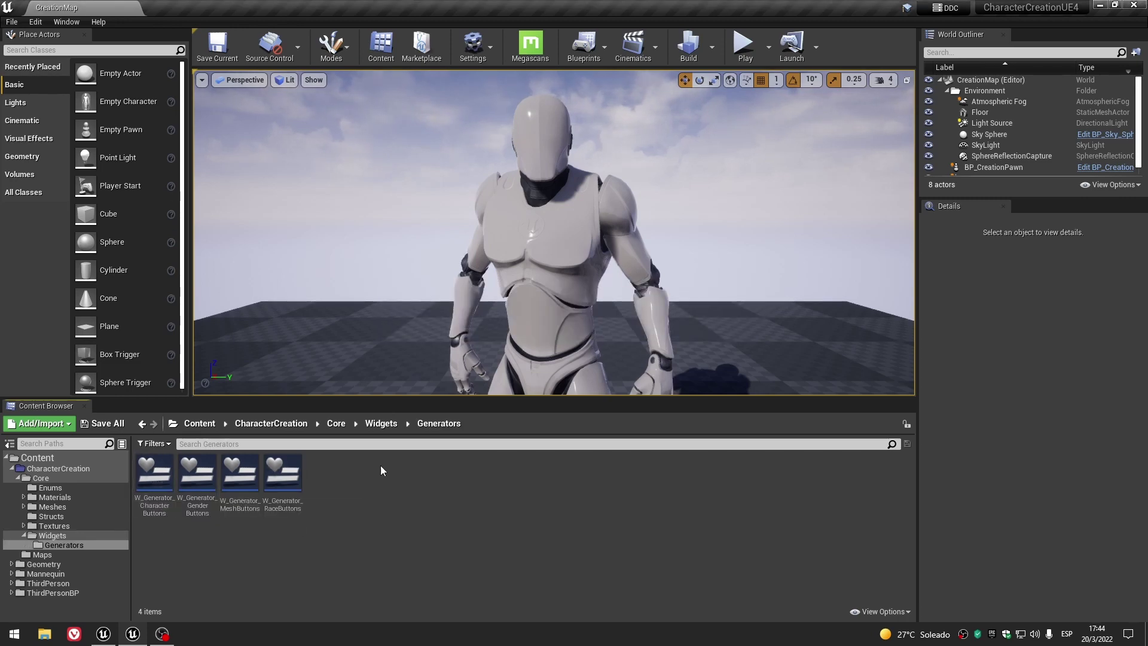
{"action": "left_click", "coordinate": [382, 423]}
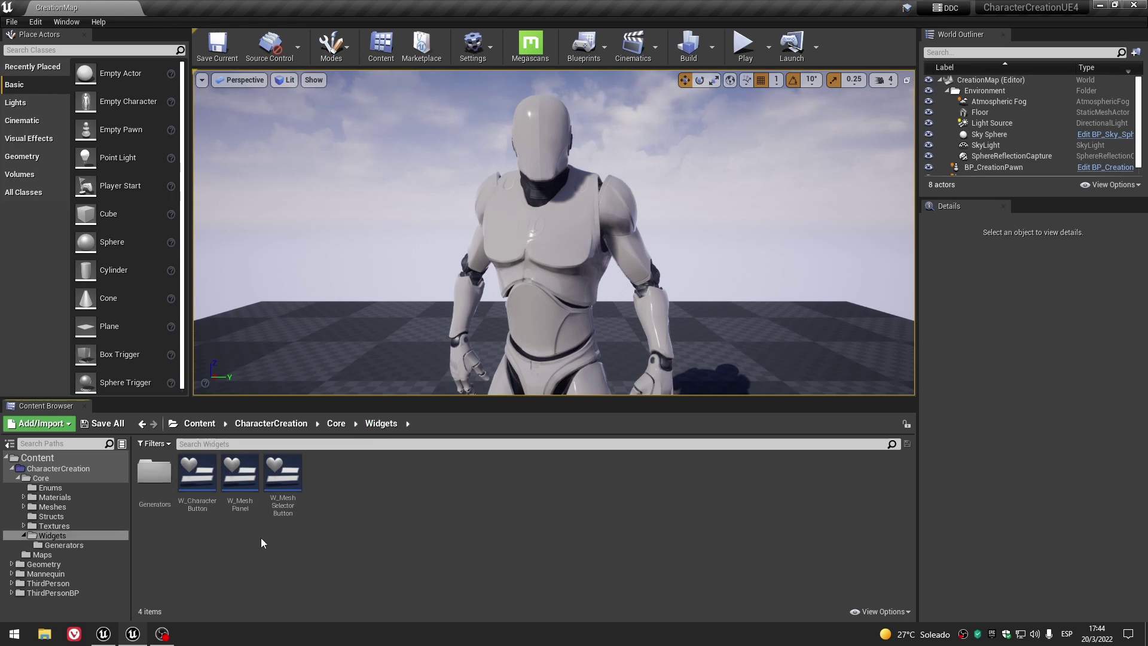
Create a Buttons folder and move W_CharacterButton and the mesh selector button into it.
{"action": "right_click", "coordinate": [379, 533]}
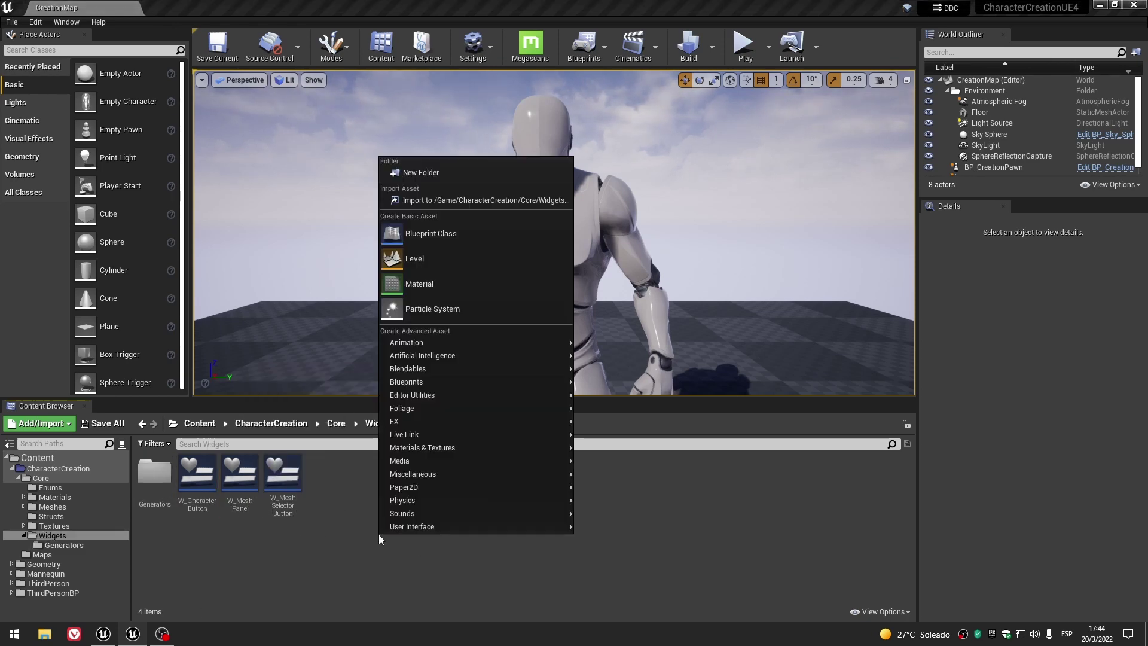
{"action": "left_click", "coordinate": [445, 173]}
{"action": "type", "text": "Buttons"}
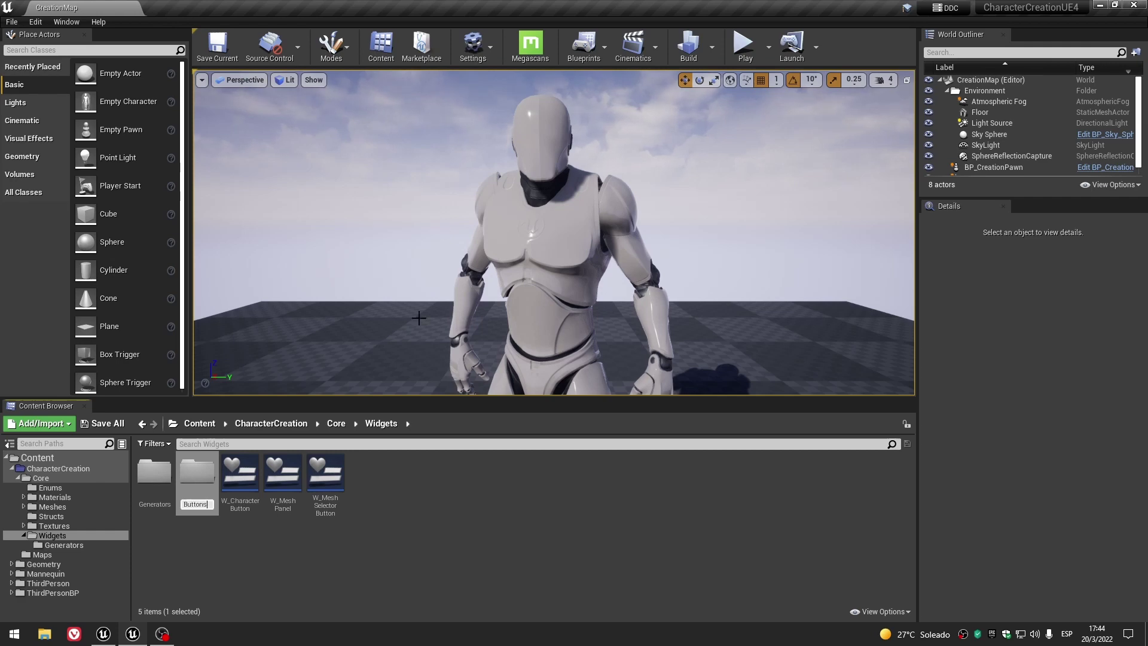
{"action": "key", "text": "Return"}
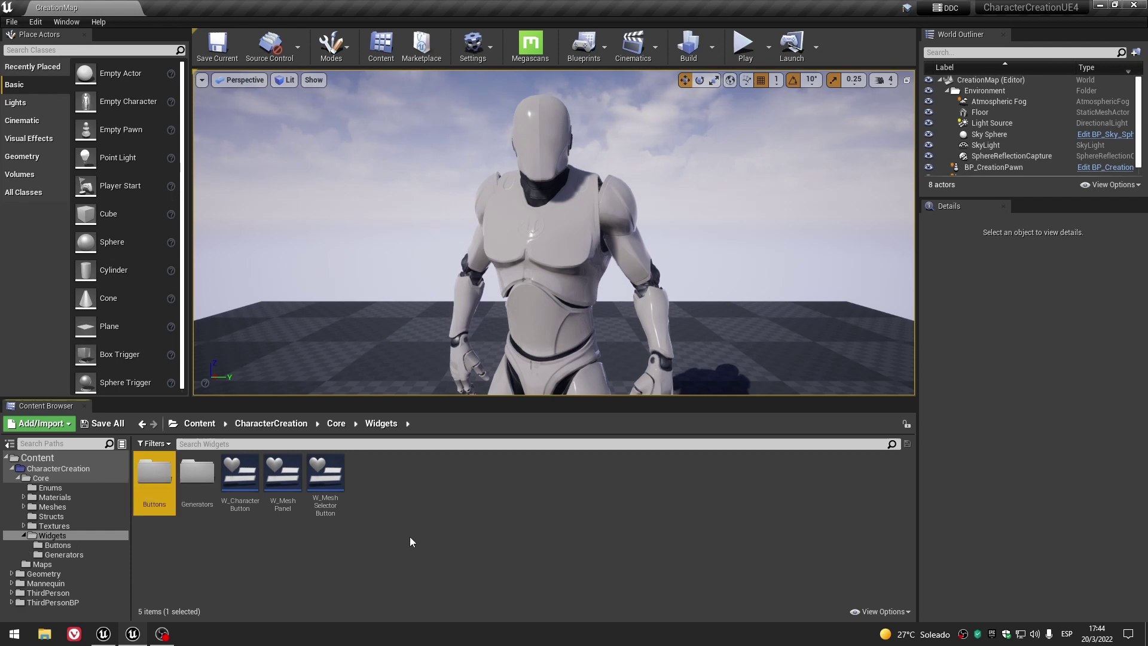
{"action": "left_click", "coordinate": [237, 504]}
{"action": "left_click", "coordinate": [322, 503], "text": "ctrl"}
{"action": "left_click_drag", "start_coordinate": [242, 481], "coordinate": [152, 483]}
{"action": "left_click", "coordinate": [179, 496]}
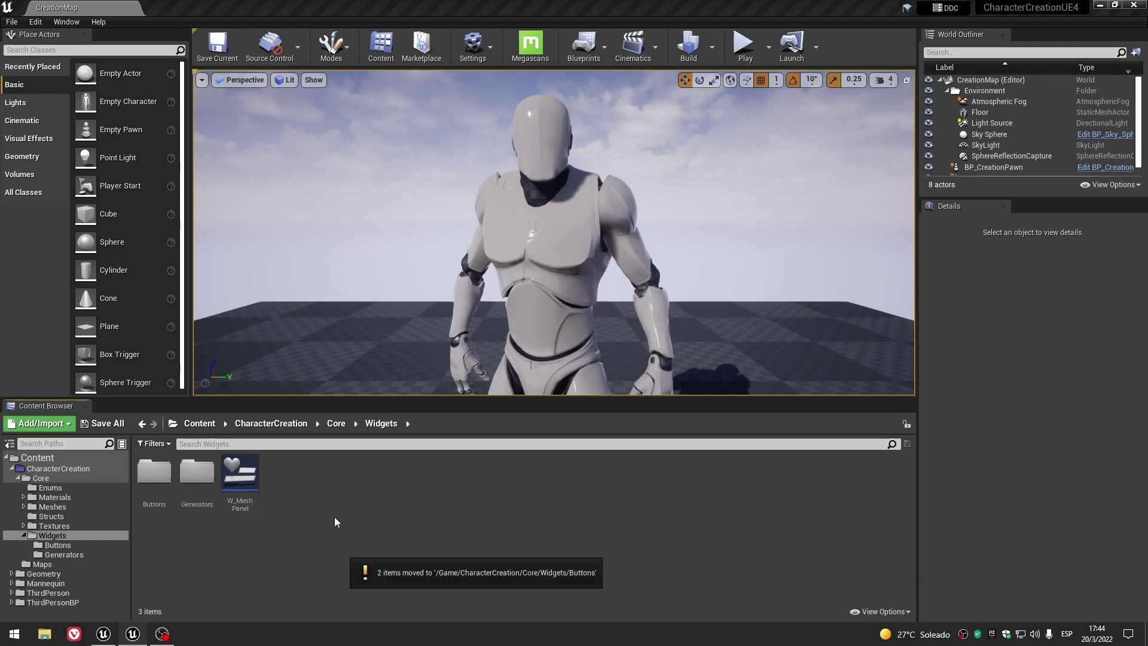
Create a Utilities folder, move W_MeshPanel into it, and open it.
{"action": "left_click", "coordinate": [254, 483]}
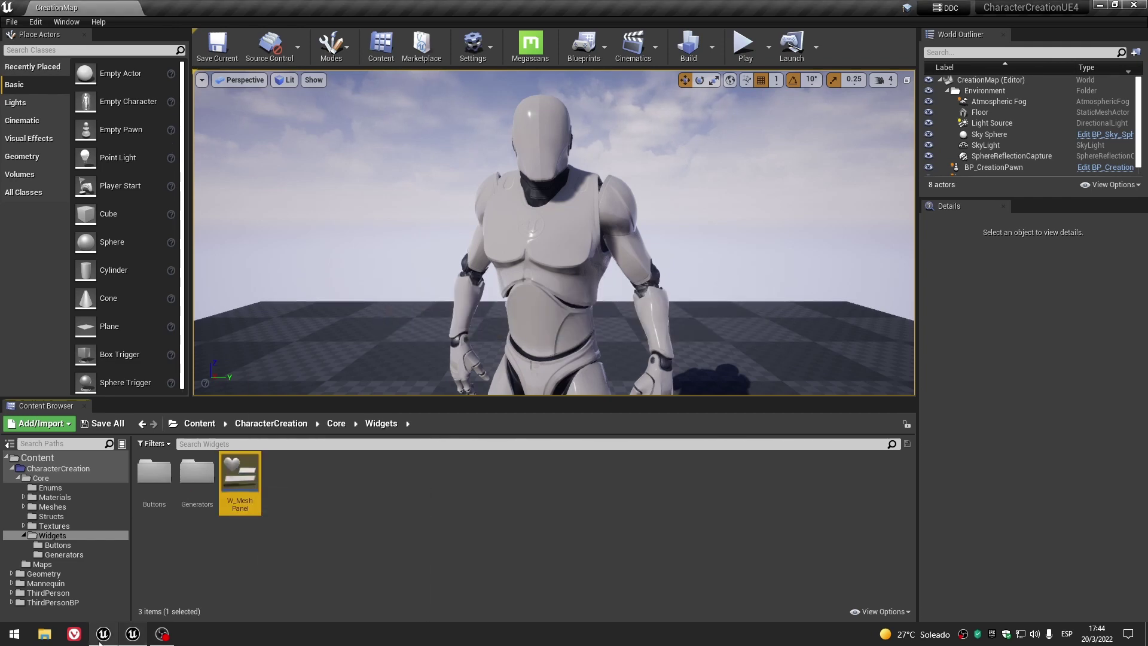
{"action": "left_click", "coordinate": [99, 642]}
{"action": "double_click", "coordinate": [325, 484]}
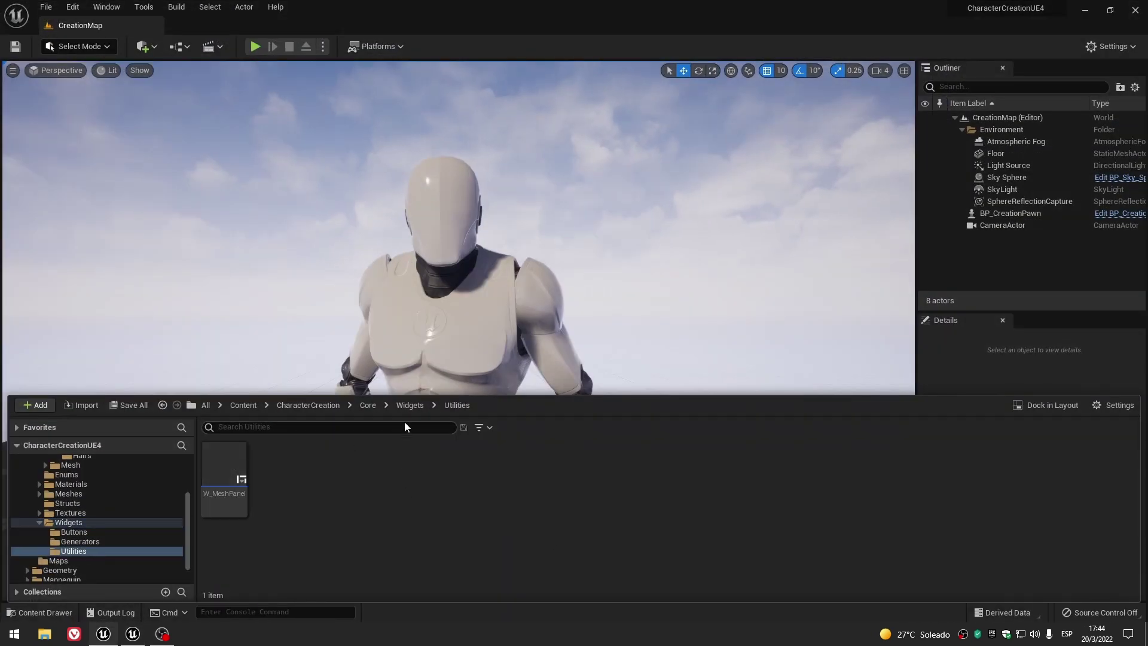
{"action": "left_click", "coordinate": [410, 405]}
{"action": "left_click", "coordinate": [453, 501]}
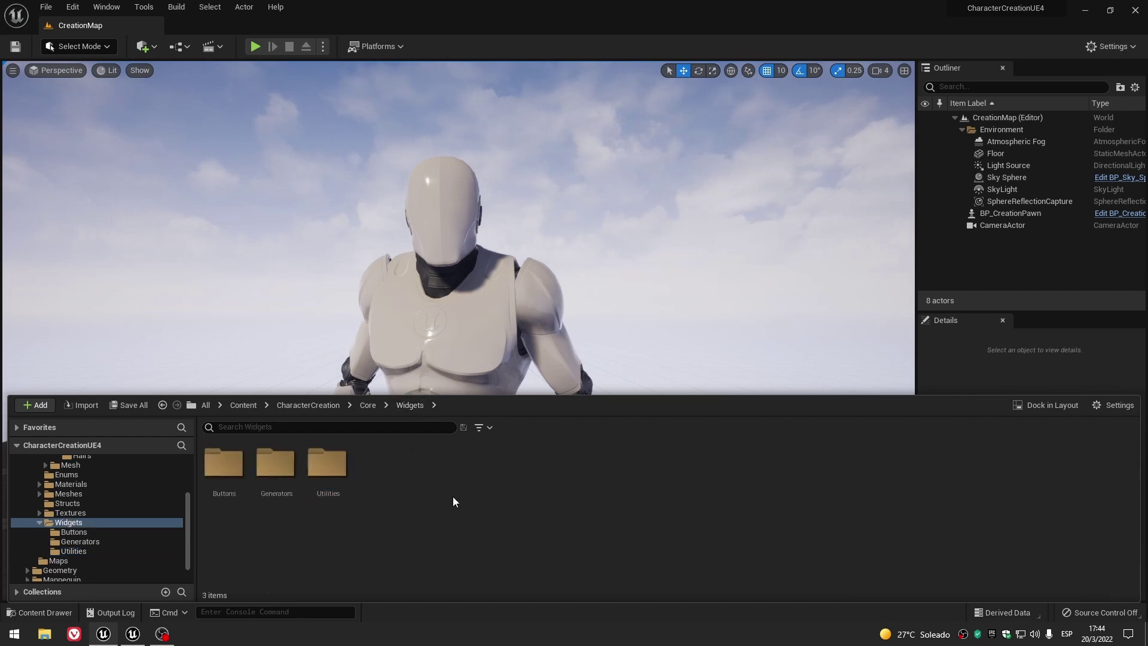
{"action": "left_click", "coordinate": [133, 636]}
{"action": "right_click", "coordinate": [332, 521]}
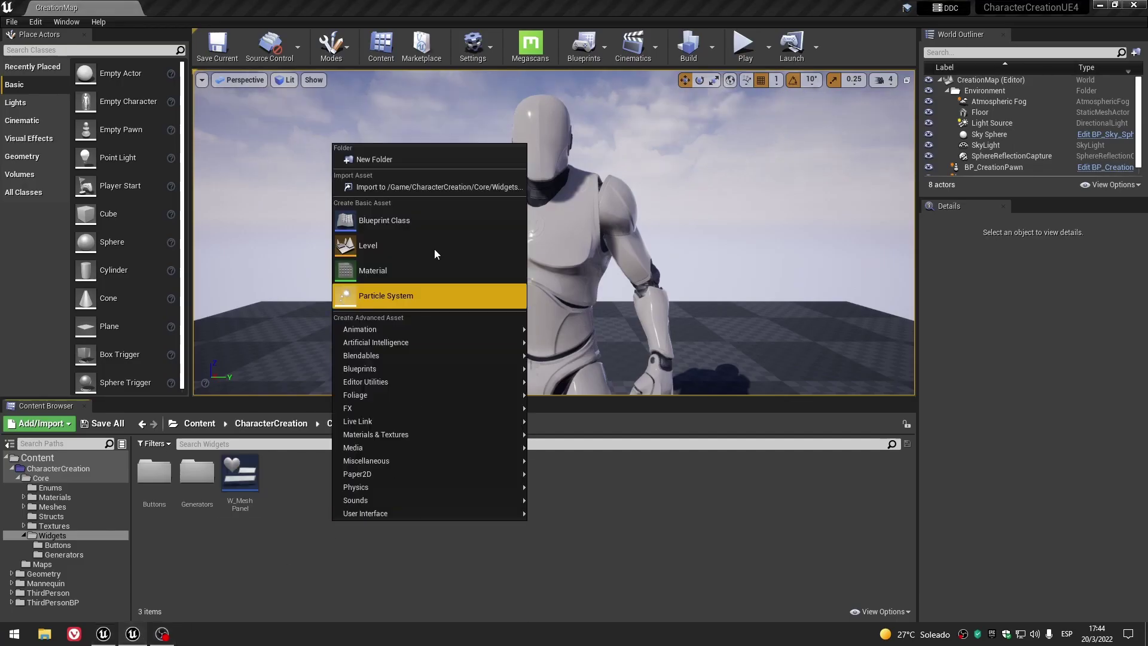
{"action": "left_click", "coordinate": [410, 158]}
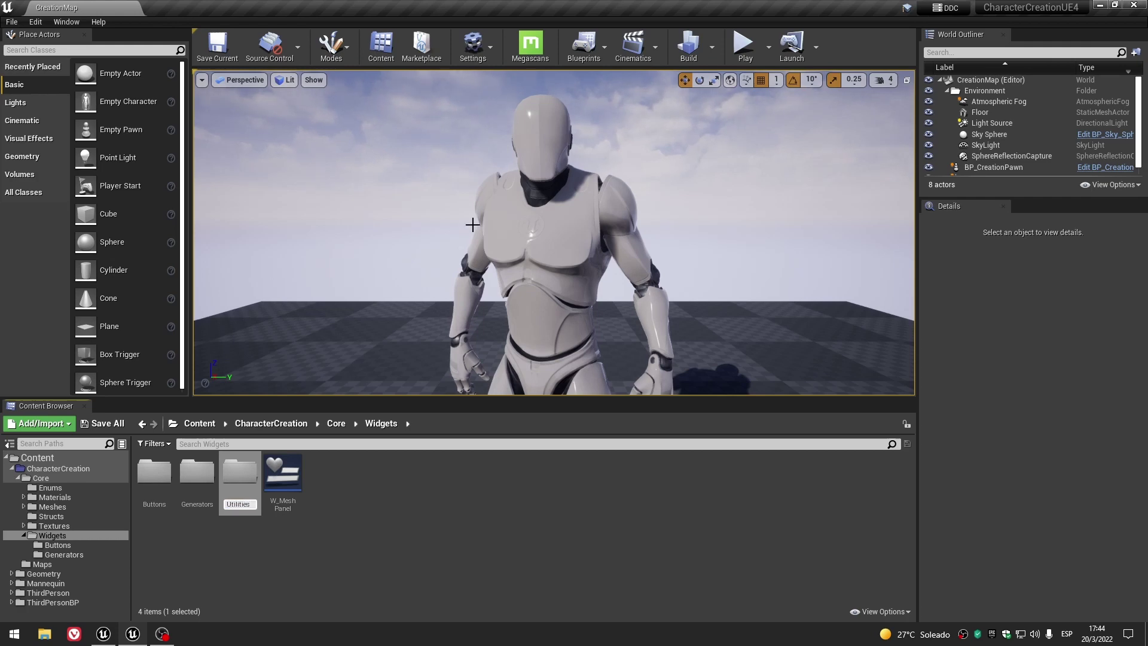
{"action": "key", "text": "Return"}
{"action": "left_click_drag", "start_coordinate": [283, 478], "coordinate": [245, 474]}
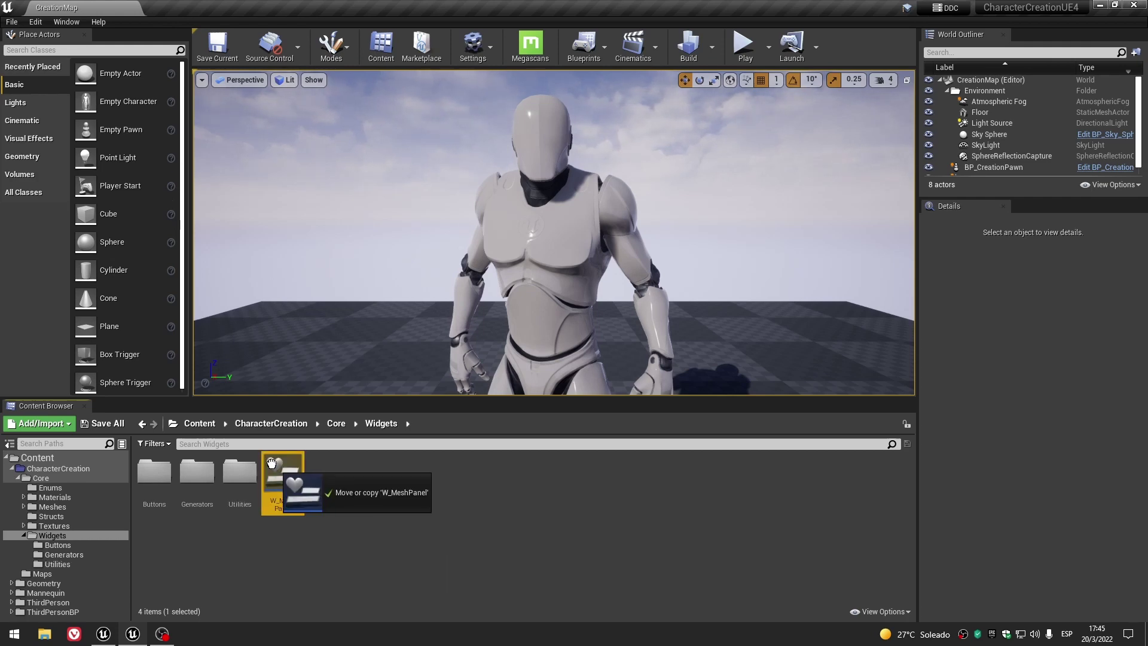
{"action": "double_click", "coordinate": [239, 471]}
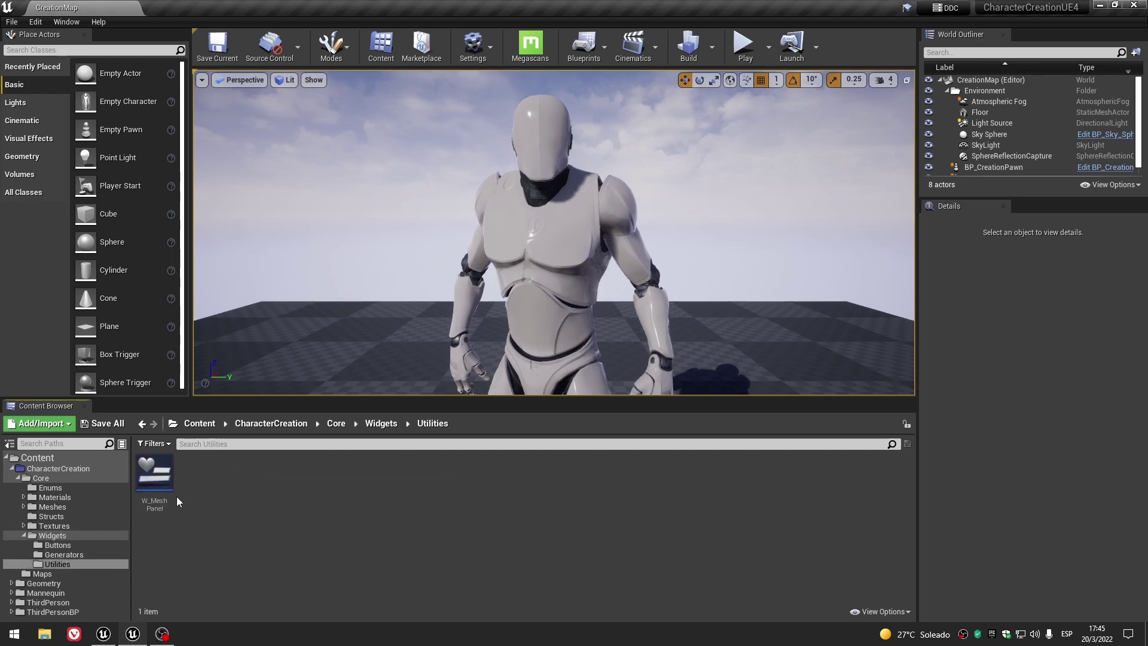
{"action": "double_click", "coordinate": [167, 481]}
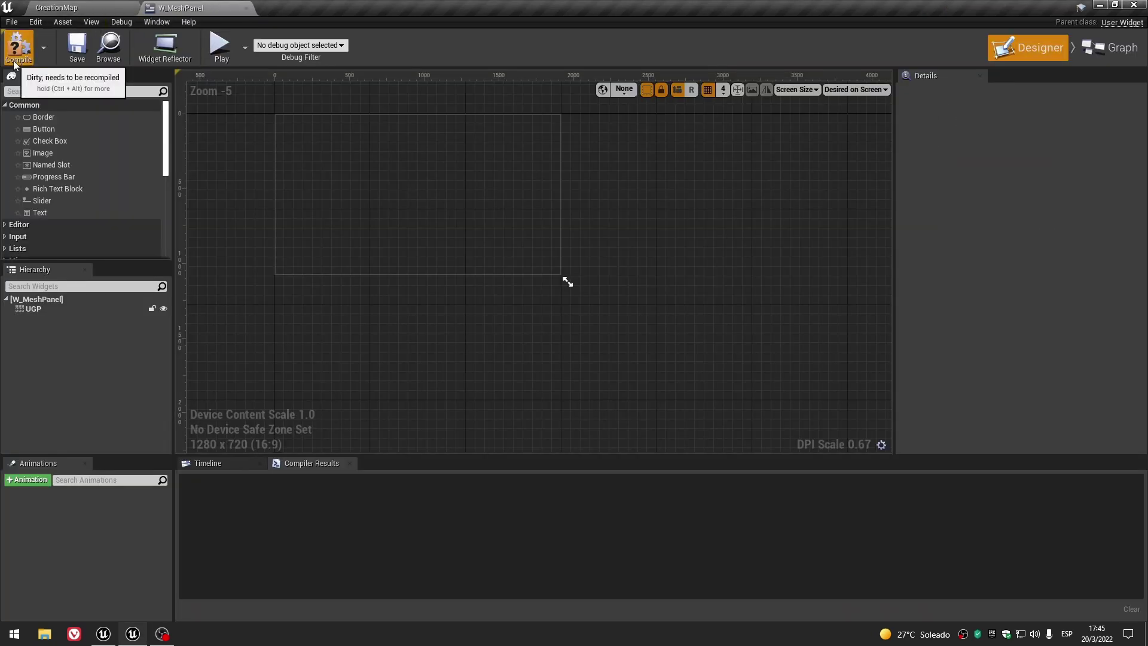
{"action": "left_click", "coordinate": [17, 48]}
{"action": "left_click", "coordinate": [34, 309]}
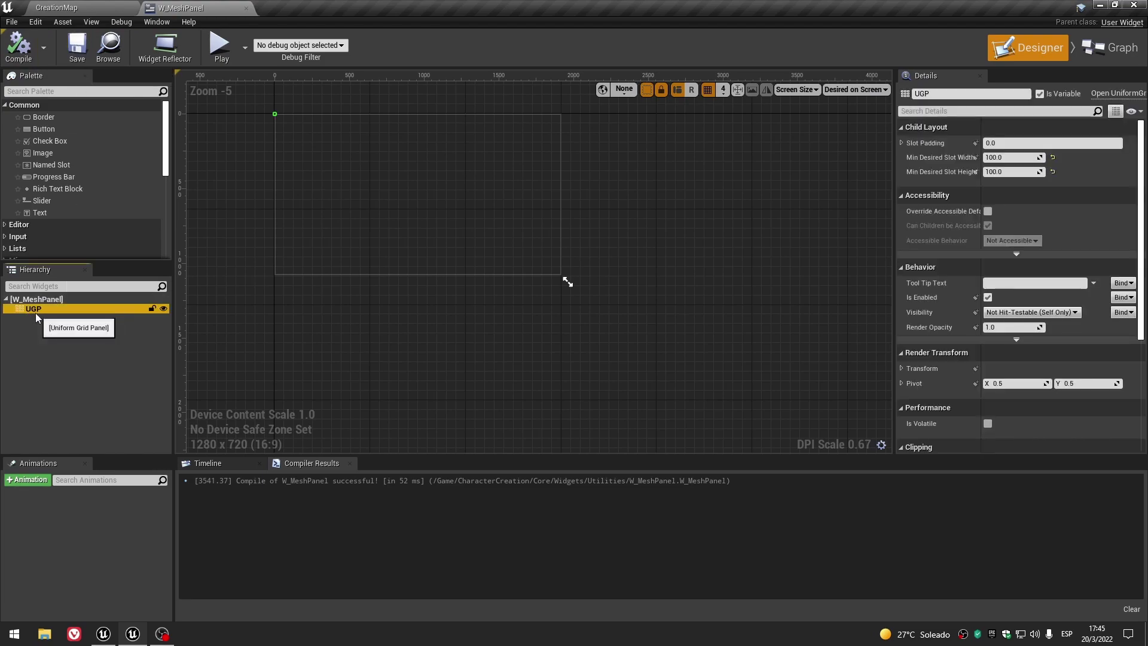
{"action": "left_click", "coordinate": [1110, 47]}
{"action": "scroll", "coordinate": [702, 282], "scroll_direction": "down", "scroll_amount": 6}
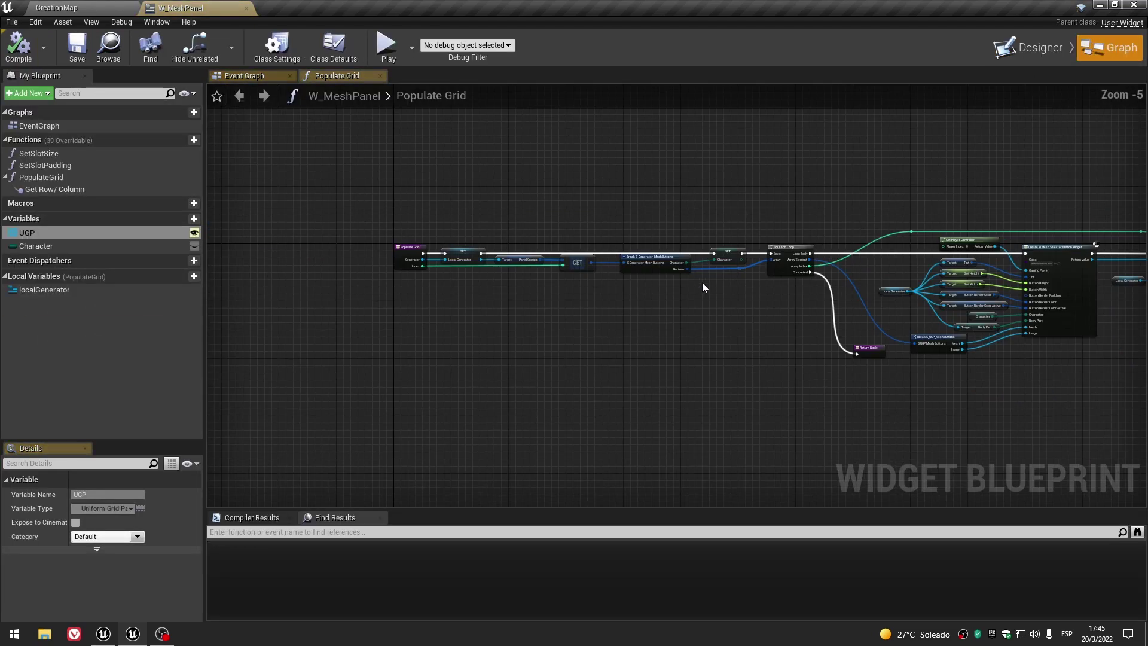
{"action": "right_click_drag", "start_coordinate": [721, 308], "coordinate": [443, 315]}
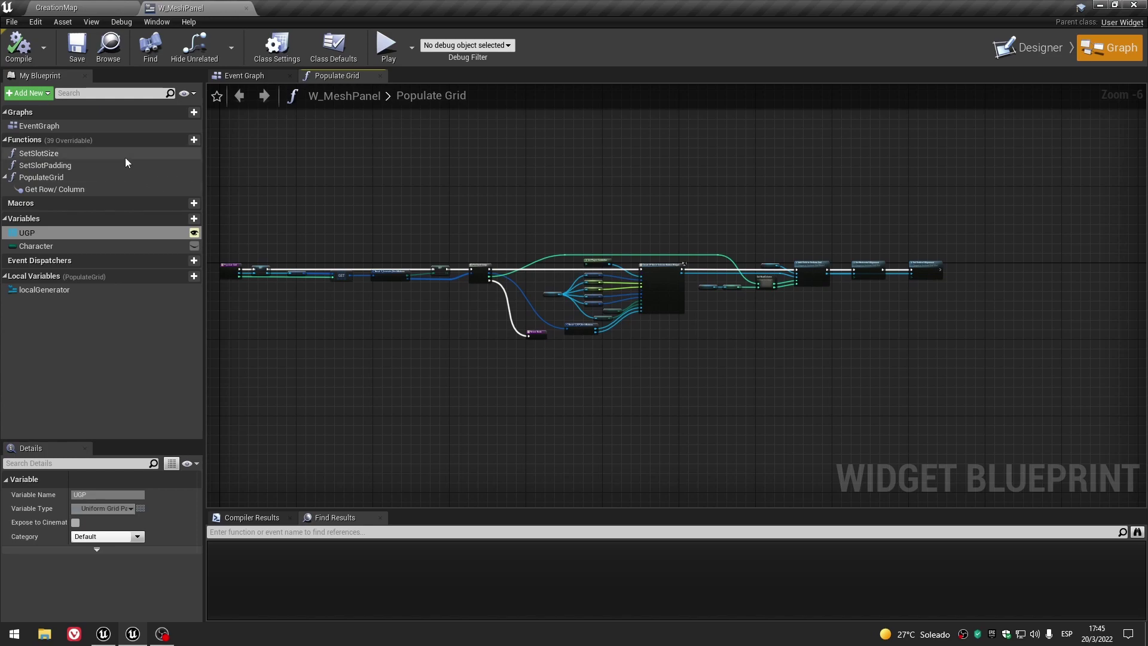
{"action": "double_click", "coordinate": [42, 152]}
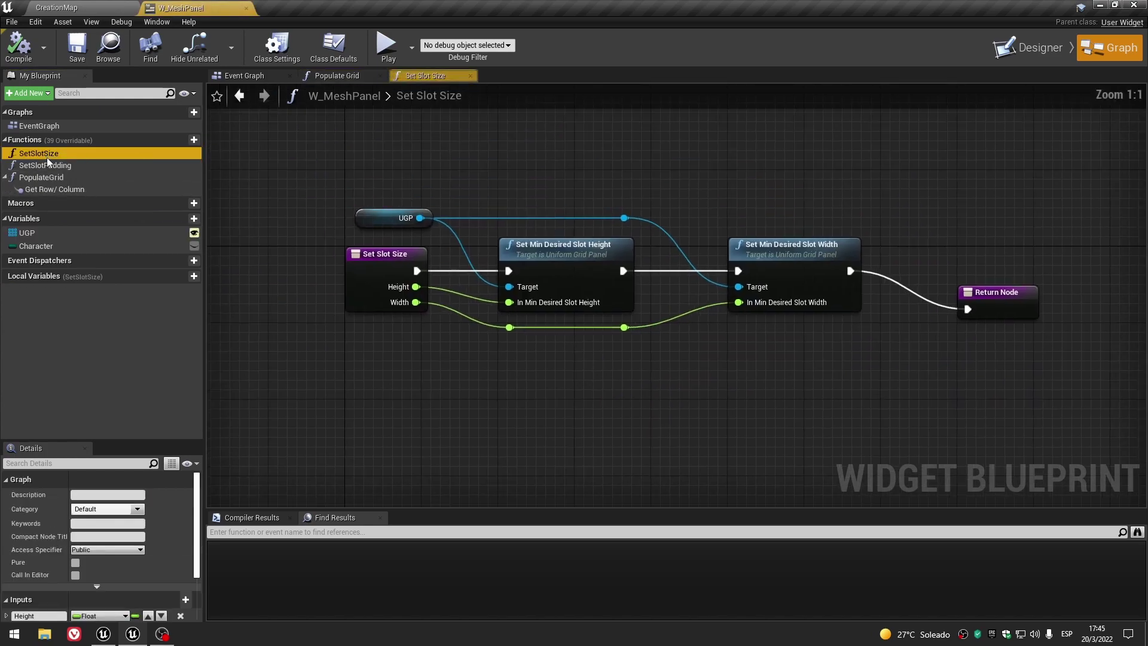
{"action": "double_click", "coordinate": [48, 165]}
{"action": "double_click", "coordinate": [42, 178]}
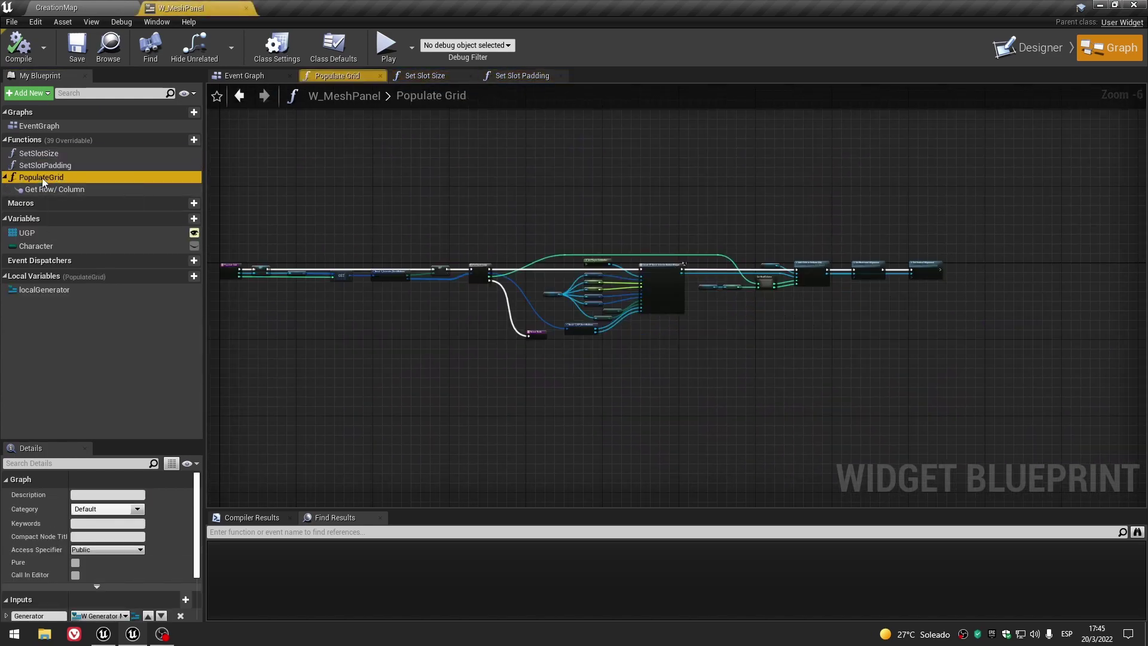
{"action": "scroll", "coordinate": [531, 303], "scroll_direction": "up", "scroll_amount": 4}
{"action": "scroll", "coordinate": [676, 336], "scroll_direction": "down", "scroll_amount": 4}
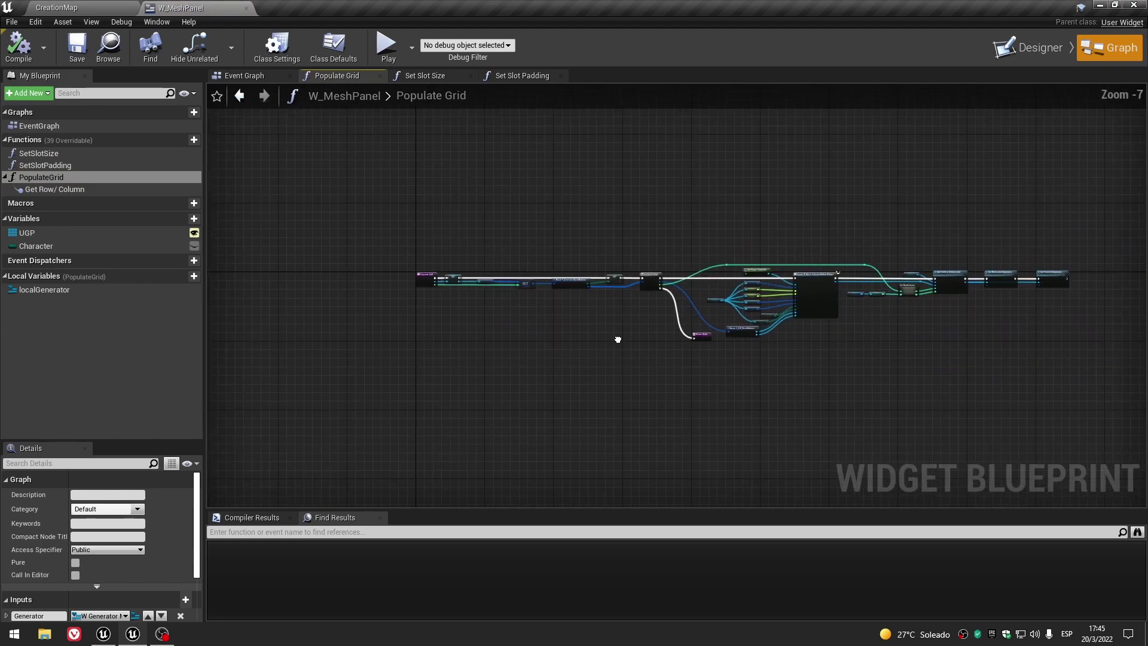
{"action": "scroll", "coordinate": [467, 361], "scroll_direction": "up", "scroll_amount": 2}
{"action": "scroll", "coordinate": [468, 362], "scroll_direction": "up", "scroll_amount": 1}
{"action": "scroll", "coordinate": [451, 330], "scroll_direction": "down", "scroll_amount": 1}
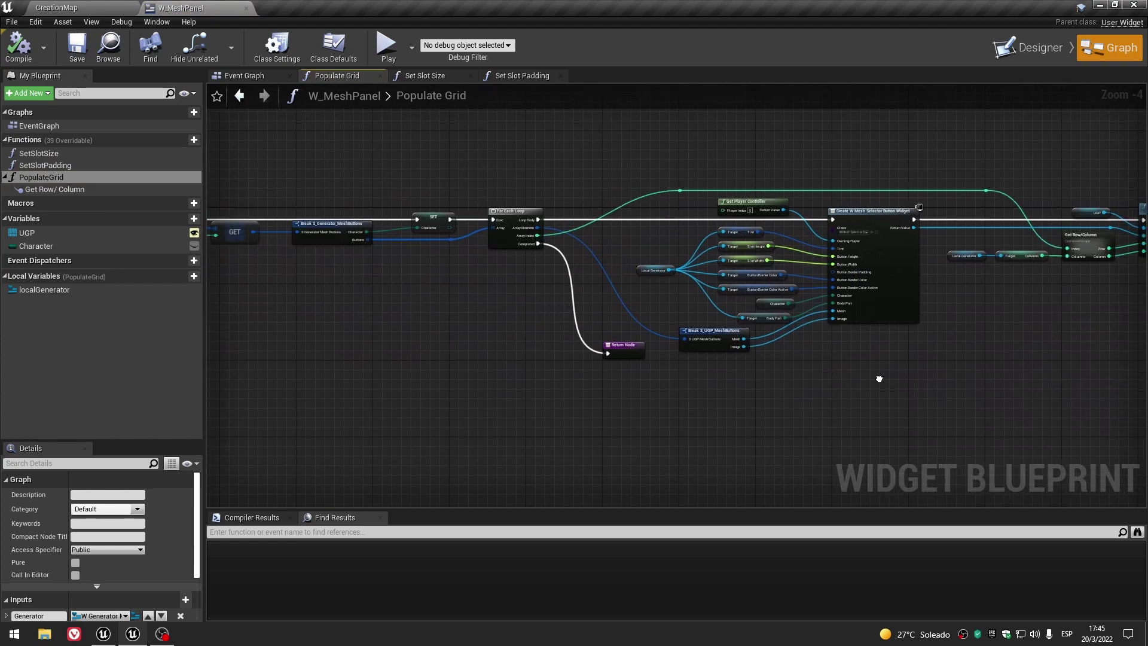
{"action": "left_click", "coordinate": [380, 77]}
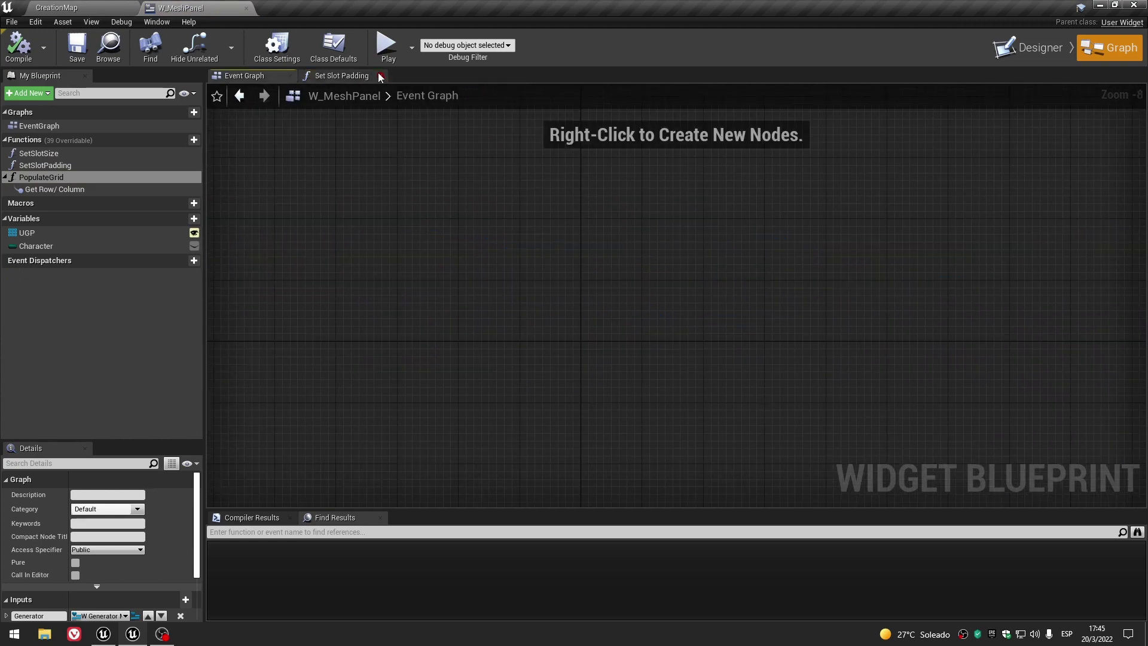
{"action": "left_click", "coordinate": [242, 8]}
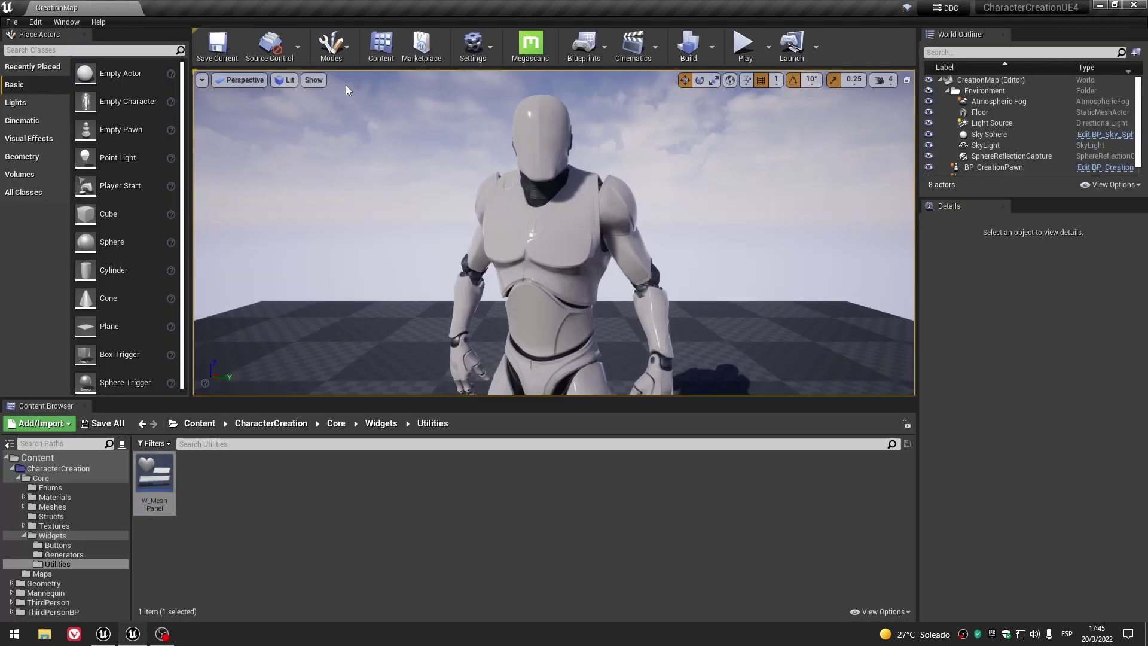
Browse the Widgets > Generators folder, then open the Widgets > Buttons folder.
{"action": "left_click", "coordinate": [373, 426]}
{"action": "double_click", "coordinate": [197, 475]}
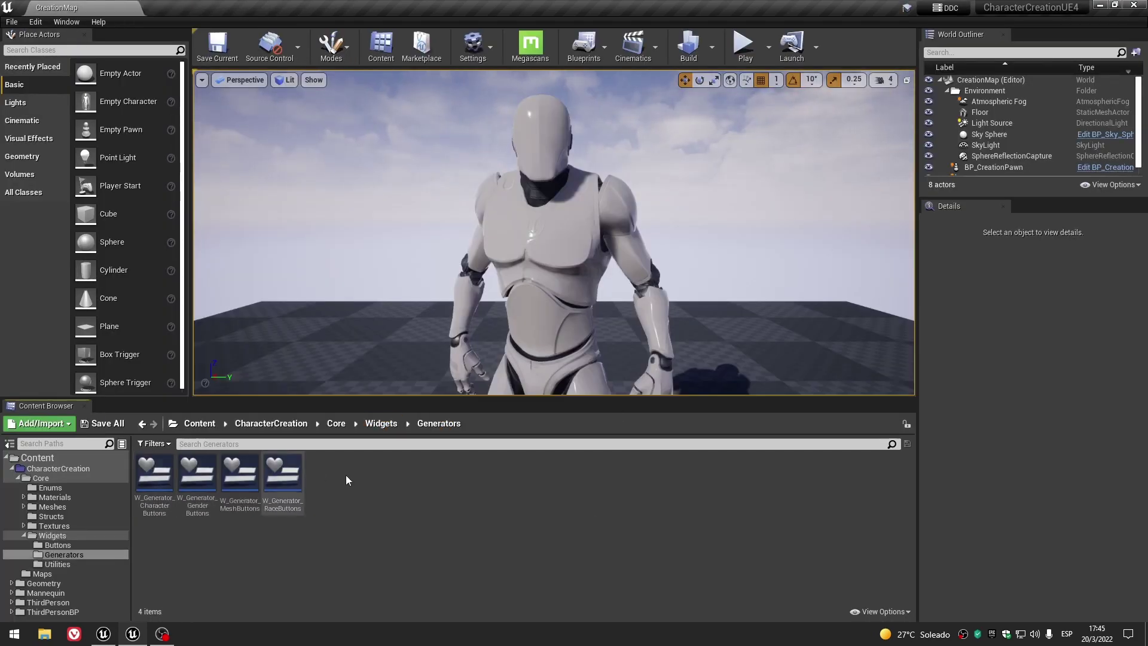
{"action": "left_click", "coordinate": [373, 421]}
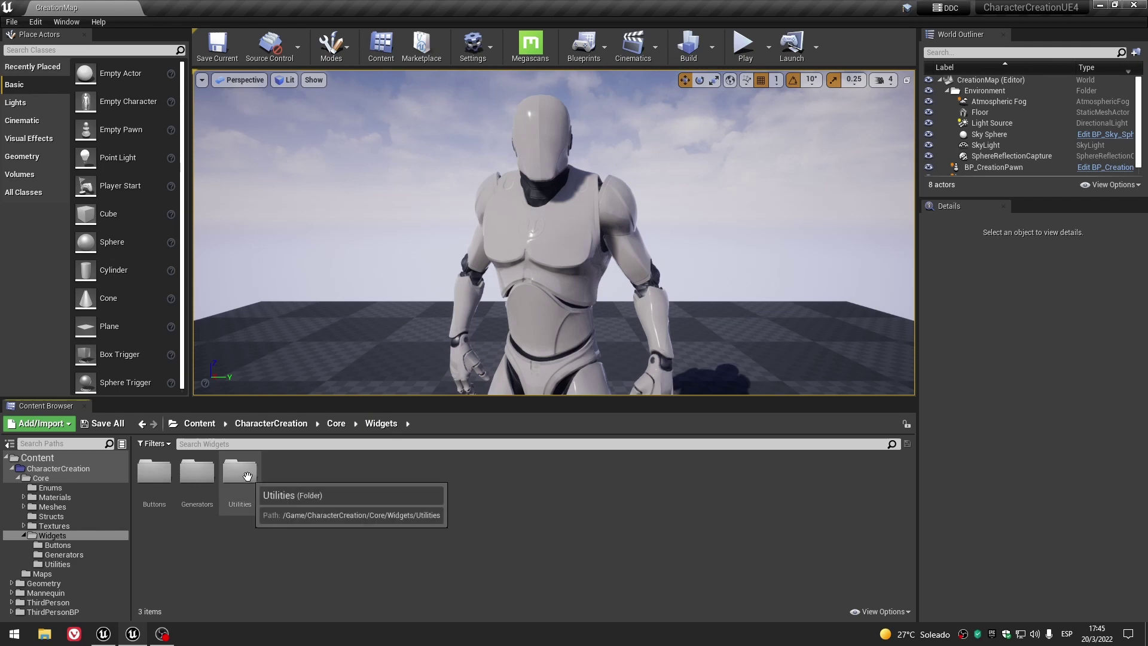
{"action": "double_click", "coordinate": [198, 472]}
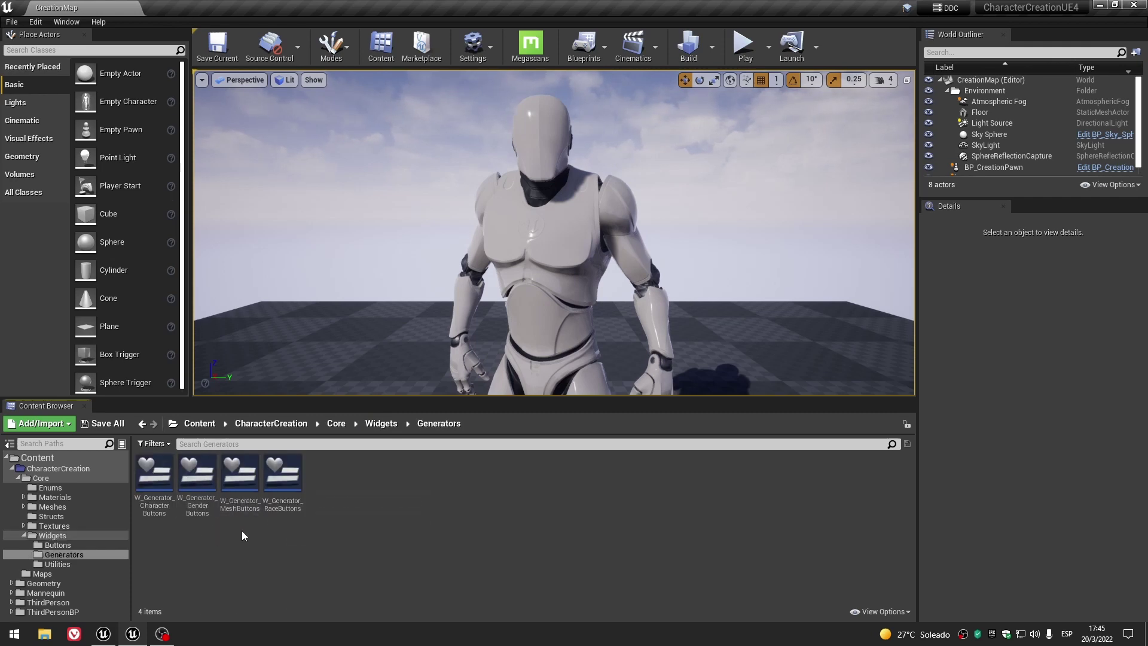
{"action": "left_click", "coordinate": [240, 473]}
{"action": "left_click", "coordinate": [383, 429]}
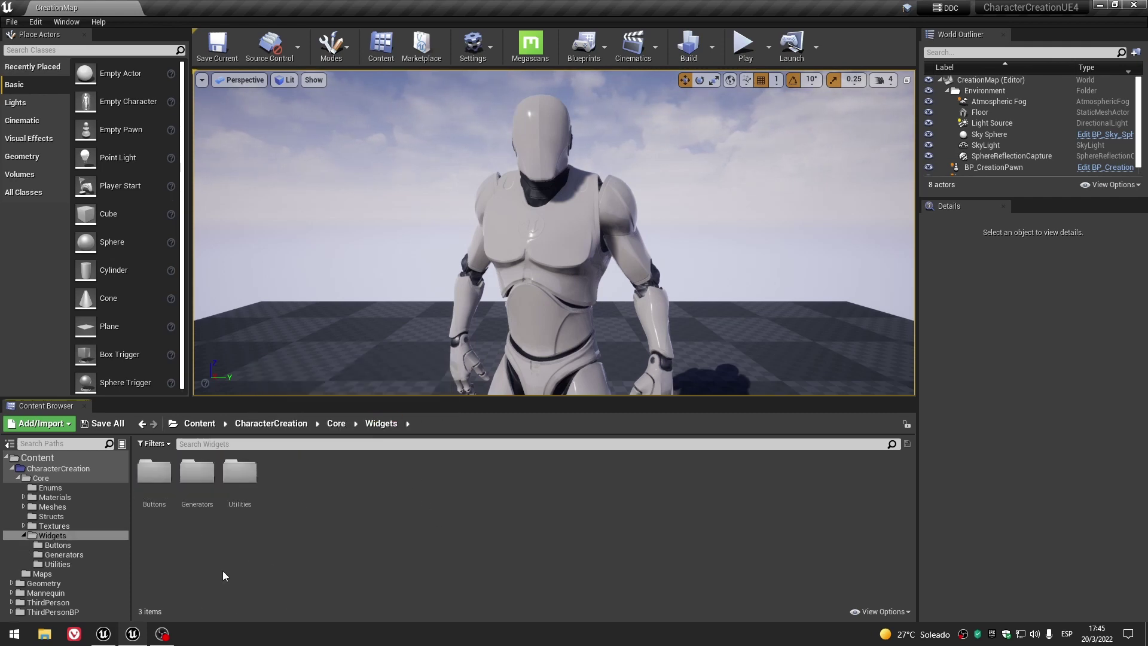
{"action": "double_click", "coordinate": [154, 473]}
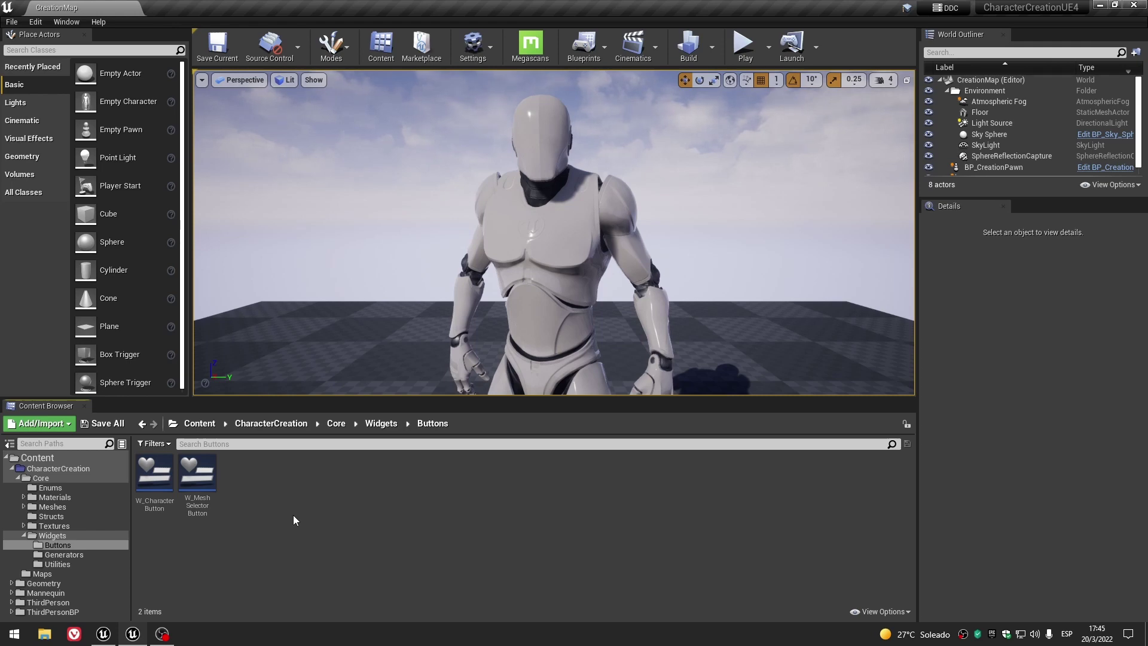
Open W_CharacterButton full-screen, centre the button on the canvas, and inspect ButtonAvatar.
{"action": "double_click", "coordinate": [154, 473]}
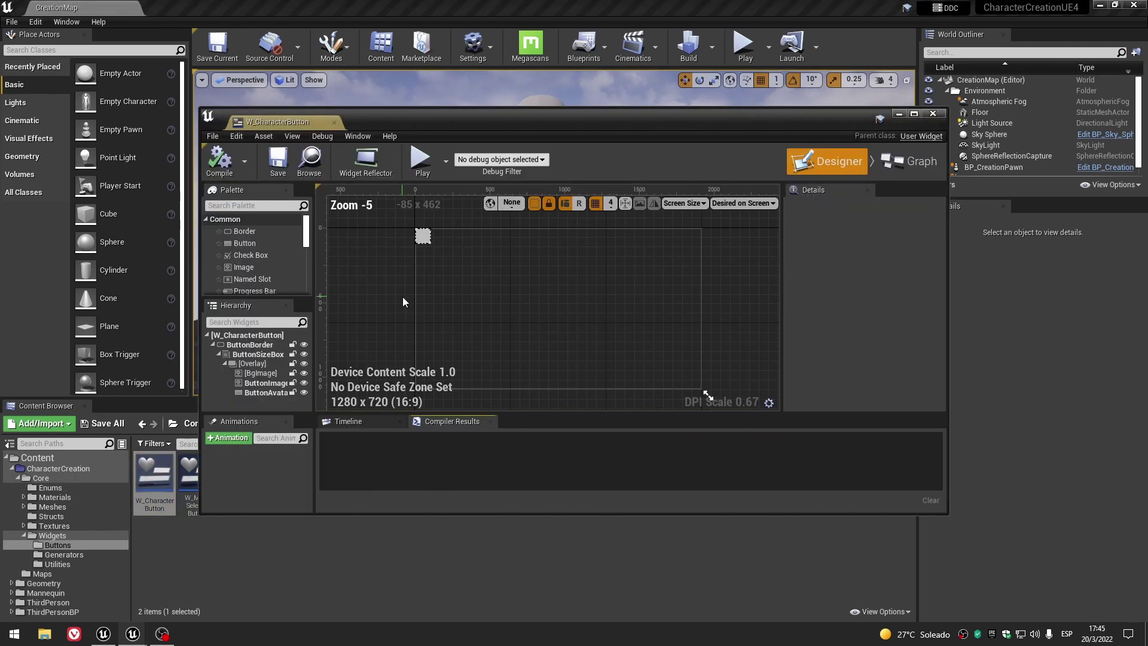
{"action": "double_click", "coordinate": [261, 116]}
{"action": "right_click_drag", "start_coordinate": [335, 161], "coordinate": [447, 299]}
{"action": "scroll", "coordinate": [508, 310], "scroll_direction": "up", "scroll_amount": 13}
{"action": "right_click_drag", "start_coordinate": [539, 320], "coordinate": [422, 135]}
{"action": "left_click", "coordinate": [421, 216]}
{"action": "left_click", "coordinate": [115, 378]}
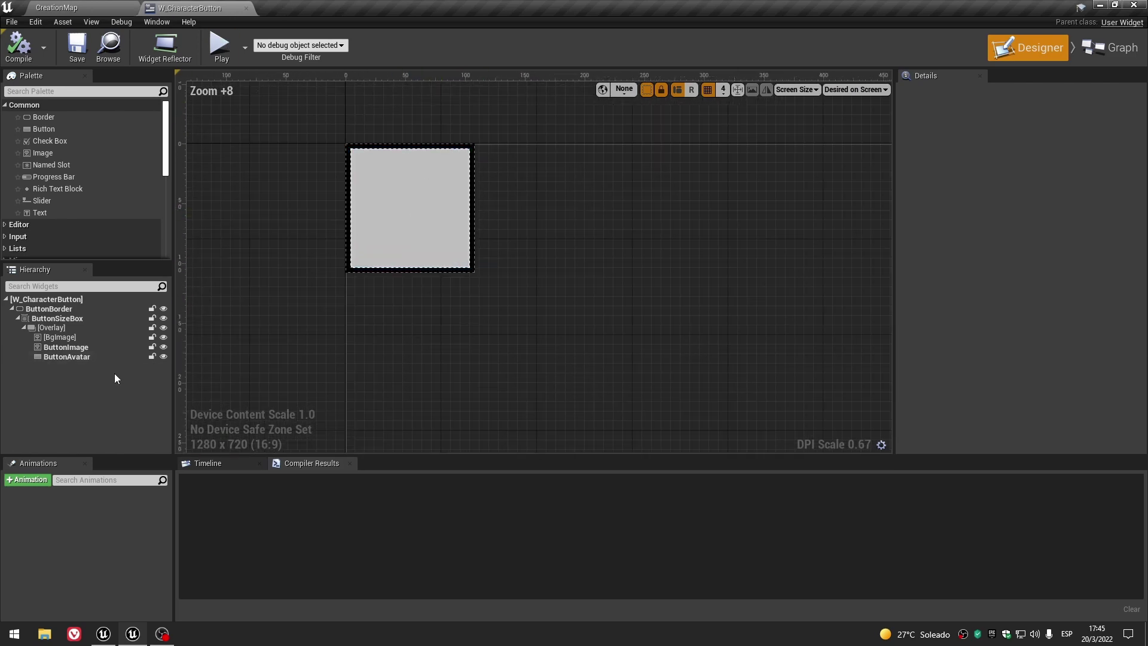
Inspect the BgImage and ButtonImage layers' settings, then close the W_CharacterButton editor.
{"action": "left_click", "coordinate": [64, 338]}
{"action": "scroll", "coordinate": [375, 155], "scroll_direction": "up", "scroll_amount": 3}
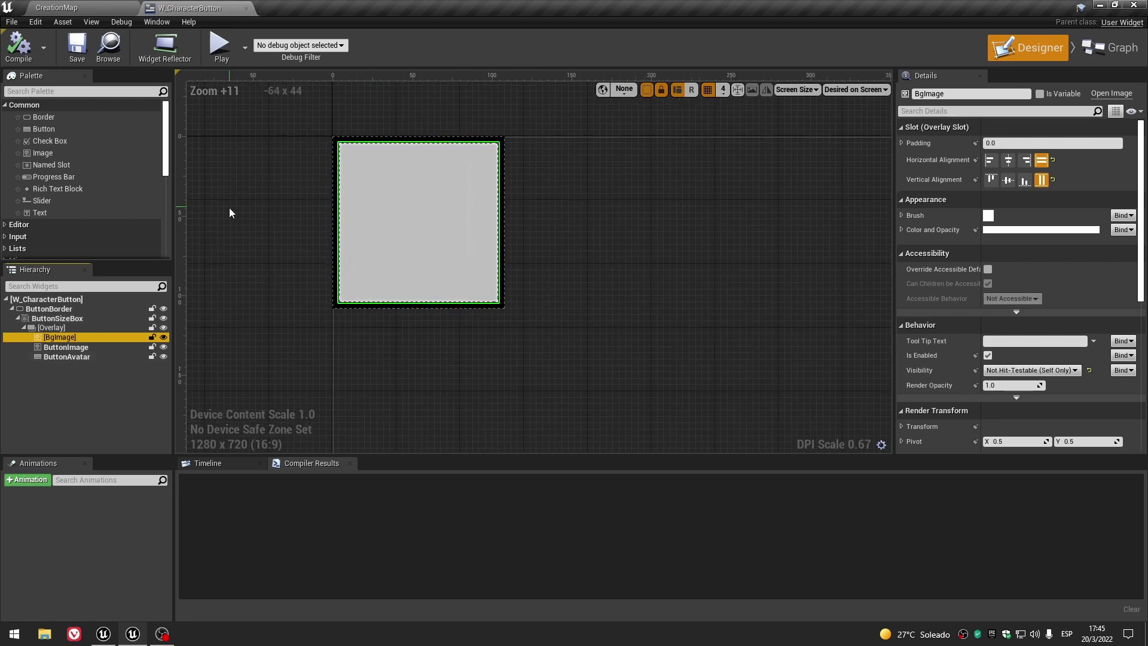
{"action": "left_click", "coordinate": [85, 348]}
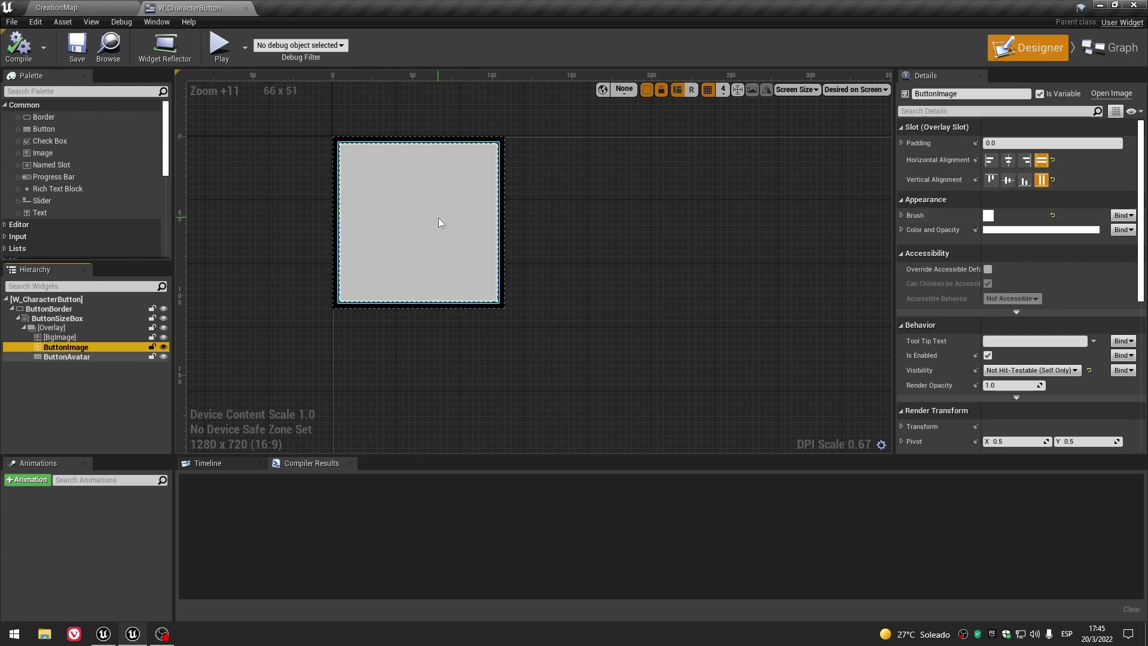
{"action": "left_click", "coordinate": [67, 389]}
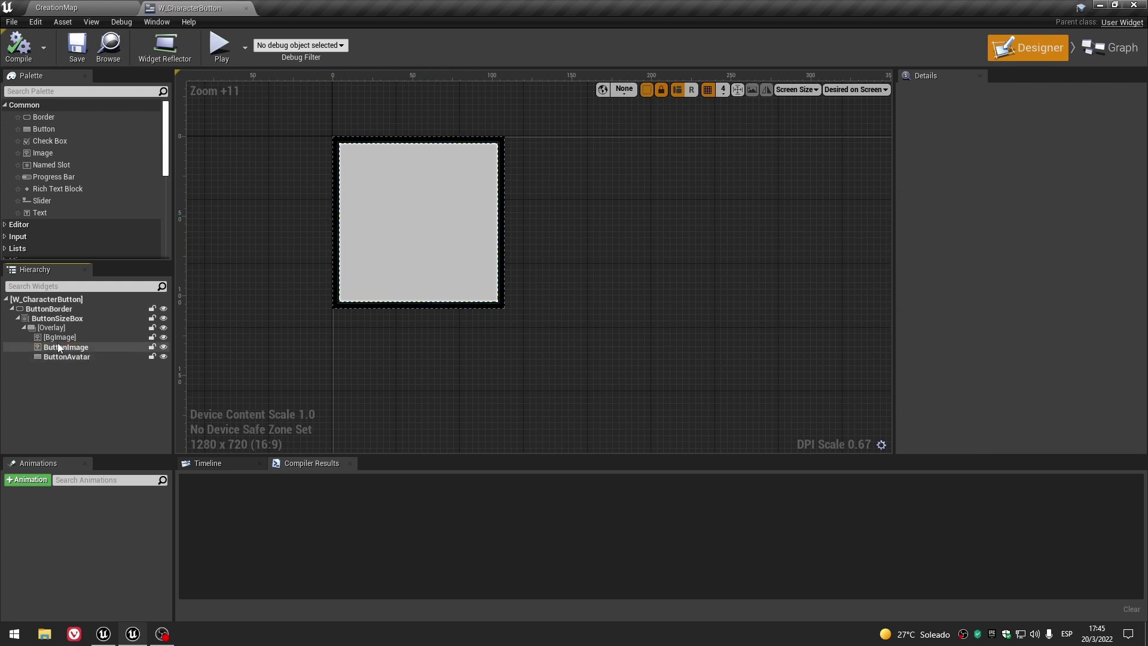
{"action": "left_click", "coordinate": [245, 8]}
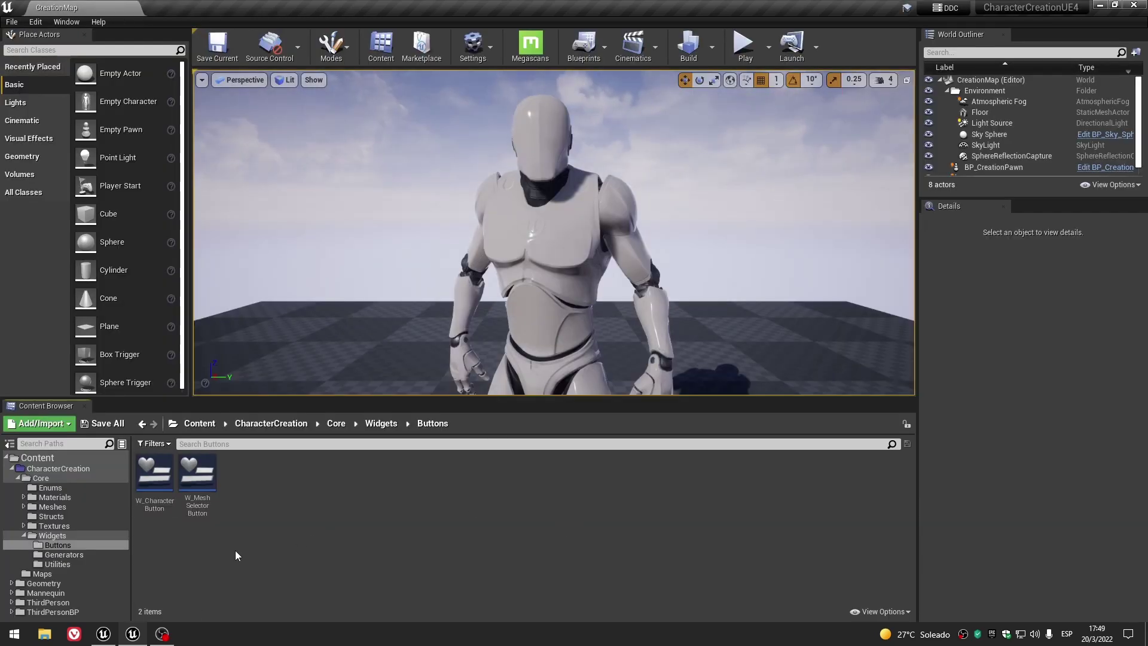
Duplicate W_CharacterButton and rename the copy W_ColorButton.
{"action": "left_click", "coordinate": [146, 488]}
{"action": "right_click", "coordinate": [147, 488]}
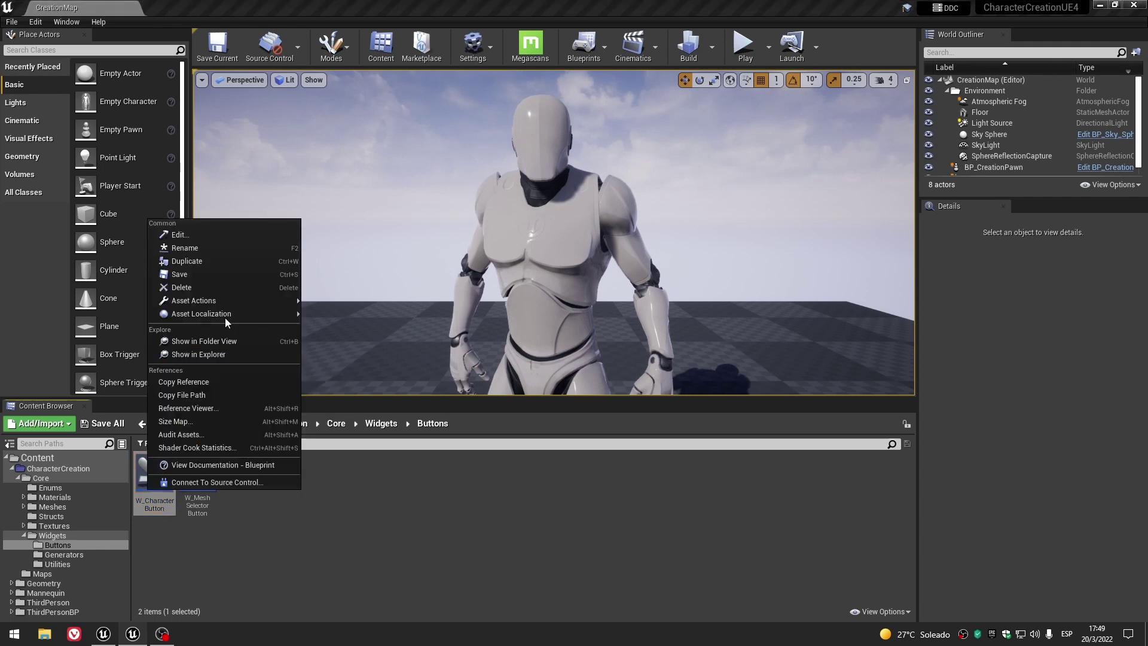
{"action": "left_click", "coordinate": [215, 274]}
{"action": "key", "text": "Home"}
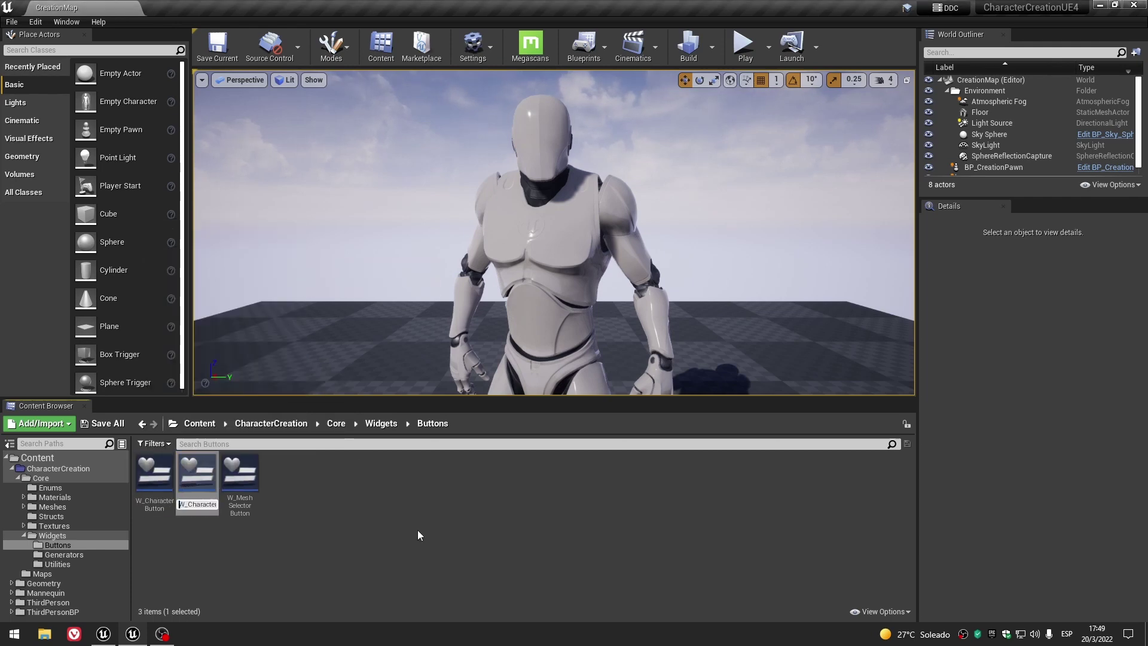
{"action": "key", "text": "Right"}
{"action": "key", "text": "Right"}
{"action": "key", "text": "Delete"}
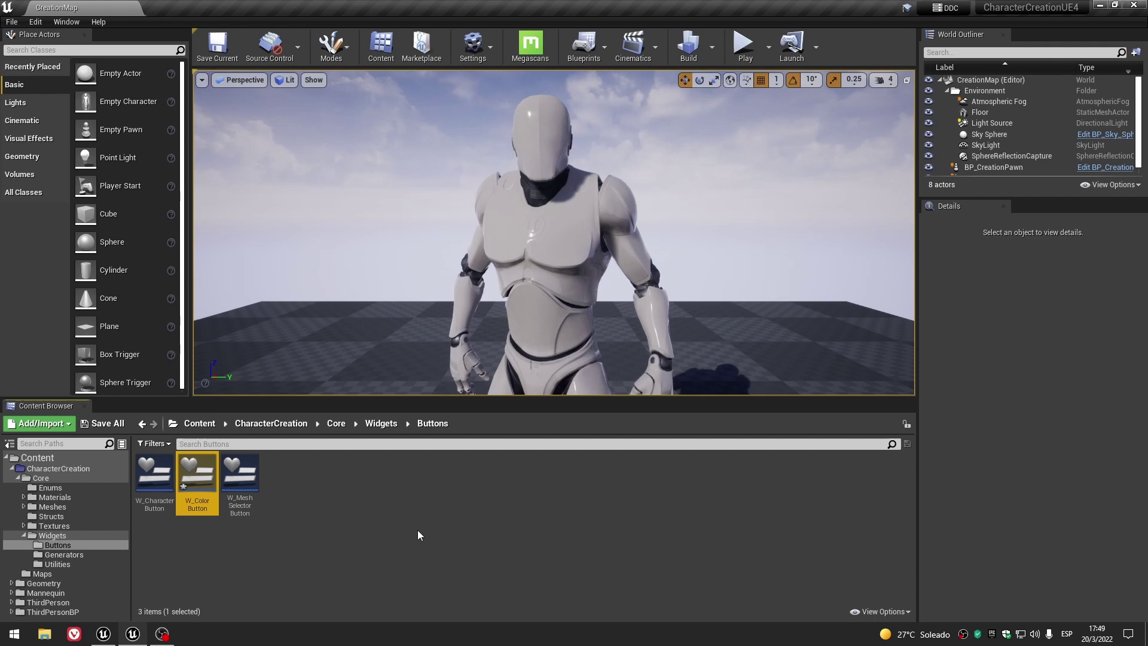
Open and dock W_ColorButton, compile it, and delete its BgImage layer.
{"action": "double_click", "coordinate": [200, 478]}
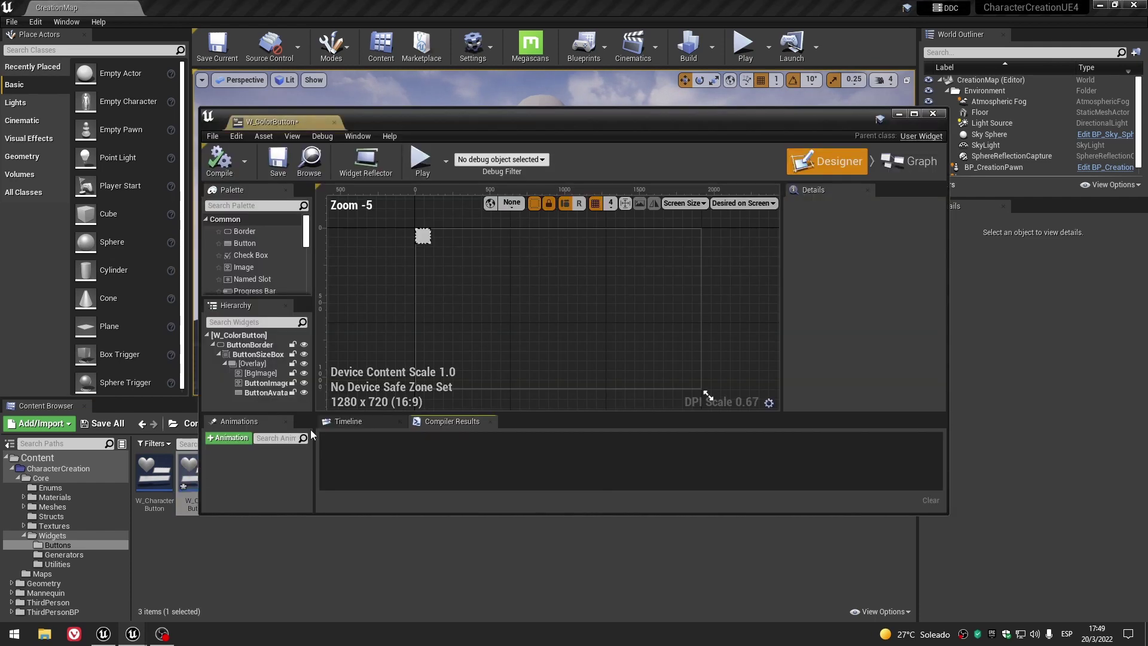
{"action": "left_click_drag", "start_coordinate": [271, 122], "coordinate": [191, 8]}
{"action": "left_click", "coordinate": [24, 47]}
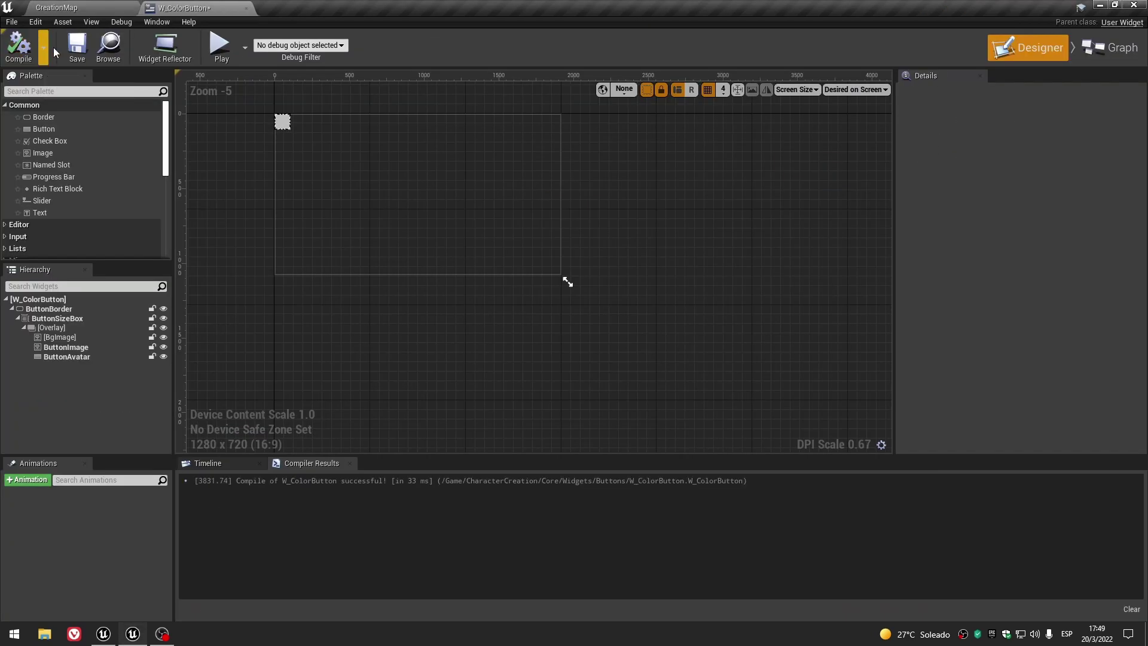
{"action": "scroll", "coordinate": [512, 382], "scroll_direction": "up", "scroll_amount": 3}
{"action": "scroll", "coordinate": [474, 295], "scroll_direction": "up", "scroll_amount": 6}
{"action": "scroll", "coordinate": [489, 154], "scroll_direction": "up", "scroll_amount": 4}
{"action": "scroll", "coordinate": [485, 162], "scroll_direction": "up", "scroll_amount": 3}
{"action": "left_click", "coordinate": [91, 337]}
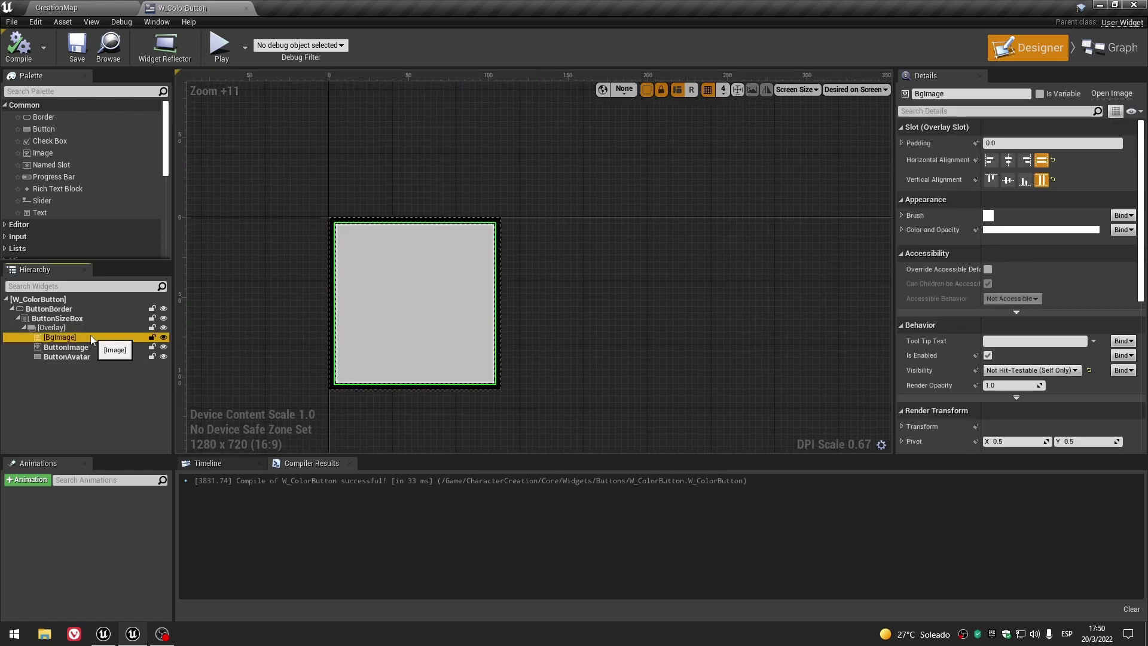
{"action": "key", "text": "Delete"}
{"action": "left_click", "coordinate": [90, 337]}
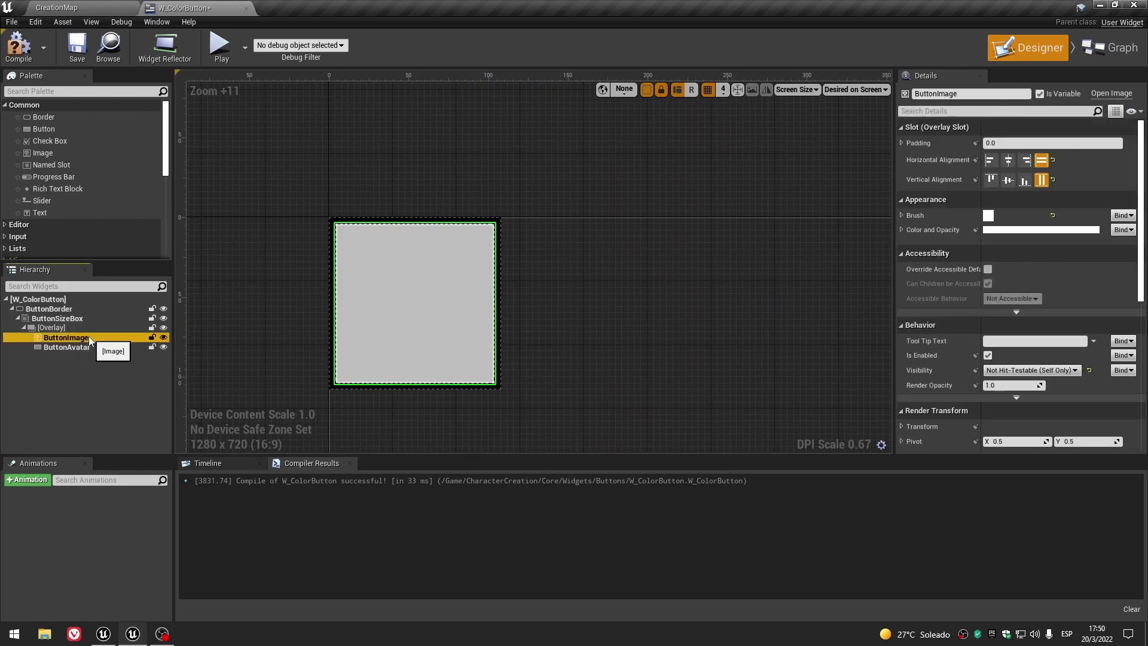
{"action": "left_click", "coordinate": [38, 298]}
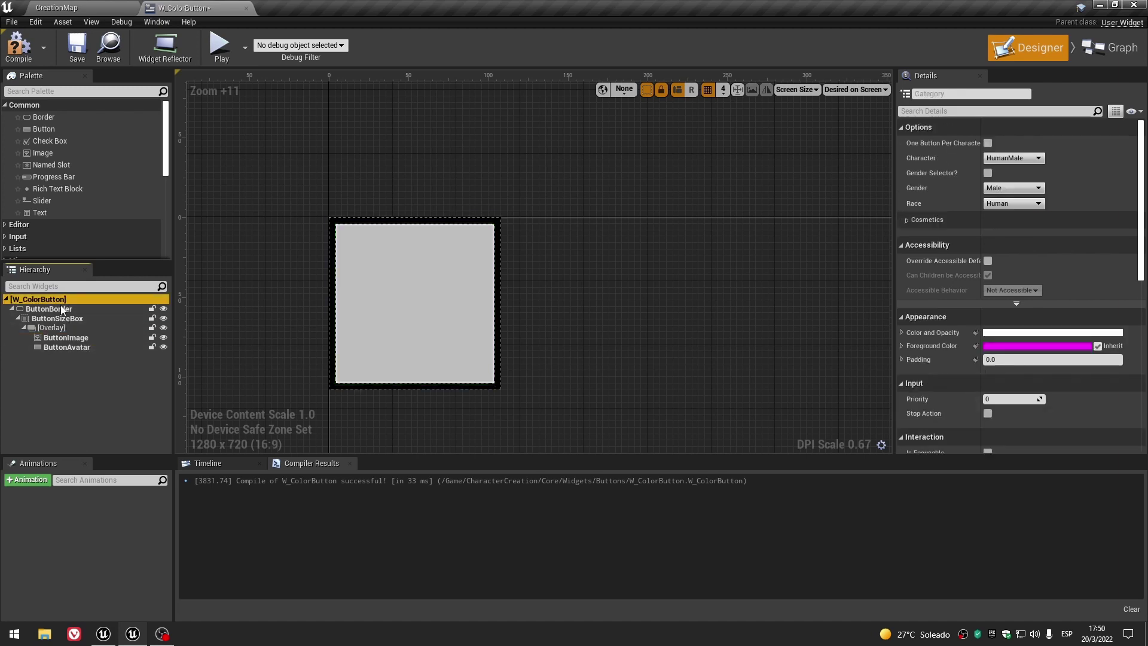
Set ButtonBorder's padding to 2 and compile the widget.
{"action": "left_click", "coordinate": [364, 310]}
{"action": "left_click", "coordinate": [1002, 197]}
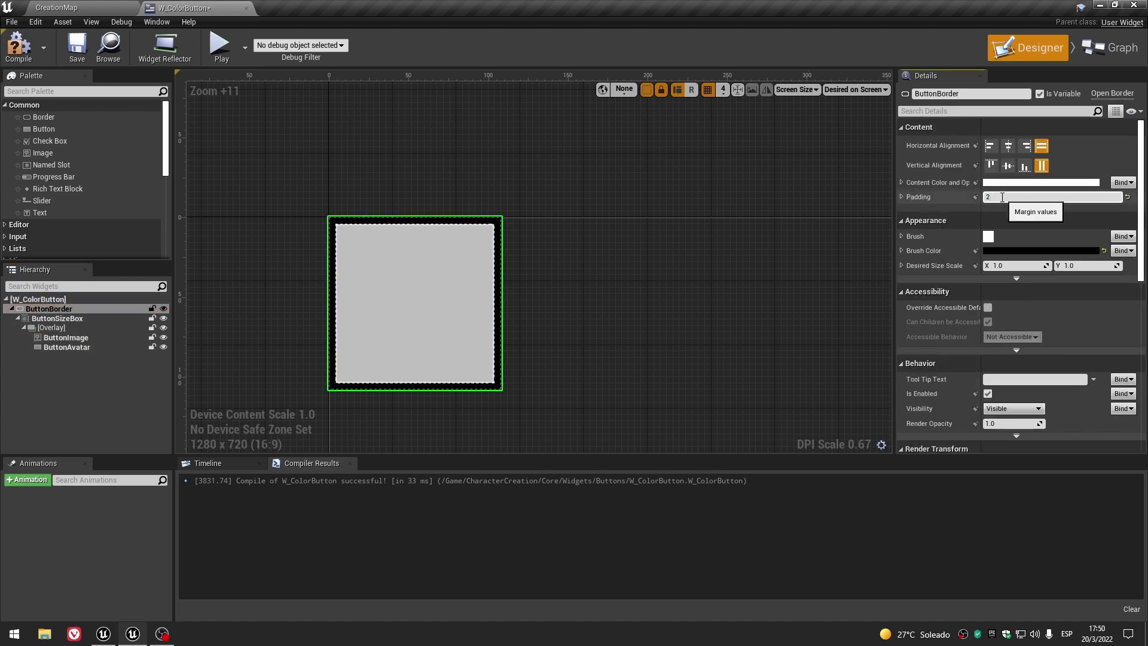
{"action": "key", "text": "Return"}
{"action": "scroll", "coordinate": [387, 223], "scroll_direction": "up", "scroll_amount": 2}
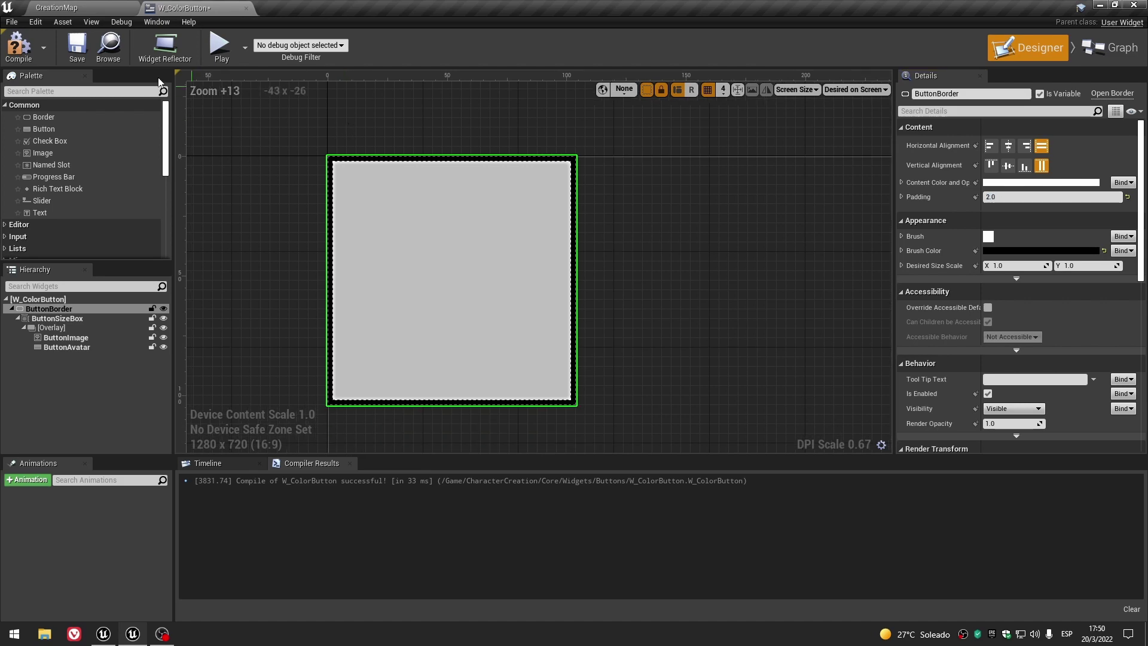
{"action": "key", "text": "ctrl+z"}
{"action": "left_click", "coordinate": [20, 48]}
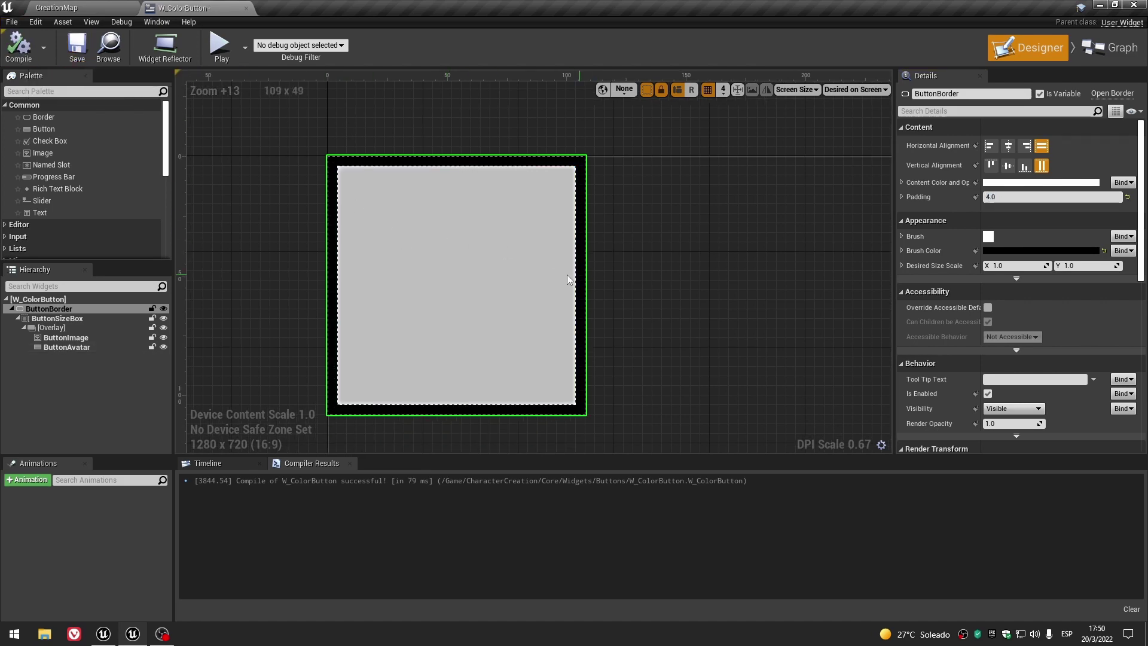
Enable ButtonSizeBox's width and height overrides with height 50, then compile and save.
{"action": "left_click", "coordinate": [56, 318]}
{"action": "left_click", "coordinate": [911, 215]}
{"action": "left_click", "coordinate": [911, 230]}
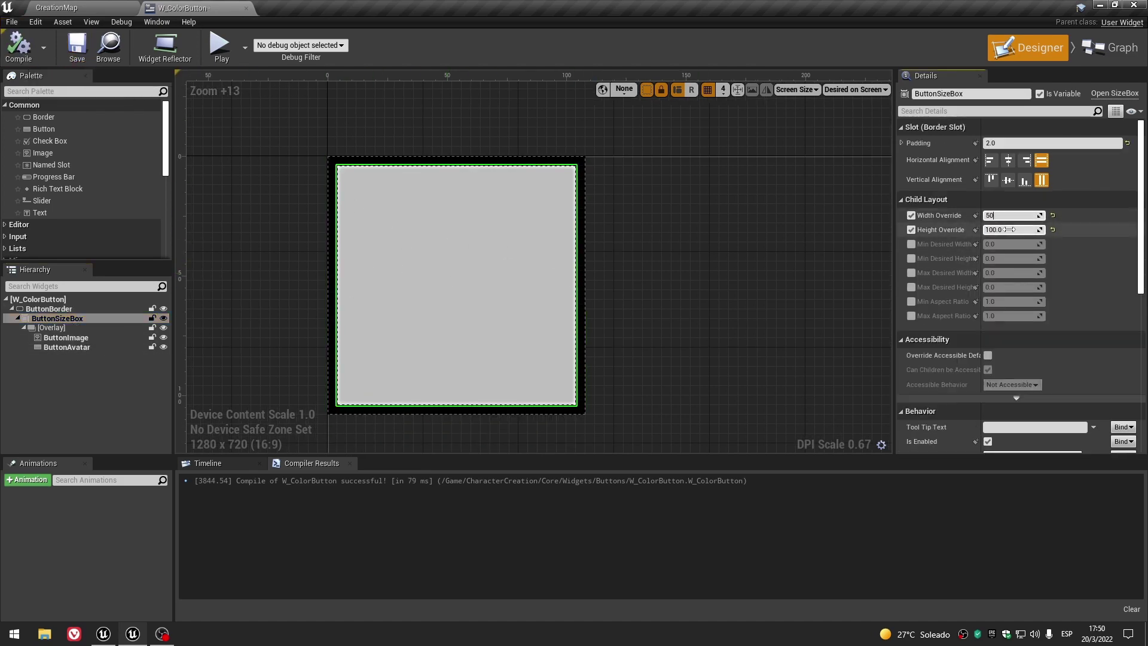
{"action": "left_click", "coordinate": [1009, 230]}
{"action": "type", "text": "50"}
{"action": "key", "text": "Return"}
{"action": "left_click", "coordinate": [20, 46]}
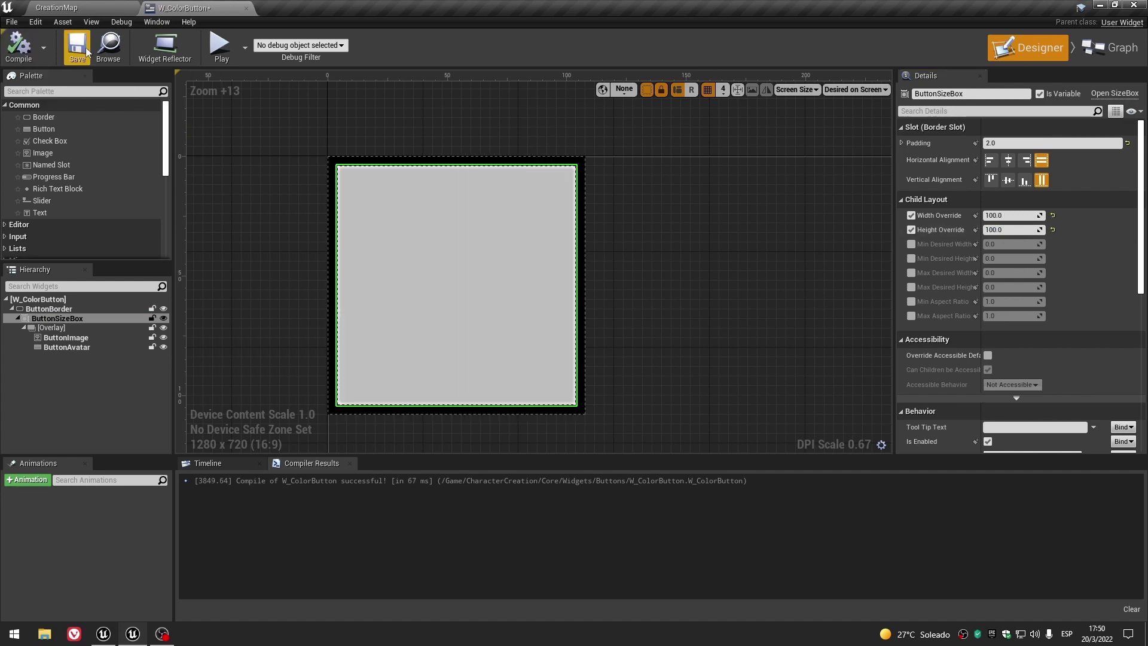
{"action": "left_click", "coordinate": [77, 51]}
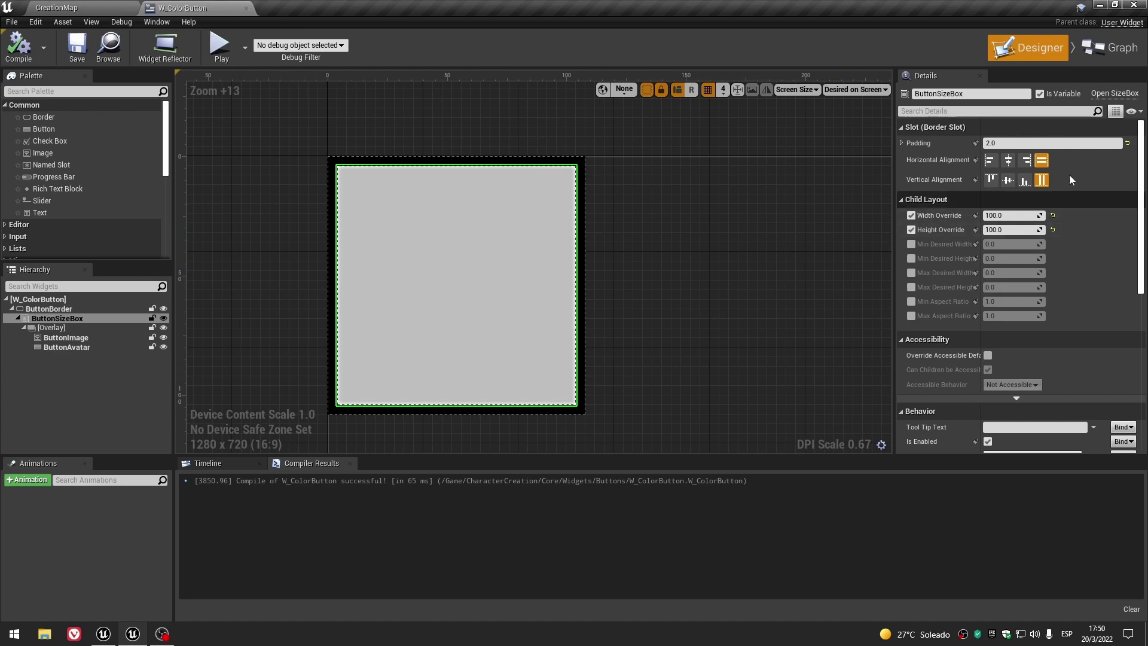
{"action": "left_click", "coordinate": [1109, 48]}
Set the Button Height and Button Width default values to 50, and confirm the 50×50 size in Designer.
{"action": "scroll", "coordinate": [513, 326], "scroll_direction": "up", "scroll_amount": 5}
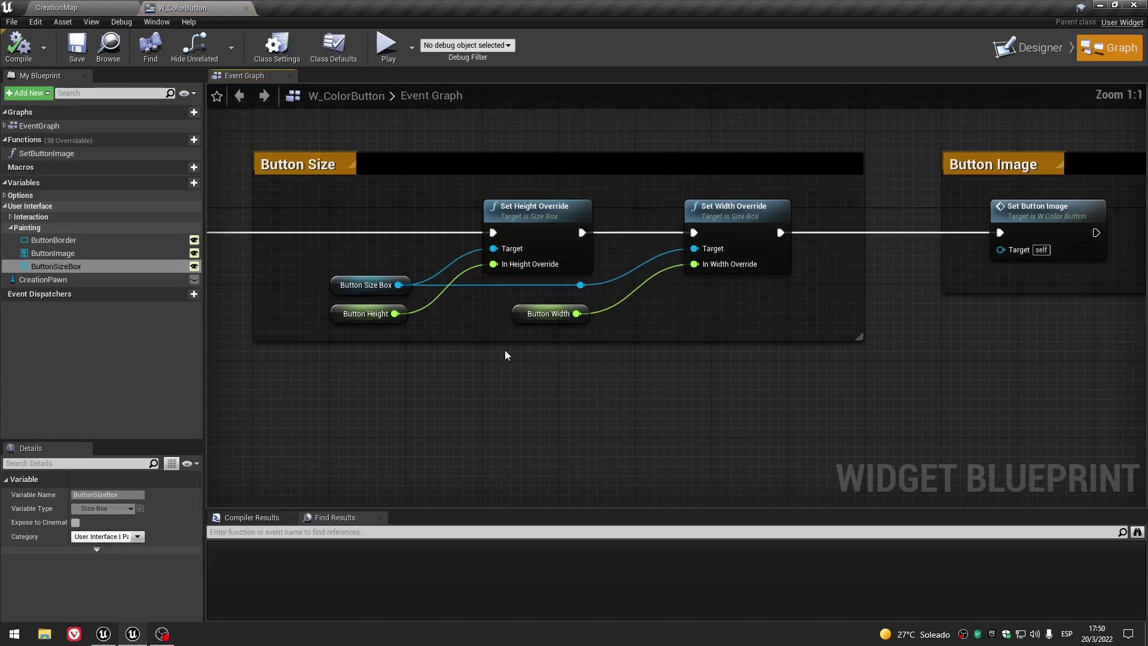
{"action": "right_click_drag", "start_coordinate": [513, 326], "coordinate": [943, 307]}
{"action": "scroll", "coordinate": [943, 308], "scroll_direction": "down", "scroll_amount": 3}
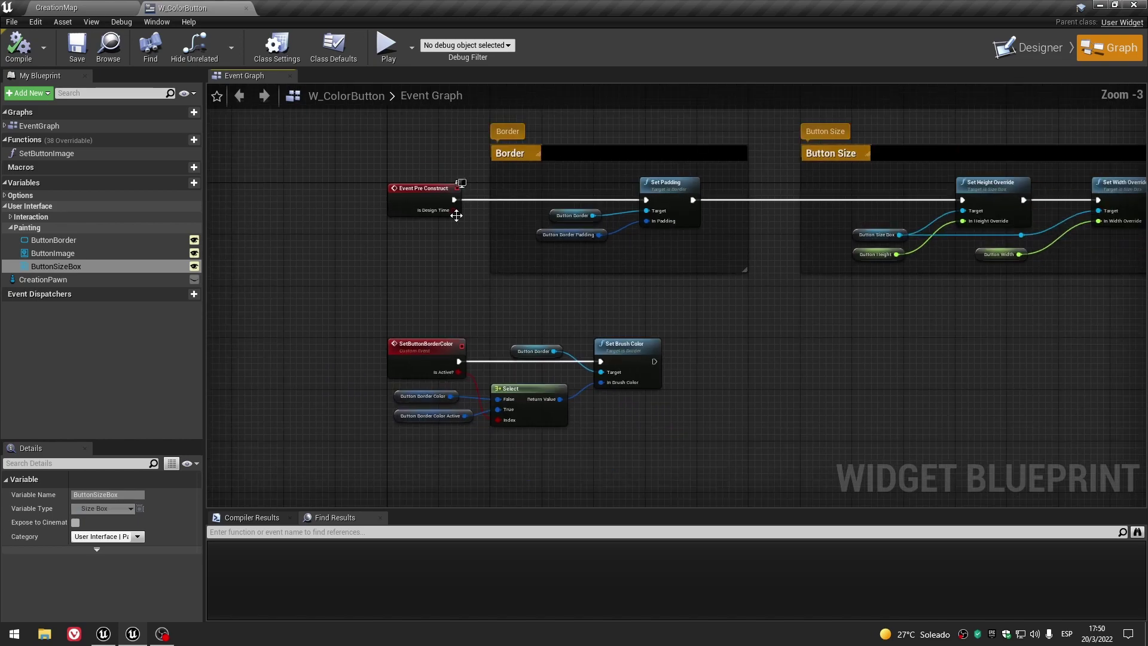
{"action": "left_click", "coordinate": [456, 210]}
{"action": "scroll", "coordinate": [600, 269], "scroll_direction": "up", "scroll_amount": 3}
{"action": "left_click", "coordinate": [601, 268]}
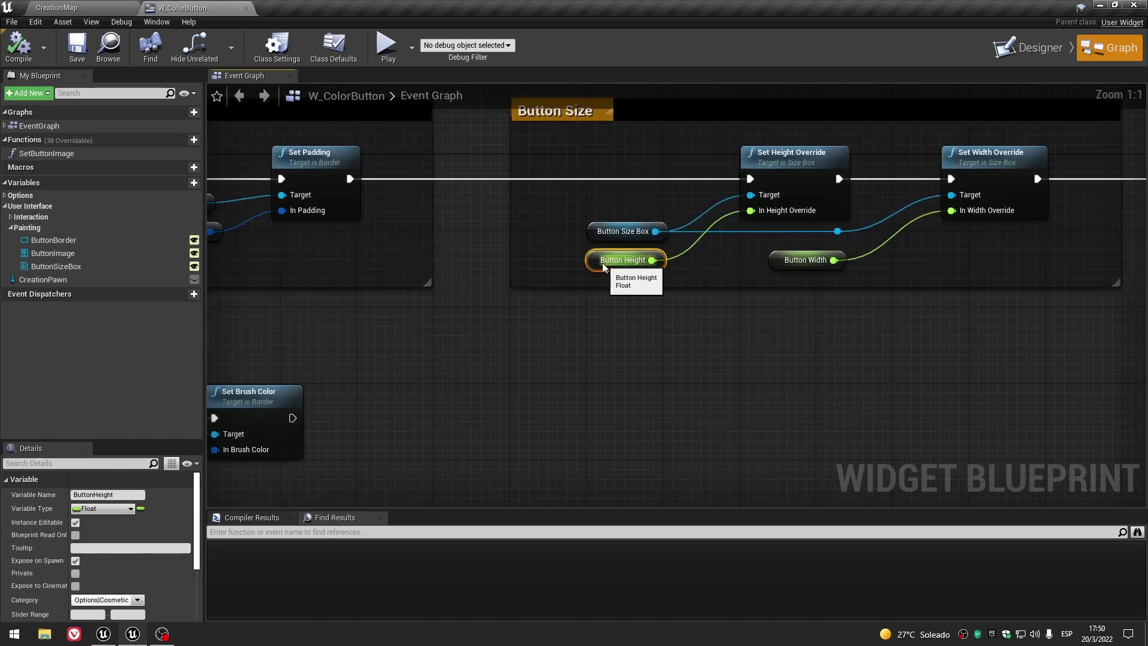
{"action": "scroll", "coordinate": [89, 518], "scroll_direction": "down", "scroll_amount": 2}
{"action": "scroll", "coordinate": [375, 353], "scroll_direction": "down", "scroll_amount": 4}
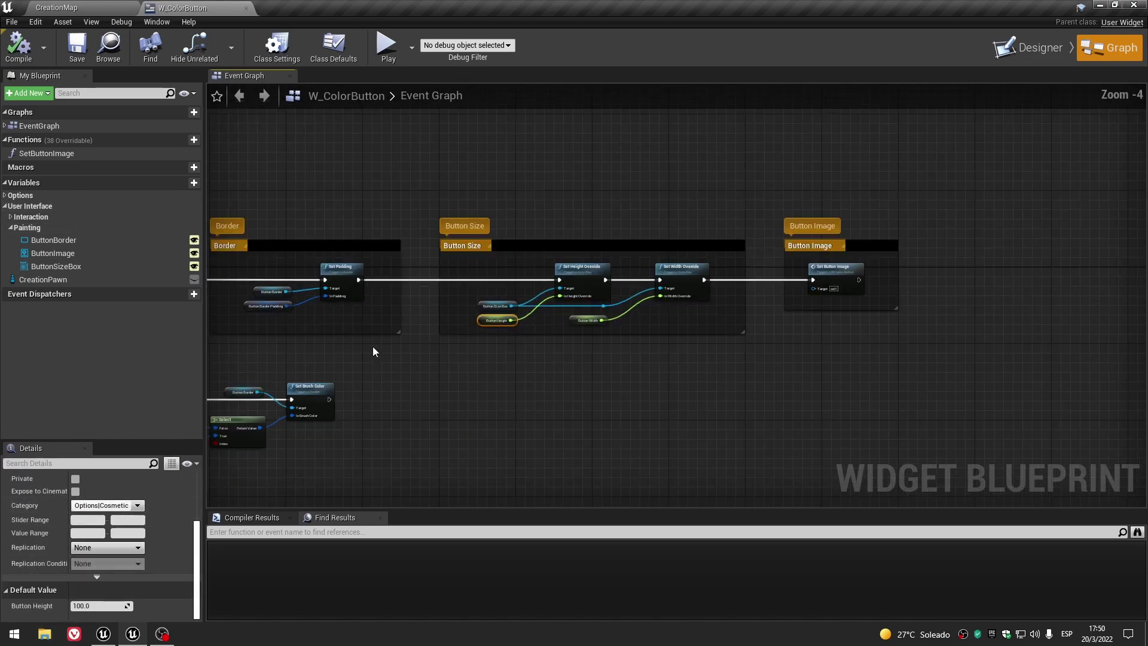
{"action": "mouse_move", "coordinate": [376, 353]}
{"action": "right_mouse_down"}
{"action": "mouse_move", "coordinate": [692, 373]}
{"action": "mouse_move", "coordinate": [425, 365]}
{"action": "right_mouse_up"}
{"action": "scroll", "coordinate": [692, 374], "scroll_direction": "up", "scroll_amount": 1}
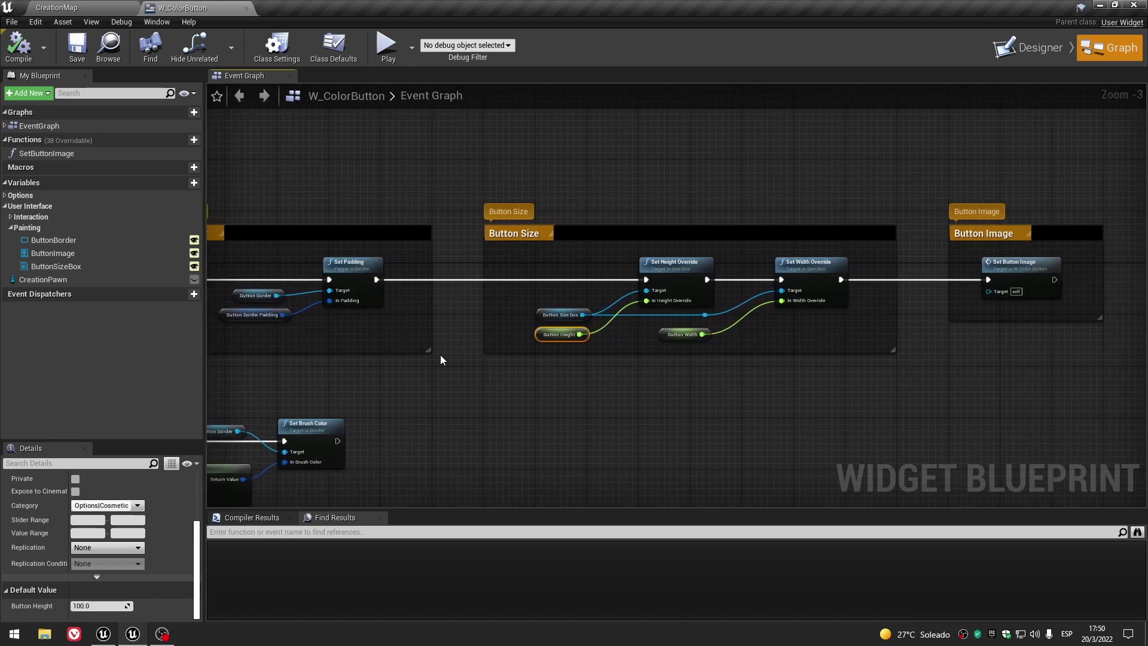
{"action": "scroll", "coordinate": [468, 339], "scroll_direction": "up", "scroll_amount": 3}
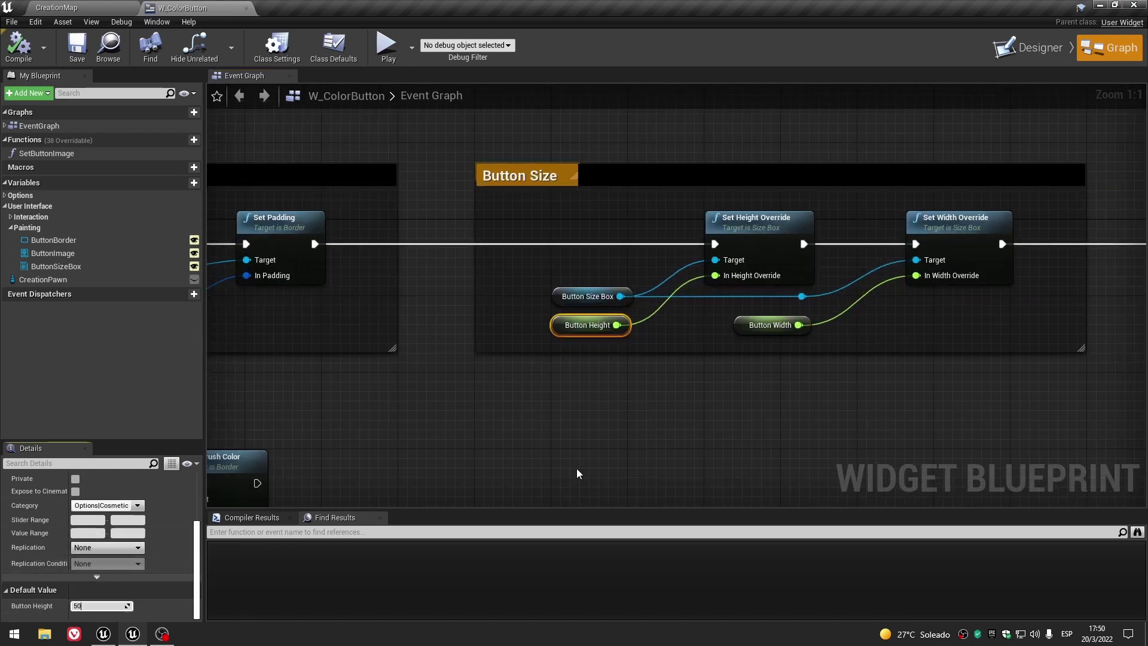
{"action": "left_click", "coordinate": [747, 328]}
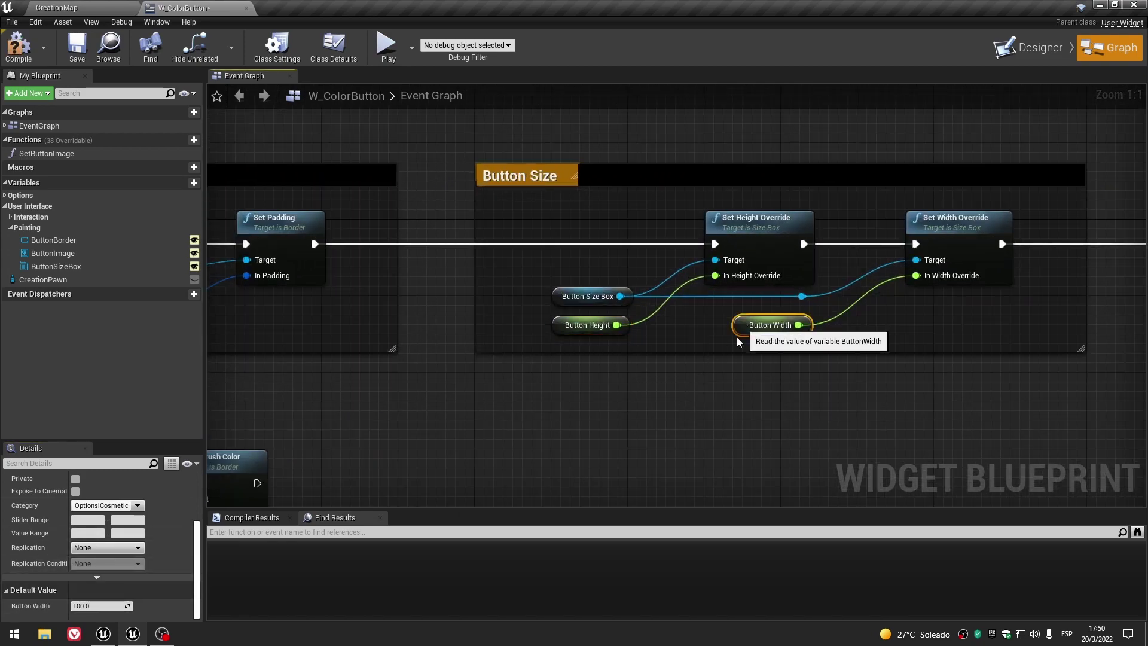
{"action": "left_click", "coordinate": [543, 428]}
{"action": "scroll", "coordinate": [523, 407], "scroll_direction": "down", "scroll_amount": 3}
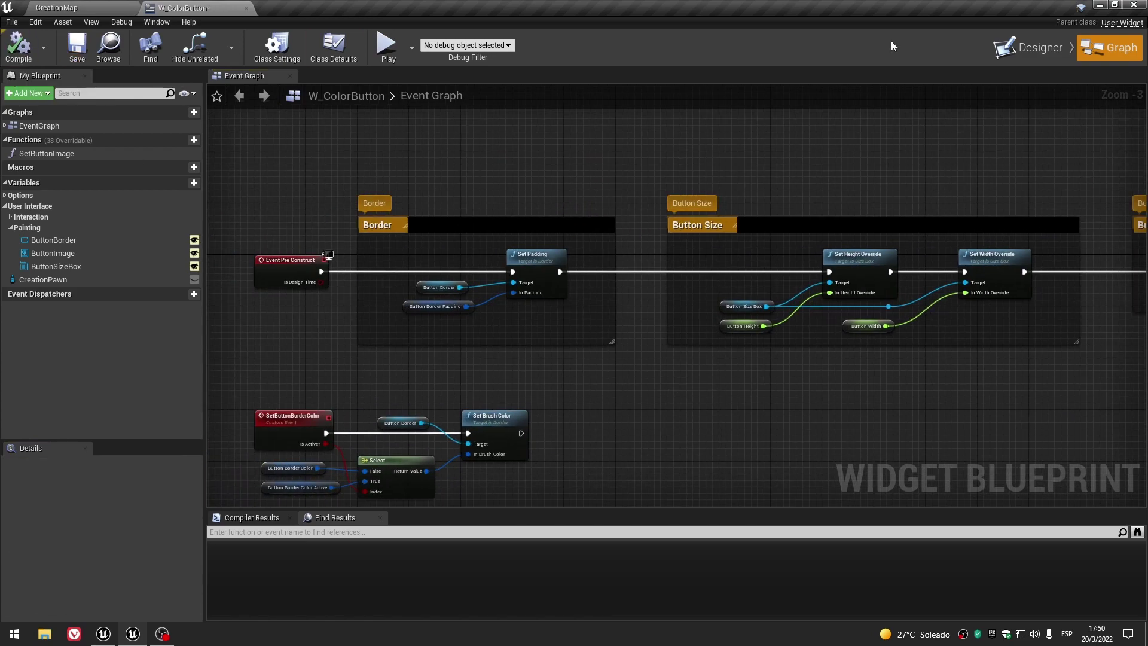
{"action": "left_click", "coordinate": [1030, 48]}
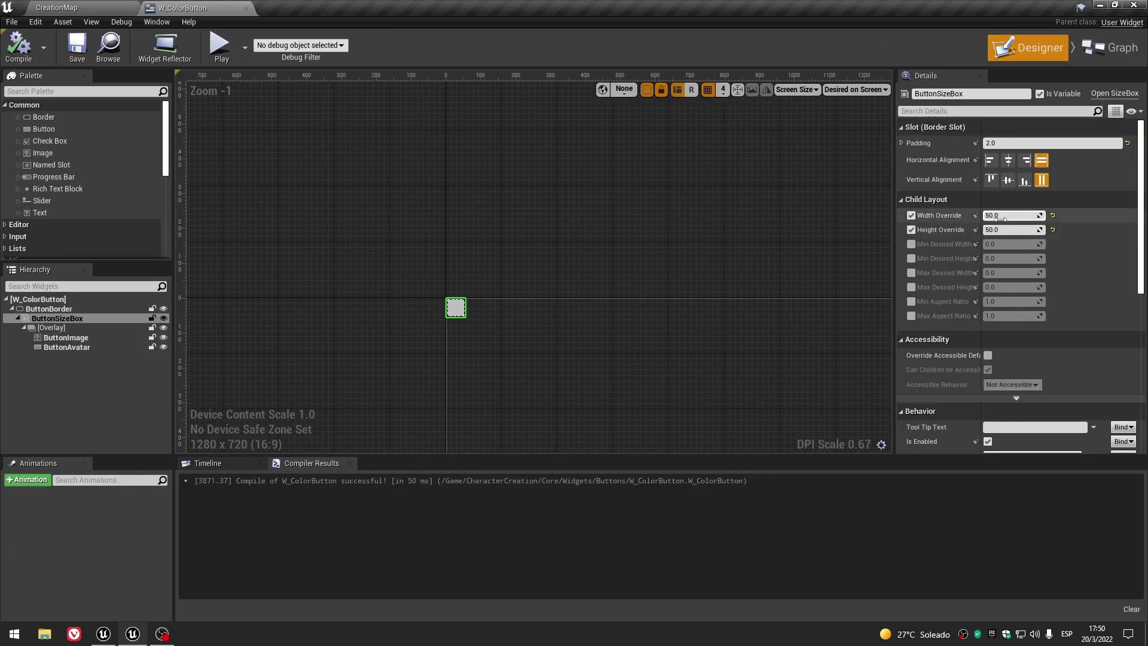
{"action": "left_click", "coordinate": [1103, 49]}
Disconnect Event Pre Construct from Set Padding, move it up, and search the action list for 'event construc'.
{"action": "scroll", "coordinate": [313, 320], "scroll_direction": "up", "scroll_amount": 3}
{"action": "right_click_drag", "start_coordinate": [313, 321], "coordinate": [402, 376]}
{"action": "left_click", "coordinate": [431, 275], "text": "alt"}
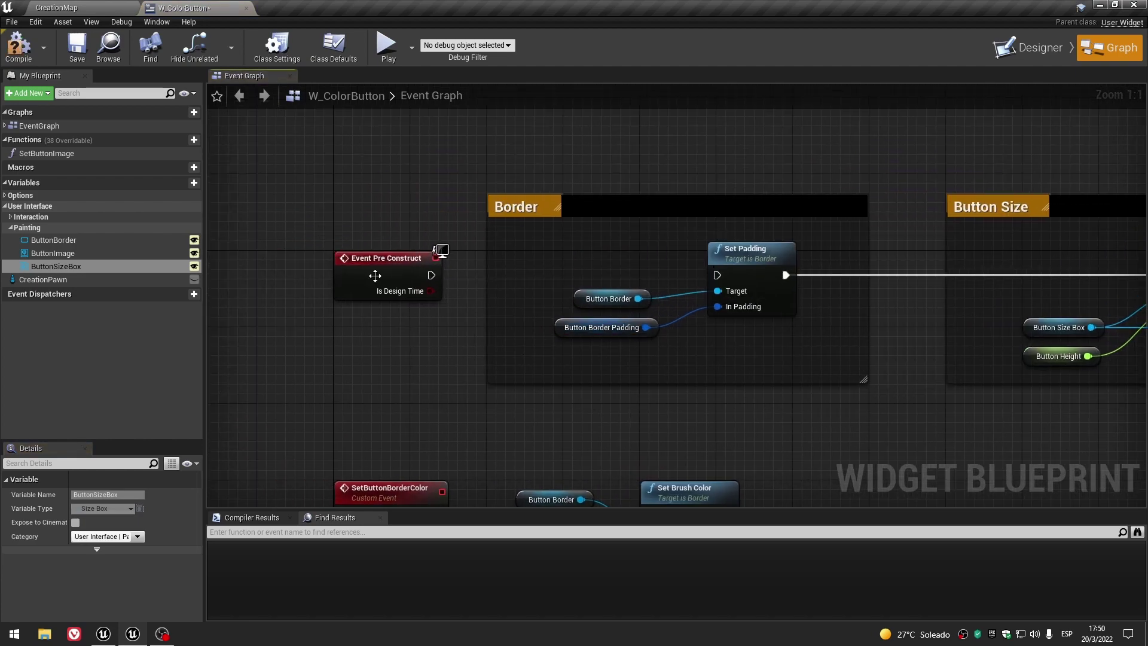
{"action": "left_click_drag", "start_coordinate": [374, 271], "coordinate": [374, 193]}
{"action": "right_click", "coordinate": [349, 264]}
{"action": "type", "text": "ev"}
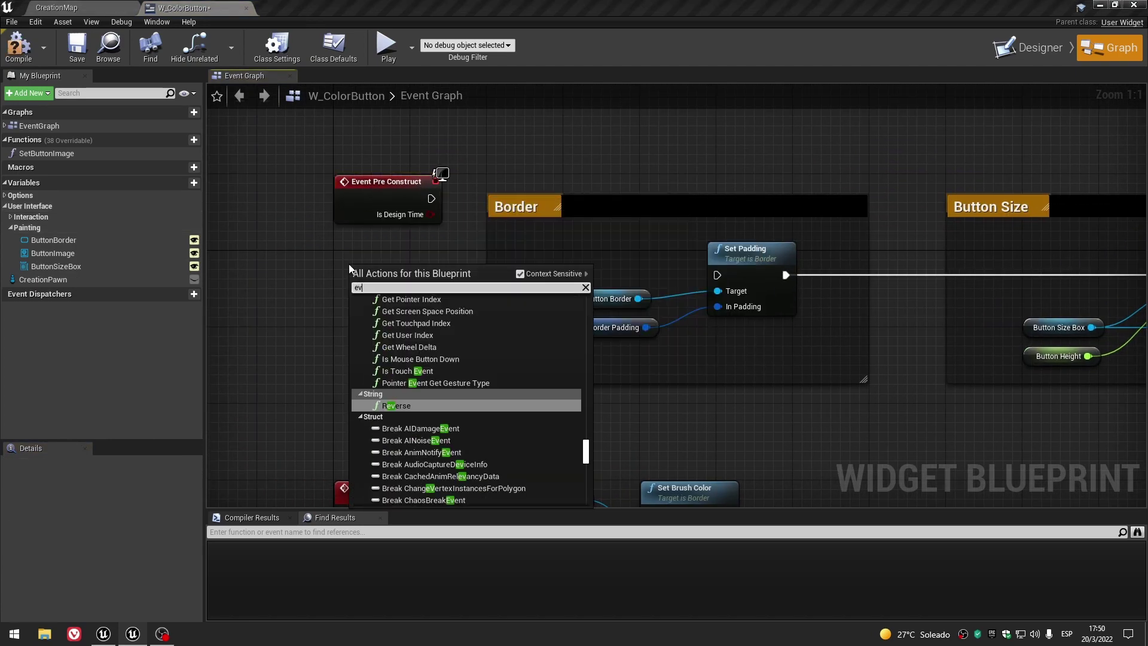
{"action": "type", "text": "ent construc"}
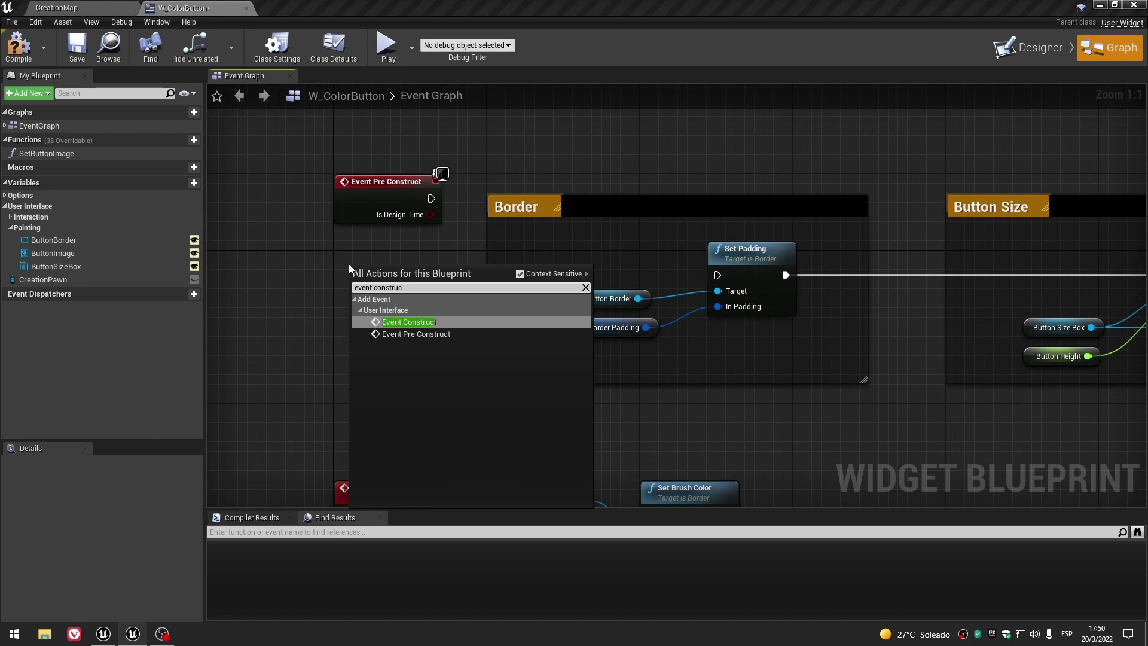
Add an Event Construct node and connect its execution output to Set Padding.
{"action": "left_click", "coordinate": [428, 321]}
{"action": "left_click_drag", "start_coordinate": [417, 275], "coordinate": [611, 279]}
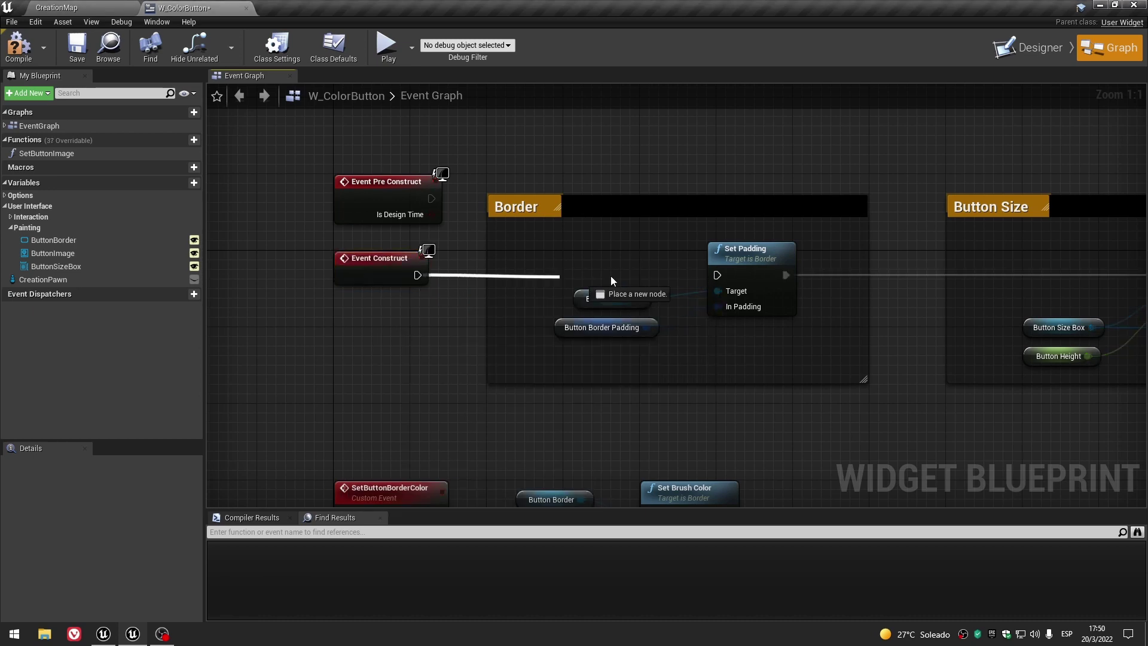
{"action": "left_click_drag", "start_coordinate": [717, 279], "coordinate": [717, 276]}
Compile and save W_ColorButton, then go back to the CreationMap level.
{"action": "left_click", "coordinate": [18, 53]}
{"action": "left_click", "coordinate": [76, 48]}
{"action": "left_click", "coordinate": [59, 8]}
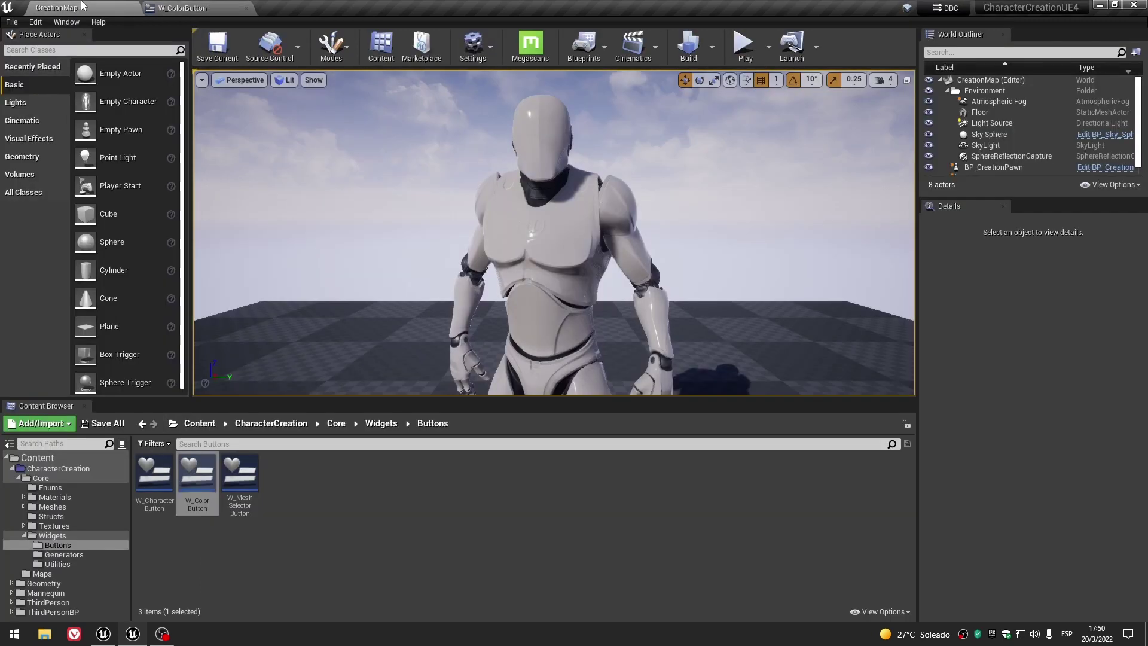
Open the W_CharacterButton widget blueprint's event graph.
{"action": "double_click", "coordinate": [162, 493]}
{"action": "left_click", "coordinate": [1122, 48]}
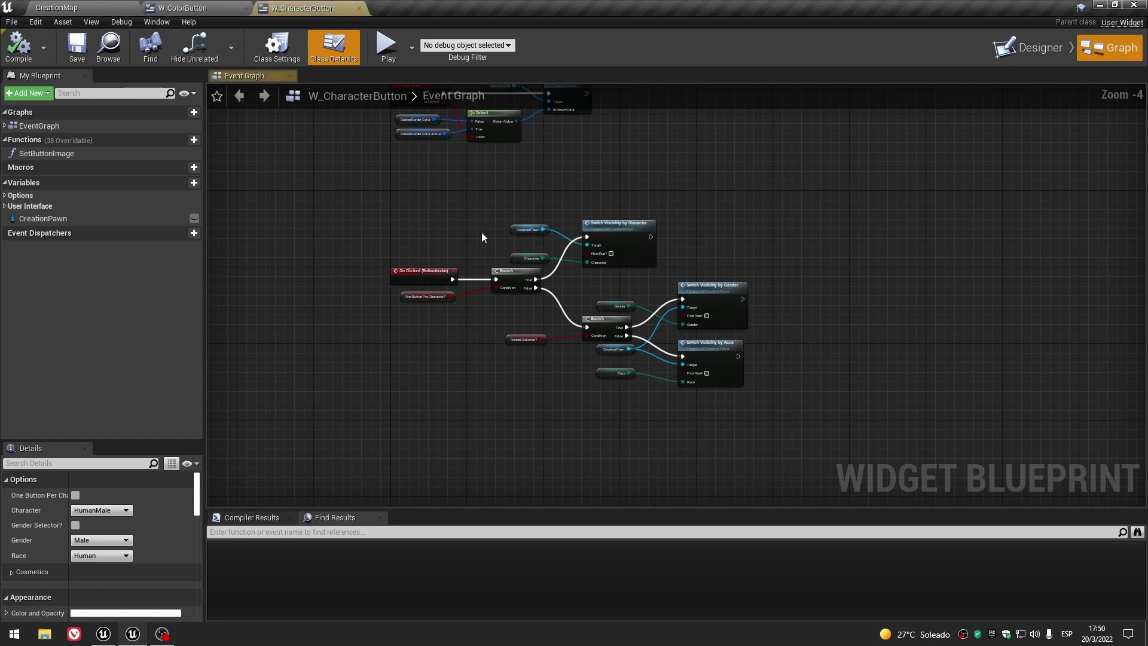
{"action": "scroll", "coordinate": [466, 385], "scroll_direction": "up", "scroll_amount": 2}
{"action": "scroll", "coordinate": [401, 302], "scroll_direction": "up", "scroll_amount": 2}
{"action": "scroll", "coordinate": [417, 323], "scroll_direction": "up", "scroll_amount": 1}
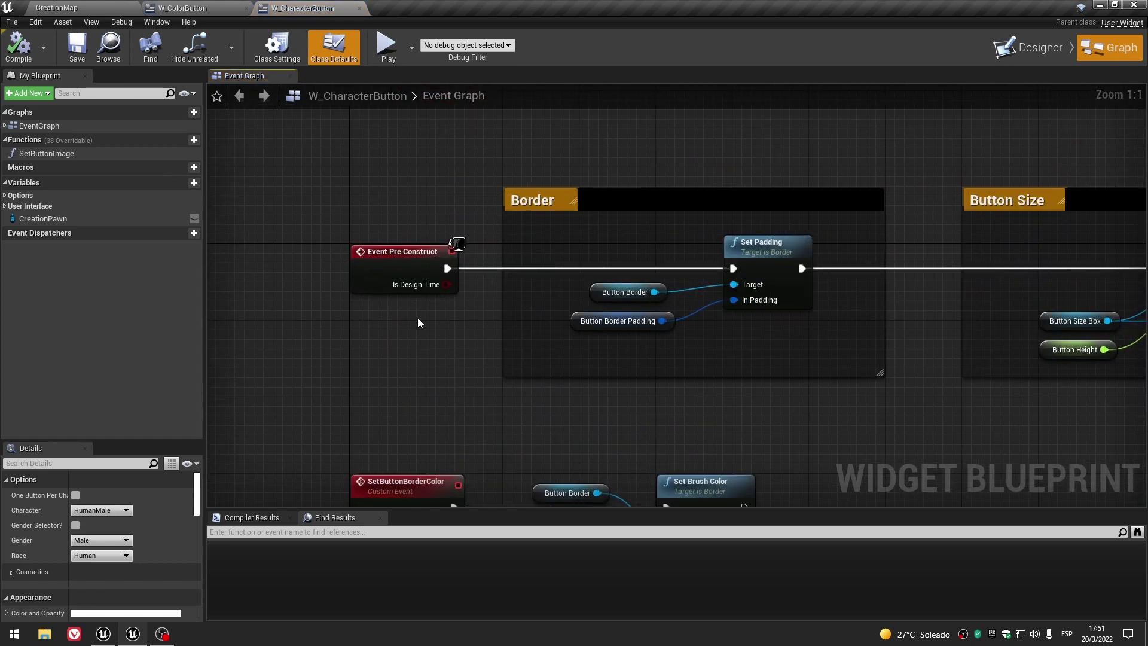
Add Event Construct below Event Pre Construct and connect it to Set Padding.
{"action": "right_click", "coordinate": [398, 338]}
{"action": "type", "text": "event"}
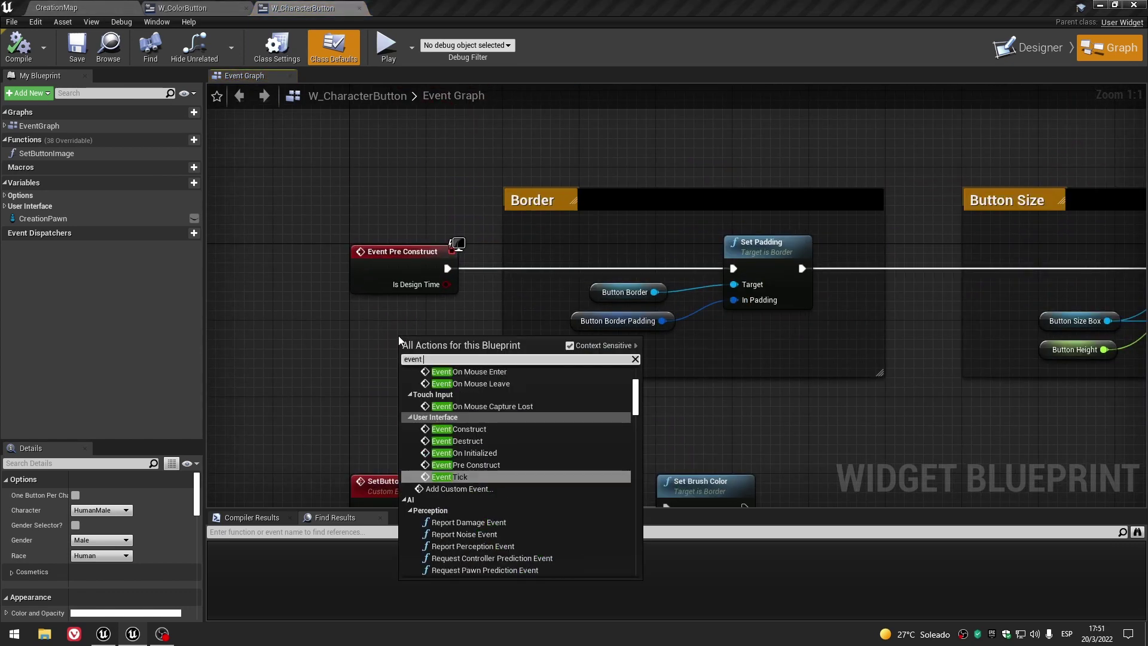
{"action": "type", "text": " con"}
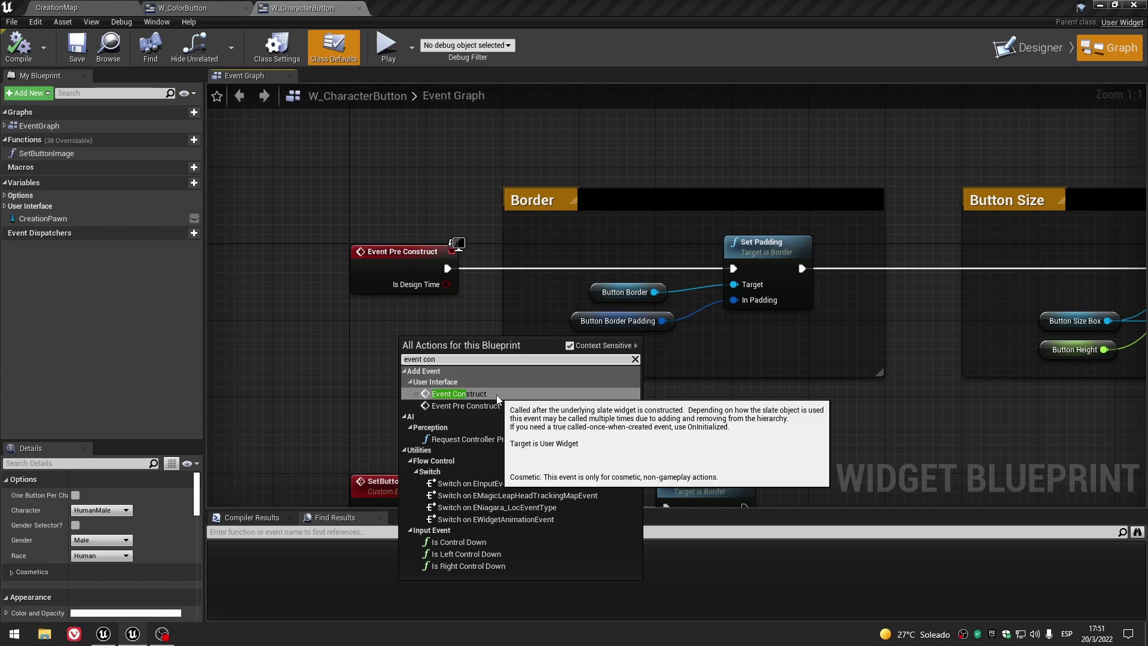
{"action": "left_click", "coordinate": [496, 394]}
{"action": "left_click_drag", "start_coordinate": [447, 353], "coordinate": [401, 326]}
{"action": "left_click", "coordinate": [477, 383]}
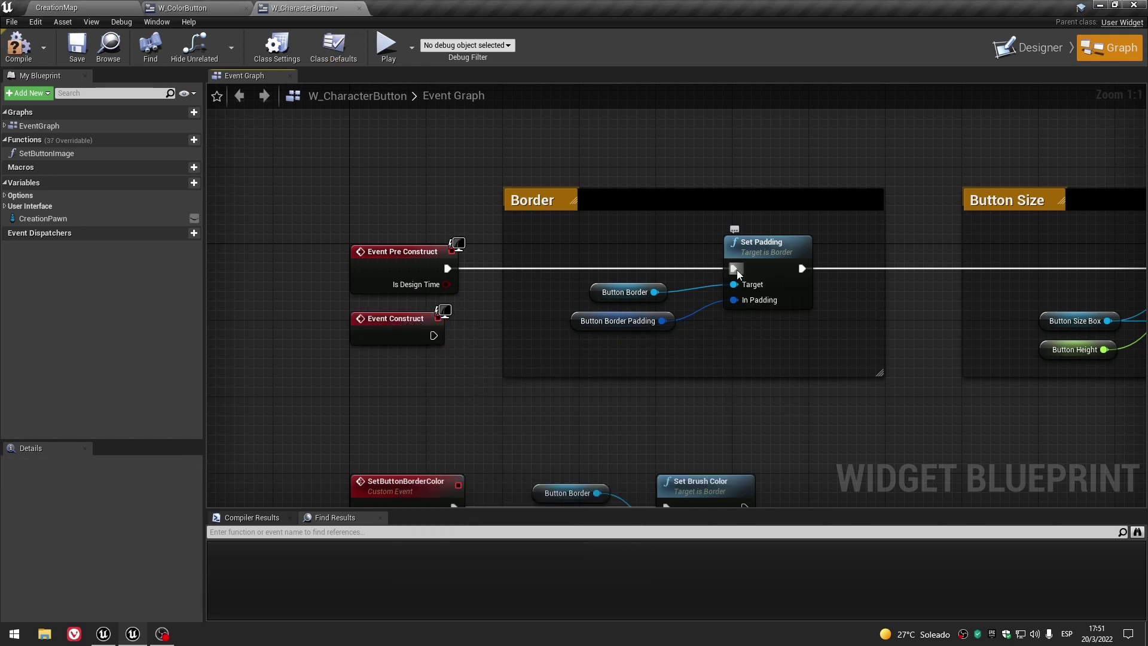
{"action": "left_click_drag", "start_coordinate": [733, 268], "coordinate": [432, 335]}
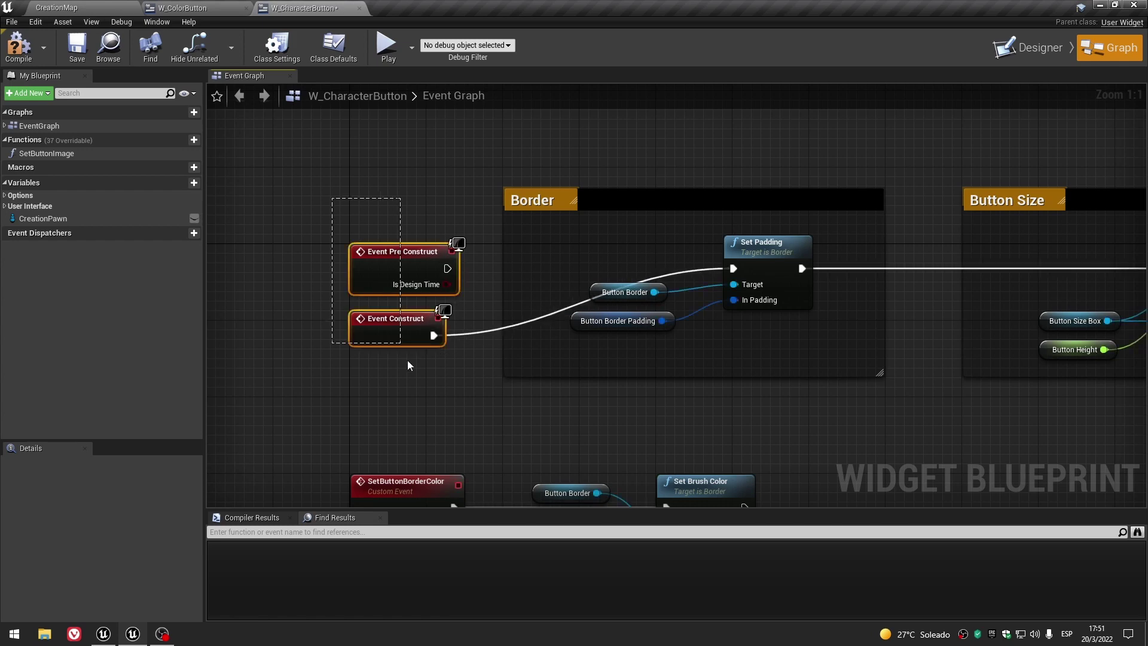
{"action": "key", "text": "q"}
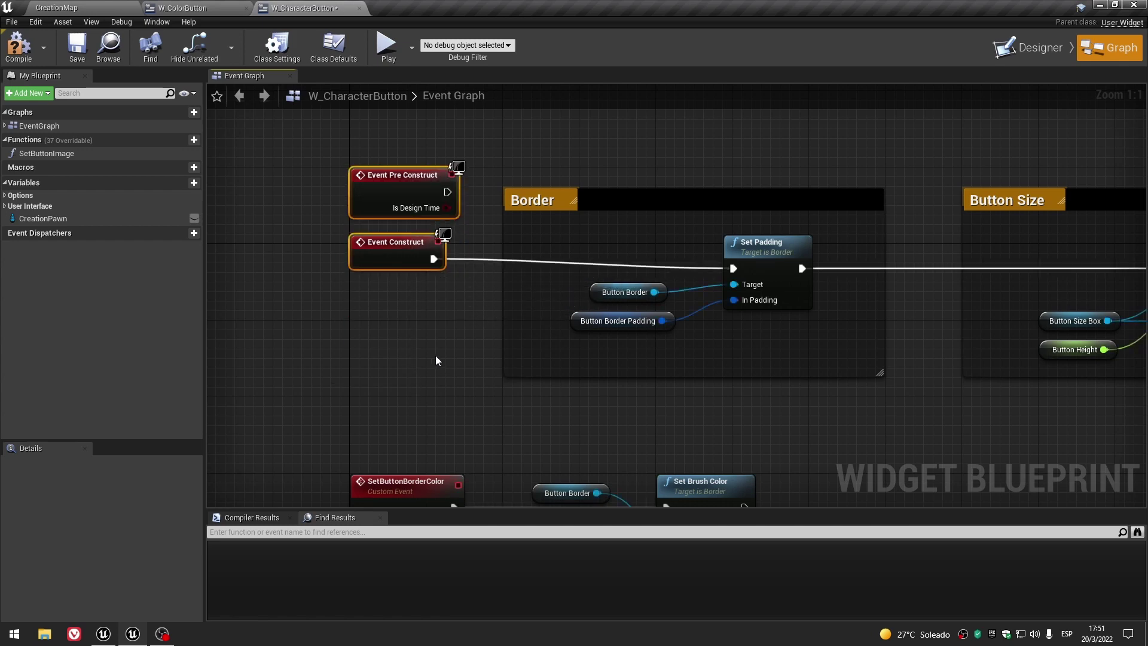
Compile and save W_CharacterButton, then close it.
{"action": "left_click", "coordinate": [436, 338]}
{"action": "left_click", "coordinate": [85, 52]}
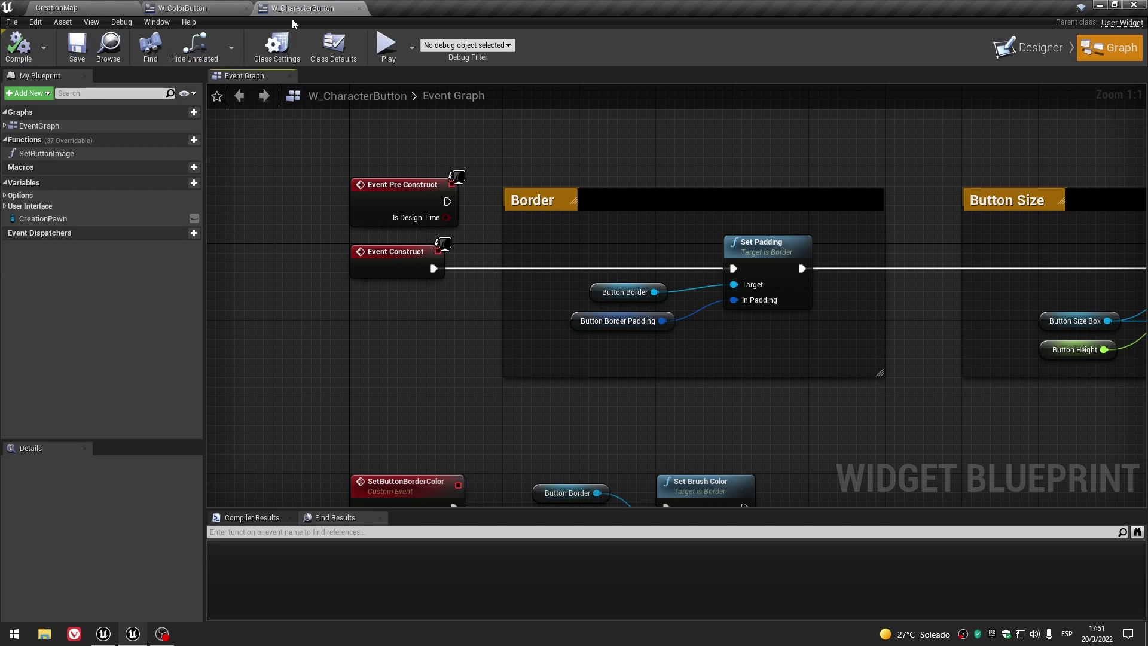
{"action": "left_click", "coordinate": [353, 8]}
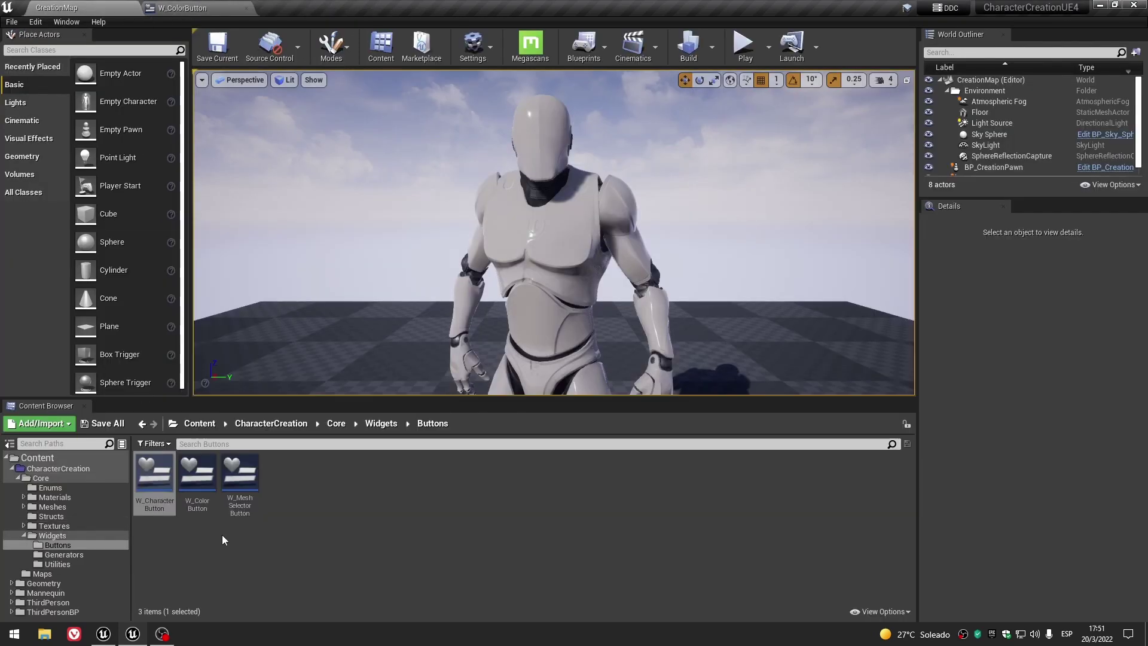
Open W_MeshSelectorButton and add an Event Construct node to its graph.
{"action": "double_click", "coordinate": [240, 473]}
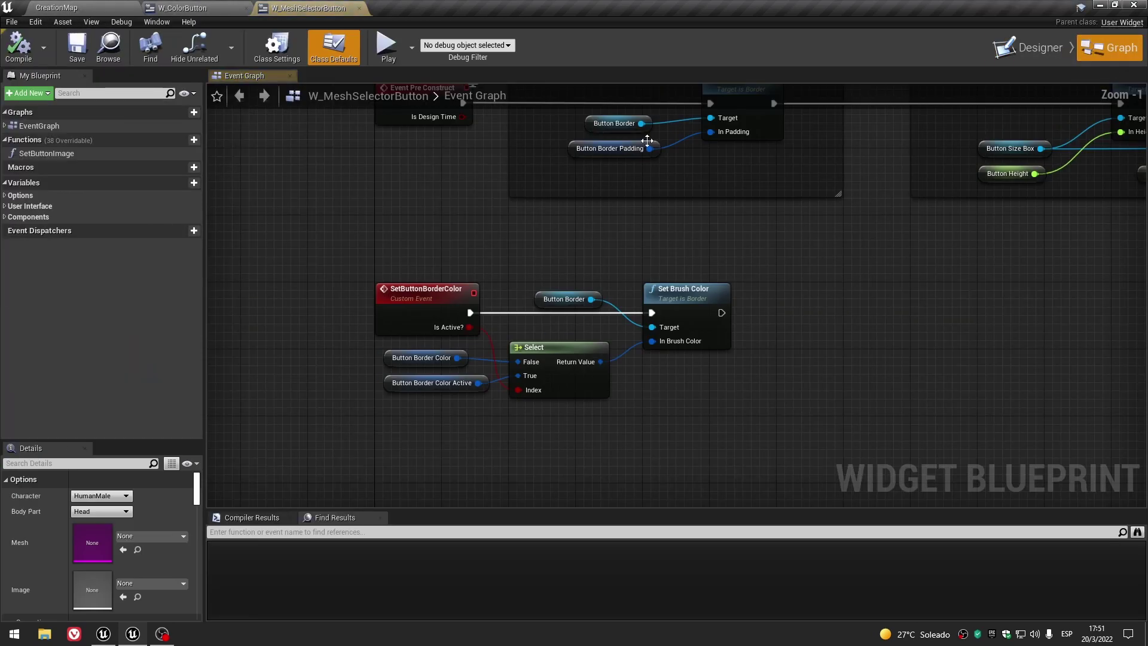
{"action": "scroll", "coordinate": [384, 179], "scroll_direction": "up", "scroll_amount": 2}
{"action": "right_click", "coordinate": [386, 314]}
{"action": "type", "text": "event construc"}
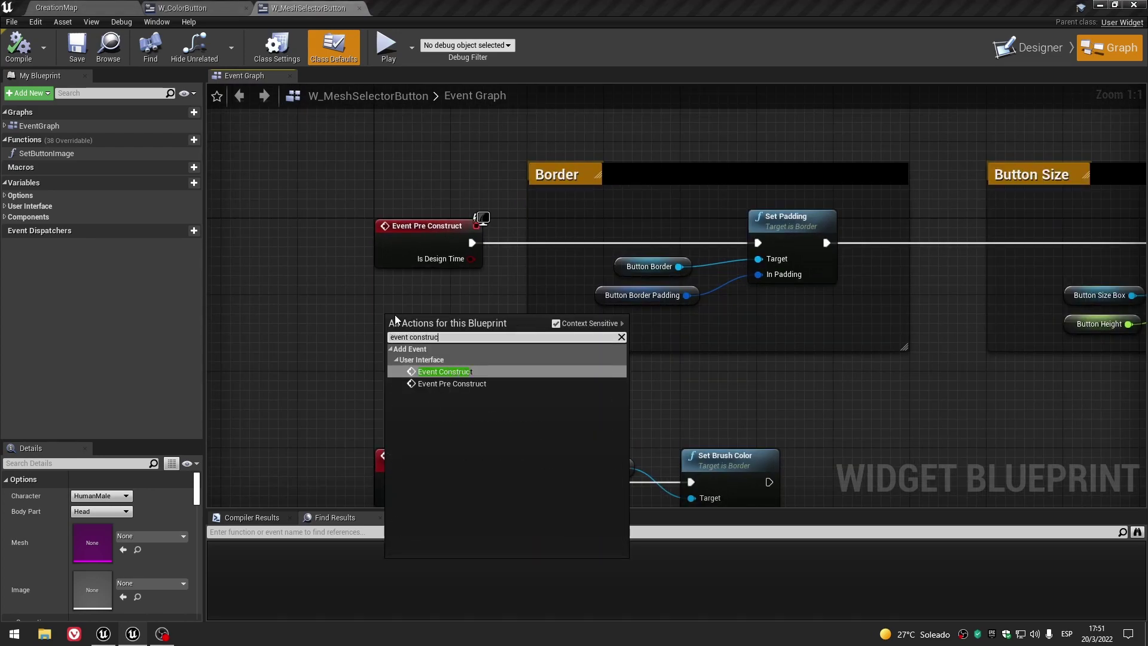
{"action": "left_click", "coordinate": [464, 372]}
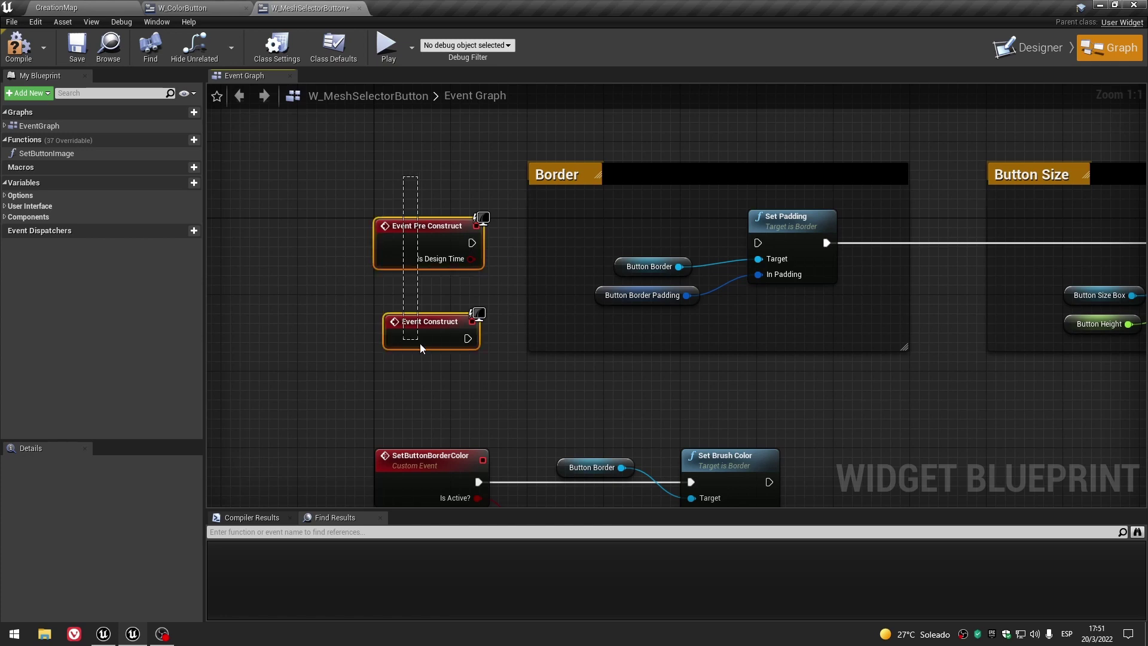
Move both event nodes up and connect Event Construct to Set Padding.
{"action": "left_click_drag", "start_coordinate": [391, 392], "coordinate": [425, 175]}
{"action": "mouse_move", "coordinate": [419, 335]}
{"action": "left_mouse_down"}
{"action": "mouse_move", "coordinate": [419, 239]}
{"action": "mouse_move", "coordinate": [758, 243]}
{"action": "left_mouse_up"}
{"action": "left_click", "coordinate": [463, 313]}
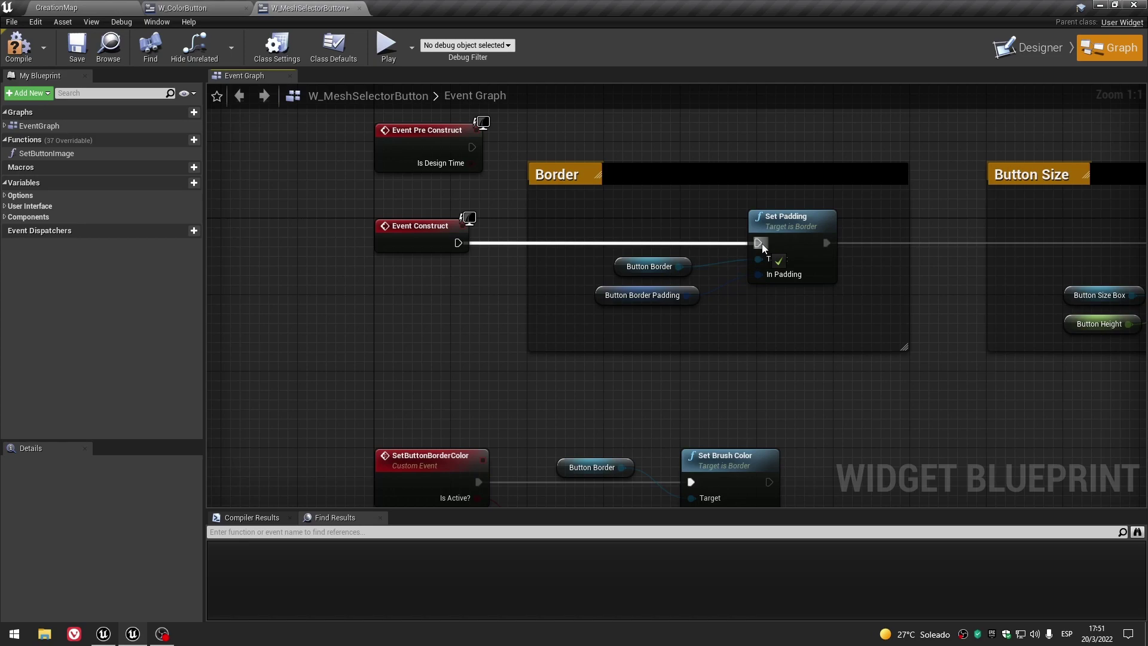
{"action": "scroll", "coordinate": [443, 304], "scroll_direction": "down", "scroll_amount": 3}
{"action": "scroll", "coordinate": [428, 191], "scroll_direction": "up", "scroll_amount": 3}
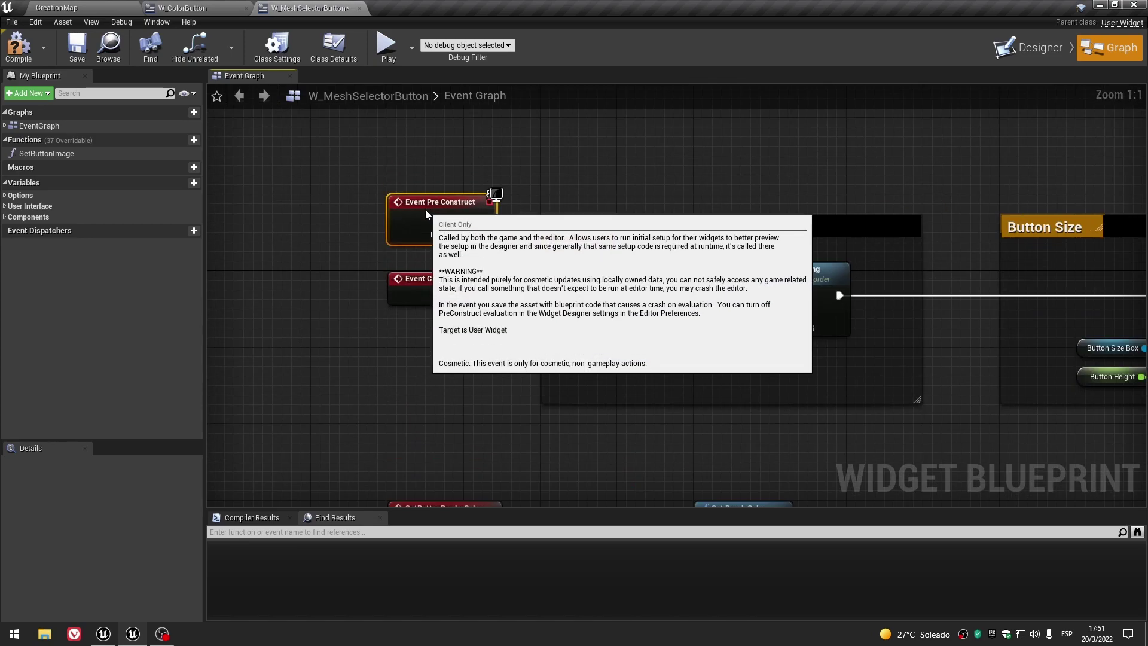
{"action": "scroll", "coordinate": [428, 191], "scroll_direction": "down", "scroll_amount": 5}
{"action": "scroll", "coordinate": [380, 300], "scroll_direction": "up", "scroll_amount": 4}
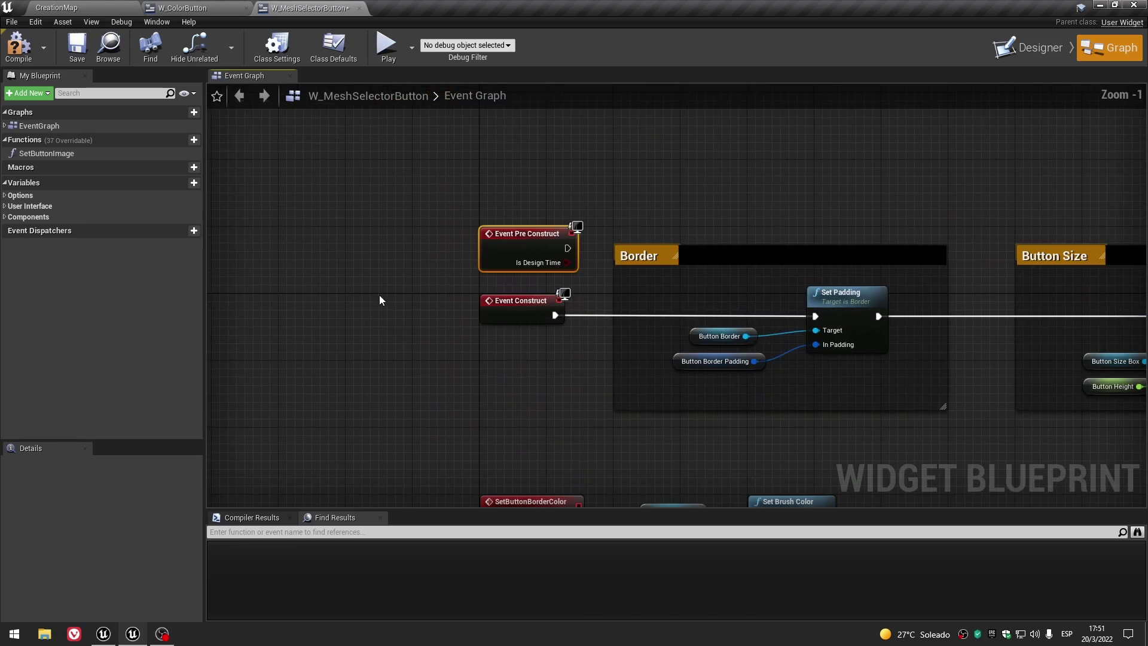
Compile and save W_MeshSelectorButton, then return to the CreationMap level.
{"action": "left_click", "coordinate": [18, 47]}
{"action": "left_click", "coordinate": [77, 45]}
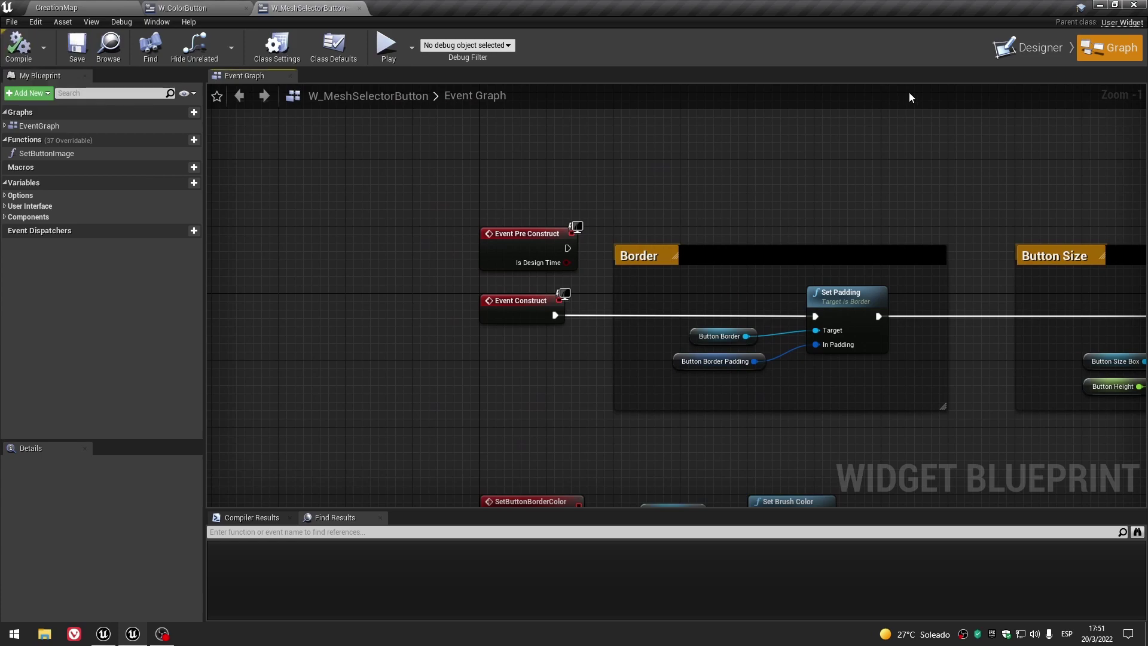
{"action": "left_click", "coordinate": [1014, 51]}
{"action": "scroll", "coordinate": [339, 158], "scroll_direction": "up", "scroll_amount": 2}
{"action": "scroll", "coordinate": [511, 318], "scroll_direction": "up", "scroll_amount": 2}
{"action": "scroll", "coordinate": [511, 318], "scroll_direction": "up", "scroll_amount": 5}
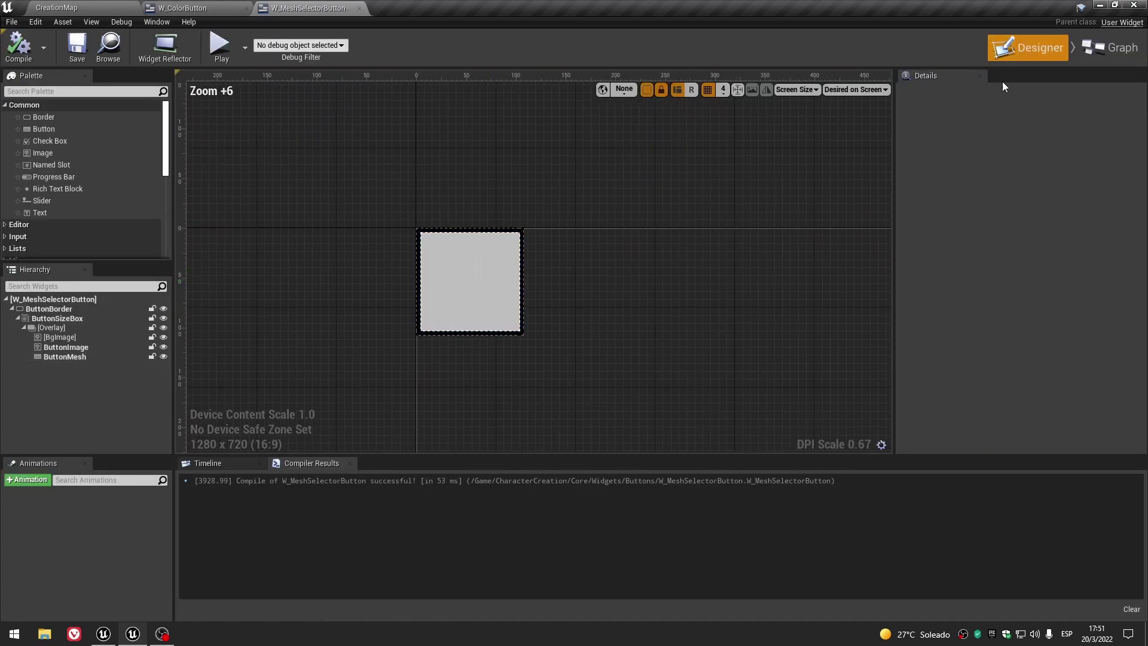
{"action": "left_click", "coordinate": [1112, 49]}
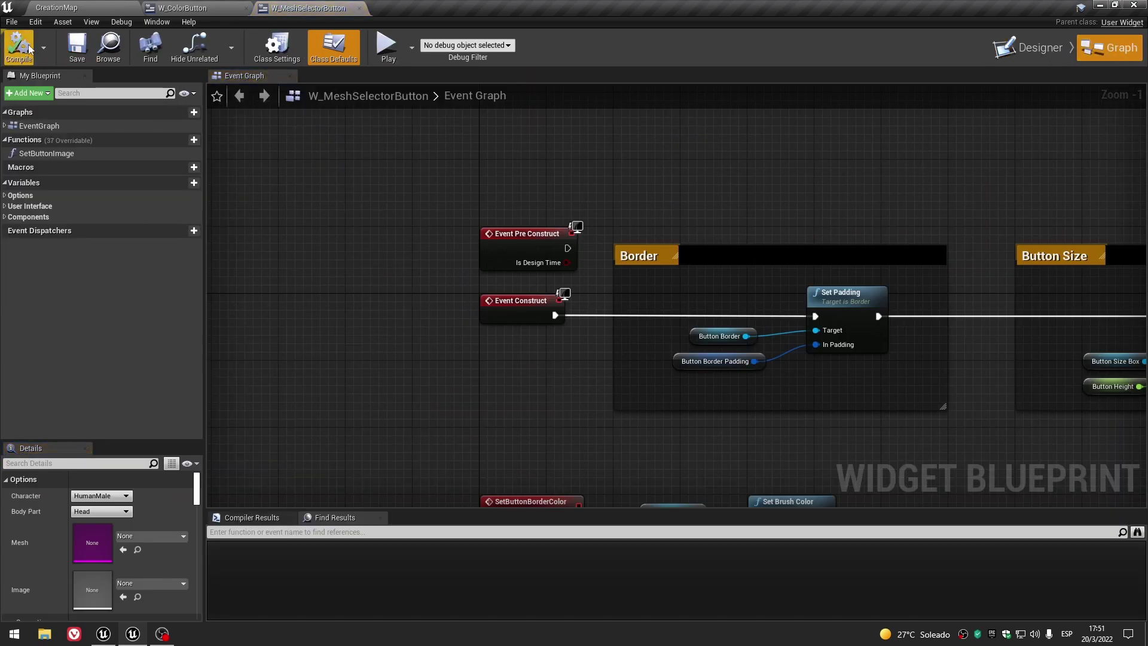
{"action": "left_click", "coordinate": [184, 6]}
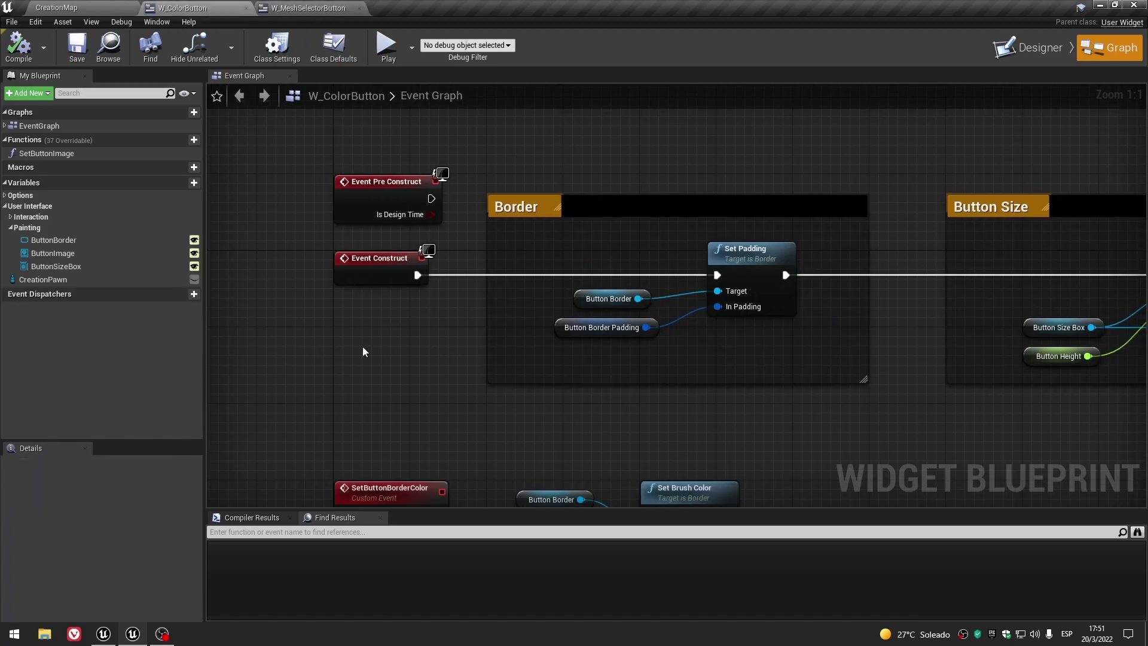
{"action": "left_click", "coordinate": [60, 7]}
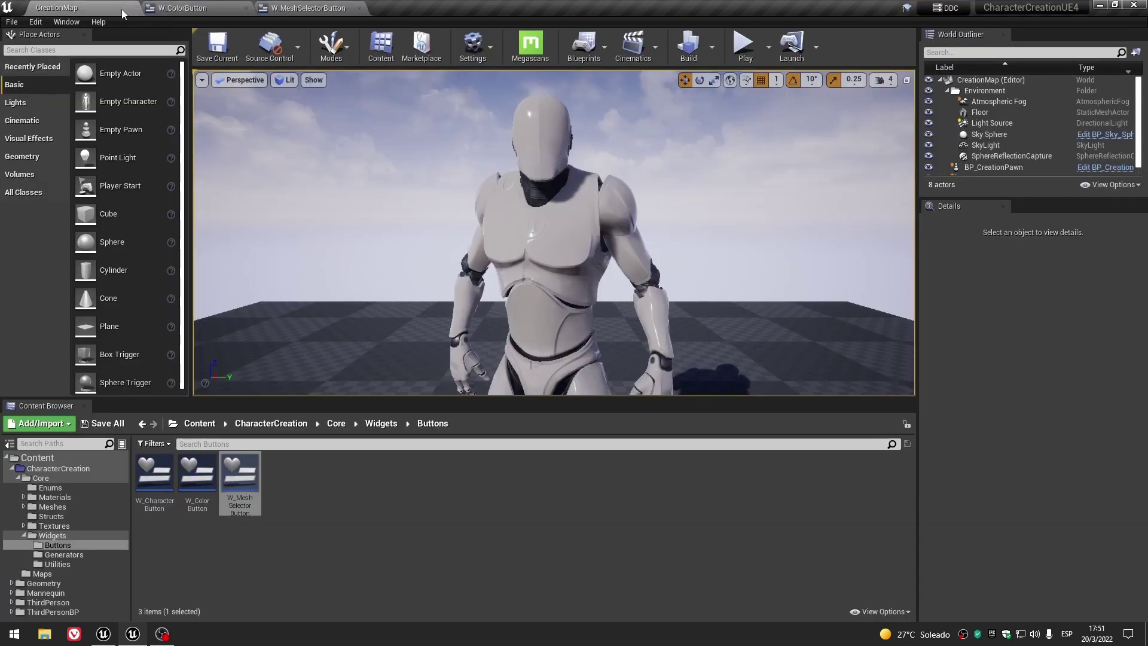
Close the W_MeshSelectorButton and W_CharacterButton editors and return to CreationMap.
{"action": "double_click", "coordinate": [168, 477]}
{"action": "left_click", "coordinate": [1109, 48]}
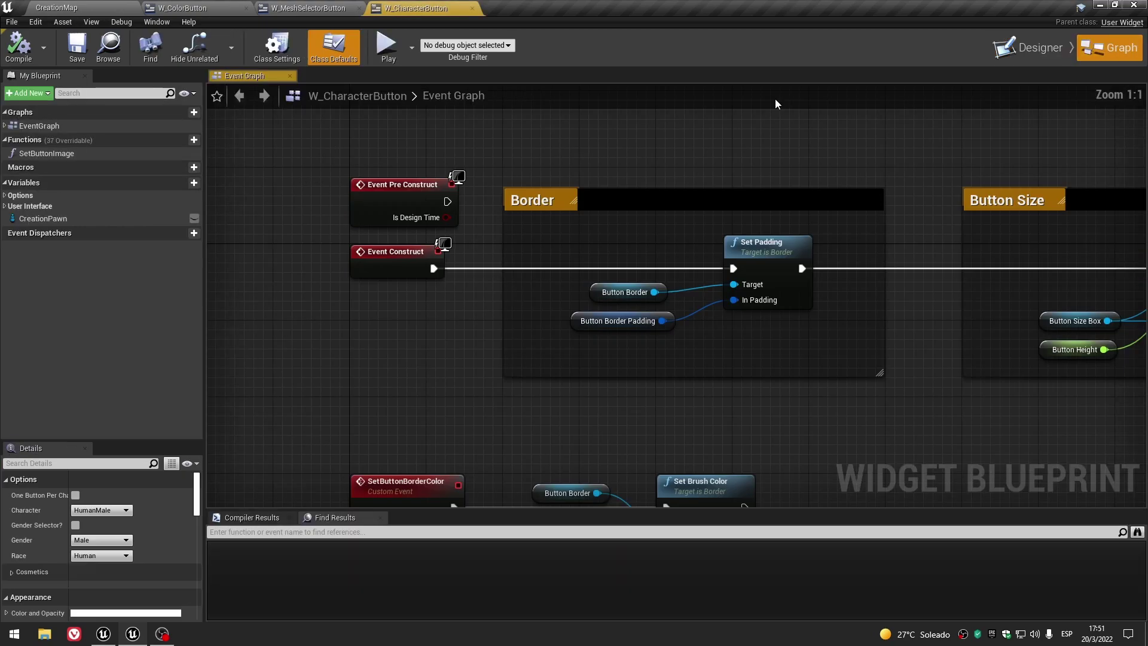
{"action": "left_click", "coordinate": [308, 8]}
{"action": "left_click", "coordinate": [178, 6]}
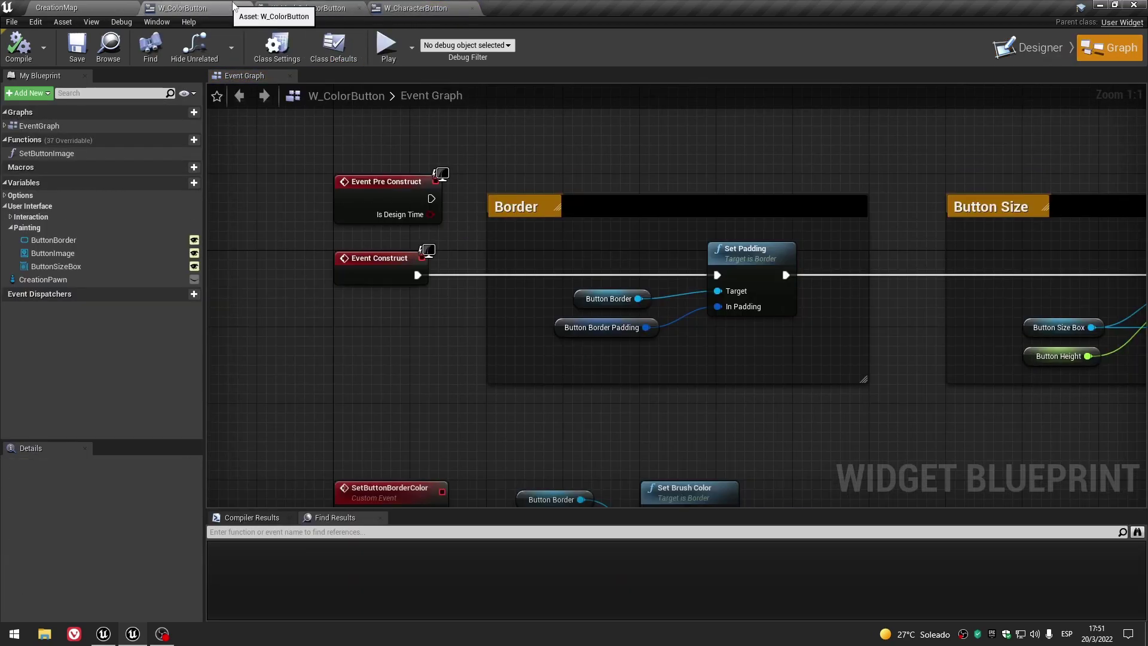
{"action": "left_click", "coordinate": [308, 7]}
{"action": "left_click", "coordinate": [419, 8]}
{"action": "left_click", "coordinate": [472, 8]}
{"action": "left_click", "coordinate": [358, 8]}
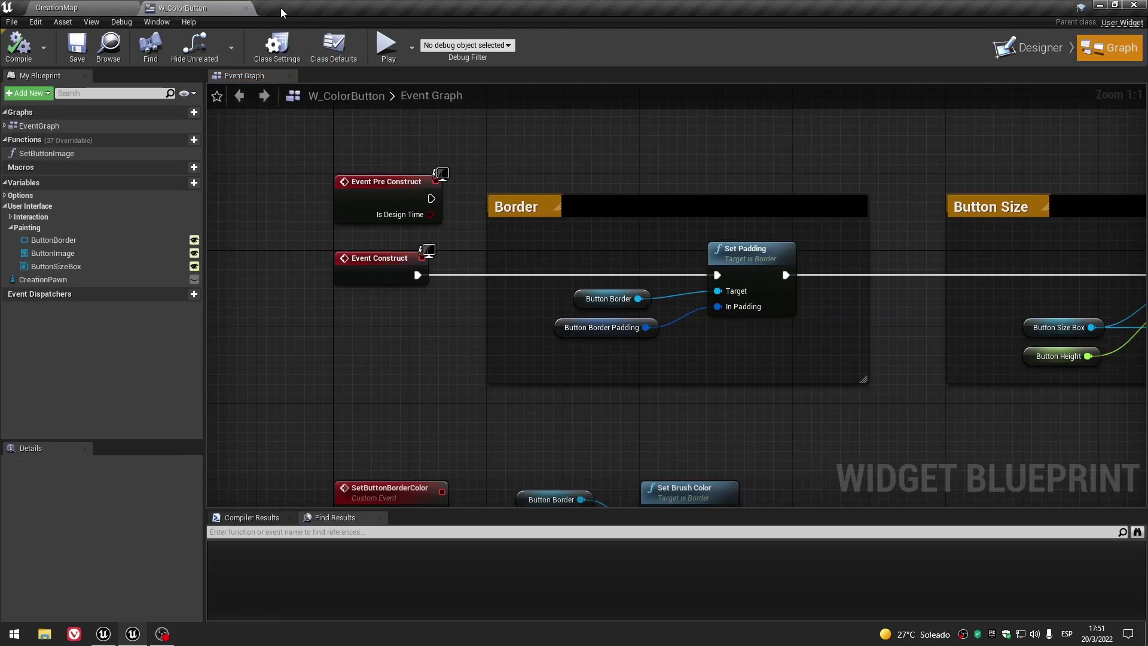
{"action": "left_click", "coordinate": [57, 7]}
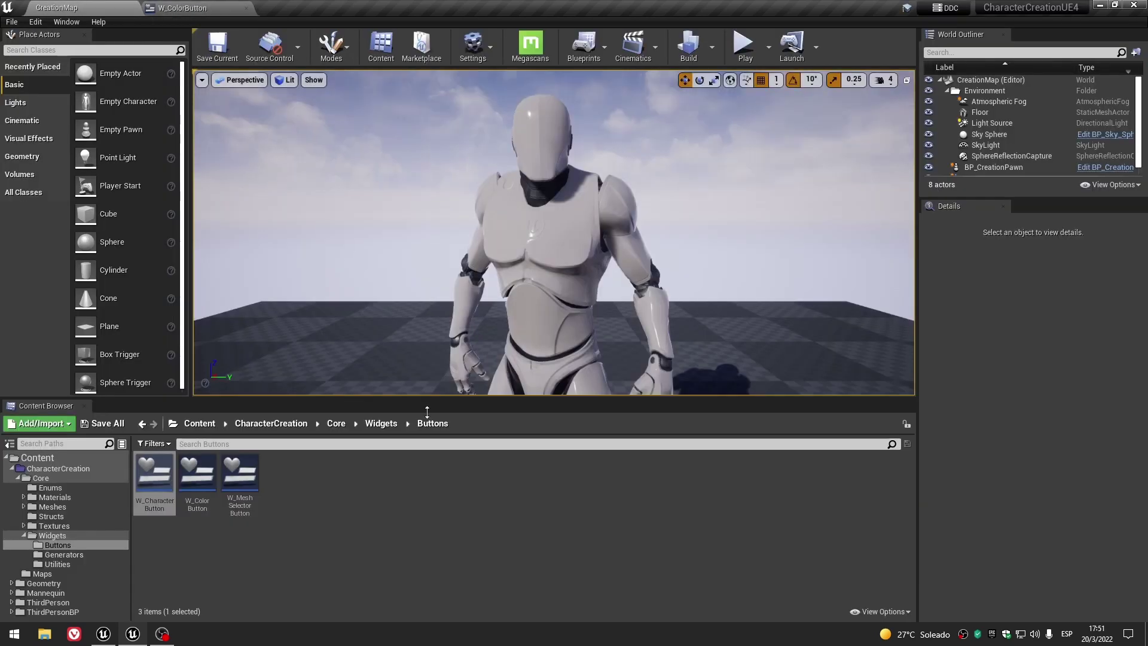
Open W_CreationWidget from the Core folder and compile it.
{"action": "left_click", "coordinate": [381, 424]}
{"action": "left_click", "coordinate": [335, 423]}
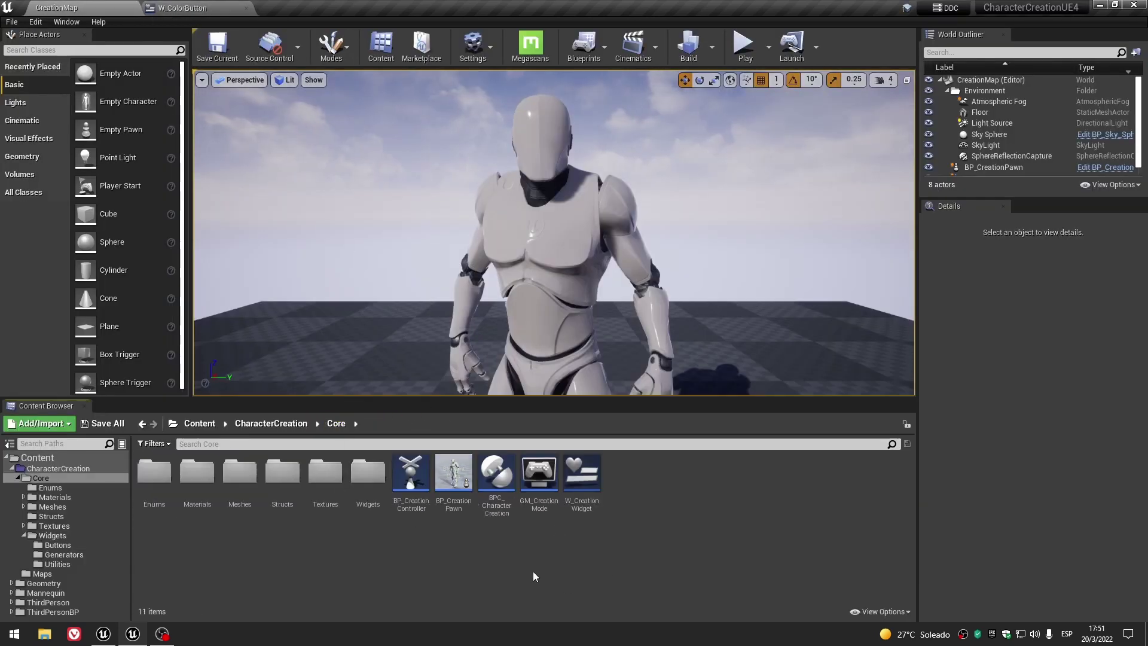
{"action": "double_click", "coordinate": [595, 484]}
{"action": "left_click", "coordinate": [18, 45]}
Launch a standalone preview and try the male/female and white/blue body options.
{"action": "left_click", "coordinate": [222, 49]}
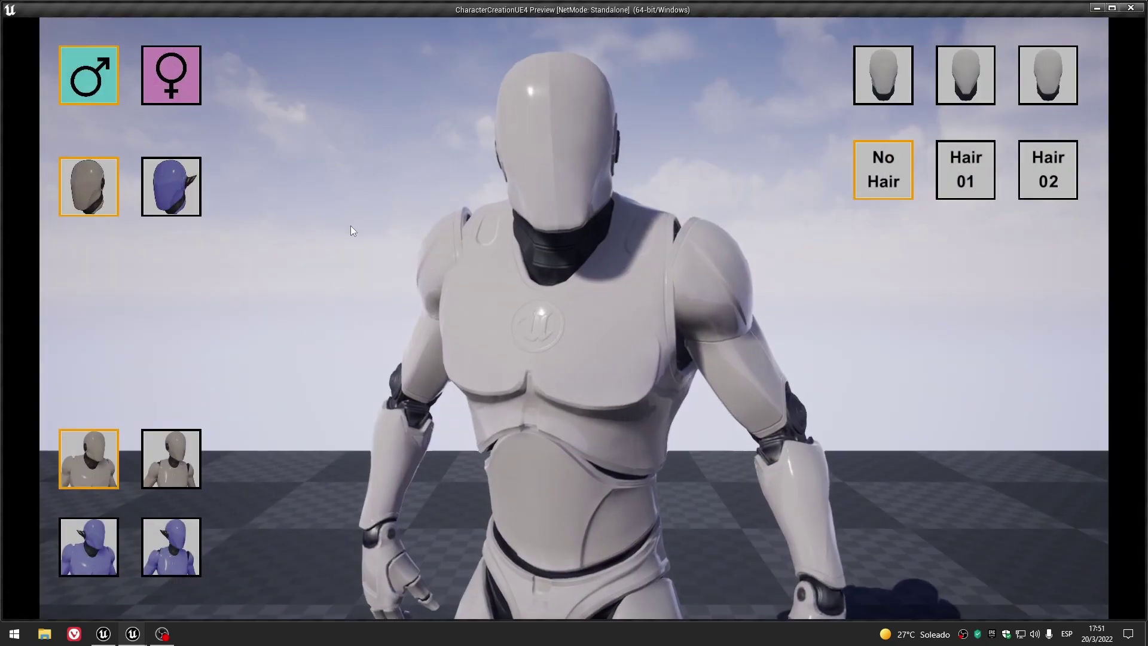
{"action": "left_click", "coordinate": [173, 83]}
{"action": "left_click", "coordinate": [171, 186]}
{"action": "left_click", "coordinate": [88, 547]}
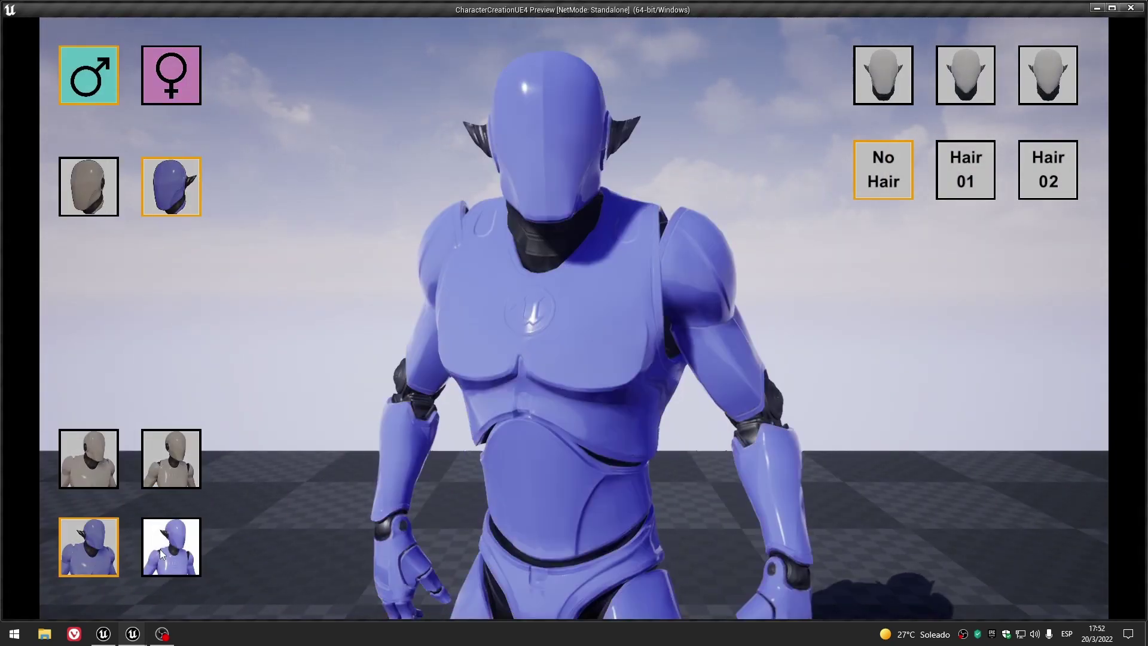
{"action": "left_click", "coordinate": [171, 459]}
{"action": "left_click", "coordinate": [89, 459]}
{"action": "left_click", "coordinate": [171, 547]}
{"action": "left_click", "coordinate": [88, 546]}
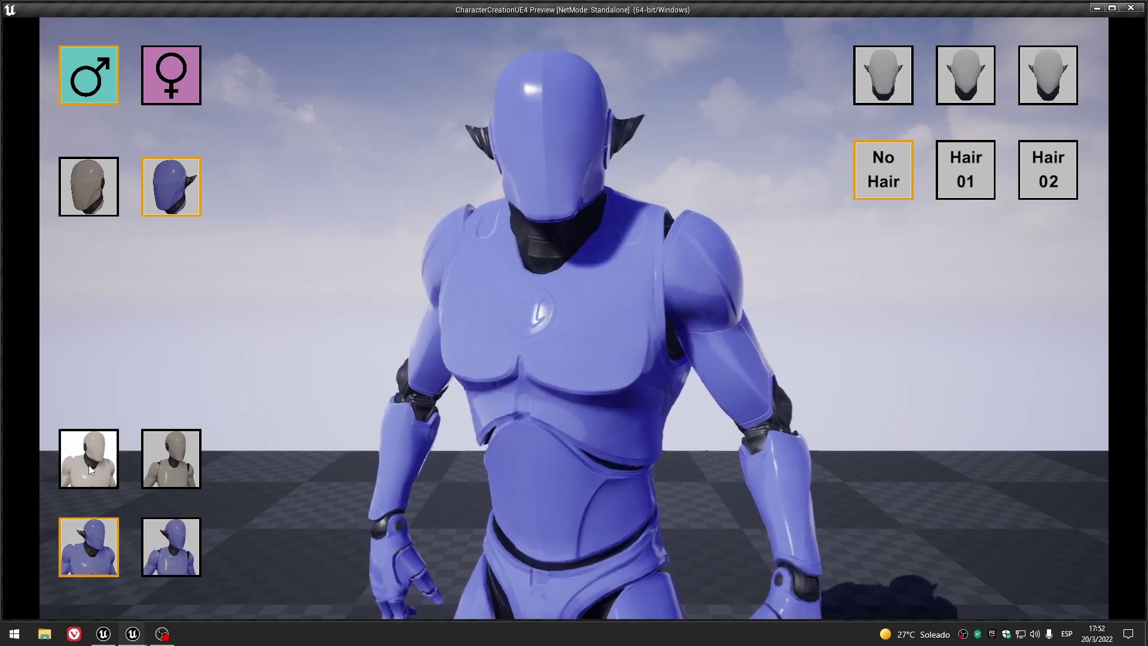
{"action": "left_click", "coordinate": [88, 459]}
{"action": "left_click", "coordinate": [164, 65]}
{"action": "left_click", "coordinate": [171, 547]}
{"action": "left_click", "coordinate": [89, 546]}
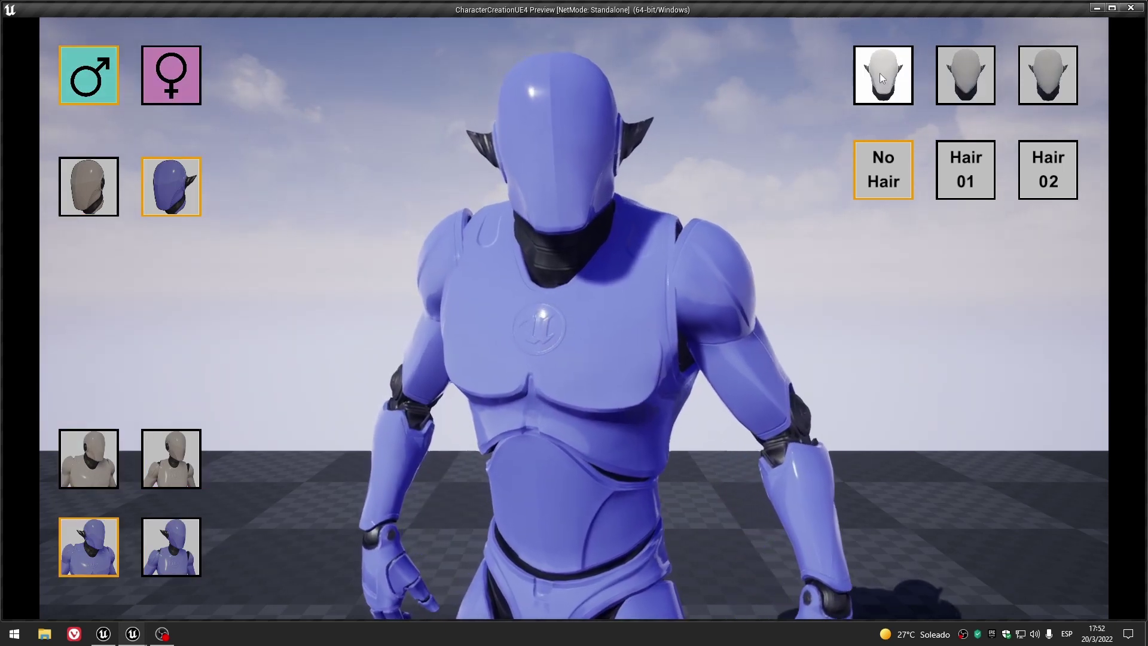
Try the second and first head options, then stop the preview with Esc.
{"action": "left_click", "coordinate": [965, 75]}
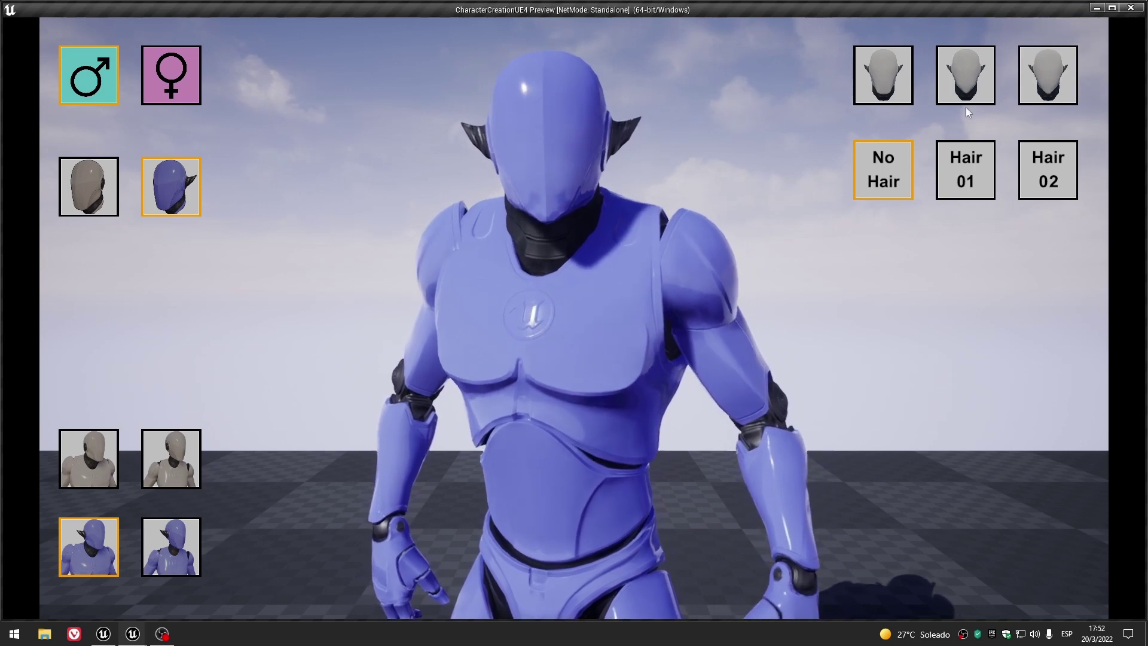
{"action": "left_click", "coordinate": [883, 75]}
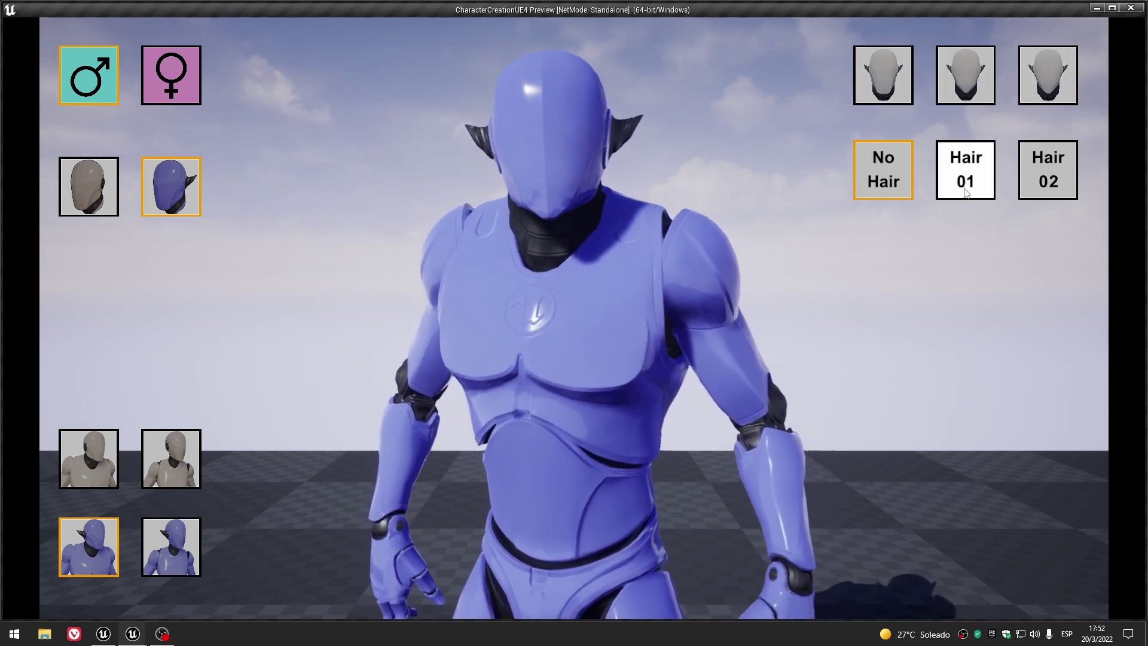
{"action": "key", "text": "Escape"}
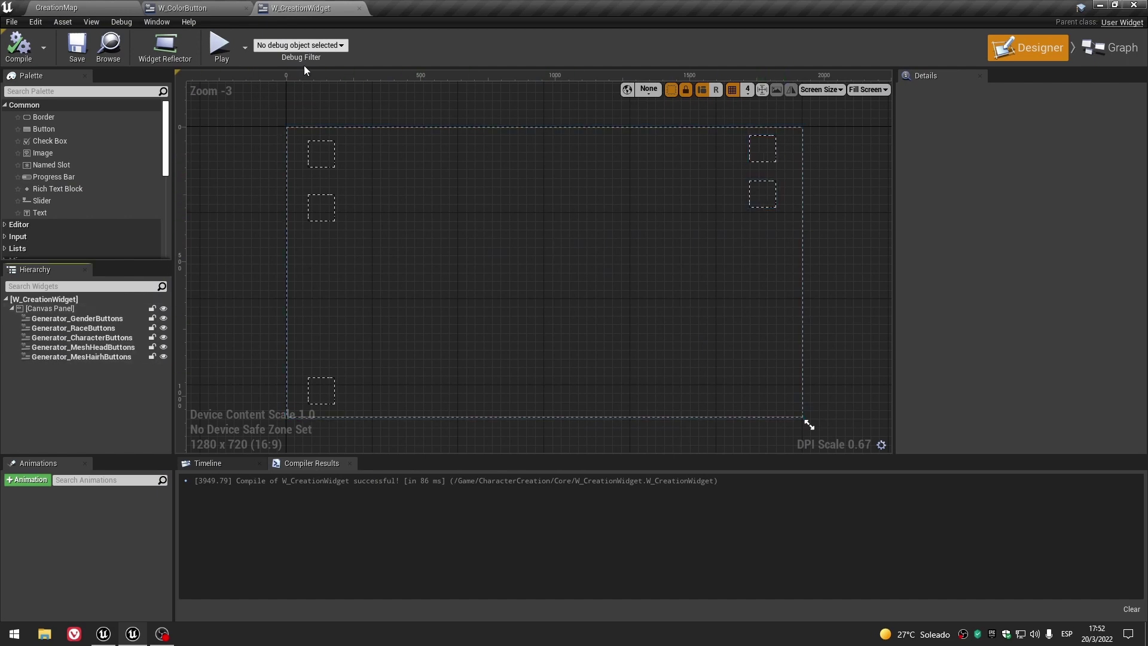
Close W_CreationWidget and W_ColorButton, then browse into the Widgets > Buttons folder.
{"action": "left_click", "coordinate": [359, 9]}
{"action": "scroll", "coordinate": [350, 325], "scroll_direction": "down", "scroll_amount": 4}
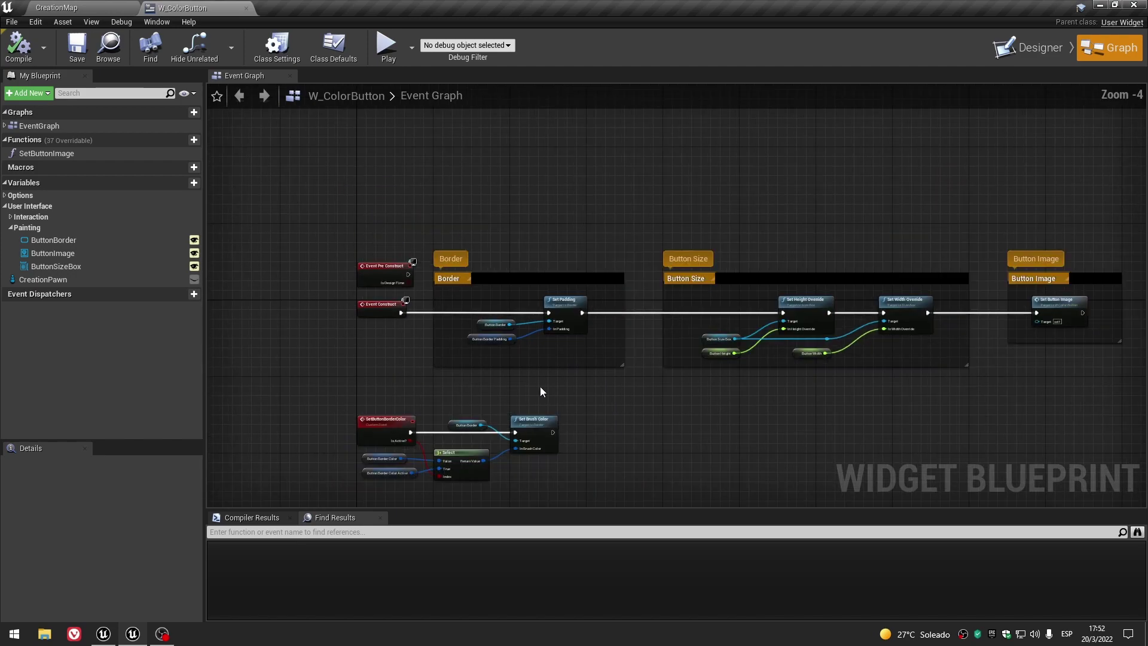
{"action": "right_click_drag", "start_coordinate": [472, 379], "coordinate": [343, 376]}
{"action": "scroll", "coordinate": [594, 357], "scroll_direction": "up", "scroll_amount": 4}
{"action": "mouse_move", "coordinate": [594, 357]}
{"action": "right_mouse_down"}
{"action": "mouse_move", "coordinate": [651, 424]}
{"action": "mouse_move", "coordinate": [796, 413]}
{"action": "right_mouse_up"}
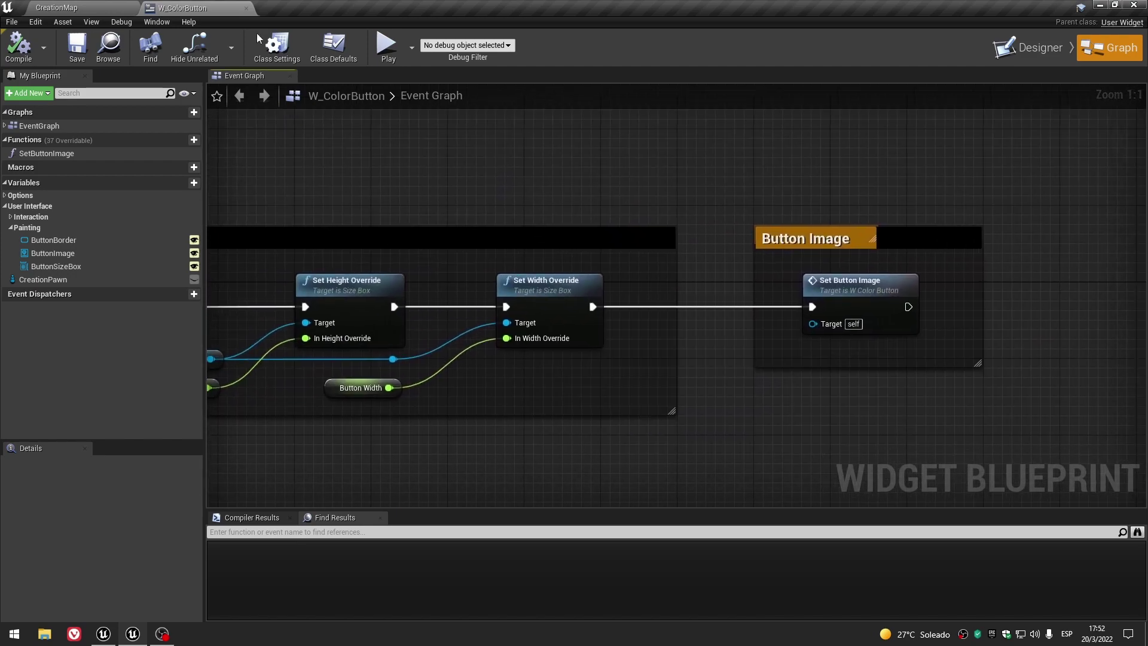
{"action": "left_click", "coordinate": [245, 8]}
{"action": "double_click", "coordinate": [363, 496]}
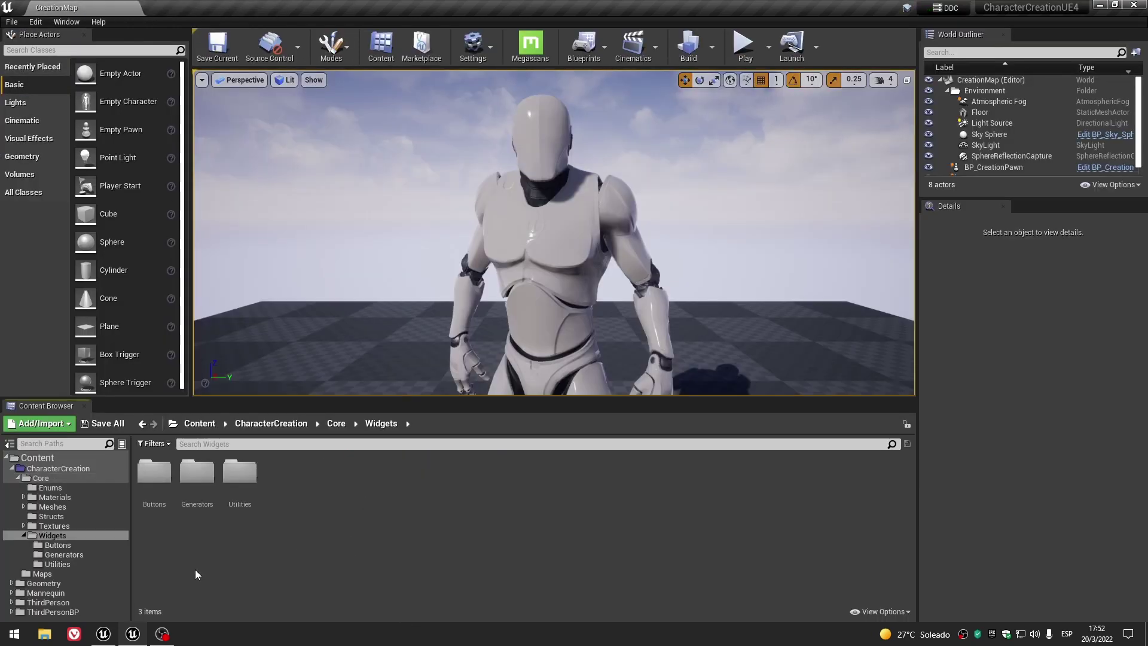
{"action": "double_click", "coordinate": [157, 478]}
Open W_ColorButton, select ButtonAvatar, and reset its Normal, Hovered and Pressed brushes to default.
{"action": "double_click", "coordinate": [200, 499]}
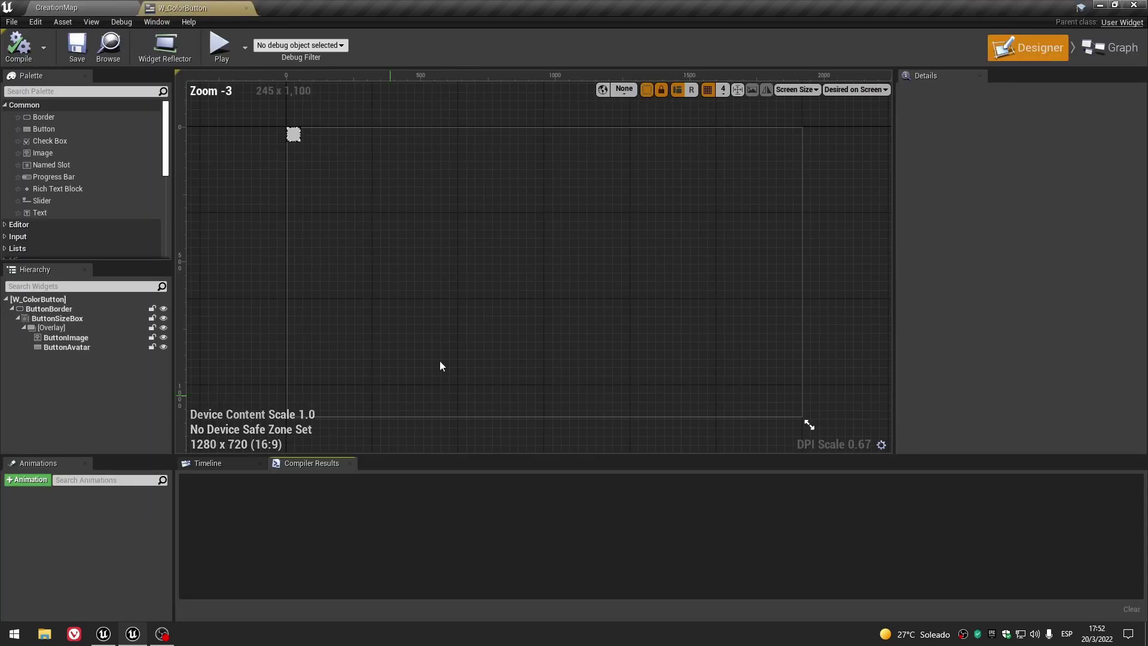
{"action": "scroll", "coordinate": [466, 296], "scroll_direction": "up", "scroll_amount": 5}
{"action": "scroll", "coordinate": [387, 282], "scroll_direction": "up", "scroll_amount": 5}
{"action": "left_click", "coordinate": [387, 281]}
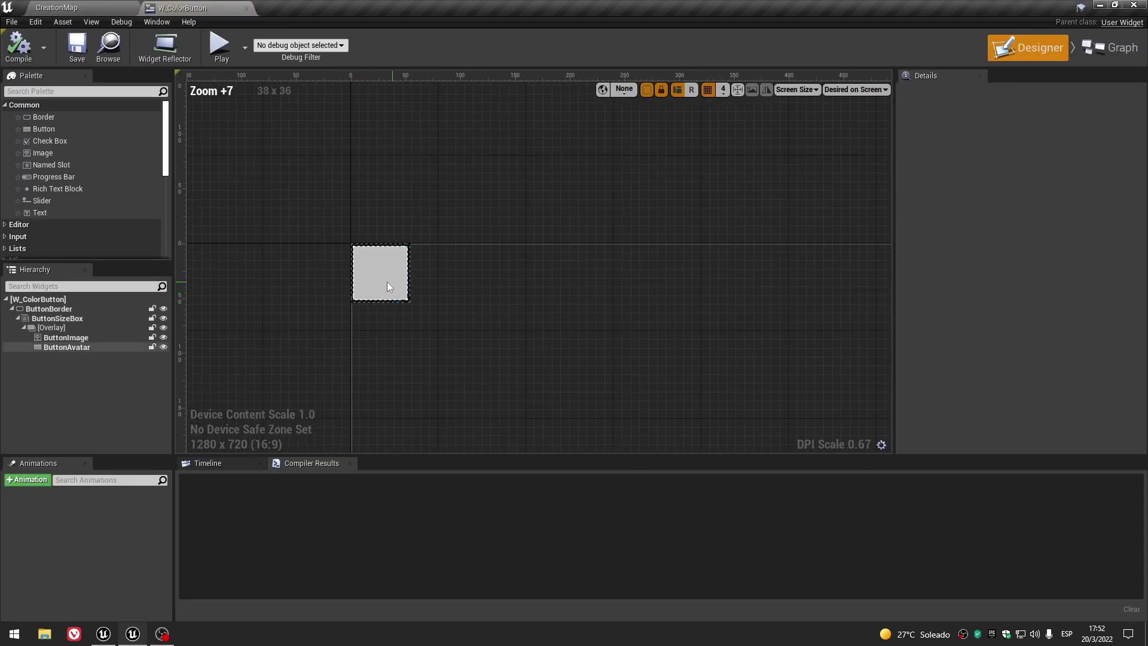
{"action": "left_click", "coordinate": [901, 214]}
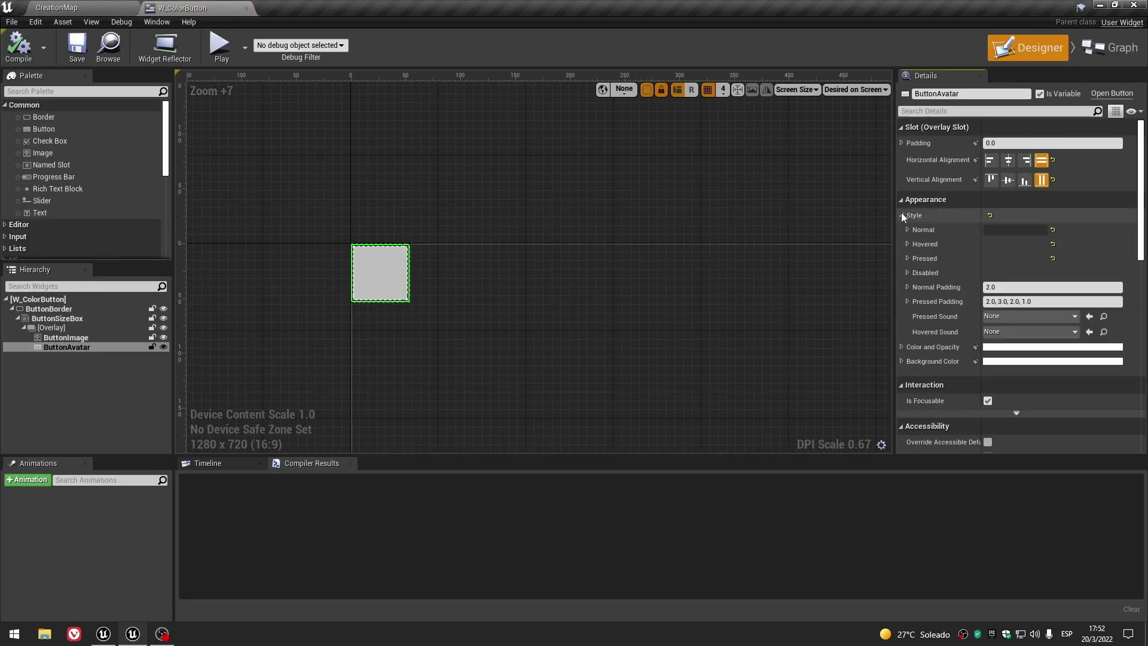
{"action": "scroll", "coordinate": [450, 273], "scroll_direction": "up", "scroll_amount": 4}
{"action": "right_click_drag", "start_coordinate": [450, 272], "coordinate": [548, 256]}
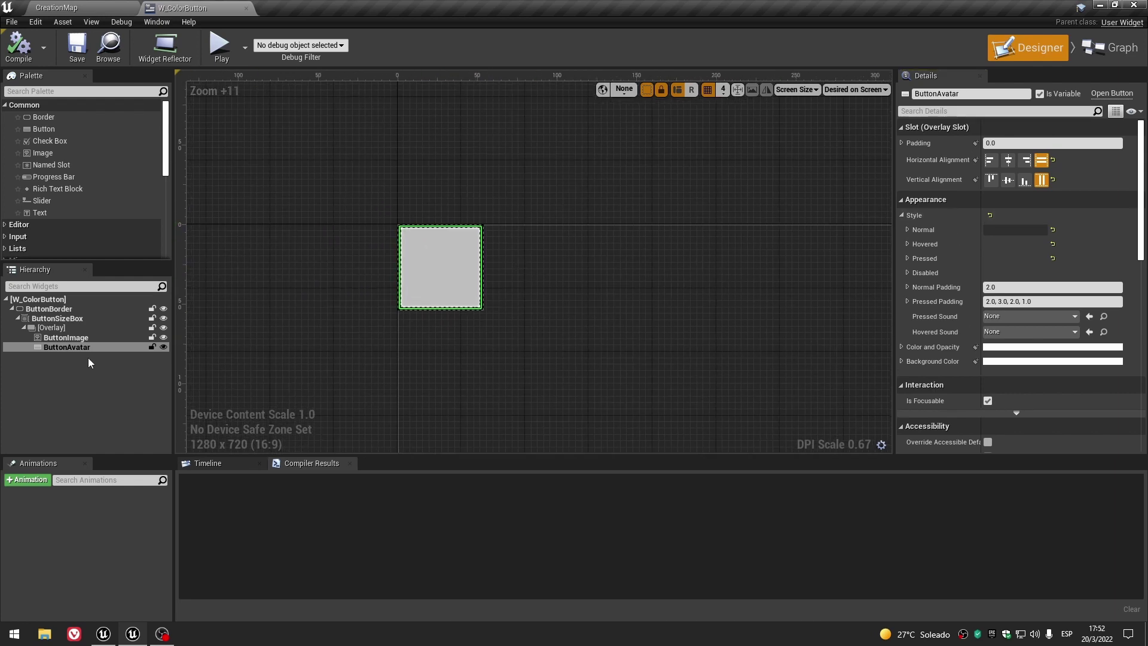
{"action": "left_click", "coordinate": [1052, 229]}
{"action": "left_click", "coordinate": [1052, 243]}
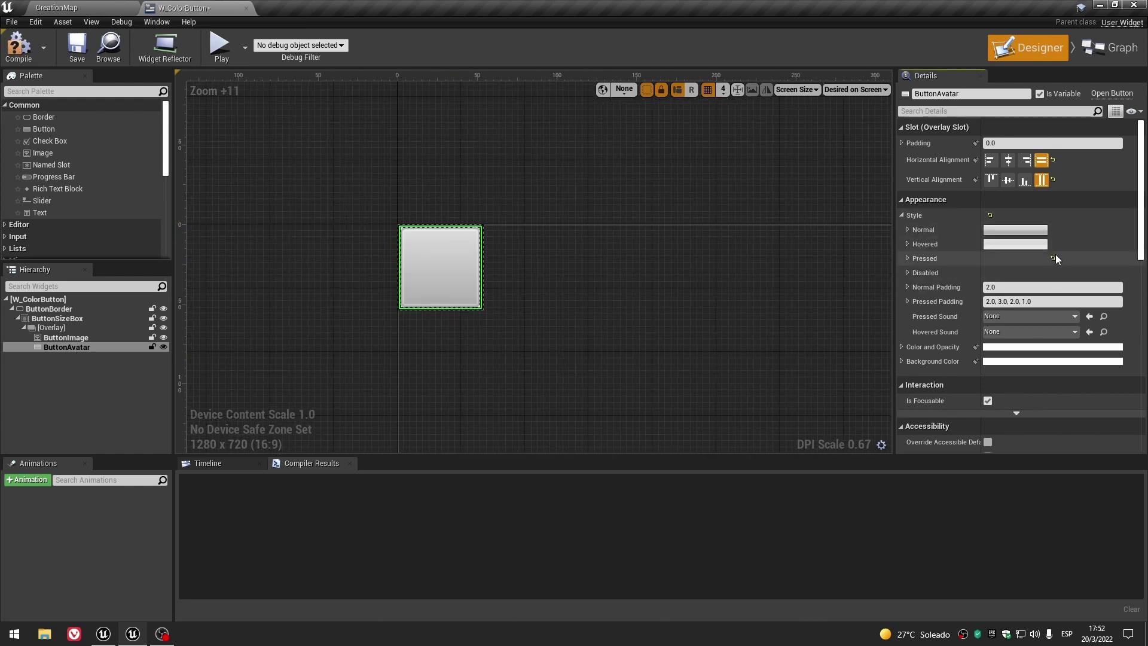
{"action": "left_click", "coordinate": [1053, 257]}
Set the style padding to 0, then restore the Pressed padding default.
{"action": "left_click", "coordinate": [1016, 301]}
{"action": "type", "text": "0"}
{"action": "key", "text": "Return"}
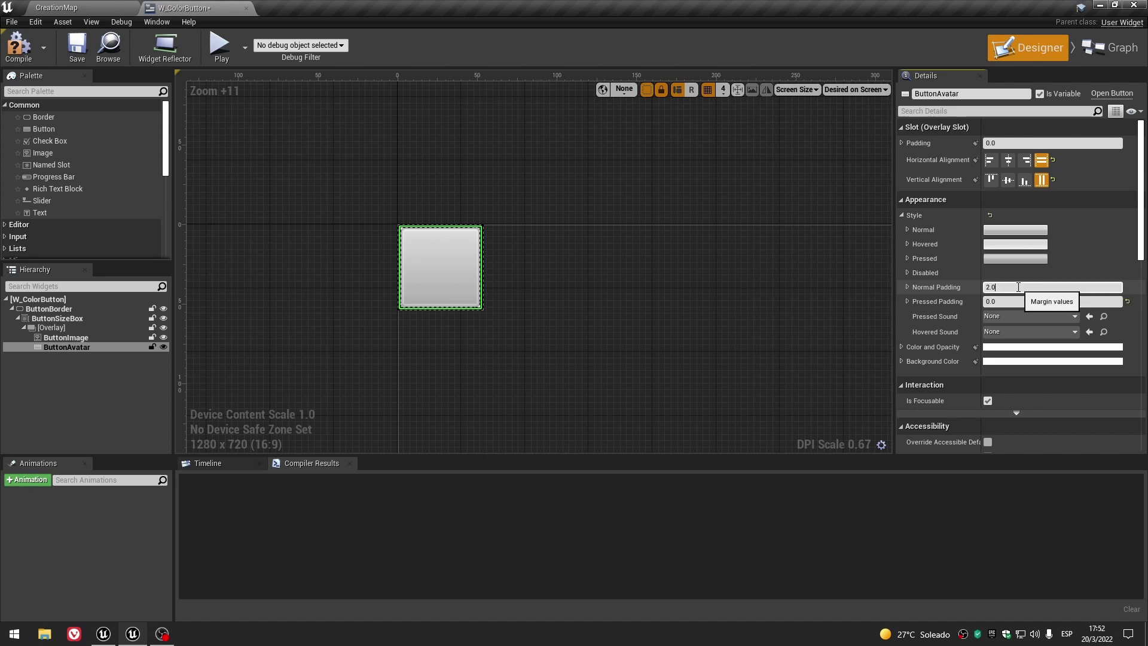
{"action": "type", "text": "0"}
{"action": "key", "text": "Return"}
{"action": "left_click", "coordinate": [1128, 300]}
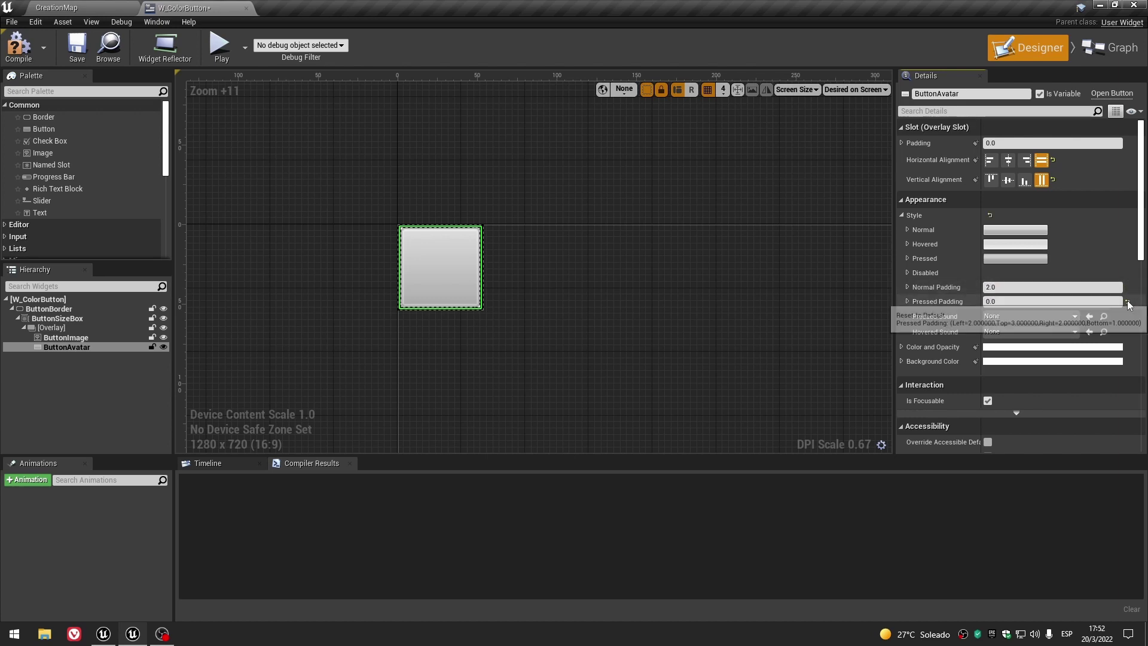
Set Draw As to None for the Normal, Hovered and Pressed styles.
{"action": "left_click", "coordinate": [906, 244]}
{"action": "left_click", "coordinate": [911, 232]}
{"action": "scroll", "coordinate": [932, 268], "scroll_direction": "down", "scroll_amount": 3}
{"action": "scroll", "coordinate": [932, 268], "scroll_direction": "up", "scroll_amount": 2}
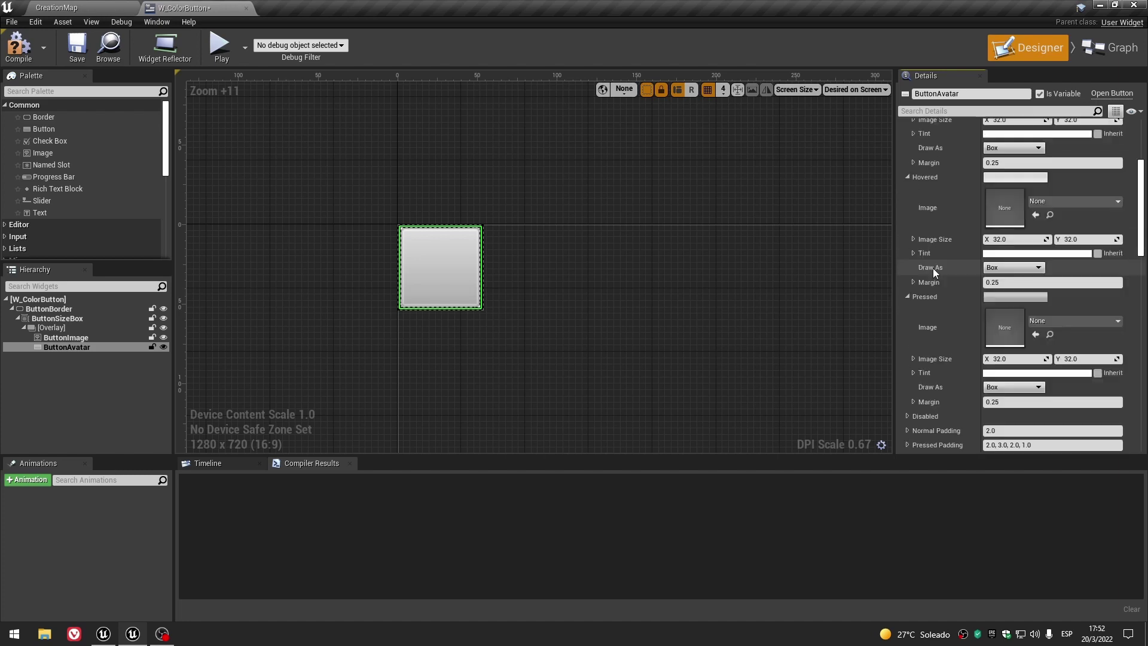
{"action": "scroll", "coordinate": [932, 268], "scroll_direction": "up", "scroll_amount": 2}
{"action": "left_click", "coordinate": [1013, 320]}
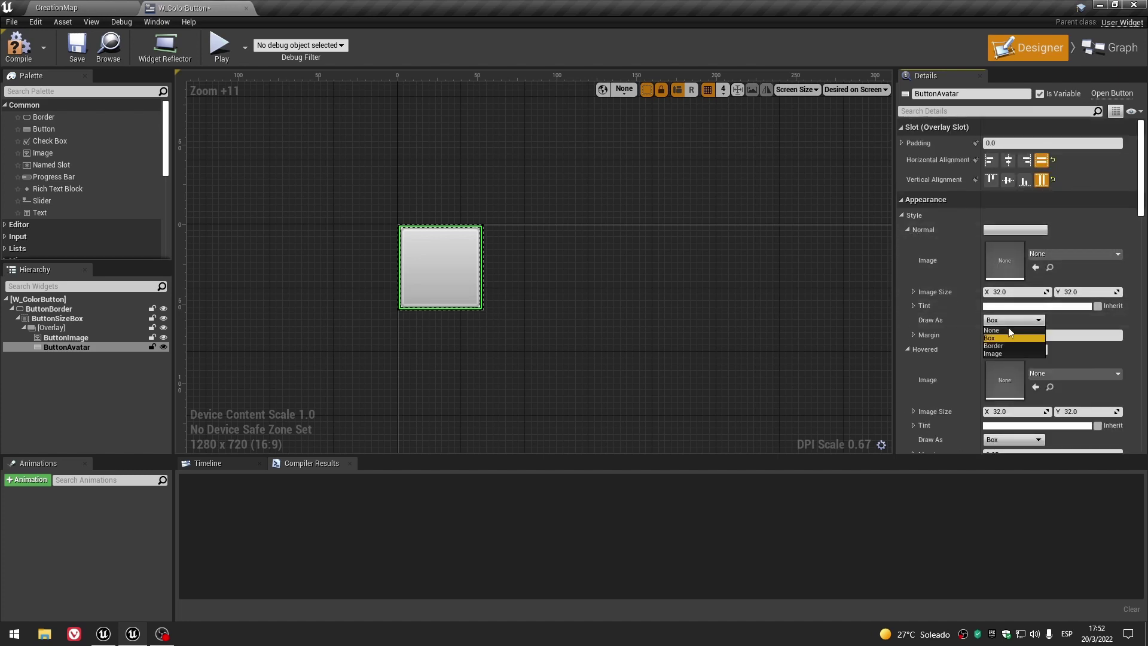
{"action": "left_click", "coordinate": [1010, 339]}
{"action": "left_click", "coordinate": [907, 229]}
{"action": "left_click", "coordinate": [1013, 334]}
{"action": "left_click", "coordinate": [1003, 342]}
{"action": "left_click", "coordinate": [906, 244]}
{"action": "left_click", "coordinate": [1013, 348]}
{"action": "left_click", "coordinate": [999, 361]}
{"action": "left_click", "coordinate": [907, 258]}
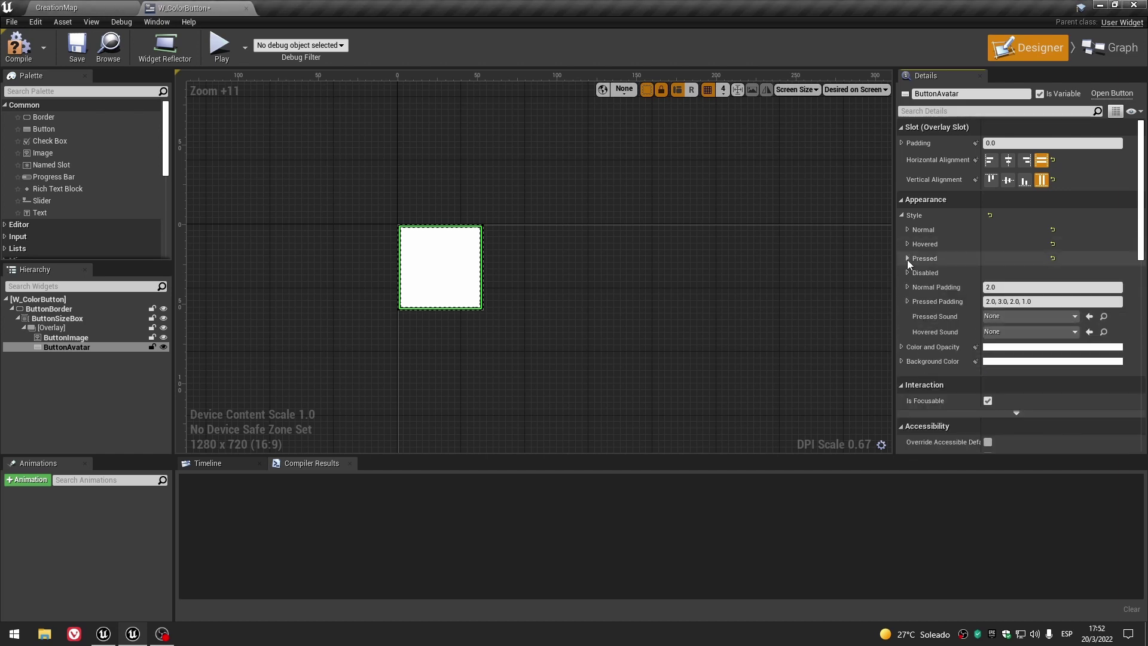
Compile and save W_ColorButton, then add an On Hovered event for ButtonAvatar.
{"action": "left_click", "coordinate": [18, 45]}
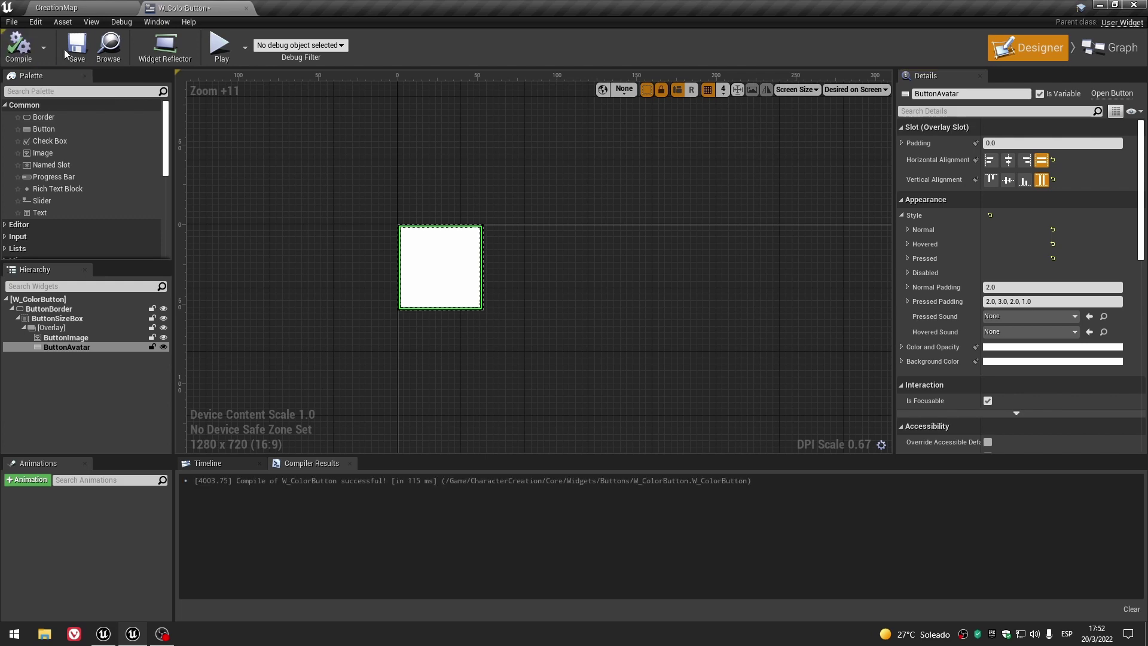
{"action": "left_click", "coordinate": [85, 383]}
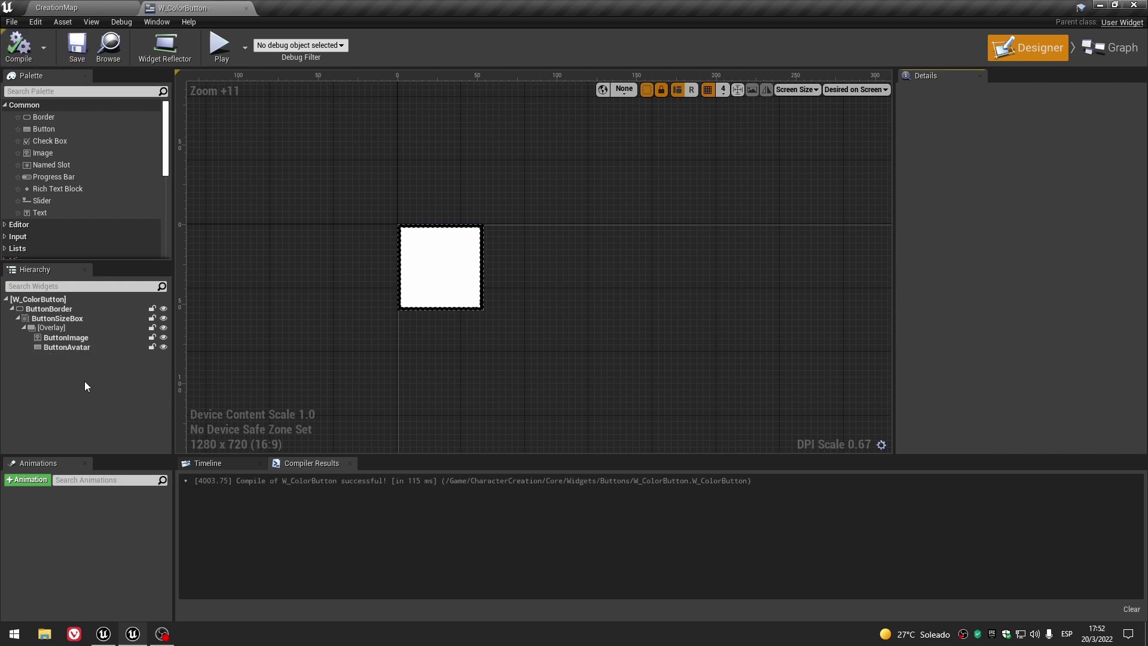
{"action": "left_click", "coordinate": [74, 347]}
{"action": "scroll", "coordinate": [951, 343], "scroll_direction": "down", "scroll_amount": 5}
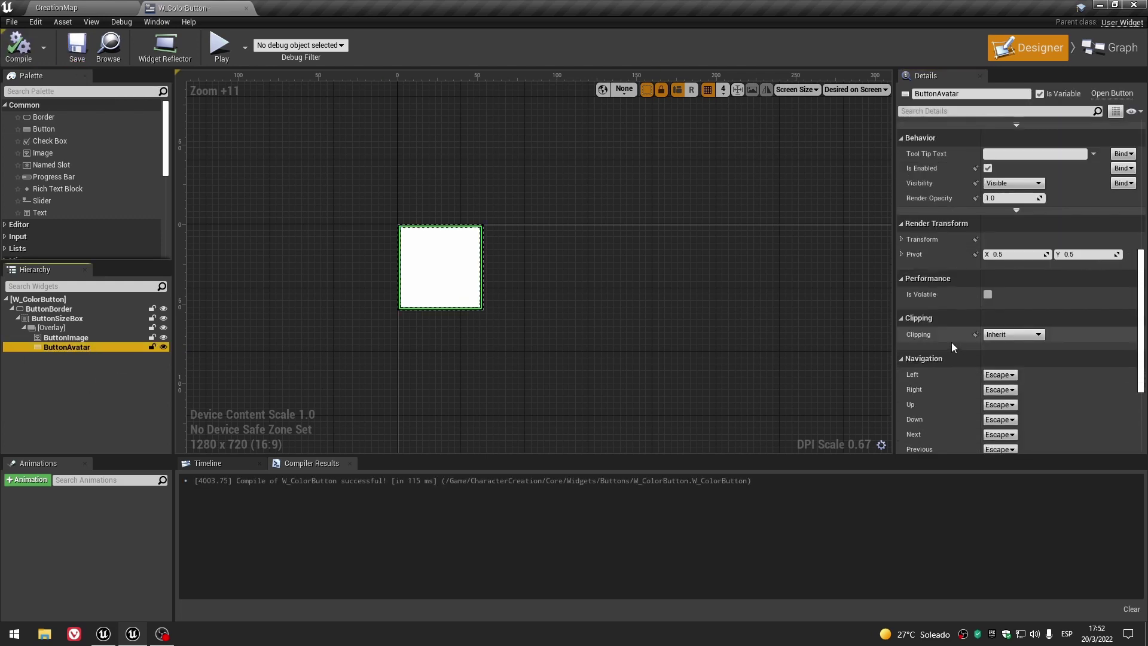
{"action": "scroll", "coordinate": [951, 342], "scroll_direction": "down", "scroll_amount": 5}
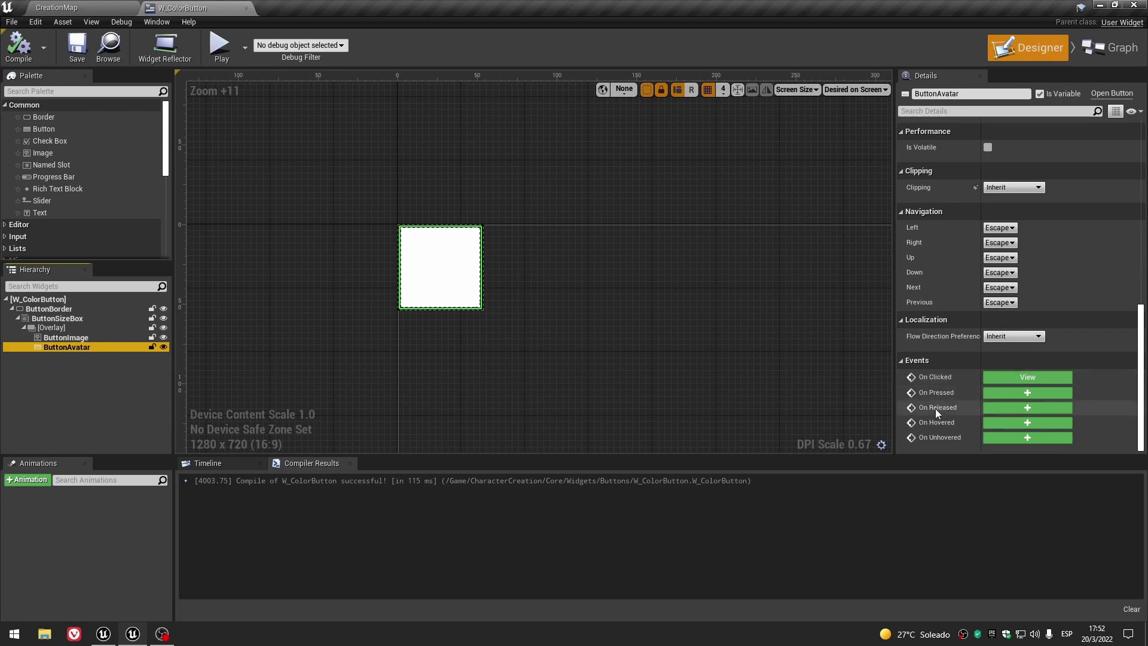
{"action": "left_click", "coordinate": [1016, 422]}
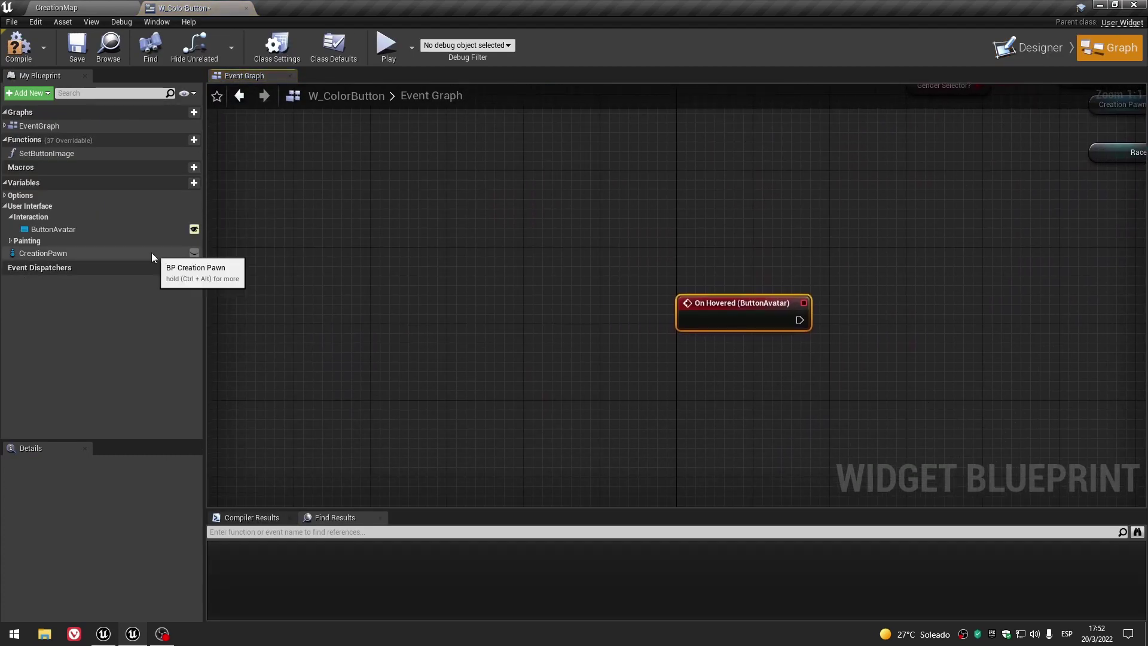
Add an On Unhovered event for ButtonAvatar from the Details events list.
{"action": "left_click", "coordinate": [90, 229]}
{"action": "scroll", "coordinate": [77, 579], "scroll_direction": "down", "scroll_amount": 3}
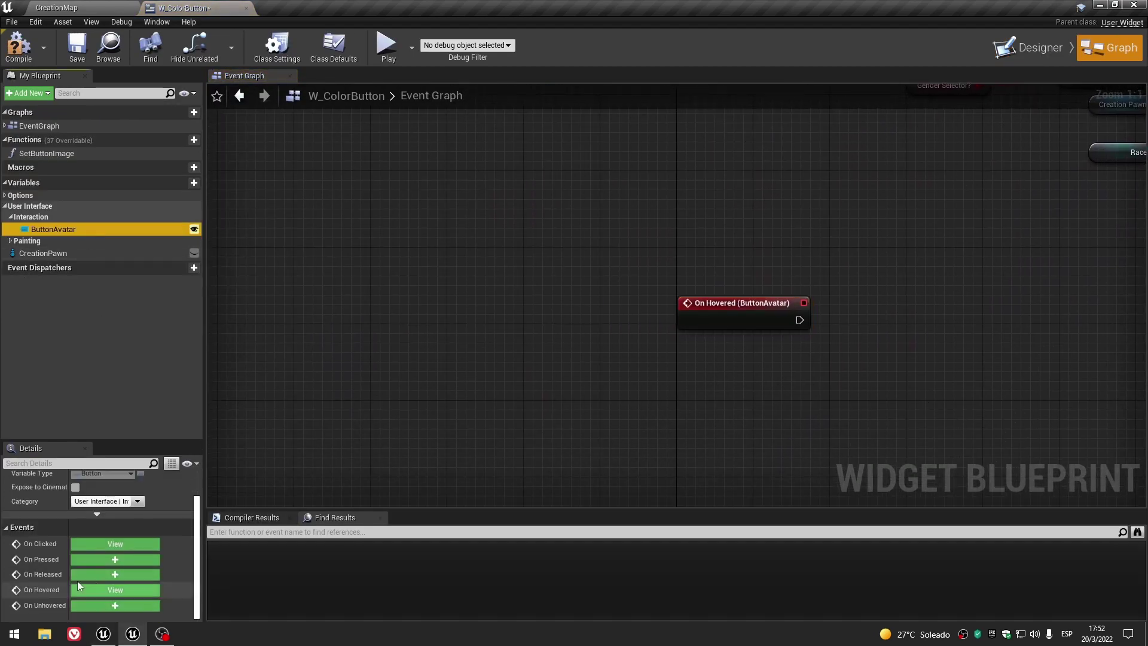
{"action": "left_click", "coordinate": [101, 603]}
{"action": "scroll", "coordinate": [507, 253], "scroll_direction": "down", "scroll_amount": 3}
Delete the Branch and visibility-switching nodes after On Clicked.
{"action": "right_click_drag", "start_coordinate": [508, 253], "coordinate": [464, 326]}
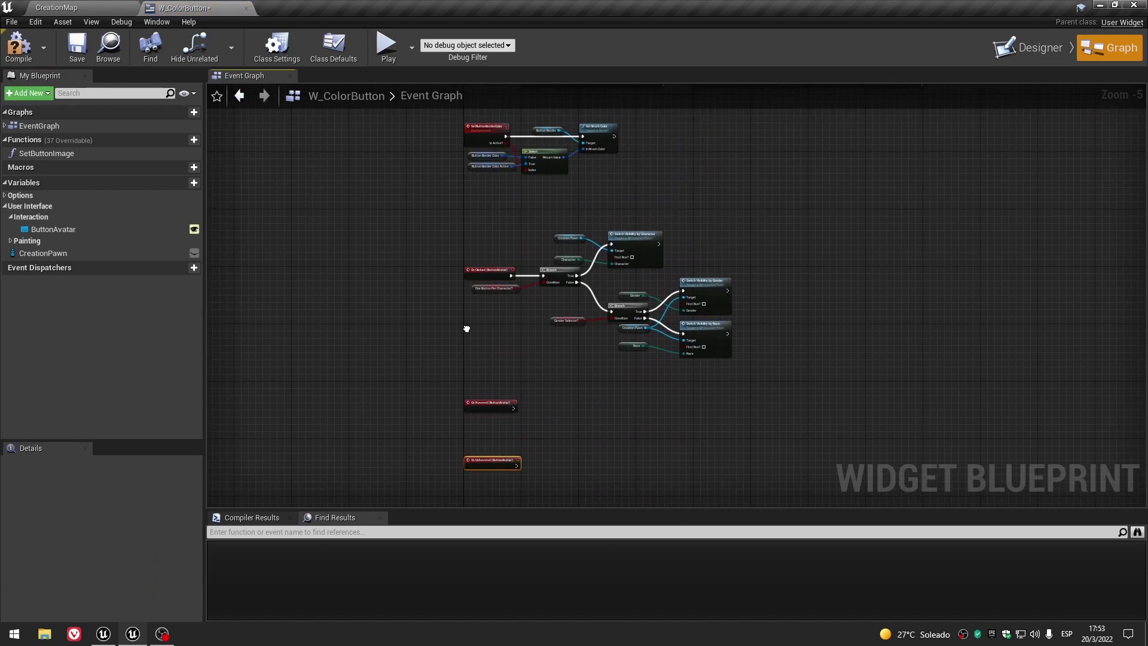
{"action": "scroll", "coordinate": [545, 295], "scroll_direction": "up", "scroll_amount": 3}
{"action": "scroll", "coordinate": [532, 326], "scroll_direction": "down", "scroll_amount": 2}
{"action": "left_click_drag", "start_coordinate": [969, 183], "coordinate": [611, 419]}
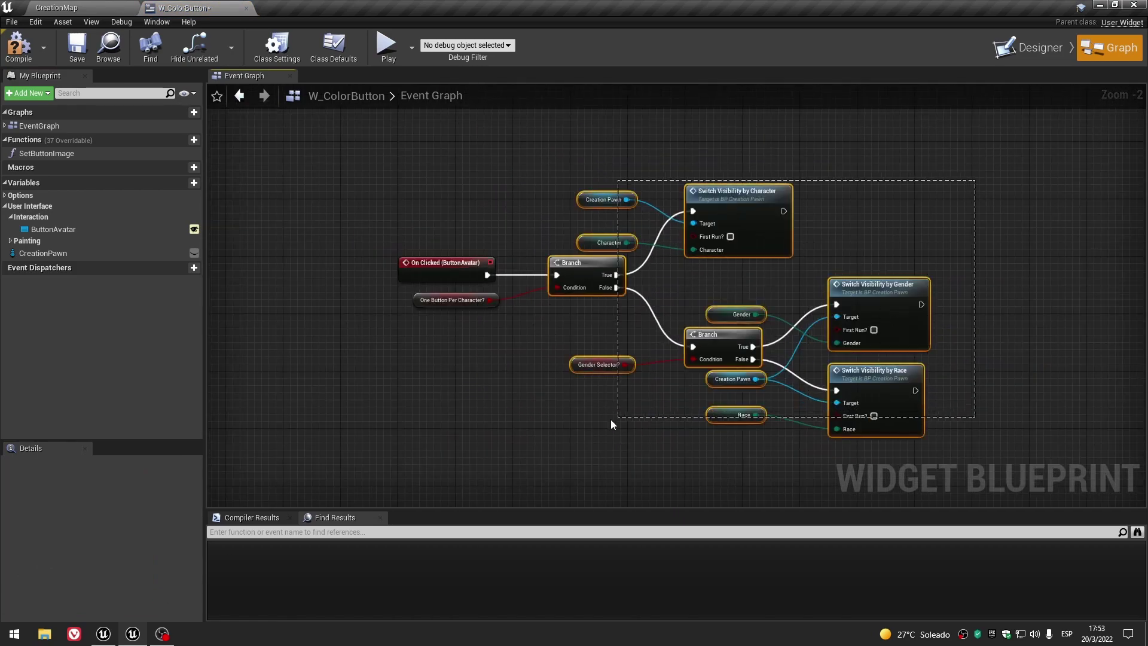
{"action": "key", "text": "Delete"}
Move the On Hovered and On Unhovered event nodes up near On Clicked.
{"action": "scroll", "coordinate": [469, 305], "scroll_direction": "down", "scroll_amount": 4}
{"action": "mouse_move", "coordinate": [436, 302]}
{"action": "left_mouse_down"}
{"action": "mouse_move", "coordinate": [483, 407]}
{"action": "mouse_move", "coordinate": [455, 192]}
{"action": "left_mouse_up"}
{"action": "scroll", "coordinate": [470, 323], "scroll_direction": "up", "scroll_amount": 4}
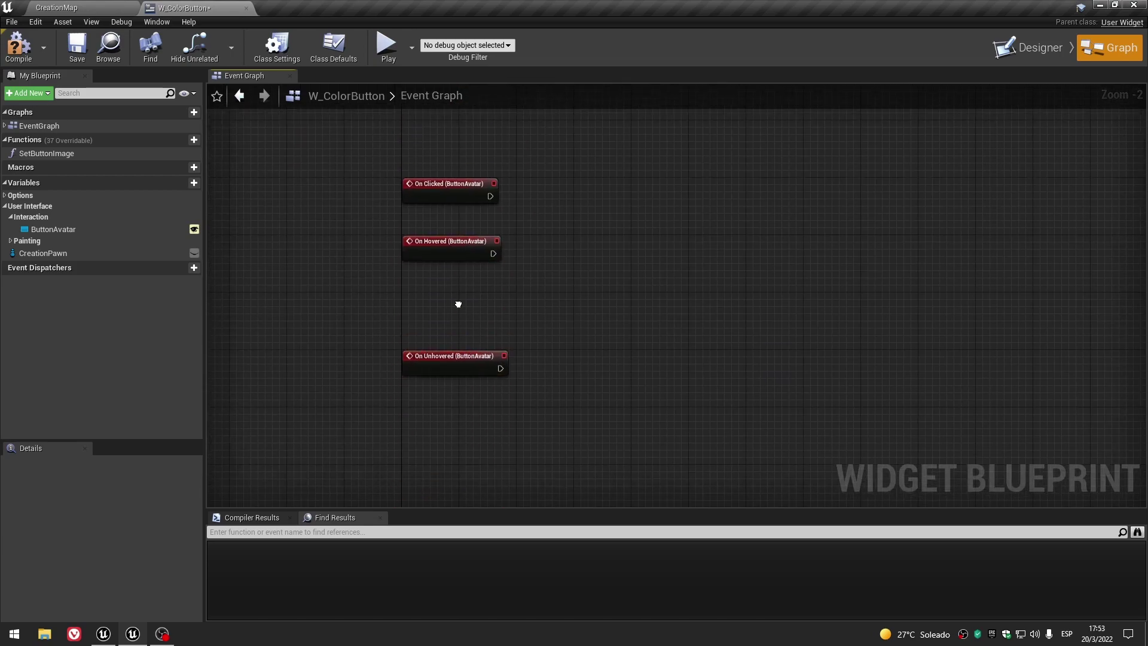
{"action": "scroll", "coordinate": [456, 303], "scroll_direction": "up", "scroll_amount": 2}
{"action": "left_click_drag", "start_coordinate": [435, 383], "coordinate": [432, 315]}
{"action": "left_click", "coordinate": [567, 255]}
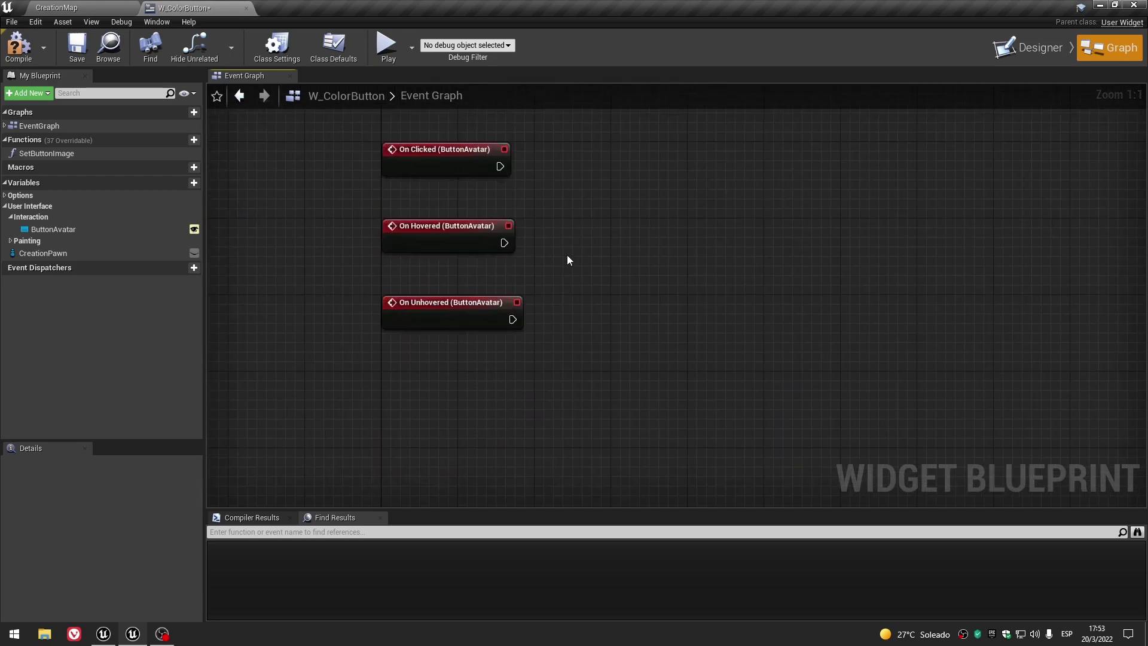
Switch W_ColorButton back to its Designer layout.
{"action": "scroll", "coordinate": [569, 242], "scroll_direction": "down", "scroll_amount": 2}
{"action": "scroll", "coordinate": [523, 317], "scroll_direction": "up", "scroll_amount": 2}
{"action": "scroll", "coordinate": [394, 269], "scroll_direction": "down", "scroll_amount": 4}
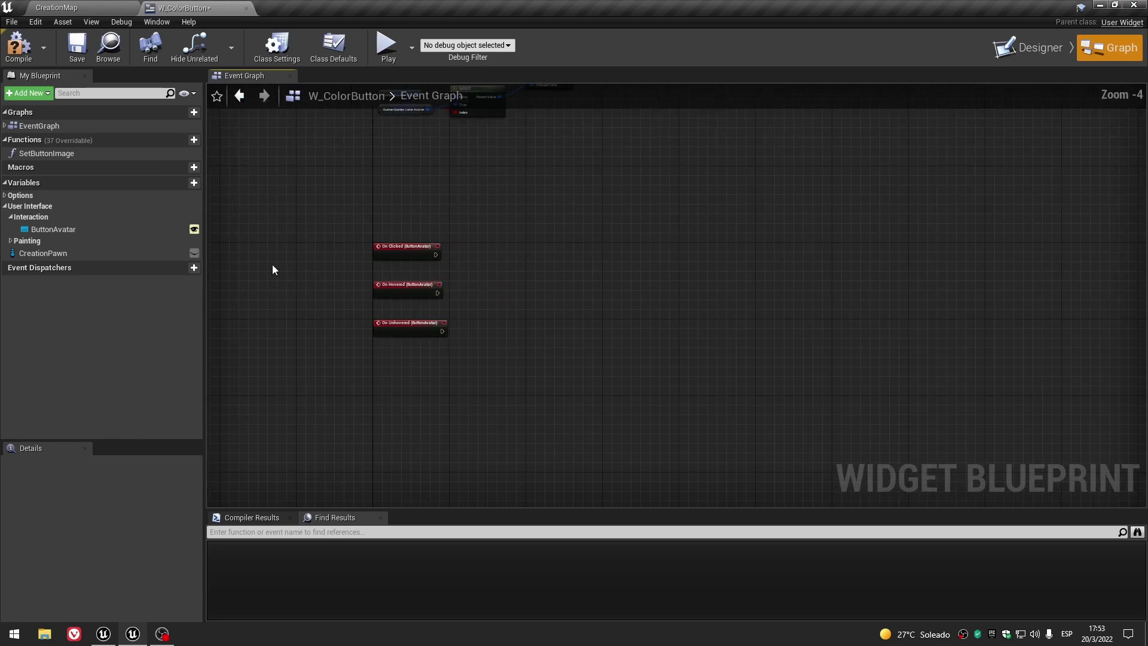
{"action": "left_click", "coordinate": [1037, 53]}
{"action": "scroll", "coordinate": [298, 149], "scroll_direction": "up", "scroll_amount": 8}
{"action": "scroll", "coordinate": [370, 281], "scroll_direction": "up", "scroll_amount": 1}
{"action": "scroll", "coordinate": [358, 332], "scroll_direction": "up", "scroll_amount": 5}
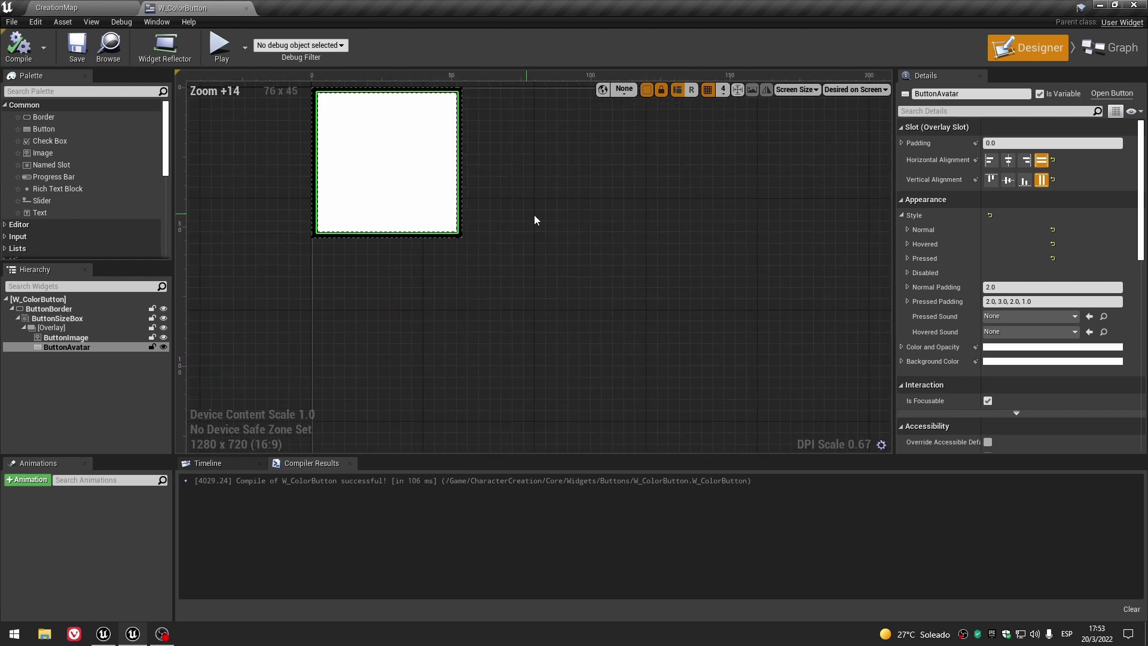
Select the ButtonImage widget and look over its brush settings.
{"action": "right_click_drag", "start_coordinate": [518, 217], "coordinate": [536, 317]}
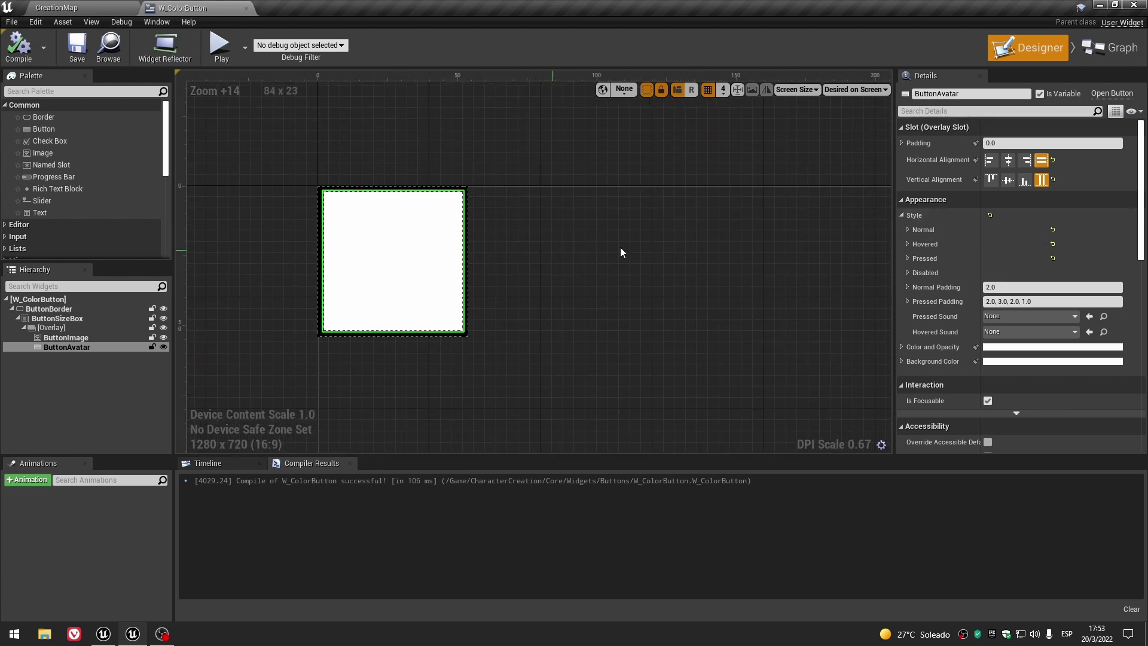
{"action": "left_click", "coordinate": [83, 386]}
{"action": "left_click", "coordinate": [67, 337]}
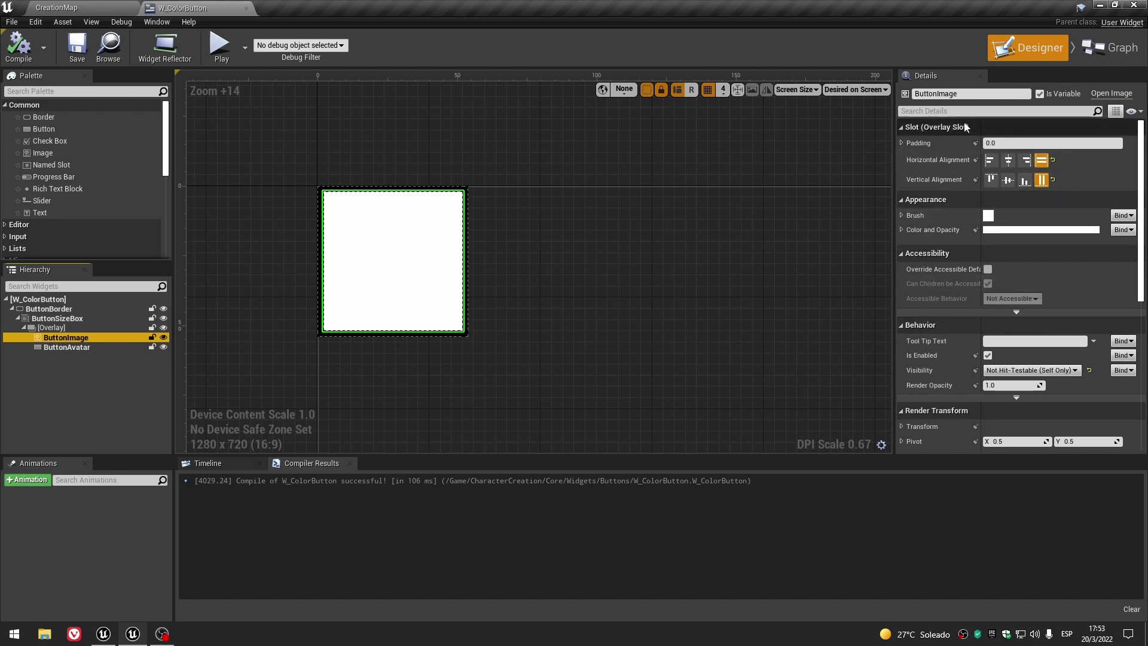
{"action": "left_click", "coordinate": [901, 215]}
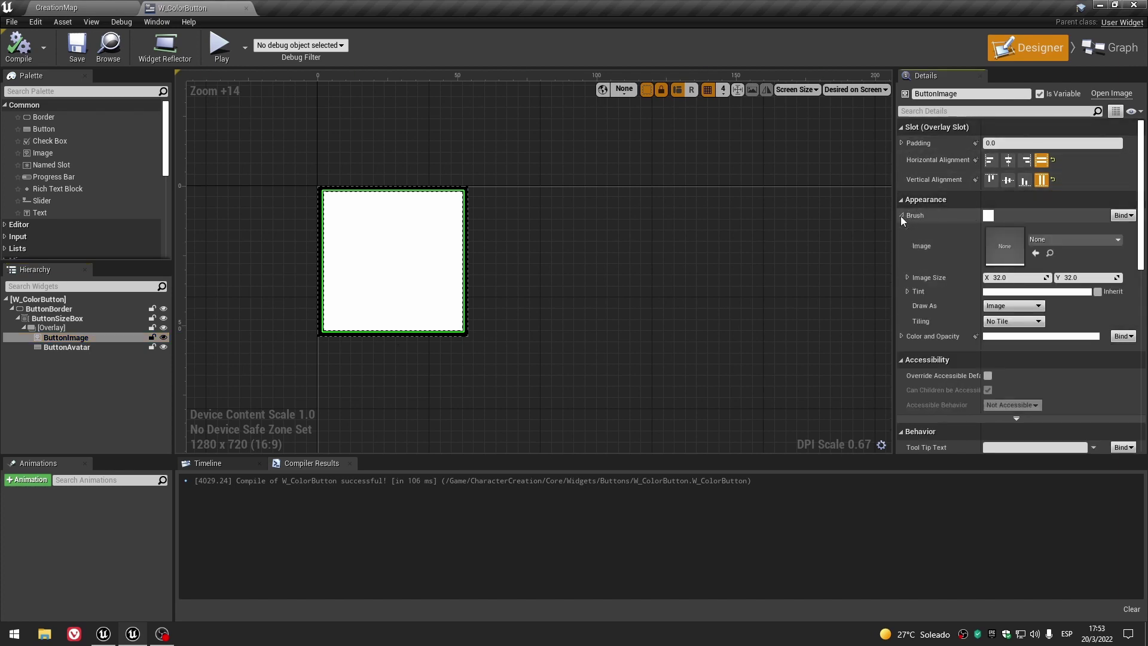
{"action": "left_click", "coordinate": [900, 216]}
Compile W_ColorButton, then switch to its Graph view.
{"action": "scroll", "coordinate": [934, 363], "scroll_direction": "down", "scroll_amount": 3}
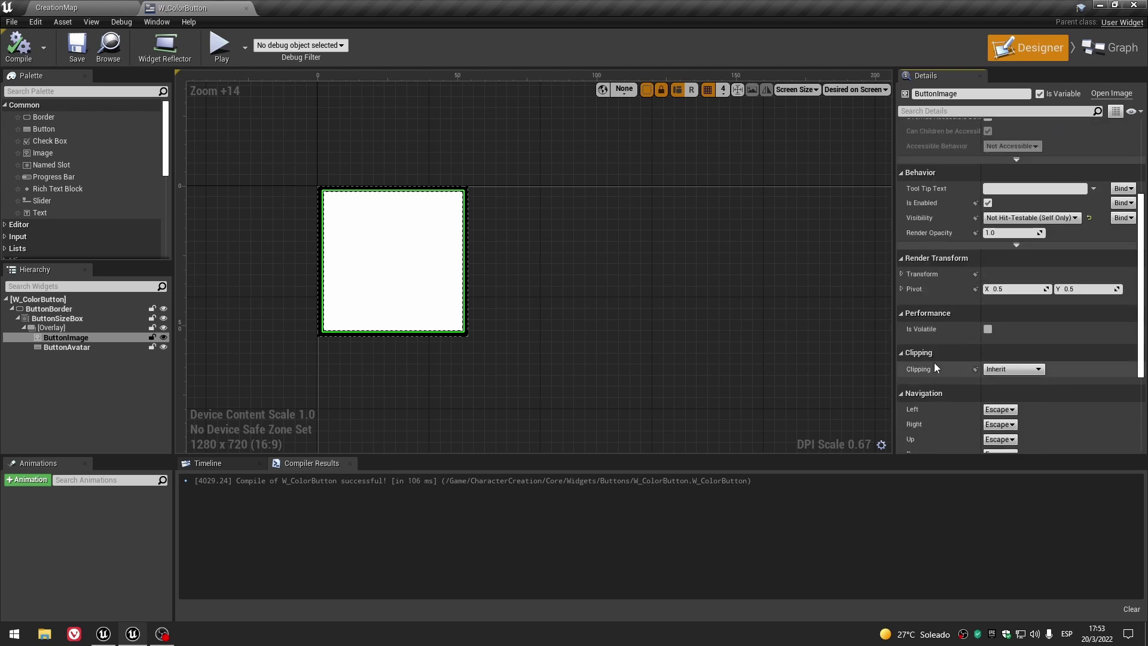
{"action": "scroll", "coordinate": [933, 362], "scroll_direction": "down", "scroll_amount": 3}
{"action": "scroll", "coordinate": [933, 361], "scroll_direction": "up", "scroll_amount": 3}
{"action": "scroll", "coordinate": [934, 361], "scroll_direction": "up", "scroll_amount": 2}
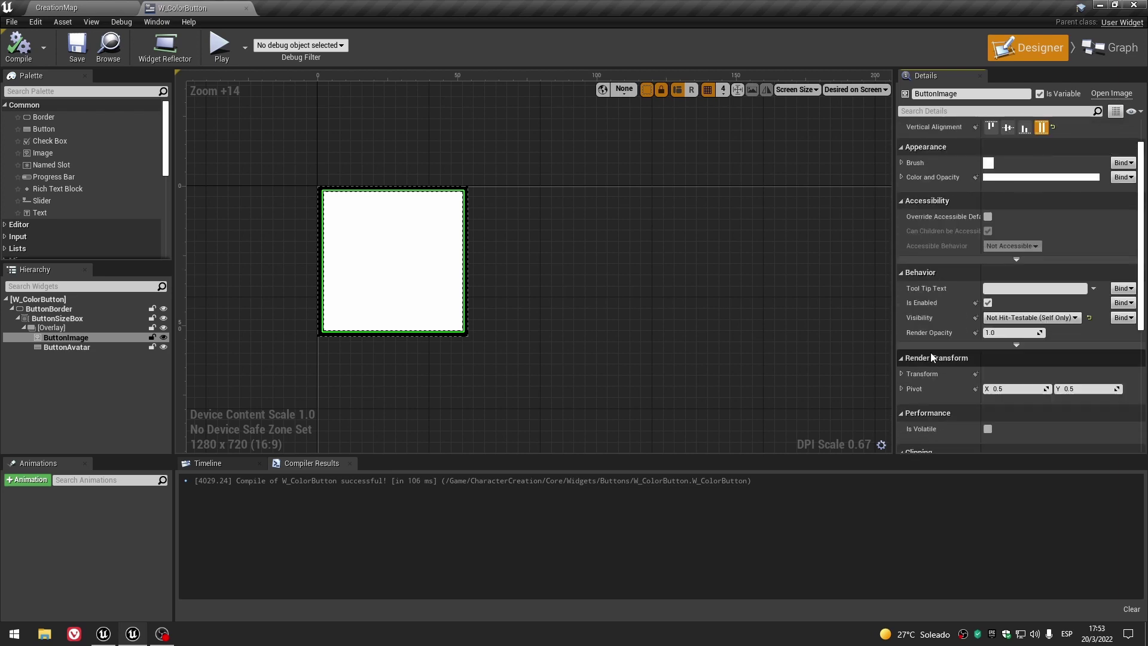
{"action": "scroll", "coordinate": [924, 318], "scroll_direction": "up", "scroll_amount": 2}
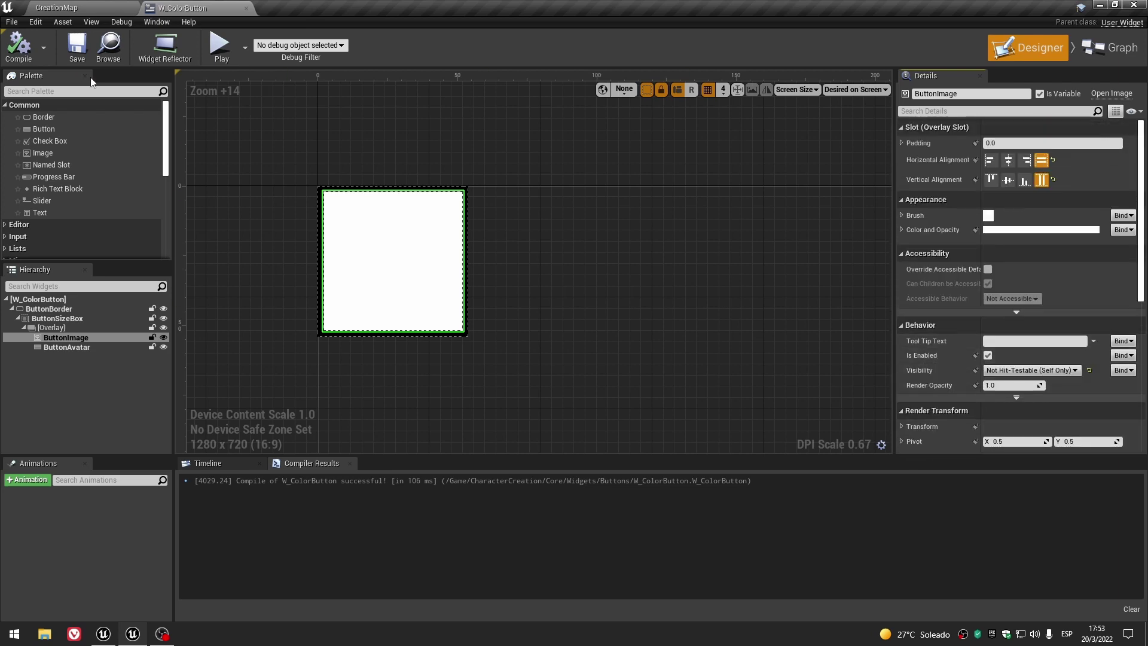
{"action": "left_click", "coordinate": [14, 45]}
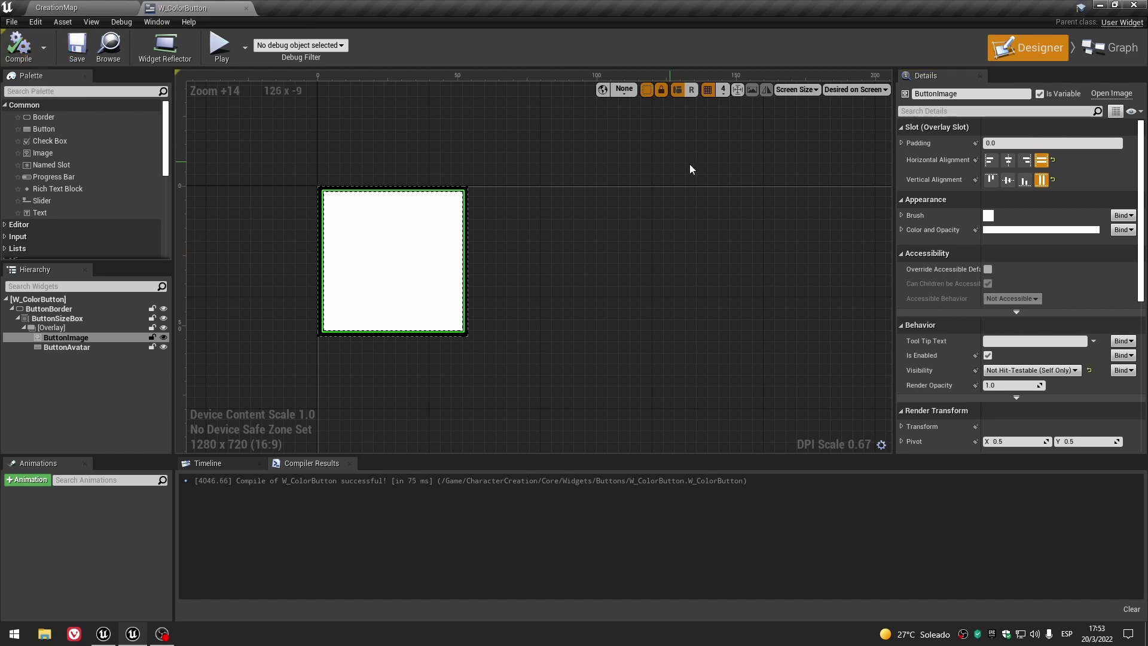
{"action": "left_click", "coordinate": [1135, 50]}
{"action": "scroll", "coordinate": [466, 343], "scroll_direction": "up", "scroll_amount": 5}
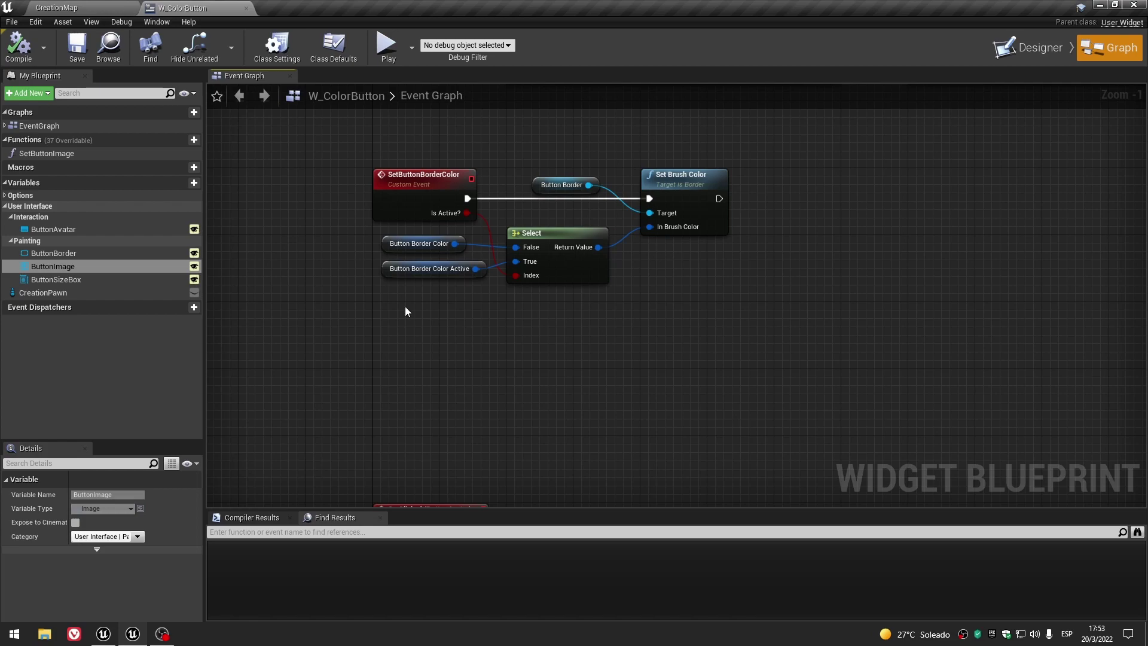
Review the Border, Button Size and Button Image node groups and Button Height's default value.
{"action": "scroll", "coordinate": [568, 304], "scroll_direction": "down", "scroll_amount": 5}
{"action": "right_click_drag", "start_coordinate": [568, 305], "coordinate": [448, 434]}
{"action": "scroll", "coordinate": [472, 321], "scroll_direction": "up", "scroll_amount": 5}
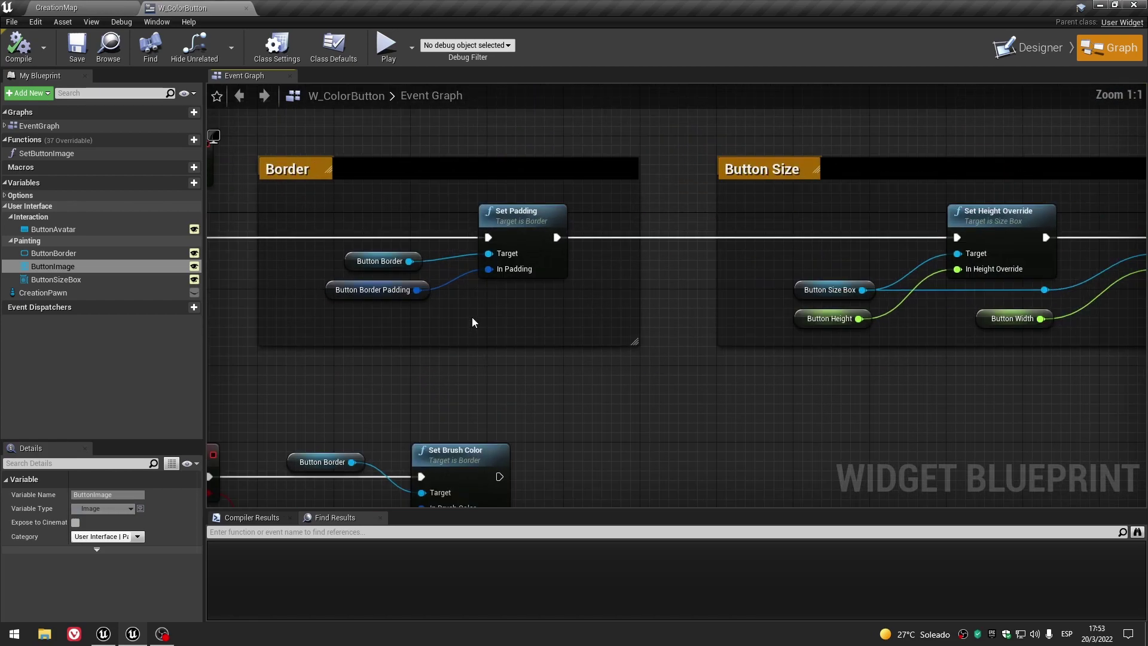
{"action": "scroll", "coordinate": [471, 321], "scroll_direction": "down", "scroll_amount": 2}
{"action": "right_click_drag", "start_coordinate": [879, 354], "coordinate": [650, 352]}
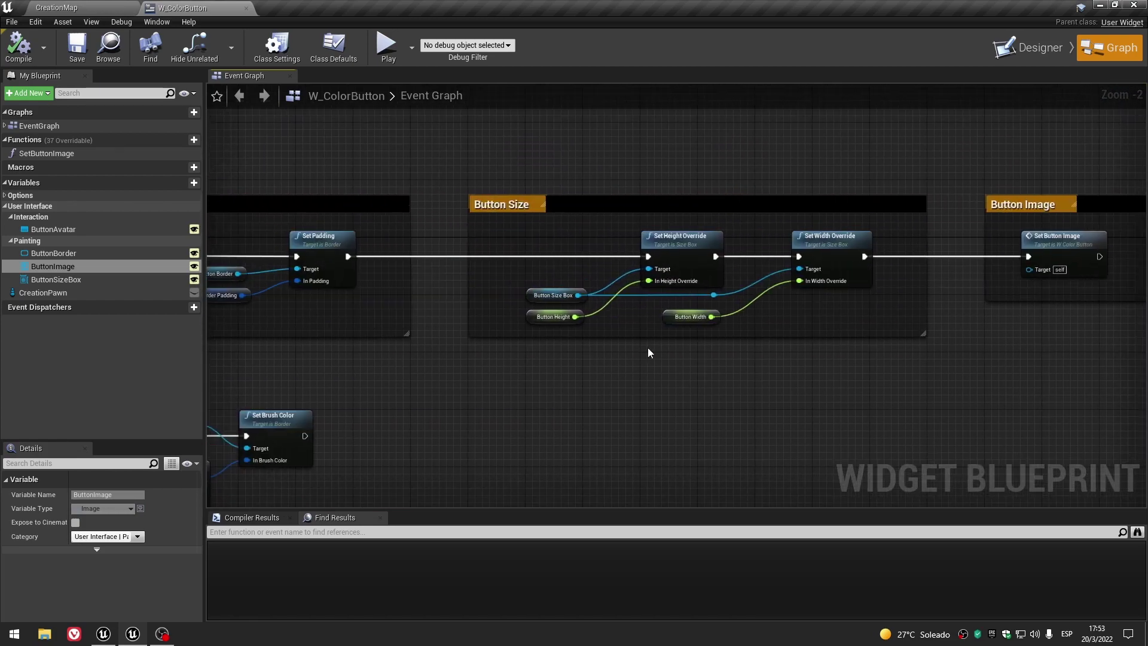
{"action": "scroll", "coordinate": [575, 339], "scroll_direction": "up", "scroll_amount": 2}
{"action": "left_click", "coordinate": [541, 308]}
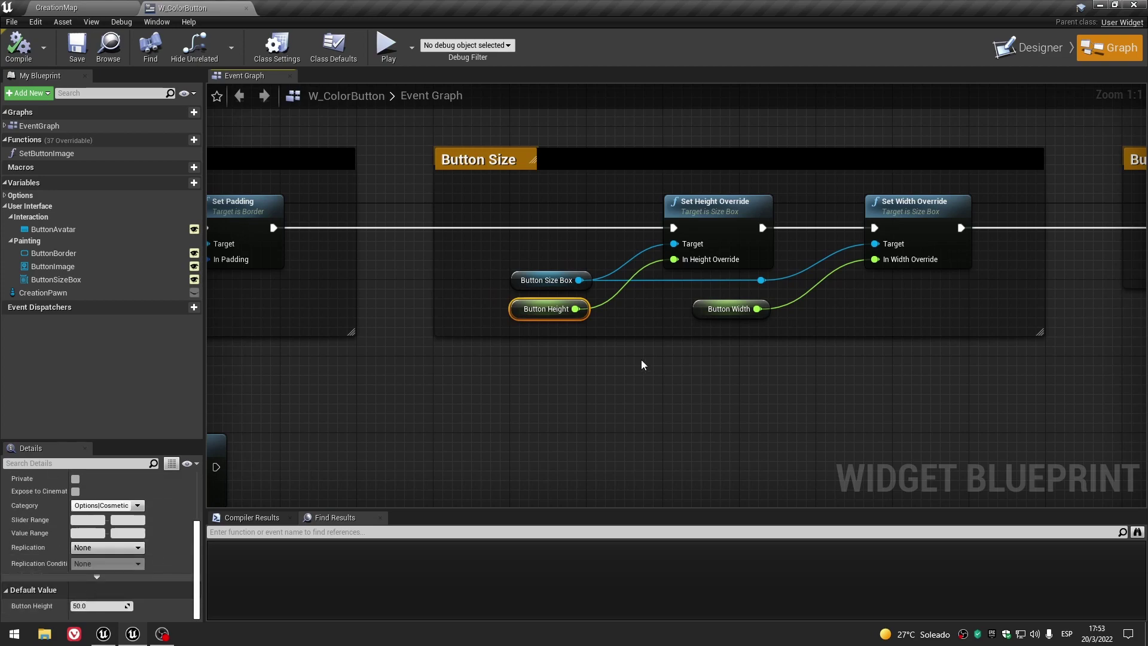
{"action": "left_click", "coordinate": [737, 393]}
{"action": "scroll", "coordinate": [802, 393], "scroll_direction": "down", "scroll_amount": 2}
{"action": "right_click_drag", "start_coordinate": [800, 398], "coordinate": [570, 421]}
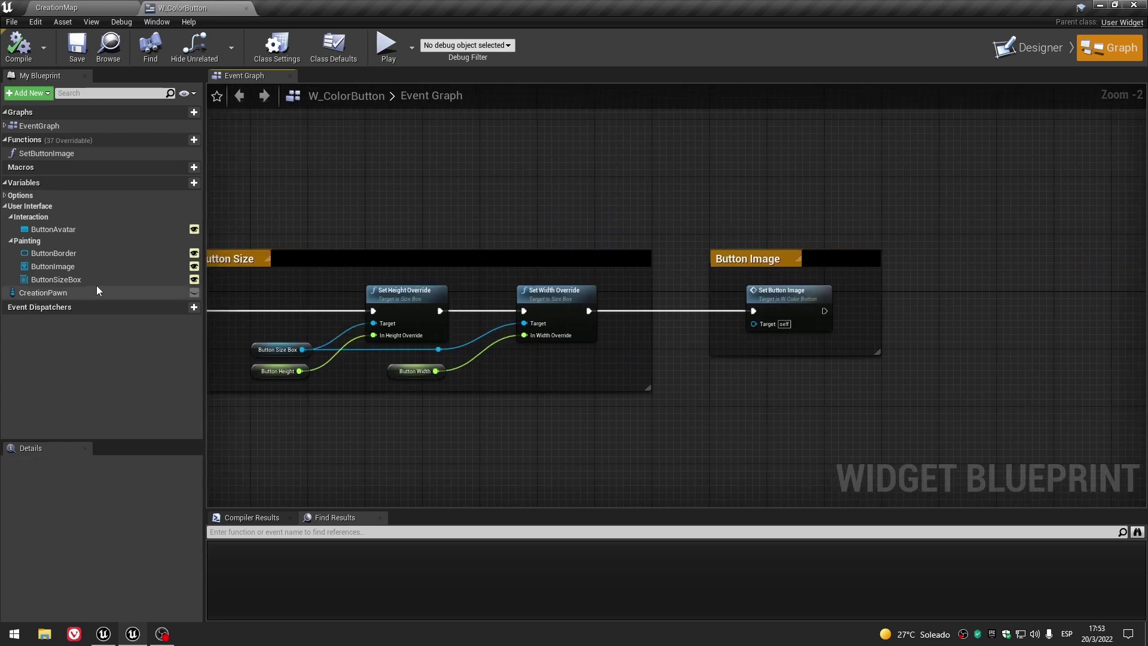
Collapse the Interaction and Painting groups and delete the CreationPawn variable.
{"action": "left_click", "coordinate": [10, 216]}
{"action": "left_click", "coordinate": [11, 227]}
{"action": "scroll", "coordinate": [538, 418], "scroll_direction": "down", "scroll_amount": 1}
{"action": "scroll", "coordinate": [720, 345], "scroll_direction": "down", "scroll_amount": 2}
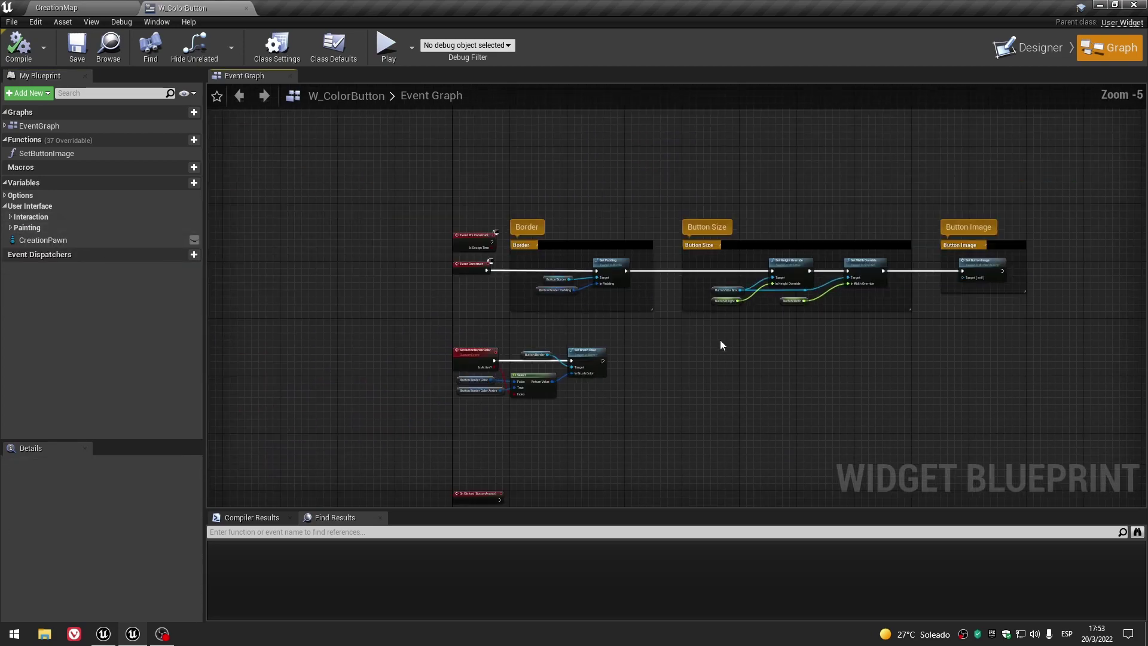
{"action": "scroll", "coordinate": [720, 345], "scroll_direction": "up", "scroll_amount": 2}
{"action": "scroll", "coordinate": [690, 351], "scroll_direction": "down", "scroll_amount": 1}
{"action": "left_click", "coordinate": [65, 238]}
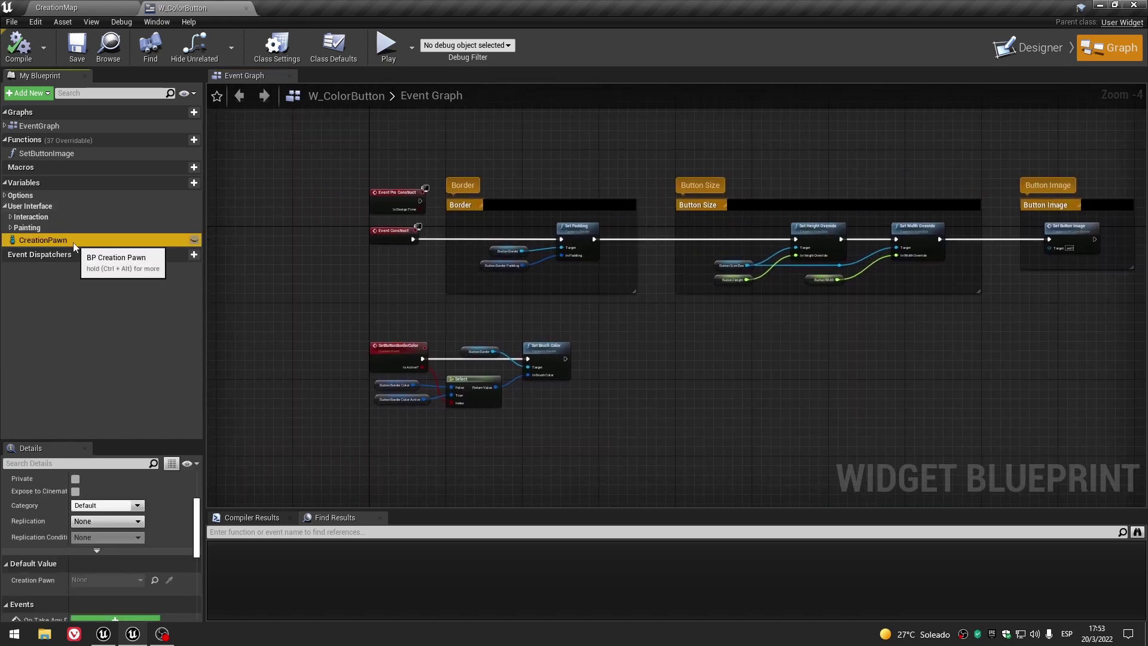
{"action": "key", "text": "Delete"}
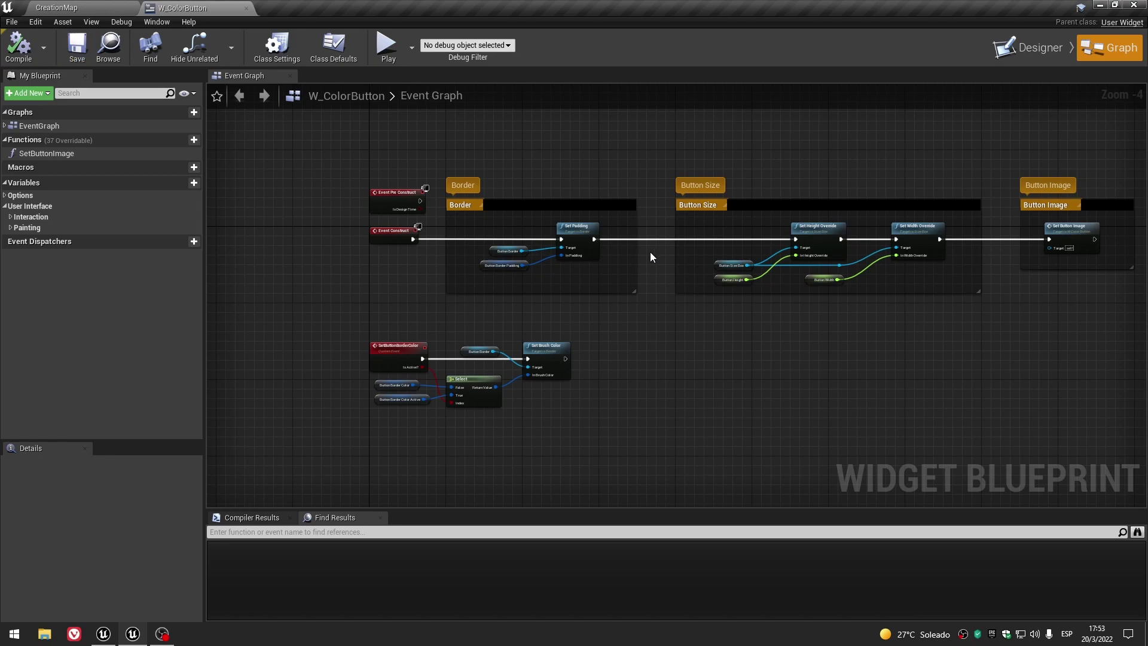
{"action": "right_click_drag", "start_coordinate": [951, 319], "coordinate": [678, 339]}
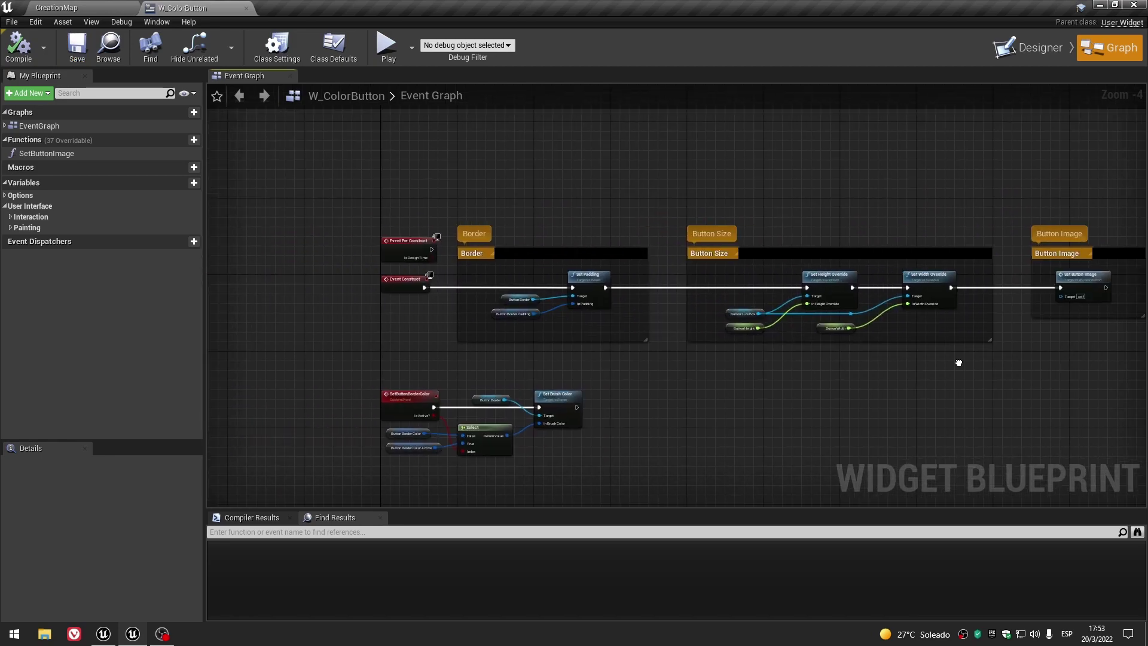
Check the Designer and BP_CreationPawn in CreationMap's Core folder, then return to the Event Graph.
{"action": "left_click", "coordinate": [1050, 48]}
{"action": "scroll", "coordinate": [508, 255], "scroll_direction": "up", "scroll_amount": 2}
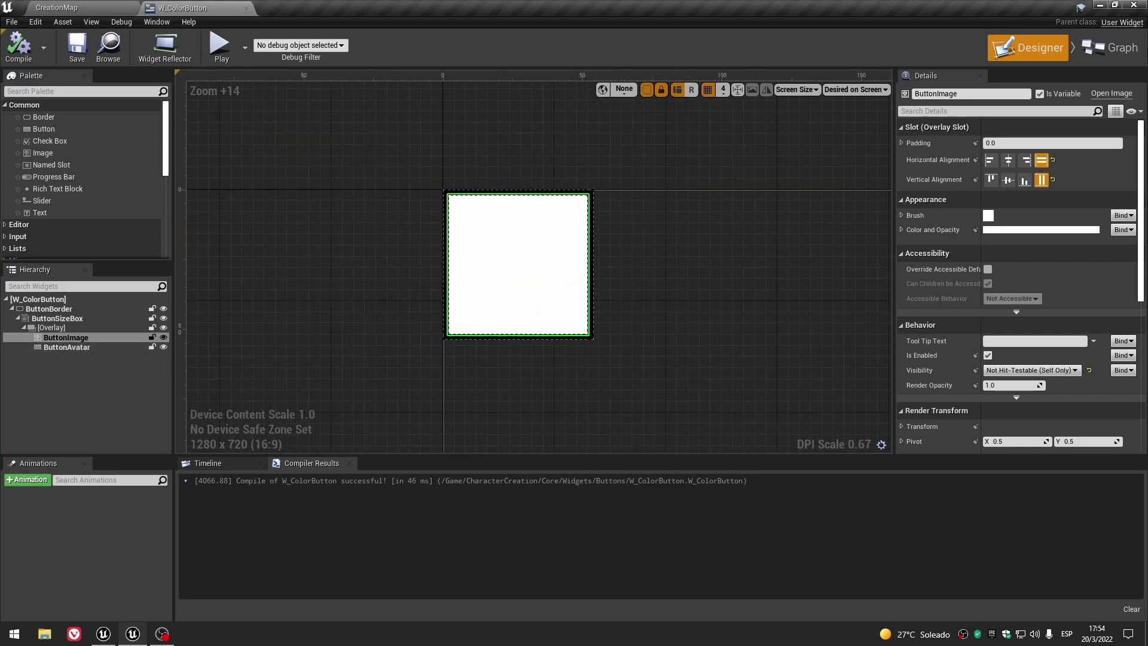
{"action": "left_click", "coordinate": [1126, 51]}
{"action": "left_click", "coordinate": [85, 12]}
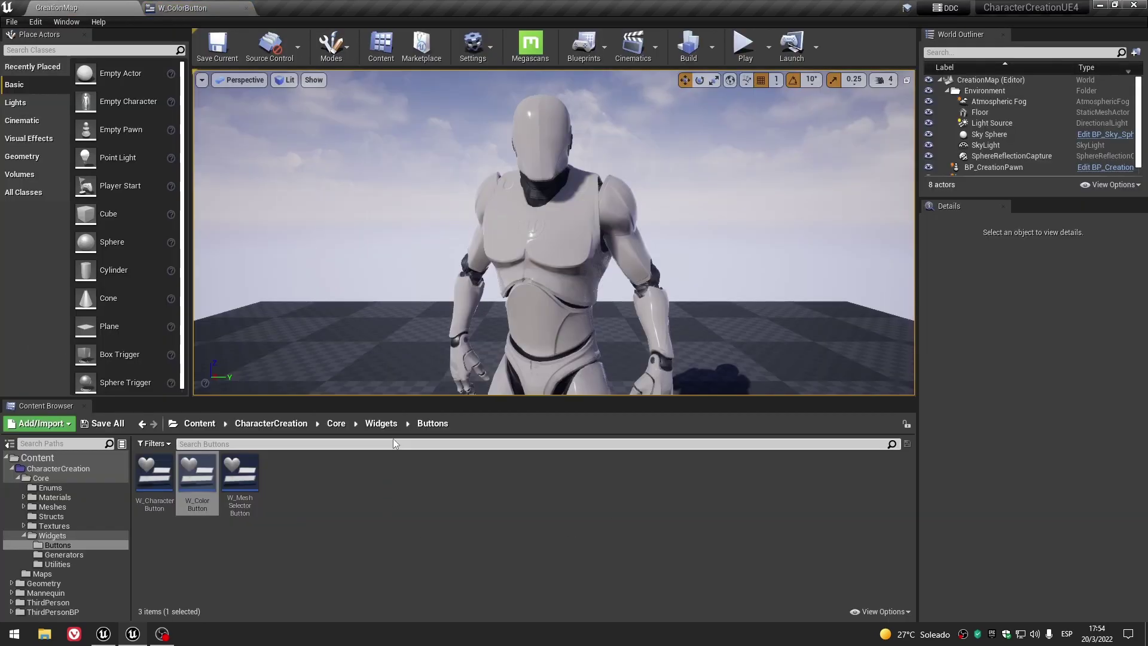
{"action": "left_click", "coordinate": [335, 424]}
{"action": "left_click", "coordinate": [499, 484]}
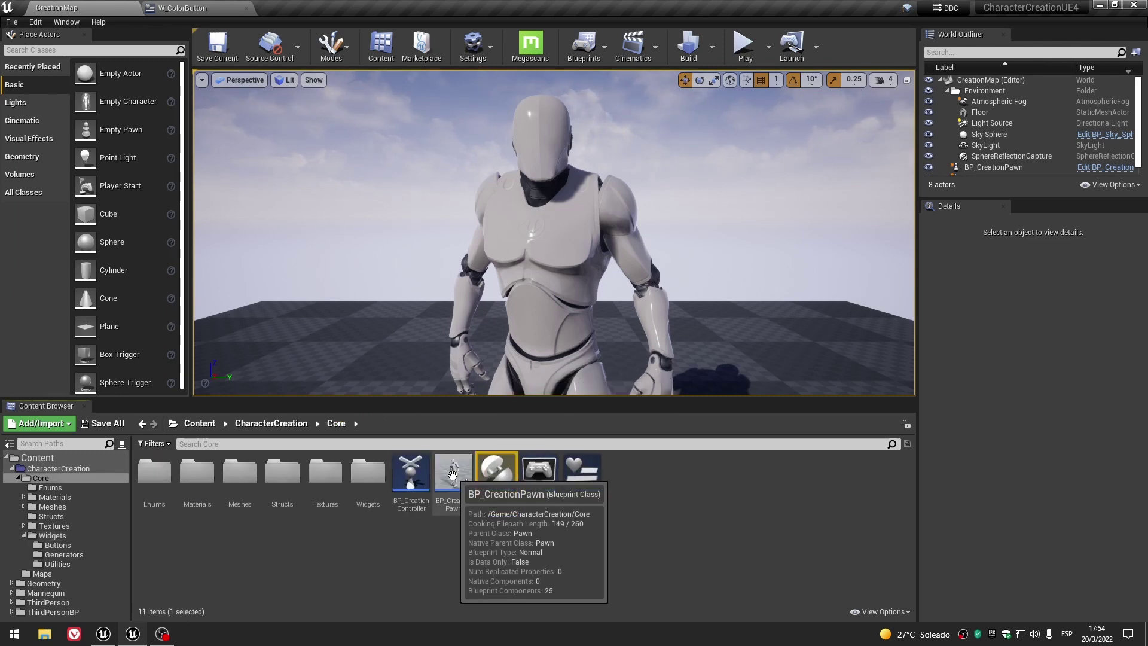
{"action": "left_click", "coordinate": [197, 8]}
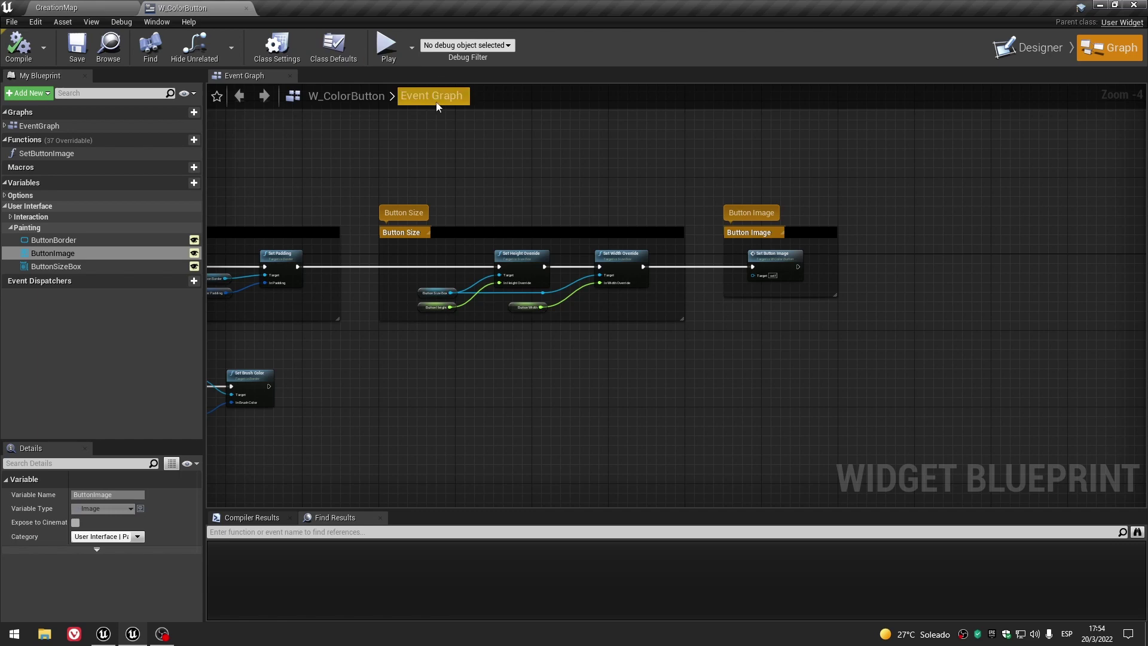
Rename the SetButtonImage function to SetButtonColor.
{"action": "scroll", "coordinate": [777, 261], "scroll_direction": "up", "scroll_amount": 1}
{"action": "left_click", "coordinate": [777, 261]}
{"action": "left_click", "coordinate": [60, 155]}
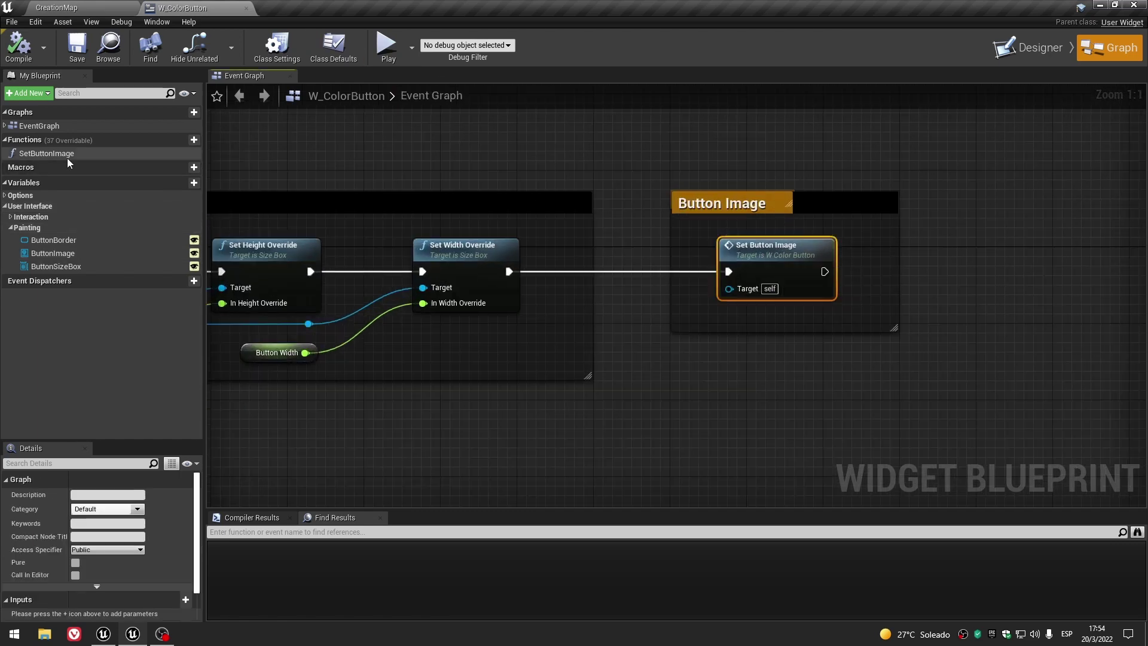
{"action": "left_click", "coordinate": [58, 153]}
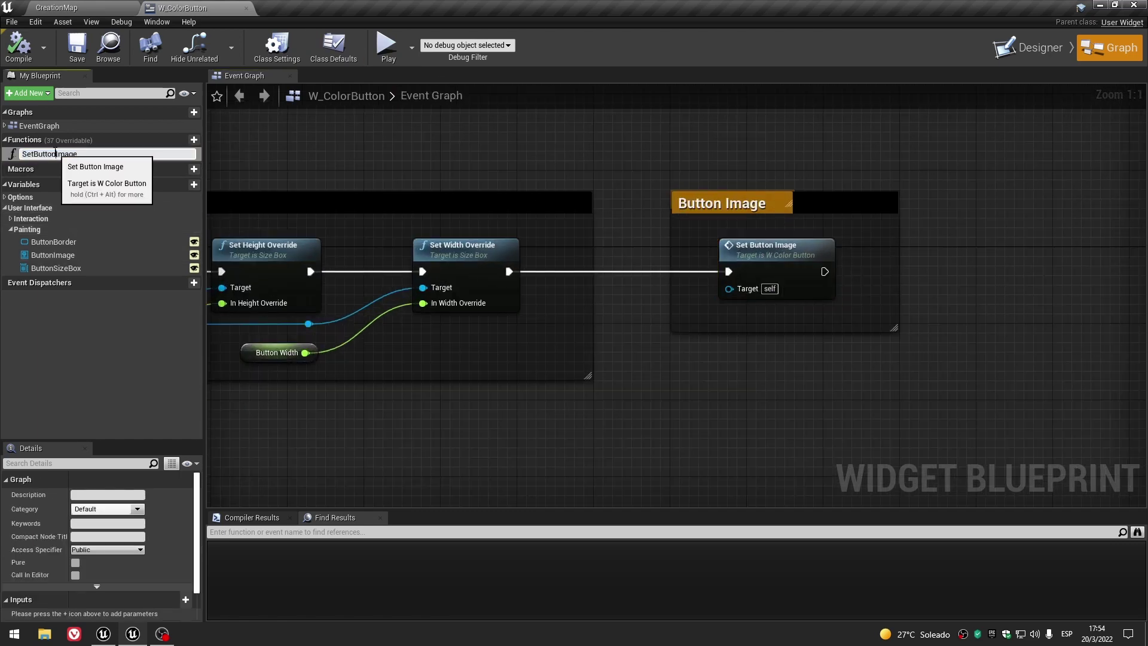
{"action": "left_click_drag", "start_coordinate": [56, 153], "coordinate": [121, 155]}
{"action": "type", "text": "Col"}
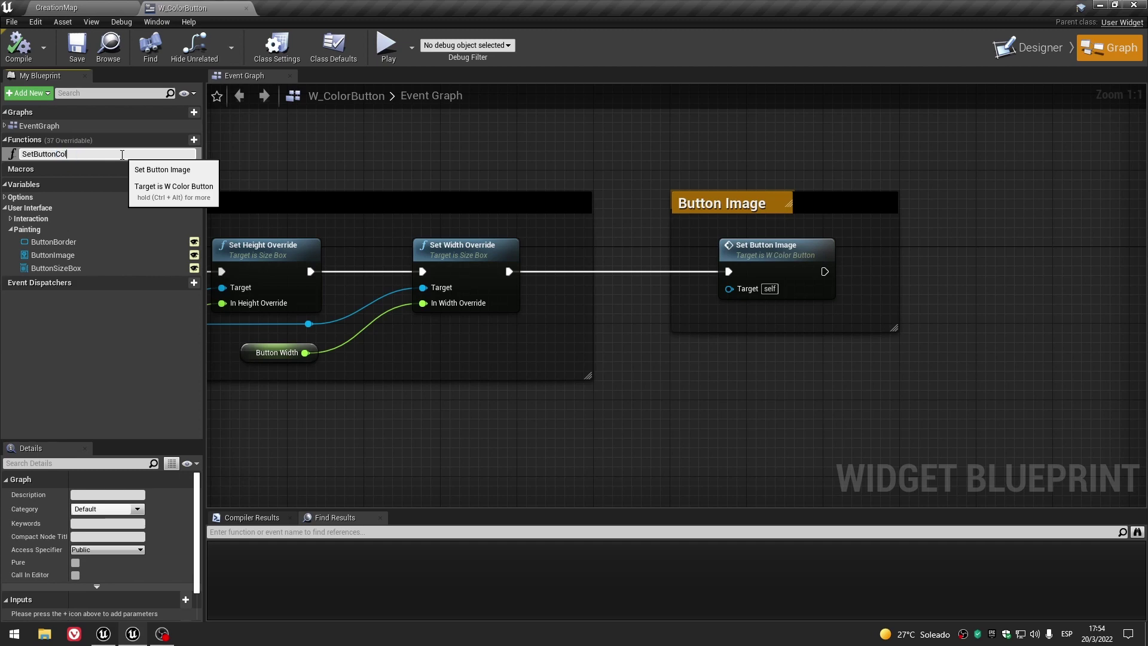
{"action": "type", "text": "or"}
{"action": "key", "text": "Return"}
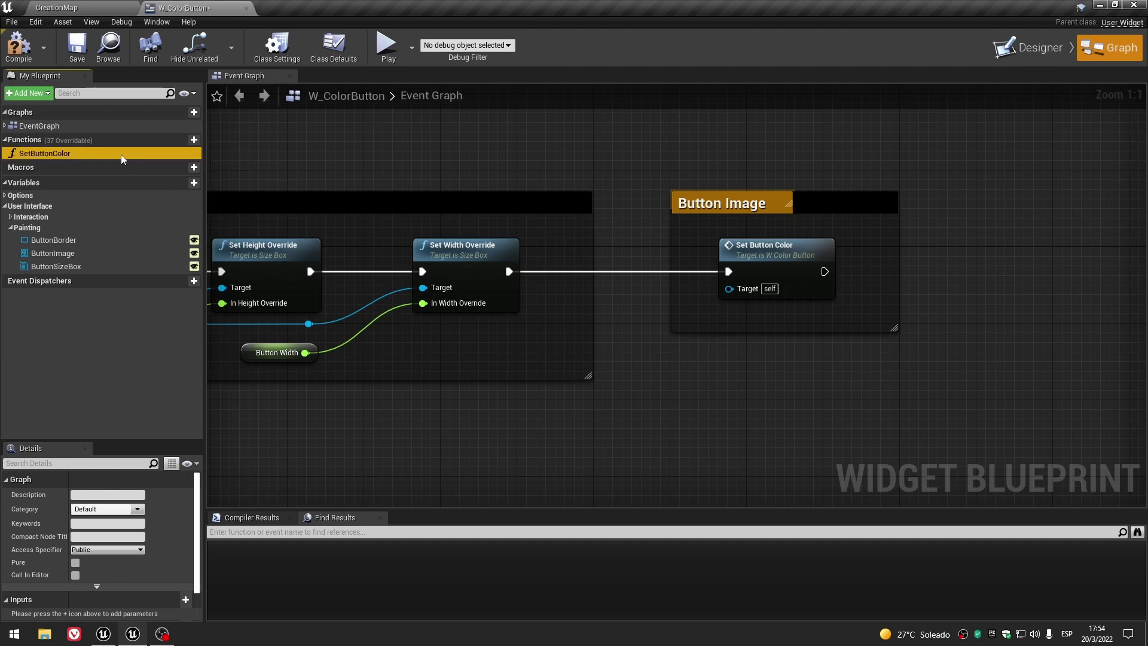
In the Set Button Color function graph, delete the Image getter node.
{"action": "double_click", "coordinate": [784, 253]}
{"action": "right_click_drag", "start_coordinate": [530, 422], "coordinate": [472, 357]}
{"action": "left_click", "coordinate": [468, 323]}
{"action": "key", "text": "Delete"}
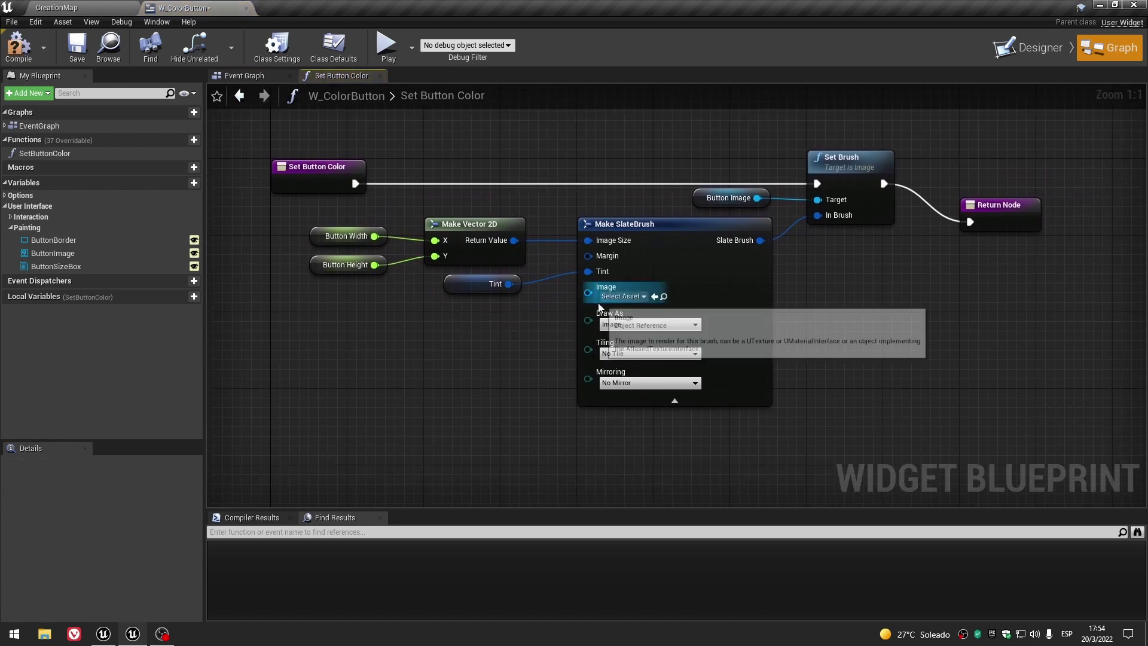
{"action": "left_click", "coordinate": [471, 287]}
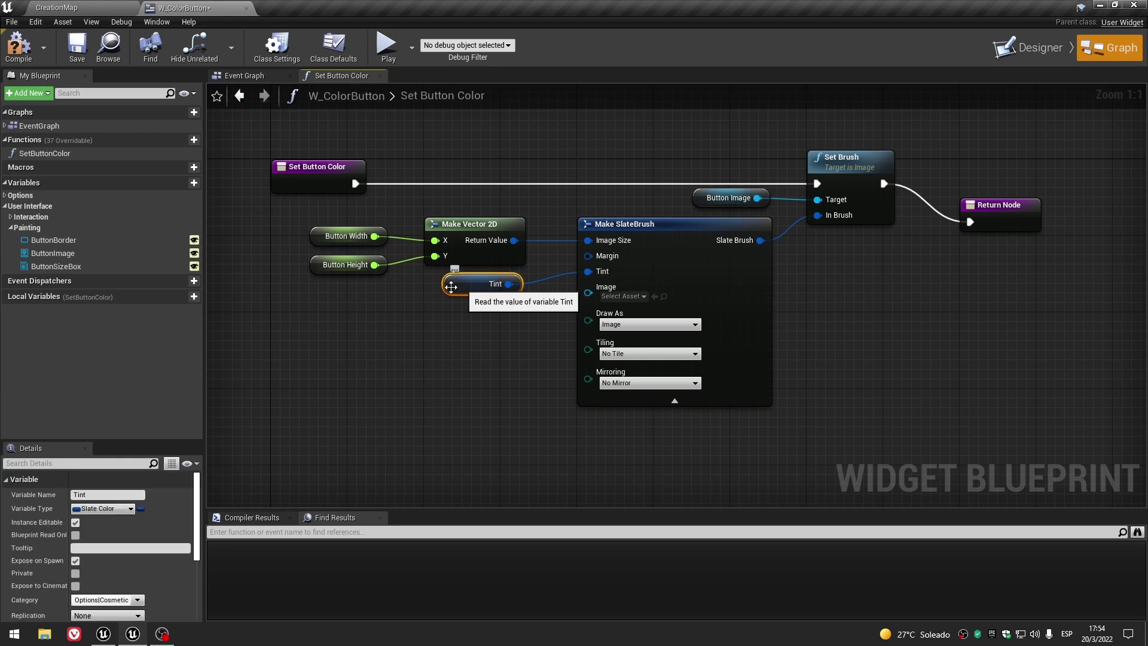
Delete the bOneButtonPerCharacter?, bGenderSelector?, Race and Gender variables, keeping Character.
{"action": "left_click", "coordinate": [10, 227]}
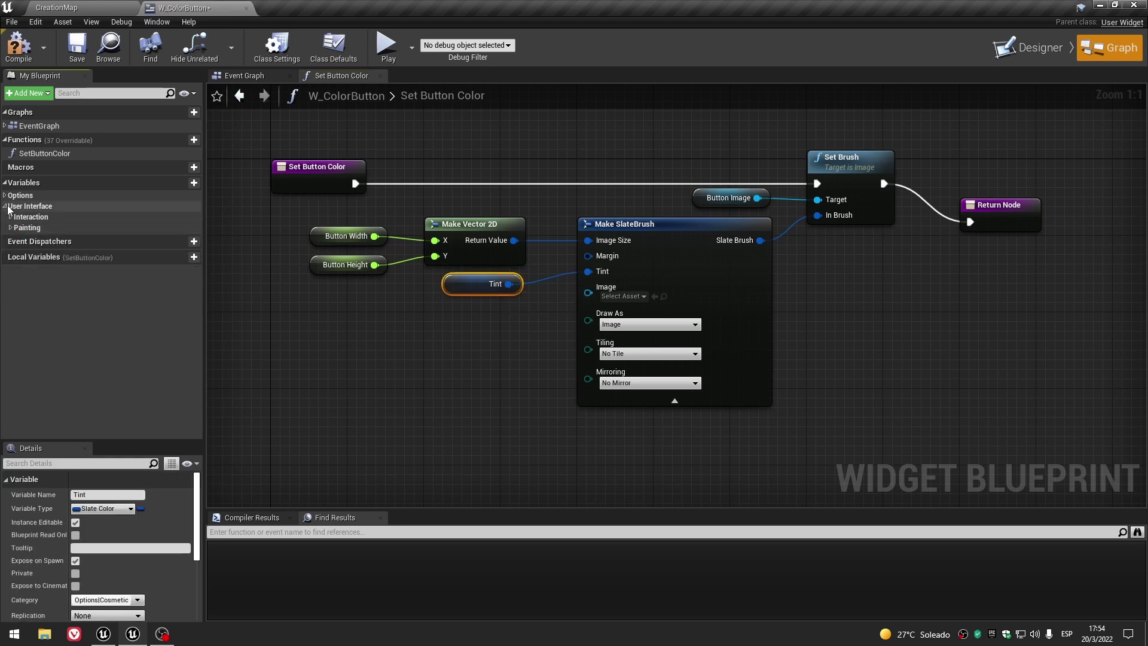
{"action": "left_click", "coordinate": [5, 195]}
{"action": "left_click", "coordinate": [89, 218]}
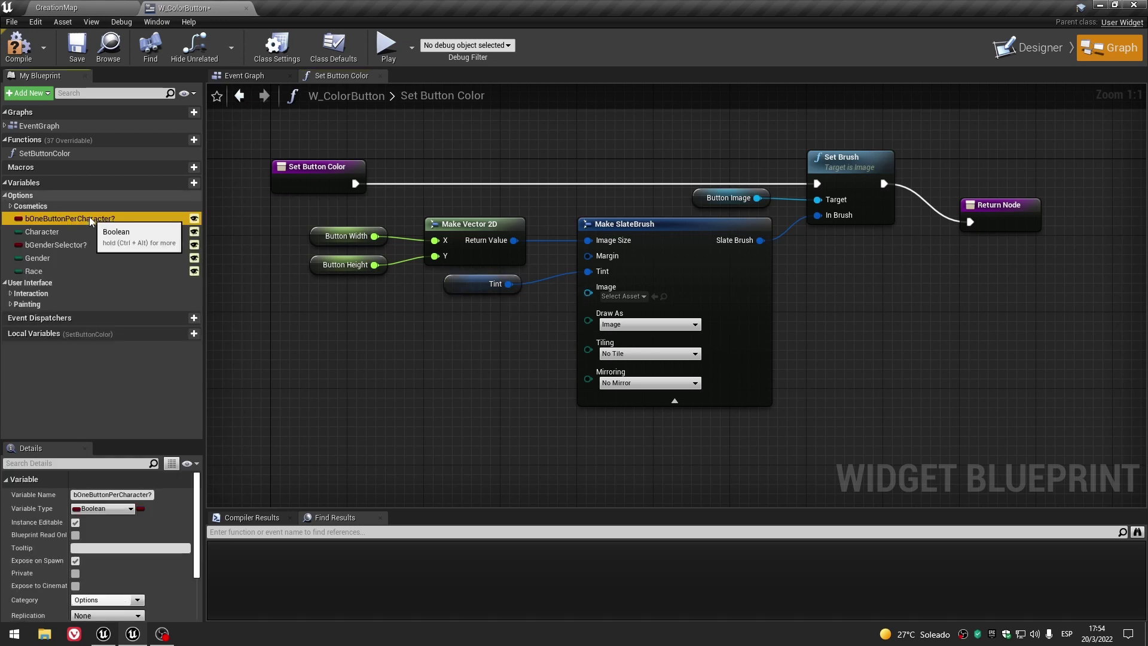
{"action": "key", "text": "Delete"}
{"action": "left_click", "coordinate": [75, 231]}
{"action": "key", "text": "Delete"}
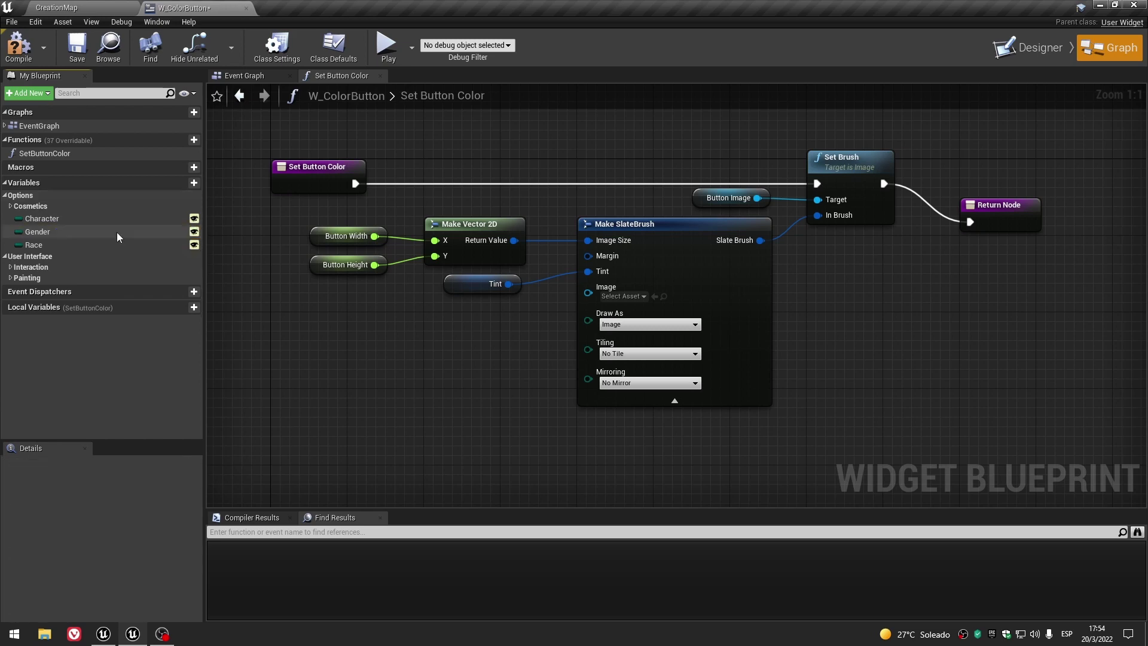
{"action": "left_click", "coordinate": [58, 244]}
{"action": "key", "text": "Delete"}
{"action": "left_click", "coordinate": [51, 232]}
{"action": "key", "text": "Delete"}
{"action": "left_click", "coordinate": [49, 221]}
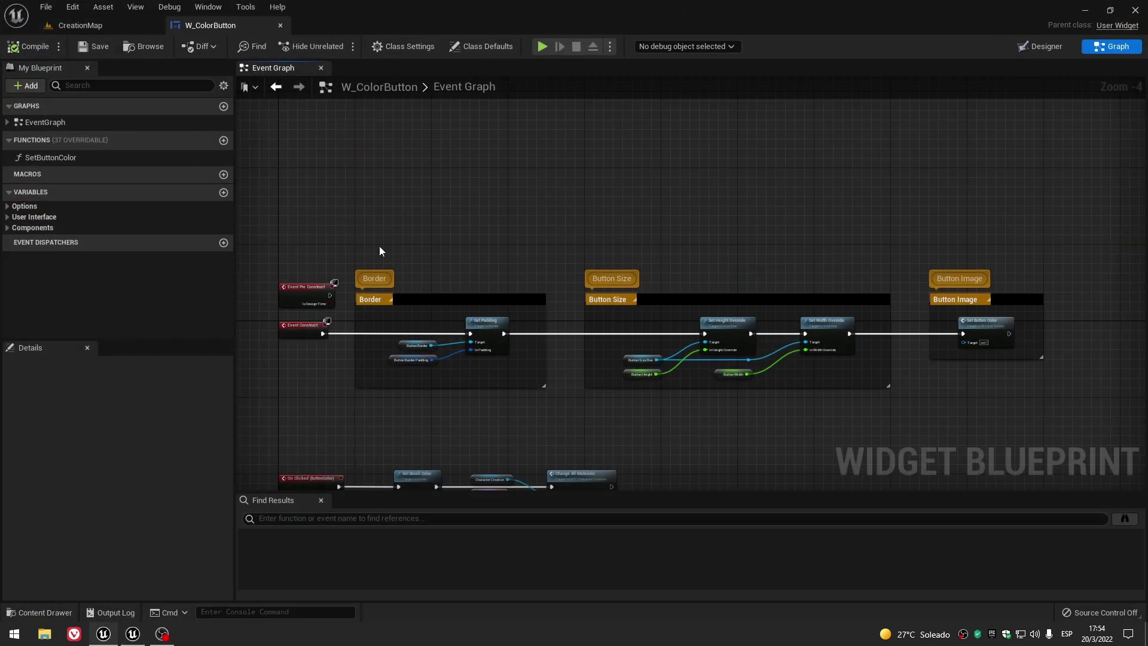
In the UE5 editor, expand Options and Components to check BodyPart, ColorName and Color.
{"action": "left_click", "coordinate": [8, 206]}
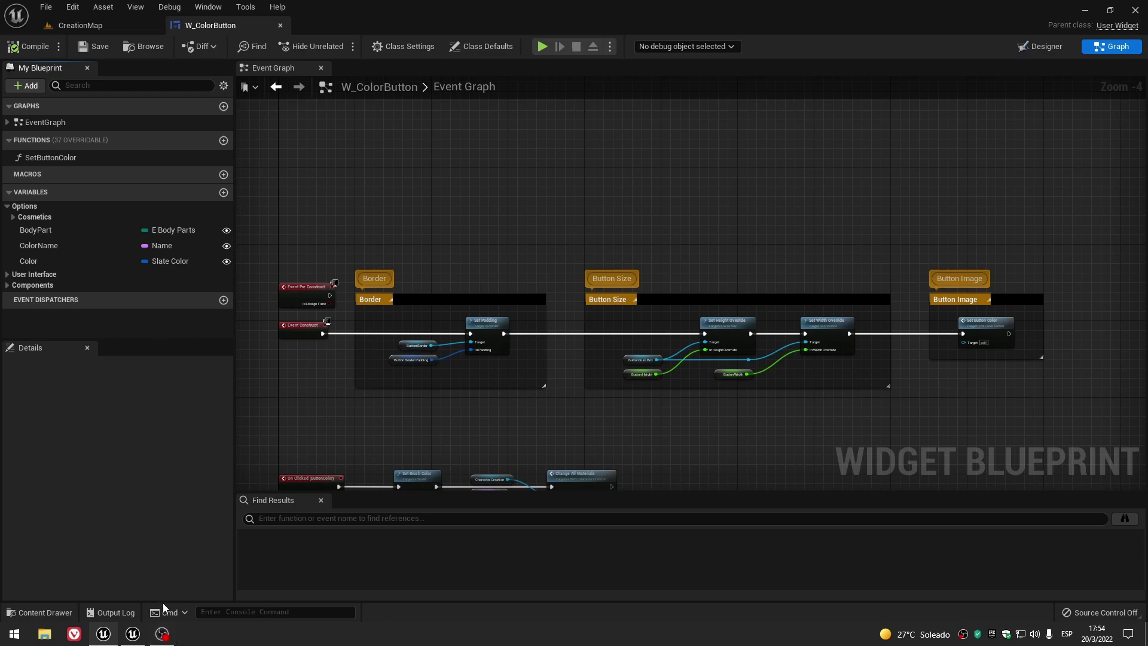
{"action": "left_click", "coordinate": [104, 639]}
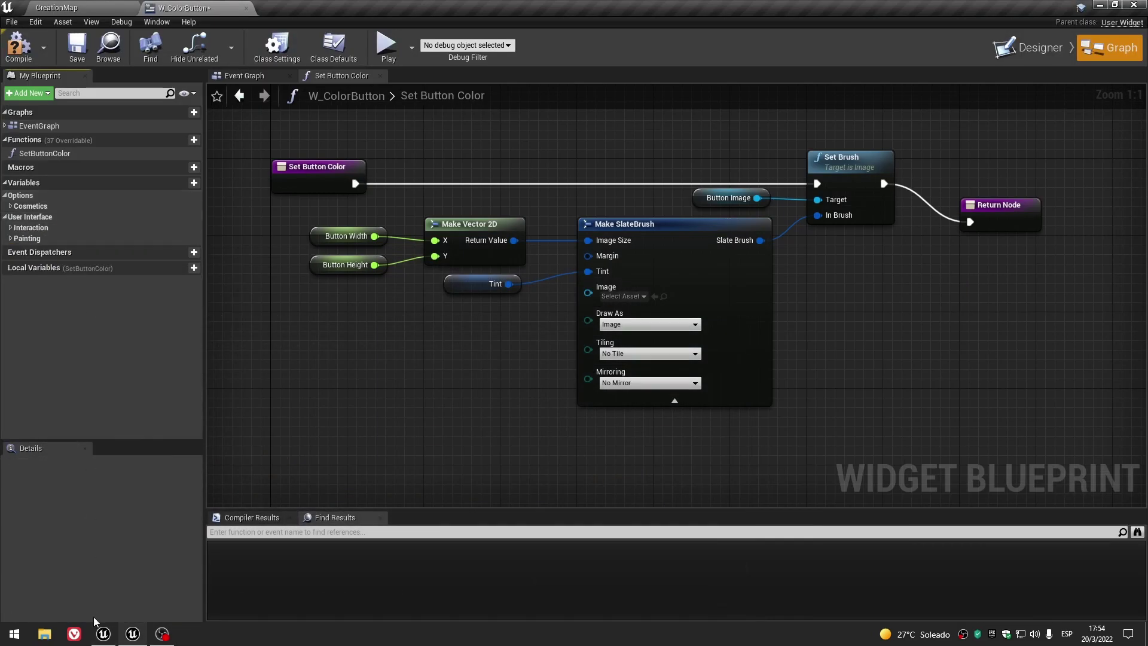
{"action": "left_click", "coordinate": [110, 641]}
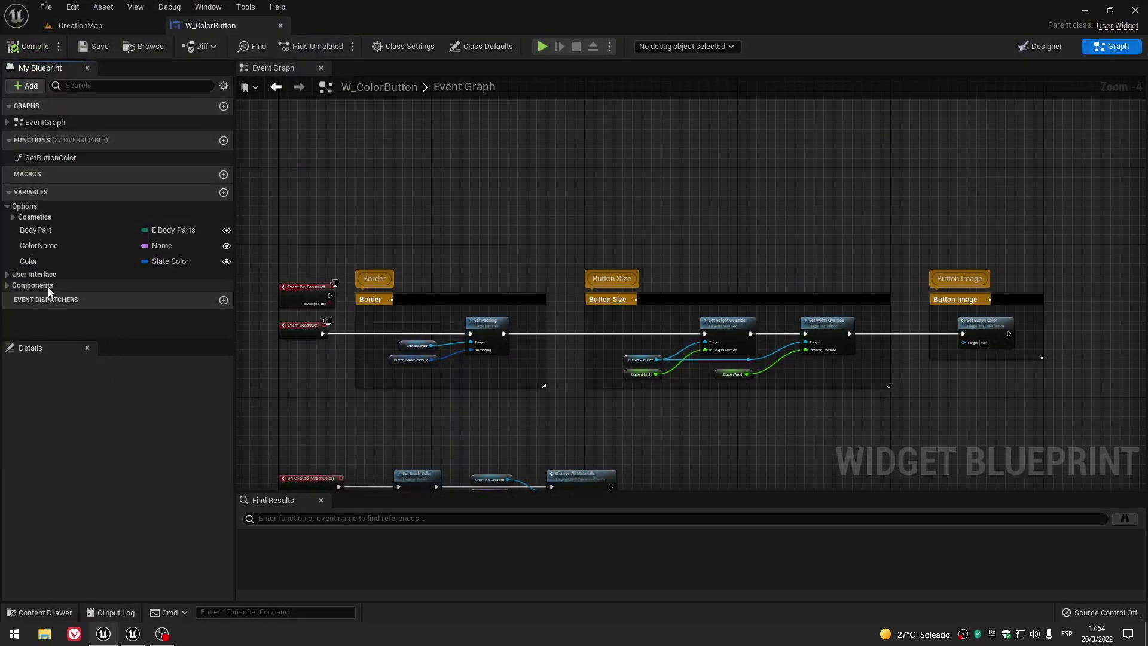
{"action": "left_click", "coordinate": [11, 287]}
{"action": "left_click", "coordinate": [24, 295]}
{"action": "left_click", "coordinate": [12, 287]}
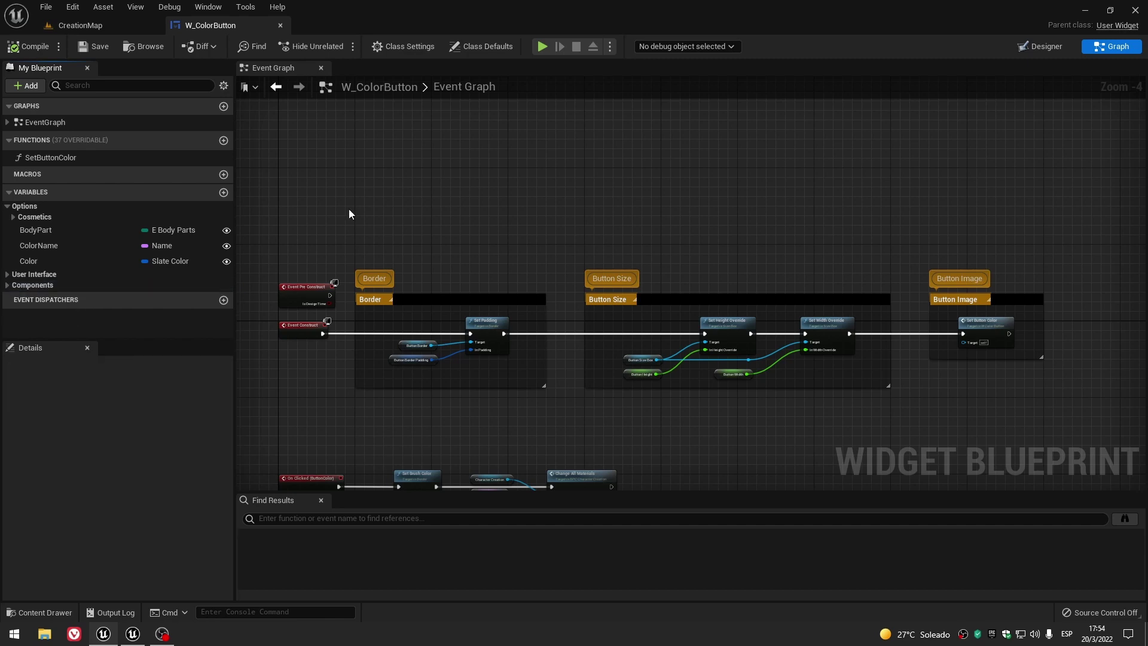
Return to UE4, collapse User Interface variables and view the Event Graph.
{"action": "left_click", "coordinate": [111, 639]}
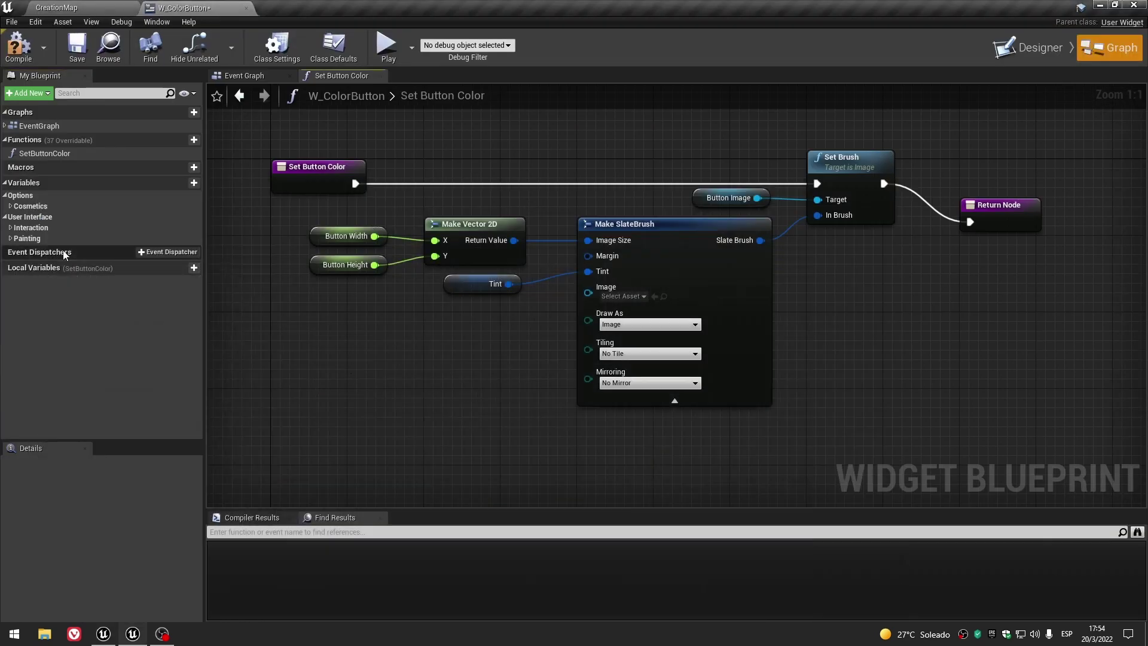
{"action": "left_click", "coordinate": [5, 217]}
{"action": "left_click", "coordinate": [267, 81]}
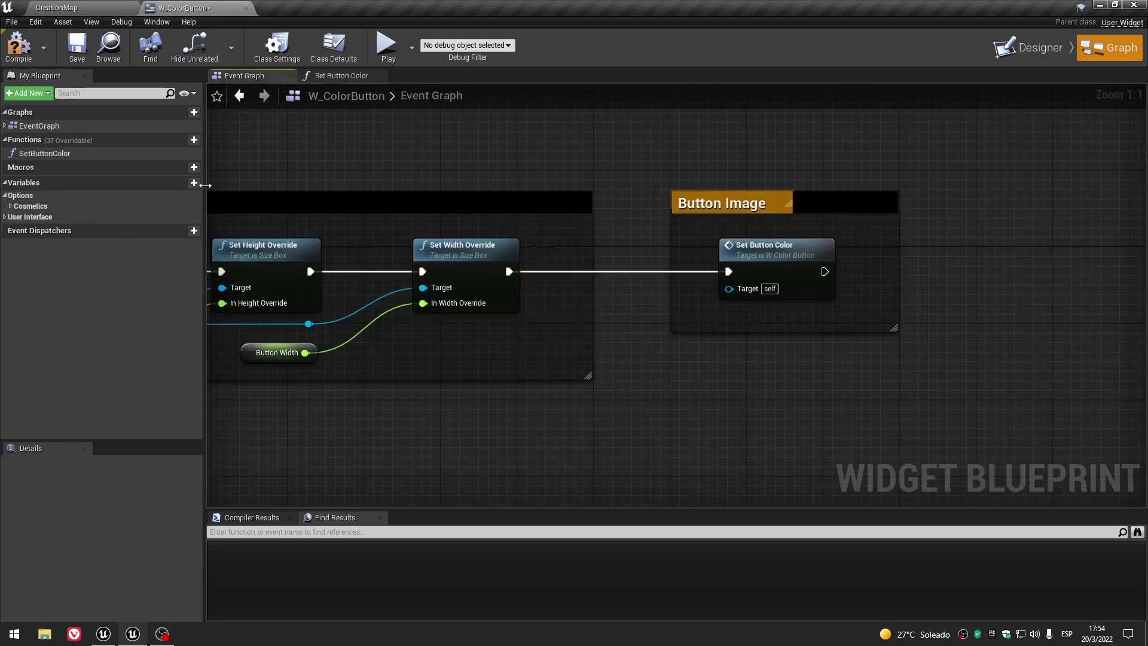
Find references to the Image variable, then delete it as unused.
{"action": "left_click", "coordinate": [10, 206]}
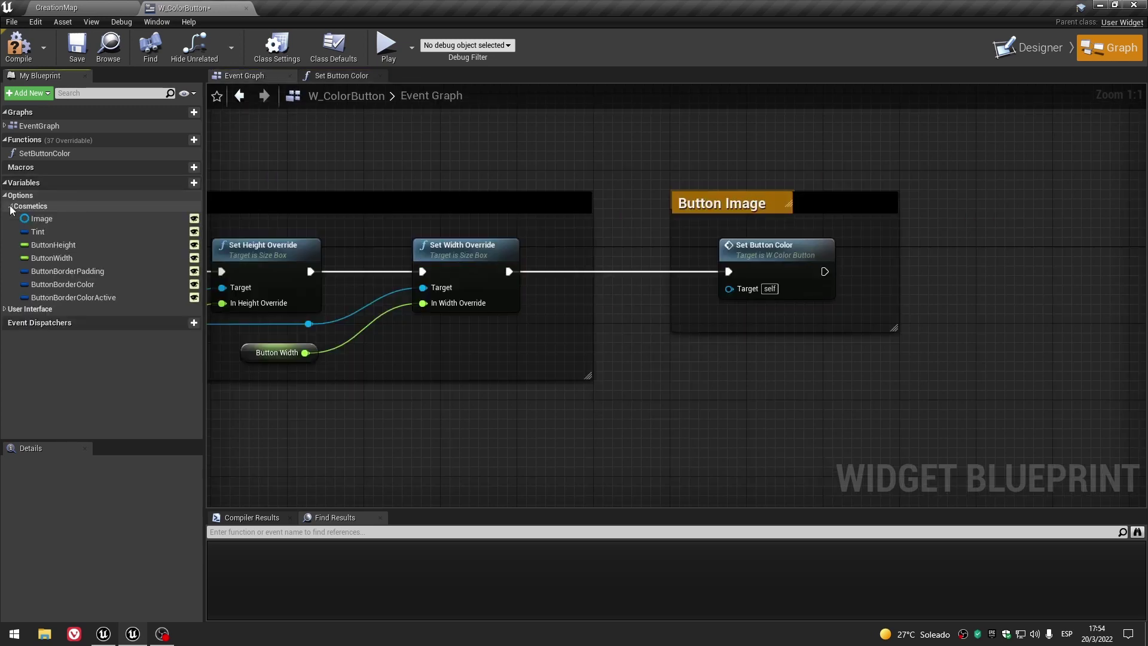
{"action": "left_click", "coordinate": [77, 220]}
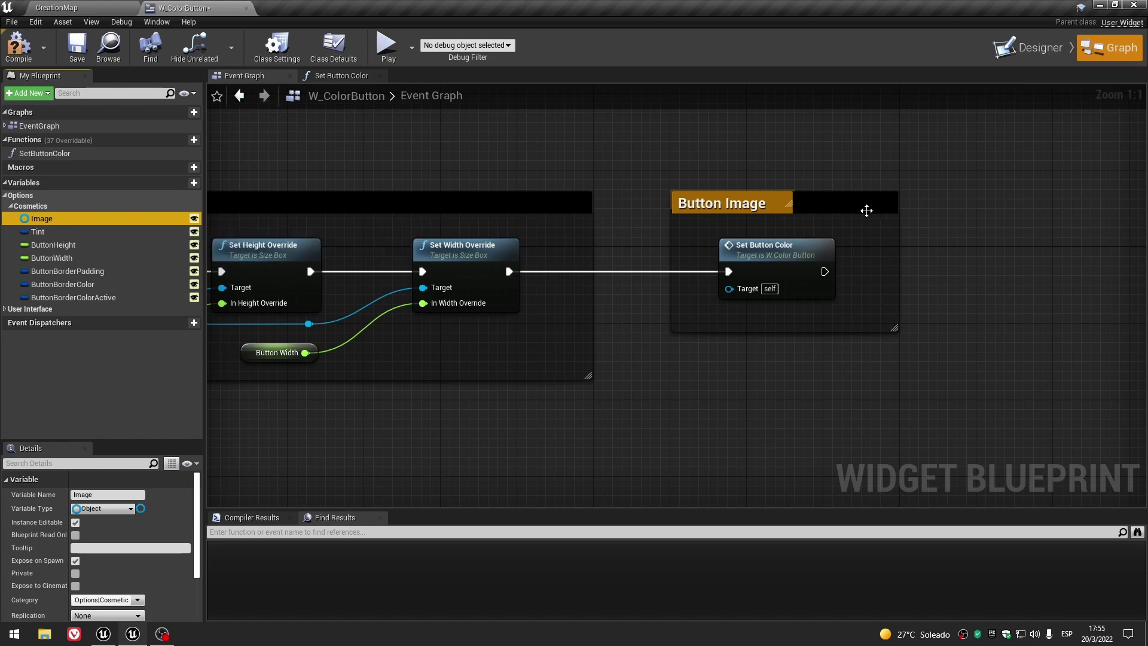
{"action": "double_click", "coordinate": [798, 257]}
{"action": "left_click", "coordinate": [699, 197]}
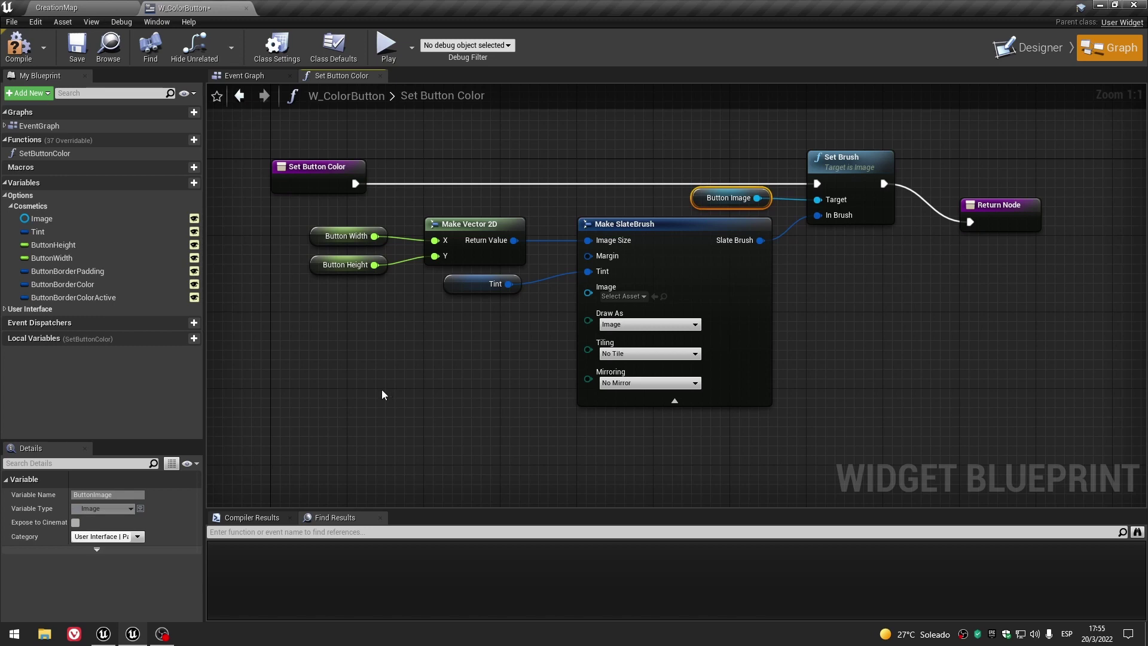
{"action": "left_click", "coordinate": [56, 220]}
{"action": "right_click", "coordinate": [55, 220]}
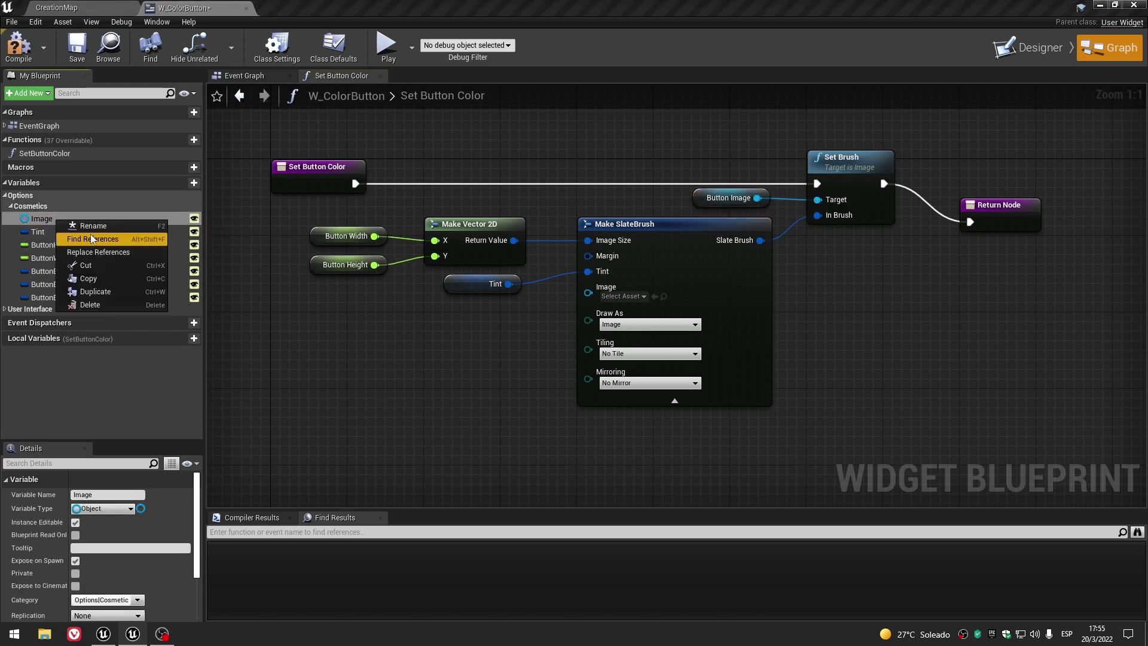
{"action": "left_click", "coordinate": [91, 239]}
{"action": "left_click", "coordinate": [53, 232]}
{"action": "left_click", "coordinate": [96, 216]}
{"action": "key", "text": "Delete"}
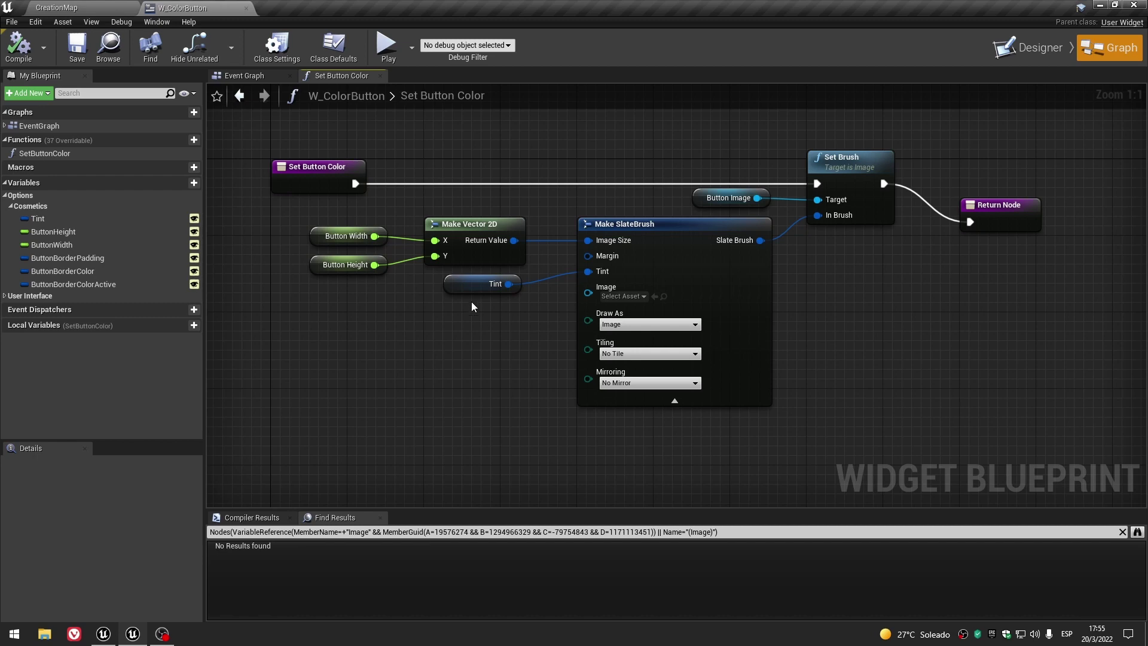
Move the Tint variable to the Options category and rename it Color.
{"action": "left_click", "coordinate": [481, 284]}
{"action": "left_click", "coordinate": [59, 218]}
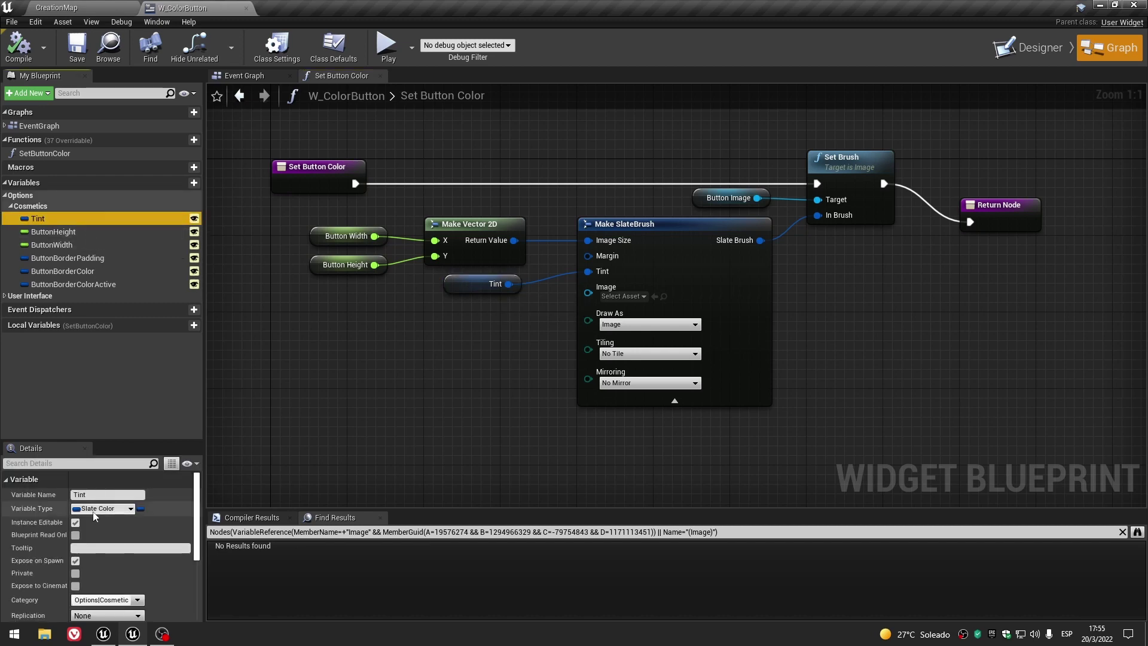
{"action": "scroll", "coordinate": [99, 556], "scroll_direction": "down", "scroll_amount": 2}
{"action": "left_click", "coordinate": [102, 561]}
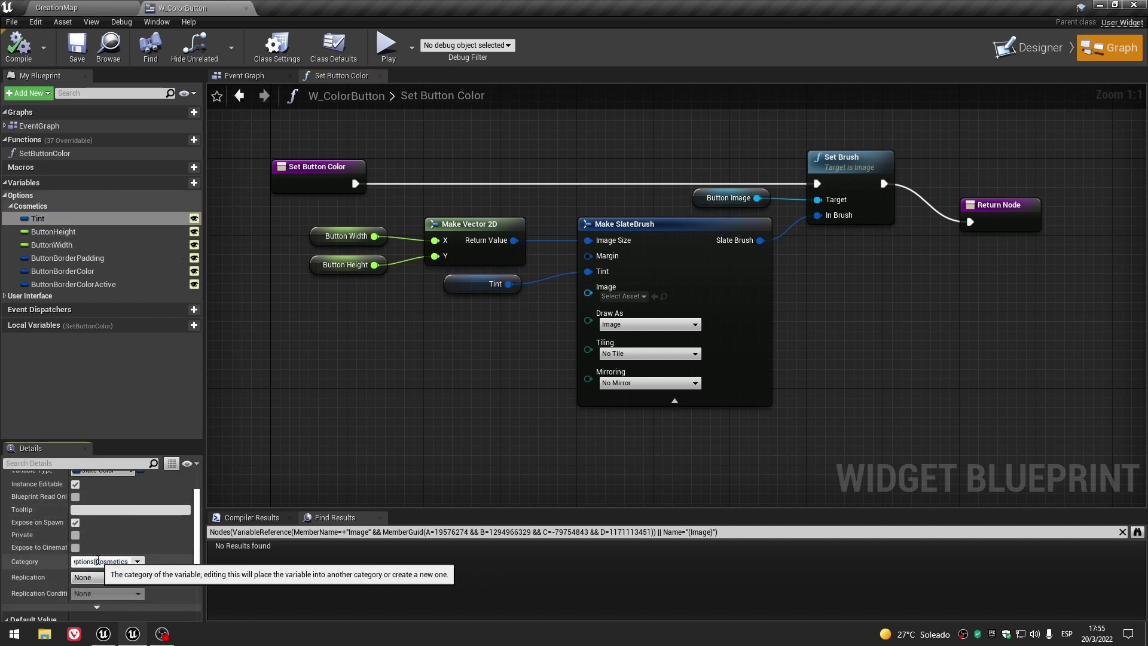
{"action": "left_click_drag", "start_coordinate": [98, 560], "coordinate": [165, 559]}
{"action": "key", "text": "Return"}
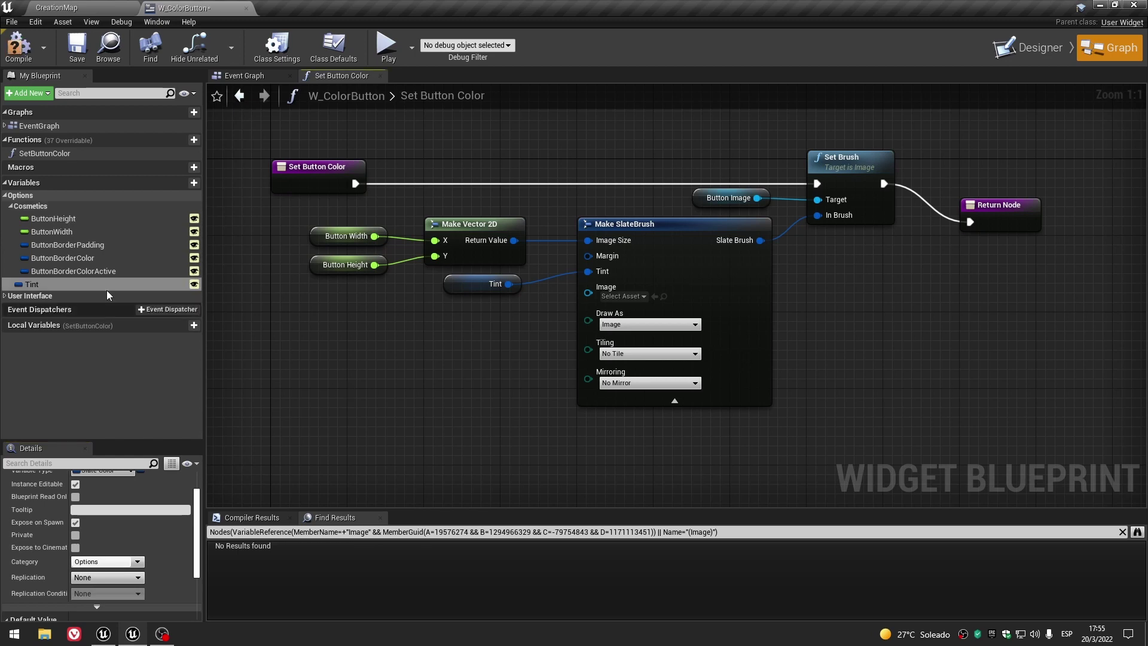
{"action": "left_click", "coordinate": [44, 219]}
{"action": "type", "text": "Color"}
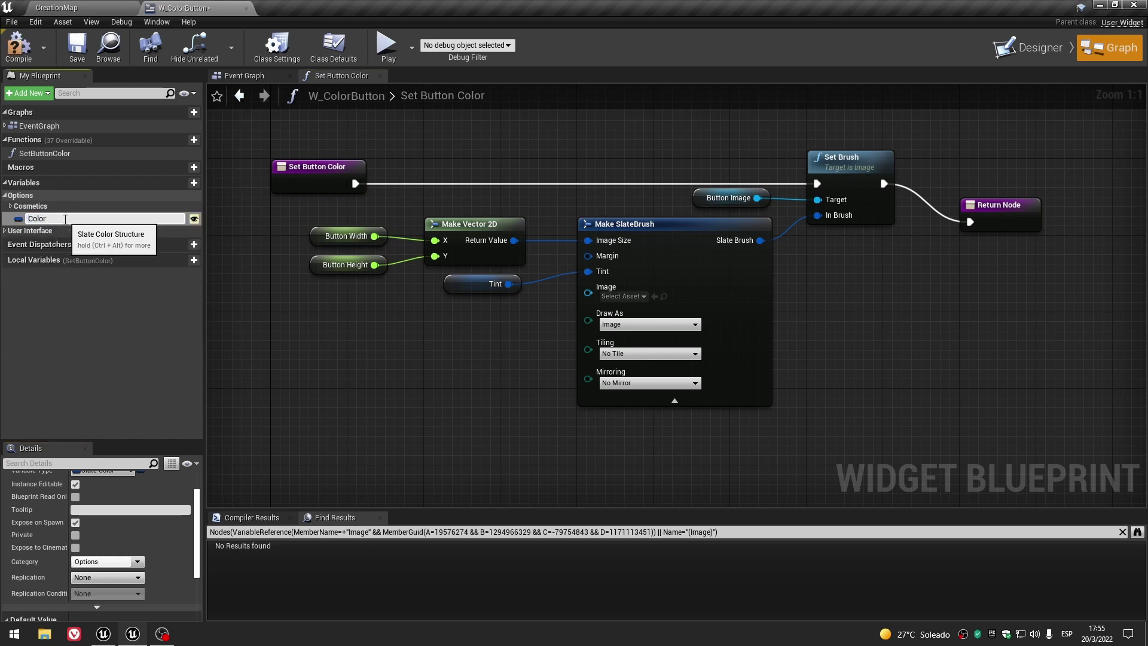
{"action": "key", "text": "Return"}
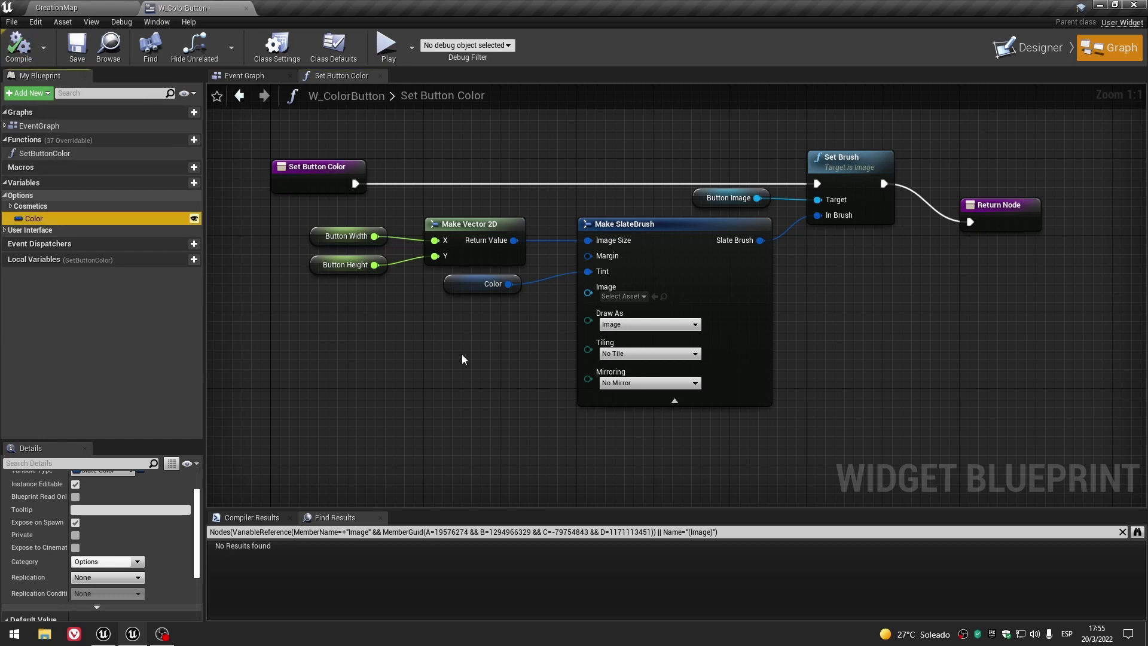
Close the Set Button Color graph tab.
{"action": "left_click", "coordinate": [902, 299]}
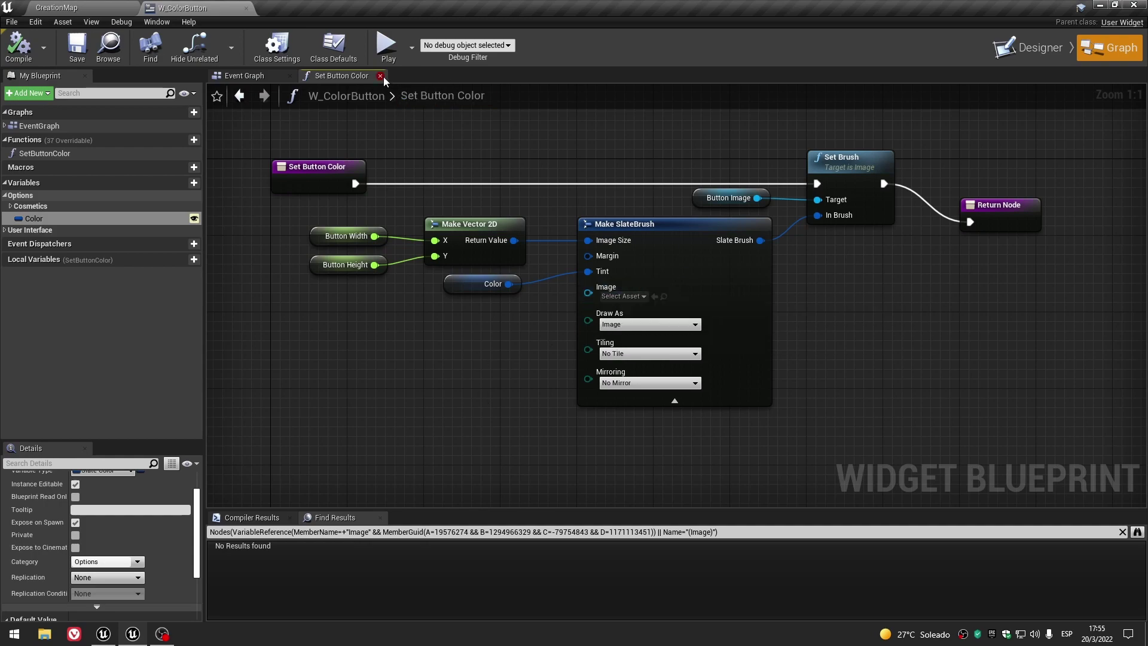
{"action": "left_click", "coordinate": [380, 76]}
{"action": "scroll", "coordinate": [679, 383], "scroll_direction": "down", "scroll_amount": 3}
Drive Set Padding from Event Pre Construct instead of Event Construct, save, and return to CreationMap.
{"action": "scroll", "coordinate": [858, 282], "scroll_direction": "down", "scroll_amount": 1}
{"action": "mouse_move", "coordinate": [858, 281]}
{"action": "right_mouse_down"}
{"action": "mouse_move", "coordinate": [881, 238]}
{"action": "mouse_move", "coordinate": [827, 336]}
{"action": "right_mouse_up"}
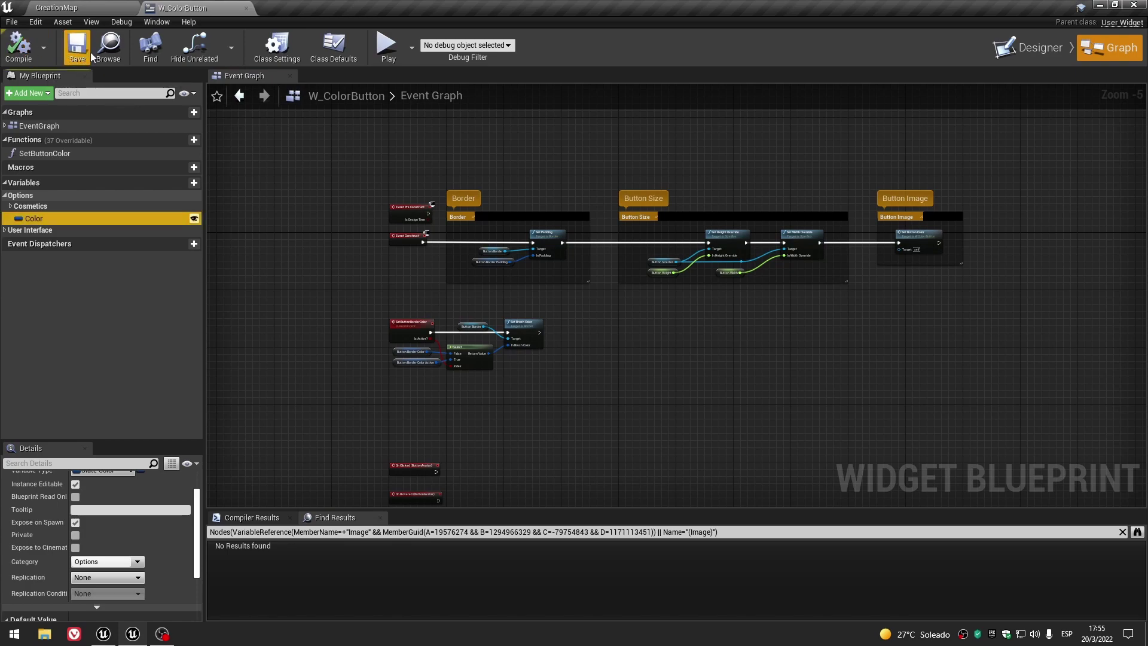
{"action": "scroll", "coordinate": [429, 238], "scroll_direction": "up", "scroll_amount": 5}
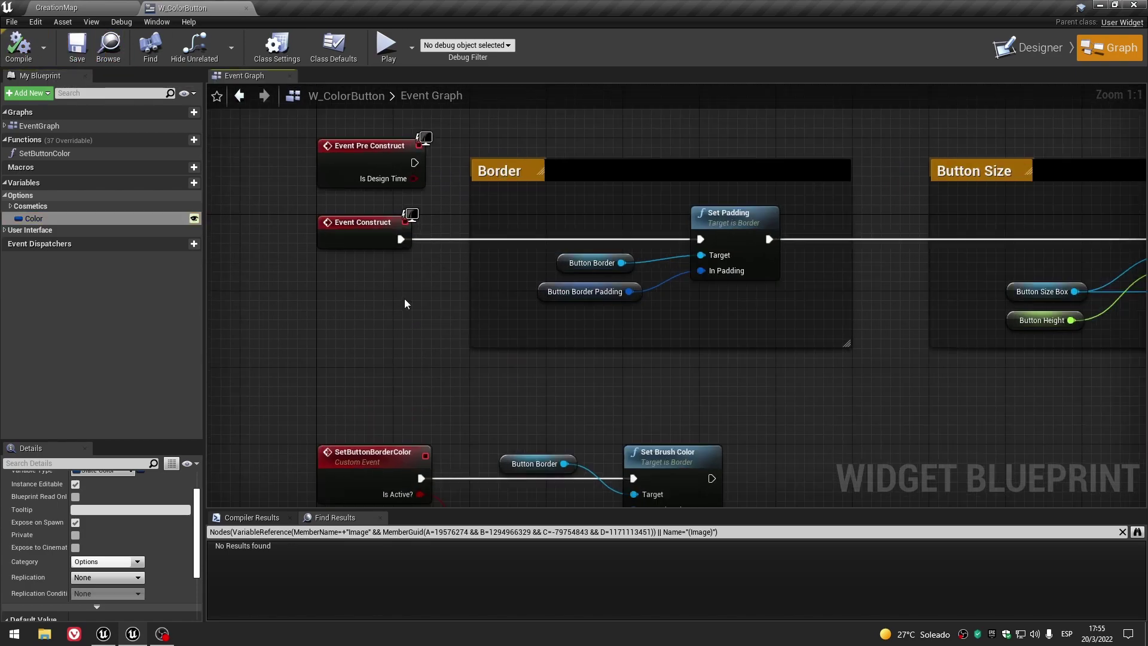
{"action": "right_click_drag", "start_coordinate": [404, 299], "coordinate": [407, 328]}
{"action": "left_click", "coordinate": [399, 272], "text": "alt"}
{"action": "left_click_drag", "start_coordinate": [405, 199], "coordinate": [690, 276]}
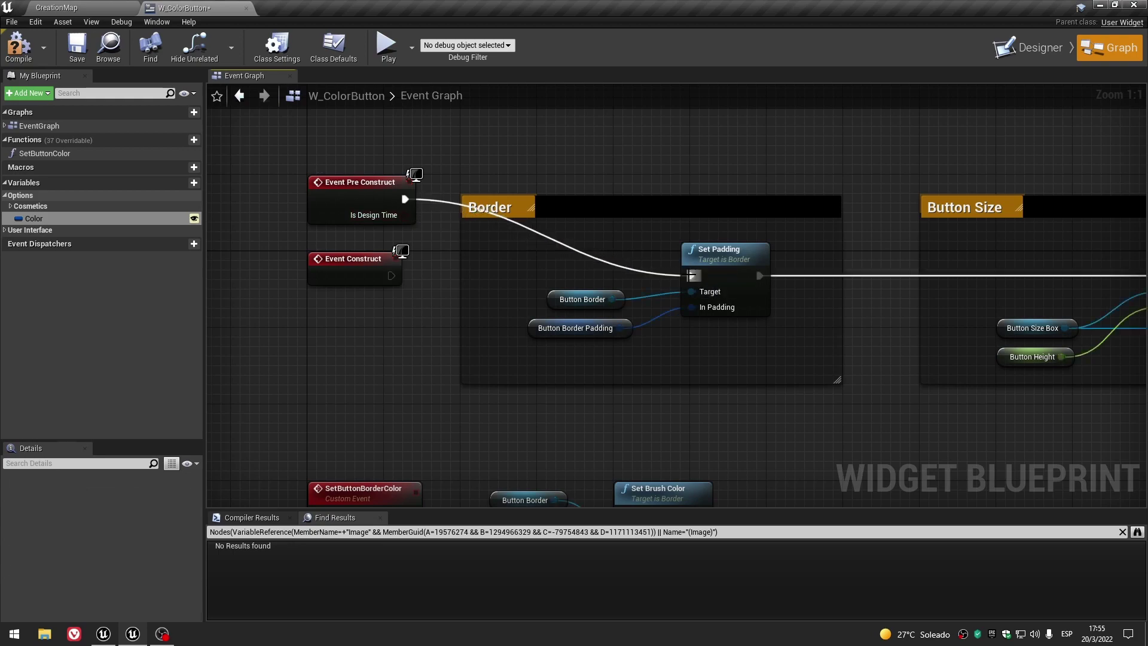
{"action": "left_click", "coordinate": [73, 46]}
{"action": "left_click", "coordinate": [56, 7]}
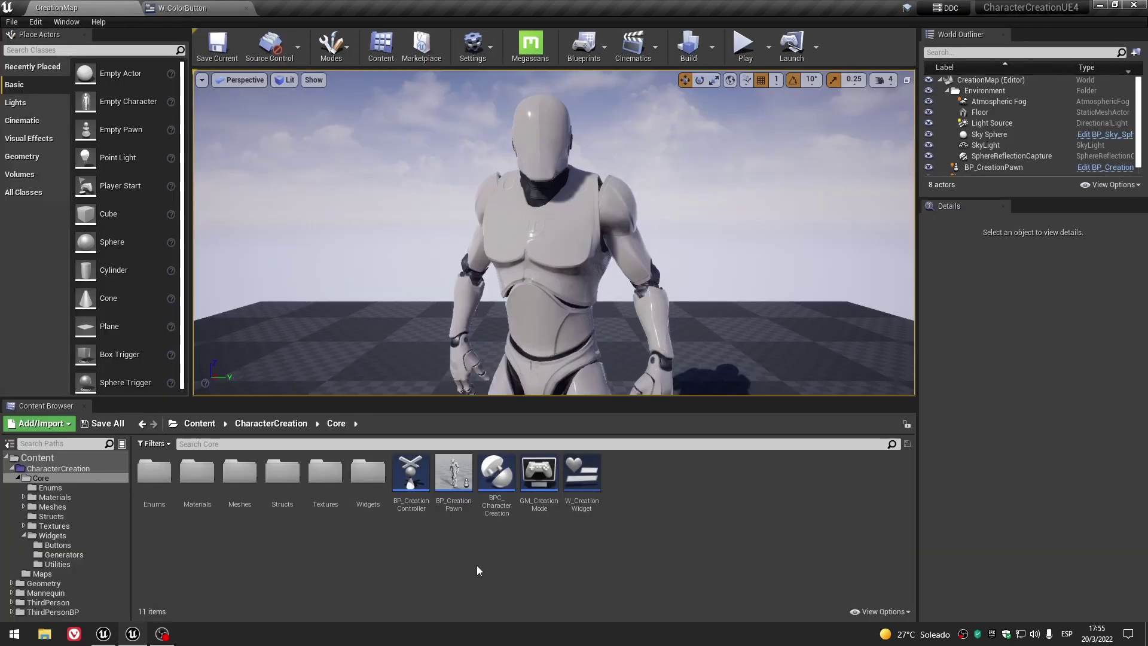
Place a W Color Button on the W_CreationWidget canvas and make it Size To Content.
{"action": "double_click", "coordinate": [577, 501]}
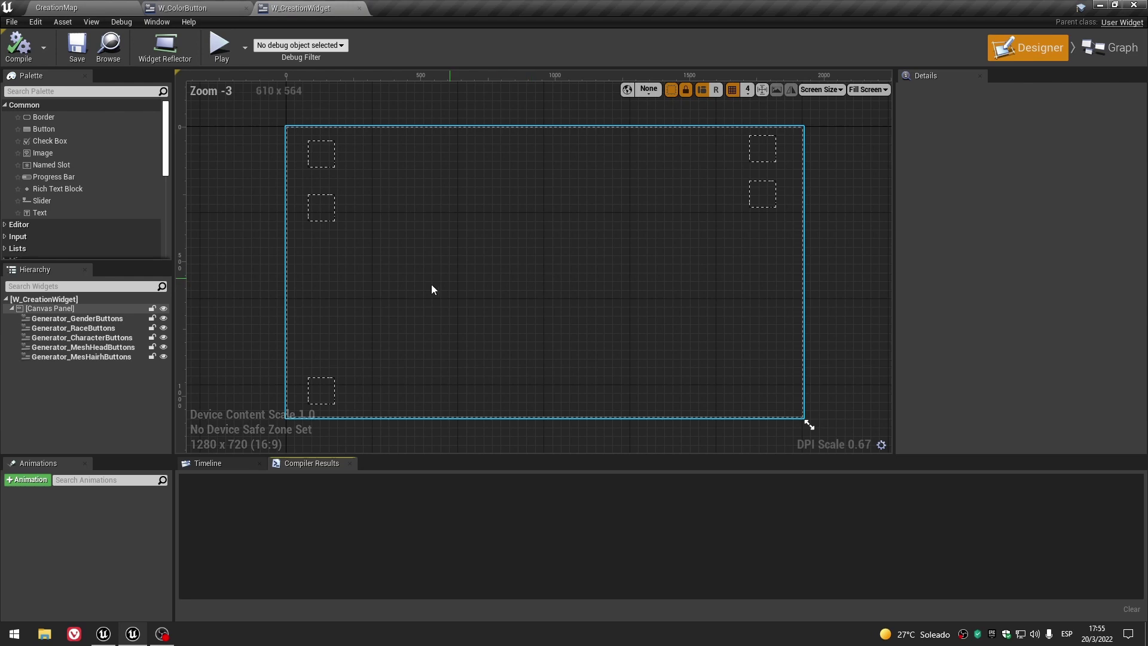
{"action": "scroll", "coordinate": [97, 170], "scroll_direction": "down", "scroll_amount": 5}
{"action": "scroll", "coordinate": [90, 175], "scroll_direction": "down", "scroll_amount": 5}
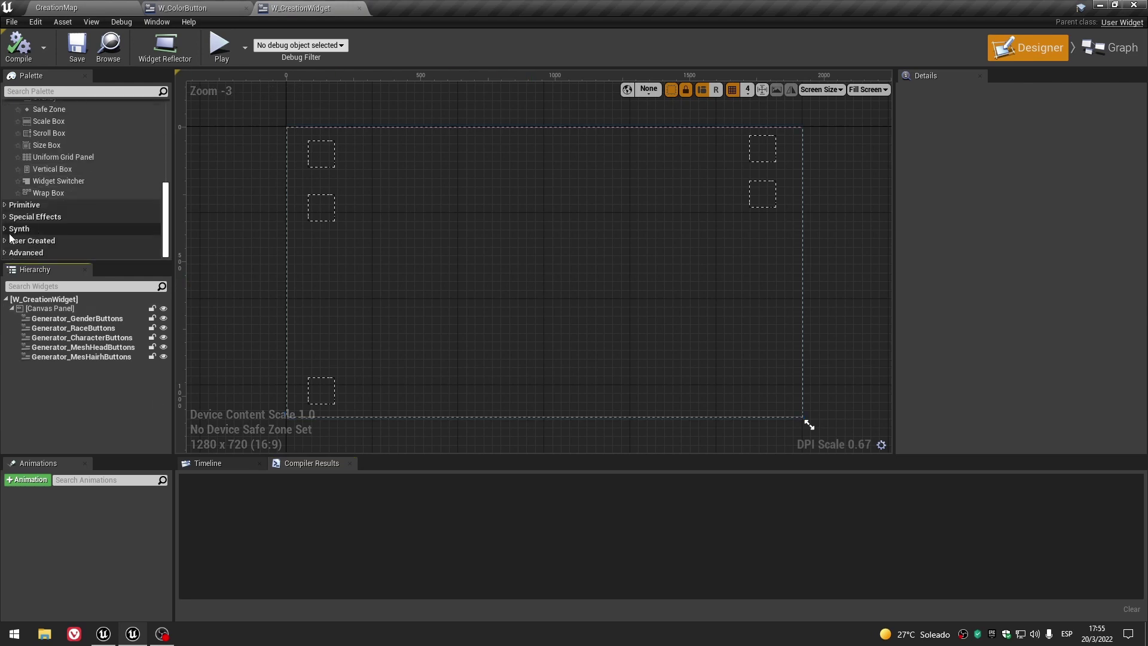
{"action": "scroll", "coordinate": [85, 204], "scroll_direction": "down", "scroll_amount": 5}
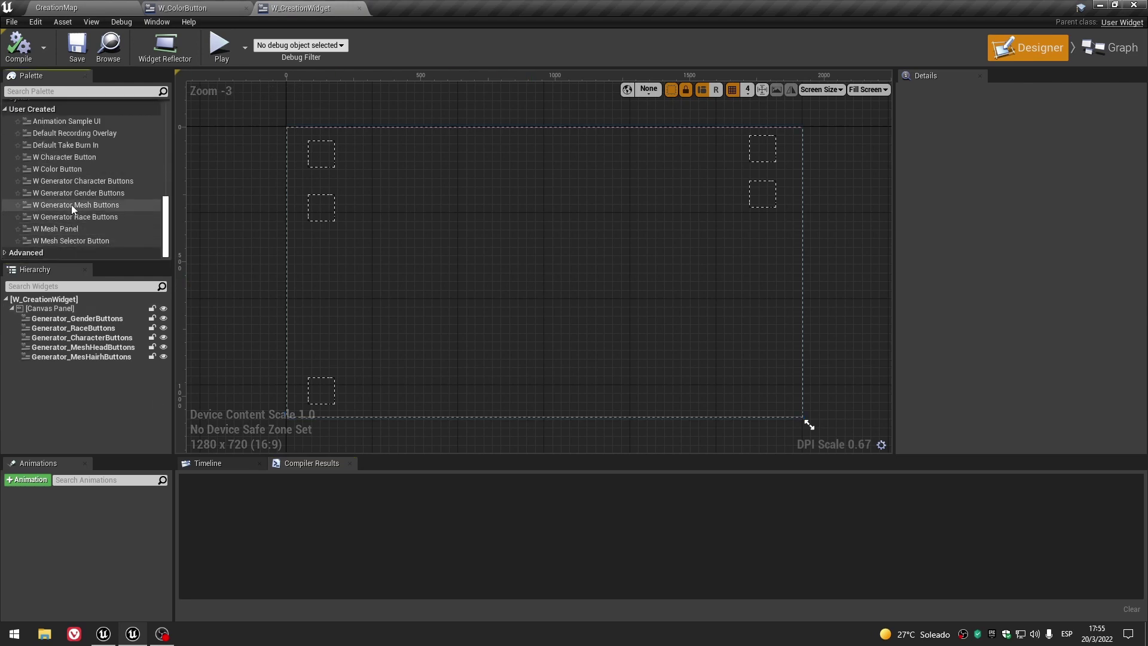
{"action": "left_click_drag", "start_coordinate": [67, 173], "coordinate": [658, 328]}
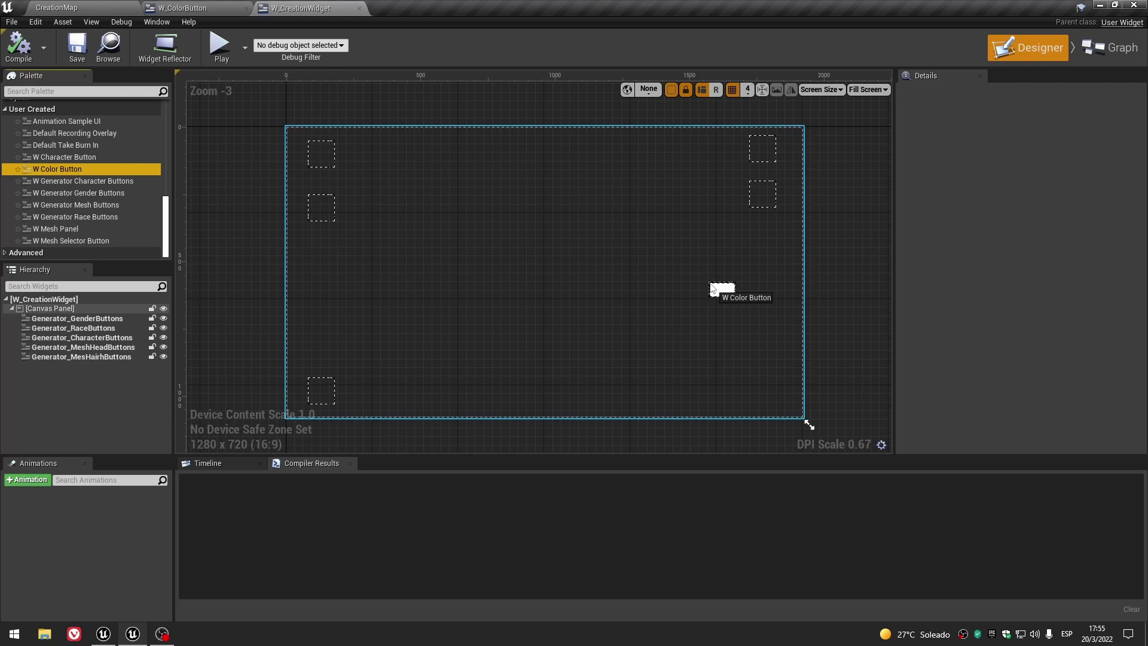
{"action": "left_click_drag", "start_coordinate": [712, 289], "coordinate": [713, 290]}
{"action": "left_click", "coordinate": [988, 230]}
{"action": "scroll", "coordinate": [746, 317], "scroll_direction": "up", "scroll_amount": 8}
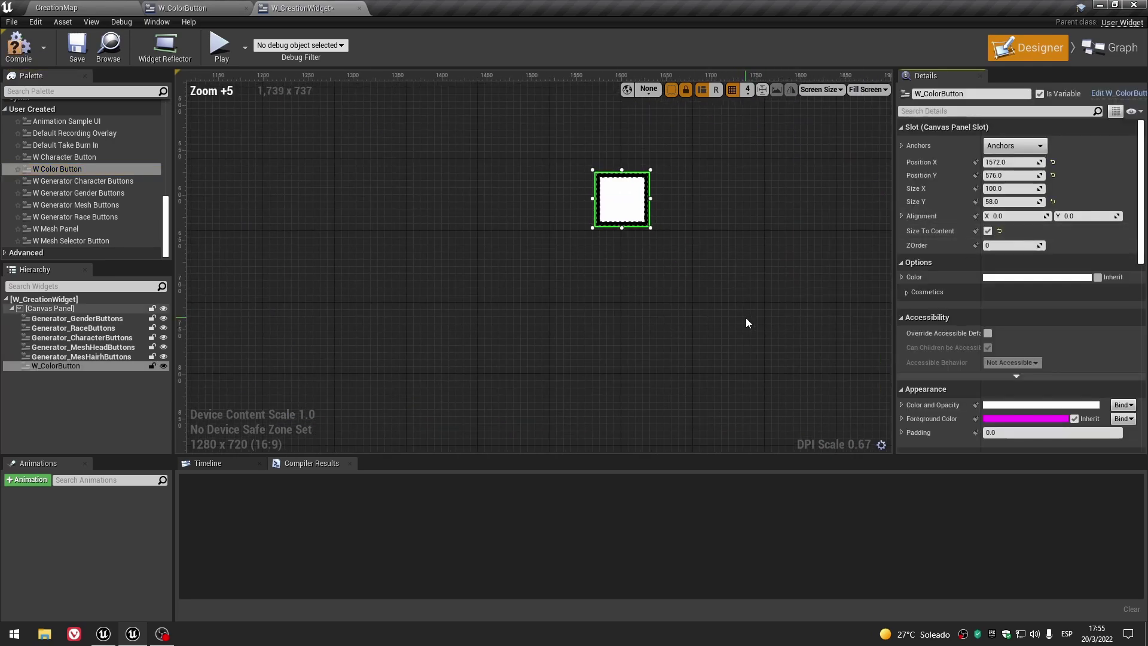
{"action": "right_click_drag", "start_coordinate": [745, 318], "coordinate": [592, 352]}
Try lime green, then cyan, as the button's Color.
{"action": "left_click", "coordinate": [1037, 276]}
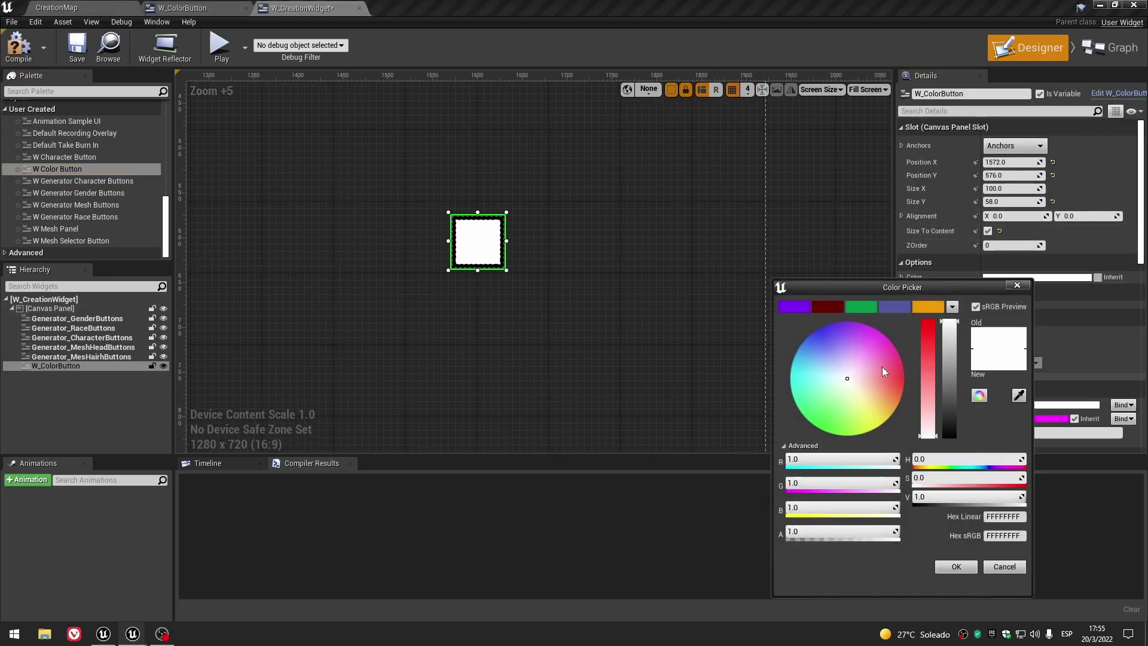
{"action": "left_click", "coordinate": [838, 435]}
{"action": "scroll", "coordinate": [506, 295], "scroll_direction": "up", "scroll_amount": 4}
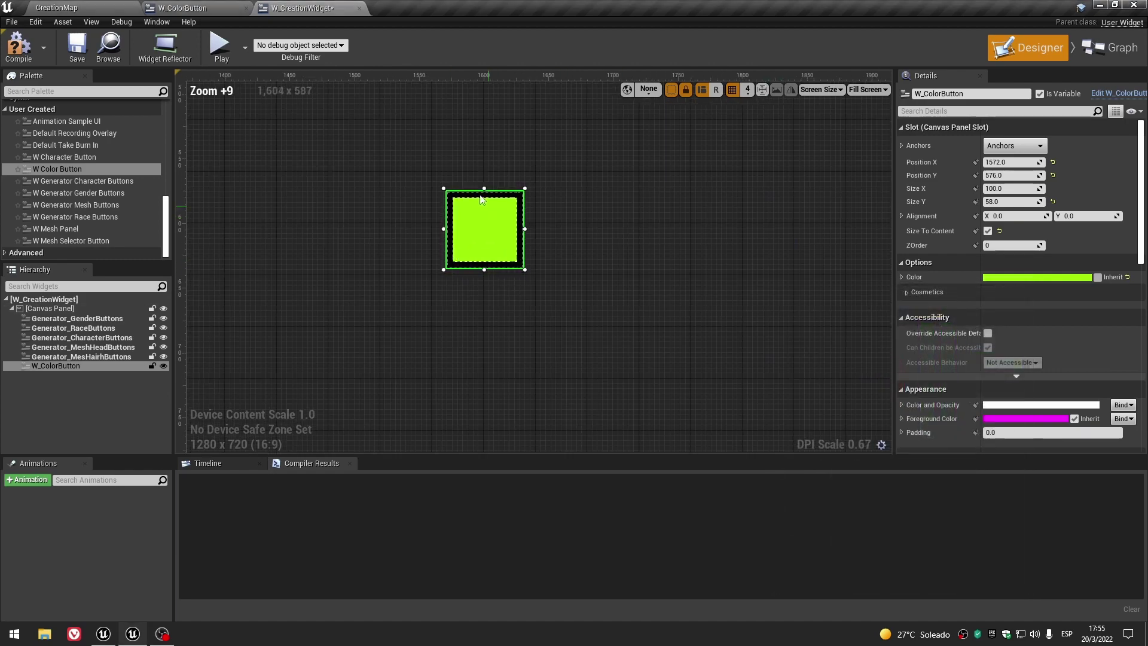
{"action": "scroll", "coordinate": [507, 239], "scroll_direction": "up", "scroll_amount": 4}
{"action": "scroll", "coordinate": [507, 213], "scroll_direction": "up", "scroll_amount": 4}
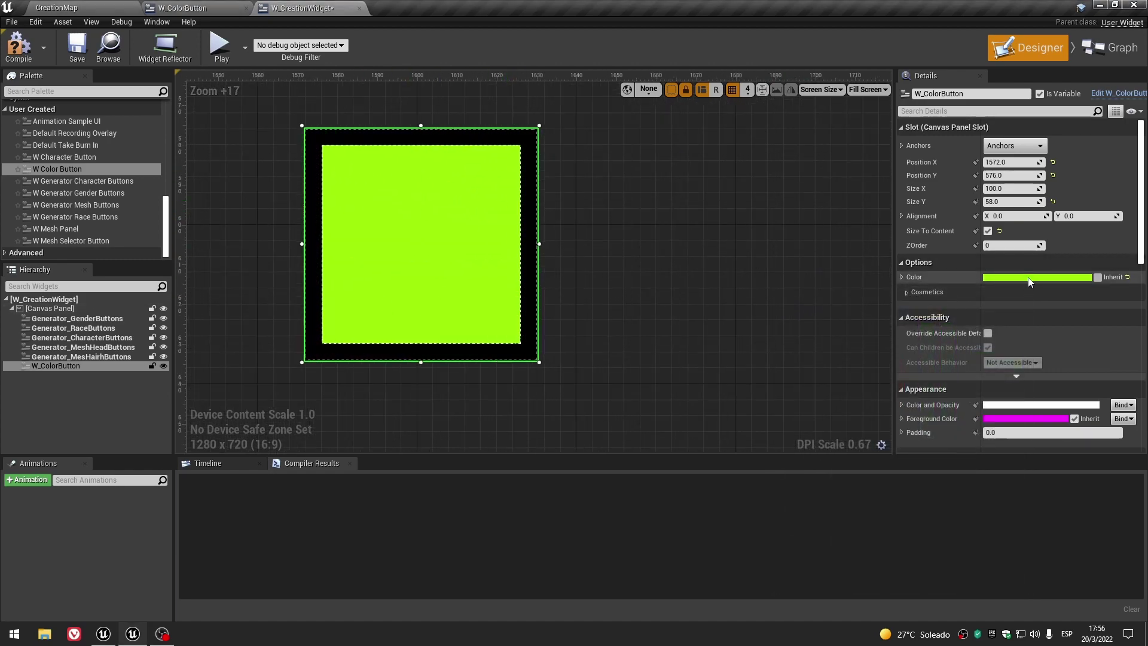
{"action": "left_click", "coordinate": [1036, 277]}
{"action": "left_click", "coordinate": [782, 377]}
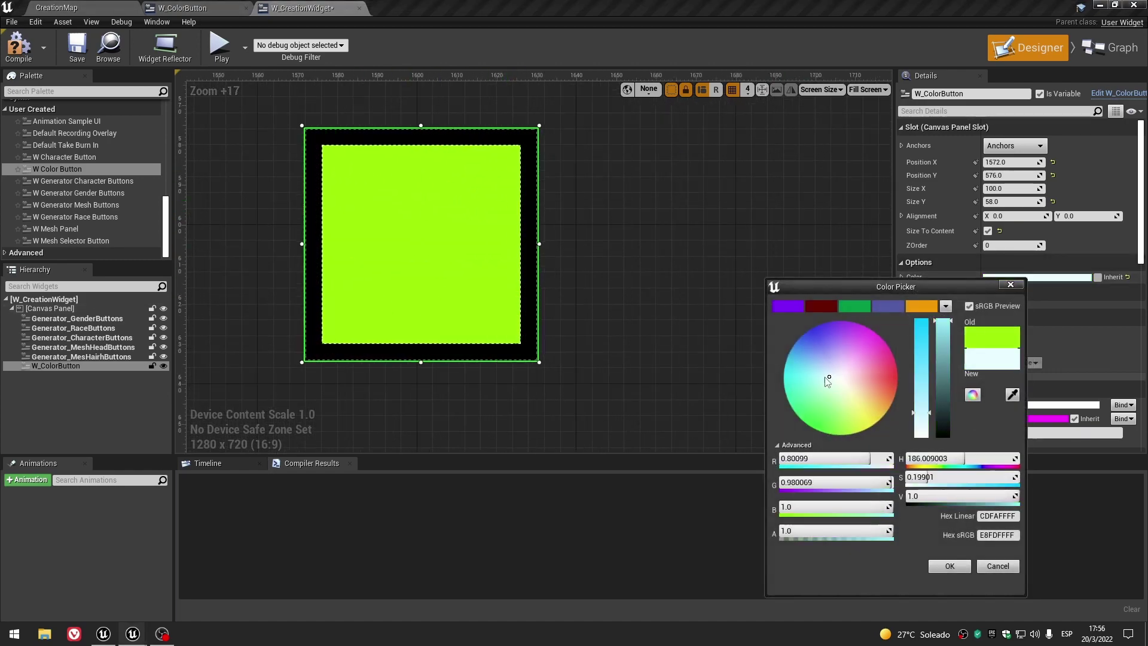
{"action": "left_click", "coordinate": [949, 565]}
Change the button's Color to purple, then settle on green.
{"action": "scroll", "coordinate": [383, 248], "scroll_direction": "down", "scroll_amount": 3}
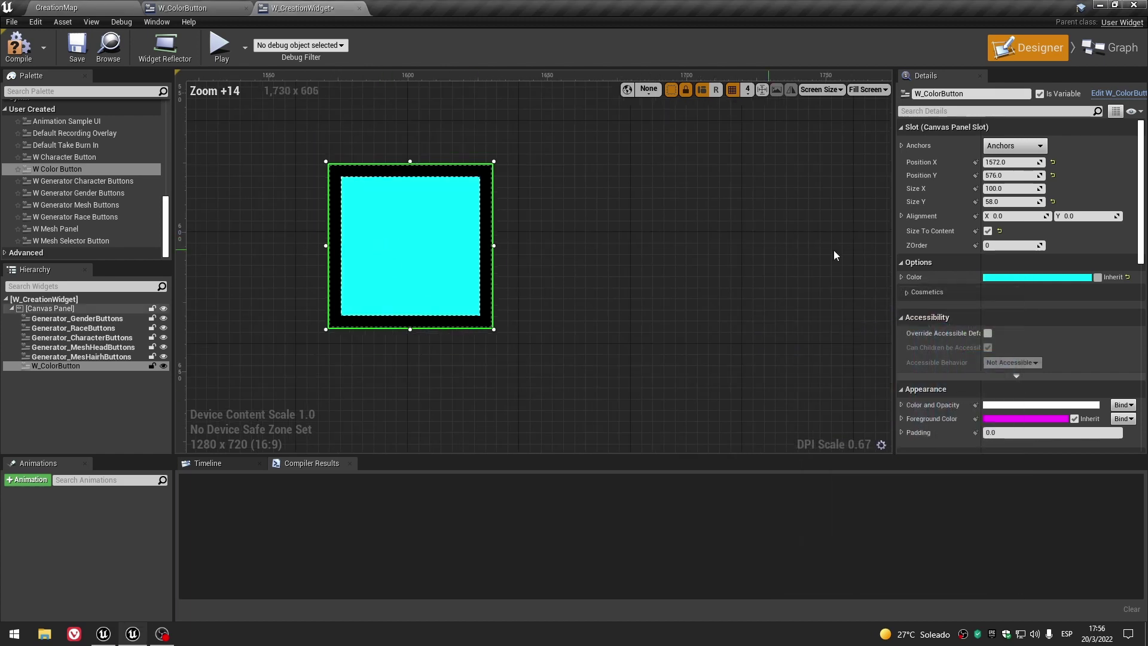
{"action": "left_click", "coordinate": [1043, 282]}
{"action": "left_click_drag", "start_coordinate": [869, 364], "coordinate": [831, 320]}
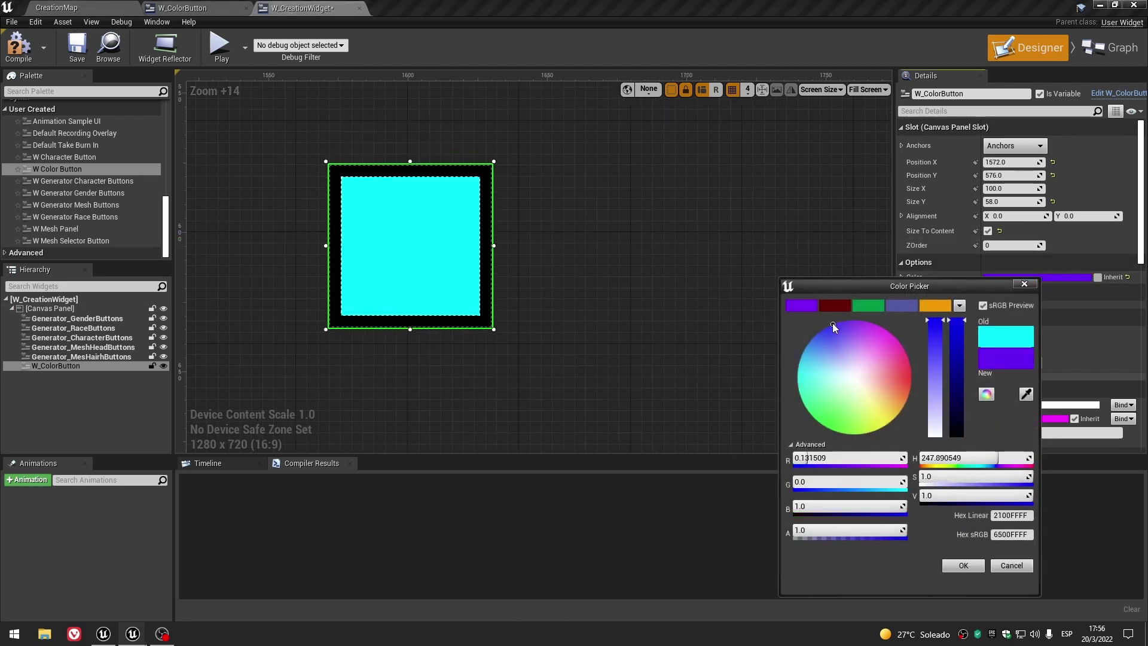
{"action": "left_click", "coordinate": [962, 565]}
{"action": "left_click", "coordinate": [1003, 277]}
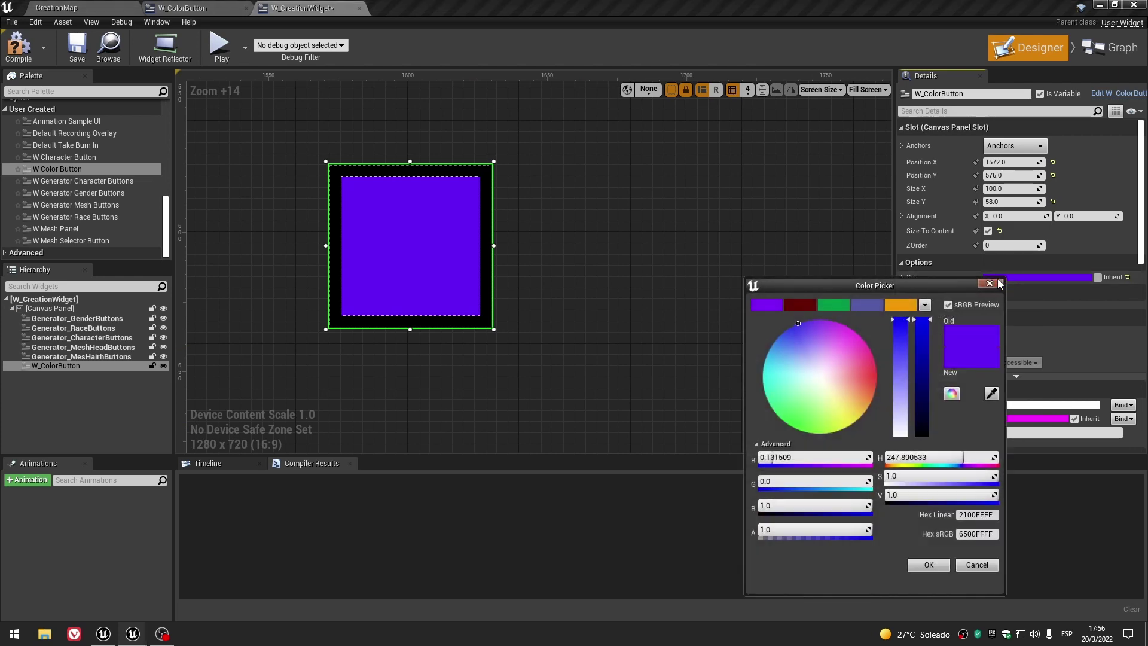
{"action": "left_click_drag", "start_coordinate": [812, 414], "coordinate": [796, 429]}
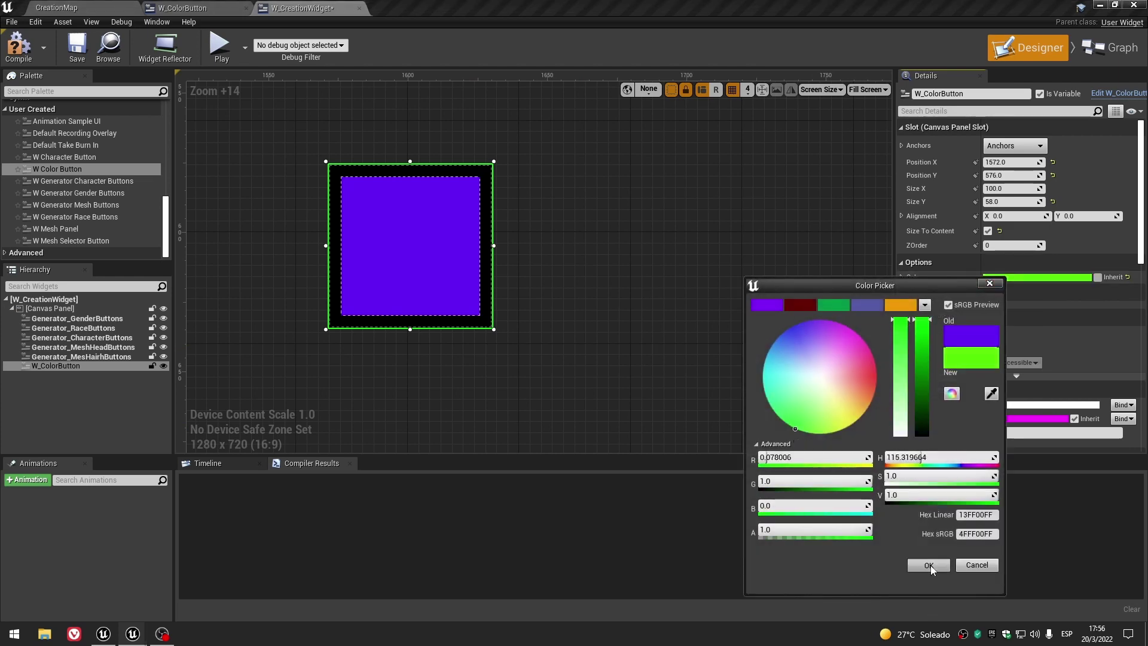
{"action": "left_click", "coordinate": [930, 565]}
Center the green button in the view and compile W_CreationWidget.
{"action": "scroll", "coordinate": [433, 237], "scroll_direction": "down", "scroll_amount": 5}
{"action": "scroll", "coordinate": [433, 236], "scroll_direction": "up", "scroll_amount": 1}
{"action": "scroll", "coordinate": [434, 236], "scroll_direction": "up", "scroll_amount": 7}
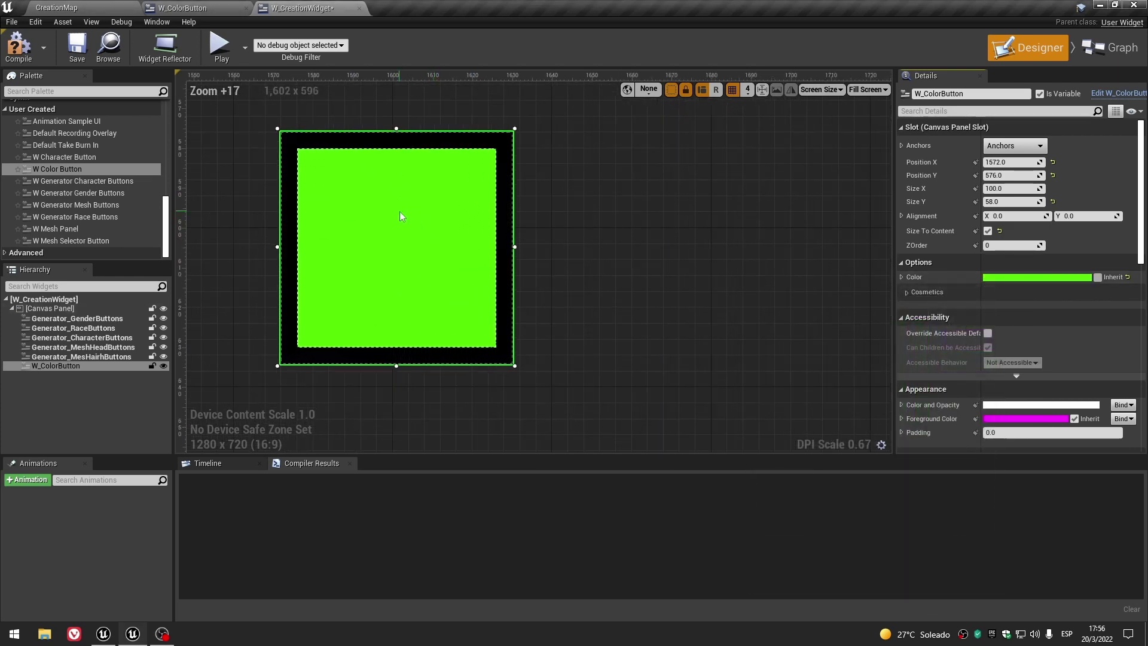
{"action": "scroll", "coordinate": [400, 216], "scroll_direction": "down", "scroll_amount": 6}
{"action": "right_click_drag", "start_coordinate": [592, 237], "coordinate": [689, 233]}
{"action": "scroll", "coordinate": [689, 233], "scroll_direction": "up", "scroll_amount": 3}
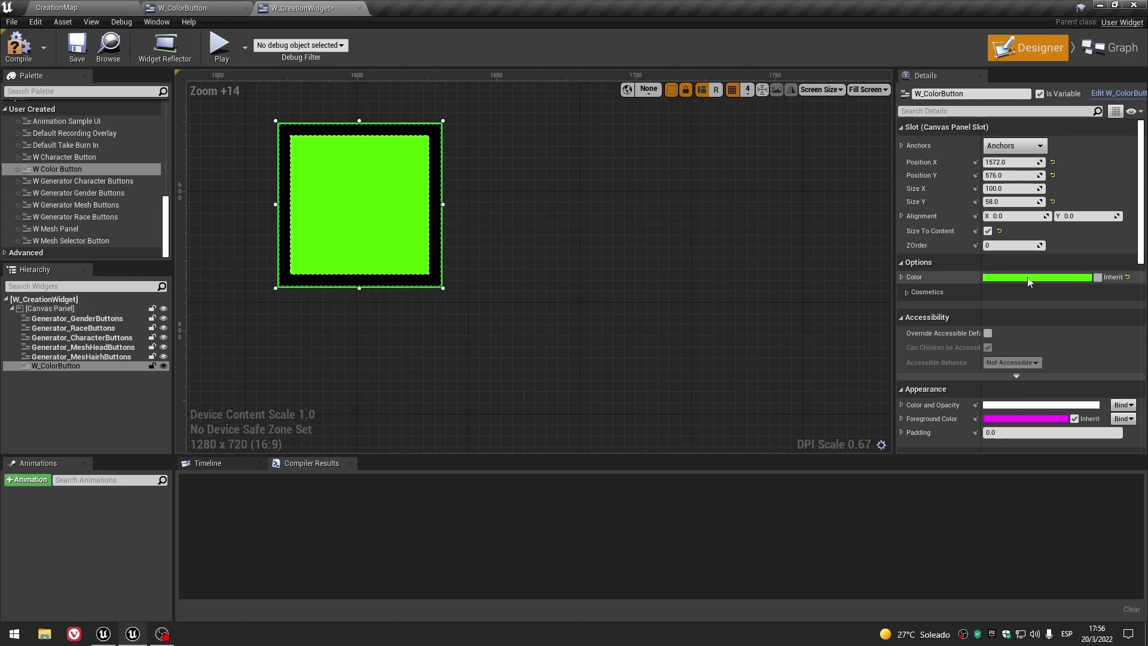
{"action": "scroll", "coordinate": [524, 200], "scroll_direction": "down", "scroll_amount": 3}
{"action": "right_click_drag", "start_coordinate": [524, 200], "coordinate": [734, 233]}
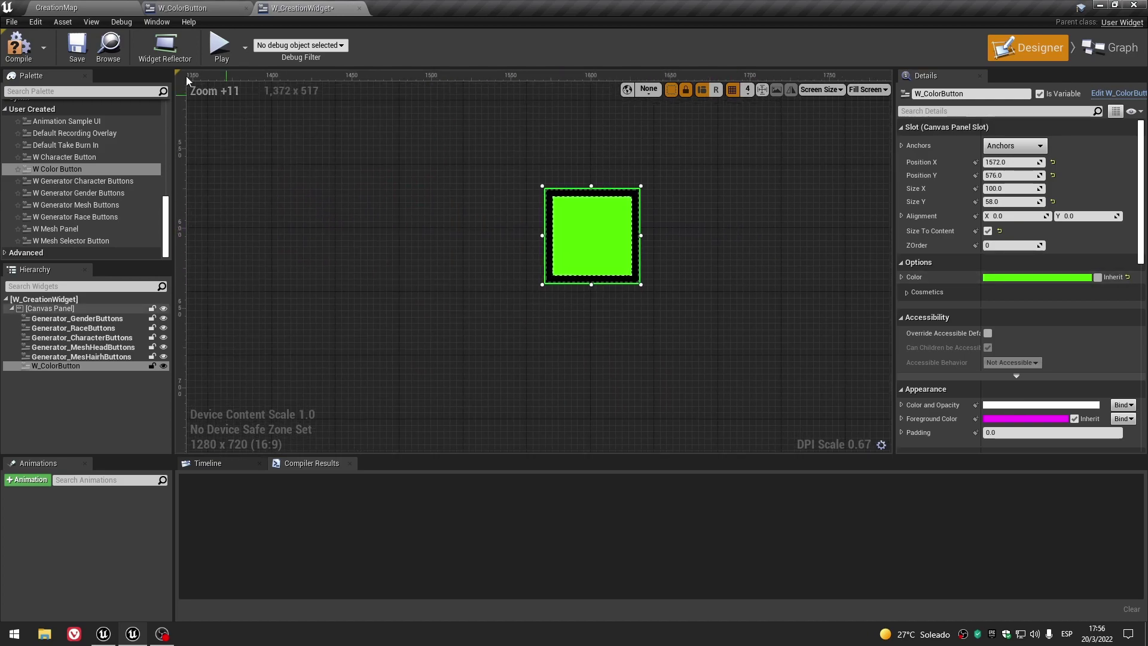
{"action": "left_click", "coordinate": [38, 47]}
Zoom the canvas onto the green button, then switch to W_ColorButton's Event Graph.
{"action": "scroll", "coordinate": [589, 241], "scroll_direction": "up", "scroll_amount": 3}
{"action": "scroll", "coordinate": [588, 239], "scroll_direction": "down", "scroll_amount": 5}
{"action": "scroll", "coordinate": [587, 238], "scroll_direction": "down", "scroll_amount": 3}
{"action": "scroll", "coordinate": [587, 238], "scroll_direction": "up", "scroll_amount": 1}
{"action": "scroll", "coordinate": [587, 238], "scroll_direction": "up", "scroll_amount": 3}
{"action": "right_click_drag", "start_coordinate": [655, 239], "coordinate": [546, 240]}
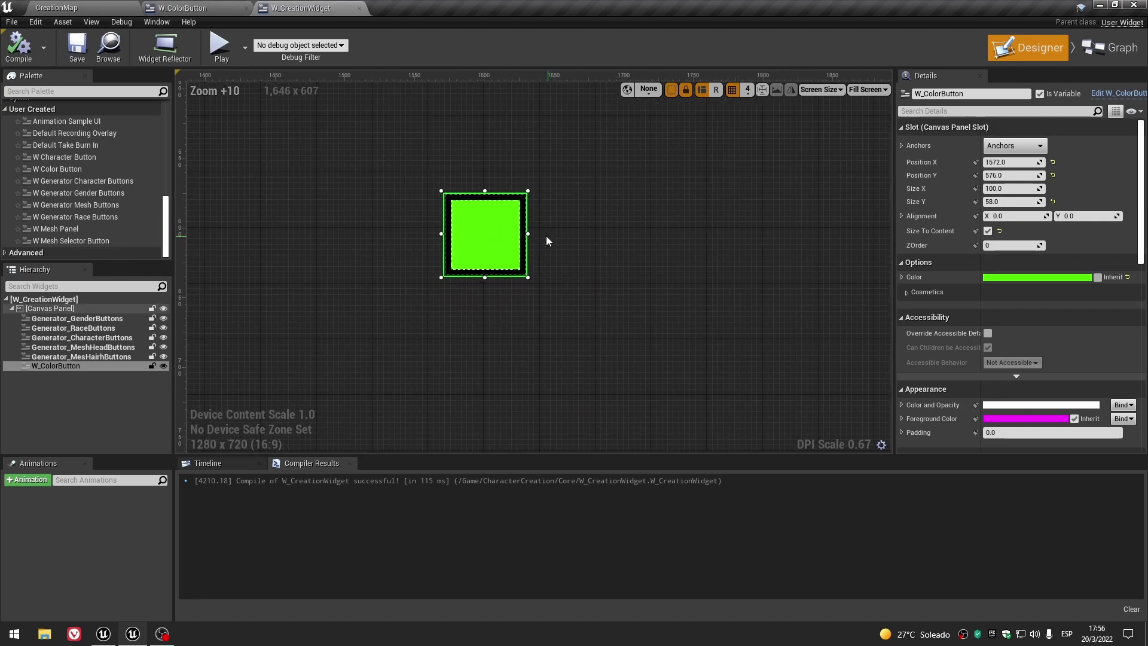
{"action": "scroll", "coordinate": [424, 201], "scroll_direction": "up", "scroll_amount": 6}
{"action": "scroll", "coordinate": [410, 225], "scroll_direction": "down", "scroll_amount": 6}
{"action": "scroll", "coordinate": [411, 225], "scroll_direction": "up", "scroll_amount": 4}
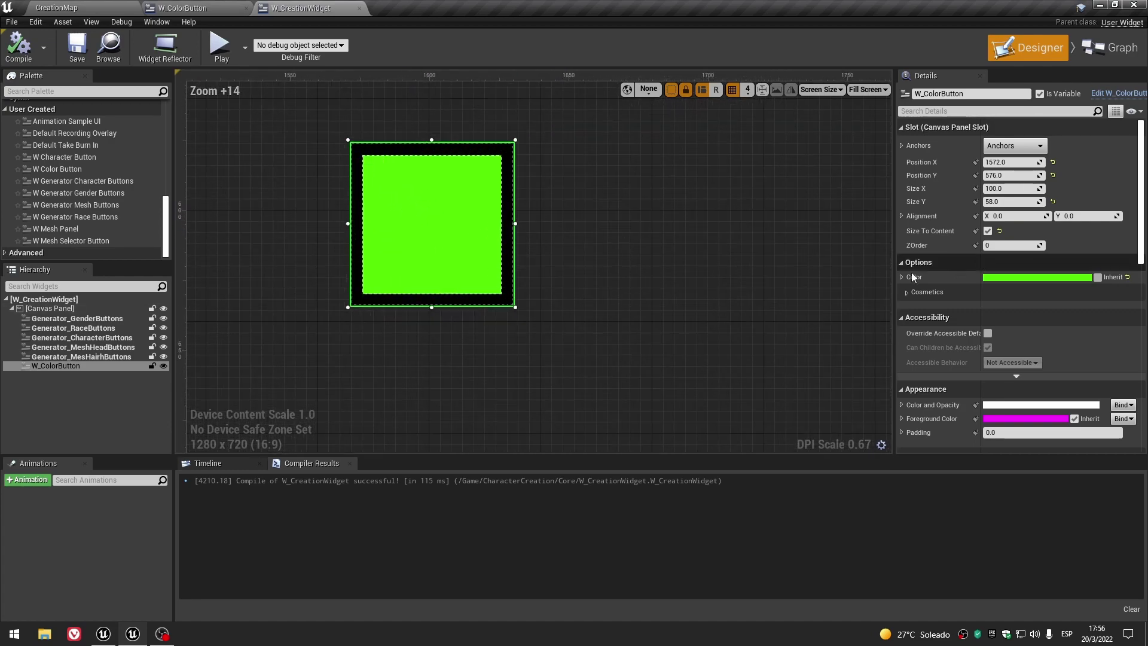
{"action": "left_click", "coordinate": [192, 6]}
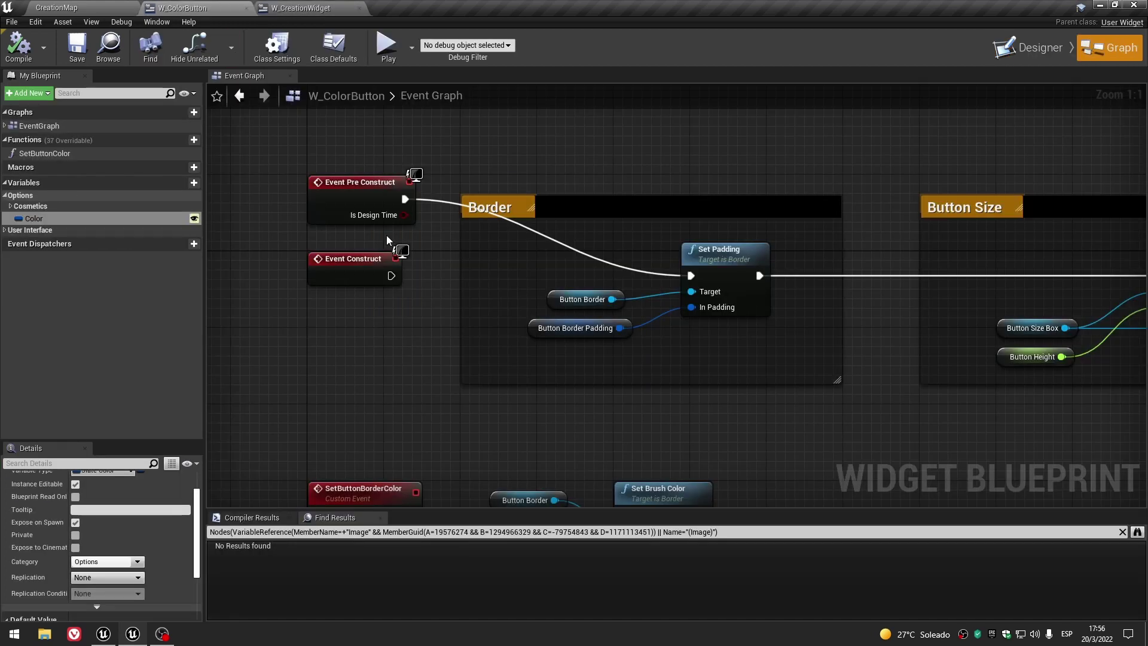
Add a new Name-type variable to W_ColorButton and rename it ColorName.
{"action": "left_click", "coordinate": [194, 182]}
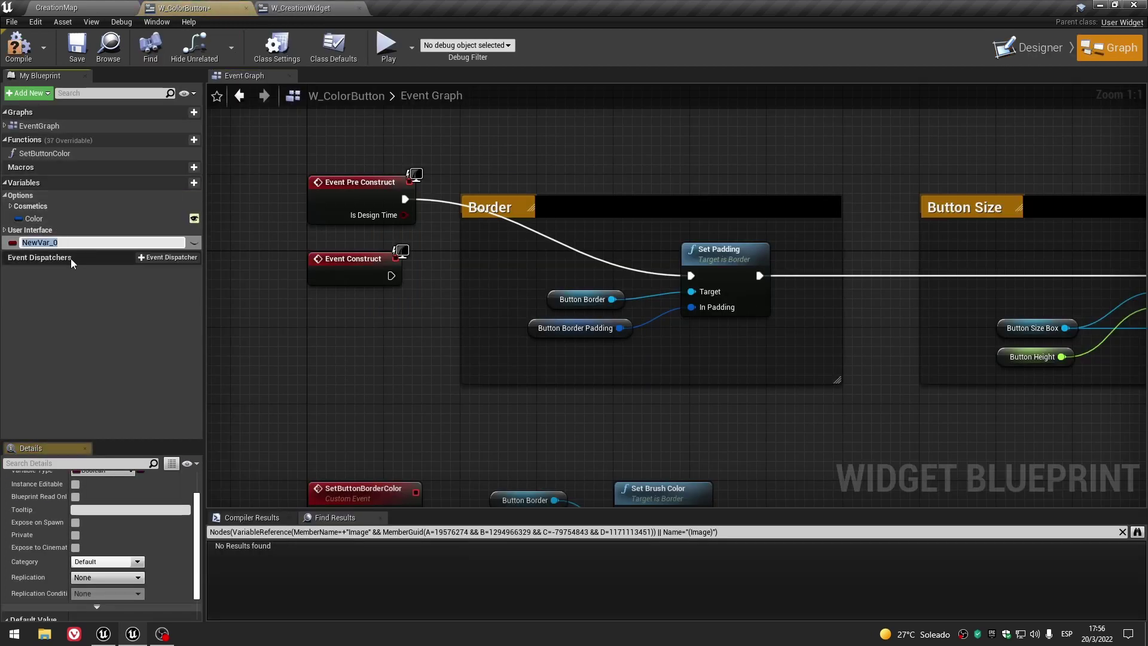
{"action": "scroll", "coordinate": [132, 461], "scroll_direction": "up", "scroll_amount": 2}
{"action": "left_click", "coordinate": [101, 508]}
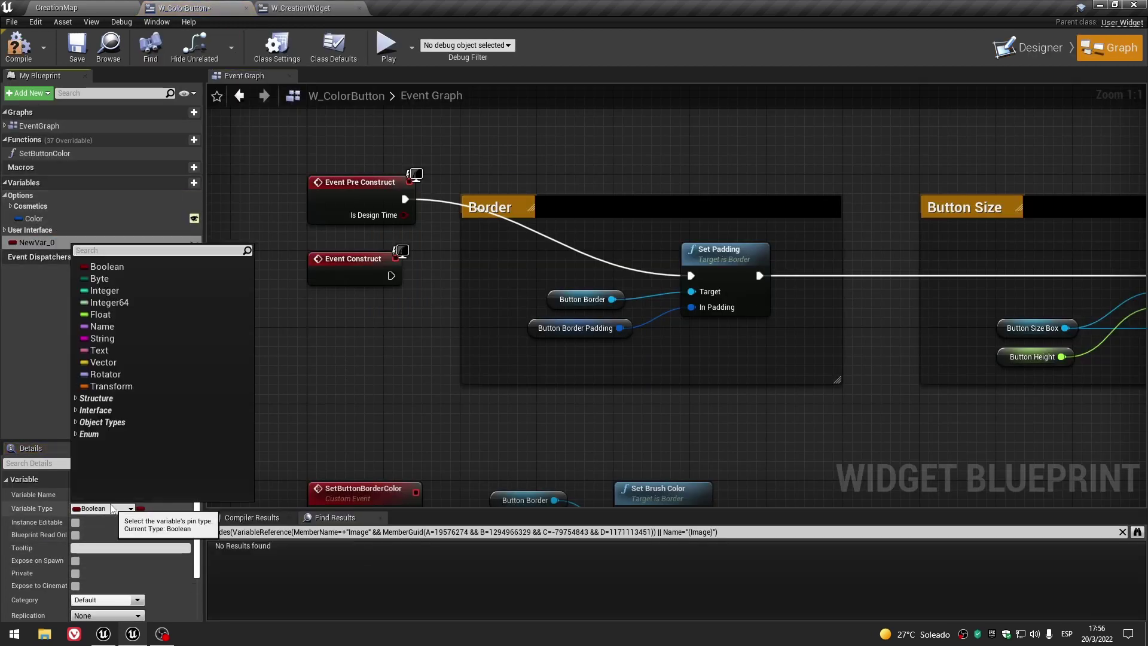
{"action": "left_click", "coordinate": [101, 327]}
{"action": "left_click", "coordinate": [133, 492]}
{"action": "type", "text": "ColorName"}
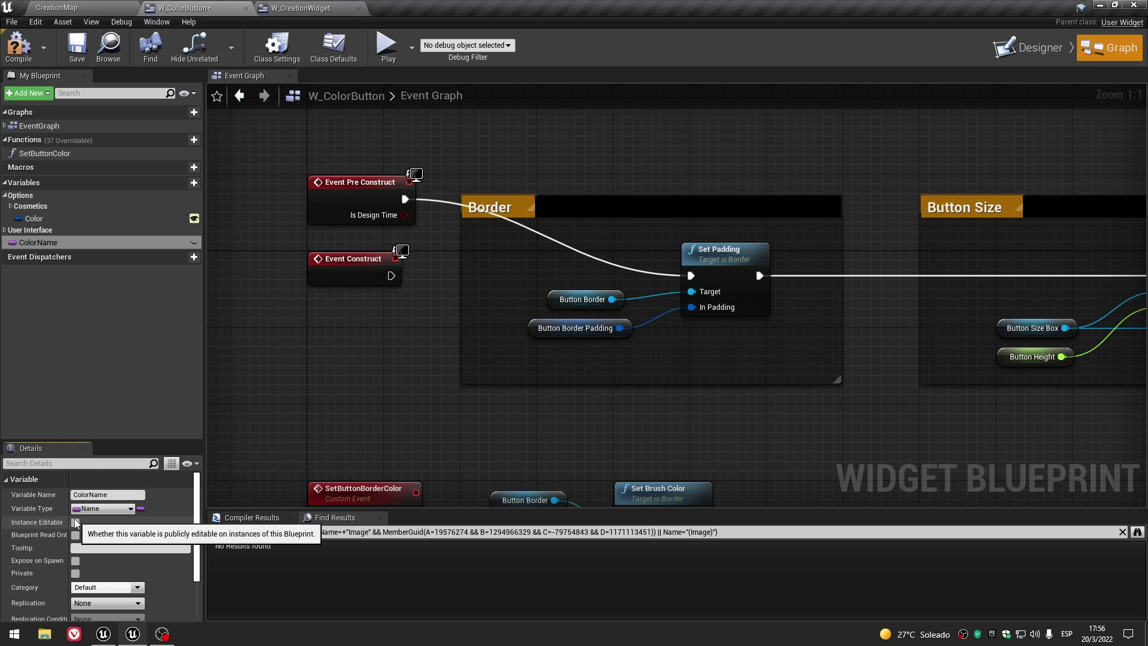
Make ColorName Instance Editable in the Options category, ordered before Color.
{"action": "left_click", "coordinate": [75, 522]}
{"action": "left_click", "coordinate": [141, 590]}
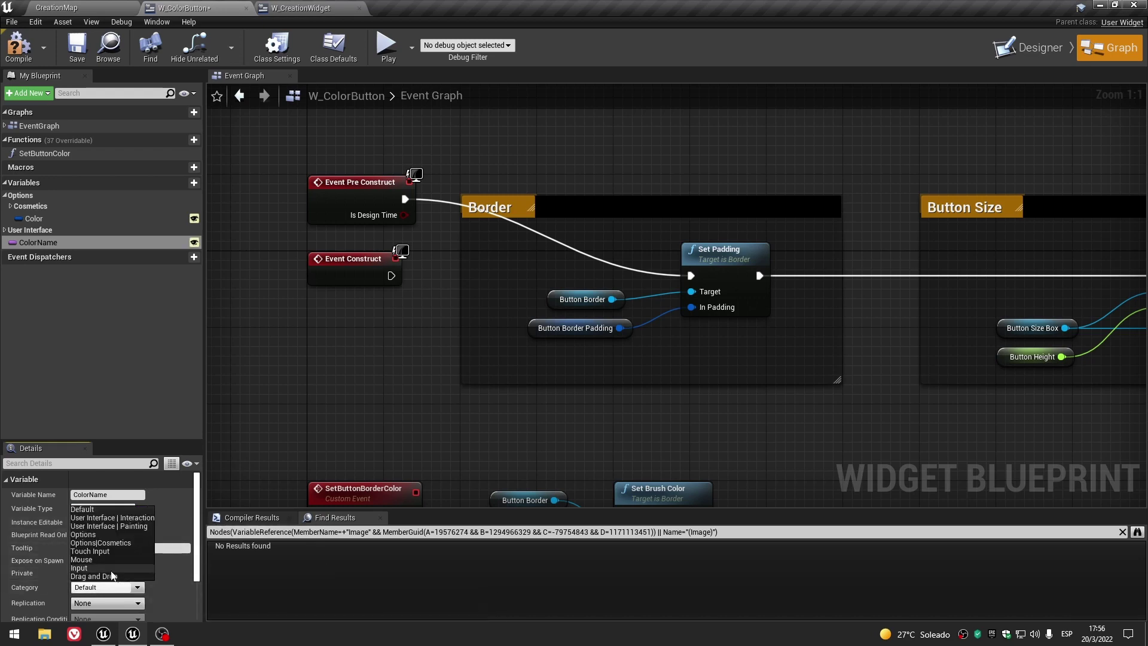
{"action": "left_click", "coordinate": [88, 536]}
{"action": "left_click_drag", "start_coordinate": [54, 299], "coordinate": [42, 286]}
{"action": "left_click", "coordinate": [13, 208]}
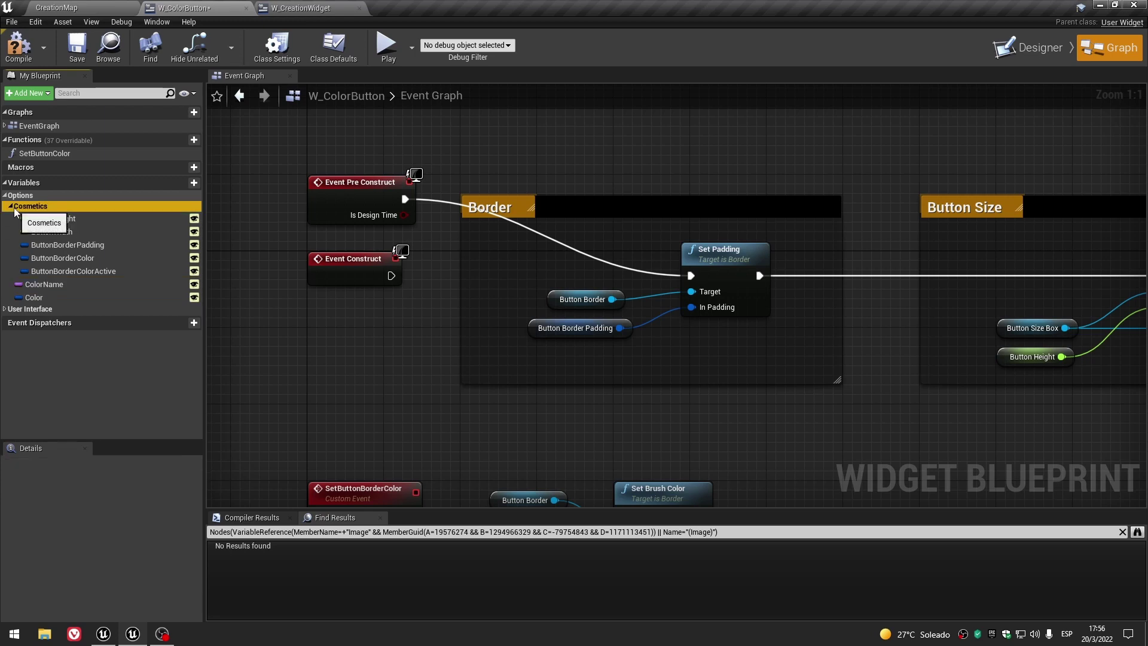
{"action": "left_click", "coordinate": [11, 207]}
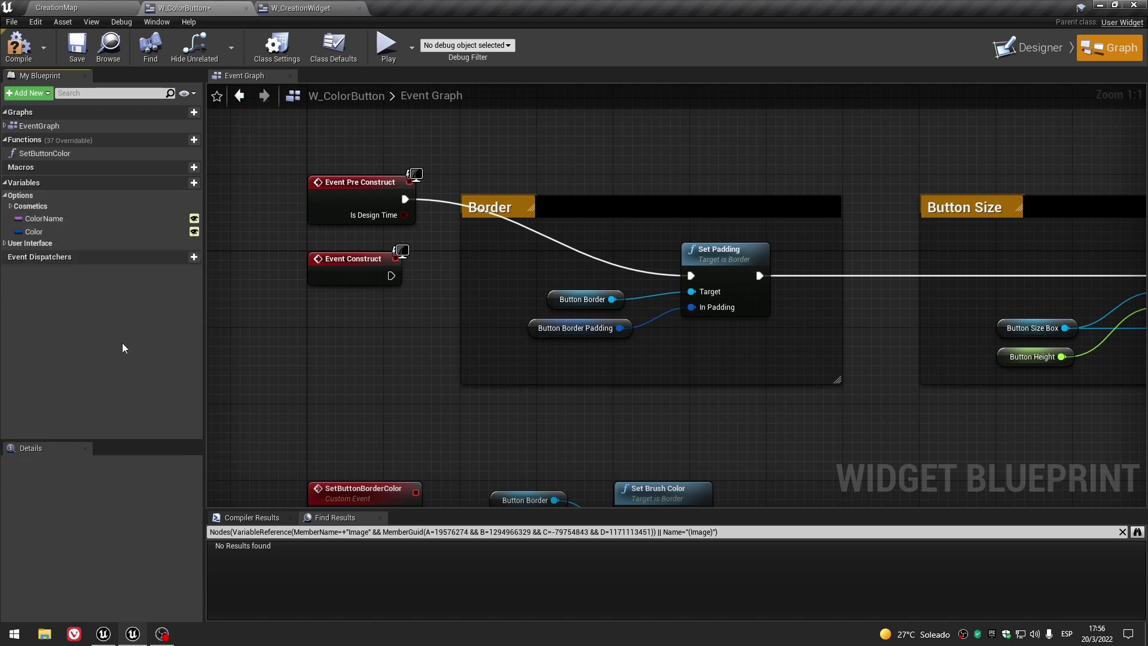
{"action": "left_click", "coordinate": [89, 218]}
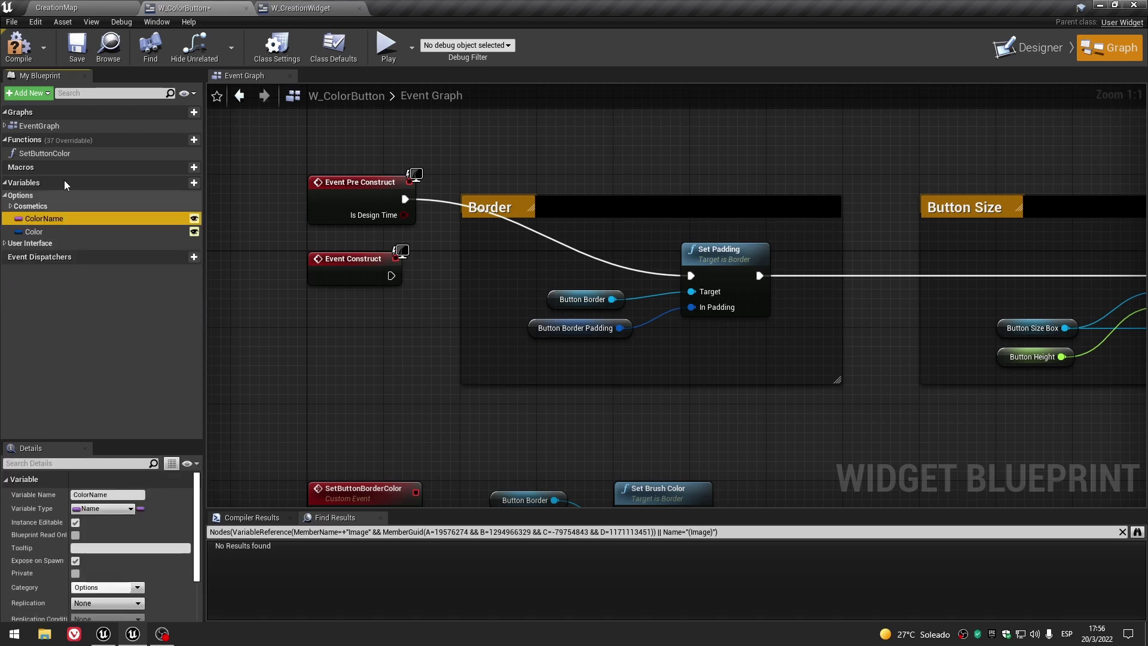
Compile and save W_ColorButton, then return to W_CreationWidget.
{"action": "left_click", "coordinate": [25, 54]}
{"action": "left_click", "coordinate": [77, 52]}
{"action": "left_click", "coordinate": [302, 8]}
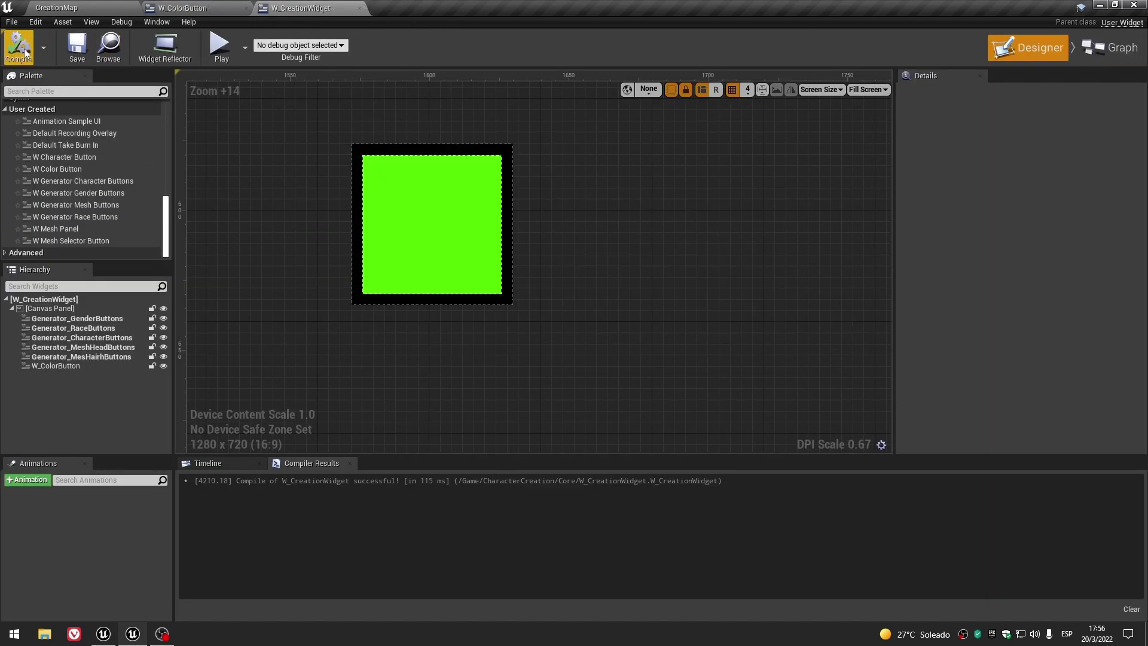
Set the placed button's Color Name to White and its Color to white, then compile and save.
{"action": "left_click", "coordinate": [405, 193]}
{"action": "type", "text": "Whit"}
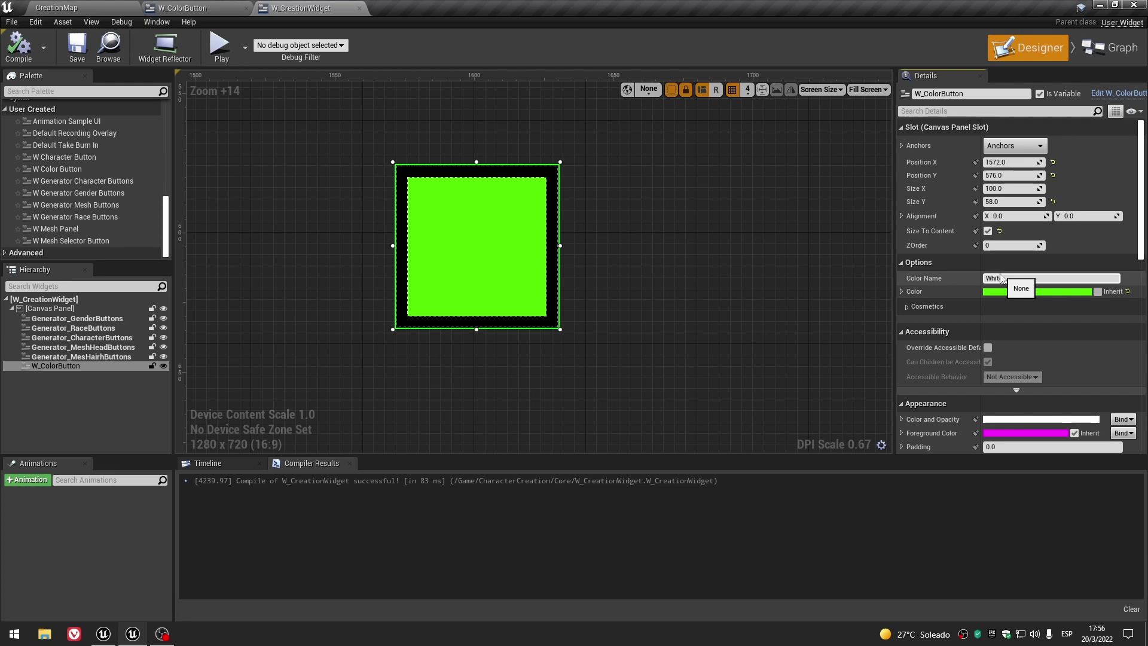
{"action": "key", "text": "Return"}
{"action": "left_click", "coordinate": [1017, 292]}
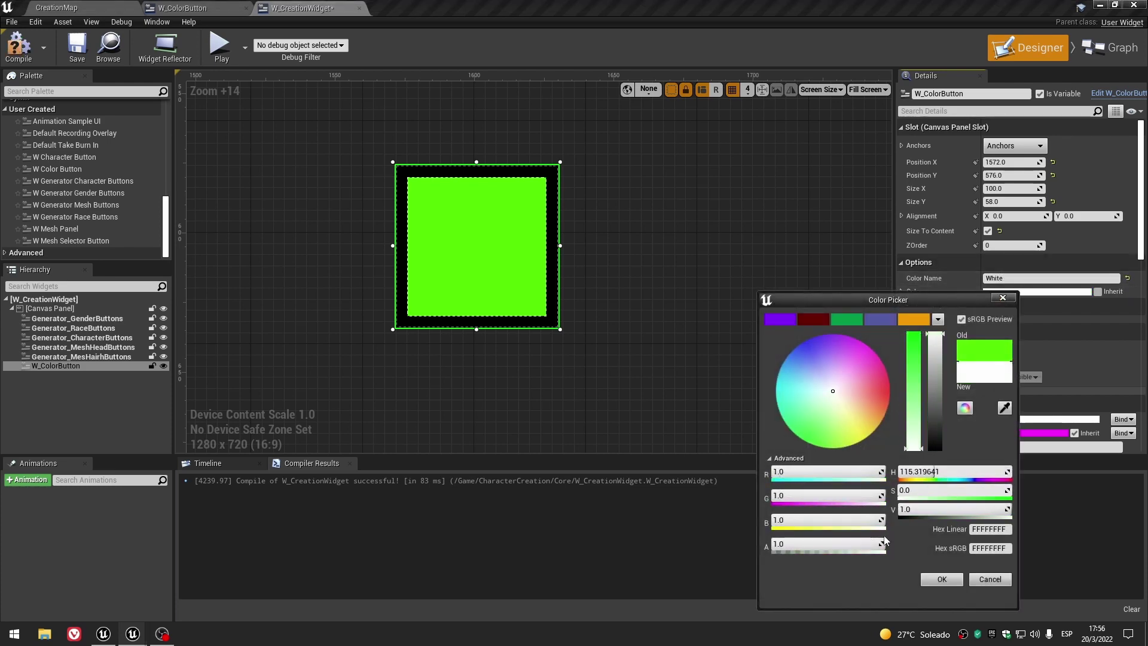
{"action": "left_click", "coordinate": [942, 579]}
{"action": "left_click", "coordinate": [79, 430]}
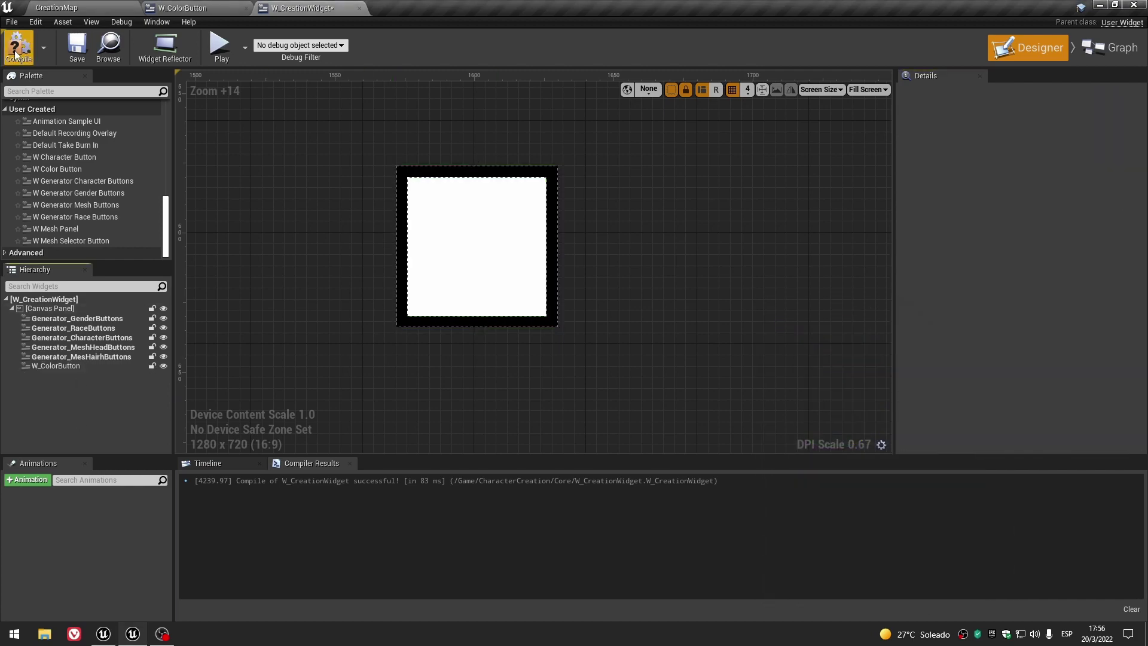
{"action": "left_click", "coordinate": [71, 52]}
Move the color button to 1560, 640 and compile and save the creation widget.
{"action": "scroll", "coordinate": [430, 287], "scroll_direction": "down", "scroll_amount": 5}
{"action": "left_click", "coordinate": [443, 274]}
{"action": "scroll", "coordinate": [443, 274], "scroll_direction": "up", "scroll_amount": 4}
{"action": "scroll", "coordinate": [441, 276], "scroll_direction": "down", "scroll_amount": 2}
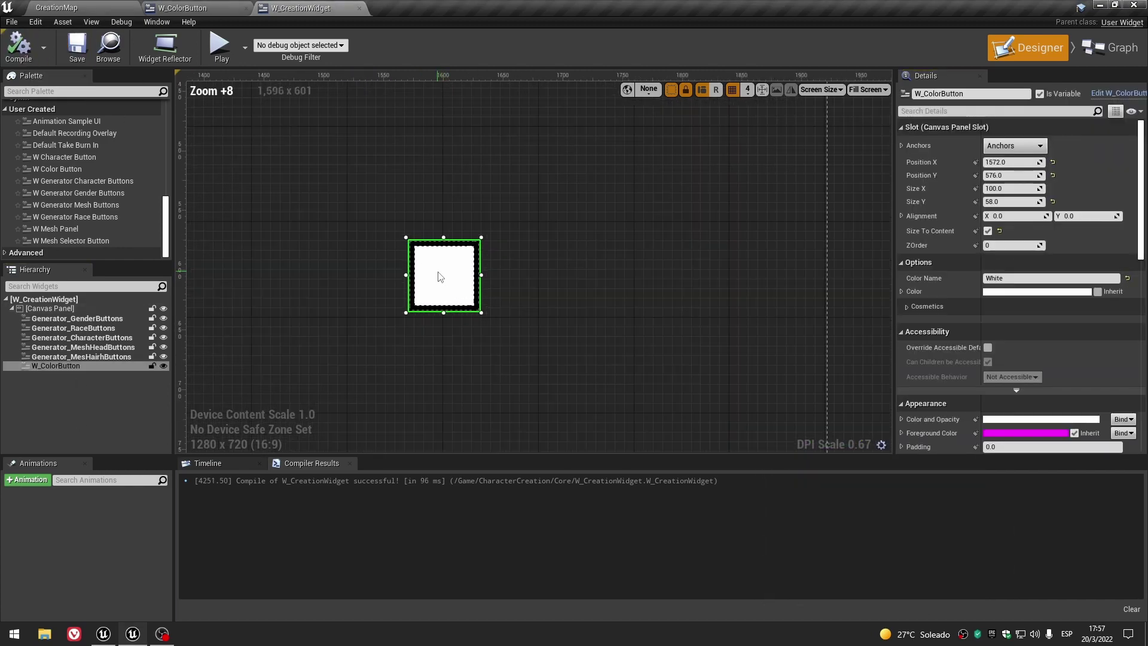
{"action": "scroll", "coordinate": [440, 276], "scroll_direction": "down", "scroll_amount": 6}
{"action": "scroll", "coordinate": [443, 277], "scroll_direction": "down", "scroll_amount": 6}
{"action": "scroll", "coordinate": [443, 278], "scroll_direction": "up", "scroll_amount": 7}
{"action": "scroll", "coordinate": [444, 280], "scroll_direction": "up", "scroll_amount": 3}
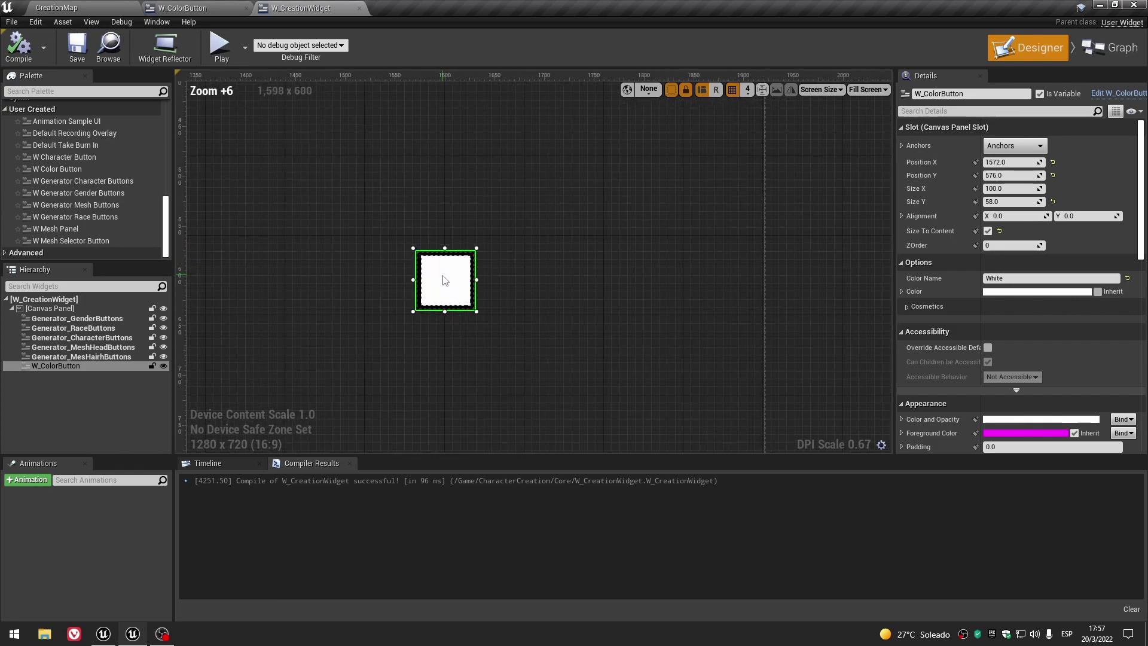
{"action": "left_click_drag", "start_coordinate": [444, 280], "coordinate": [431, 332]}
{"action": "scroll", "coordinate": [443, 311], "scroll_direction": "up", "scroll_amount": 5}
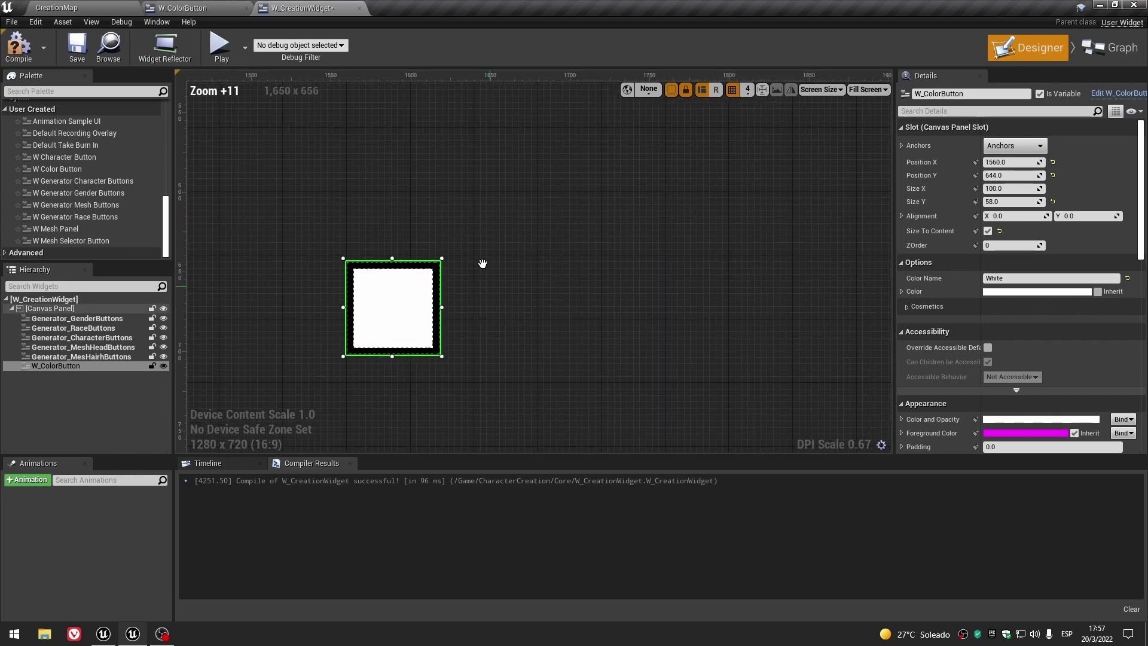
{"action": "left_click_drag", "start_coordinate": [391, 276], "coordinate": [384, 271]}
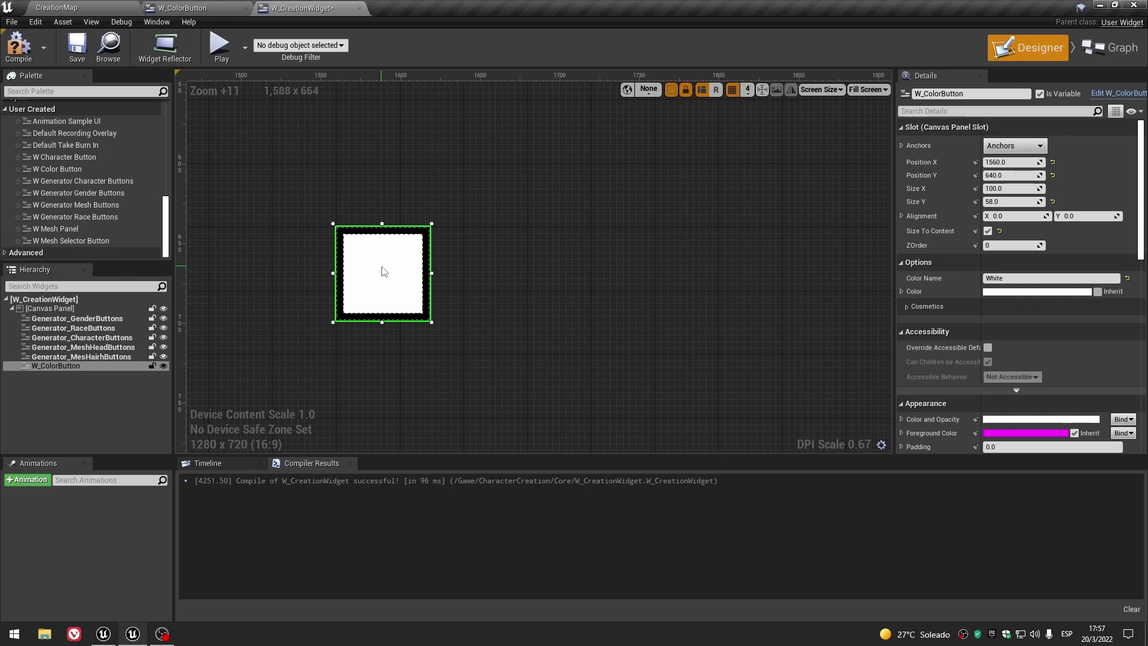
{"action": "left_click", "coordinate": [36, 51]}
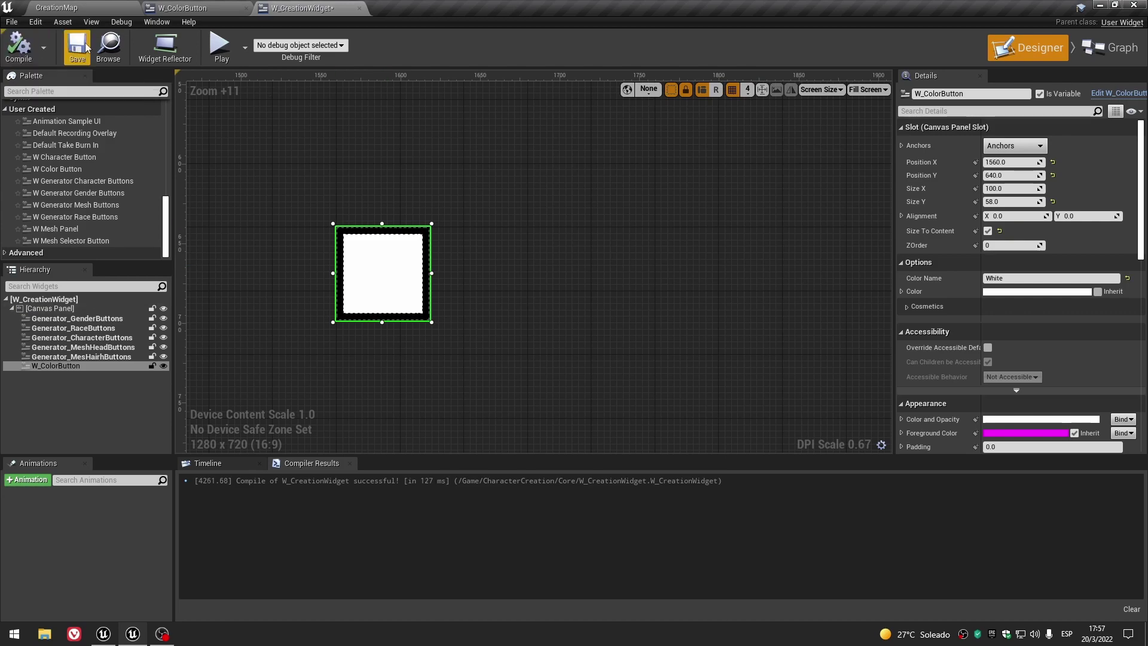
{"action": "left_click", "coordinate": [231, 8]}
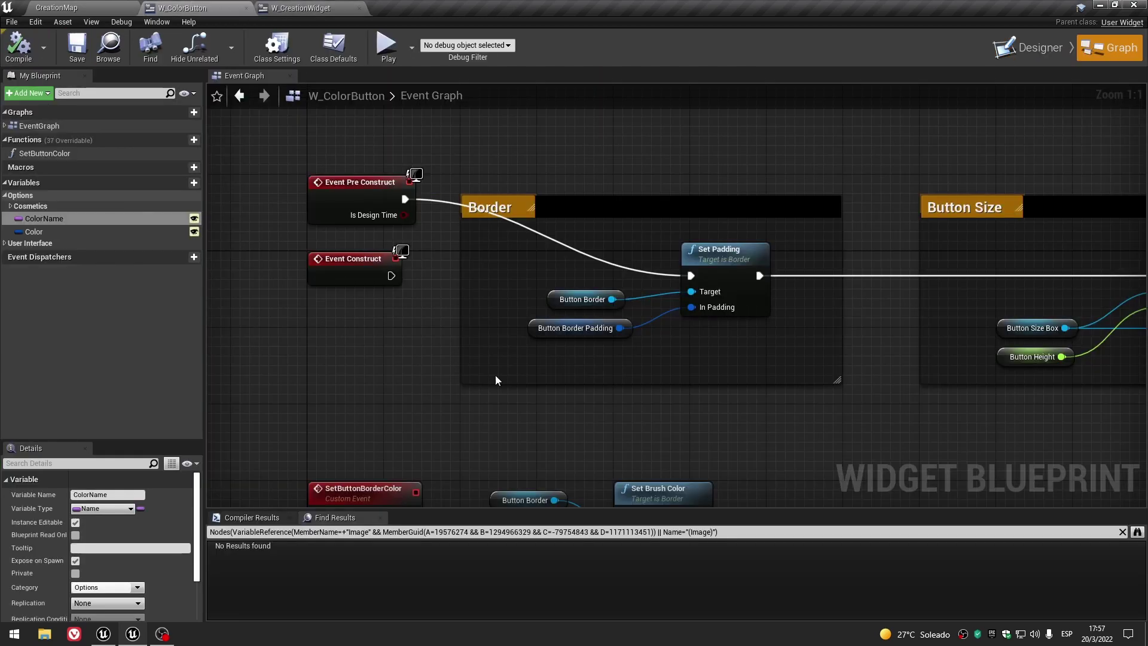
Reduce the ButtonBorderPadding variable's default value and save W_ColorButton.
{"action": "right_click_drag", "start_coordinate": [718, 383], "coordinate": [628, 351]}
{"action": "left_click", "coordinate": [481, 296]}
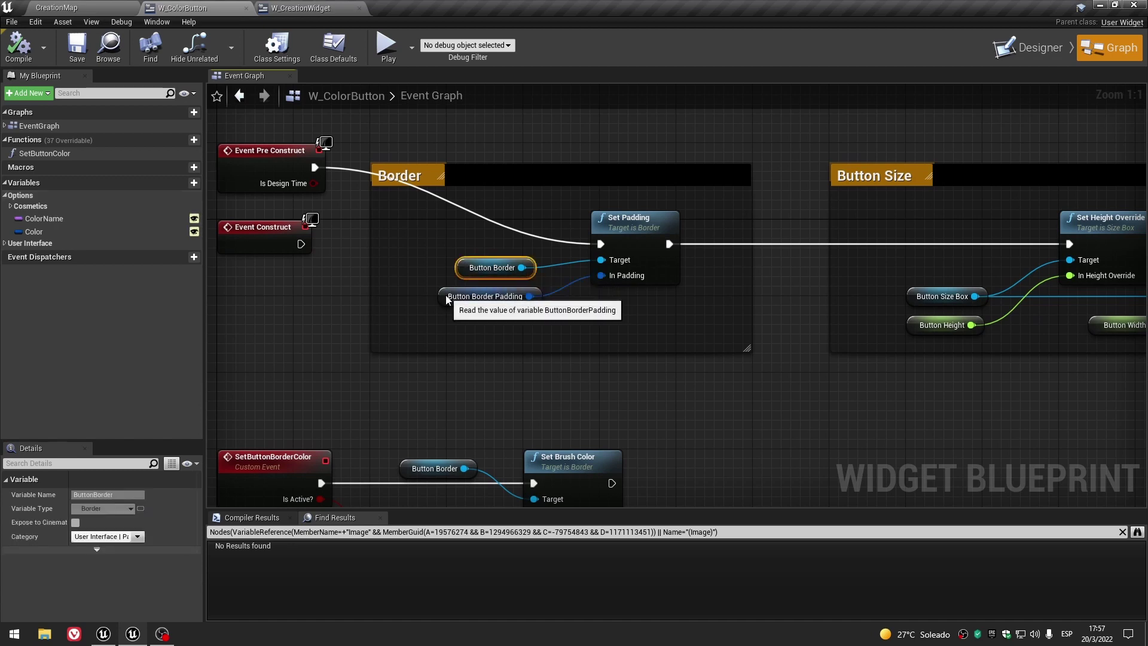
{"action": "left_click", "coordinate": [347, 329]}
{"action": "left_click", "coordinate": [10, 205]}
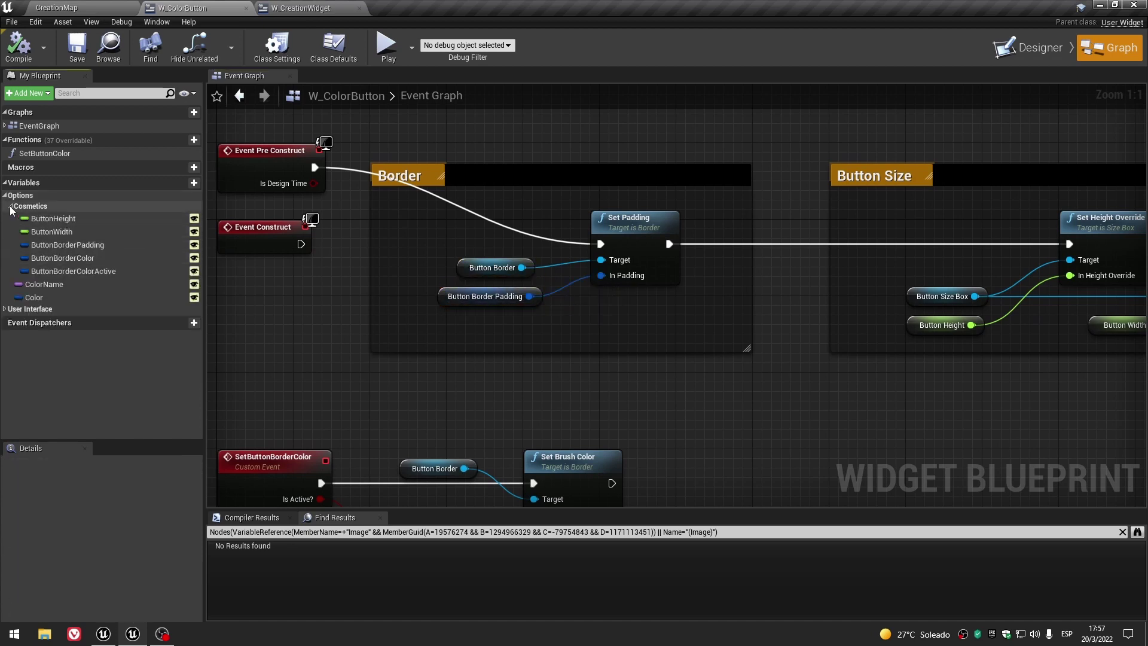
{"action": "left_click", "coordinate": [96, 244]}
{"action": "scroll", "coordinate": [49, 552], "scroll_direction": "down", "scroll_amount": 3}
{"action": "scroll", "coordinate": [44, 548], "scroll_direction": "down", "scroll_amount": 2}
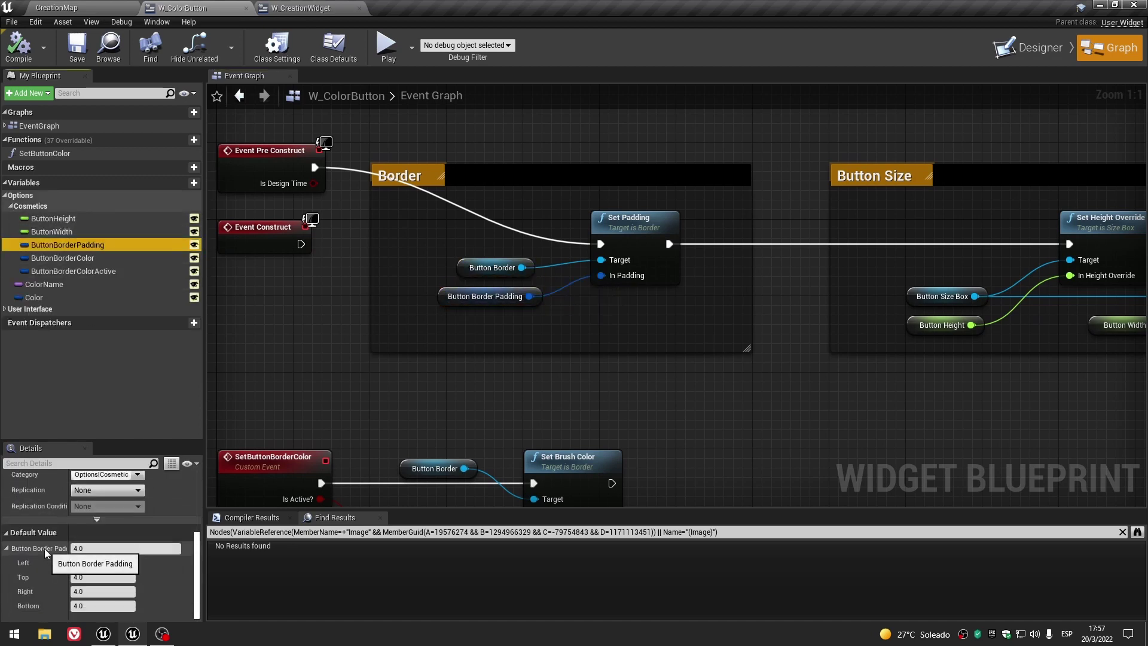
{"action": "left_click", "coordinate": [106, 548]}
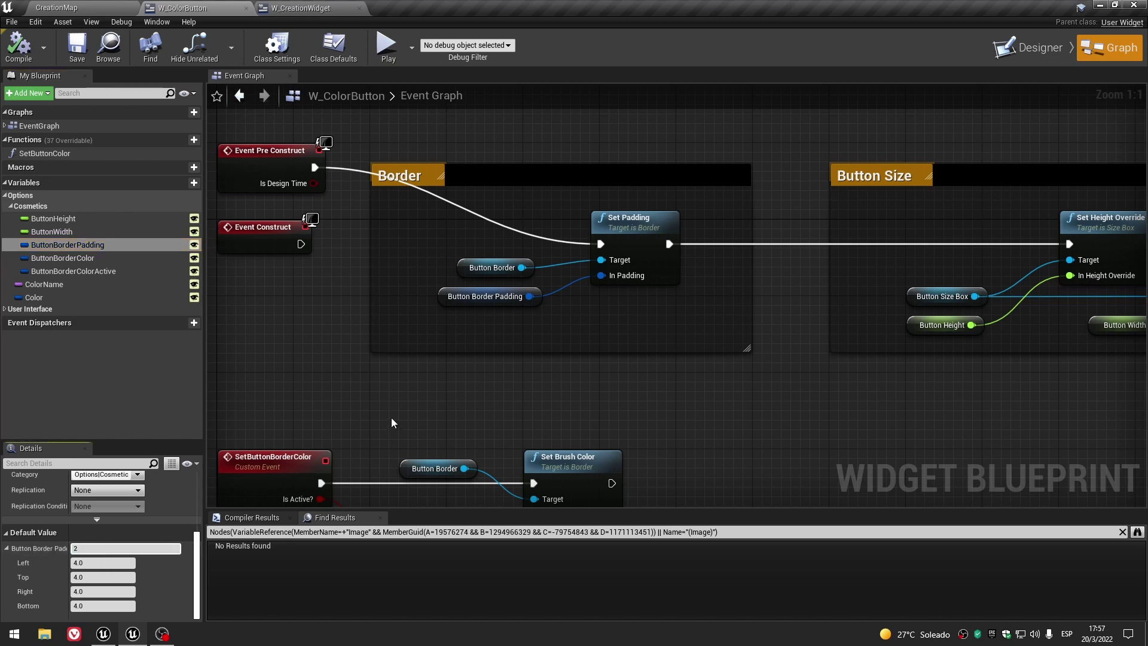
{"action": "left_click", "coordinate": [72, 48]}
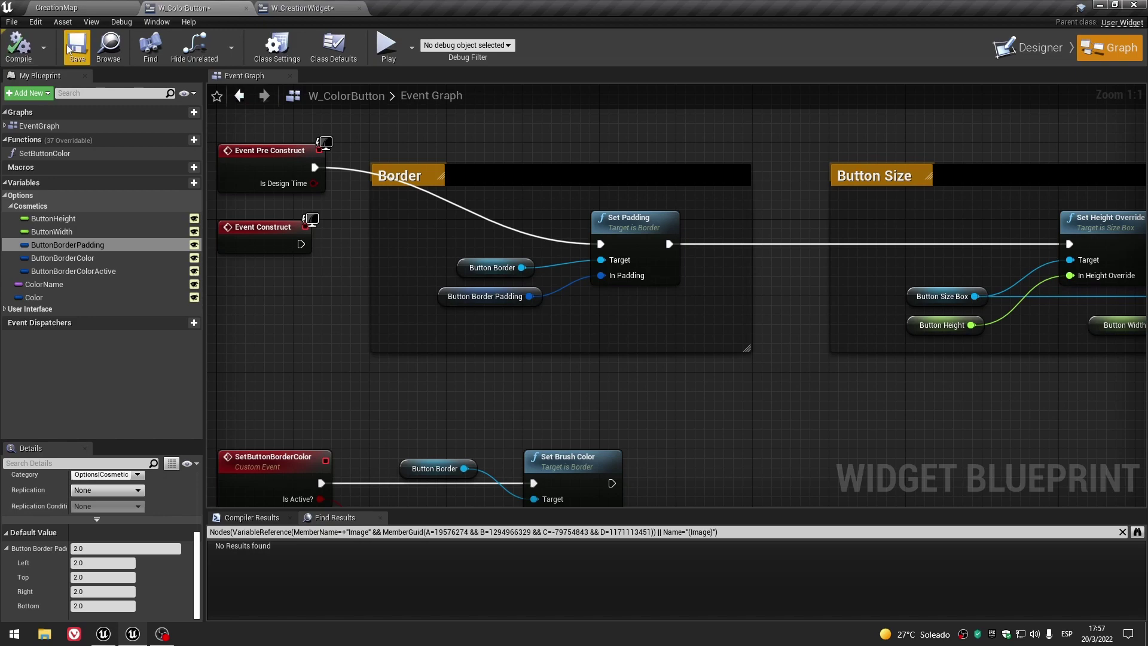
Recompile and save W_CreationWidget.
{"action": "left_click", "coordinate": [302, 8]}
{"action": "left_click", "coordinate": [24, 47]}
{"action": "left_click", "coordinate": [70, 47]}
{"action": "scroll", "coordinate": [412, 227], "scroll_direction": "down", "scroll_amount": 5}
Inspect the Overlay, ButtonAvatar padding and ButtonSizeBox settings in W_ColorButton's Designer.
{"action": "double_click", "coordinate": [411, 261]}
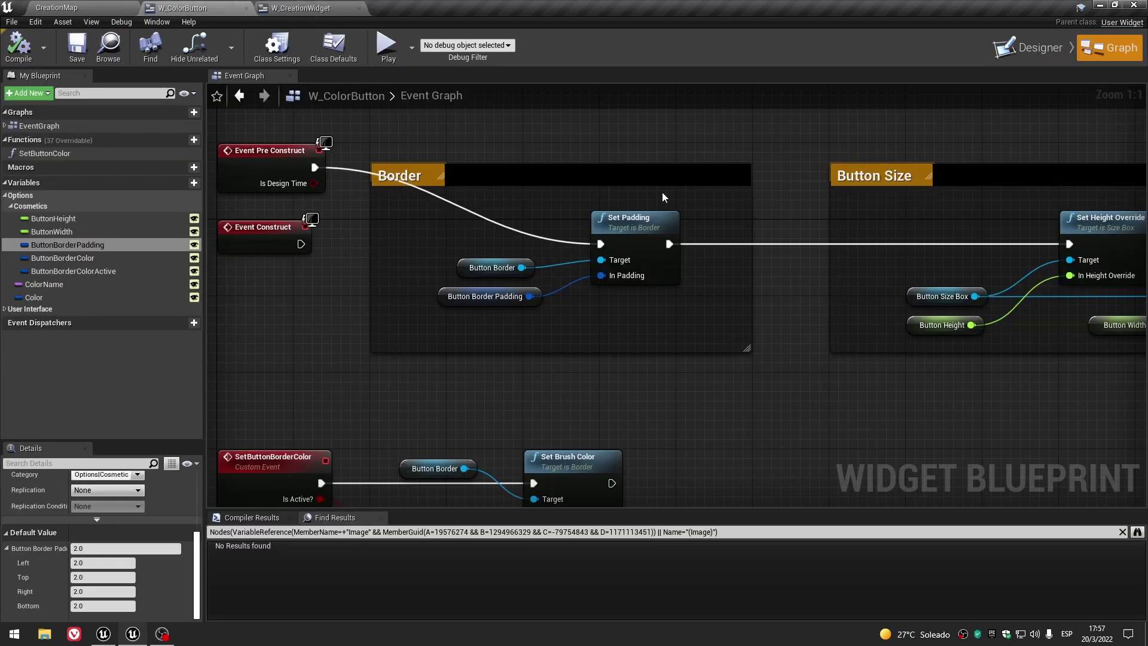
{"action": "left_click", "coordinate": [1003, 57]}
{"action": "mouse_move", "coordinate": [339, 135]}
{"action": "right_mouse_down"}
{"action": "mouse_move", "coordinate": [482, 290]}
{"action": "mouse_move", "coordinate": [485, 415]}
{"action": "right_mouse_up"}
{"action": "scroll", "coordinate": [453, 287], "scroll_direction": "up", "scroll_amount": 10}
{"action": "scroll", "coordinate": [495, 279], "scroll_direction": "up", "scroll_amount": 6}
{"action": "left_click", "coordinate": [105, 404]}
{"action": "left_click", "coordinate": [51, 328]}
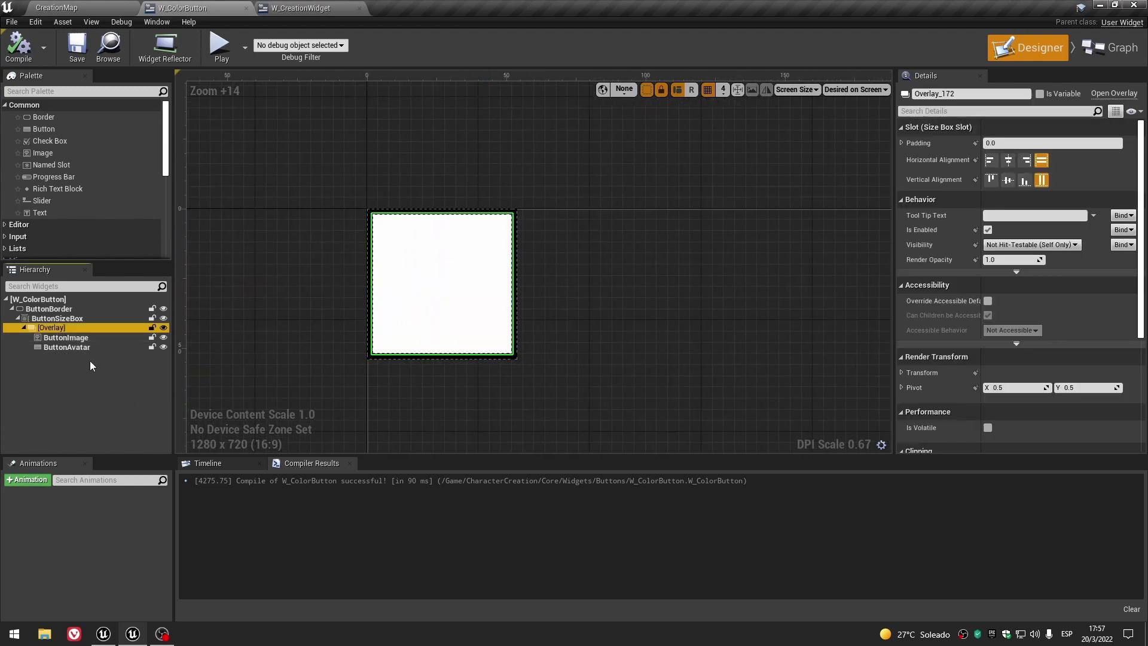
{"action": "left_click", "coordinate": [80, 346]}
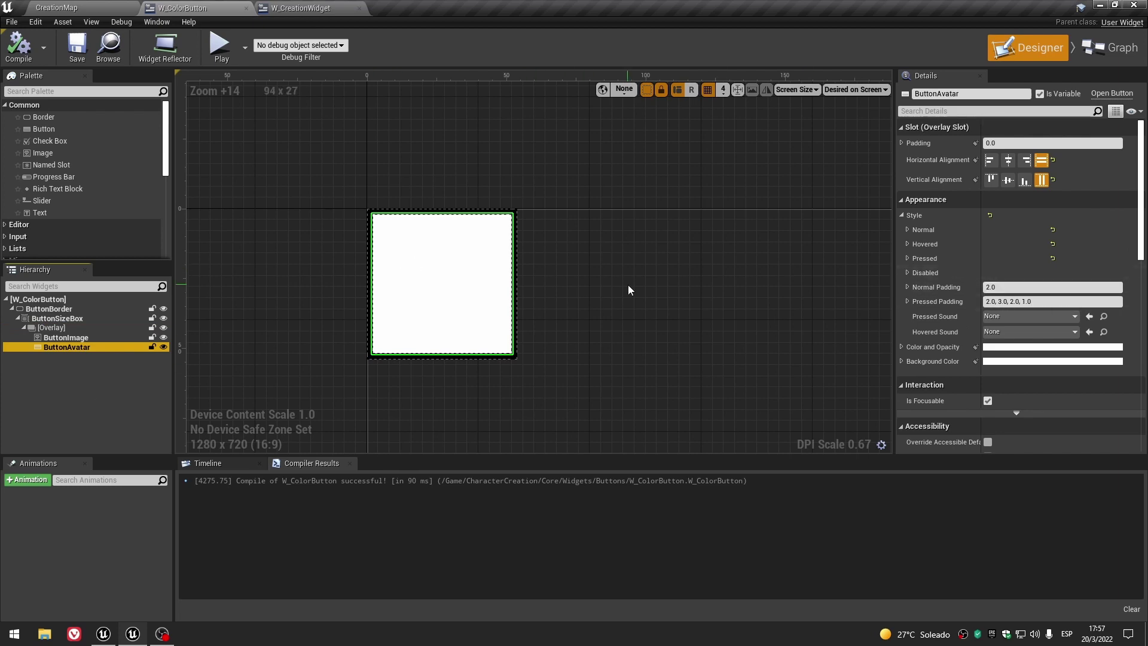
{"action": "left_click", "coordinate": [51, 328]}
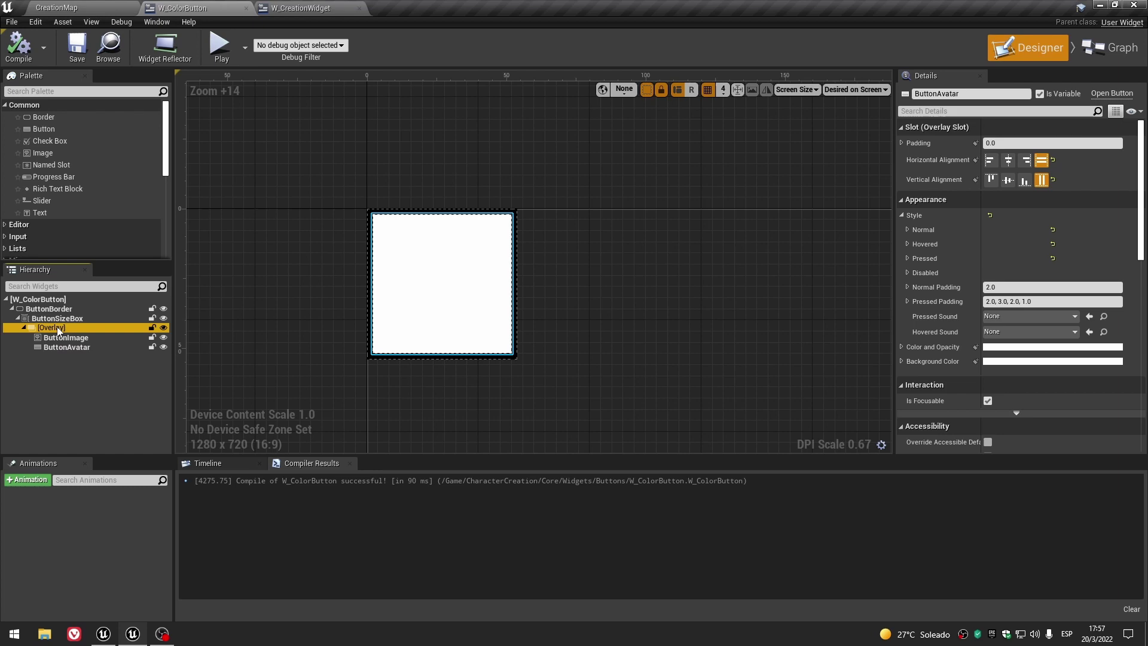
{"action": "left_click", "coordinate": [61, 319]}
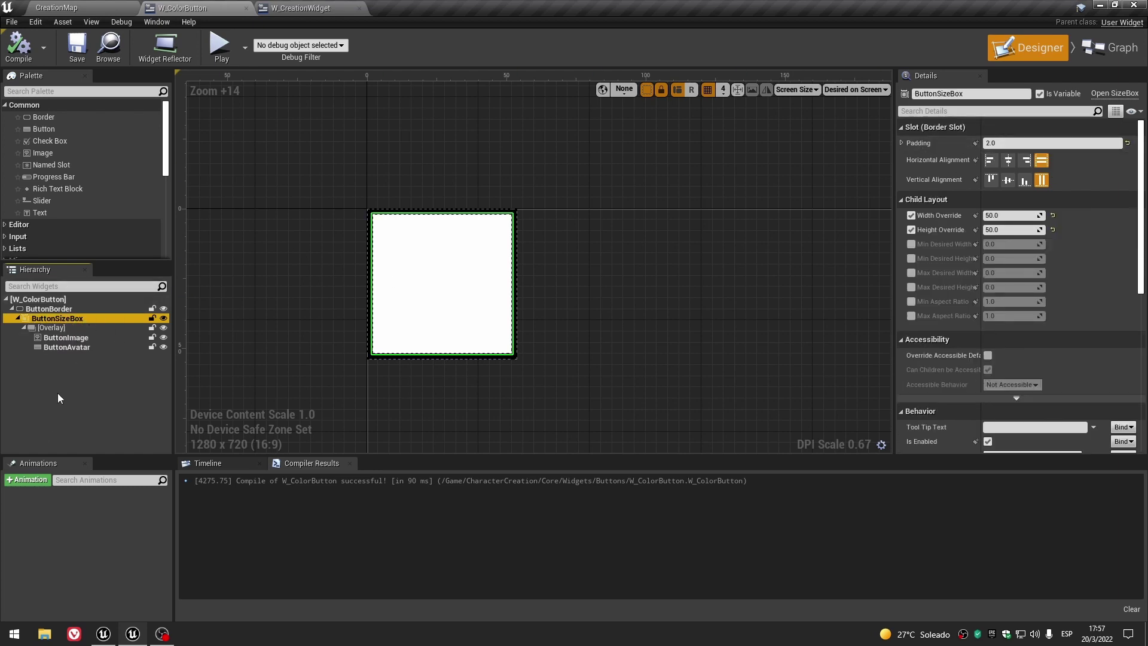
Review the ButtonBorderPadding variable and Button Border nodes in W_ColorButton's Event Graph.
{"action": "left_click", "coordinate": [1109, 47]}
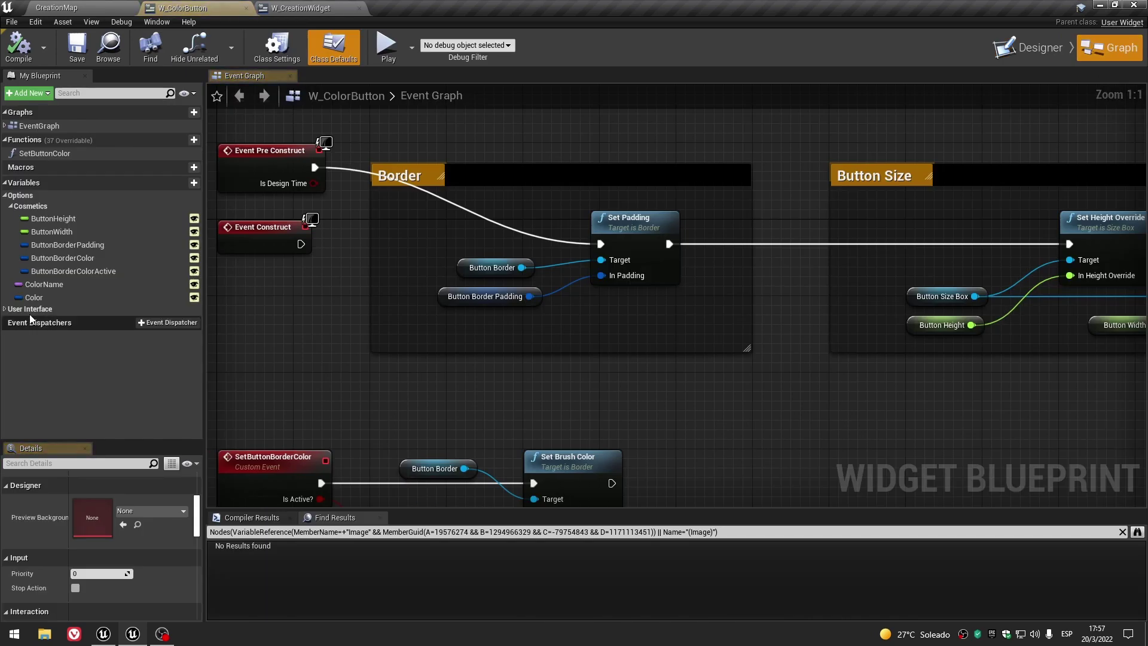
{"action": "left_click", "coordinate": [67, 244]}
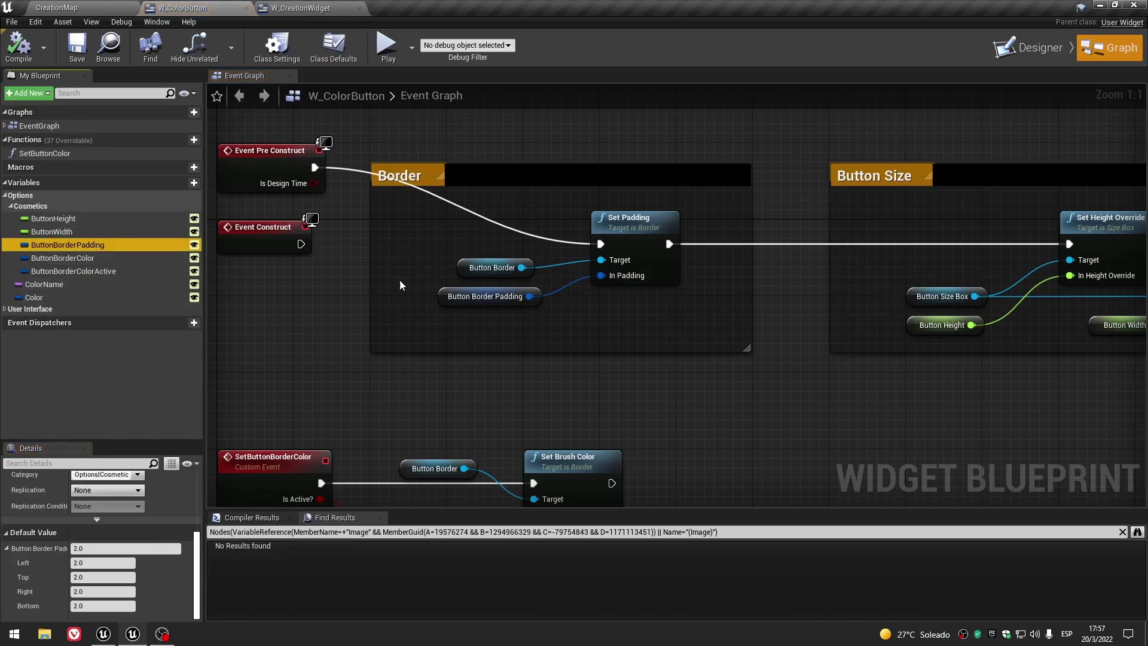
{"action": "left_click", "coordinate": [449, 297]}
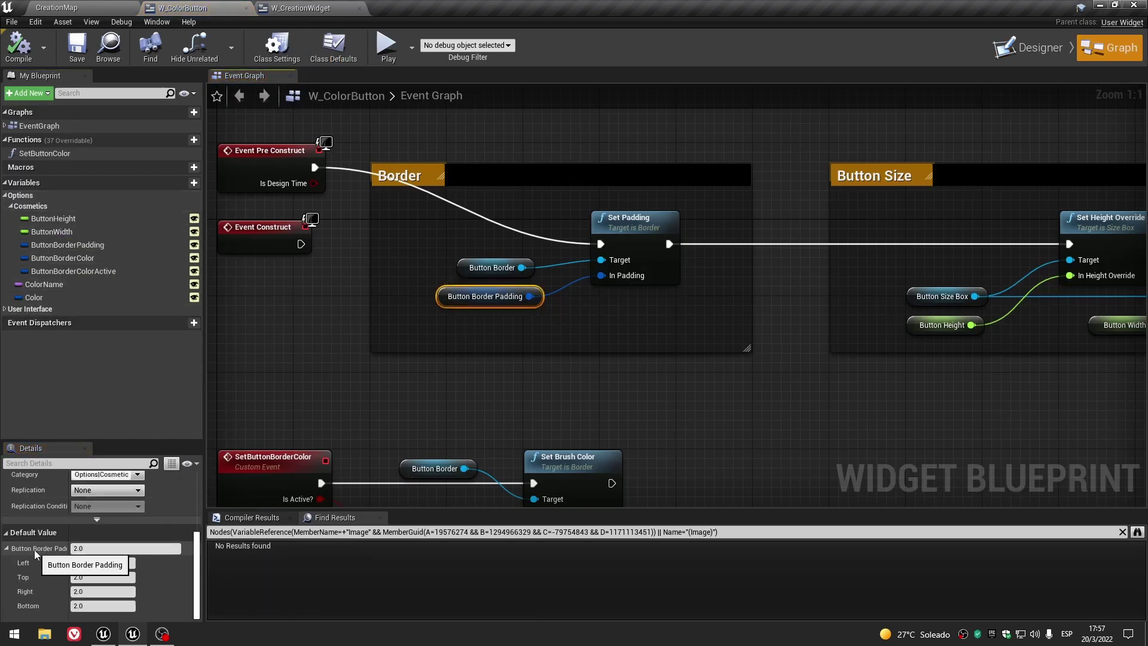
{"action": "scroll", "coordinate": [517, 387], "scroll_direction": "down", "scroll_amount": 1}
{"action": "right_click_drag", "start_coordinate": [510, 370], "coordinate": [997, 253]}
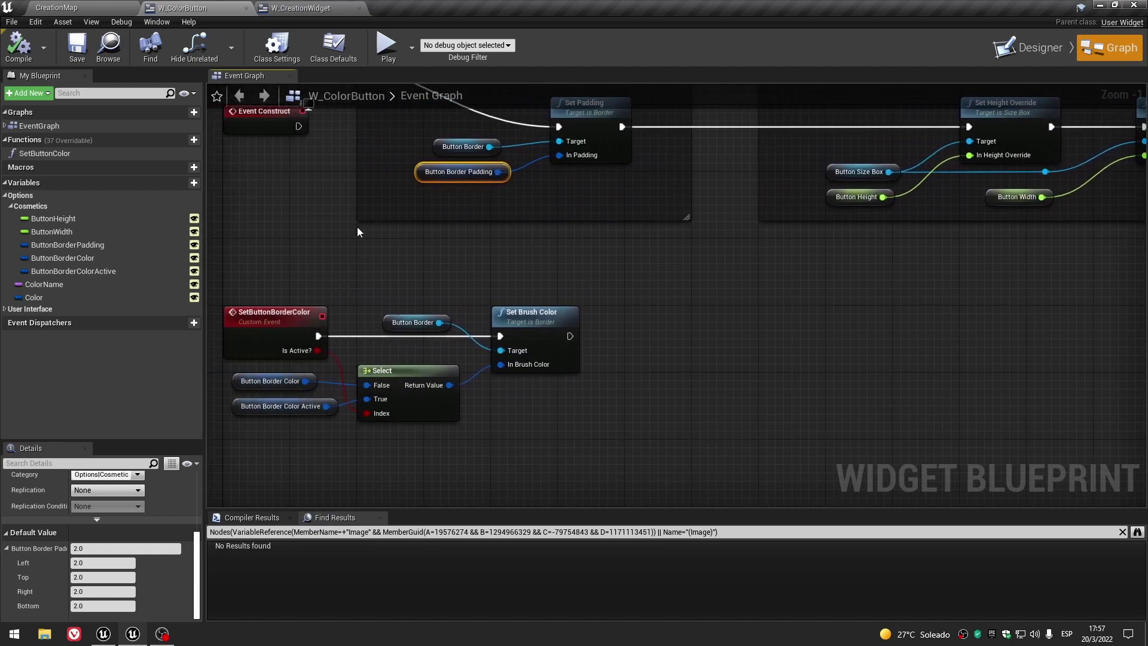
{"action": "left_click", "coordinate": [387, 323]}
{"action": "scroll", "coordinate": [602, 443], "scroll_direction": "down", "scroll_amount": 3}
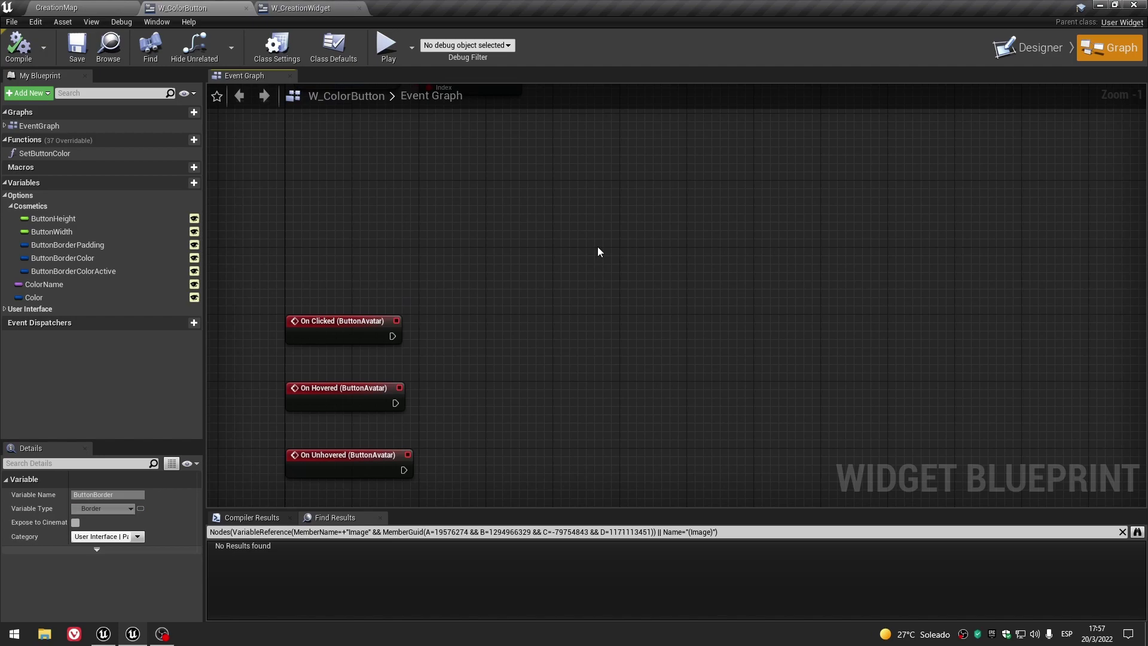
{"action": "left_click", "coordinate": [276, 6]}
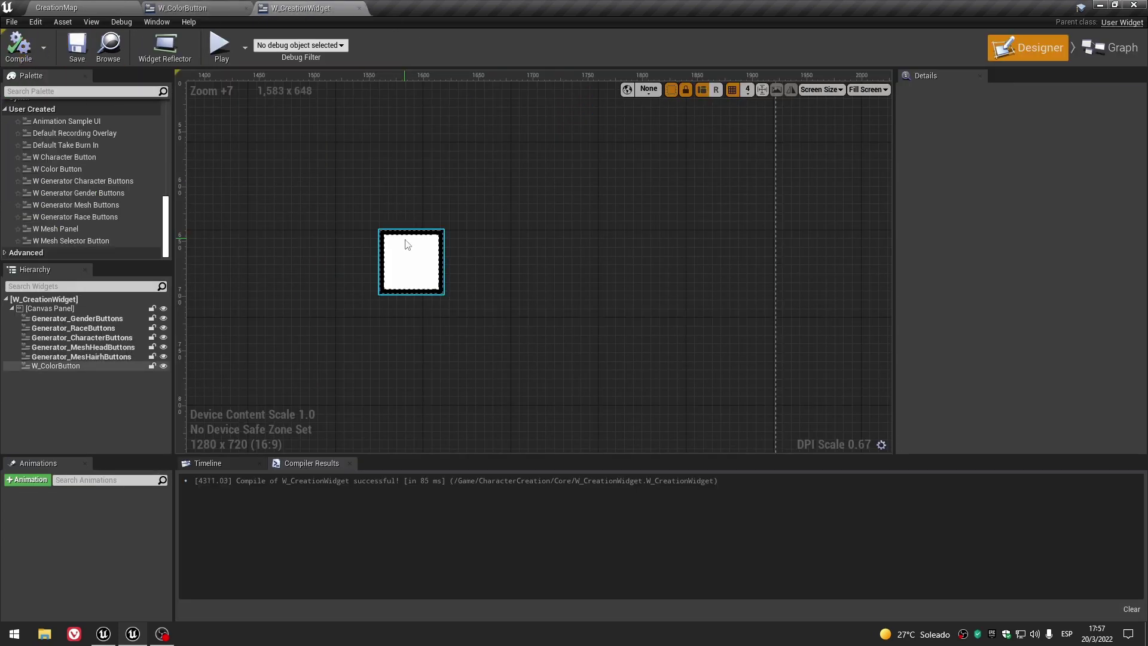
Delete the existing color button from W_CreationWidget, then compile and save.
{"action": "left_click", "coordinate": [408, 244]}
{"action": "scroll", "coordinate": [408, 243], "scroll_direction": "down", "scroll_amount": 5}
{"action": "key", "text": "Delete"}
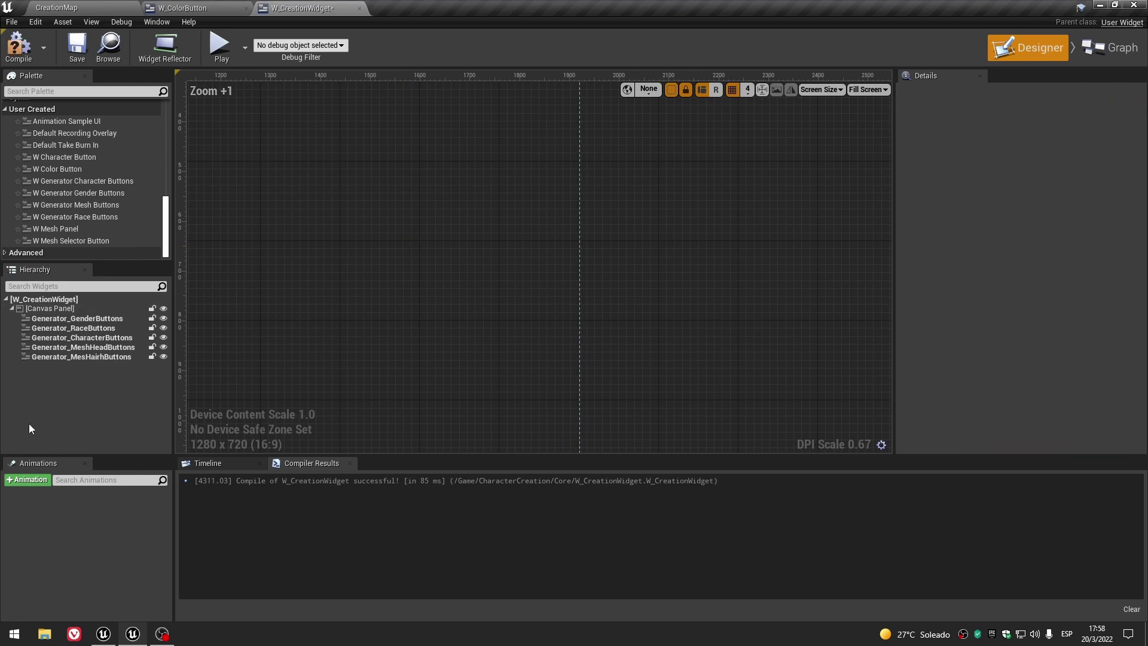
{"action": "left_click", "coordinate": [23, 58]}
{"action": "left_click", "coordinate": [77, 48]}
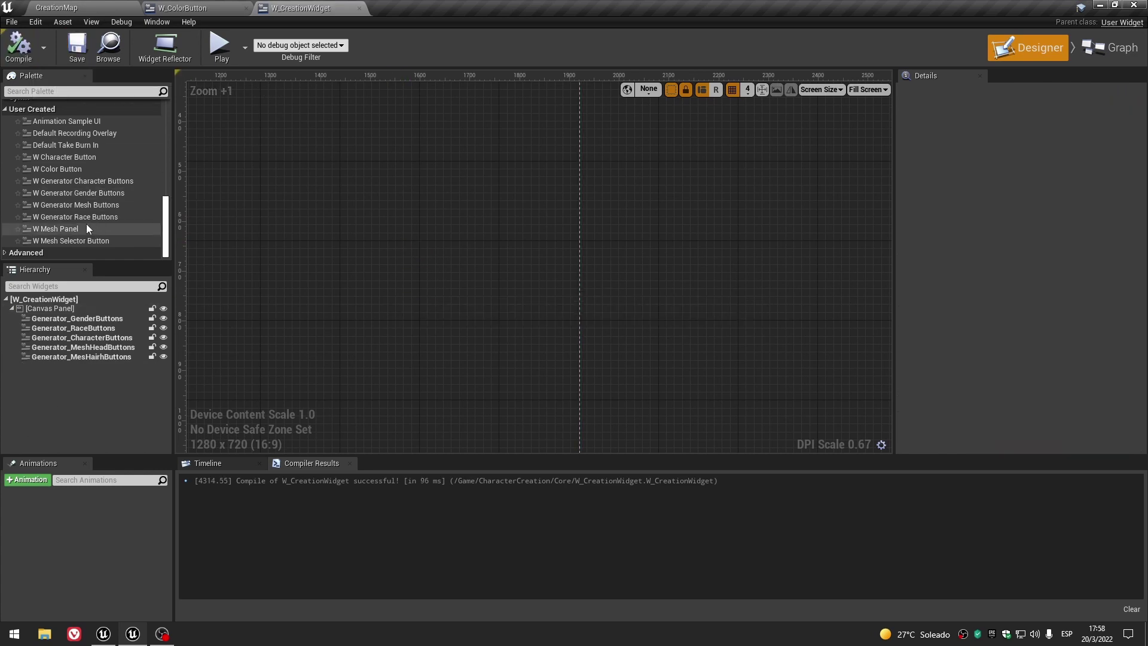
Place a new W Color Button, sized to content, at 1520, 640 and save.
{"action": "left_click_drag", "start_coordinate": [63, 170], "coordinate": [374, 229]}
{"action": "scroll", "coordinate": [383, 239], "scroll_direction": "up", "scroll_amount": 4}
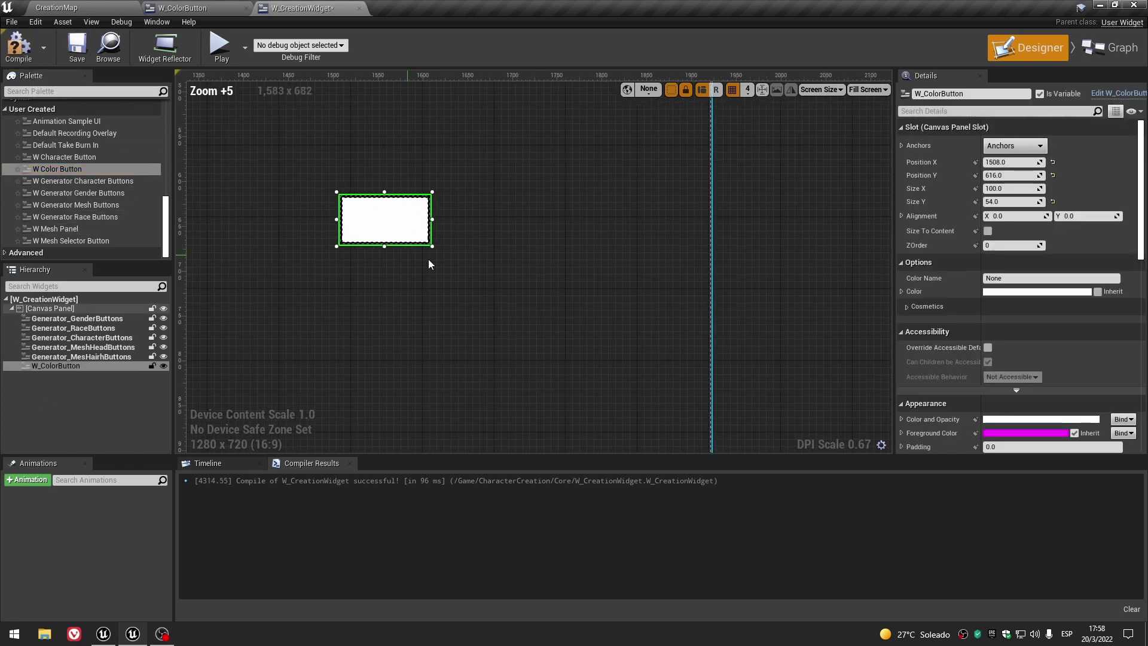
{"action": "left_click", "coordinate": [987, 230]}
{"action": "scroll", "coordinate": [391, 224], "scroll_direction": "up", "scroll_amount": 5}
{"action": "scroll", "coordinate": [404, 222], "scroll_direction": "down", "scroll_amount": 6}
{"action": "right_click_drag", "start_coordinate": [504, 202], "coordinate": [517, 351]}
{"action": "scroll", "coordinate": [500, 318], "scroll_direction": "down", "scroll_amount": 4}
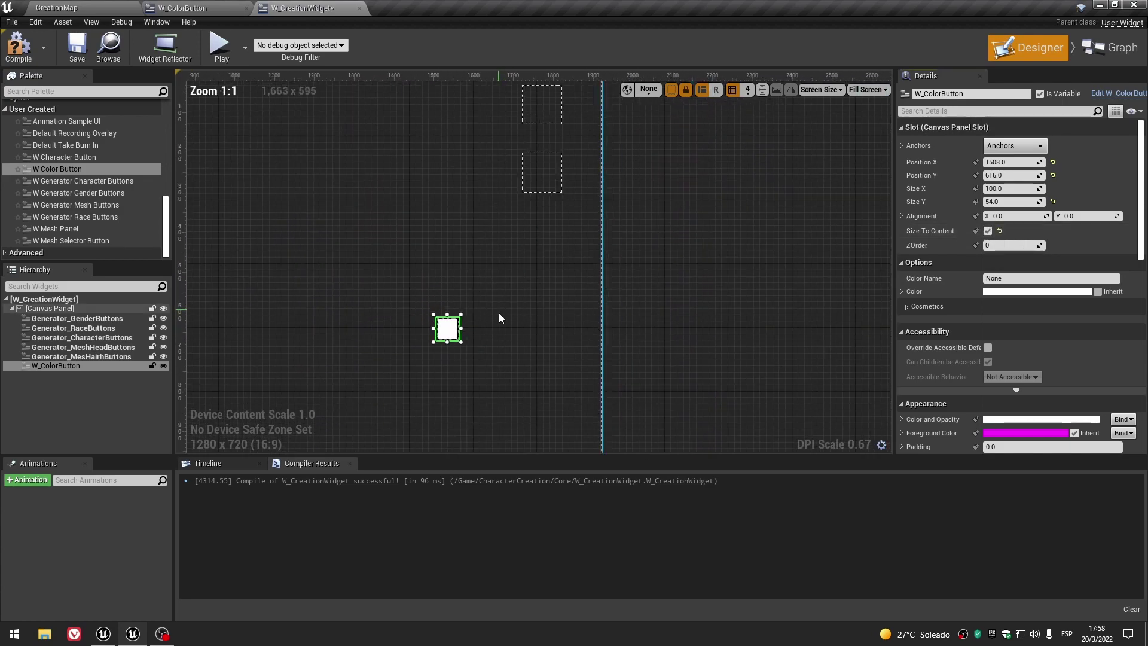
{"action": "scroll", "coordinate": [441, 338], "scroll_direction": "up", "scroll_amount": 4}
{"action": "scroll", "coordinate": [386, 298], "scroll_direction": "up", "scroll_amount": 1}
{"action": "left_click_drag", "start_coordinate": [386, 299], "coordinate": [400, 323]}
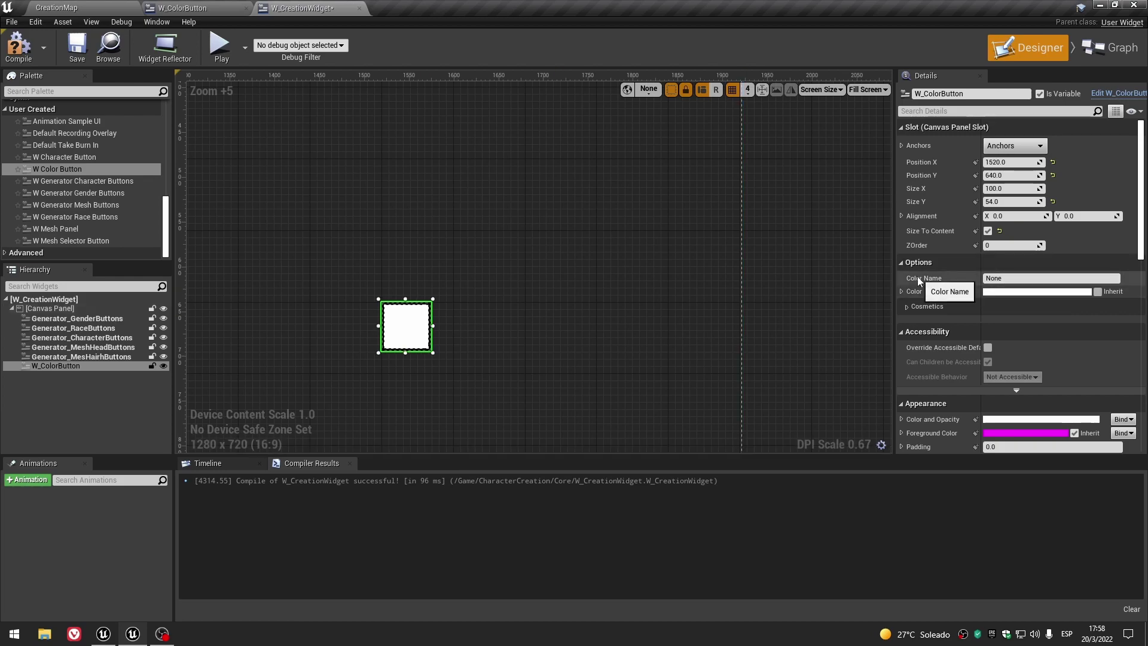
{"action": "left_click", "coordinate": [77, 47]}
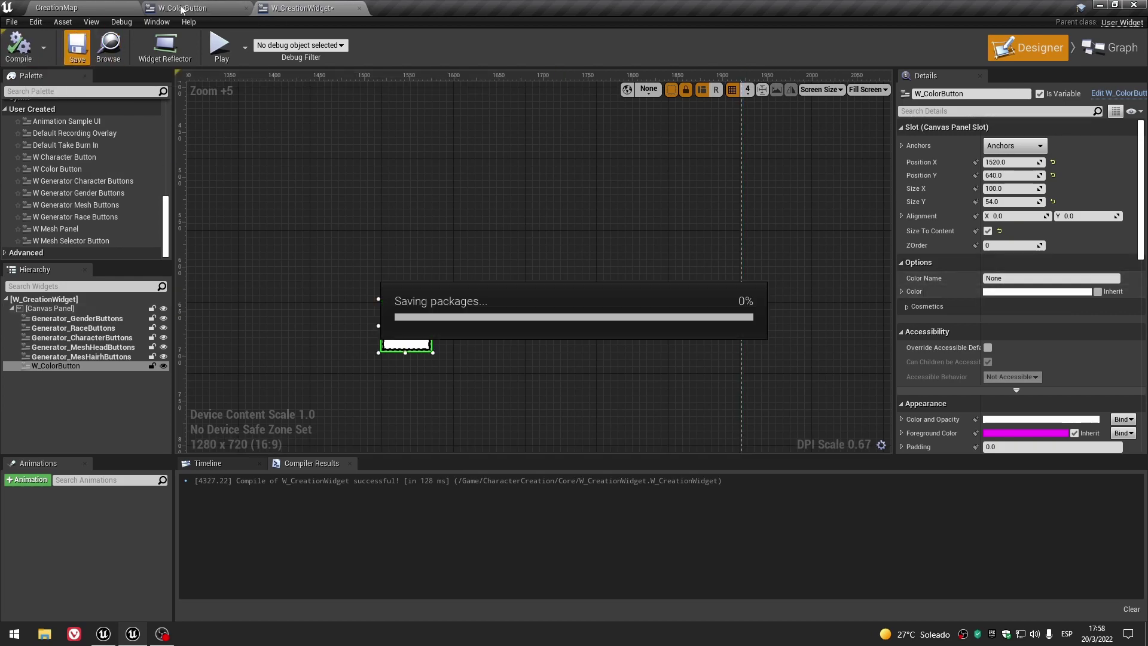
Select the ColorName variable in W_ColorButton's graph.
{"action": "left_click", "coordinate": [182, 7]}
{"action": "left_click", "coordinate": [73, 285]}
{"action": "scroll", "coordinate": [106, 554], "scroll_direction": "down", "scroll_amount": 3}
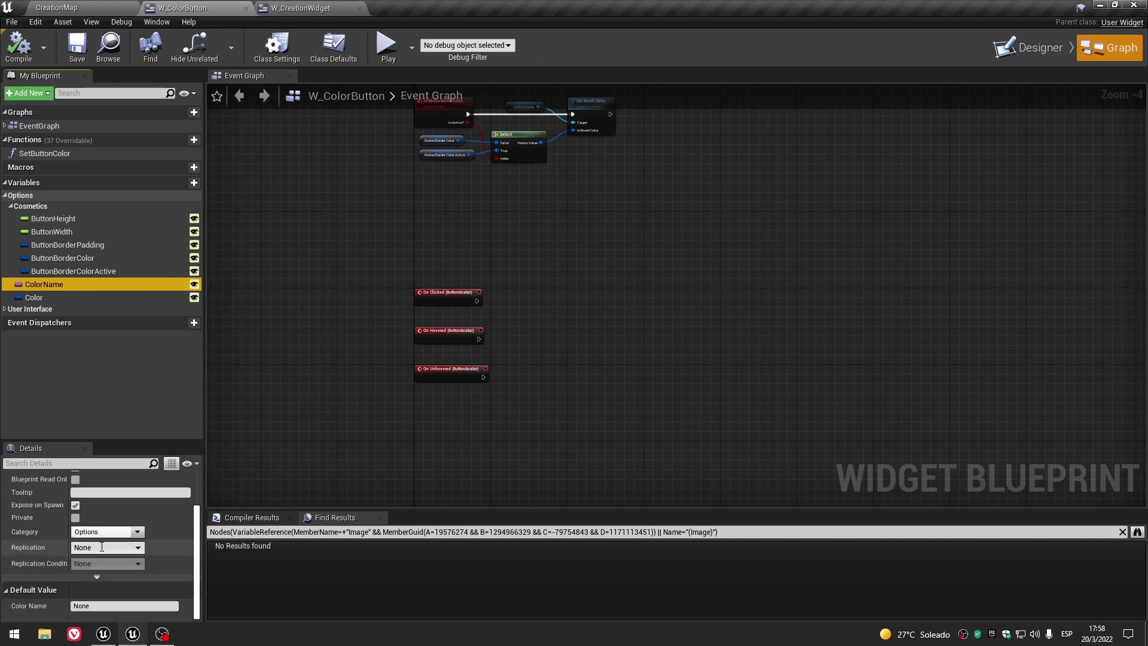
Set ColorName's default value to White and compile W_ColorButton.
{"action": "left_click", "coordinate": [106, 606]}
{"action": "type", "text": "White"}
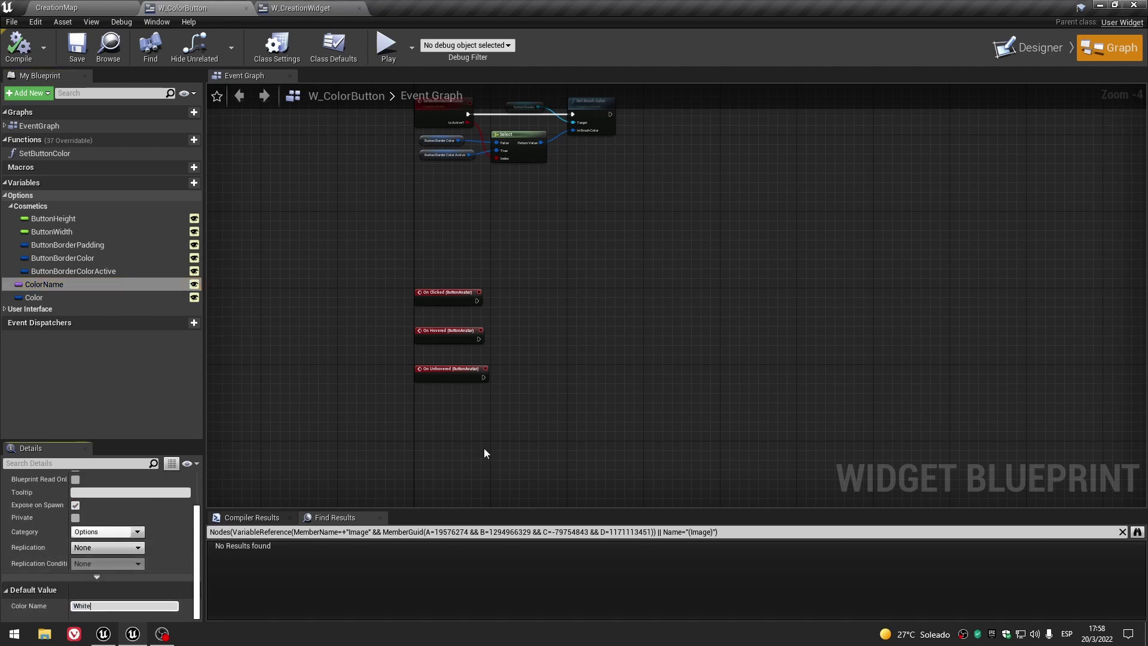
{"action": "left_click", "coordinate": [18, 45]}
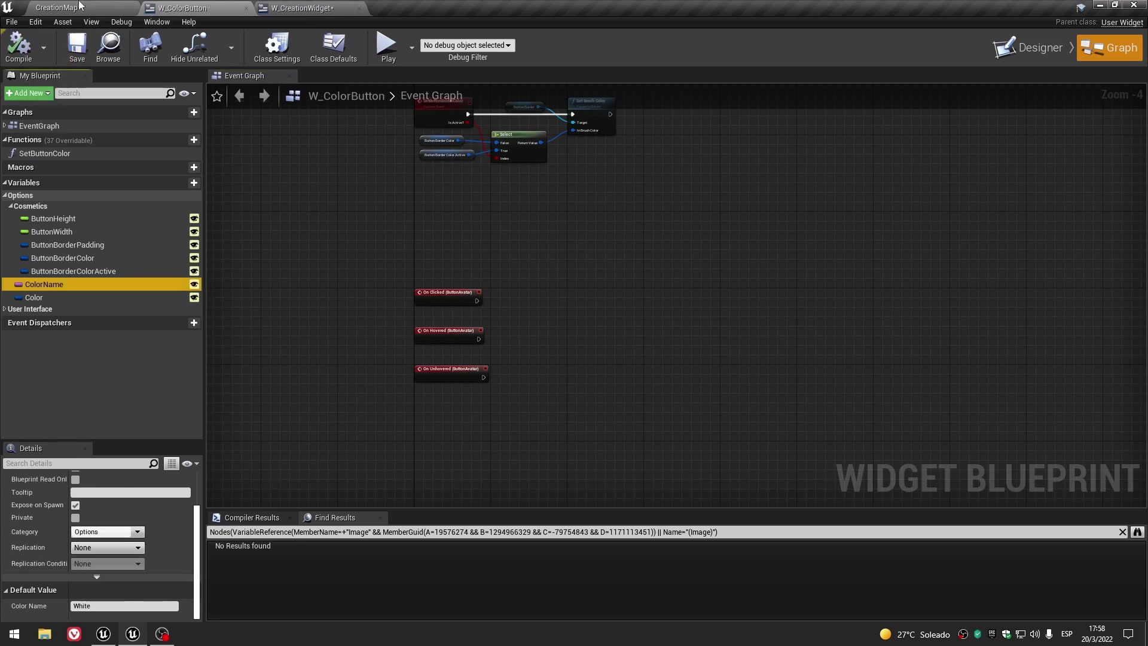
{"action": "left_click", "coordinate": [57, 7]}
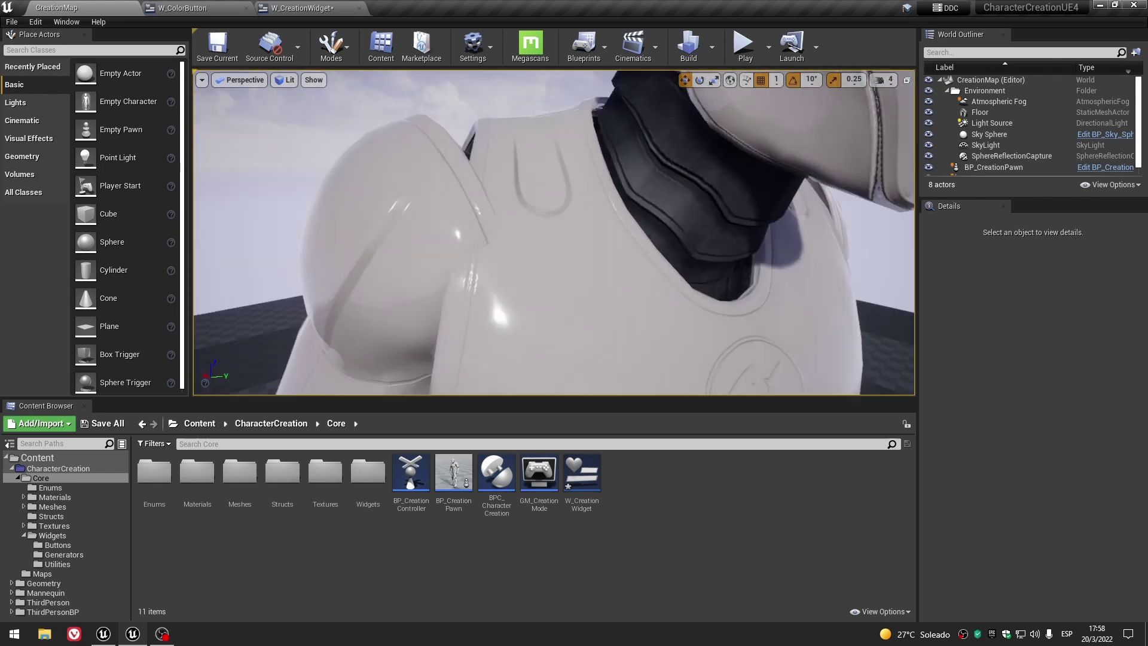
Compile and save W_CreationWidget so its button shows Color Name White.
{"action": "left_click", "coordinate": [308, 8]}
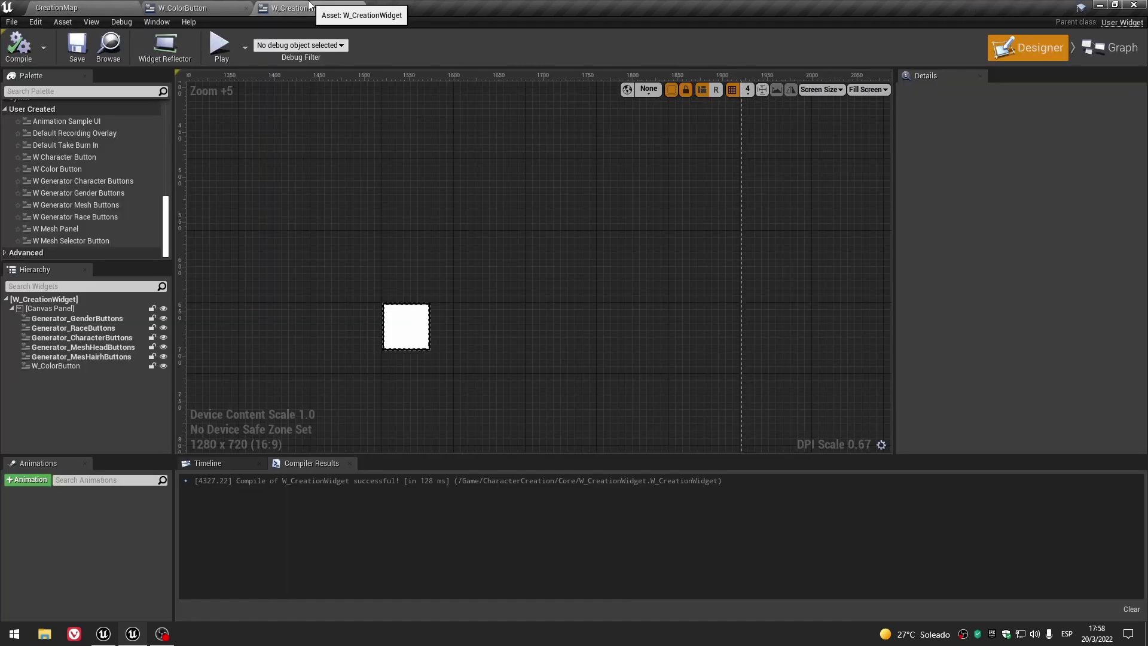
{"action": "double_click", "coordinate": [43, 366]}
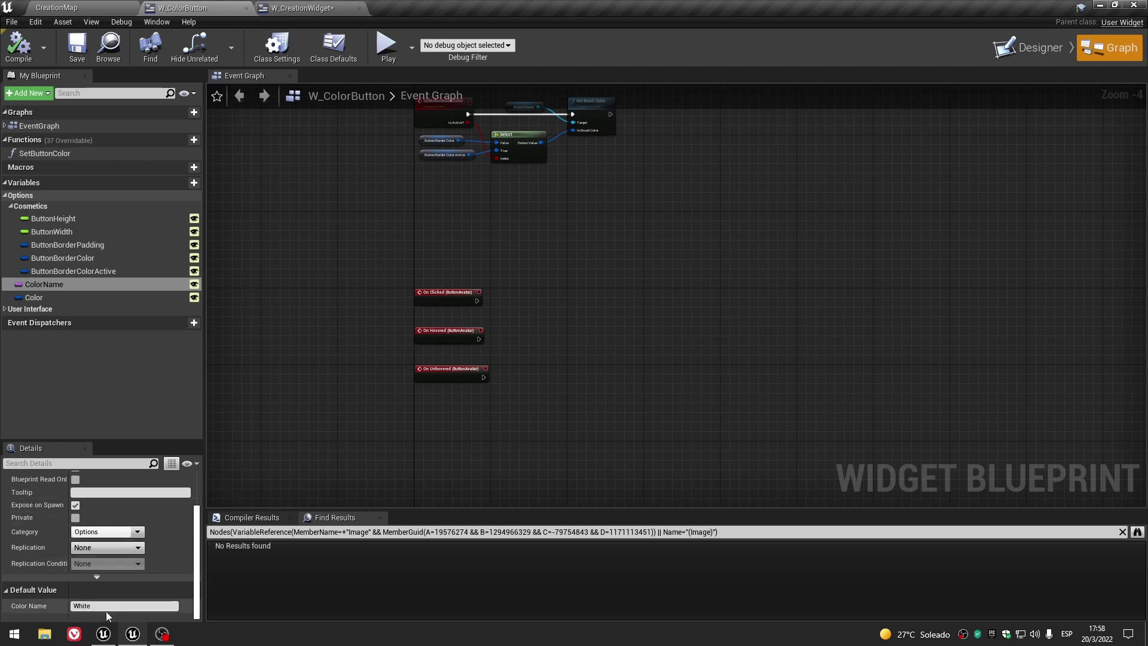
{"action": "left_click", "coordinate": [25, 55]}
{"action": "left_click", "coordinate": [77, 47]}
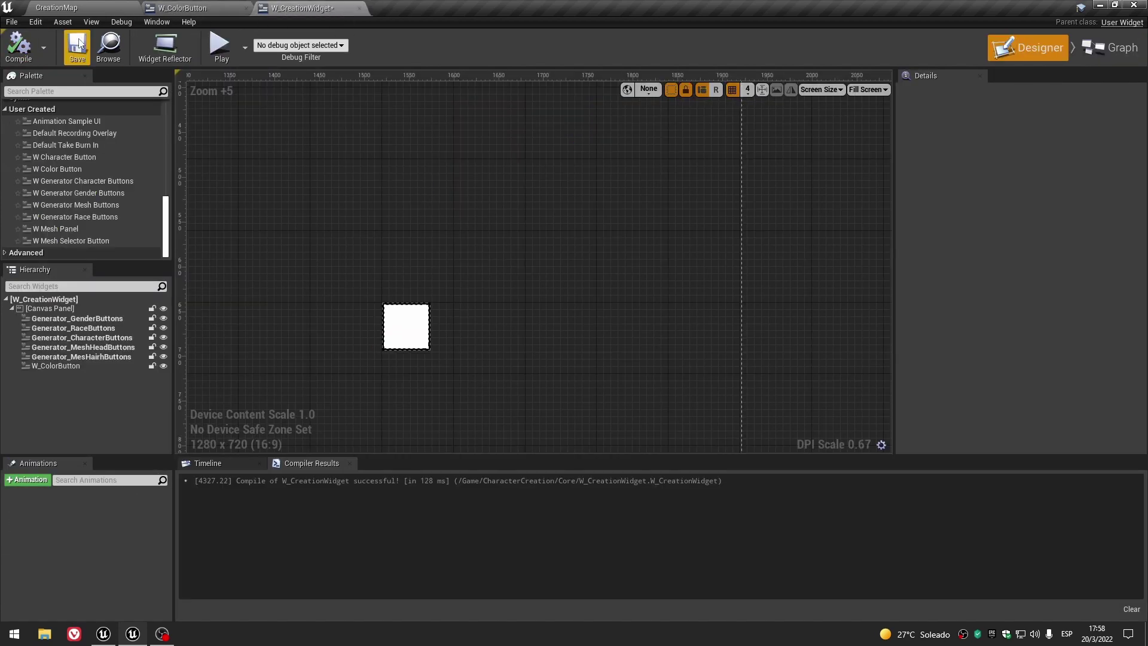
{"action": "left_click", "coordinate": [80, 48]}
Add a second colour button to the right of the white one and colour it pure red.
{"action": "left_click", "coordinate": [68, 367]}
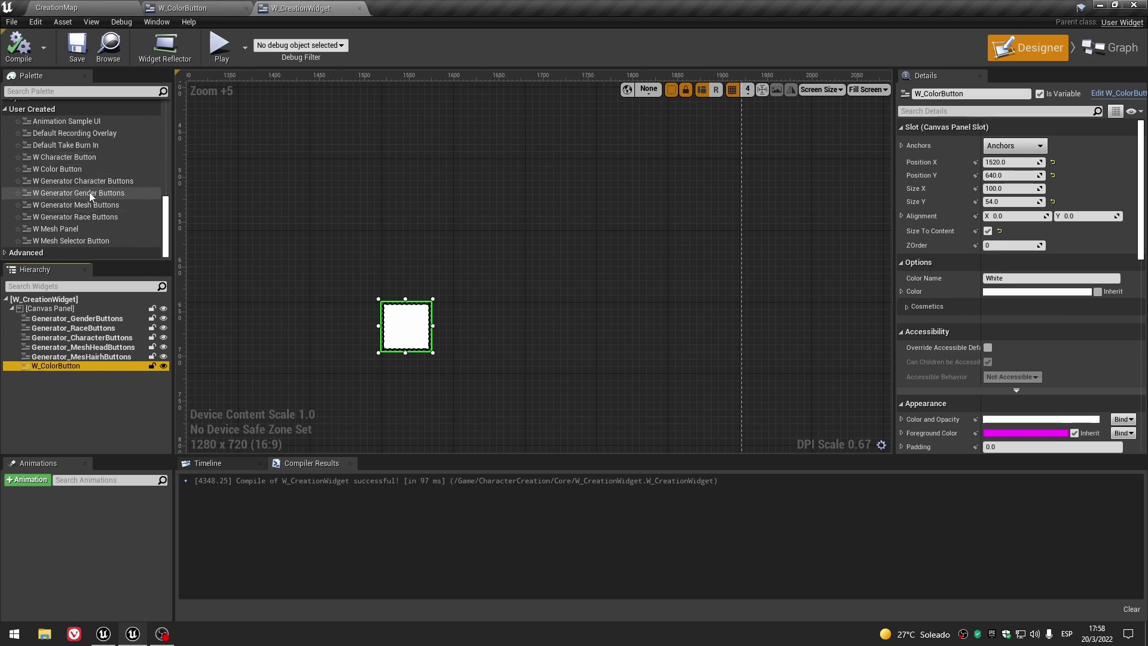
{"action": "left_click_drag", "start_coordinate": [58, 169], "coordinate": [457, 307]}
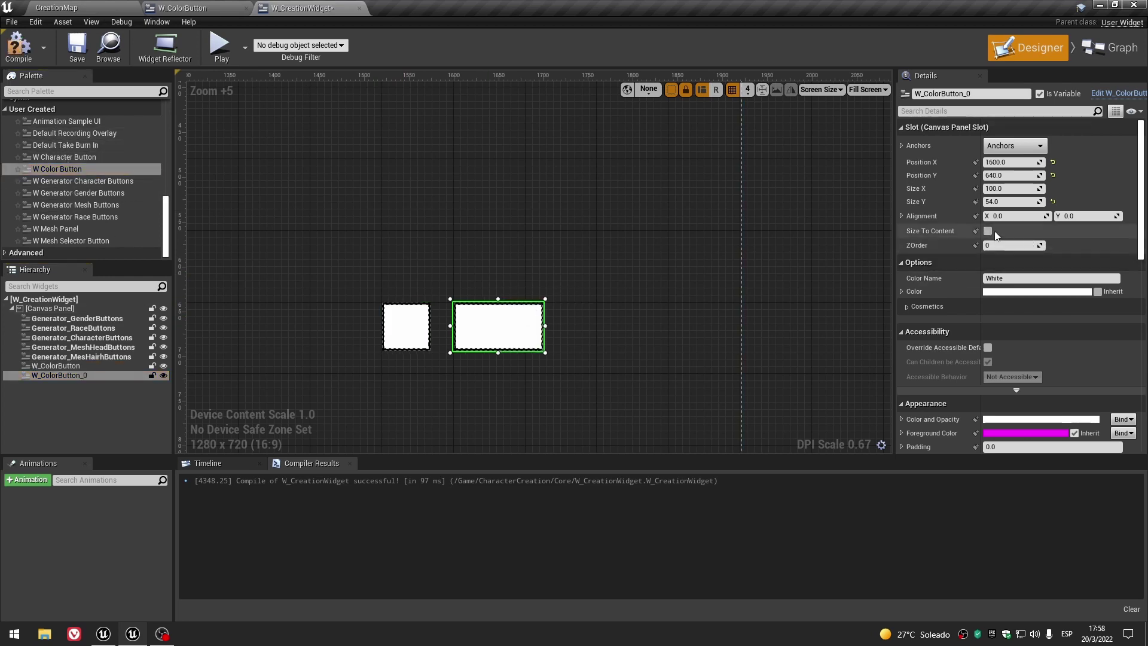
{"action": "left_click", "coordinate": [1008, 292]}
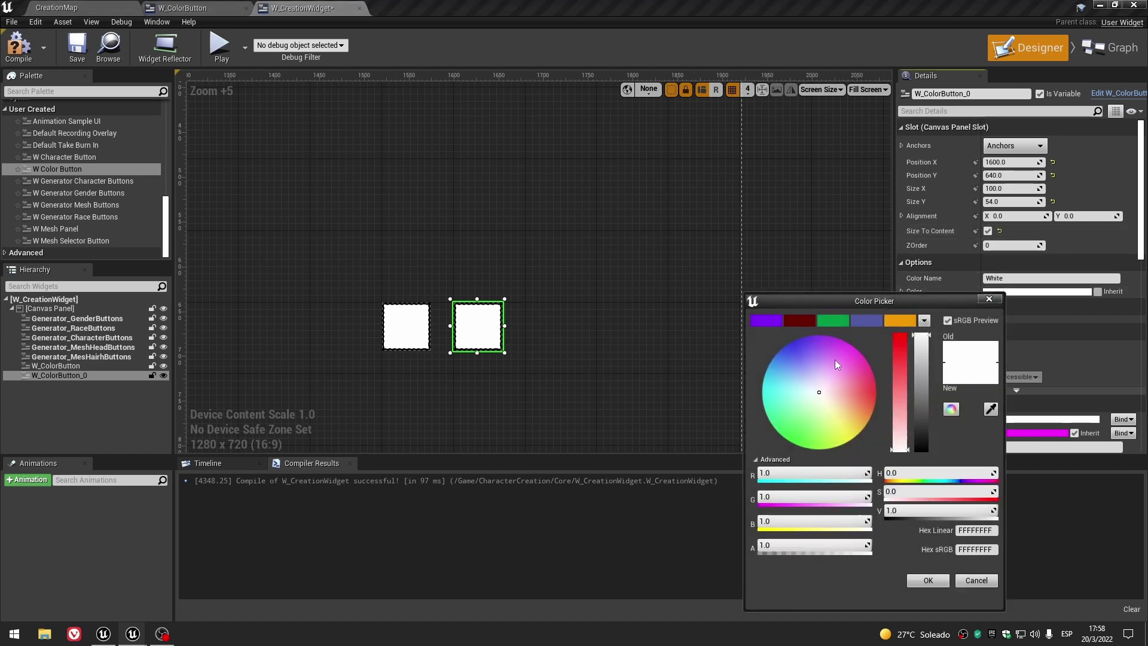
{"action": "left_click_drag", "start_coordinate": [832, 383], "coordinate": [921, 385]}
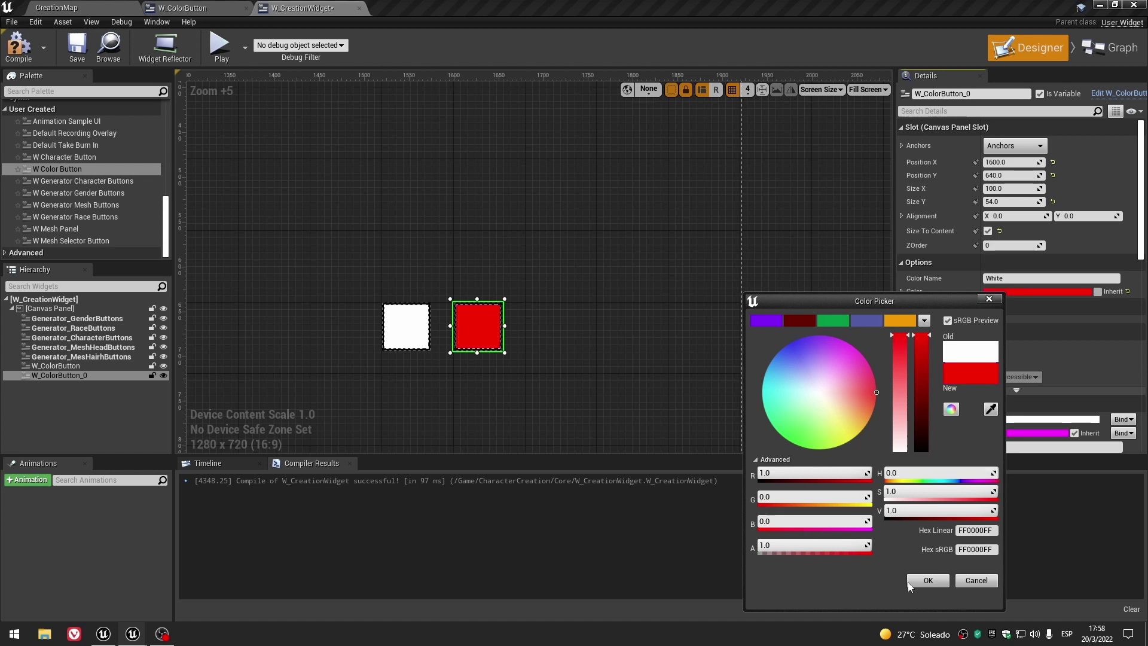
{"action": "left_click", "coordinate": [926, 580]}
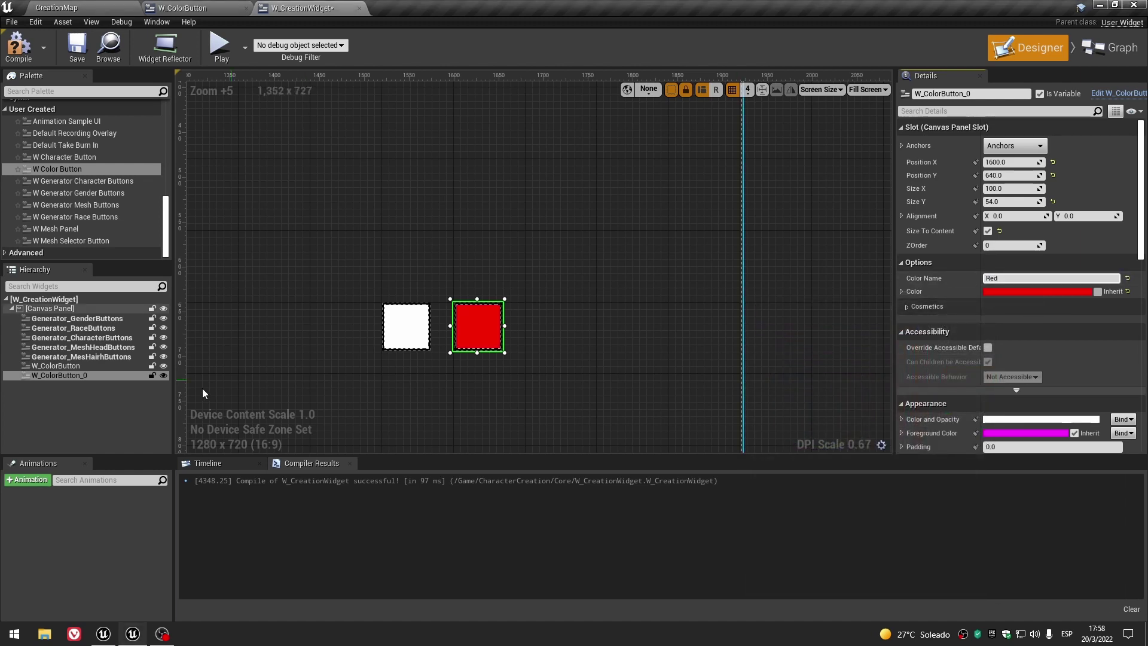
{"action": "left_click", "coordinate": [111, 413]}
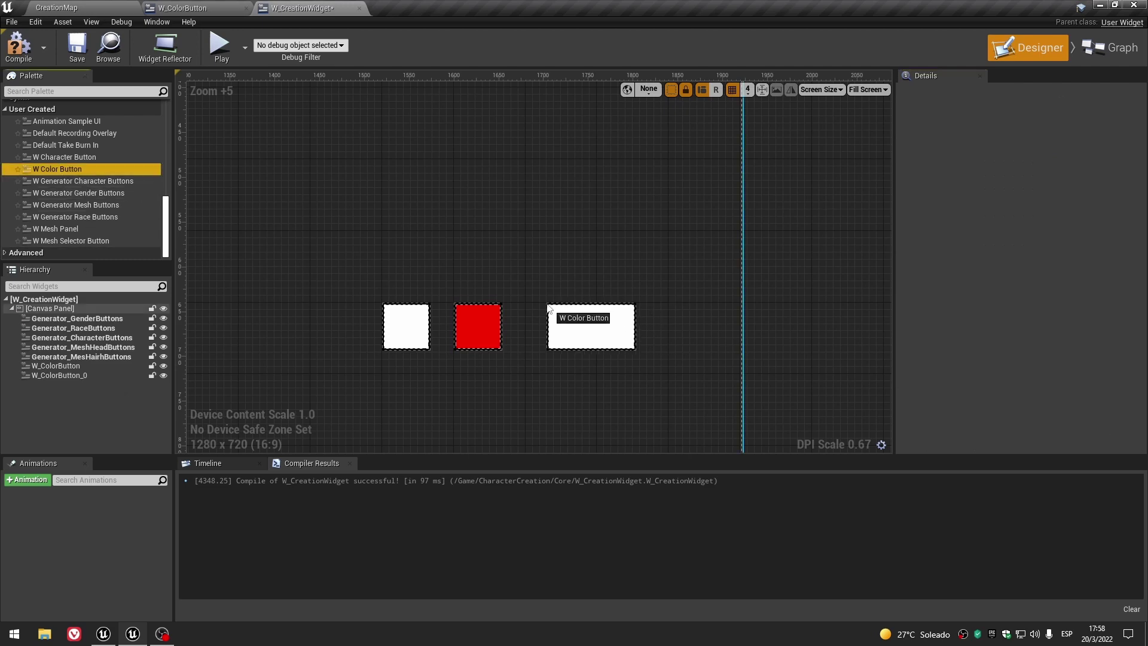
Add a third colour button in blue, set it to Size To Content, then compile and save.
{"action": "left_click_drag", "start_coordinate": [89, 172], "coordinate": [526, 303]}
{"action": "left_click", "coordinate": [1008, 278]}
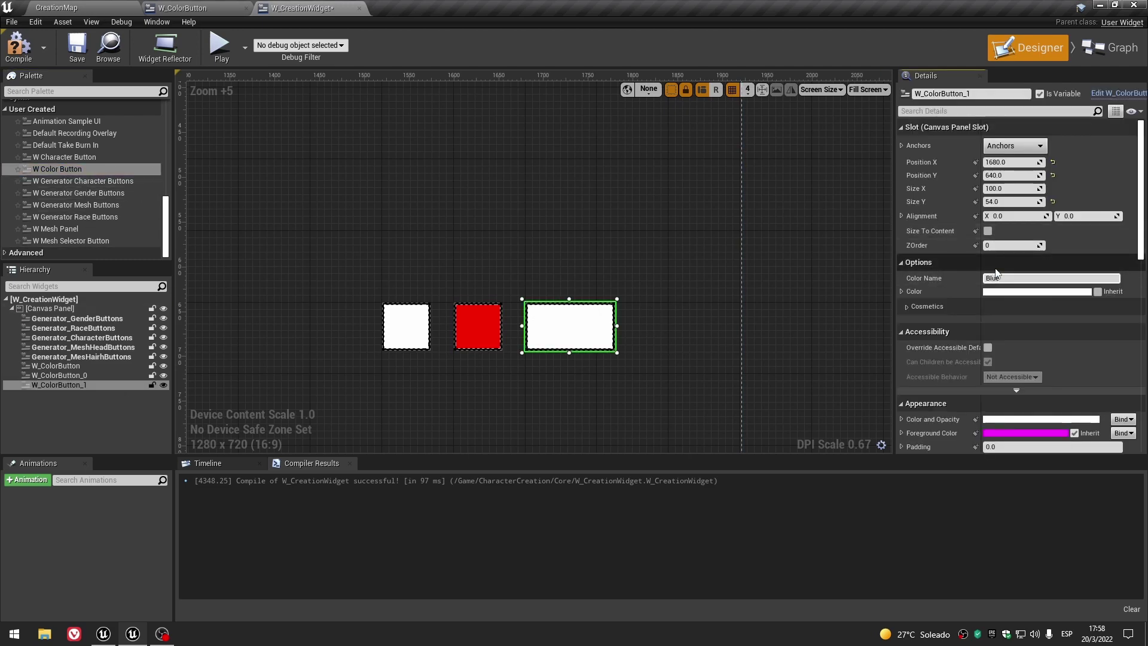
{"action": "left_click", "coordinate": [1004, 291]}
{"action": "left_click", "coordinate": [872, 320]}
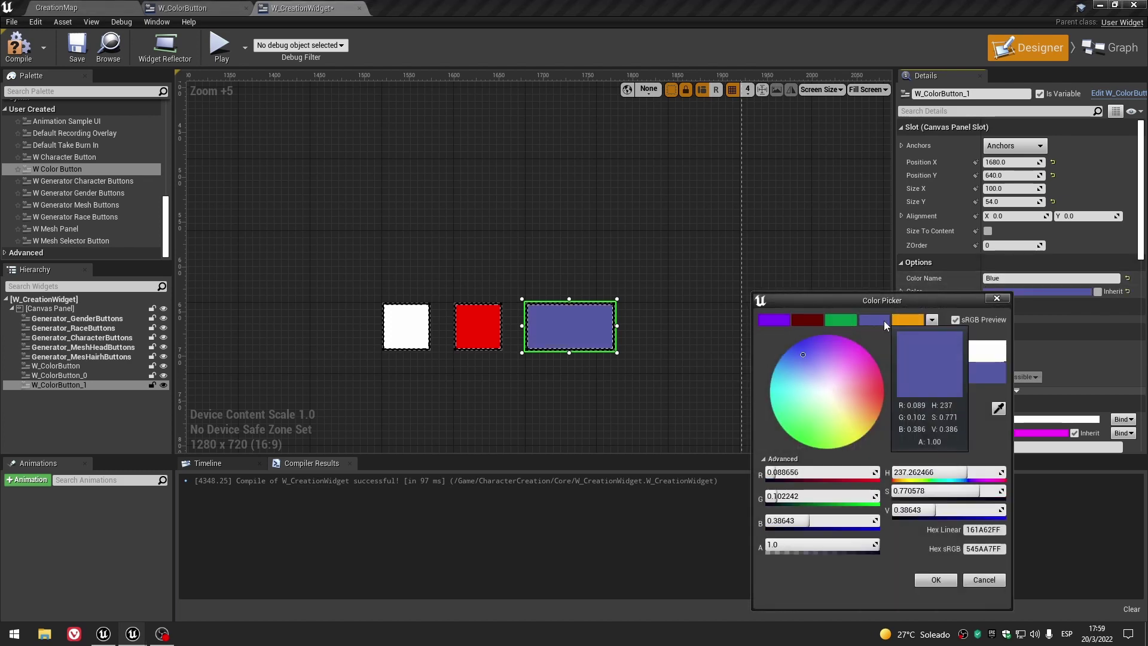
{"action": "left_click", "coordinate": [935, 579]}
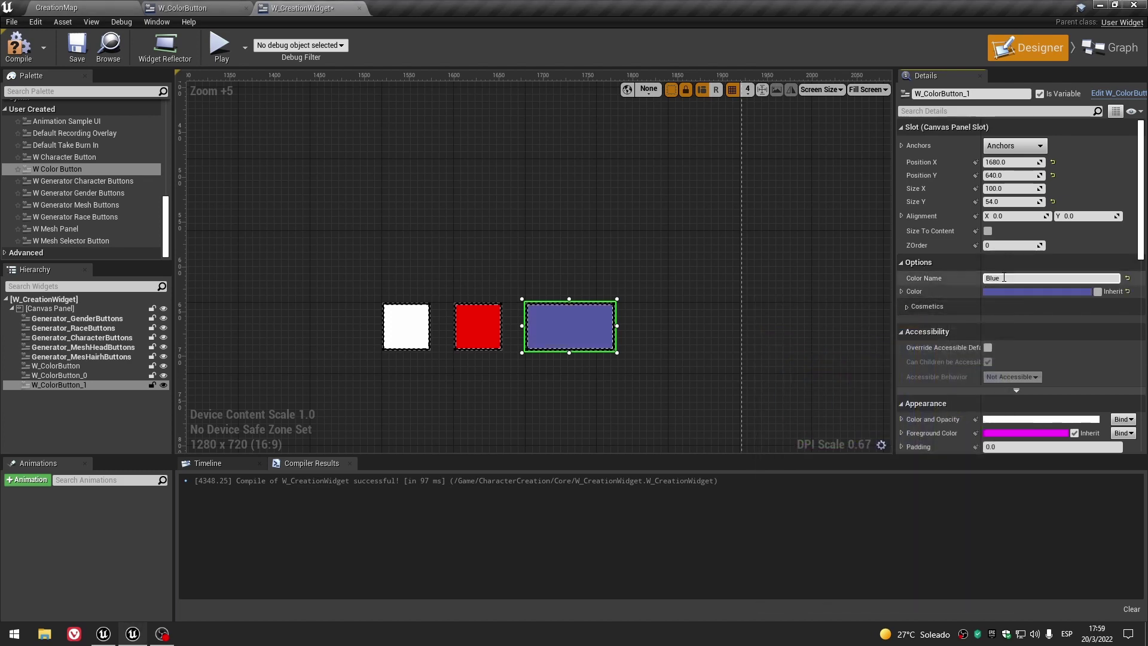
{"action": "left_click", "coordinate": [988, 230]}
{"action": "left_click", "coordinate": [18, 46]}
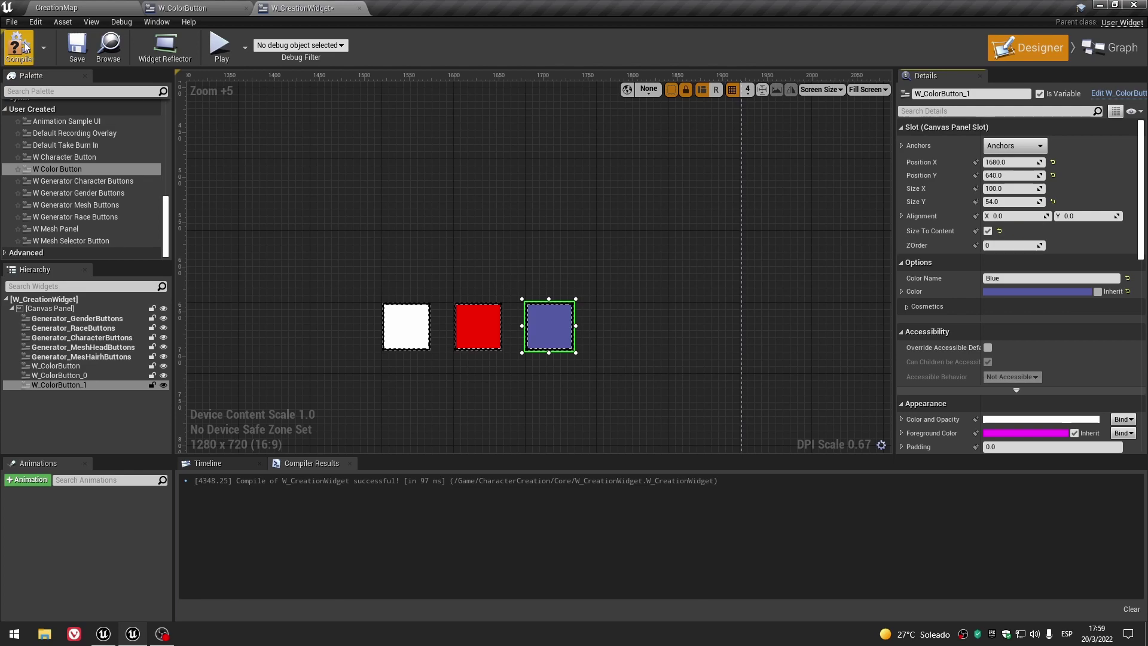
{"action": "left_click", "coordinate": [73, 48]}
Cycle through the white, red and blue buttons to verify each one's settings.
{"action": "scroll", "coordinate": [491, 379], "scroll_direction": "up", "scroll_amount": 3}
{"action": "left_click", "coordinate": [440, 275]}
{"action": "left_click", "coordinate": [492, 270]}
{"action": "left_click", "coordinate": [600, 253]}
{"action": "scroll", "coordinate": [526, 328], "scroll_direction": "down", "scroll_amount": 1}
{"action": "scroll", "coordinate": [514, 321], "scroll_direction": "up", "scroll_amount": 2}
{"action": "left_click", "coordinate": [423, 265]}
{"action": "left_click", "coordinate": [506, 254]}
{"action": "left_click", "coordinate": [607, 249]}
Recheck the white, red and blue buttons, including the red button's name and Color property.
{"action": "left_click", "coordinate": [395, 249]}
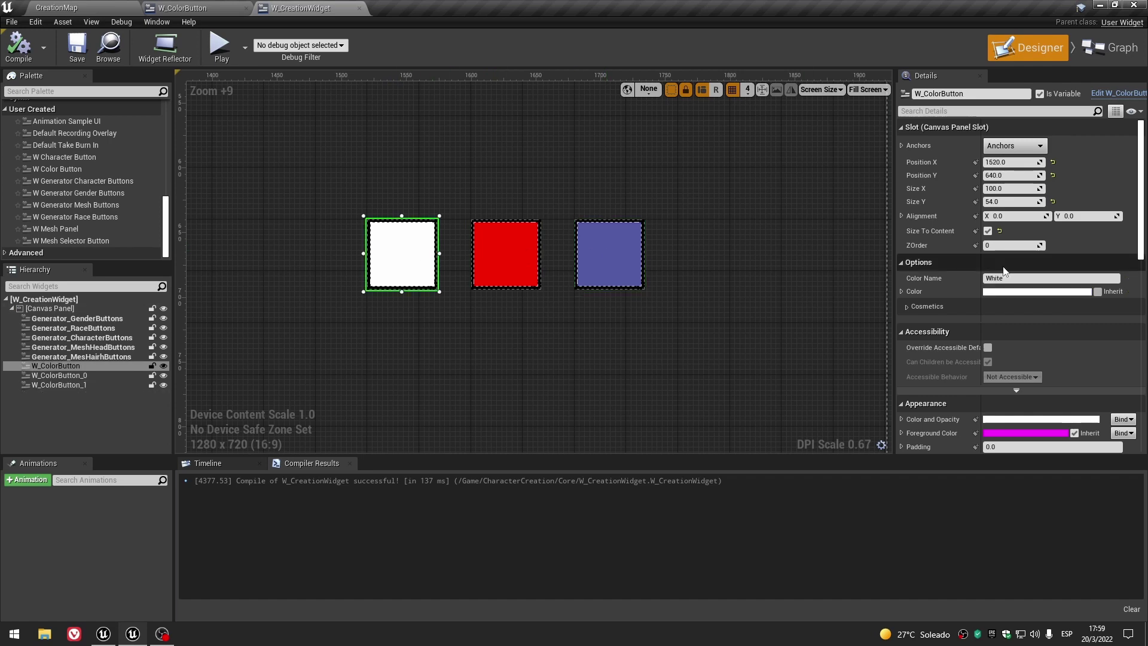
{"action": "left_click", "coordinate": [534, 250]}
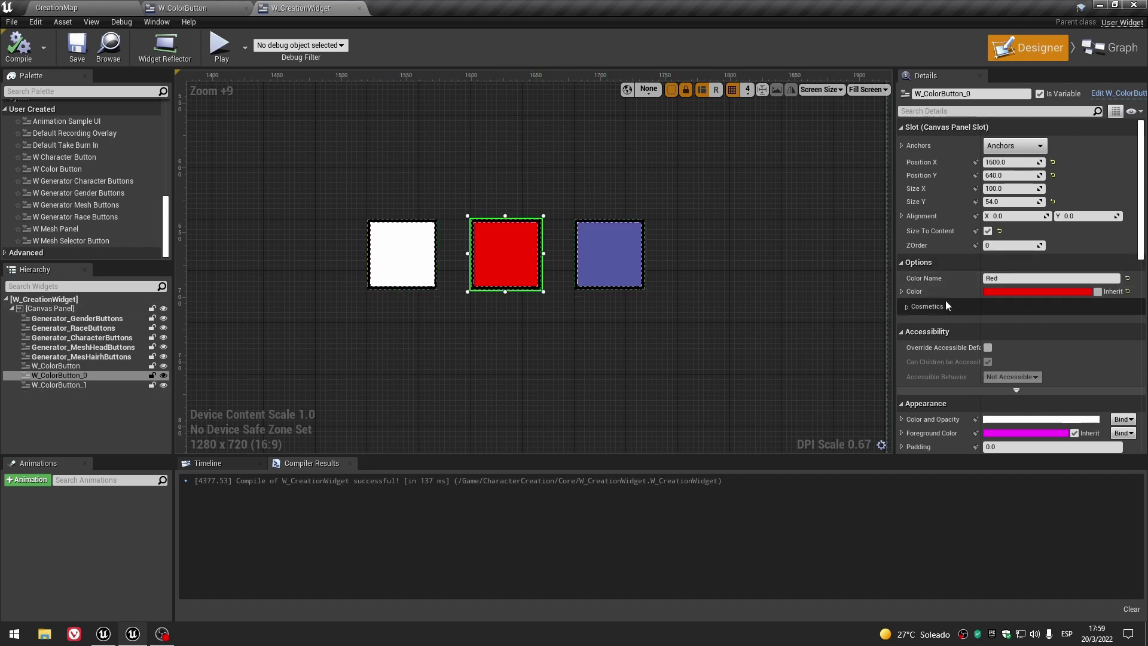
{"action": "left_click", "coordinate": [901, 291]}
{"action": "left_click", "coordinate": [901, 291]}
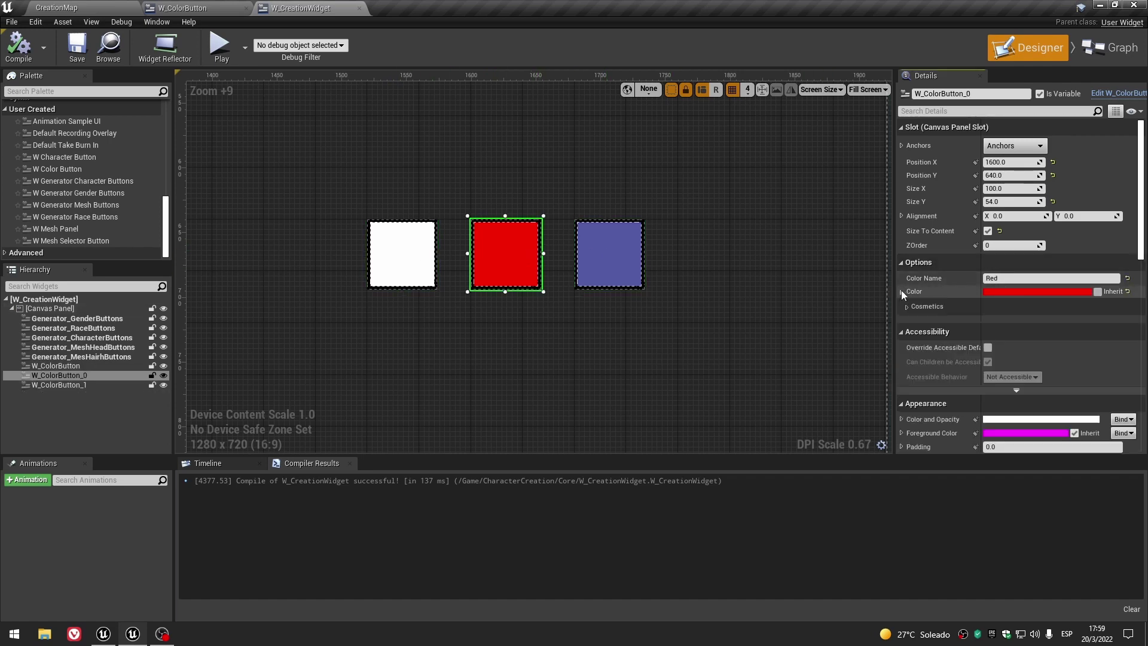
{"action": "left_click", "coordinate": [609, 262]}
{"action": "left_click", "coordinate": [418, 256]}
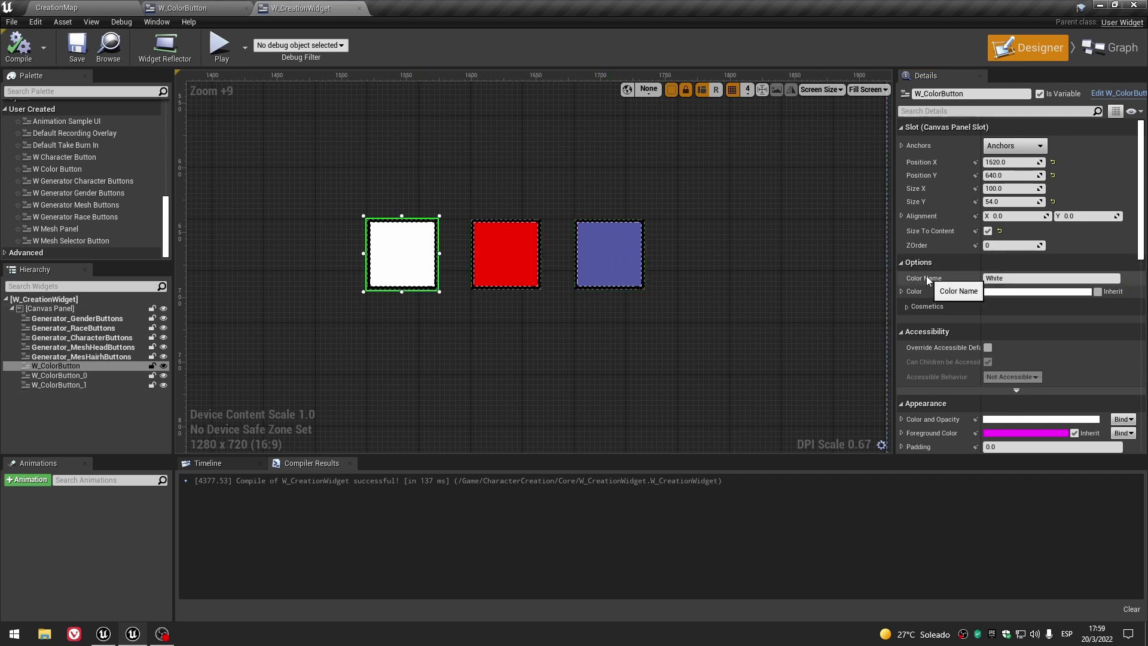
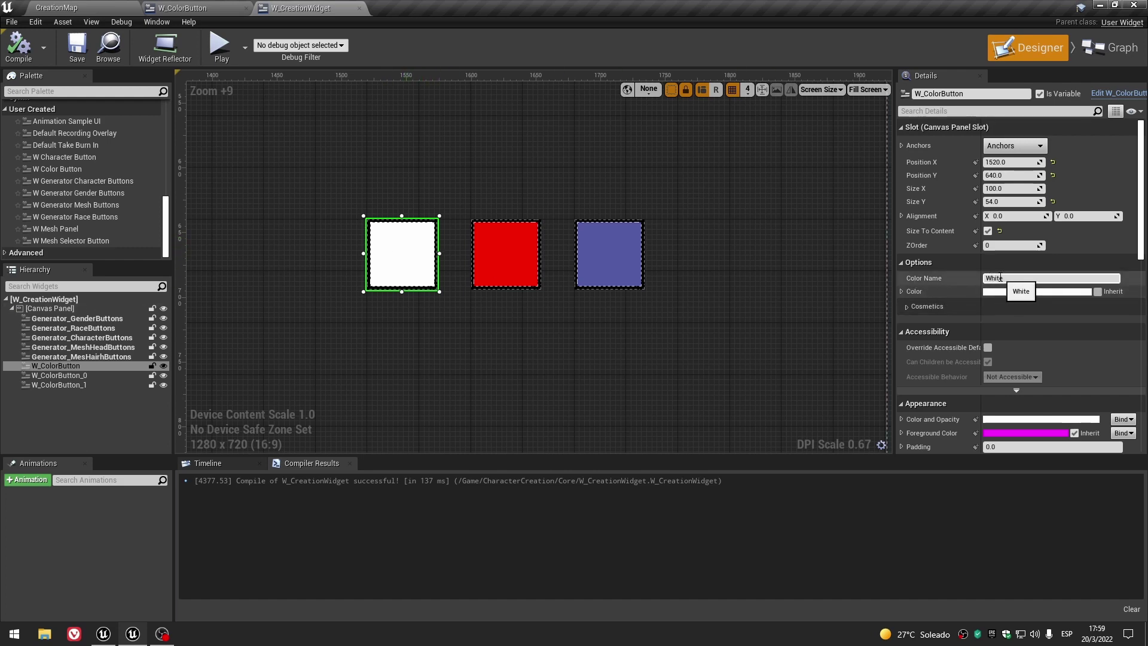
Select the red and blue colour buttons in the W_CreationWidget designer.
{"action": "left_click", "coordinate": [520, 258]}
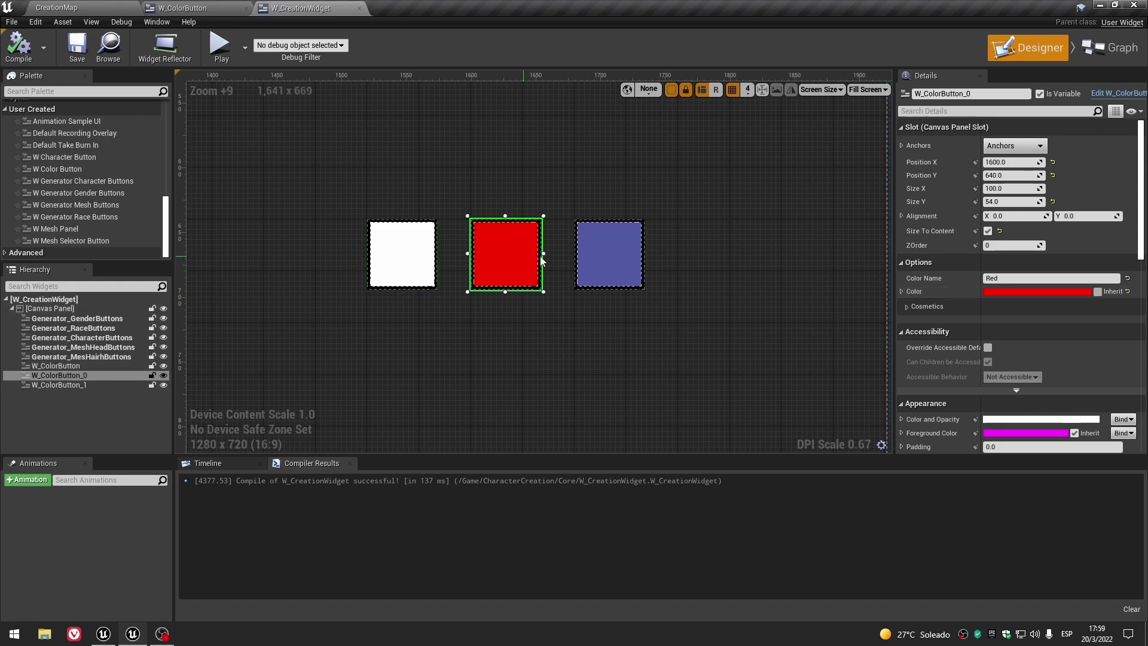
{"action": "left_click", "coordinate": [620, 248]}
{"action": "scroll", "coordinate": [425, 413], "scroll_direction": "down", "scroll_amount": 7}
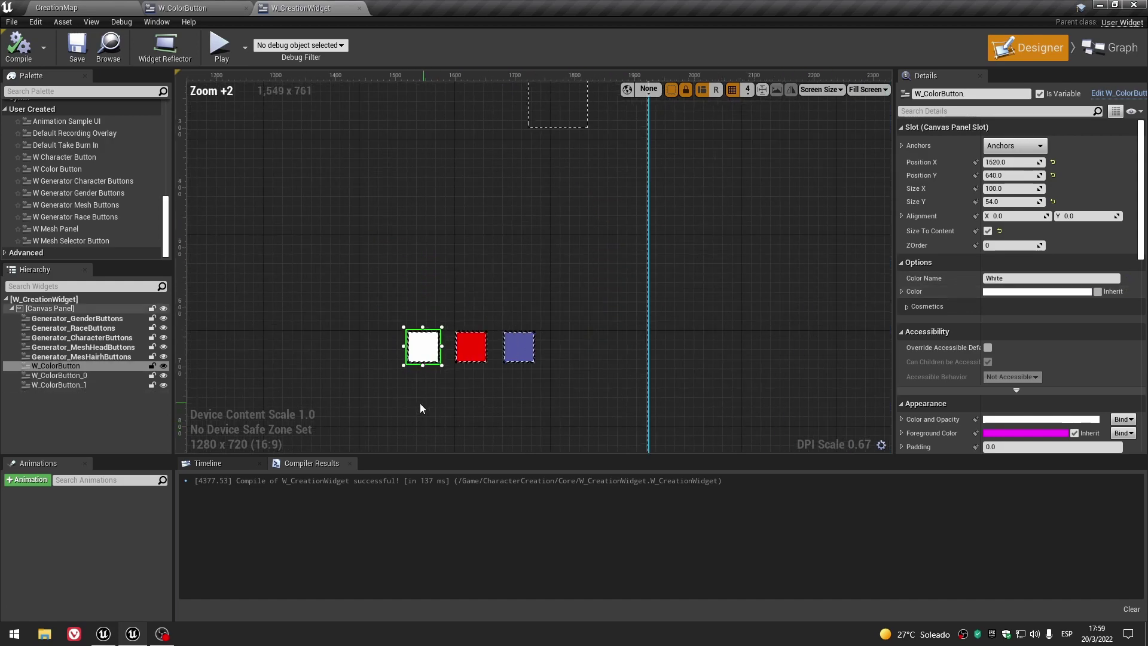
{"action": "scroll", "coordinate": [435, 327], "scroll_direction": "up", "scroll_amount": 5}
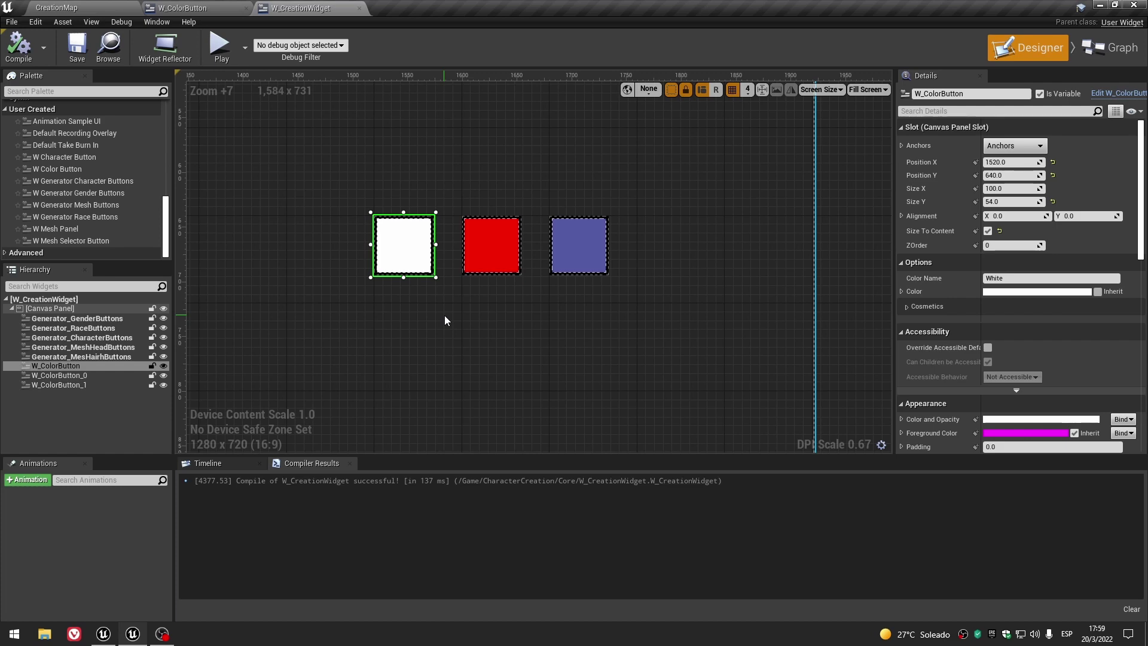
{"action": "scroll", "coordinate": [444, 316], "scroll_direction": "up", "scroll_amount": 2}
{"action": "scroll", "coordinate": [484, 316], "scroll_direction": "up", "scroll_amount": 2}
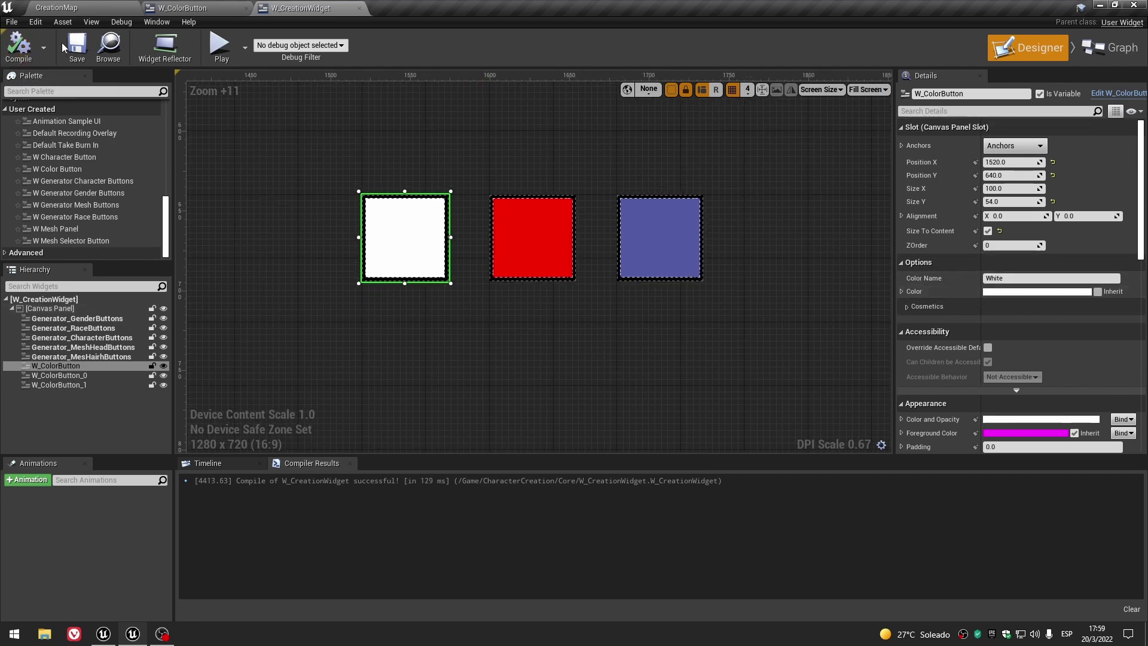
Expand and collapse the white button's Color RGBA values, then reselect the white button.
{"action": "left_click", "coordinate": [903, 291]}
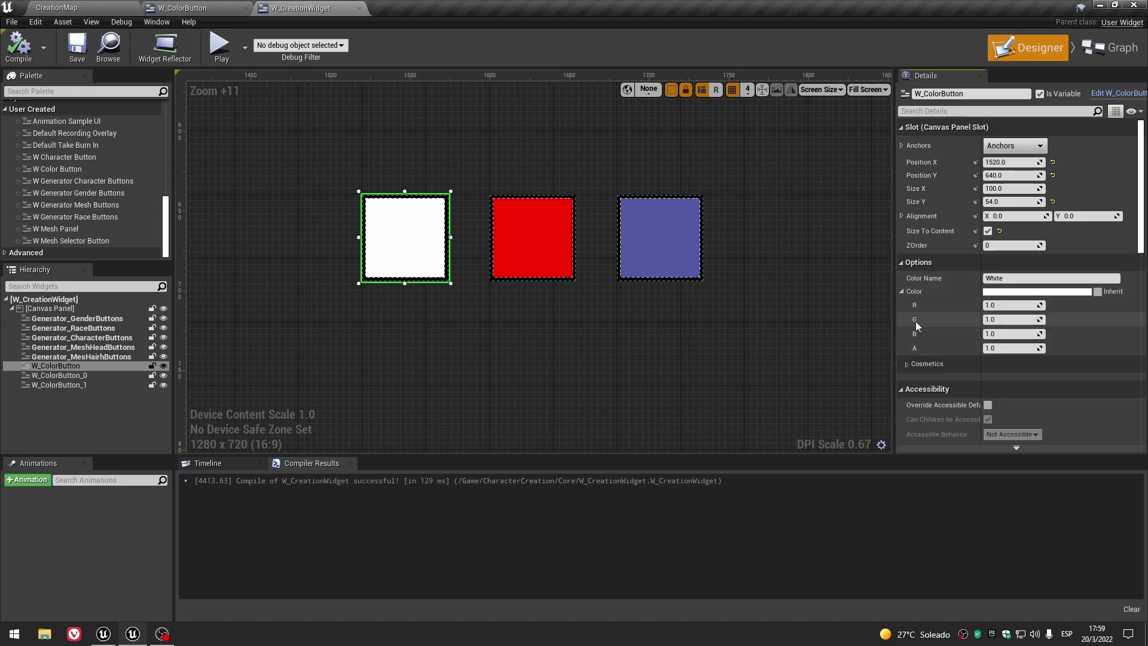
{"action": "left_click", "coordinate": [902, 291]}
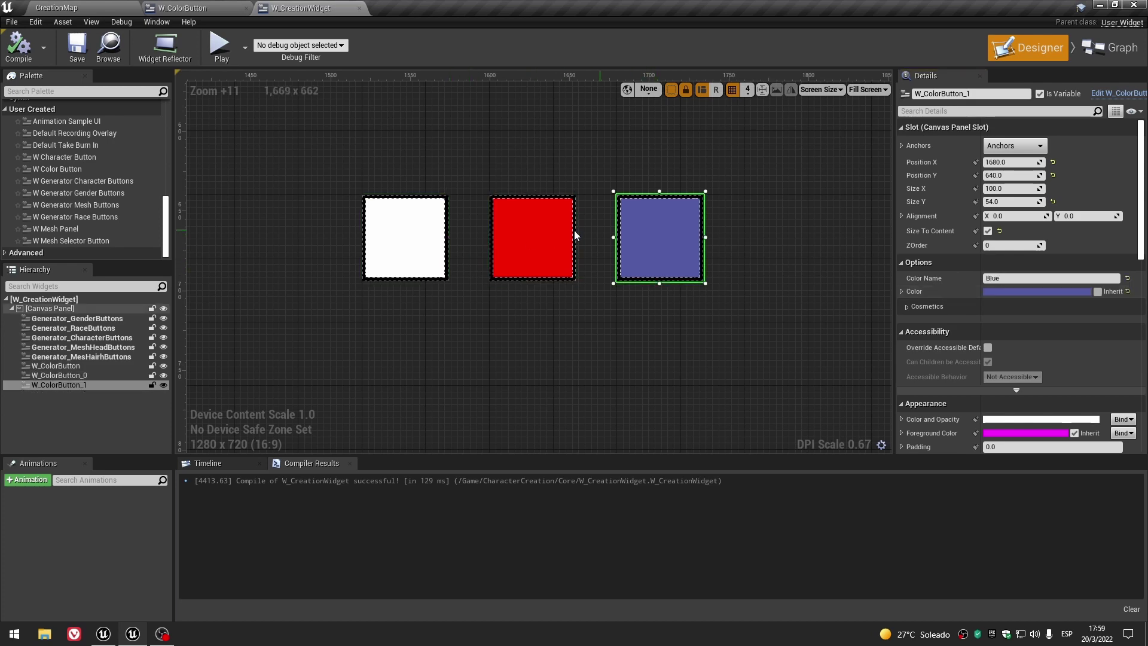
{"action": "left_click", "coordinate": [651, 236]}
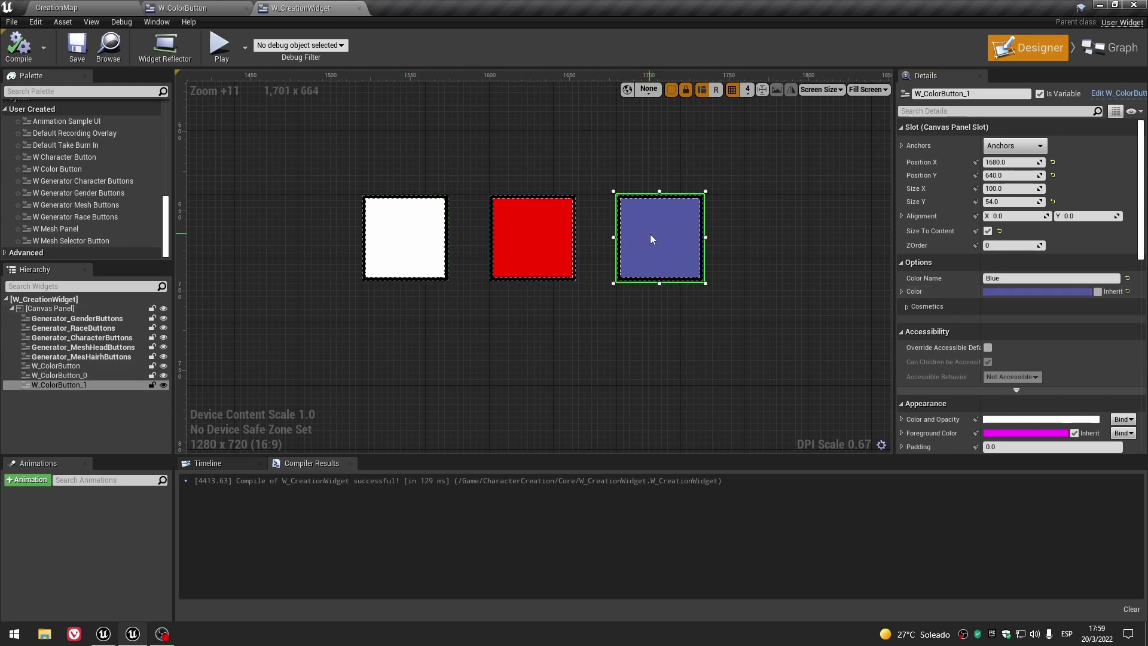
{"action": "left_click", "coordinate": [615, 317]}
{"action": "left_click", "coordinate": [420, 233]}
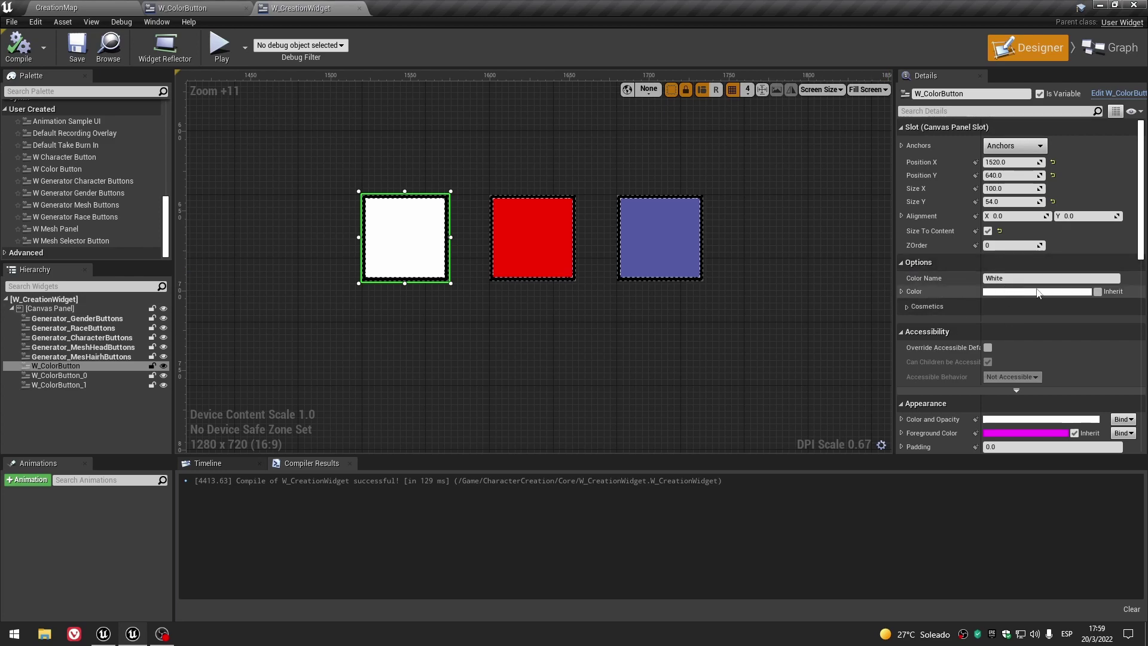
{"action": "left_click", "coordinate": [1106, 48]}
{"action": "left_click", "coordinate": [1028, 48]}
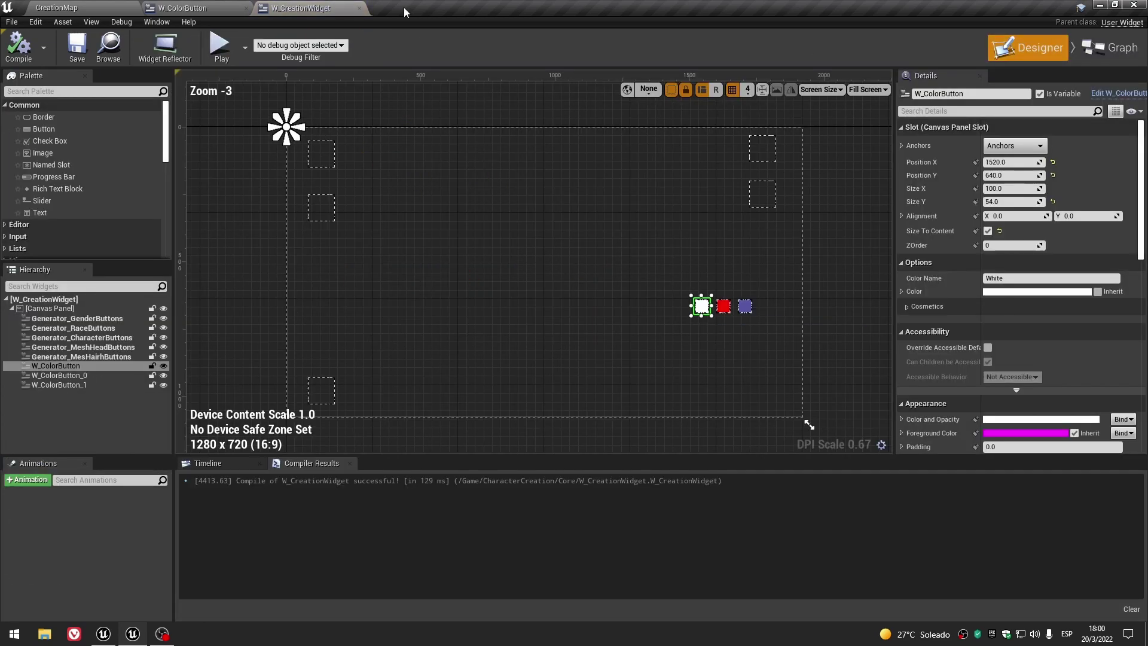
Open W_ColorButton's Set Button Color function graph and inspect its Color variable.
{"action": "left_click", "coordinate": [196, 8]}
{"action": "scroll", "coordinate": [459, 200], "scroll_direction": "up", "scroll_amount": 4}
{"action": "scroll", "coordinate": [556, 358], "scroll_direction": "up", "scroll_amount": 3}
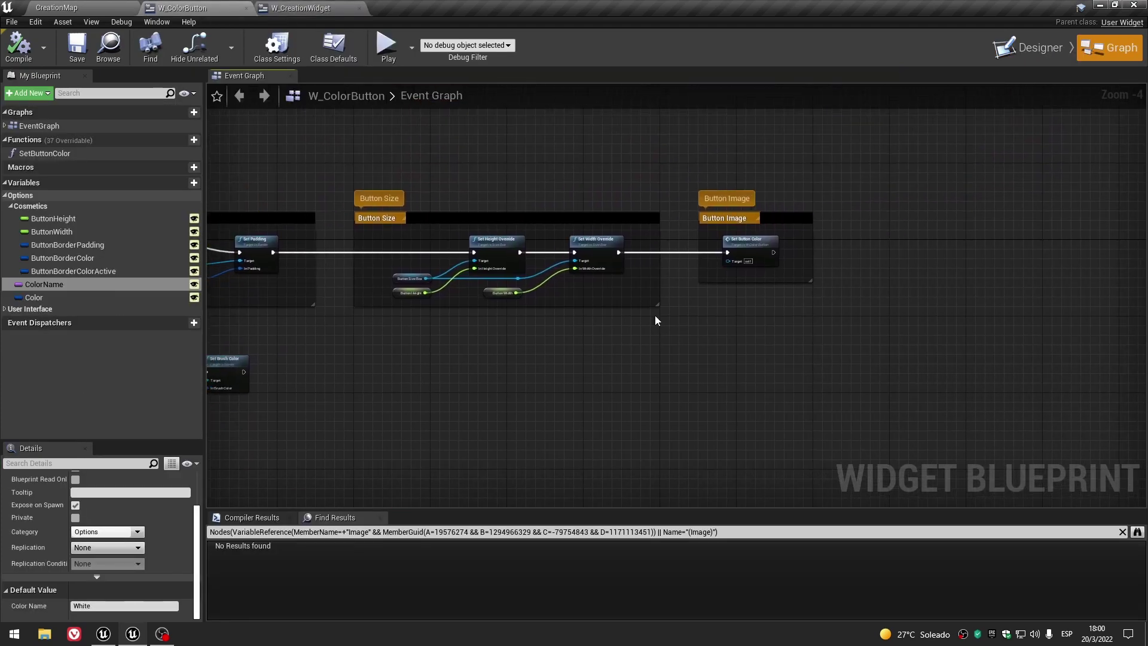
{"action": "double_click", "coordinate": [744, 209]}
{"action": "left_click", "coordinate": [517, 357]}
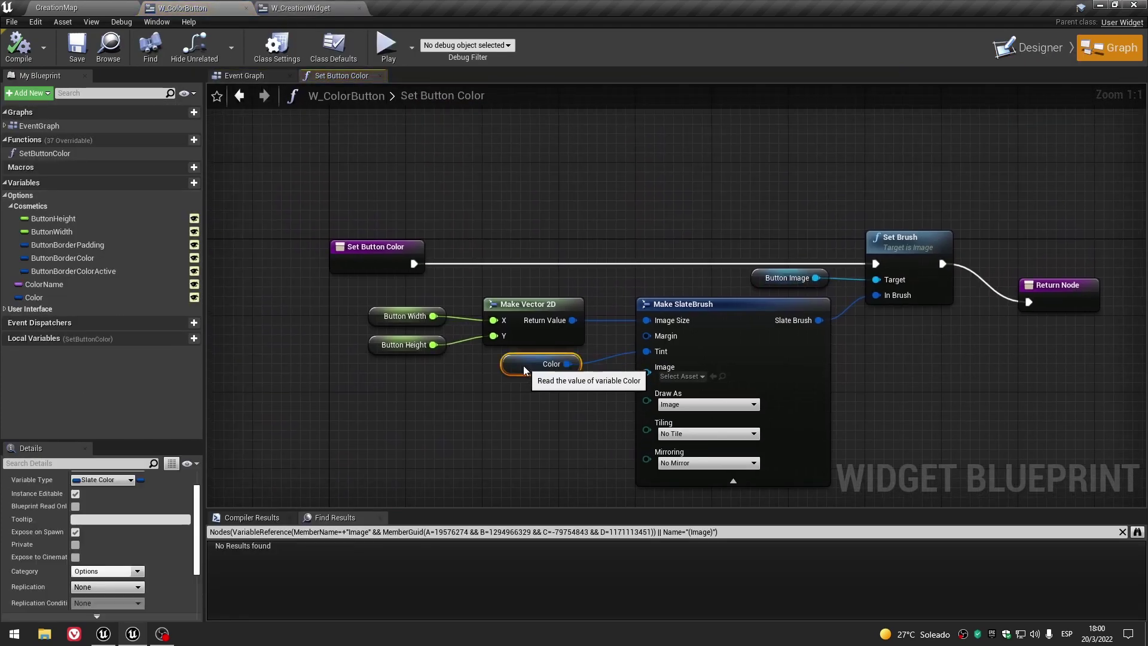
{"action": "left_click", "coordinate": [488, 203]}
Play-test W_CreationWidget's white, red and blue swatches, then return to W_ColorButton.
{"action": "left_click", "coordinate": [328, 6]}
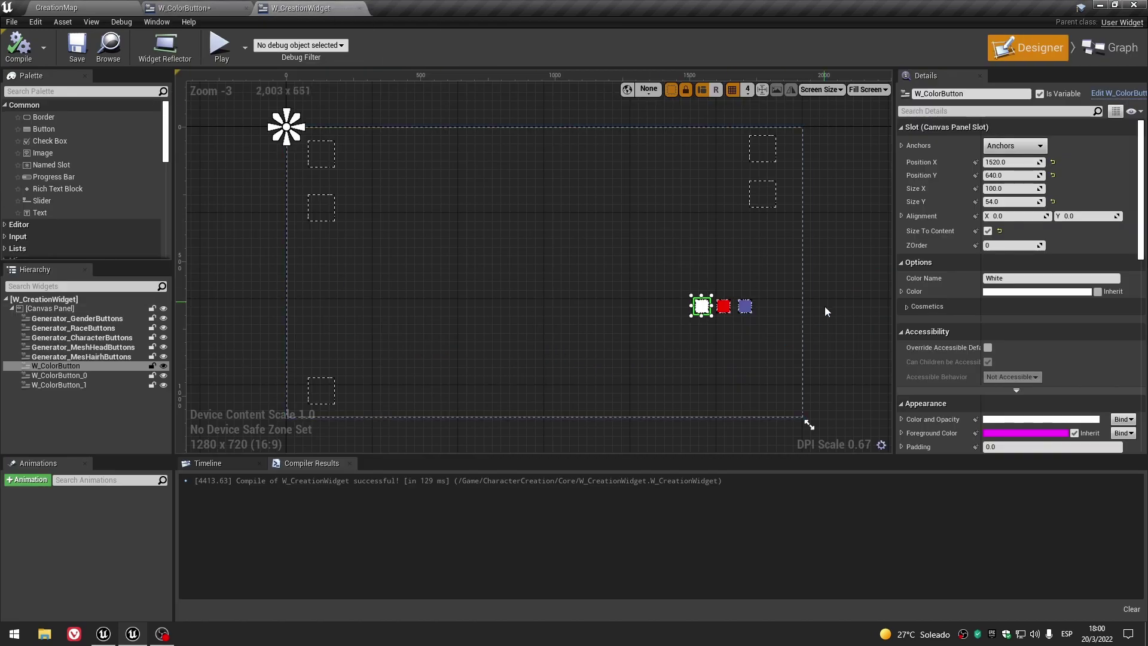
{"action": "scroll", "coordinate": [744, 324], "scroll_direction": "up", "scroll_amount": 5}
{"action": "scroll", "coordinate": [724, 300], "scroll_direction": "down", "scroll_amount": 5}
{"action": "scroll", "coordinate": [725, 302], "scroll_direction": "up", "scroll_amount": 6}
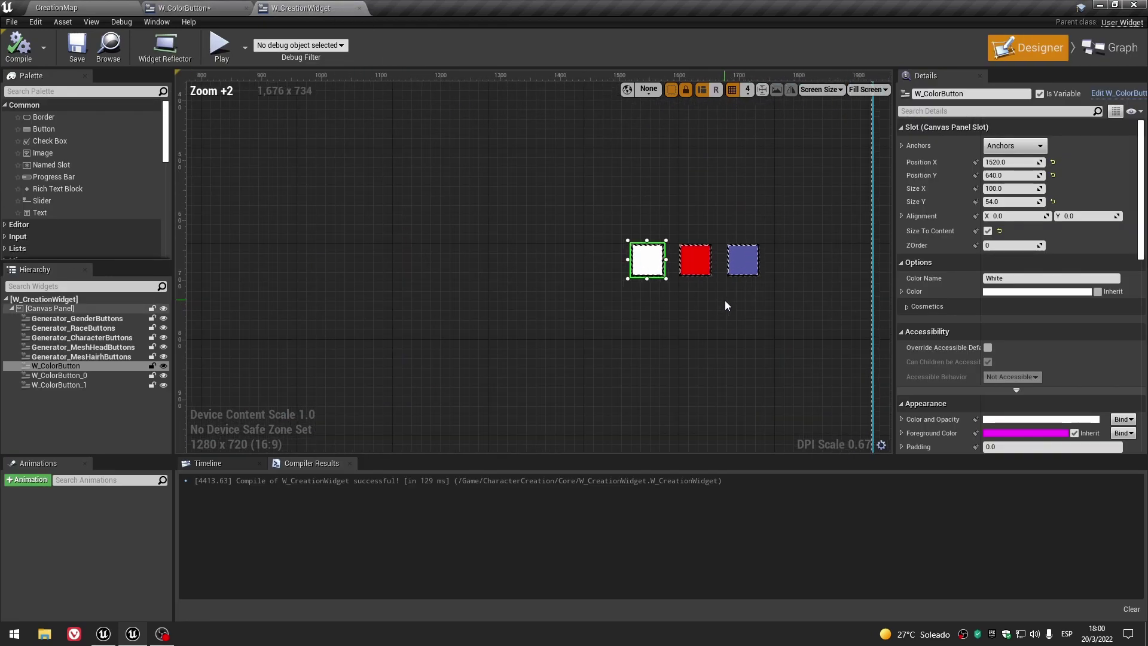
{"action": "scroll", "coordinate": [725, 301], "scroll_direction": "up", "scroll_amount": 6}
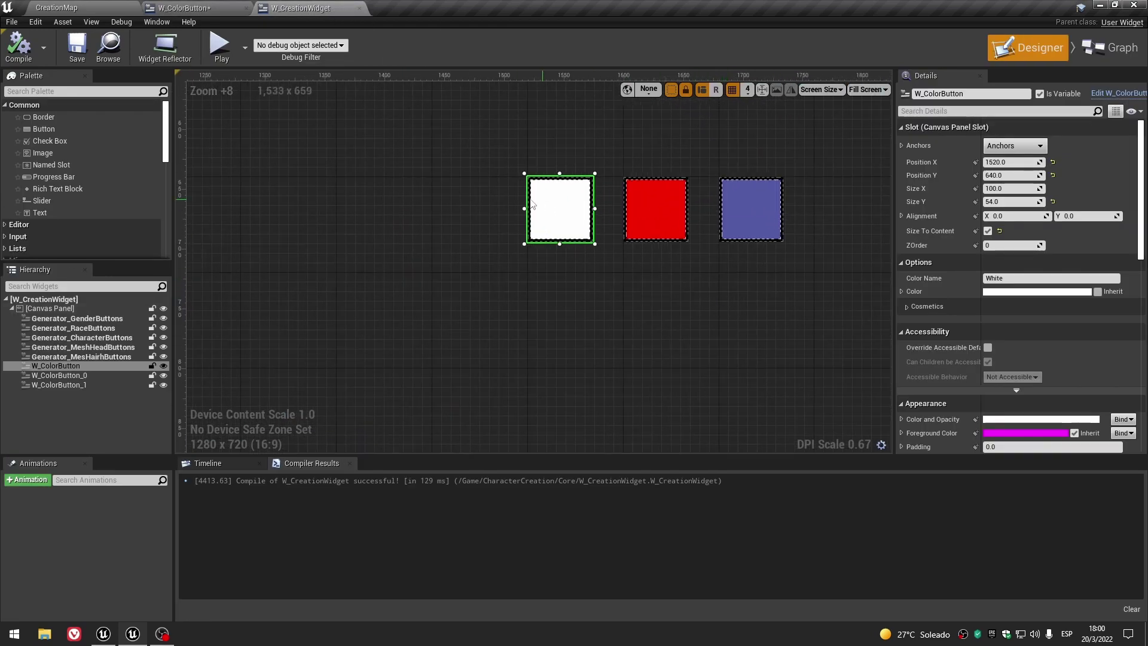
{"action": "scroll", "coordinate": [332, 292], "scroll_direction": "down", "scroll_amount": 6}
{"action": "left_click", "coordinate": [221, 48]}
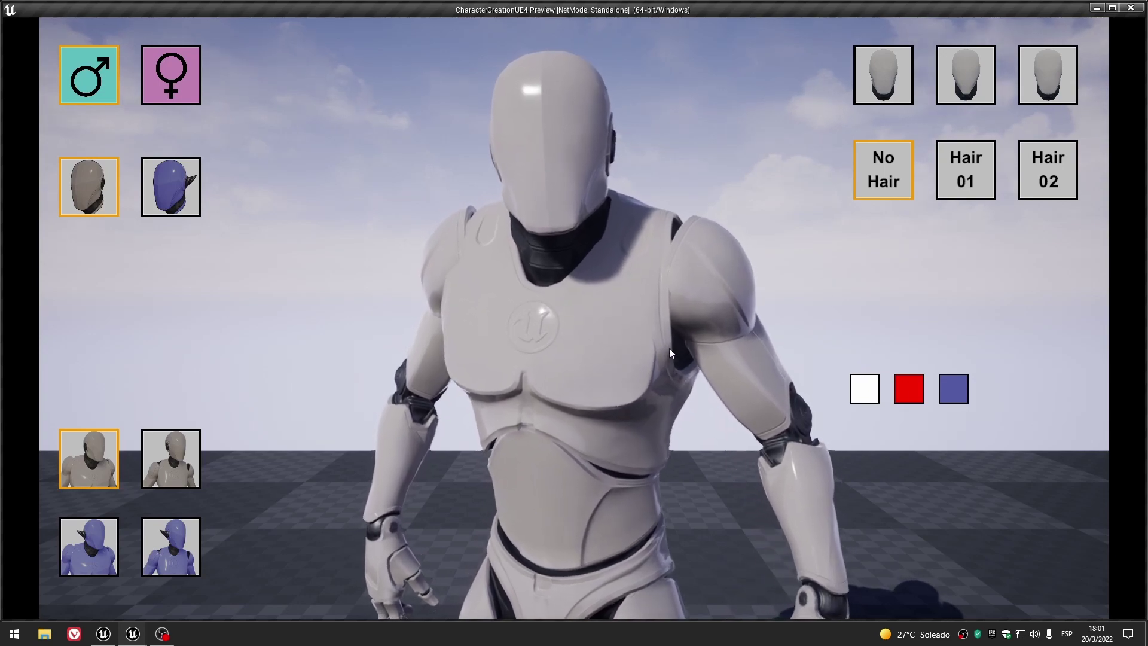
{"action": "left_click", "coordinate": [1129, 8]}
{"action": "left_click", "coordinate": [204, 5]}
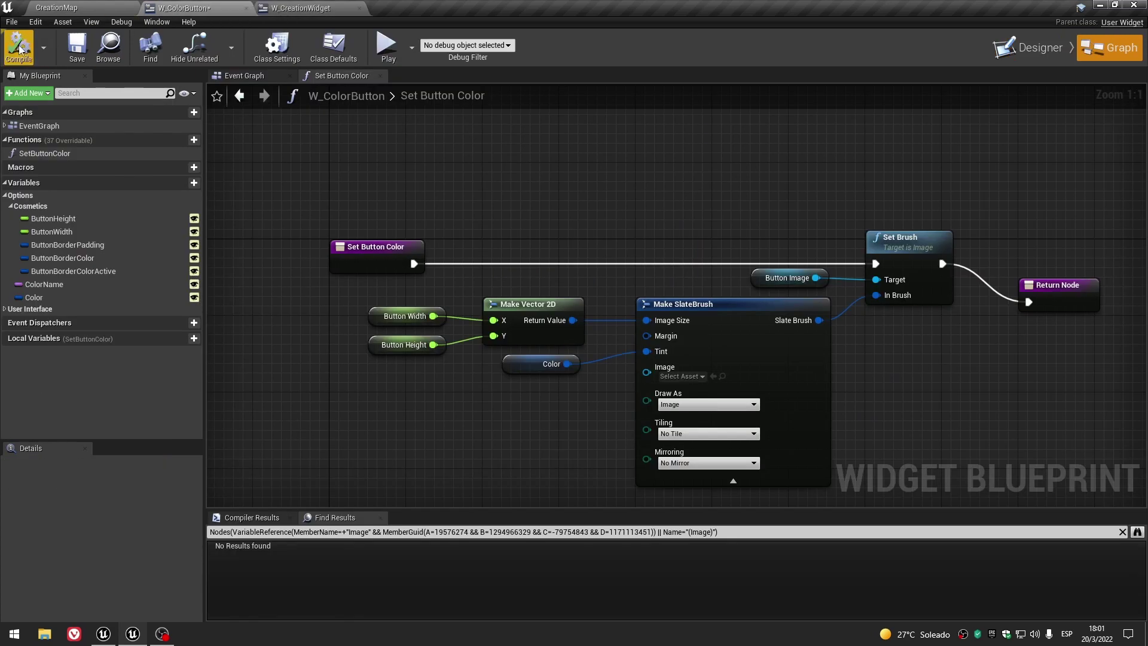
Save W_ColorButton and copy the BodyColor hex from the M_Male_Body_ElfDefault material instance.
{"action": "left_click", "coordinate": [78, 49]}
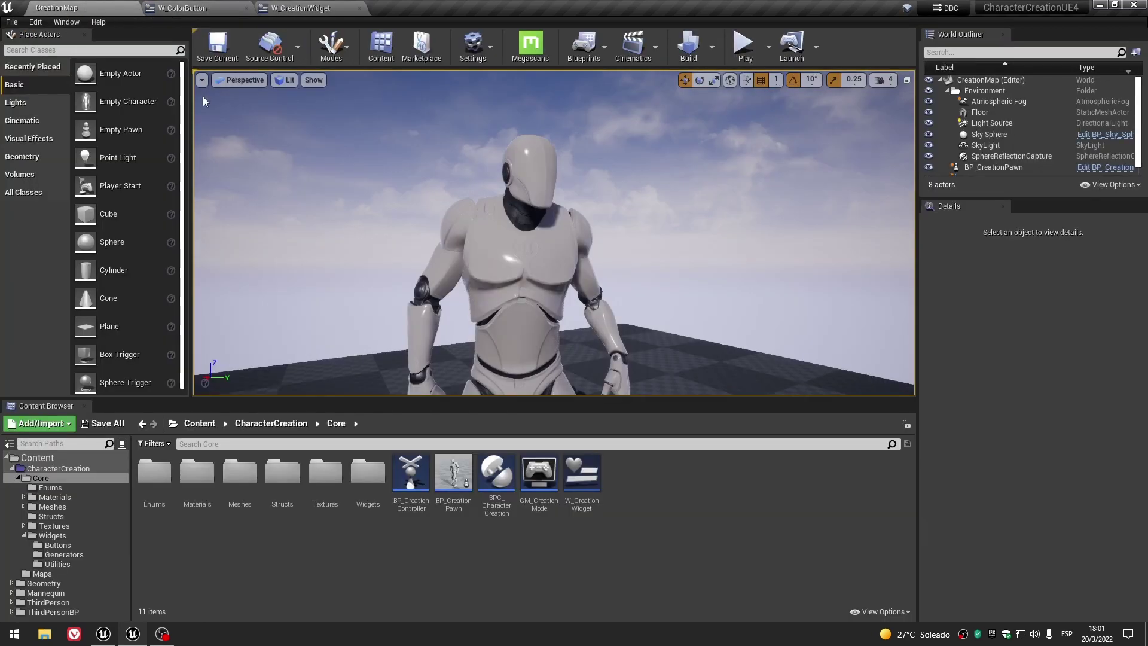
{"action": "left_click", "coordinate": [54, 497]}
{"action": "double_click", "coordinate": [165, 474]}
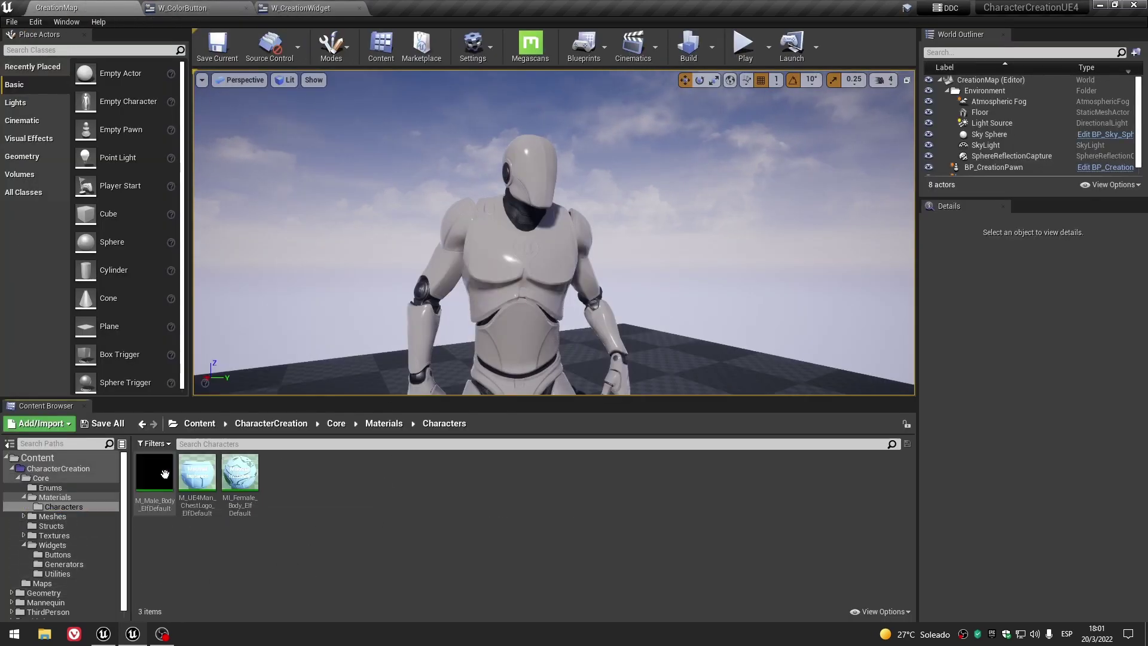
{"action": "left_click_drag", "start_coordinate": [154, 472], "coordinate": [525, 320]}
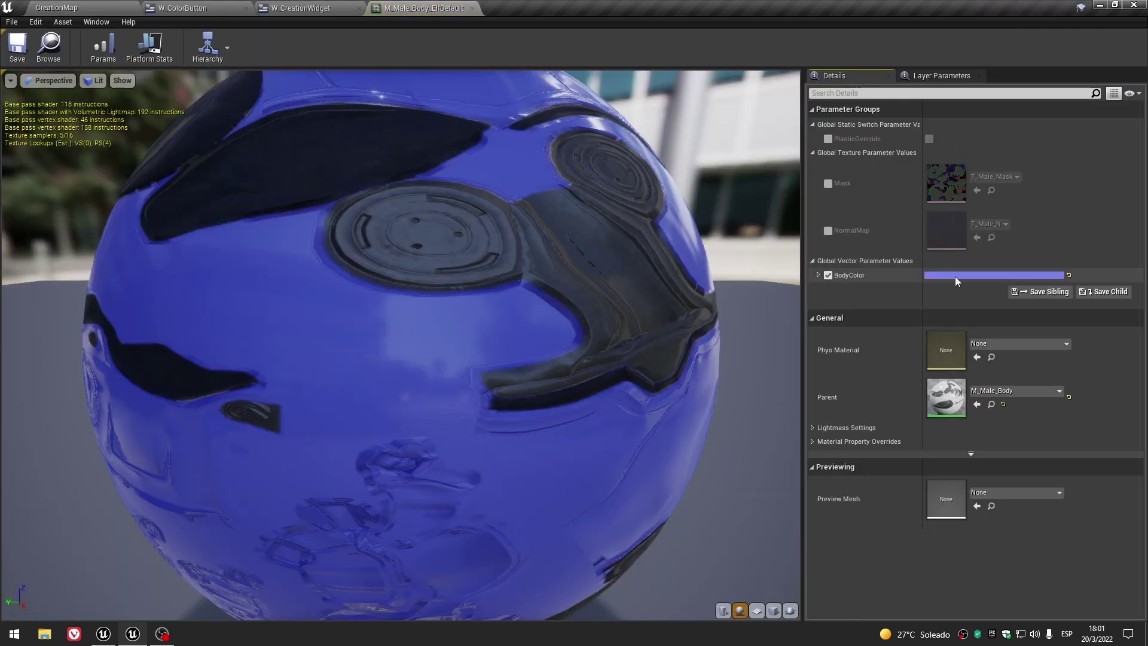
{"action": "left_click", "coordinate": [955, 276]}
{"action": "right_click", "coordinate": [926, 534]}
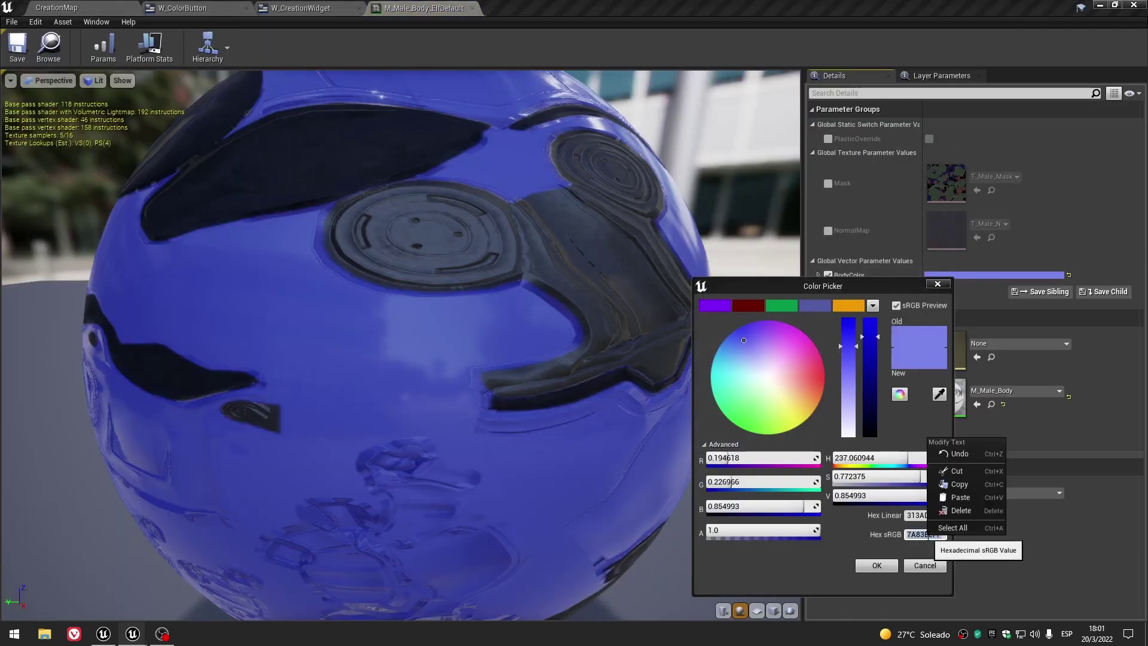
{"action": "left_click", "coordinate": [956, 485]}
{"action": "left_click", "coordinate": [924, 565]}
Paste hex 7A83EEFF into the blue button W_ColorButton_1's Color, then compile and save.
{"action": "left_click", "coordinate": [307, 6]}
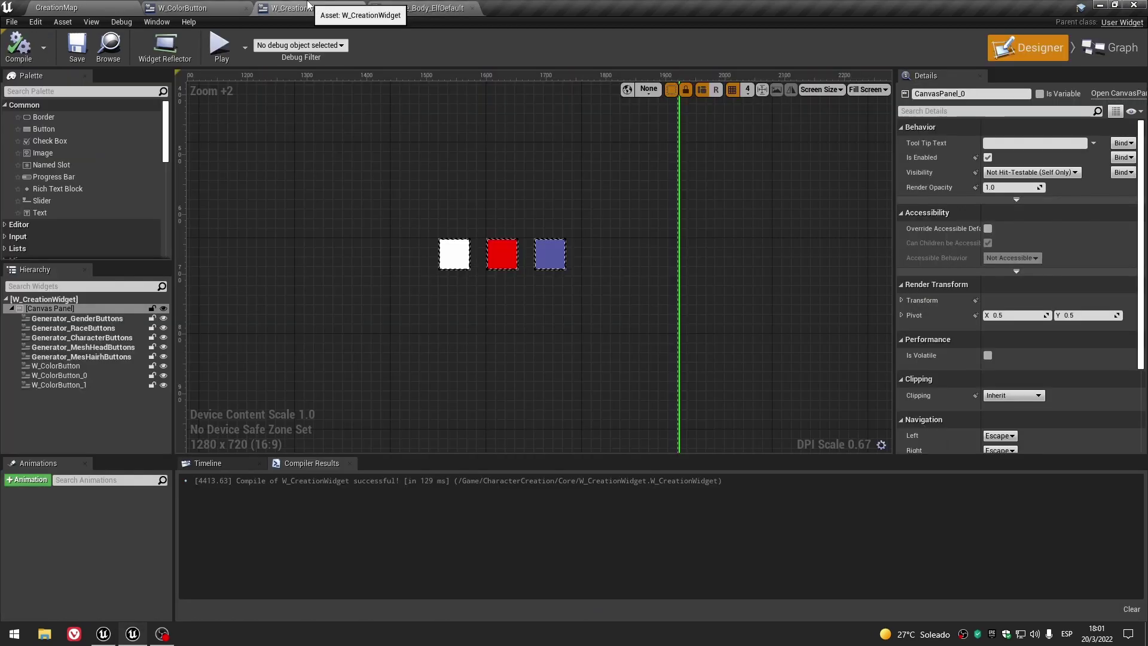
{"action": "left_click", "coordinate": [553, 247]}
{"action": "left_click", "coordinate": [1026, 293]}
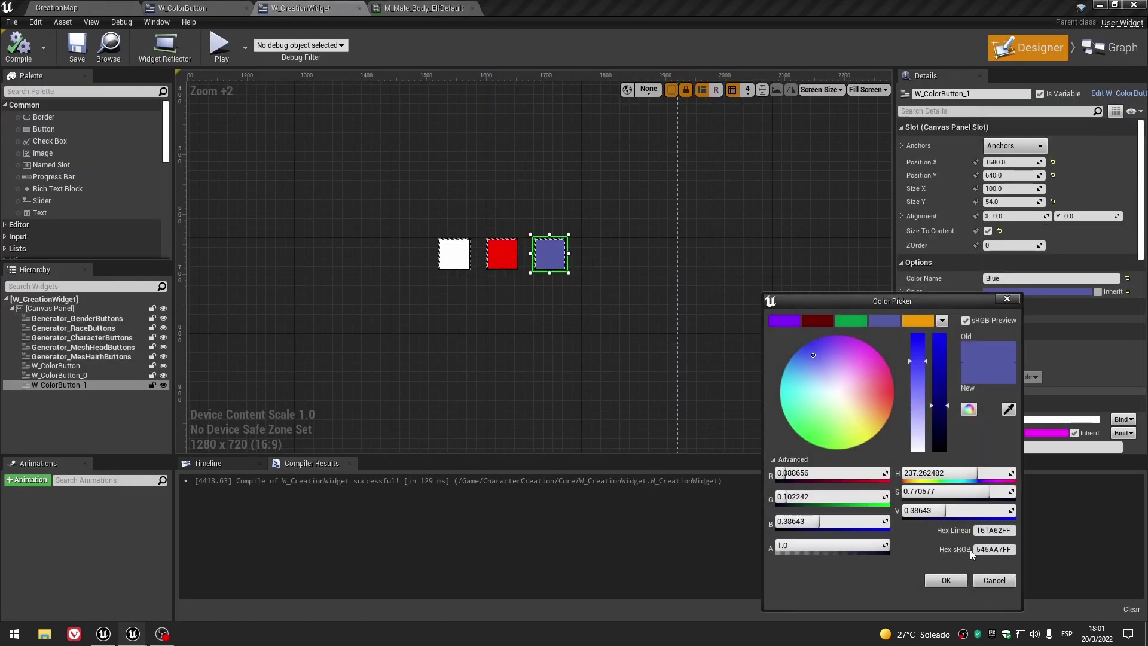
{"action": "right_click", "coordinate": [985, 548]}
{"action": "left_click", "coordinate": [1011, 511]}
{"action": "left_click", "coordinate": [946, 580]}
{"action": "left_click", "coordinate": [23, 52]}
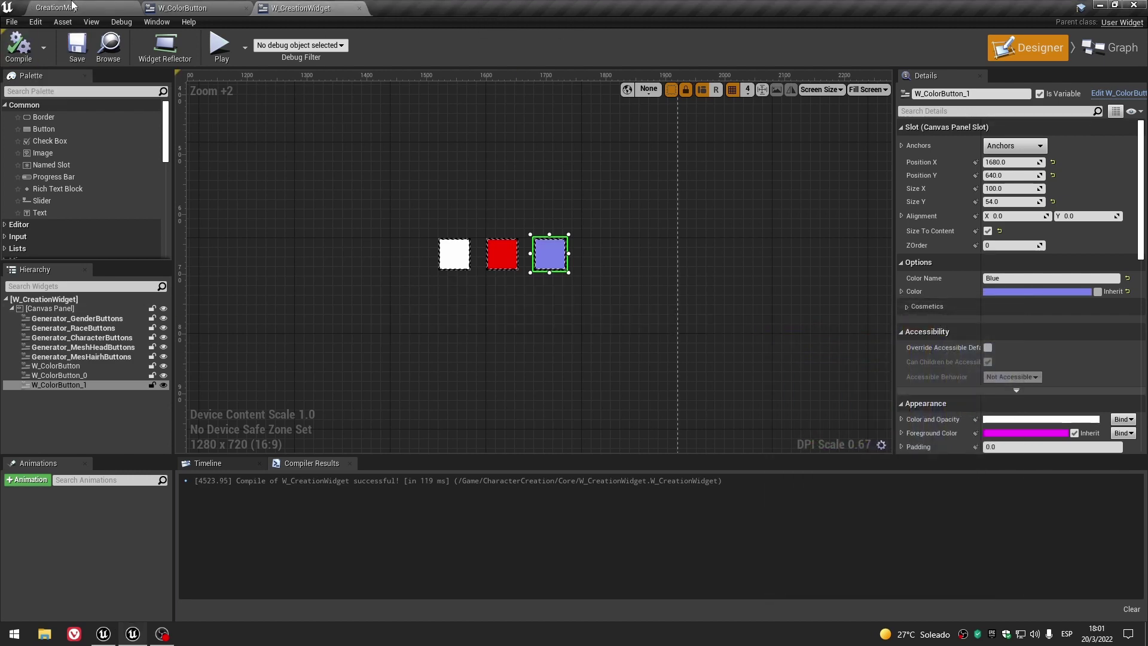
Copy the grey BodyColor hex B3ABA200 from the M_UE4Man_ChestLogo material instance.
{"action": "left_click", "coordinate": [72, 7]}
{"action": "scroll", "coordinate": [69, 590], "scroll_direction": "down", "scroll_amount": 1}
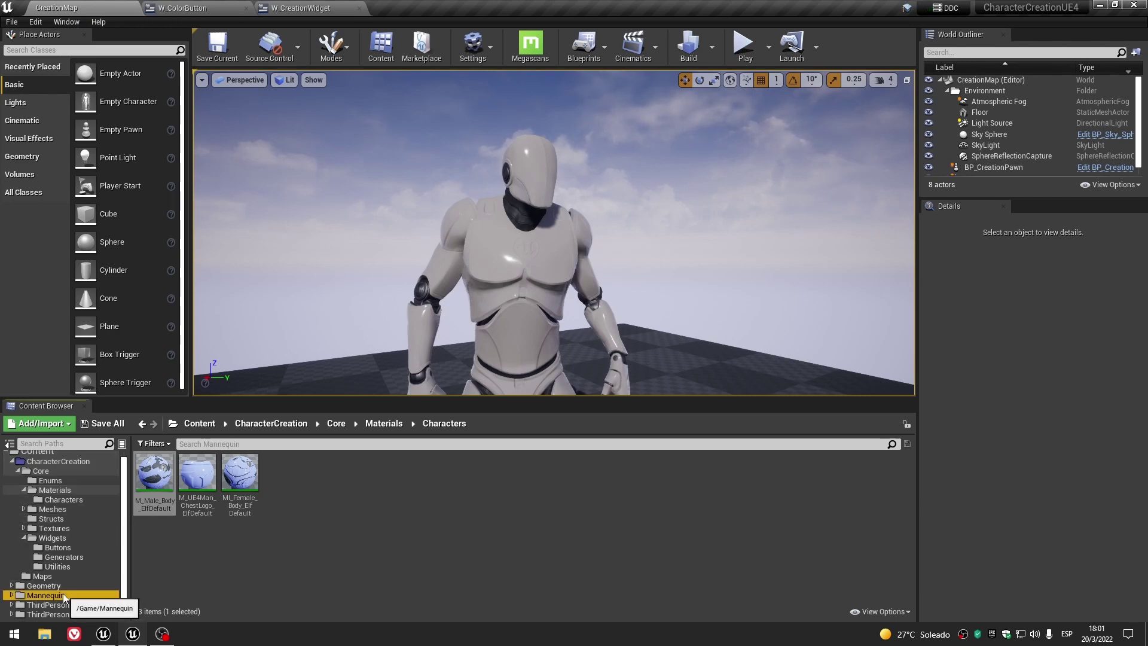
{"action": "left_click", "coordinate": [64, 594]}
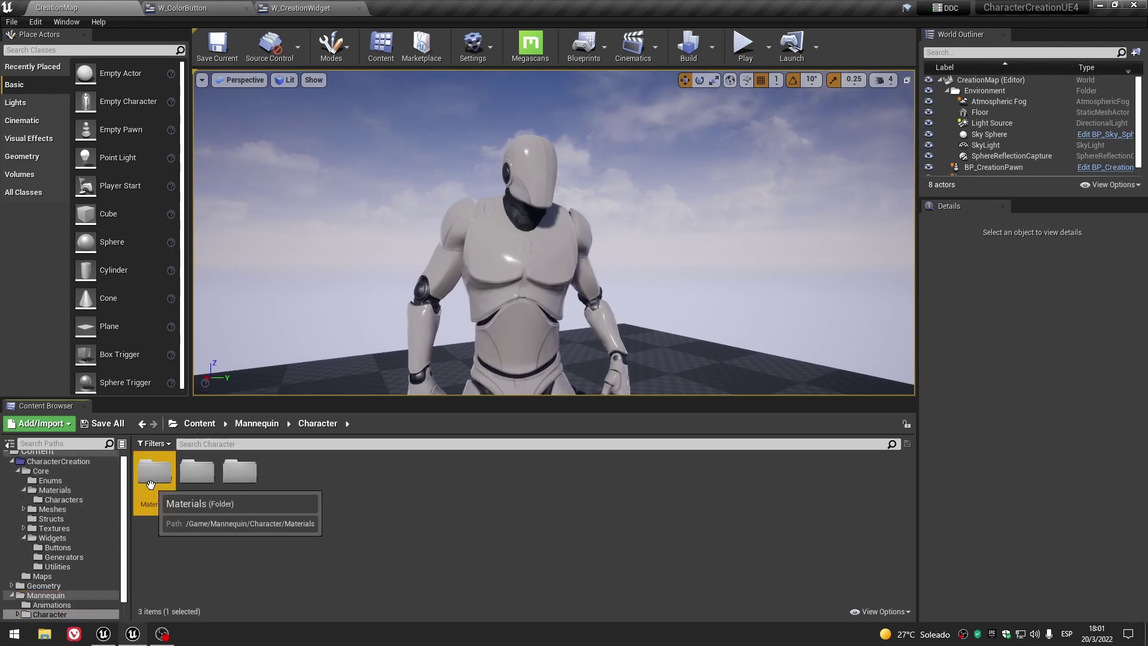
{"action": "double_click", "coordinate": [150, 484]}
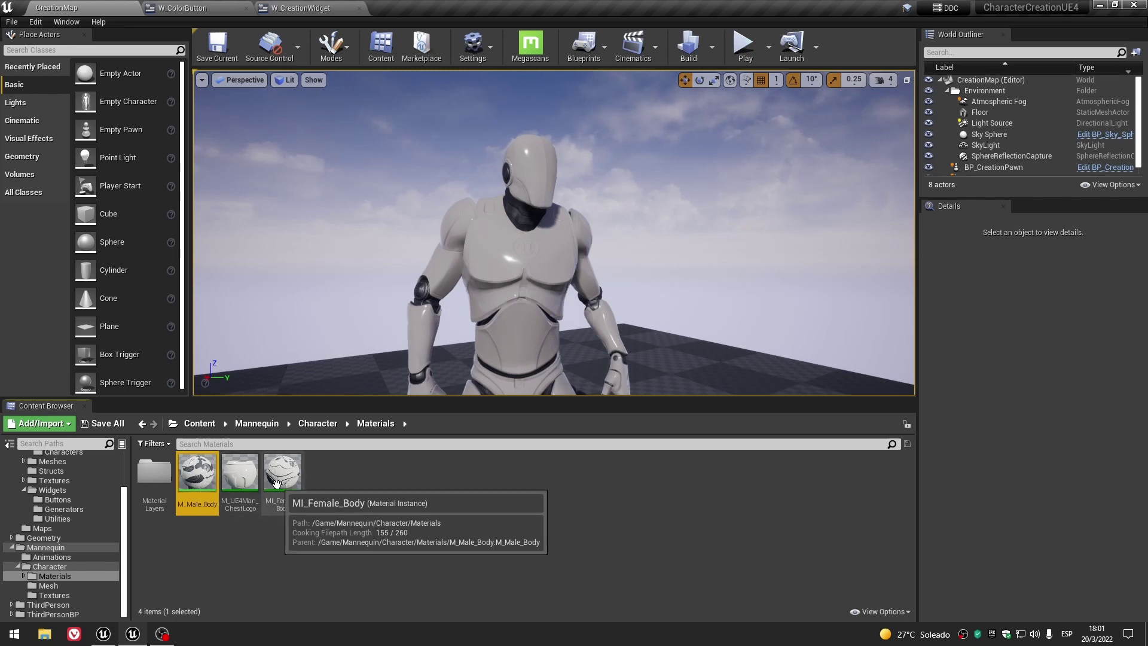
{"action": "double_click", "coordinate": [240, 473]}
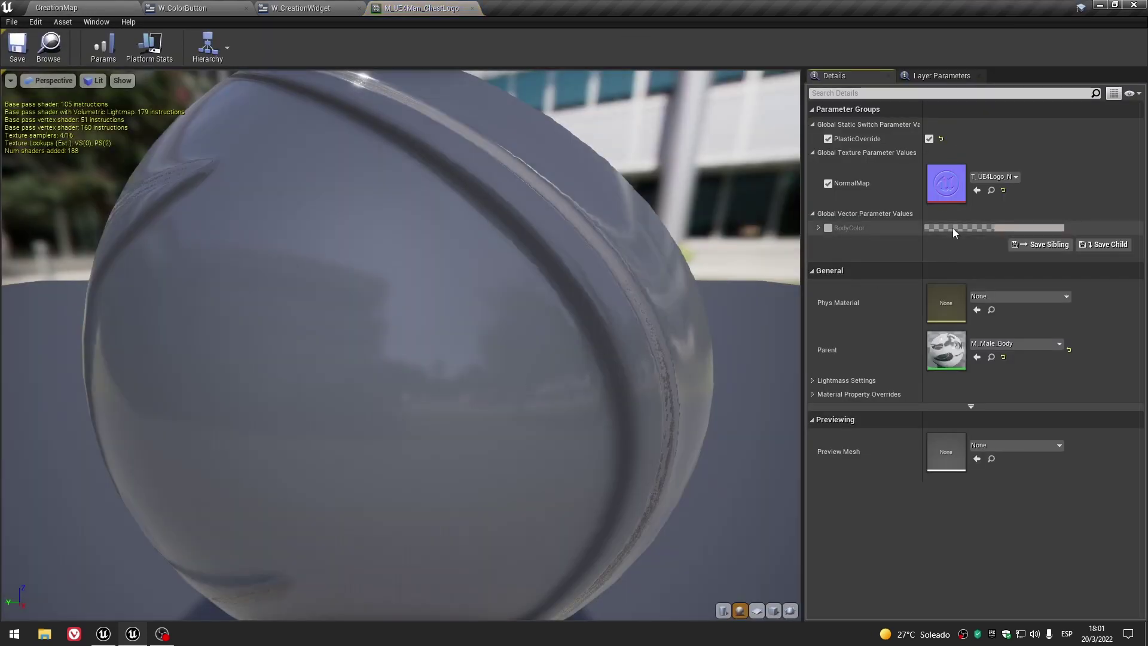
{"action": "left_click", "coordinate": [828, 228]}
{"action": "left_click", "coordinate": [950, 229]}
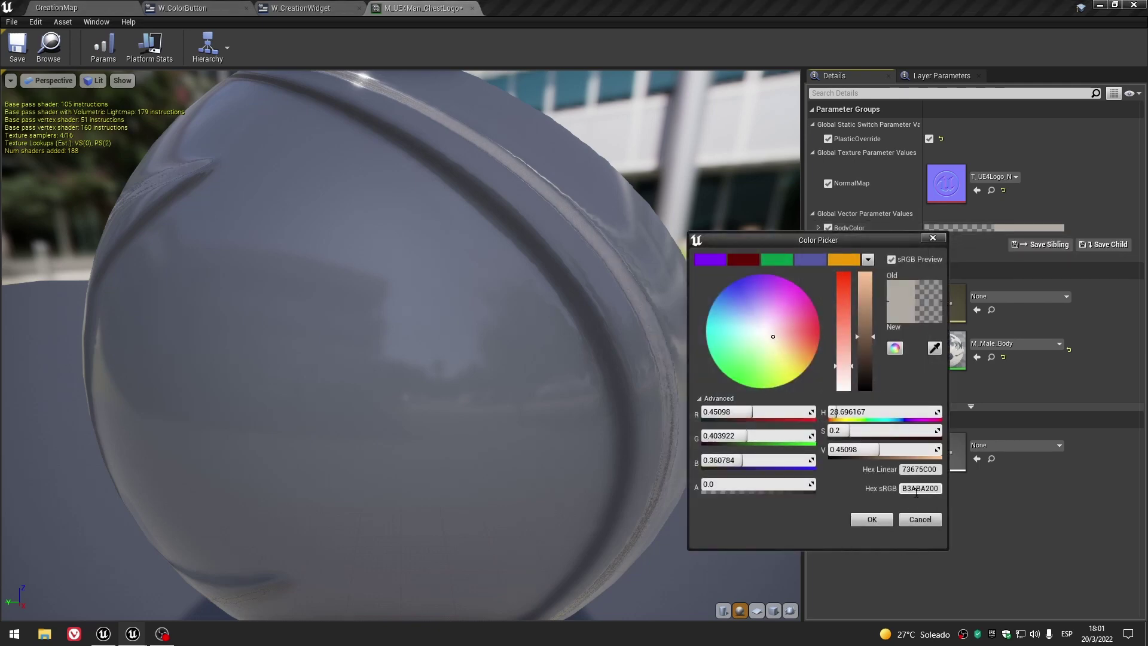
{"action": "right_click", "coordinate": [916, 489]}
{"action": "left_click", "coordinate": [948, 533]}
{"action": "left_click", "coordinate": [827, 227]}
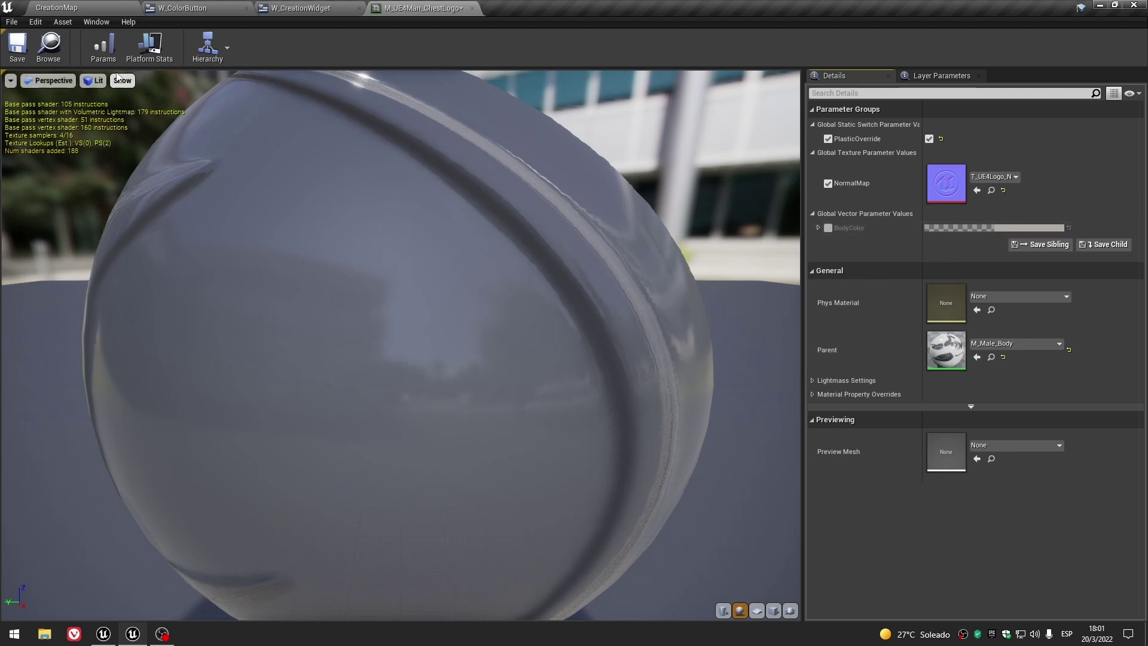
{"action": "left_click", "coordinate": [472, 9]}
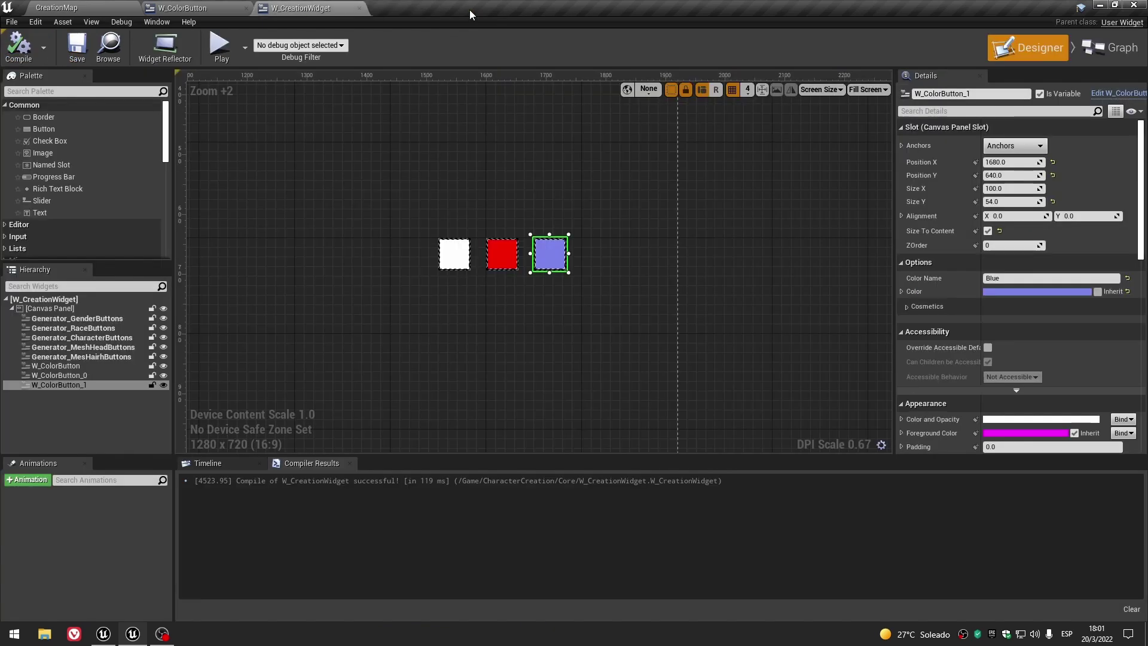
Paste the grey hex B3ABA200 into the white button's Color and confirm it.
{"action": "left_click", "coordinate": [1003, 292]}
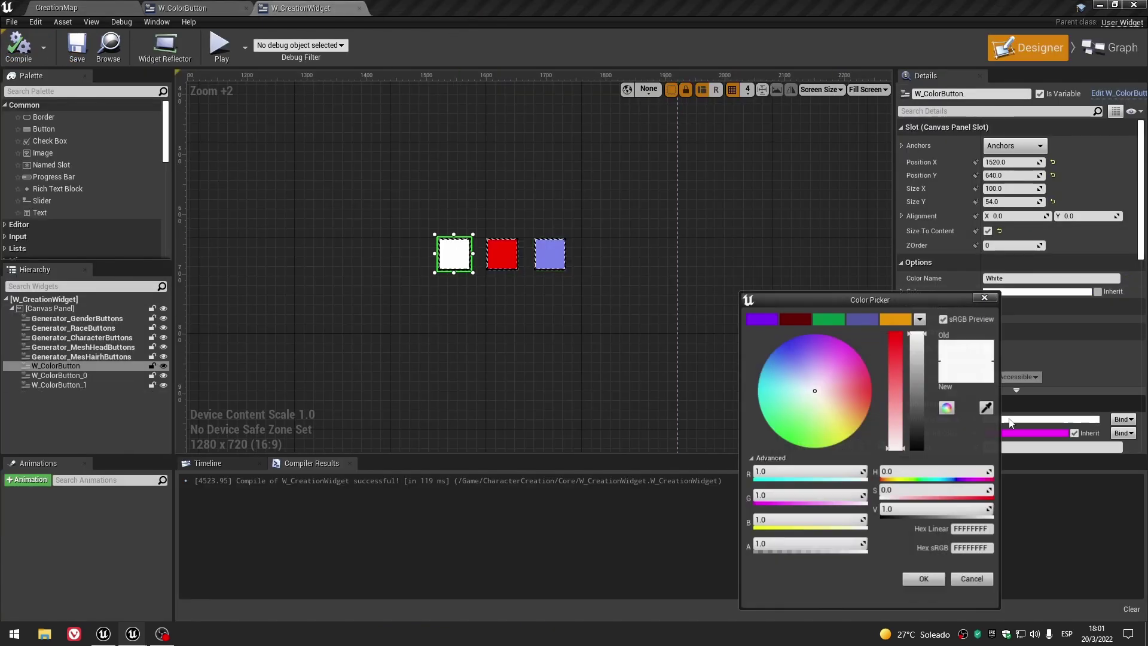
{"action": "right_click", "coordinate": [973, 548]}
{"action": "left_click", "coordinate": [1004, 513]}
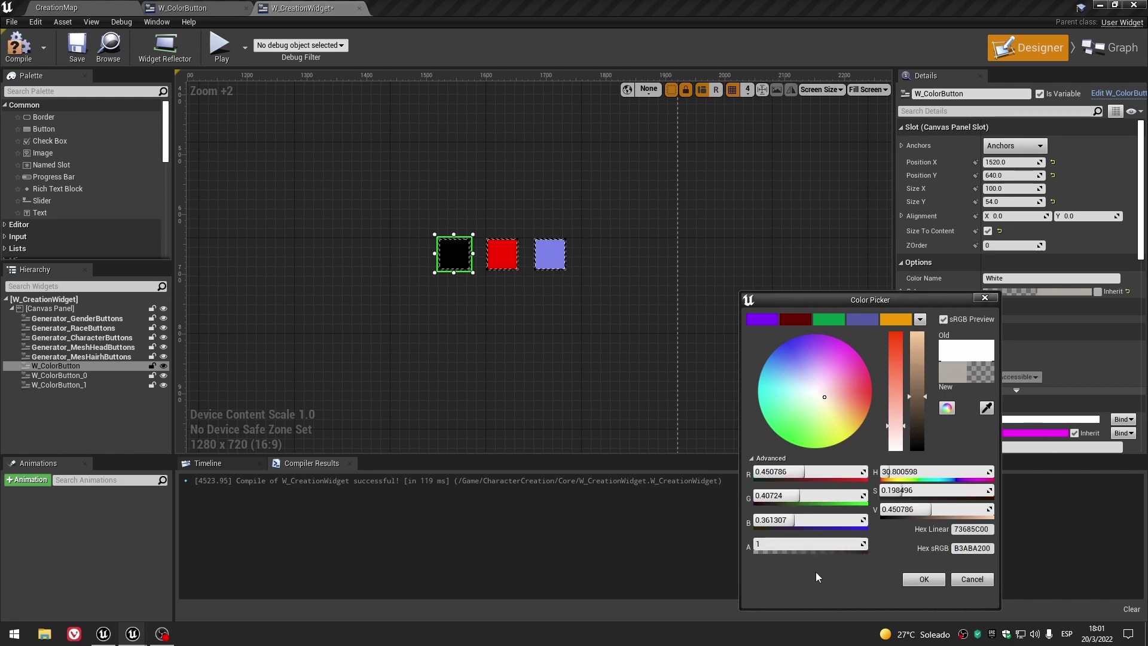
{"action": "left_click", "coordinate": [924, 579]}
{"action": "scroll", "coordinate": [503, 263], "scroll_direction": "up", "scroll_amount": 6}
{"action": "scroll", "coordinate": [505, 287], "scroll_direction": "up", "scroll_amount": 5}
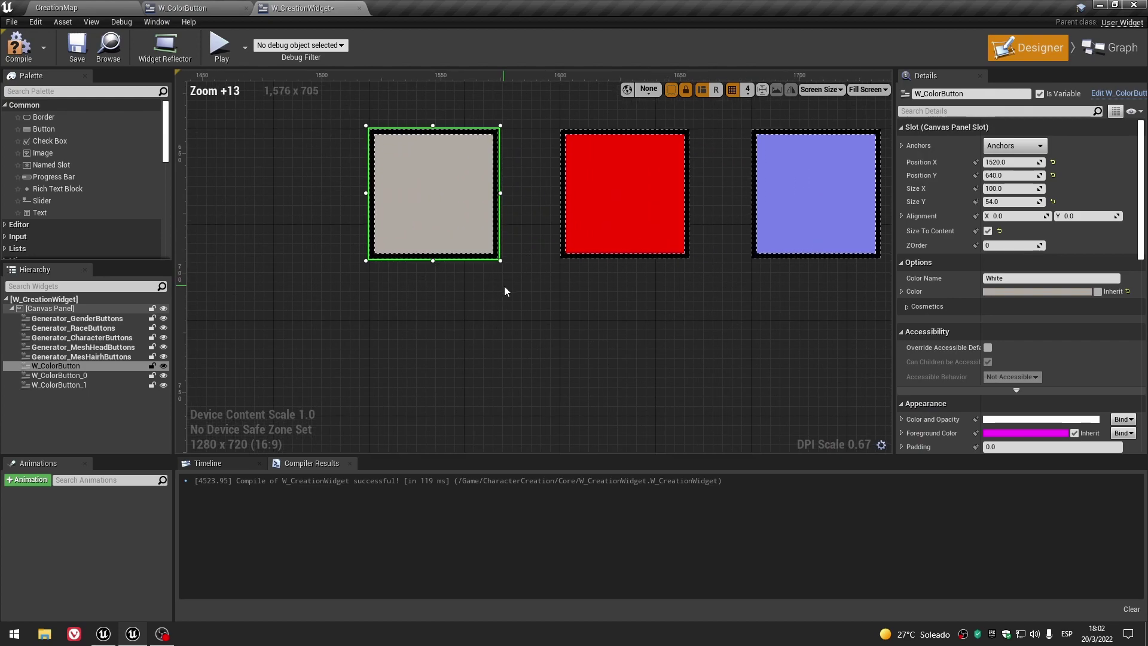
{"action": "scroll", "coordinate": [498, 261], "scroll_direction": "down", "scroll_amount": 4}
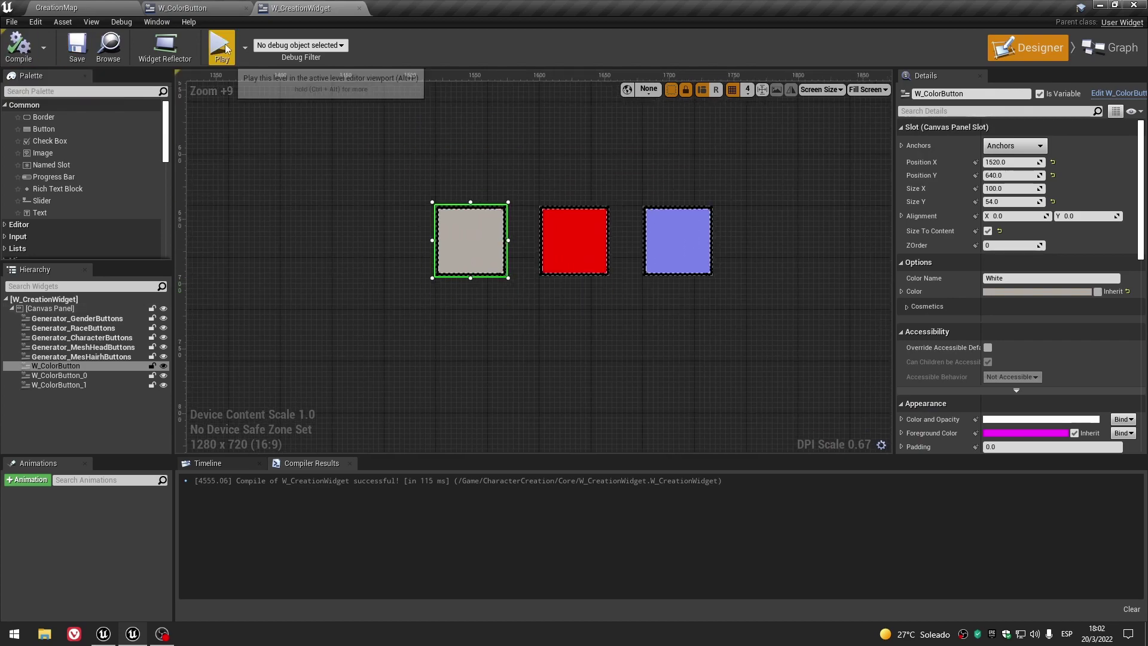
Play-test the swatches, move the grey swatch to about 916, 456, and play again.
{"action": "left_click", "coordinate": [222, 48]}
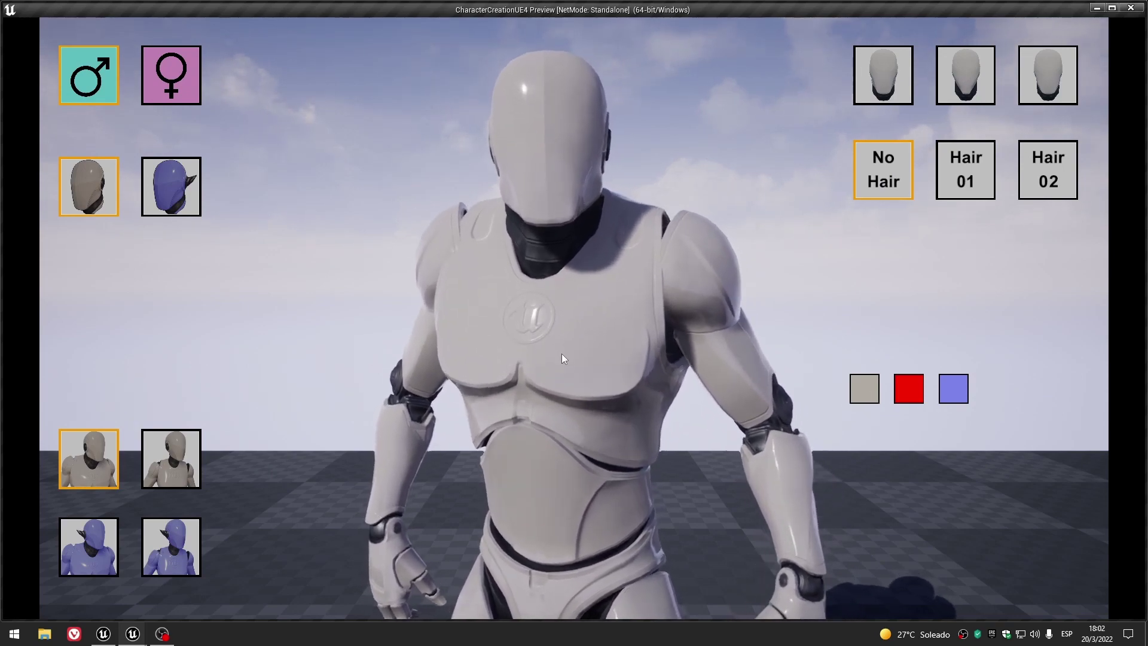
{"action": "key", "text": "Escape"}
{"action": "scroll", "coordinate": [397, 253], "scroll_direction": "down", "scroll_amount": 10}
{"action": "scroll", "coordinate": [546, 307], "scroll_direction": "up", "scroll_amount": 3}
{"action": "scroll", "coordinate": [589, 287], "scroll_direction": "up", "scroll_amount": 1}
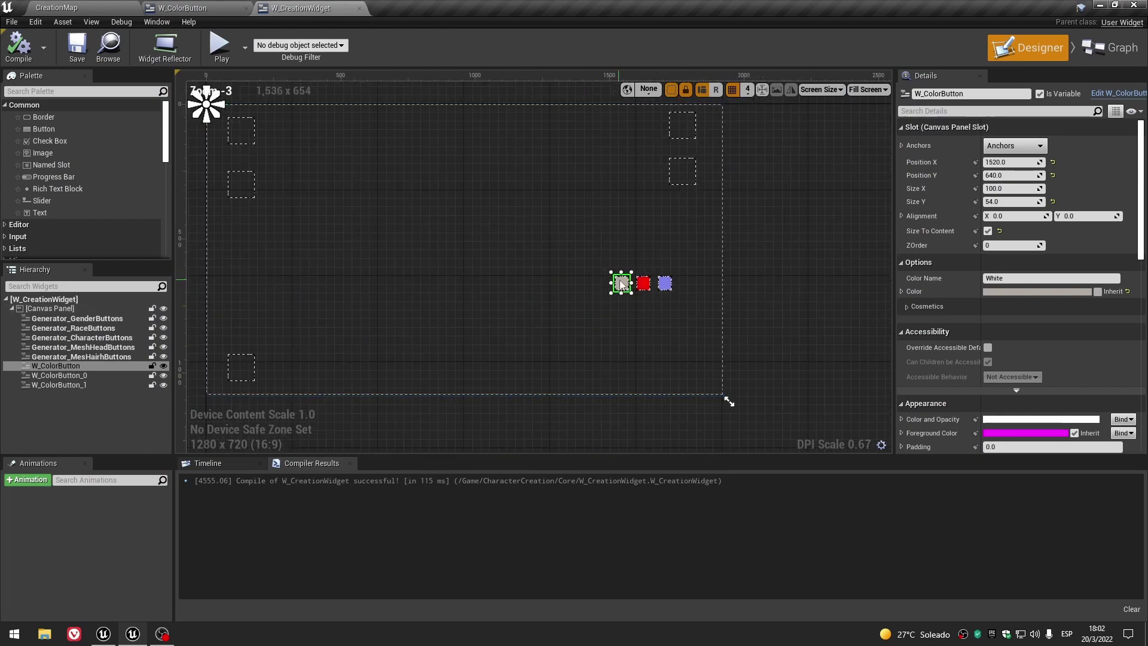
{"action": "left_click_drag", "start_coordinate": [612, 282], "coordinate": [572, 266]}
{"action": "left_click_drag", "start_coordinate": [466, 239], "coordinate": [464, 238]}
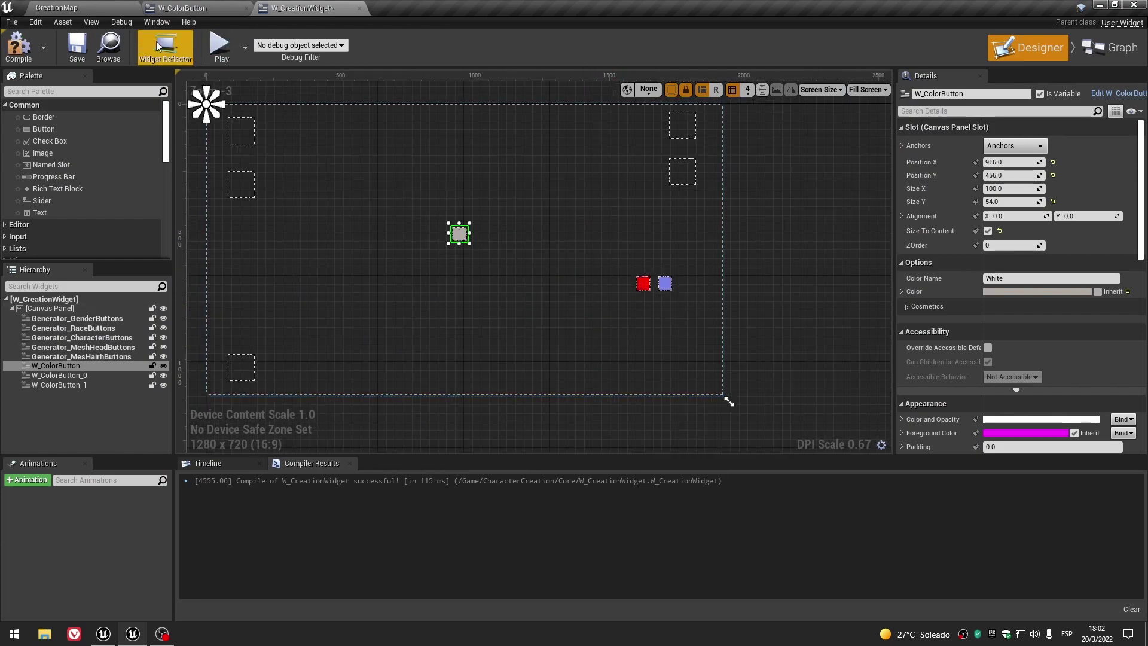
{"action": "left_click", "coordinate": [222, 47]}
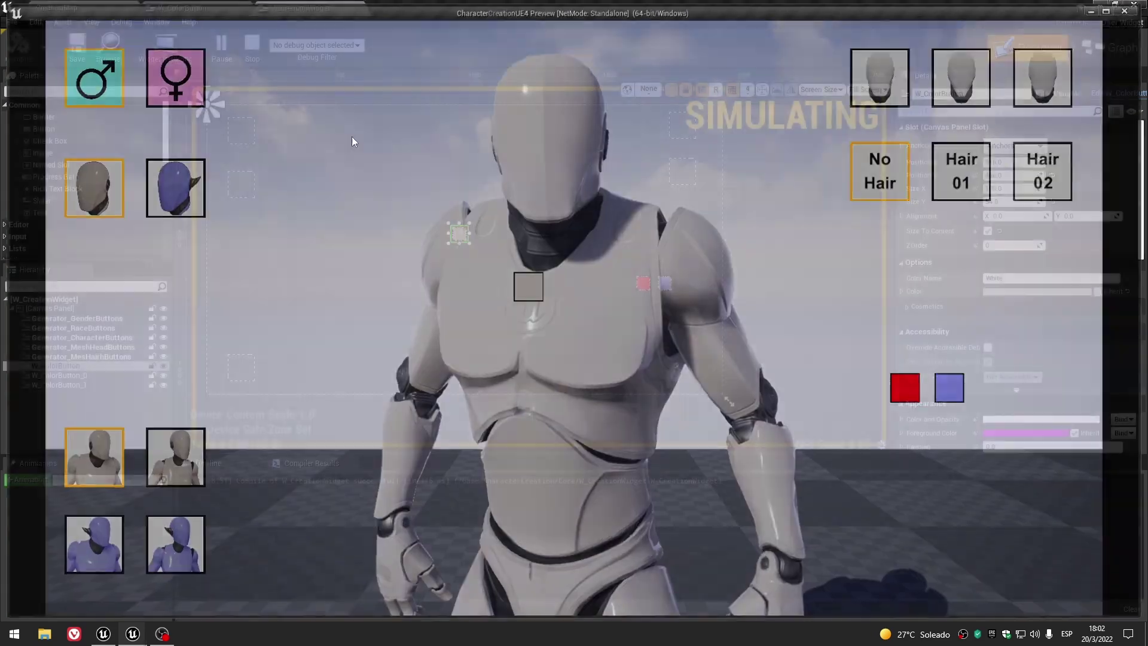
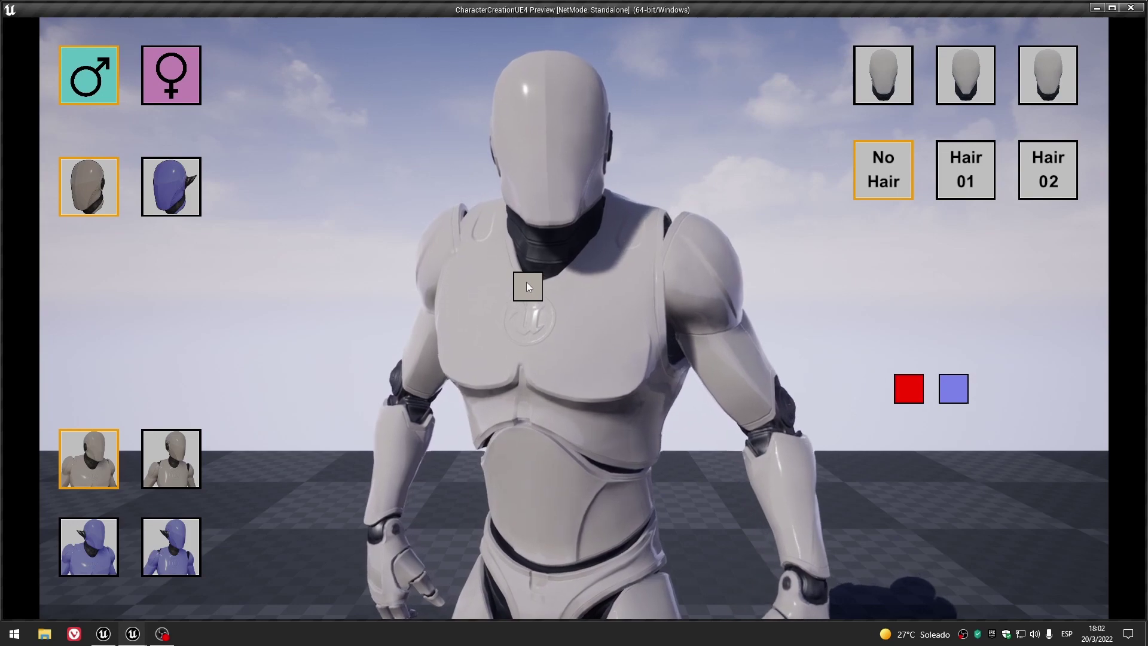
Close the game preview and line up the three colour swatches on the creation widget canvas.
{"action": "left_click", "coordinate": [1134, 11]}
{"action": "scroll", "coordinate": [487, 263], "scroll_direction": "up", "scroll_amount": 3}
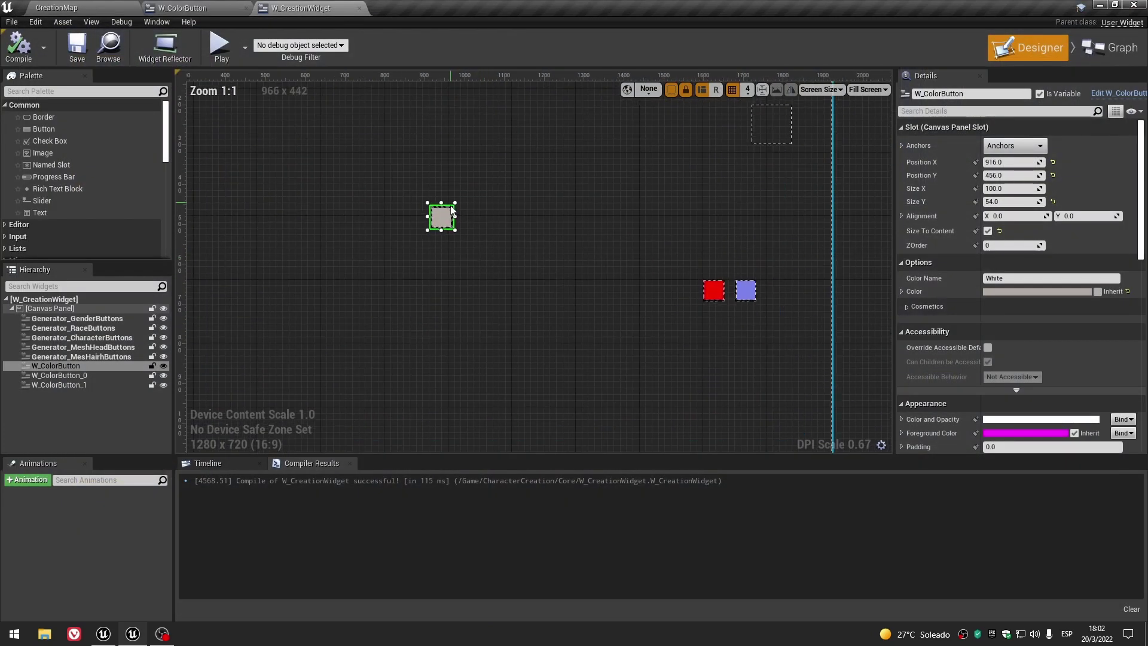
{"action": "left_click_drag", "start_coordinate": [442, 214], "coordinate": [586, 268]}
{"action": "scroll", "coordinate": [680, 292], "scroll_direction": "up", "scroll_amount": 7}
{"action": "scroll", "coordinate": [669, 258], "scroll_direction": "up", "scroll_amount": 4}
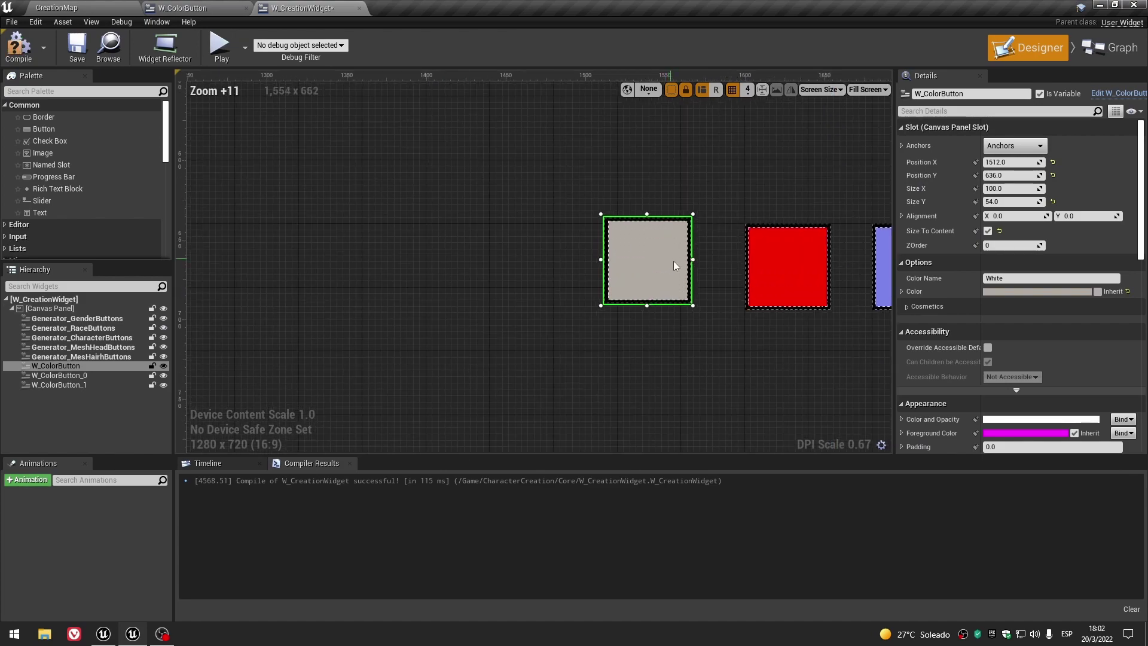
{"action": "left_click_drag", "start_coordinate": [669, 258], "coordinate": [654, 275]}
{"action": "scroll", "coordinate": [666, 256], "scroll_direction": "down", "scroll_amount": 5}
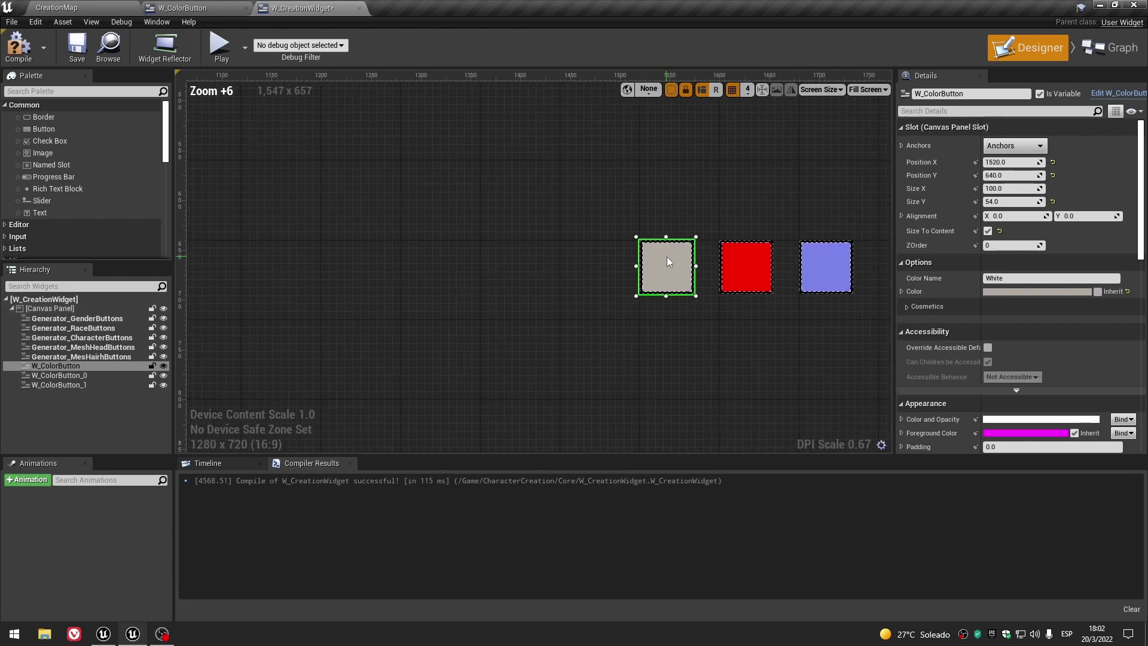
{"action": "scroll", "coordinate": [668, 314], "scroll_direction": "up", "scroll_amount": 4}
{"action": "mouse_move", "coordinate": [668, 313]}
{"action": "right_mouse_down"}
{"action": "mouse_move", "coordinate": [367, 364]}
{"action": "mouse_move", "coordinate": [551, 346]}
{"action": "right_mouse_up"}
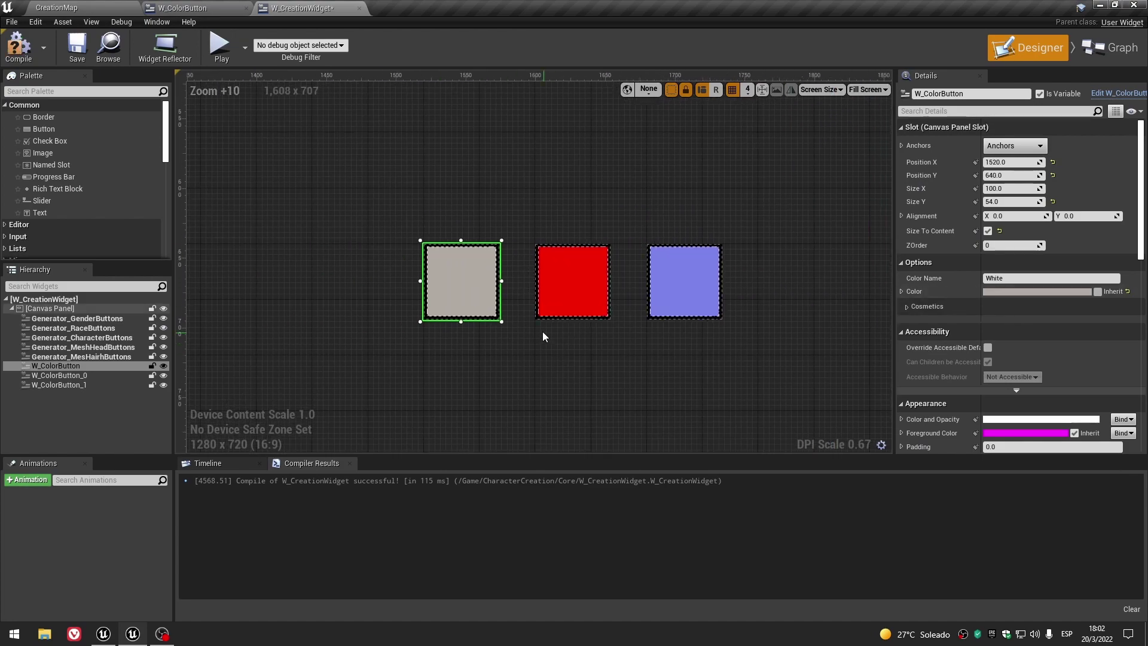
Set the first swatch's Color property to white instead of grey.
{"action": "left_click", "coordinate": [995, 292]}
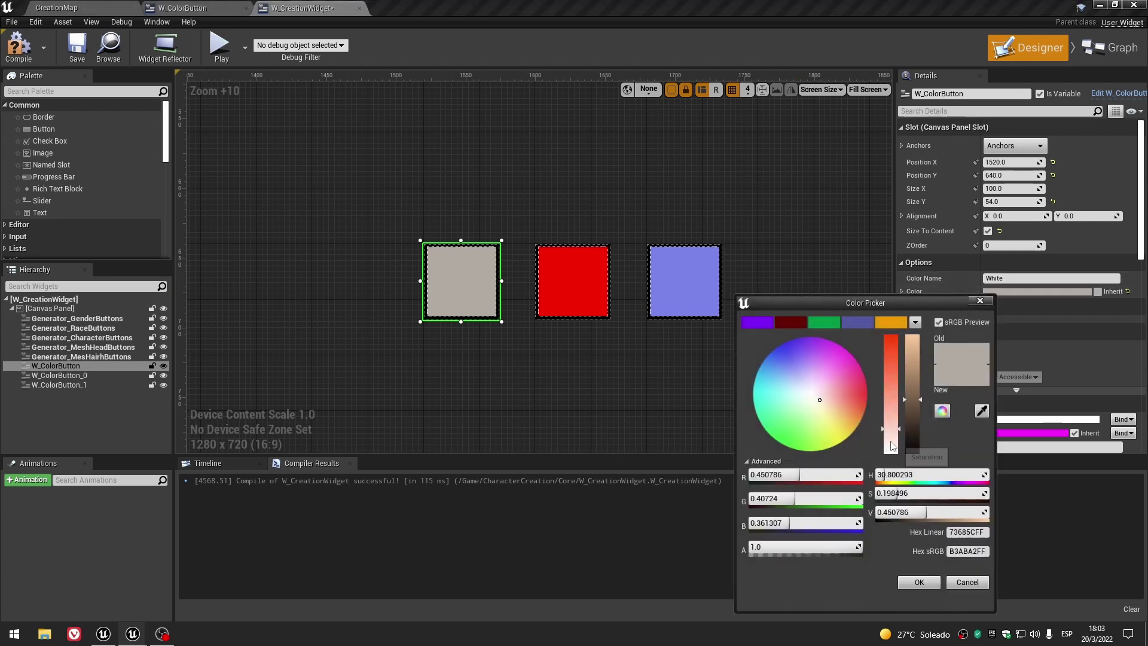
{"action": "left_click", "coordinate": [921, 583]}
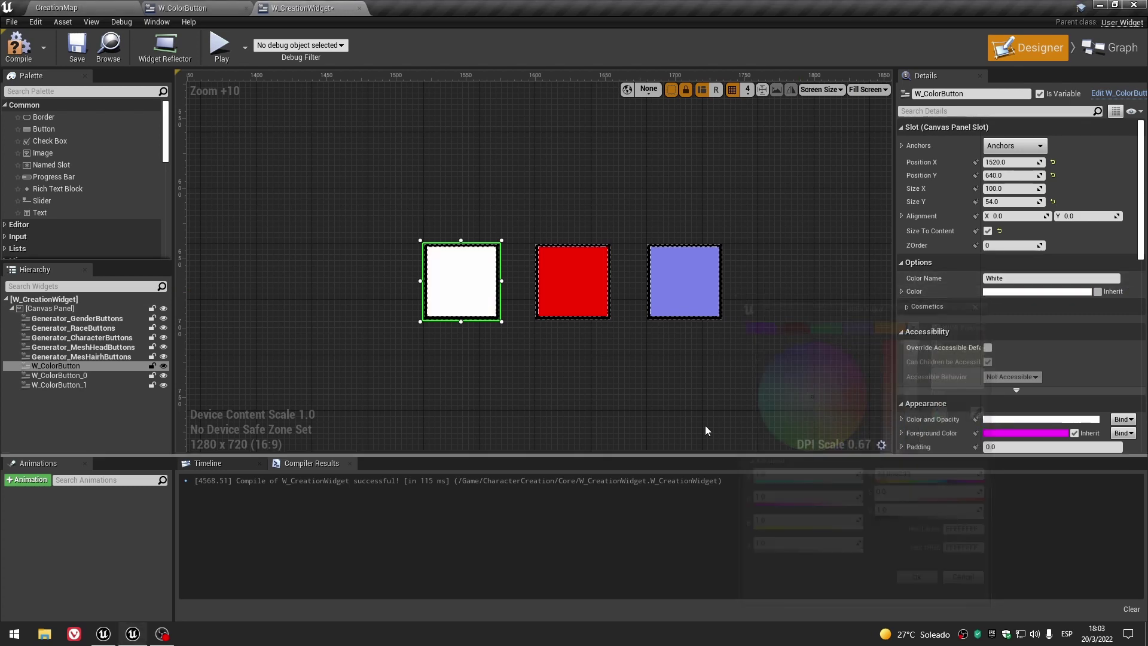
{"action": "left_click", "coordinate": [691, 285]}
{"action": "left_click", "coordinate": [485, 266]}
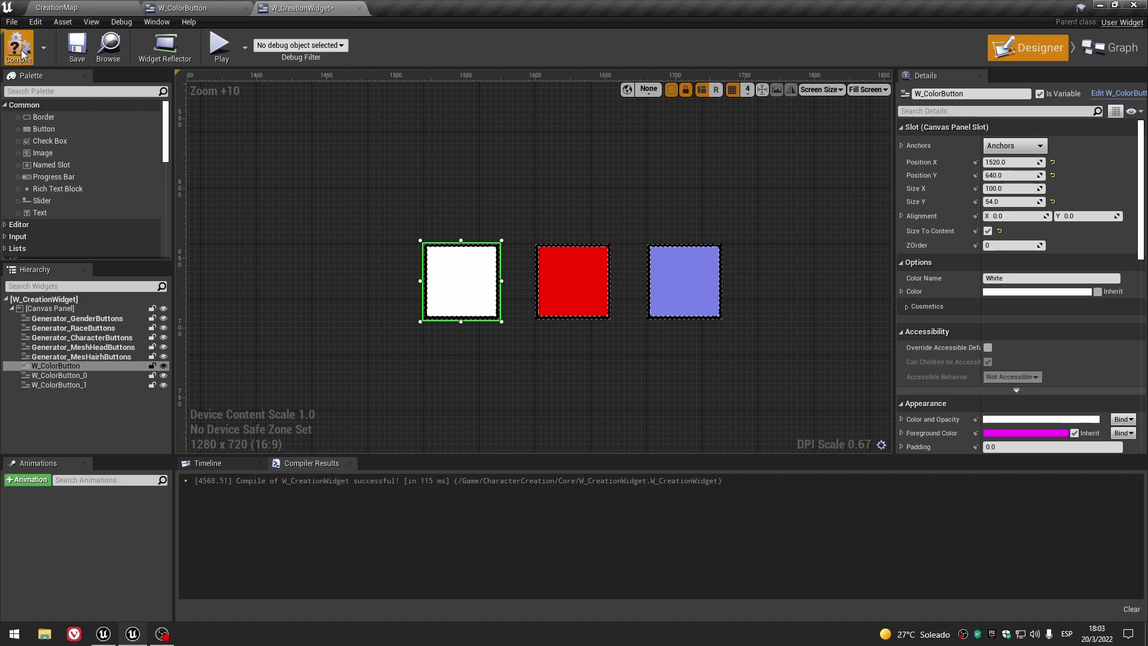
Return to the creation widget designer and launch the game preview.
{"action": "left_click", "coordinate": [66, 8]}
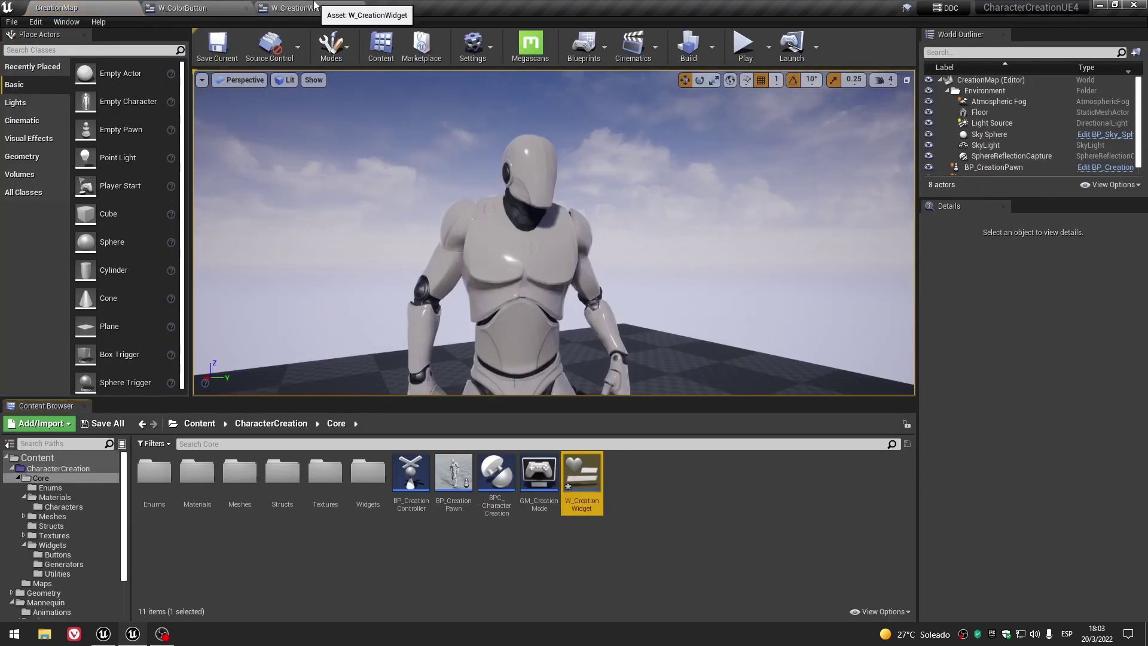
{"action": "left_click", "coordinate": [314, 6]}
{"action": "left_click", "coordinate": [216, 48]}
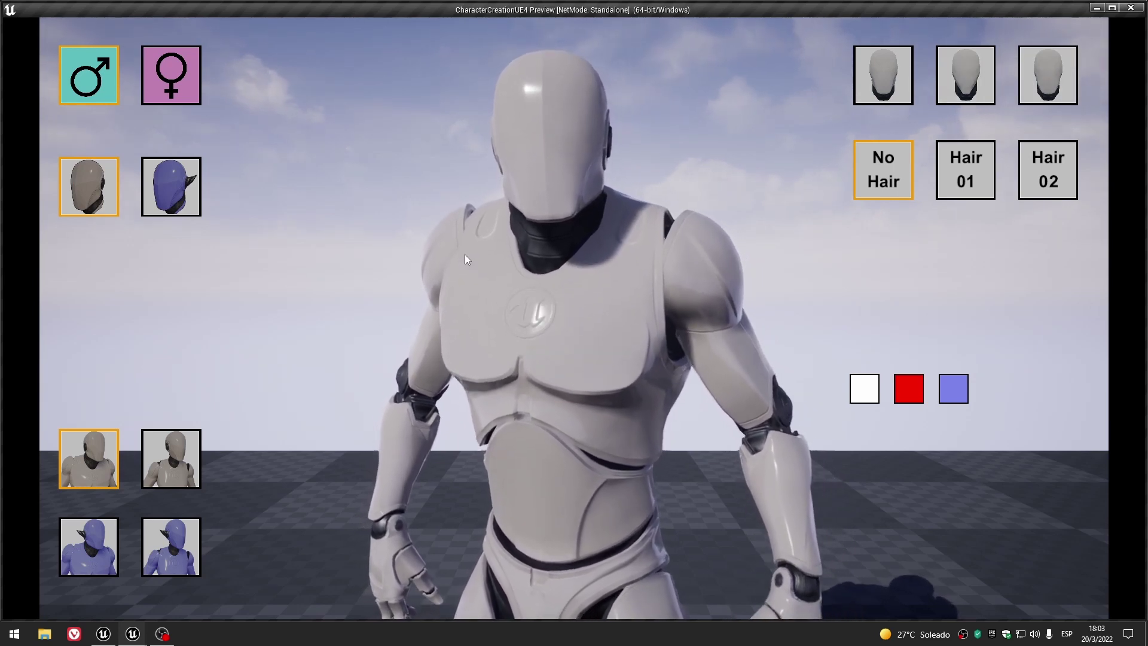
Switch the character to the blue lavender race, then back to the grey race.
{"action": "left_click", "coordinate": [174, 195]}
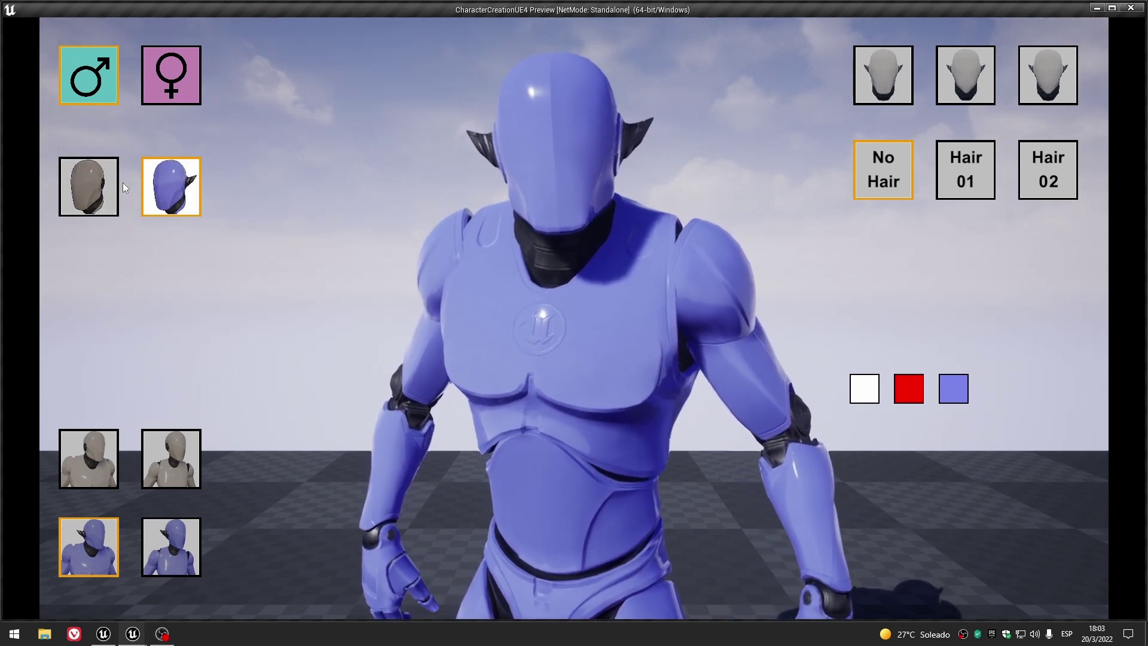
{"action": "left_click", "coordinate": [84, 185]}
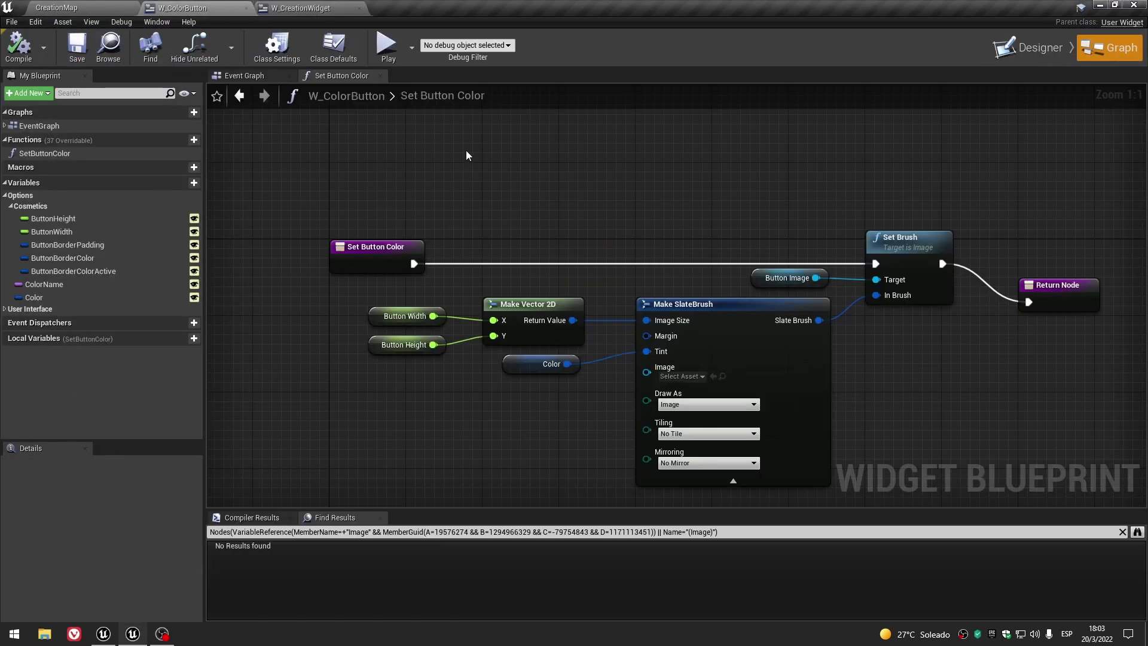
Close the button colour function, bring On Clicked into view and place a Color Name getter.
{"action": "scroll", "coordinate": [468, 154], "scroll_direction": "down", "scroll_amount": 3}
{"action": "left_click", "coordinate": [380, 76]}
{"action": "scroll", "coordinate": [544, 352], "scroll_direction": "down", "scroll_amount": 6}
{"action": "right_click_drag", "start_coordinate": [541, 386], "coordinate": [705, 224]}
{"action": "scroll", "coordinate": [557, 280], "scroll_direction": "up", "scroll_amount": 8}
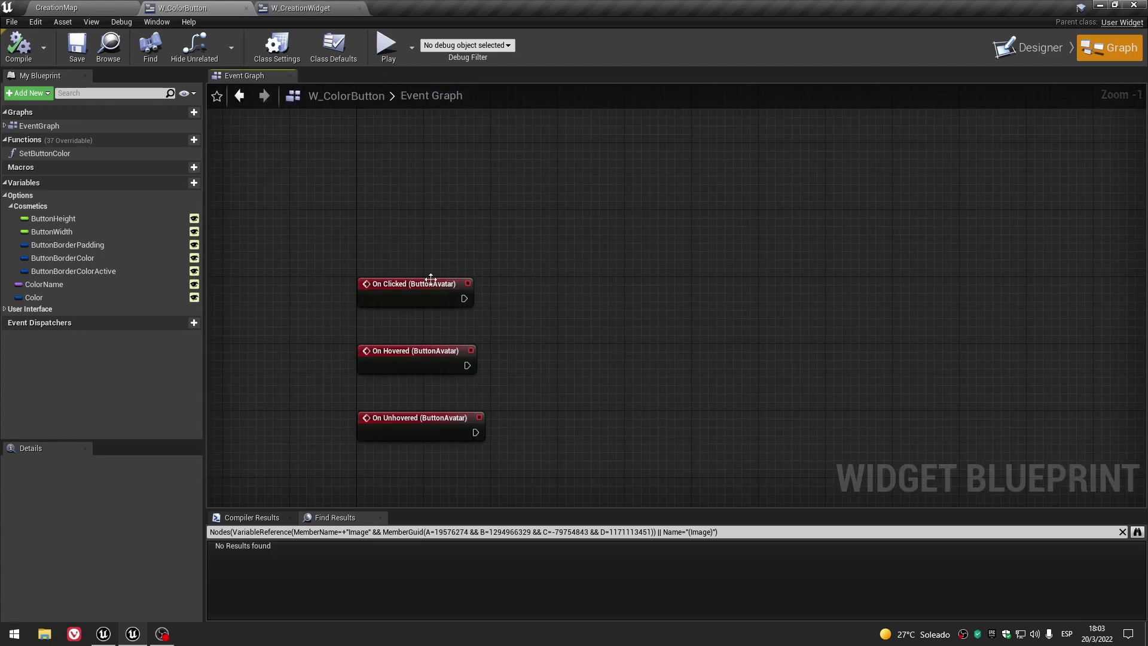
{"action": "left_click_drag", "start_coordinate": [402, 292], "coordinate": [402, 225]}
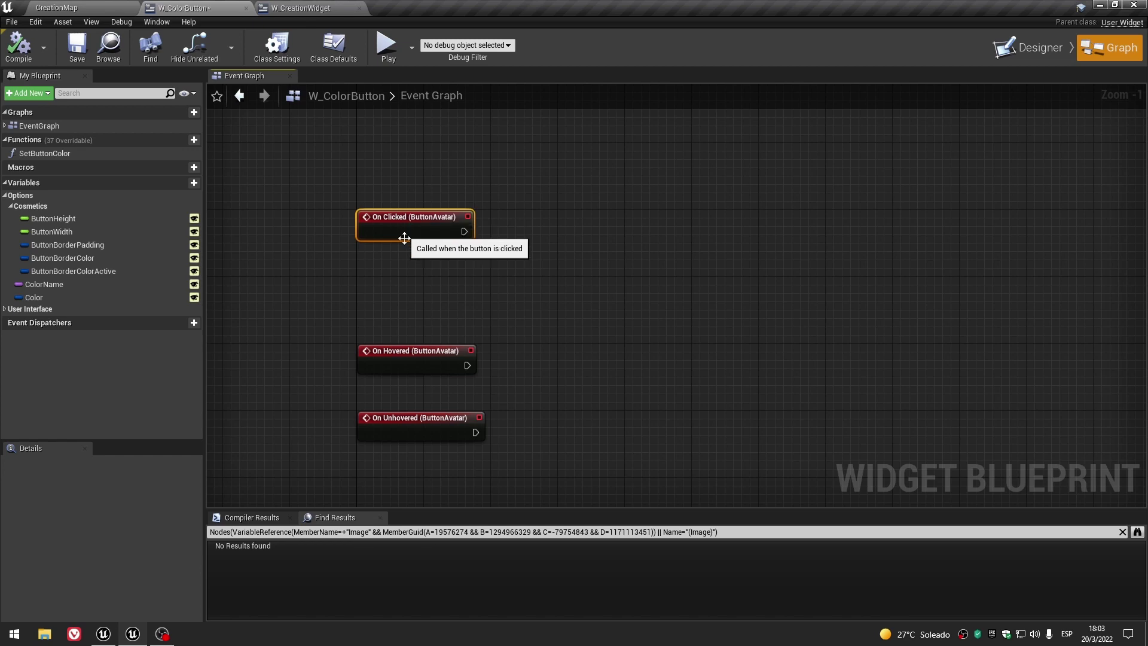
{"action": "mouse_move", "coordinate": [48, 287]}
{"action": "left_mouse_down"}
{"action": "mouse_move", "coordinate": [562, 245]}
{"action": "mouse_move", "coordinate": [595, 258]}
{"action": "left_mouse_up"}
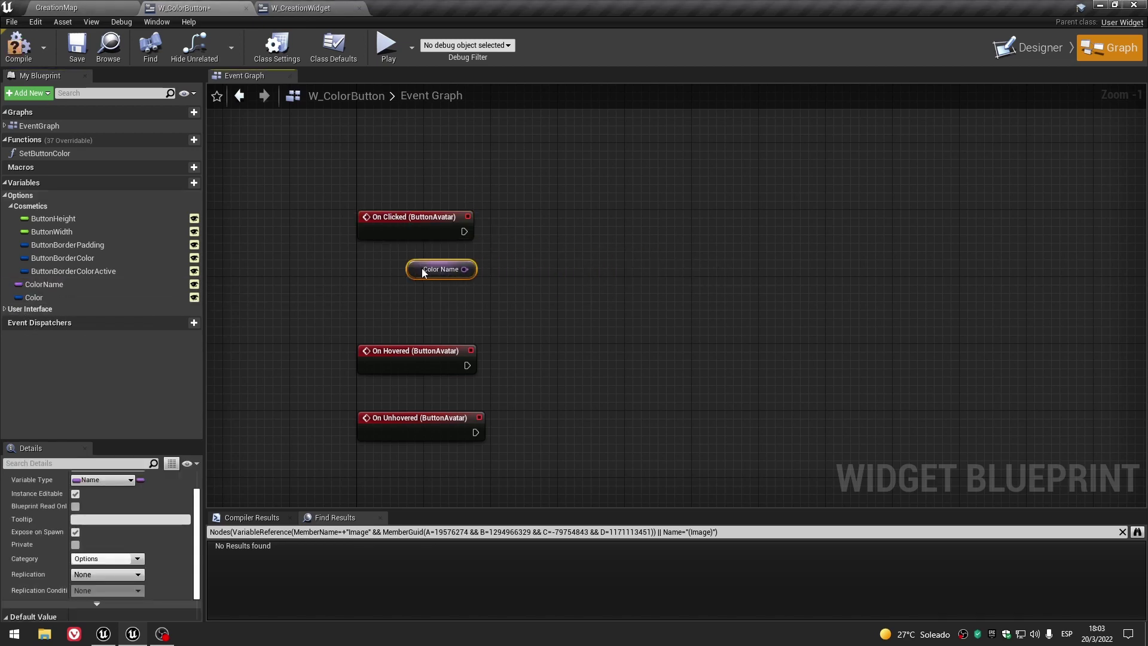
Add a Print String after On Clicked fed by the Color Name string conversion.
{"action": "right_click", "coordinate": [670, 230]}
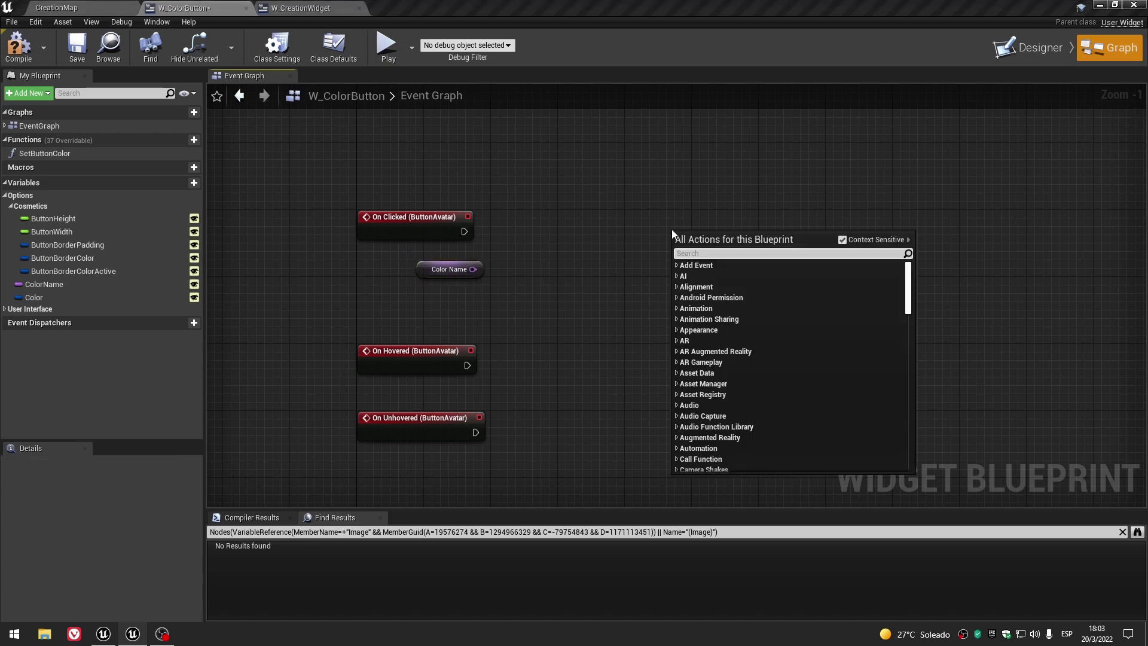
{"action": "type", "text": "print"}
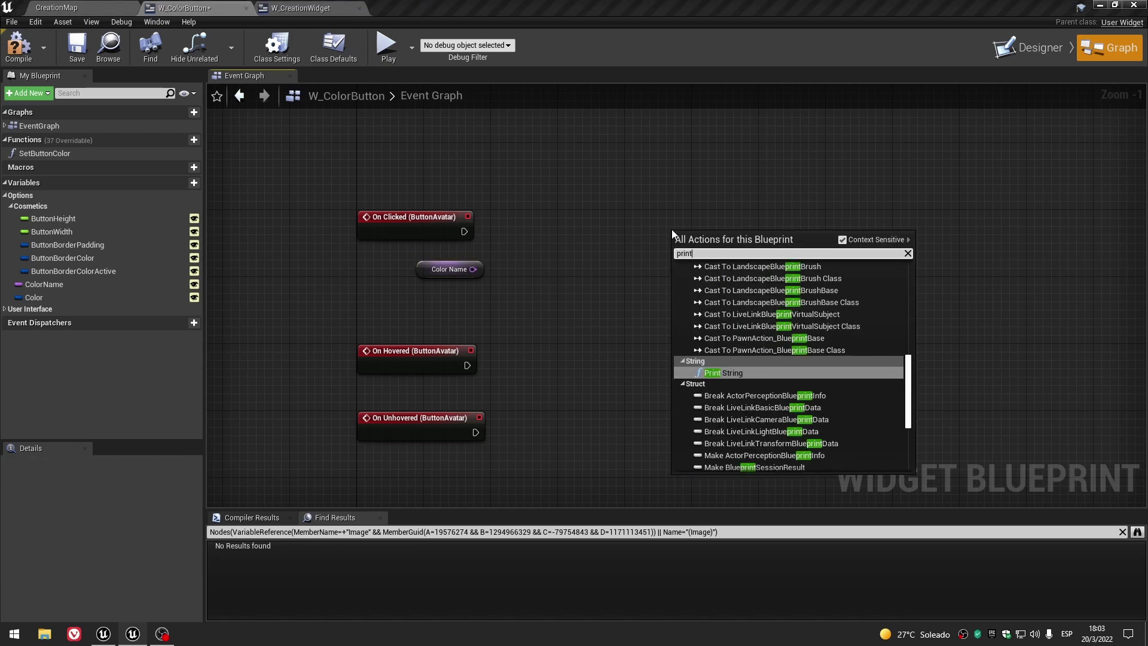
{"action": "left_click", "coordinate": [751, 373]}
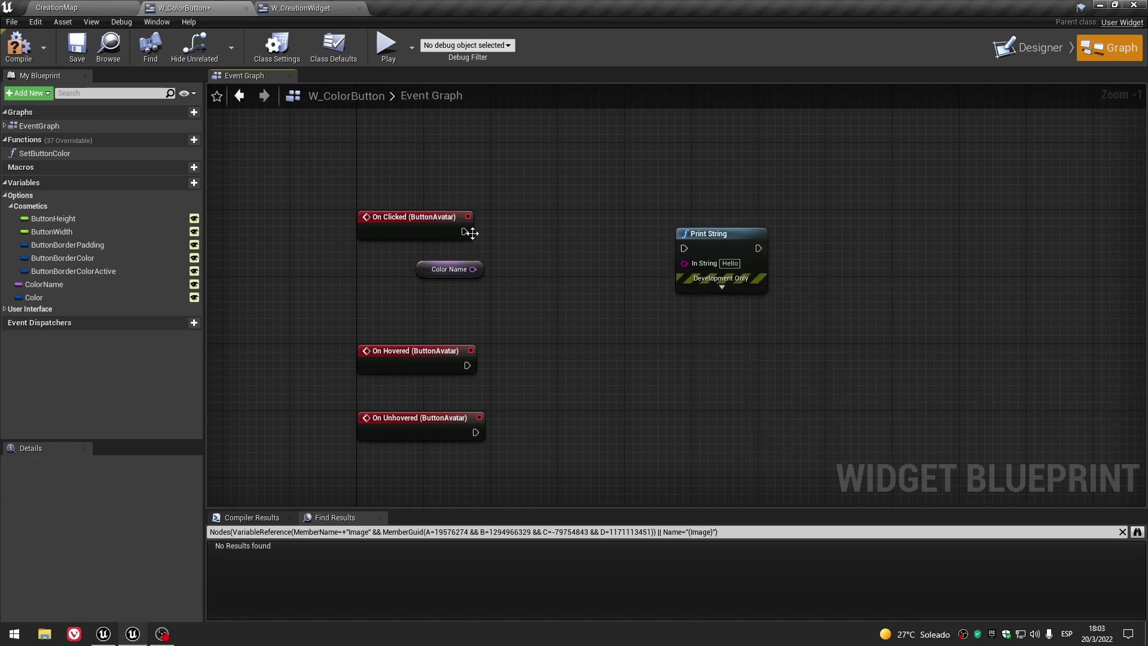
{"action": "mouse_move", "coordinate": [708, 234]}
{"action": "left_mouse_down"}
{"action": "mouse_move", "coordinate": [724, 217]}
{"action": "mouse_move", "coordinate": [702, 250]}
{"action": "left_mouse_up"}
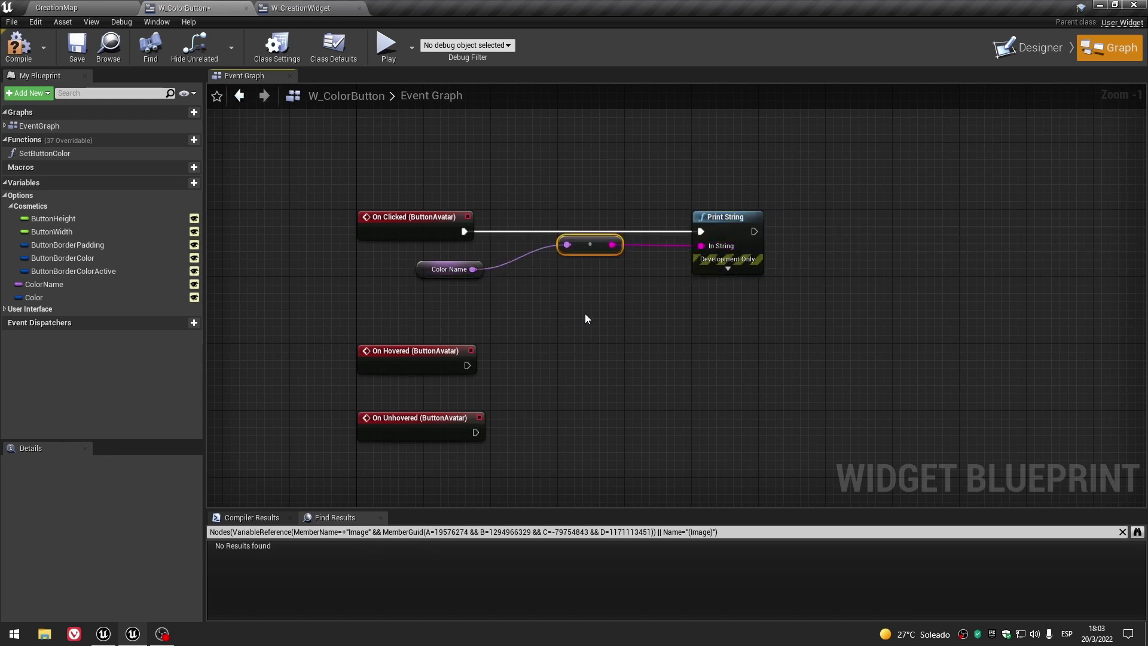
{"action": "left_click_drag", "start_coordinate": [594, 257], "coordinate": [626, 254]}
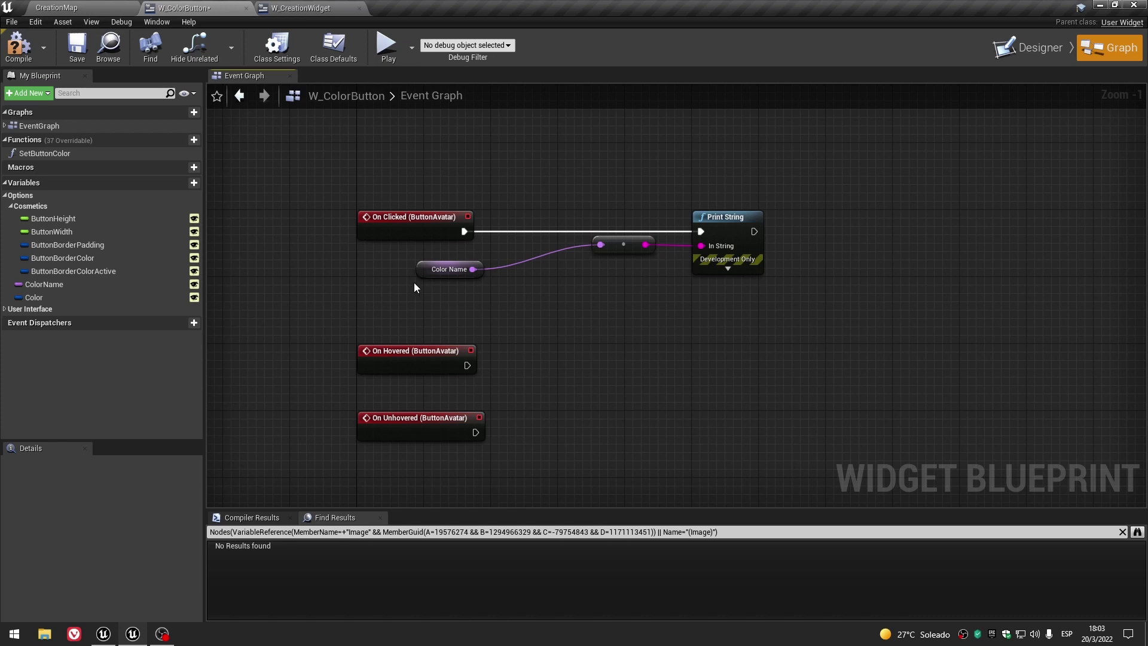
{"action": "left_click_drag", "start_coordinate": [415, 271], "coordinate": [507, 245]}
{"action": "left_click", "coordinate": [529, 307]}
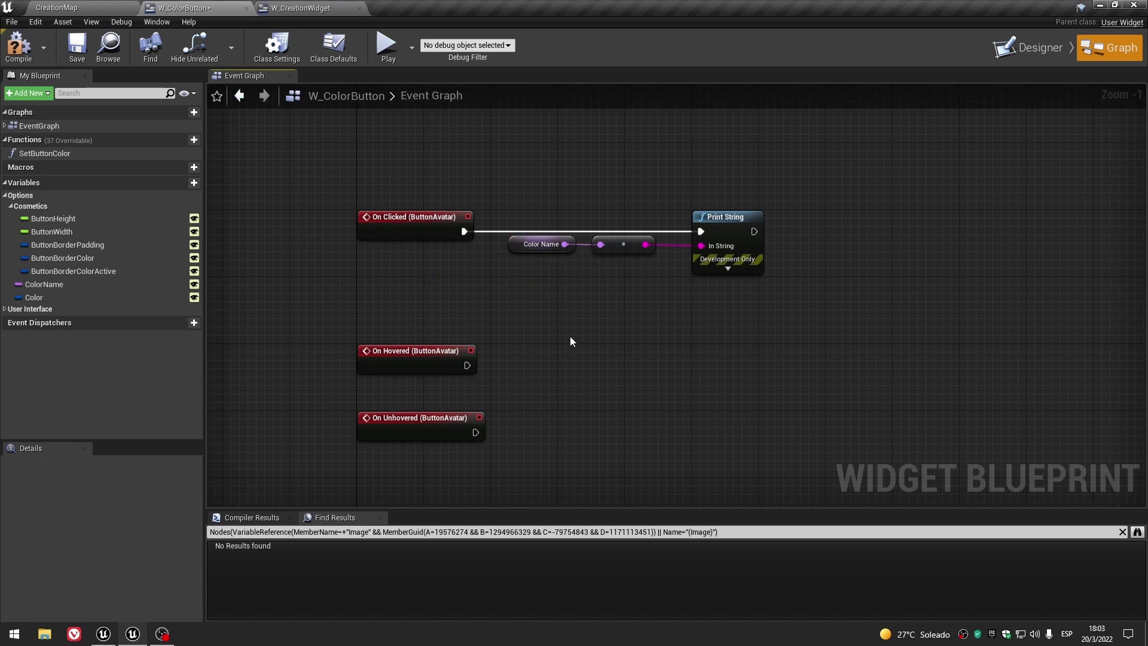
{"action": "right_click_drag", "start_coordinate": [572, 348], "coordinate": [483, 238]}
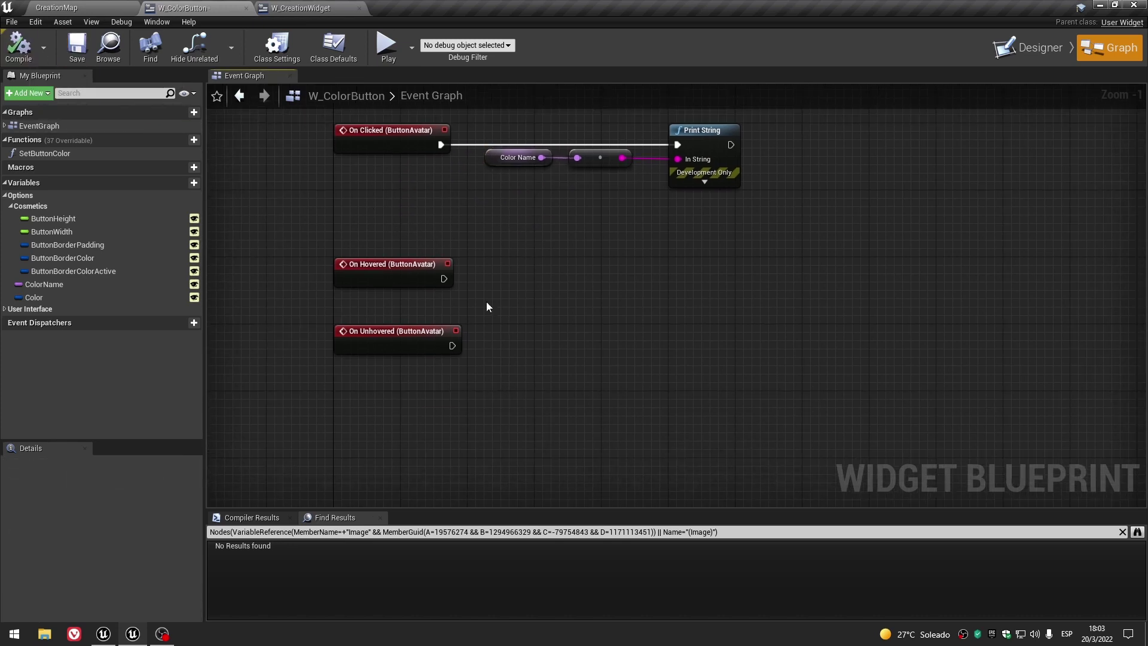
{"action": "right_click_drag", "start_coordinate": [560, 264], "coordinate": [540, 316]}
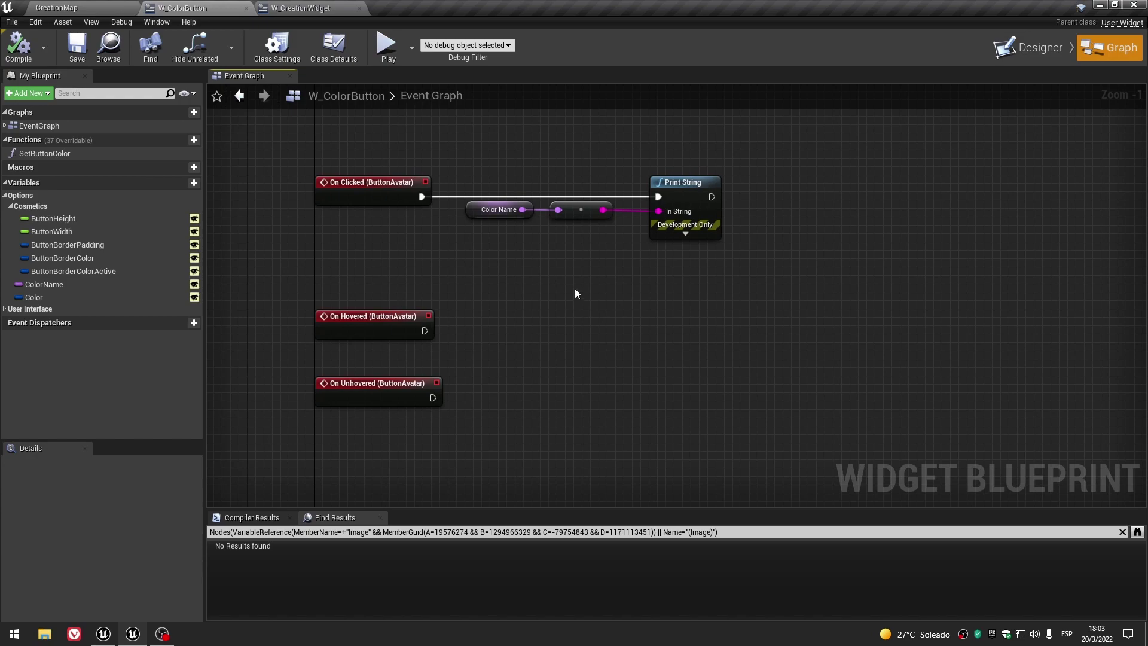
{"action": "left_click", "coordinate": [103, 634]}
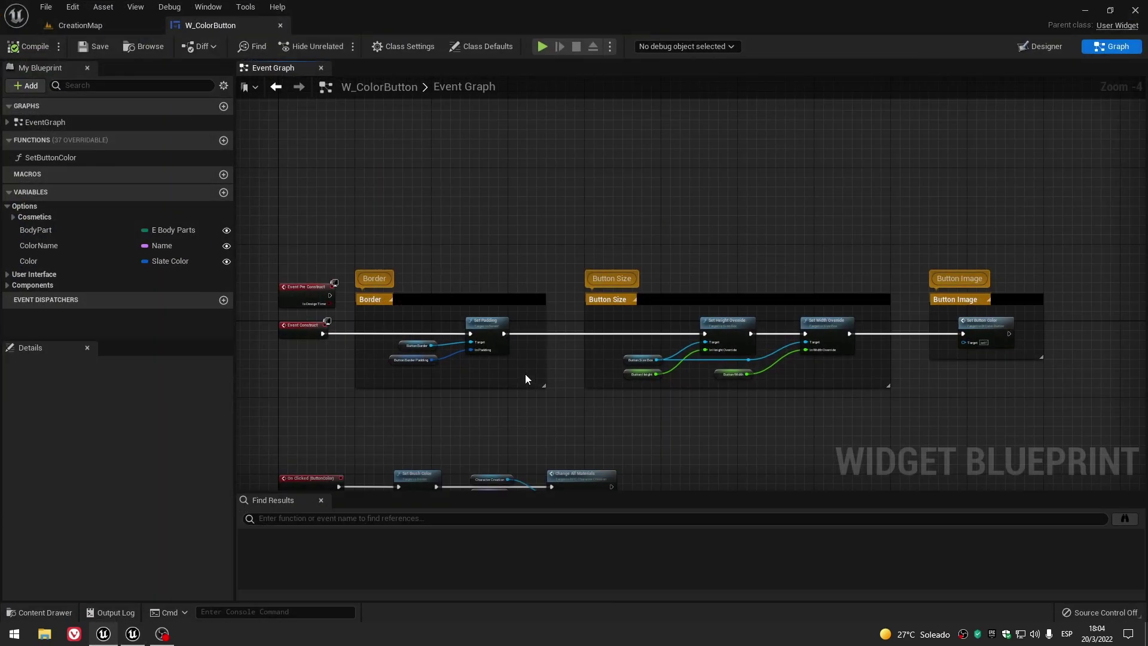
Play the UE5 preview and try the dark red colour button.
{"action": "scroll", "coordinate": [526, 375], "scroll_direction": "down", "scroll_amount": 3}
{"action": "scroll", "coordinate": [424, 345], "scroll_direction": "up", "scroll_amount": 4}
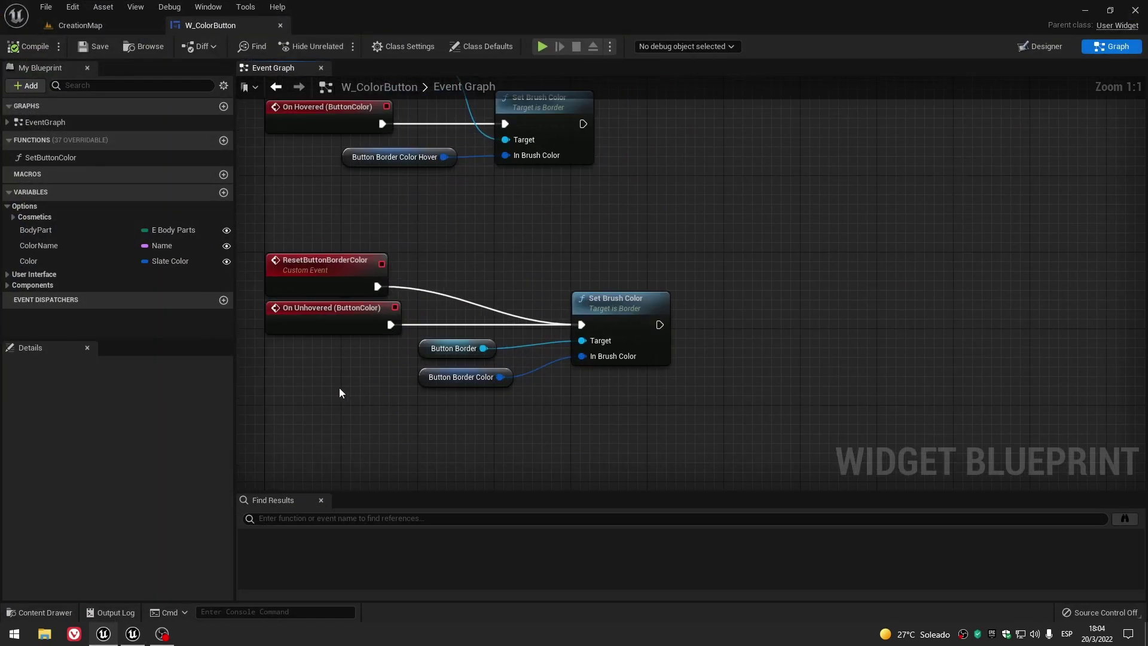
{"action": "scroll", "coordinate": [345, 365], "scroll_direction": "down", "scroll_amount": 3}
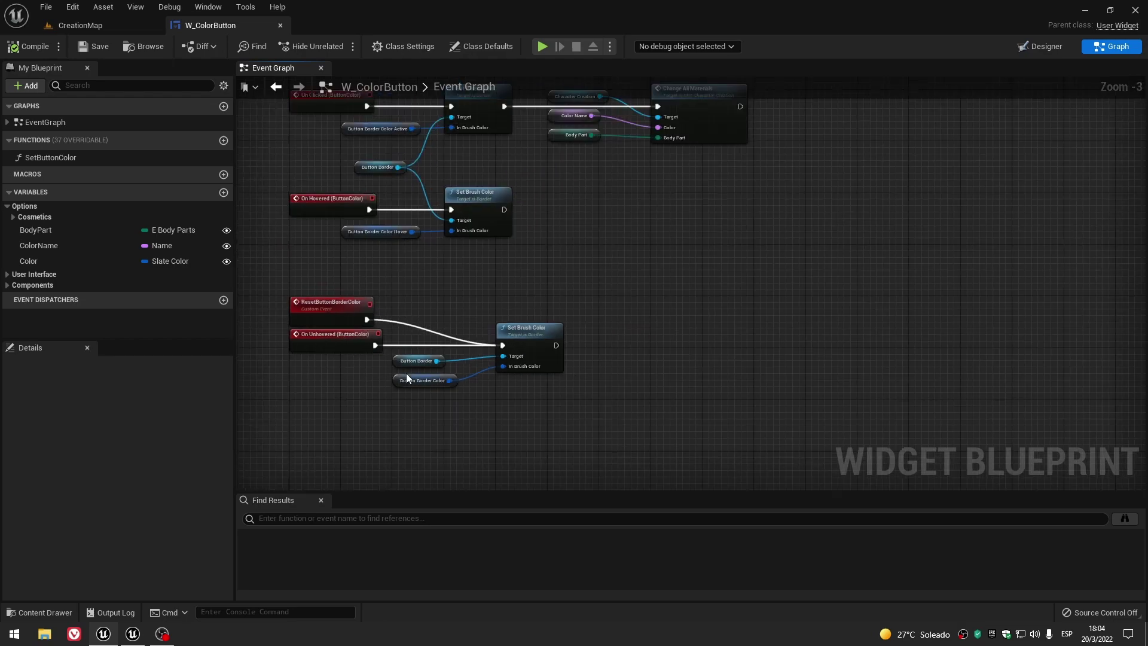
{"action": "scroll", "coordinate": [407, 369], "scroll_direction": "up", "scroll_amount": 3}
{"action": "scroll", "coordinate": [394, 382], "scroll_direction": "down", "scroll_amount": 4}
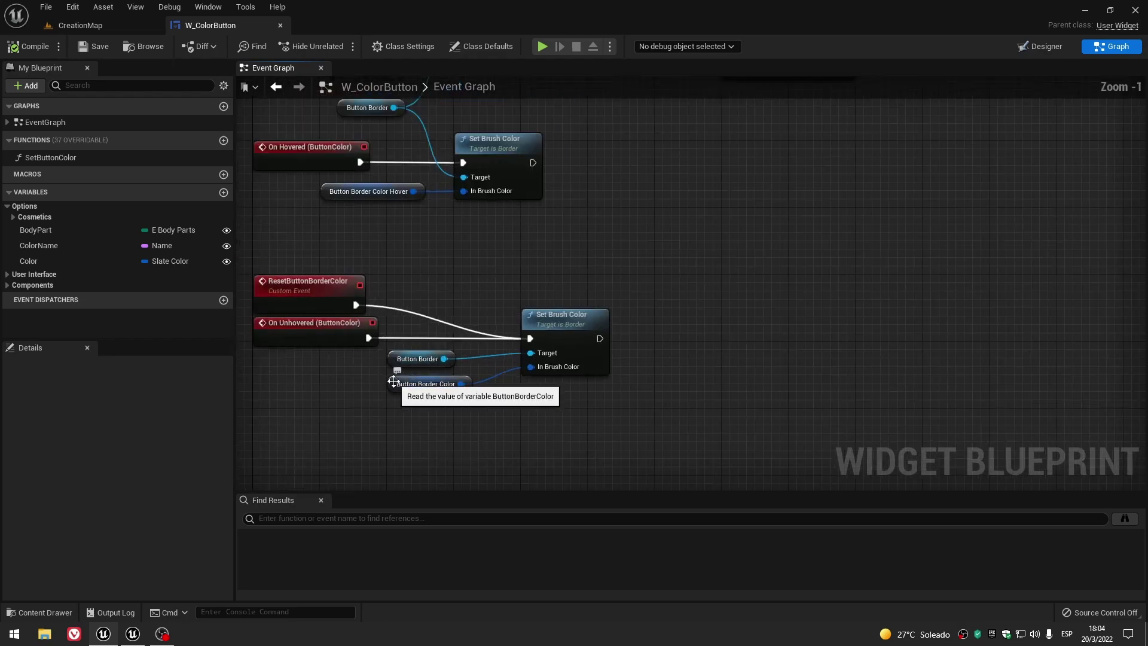
{"action": "left_click", "coordinate": [541, 48]}
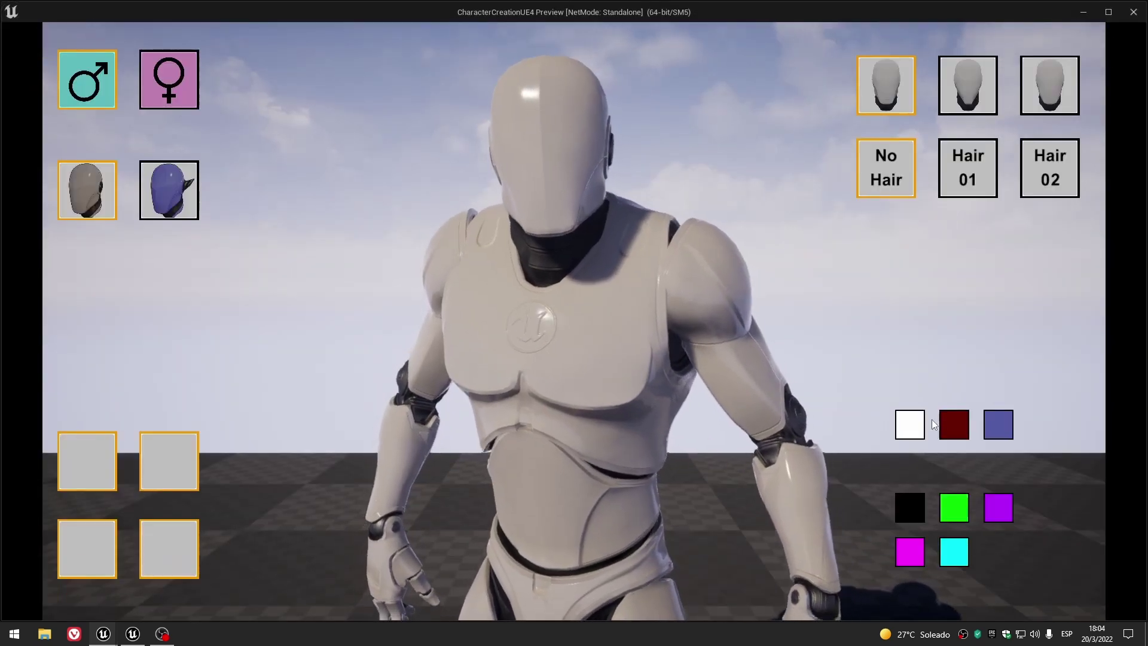
{"action": "left_click", "coordinate": [954, 421]}
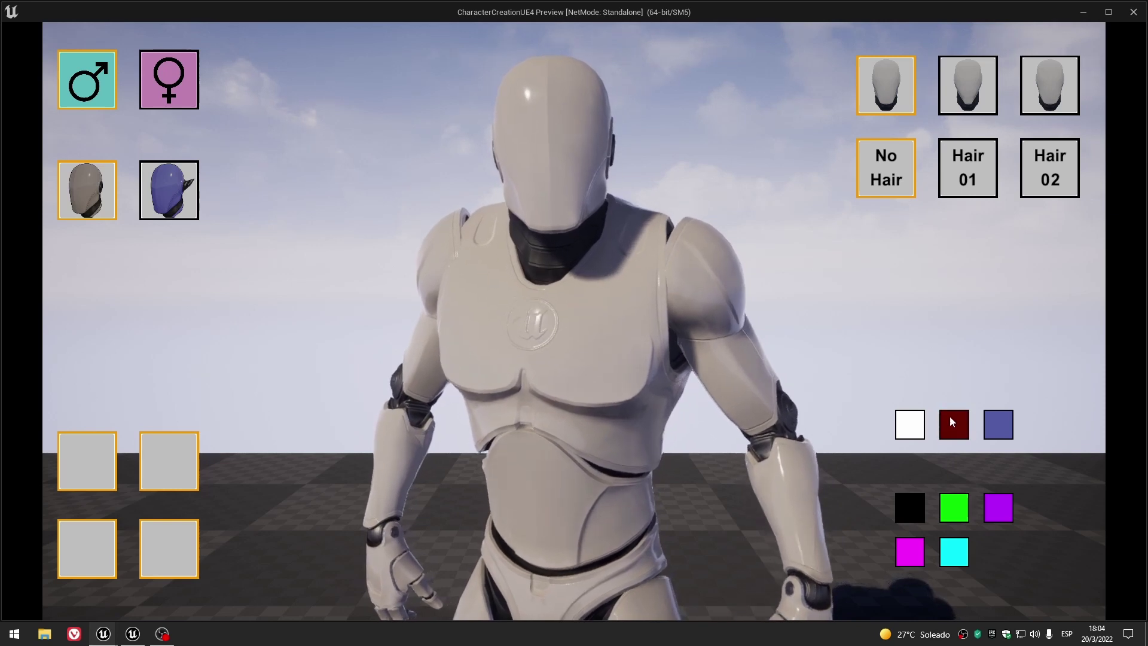
{"action": "left_click", "coordinate": [87, 461]}
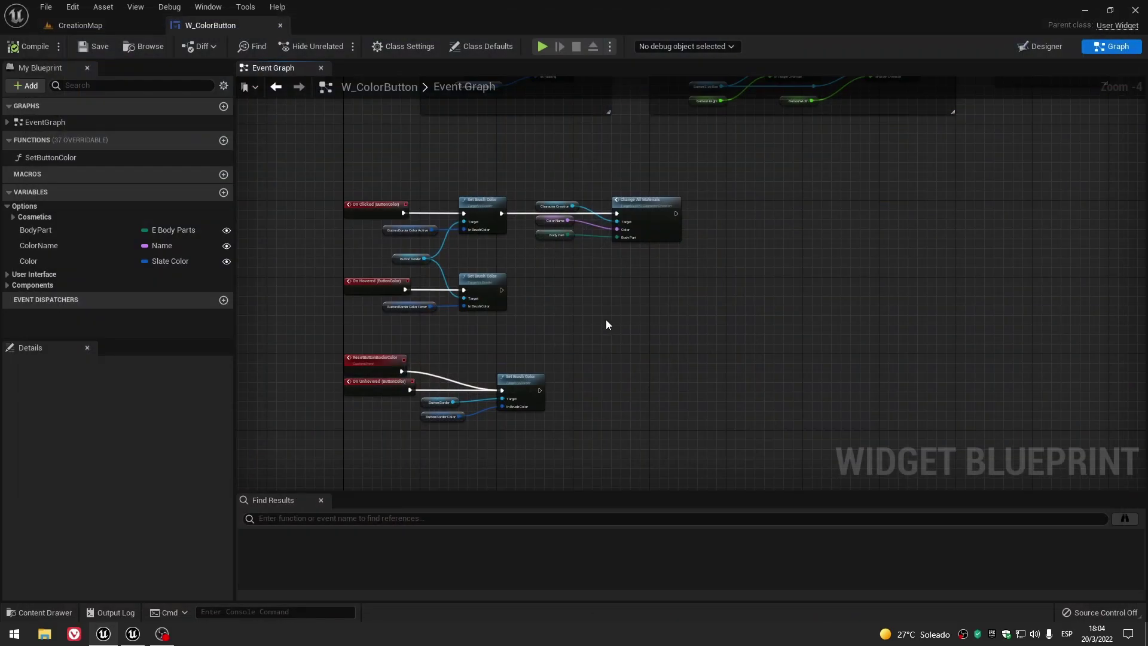
Switch back to the Unreal Engine 4 editor.
{"action": "scroll", "coordinate": [503, 425], "scroll_direction": "up", "scroll_amount": 3}
{"action": "scroll", "coordinate": [487, 425], "scroll_direction": "down", "scroll_amount": 2}
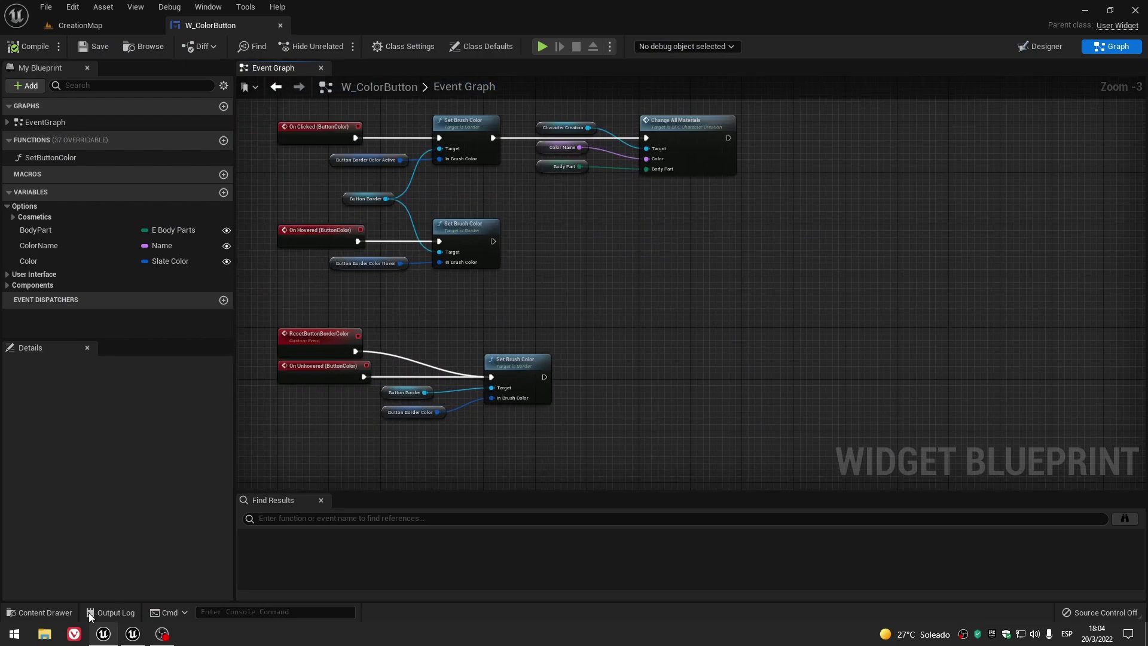
{"action": "left_click", "coordinate": [106, 637]}
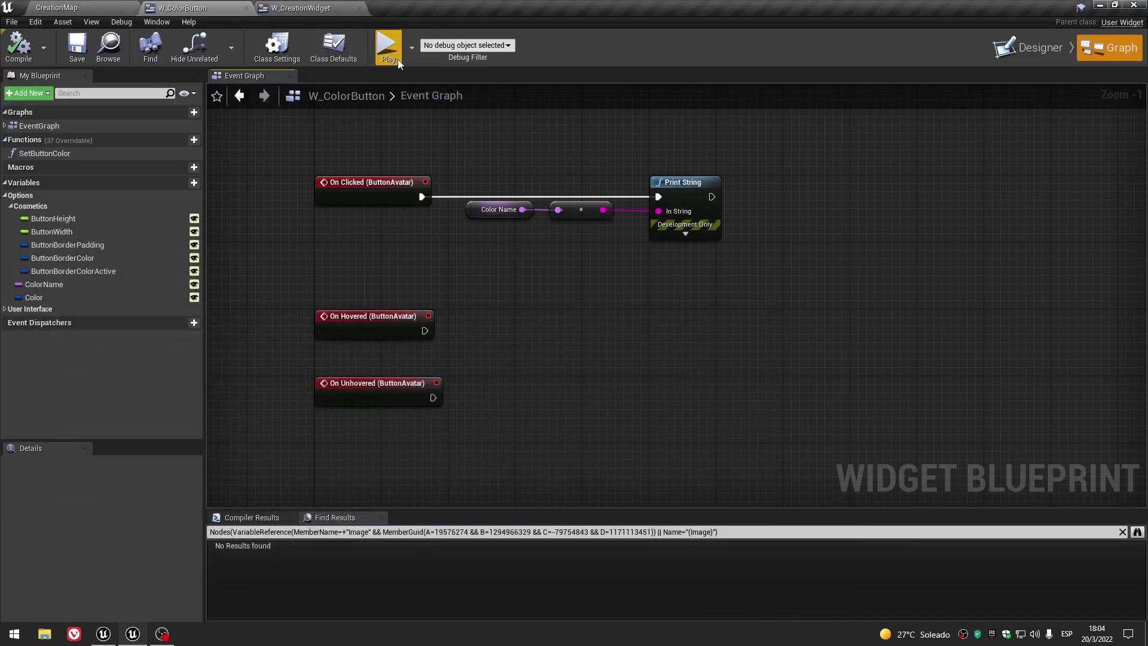
Play the preview, test the red and blue colour buttons, and stop it.
{"action": "left_click", "coordinate": [396, 62]}
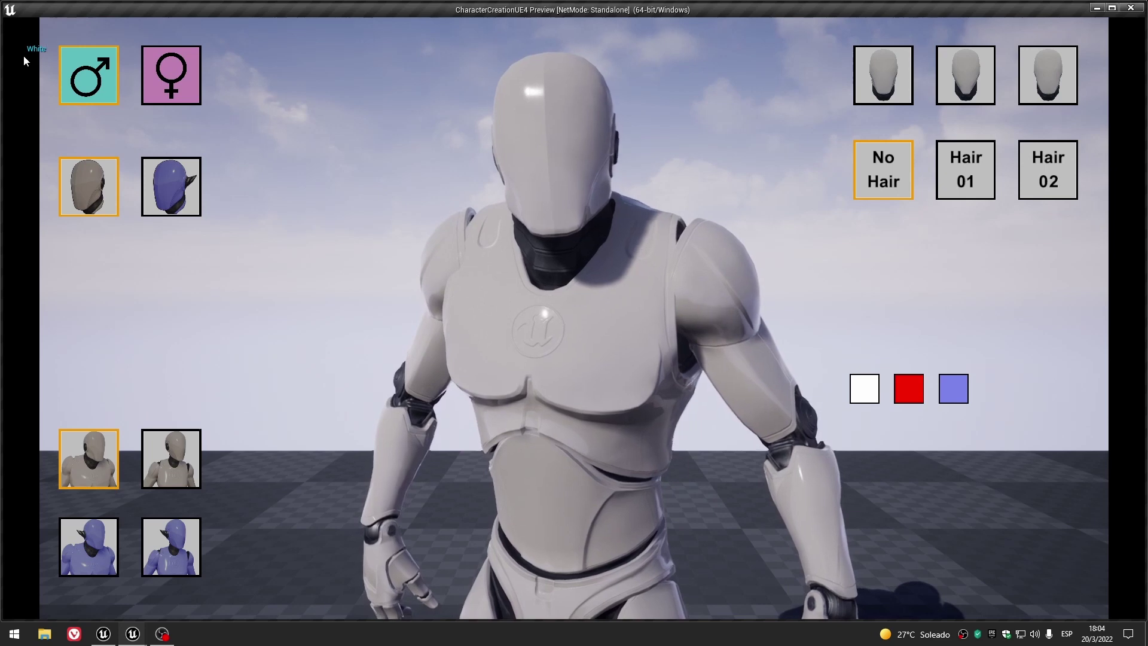
{"action": "left_click", "coordinate": [908, 389]}
{"action": "left_click", "coordinate": [954, 389]}
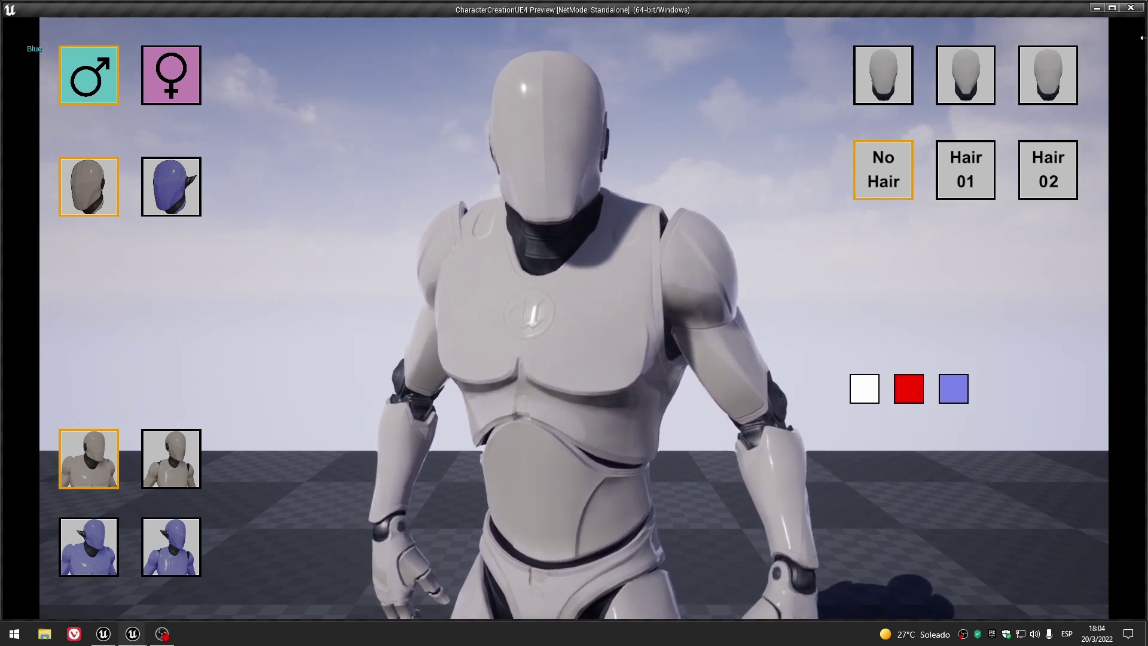
{"action": "key", "text": "Escape"}
Delete the debug Print String and reroute nodes from the click event.
{"action": "scroll", "coordinate": [571, 279], "scroll_direction": "down", "scroll_amount": 2}
{"action": "scroll", "coordinate": [571, 279], "scroll_direction": "up", "scroll_amount": 2}
{"action": "right_click_drag", "start_coordinate": [572, 283], "coordinate": [551, 361]}
{"action": "left_click_drag", "start_coordinate": [706, 344], "coordinate": [519, 276]}
{"action": "key", "text": "Delete"}
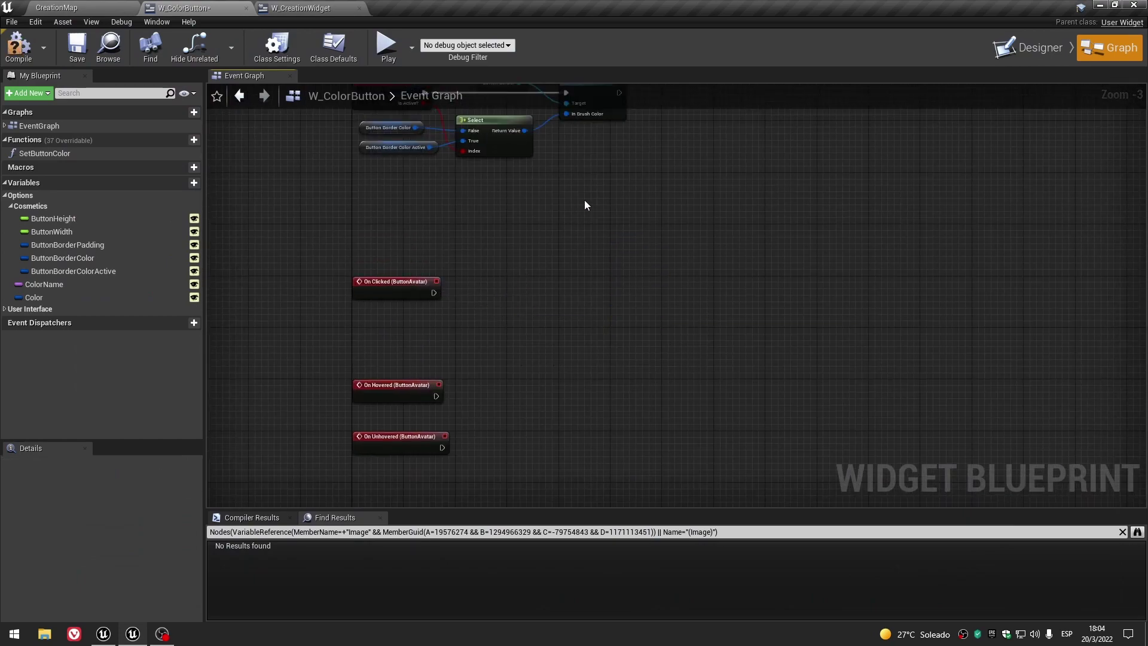
Move the hover and unhover events up toward On Clicked.
{"action": "scroll", "coordinate": [584, 200], "scroll_direction": "down", "scroll_amount": 2}
{"action": "scroll", "coordinate": [492, 296], "scroll_direction": "up", "scroll_amount": 3}
{"action": "left_click_drag", "start_coordinate": [431, 302], "coordinate": [429, 235]}
{"action": "scroll", "coordinate": [428, 235], "scroll_direction": "down", "scroll_amount": 5}
{"action": "right_click_drag", "start_coordinate": [586, 195], "coordinate": [543, 338]}
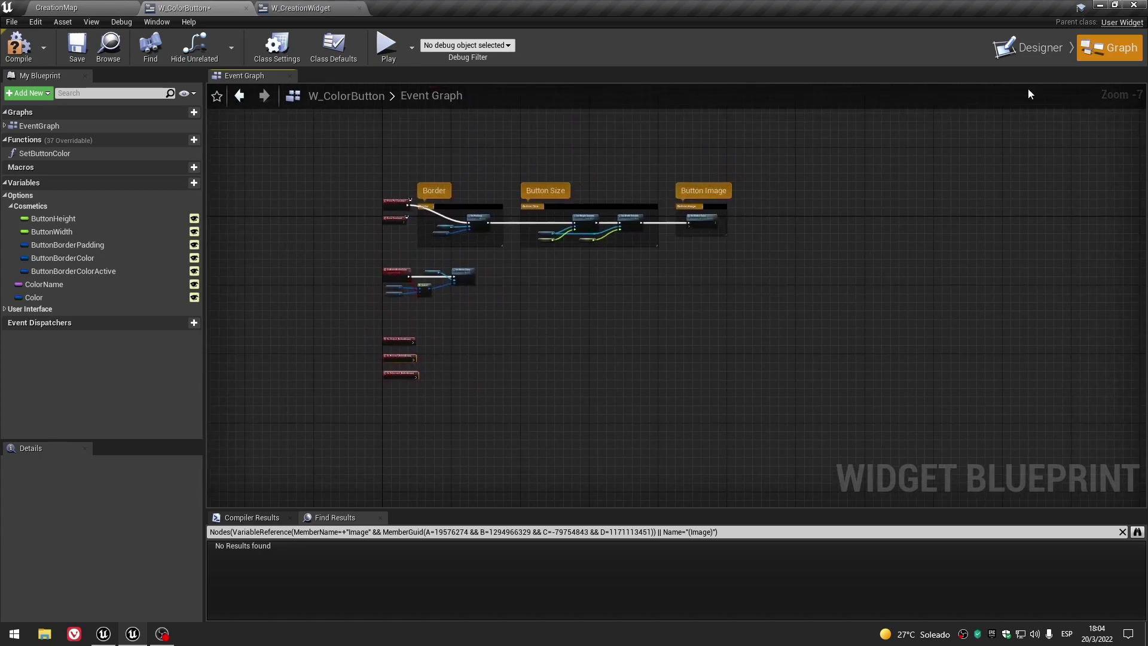
{"action": "scroll", "coordinate": [391, 204], "scroll_direction": "up", "scroll_amount": 7}
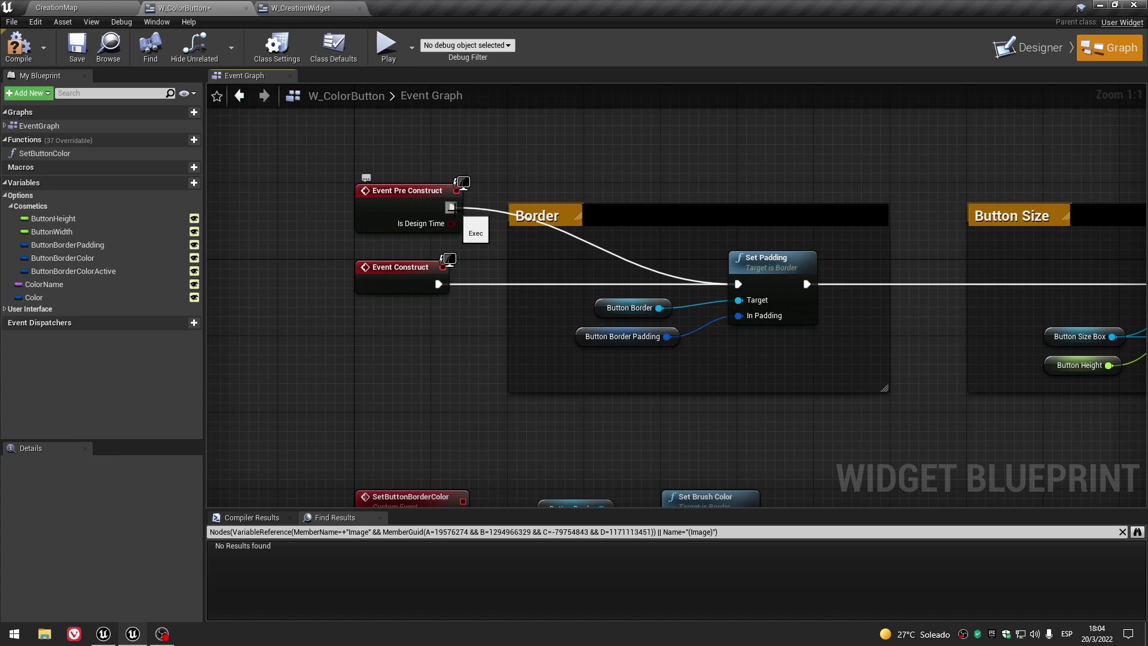
{"action": "scroll", "coordinate": [472, 333], "scroll_direction": "down", "scroll_amount": 5}
{"action": "right_click_drag", "start_coordinate": [337, 261], "coordinate": [320, 133]}
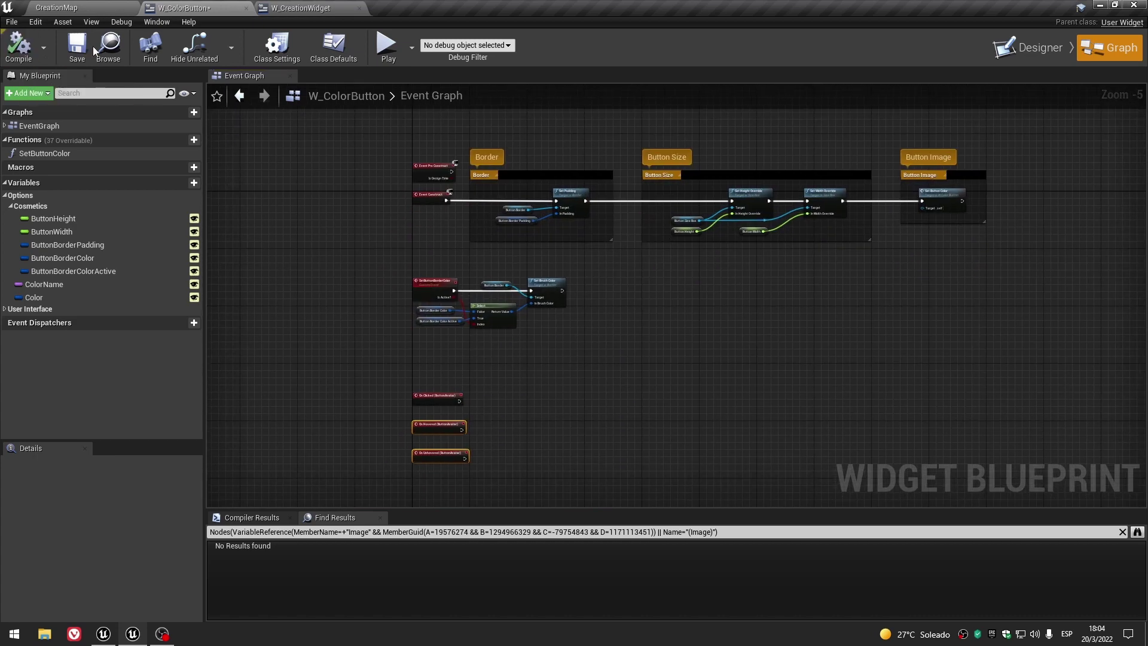
Close W_ColorButton and check the white, red and blue buttons on the creation widget canvas.
{"action": "left_click", "coordinate": [1040, 48]}
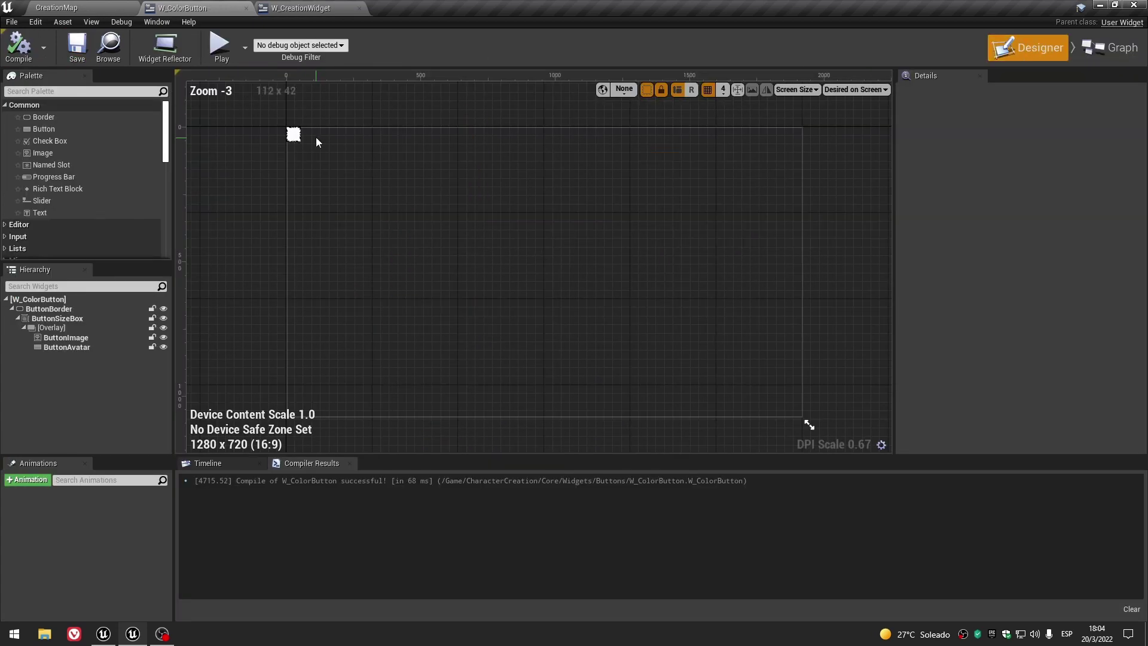
{"action": "left_click", "coordinate": [246, 8]}
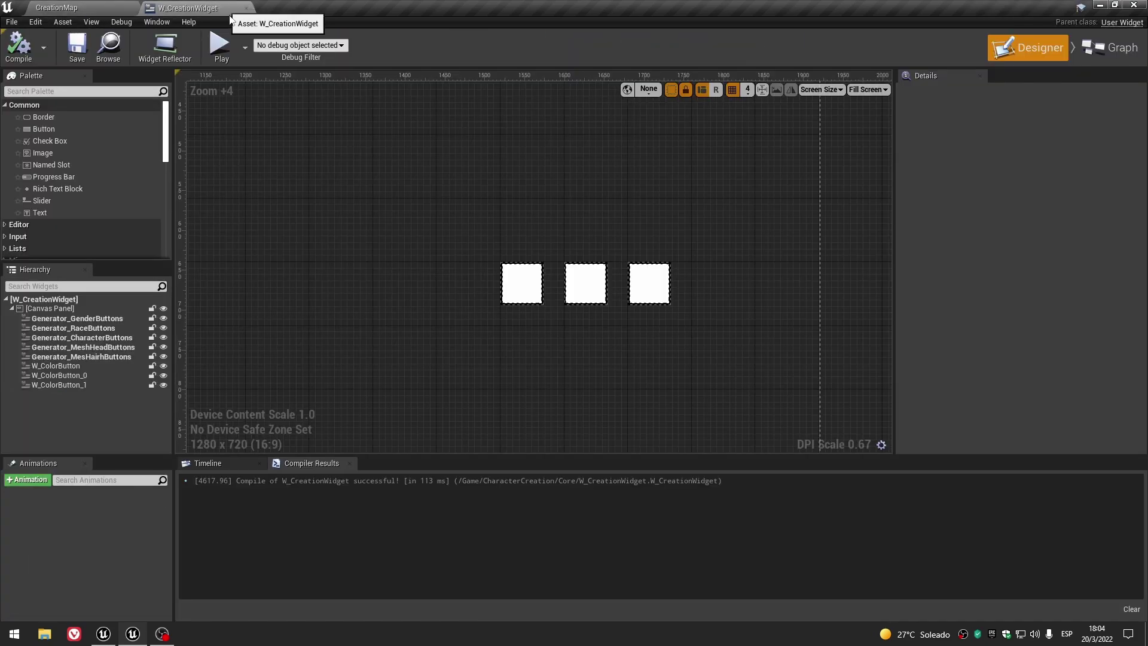
{"action": "scroll", "coordinate": [454, 266], "scroll_direction": "up", "scroll_amount": 5}
{"action": "scroll", "coordinate": [418, 271], "scroll_direction": "up", "scroll_amount": 3}
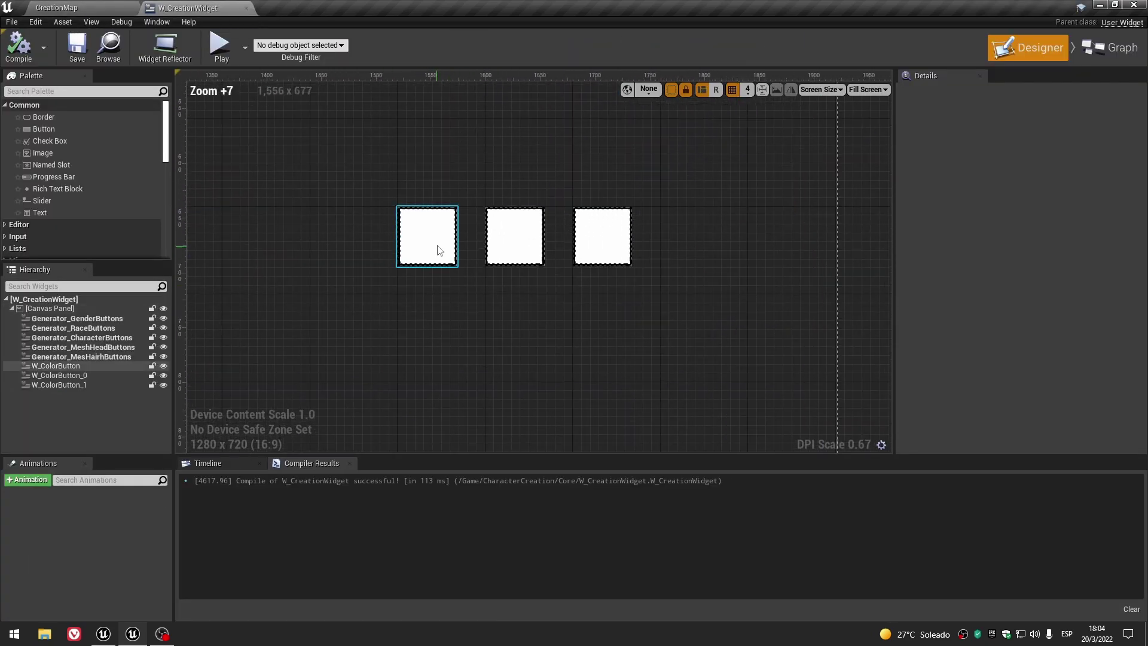
{"action": "left_click", "coordinate": [435, 249]}
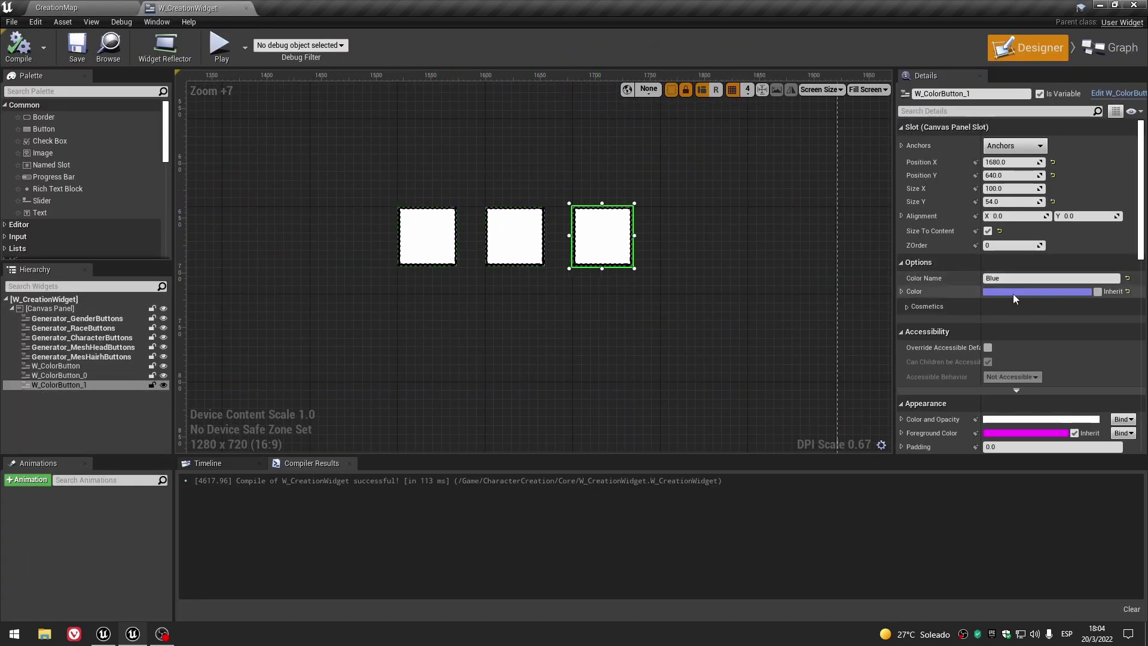
{"action": "left_click", "coordinate": [452, 246]}
{"action": "left_click", "coordinate": [514, 236]}
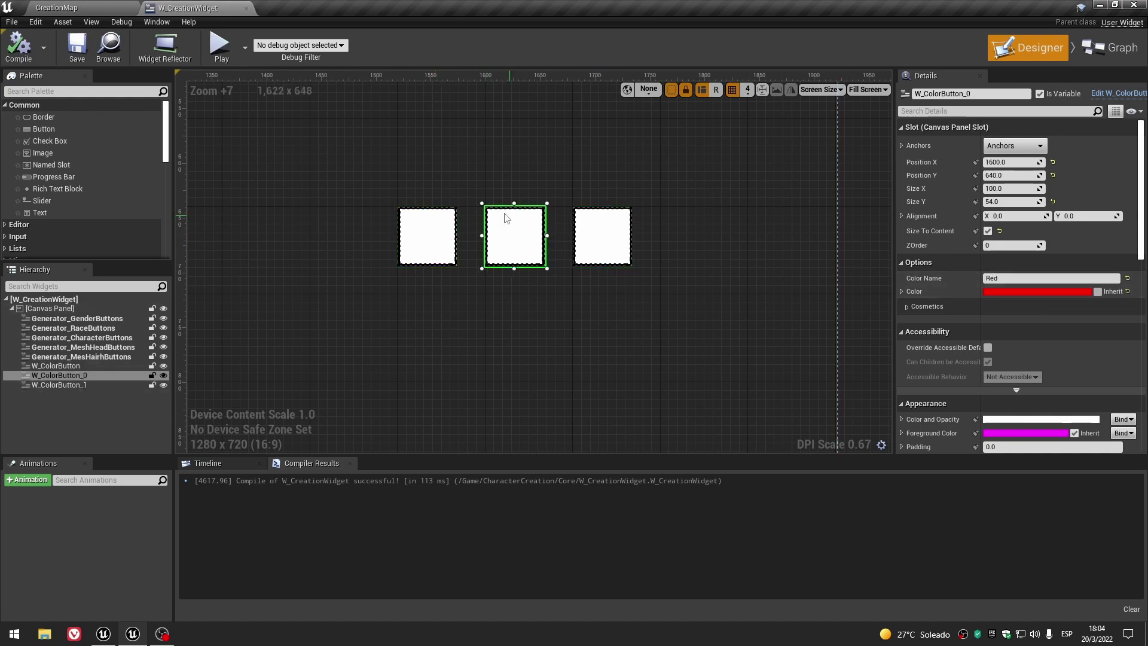
{"action": "scroll", "coordinate": [508, 221], "scroll_direction": "down", "scroll_amount": 8}
{"action": "scroll", "coordinate": [472, 233], "scroll_direction": "up", "scroll_amount": 7}
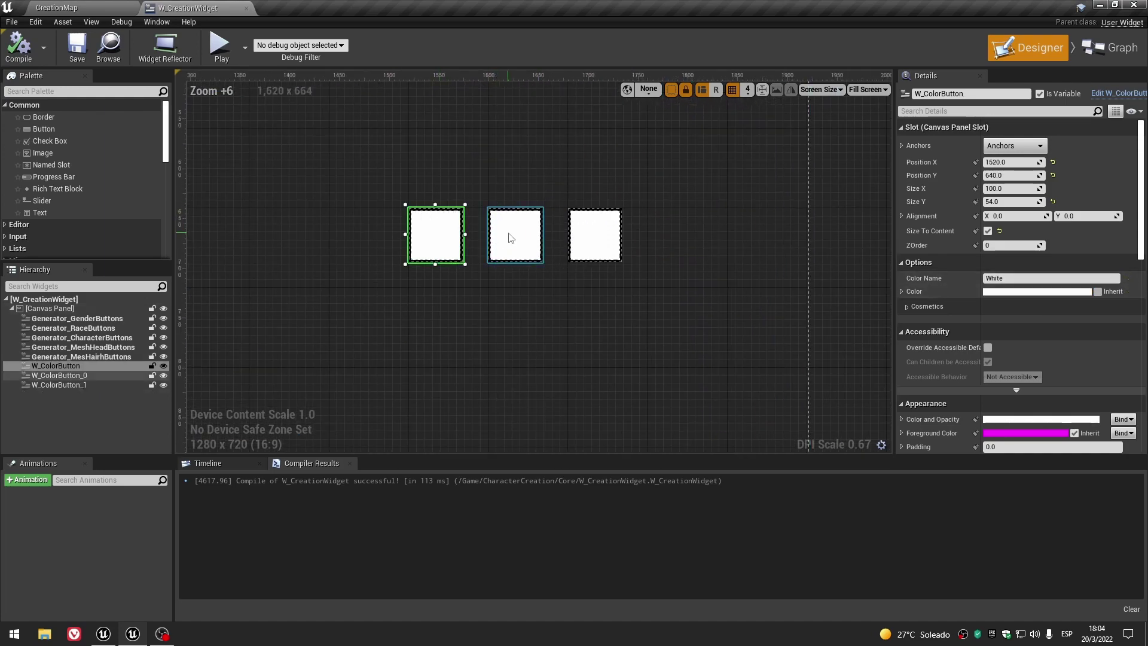
{"action": "left_click", "coordinate": [571, 239]}
{"action": "left_click", "coordinate": [435, 233]}
Preview the creation screen again, then open W_CreationWidget's Event Graph.
{"action": "left_click", "coordinate": [77, 45]}
{"action": "left_click", "coordinate": [219, 44]}
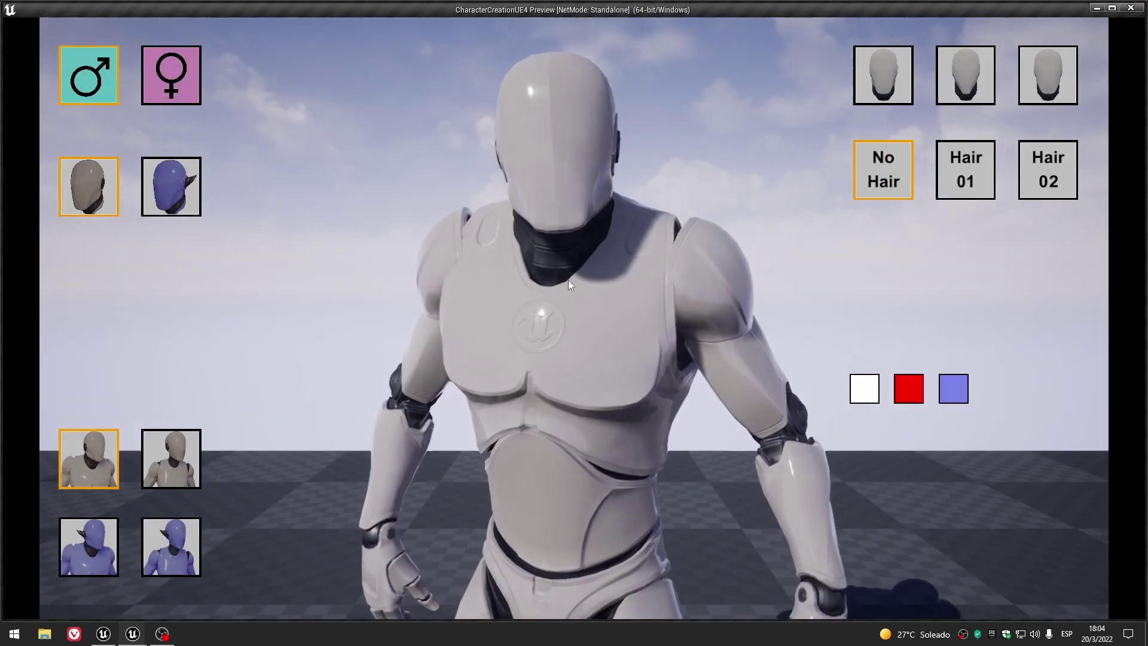
{"action": "left_click", "coordinate": [1131, 9]}
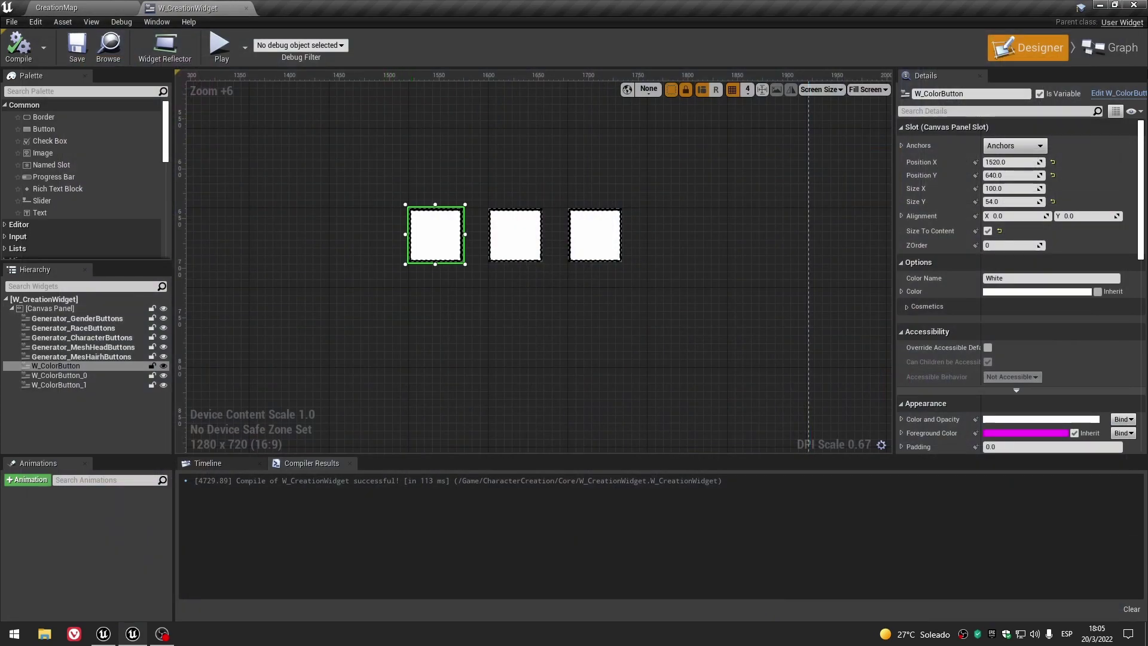
{"action": "left_click", "coordinate": [1120, 50]}
{"action": "scroll", "coordinate": [521, 369], "scroll_direction": "up", "scroll_amount": 2}
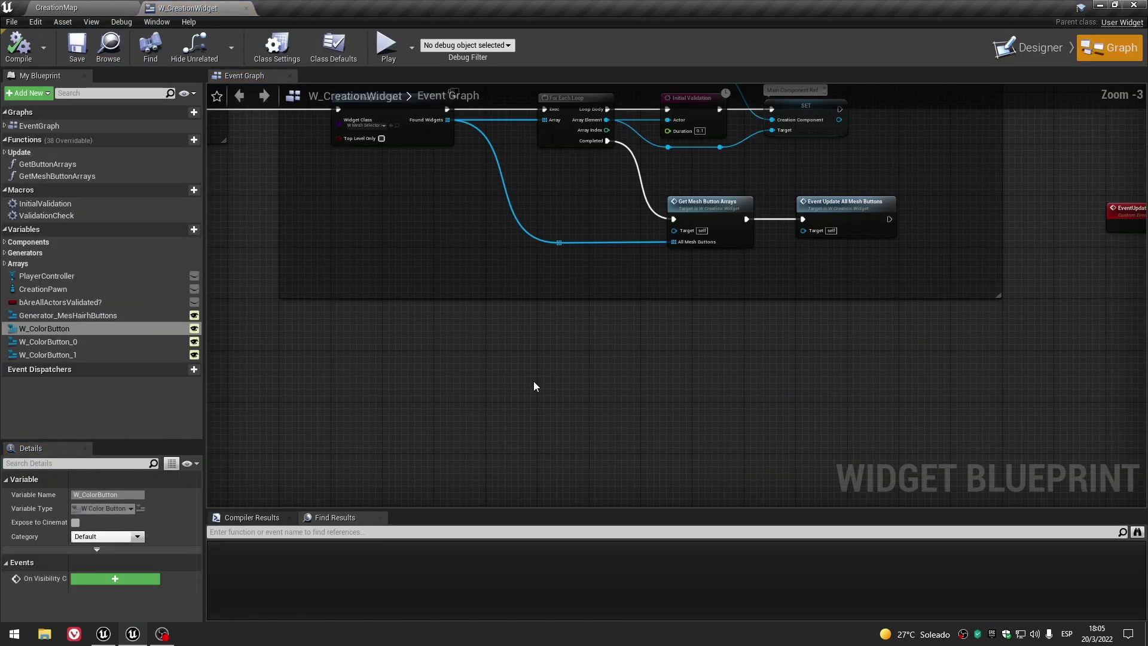
{"action": "scroll", "coordinate": [533, 381], "scroll_direction": "down", "scroll_amount": 1}
{"action": "scroll", "coordinate": [391, 189], "scroll_direction": "up", "scroll_amount": 3}
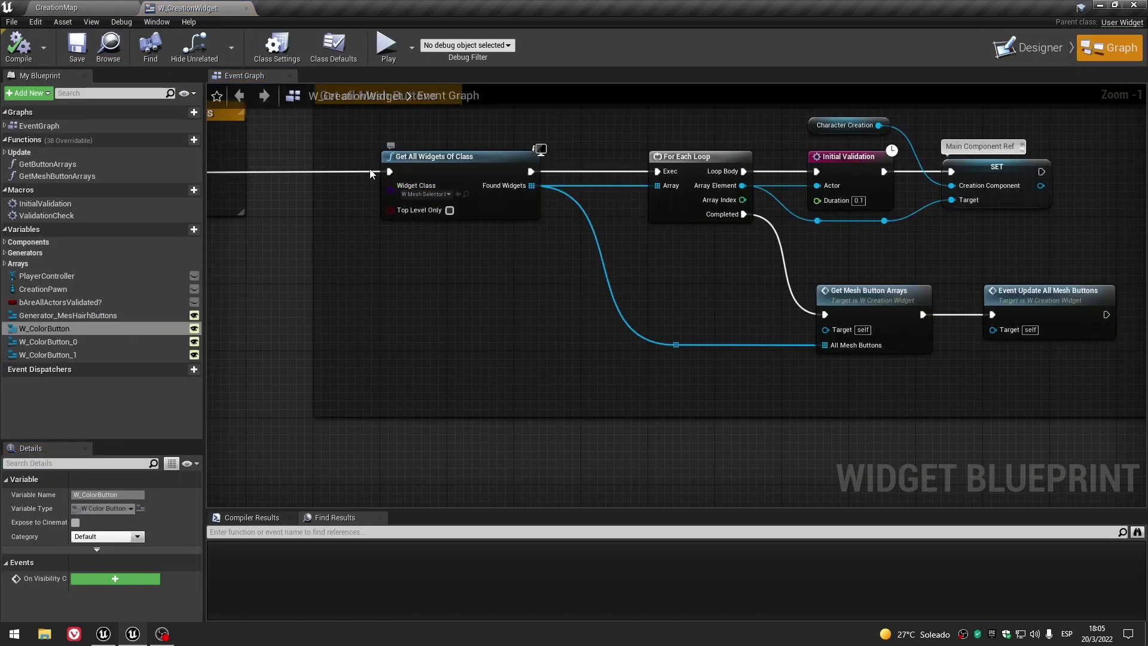
{"action": "left_click", "coordinate": [1002, 51]}
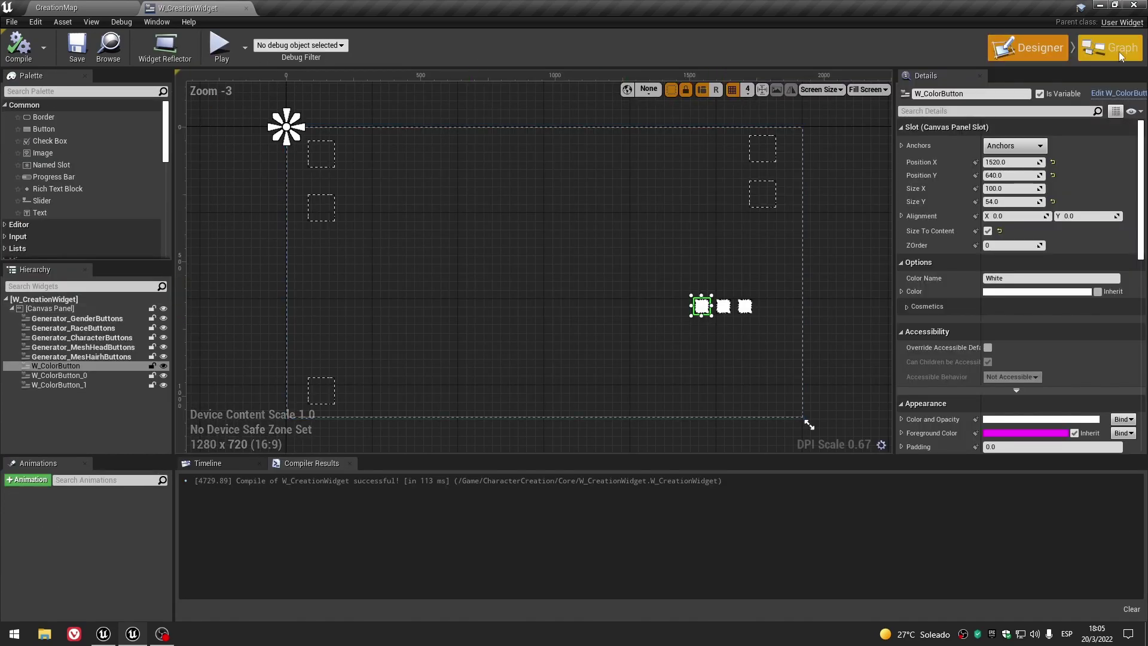
{"action": "left_click", "coordinate": [1109, 48]}
{"action": "scroll", "coordinate": [690, 288], "scroll_direction": "down", "scroll_amount": 1}
{"action": "scroll", "coordinate": [689, 287], "scroll_direction": "up", "scroll_amount": 2}
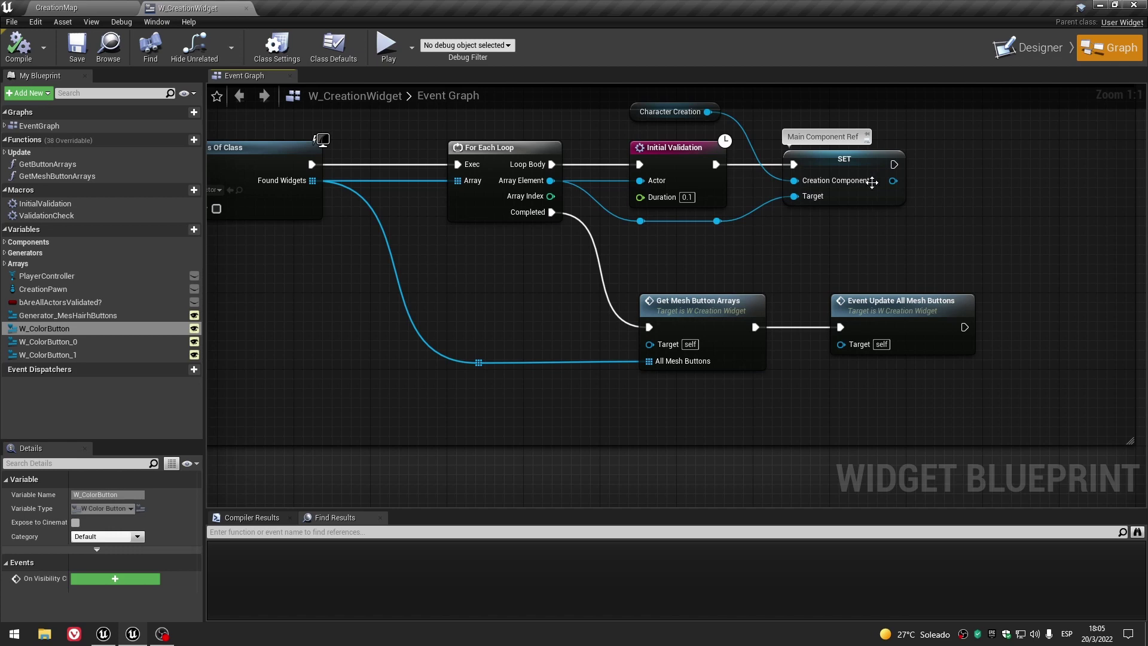
{"action": "scroll", "coordinate": [585, 326], "scroll_direction": "down", "scroll_amount": 5}
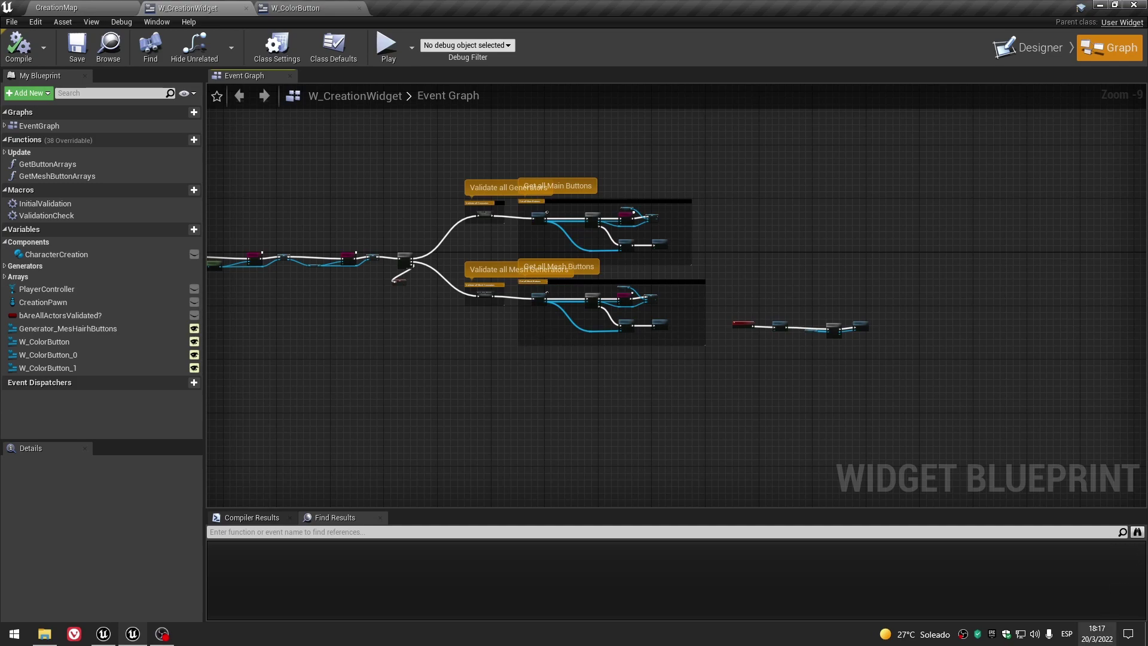
{"action": "scroll", "coordinate": [584, 379], "scroll_direction": "up", "scroll_amount": 2}
{"action": "scroll", "coordinate": [561, 297], "scroll_direction": "up", "scroll_amount": 2}
{"action": "scroll", "coordinate": [502, 263], "scroll_direction": "up", "scroll_amount": 1}
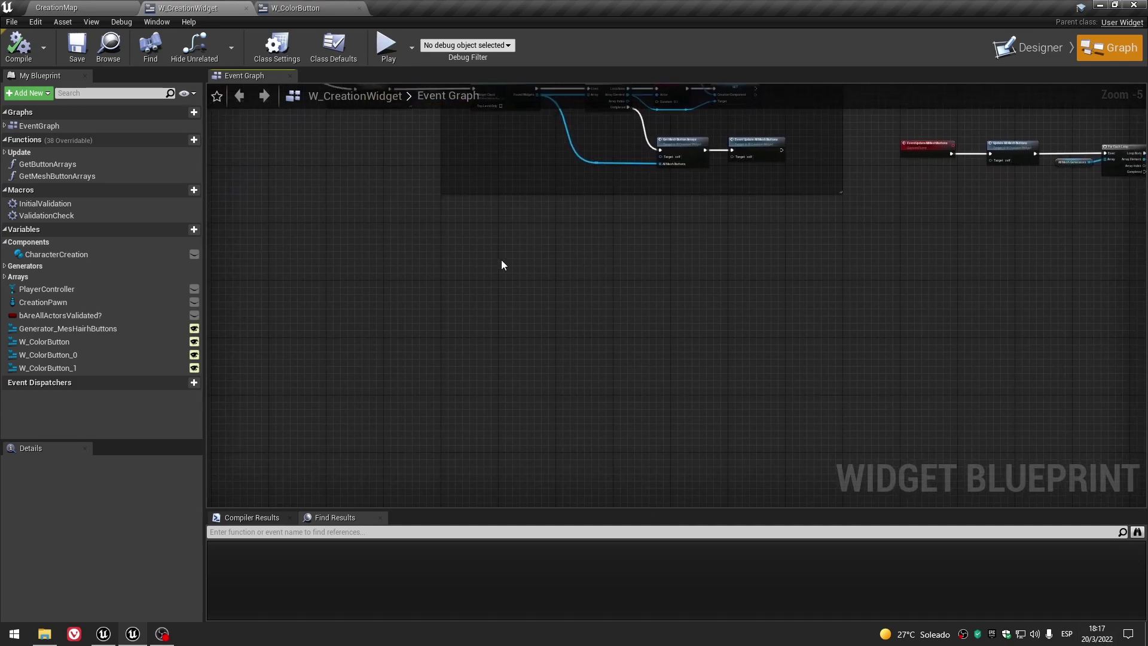
{"action": "scroll", "coordinate": [504, 263], "scroll_direction": "up", "scroll_amount": 1}
Paste a Get all Color Buttons comment box below the mesh group.
{"action": "key", "text": "ctrl+v"}
{"action": "right_click_drag", "start_coordinate": [763, 264], "coordinate": [806, 321]}
{"action": "mouse_move", "coordinate": [807, 321]}
{"action": "left_mouse_down"}
{"action": "mouse_move", "coordinate": [710, 299]}
{"action": "mouse_move", "coordinate": [682, 258]}
{"action": "left_mouse_up"}
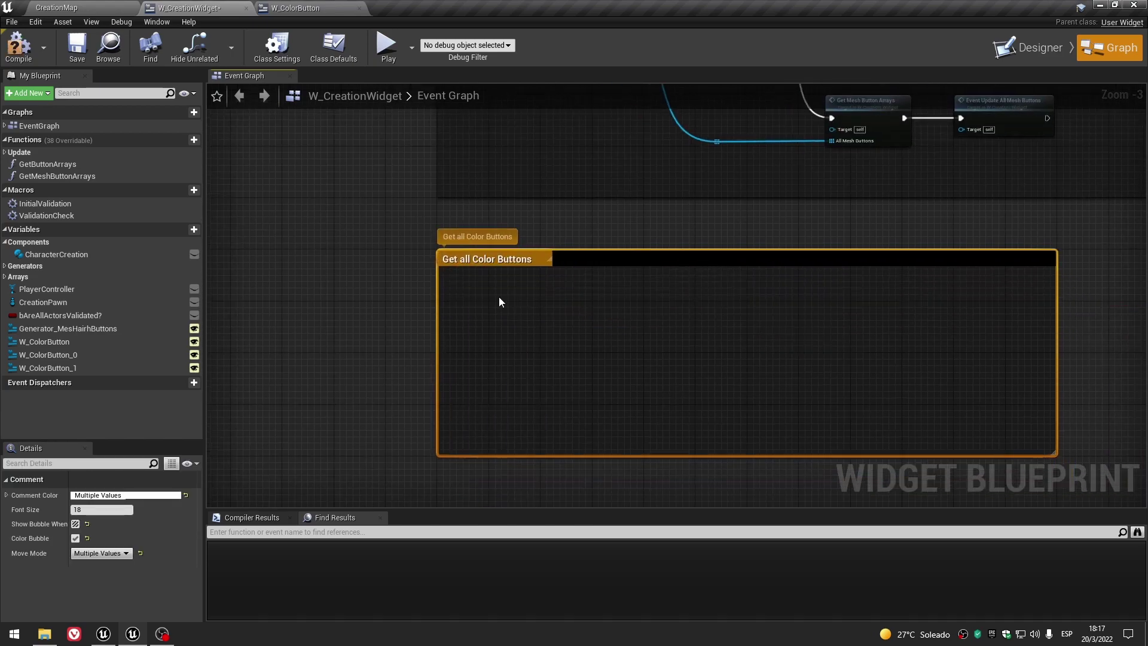
{"action": "scroll", "coordinate": [500, 301], "scroll_direction": "down", "scroll_amount": 5}
{"action": "scroll", "coordinate": [482, 277], "scroll_direction": "up", "scroll_amount": 1}
{"action": "scroll", "coordinate": [422, 270], "scroll_direction": "up", "scroll_amount": 3}
{"action": "mouse_move", "coordinate": [422, 271]}
{"action": "right_mouse_down"}
{"action": "mouse_move", "coordinate": [493, 273]}
{"action": "mouse_move", "coordinate": [472, 225]}
{"action": "right_mouse_up"}
{"action": "scroll", "coordinate": [440, 281], "scroll_direction": "up", "scroll_amount": 3}
Add a Get All Widgets Of Class node set to W Color Button.
{"action": "right_click", "coordinate": [440, 281]}
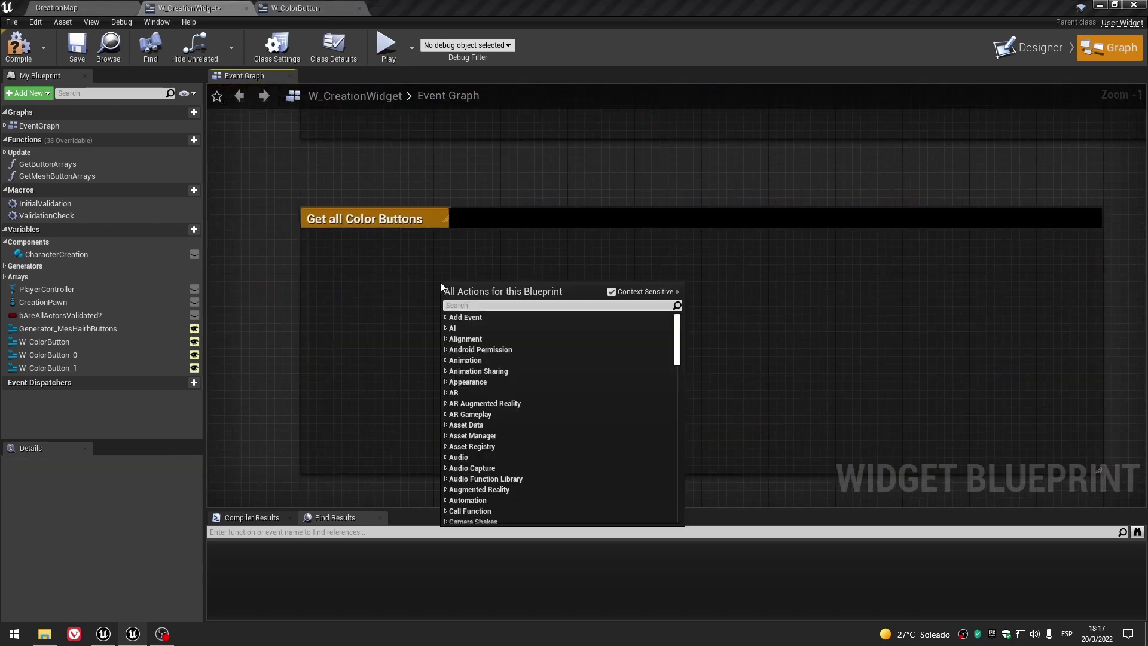
{"action": "type", "text": "get all widget"}
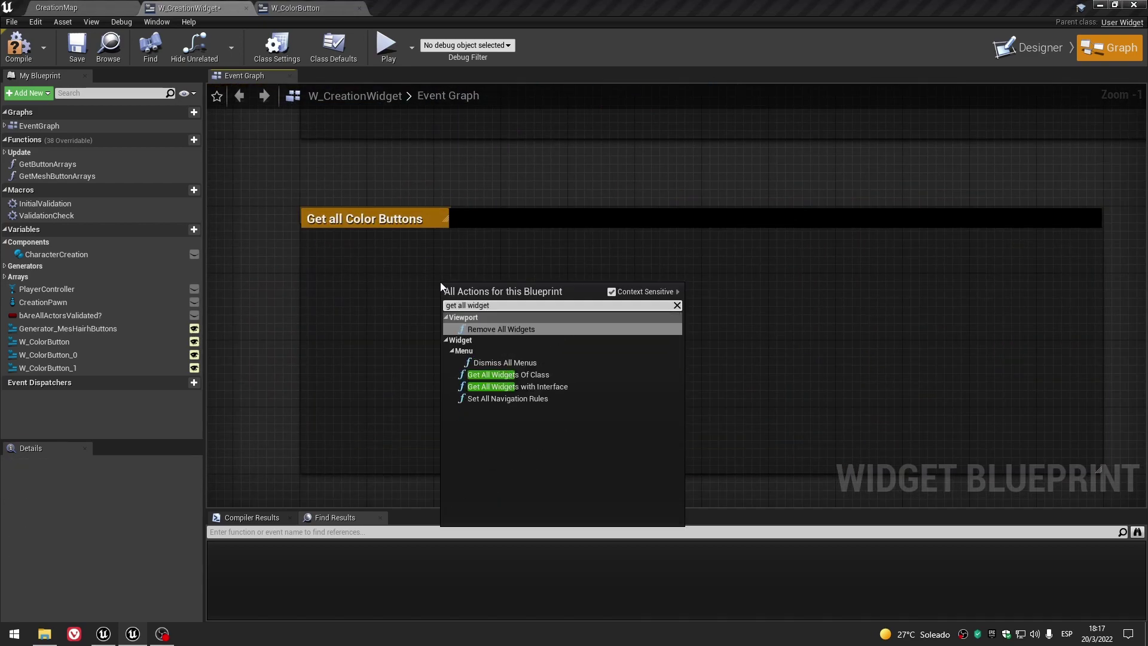
{"action": "left_click", "coordinate": [529, 377]}
{"action": "scroll", "coordinate": [420, 378], "scroll_direction": "up", "scroll_amount": 1}
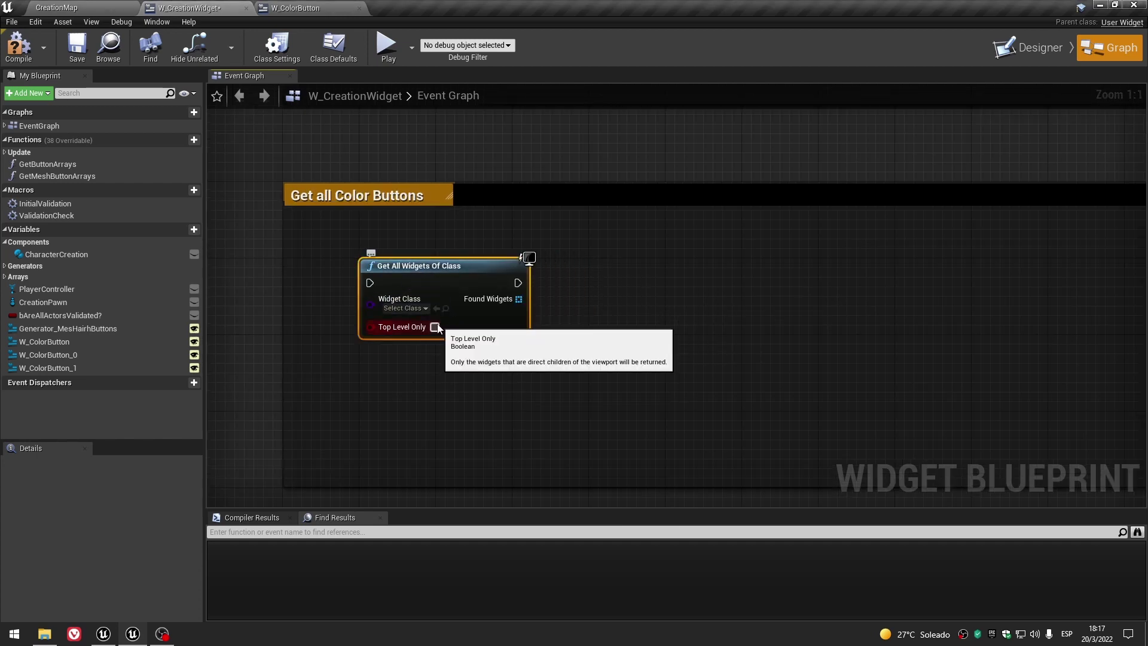
{"action": "left_click", "coordinate": [414, 309]}
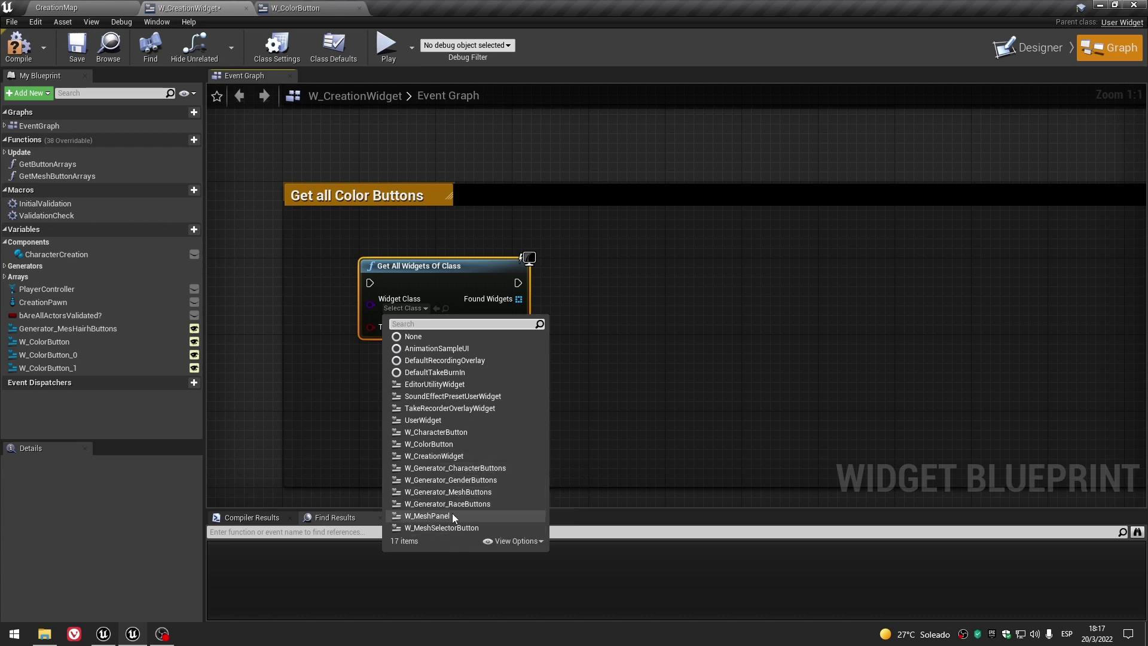
{"action": "left_click", "coordinate": [451, 444]}
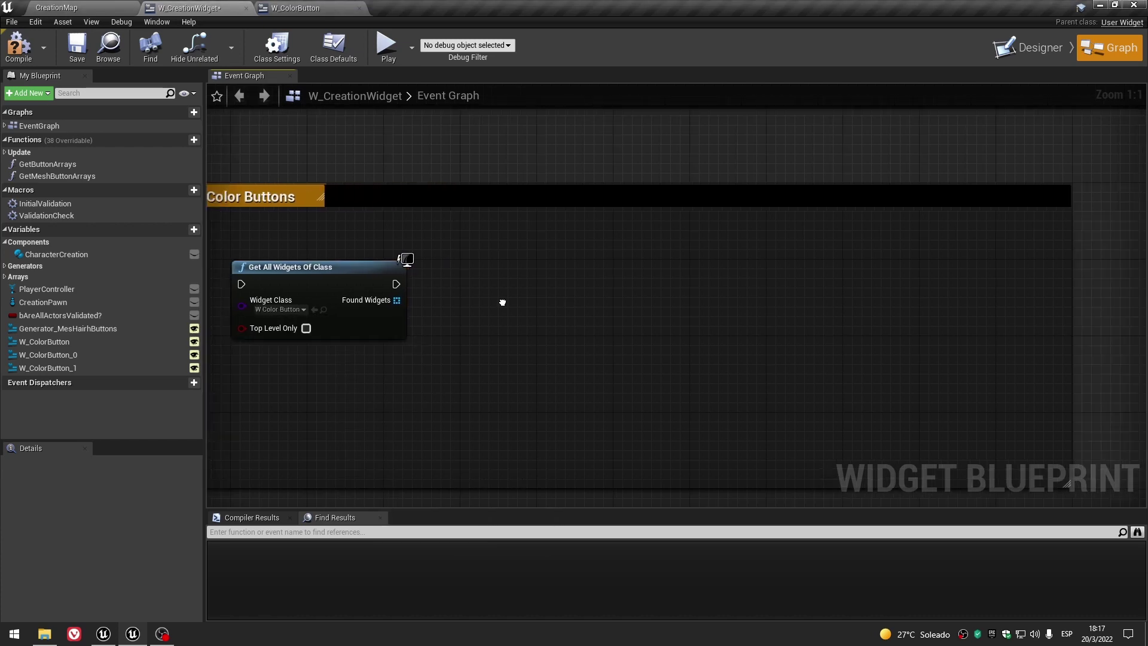
Loop over the found widgets with a For Each Loop.
{"action": "left_click_drag", "start_coordinate": [429, 300], "coordinate": [569, 300]}
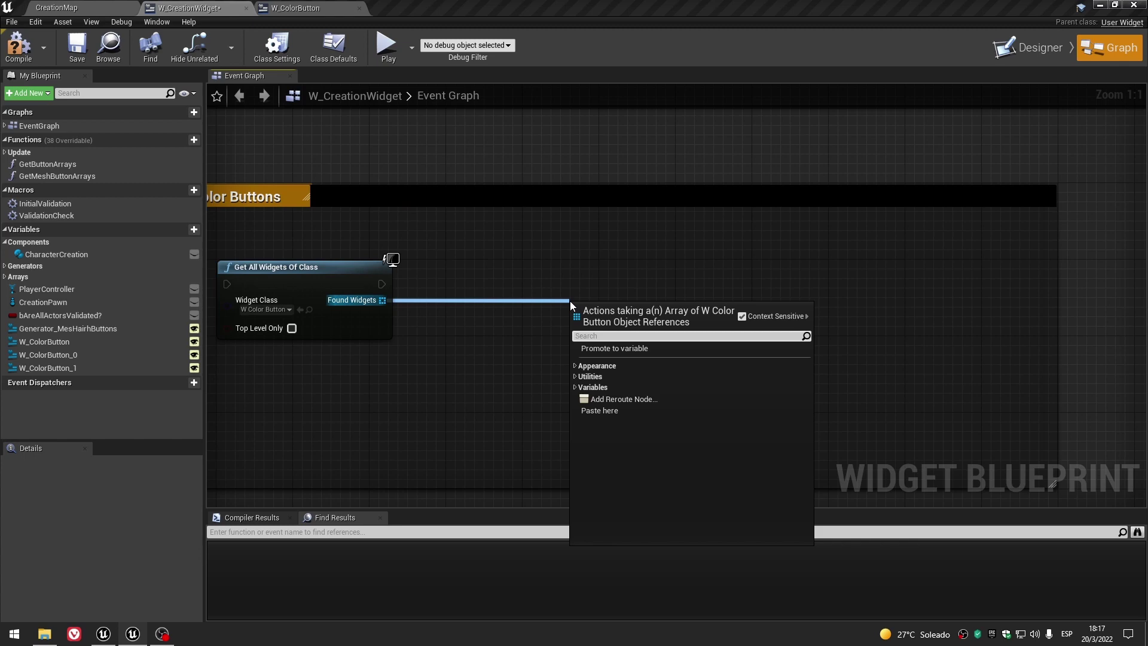
{"action": "type", "text": "for each"}
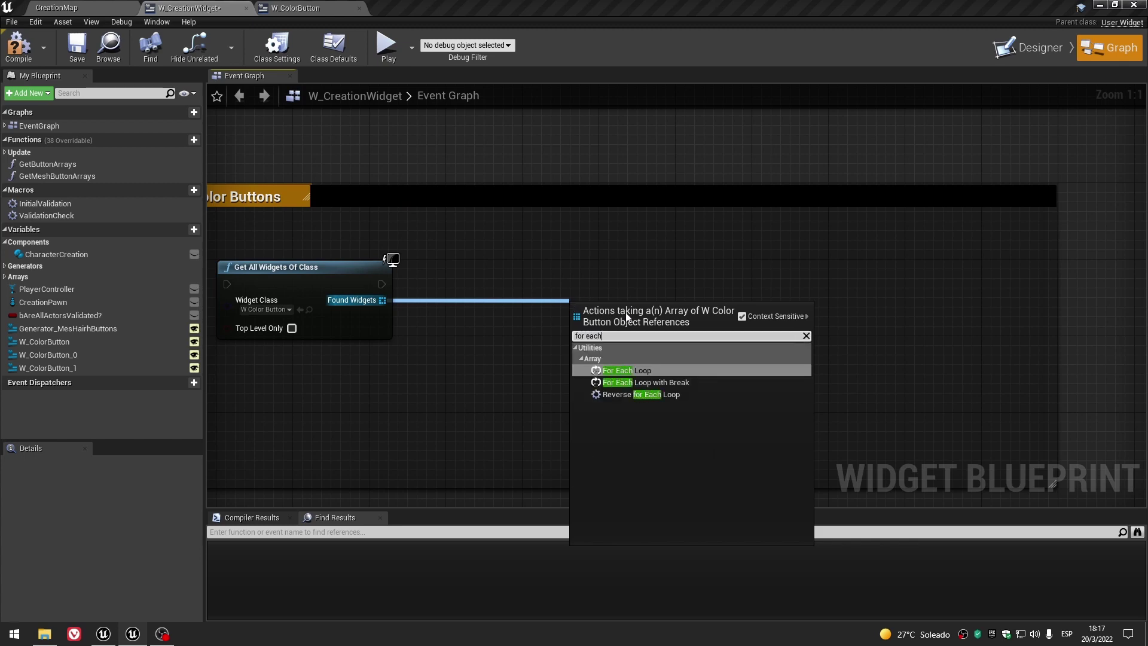
{"action": "left_click", "coordinate": [634, 370]}
{"action": "left_click_drag", "start_coordinate": [607, 316], "coordinate": [559, 277]}
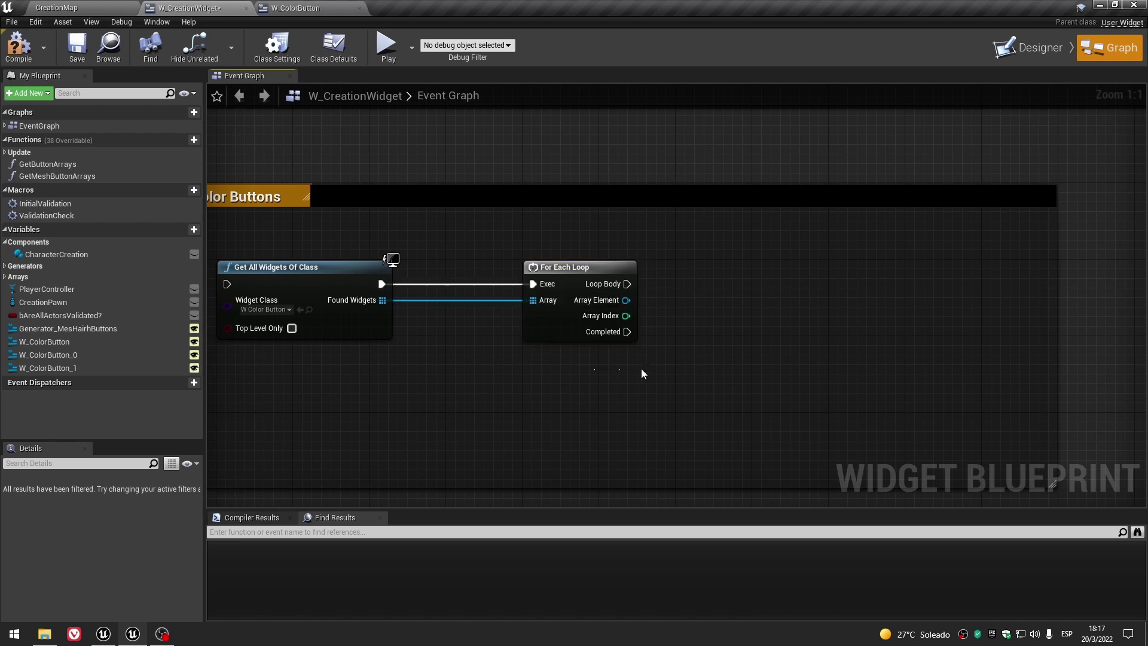
{"action": "right_click_drag", "start_coordinate": [641, 369], "coordinate": [561, 366]}
Add the Initial Validation macro after the loop body.
{"action": "left_click_drag", "start_coordinate": [78, 202], "coordinate": [559, 258]}
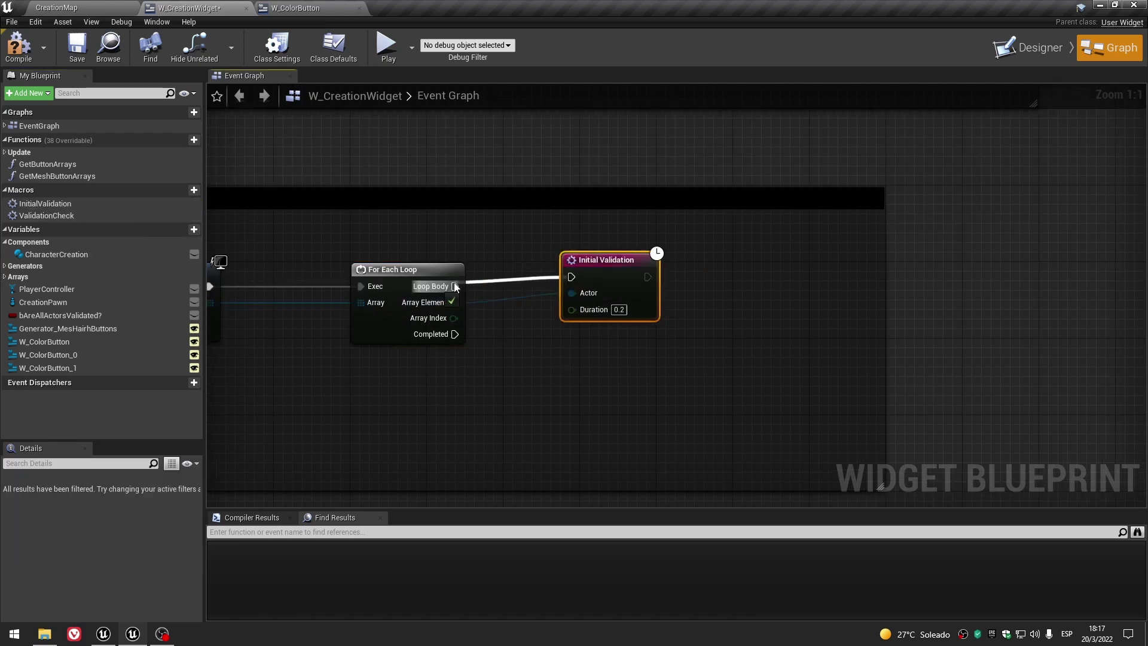
{"action": "left_click", "coordinate": [644, 316]}
{"action": "scroll", "coordinate": [645, 325], "scroll_direction": "down", "scroll_amount": 5}
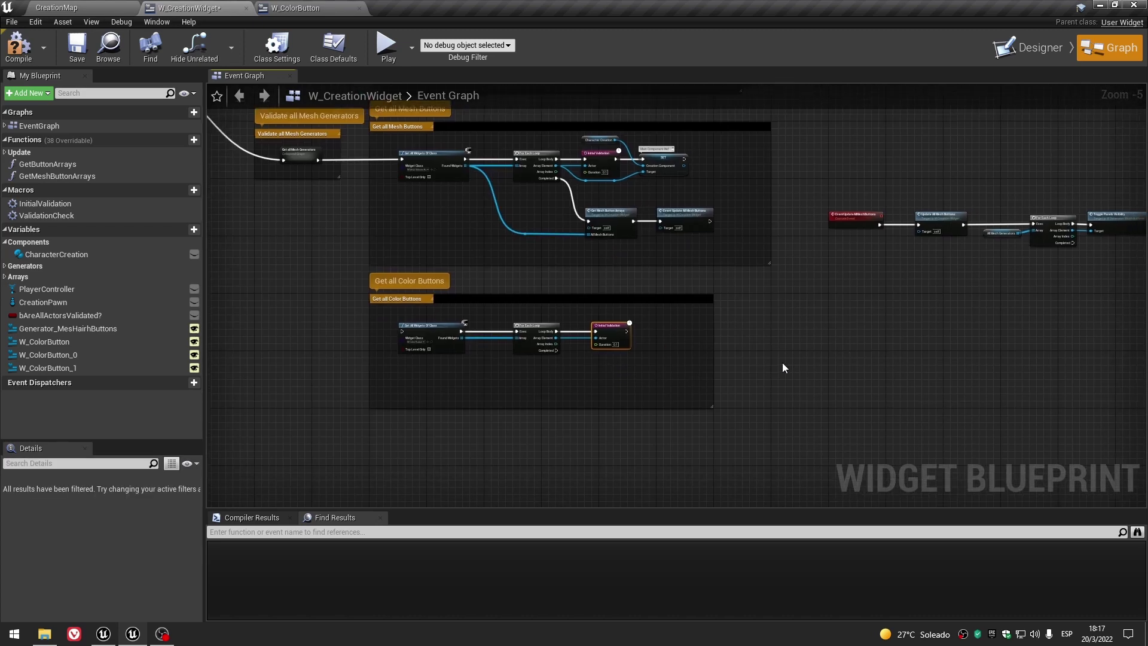
{"action": "left_click", "coordinate": [783, 366]}
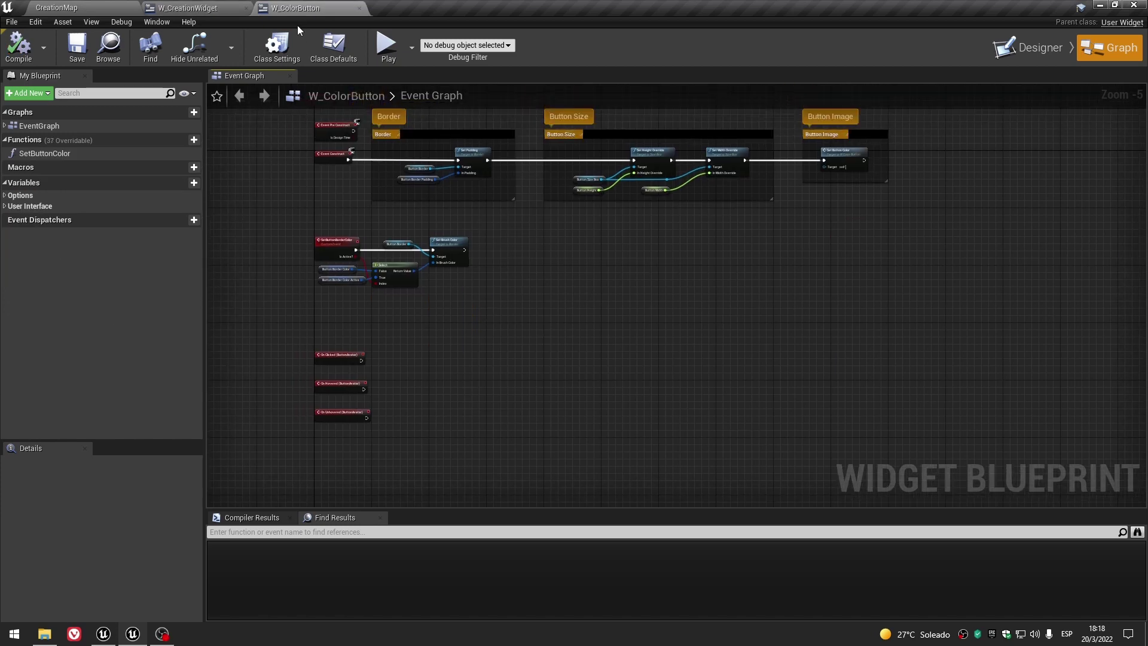
Add a CharacterCreation variable of type BPC Character Creation to W_ColorButton and compile.
{"action": "left_click", "coordinate": [194, 182]}
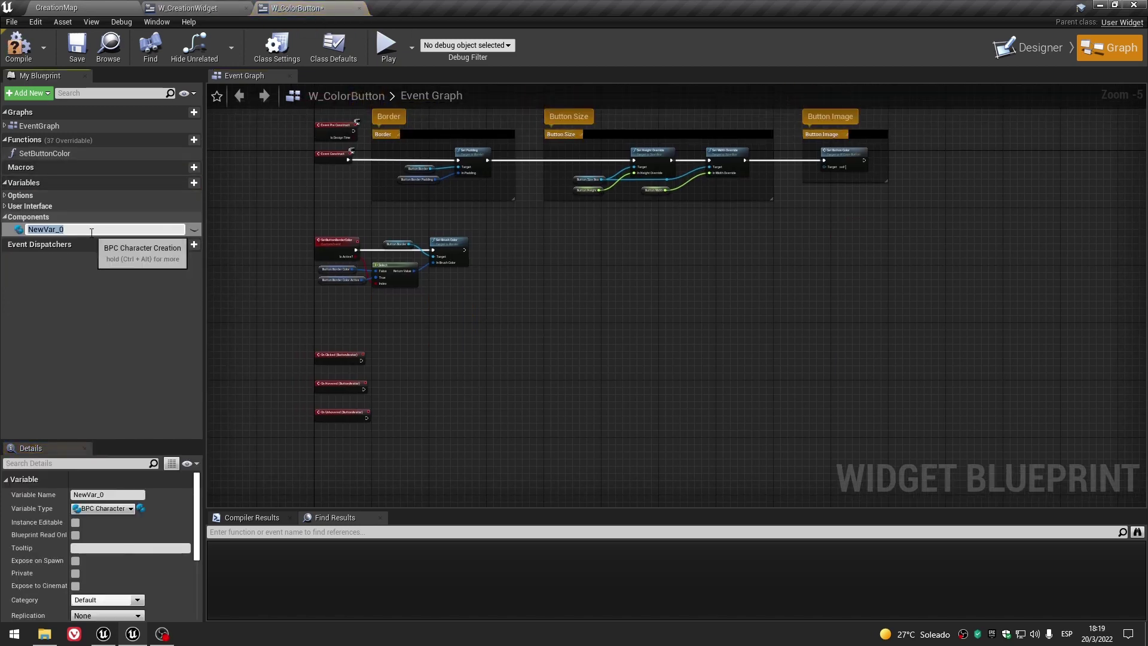
{"action": "left_click", "coordinate": [82, 330]}
{"action": "left_click", "coordinate": [62, 232]}
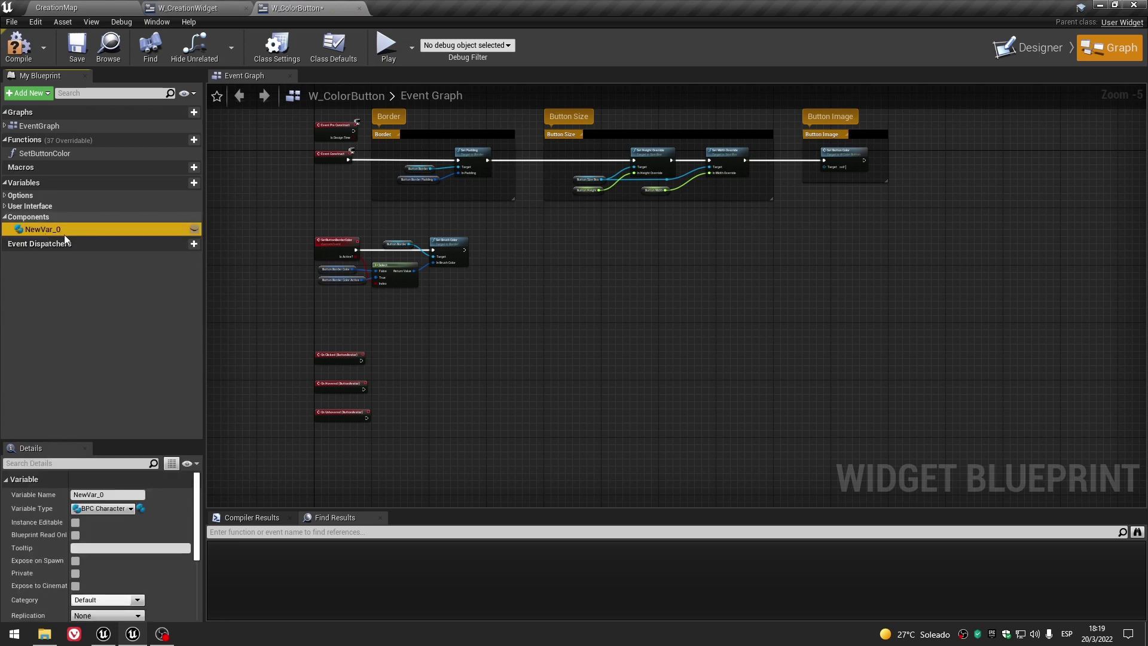
{"action": "double_click", "coordinate": [55, 231]}
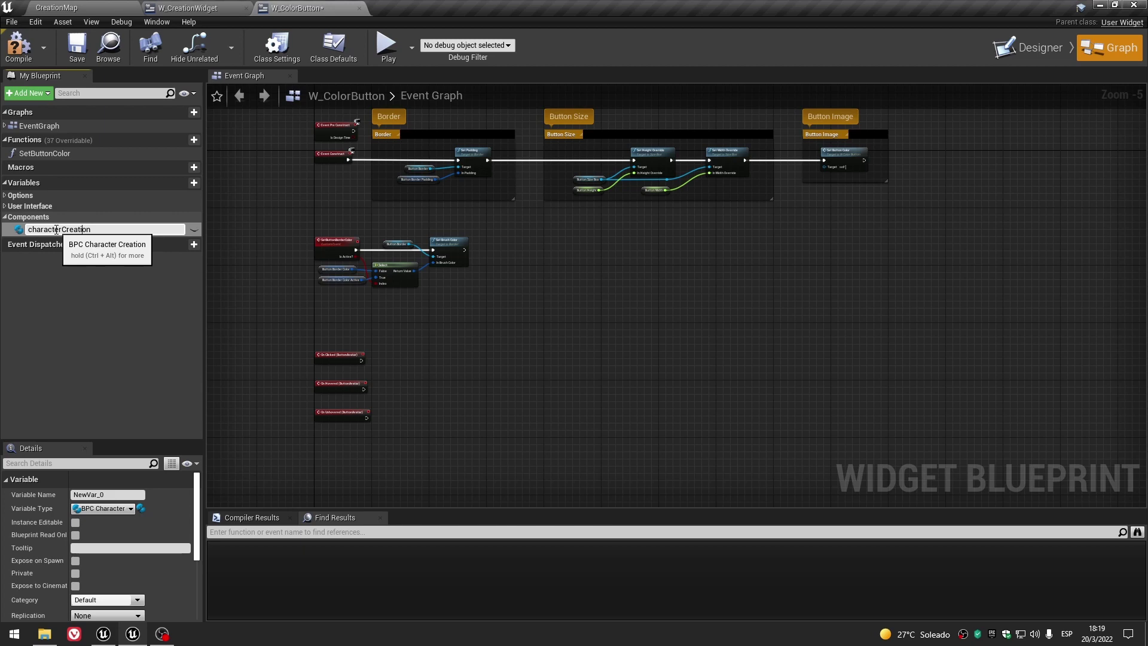
{"action": "key", "text": "Return"}
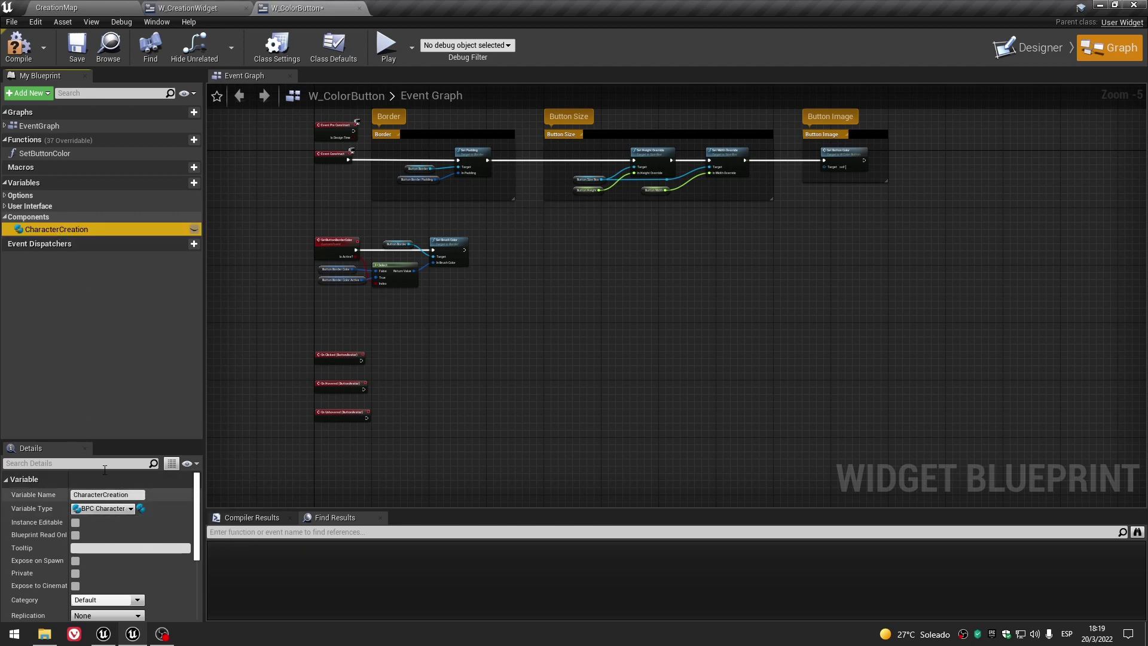
{"action": "left_click", "coordinate": [17, 39]}
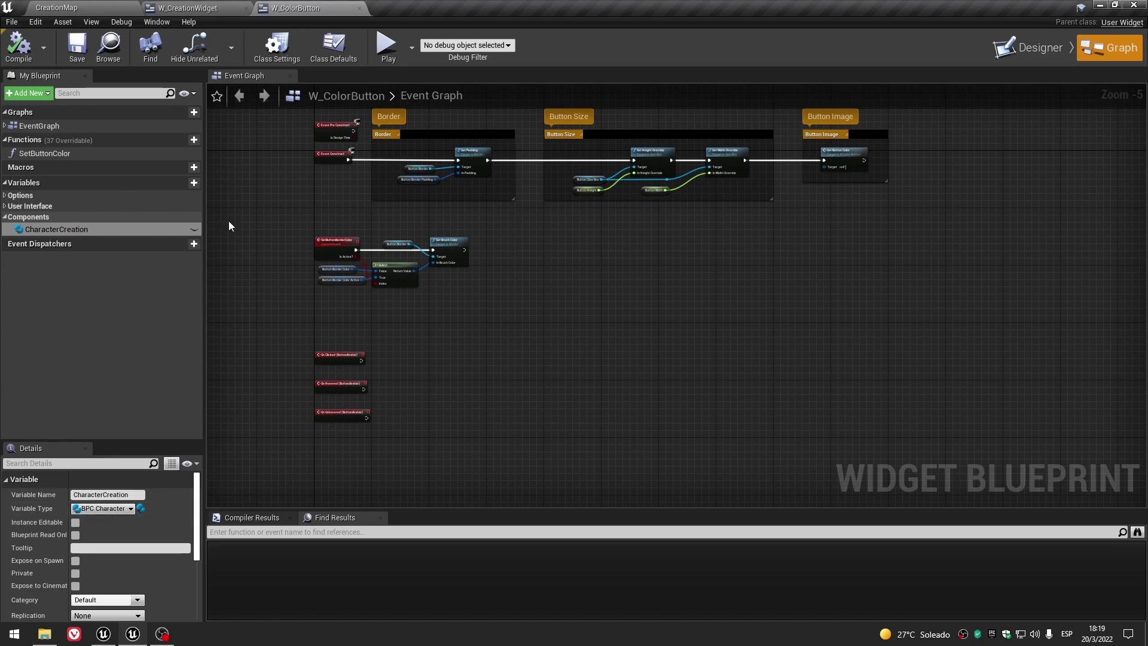
{"action": "left_click", "coordinate": [213, 10]}
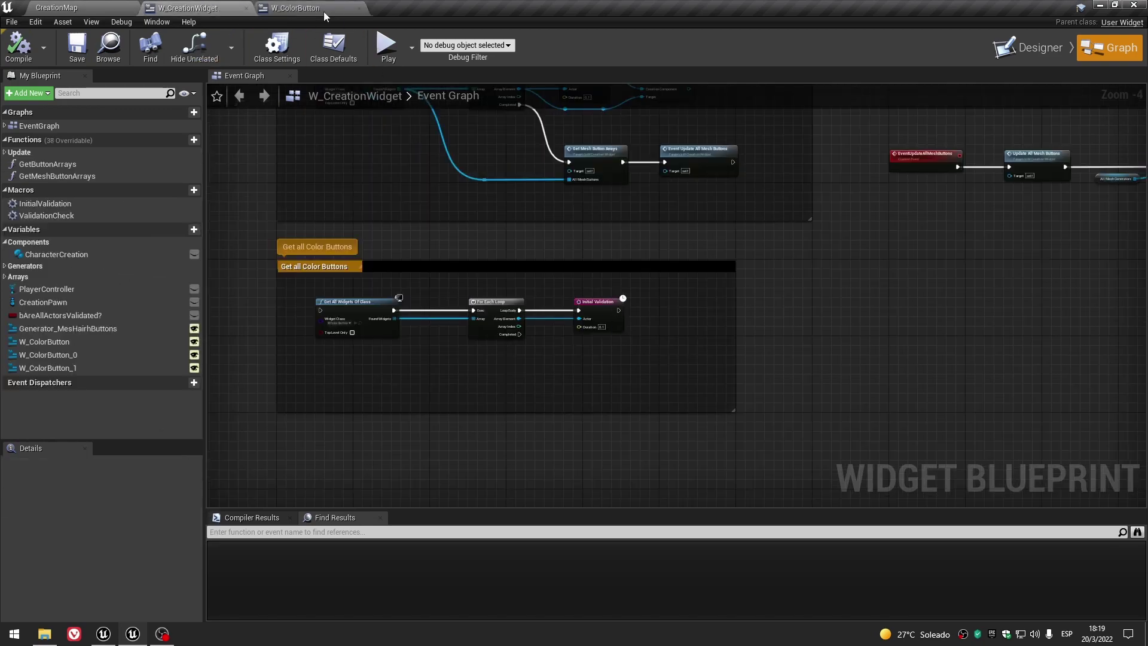
{"action": "left_click", "coordinate": [102, 6]}
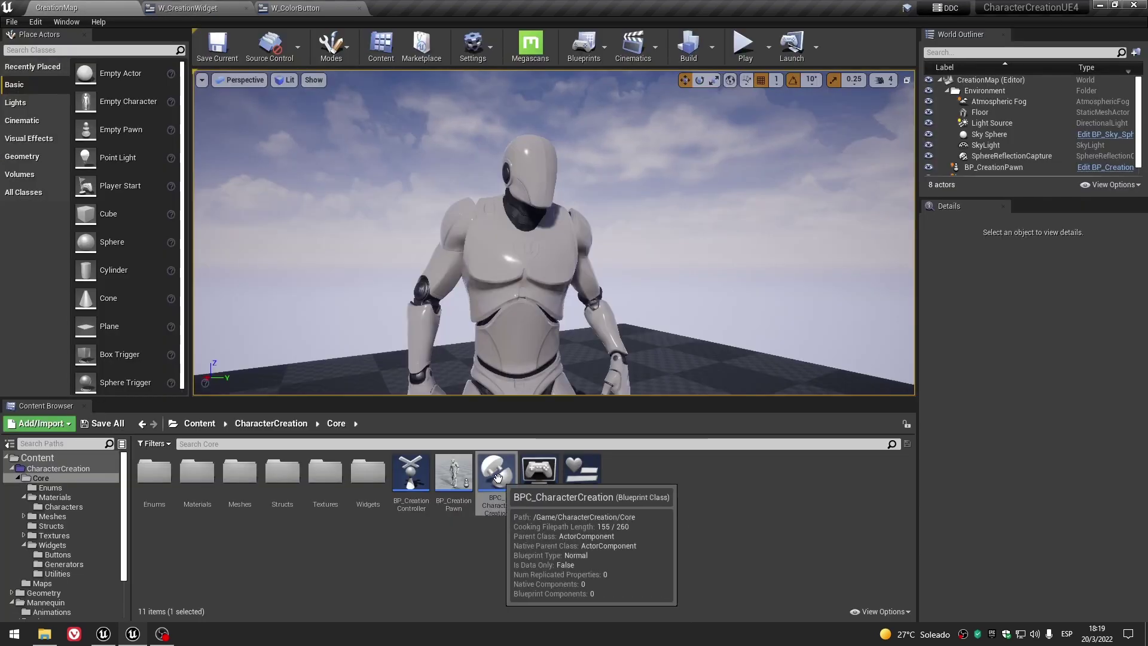
{"action": "double_click", "coordinate": [508, 477]}
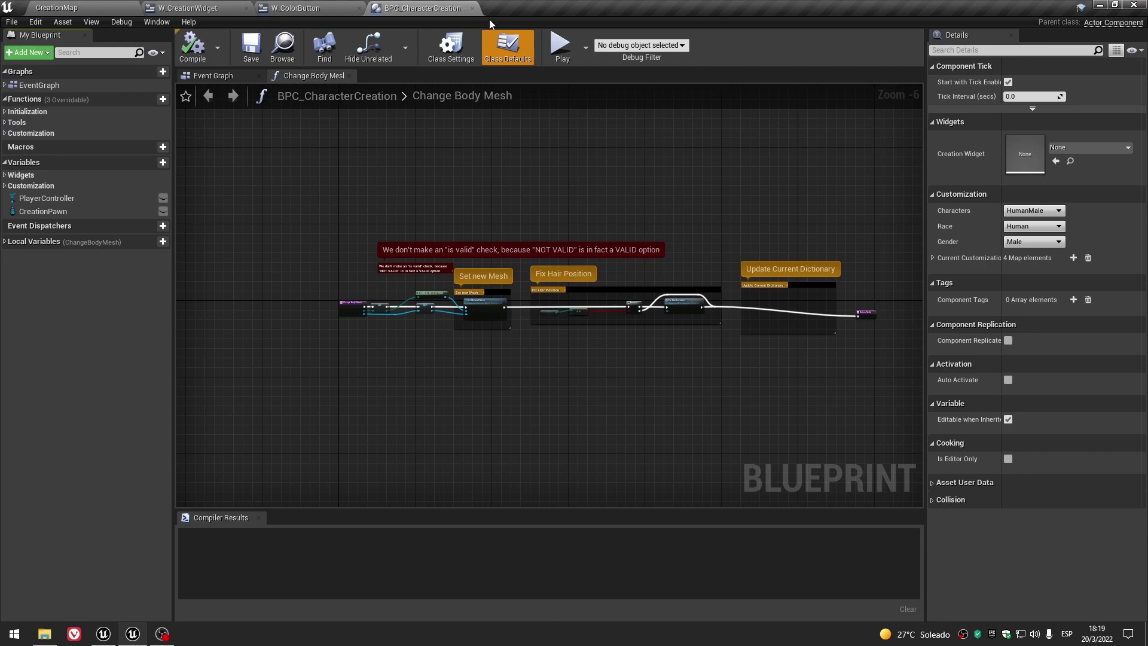
{"action": "left_click", "coordinate": [473, 9]}
{"action": "left_click", "coordinate": [193, 7]}
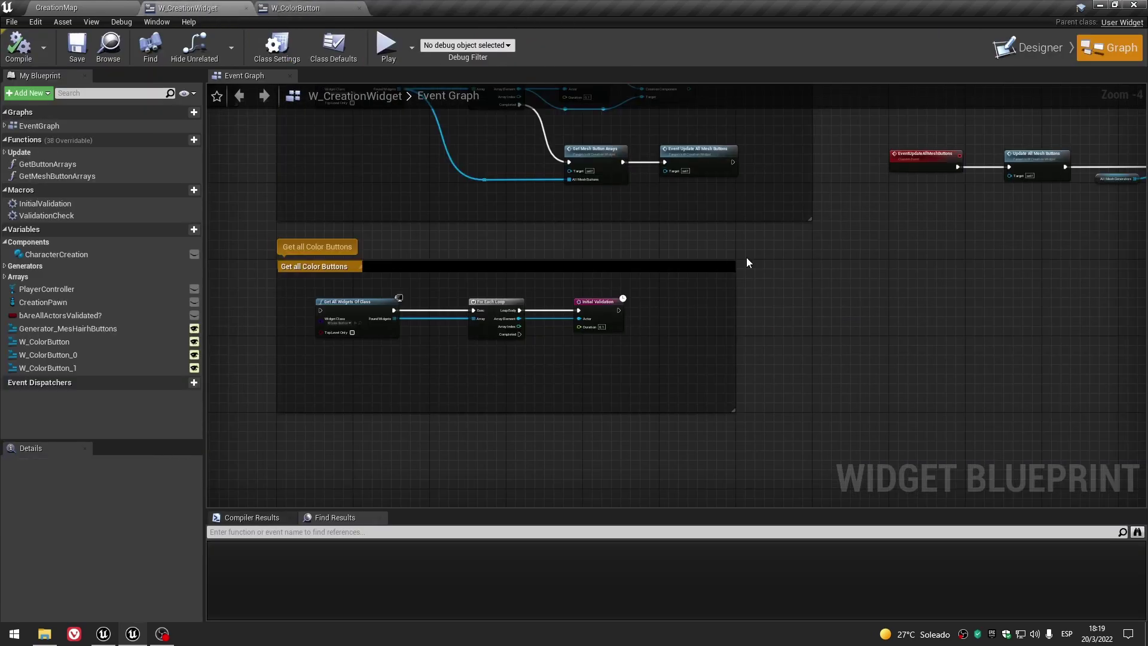
{"action": "scroll", "coordinate": [589, 236], "scroll_direction": "down", "scroll_amount": 4}
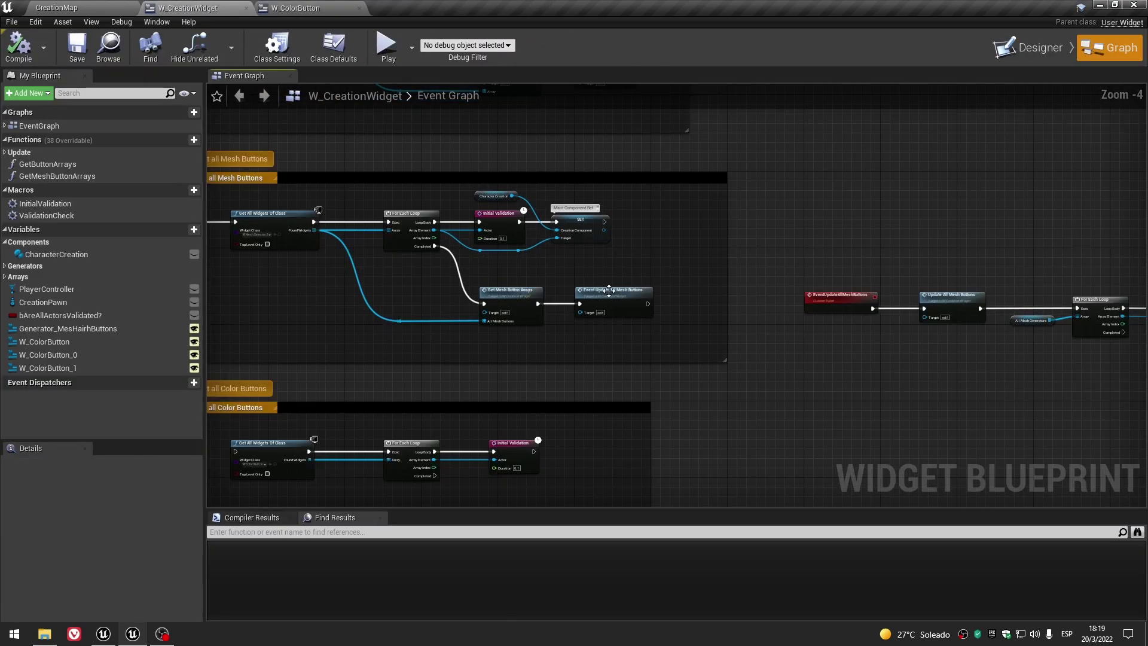
{"action": "right_click_drag", "start_coordinate": [586, 248], "coordinate": [668, 239]}
{"action": "scroll", "coordinate": [495, 323], "scroll_direction": "up", "scroll_amount": 3}
{"action": "left_click_drag", "start_coordinate": [397, 285], "coordinate": [514, 380]}
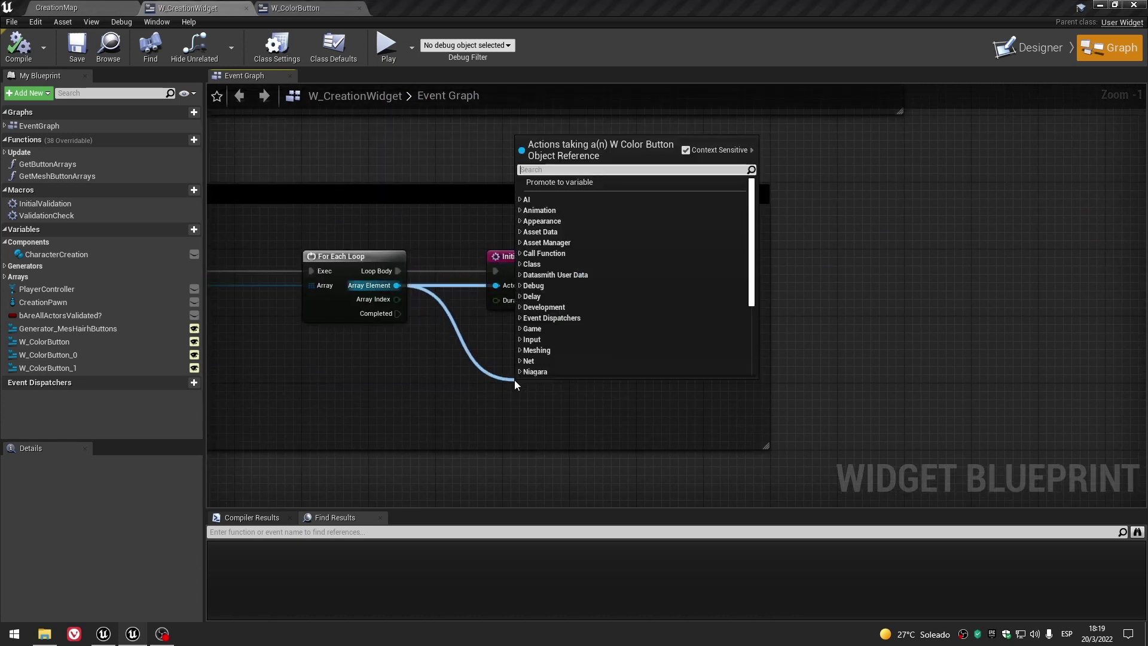
{"action": "type", "text": "set charac"}
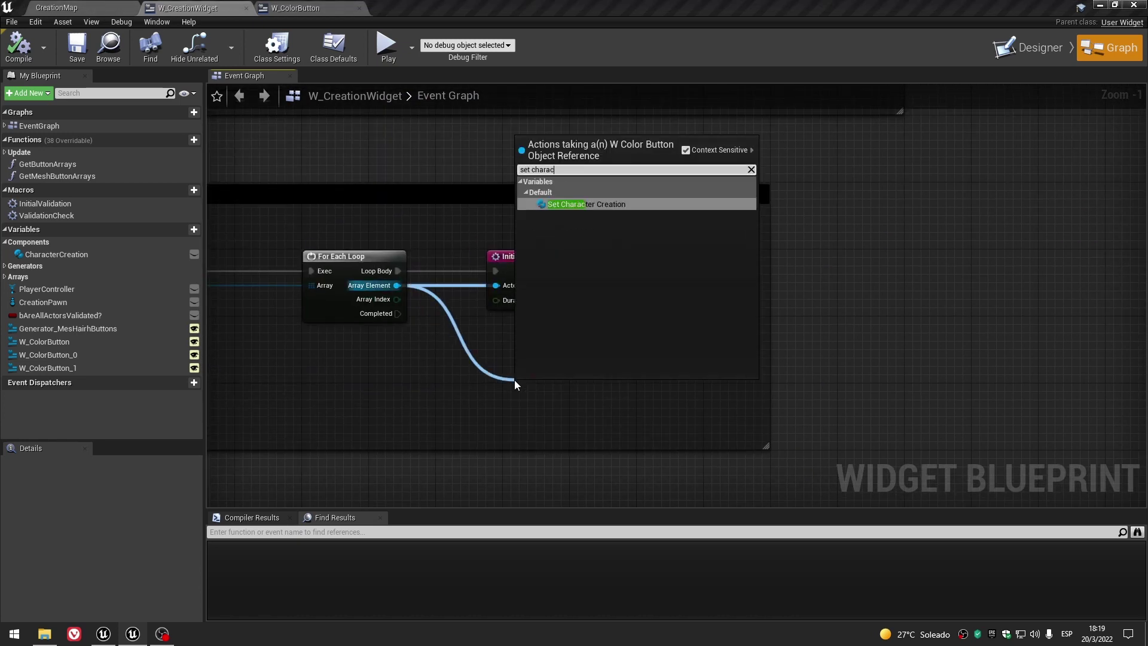
{"action": "left_click", "coordinate": [599, 203]}
{"action": "scroll", "coordinate": [604, 346], "scroll_direction": "up", "scroll_amount": 1}
{"action": "mouse_move", "coordinate": [560, 400]}
{"action": "left_mouse_down"}
{"action": "mouse_move", "coordinate": [722, 287]}
{"action": "mouse_move", "coordinate": [703, 258]}
{"action": "left_mouse_up"}
{"action": "left_click_drag", "start_coordinate": [557, 263], "coordinate": [654, 266]}
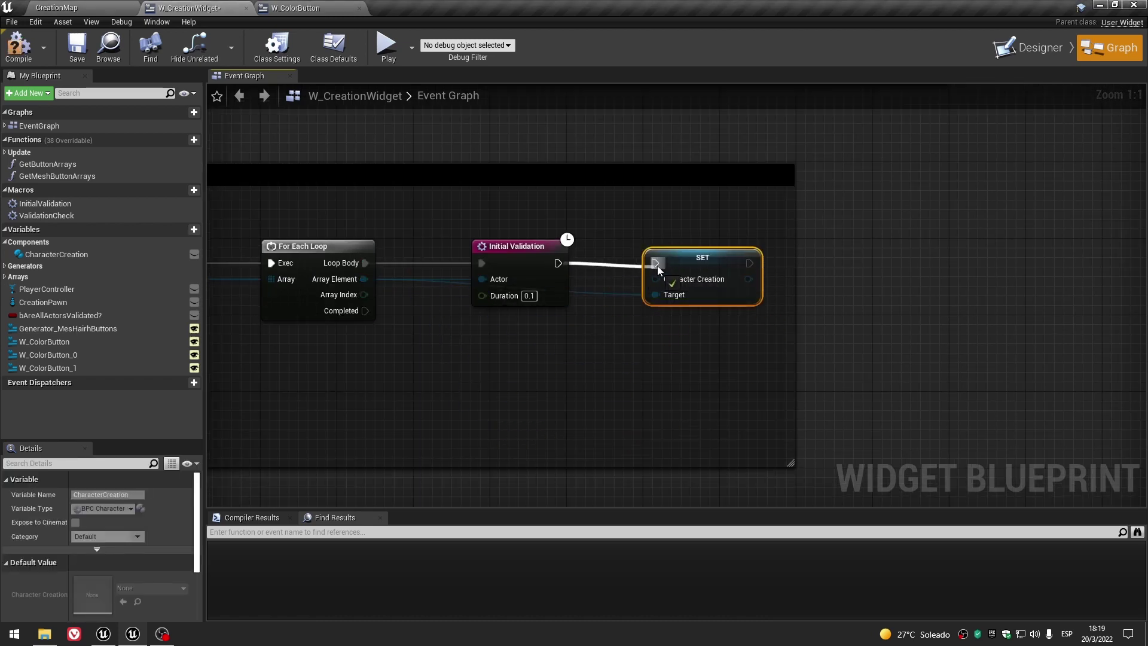
{"action": "double_click", "coordinate": [596, 294]}
{"action": "mouse_move", "coordinate": [596, 294]}
{"action": "left_mouse_down"}
{"action": "mouse_move", "coordinate": [508, 331]}
{"action": "mouse_move", "coordinate": [562, 330]}
{"action": "left_mouse_up"}
{"action": "double_click", "coordinate": [523, 319]}
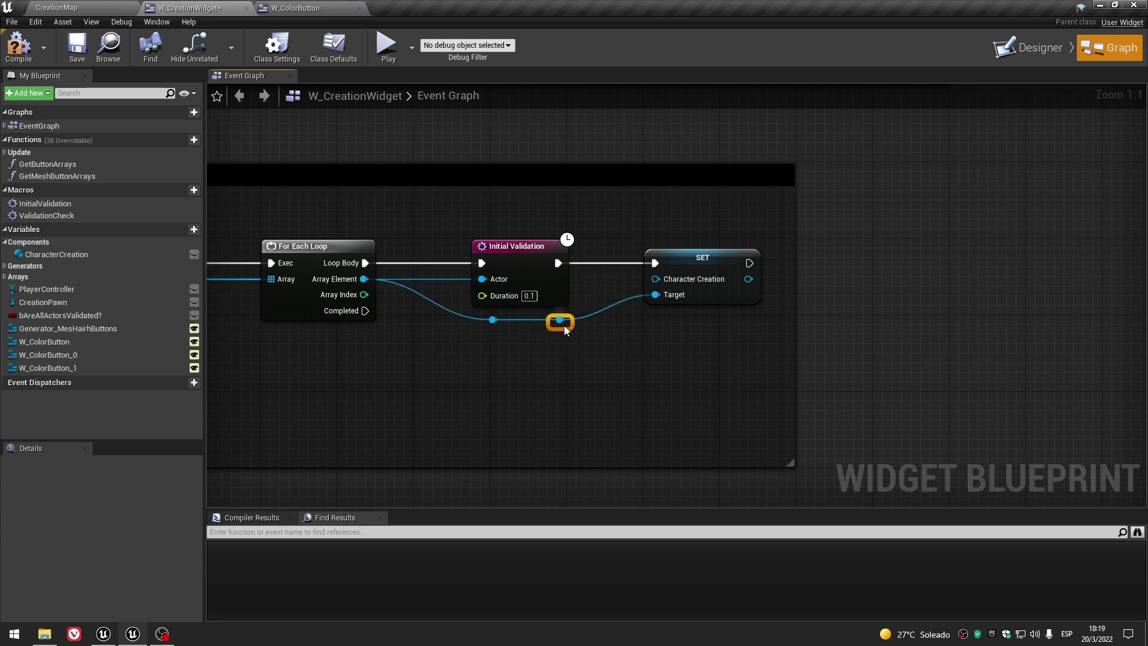
{"action": "left_click_drag", "start_coordinate": [514, 281], "coordinate": [533, 281]}
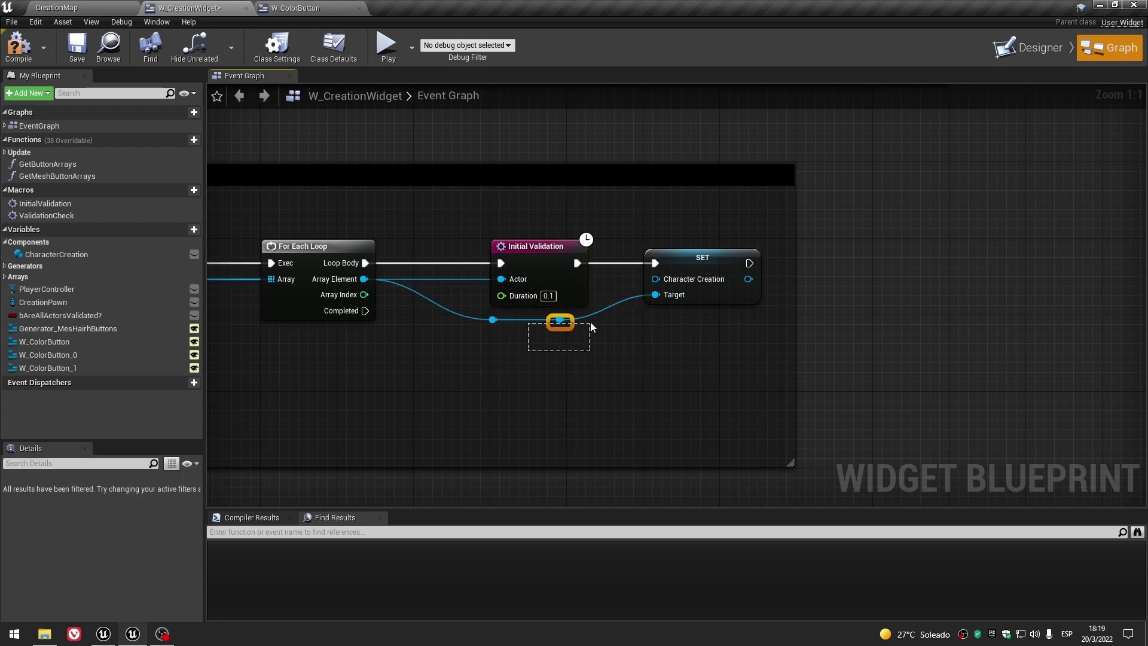
{"action": "left_click_drag", "start_coordinate": [560, 322], "coordinate": [579, 322]}
{"action": "left_click", "coordinate": [593, 355]}
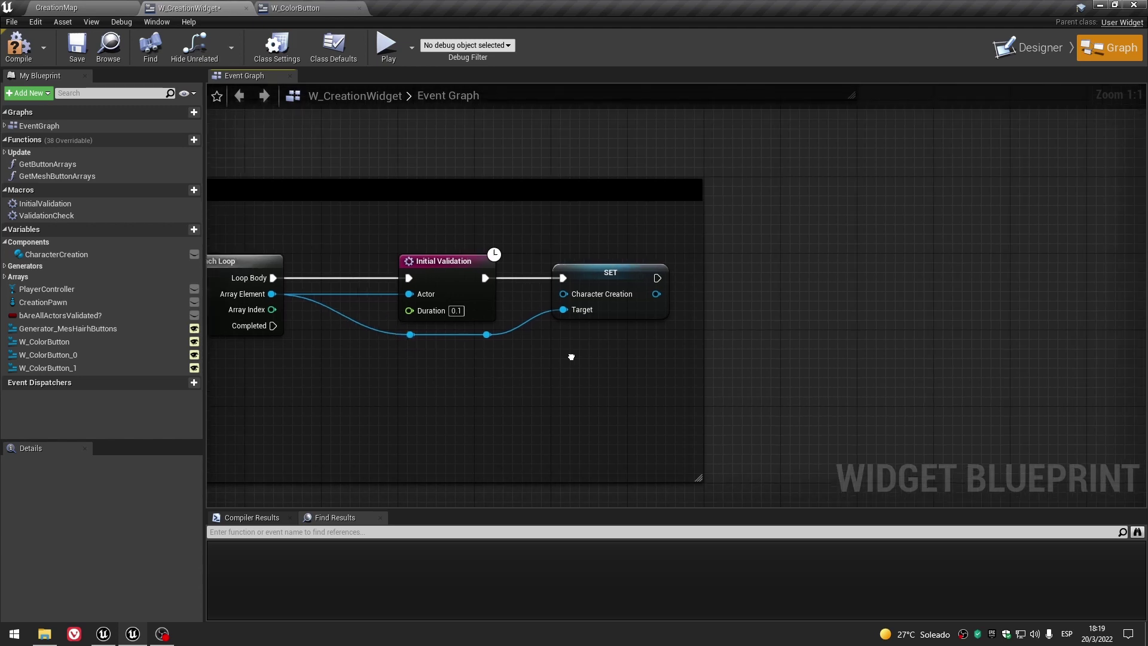
{"action": "right_click_drag", "start_coordinate": [593, 355], "coordinate": [540, 385]}
{"action": "left_click_drag", "start_coordinate": [742, 376], "coordinate": [821, 365]}
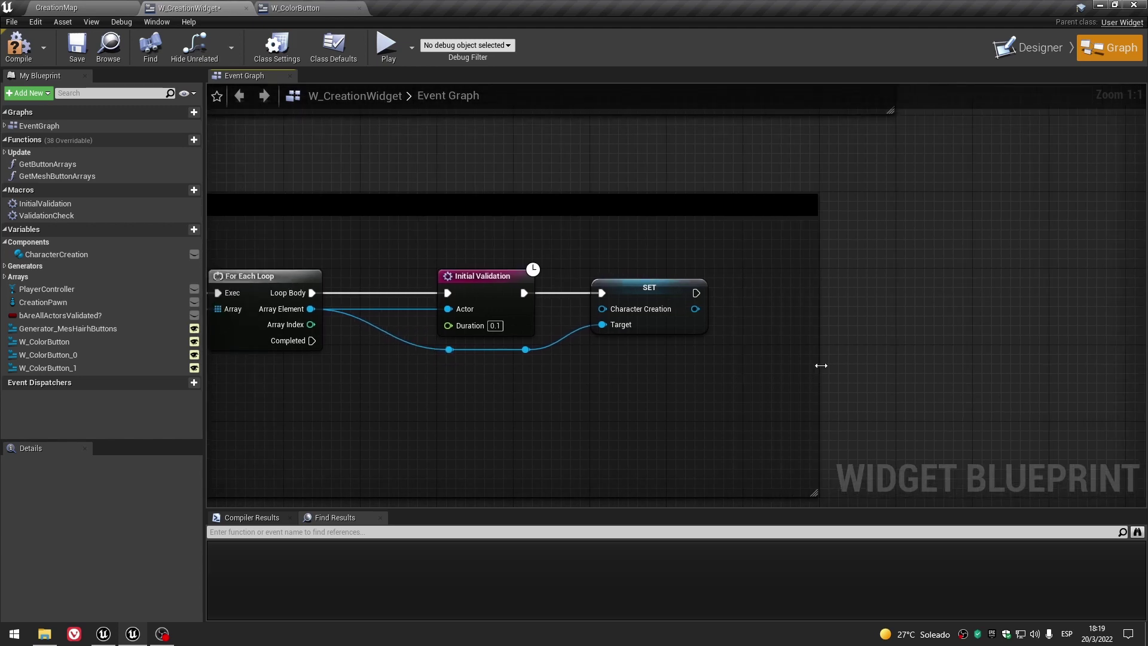
{"action": "mouse_move", "coordinate": [57, 254]}
{"action": "left_mouse_down"}
{"action": "mouse_move", "coordinate": [478, 250]}
{"action": "mouse_move", "coordinate": [601, 308]}
{"action": "left_mouse_up"}
{"action": "left_click", "coordinate": [479, 249]}
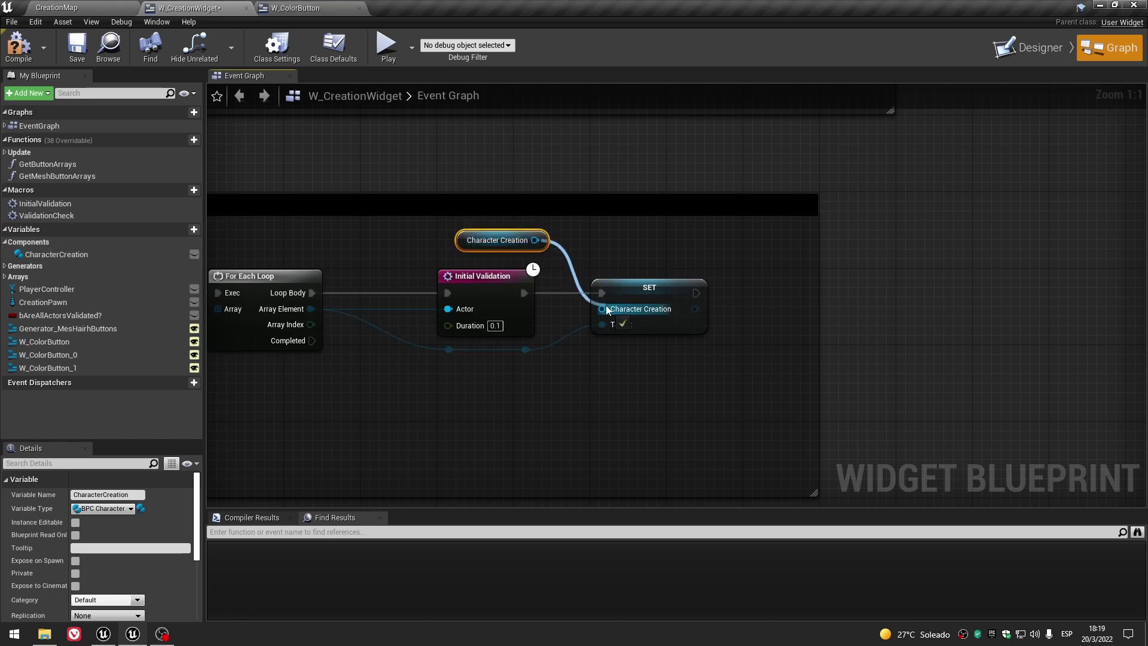
{"action": "scroll", "coordinate": [469, 244], "scroll_direction": "down", "scroll_amount": 2}
{"action": "scroll", "coordinate": [469, 243], "scroll_direction": "down", "scroll_amount": 5}
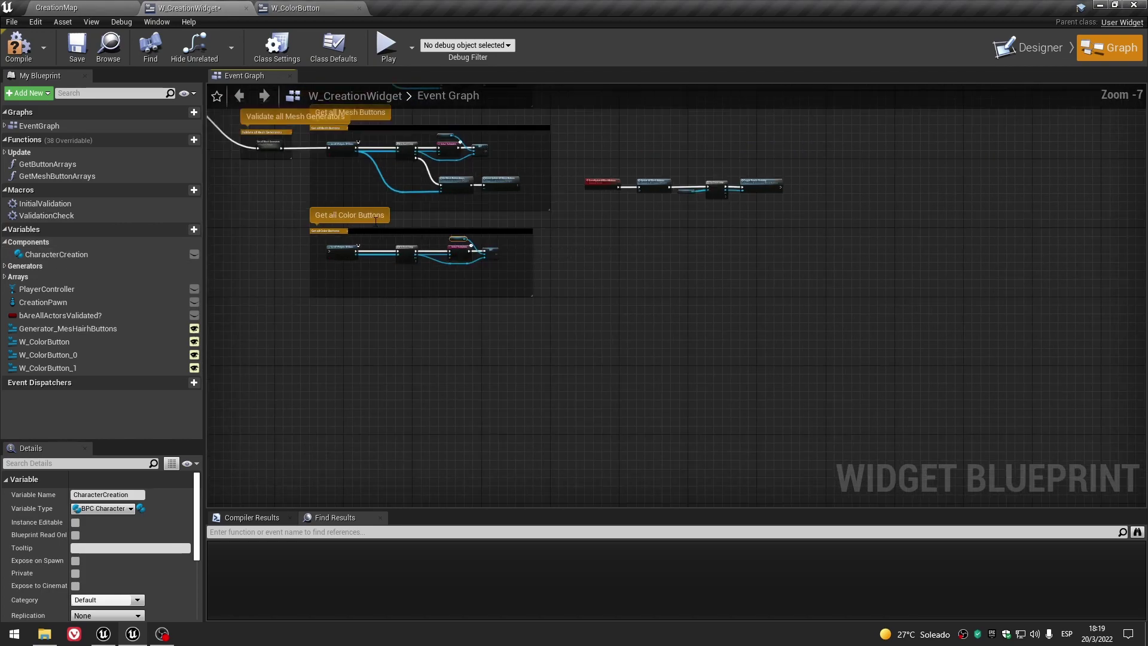
{"action": "scroll", "coordinate": [642, 418], "scroll_direction": "up", "scroll_amount": 2}
{"action": "scroll", "coordinate": [652, 358], "scroll_direction": "up", "scroll_amount": 3}
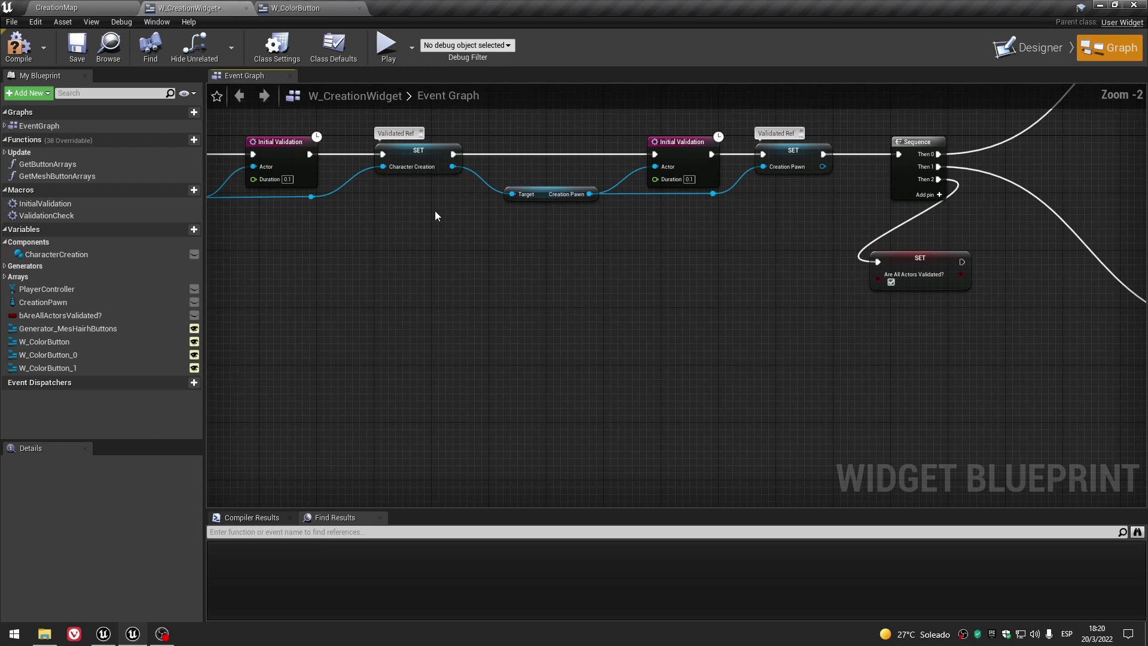
{"action": "scroll", "coordinate": [658, 251], "scroll_direction": "up", "scroll_amount": 1}
{"action": "scroll", "coordinate": [688, 358], "scroll_direction": "down", "scroll_amount": 5}
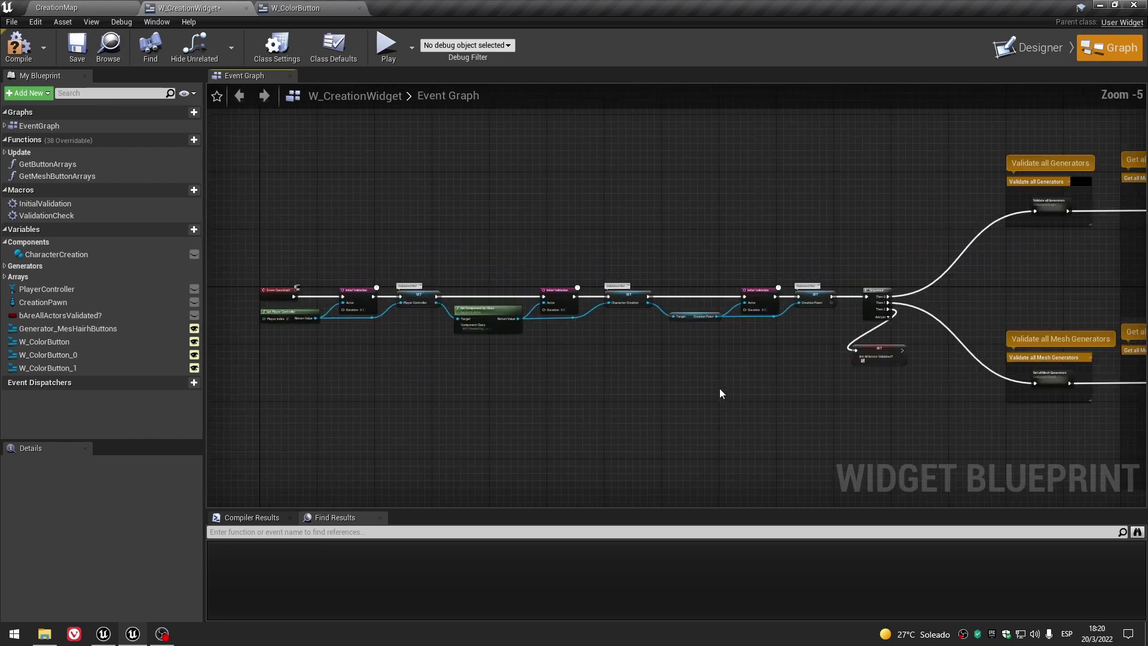
{"action": "scroll", "coordinate": [530, 339], "scroll_direction": "up", "scroll_amount": 2}
{"action": "scroll", "coordinate": [530, 345], "scroll_direction": "up", "scroll_amount": 5}
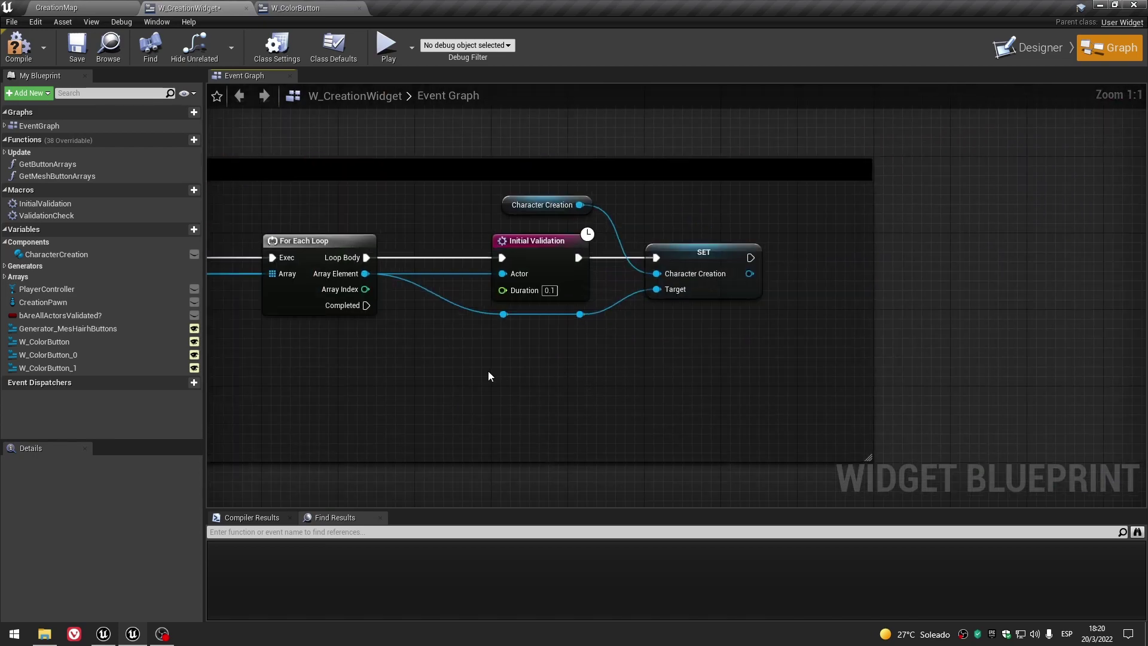
{"action": "scroll", "coordinate": [488, 375], "scroll_direction": "down", "scroll_amount": 4}
{"action": "right_click_drag", "start_coordinate": [503, 372], "coordinate": [1001, 575]}
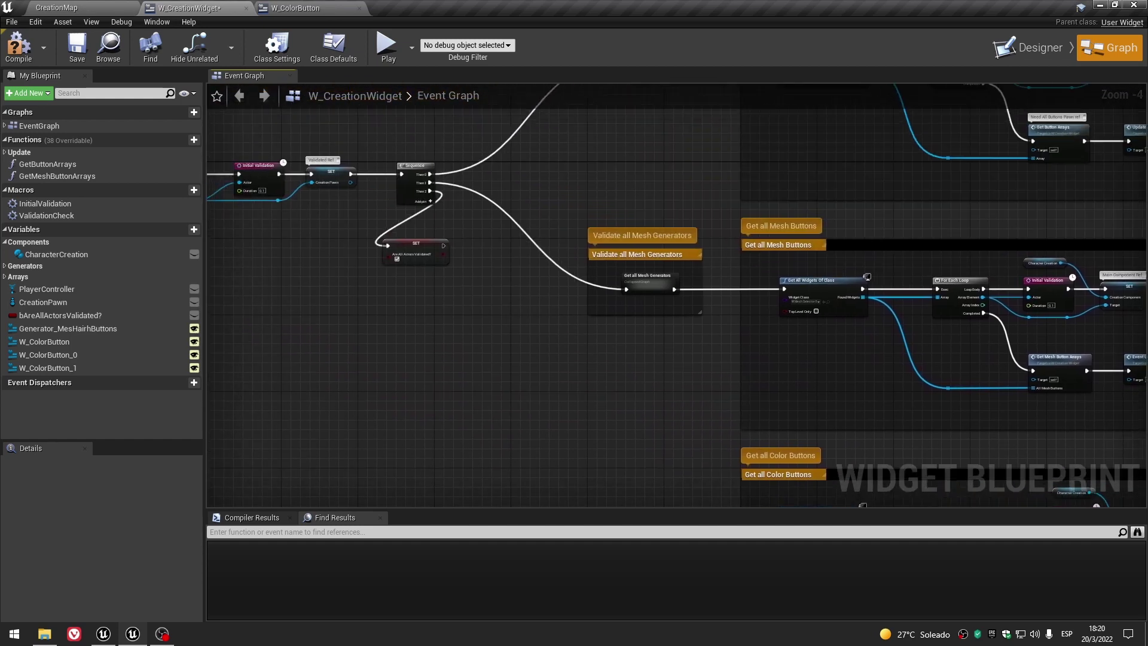
{"action": "scroll", "coordinate": [398, 231], "scroll_direction": "up", "scroll_amount": 3}
{"action": "scroll", "coordinate": [486, 250], "scroll_direction": "up", "scroll_amount": 1}
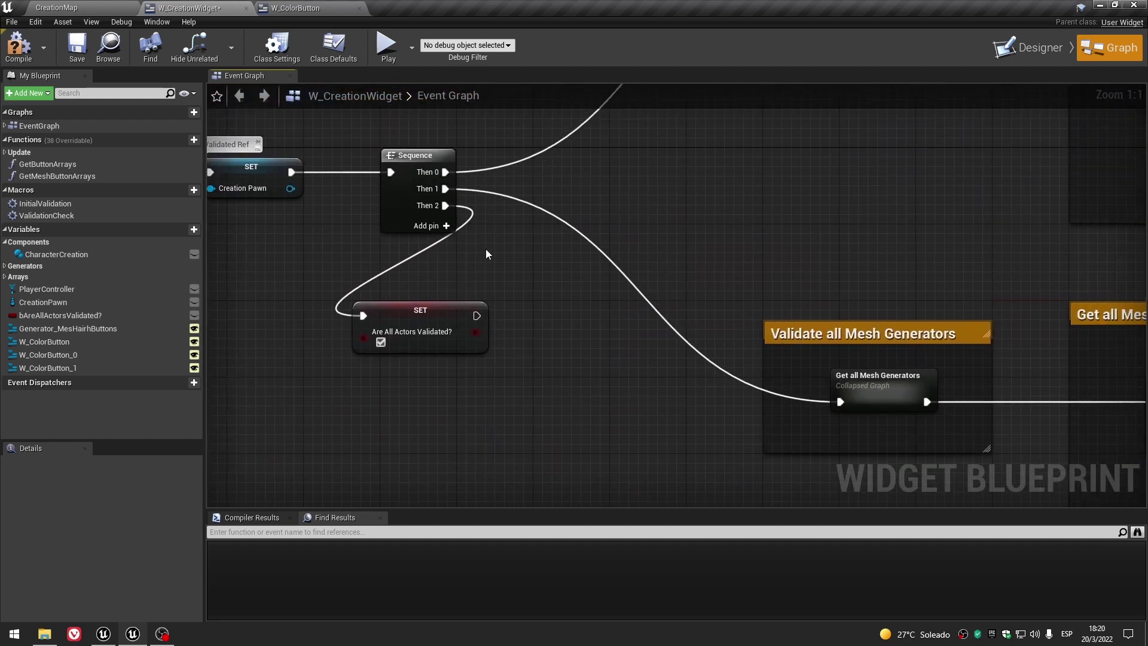
{"action": "left_click", "coordinate": [446, 226]}
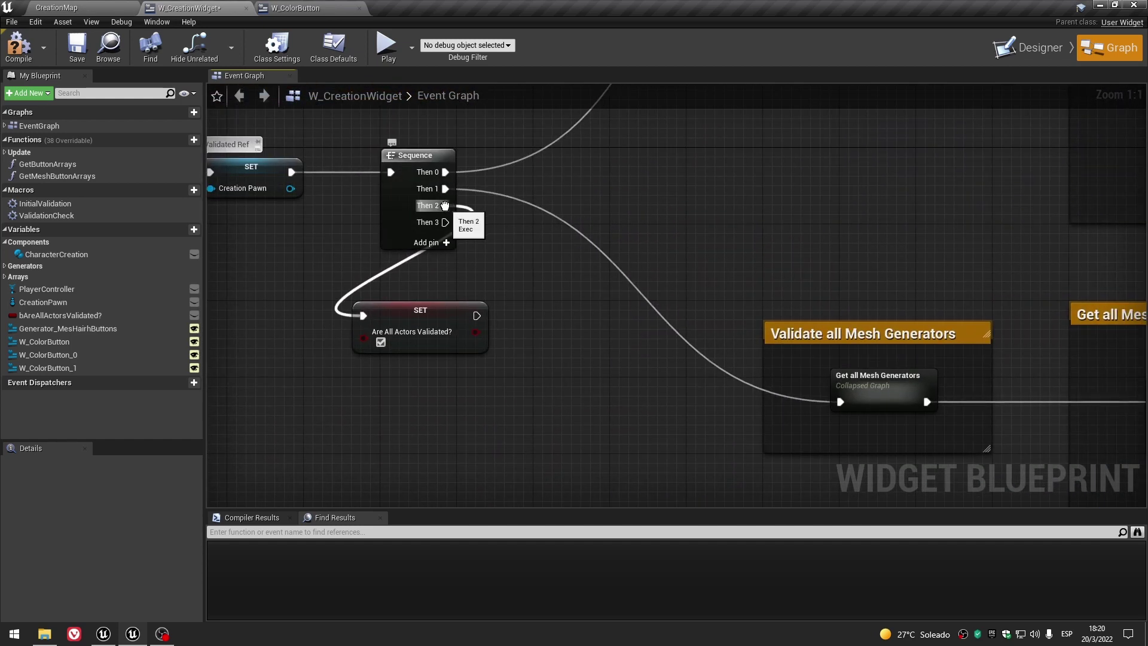
Wire Sequence Then 2 into the Get all Color Buttons group, move it left, and compile.
{"action": "scroll", "coordinate": [445, 205], "scroll_direction": "down", "scroll_amount": 1}
{"action": "left_click_drag", "start_coordinate": [446, 206], "coordinate": [1066, 398]}
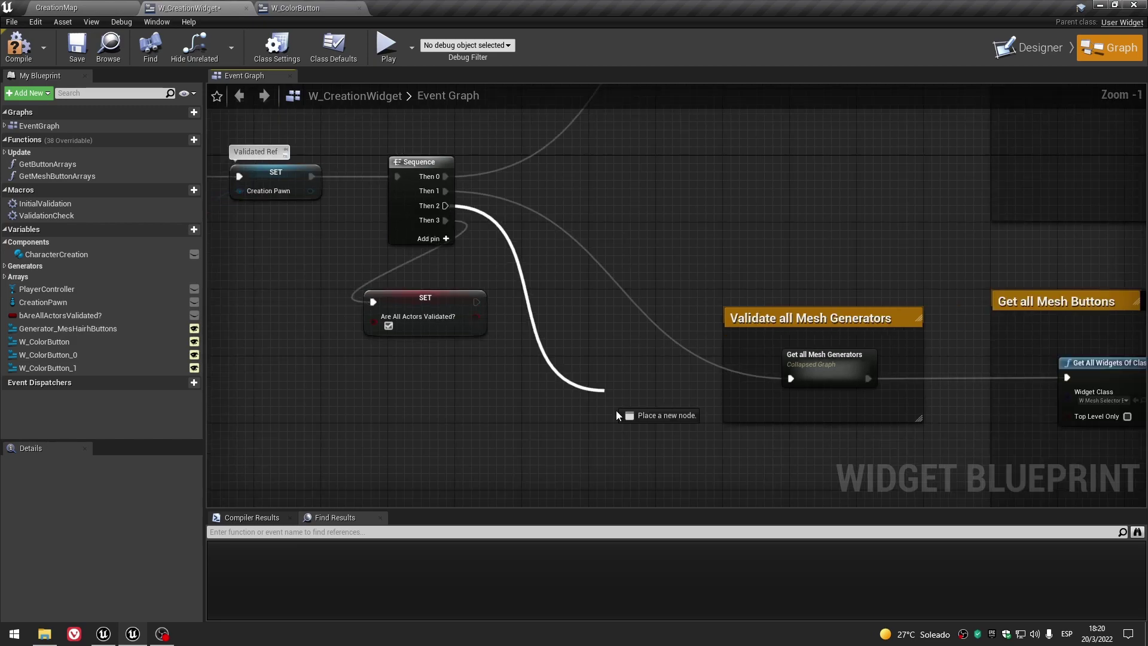
{"action": "scroll", "coordinate": [802, 421], "scroll_direction": "down", "scroll_amount": 3}
{"action": "left_click", "coordinate": [738, 351]}
{"action": "scroll", "coordinate": [719, 338], "scroll_direction": "up", "scroll_amount": 2}
{"action": "left_click_drag", "start_coordinate": [719, 337], "coordinate": [387, 258]}
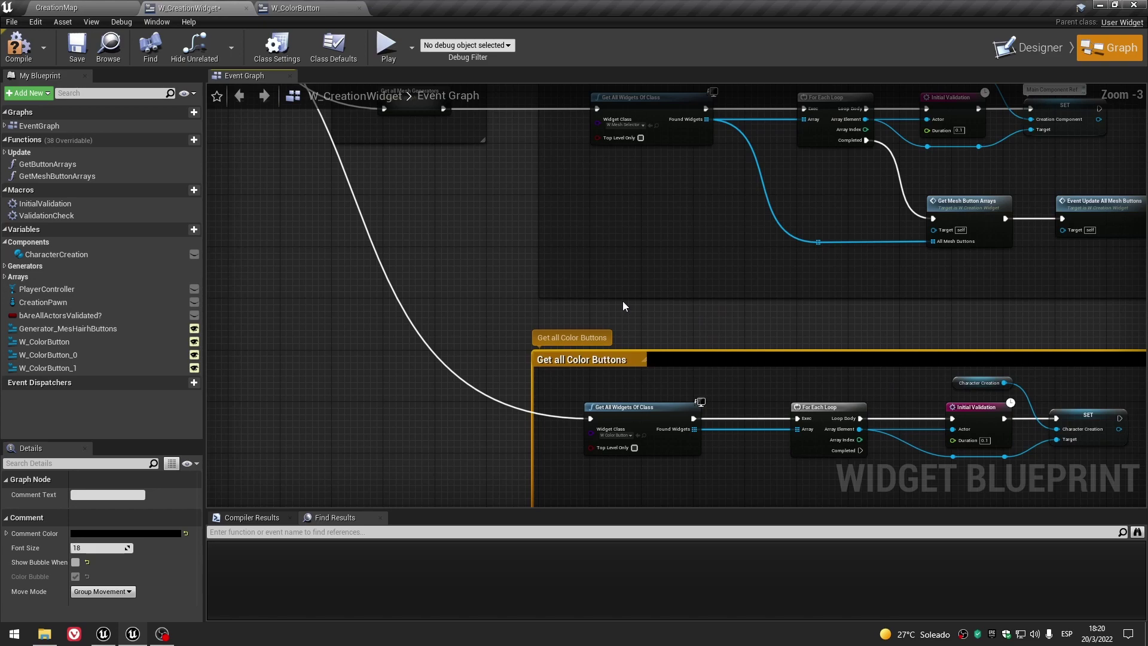
{"action": "left_click", "coordinate": [386, 253]}
{"action": "scroll", "coordinate": [386, 253], "scroll_direction": "down", "scroll_amount": 2}
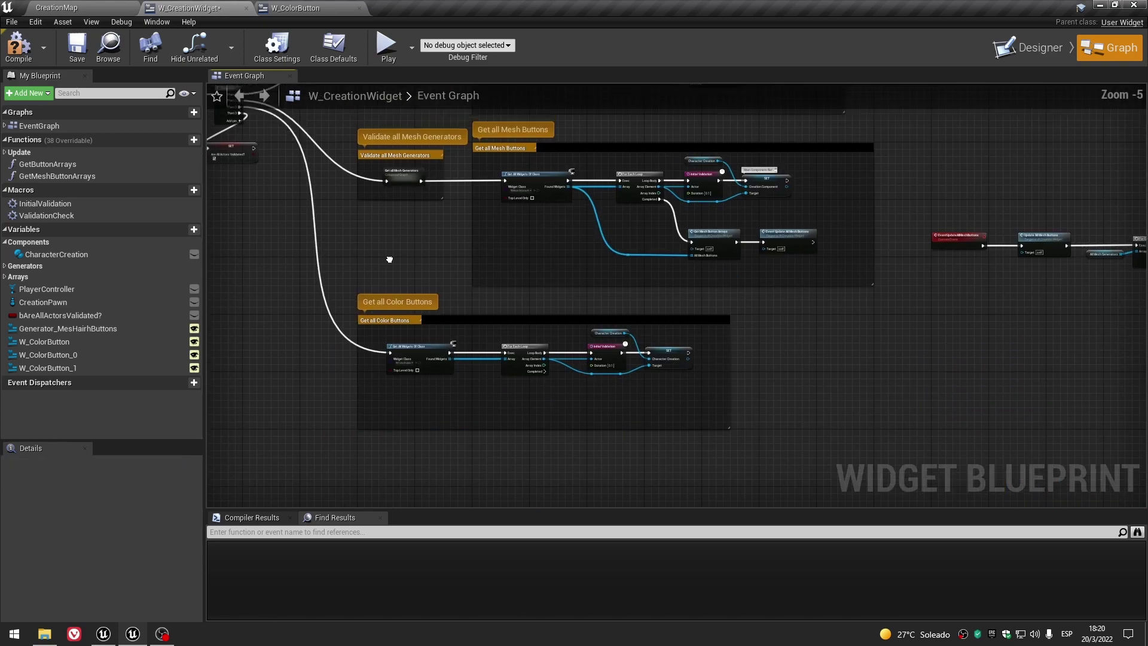
{"action": "scroll", "coordinate": [455, 314], "scroll_direction": "up", "scroll_amount": 4}
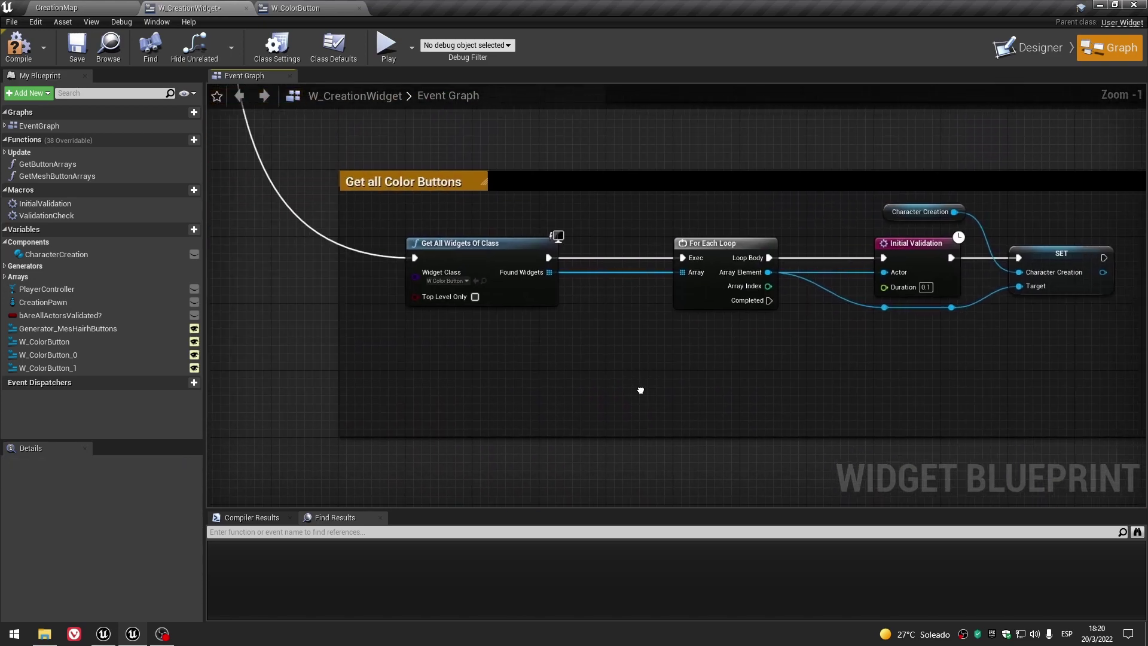
{"action": "left_click", "coordinate": [30, 52]}
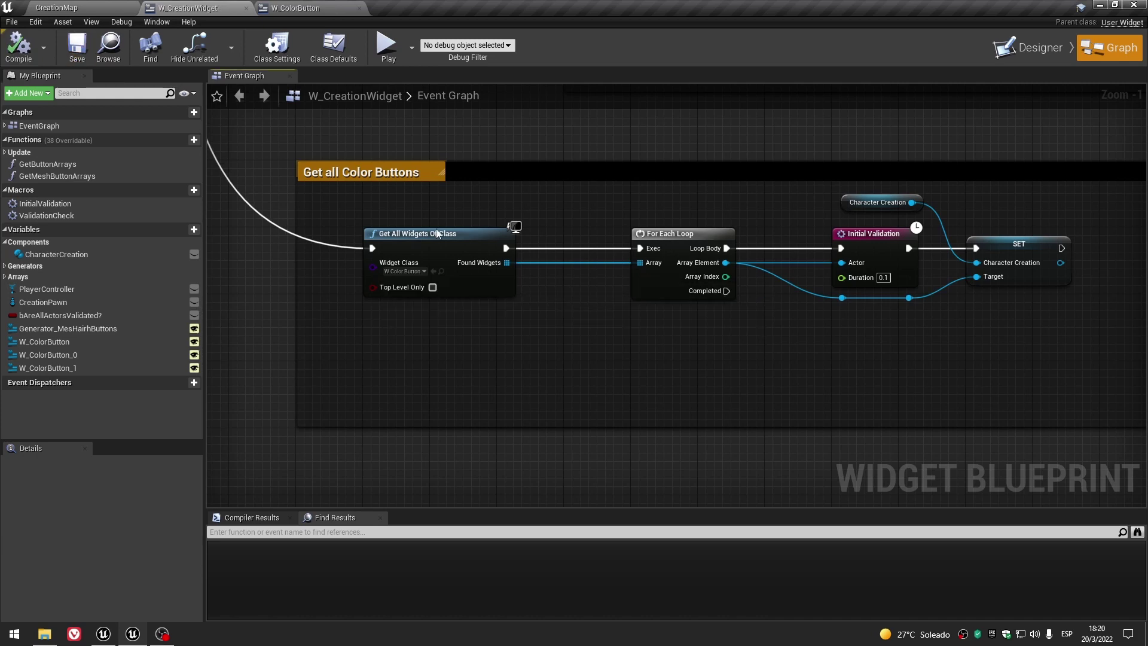
Tidy the Character Creation getter beside the colour button loop nodes.
{"action": "right_click_drag", "start_coordinate": [817, 379], "coordinate": [568, 404]}
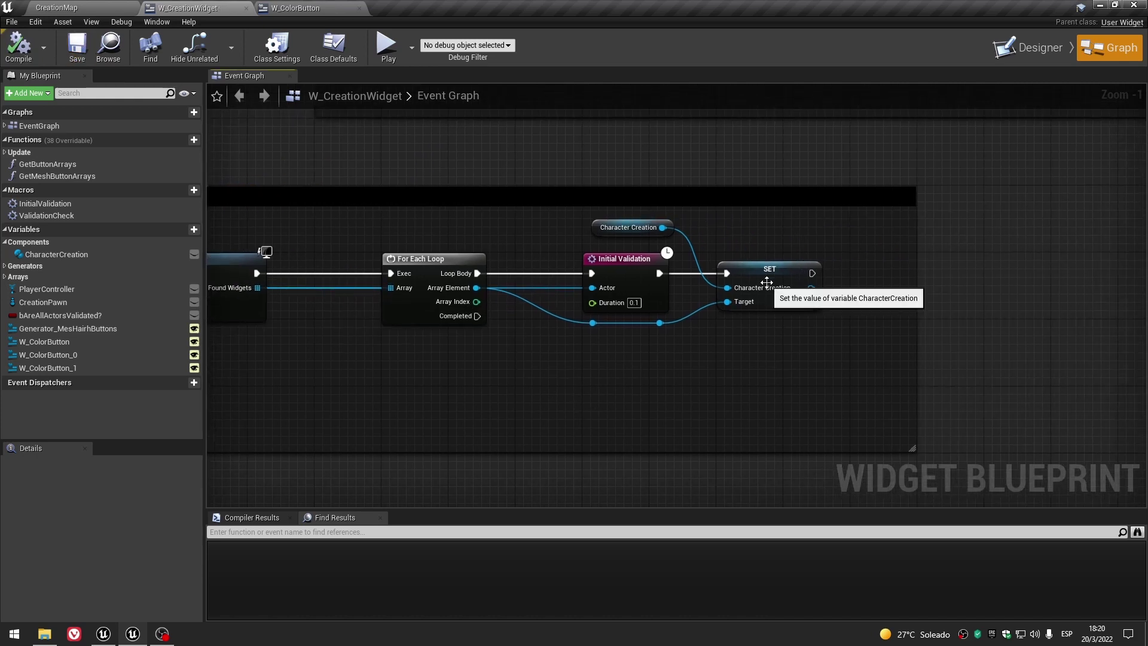
{"action": "left_click_drag", "start_coordinate": [603, 227], "coordinate": [592, 235]}
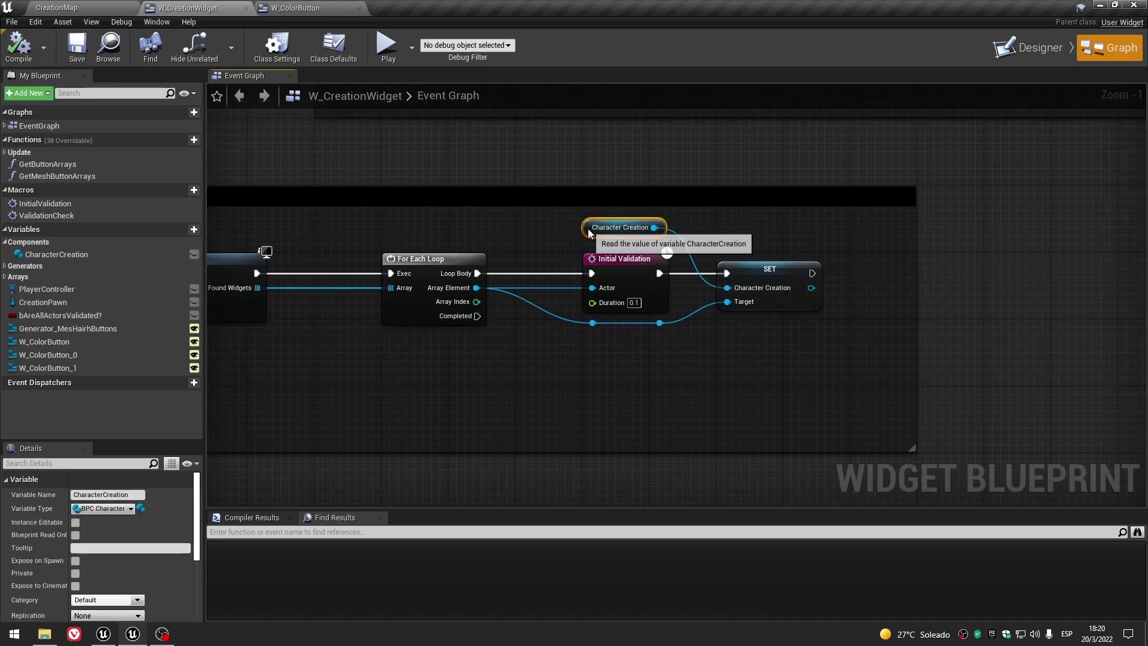
{"action": "left_click", "coordinate": [534, 241]}
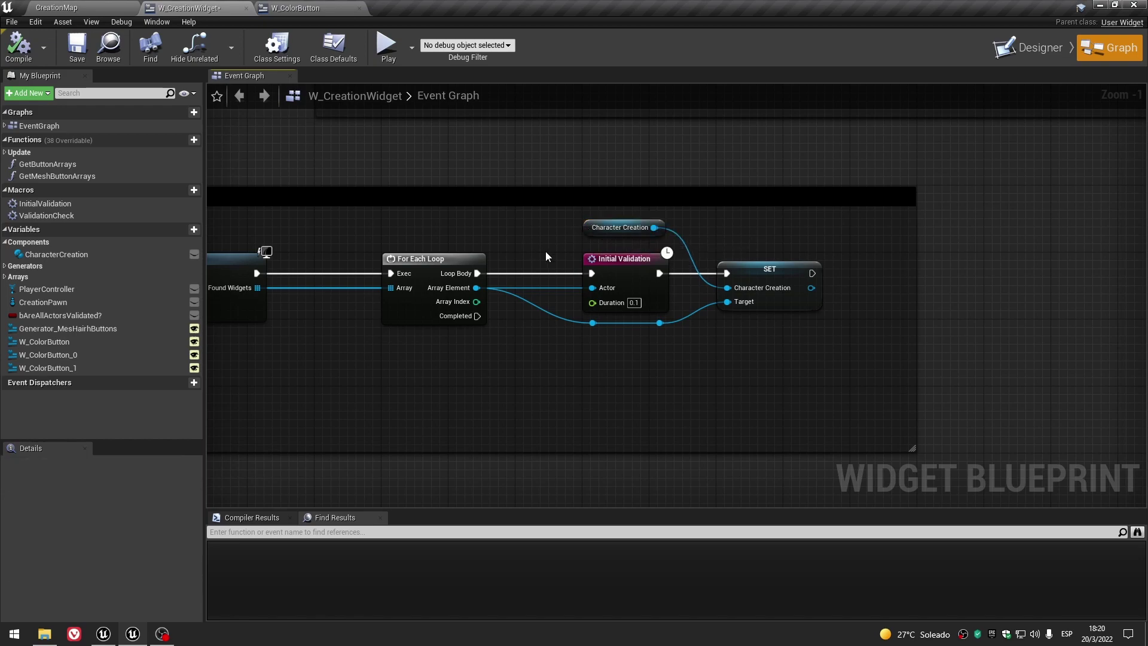
{"action": "scroll", "coordinate": [541, 248], "scroll_direction": "down", "scroll_amount": 3}
{"action": "left_click", "coordinate": [326, 7]}
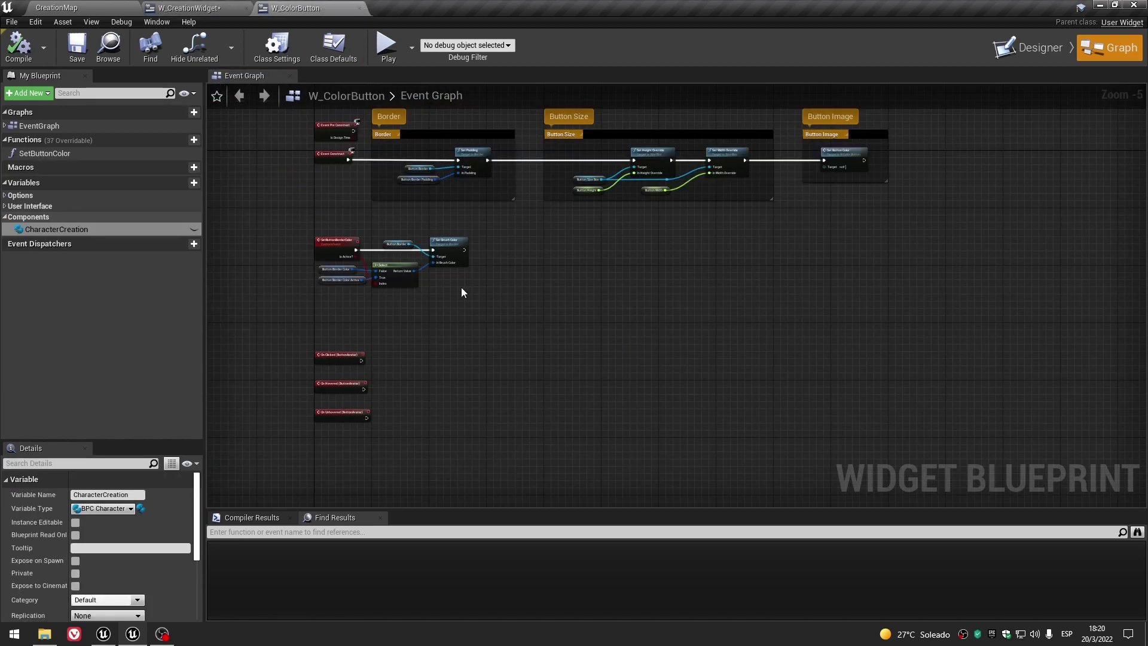
Review the Get all Color Buttons group in W_CreationWidget's event graph.
{"action": "left_click", "coordinate": [182, 8]}
{"action": "scroll", "coordinate": [818, 225], "scroll_direction": "down", "scroll_amount": 2}
{"action": "mouse_move", "coordinate": [819, 224]}
{"action": "right_mouse_down"}
{"action": "mouse_move", "coordinate": [512, 300]}
{"action": "mouse_move", "coordinate": [807, 300]}
{"action": "right_mouse_up"}
{"action": "scroll", "coordinate": [807, 300], "scroll_direction": "up", "scroll_amount": 4}
{"action": "right_click_drag", "start_coordinate": [635, 323], "coordinate": [739, 356]}
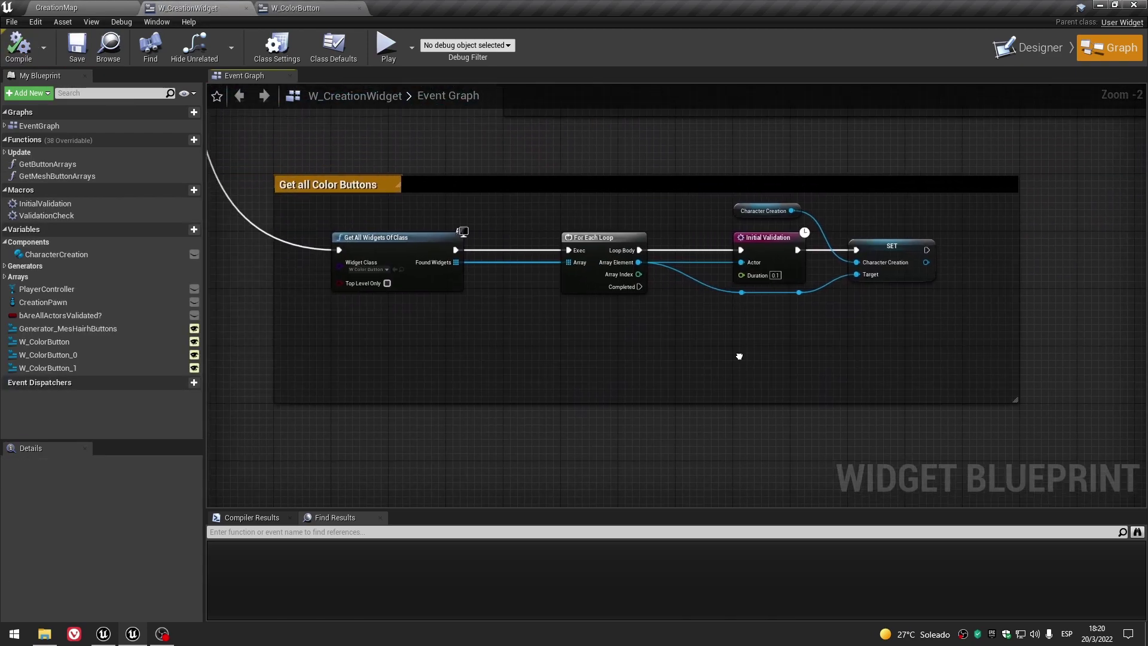
{"action": "right_click_drag", "start_coordinate": [400, 146], "coordinate": [415, 199]}
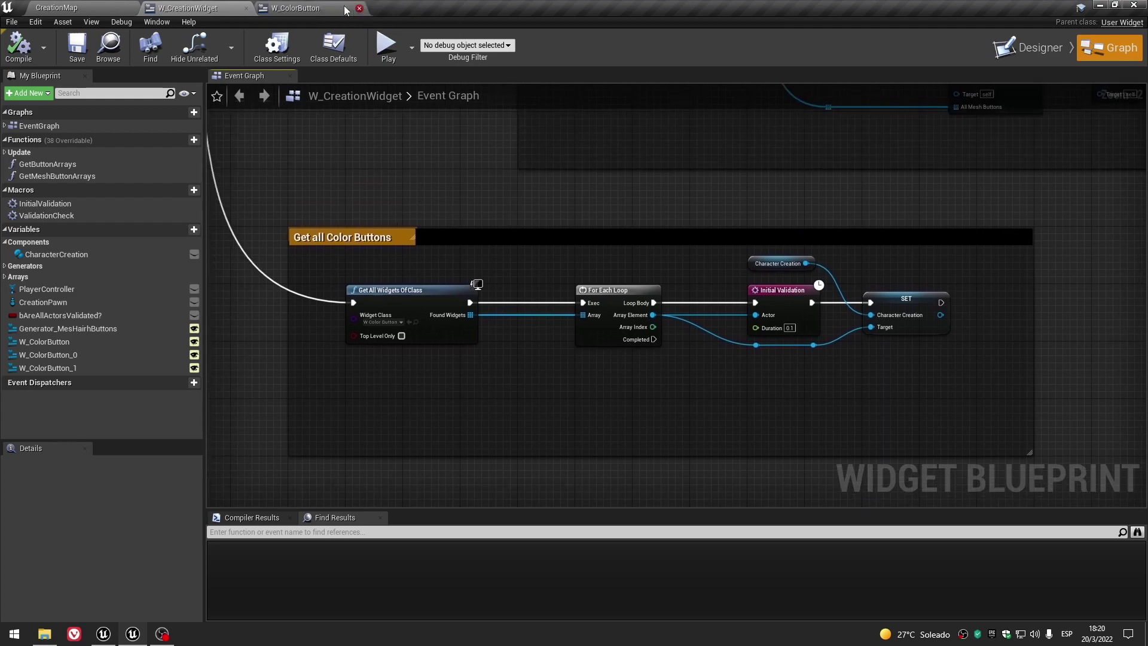
Close the W_ColorButton widget editor and clear the Content Browser selection.
{"action": "left_click", "coordinate": [321, 8]}
{"action": "left_click", "coordinate": [103, 5]}
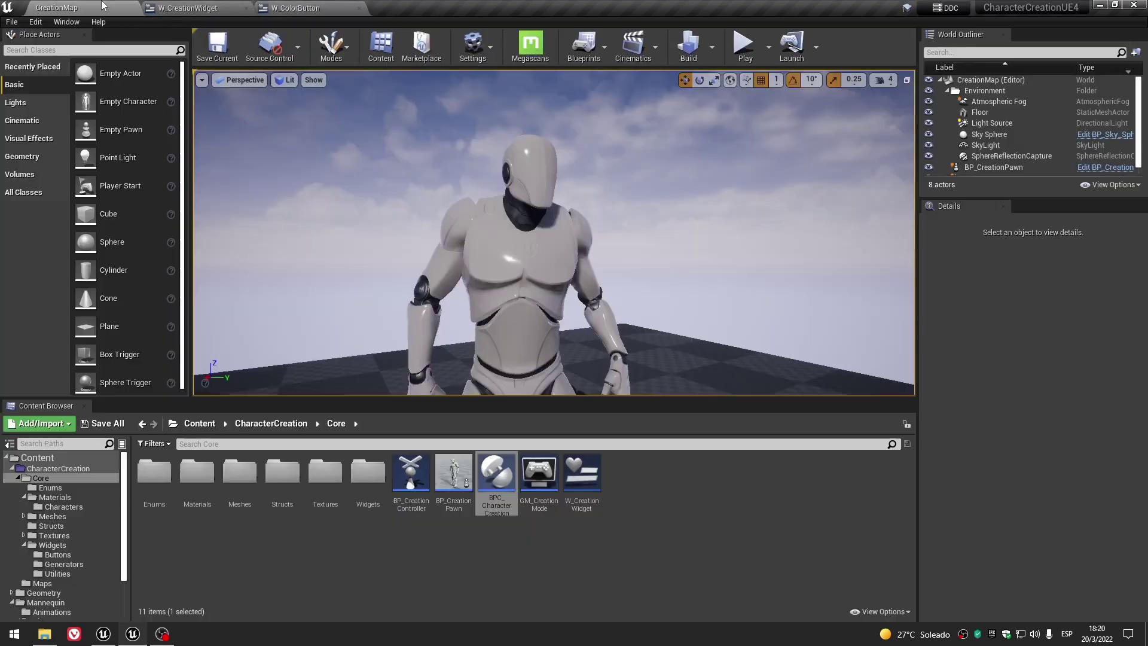
{"action": "left_click", "coordinate": [503, 539]}
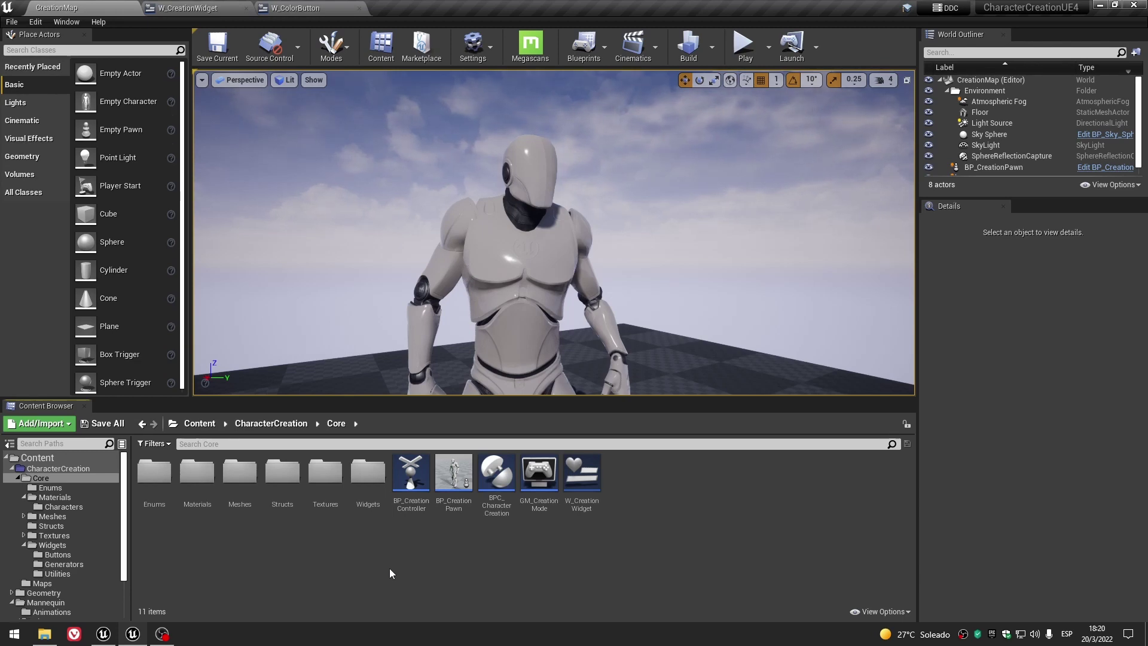
{"action": "left_click", "coordinate": [350, 8]}
{"action": "left_click", "coordinate": [359, 8]}
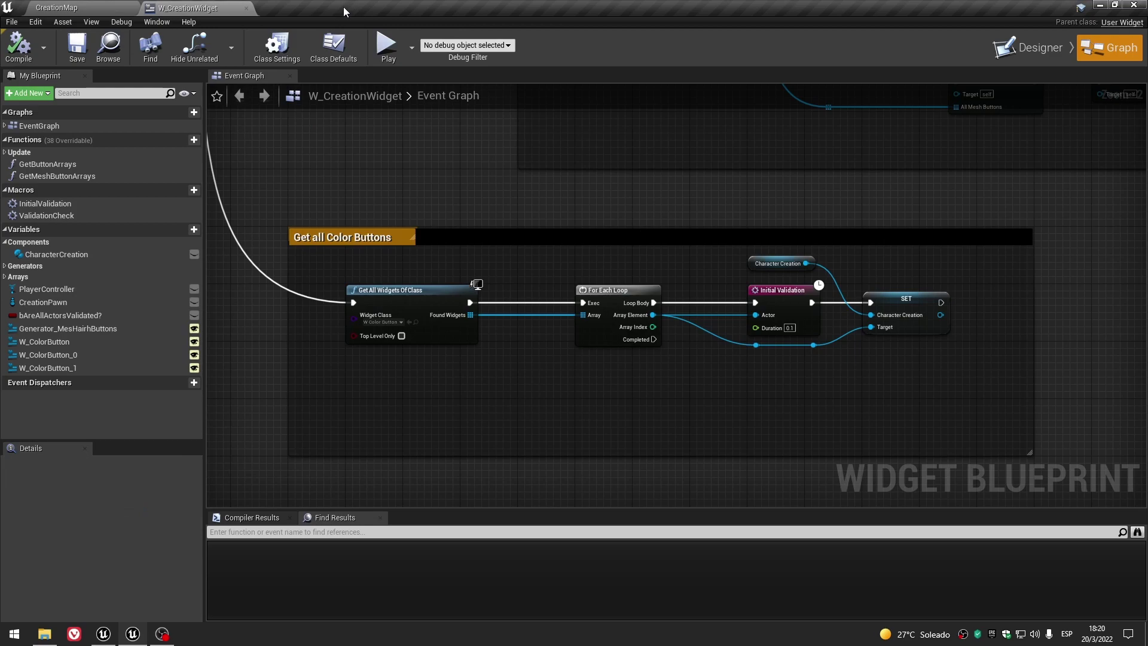
Open W_Generator_CharacterButtons from the Generators folder.
{"action": "scroll", "coordinate": [795, 296], "scroll_direction": "down", "scroll_amount": 3}
{"action": "scroll", "coordinate": [507, 364], "scroll_direction": "down", "scroll_amount": 1}
{"action": "scroll", "coordinate": [863, 310], "scroll_direction": "up", "scroll_amount": 1}
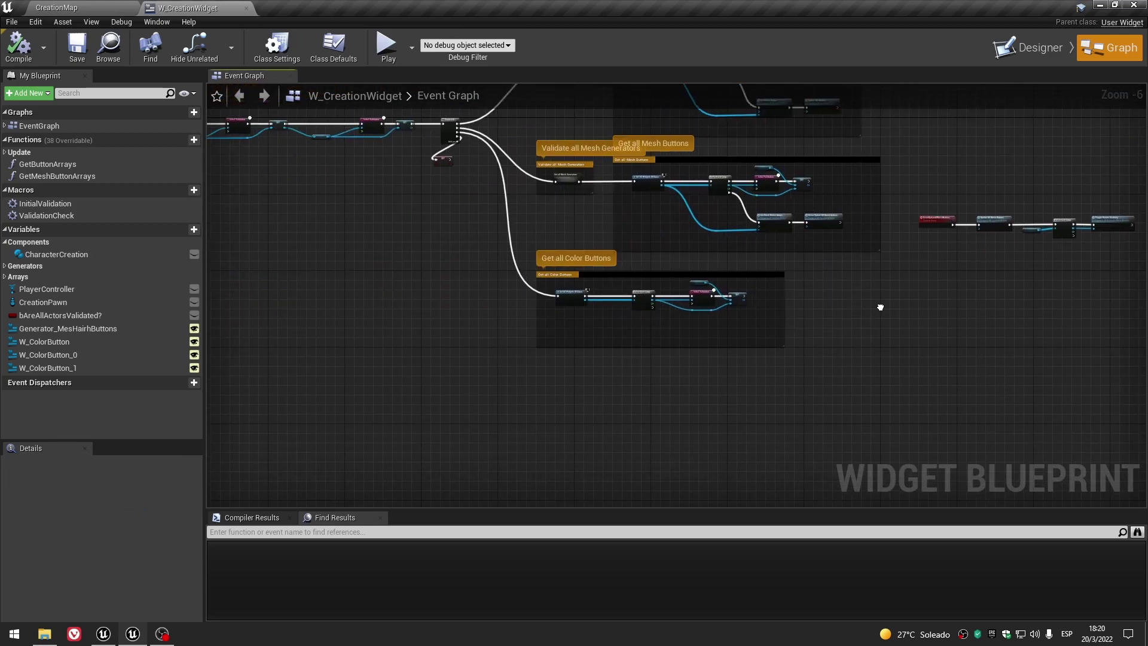
{"action": "scroll", "coordinate": [604, 303], "scroll_direction": "up", "scroll_amount": 3}
{"action": "right_click_drag", "start_coordinate": [786, 377], "coordinate": [568, 375]}
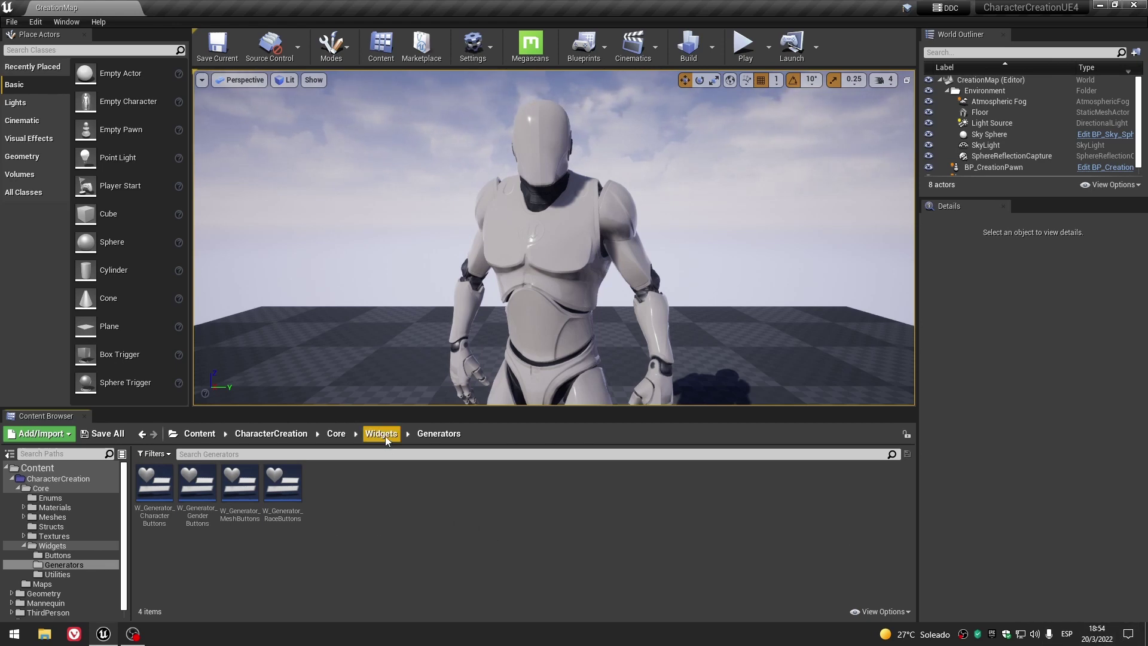
{"action": "double_click", "coordinate": [173, 509]}
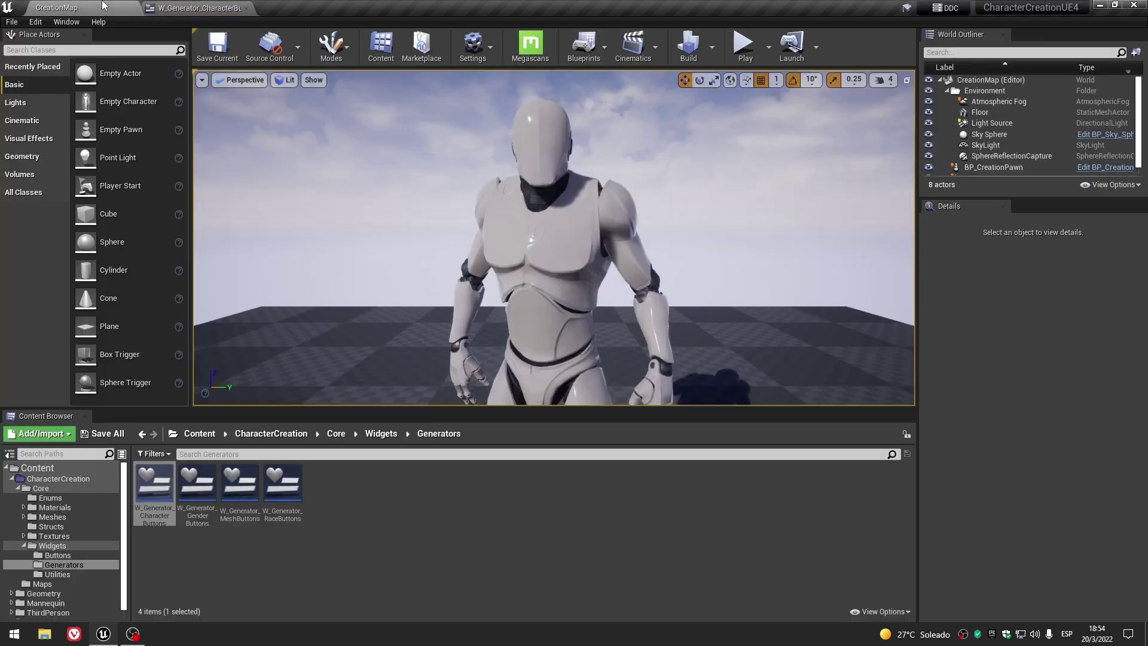
Open the W_Generator_GenderButtons, MeshButtons and RaceButtons widget blueprints.
{"action": "double_click", "coordinate": [198, 483]}
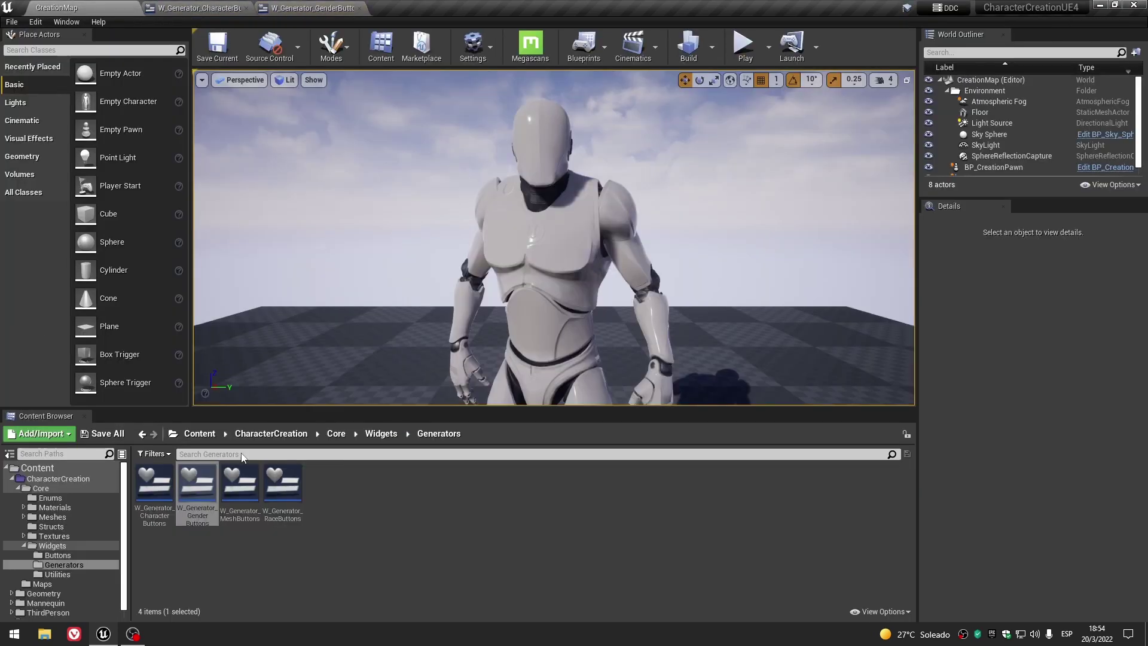
{"action": "left_click", "coordinate": [250, 488]}
{"action": "double_click", "coordinate": [250, 487]}
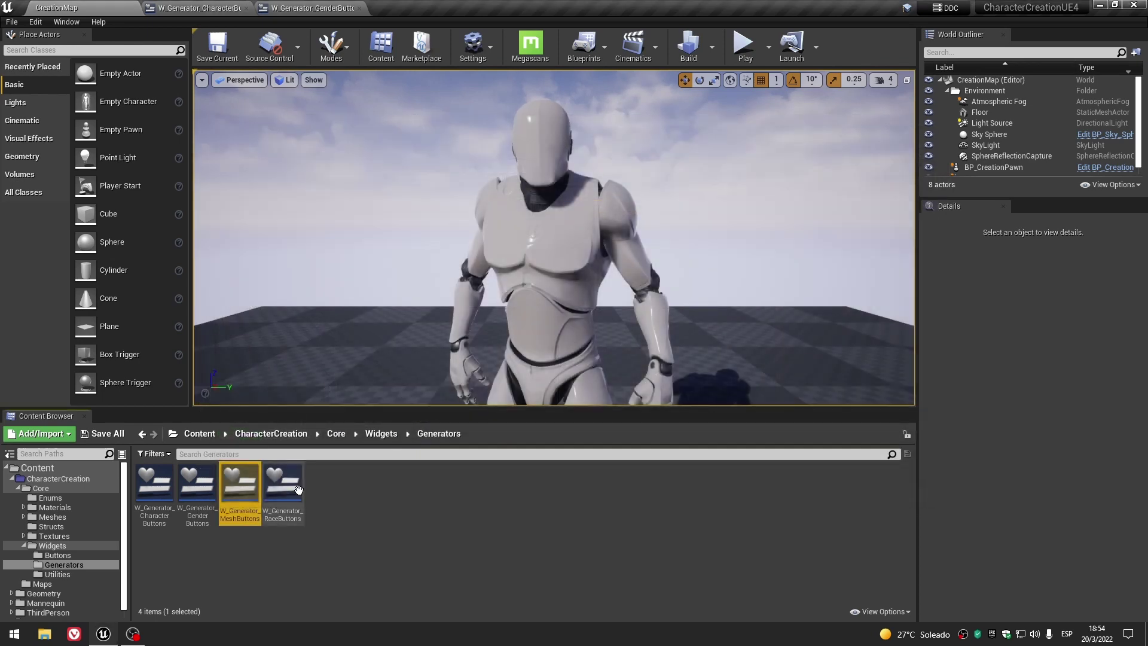
{"action": "double_click", "coordinate": [300, 495]}
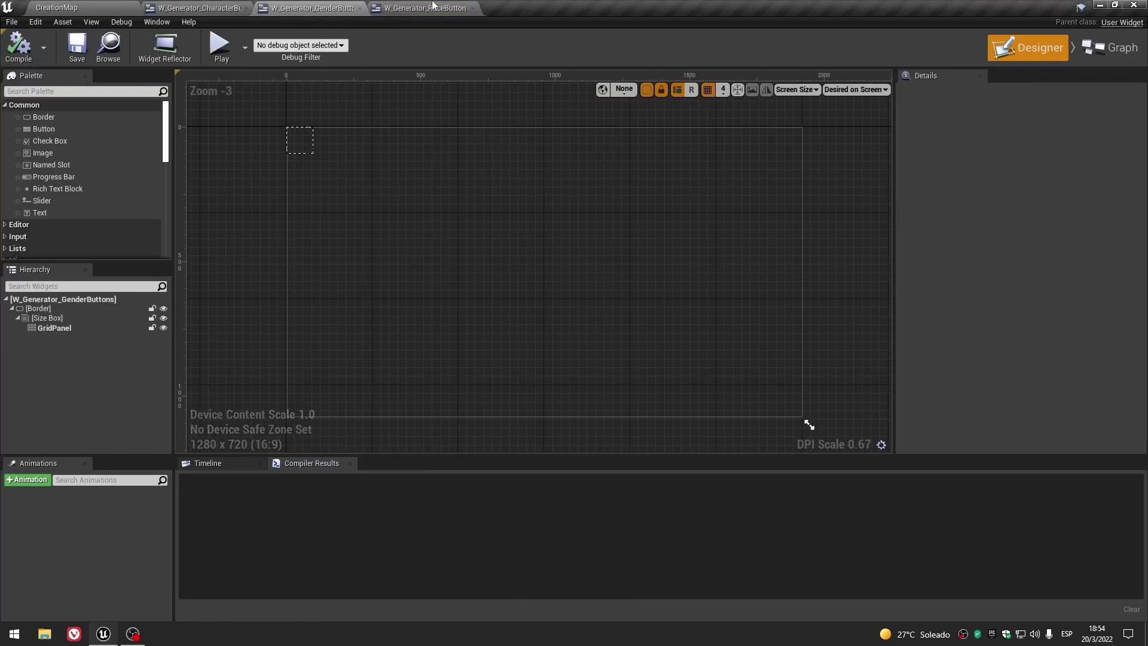
{"action": "left_click", "coordinate": [434, 4]}
Open W_CreationWidget from the Core folder, then close its editor tab.
{"action": "left_click", "coordinate": [66, 6]}
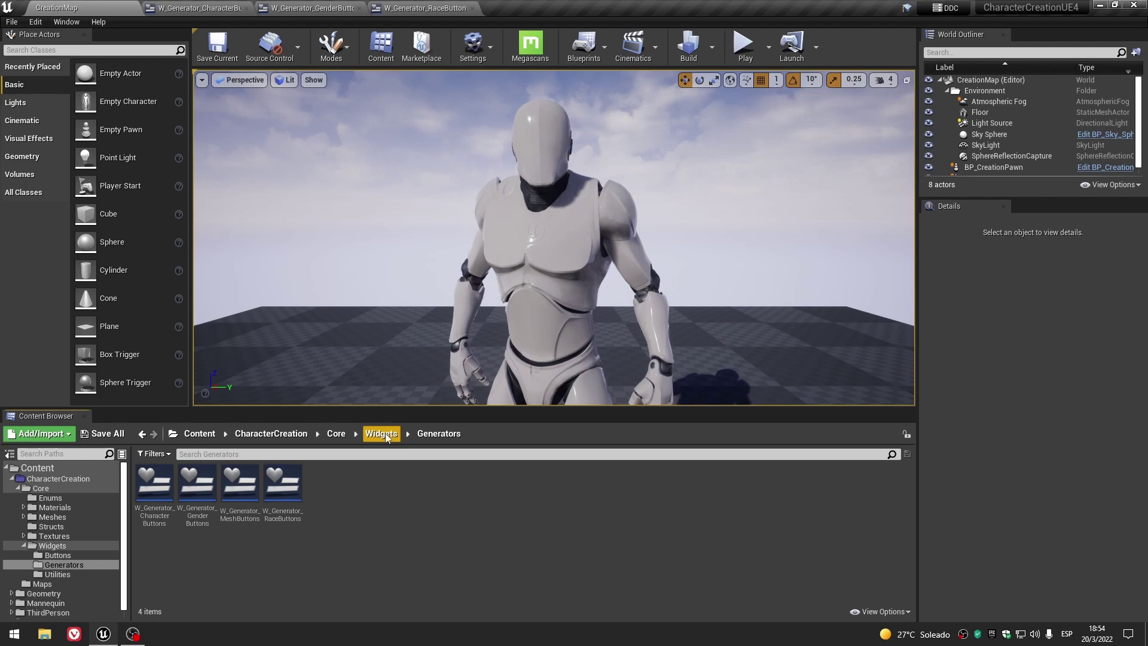
{"action": "left_click", "coordinate": [336, 433]}
{"action": "double_click", "coordinate": [580, 488]}
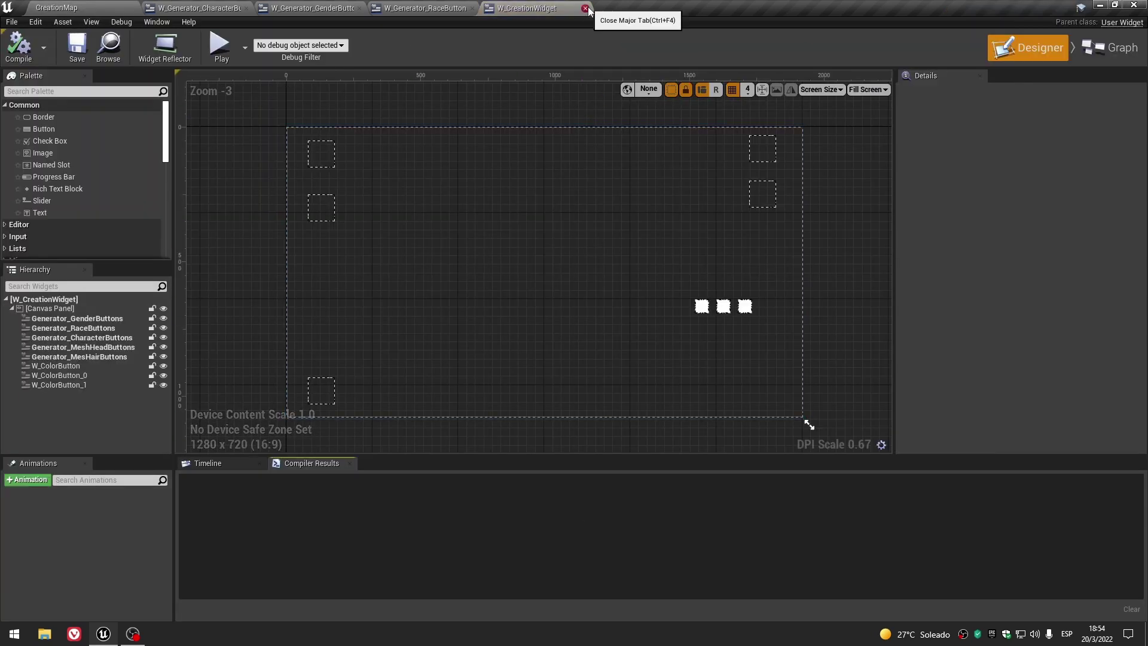
{"action": "left_click", "coordinate": [584, 8]}
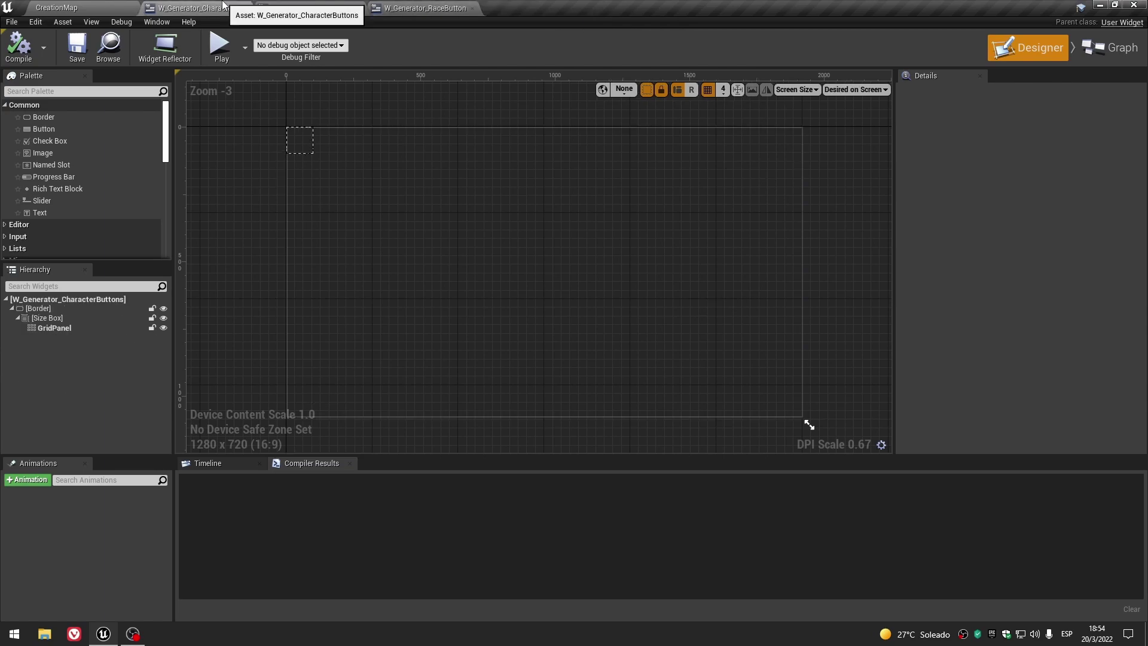
Inspect the CharacterButtons graph and the GenderButtons Initialize function.
{"action": "left_click", "coordinate": [1113, 58]}
{"action": "scroll", "coordinate": [377, 368], "scroll_direction": "down", "scroll_amount": 5}
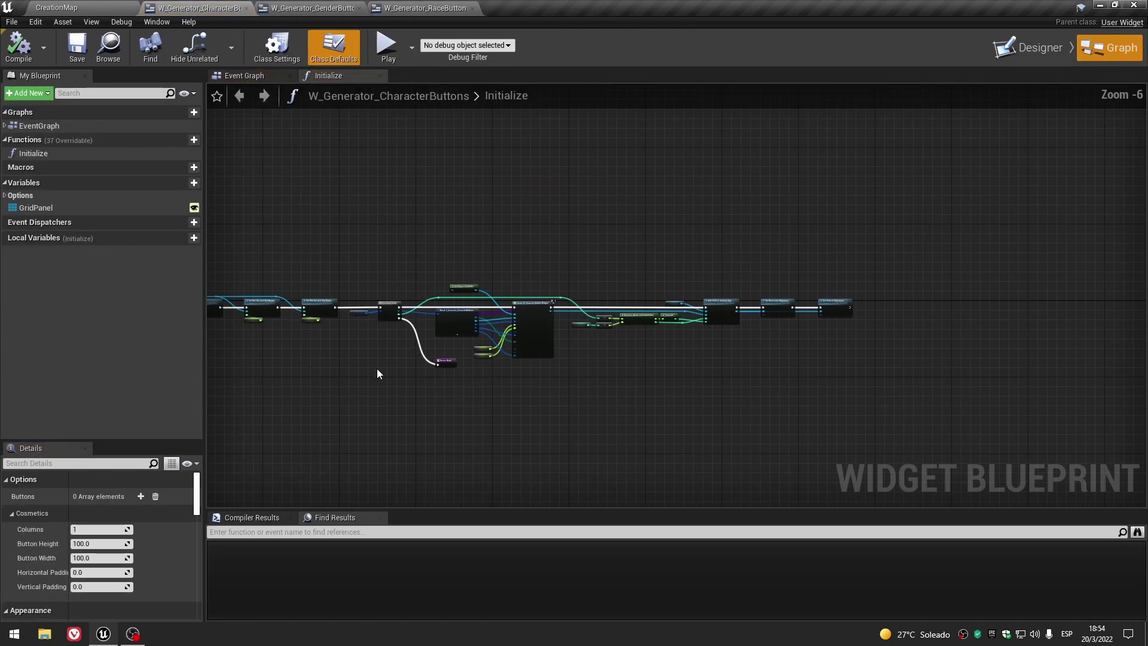
{"action": "scroll", "coordinate": [619, 291], "scroll_direction": "up", "scroll_amount": 8}
{"action": "scroll", "coordinate": [808, 350], "scroll_direction": "down", "scroll_amount": 2}
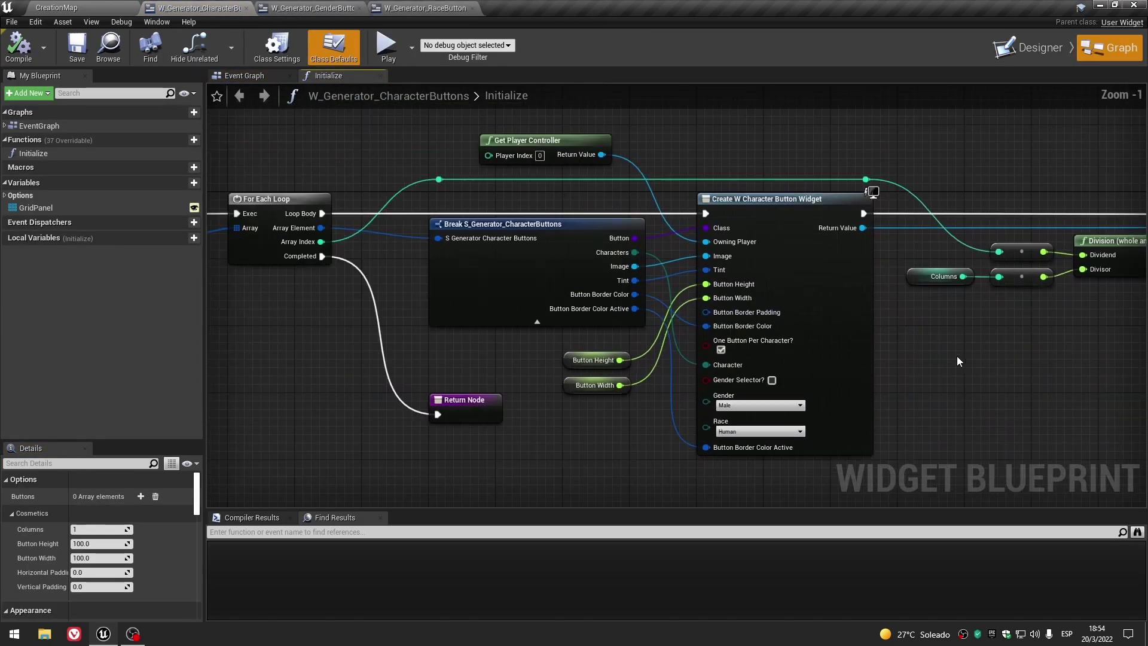
{"action": "left_click", "coordinate": [310, 8]}
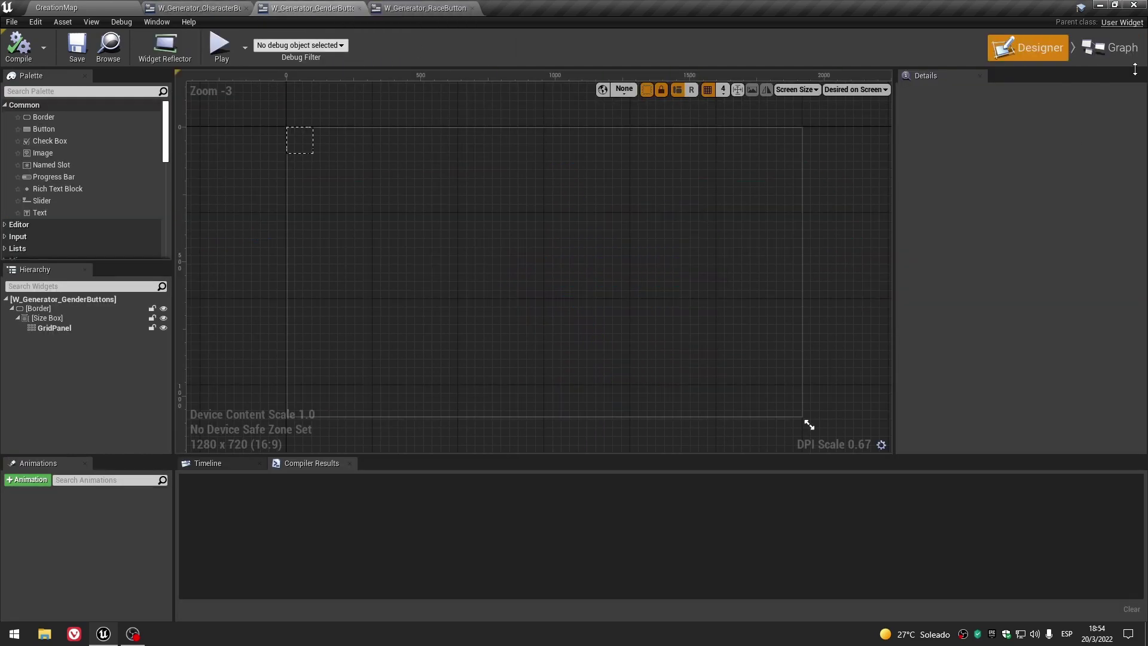
{"action": "left_click", "coordinate": [1111, 53]}
{"action": "double_click", "coordinate": [632, 312]}
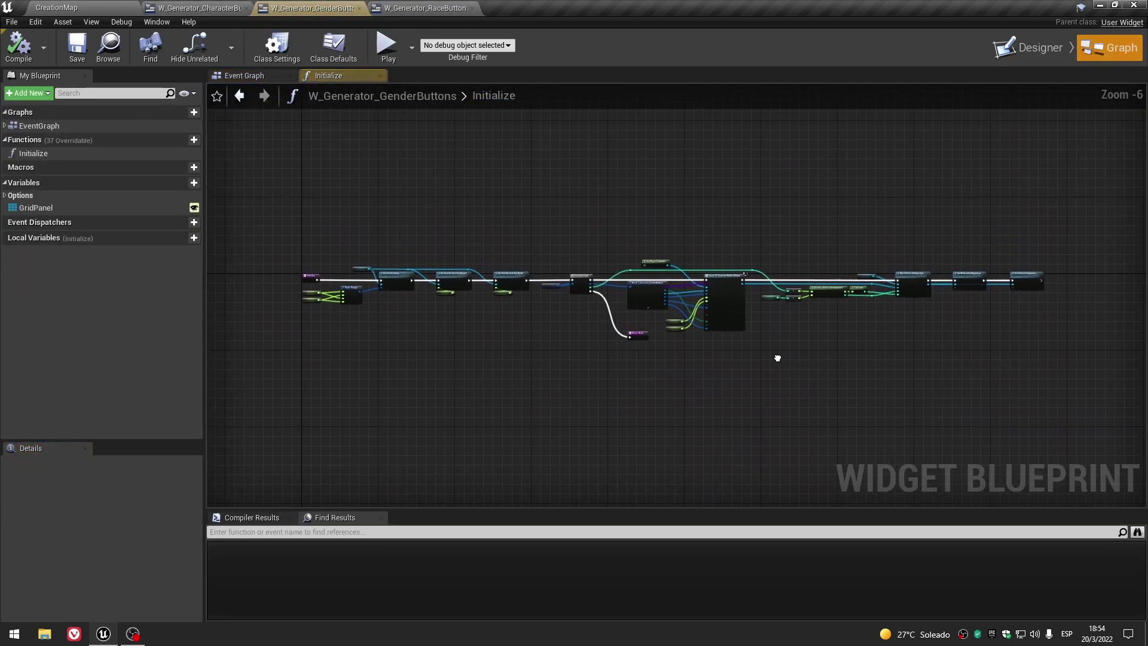
{"action": "scroll", "coordinate": [649, 376], "scroll_direction": "up", "scroll_amount": 3}
{"action": "scroll", "coordinate": [808, 373], "scroll_direction": "up", "scroll_amount": 1}
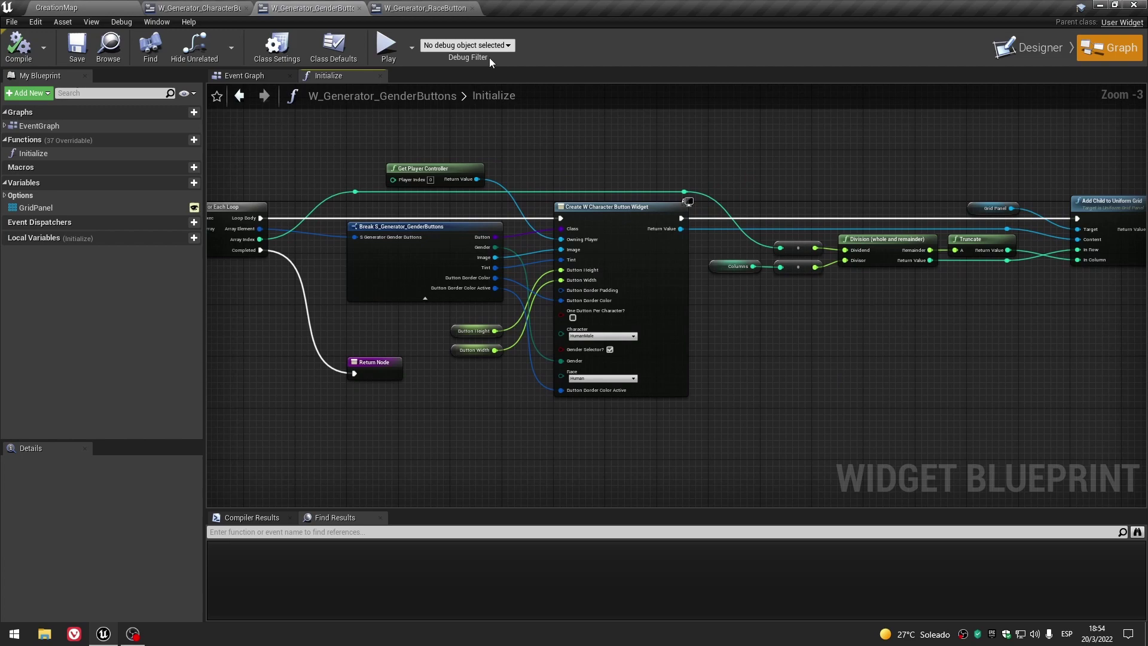
Inspect the Initialize function of W_Generator_RaceButtons.
{"action": "left_click", "coordinate": [425, 7]}
{"action": "left_click", "coordinate": [1111, 47]}
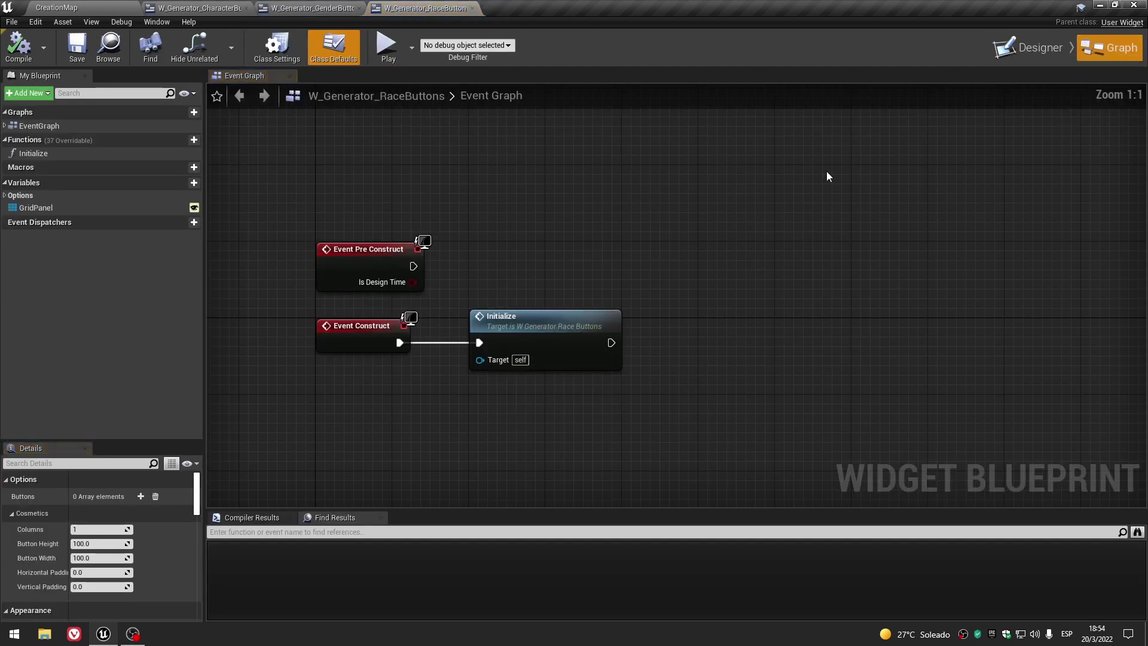
{"action": "double_click", "coordinate": [526, 316]}
{"action": "scroll", "coordinate": [822, 360], "scroll_direction": "up", "scroll_amount": 3}
{"action": "right_click_drag", "start_coordinate": [822, 360], "coordinate": [835, 361]}
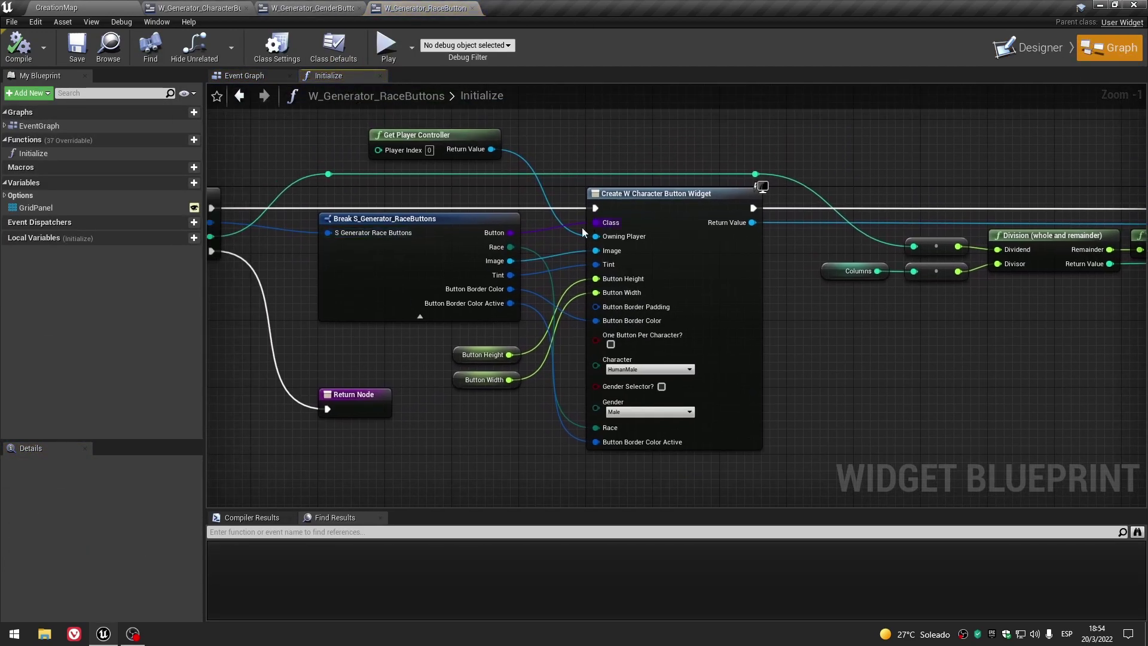
Open S_Generator_MeshButtons from Core/Structs, close it, and select the Break S_Generator_RaceButtons node.
{"action": "left_click", "coordinate": [108, 6]}
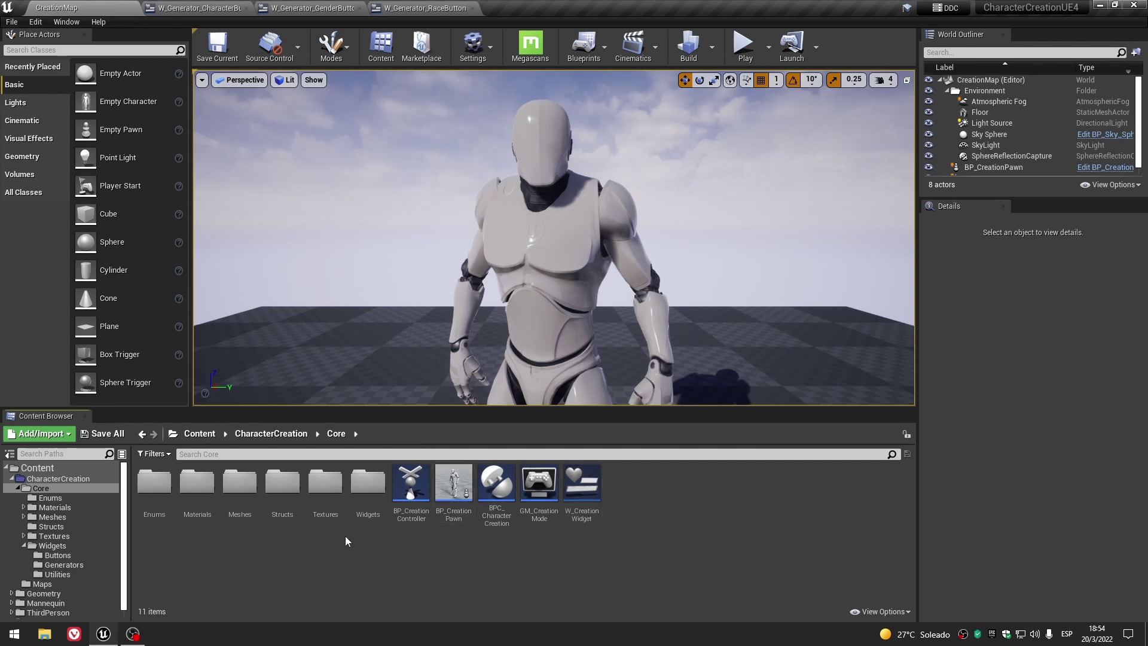
{"action": "double_click", "coordinate": [282, 481]}
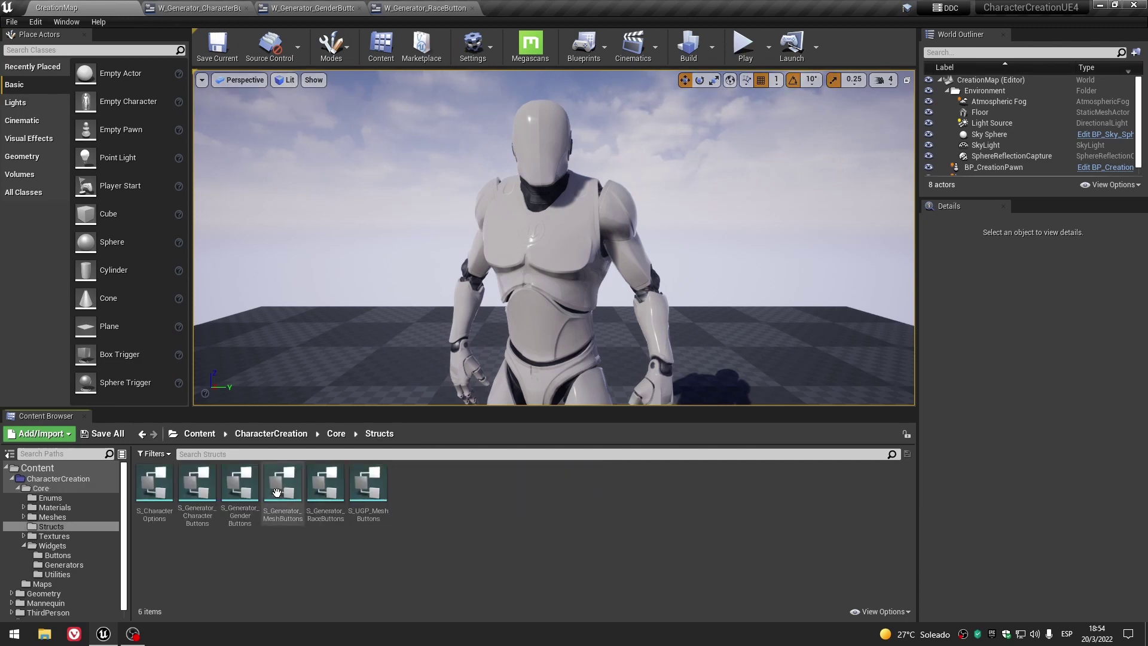
{"action": "double_click", "coordinate": [278, 494]}
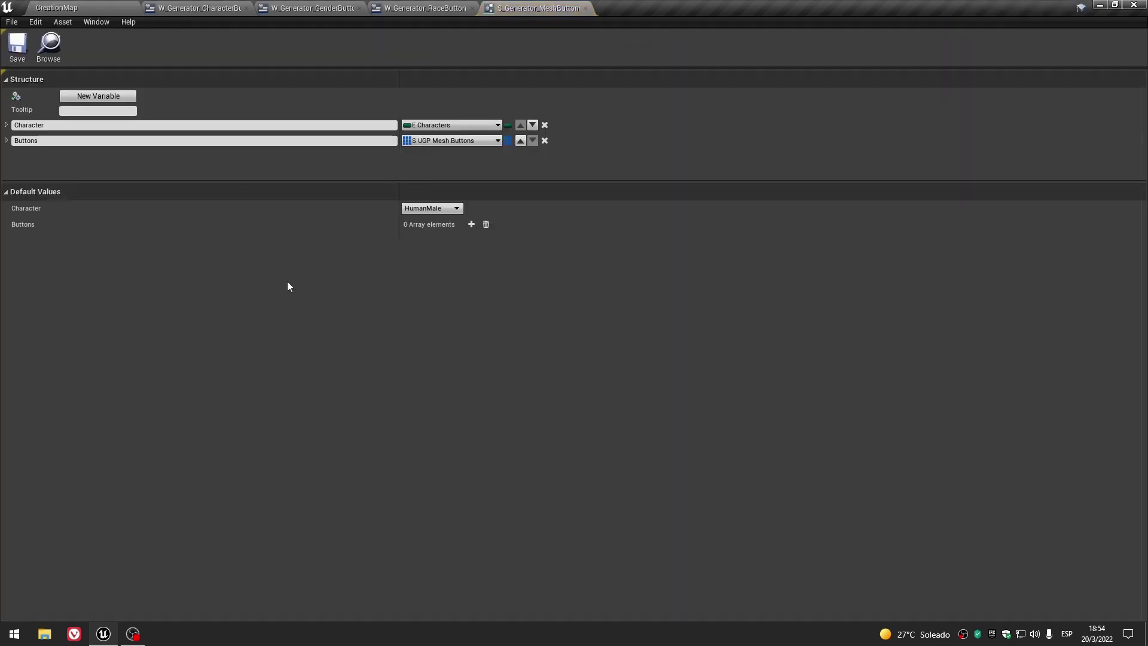
{"action": "left_click", "coordinate": [585, 8]}
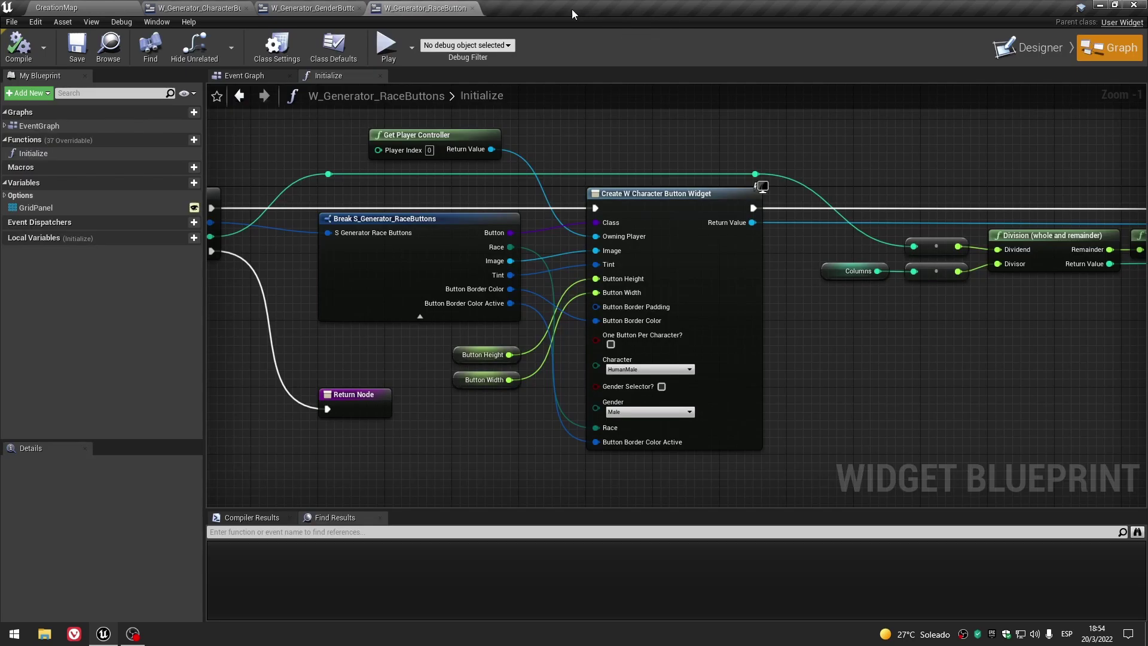
{"action": "left_click", "coordinate": [439, 263]}
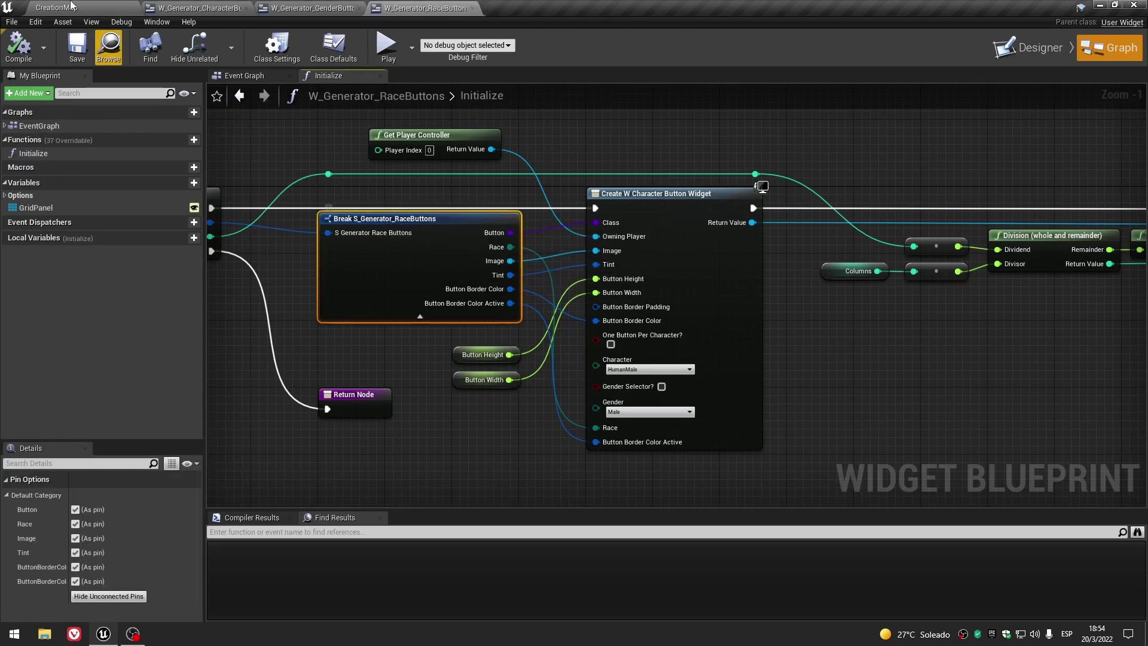
{"action": "left_click", "coordinate": [57, 7]}
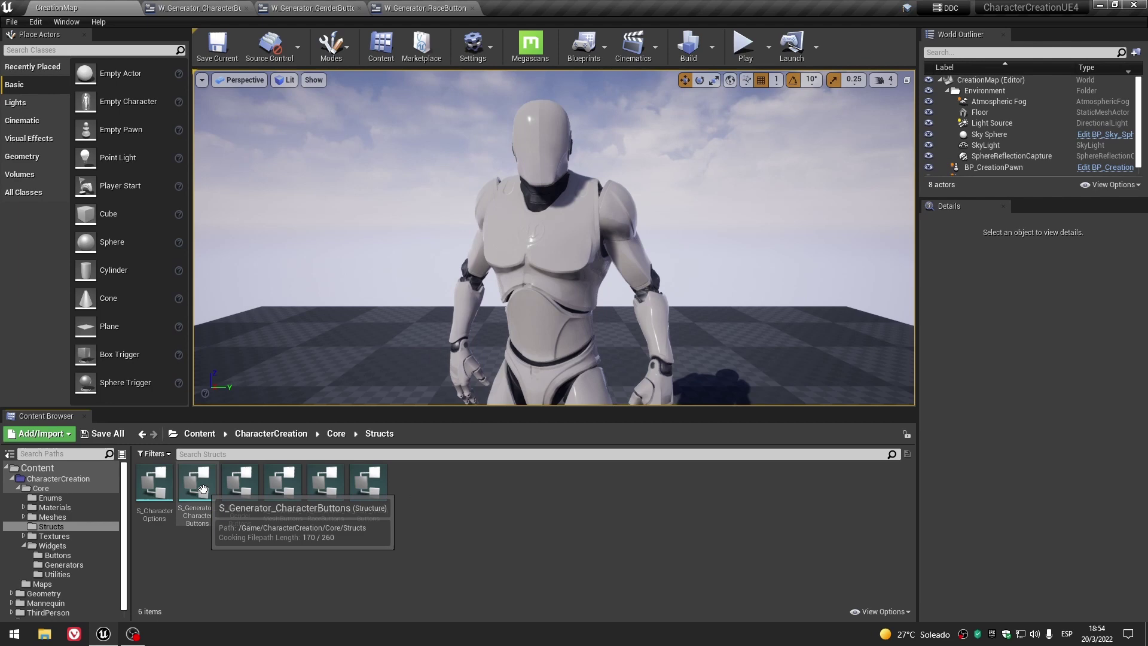
Open the S_Generator_CharacterButtons, GenderButtons and RaceButtons structures docked beside the editors.
{"action": "double_click", "coordinate": [197, 483]}
{"action": "left_click", "coordinate": [108, 6]}
{"action": "double_click", "coordinate": [239, 485]}
{"action": "left_click", "coordinate": [109, 5]}
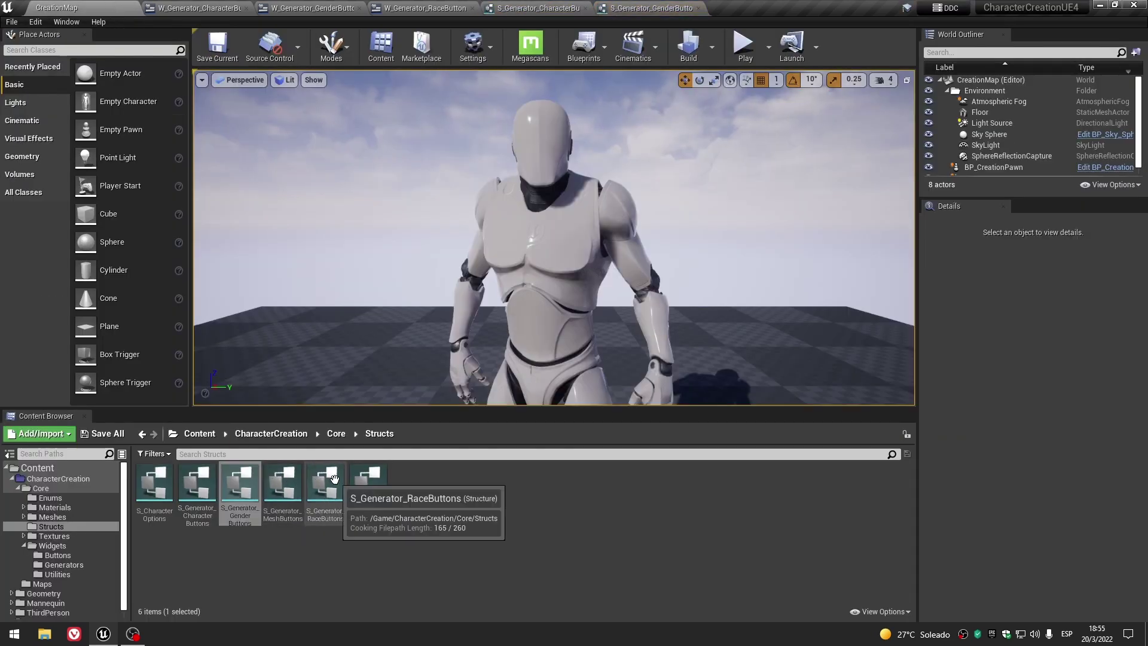
{"action": "double_click", "coordinate": [326, 484]}
{"action": "left_click_drag", "start_coordinate": [278, 118], "coordinate": [757, 5]}
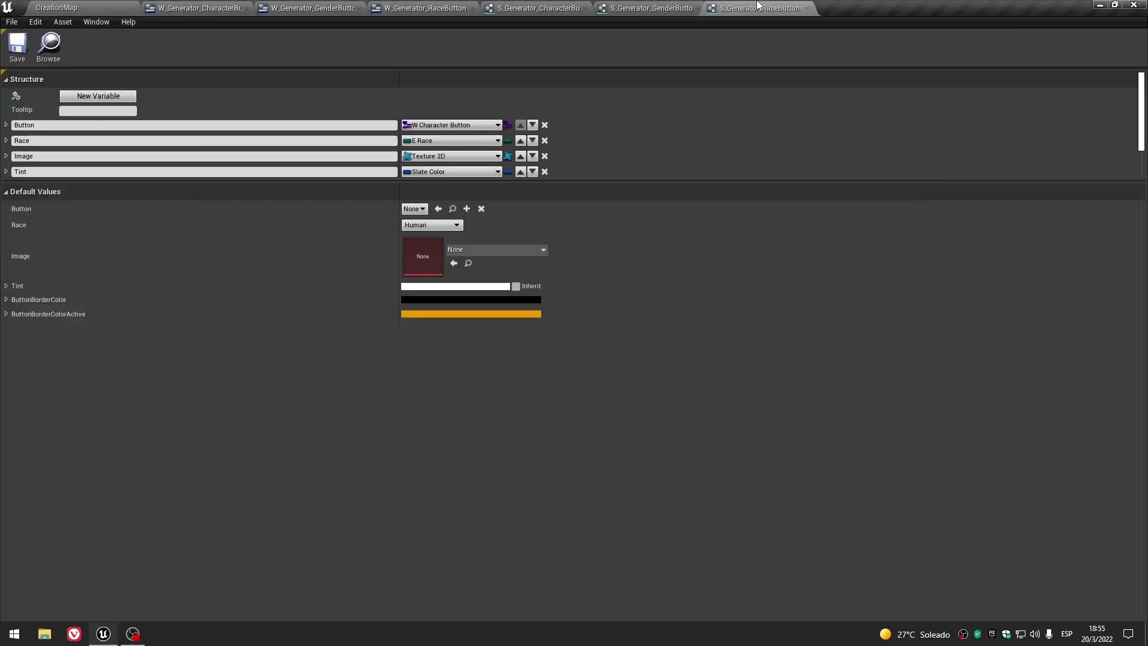
{"action": "left_click", "coordinate": [628, 8]}
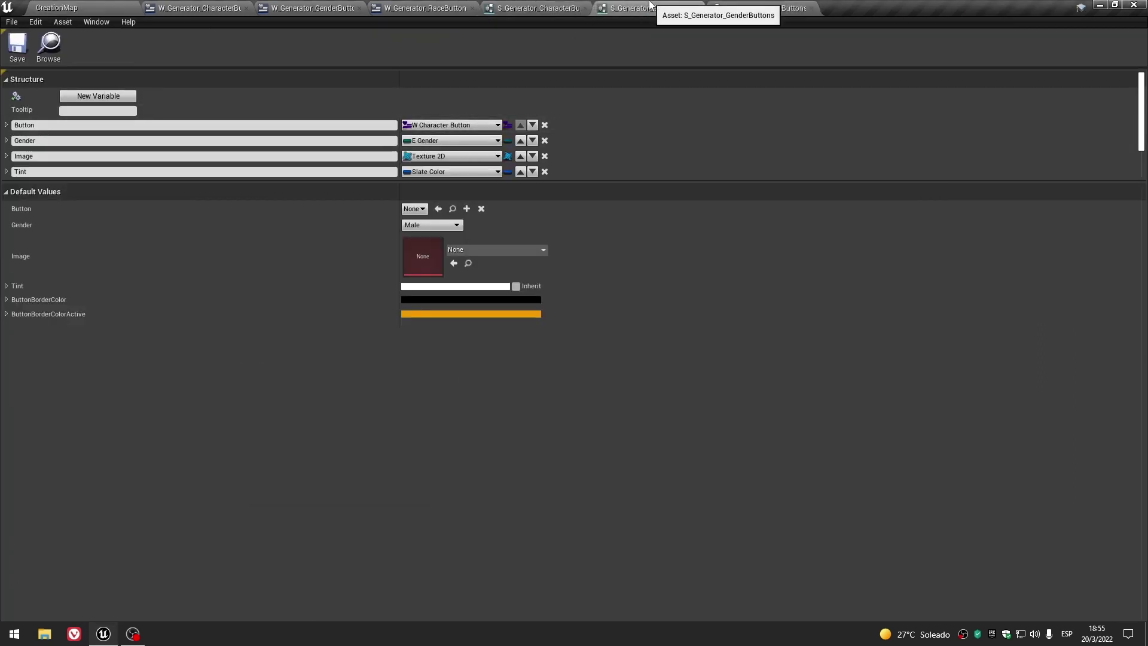
{"action": "left_click", "coordinate": [763, 7]}
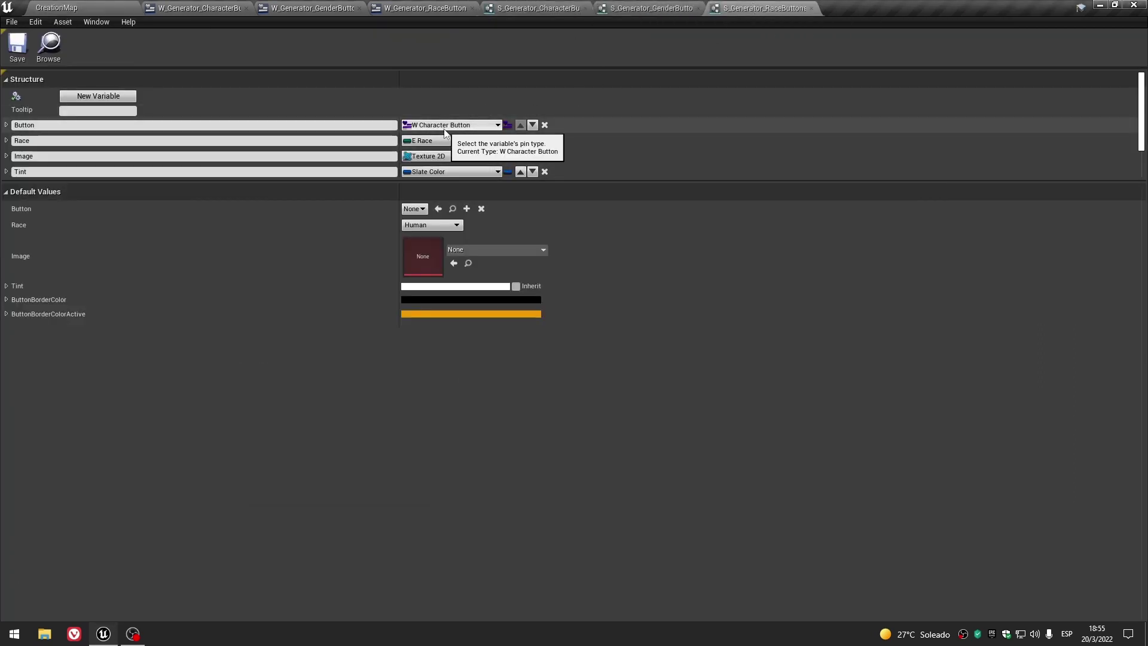
Briefly open and close the S_Generator_MeshButtons and S_UGP_MeshButtons structures.
{"action": "left_click", "coordinate": [96, 7]}
{"action": "left_click", "coordinate": [316, 558]}
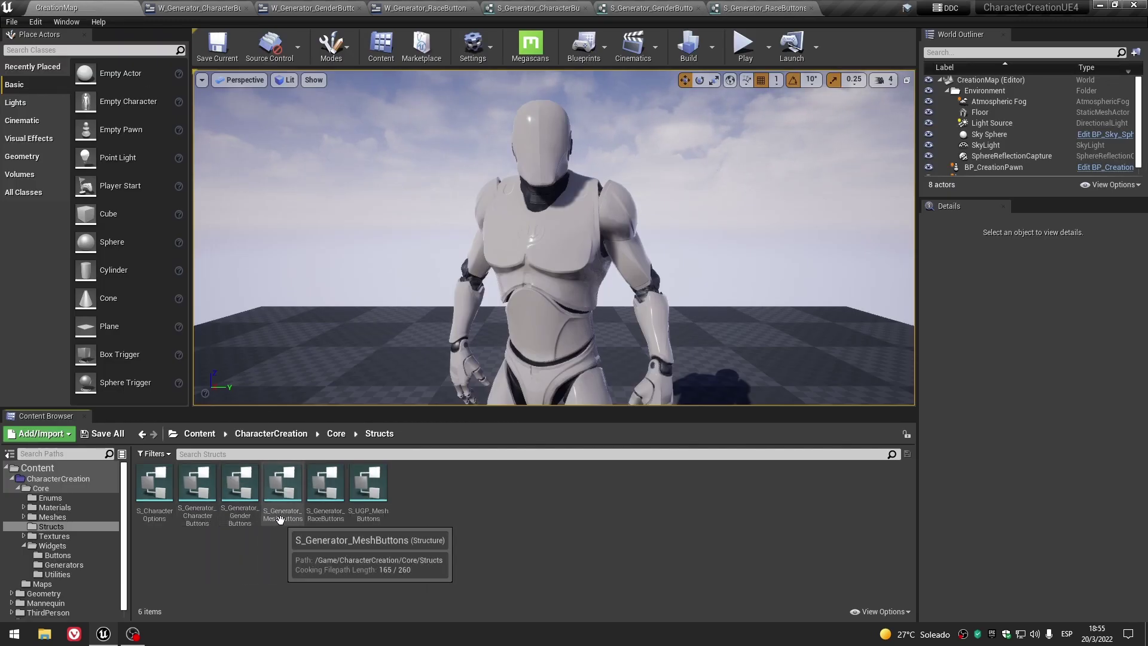
{"action": "double_click", "coordinate": [283, 485]}
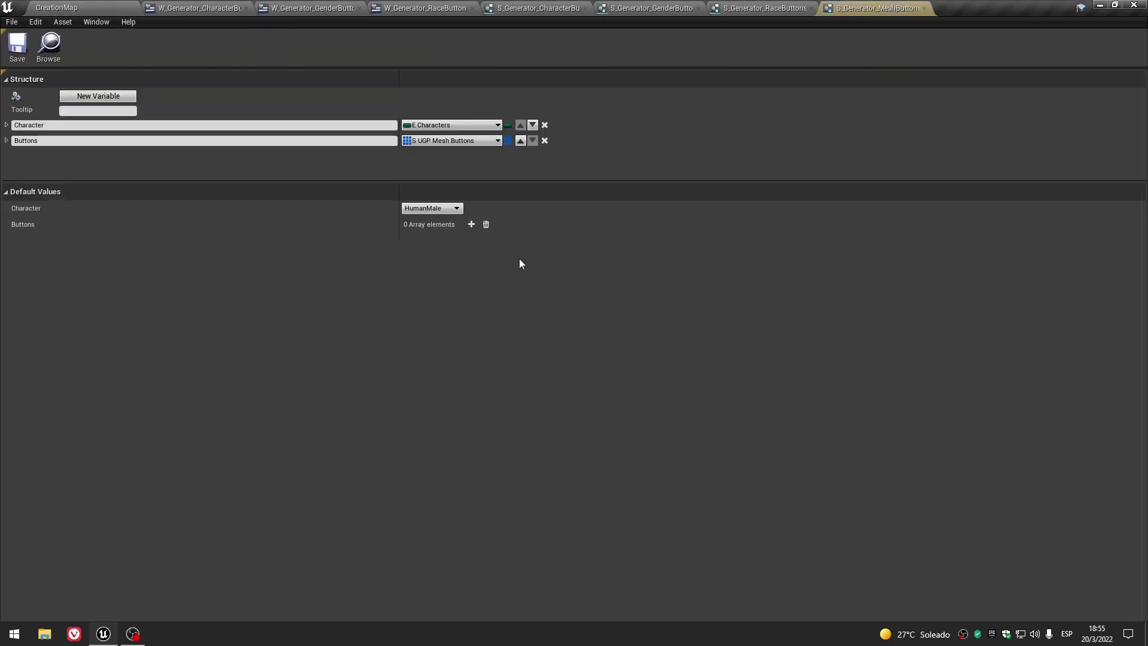
{"action": "left_click", "coordinate": [924, 8]}
{"action": "left_click", "coordinate": [90, 7]}
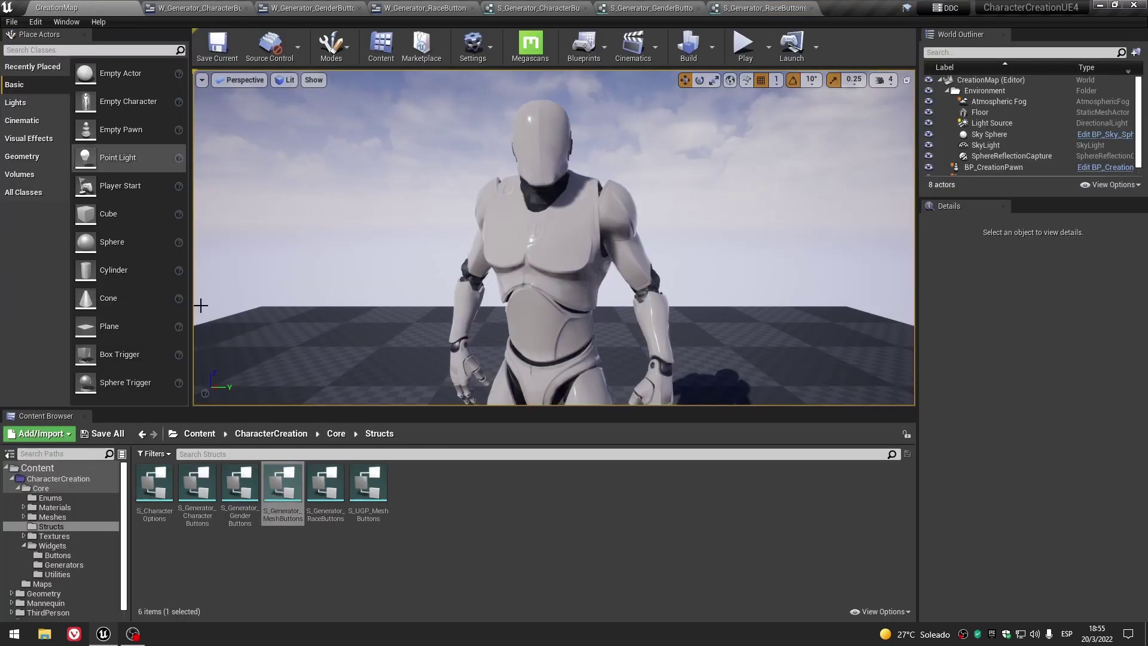
{"action": "double_click", "coordinate": [376, 504]}
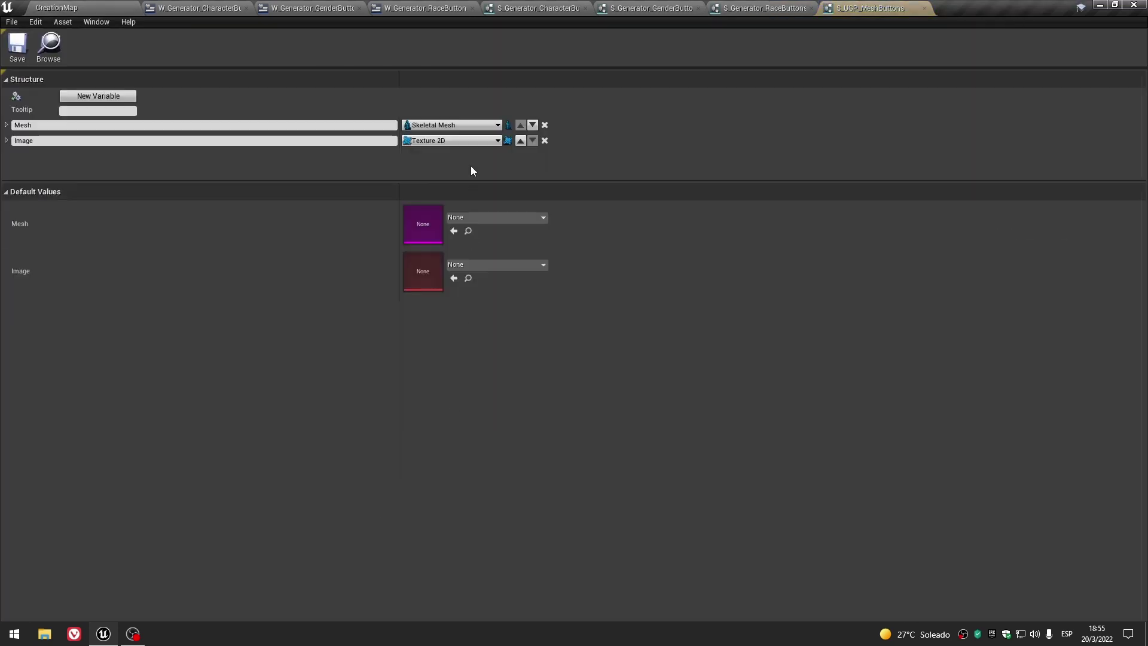
{"action": "left_click", "coordinate": [924, 8]}
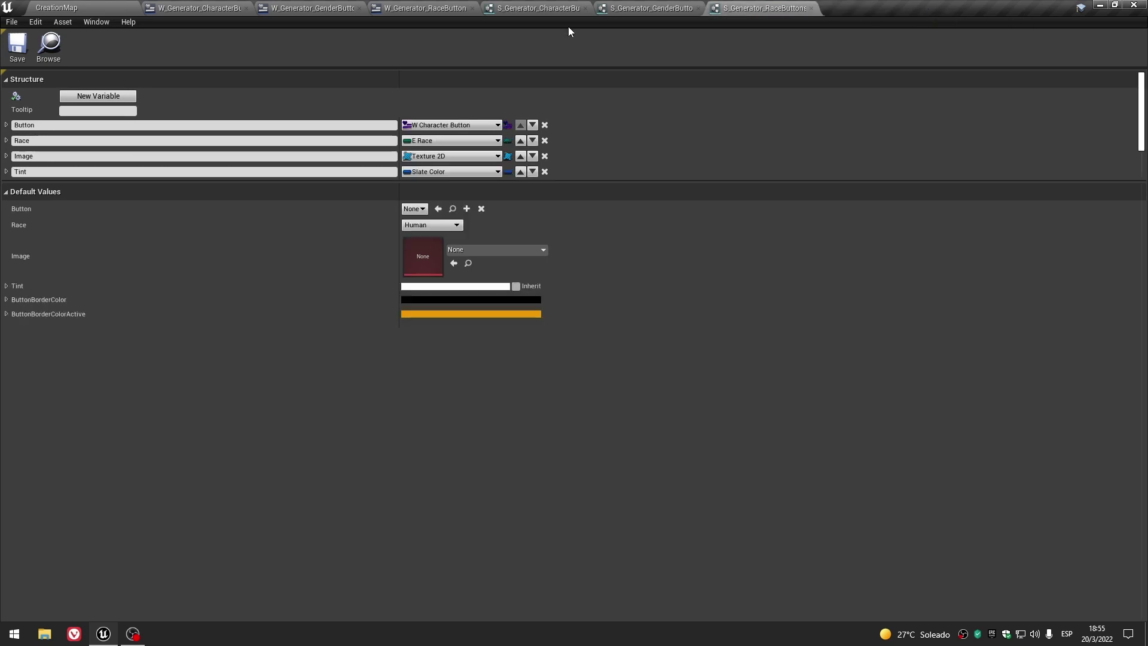
{"action": "left_click", "coordinate": [60, 8]}
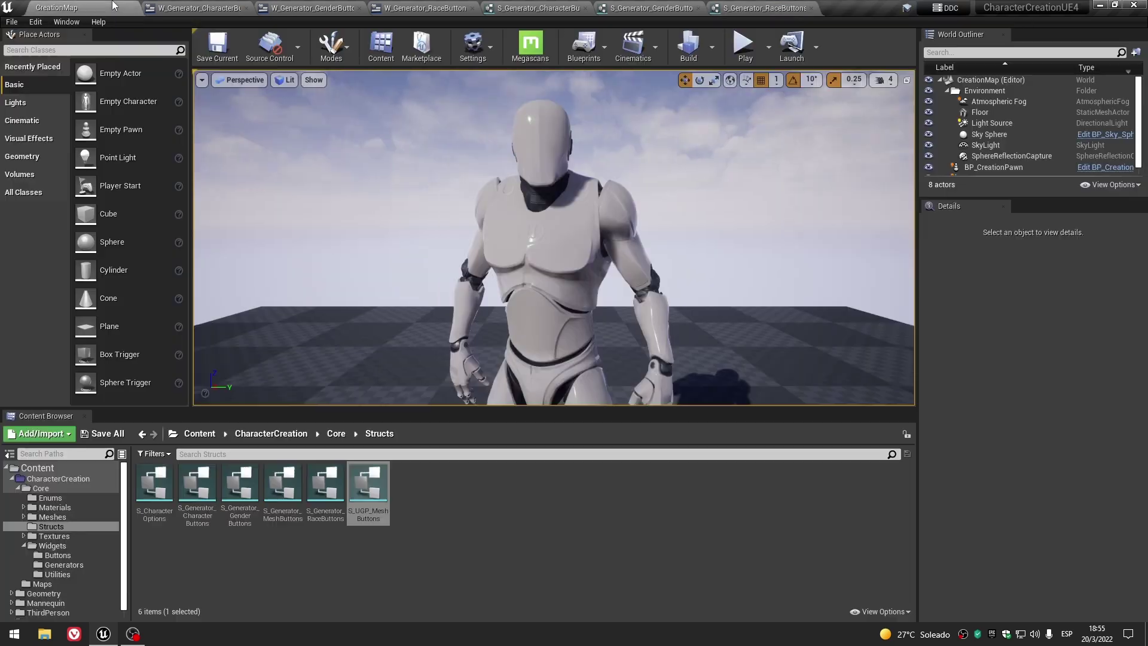
Browse to Core > Widgets > Generators in the Content Browser.
{"action": "left_click", "coordinate": [336, 434]}
{"action": "double_click", "coordinate": [367, 482]}
{"action": "double_click", "coordinate": [185, 490]}
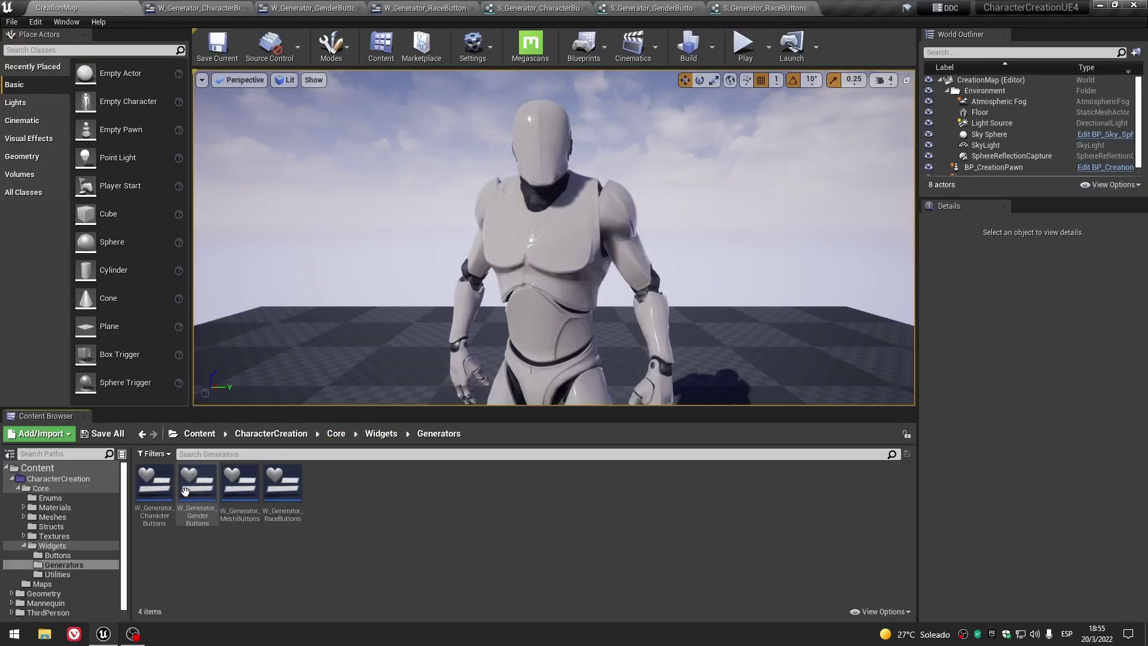
Inspect W_Generator_MeshButtons' Initialize graph and W_MeshPanel's Populate Grid function.
{"action": "double_click", "coordinate": [242, 487]}
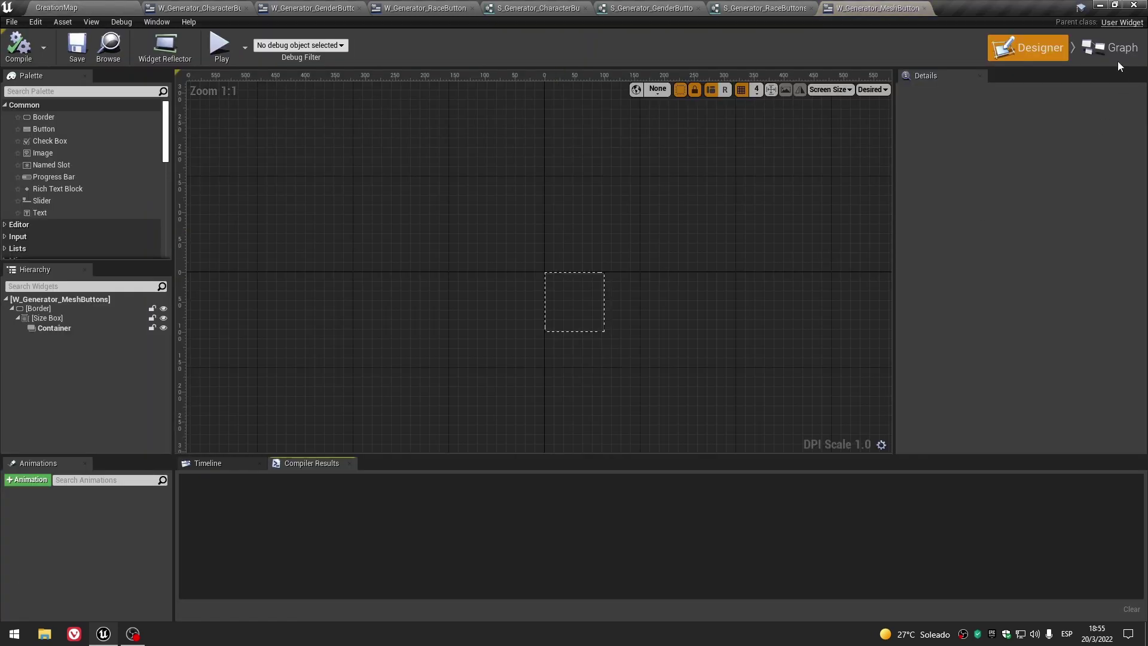
{"action": "left_click", "coordinate": [1112, 48]}
{"action": "scroll", "coordinate": [715, 282], "scroll_direction": "up", "scroll_amount": 2}
{"action": "mouse_move", "coordinate": [715, 282]}
{"action": "right_mouse_down"}
{"action": "mouse_move", "coordinate": [493, 338]}
{"action": "mouse_move", "coordinate": [876, 290]}
{"action": "mouse_move", "coordinate": [851, 316]}
{"action": "mouse_move", "coordinate": [567, 318]}
{"action": "mouse_move", "coordinate": [916, 320]}
{"action": "mouse_move", "coordinate": [691, 305]}
{"action": "right_mouse_up"}
{"action": "scroll", "coordinate": [718, 275], "scroll_direction": "up", "scroll_amount": 4}
{"action": "double_click", "coordinate": [687, 191]}
{"action": "scroll", "coordinate": [749, 407], "scroll_direction": "down", "scroll_amount": 5}
{"action": "scroll", "coordinate": [800, 289], "scroll_direction": "up", "scroll_amount": 6}
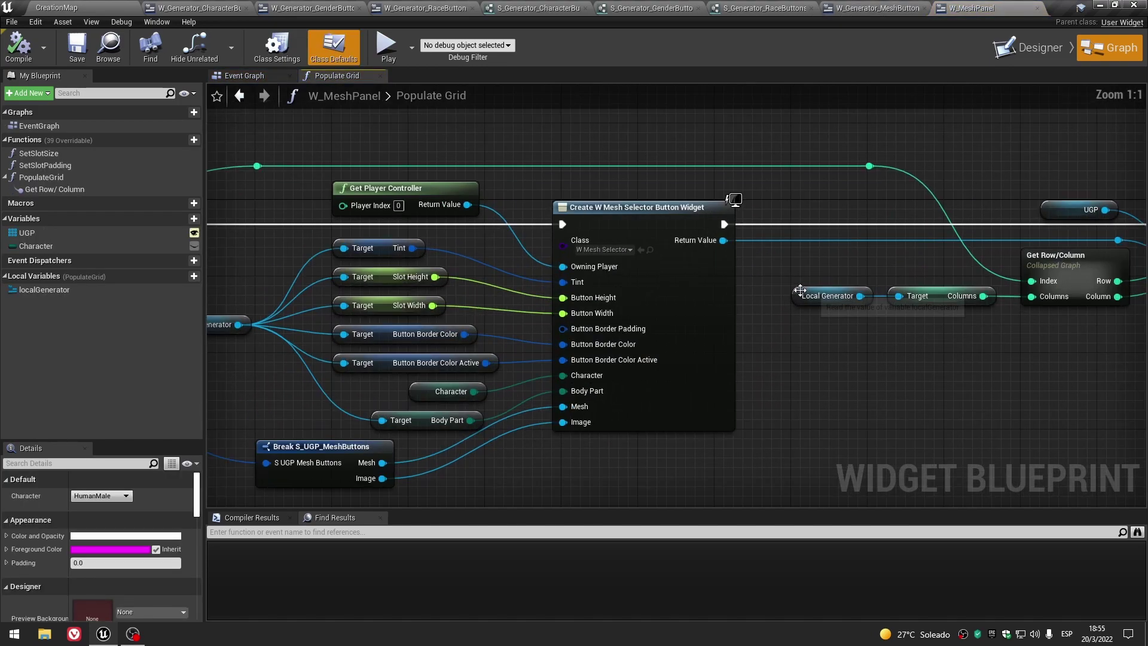
{"action": "scroll", "coordinate": [507, 150], "scroll_direction": "down", "scroll_amount": 2}
{"action": "mouse_move", "coordinate": [507, 150]}
{"action": "right_mouse_down"}
{"action": "mouse_move", "coordinate": [666, 171]}
{"action": "mouse_move", "coordinate": [614, 181]}
{"action": "right_mouse_up"}
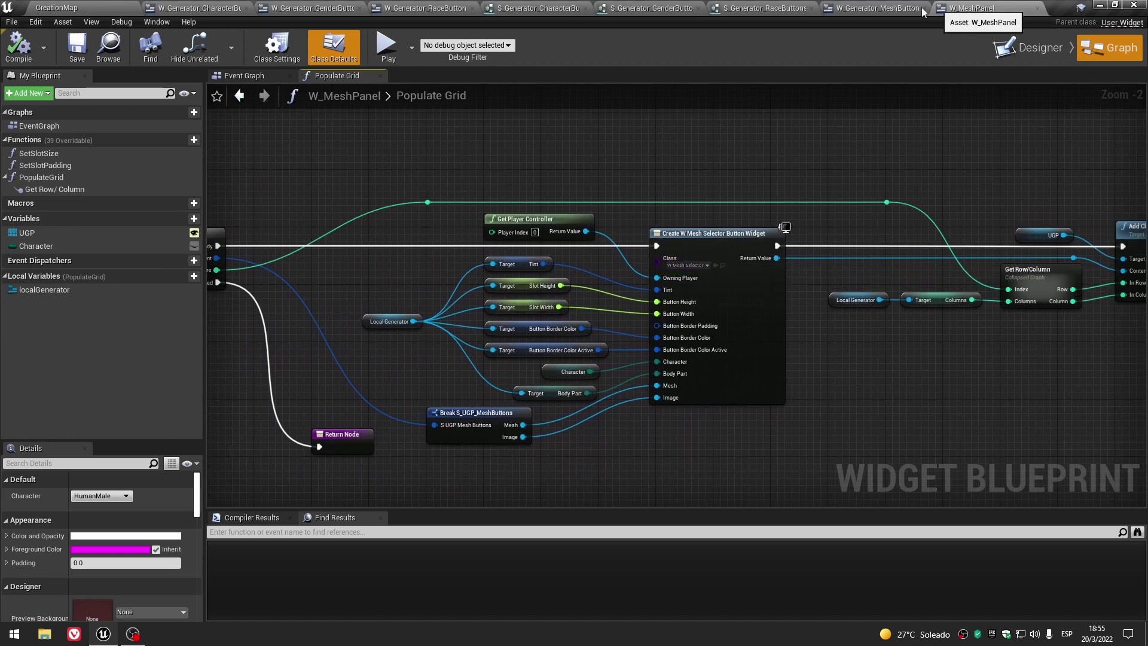
Close W_MeshPanel and W_Generator_MeshButtons, then cycle through the open struct and generator tabs.
{"action": "left_click", "coordinate": [1035, 9]}
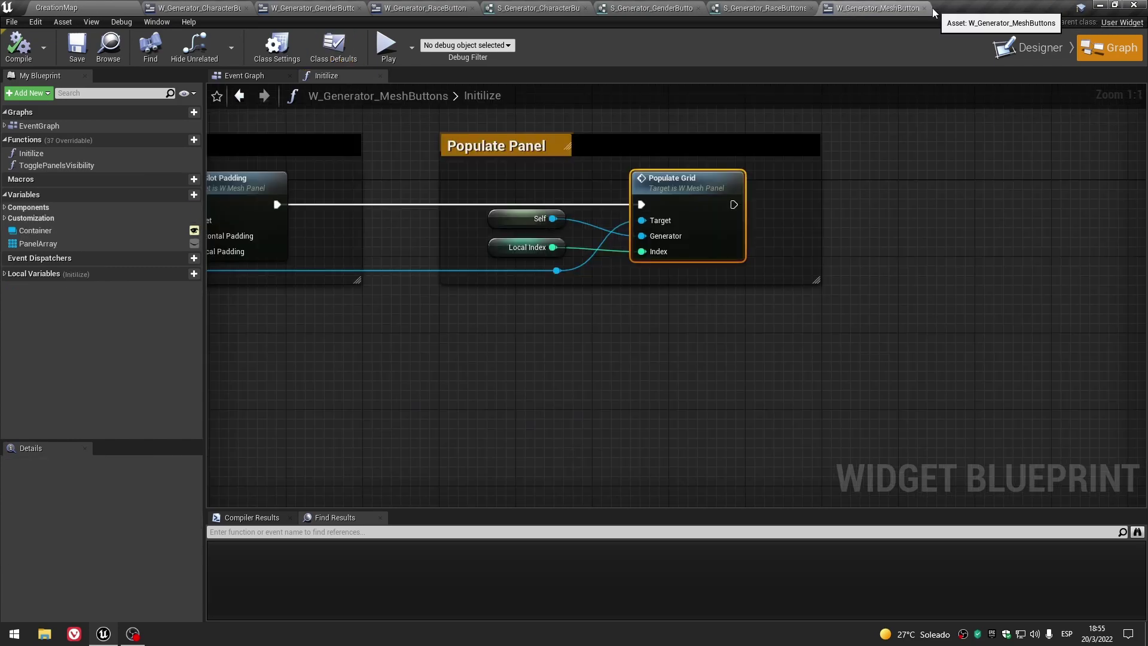
{"action": "left_click", "coordinate": [925, 9]}
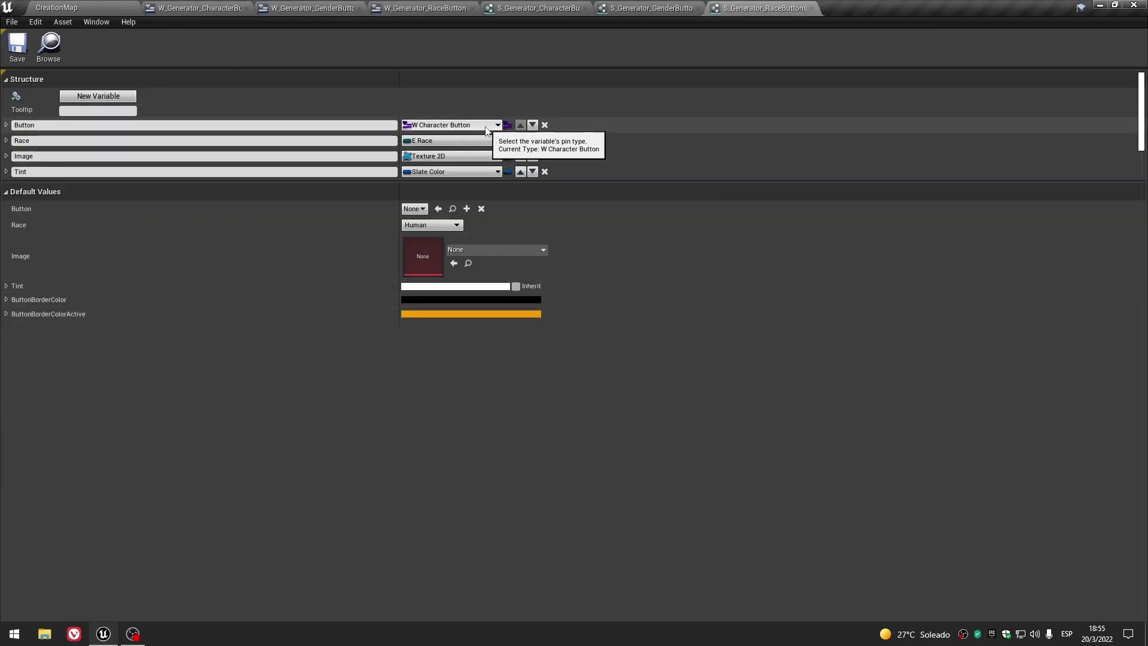
{"action": "left_click", "coordinate": [670, 8]}
{"action": "left_click", "coordinate": [520, 7]}
{"action": "left_click", "coordinate": [289, 7]}
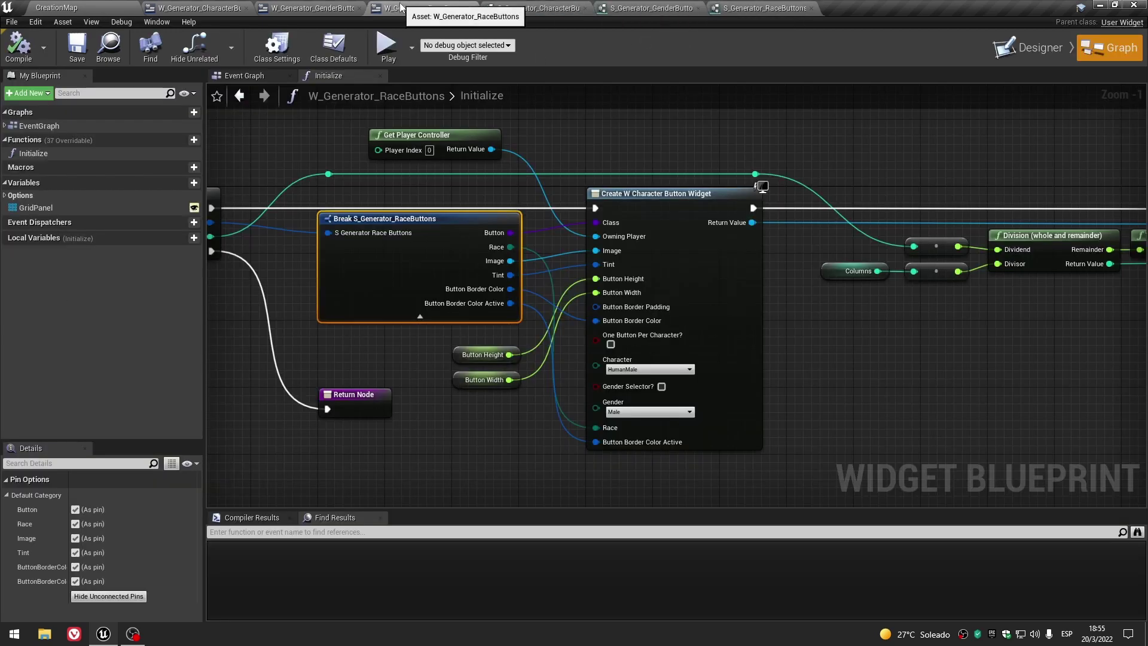
In CharacterButtons' Initialize, unlink the Button field and set Create Widget's class to W_CharacterButton.
{"action": "left_click", "coordinate": [197, 8]}
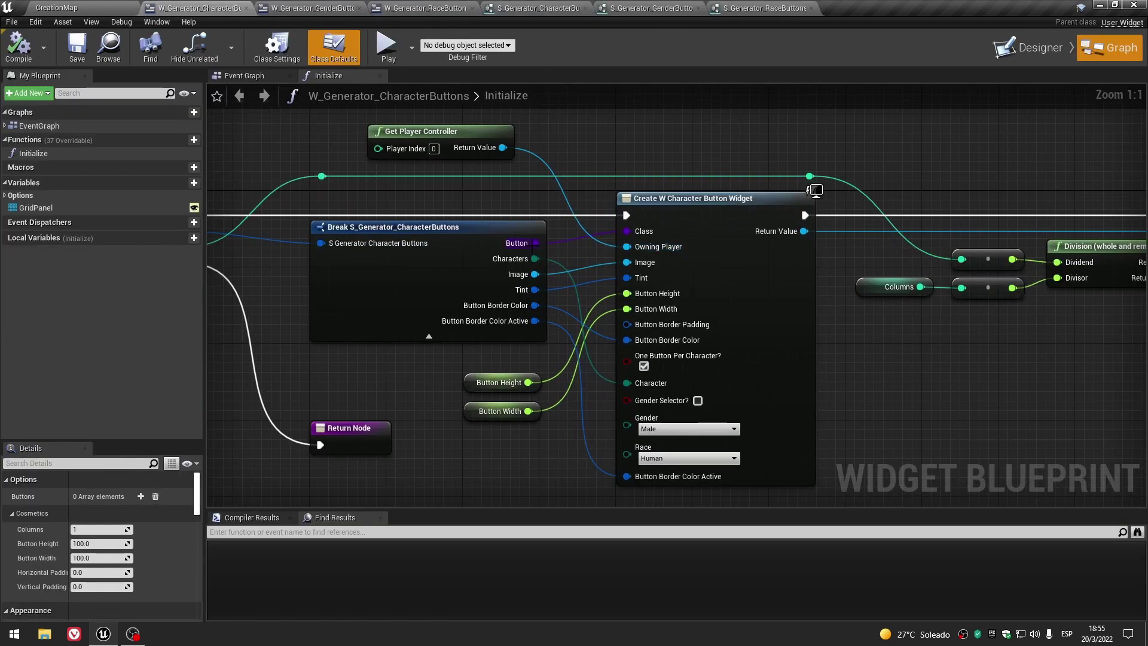
{"action": "scroll", "coordinate": [813, 191], "scroll_direction": "down", "scroll_amount": 4}
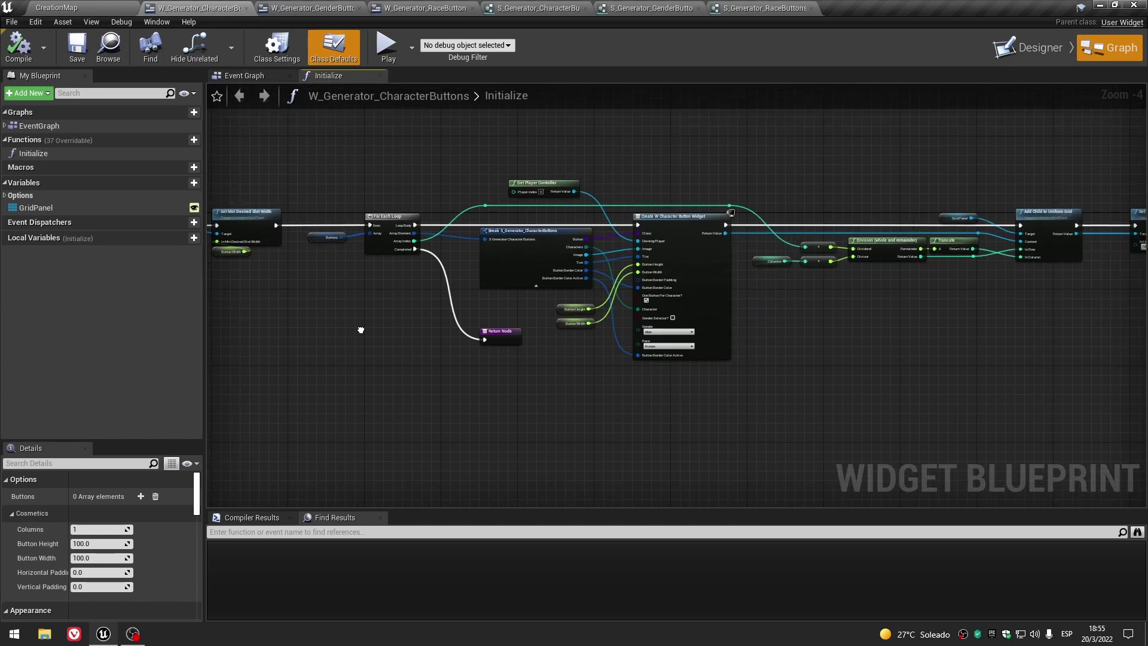
{"action": "scroll", "coordinate": [389, 316], "scroll_direction": "up", "scroll_amount": 4}
{"action": "right_click_drag", "start_coordinate": [615, 216], "coordinate": [580, 275]}
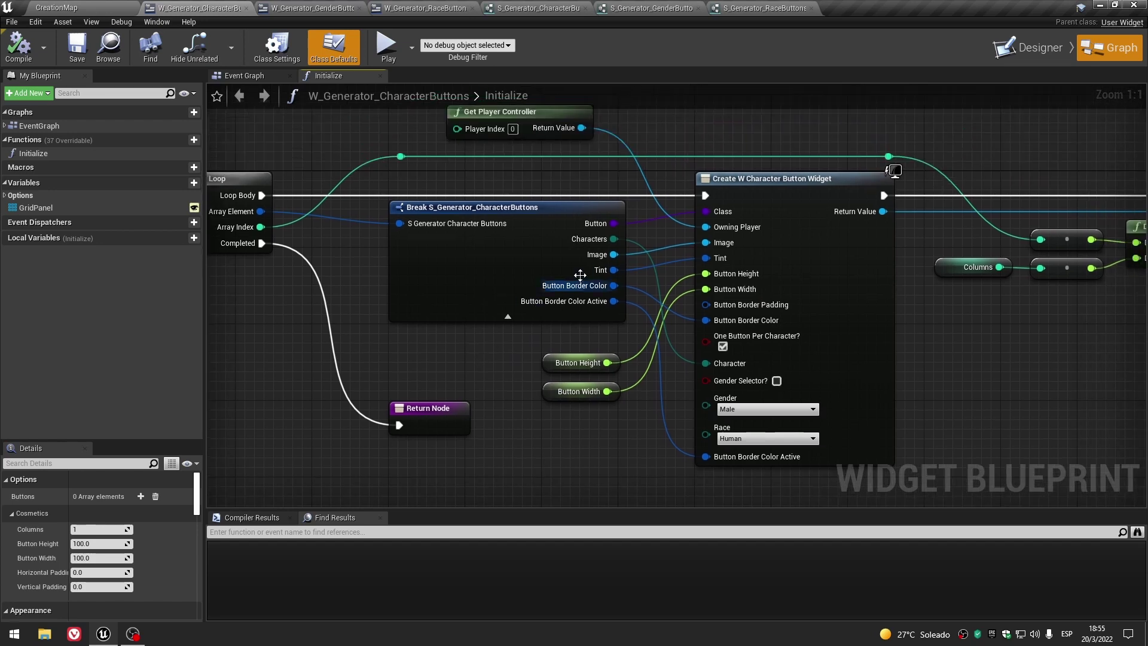
{"action": "left_click", "coordinate": [614, 223], "text": "alt"}
{"action": "left_click", "coordinate": [770, 213]}
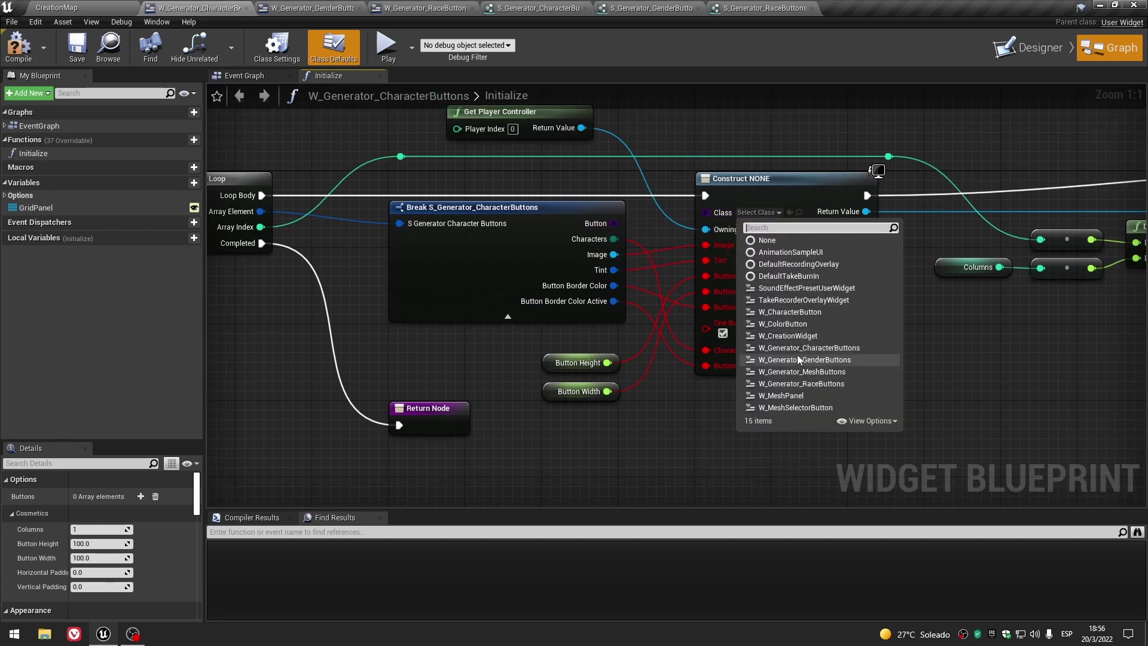
{"action": "left_click", "coordinate": [775, 312]}
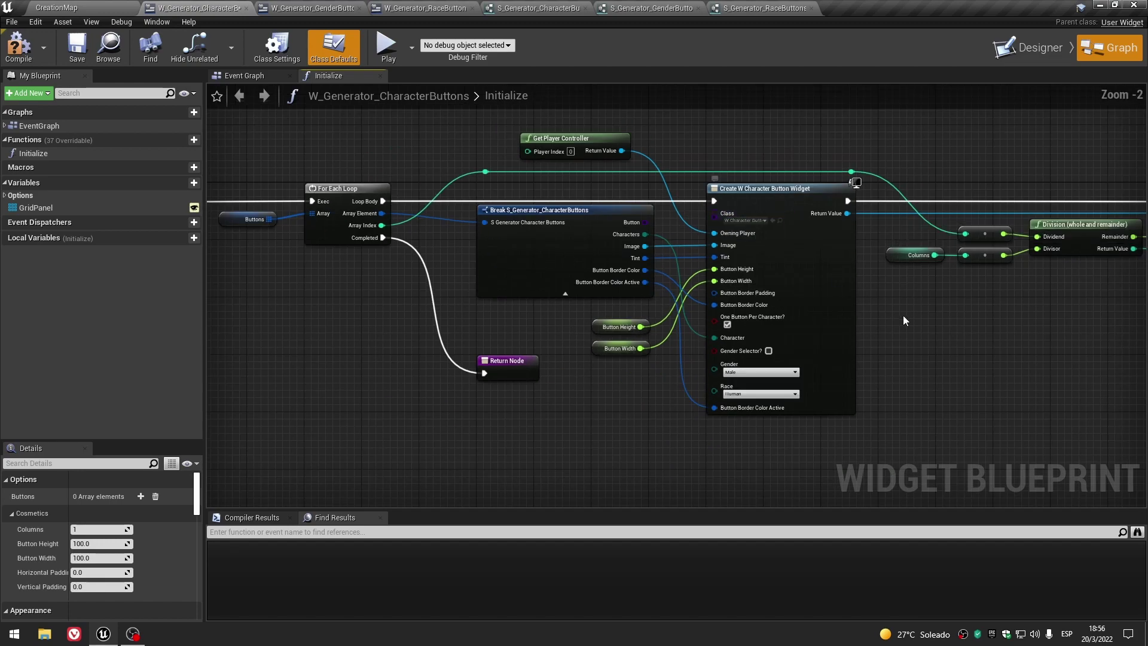
{"action": "right_click_drag", "start_coordinate": [741, 223], "coordinate": [630, 231]}
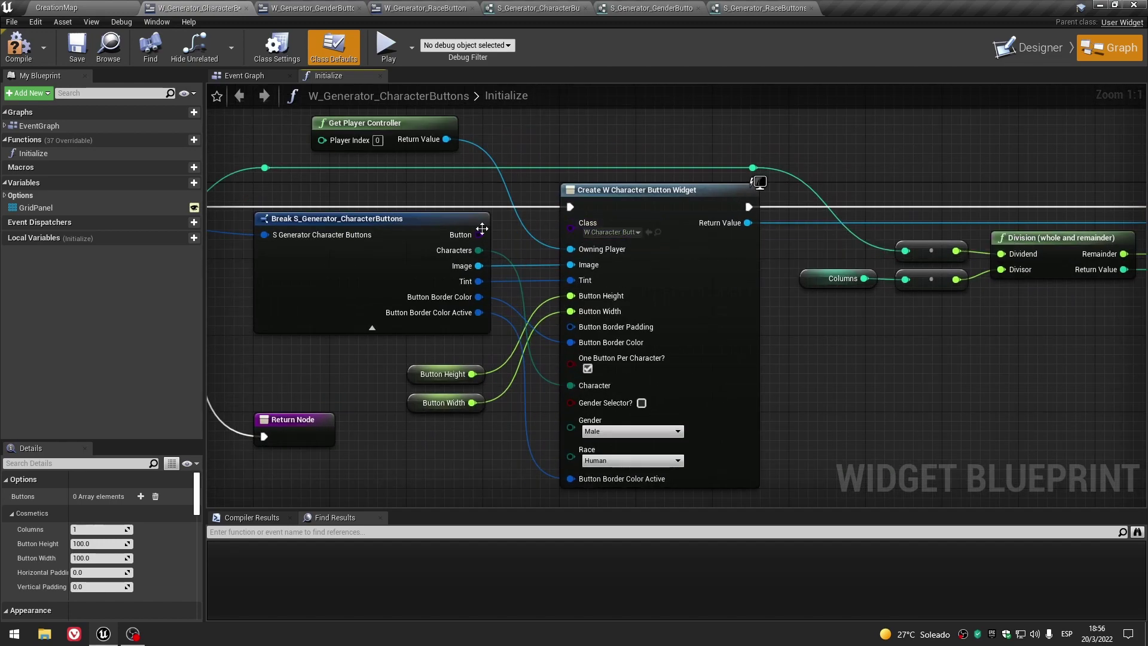
Compile W_Generator_CharacterButtons and move to W_Generator_GenderButtons.
{"action": "left_click", "coordinate": [30, 54]}
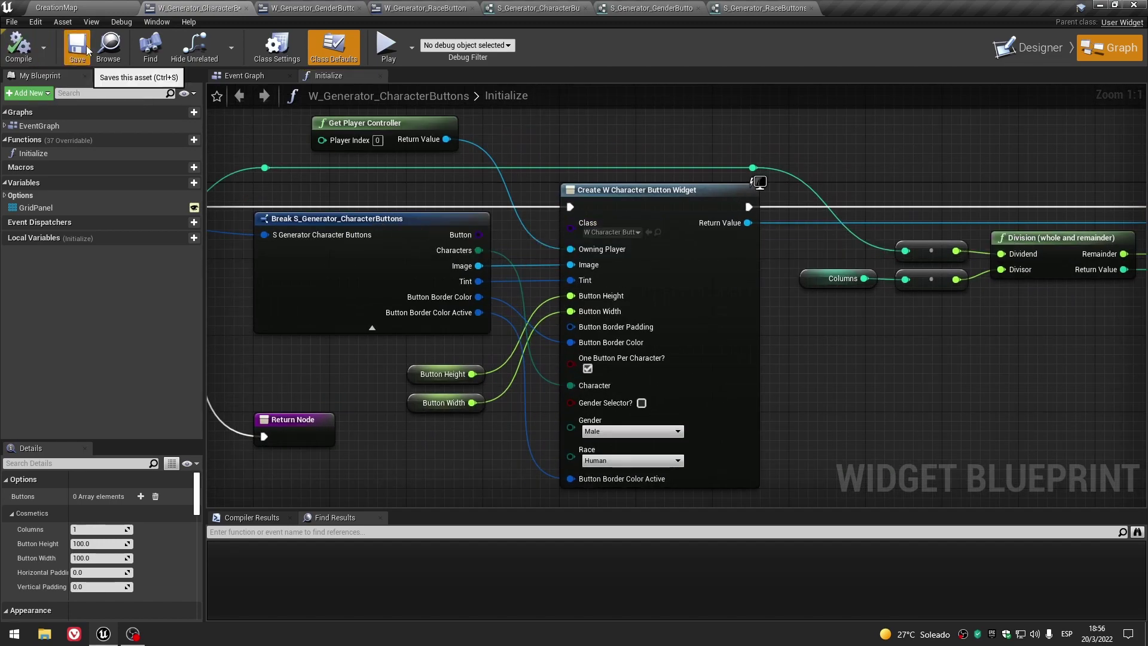
{"action": "scroll", "coordinate": [732, 341], "scroll_direction": "down", "scroll_amount": 1}
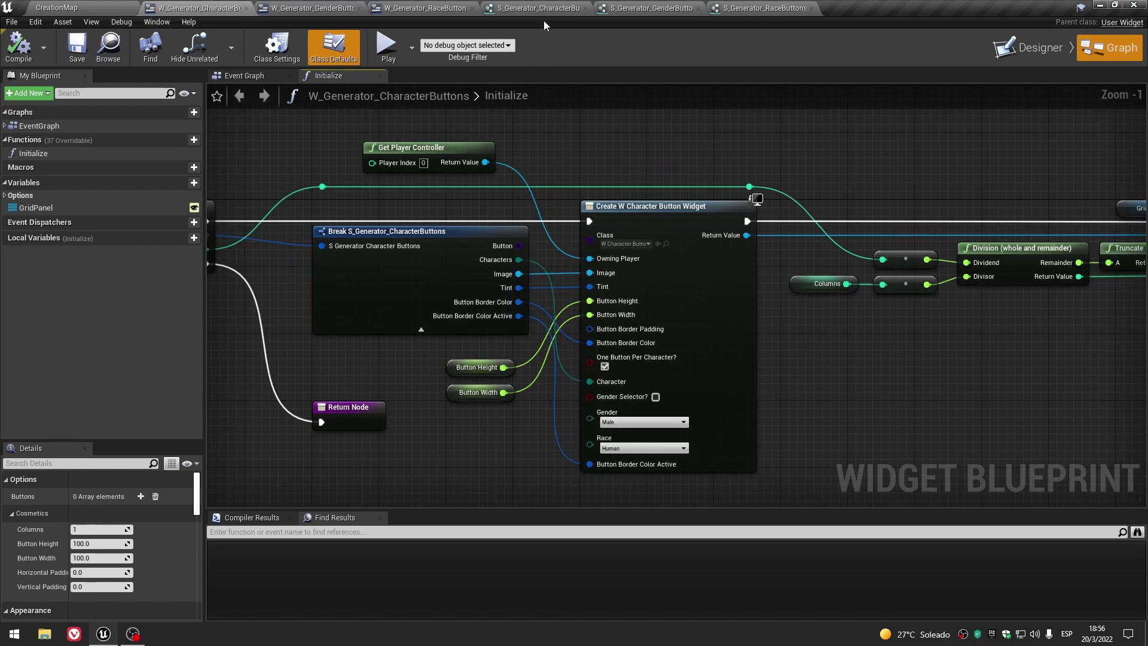
{"action": "left_click", "coordinate": [311, 8]}
{"action": "scroll", "coordinate": [620, 256], "scroll_direction": "up", "scroll_amount": 3}
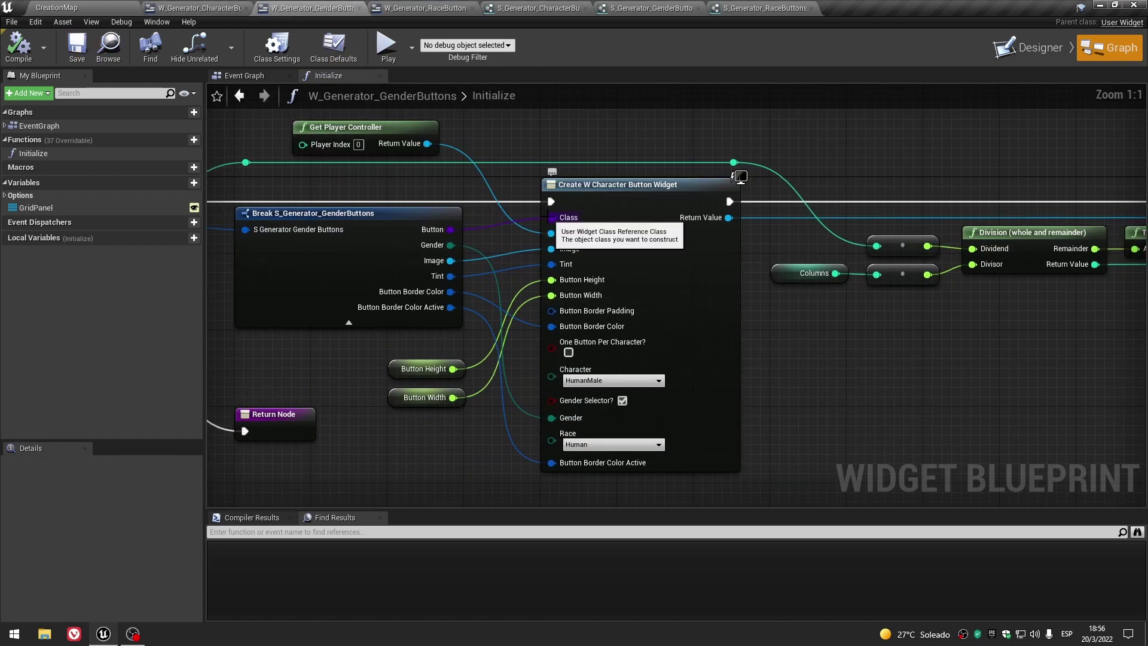
Unlink the Button field in GenderButtons' Create Widget node and set its class to W_CharacterButton.
{"action": "left_click", "coordinate": [551, 218], "text": "alt"}
{"action": "left_click", "coordinate": [603, 219]}
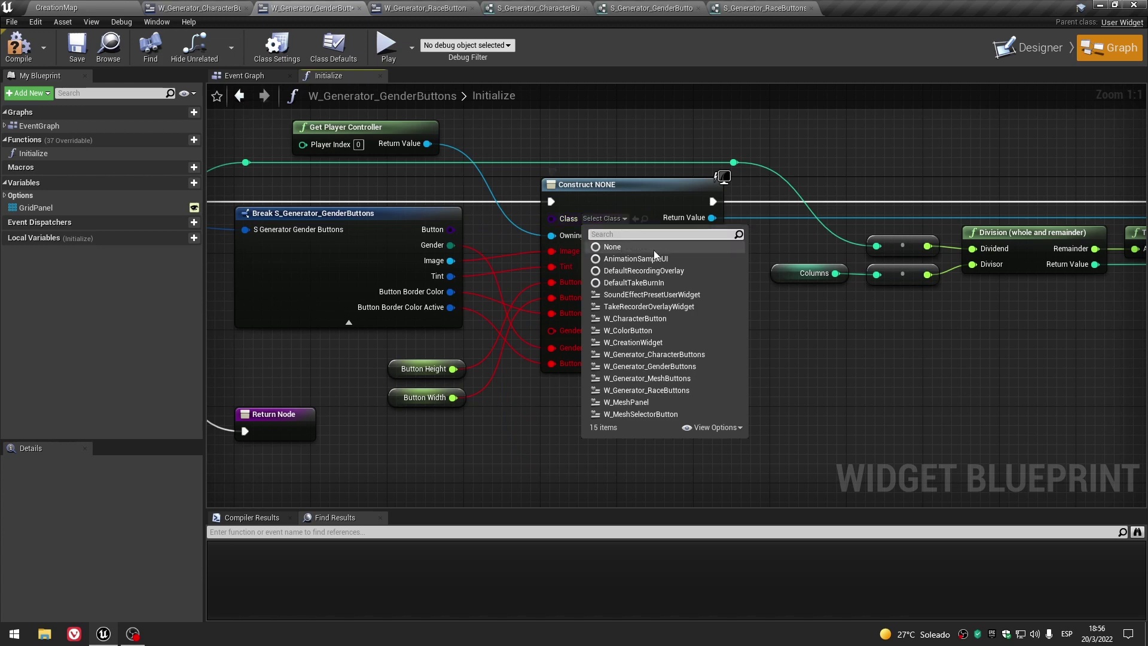
{"action": "left_click", "coordinate": [632, 320]}
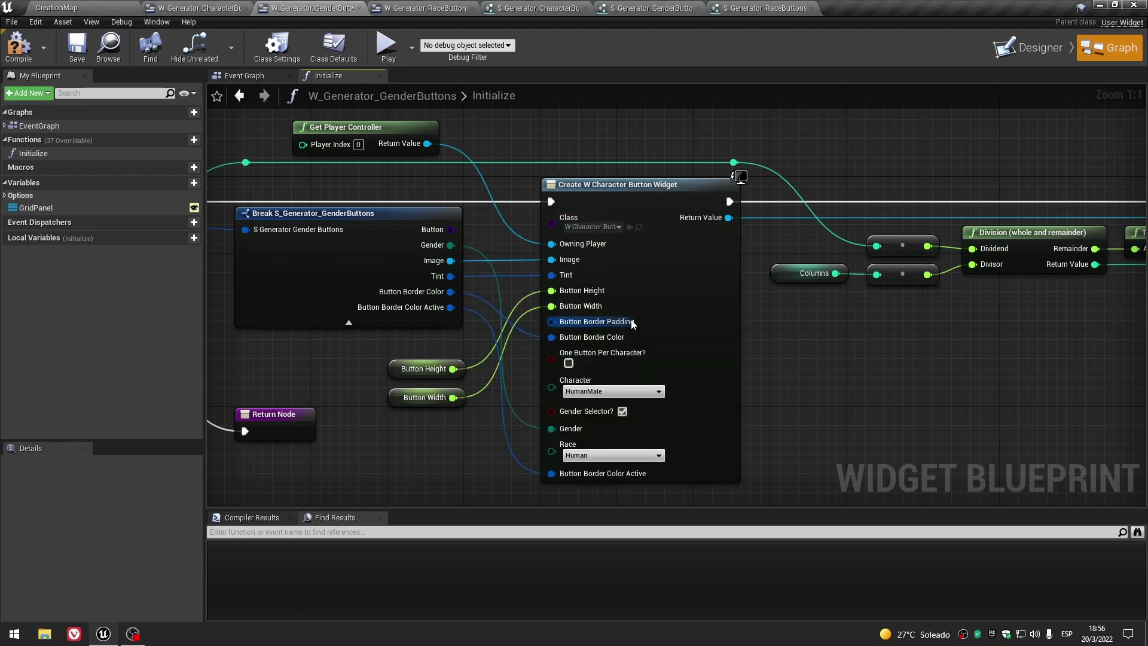
{"action": "right_click_drag", "start_coordinate": [828, 371], "coordinate": [890, 315]}
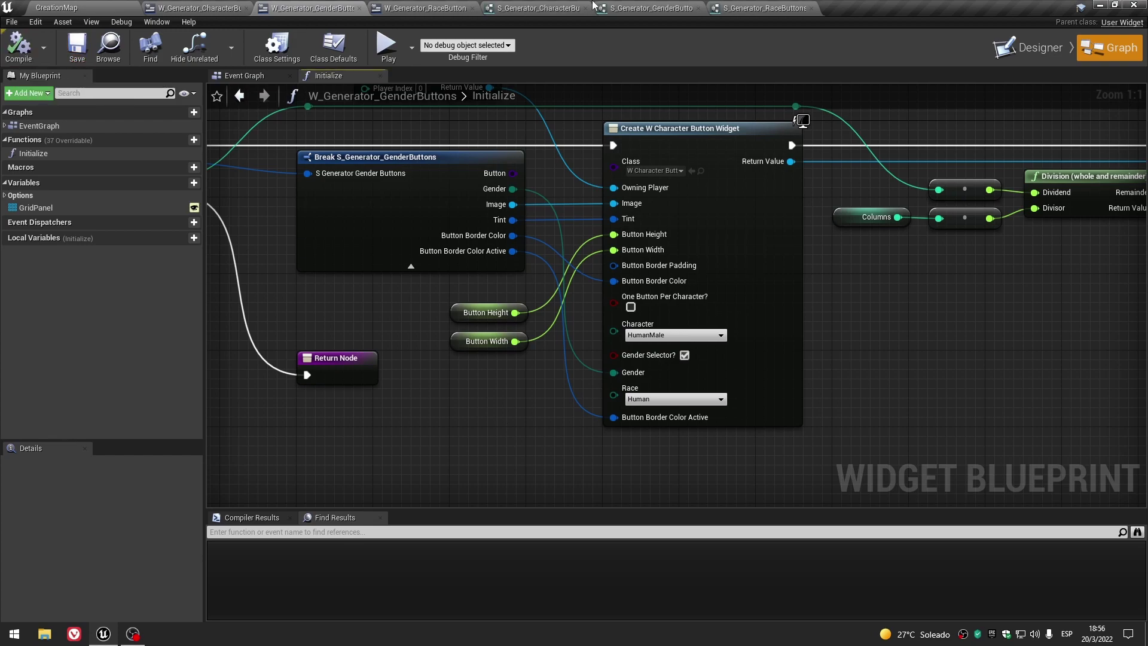
Do the same in W_Generator_RaceButtons, setting the Create Widget class to W_CharacterButton.
{"action": "left_click", "coordinate": [428, 8]}
{"action": "right_click_drag", "start_coordinate": [815, 292], "coordinate": [849, 245]}
{"action": "scroll", "coordinate": [849, 245], "scroll_direction": "up", "scroll_amount": 1}
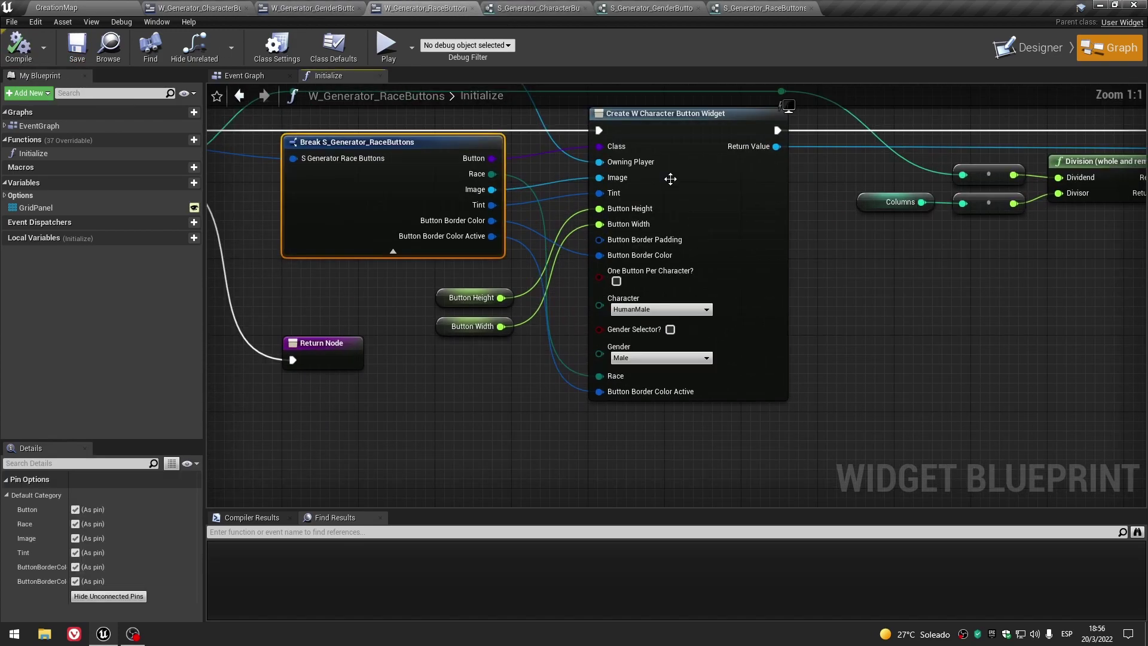
{"action": "left_click", "coordinate": [621, 151], "text": "alt"}
{"action": "left_click", "coordinate": [652, 147]}
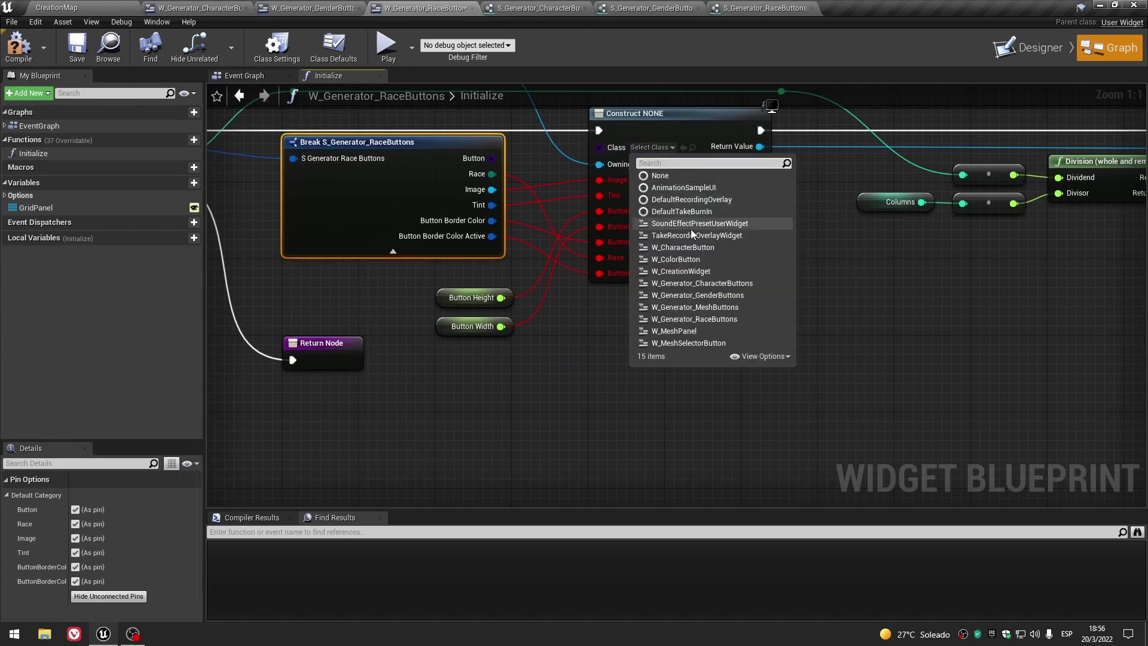
{"action": "left_click", "coordinate": [691, 247]}
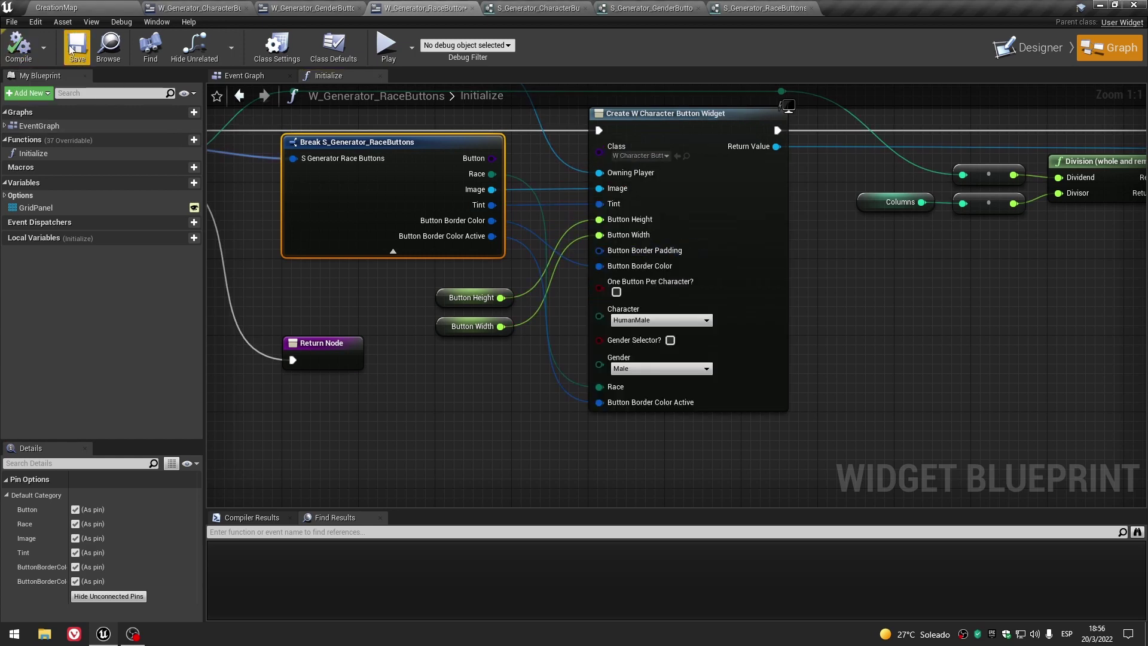
{"action": "right_click_drag", "start_coordinate": [474, 428], "coordinate": [624, 458]}
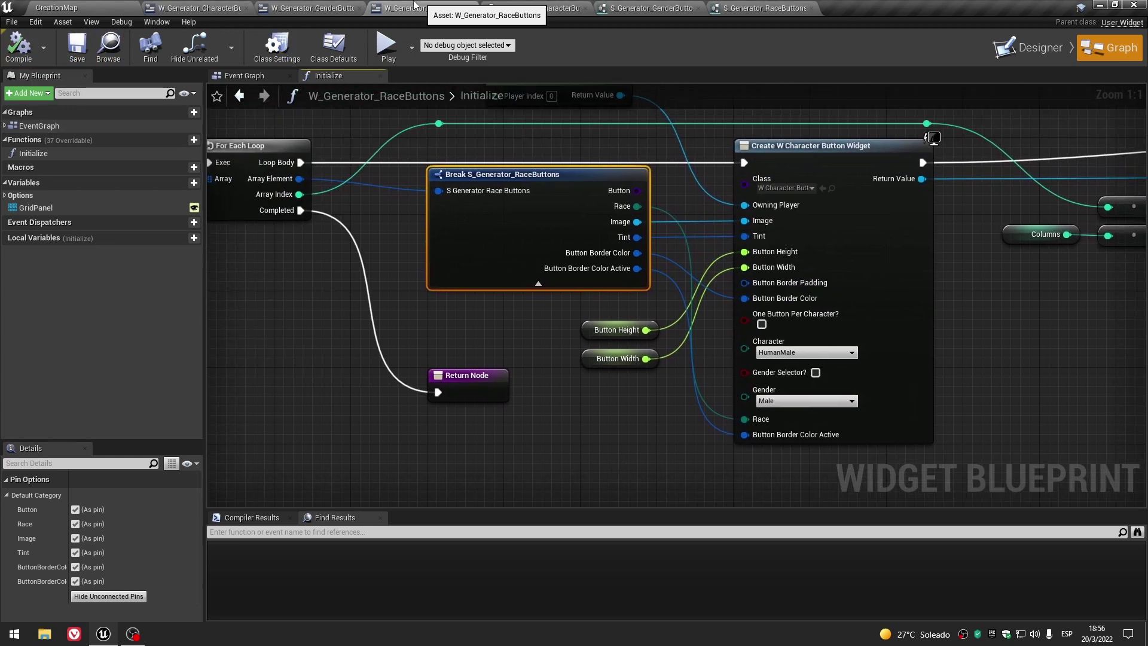
Recheck the Character, Gender and Race generator graphs for the W_CharacterButton class.
{"action": "left_click", "coordinate": [206, 8]}
{"action": "mouse_move", "coordinate": [830, 363]}
{"action": "right_mouse_down"}
{"action": "mouse_move", "coordinate": [830, 276]}
{"action": "mouse_move", "coordinate": [870, 292]}
{"action": "mouse_move", "coordinate": [849, 324]}
{"action": "right_mouse_up"}
{"action": "scroll", "coordinate": [819, 265], "scroll_direction": "up", "scroll_amount": 1}
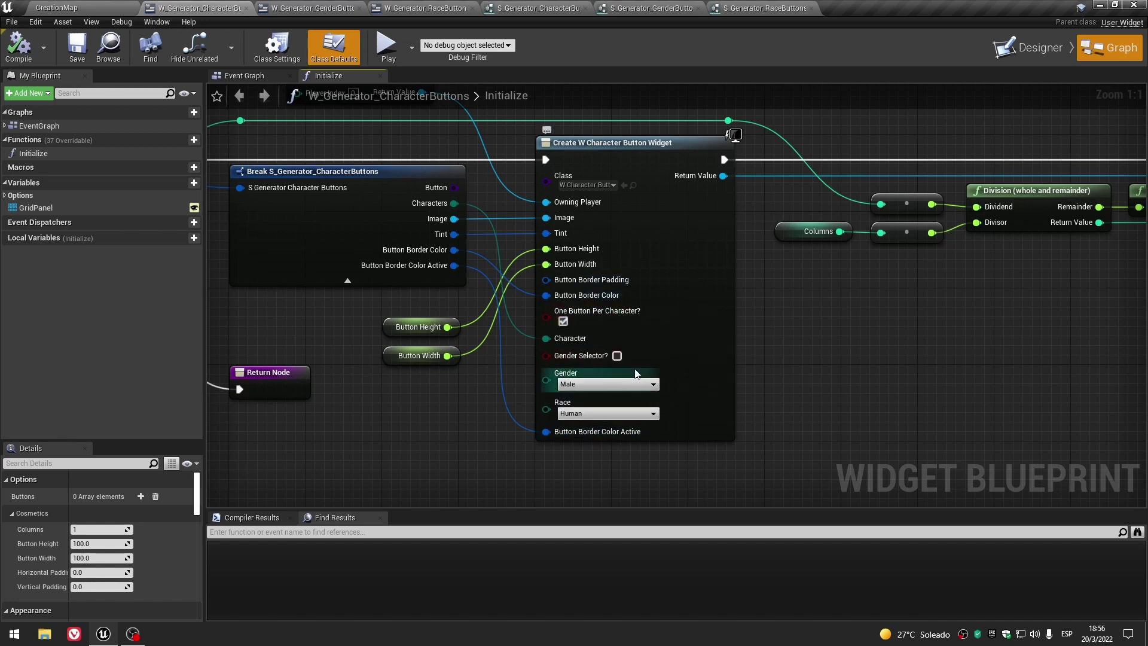
{"action": "left_click", "coordinate": [297, 10]}
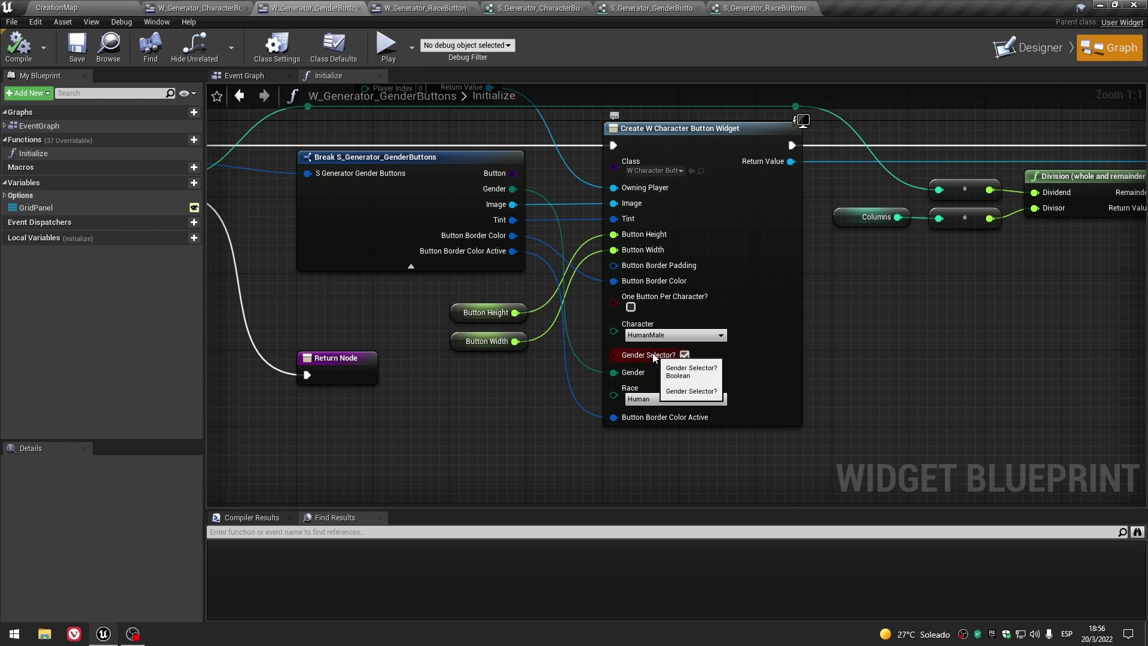
{"action": "left_click", "coordinate": [418, 6]}
{"action": "right_click_drag", "start_coordinate": [1050, 324], "coordinate": [879, 304]}
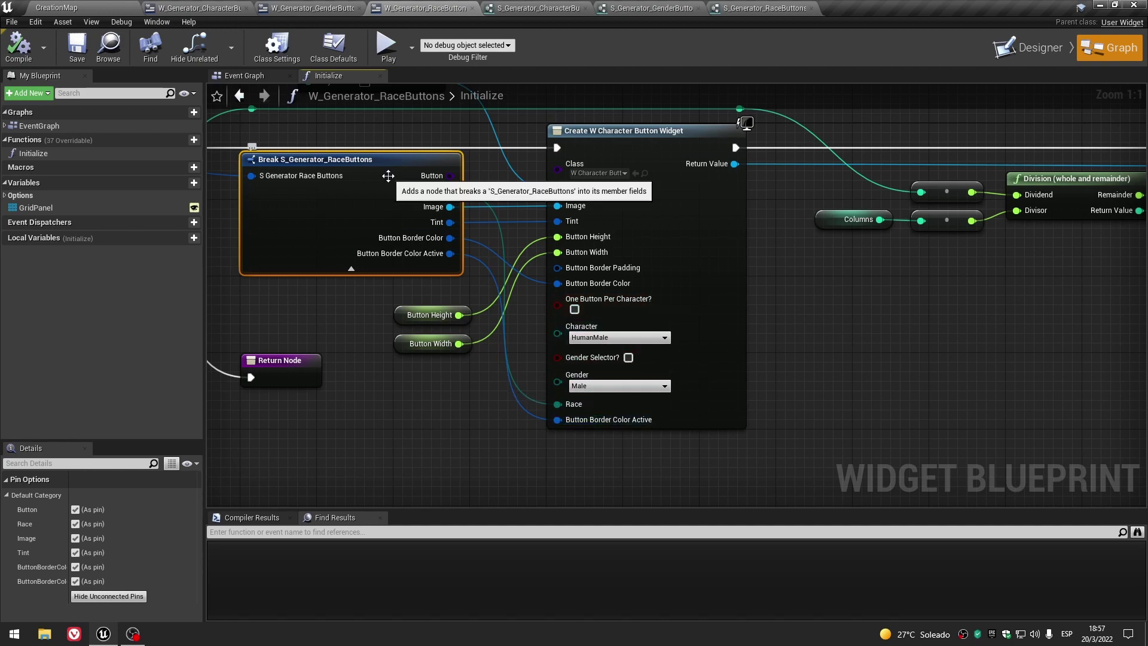
{"action": "scroll", "coordinate": [781, 277], "scroll_direction": "down", "scroll_amount": 2}
{"action": "scroll", "coordinate": [782, 277], "scroll_direction": "down", "scroll_amount": 1}
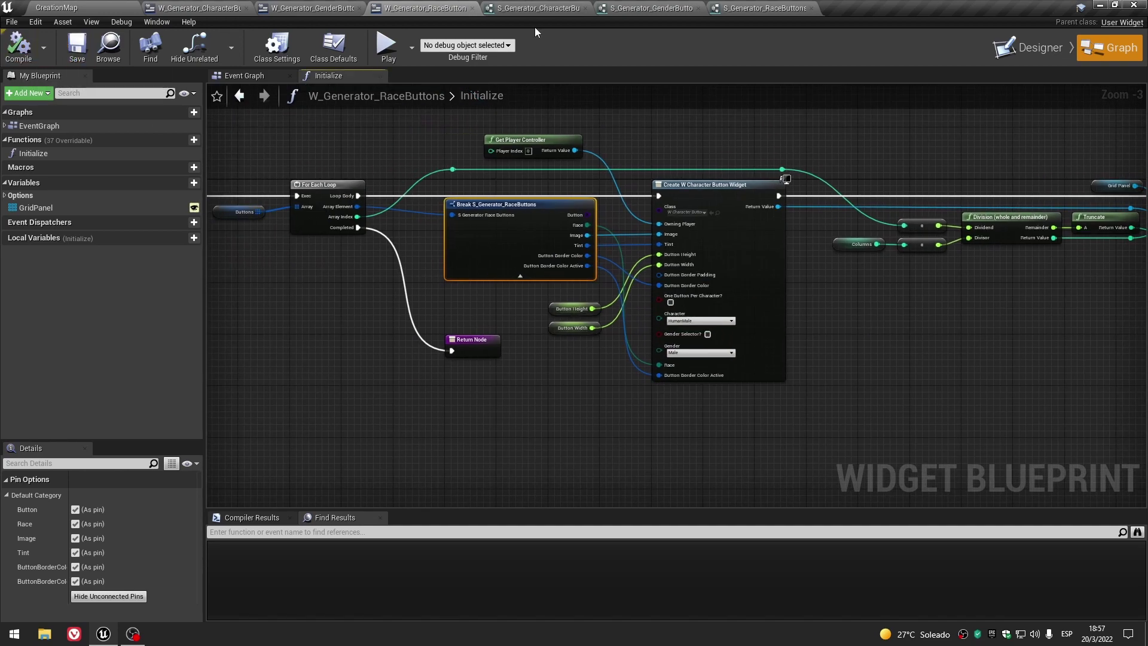
Remove the Button field from the Character, Gender and Race generator structures.
{"action": "left_click", "coordinate": [538, 8]}
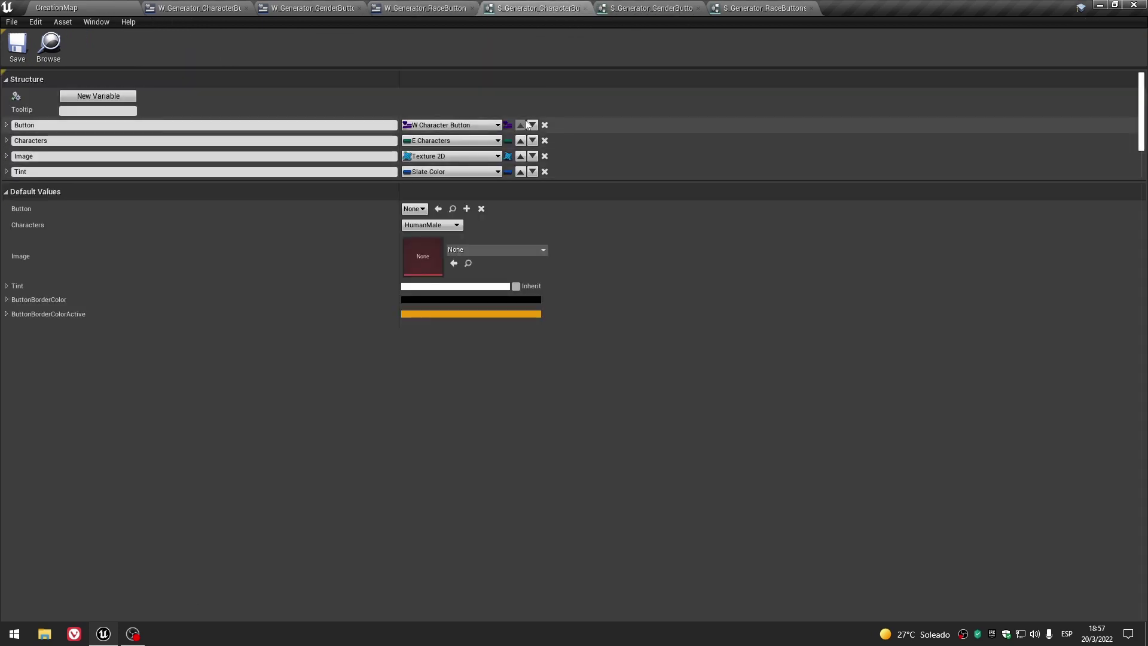
{"action": "left_click", "coordinate": [544, 124]}
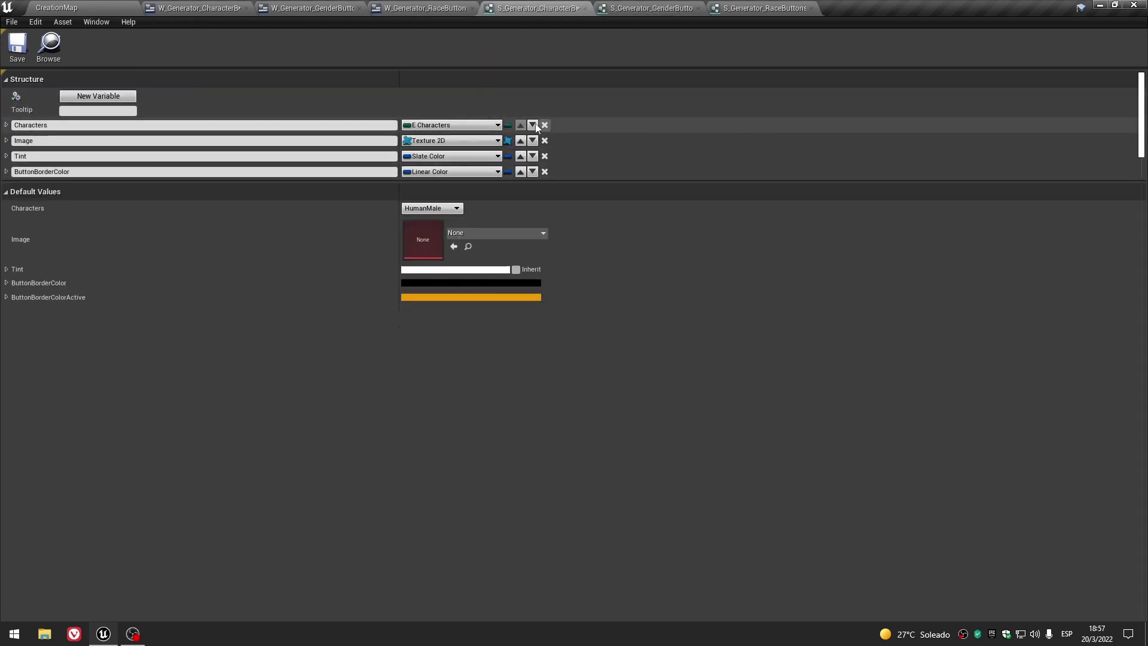
{"action": "left_click", "coordinate": [27, 55]}
{"action": "left_click", "coordinate": [652, 8]}
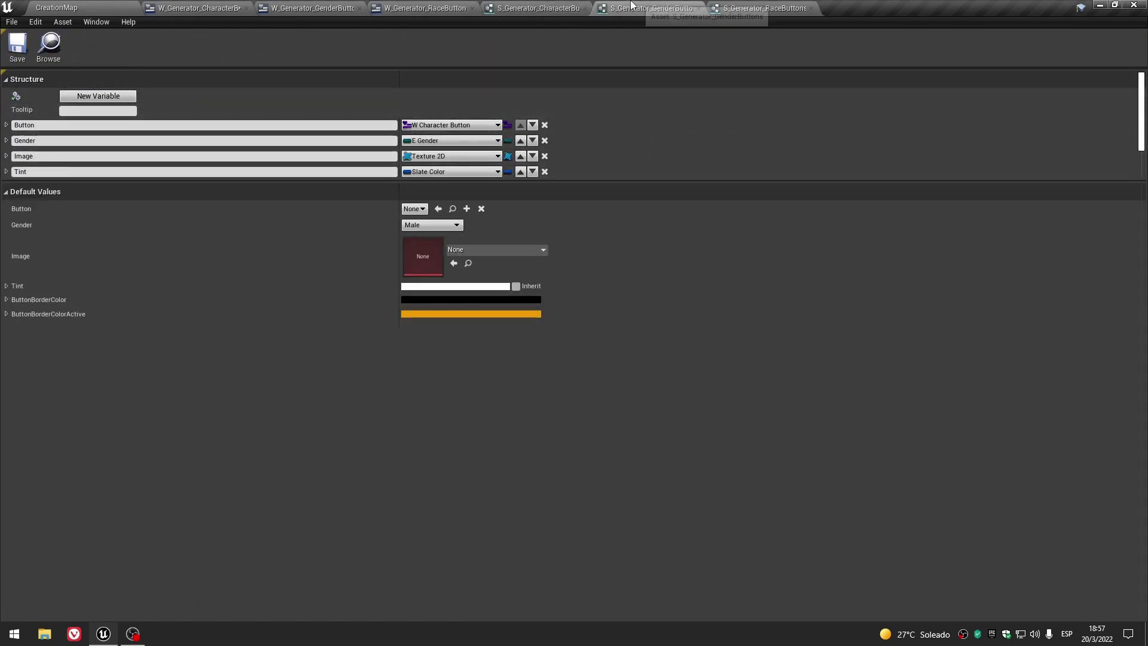
{"action": "left_click", "coordinate": [545, 125]}
{"action": "left_click", "coordinate": [734, 6]}
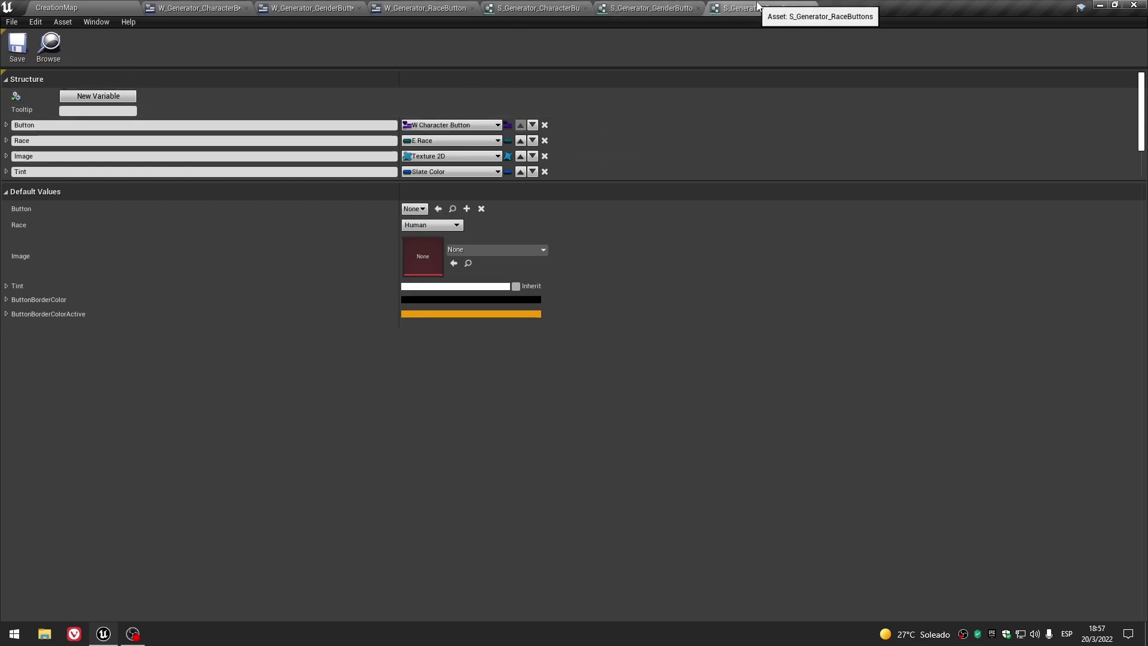
{"action": "left_click", "coordinate": [545, 125]}
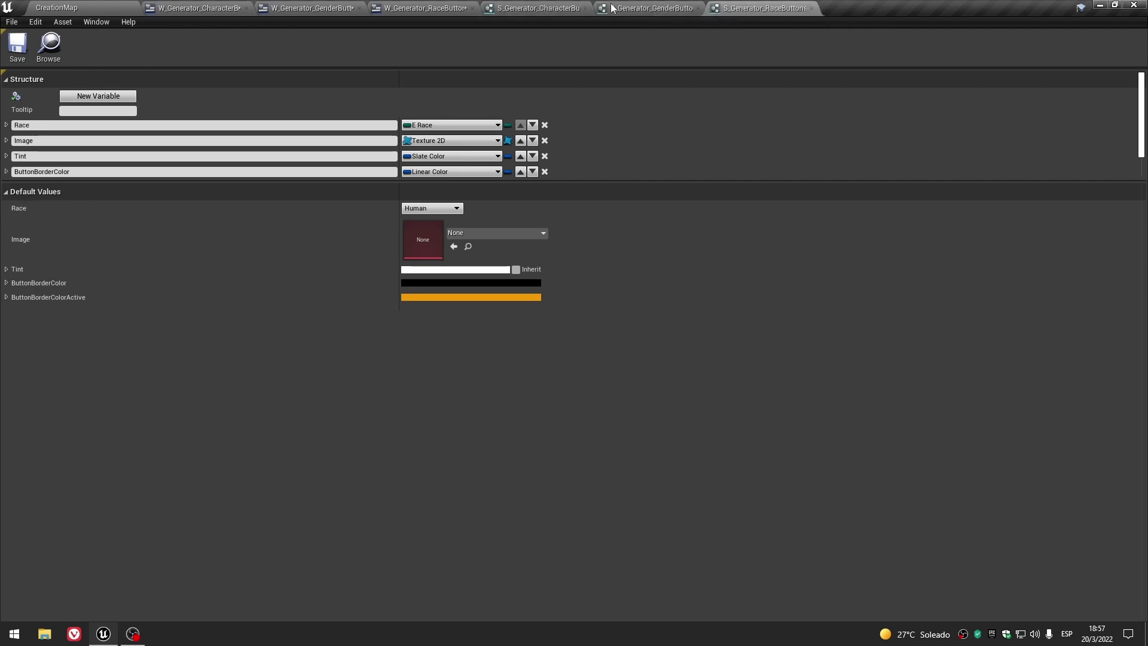
Review each generator blueprint once more, then close the generator blueprint tabs.
{"action": "left_click", "coordinate": [235, 8]}
{"action": "left_click", "coordinate": [425, 8]}
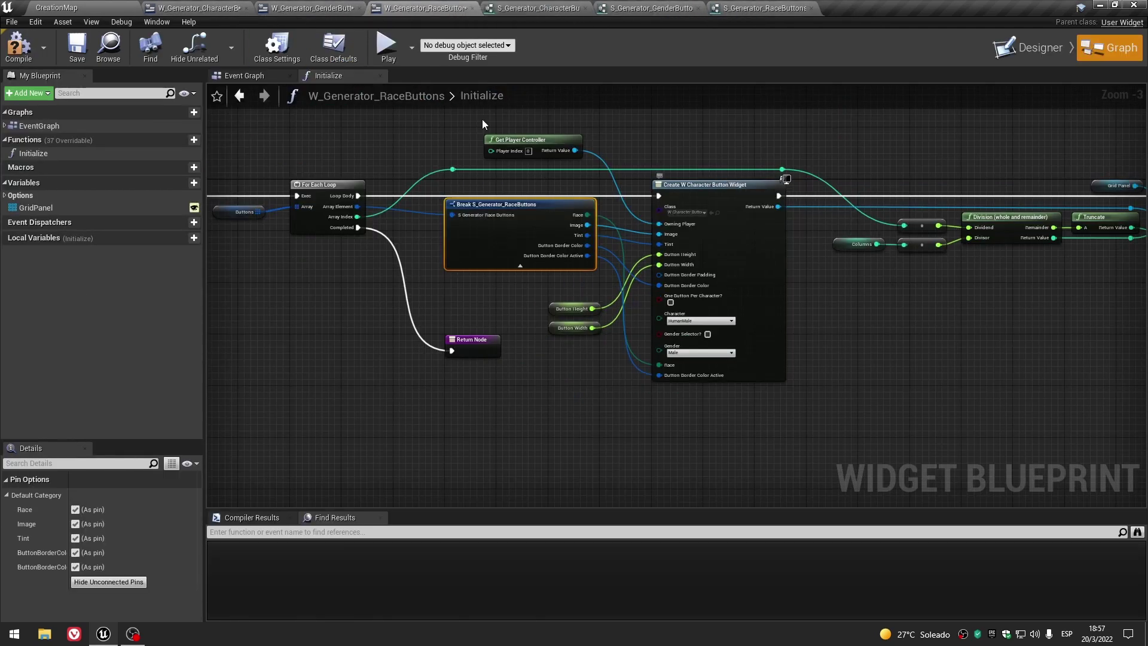
{"action": "left_click", "coordinate": [320, 7]}
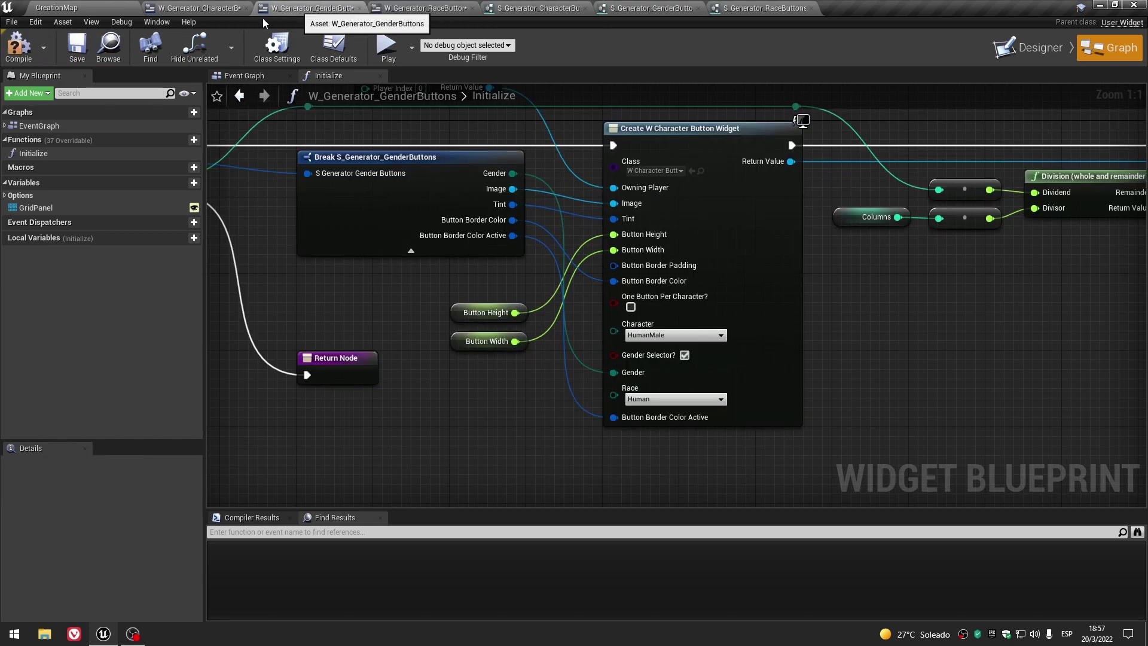
{"action": "left_click", "coordinate": [197, 8]}
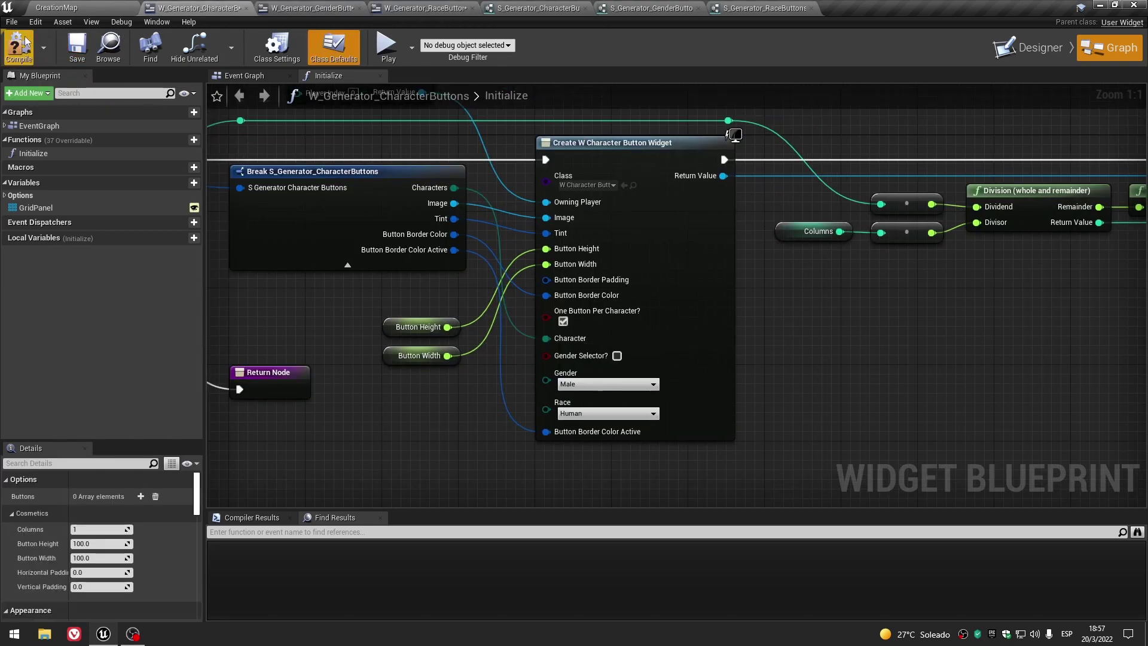
{"action": "left_click", "coordinate": [247, 8]}
{"action": "left_click", "coordinate": [247, 8]}
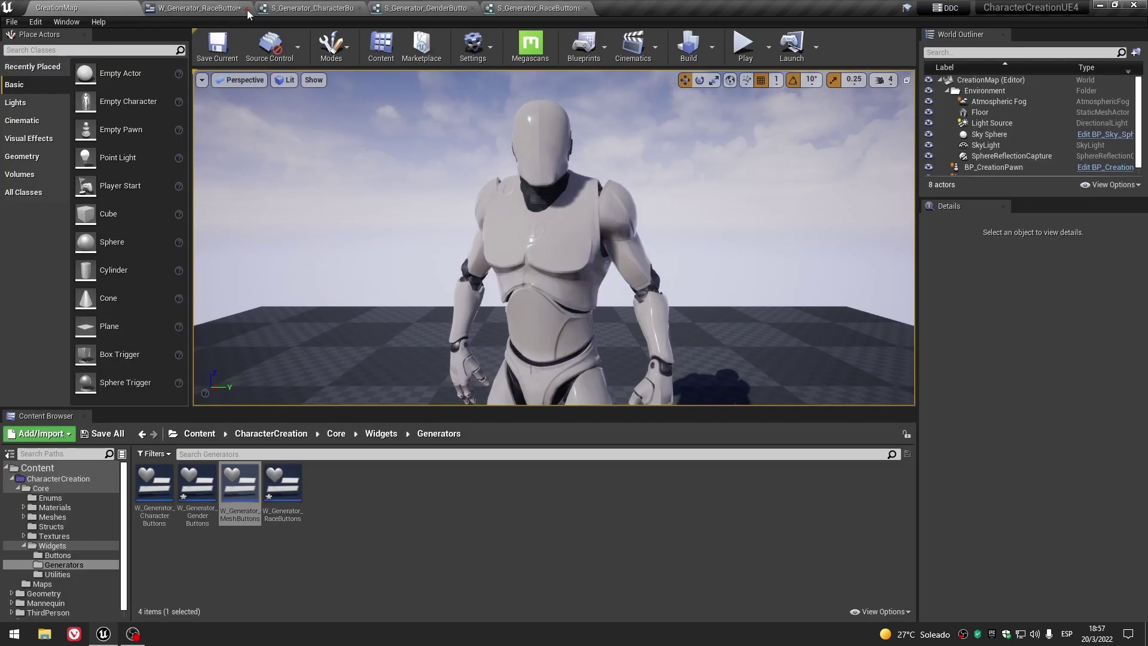
{"action": "left_click", "coordinate": [247, 8]}
Save all the modified generator widget assets.
{"action": "left_click", "coordinate": [440, 501]}
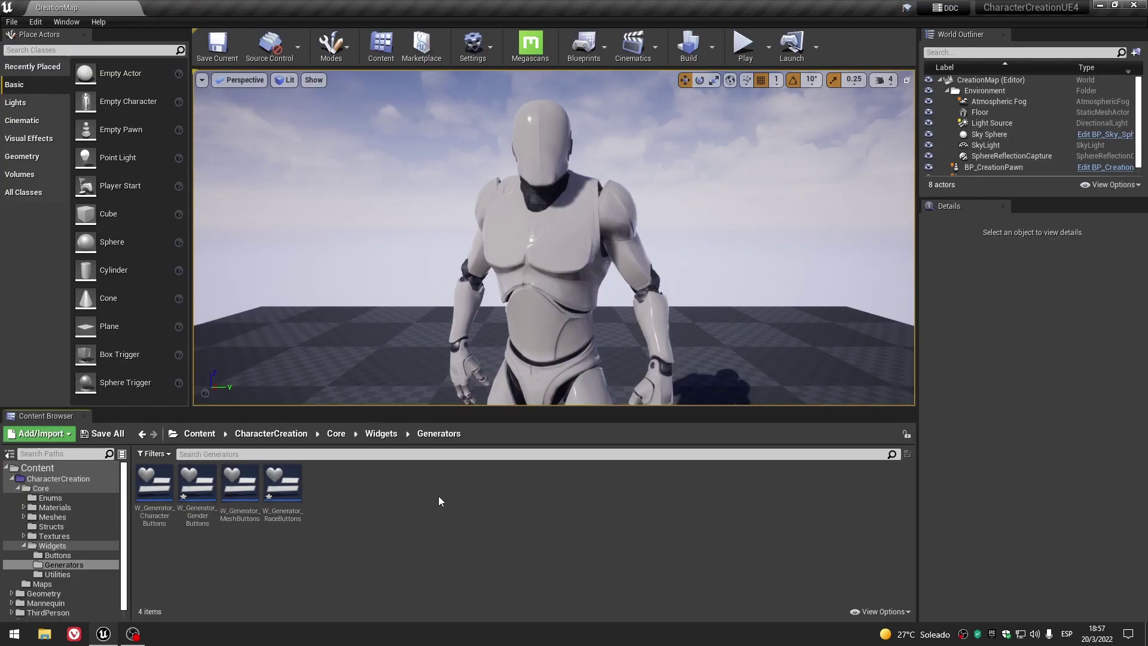
{"action": "left_click", "coordinate": [102, 434]}
{"action": "left_click", "coordinate": [675, 426]}
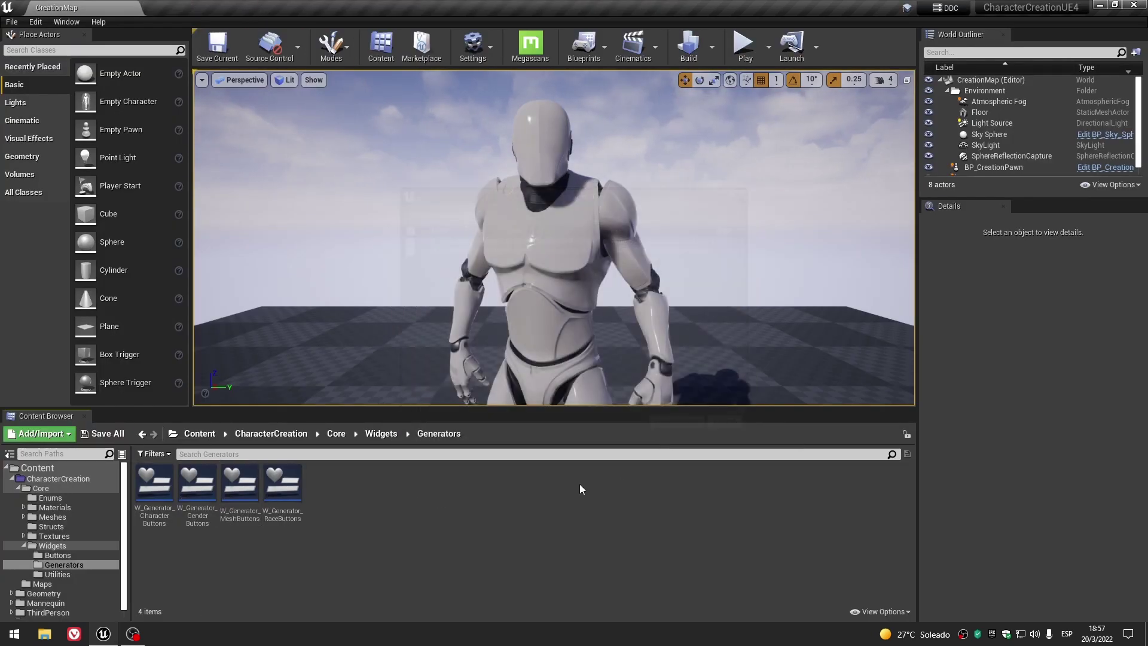
Open the W_CreationWidget blueprint from the Core folder.
{"action": "left_click", "coordinate": [382, 433]}
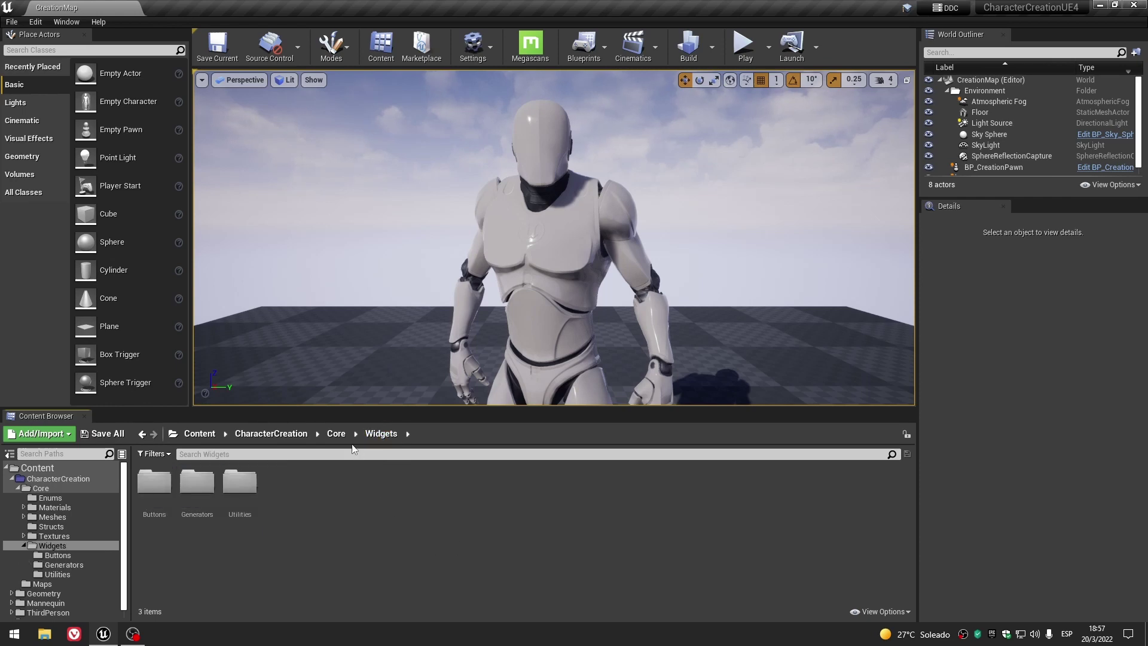
{"action": "left_click", "coordinate": [336, 433]}
{"action": "double_click", "coordinate": [582, 496]}
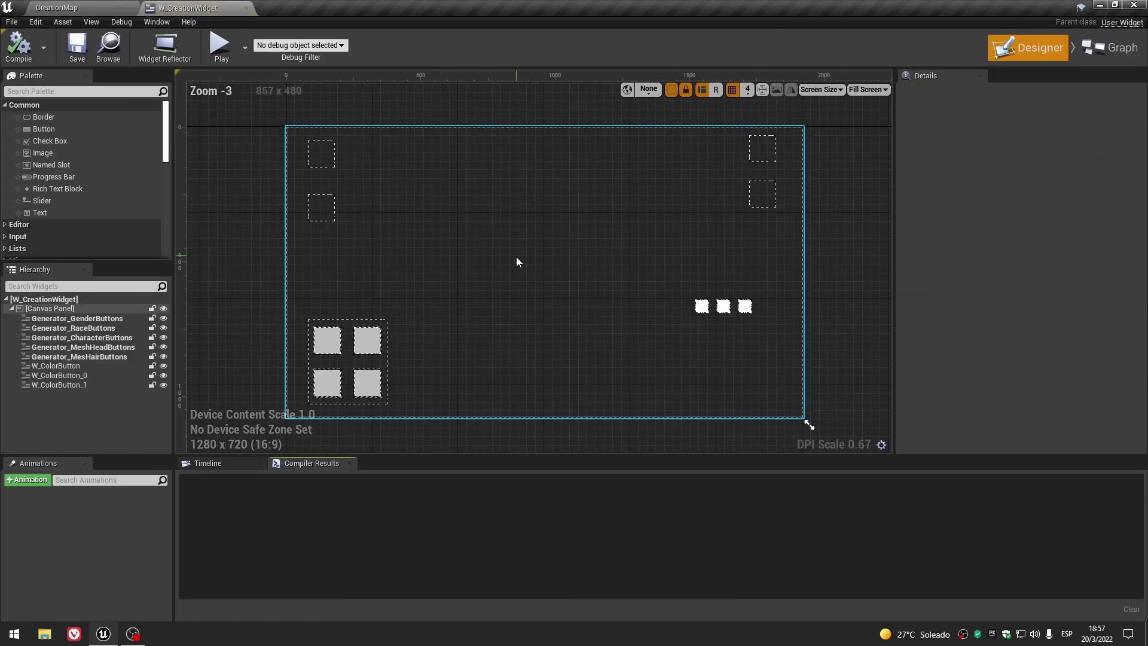
{"action": "scroll", "coordinate": [321, 173], "scroll_direction": "up", "scroll_amount": 2}
Inspect each generator box, including gender, race and the 2x2 character grid.
{"action": "left_click", "coordinate": [321, 200]}
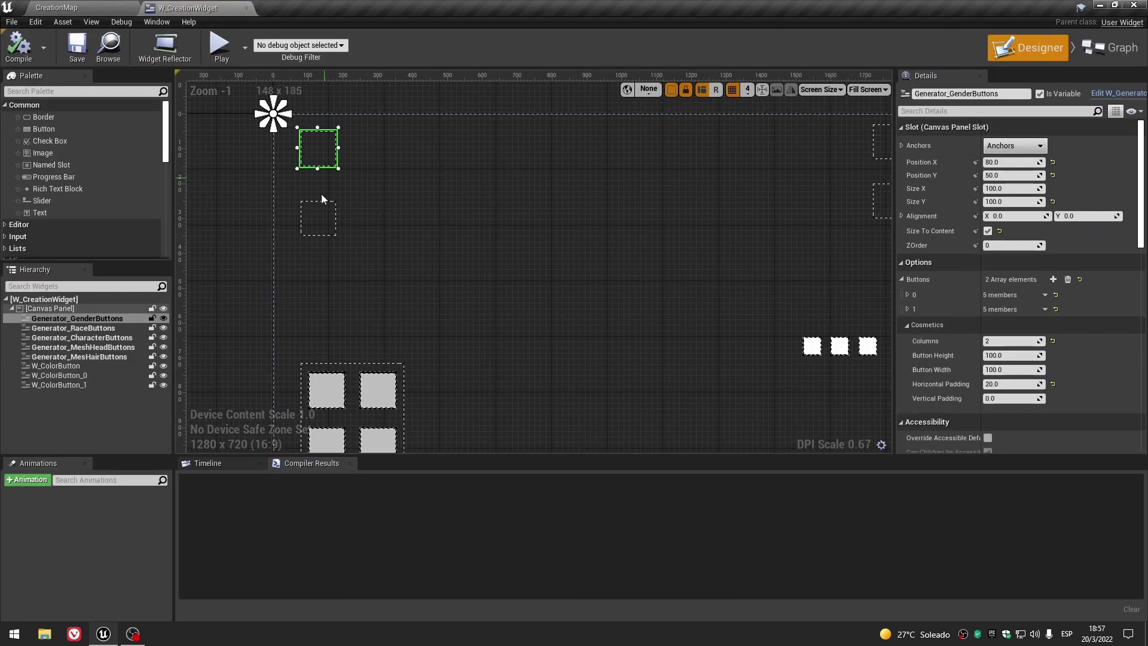
{"action": "left_click", "coordinate": [340, 401]}
{"action": "left_click", "coordinate": [328, 217]}
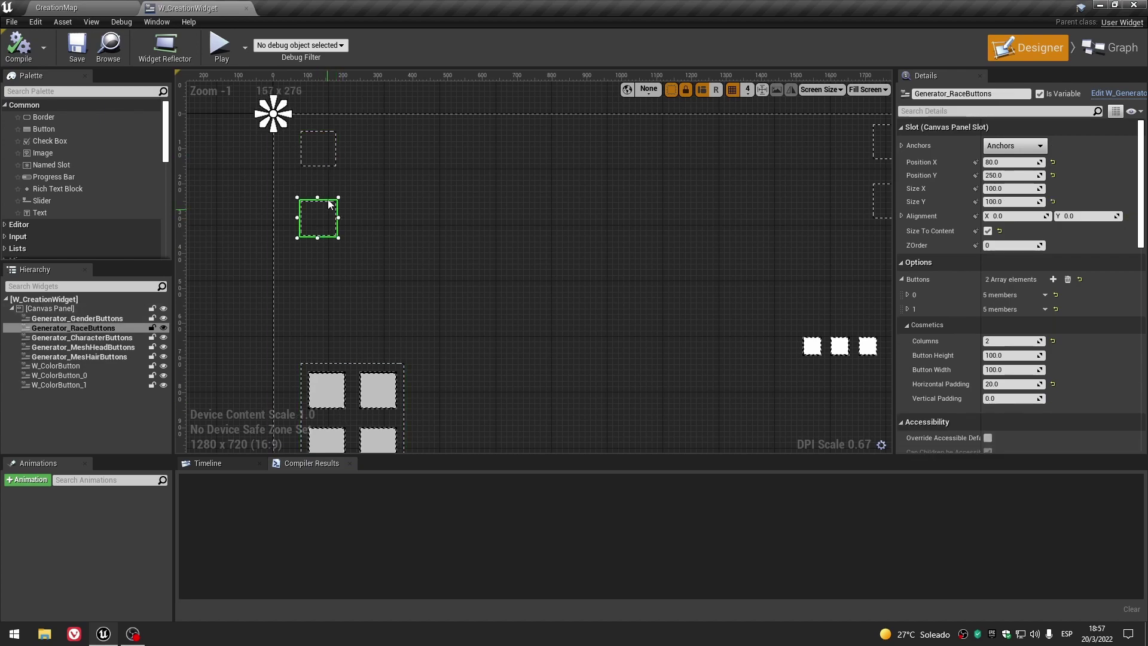
{"action": "left_click", "coordinate": [321, 154]}
{"action": "scroll", "coordinate": [483, 273], "scroll_direction": "down", "scroll_amount": 1}
{"action": "left_click", "coordinate": [372, 205]}
{"action": "left_click", "coordinate": [386, 367]}
Return to CreationMap and open W_Generator_CharacterButtons from Widgets > Generators.
{"action": "left_click", "coordinate": [76, 6]}
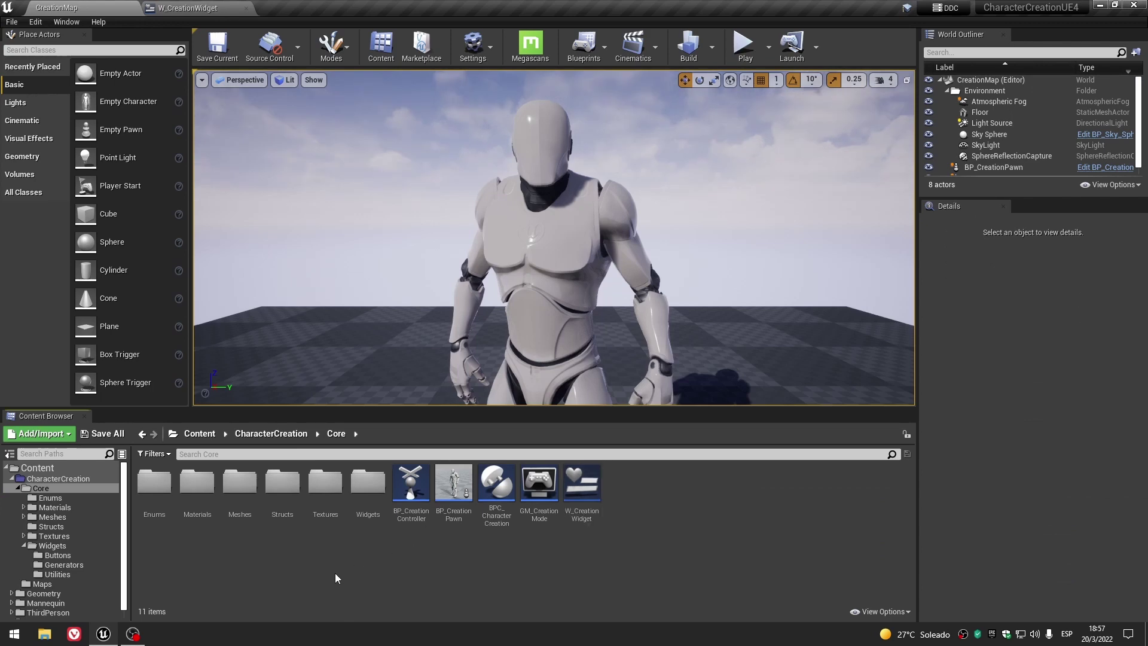
{"action": "double_click", "coordinate": [368, 487]}
{"action": "double_click", "coordinate": [197, 487]}
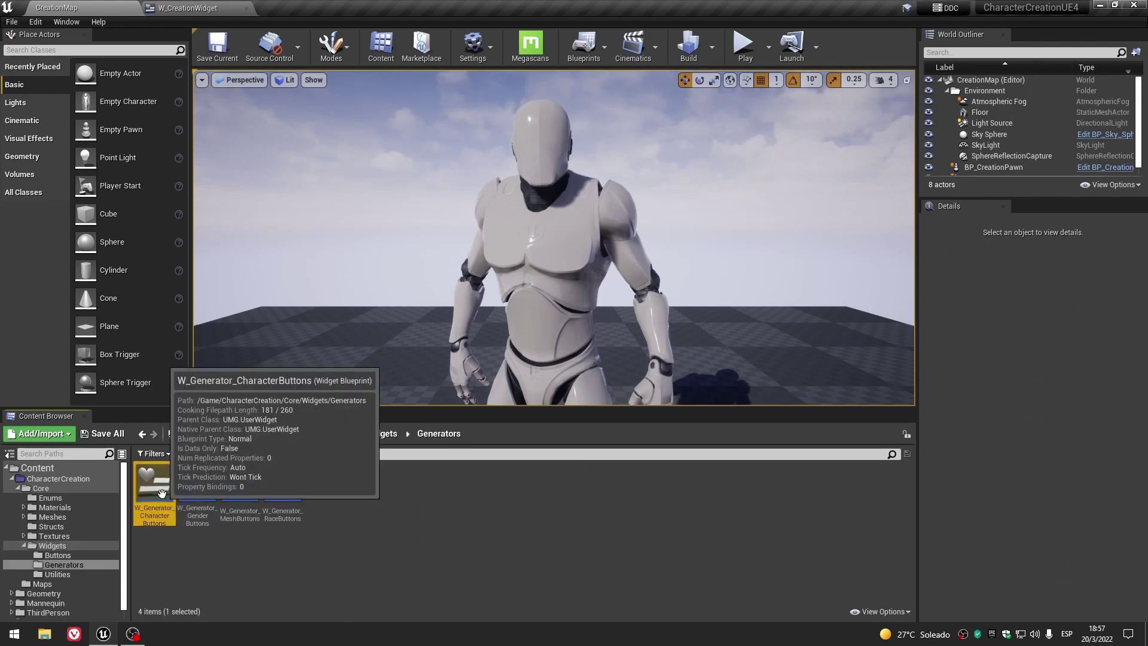
{"action": "double_click", "coordinate": [156, 485]}
Rewire W_Generator_CharacterButtons so Initialize runs from Event Construct.
{"action": "left_click", "coordinate": [1111, 47]}
{"action": "key", "text": "Home"}
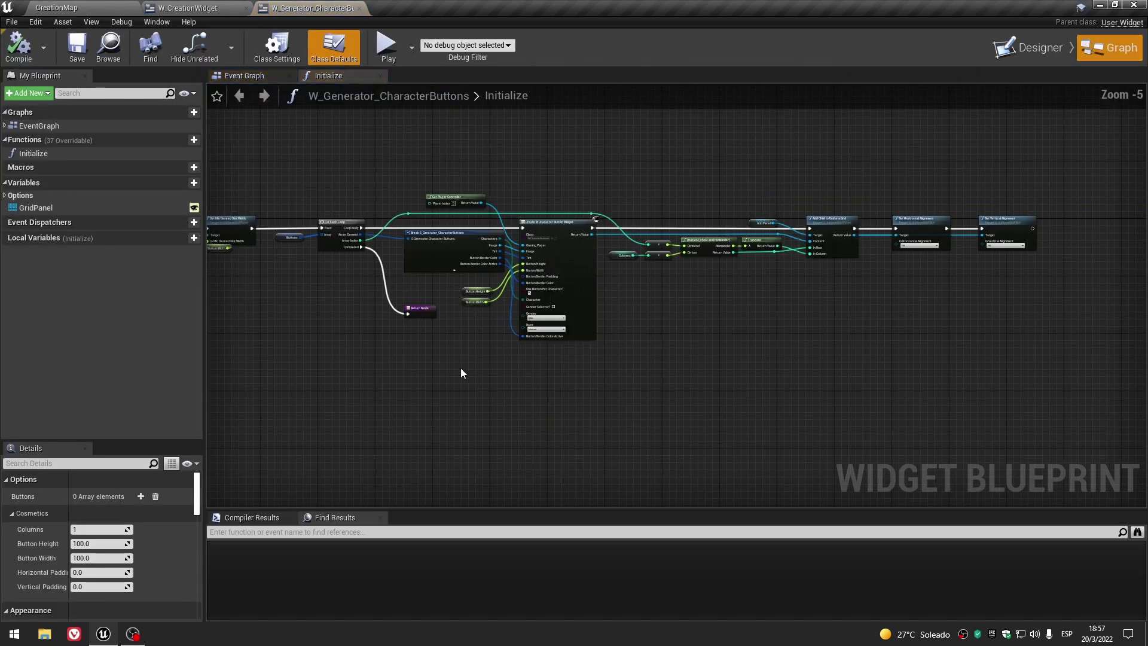
{"action": "left_click", "coordinate": [380, 76]}
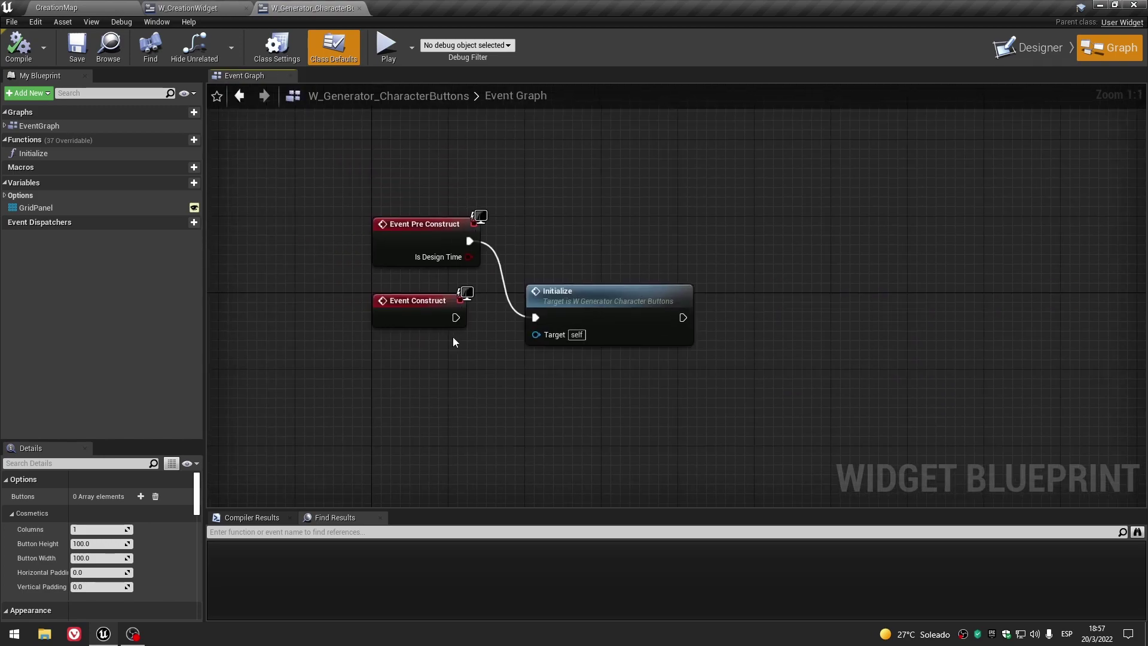
{"action": "left_click", "coordinate": [469, 241], "text": "alt"}
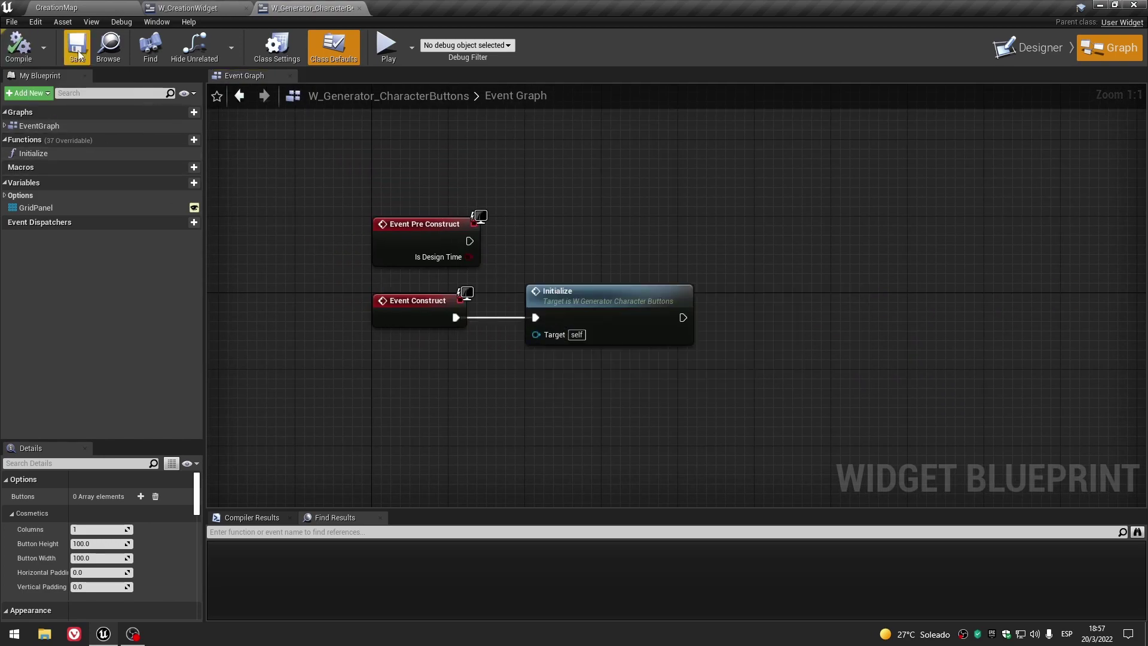
Open the gender buttons generator and switch its Initialize to Event Construct.
{"action": "left_click", "coordinate": [56, 7]}
{"action": "left_click", "coordinate": [202, 492]}
{"action": "double_click", "coordinate": [203, 492]}
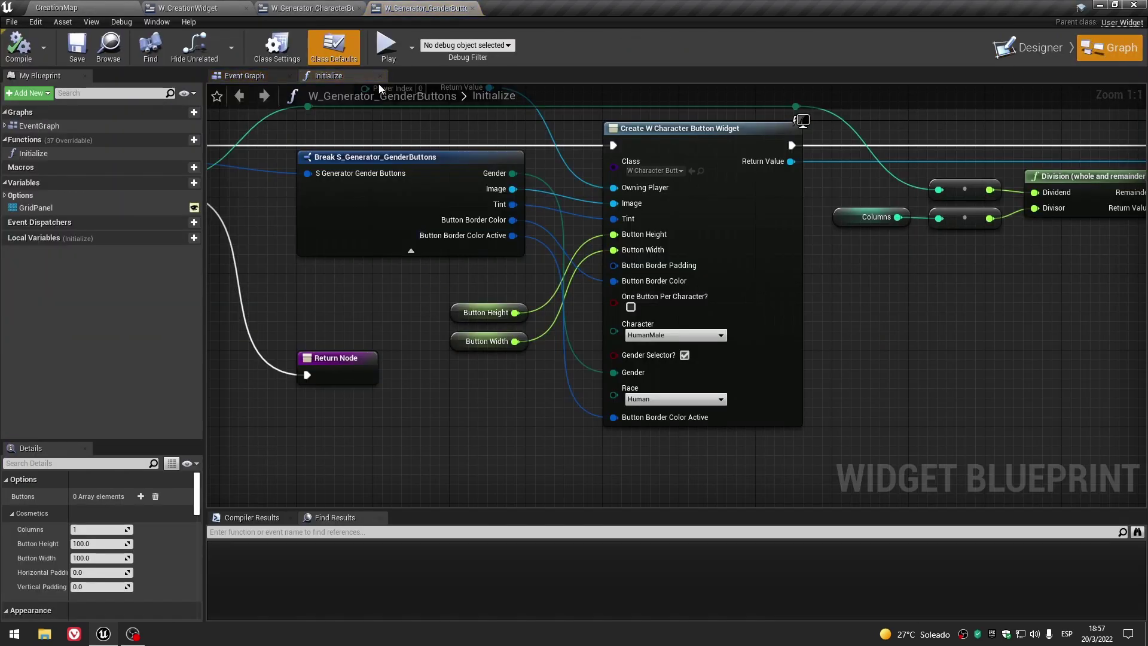
{"action": "left_click", "coordinate": [380, 76]}
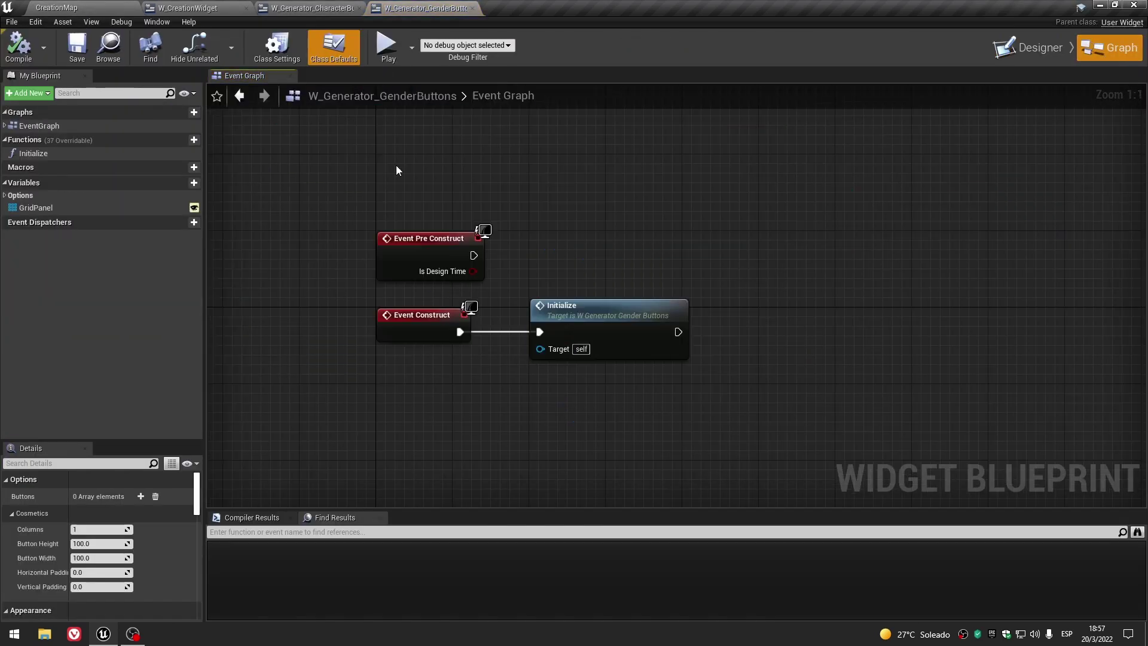
Open the race buttons generator and switch its Initialize to Event Construct.
{"action": "left_click", "coordinate": [86, 6]}
{"action": "left_click", "coordinate": [282, 487]}
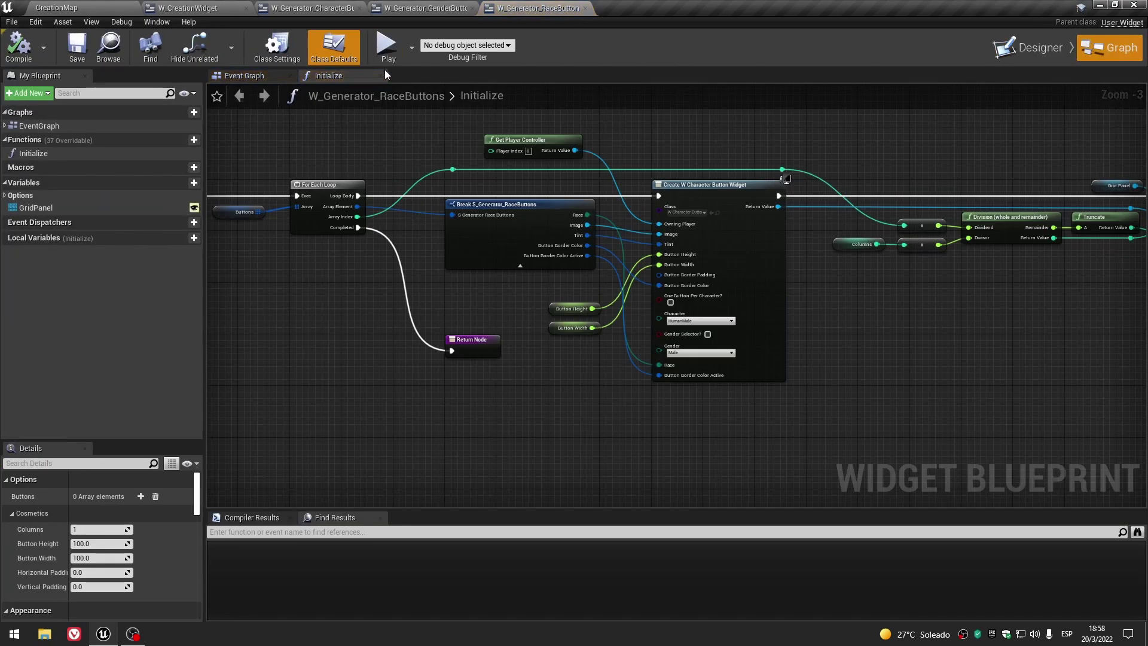
{"action": "left_click", "coordinate": [382, 74]}
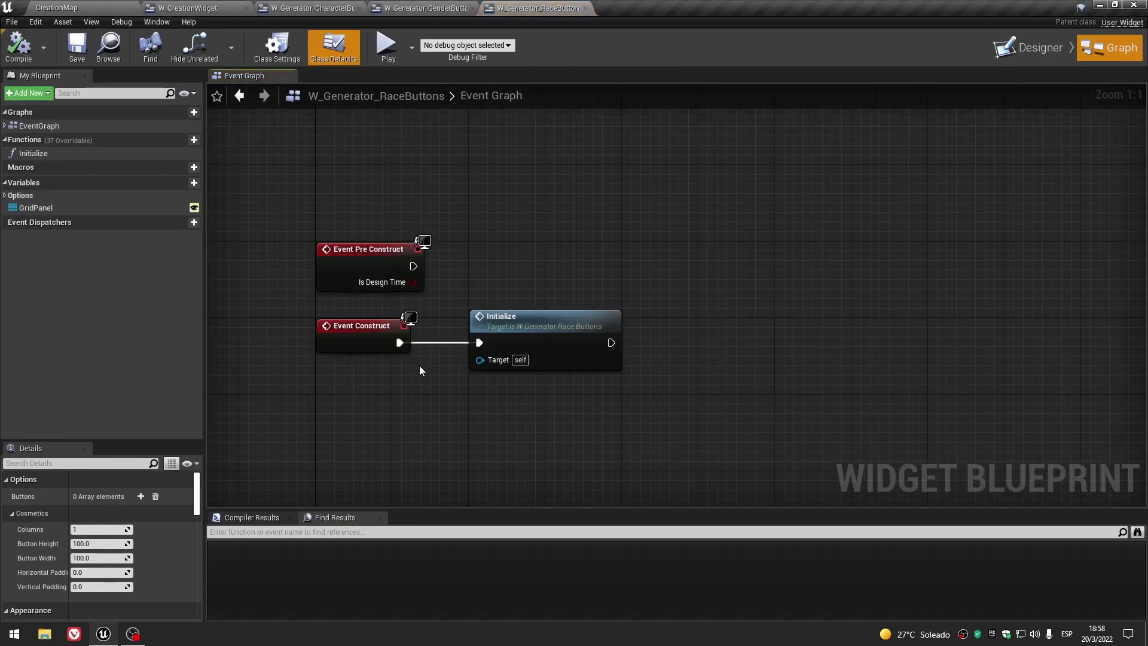
Save the gender and character button generators, then compile W_CreationWidget.
{"action": "left_click", "coordinate": [421, 8]}
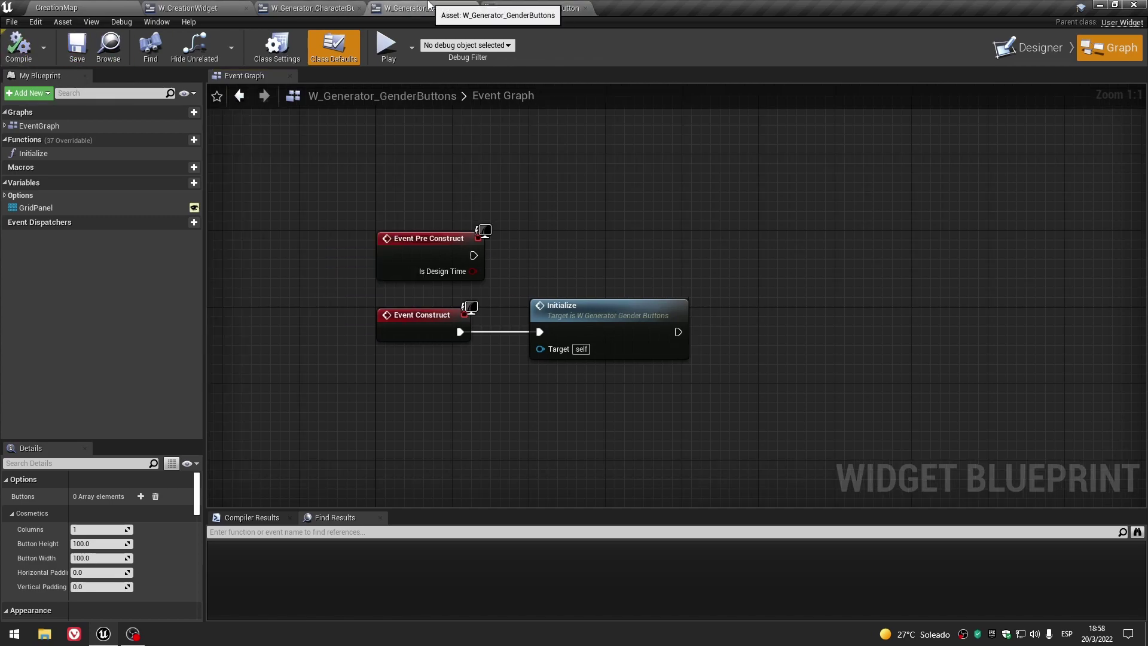
{"action": "left_click", "coordinate": [77, 48]}
{"action": "left_click", "coordinate": [310, 8]}
{"action": "left_click", "coordinate": [83, 48]}
{"action": "left_click", "coordinate": [188, 7]}
{"action": "left_click", "coordinate": [18, 47]}
Save W_CreationWidget and play-test female, blue and white body options, then view its Event Graph.
{"action": "left_click", "coordinate": [76, 48]}
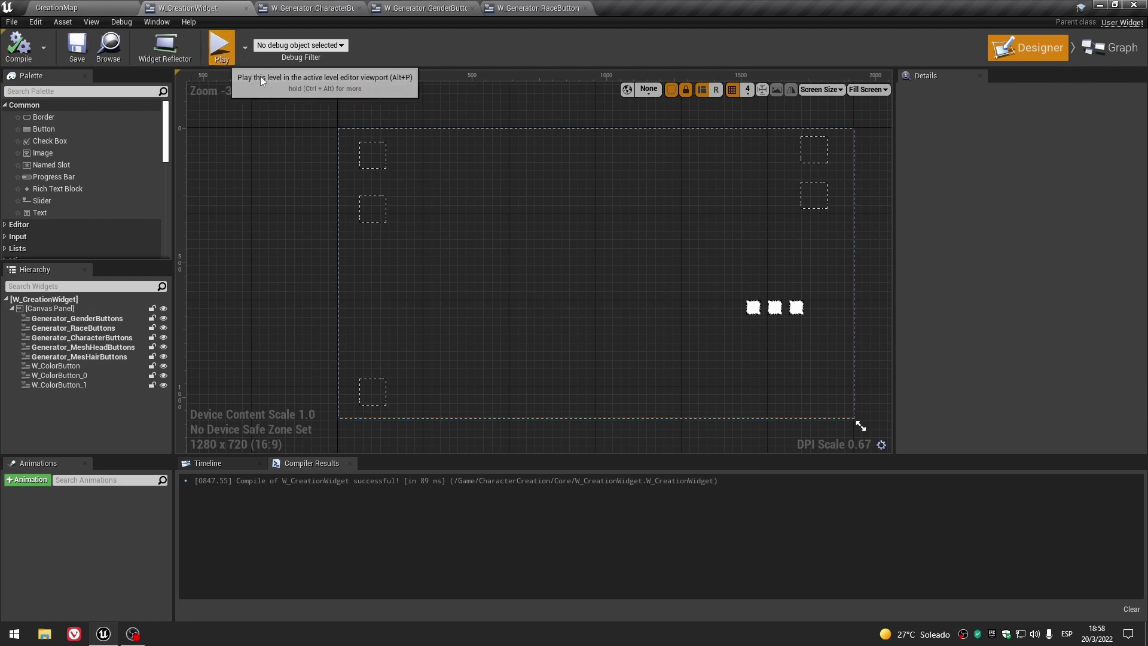
{"action": "left_click", "coordinate": [221, 48]}
{"action": "left_click", "coordinate": [170, 463]}
{"action": "left_click", "coordinate": [170, 550]}
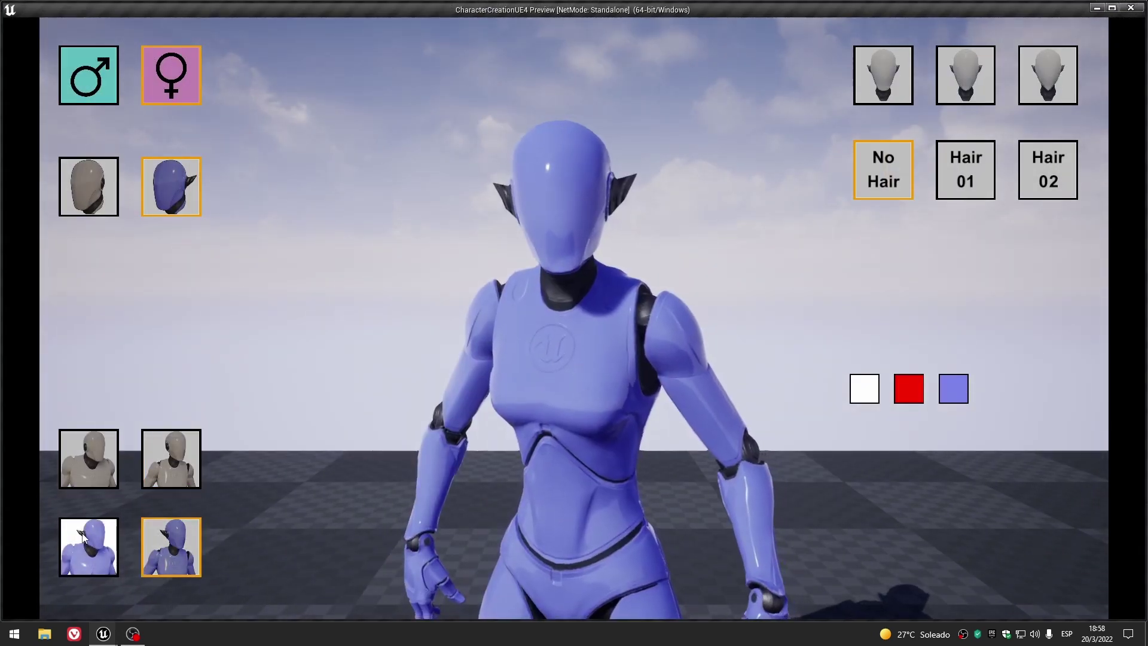
{"action": "left_click", "coordinate": [88, 549]}
{"action": "left_click", "coordinate": [84, 466]}
{"action": "key", "text": "Escape"}
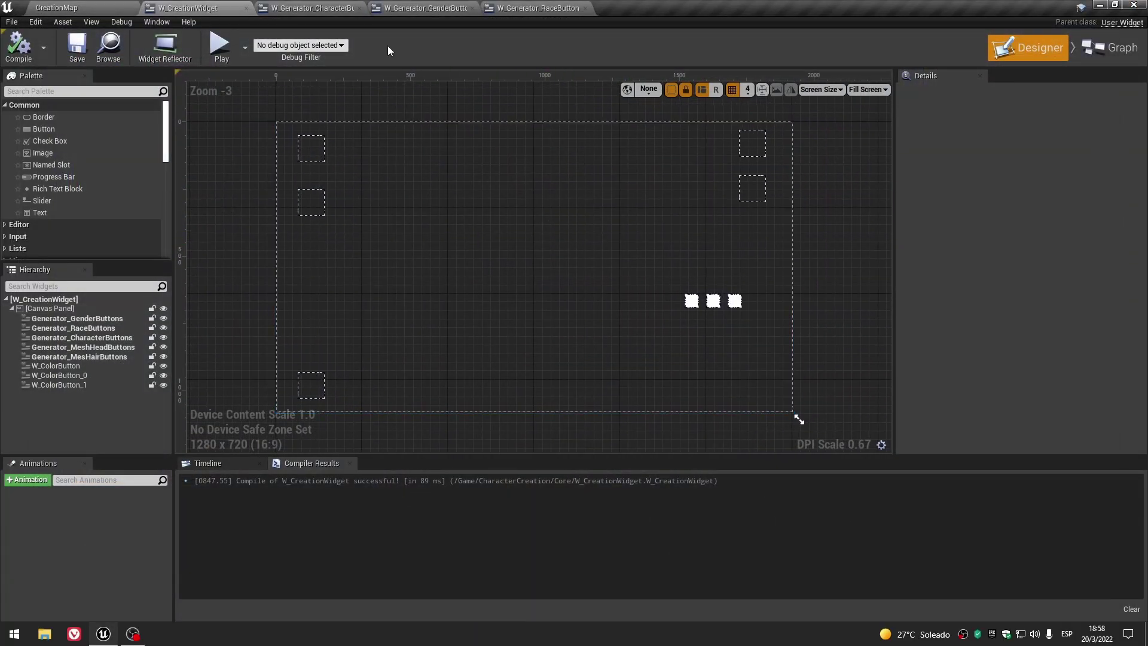
{"action": "left_click", "coordinate": [1120, 51]}
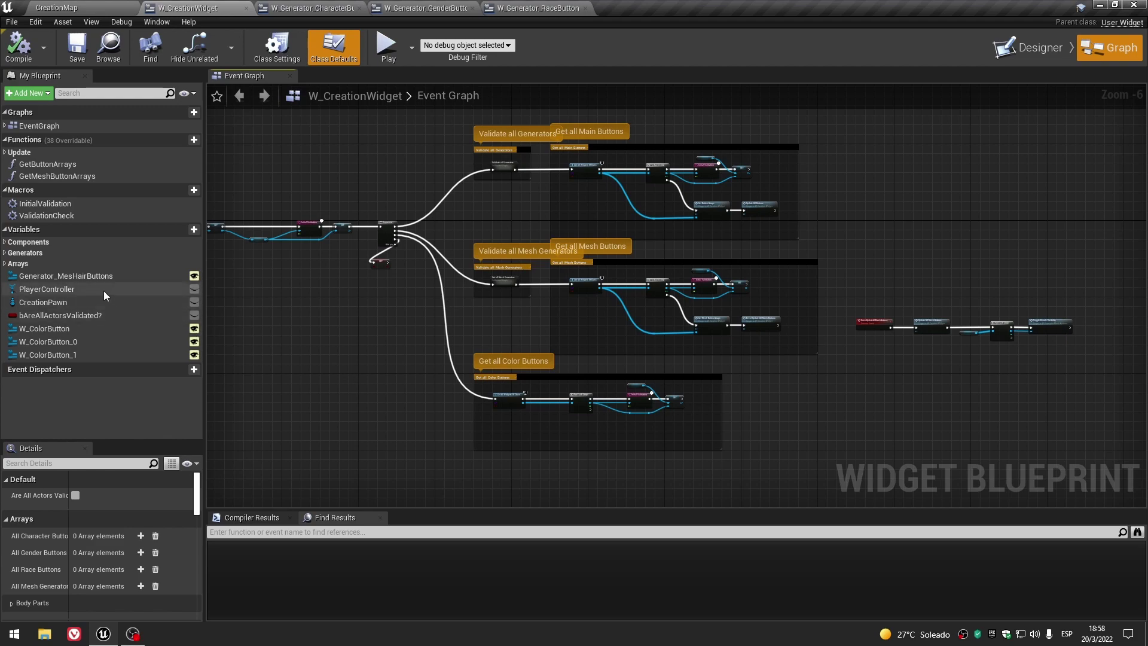
Select Generator_MesHairButtons, save the creation widget, and reselect the variable to view its properties.
{"action": "left_click", "coordinate": [50, 279]}
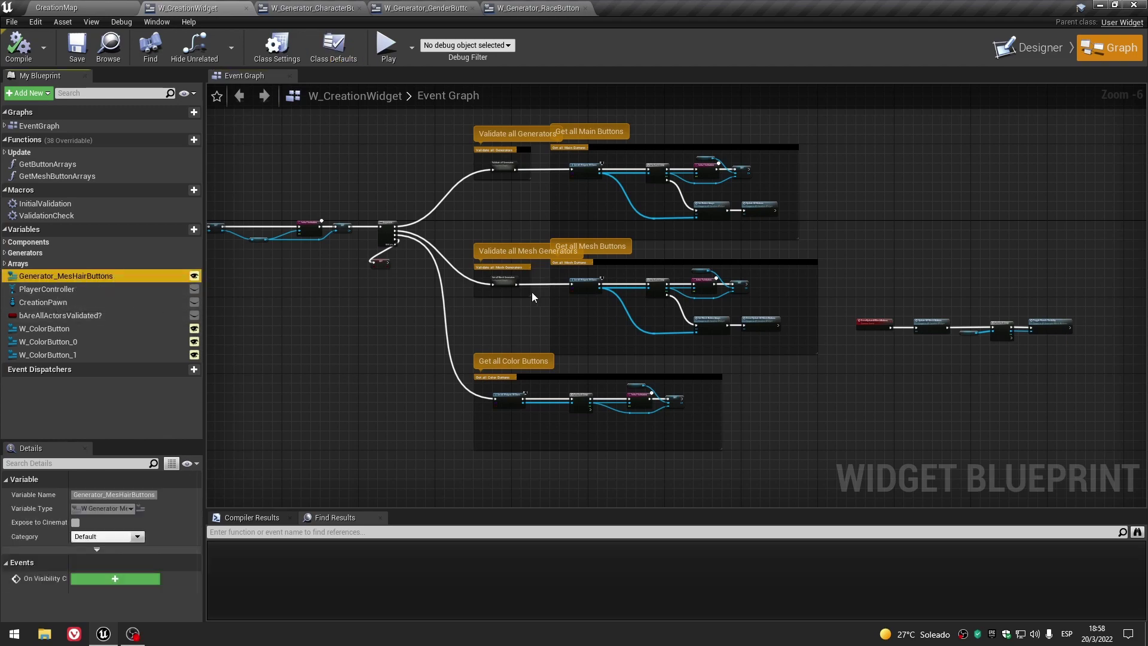
{"action": "scroll", "coordinate": [577, 274], "scroll_direction": "up", "scroll_amount": 3}
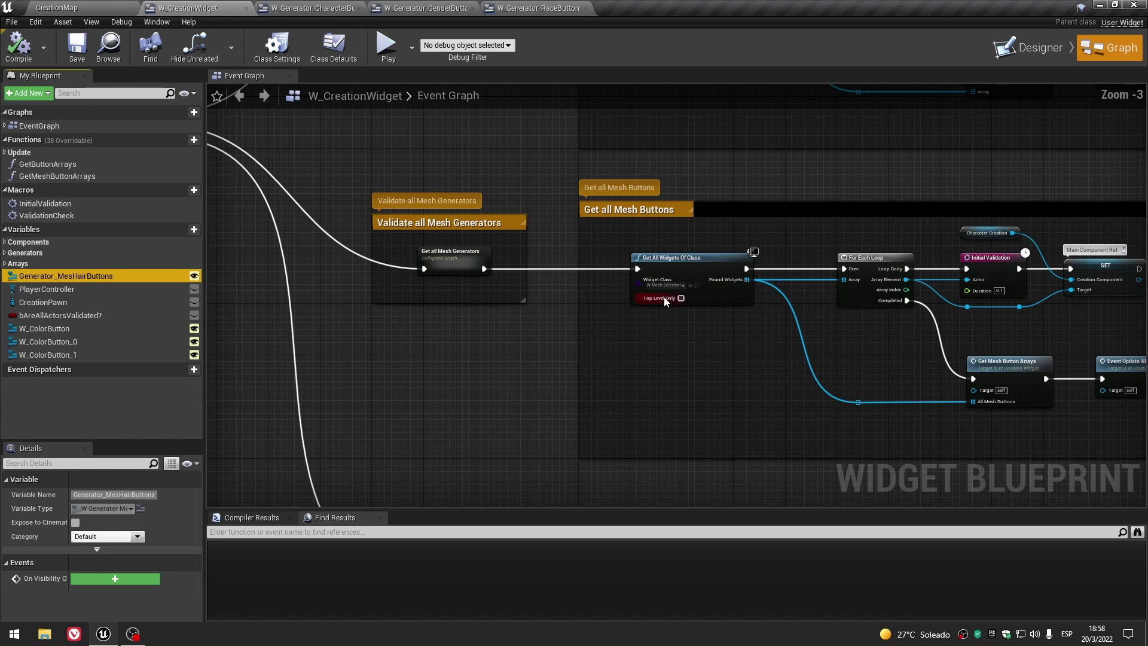
{"action": "left_click", "coordinate": [128, 428]}
{"action": "left_click", "coordinate": [89, 278]}
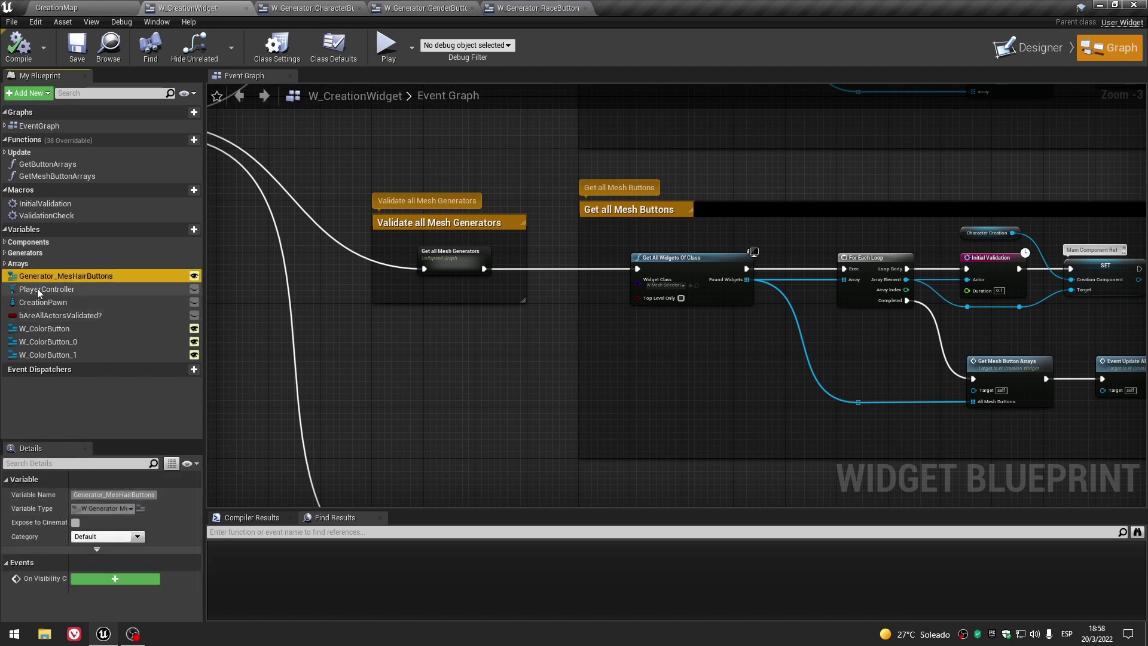
{"action": "right_click", "coordinate": [81, 278]}
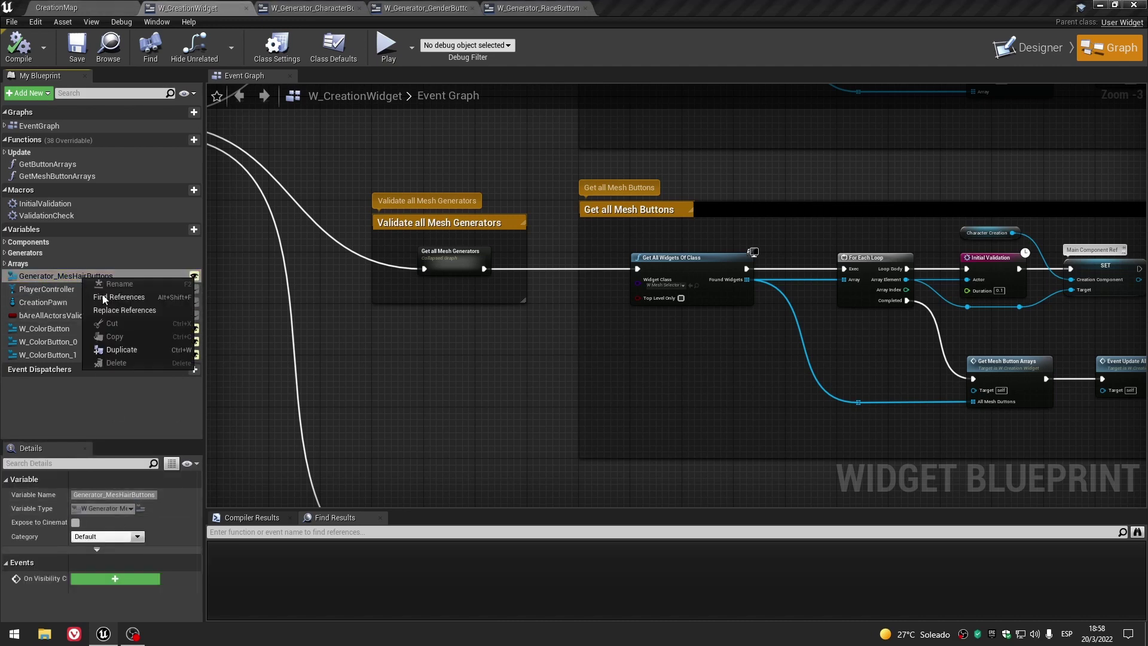
{"action": "left_click", "coordinate": [95, 412]}
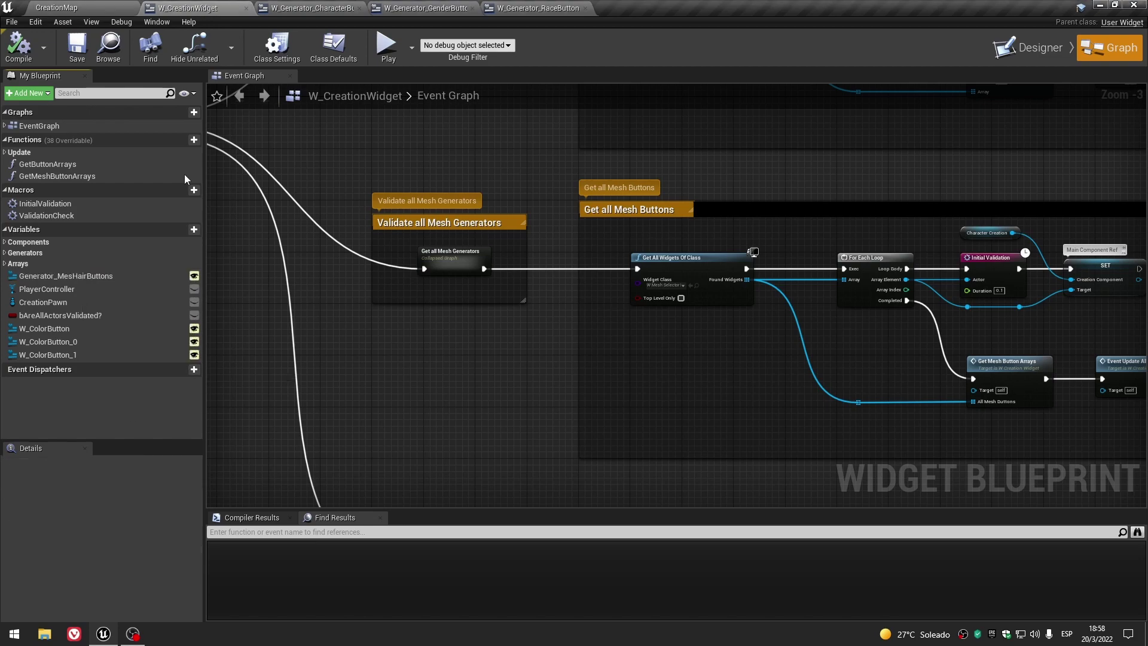
{"action": "left_click", "coordinate": [77, 62]}
{"action": "left_click", "coordinate": [61, 278]}
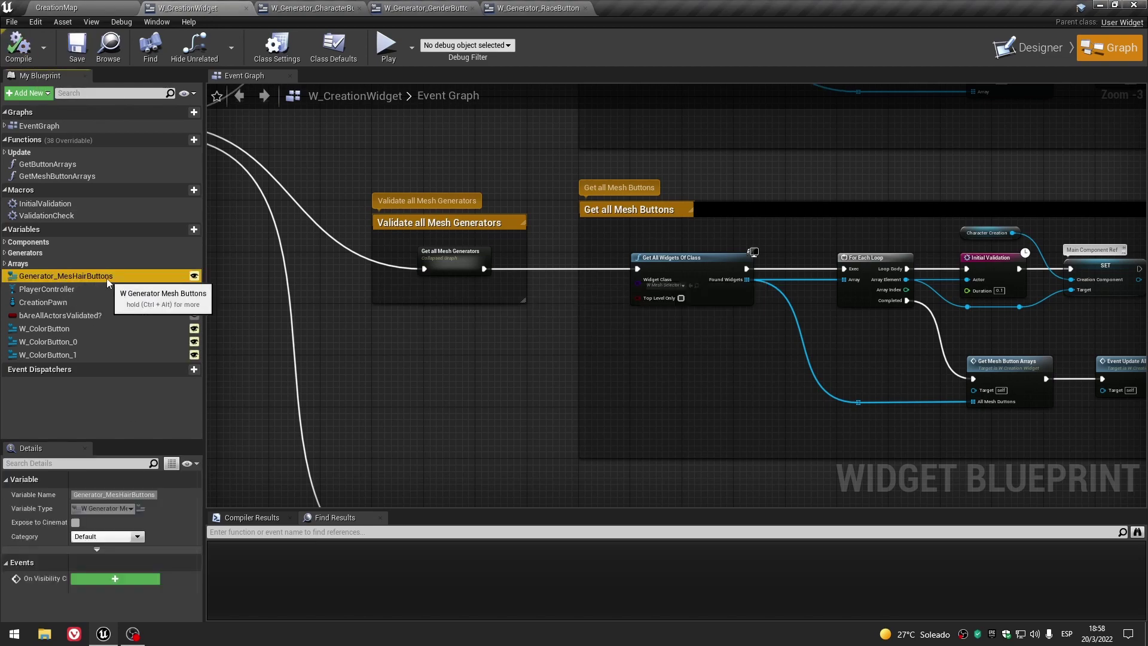
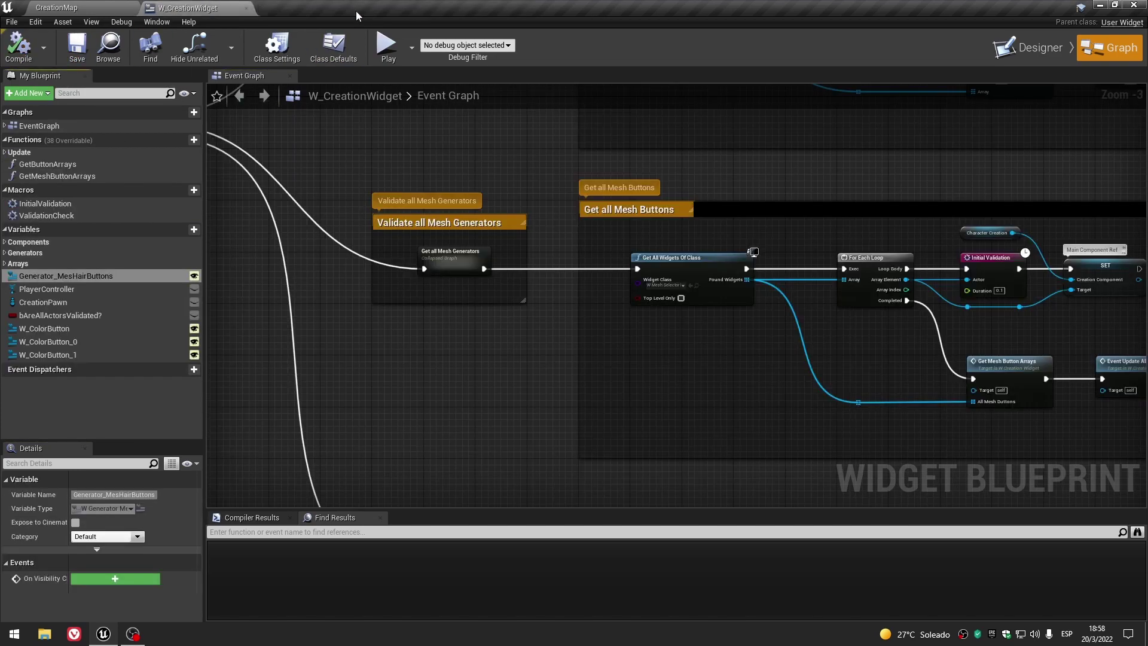
Rename the hair buttons widget to Generator_MeshHairButtons and compile the blueprint.
{"action": "key", "text": "ctrl+s"}
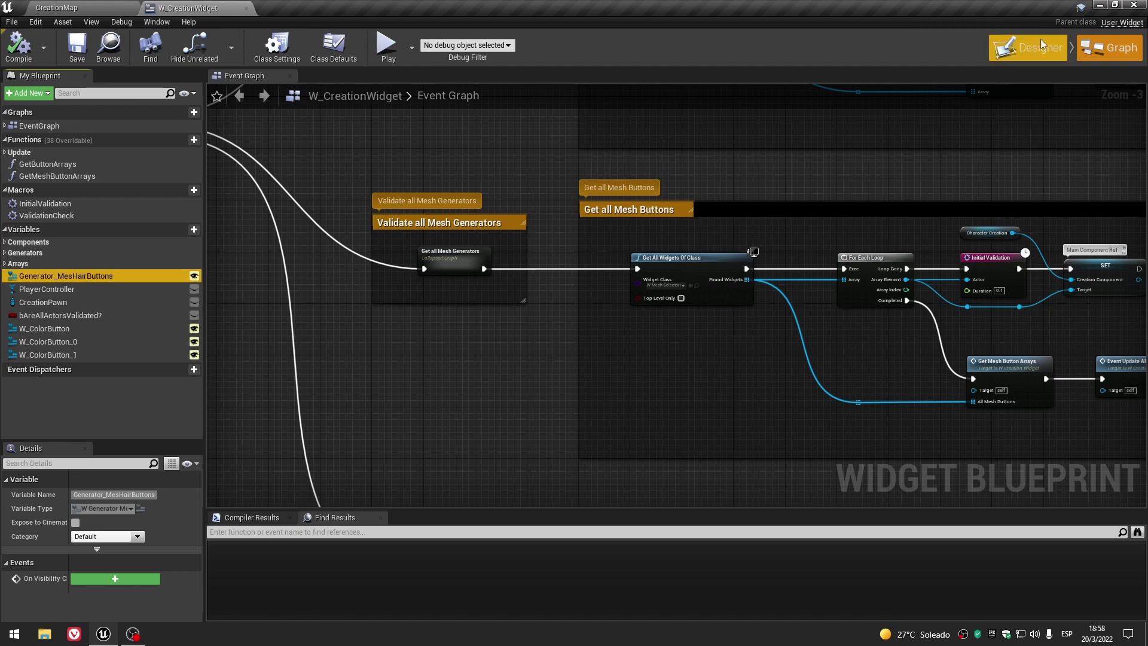
{"action": "left_click", "coordinate": [1034, 45]}
{"action": "left_click", "coordinate": [761, 195]}
{"action": "left_click", "coordinate": [973, 94]}
{"action": "left_click", "coordinate": [966, 94]}
{"action": "type", "text": "h"}
{"action": "key", "text": "Return"}
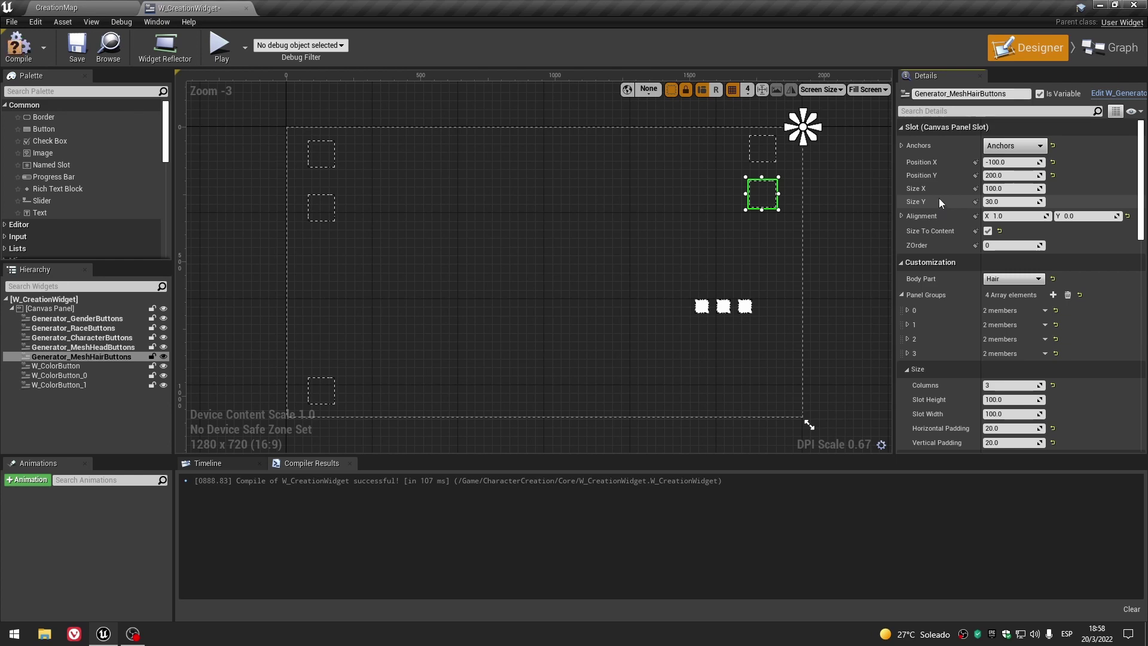
{"action": "left_click", "coordinate": [12, 61]}
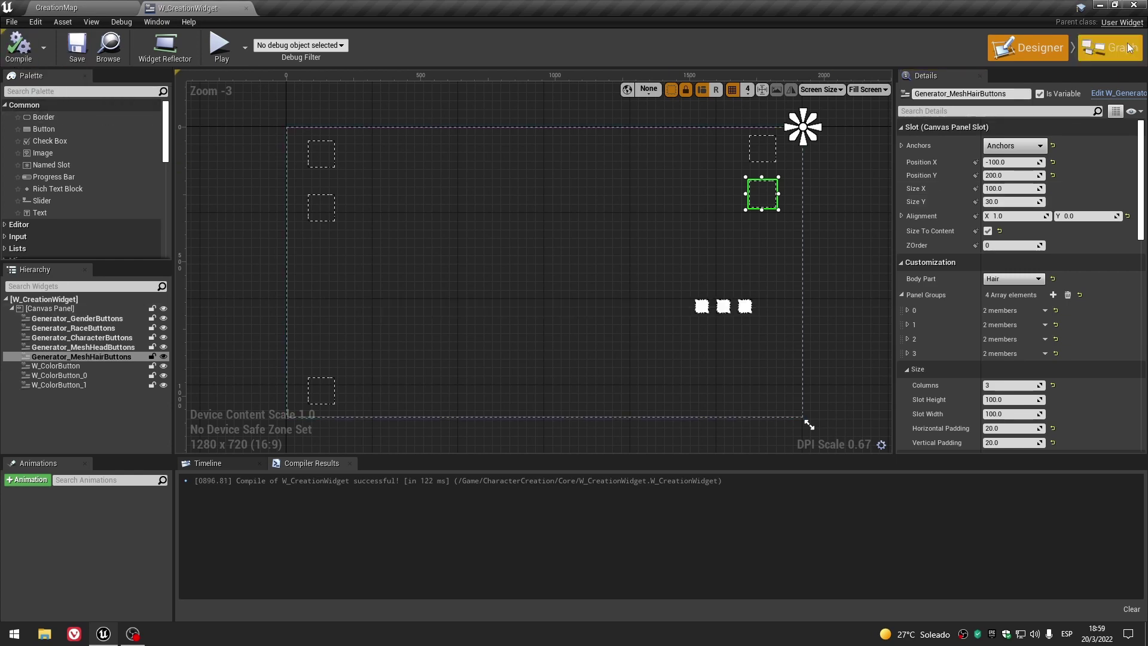
File the Generator_MeshHairButtons variable under a new Generators|Mesh category.
{"action": "left_click", "coordinate": [1109, 48]}
{"action": "left_click", "coordinate": [95, 289]}
{"action": "left_click", "coordinate": [80, 276]}
{"action": "left_click", "coordinate": [5, 253]}
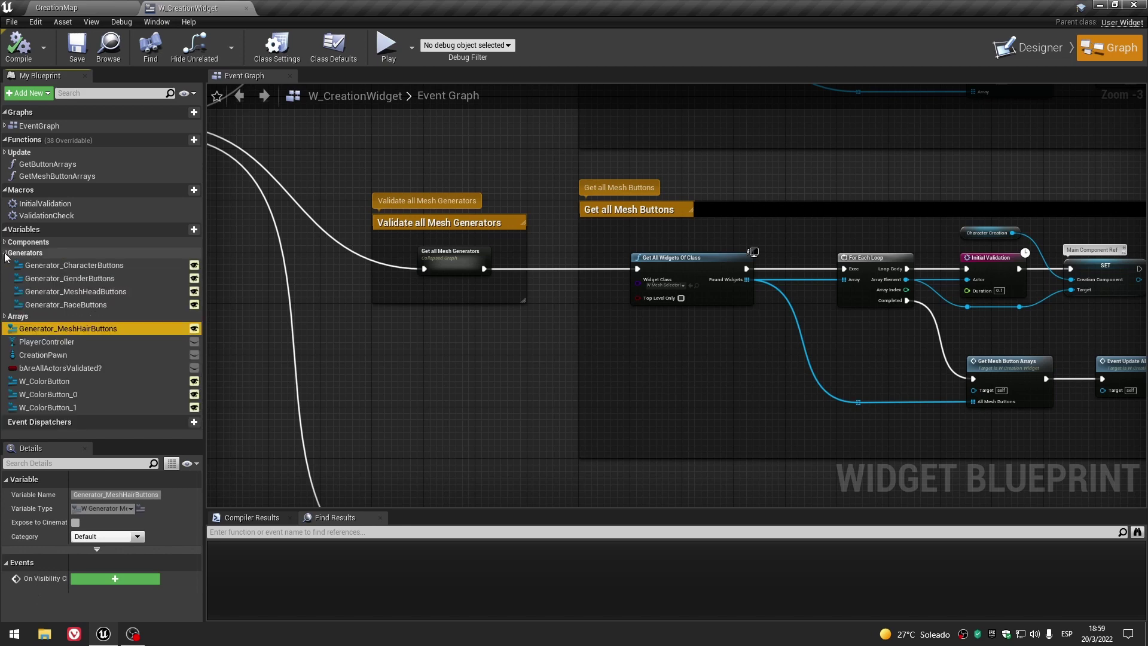
{"action": "left_click", "coordinate": [6, 254]}
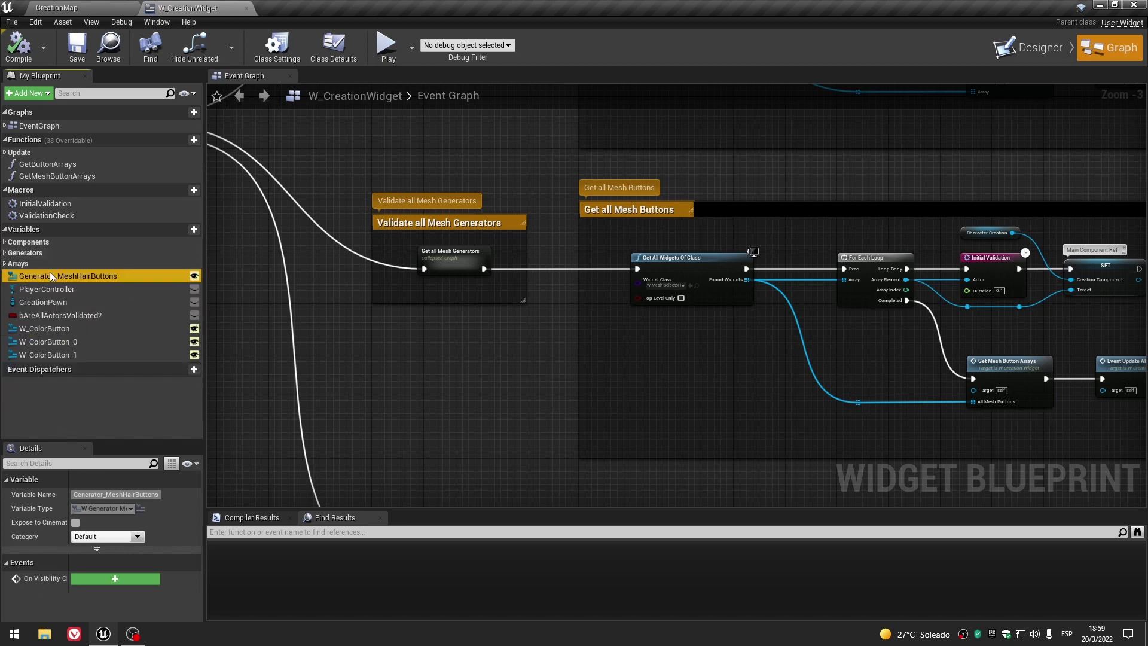
{"action": "left_click", "coordinate": [143, 540]}
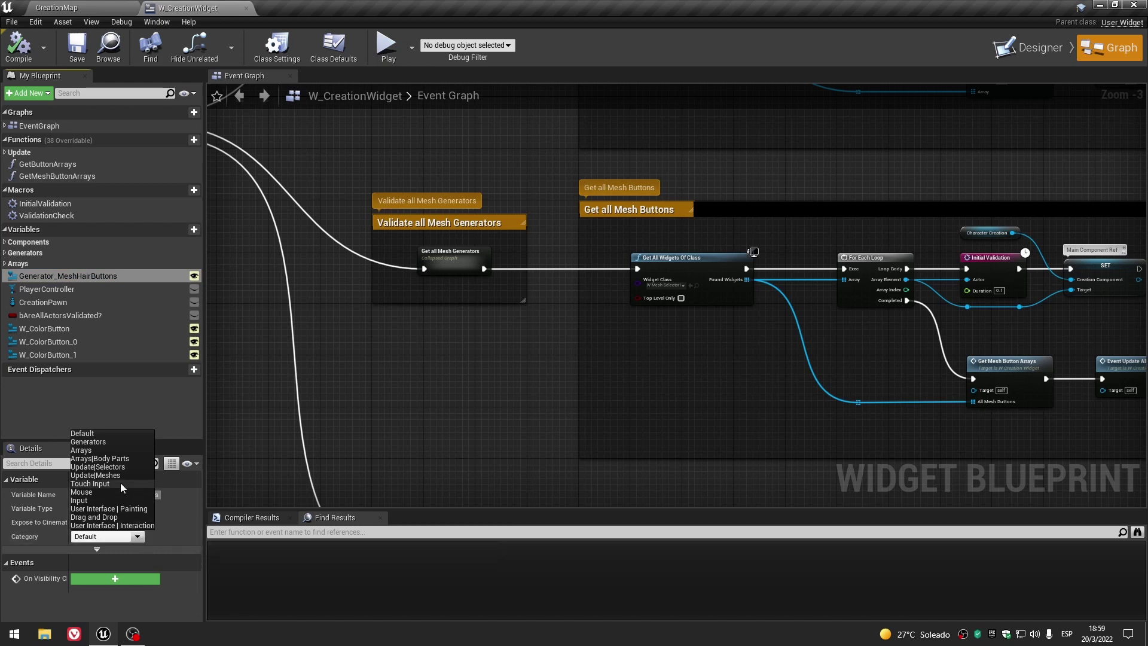
{"action": "left_click", "coordinate": [107, 443]}
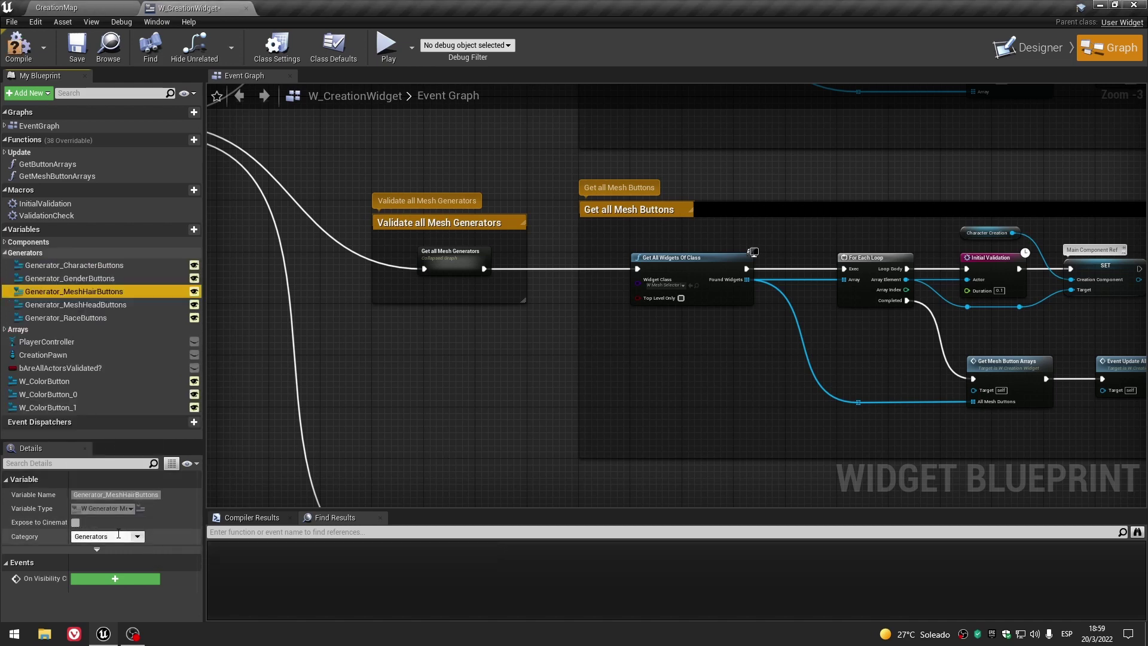
{"action": "left_click", "coordinate": [119, 535]}
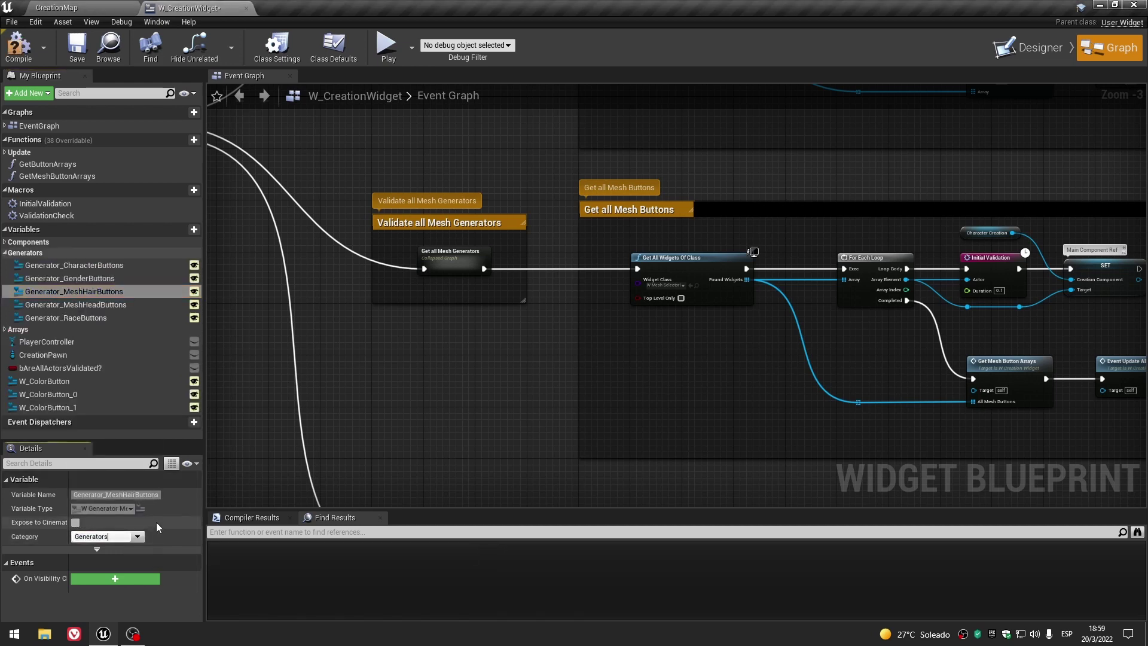
{"action": "type", "text": "|Mesh"}
{"action": "key", "text": "Return"}
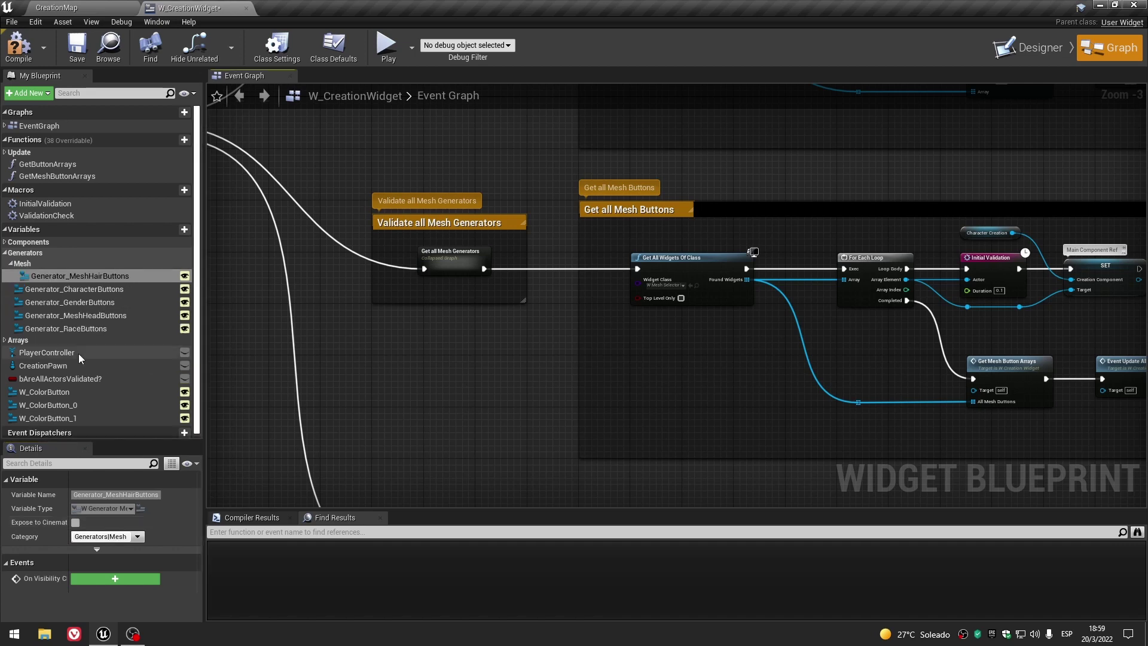
{"action": "left_click", "coordinate": [38, 265]}
Move Generator_MeshHeadButtons into Generators|Mesh as well and save the widget blueprint.
{"action": "left_click", "coordinate": [77, 277]}
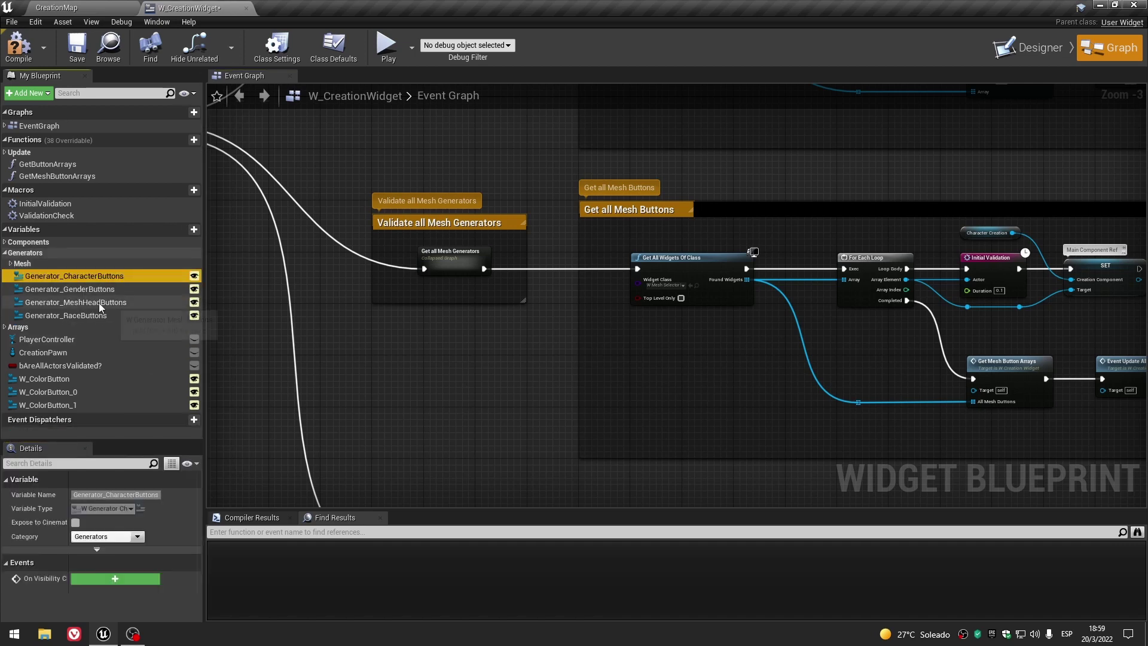
{"action": "left_click", "coordinate": [99, 302]}
{"action": "left_click", "coordinate": [135, 537]}
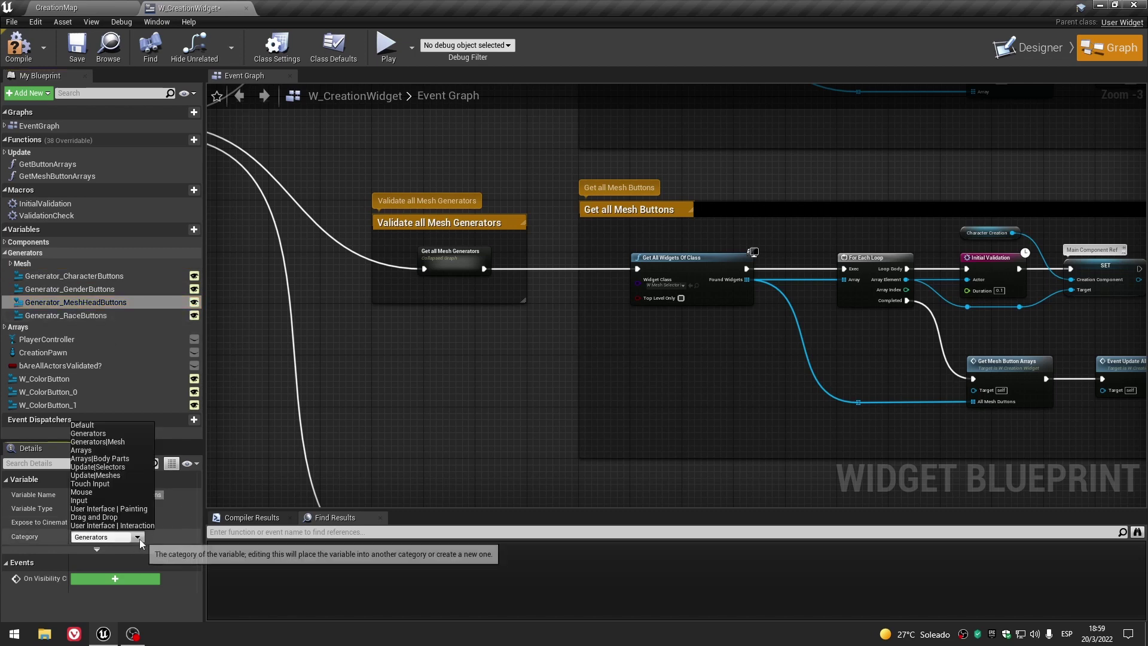
{"action": "left_click", "coordinate": [119, 444]}
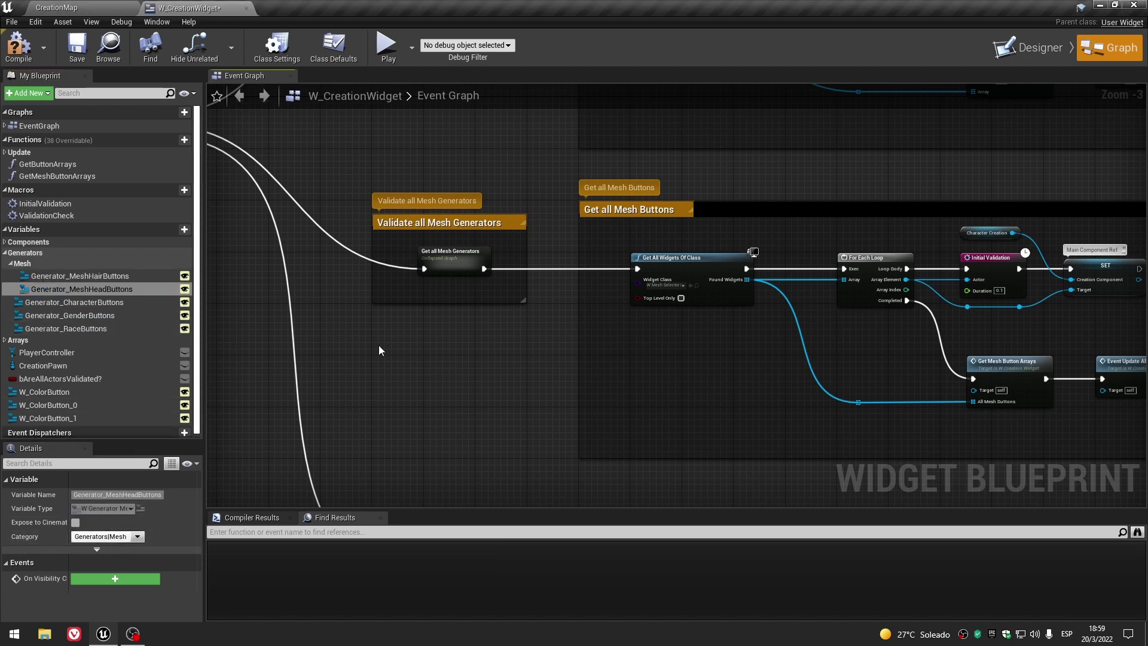
{"action": "left_click", "coordinate": [120, 276]}
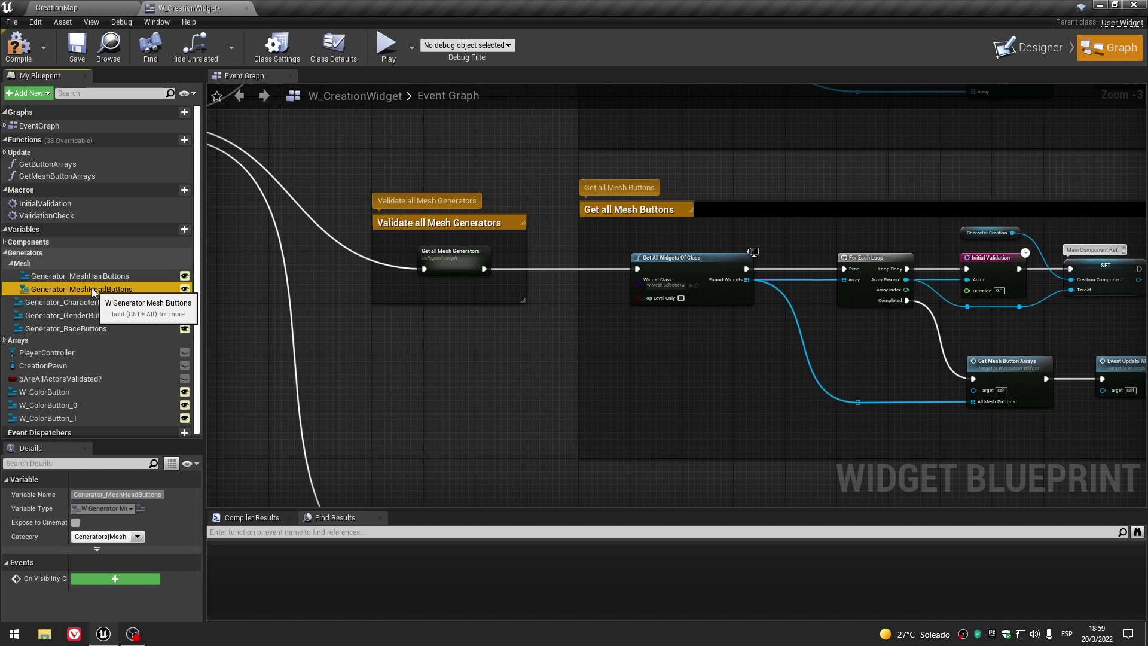
{"action": "left_click", "coordinate": [84, 303]}
{"action": "left_click", "coordinate": [71, 329]}
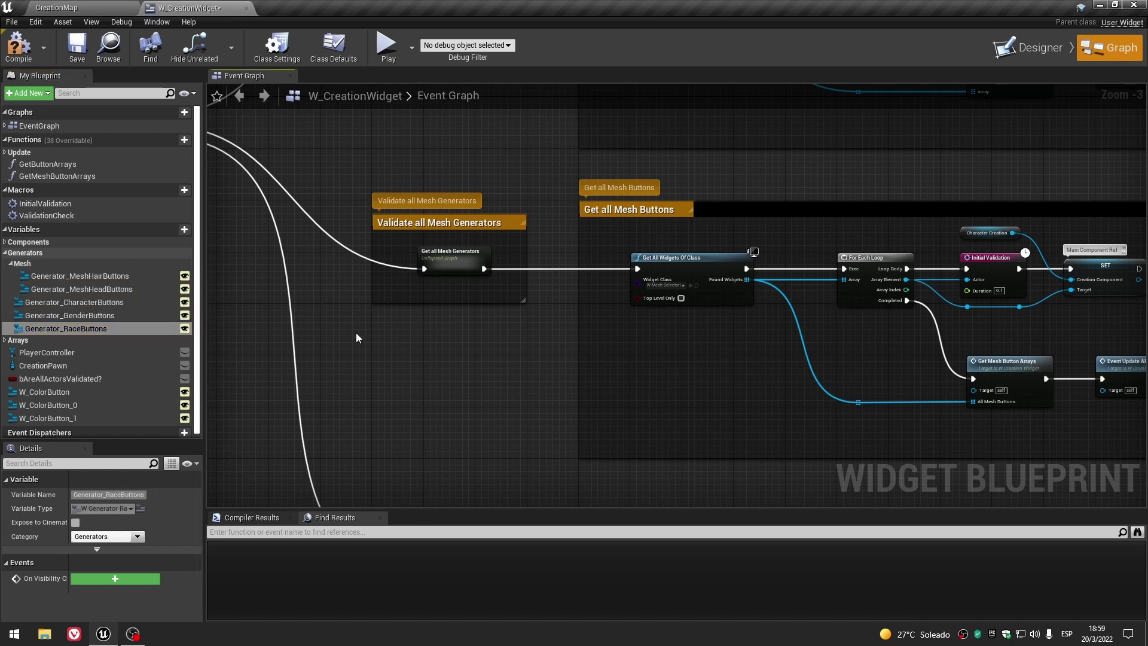
{"action": "left_click", "coordinate": [12, 265]}
{"action": "left_click", "coordinate": [77, 45]}
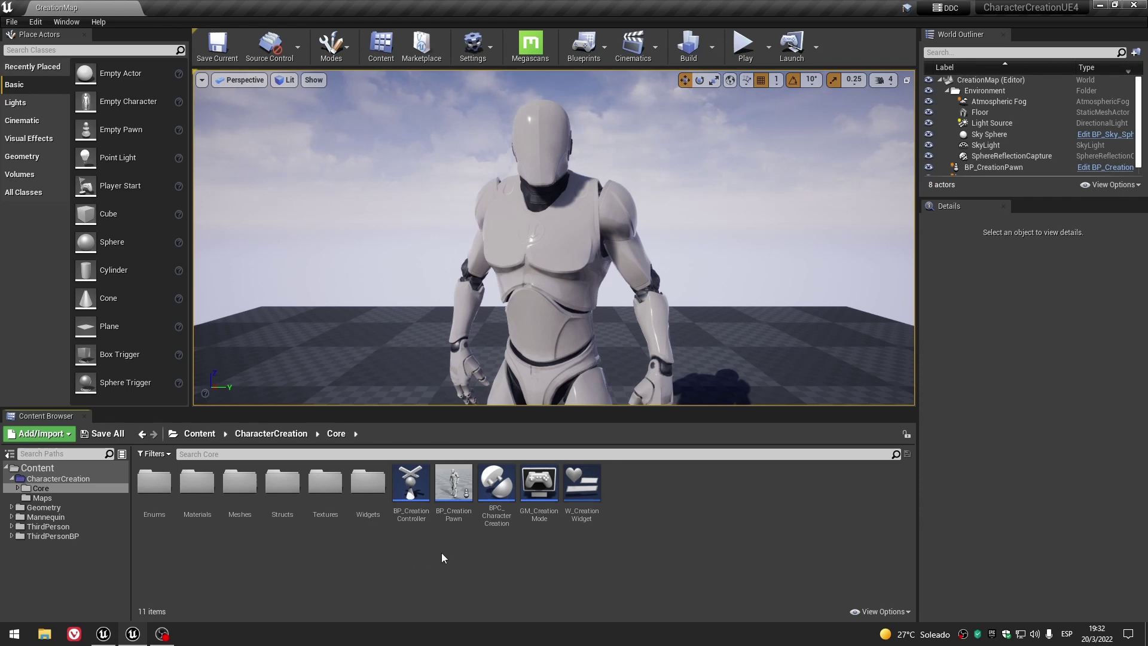
Close the CharacterCreationUE4 window and open BPC_CharacterCreation from the Core folder.
{"action": "left_click", "coordinate": [104, 634]}
{"action": "left_click", "coordinate": [133, 634]}
{"action": "left_click", "coordinate": [1135, 6]}
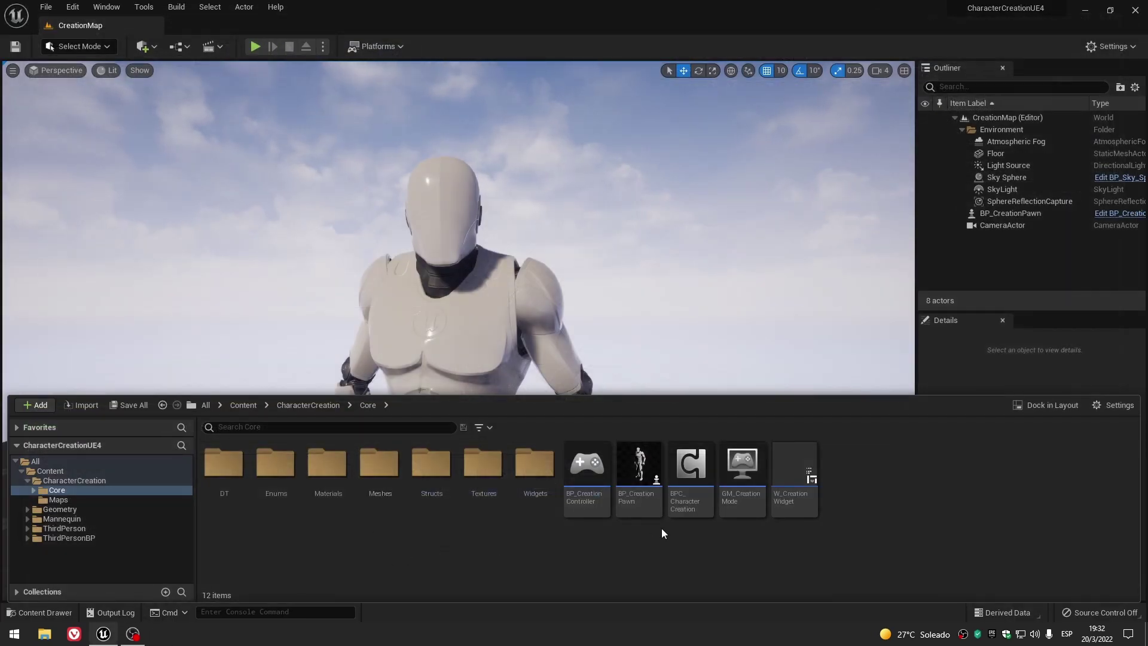
{"action": "left_click", "coordinate": [689, 474]}
{"action": "double_click", "coordinate": [688, 474]}
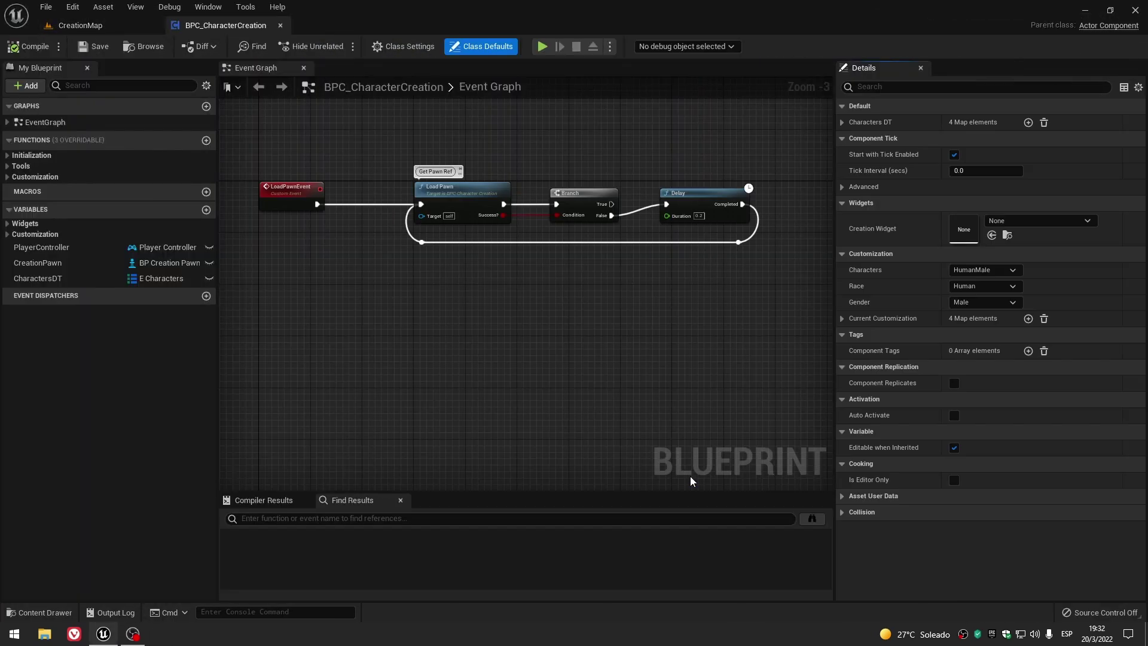
{"action": "scroll", "coordinate": [544, 356], "scroll_direction": "down", "scroll_amount": 2}
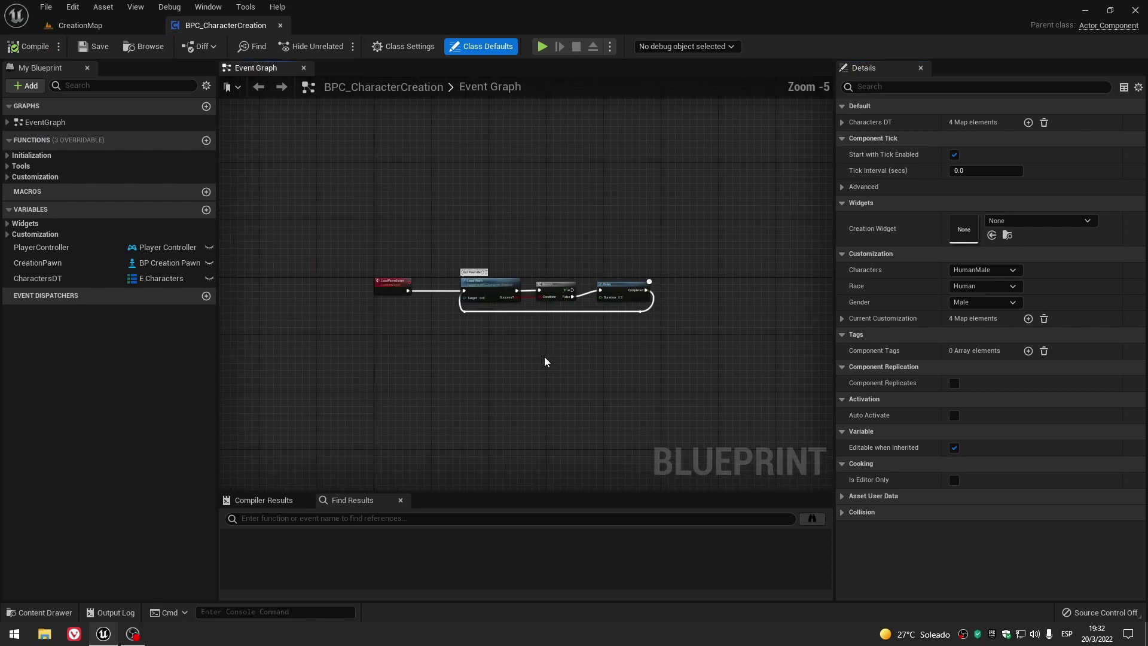
{"action": "scroll", "coordinate": [569, 374], "scroll_direction": "up", "scroll_amount": 1}
{"action": "right_click_drag", "start_coordinate": [554, 378], "coordinate": [502, 370]}
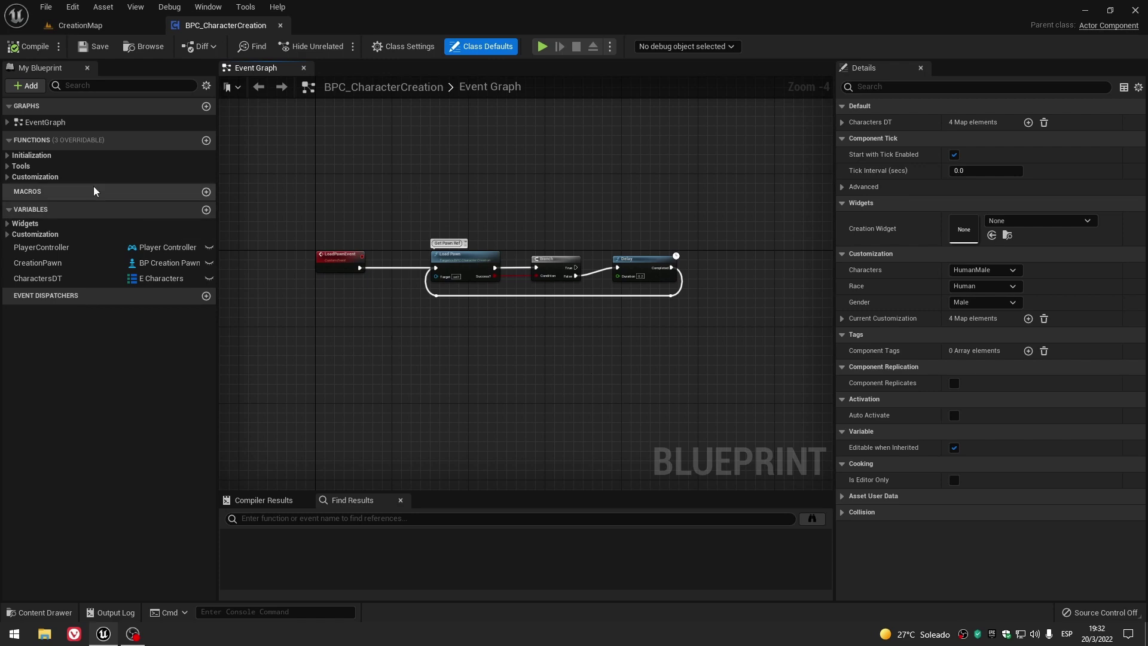
{"action": "left_click", "coordinate": [8, 177]}
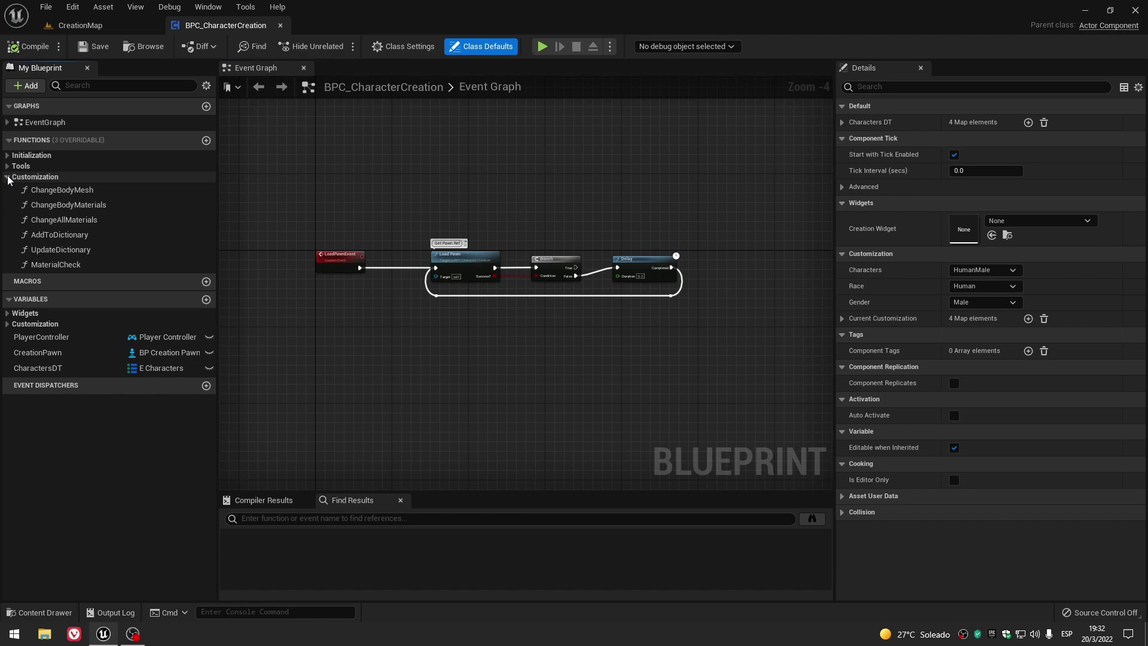
{"action": "double_click", "coordinate": [77, 264]}
{"action": "double_click", "coordinate": [78, 249]}
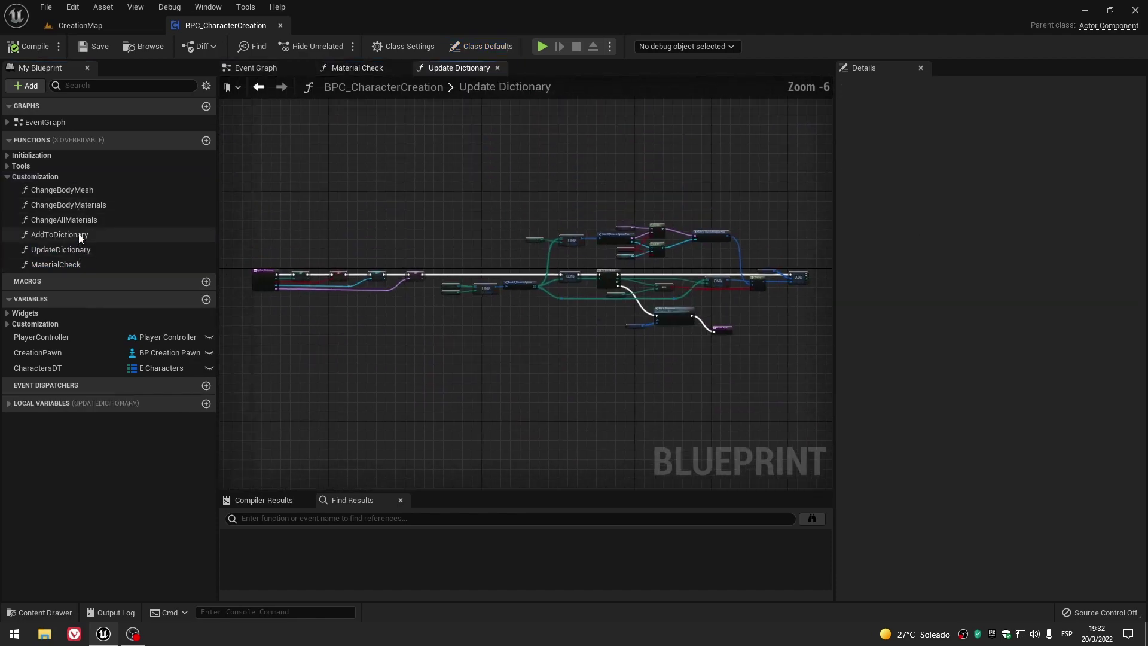
{"action": "double_click", "coordinate": [78, 235]}
{"action": "left_click", "coordinate": [79, 220]}
{"action": "double_click", "coordinate": [79, 220]}
{"action": "double_click", "coordinate": [82, 205]}
{"action": "left_click", "coordinate": [82, 195]}
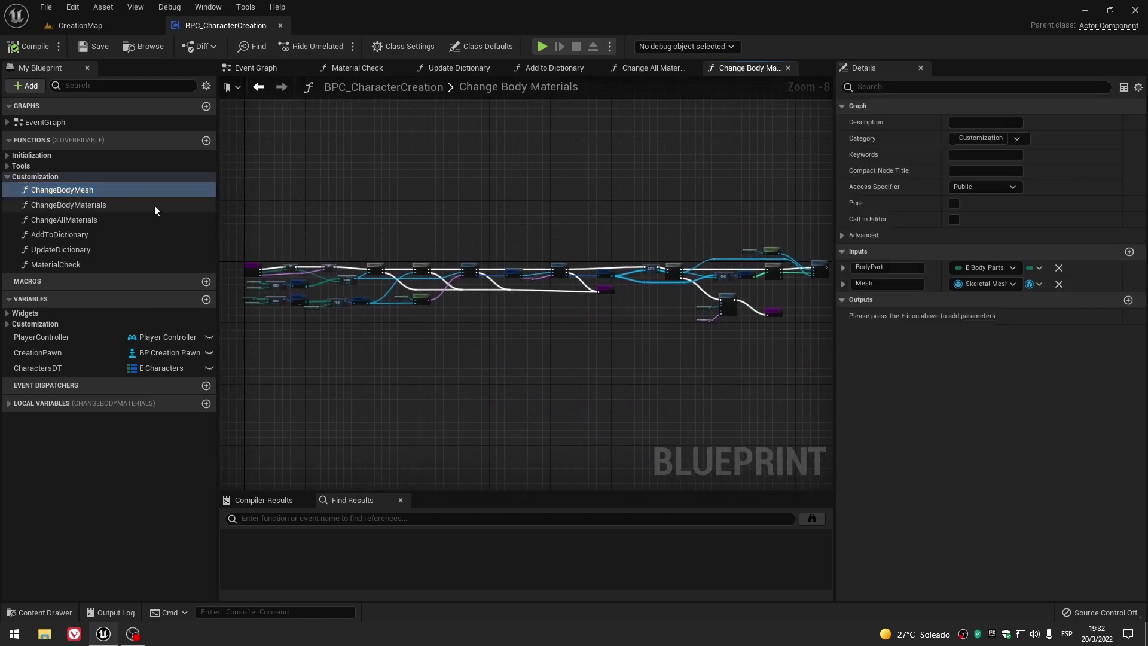
{"action": "double_click", "coordinate": [89, 191]}
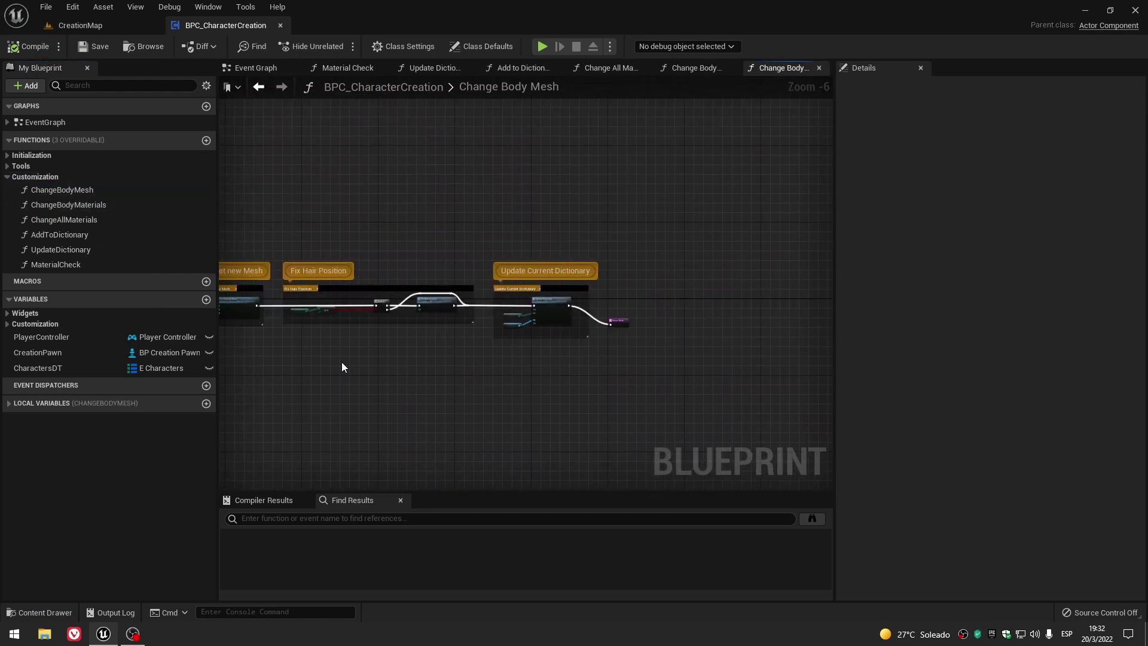
{"action": "scroll", "coordinate": [557, 320], "scroll_direction": "up", "scroll_amount": 3}
{"action": "scroll", "coordinate": [406, 329], "scroll_direction": "down", "scroll_amount": 3}
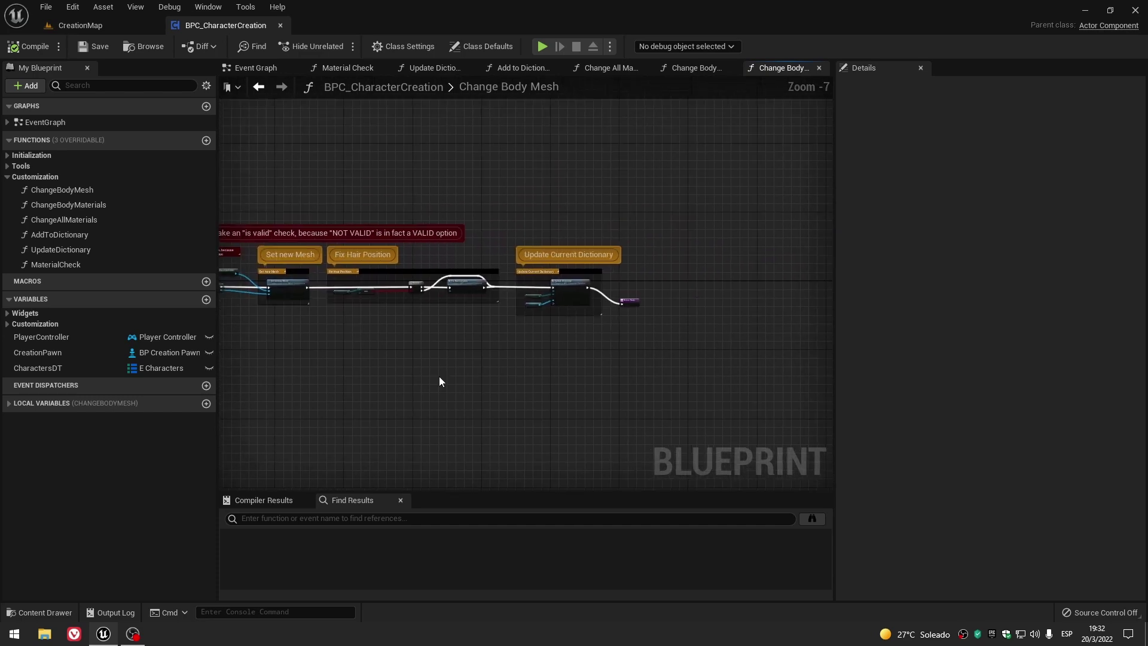
{"action": "scroll", "coordinate": [562, 230], "scroll_direction": "up", "scroll_amount": 3}
{"action": "double_click", "coordinate": [592, 231]}
{"action": "scroll", "coordinate": [592, 231], "scroll_direction": "up", "scroll_amount": 2}
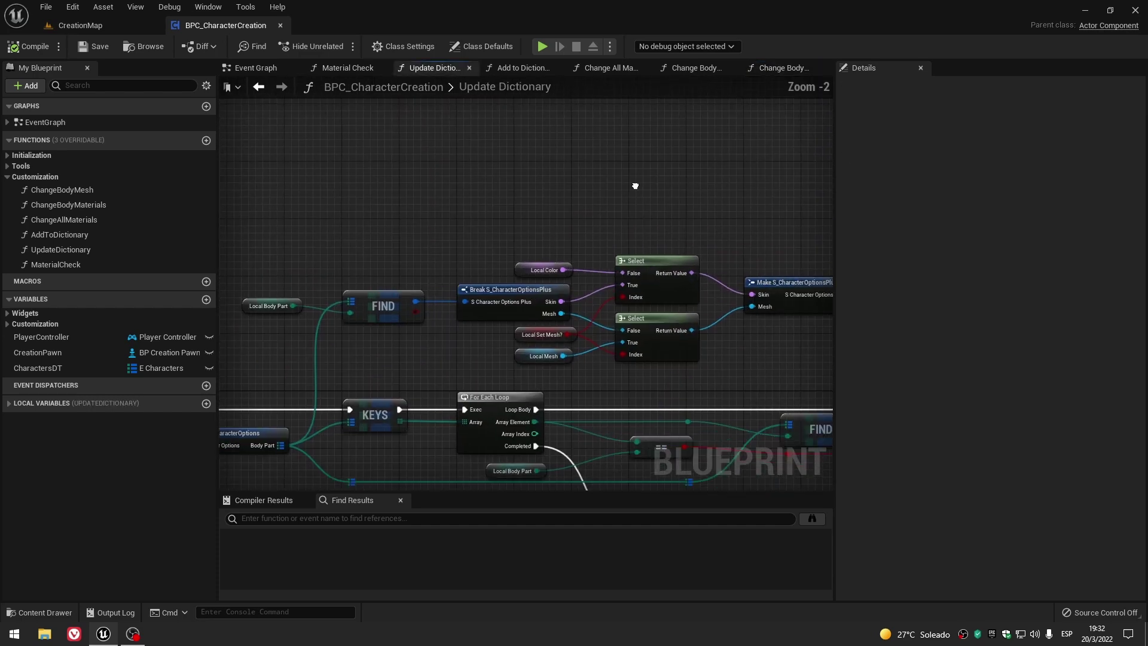
{"action": "scroll", "coordinate": [463, 368], "scroll_direction": "up", "scroll_amount": 2}
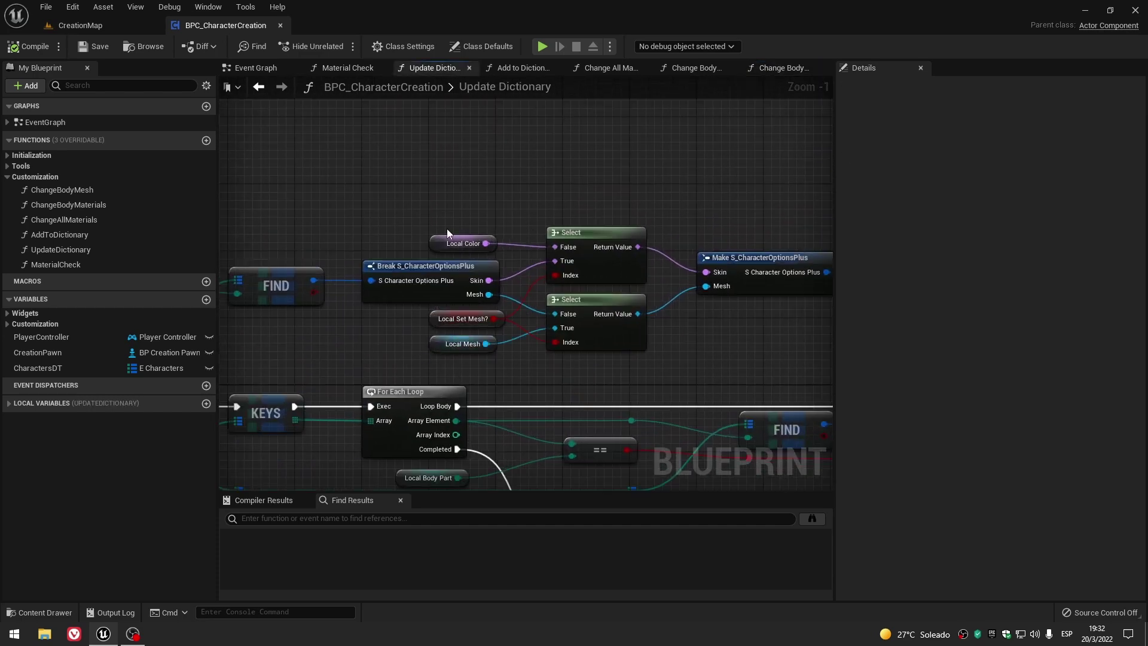
{"action": "scroll", "coordinate": [446, 228], "scroll_direction": "down", "scroll_amount": 5}
{"action": "left_click", "coordinate": [469, 67]}
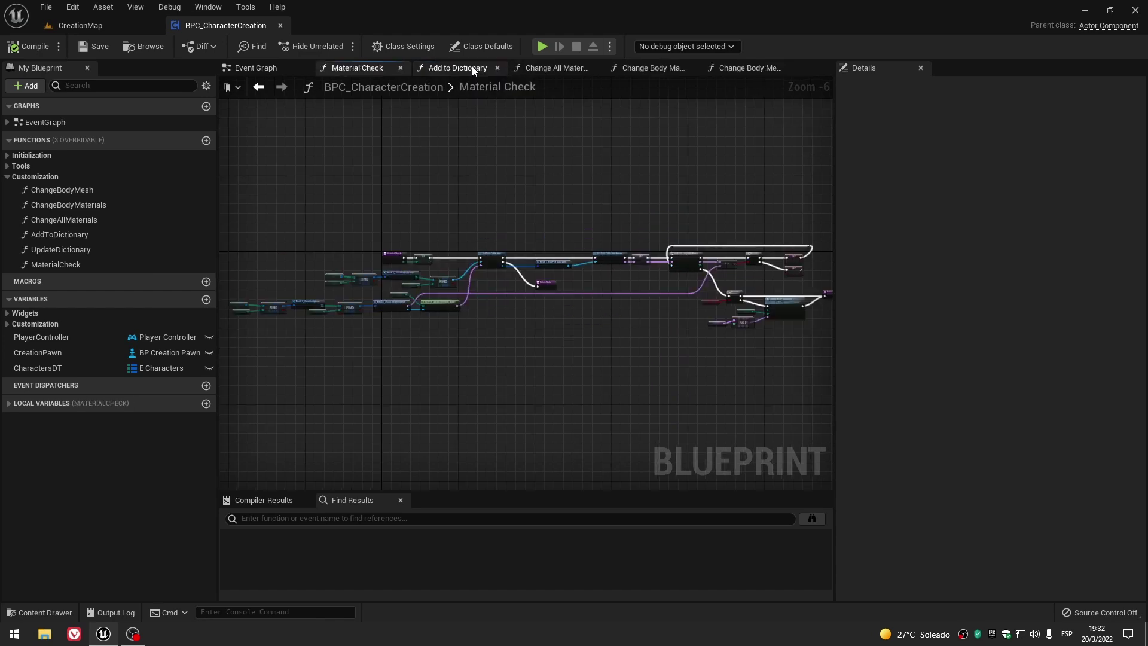
{"action": "left_click", "coordinate": [399, 68]}
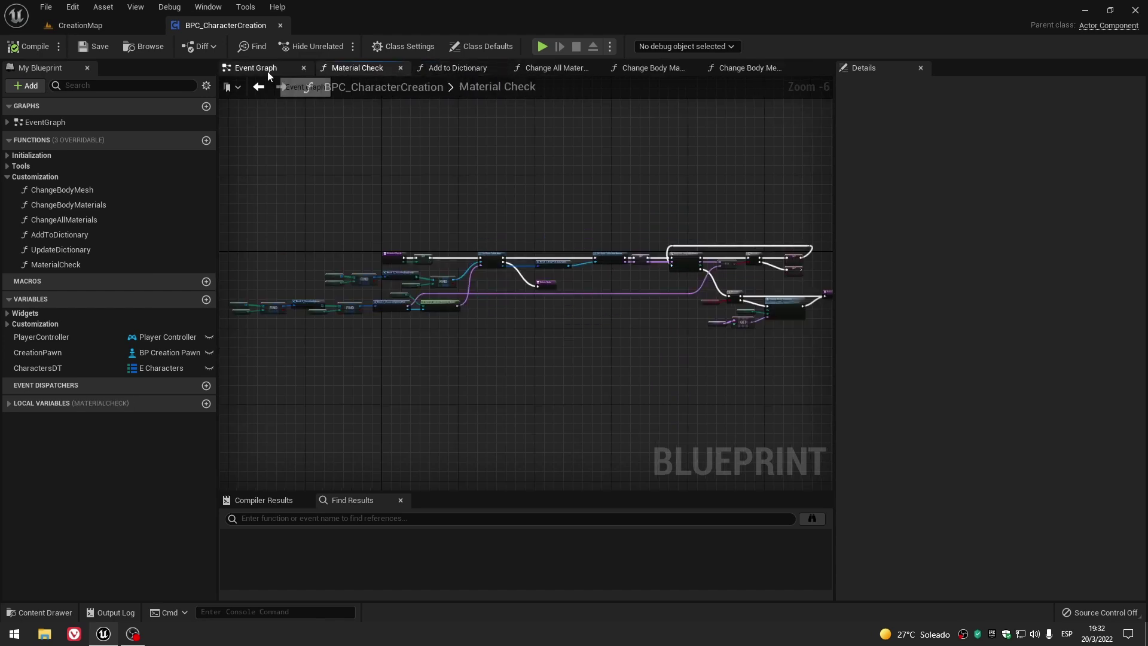
{"action": "left_click", "coordinate": [400, 68]}
{"action": "left_click", "coordinate": [400, 68]}
{"action": "left_click", "coordinate": [400, 68]}
{"action": "left_click", "coordinate": [400, 68]}
{"action": "left_click", "coordinate": [400, 68]}
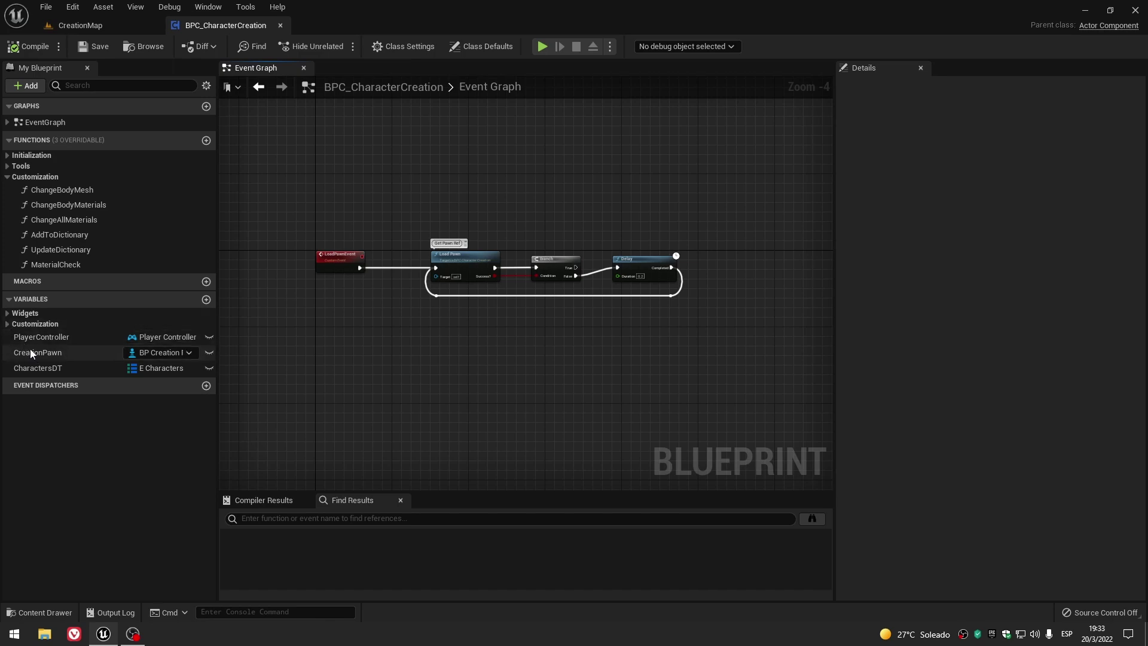
Inspect CurrentCustomization's HumanMale Head and Torso body-part defaults, then go back to CreationMap.
{"action": "left_click", "coordinate": [9, 325]}
{"action": "left_click", "coordinate": [58, 384]}
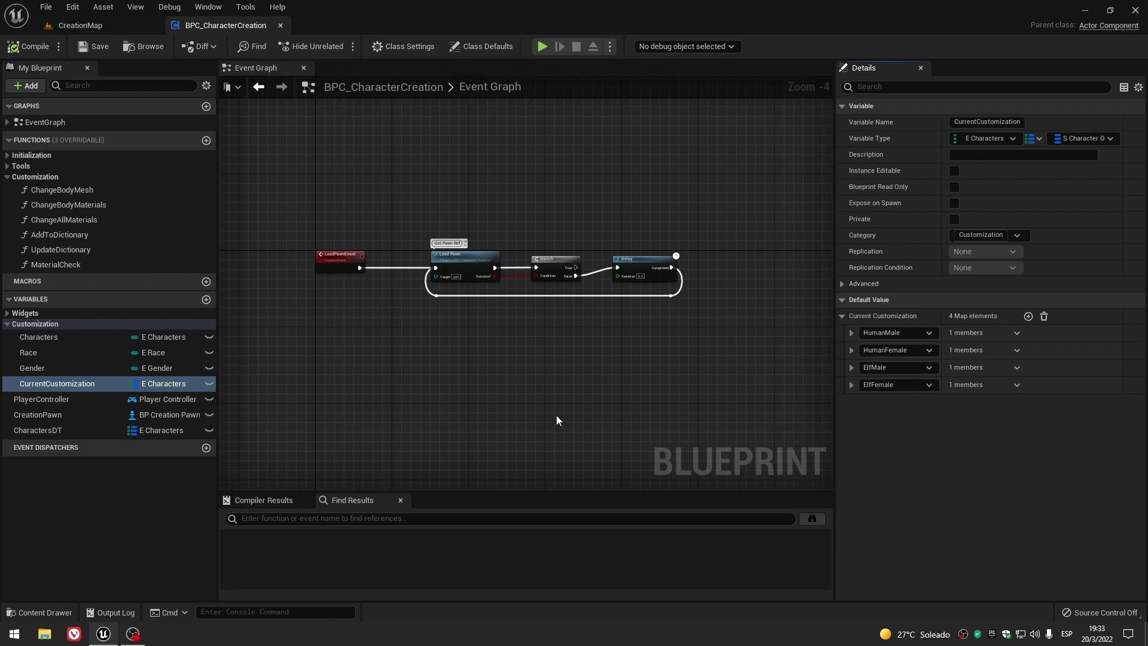
{"action": "left_click", "coordinate": [851, 333]}
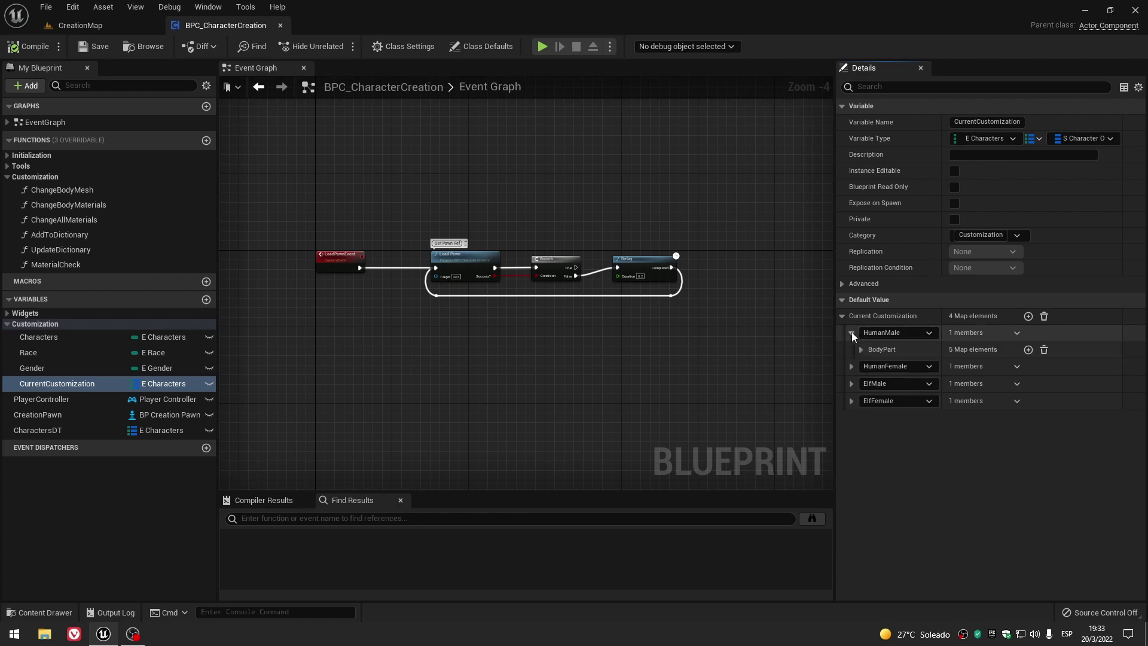
{"action": "left_click", "coordinate": [860, 351]}
{"action": "left_click", "coordinate": [870, 366]}
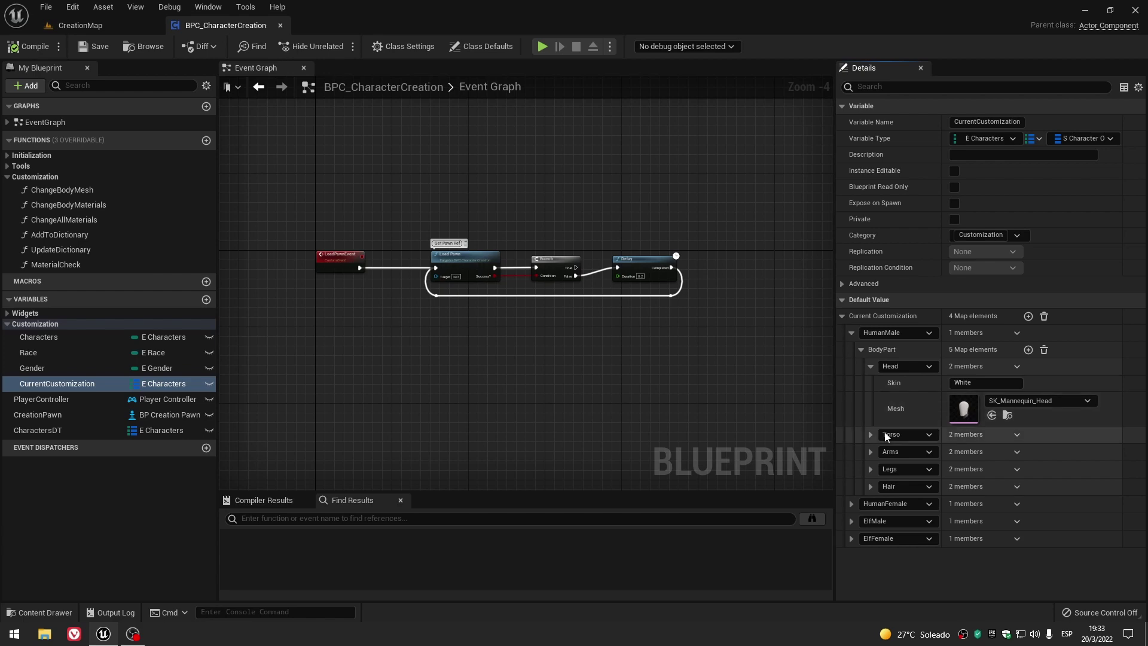
{"action": "left_click", "coordinate": [871, 435]}
{"action": "left_click", "coordinate": [871, 435]}
{"action": "left_click", "coordinate": [868, 366]}
{"action": "left_click", "coordinate": [870, 384]}
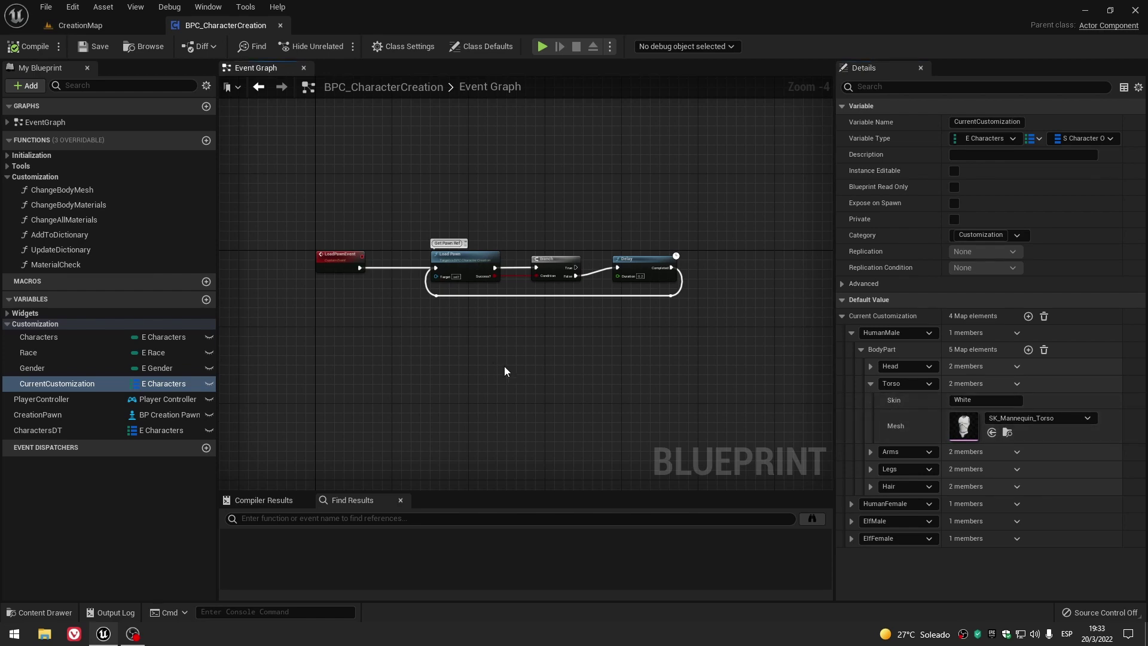
{"action": "right_click_drag", "start_coordinate": [504, 366], "coordinate": [549, 282]}
{"action": "left_click", "coordinate": [80, 25]}
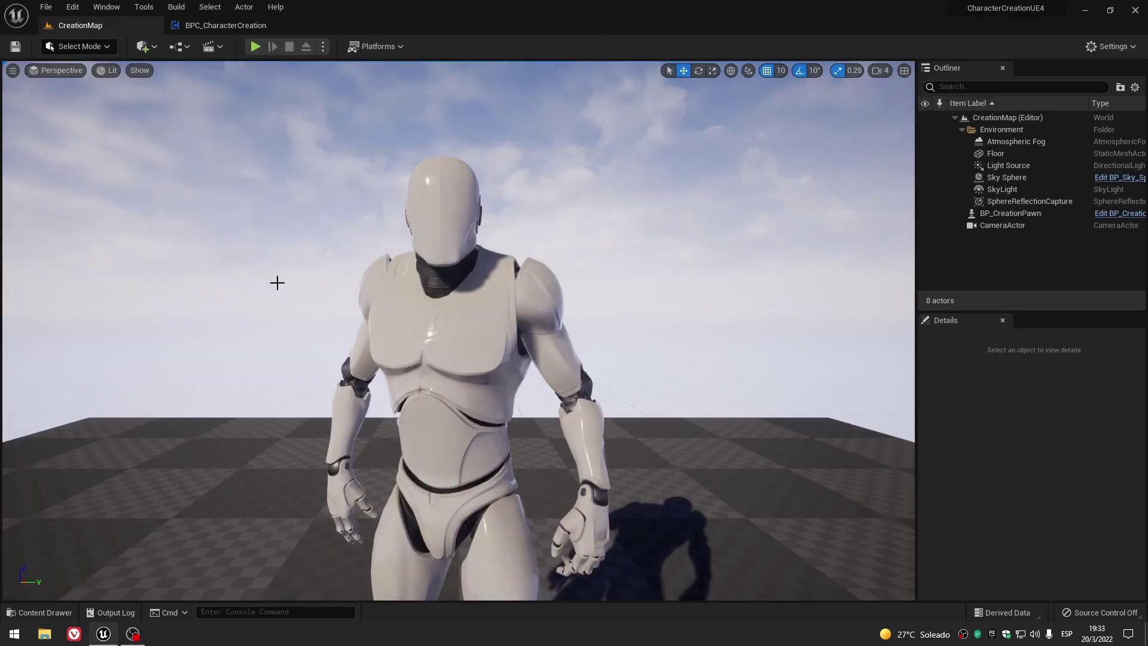
{"action": "left_click", "coordinate": [58, 612]}
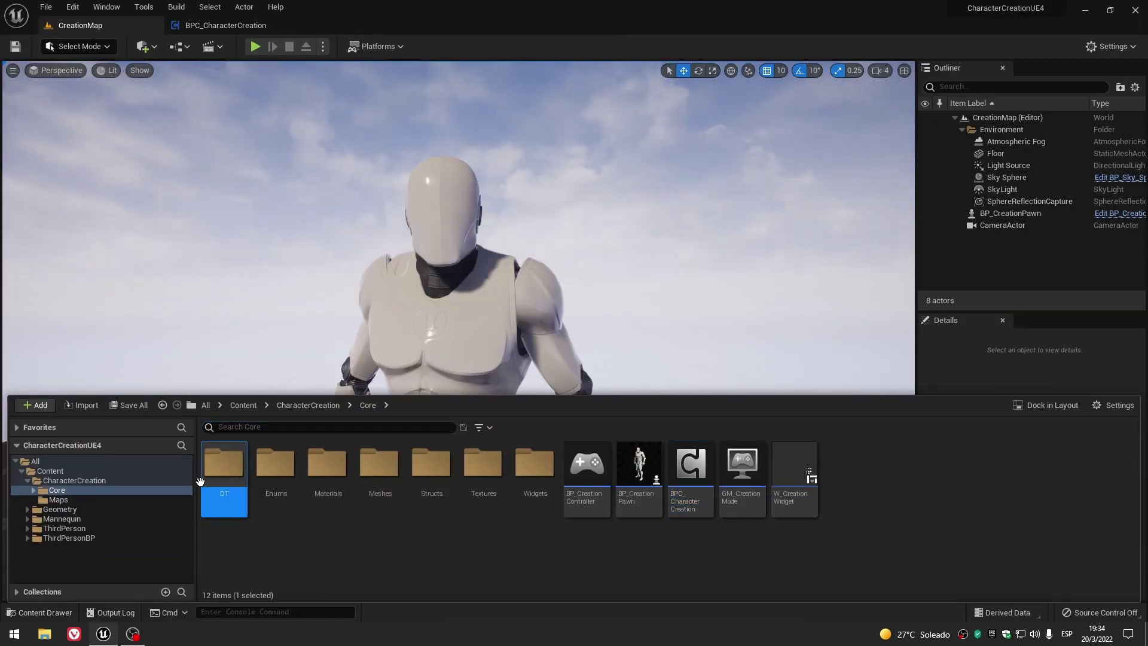
{"action": "double_click", "coordinate": [223, 472]}
{"action": "double_click", "coordinate": [274, 481]}
{"action": "double_click", "coordinate": [224, 473]}
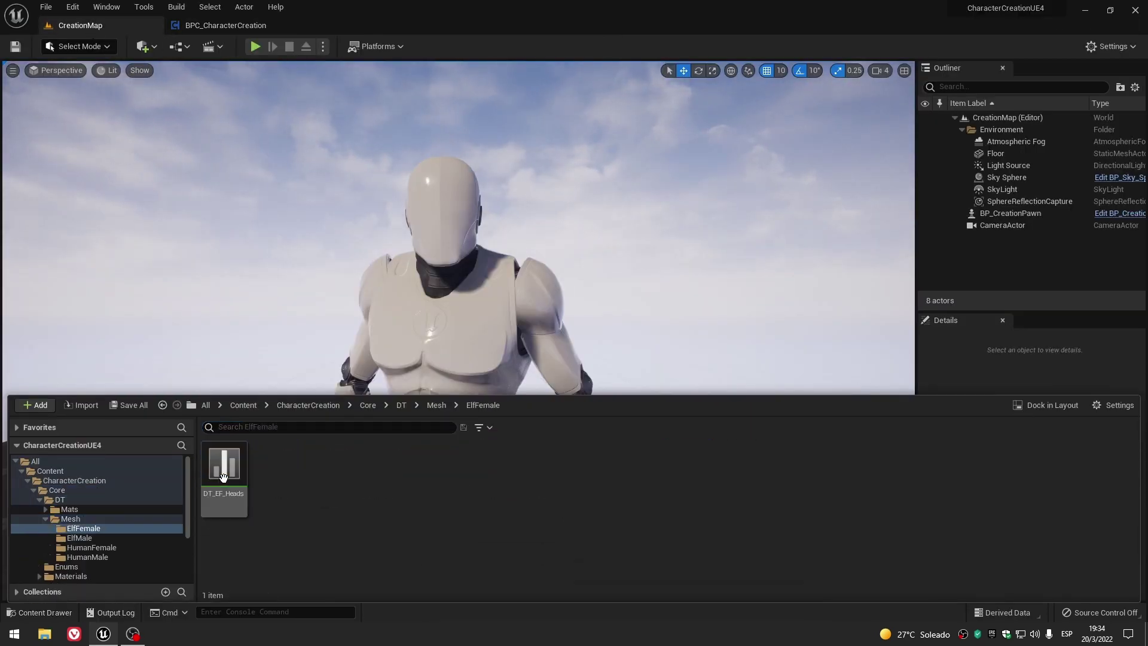
{"action": "left_click", "coordinate": [446, 405]}
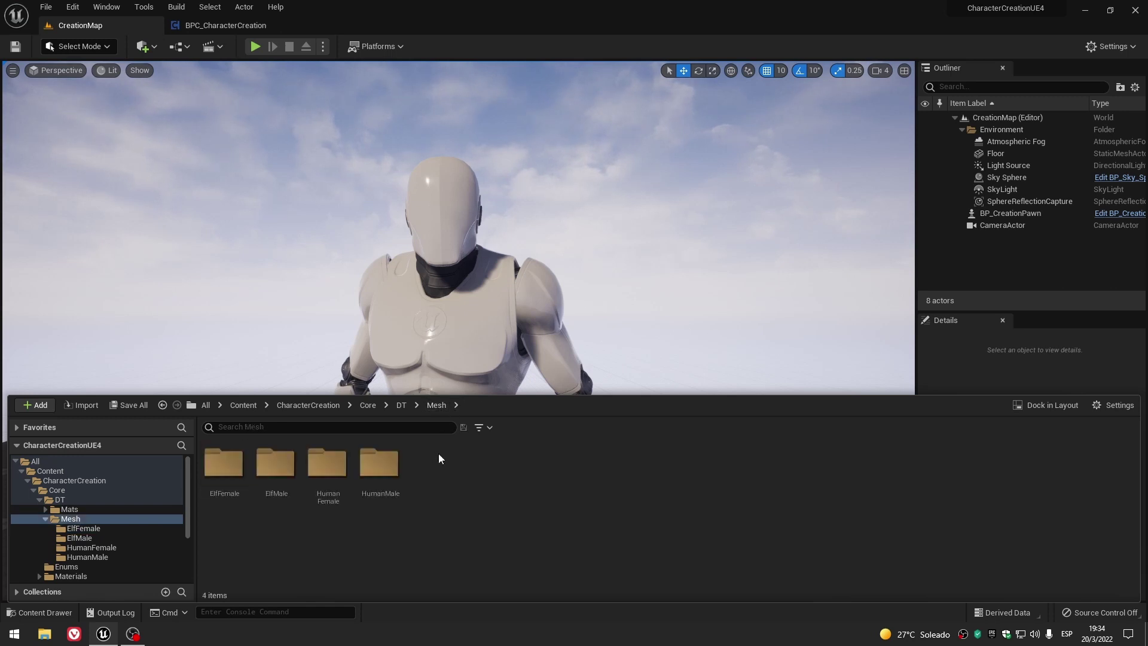
{"action": "double_click", "coordinate": [379, 463]}
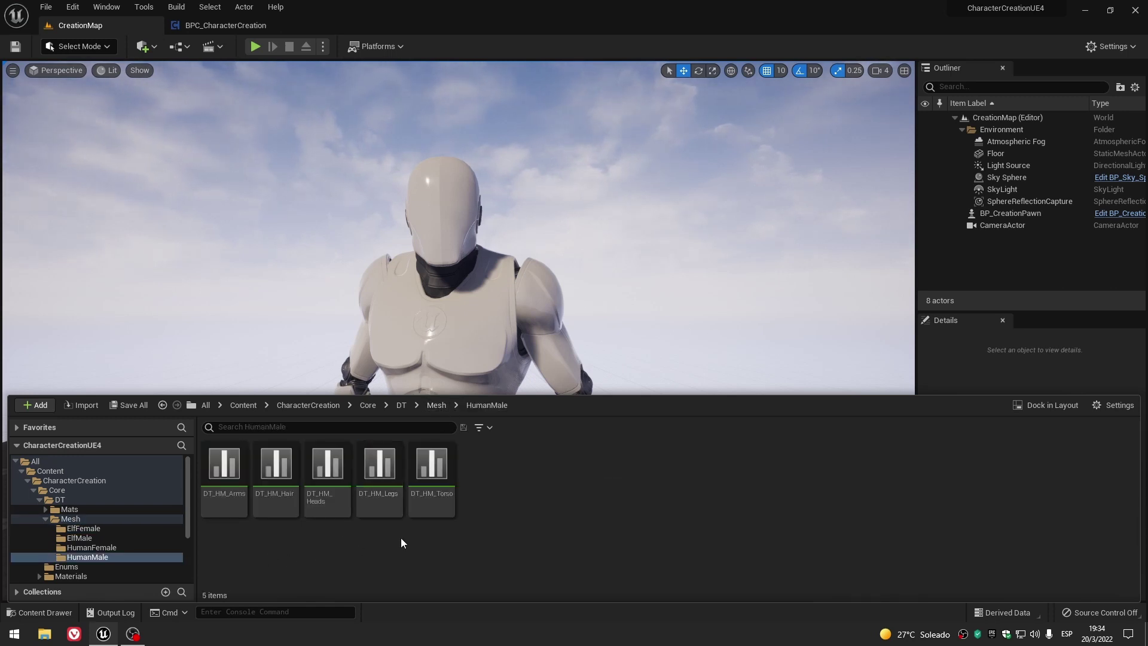
{"action": "left_click", "coordinate": [327, 472]}
{"action": "left_click", "coordinate": [429, 502]}
{"action": "left_click", "coordinate": [379, 478]}
{"action": "left_click", "coordinate": [230, 505]}
{"action": "left_click", "coordinate": [261, 505]}
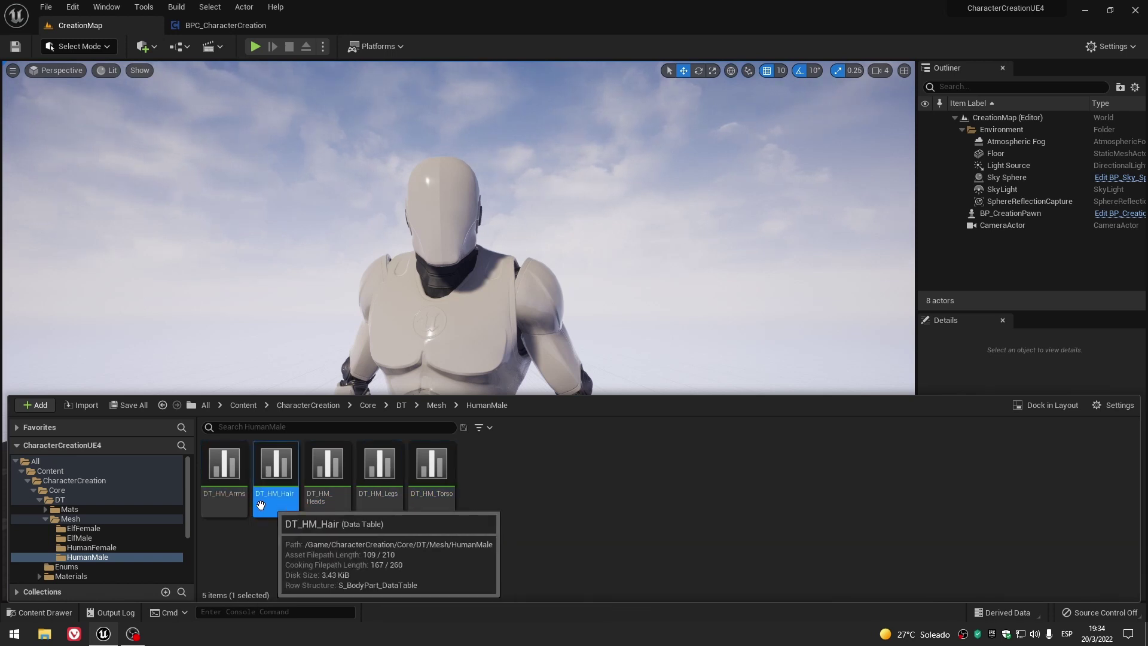
{"action": "left_click", "coordinate": [467, 543]}
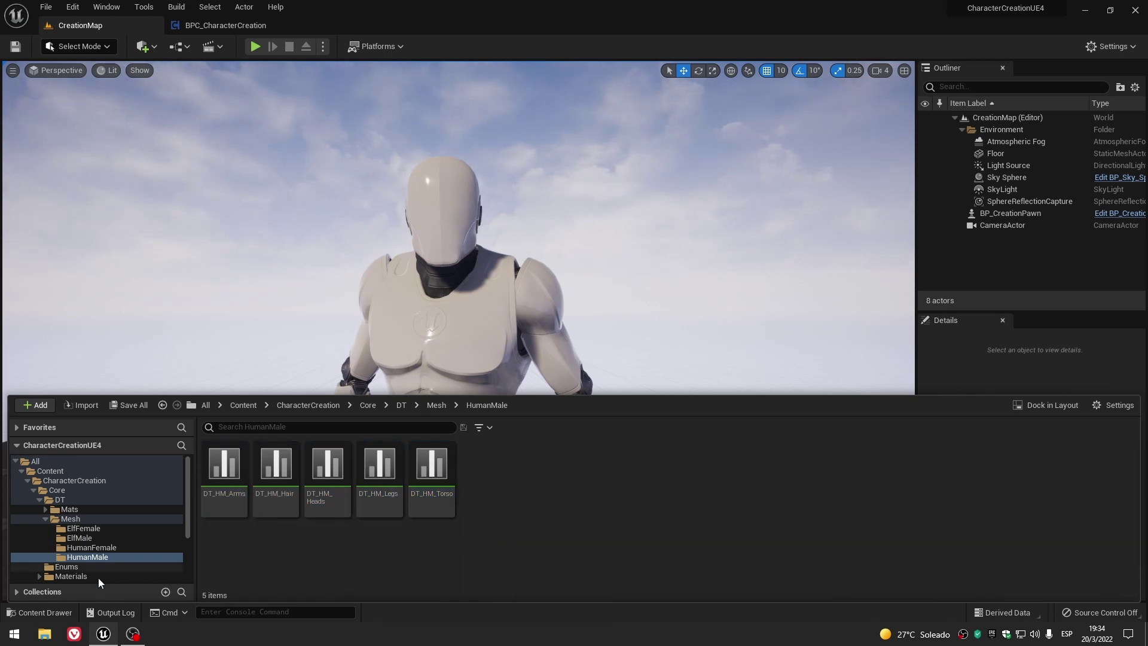
{"action": "left_click", "coordinate": [41, 612]}
{"action": "scroll", "coordinate": [520, 427], "scroll_direction": "up", "scroll_amount": 2}
{"action": "scroll", "coordinate": [457, 331], "scroll_direction": "up", "scroll_amount": 2}
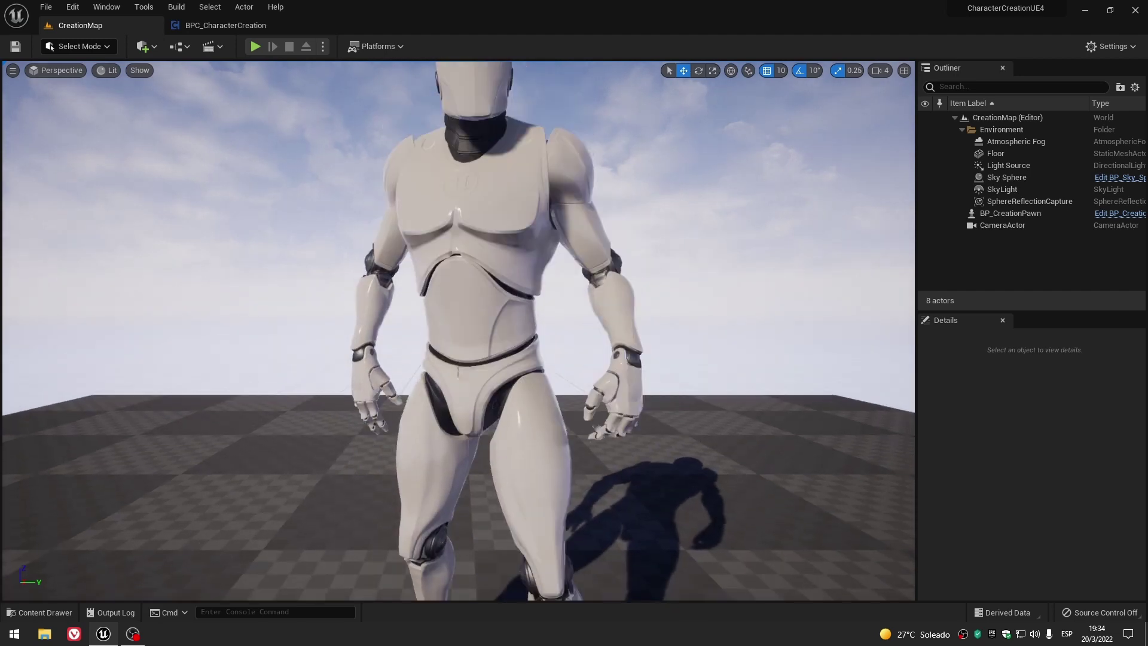
{"action": "scroll", "coordinate": [521, 427], "scroll_direction": "down", "scroll_amount": 5}
{"action": "right_click_drag", "start_coordinate": [520, 425], "coordinate": [466, 419]}
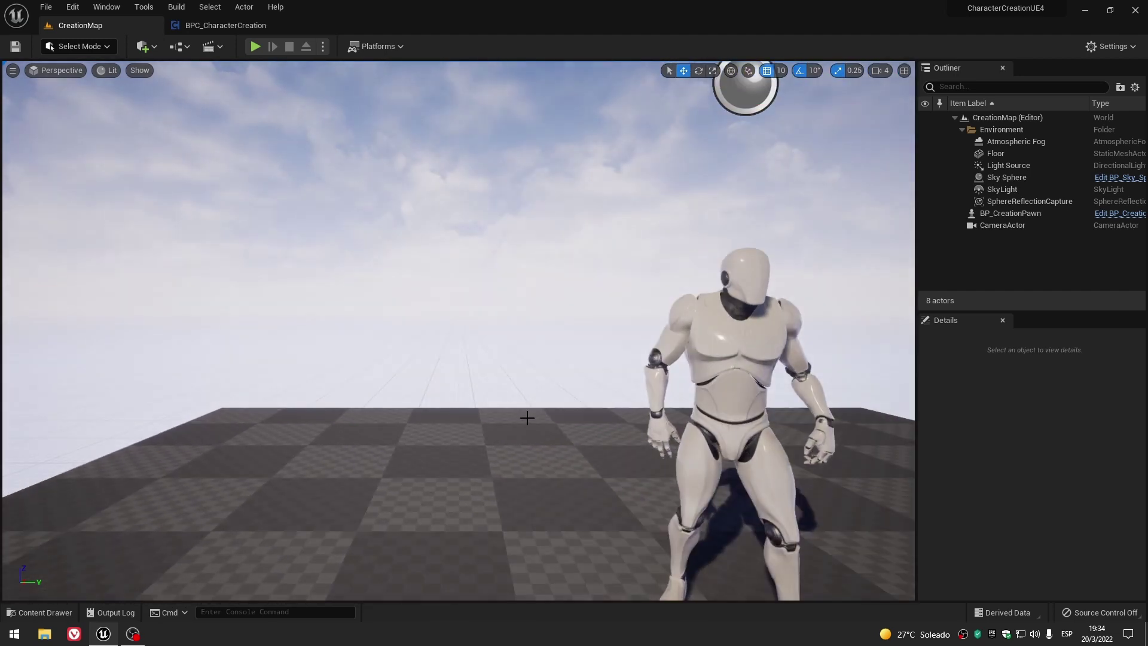
{"action": "scroll", "coordinate": [459, 276], "scroll_direction": "up", "scroll_amount": 4}
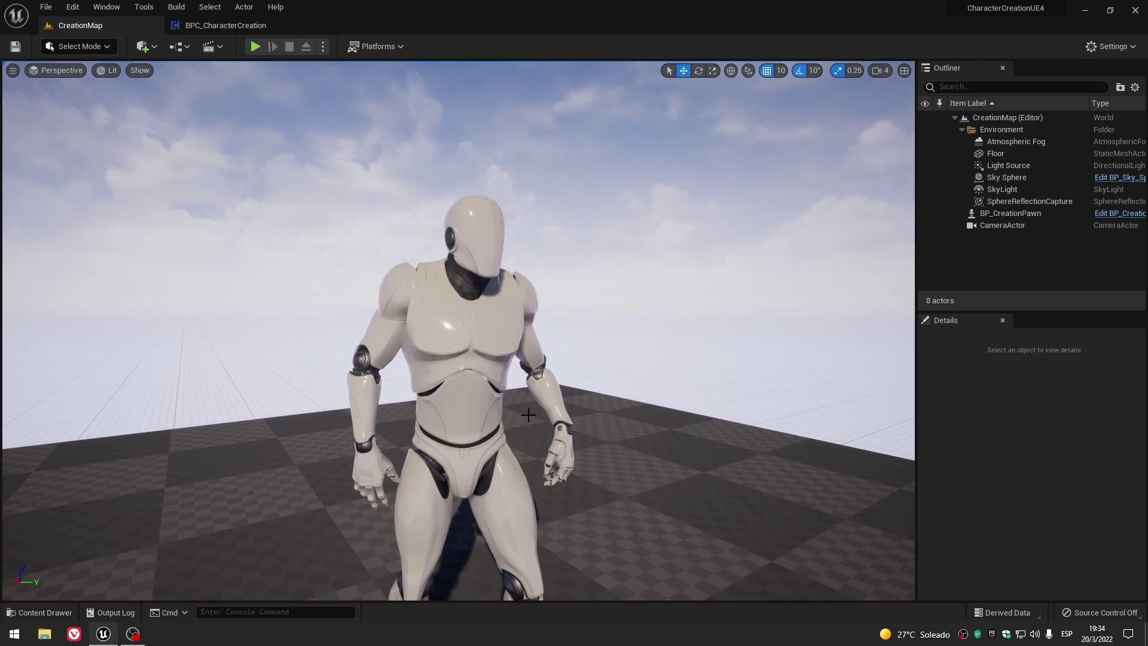
{"action": "left_click", "coordinate": [43, 612]}
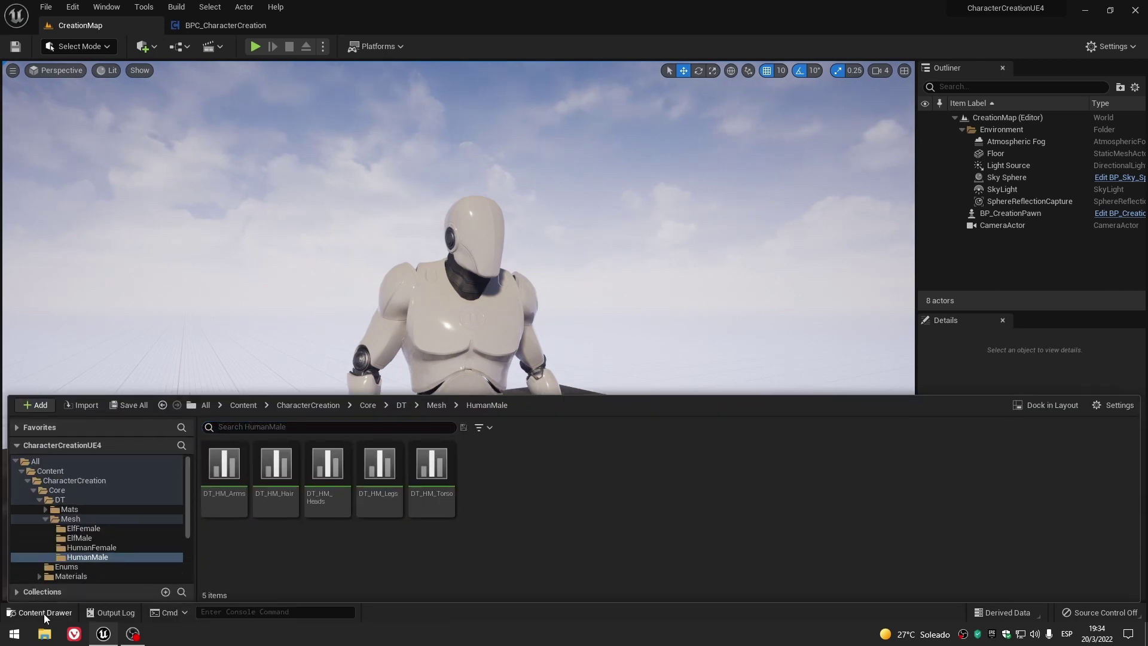
{"action": "left_click", "coordinate": [45, 613]}
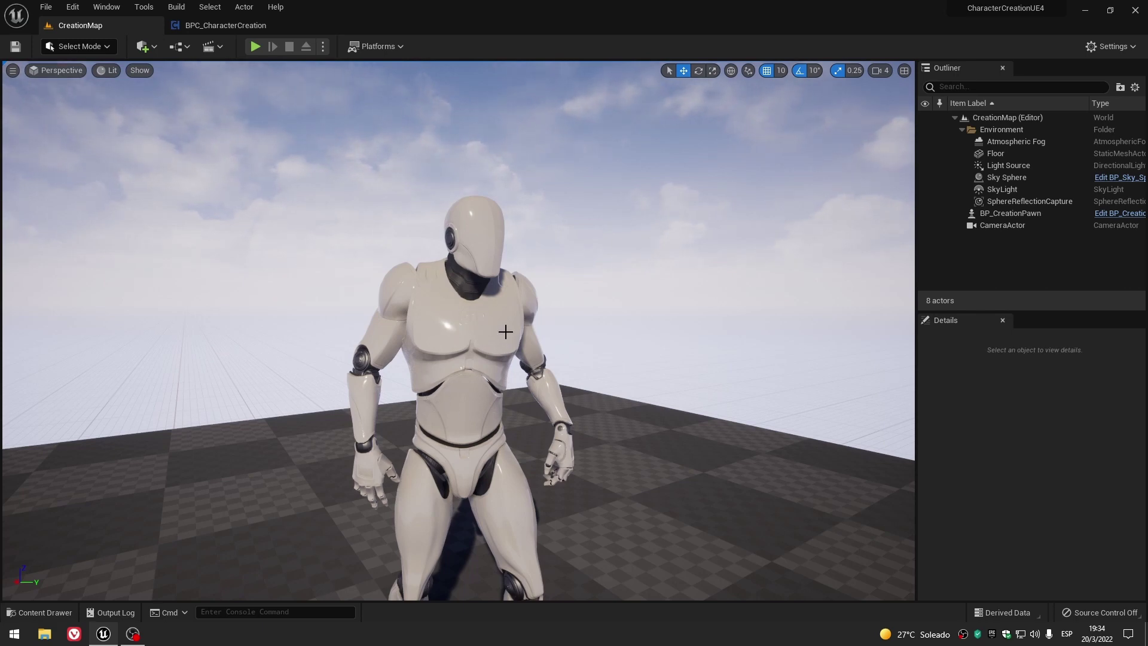
{"action": "left_click", "coordinate": [42, 612]}
{"action": "left_click", "coordinate": [431, 466]}
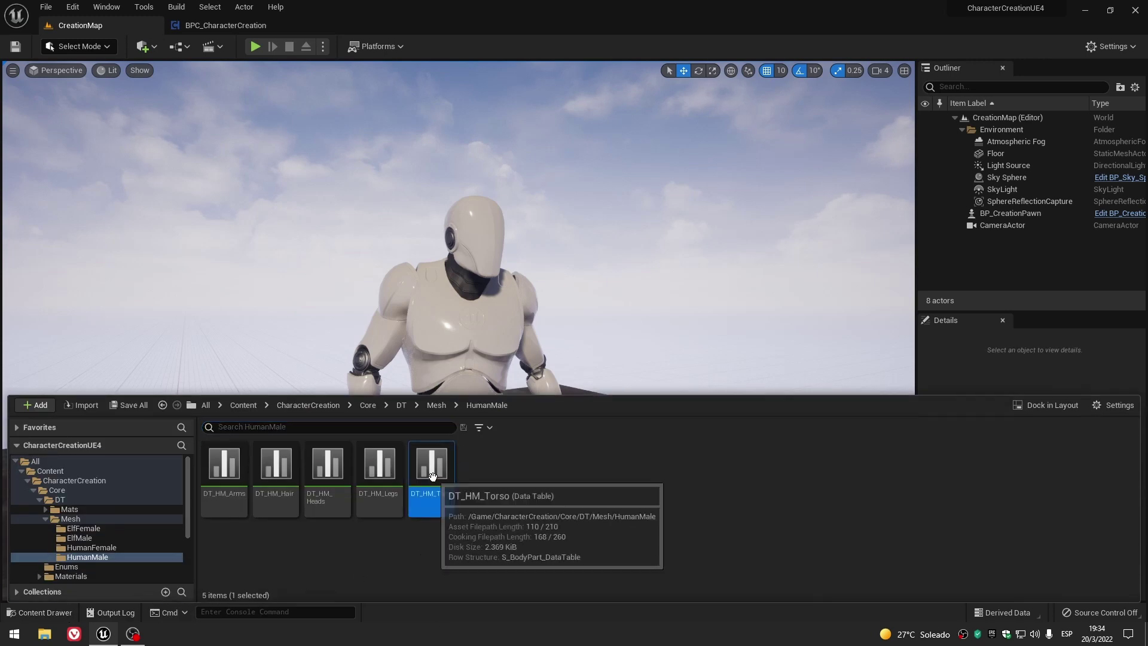
{"action": "left_click", "coordinate": [384, 466]}
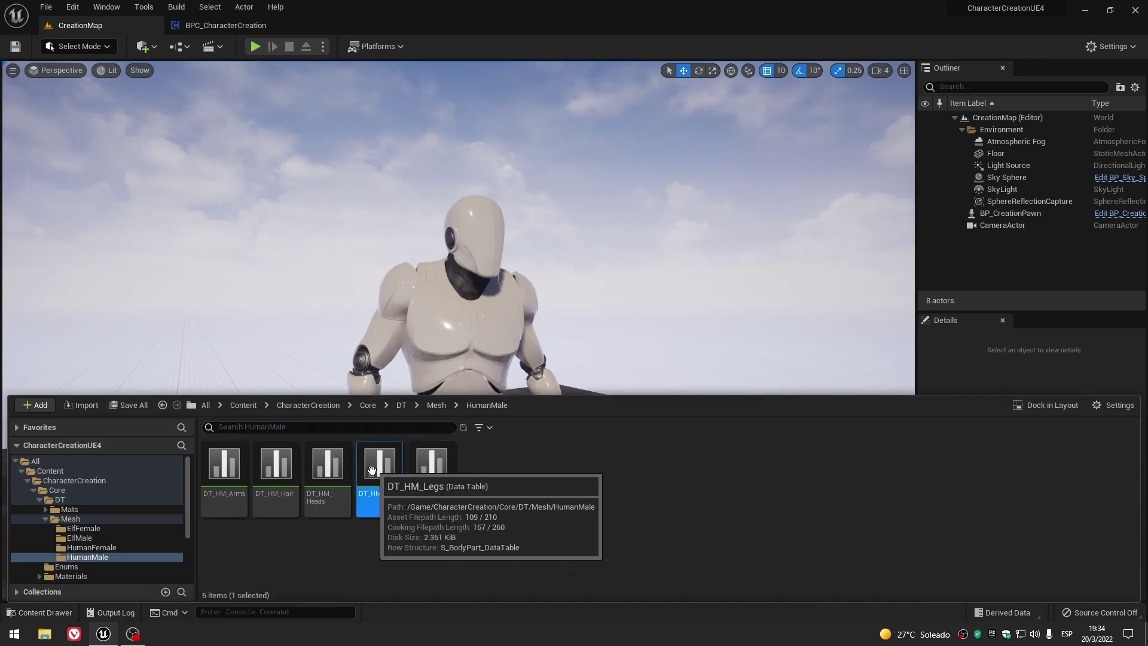
{"action": "left_click", "coordinate": [343, 475]}
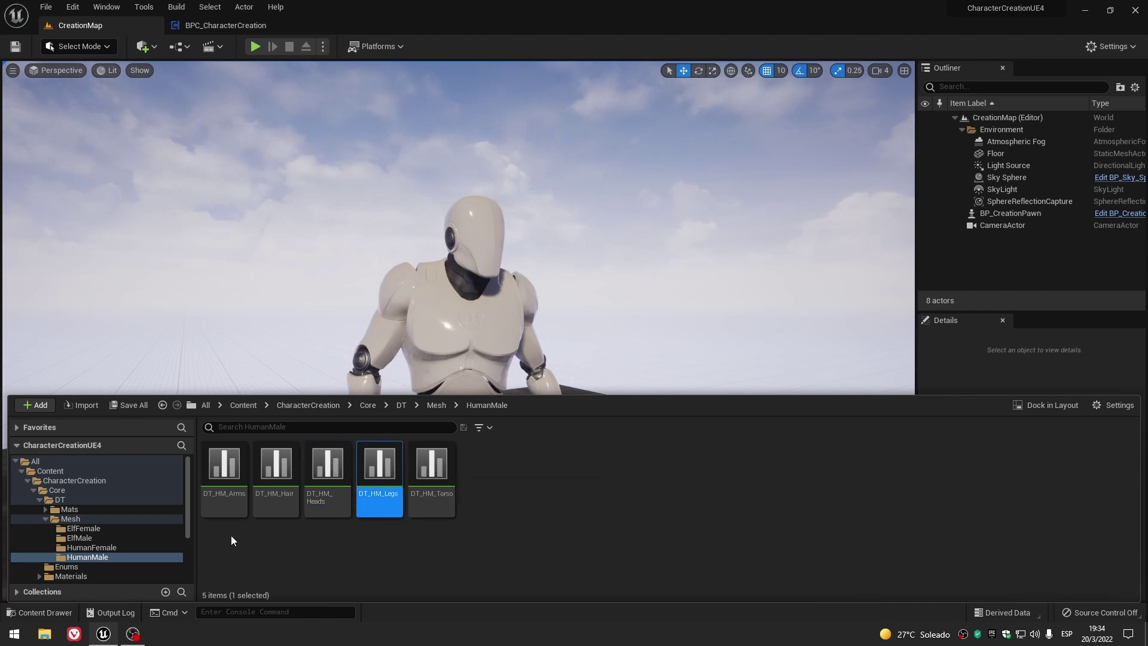
{"action": "left_click", "coordinate": [65, 612]}
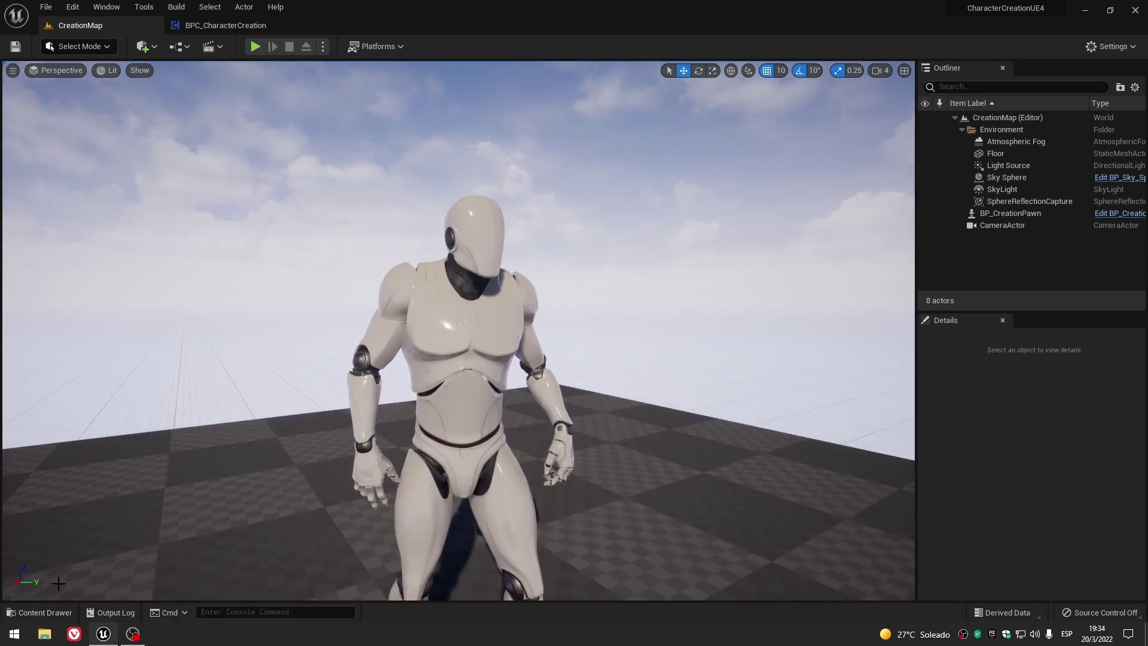
{"action": "left_click", "coordinate": [41, 612]}
{"action": "double_click", "coordinate": [438, 475]}
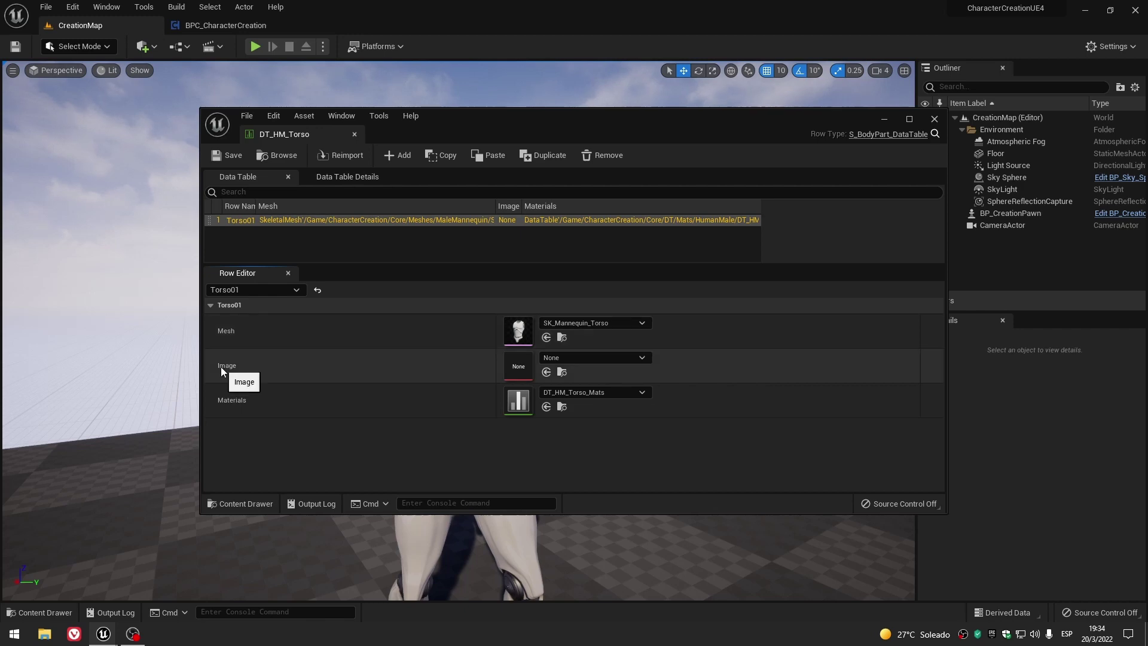
Close the DT_HM_Torso table and run a quick Play test of the creation screen.
{"action": "left_click", "coordinate": [37, 612]}
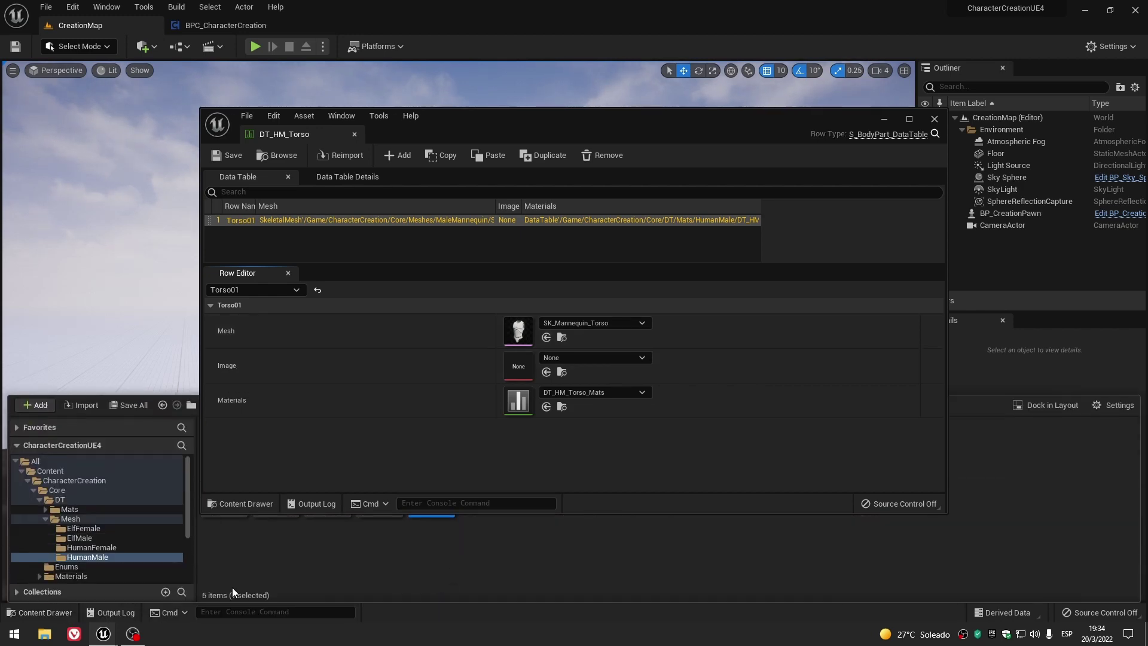
{"action": "left_click", "coordinate": [62, 613]}
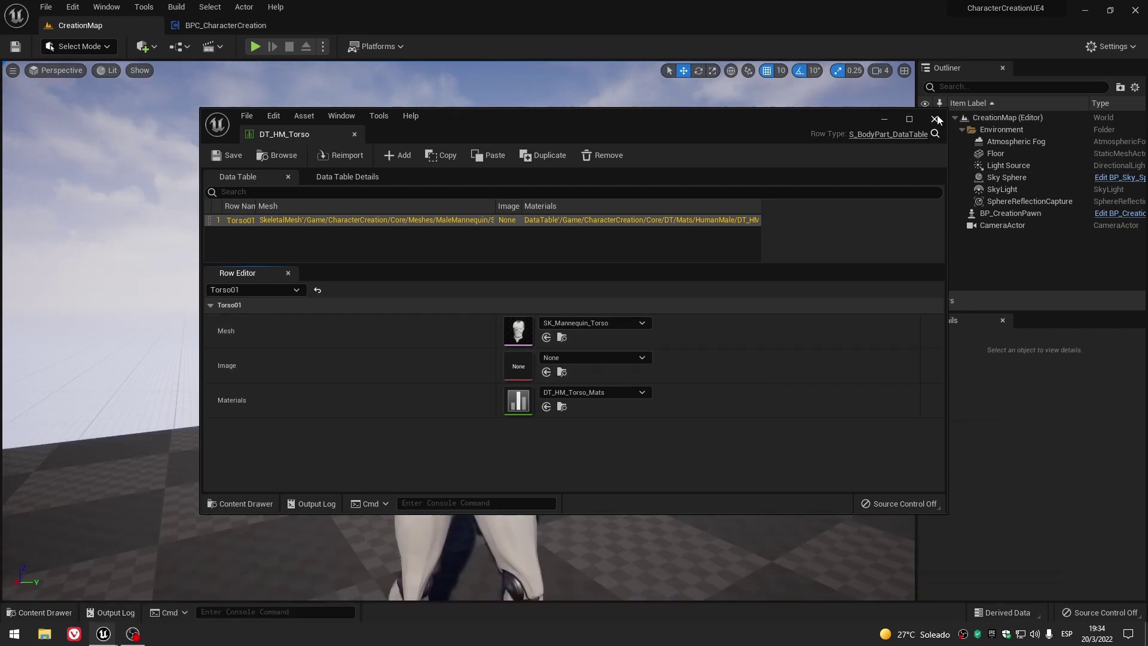
{"action": "left_click", "coordinate": [936, 119]}
{"action": "left_click", "coordinate": [255, 47]}
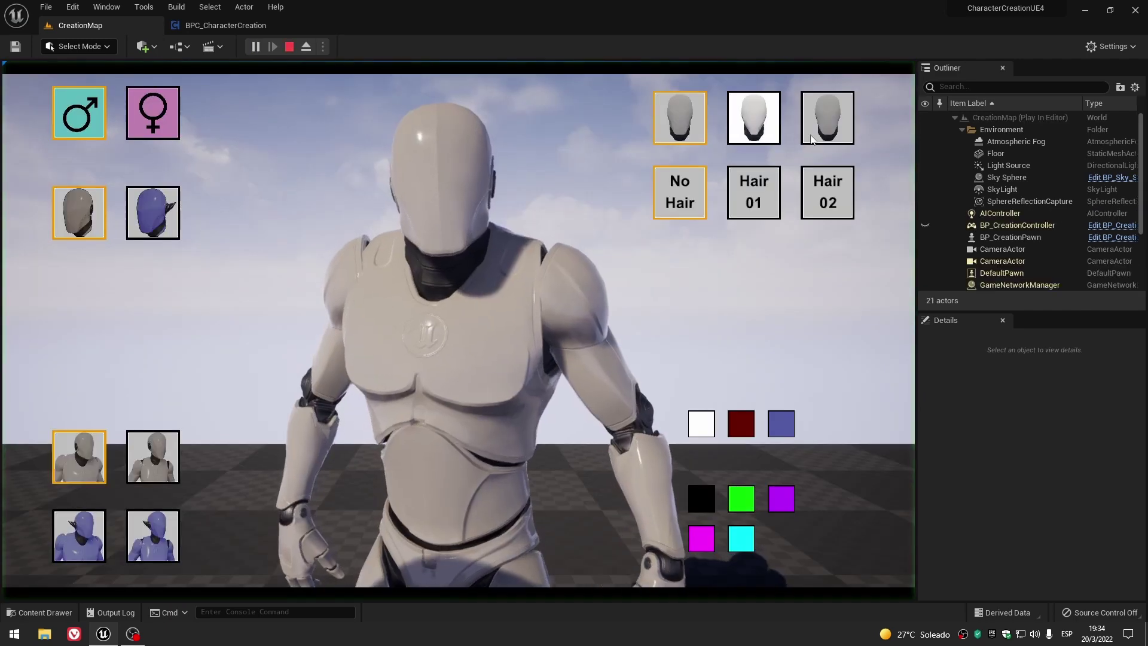
{"action": "left_click", "coordinate": [289, 47]}
Reopen and close DT_HM_Torso, then browse the content drawer up to the Mesh folder.
{"action": "left_click", "coordinate": [231, 26]}
{"action": "left_click", "coordinate": [55, 608]}
{"action": "double_click", "coordinate": [429, 482]}
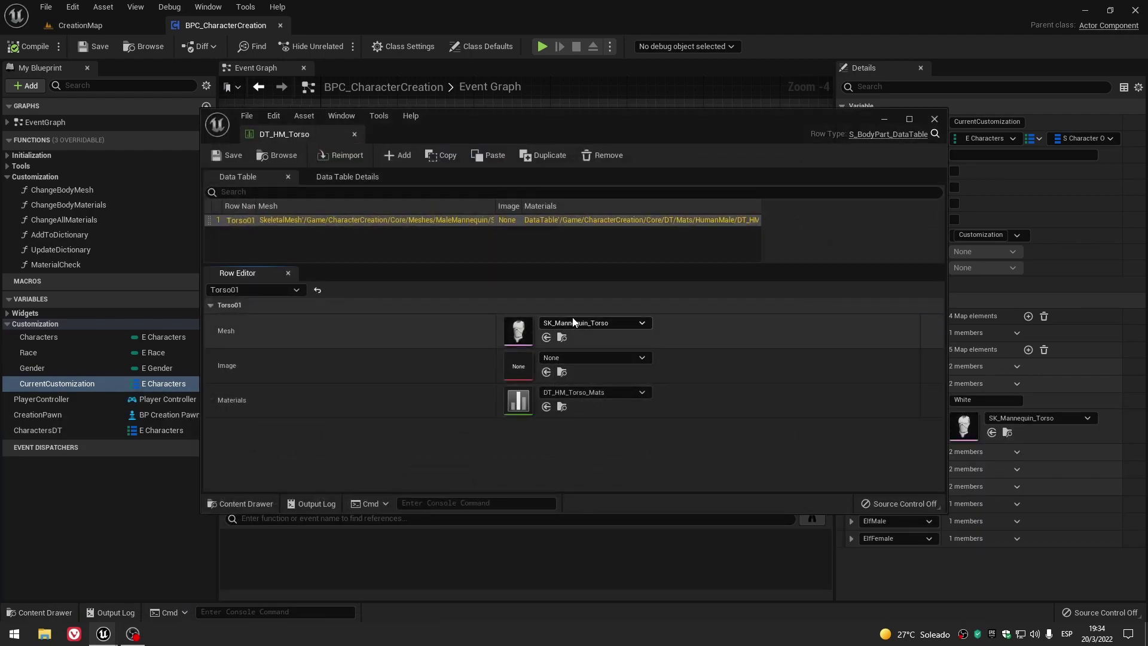
{"action": "left_click", "coordinate": [62, 607]}
{"action": "left_click", "coordinate": [62, 607]}
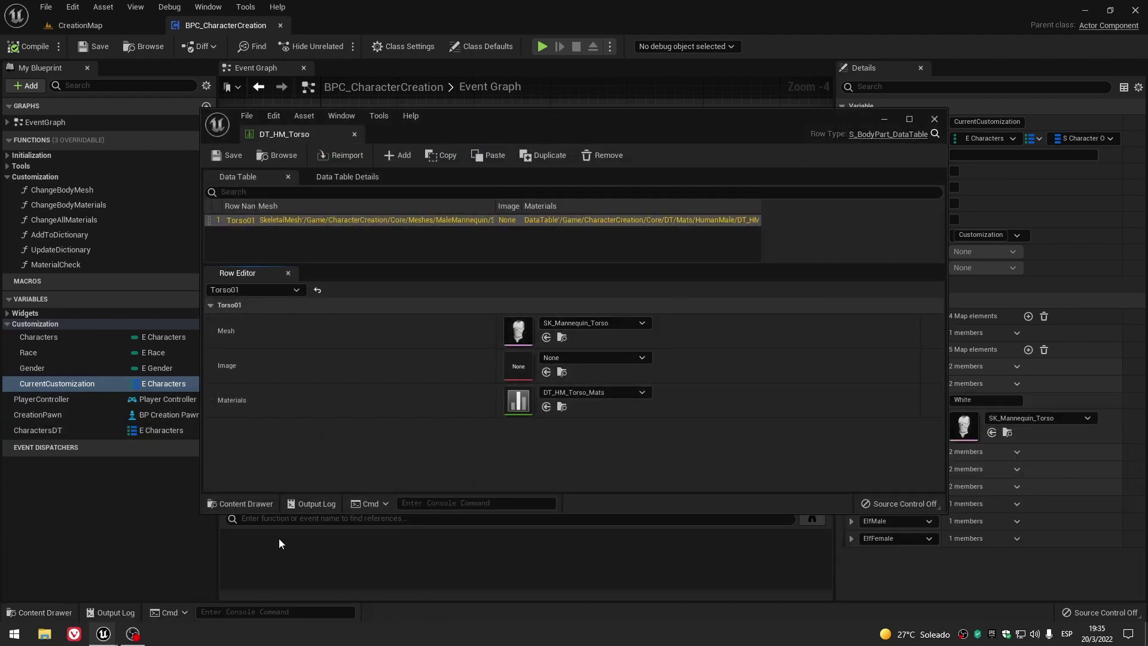
{"action": "left_click", "coordinate": [934, 119]}
{"action": "left_click", "coordinate": [107, 27]}
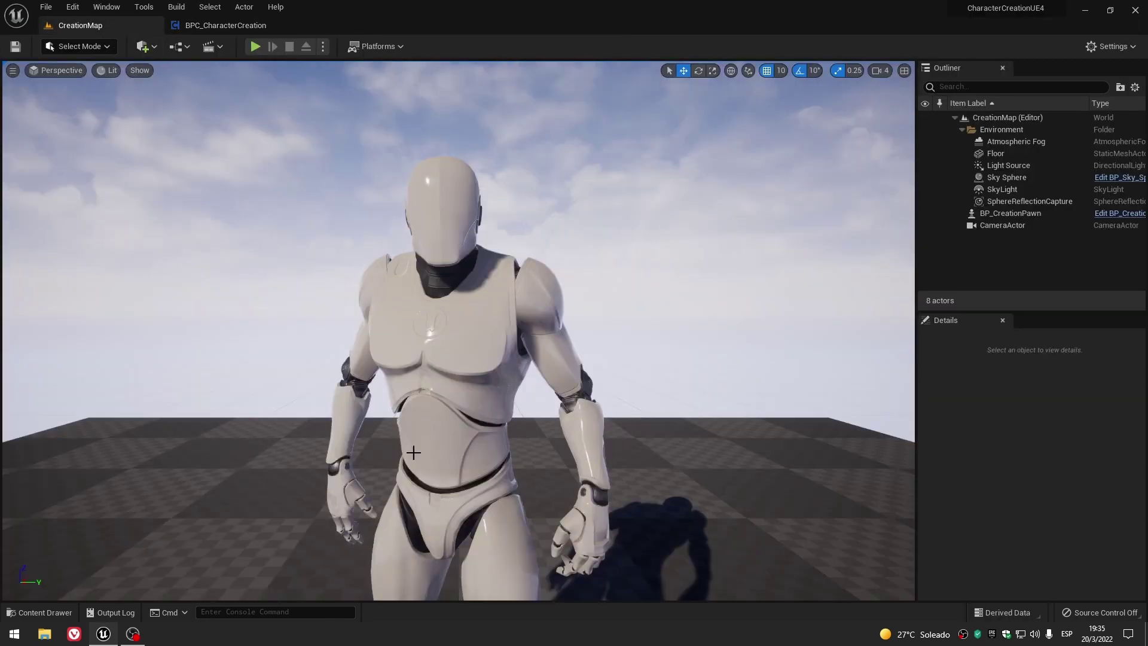
{"action": "left_click", "coordinate": [63, 607]}
{"action": "left_click", "coordinate": [438, 405]}
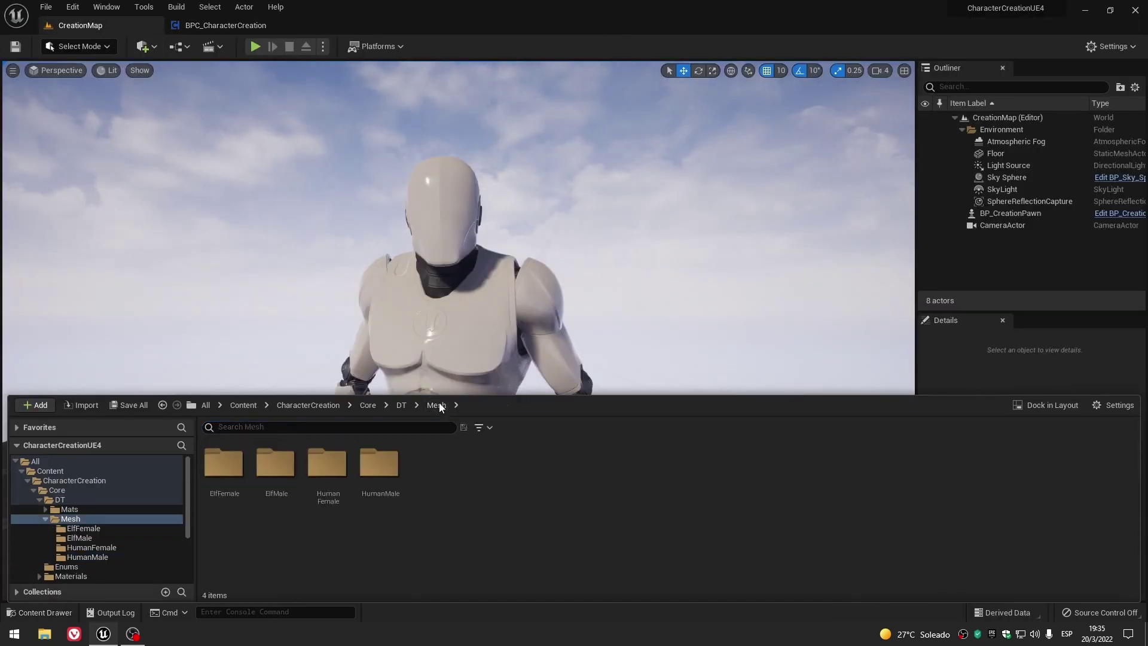
Open W_CreationWidget, collapse button entries Index [0] through [3], and close it.
{"action": "left_click", "coordinate": [368, 405]}
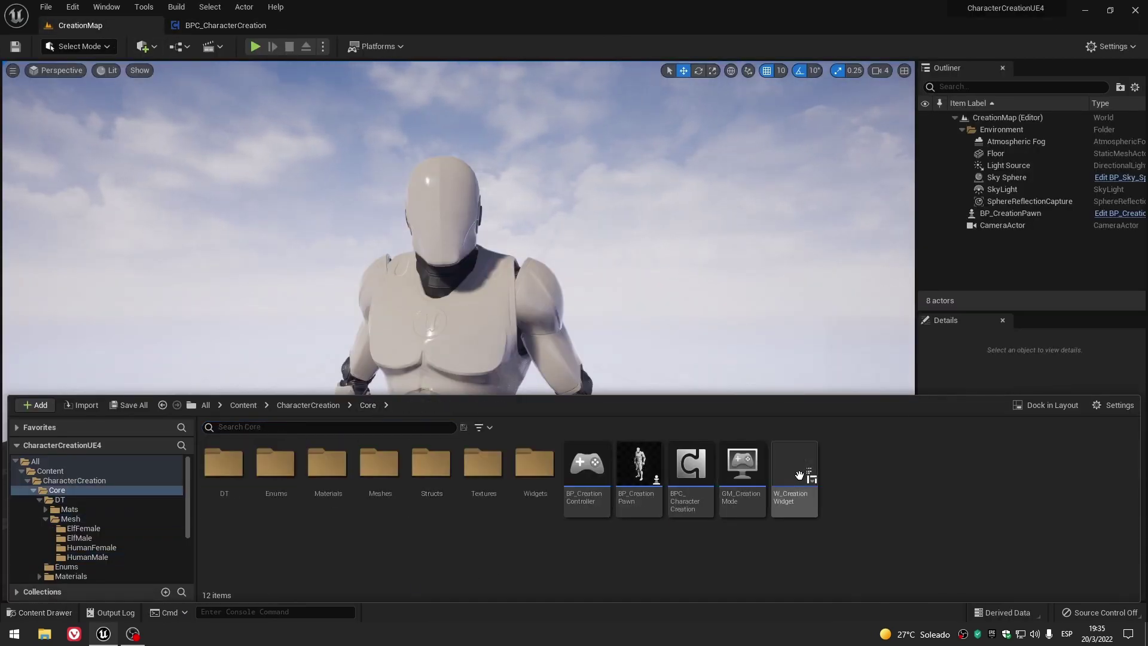
{"action": "double_click", "coordinate": [800, 477]}
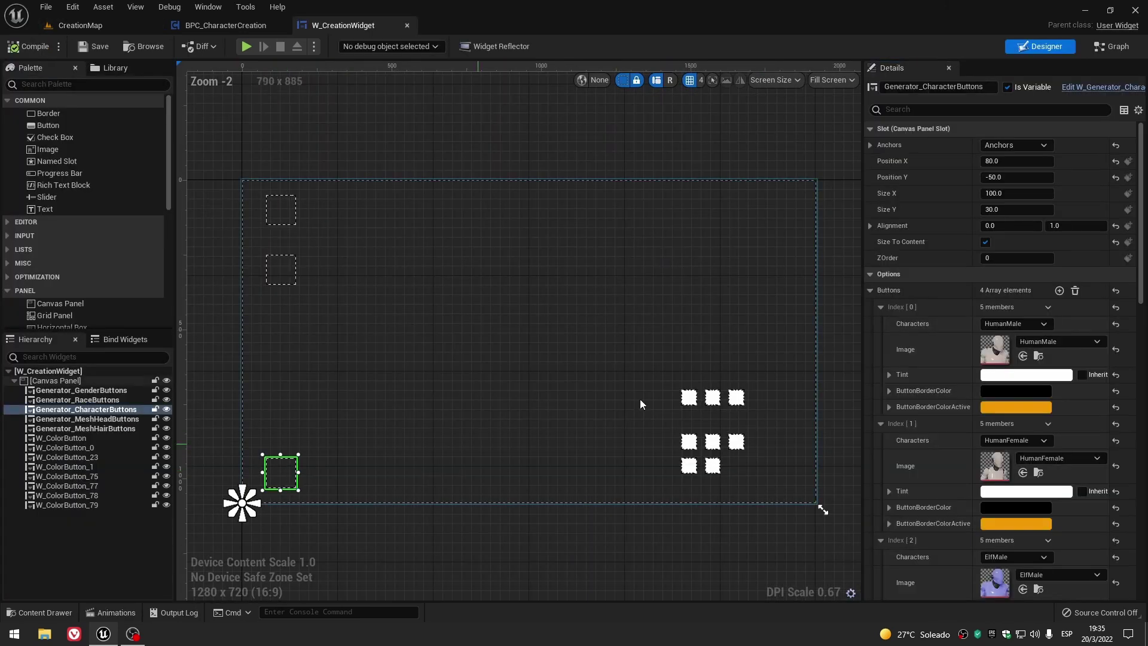
{"action": "left_click", "coordinate": [880, 307]}
{"action": "left_click", "coordinate": [881, 324]}
{"action": "left_click", "coordinate": [881, 341]}
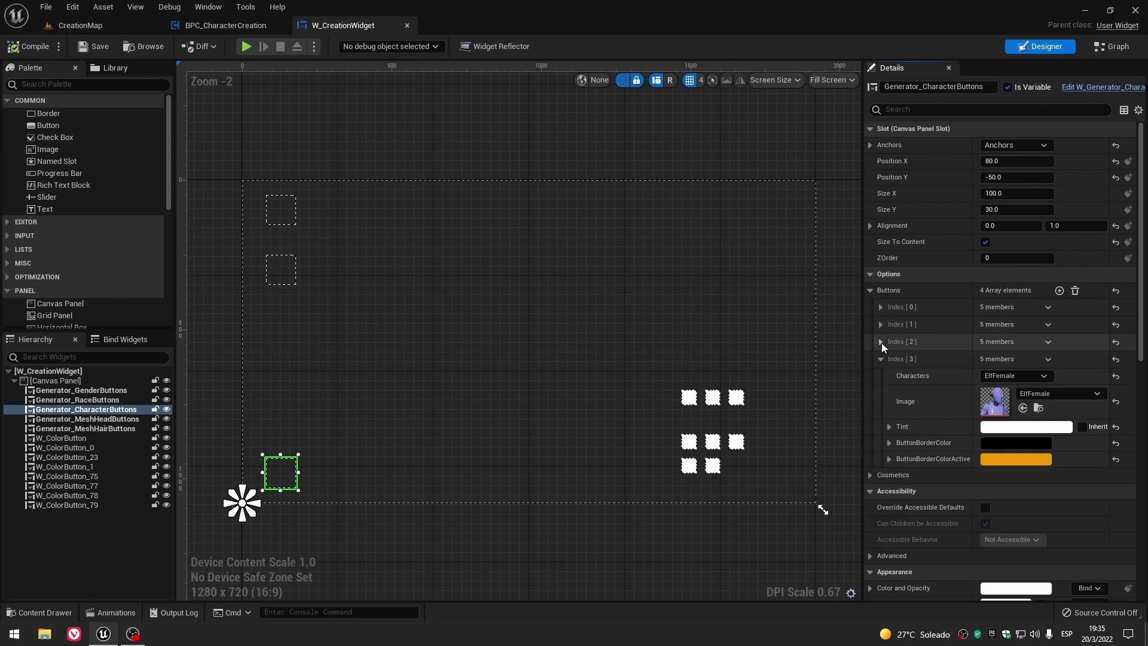
{"action": "left_click", "coordinate": [881, 359]}
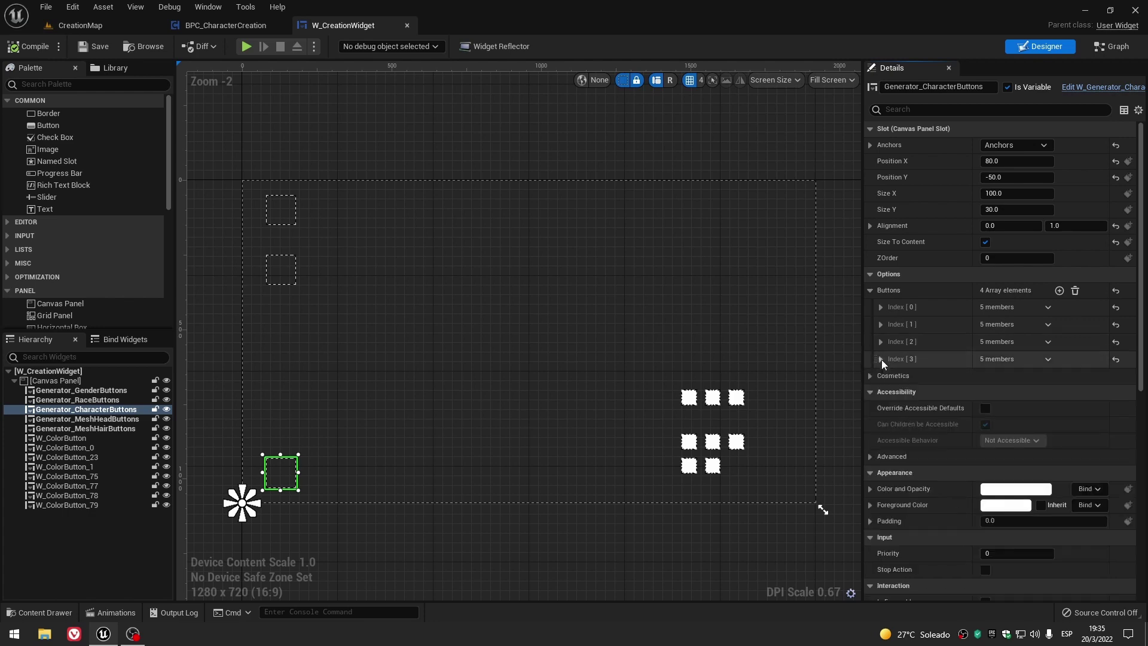
{"action": "left_click", "coordinate": [406, 25]}
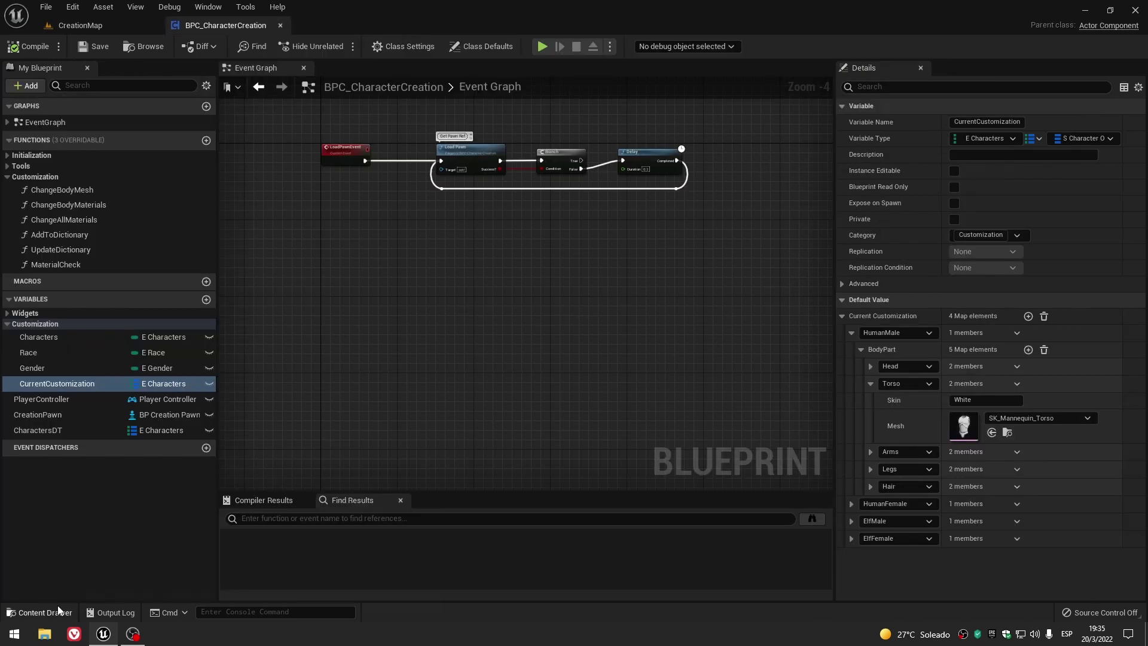
Browse the content drawer through DT to the Mats > HumanMale folder.
{"action": "left_click", "coordinate": [42, 612]}
{"action": "left_click", "coordinate": [224, 467]}
{"action": "double_click", "coordinate": [224, 466]}
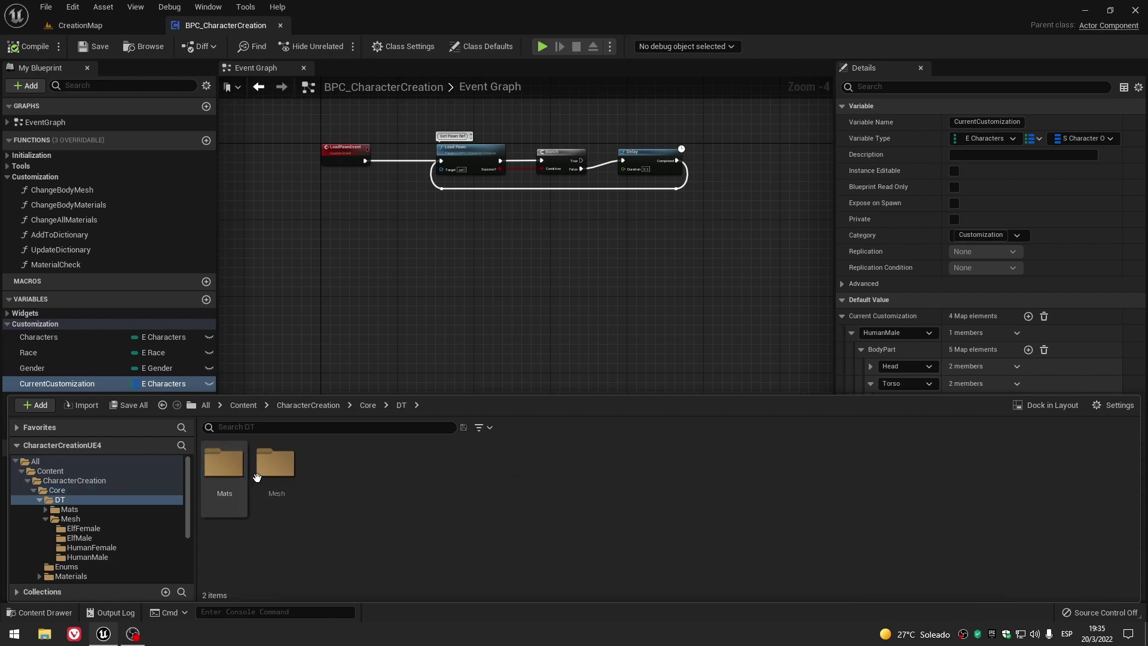
{"action": "double_click", "coordinate": [269, 478]}
{"action": "double_click", "coordinate": [269, 478]}
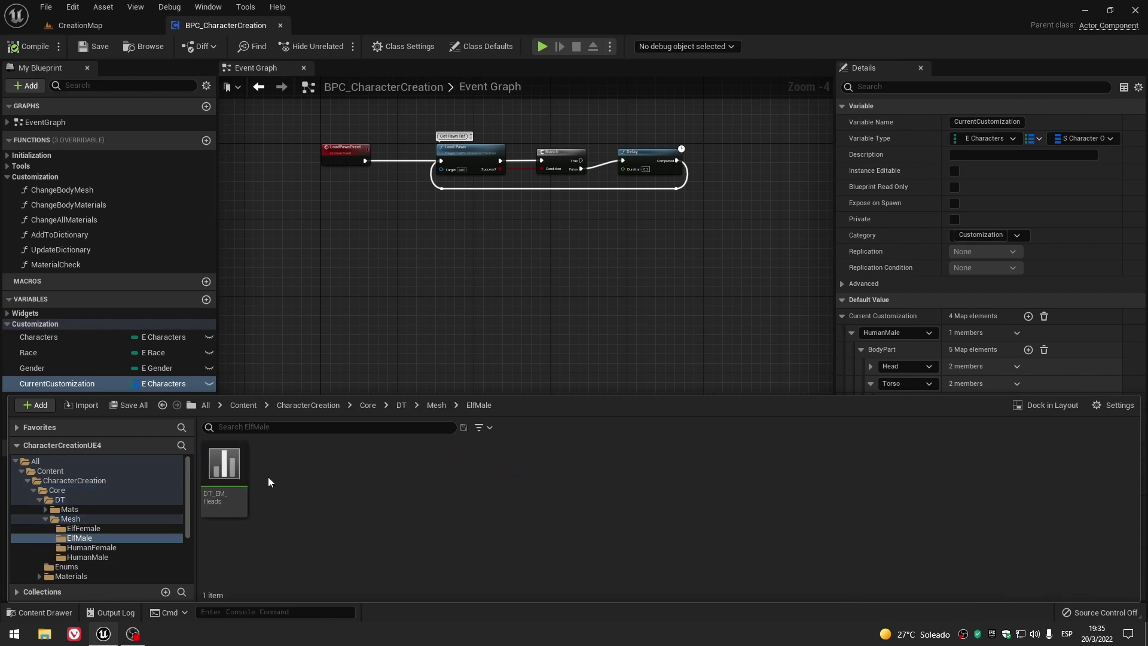
{"action": "left_click", "coordinate": [435, 406]}
{"action": "left_click", "coordinate": [401, 406]}
{"action": "double_click", "coordinate": [219, 475]}
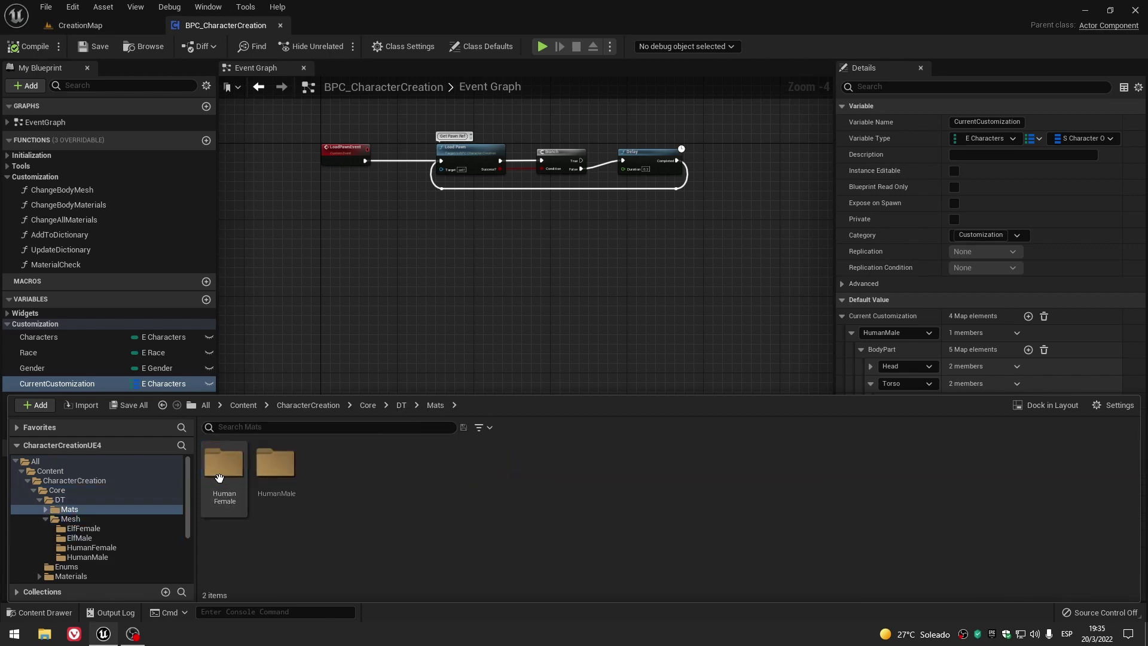
{"action": "double_click", "coordinate": [272, 472]}
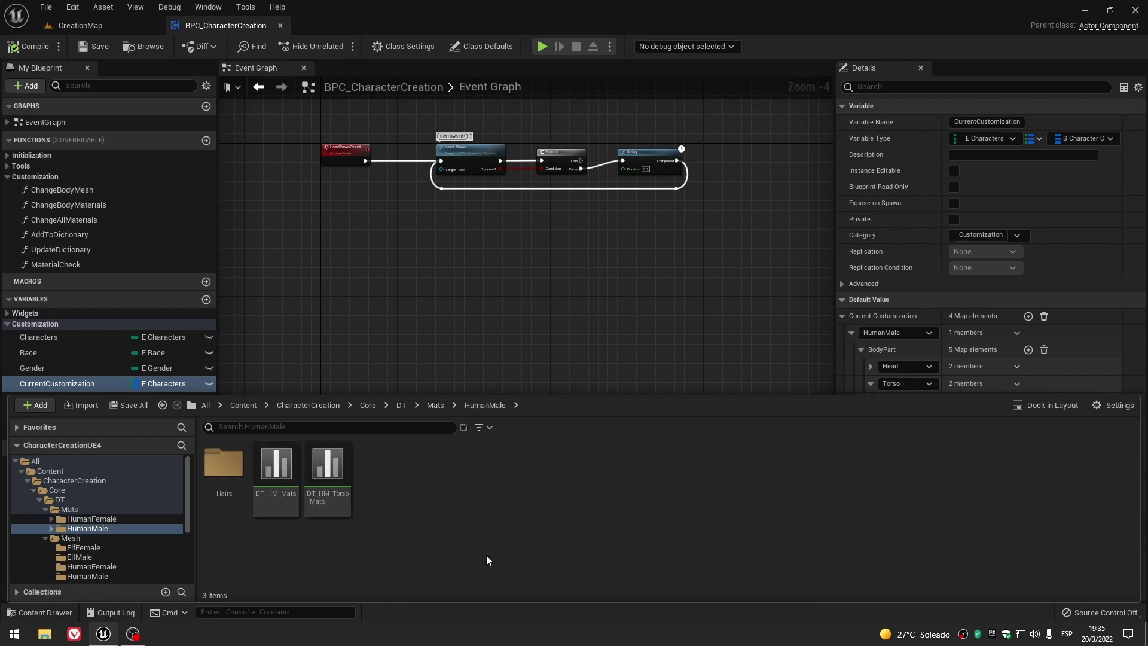
{"action": "left_click", "coordinate": [81, 25]}
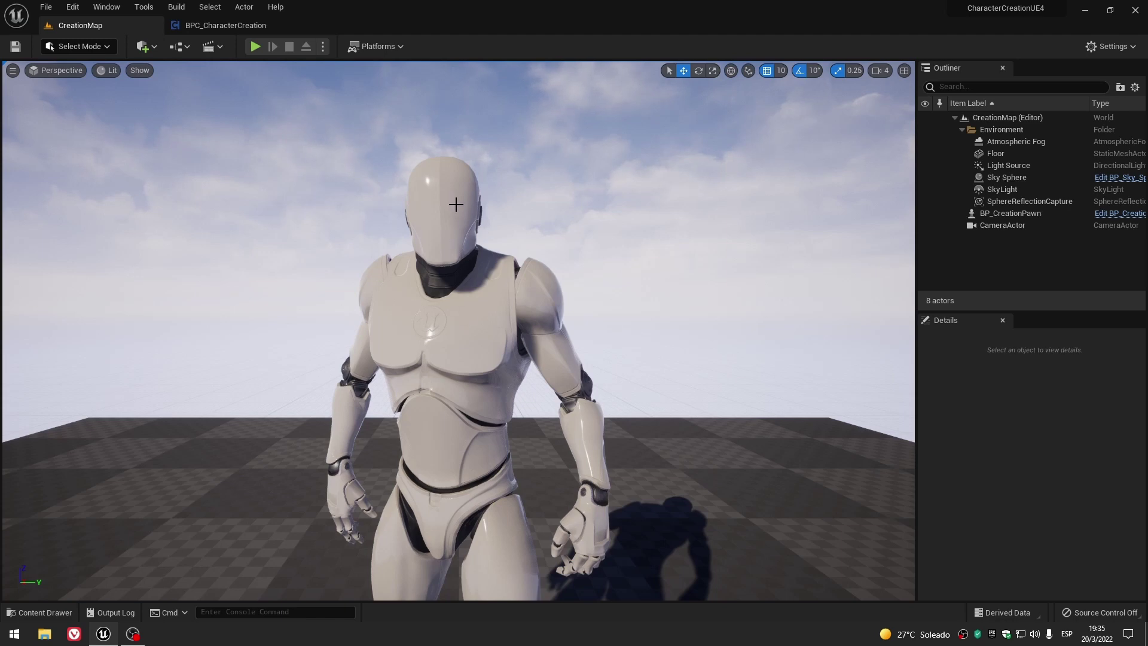
Check MI_ChestLogo_White's ID in DT_HM_Torso_Mats, then close the table and blueprint.
{"action": "left_click", "coordinate": [39, 612]}
{"action": "left_click", "coordinate": [276, 469]}
{"action": "double_click", "coordinate": [327, 467]}
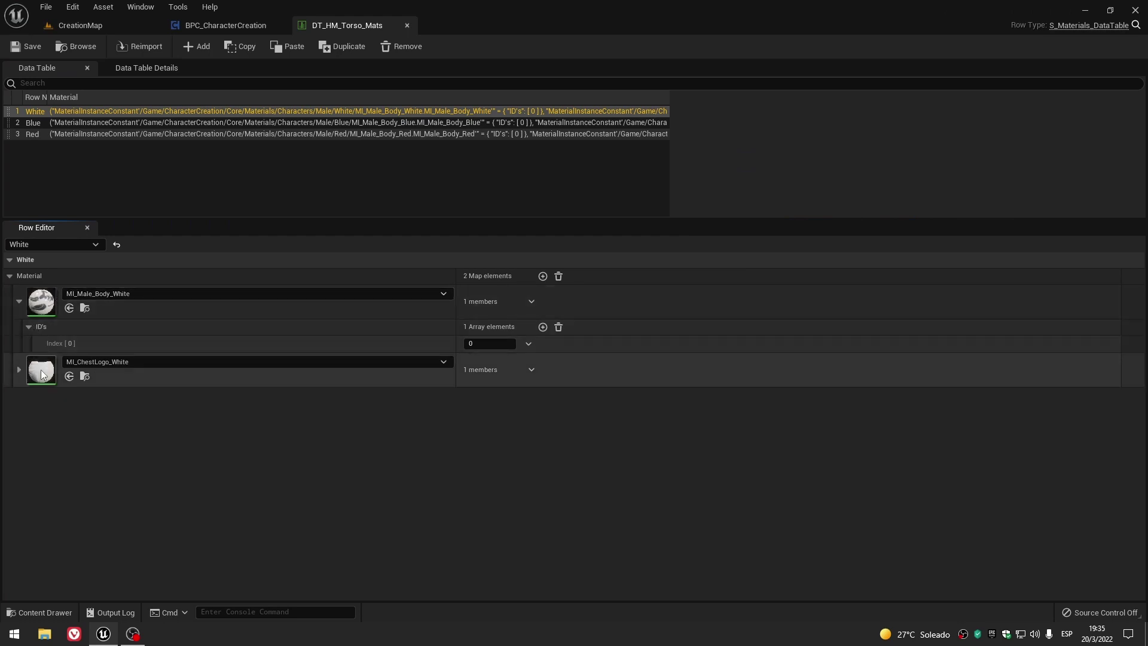
{"action": "left_click", "coordinate": [20, 369]}
{"action": "left_click", "coordinate": [29, 395]}
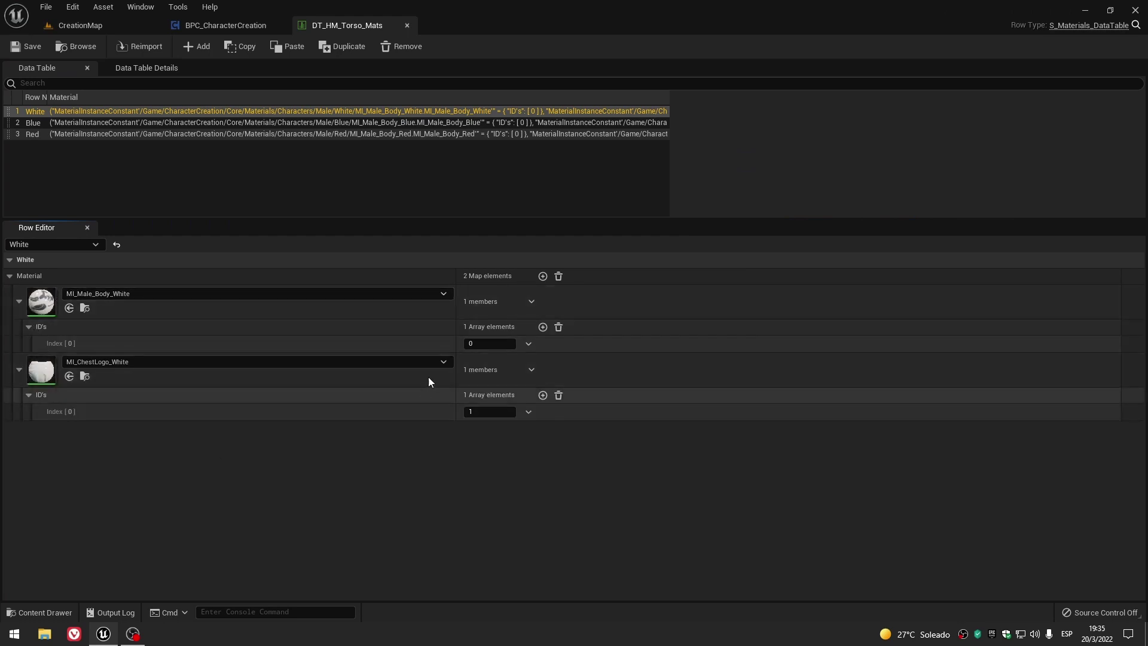
{"action": "left_click", "coordinate": [407, 25]}
{"action": "left_click", "coordinate": [288, 24]}
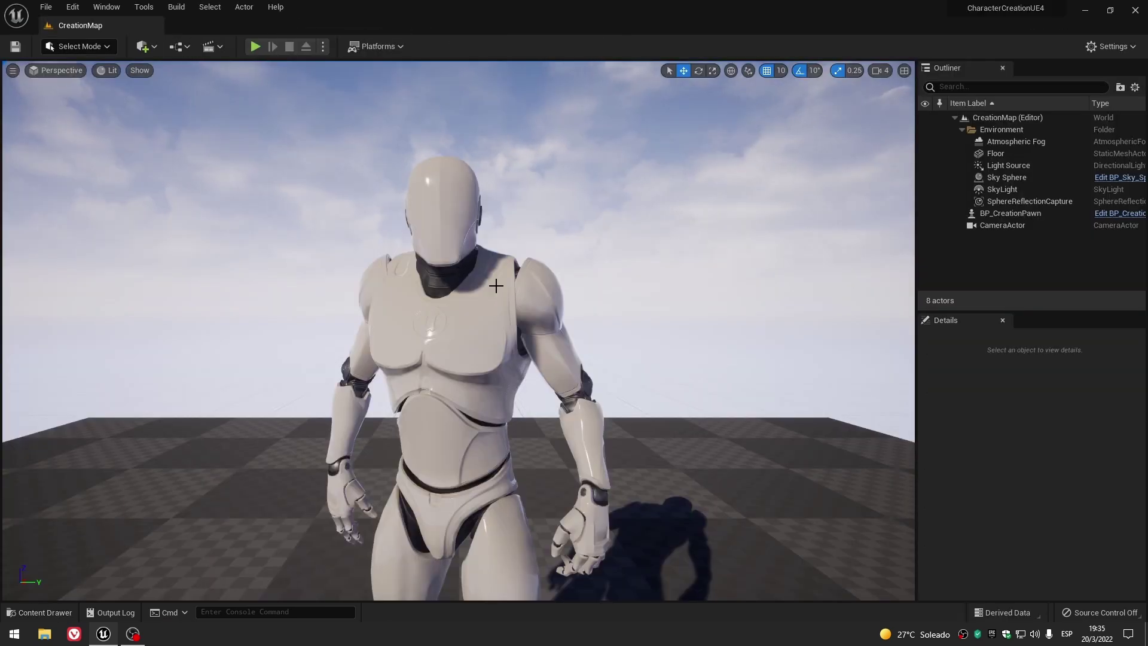
Frame the mannequin in the viewport and reopen BPC_CharacterCreation from the Core folder.
{"action": "left_click_drag", "start_coordinate": [525, 299], "coordinate": [539, 314]}
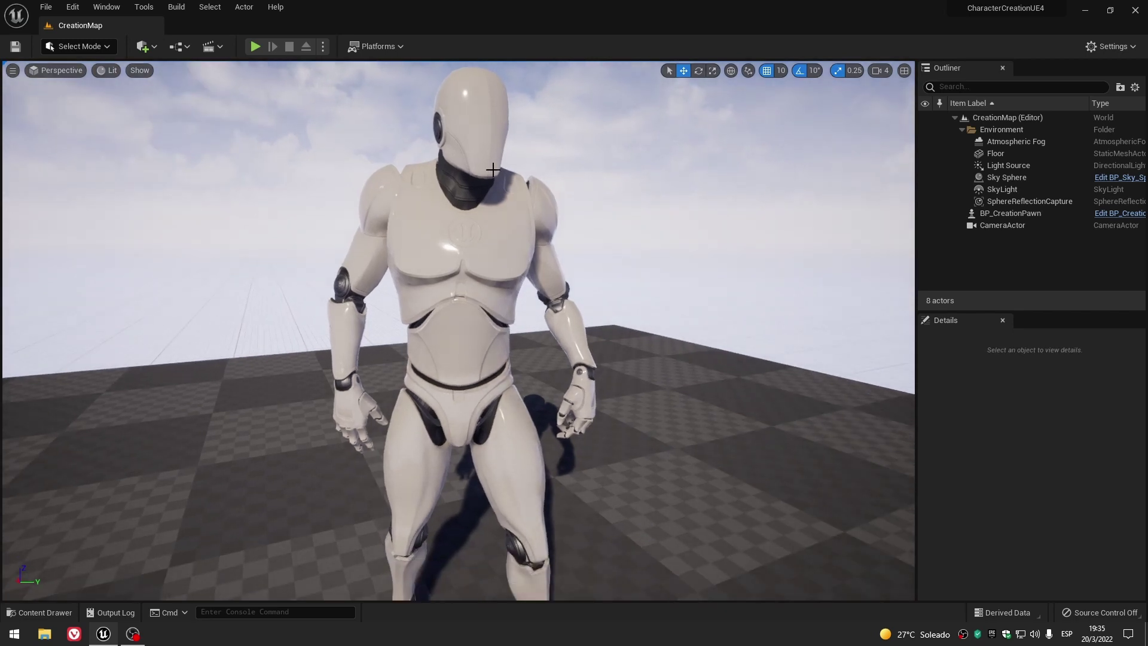
{"action": "middle_click_drag", "start_coordinate": [493, 170], "coordinate": [504, 273]}
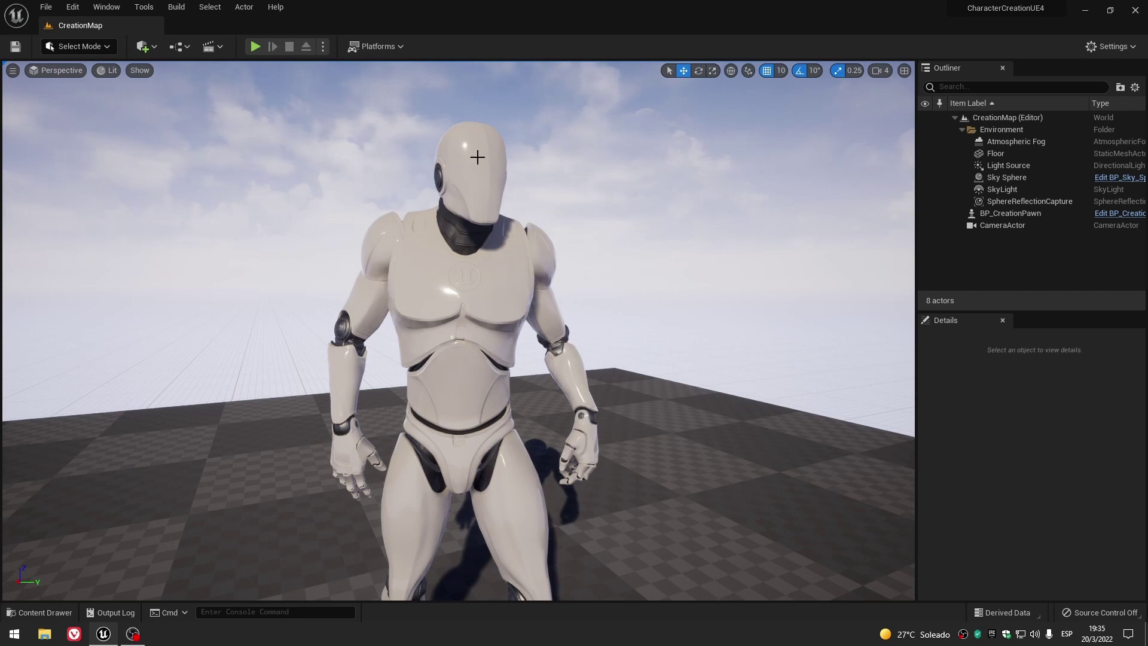
{"action": "scroll", "coordinate": [541, 430], "scroll_direction": "down", "scroll_amount": 3}
{"action": "scroll", "coordinate": [533, 421], "scroll_direction": "up", "scroll_amount": 4}
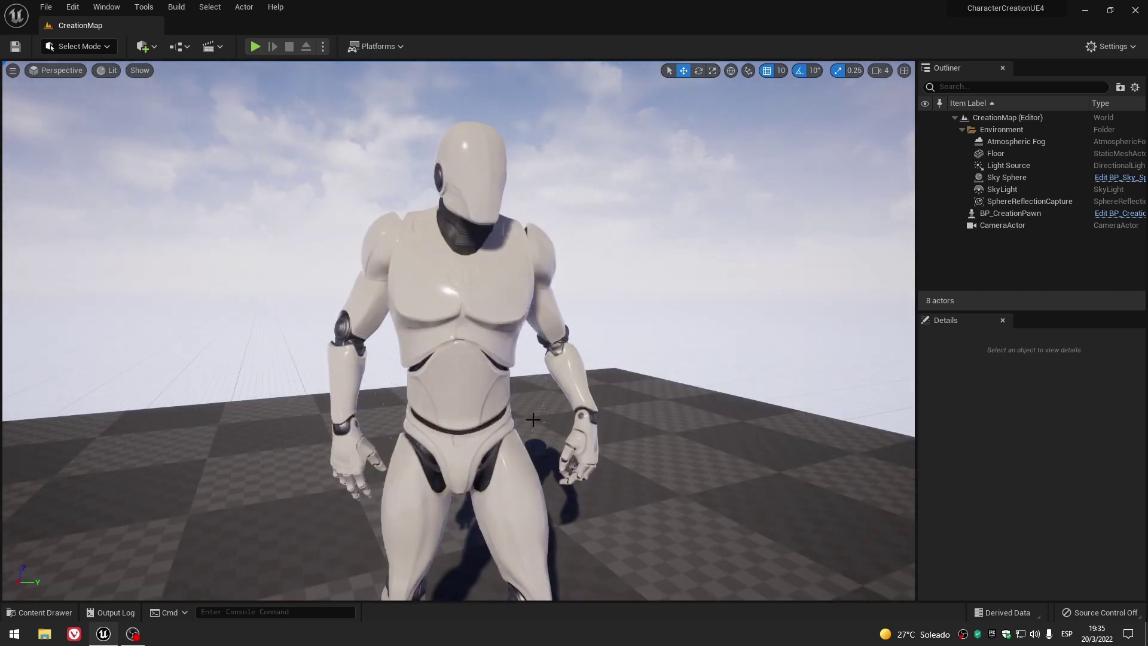
{"action": "key", "text": "ctrl+space"}
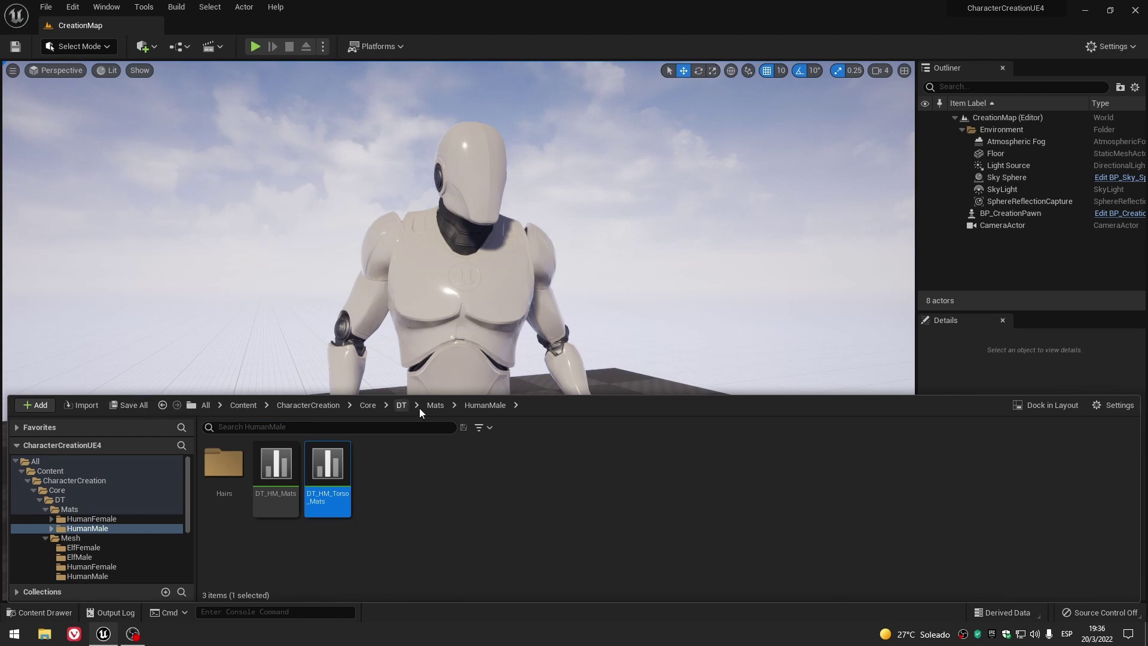
{"action": "left_click", "coordinate": [368, 405]}
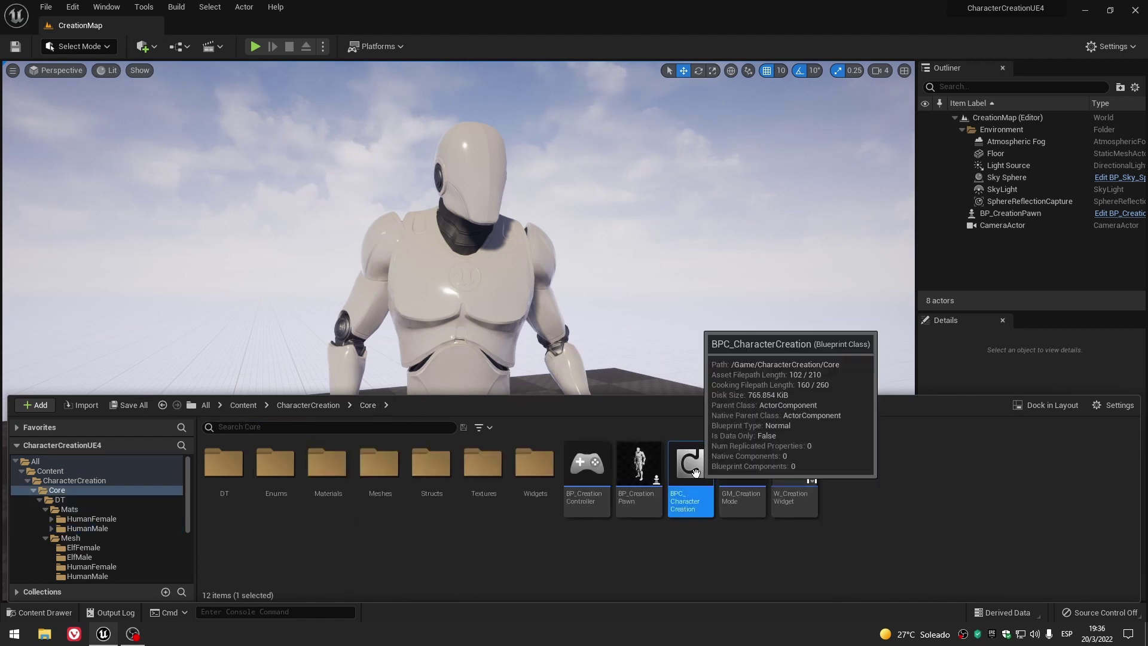
{"action": "double_click", "coordinate": [695, 472]}
Review CharactersDT's ElfFemale and HumanMale body-part data table defaults.
{"action": "left_click", "coordinate": [31, 247]}
{"action": "left_click", "coordinate": [31, 279]}
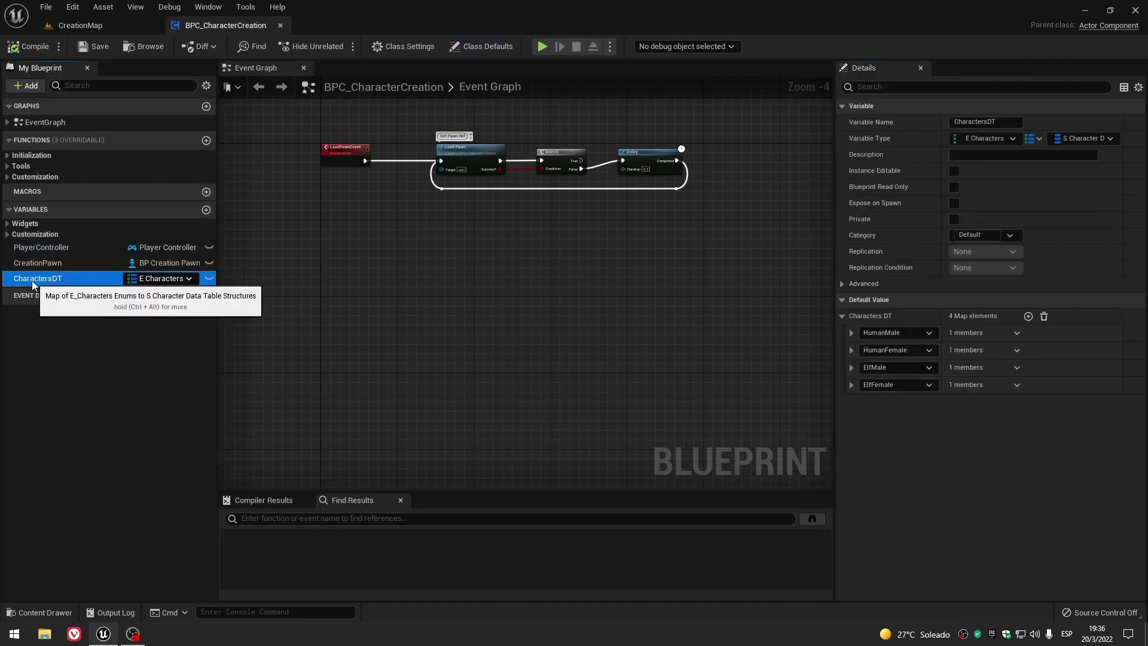
{"action": "left_click", "coordinate": [851, 384]}
{"action": "left_click", "coordinate": [851, 384]}
{"action": "left_click", "coordinate": [851, 332]}
{"action": "left_click", "coordinate": [860, 350]}
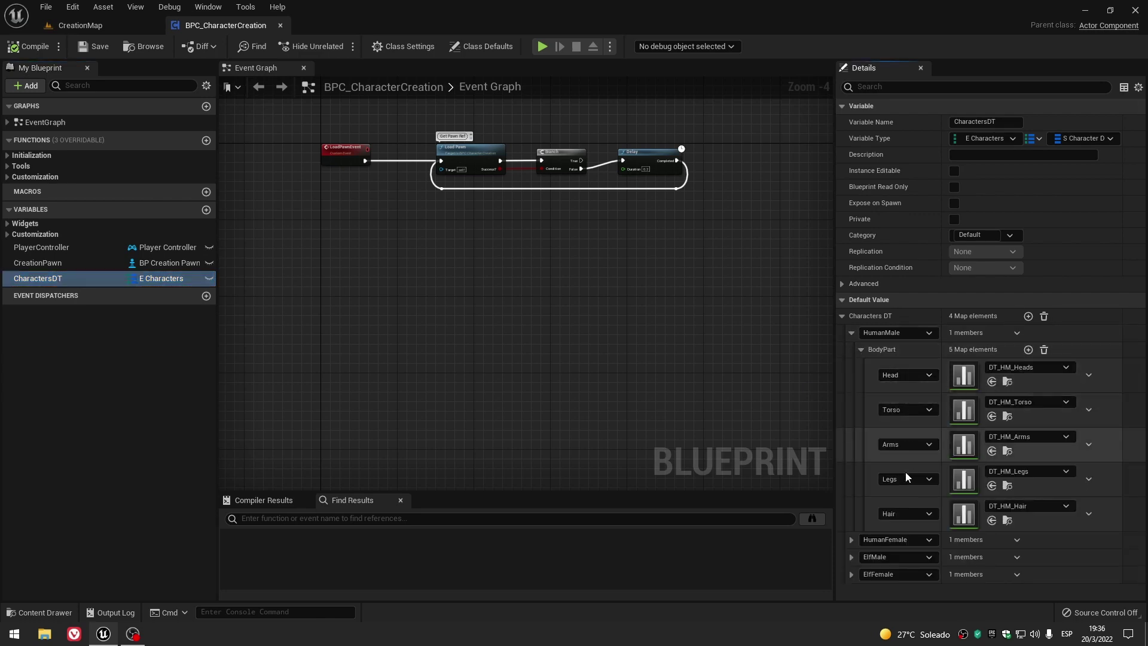
{"action": "left_click", "coordinate": [862, 350]}
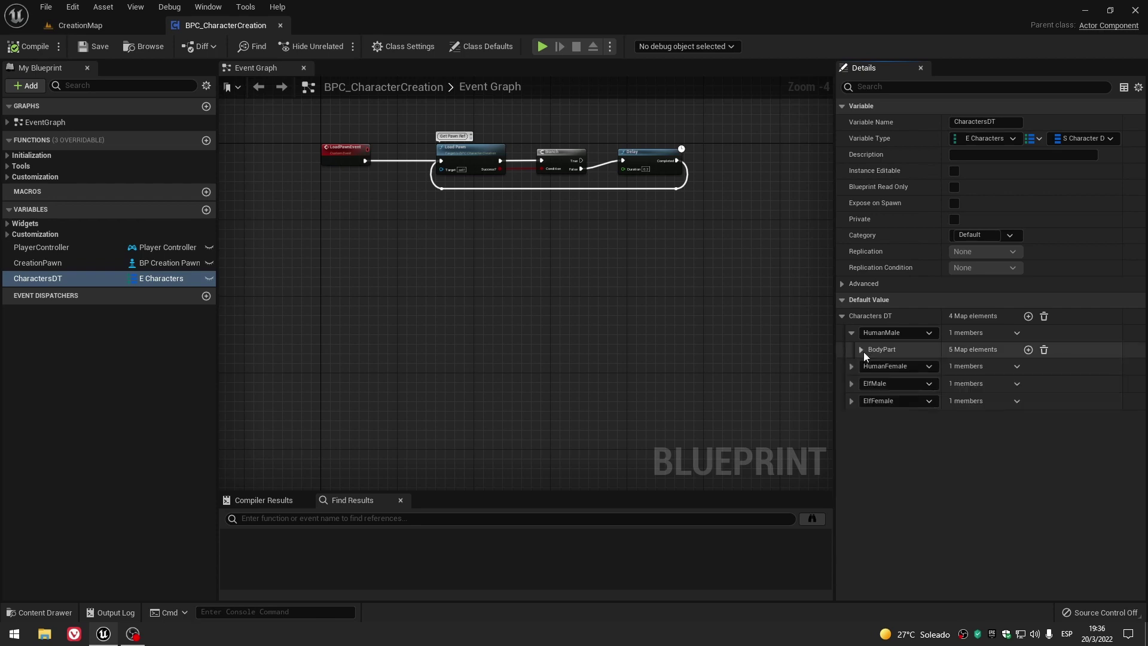
{"action": "left_click", "coordinate": [851, 332]}
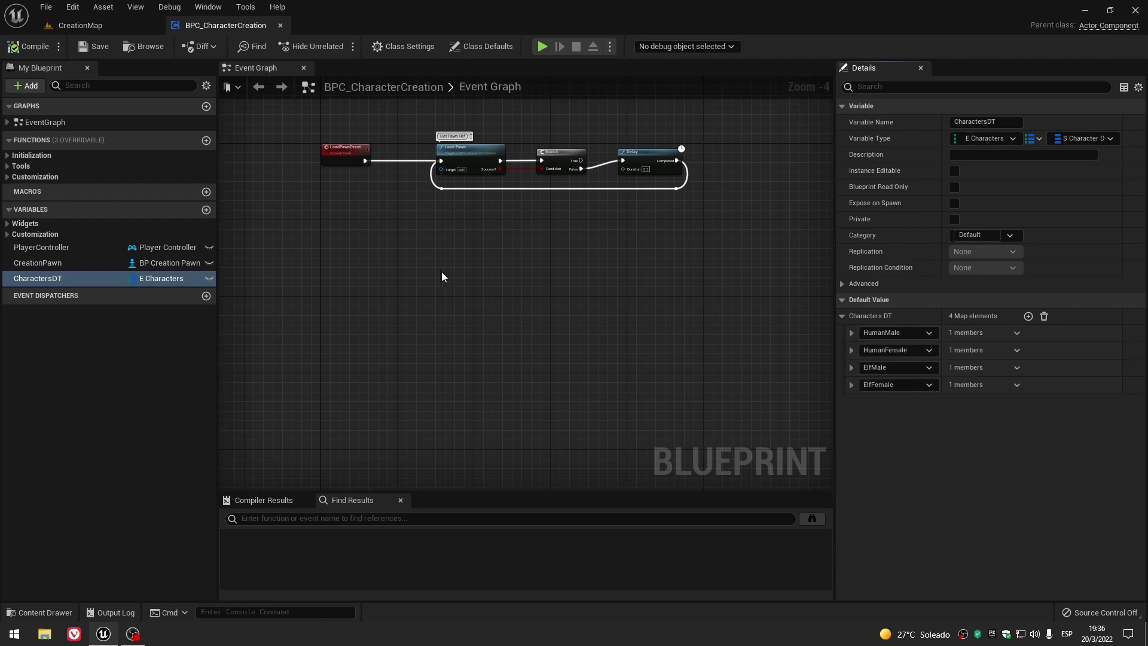
{"action": "left_click", "coordinate": [851, 333]}
{"action": "left_click", "coordinate": [861, 349]}
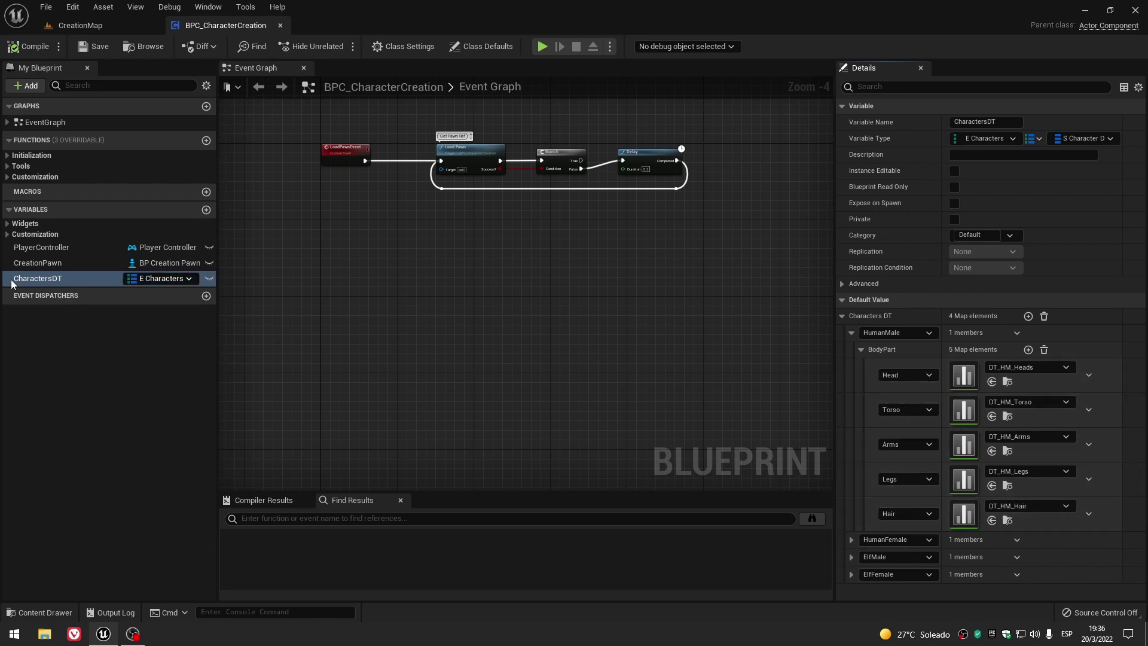
Show CurrentCustomization's HumanMale Head skin and mesh defaults.
{"action": "left_click", "coordinate": [7, 239]}
{"action": "left_click", "coordinate": [7, 239]}
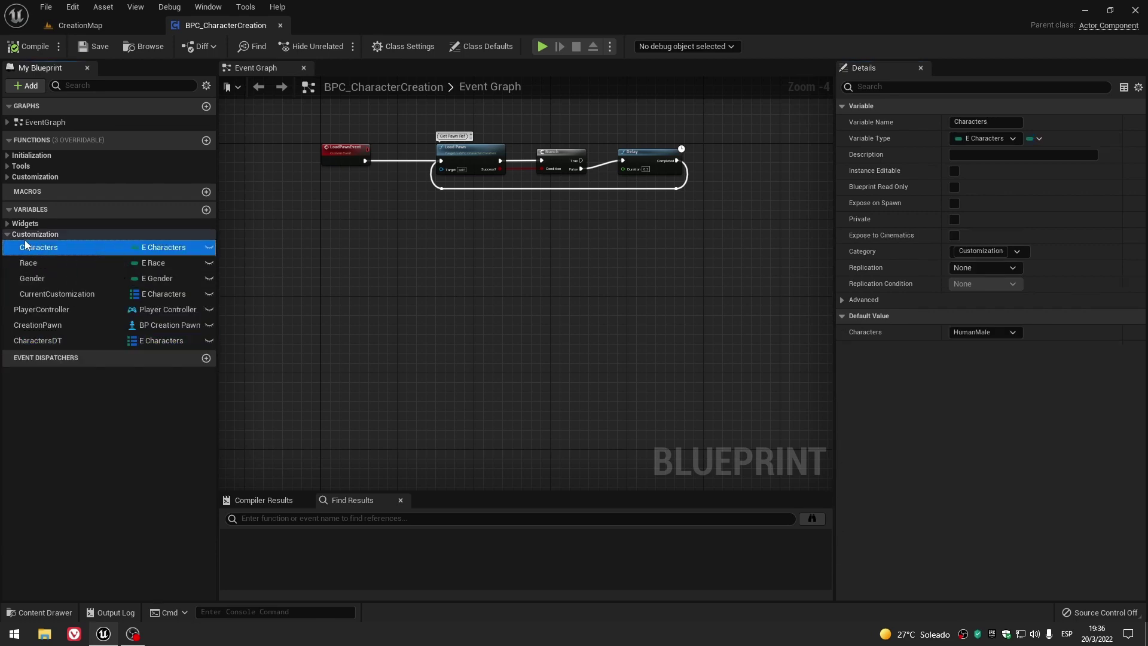
{"action": "left_click", "coordinate": [8, 239]}
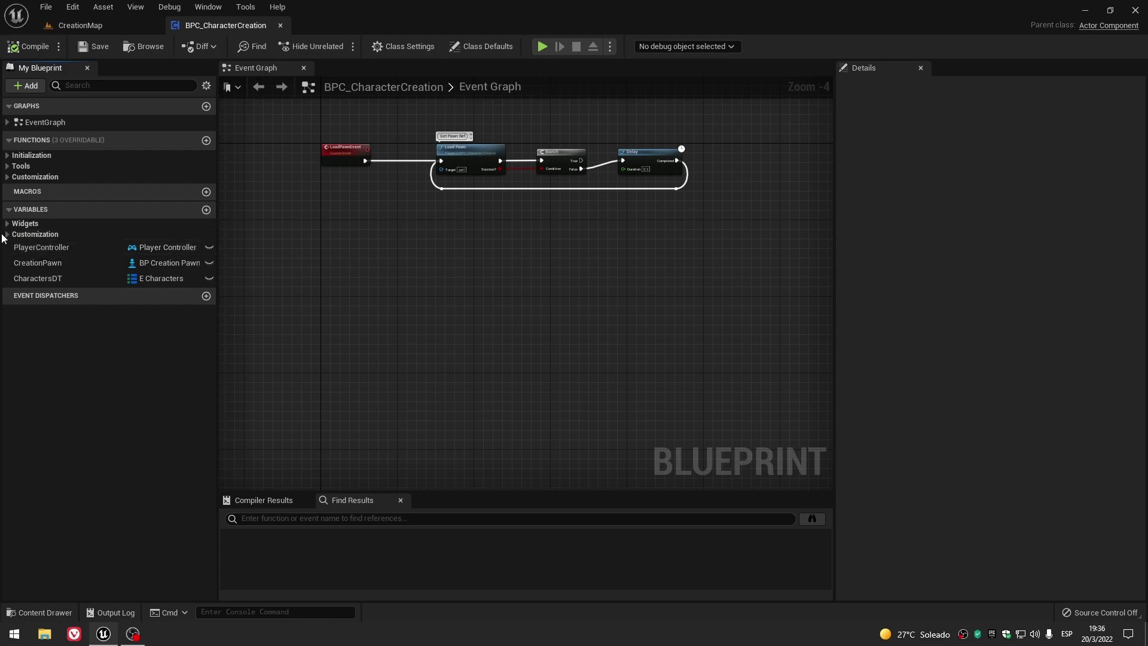
{"action": "left_click", "coordinate": [7, 234]}
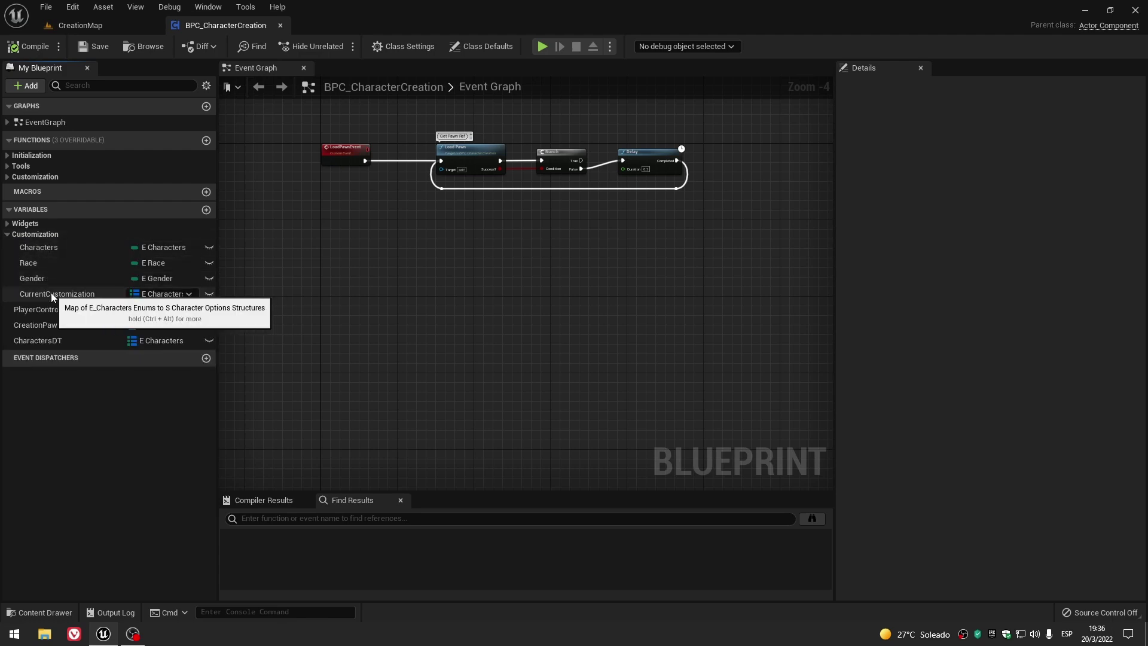
{"action": "left_click", "coordinate": [53, 294]}
{"action": "left_click", "coordinate": [851, 332]}
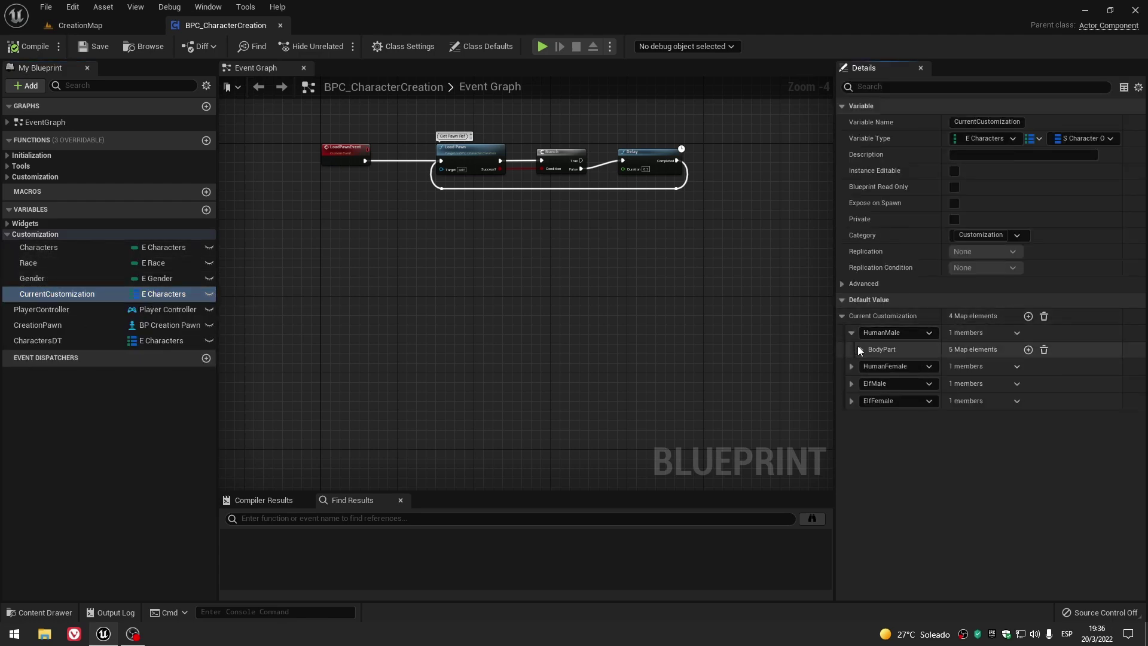
{"action": "left_click", "coordinate": [860, 349]}
{"action": "left_click", "coordinate": [870, 367]}
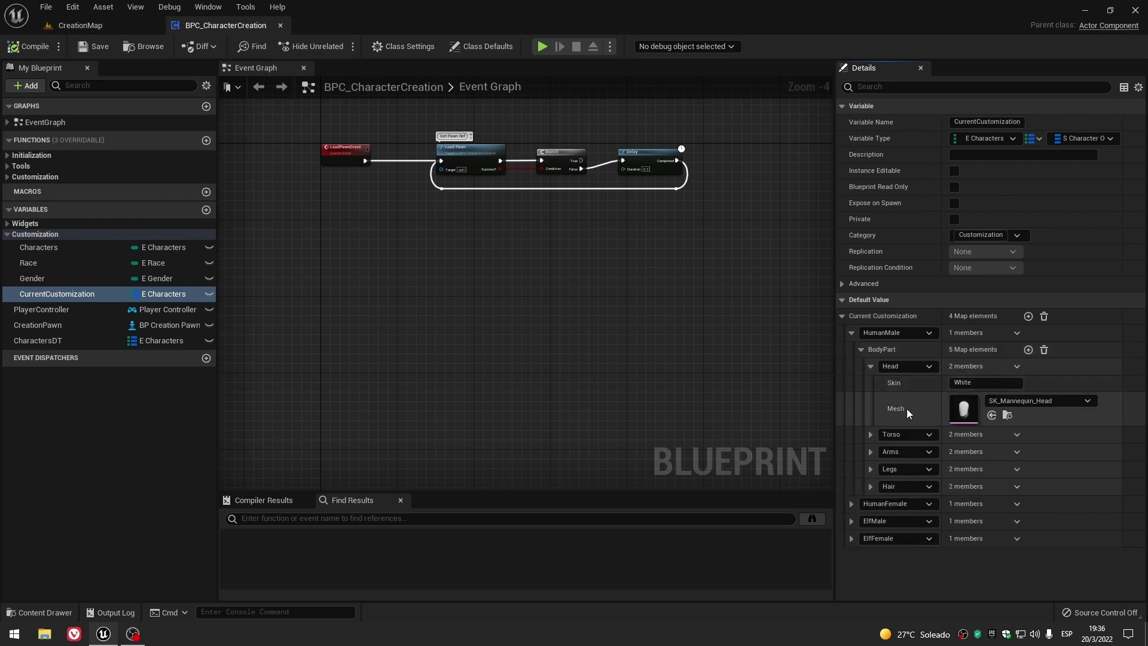
Compare CharactersDT's HumanMale tables with CurrentCustomization, then close the blueprint.
{"action": "left_click", "coordinate": [44, 346]}
{"action": "left_click", "coordinate": [851, 332]}
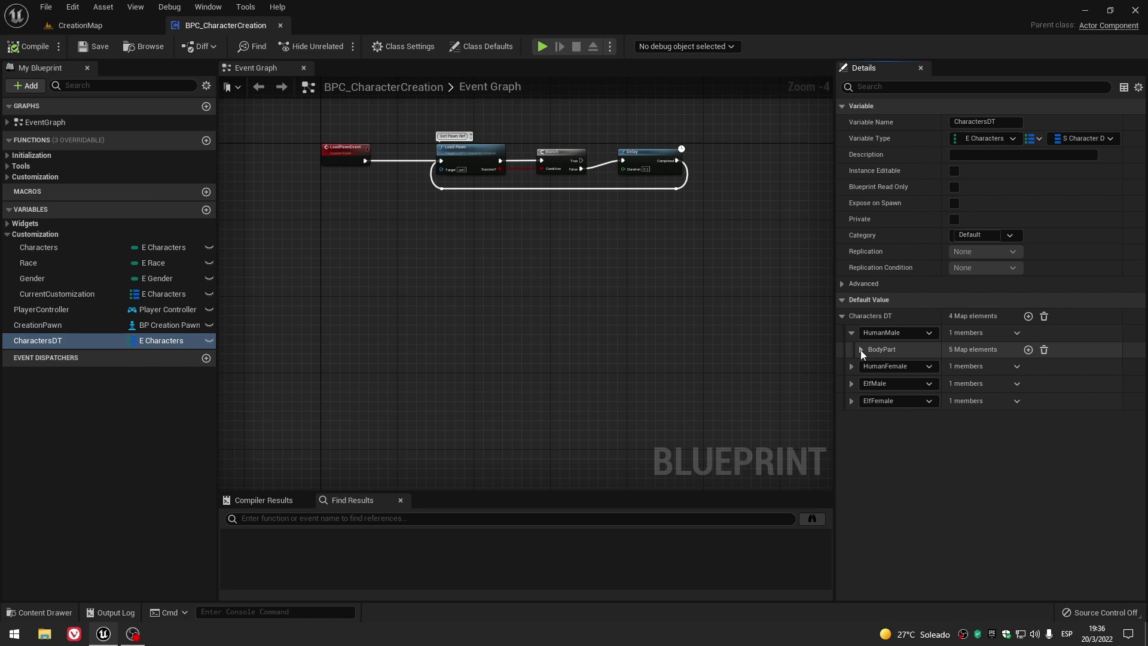
{"action": "left_click", "coordinate": [861, 349]}
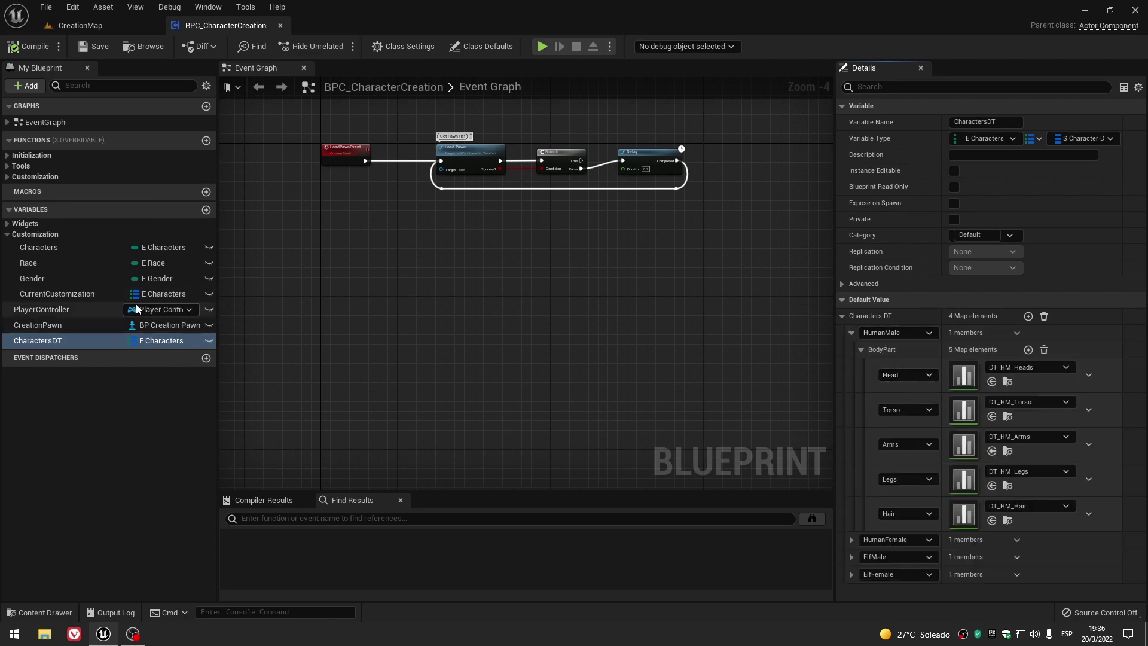
{"action": "left_click", "coordinate": [84, 294]}
{"action": "left_click", "coordinate": [318, 368]}
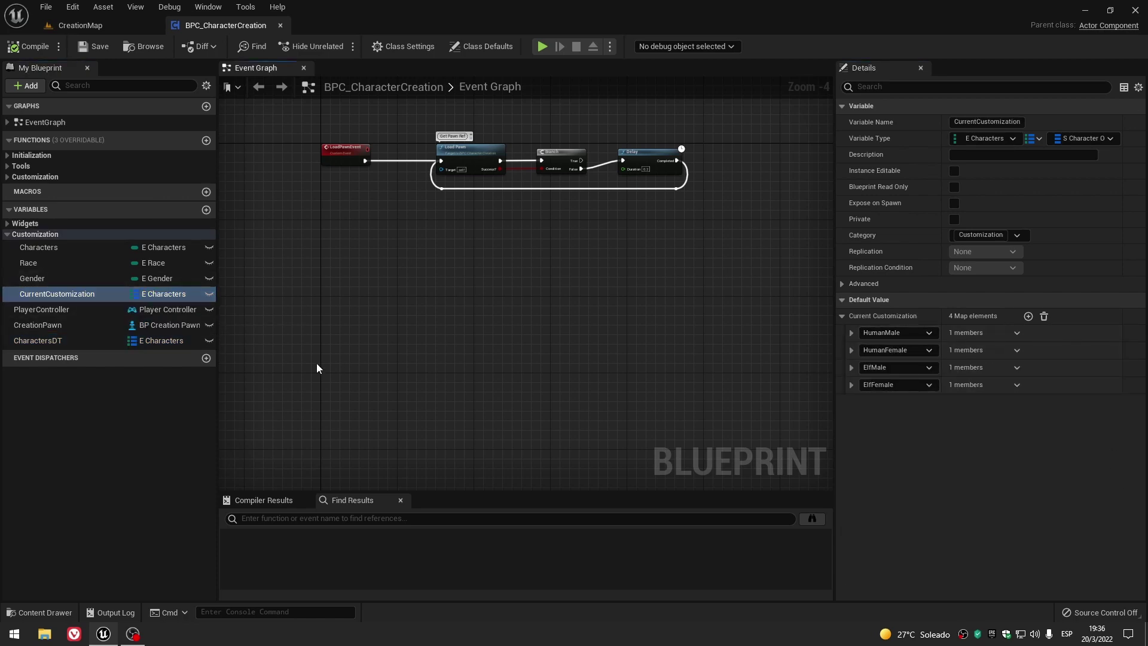
{"action": "left_click", "coordinate": [280, 25]}
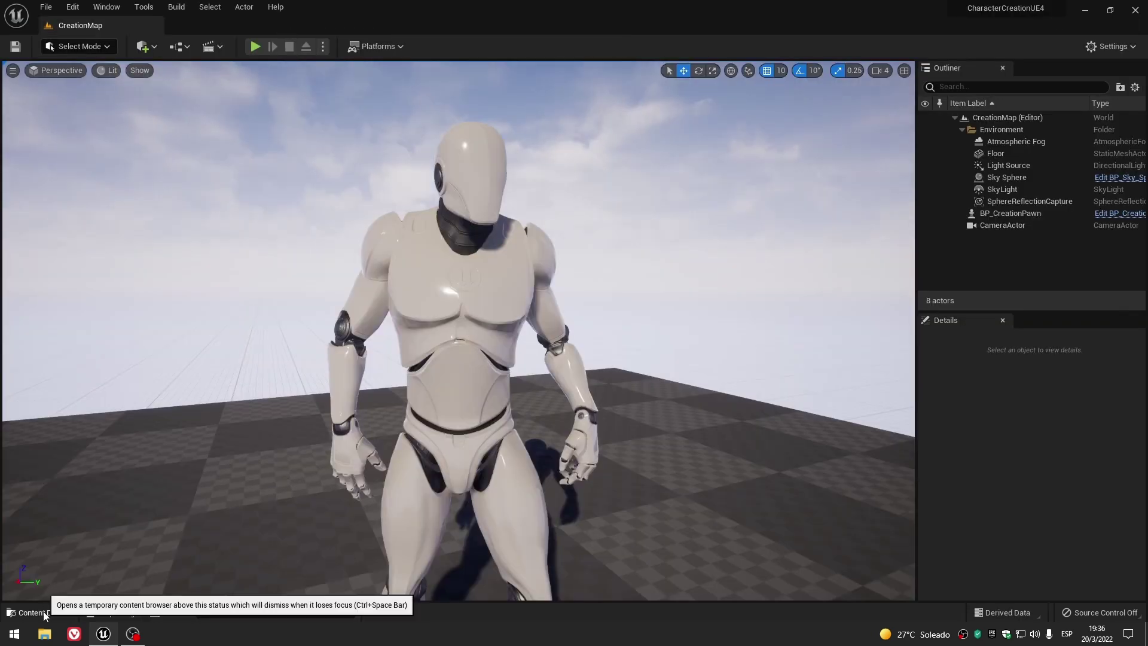
Start Play, restart it in F11 full-screen view, and switch the mannequin to female.
{"action": "left_click", "coordinate": [43, 612]}
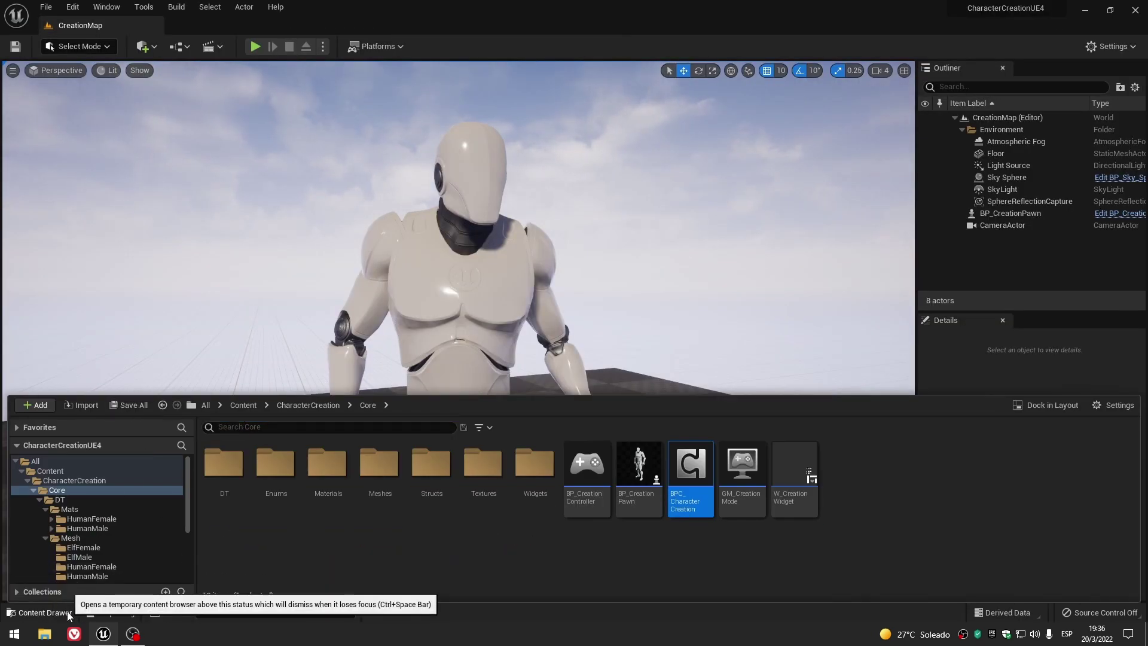
{"action": "left_click", "coordinate": [43, 612]}
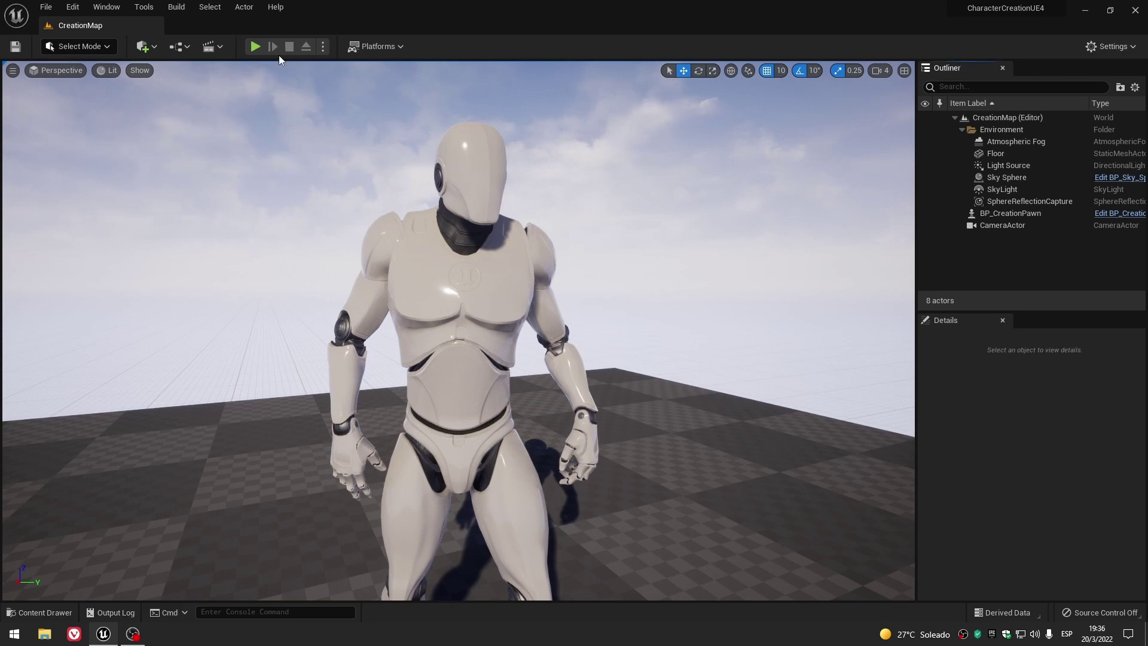
{"action": "left_click", "coordinate": [255, 46]}
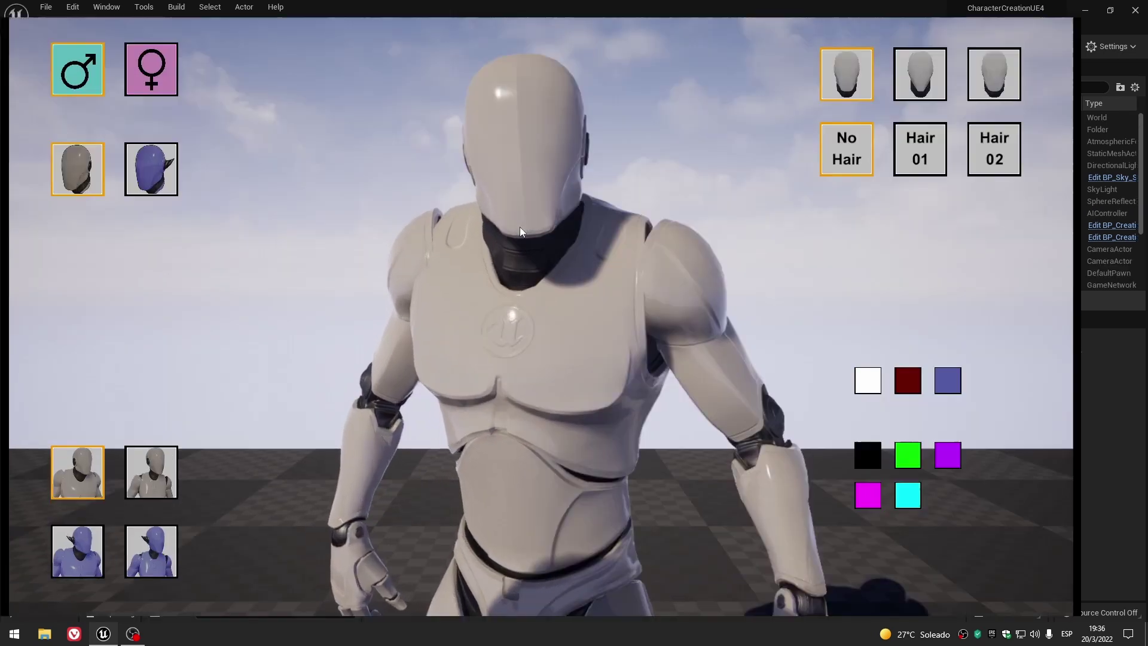
{"action": "key", "text": "Escape"}
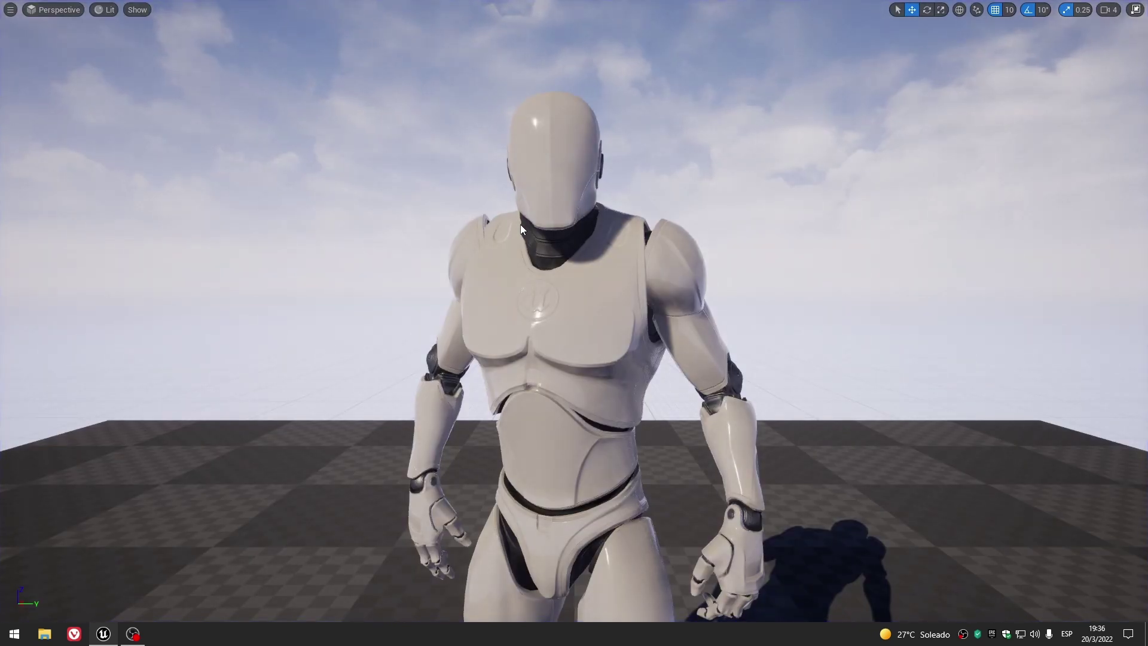
{"action": "key", "text": "F11"}
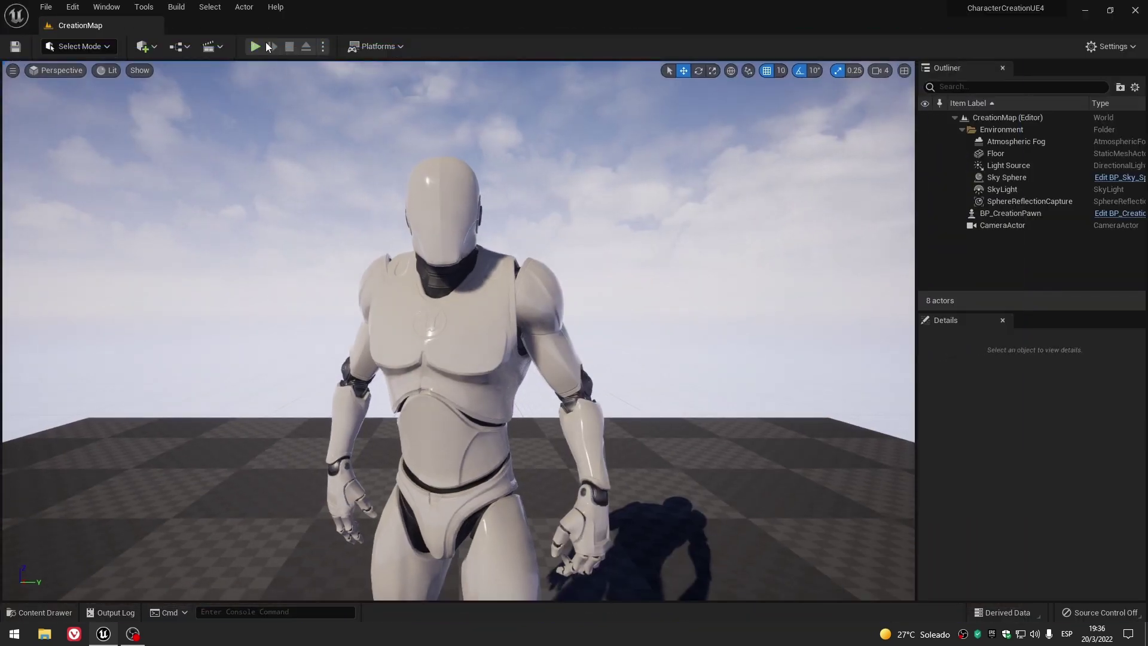
{"action": "left_click", "coordinate": [255, 47]}
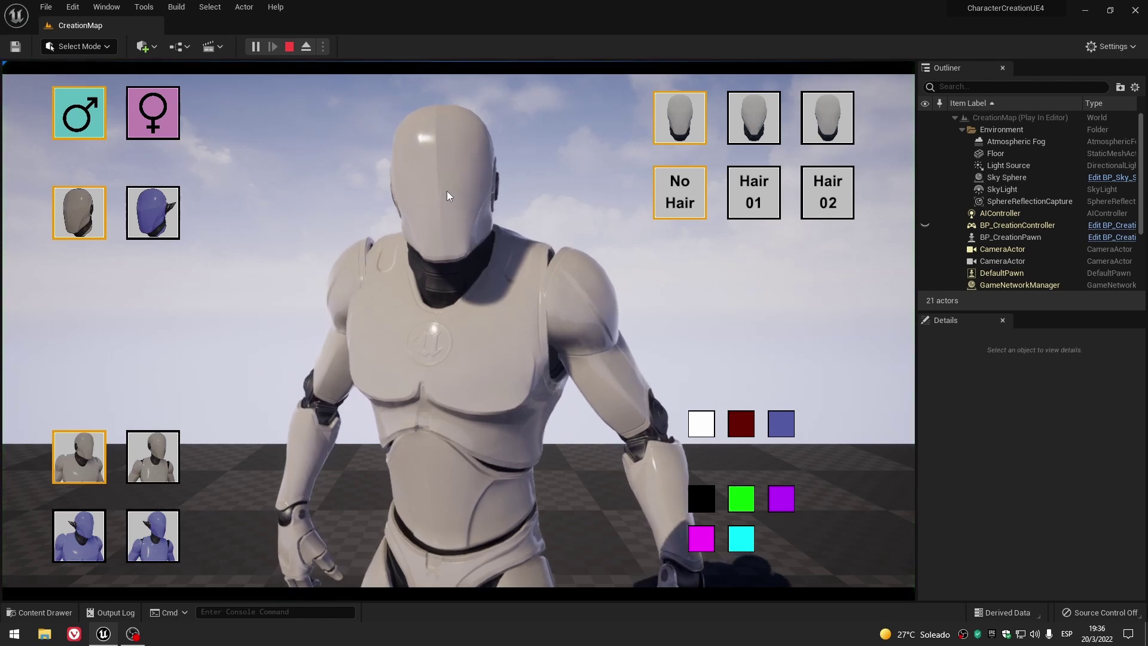
{"action": "key", "text": "F11"}
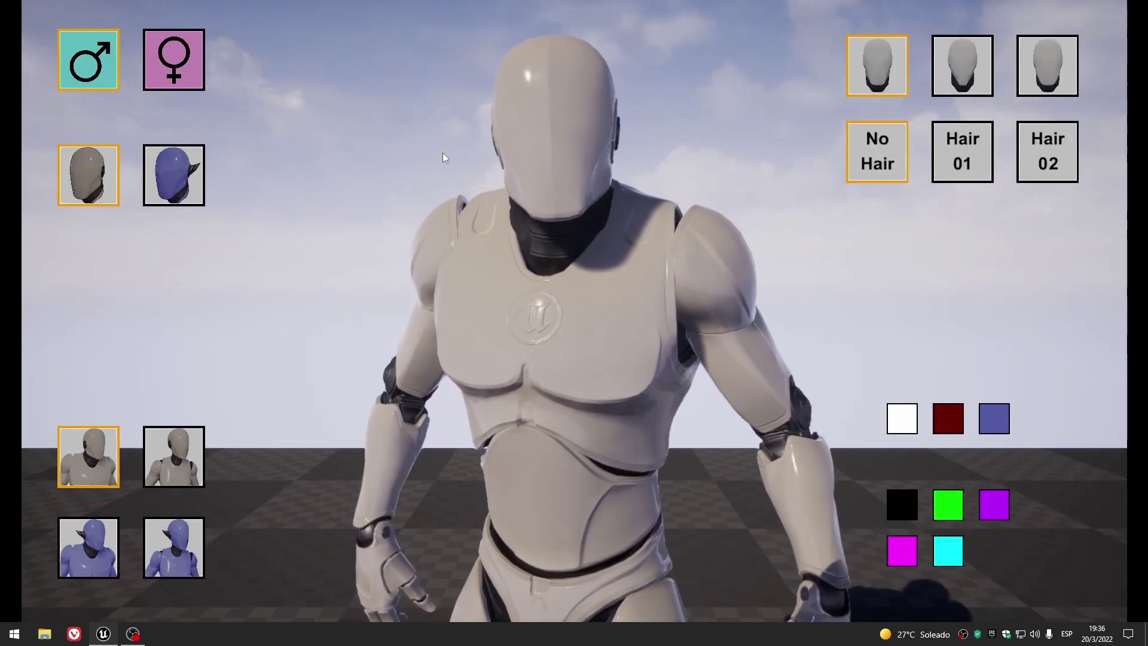
{"action": "left_click", "coordinate": [173, 60]}
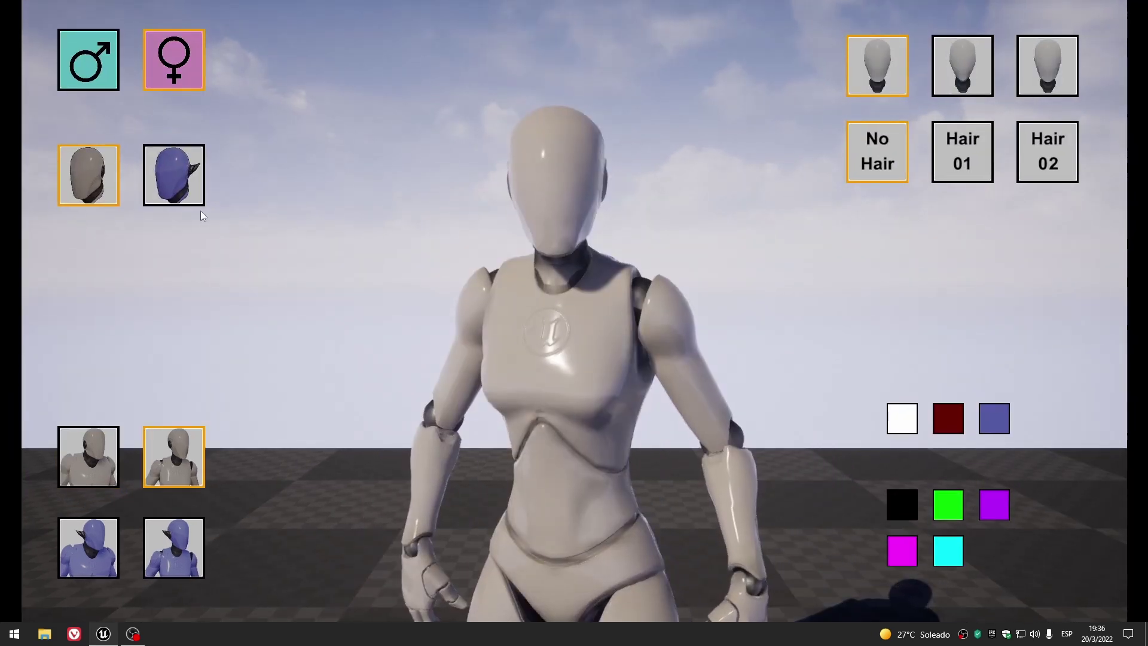
Test the male with elf race, Hair 01, green and black hair, blue-purple and red body.
{"action": "left_click", "coordinate": [89, 59]}
{"action": "left_click", "coordinate": [174, 547]}
{"action": "left_click", "coordinate": [88, 59]}
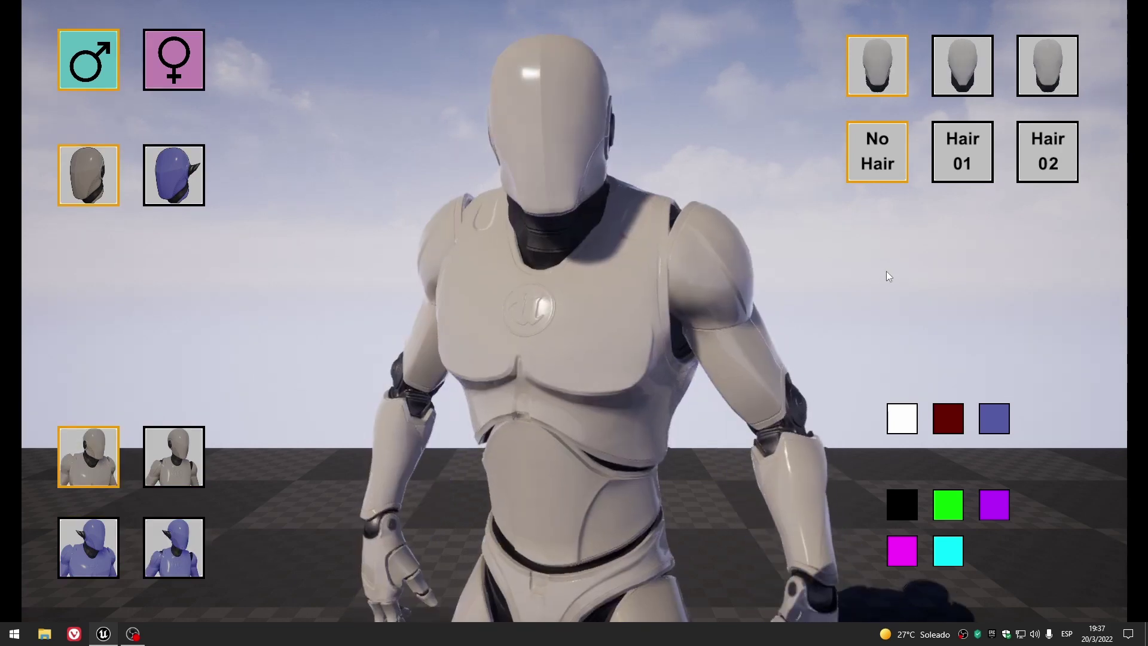
{"action": "left_click", "coordinate": [962, 153]}
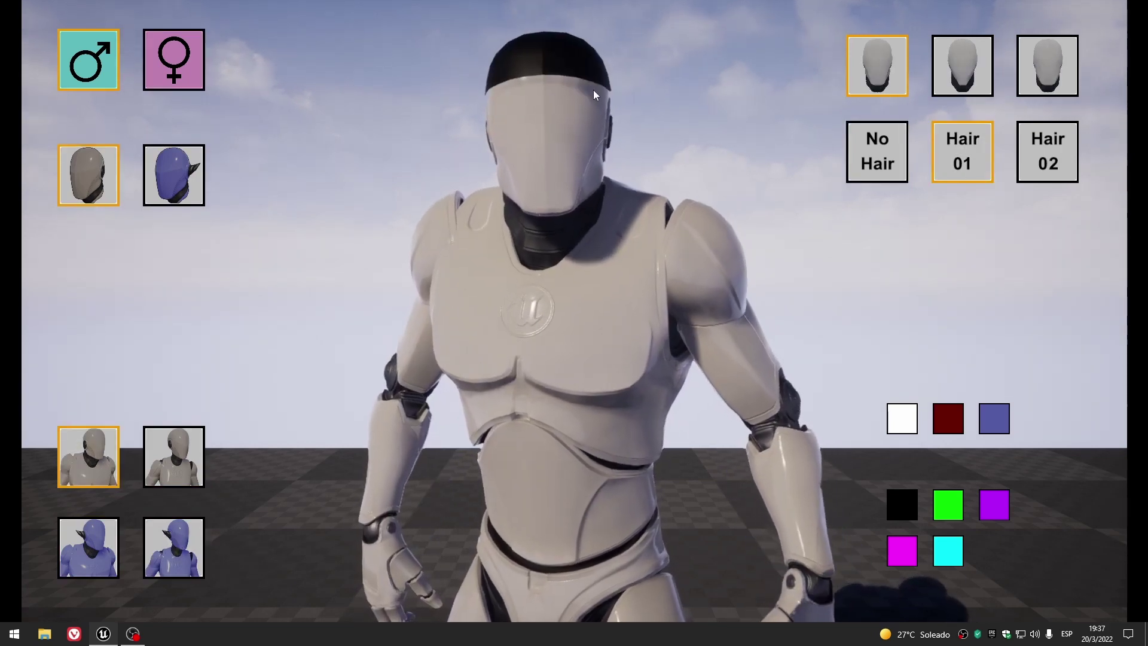
{"action": "left_click", "coordinate": [948, 505]}
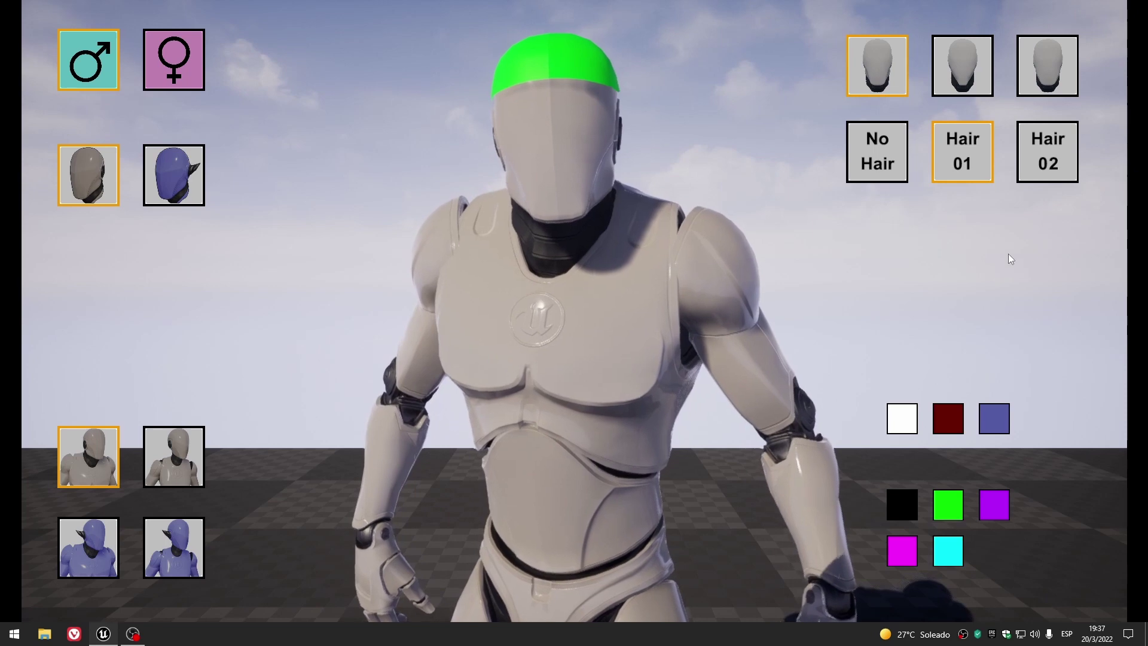
{"action": "left_click", "coordinate": [1002, 415]}
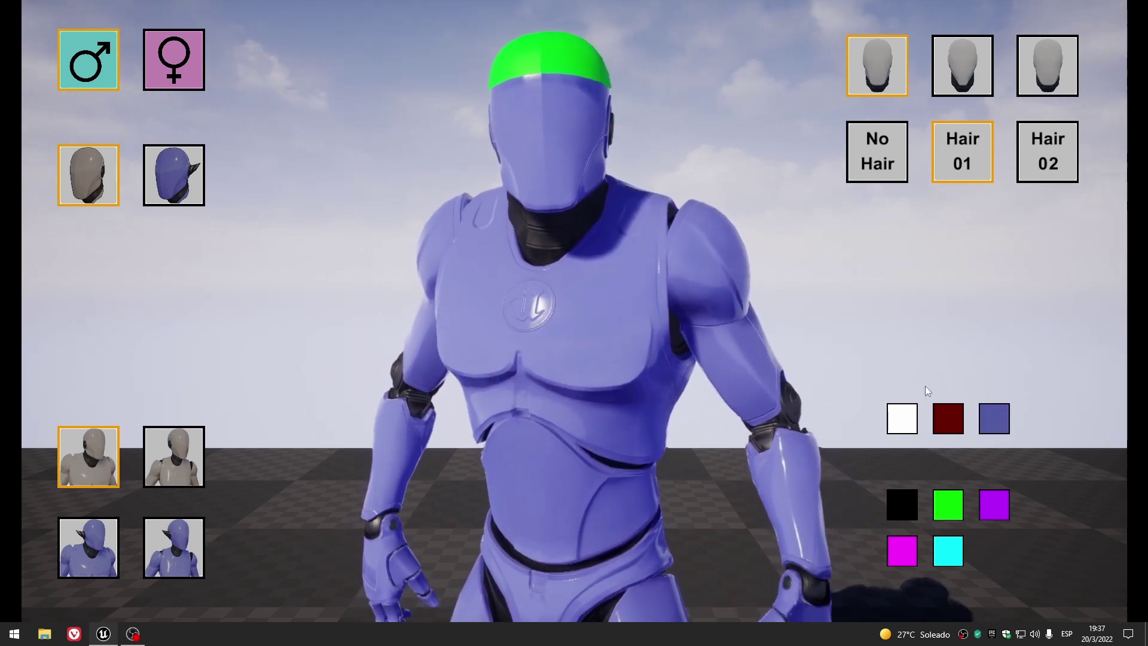
{"action": "left_click", "coordinate": [940, 415]}
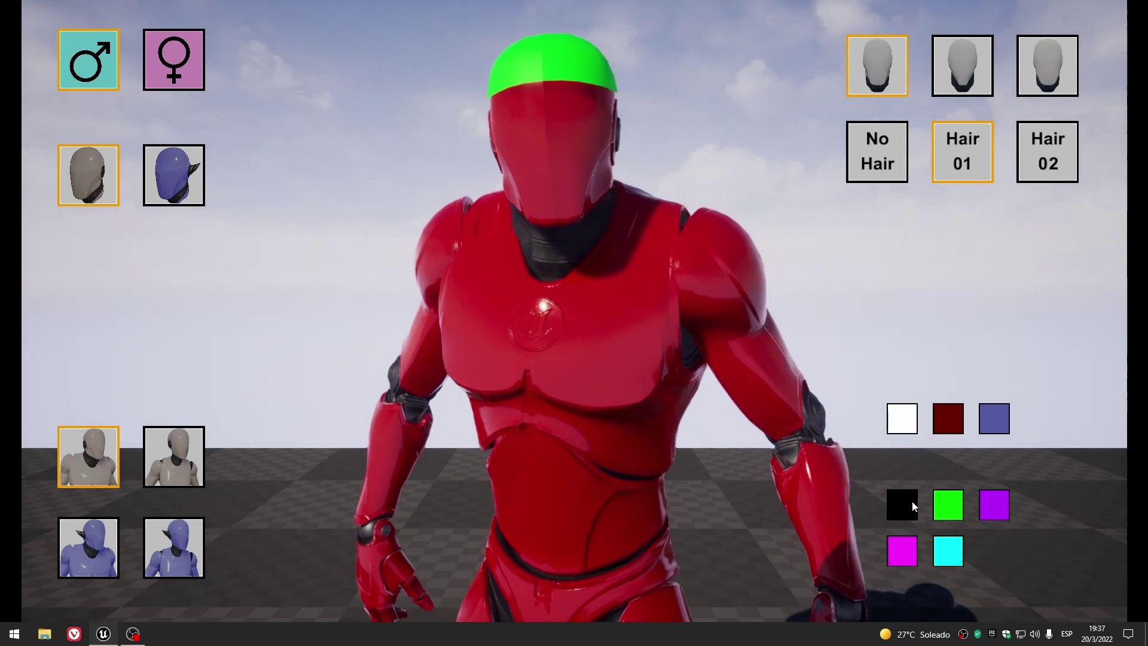
{"action": "left_click", "coordinate": [916, 507]}
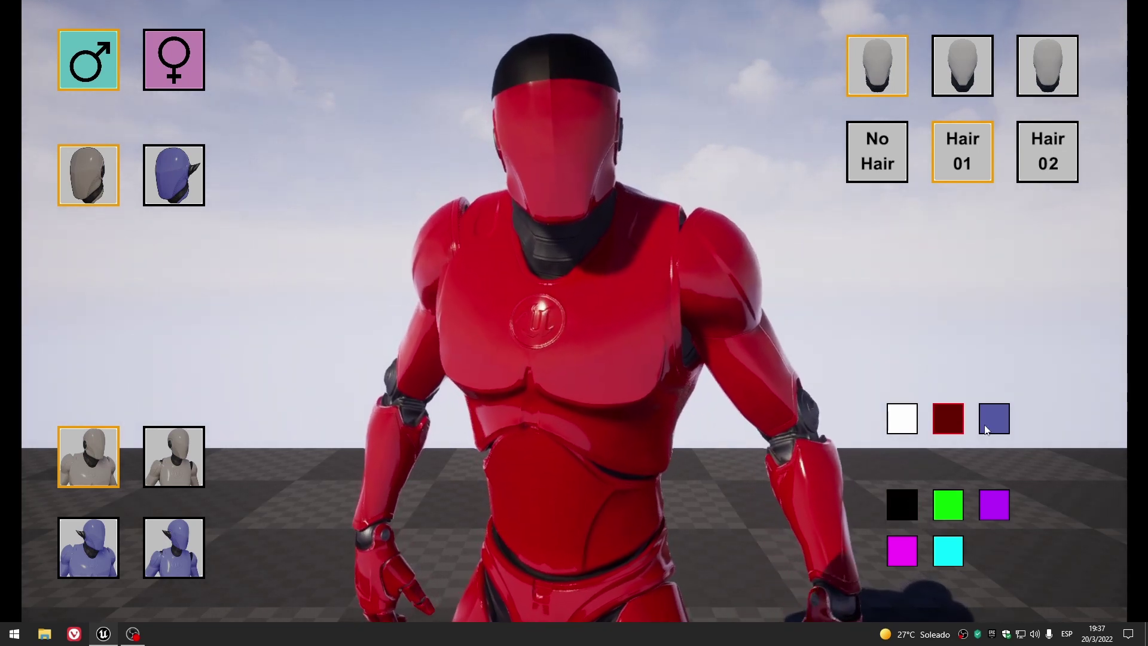
{"action": "left_click", "coordinate": [993, 418]}
Make the female red with Hair 02 dyed cyan, toggle gender, then exit Play.
{"action": "left_click", "coordinate": [173, 60]}
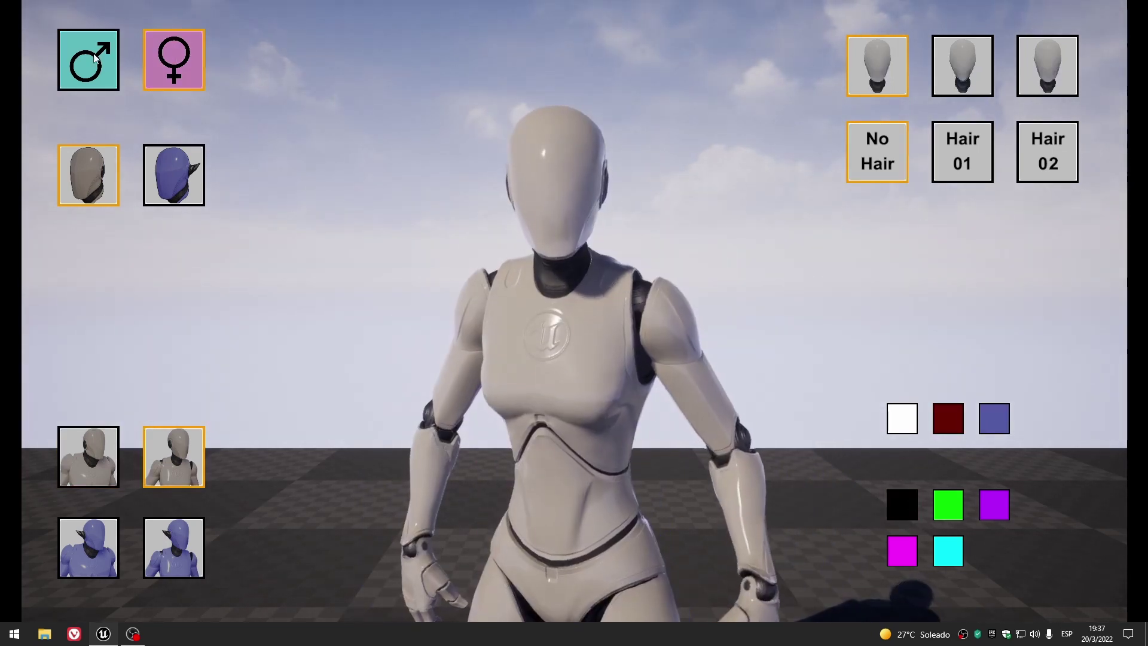
{"action": "left_click", "coordinate": [107, 55]}
{"action": "left_click", "coordinate": [176, 63]}
{"action": "left_click", "coordinate": [1047, 152]}
{"action": "left_click", "coordinate": [950, 420]}
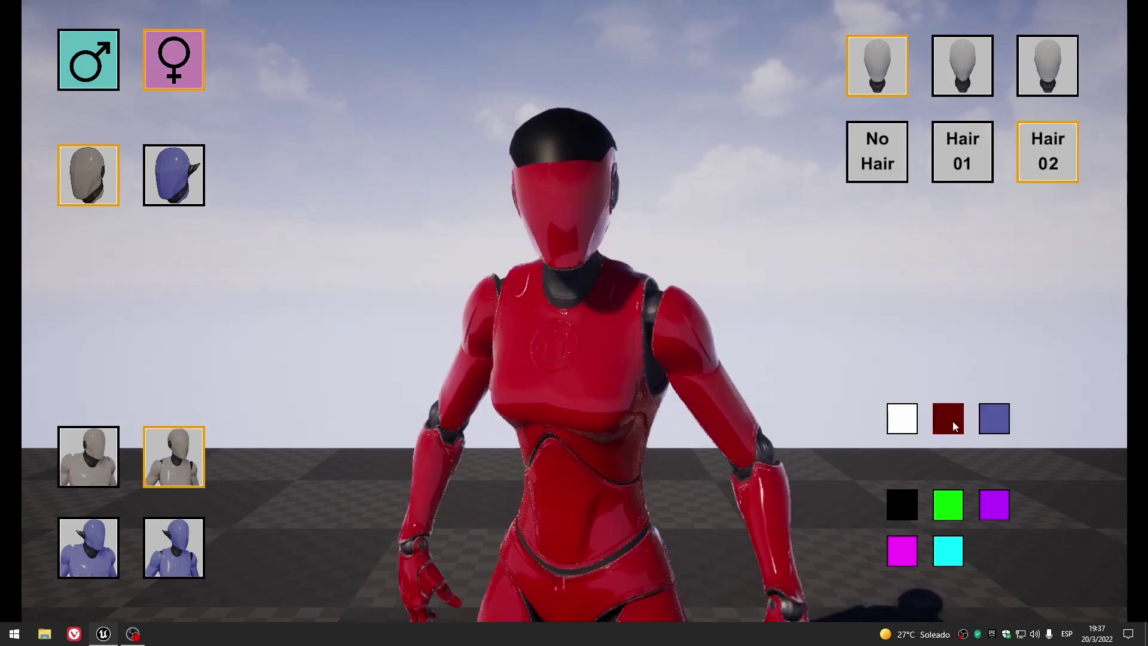
{"action": "left_click", "coordinate": [947, 555]}
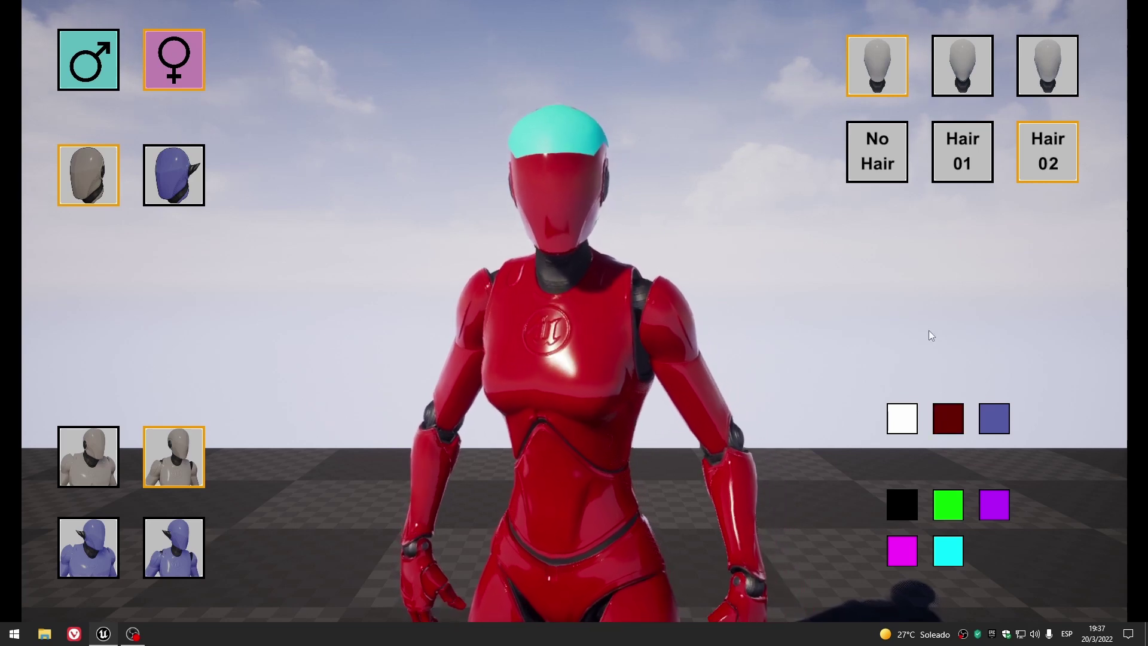
{"action": "left_click", "coordinate": [116, 79]}
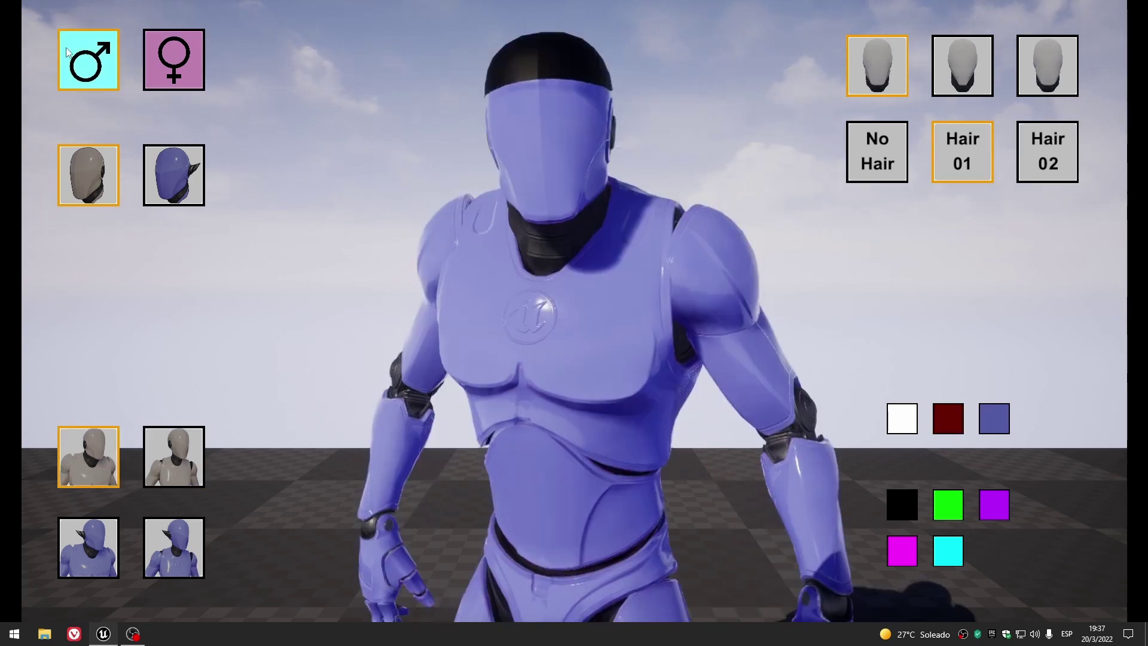
{"action": "left_click", "coordinate": [174, 59]}
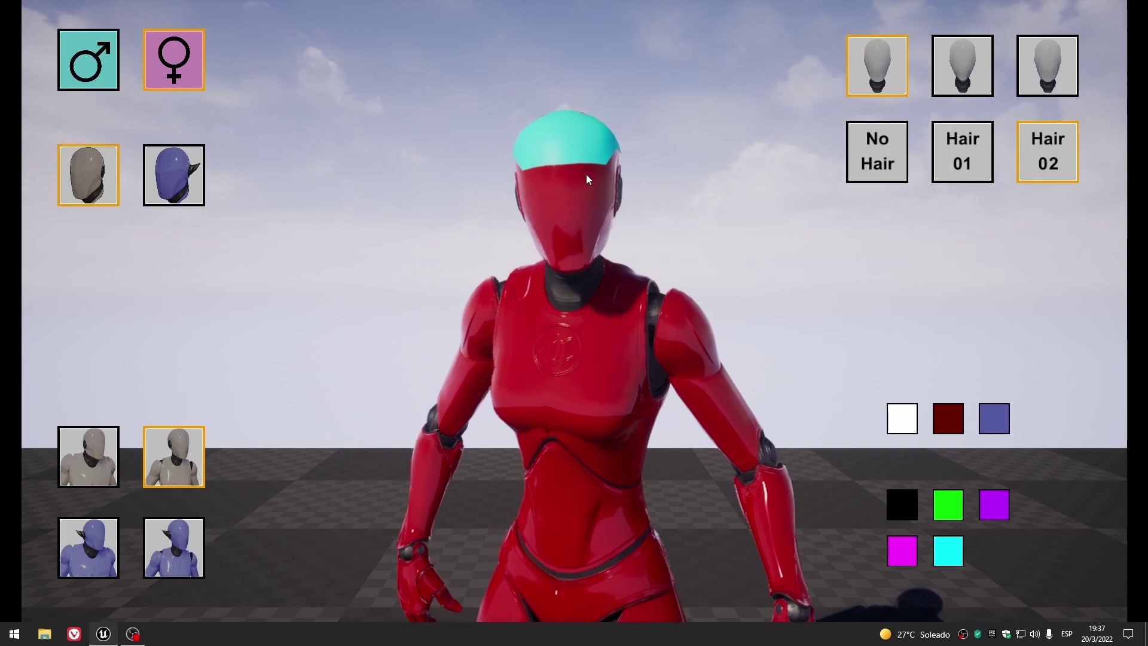
{"action": "key", "text": "Escape"}
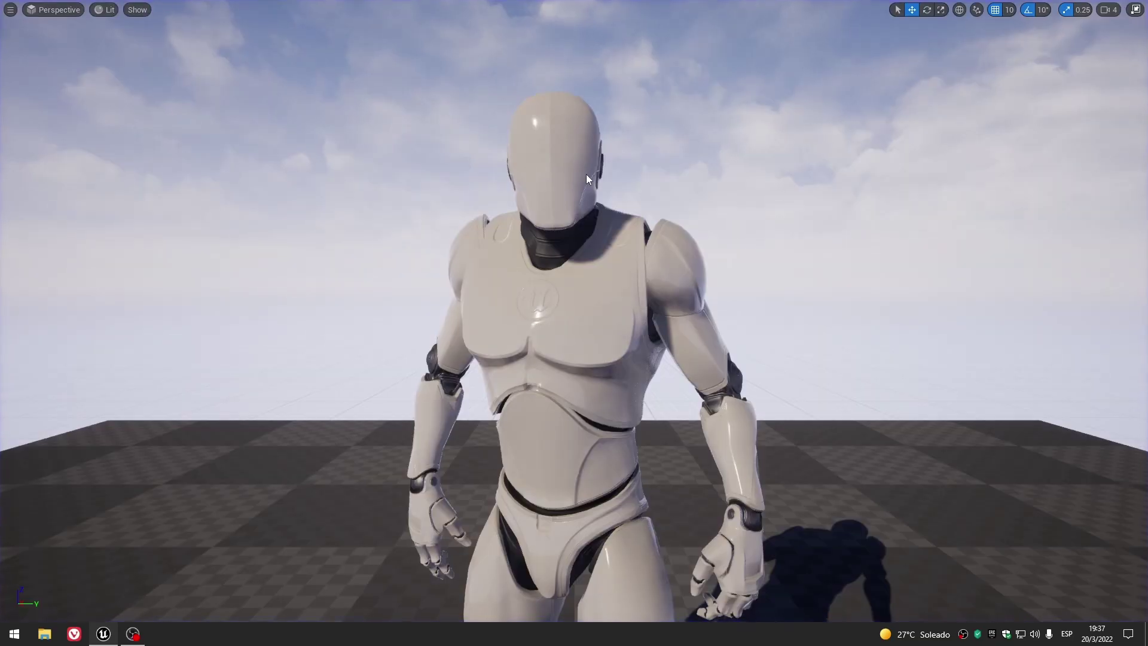
Restore the full editor layout, frame the Sky Sphere, glance at the Core folder, then play-test and stop.
{"action": "left_click", "coordinate": [1134, 10]}
{"action": "key", "text": "f"}
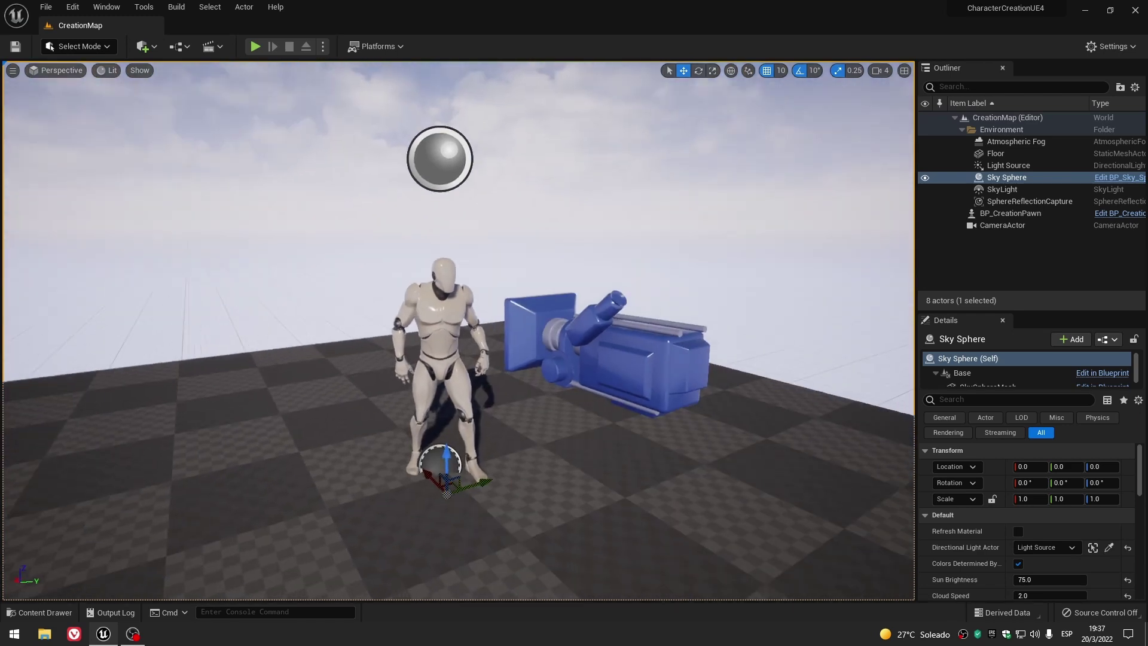
{"action": "left_click", "coordinate": [39, 612]}
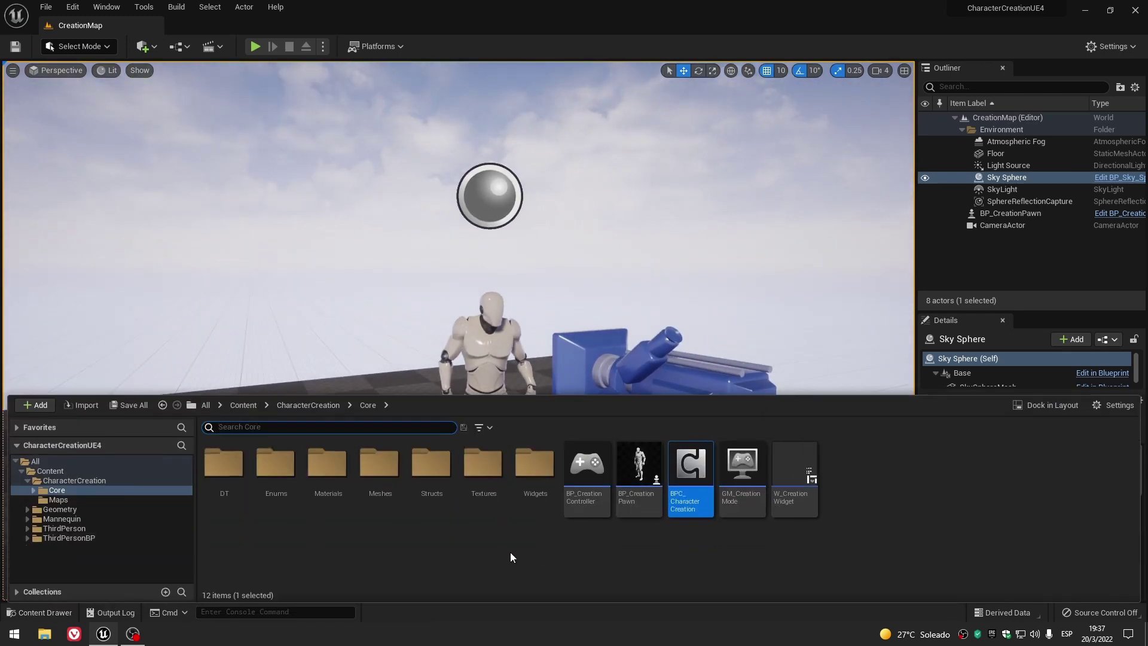
{"action": "left_click", "coordinate": [37, 612]}
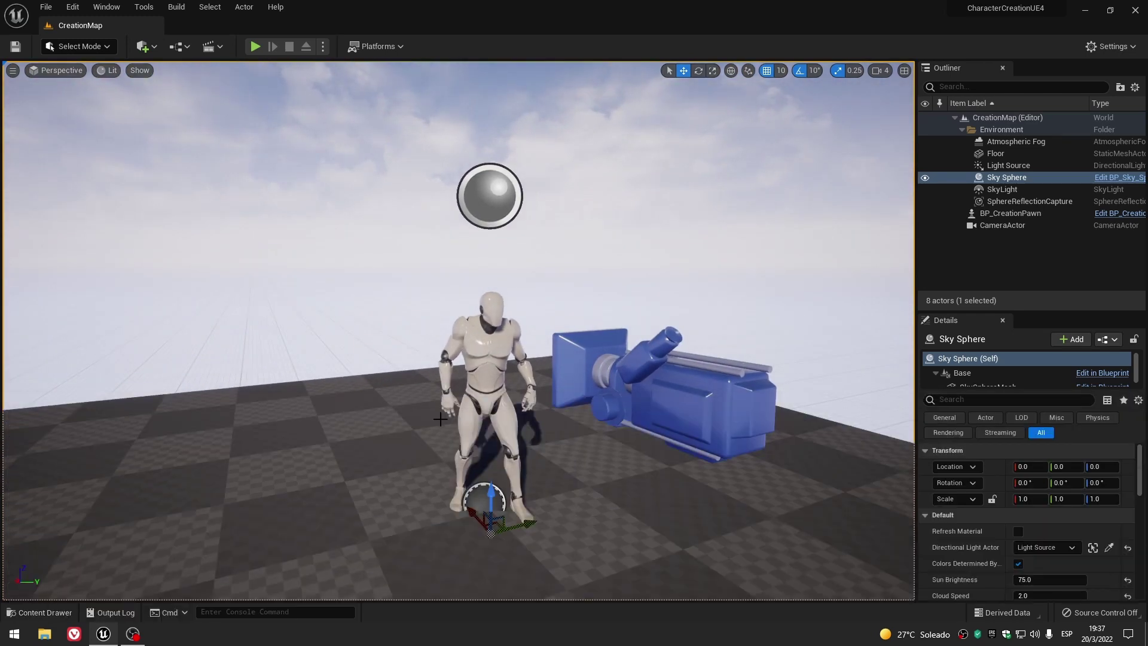
{"action": "left_click", "coordinate": [255, 46]}
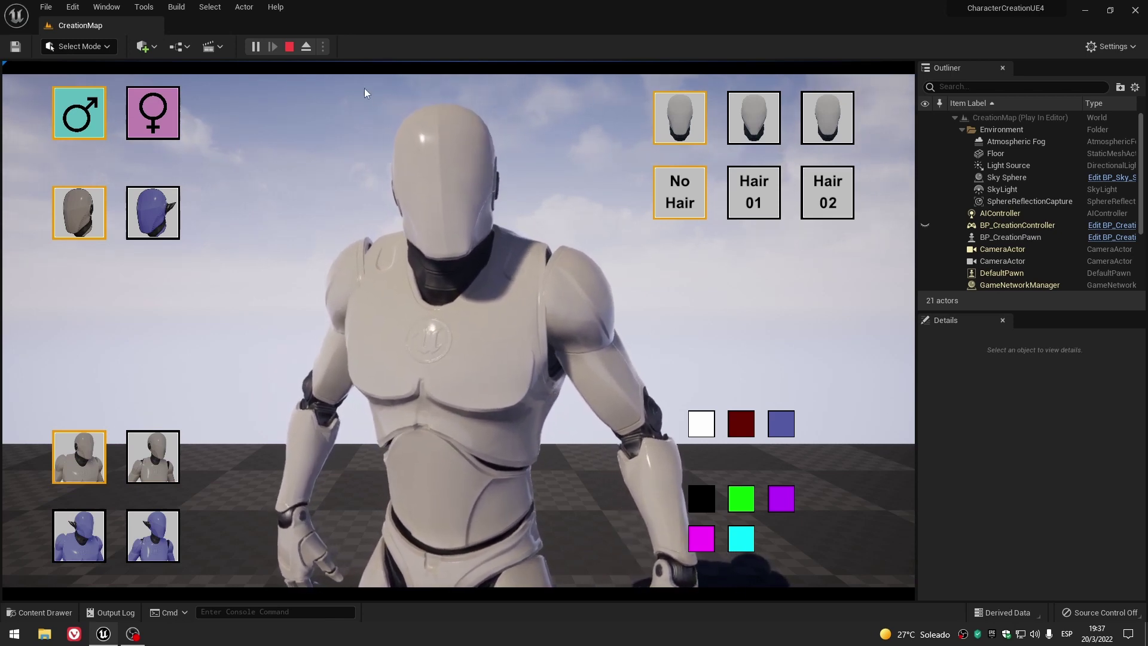
{"action": "left_click", "coordinate": [289, 47]}
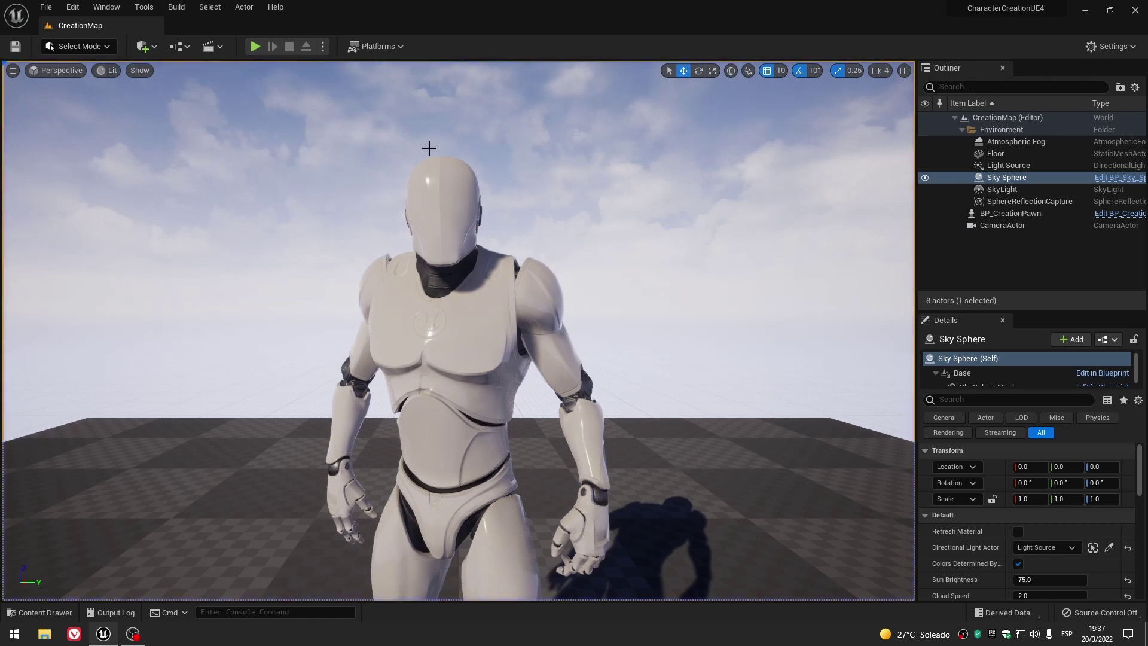